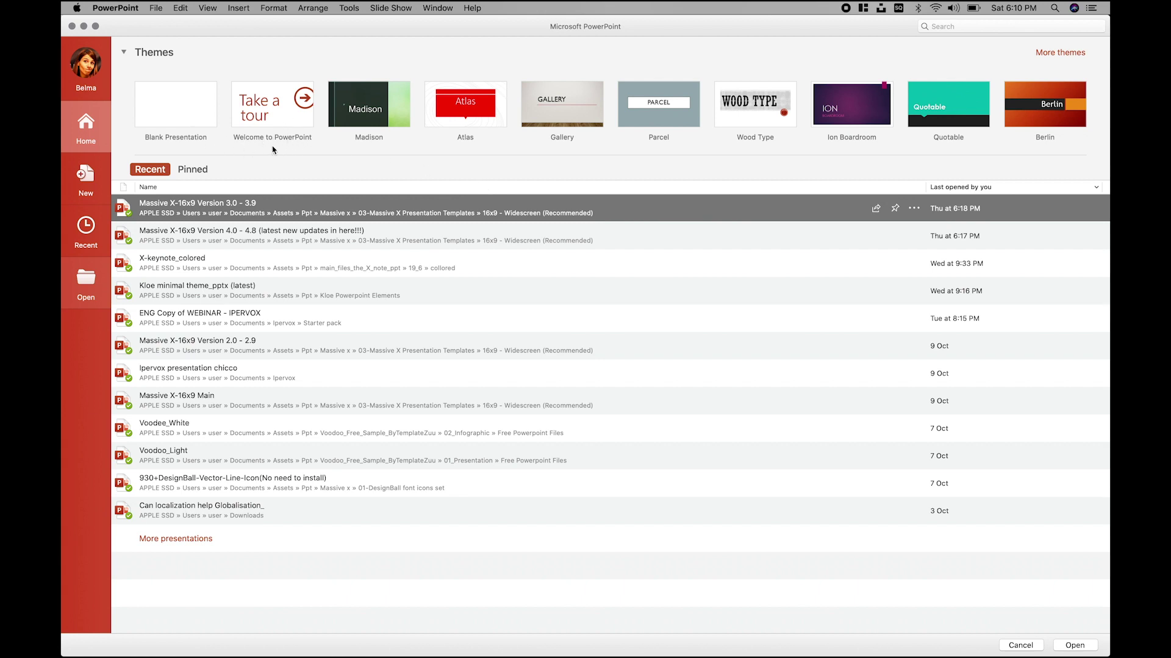
Step: Open the Welcome to PowerPoint tour, browse its tip slides 2–5, then close it
{"action": "left_click", "coordinate": [266, 116]}
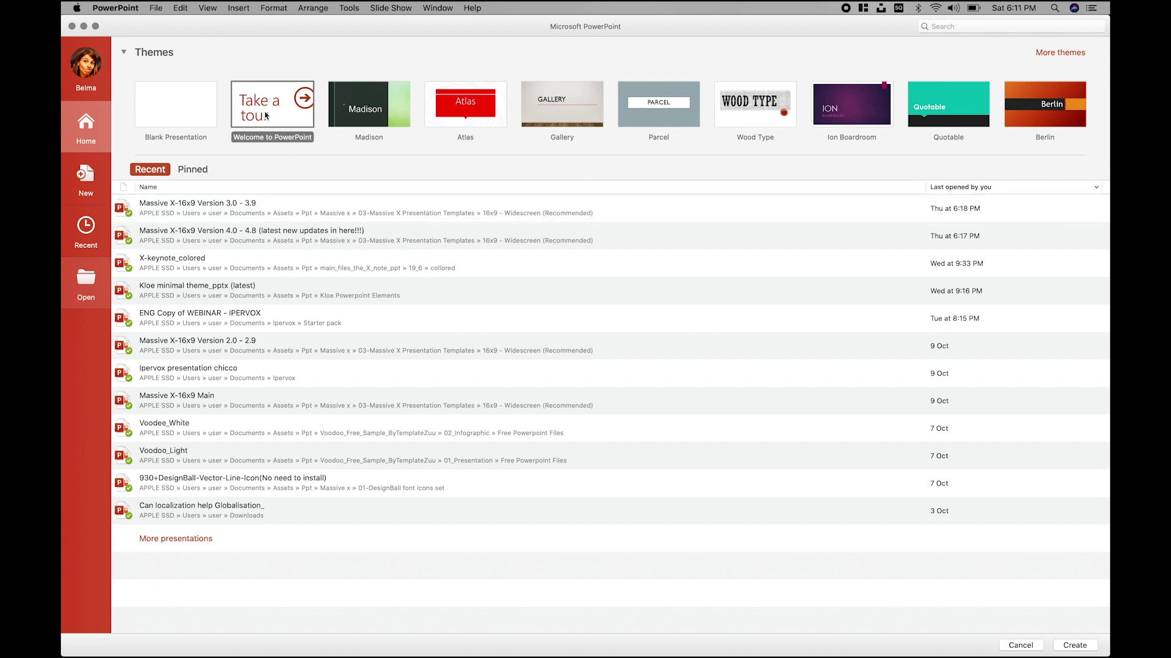
{"action": "left_click", "coordinate": [265, 116]}
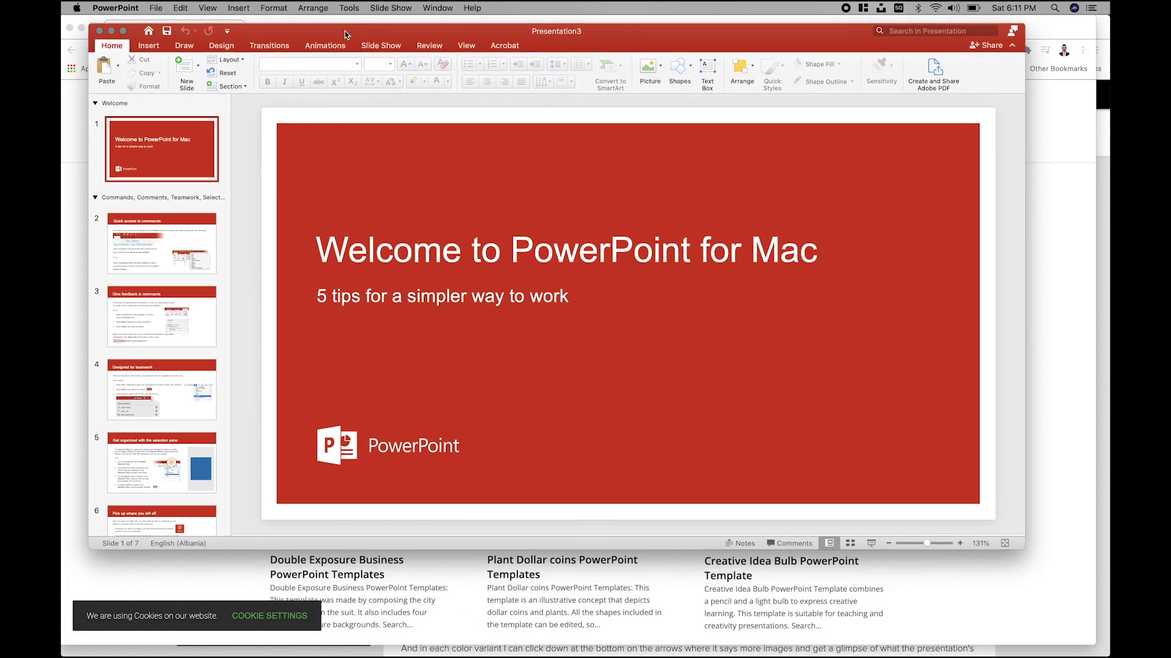
{"action": "left_click", "coordinate": [171, 239]}
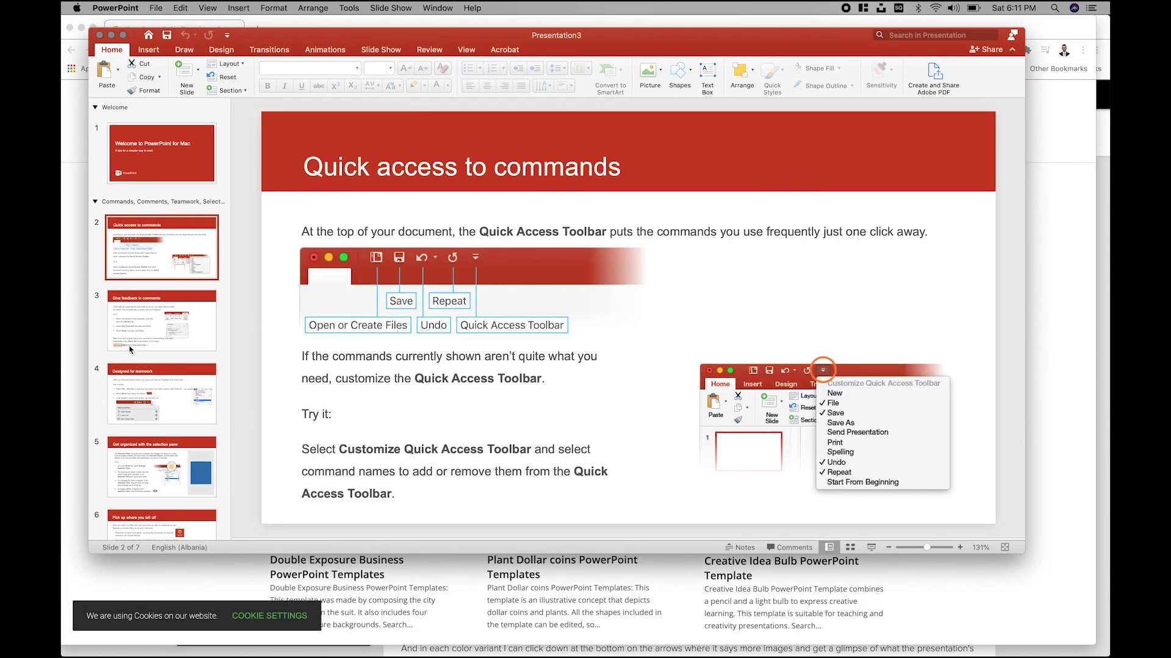
{"action": "left_click", "coordinate": [129, 349]}
{"action": "left_click", "coordinate": [136, 374]}
{"action": "left_click", "coordinate": [142, 454]}
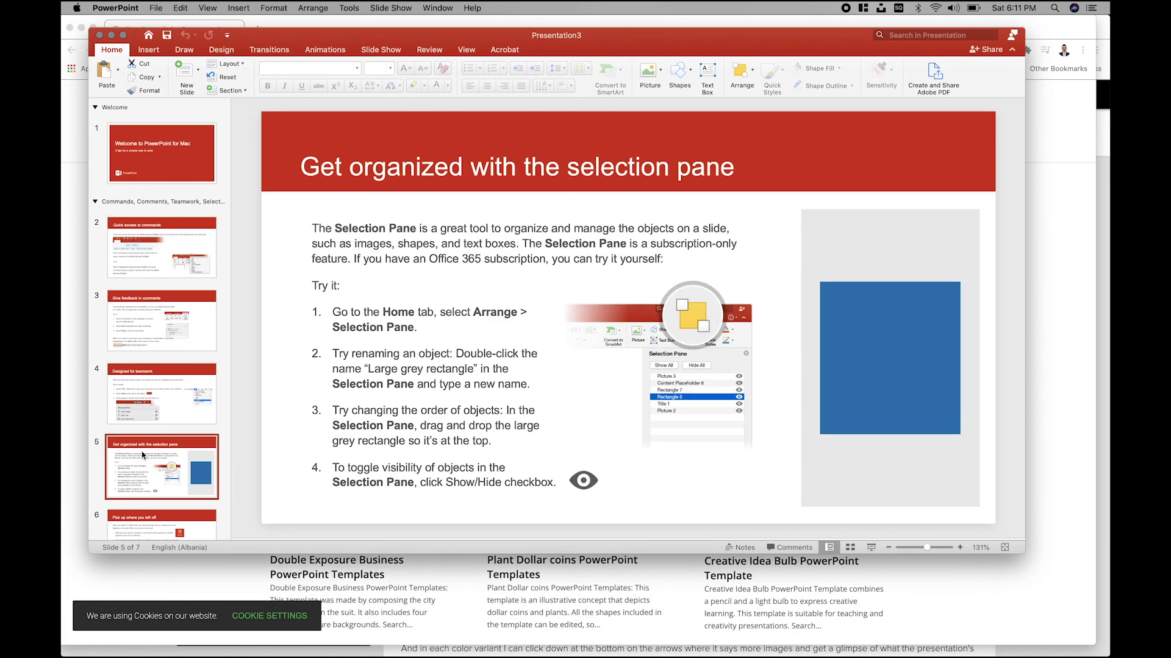
{"action": "scroll", "coordinate": [142, 455], "scroll_direction": "down", "scroll_amount": 5}
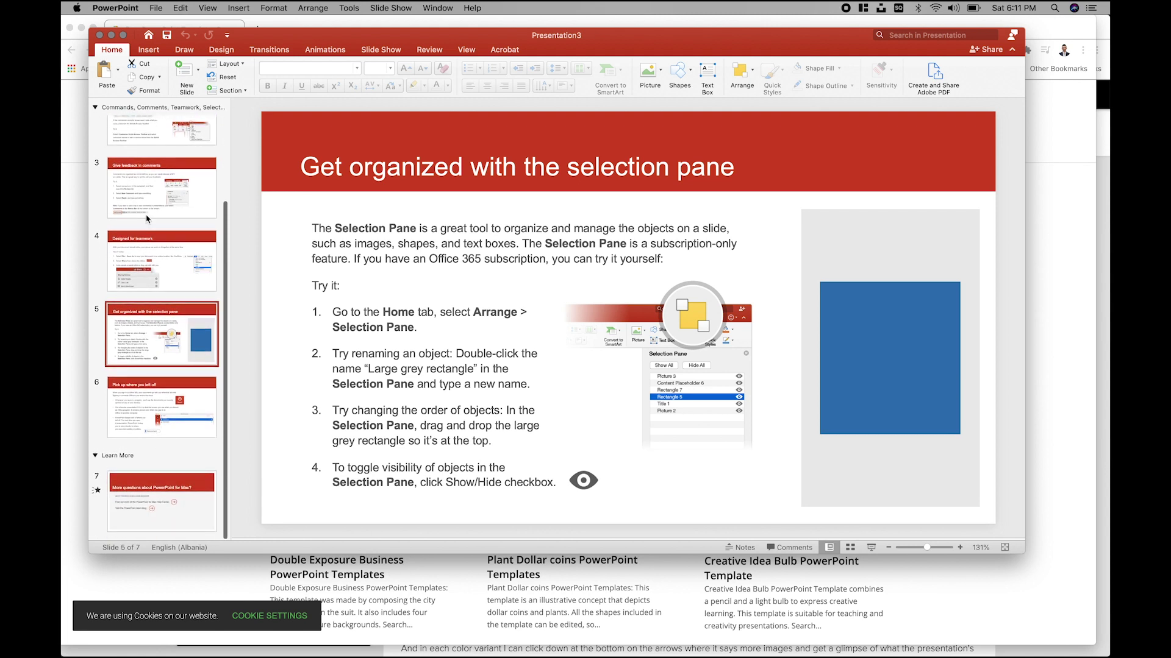
{"action": "left_click", "coordinate": [100, 35]}
{"action": "mouse_move", "coordinate": [63, 174]}
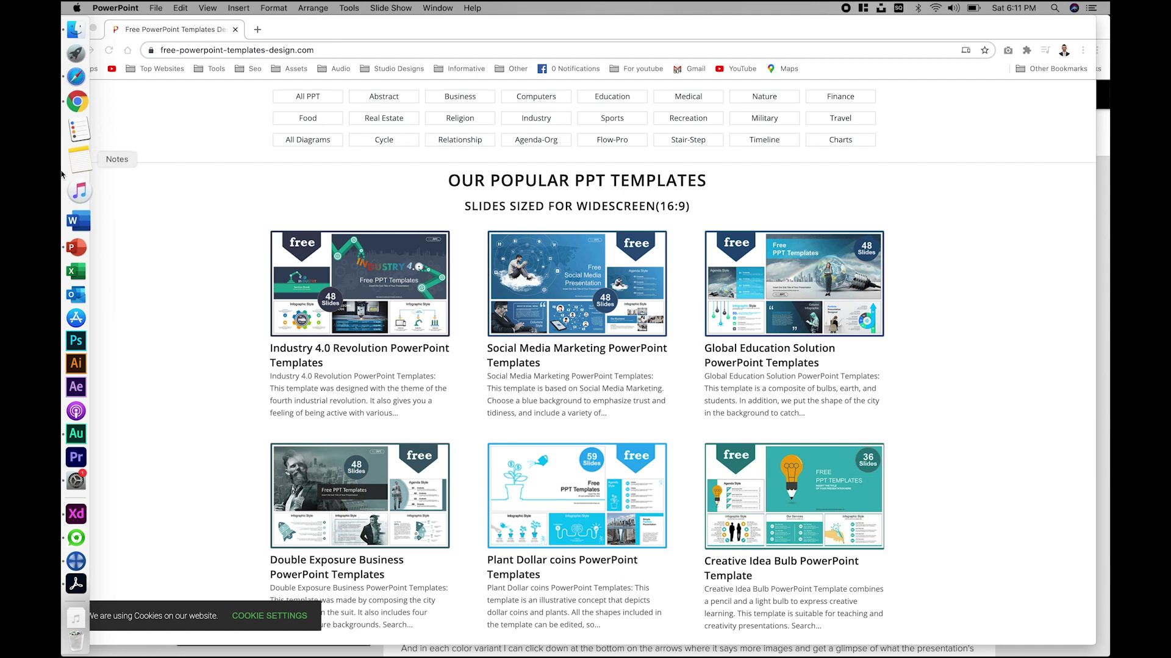
Step: From PowerPoint's full theme gallery, create a new presentation with the Atlas theme
{"action": "left_click", "coordinate": [76, 247]}
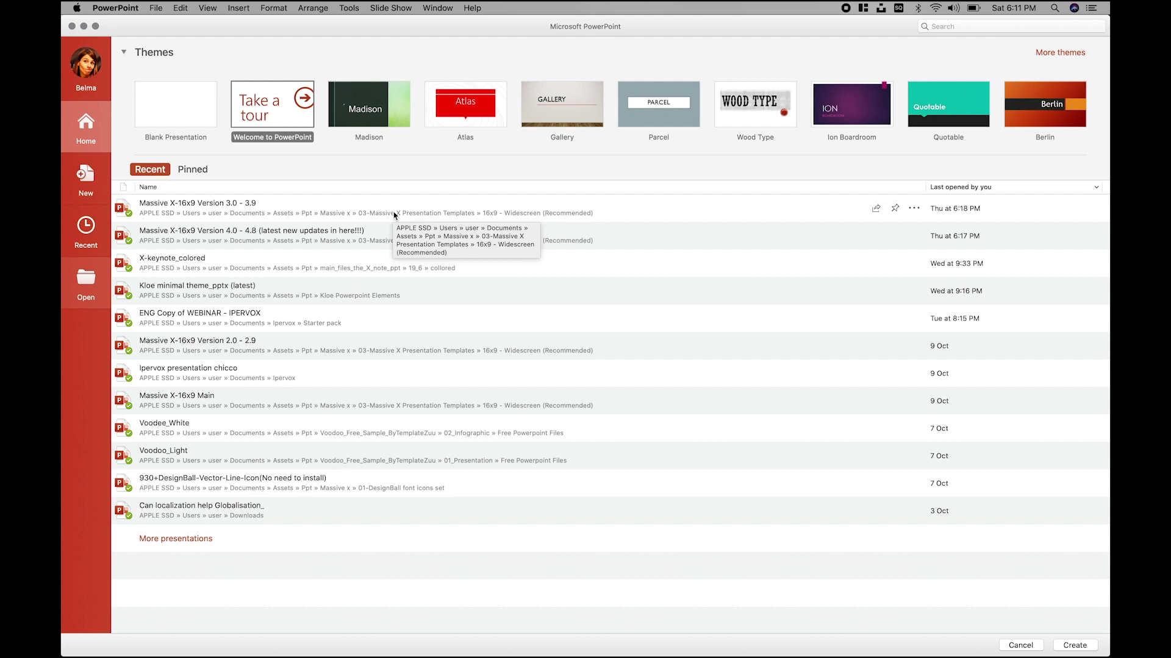
{"action": "left_click", "coordinate": [1069, 54]}
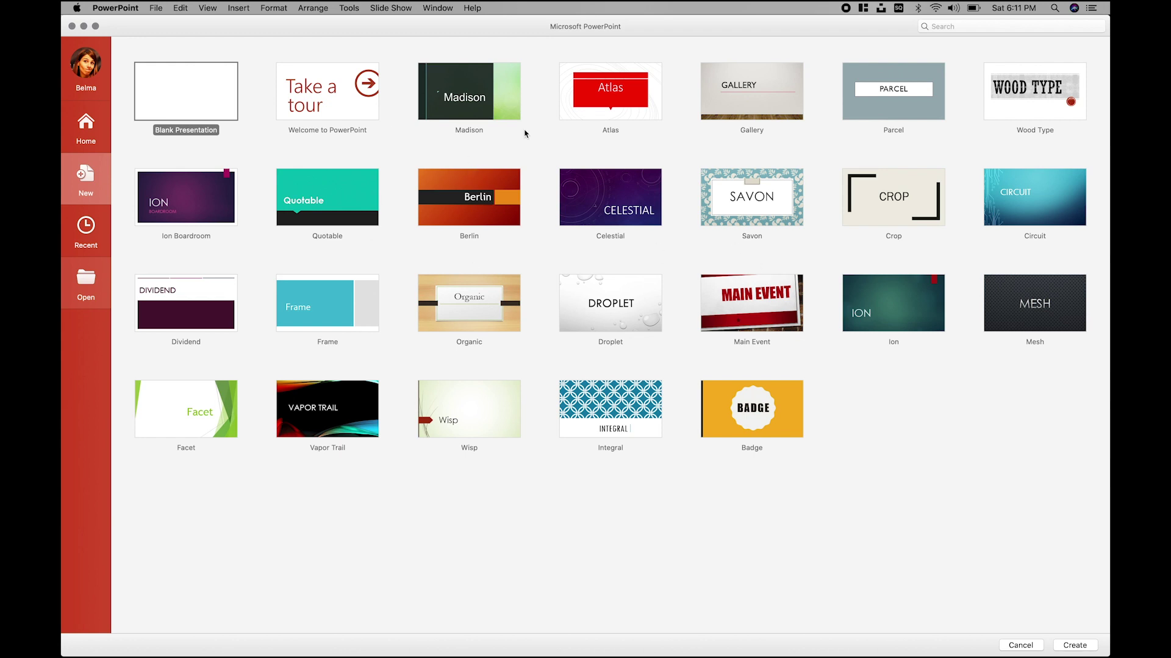
{"action": "left_click", "coordinate": [589, 110]}
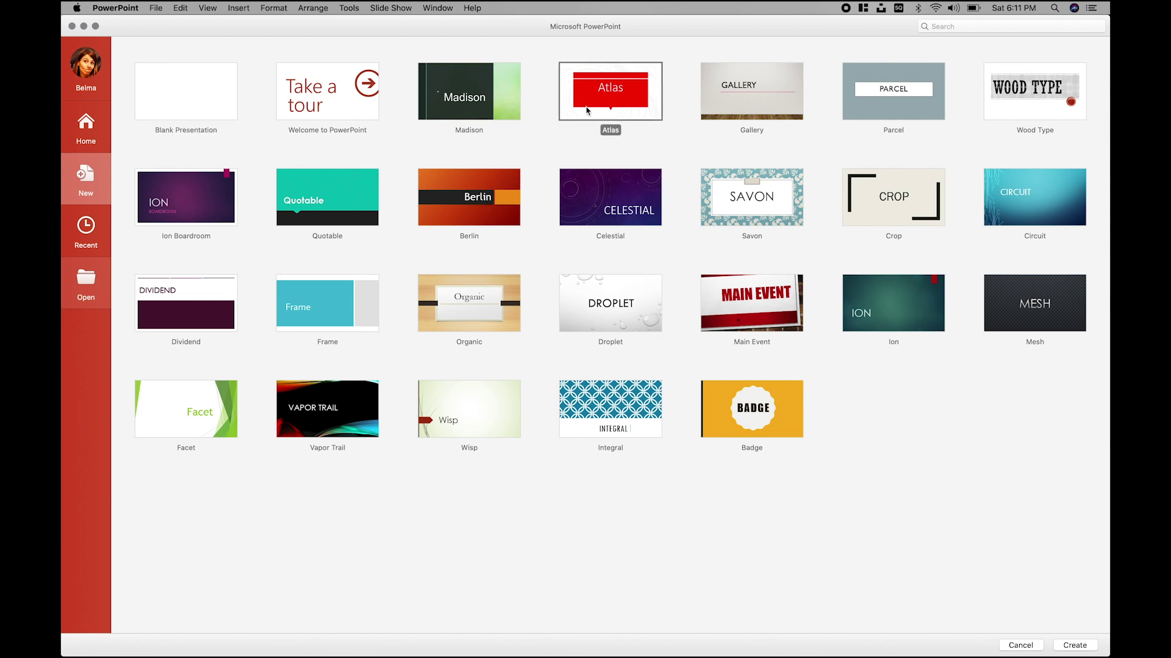
{"action": "double_click", "coordinate": [589, 110]}
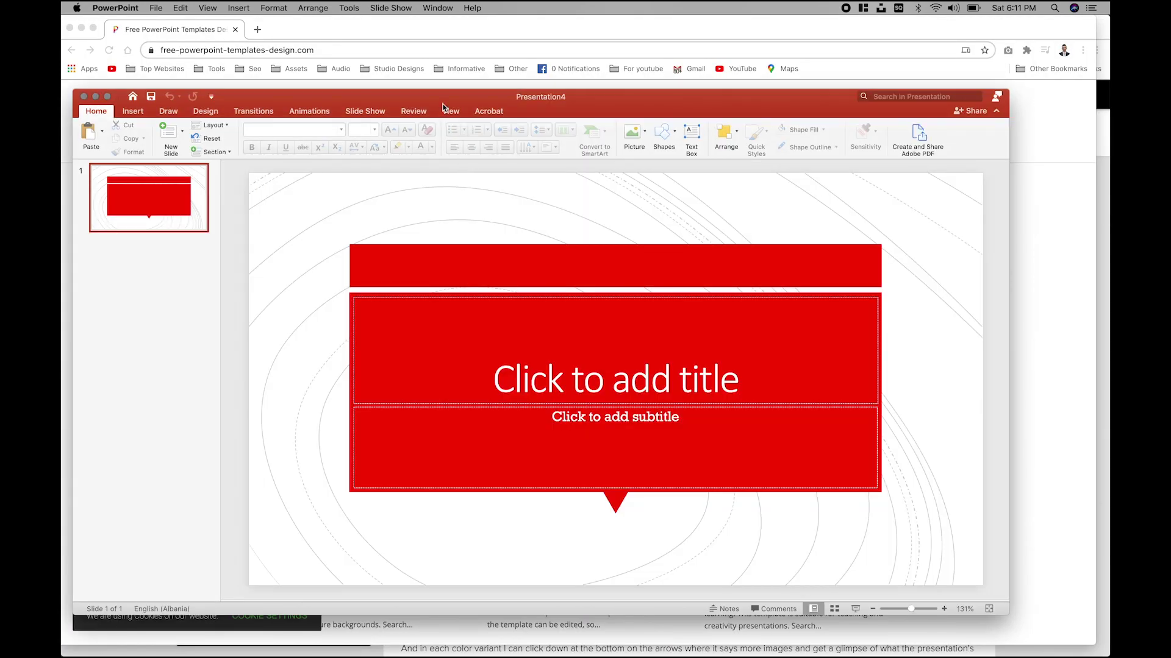
Step: Maximize the window and add a new Title and Content slide after the title slide
{"action": "double_click", "coordinate": [435, 93]}
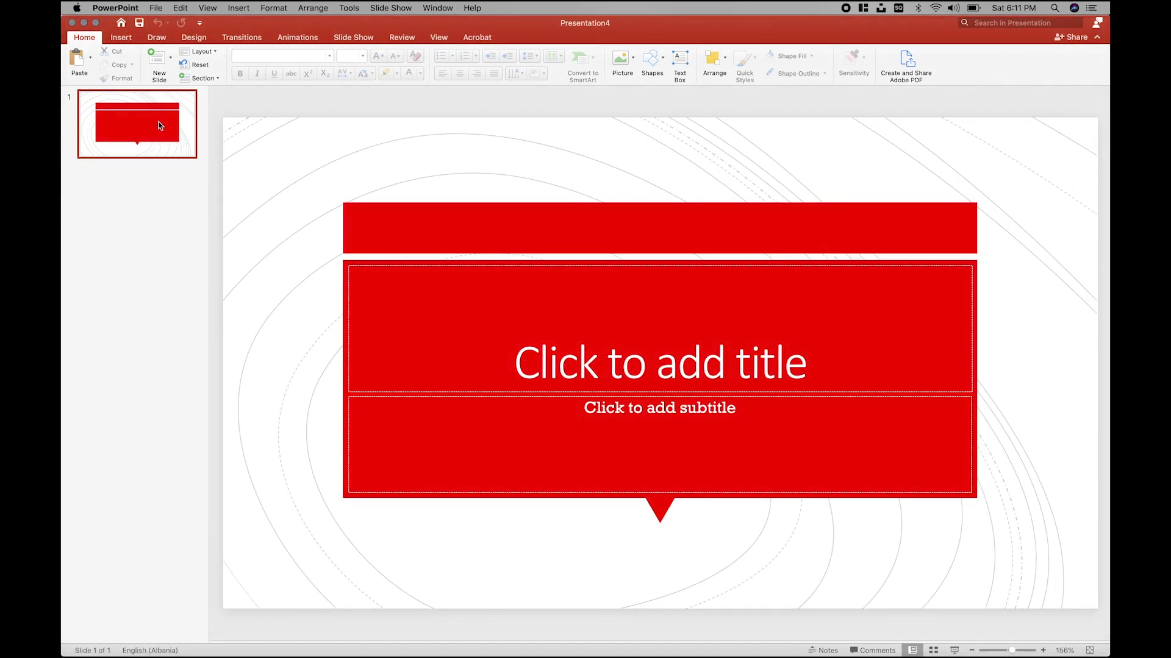
{"action": "left_click", "coordinate": [147, 171]}
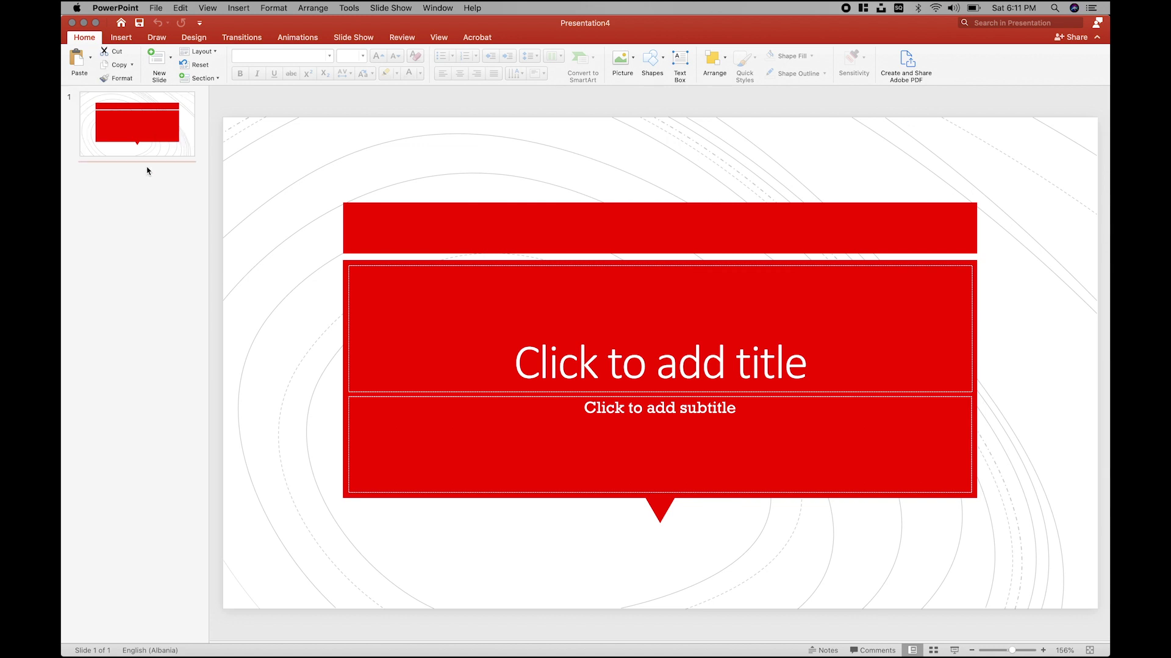
{"action": "right_click", "coordinate": [147, 171]}
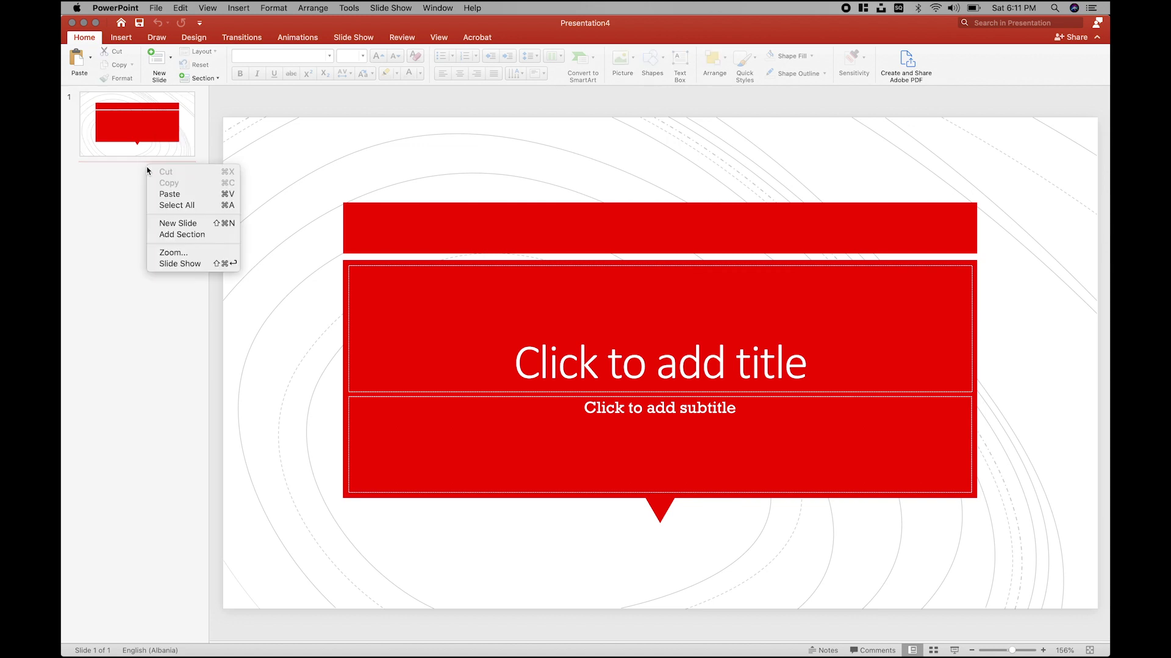
{"action": "left_click", "coordinate": [164, 223]}
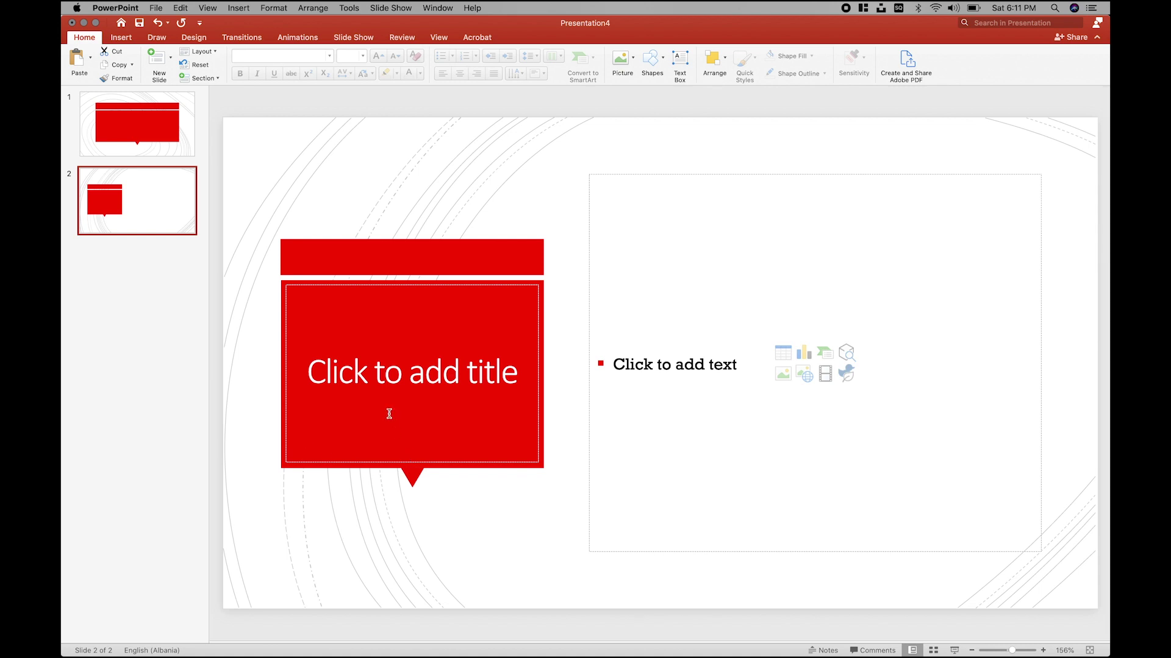
Step: Add a Two Content slide, review slides 1 and 3, and close the presentation
{"action": "left_click", "coordinate": [171, 57]}
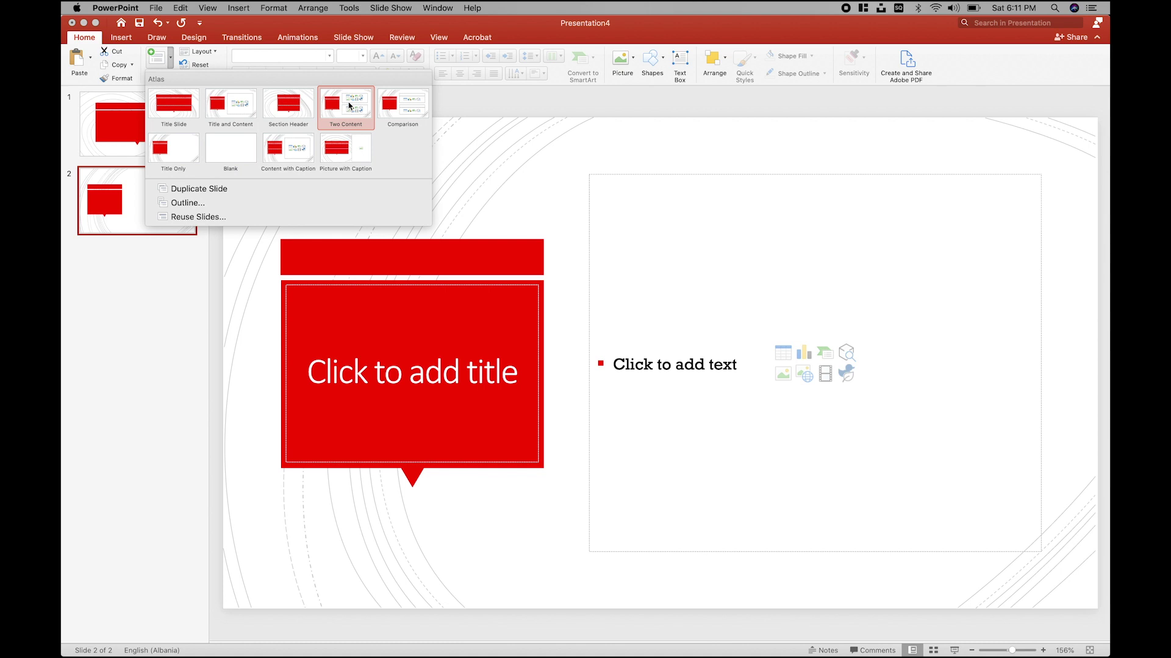
{"action": "left_click", "coordinate": [348, 106]}
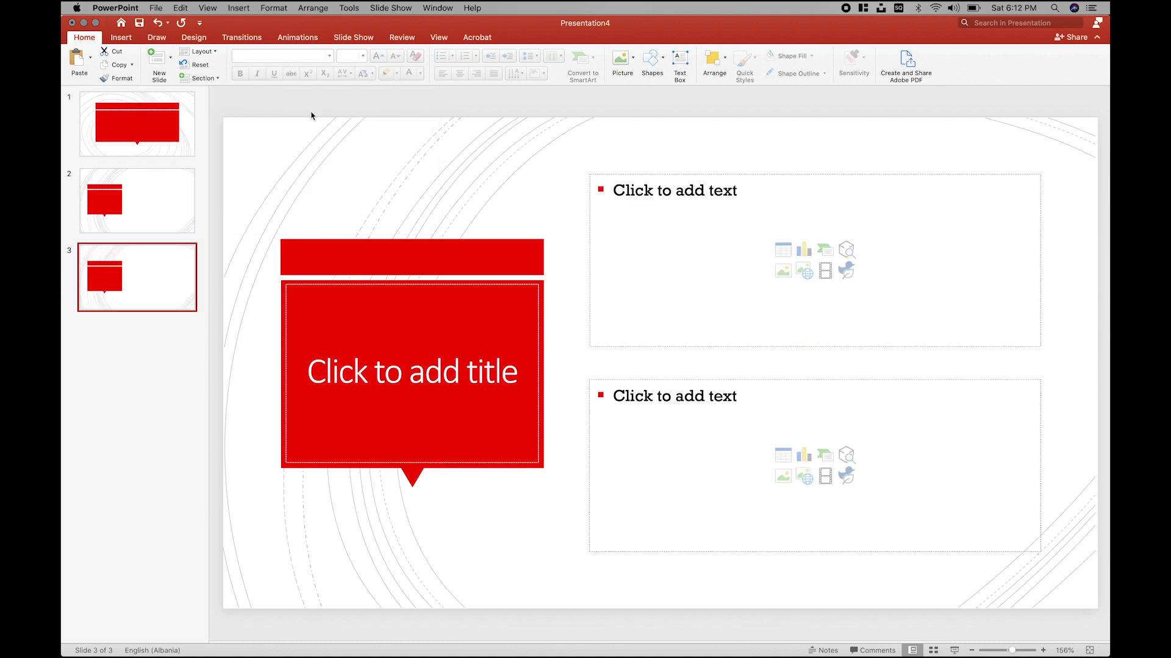
{"action": "left_click", "coordinate": [188, 139]}
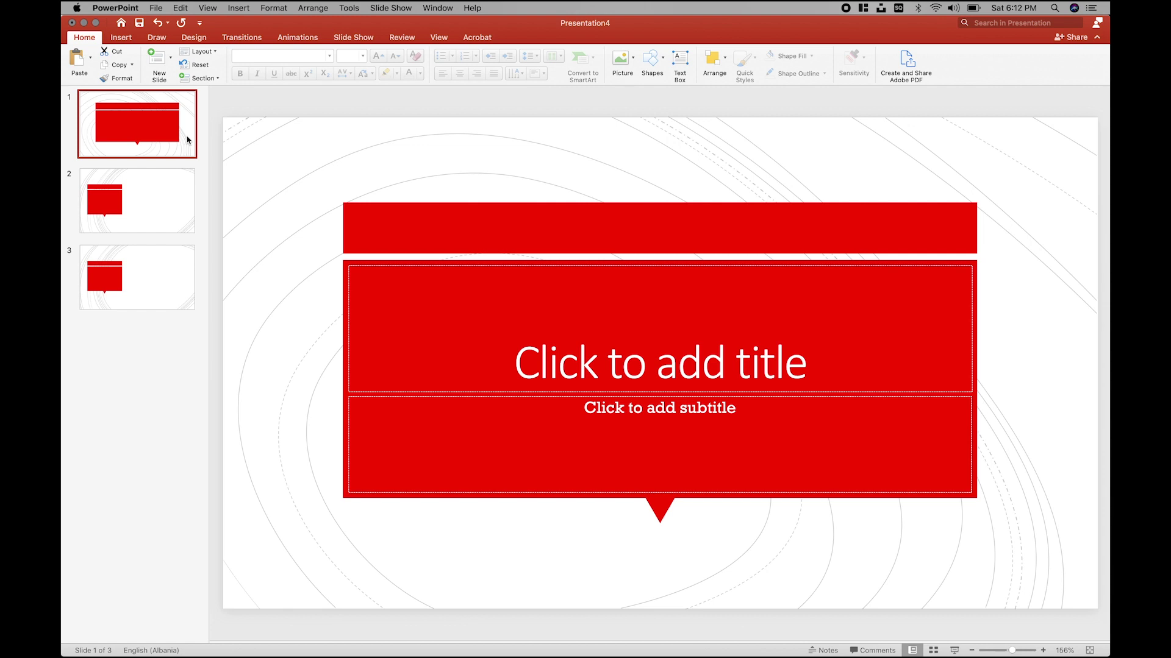
{"action": "left_click", "coordinate": [151, 250]}
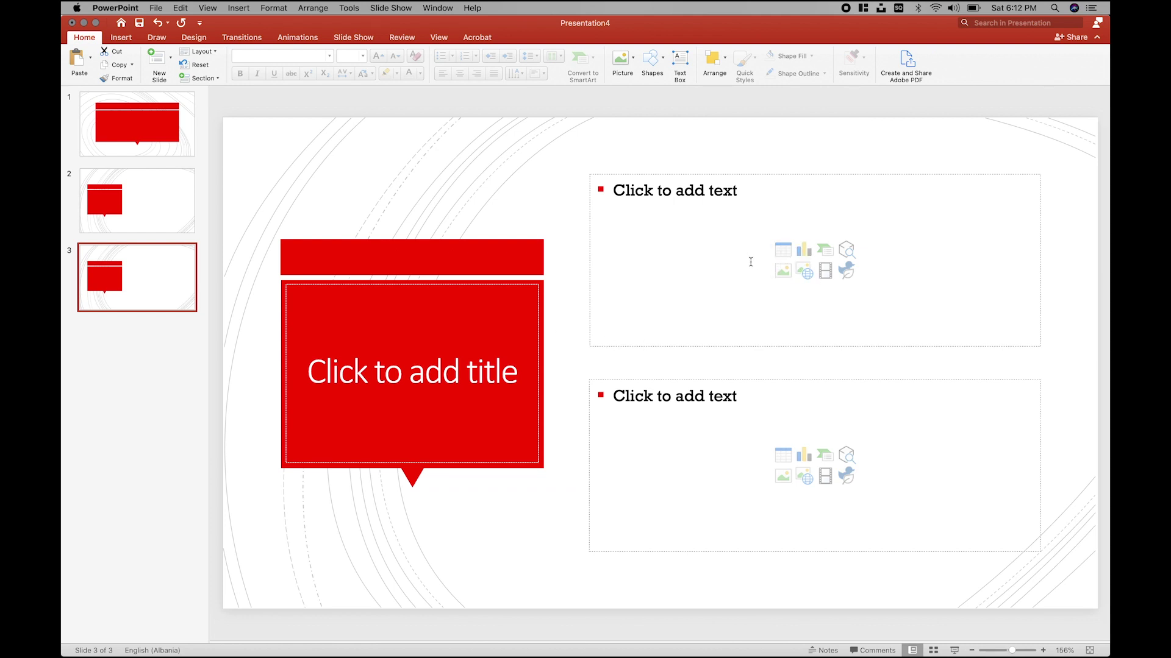
{"action": "left_click", "coordinate": [73, 23]}
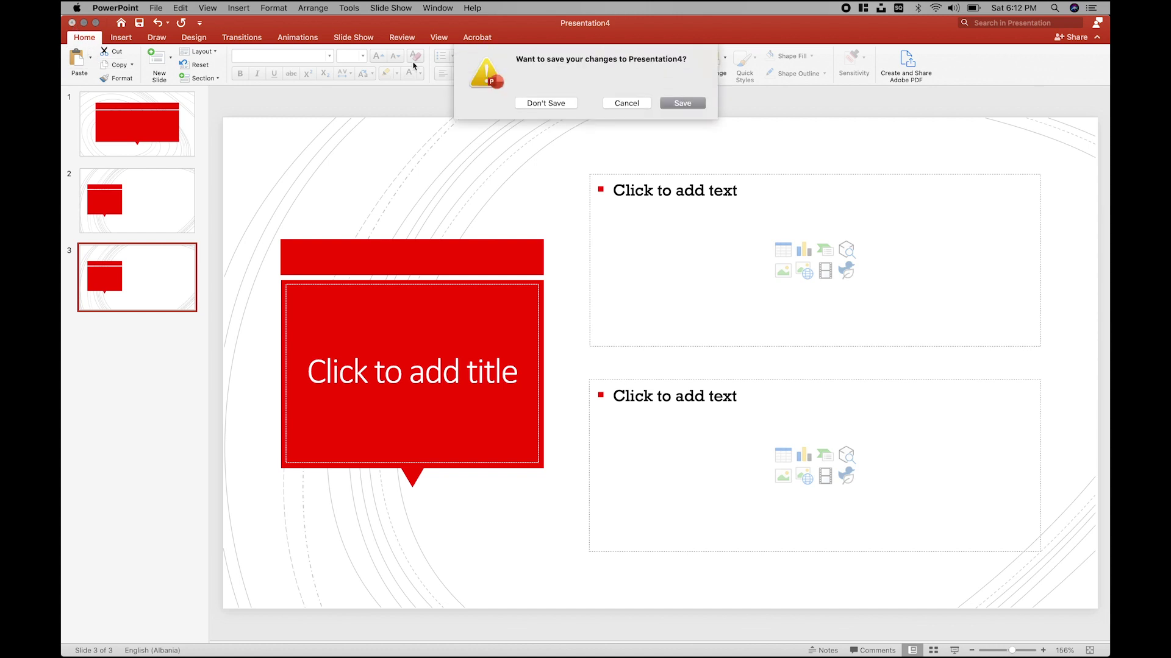
Step: Discard the draft without saving and return to PowerPoint's start page of recent files
{"action": "left_click", "coordinate": [546, 103]}
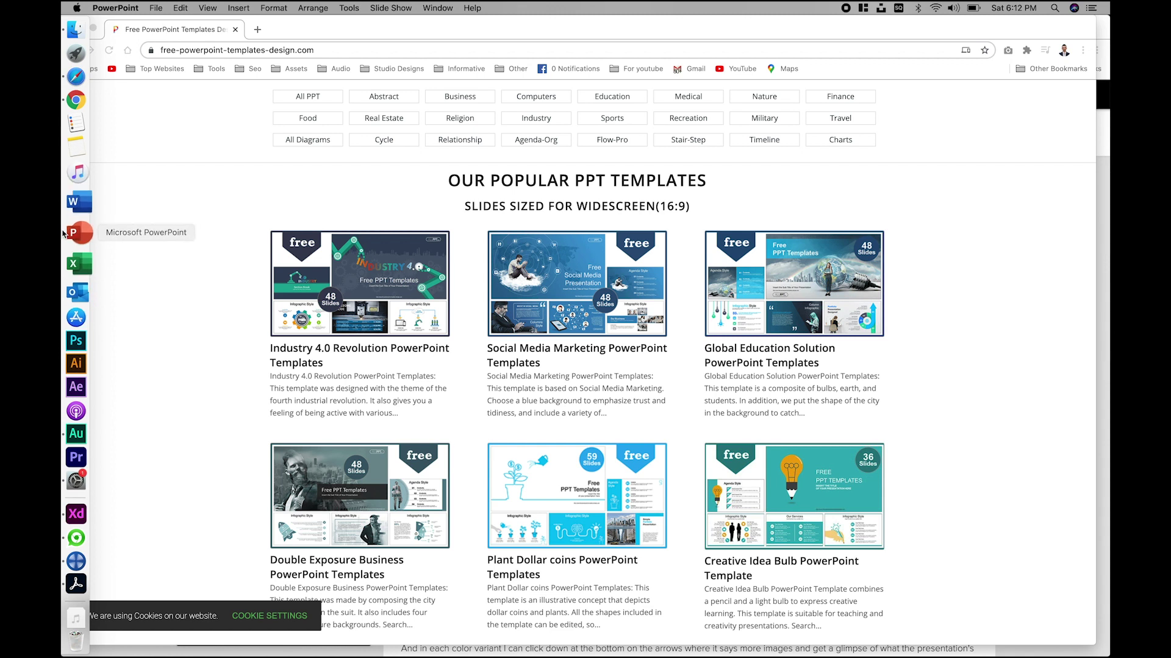
{"action": "left_click", "coordinate": [67, 232]}
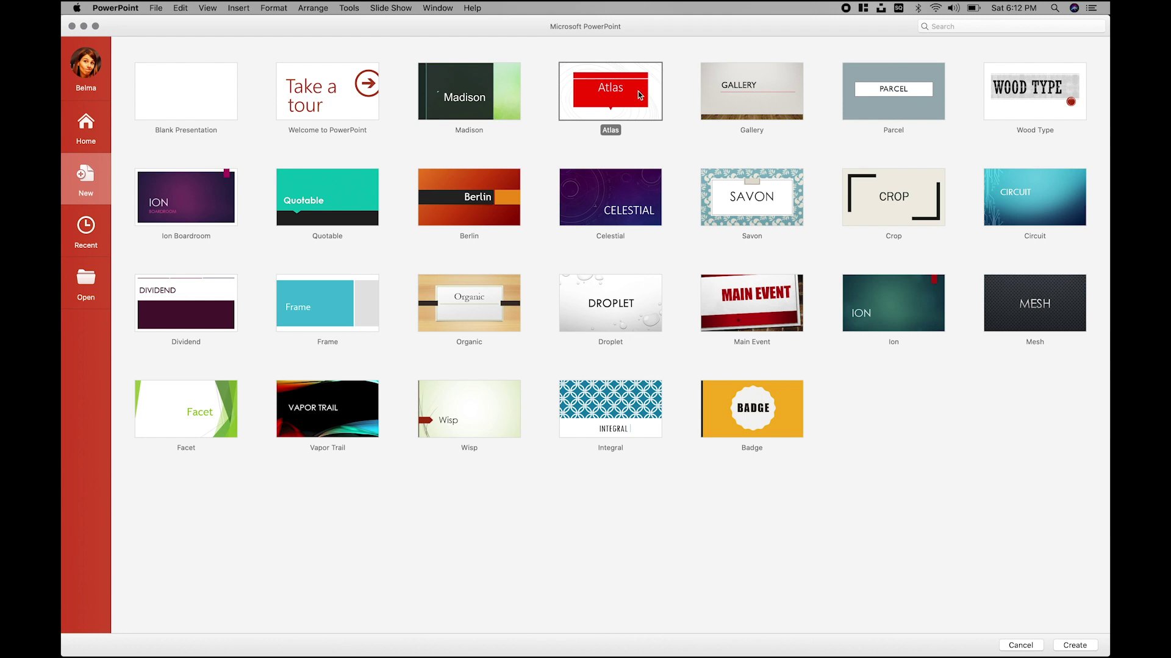
{"action": "mouse_move", "coordinate": [77, 100]}
{"action": "left_click", "coordinate": [63, 119]}
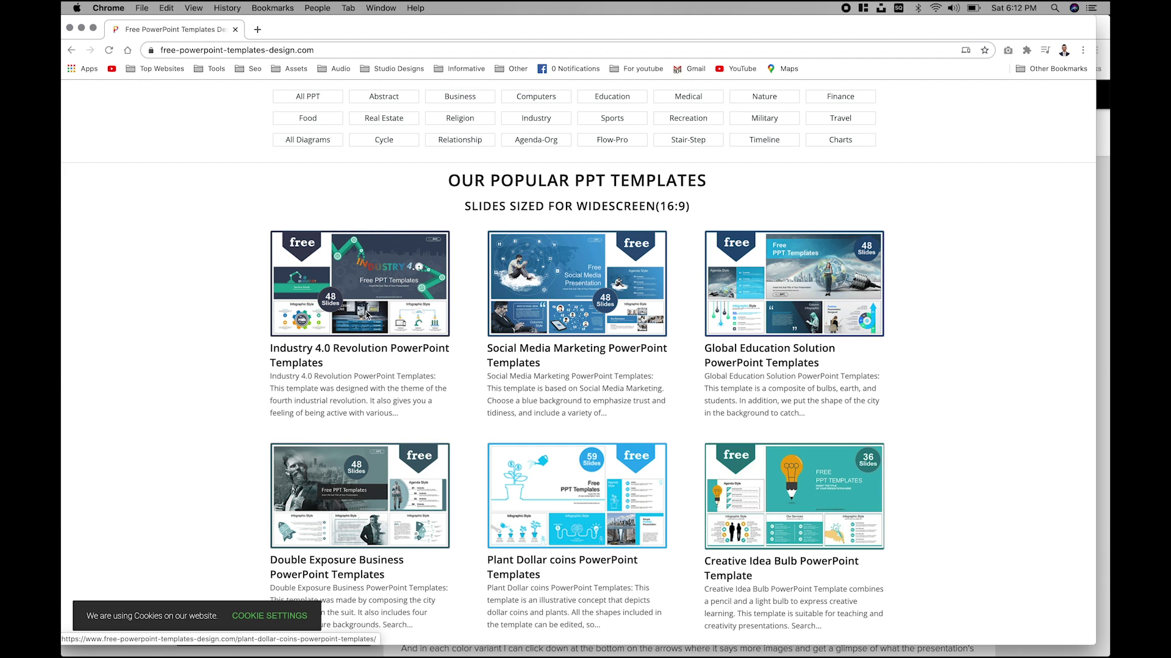
{"action": "left_click", "coordinate": [74, 241]}
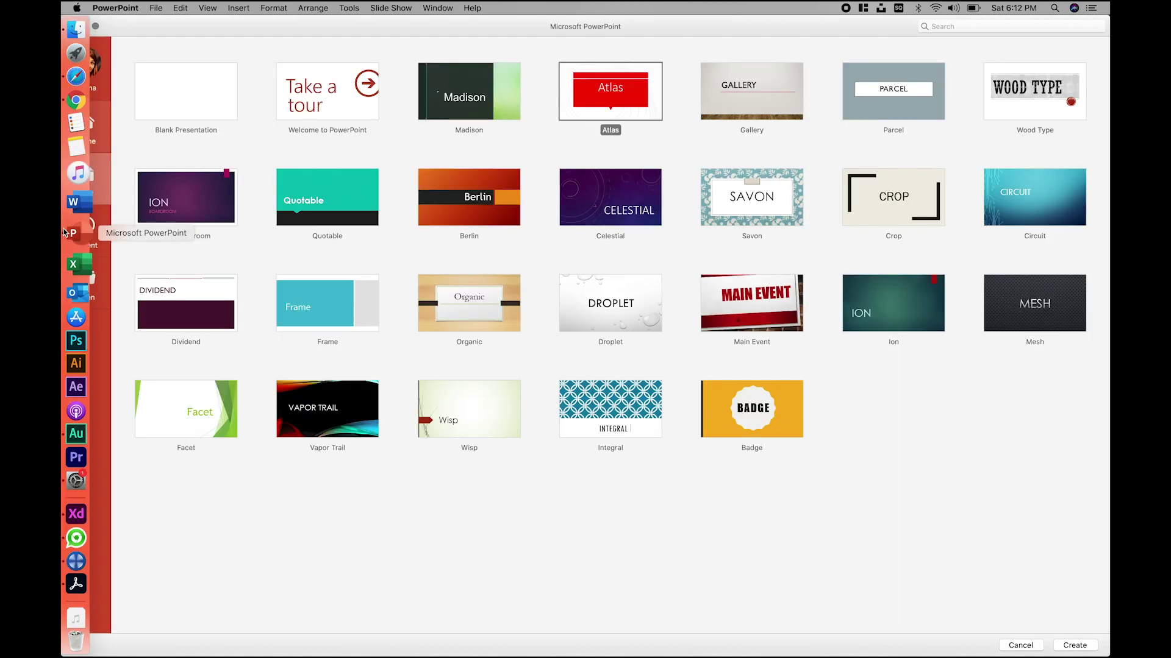
{"action": "left_click", "coordinate": [92, 119]}
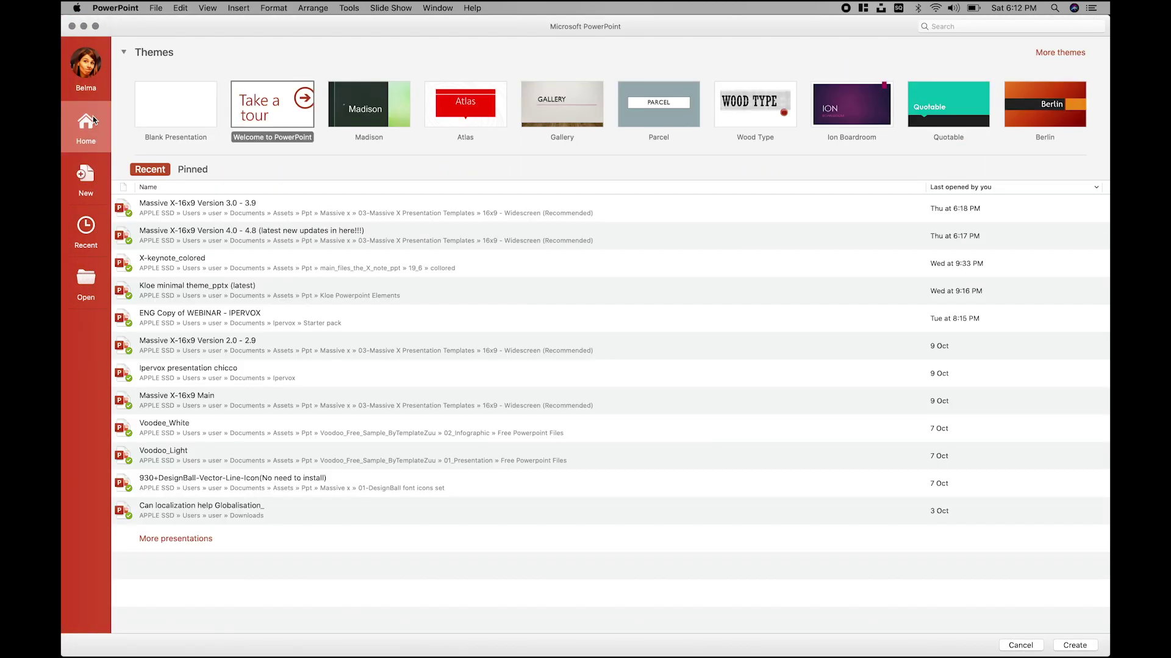
Step: Open Massive X-16x9 Version 4.0 maximized and browse slides up to the MASSIVE title slide 6
{"action": "left_click", "coordinate": [311, 234]}
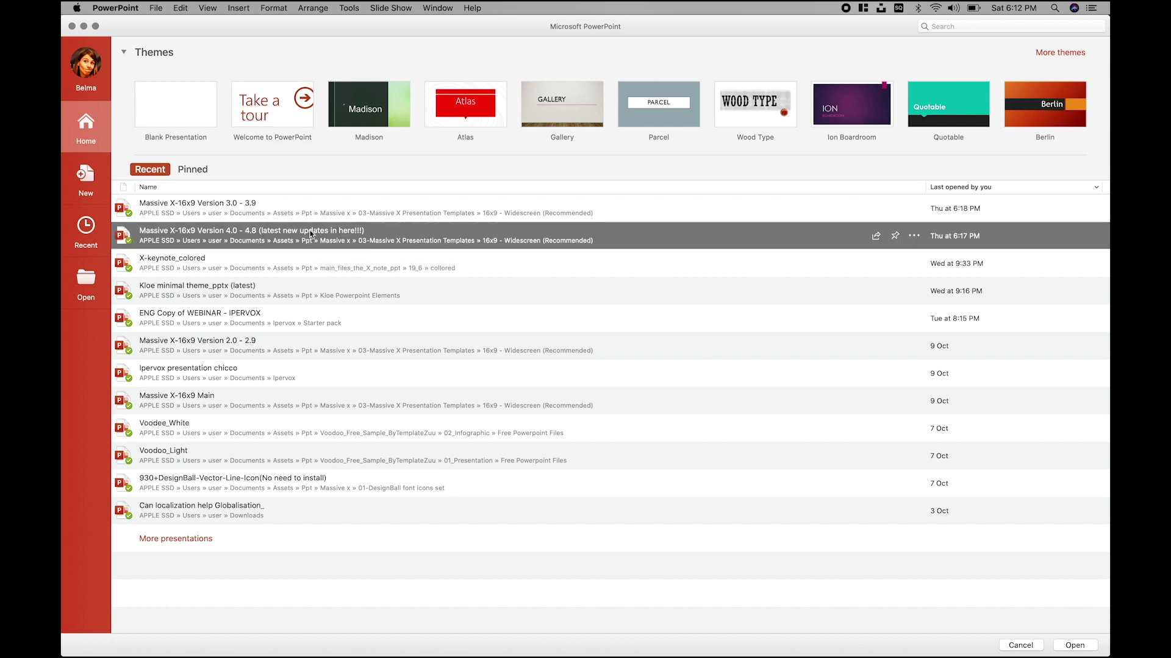
{"action": "double_click", "coordinate": [311, 235]}
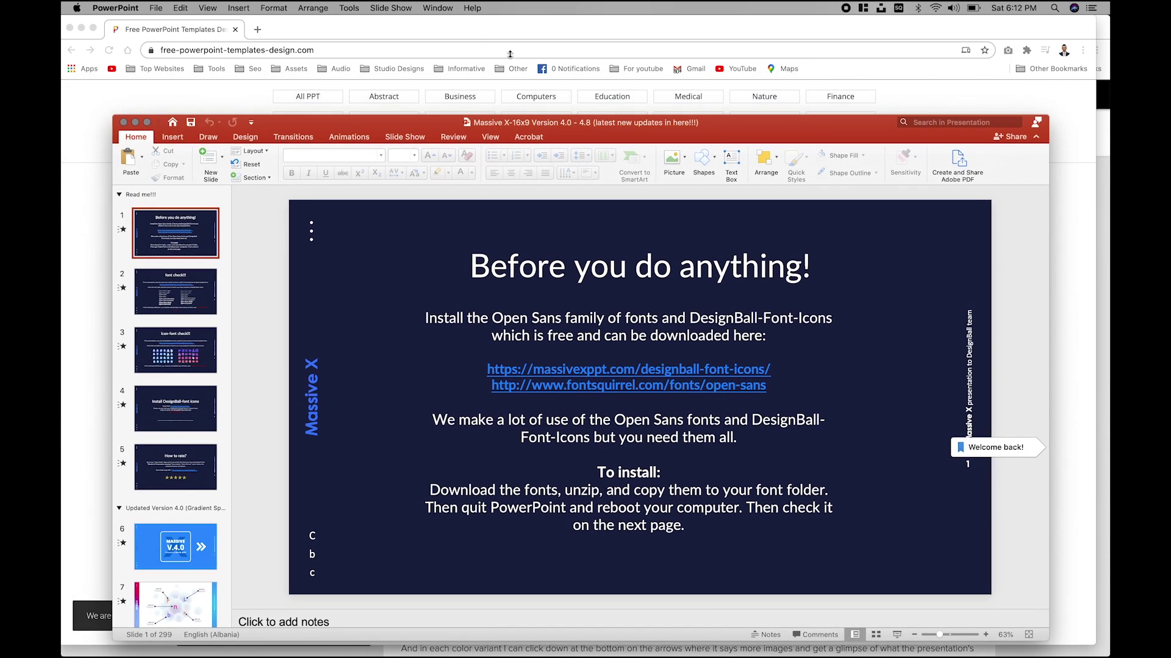
{"action": "double_click", "coordinate": [561, 123]}
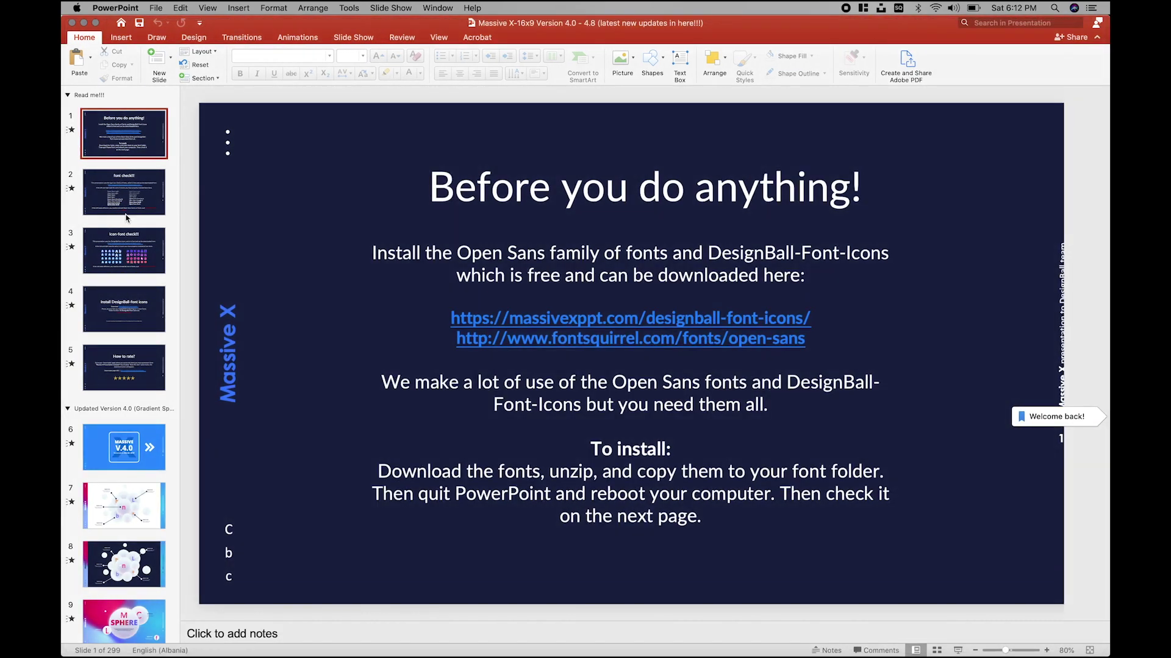
{"action": "left_click", "coordinate": [119, 264]}
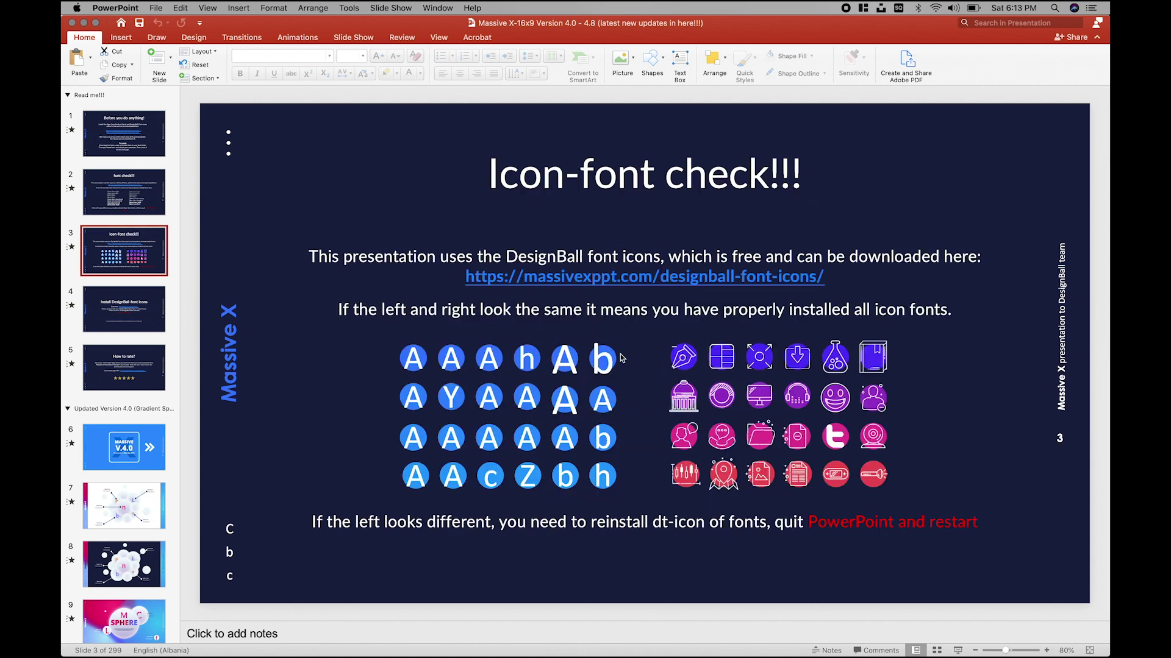
{"action": "left_click", "coordinate": [131, 437]}
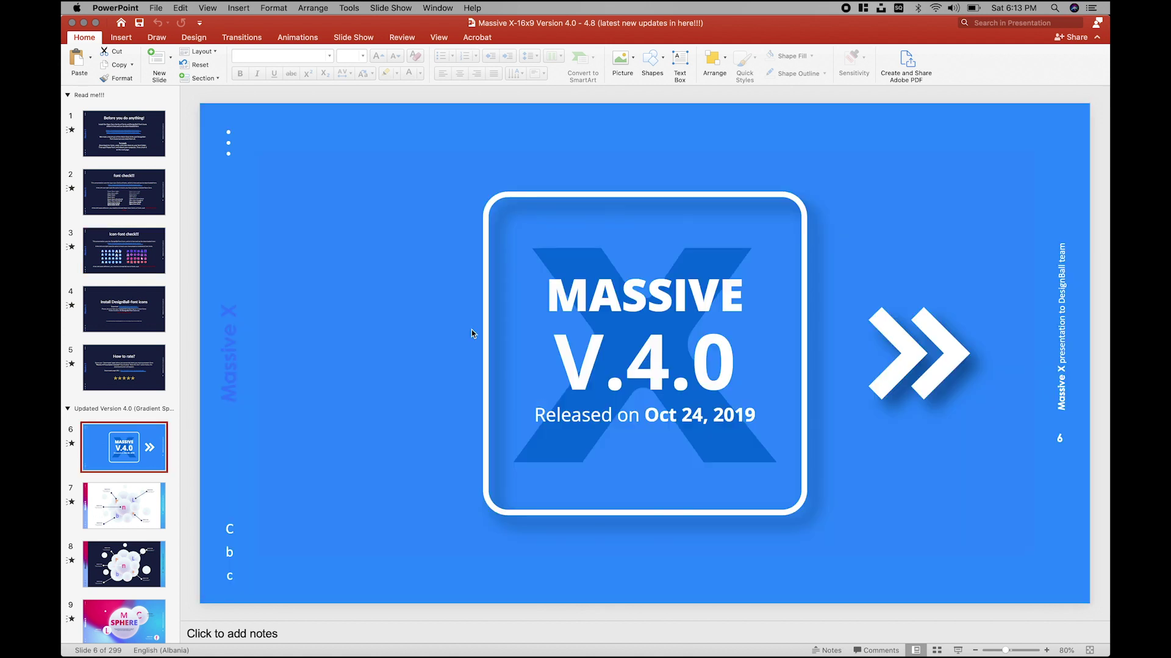
{"action": "left_click", "coordinate": [617, 293]}
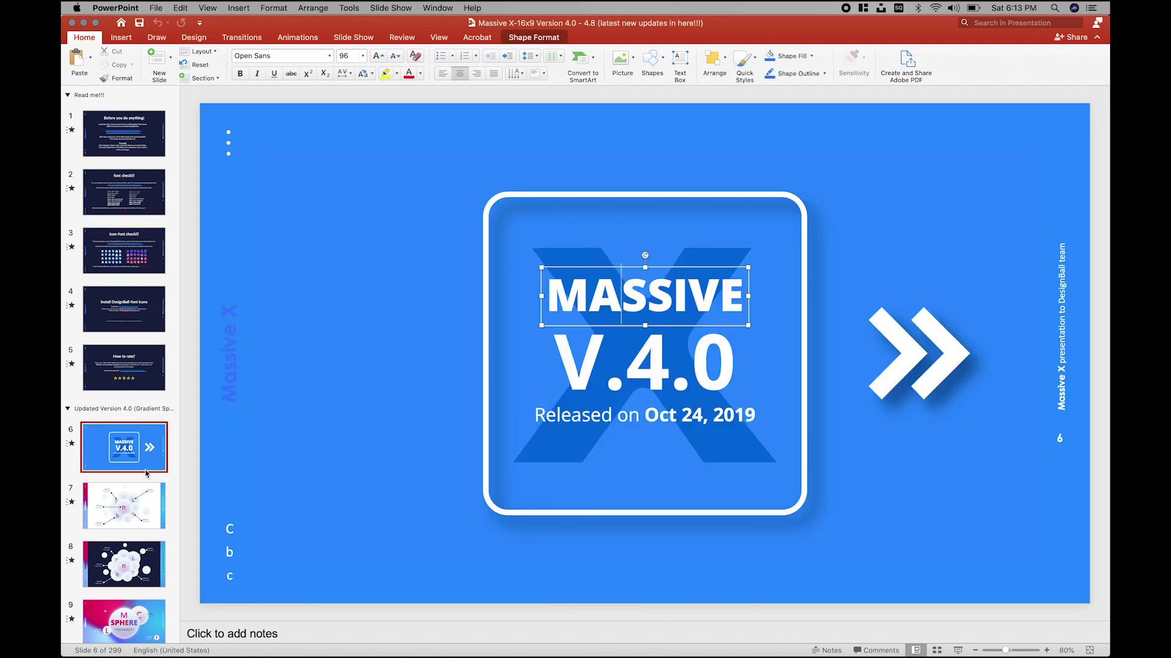
Step: Play the slide show from slide 7 through slide 9, then exit to editing
{"action": "left_click", "coordinate": [141, 497]}
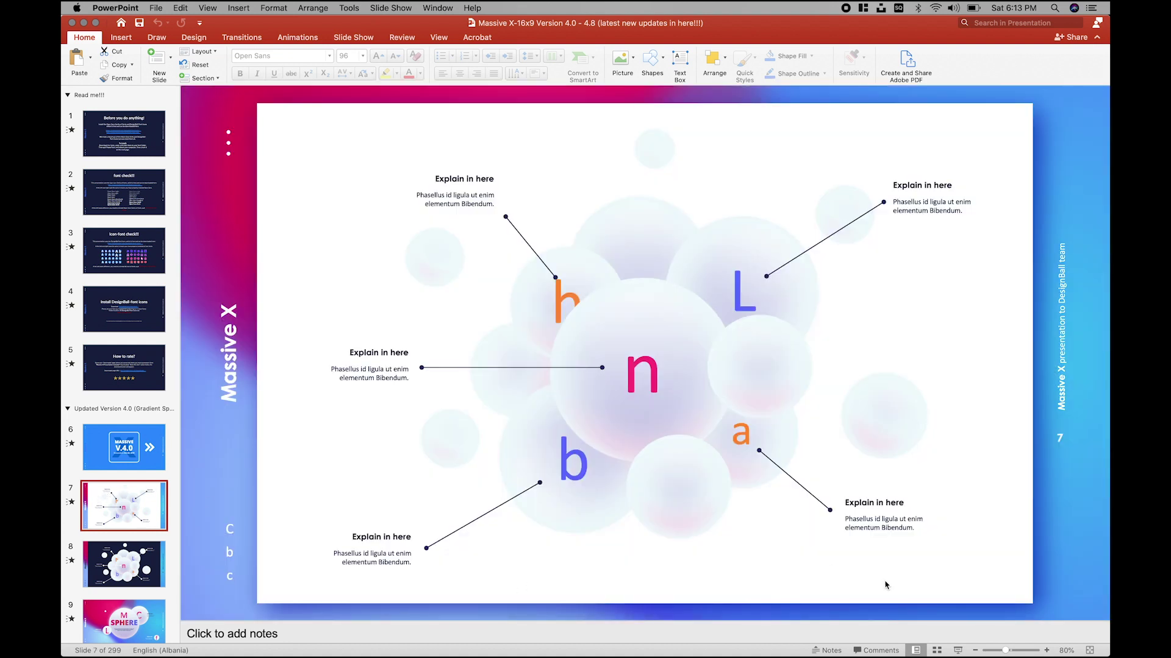
{"action": "left_click", "coordinate": [958, 651]}
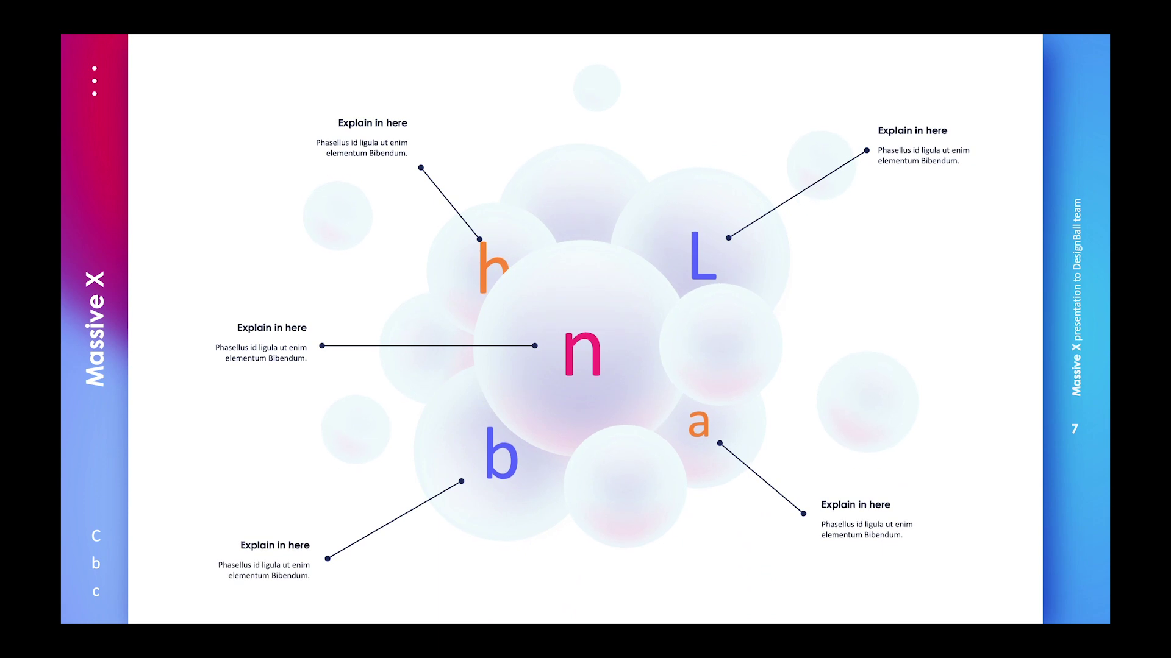
{"action": "key", "text": "Right"}
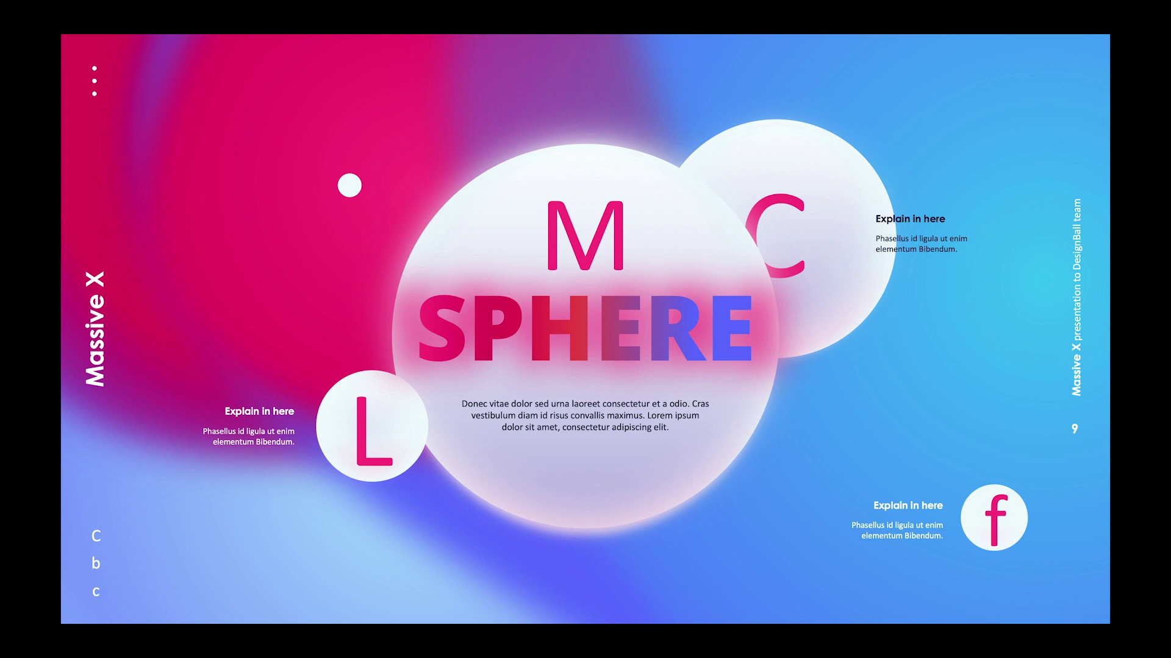
{"action": "key", "text": "Escape"}
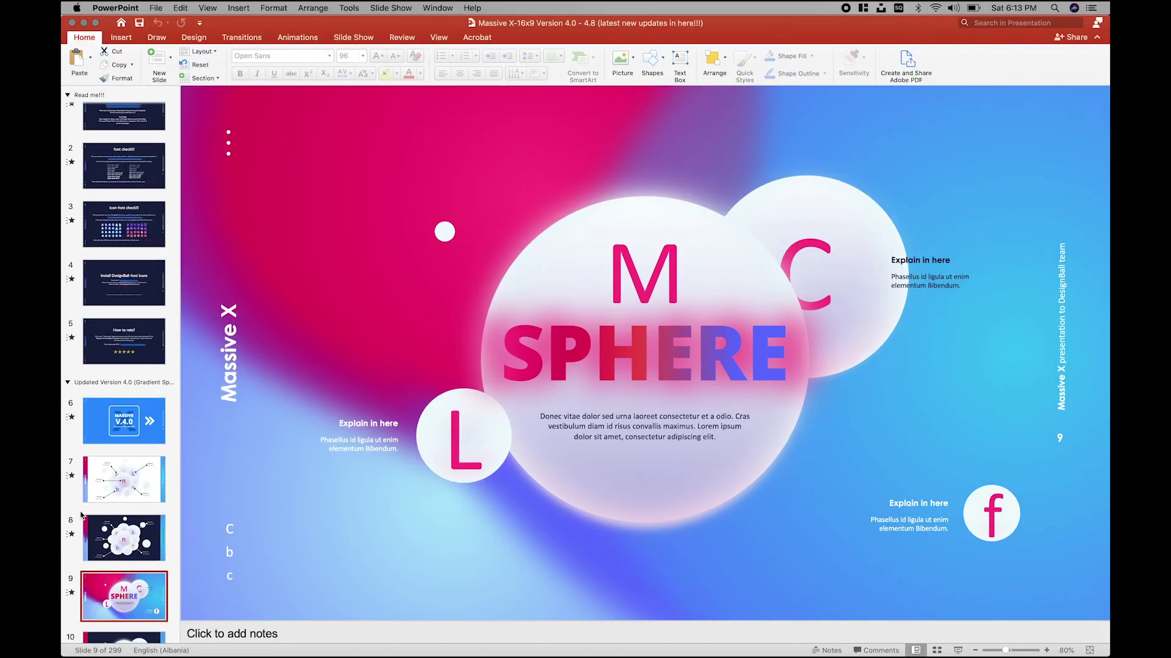
Step: Scroll down the thumbnail pane and open slide 146
{"action": "scroll", "coordinate": [114, 515], "scroll_direction": "down", "scroll_amount": 3}
{"action": "scroll", "coordinate": [113, 515], "scroll_direction": "down", "scroll_amount": 20}
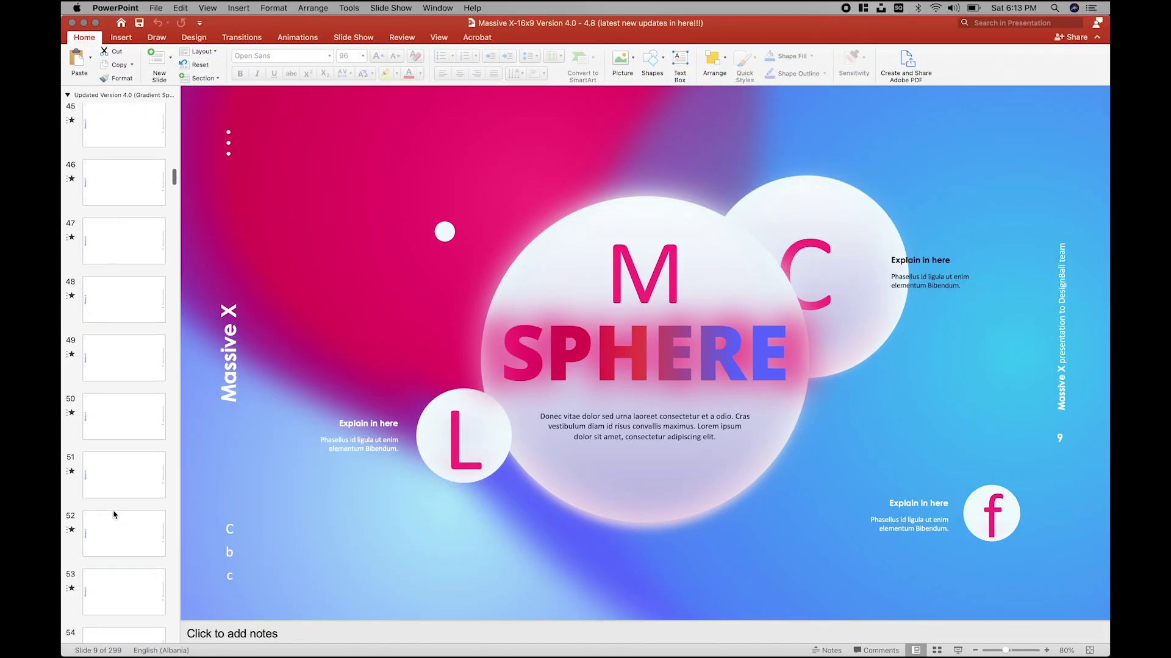
{"action": "scroll", "coordinate": [113, 516], "scroll_direction": "down", "scroll_amount": 8}
{"action": "scroll", "coordinate": [113, 515], "scroll_direction": "down", "scroll_amount": 8}
{"action": "scroll", "coordinate": [113, 515], "scroll_direction": "down", "scroll_amount": 8}
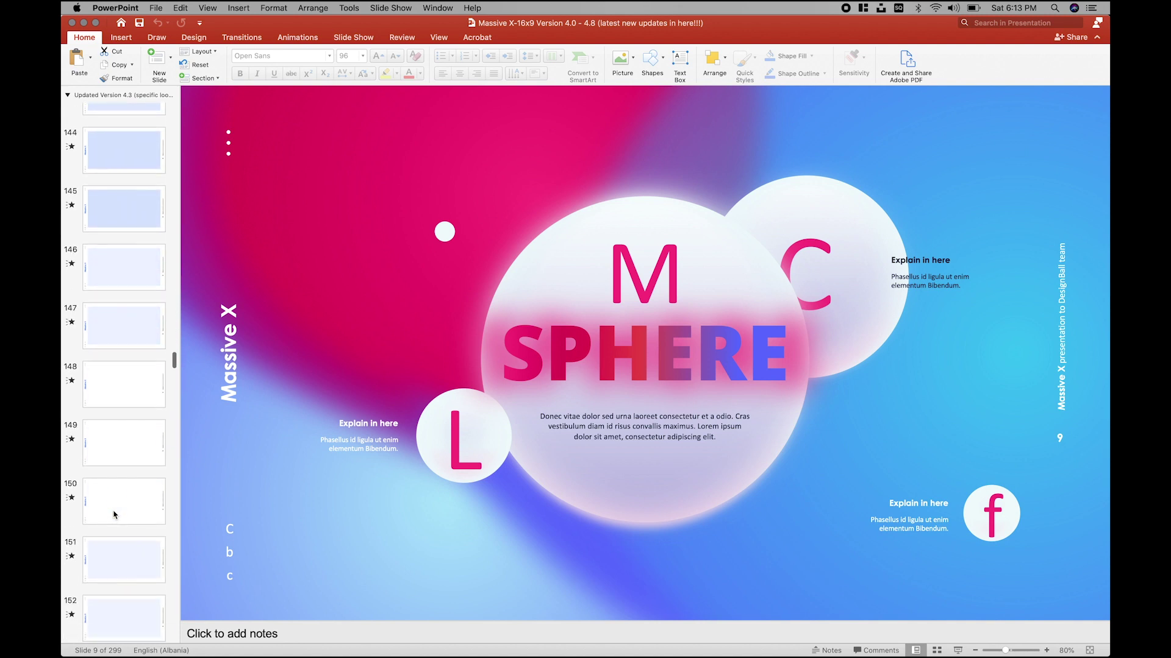
{"action": "left_click", "coordinate": [129, 271]}
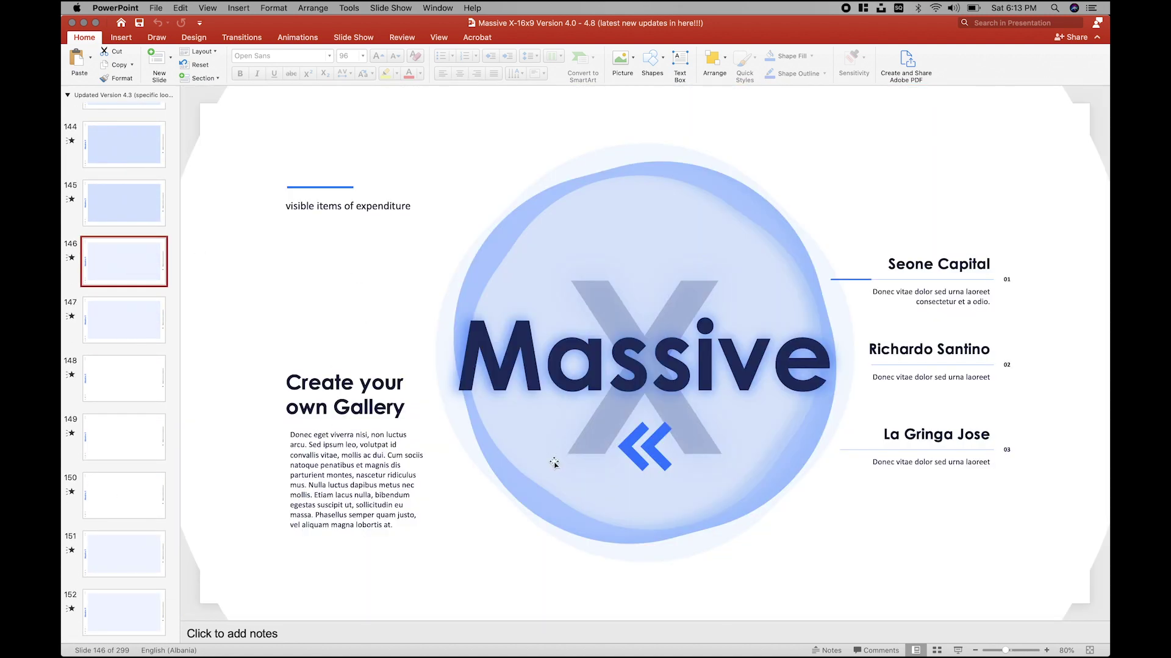
Step: Go to slide 194, present it full-screen, then end the show
{"action": "scroll", "coordinate": [88, 391], "scroll_direction": "down", "scroll_amount": 2}
{"action": "scroll", "coordinate": [94, 427], "scroll_direction": "down", "scroll_amount": 2}
{"action": "scroll", "coordinate": [98, 451], "scroll_direction": "down", "scroll_amount": 2}
{"action": "scroll", "coordinate": [101, 467], "scroll_direction": "down", "scroll_amount": 2}
{"action": "scroll", "coordinate": [144, 408], "scroll_direction": "down", "scroll_amount": 3}
{"action": "scroll", "coordinate": [143, 408], "scroll_direction": "down", "scroll_amount": 3}
{"action": "scroll", "coordinate": [144, 407], "scroll_direction": "down", "scroll_amount": 3}
{"action": "scroll", "coordinate": [143, 408], "scroll_direction": "down", "scroll_amount": 3}
{"action": "scroll", "coordinate": [144, 408], "scroll_direction": "down", "scroll_amount": 3}
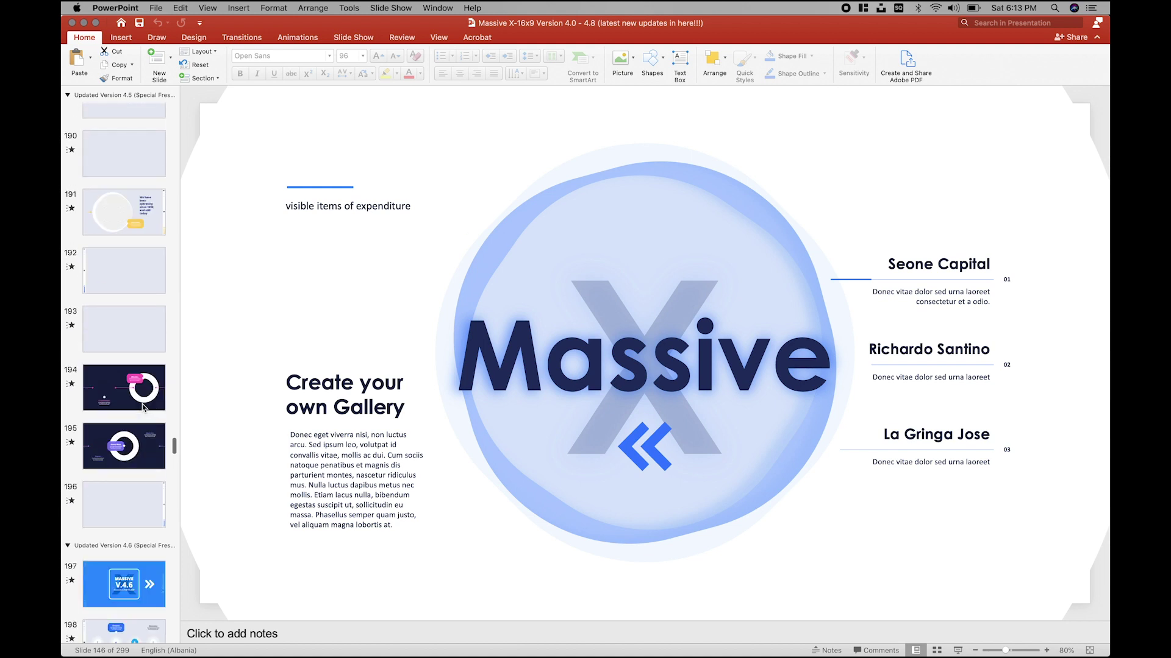
{"action": "left_click", "coordinate": [144, 375]}
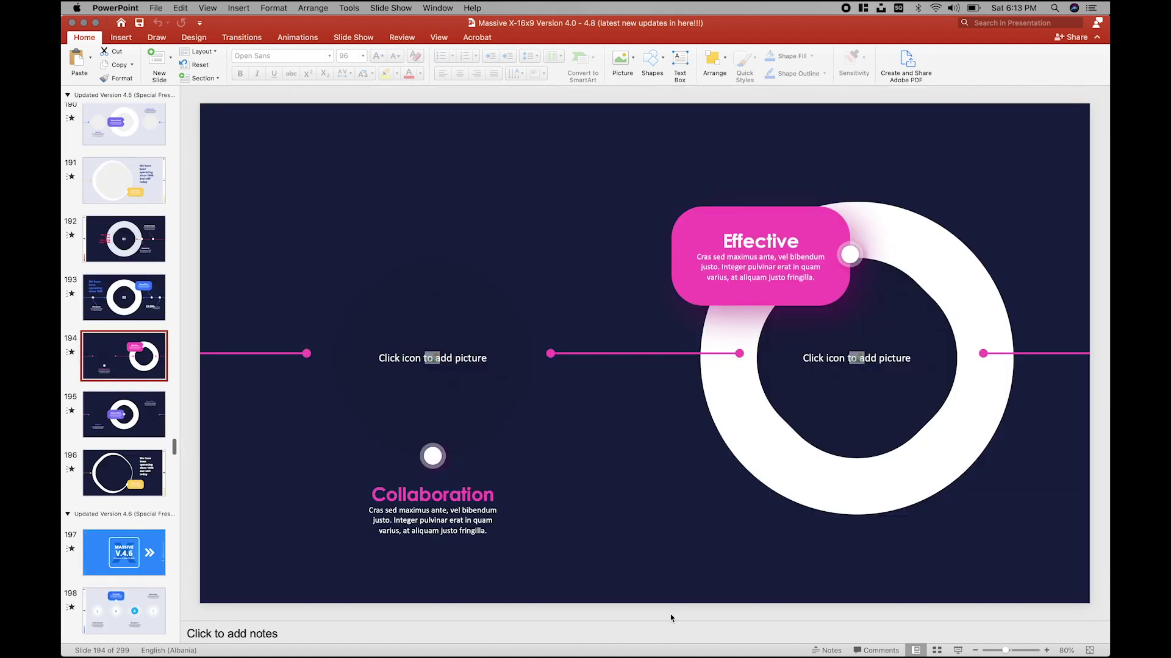
{"action": "left_click", "coordinate": [958, 650]}
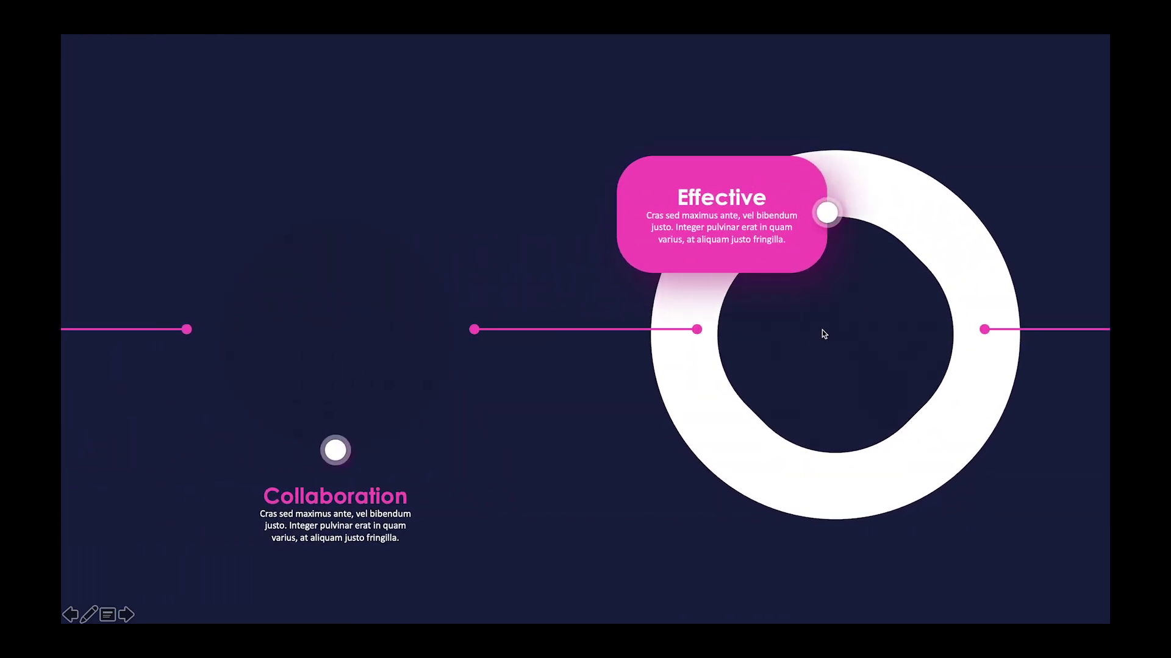
{"action": "key", "text": "Escape"}
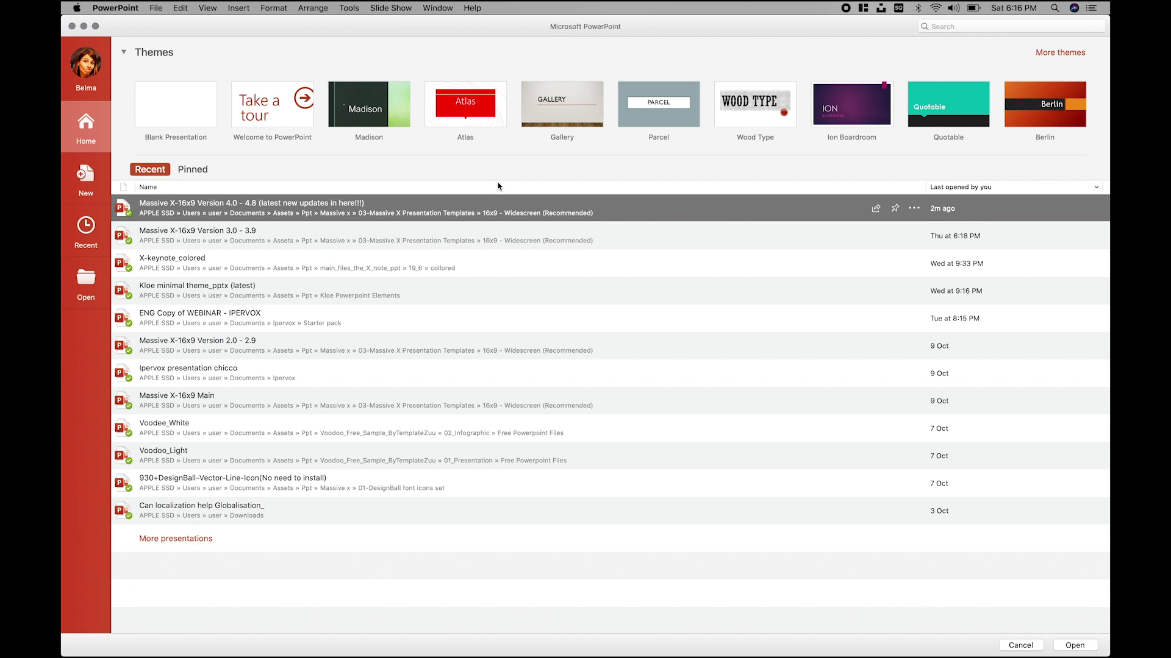
Step: Select Blank Presentation, glance at the File menu, and create the blank presentation
{"action": "left_click", "coordinate": [164, 114]}
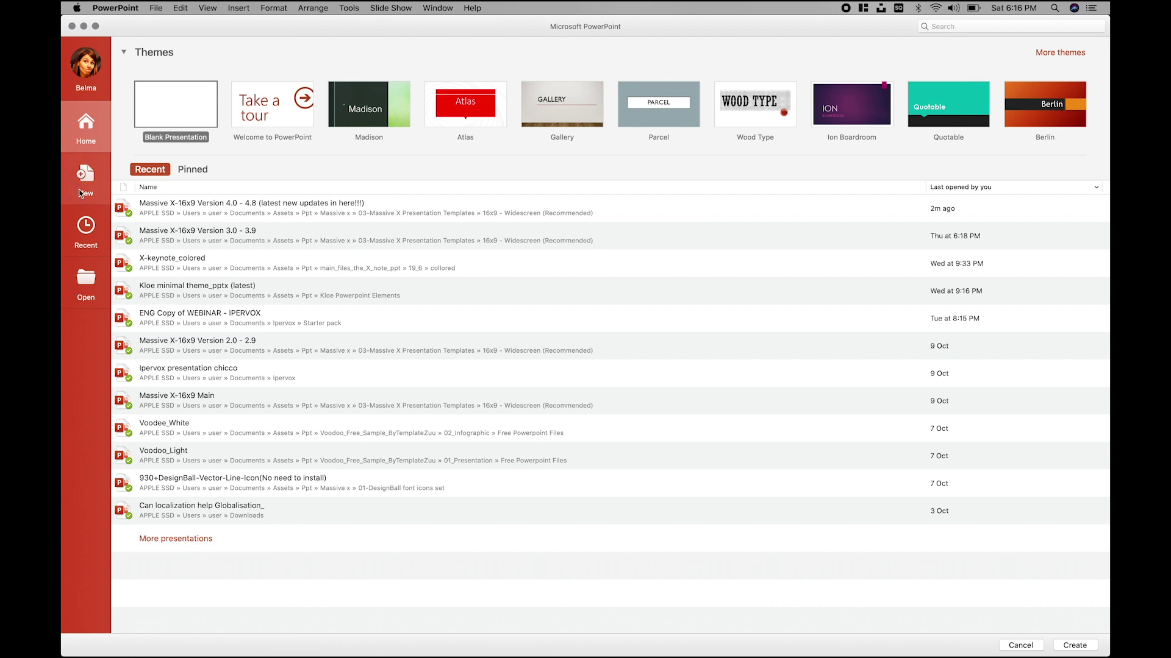
{"action": "left_click", "coordinate": [156, 8]}
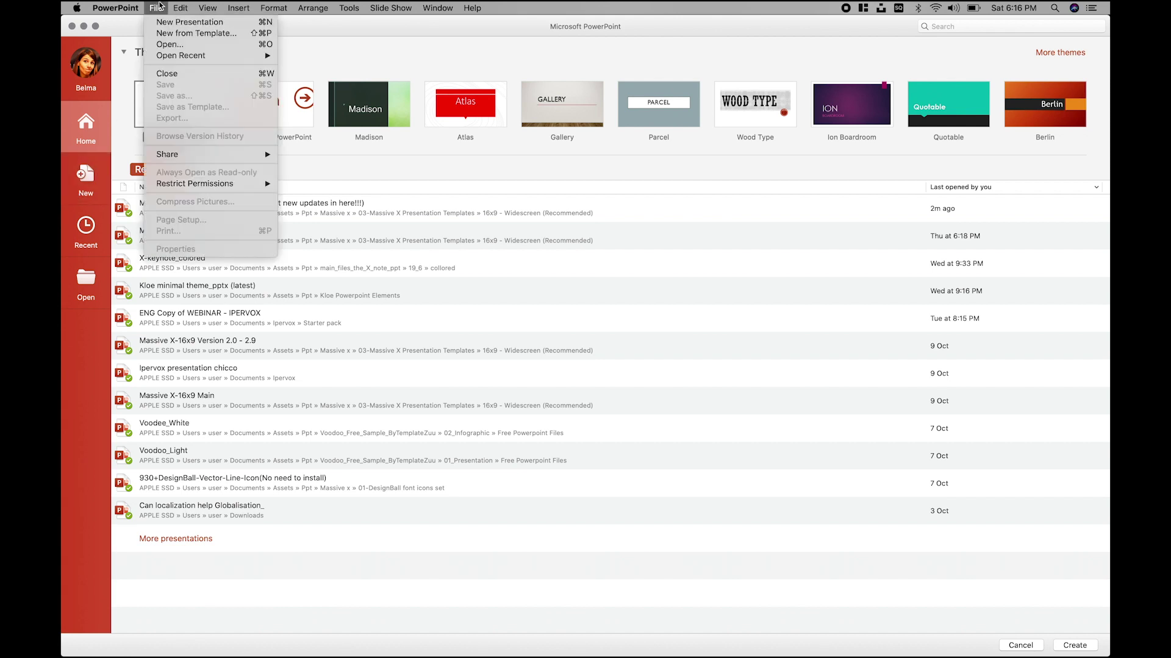
{"action": "left_click", "coordinate": [328, 60]}
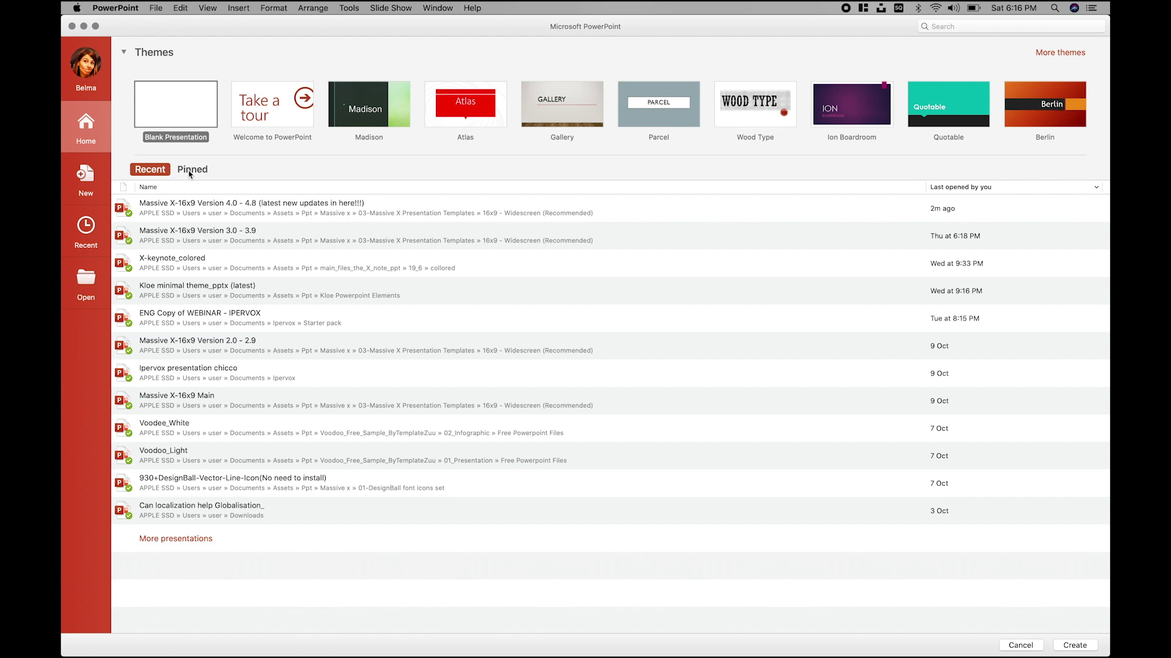
{"action": "double_click", "coordinate": [188, 108]}
Step: Maximize the Presentation5 window and look through the Arrange menu
{"action": "left_click_drag", "start_coordinate": [335, 91], "coordinate": [338, 13]}
{"action": "double_click", "coordinate": [338, 23]}
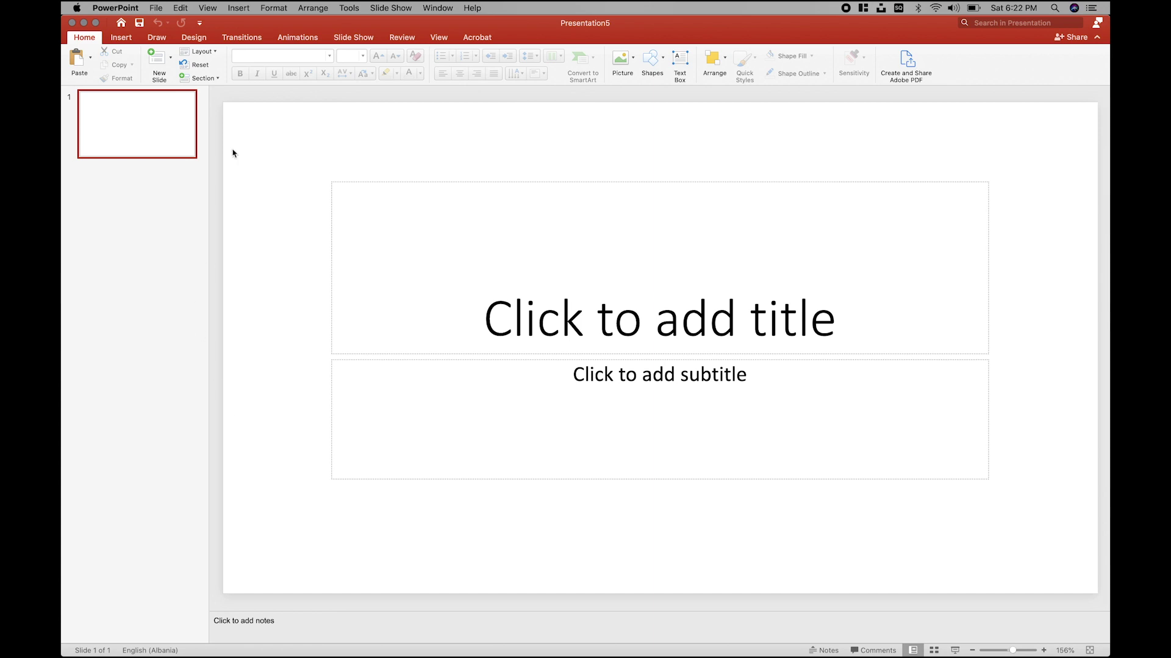
{"action": "left_click", "coordinate": [122, 7]}
{"action": "left_click", "coordinate": [99, 8]}
{"action": "left_click", "coordinate": [330, 7]}
{"action": "left_click", "coordinate": [219, 6]}
Step: Browse the Insert, Draw, Design, Transitions and Animations ribbon tabs
{"action": "left_click", "coordinate": [121, 37]}
{"action": "left_click", "coordinate": [164, 38]}
{"action": "left_click", "coordinate": [194, 38]}
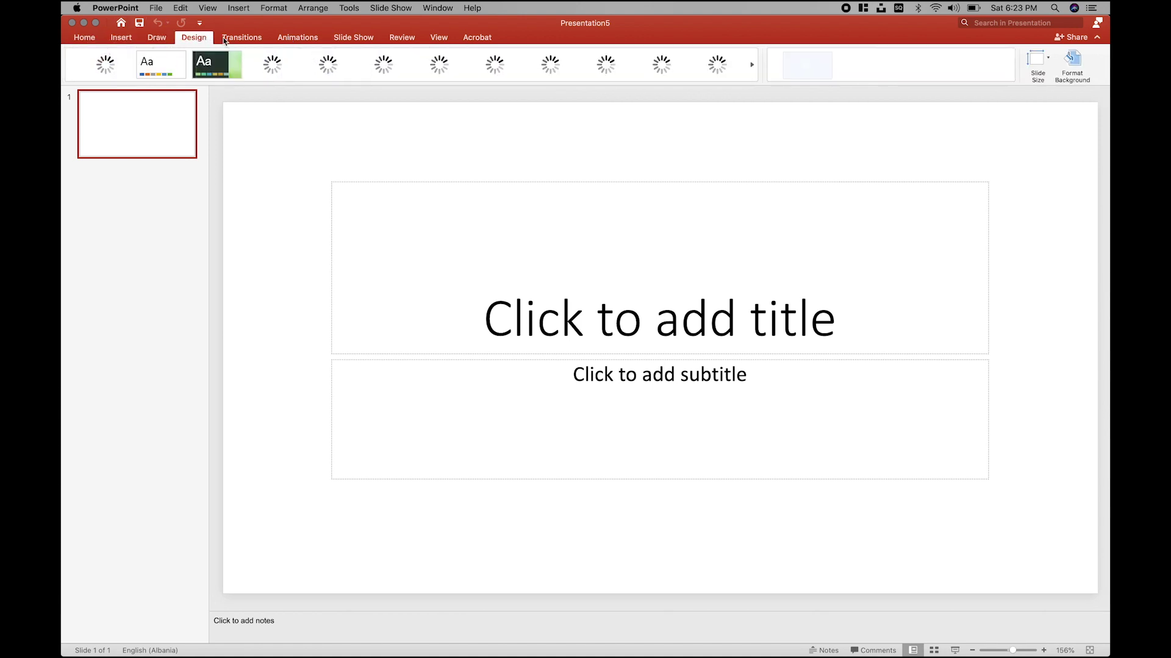
{"action": "left_click", "coordinate": [250, 37]}
{"action": "left_click", "coordinate": [287, 38]}
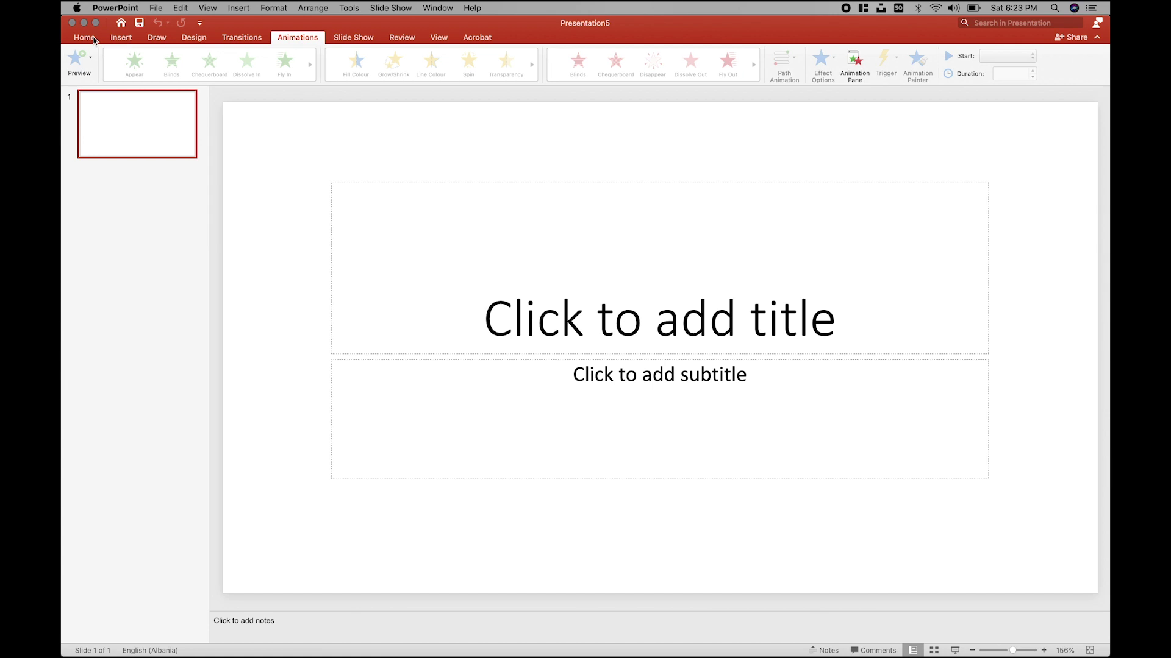
Step: Return to the Home tab and view the Quick Access Toolbar customization choices
{"action": "left_click", "coordinate": [86, 38]}
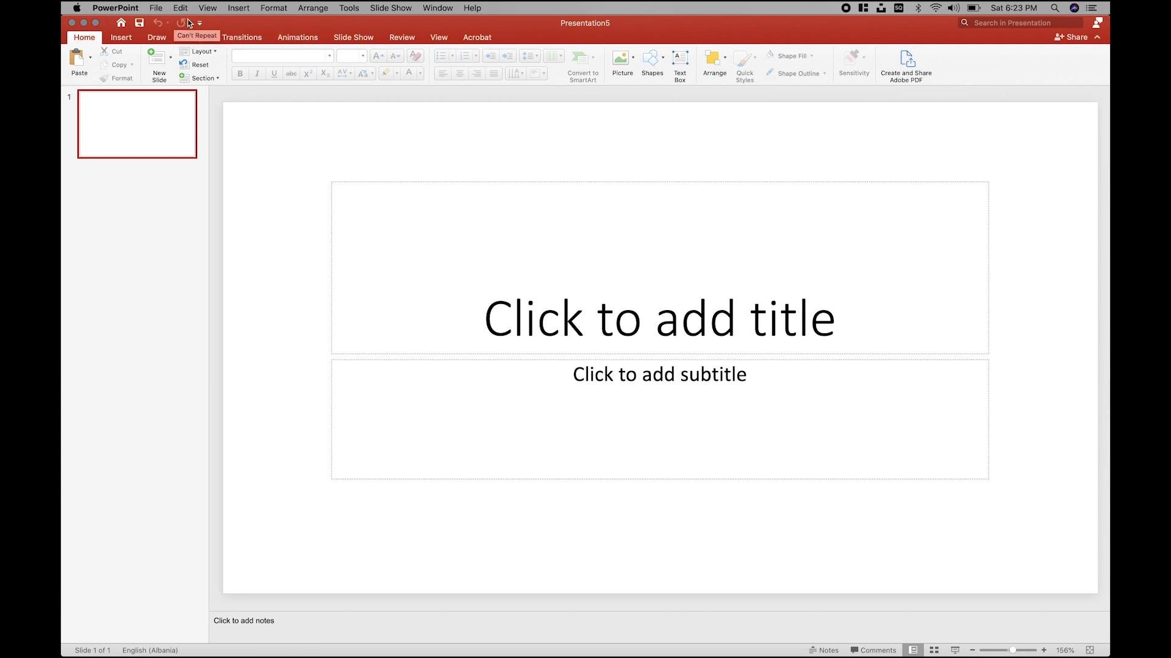
{"action": "left_click", "coordinate": [201, 24]}
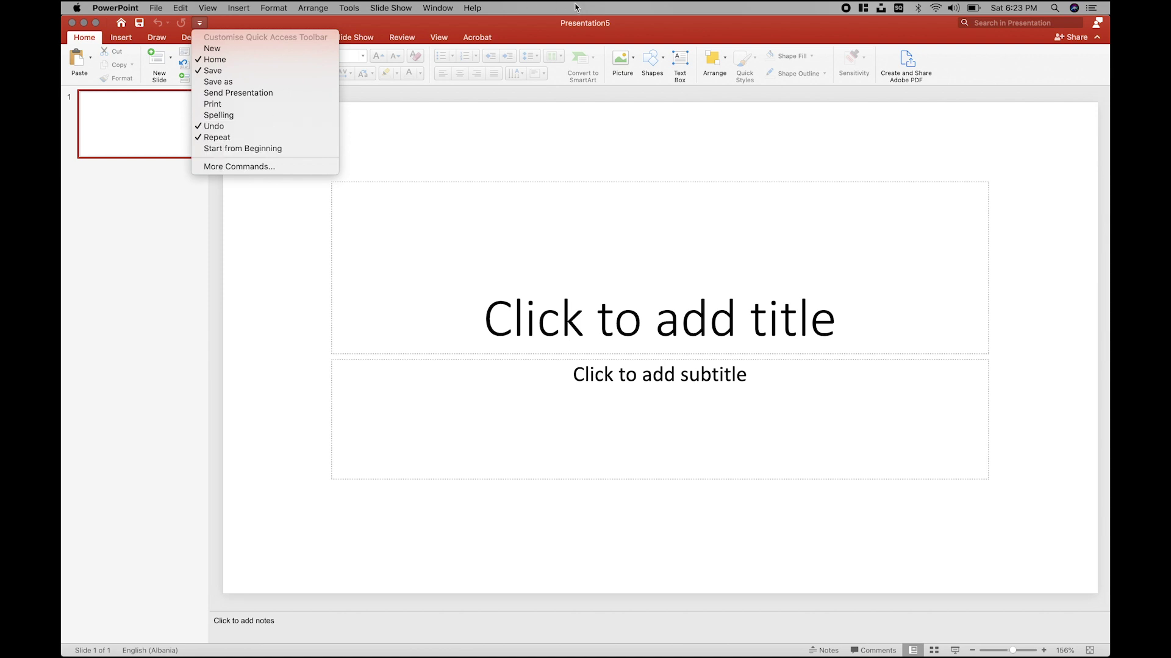
{"action": "left_click", "coordinate": [676, 20]}
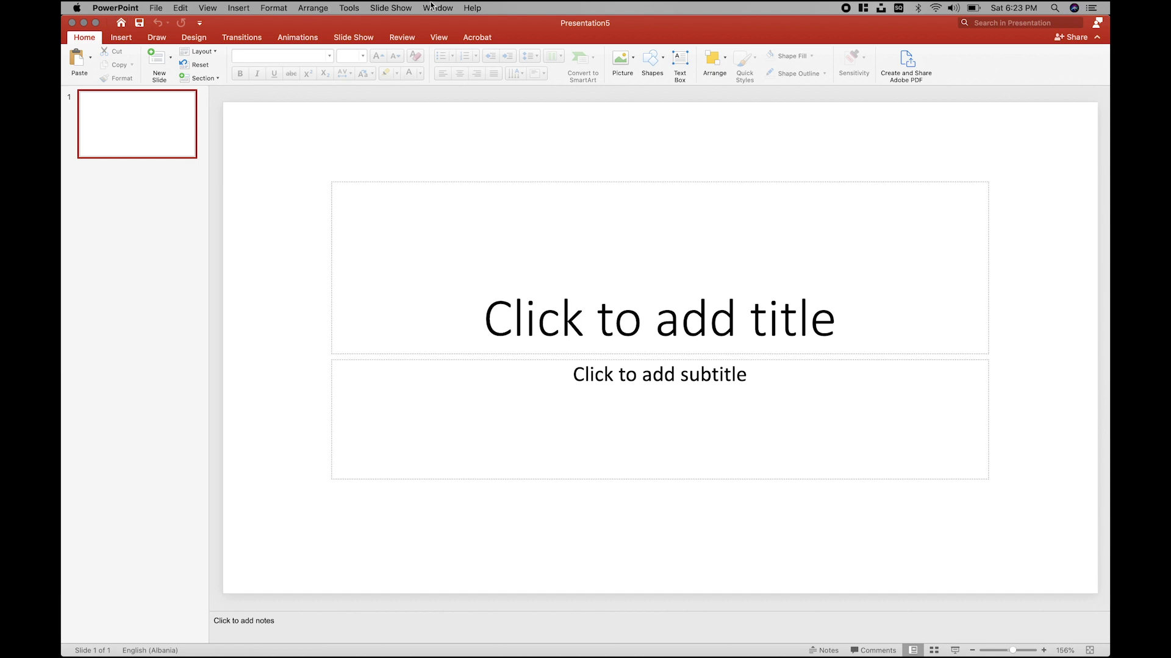
Step: Check the Help and File menus, then open the PowerPoint application menu
{"action": "left_click", "coordinate": [470, 6]}
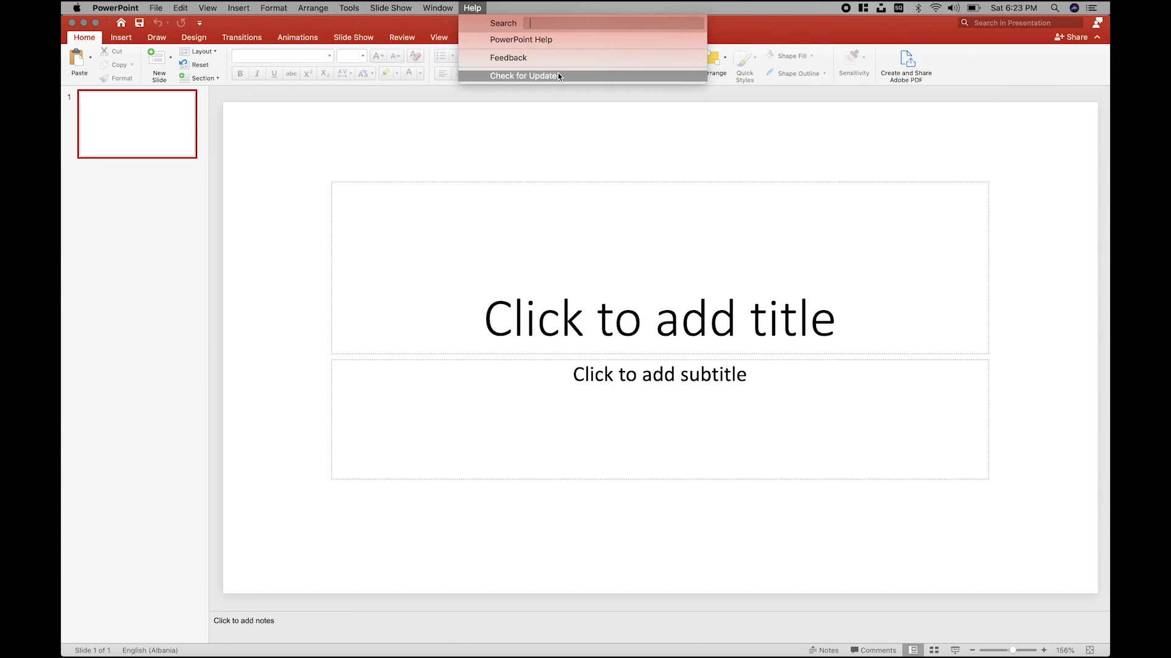
{"action": "left_click", "coordinate": [547, 163]}
{"action": "left_click", "coordinate": [156, 8]}
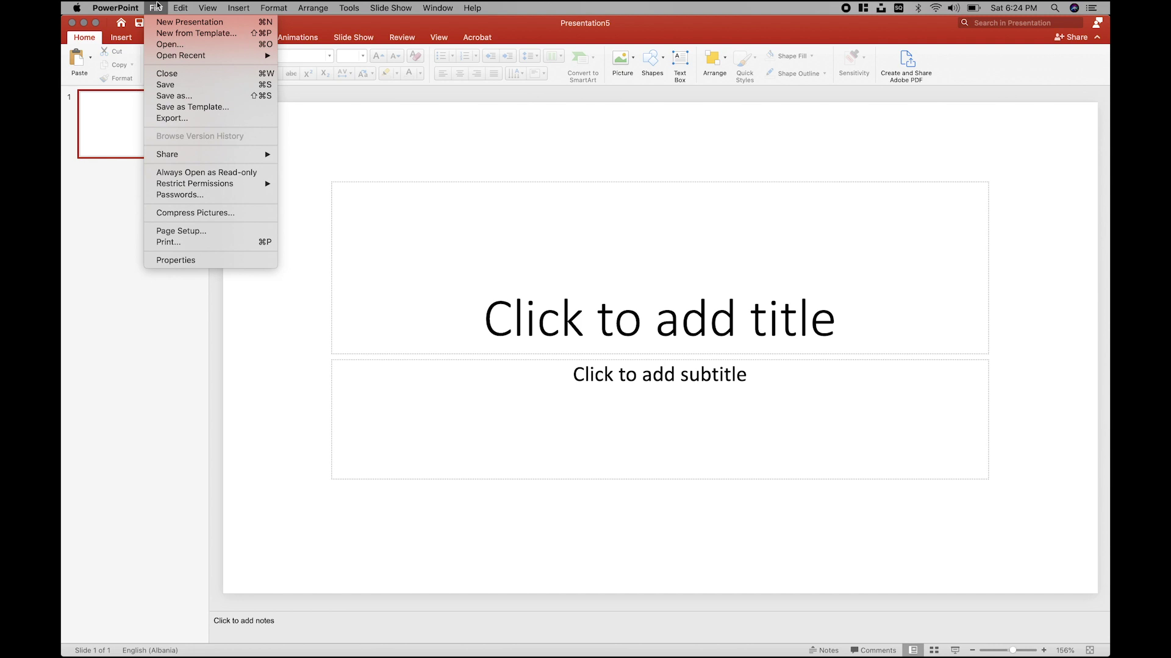
{"action": "left_click", "coordinate": [156, 7]}
{"action": "left_click", "coordinate": [139, 7]}
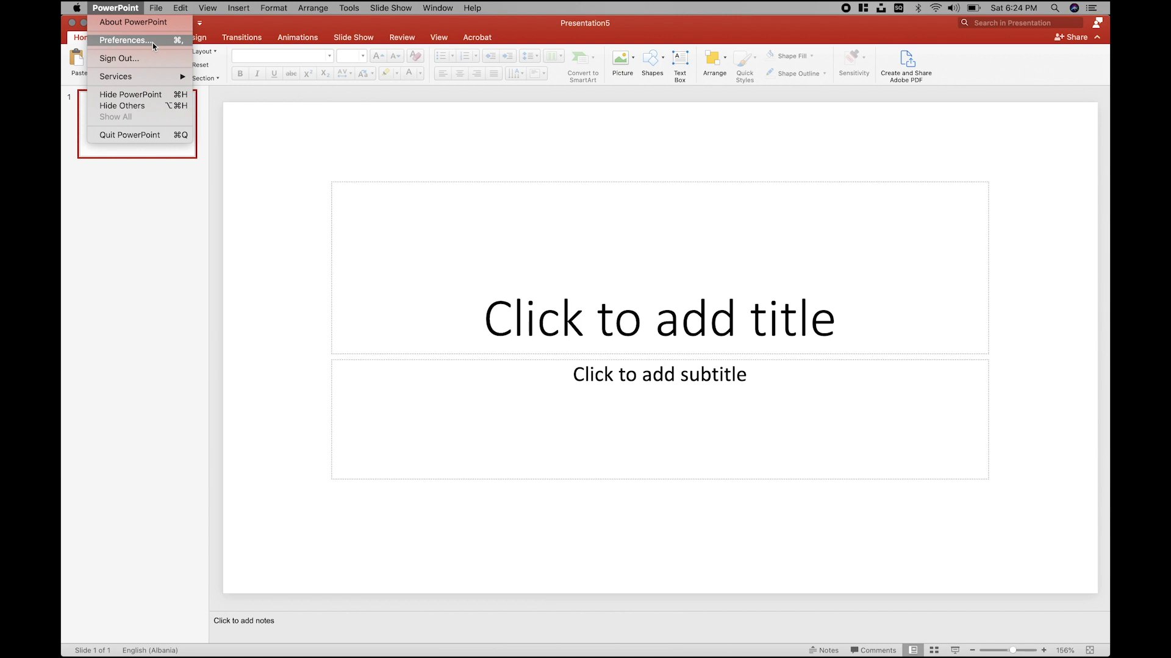
{"action": "left_click", "coordinate": [152, 43]}
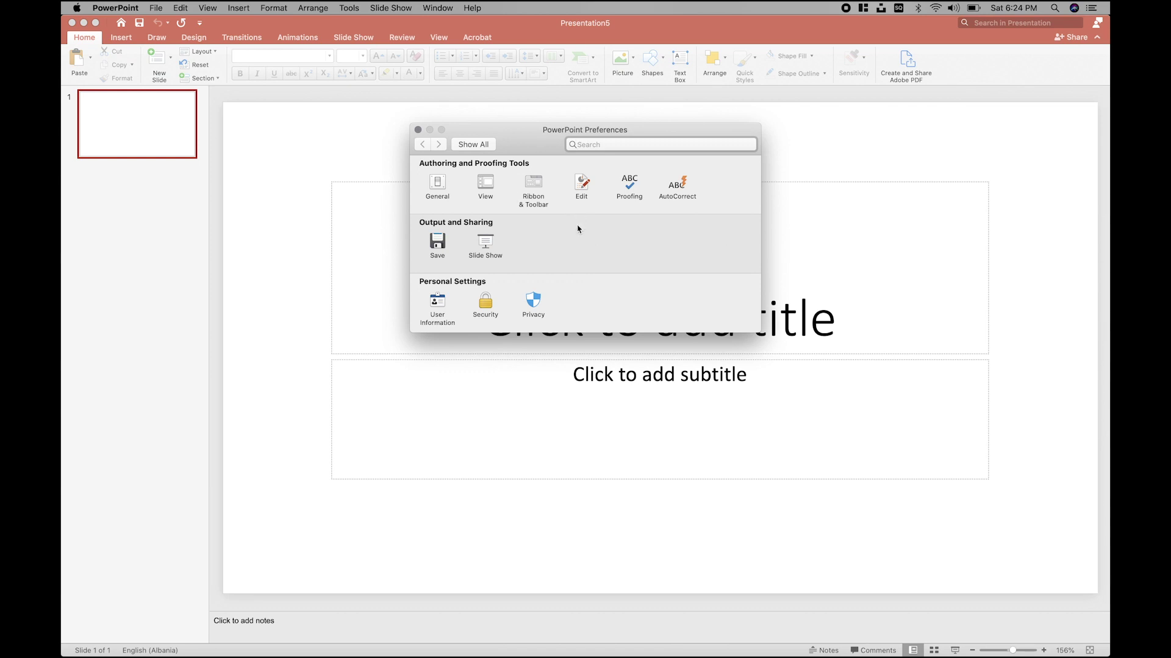
{"action": "left_click", "coordinate": [419, 131]}
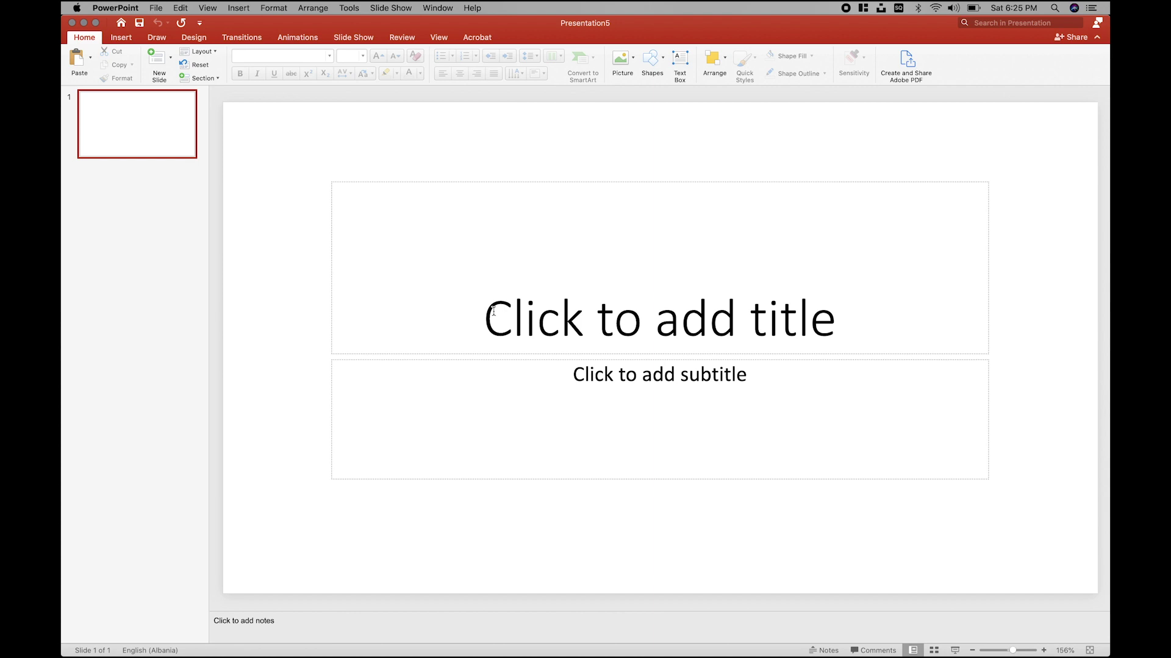
Step: Enter 'Titulli i prezantimit' as the slide title, fixing typos, then move to the subtitle
{"action": "left_click", "coordinate": [571, 289]}
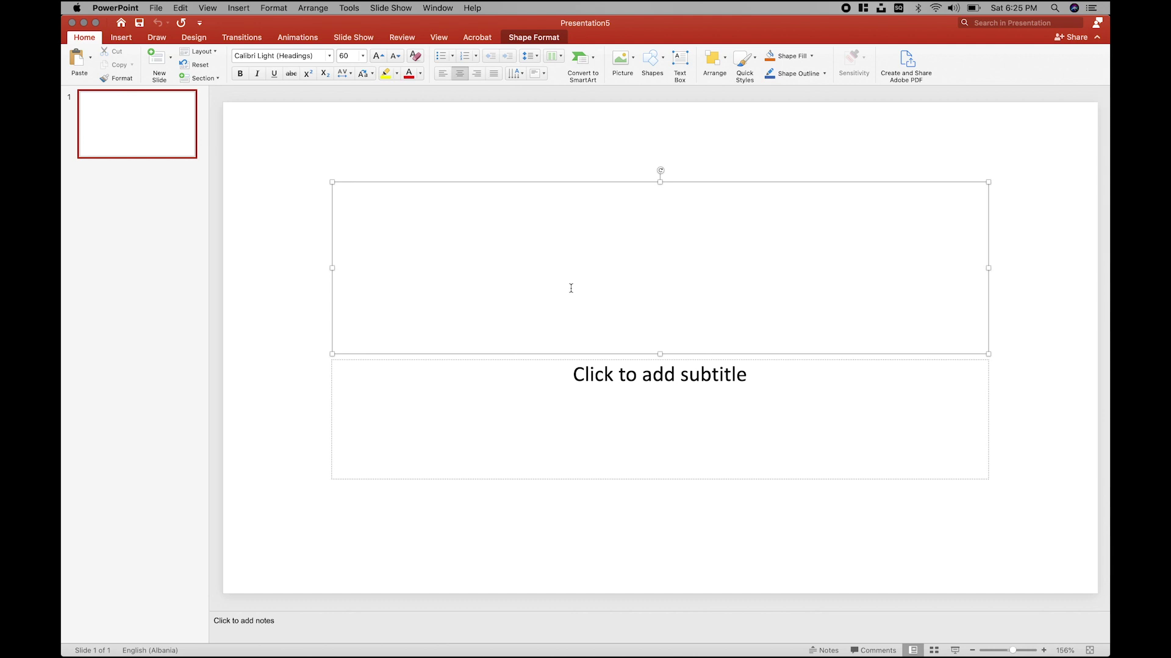
{"action": "type", "text": "Tit"}
{"action": "key", "text": "BackSpace"}
{"action": "type", "text": "itulli I prezantimit"}
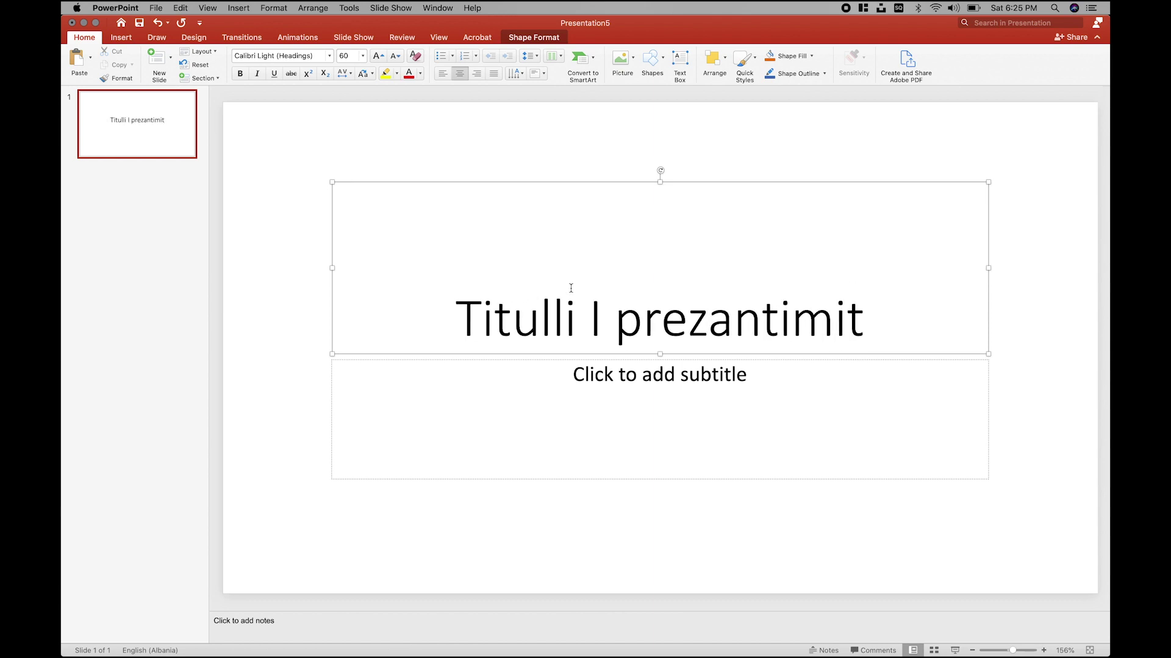
{"action": "double_click", "coordinate": [594, 328]}
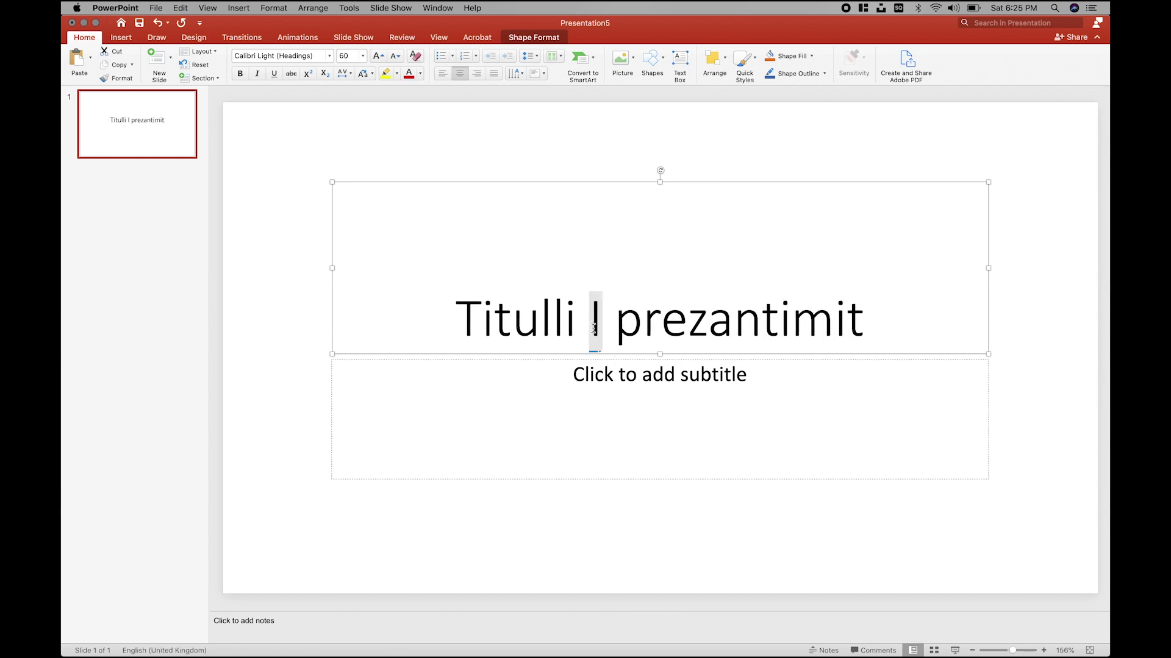
{"action": "key", "text": "BackSpace"}
{"action": "type", "text": "i"}
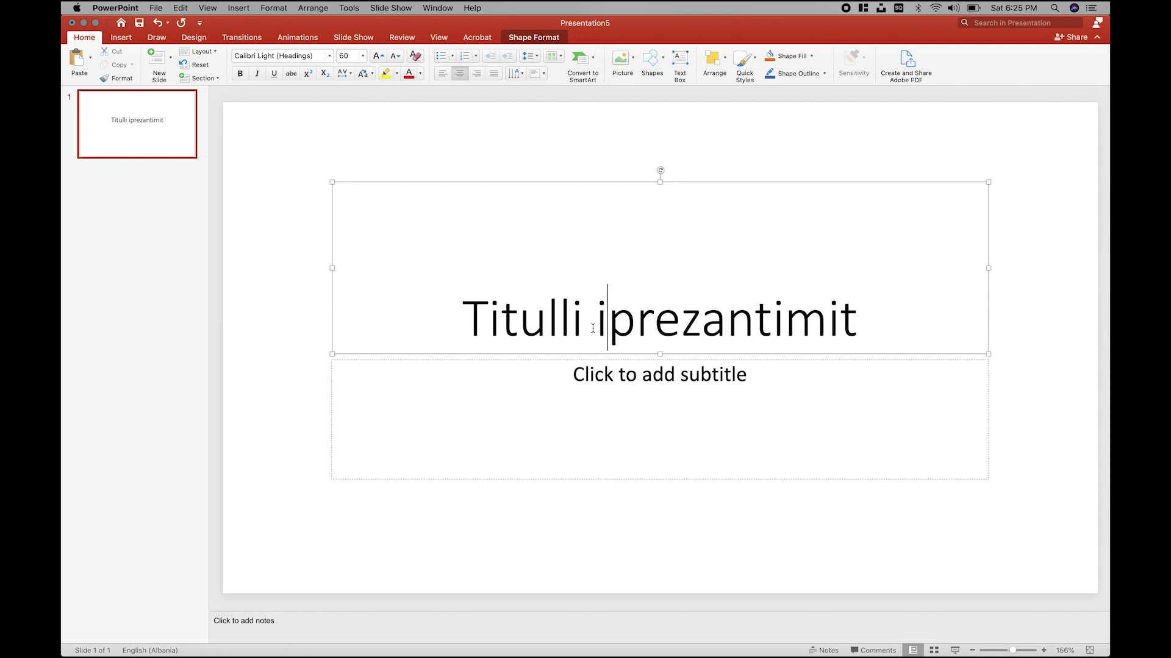
{"action": "left_click", "coordinate": [593, 329]}
{"action": "left_click", "coordinate": [636, 376]}
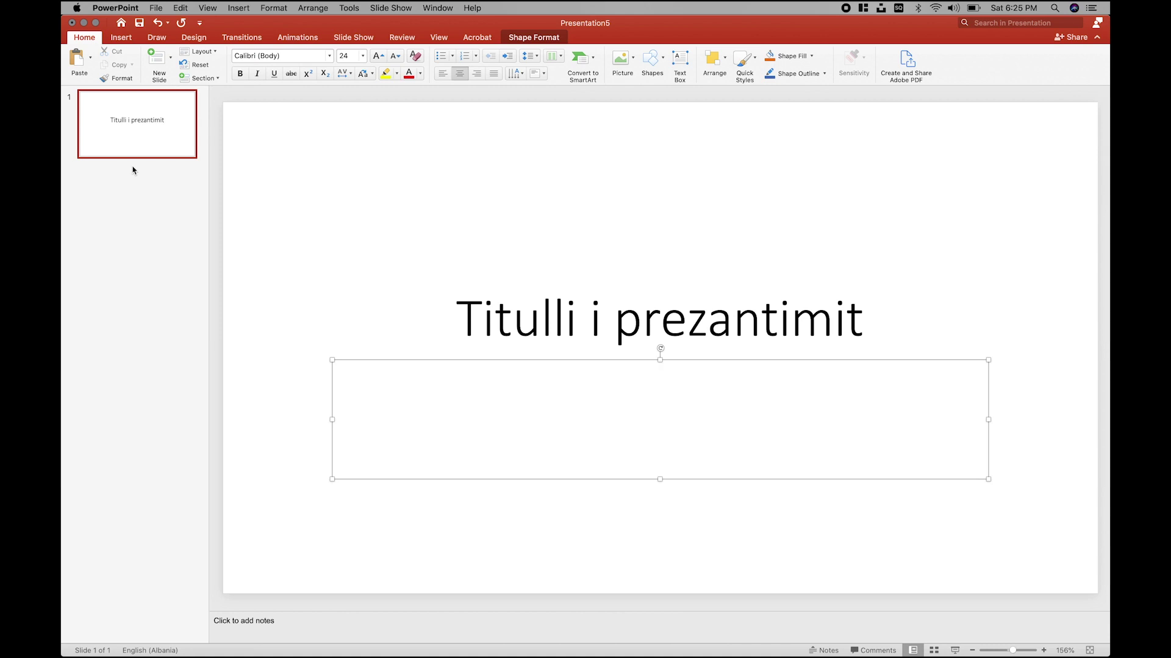
Step: Add a content slide after the title slide and title it 'Slide 1'
{"action": "left_click", "coordinate": [160, 60]}
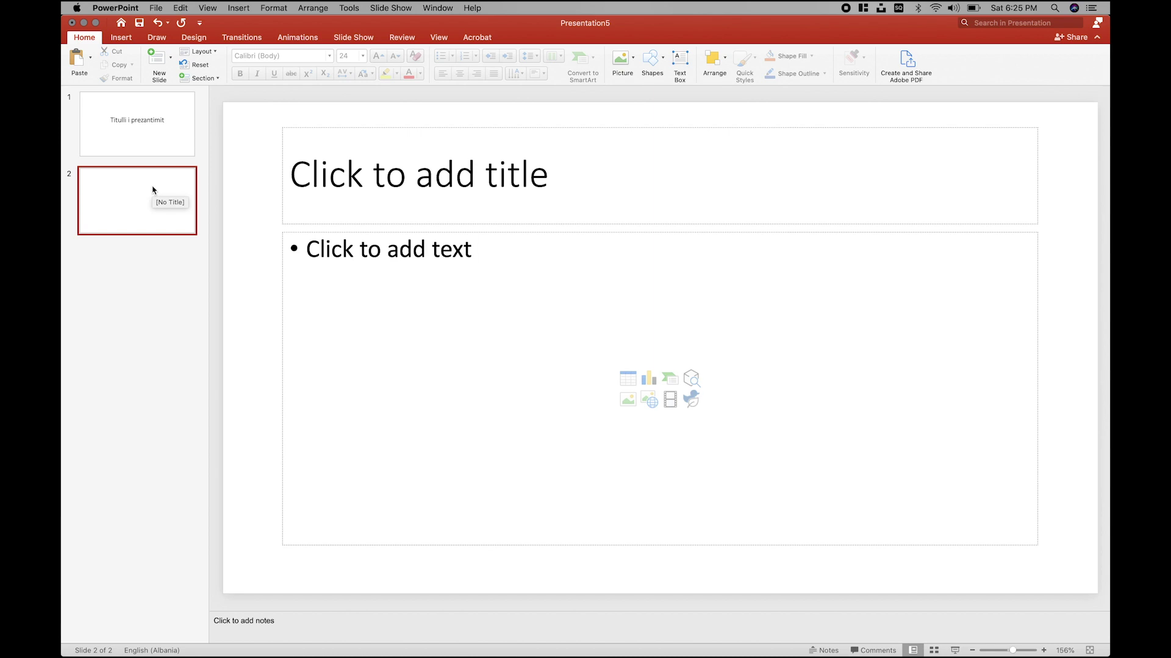
{"action": "left_click", "coordinate": [183, 148]}
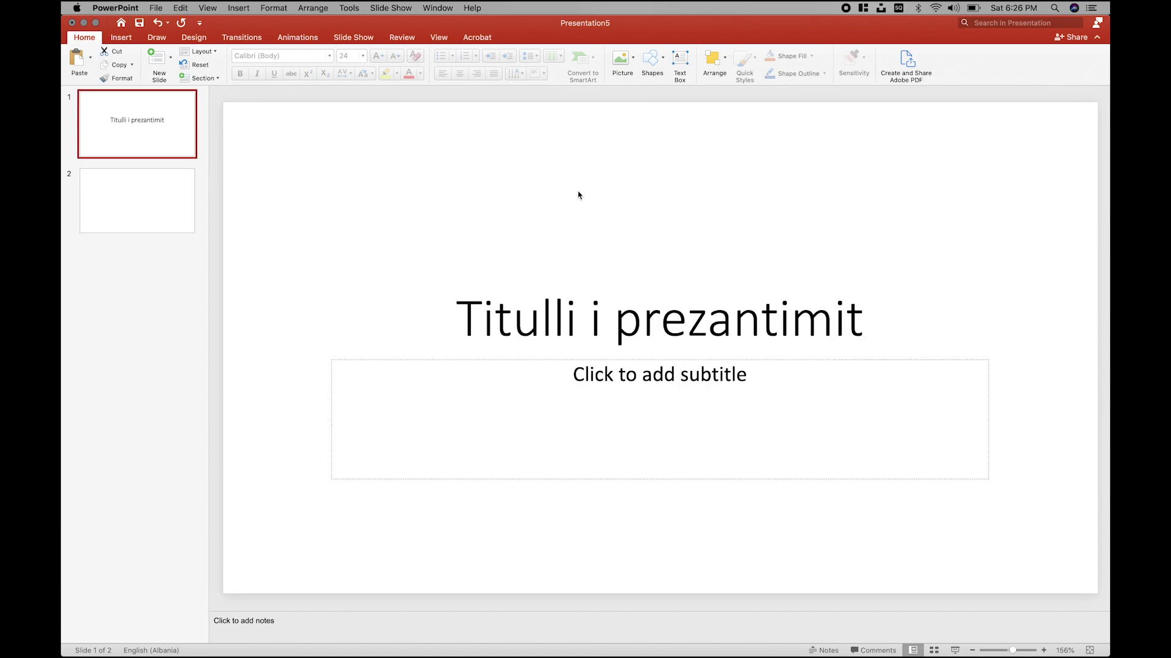
{"action": "left_click", "coordinate": [174, 228]}
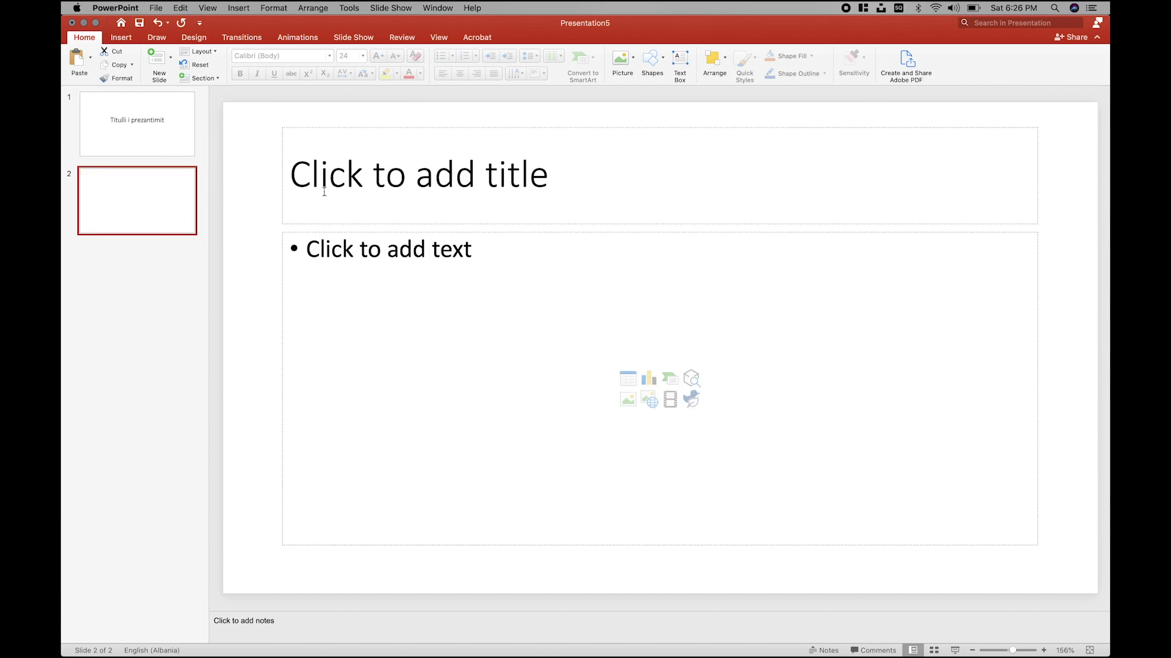
{"action": "left_click", "coordinate": [526, 210]}
{"action": "type", "text": "Sil"}
{"action": "key", "text": "BackSpace"}
{"action": "key", "text": "BackSpace"}
{"action": "type", "text": "lide "}
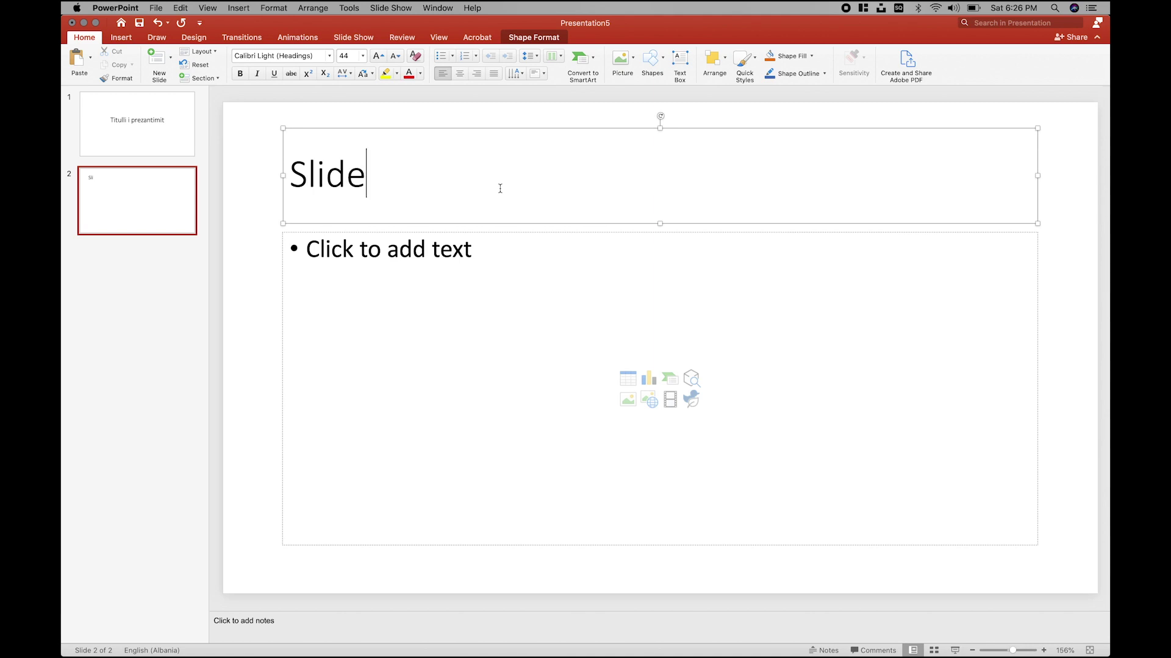
{"action": "type", "text": "1"}
{"action": "left_click", "coordinate": [164, 255]}
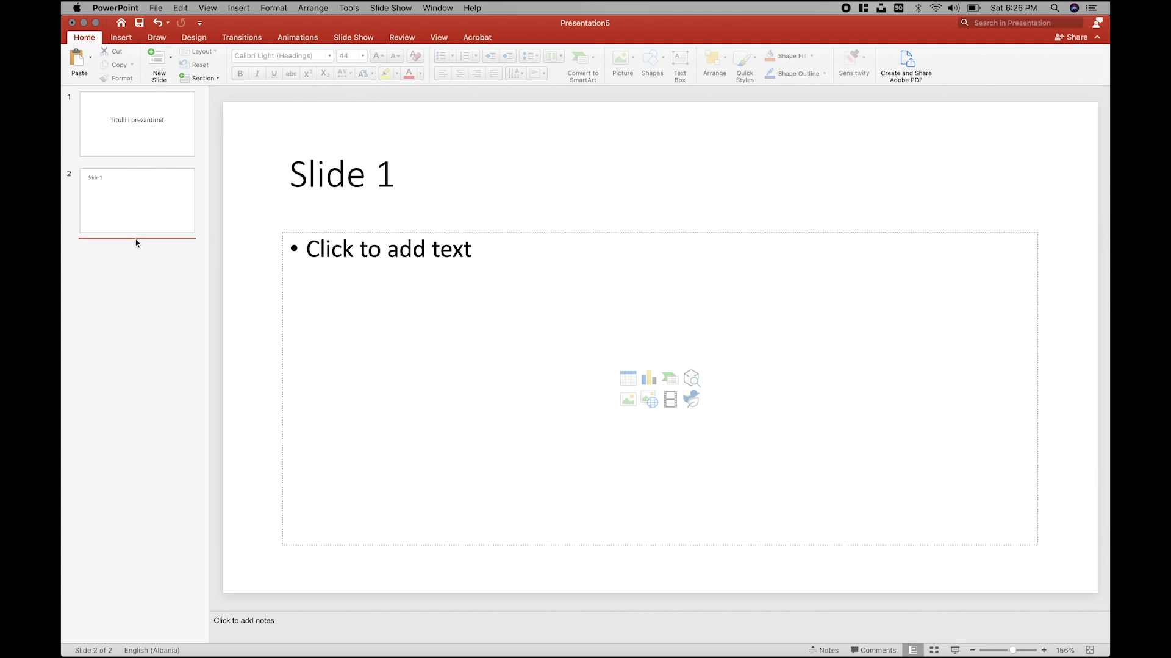
Step: Insert two more content slides and type 'Slide 1' in the second slide's title
{"action": "left_click", "coordinate": [118, 155]}
{"action": "left_click", "coordinate": [119, 164]}
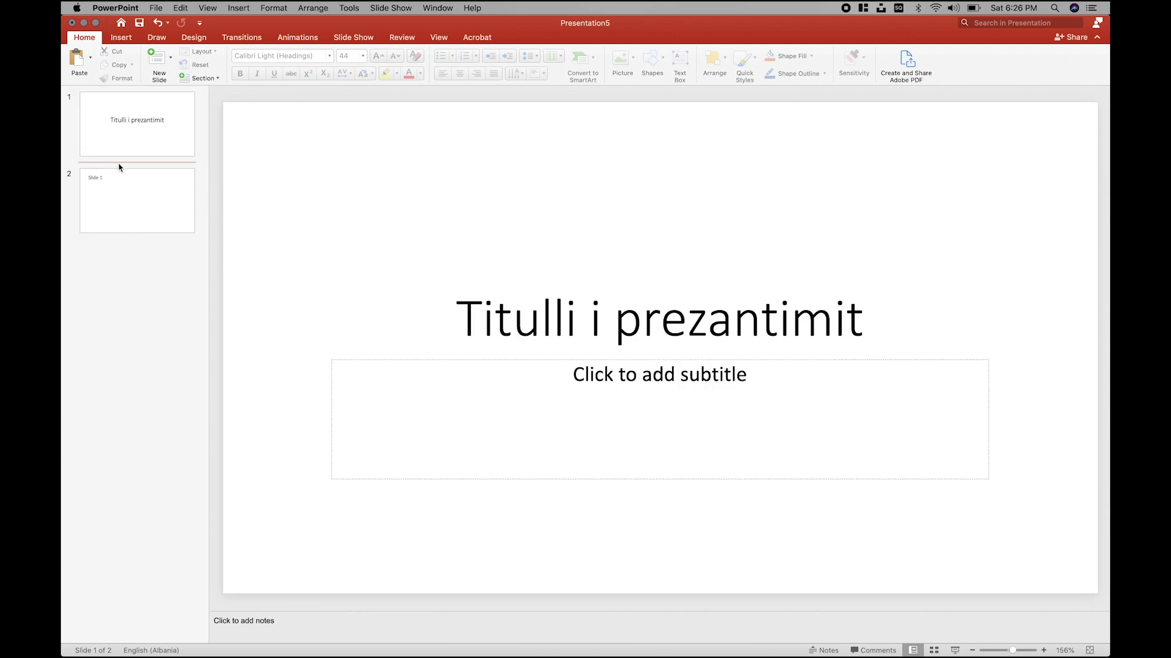
{"action": "left_click", "coordinate": [159, 64]}
{"action": "left_click", "coordinate": [141, 330]}
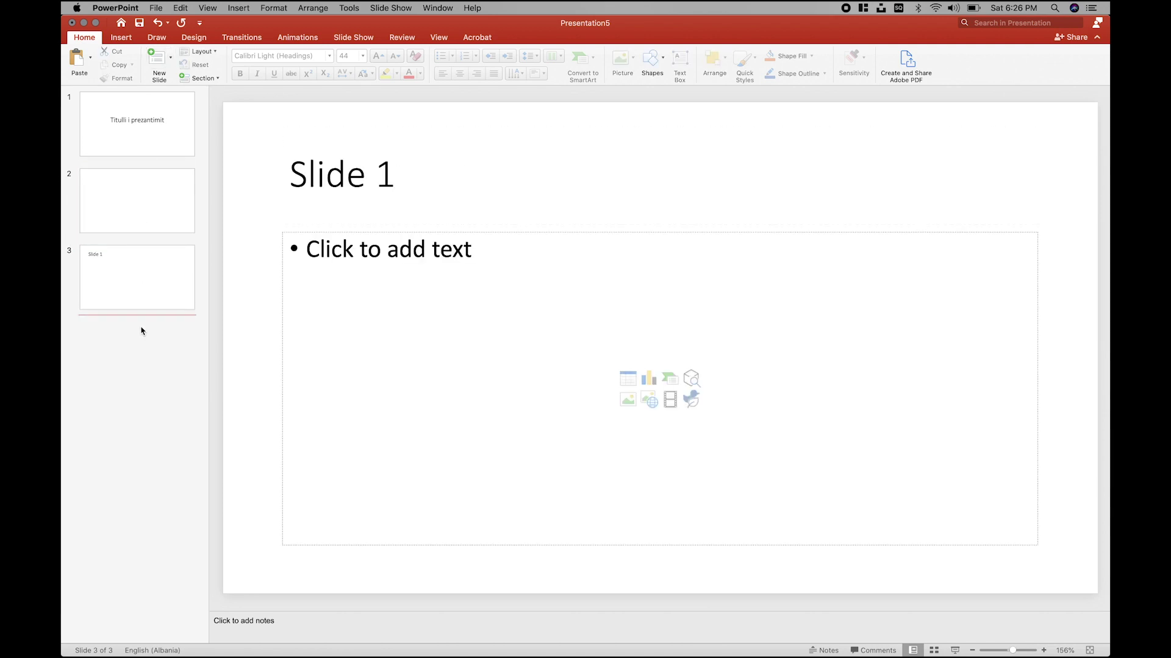
{"action": "left_click", "coordinate": [156, 61]}
{"action": "left_click", "coordinate": [152, 201]}
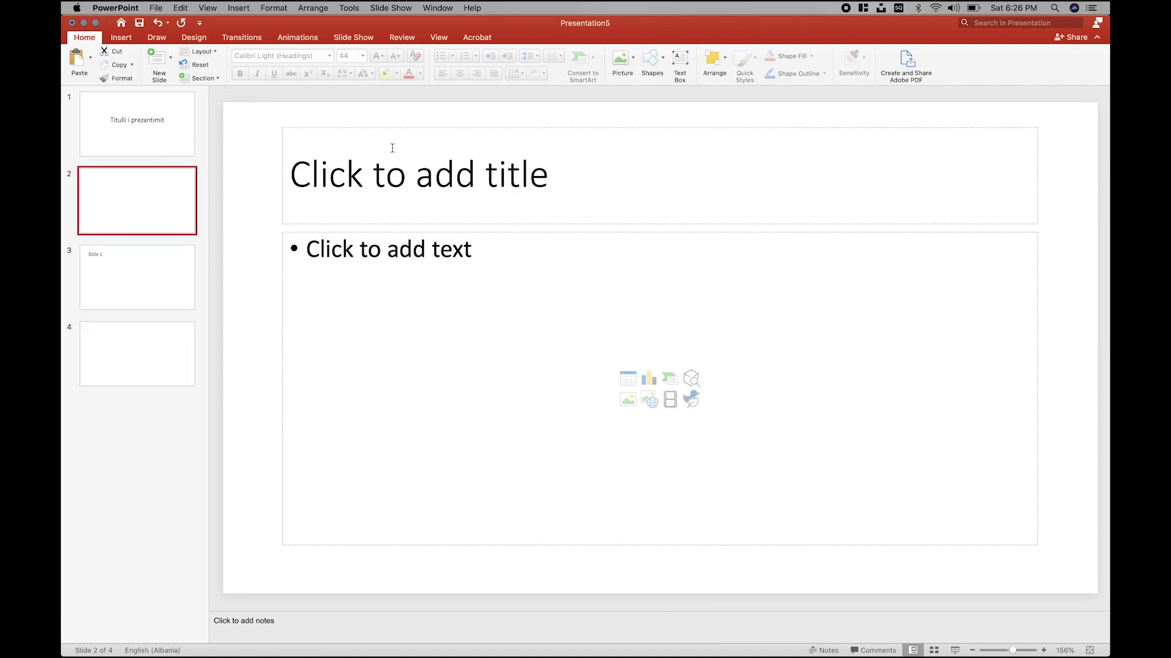
{"action": "left_click", "coordinate": [395, 150]}
{"action": "type", "text": "Slide 1"}
{"action": "left_click", "coordinate": [99, 270]}
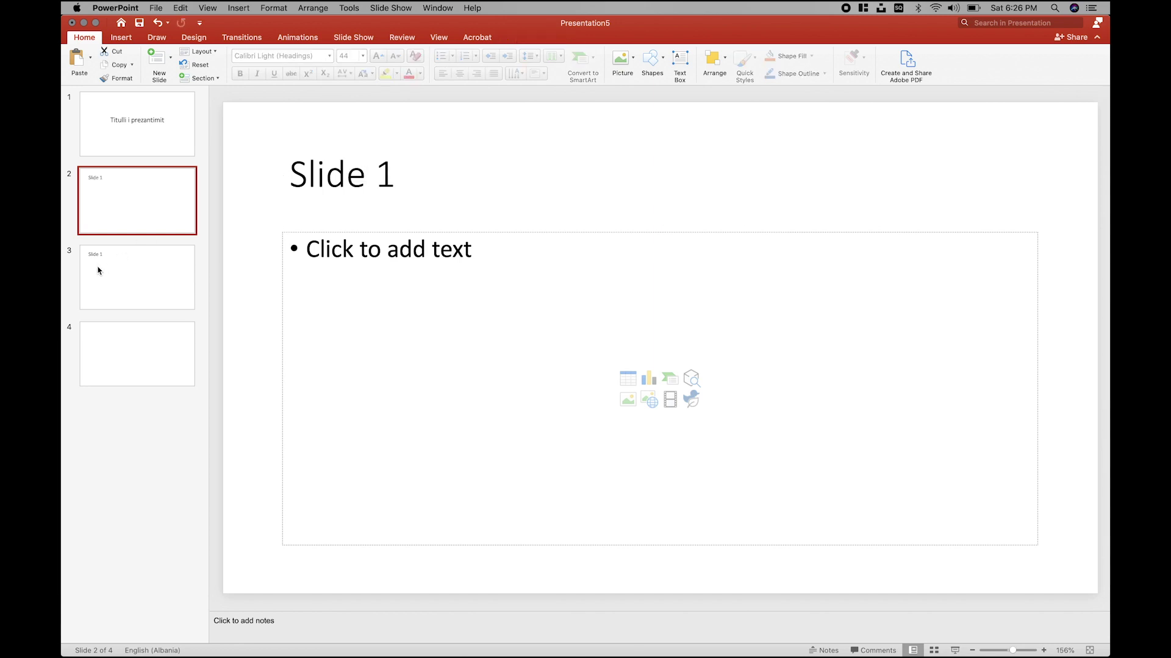
Step: Move the third slide up to second position and retitle the third slide 'Slide 2'
{"action": "left_click", "coordinate": [98, 271]}
{"action": "mouse_move", "coordinate": [154, 278]}
{"action": "left_mouse_down"}
{"action": "mouse_move", "coordinate": [154, 187]}
{"action": "mouse_move", "coordinate": [144, 287]}
{"action": "left_mouse_up"}
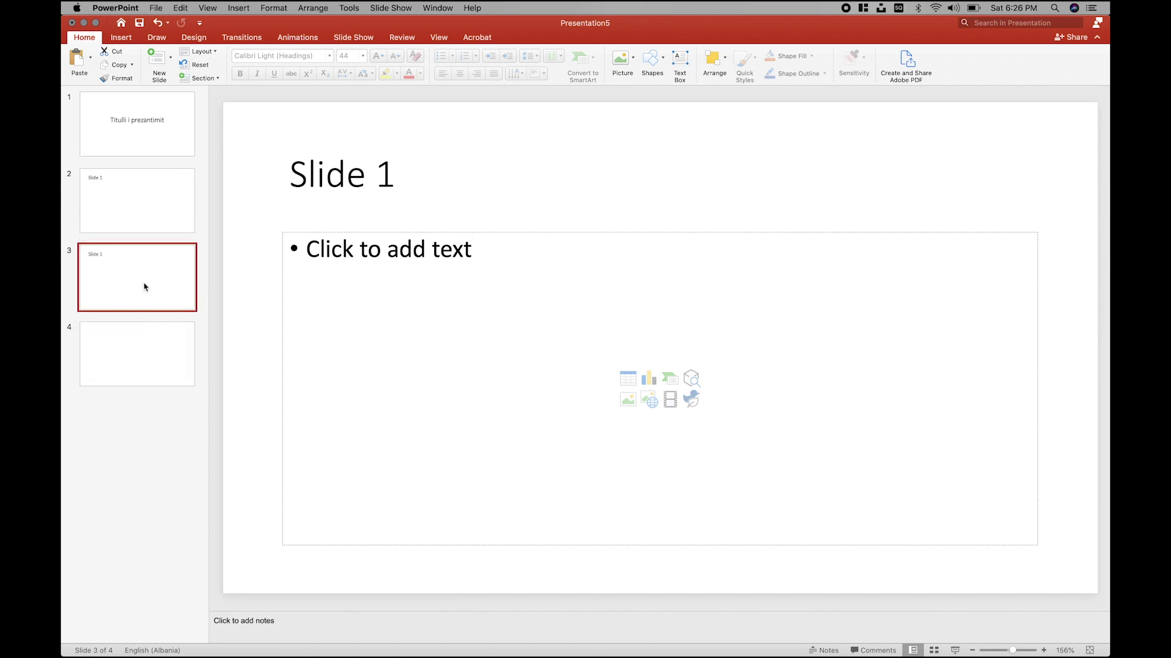
{"action": "left_click_drag", "start_coordinate": [145, 286], "coordinate": [136, 191]}
{"action": "left_click", "coordinate": [122, 282]}
{"action": "double_click", "coordinate": [393, 184]}
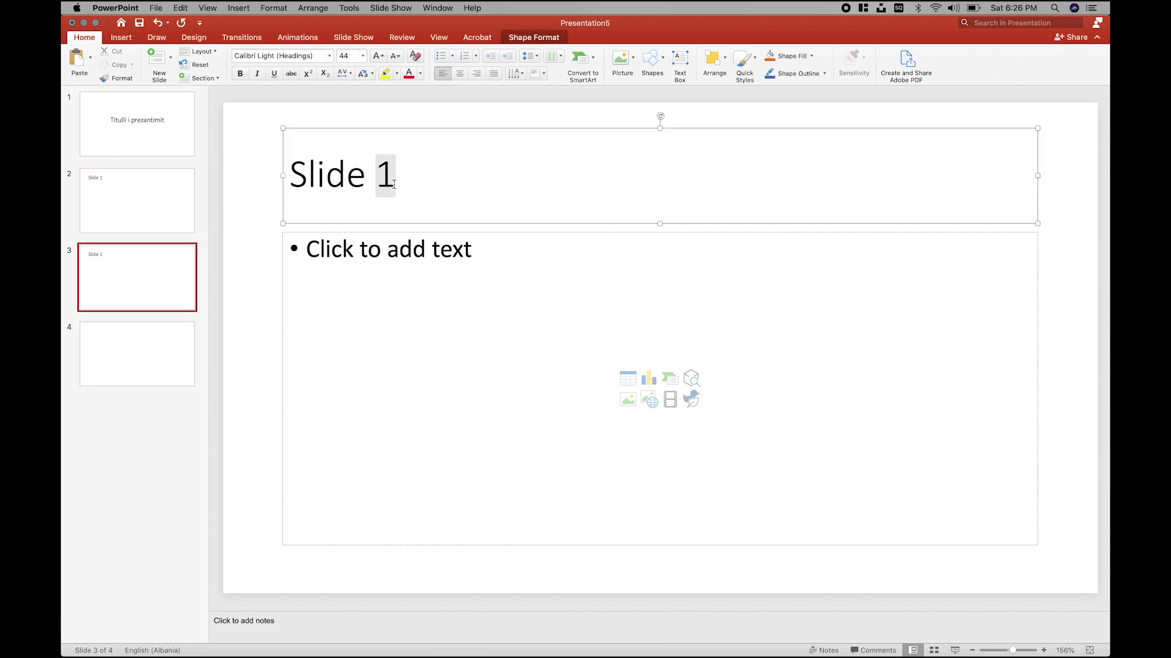
{"action": "type", "text": "2"}
Step: Title the fourth slide 'Slide 3' and review all four slides in order
{"action": "left_click", "coordinate": [172, 364]}
{"action": "left_click", "coordinate": [390, 172]}
{"action": "type", "text": "Slide "}
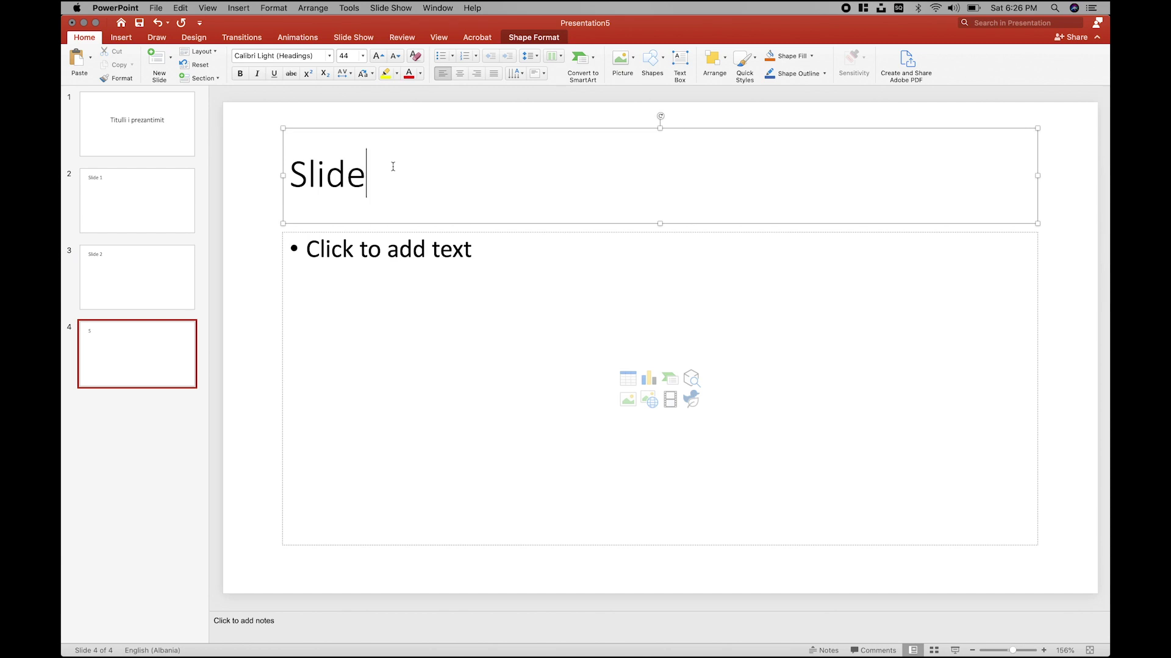
{"action": "type", "text": "3"}
{"action": "left_click", "coordinate": [132, 133]}
{"action": "left_click", "coordinate": [157, 183]}
{"action": "left_click", "coordinate": [162, 261]}
{"action": "left_click", "coordinate": [158, 384]}
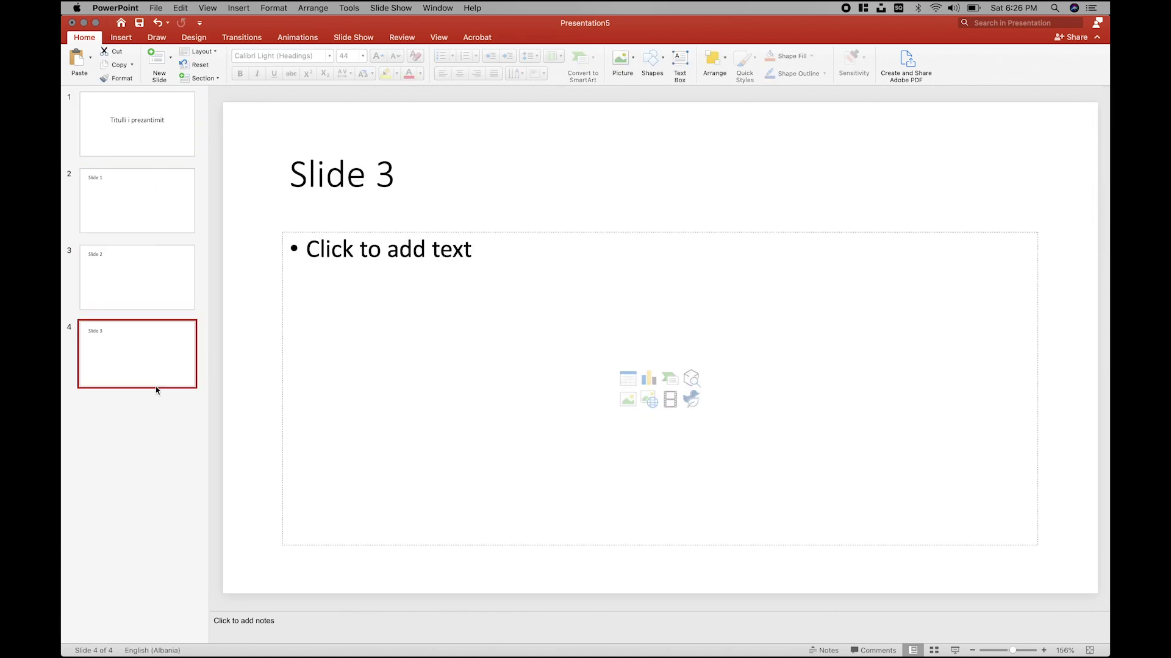
{"action": "left_click", "coordinate": [146, 138]}
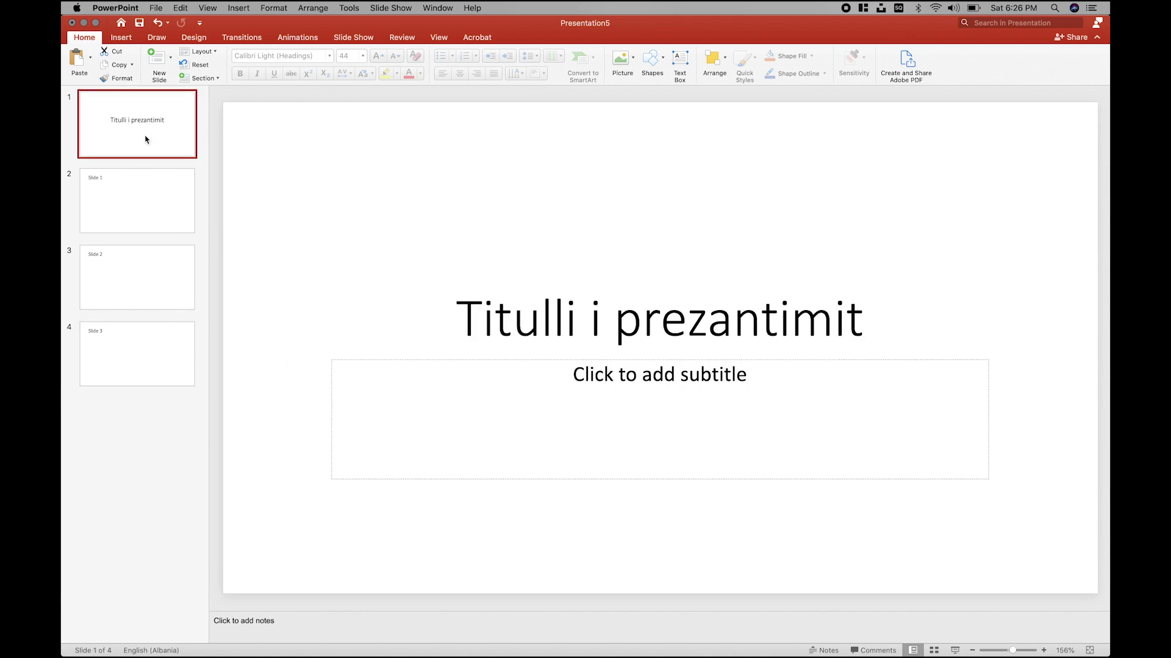
{"action": "left_click", "coordinate": [156, 183]}
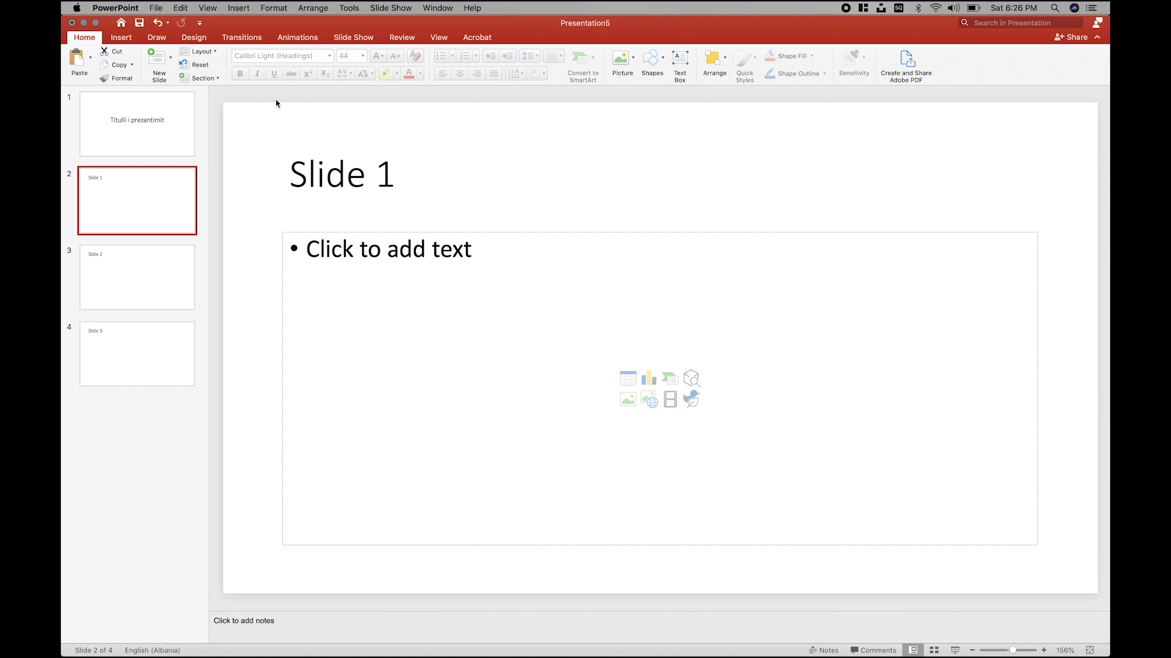
{"action": "left_click", "coordinate": [171, 63]}
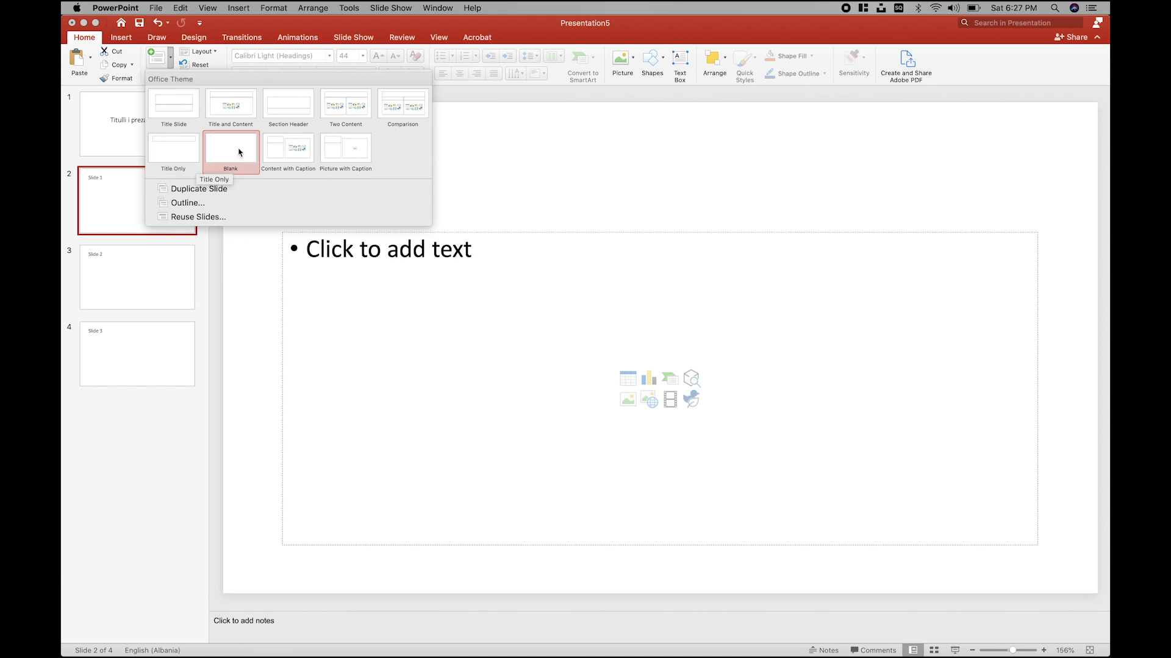
Step: Add a Two Content slide, move it to the end, and title it 'Slide 4'
{"action": "left_click", "coordinate": [341, 110]}
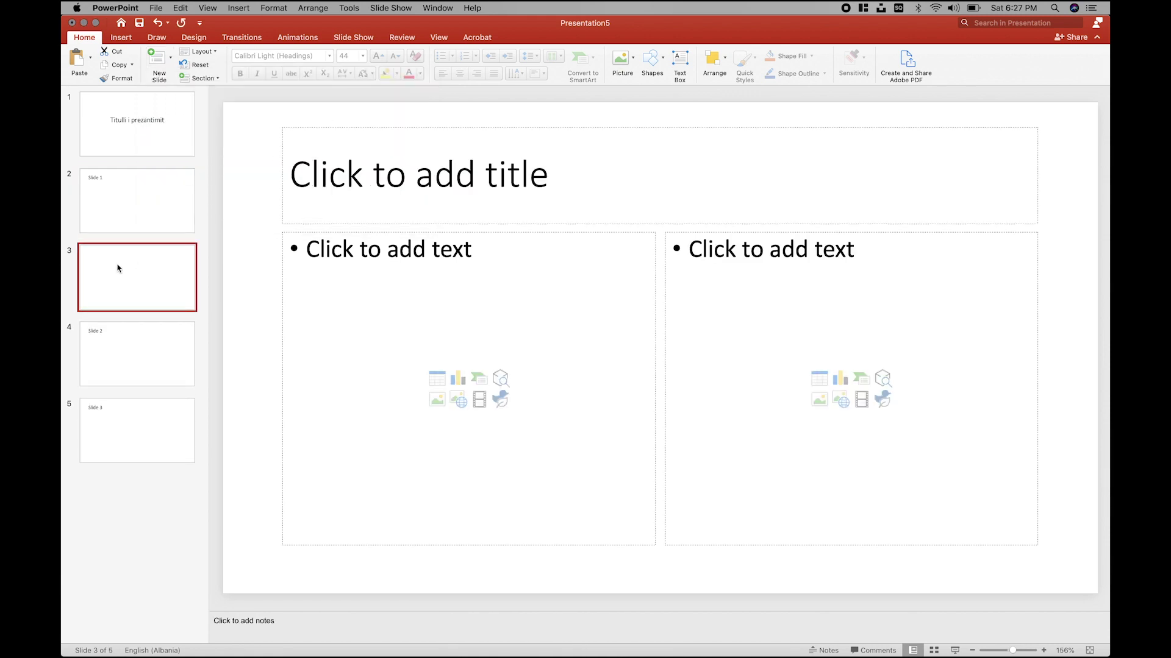
{"action": "mouse_move", "coordinate": [116, 277]}
{"action": "left_mouse_down"}
{"action": "mouse_move", "coordinate": [133, 163]}
{"action": "mouse_move", "coordinate": [139, 196]}
{"action": "left_mouse_up"}
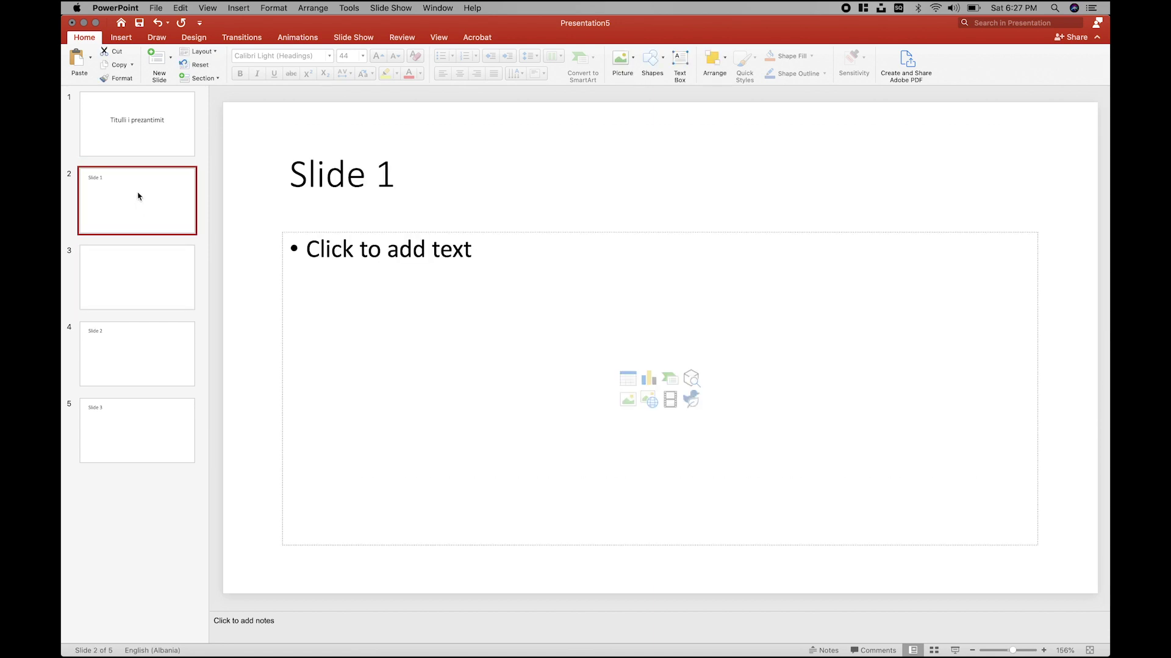
{"action": "left_click_drag", "start_coordinate": [139, 279], "coordinate": [129, 479]}
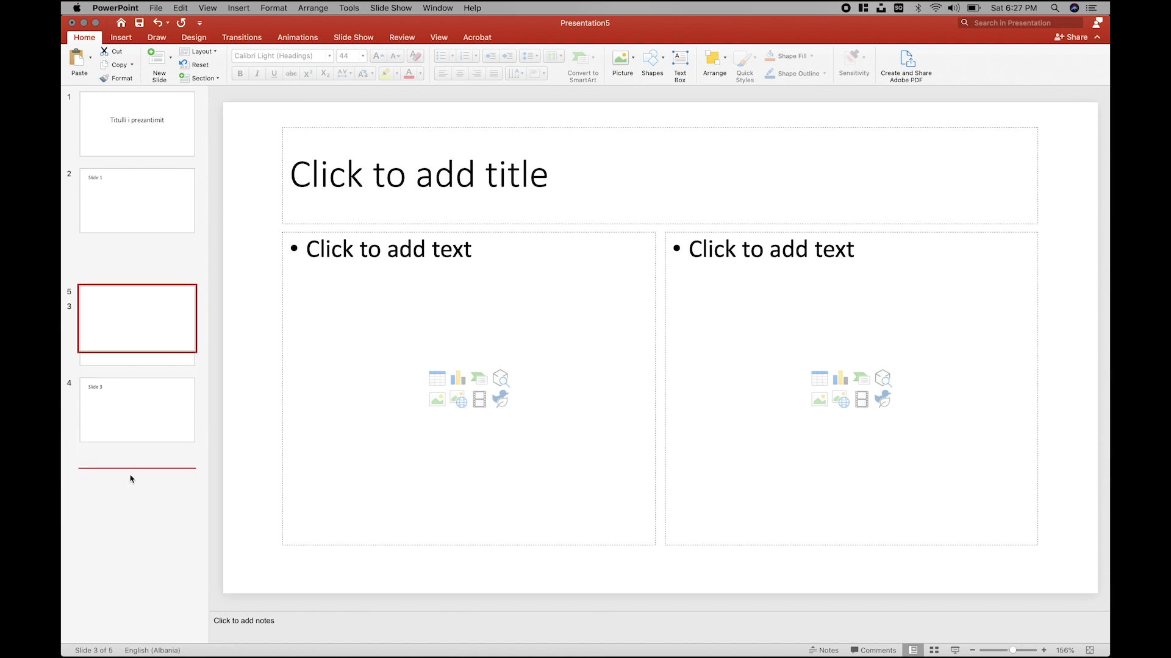
{"action": "left_click", "coordinate": [364, 189]}
{"action": "type", "text": "Slide 5"}
{"action": "key", "text": "BackSpace"}
{"action": "type", "text": "4"}
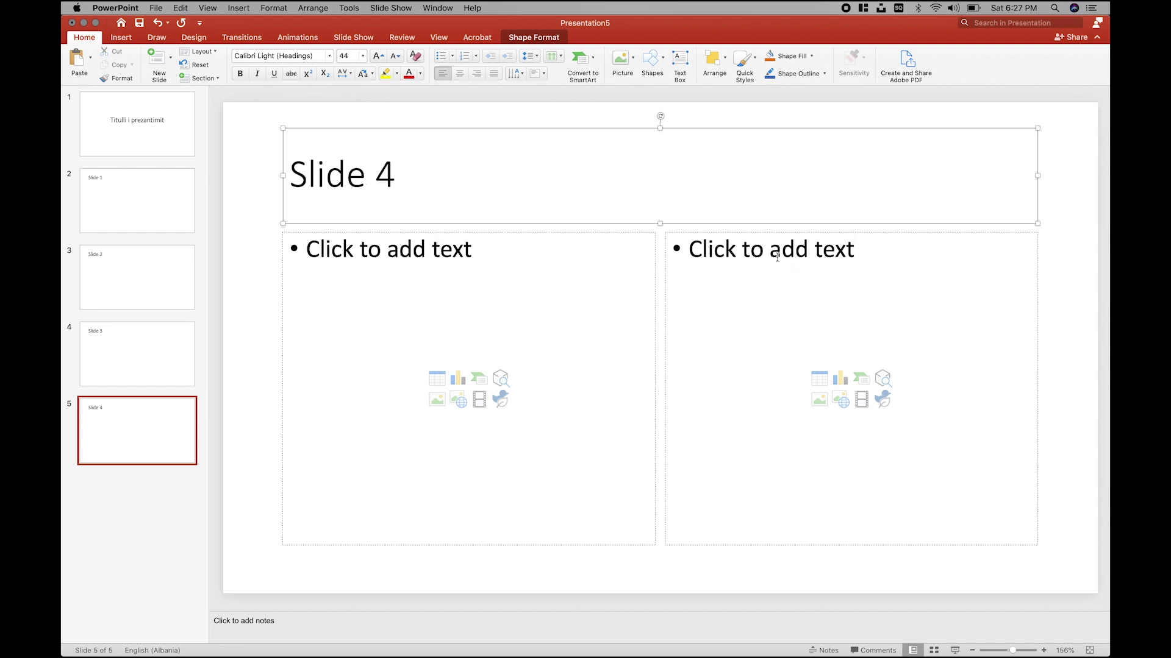
Step: Type 'Tekst per slide 4' in both the left and right columns
{"action": "left_click", "coordinate": [500, 247]}
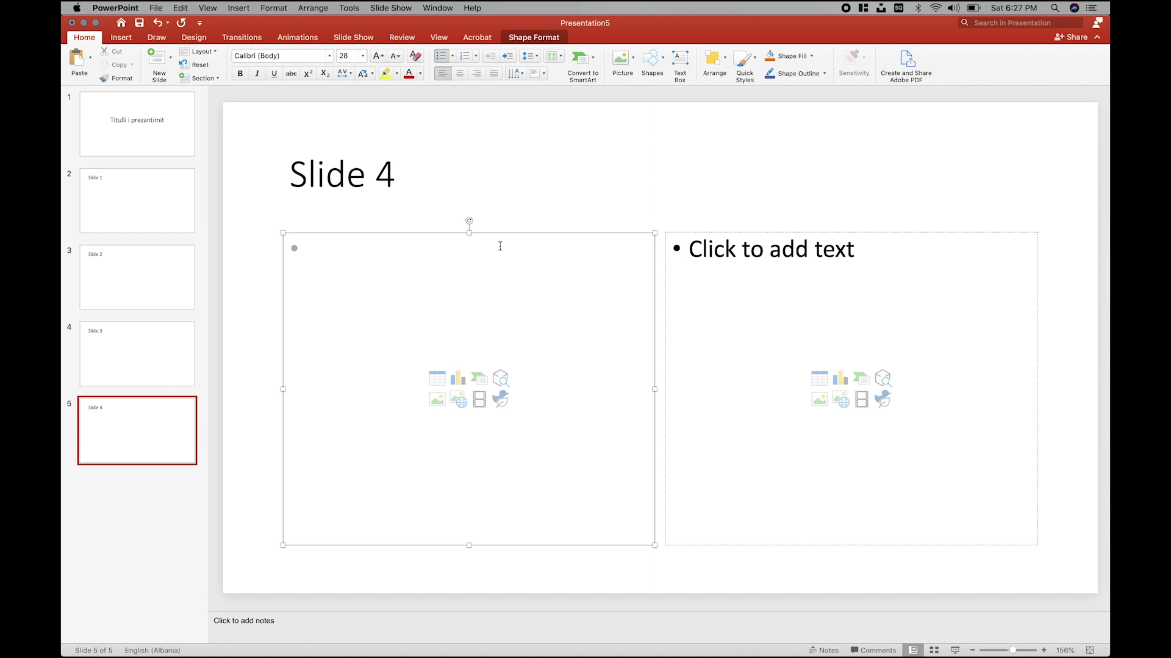
{"action": "type", "text": "Tekst per slide "}
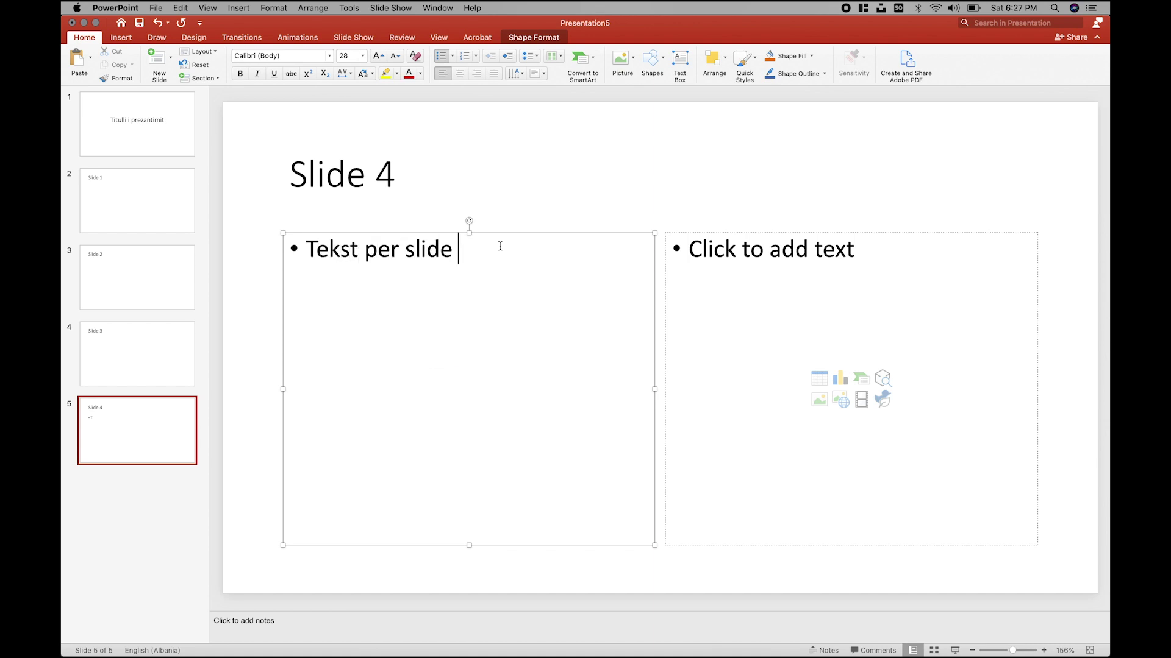
{"action": "type", "text": "4"}
{"action": "left_click", "coordinate": [719, 252]}
{"action": "type", "text": "Tekst per slide 4"}
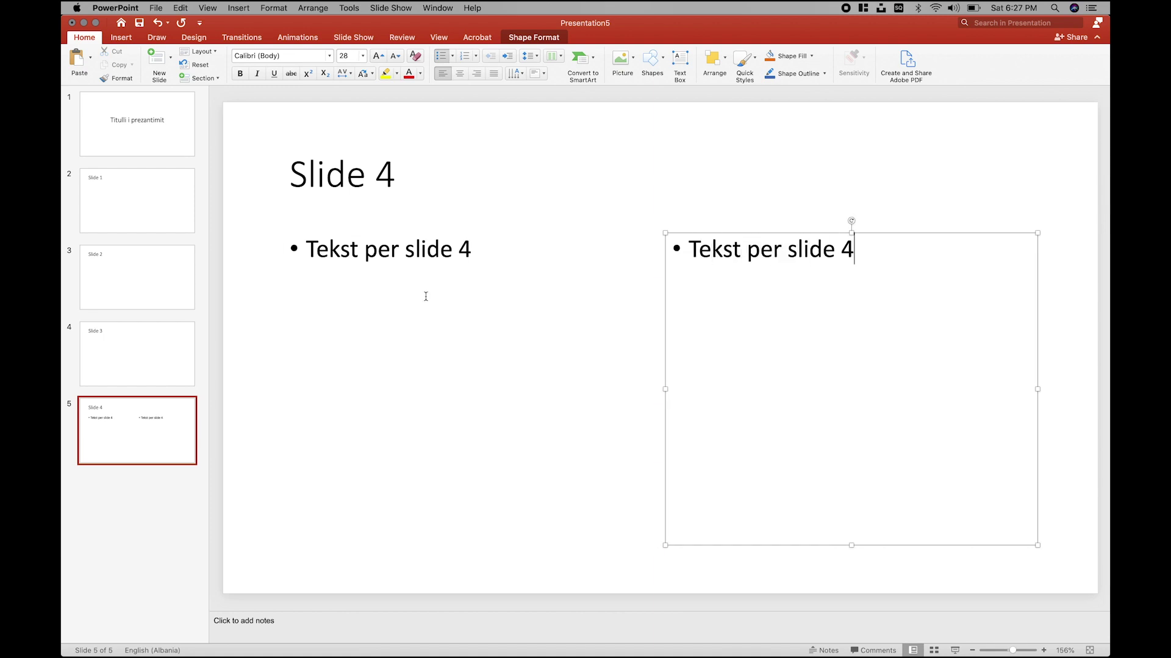
{"action": "left_click", "coordinate": [108, 369]}
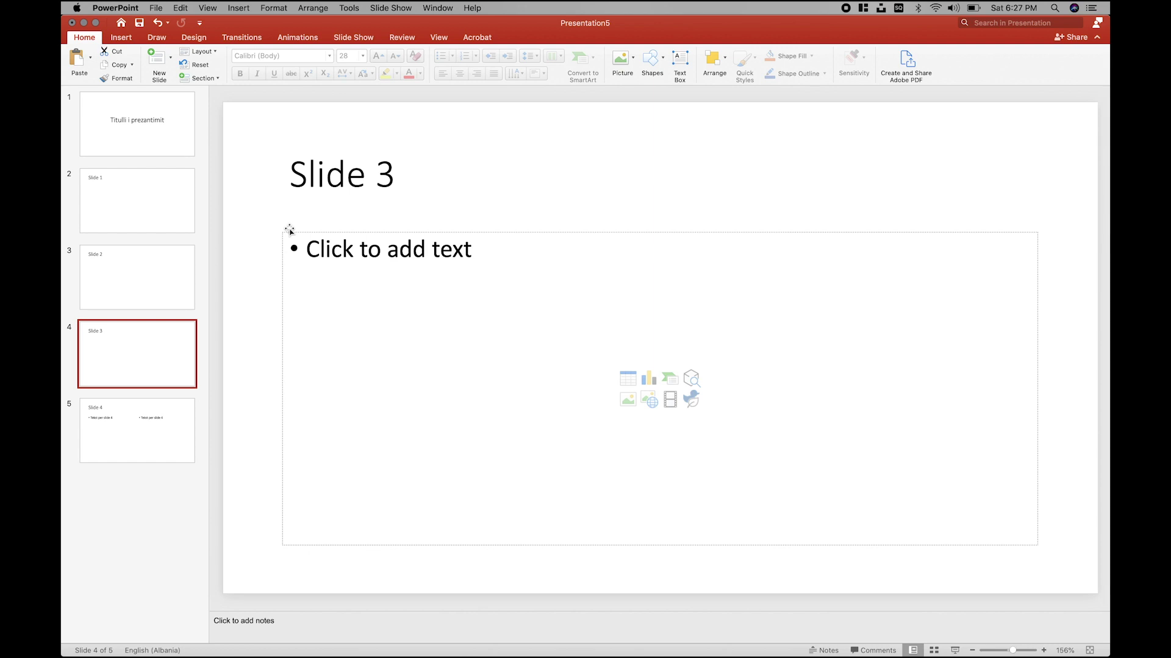
Step: Add an empty sixth slide after Slide 4, then delete it
{"action": "left_click", "coordinate": [145, 480]}
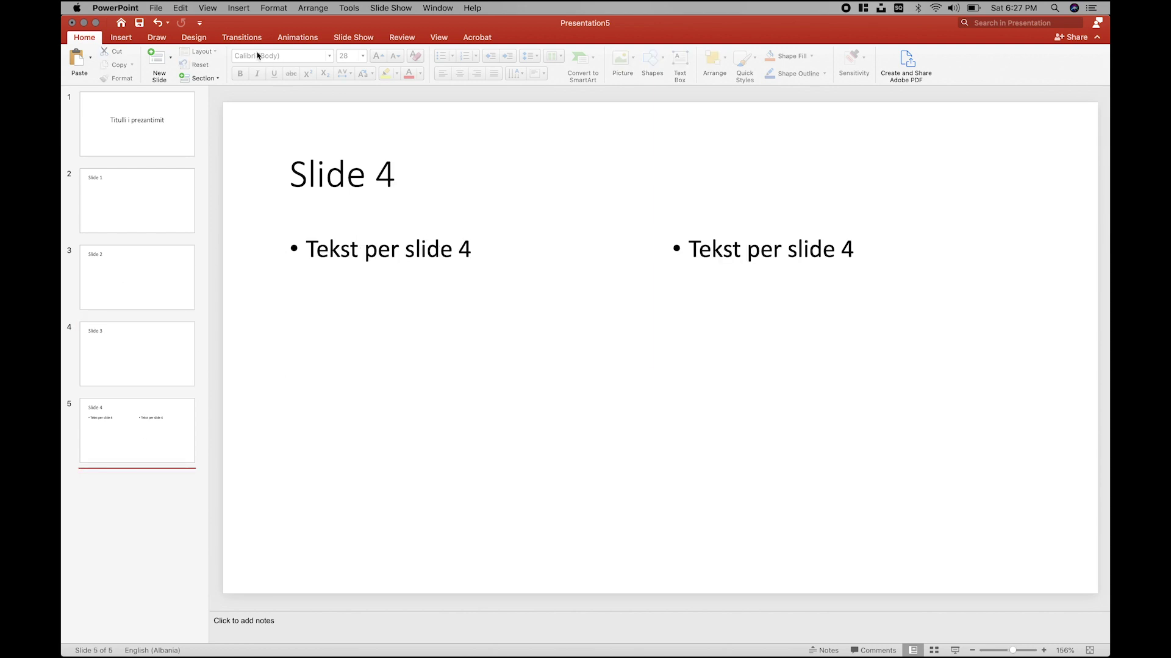
{"action": "left_click", "coordinate": [163, 59]}
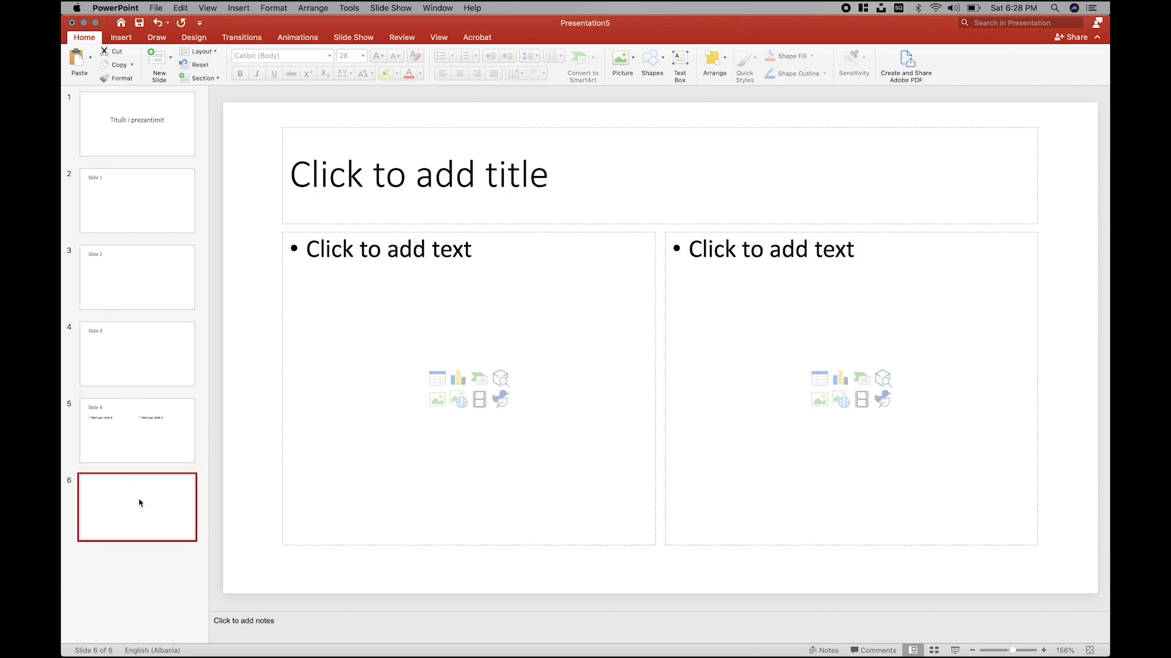
{"action": "left_click", "coordinate": [144, 448]}
{"action": "left_click", "coordinate": [159, 490]}
{"action": "right_click", "coordinate": [159, 492]}
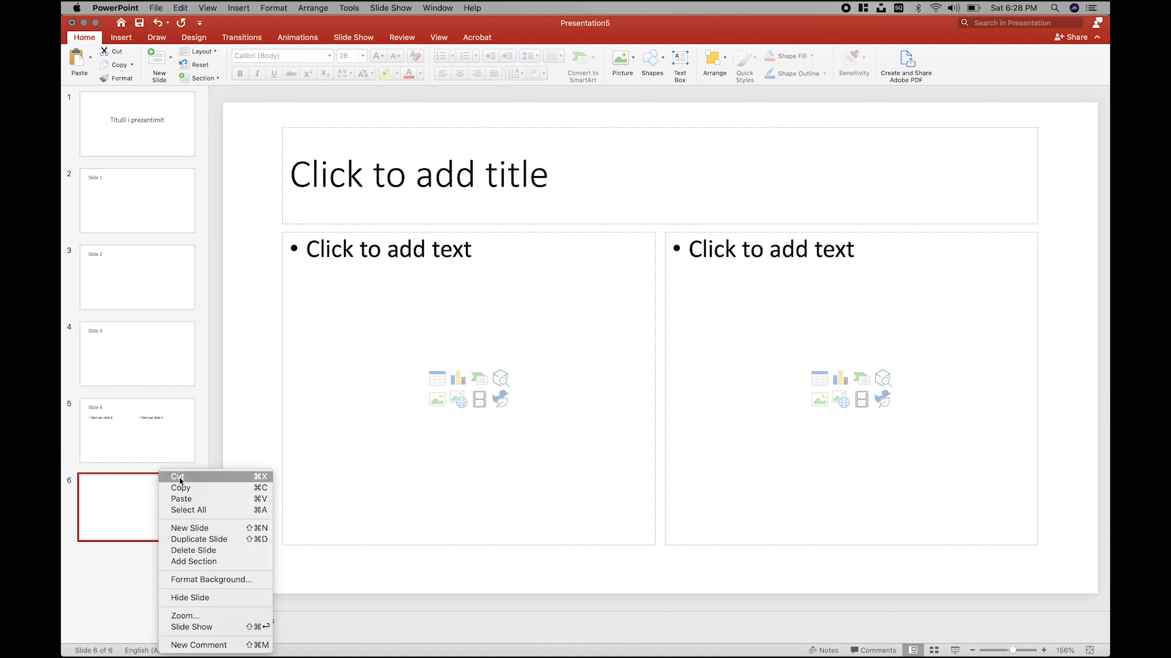
{"action": "left_click", "coordinate": [129, 511]}
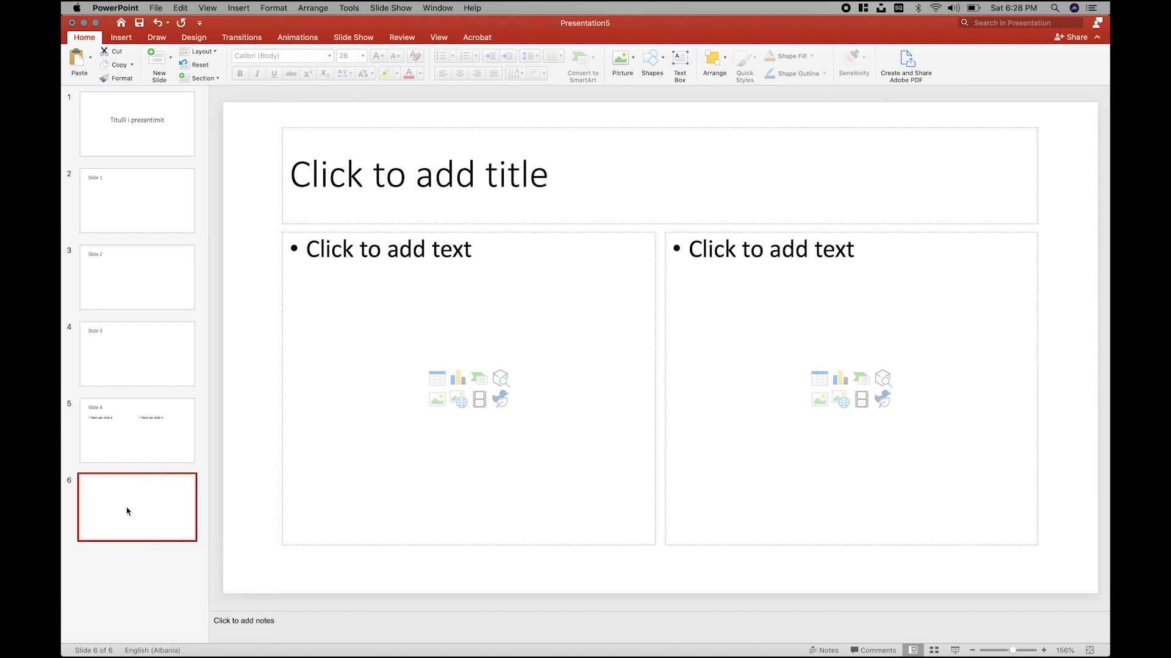
{"action": "key", "text": "Delete"}
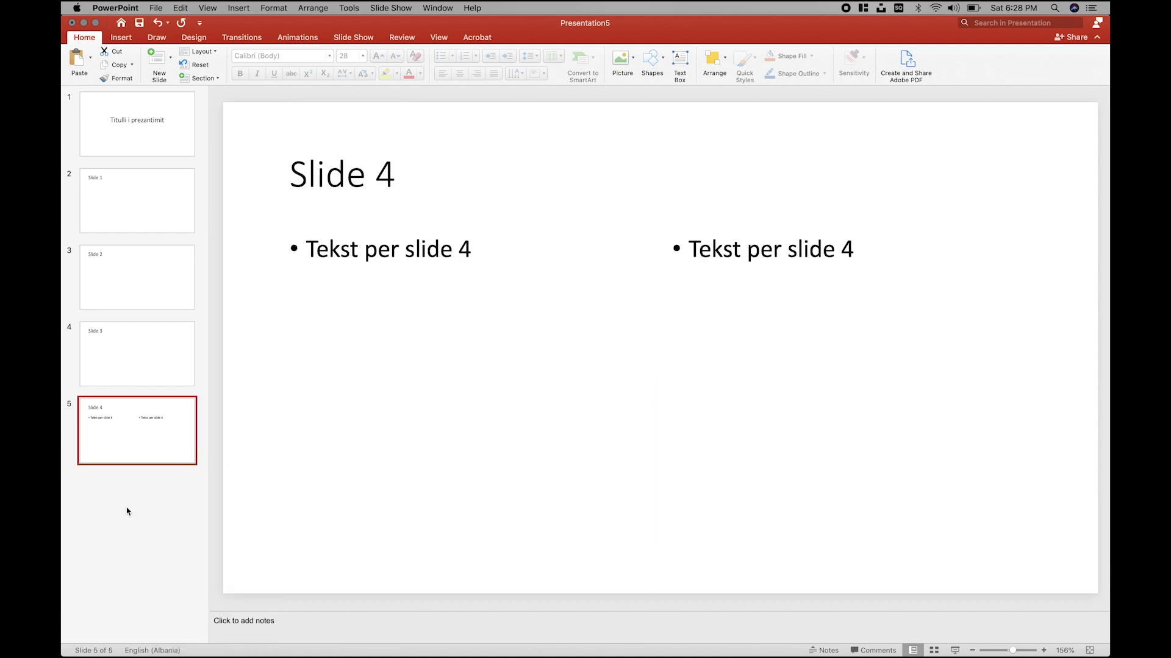
Step: Add a Blank-layout slide at the end, check its layout options, then delete it
{"action": "left_click", "coordinate": [171, 65]}
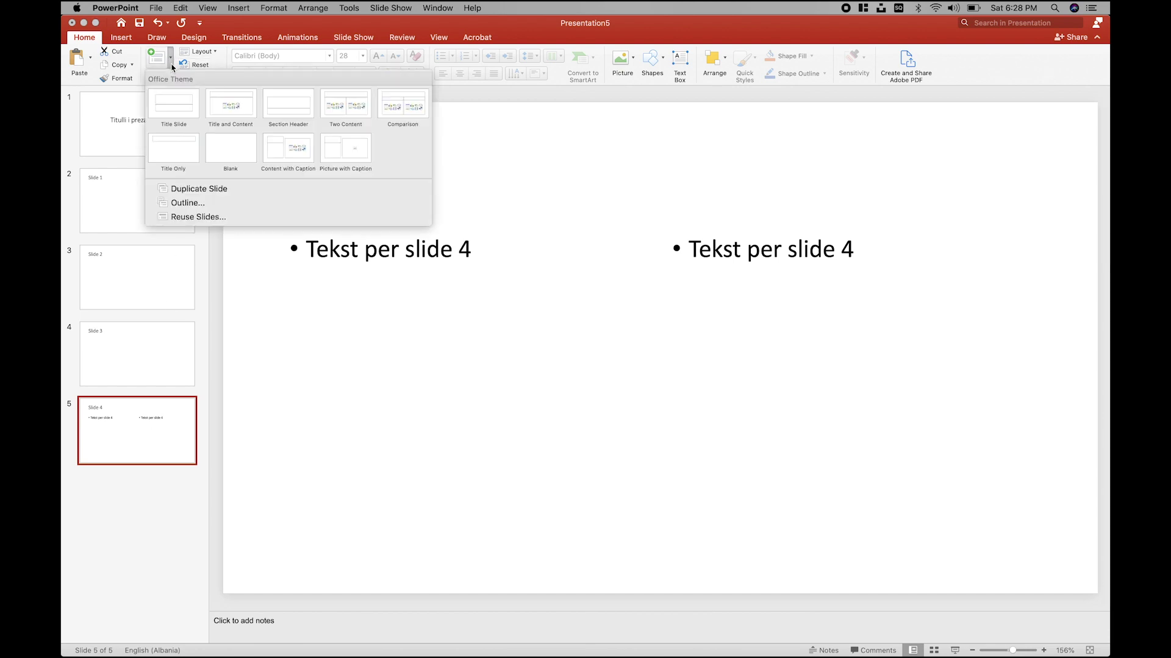
{"action": "left_click", "coordinate": [217, 144]}
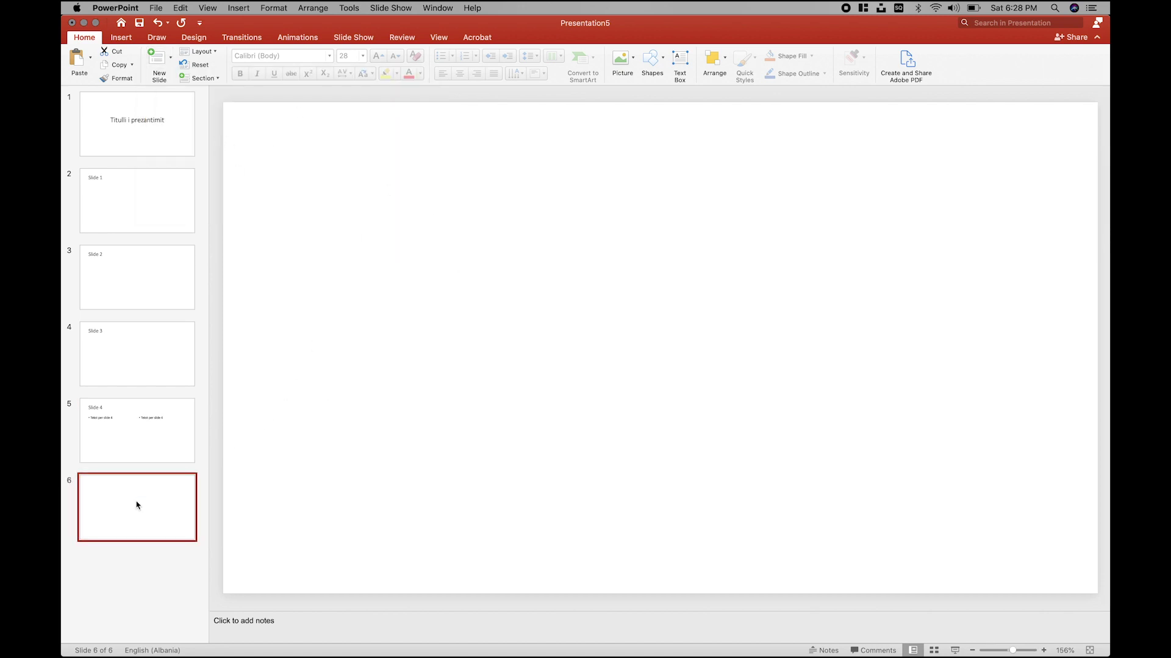
{"action": "left_click", "coordinate": [211, 52]}
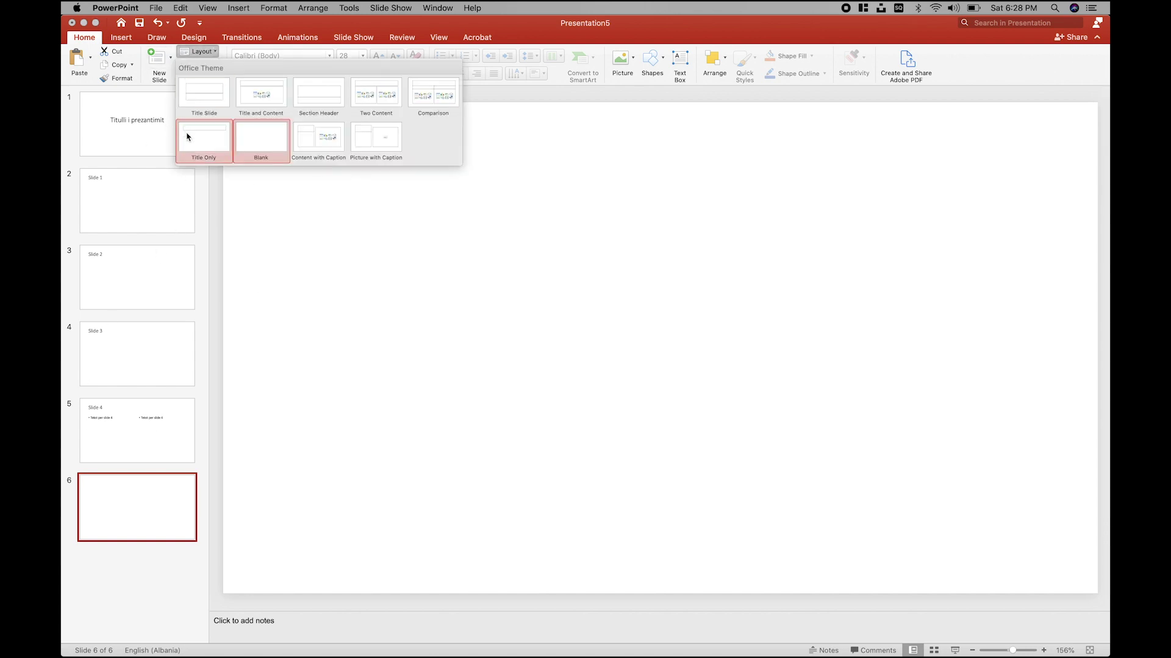
{"action": "left_click", "coordinate": [189, 53]}
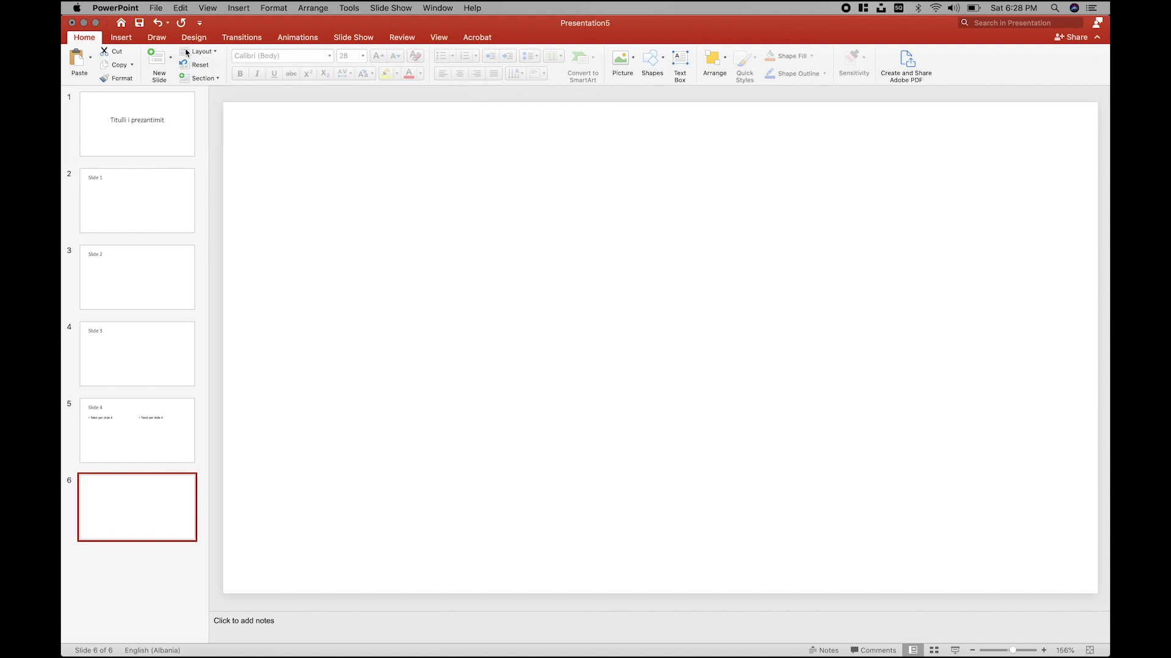
{"action": "right_click", "coordinate": [133, 515]}
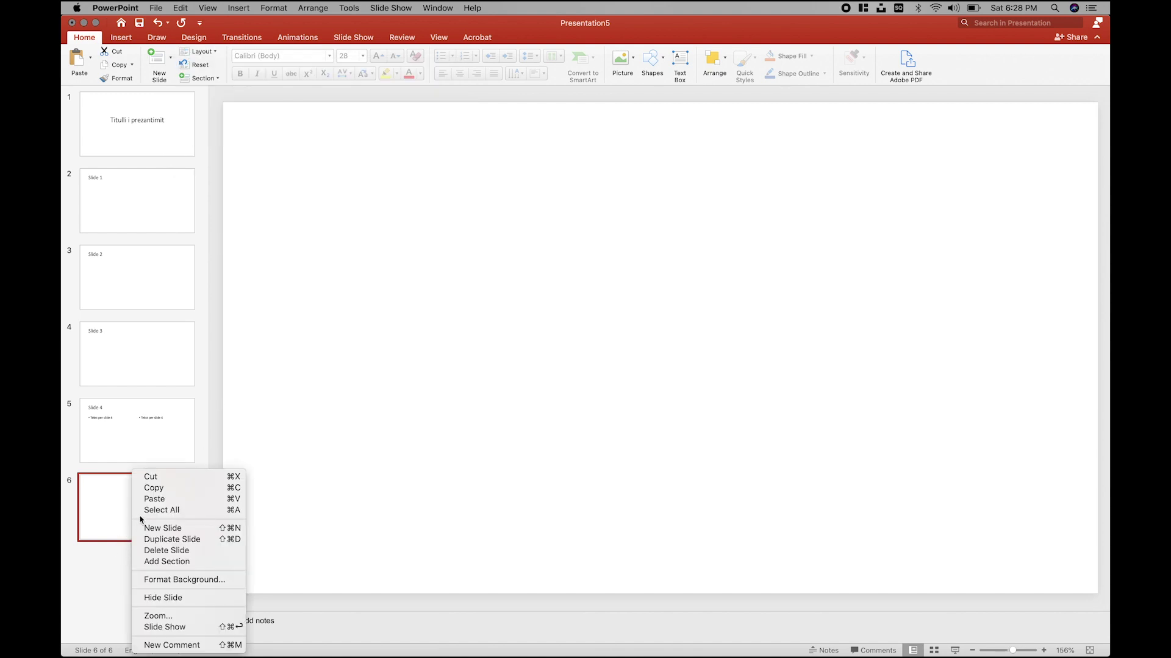
{"action": "left_click", "coordinate": [85, 514]}
{"action": "key", "text": "Delete"}
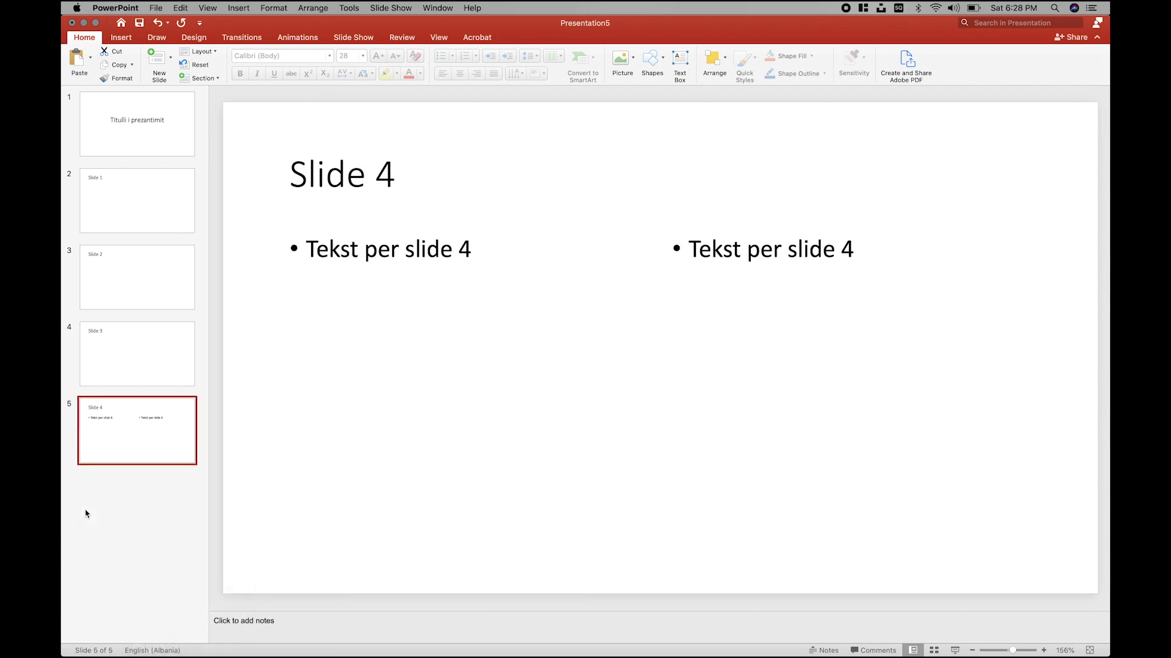
Step: Return to the title slide, 'Titulli i prezantimit'
{"action": "left_click", "coordinate": [131, 163]}
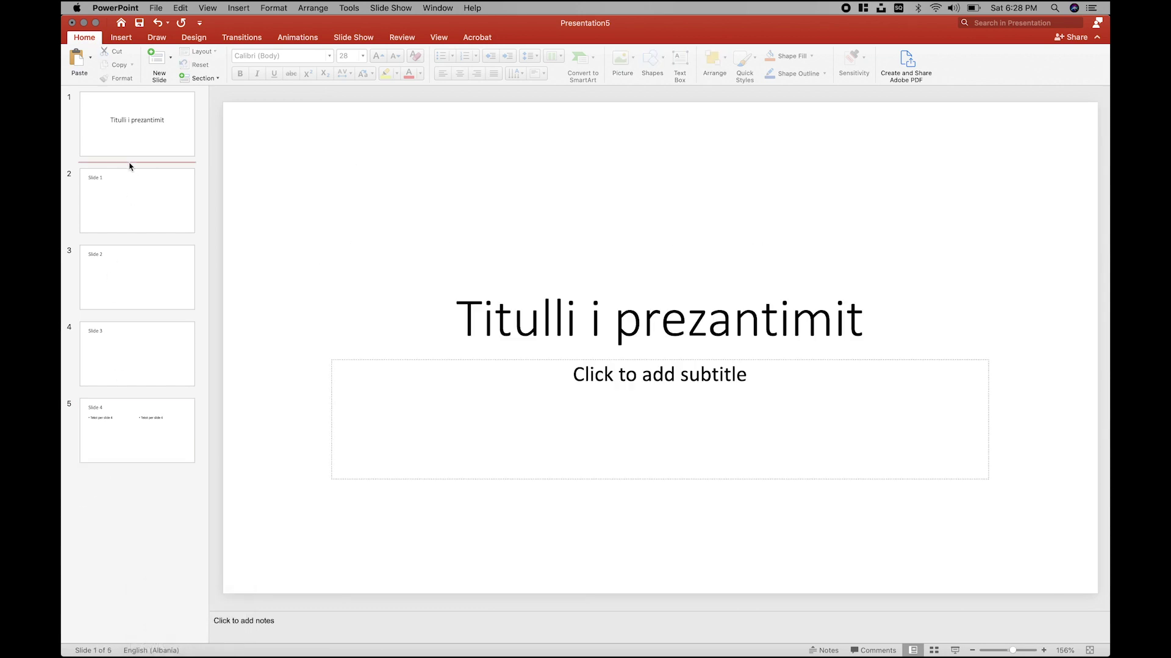
{"action": "right_click", "coordinate": [129, 164]}
{"action": "left_click", "coordinate": [122, 153]}
{"action": "left_click", "coordinate": [121, 164]}
{"action": "left_click", "coordinate": [120, 128]}
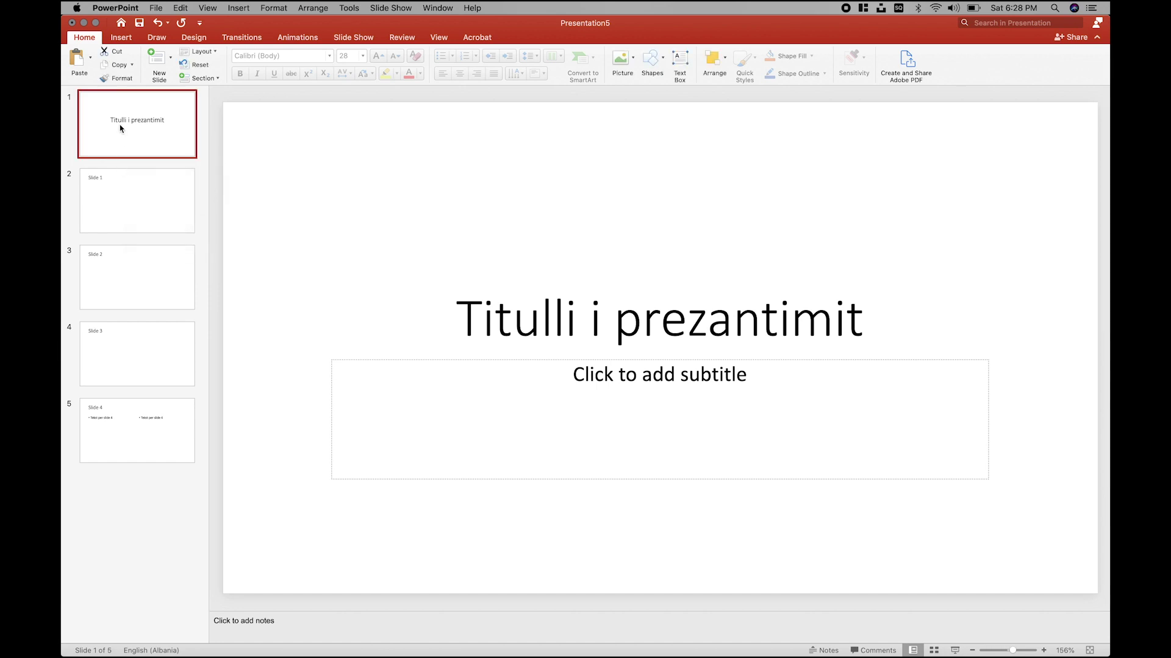
Step: Insert a blank slide after the title slide, copy it, and paste the copy at the end
{"action": "right_click", "coordinate": [120, 128]}
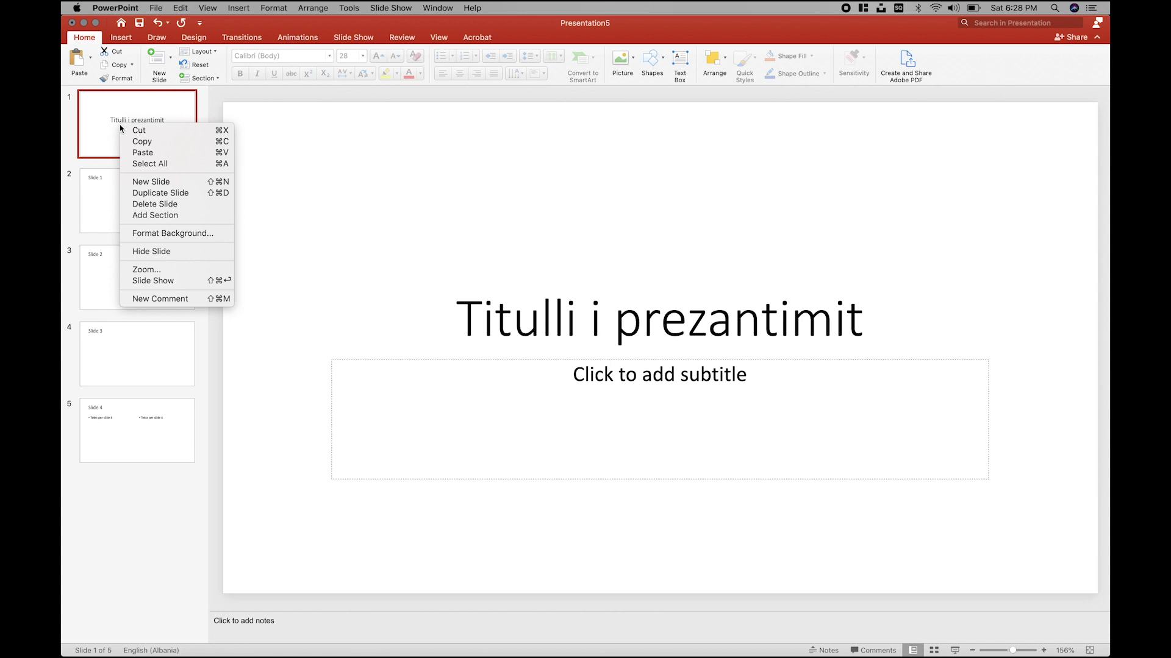
{"action": "left_click", "coordinate": [146, 182]}
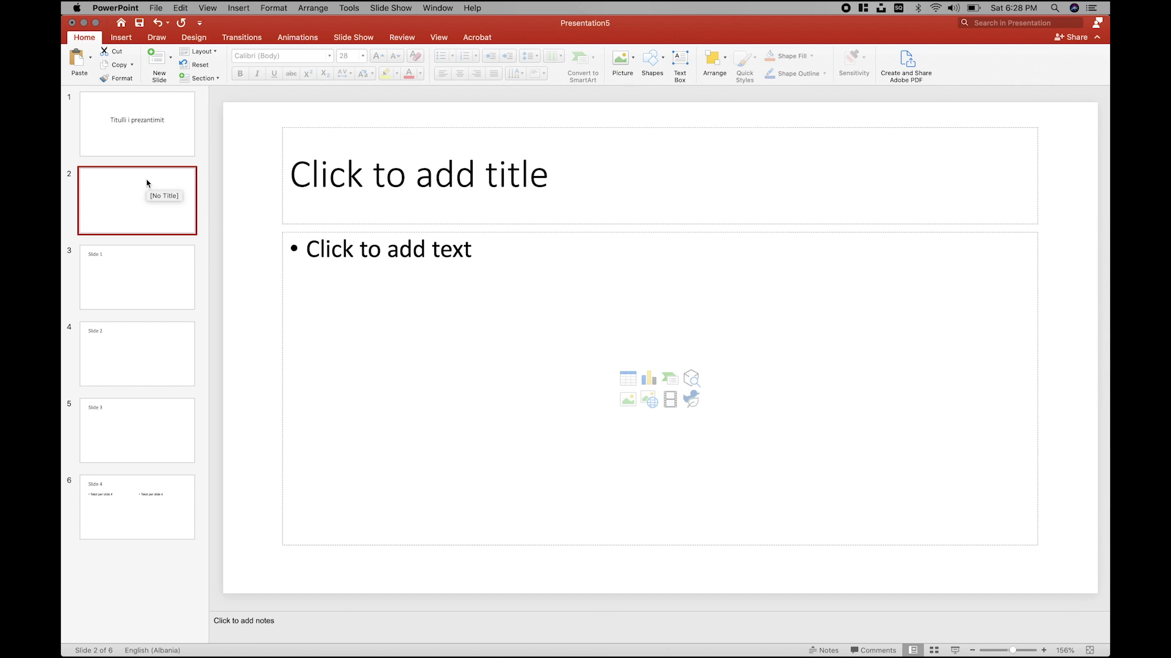
{"action": "right_click", "coordinate": [147, 183]}
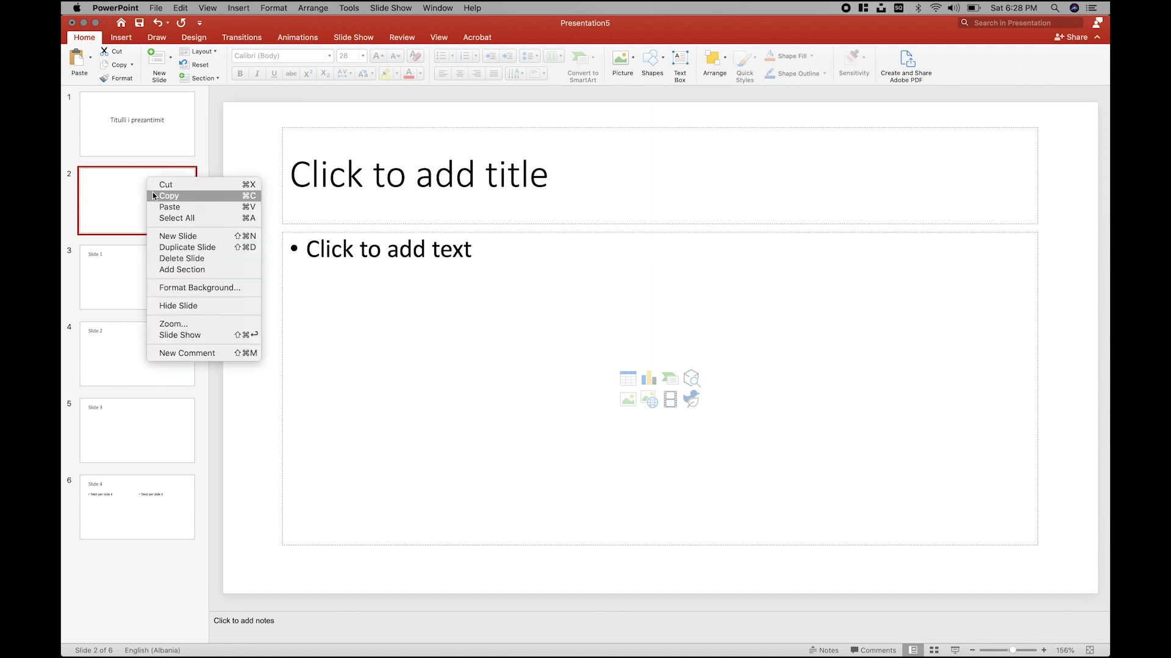
{"action": "left_click", "coordinate": [157, 196]}
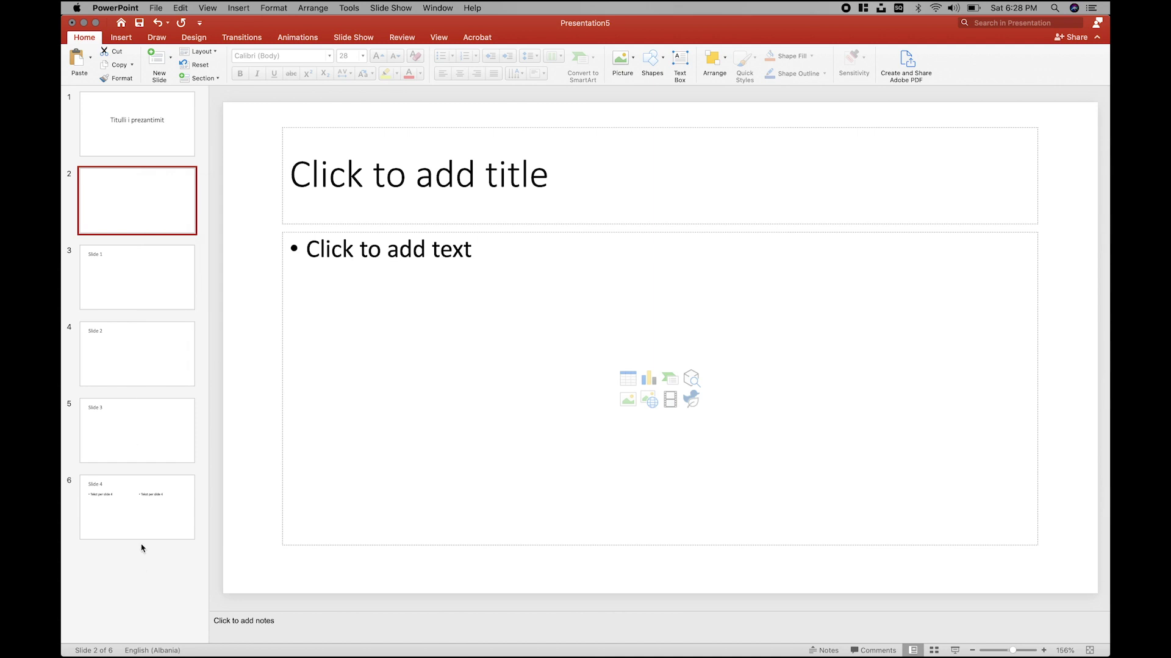
{"action": "left_click", "coordinate": [139, 496]}
{"action": "right_click", "coordinate": [139, 496]}
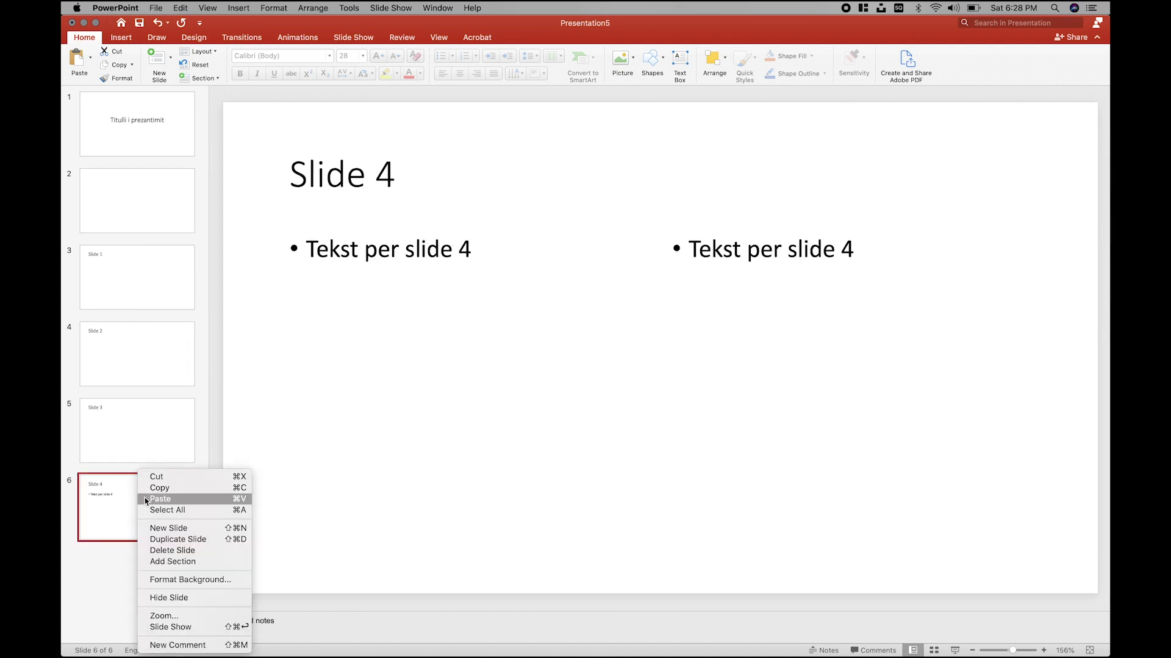
{"action": "left_click", "coordinate": [160, 501]}
Step: Delete both blank slides, leaving the second slide, 'Slide 1', selected
{"action": "left_click", "coordinate": [153, 191]}
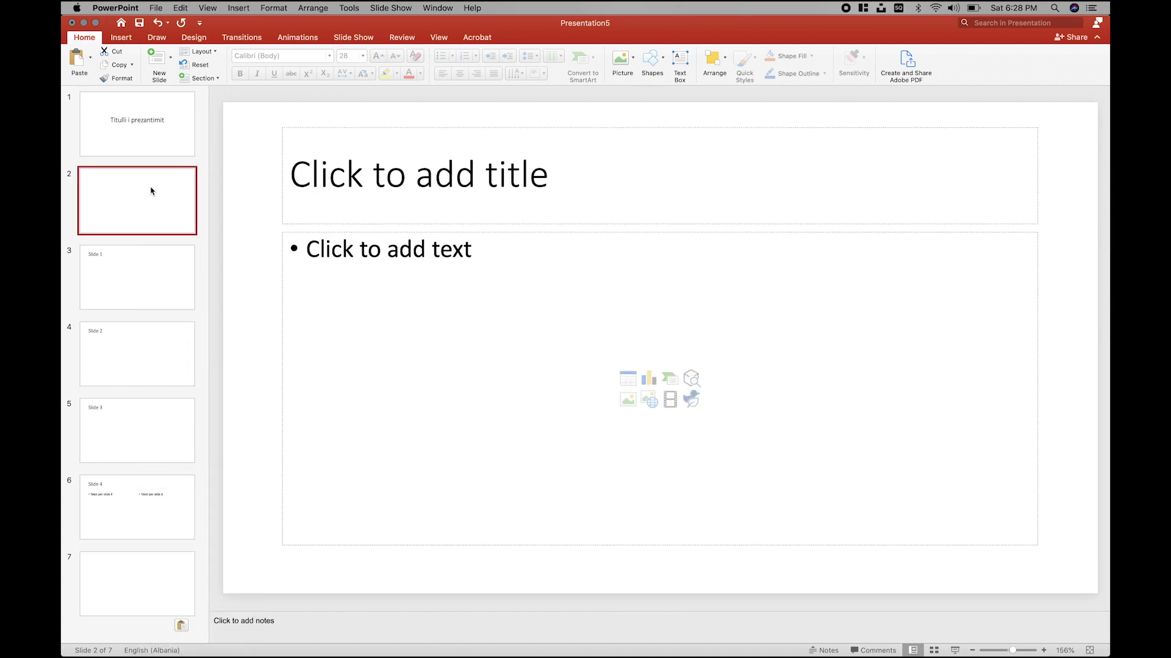
{"action": "right_click", "coordinate": [152, 189]}
{"action": "left_click", "coordinate": [194, 269]}
{"action": "left_click", "coordinate": [146, 534]}
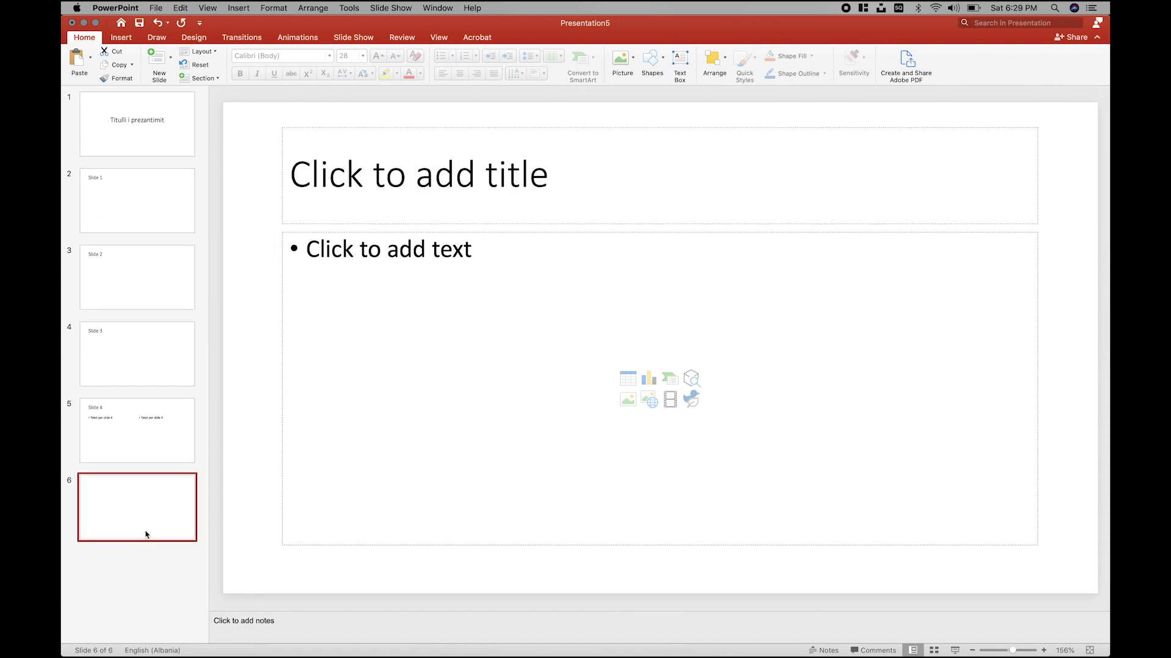
{"action": "right_click", "coordinate": [147, 535]}
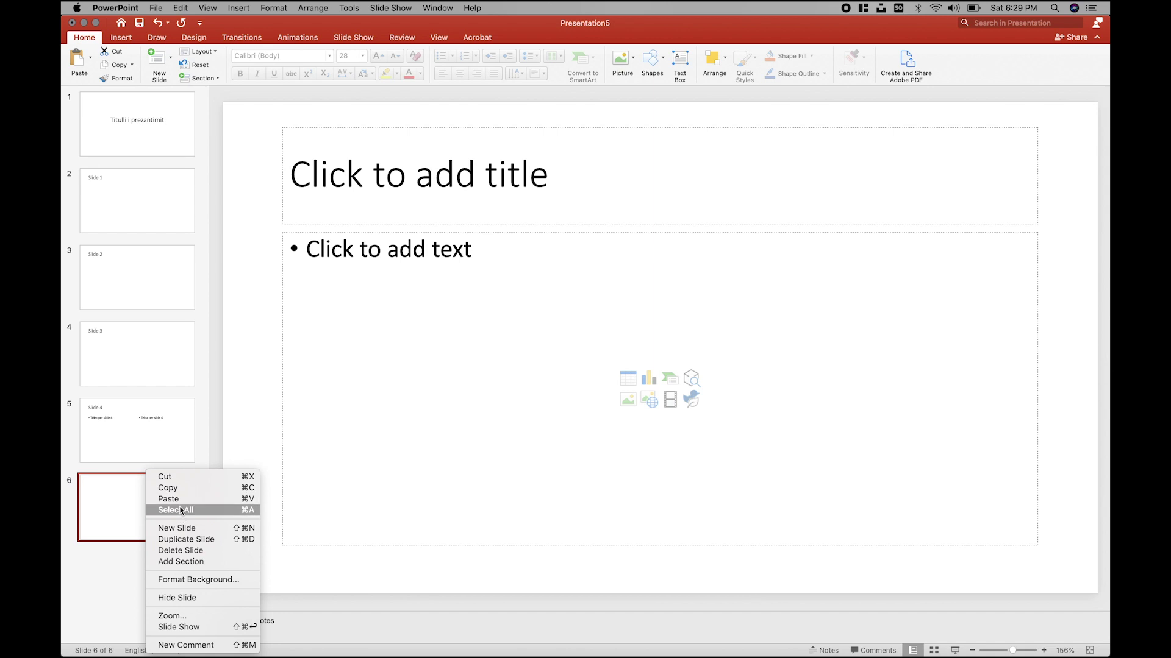
{"action": "left_click", "coordinate": [180, 551]}
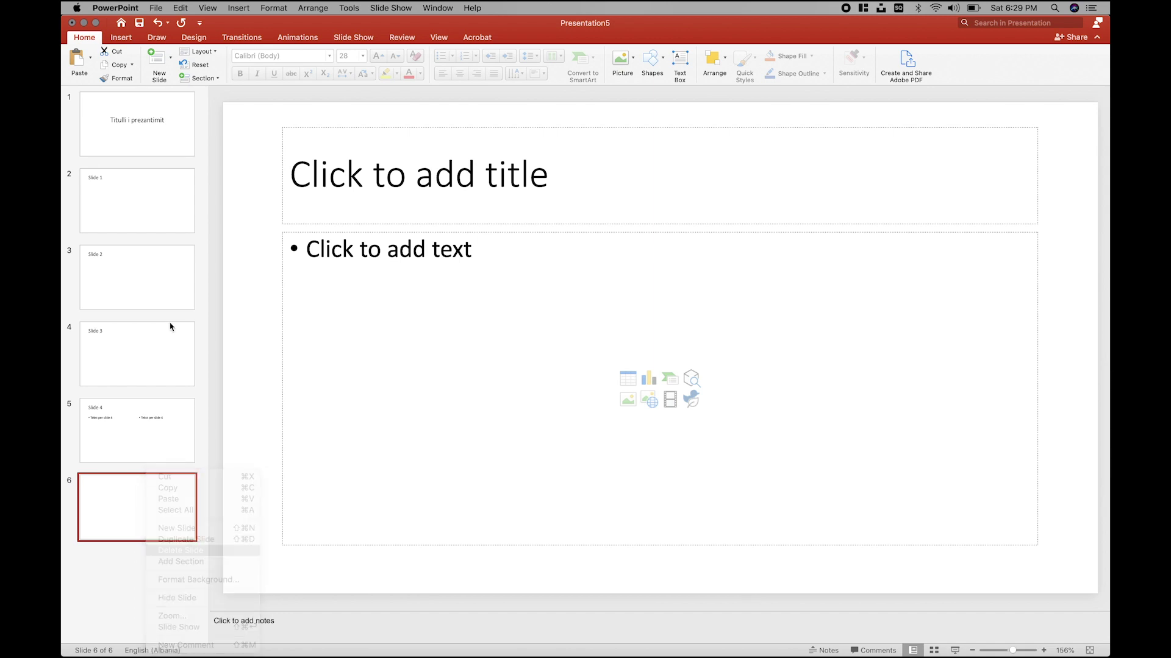
{"action": "left_click", "coordinate": [162, 209]}
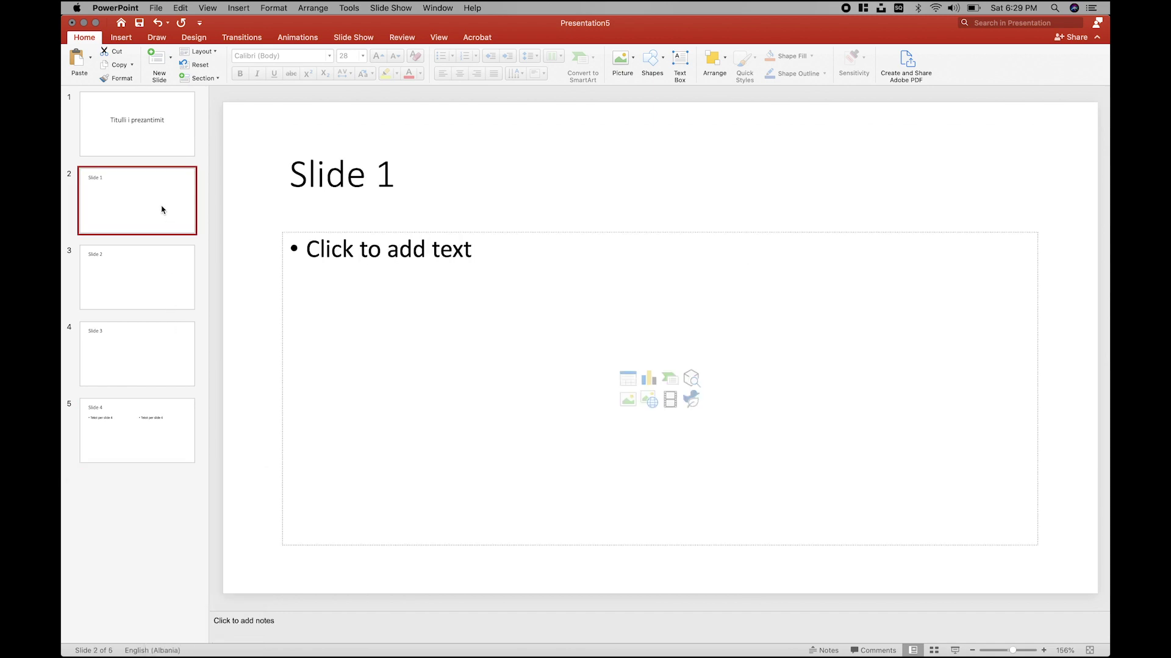
{"action": "right_click", "coordinate": [162, 209]}
{"action": "left_click", "coordinate": [189, 272]}
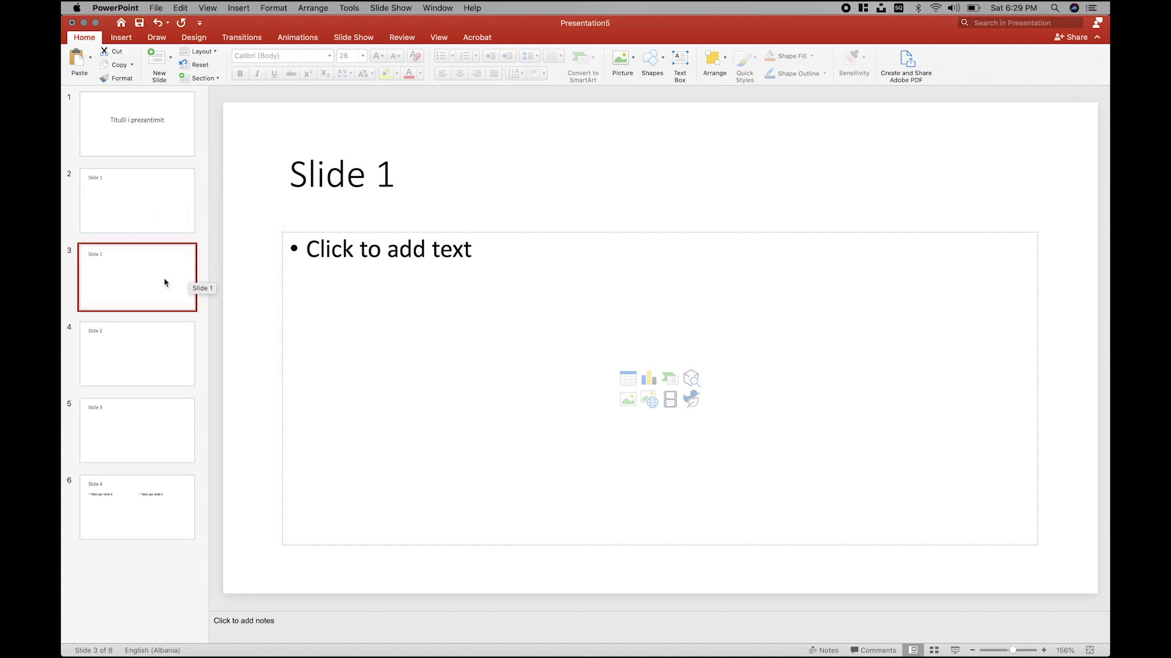
{"action": "key", "text": "Delete"}
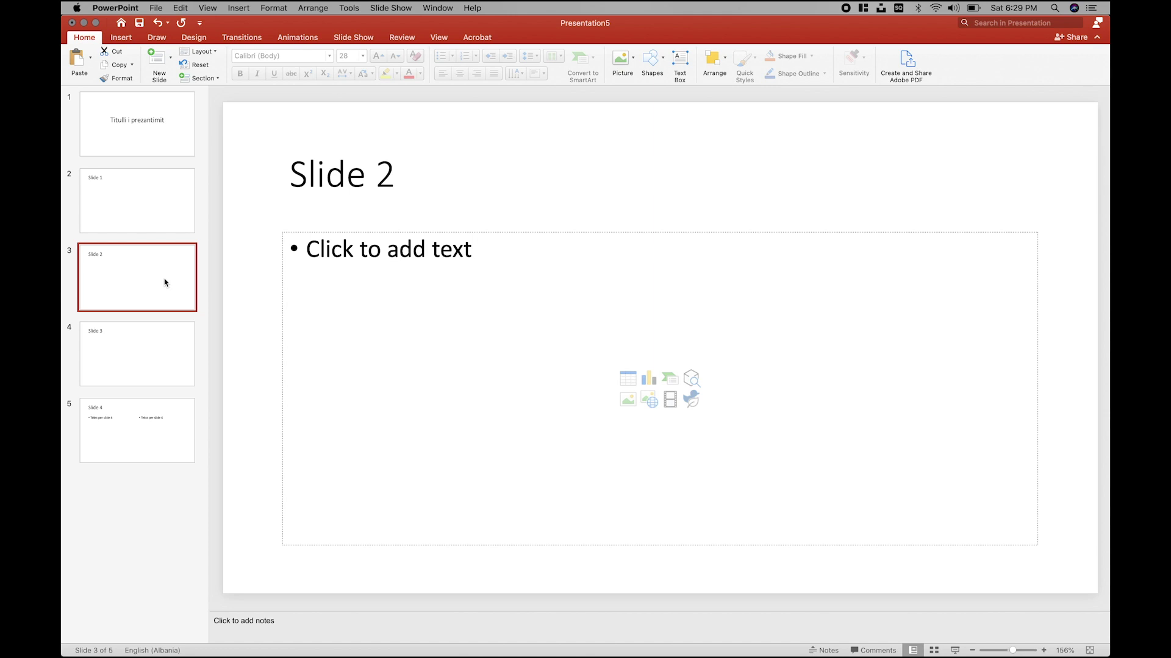
{"action": "left_click", "coordinate": [141, 220]}
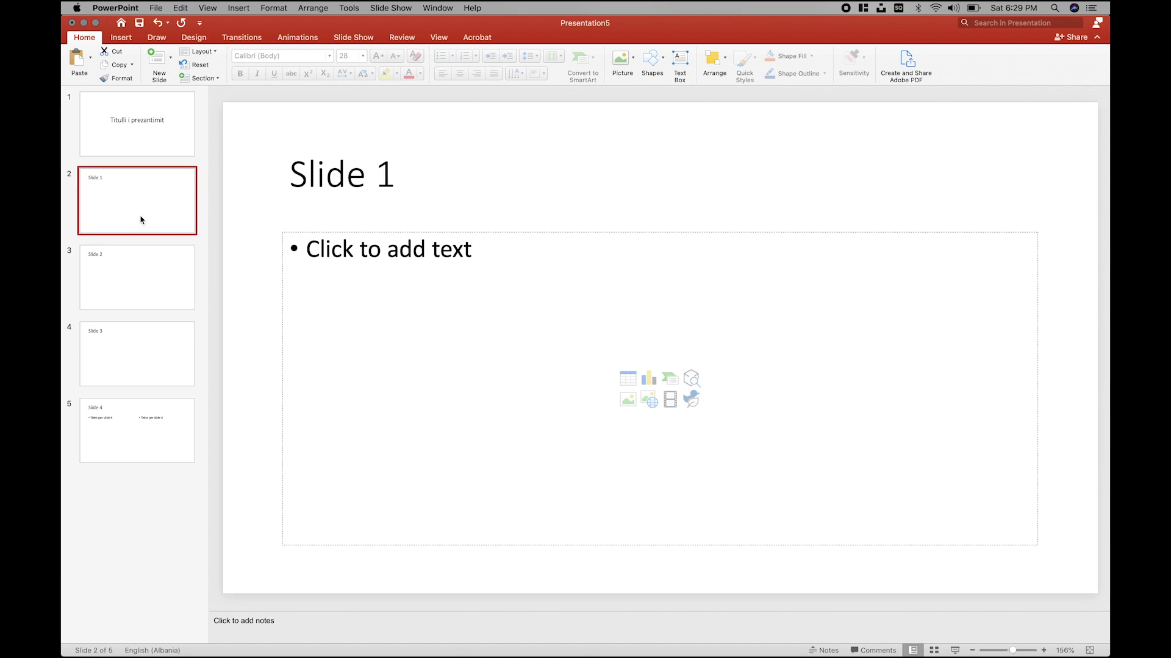
{"action": "right_click", "coordinate": [141, 220]}
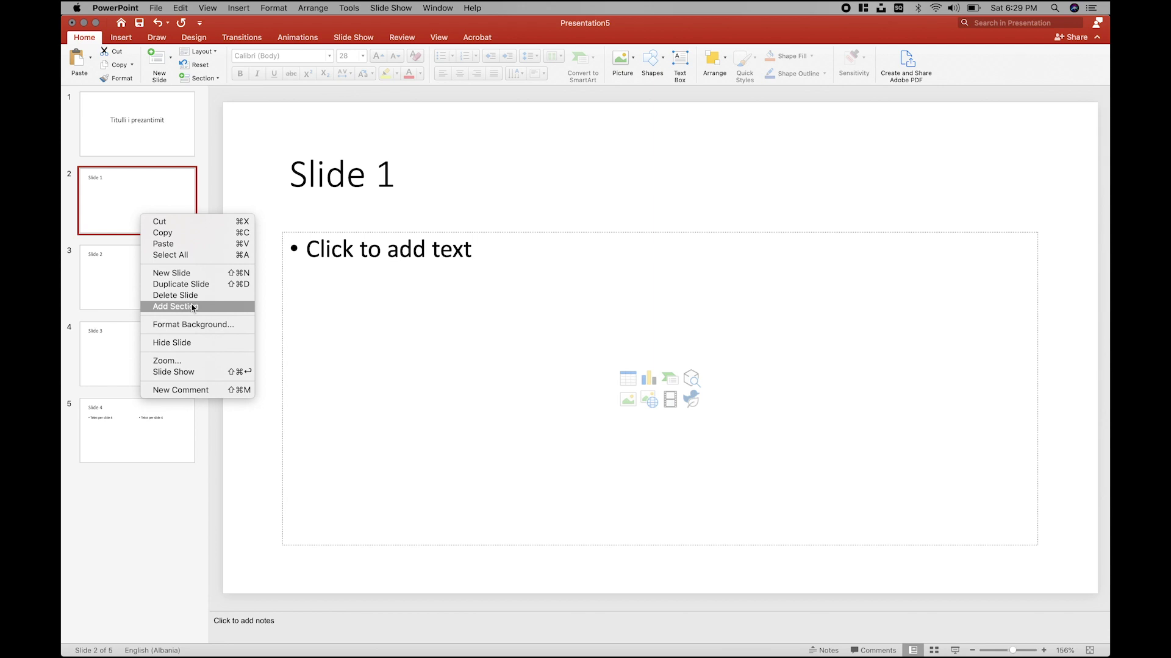
{"action": "left_click", "coordinate": [203, 342]}
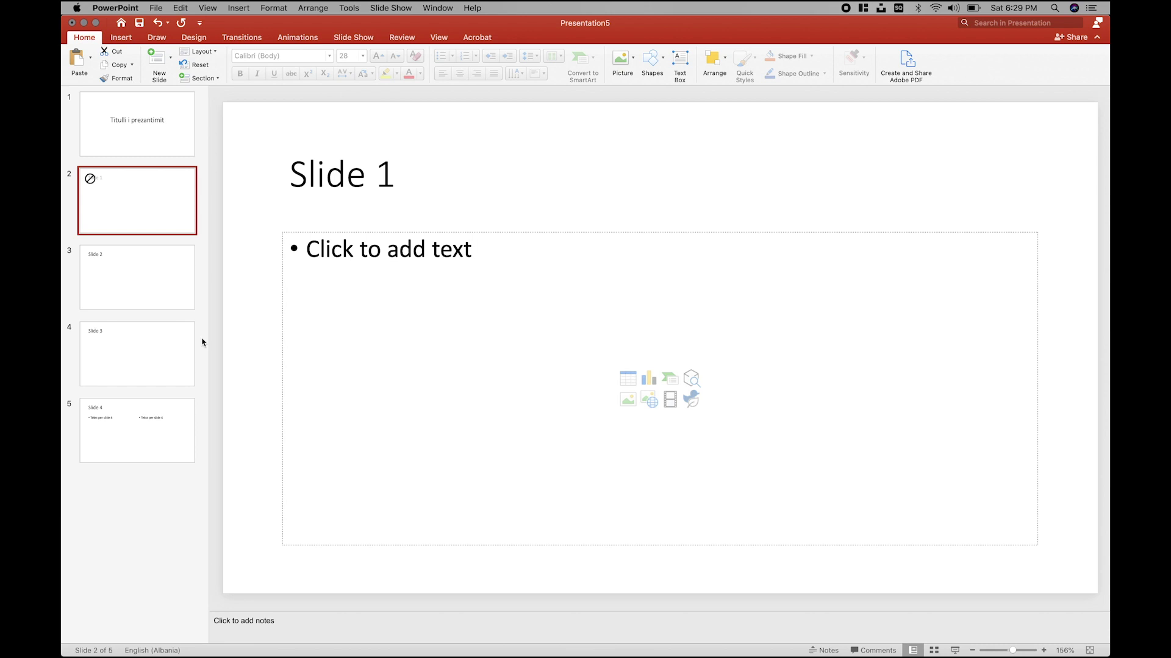
{"action": "right_click", "coordinate": [143, 192]}
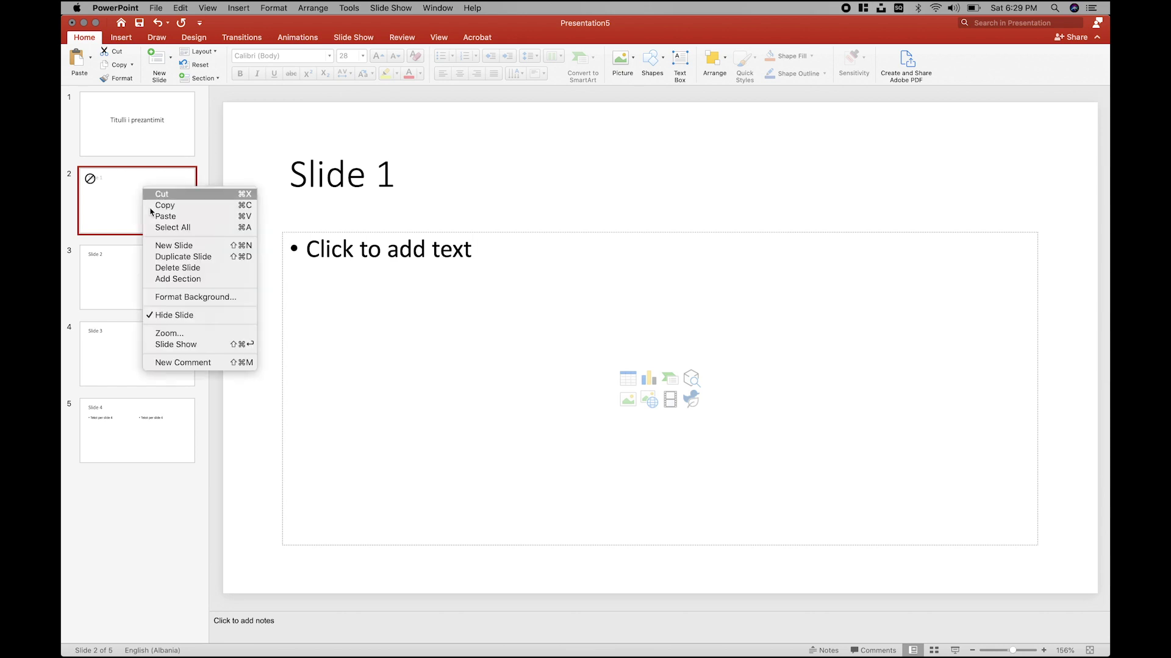
{"action": "left_click", "coordinate": [181, 312]}
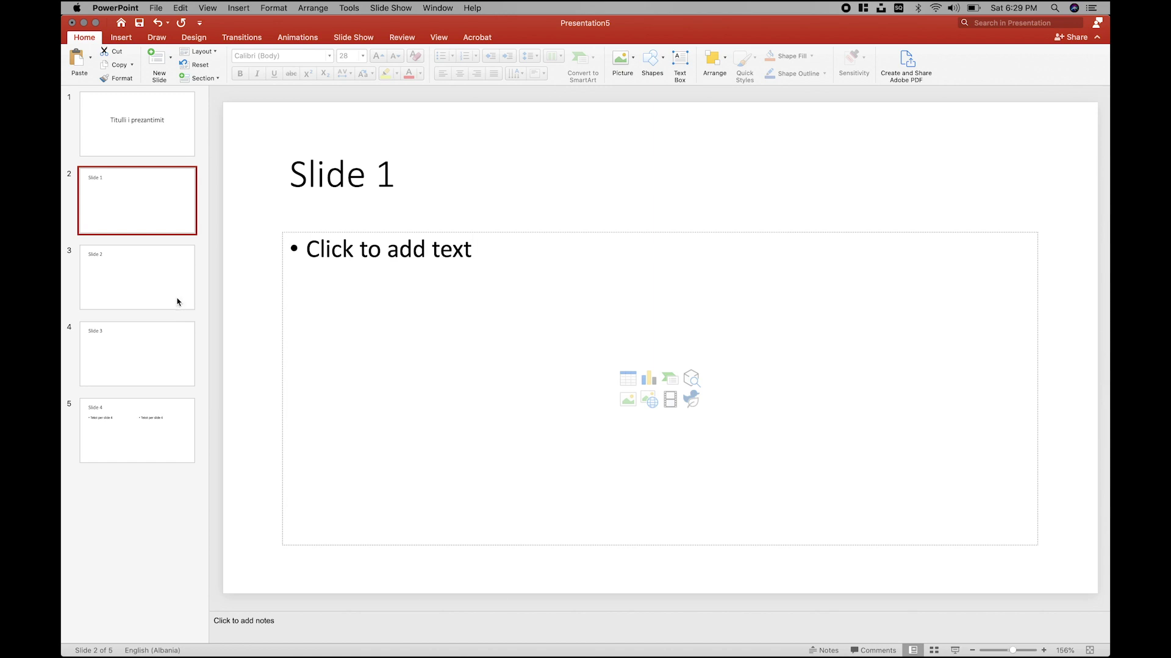
{"action": "right_click", "coordinate": [147, 205]}
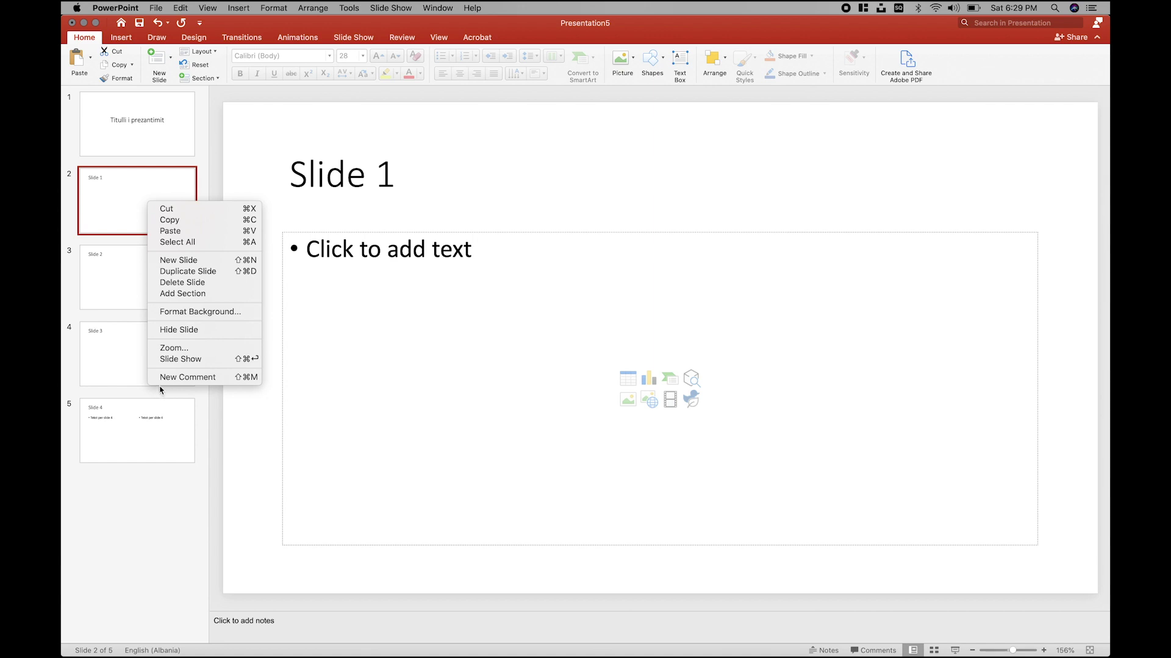
Step: Select and delete all five slides, then undo the deletion
{"action": "left_click", "coordinate": [185, 243]}
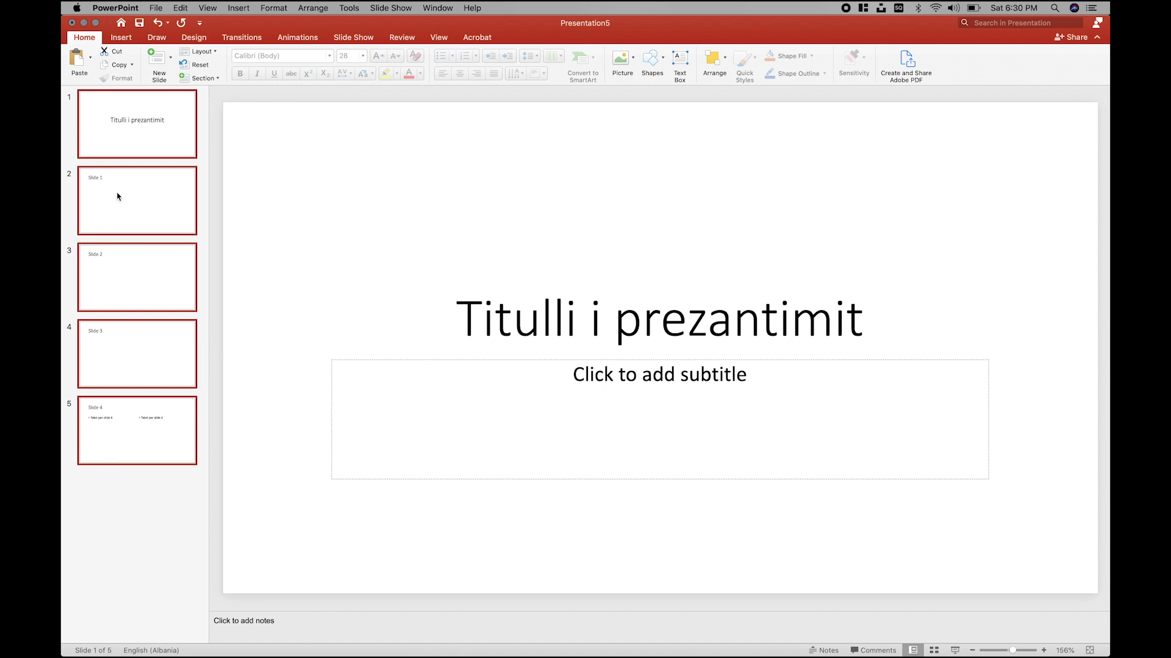
{"action": "key", "text": "Delete"}
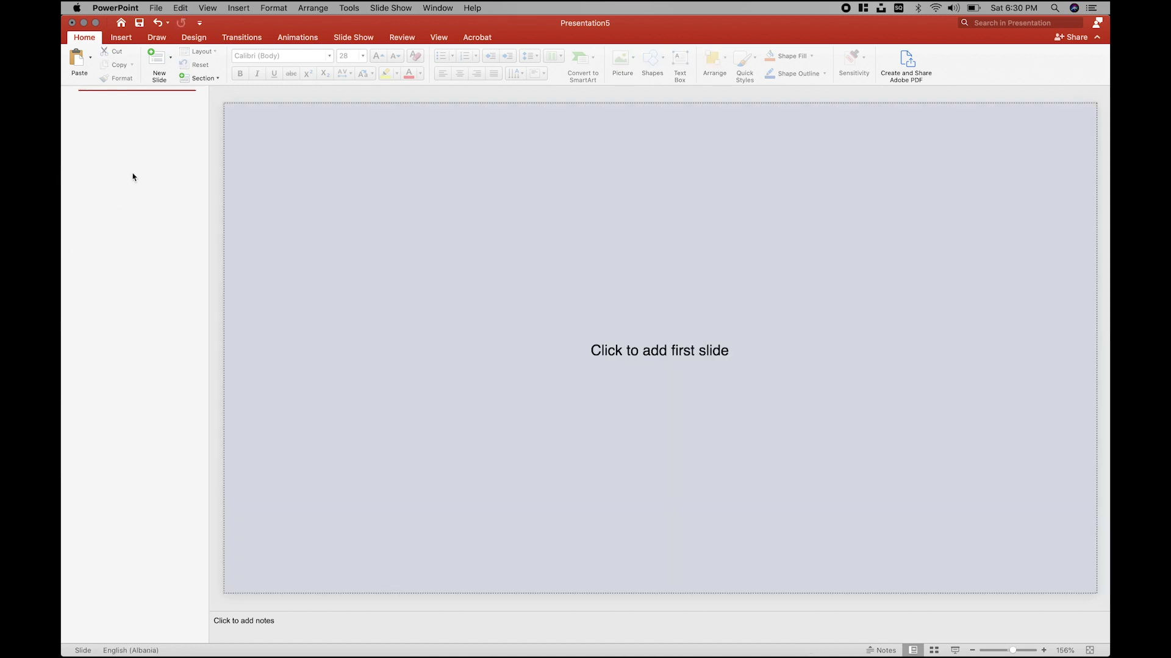
{"action": "left_click", "coordinate": [158, 23]}
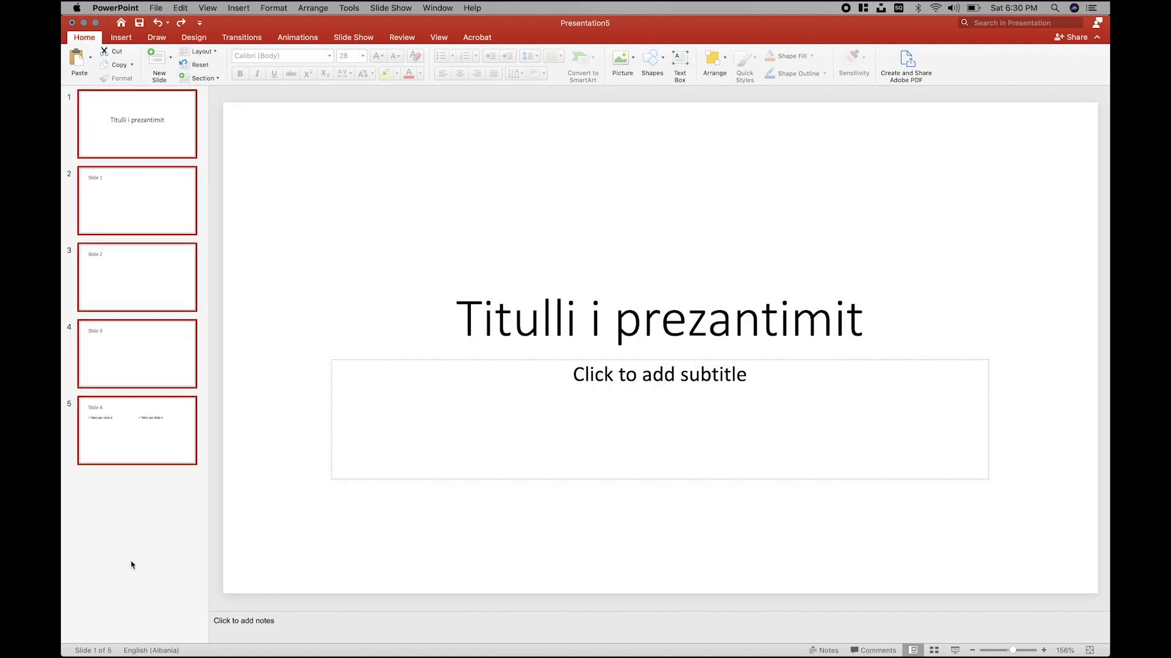
Step: Multi-select slides 2 through 5, then the title slide with slide 3, then open Slide 4
{"action": "left_click", "coordinate": [120, 230]}
{"action": "left_click", "coordinate": [119, 280], "text": "shift"}
{"action": "left_click", "coordinate": [124, 349], "text": "shift"}
{"action": "left_click", "coordinate": [133, 431], "text": "shift"}
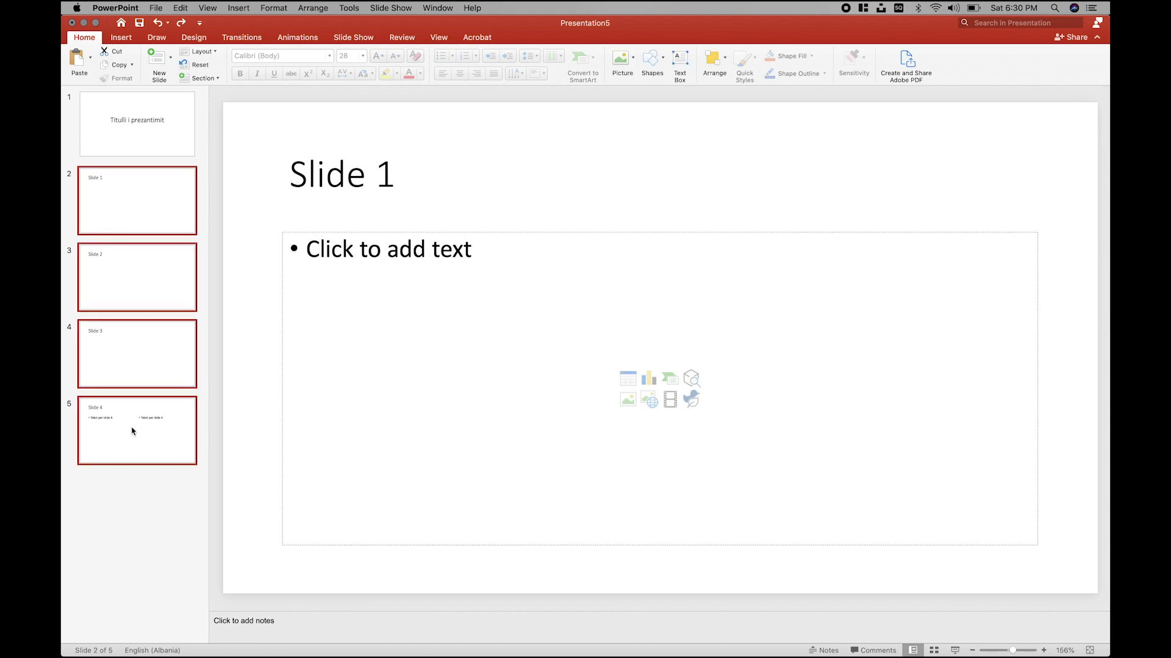
{"action": "left_click", "coordinate": [131, 139]}
{"action": "left_click", "coordinate": [130, 295], "text": "super"}
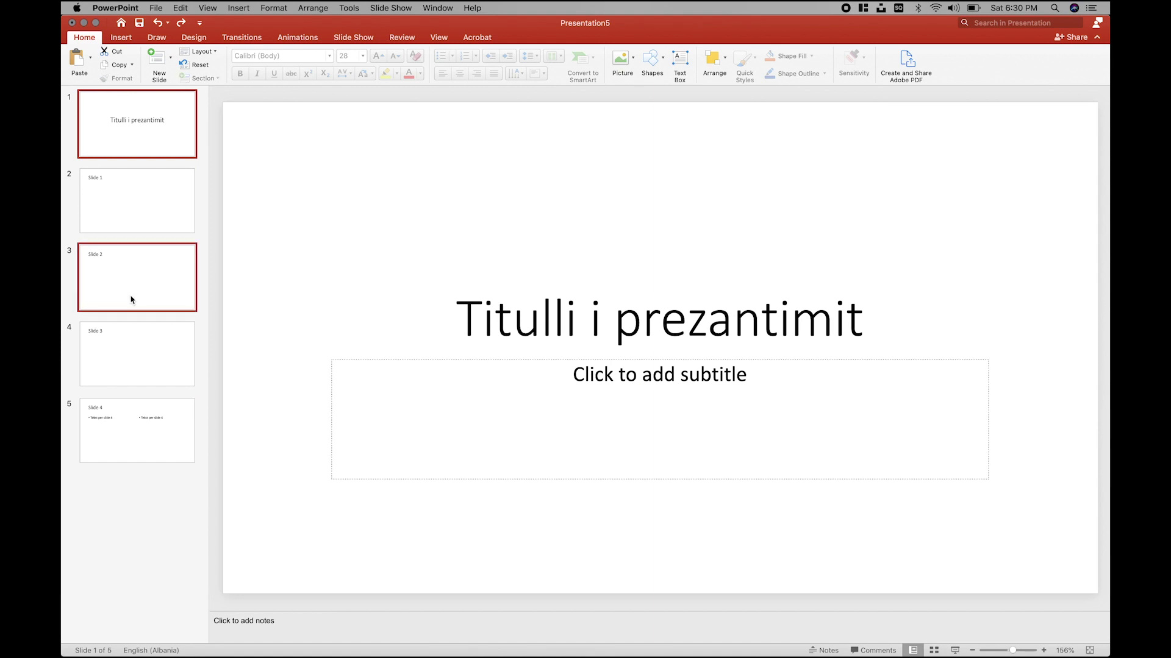
{"action": "left_click", "coordinate": [117, 481]}
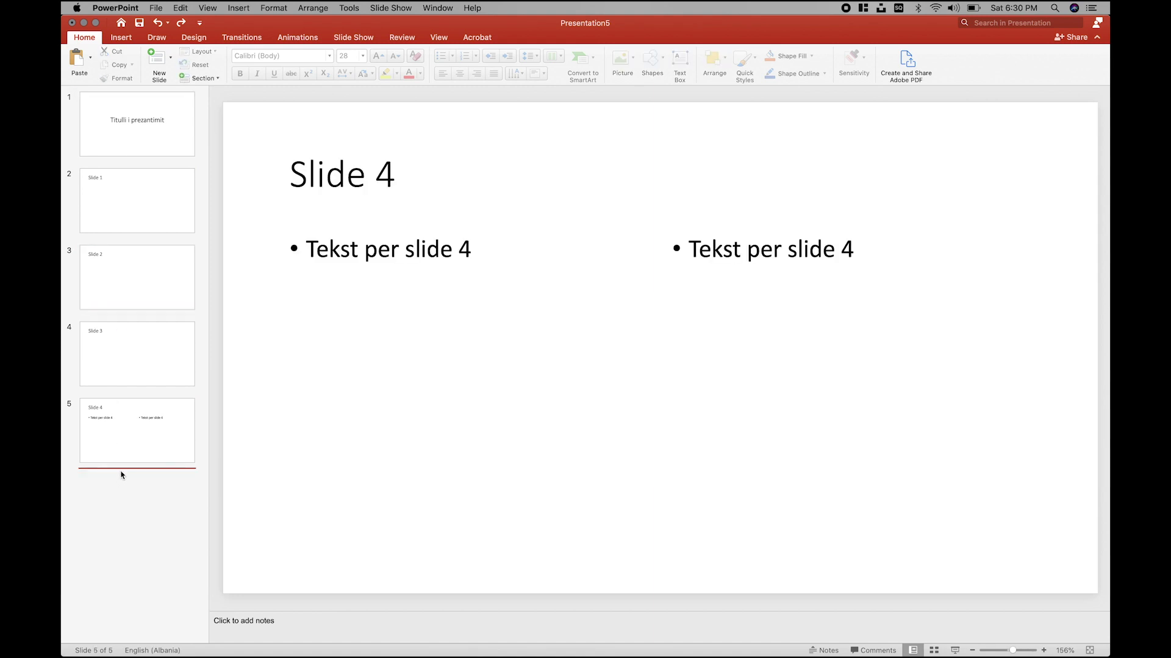
Step: Select slides 2–5, then slides 2–4 as ranges, ending on the last slide, Slide 4
{"action": "left_click", "coordinate": [147, 218]}
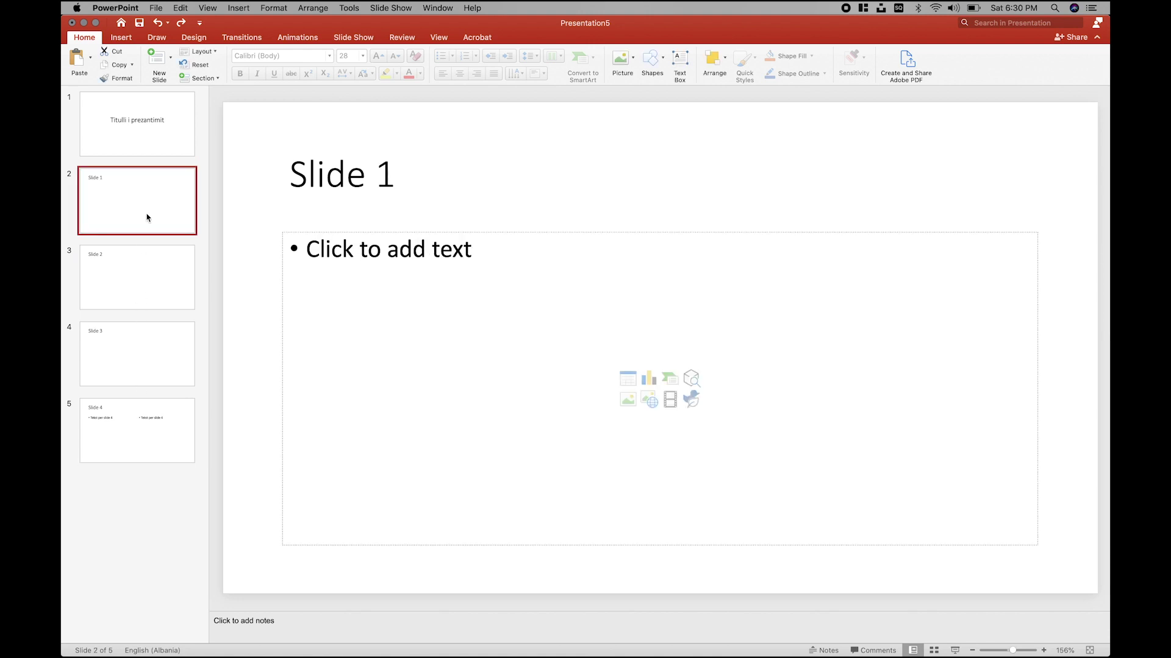
{"action": "left_click", "coordinate": [117, 440], "text": "shift"}
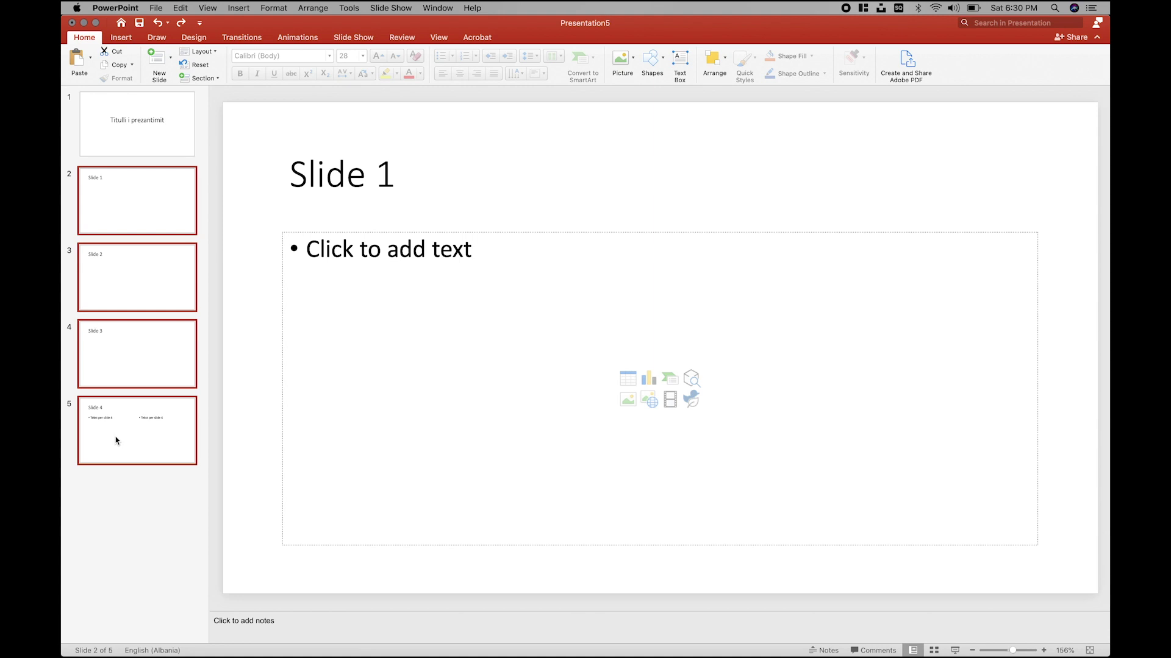
{"action": "left_click", "coordinate": [142, 505]}
{"action": "left_click", "coordinate": [147, 226]}
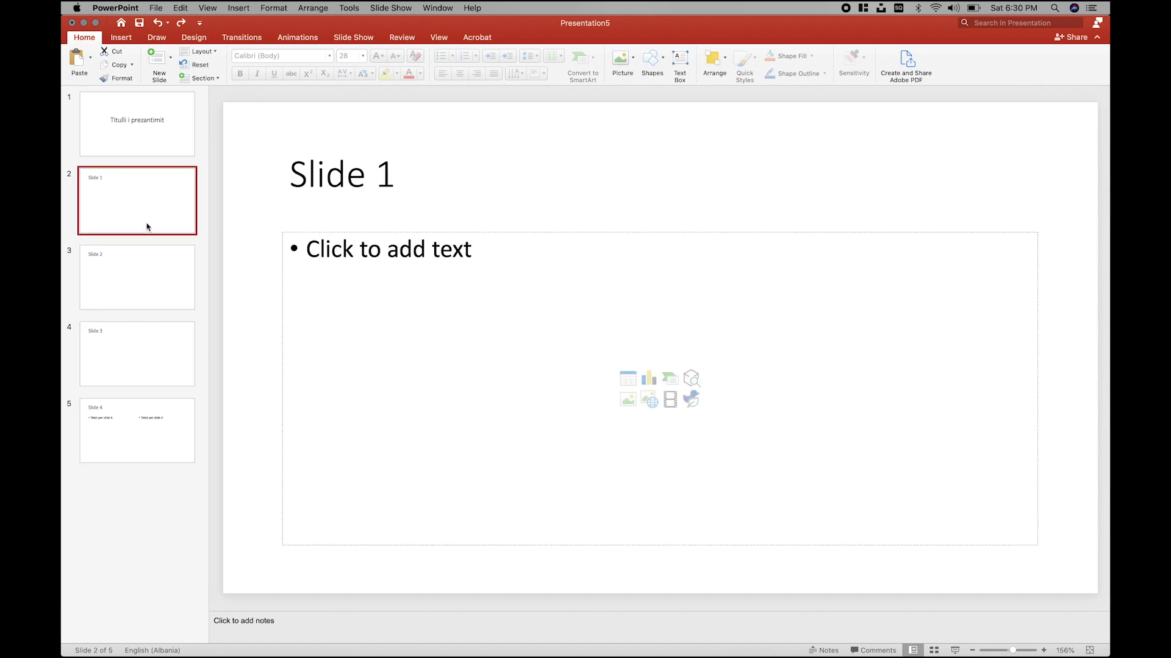
{"action": "left_click", "coordinate": [112, 379], "text": "shift"}
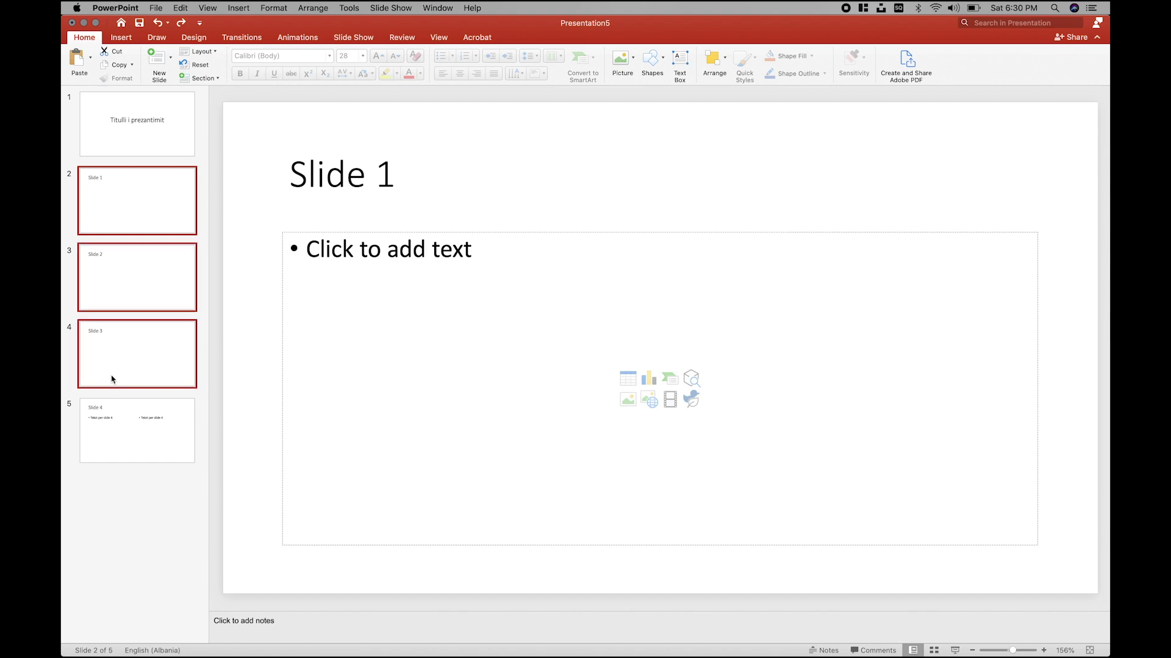
{"action": "left_click", "coordinate": [126, 501]}
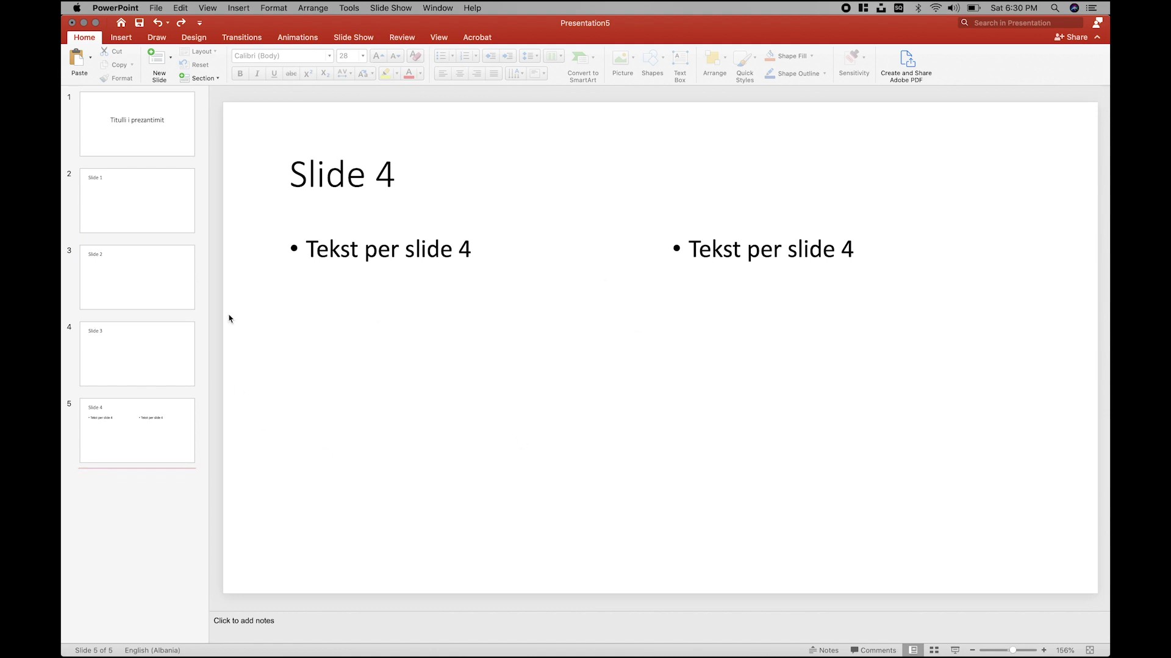
Step: In Slide Sorter, pick slides 4, 3, 2 and the title slide, then return to Normal view
{"action": "left_click", "coordinate": [935, 651]}
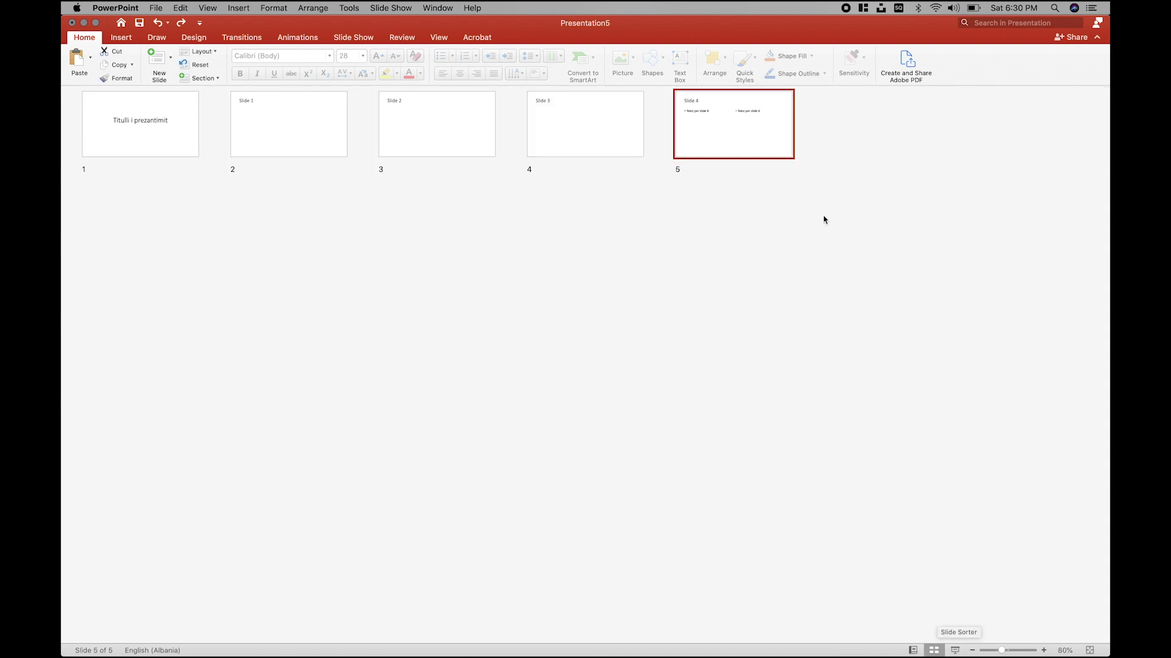
{"action": "left_click", "coordinate": [599, 126]}
{"action": "left_click", "coordinate": [455, 120]}
{"action": "left_click", "coordinate": [256, 113]}
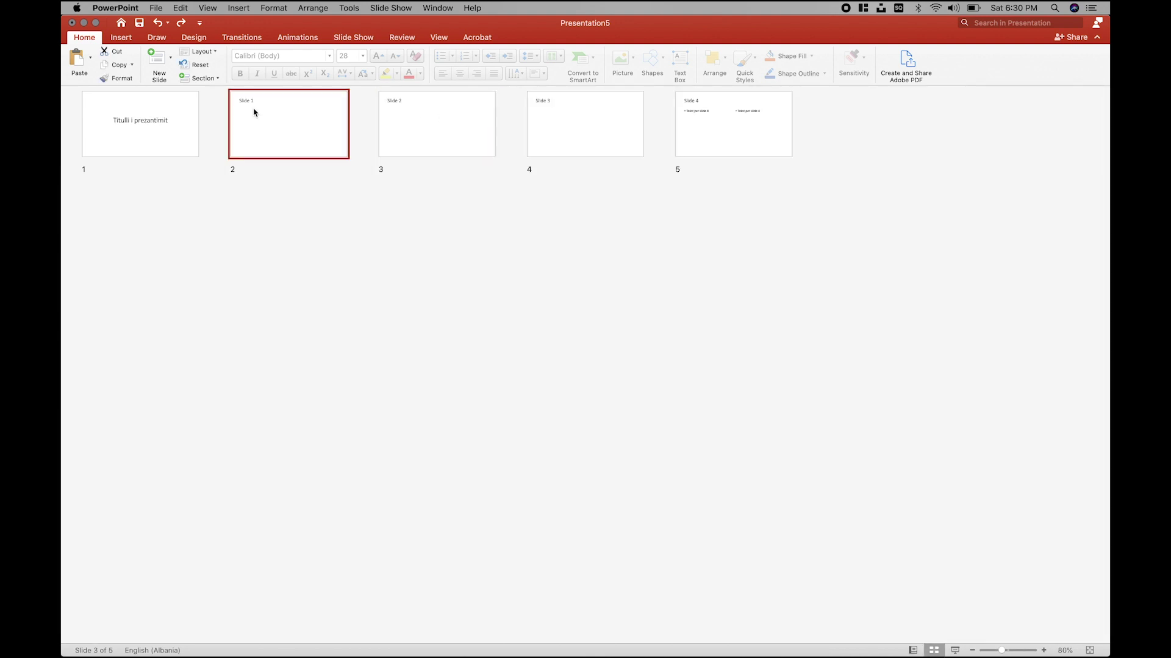
{"action": "left_click", "coordinate": [146, 117]}
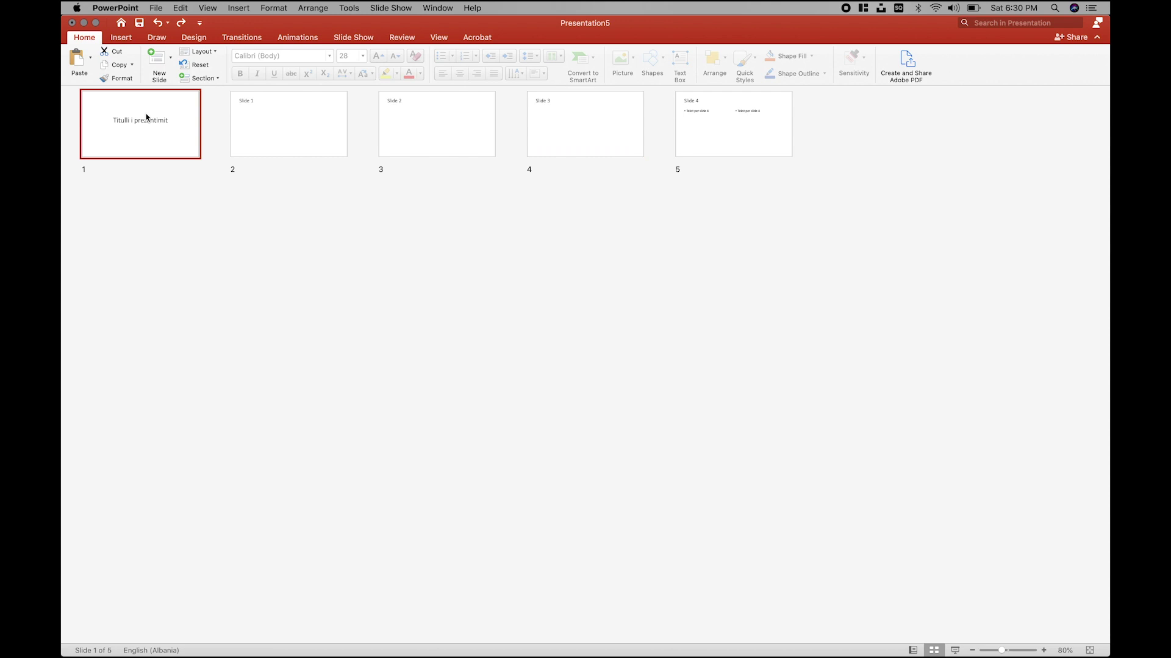
{"action": "left_click", "coordinate": [937, 650]}
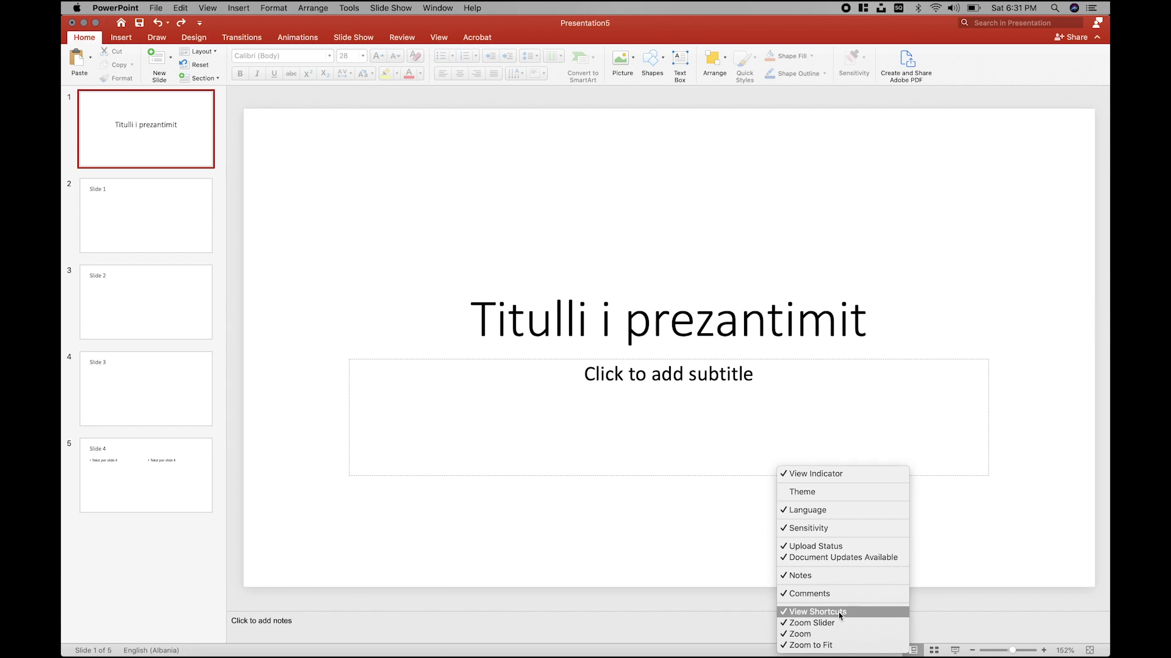
{"action": "left_click", "coordinate": [1037, 545]}
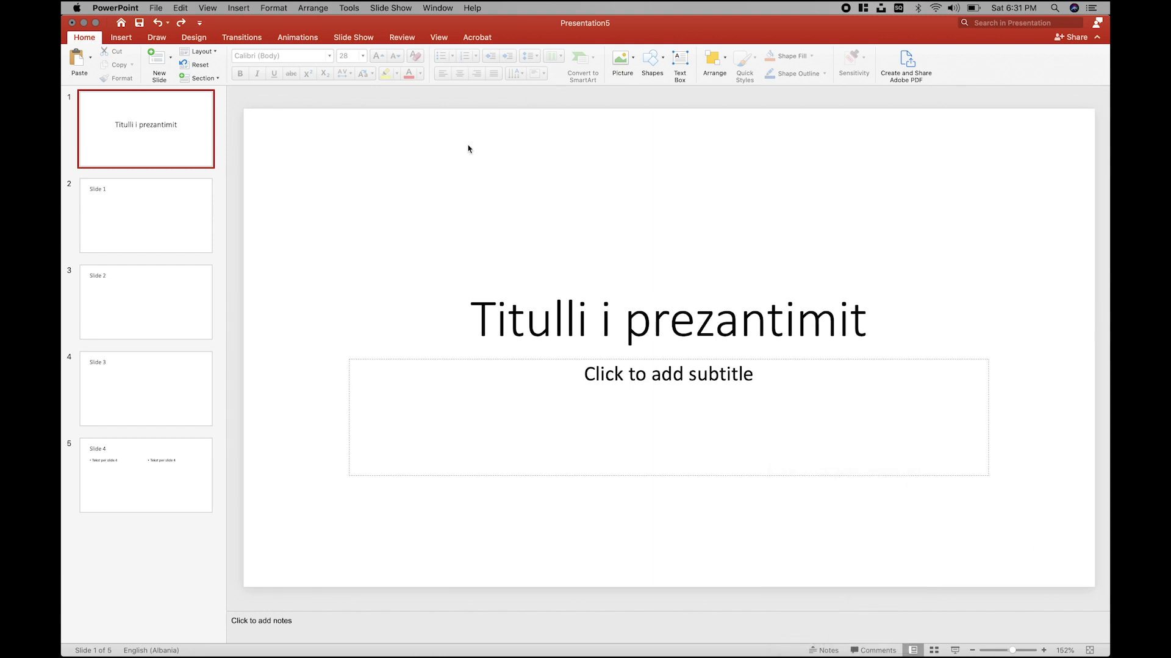
{"action": "left_click", "coordinate": [438, 37]}
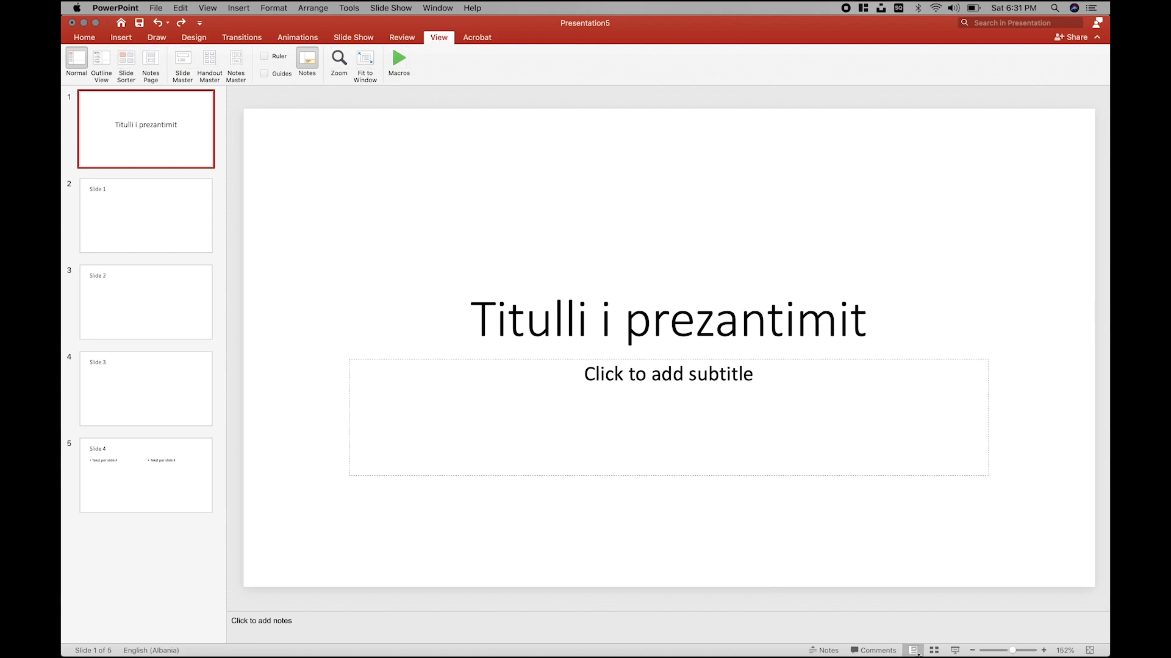
{"action": "left_click", "coordinate": [89, 40]}
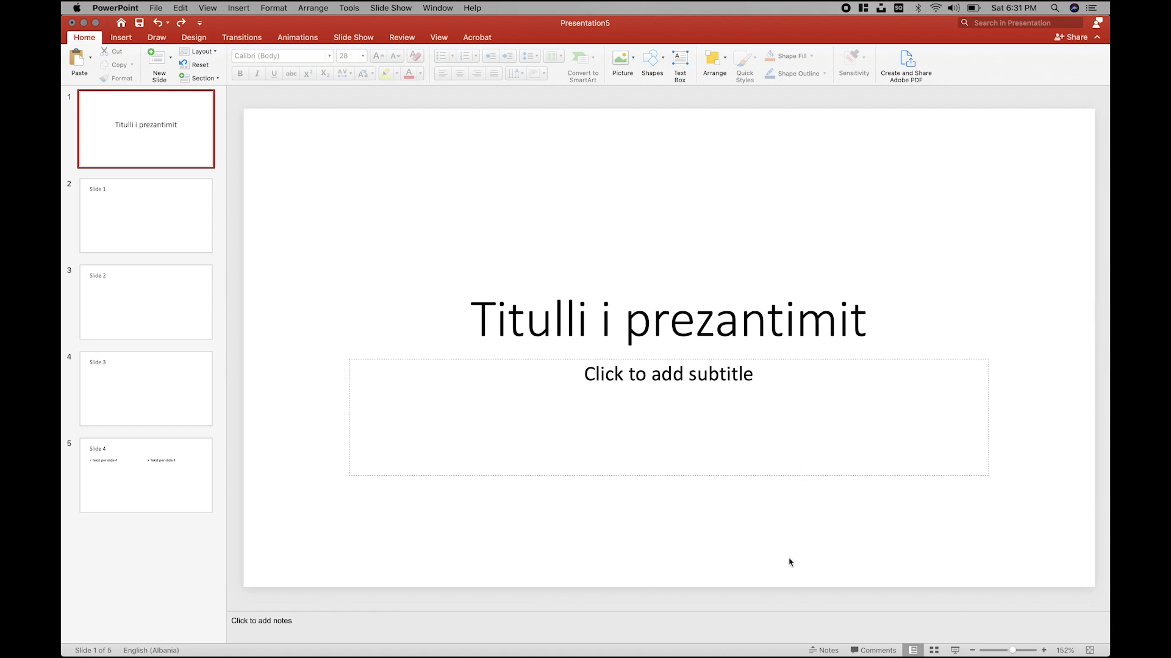
Step: Run the slide show through all five slides to the end screen, then exit
{"action": "left_click", "coordinate": [954, 651]}
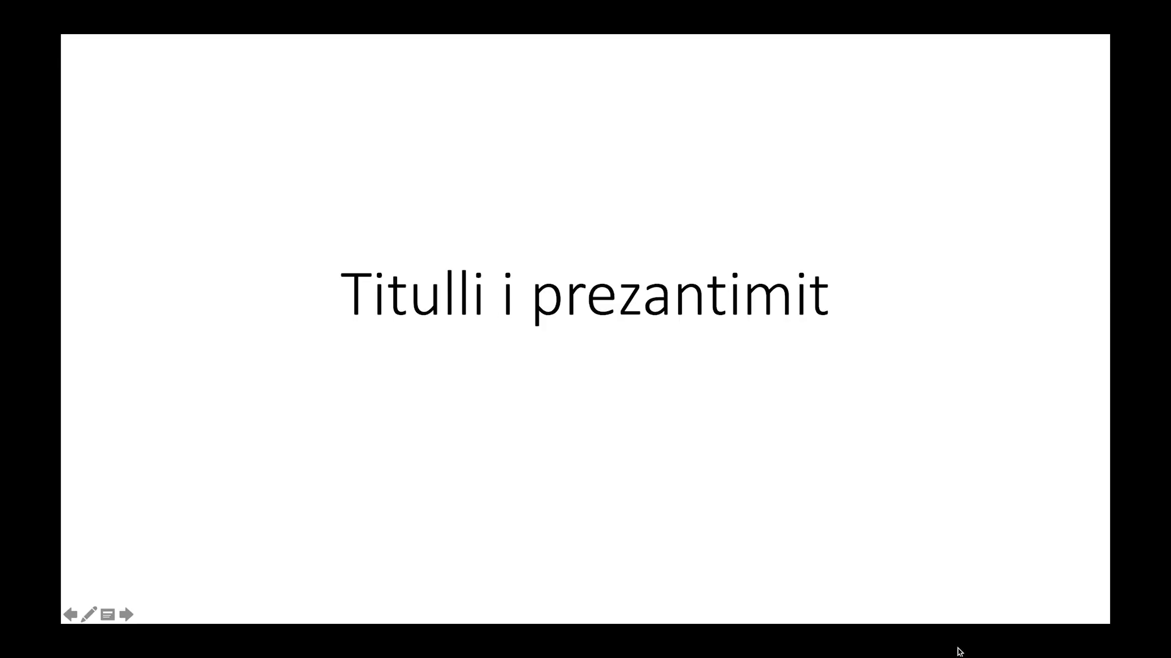
{"action": "left_click", "coordinate": [959, 652]}
{"action": "left_click", "coordinate": [959, 651]}
{"action": "left_click", "coordinate": [959, 652]}
{"action": "left_click", "coordinate": [959, 652]}
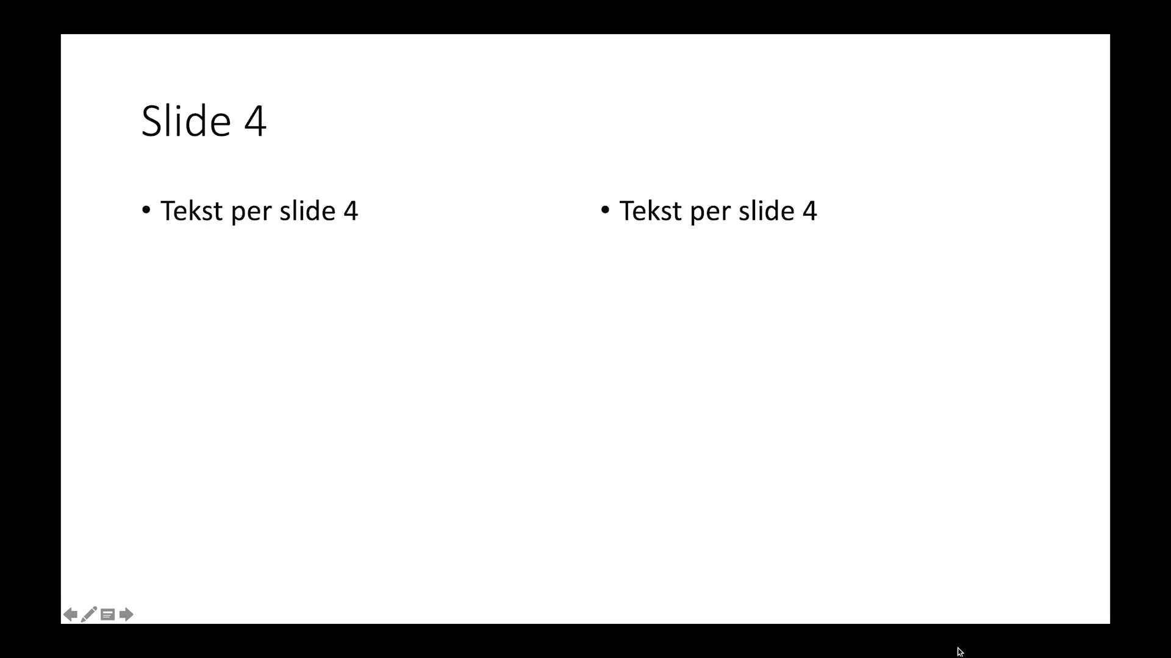
{"action": "left_click", "coordinate": [959, 652]}
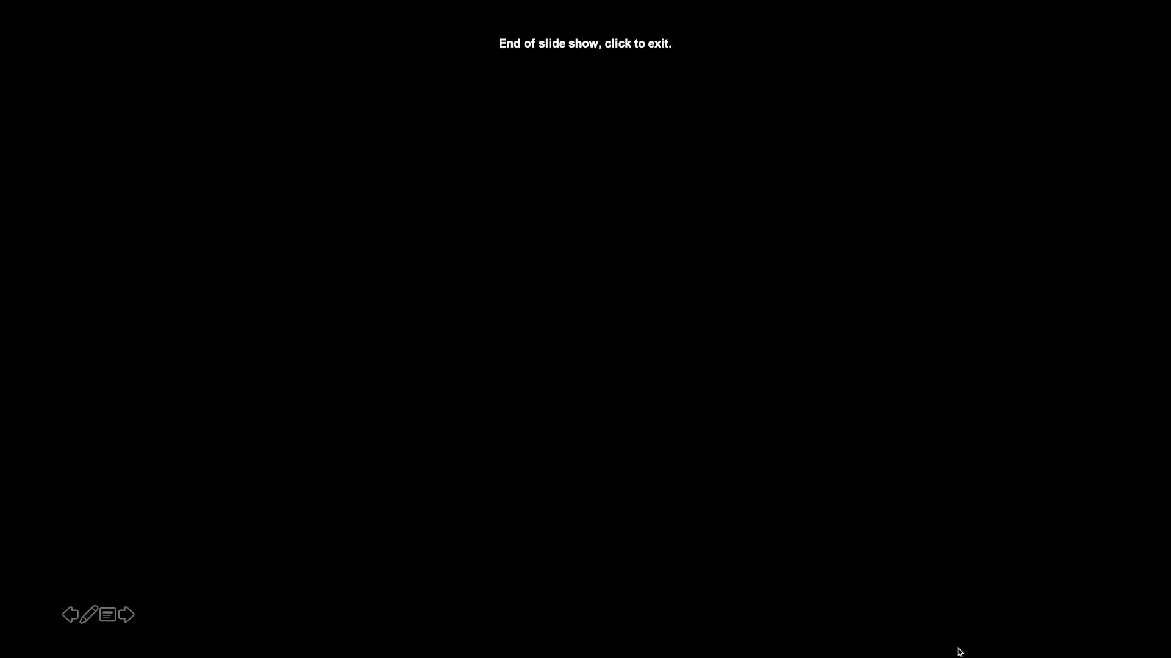
{"action": "left_click", "coordinate": [959, 651]}
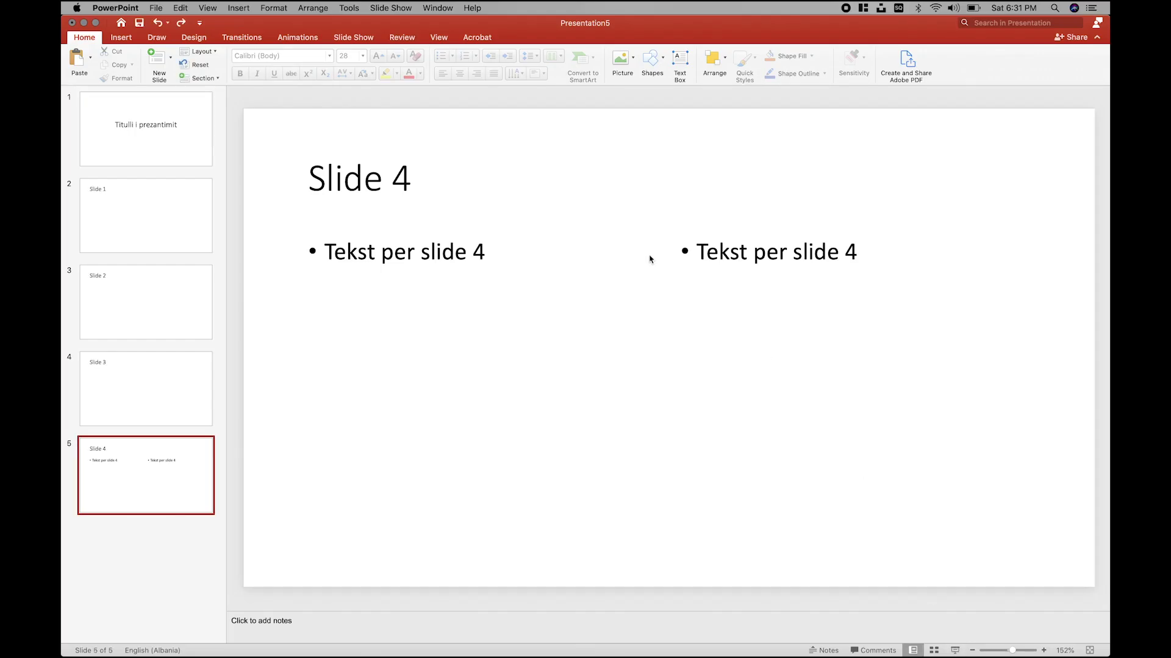
Step: Open the fourth slide, titled 'Slide 3'
{"action": "left_click", "coordinate": [127, 369]}
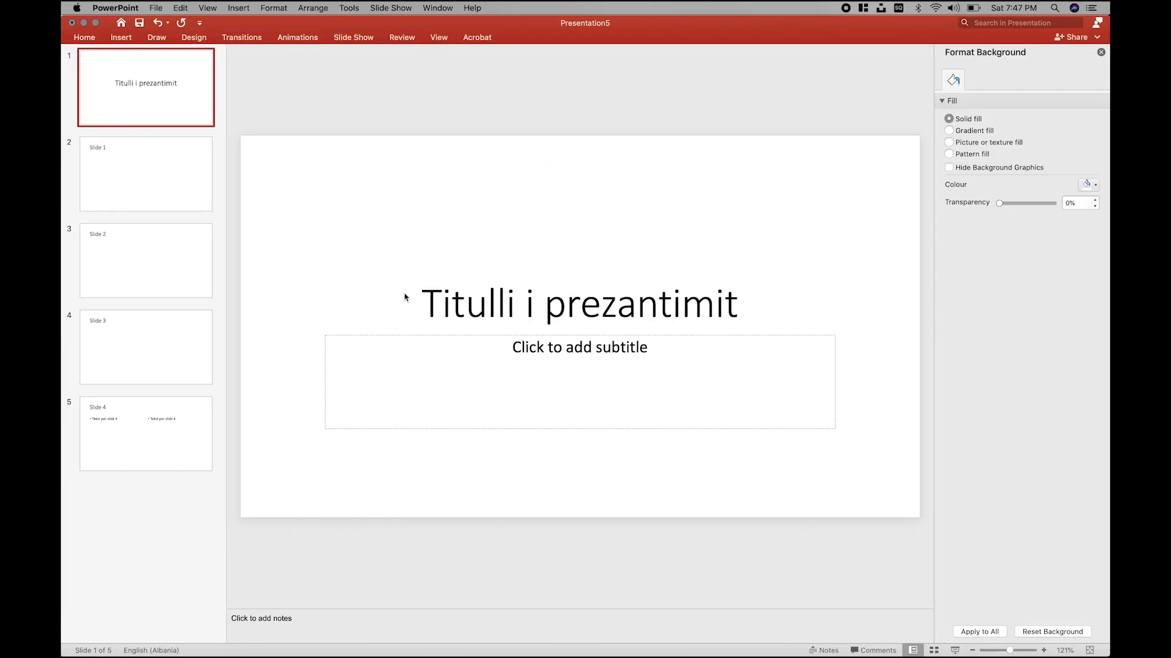
Step: Close the Format Background pane and expand the collapsed Home ribbon
{"action": "left_click", "coordinate": [1100, 53]}
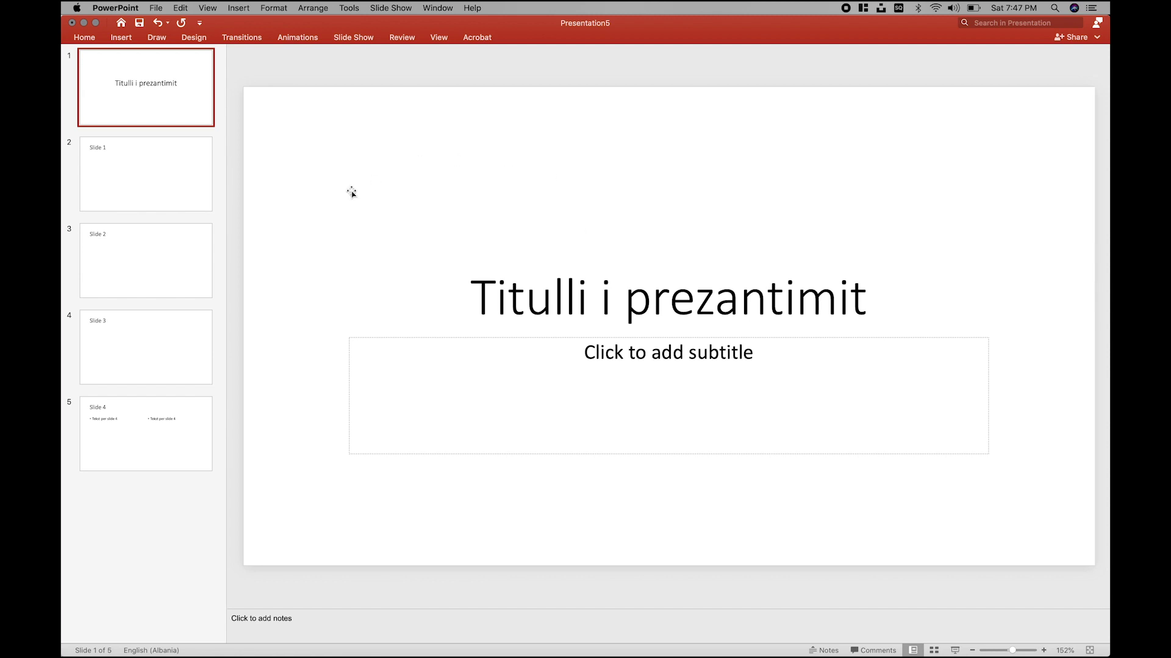
{"action": "left_click", "coordinate": [80, 38]}
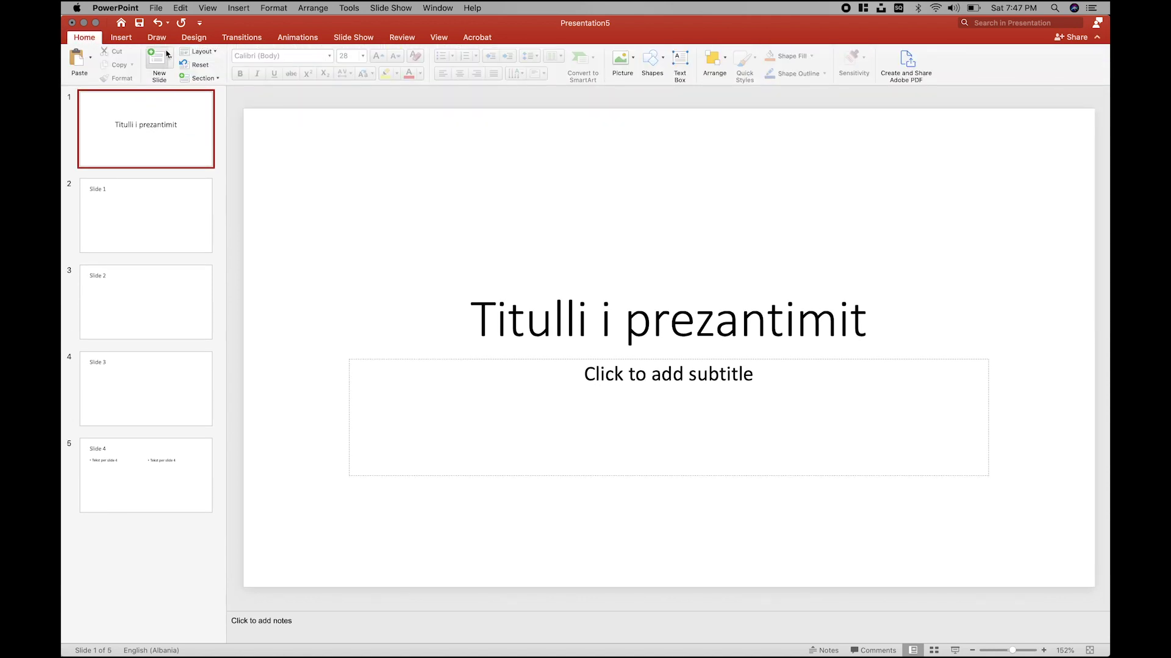
Step: Preview the red, wood-floor, dark, grunge and turquoise themes, then reapply the white Office theme
{"action": "left_click", "coordinate": [200, 38]}
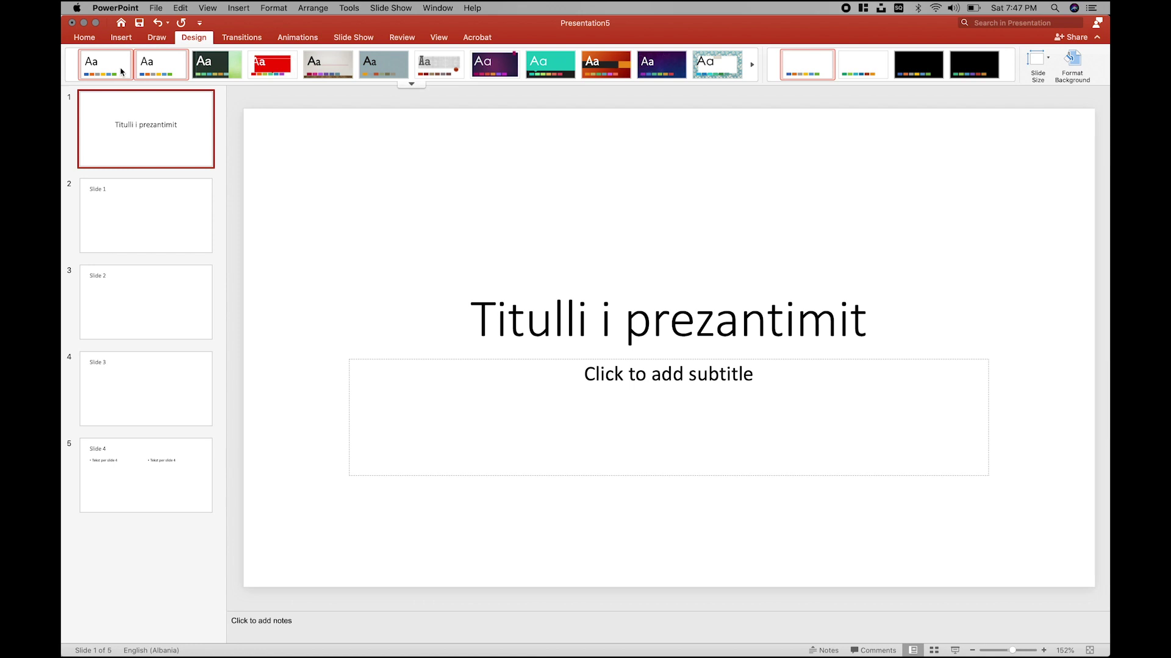
{"action": "left_click", "coordinate": [265, 73]}
{"action": "left_click", "coordinate": [327, 68]}
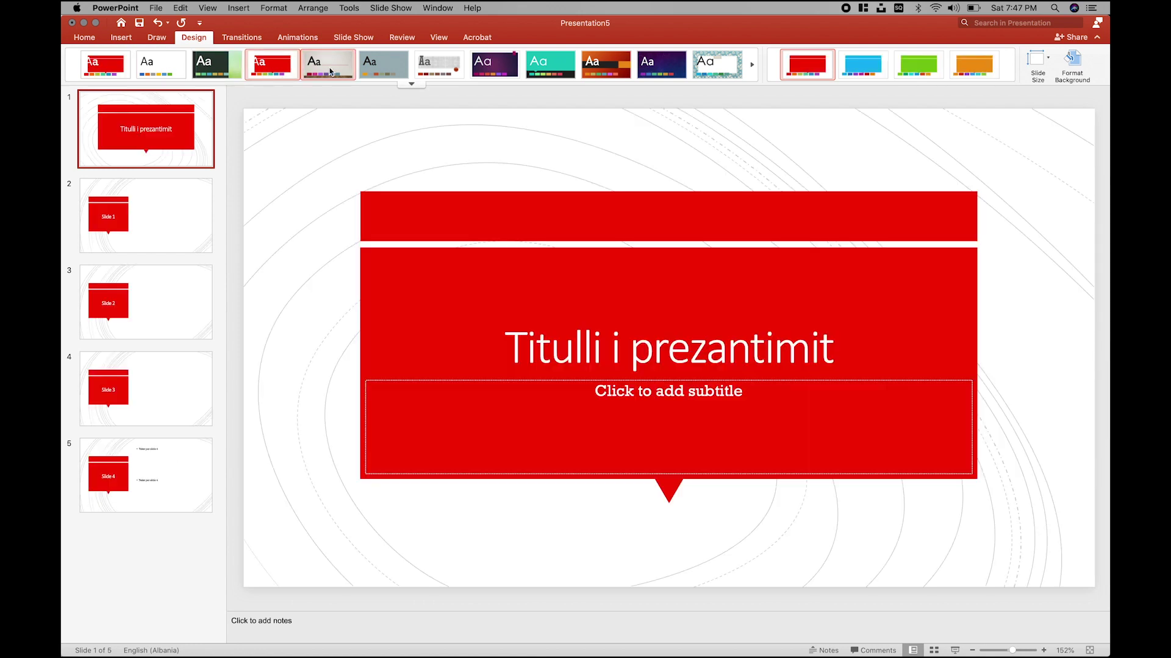
{"action": "left_click", "coordinate": [380, 71]}
{"action": "left_click", "coordinate": [438, 66]}
{"action": "left_click", "coordinate": [547, 57]}
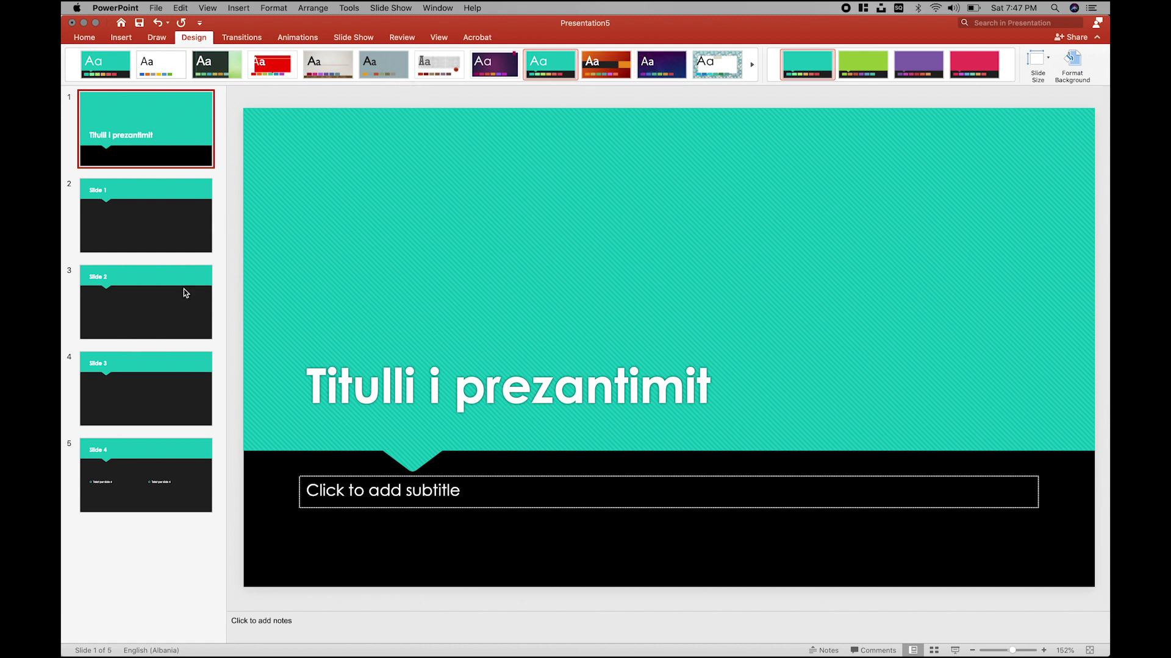
{"action": "left_click", "coordinate": [136, 475]}
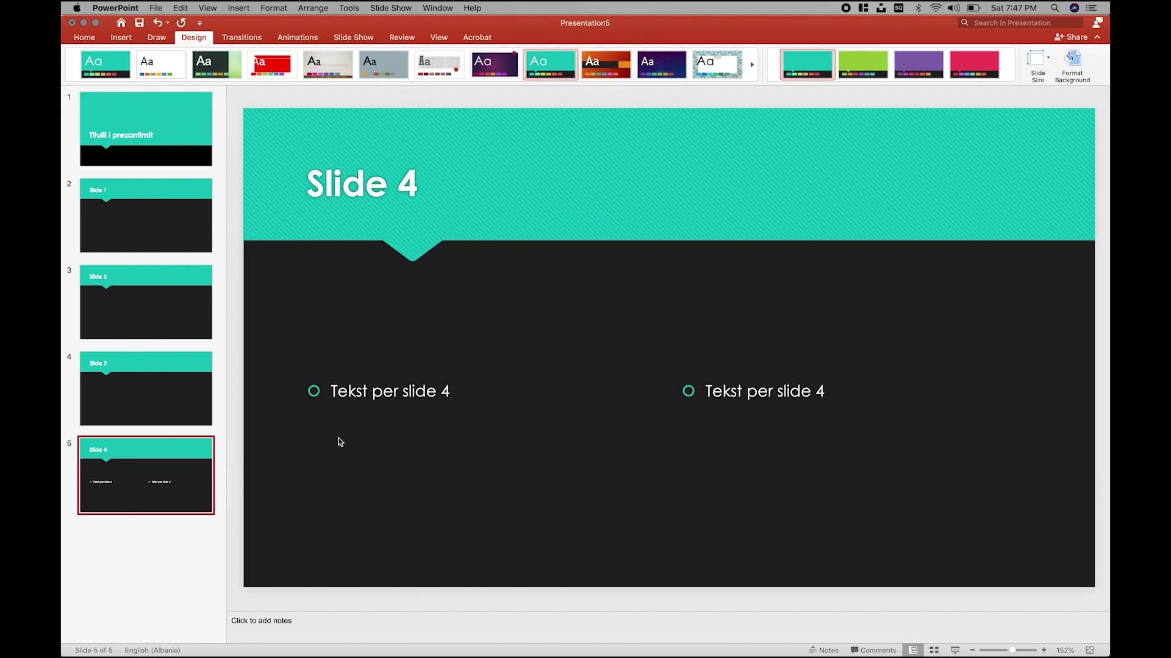
{"action": "left_click", "coordinate": [181, 155]}
{"action": "left_click", "coordinate": [161, 64]}
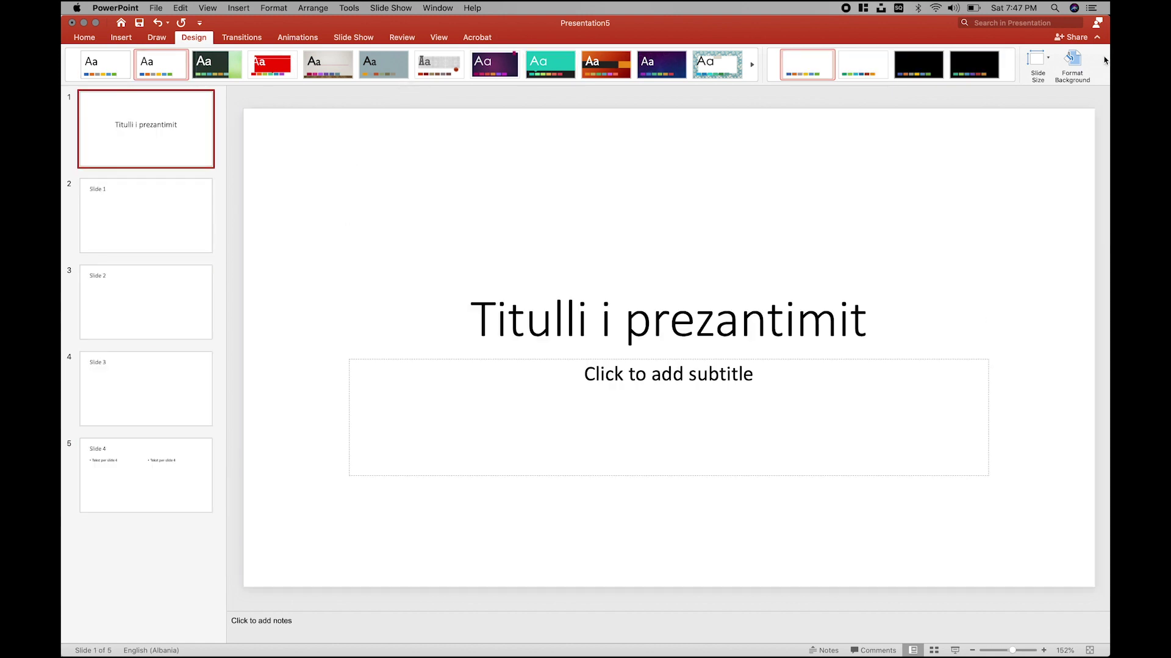
Step: Try peach background fills for slide 1, then reset the background to automatic white
{"action": "left_click", "coordinate": [1071, 61]}
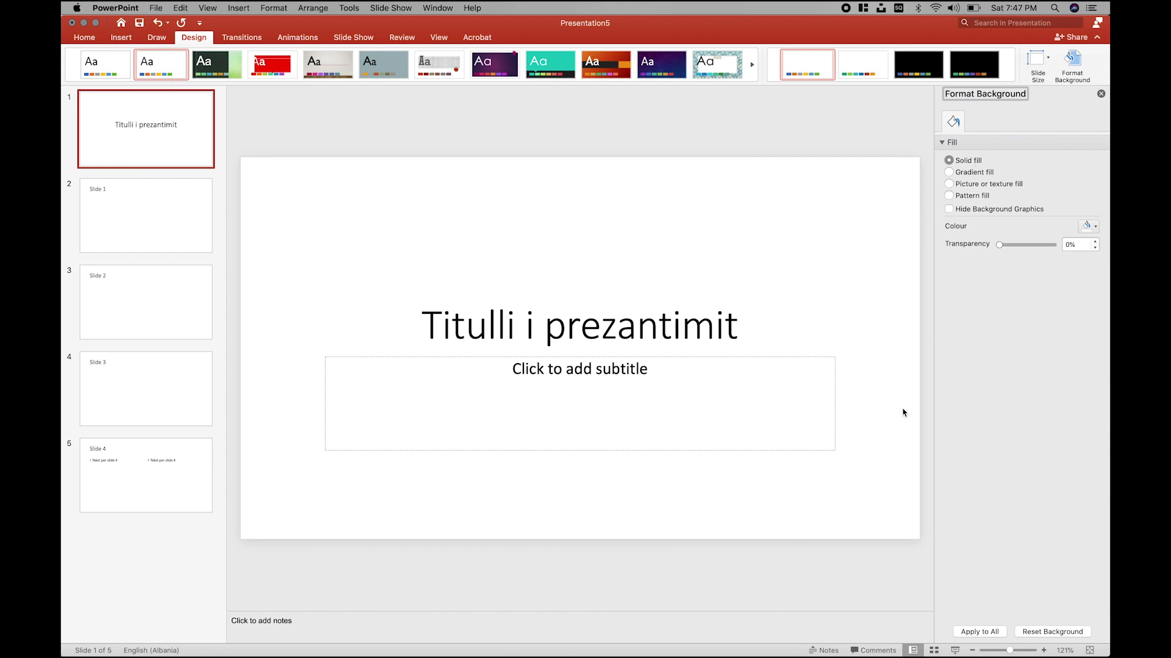
{"action": "left_click", "coordinate": [1083, 232]}
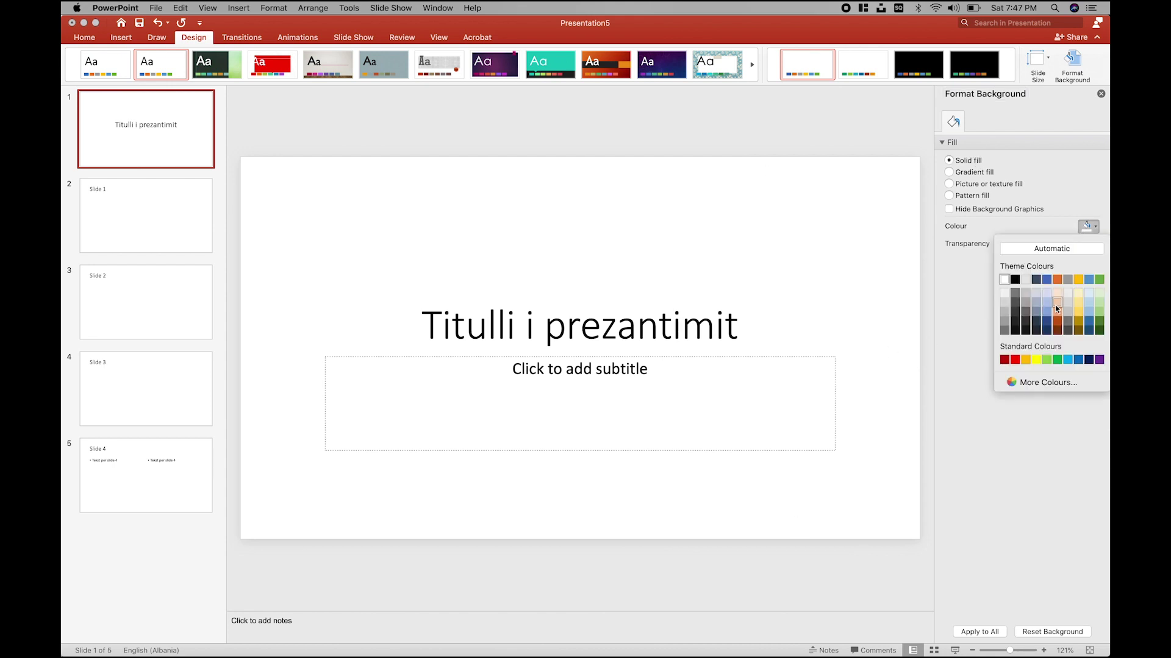
{"action": "left_click", "coordinate": [1055, 305]}
{"action": "left_click", "coordinate": [1086, 235]}
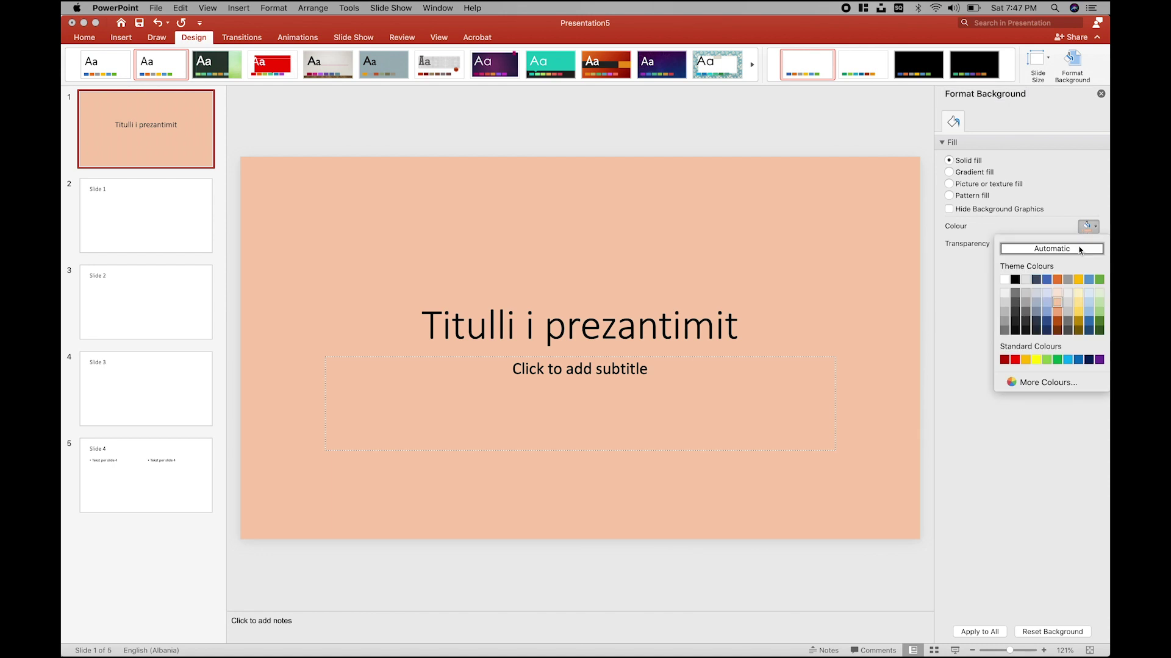
{"action": "left_click", "coordinate": [1057, 297]}
{"action": "left_click", "coordinate": [1088, 228]}
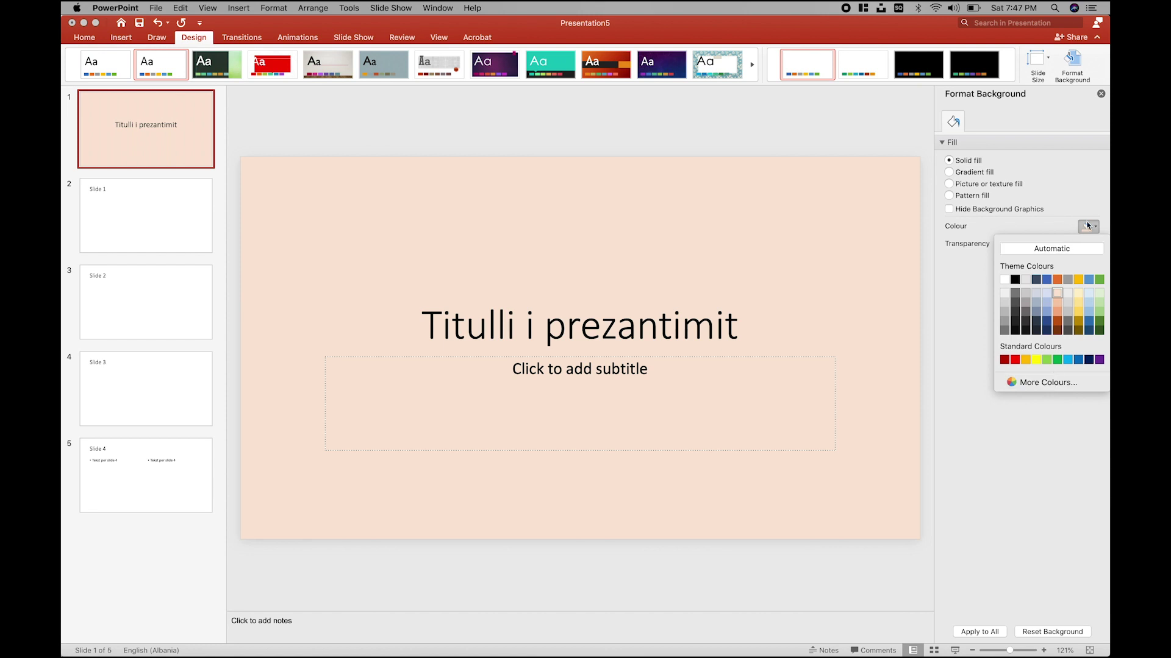
{"action": "left_click", "coordinate": [1092, 228]}
{"action": "left_click", "coordinate": [1095, 229]}
{"action": "left_click", "coordinate": [1047, 248]}
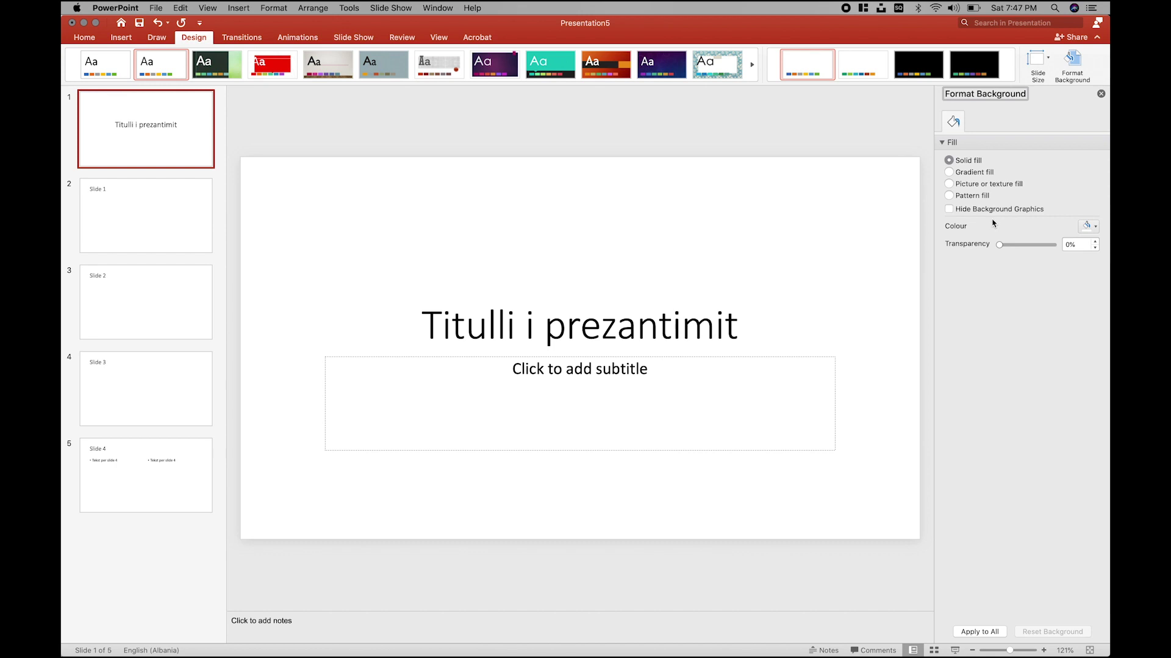
Step: Apply a grey radial preset gradient fill with a corner-radiating direction
{"action": "left_click", "coordinate": [986, 175]}
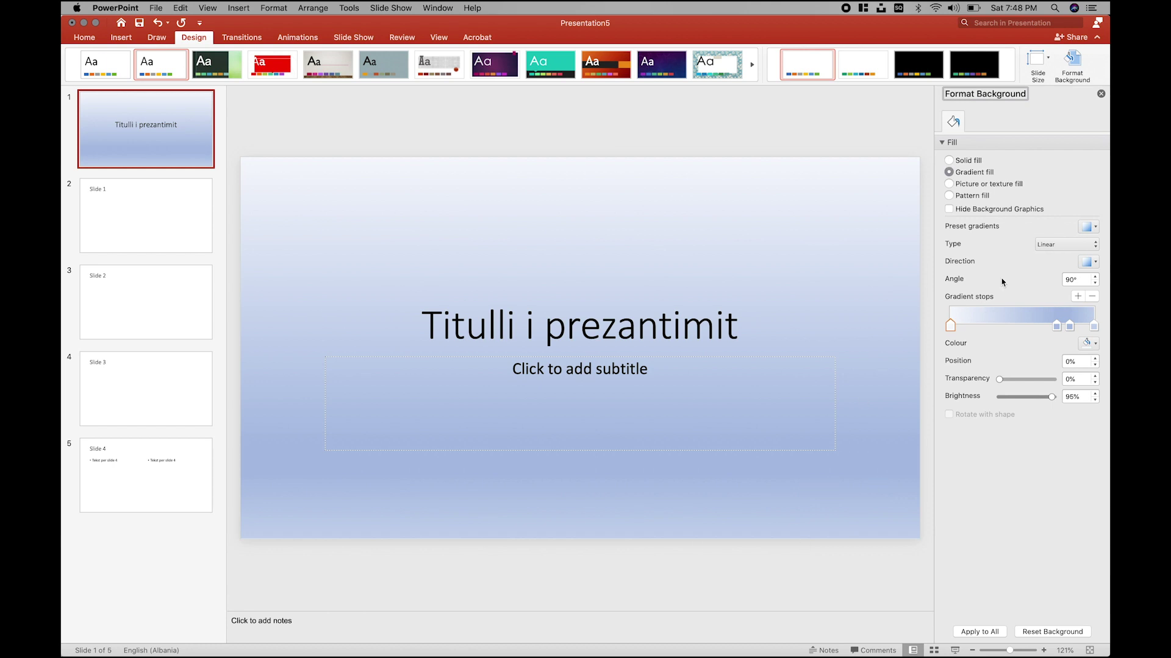
{"action": "left_click", "coordinate": [1088, 228]}
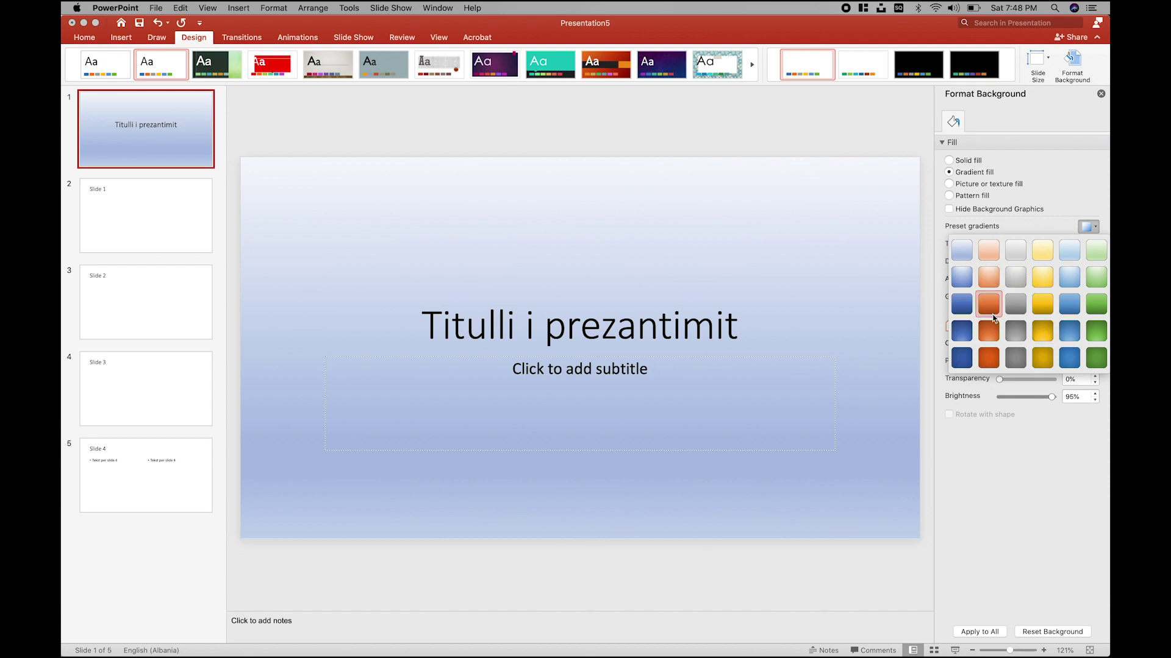
{"action": "left_click", "coordinate": [1024, 286]}
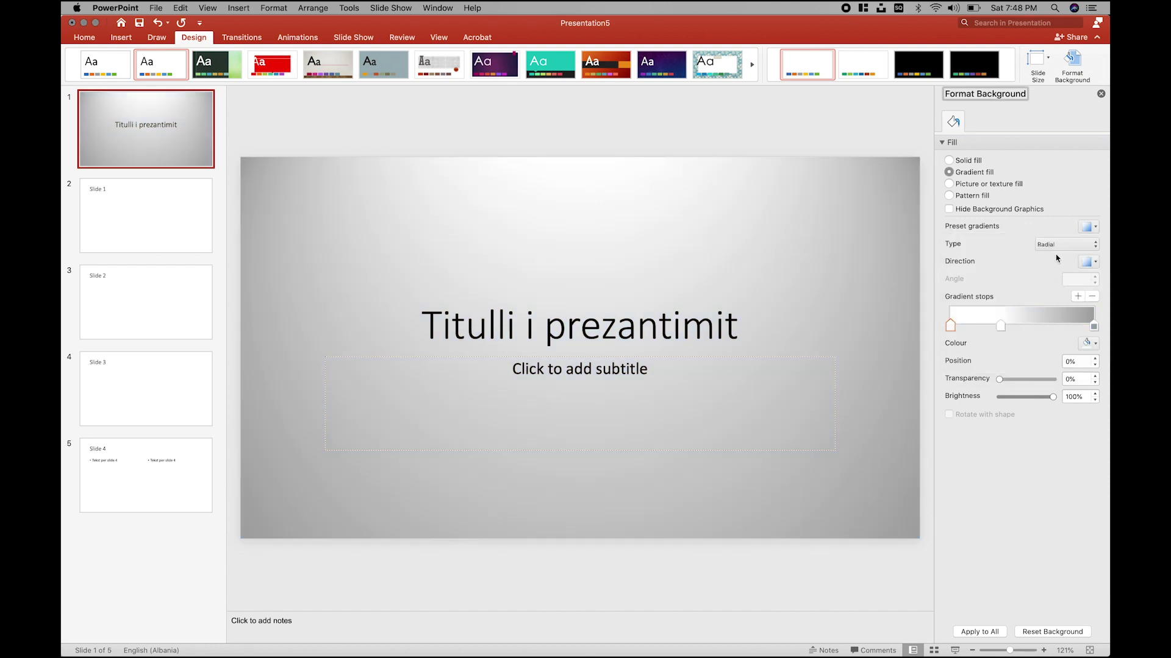
{"action": "left_click", "coordinate": [1086, 263]}
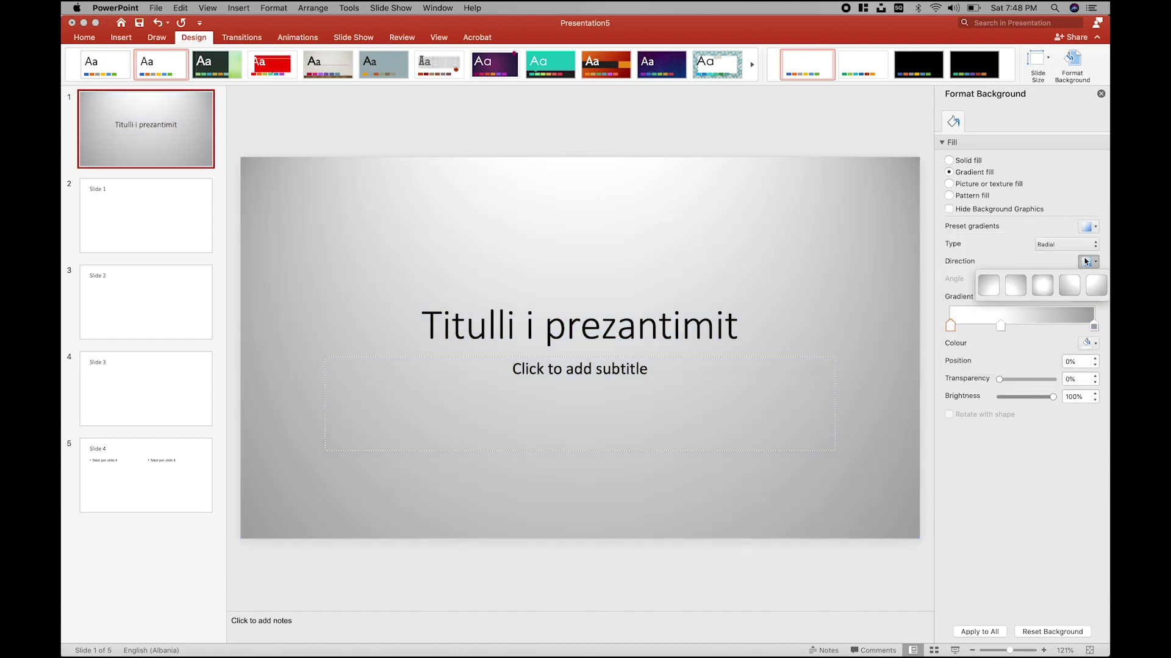
{"action": "left_click", "coordinate": [1042, 285]}
{"action": "left_click", "coordinate": [1090, 266]}
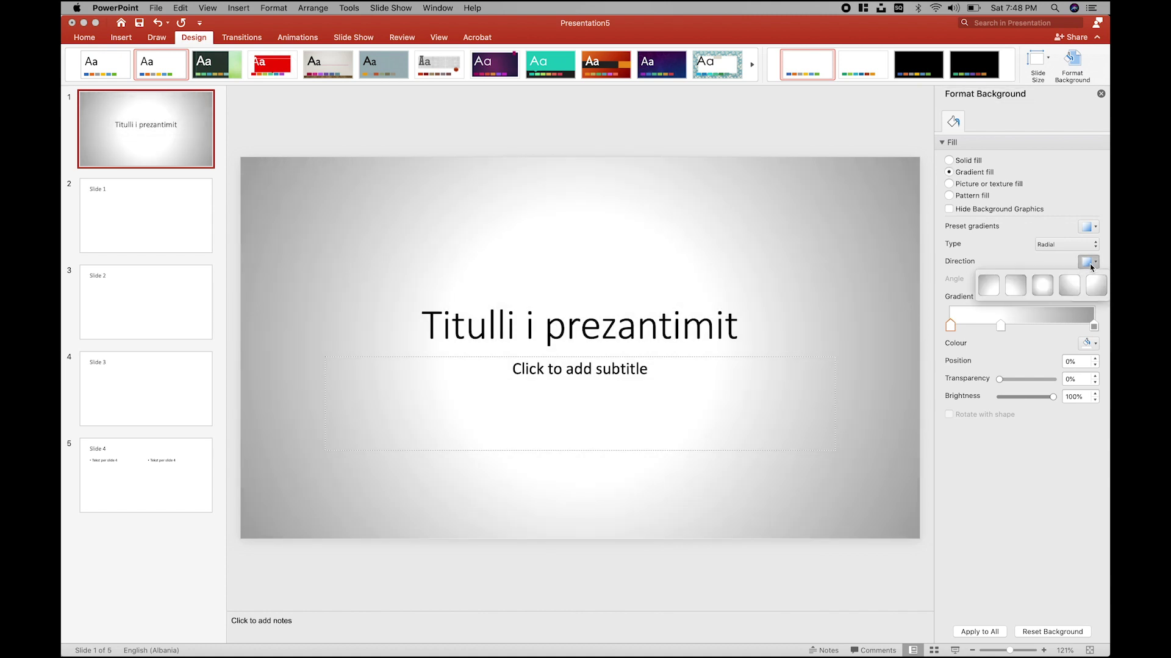
{"action": "left_click", "coordinate": [1069, 285]}
{"action": "left_click", "coordinate": [1091, 265]}
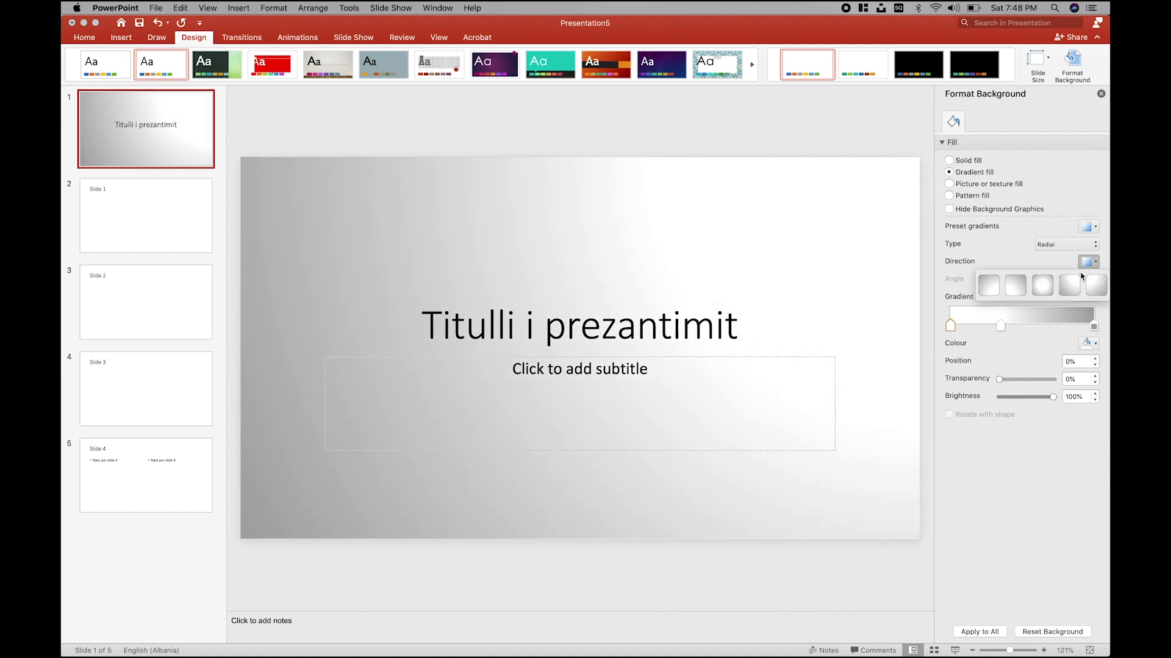
{"action": "left_click", "coordinate": [1006, 288]}
Step: Preview the Shade from title and Path gradient types, then settle on Radial
{"action": "left_click", "coordinate": [1067, 244]}
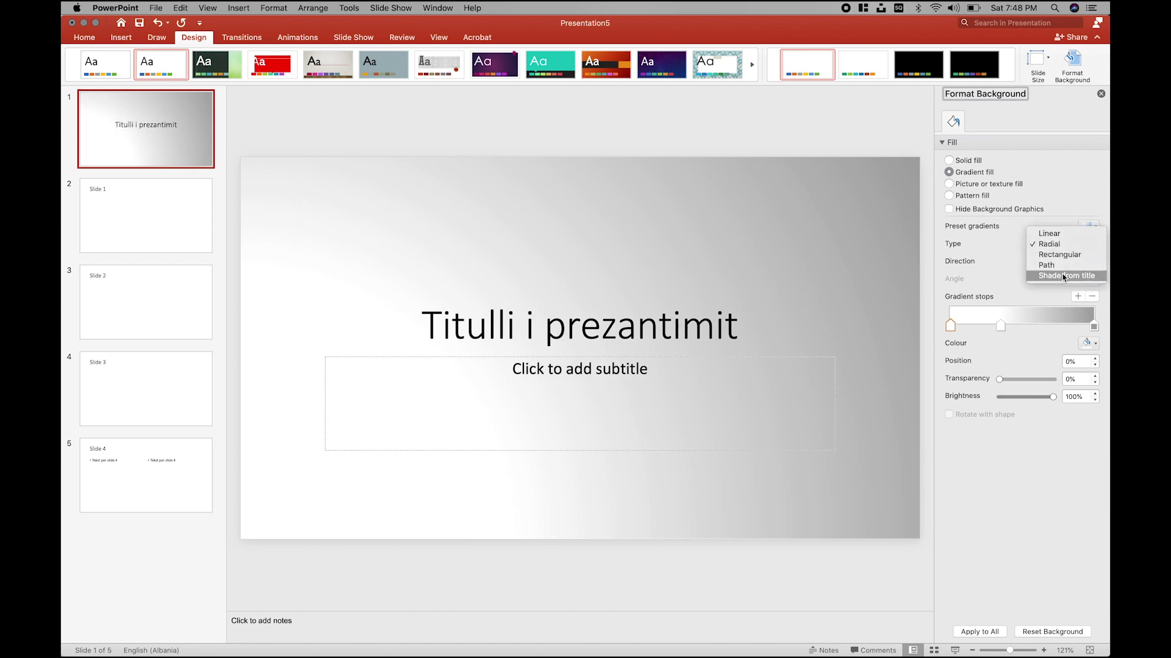
{"action": "left_click", "coordinate": [1064, 277]}
{"action": "left_click", "coordinate": [1071, 246]}
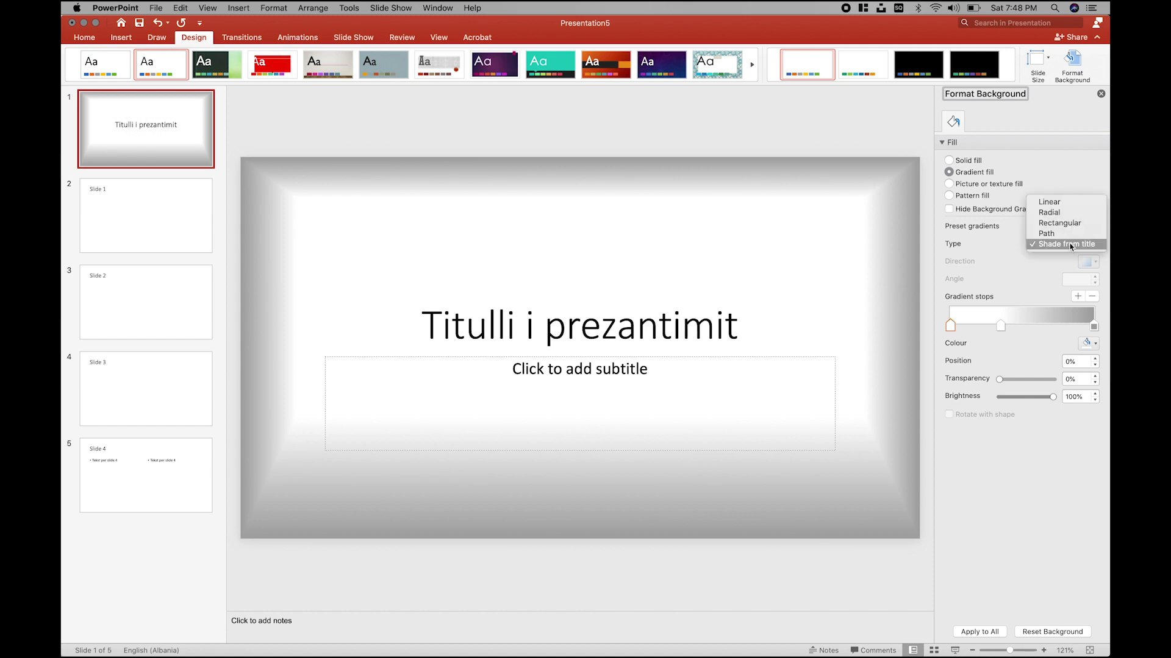
{"action": "left_click", "coordinate": [1053, 233]}
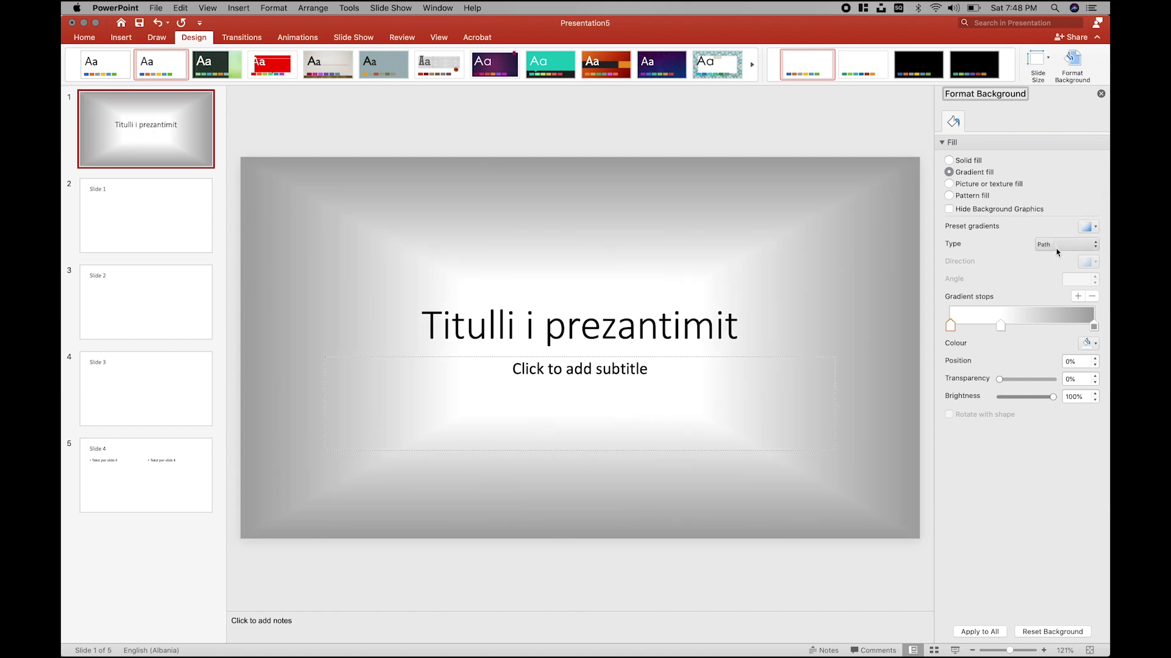
{"action": "left_click", "coordinate": [1057, 249]}
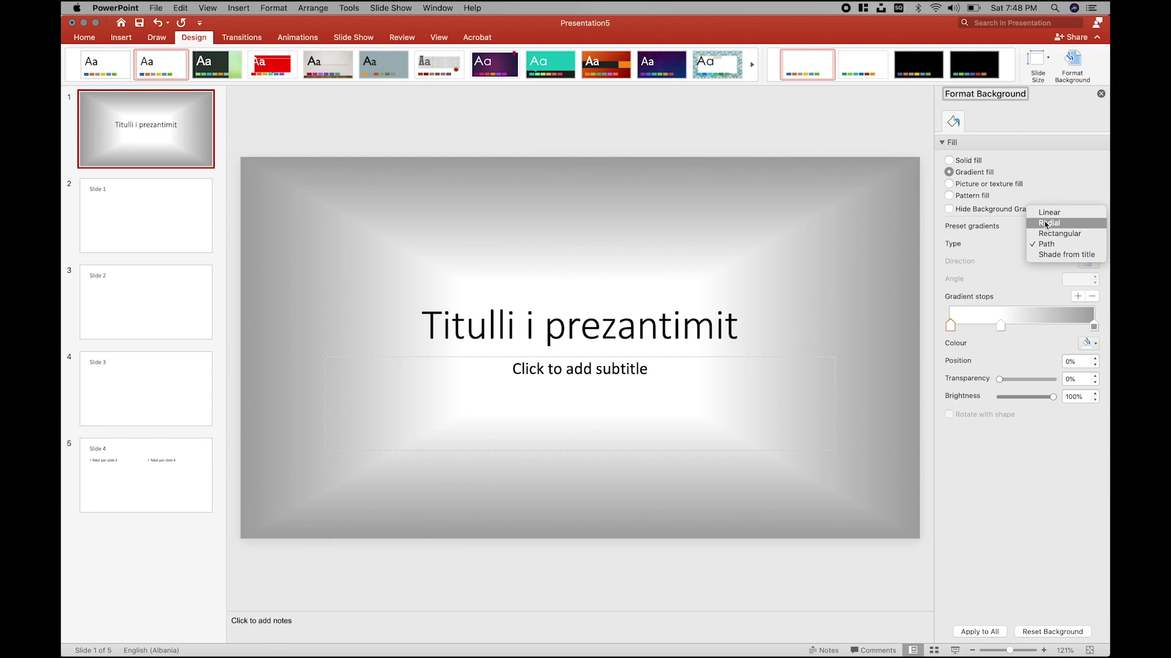
{"action": "left_click", "coordinate": [1046, 225]}
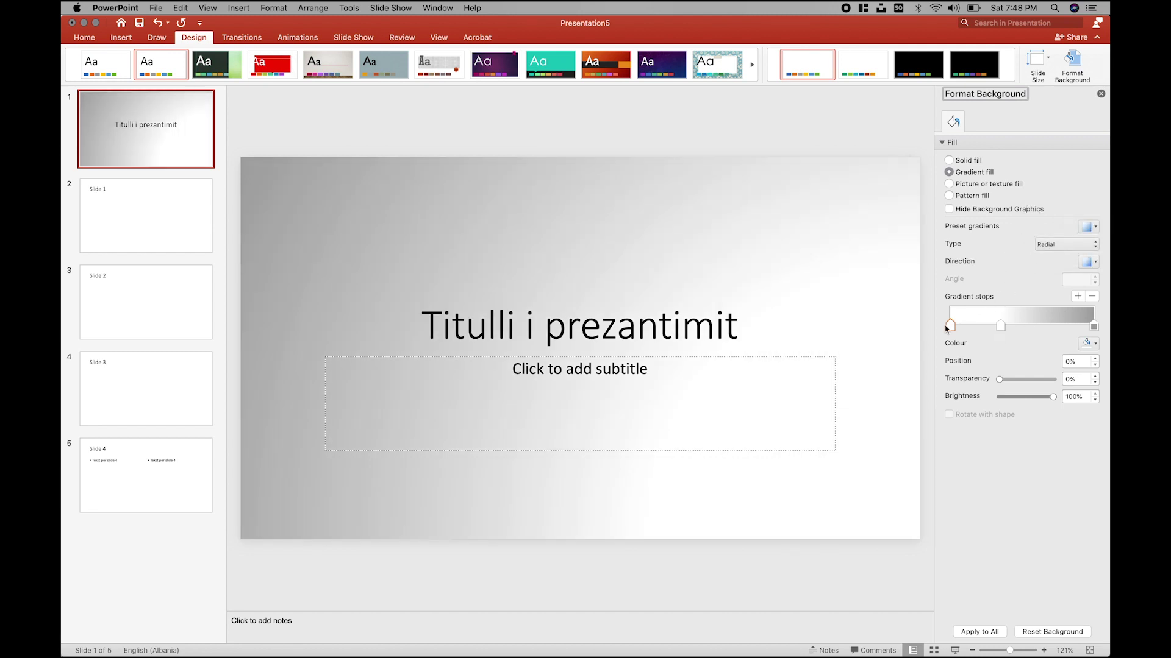
Step: Tint the middle gradient stop light orange and the right stop light blue
{"action": "left_click", "coordinate": [1001, 326]}
{"action": "left_click", "coordinate": [1090, 344]}
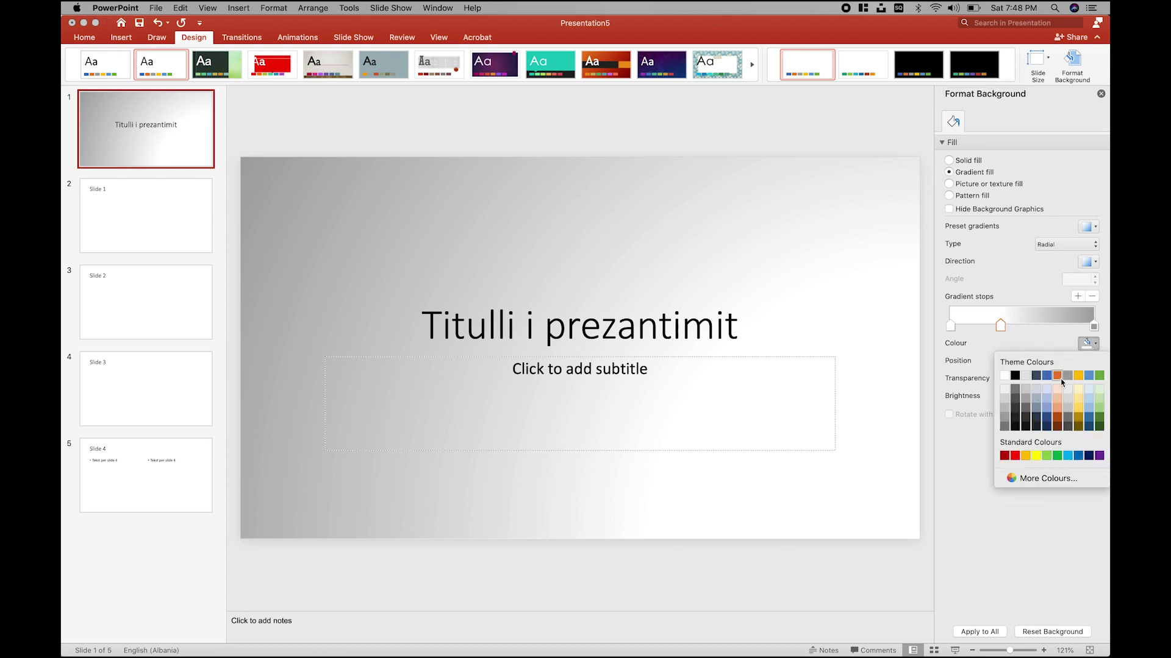
{"action": "left_click", "coordinate": [1057, 390]}
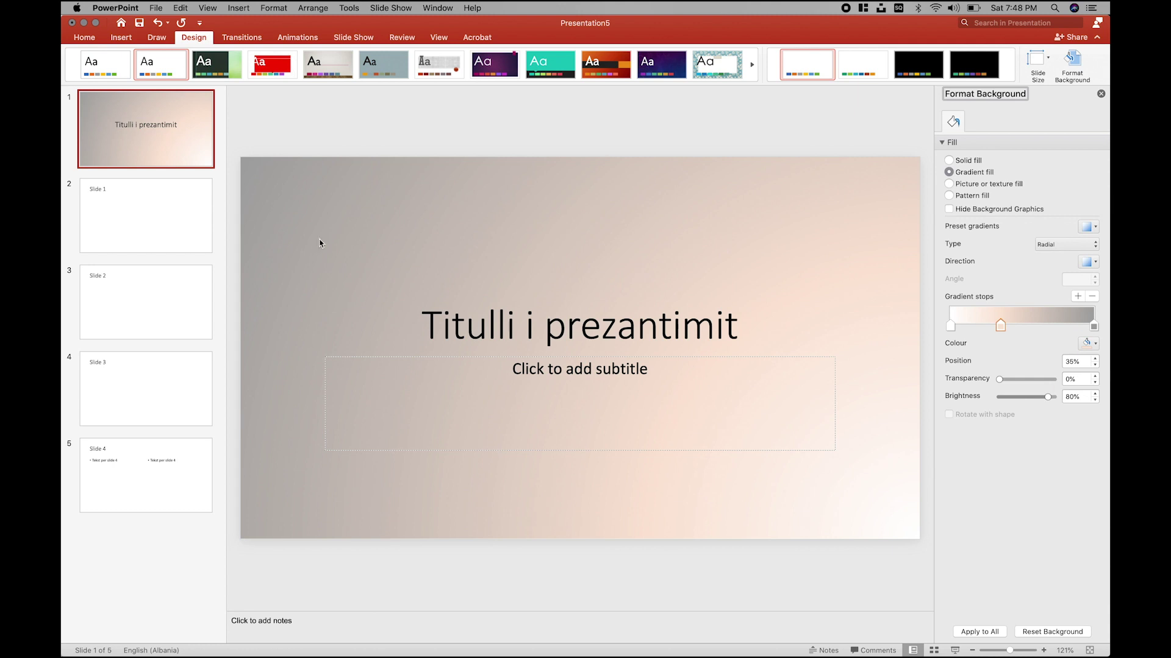
{"action": "left_click", "coordinate": [1094, 326]}
{"action": "left_click", "coordinate": [1089, 344]}
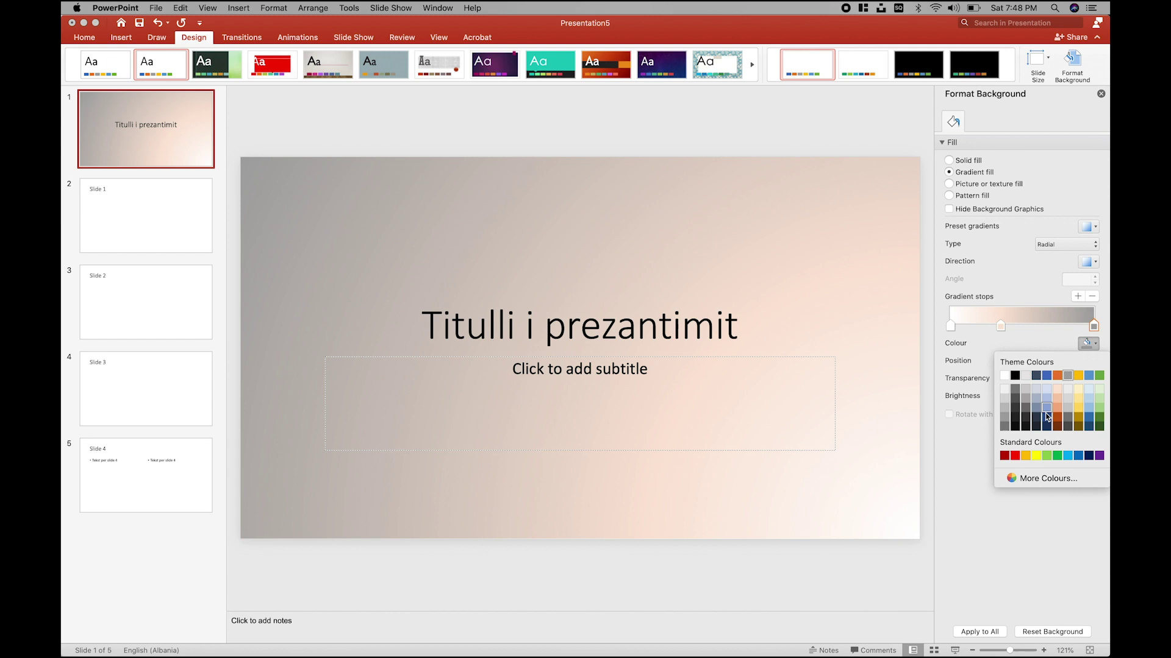
{"action": "left_click", "coordinate": [1046, 417]}
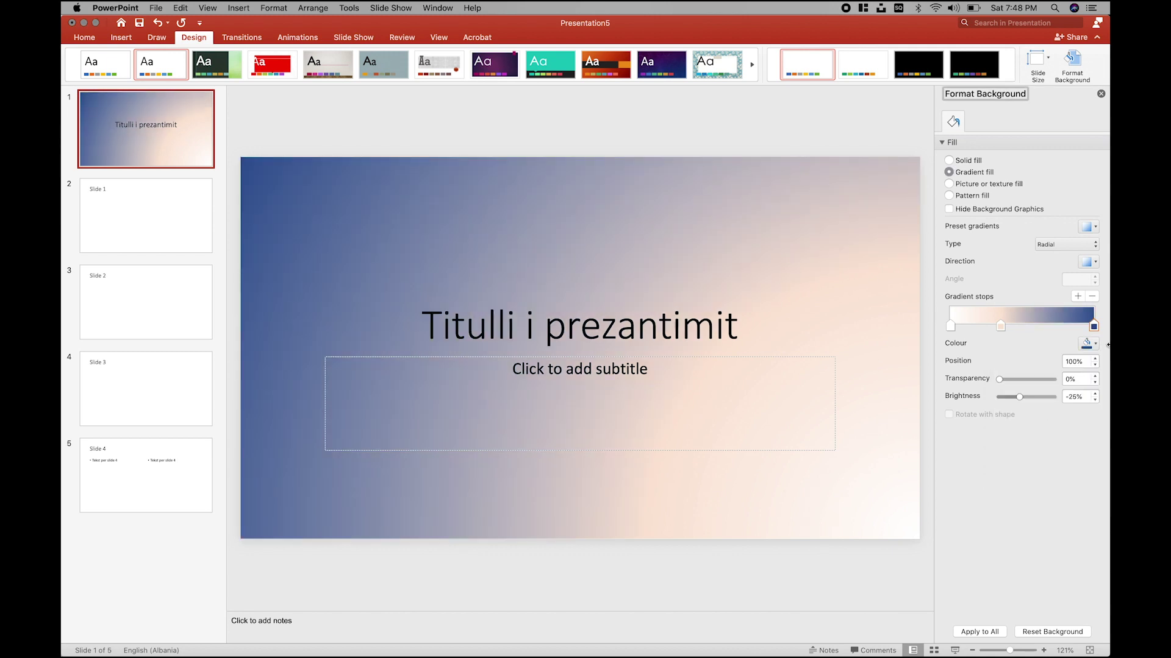
{"action": "left_click", "coordinate": [1089, 344]}
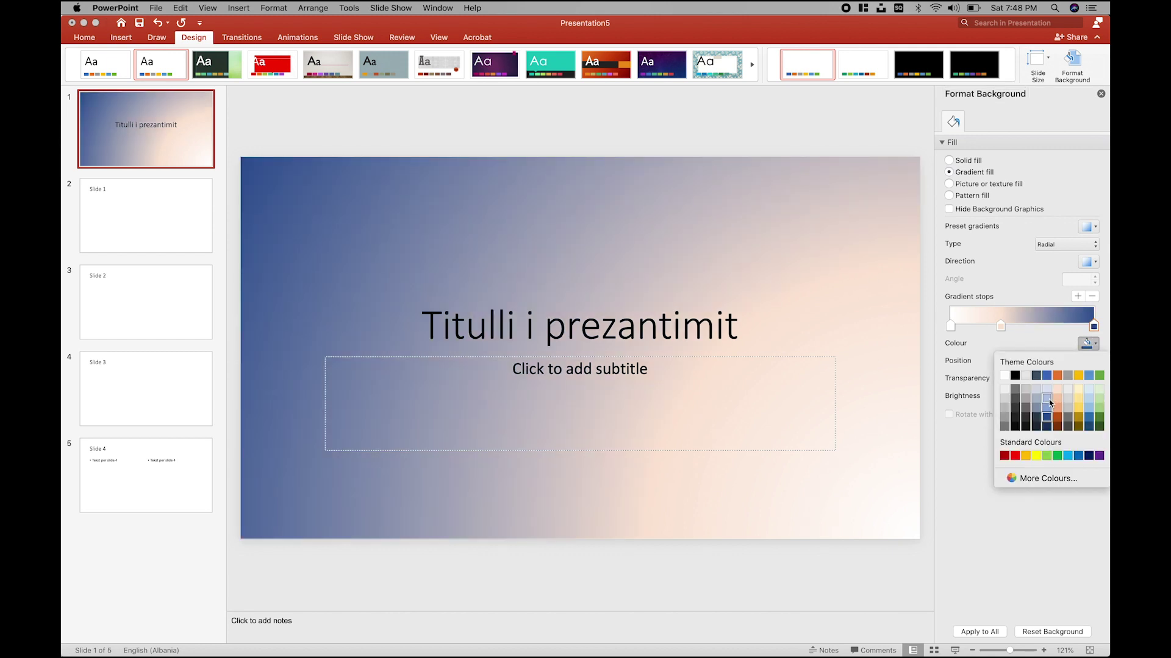
{"action": "left_click", "coordinate": [1047, 400]}
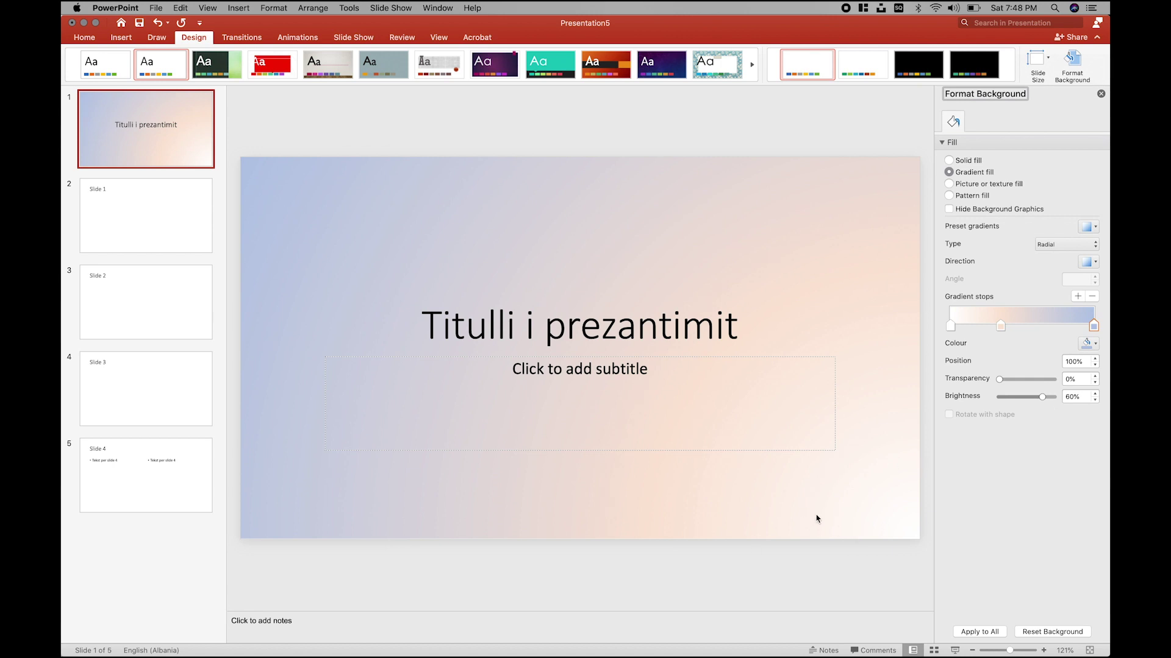
Step: Move the right gradient stop's position further inward
{"action": "left_click", "coordinate": [1095, 365]}
{"action": "left_click", "coordinate": [1095, 366]}
{"action": "left_click", "coordinate": [1095, 365]}
{"action": "left_click", "coordinate": [1095, 366]}
{"action": "left_click", "coordinate": [1095, 366]}
{"action": "left_click", "coordinate": [1095, 366]}
Step: Add a peach stop at 72%, remove the 72% and 35% stops, and make the selected stop fully transparent
{"action": "left_click", "coordinate": [1094, 359]}
{"action": "left_click", "coordinate": [1094, 358]}
{"action": "left_click", "coordinate": [1054, 323]}
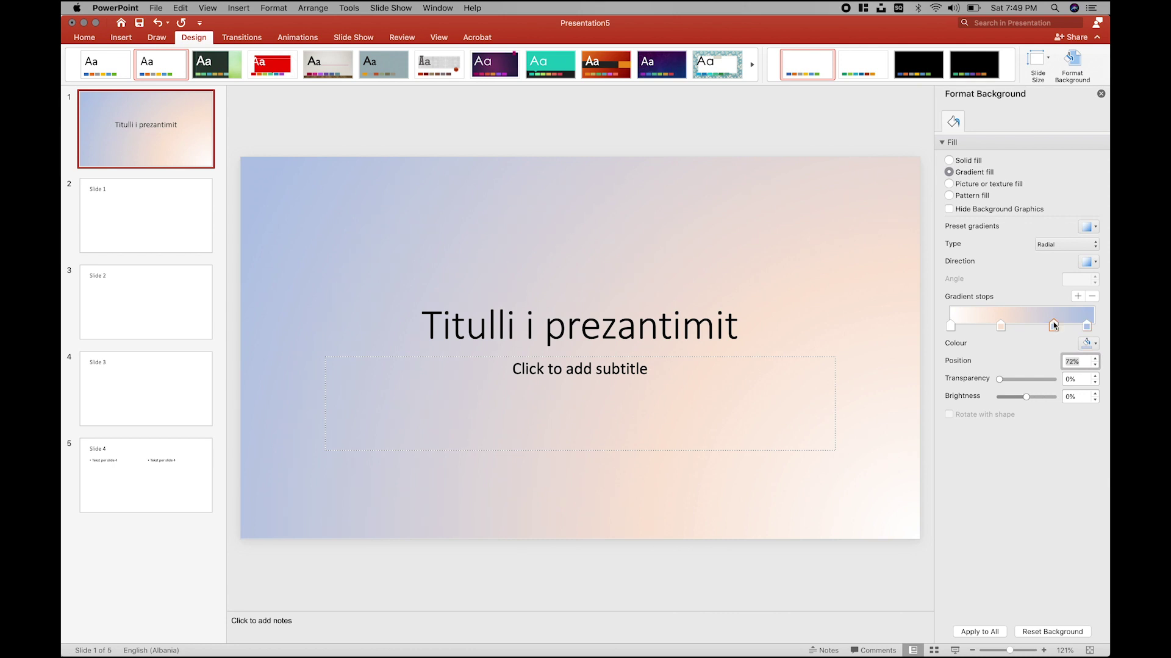
{"action": "left_click", "coordinate": [1089, 344]}
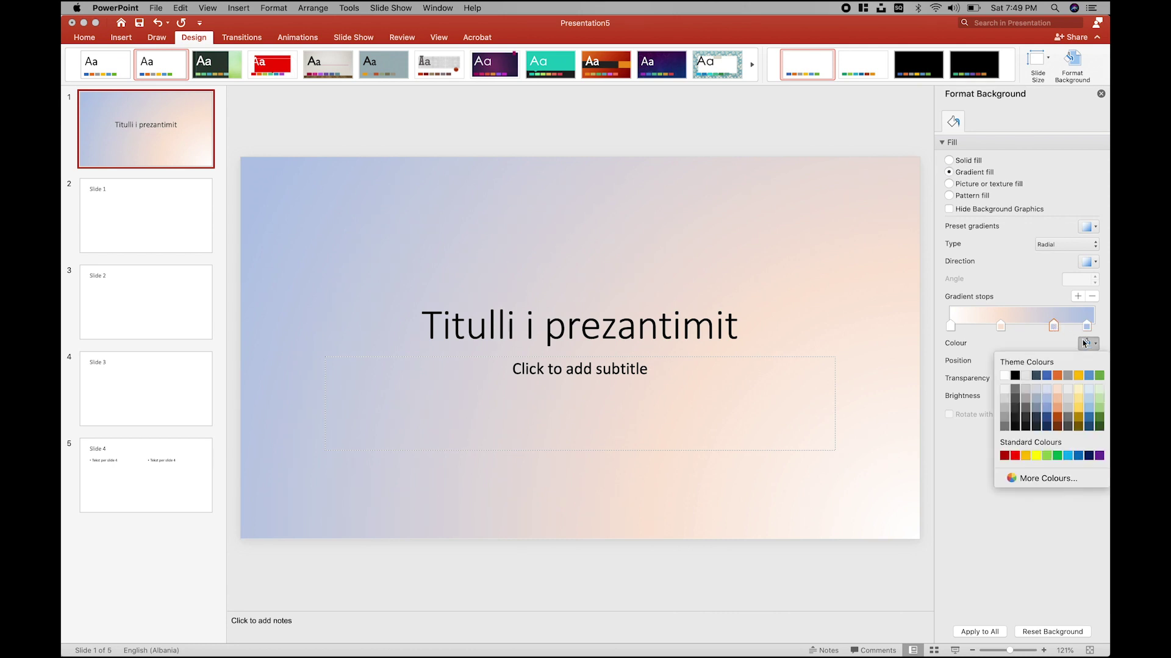
{"action": "left_click", "coordinate": [1057, 404]}
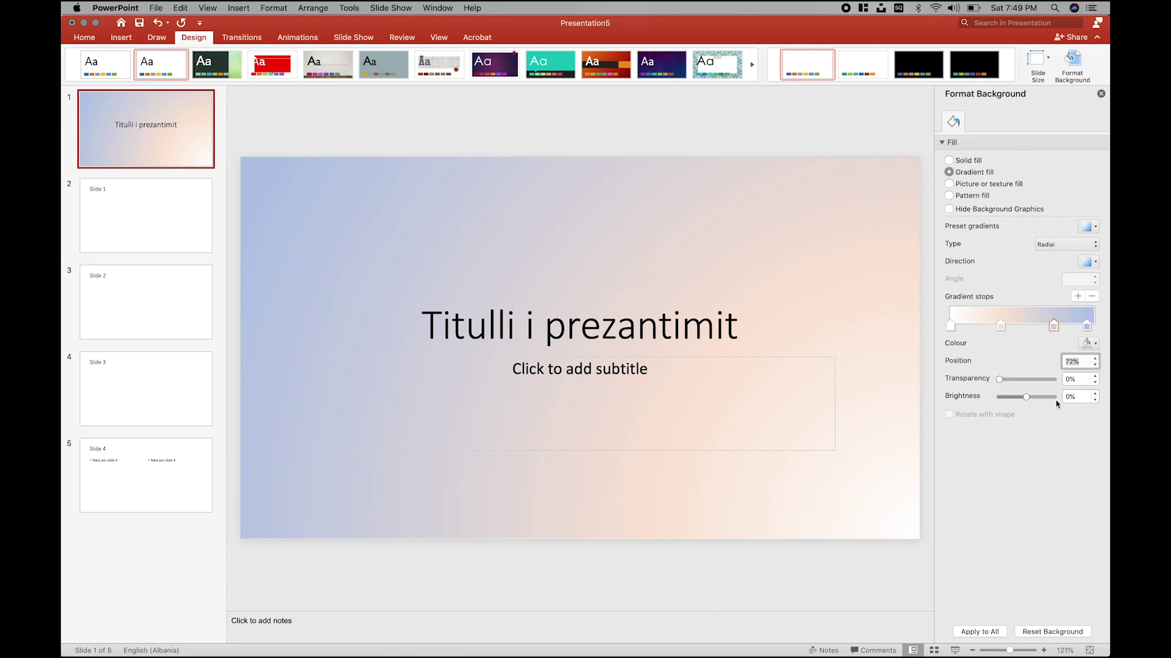
{"action": "left_click", "coordinate": [1092, 297]}
{"action": "left_click", "coordinate": [1092, 297]}
{"action": "mouse_move", "coordinate": [1000, 380]}
{"action": "left_mouse_down"}
{"action": "mouse_move", "coordinate": [1055, 381]}
{"action": "mouse_move", "coordinate": [1008, 380]}
{"action": "left_mouse_up"}
{"action": "left_click", "coordinate": [980, 162]}
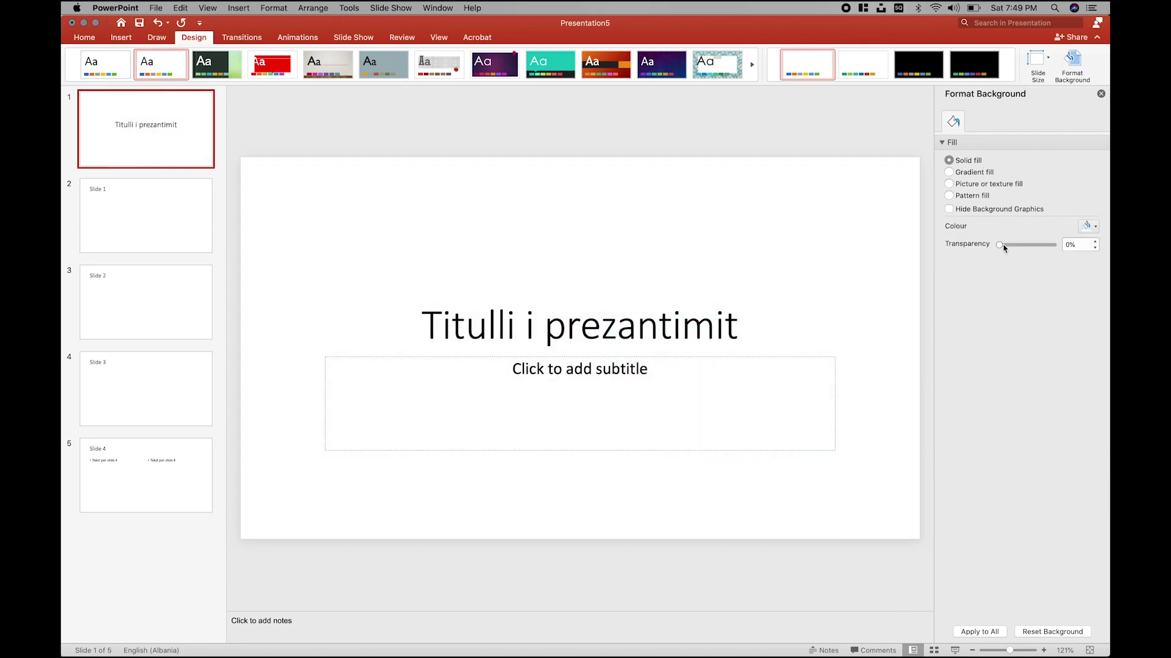
{"action": "left_click", "coordinate": [1091, 227]}
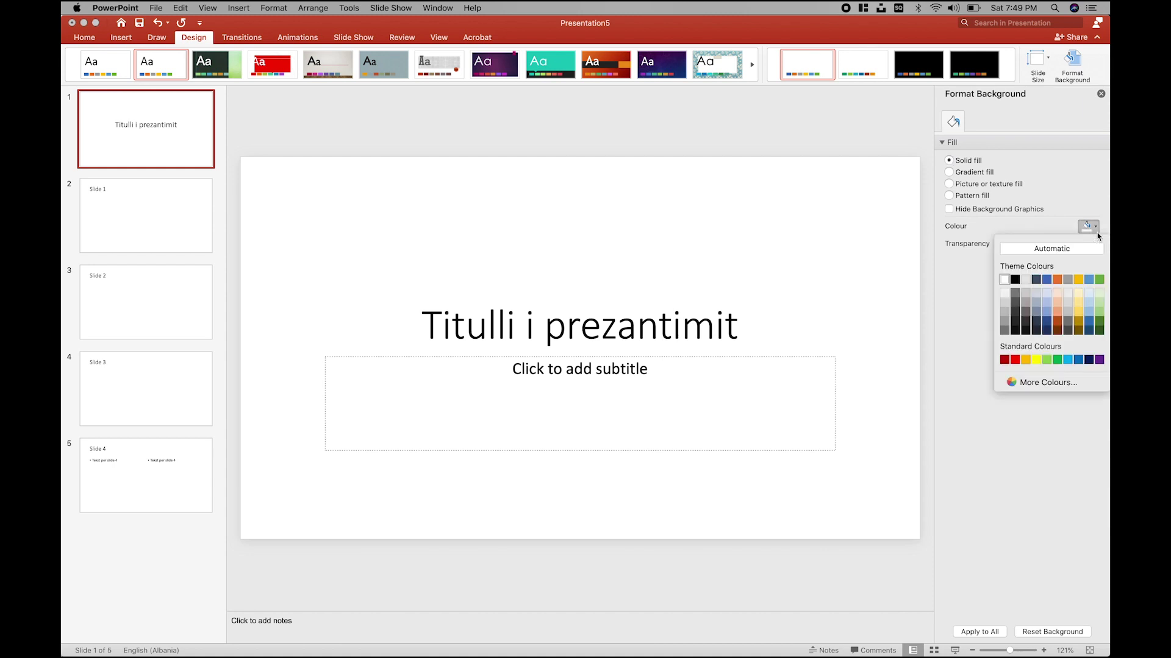
{"action": "left_click", "coordinate": [1100, 332]}
{"action": "mouse_move", "coordinate": [999, 244]}
{"action": "left_mouse_down"}
{"action": "mouse_move", "coordinate": [1058, 246]}
{"action": "mouse_move", "coordinate": [944, 251]}
{"action": "left_mouse_up"}
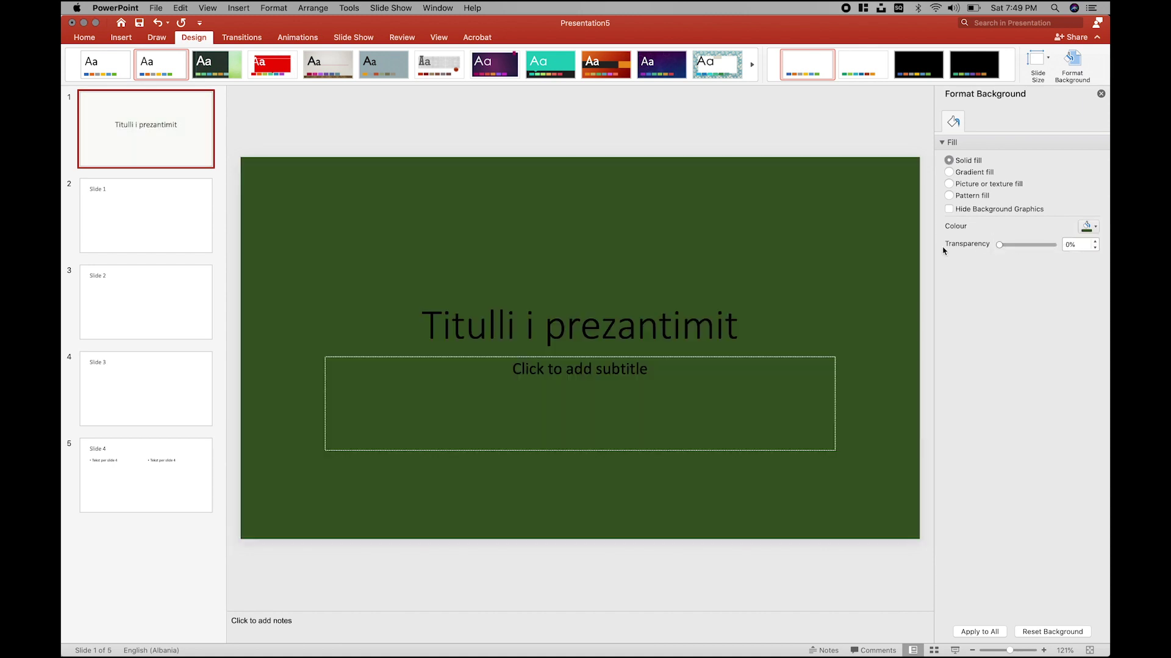
{"action": "left_click", "coordinate": [966, 172]}
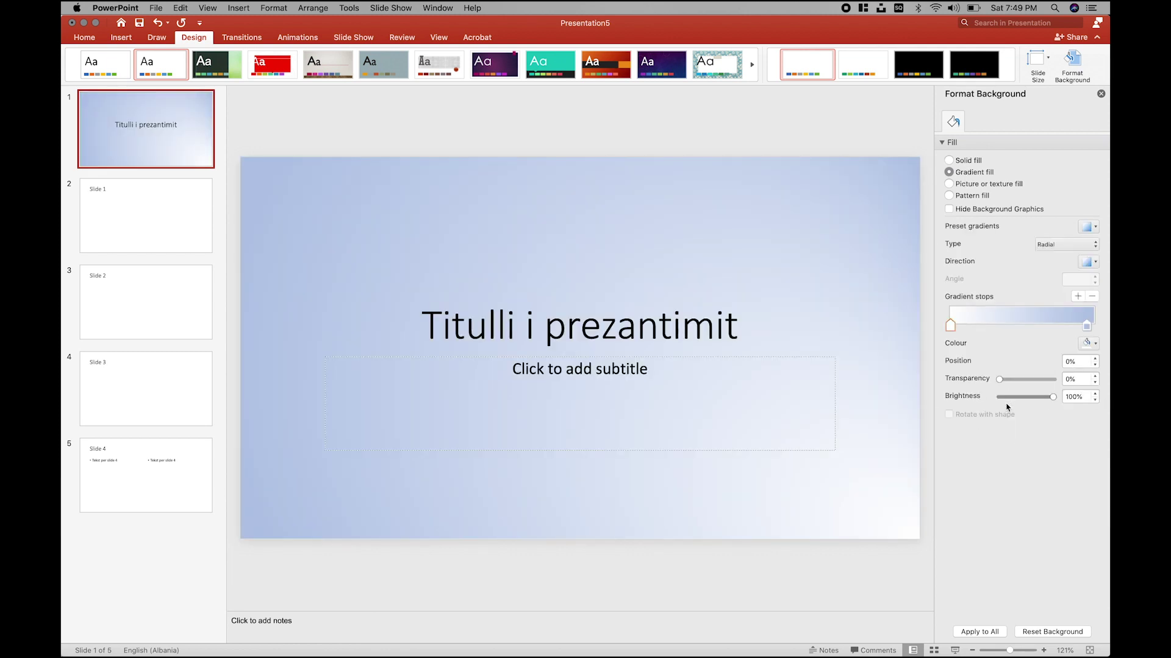
{"action": "mouse_move", "coordinate": [1054, 397]}
{"action": "left_mouse_down"}
{"action": "mouse_move", "coordinate": [1055, 408]}
{"action": "mouse_move", "coordinate": [978, 412]}
{"action": "left_mouse_up"}
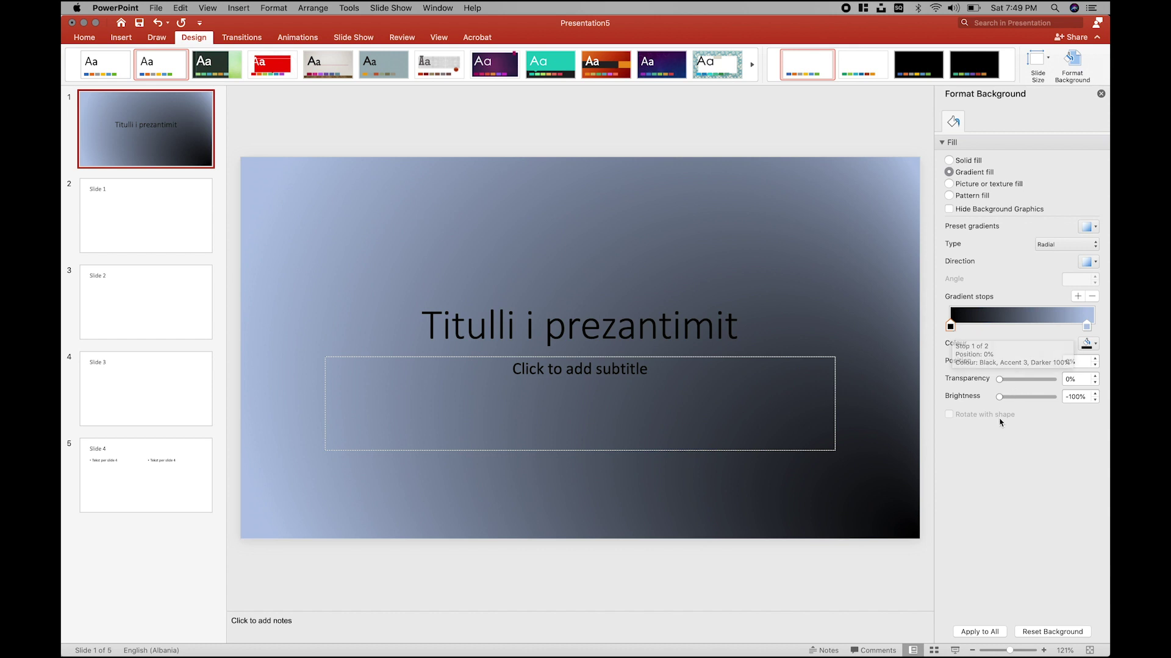
{"action": "left_click_drag", "start_coordinate": [1001, 400], "coordinate": [1058, 397]}
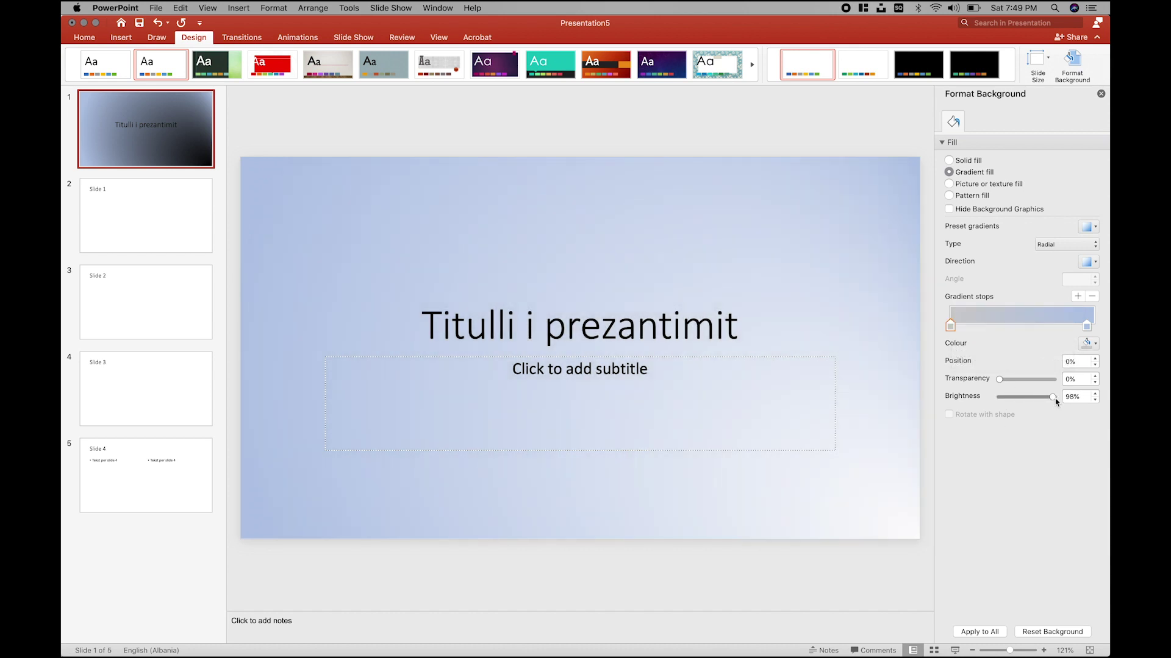
{"action": "left_click", "coordinate": [1085, 327]}
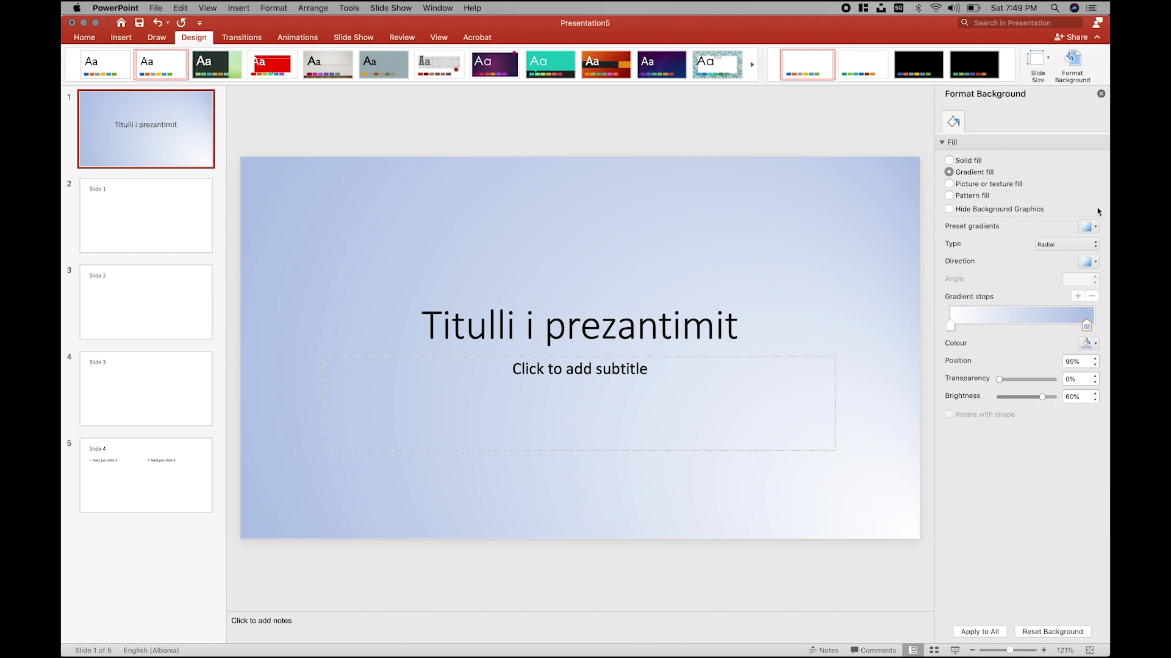
Step: Switch to a pattern fill, trying dotted and wide diagonal stripe patterns coloured orange
{"action": "left_click", "coordinate": [972, 197]}
{"action": "left_click", "coordinate": [977, 244]}
{"action": "left_click", "coordinate": [978, 256]}
{"action": "left_click", "coordinate": [983, 274]}
{"action": "left_click", "coordinate": [1001, 272]}
{"action": "left_click", "coordinate": [1056, 272]}
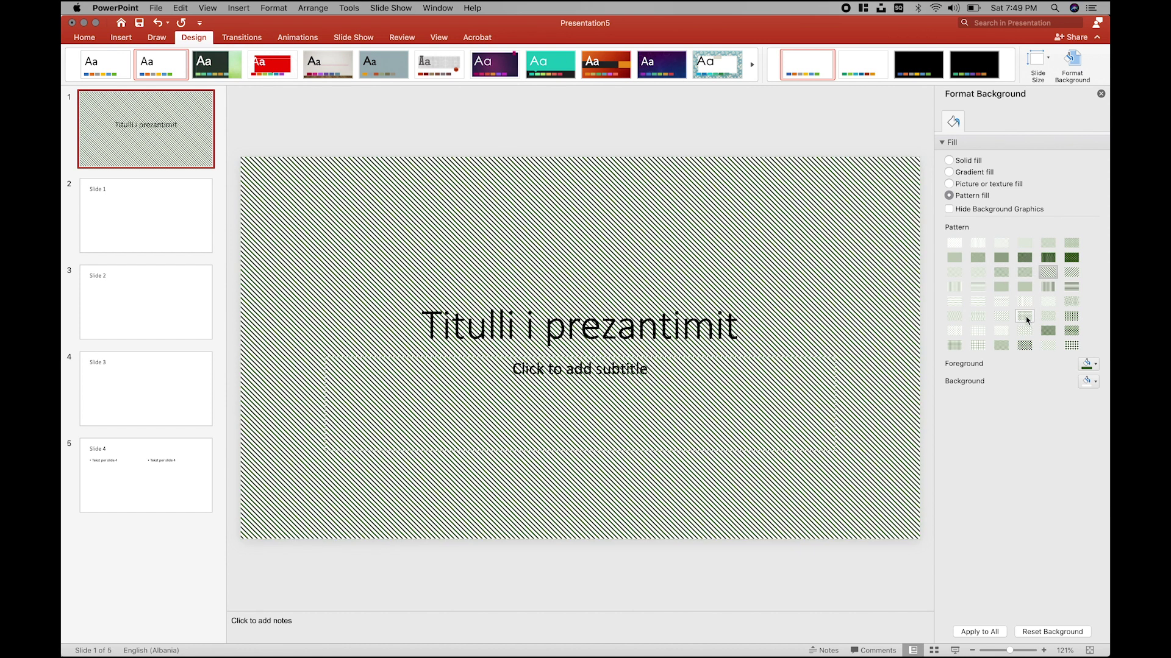
{"action": "left_click", "coordinate": [1088, 364]}
{"action": "left_click", "coordinate": [1055, 422]}
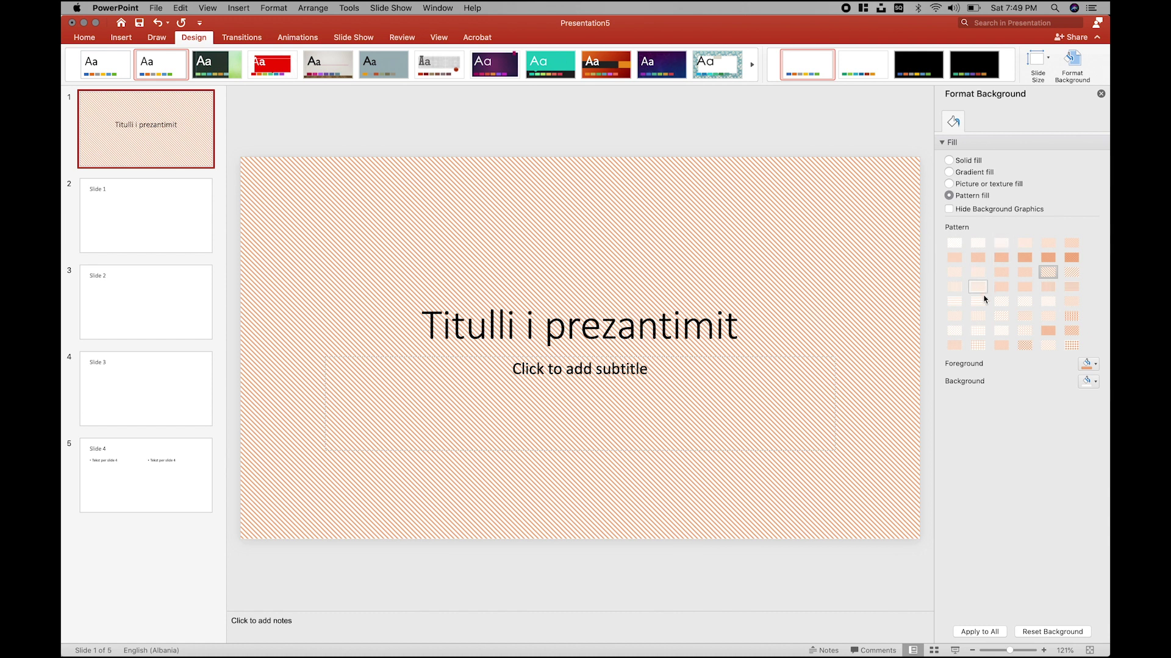
Step: Try a fine dotted pattern on yellow-gold, then diagonal stripes, before choosing Picture or texture fill
{"action": "left_click", "coordinate": [1003, 243]}
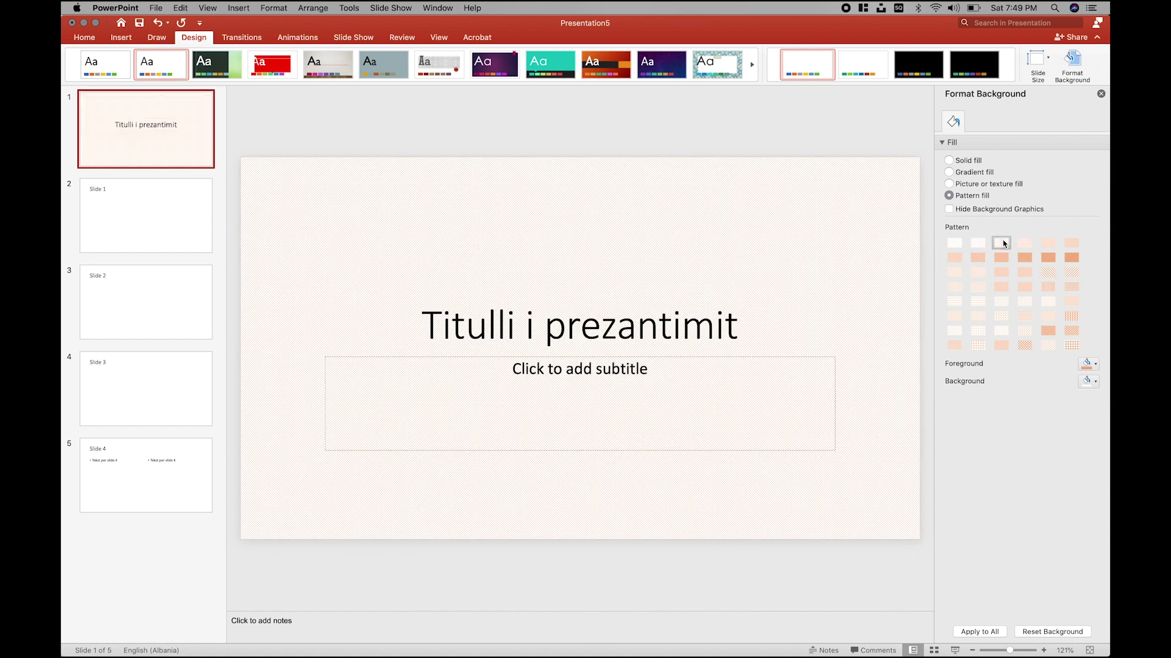
{"action": "left_click", "coordinate": [1094, 382]}
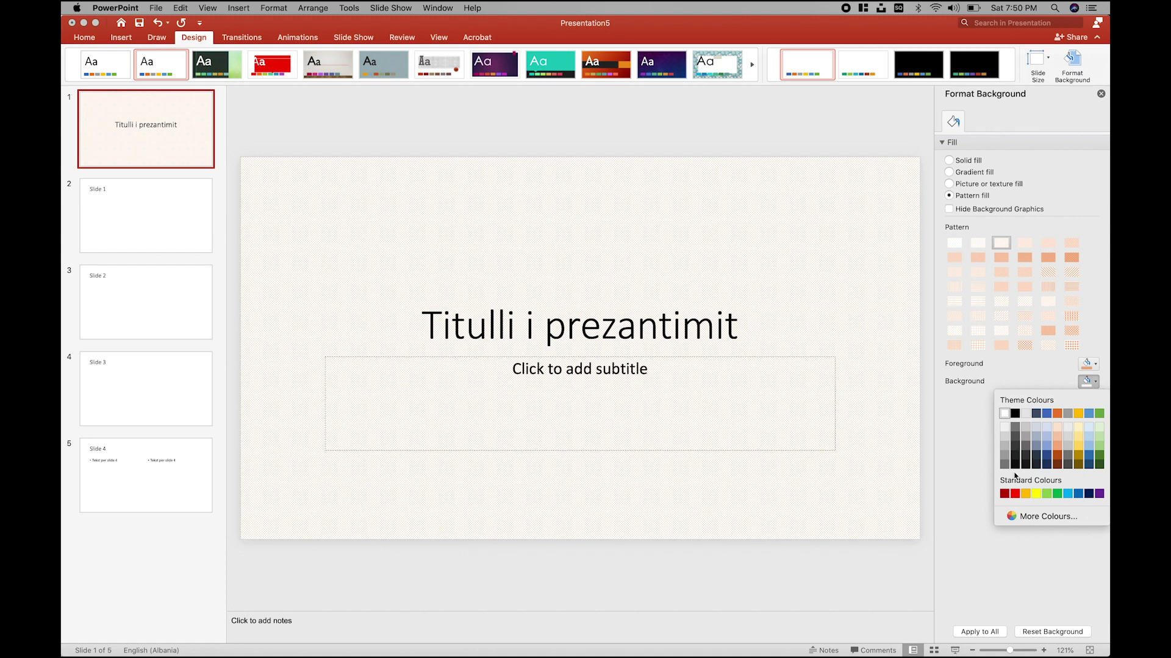
{"action": "left_click", "coordinate": [1078, 446]}
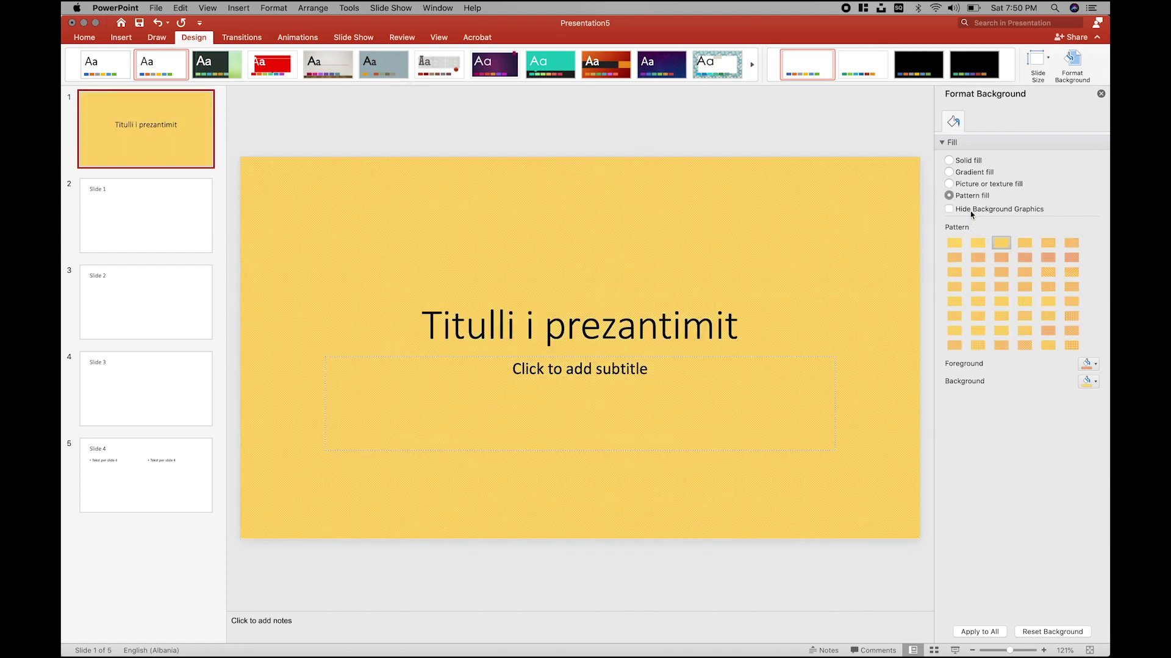
{"action": "left_click", "coordinate": [1092, 382]}
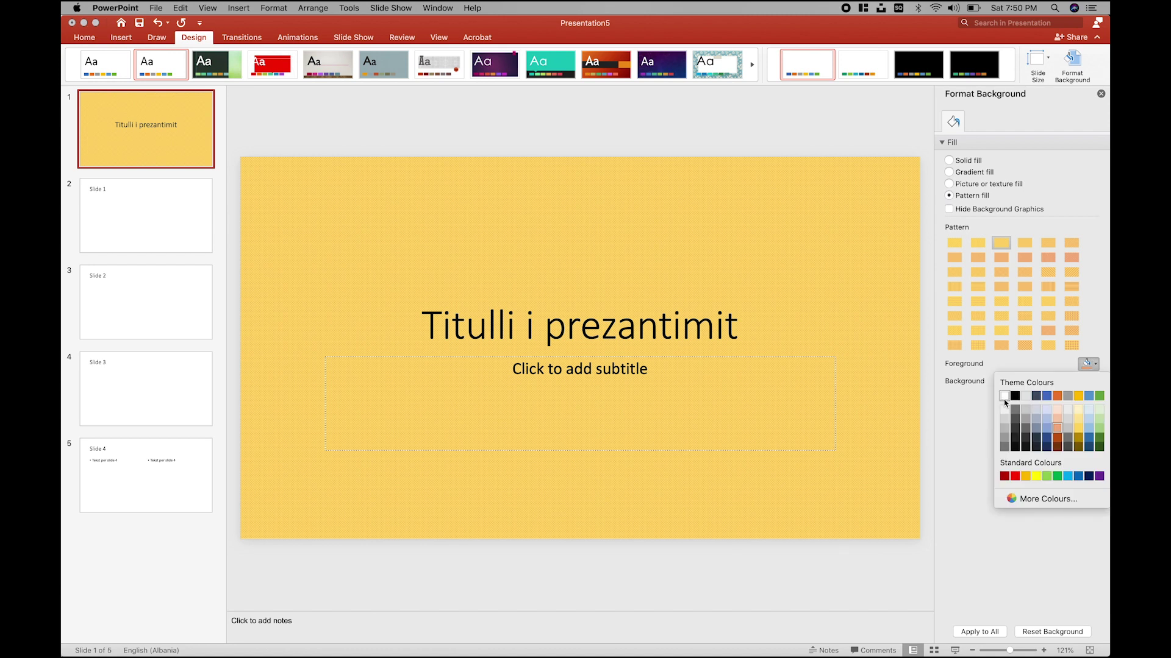
{"action": "left_click", "coordinate": [1004, 397]}
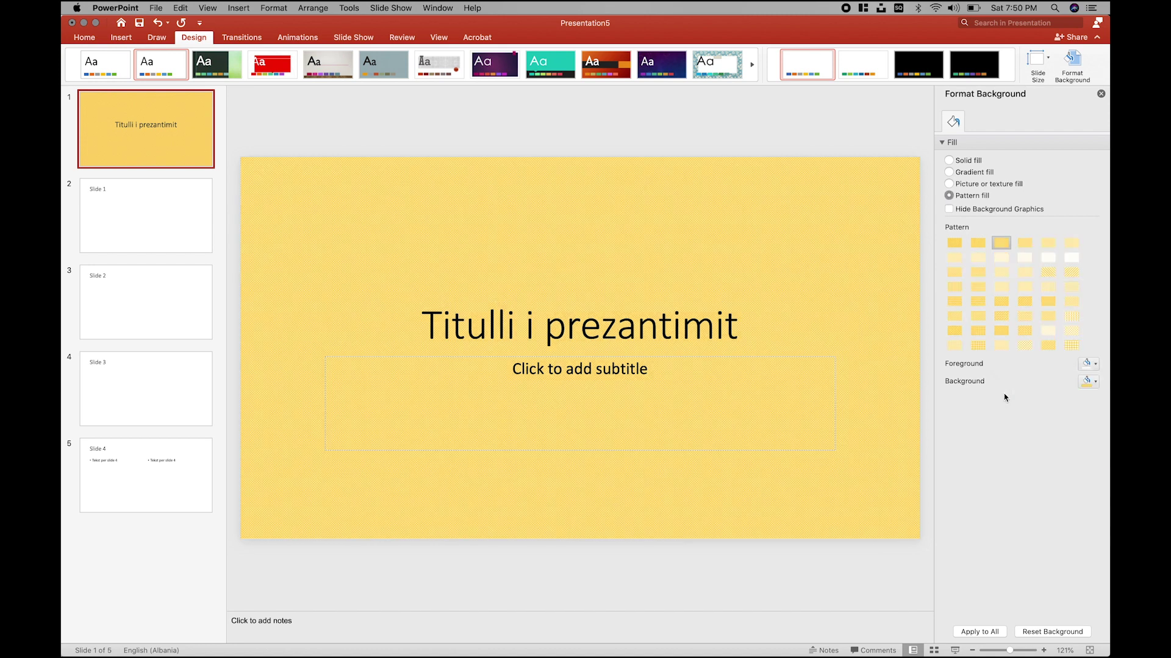
{"action": "left_click", "coordinate": [1048, 272]}
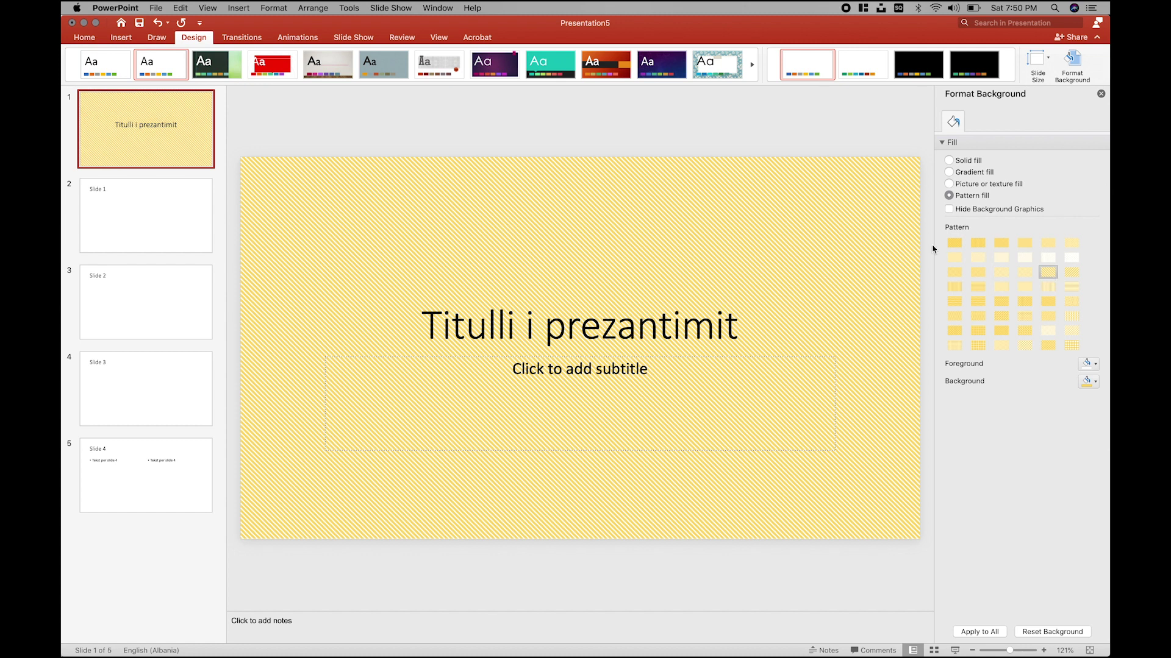
{"action": "left_click", "coordinate": [992, 184]}
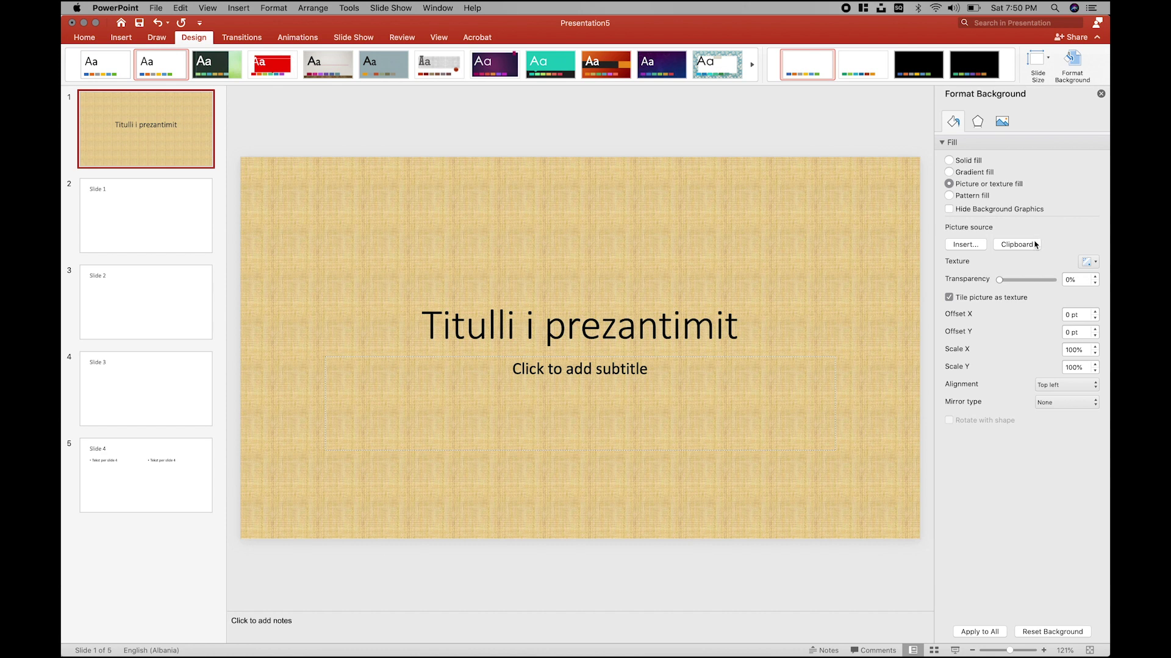
{"action": "left_click_drag", "start_coordinate": [999, 279], "coordinate": [981, 276]}
Step: Browse Downloads images and insert the christian-wiediger unsplash German flag photo as the background
{"action": "left_click", "coordinate": [967, 245]}
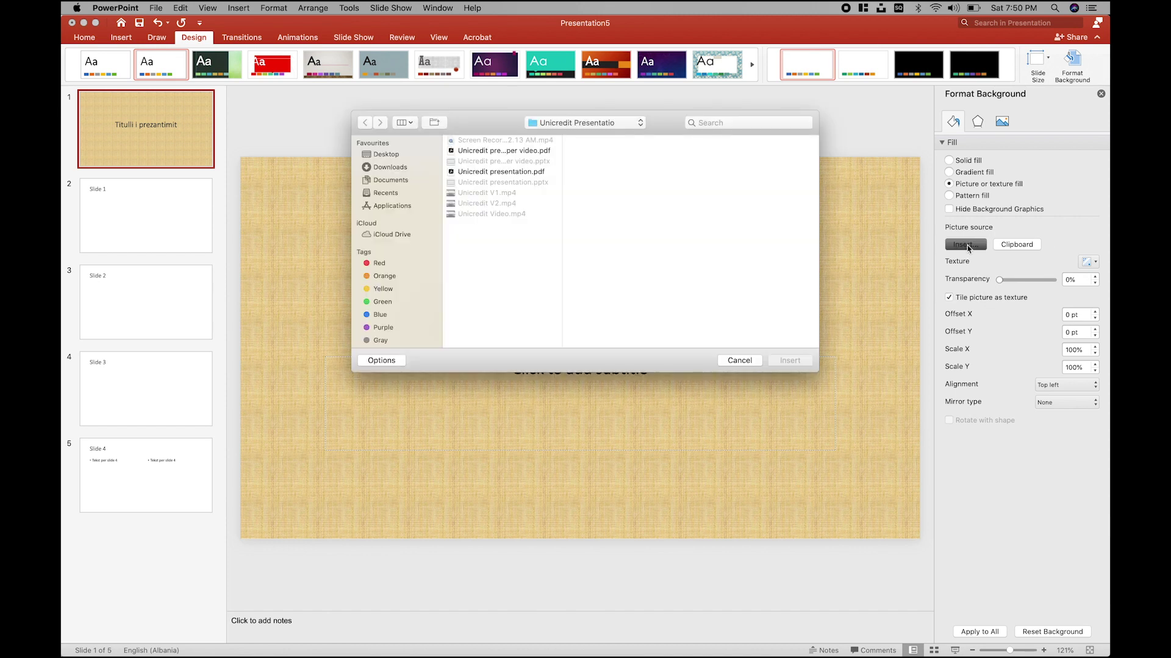
{"action": "left_click", "coordinate": [386, 167]}
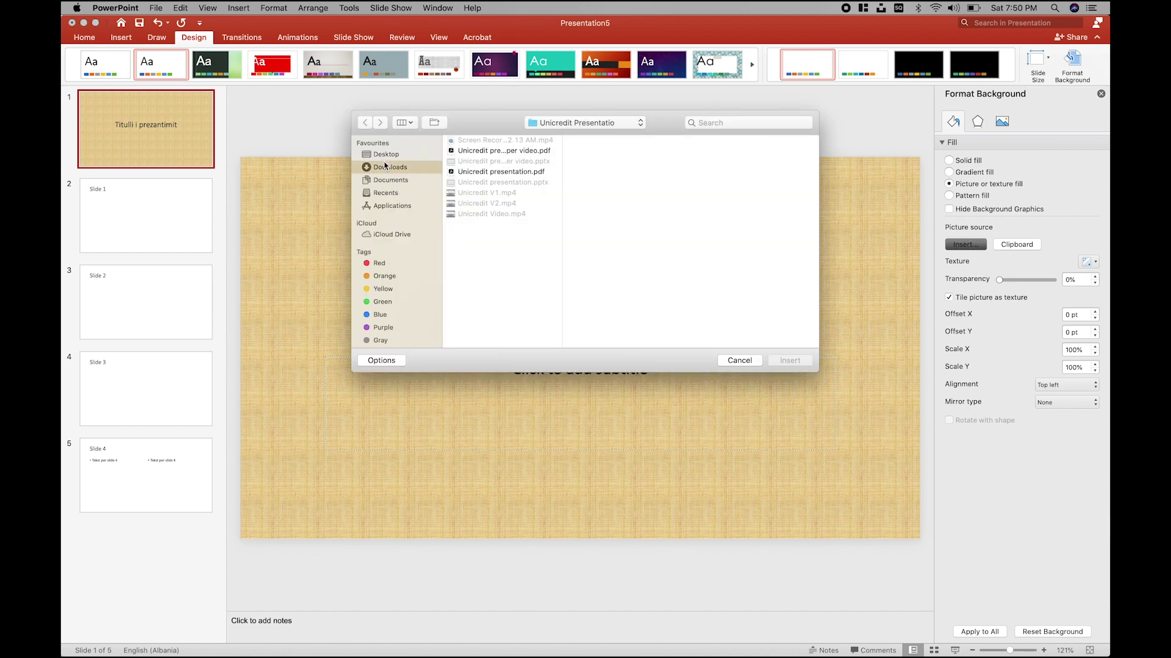
{"action": "left_click", "coordinate": [479, 154]}
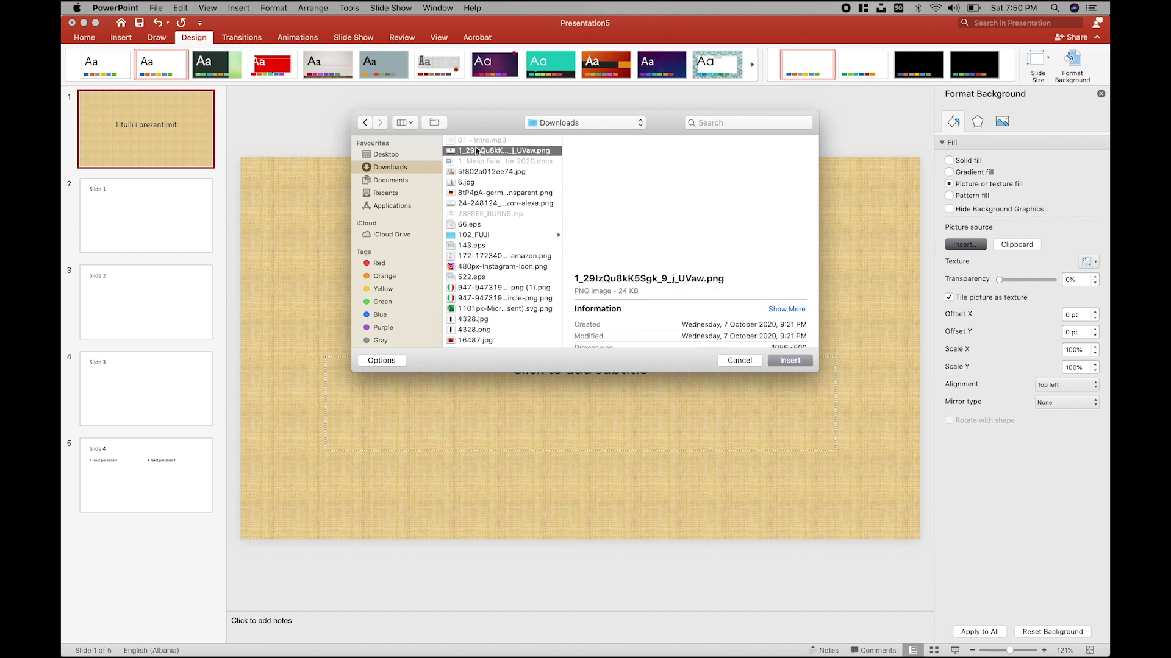
{"action": "scroll", "coordinate": [487, 221], "scroll_direction": "down", "scroll_amount": 3}
{"action": "scroll", "coordinate": [487, 221], "scroll_direction": "down", "scroll_amount": 2}
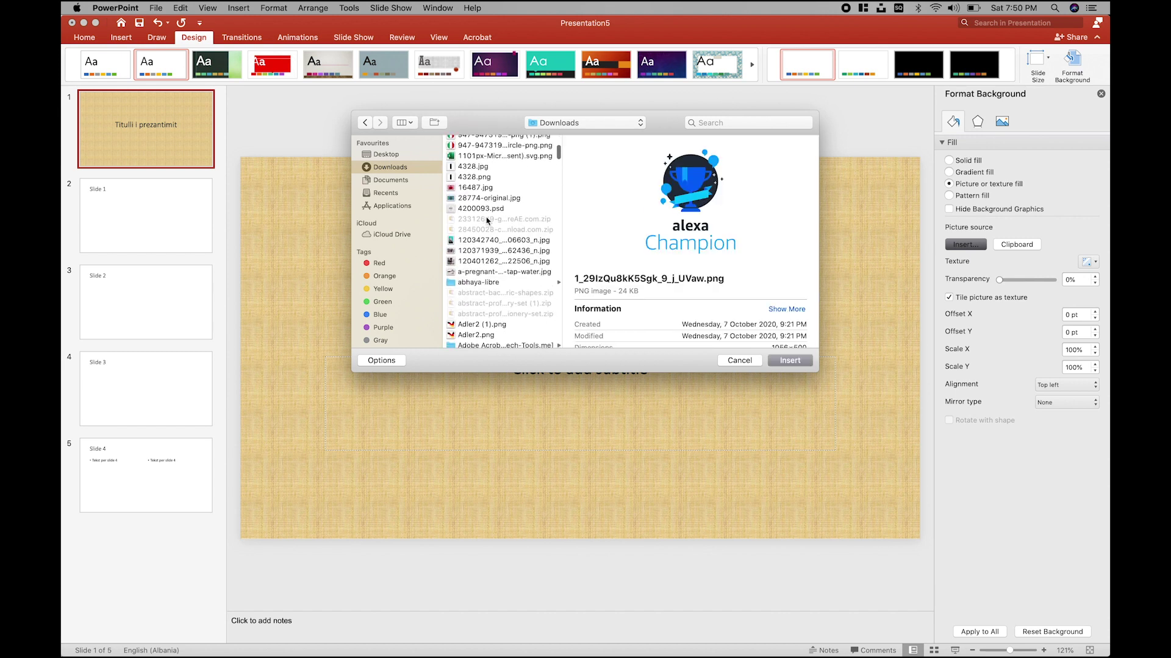
{"action": "left_click", "coordinate": [490, 250]}
{"action": "left_click", "coordinate": [495, 261]}
{"action": "scroll", "coordinate": [495, 264], "scroll_direction": "down", "scroll_amount": 5}
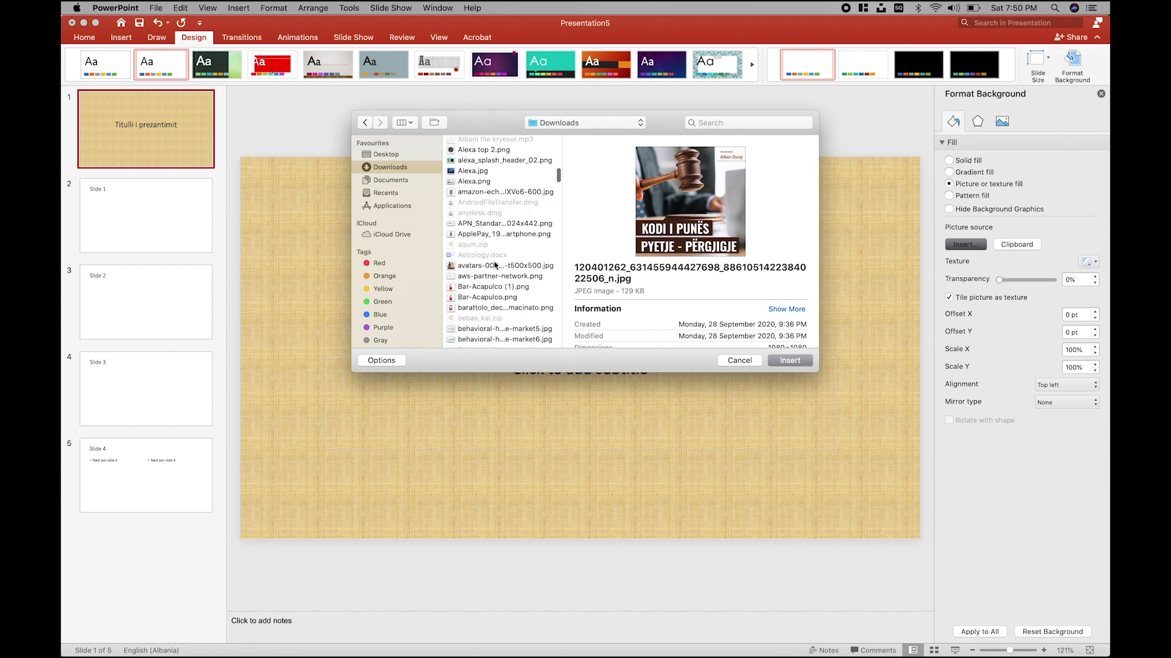
{"action": "left_click", "coordinate": [495, 264]}
{"action": "scroll", "coordinate": [484, 273], "scroll_direction": "down", "scroll_amount": 4}
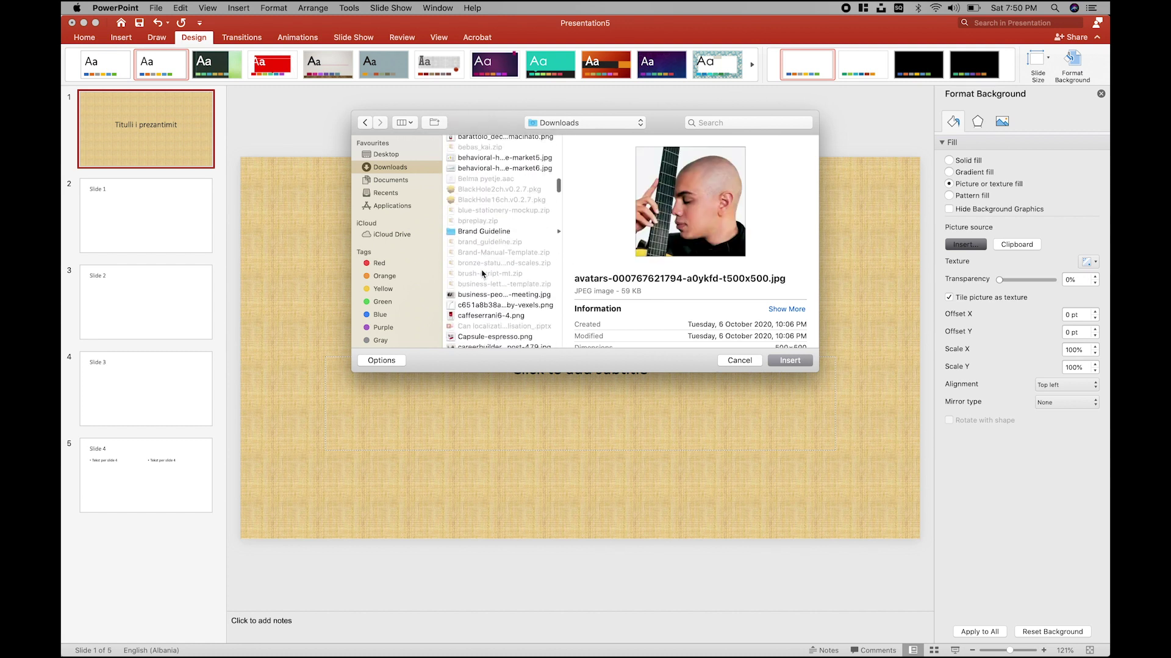
{"action": "scroll", "coordinate": [483, 273], "scroll_direction": "down", "scroll_amount": 2}
{"action": "left_click", "coordinate": [483, 270]}
{"action": "left_click", "coordinate": [496, 297]}
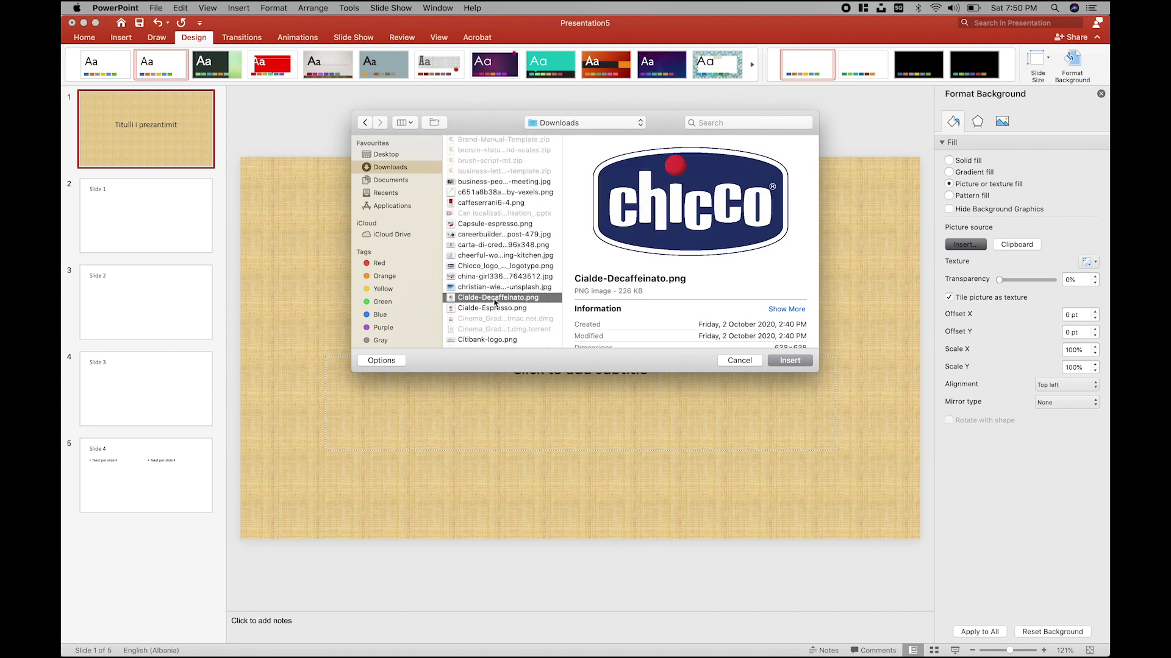
{"action": "left_click", "coordinate": [494, 289]}
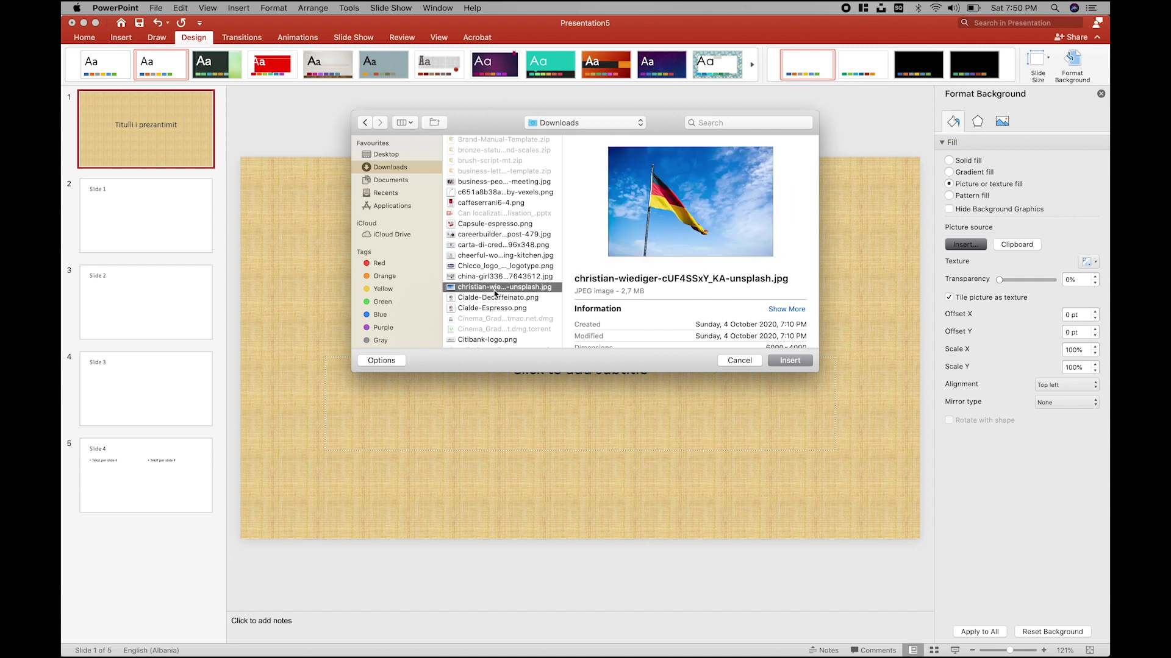
{"action": "left_click", "coordinate": [783, 362]}
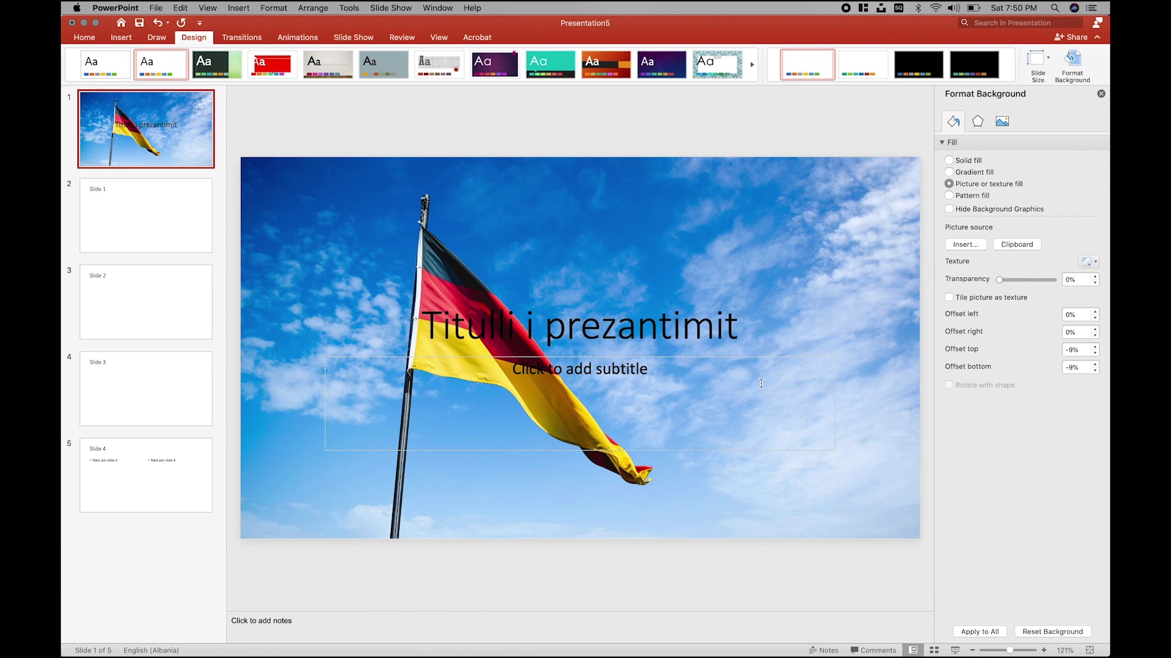
Step: Fade the flag to 47% transparency and nudge the left offset to 3% and back to 0%
{"action": "mouse_move", "coordinate": [1000, 281]}
{"action": "left_mouse_down"}
{"action": "mouse_move", "coordinate": [1026, 284]}
{"action": "mouse_move", "coordinate": [999, 281]}
{"action": "left_mouse_up"}
{"action": "left_click", "coordinate": [1088, 261]}
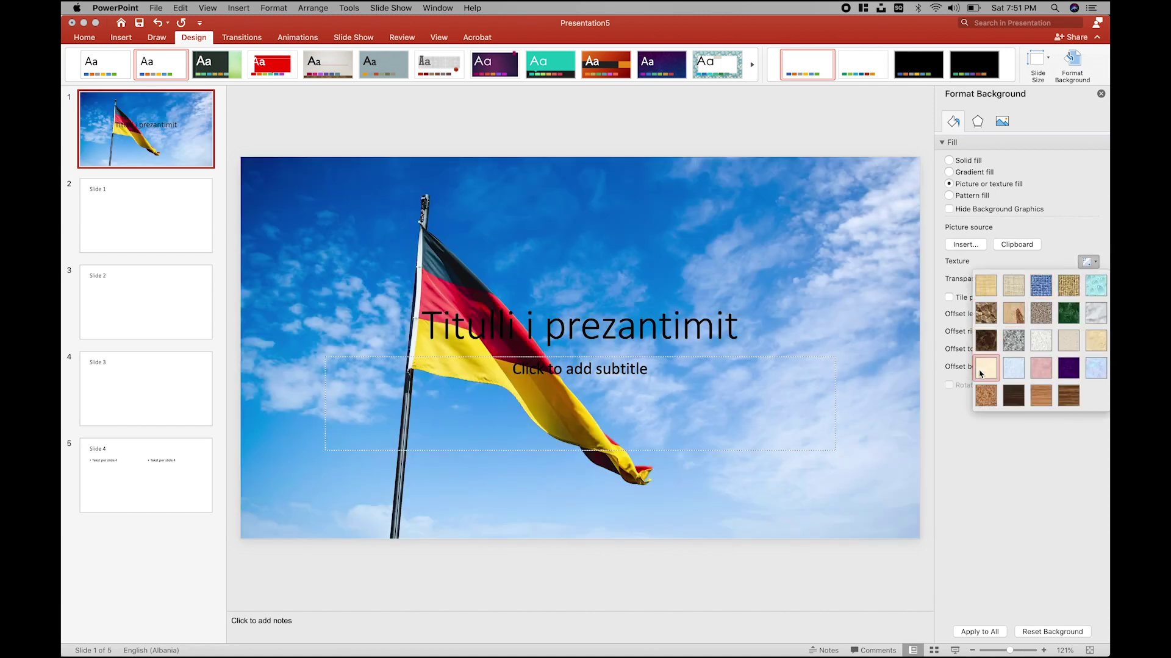
{"action": "left_click", "coordinate": [1084, 233]}
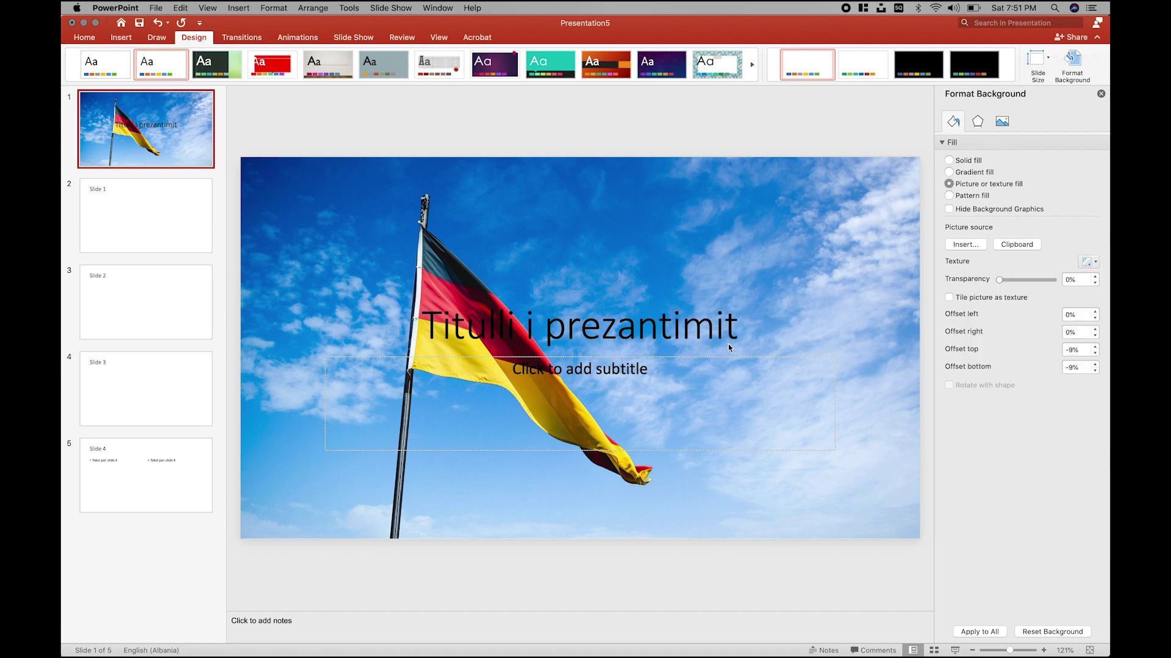
{"action": "left_click", "coordinate": [1095, 312]}
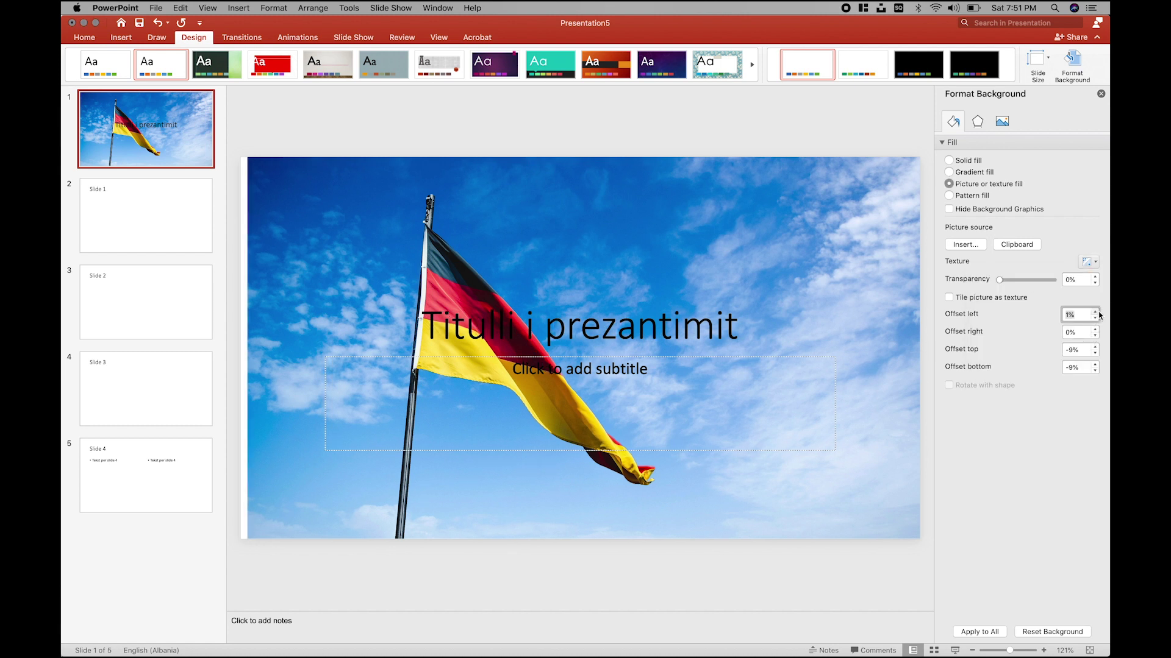
{"action": "left_click", "coordinate": [1095, 312]}
{"action": "left_click", "coordinate": [1095, 312]}
{"action": "left_click", "coordinate": [1095, 317]}
{"action": "left_click", "coordinate": [1095, 318]}
{"action": "left_click", "coordinate": [1095, 318]}
Step: Try top offsets of -12%, -17% and -9%, then toggle tiling off so offsets reset to 0%
{"action": "left_click", "coordinate": [1096, 353]}
{"action": "left_click", "coordinate": [1096, 353]}
{"action": "left_click", "coordinate": [1095, 353]}
{"action": "left_click", "coordinate": [1095, 353]}
{"action": "left_click", "coordinate": [1096, 353]}
{"action": "left_click", "coordinate": [1096, 354]}
{"action": "left_click", "coordinate": [1095, 353]}
{"action": "left_click", "coordinate": [1096, 353]}
{"action": "left_click", "coordinate": [1095, 347]}
{"action": "left_click", "coordinate": [1096, 348]}
{"action": "left_click", "coordinate": [1096, 348]}
{"action": "left_click", "coordinate": [1095, 347]}
{"action": "left_click", "coordinate": [1096, 348]}
{"action": "left_click", "coordinate": [1095, 348]}
{"action": "left_click", "coordinate": [1025, 304]}
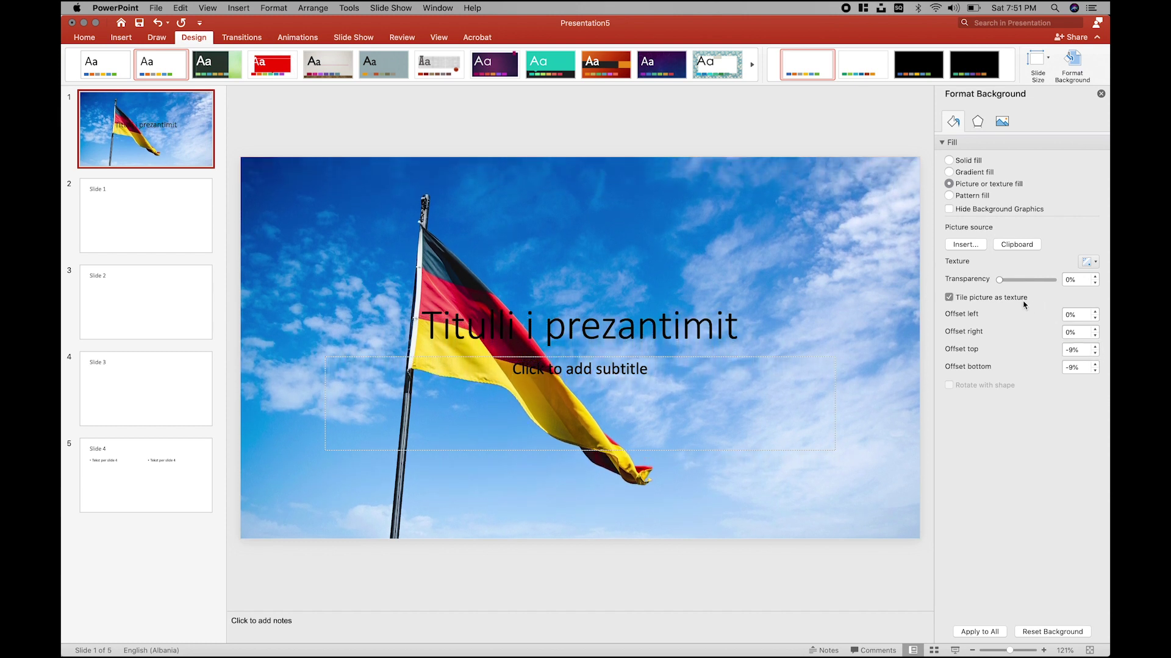
{"action": "left_click", "coordinate": [1024, 305]}
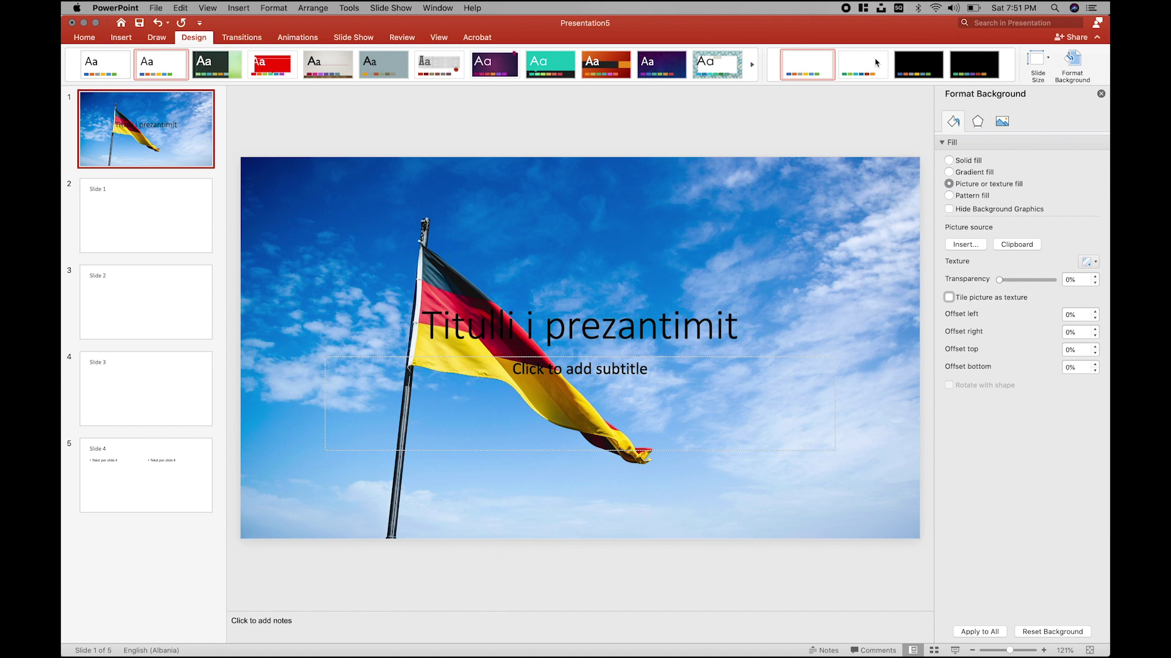
Step: Preview the wooden, white-title-box and purple themes, keep the Office theme, and show the View commands
{"action": "left_click", "coordinate": [324, 74]}
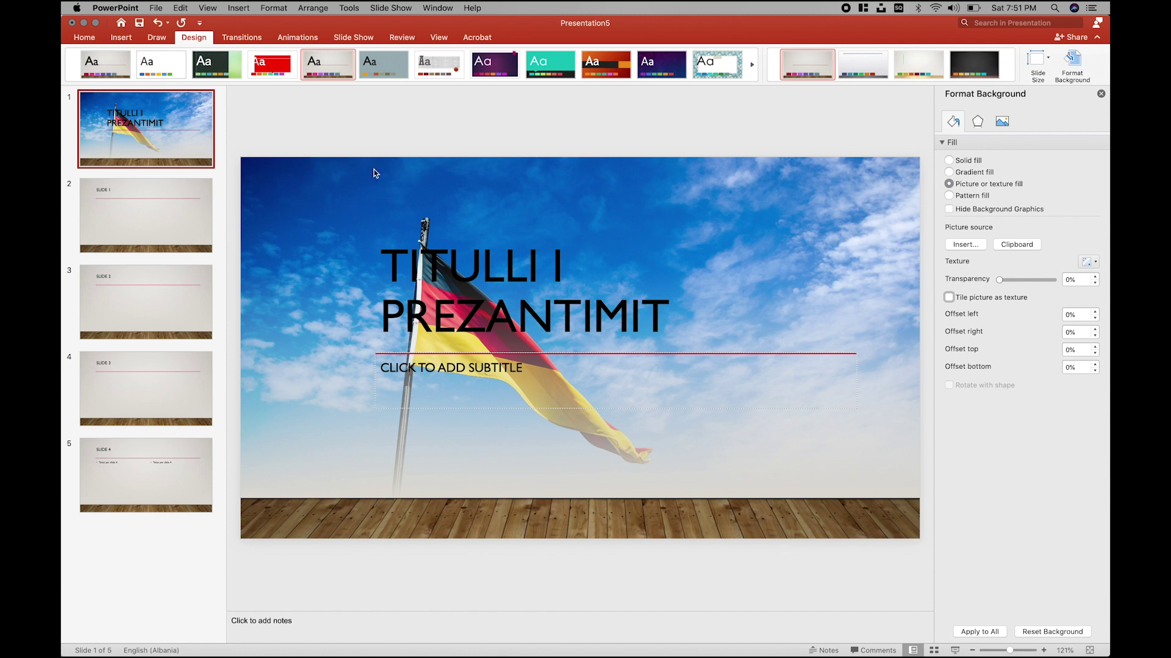
{"action": "left_click", "coordinate": [381, 67]}
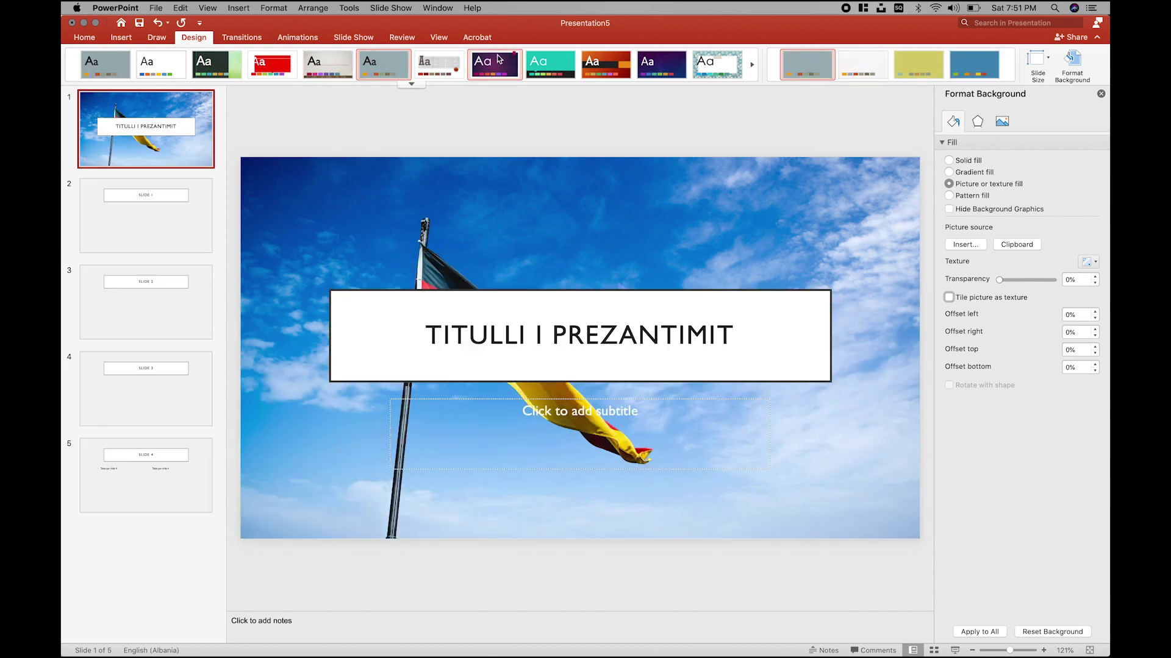
{"action": "left_click", "coordinate": [498, 59]}
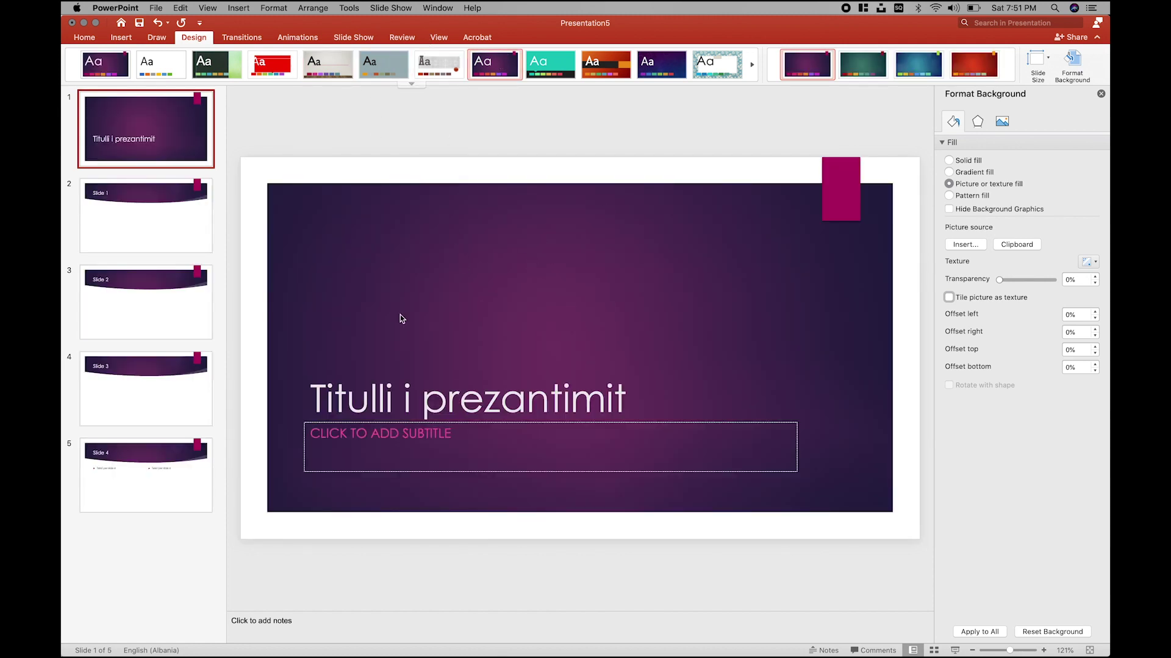
{"action": "left_click", "coordinate": [182, 61]}
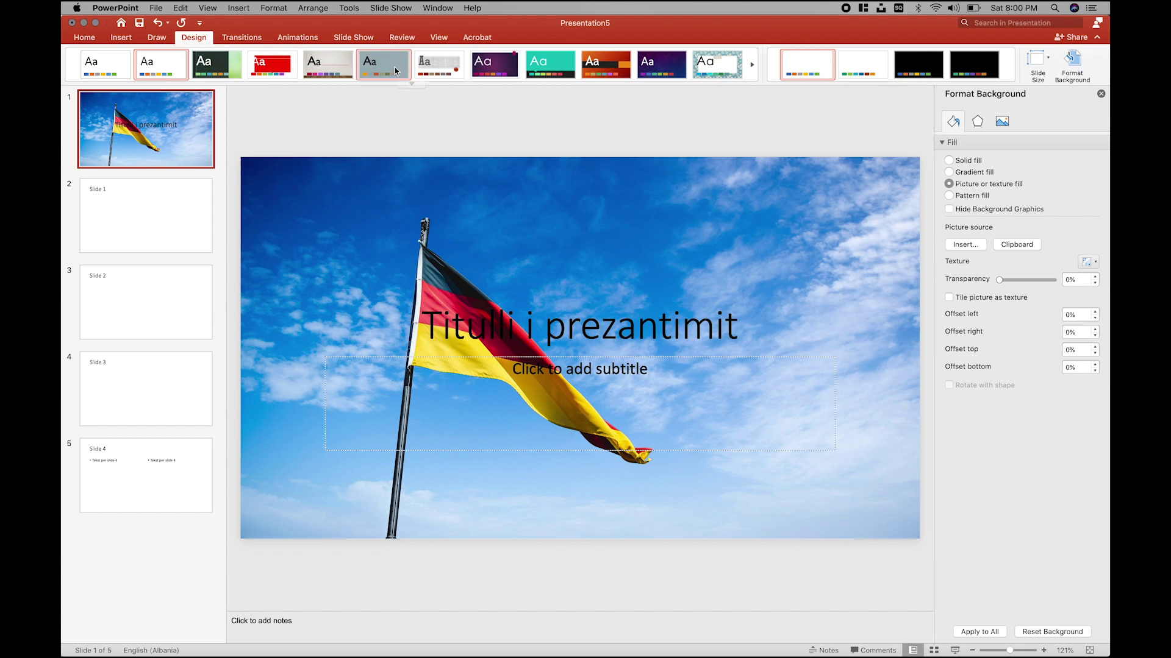
{"action": "left_click", "coordinate": [435, 39]}
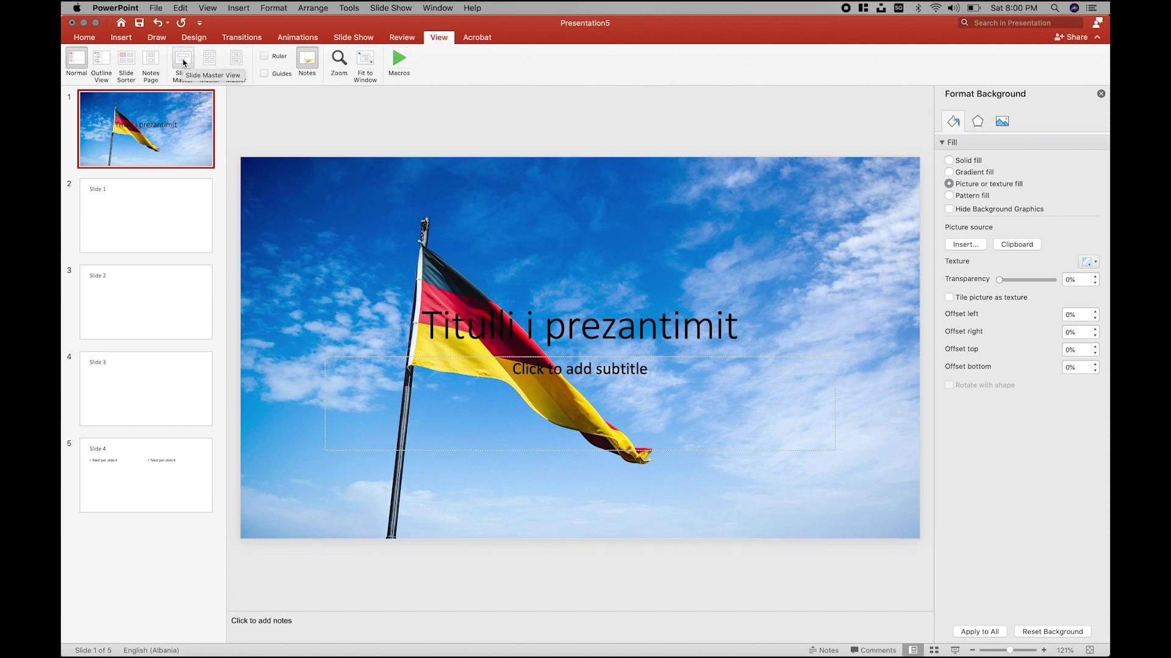
Step: Enter Slide Master view, open the top-level master, and select its five-level body text
{"action": "left_click", "coordinate": [183, 62]}
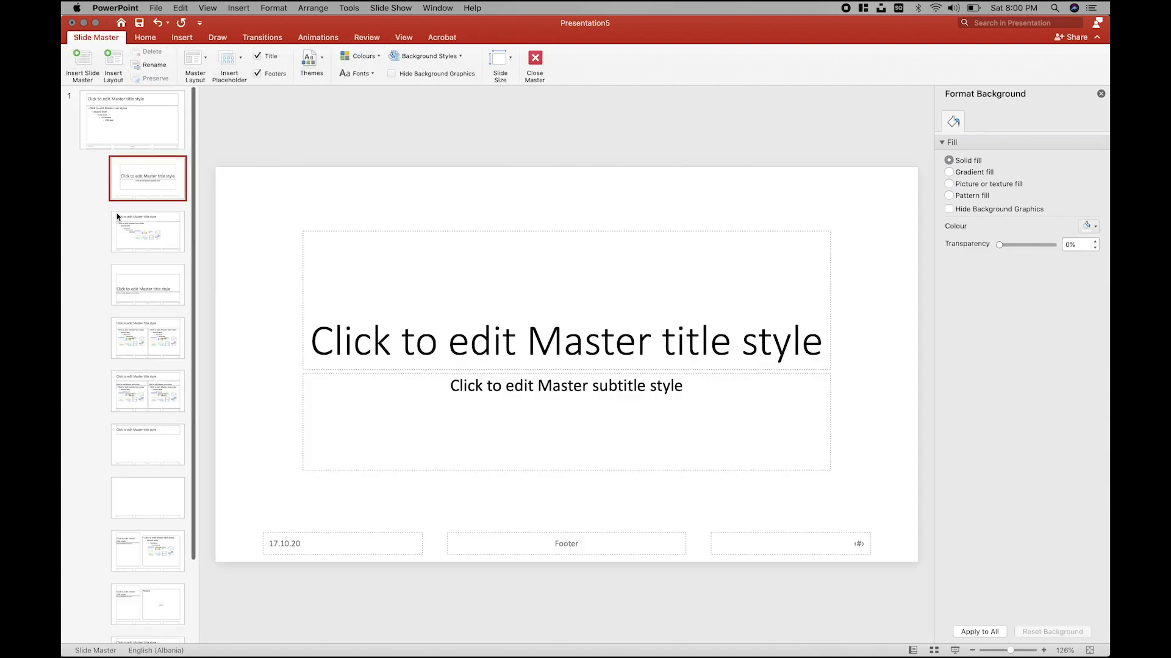
{"action": "scroll", "coordinate": [157, 522], "scroll_direction": "down", "scroll_amount": 2}
{"action": "scroll", "coordinate": [159, 519], "scroll_direction": "up", "scroll_amount": 2}
{"action": "left_click", "coordinate": [127, 118]}
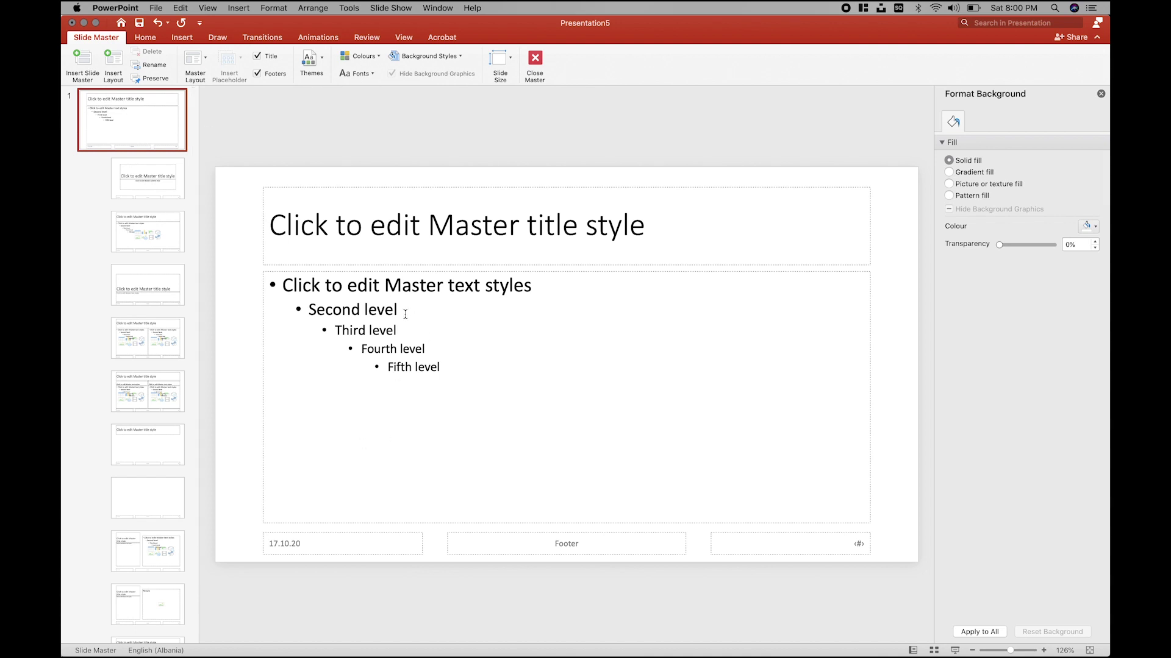
{"action": "left_click_drag", "start_coordinate": [443, 366], "coordinate": [411, 364]}
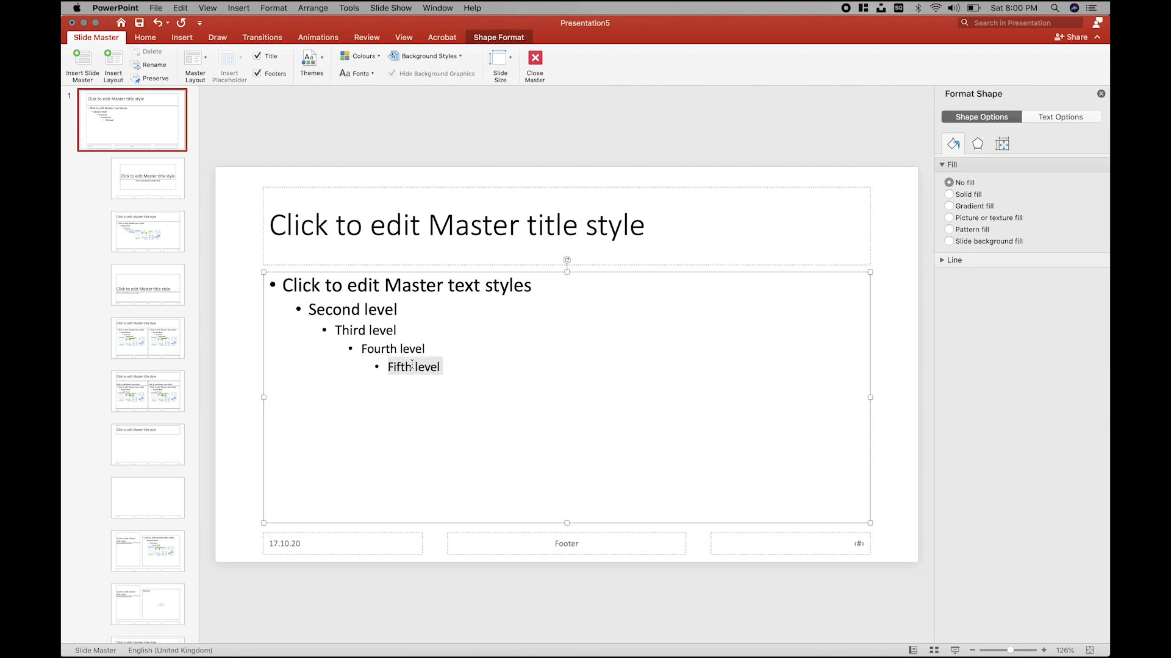
{"action": "left_click_drag", "start_coordinate": [412, 365], "coordinate": [289, 280]}
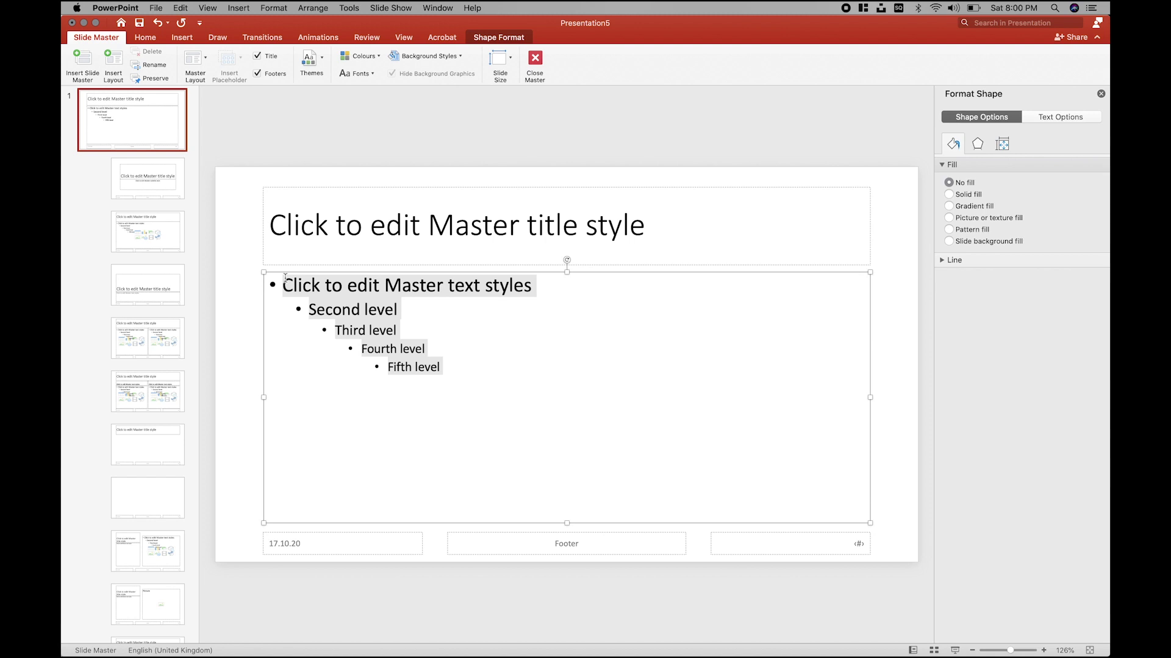
{"action": "triple_click", "coordinate": [406, 352]}
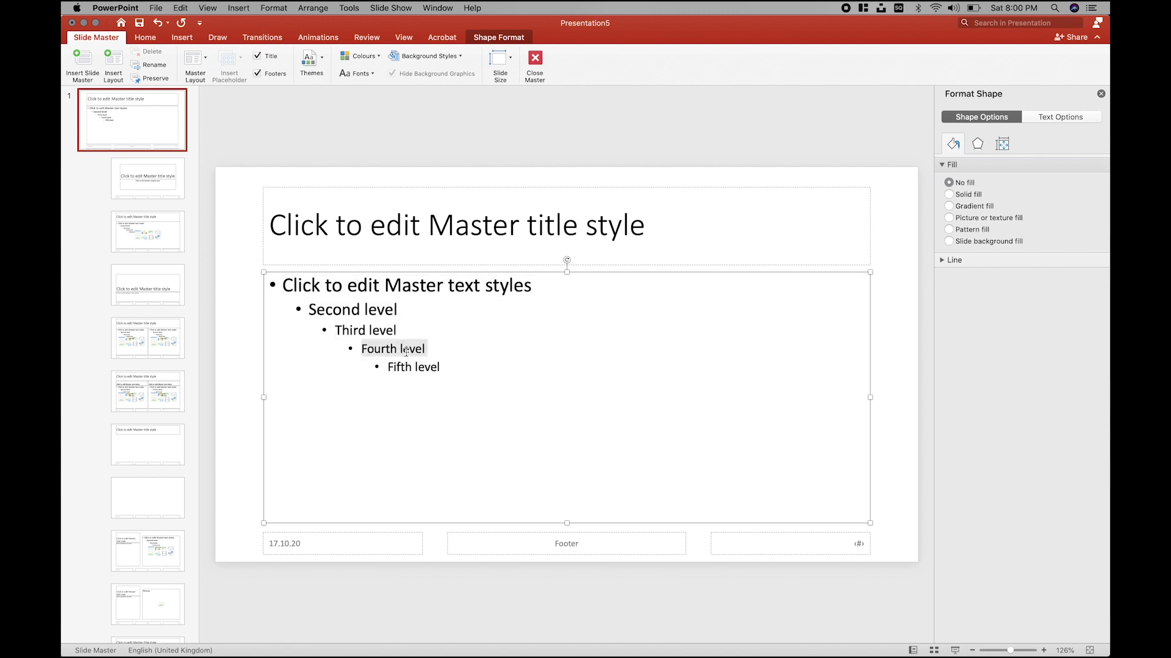
{"action": "left_click", "coordinate": [480, 343]}
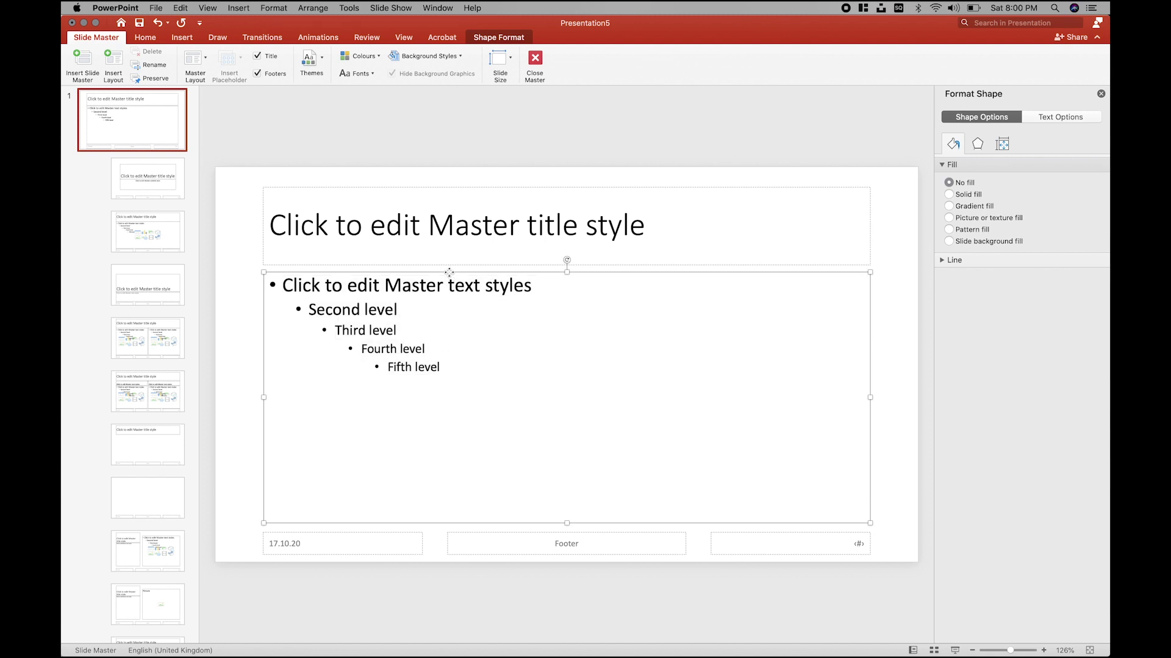
Step: Set the master title font to Avenir Next Bold and the body text to Avenir Next Medium
{"action": "left_click", "coordinate": [139, 39]}
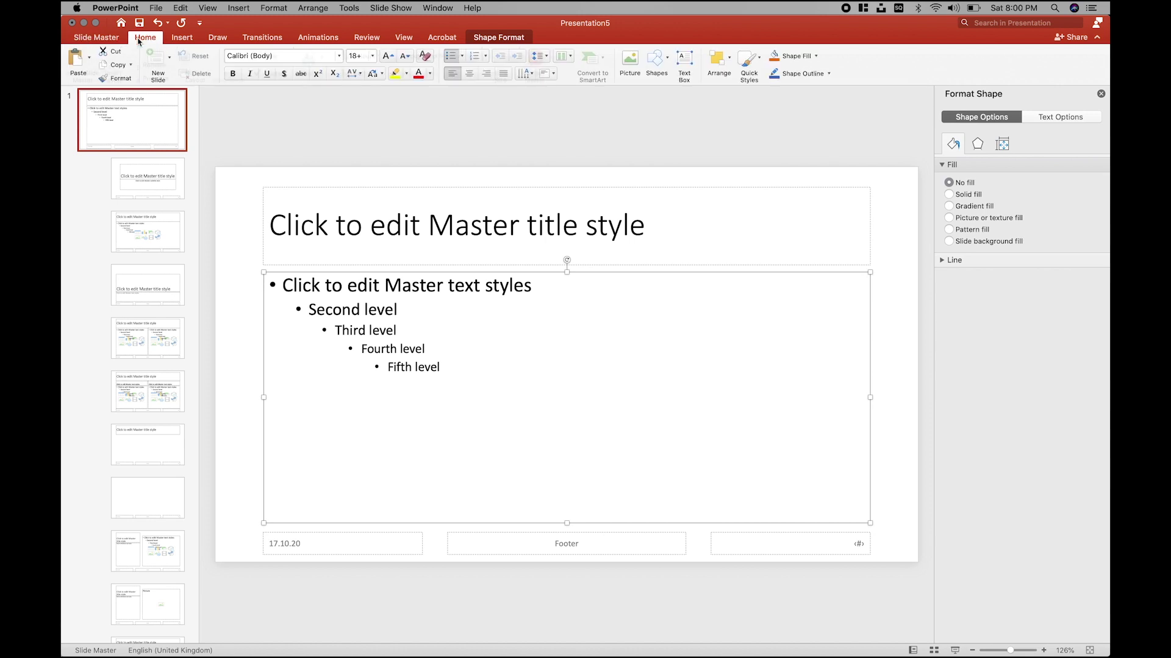
{"action": "left_click", "coordinate": [339, 61]}
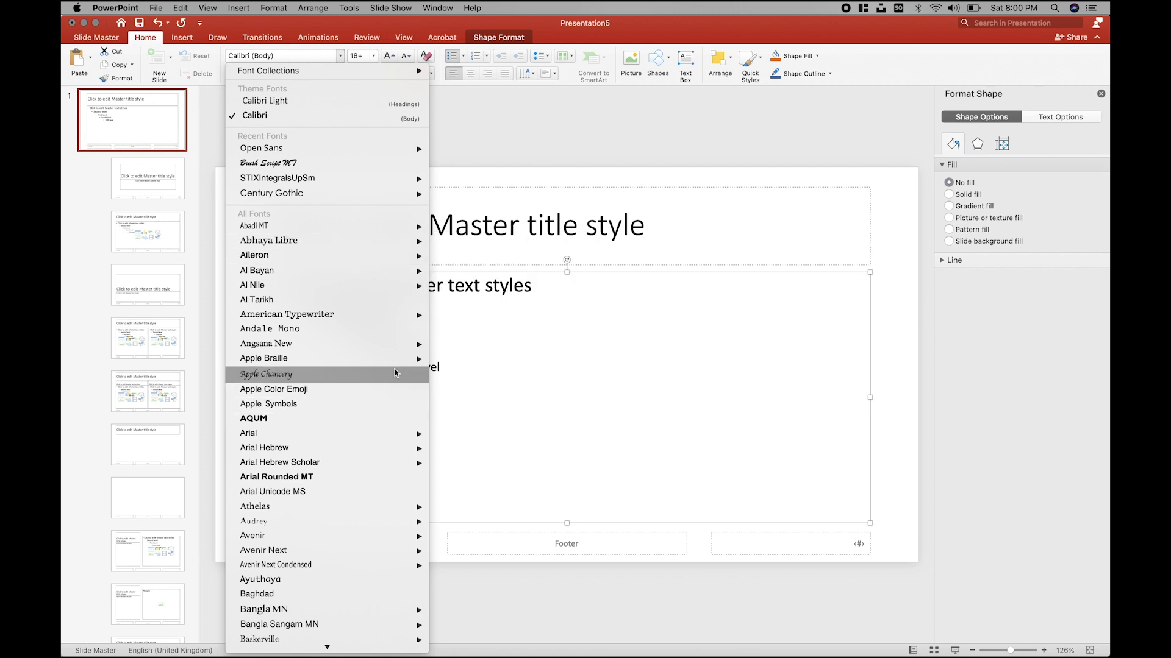
{"action": "mouse_move", "coordinate": [263, 550]}
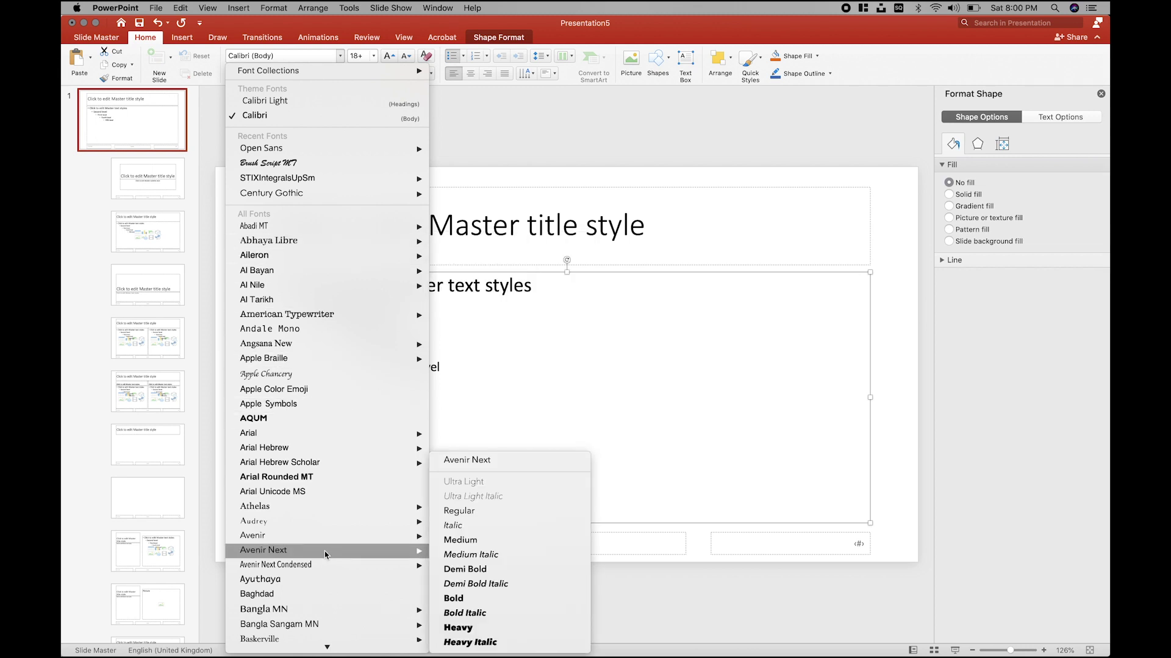
{"action": "left_click", "coordinate": [470, 602]}
{"action": "left_click", "coordinate": [446, 188]}
{"action": "left_click", "coordinate": [340, 56]}
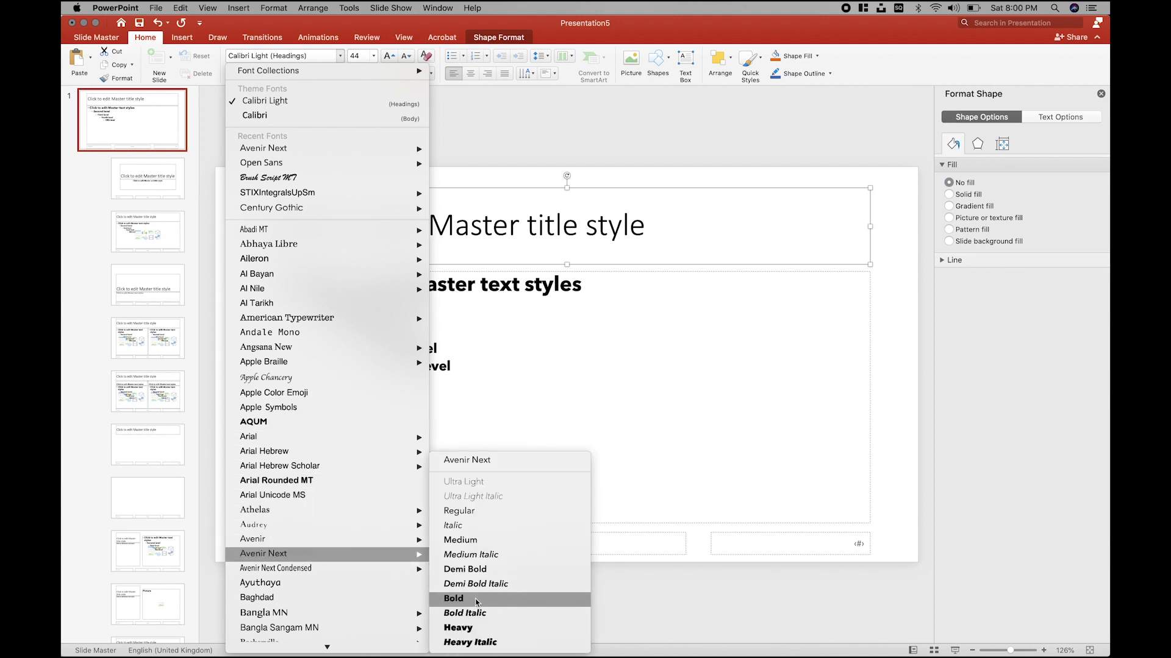
{"action": "left_click", "coordinate": [473, 599]}
{"action": "left_click", "coordinate": [487, 272]}
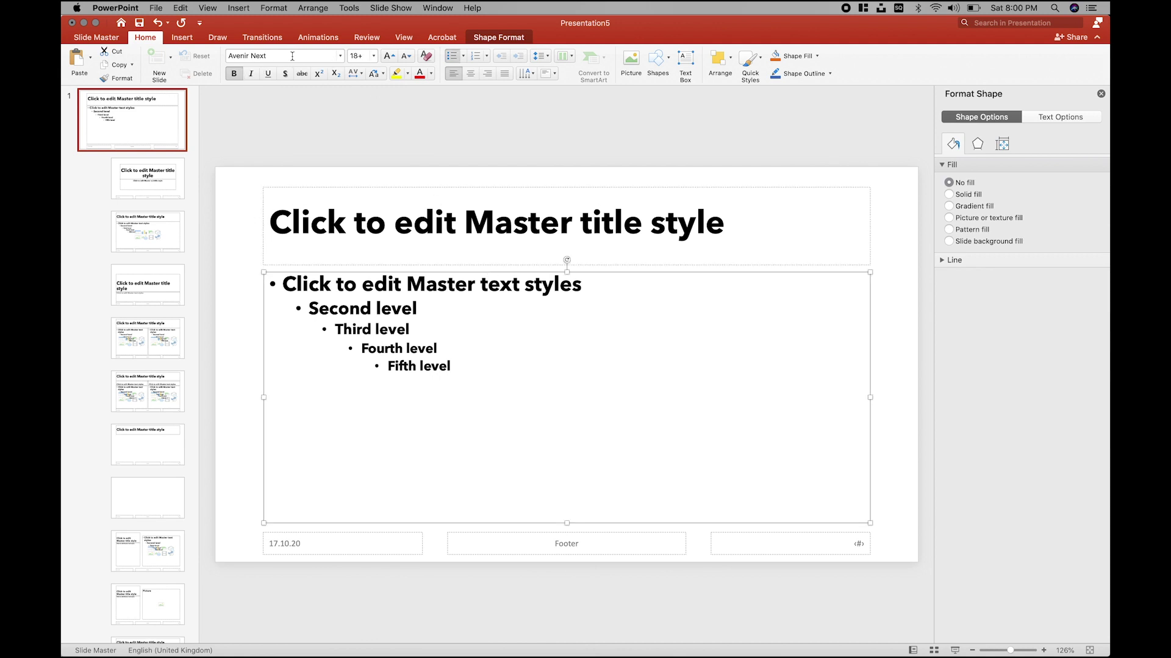
{"action": "left_click", "coordinate": [340, 56]}
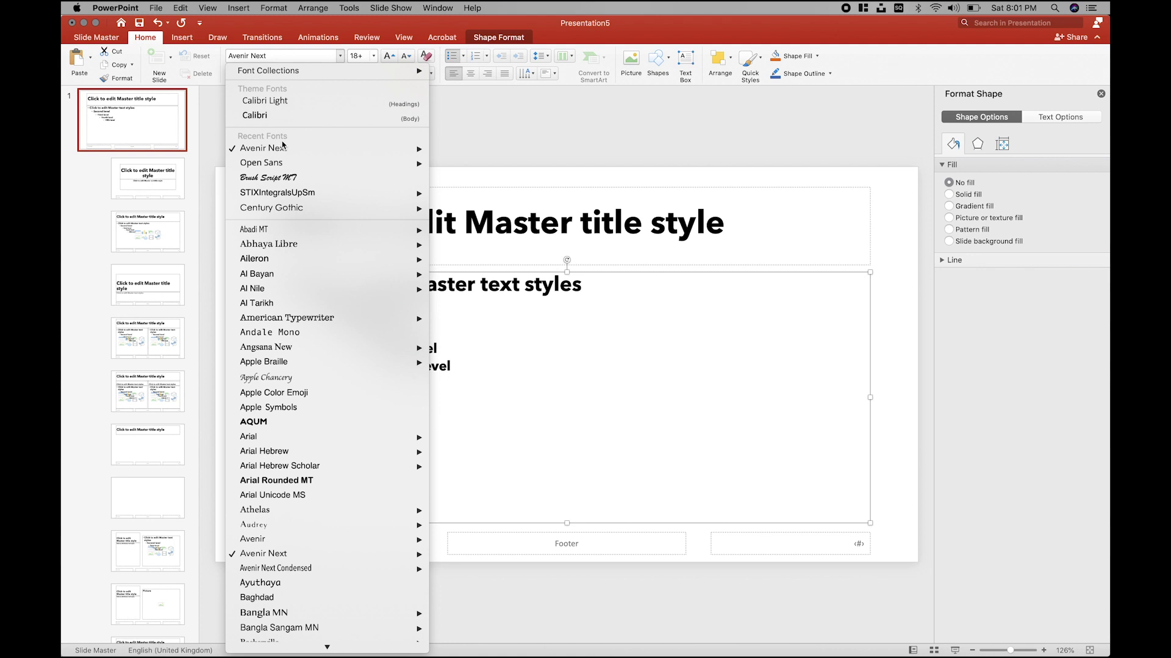
{"action": "mouse_move", "coordinate": [264, 148]}
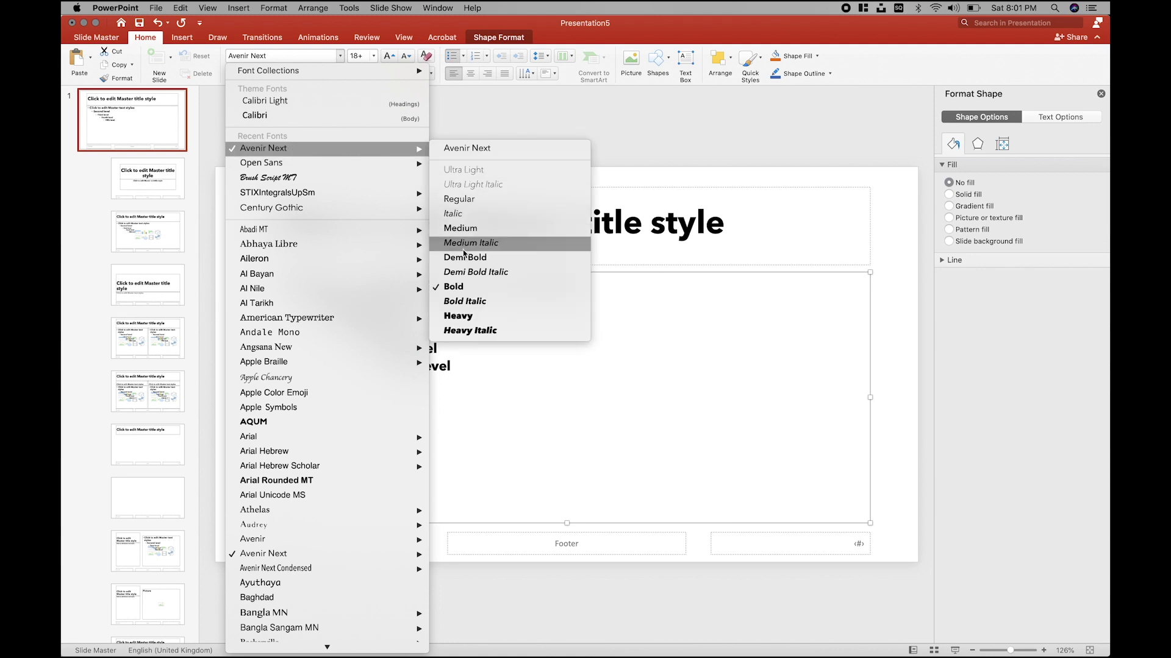
{"action": "left_click", "coordinate": [462, 228]}
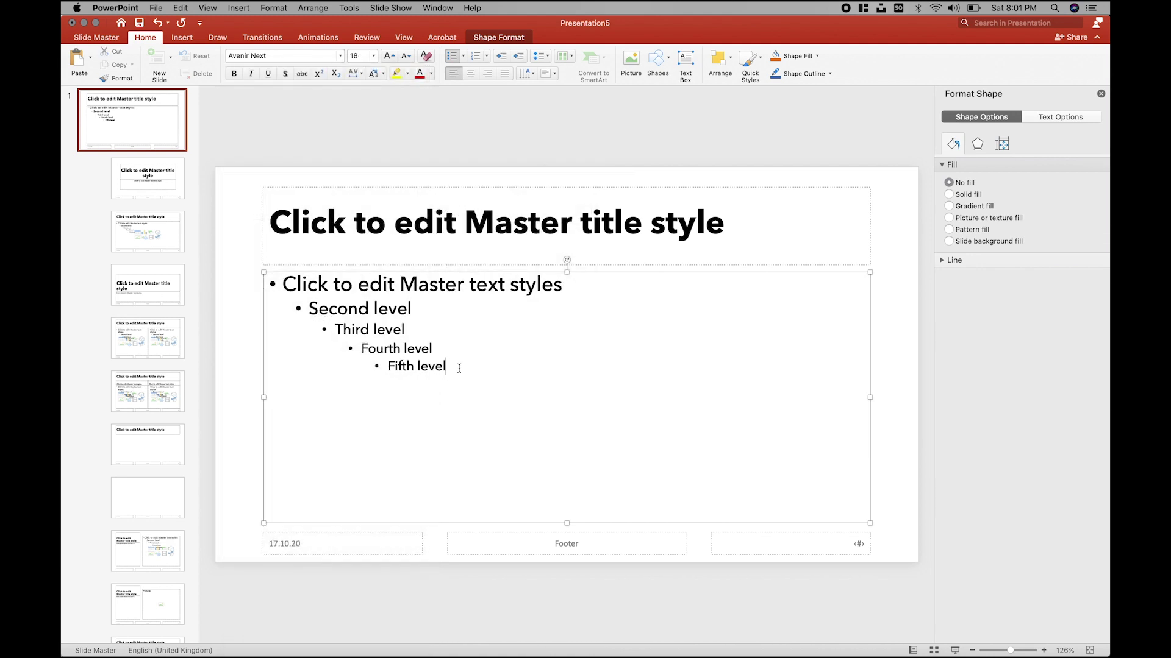
Step: Inspect the Title Slide and Title and Content layouts, undo a title move, and return to the master
{"action": "left_click", "coordinate": [158, 176]}
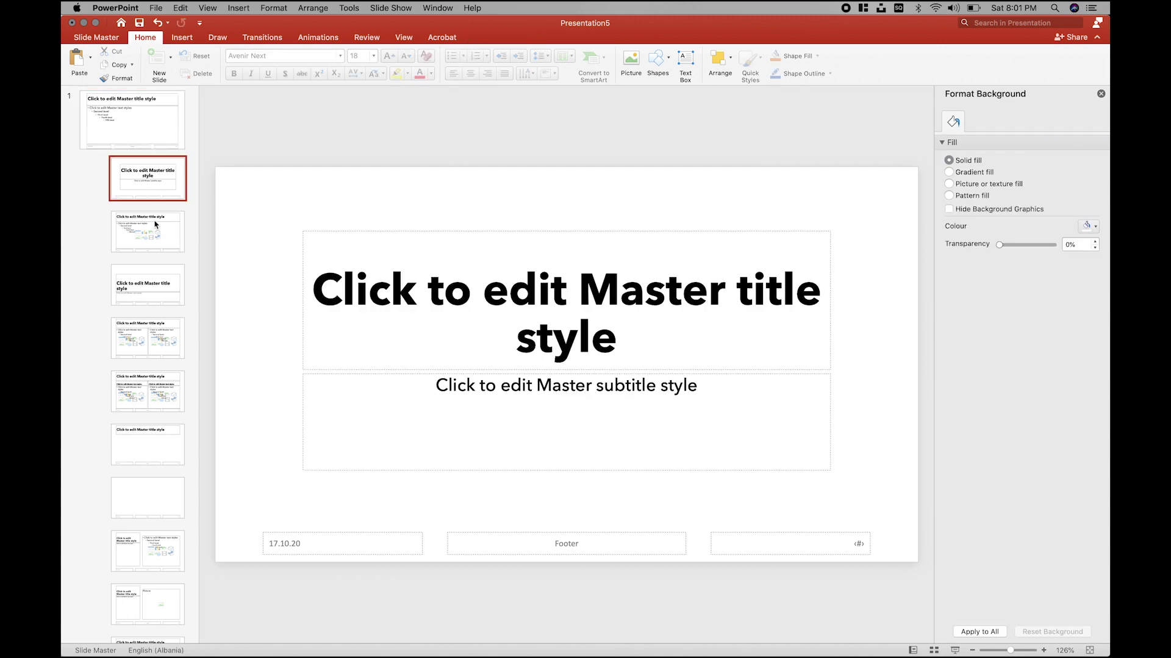
{"action": "left_click", "coordinate": [168, 231]}
{"action": "left_click", "coordinate": [135, 196]}
{"action": "mouse_move", "coordinate": [829, 357]}
{"action": "left_mouse_down"}
{"action": "mouse_move", "coordinate": [820, 270]}
{"action": "mouse_move", "coordinate": [756, 349]}
{"action": "left_mouse_up"}
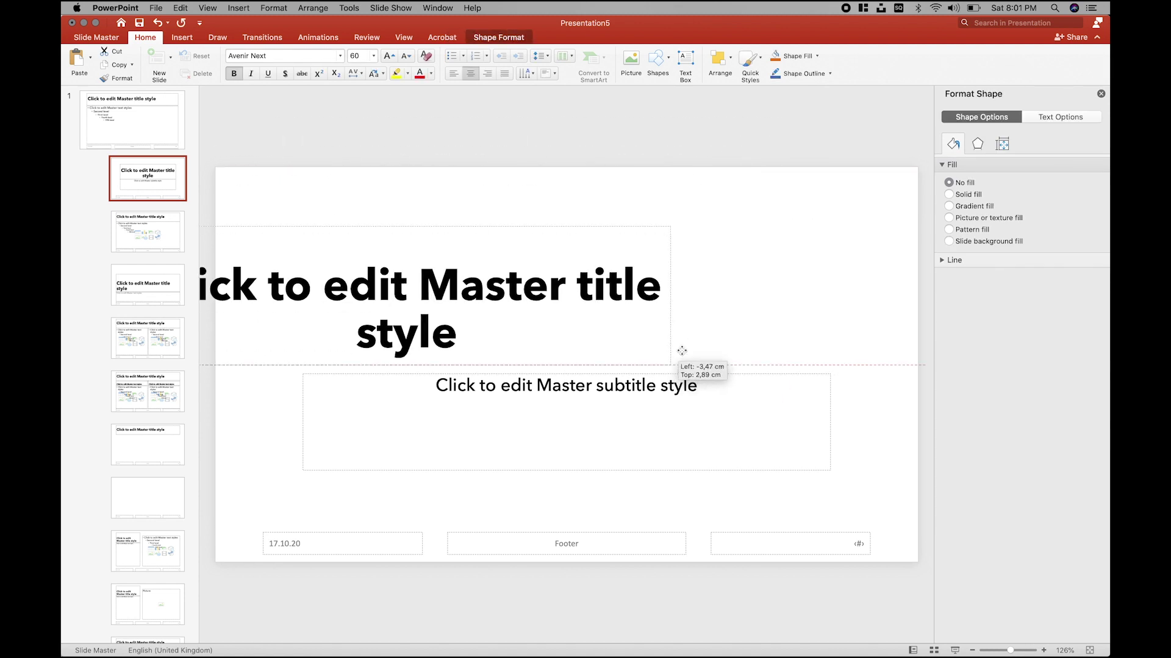
{"action": "key", "text": "super+z"}
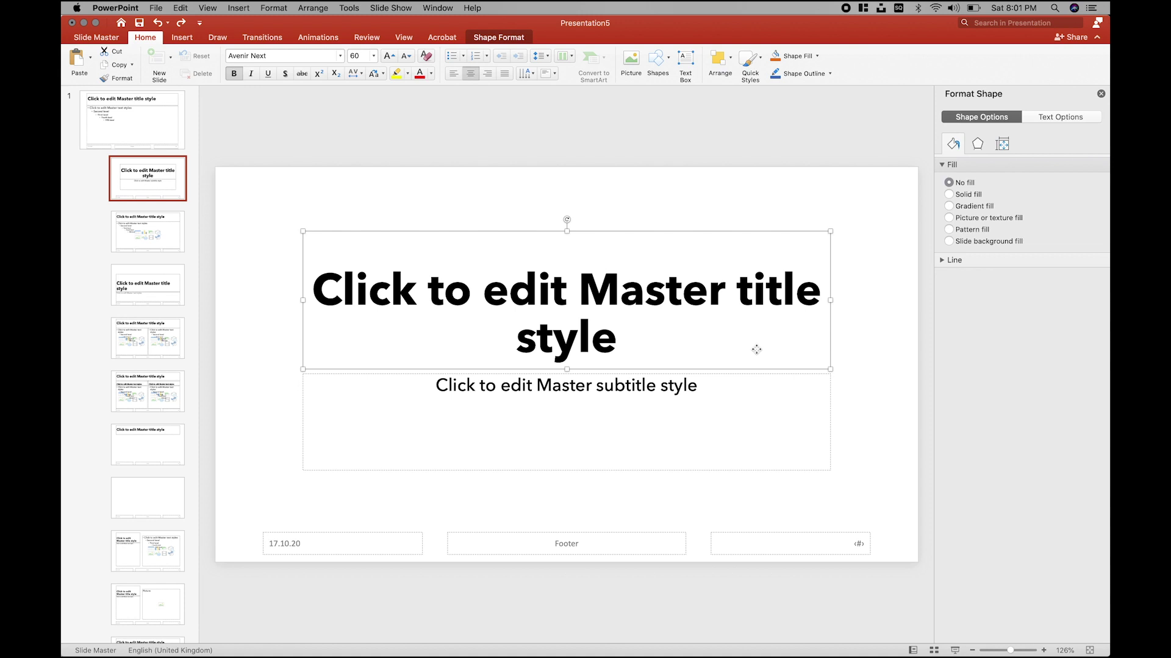
{"action": "left_click", "coordinate": [162, 130]}
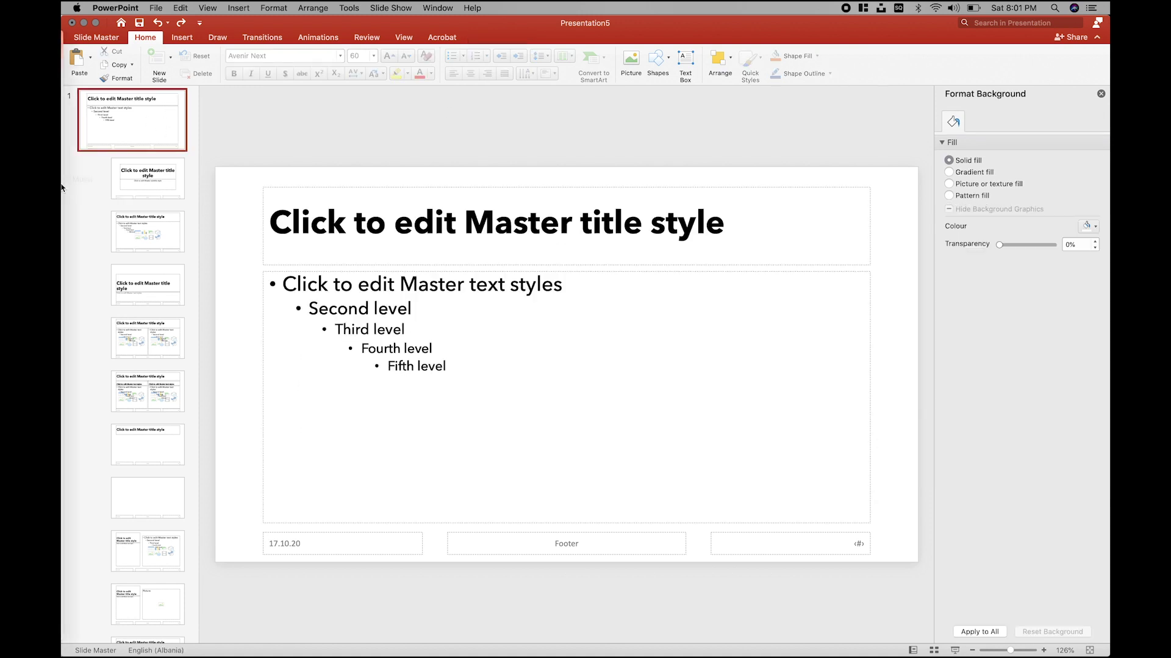
Step: Drag the MESO FALAS logo from Downloads onto the master, size it to 2.2 cm, and place it top-right
{"action": "left_click", "coordinate": [184, 37]}
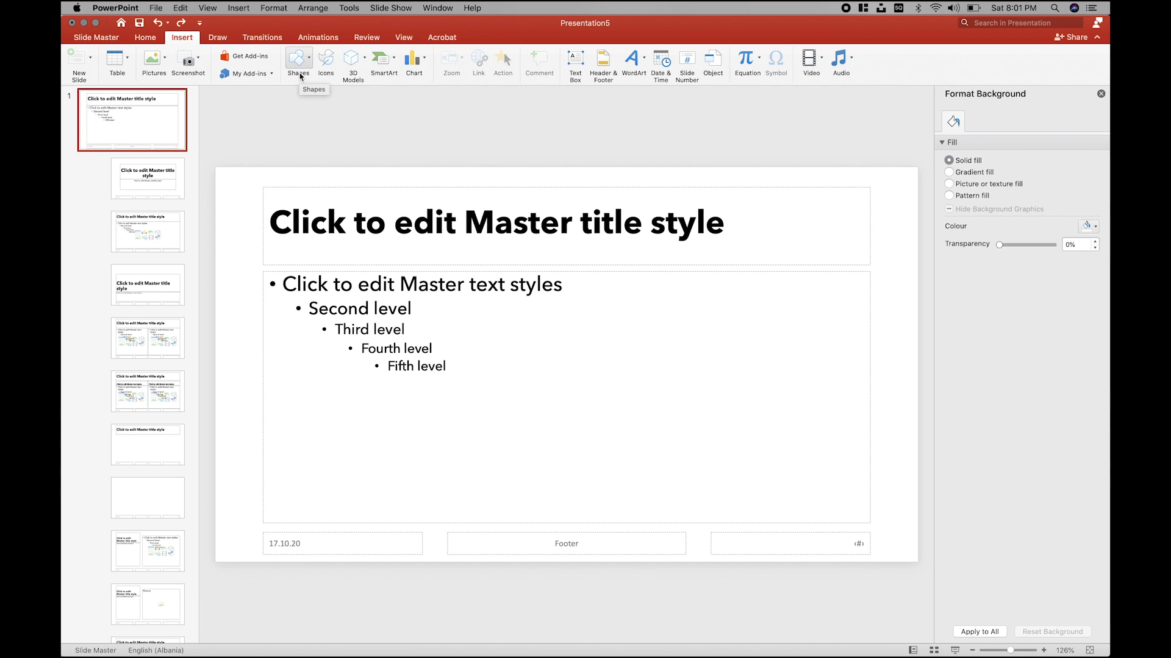
{"action": "left_click", "coordinate": [153, 59]}
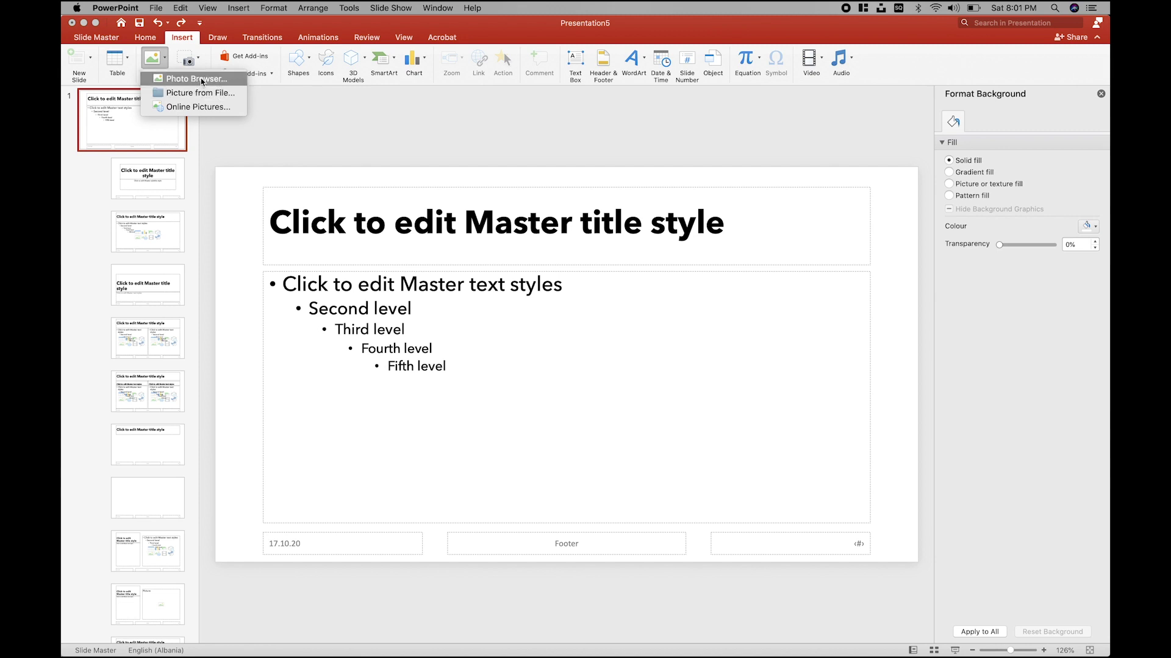
{"action": "left_click", "coordinate": [370, 142]}
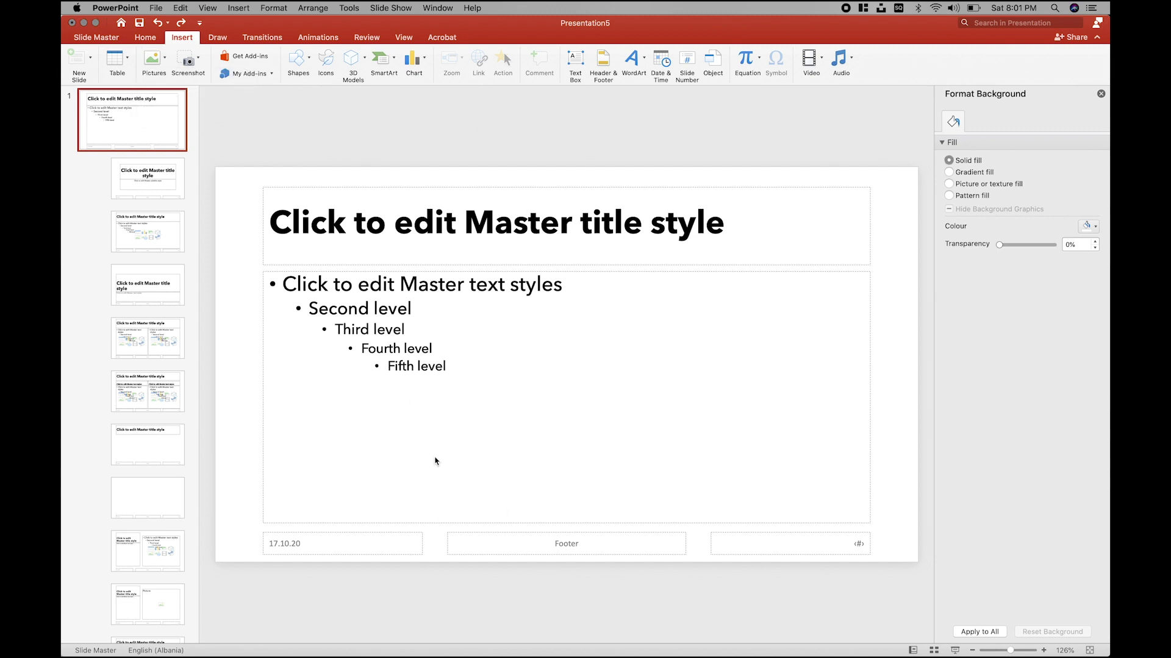
{"action": "left_click", "coordinate": [79, 602]}
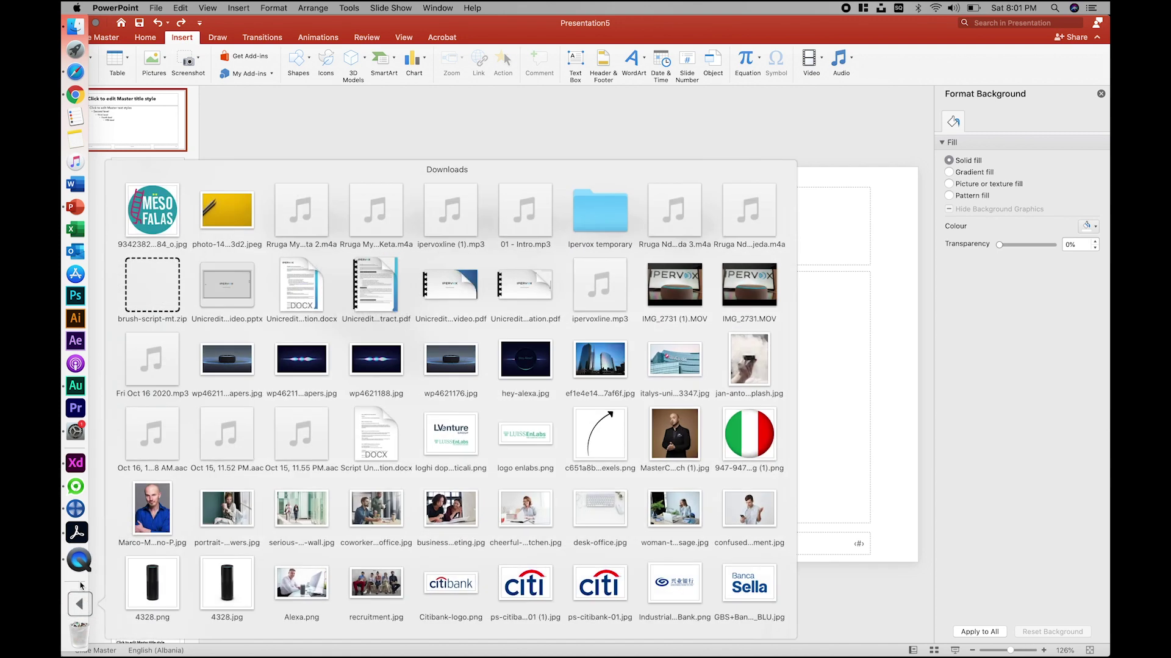
{"action": "left_click_drag", "start_coordinate": [152, 210], "coordinate": [806, 227]}
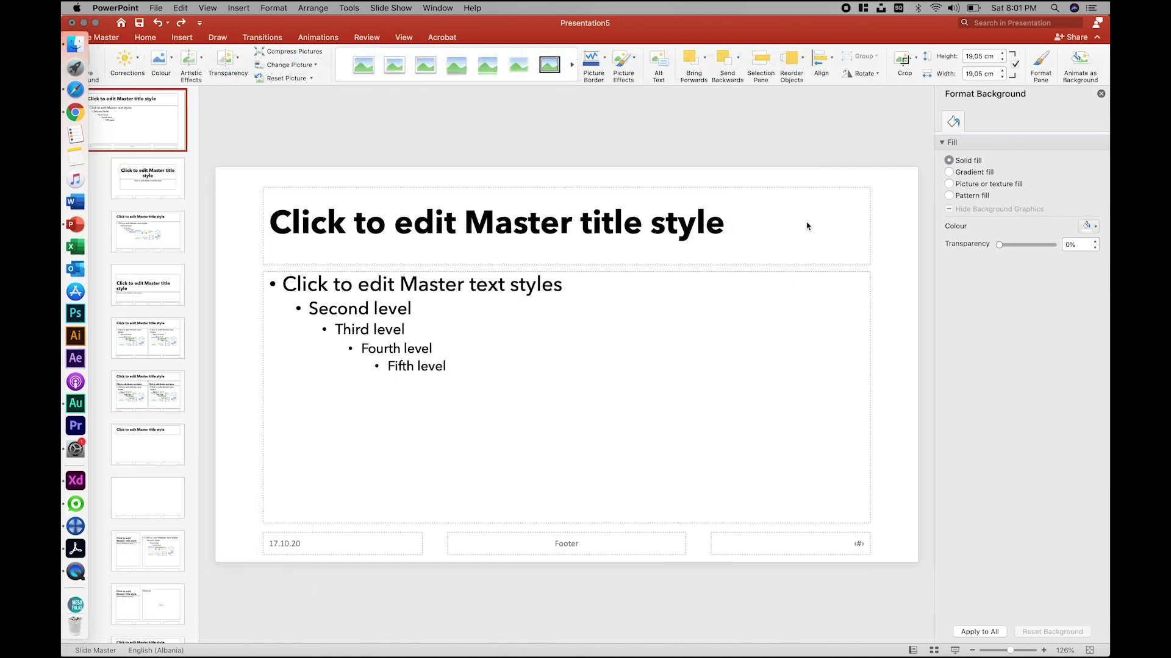
{"action": "mouse_move", "coordinate": [369, 564]}
{"action": "left_mouse_down"}
{"action": "mouse_move", "coordinate": [720, 197]}
{"action": "mouse_move", "coordinate": [876, 197]}
{"action": "left_mouse_up"}
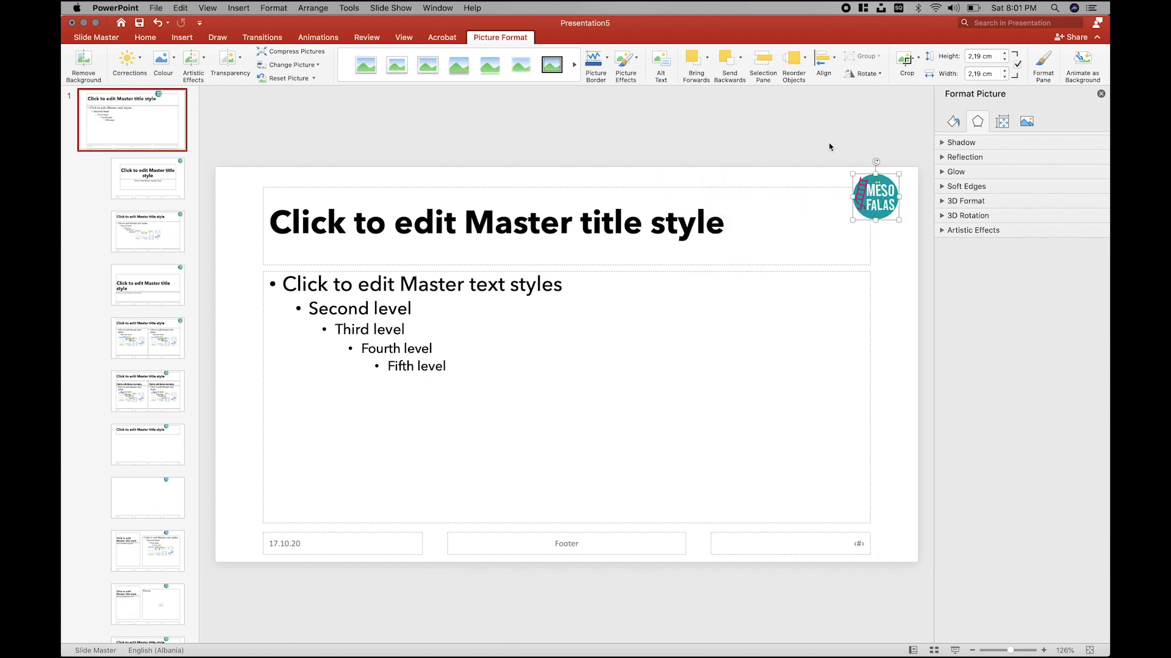
{"action": "left_click_drag", "start_coordinate": [901, 197], "coordinate": [732, 186]}
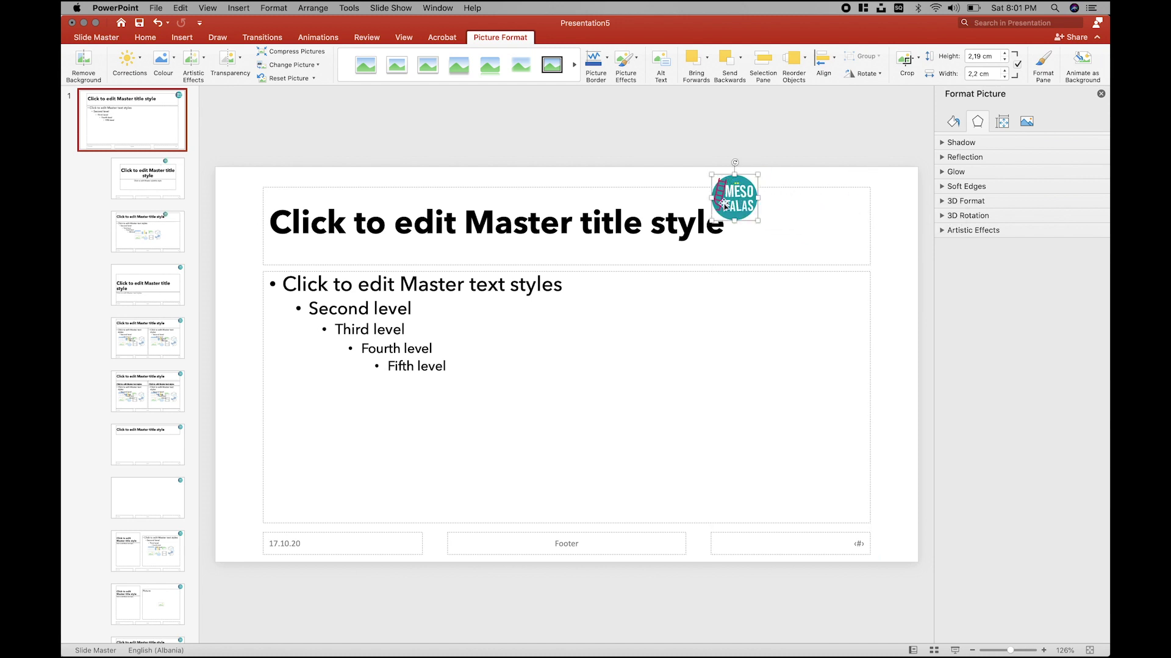
{"action": "left_click_drag", "start_coordinate": [730, 206], "coordinate": [876, 204]}
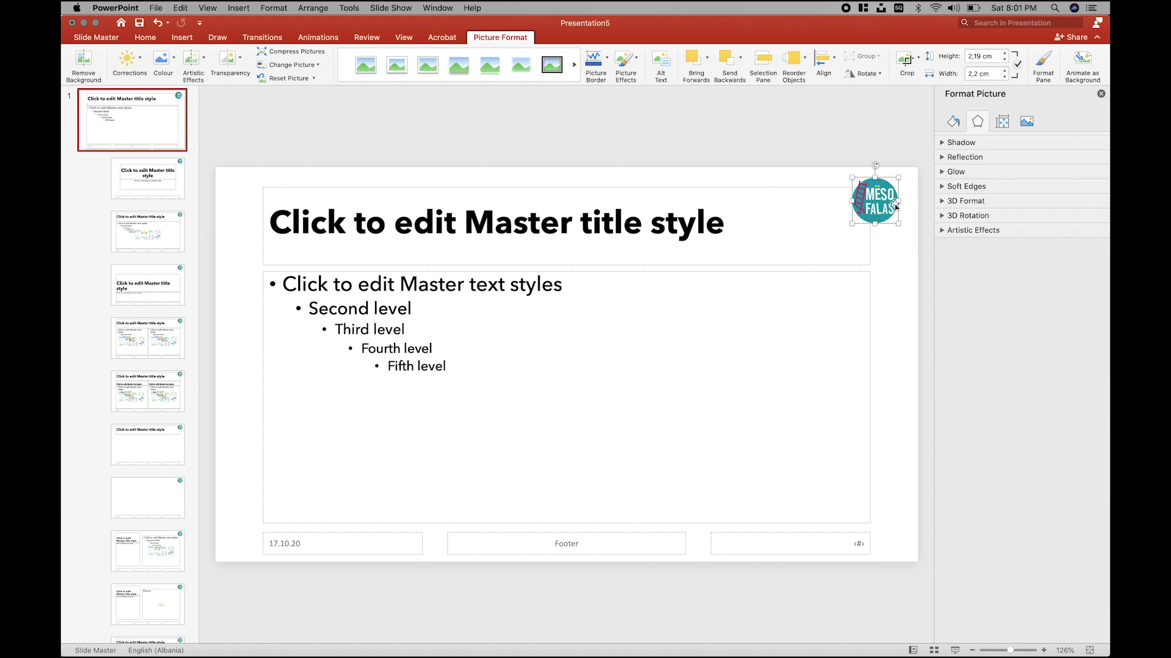
{"action": "left_click", "coordinate": [813, 165]}
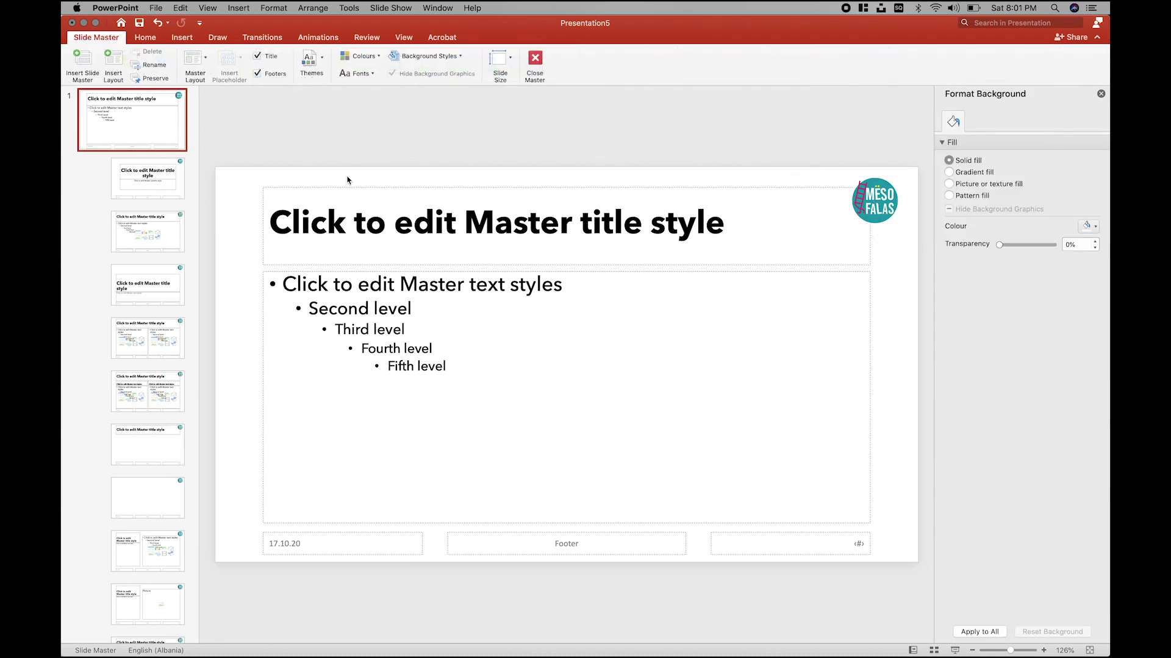
Step: Close the master view and check that the logo appears on slides 2 to 5
{"action": "left_click", "coordinate": [534, 61]}
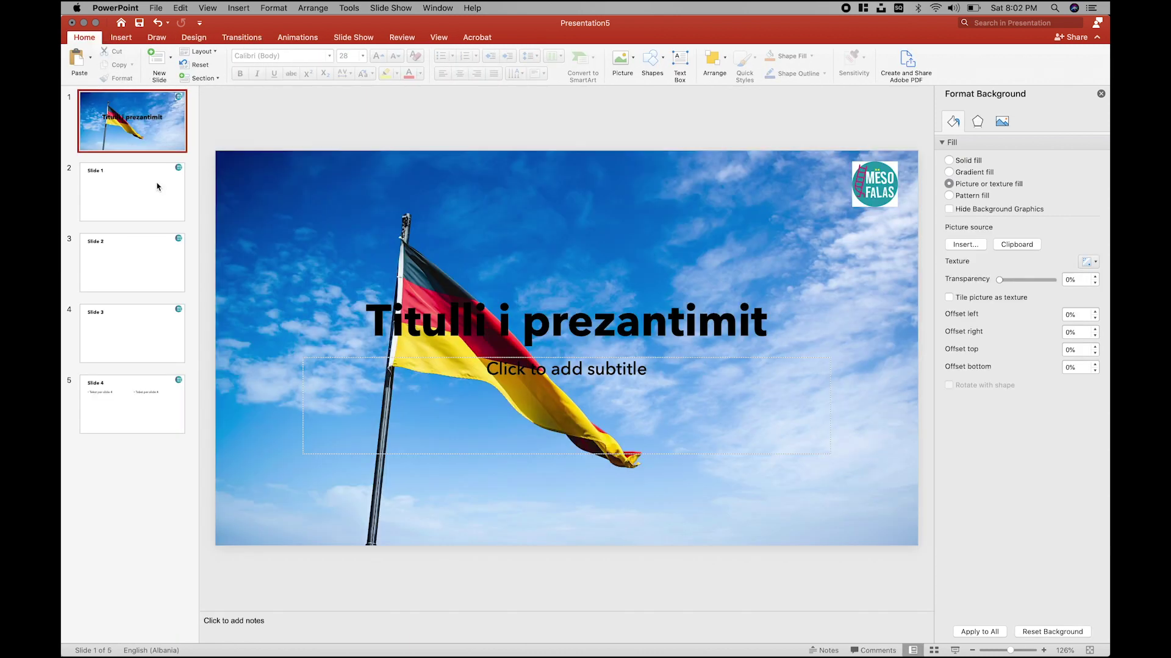
{"action": "left_click", "coordinate": [154, 184]}
{"action": "left_click", "coordinate": [148, 242]}
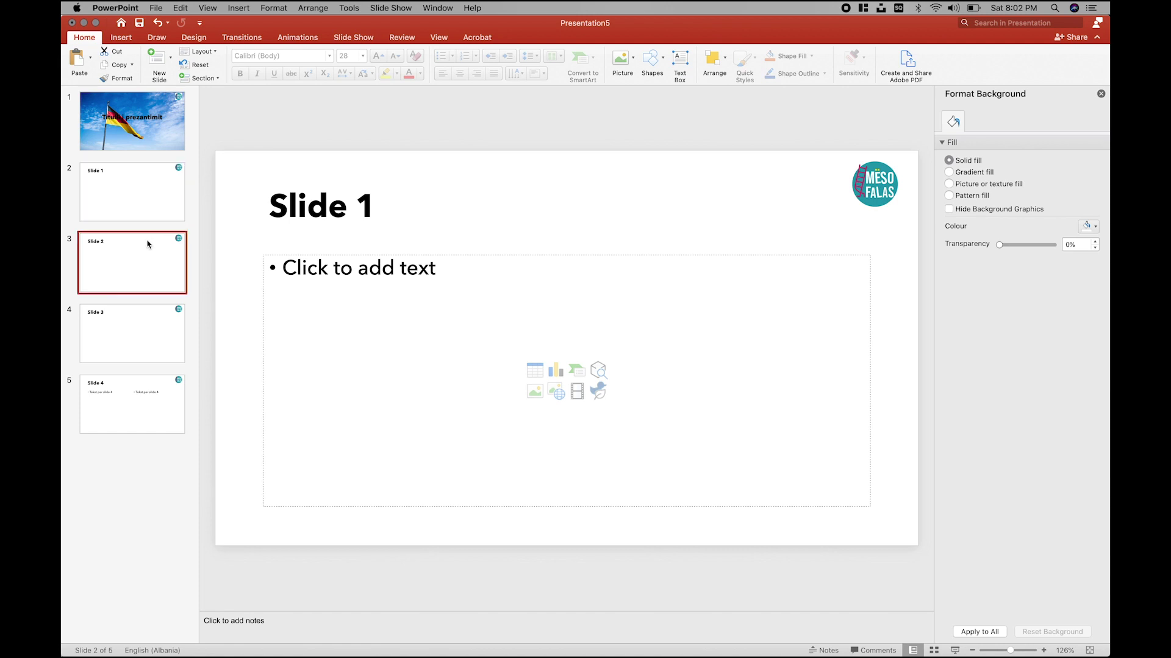
{"action": "left_click", "coordinate": [118, 314]}
{"action": "left_click", "coordinate": [125, 385]}
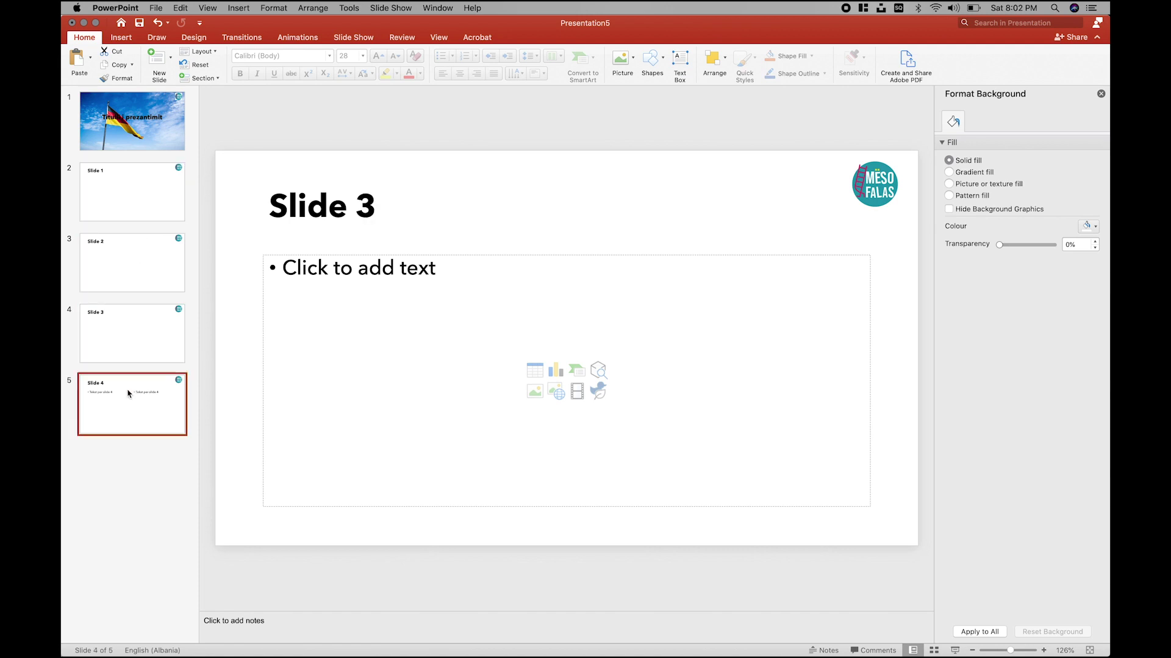
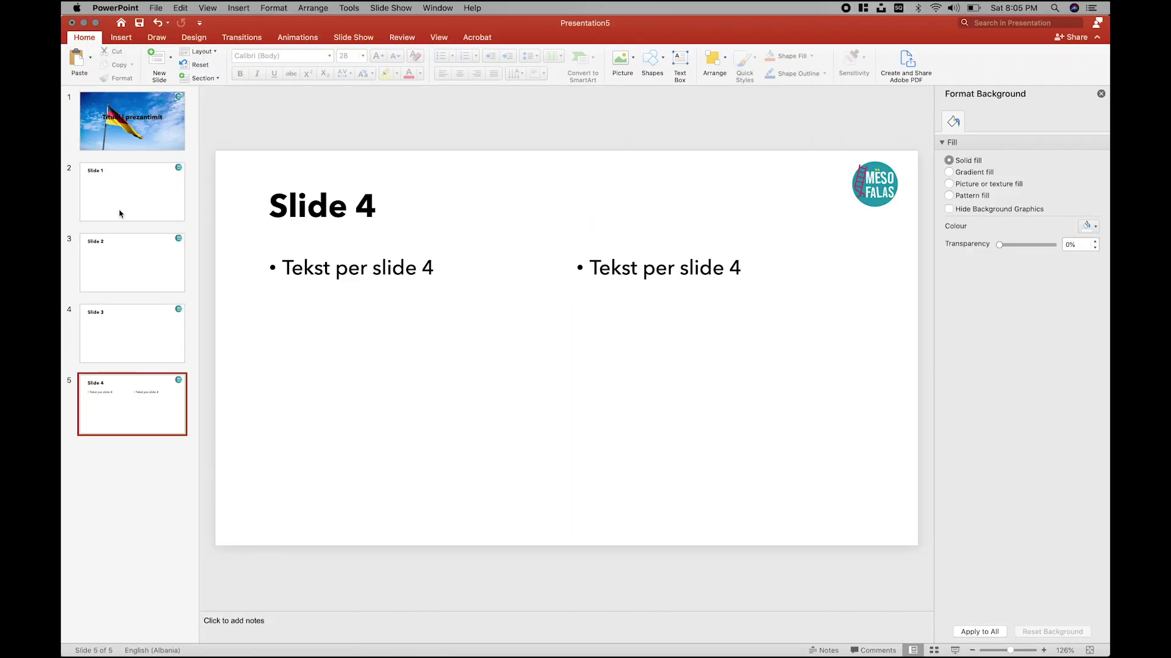
Step: Select slide 2 and click into its content and title placeholders
{"action": "left_click", "coordinate": [128, 204]}
{"action": "left_click", "coordinate": [352, 282]}
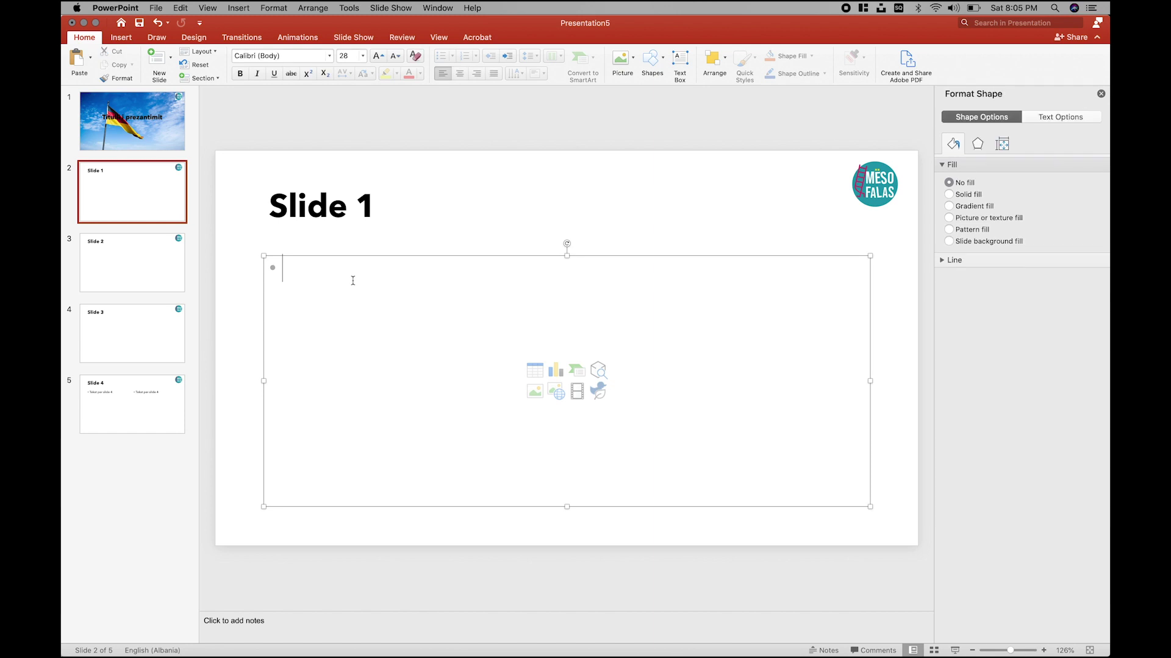
{"action": "left_click", "coordinate": [440, 198]}
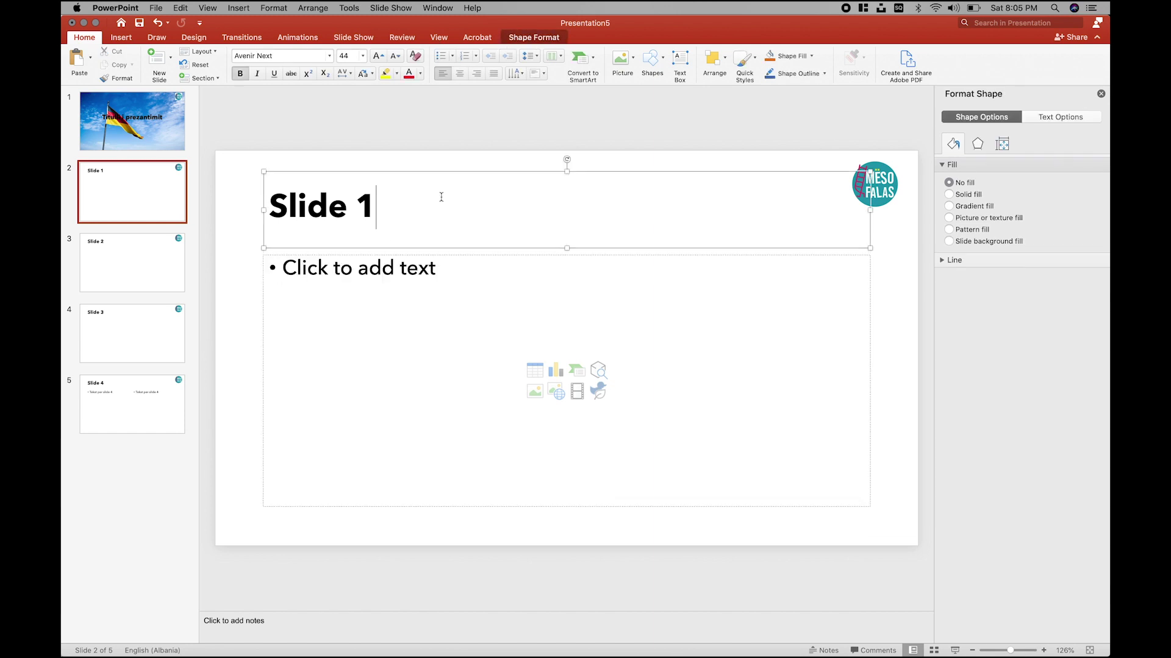
{"action": "left_click", "coordinate": [523, 163]}
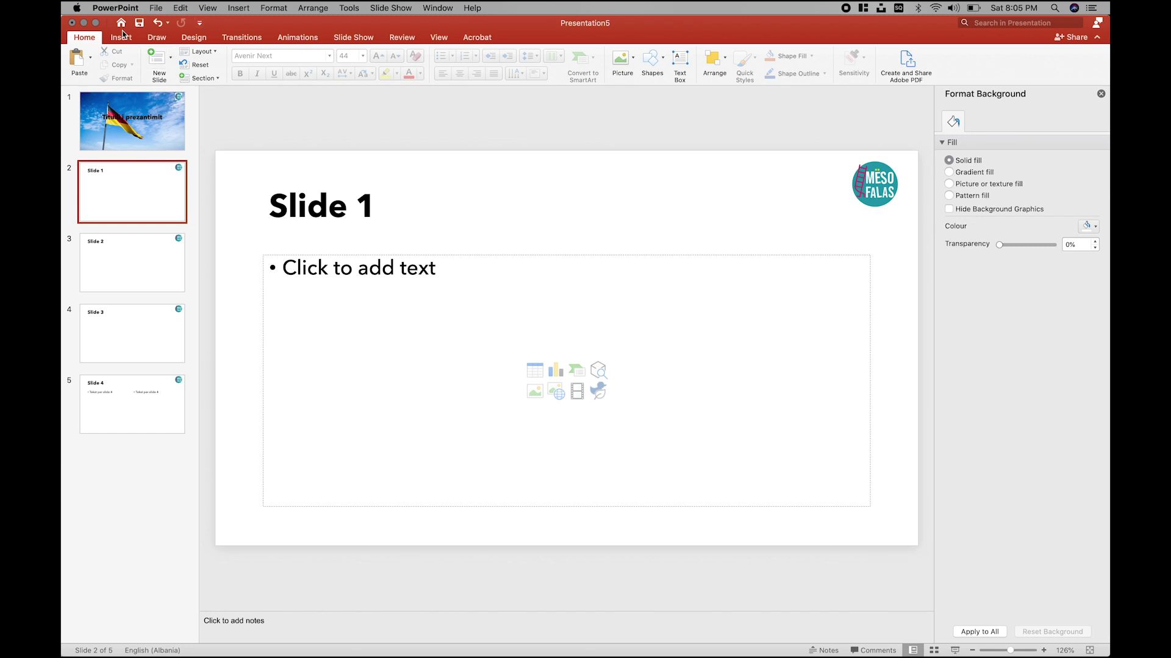
{"action": "left_click", "coordinate": [122, 41]}
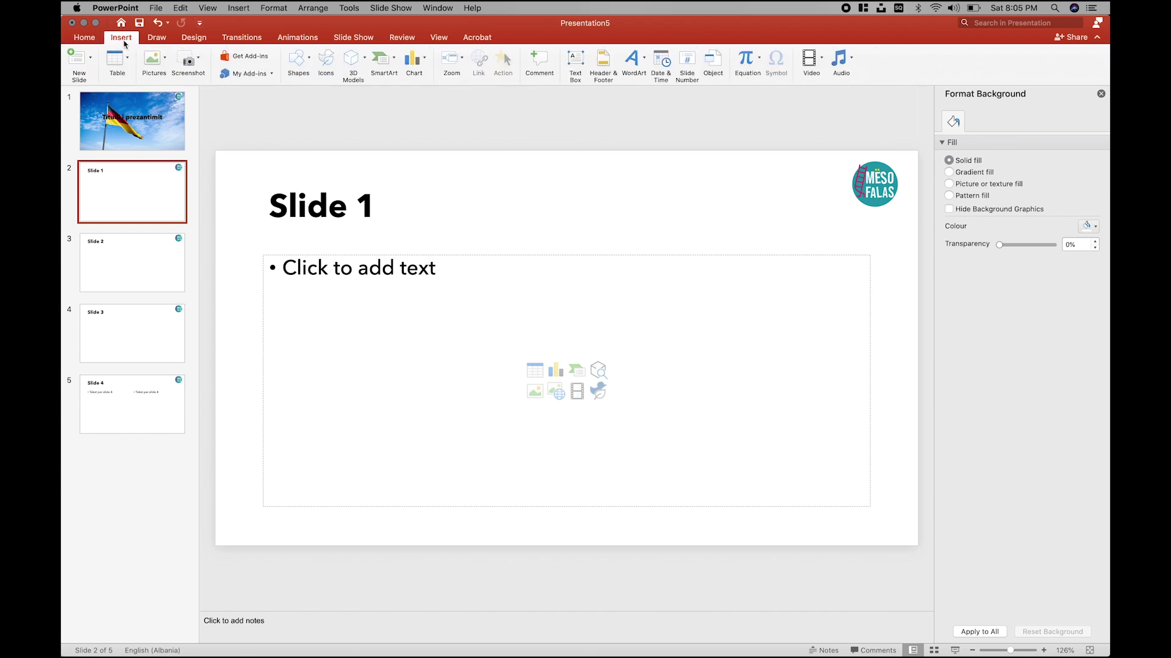
{"action": "left_click", "coordinate": [82, 38]}
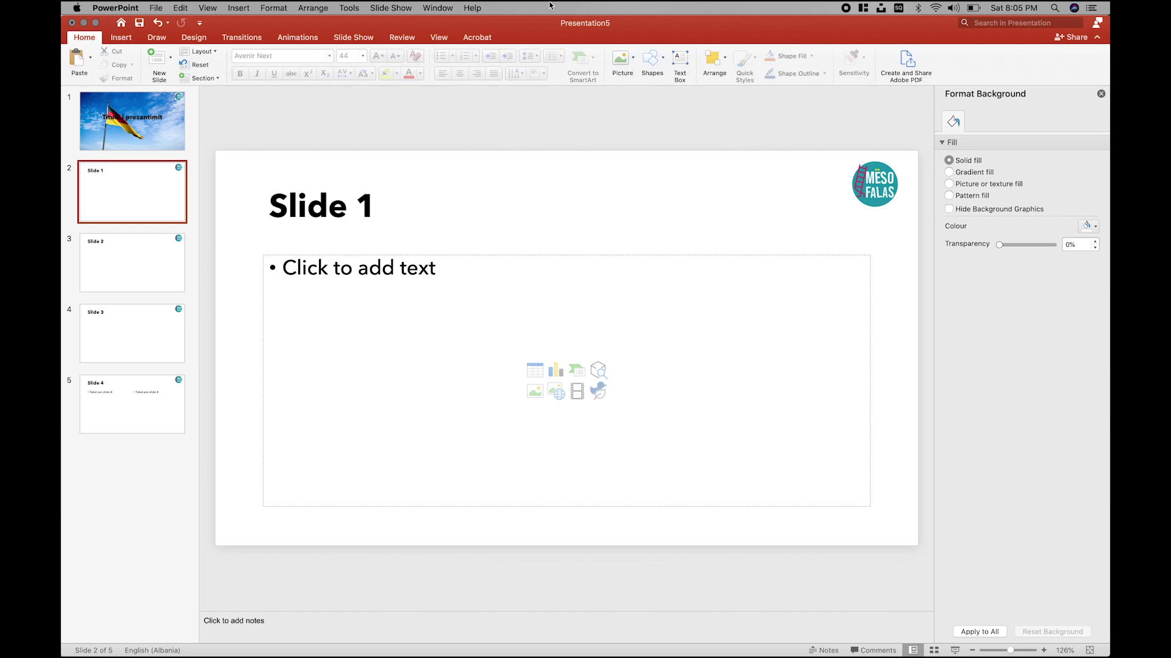
Step: Add a test text box reading 'sdfasdfsadf' on slide 2, delete it, and return to slide 1
{"action": "left_click", "coordinate": [681, 62]}
{"action": "left_click_drag", "start_coordinate": [586, 244], "coordinate": [591, 226]}
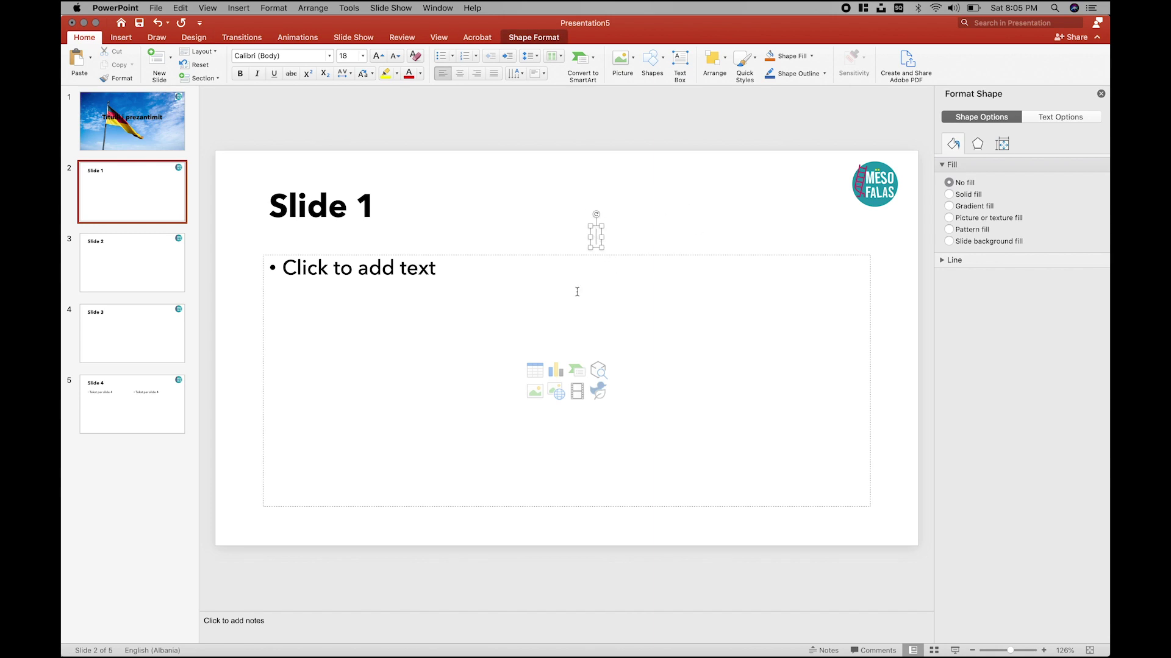
{"action": "type", "text": "sdfasdfsadf"}
{"action": "double_click", "coordinate": [618, 236]}
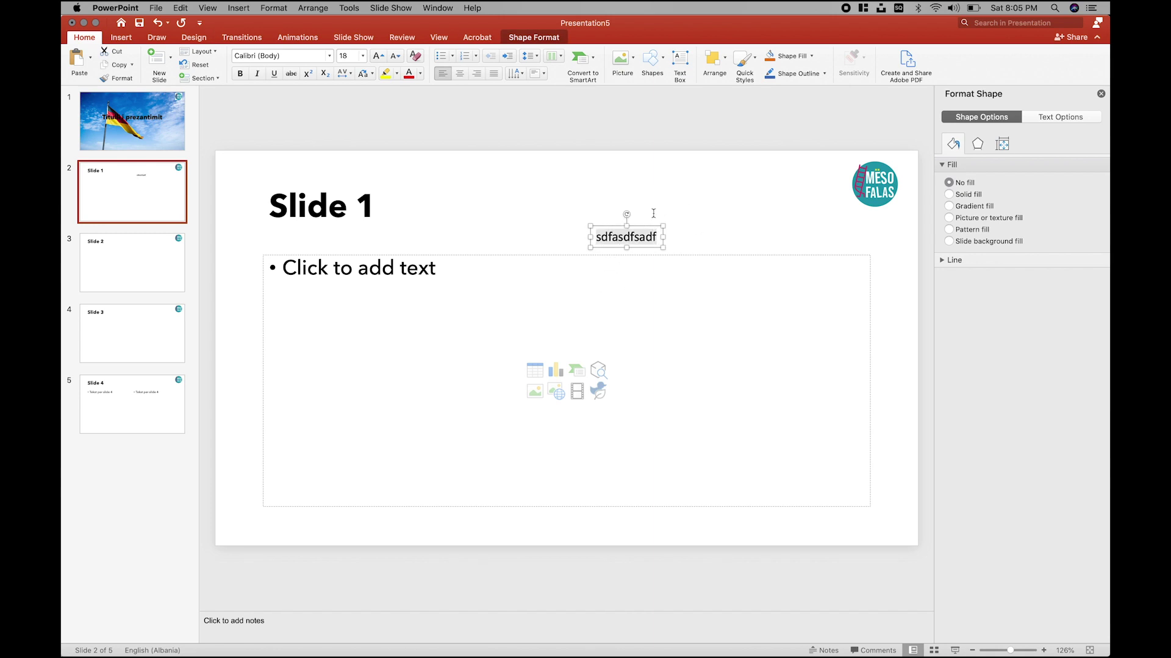
{"action": "left_click", "coordinate": [638, 227]}
{"action": "key", "text": "BackSpace"}
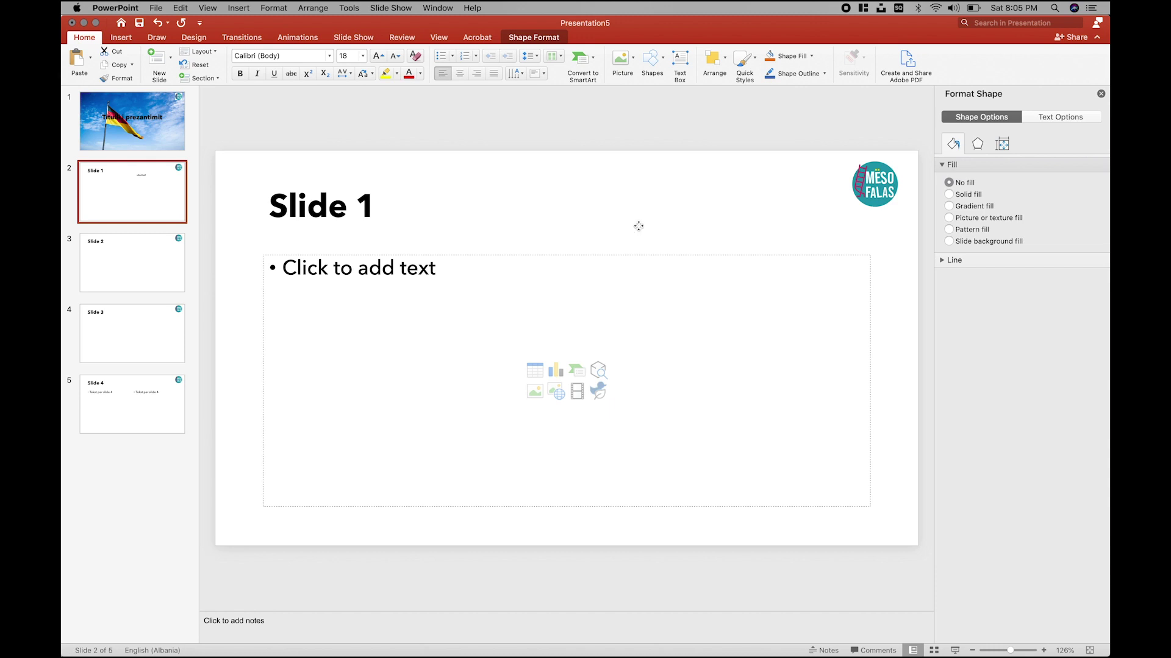
{"action": "key", "text": "Up"}
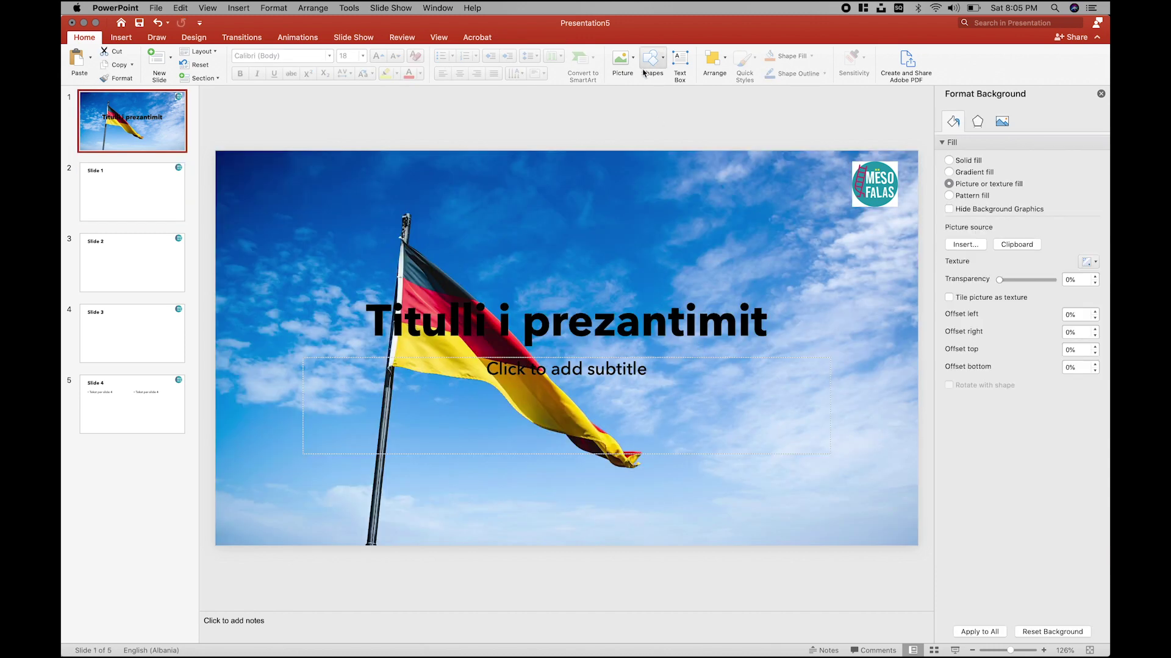
Step: Add a small text box reading 'Titulli I Prezantimit' above the main title
{"action": "left_click", "coordinate": [680, 61]}
{"action": "left_click", "coordinate": [506, 204]}
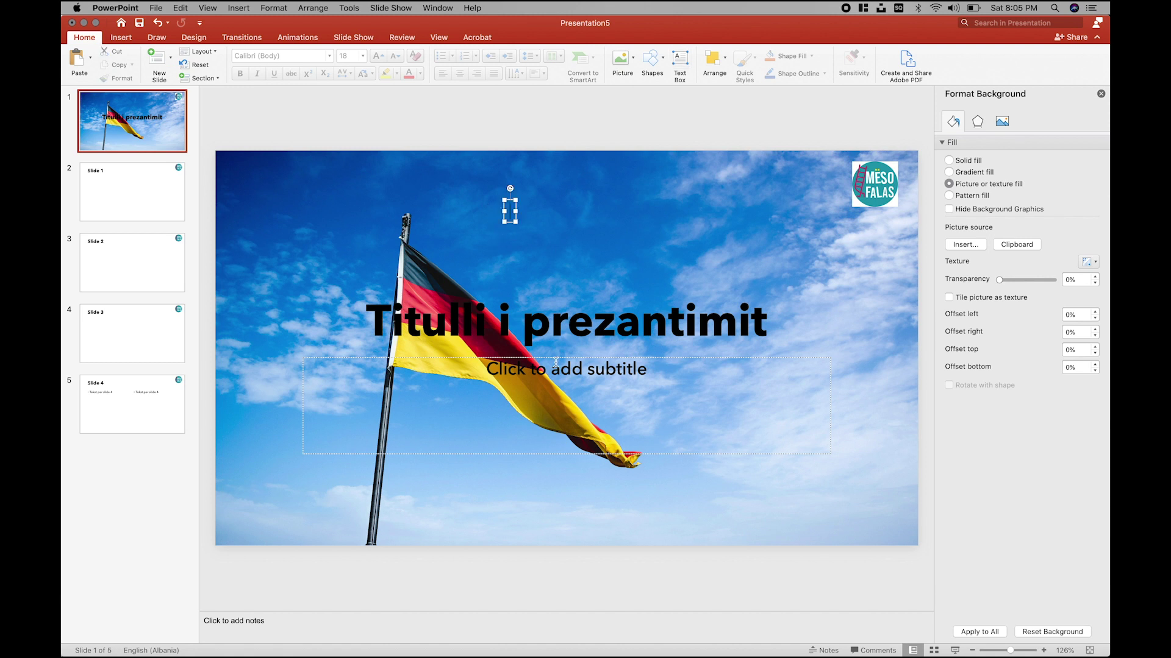
{"action": "type", "text": "Titulli I Prezantimit"}
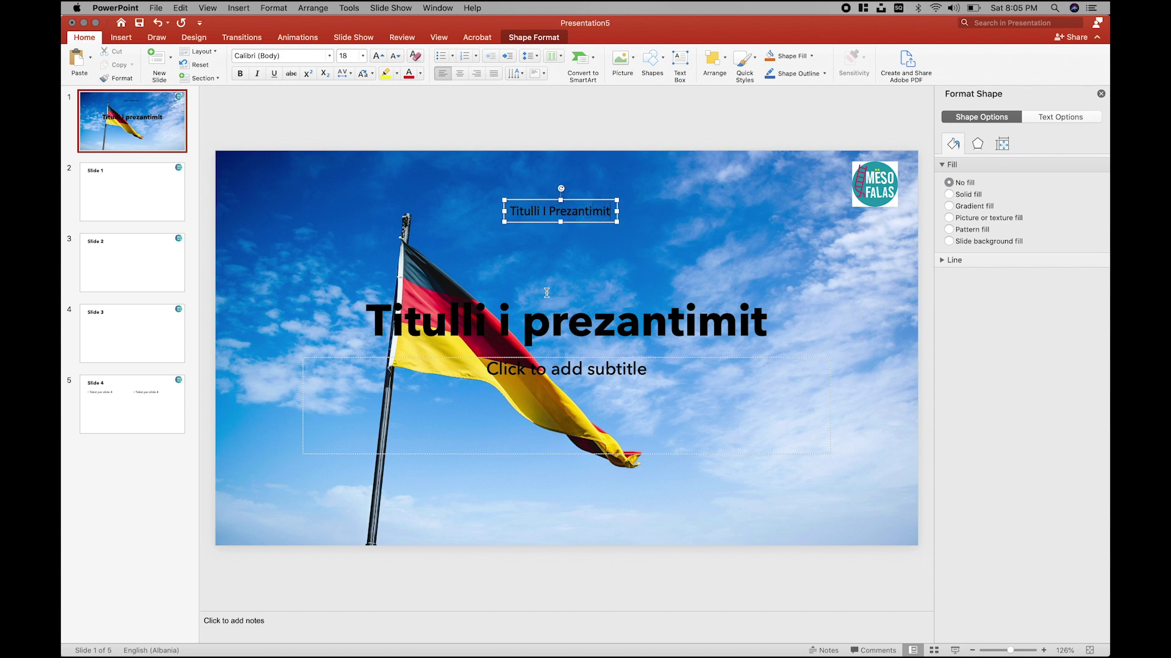
{"action": "left_click", "coordinate": [547, 293]}
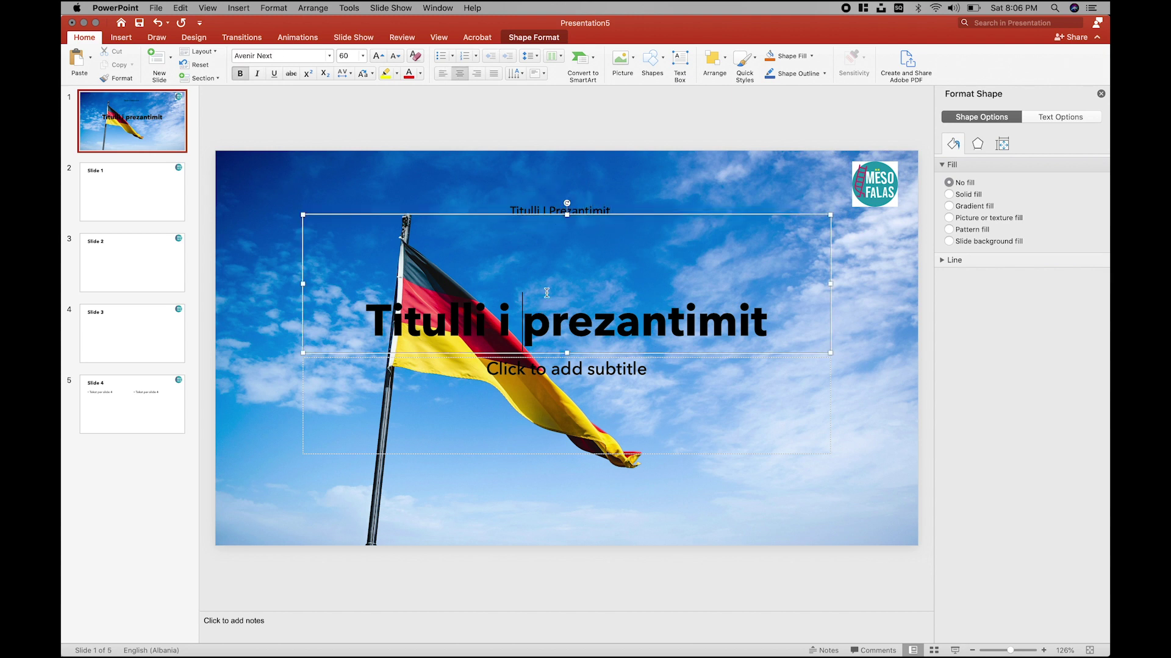
{"action": "left_click", "coordinate": [536, 210]}
Step: Try red text and a yellow highlight on both titles, then set them back to black
{"action": "left_click", "coordinate": [538, 313], "text": "shift"}
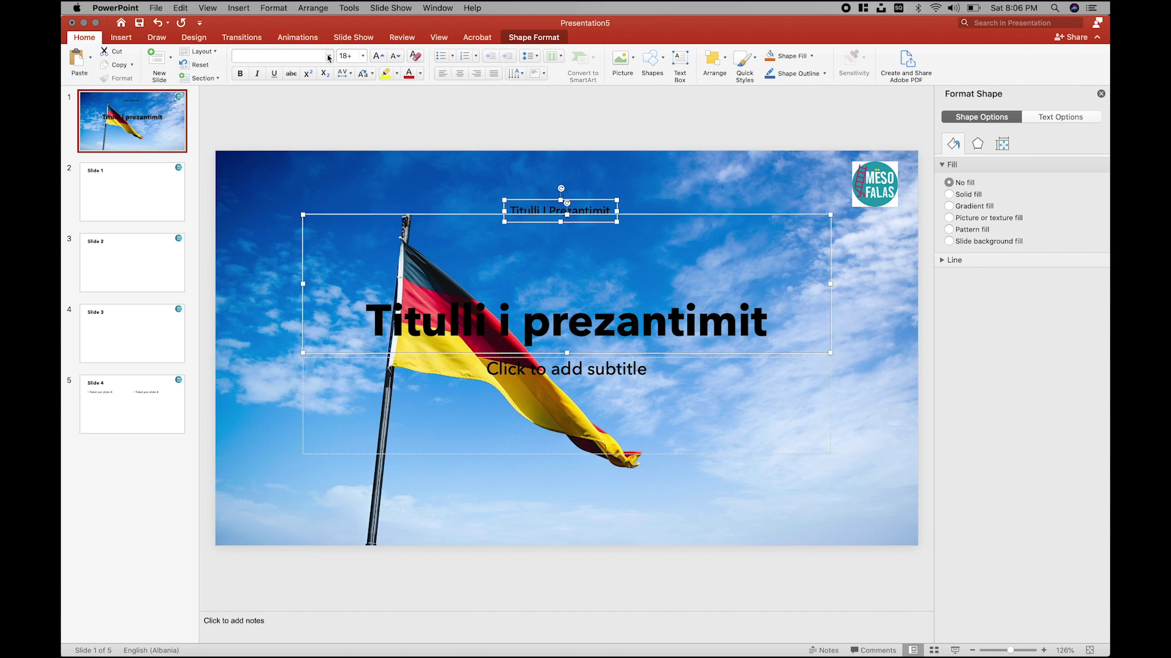
{"action": "left_click", "coordinate": [329, 56]}
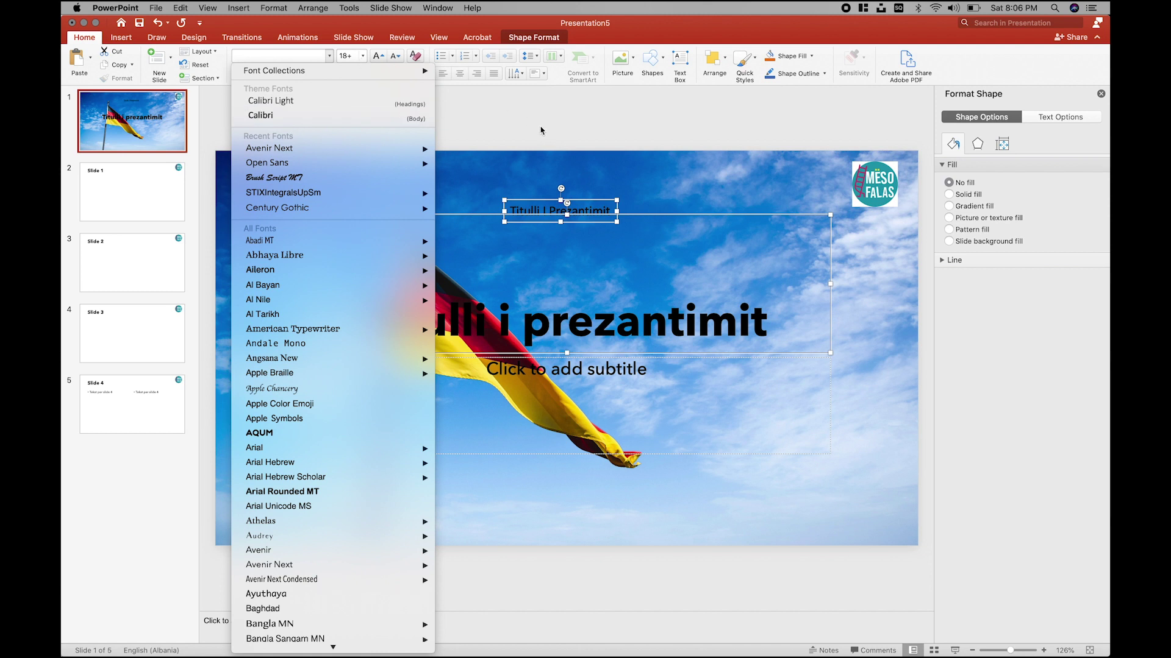
{"action": "left_click", "coordinate": [540, 130]}
{"action": "left_click", "coordinate": [413, 74]}
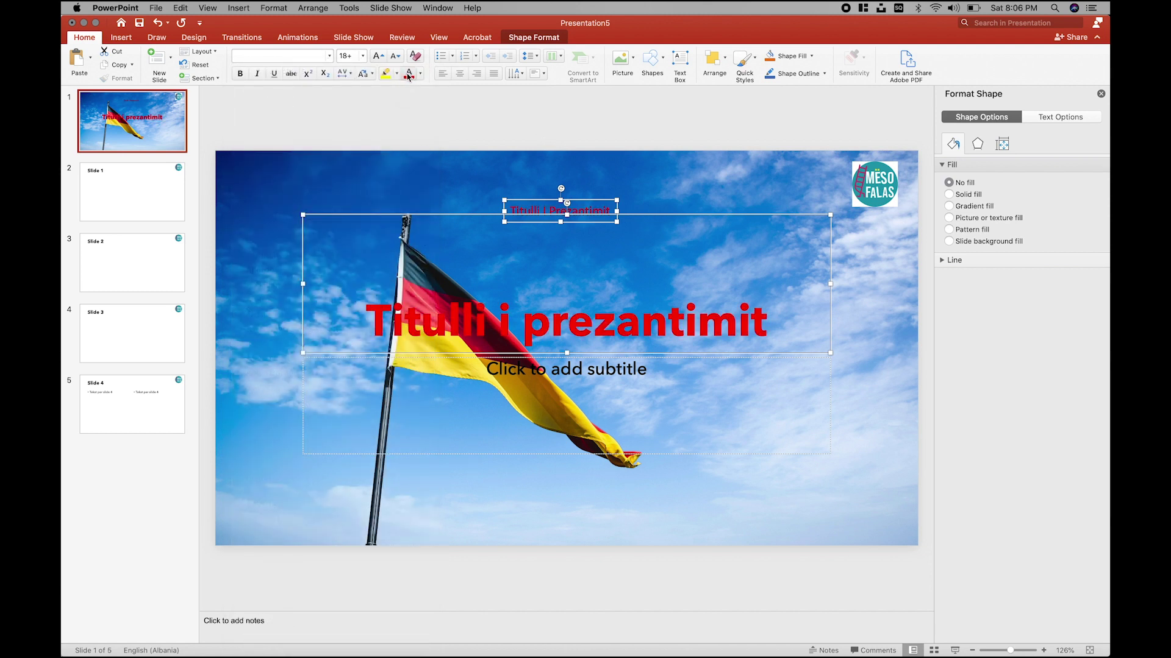
{"action": "left_click", "coordinate": [386, 74]}
{"action": "key", "text": "super+z"}
{"action": "left_click", "coordinate": [421, 74]}
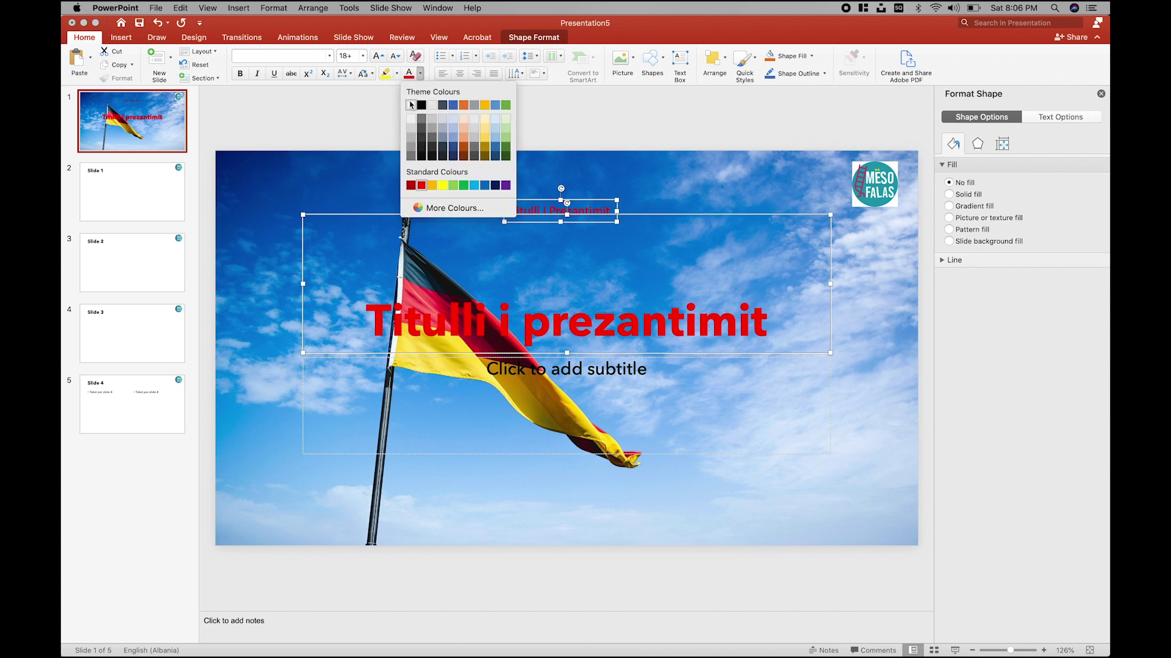
{"action": "left_click", "coordinate": [420, 158]}
{"action": "left_click", "coordinate": [617, 173]}
{"action": "left_click", "coordinate": [601, 208]}
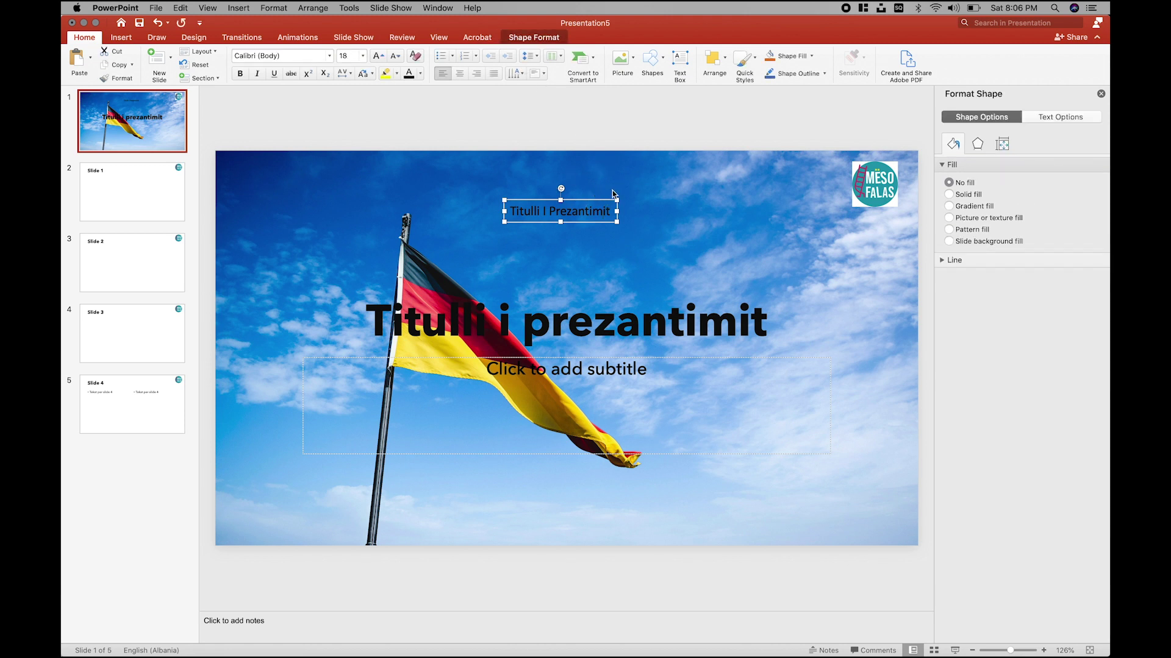
Step: Enlarge and tilt the small text box, then rotate it back to horizontal
{"action": "left_click_drag", "start_coordinate": [616, 223], "coordinate": [686, 264]}
{"action": "mouse_move", "coordinate": [594, 188]}
{"action": "left_mouse_down"}
{"action": "mouse_move", "coordinate": [666, 140]}
{"action": "mouse_move", "coordinate": [580, 177]}
{"action": "mouse_move", "coordinate": [427, 146]}
{"action": "mouse_move", "coordinate": [604, 166]}
{"action": "left_mouse_up"}
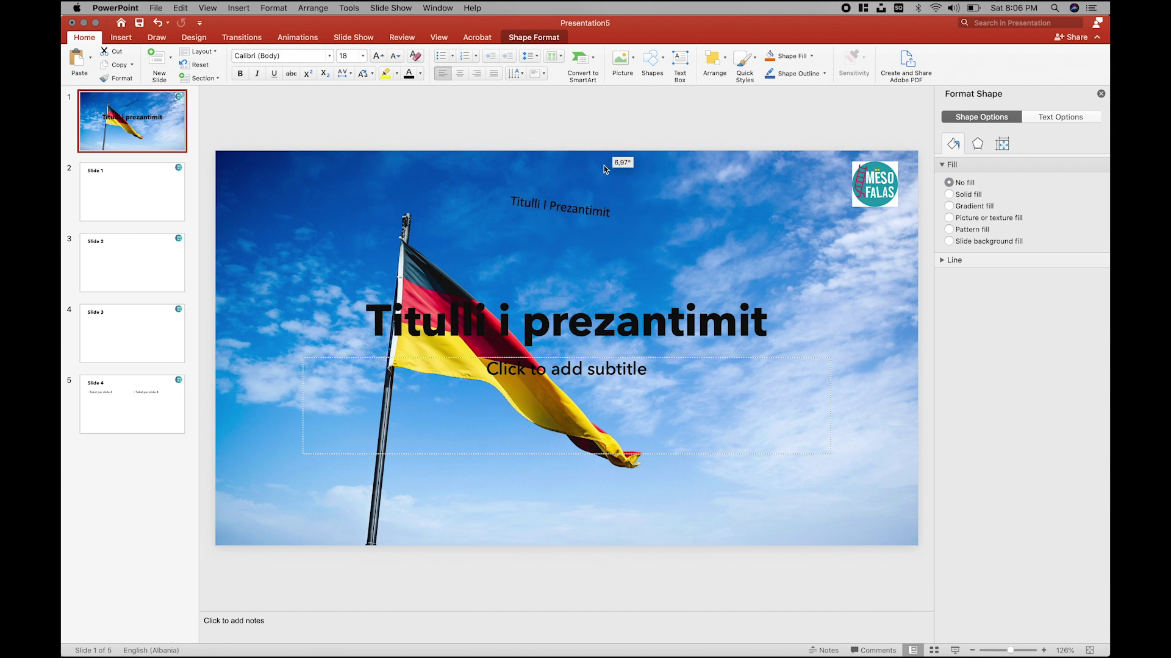
{"action": "left_click", "coordinate": [585, 224]}
{"action": "left_click", "coordinate": [585, 224]}
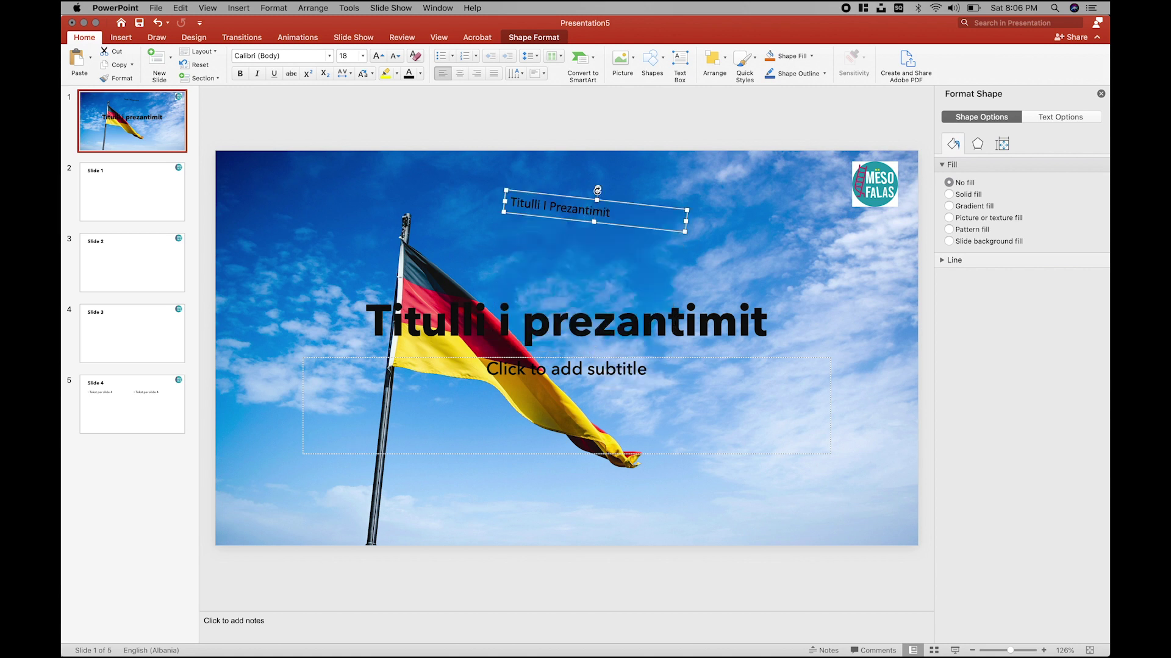
{"action": "left_click_drag", "start_coordinate": [597, 190], "coordinate": [603, 184]}
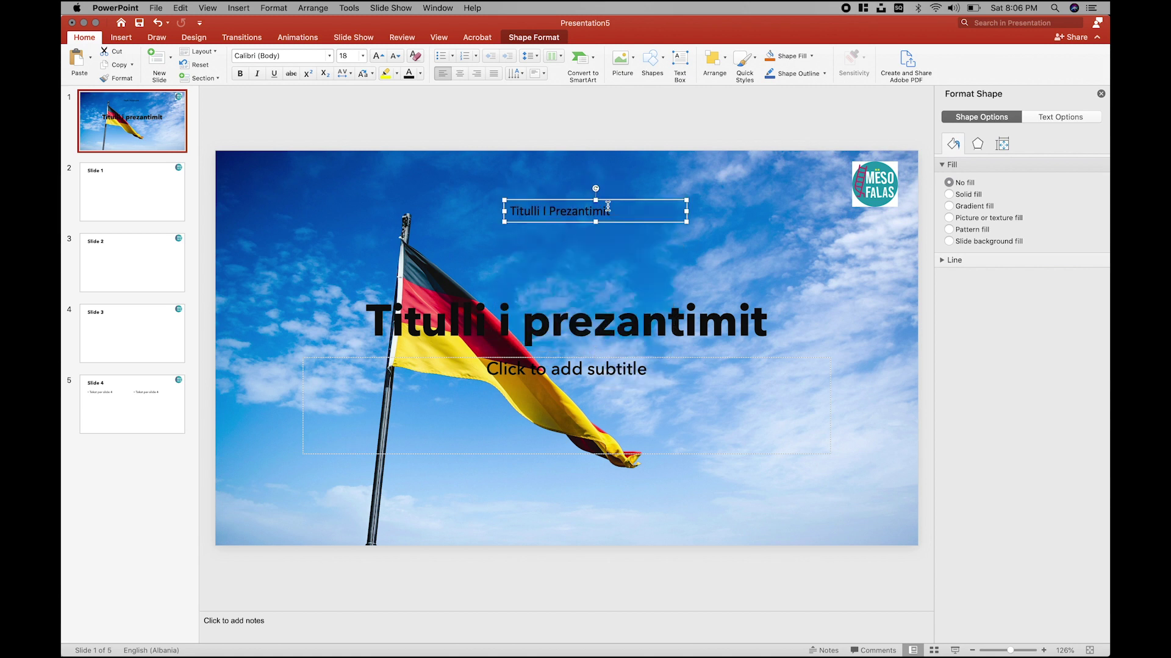
Step: Add a second line 'SDCSD', toggle bullets on both lines, then delete the whole box
{"action": "left_click", "coordinate": [608, 211]}
{"action": "type", "text": "SDC SDCSD"}
{"action": "left_click", "coordinate": [637, 210]}
{"action": "key", "text": "Return"}
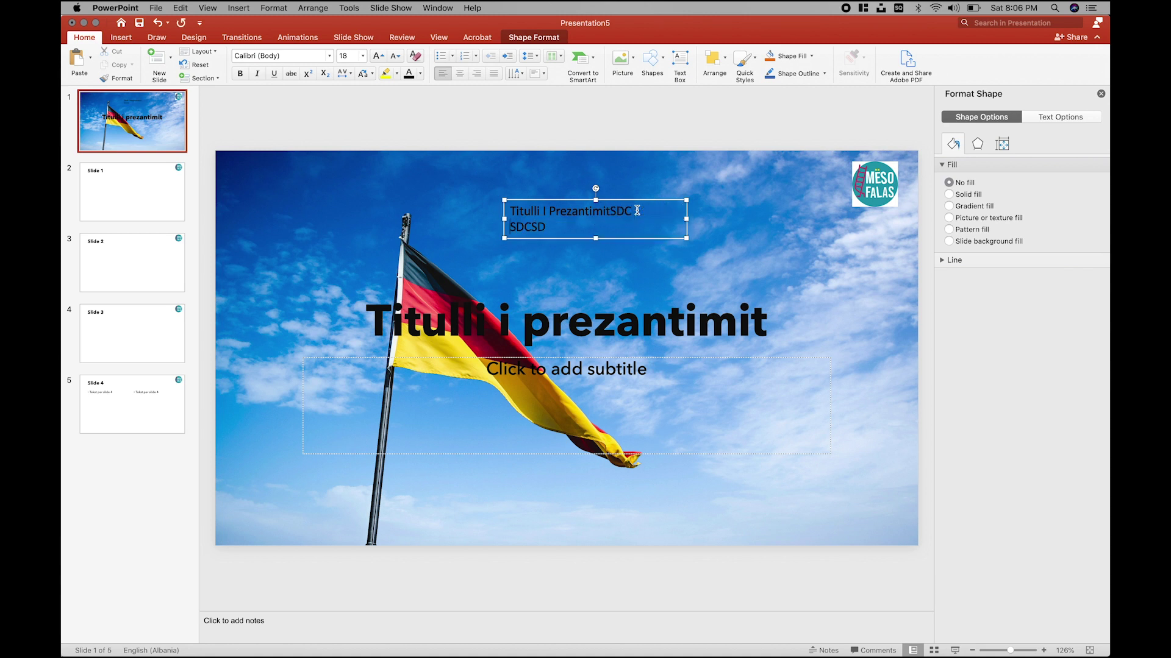
{"action": "left_click_drag", "start_coordinate": [587, 225], "coordinate": [421, 207]}
{"action": "left_click", "coordinate": [439, 57]}
{"action": "left_click", "coordinate": [440, 58]}
{"action": "left_click", "coordinate": [444, 58]}
{"action": "left_click", "coordinate": [445, 58]}
{"action": "left_click", "coordinate": [445, 58]}
{"action": "left_click", "coordinate": [559, 200]}
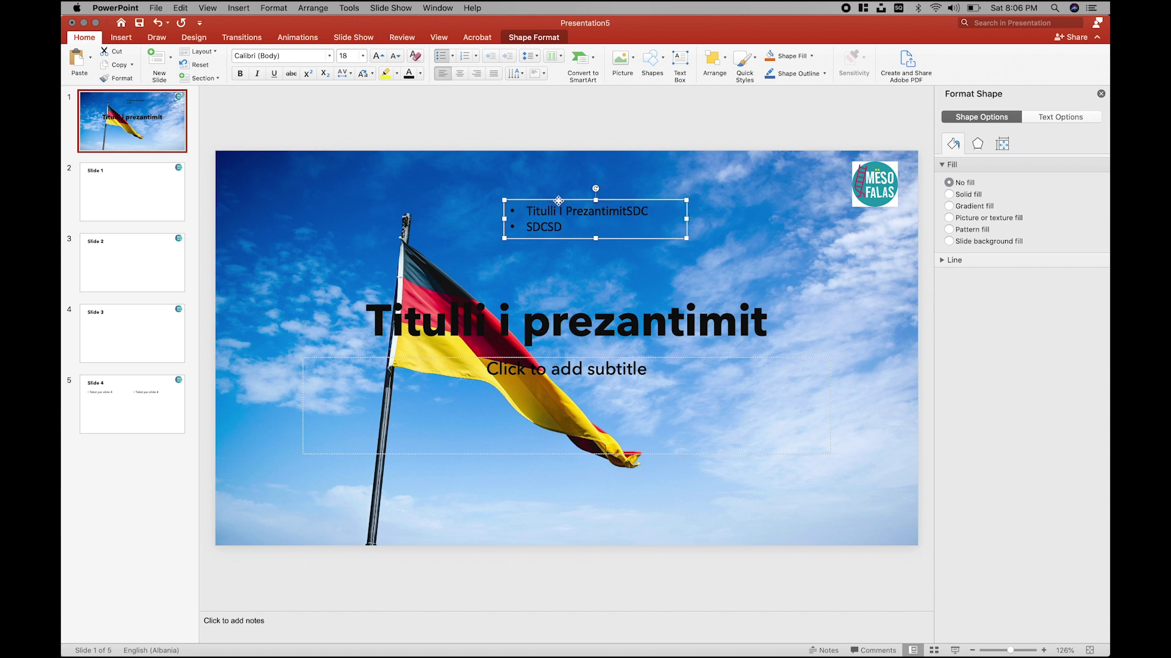
{"action": "key", "text": "Delete"}
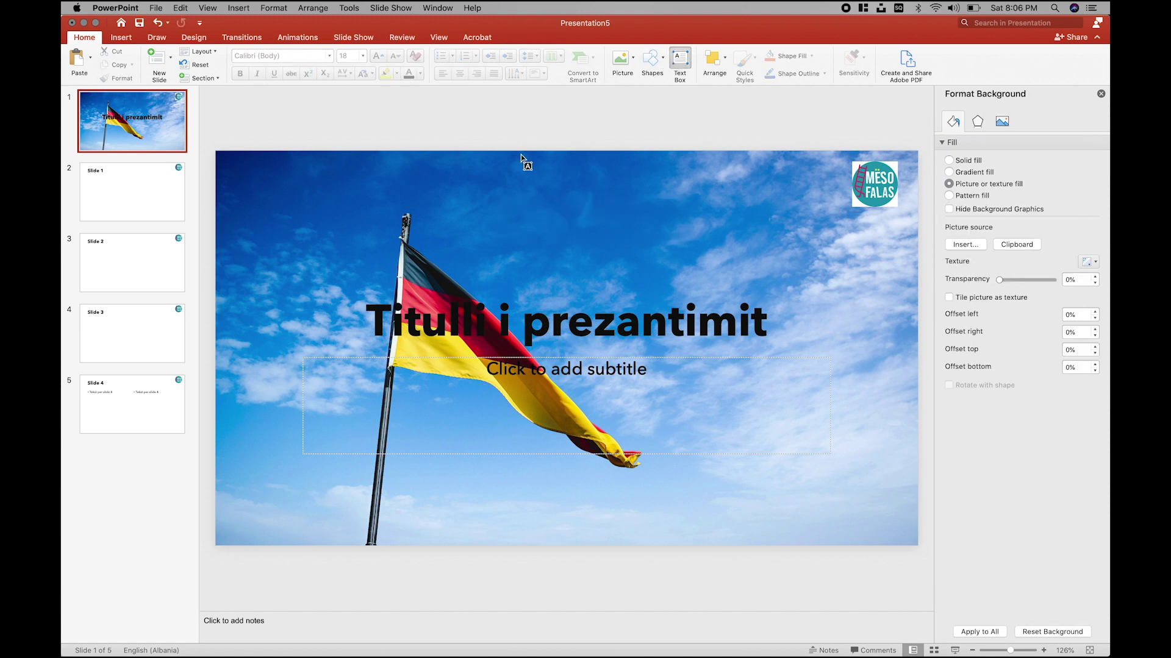
Step: Draw a wide 'Titulli i Prezantimit' text box and copy the main title's formatting onto it
{"action": "left_click_drag", "start_coordinate": [400, 192], "coordinate": [738, 262]}
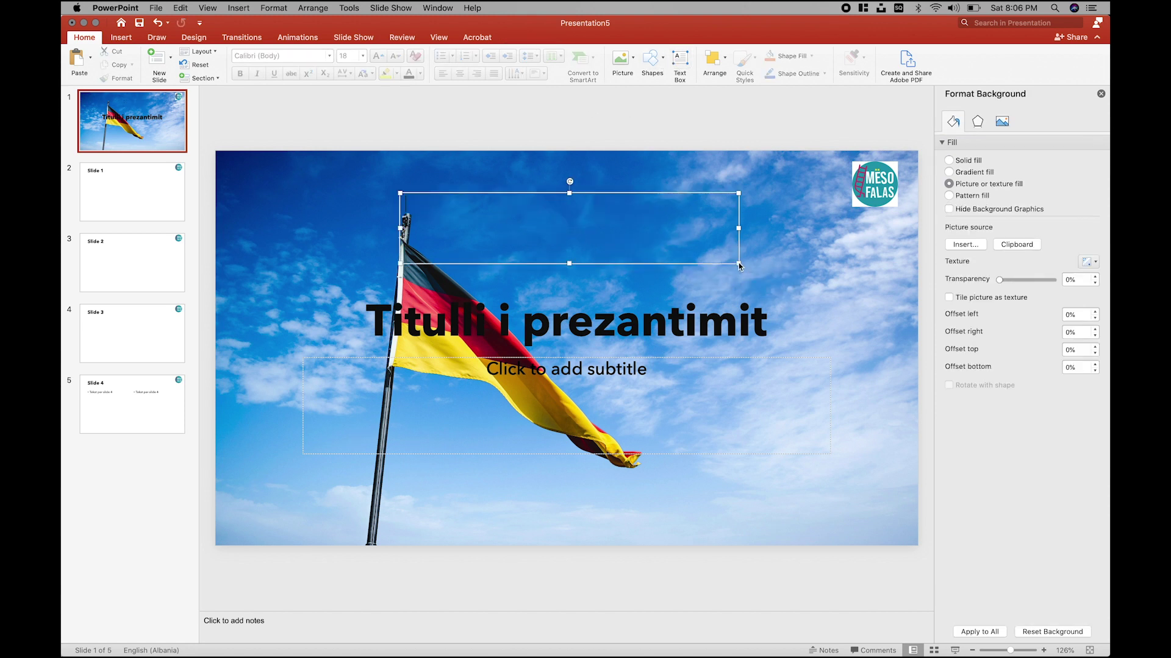
{"action": "type", "text": "Titulli"}
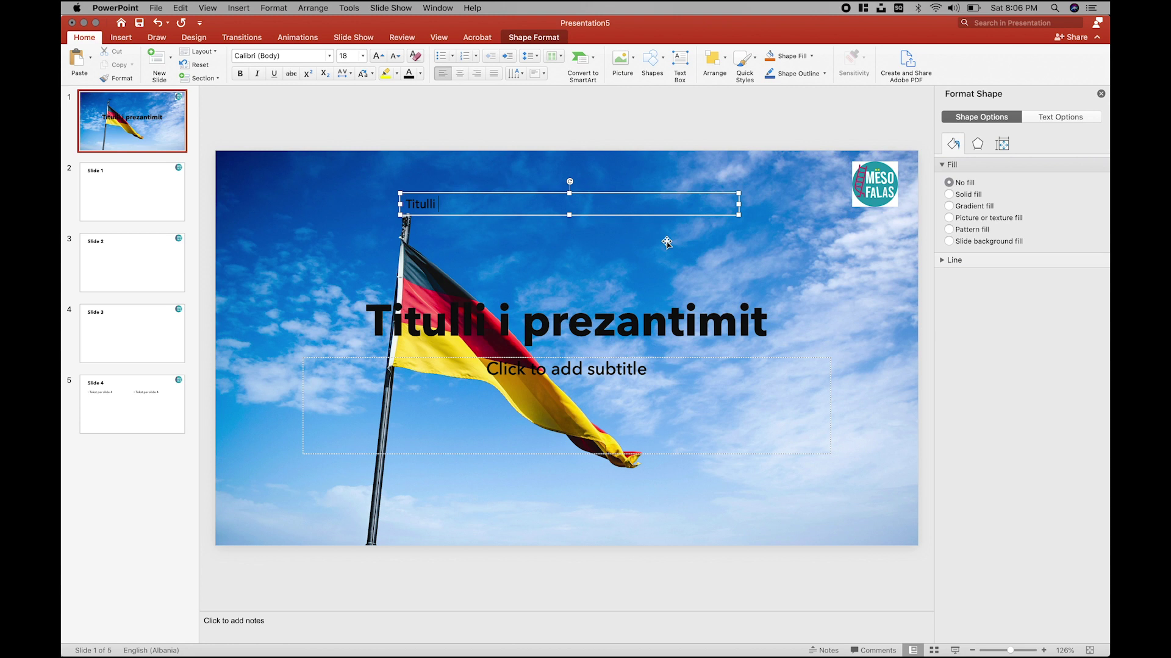
{"action": "type", "text": "Prezantimit"}
{"action": "left_click", "coordinate": [562, 316]}
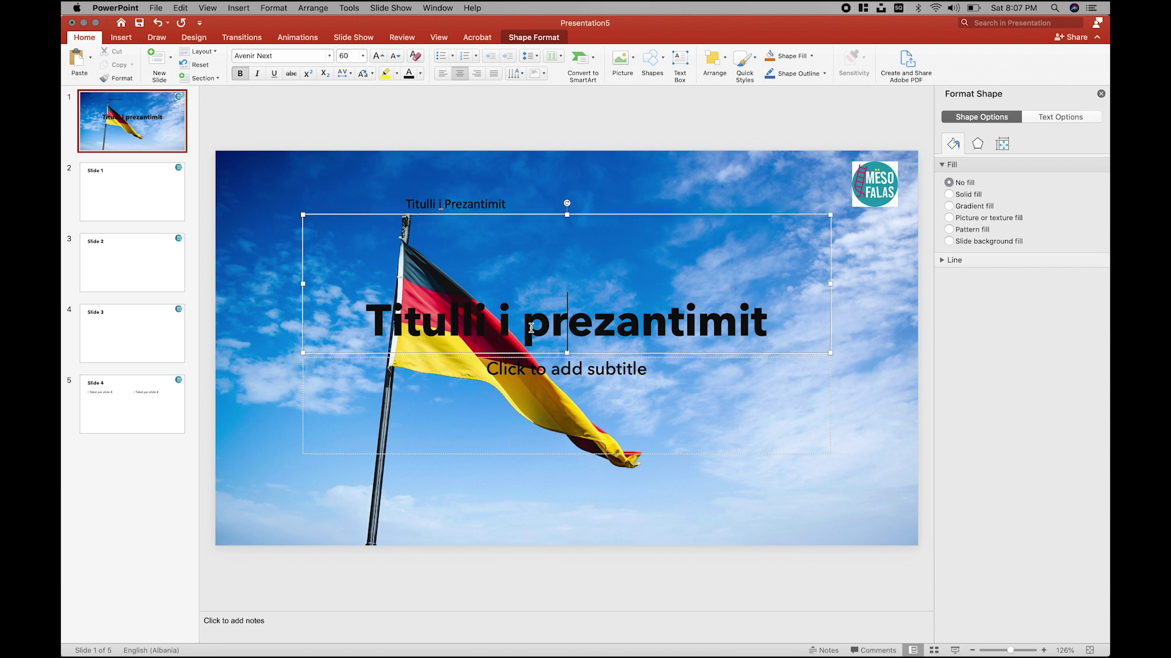
{"action": "left_click", "coordinate": [121, 79]}
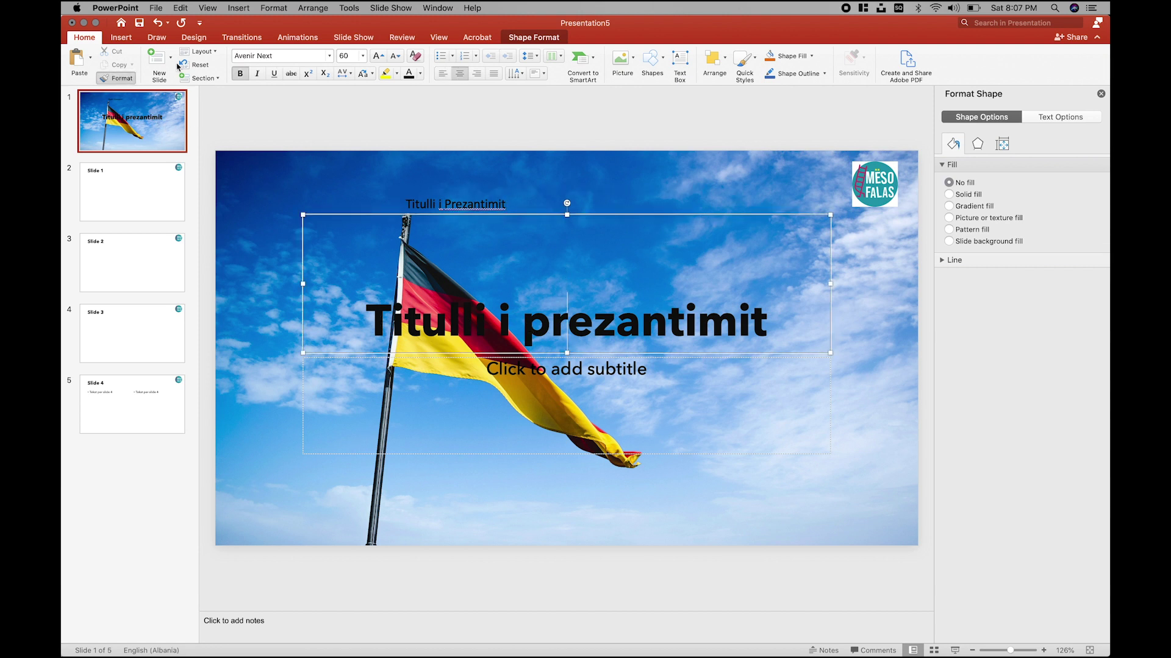
{"action": "left_click_drag", "start_coordinate": [507, 205], "coordinate": [413, 206]}
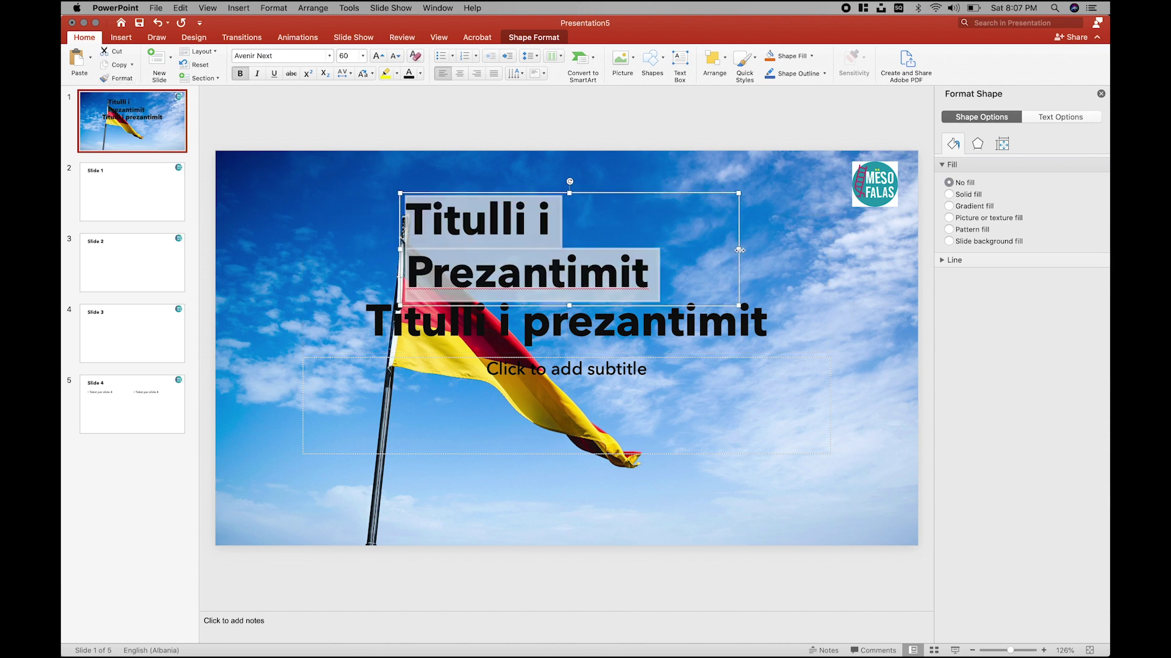
{"action": "left_click_drag", "start_coordinate": [740, 249], "coordinate": [839, 250]}
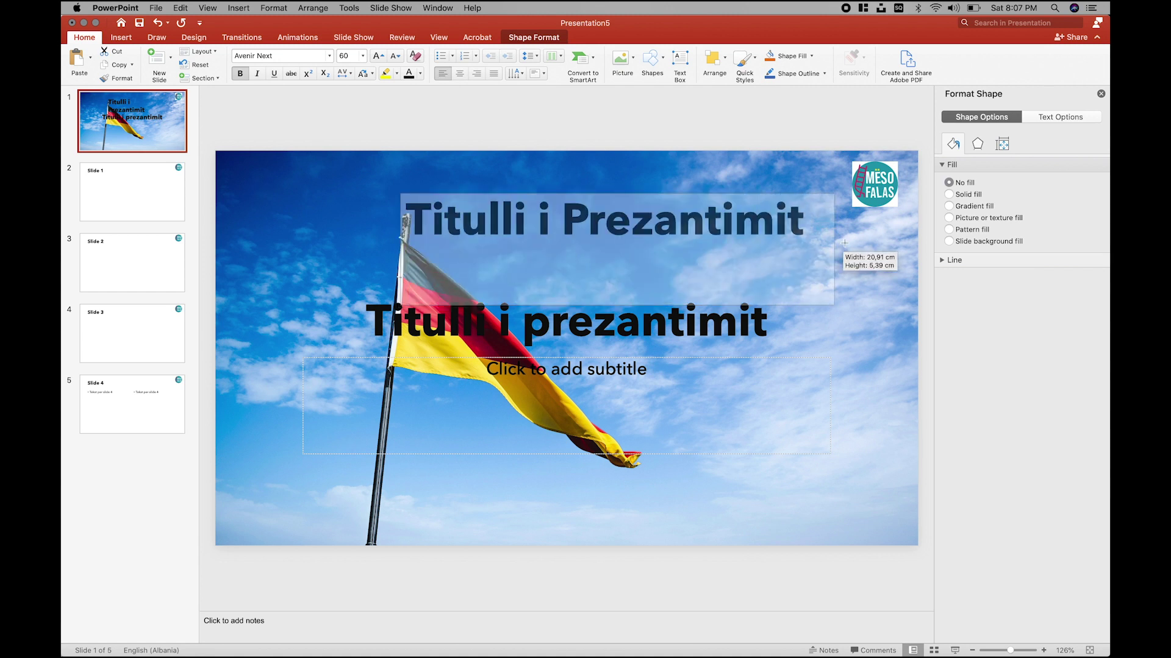
Step: Clear the old title and delete the empty title and subtitle placeholders
{"action": "left_click", "coordinate": [682, 284]}
{"action": "key", "text": "Escape"}
{"action": "key", "text": "BackSpace"}
{"action": "left_click", "coordinate": [667, 213]}
{"action": "left_click", "coordinate": [335, 215]}
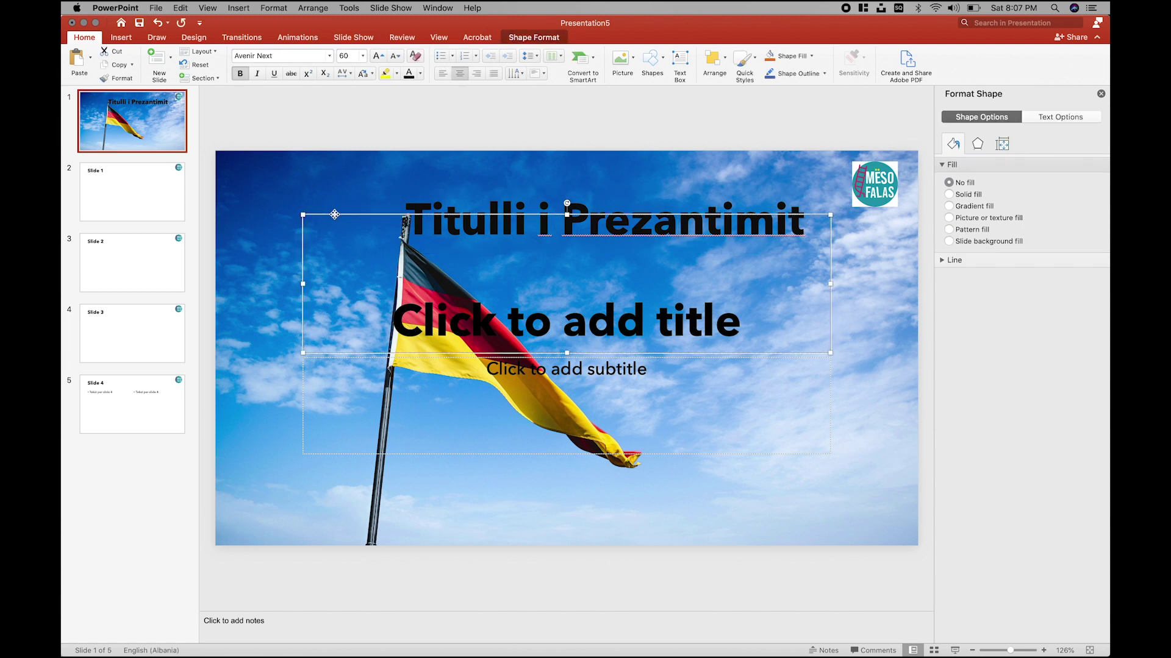
{"action": "key", "text": "BackSpace"}
{"action": "left_click", "coordinate": [431, 357]}
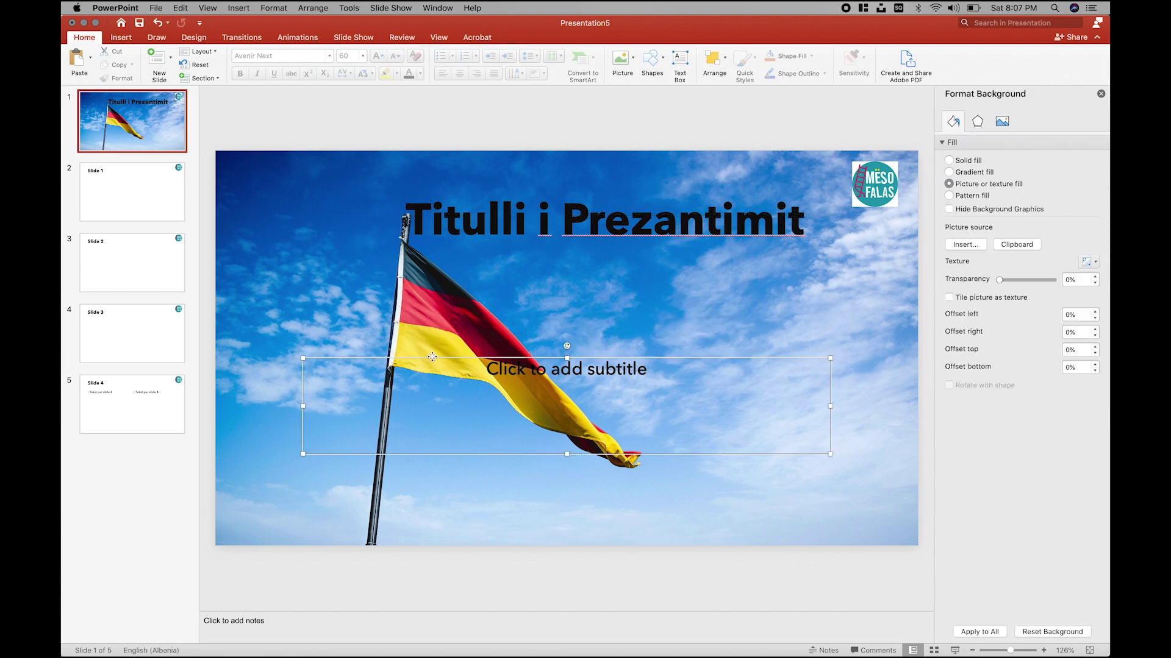
{"action": "key", "text": "BackSpace"}
Step: Move the new title box to mid-slide and centre its text
{"action": "left_click", "coordinate": [540, 238]}
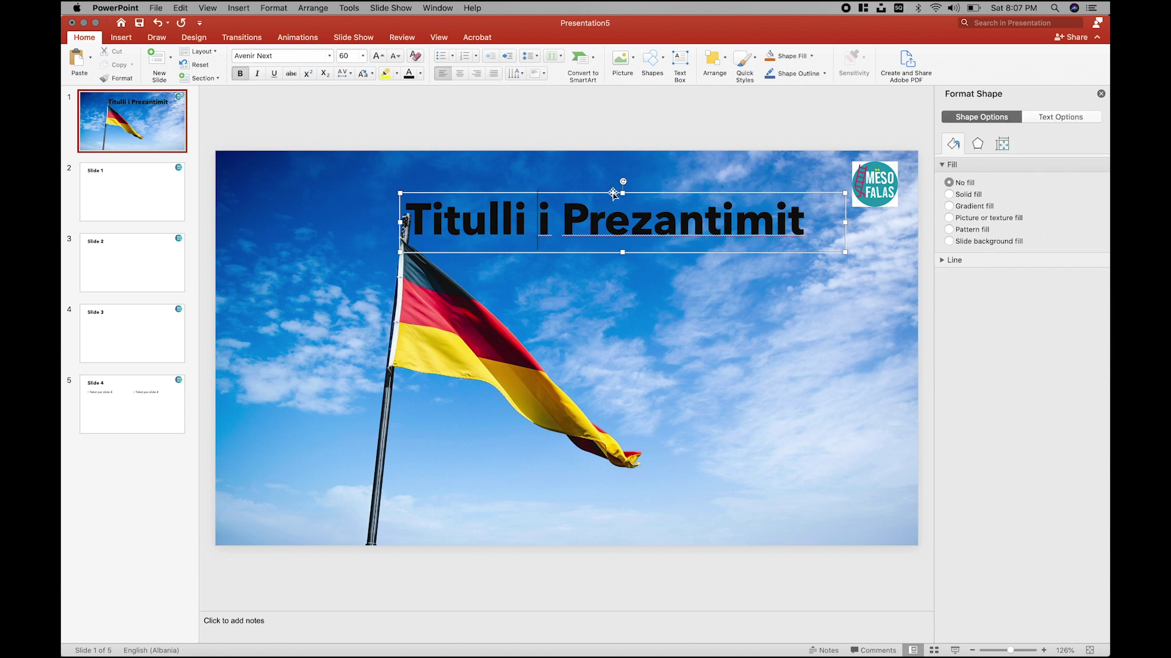
{"action": "left_click_drag", "start_coordinate": [606, 194], "coordinate": [554, 359]}
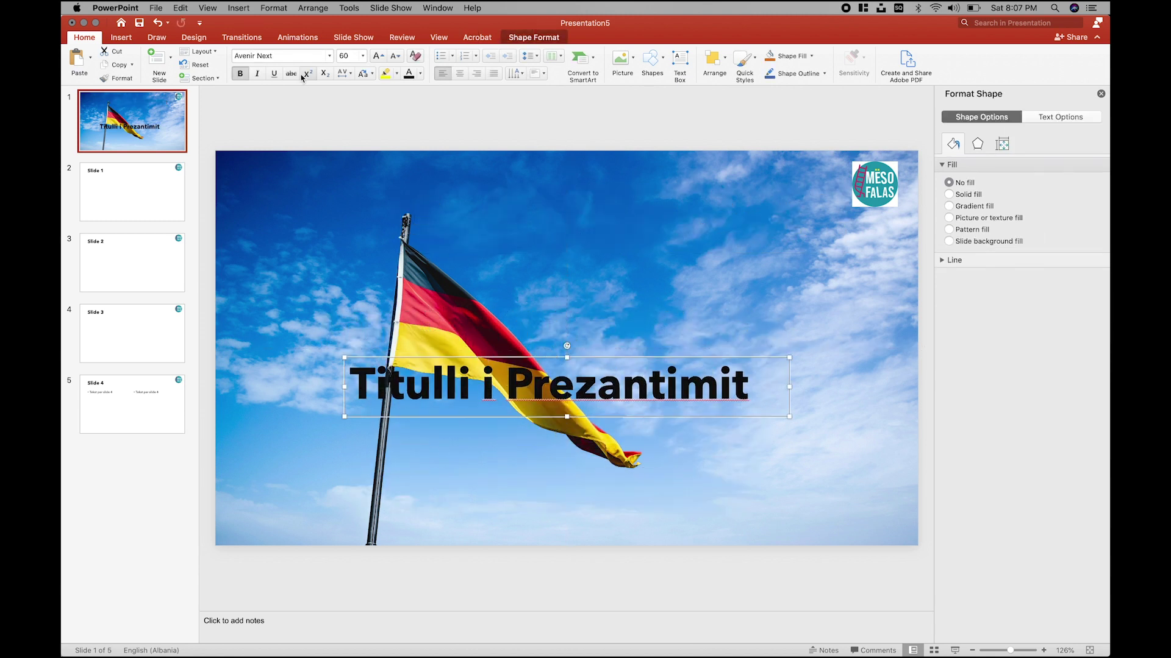
{"action": "left_click", "coordinate": [461, 73]}
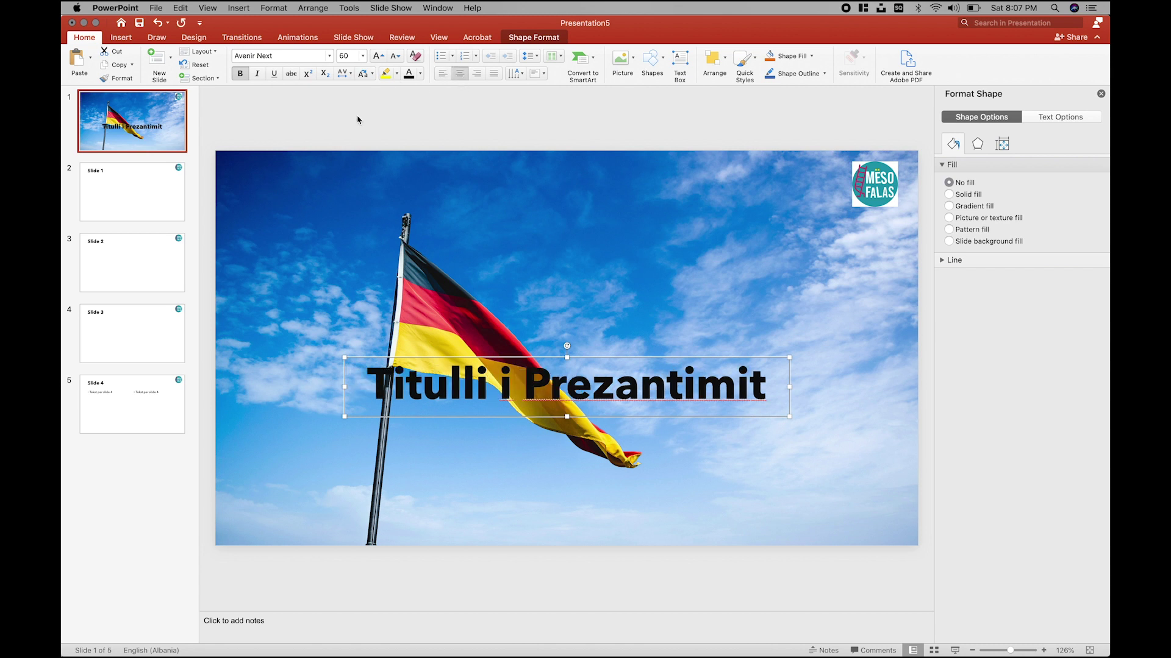
{"action": "left_click_drag", "start_coordinate": [614, 360], "coordinate": [613, 328]}
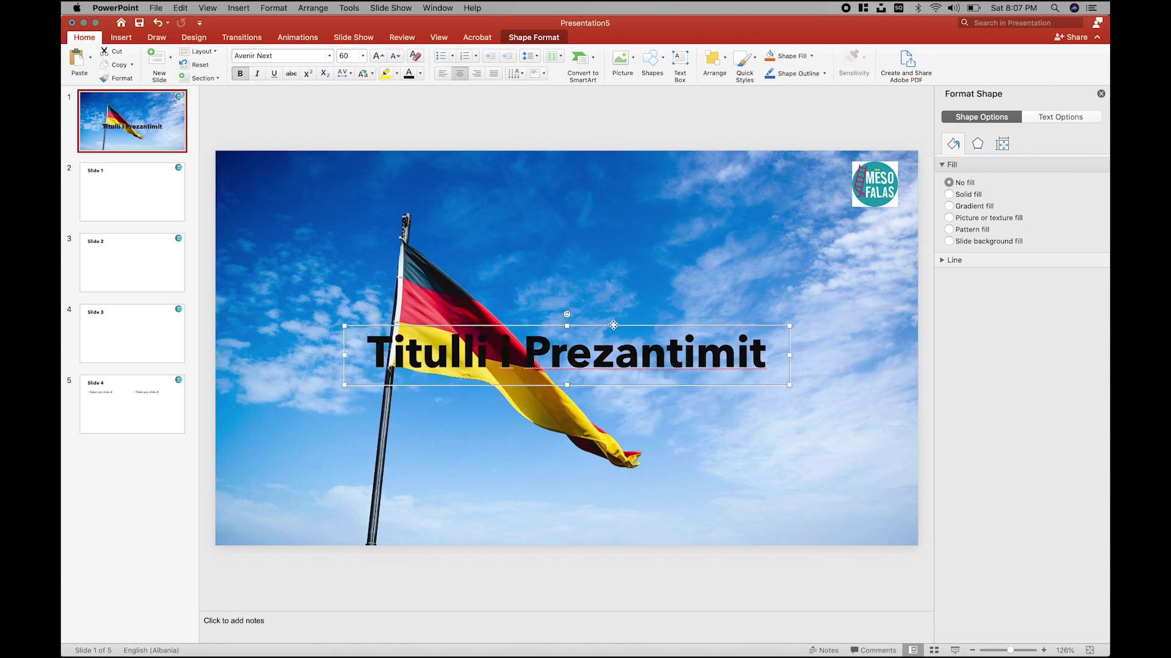
{"action": "left_click", "coordinate": [535, 38]}
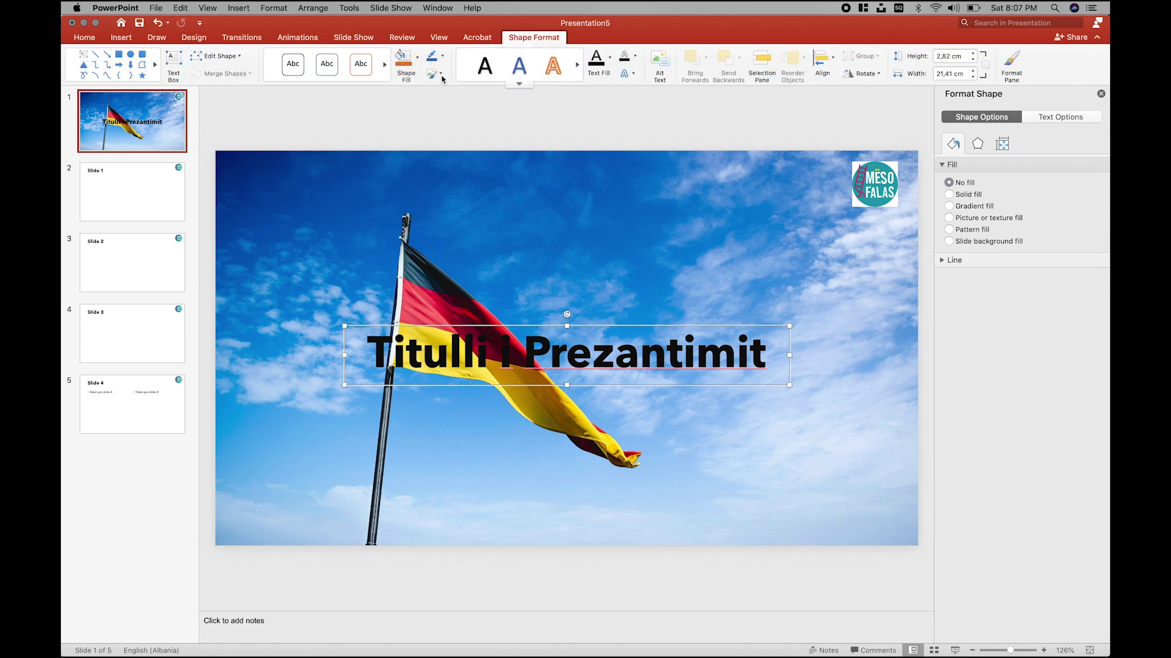
Step: Fill the title box with white and try a dark outline on it
{"action": "left_click", "coordinate": [407, 68]}
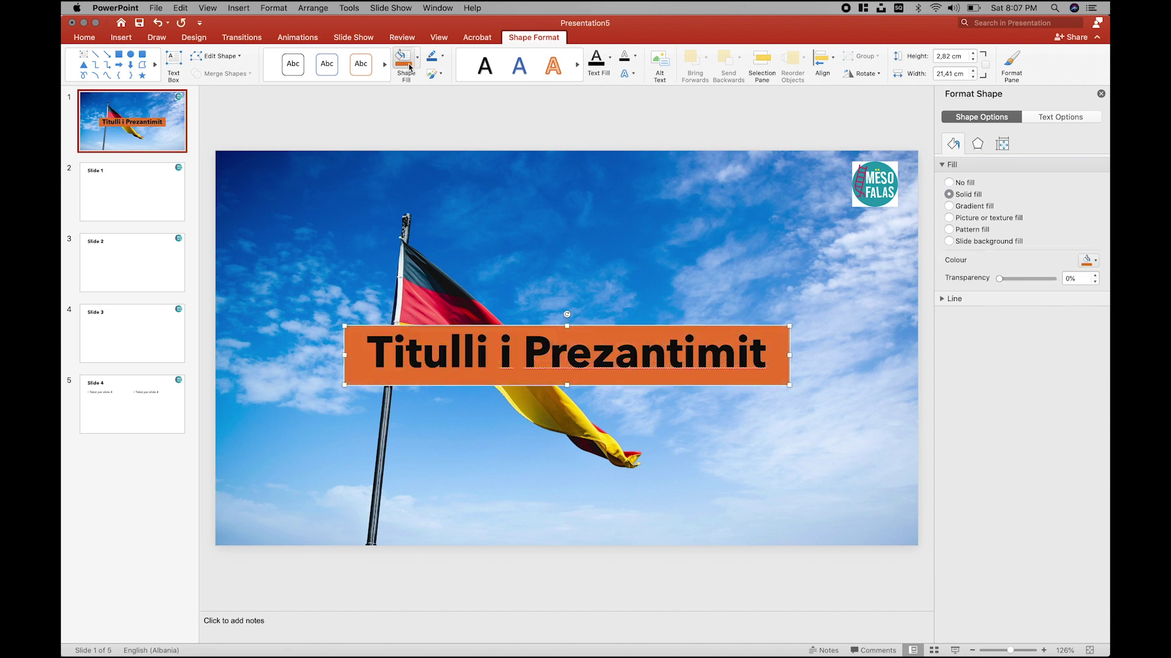
{"action": "left_click", "coordinate": [409, 67]}
{"action": "left_click", "coordinate": [409, 110]}
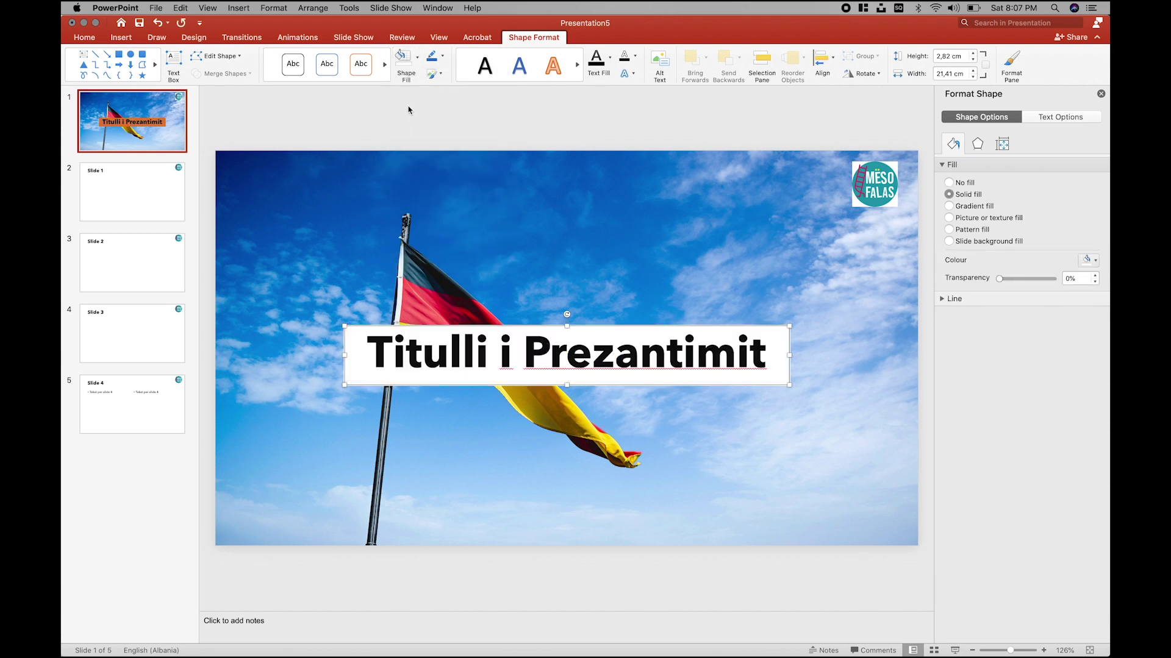
{"action": "left_click", "coordinate": [442, 56]}
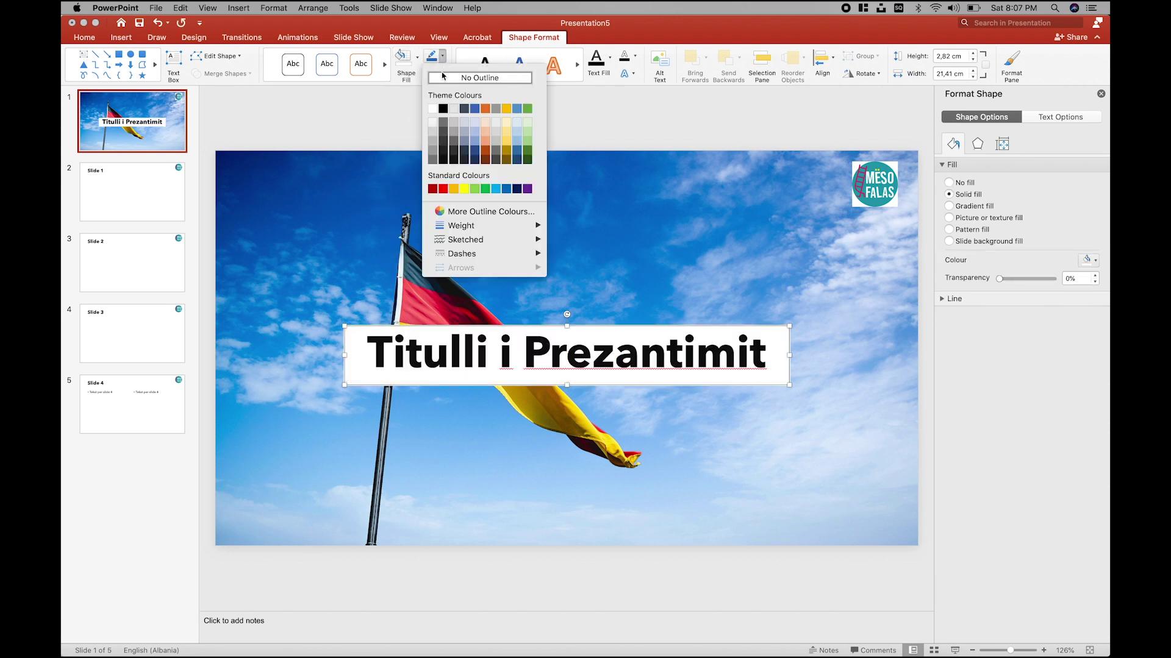
{"action": "left_click", "coordinate": [469, 152]}
{"action": "left_click", "coordinate": [483, 401]}
{"action": "left_click", "coordinate": [784, 340]}
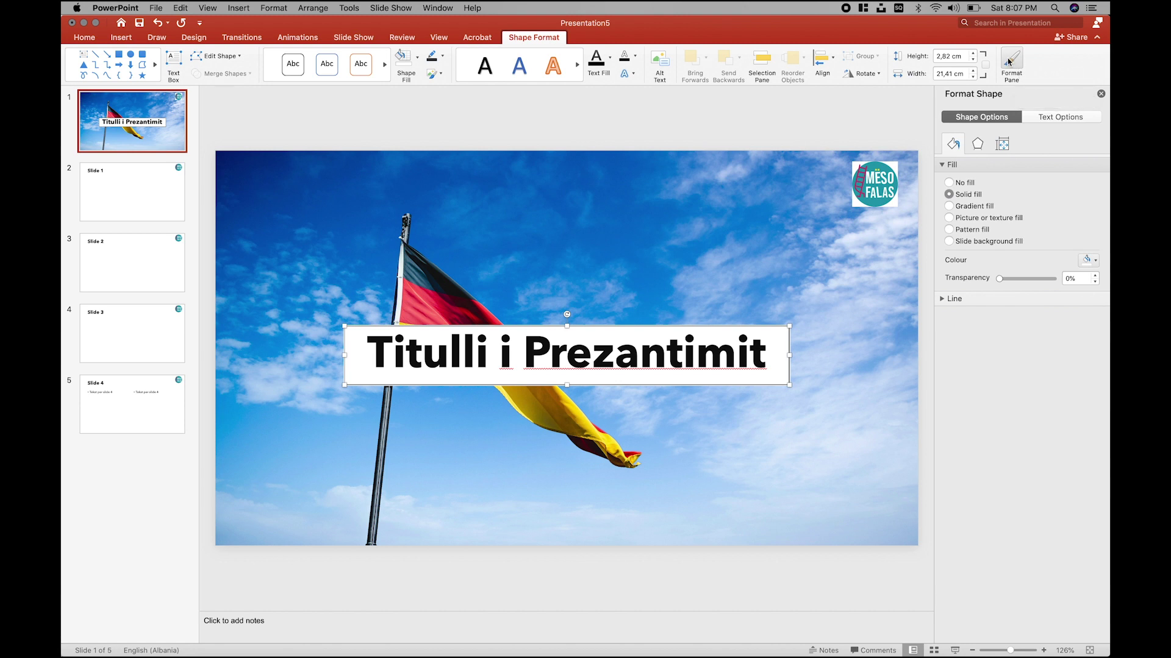
{"action": "left_click", "coordinate": [1012, 63]}
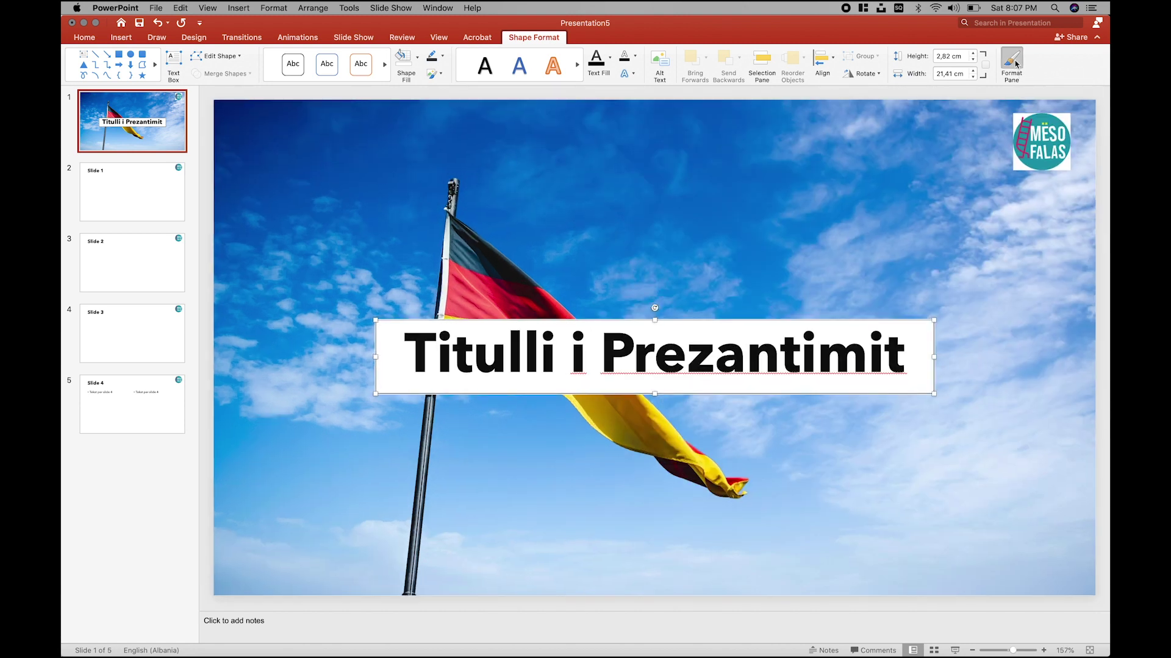
{"action": "left_click", "coordinate": [1014, 64]}
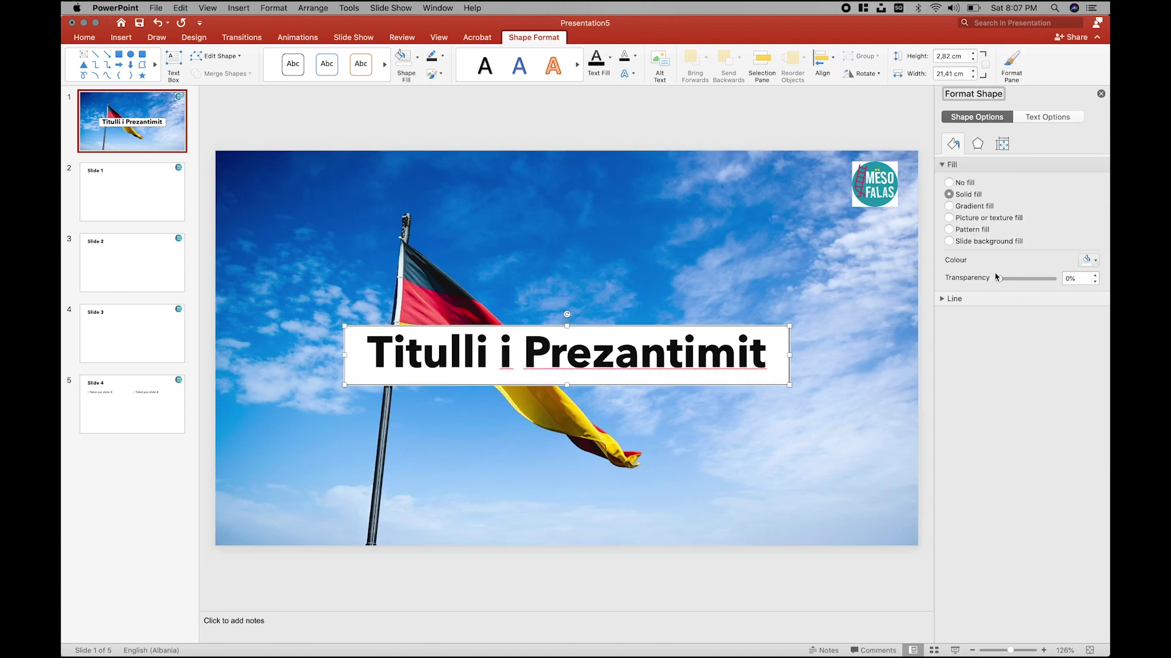
Step: Make the white fill 28% transparent and remove the outline after trying 5,25 and 9,5 pt widths
{"action": "left_click_drag", "start_coordinate": [1000, 281], "coordinate": [1017, 284]}
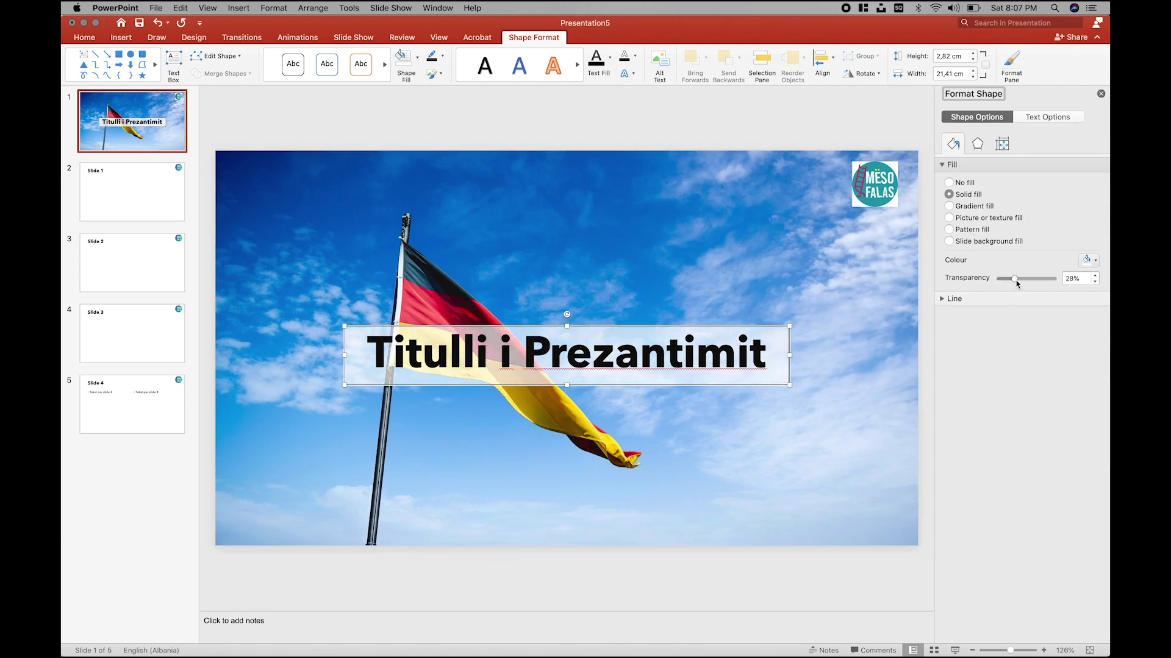
{"action": "left_click", "coordinate": [973, 299]}
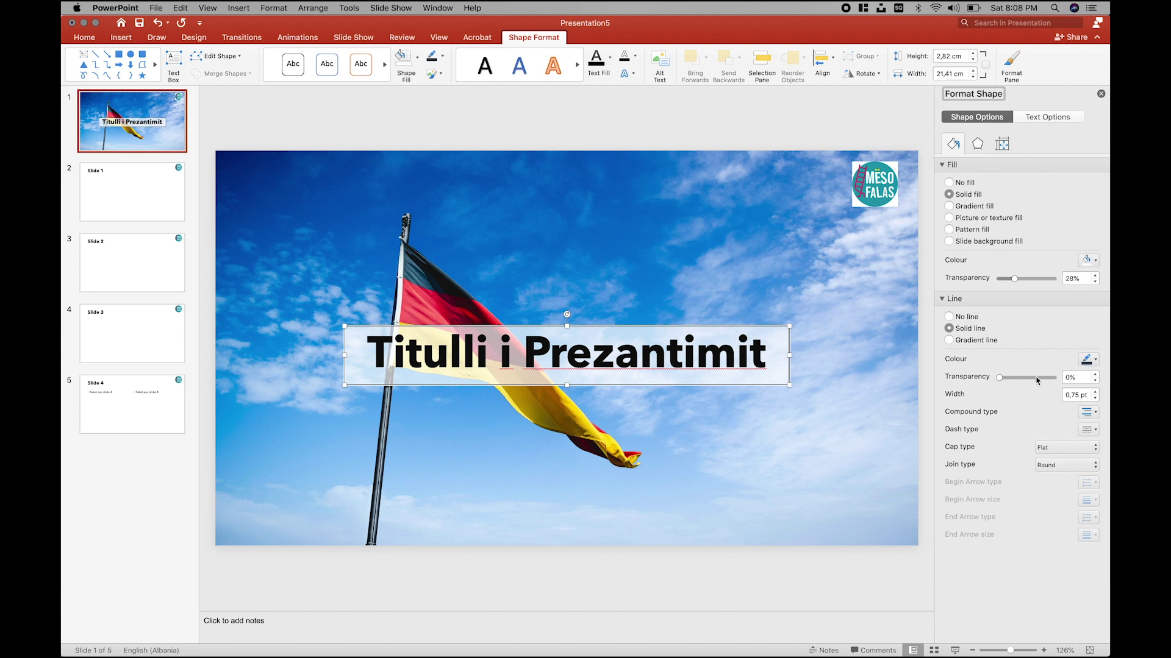
{"action": "left_click", "coordinate": [1095, 393]}
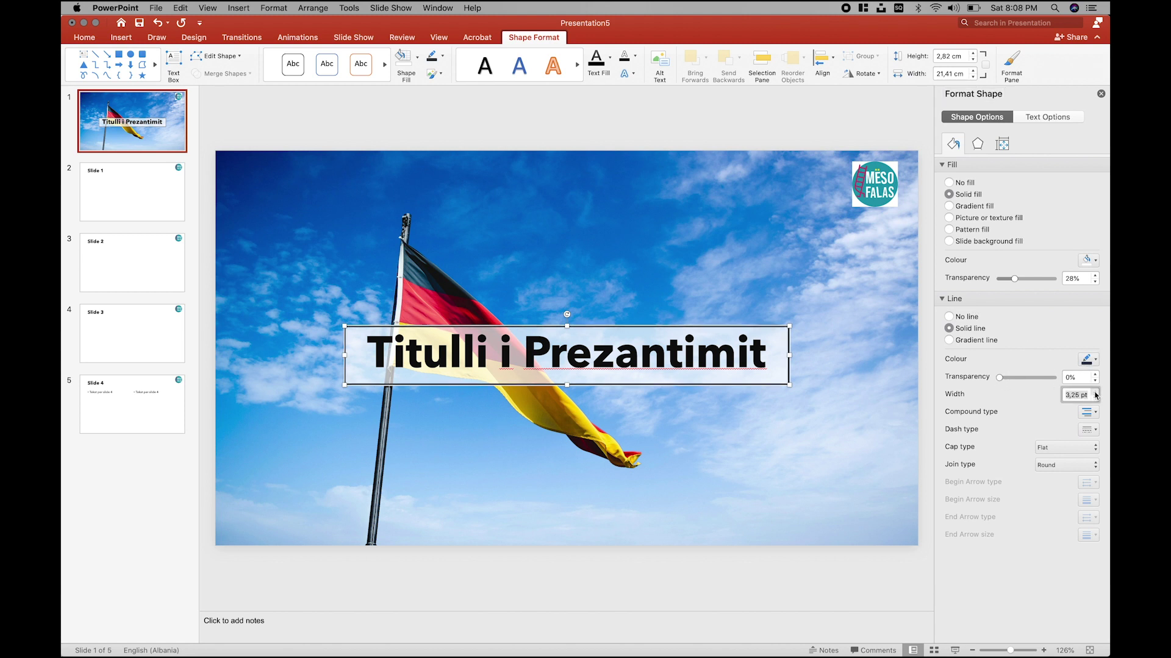
{"action": "left_click", "coordinate": [1095, 395]}
{"action": "left_click", "coordinate": [873, 376]}
{"action": "left_click", "coordinate": [788, 353]}
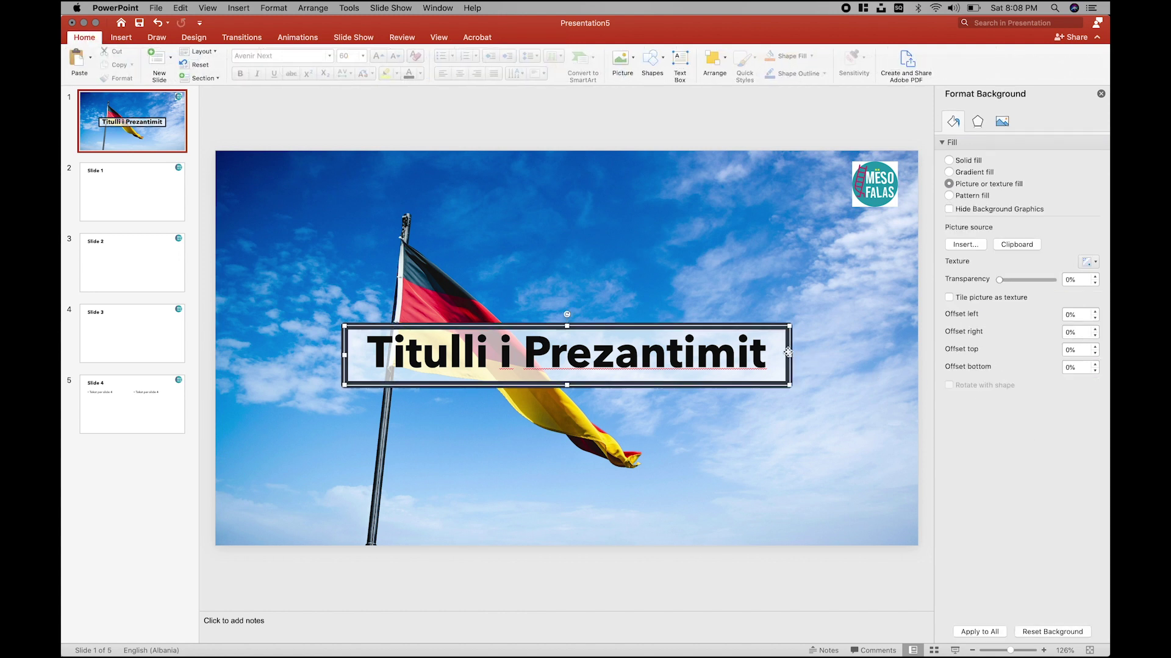
{"action": "left_click", "coordinate": [1084, 397]}
{"action": "type", "text": "0"}
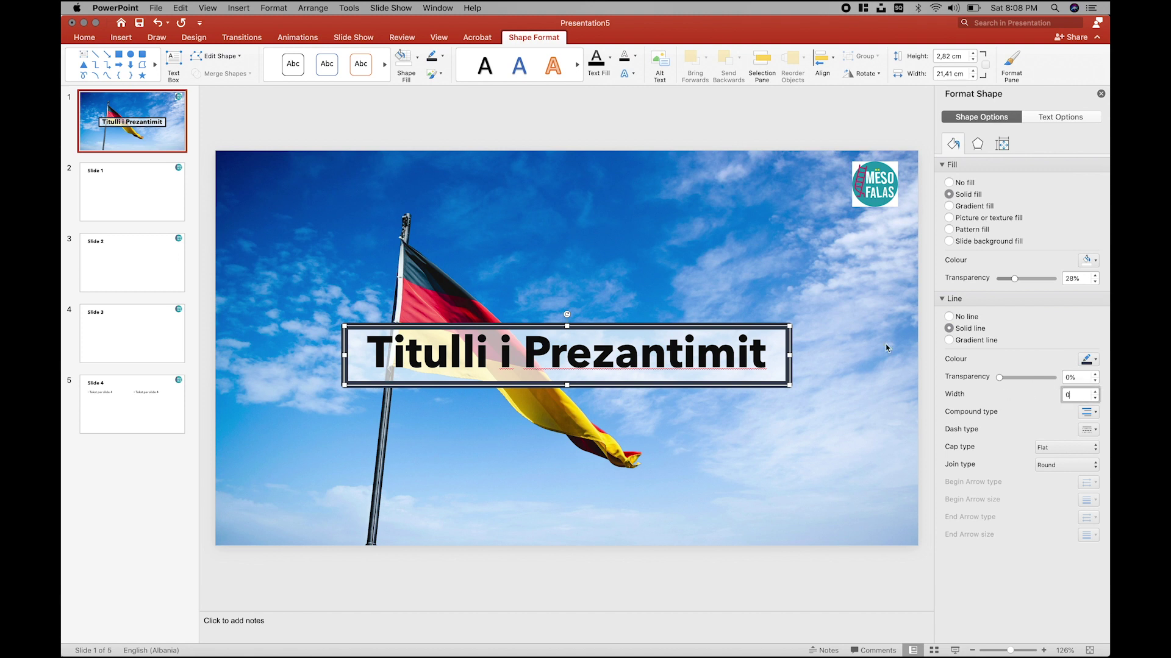
{"action": "key", "text": "Return"}
{"action": "left_click", "coordinate": [851, 258]}
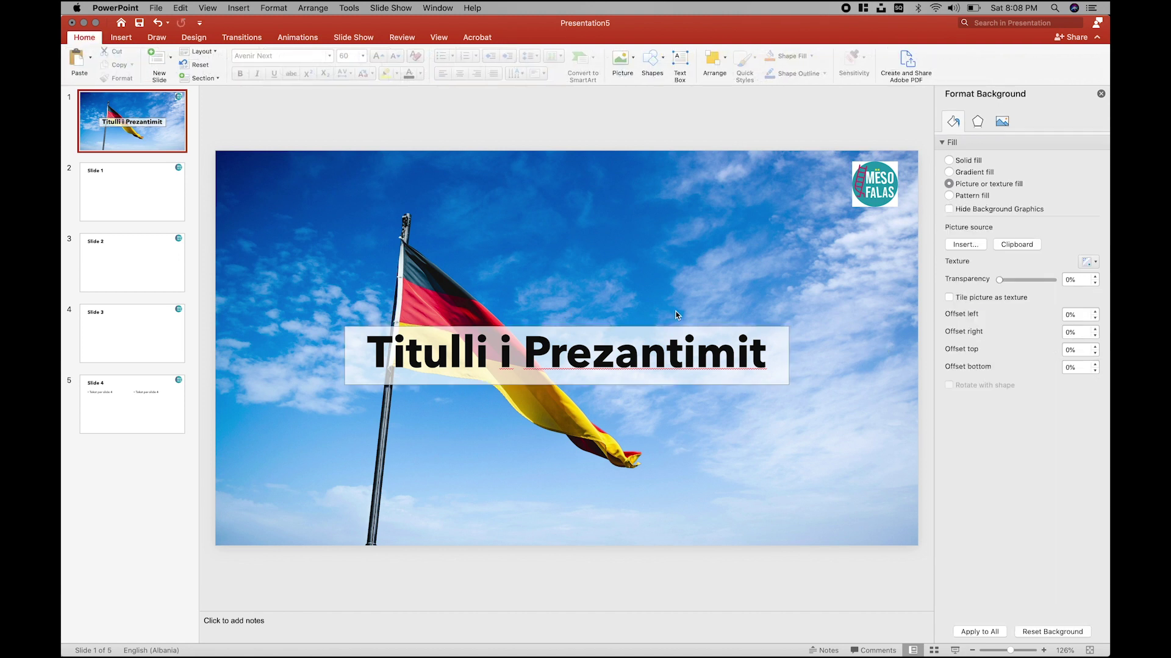
{"action": "left_click", "coordinate": [346, 364]}
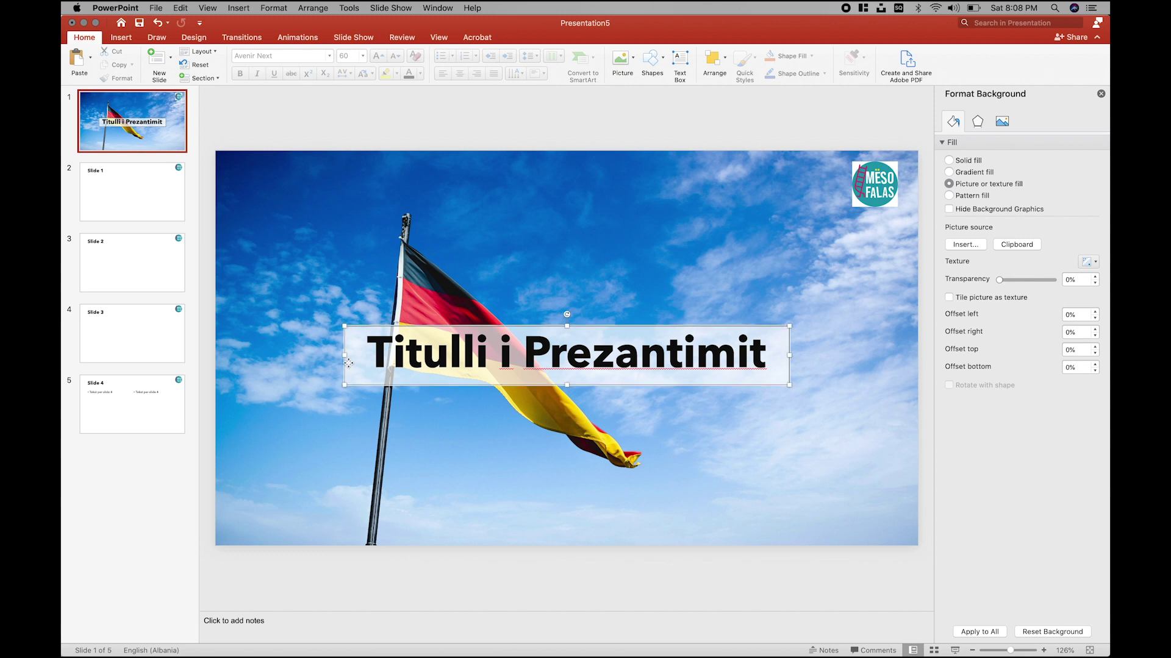
{"action": "left_click", "coordinate": [652, 350]}
{"action": "left_click", "coordinate": [966, 317]}
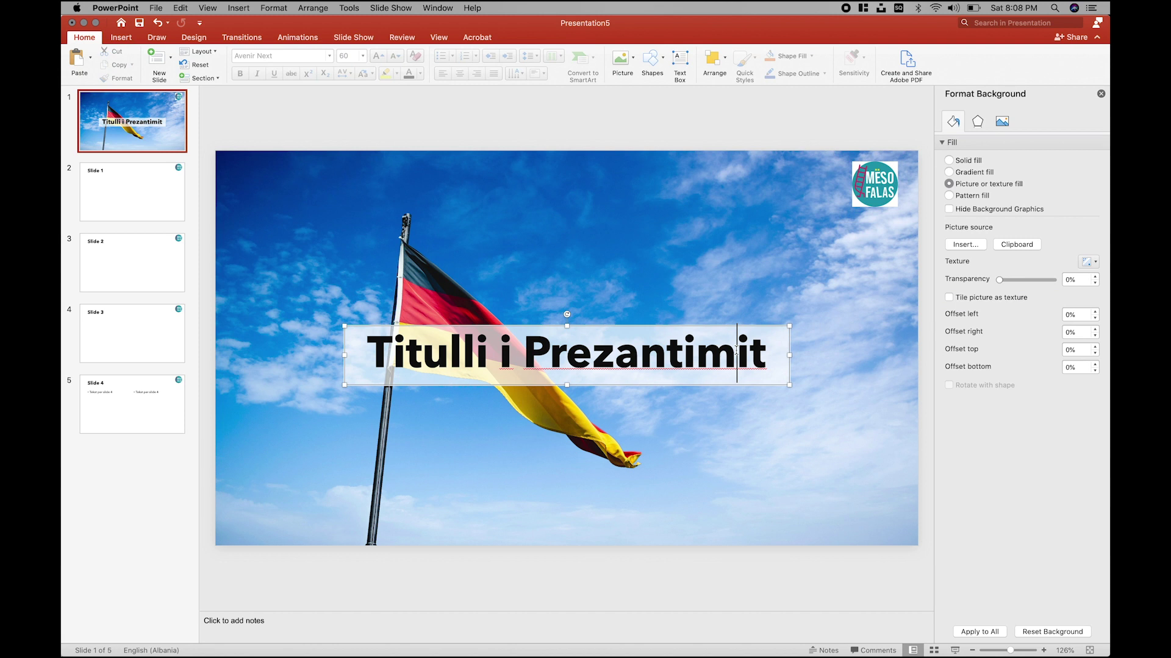
{"action": "left_click", "coordinate": [724, 328]}
Step: Move the title box right of the flag and narrow it to 14,75 cm so it wraps
{"action": "left_click_drag", "start_coordinate": [724, 328], "coordinate": [711, 296]}
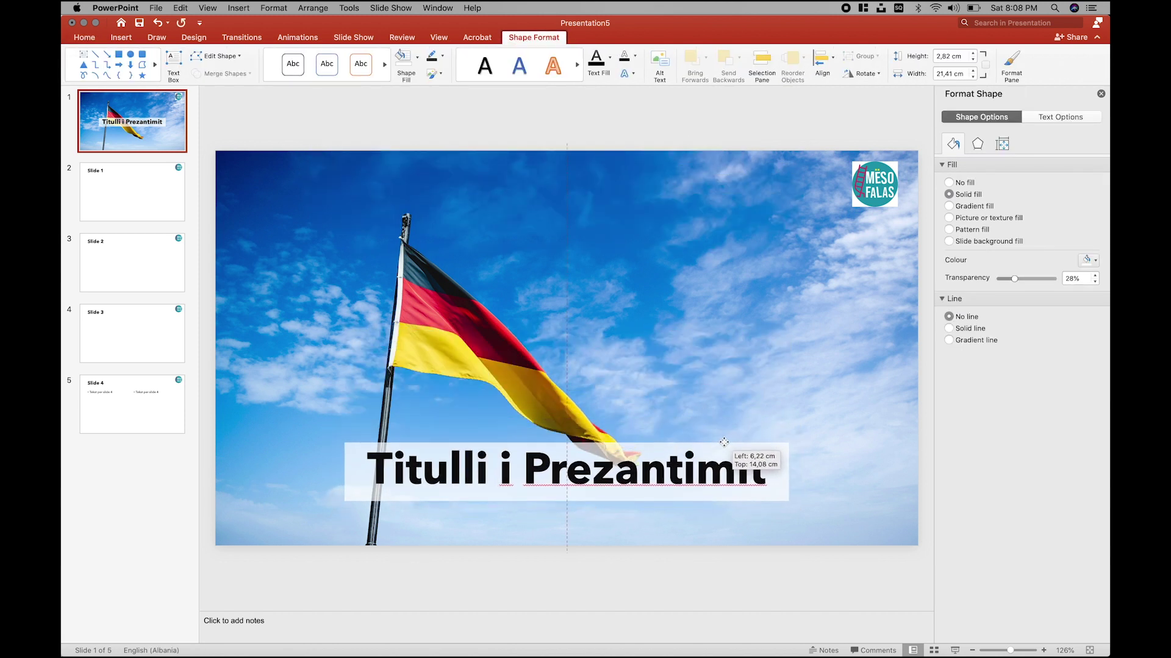
{"action": "left_click_drag", "start_coordinate": [711, 296], "coordinate": [709, 490]}
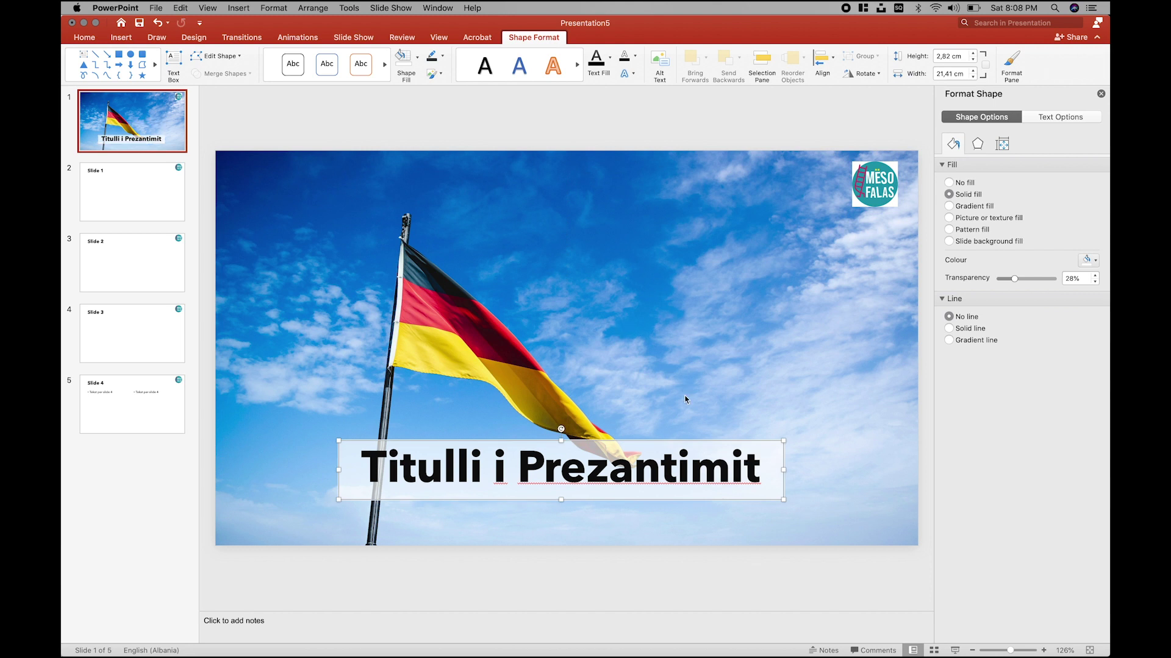
{"action": "left_click_drag", "start_coordinate": [658, 443], "coordinate": [777, 284]}
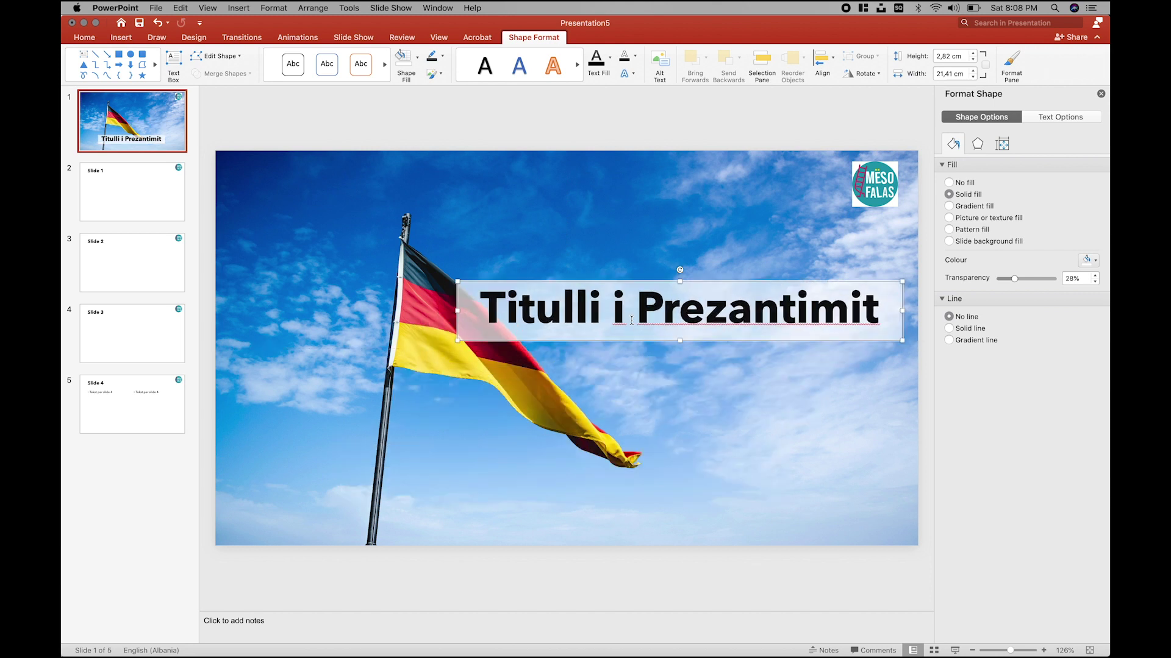
{"action": "left_click_drag", "start_coordinate": [457, 309], "coordinate": [596, 311]}
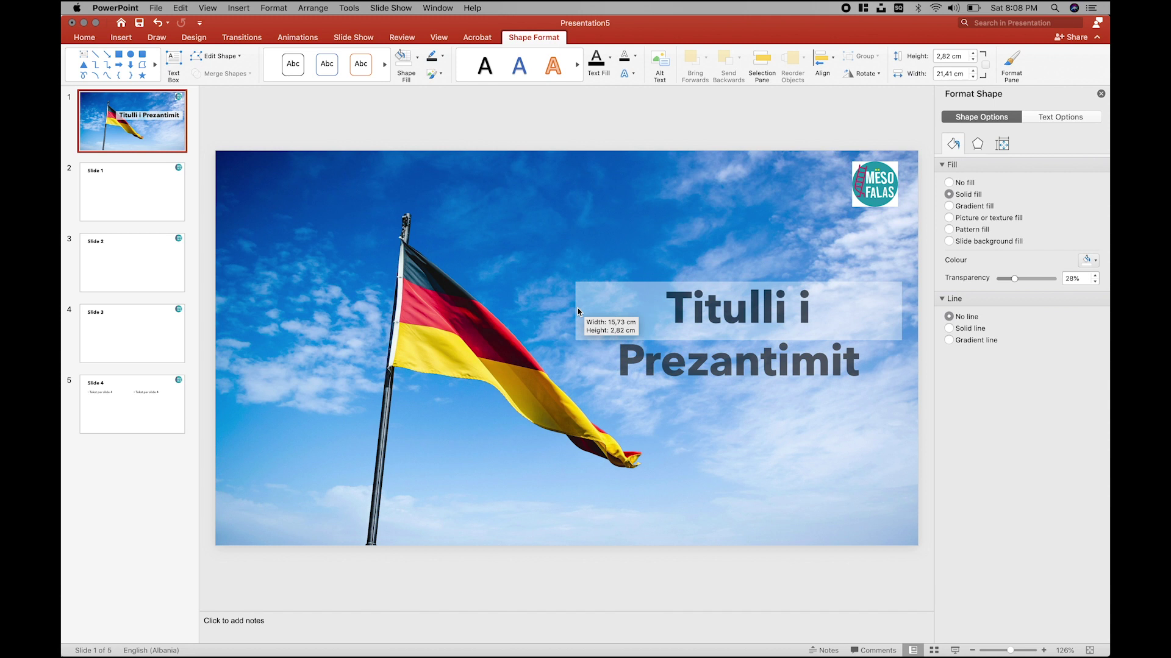
{"action": "left_click_drag", "start_coordinate": [673, 296], "coordinate": [826, 357]}
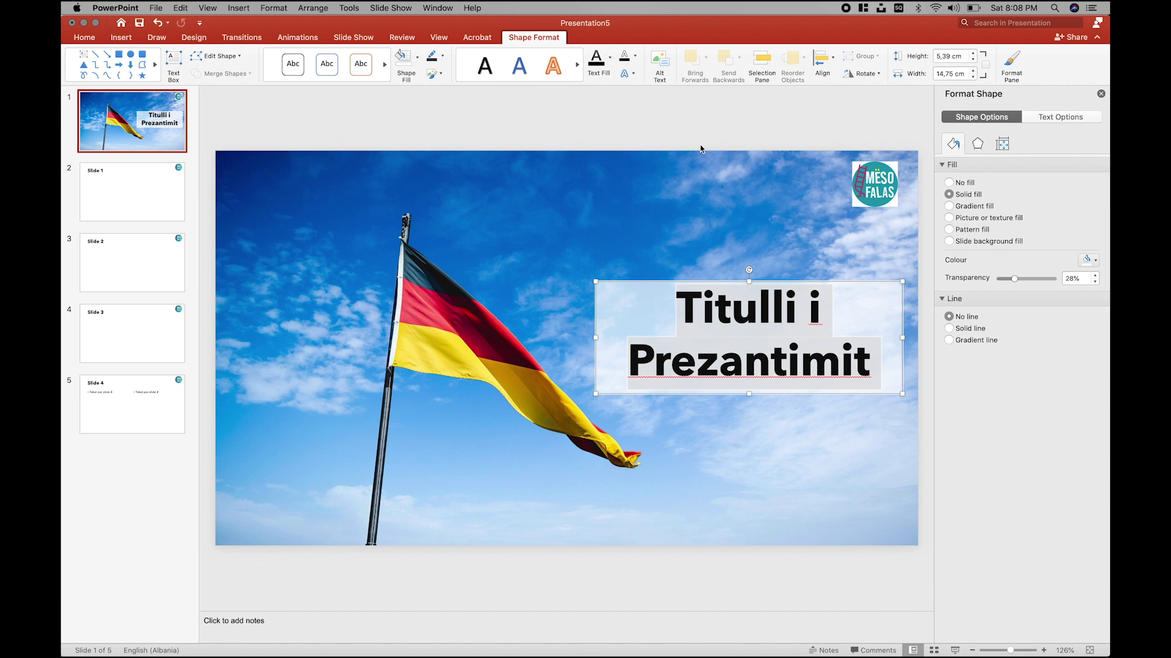
Step: Right-align the two-line title and move its box higher toward the top right
{"action": "left_click", "coordinate": [96, 39]}
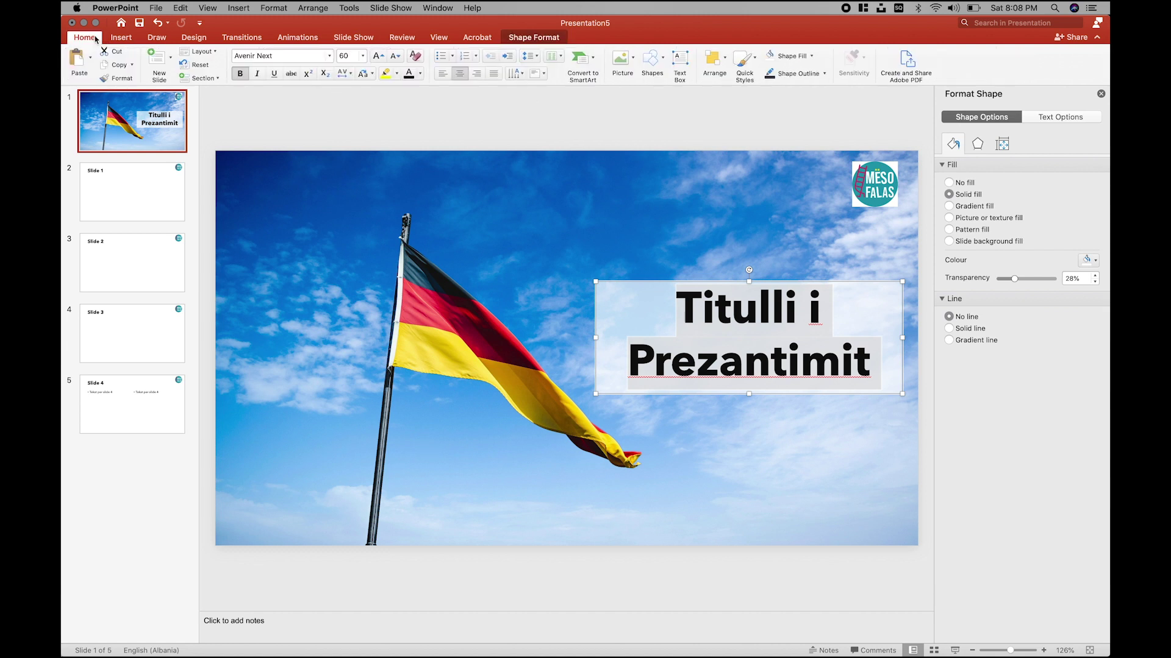
{"action": "left_click", "coordinate": [477, 73]}
{"action": "left_click_drag", "start_coordinate": [701, 283], "coordinate": [698, 238]}
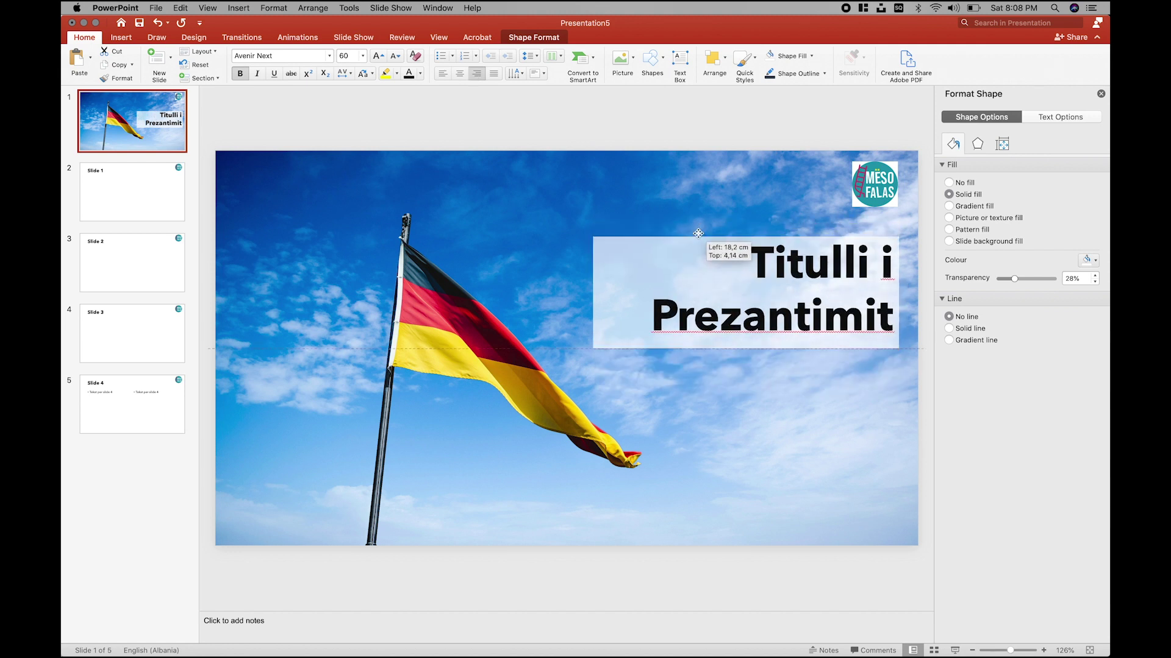
{"action": "left_click", "coordinate": [664, 178]}
{"action": "left_click", "coordinate": [619, 324]}
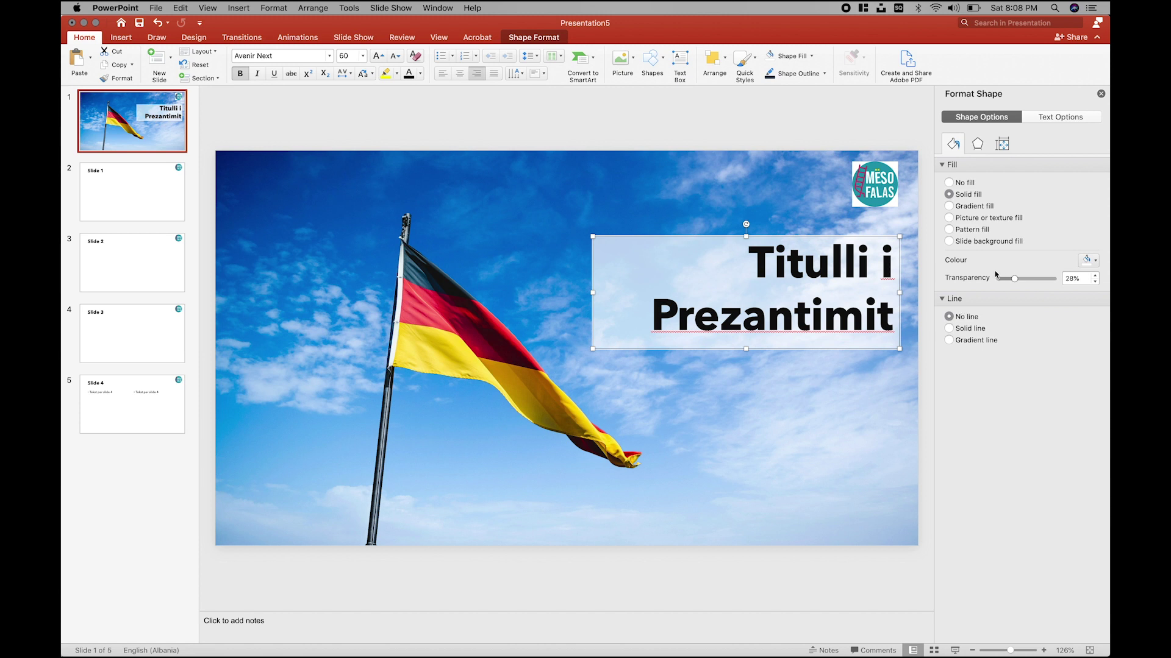
Step: Raise the box fill transparency from 83% to 100%, then set it to No fill
{"action": "left_click_drag", "start_coordinate": [1013, 280], "coordinate": [1044, 280]}
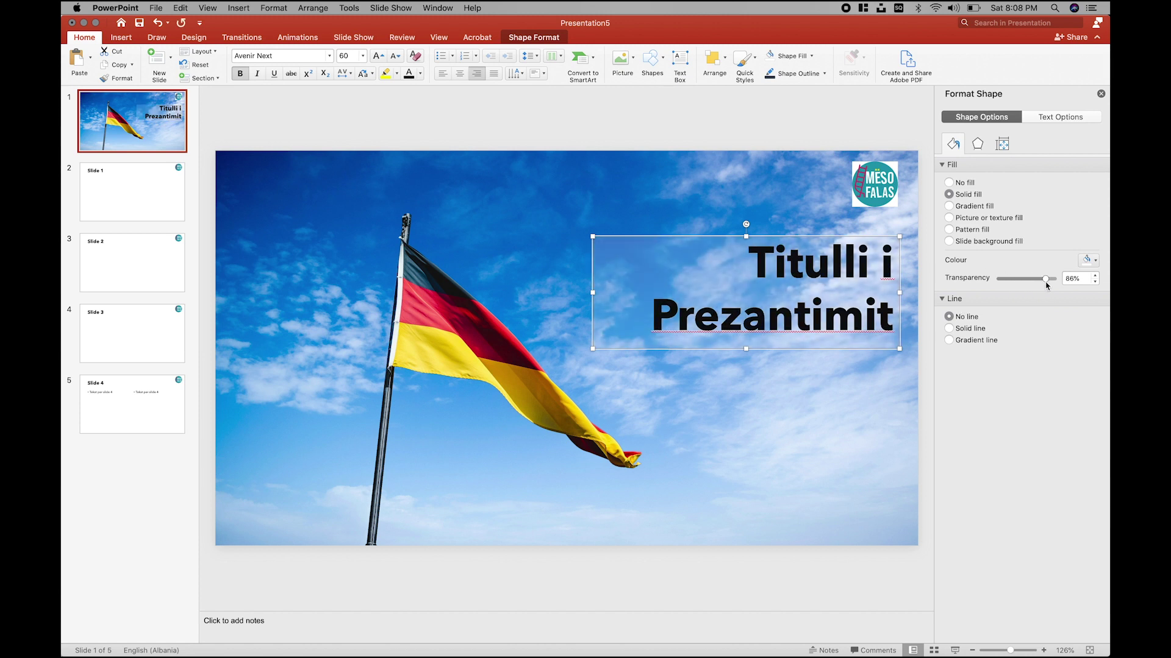
{"action": "left_click", "coordinate": [930, 342]}
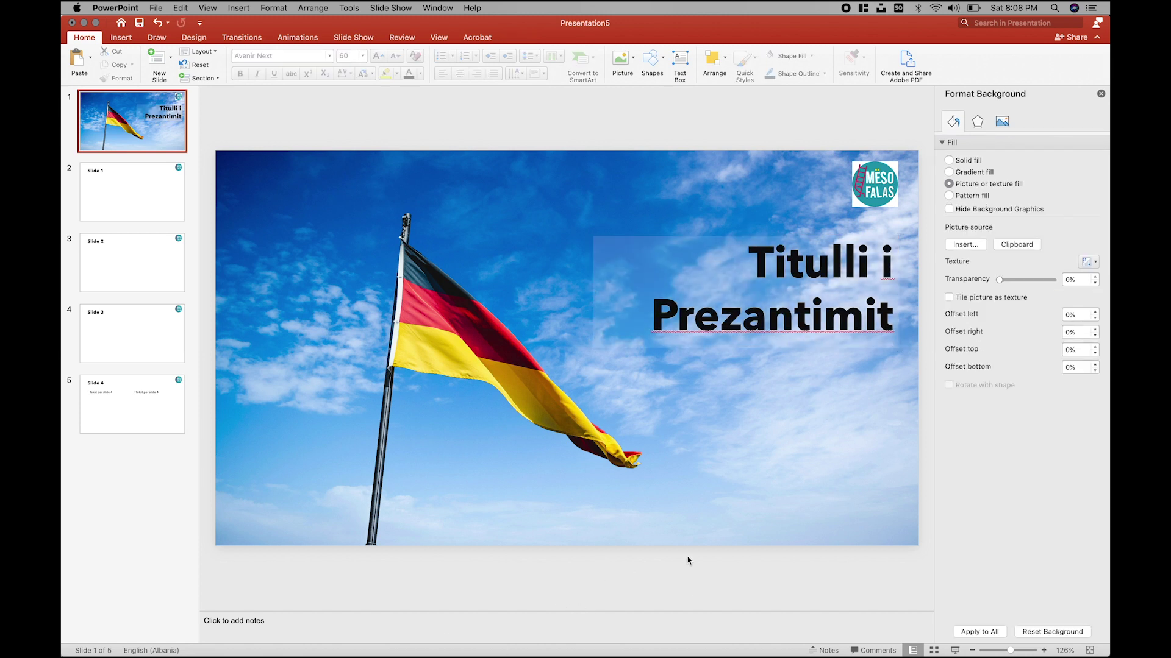
{"action": "left_click", "coordinate": [603, 256]}
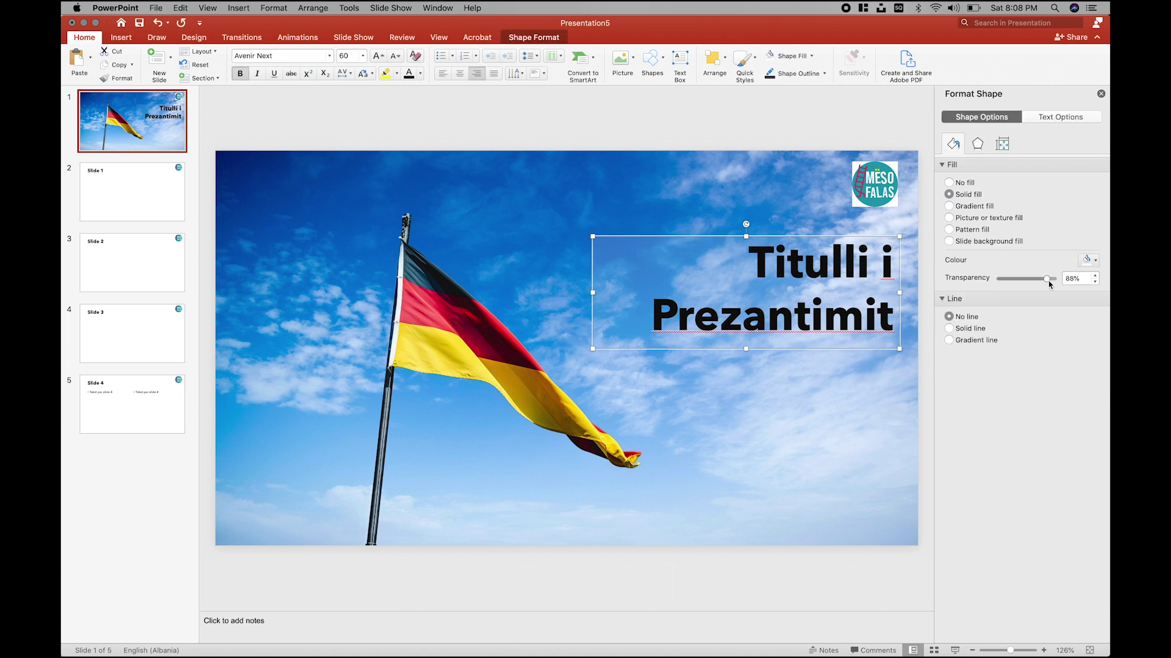
{"action": "left_click_drag", "start_coordinate": [1049, 285], "coordinate": [1055, 282]}
{"action": "left_click", "coordinate": [958, 183]}
{"action": "left_click", "coordinate": [695, 204]}
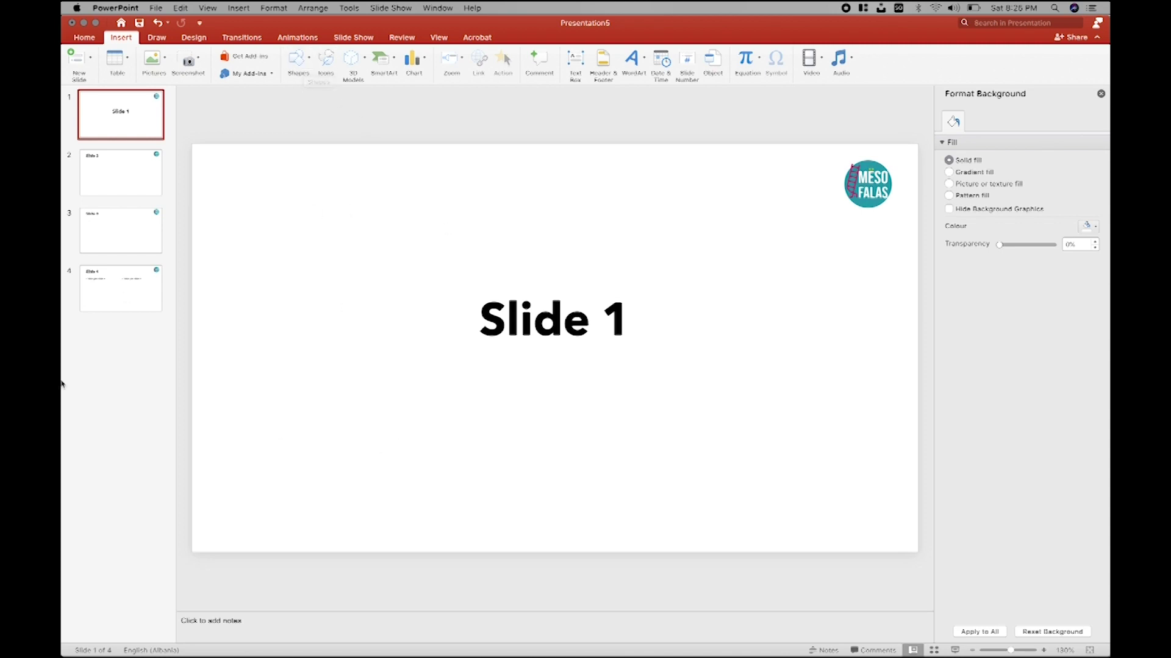
Step: Open the Downloads stack from the Dock to browse its images and files
{"action": "mouse_move", "coordinate": [64, 384]}
{"action": "left_click", "coordinate": [76, 606]}
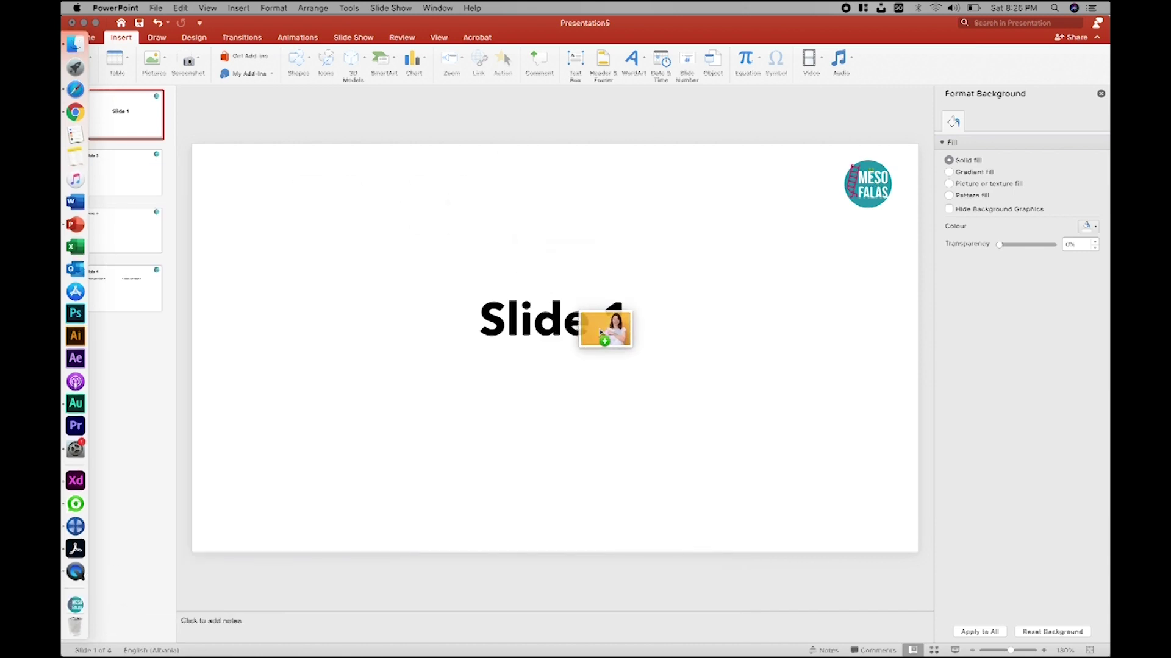
Step: Place the yellow-backdrop portrait on slide 1, stretched to 34,33 × 22,88 cm, checking it in Slide Show
{"action": "left_click_drag", "start_coordinate": [218, 209], "coordinate": [596, 327]}
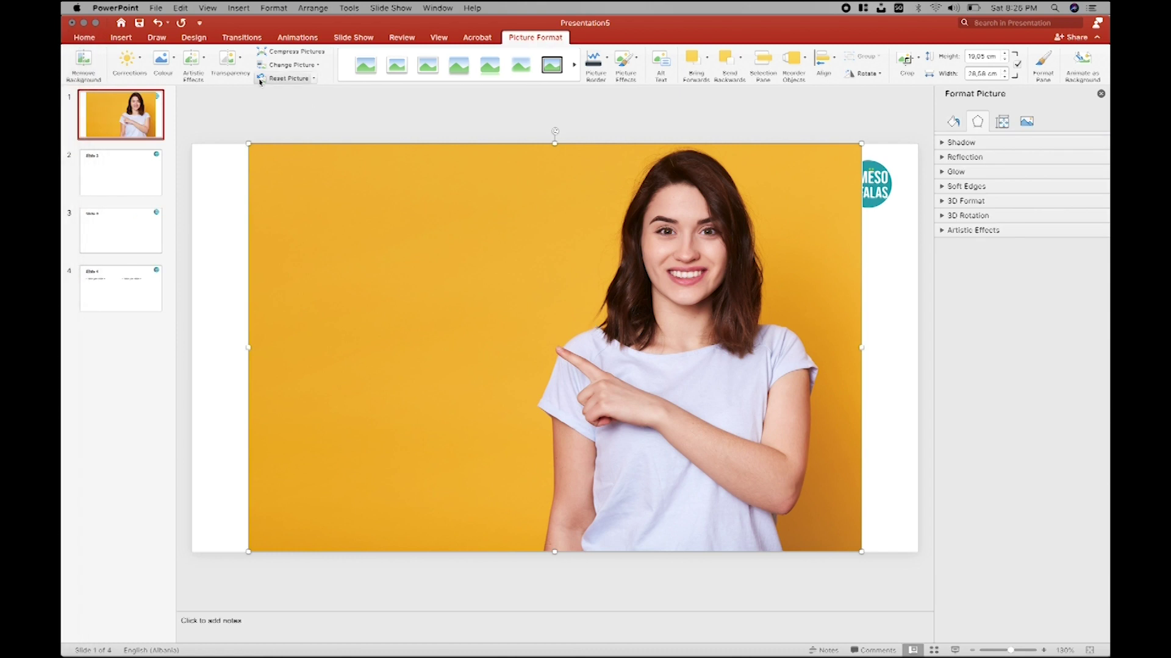
{"action": "left_click_drag", "start_coordinate": [249, 143], "coordinate": [186, 102]}
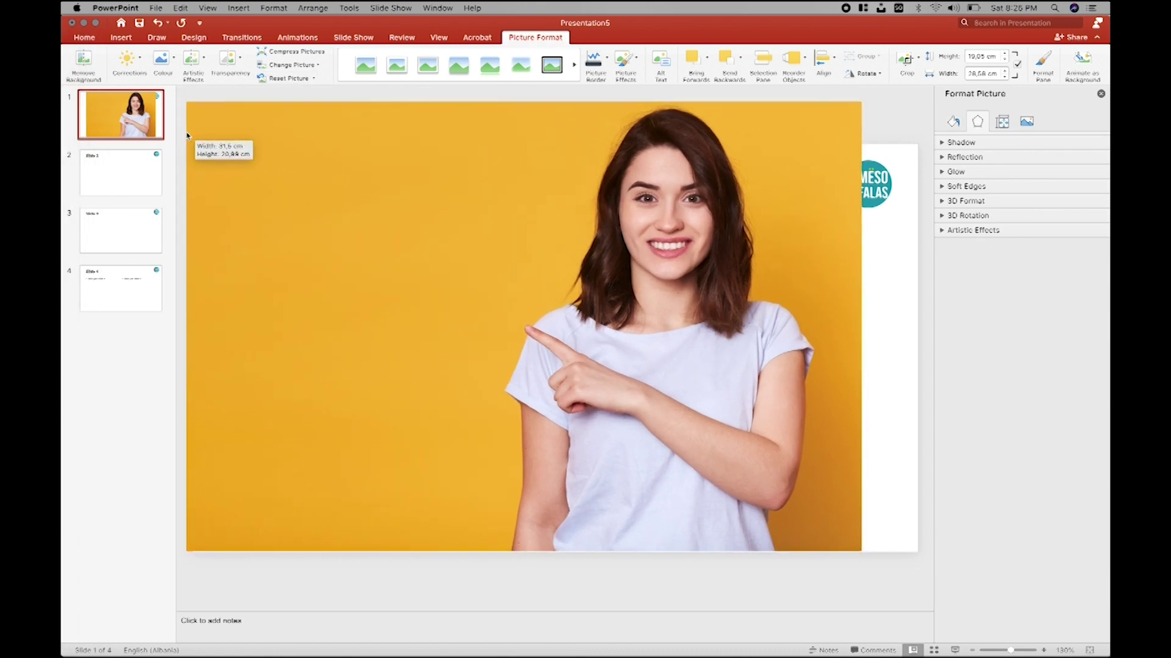
{"action": "left_click_drag", "start_coordinate": [861, 552], "coordinate": [922, 592]}
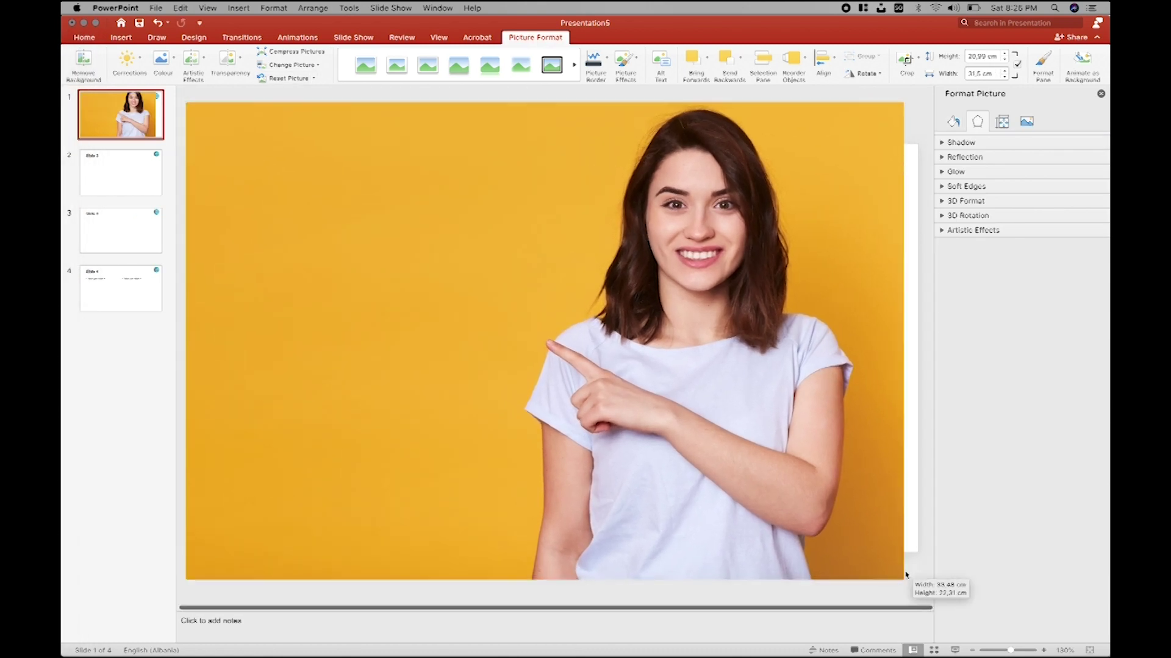
{"action": "mouse_move", "coordinate": [763, 307]}
{"action": "left_mouse_down"}
{"action": "mouse_move", "coordinate": [774, 338]}
{"action": "mouse_move", "coordinate": [825, 284]}
{"action": "mouse_move", "coordinate": [762, 297]}
{"action": "left_mouse_up"}
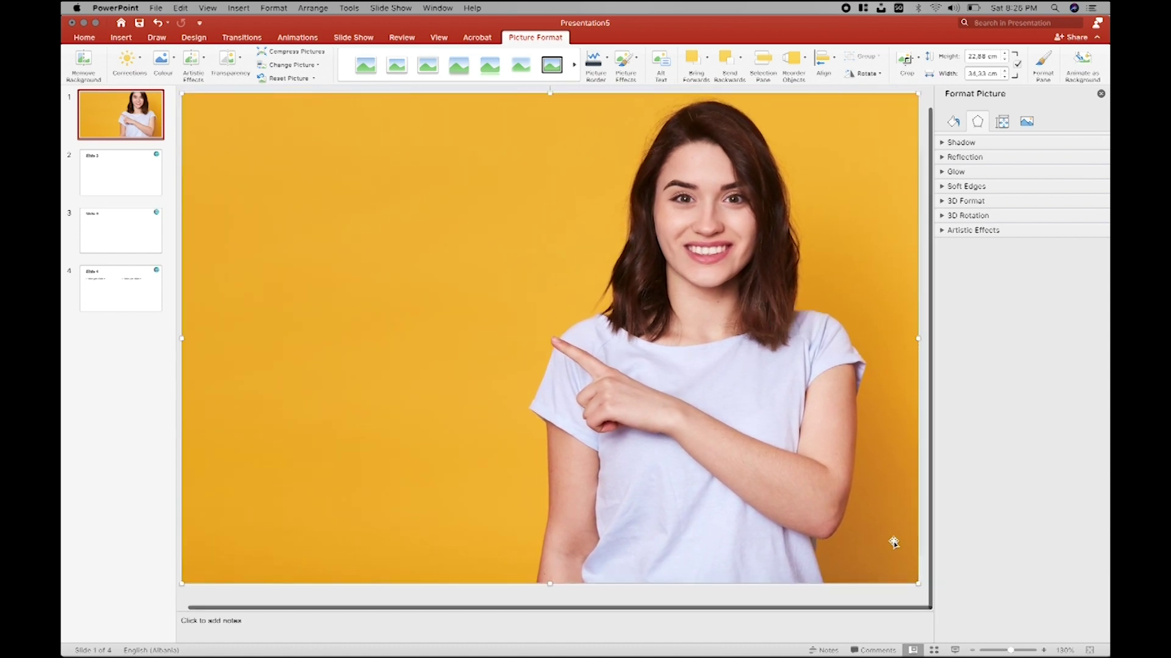
{"action": "left_click", "coordinate": [955, 650]}
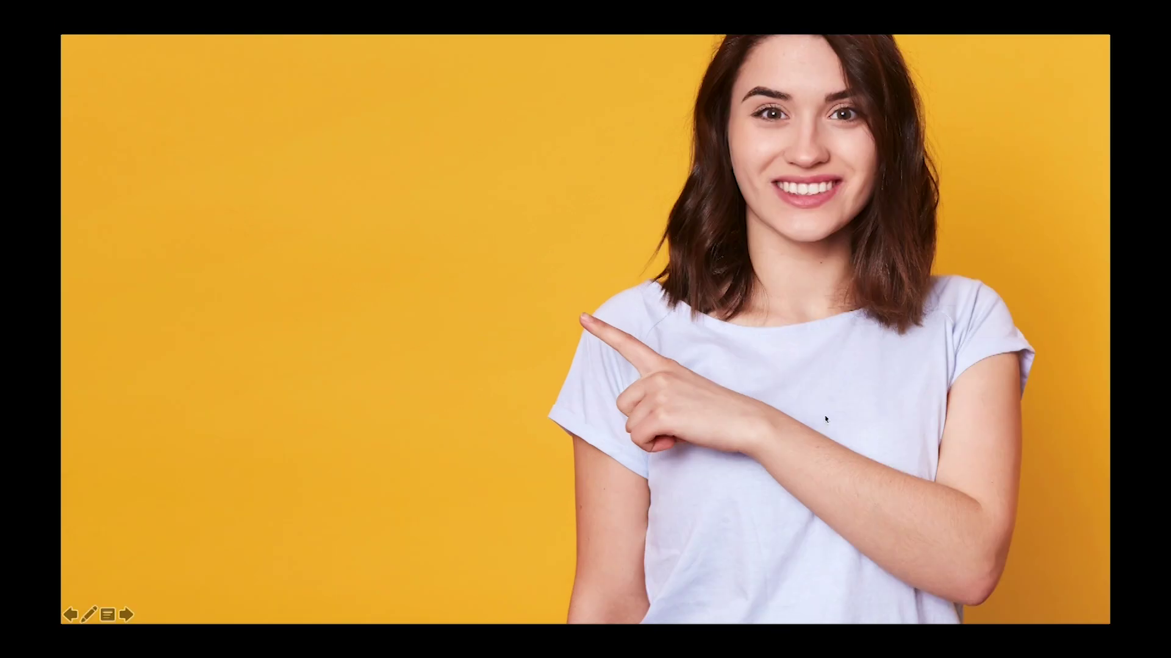
{"action": "key", "text": "Escape"}
{"action": "mouse_move", "coordinate": [731, 332]}
{"action": "left_mouse_down"}
{"action": "mouse_move", "coordinate": [732, 398]}
{"action": "mouse_move", "coordinate": [733, 378]}
{"action": "left_mouse_up"}
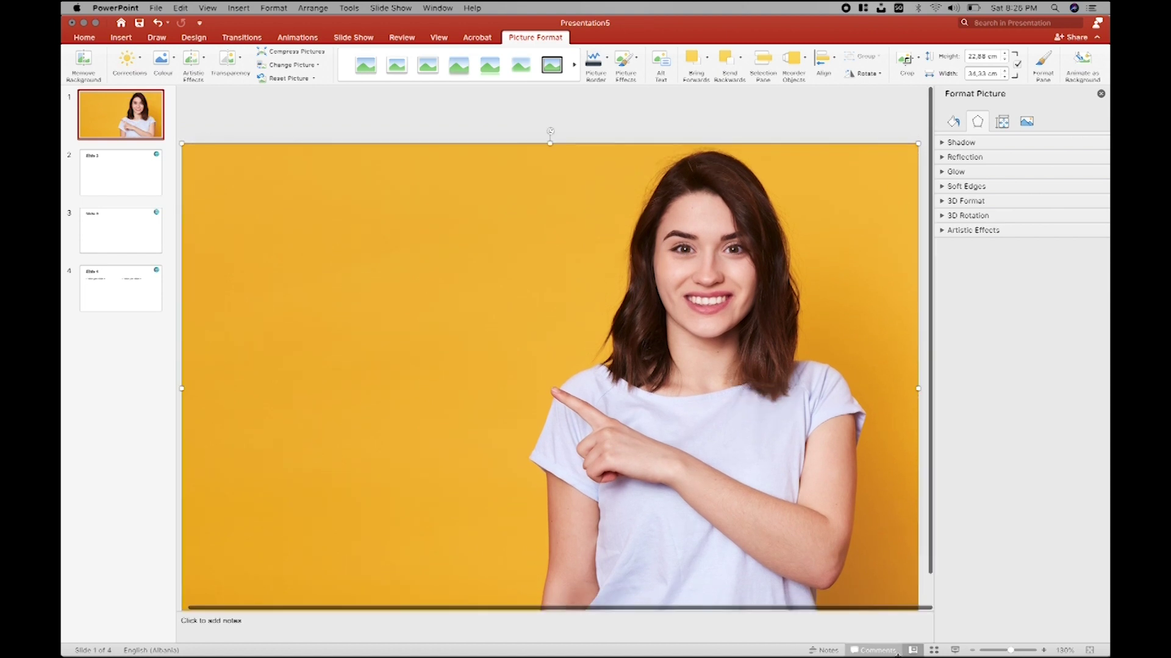
{"action": "left_click", "coordinate": [955, 651]}
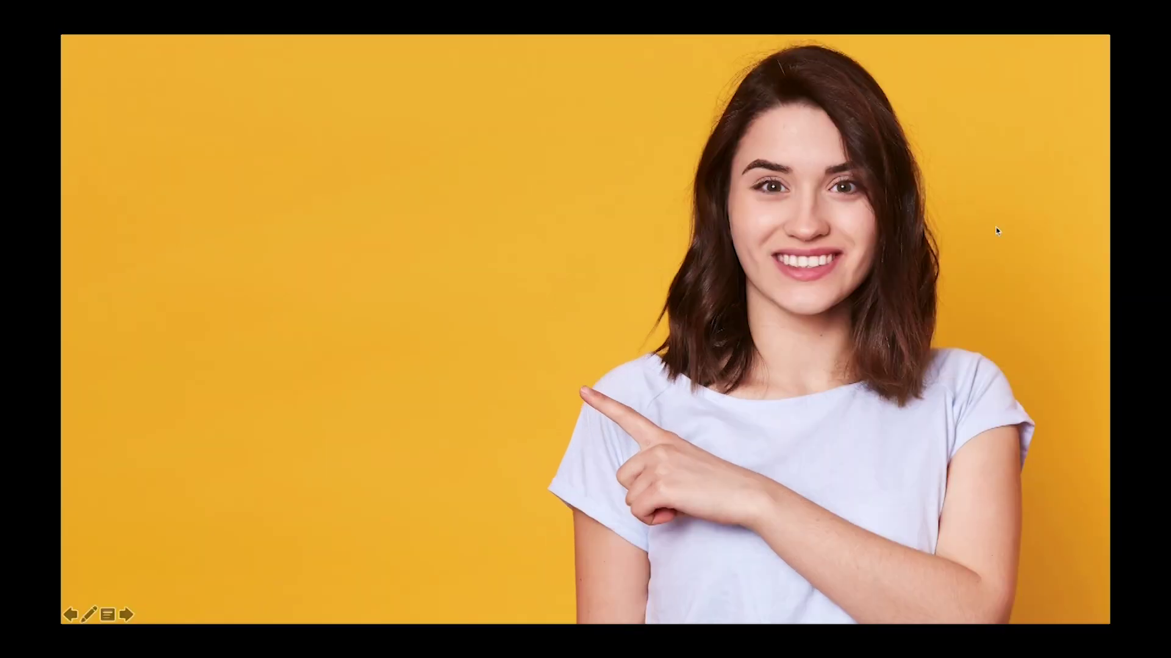
{"action": "key", "text": "Escape"}
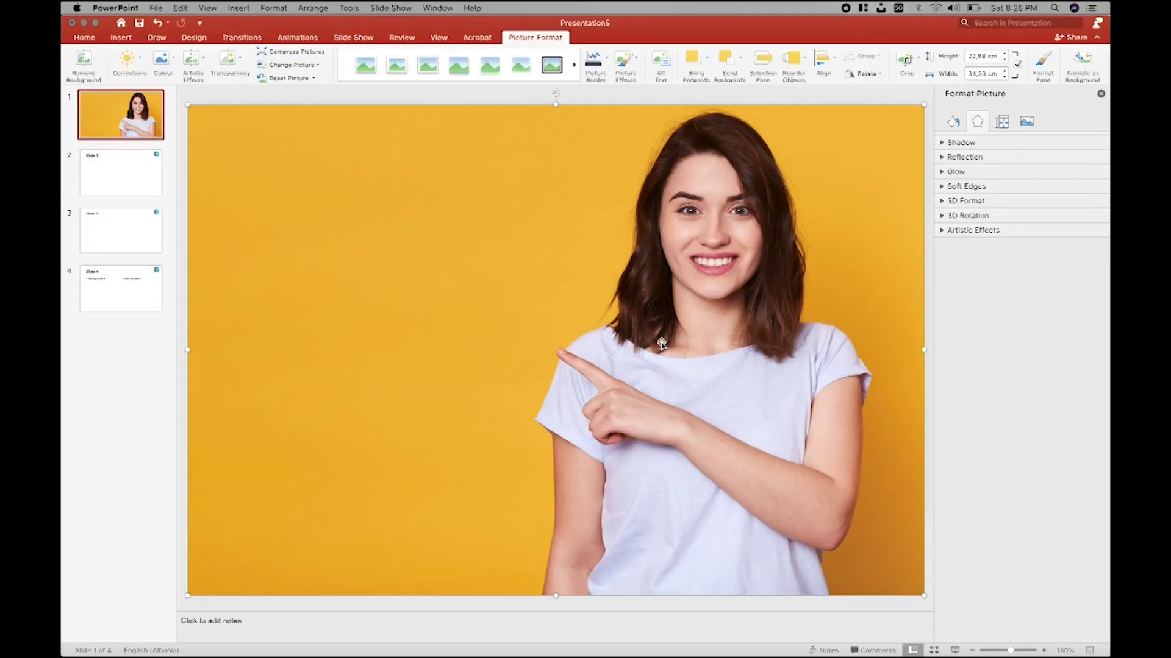
Step: Send the portrait photo to back so the 'Slide 1' title shows over it
{"action": "right_click", "coordinate": [637, 320]}
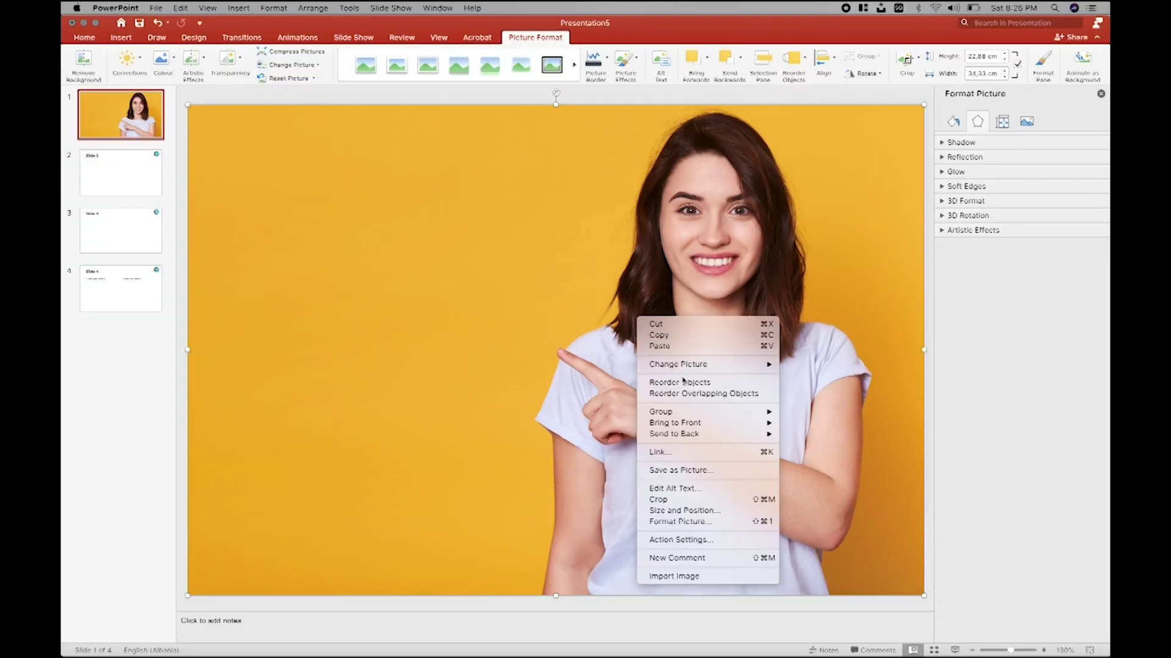
{"action": "mouse_move", "coordinate": [674, 433]}
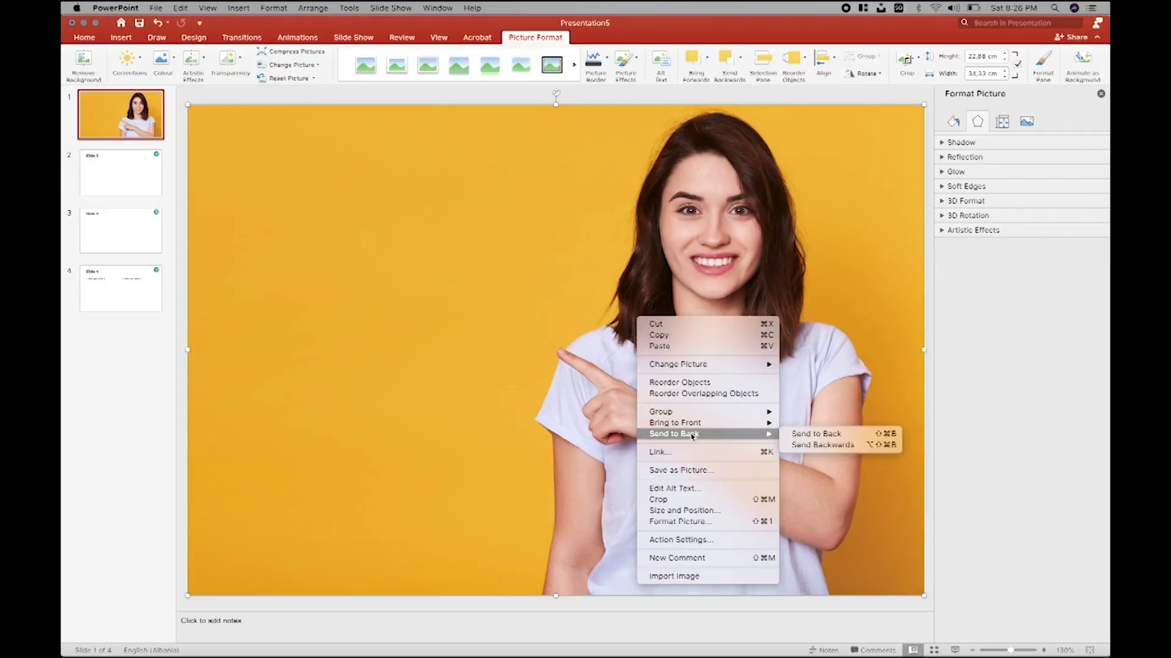
{"action": "left_click", "coordinate": [817, 434]}
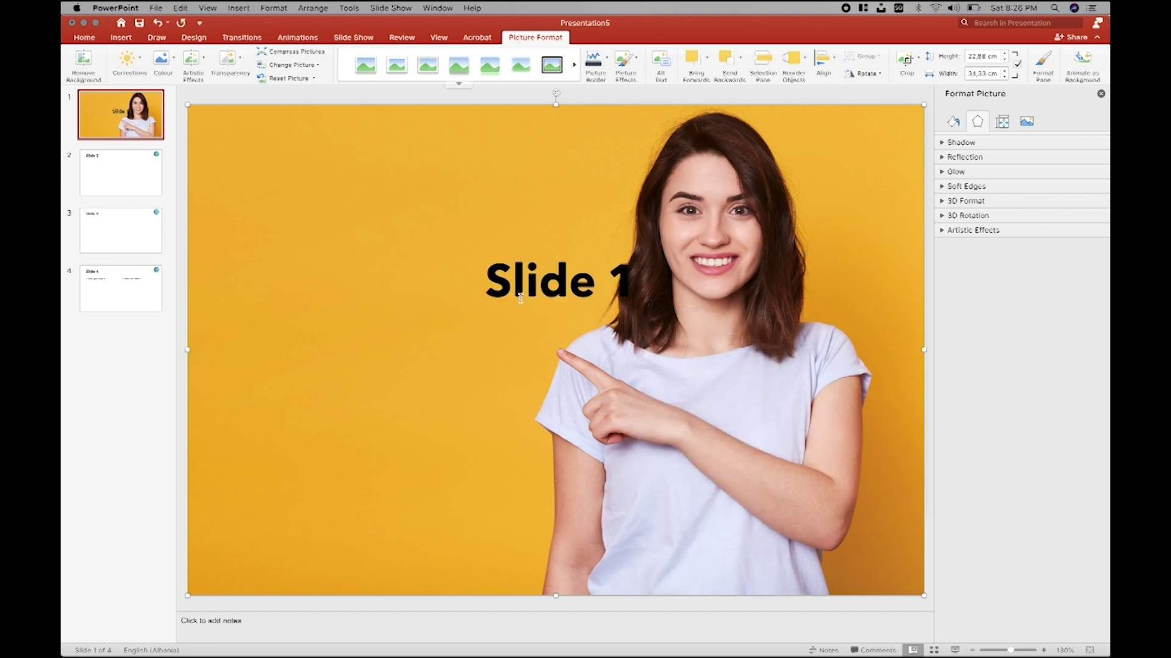
{"action": "left_click", "coordinate": [150, 175]}
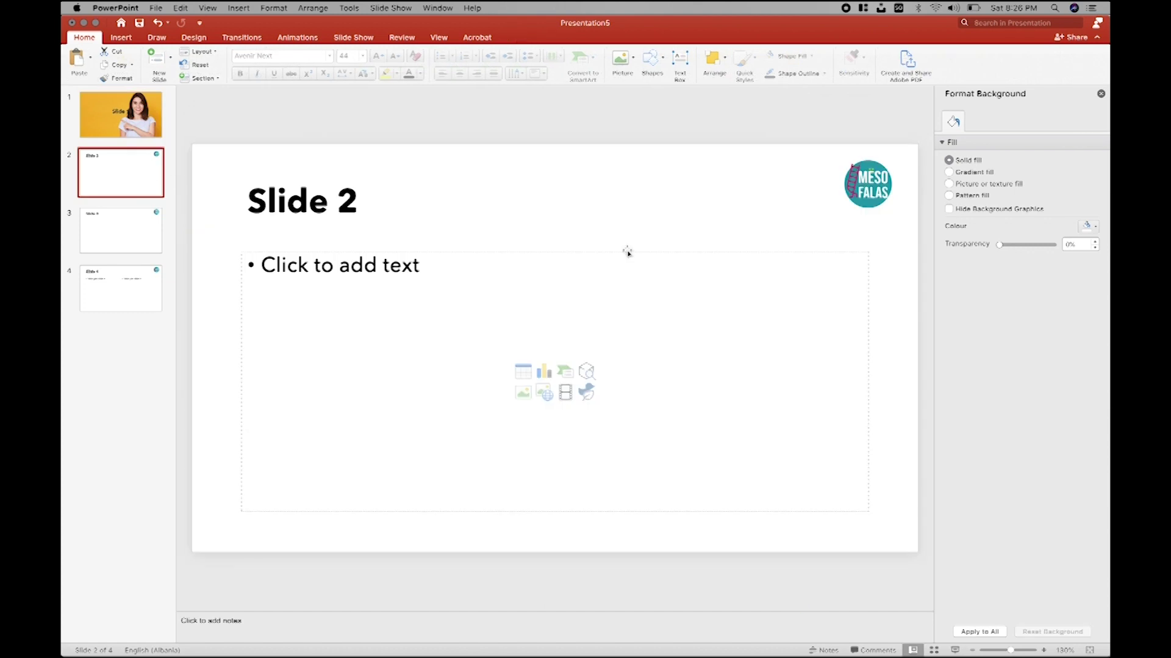
{"action": "left_click", "coordinate": [151, 102]}
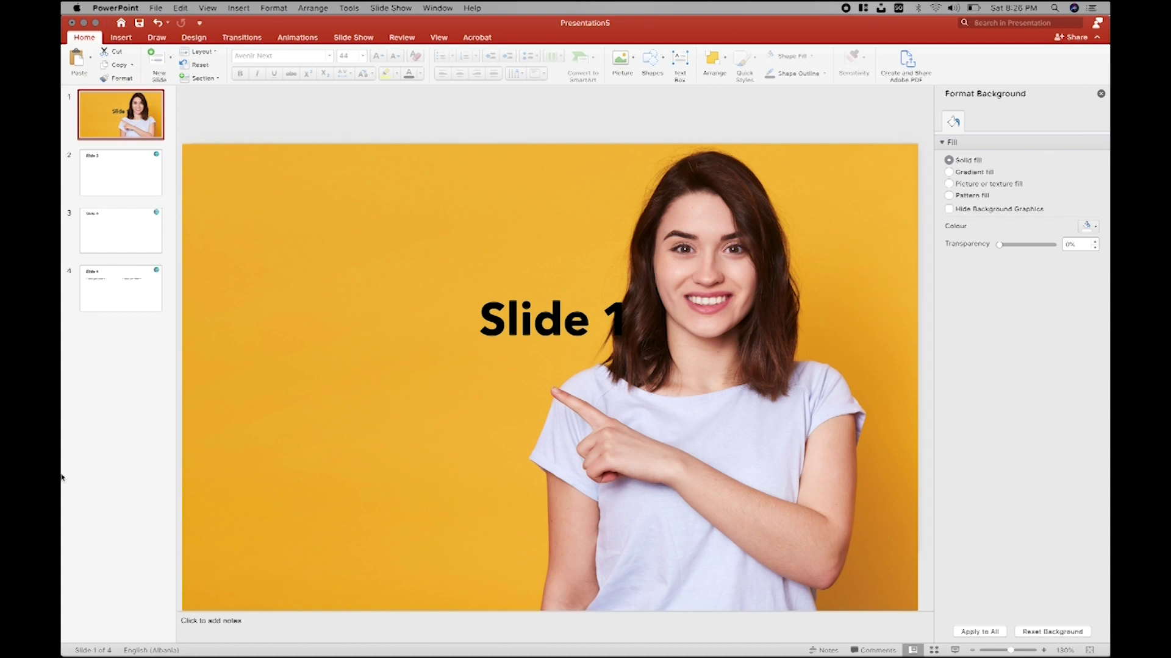
Step: Place the MESO FALAS logo from Downloads on slide 1, about 3 cm, in the top-right corner
{"action": "mouse_move", "coordinate": [62, 475]}
{"action": "left_click", "coordinate": [64, 607]}
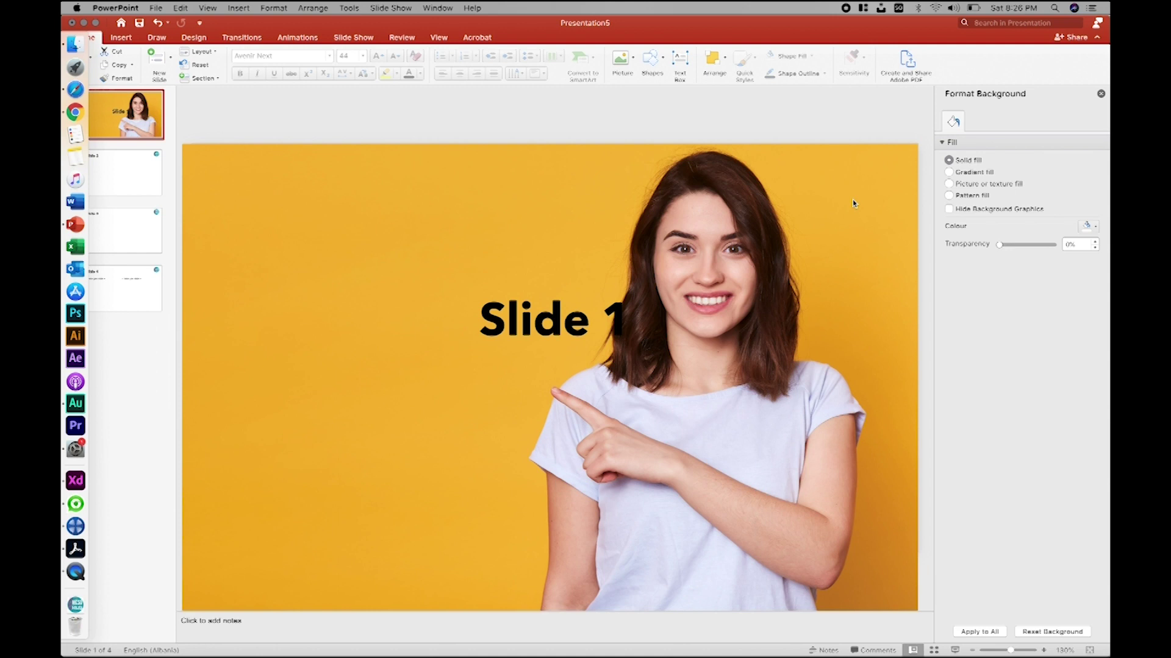
{"action": "left_click_drag", "start_coordinate": [178, 209], "coordinate": [815, 277]}
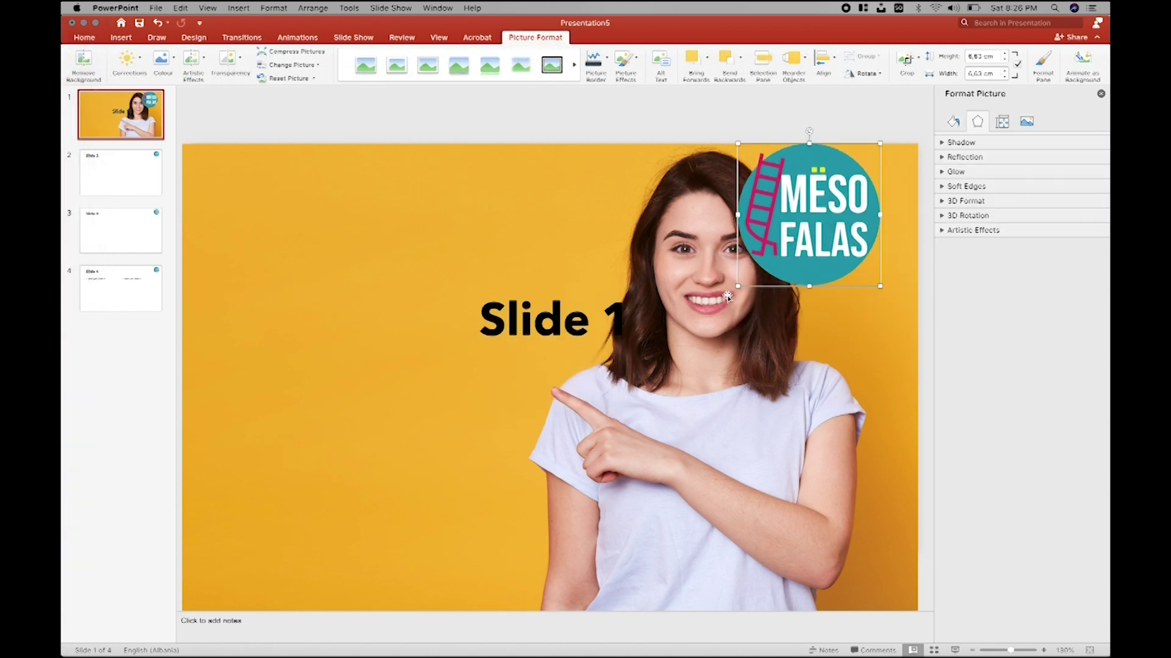
{"action": "left_click_drag", "start_coordinate": [737, 286], "coordinate": [850, 197]}
{"action": "left_click_drag", "start_coordinate": [846, 197], "coordinate": [846, 197]}
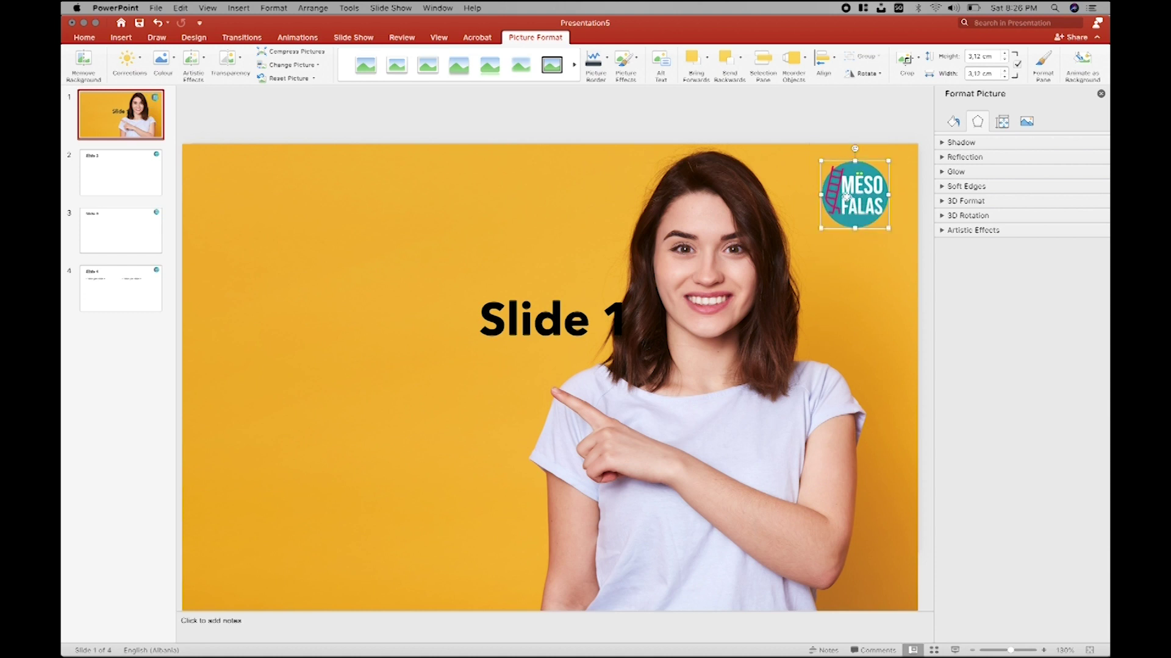
Step: Paste the logo into the top-right corner of slide 2 as well
{"action": "left_click", "coordinate": [178, 185]}
{"action": "key", "text": "Down"}
{"action": "key", "text": "super+v"}
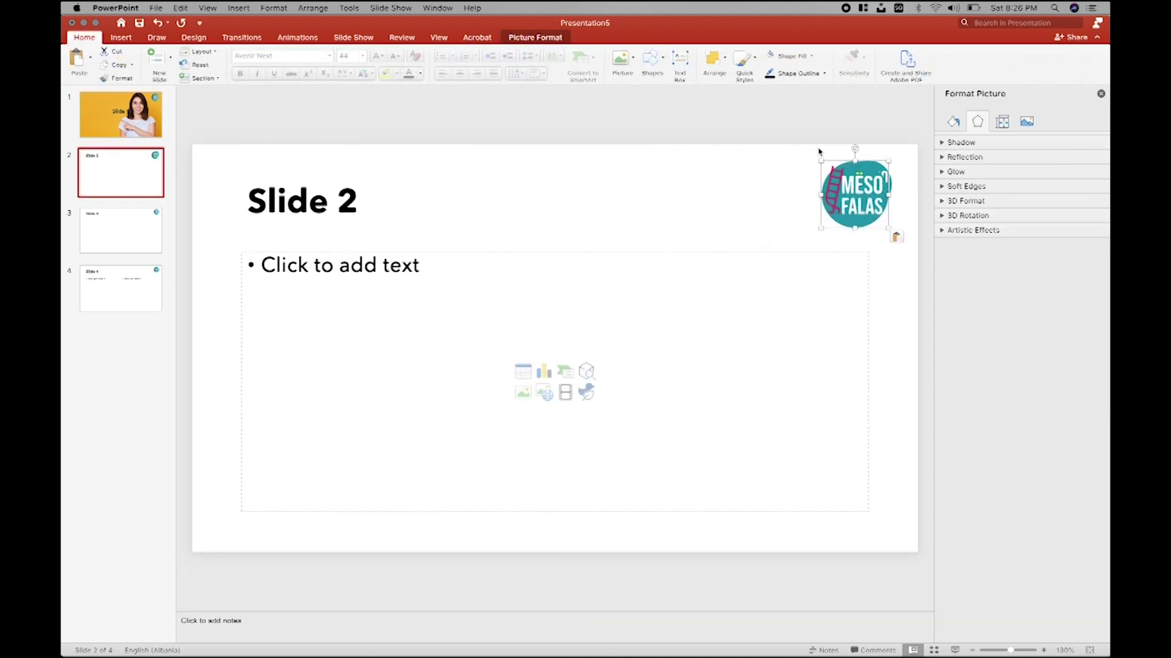
{"action": "left_click_drag", "start_coordinate": [820, 194], "coordinate": [844, 194]}
{"action": "left_click", "coordinate": [327, 161]}
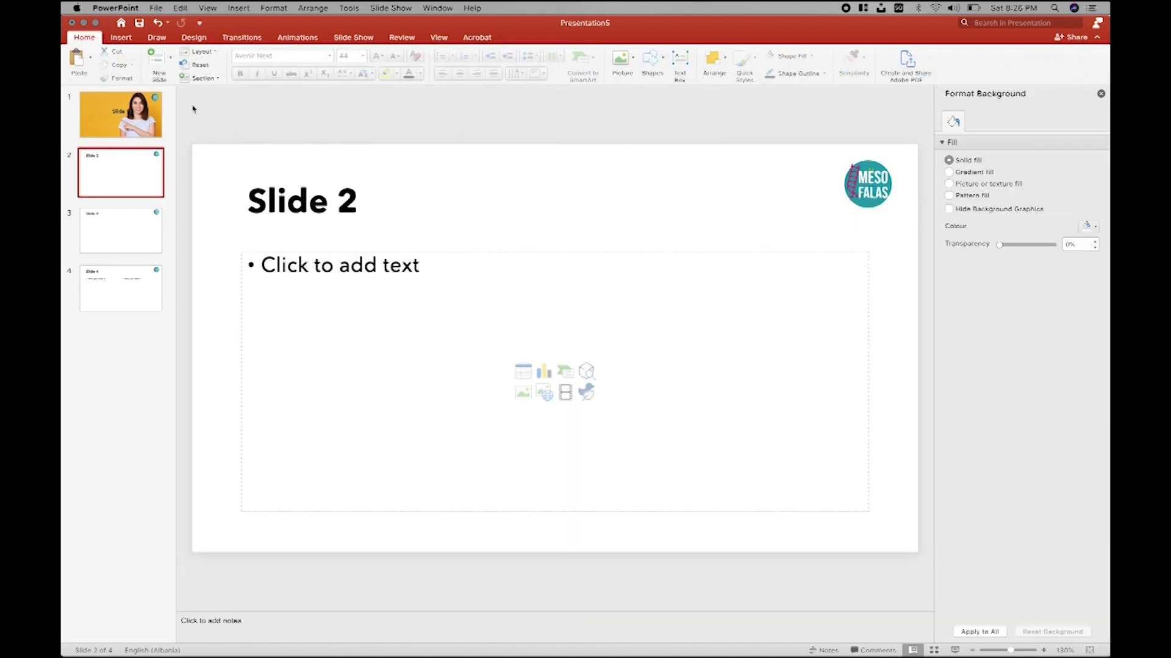
Step: Back on slide 1, select the background photo and turn on Picture Format > Crop
{"action": "left_click", "coordinate": [132, 116]}
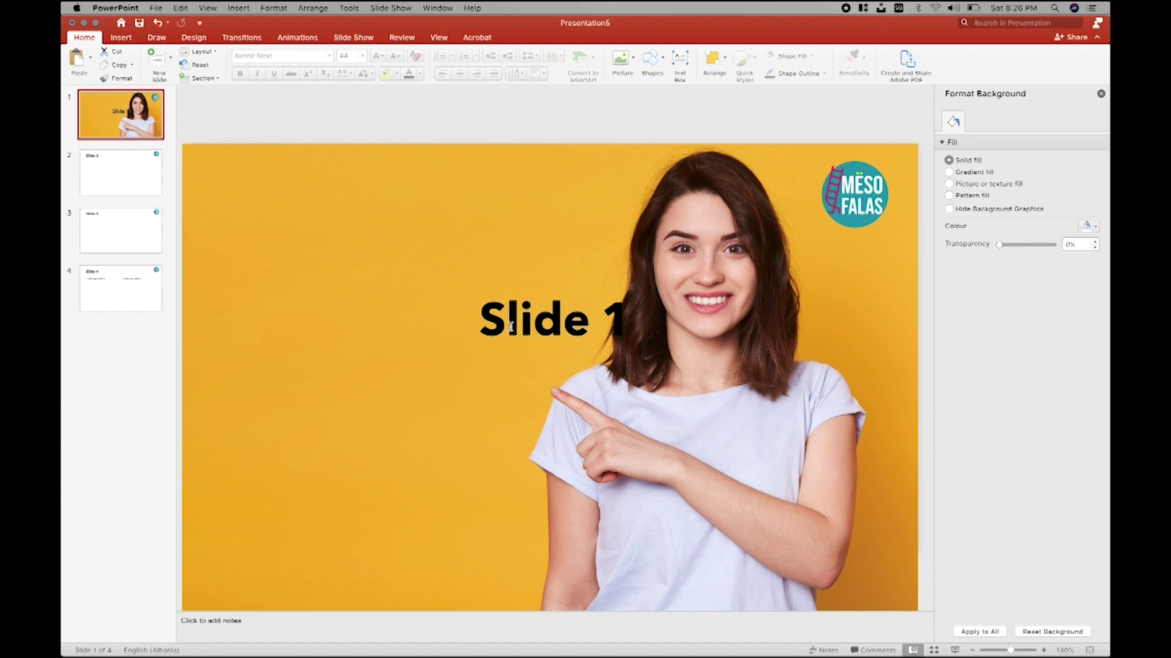
{"action": "scroll", "coordinate": [358, 231], "scroll_direction": "down", "scroll_amount": 2}
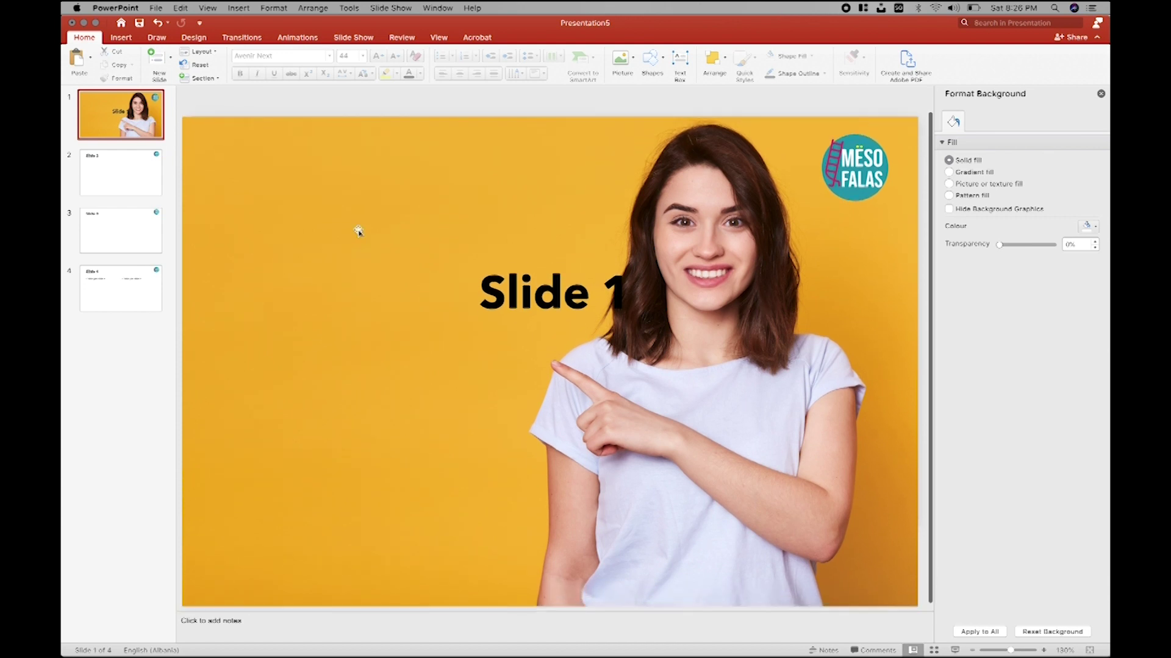
{"action": "left_click", "coordinate": [358, 231]}
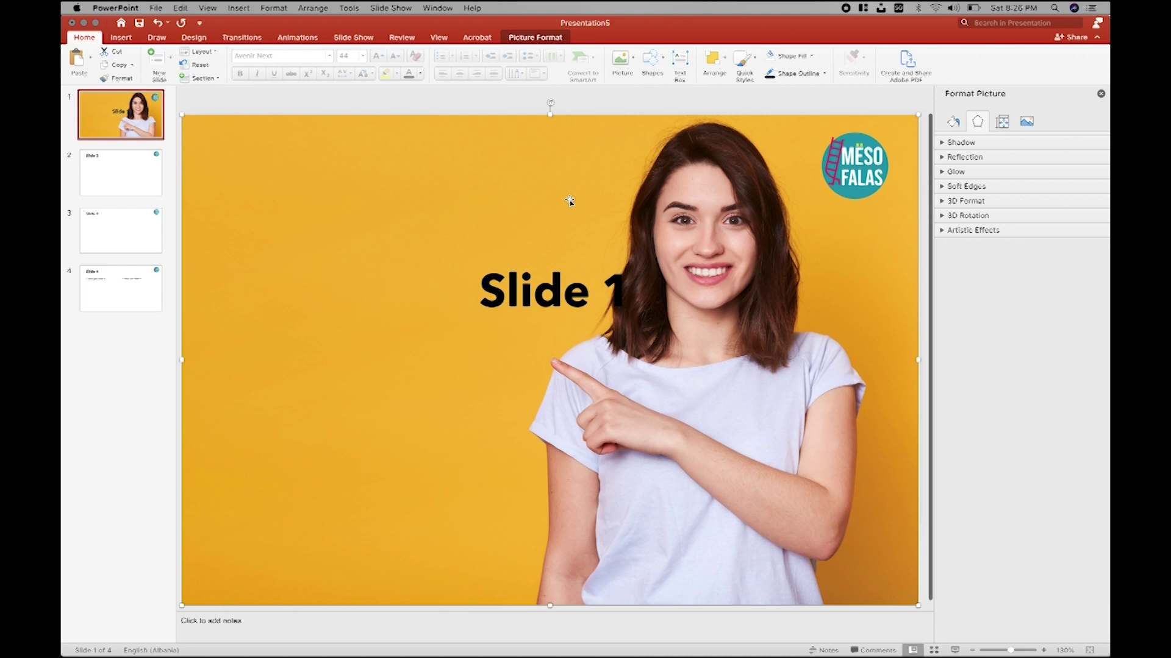
{"action": "left_click", "coordinate": [521, 39]}
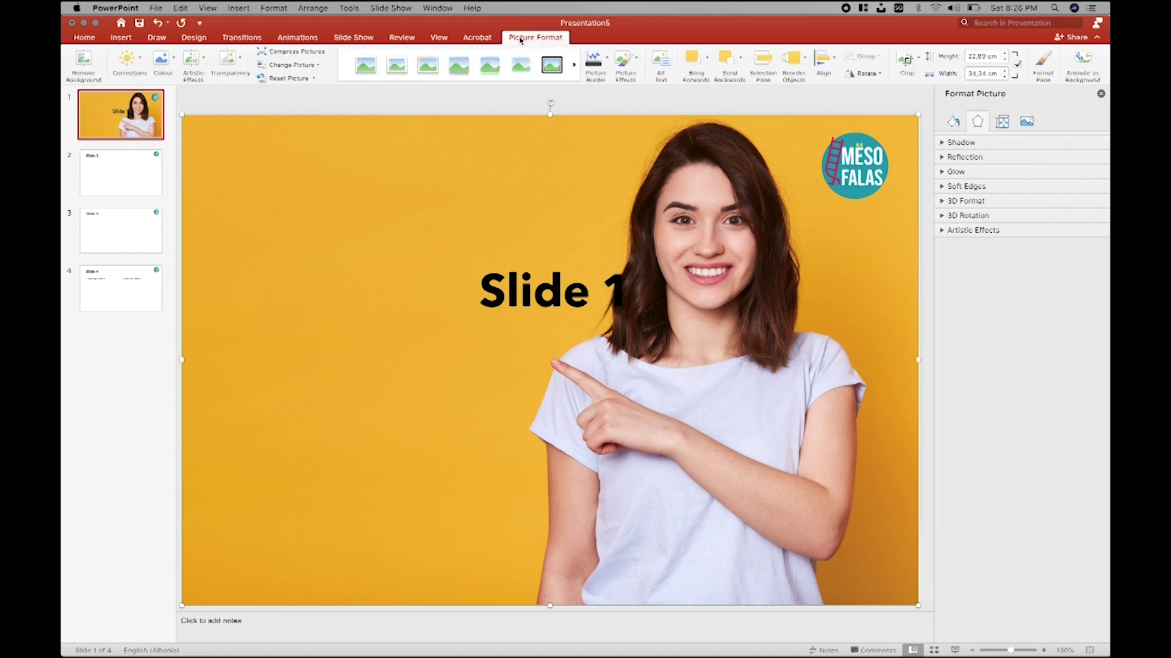
{"action": "left_click", "coordinate": [906, 59]}
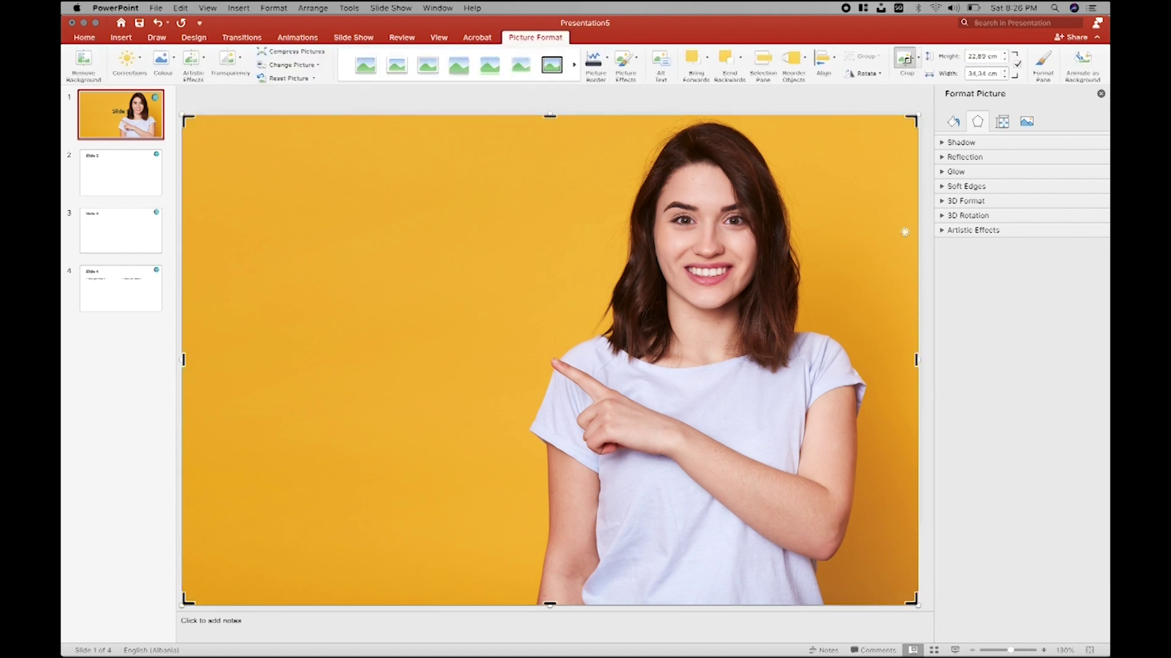
Step: Trim the photo's right, bottom and left sides to the slide edges, then refine the right crop edge
{"action": "left_click_drag", "start_coordinate": [916, 360], "coordinate": [914, 350]}
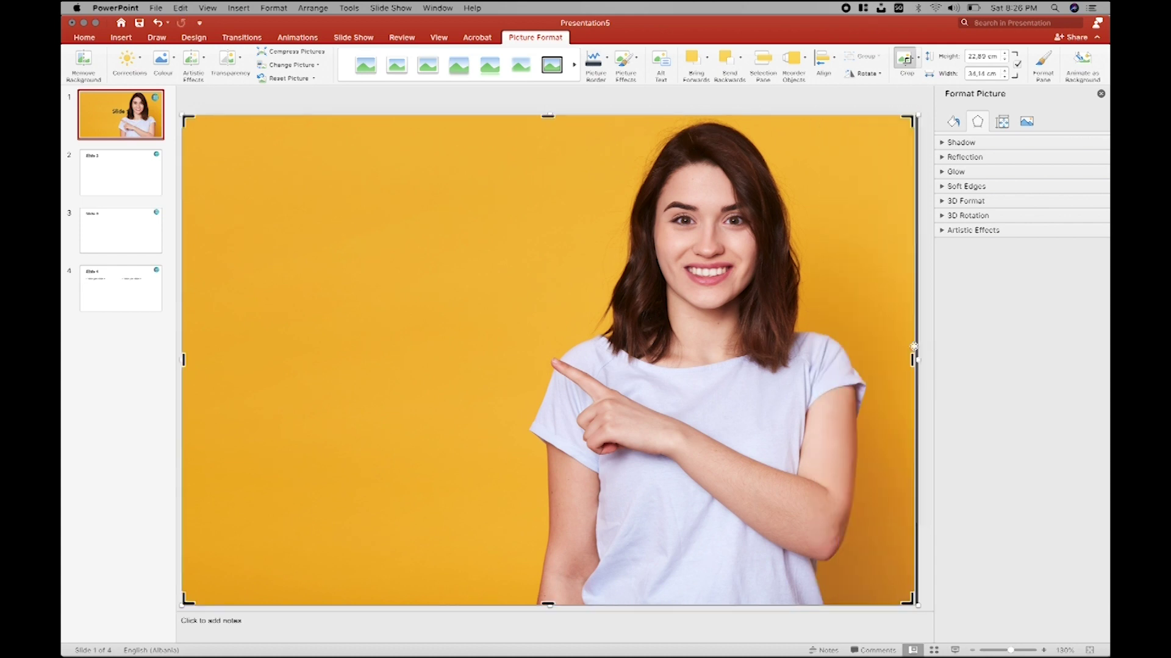
{"action": "left_click_drag", "start_coordinate": [548, 600], "coordinate": [572, 522]}
{"action": "left_click_drag", "start_coordinate": [192, 315], "coordinate": [197, 315]}
{"action": "left_click", "coordinate": [366, 121]}
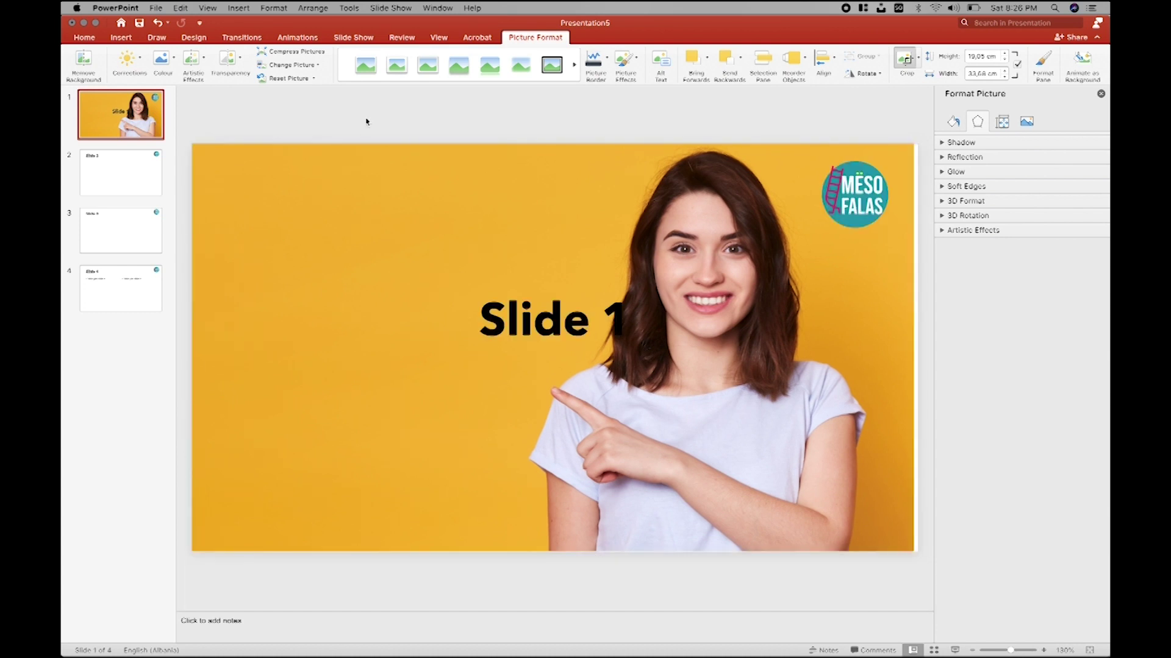
{"action": "left_click", "coordinate": [759, 357]}
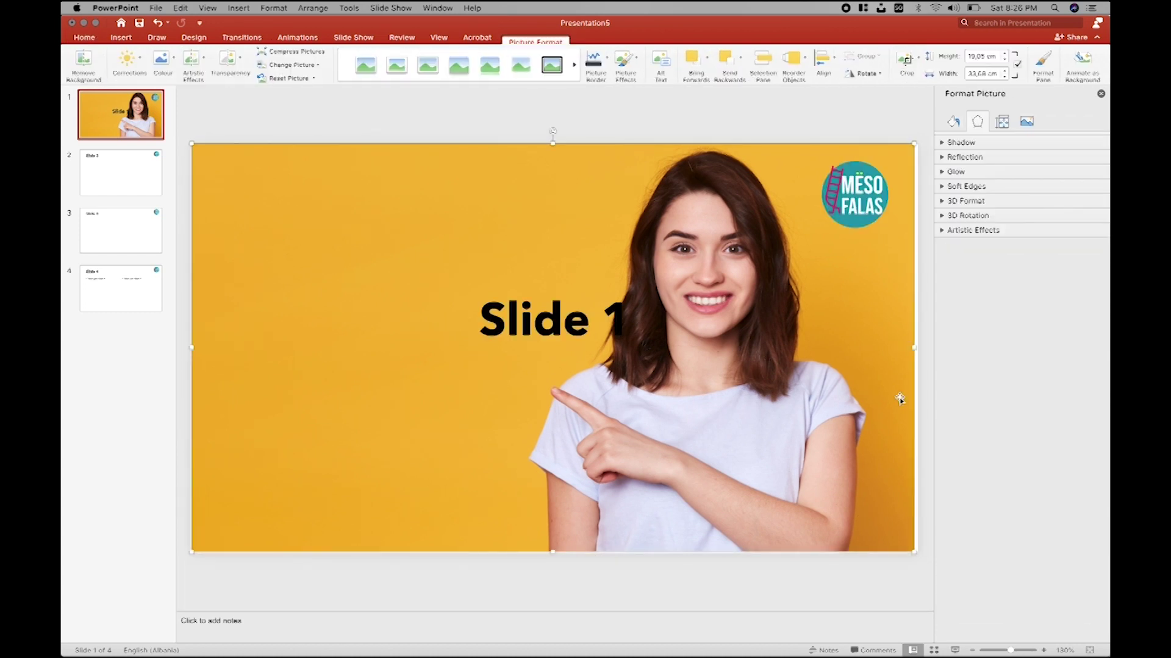
{"action": "double_click", "coordinate": [849, 314]}
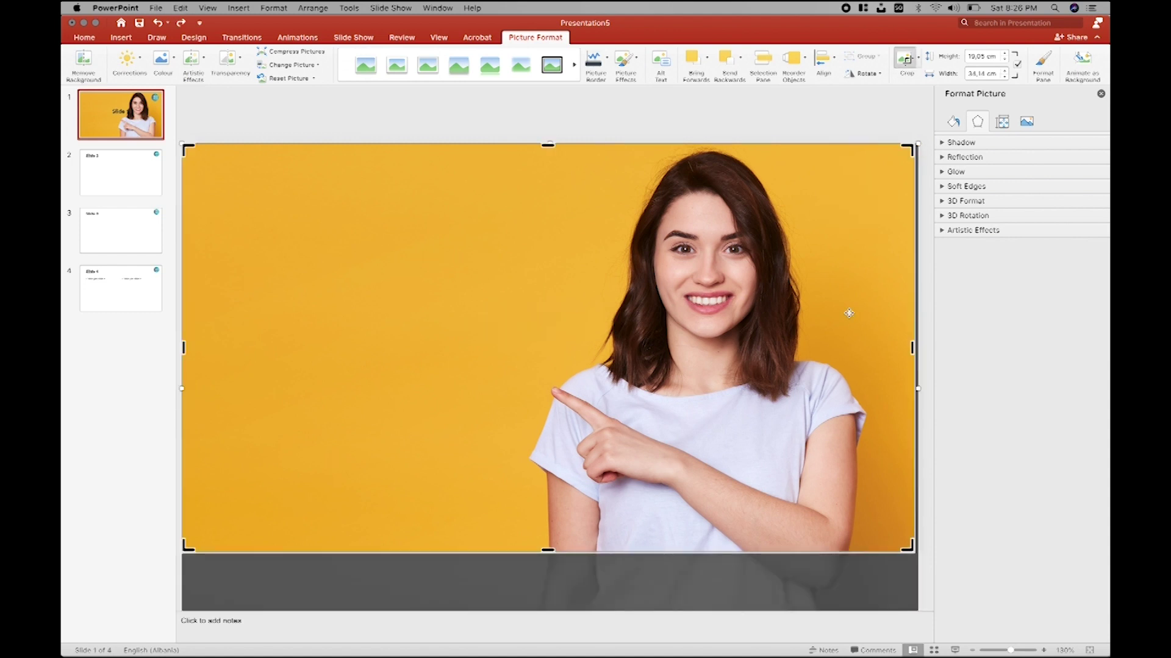
{"action": "left_click_drag", "start_coordinate": [912, 346], "coordinate": [919, 348]}
Step: Apply the crop and make the Slide 1 title box narrower and shorter
{"action": "left_click", "coordinate": [830, 140]}
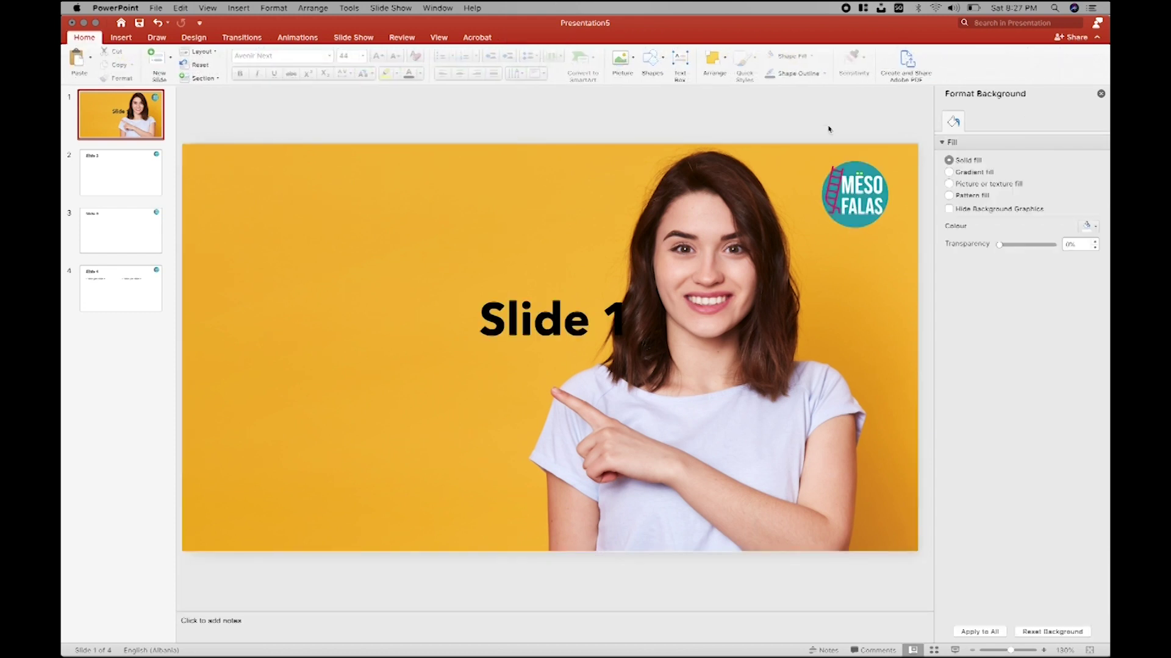
{"action": "left_click", "coordinate": [531, 330]}
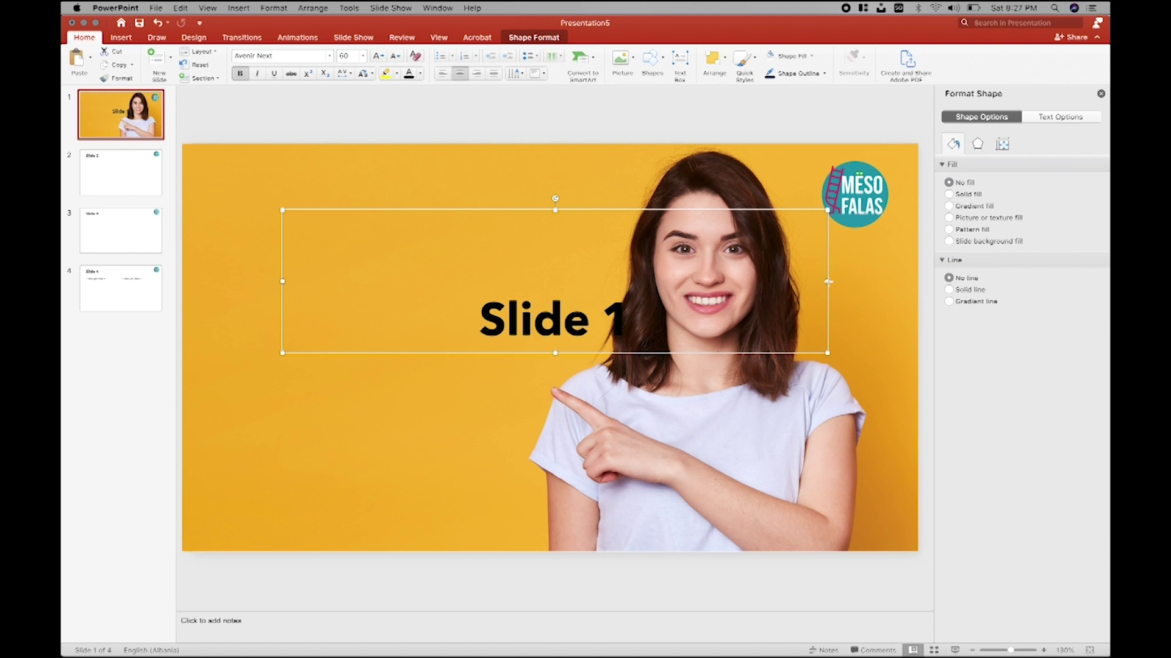
{"action": "left_click_drag", "start_coordinate": [830, 282], "coordinate": [479, 281]}
{"action": "mouse_move", "coordinate": [380, 210]}
{"action": "left_mouse_down"}
{"action": "mouse_move", "coordinate": [384, 287]}
{"action": "mouse_move", "coordinate": [323, 230]}
{"action": "mouse_move", "coordinate": [334, 215]}
{"action": "left_mouse_up"}
Step: Replace the title text with 'PREZAN TIM' and 'MËSO FALAS' on a new line, fixing the accented Ë
{"action": "double_click", "coordinate": [330, 227]}
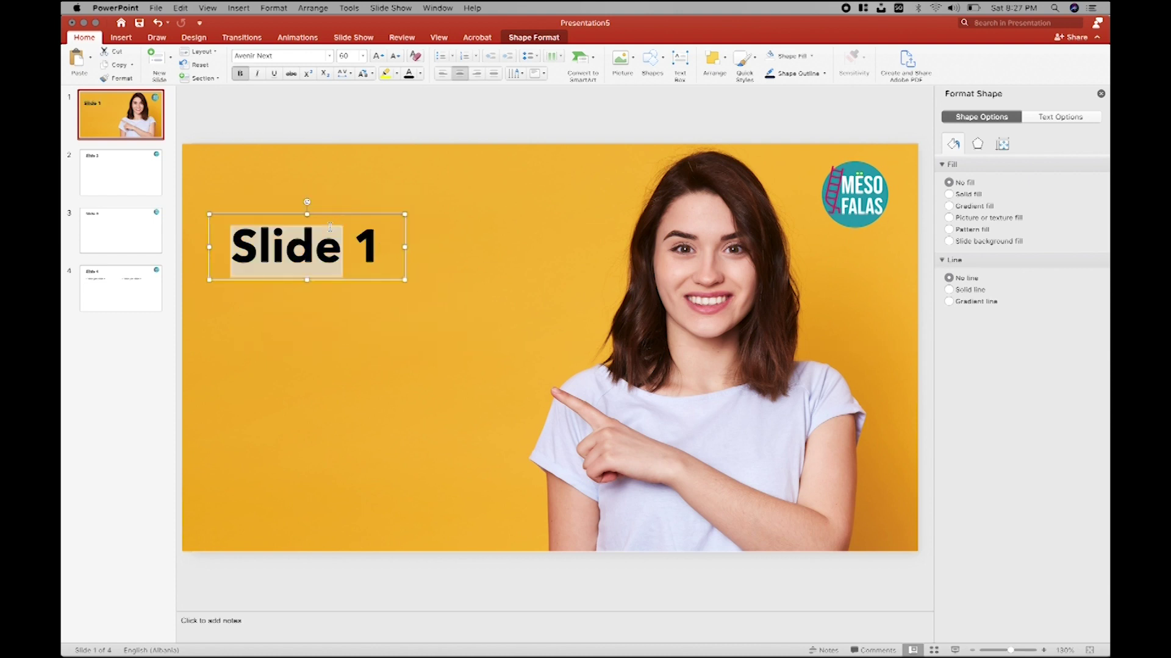
{"action": "left_click", "coordinate": [330, 227]}
{"action": "triple_click", "coordinate": [330, 227]}
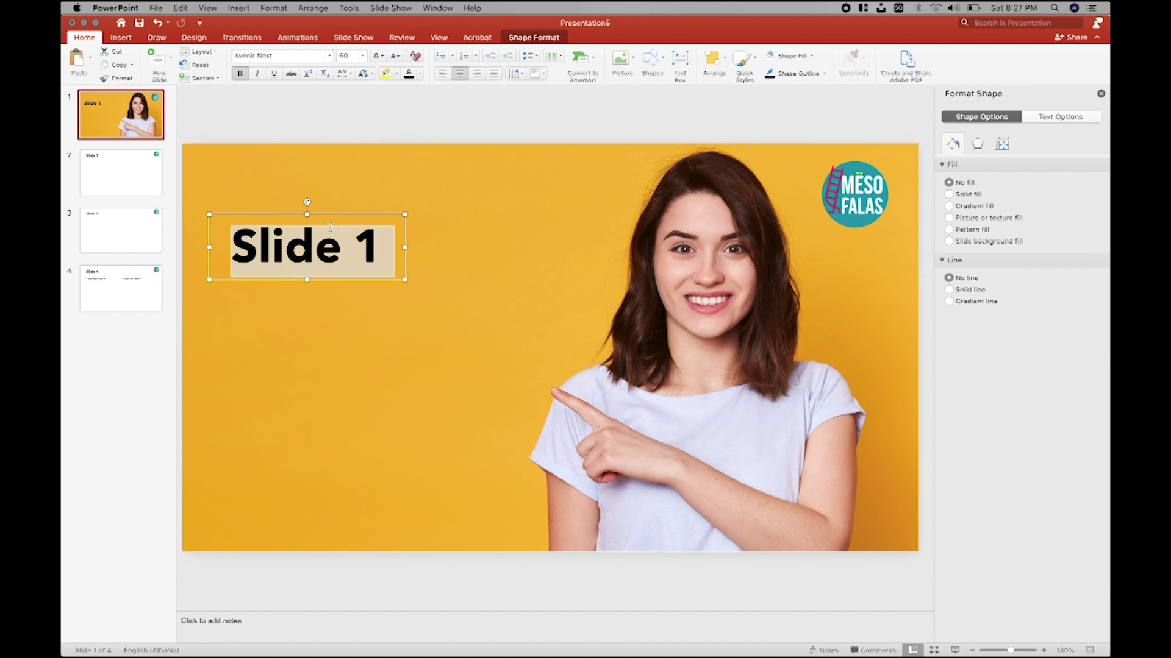
{"action": "type", "text": "PREZA"}
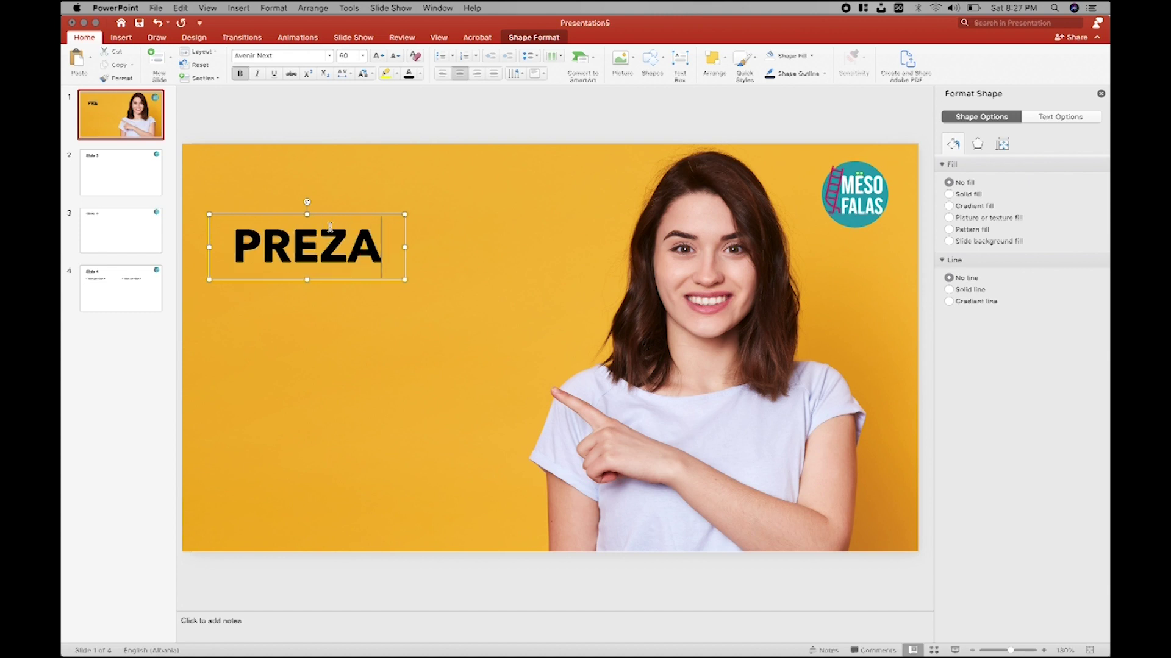
{"action": "type", "text": "N TIM"}
{"action": "key", "text": "Return"}
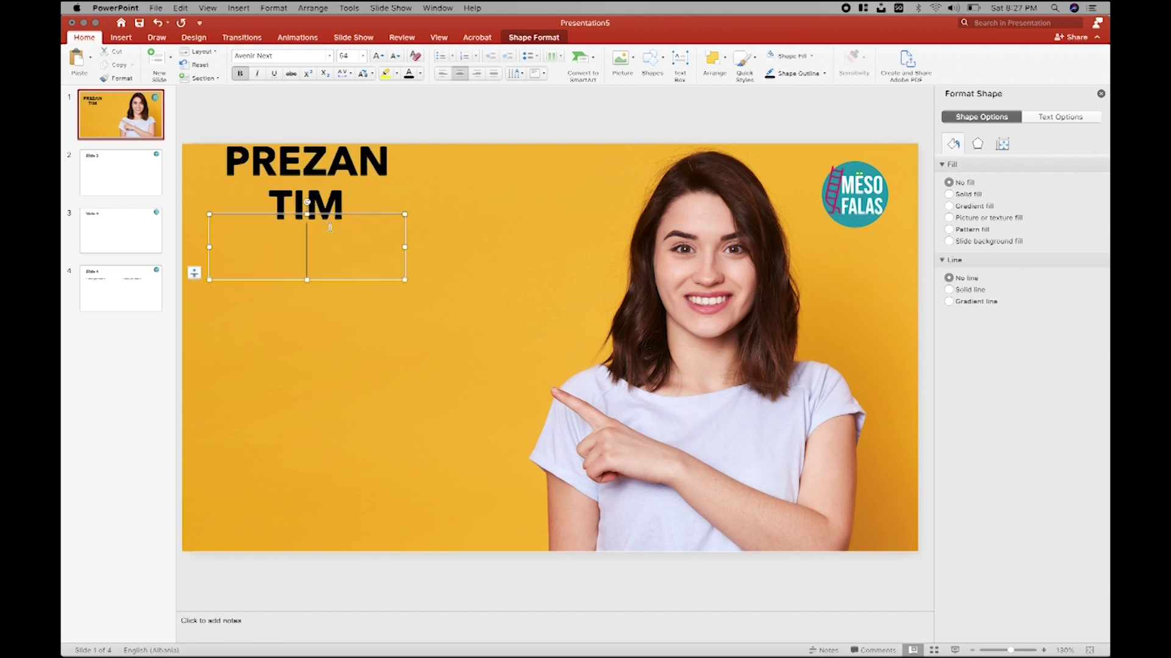
{"action": "type", "text": "M;SO"}
{"action": "key", "text": "BackSpace"}
{"action": "key", "text": "BackSpace"}
{"action": "key", "text": "BackSpace"}
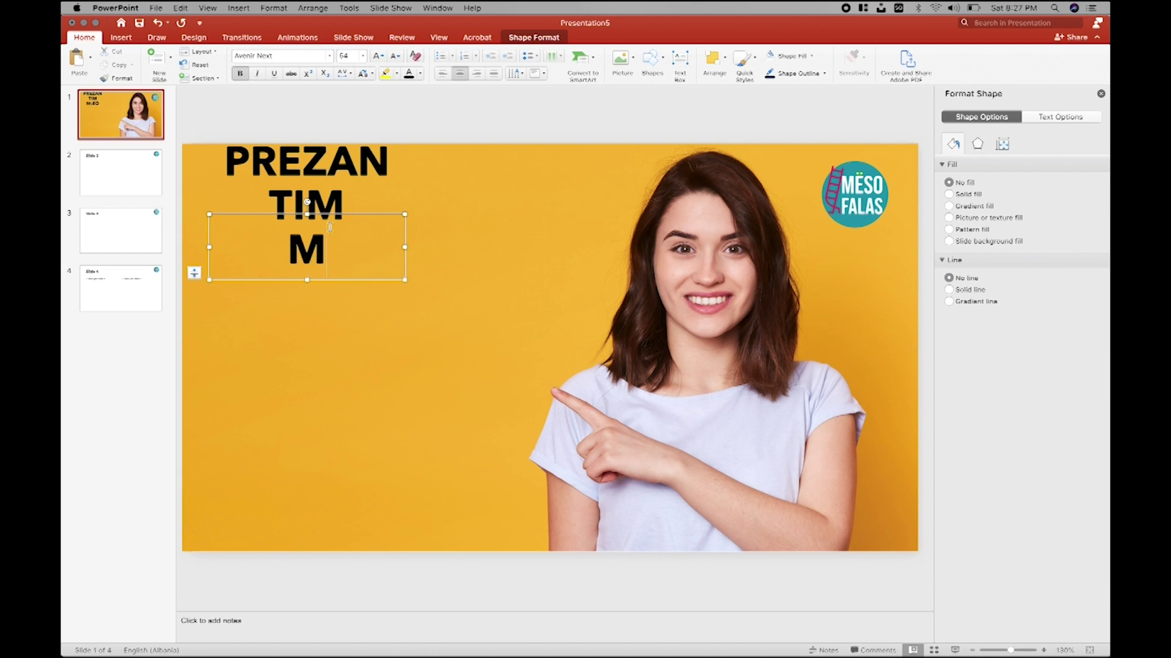
{"action": "type", "text": "ë"}
{"action": "key", "text": "BackSpace"}
{"action": "type", "text": "Ë"}
{"action": "key", "text": "BackSpace"}
{"action": "type", "text": "ëso"}
{"action": "key", "text": "BackSpace"}
{"action": "key", "text": "BackSpace"}
{"action": "key", "text": "BackSpace"}
{"action": "type", "text": "ËSO fal"}
{"action": "key", "text": "BackSpace"}
{"action": "key", "text": "BackSpace"}
{"action": "key", "text": "BackSpace"}
{"action": "type", "text": "FALAS"}
Step: Left-align the title, widen its box, and move it up to the top-left of the slide
{"action": "left_click", "coordinate": [347, 211]}
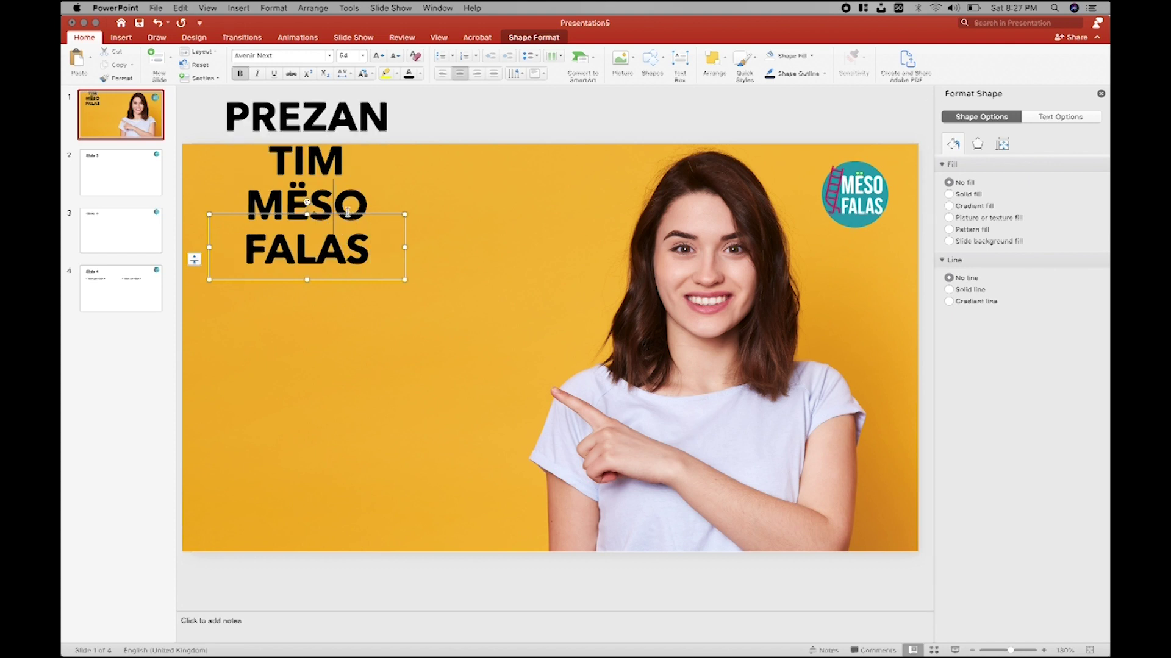
{"action": "mouse_move", "coordinate": [347, 214]}
{"action": "left_mouse_down"}
{"action": "mouse_move", "coordinate": [355, 330]}
{"action": "mouse_move", "coordinate": [315, 178]}
{"action": "left_mouse_up"}
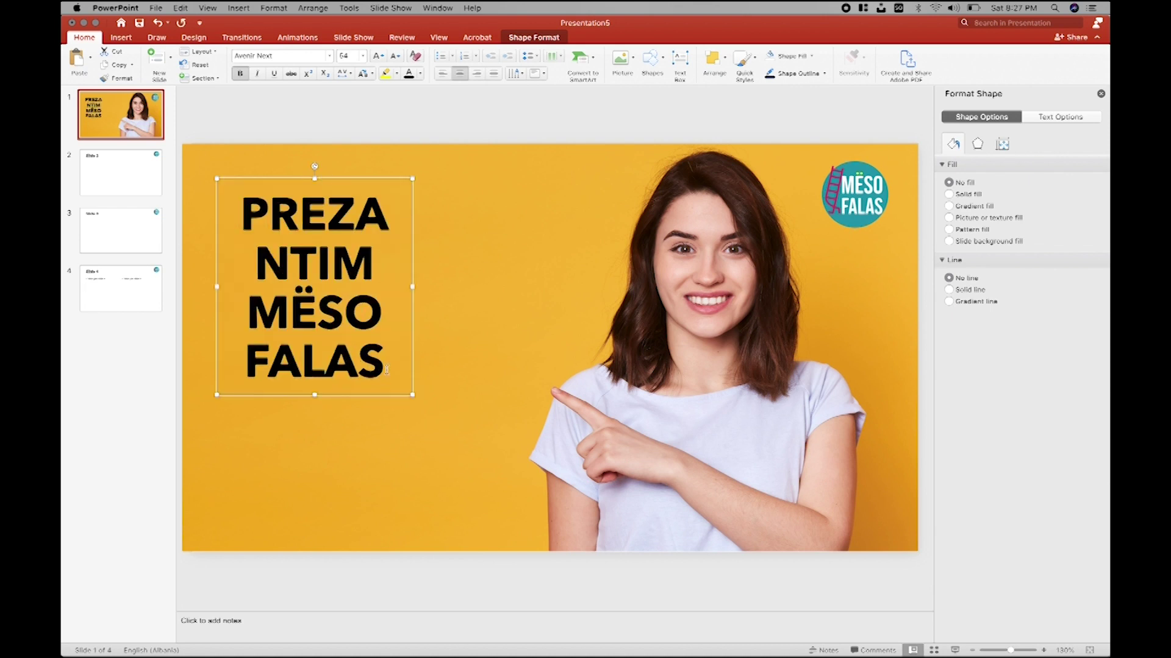
{"action": "triple_click", "coordinate": [386, 370]}
{"action": "left_click", "coordinate": [443, 73]}
{"action": "left_click_drag", "start_coordinate": [417, 288], "coordinate": [555, 287]}
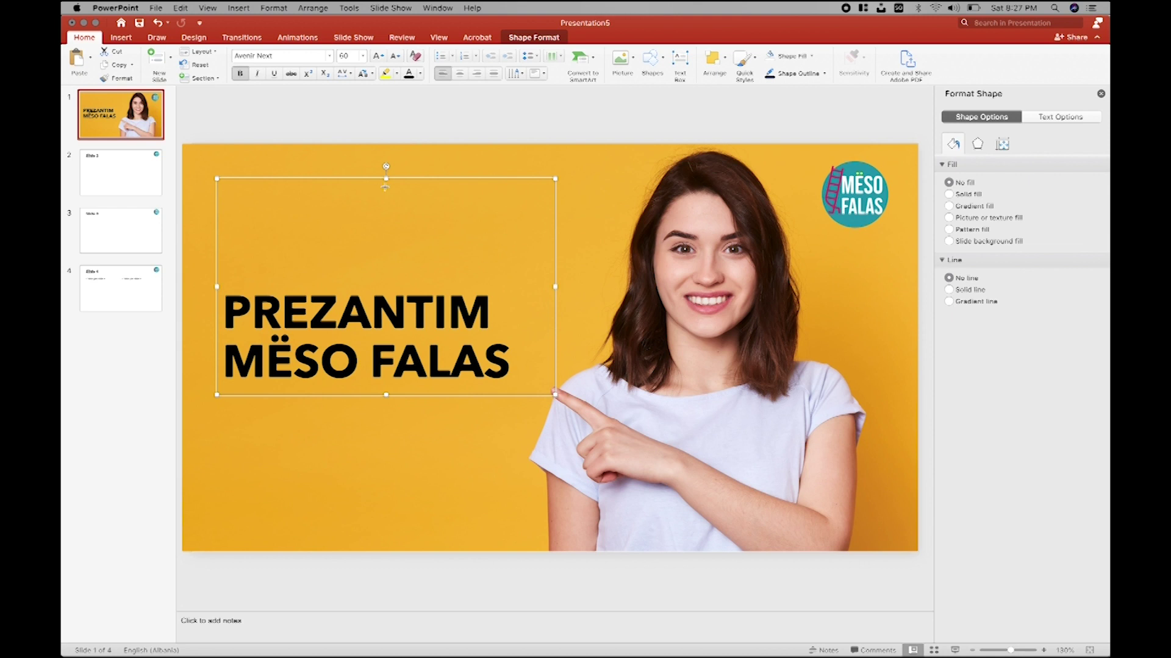
{"action": "left_click_drag", "start_coordinate": [413, 284], "coordinate": [419, 189]}
Step: Make the title text white, then go to slide 2 and select its title placeholder
{"action": "triple_click", "coordinate": [511, 258]}
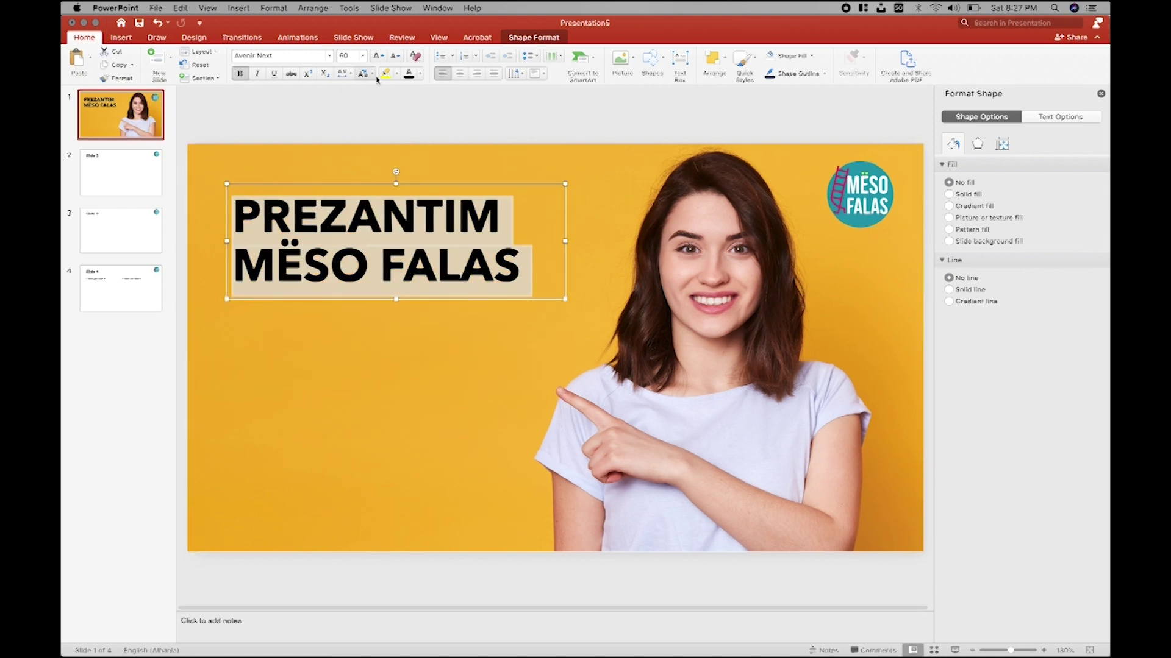
{"action": "left_click", "coordinate": [420, 73]}
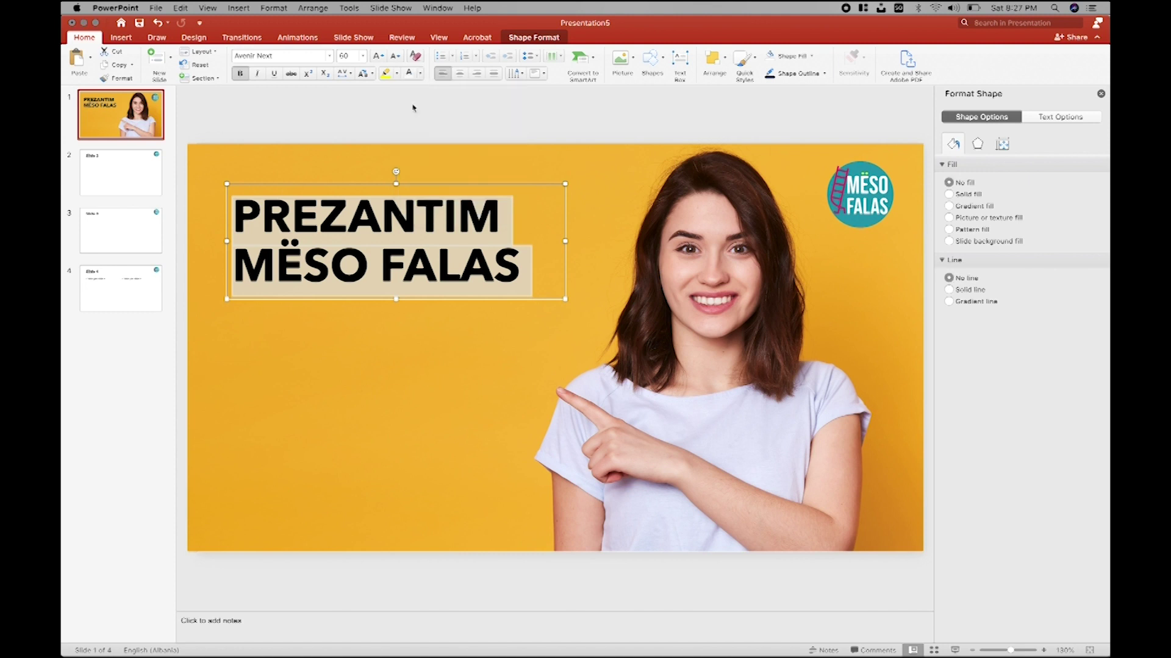
{"action": "left_click", "coordinate": [411, 104]}
{"action": "left_click", "coordinate": [381, 216]}
{"action": "left_click", "coordinate": [313, 287]}
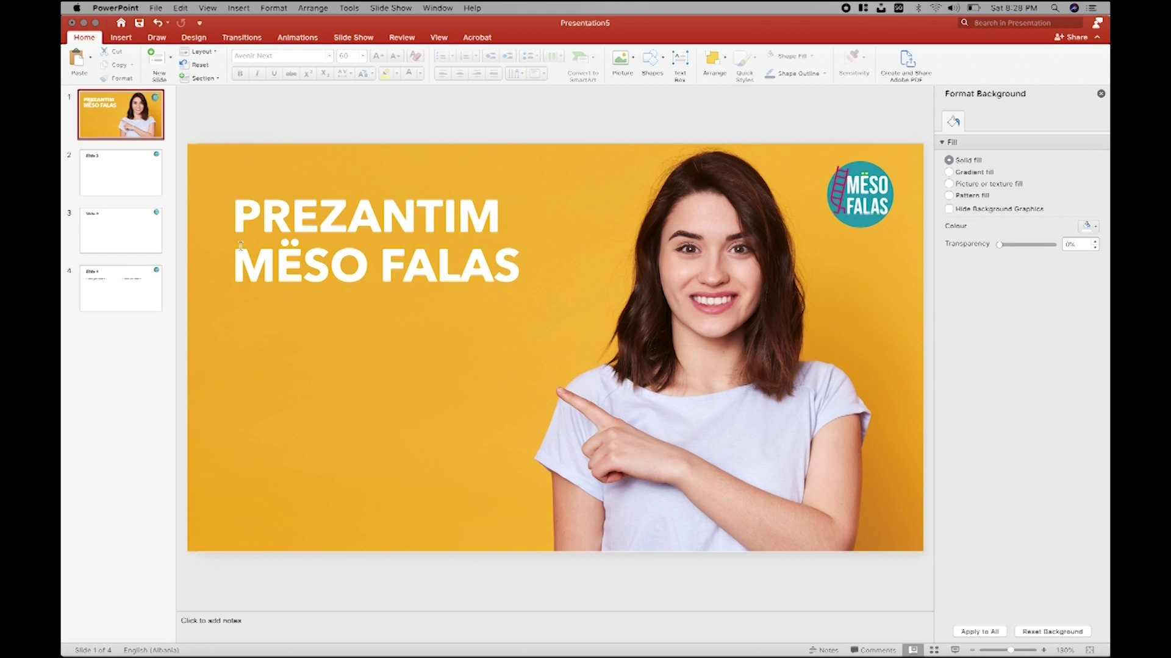
{"action": "left_click", "coordinate": [127, 171]}
{"action": "left_click", "coordinate": [365, 193]}
Step: Delete slide 2's body and title placeholders
{"action": "left_click", "coordinate": [401, 251], "text": "shift"}
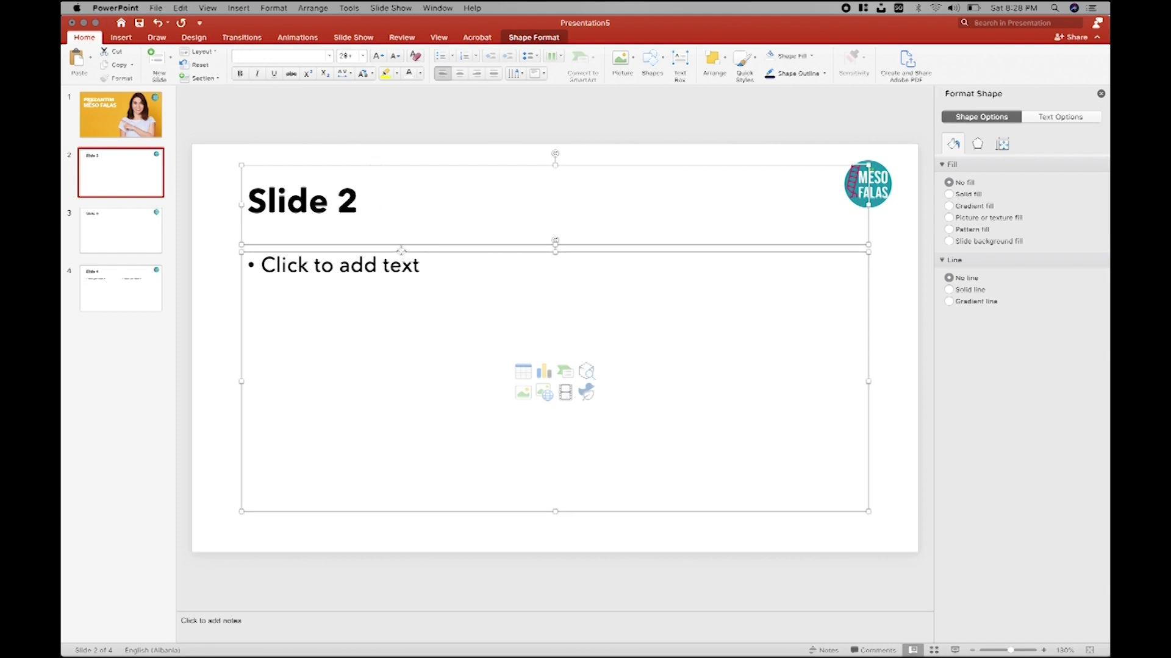
{"action": "key", "text": "Delete"}
{"action": "left_click", "coordinate": [400, 250]}
{"action": "left_click", "coordinate": [400, 245]}
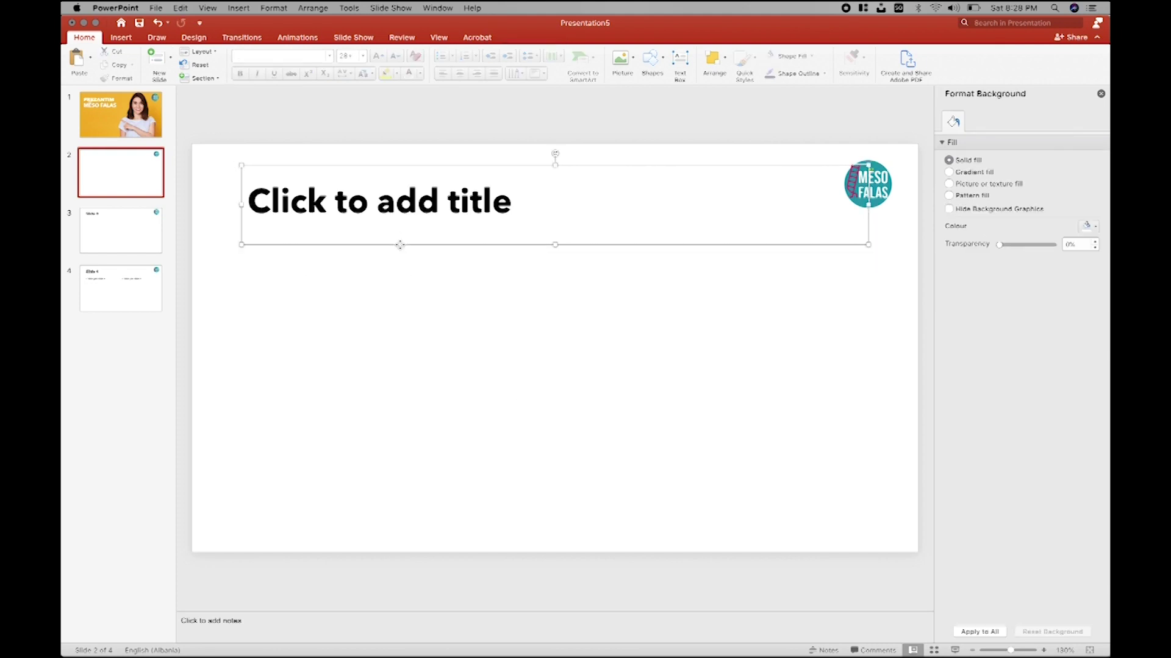
{"action": "key", "text": "Delete"}
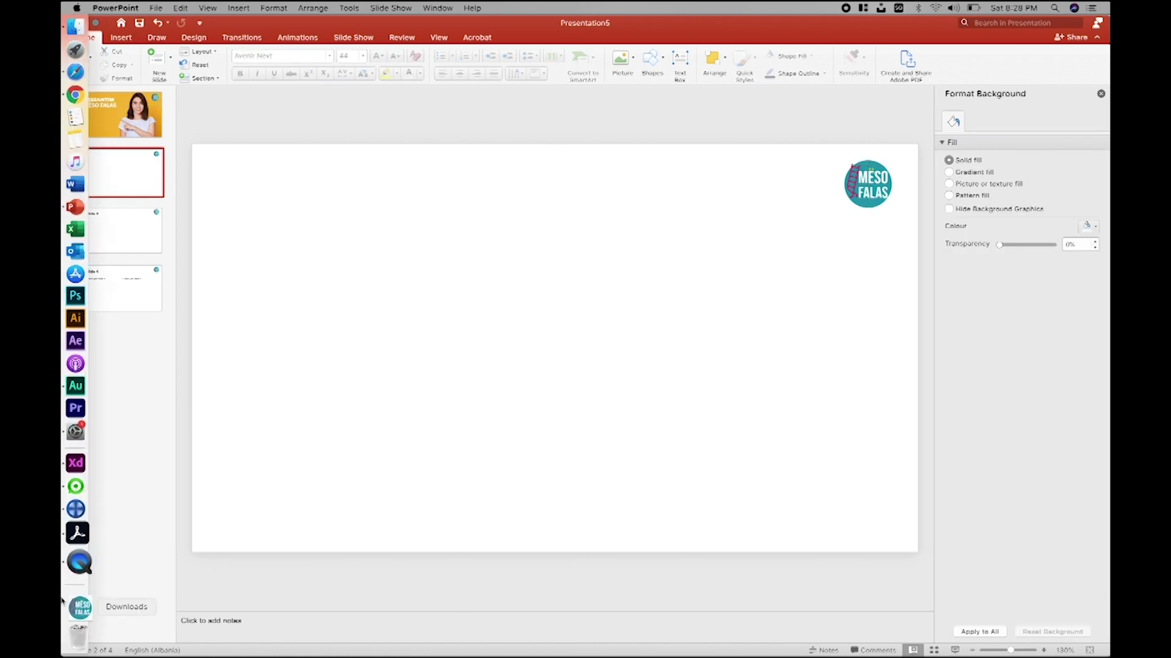
Step: Look for a picture in Downloads and under Insert > Pictures > Online Pictures
{"action": "left_click", "coordinate": [78, 607]}
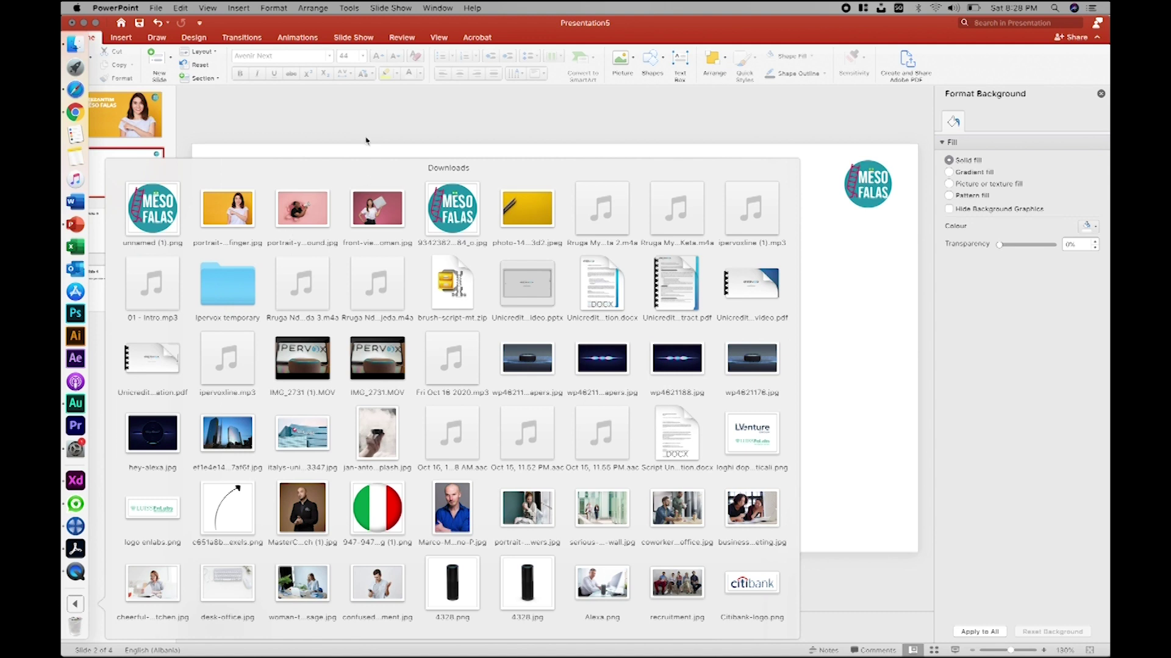
{"action": "left_click", "coordinate": [443, 147]}
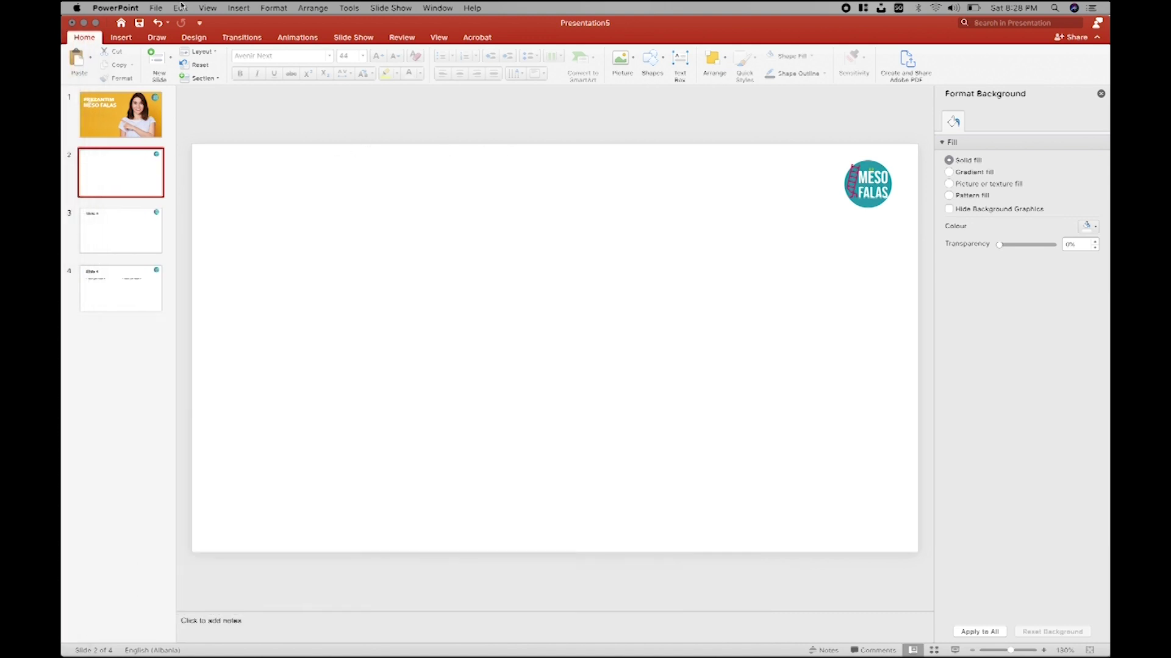
{"action": "left_click", "coordinate": [129, 39]}
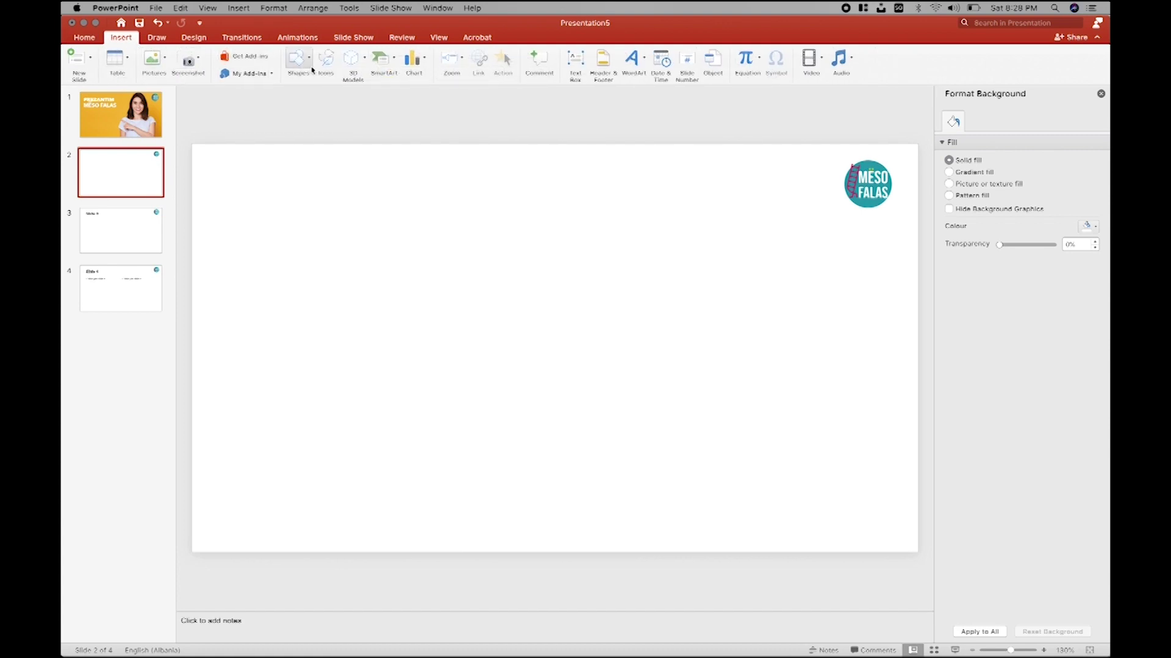
{"action": "left_click", "coordinate": [149, 57]}
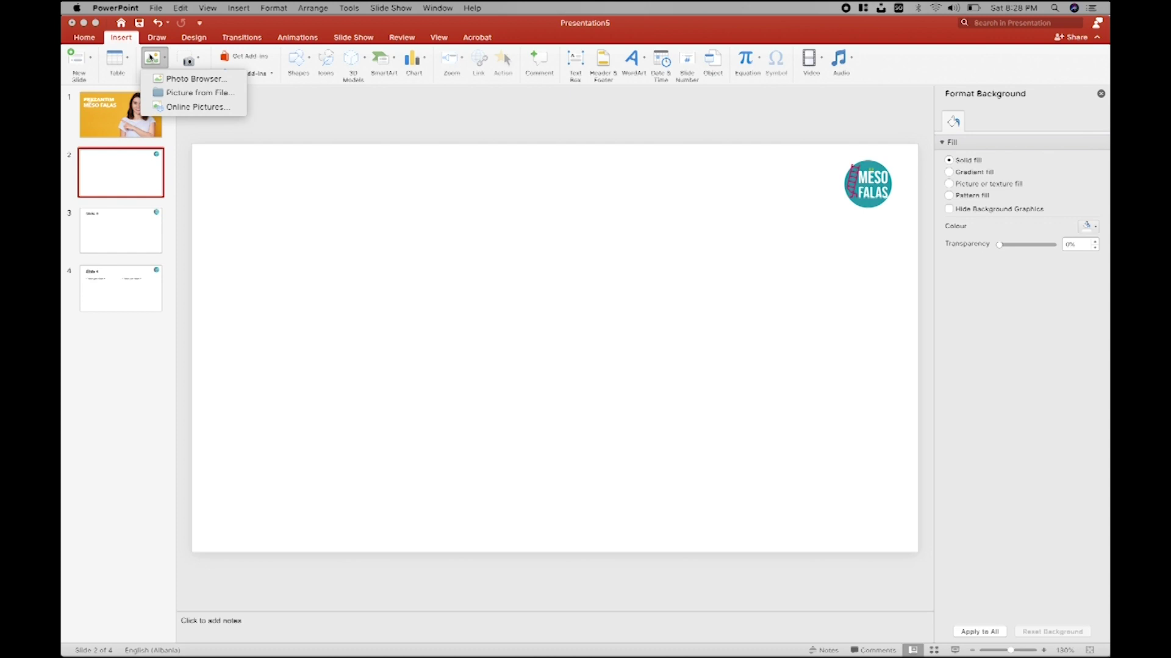
{"action": "left_click", "coordinate": [173, 107]}
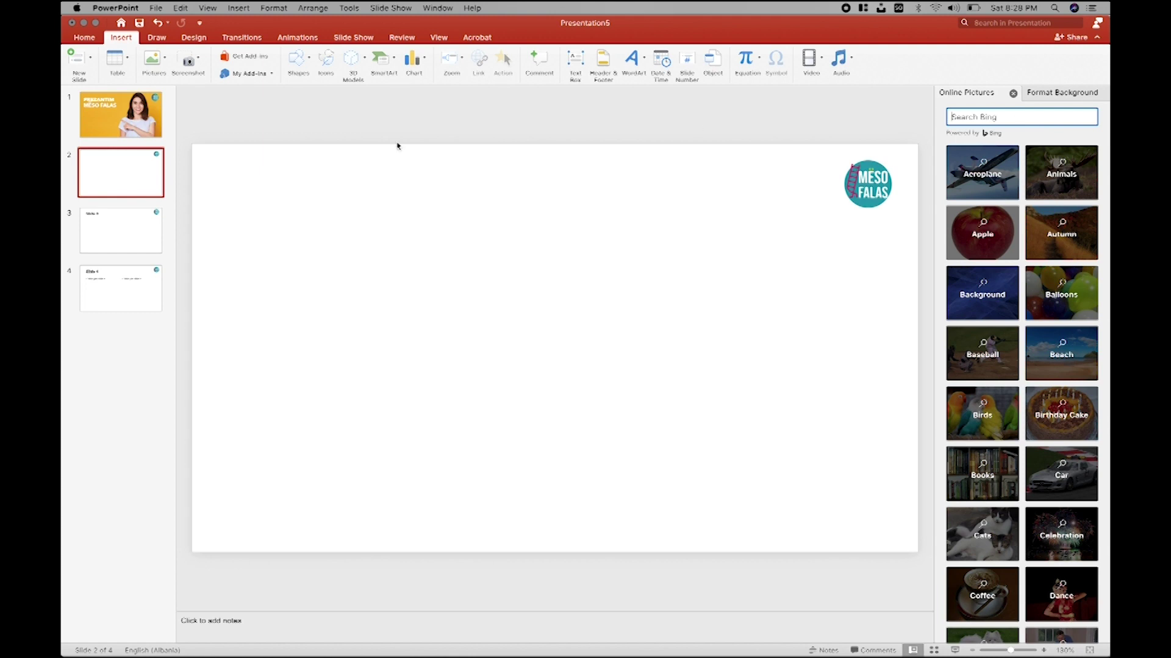
Step: Drag the pink megaphone photo from Downloads onto slide 2, lined up with the left edge
{"action": "mouse_move", "coordinate": [63, 435]}
{"action": "left_click", "coordinate": [63, 607]}
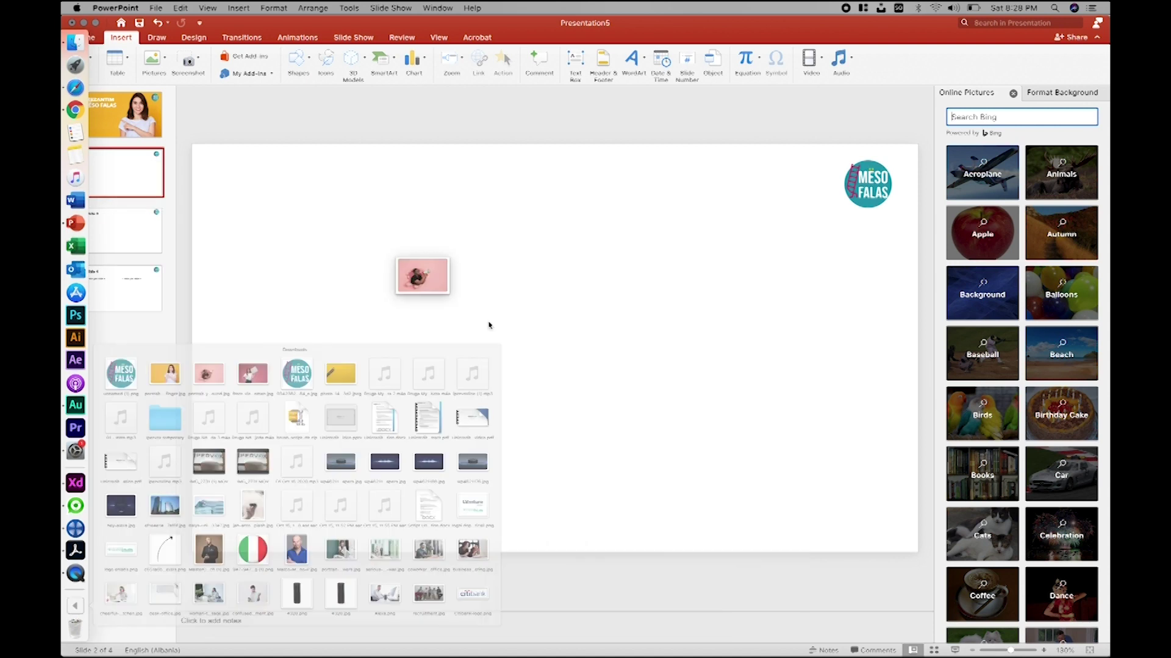
{"action": "left_click_drag", "start_coordinate": [307, 212], "coordinate": [448, 399]}
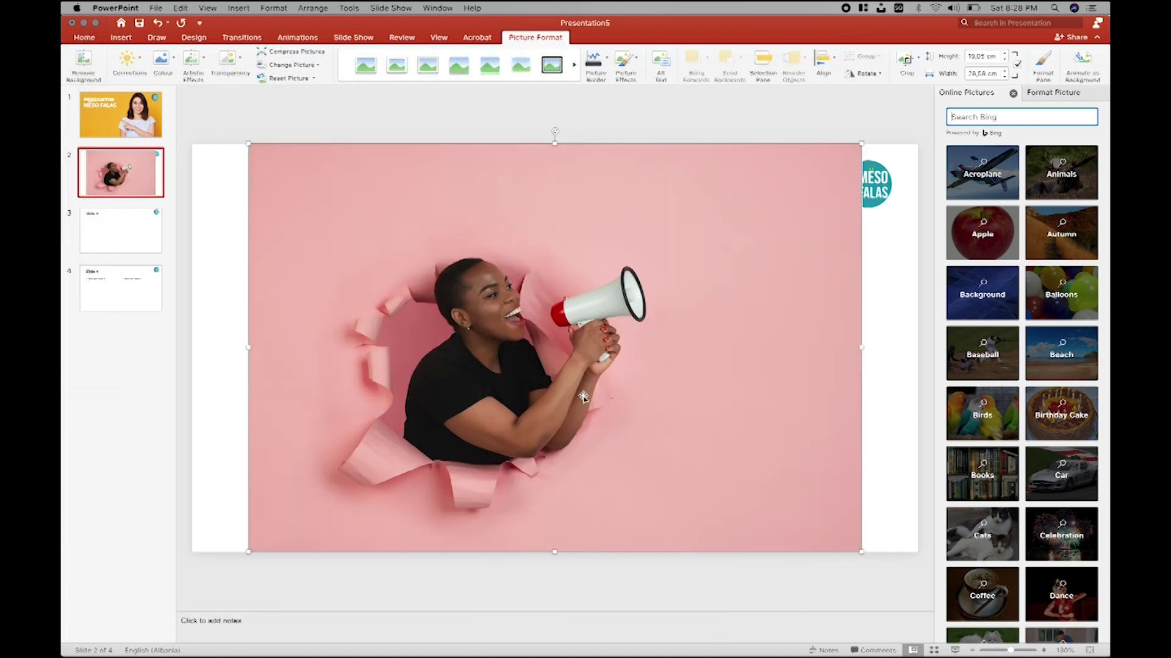
{"action": "left_click_drag", "start_coordinate": [588, 397], "coordinate": [531, 396]}
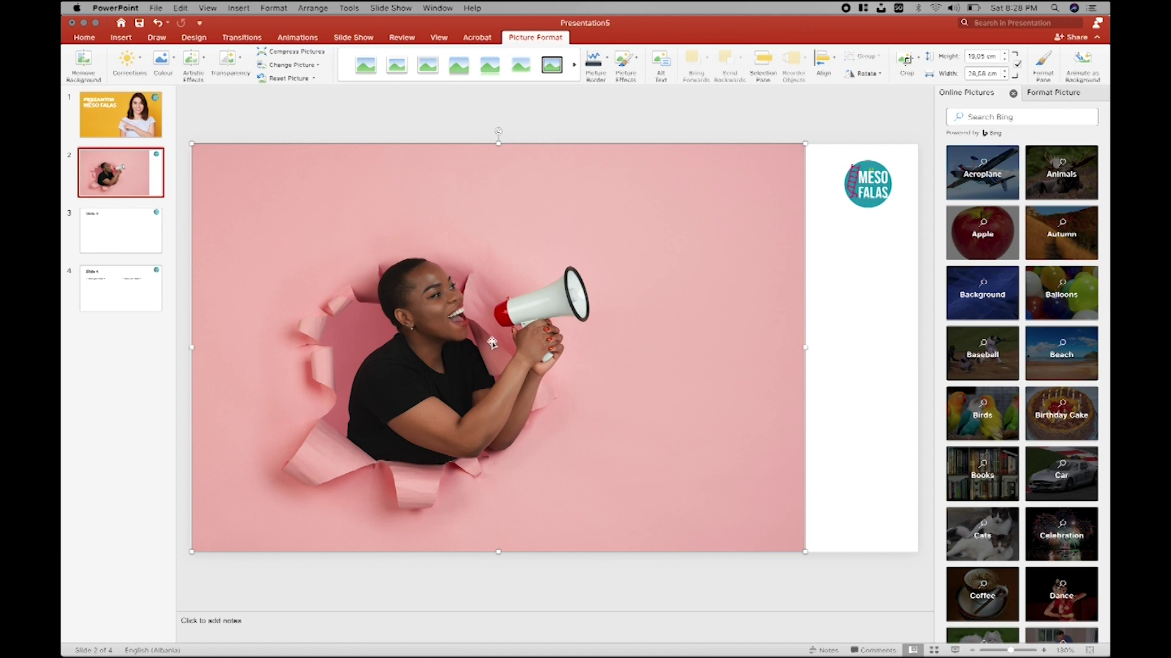
{"action": "left_click", "coordinate": [919, 58]}
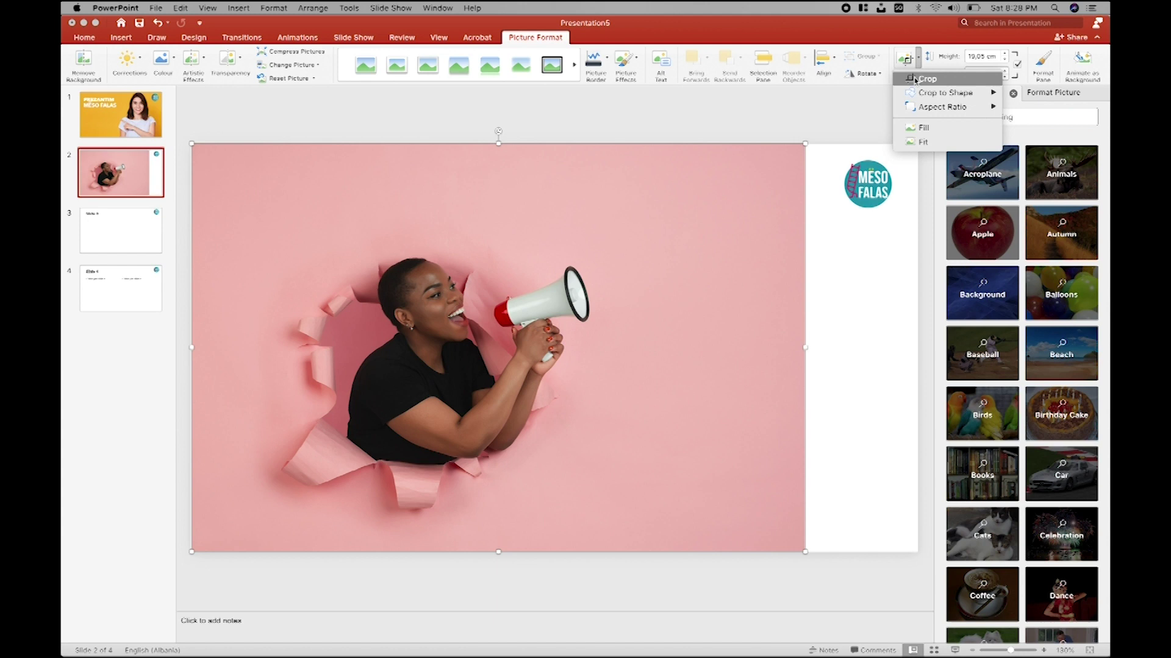
{"action": "mouse_move", "coordinate": [942, 108]}
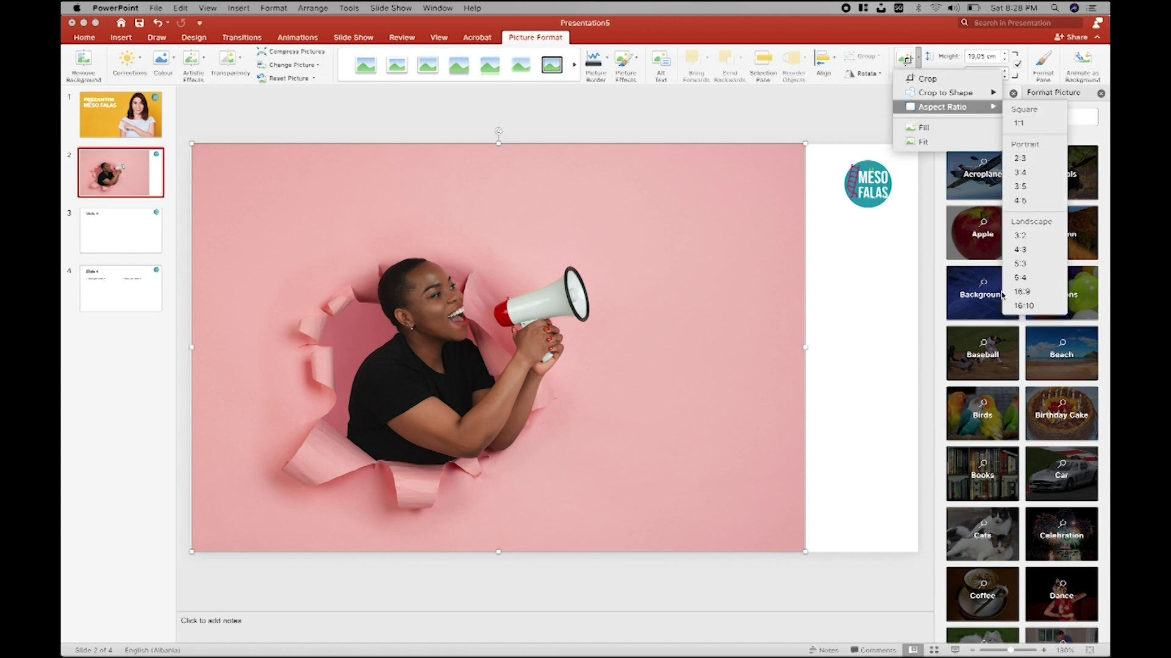
Step: Crop the megaphone photo to a 1:1 square, shift it in the frame, and move it flush left
{"action": "left_click", "coordinate": [1028, 127]}
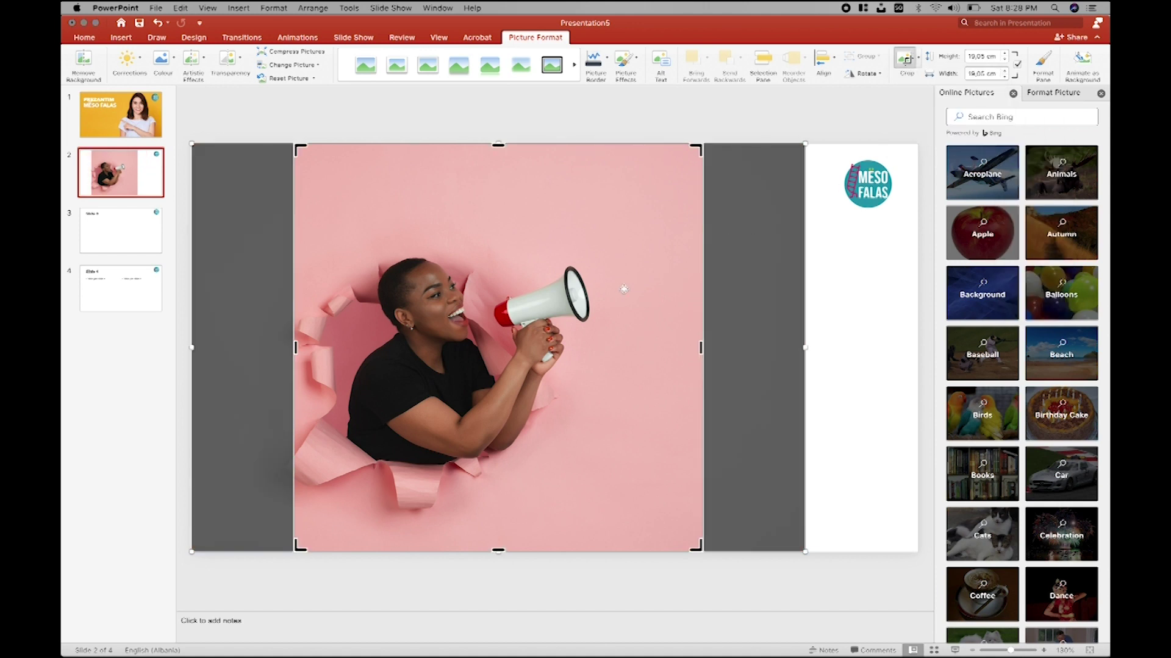
{"action": "left_click_drag", "start_coordinate": [617, 290], "coordinate": [660, 289]}
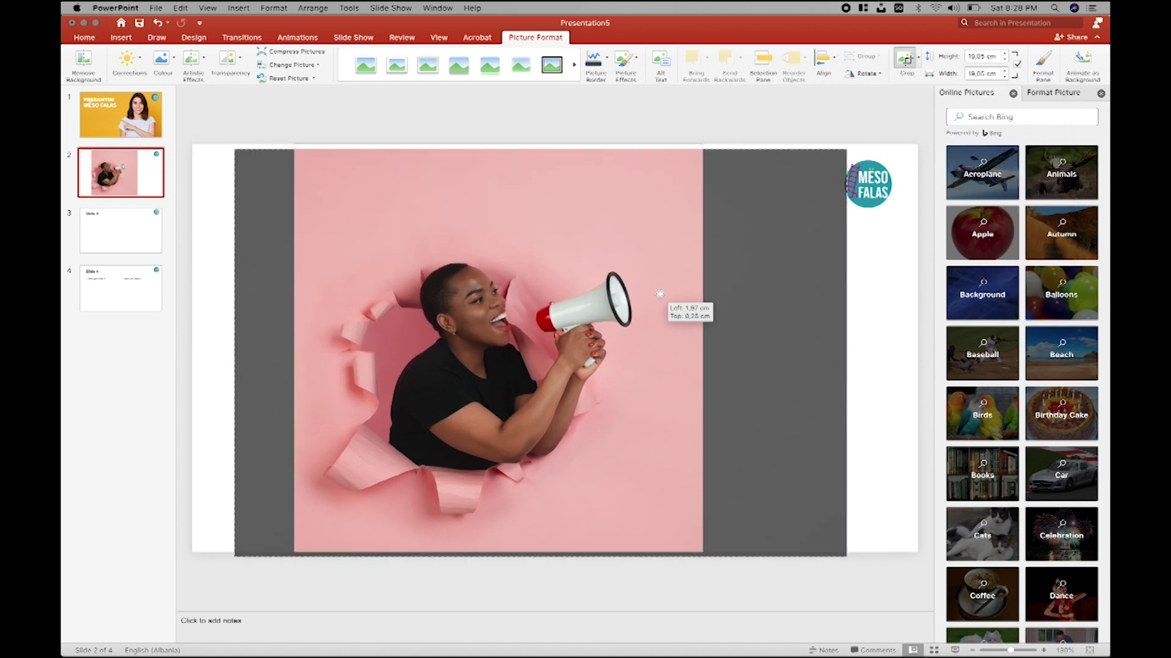
{"action": "left_click", "coordinate": [866, 287]}
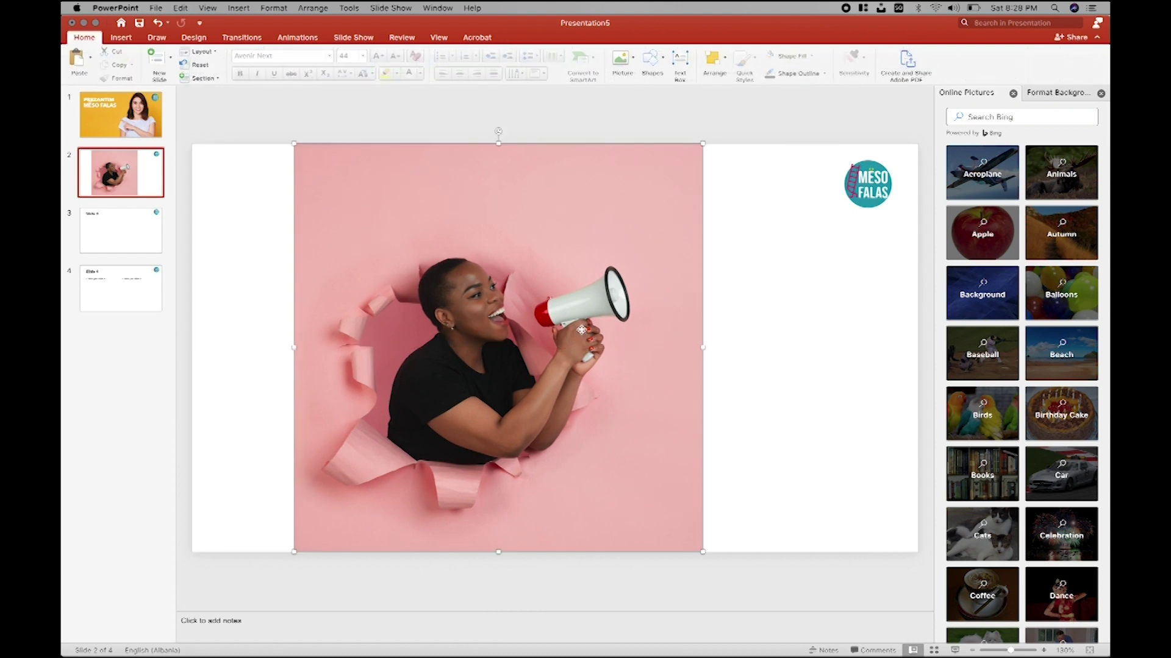
{"action": "left_click_drag", "start_coordinate": [579, 333], "coordinate": [555, 350]}
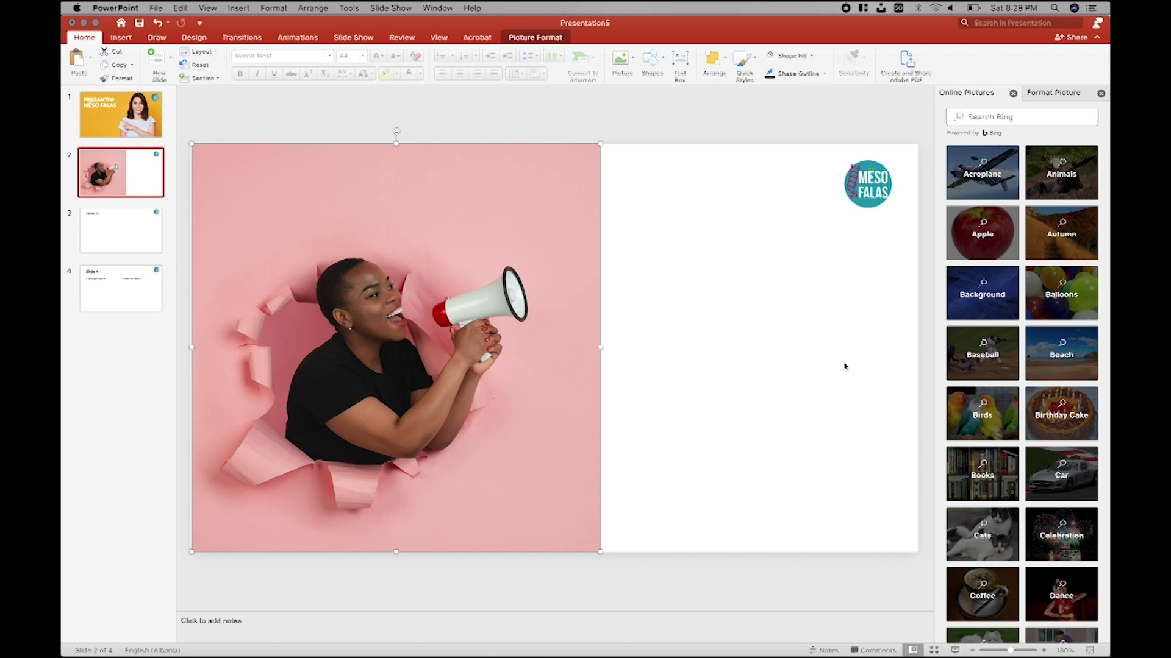
Step: Draw a rounded rectangle beside the megaphone photo, then delete it
{"action": "left_click", "coordinate": [648, 69]}
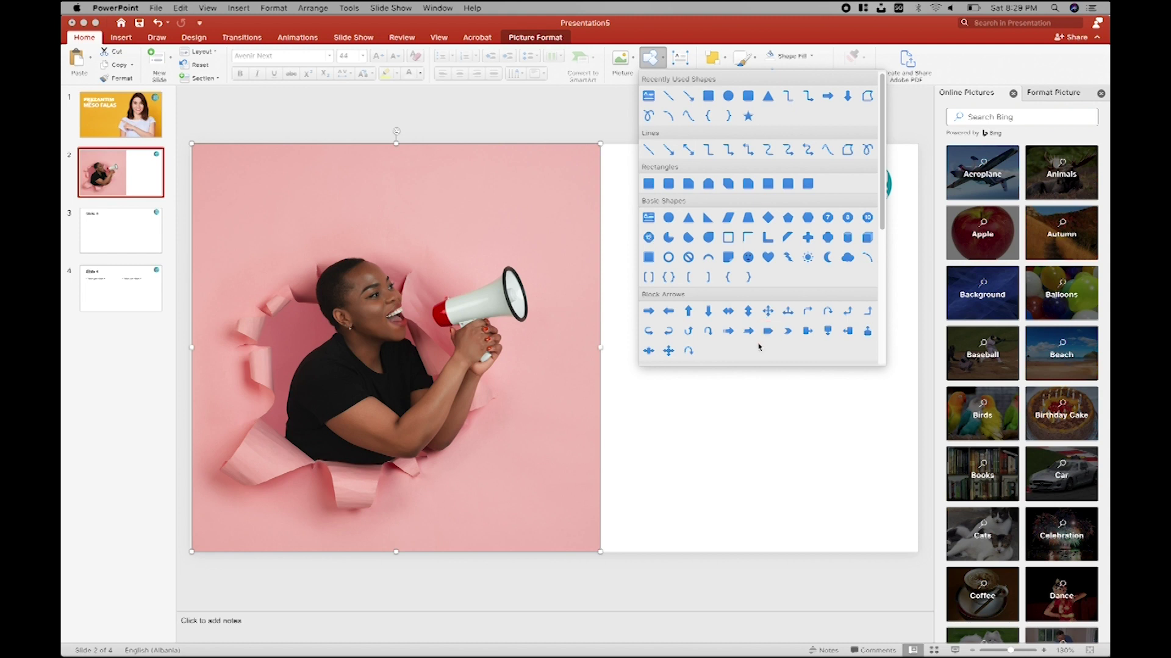
{"action": "left_click", "coordinate": [733, 410]}
{"action": "left_click", "coordinate": [133, 39]}
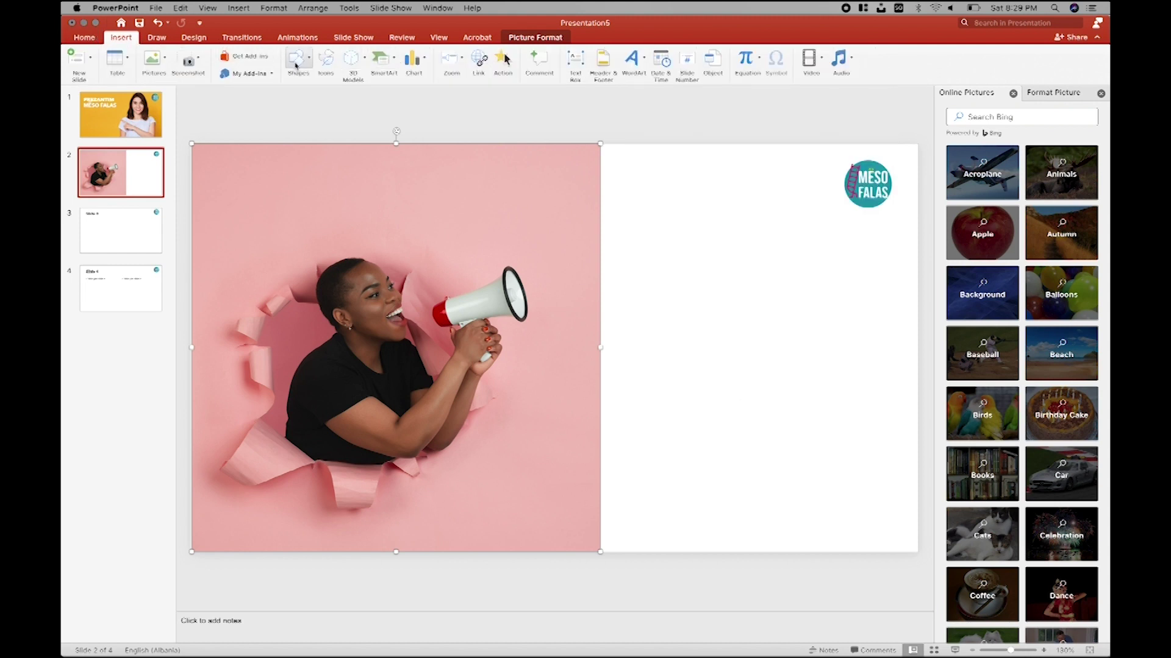
{"action": "left_click", "coordinate": [91, 41]}
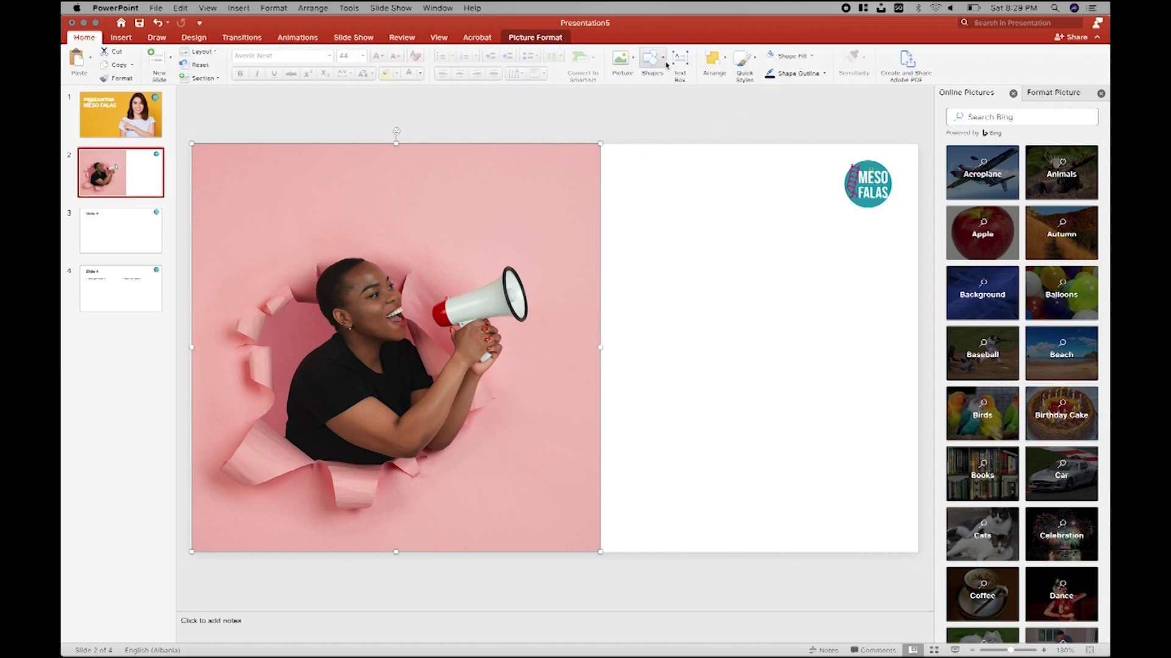
{"action": "left_click", "coordinate": [663, 58]}
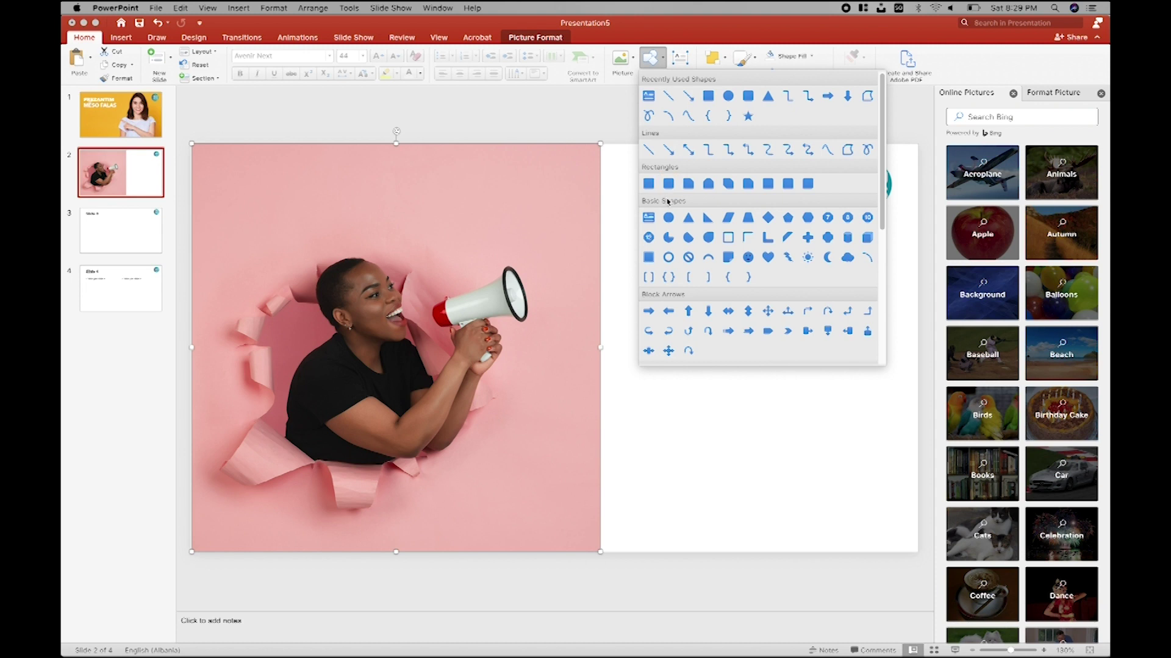
{"action": "left_click", "coordinate": [667, 181]}
{"action": "mouse_move", "coordinate": [521, 211]}
{"action": "left_mouse_down"}
{"action": "mouse_move", "coordinate": [623, 406]}
{"action": "mouse_move", "coordinate": [760, 533]}
{"action": "left_mouse_up"}
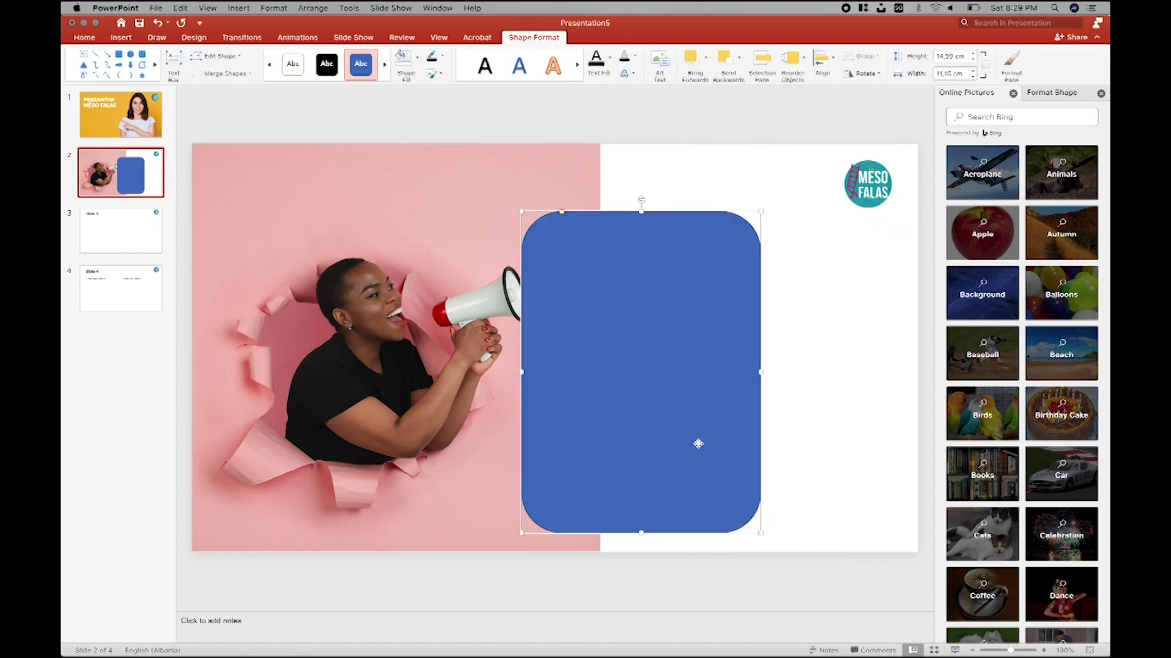
{"action": "key", "text": "Delete"}
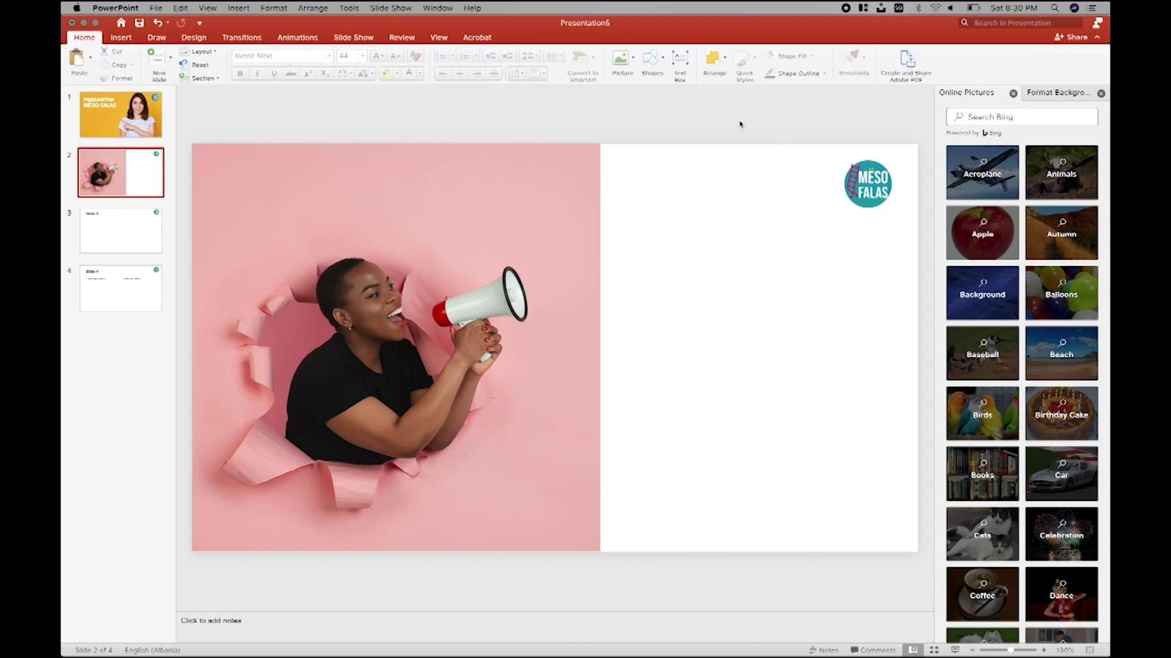
Step: Draw a plain rectangle to the right of the megaphone photo
{"action": "left_click", "coordinate": [652, 57]}
{"action": "left_click", "coordinate": [648, 183]}
{"action": "left_click_drag", "start_coordinate": [535, 227], "coordinate": [753, 475]}
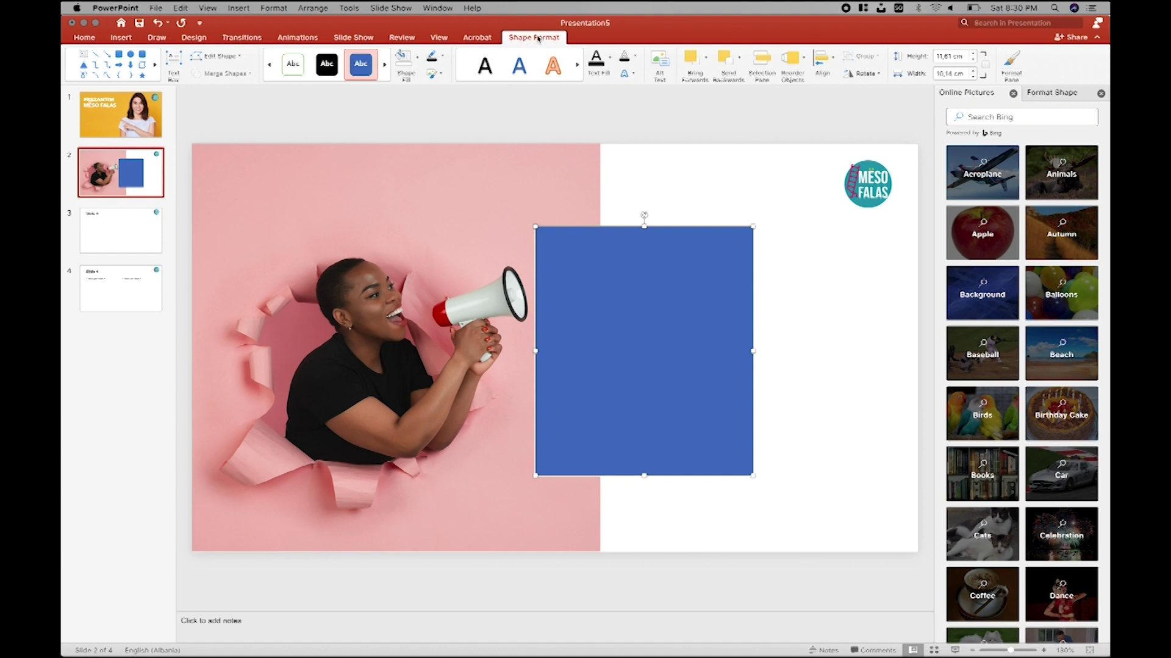
{"action": "left_click", "coordinate": [1013, 60]}
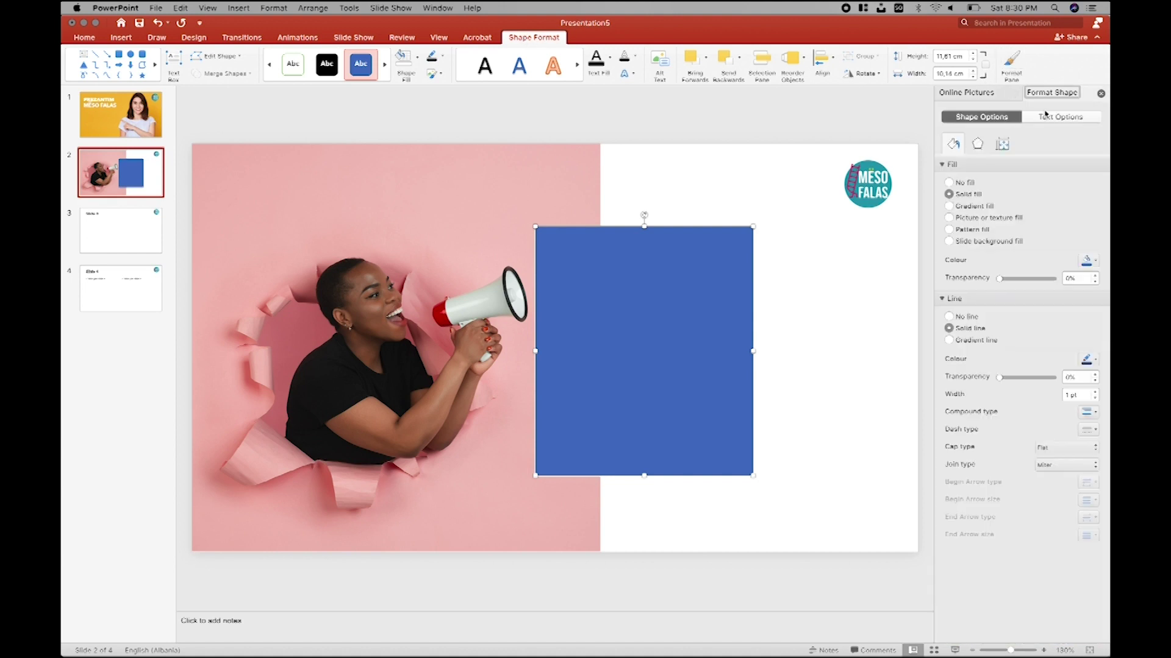
Step: Select the blue rectangle so its Shape Format options appear
{"action": "left_click", "coordinate": [310, 194]}
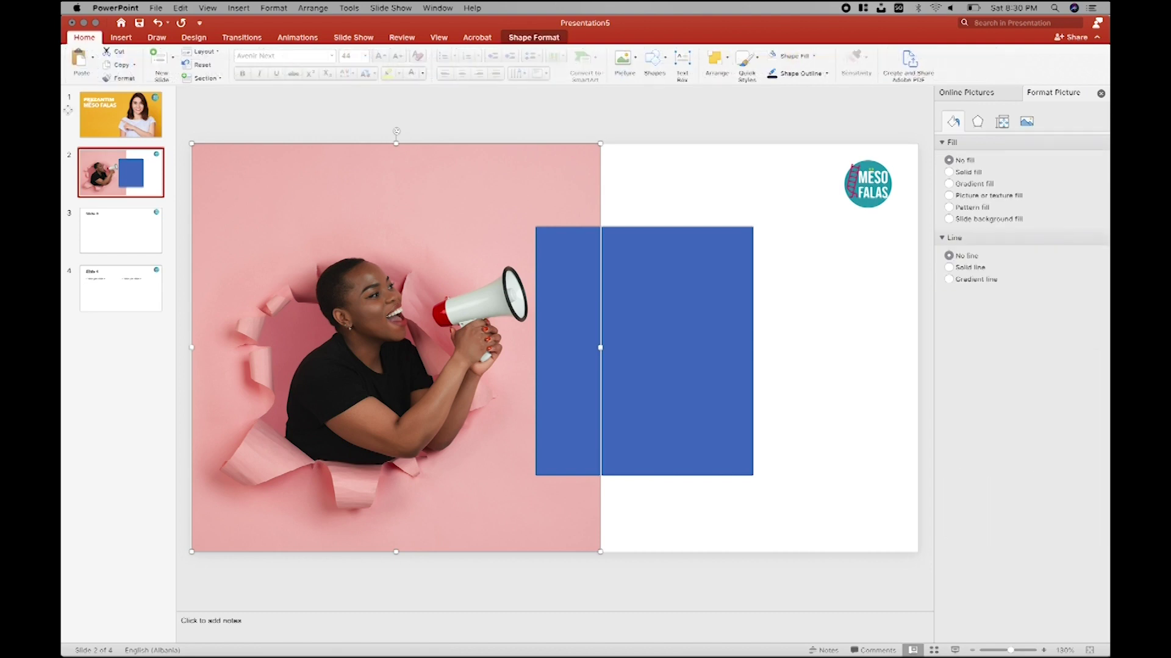
{"action": "left_click", "coordinate": [121, 114]}
{"action": "left_click", "coordinate": [376, 220]}
{"action": "left_click", "coordinate": [132, 178]}
{"action": "left_click", "coordinate": [419, 418]}
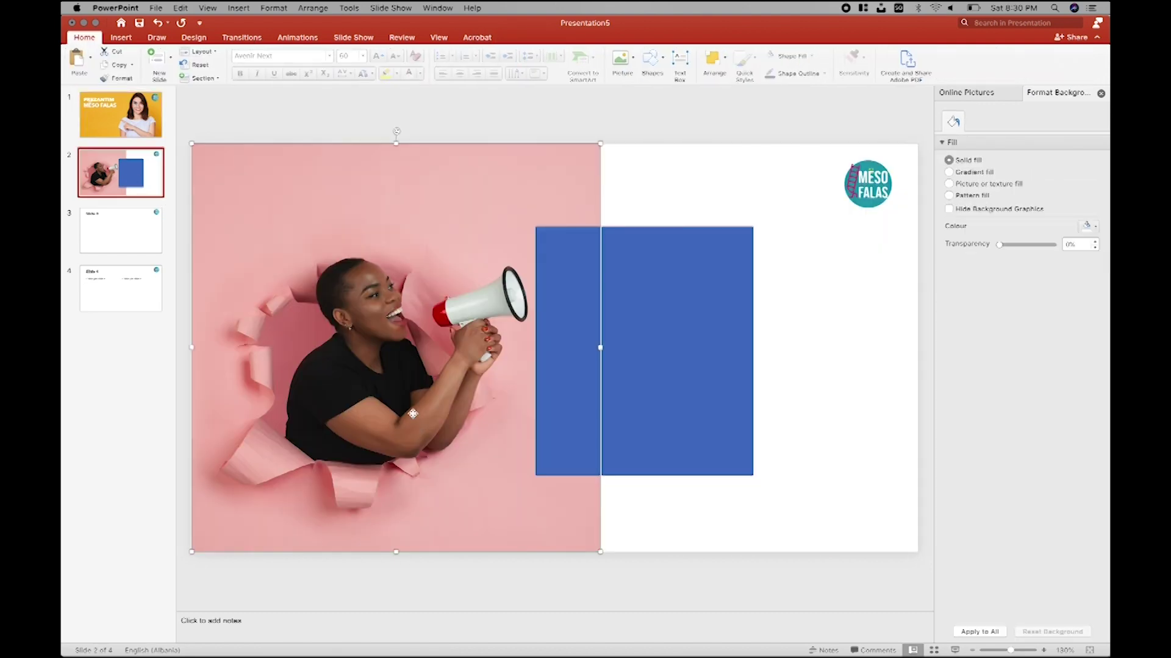
{"action": "left_click", "coordinate": [711, 219]}
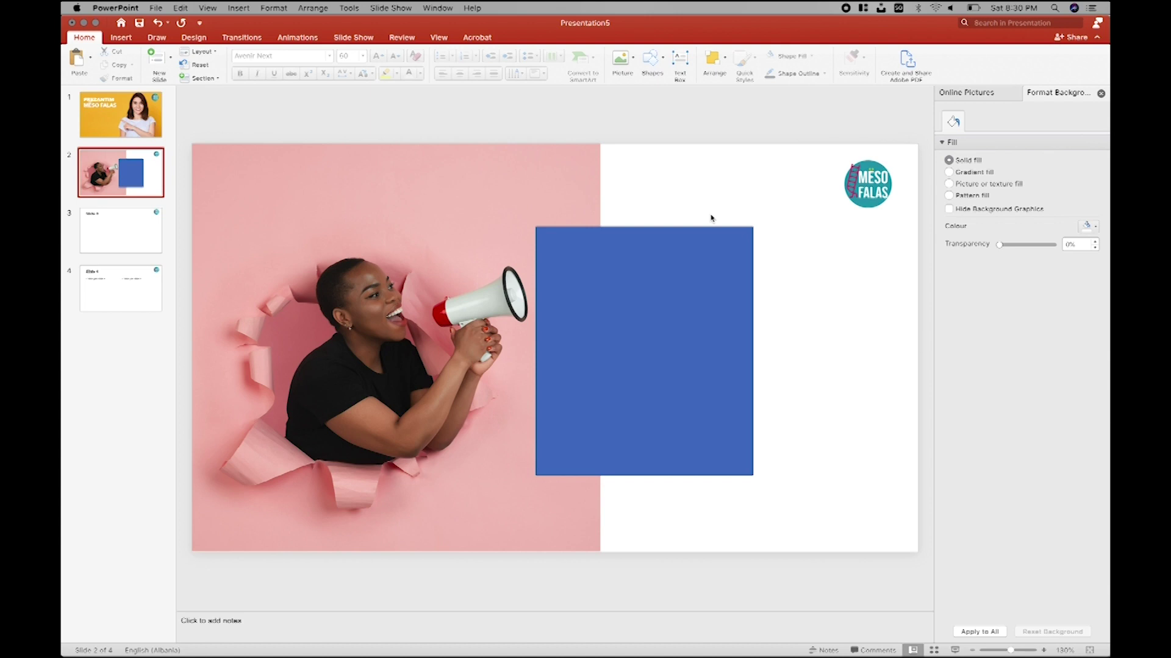
{"action": "left_click", "coordinate": [665, 311]}
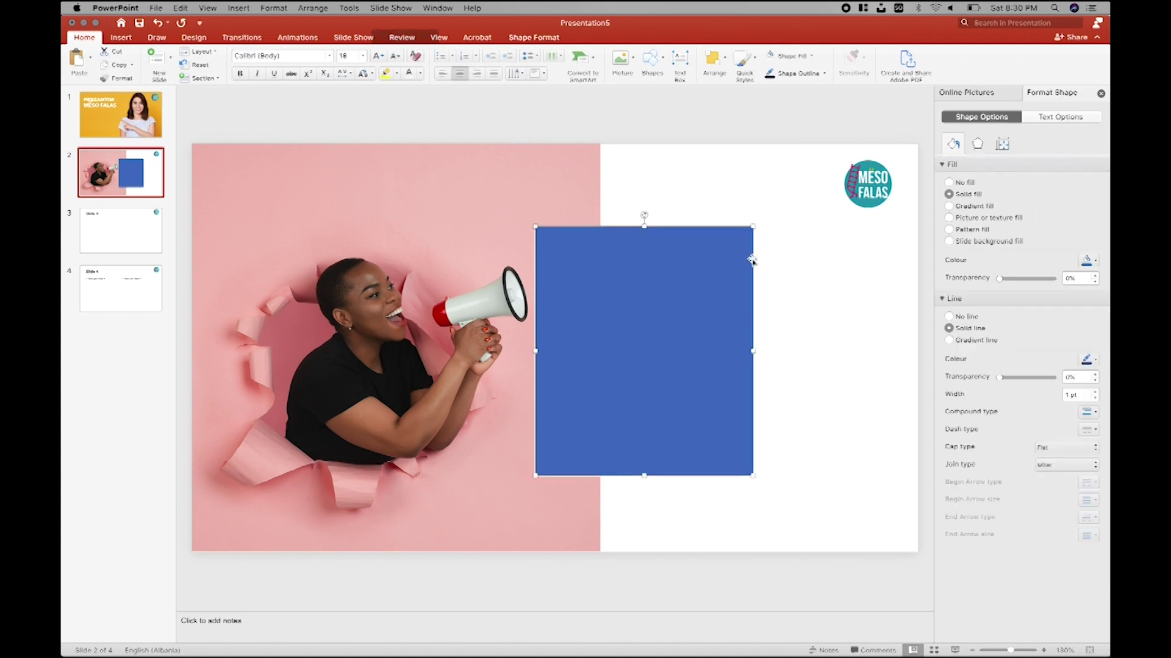
Step: Fill the rectangle with white
{"action": "left_click", "coordinate": [1090, 261]}
{"action": "key", "text": "Escape"}
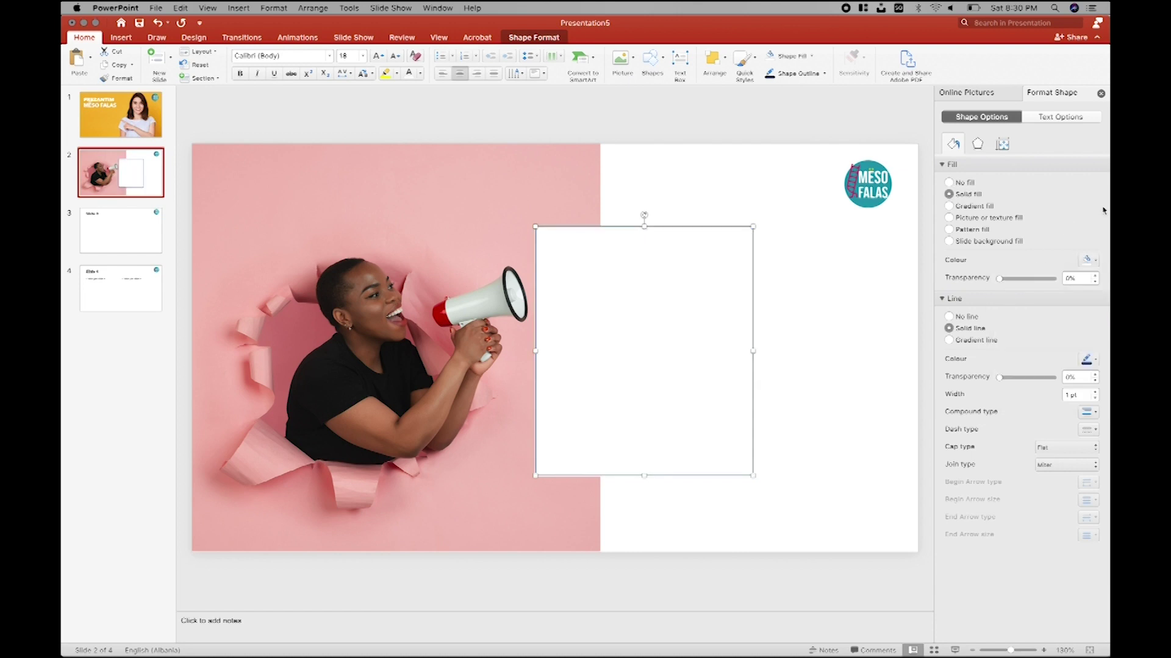
{"action": "left_click", "coordinate": [819, 323]}
{"action": "left_click", "coordinate": [643, 314]}
Step: Set the outline cap to Square, then set the rectangle's line to No line
{"action": "left_click", "coordinate": [1086, 412]}
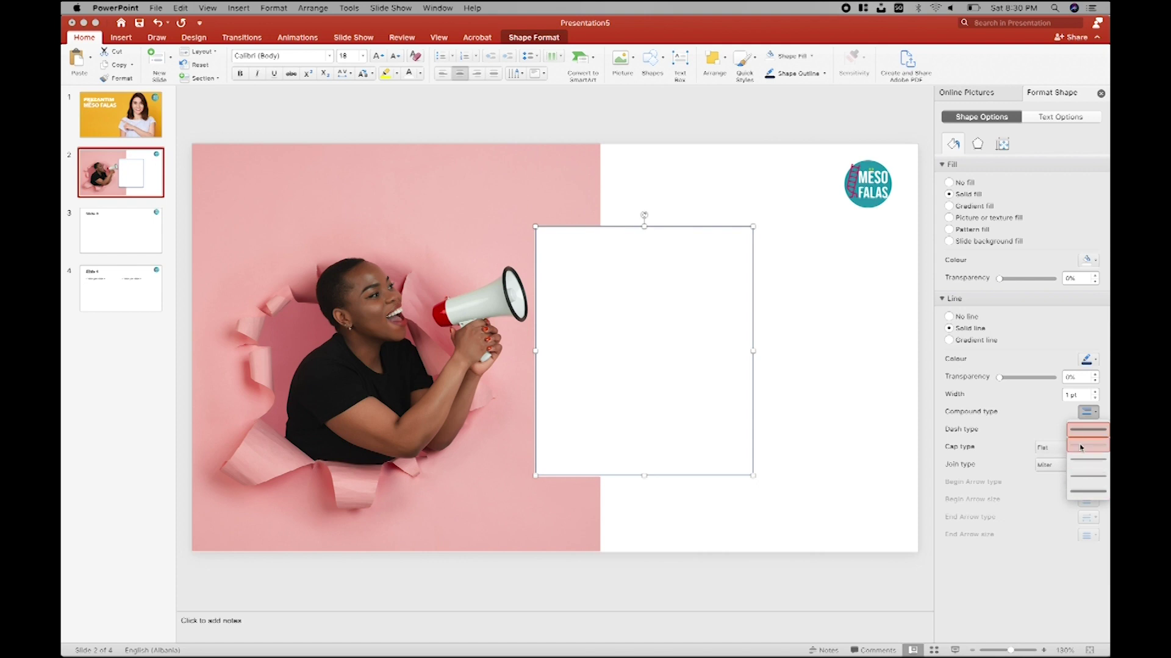
{"action": "left_click", "coordinate": [1014, 408]}
{"action": "left_click", "coordinate": [1057, 448]}
{"action": "left_click", "coordinate": [1058, 447]}
{"action": "left_click", "coordinate": [855, 374]}
{"action": "left_click", "coordinate": [675, 340]}
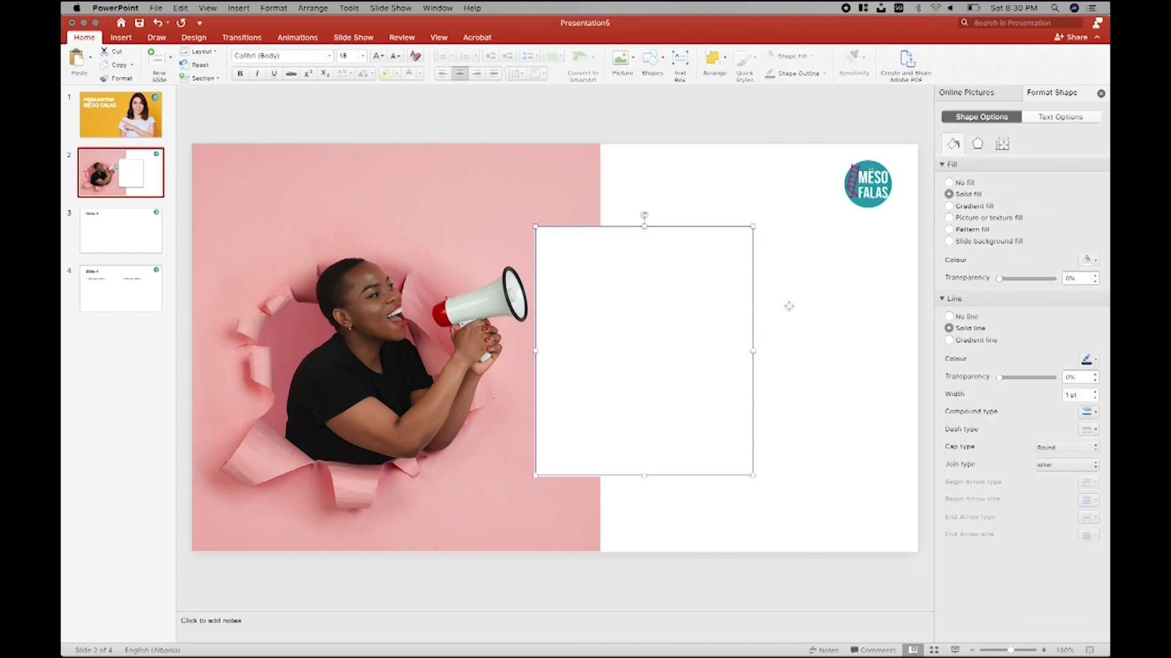
{"action": "left_click", "coordinate": [1061, 447]}
{"action": "left_click", "coordinate": [1060, 437]}
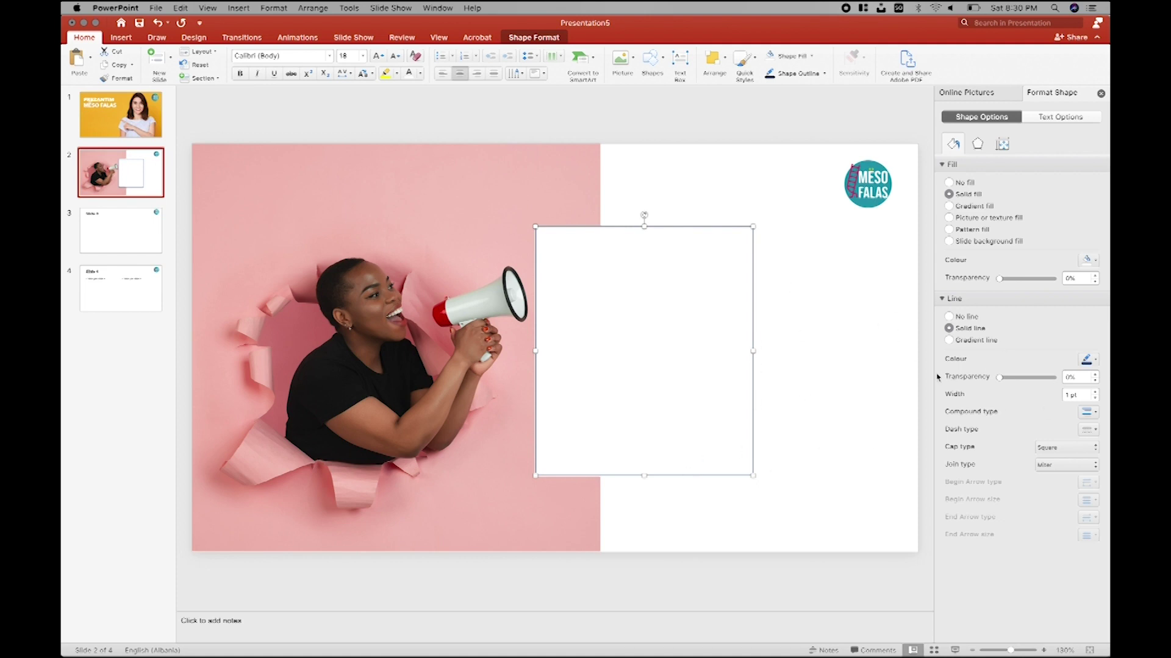
{"action": "left_click", "coordinate": [977, 317]}
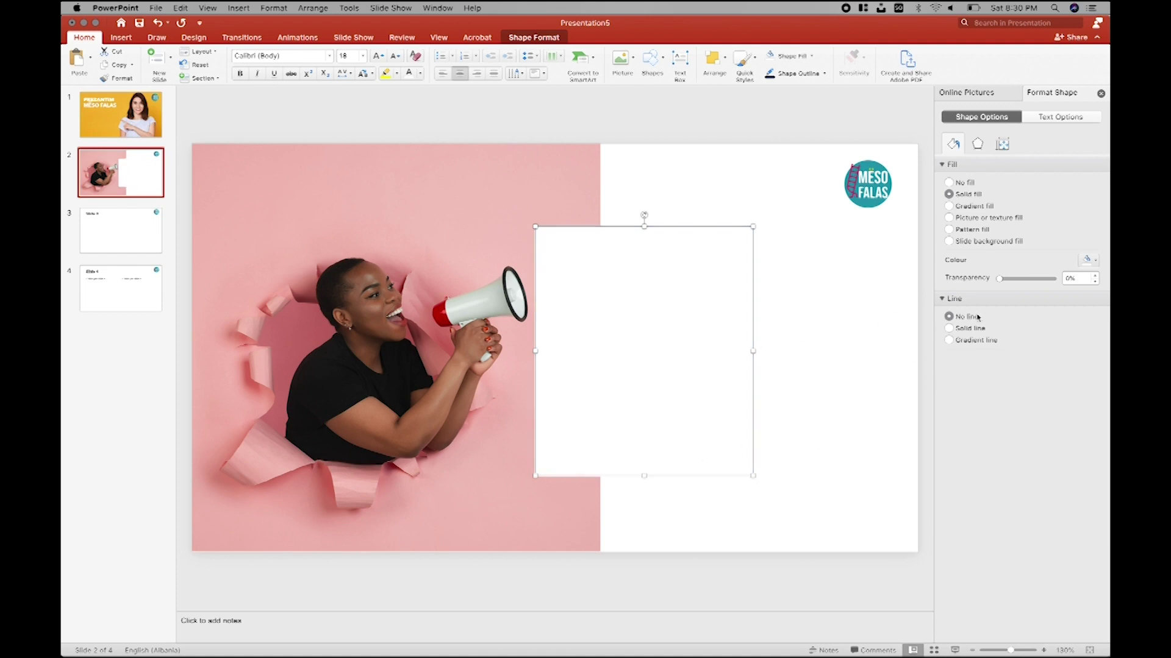
{"action": "left_click", "coordinate": [978, 144]}
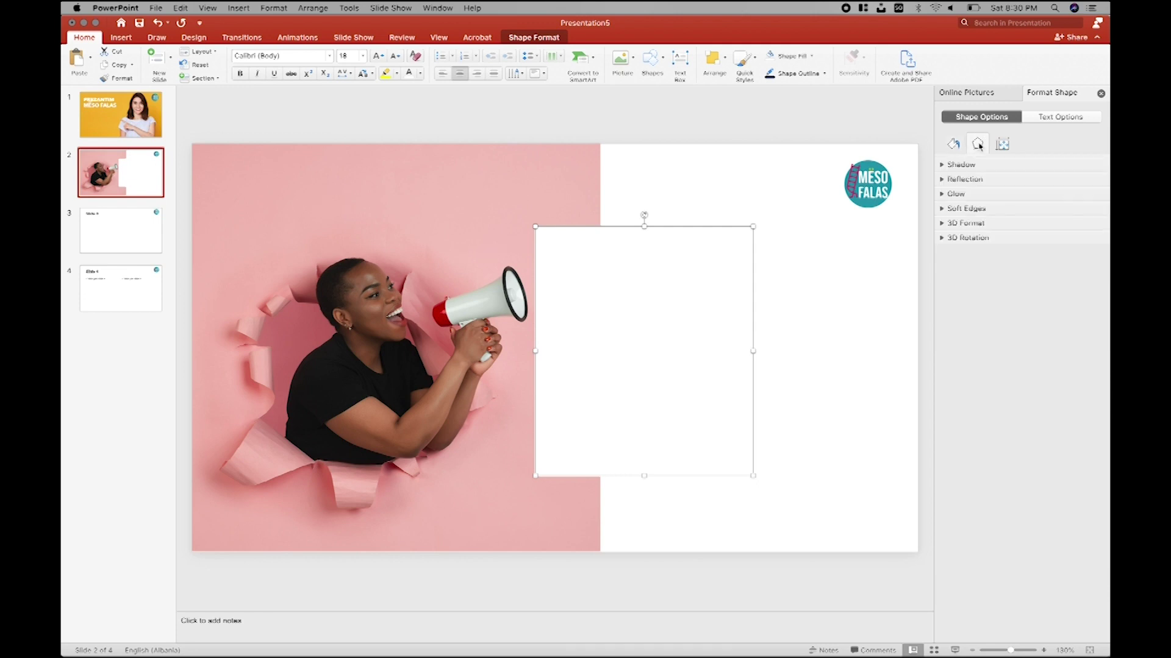
Step: Leave soft edges at 0 pt and apply a centred outer shadow to the rectangle
{"action": "left_click", "coordinate": [943, 165]}
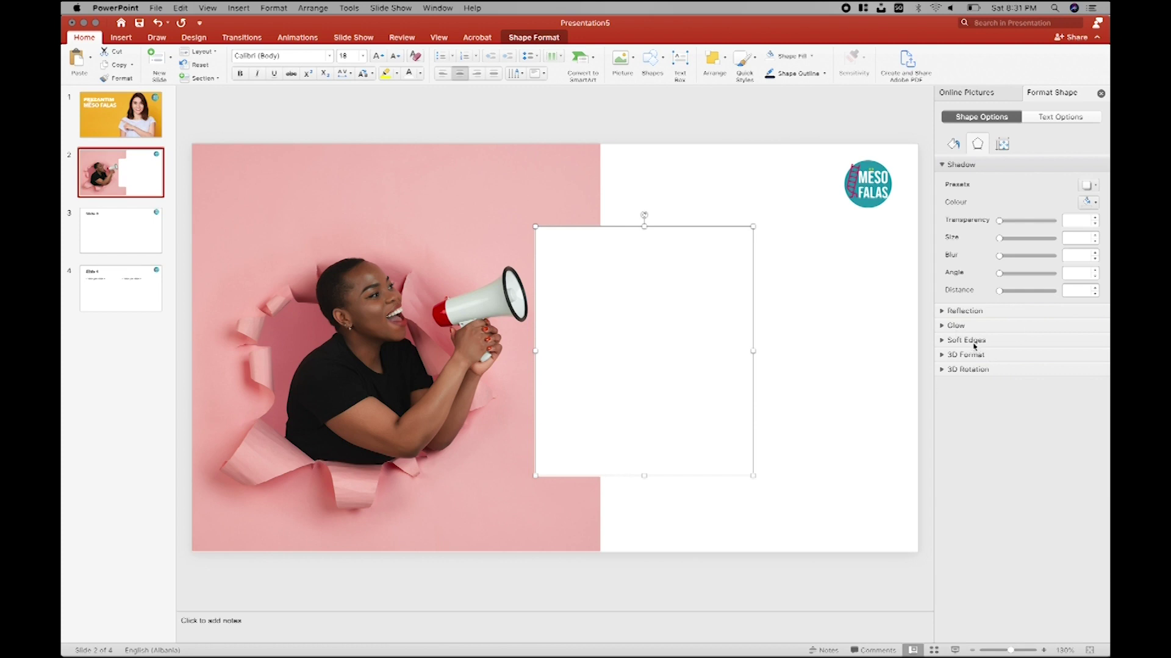
{"action": "left_click", "coordinate": [942, 341]}
{"action": "mouse_move", "coordinate": [1000, 379]}
{"action": "left_mouse_down"}
{"action": "mouse_move", "coordinate": [1032, 379]}
{"action": "mouse_move", "coordinate": [998, 379]}
{"action": "left_mouse_up"}
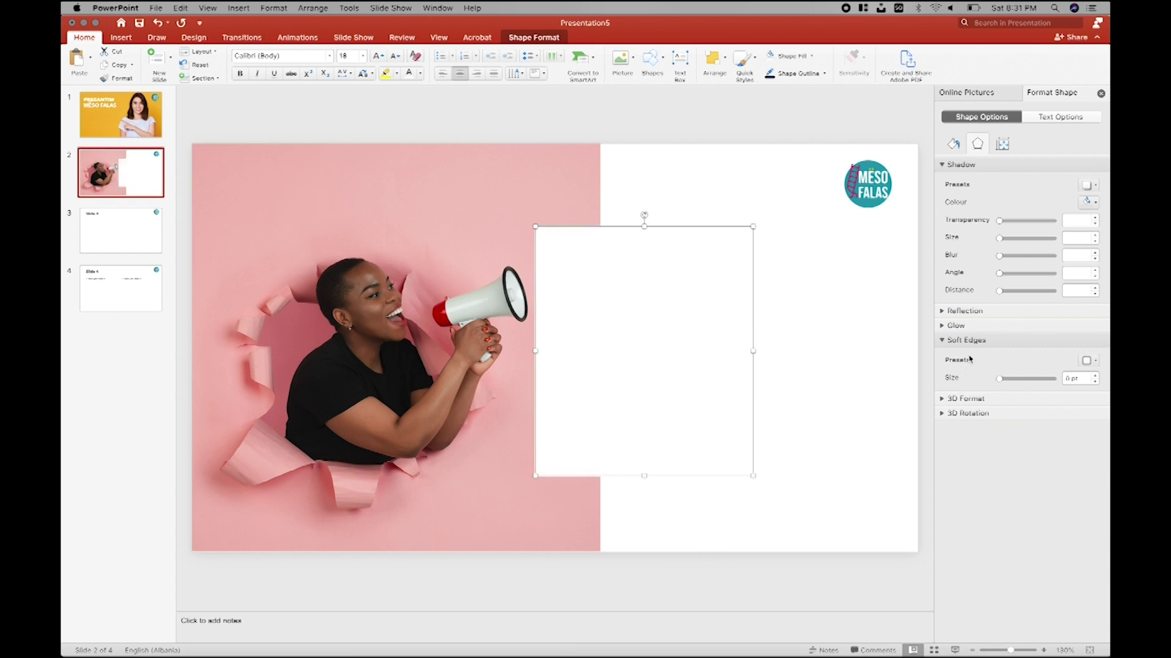
{"action": "left_click", "coordinate": [1088, 186]}
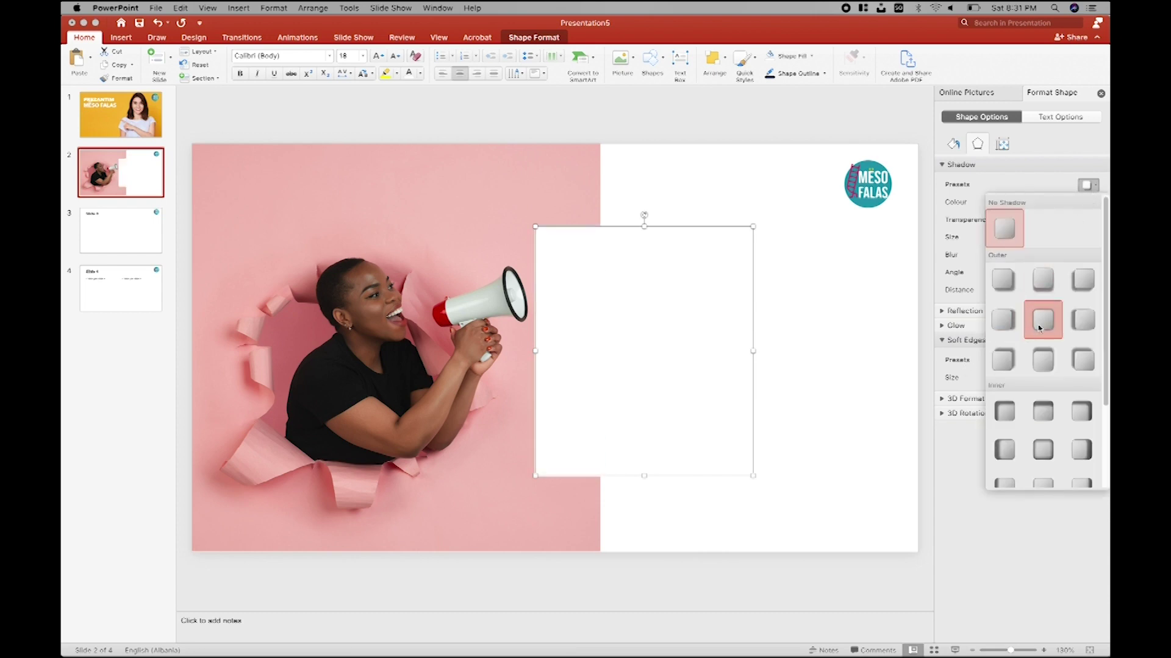
{"action": "left_click", "coordinate": [1040, 328]}
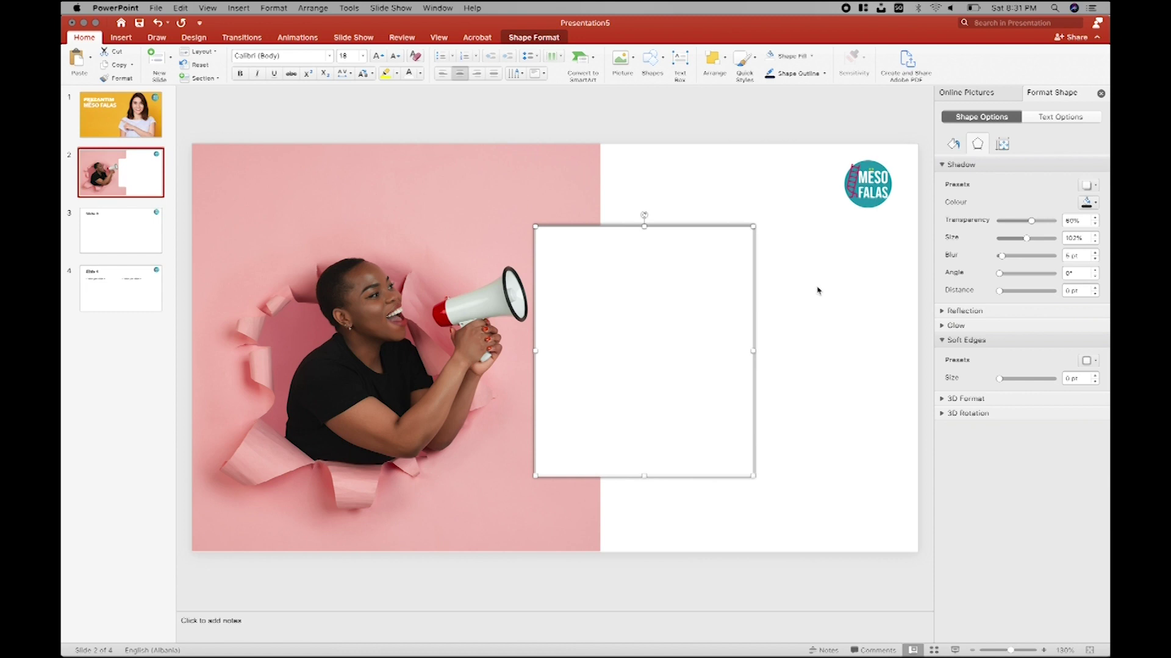
Step: Switch to a down-left outer shadow, larger and softer at ~85% transparency; shift the box right
{"action": "left_click", "coordinate": [1088, 186]}
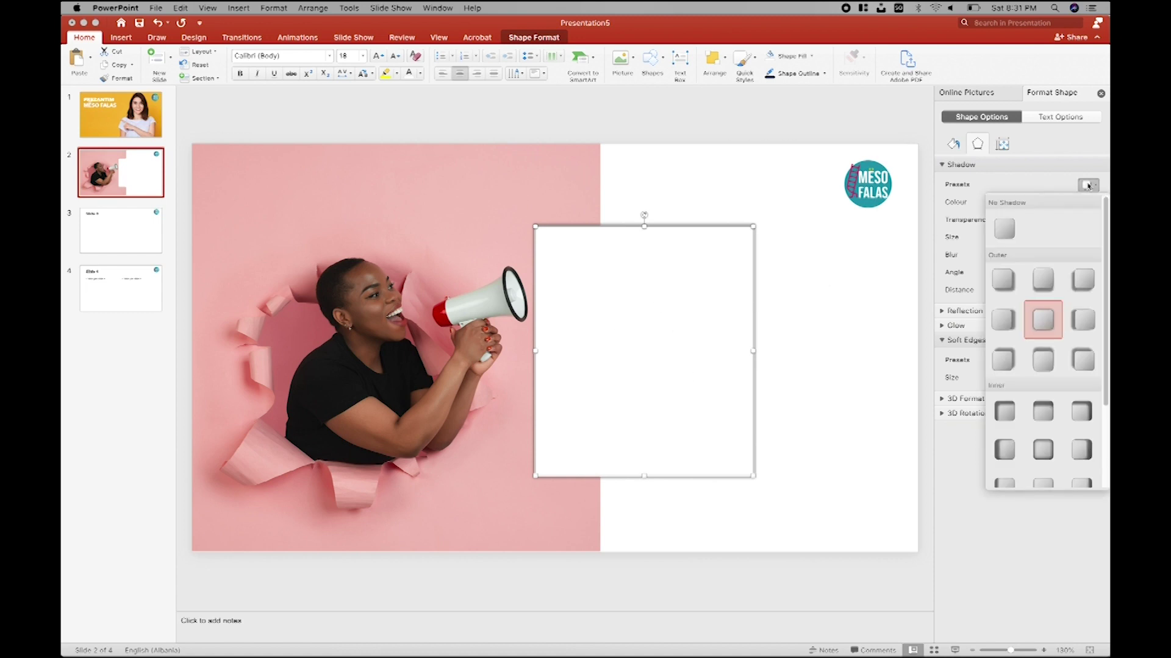
{"action": "left_click", "coordinate": [1088, 291]}
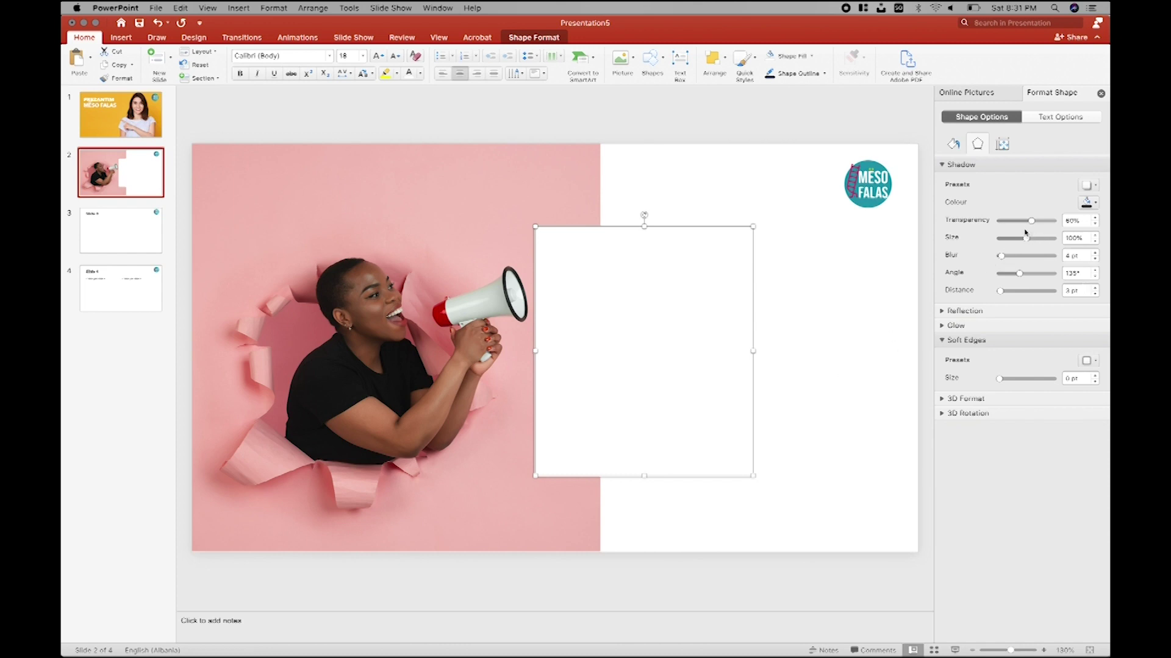
{"action": "left_click_drag", "start_coordinate": [1026, 239], "coordinate": [1010, 256]}
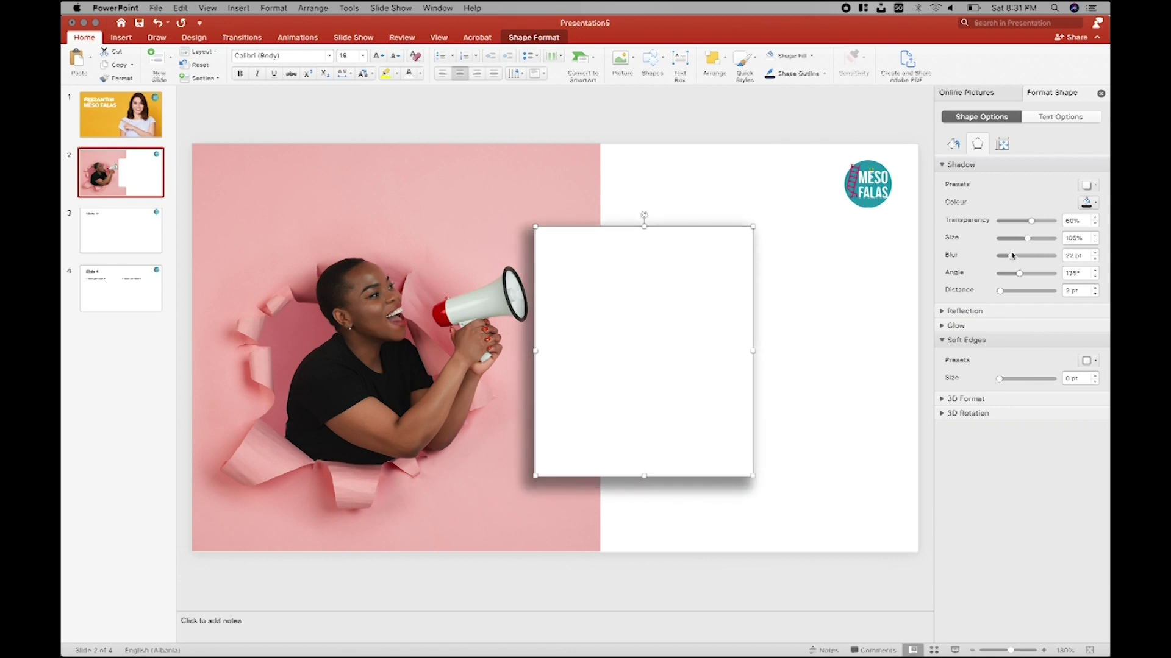
{"action": "left_click_drag", "start_coordinate": [1035, 224], "coordinate": [1039, 224]}
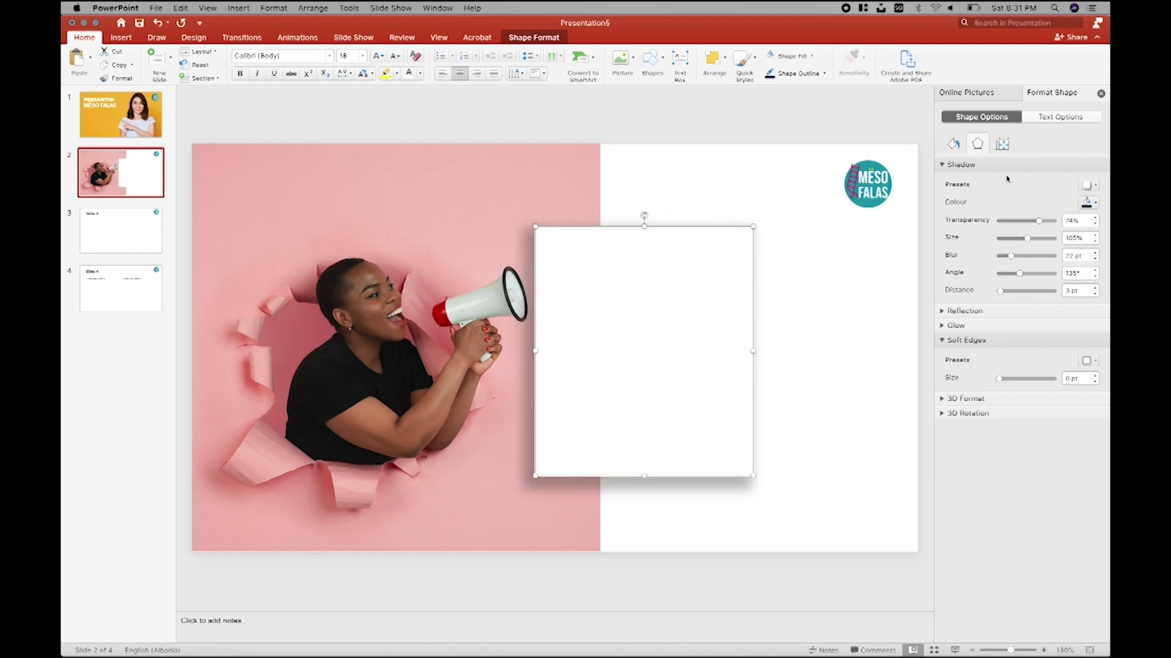
{"action": "left_click_drag", "start_coordinate": [1041, 222], "coordinate": [1046, 225]}
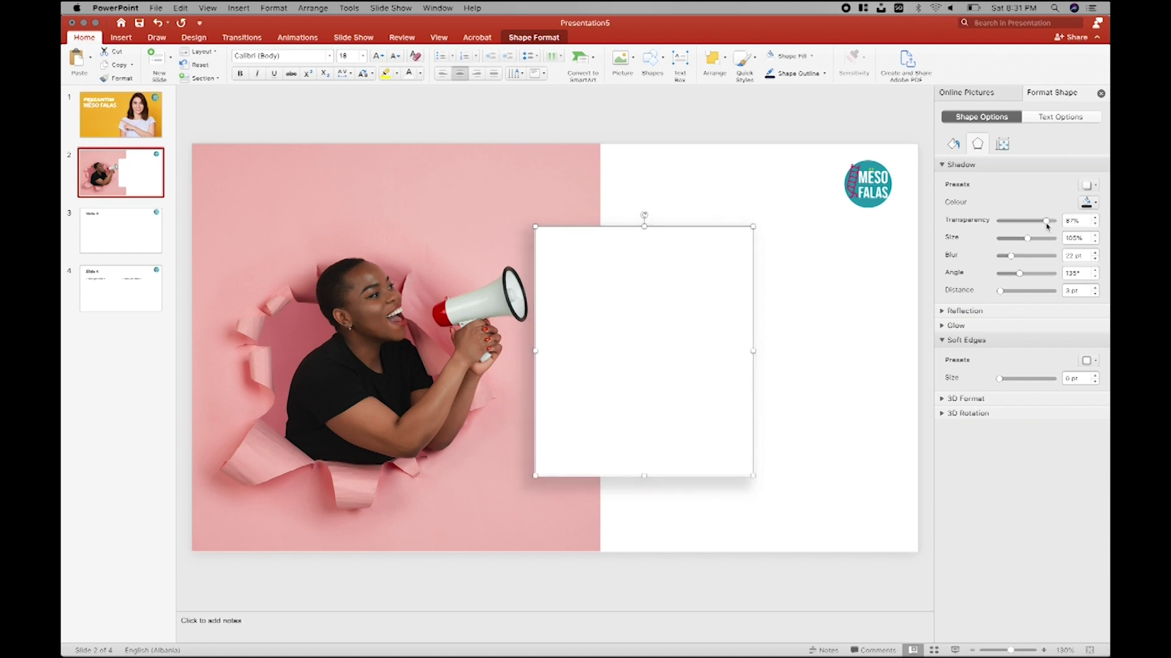
{"action": "left_click", "coordinate": [803, 197]}
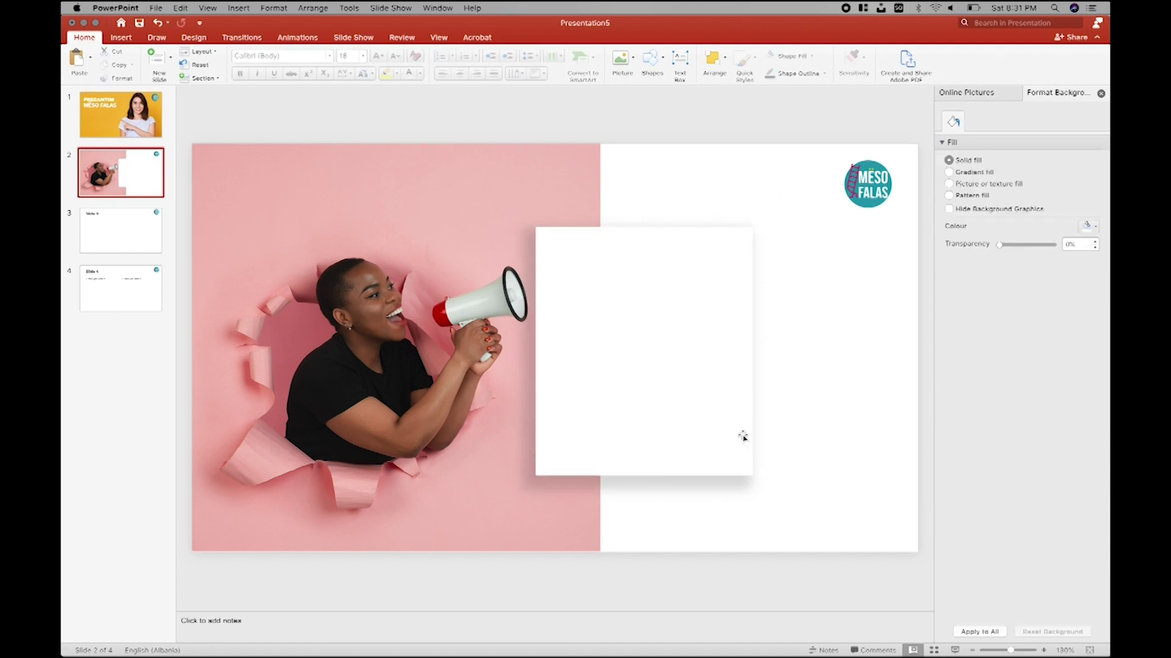
{"action": "left_click_drag", "start_coordinate": [685, 352], "coordinate": [836, 354]}
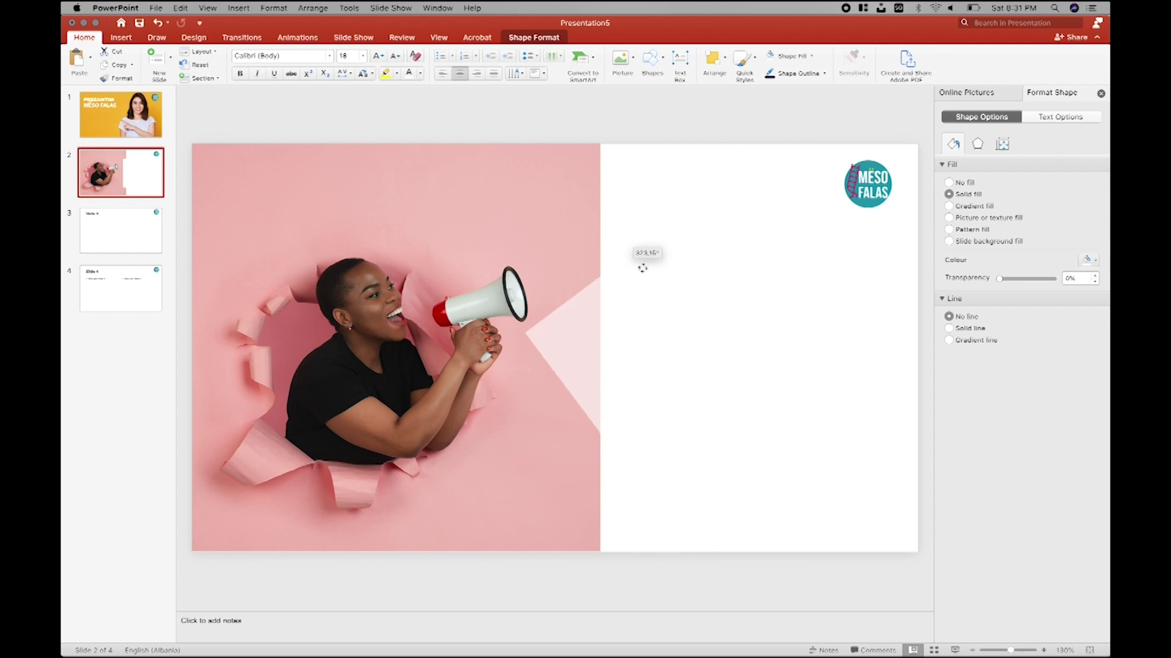
Step: Undo an accidental rotation of the white rectangle and reselect it
{"action": "left_click_drag", "start_coordinate": [701, 214], "coordinate": [638, 198]}
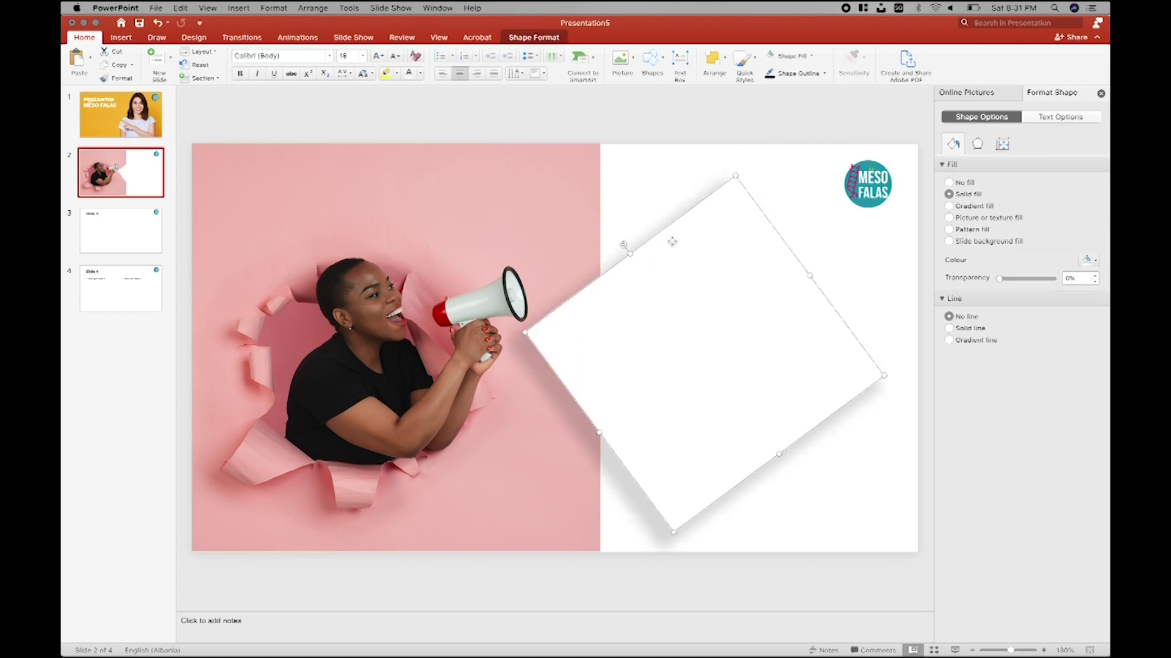
{"action": "key", "text": "super+z"}
{"action": "left_click", "coordinate": [656, 188]}
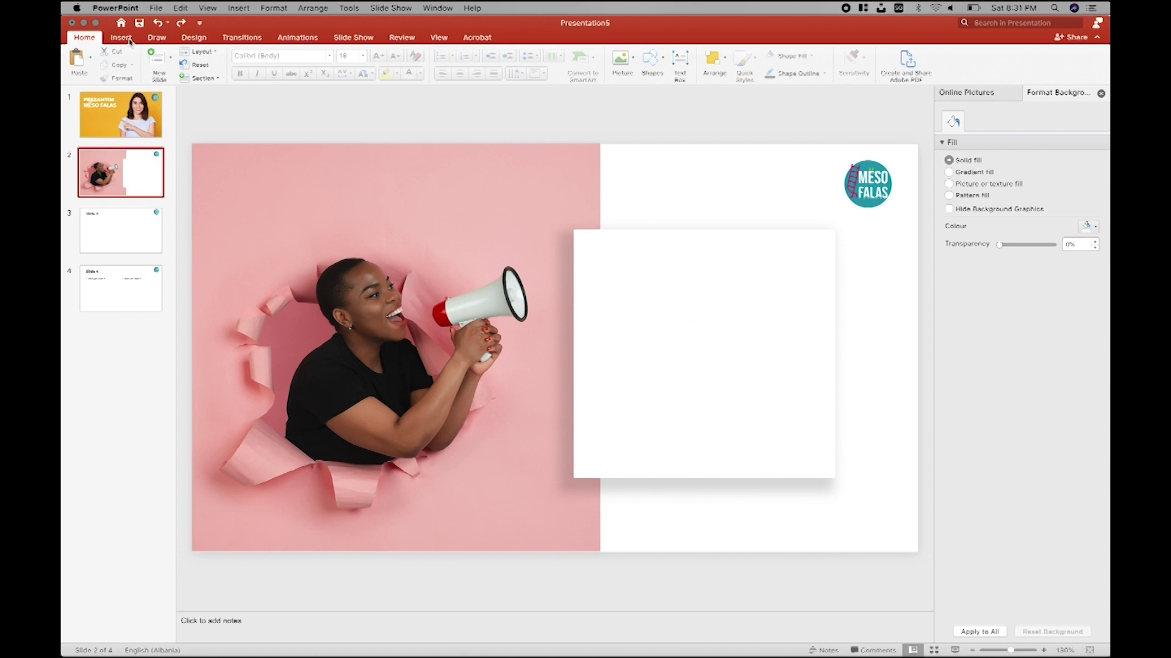
{"action": "left_click", "coordinate": [686, 347]}
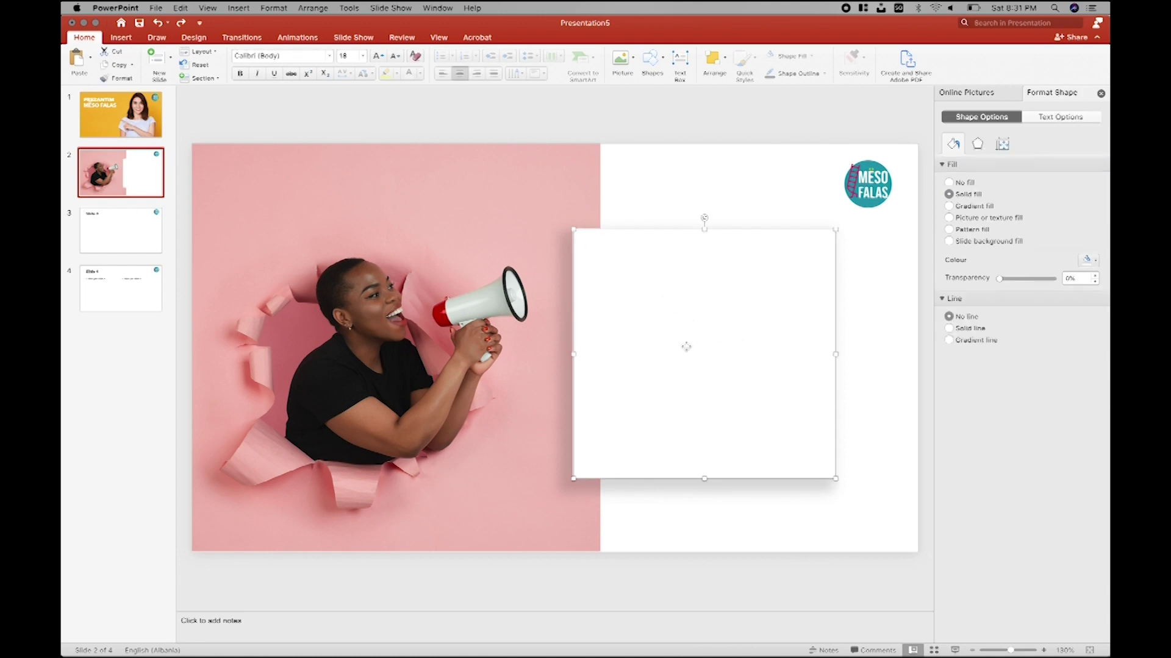
Step: Make the rectangle's hidden text black, then delete the placeholder 'ASFSDF'
{"action": "double_click", "coordinate": [717, 355]}
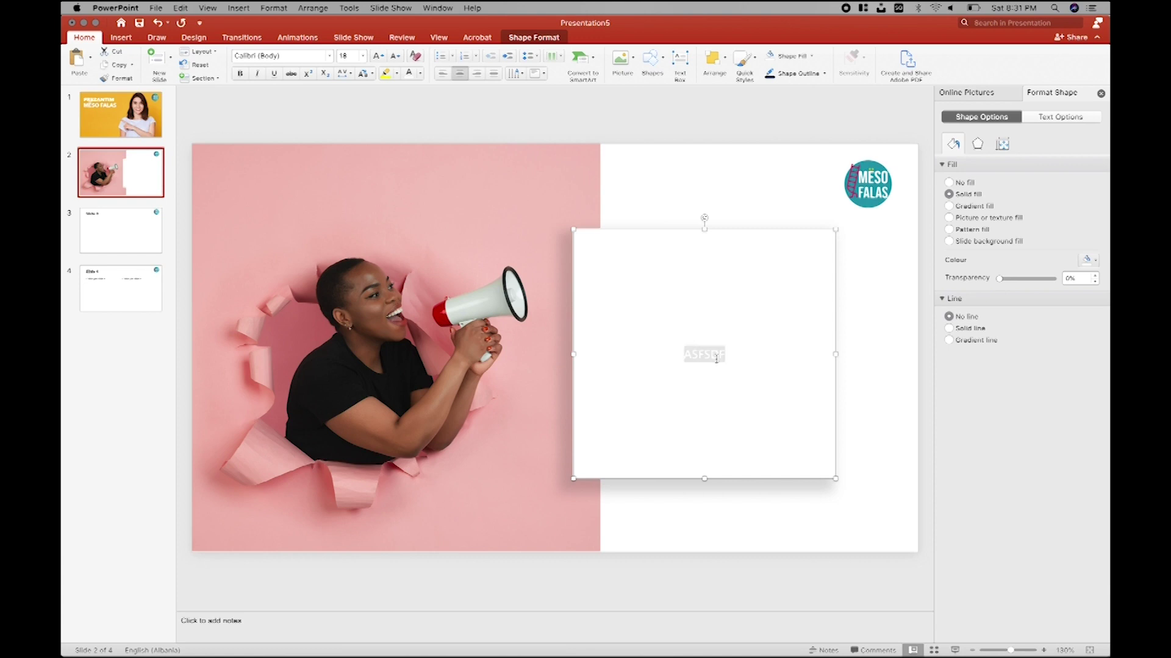
{"action": "type", "text": "ASFSDF"}
{"action": "left_click", "coordinate": [420, 73]}
{"action": "left_click", "coordinate": [420, 106]}
{"action": "left_click", "coordinate": [730, 358]}
{"action": "double_click", "coordinate": [712, 353]}
{"action": "key", "text": "BackSpace"}
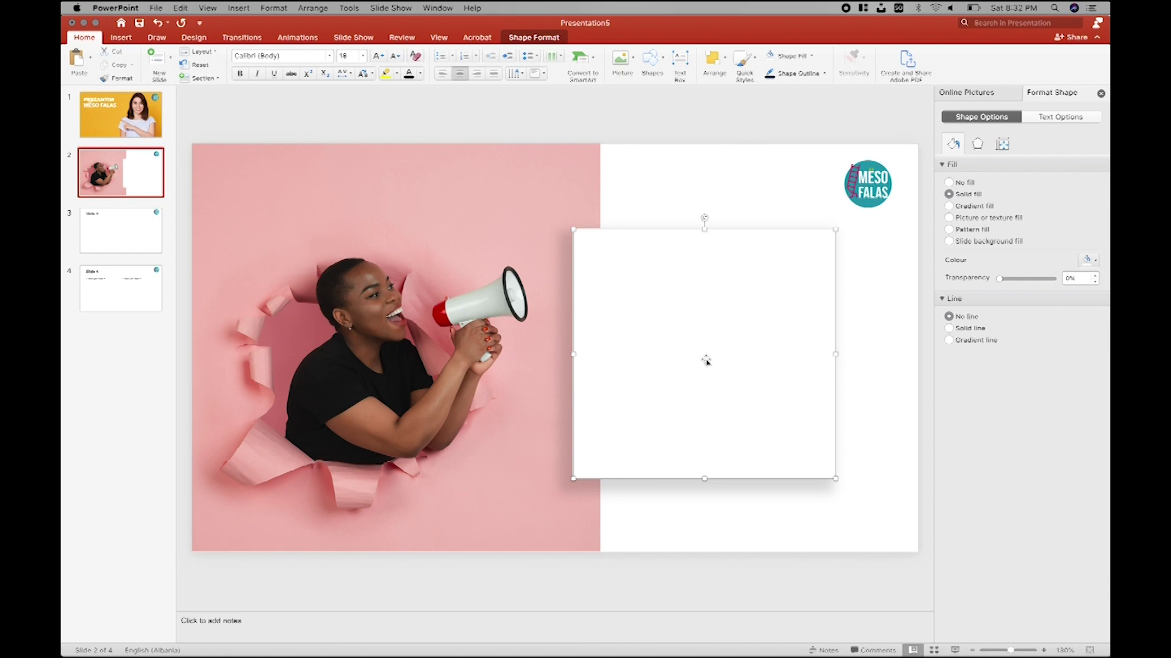
Step: Type the slogan 'MËSOSH TË BËN MË TË SUKSESSHEËM' and select the whole line
{"action": "type", "text": "m"}
{"action": "key", "text": "BackSpace"}
{"action": "key", "text": "BackSpace"}
{"action": "key", "text": "BackSpace"}
{"action": "type", "text": "MË"}
{"action": "key", "text": "BackSpace"}
{"action": "key", "text": "BackSpace"}
{"action": "type", "text": "m"}
{"action": "key", "text": "BackSpace"}
{"action": "type", "text": "ËSOSH T"}
{"action": "type", "text": "Ë"}
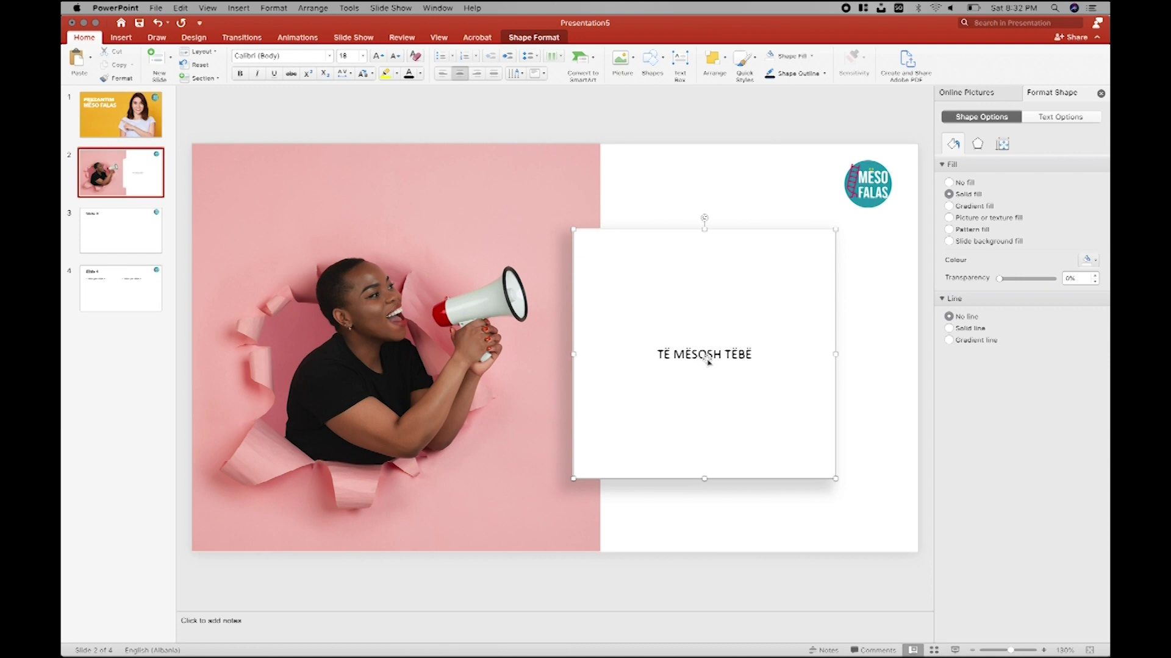
{"action": "type", "text": " BËN MË TË SUKSES"}
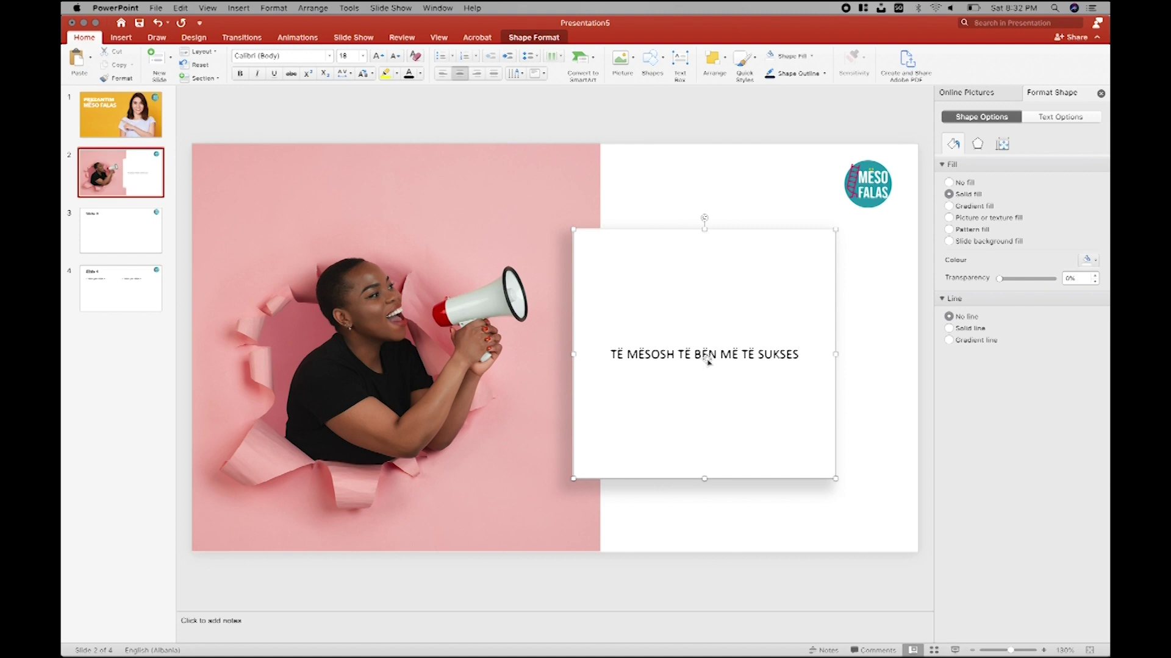
{"action": "type", "text": "SHEËM"}
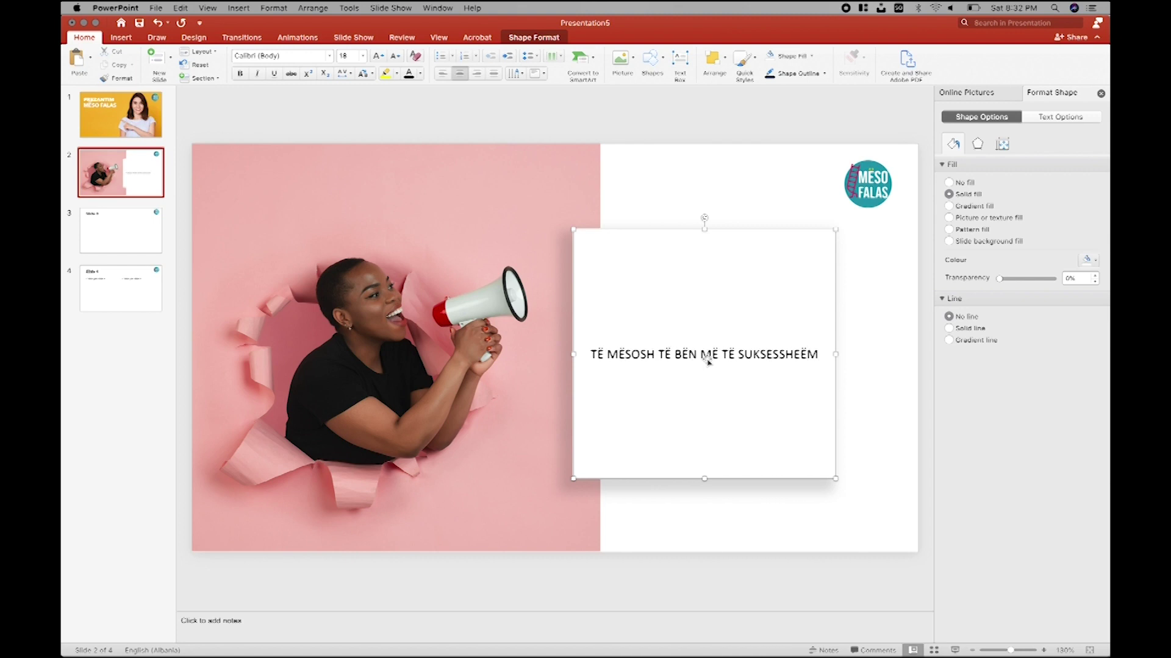
{"action": "triple_click", "coordinate": [786, 359]}
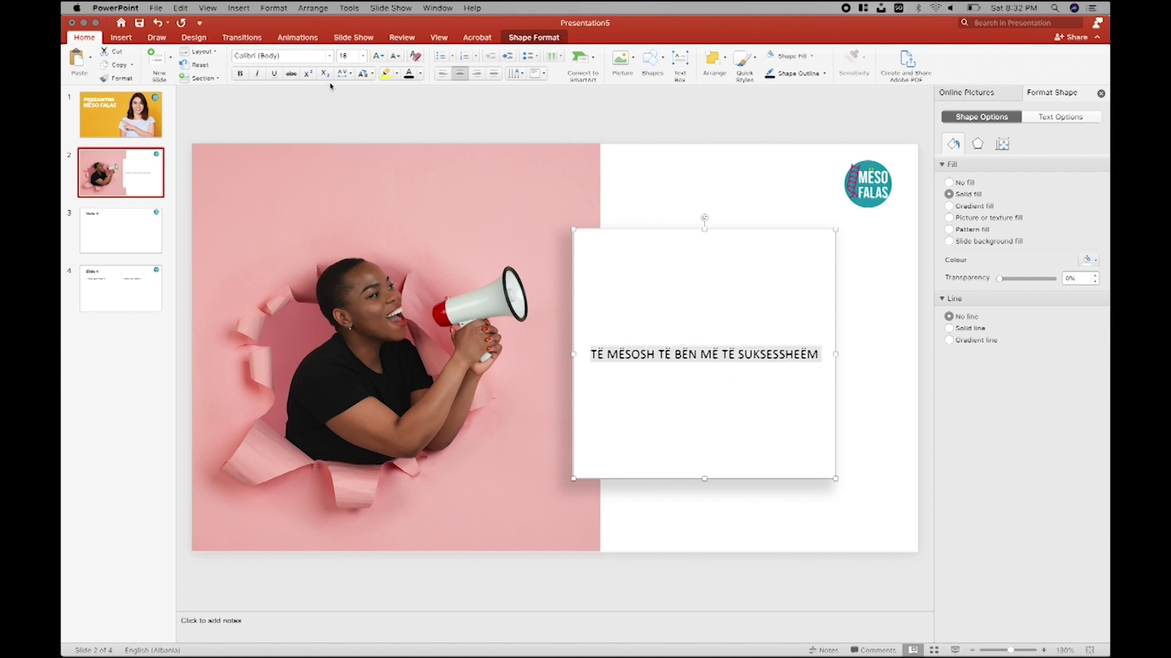
Step: Set the slogan to Avenir Next Bold and enlarge it to 32 pt
{"action": "left_click", "coordinate": [329, 55]}
{"action": "mouse_move", "coordinate": [329, 148]}
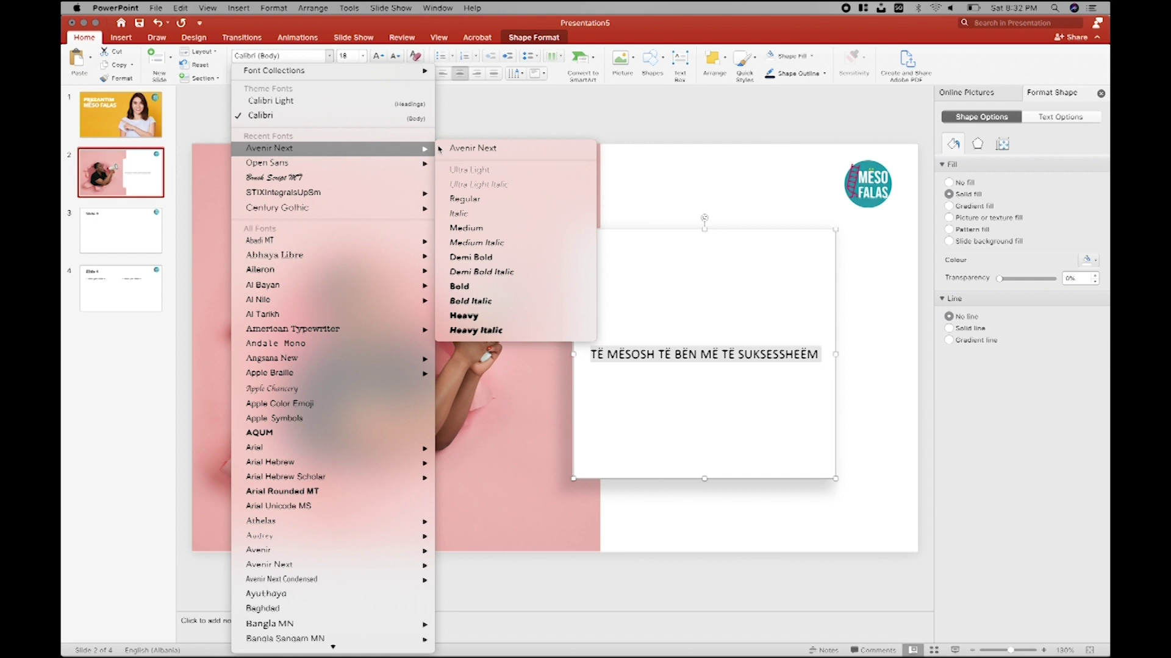
{"action": "left_click", "coordinate": [465, 287]}
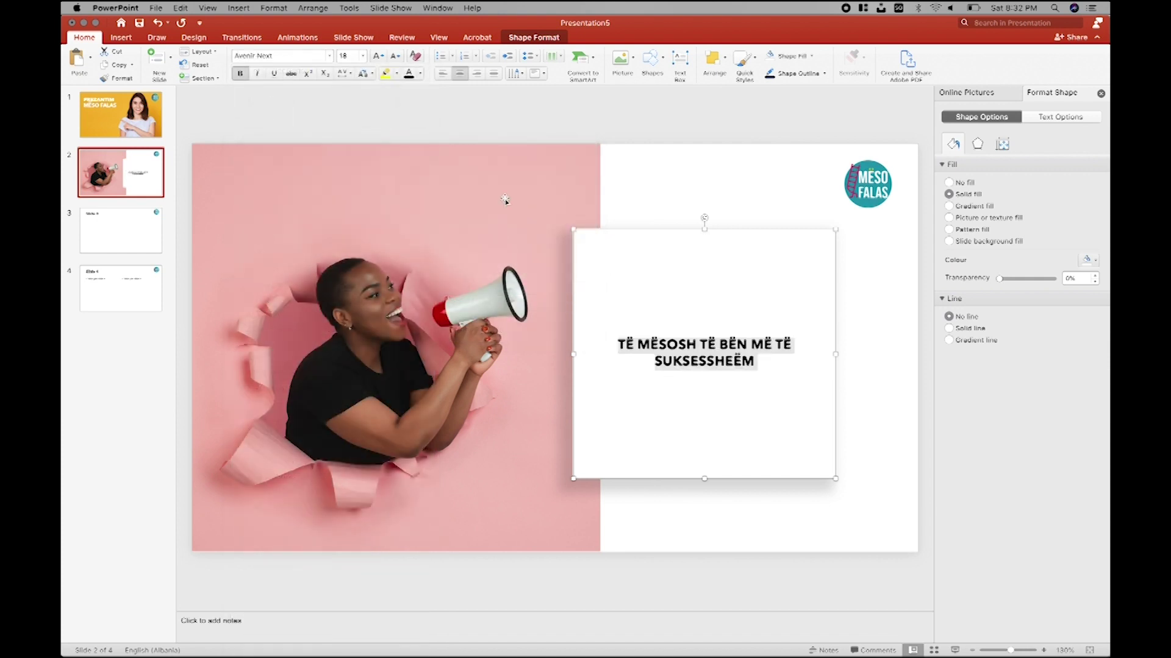
{"action": "left_click", "coordinate": [378, 56]}
{"action": "left_click", "coordinate": [378, 56]}
{"action": "left_click", "coordinate": [378, 56]}
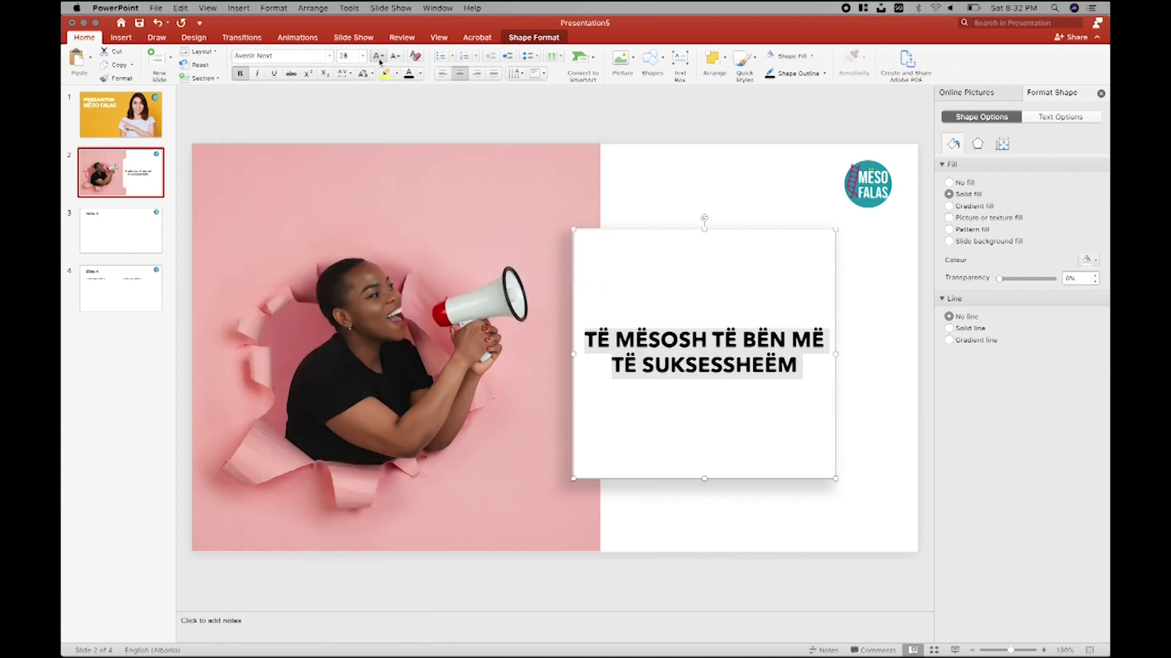
{"action": "left_click", "coordinate": [378, 56]}
Step: Right-align the slogan and keep it at 32 pt after briefly trying 36 pt
{"action": "left_click", "coordinate": [445, 74]}
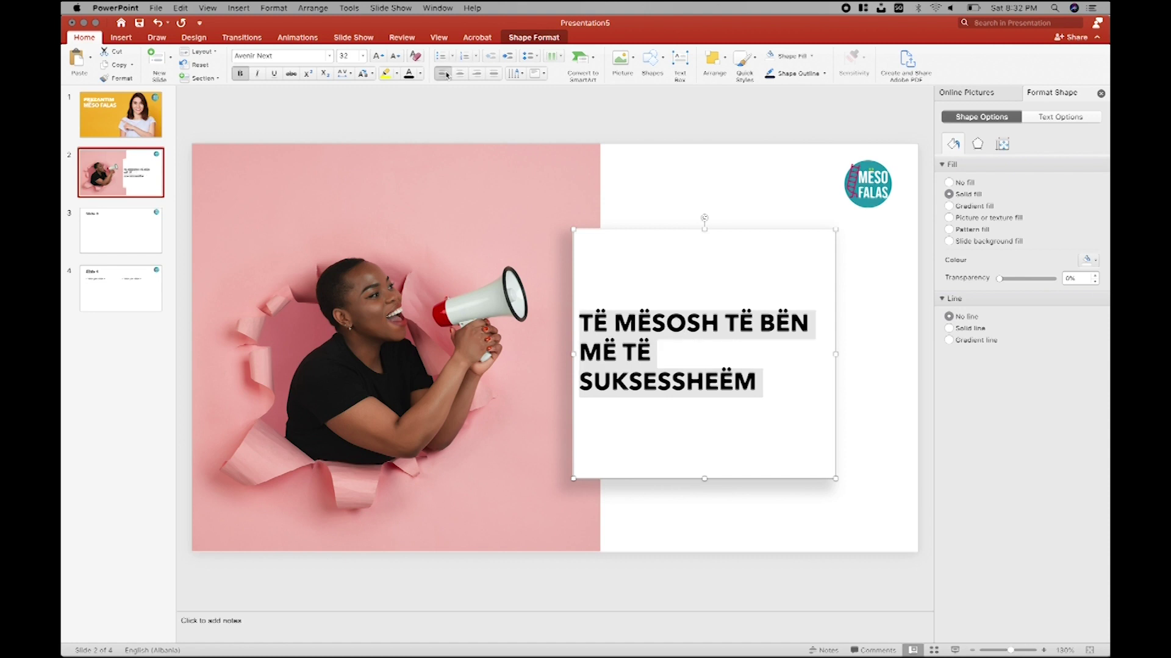
{"action": "left_click", "coordinate": [460, 74]}
{"action": "left_click", "coordinate": [475, 74]}
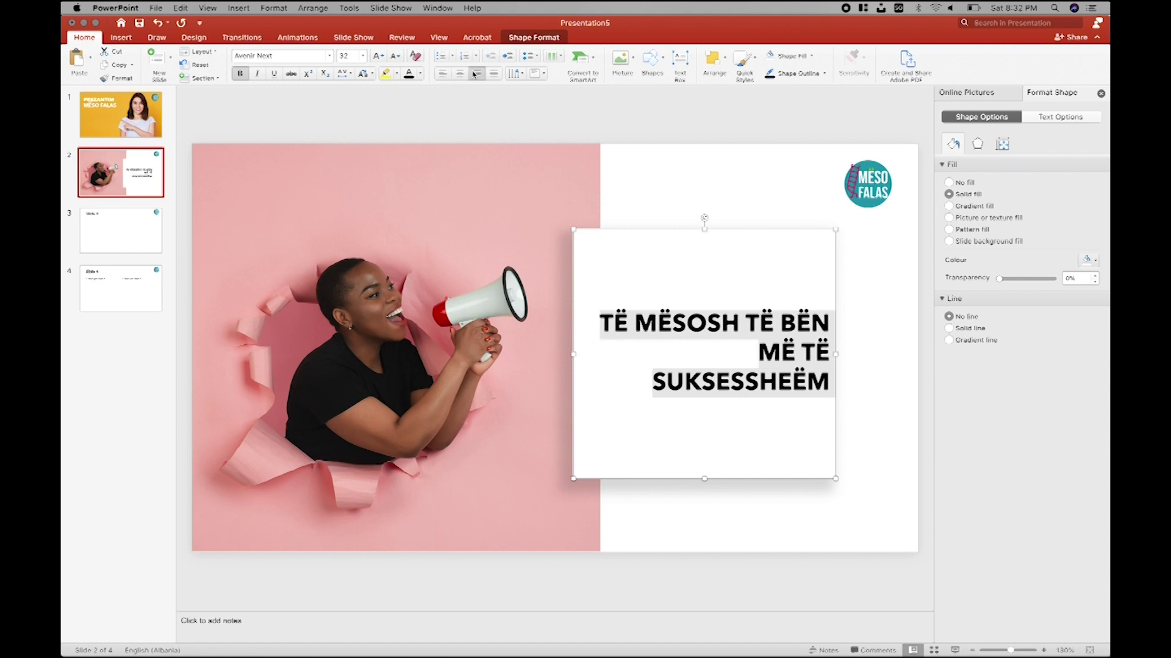
{"action": "left_click", "coordinate": [378, 56]}
{"action": "left_click", "coordinate": [395, 56]}
{"action": "left_click", "coordinate": [787, 317]}
{"action": "left_click", "coordinate": [862, 311]}
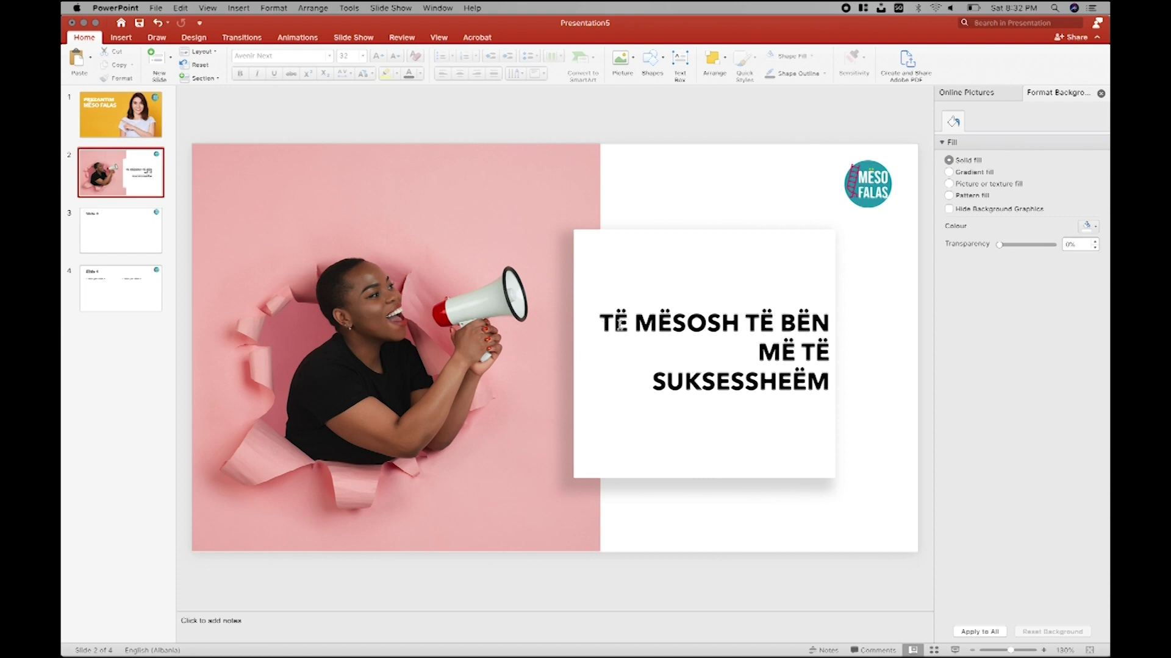
Step: Cut the slogan out of the card, paste it as its own text box, and move it onto the white card
{"action": "left_click_drag", "start_coordinate": [604, 324], "coordinate": [820, 399]}
{"action": "key", "text": "super+c"}
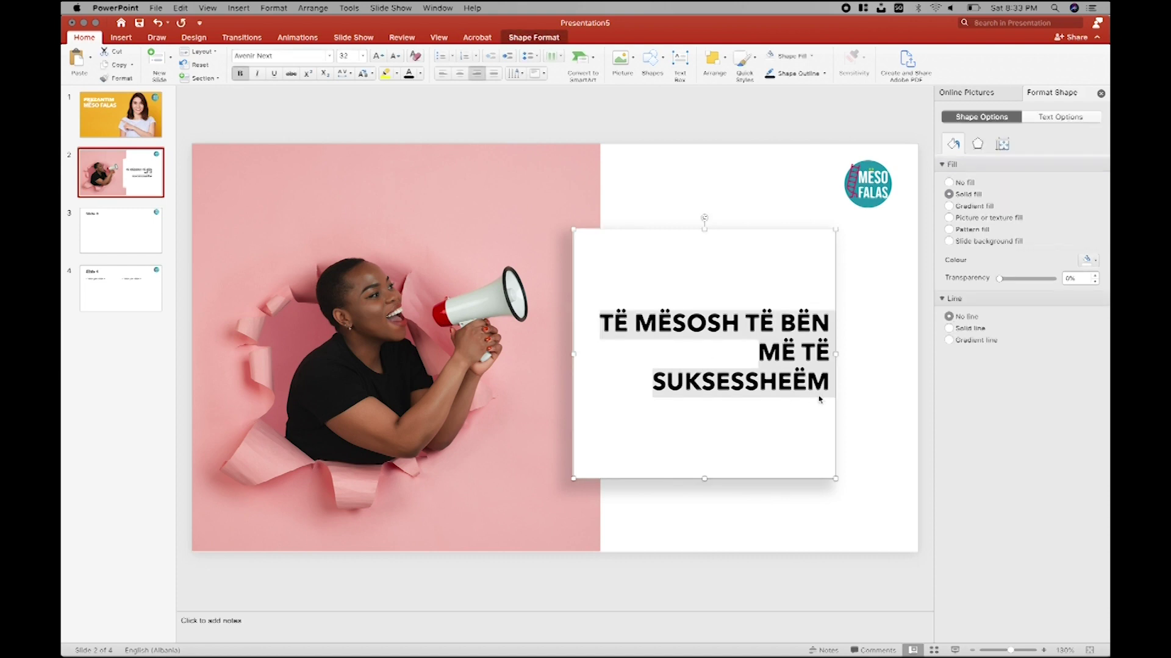
{"action": "key", "text": "BackSpace"}
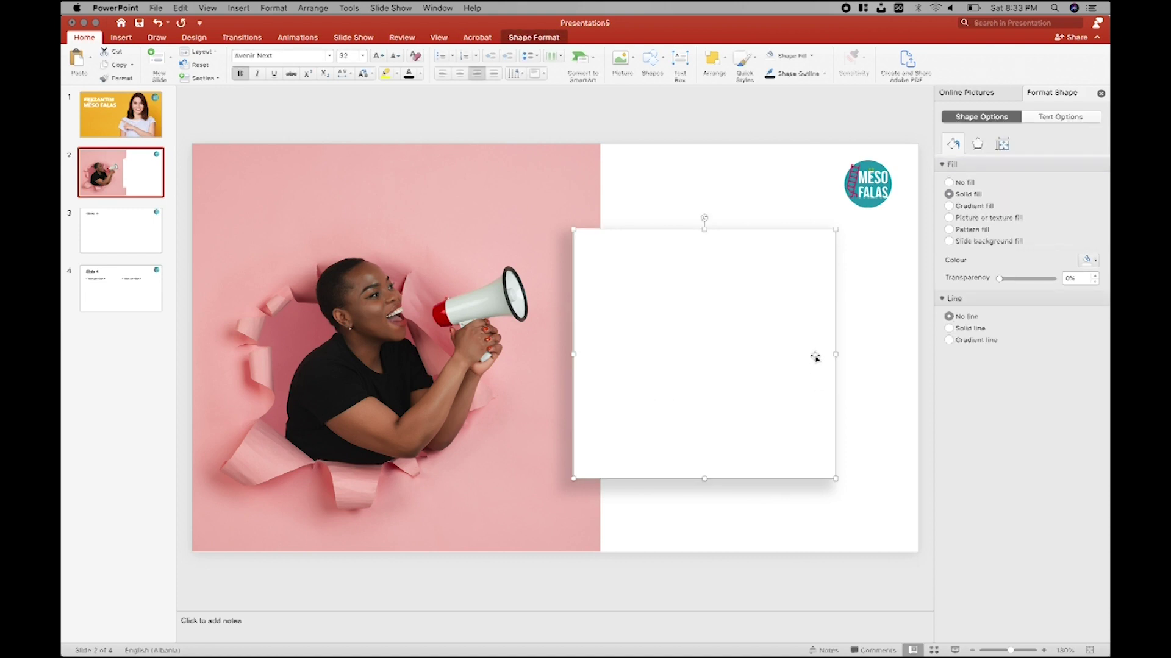
{"action": "key", "text": "super+z"}
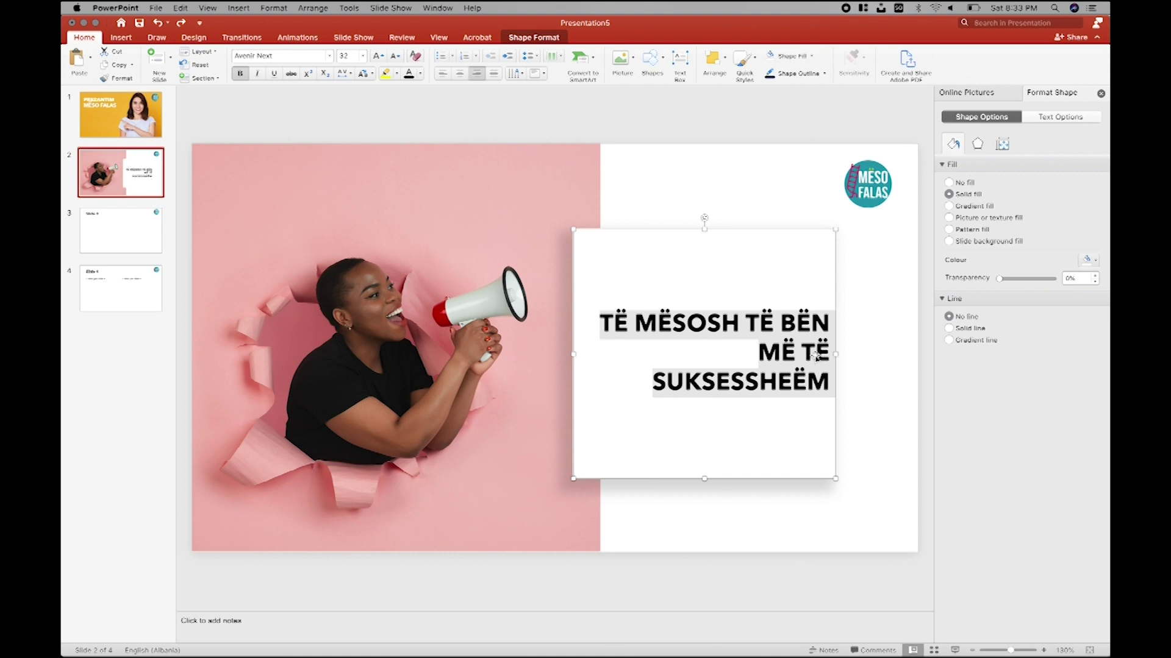
{"action": "key", "text": "BackSpace"}
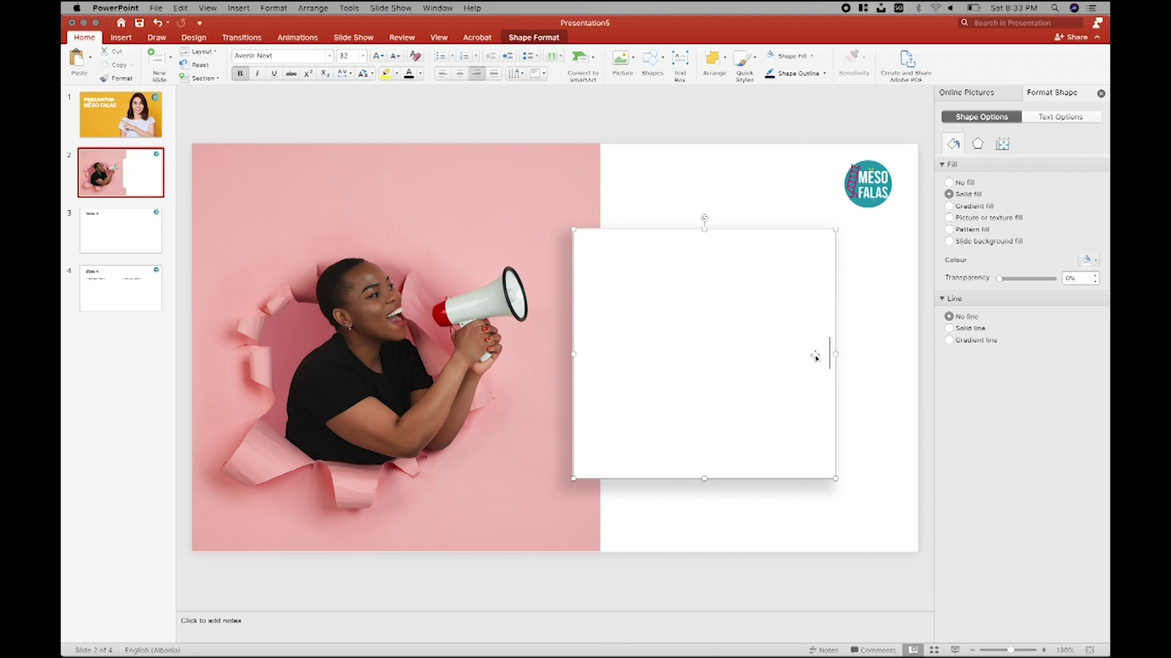
{"action": "left_click", "coordinate": [804, 189]}
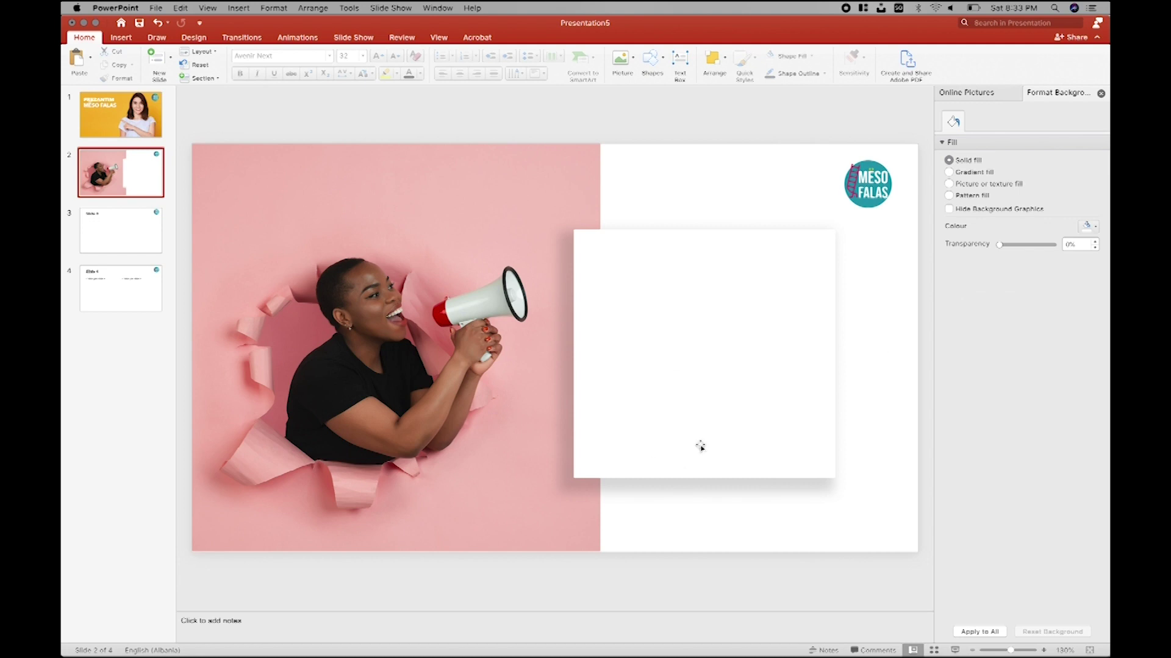
{"action": "key", "text": "super+v"}
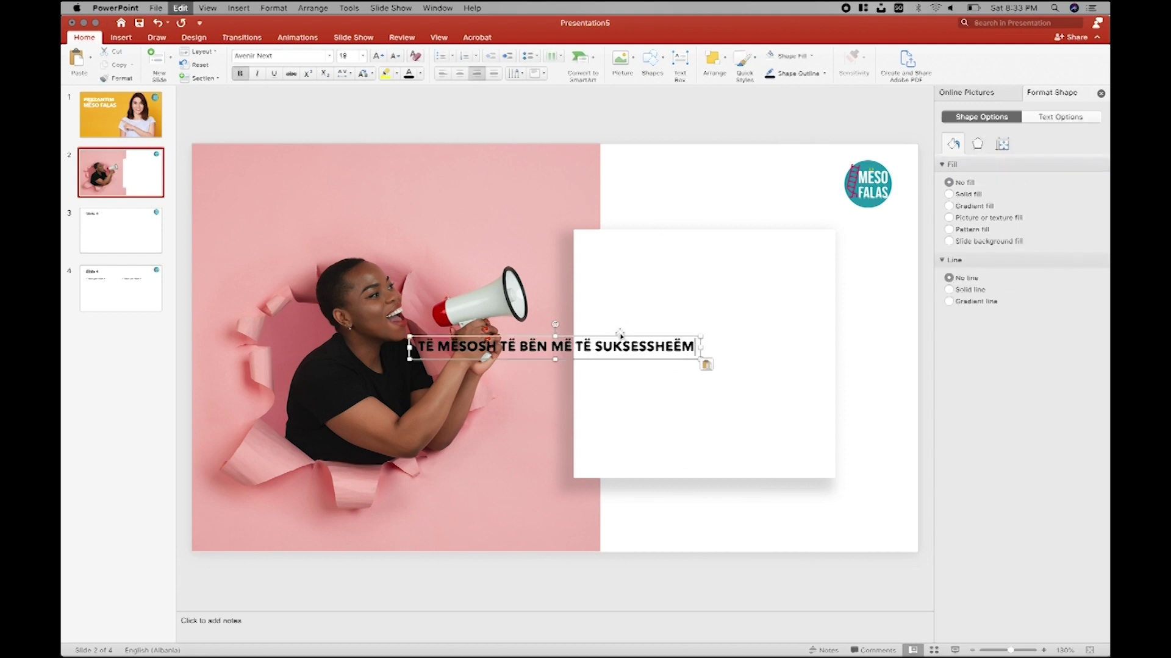
{"action": "left_click", "coordinate": [605, 334]}
{"action": "left_click_drag", "start_coordinate": [605, 334], "coordinate": [729, 331]}
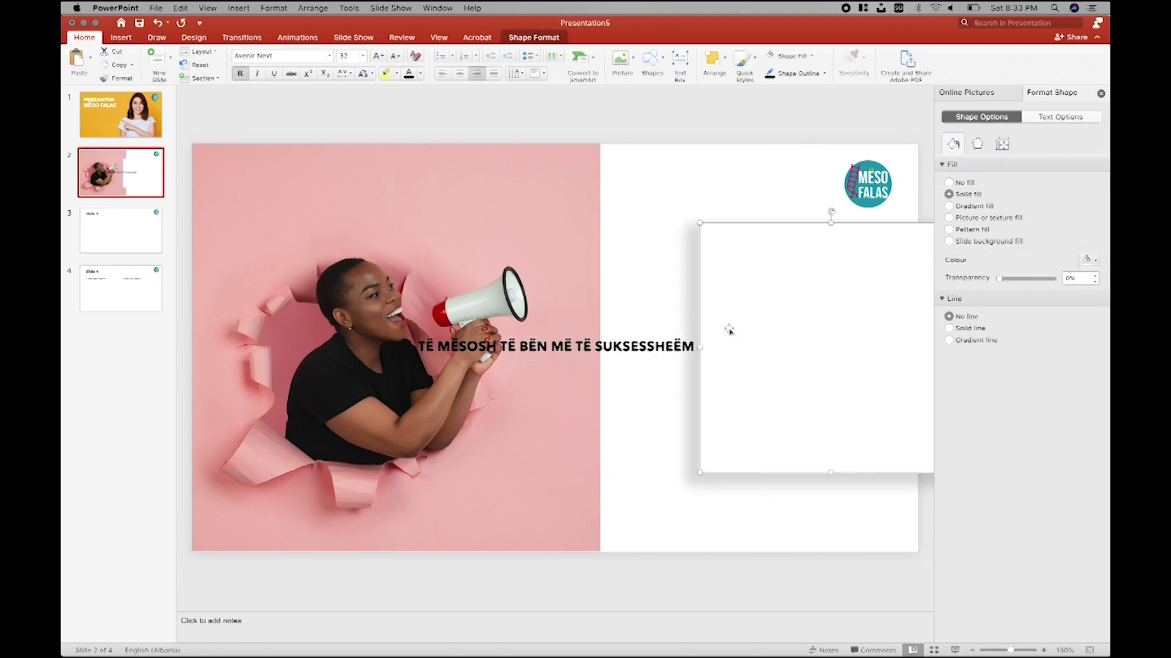
{"action": "key", "text": "super+z"}
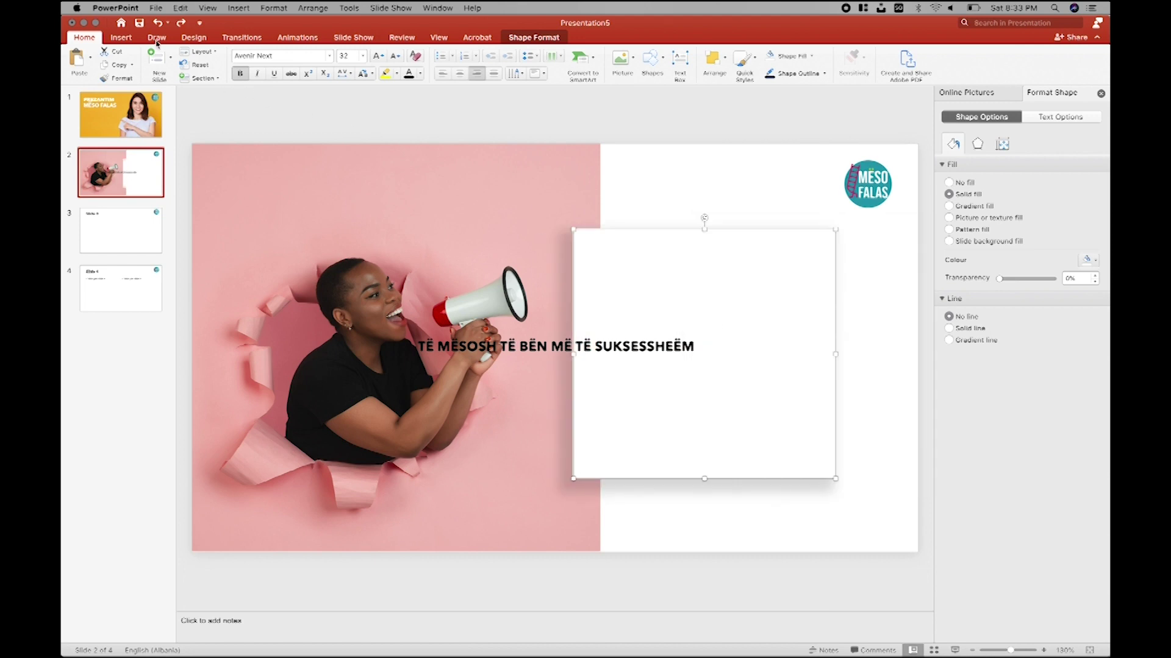
{"action": "left_click", "coordinate": [528, 347]}
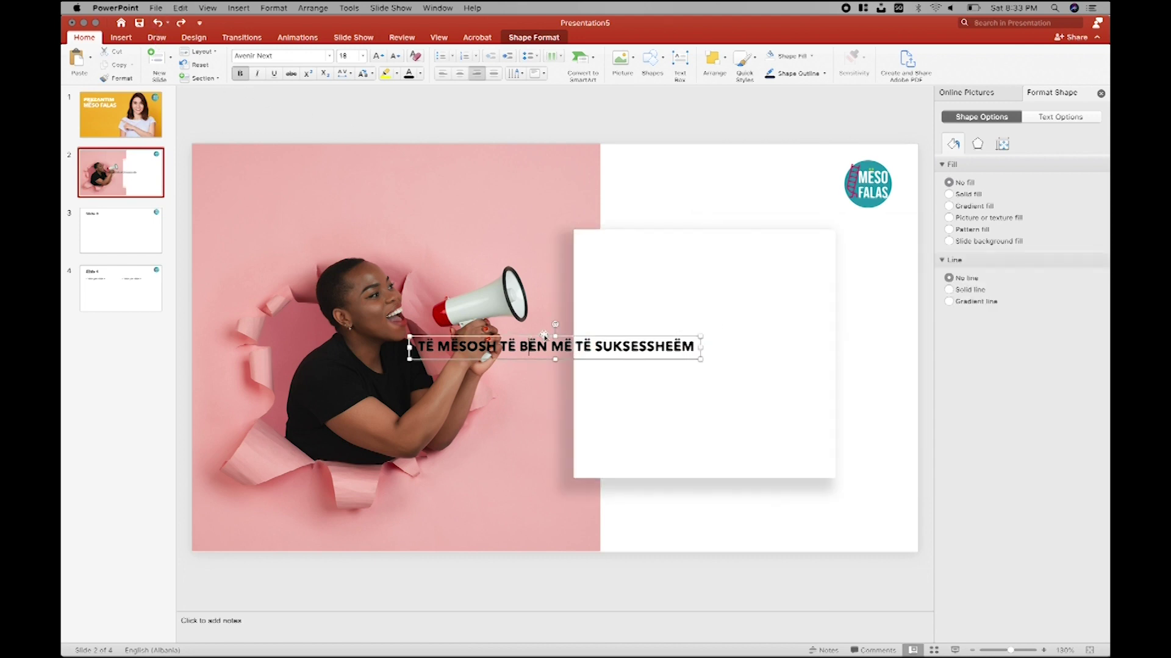
{"action": "mouse_move", "coordinate": [545, 335]}
{"action": "left_mouse_down"}
{"action": "mouse_move", "coordinate": [709, 331]}
{"action": "mouse_move", "coordinate": [722, 425]}
{"action": "left_mouse_up"}
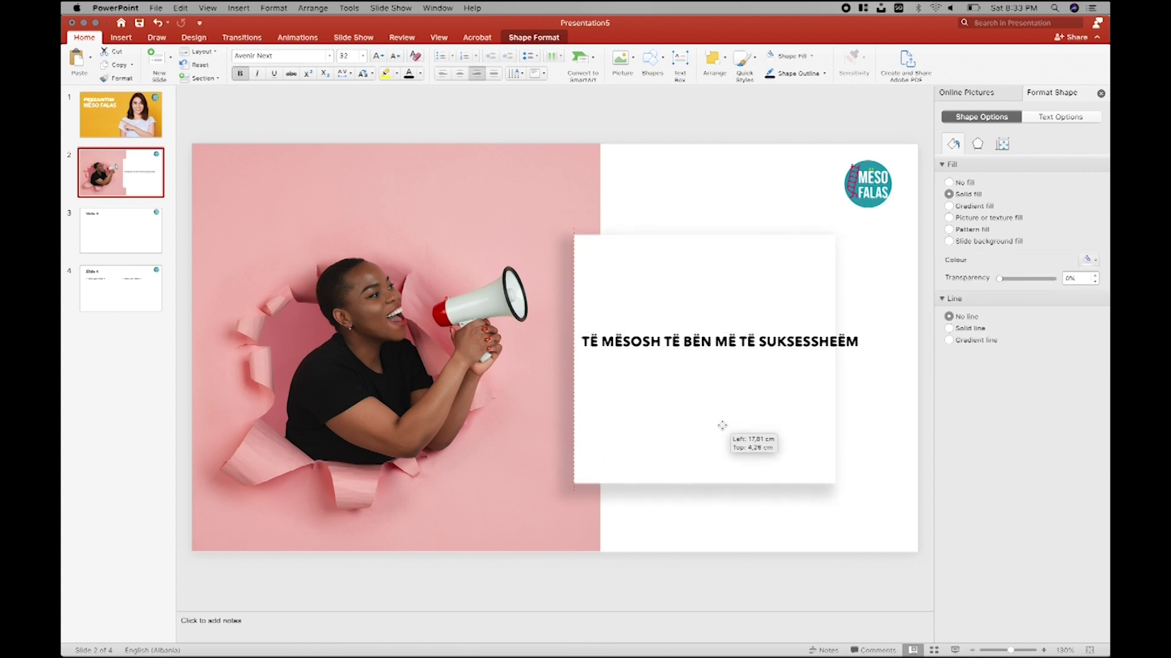
Step: Break the slogan into two lines after BËN and position it low on the card
{"action": "left_click", "coordinate": [717, 342]}
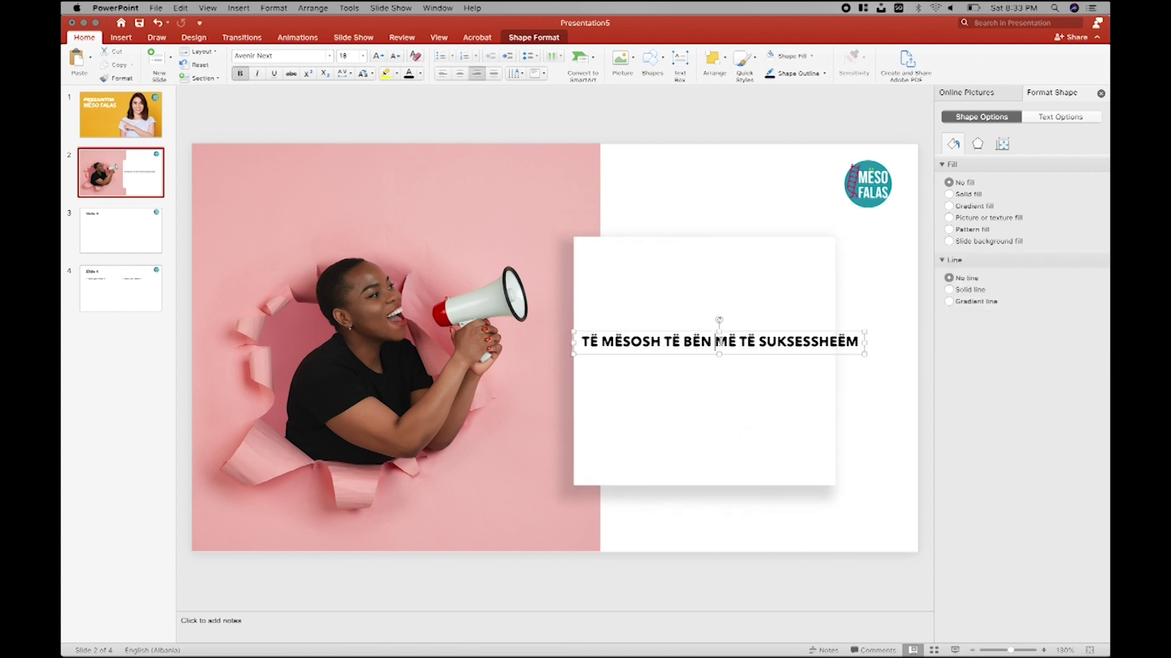
{"action": "key", "text": "Return"}
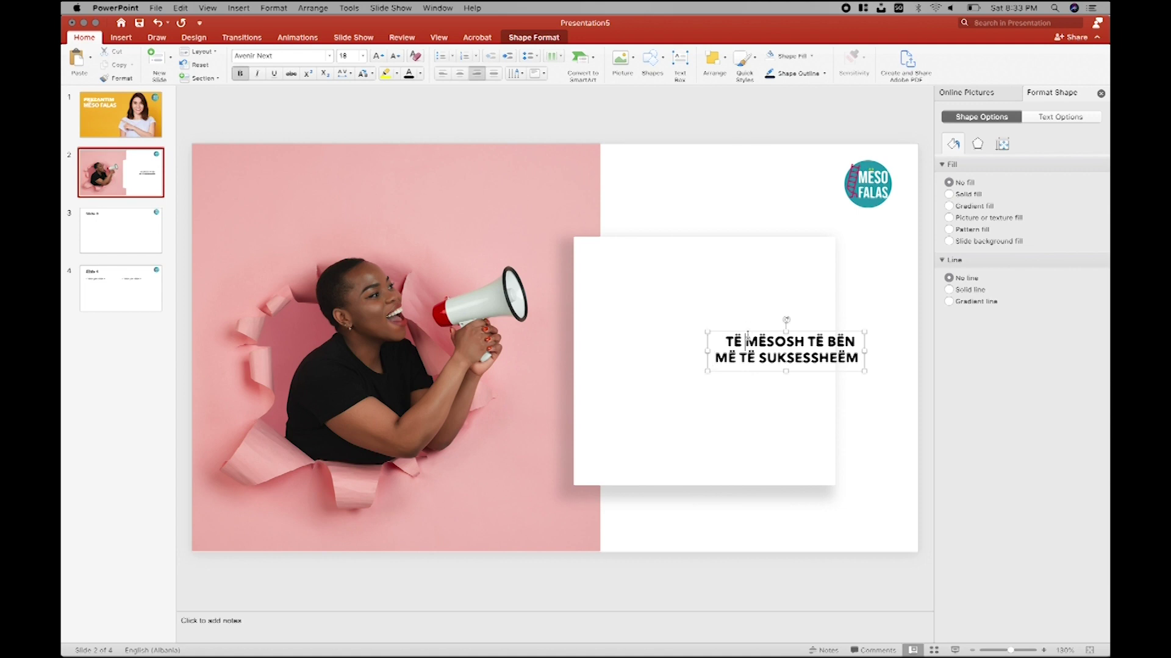
{"action": "left_click_drag", "start_coordinate": [747, 335], "coordinate": [708, 421]}
{"action": "left_click", "coordinate": [853, 363]}
{"action": "left_click", "coordinate": [689, 422]}
{"action": "left_click_drag", "start_coordinate": [690, 422], "coordinate": [690, 410]}
{"action": "left_click", "coordinate": [690, 160]}
Step: Duplicate the slogan box above the original and empty its text
{"action": "key", "text": "super+c"}
{"action": "key", "text": "super+v"}
{"action": "left_click_drag", "start_coordinate": [712, 417], "coordinate": [706, 310]}
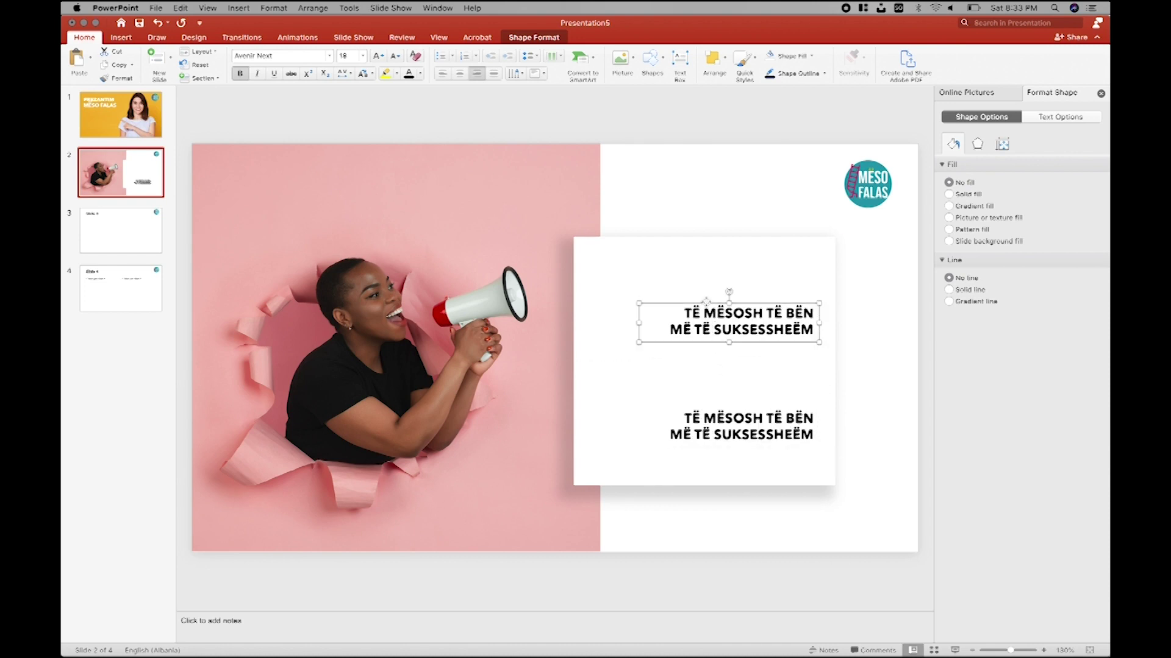
{"action": "triple_click", "coordinate": [707, 315]}
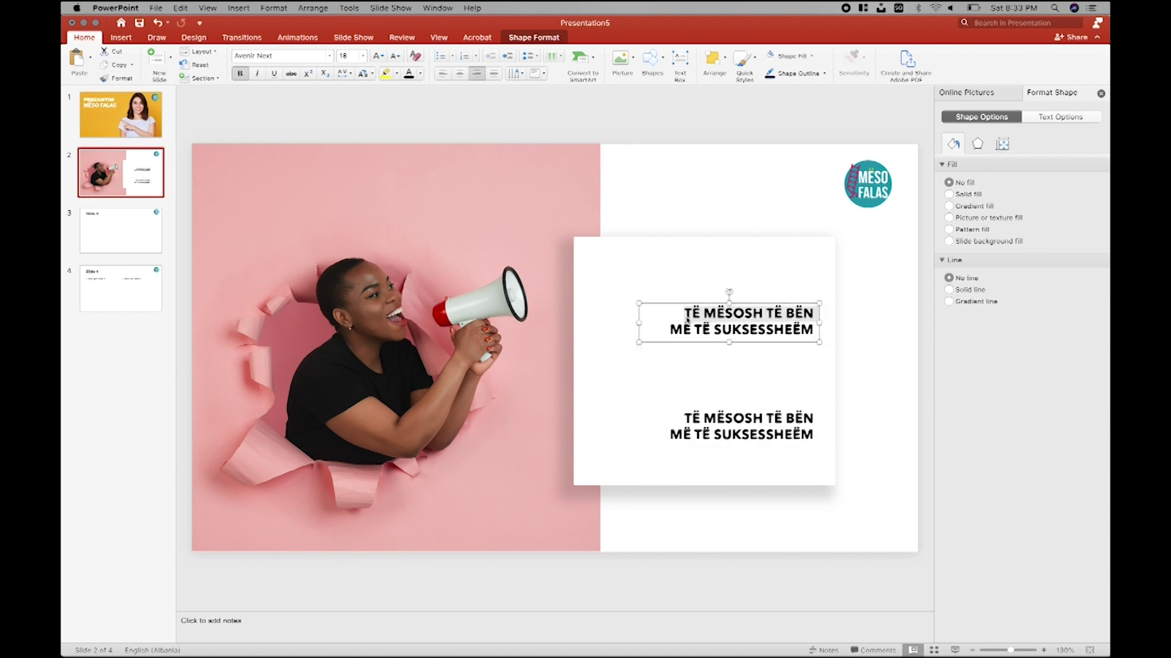
{"action": "left_click_drag", "start_coordinate": [687, 318], "coordinate": [786, 341]}
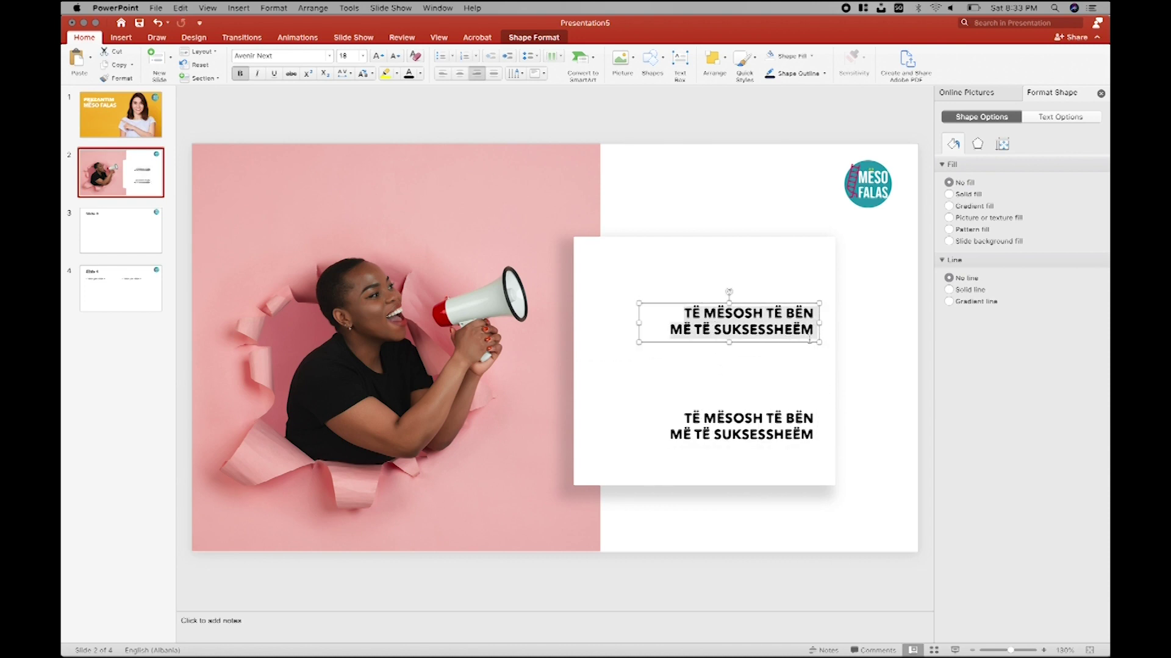
{"action": "key", "text": "BackSpace"}
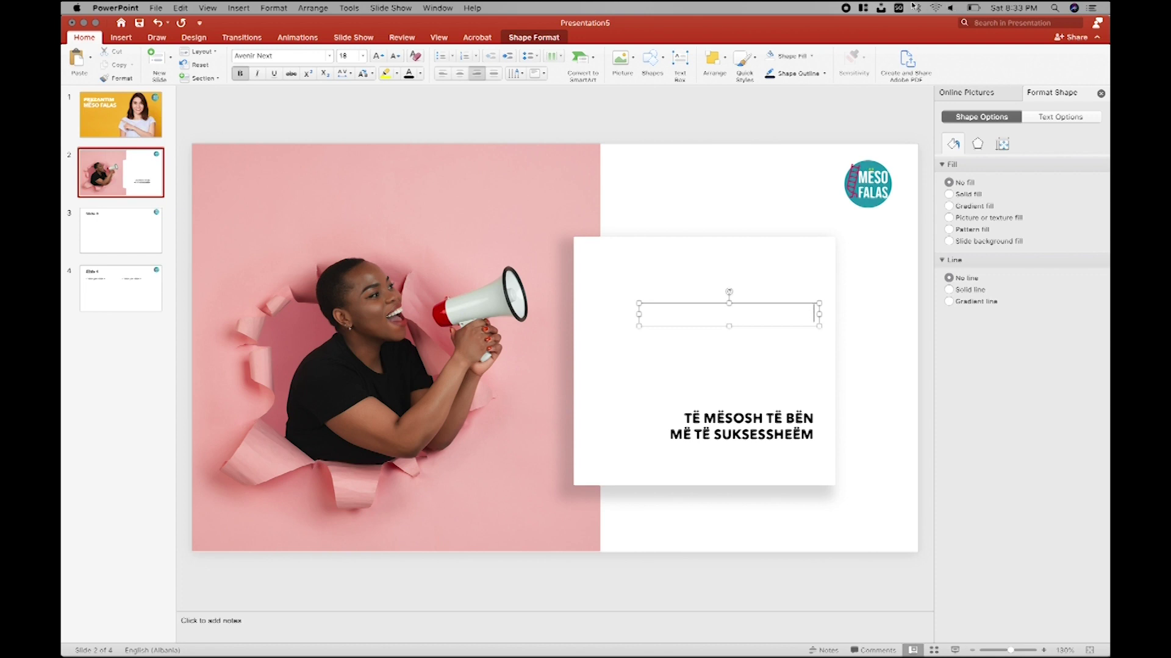
Step: Switch the keyboard to ABC and enlarge the quotation mark to 166 pt
{"action": "left_click", "coordinate": [899, 8]}
{"action": "left_click", "coordinate": [900, 36]}
{"action": "left_click", "coordinate": [381, 58]}
{"action": "left_click", "coordinate": [382, 57]}
{"action": "left_click", "coordinate": [381, 58]}
{"action": "left_click", "coordinate": [382, 58]}
{"action": "left_click", "coordinate": [382, 57]}
{"action": "left_click", "coordinate": [378, 56]}
{"action": "left_click", "coordinate": [378, 56]}
{"action": "left_click", "coordinate": [378, 56]}
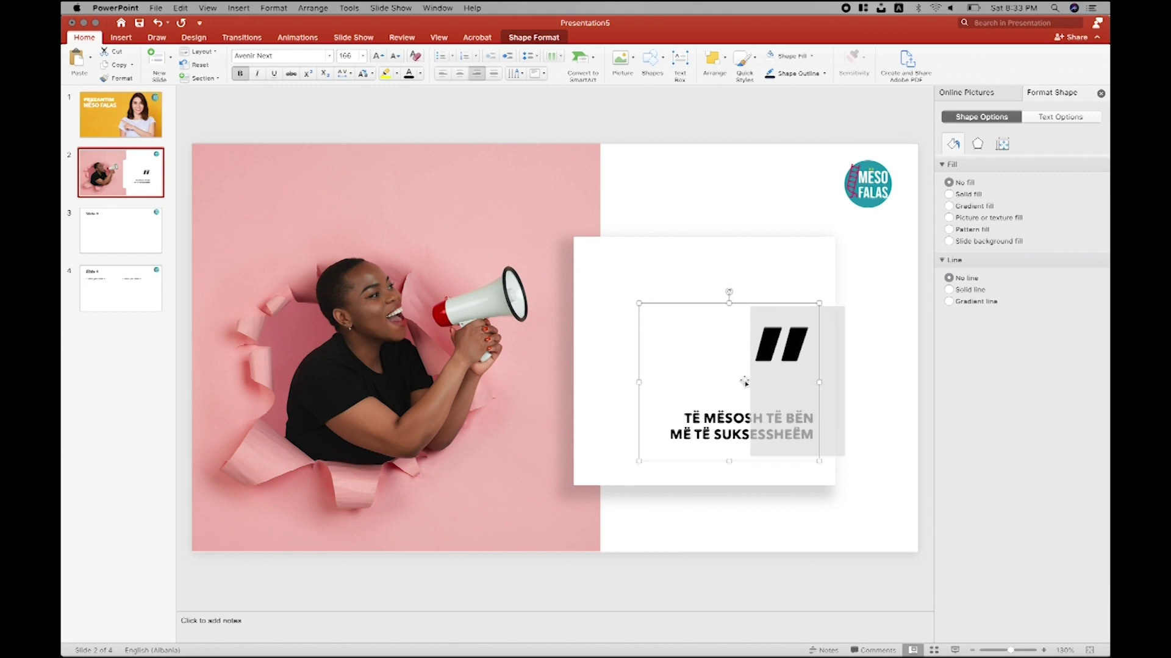
Step: Try Brush Script MT on the quotation mark and rotate its box 180°
{"action": "left_click", "coordinate": [330, 56]}
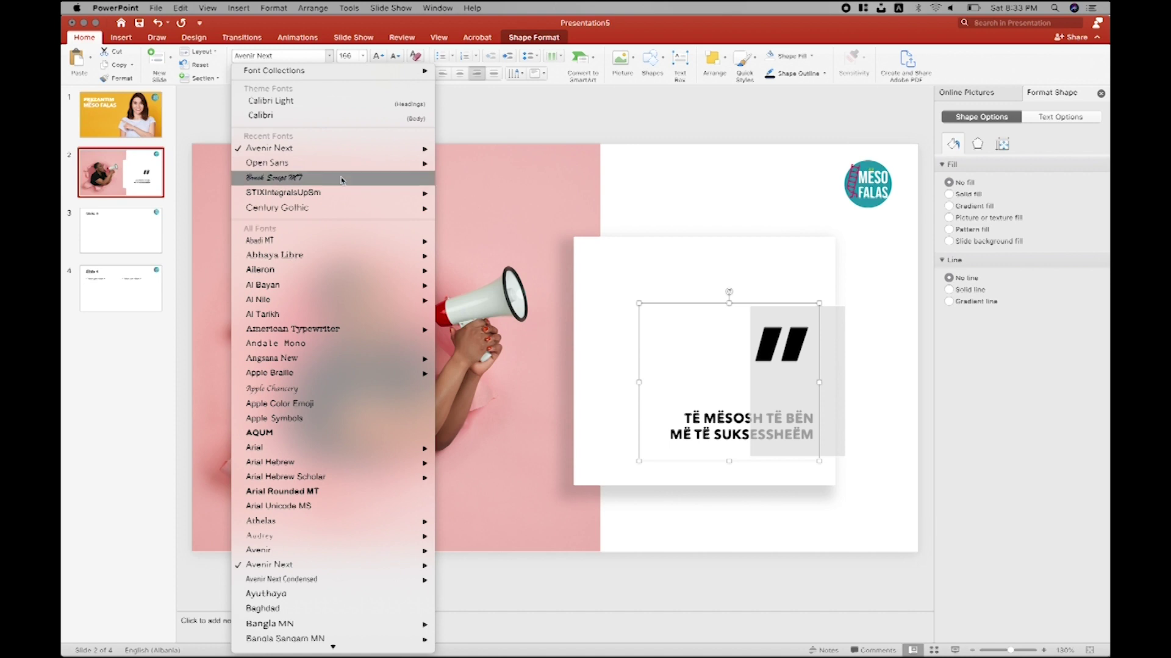
{"action": "left_click", "coordinate": [341, 178]}
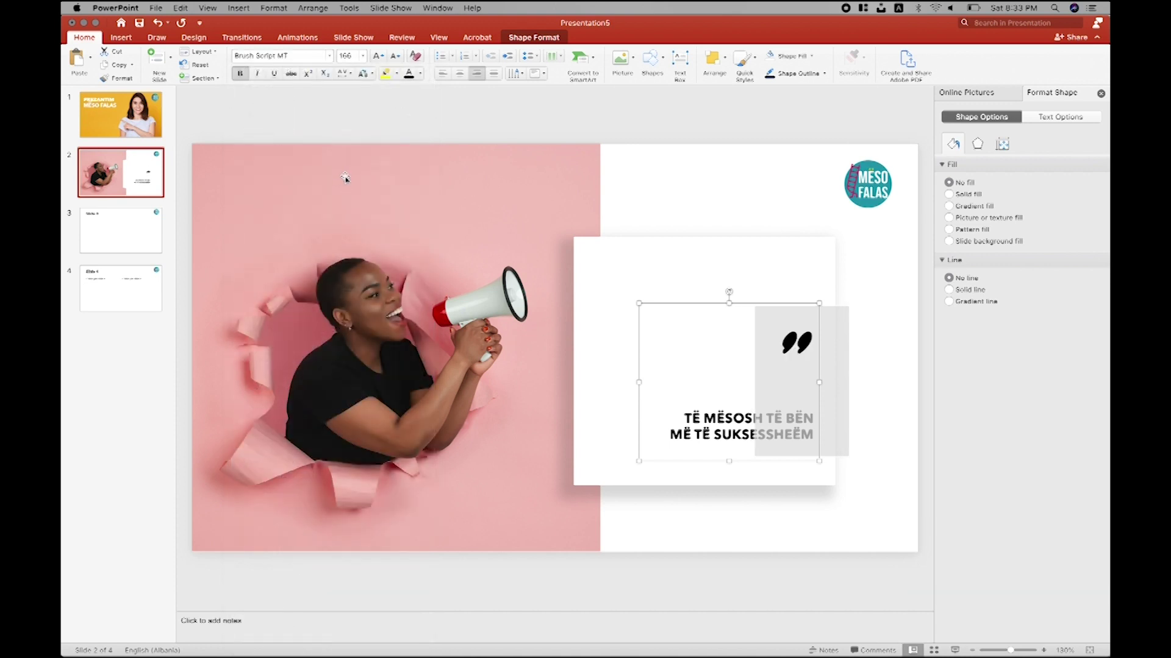
{"action": "left_click", "coordinate": [800, 351]}
{"action": "mouse_move", "coordinate": [728, 292]}
{"action": "left_mouse_down"}
{"action": "mouse_move", "coordinate": [721, 486]}
{"action": "mouse_move", "coordinate": [702, 253]}
{"action": "left_mouse_up"}
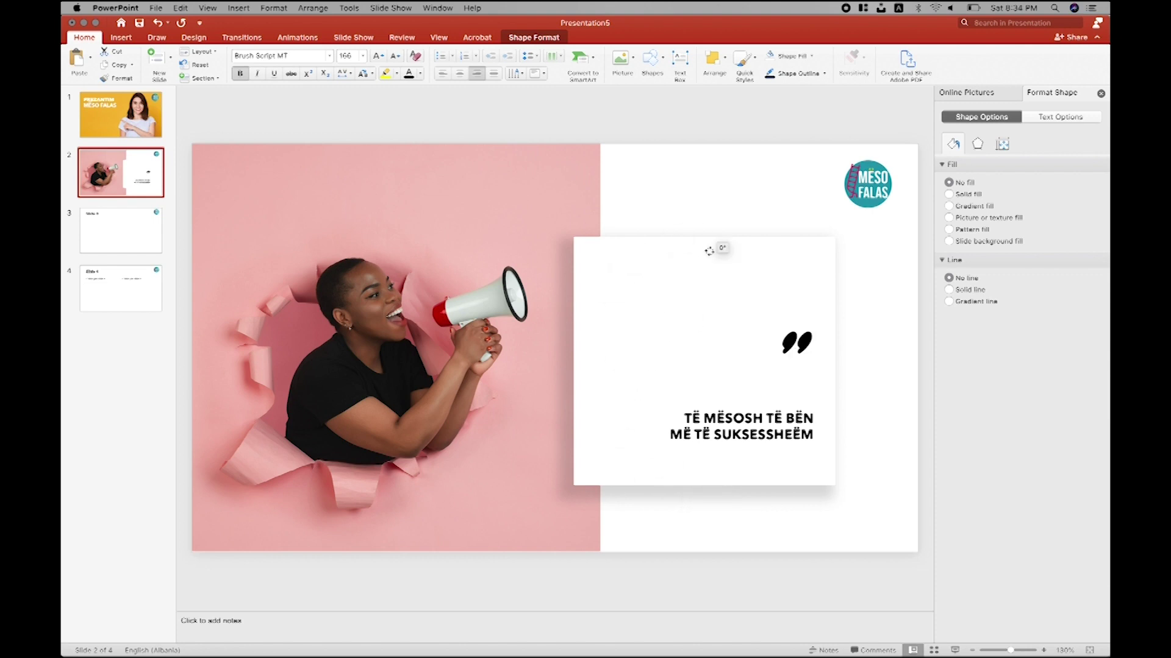
Step: Change the quotation mark to Apple Chancery at 413 pt and shift the white card right
{"action": "double_click", "coordinate": [798, 343]}
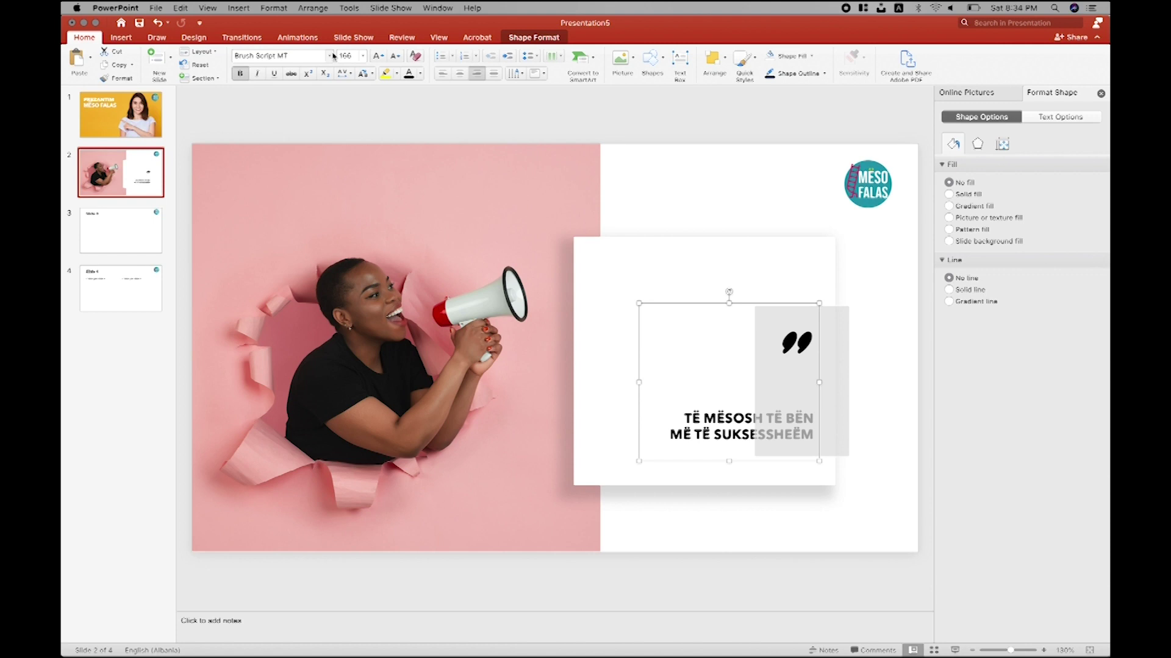
{"action": "left_click", "coordinate": [330, 56]}
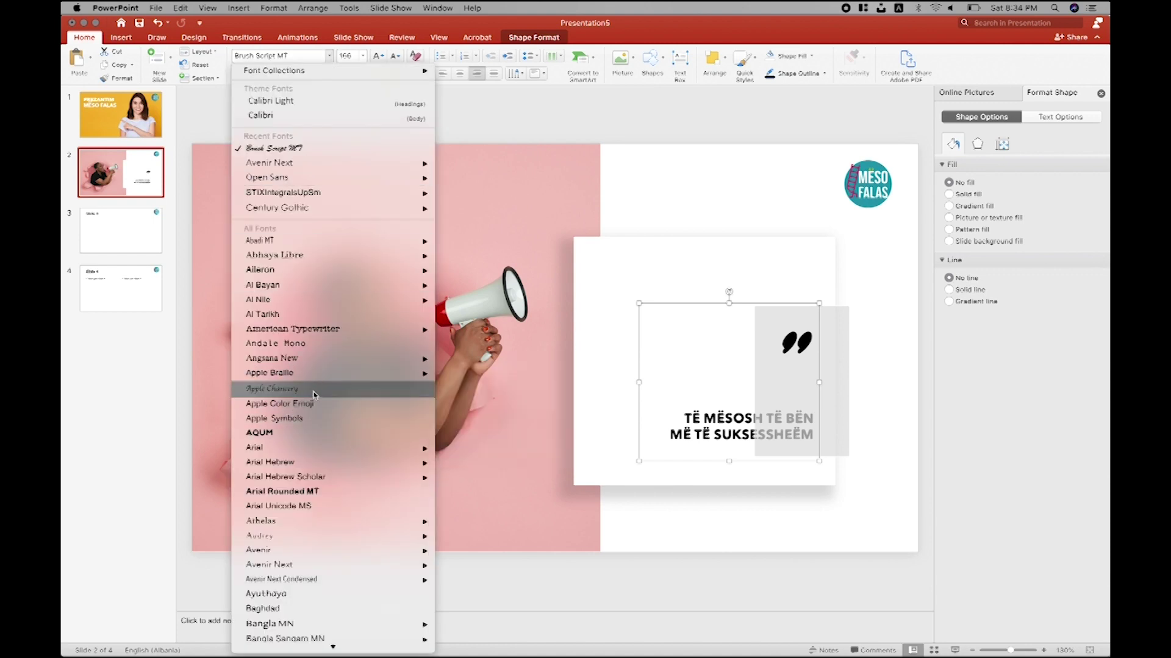
{"action": "left_click", "coordinate": [313, 389]}
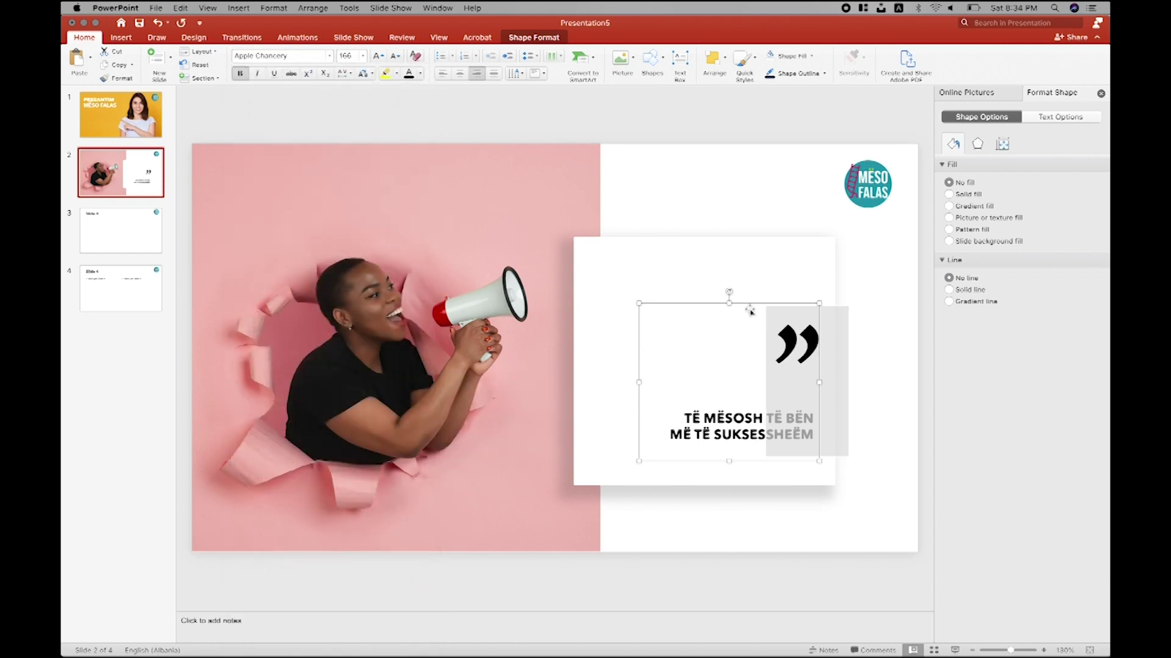
{"action": "left_click", "coordinate": [378, 55]}
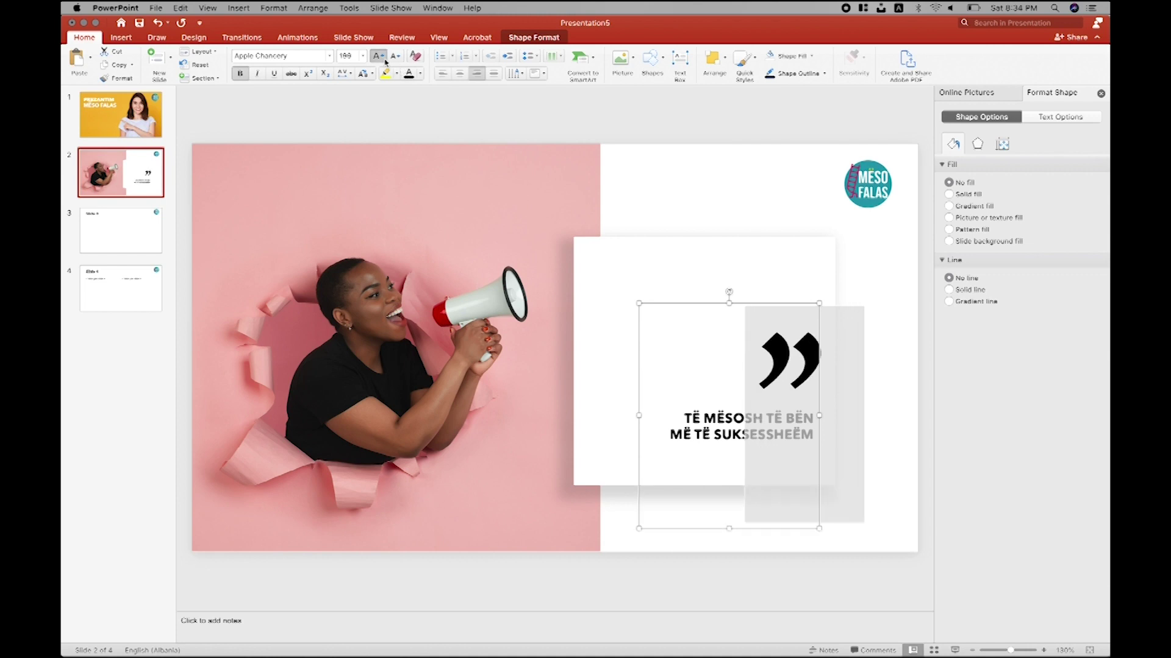
{"action": "left_click", "coordinate": [378, 55]}
{"action": "left_click", "coordinate": [378, 56]}
{"action": "left_click_drag", "start_coordinate": [700, 283], "coordinate": [710, 315]}
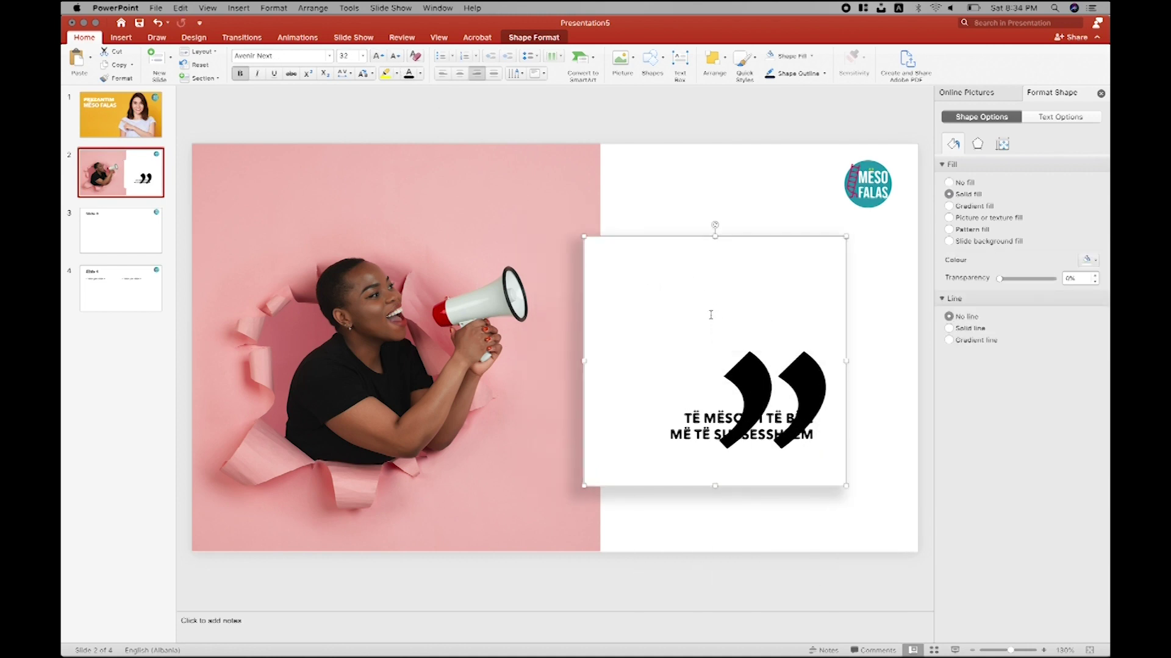
Step: Try to shorten the oversized quotation-mark text box
{"action": "left_click", "coordinate": [748, 381]}
{"action": "scroll", "coordinate": [748, 380], "scroll_direction": "down", "scroll_amount": 3}
{"action": "scroll", "coordinate": [748, 380], "scroll_direction": "right", "scroll_amount": 2}
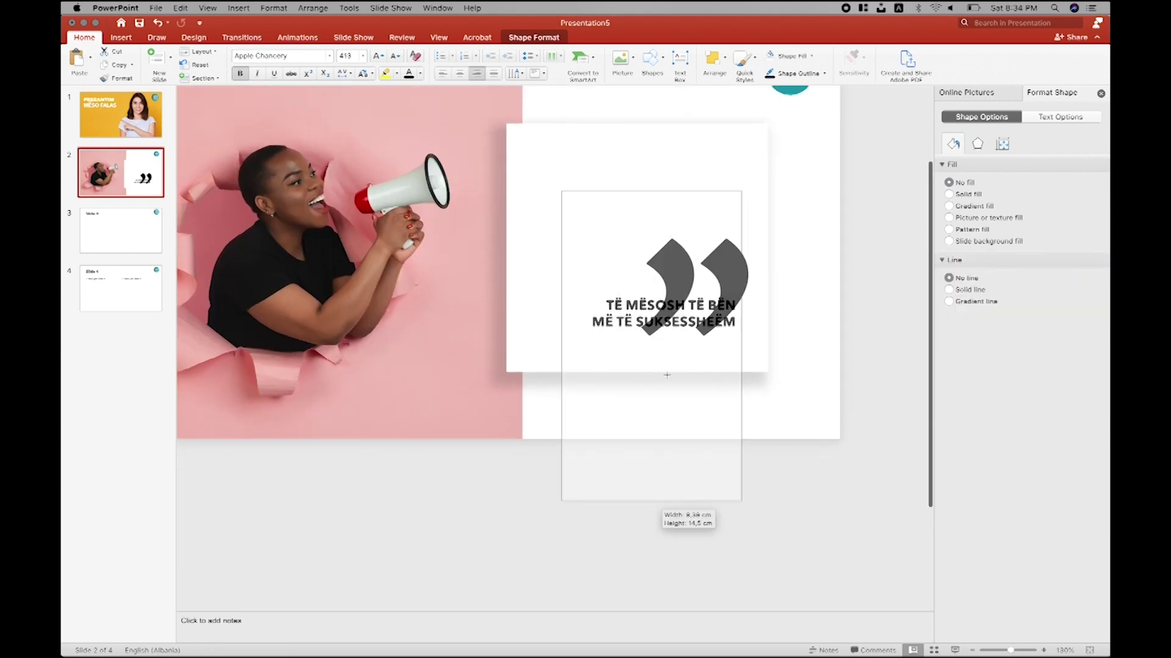
{"action": "left_click_drag", "start_coordinate": [652, 576], "coordinate": [652, 381]}
{"action": "scroll", "coordinate": [654, 457], "scroll_direction": "up", "scroll_amount": 1}
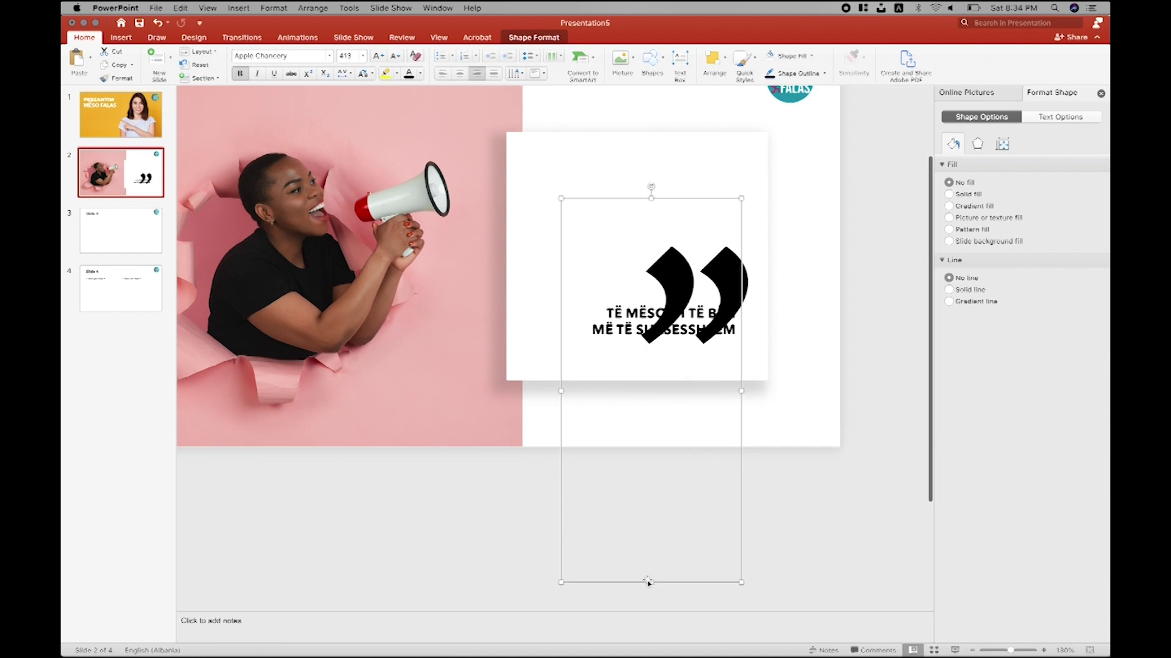
{"action": "left_click_drag", "start_coordinate": [651, 582], "coordinate": [651, 392]}
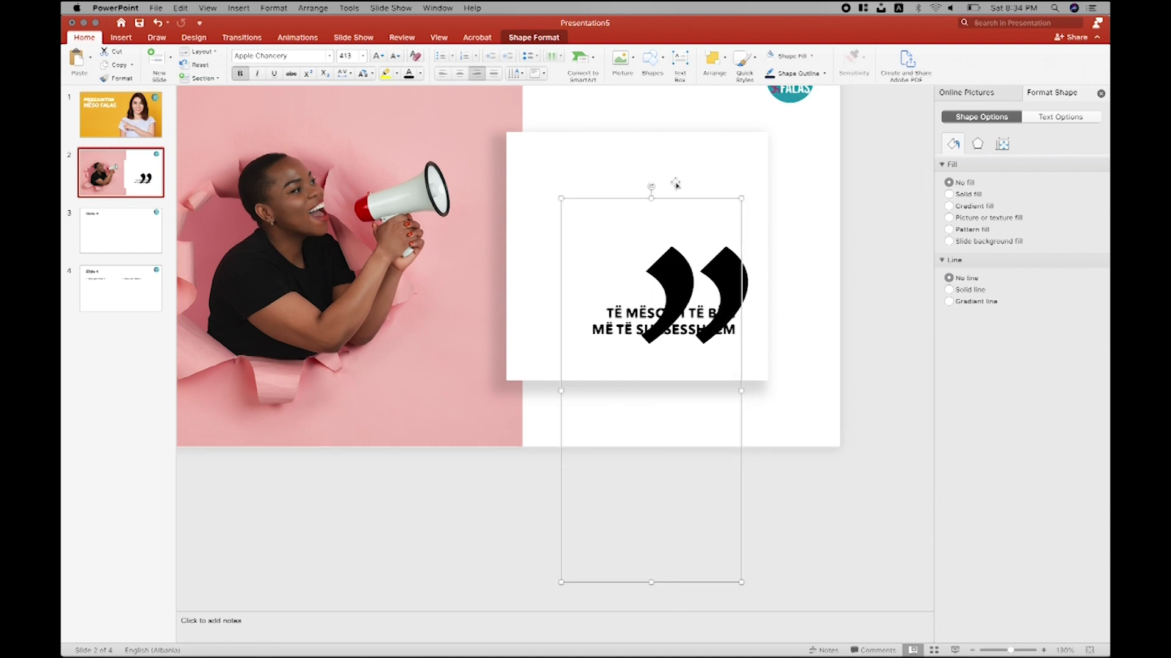
Step: Undo an accidental S and restore the quotation mark glyph
{"action": "left_click", "coordinate": [641, 359]}
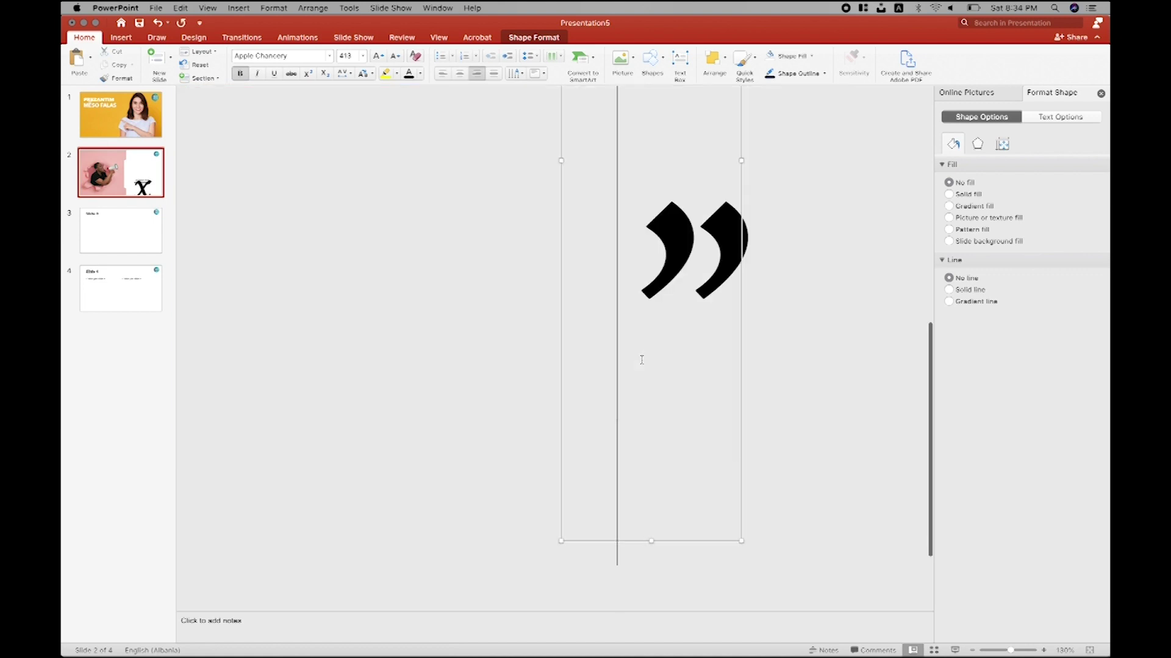
{"action": "type", "text": "S"}
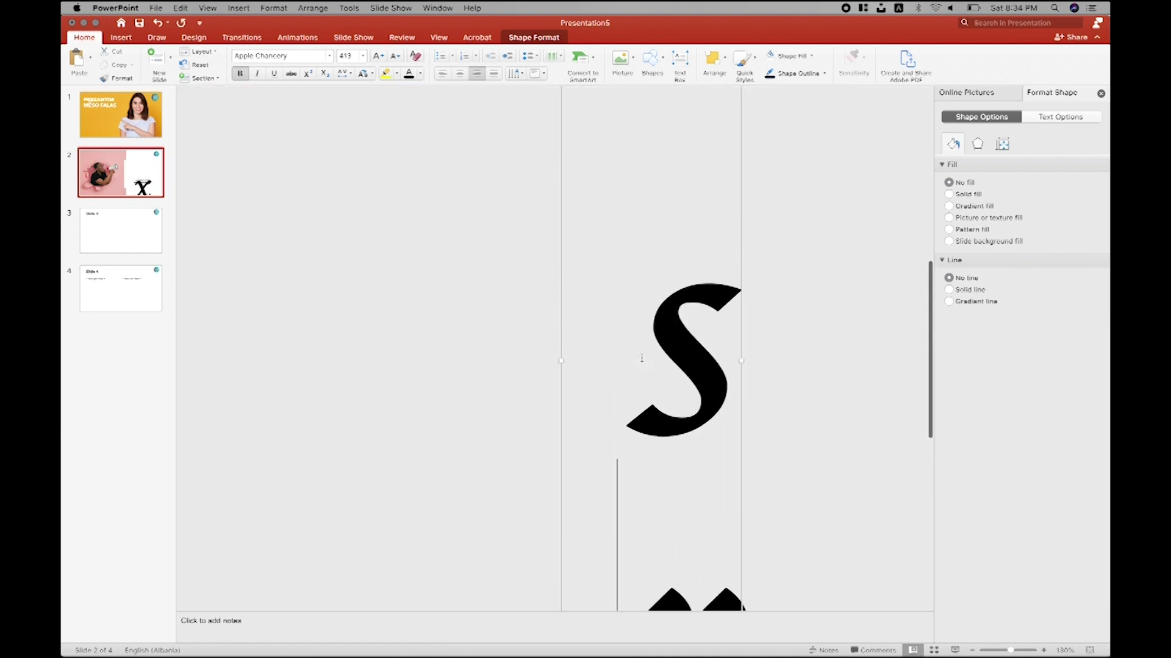
{"action": "key", "text": "super+z"}
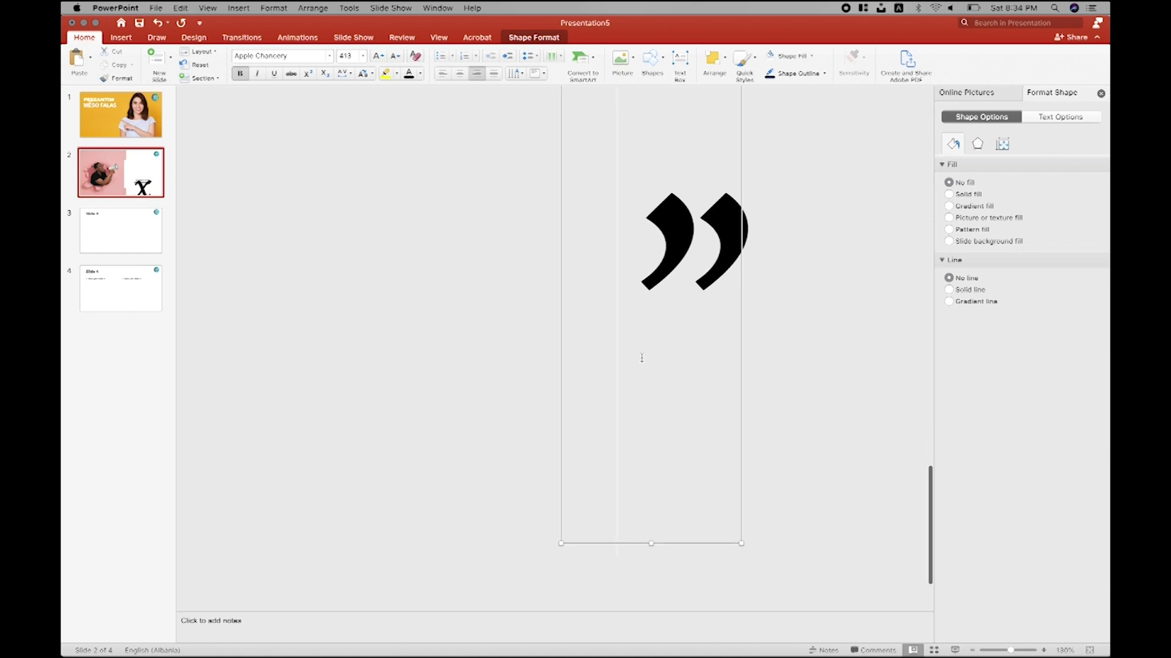
{"action": "key", "text": "super+z"}
{"action": "key", "text": "super+z"}
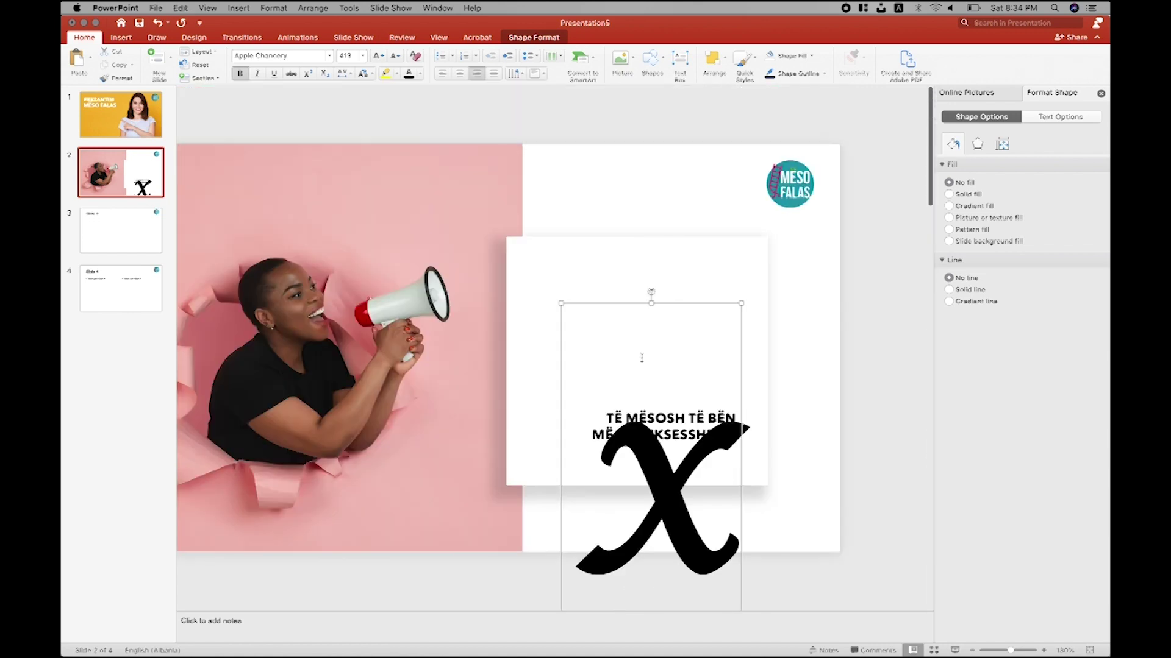
{"action": "key", "text": "super+z"}
{"action": "key", "text": "super+z"}
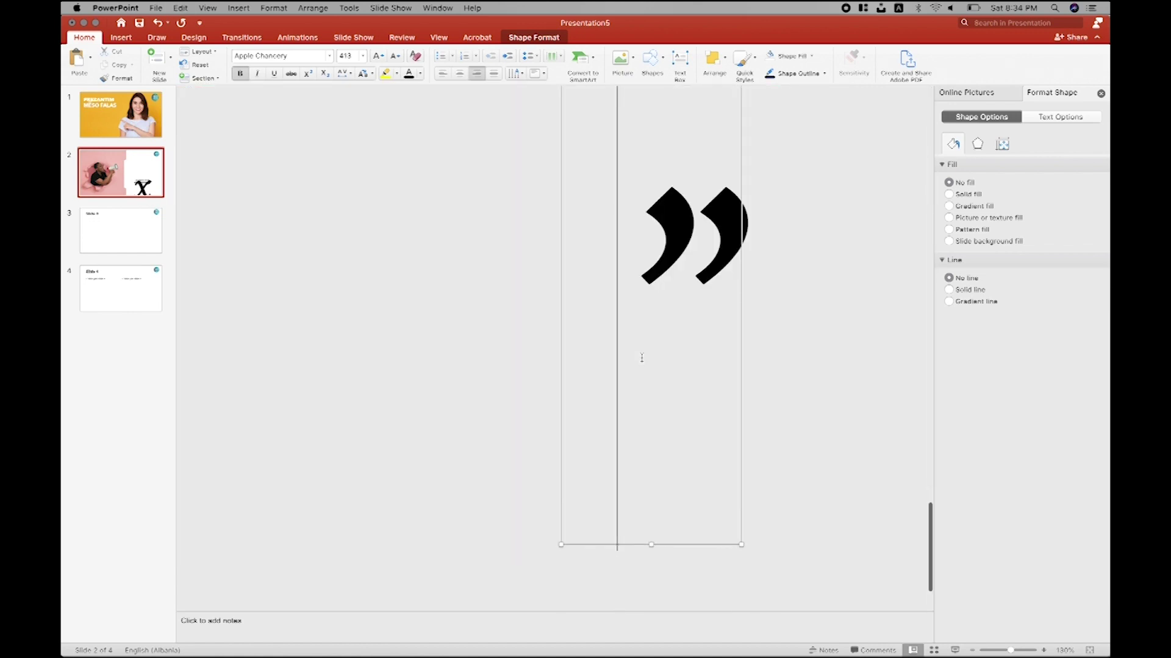
{"action": "left_click", "coordinate": [153, 24]}
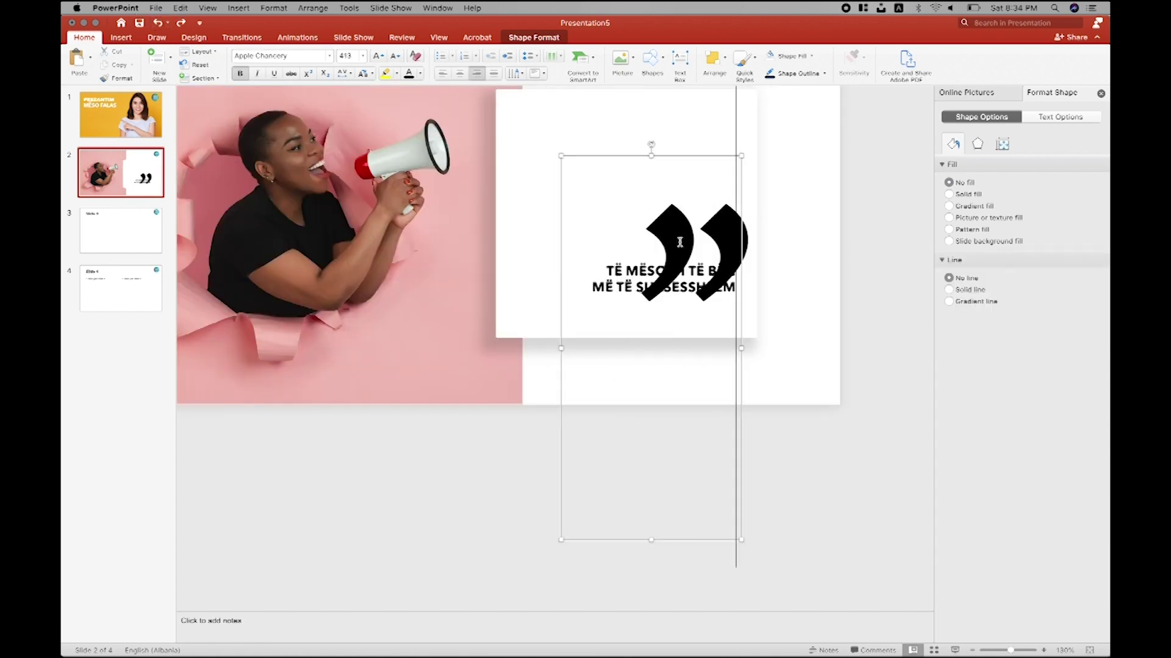
Step: Reposition the white card, place the quote mark above, and move TË MËSOSH TË BËN to the card's lower right
{"action": "scroll", "coordinate": [680, 242], "scroll_direction": "up", "scroll_amount": 2}
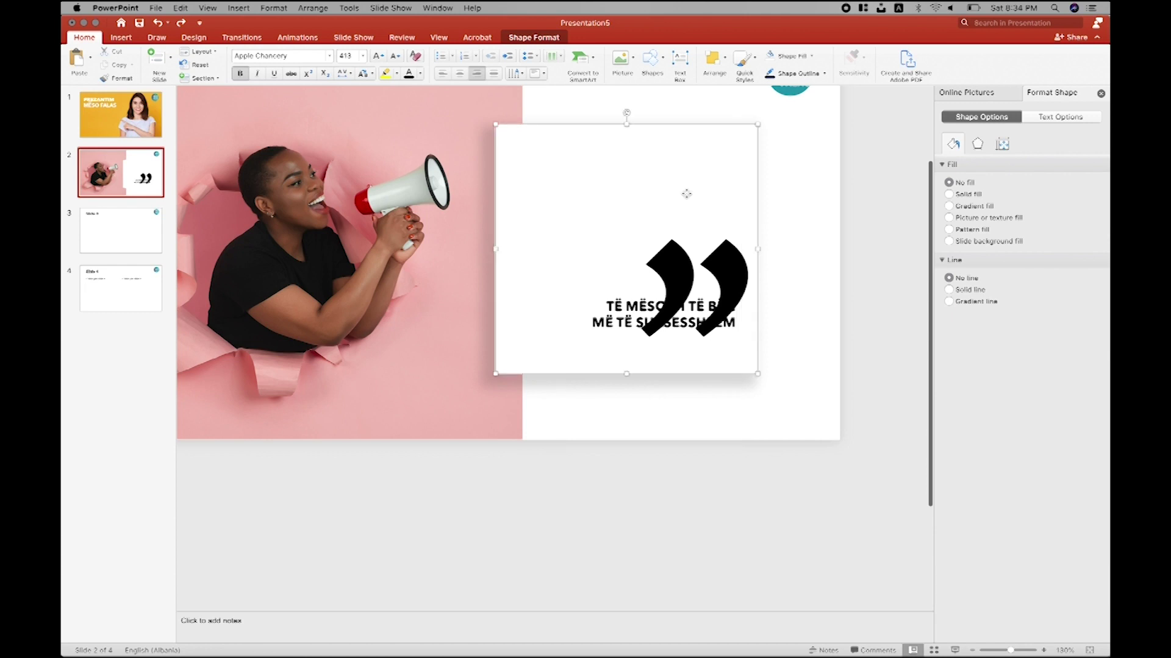
{"action": "left_click_drag", "start_coordinate": [688, 199], "coordinate": [698, 224]}
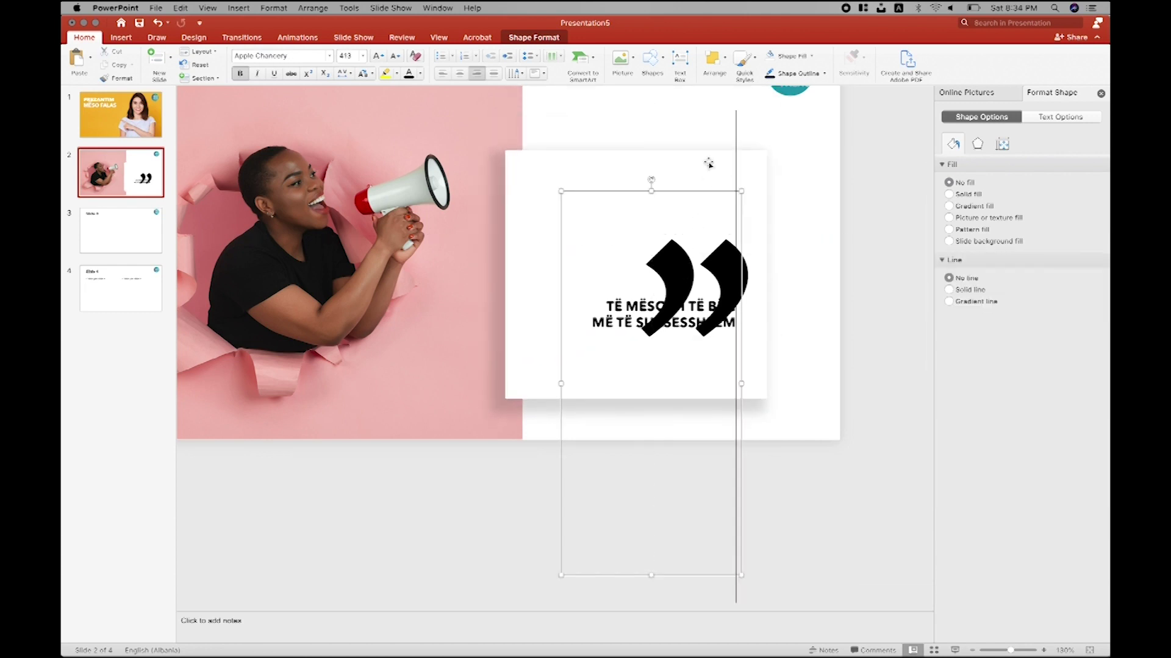
{"action": "mouse_move", "coordinate": [716, 193]}
{"action": "left_mouse_down"}
{"action": "mouse_move", "coordinate": [733, 184]}
{"action": "mouse_move", "coordinate": [745, 120]}
{"action": "left_mouse_up"}
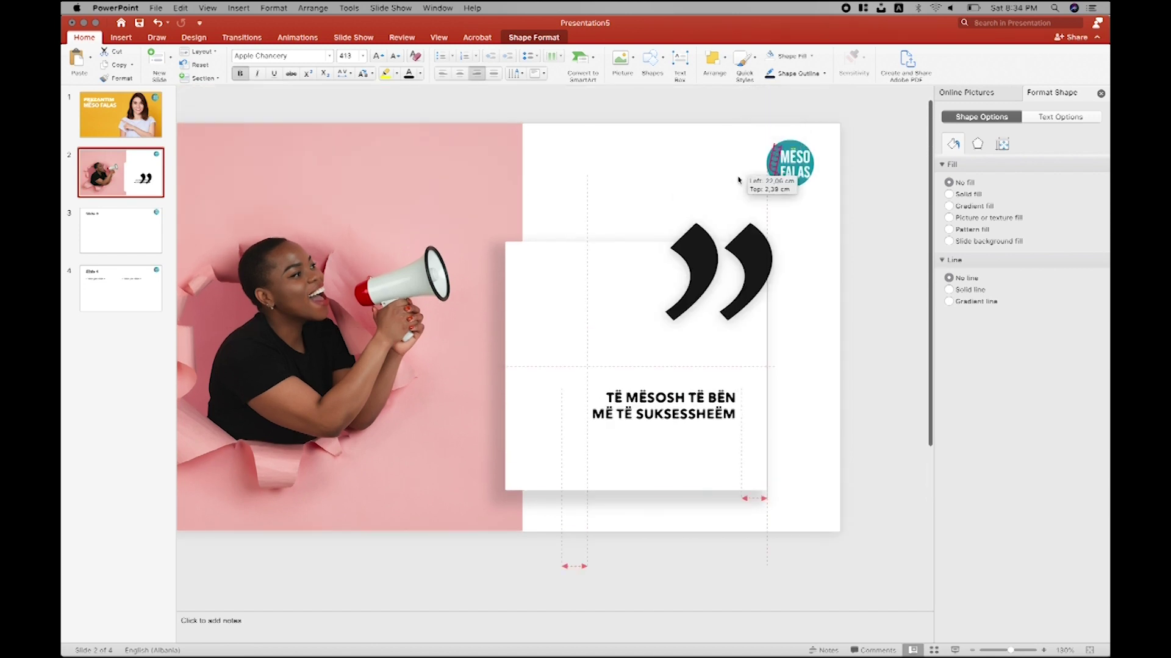
{"action": "left_click_drag", "start_coordinate": [745, 120], "coordinate": [728, 185]}
{"action": "left_click_drag", "start_coordinate": [543, 343], "coordinate": [535, 287]}
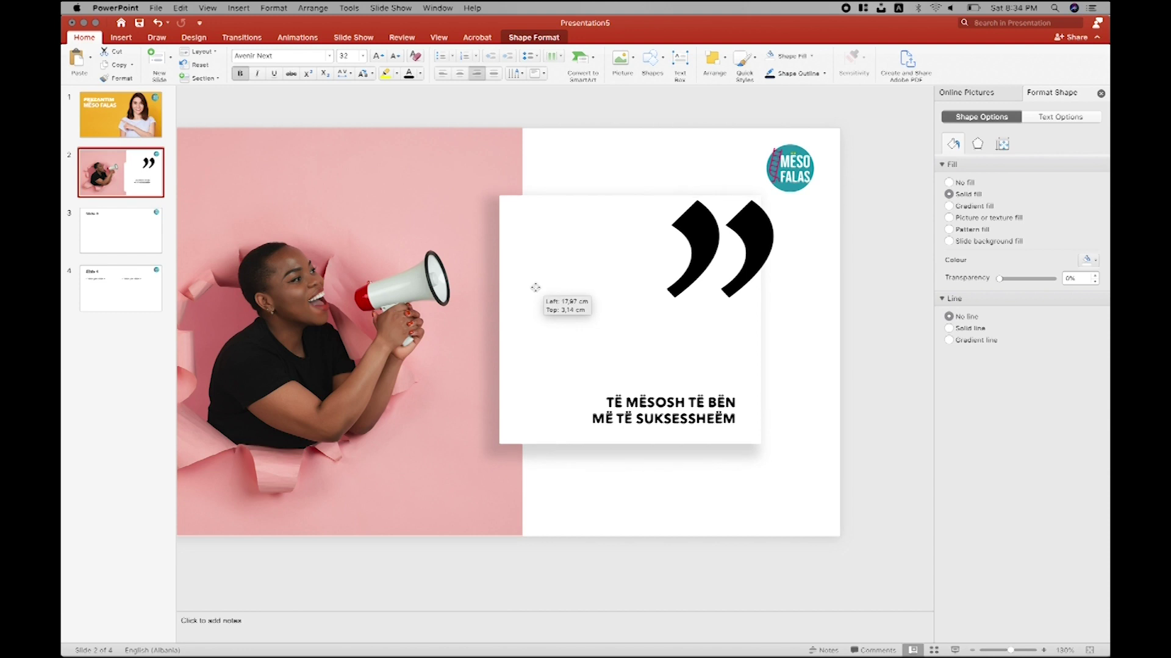
{"action": "left_click_drag", "start_coordinate": [536, 287], "coordinate": [535, 300]}
{"action": "left_click", "coordinate": [606, 413]}
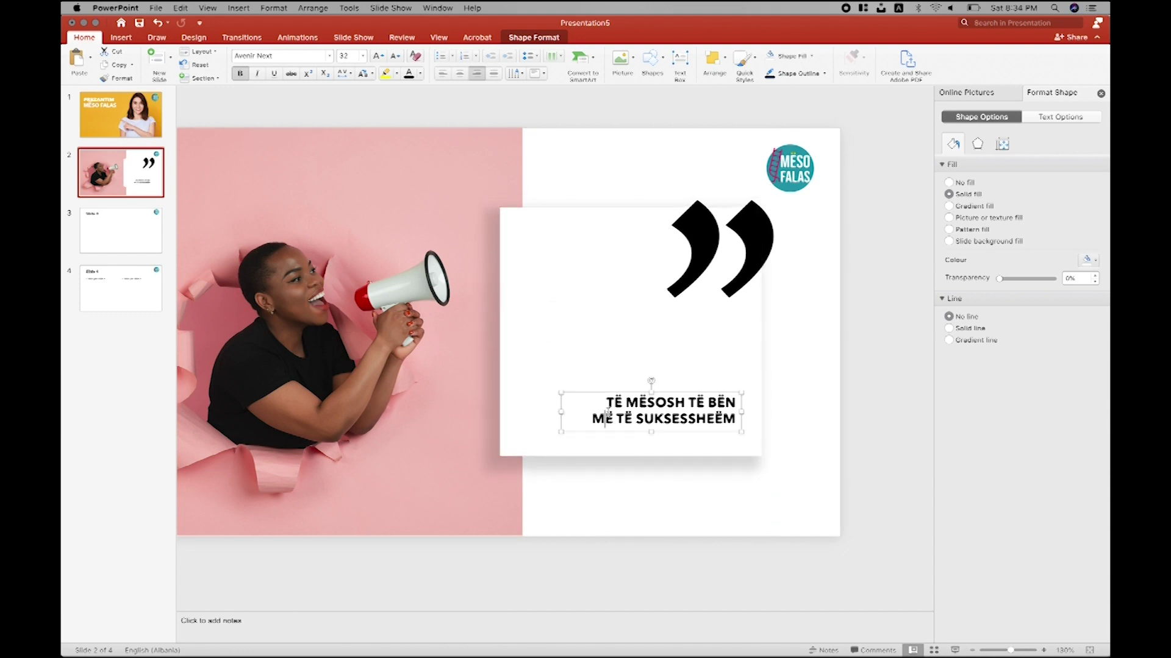
{"action": "left_click_drag", "start_coordinate": [615, 394], "coordinate": [624, 409]}
{"action": "left_click", "coordinate": [793, 403]}
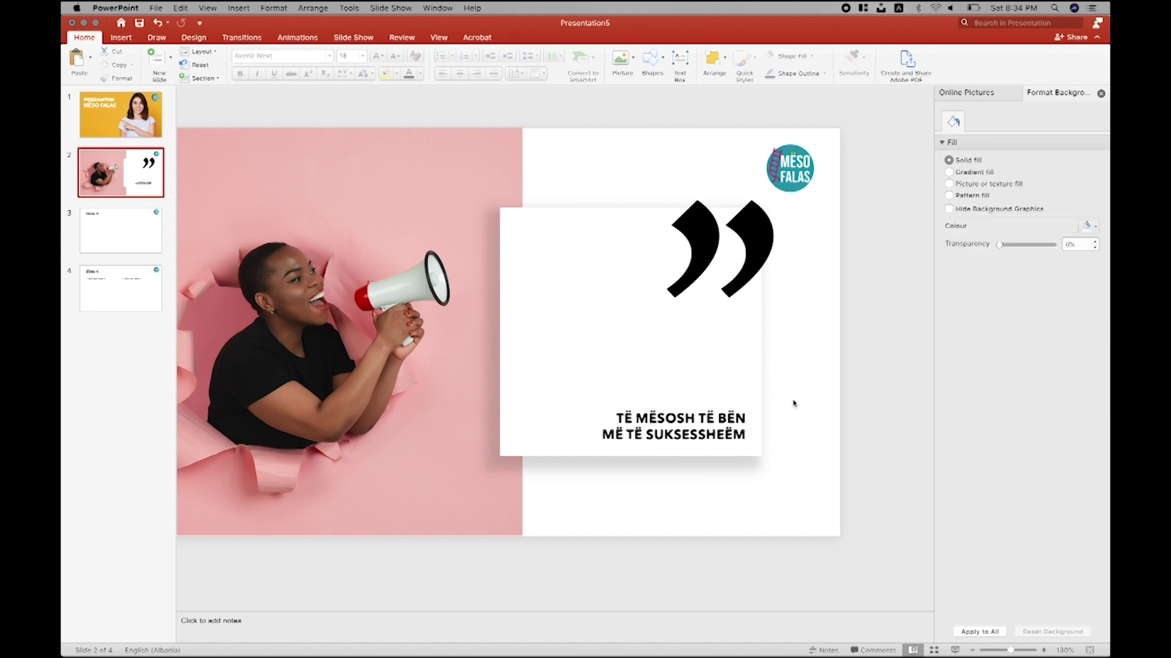
Step: Try yellow and gold, then set the oversized quotation mark's font colour to peach
{"action": "left_click", "coordinate": [723, 305]}
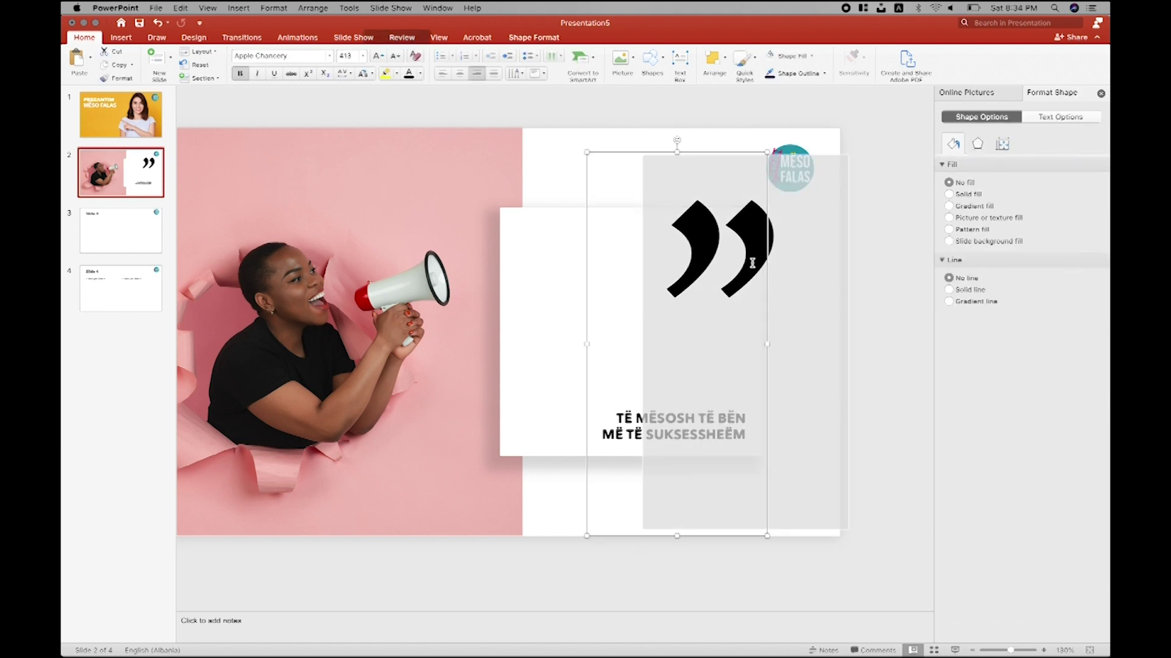
{"action": "left_click", "coordinate": [421, 74]}
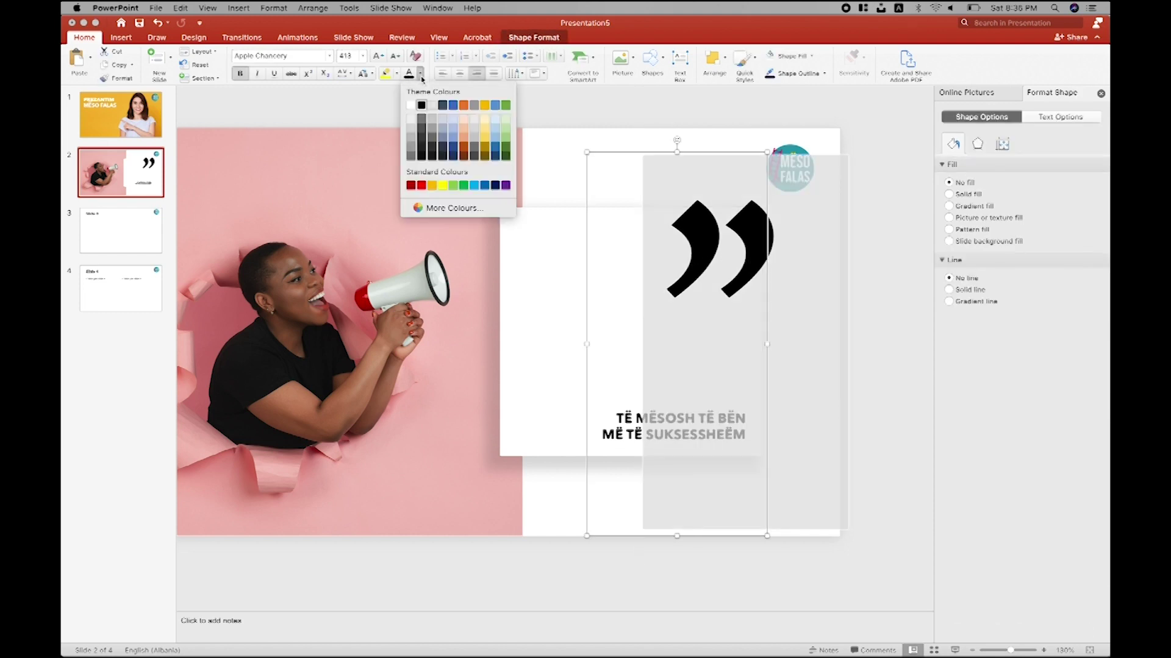
{"action": "left_click", "coordinate": [443, 185]}
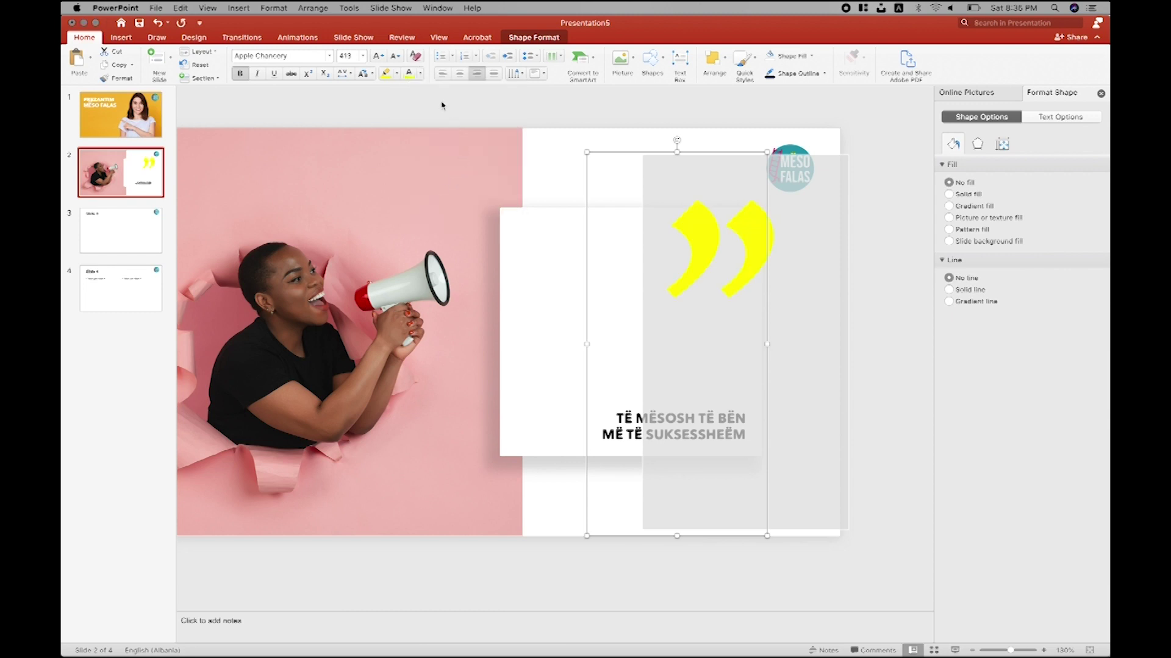
{"action": "left_click", "coordinate": [421, 74]}
{"action": "left_click", "coordinate": [433, 185]}
{"action": "left_click", "coordinate": [614, 109]}
{"action": "left_click", "coordinate": [755, 239]}
{"action": "left_click", "coordinate": [420, 73]}
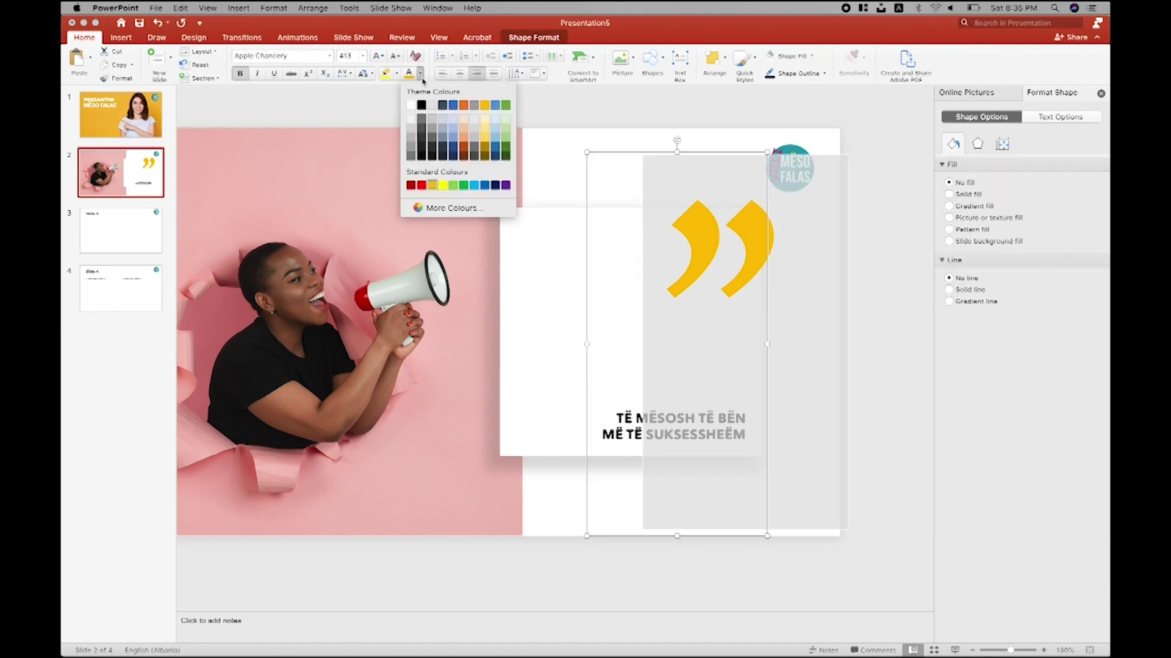
{"action": "left_click", "coordinate": [467, 140]}
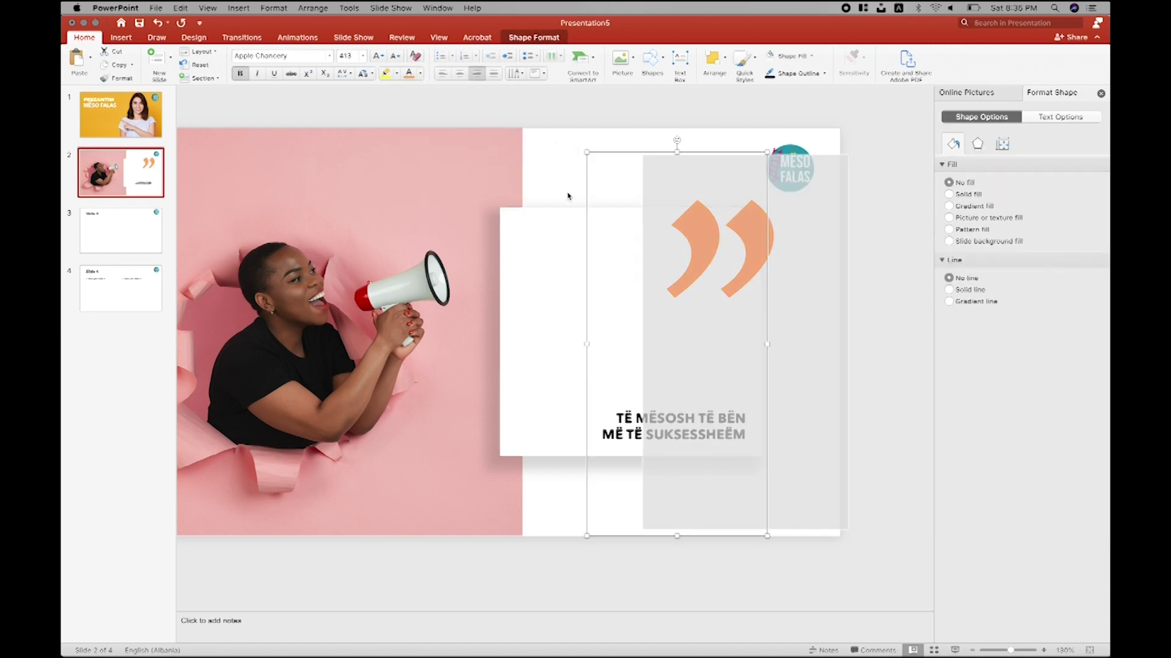
{"action": "left_click", "coordinate": [567, 196]}
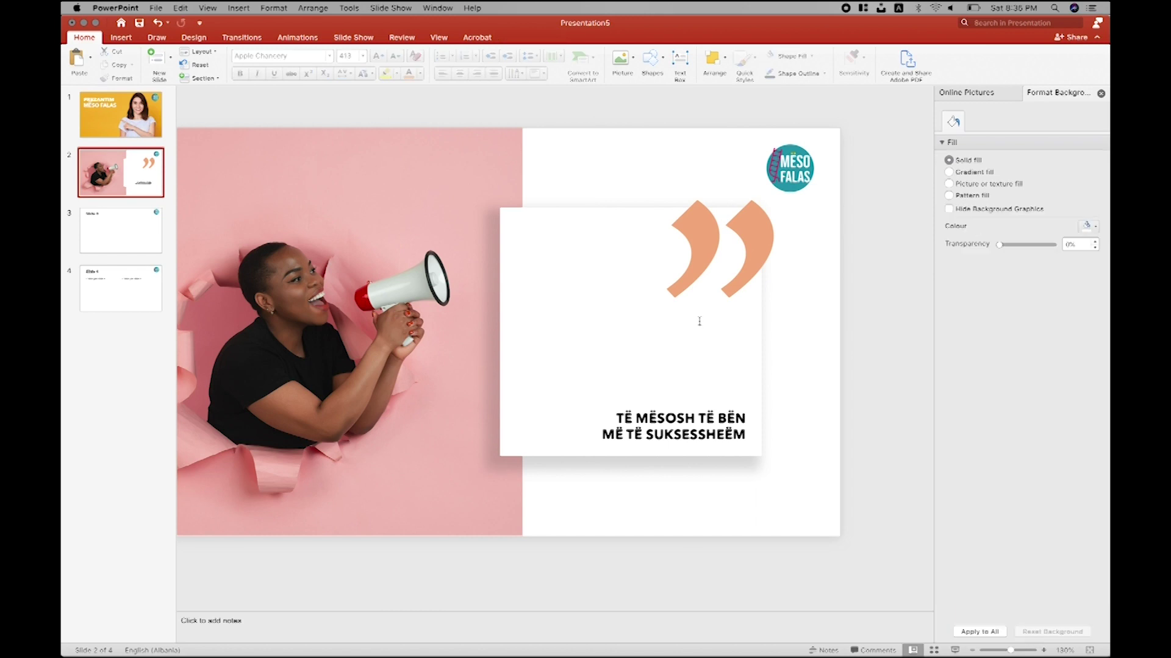
Step: Inspect the shadow effects of the quotation-mark box and the white card
{"action": "left_click", "coordinate": [693, 259]}
{"action": "left_click", "coordinate": [977, 144]}
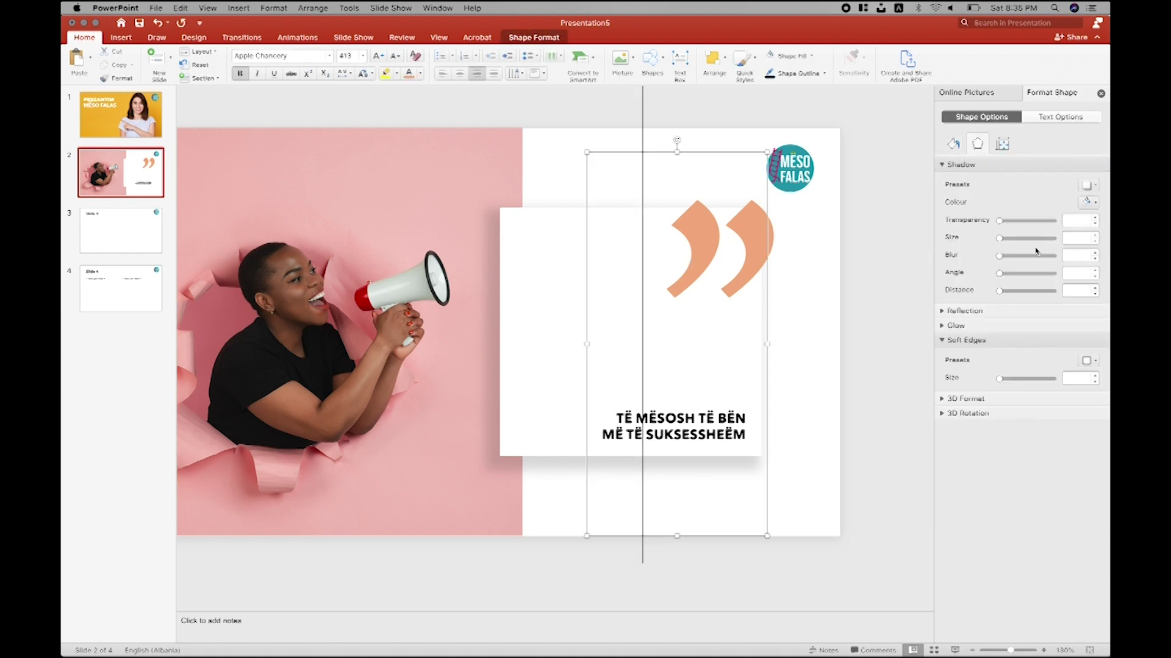
{"action": "left_click", "coordinate": [539, 248]}
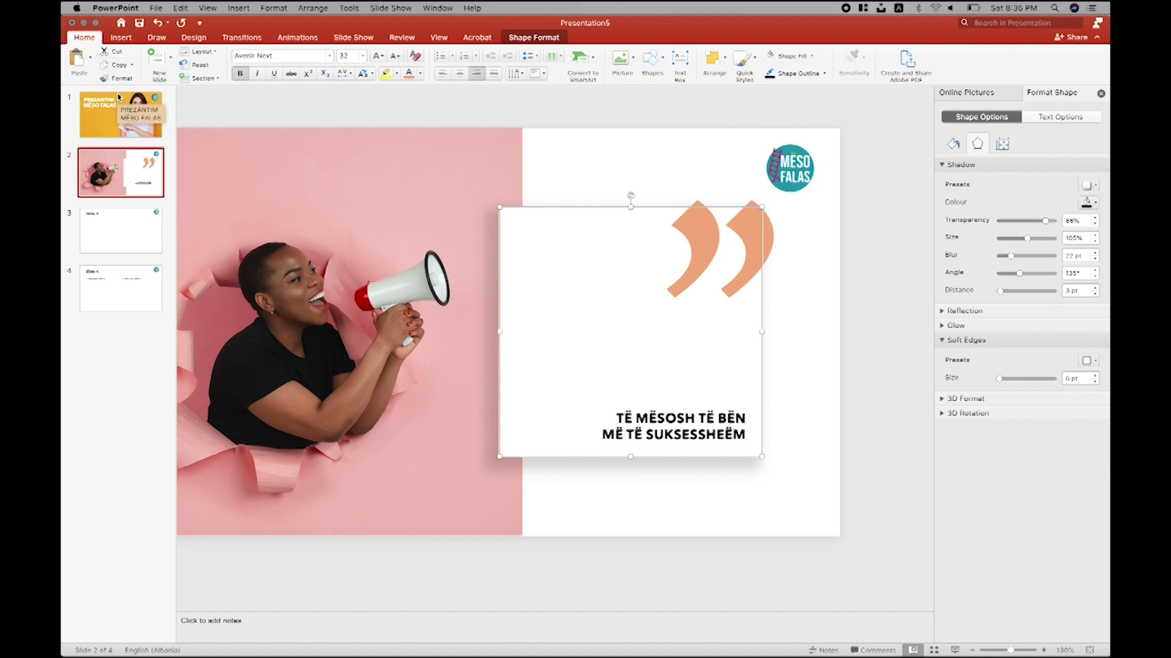
Step: Show the megaphone photo's picture corrections, colour and transparency options
{"action": "left_click", "coordinate": [439, 206]}
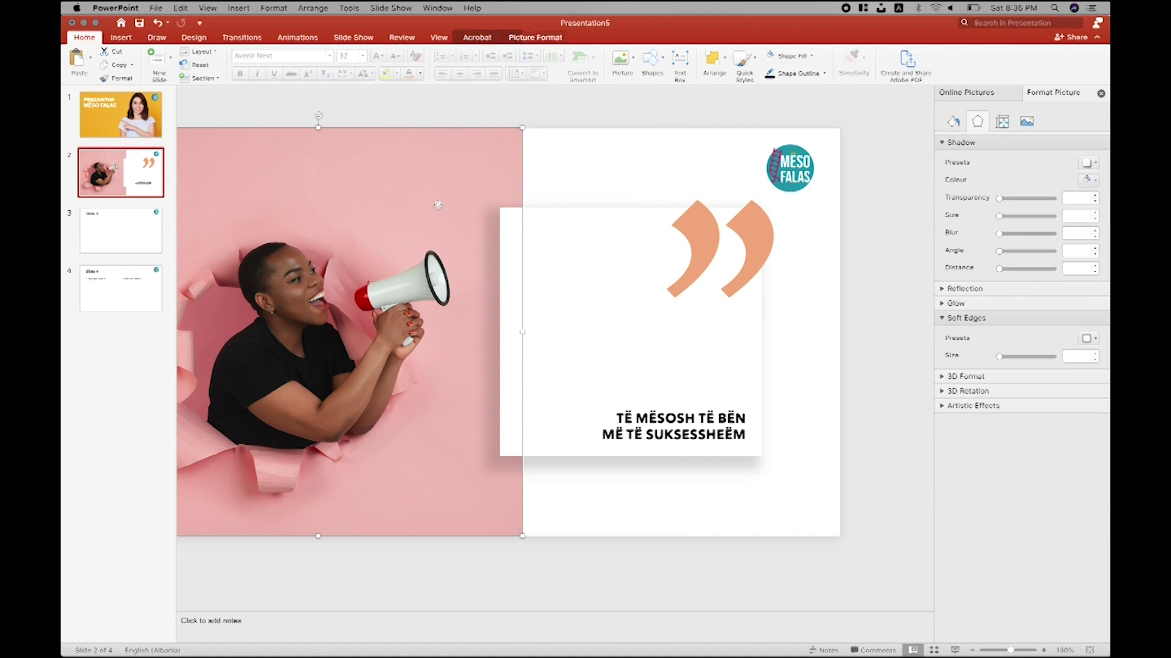
{"action": "left_click", "coordinate": [1026, 122]}
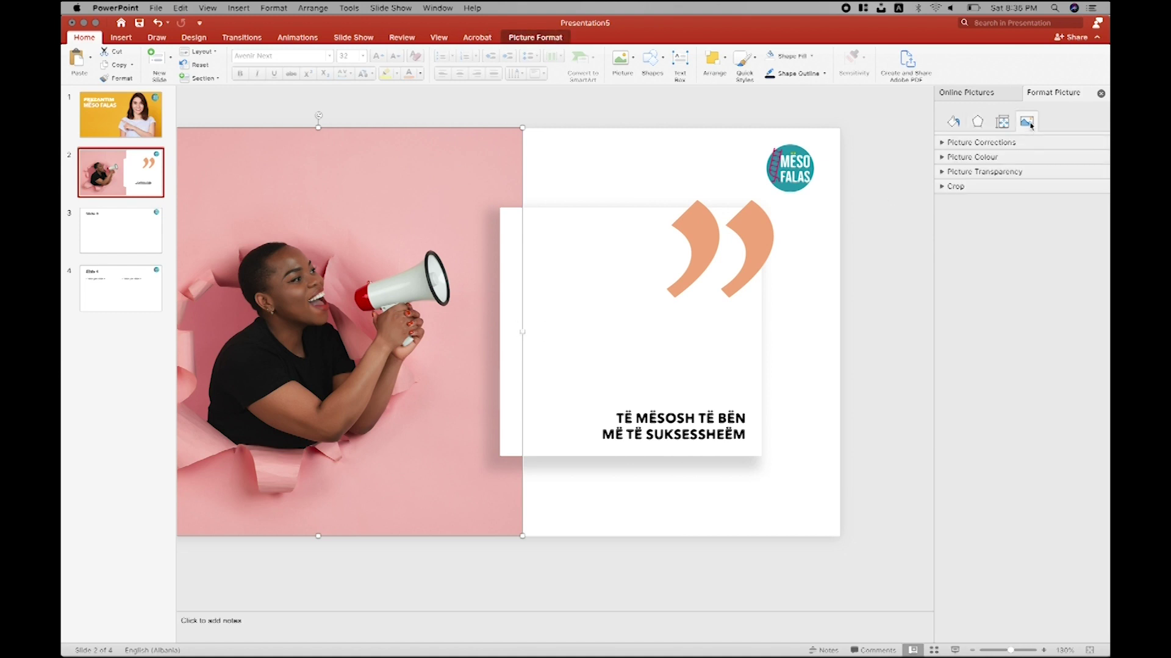
{"action": "left_click", "coordinate": [942, 143]}
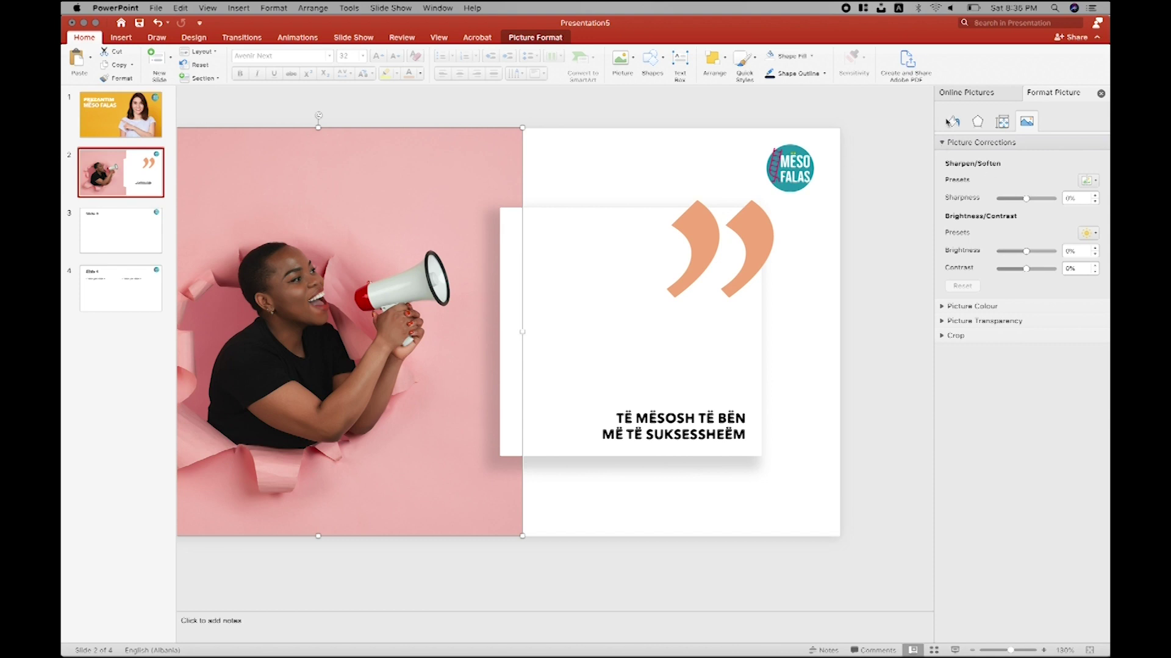
{"action": "left_click", "coordinate": [957, 305]}
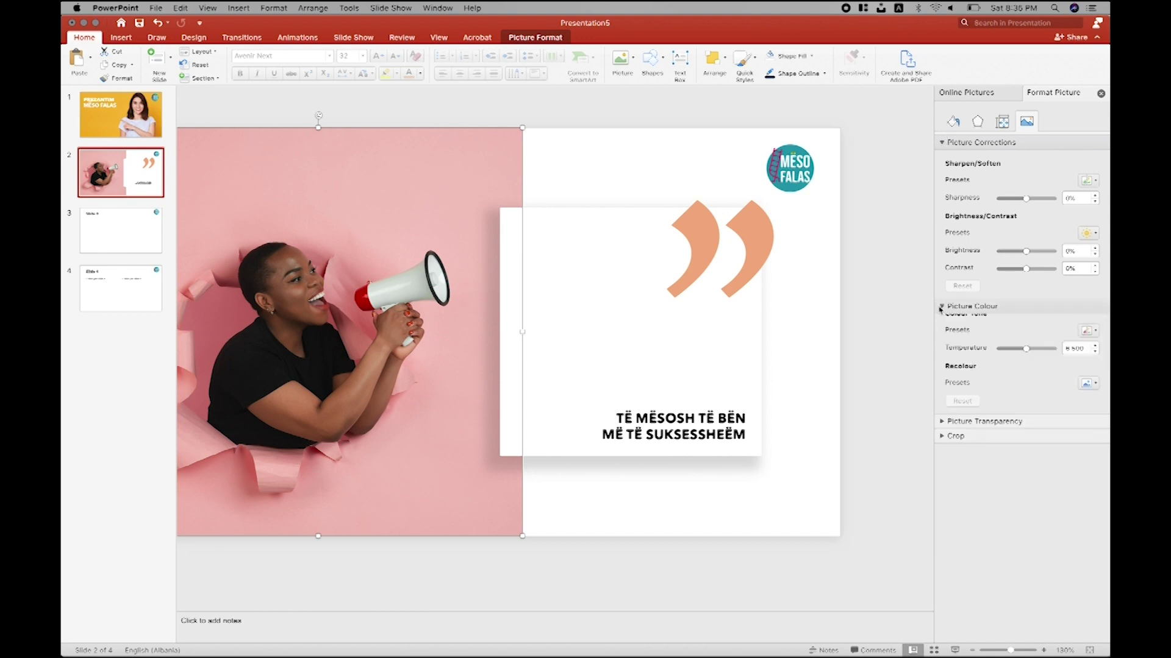
{"action": "left_click", "coordinate": [942, 489]}
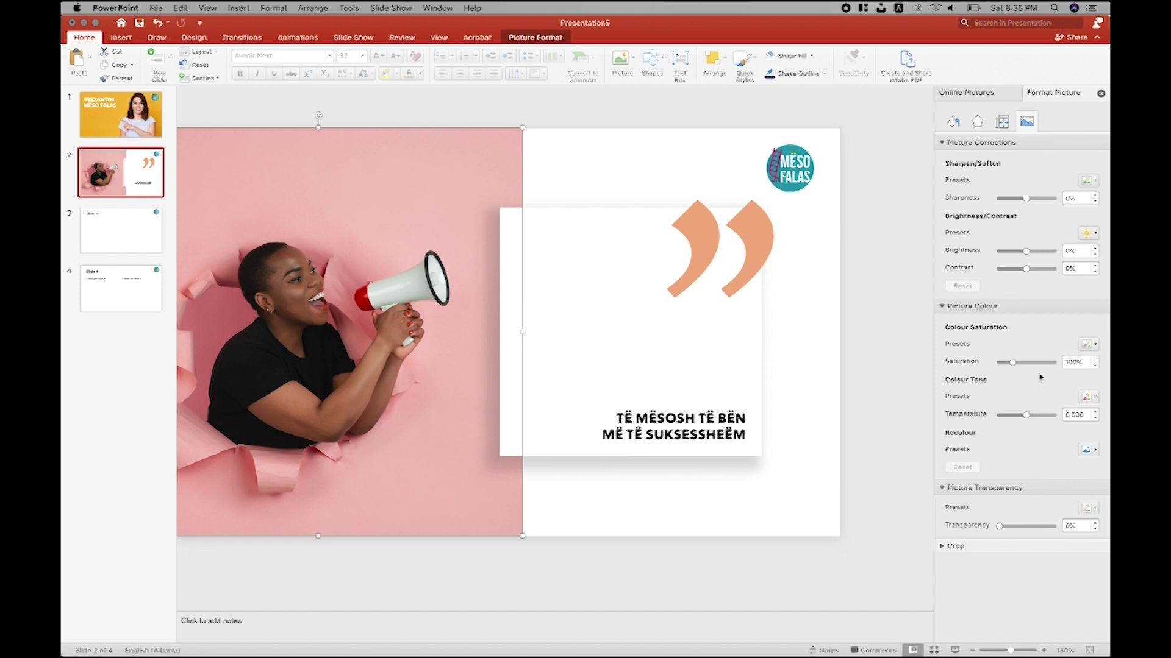
{"action": "left_click", "coordinate": [940, 142]}
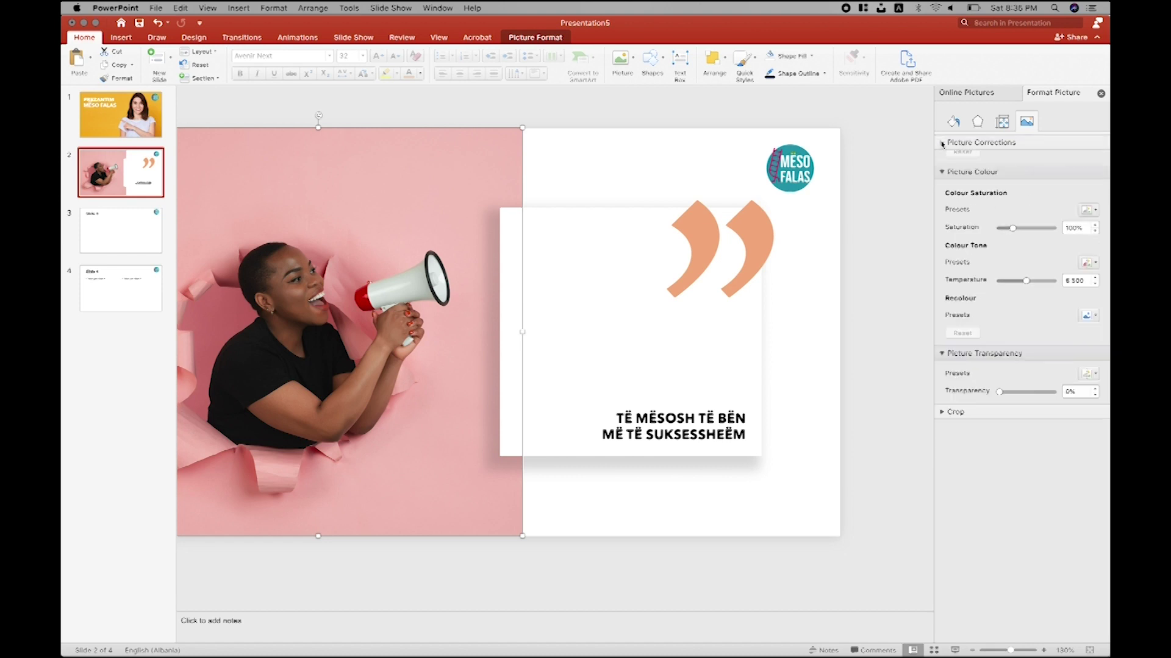
Step: Drop the photo's saturation to 0%, then undo to restore full colour
{"action": "left_click_drag", "start_coordinate": [1017, 216], "coordinate": [1016, 216]}
{"action": "left_click", "coordinate": [998, 214]}
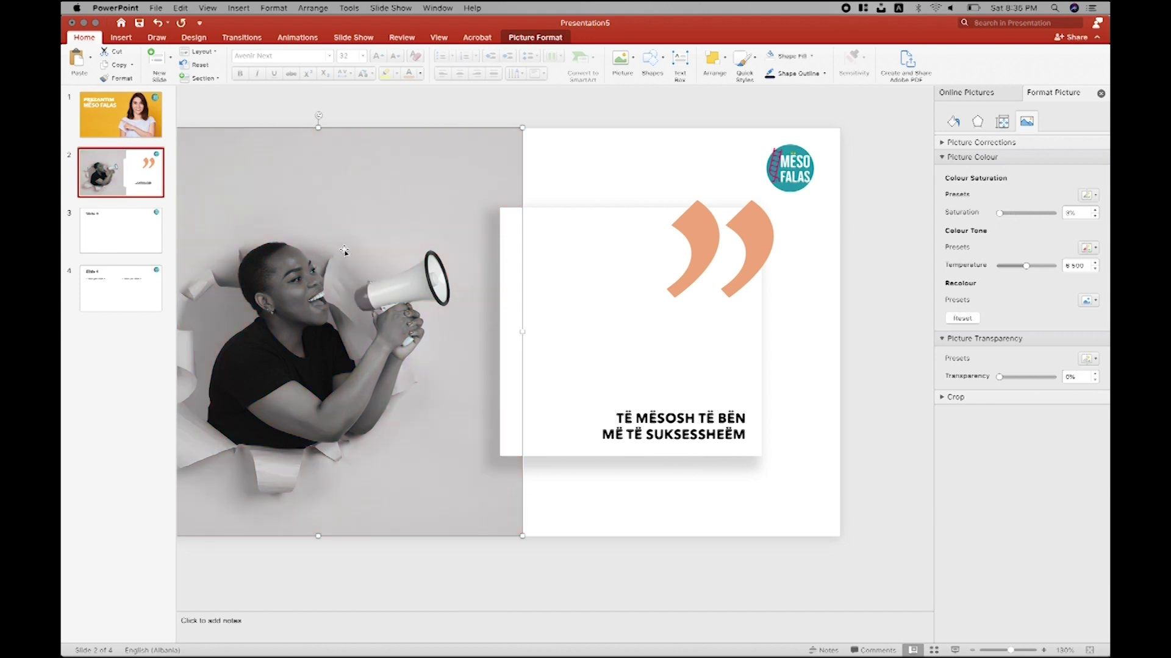
{"action": "left_click", "coordinate": [157, 23]}
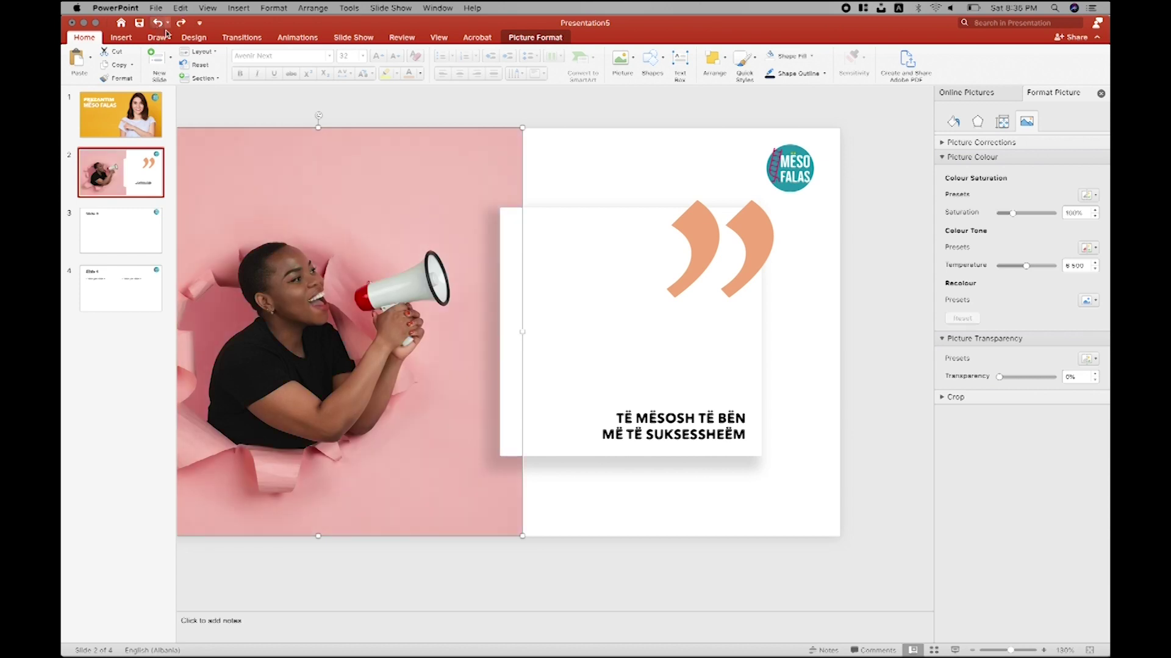
{"action": "left_click", "coordinate": [374, 118]}
Step: Give the PREZANTIM MËSO FALAS title an outer shadow
{"action": "key", "text": "Page_Up"}
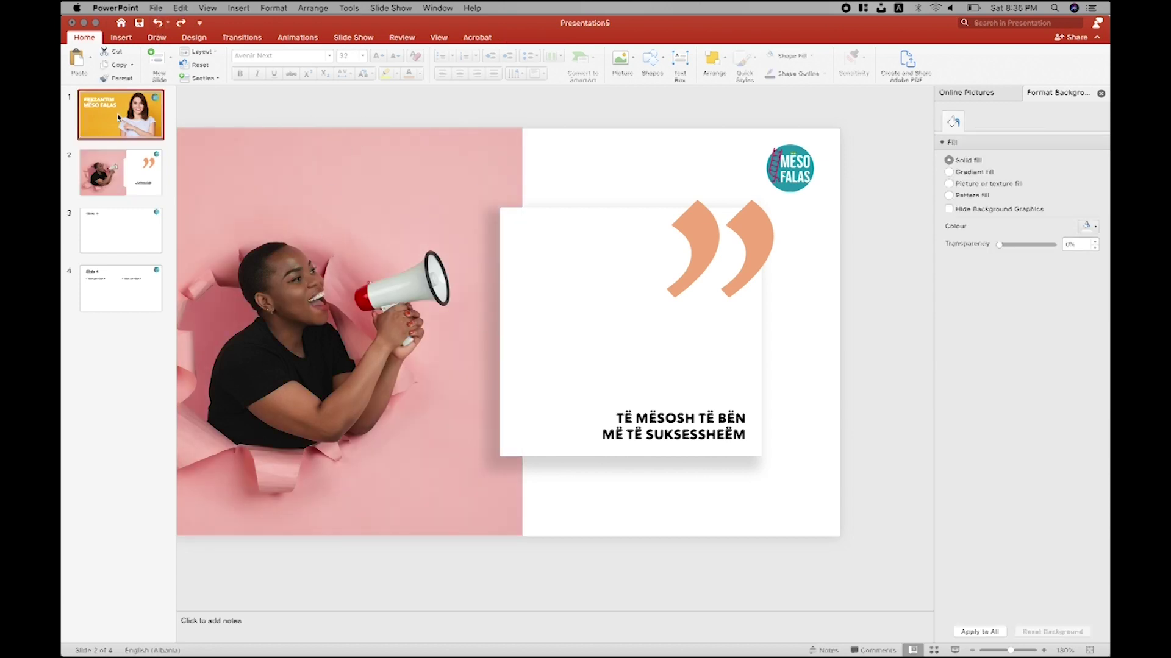
{"action": "left_click", "coordinate": [286, 216]}
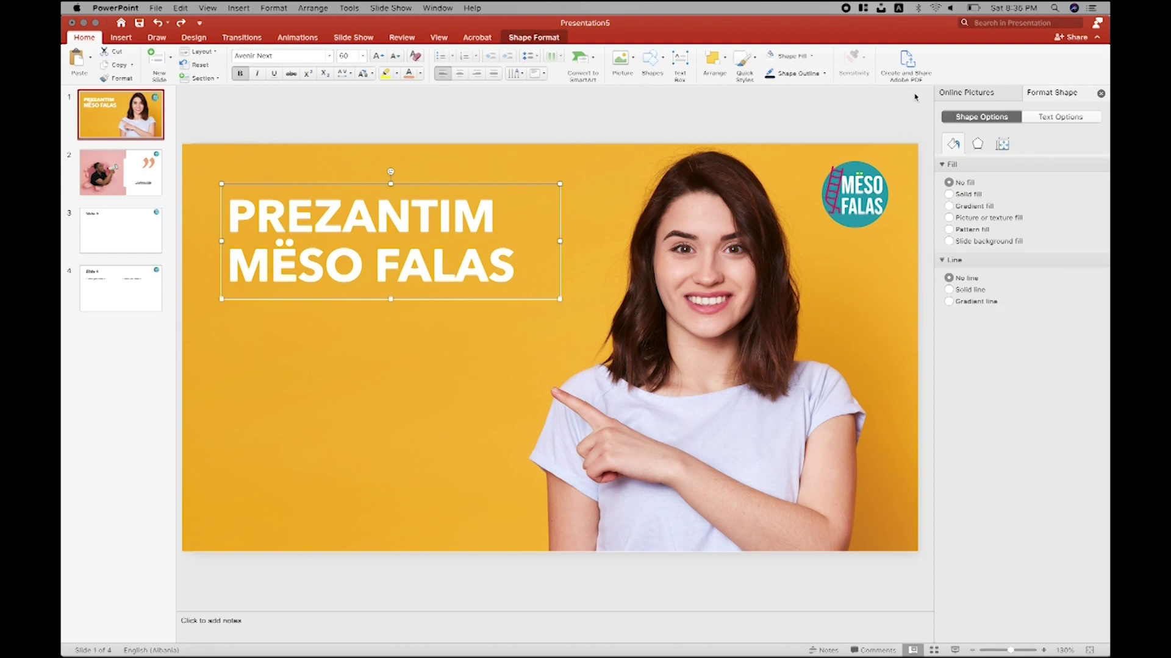
{"action": "left_click", "coordinate": [976, 146]}
{"action": "left_click", "coordinate": [1088, 185]}
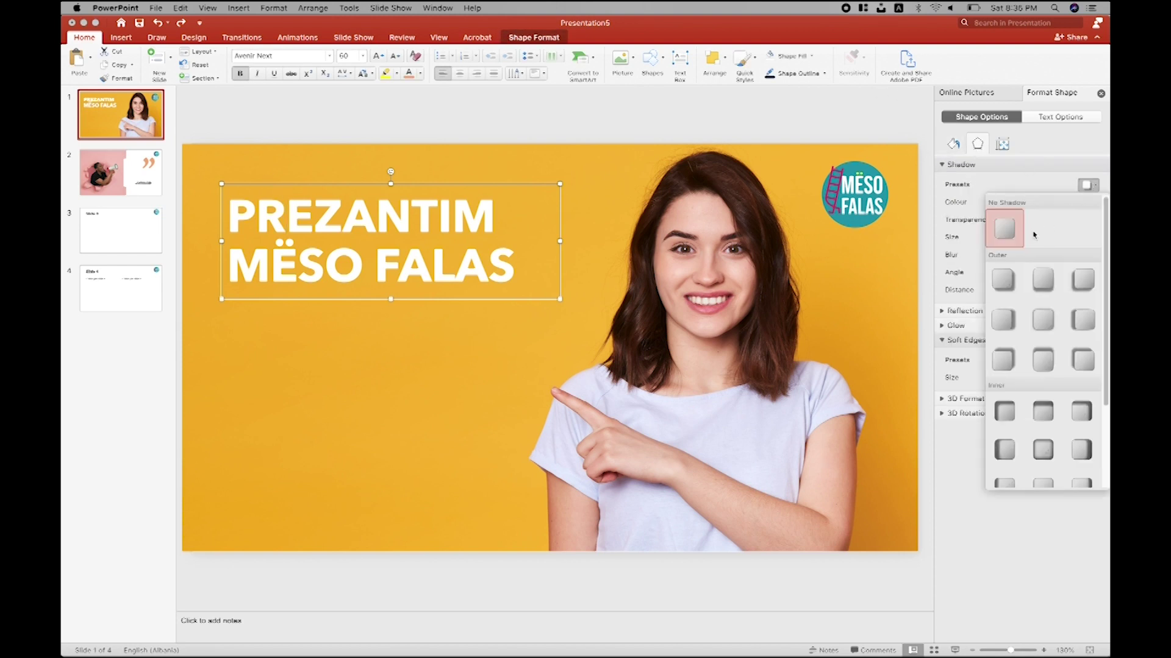
{"action": "left_click", "coordinate": [1003, 282]}
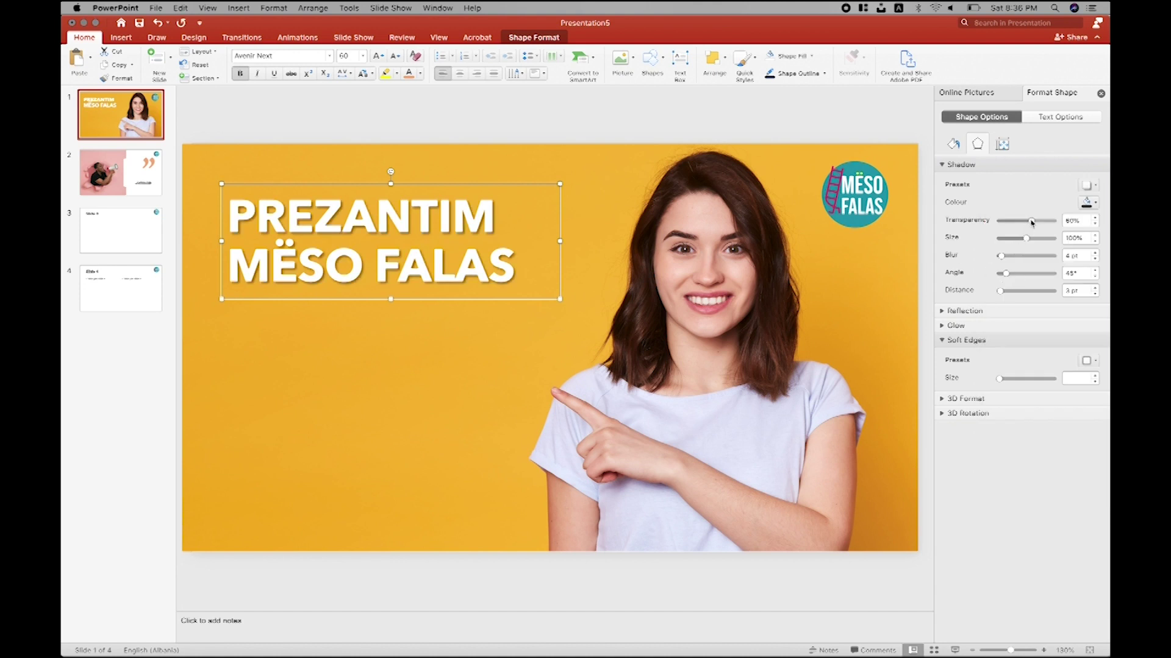
Step: Make the title's shadow more transparent and start the slide show from slide 1
{"action": "left_click_drag", "start_coordinate": [1030, 225], "coordinate": [1048, 223]}
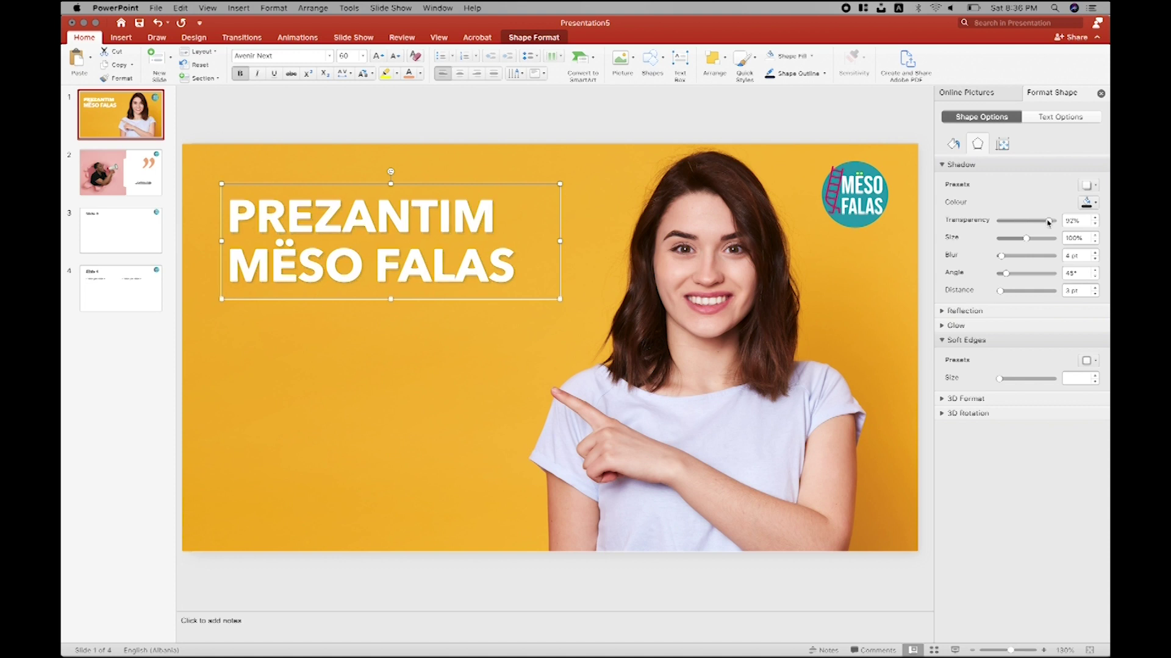
{"action": "left_click", "coordinate": [780, 145]}
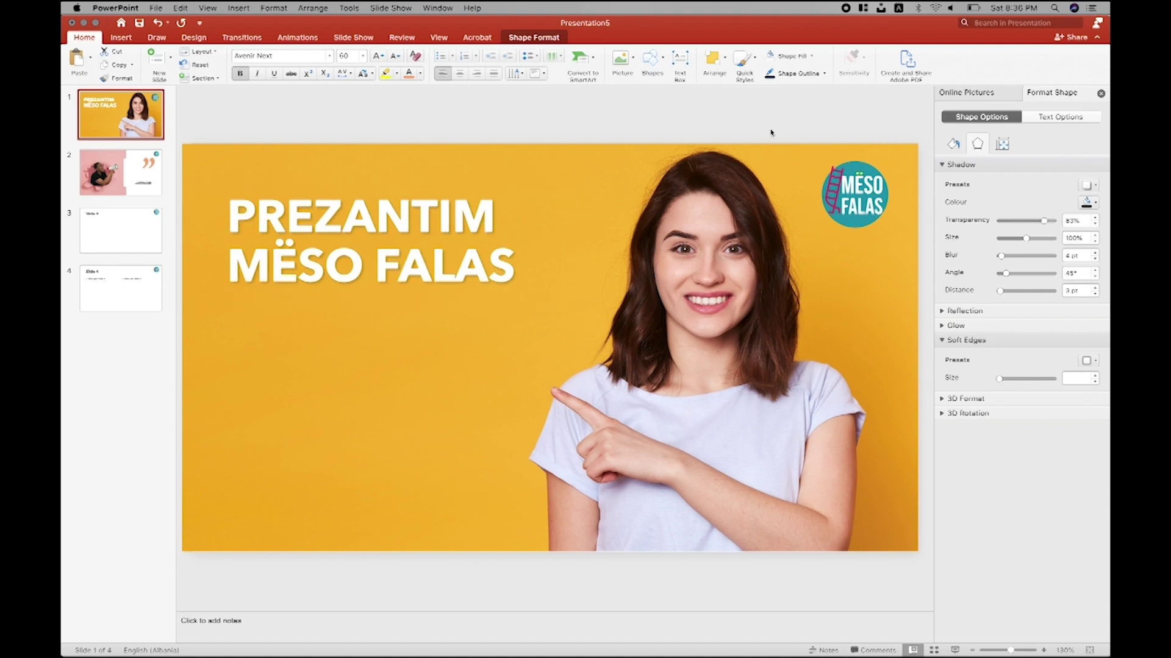
{"action": "left_click", "coordinate": [953, 650]}
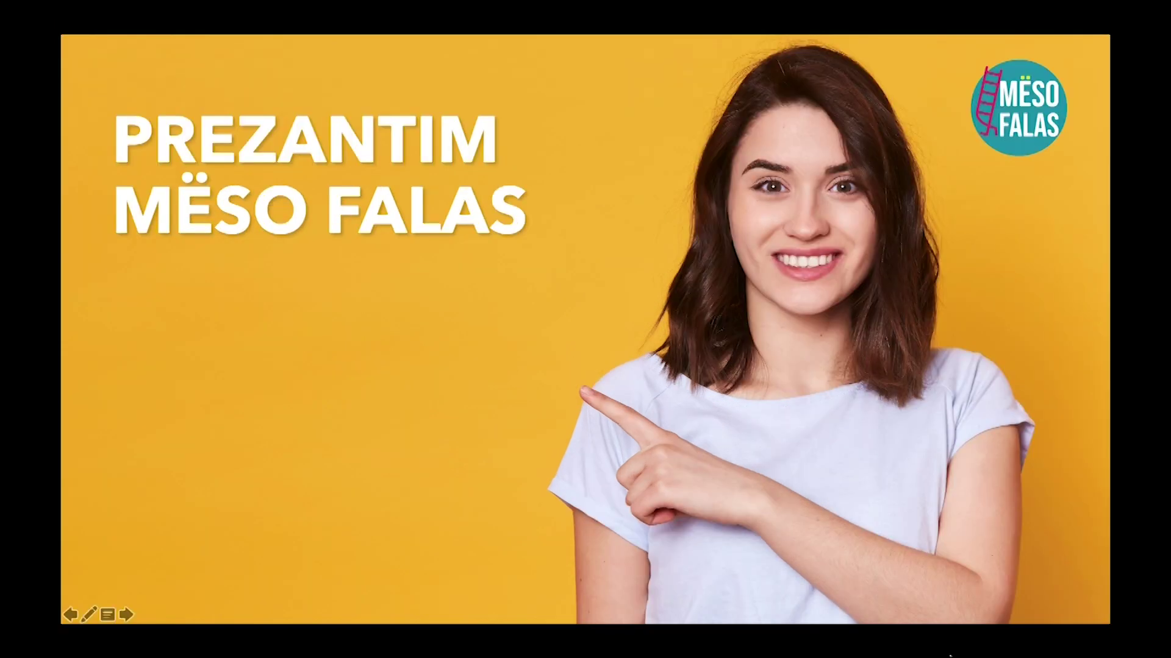
Step: Advance the show to the megaphone quote slide, then exit with Esc
{"action": "left_click", "coordinate": [531, 192]}
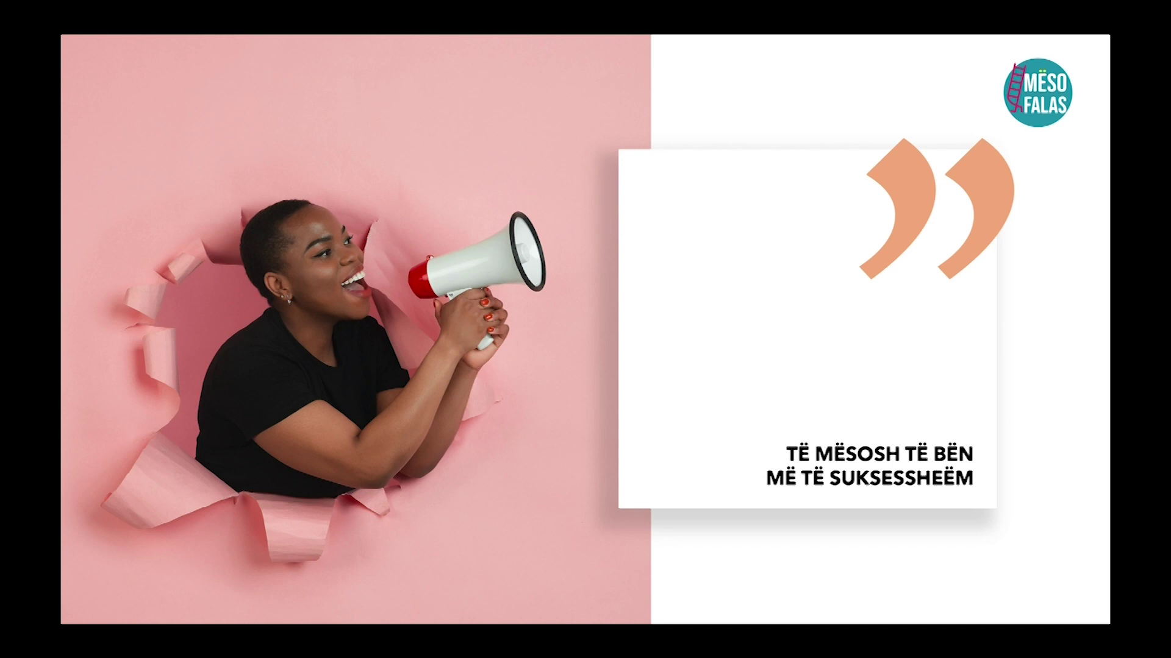
{"action": "key", "text": "Escape"}
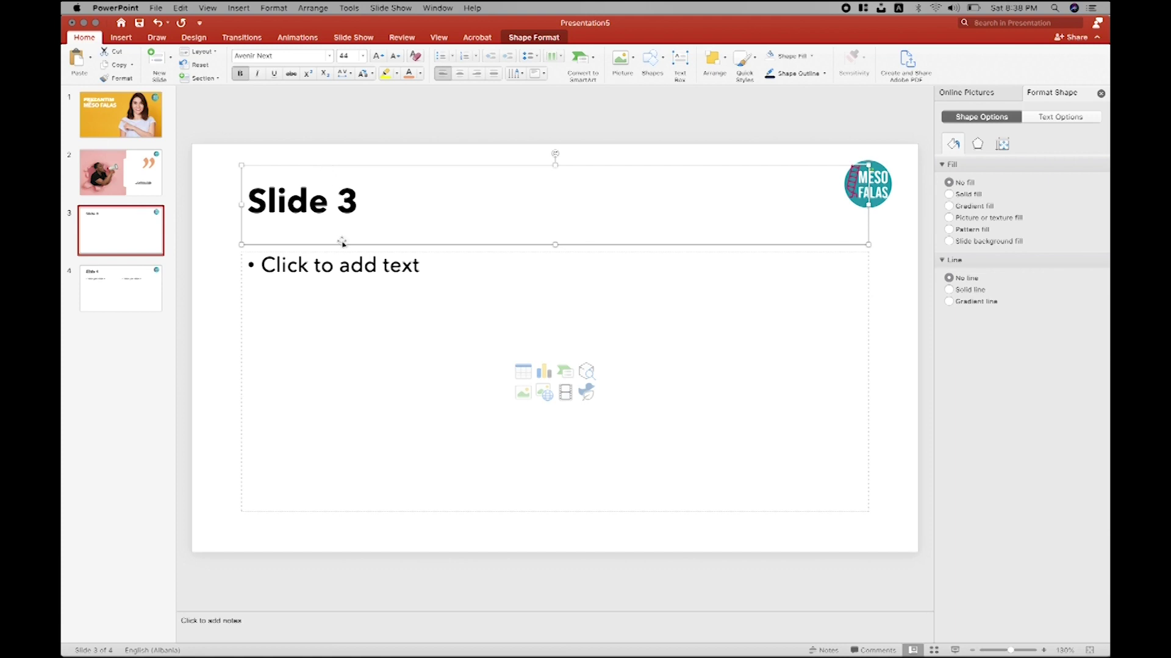
Step: Delete slide 3's empty content placeholder, clear its title text, and remove the title box
{"action": "left_click", "coordinate": [346, 252]}
{"action": "key", "text": "Delete"}
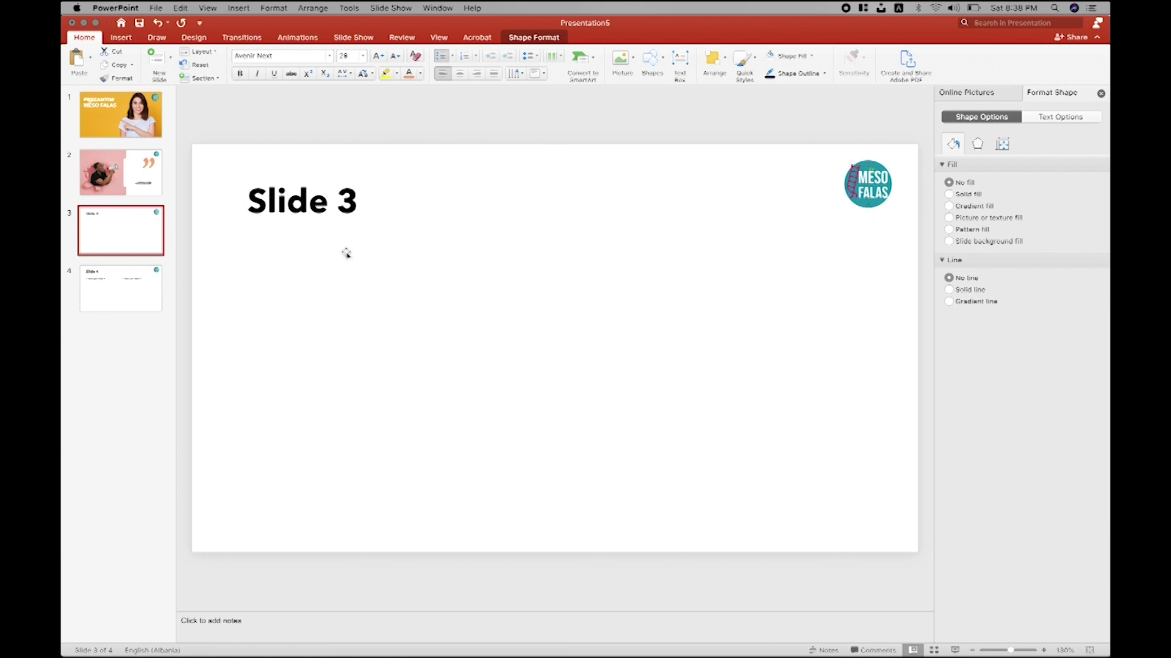
{"action": "left_click", "coordinate": [327, 210]}
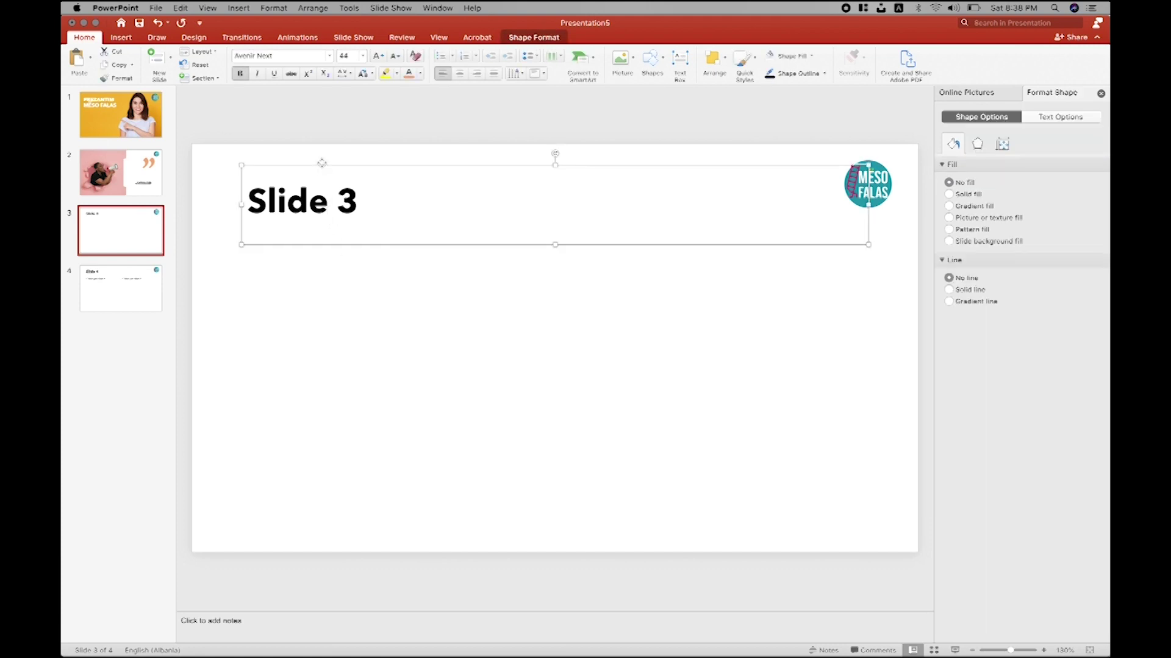
{"action": "key", "text": "Delete"}
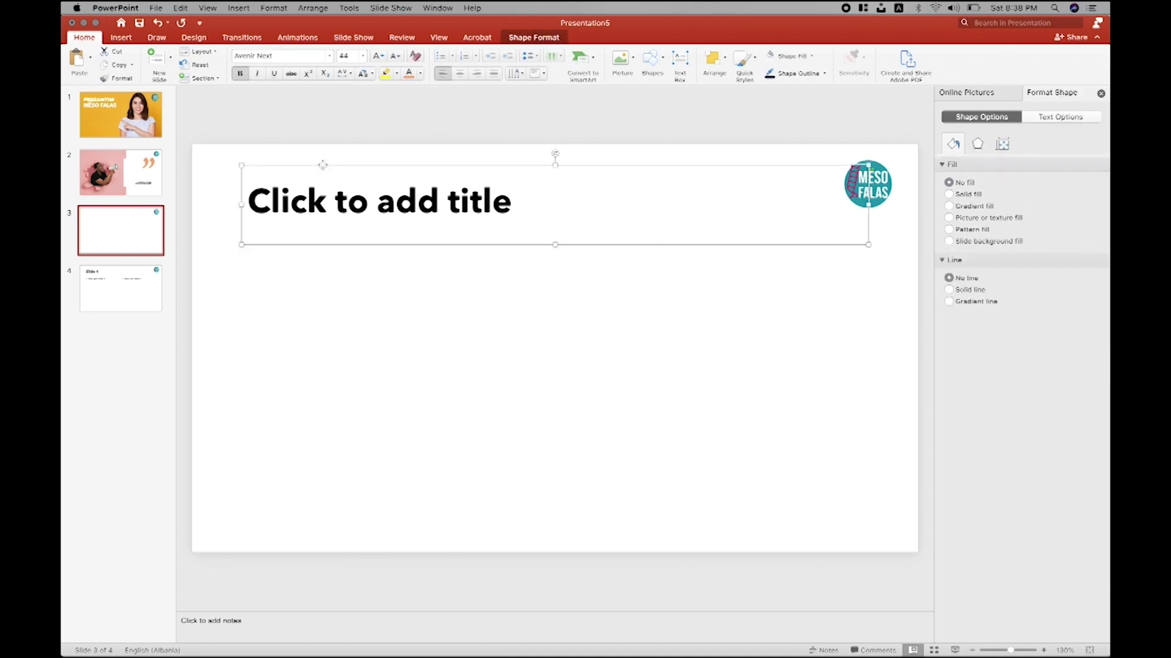
{"action": "key", "text": "Delete"}
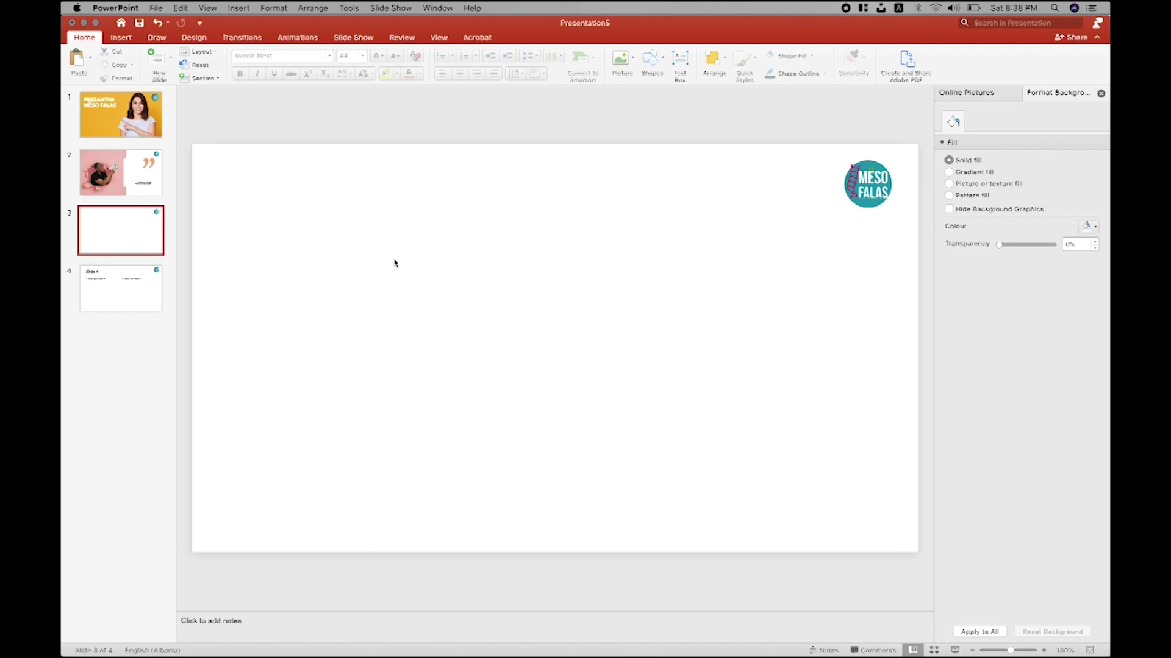
{"action": "left_click", "coordinate": [651, 58]}
{"action": "left_click_drag", "start_coordinate": [272, 389], "coordinate": [533, 488]}
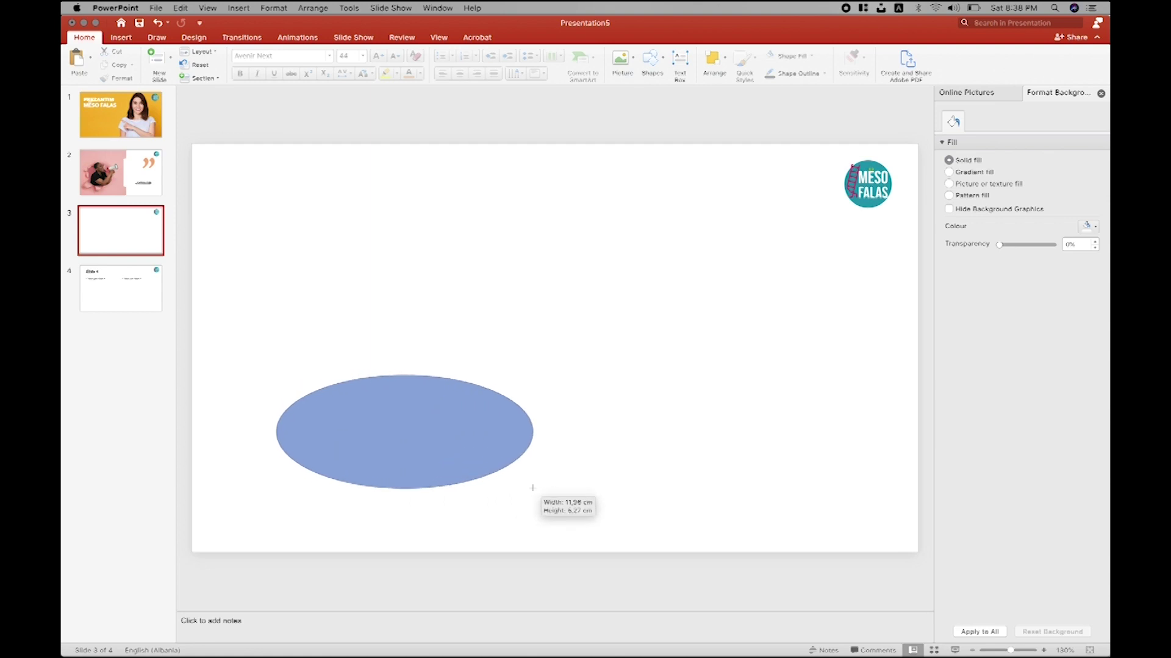
{"action": "left_click_drag", "start_coordinate": [533, 487], "coordinate": [611, 450]}
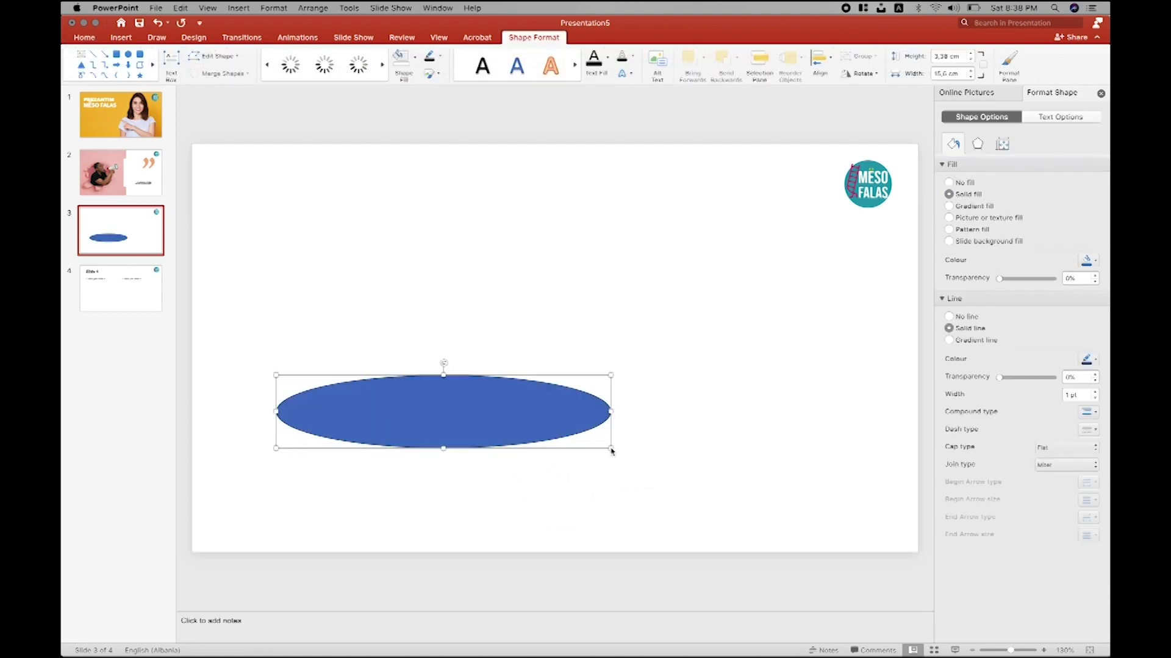
{"action": "key", "text": "super+z"}
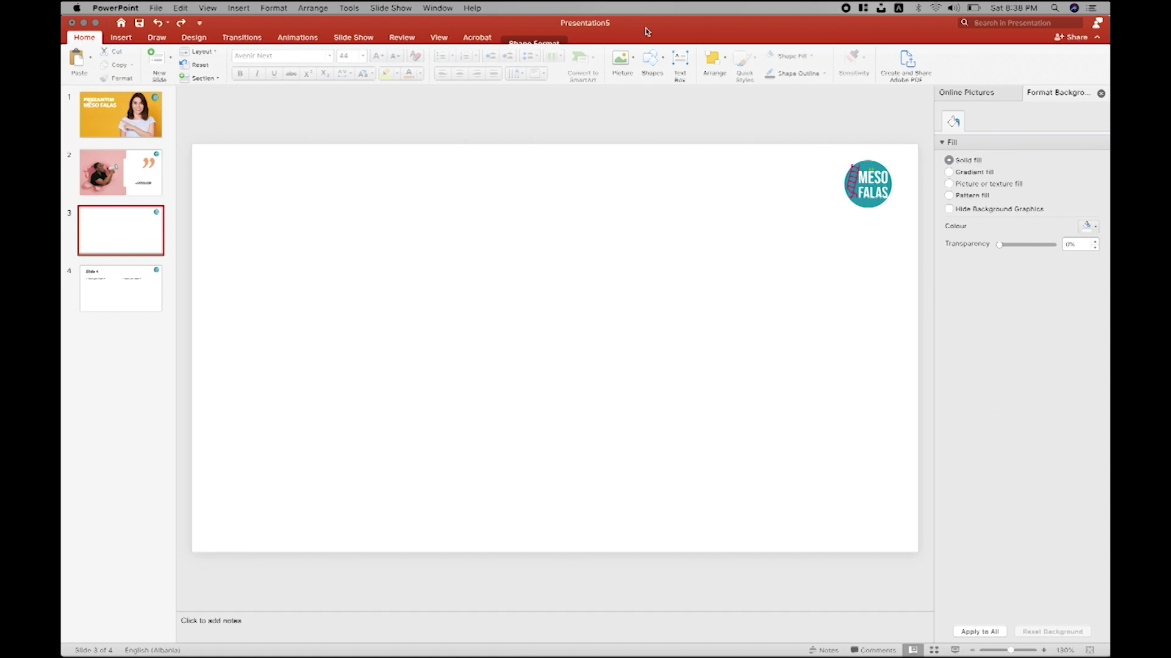
{"action": "left_click", "coordinate": [648, 64]}
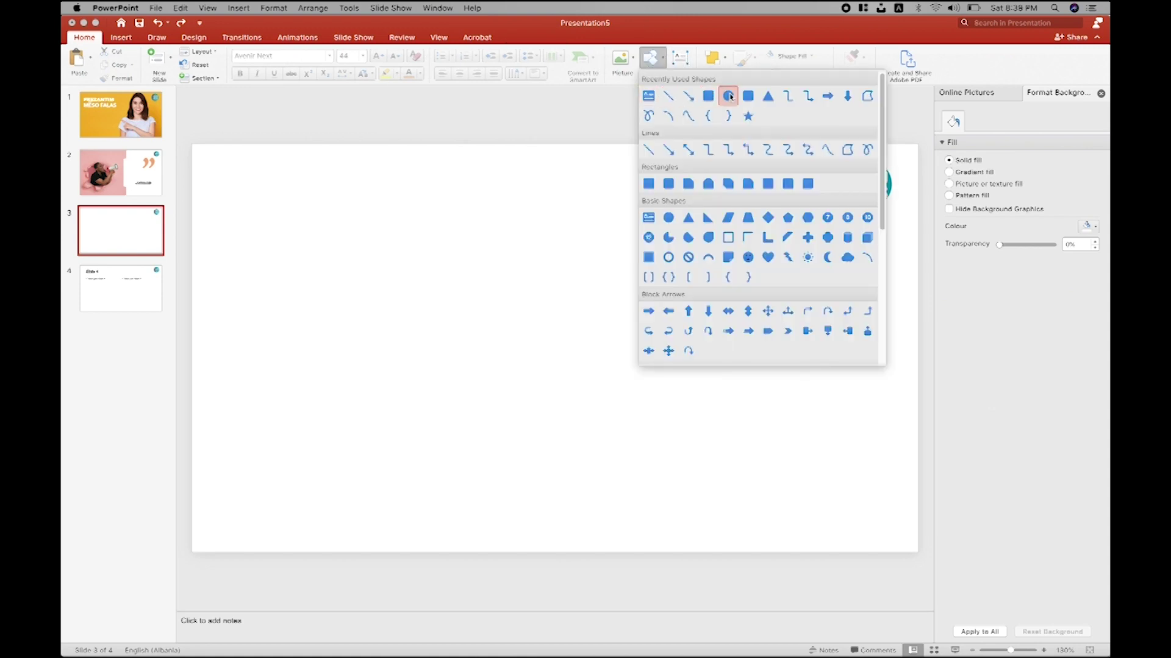
{"action": "left_click", "coordinate": [719, 95]}
{"action": "left_click", "coordinate": [369, 295]}
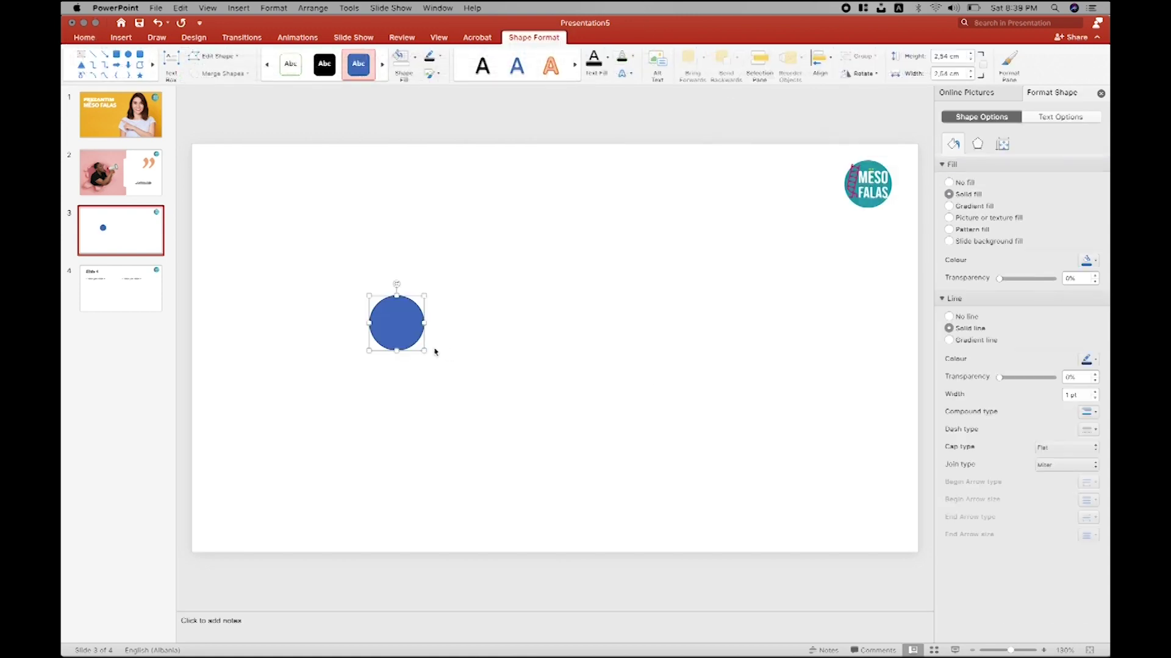
{"action": "left_click_drag", "start_coordinate": [425, 353], "coordinate": [473, 426]}
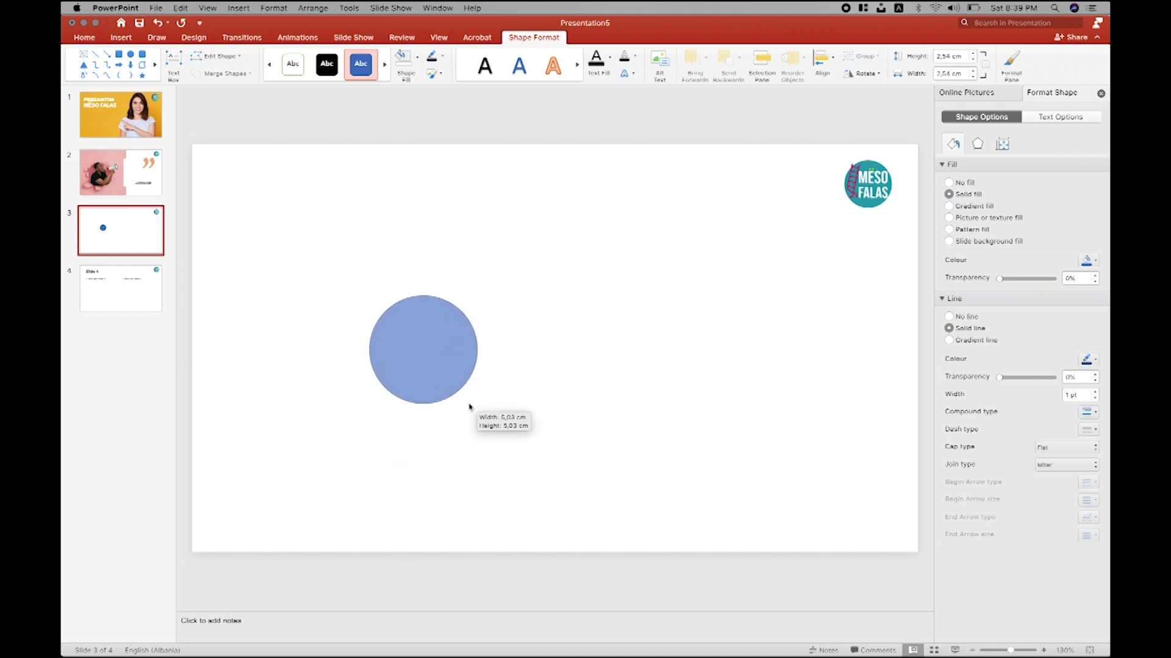
{"action": "left_click_drag", "start_coordinate": [473, 427], "coordinate": [476, 404]}
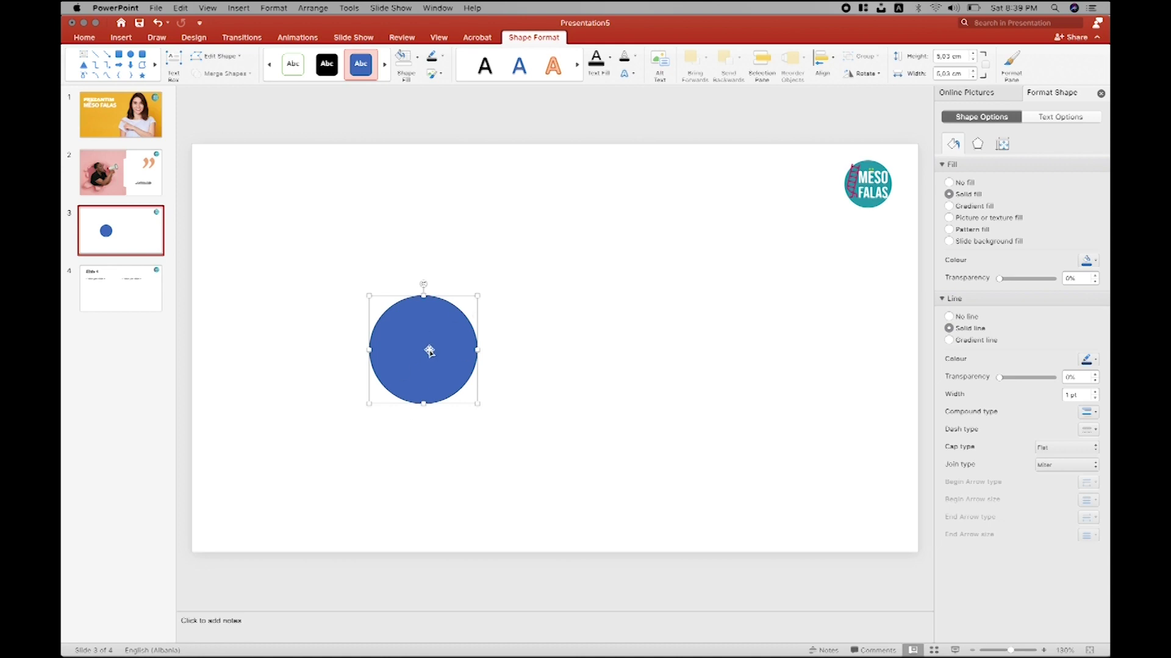
{"action": "key", "text": "Delete"}
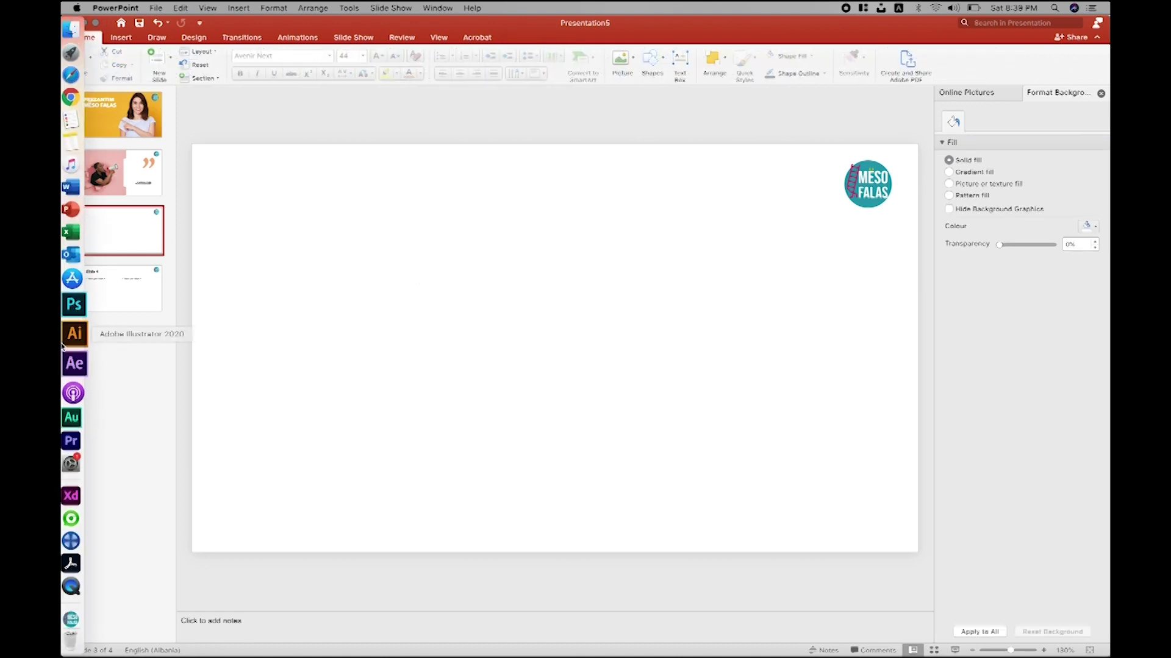
Step: Place the yellow pencil photo from Downloads on slide 3, enlarged past the slide edges
{"action": "left_click", "coordinate": [78, 601]}
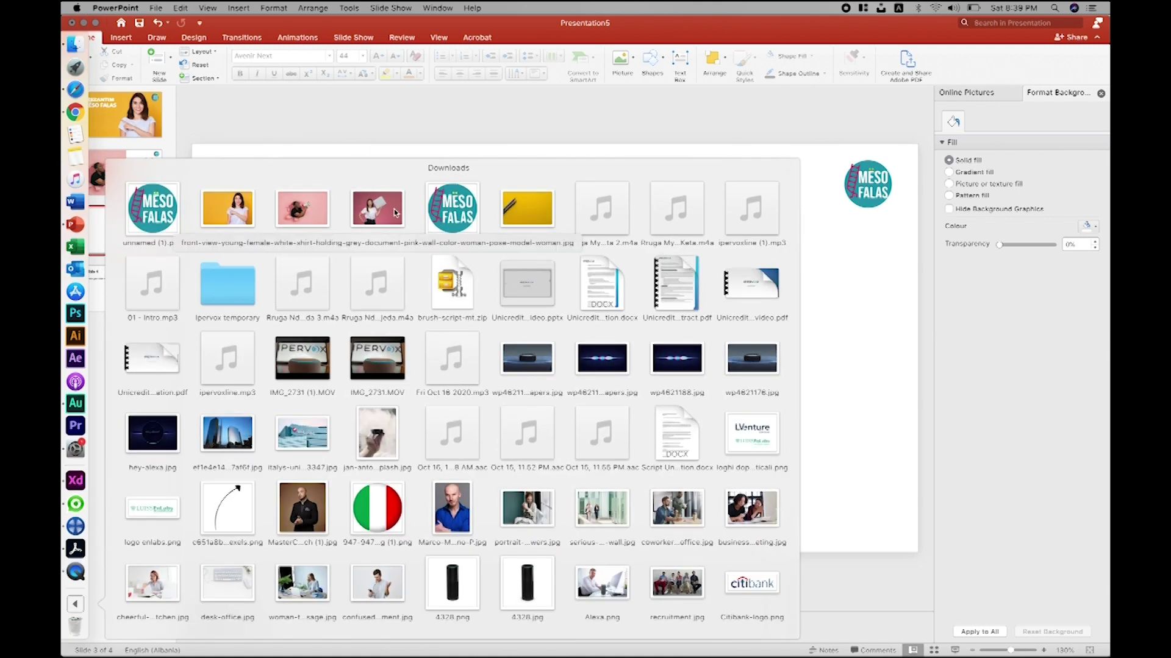
{"action": "left_click_drag", "start_coordinate": [527, 208], "coordinate": [555, 398]}
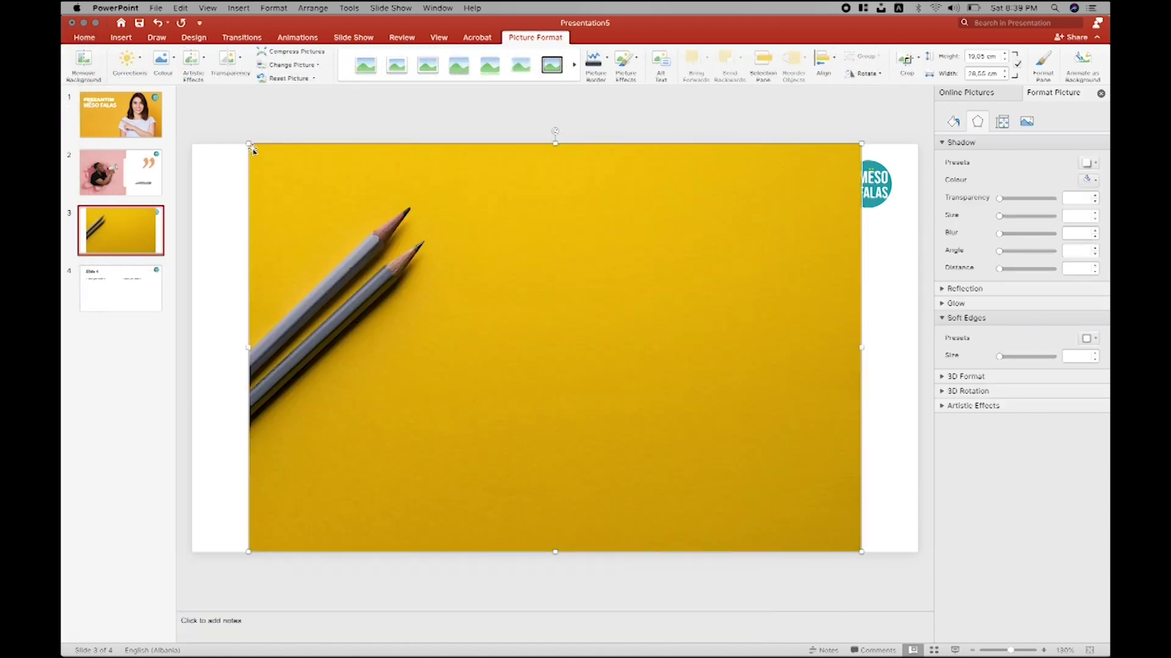
{"action": "left_click_drag", "start_coordinate": [249, 144], "coordinate": [191, 105]}
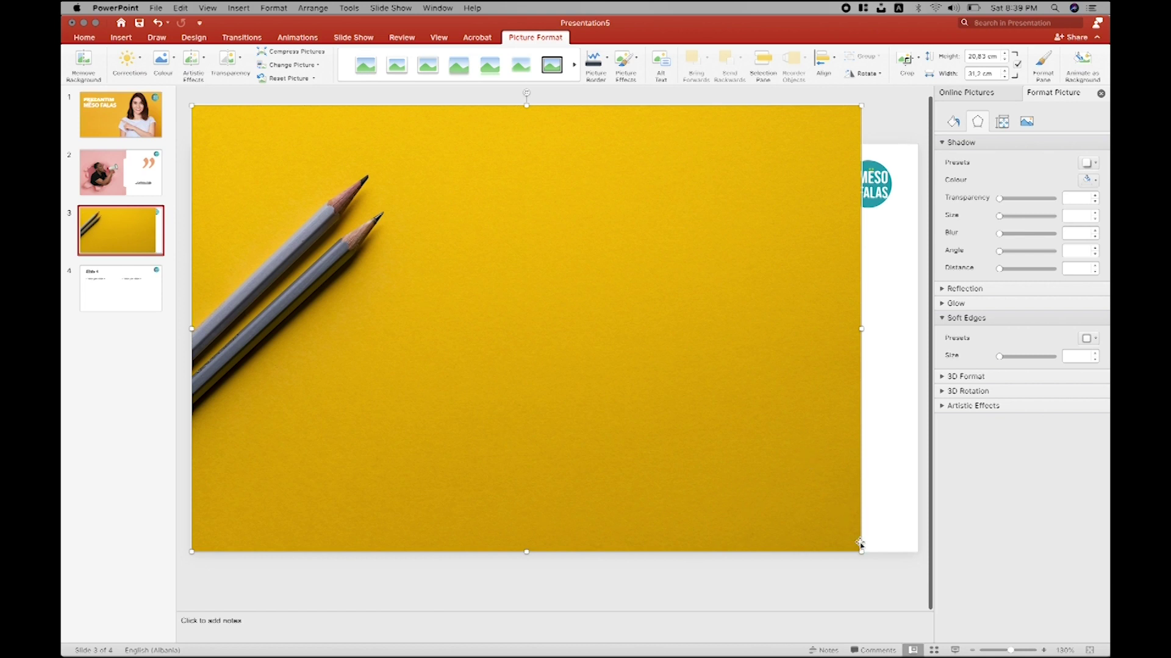
{"action": "left_click_drag", "start_coordinate": [861, 551], "coordinate": [919, 591]}
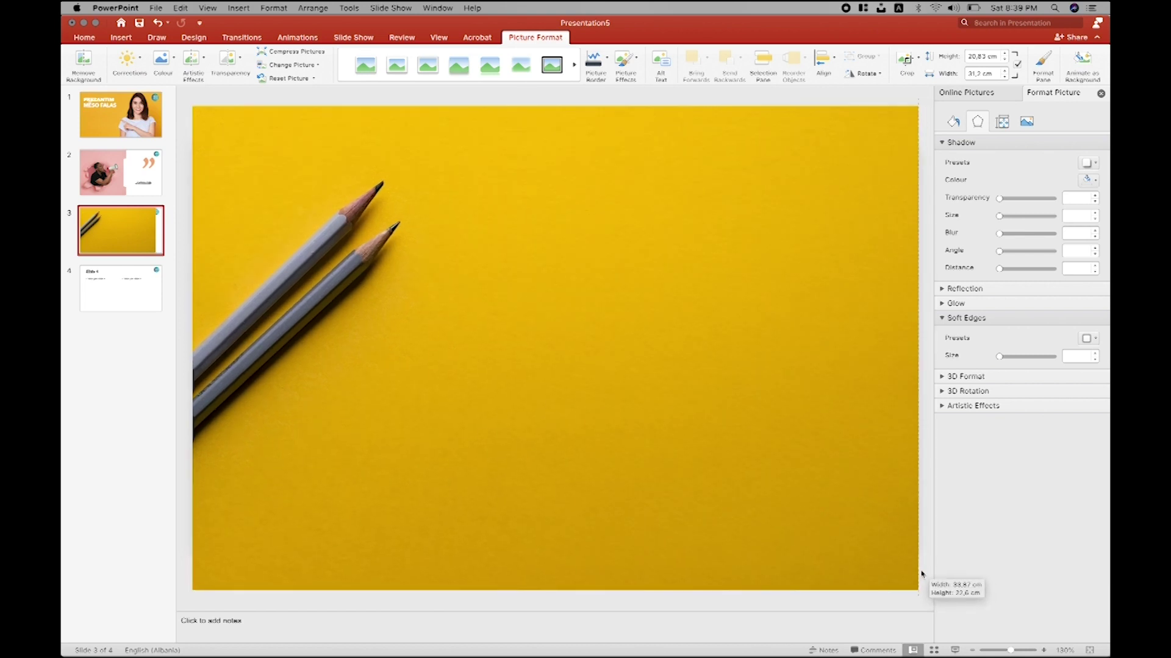
Step: Crop the photo's top and bottom to the slide's 19,05 cm height
{"action": "left_click", "coordinate": [896, 61]}
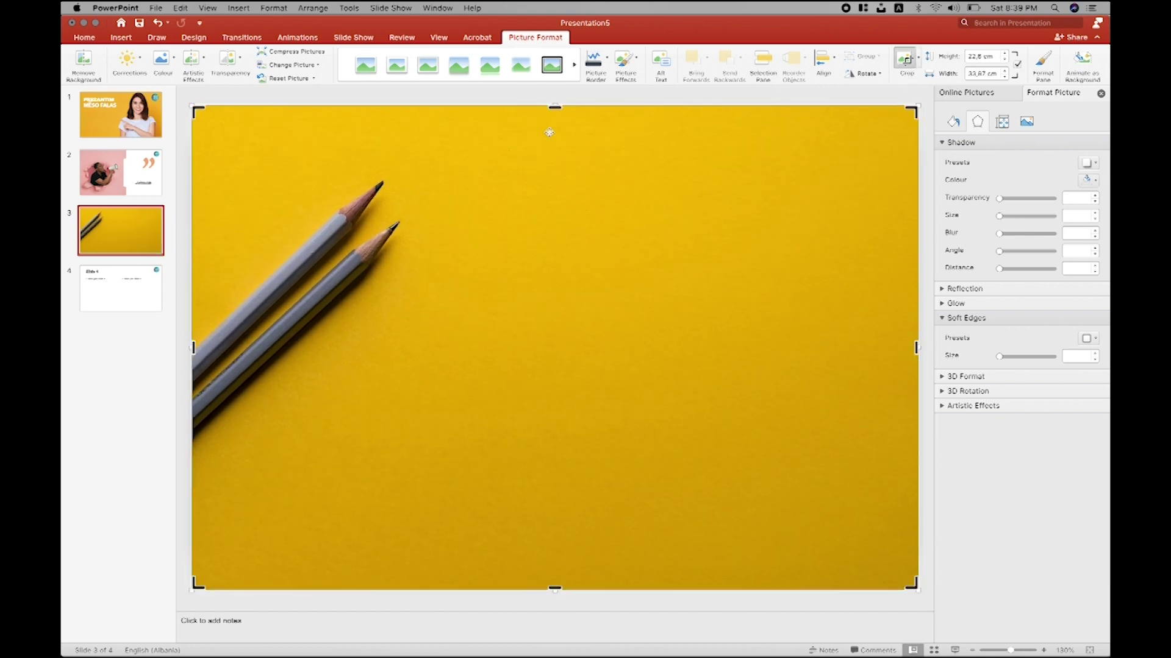
{"action": "left_click_drag", "start_coordinate": [553, 106], "coordinate": [550, 144]}
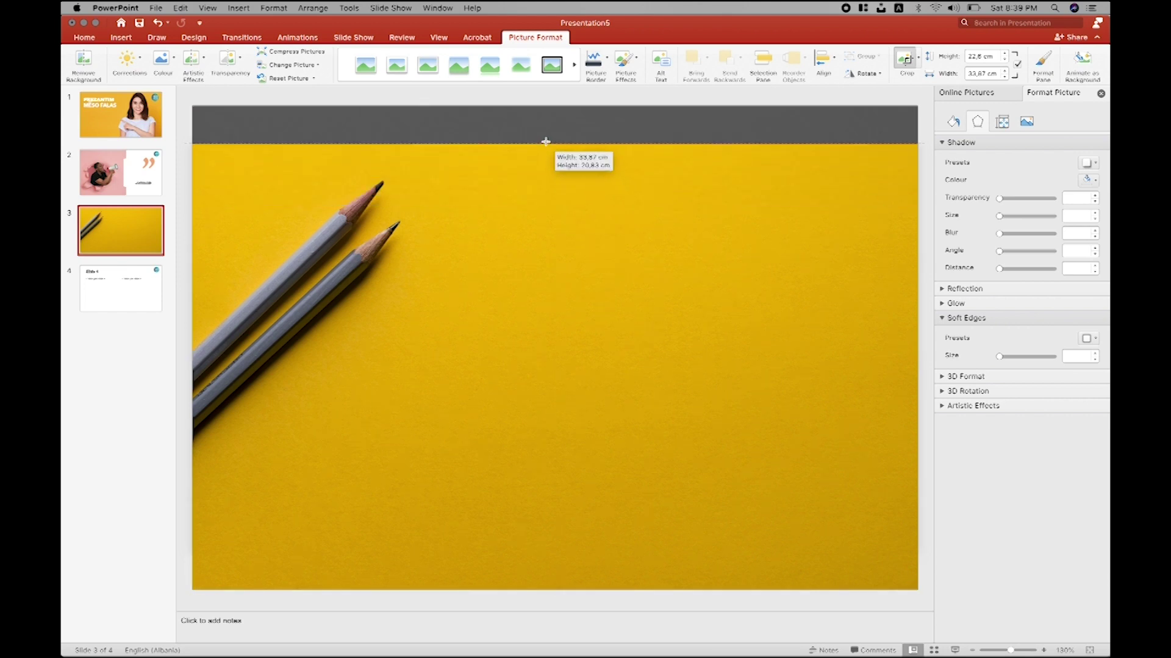
{"action": "left_click_drag", "start_coordinate": [554, 590], "coordinate": [540, 551]}
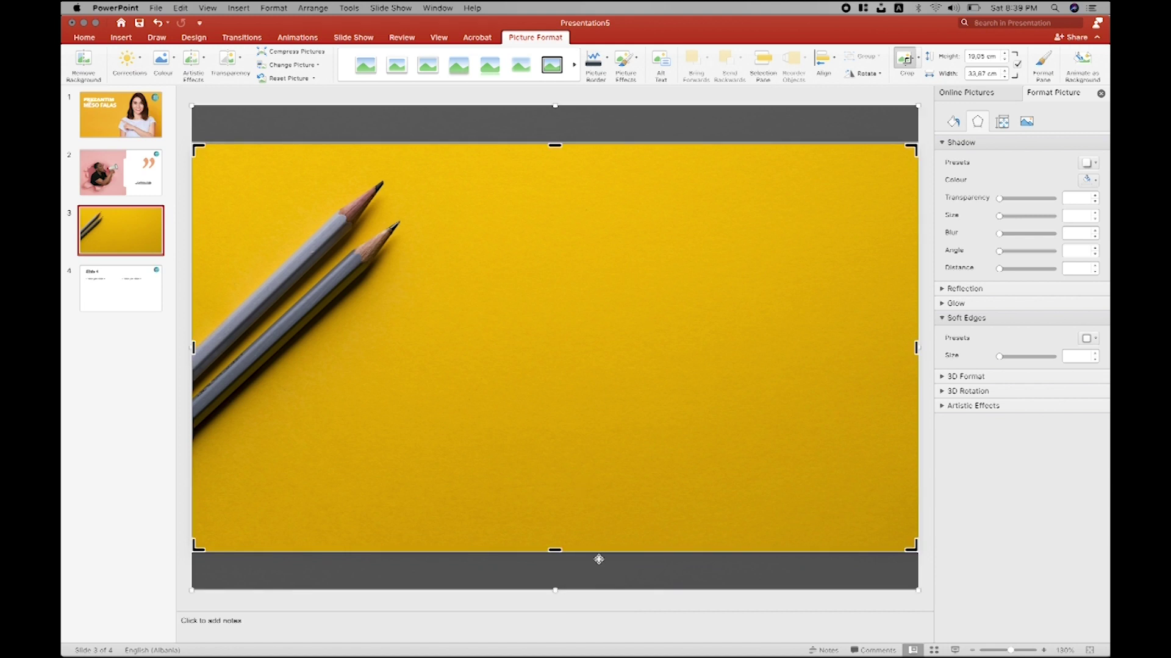
{"action": "left_click", "coordinate": [608, 600]}
Step: Make the pencil photo grayscale by setting its saturation to 0%
{"action": "left_click", "coordinate": [682, 274]}
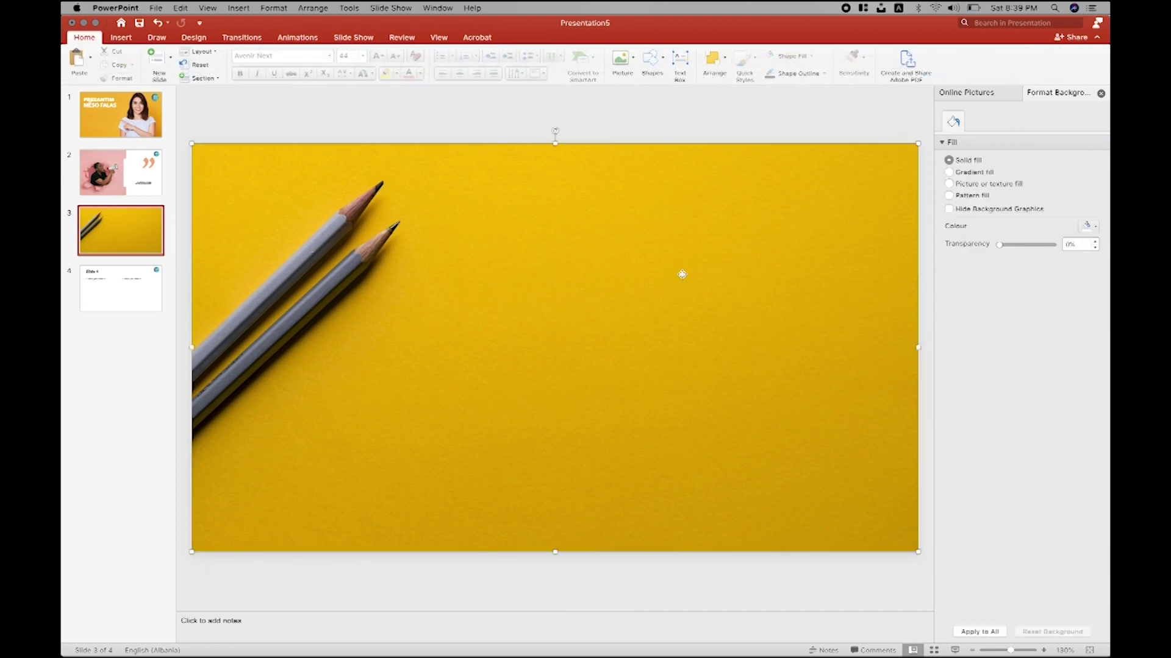
{"action": "left_click", "coordinate": [916, 183]}
{"action": "left_click", "coordinate": [1026, 122]}
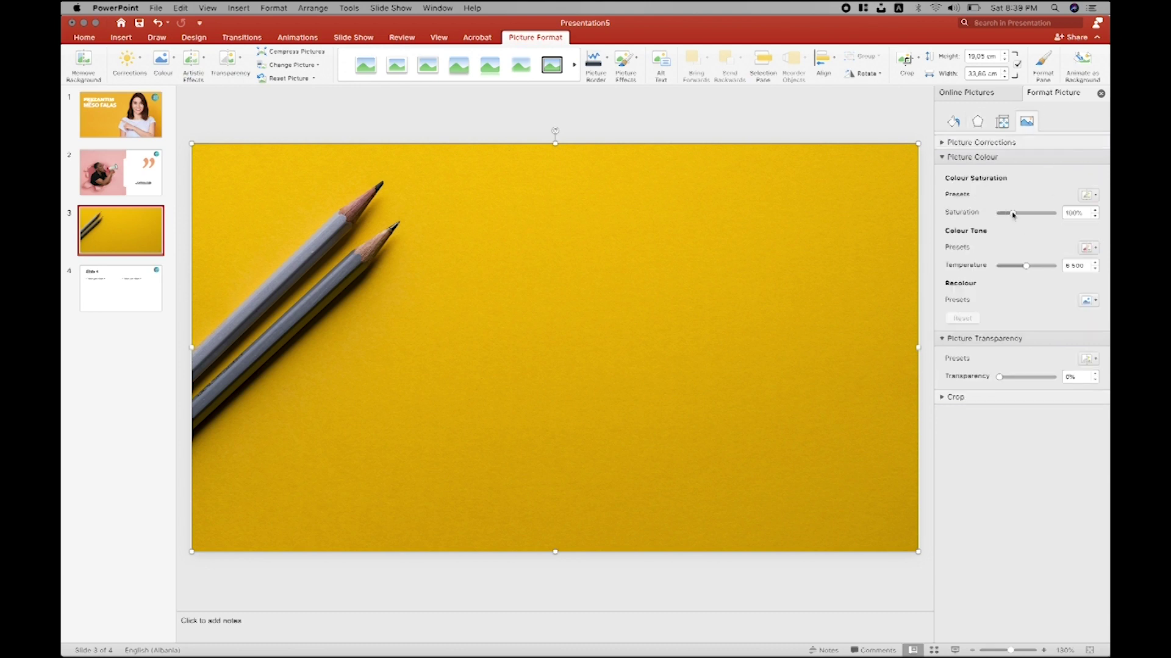
{"action": "left_click_drag", "start_coordinate": [1013, 214], "coordinate": [999, 215]}
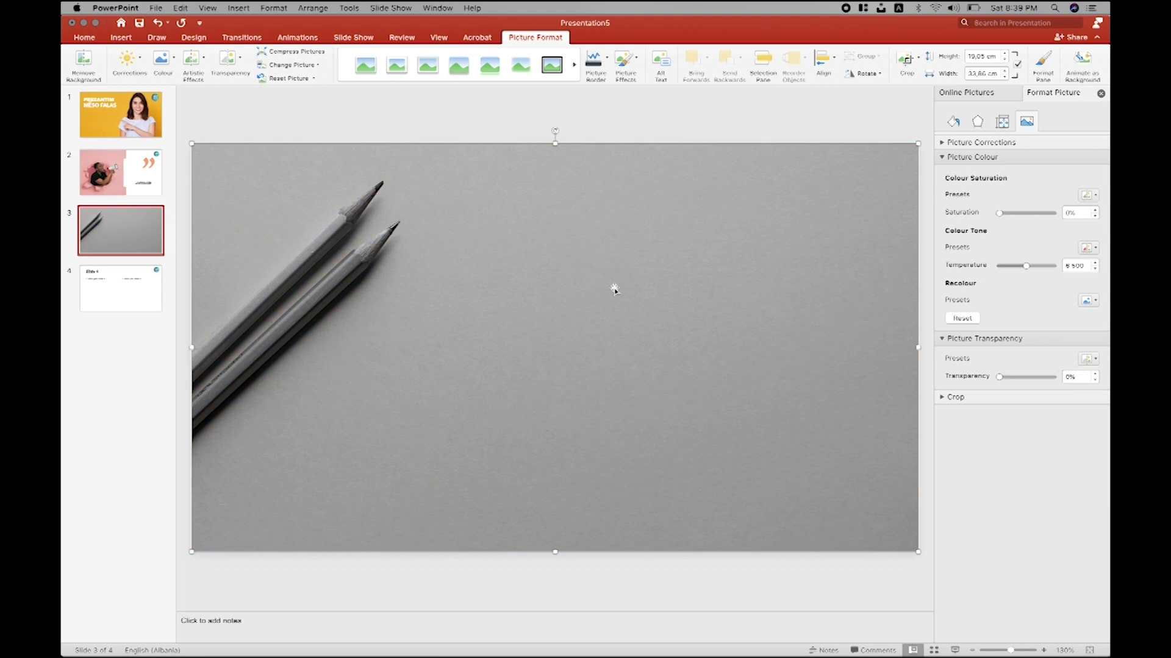
{"action": "left_click", "coordinate": [539, 129]}
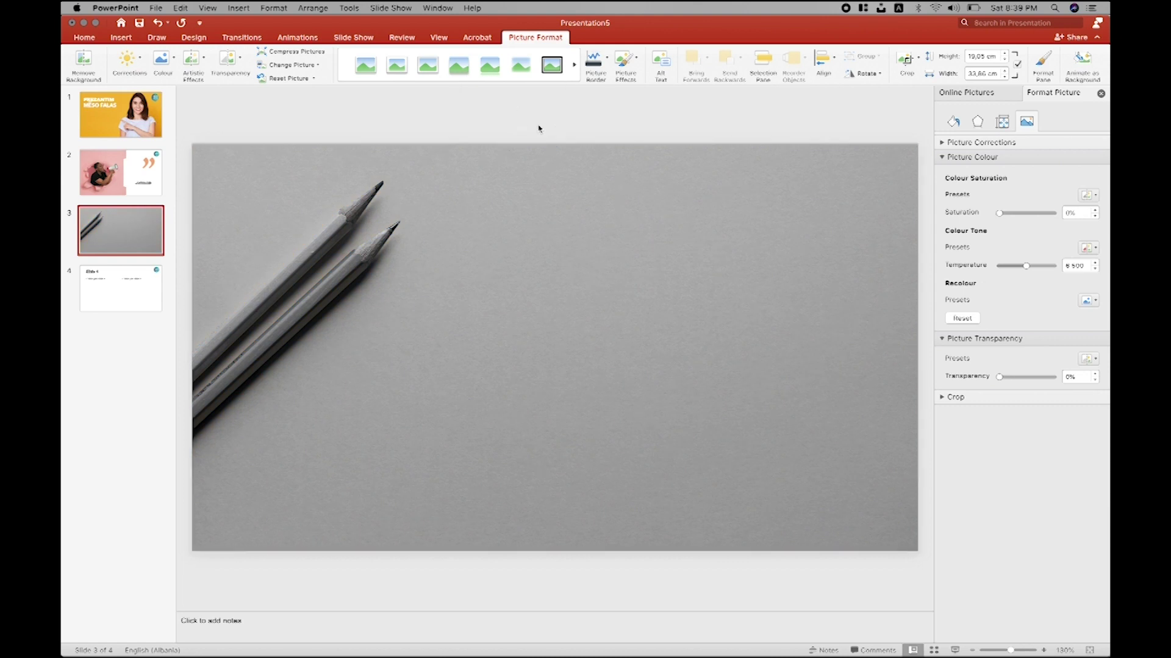
{"action": "left_click", "coordinate": [504, 244]}
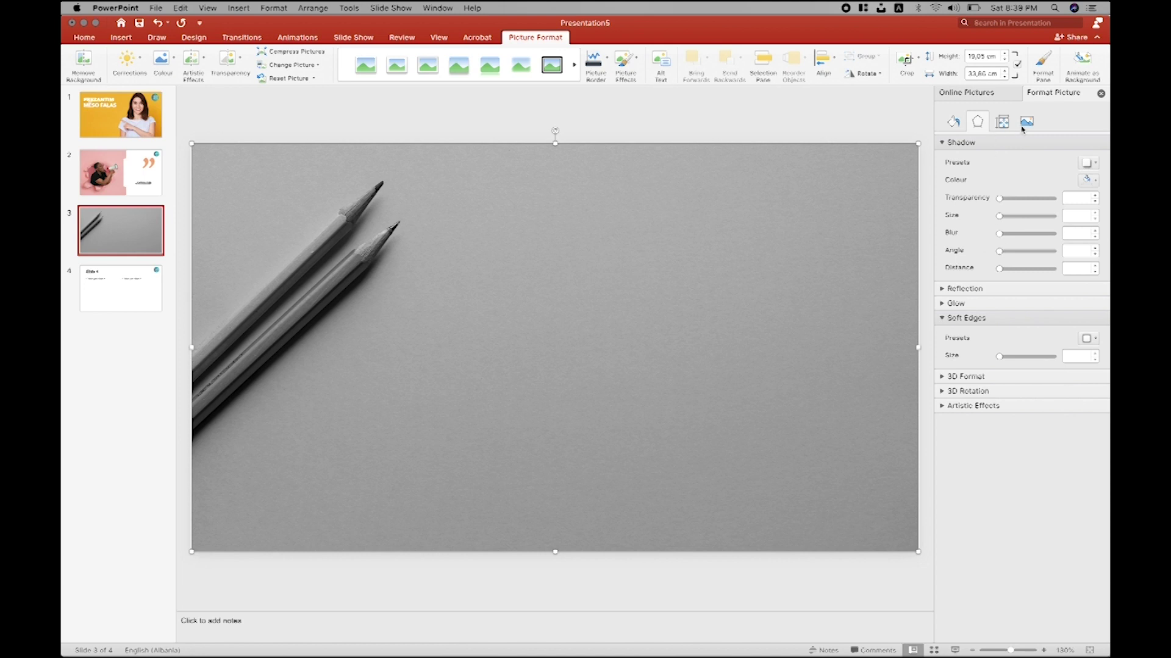
Step: Fade the photo to about 52% transparency and open the Insert Icons library
{"action": "left_click", "coordinate": [1026, 122]}
{"action": "left_click_drag", "start_coordinate": [1010, 379], "coordinate": [1030, 378]}
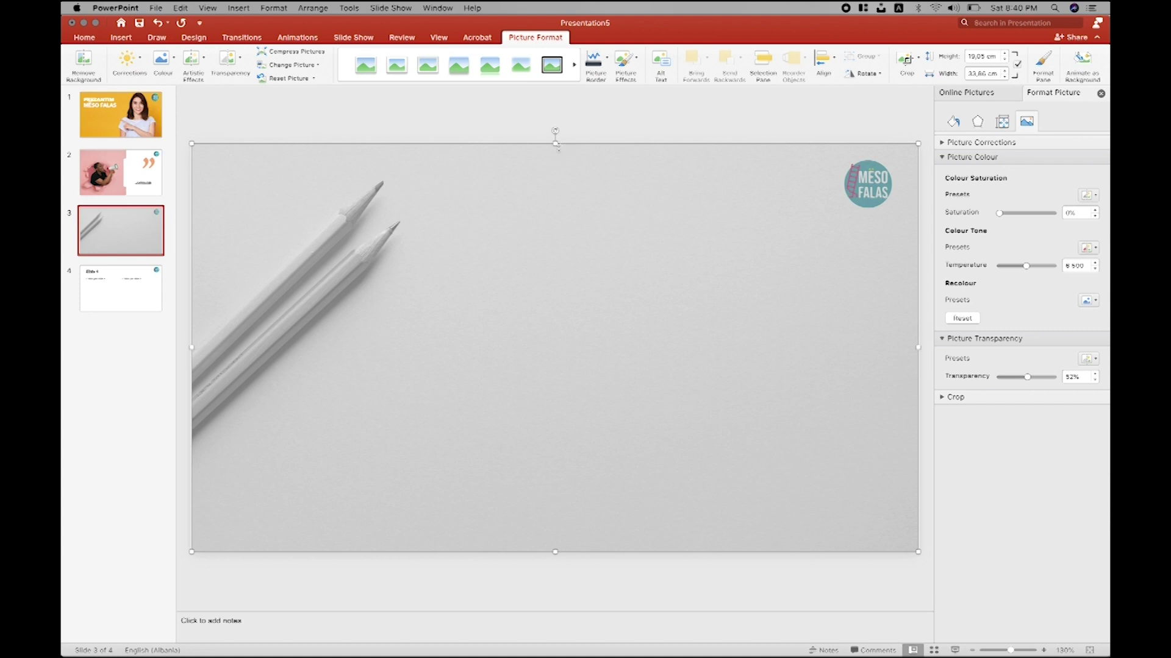
{"action": "left_click", "coordinate": [555, 132]}
{"action": "left_click", "coordinate": [119, 38]}
{"action": "left_click", "coordinate": [326, 59]}
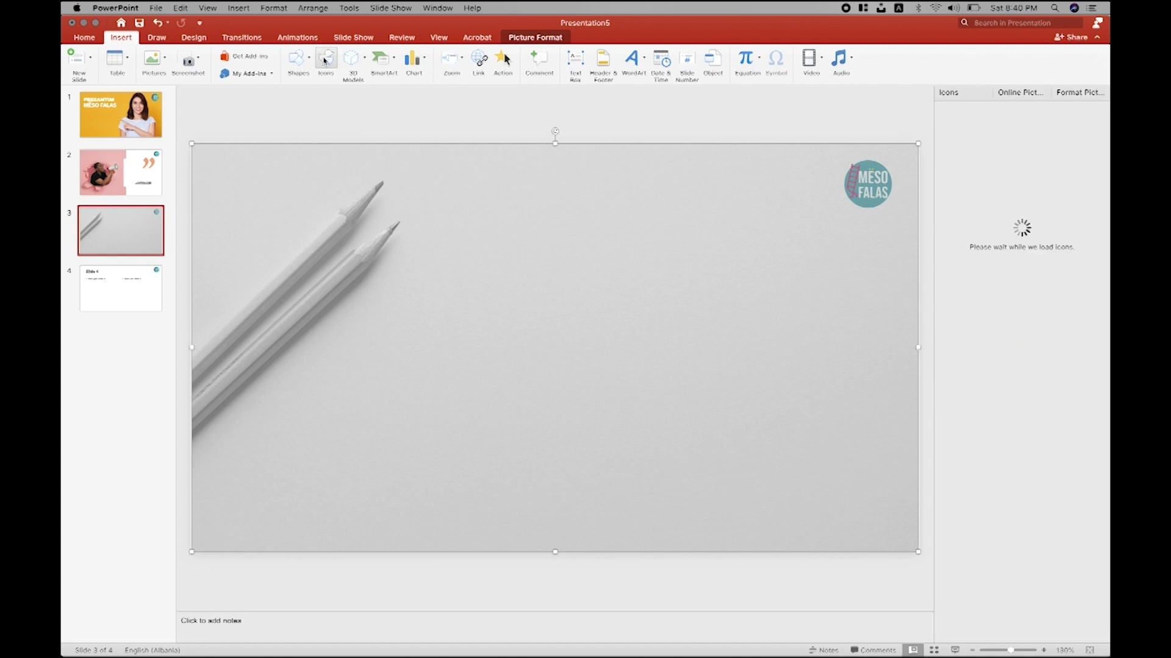
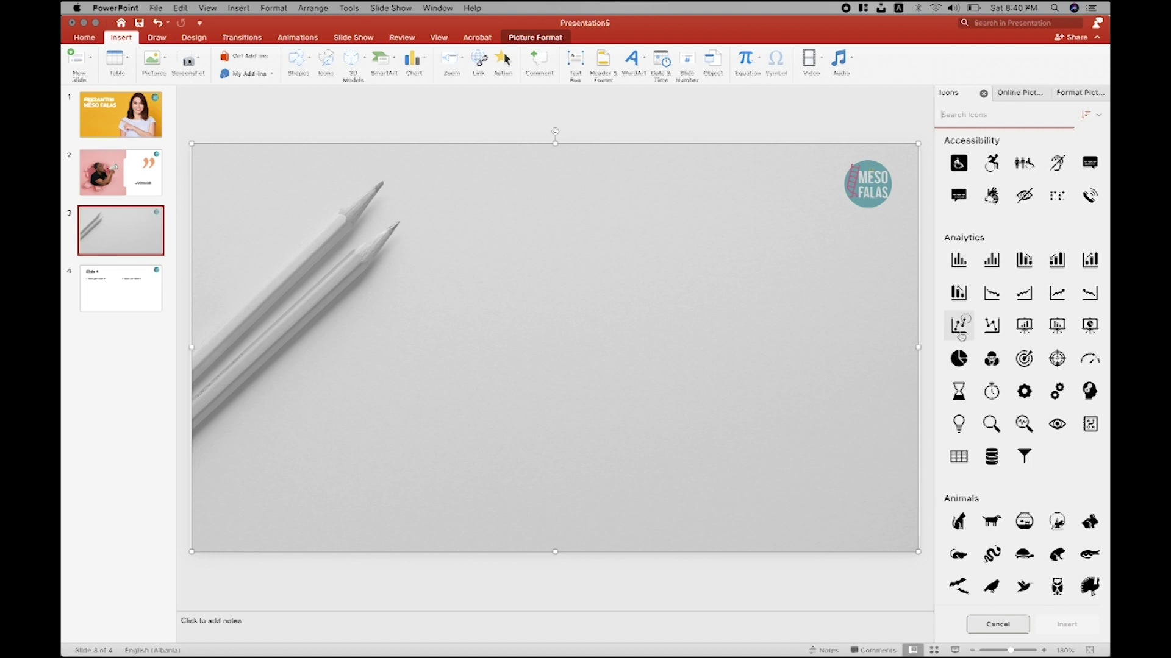
Step: Search icons for 'ARROW', pick the compass, paper-plane and lightbulb icons, and insert all three
{"action": "type", "text": "ARROW"}
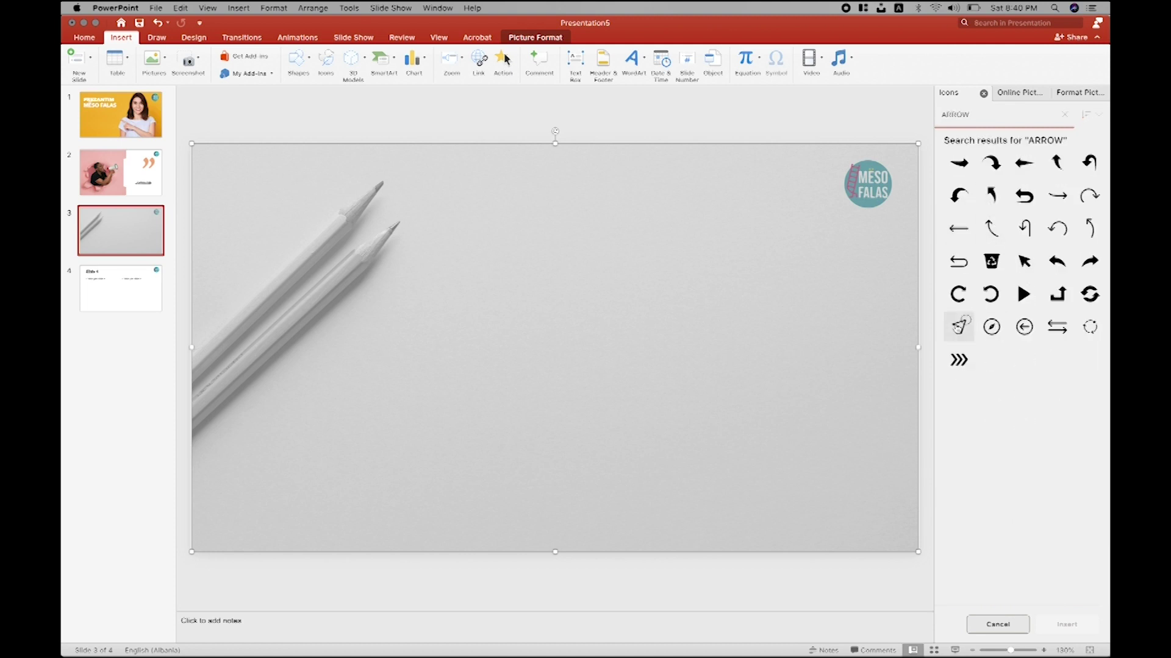
{"action": "left_click", "coordinate": [991, 326]}
{"action": "left_click", "coordinate": [961, 327]}
{"action": "left_click", "coordinate": [988, 117]}
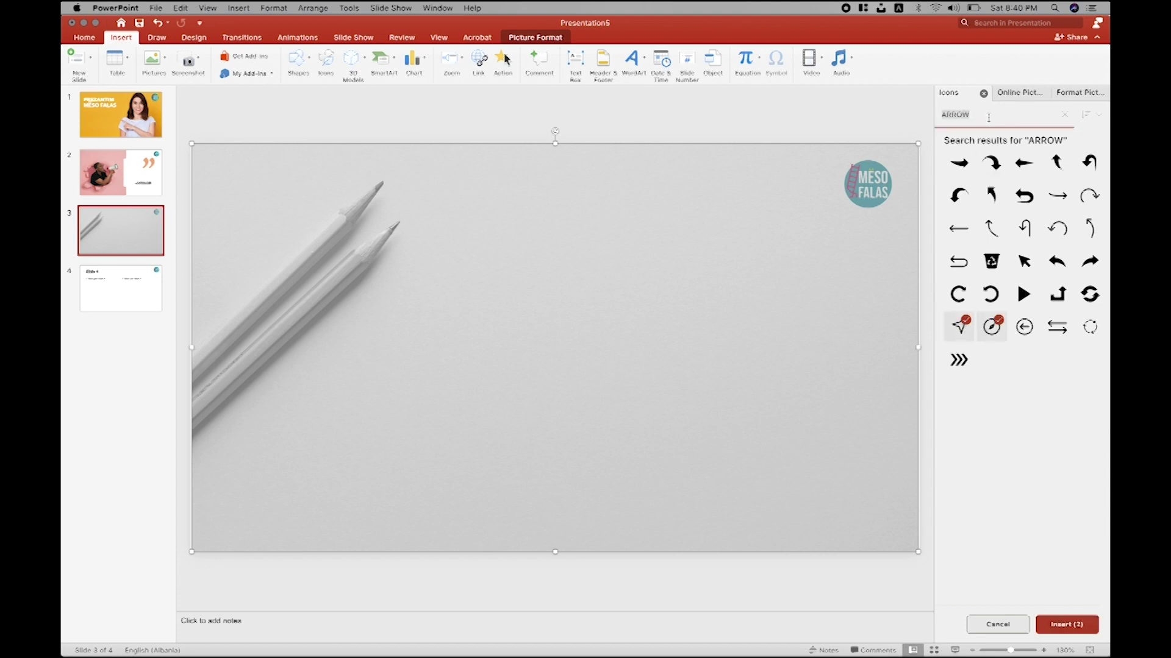
{"action": "key", "text": "BackSpace"}
{"action": "key", "text": "BackSpace"}
{"action": "key", "text": "BackSpace"}
{"action": "key", "text": "BackSpace"}
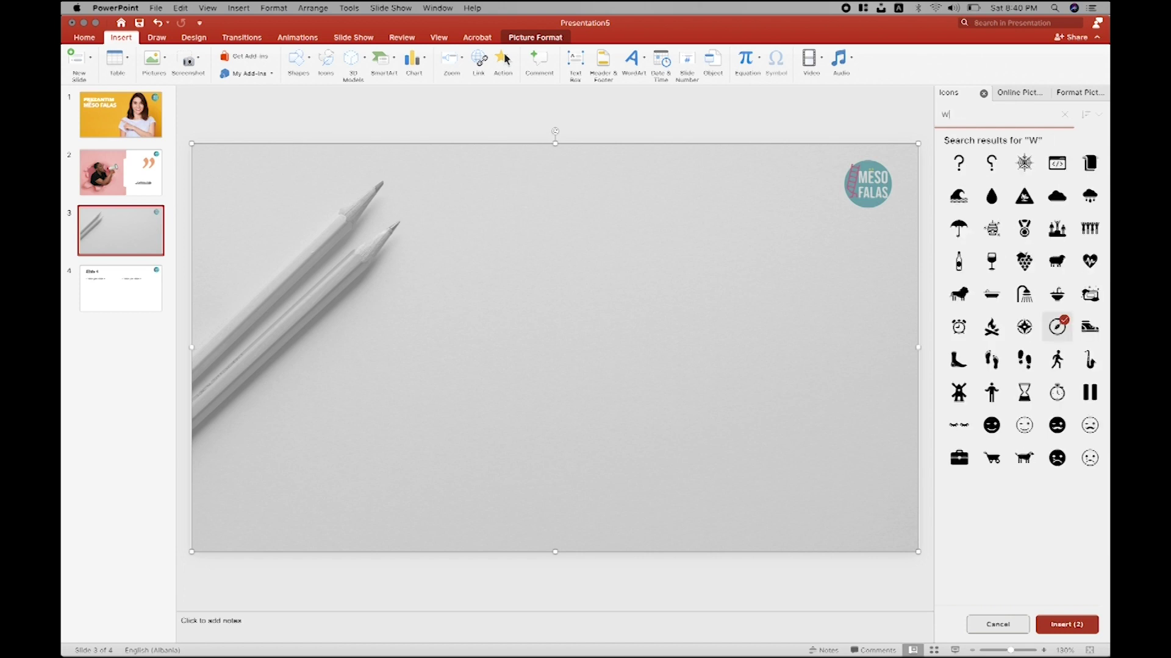
{"action": "key", "text": "BackSpace"}
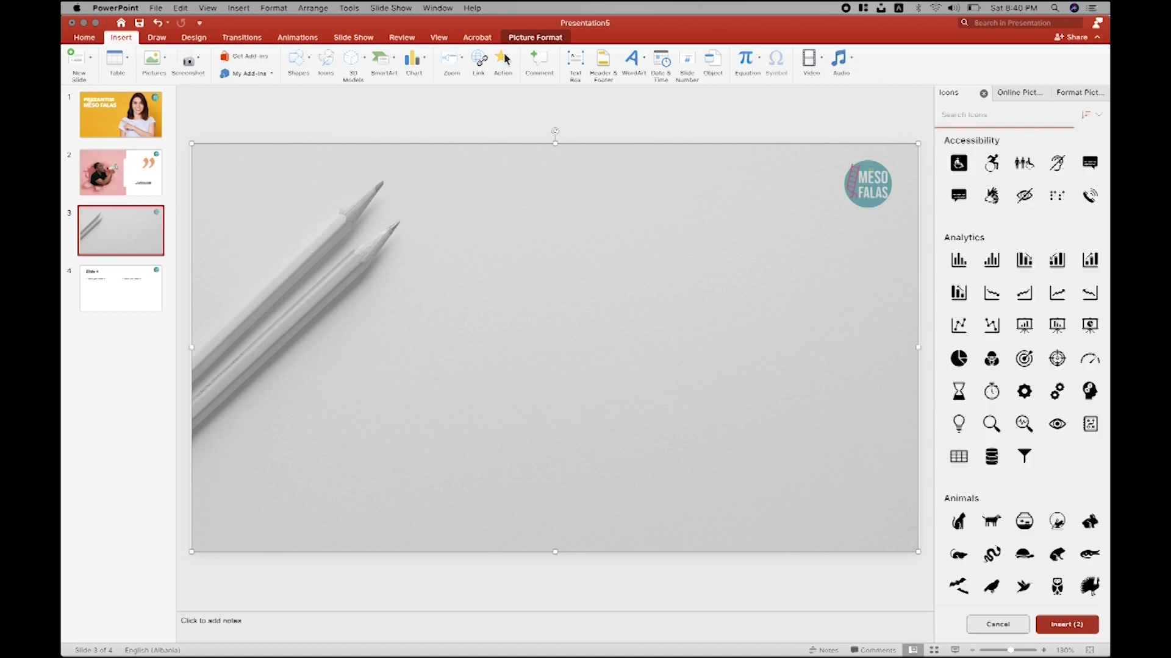
{"action": "left_click", "coordinate": [955, 430]}
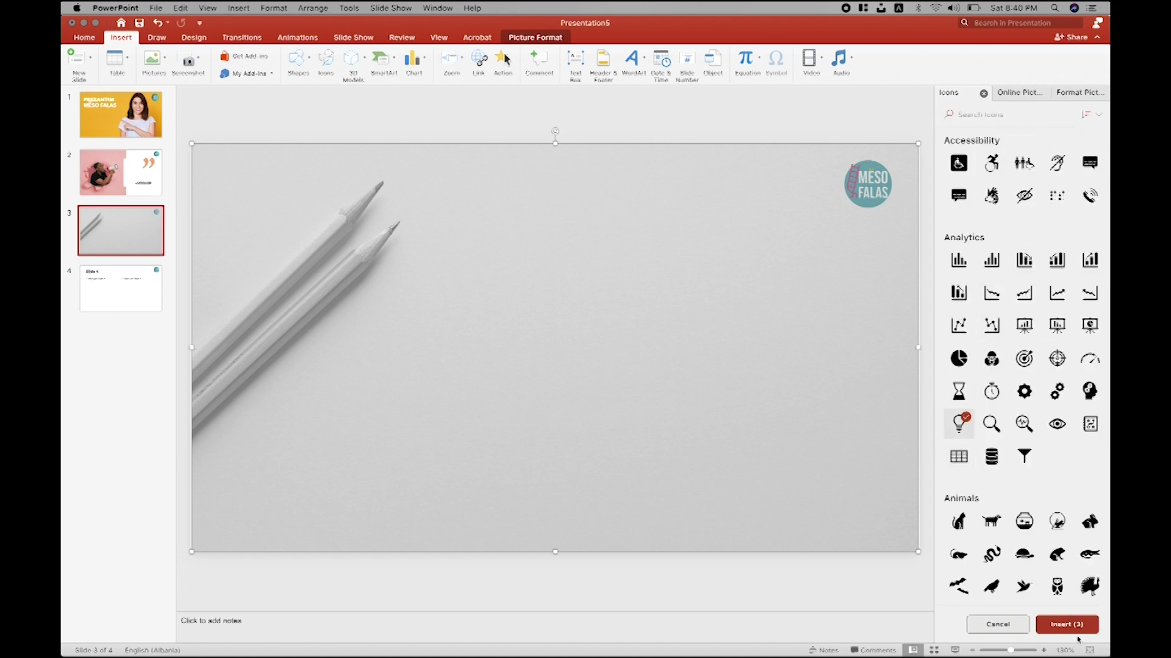
{"action": "left_click", "coordinate": [1074, 625]}
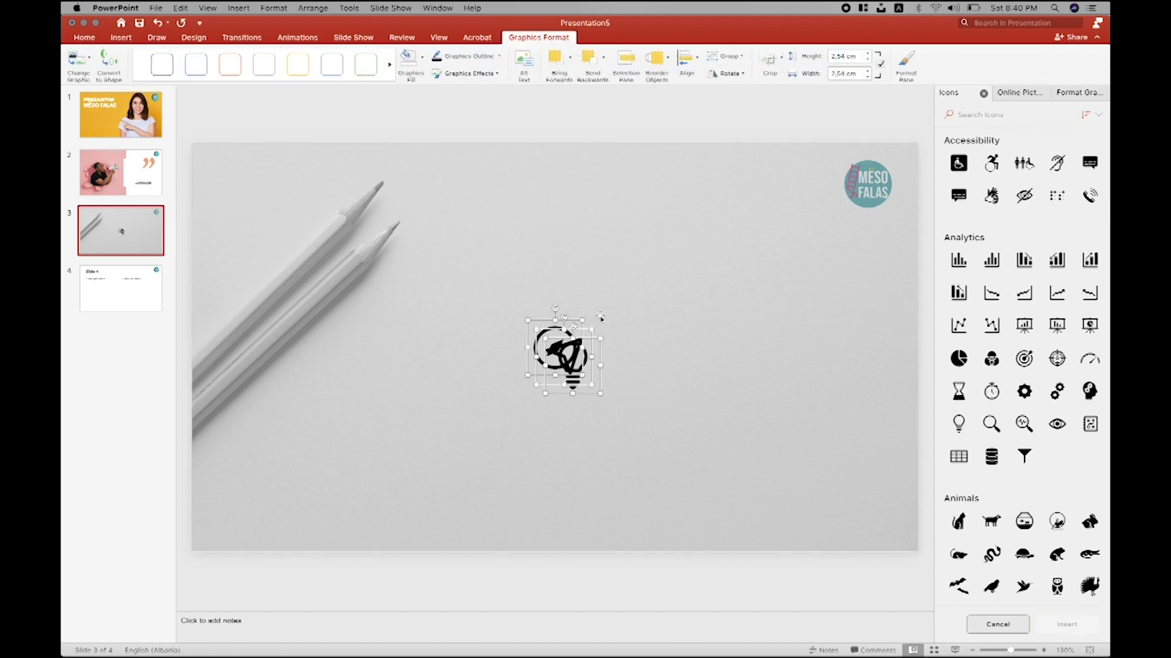
Step: Enlarge the icons to about 5.49 cm, with the paper-plane left, lightbulb right and compass centred
{"action": "left_click_drag", "start_coordinate": [599, 333], "coordinate": [662, 276]}
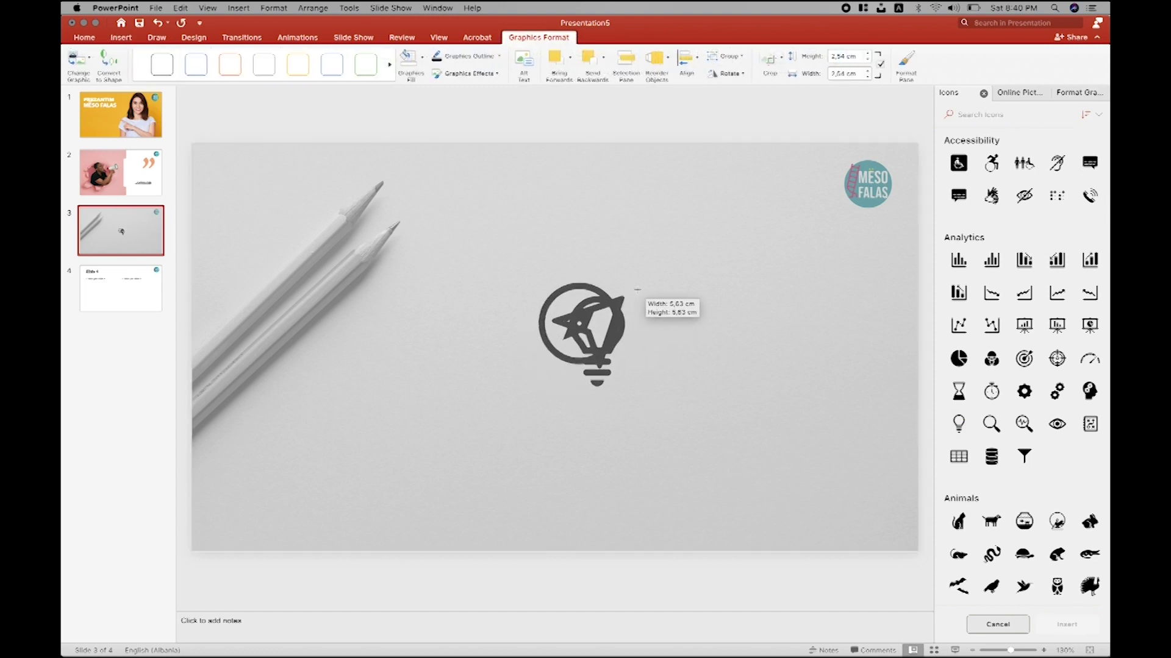
{"action": "left_click", "coordinate": [545, 185]}
{"action": "left_click_drag", "start_coordinate": [550, 315], "coordinate": [313, 321]}
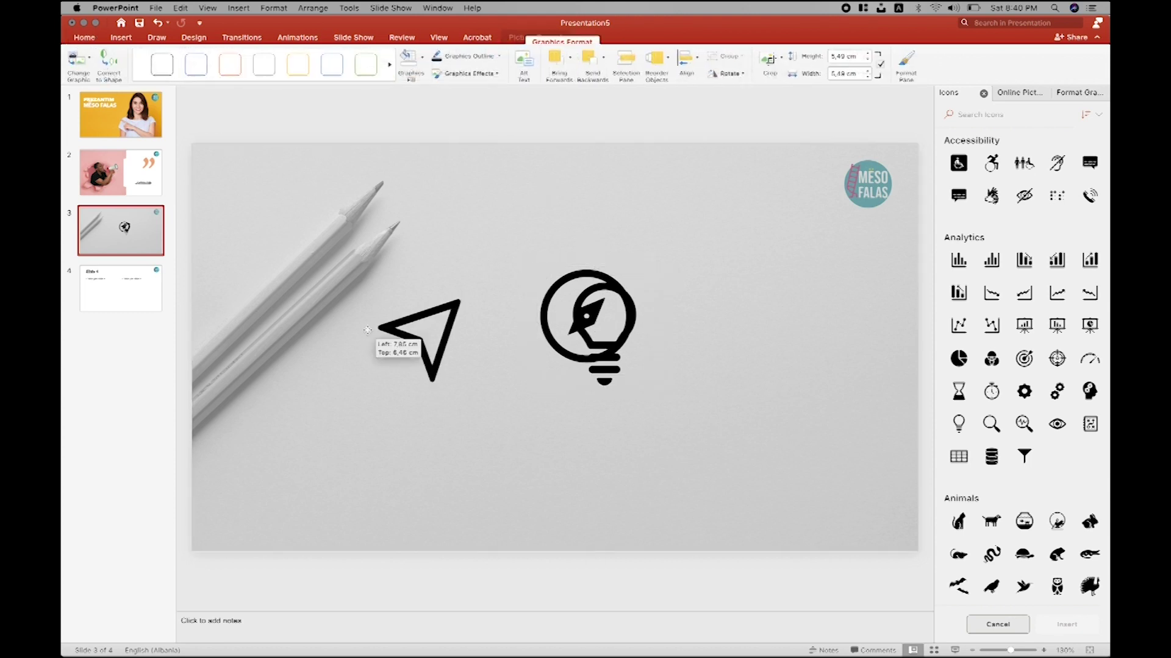
{"action": "left_click_drag", "start_coordinate": [548, 335], "coordinate": [752, 338]}
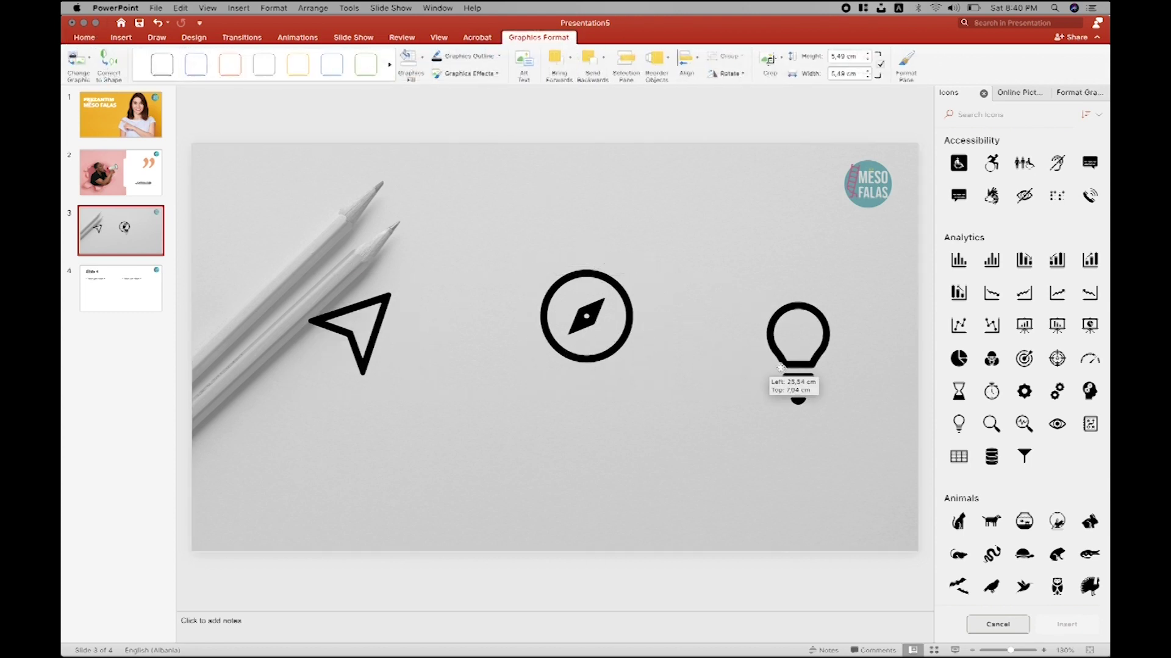
{"action": "left_click_drag", "start_coordinate": [617, 350], "coordinate": [586, 366]}
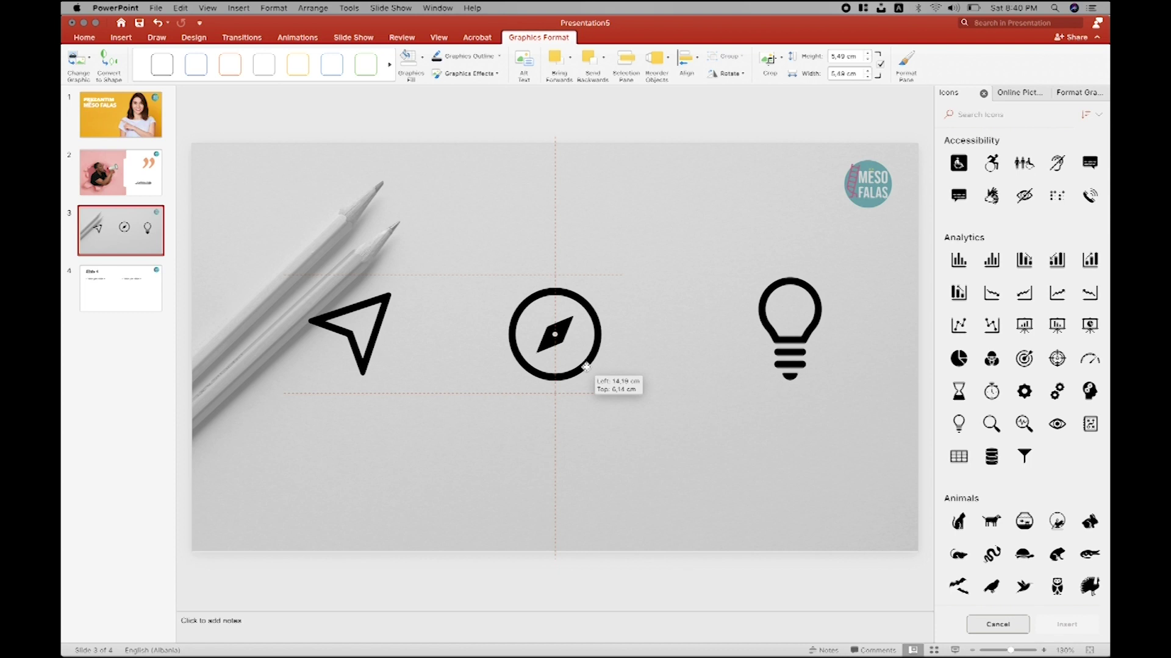
Step: Move the lightbulb slightly left and lower, then select all three icons
{"action": "left_click_drag", "start_coordinate": [801, 354], "coordinate": [771, 358]}
{"action": "left_click_drag", "start_coordinate": [746, 319], "coordinate": [746, 392]}
{"action": "left_click", "coordinate": [599, 335], "text": "shift"}
{"action": "left_click", "coordinate": [375, 332], "text": "shift"}
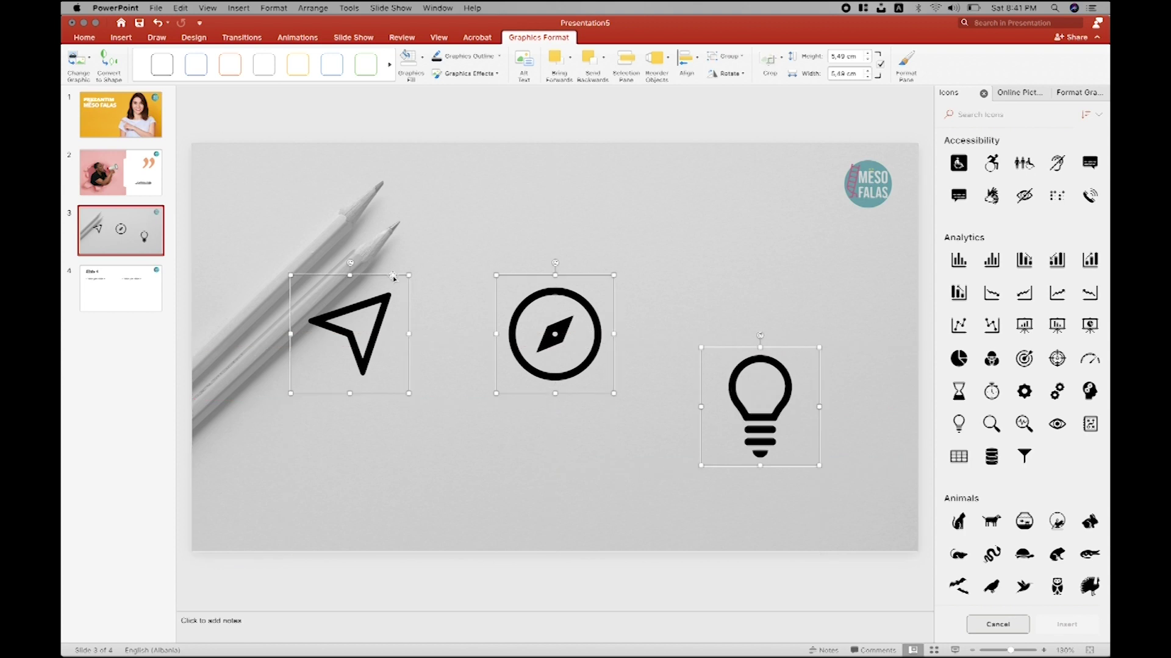
Step: Align the three icons to the middle and raise them, undoing an accidental stacking and deletion
{"action": "left_click", "coordinate": [696, 66]}
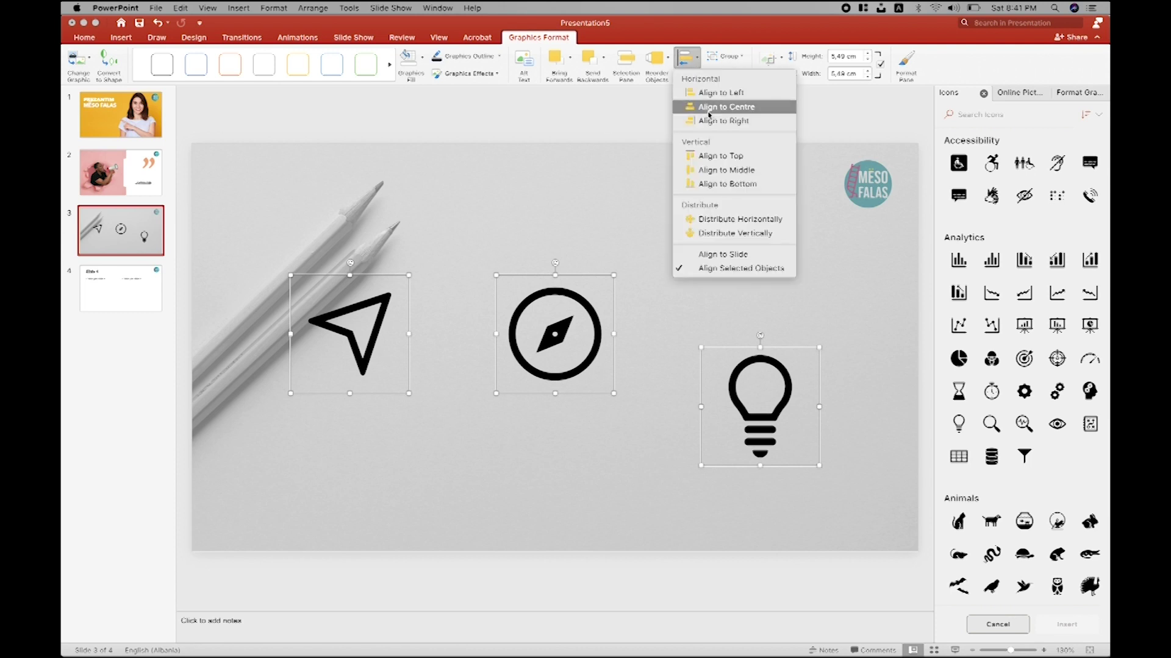
{"action": "left_click", "coordinate": [708, 171]}
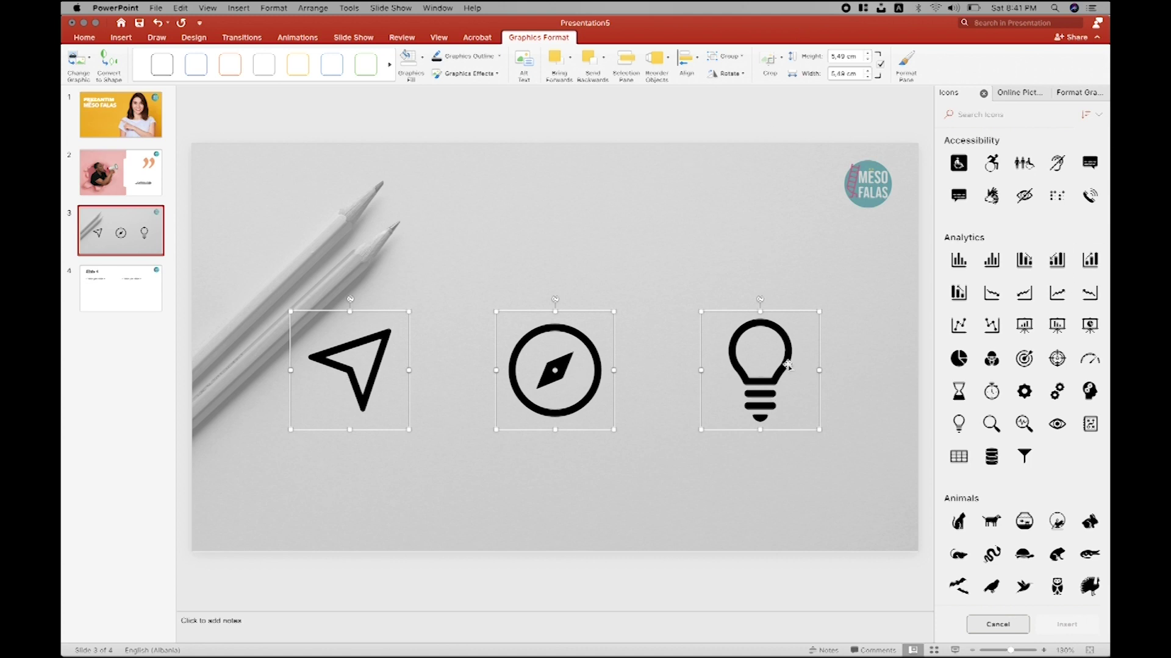
{"action": "left_click_drag", "start_coordinate": [787, 364], "coordinate": [787, 342]}
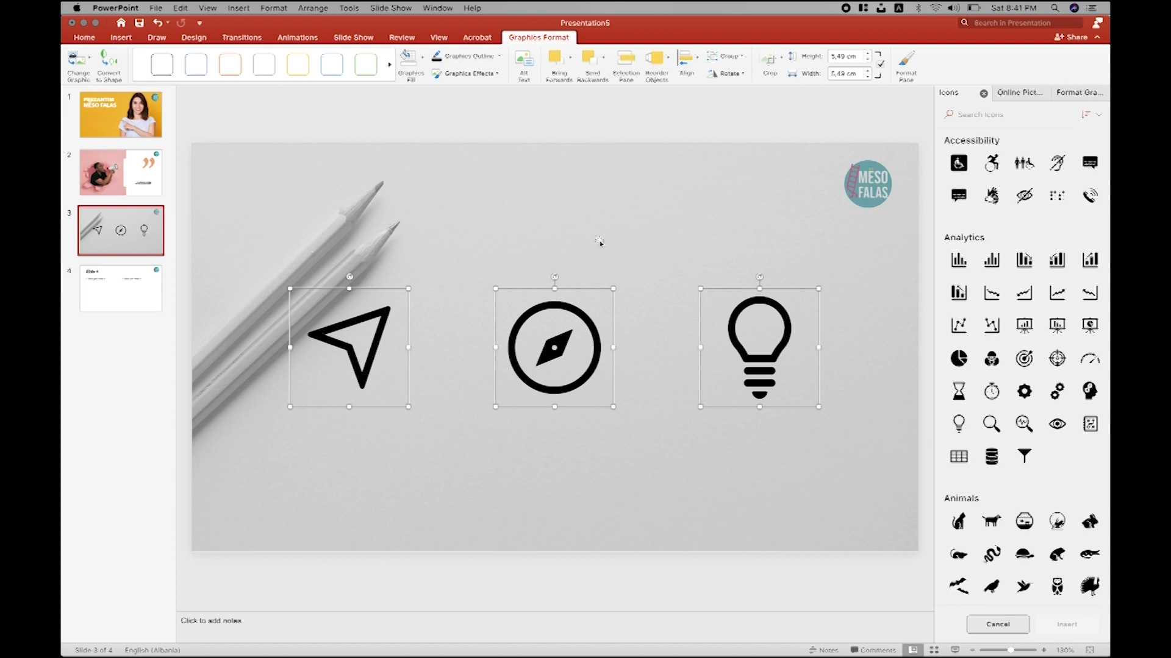
{"action": "left_click", "coordinate": [692, 61]}
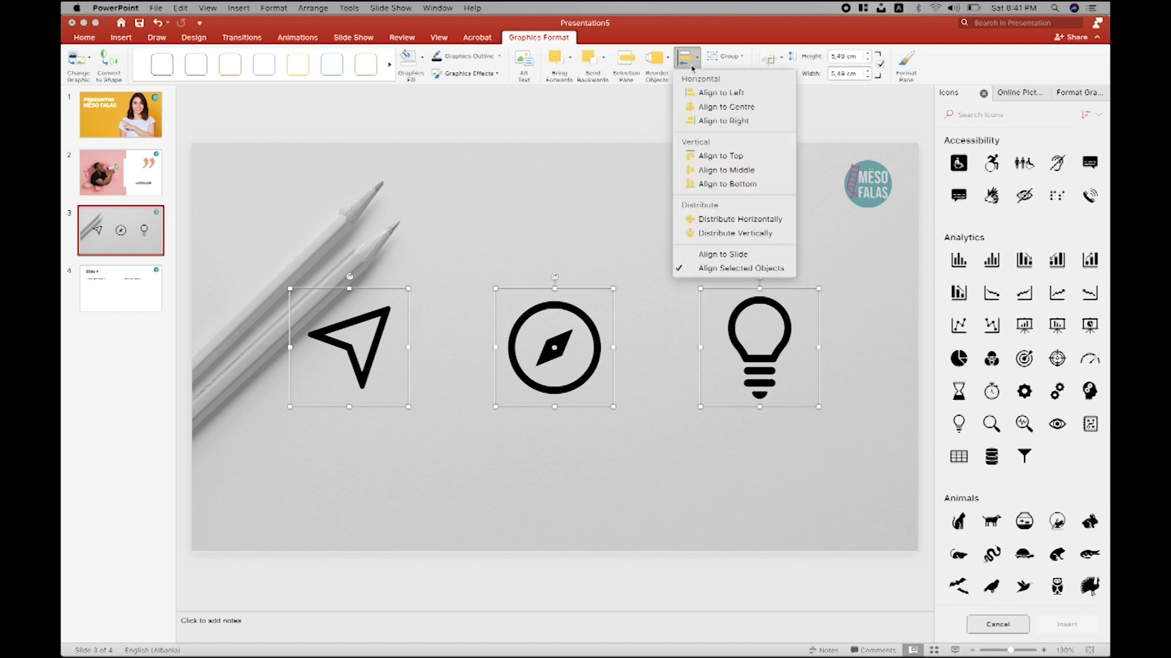
{"action": "left_click", "coordinate": [712, 108]}
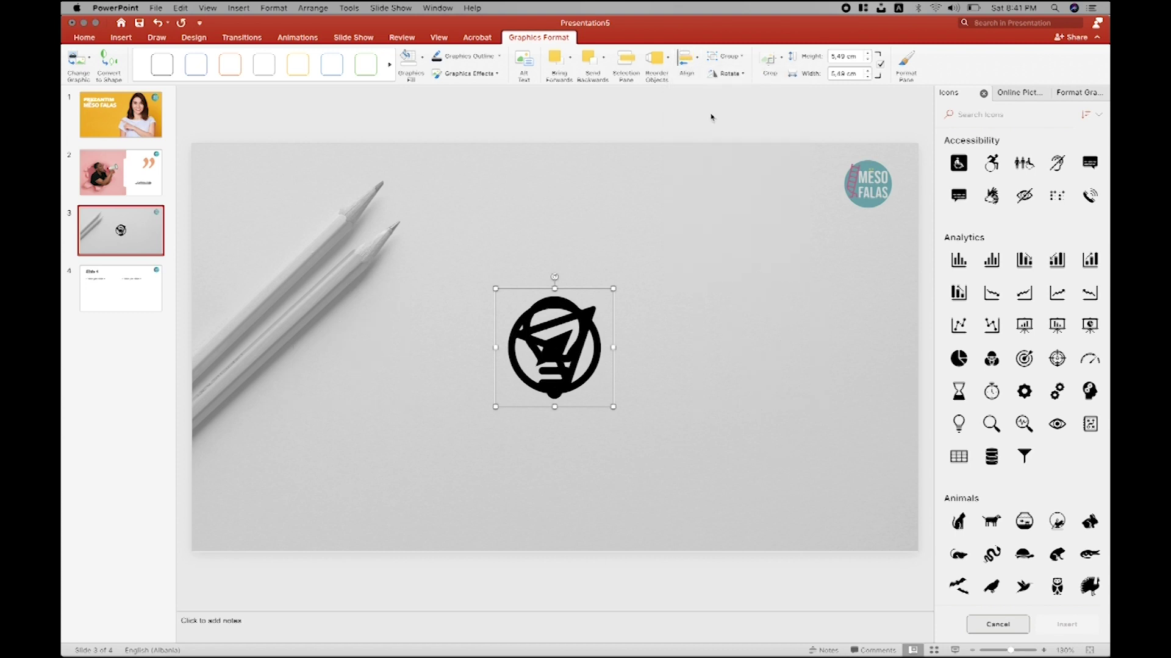
{"action": "key", "text": "BackSpace"}
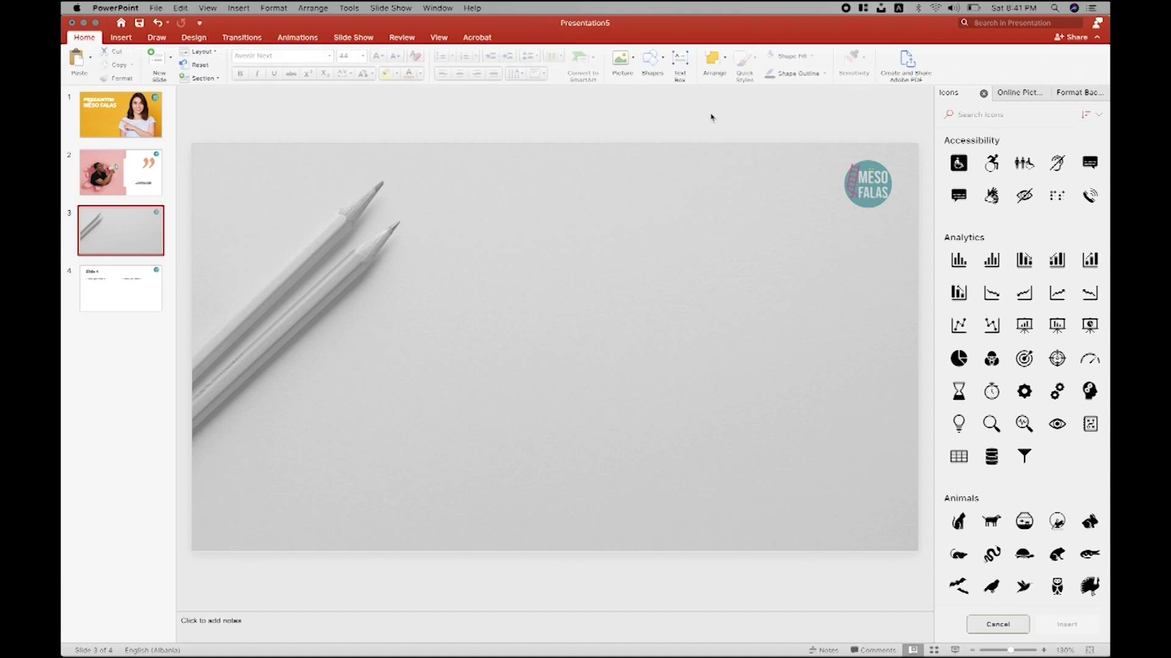
{"action": "left_click", "coordinate": [160, 24]}
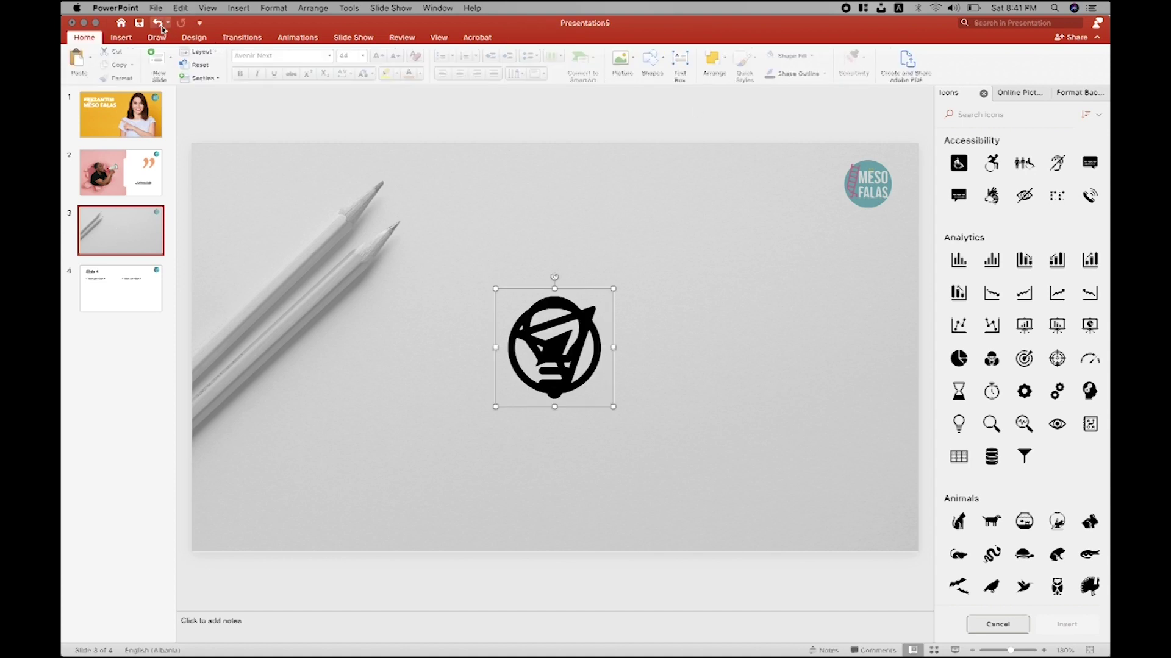
{"action": "left_click", "coordinate": [159, 25]}
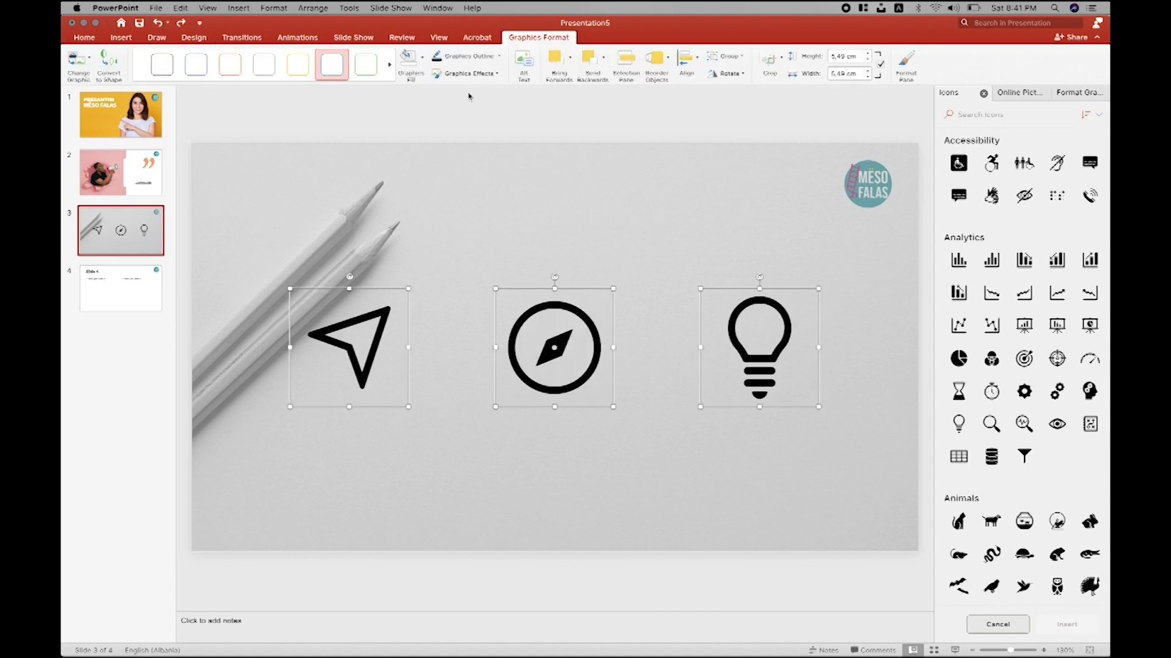
Step: Align the icons' bottom edges and distribute them vertically
{"action": "left_click", "coordinate": [686, 58]}
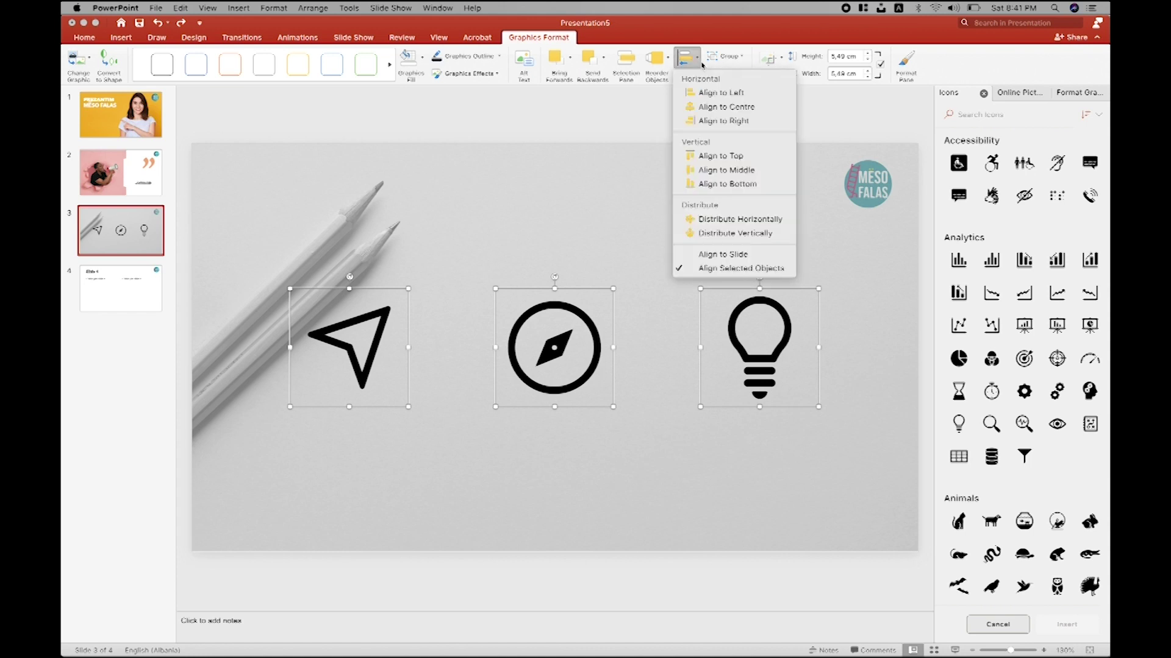
{"action": "left_click", "coordinate": [717, 184]}
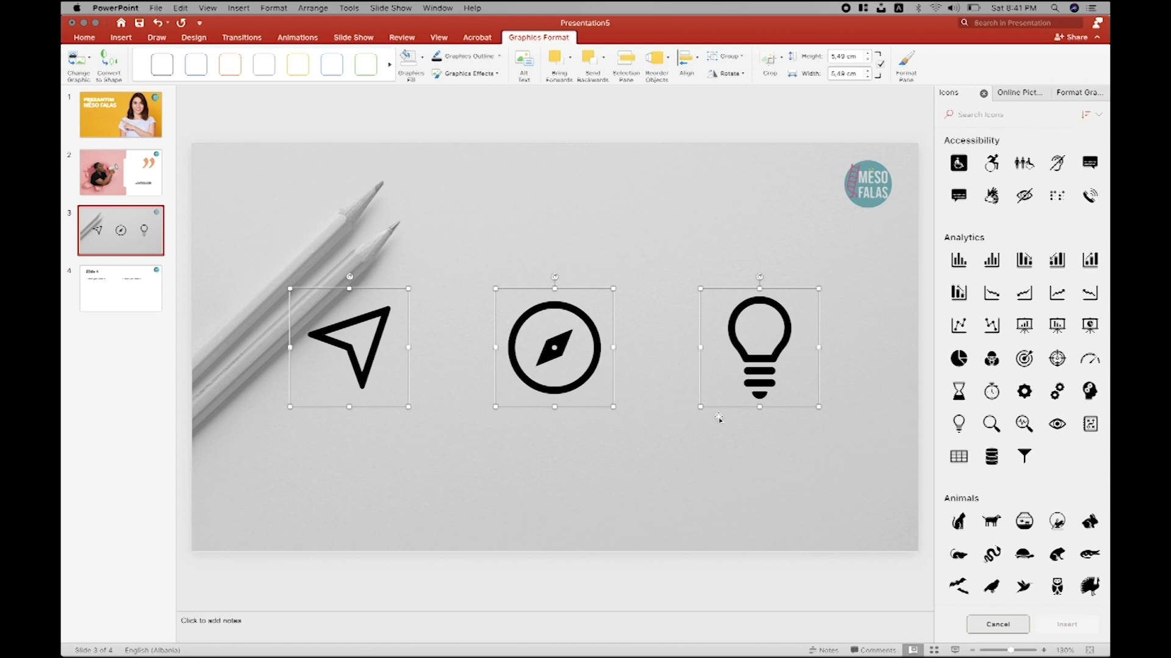
{"action": "left_click", "coordinate": [685, 58]}
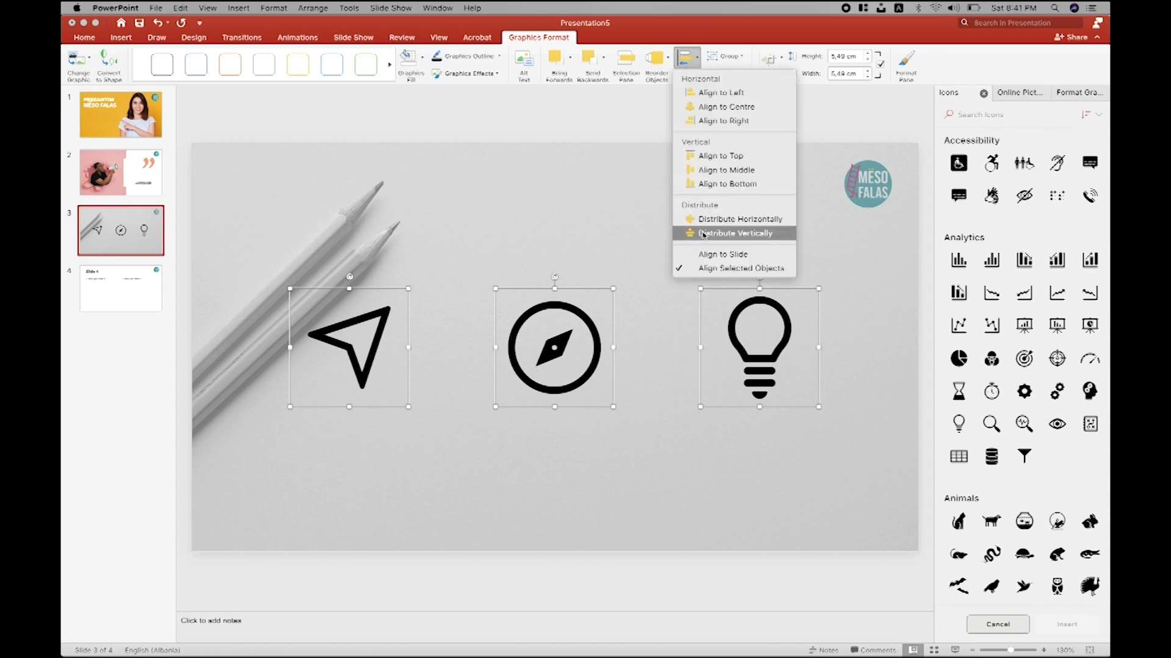
{"action": "left_click", "coordinate": [753, 331]}
Step: Shift the lightbulb left toward the compass and distribute the three icons horizontally
{"action": "left_click", "coordinate": [688, 417]}
{"action": "left_click_drag", "start_coordinate": [734, 373], "coordinate": [640, 373]}
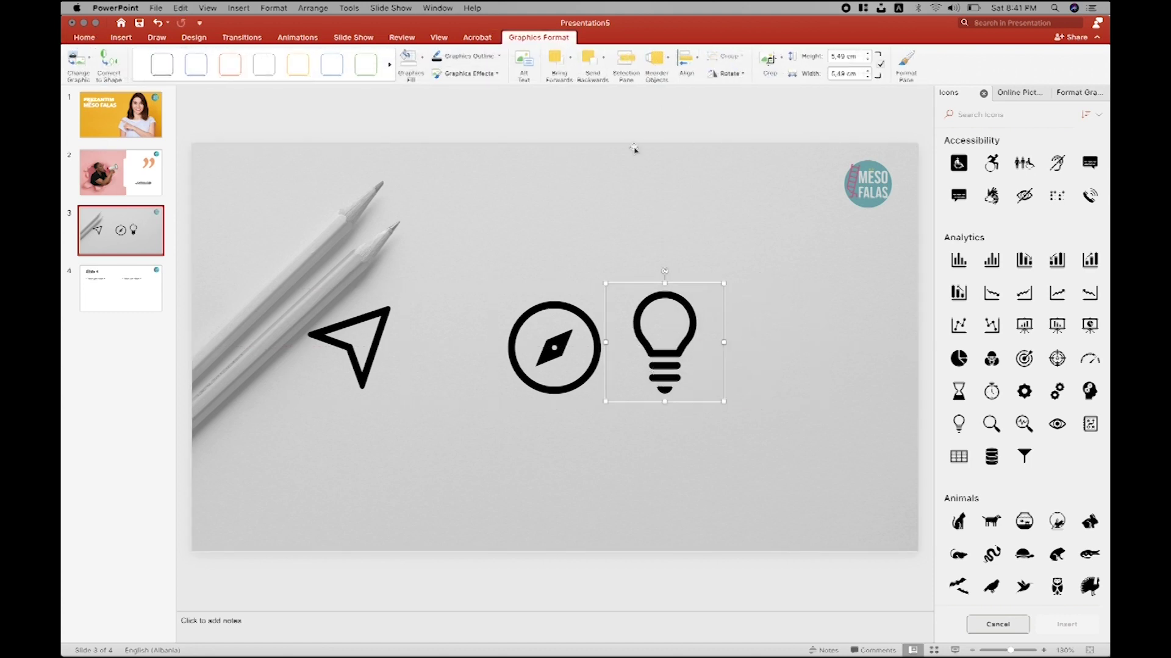
{"action": "left_click", "coordinate": [566, 305], "text": "shift"}
{"action": "left_click", "coordinate": [381, 335], "text": "shift"}
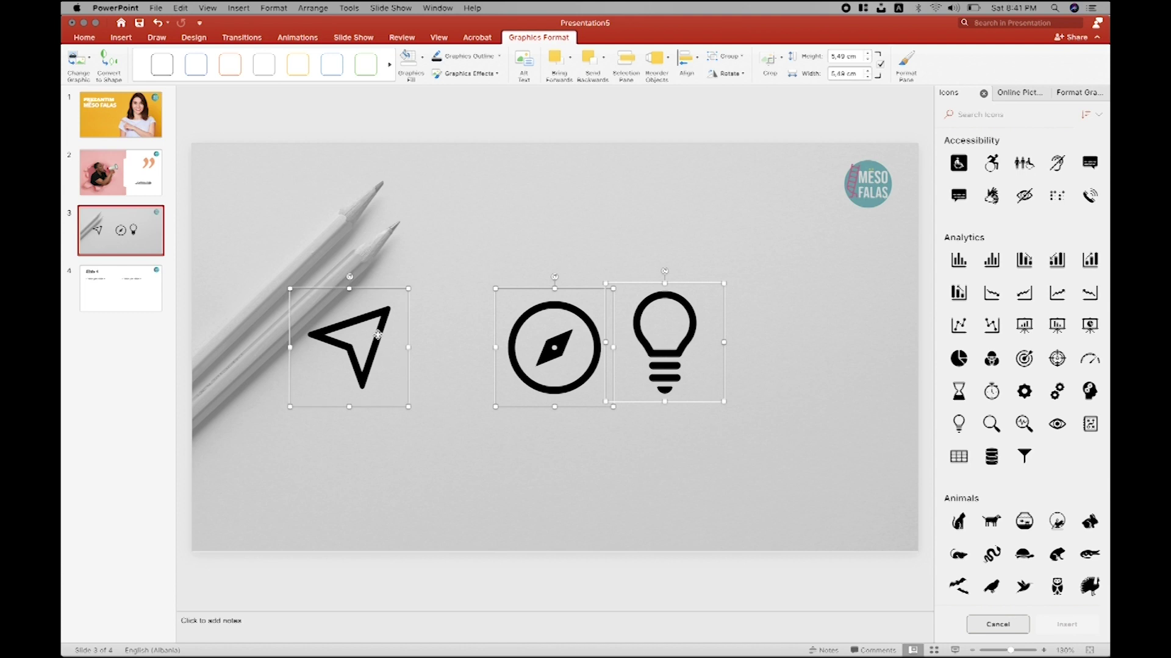
{"action": "left_click", "coordinate": [687, 59]}
{"action": "left_click", "coordinate": [714, 223]}
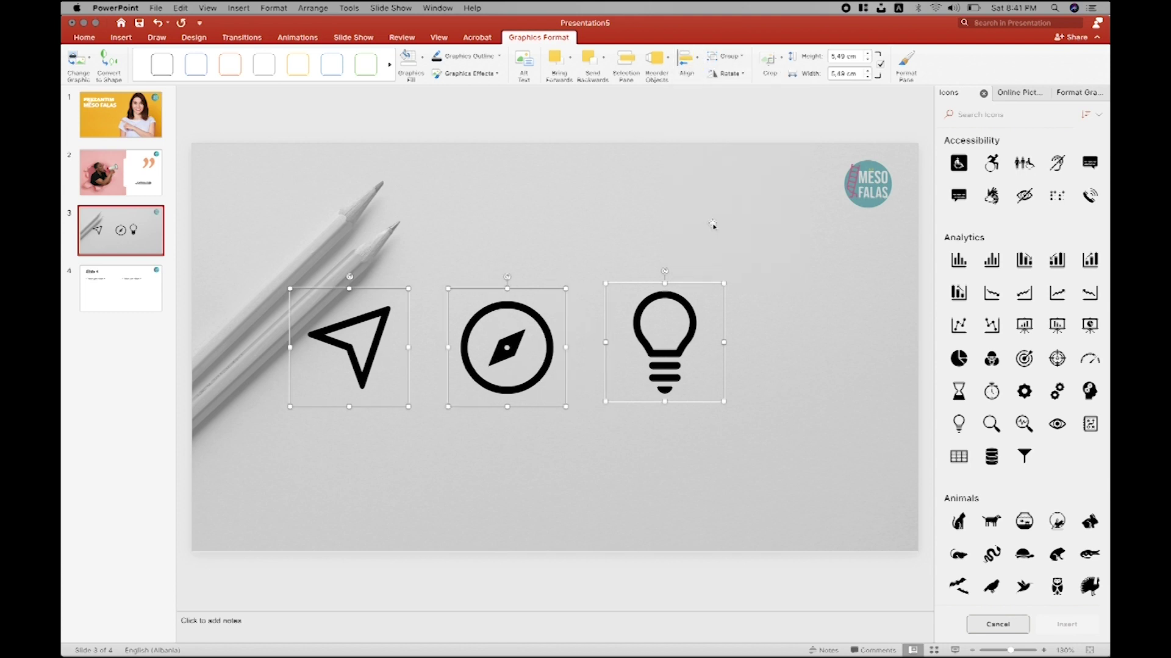
Step: Move the lightbulb further right and redistribute the three icons evenly across the row
{"action": "left_click", "coordinate": [716, 258]}
{"action": "left_click_drag", "start_coordinate": [701, 344], "coordinate": [802, 344]}
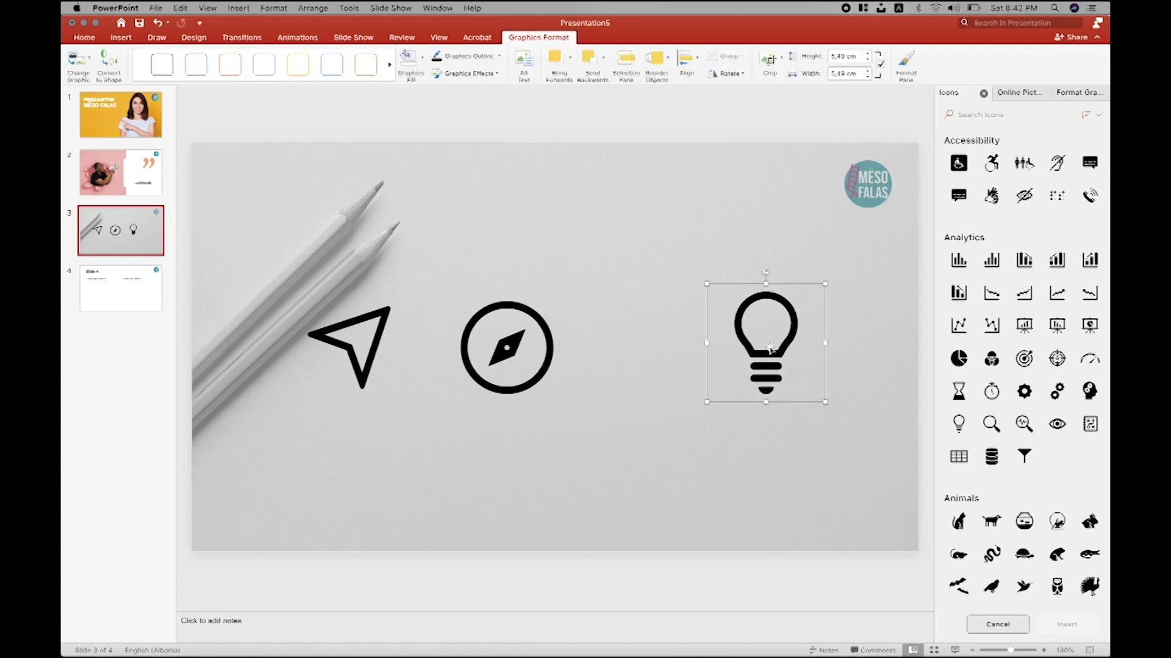
{"action": "left_click", "coordinate": [546, 375], "text": "shift"}
{"action": "left_click", "coordinate": [373, 353], "text": "shift"}
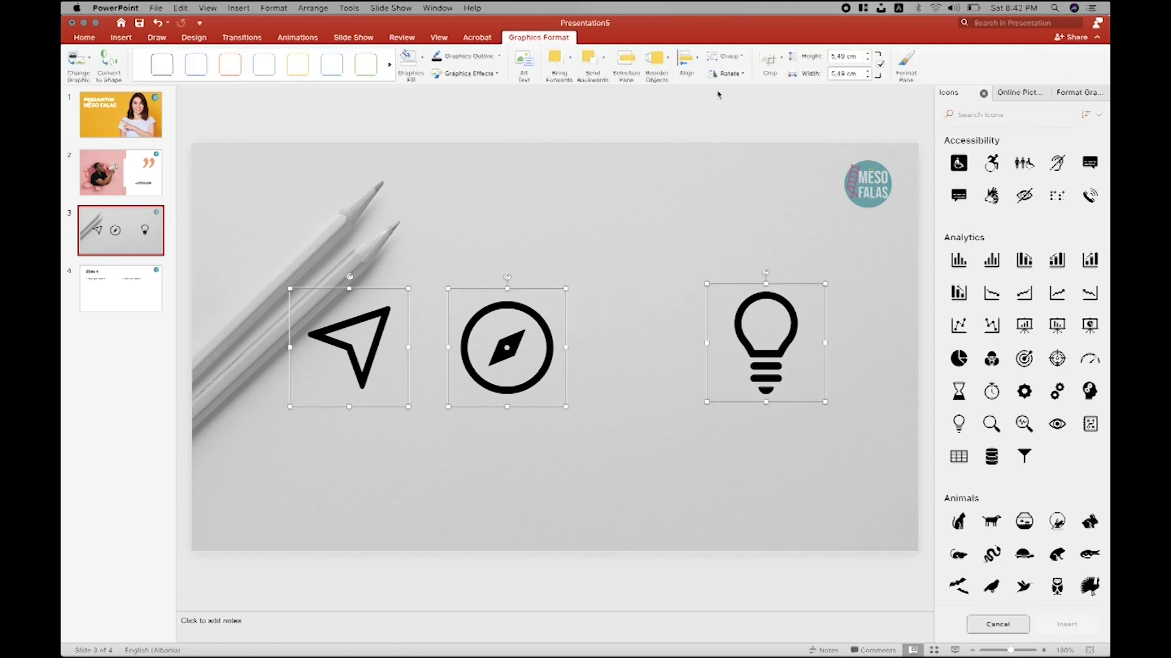
{"action": "left_click", "coordinate": [699, 57]}
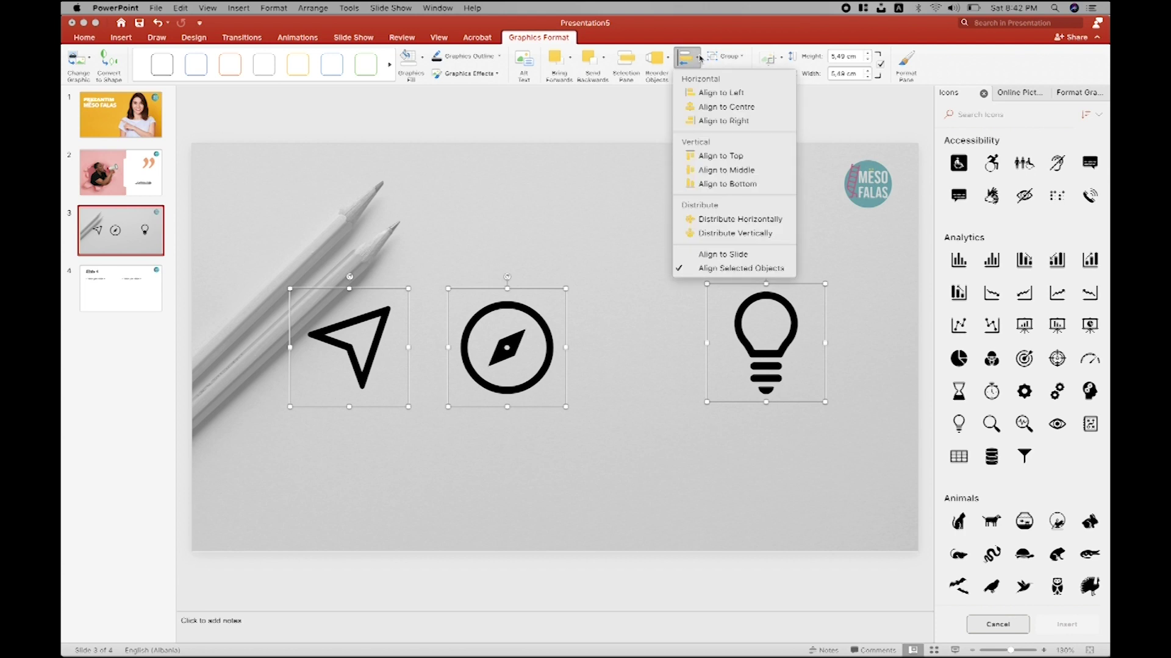
{"action": "left_click", "coordinate": [724, 219]}
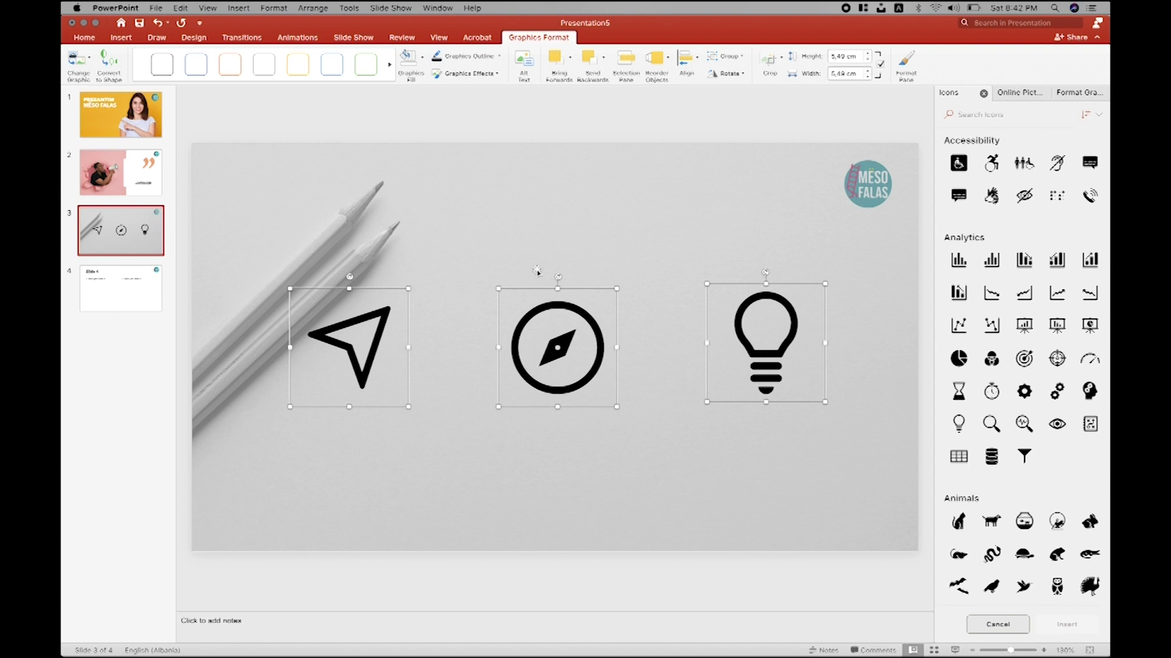
{"action": "left_click", "coordinate": [536, 270]}
{"action": "left_click", "coordinate": [113, 39]}
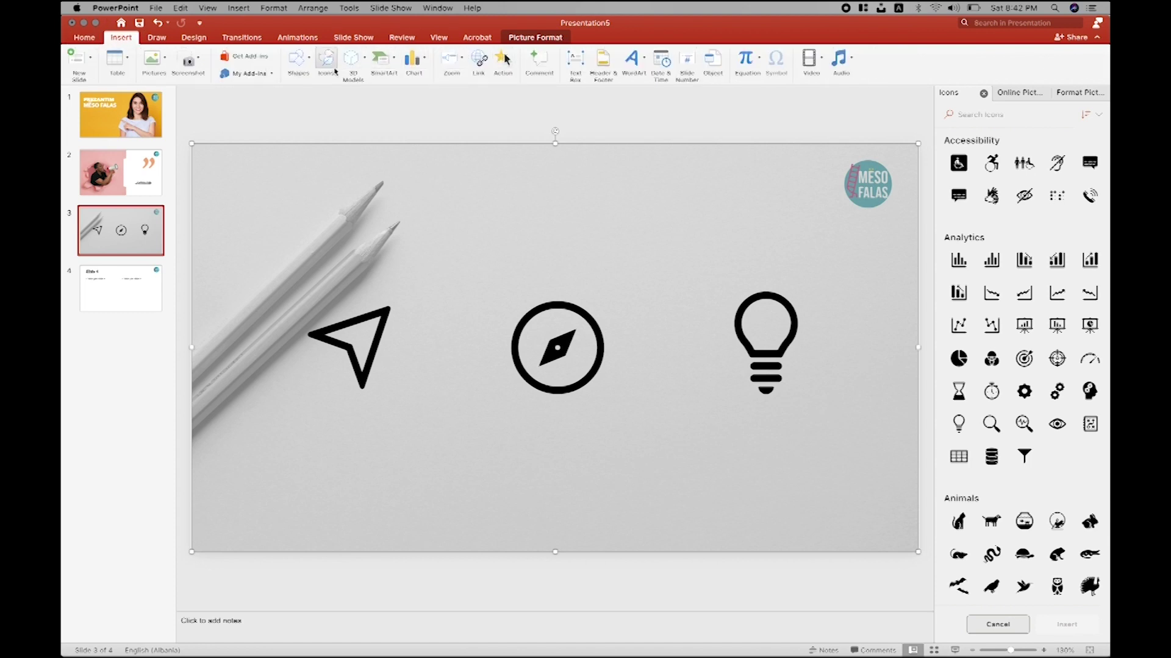
Step: Draw a blue circle over the paper-plane icon and paste copies over the lightbulb and compass
{"action": "left_click", "coordinate": [297, 59]}
{"action": "left_click", "coordinate": [373, 96]}
{"action": "left_click_drag", "start_coordinate": [339, 262], "coordinate": [474, 398]}
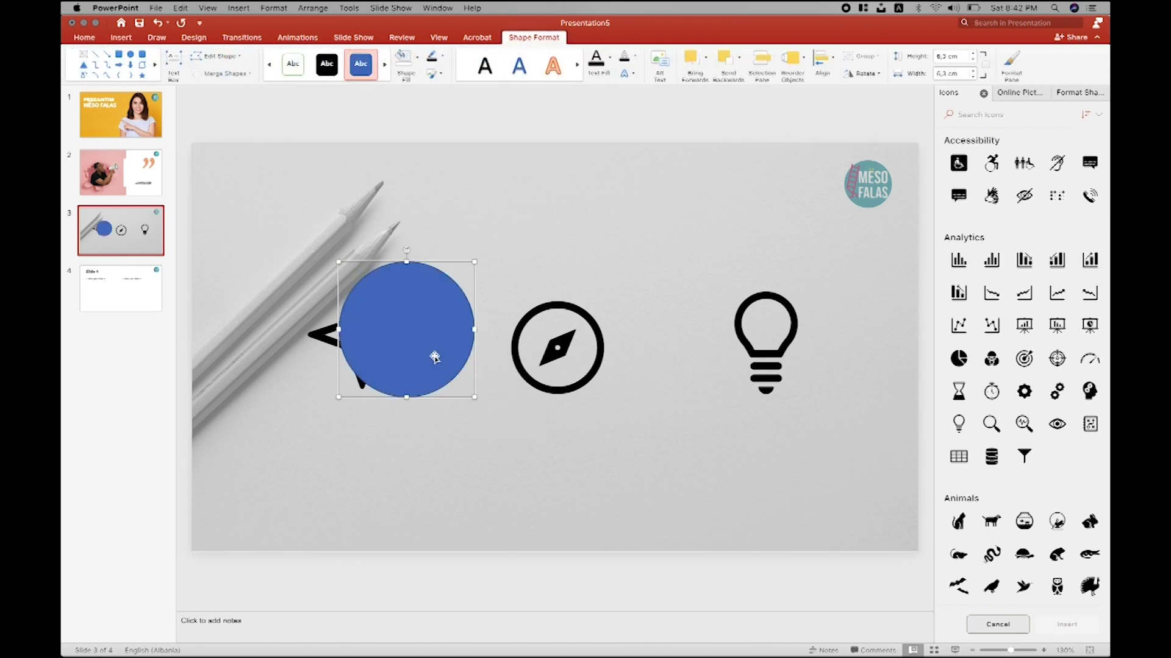
{"action": "key", "text": "super+v"}
{"action": "left_click_drag", "start_coordinate": [435, 357], "coordinate": [787, 353]}
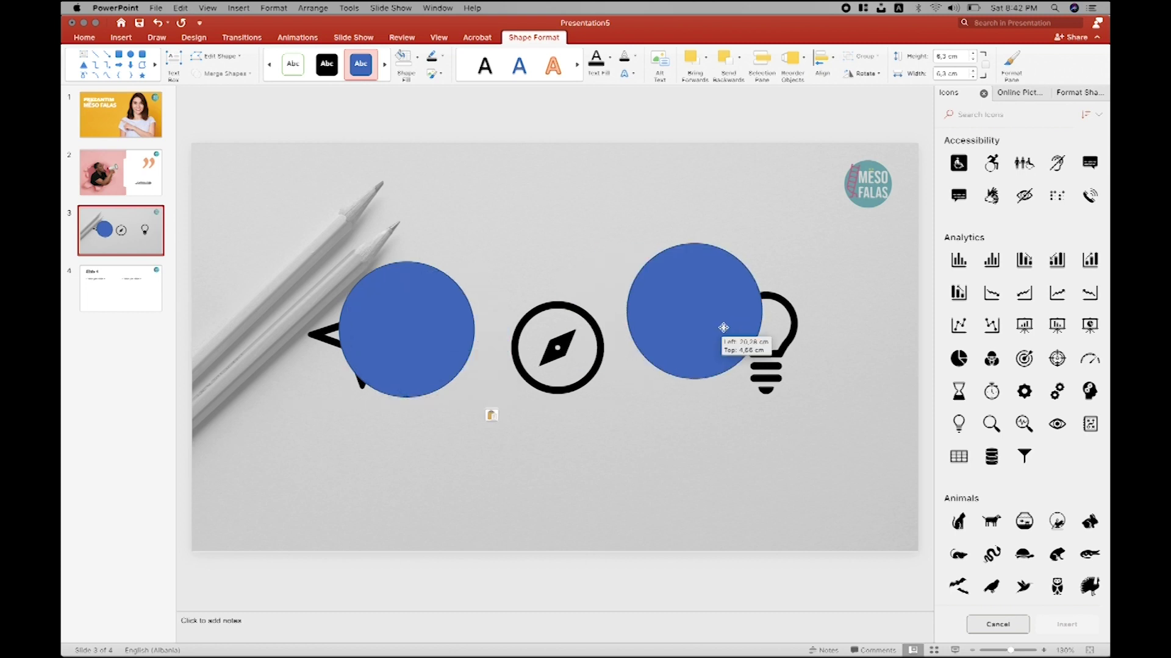
{"action": "mouse_move", "coordinate": [456, 336]}
{"action": "left_mouse_down"}
{"action": "mouse_move", "coordinate": [609, 339]}
{"action": "mouse_move", "coordinate": [369, 335]}
{"action": "left_mouse_up"}
{"action": "key", "text": "super+v"}
Step: Select the three circles, align their tops and distribute them horizontally
{"action": "left_click", "coordinate": [604, 337], "text": "shift"}
{"action": "left_click", "coordinate": [783, 333], "text": "shift"}
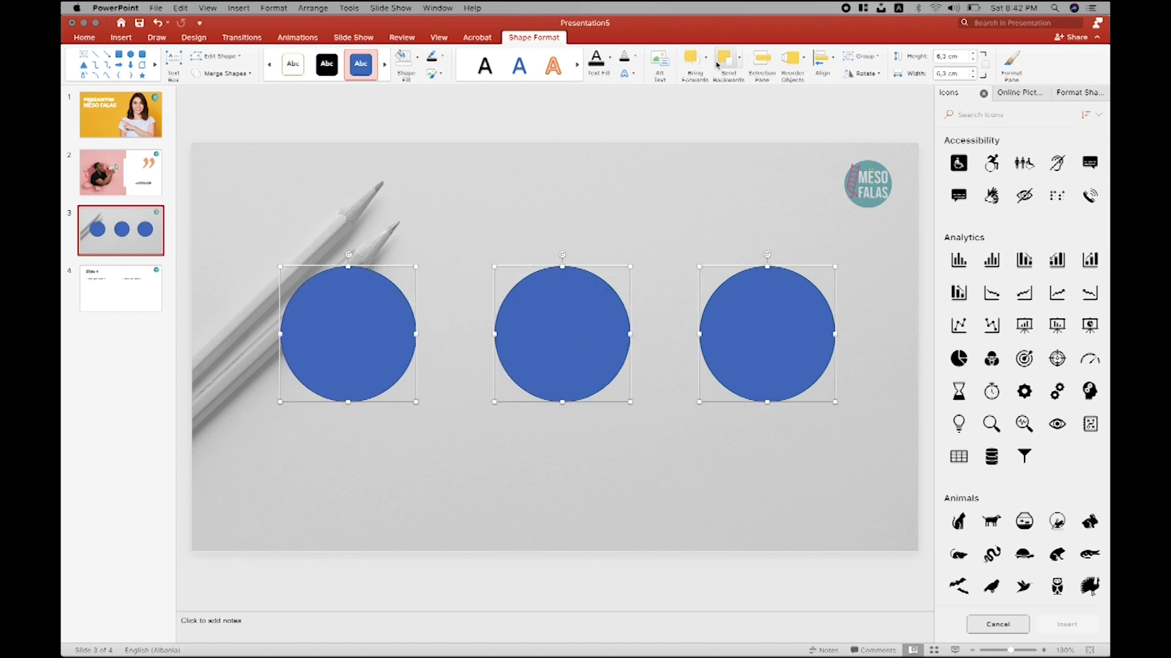
{"action": "left_click", "coordinate": [822, 58]}
{"action": "left_click", "coordinate": [851, 170]}
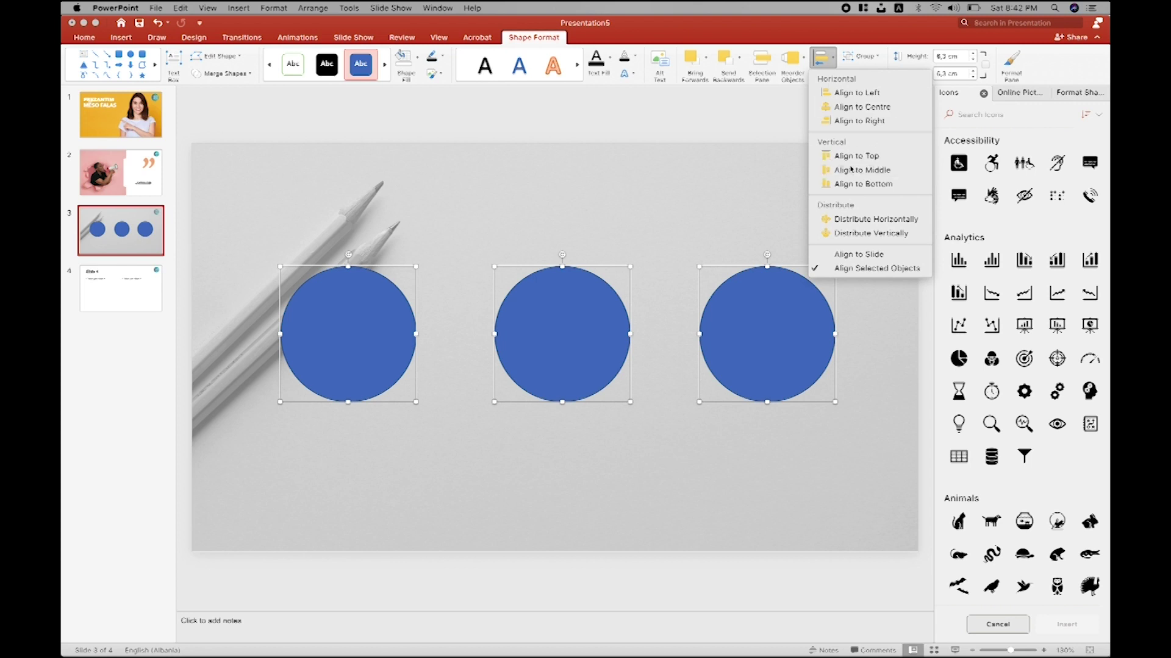
{"action": "left_click", "coordinate": [822, 58]}
{"action": "left_click", "coordinate": [847, 221]}
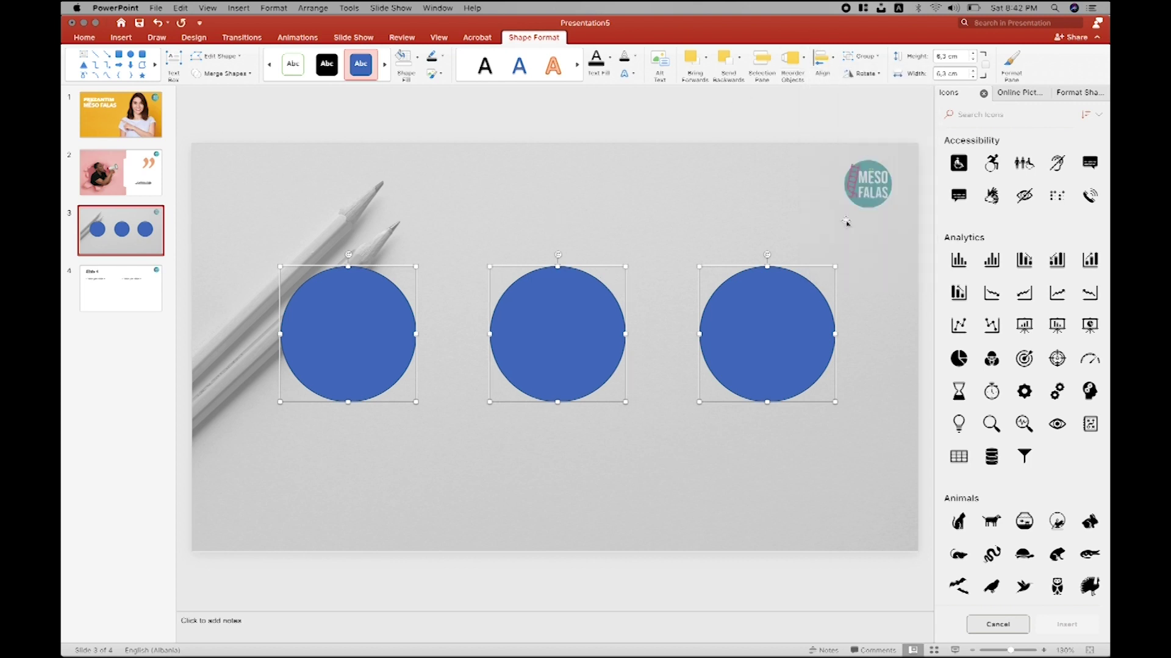
Step: Send the circles behind the icons and the pencil photo to the very back
{"action": "right_click", "coordinate": [360, 319]}
{"action": "mouse_move", "coordinate": [397, 386]}
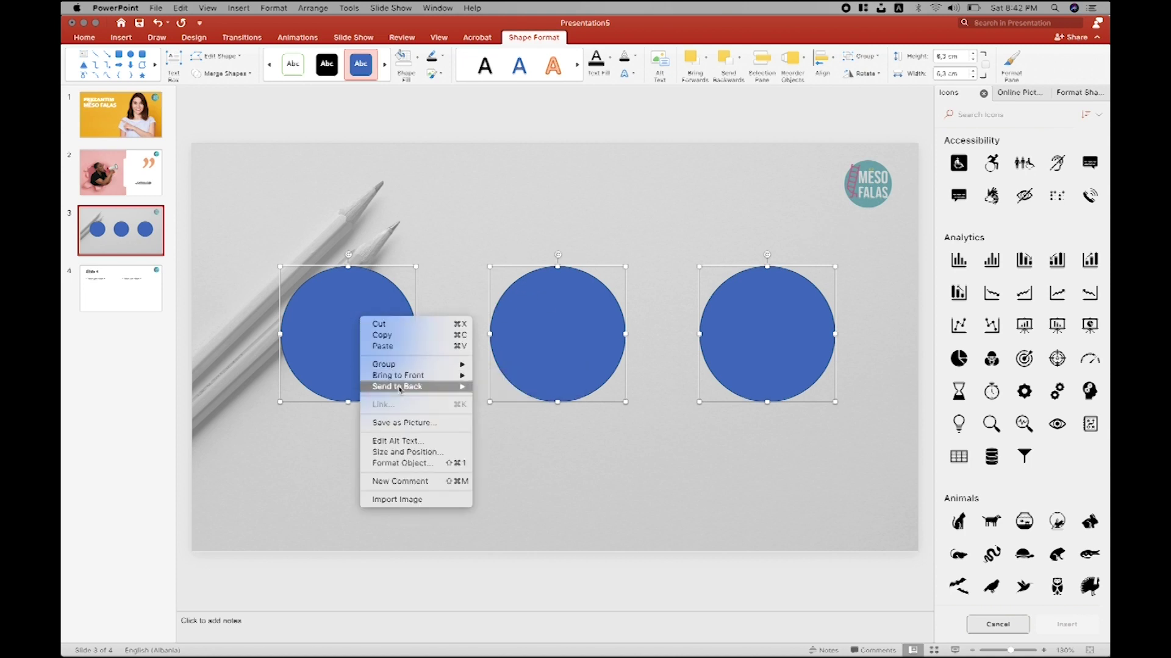
{"action": "left_click", "coordinate": [509, 387]}
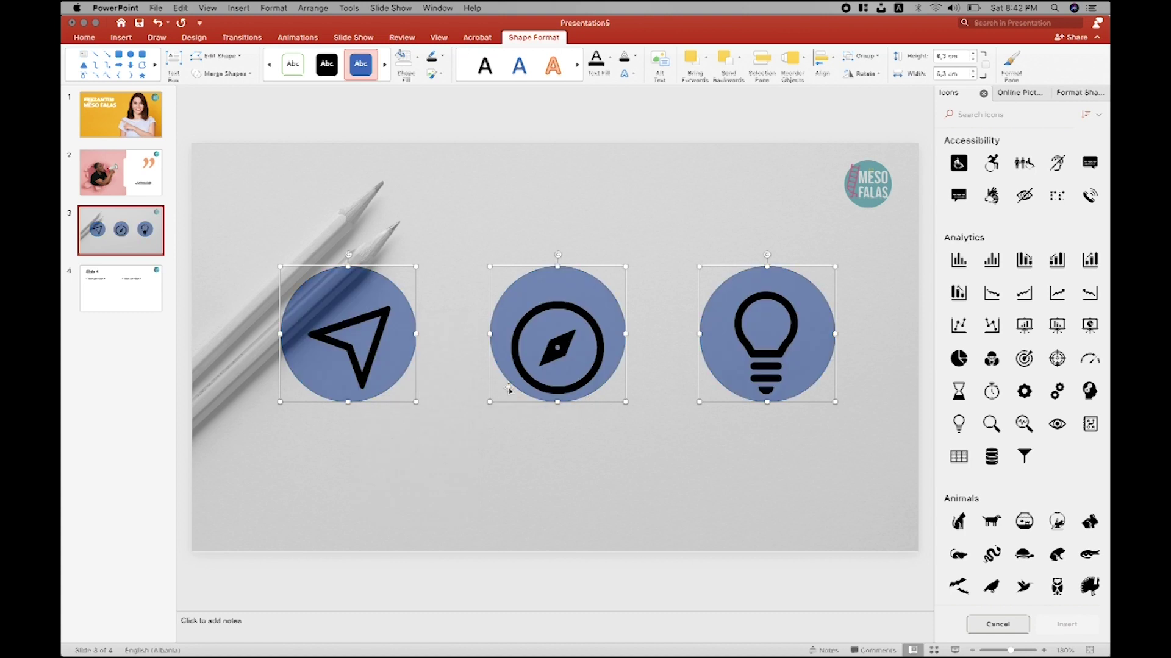
{"action": "left_click", "coordinate": [500, 211]}
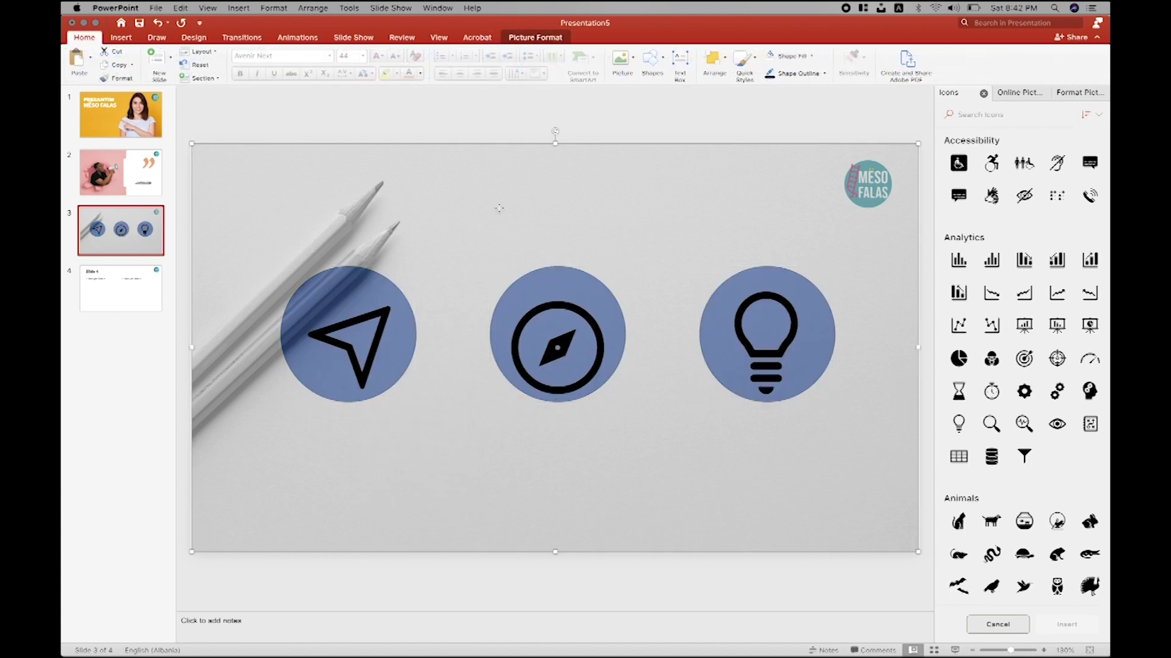
{"action": "right_click", "coordinate": [499, 211]}
{"action": "mouse_move", "coordinate": [537, 324]}
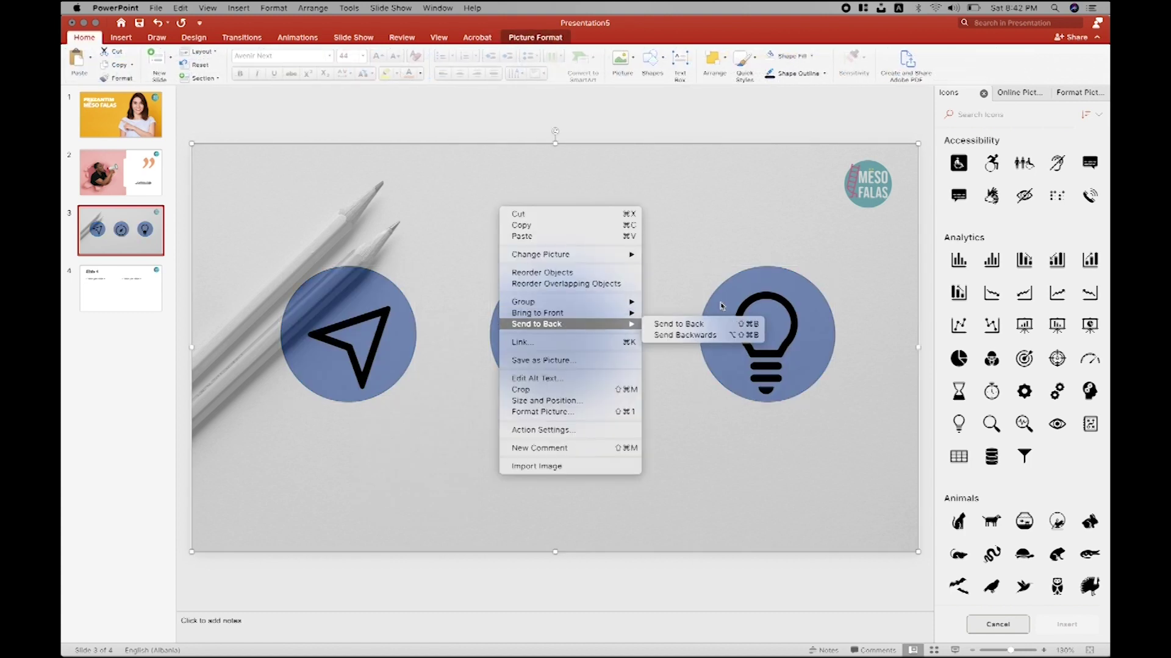
{"action": "left_click", "coordinate": [718, 325]}
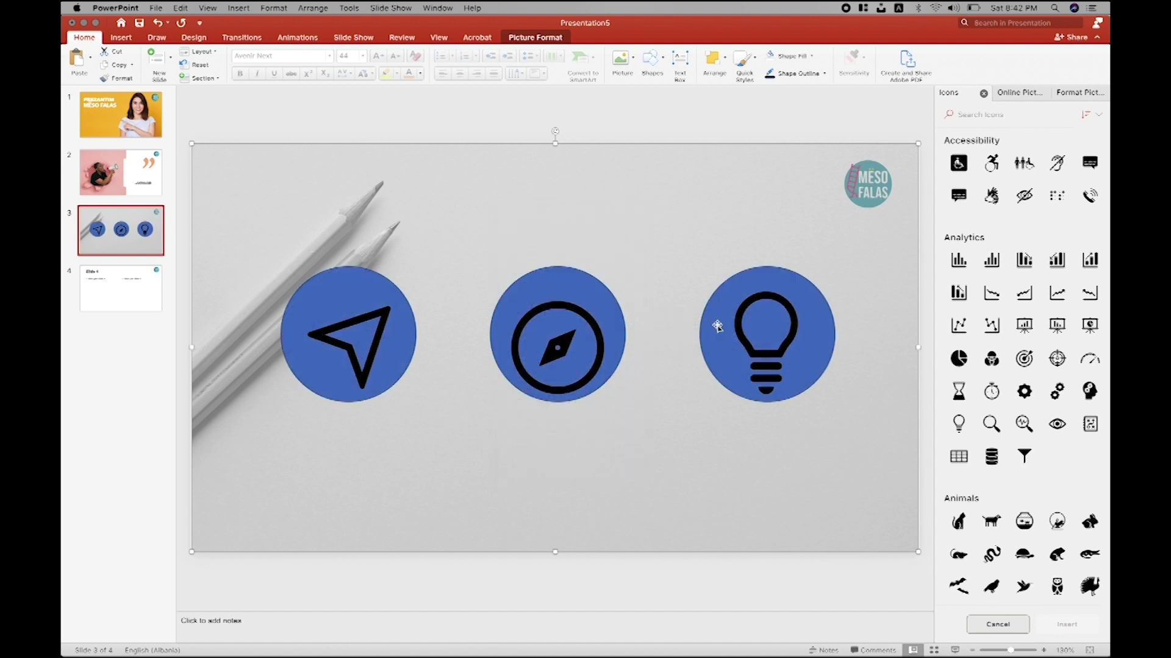
Step: Nudge the icons up within their circles, shrink and centre the arrow icon, and shrink the compass
{"action": "left_click_drag", "start_coordinate": [371, 355], "coordinate": [362, 342]}
{"action": "left_click_drag", "start_coordinate": [596, 353], "coordinate": [596, 339]}
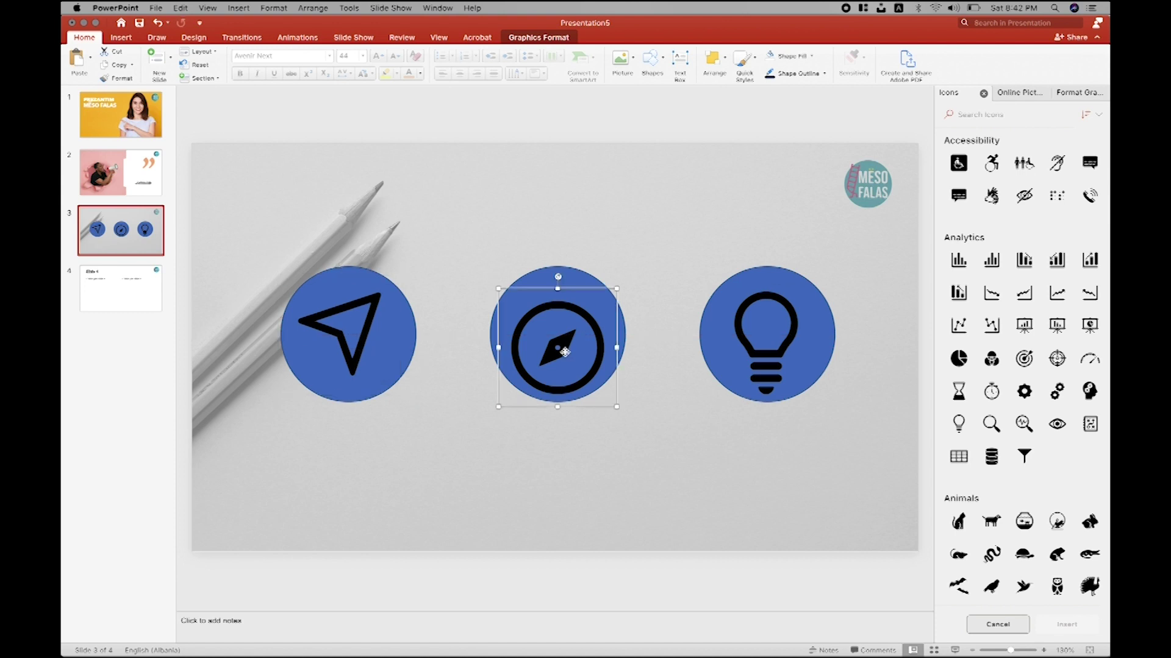
{"action": "left_click_drag", "start_coordinate": [752, 348], "coordinate": [756, 341]}
{"action": "left_click", "coordinate": [596, 346]}
{"action": "left_click", "coordinate": [372, 342]}
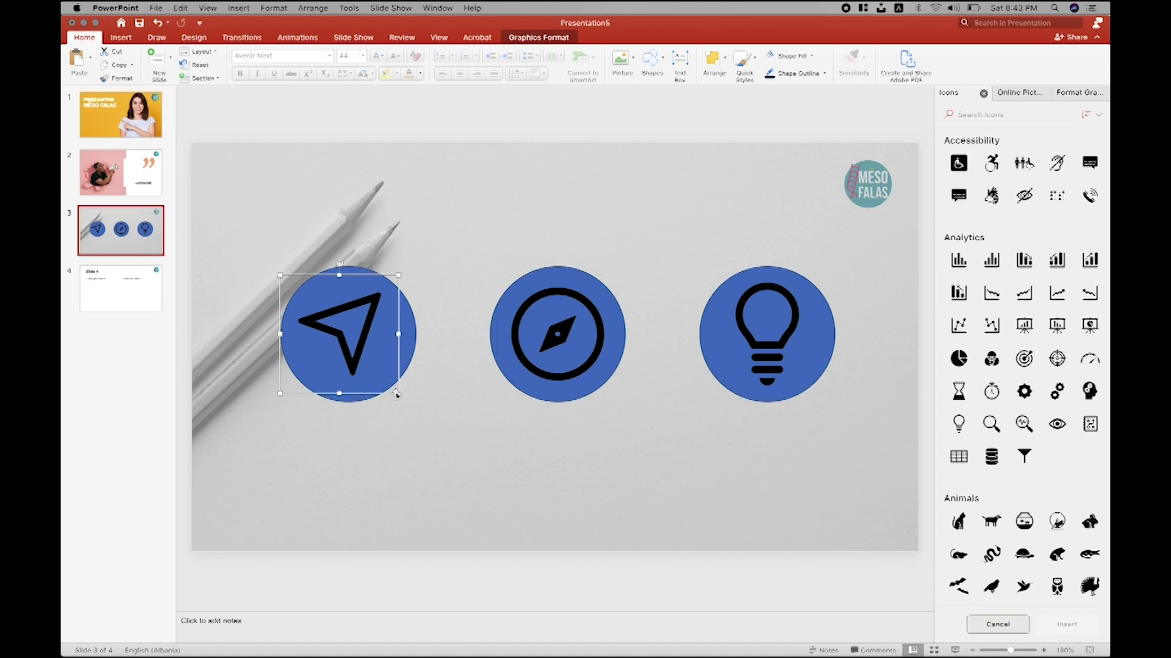
{"action": "left_click_drag", "start_coordinate": [396, 394], "coordinate": [378, 375]}
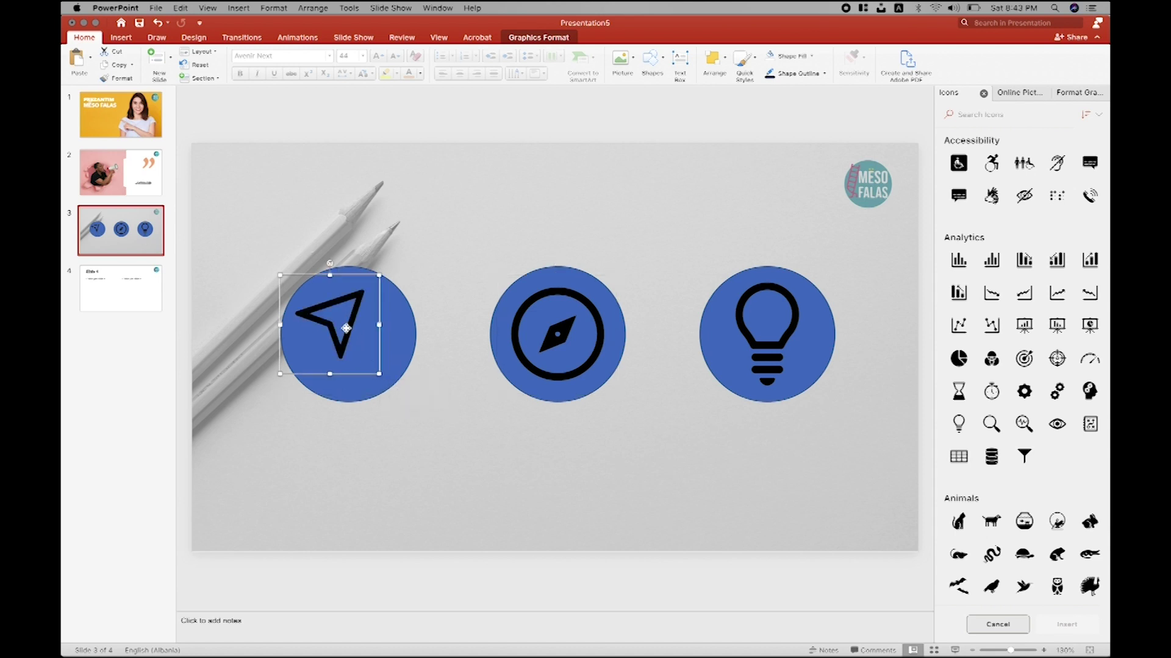
{"action": "left_click_drag", "start_coordinate": [345, 328], "coordinate": [350, 342]}
{"action": "left_click", "coordinate": [593, 350]}
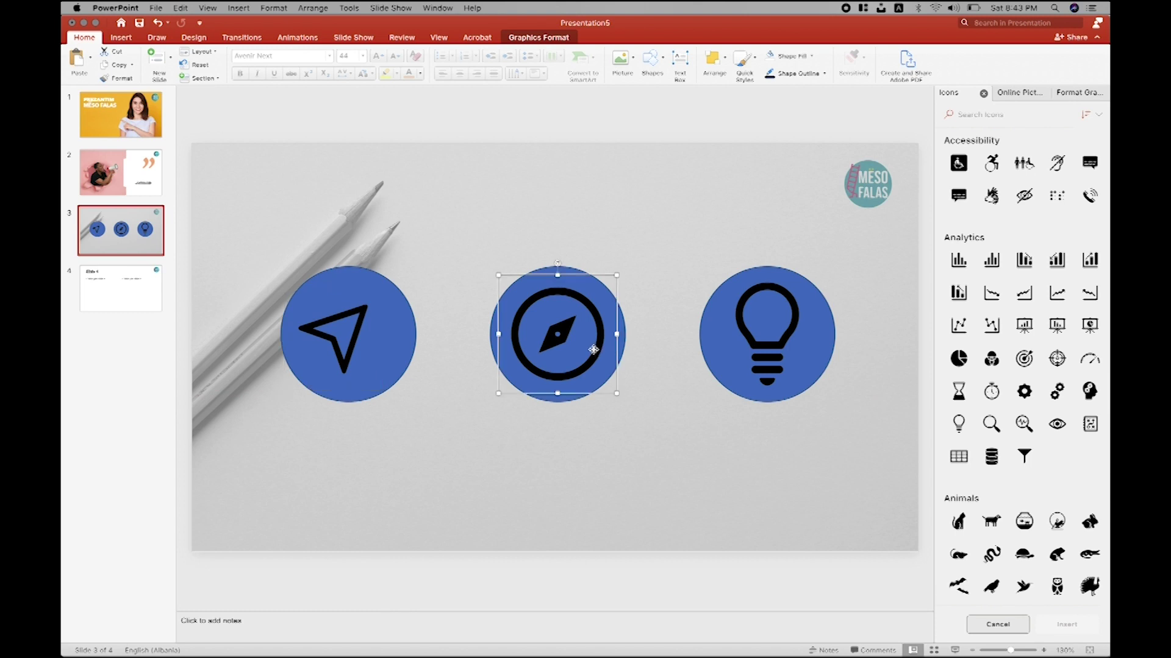
{"action": "left_click_drag", "start_coordinate": [616, 394], "coordinate": [585, 362]}
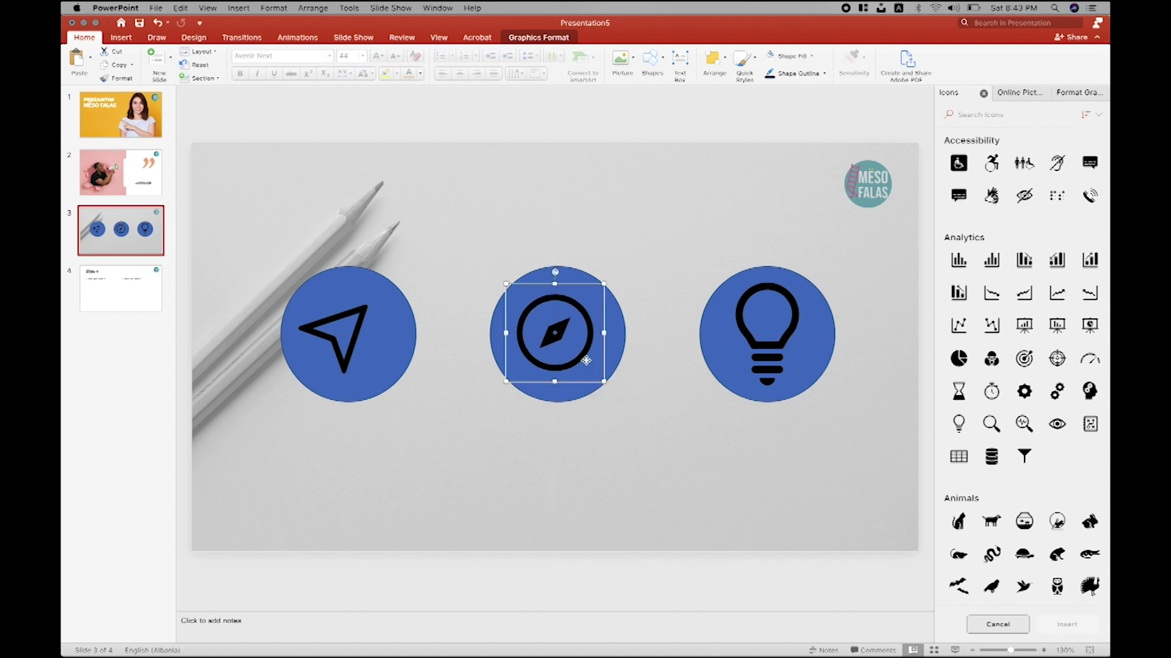
Step: Centre the arrow icon, shrink the lightbulb to about 4.94 cm, and centre the compass
{"action": "left_click_drag", "start_coordinate": [358, 327], "coordinate": [367, 325]}
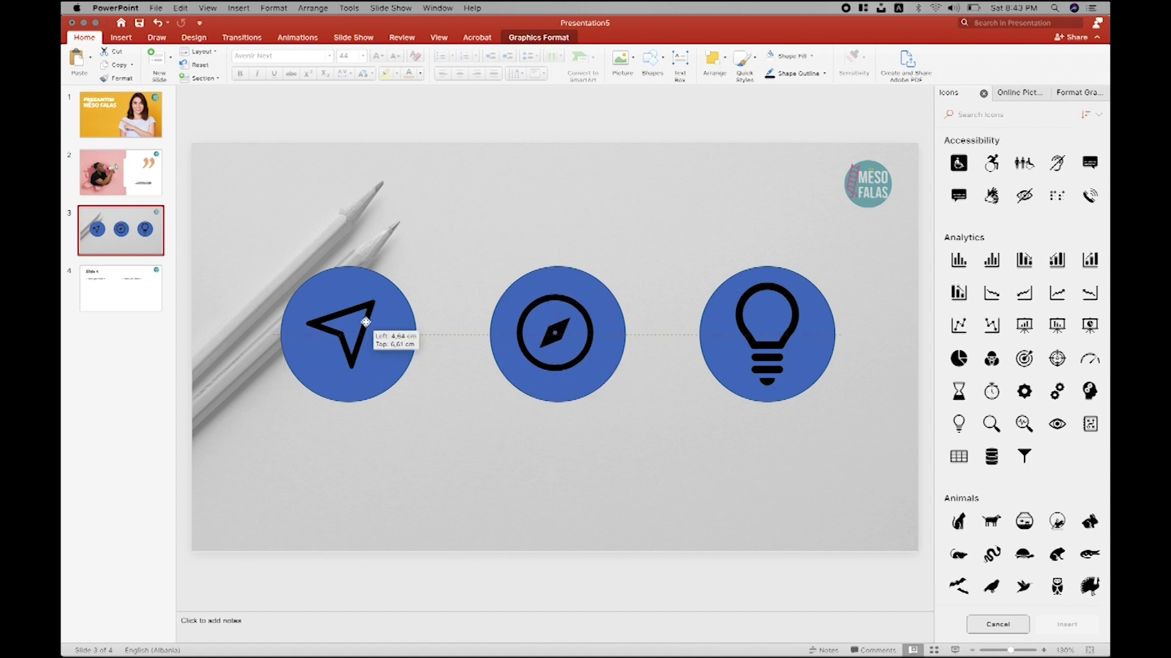
{"action": "left_click", "coordinate": [787, 343]}
{"action": "left_click_drag", "start_coordinate": [826, 393], "coordinate": [778, 357]}
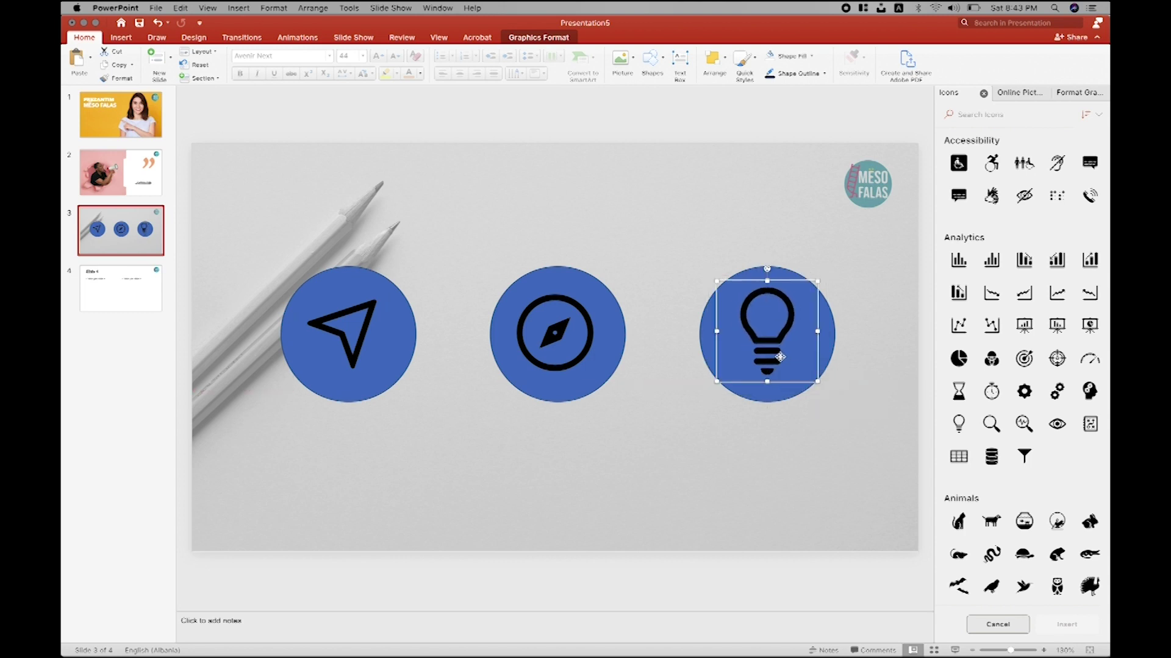
{"action": "left_click_drag", "start_coordinate": [585, 350], "coordinate": [589, 350]}
Step: Select all three icons and show their Format Graphic fill and line settings
{"action": "left_click", "coordinate": [384, 317]}
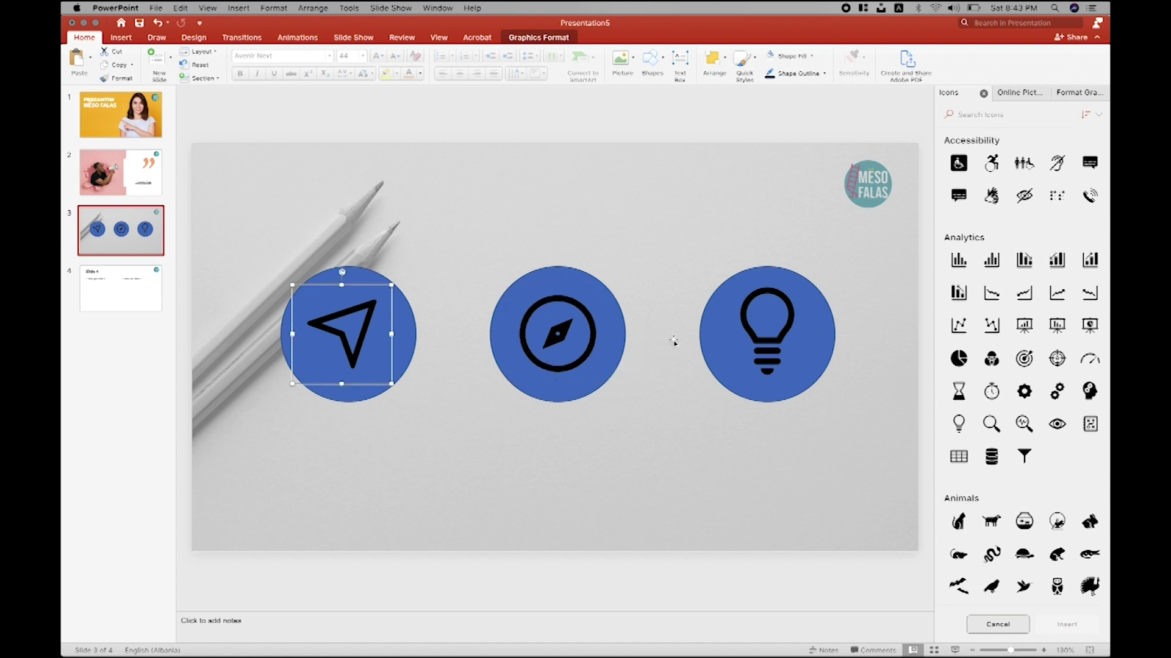
{"action": "left_click", "coordinate": [752, 338]}
{"action": "left_click", "coordinate": [585, 348], "text": "shift"}
{"action": "left_click", "coordinate": [366, 316], "text": "shift"}
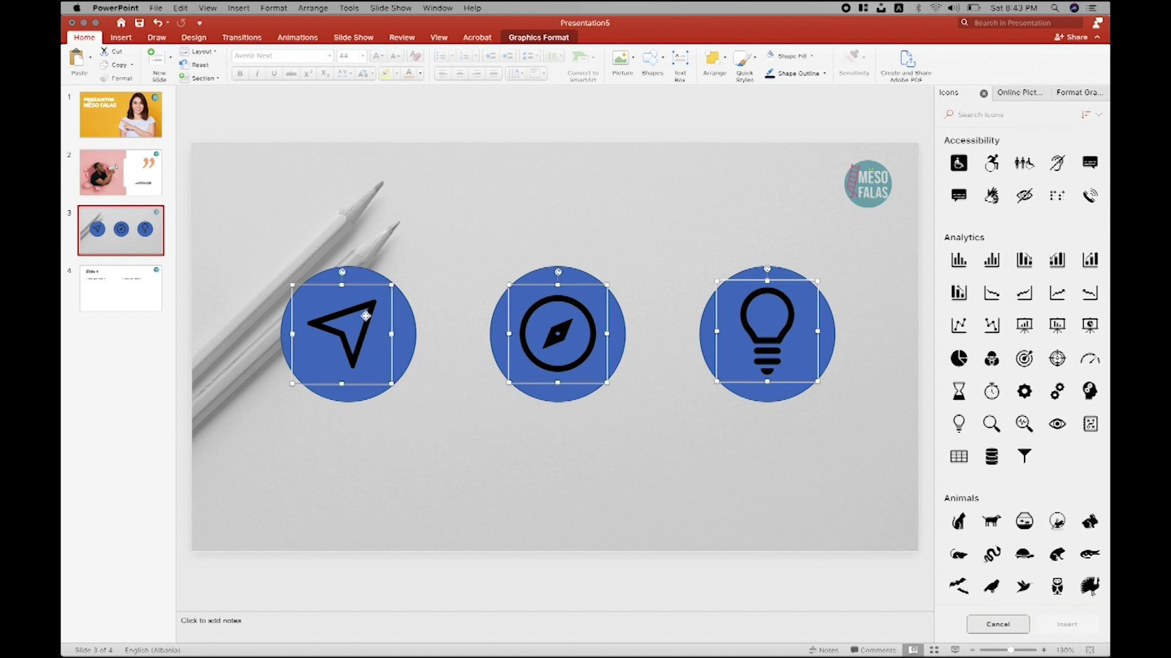
{"action": "left_click", "coordinate": [1014, 92]}
{"action": "left_click", "coordinate": [1076, 92]}
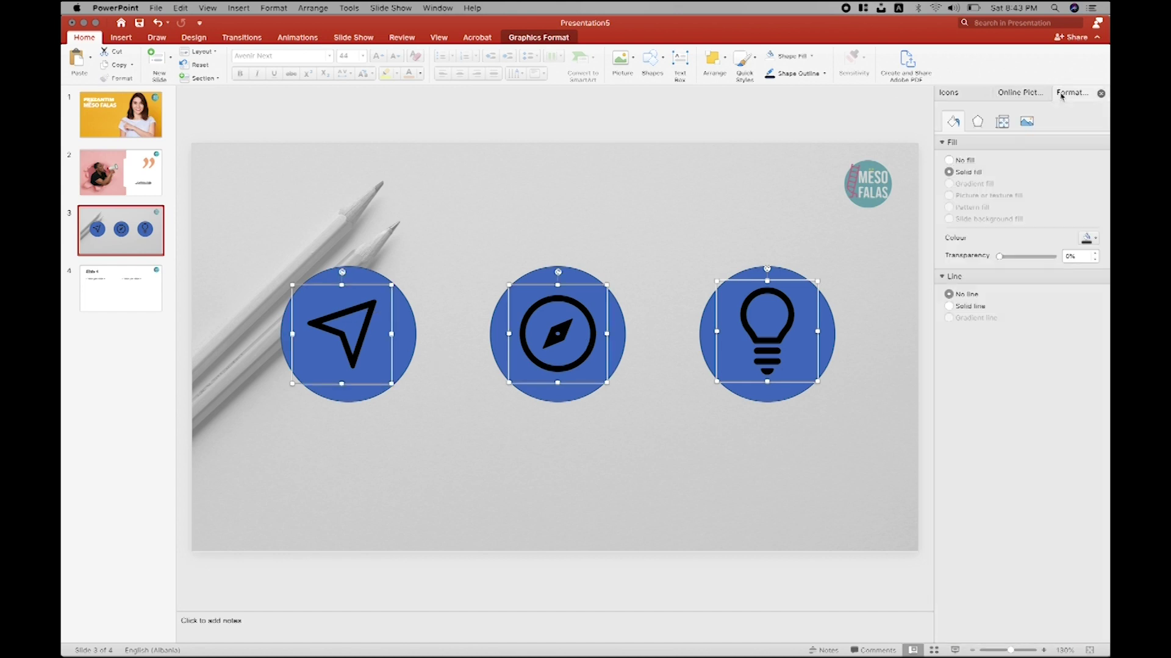
Step: Make the three icons white, then select the three circles behind them
{"action": "left_click", "coordinate": [1088, 238]}
{"action": "left_click", "coordinate": [1001, 269]}
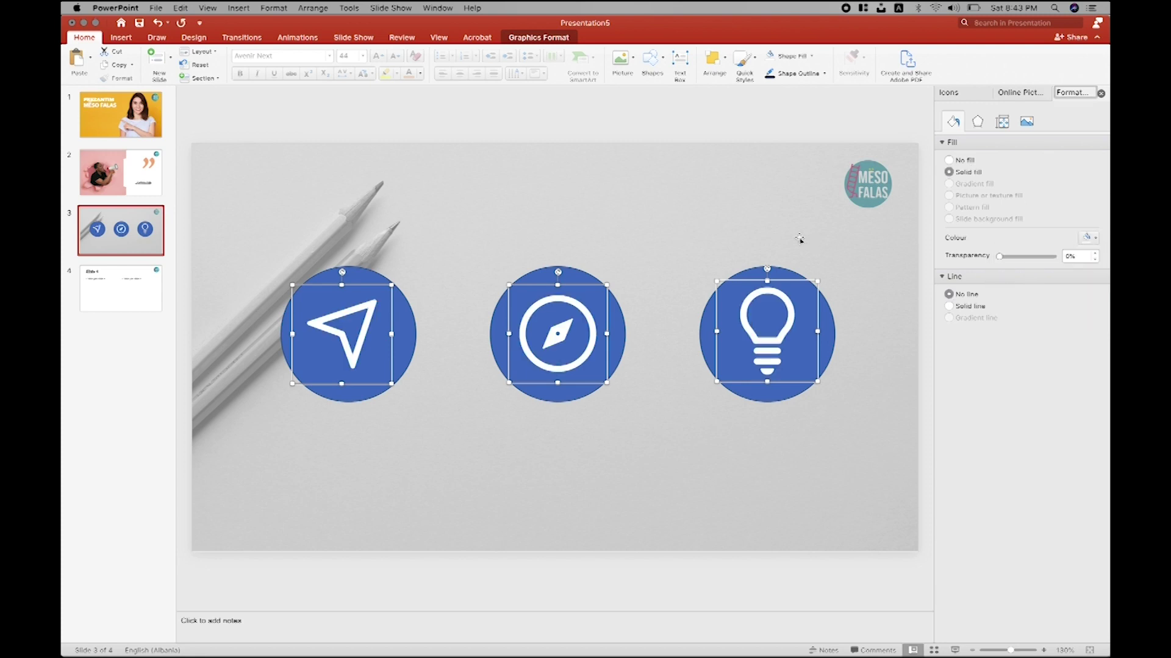
{"action": "left_click", "coordinate": [810, 294]}
{"action": "left_click", "coordinate": [702, 330]}
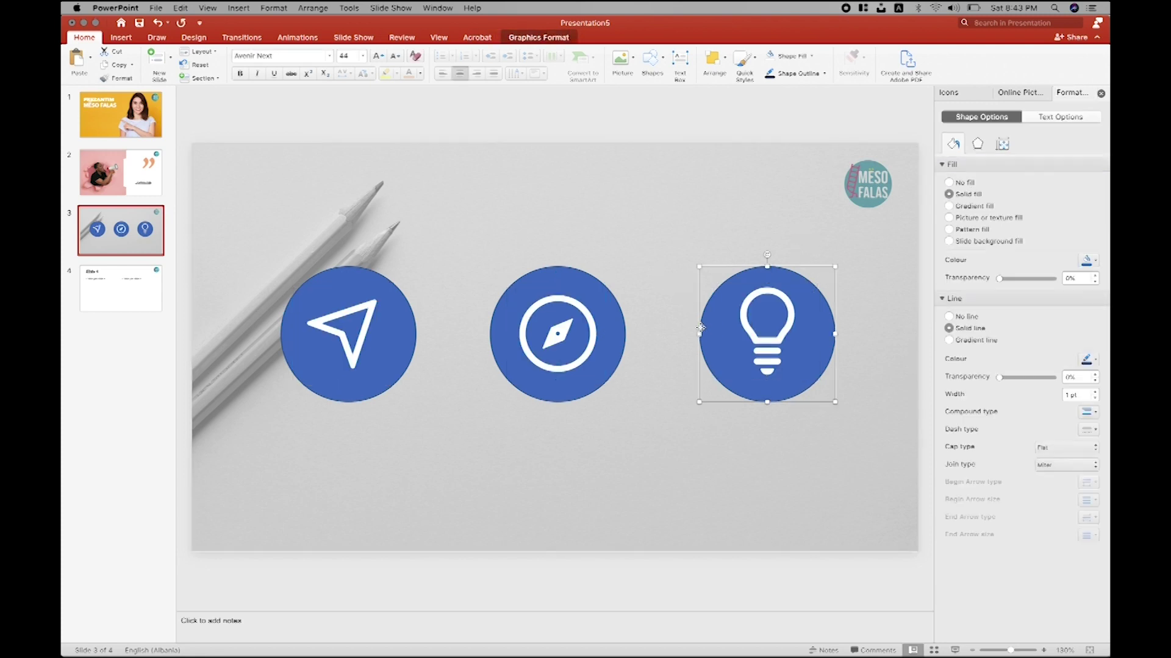
{"action": "left_click", "coordinate": [605, 294], "text": "shift"}
{"action": "left_click", "coordinate": [517, 276]}
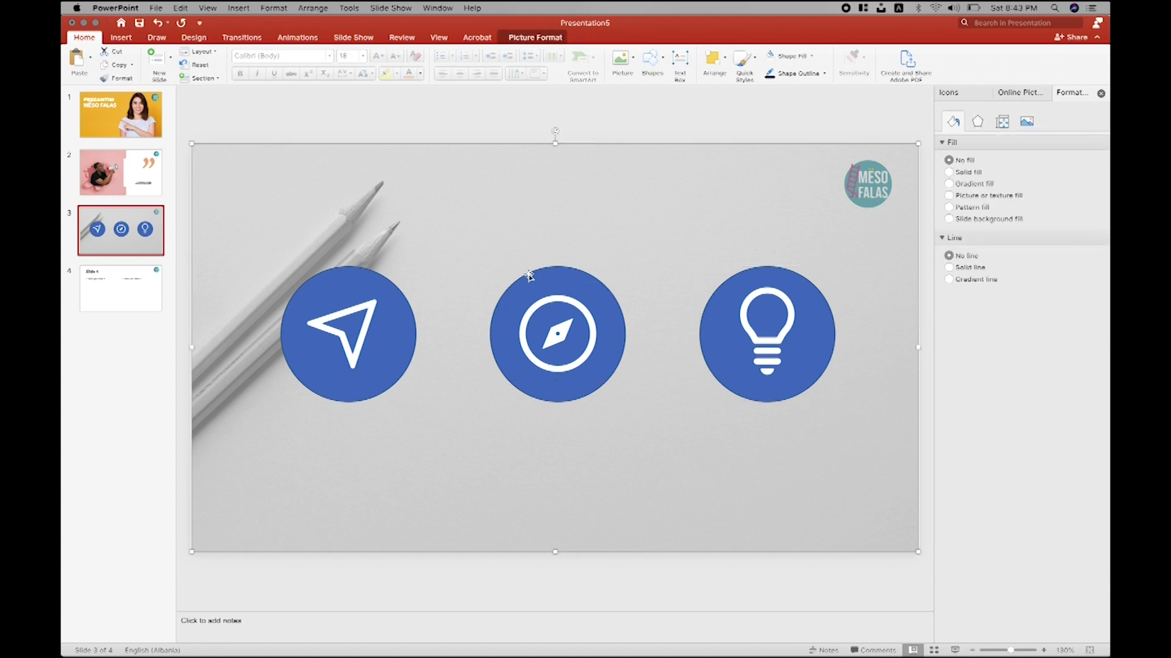
{"action": "left_click", "coordinate": [704, 311], "text": "shift"}
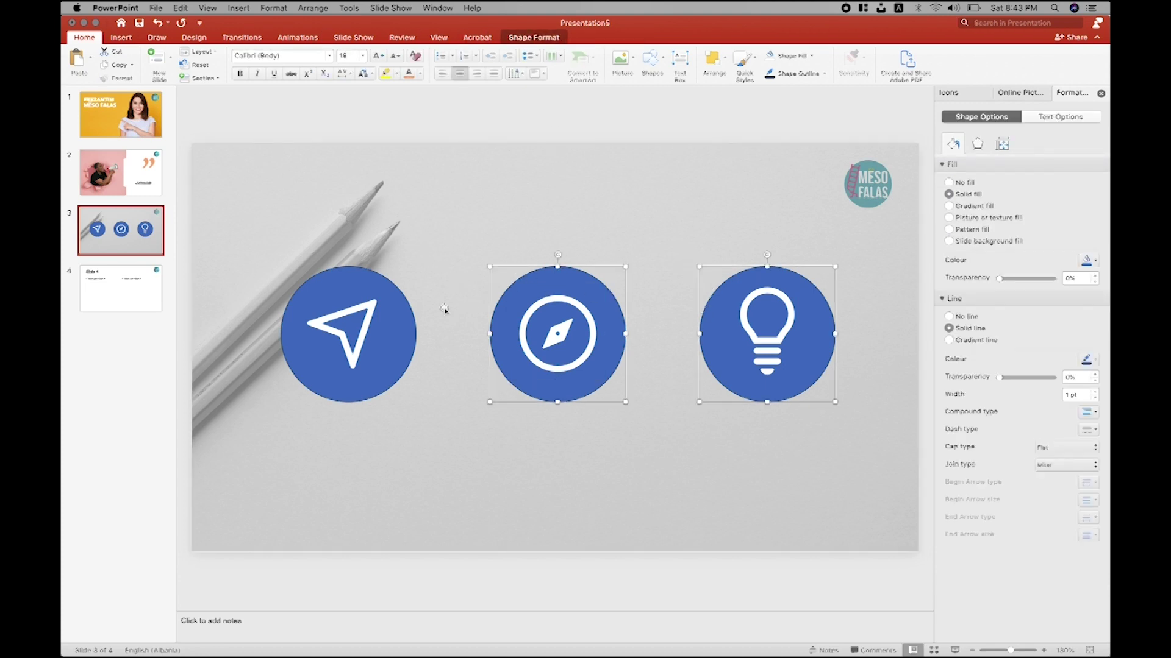
{"action": "left_click", "coordinate": [413, 317], "text": "shift"}
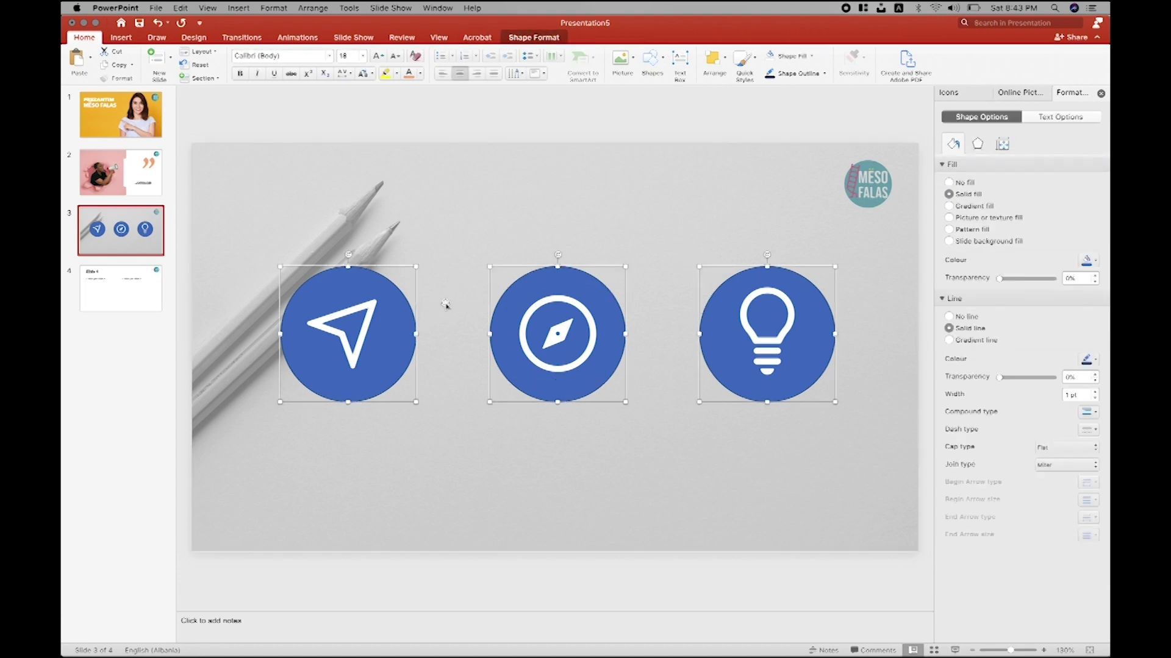
Step: Fill the three circles with a custom bright magenta pink from the colour picker
{"action": "left_click", "coordinate": [1094, 262]}
{"action": "left_click", "coordinate": [1026, 374]}
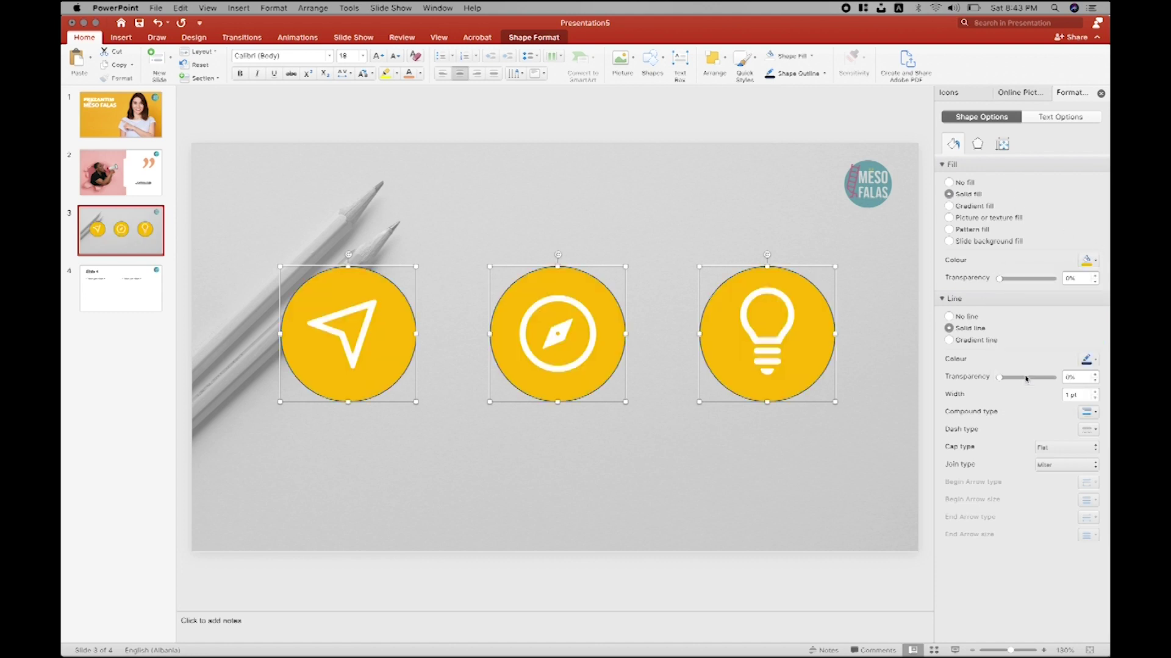
{"action": "left_click", "coordinate": [1094, 263]}
{"action": "left_click", "coordinate": [1043, 395]}
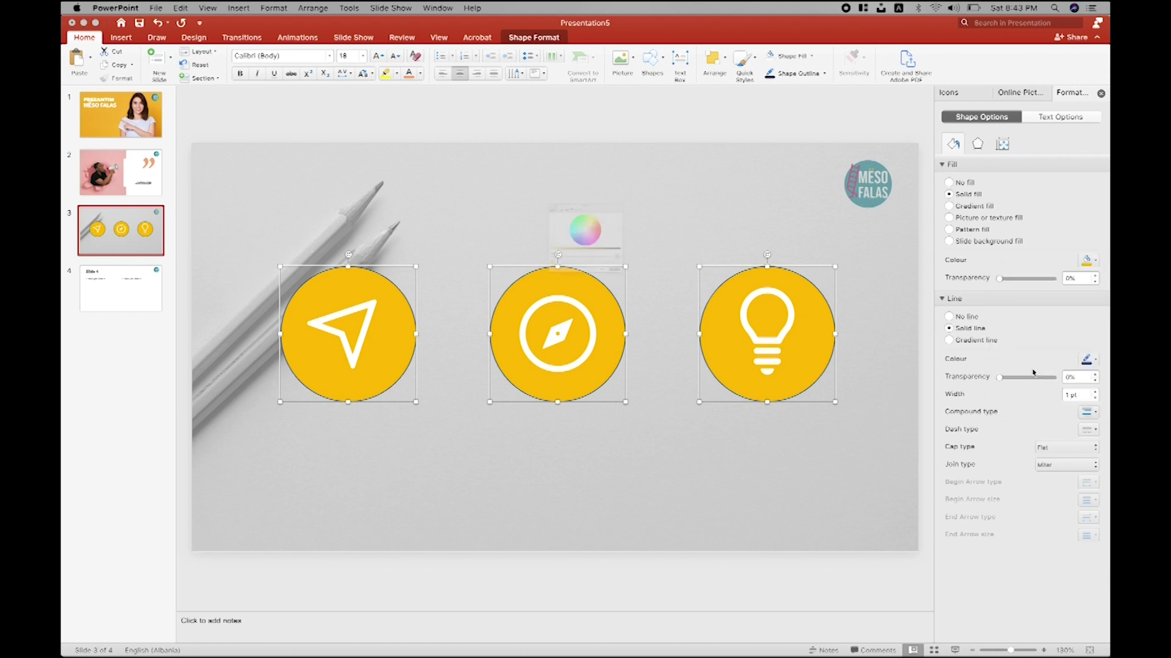
{"action": "left_click_drag", "start_coordinate": [568, 213], "coordinate": [619, 181]}
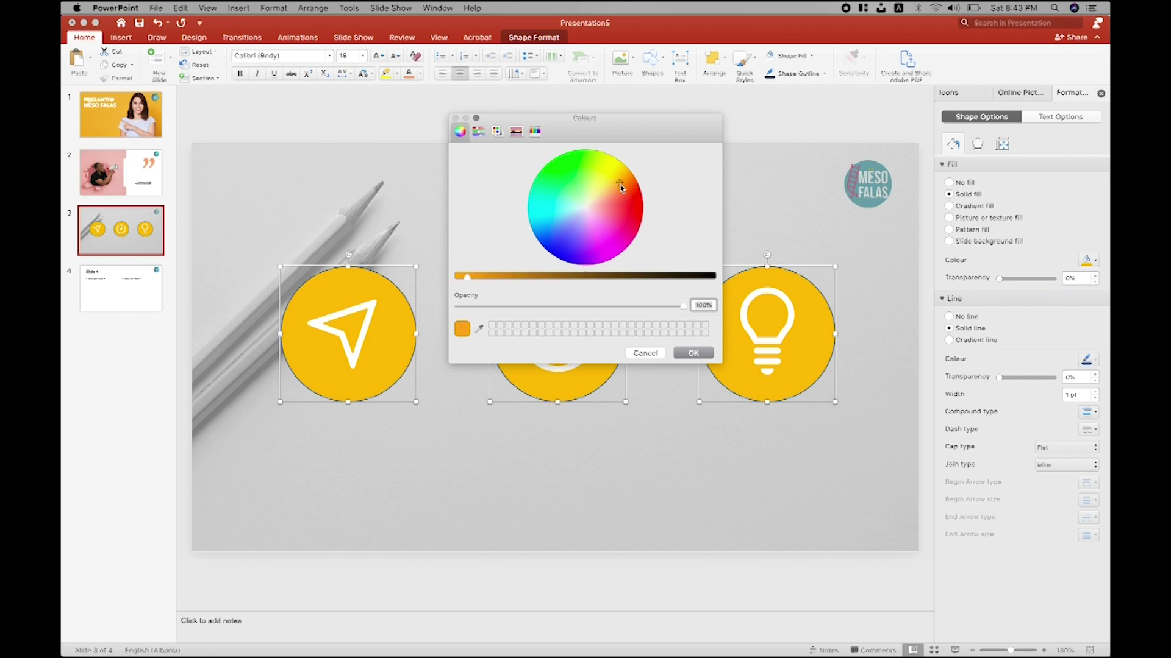
{"action": "left_click", "coordinate": [615, 229]}
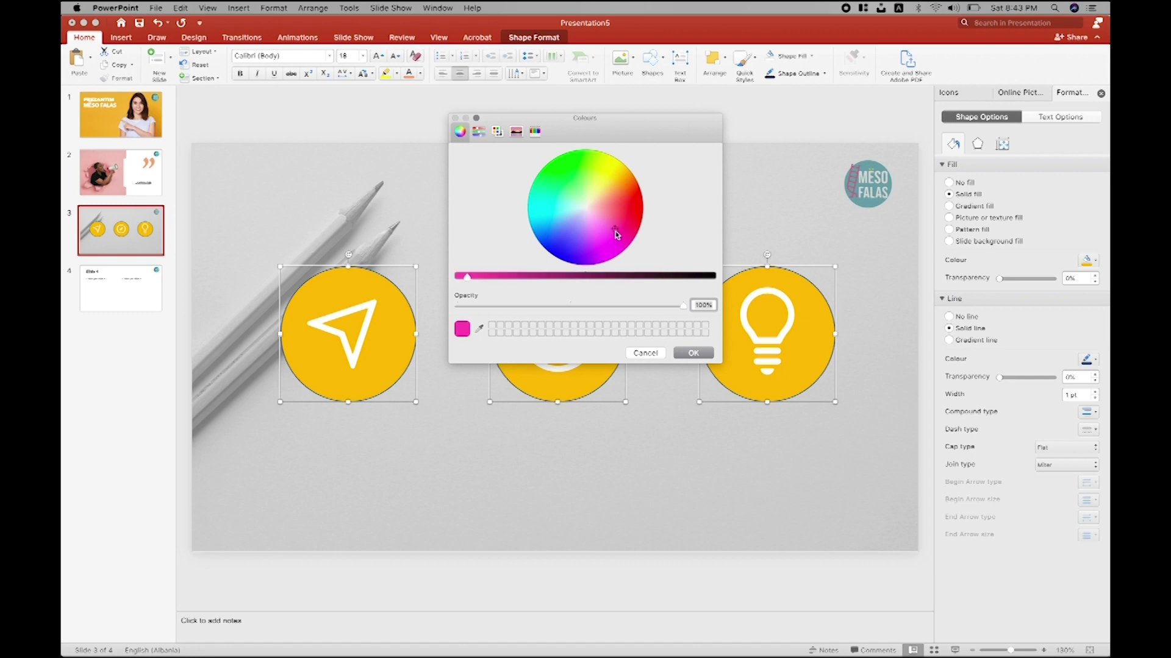
{"action": "mouse_move", "coordinate": [488, 281]}
{"action": "left_mouse_down"}
{"action": "mouse_move", "coordinate": [551, 280]}
{"action": "mouse_move", "coordinate": [465, 281]}
{"action": "left_mouse_up"}
{"action": "left_click", "coordinate": [694, 353]}
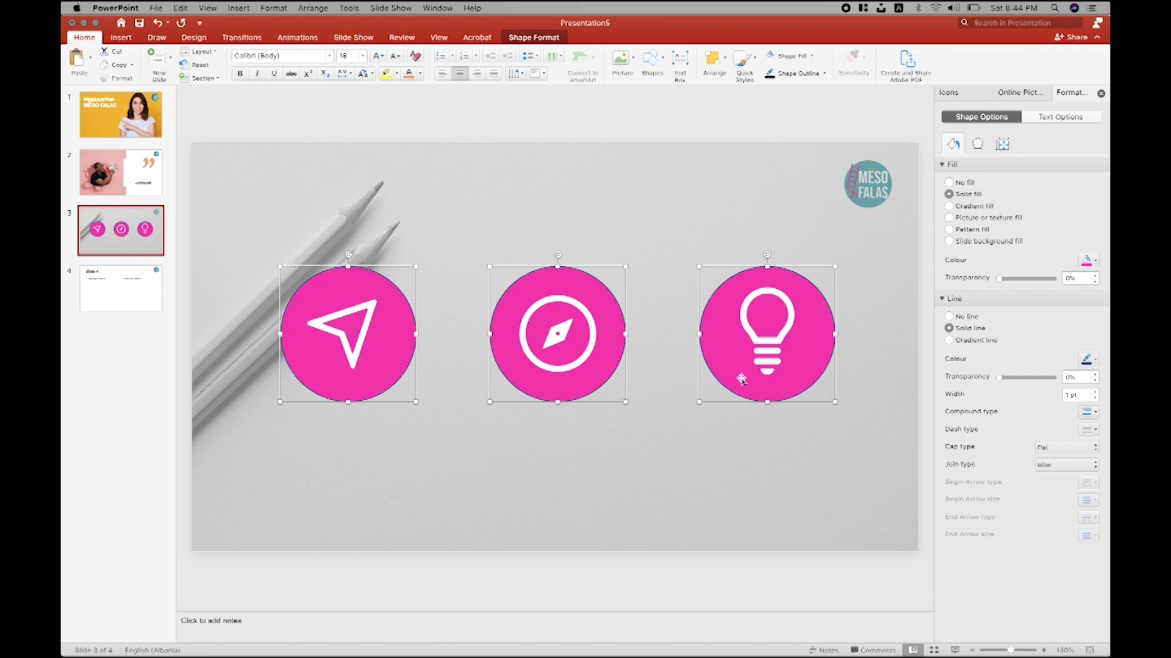
Step: Remove the circles' outline, then select the arrow, compass and lightbulb icons together
{"action": "left_click", "coordinate": [963, 320]}
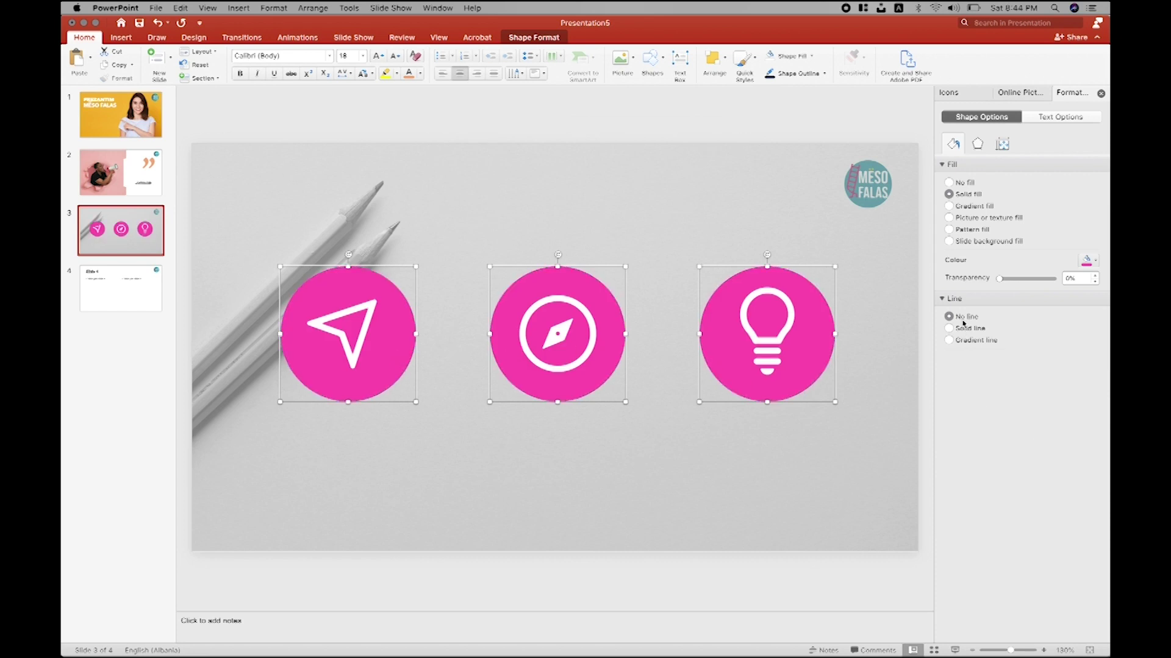
{"action": "left_click", "coordinate": [611, 477]}
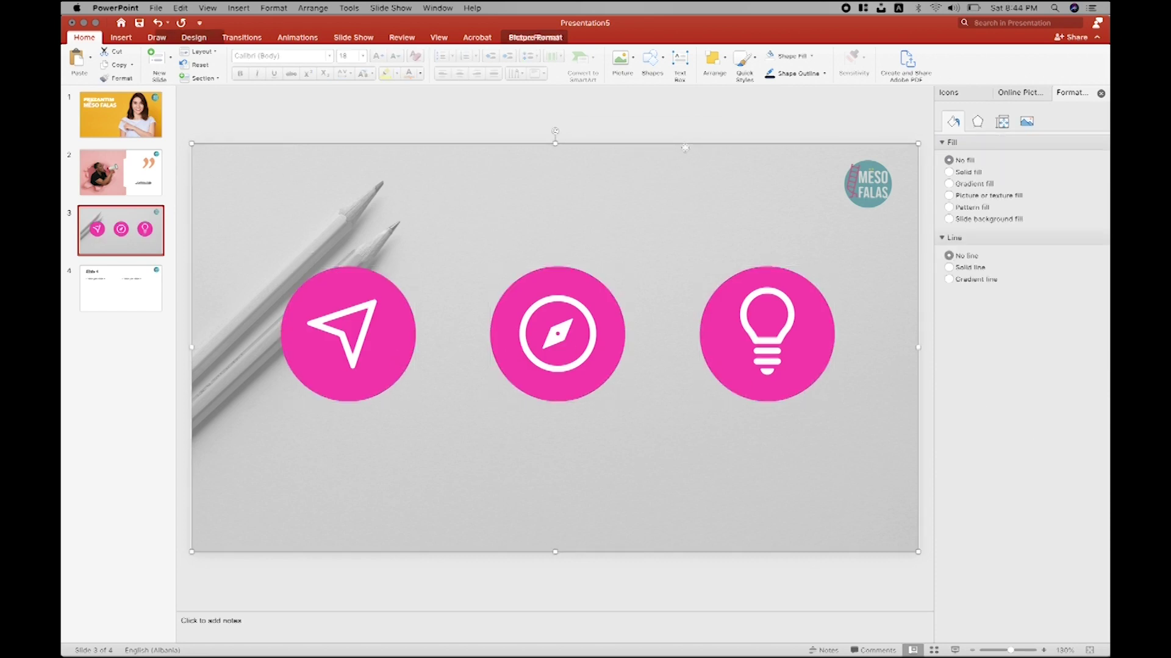
{"action": "left_click", "coordinate": [369, 340]}
{"action": "left_click", "coordinate": [558, 368], "text": "shift"}
{"action": "left_click", "coordinate": [765, 350], "text": "shift"}
{"action": "left_click", "coordinate": [827, 324]}
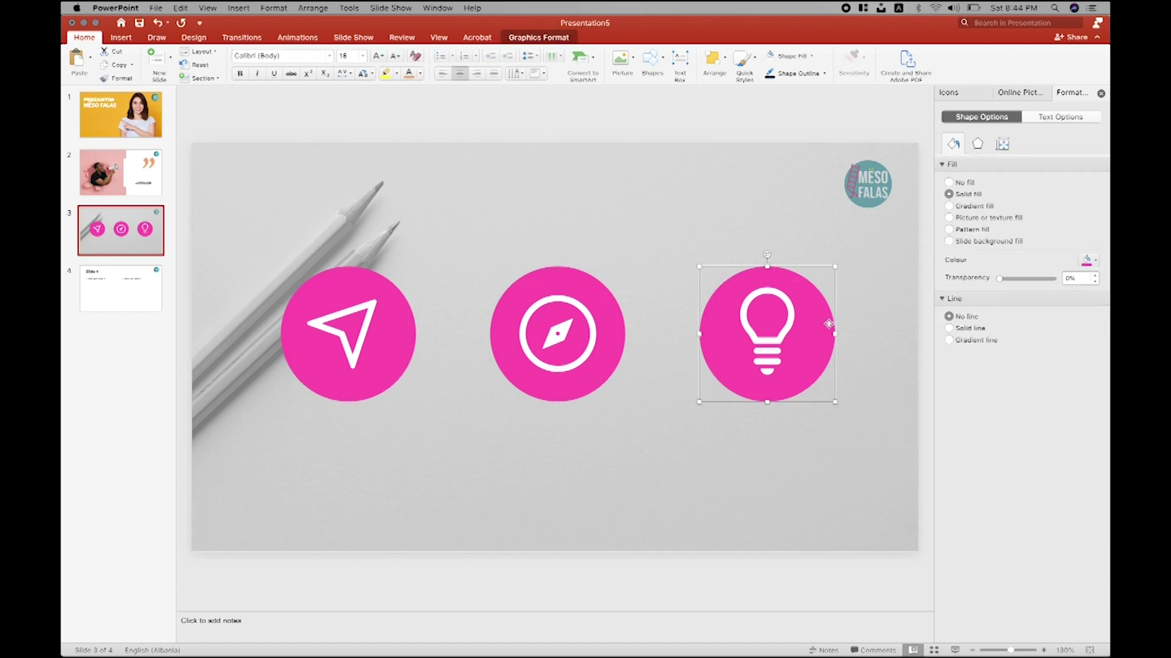
{"action": "left_click", "coordinate": [609, 354], "text": "shift"}
{"action": "left_click", "coordinate": [390, 383], "text": "shift"}
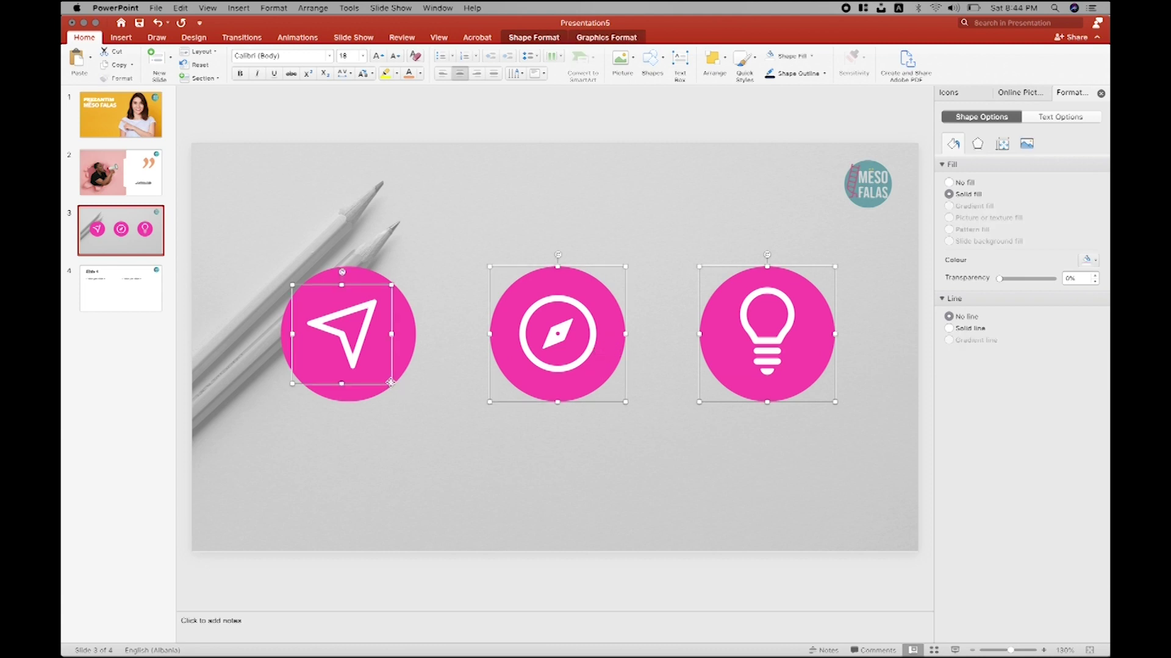
{"action": "left_click", "coordinate": [373, 371], "text": "shift"}
{"action": "left_click", "coordinate": [364, 337]}
{"action": "left_click", "coordinate": [442, 238]}
{"action": "left_click", "coordinate": [332, 363]}
{"action": "left_click", "coordinate": [573, 322], "text": "shift"}
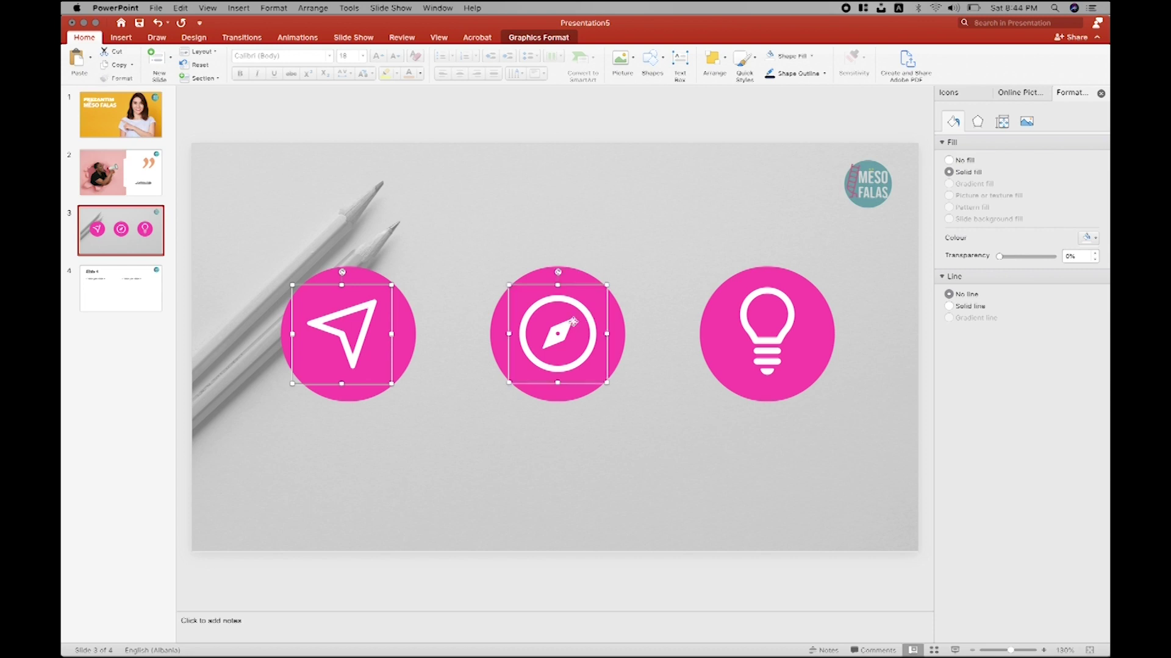
{"action": "left_click", "coordinate": [760, 342], "text": "shift"}
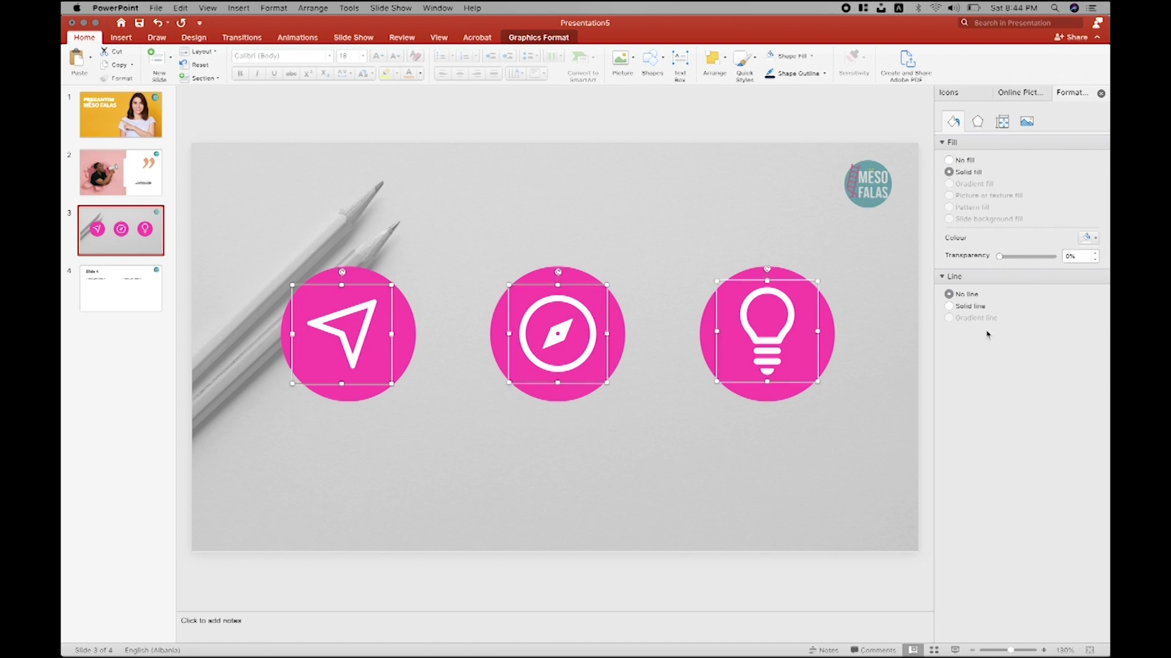
Step: Give the three icons an outer shadow preset with its blur softened toward 20 pt
{"action": "left_click", "coordinate": [979, 125]}
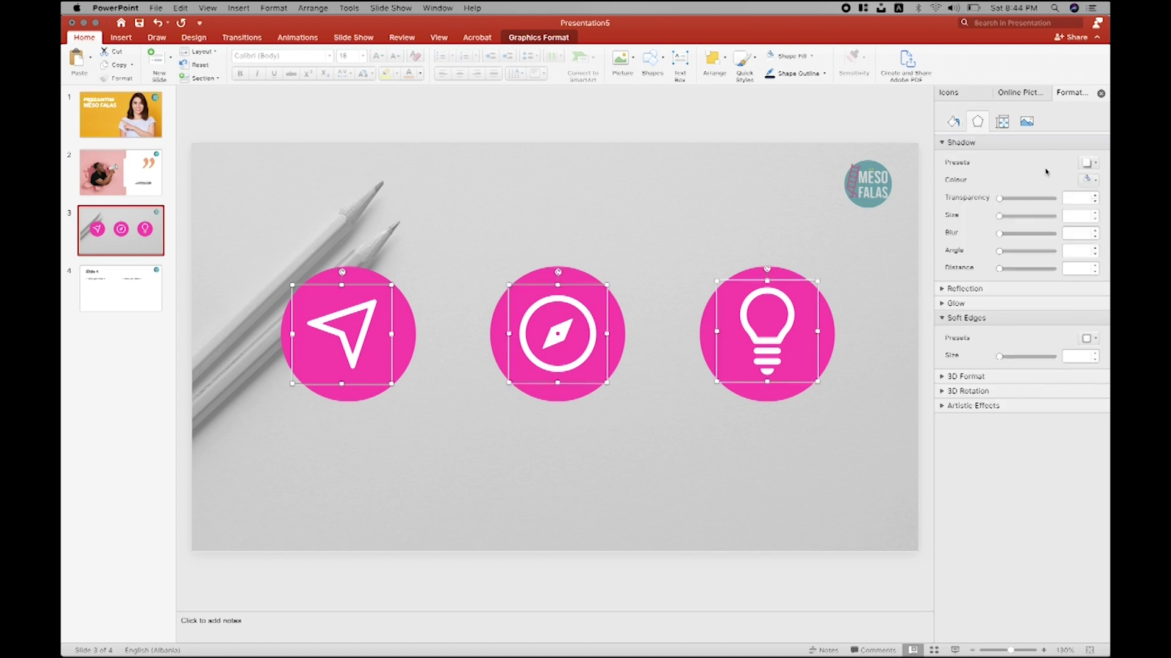
{"action": "left_click", "coordinate": [1088, 163]}
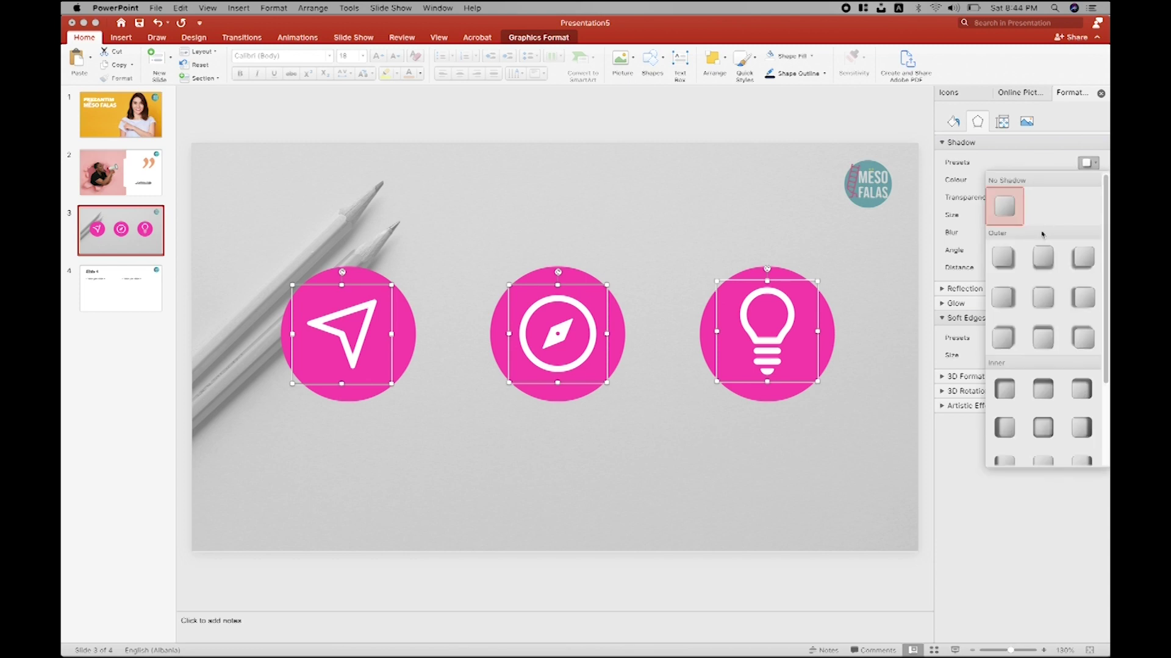
{"action": "left_click", "coordinate": [1042, 296]}
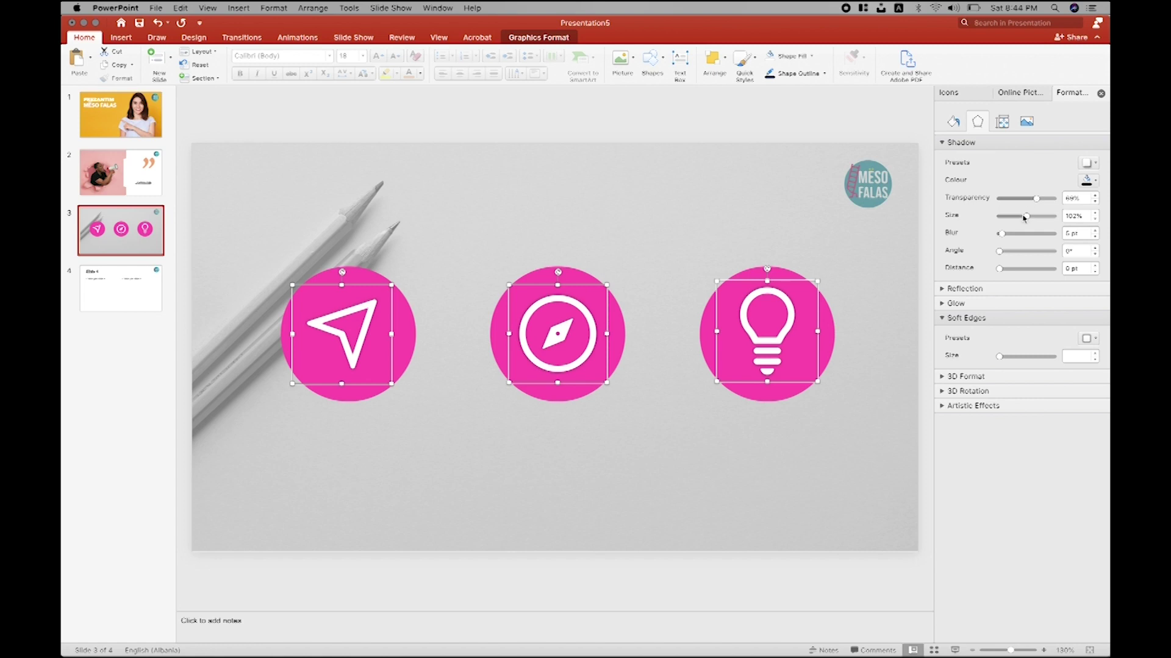
{"action": "left_click_drag", "start_coordinate": [1004, 236], "coordinate": [1014, 235]}
{"action": "left_click", "coordinate": [783, 232]}
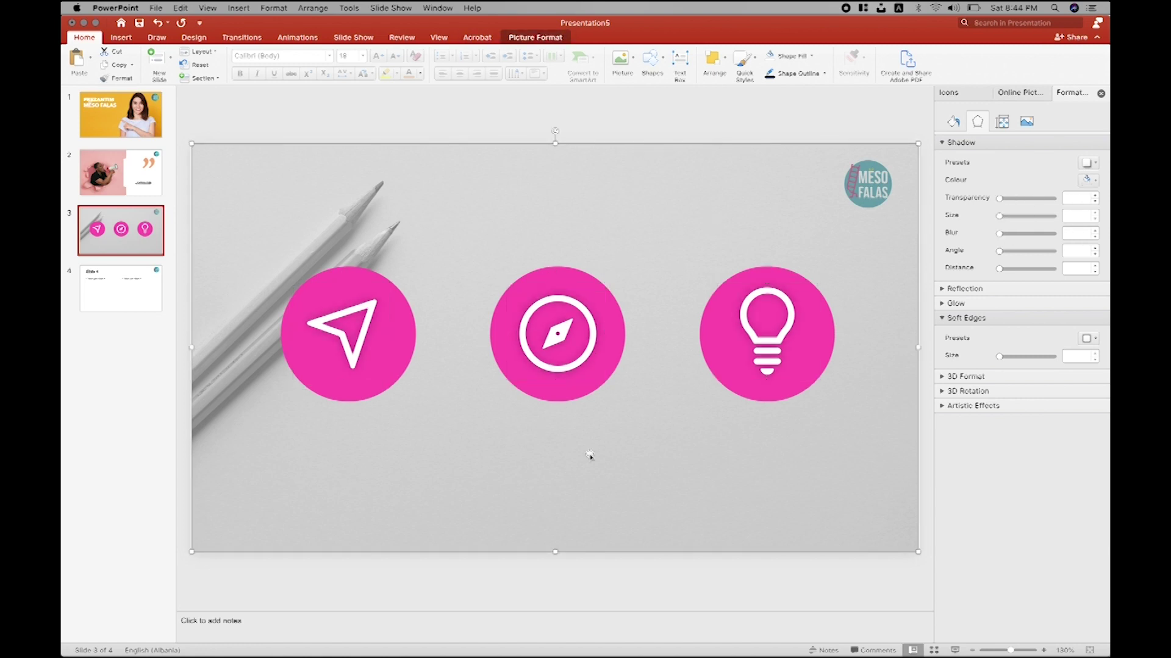
{"action": "left_click", "coordinate": [442, 108]}
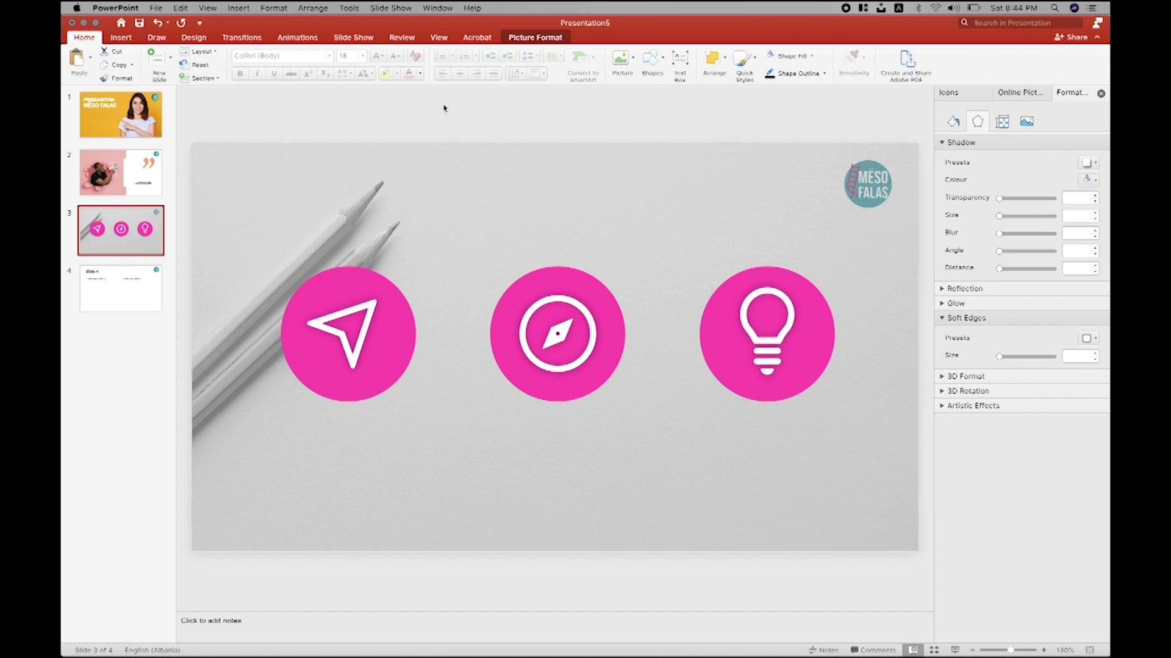
{"action": "left_click", "coordinate": [122, 37]}
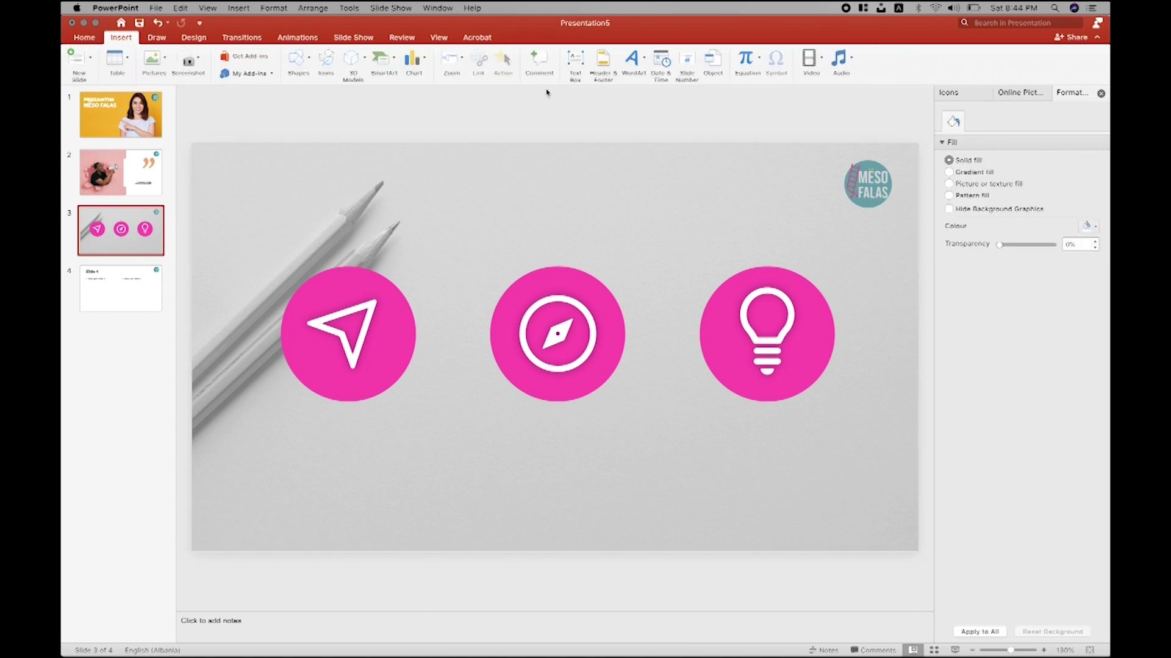
Step: Add a text box reading SOFT SKILLS below the paper-plane circle
{"action": "left_click", "coordinate": [575, 61]}
{"action": "left_click_drag", "start_coordinate": [292, 426], "coordinate": [434, 490]}
{"action": "type", "text": "SOFT SKILLS"}
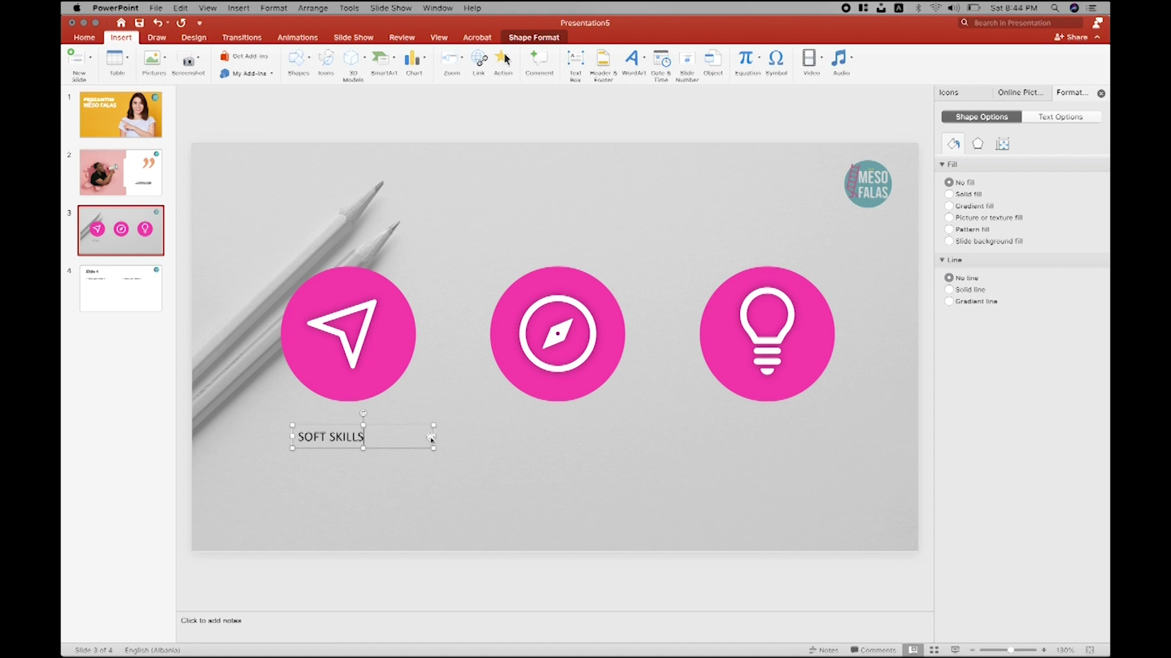
{"action": "left_click_drag", "start_coordinate": [431, 437], "coordinate": [301, 437]}
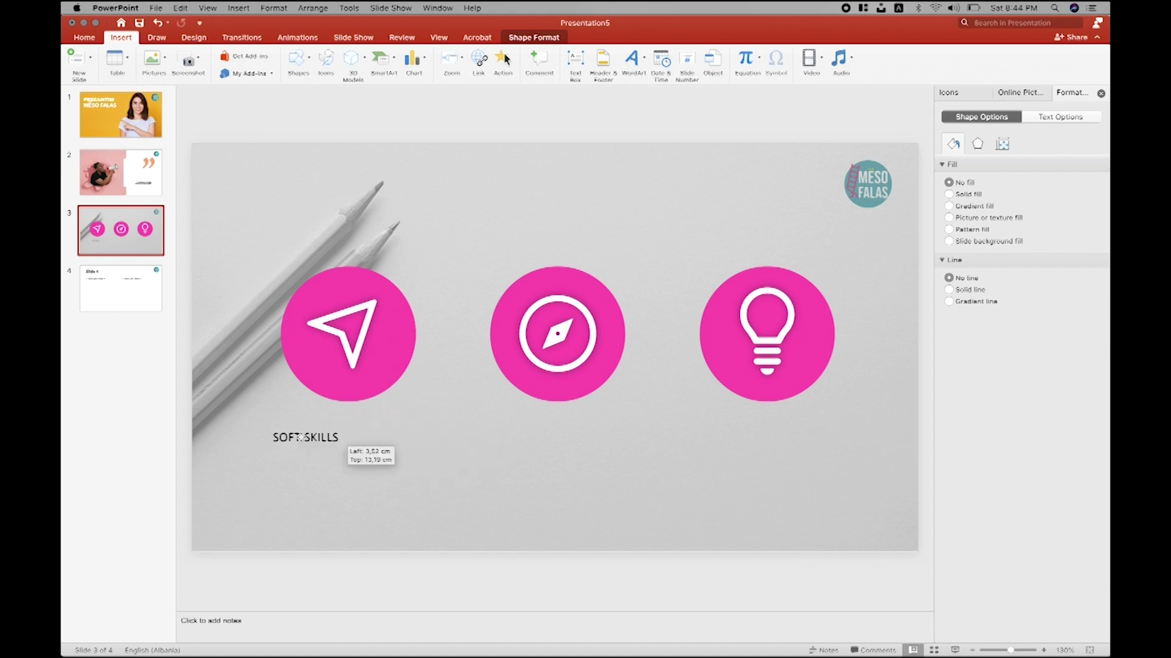
{"action": "left_click_drag", "start_coordinate": [300, 437], "coordinate": [382, 438]}
Step: Format the caption as Avenir Next Bold, 24 pt, black, and widen it to one line
{"action": "triple_click", "coordinate": [363, 436]}
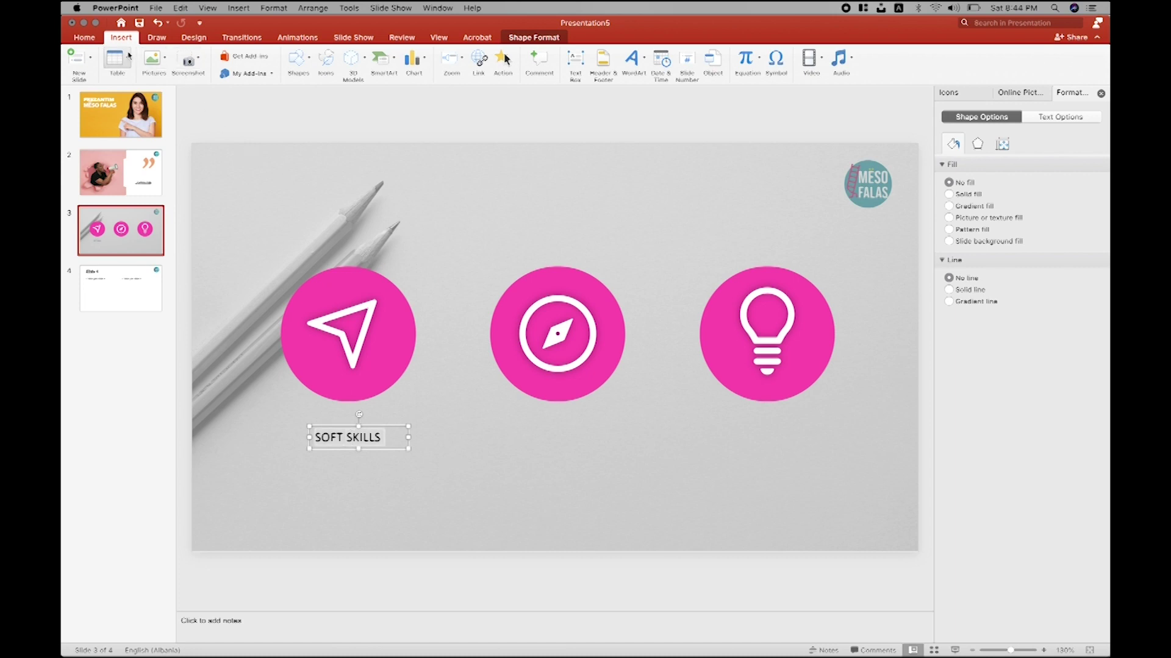
{"action": "left_click", "coordinate": [91, 37]}
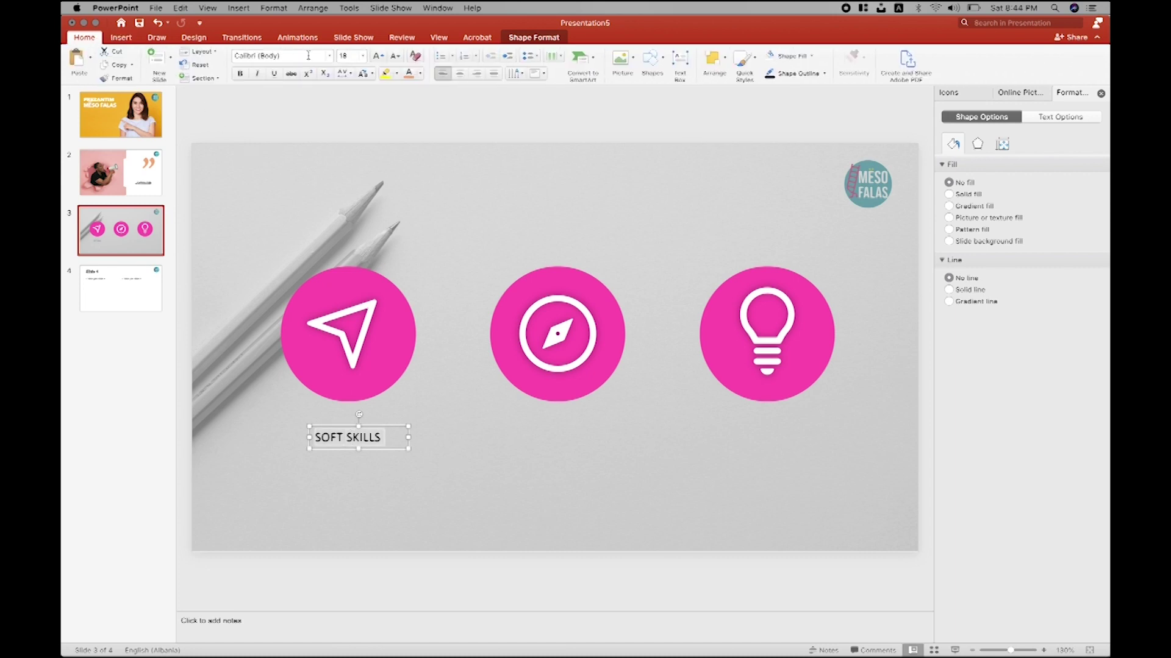
{"action": "left_click", "coordinate": [329, 56]}
{"action": "mouse_move", "coordinate": [269, 179]}
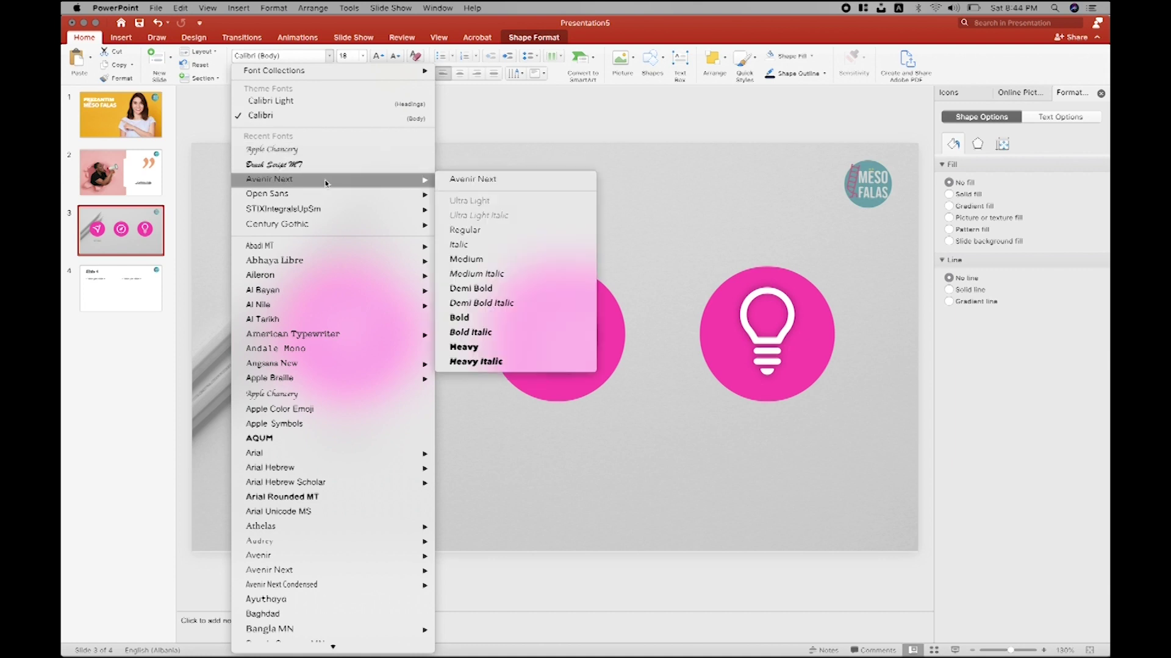
{"action": "left_click", "coordinate": [476, 318]}
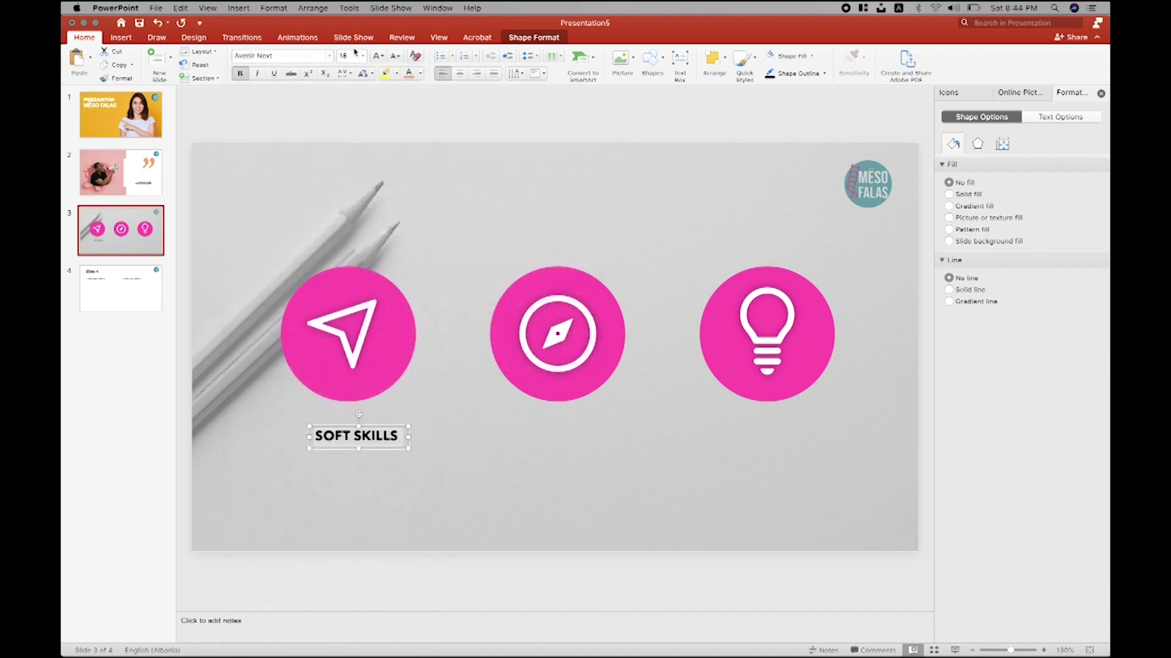
{"action": "left_click", "coordinate": [379, 56]}
{"action": "left_click", "coordinate": [379, 56]}
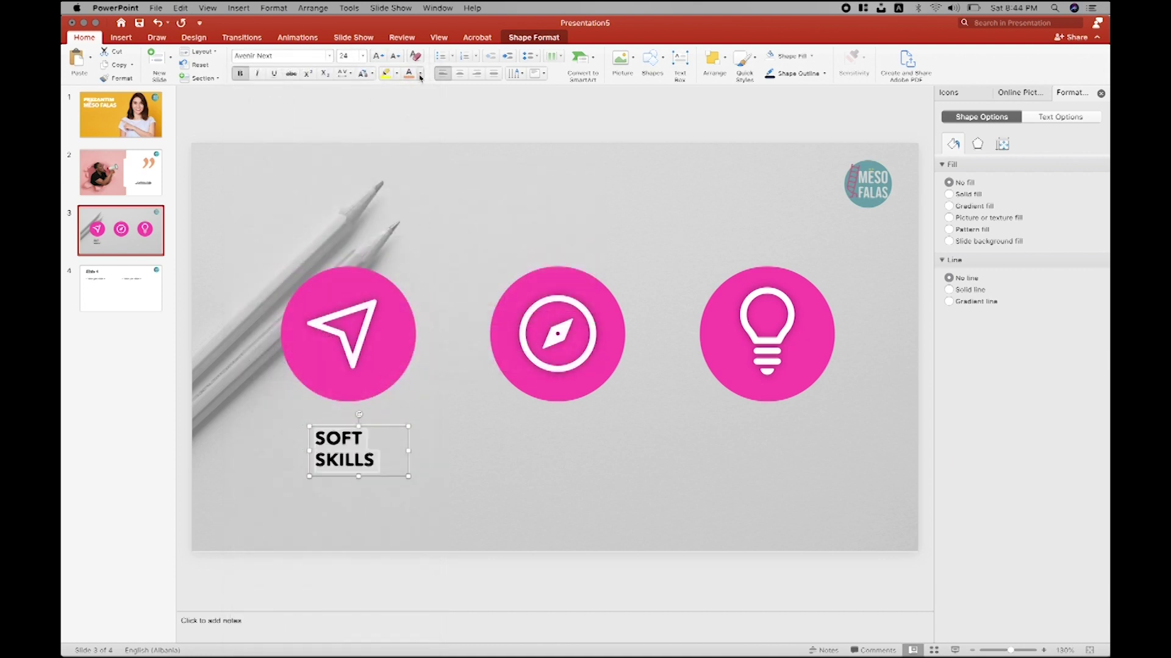
{"action": "left_click", "coordinate": [420, 74]}
{"action": "left_click", "coordinate": [412, 105]}
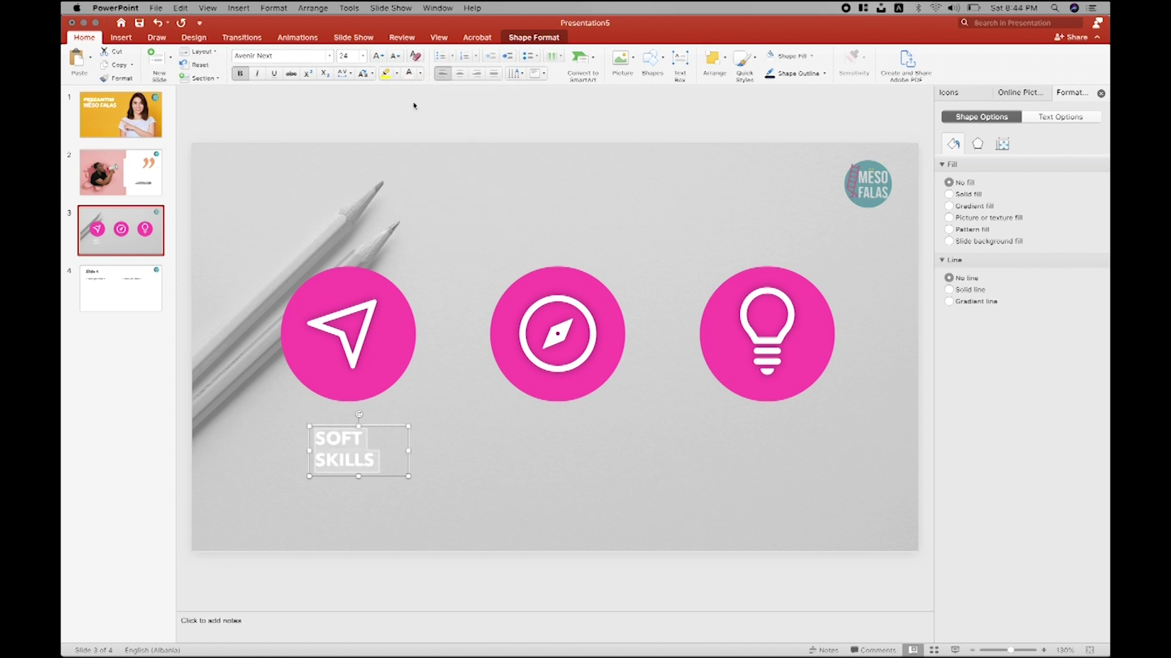
{"action": "left_click", "coordinate": [420, 74]}
{"action": "left_click", "coordinate": [430, 148]}
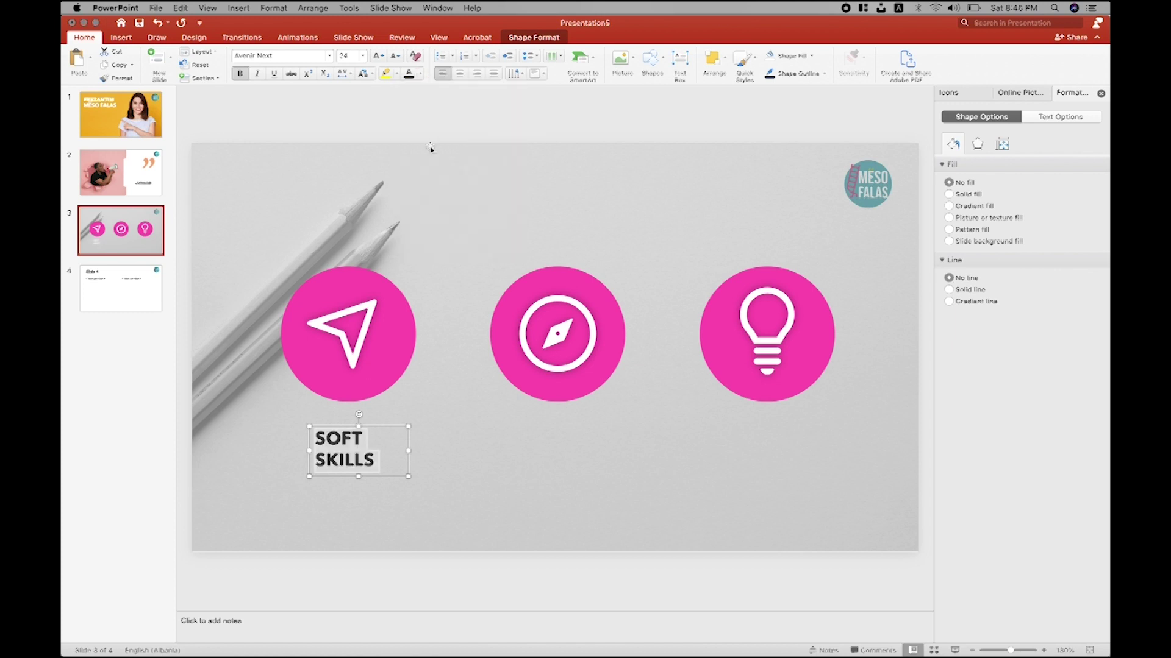
{"action": "mouse_move", "coordinate": [413, 447]}
{"action": "left_mouse_down"}
{"action": "mouse_move", "coordinate": [451, 448]}
{"action": "mouse_move", "coordinate": [392, 428]}
{"action": "left_mouse_up"}
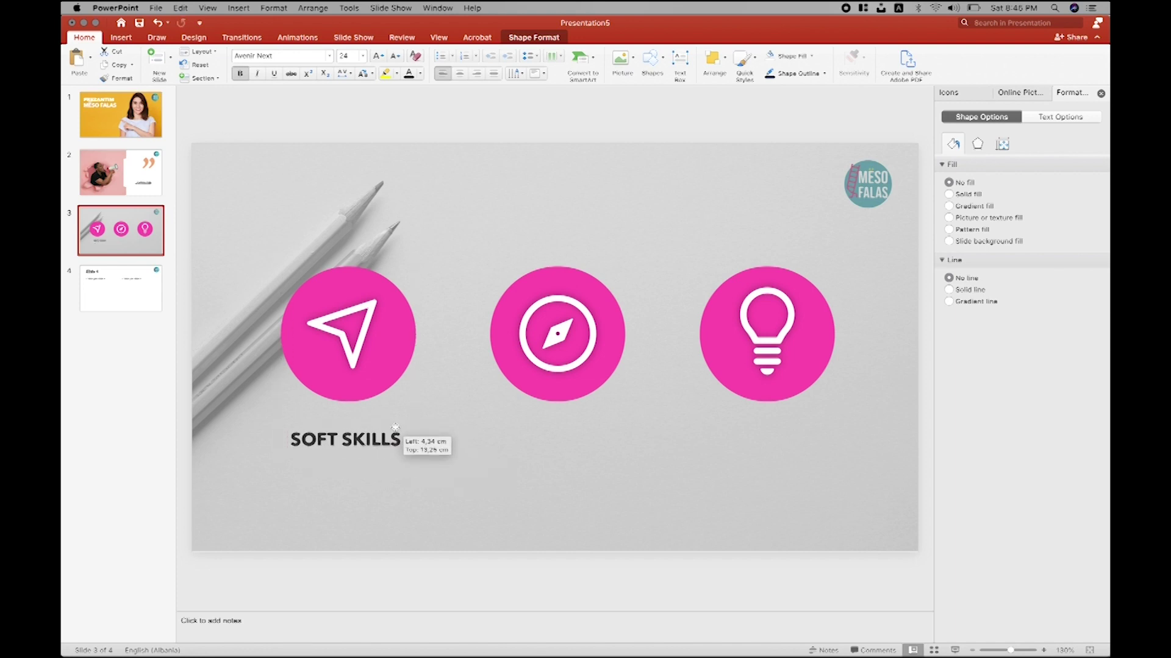
Step: Paste two copies of the SOFT SKILLS caption and make one read TUTORIALE under the compass
{"action": "key", "text": "super+v"}
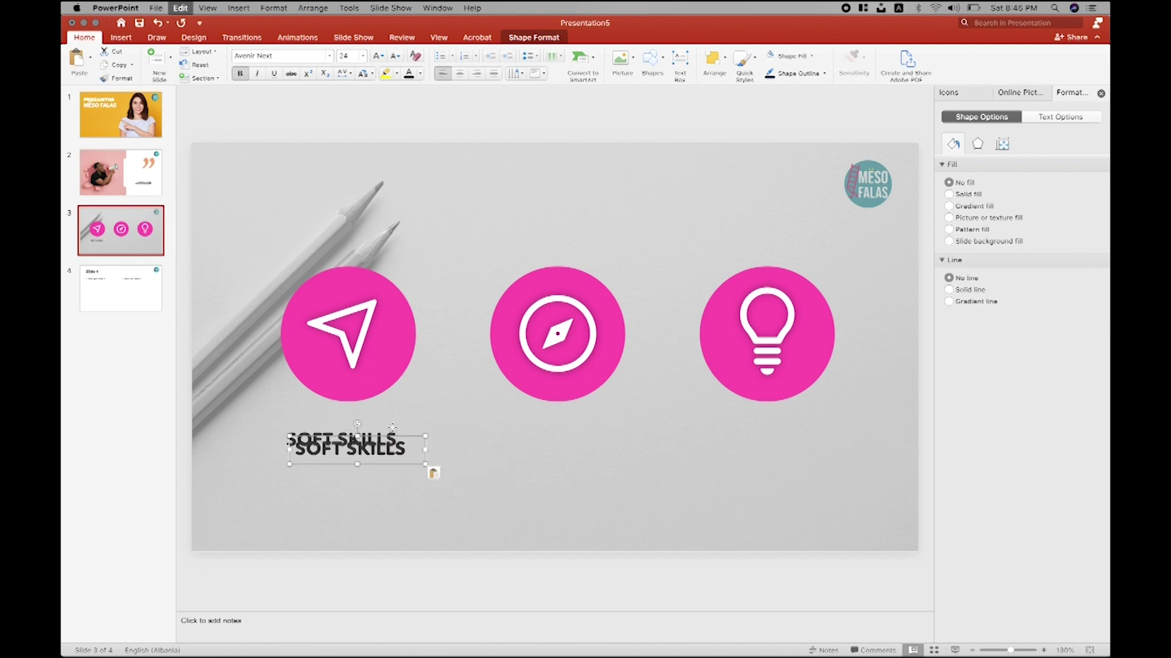
{"action": "key", "text": "super+v"}
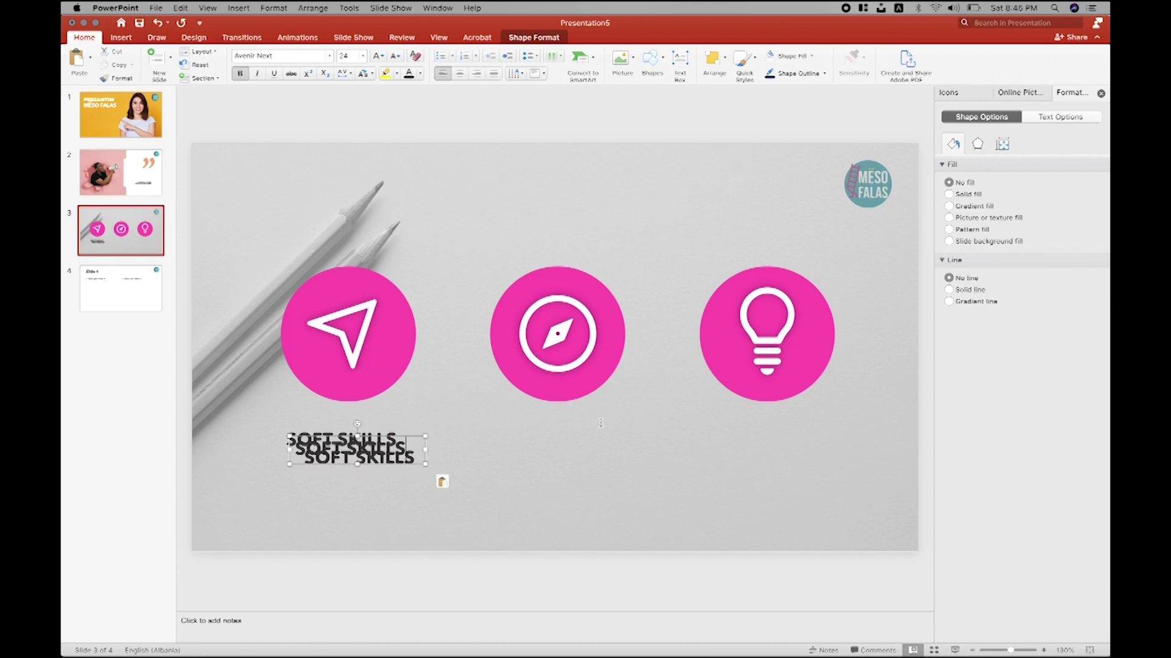
{"action": "left_click_drag", "start_coordinate": [387, 437], "coordinate": [591, 425]}
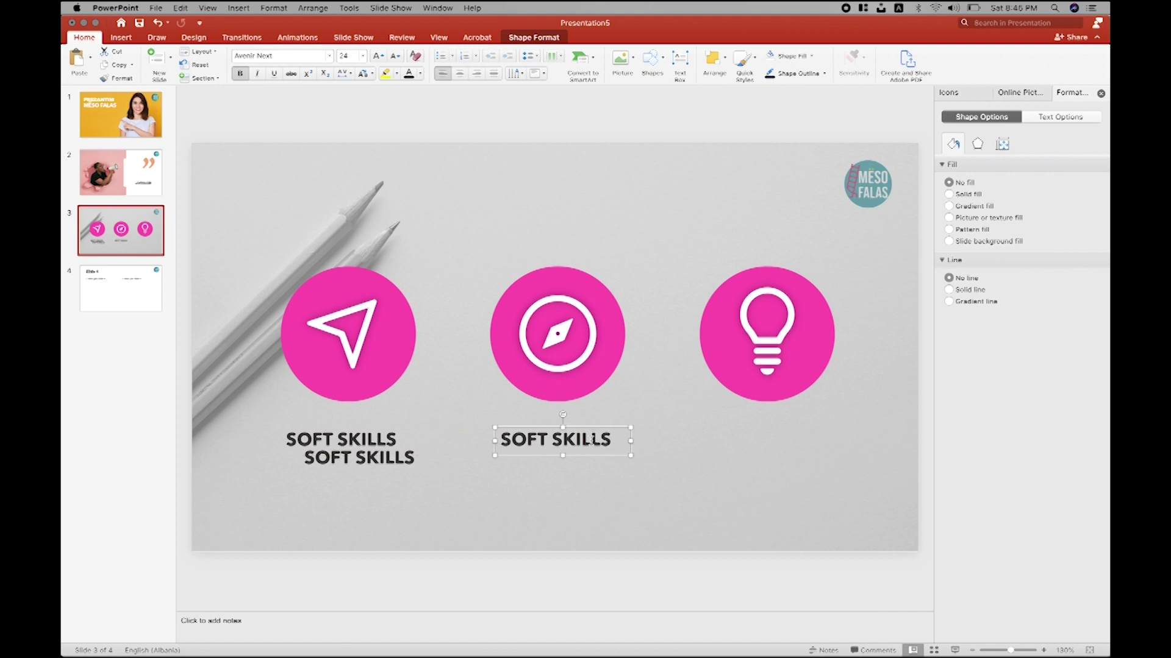
{"action": "type", "text": "TUTORIALE"}
Step: Place the other copy under the lightbulb, retype it as TIPS & TRICKS, and widen it
{"action": "left_click_drag", "start_coordinate": [393, 458], "coordinate": [826, 427]}
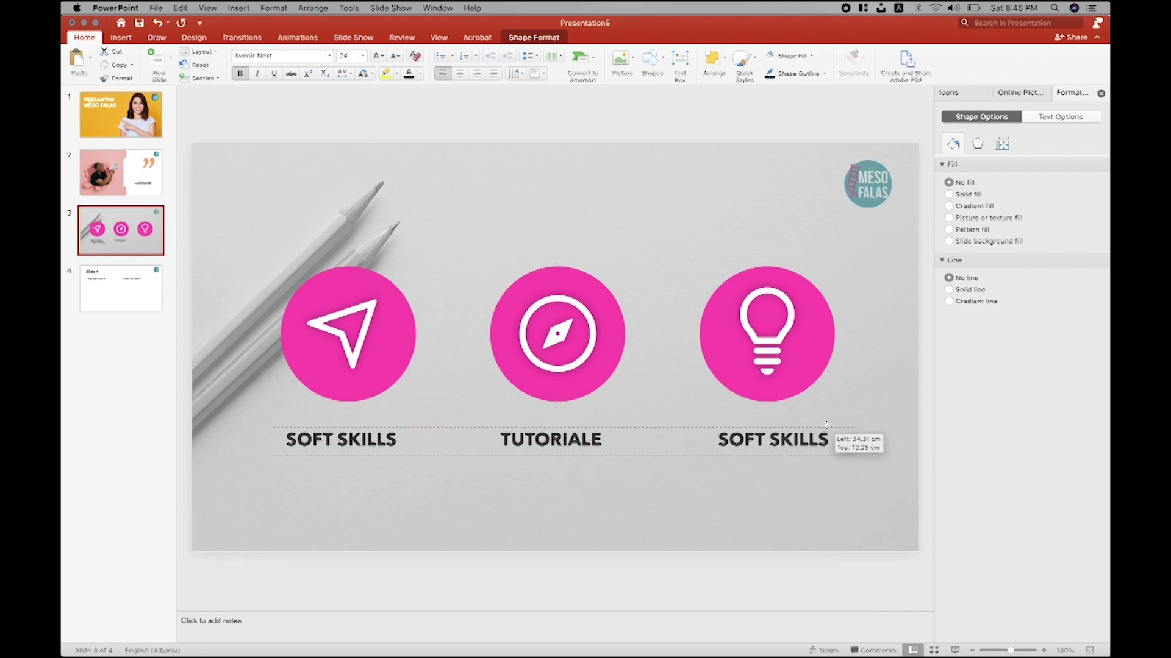
{"action": "double_click", "coordinate": [805, 442]}
{"action": "triple_click", "coordinate": [751, 438]}
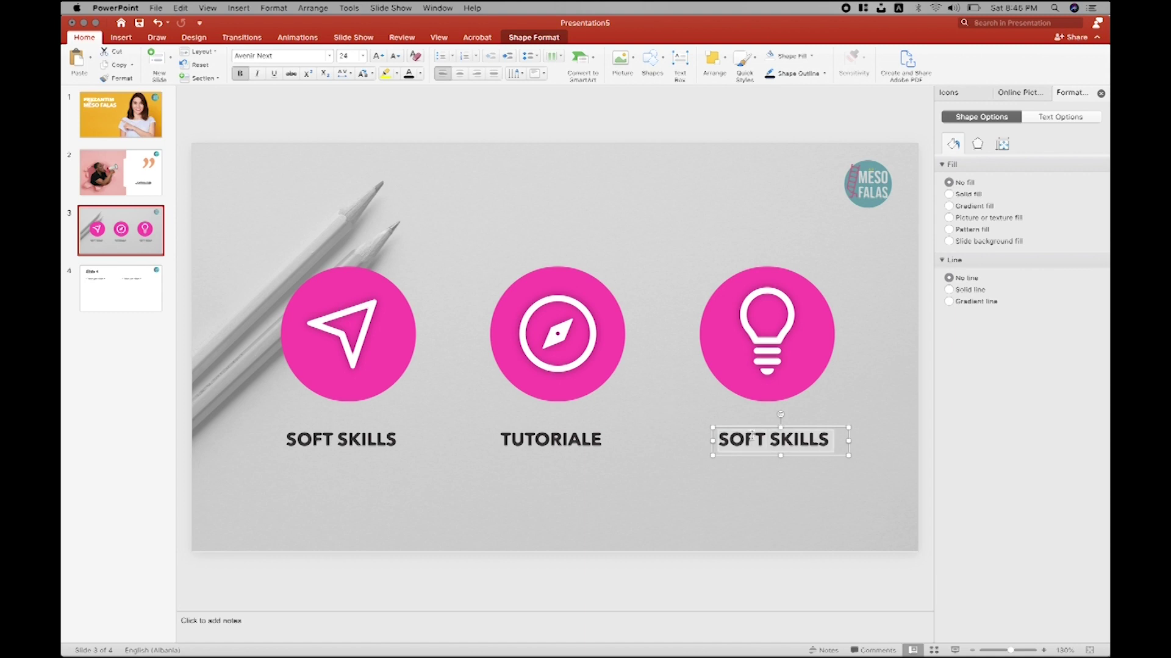
{"action": "type", "text": "TIPS "}
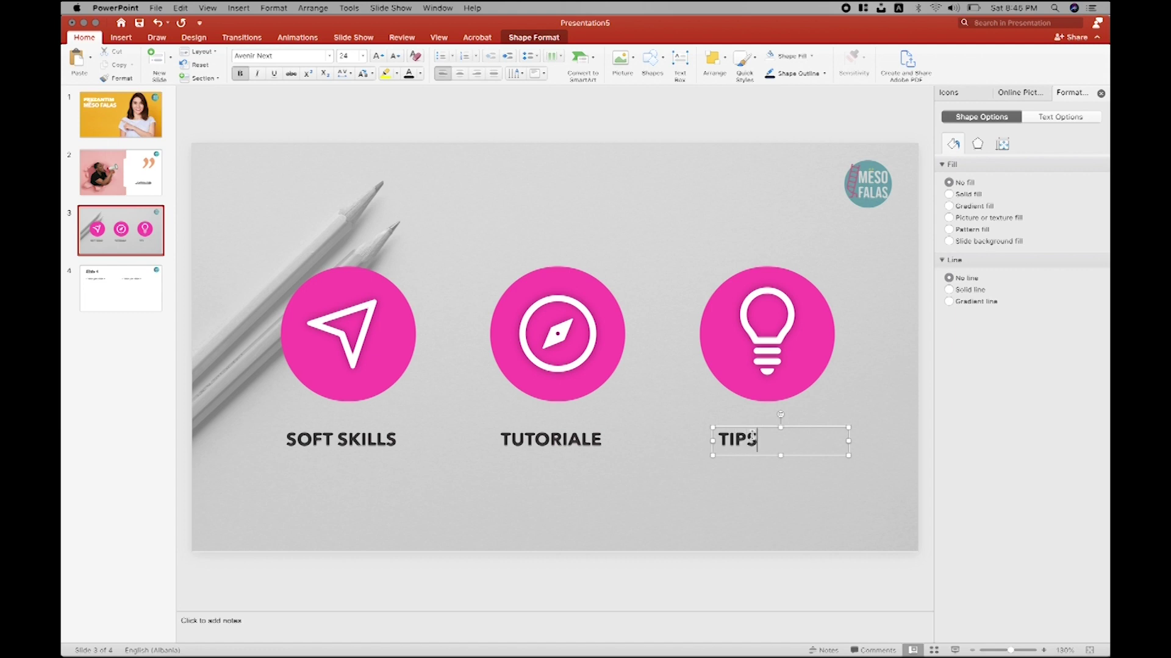
{"action": "type", "text": "& TRI"}
{"action": "type", "text": "CKS"}
{"action": "mouse_move", "coordinate": [847, 455]}
{"action": "left_mouse_down"}
{"action": "mouse_move", "coordinate": [866, 454]}
{"action": "mouse_move", "coordinate": [826, 428]}
{"action": "mouse_move", "coordinate": [817, 437]}
{"action": "left_mouse_up"}
Step: Select the arrow, compass and lightbulb icons along with their pink circles
{"action": "left_click", "coordinate": [778, 363], "text": "shift"}
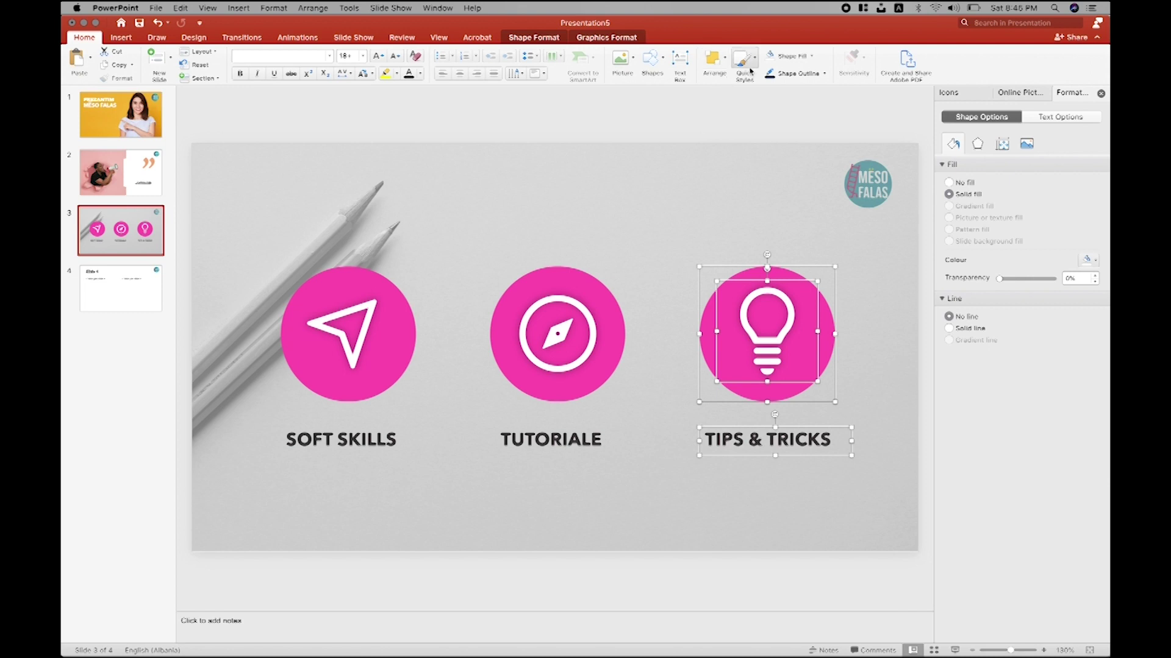
{"action": "left_click", "coordinate": [726, 199]}
{"action": "left_click", "coordinate": [397, 335]}
{"action": "left_click", "coordinate": [400, 336], "text": "shift"}
{"action": "left_click", "coordinate": [531, 333], "text": "shift"}
{"action": "left_click", "coordinate": [500, 325], "text": "shift"}
Step: Group the arrow icon with its pink circle from Shape Format > Group
{"action": "left_click", "coordinate": [734, 320], "text": "shift"}
{"action": "left_click", "coordinate": [708, 319], "text": "shift"}
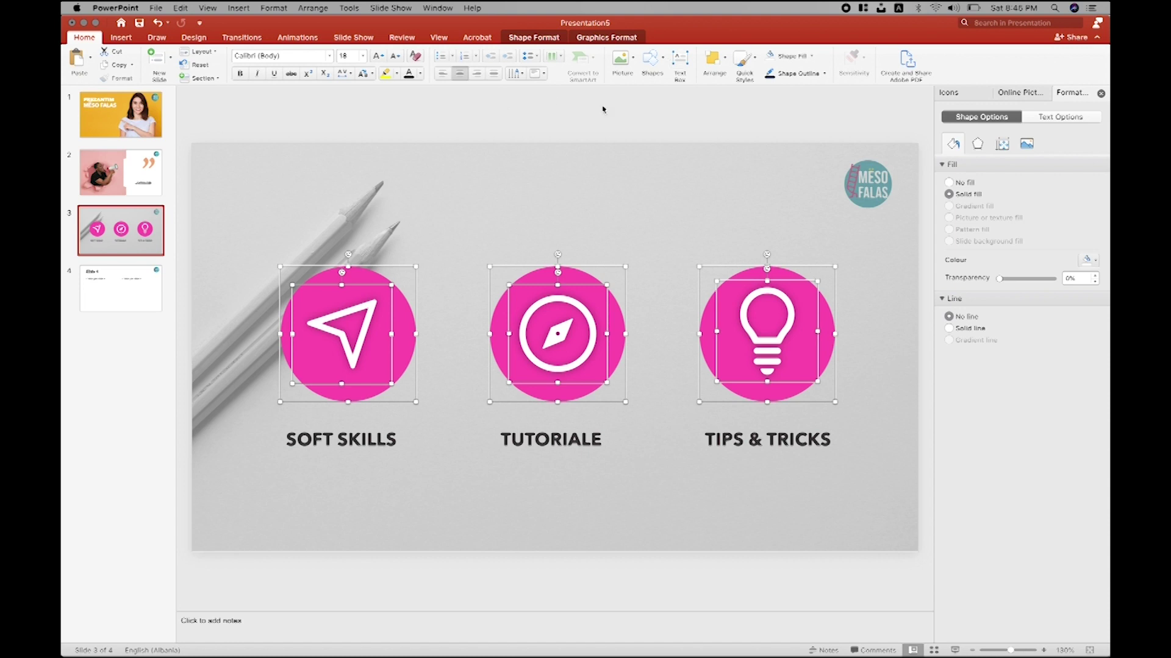
{"action": "left_click", "coordinate": [481, 259]}
{"action": "left_click", "coordinate": [378, 332]}
{"action": "left_click", "coordinate": [403, 334], "text": "shift"}
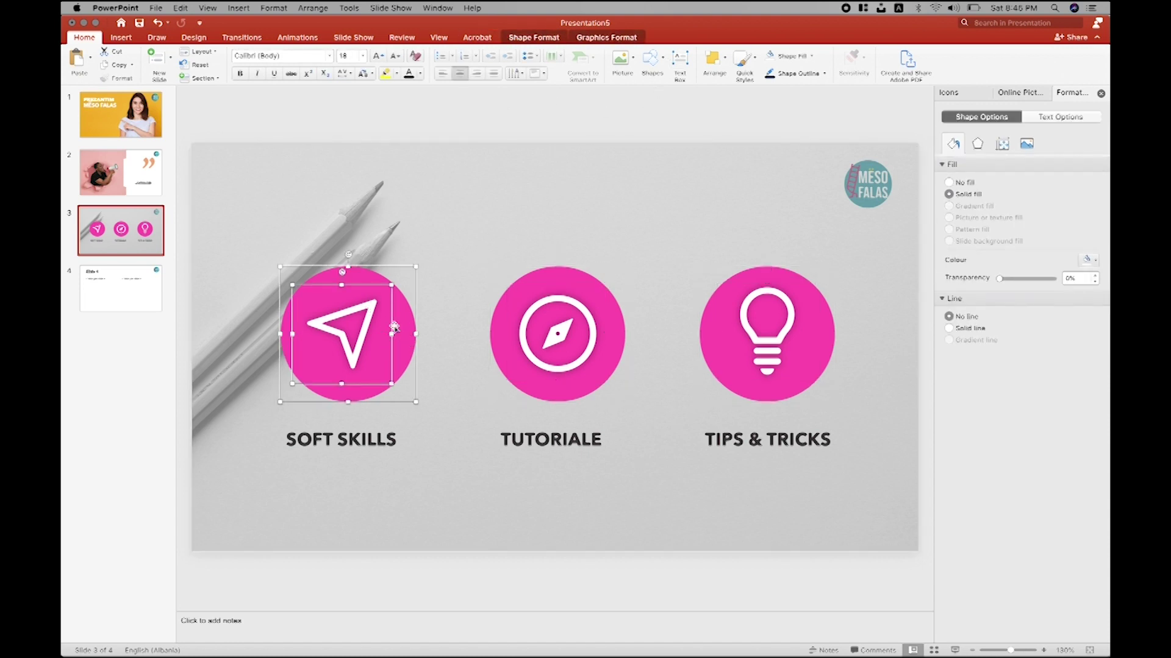
{"action": "left_click", "coordinate": [534, 38]}
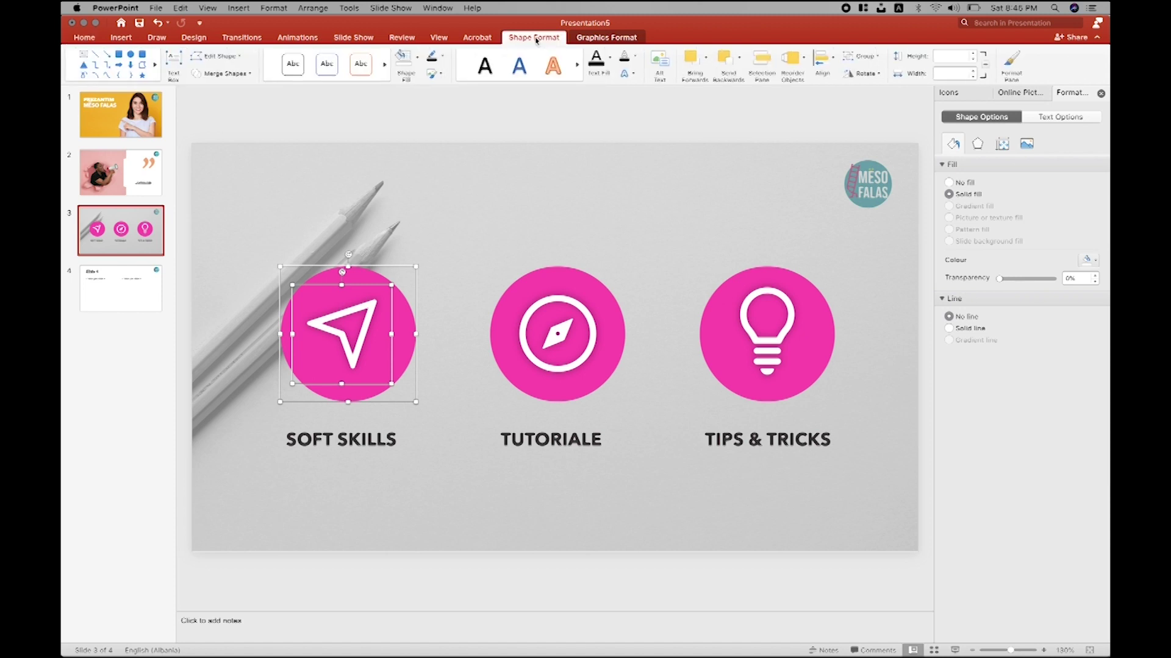
{"action": "left_click", "coordinate": [856, 56]}
{"action": "left_click", "coordinate": [873, 72]}
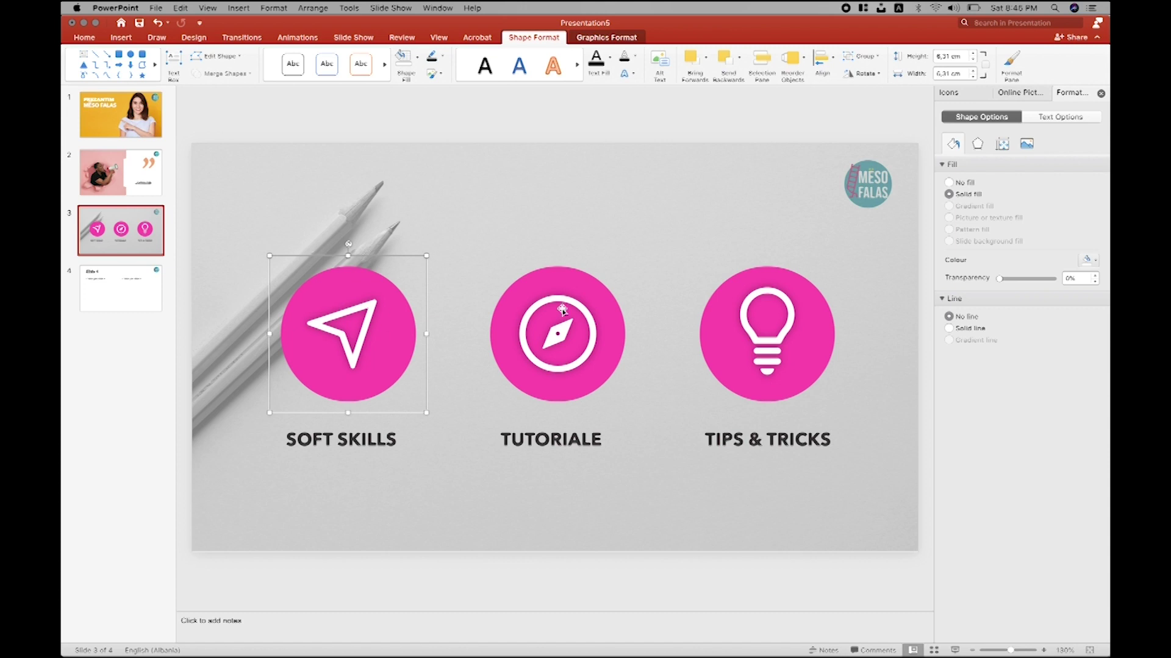
Step: Group the compass and the lightbulb icons each with their pink circles
{"action": "left_click", "coordinate": [521, 317]}
{"action": "left_click", "coordinate": [494, 322], "text": "shift"}
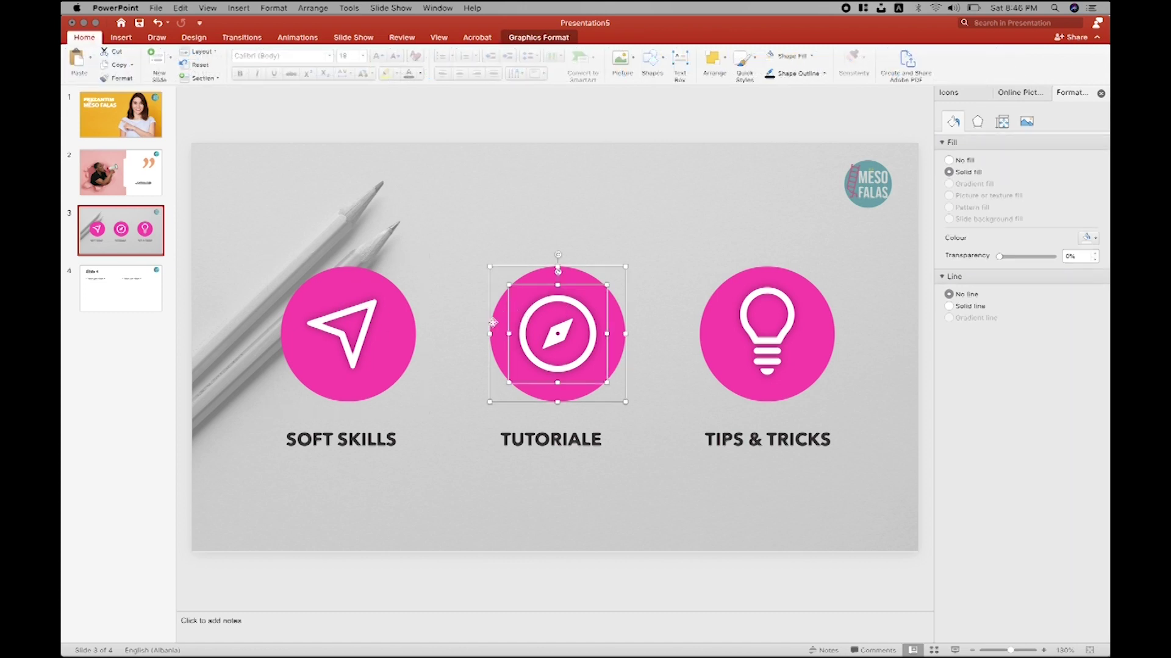
{"action": "left_click", "coordinate": [851, 57]}
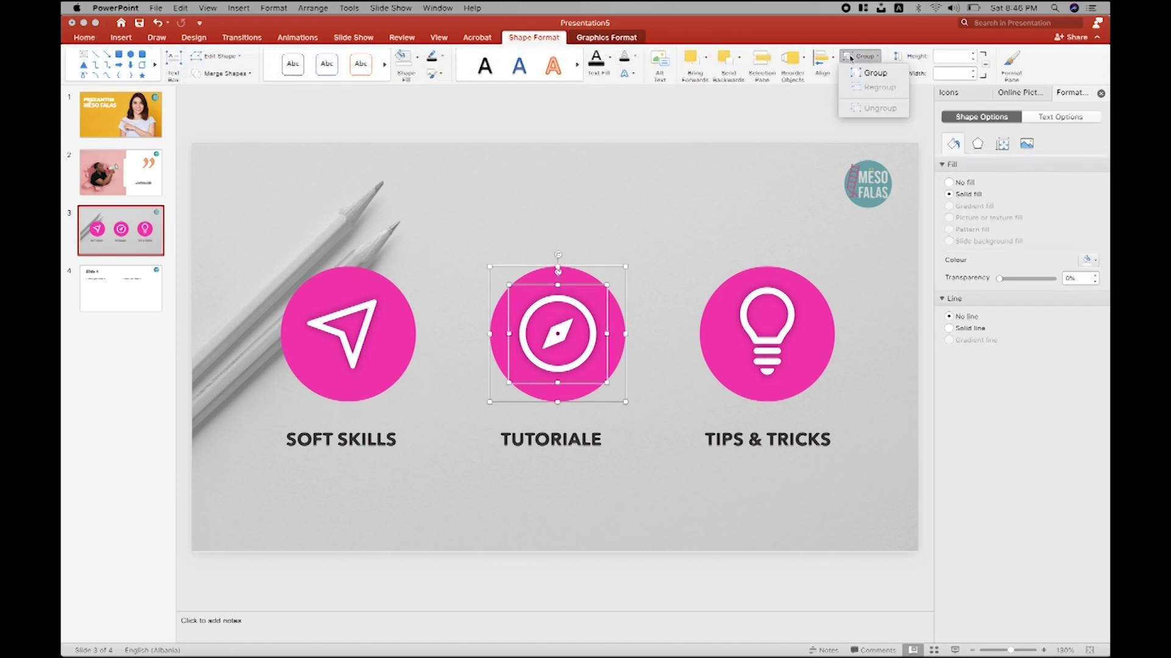
{"action": "left_click", "coordinate": [873, 72]}
{"action": "left_click", "coordinate": [765, 332]}
{"action": "left_click", "coordinate": [835, 346], "text": "shift"}
{"action": "left_click", "coordinate": [860, 56]}
{"action": "left_click", "coordinate": [864, 74]}
Step: Align the SOFT SKILLS label with its icon, then select the compass with TUTORIALE
{"action": "left_click", "coordinate": [381, 363]}
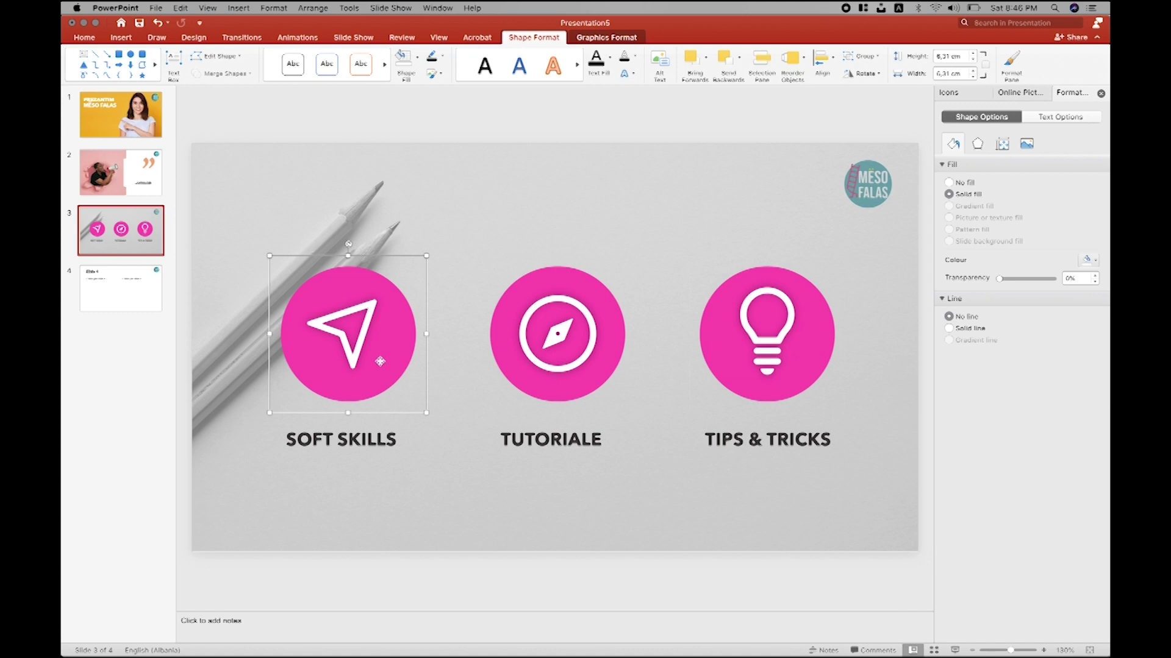
{"action": "left_click", "coordinate": [866, 57]}
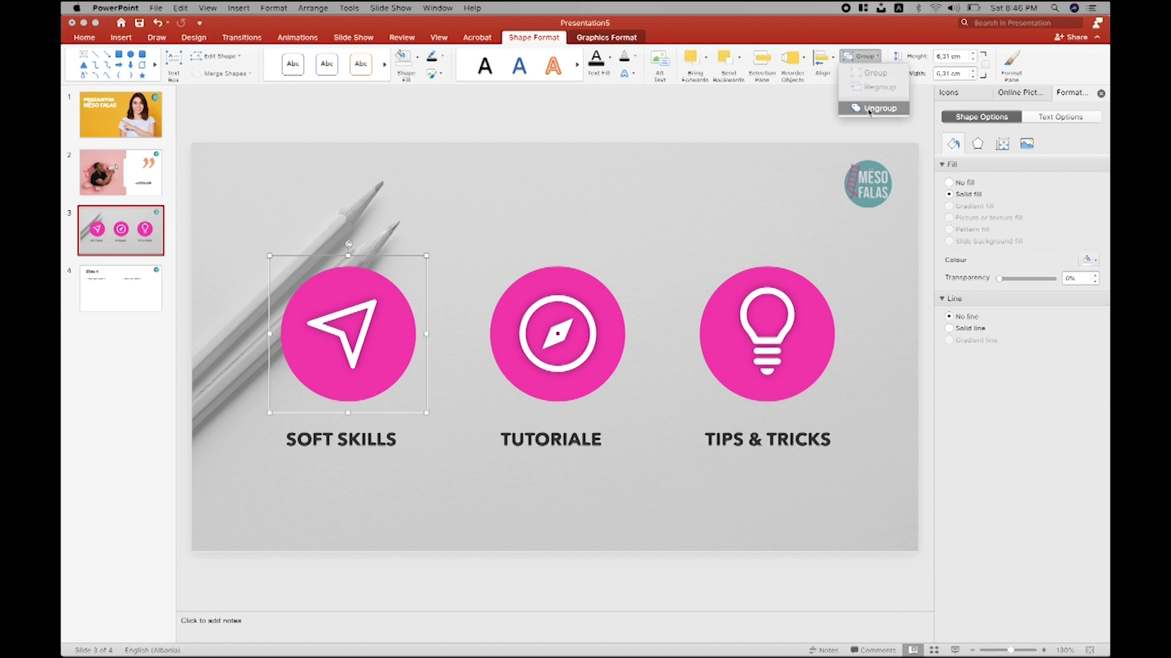
{"action": "left_click", "coordinate": [379, 444]}
{"action": "left_click", "coordinate": [368, 439], "text": "shift"}
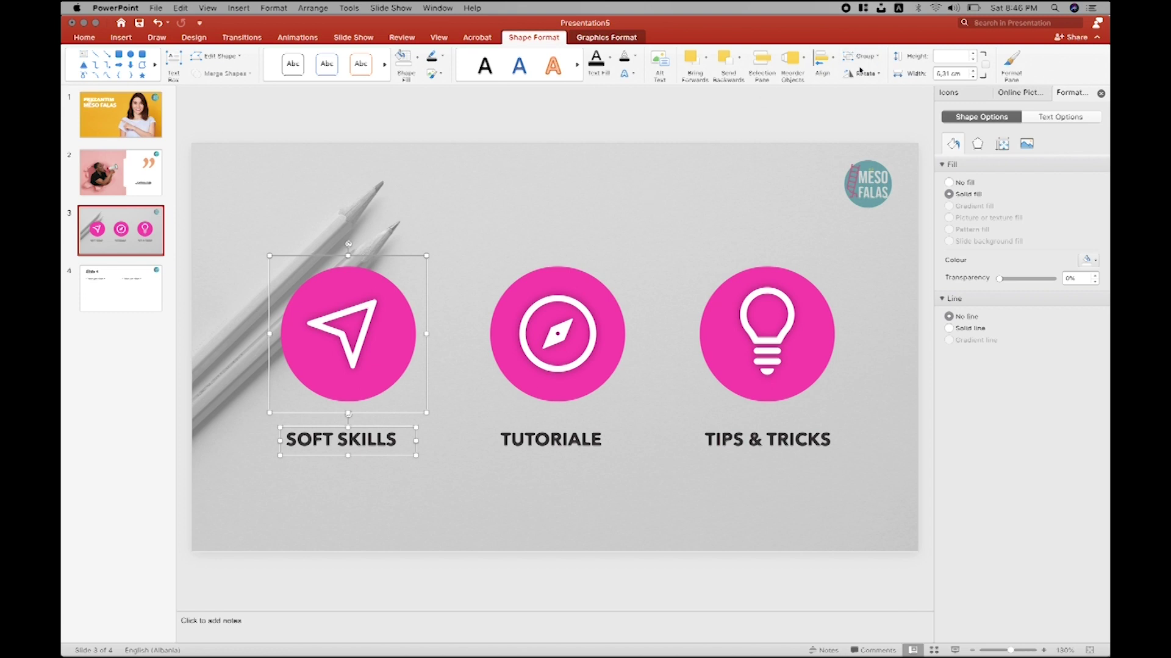
{"action": "left_click", "coordinate": [821, 58]}
{"action": "left_click", "coordinate": [859, 107]}
{"action": "left_click", "coordinate": [604, 323]}
{"action": "left_click", "coordinate": [580, 439], "text": "shift"}
{"action": "left_click", "coordinate": [404, 444]}
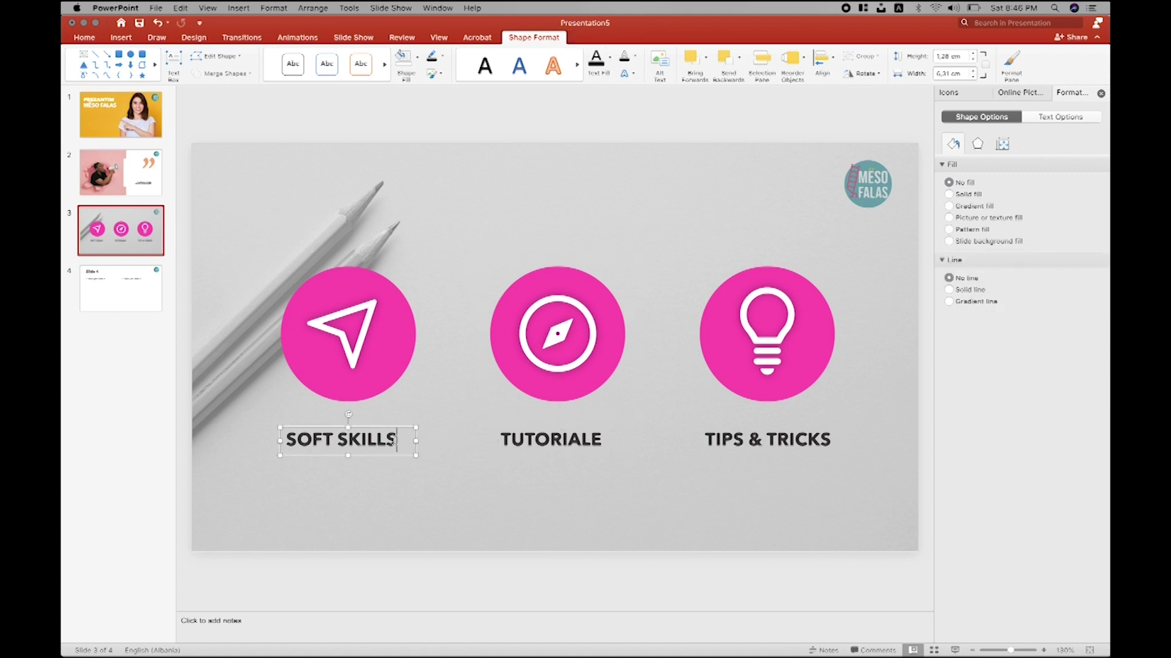
Step: Centre-align the text of SOFT SKILLS, TUTORIALE and TIPS & TRICKS on the Home tab
{"action": "left_click", "coordinate": [84, 37]}
{"action": "left_click", "coordinate": [460, 73]}
{"action": "left_click", "coordinate": [558, 438]}
{"action": "double_click", "coordinate": [558, 435]}
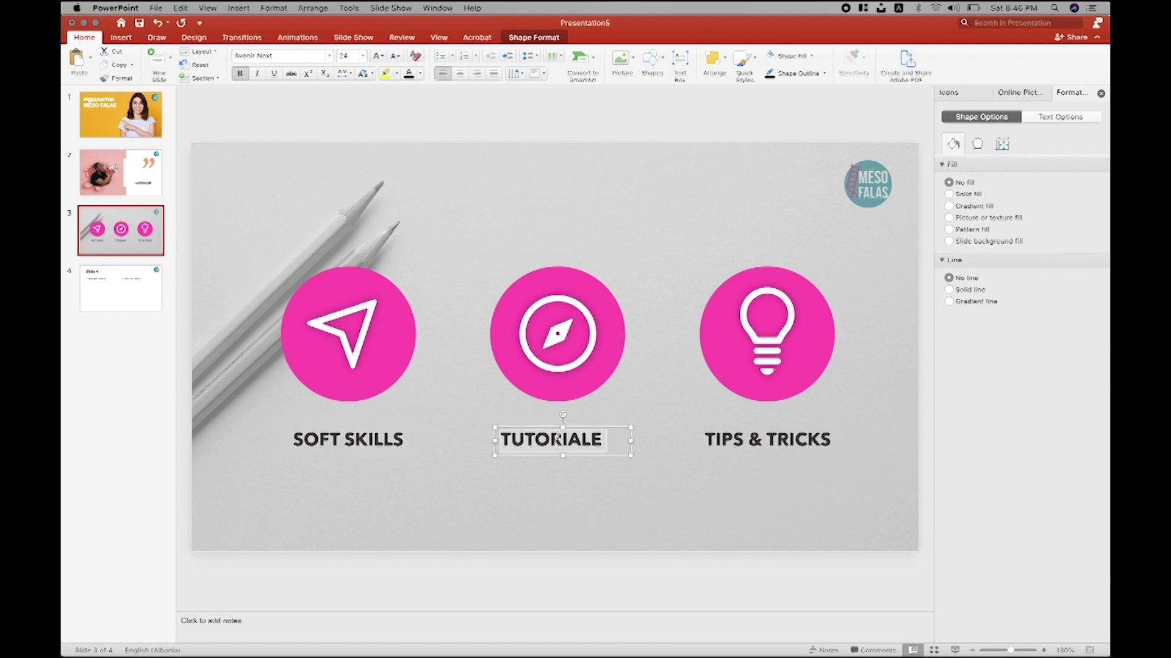
{"action": "left_click", "coordinate": [460, 74]}
{"action": "double_click", "coordinate": [790, 440]}
{"action": "left_click", "coordinate": [459, 74]}
Step: Select the three caption boxes, then the first pink icon together with SOFT SKILLS
{"action": "left_click", "coordinate": [393, 432]}
{"action": "left_click", "coordinate": [596, 426], "text": "shift"}
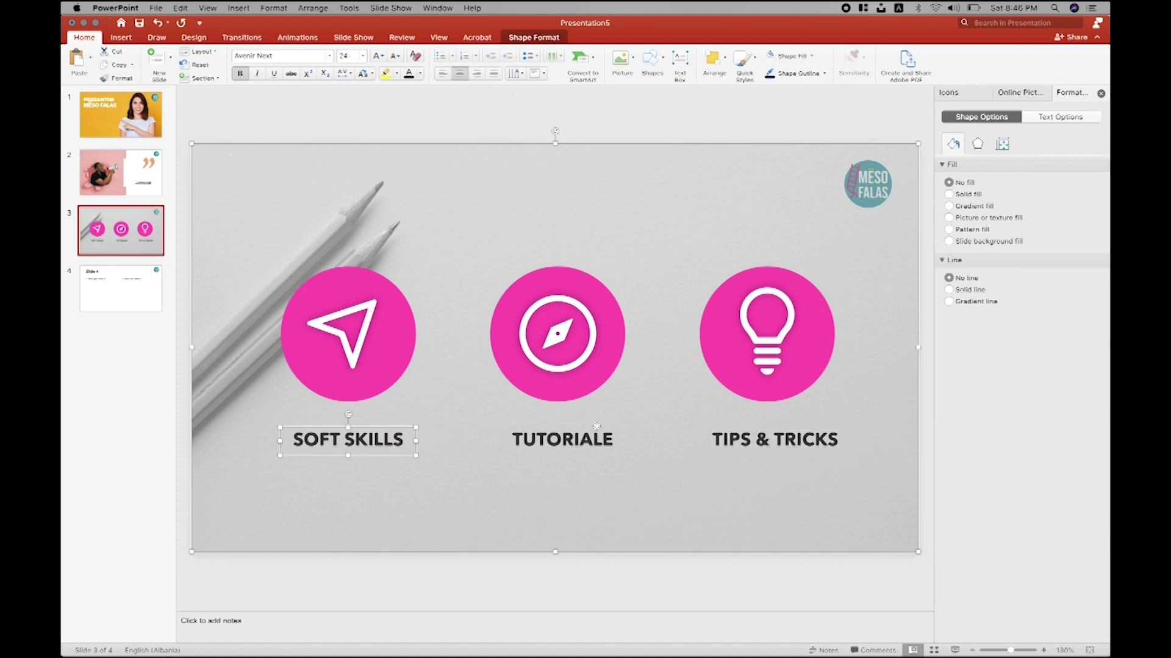
{"action": "left_click", "coordinate": [596, 425], "text": "shift"}
{"action": "left_click", "coordinate": [596, 437], "text": "shift"}
{"action": "left_click", "coordinate": [725, 434], "text": "shift"}
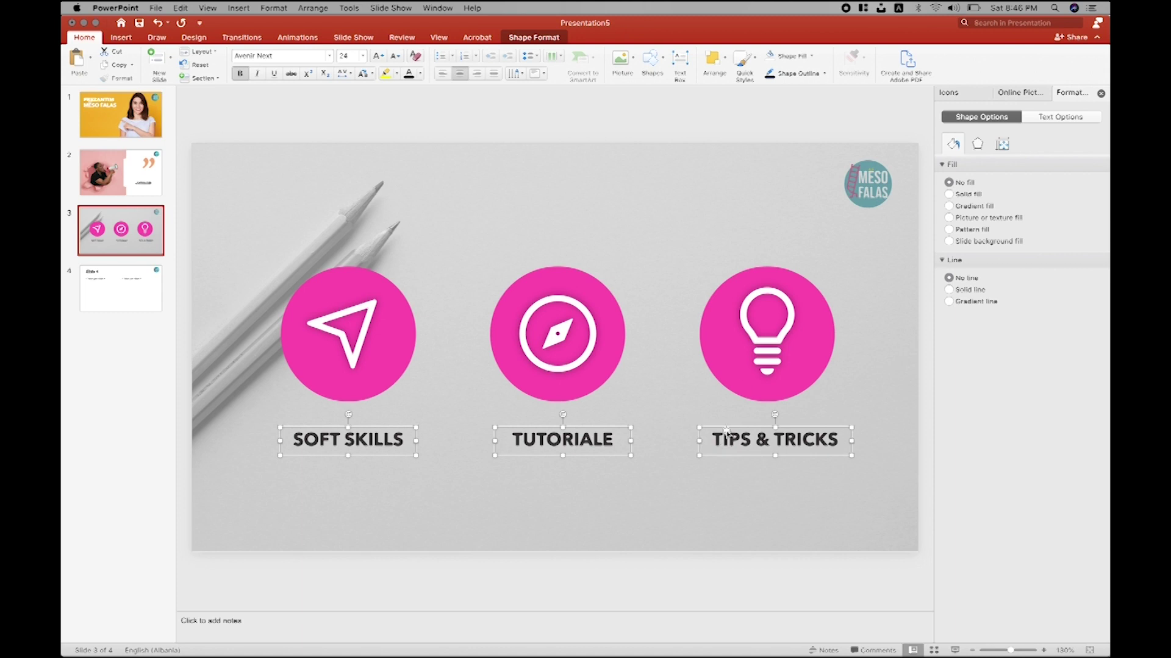
{"action": "left_click", "coordinate": [391, 316]}
{"action": "left_click", "coordinate": [386, 432], "text": "shift"}
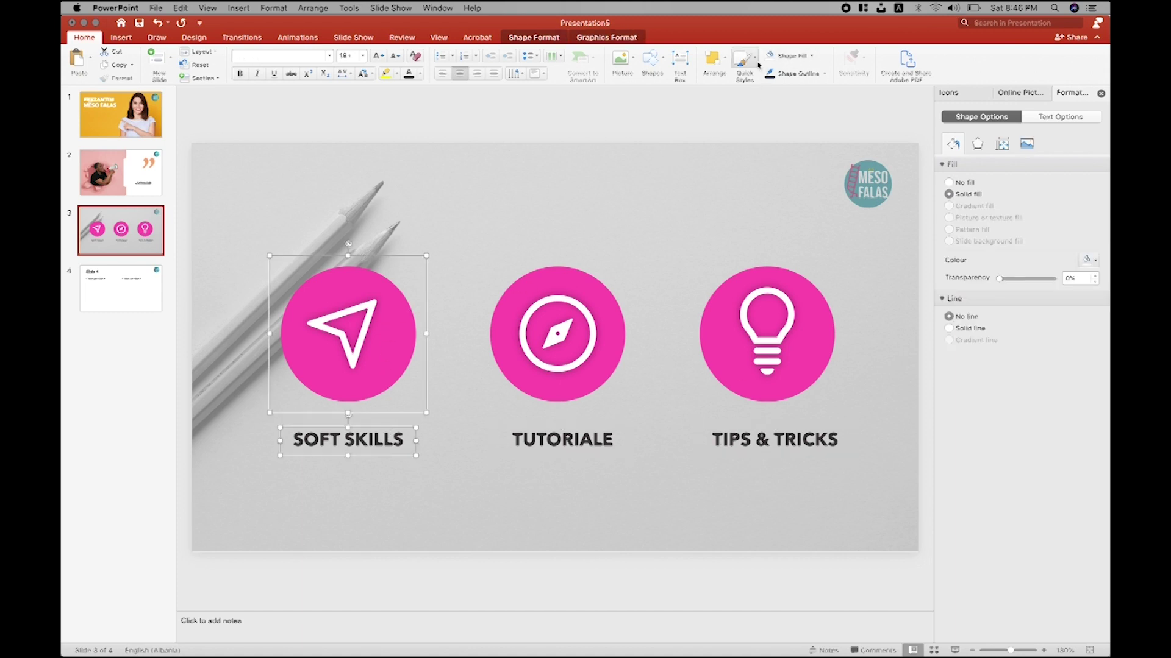
Step: Centre the TUTORIALE caption under the compass icon using Align
{"action": "left_click", "coordinate": [534, 38]}
{"action": "left_click", "coordinate": [822, 58]}
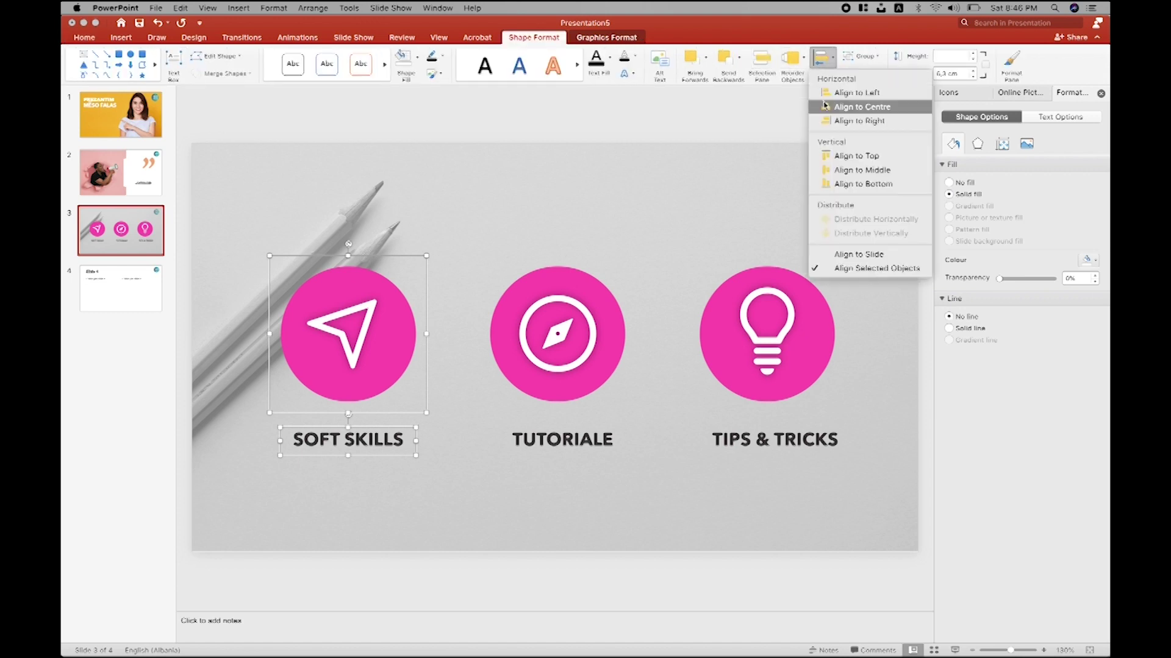
{"action": "left_click", "coordinate": [749, 181]}
{"action": "left_click", "coordinate": [596, 329]}
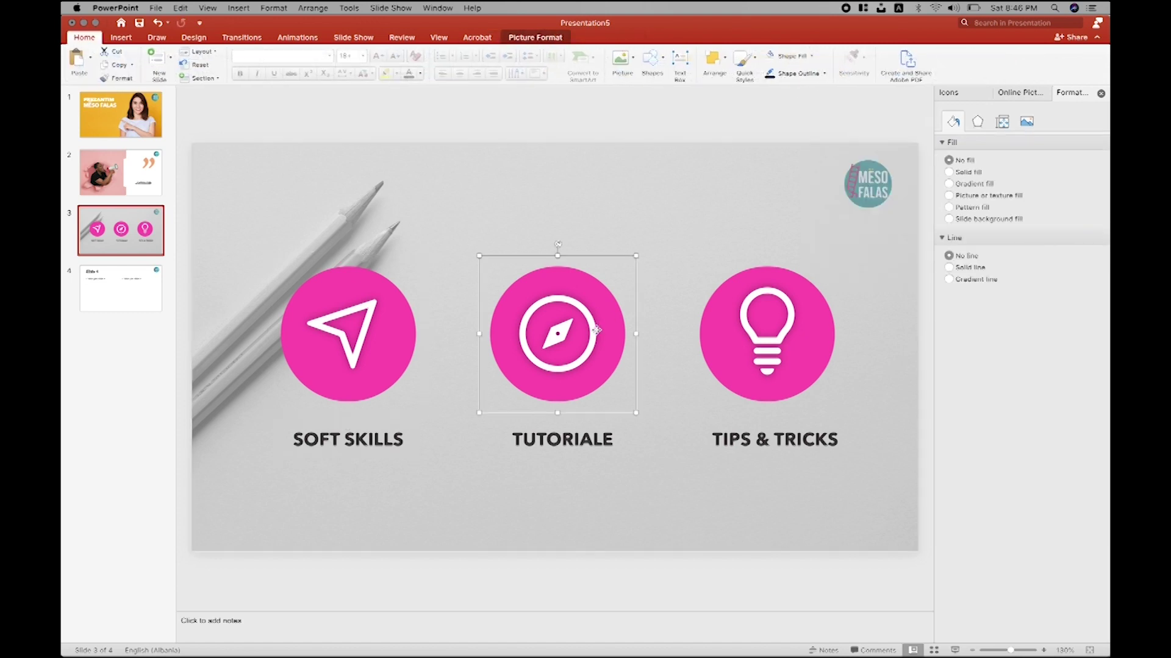
{"action": "left_click", "coordinate": [599, 436], "text": "shift"}
{"action": "left_click", "coordinate": [821, 58]}
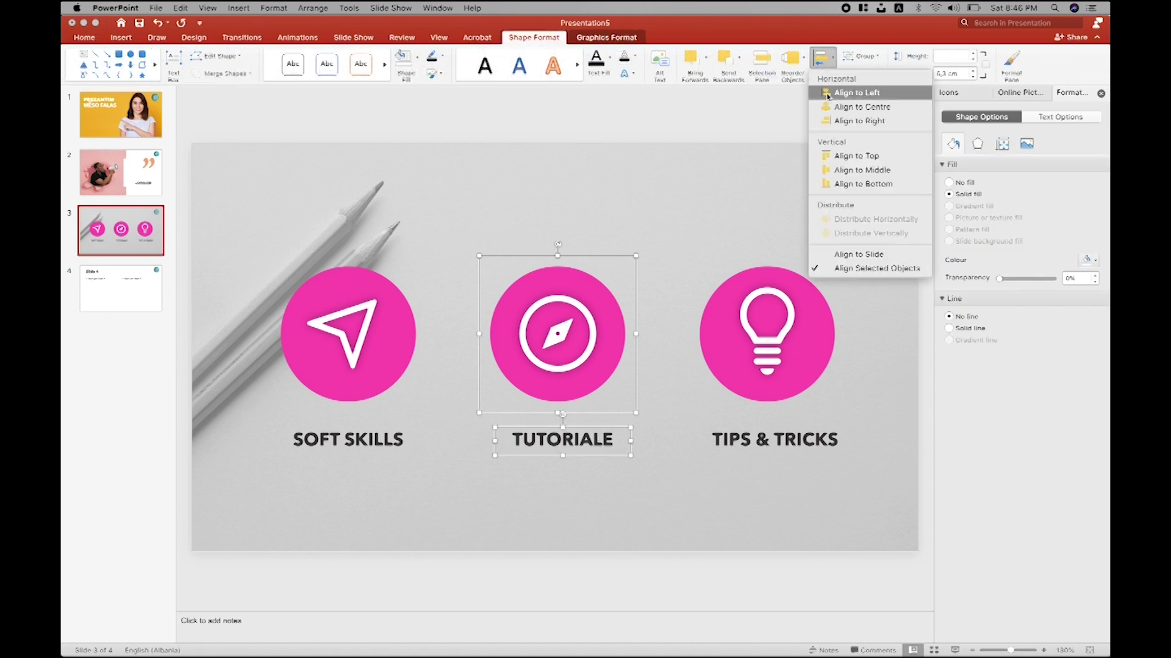
{"action": "left_click", "coordinate": [835, 111]}
Step: Centre the lightbulb icon over the TIPS & TRICKS caption
{"action": "left_click", "coordinate": [765, 315]}
{"action": "left_click", "coordinate": [763, 440], "text": "shift"}
{"action": "left_click", "coordinate": [853, 58]}
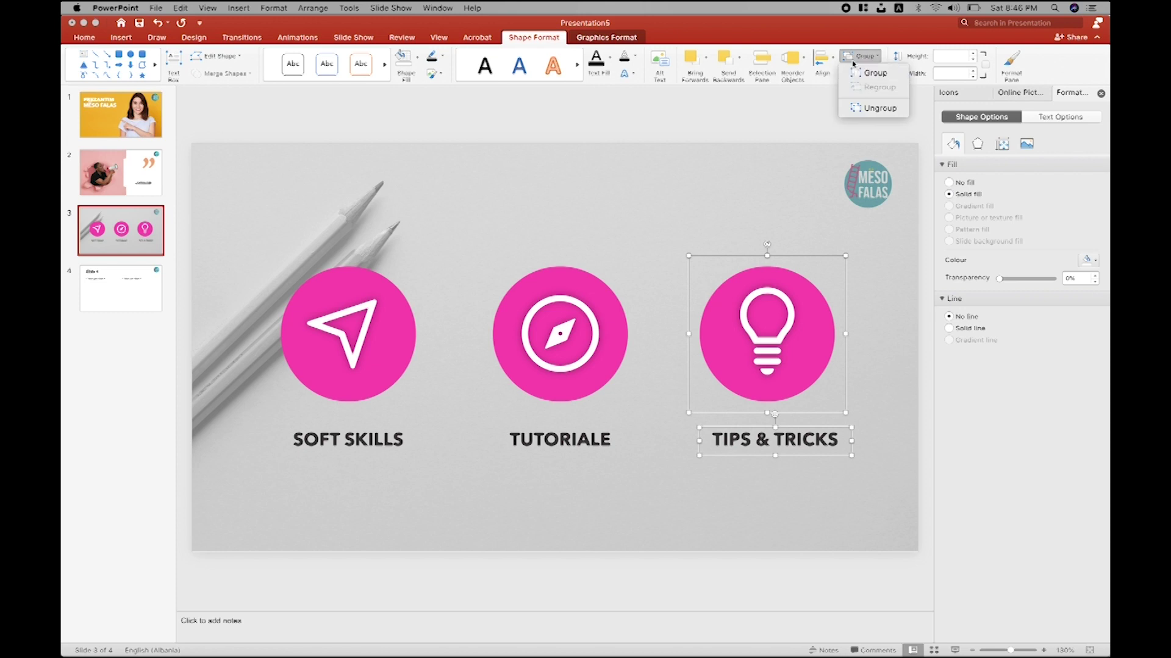
{"action": "left_click", "coordinate": [852, 59]}
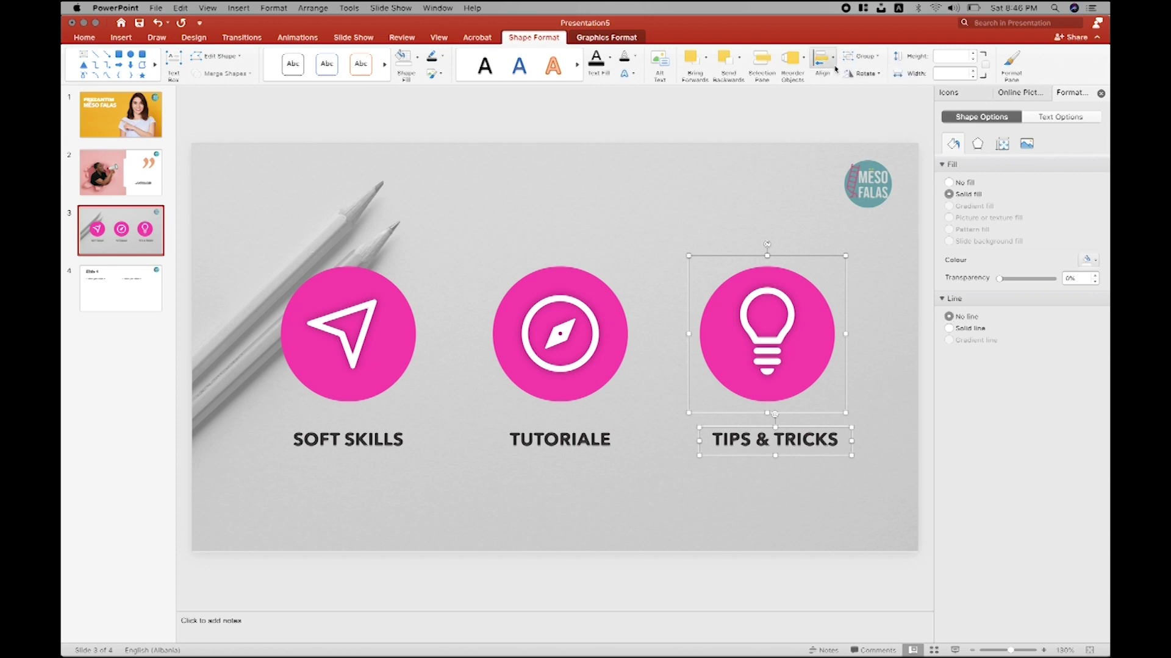
{"action": "left_click", "coordinate": [822, 59]}
{"action": "left_click", "coordinate": [836, 107]}
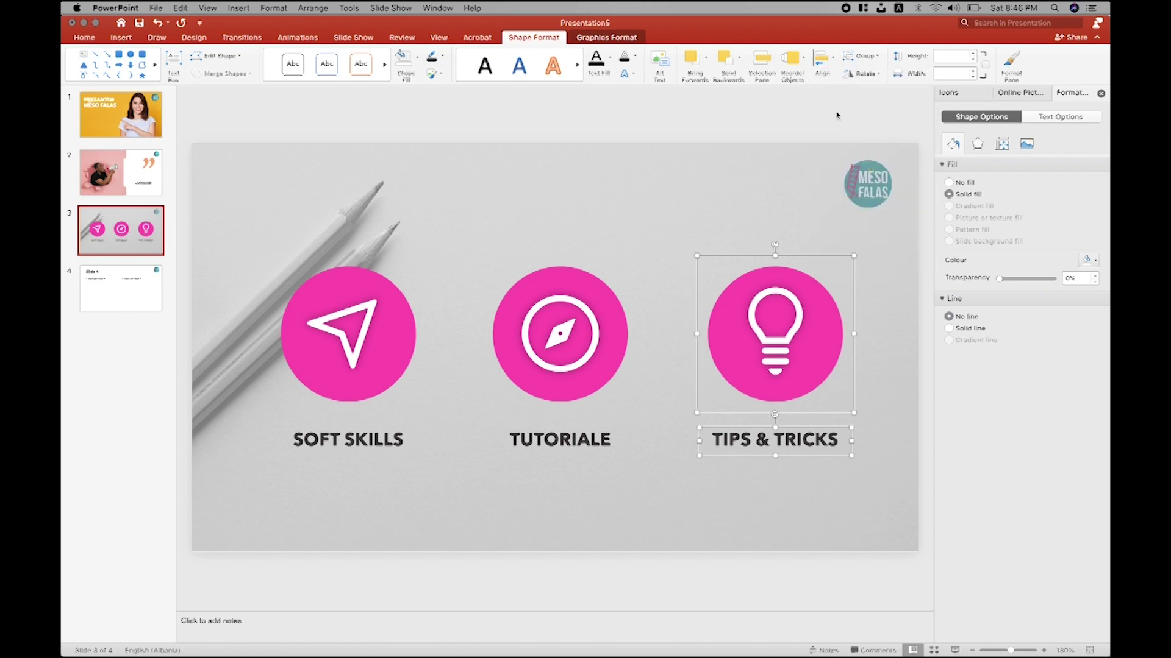
Step: Nudge the compass icon and TUTORIALE caption slightly right for even spacing
{"action": "left_click", "coordinate": [486, 337]}
{"action": "left_click", "coordinate": [528, 342]}
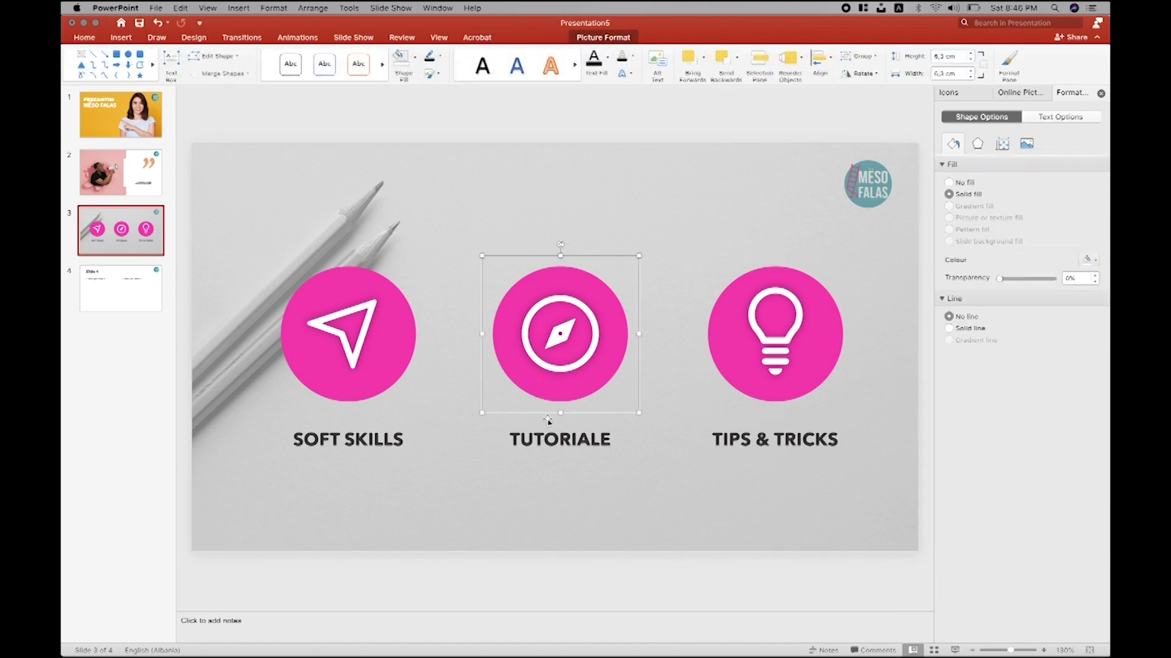
{"action": "left_click_drag", "start_coordinate": [598, 378], "coordinate": [601, 377]}
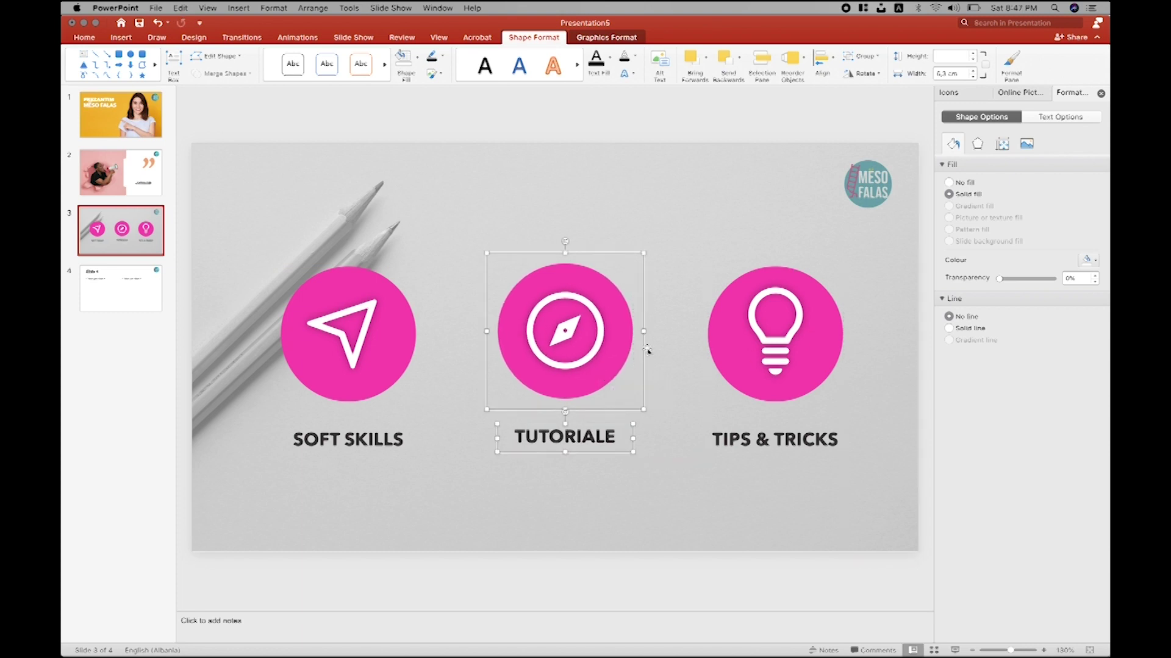
{"action": "left_click", "coordinate": [497, 216]}
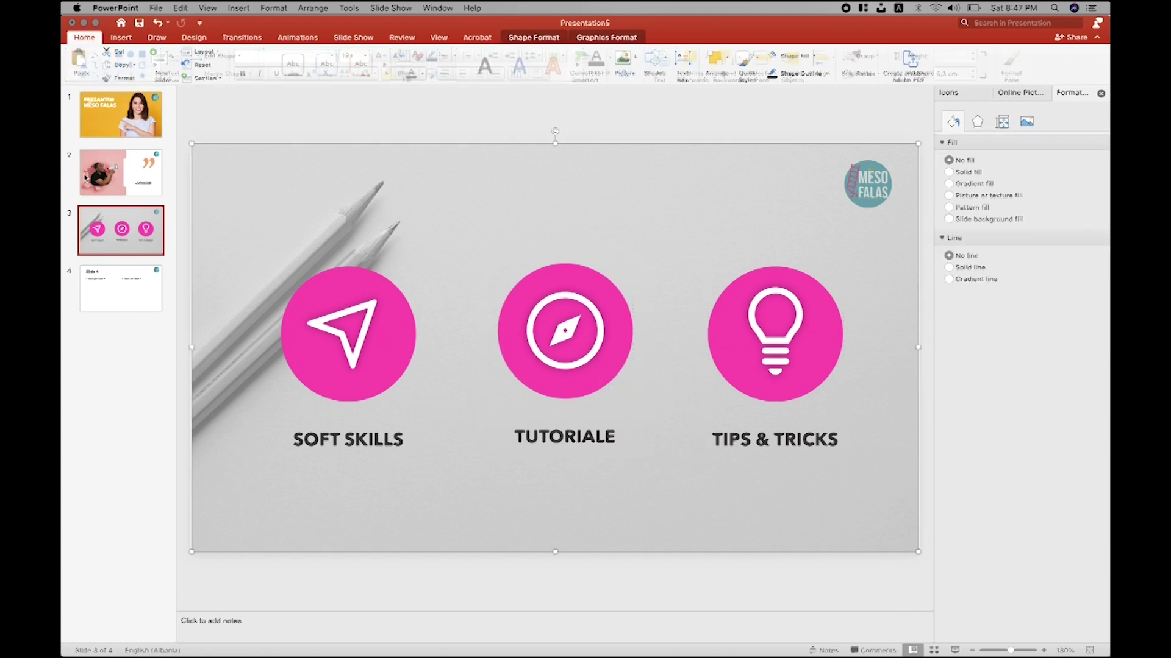
{"action": "left_click", "coordinate": [955, 650]}
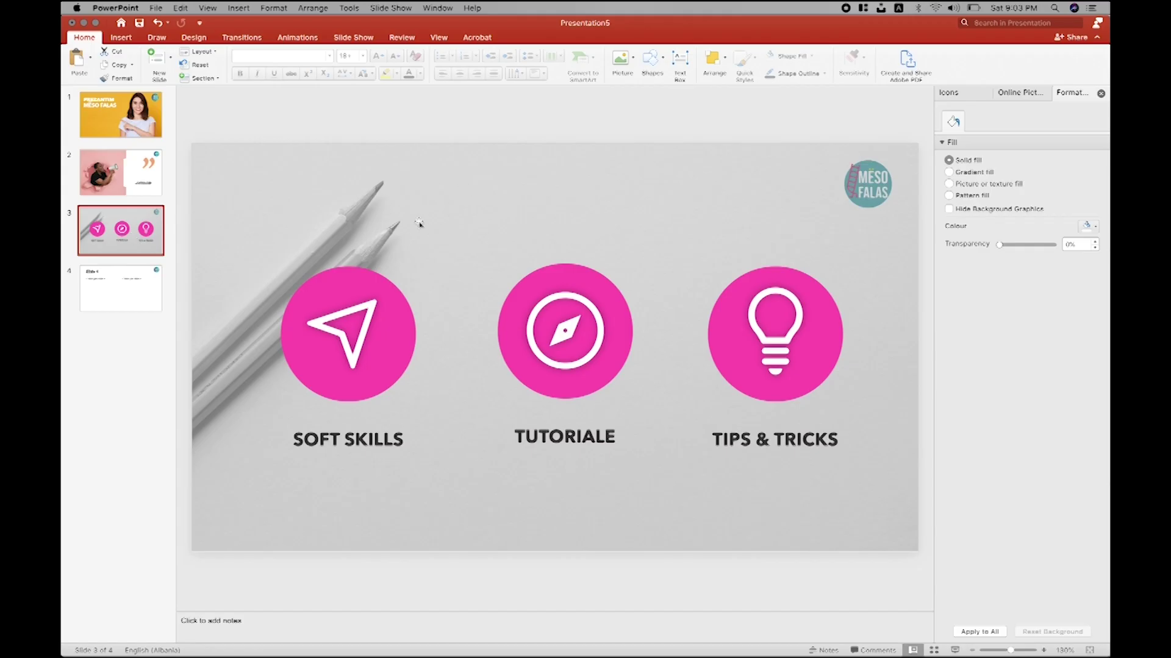
{"action": "left_click", "coordinate": [476, 232]}
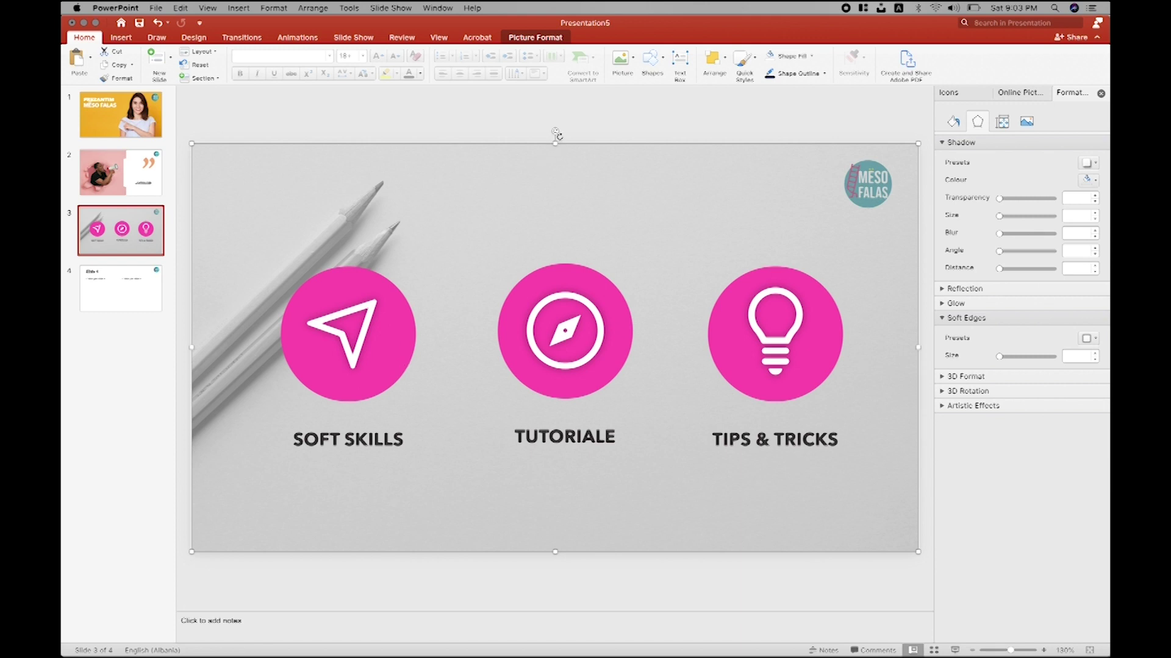
{"action": "left_click_drag", "start_coordinate": [554, 144], "coordinate": [554, 143]}
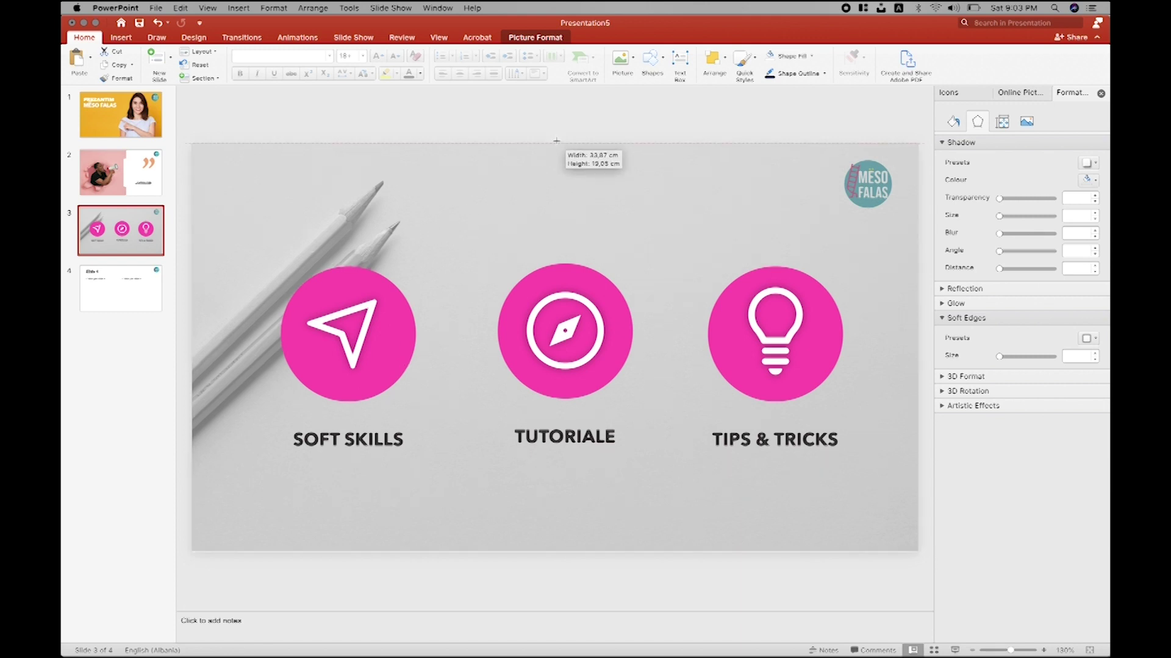
{"action": "right_click", "coordinate": [556, 157]}
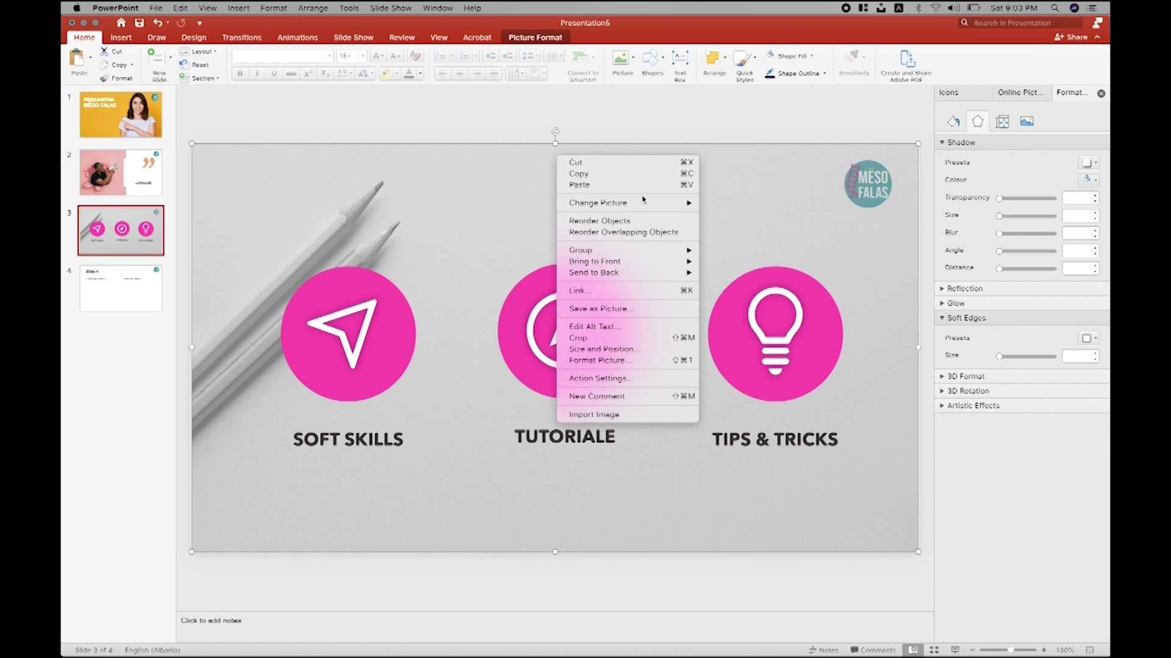
{"action": "left_click", "coordinate": [515, 117]}
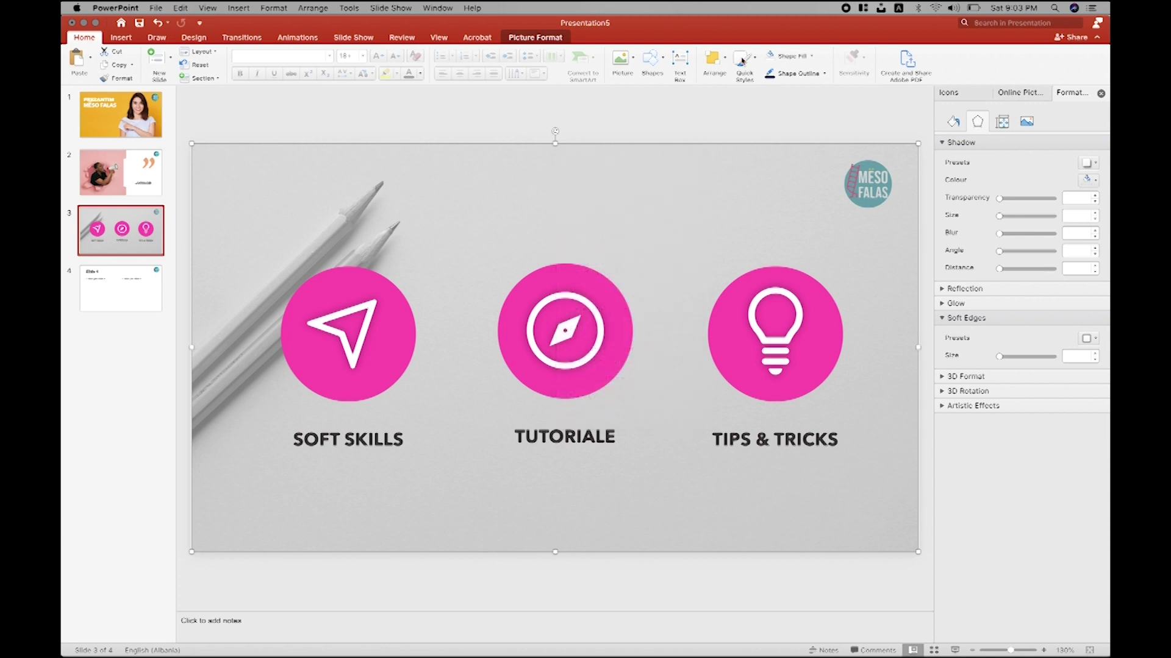
{"action": "left_click", "coordinate": [678, 109]}
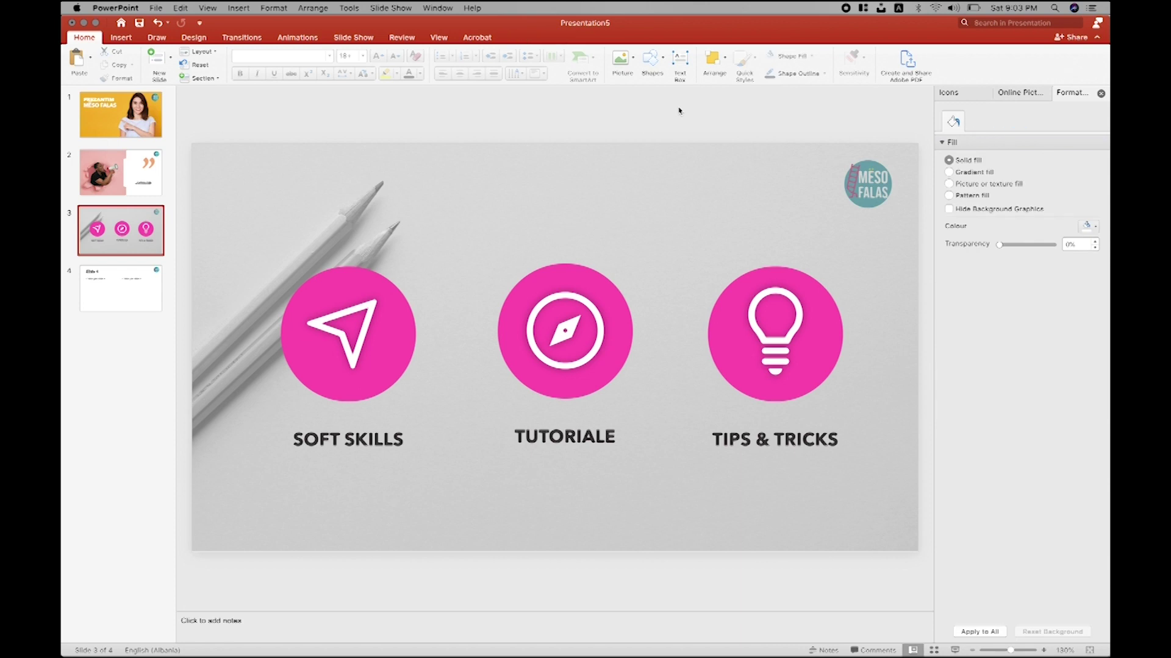
{"action": "left_click", "coordinate": [581, 179]}
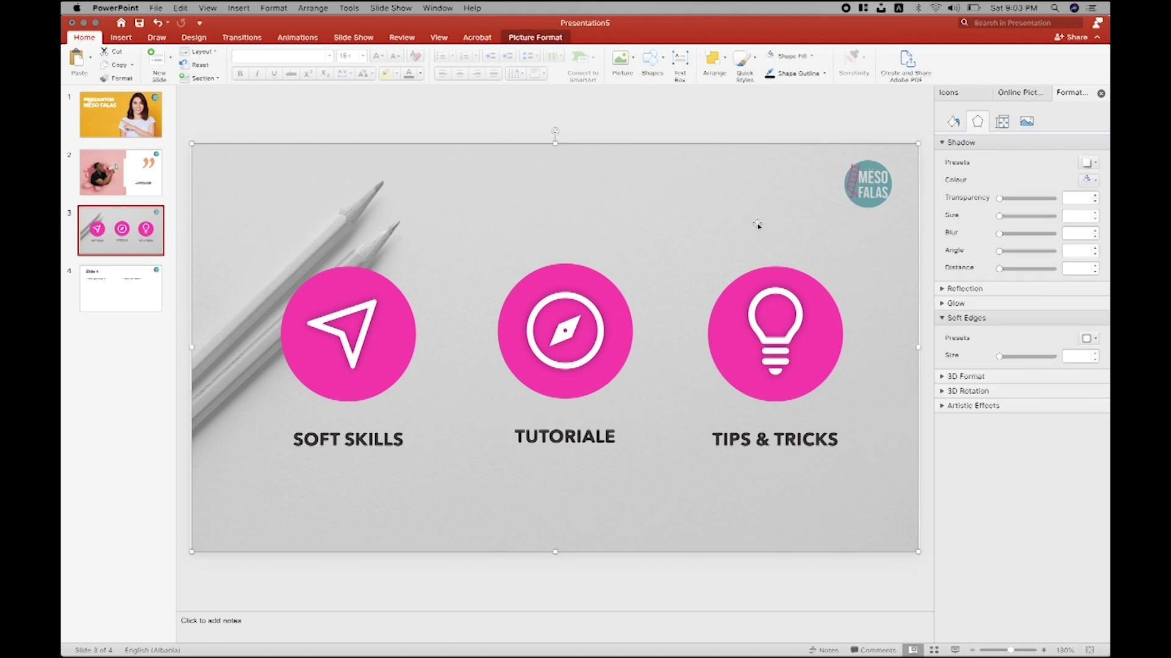
{"action": "mouse_move", "coordinate": [396, 302]}
{"action": "left_mouse_down"}
{"action": "mouse_move", "coordinate": [412, 278]}
{"action": "mouse_move", "coordinate": [398, 302]}
{"action": "left_mouse_up"}
Step: Try moving the first pink circle left, then undo the move
{"action": "left_click", "coordinate": [395, 299]}
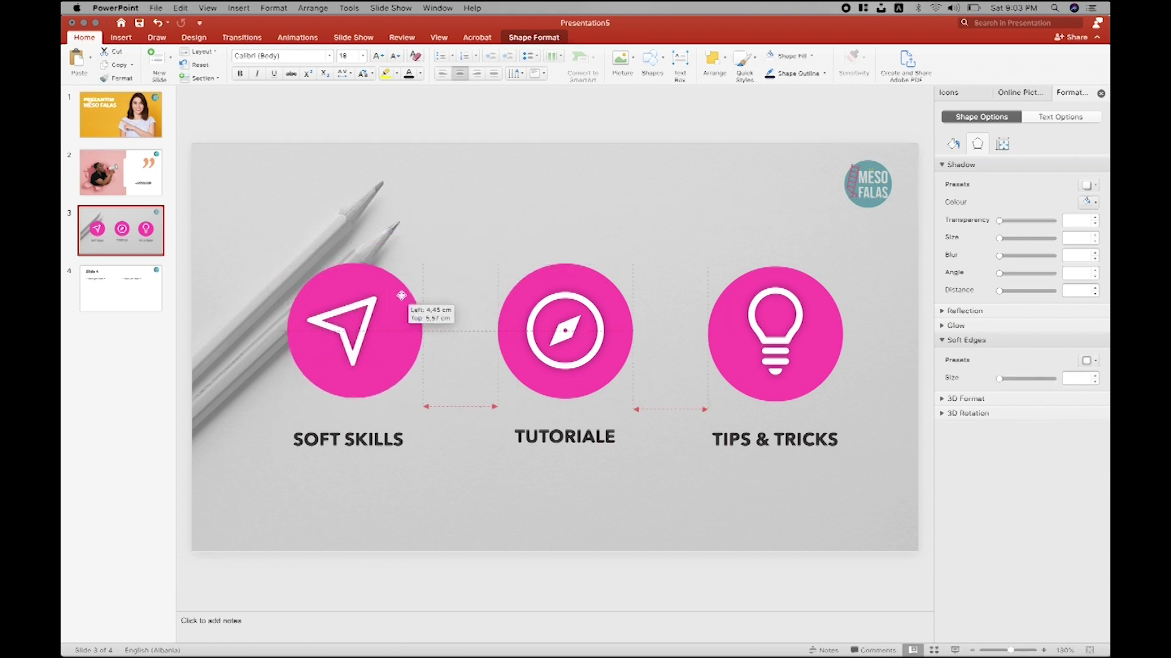
{"action": "left_click_drag", "start_coordinate": [398, 302], "coordinate": [371, 321]}
{"action": "left_click", "coordinate": [451, 283]}
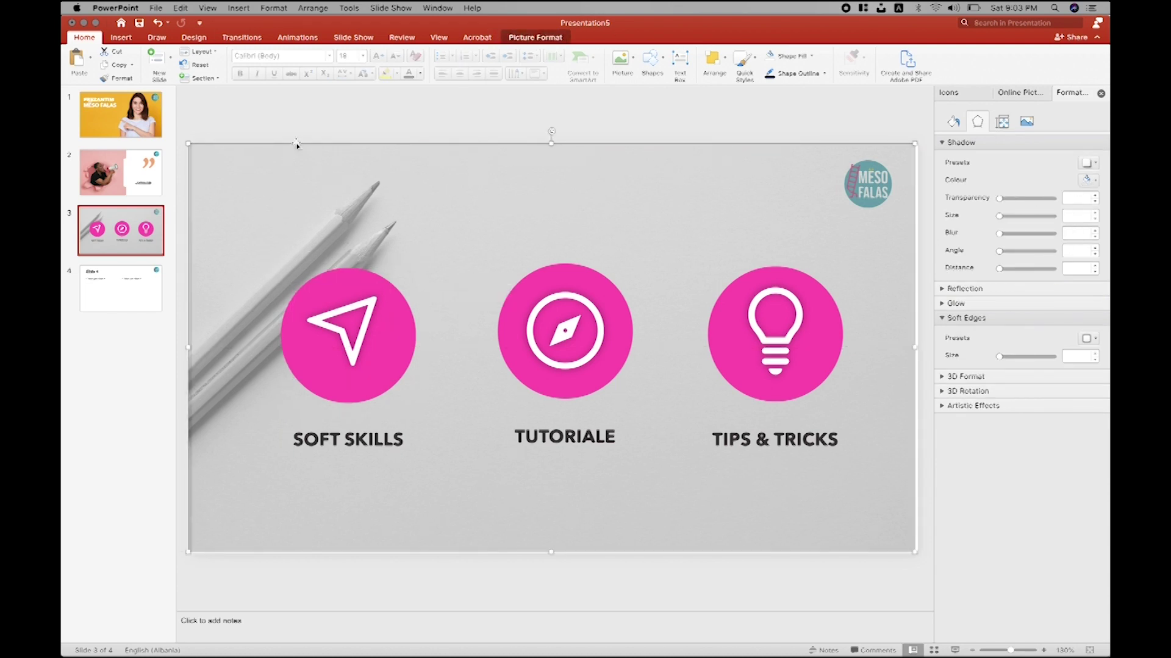
{"action": "left_click", "coordinate": [158, 23]}
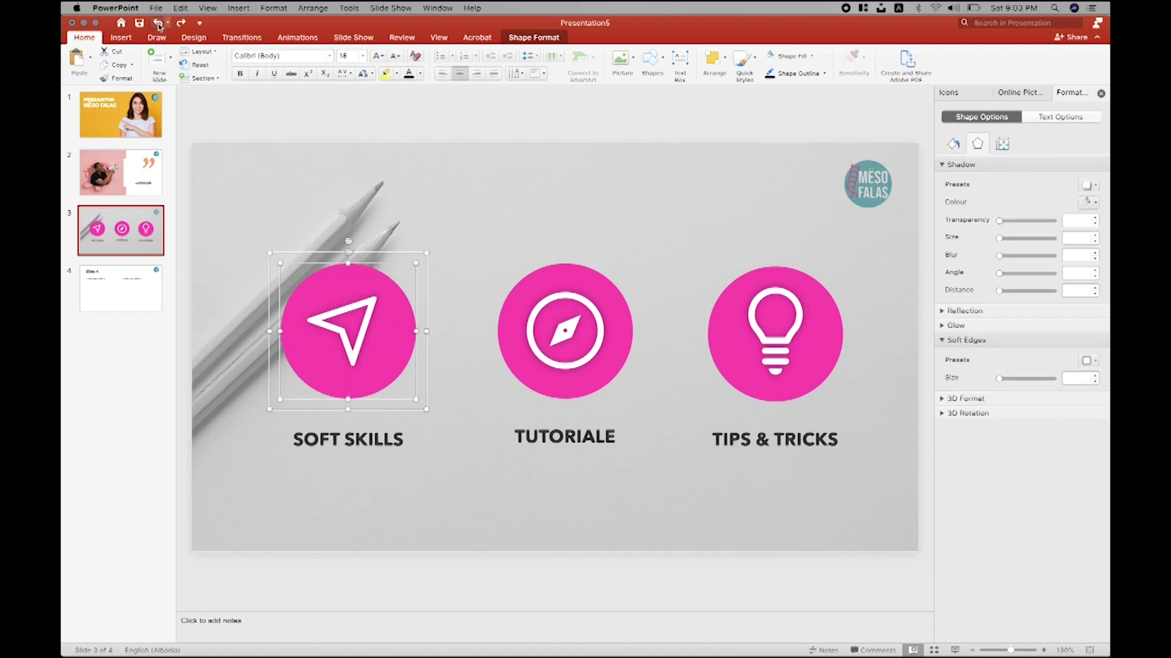
{"action": "left_click", "coordinate": [439, 262]}
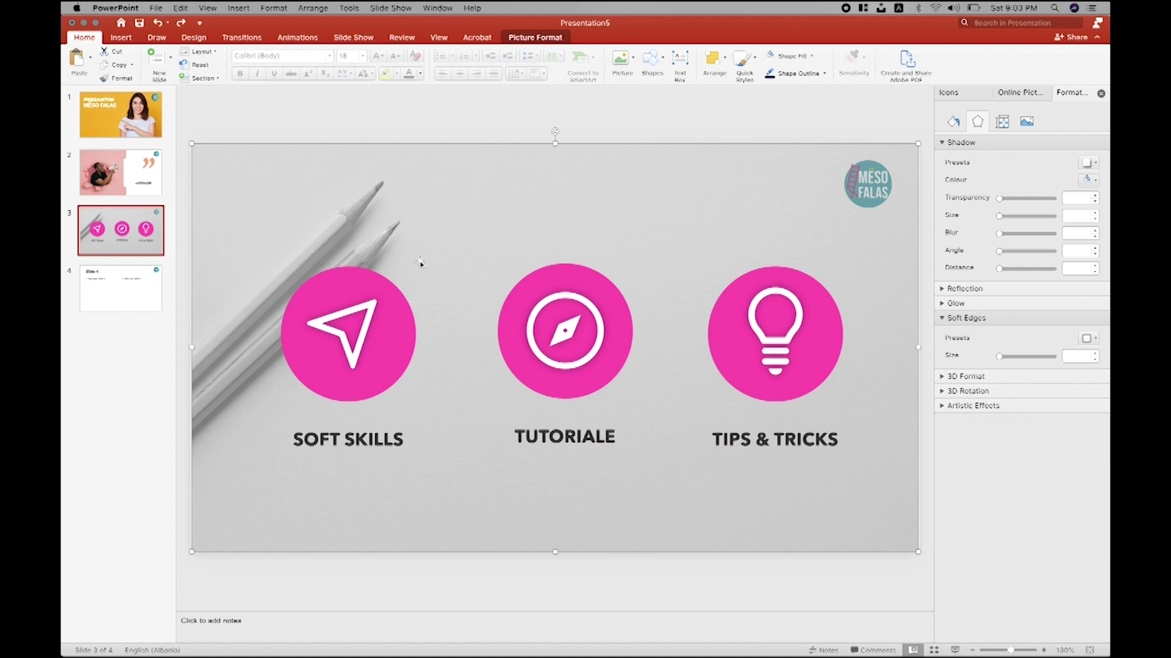
Step: Check each caption box and icon on the slide in turn
{"action": "left_click", "coordinate": [359, 450]}
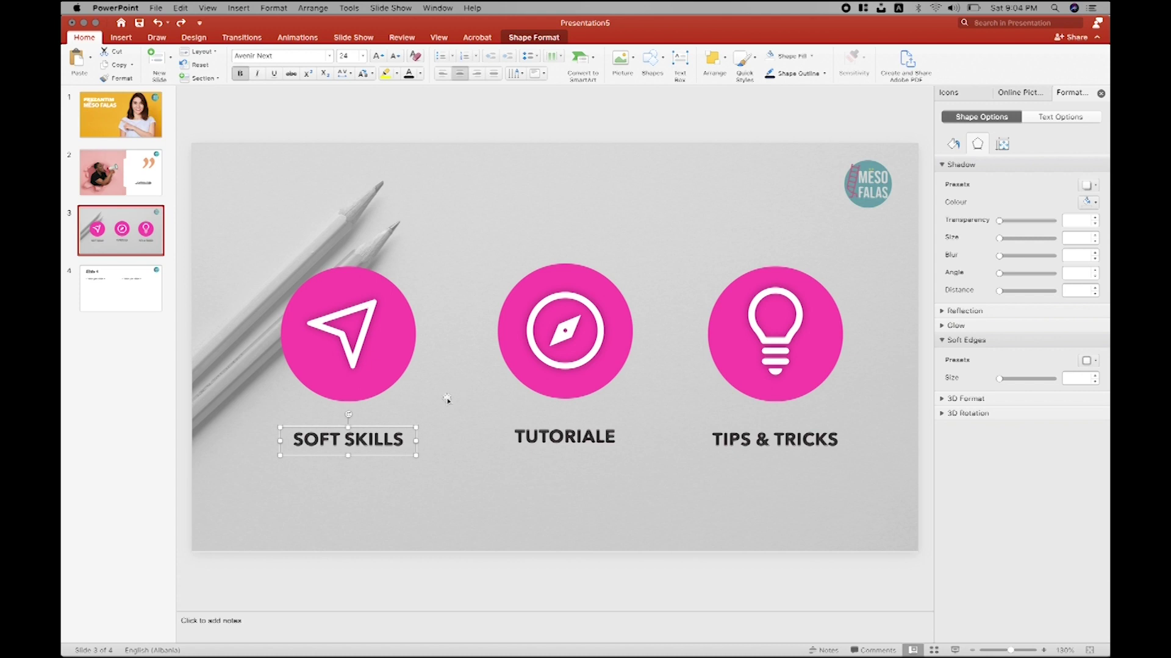
{"action": "left_click", "coordinate": [555, 442]}
{"action": "left_click", "coordinate": [780, 438]}
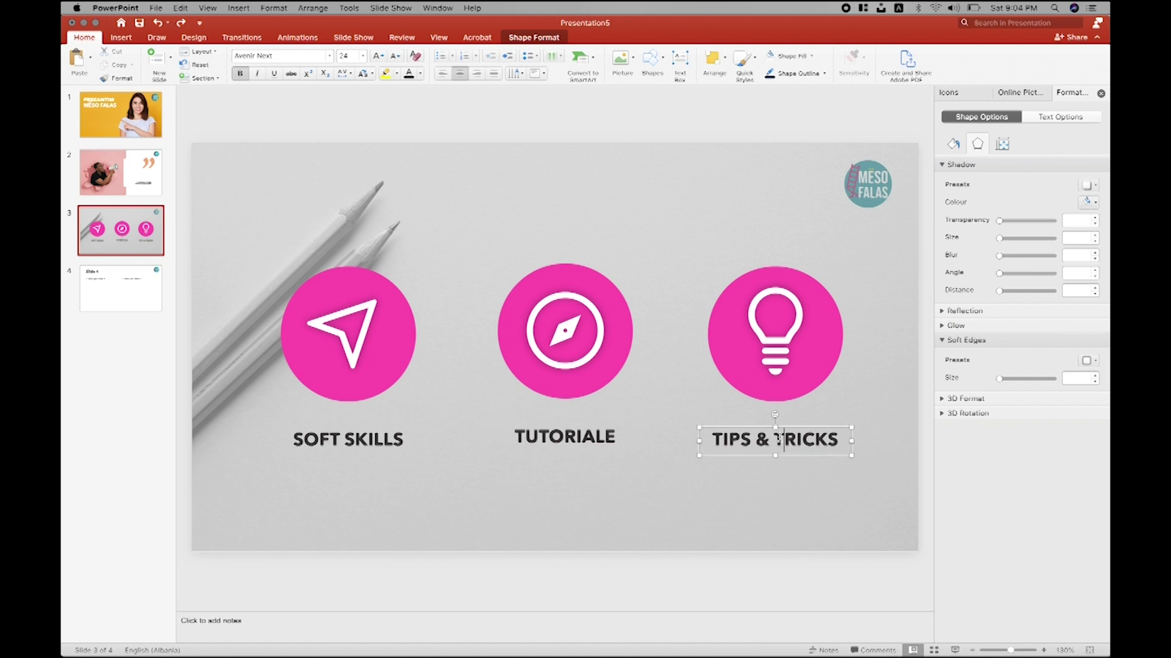
{"action": "left_click", "coordinate": [781, 356]}
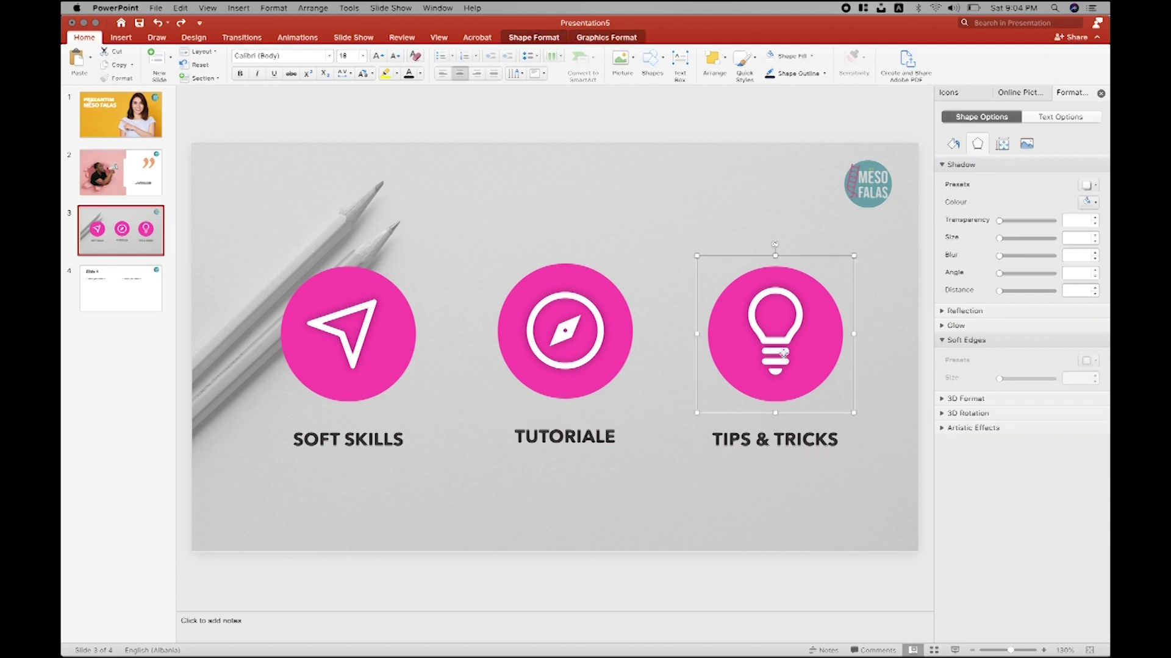
{"action": "left_click", "coordinate": [589, 307]}
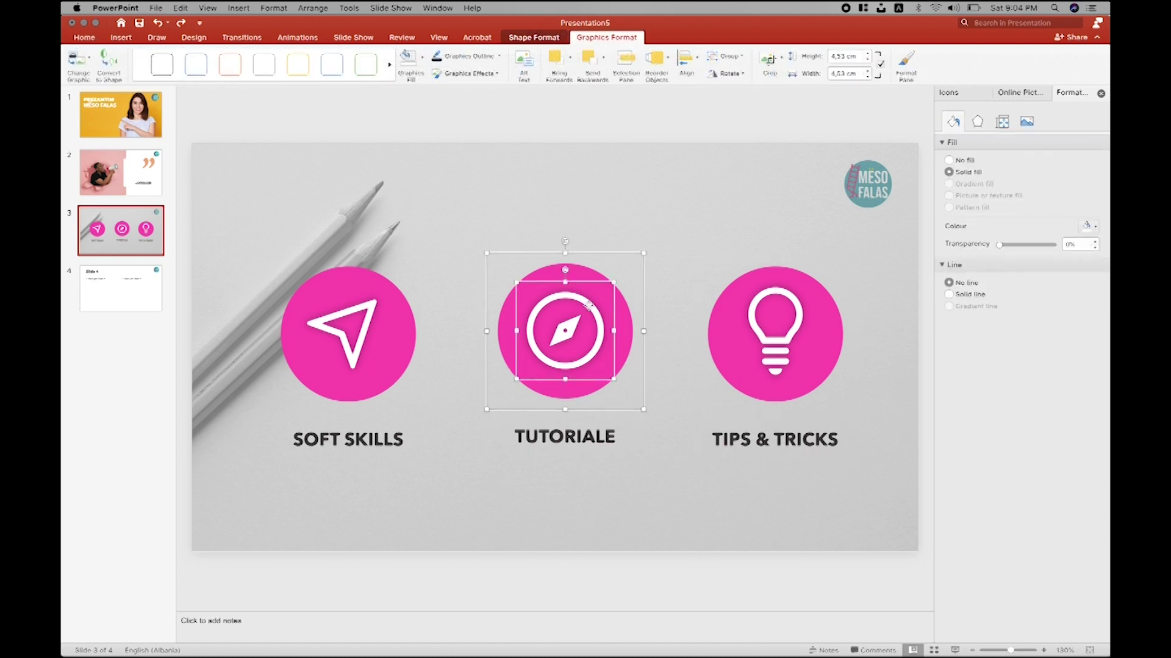
{"action": "left_click", "coordinate": [482, 270]}
Step: Ungroup the three circle icons and select the arrow graphic in the SOFT SKILLS circle
{"action": "left_click", "coordinate": [379, 313]}
{"action": "left_click", "coordinate": [570, 312], "text": "shift"}
{"action": "left_click", "coordinate": [805, 314], "text": "shift"}
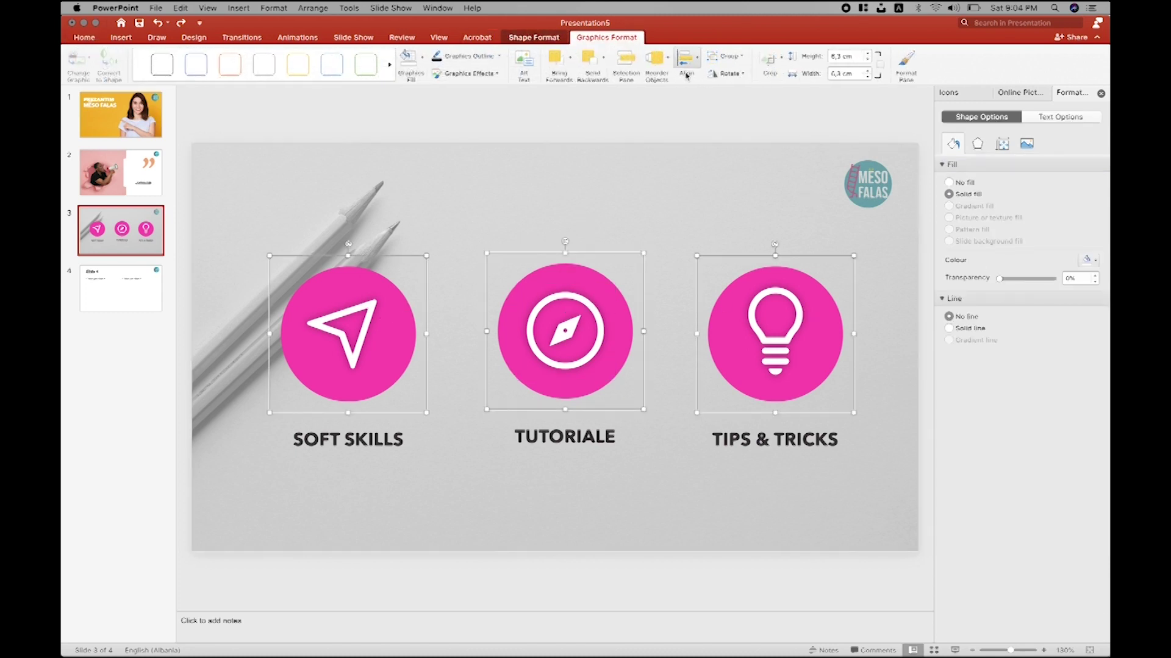
{"action": "left_click", "coordinate": [726, 56]}
{"action": "left_click", "coordinate": [737, 108]}
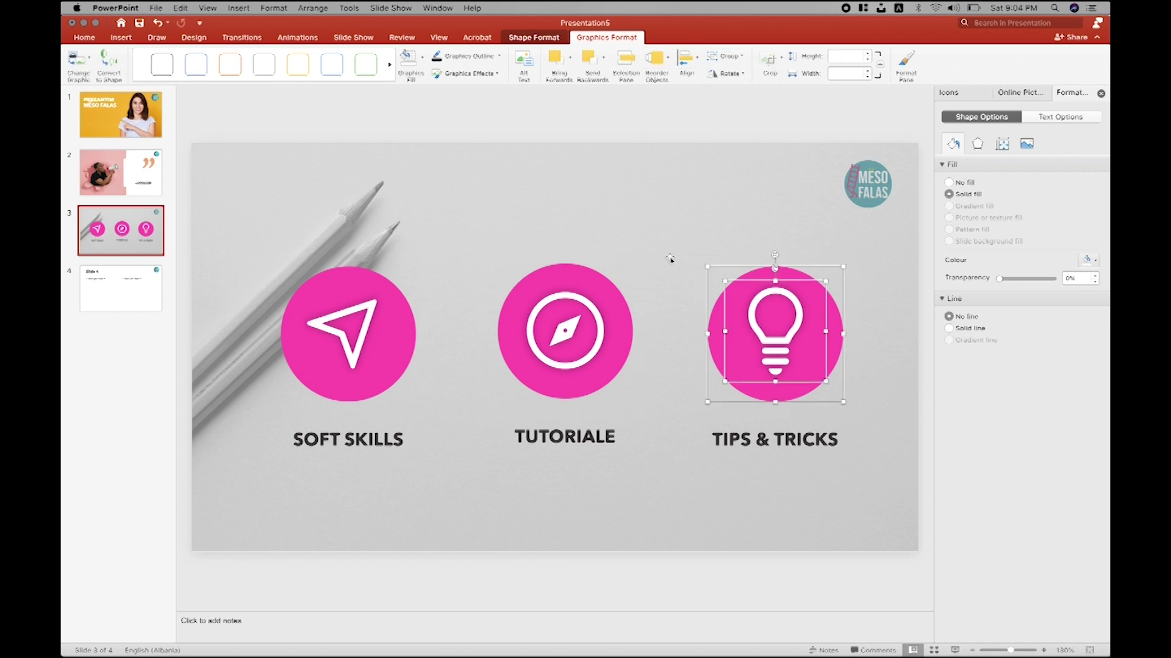
{"action": "left_click", "coordinate": [577, 338]}
{"action": "left_click", "coordinate": [413, 332]}
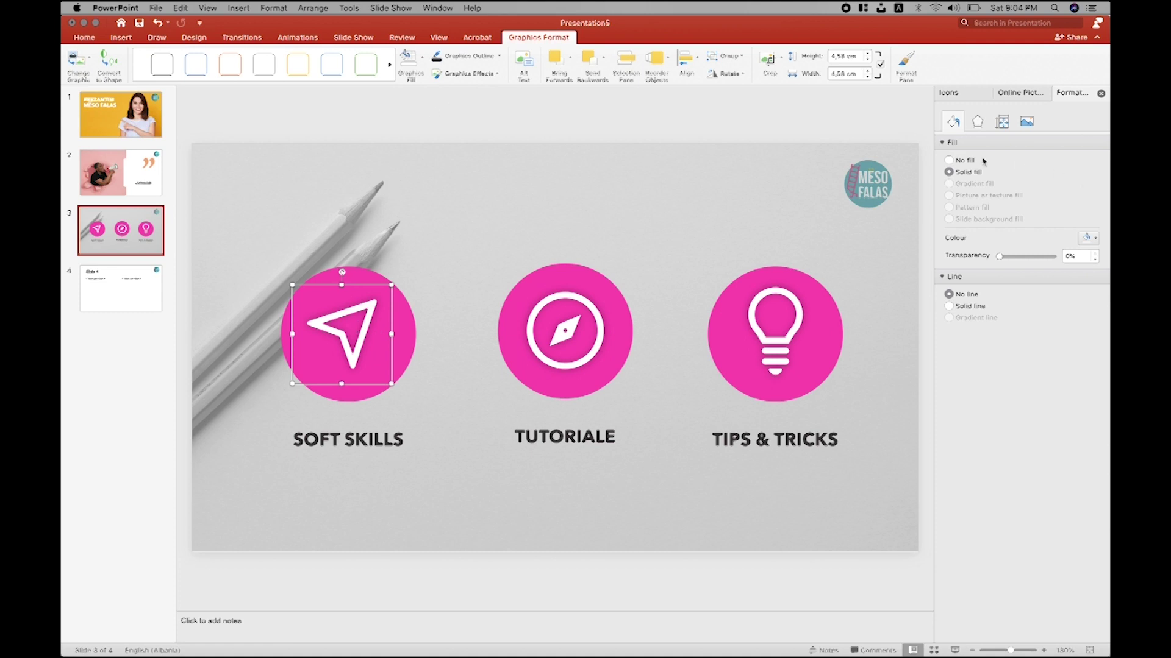
Step: Fill the SOFT SKILLS arrow icon dark navy, undoing an accidental move, and reopen its colours
{"action": "left_click", "coordinate": [1085, 238]}
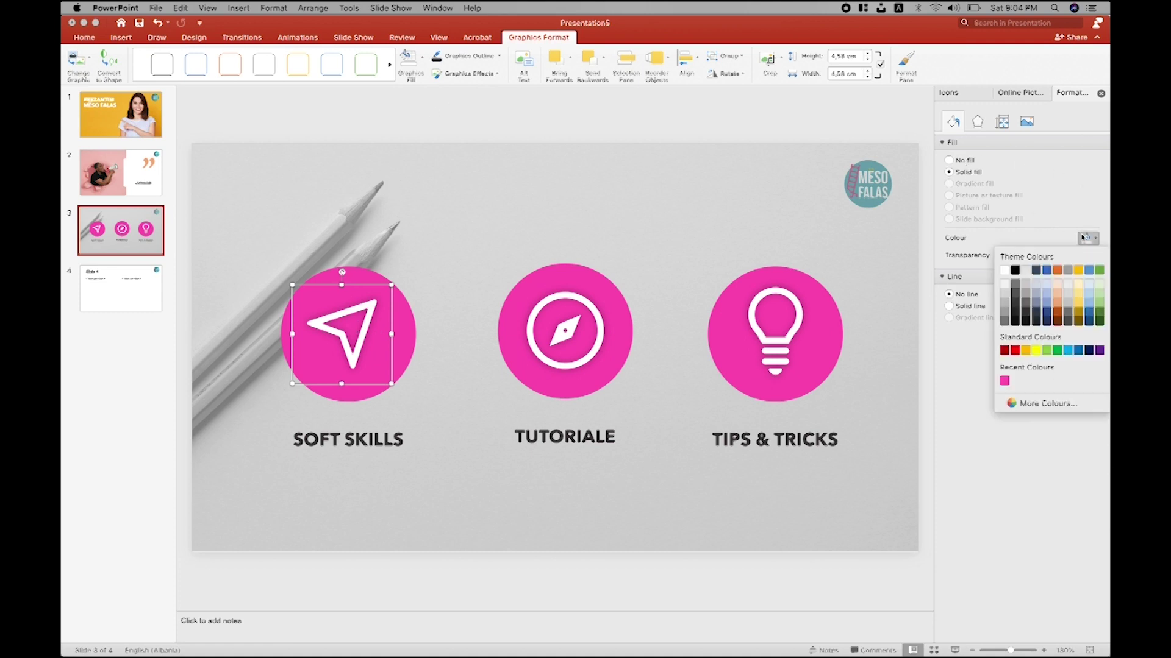
{"action": "left_click", "coordinate": [1033, 300]}
{"action": "left_click", "coordinate": [579, 237]}
{"action": "mouse_move", "coordinate": [378, 339]}
{"action": "left_mouse_down"}
{"action": "mouse_move", "coordinate": [551, 334]}
{"action": "mouse_move", "coordinate": [535, 334]}
{"action": "left_mouse_up"}
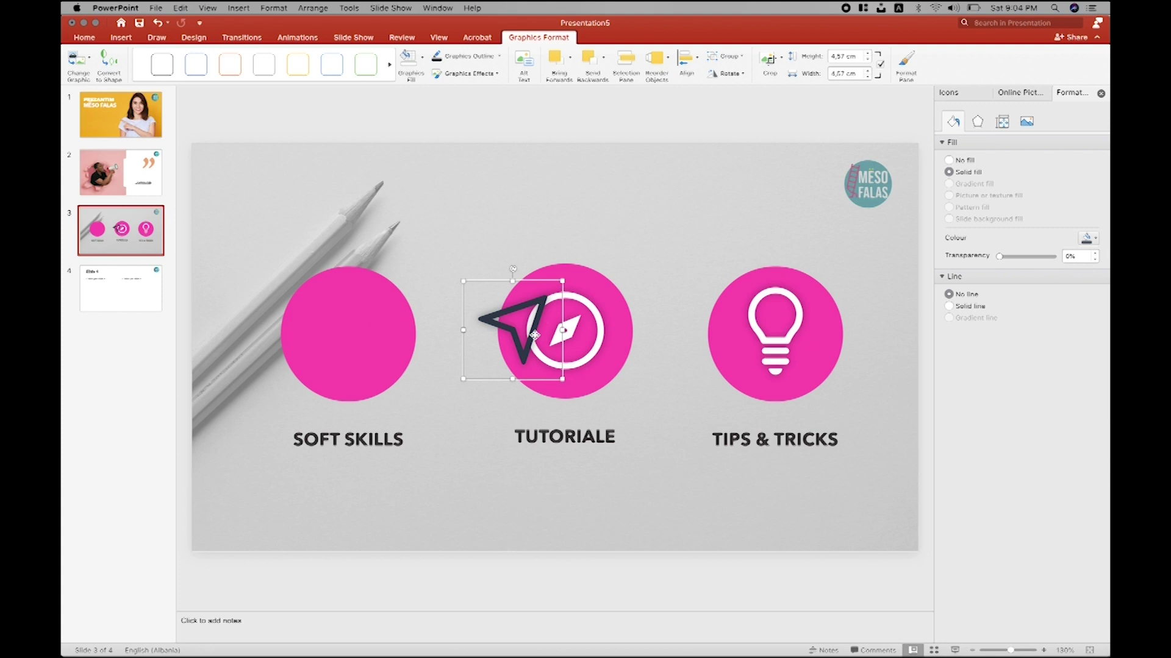
{"action": "key", "text": "cmd+z"}
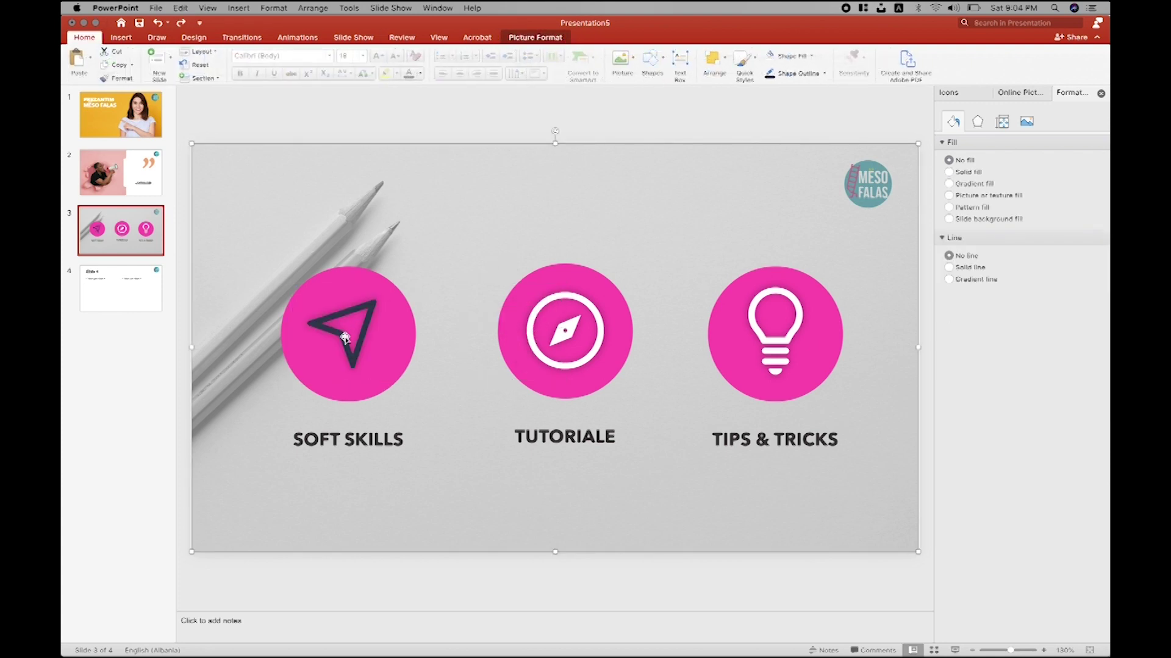
{"action": "left_click", "coordinate": [356, 334]}
{"action": "left_click", "coordinate": [1094, 239]}
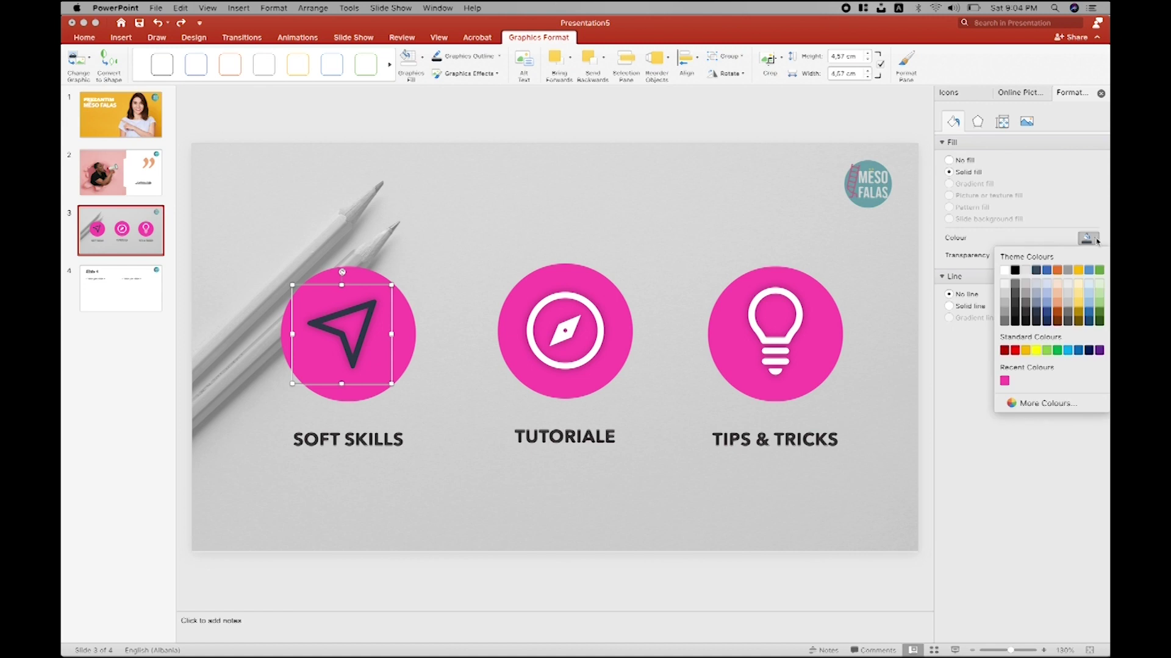
Step: Turn the arrow icon back to white and bring up the pink circle's shortcut options
{"action": "left_click", "coordinate": [1004, 271]}
{"action": "left_click", "coordinate": [451, 310]}
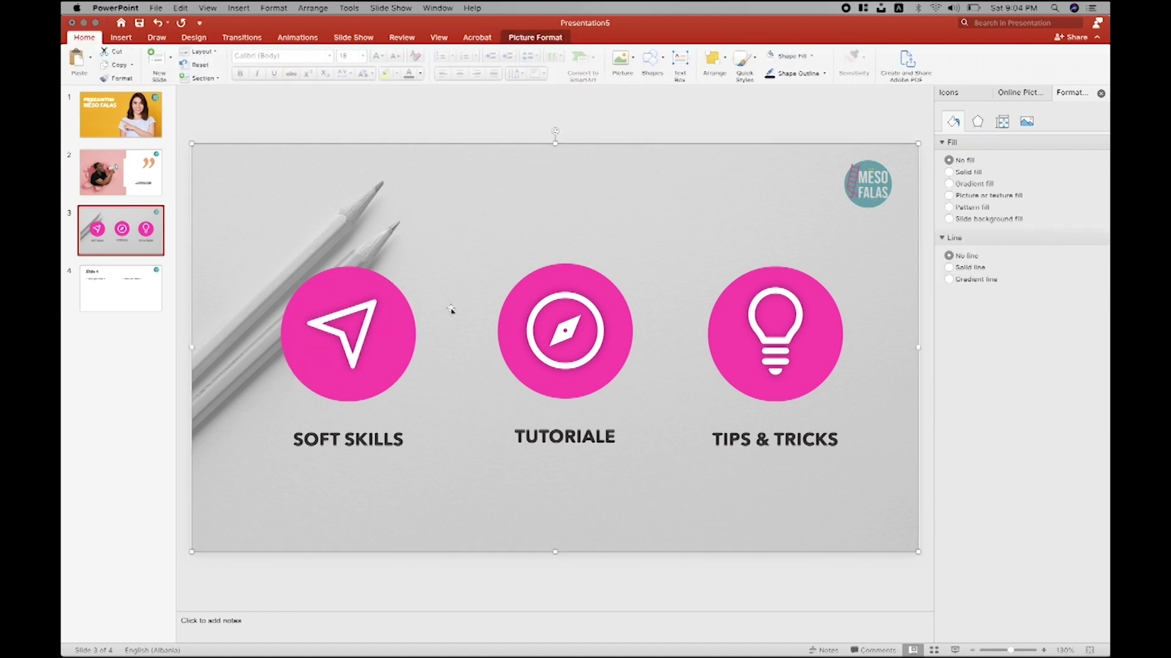
{"action": "left_click", "coordinate": [408, 319]}
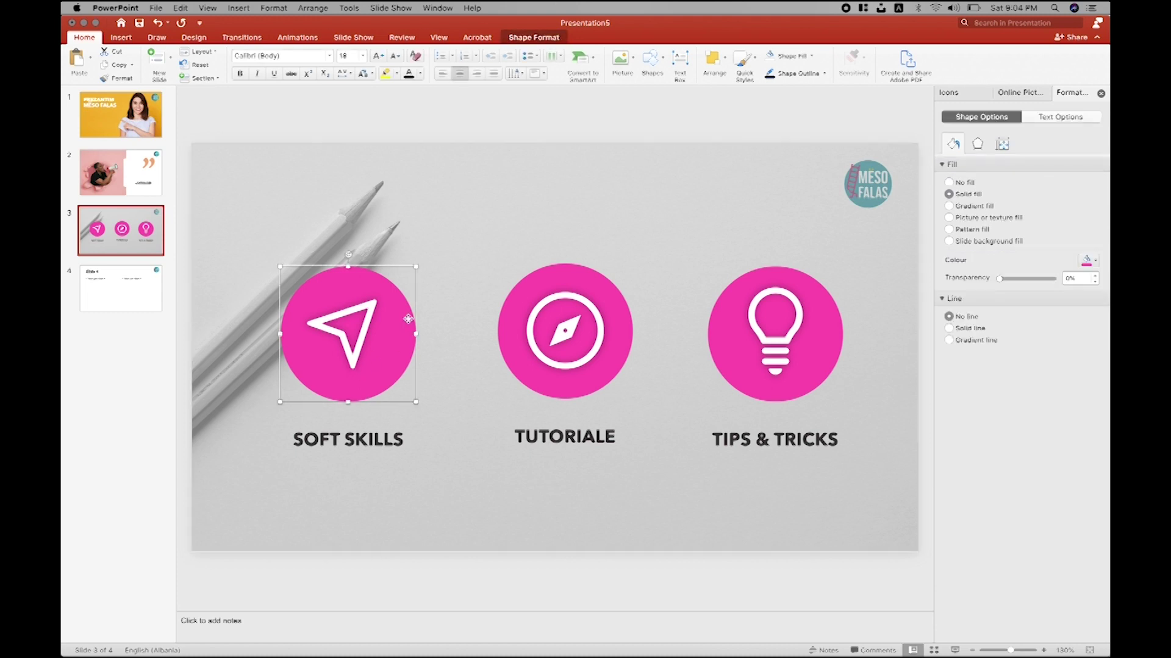
{"action": "right_click", "coordinate": [408, 319]}
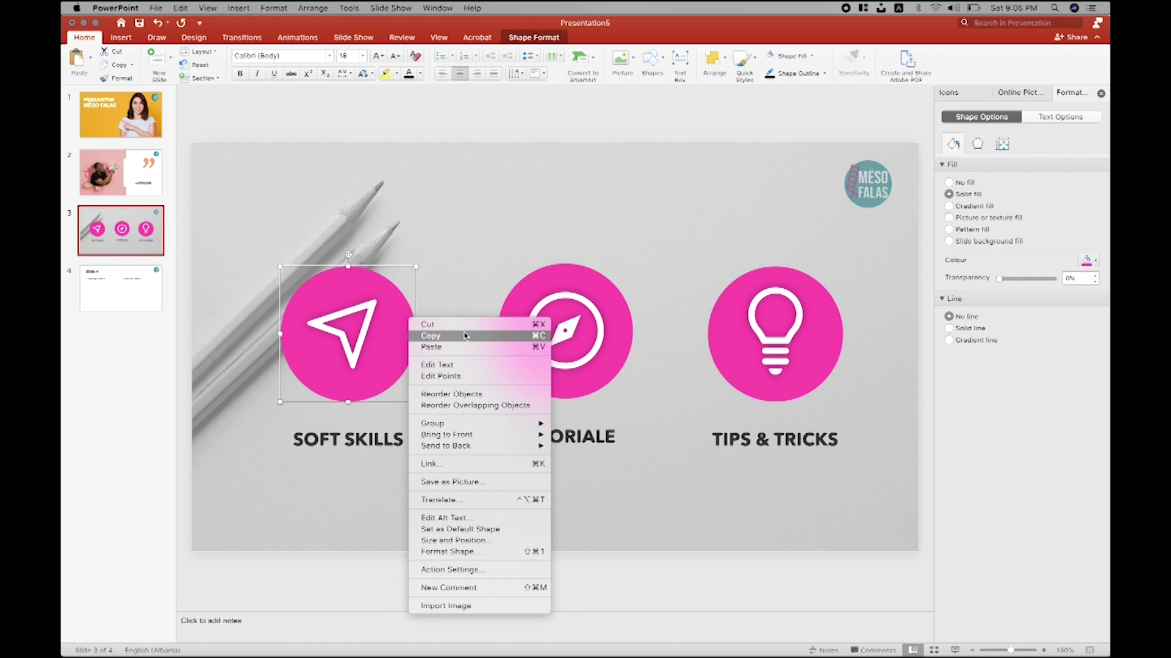
Step: Select the pencil background photo and open its Arrange options
{"action": "left_click", "coordinate": [493, 246]}
{"action": "left_click", "coordinate": [492, 225]}
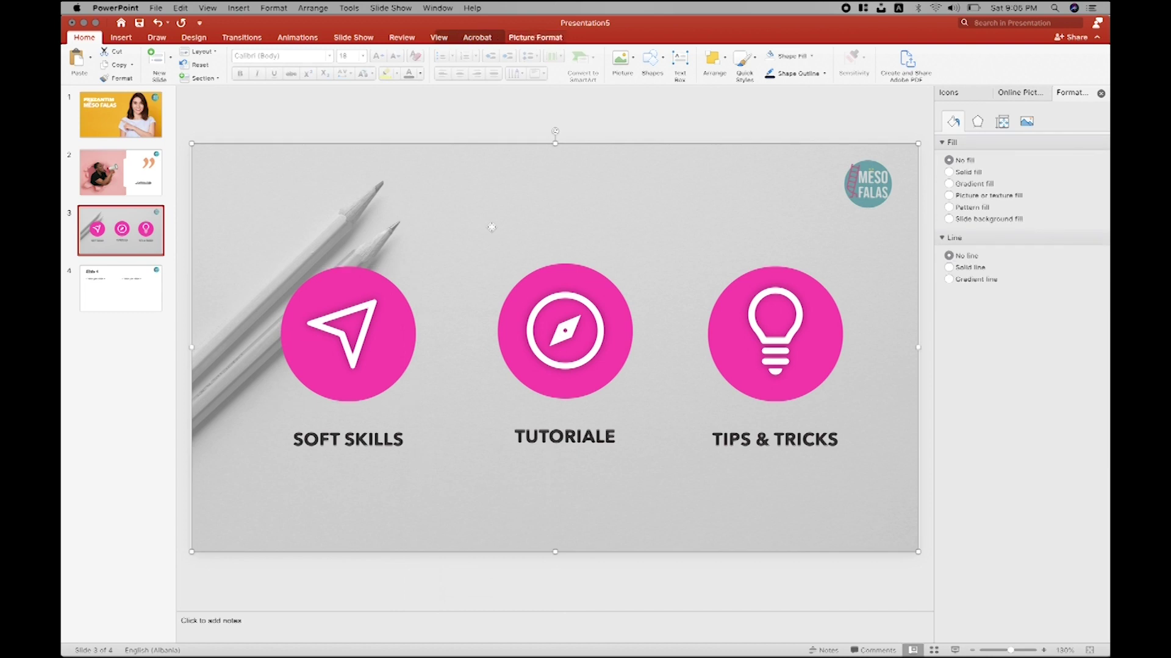
{"action": "left_click", "coordinate": [711, 57]}
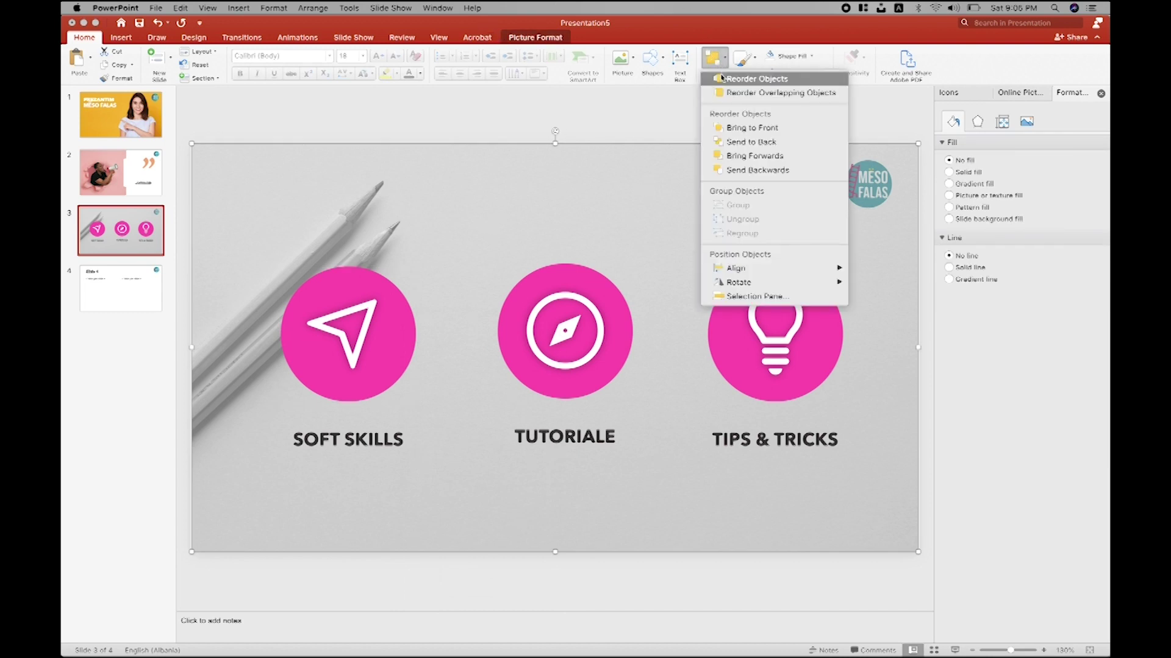
Step: Reorder the pink ellipse and pencil photo layers in Reorder Objects, then realign the photo
{"action": "left_click", "coordinate": [721, 78]}
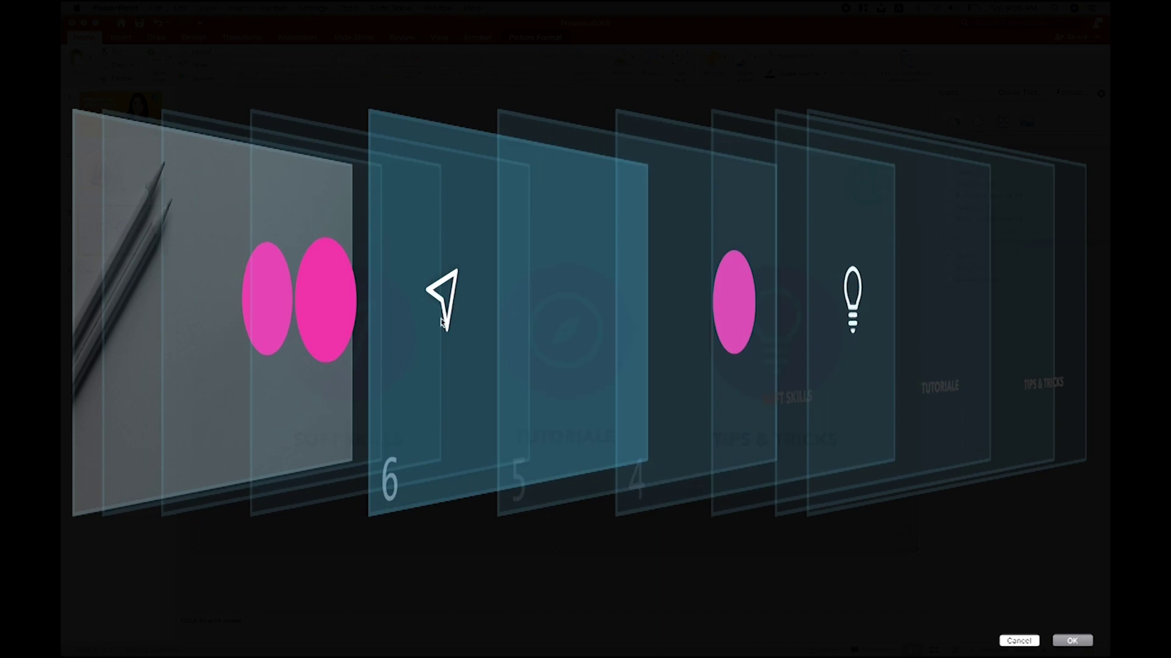
{"action": "left_click_drag", "start_coordinate": [247, 284], "coordinate": [916, 355]}
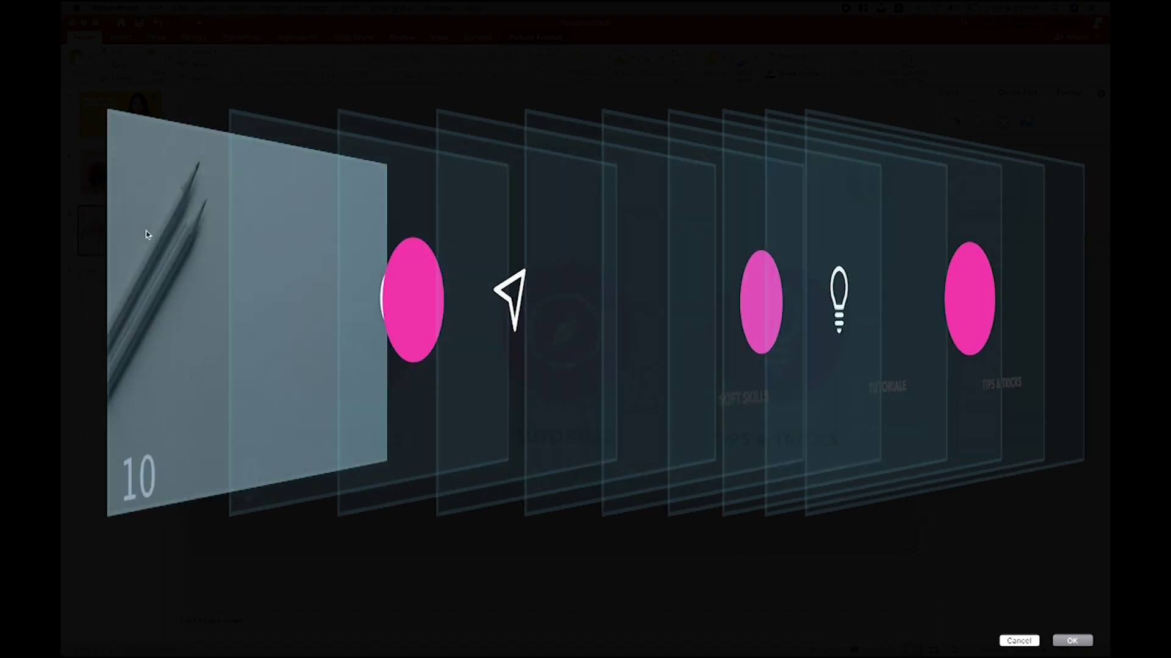
{"action": "mouse_move", "coordinate": [150, 264]}
{"action": "left_mouse_down"}
{"action": "mouse_move", "coordinate": [850, 296]}
{"action": "mouse_move", "coordinate": [66, 228]}
{"action": "left_mouse_up"}
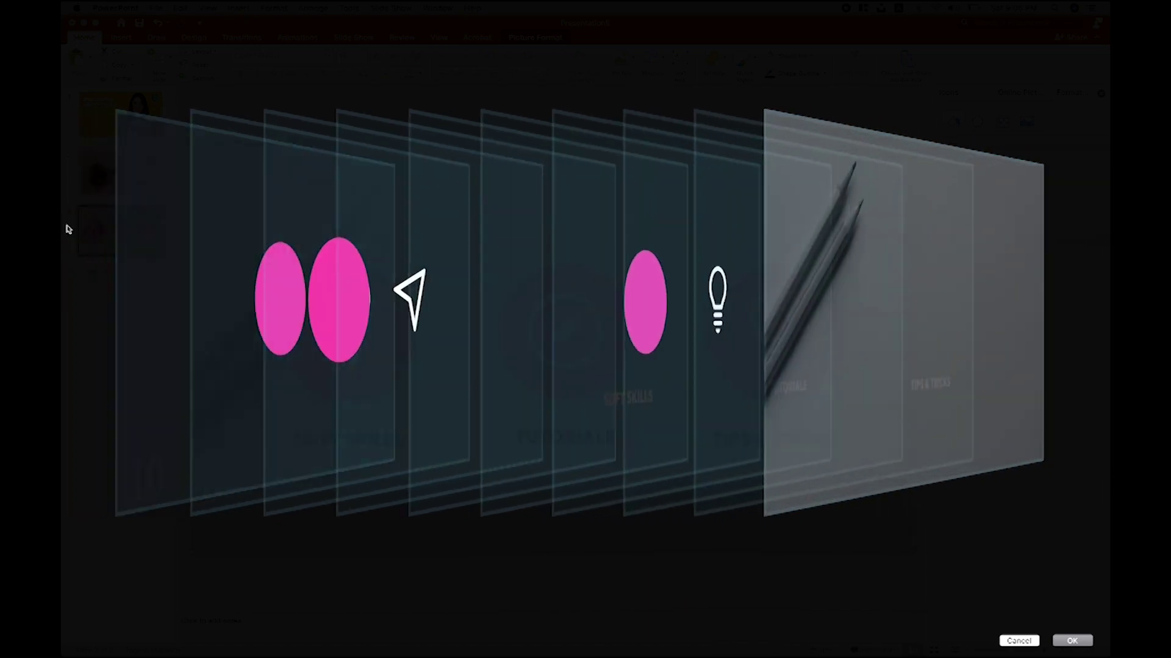
{"action": "left_click", "coordinate": [1082, 645]}
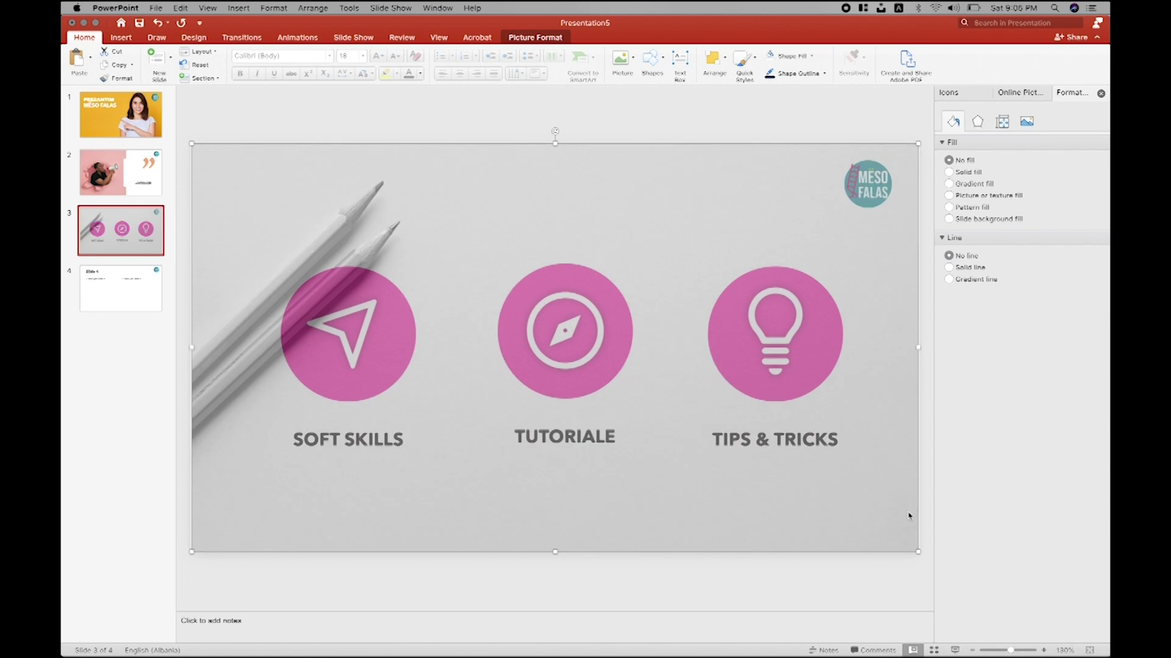
{"action": "left_click_drag", "start_coordinate": [841, 456], "coordinate": [846, 468]}
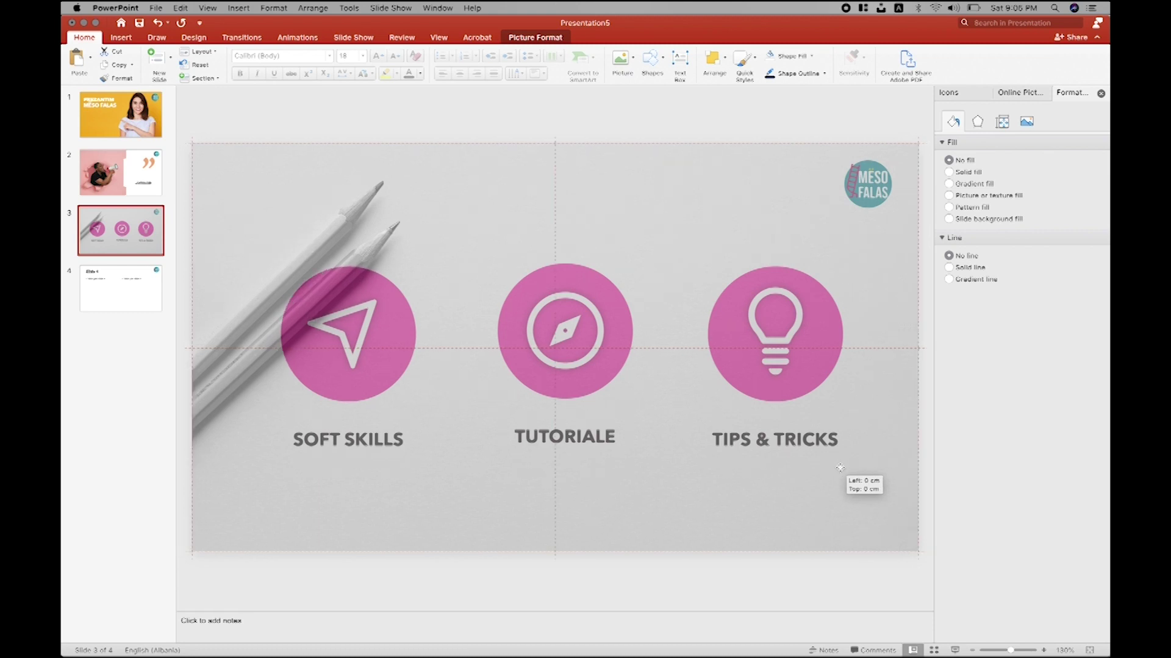
{"action": "left_click_drag", "start_coordinate": [846, 468], "coordinate": [840, 470]}
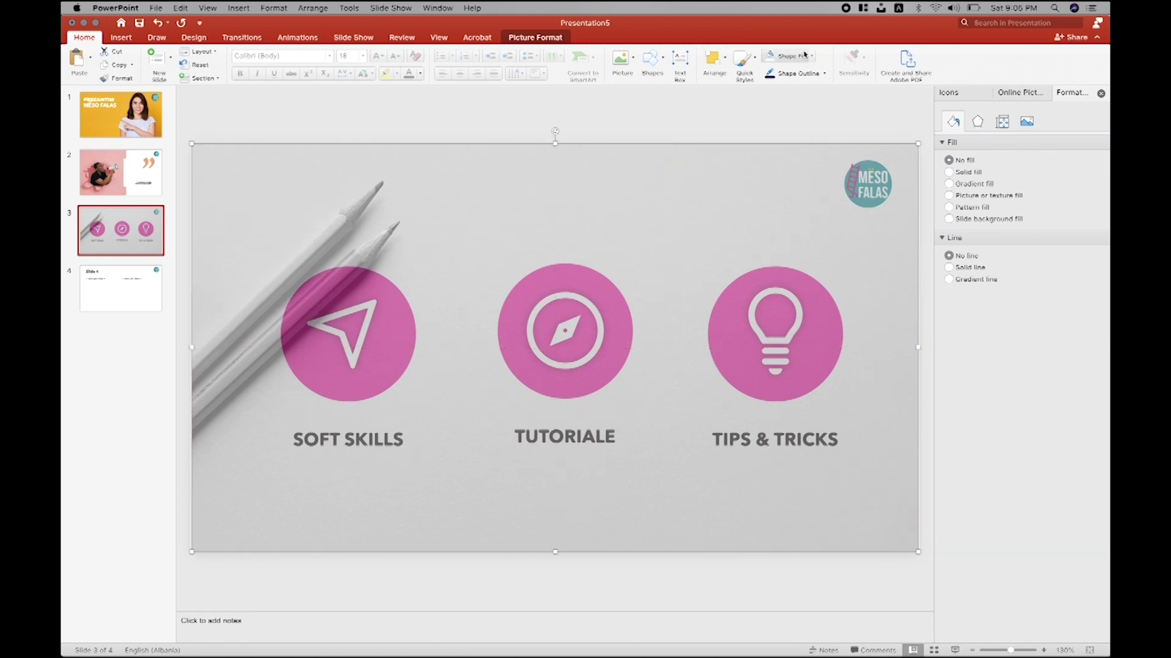
Step: Send the pencil background photo to the back behind all circles and icons
{"action": "left_click", "coordinate": [714, 59]}
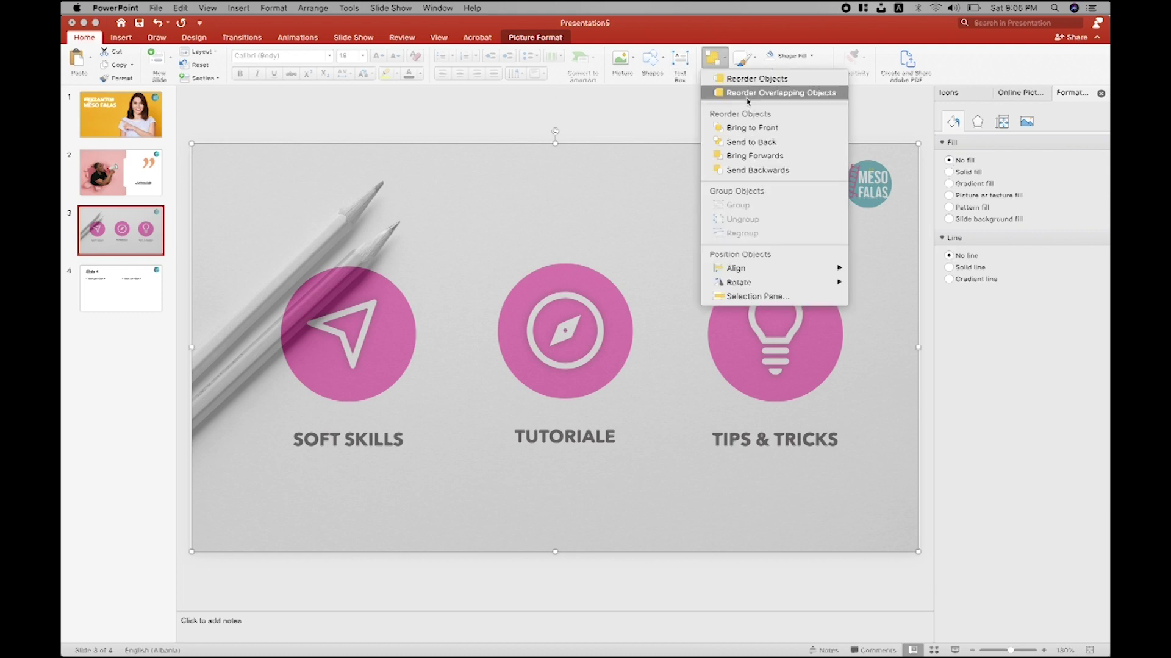
{"action": "left_click", "coordinate": [746, 95]}
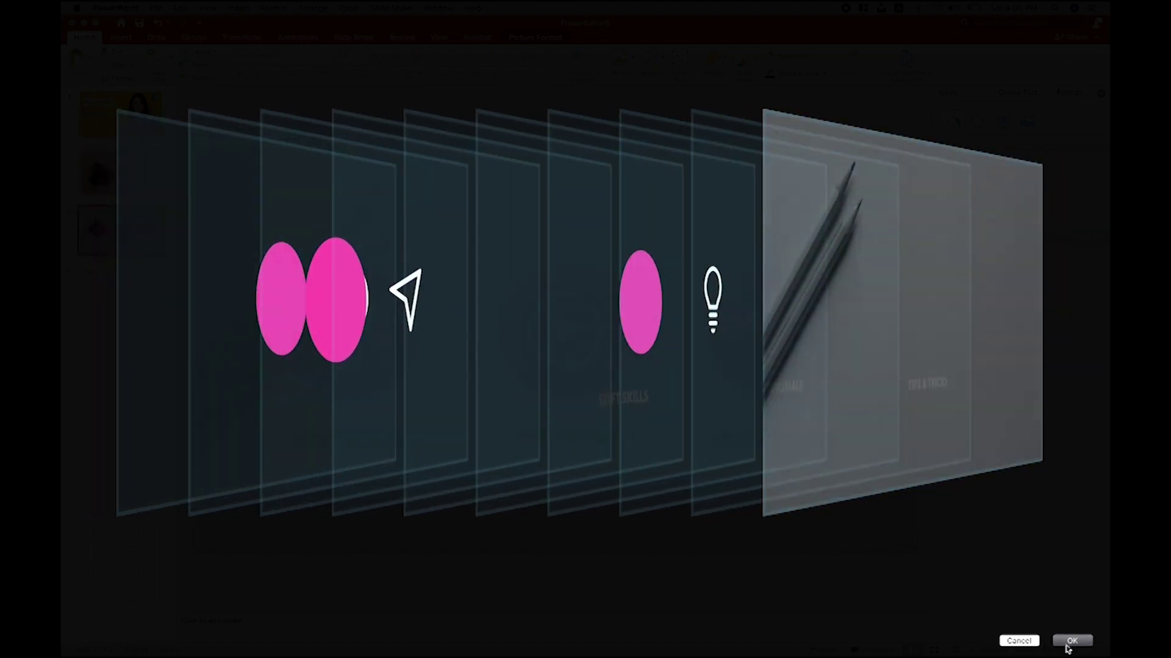
{"action": "left_click", "coordinate": [1070, 642]}
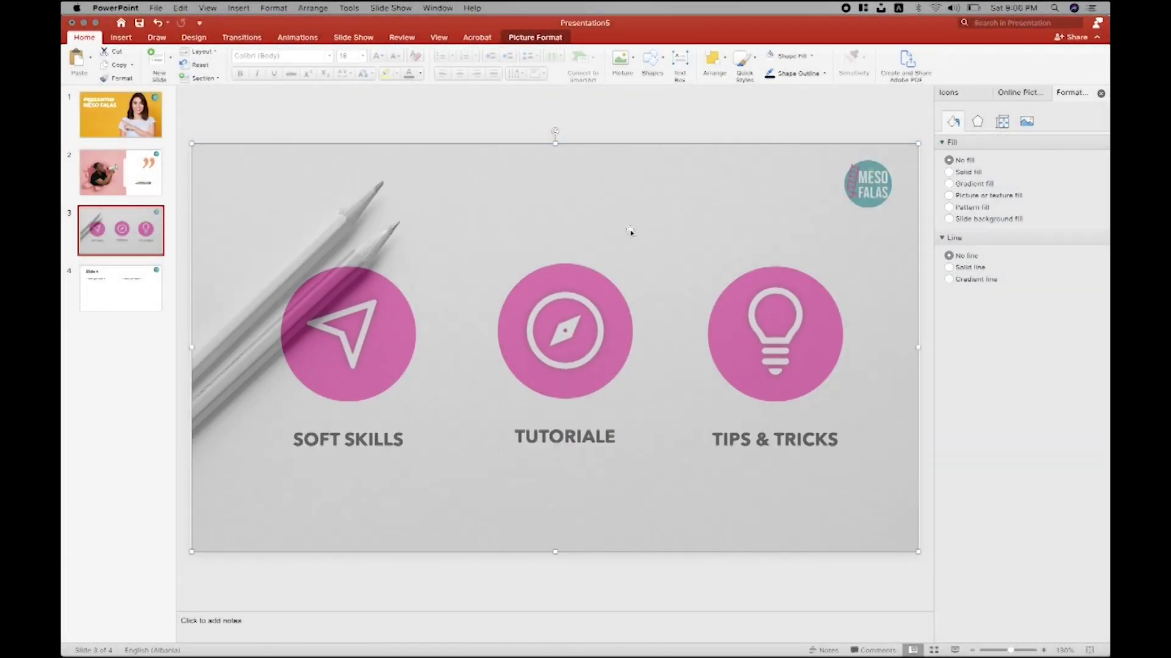
{"action": "right_click", "coordinate": [631, 231]}
{"action": "mouse_move", "coordinate": [668, 344]}
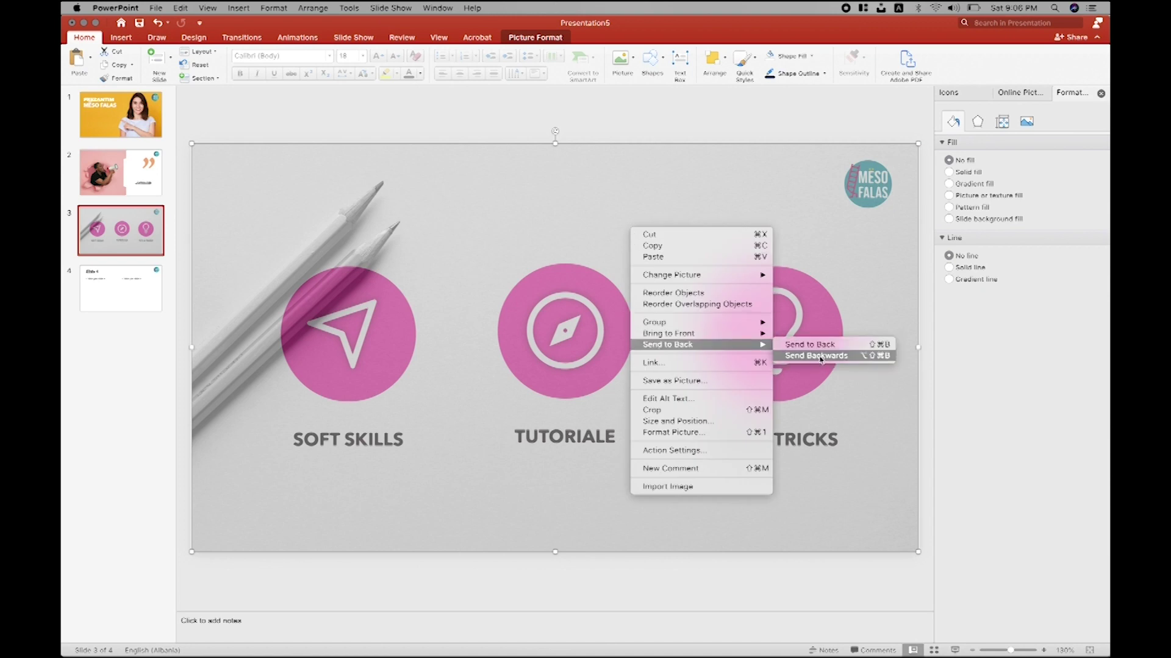
{"action": "left_click", "coordinate": [816, 345]}
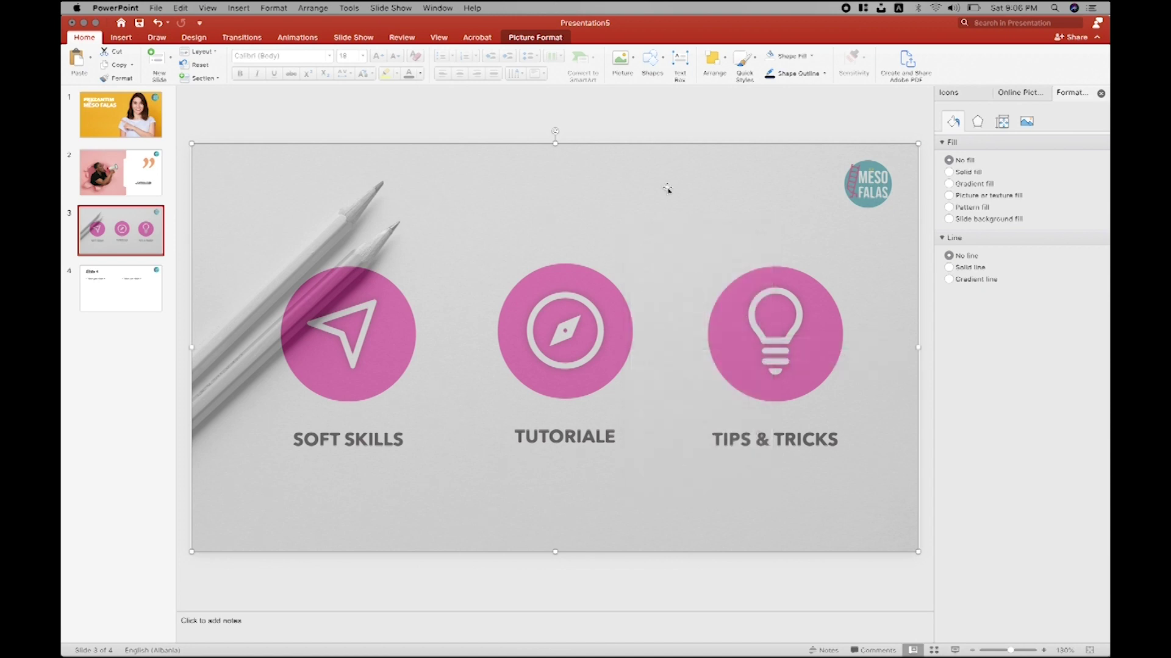
{"action": "left_click", "coordinate": [713, 71]}
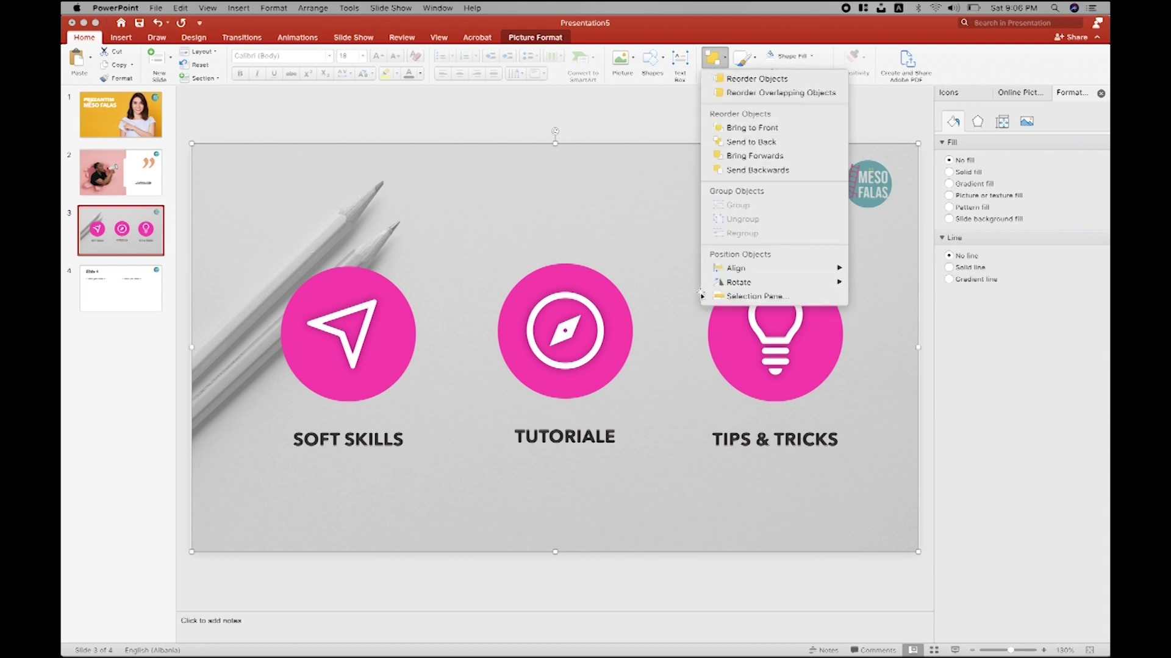
{"action": "left_click", "coordinate": [406, 181]}
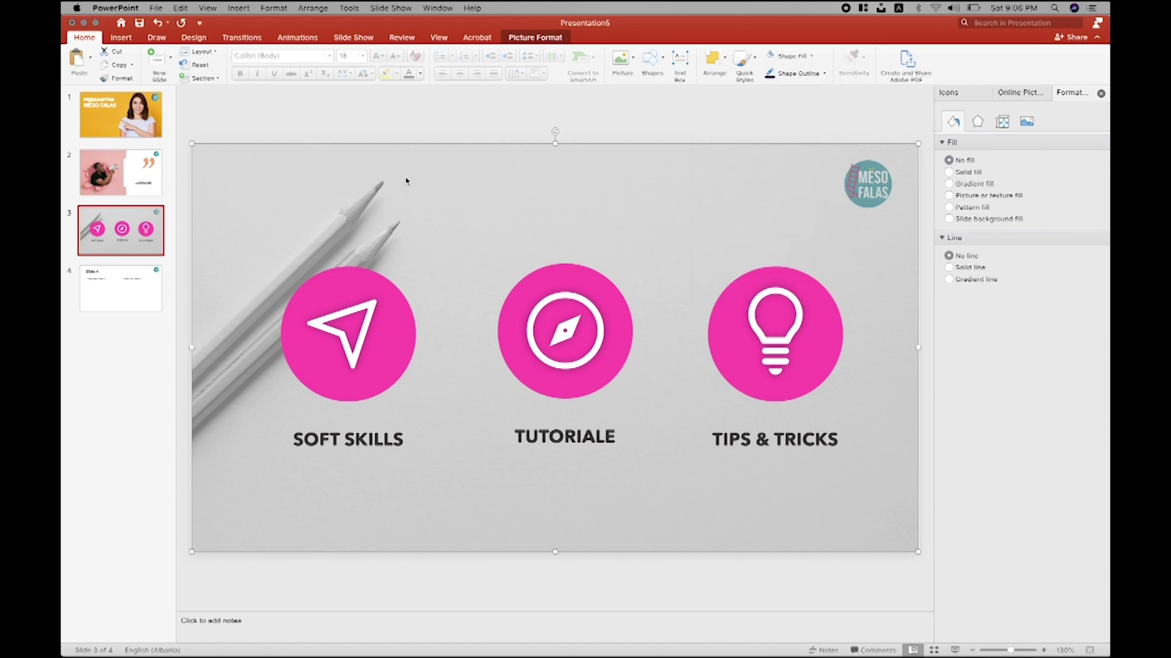
Step: Make the compass and lightbulb icons black with no shadow
{"action": "left_click", "coordinate": [390, 337]}
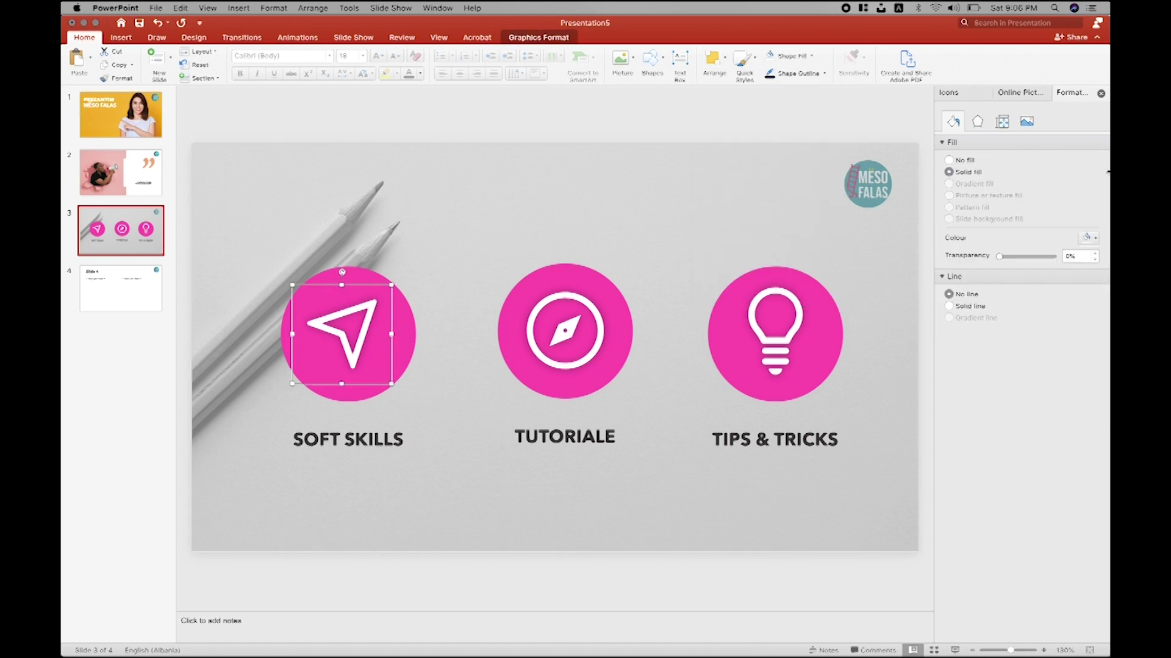
{"action": "left_click", "coordinate": [605, 346]}
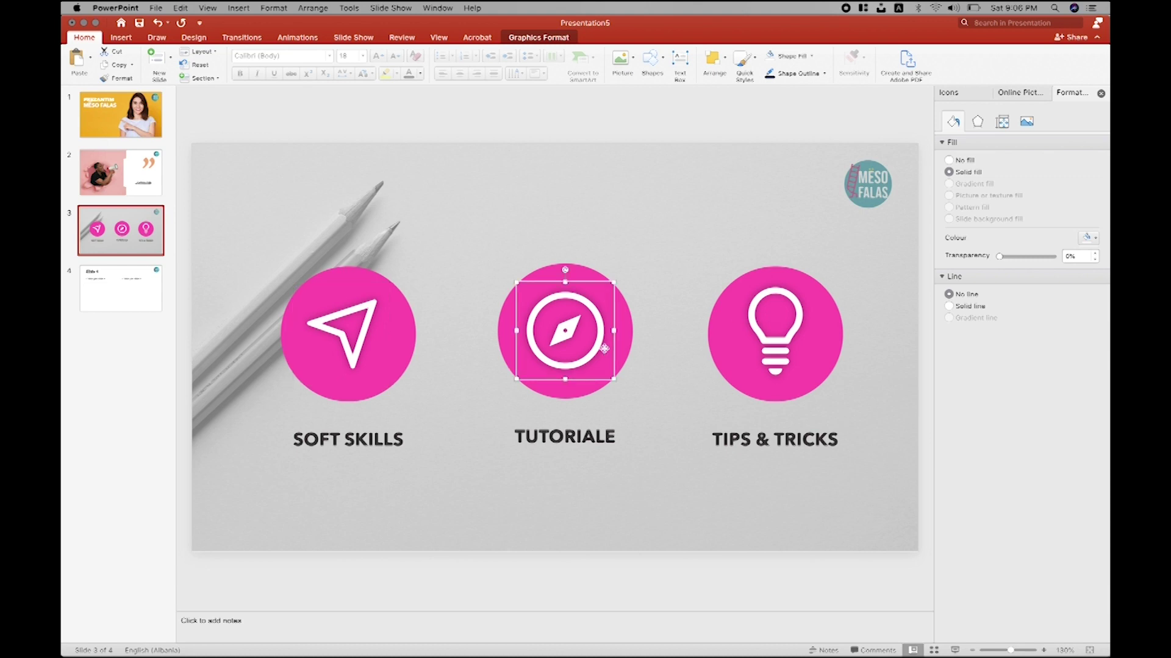
{"action": "left_click", "coordinate": [805, 331], "text": "shift"}
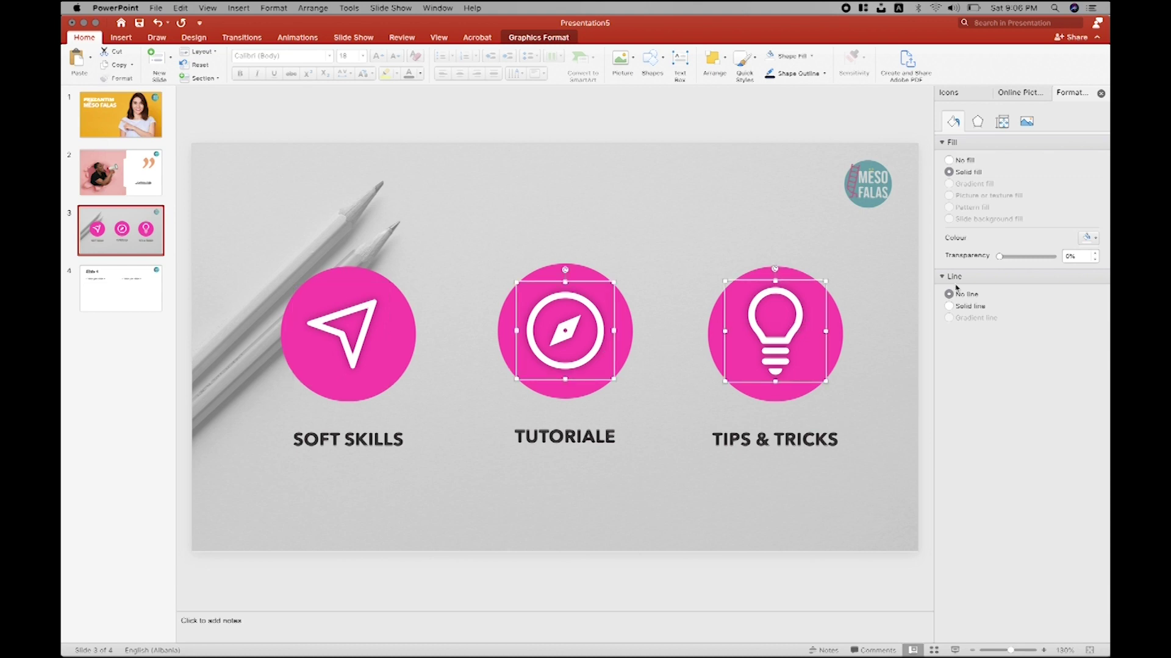
{"action": "left_click", "coordinate": [1087, 238]}
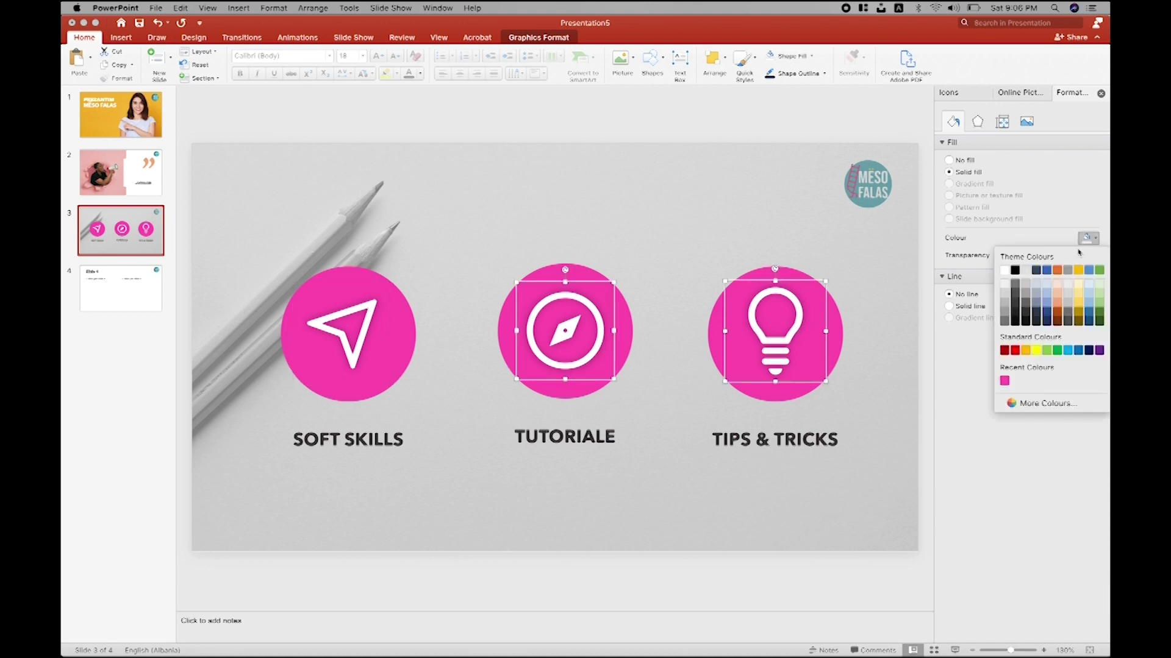
{"action": "left_click", "coordinate": [1015, 323]}
{"action": "left_click", "coordinate": [1001, 125]}
{"action": "left_click", "coordinate": [977, 124]}
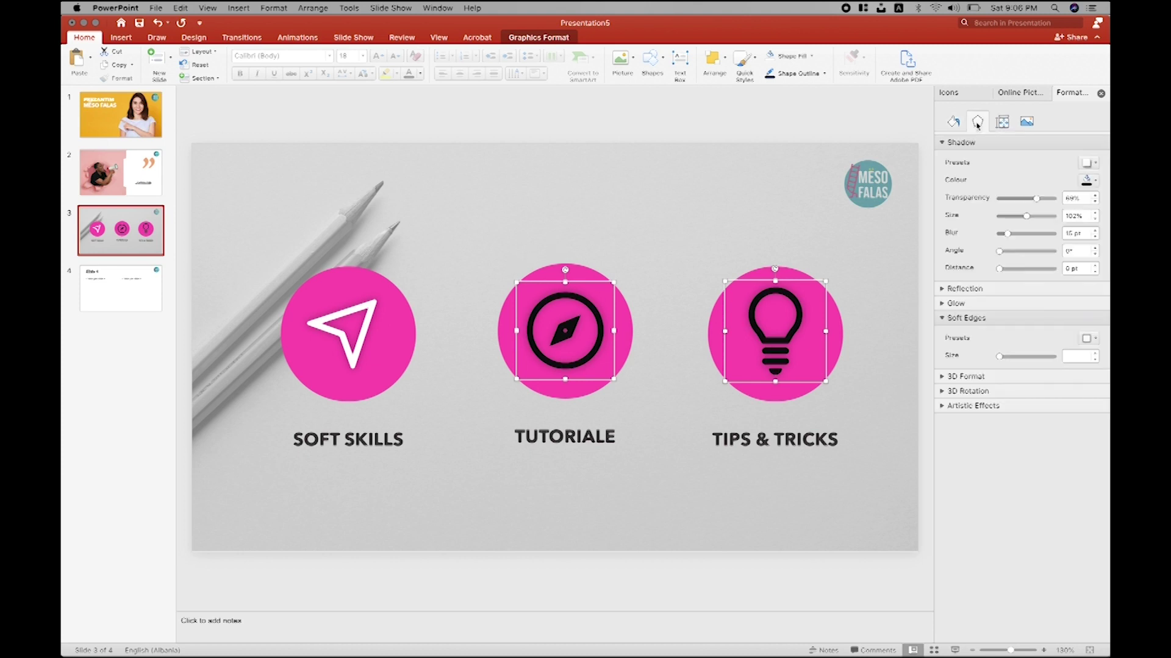
{"action": "left_click", "coordinate": [1088, 163]}
{"action": "left_click", "coordinate": [1005, 205]}
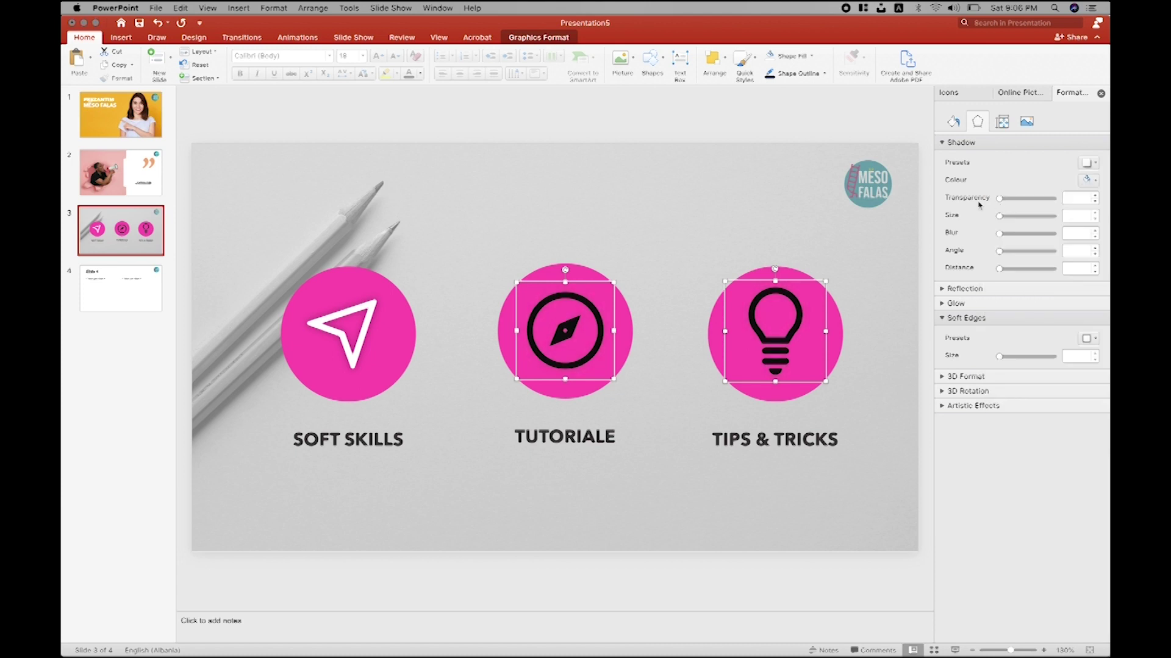
{"action": "left_click", "coordinate": [702, 198]}
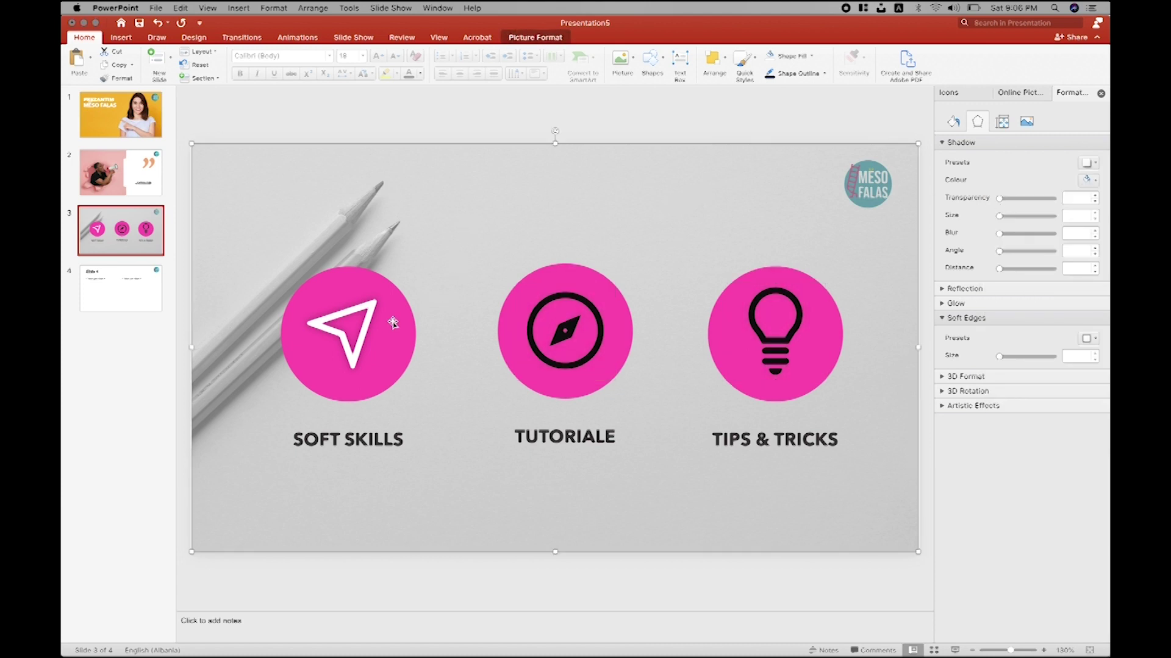
Step: Copy the paper-plane icon's white shadowed style onto the compass with Format Painter
{"action": "left_click", "coordinate": [354, 334]}
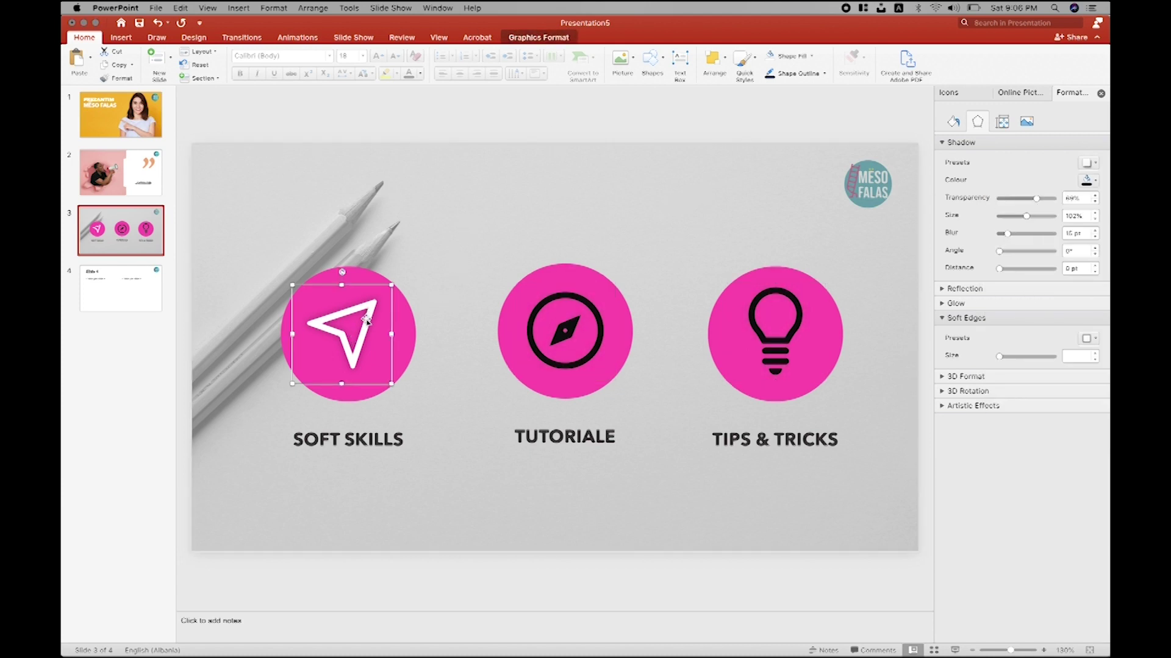
{"action": "left_click", "coordinate": [117, 78]}
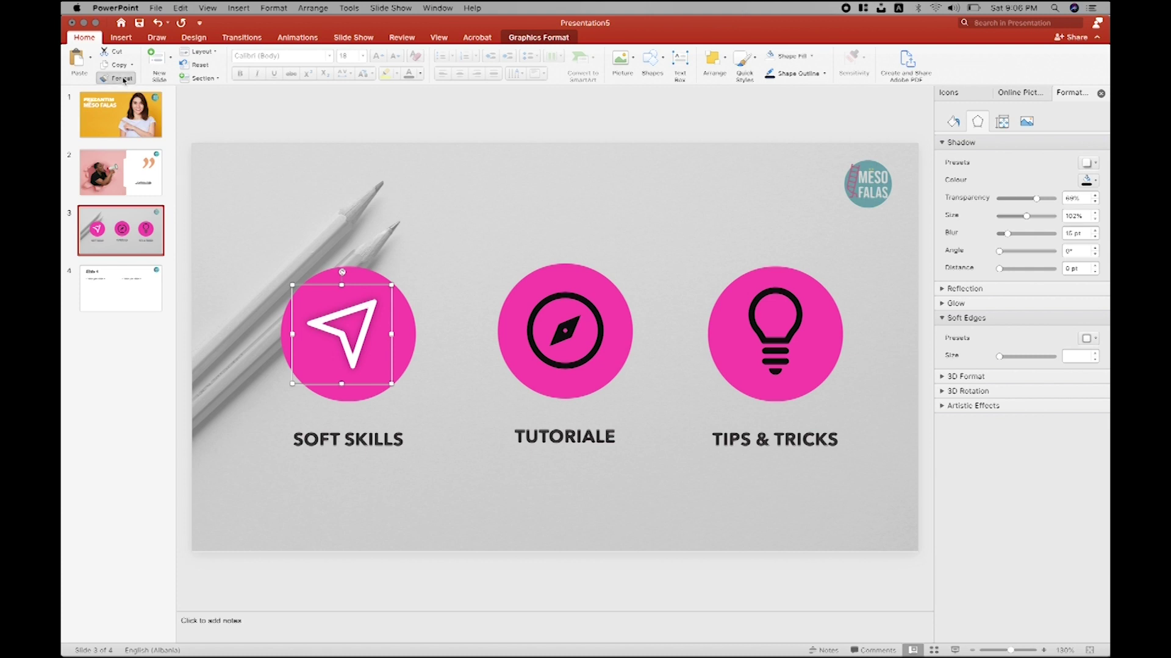
{"action": "left_click", "coordinate": [597, 356]}
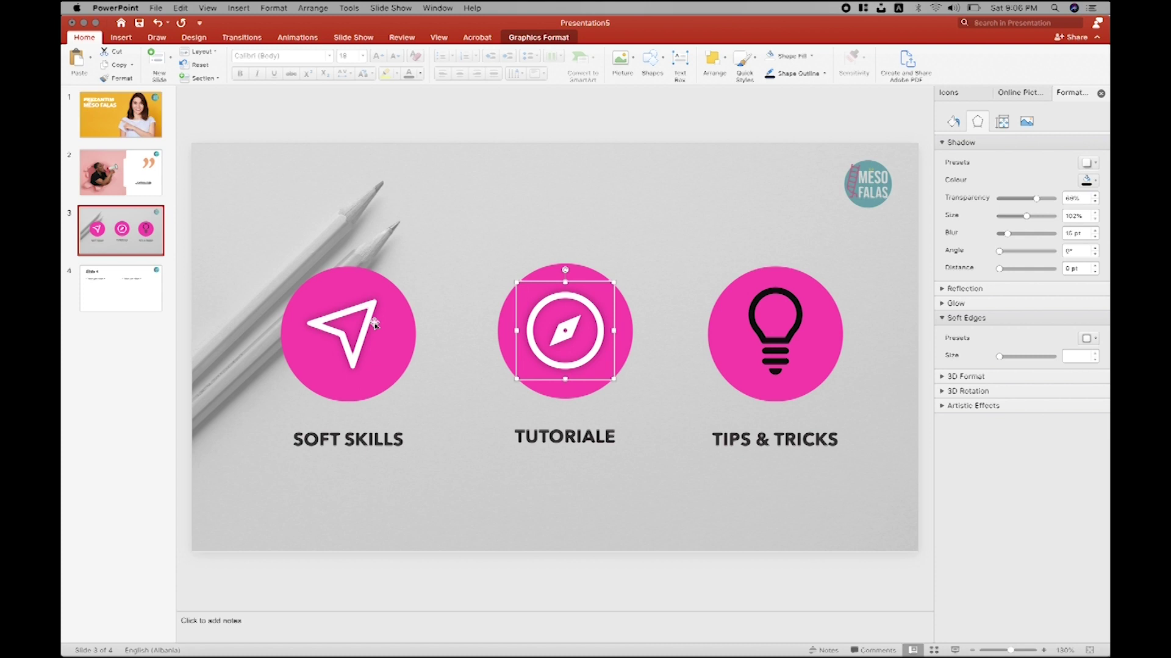
Step: Undo the compass change, then Format-Paint the lightbulb's black style onto the compass icon
{"action": "left_click", "coordinate": [156, 22]}
{"action": "left_click", "coordinate": [796, 338], "text": "shift"}
{"action": "left_click", "coordinate": [350, 342]}
{"action": "left_click", "coordinate": [117, 78]}
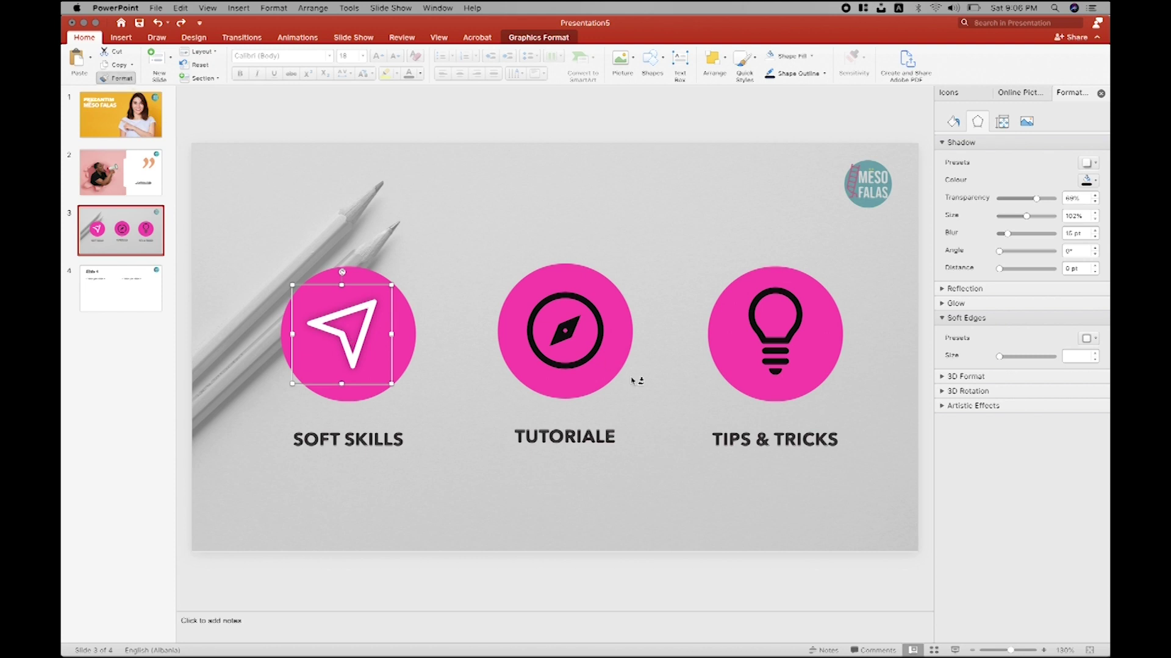
{"action": "left_click", "coordinate": [597, 355]}
{"action": "left_click", "coordinate": [759, 349], "text": "shift"}
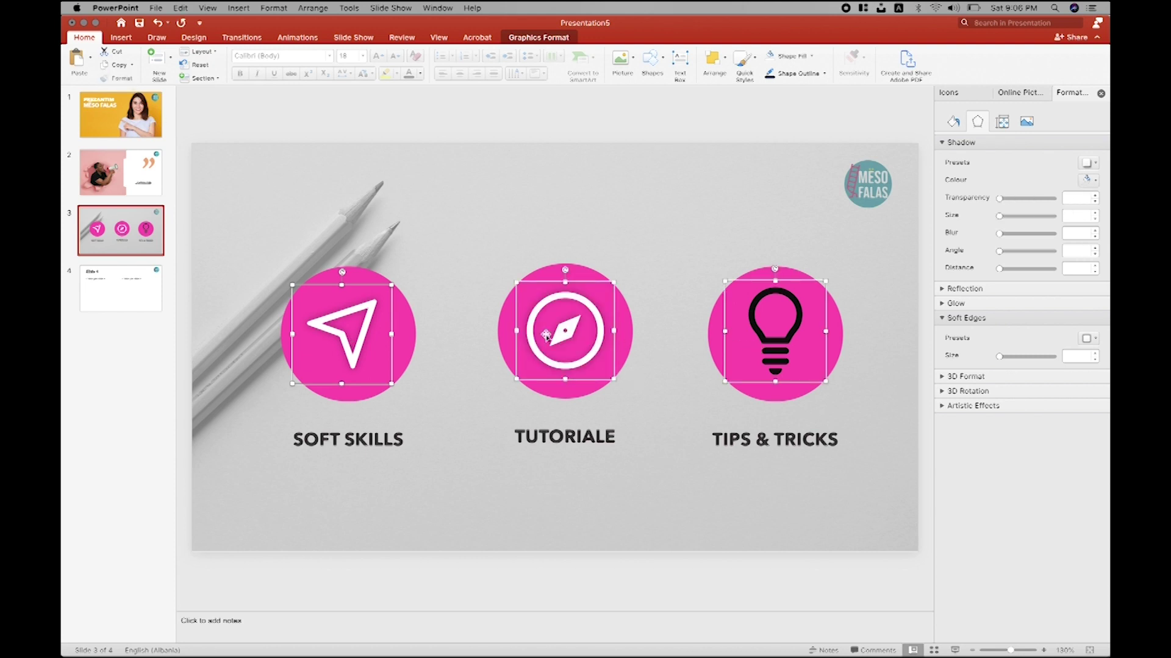
{"action": "left_click", "coordinate": [265, 135]}
{"action": "left_click", "coordinate": [754, 344]}
{"action": "left_click", "coordinate": [117, 78]}
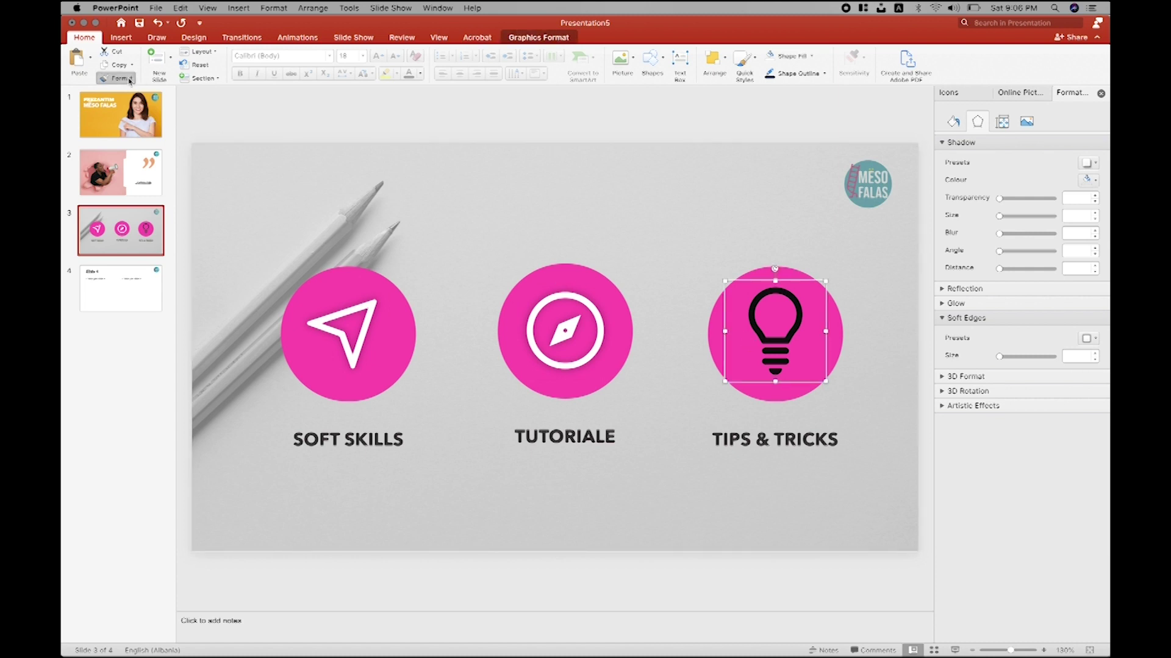
{"action": "left_click", "coordinate": [528, 325]}
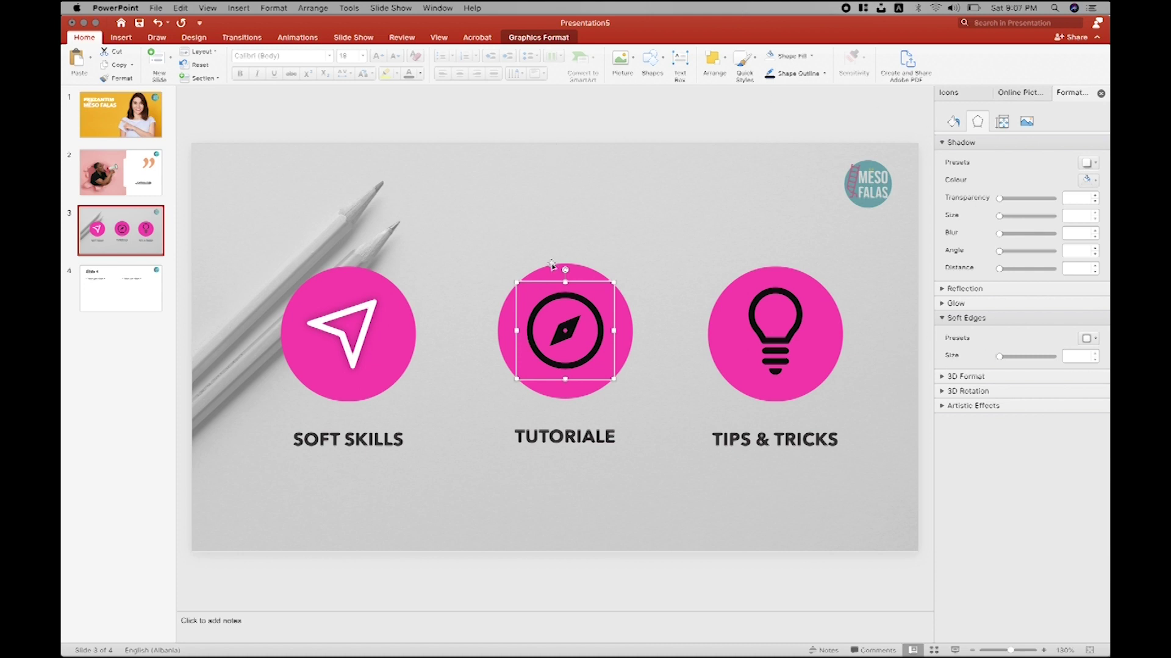
Step: Copy the compass icon's black style onto the paper-plane icon
{"action": "left_click", "coordinate": [564, 228]}
{"action": "left_click", "coordinate": [562, 312]}
{"action": "left_click", "coordinate": [783, 352], "text": "shift"}
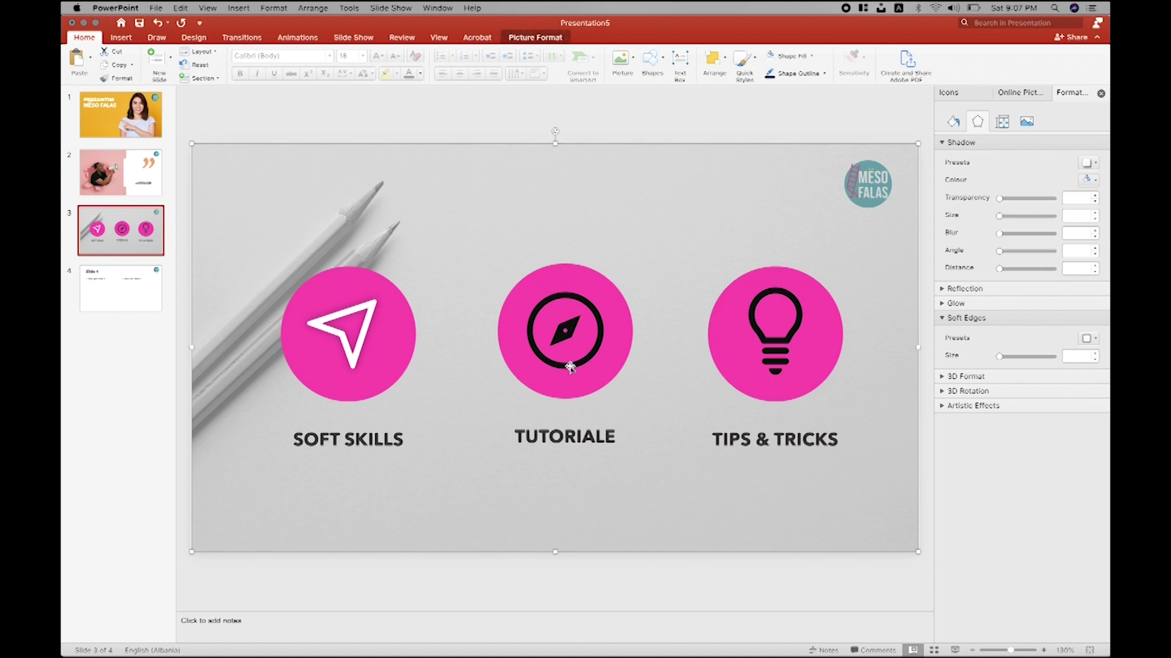
{"action": "left_click", "coordinate": [605, 322]}
{"action": "left_click", "coordinate": [794, 325]}
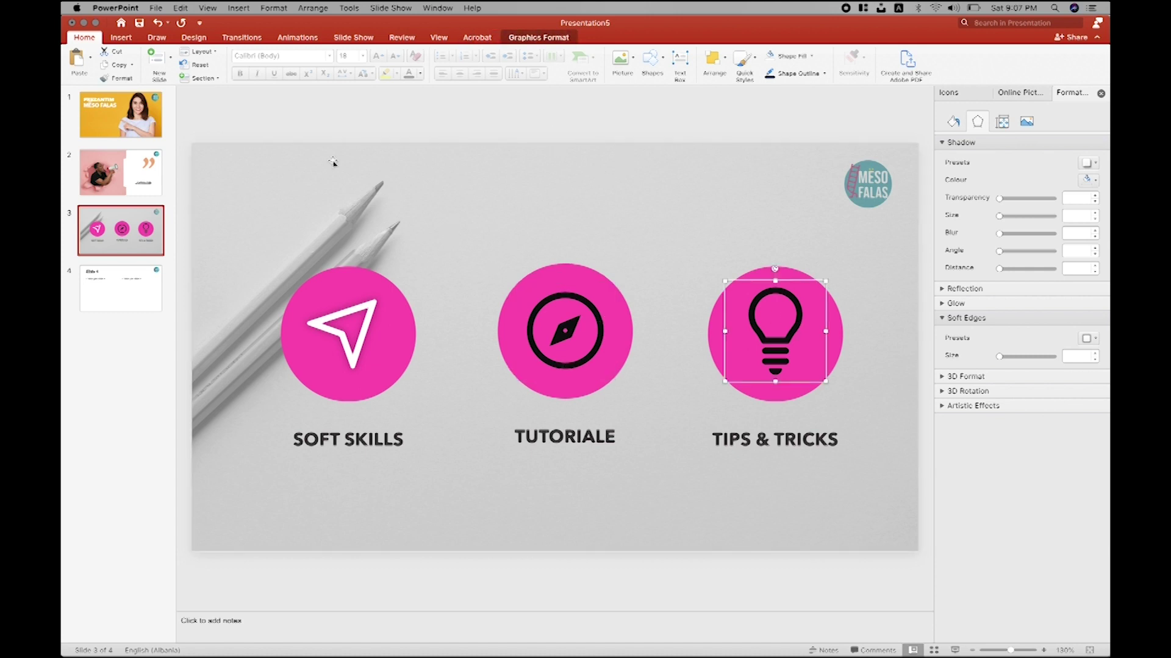
{"action": "left_click", "coordinate": [335, 348]}
{"action": "left_click", "coordinate": [573, 348]}
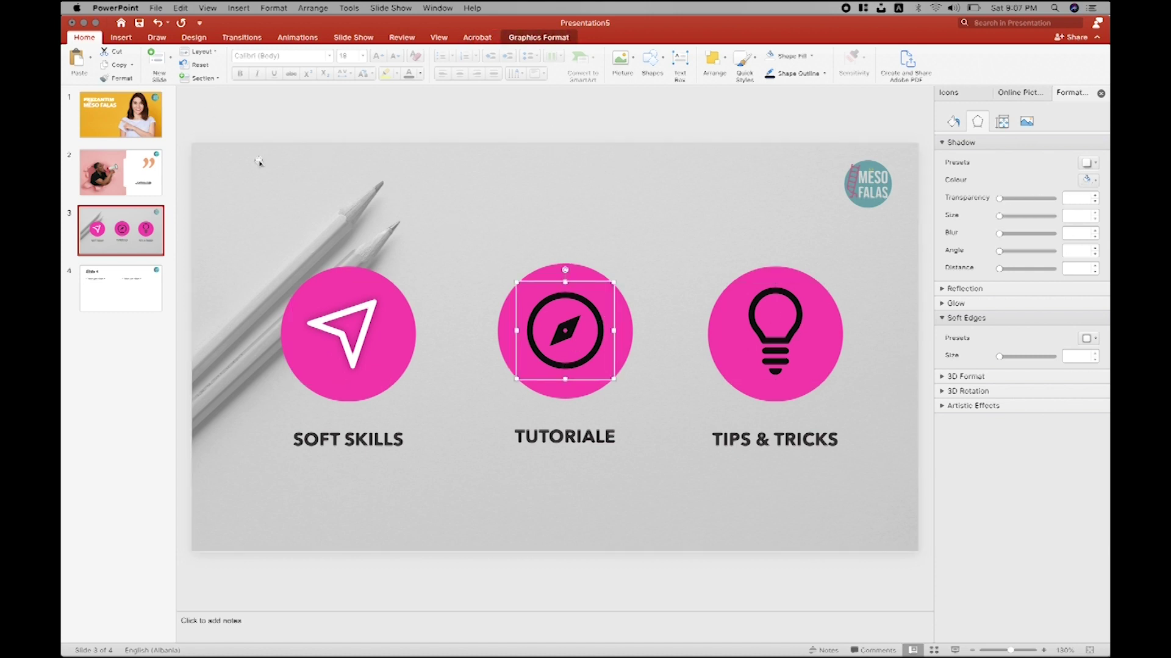
{"action": "left_click", "coordinate": [318, 318]}
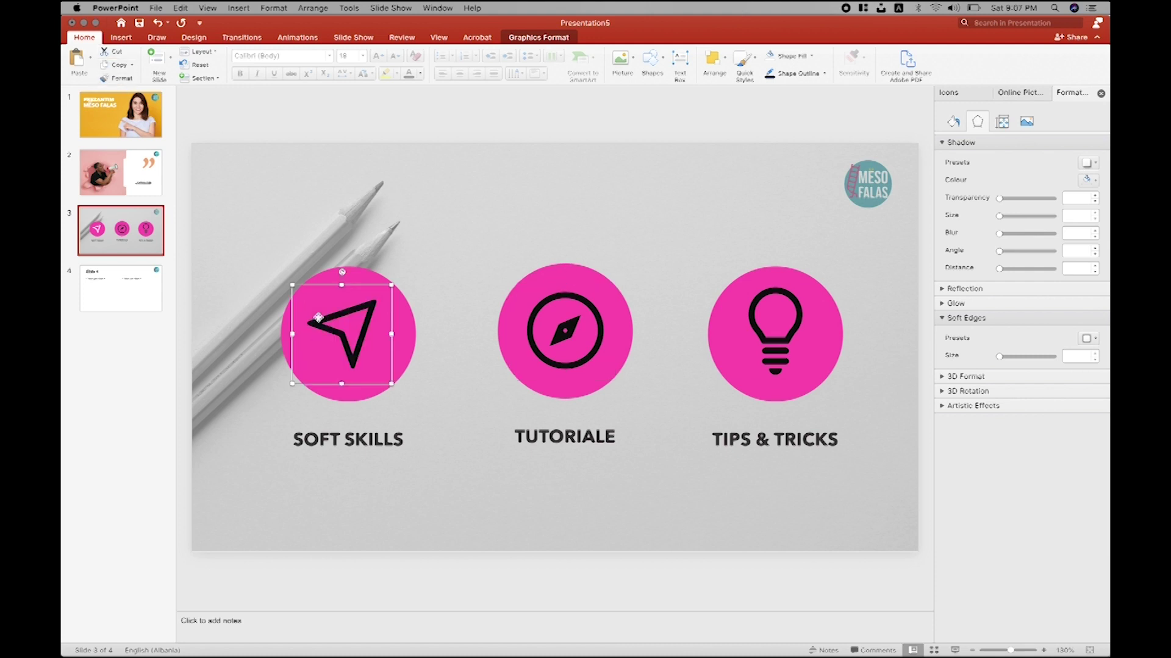
Step: Paint the paper-plane style onto the TUTORIALE caption, then select all three icons
{"action": "left_click", "coordinate": [556, 362]}
{"action": "left_click", "coordinate": [758, 352], "text": "shift"}
{"action": "left_click", "coordinate": [330, 308]}
{"action": "left_click", "coordinate": [116, 78]}
{"action": "left_click", "coordinate": [592, 429]}
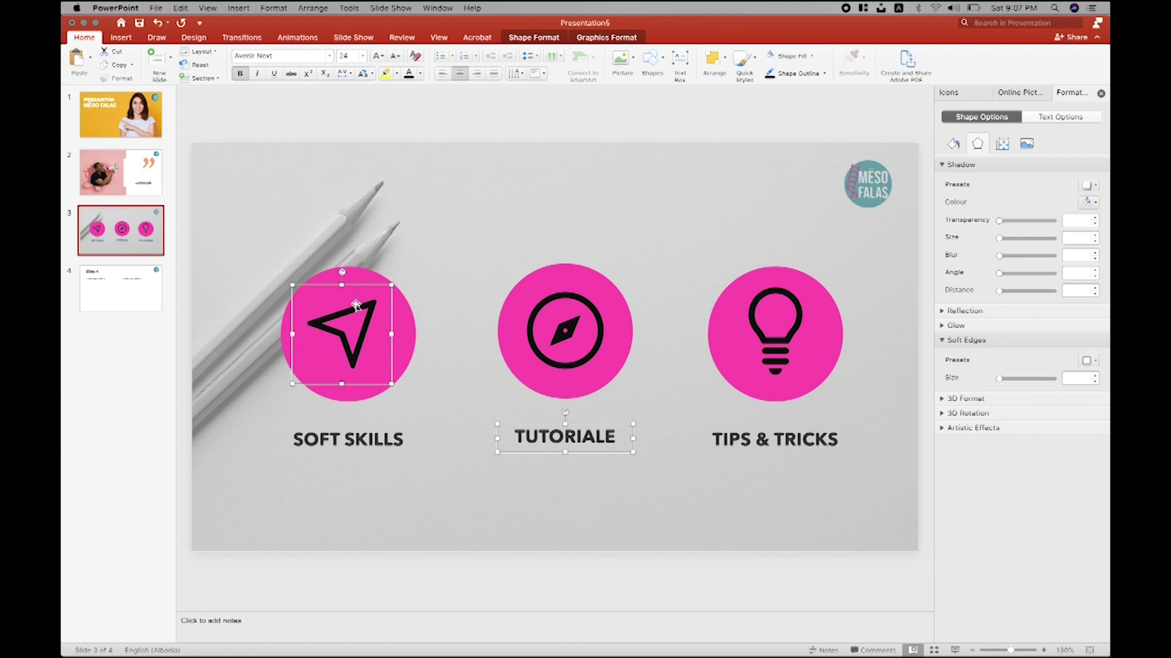
{"action": "left_click", "coordinate": [549, 317]}
{"action": "left_click", "coordinate": [790, 331], "text": "shift"}
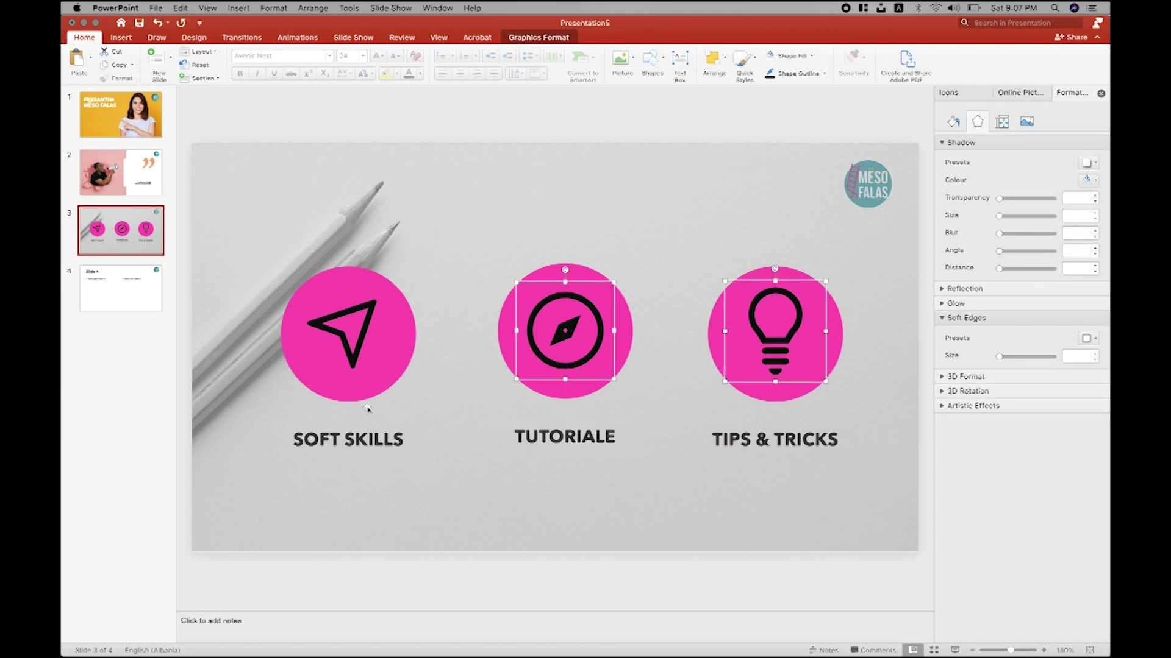
{"action": "left_click", "coordinate": [351, 332], "text": "shift"}
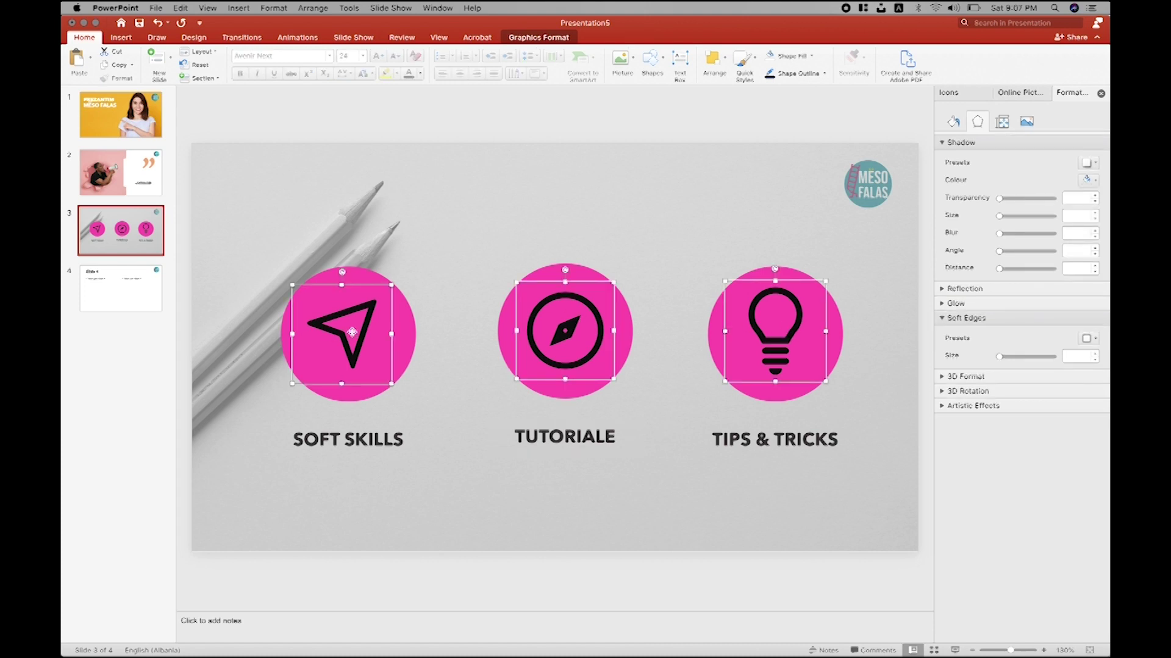
Step: Fill the three icons white and try an inner centre shadow, resetting transparency to 0%
{"action": "left_click", "coordinate": [955, 128]}
{"action": "left_click", "coordinate": [1086, 238]}
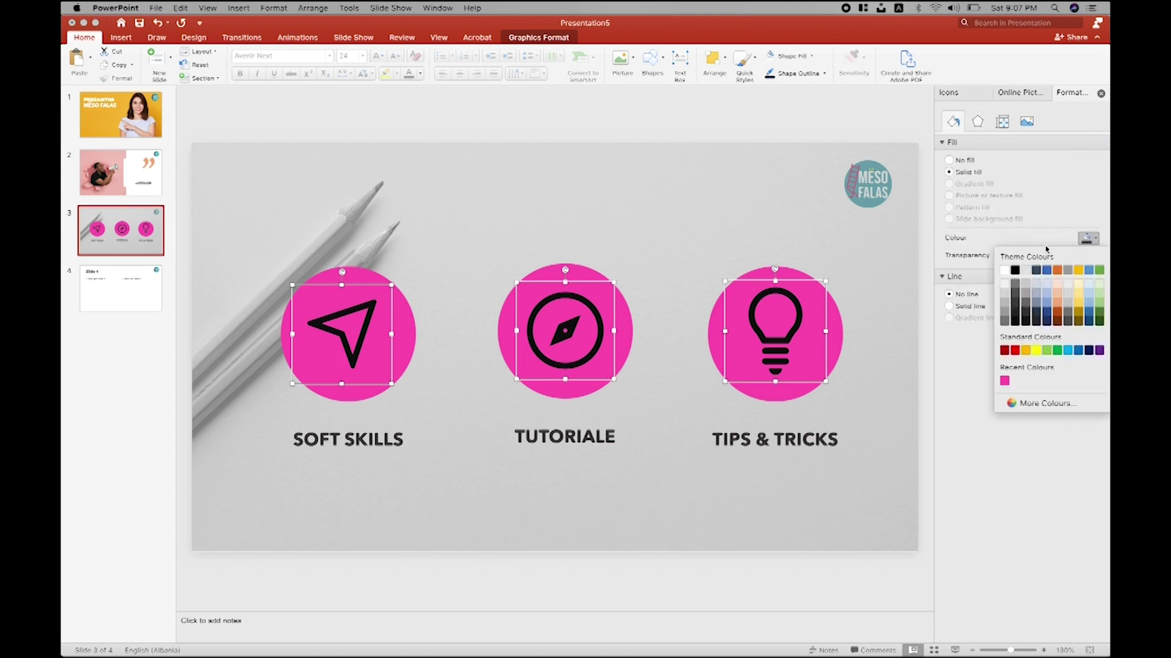
{"action": "left_click", "coordinate": [1003, 272]}
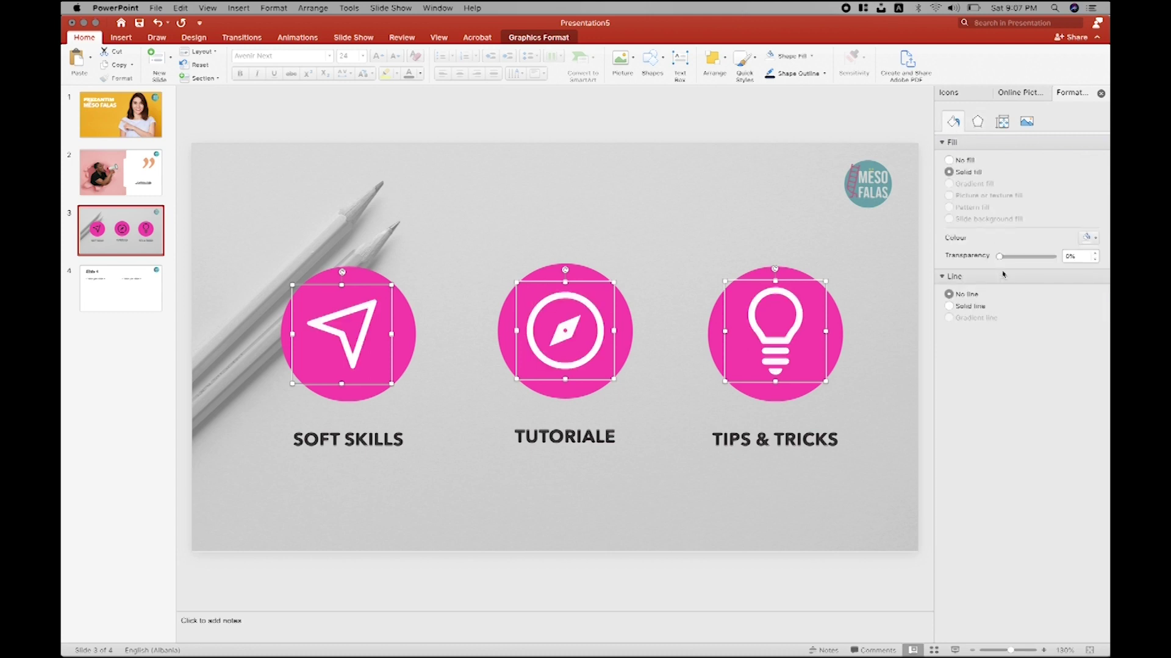
{"action": "left_click", "coordinate": [978, 122]}
{"action": "left_click", "coordinate": [1088, 163]}
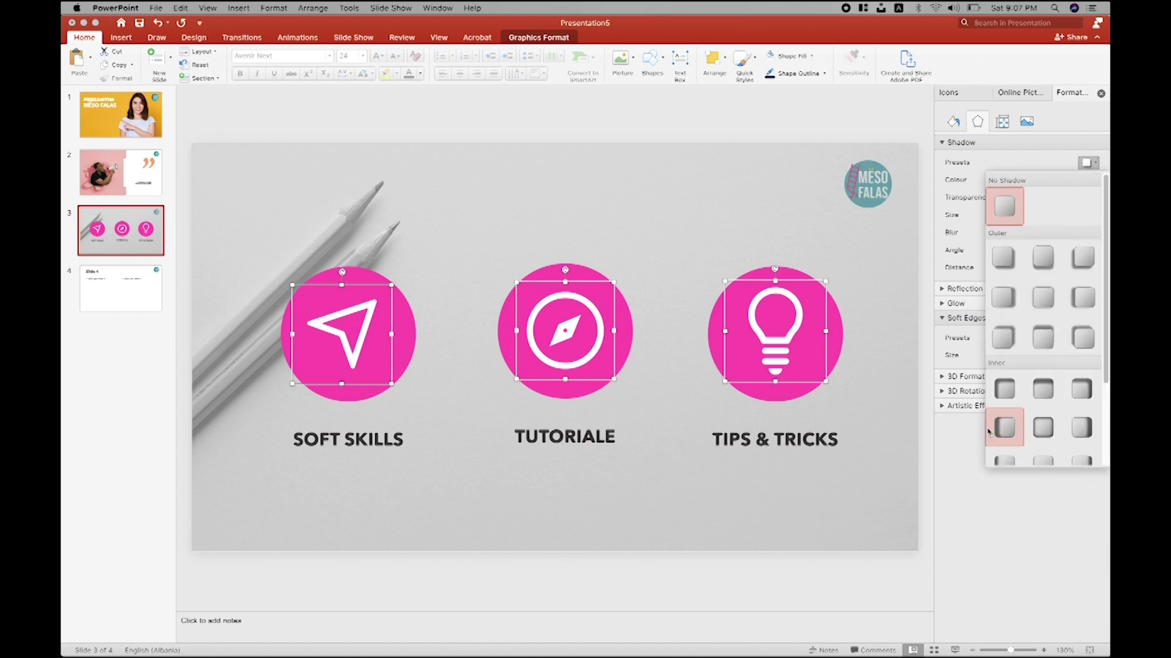
{"action": "scroll", "coordinate": [1057, 364], "scroll_direction": "down", "scroll_amount": 3}
{"action": "scroll", "coordinate": [1049, 354], "scroll_direction": "down", "scroll_amount": 2}
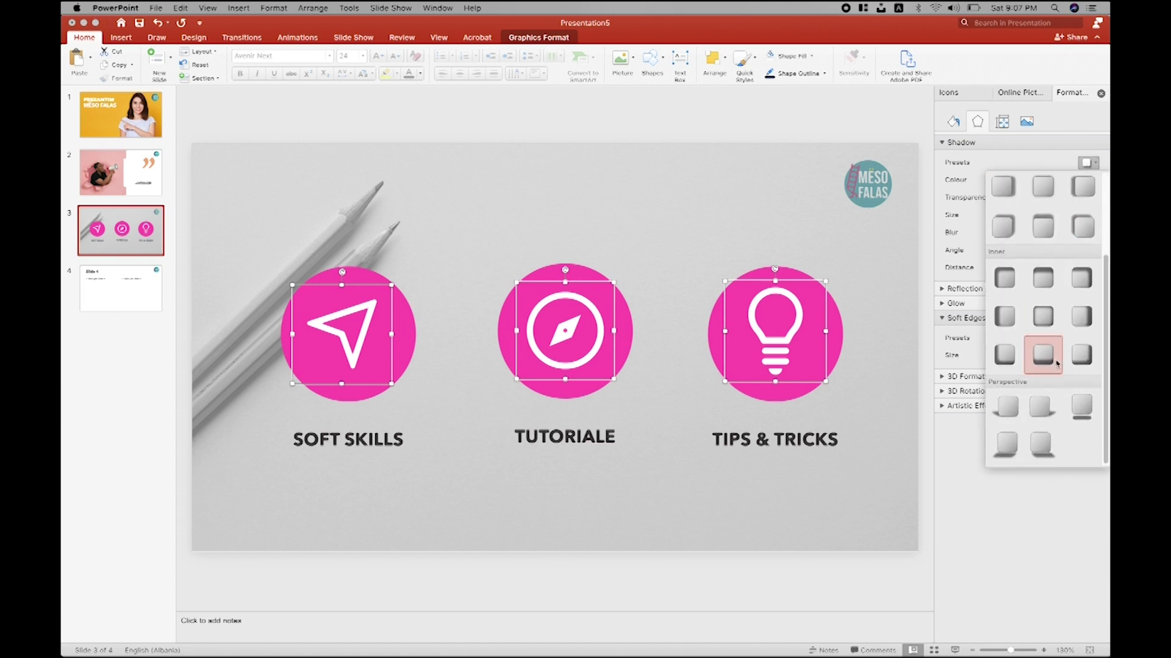
{"action": "left_click", "coordinate": [1039, 326]}
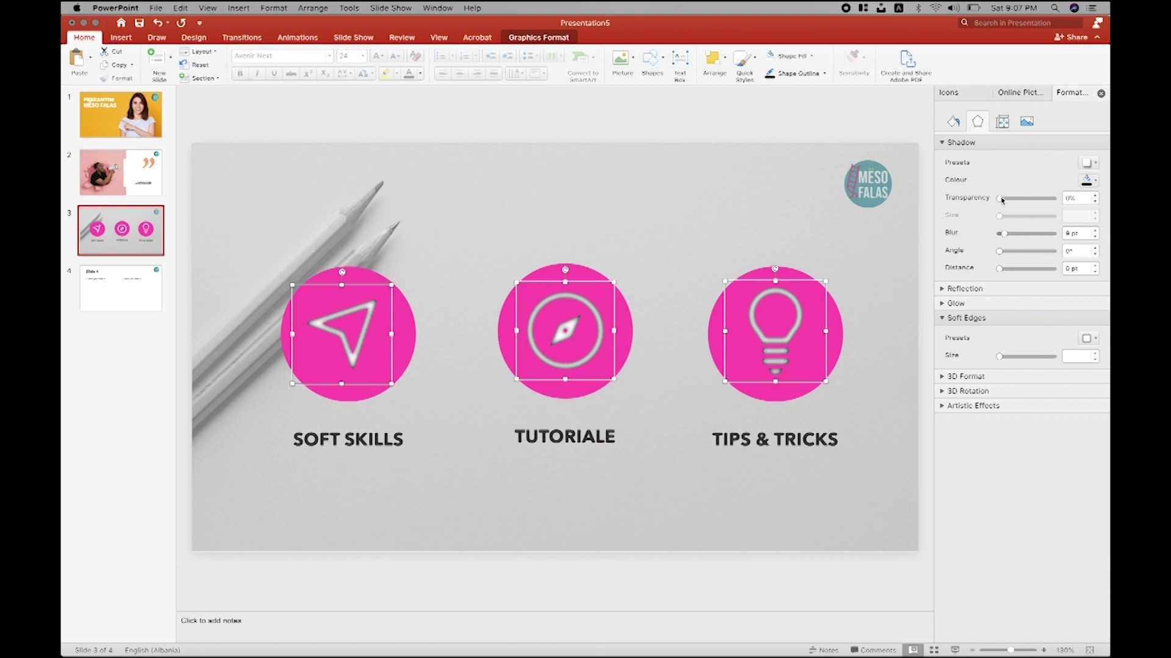
{"action": "left_click_drag", "start_coordinate": [1043, 202], "coordinate": [1003, 237]}
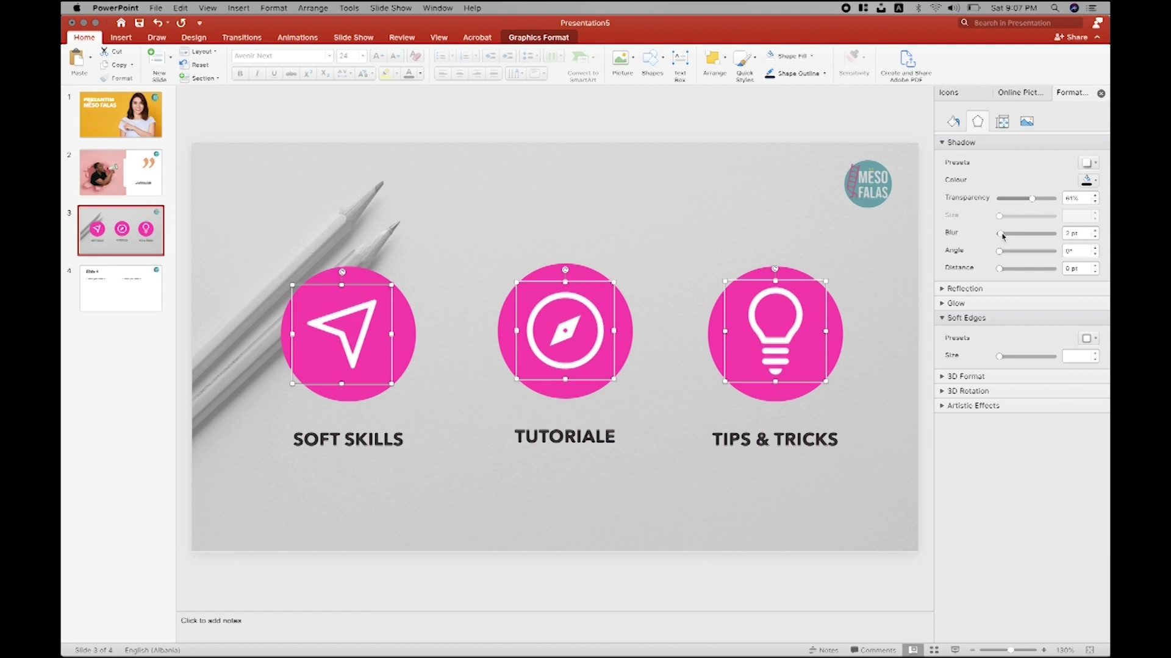
{"action": "left_click", "coordinate": [997, 202]}
{"action": "left_click_drag", "start_coordinate": [1005, 272], "coordinate": [1002, 273]}
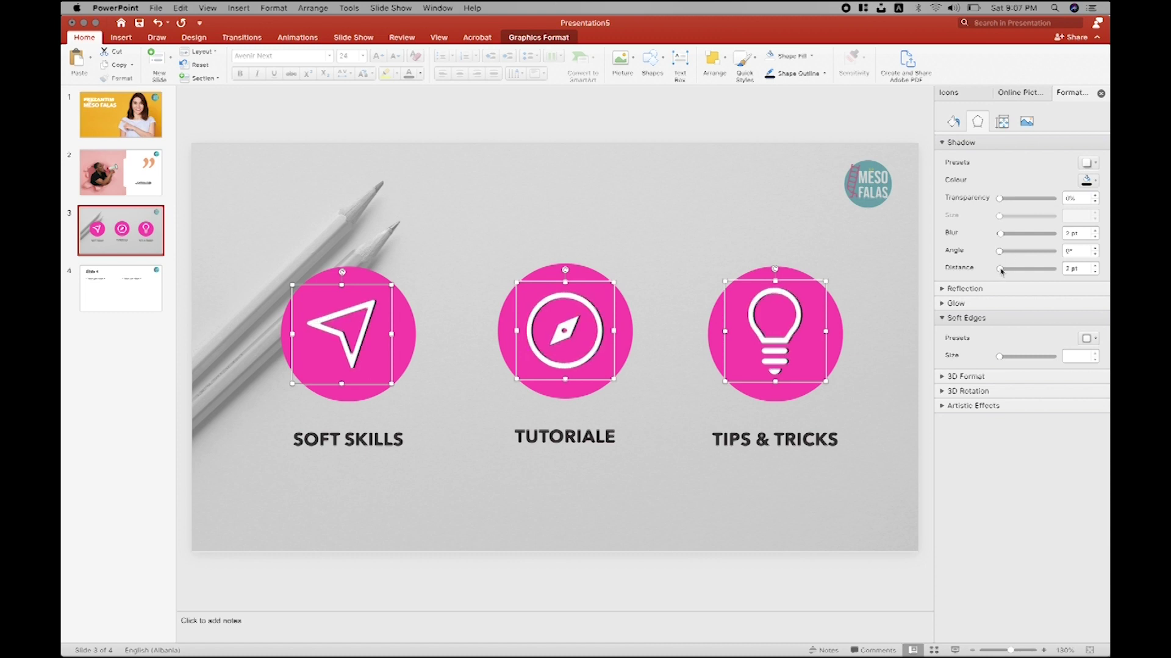
Step: Give the background photo a shadow preset
{"action": "left_click", "coordinate": [685, 181]}
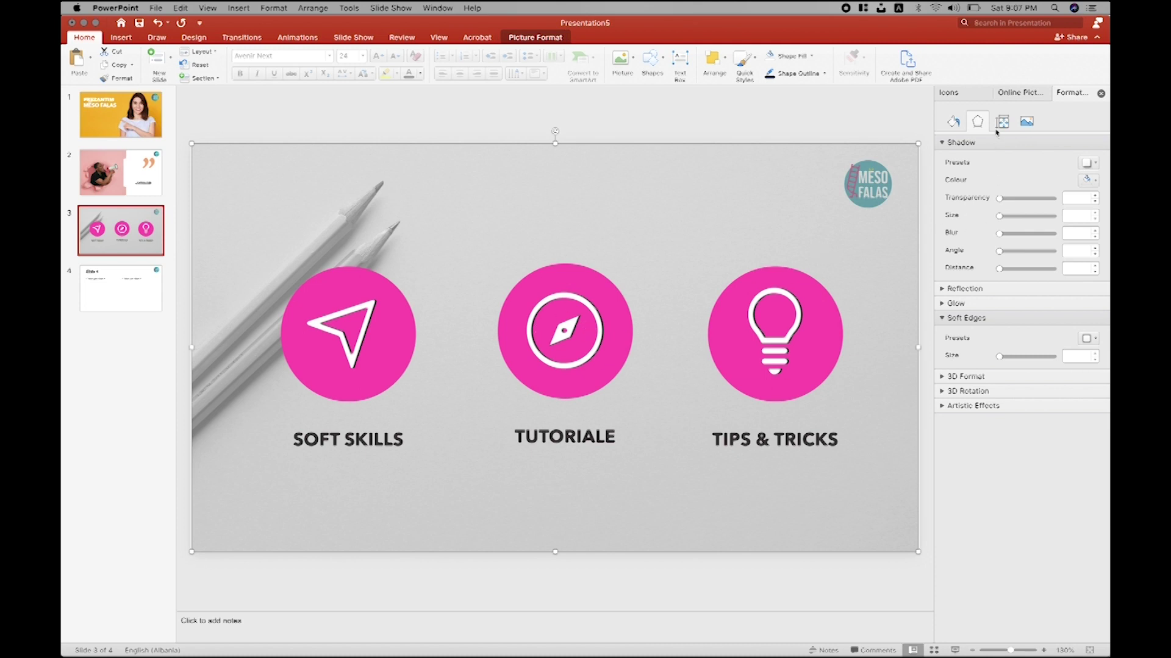
{"action": "left_click", "coordinate": [1086, 164]}
{"action": "left_click", "coordinate": [1038, 294]}
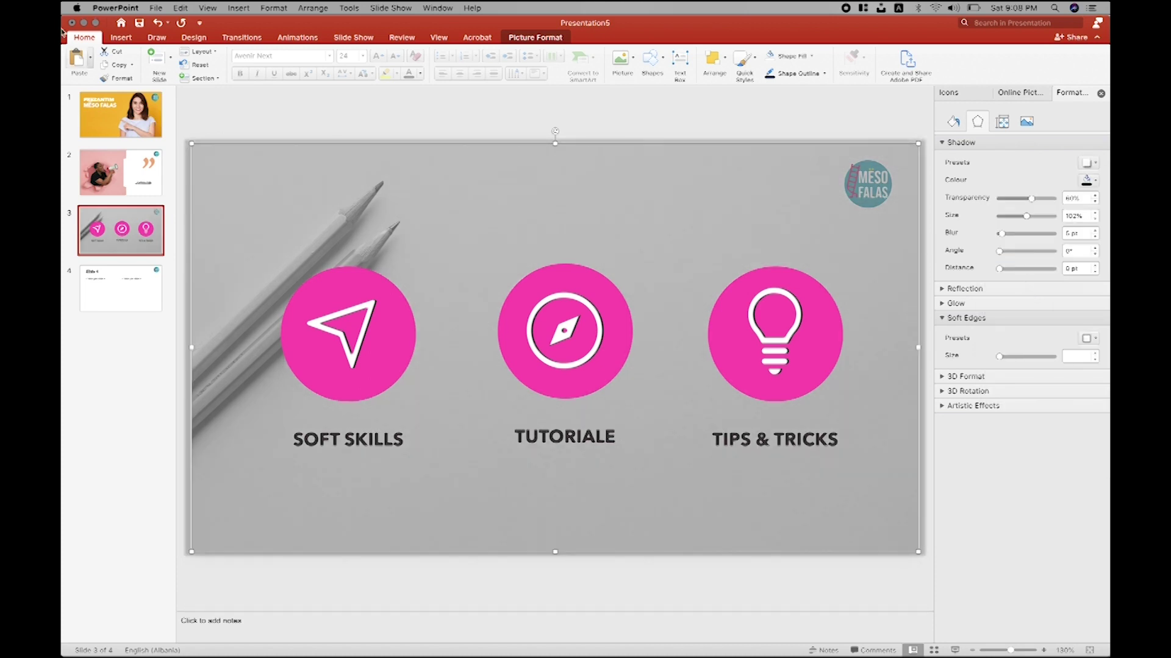
Step: Apply a centred shadow to all three icons and raise its blur to about 37 pt
{"action": "left_click", "coordinate": [345, 335]}
{"action": "left_click", "coordinate": [518, 323], "text": "shift"}
{"action": "left_click", "coordinate": [790, 331], "text": "shift"}
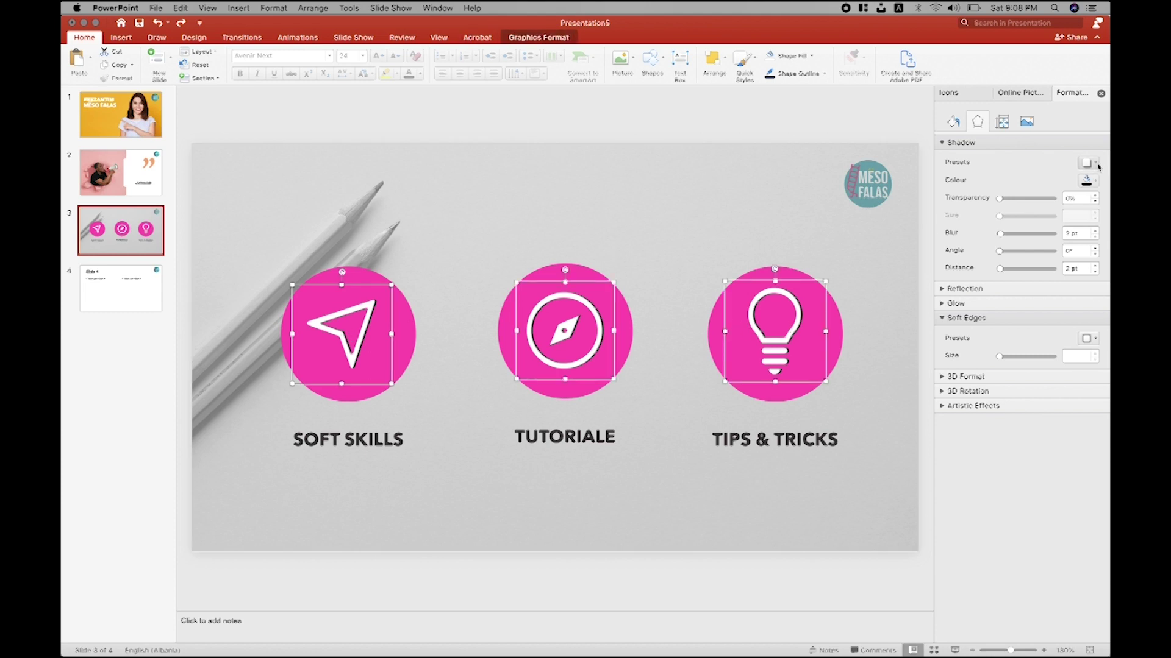
{"action": "left_click", "coordinate": [1089, 163]}
{"action": "left_click", "coordinate": [1033, 295]}
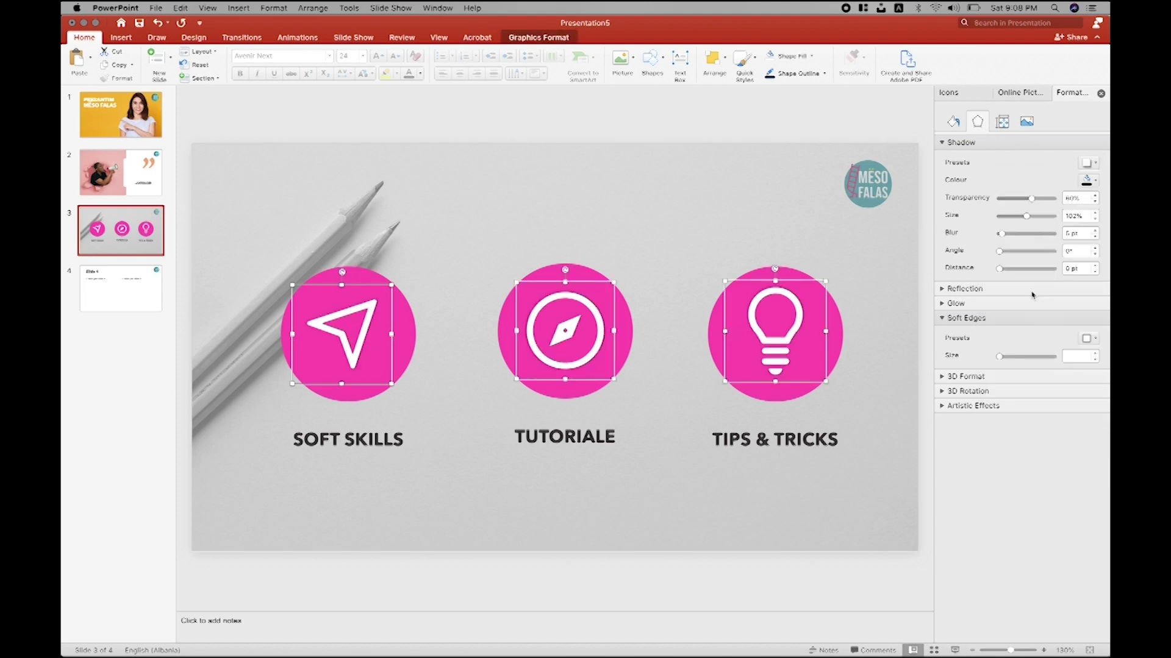
{"action": "mouse_move", "coordinate": [1006, 236]}
{"action": "left_mouse_down"}
{"action": "mouse_move", "coordinate": [1024, 233]}
{"action": "mouse_move", "coordinate": [1036, 199]}
{"action": "left_mouse_up"}
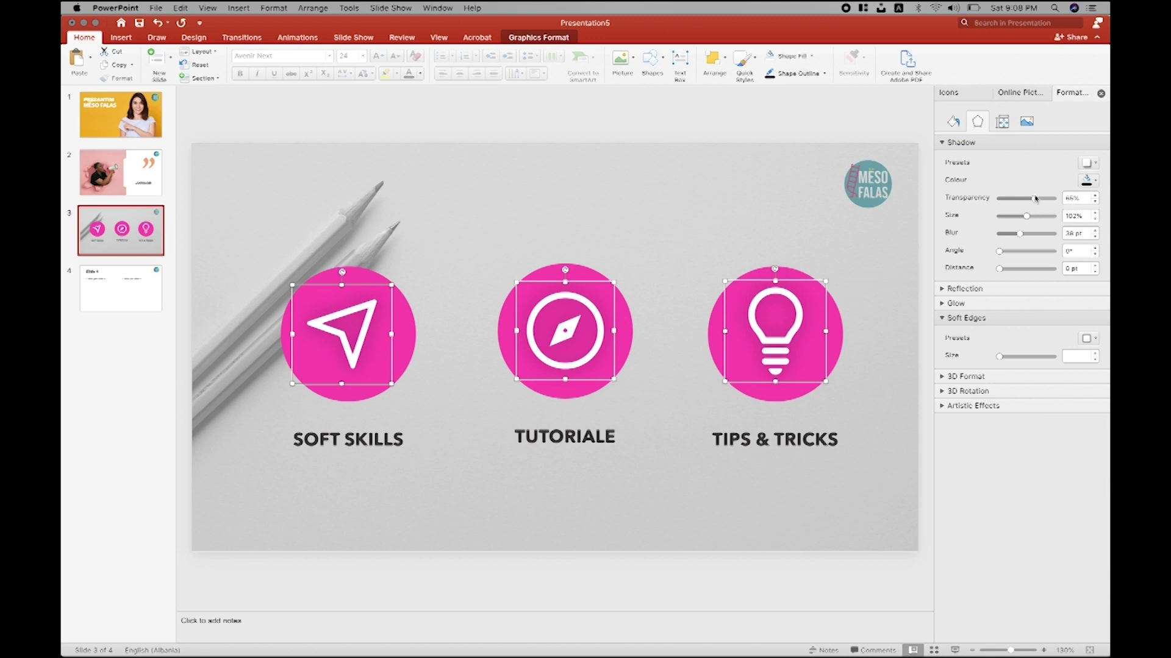
{"action": "left_click", "coordinate": [602, 189]}
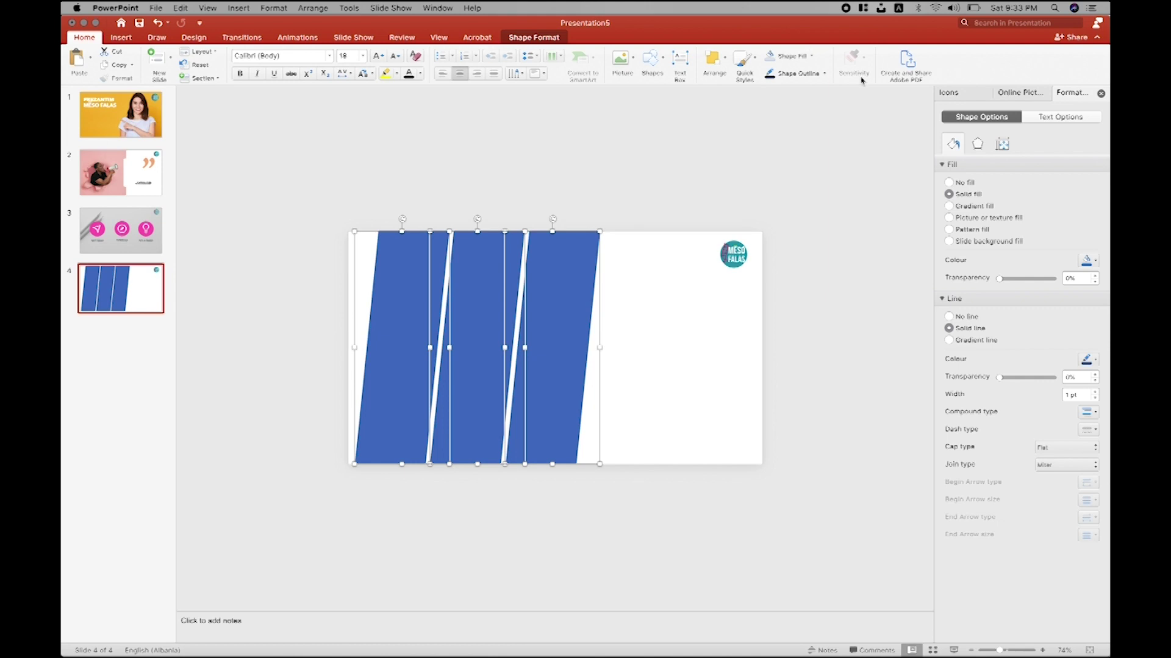
Step: Group the three slanted blue panels on slide 4
{"action": "left_click", "coordinate": [532, 39]}
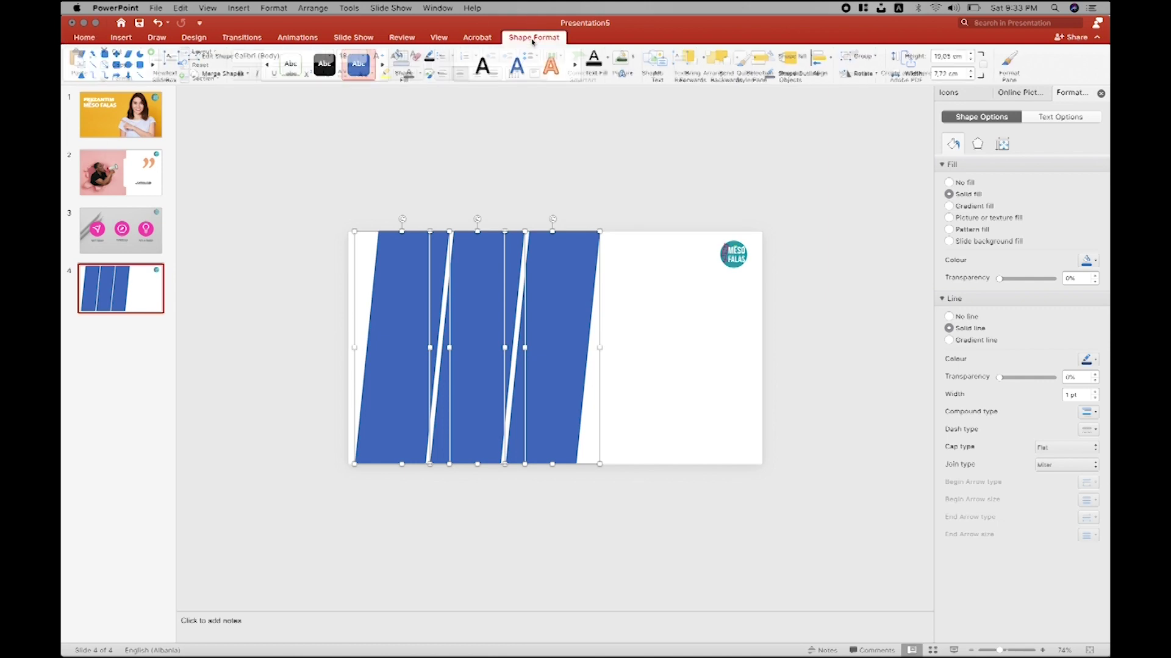
{"action": "left_click", "coordinate": [832, 59]}
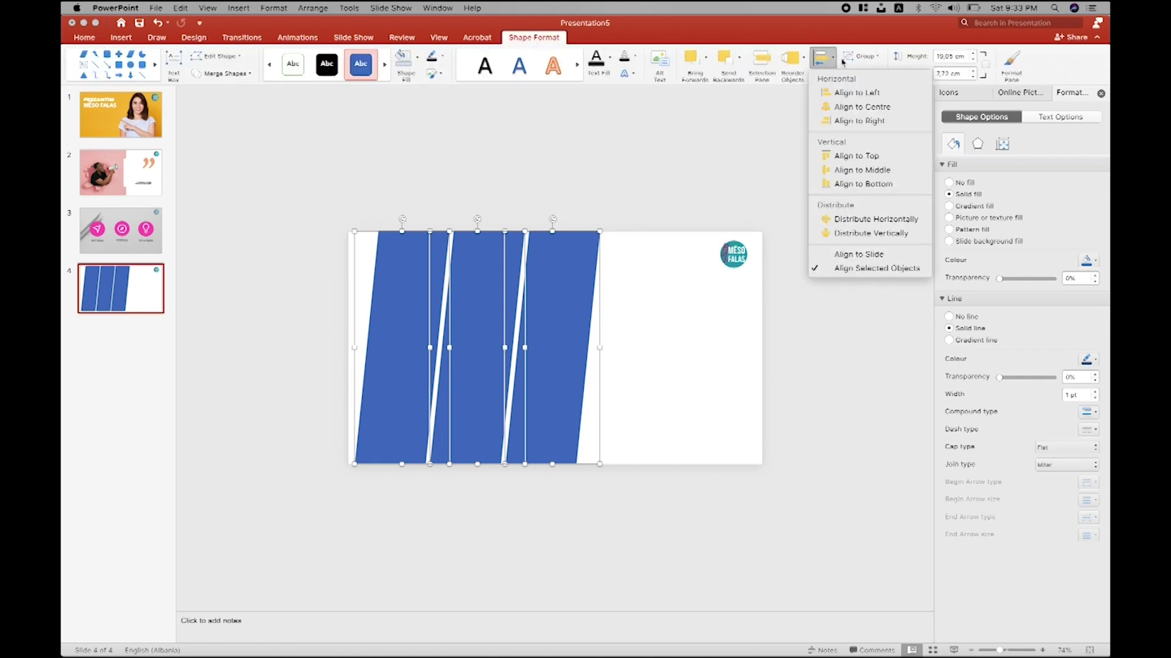
{"action": "left_click", "coordinate": [857, 61]}
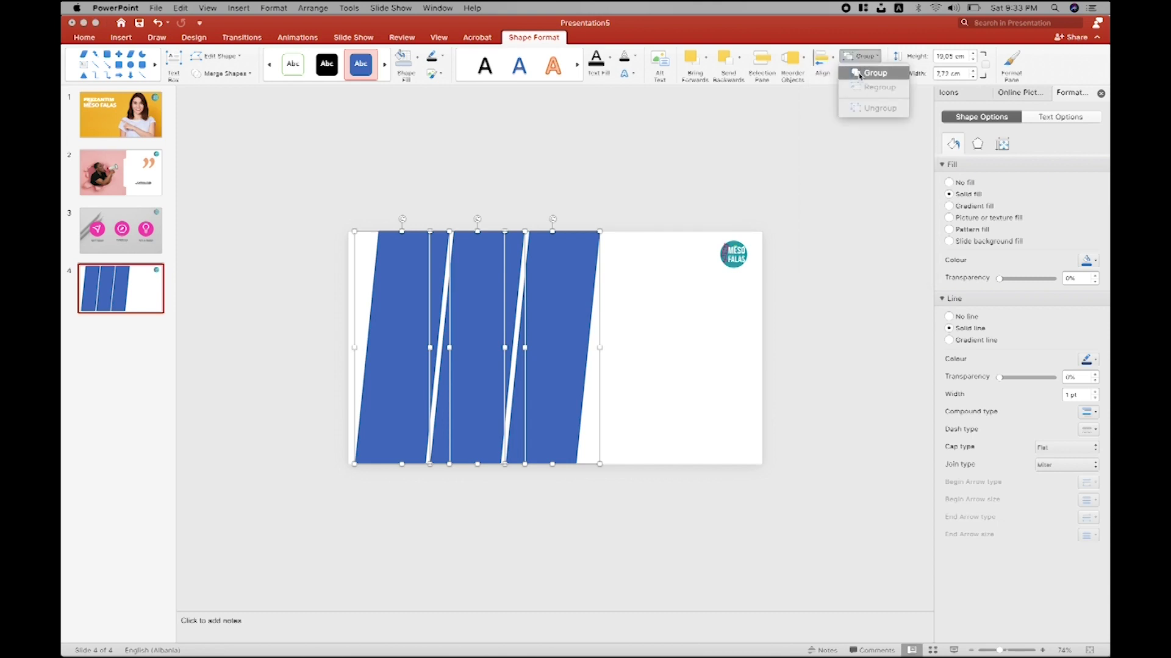
{"action": "left_click", "coordinate": [863, 70]}
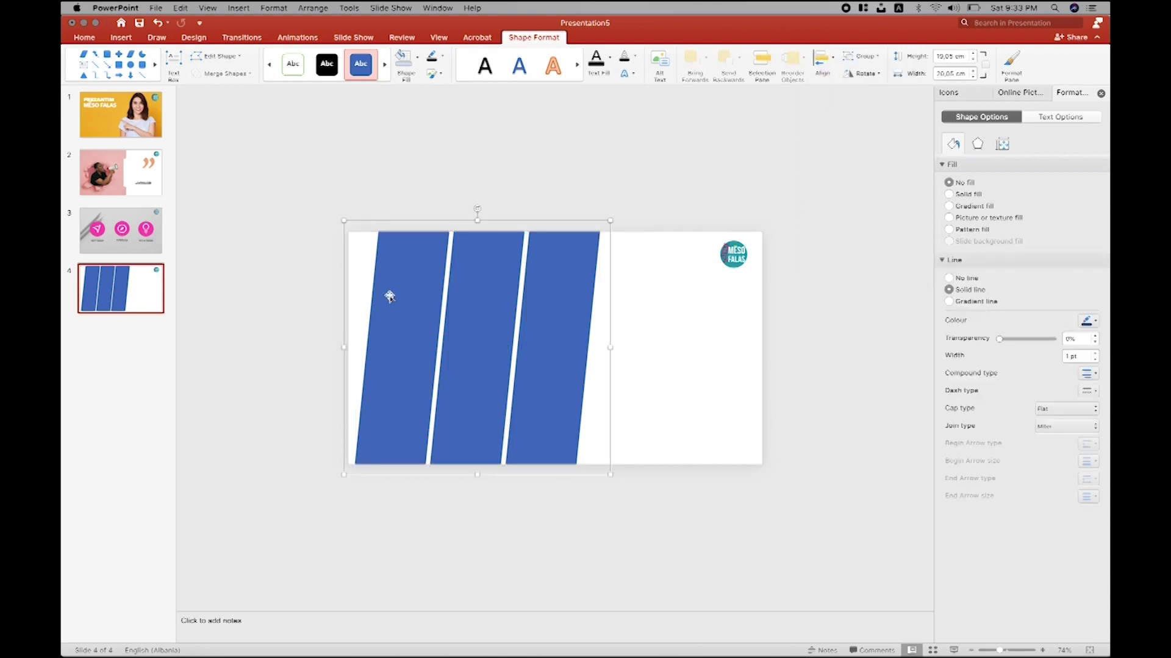
Step: Choose a picture fill from file for the panels and browse the image list
{"action": "left_click", "coordinate": [417, 57]}
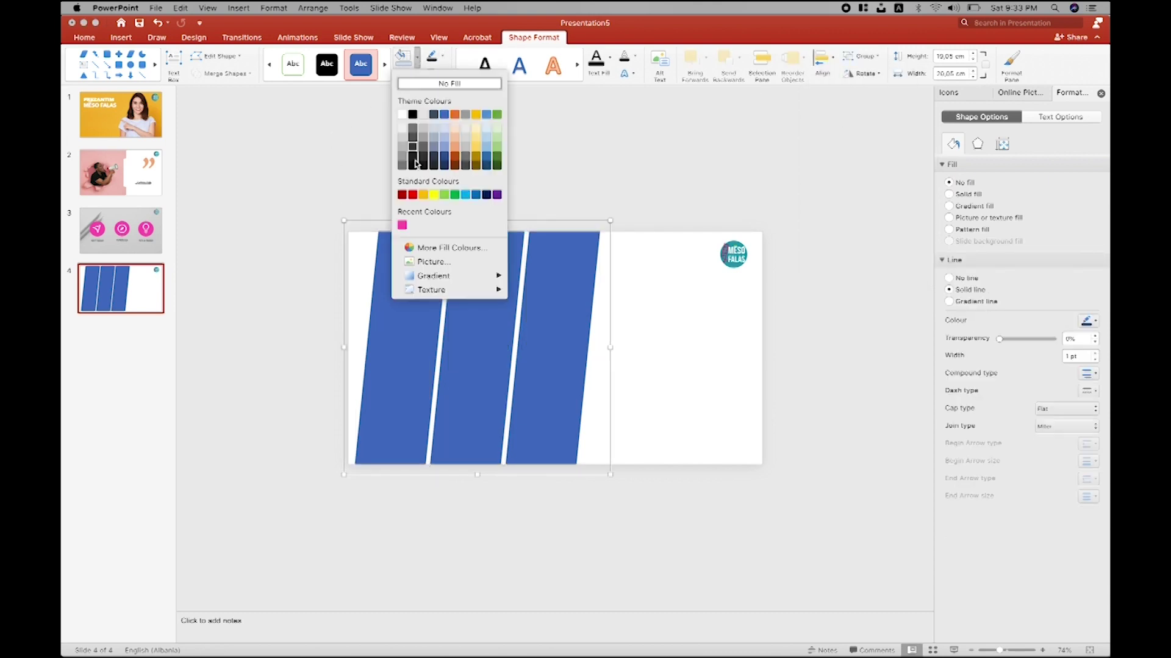
{"action": "left_click", "coordinate": [422, 262]}
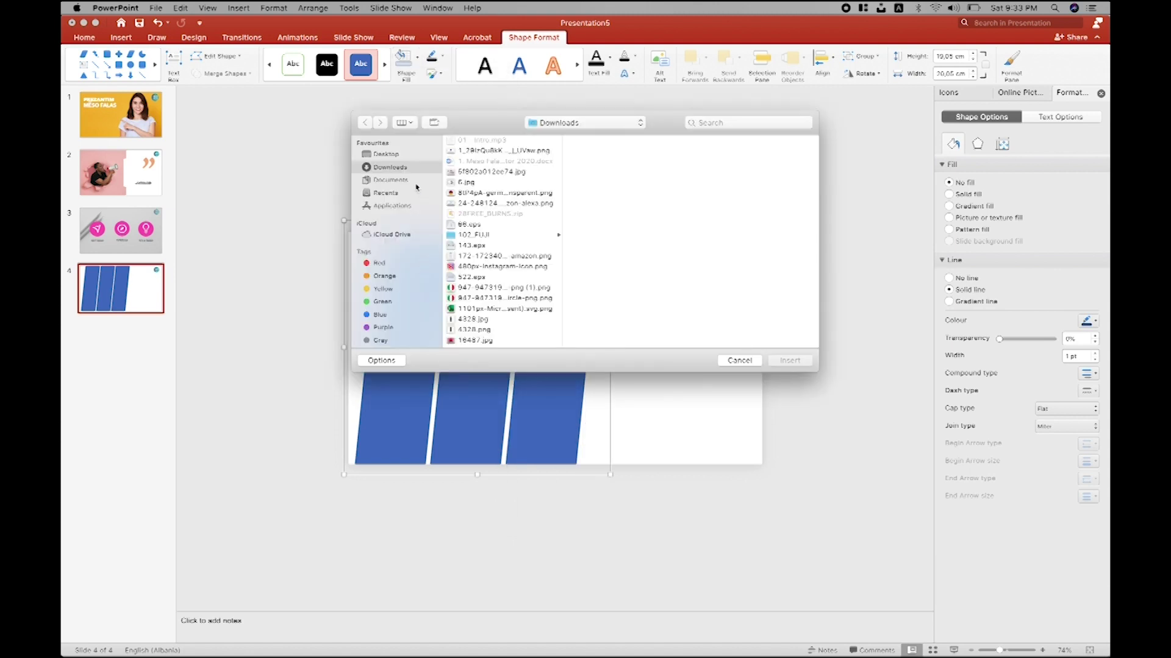
{"action": "left_click", "coordinate": [524, 184]}
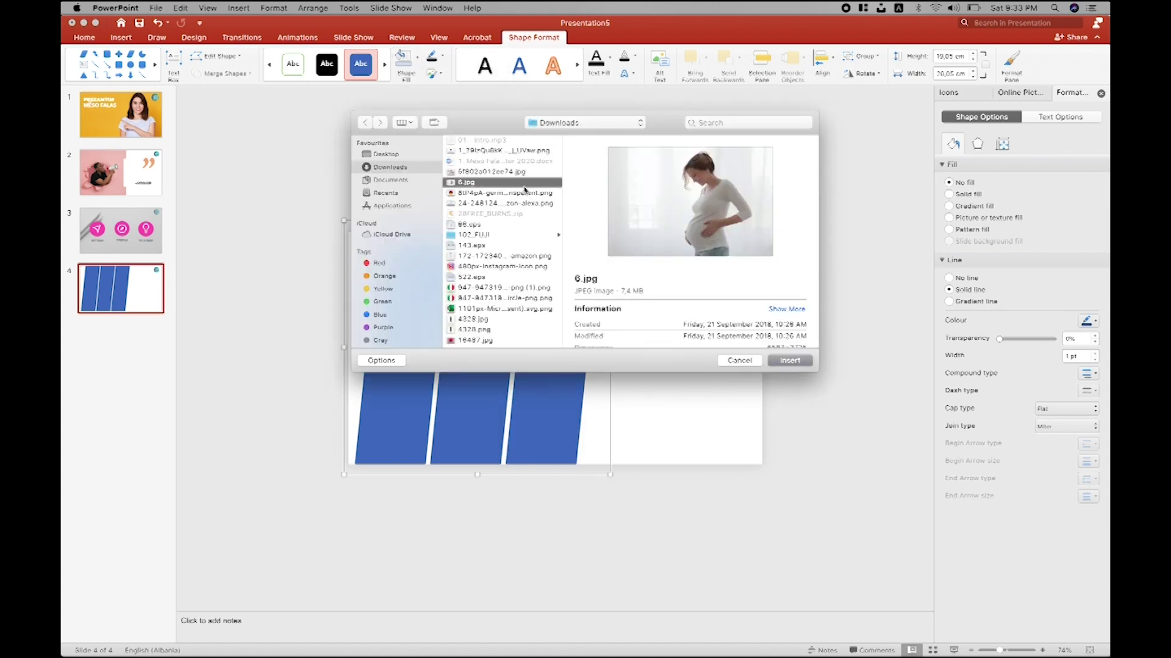
{"action": "key", "text": "g"}
{"action": "scroll", "coordinate": [495, 288], "scroll_direction": "down", "scroll_amount": 3}
{"action": "scroll", "coordinate": [495, 288], "scroll_direction": "down", "scroll_amount": 2}
{"action": "scroll", "coordinate": [495, 287], "scroll_direction": "down", "scroll_amount": 2}
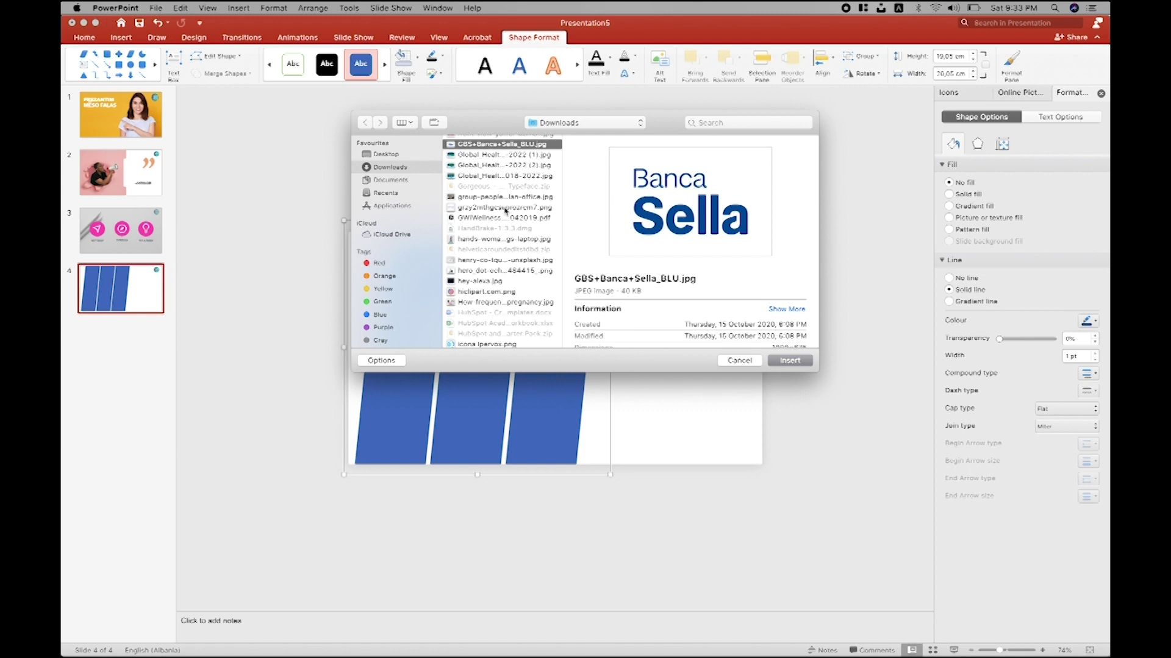
{"action": "scroll", "coordinate": [505, 211], "scroll_direction": "up", "scroll_amount": 3}
{"action": "scroll", "coordinate": [505, 211], "scroll_direction": "up", "scroll_amount": 3}
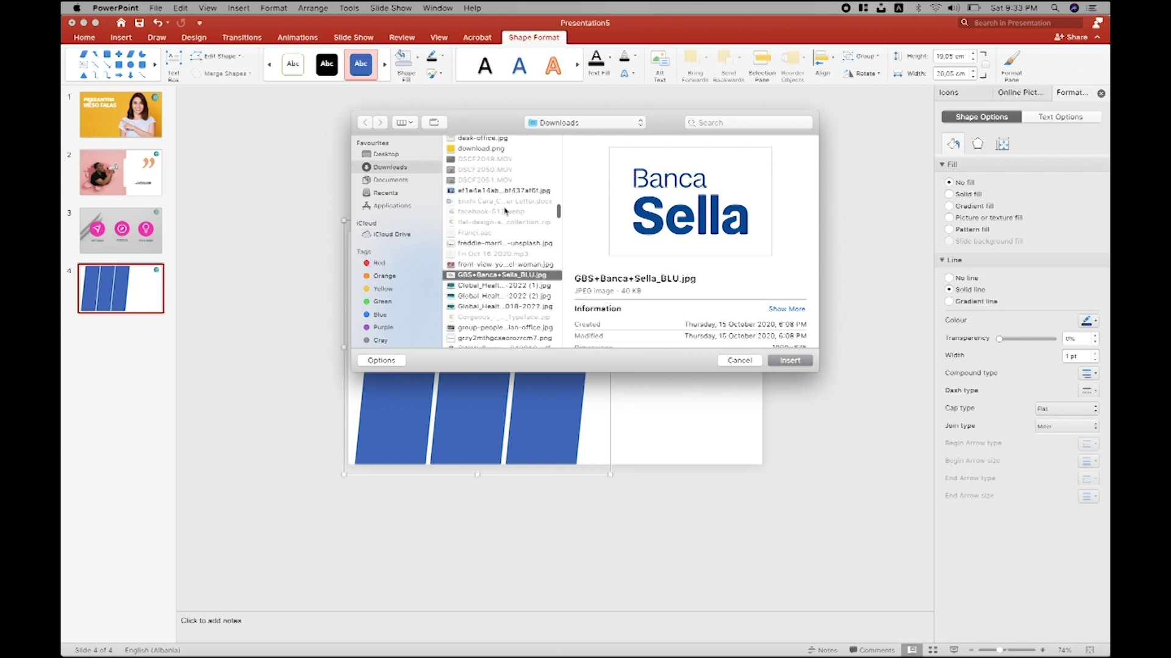
Step: Search Downloads for 'group' and fill the panels with the group people office photo
{"action": "left_click", "coordinate": [730, 121]}
{"action": "type", "text": "gro"}
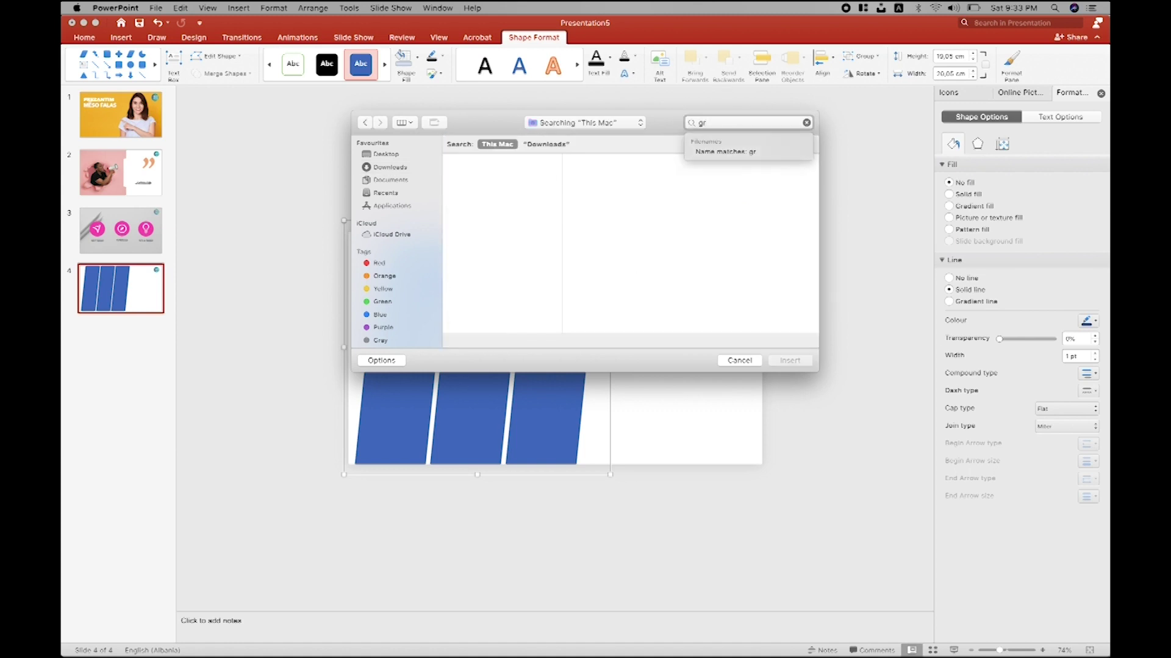
{"action": "type", "text": "up"}
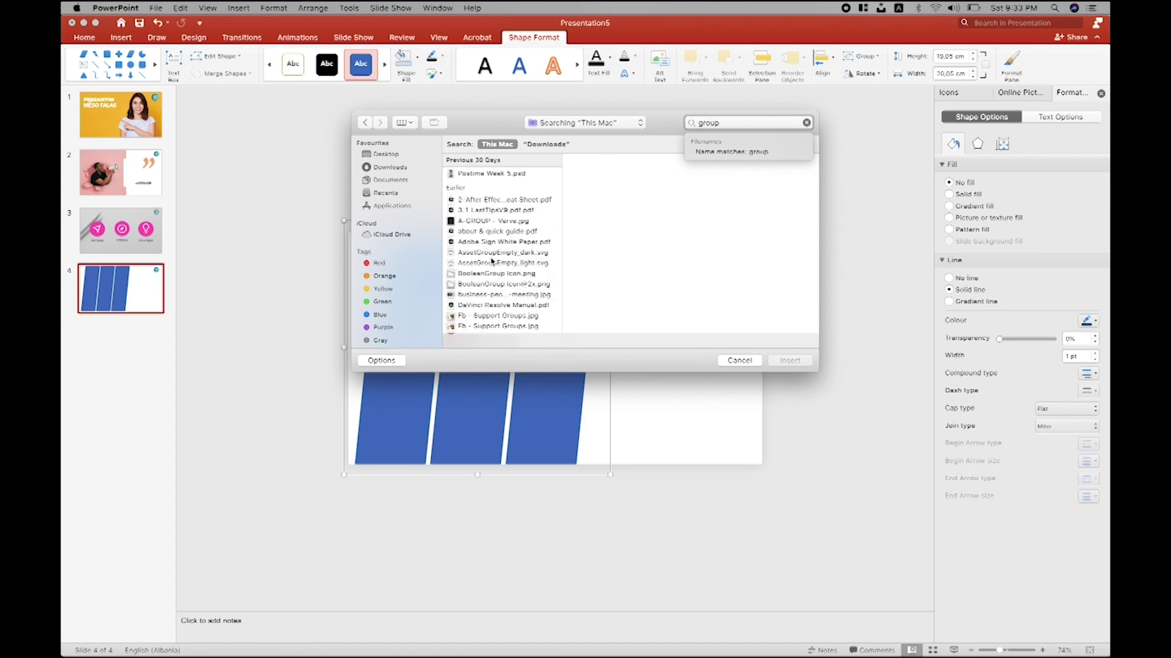
{"action": "left_click", "coordinate": [533, 145]}
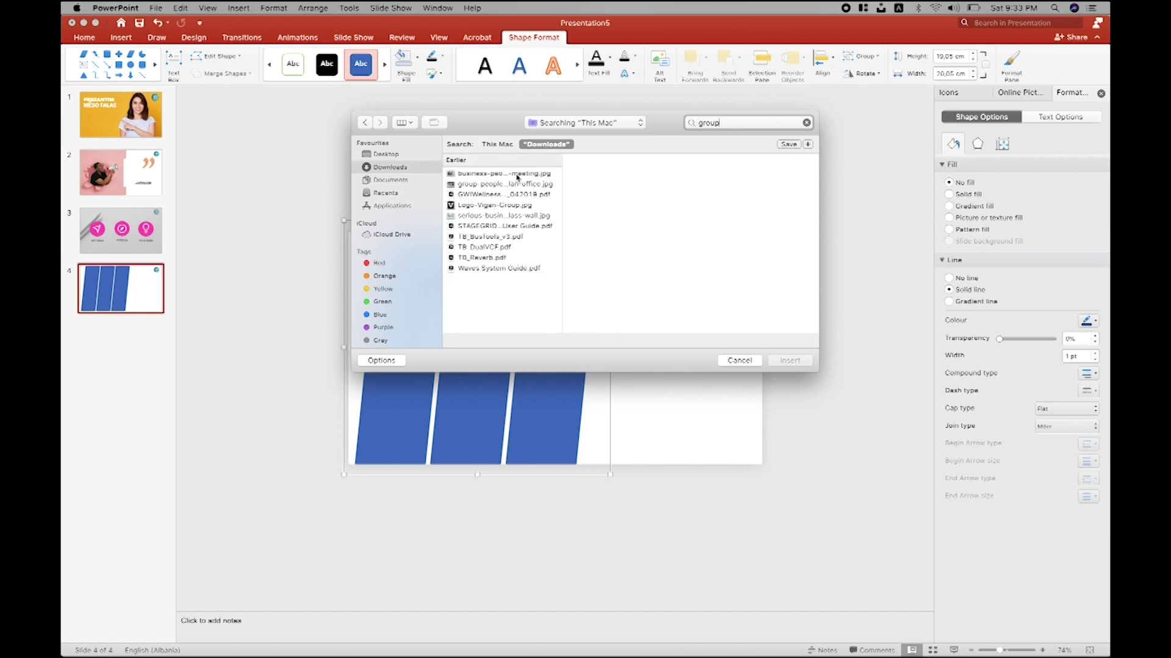
{"action": "left_click", "coordinate": [515, 174]}
{"action": "left_click", "coordinate": [513, 185]}
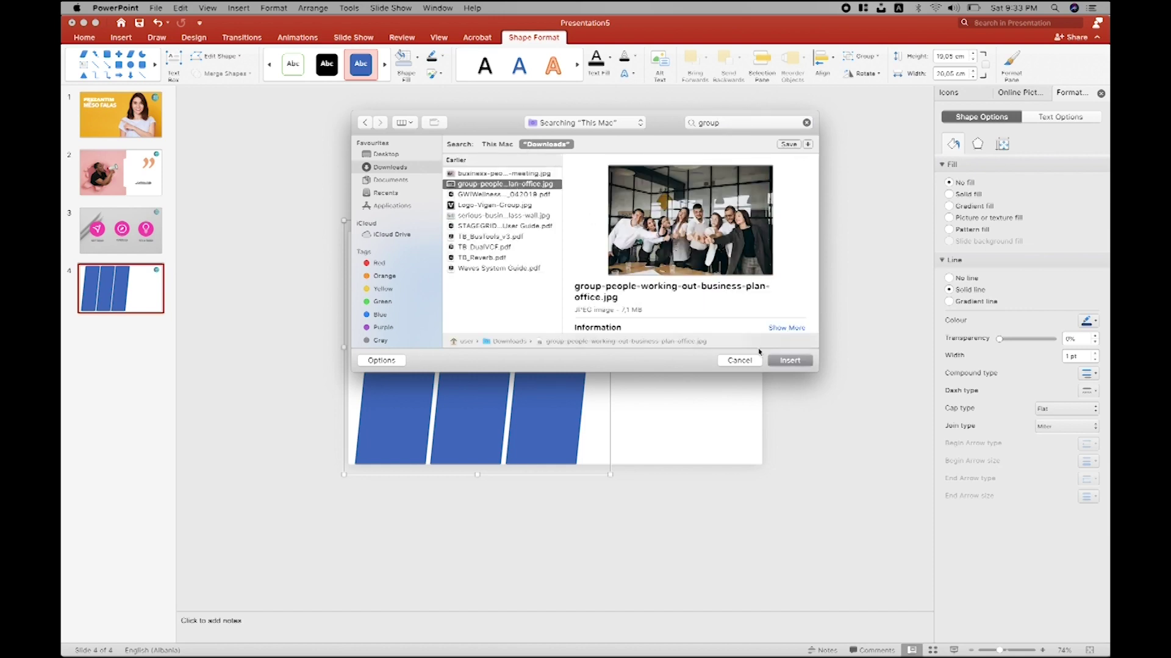
{"action": "left_click", "coordinate": [790, 361]}
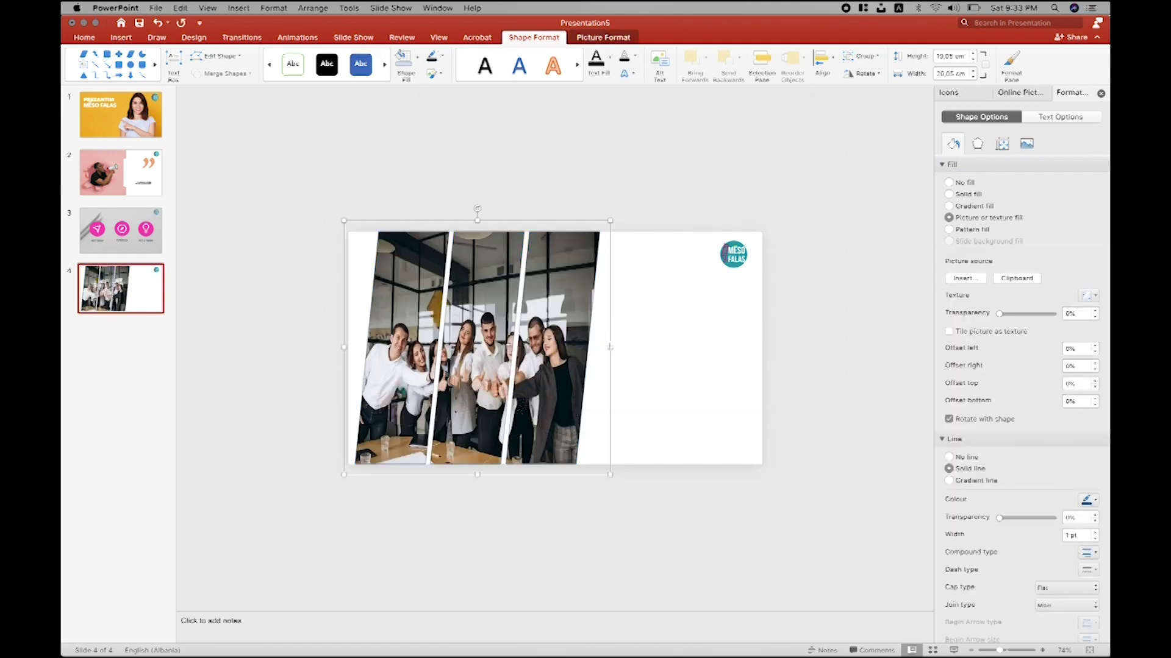
Step: Widen the photo panels to 24,64 cm and push them past the slide's left edge
{"action": "left_click_drag", "start_coordinate": [610, 347], "coordinate": [640, 346]}
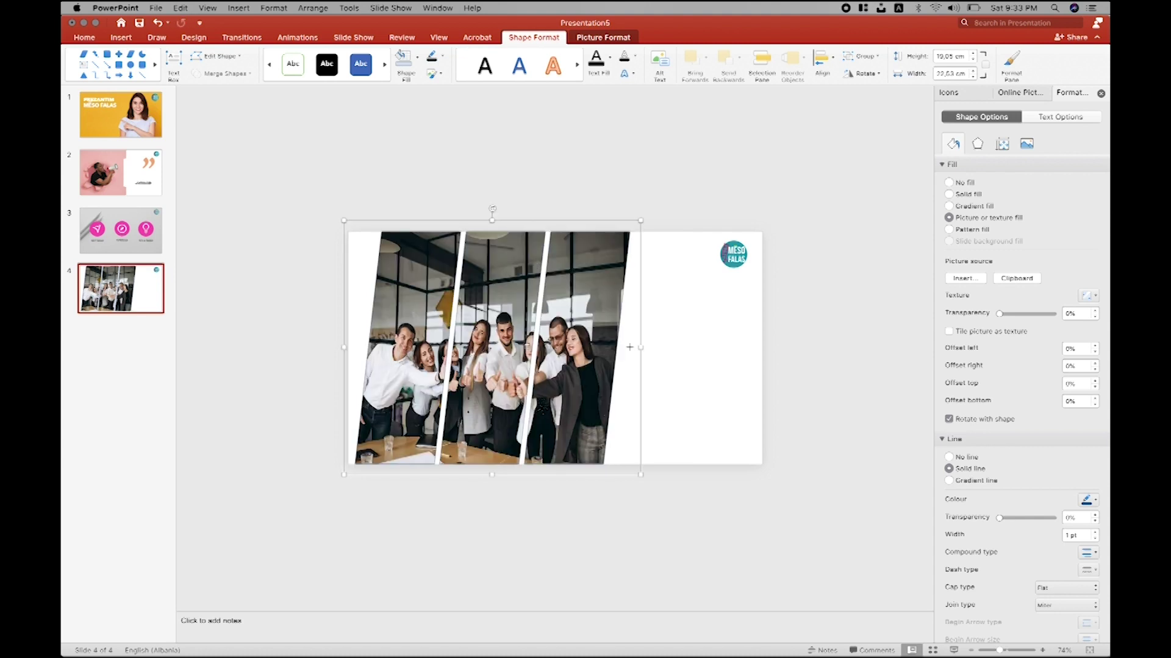
{"action": "left_click_drag", "start_coordinate": [651, 347], "coordinate": [675, 347]}
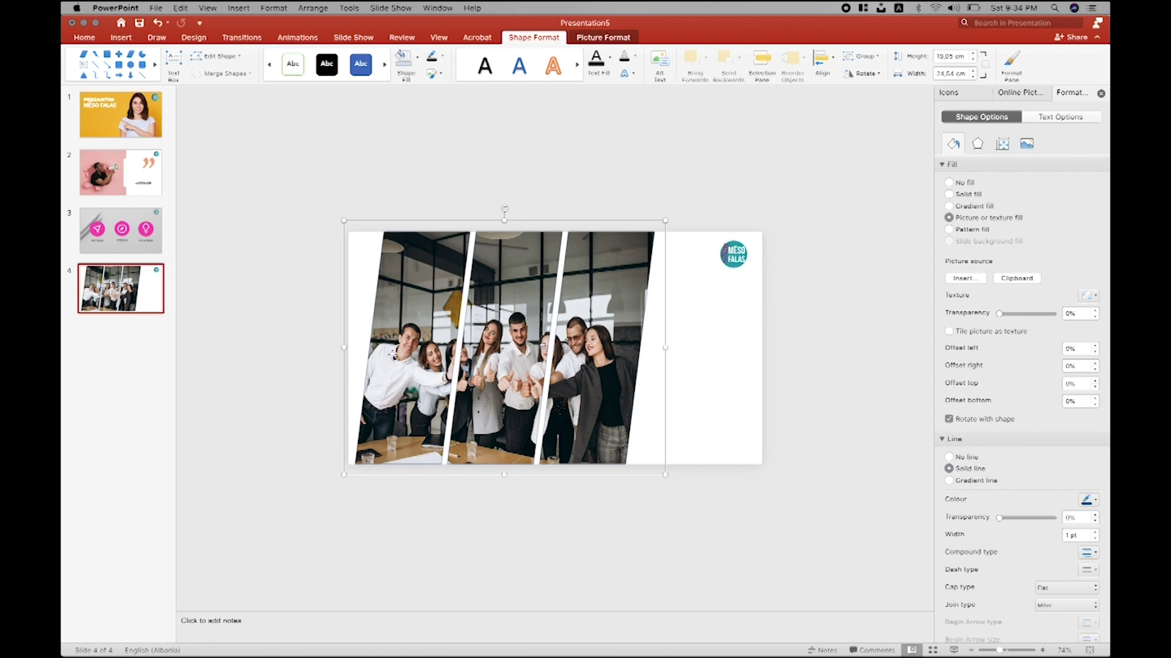
{"action": "left_click_drag", "start_coordinate": [600, 327], "coordinate": [593, 327]}
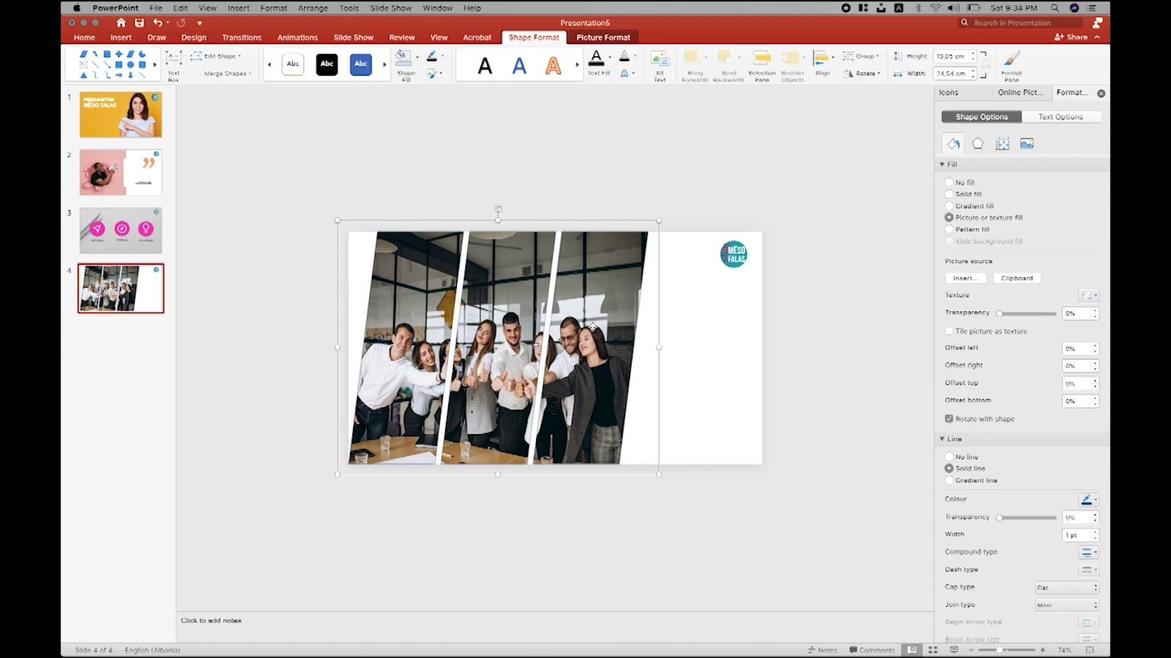
{"action": "left_click_drag", "start_coordinate": [613, 327], "coordinate": [580, 325]}
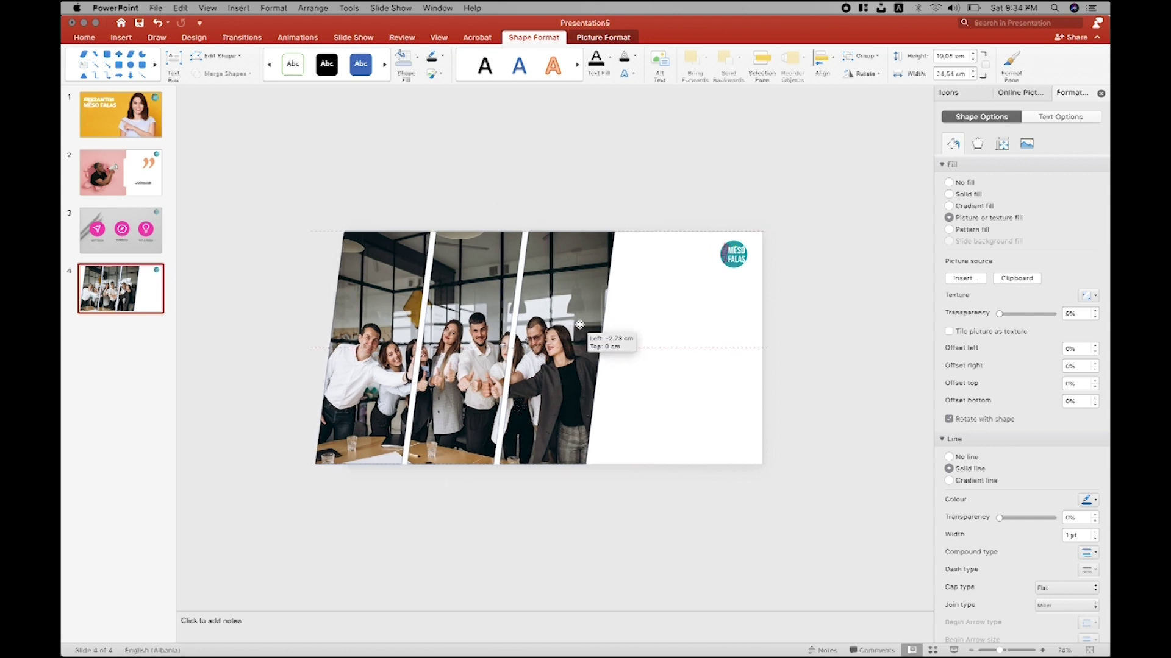
Step: Preview slide 4 as a slide show, then reselect the photo panel group
{"action": "left_click", "coordinate": [606, 195]}
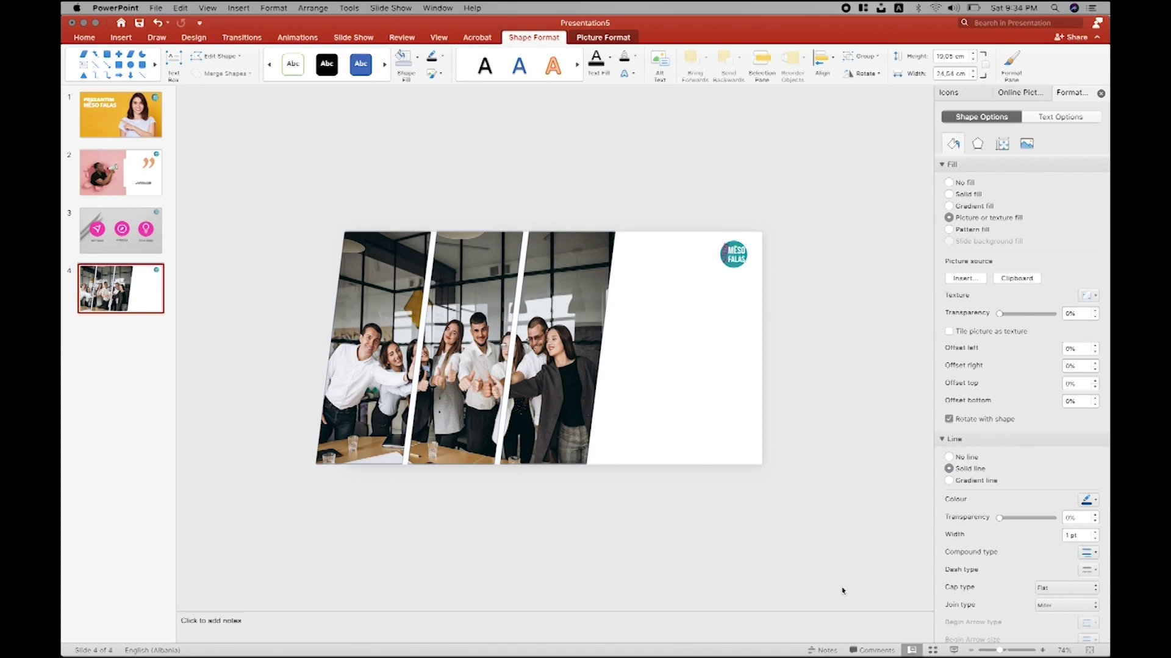
{"action": "left_click", "coordinate": [954, 652]}
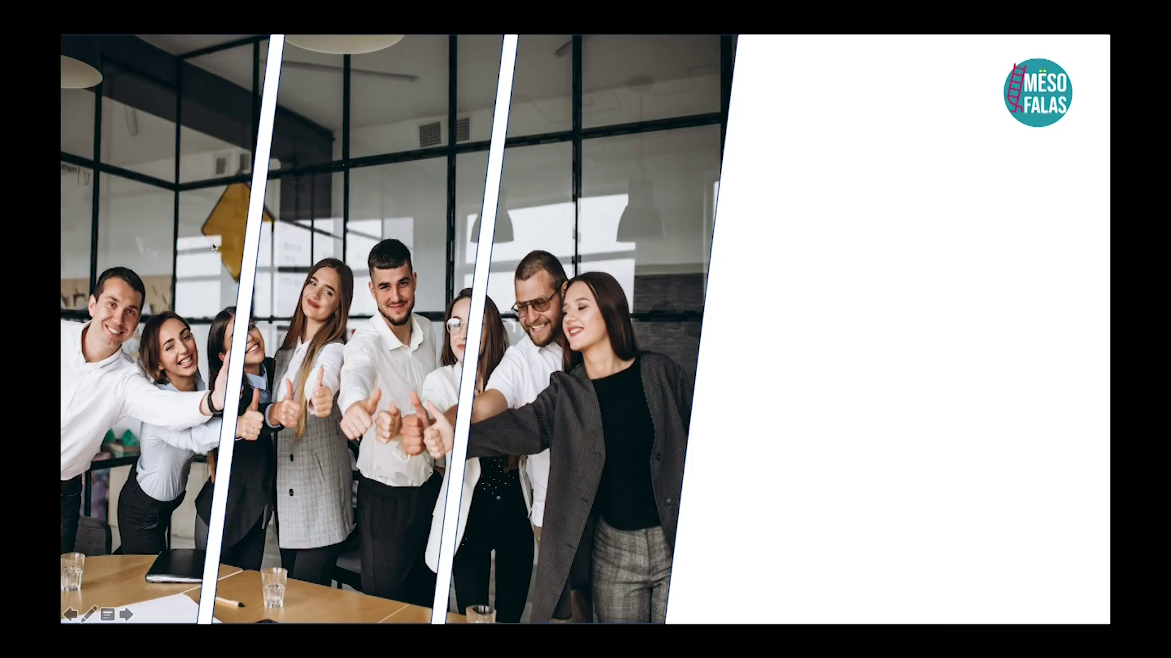
{"action": "key", "text": "Escape"}
{"action": "left_click", "coordinate": [383, 328]}
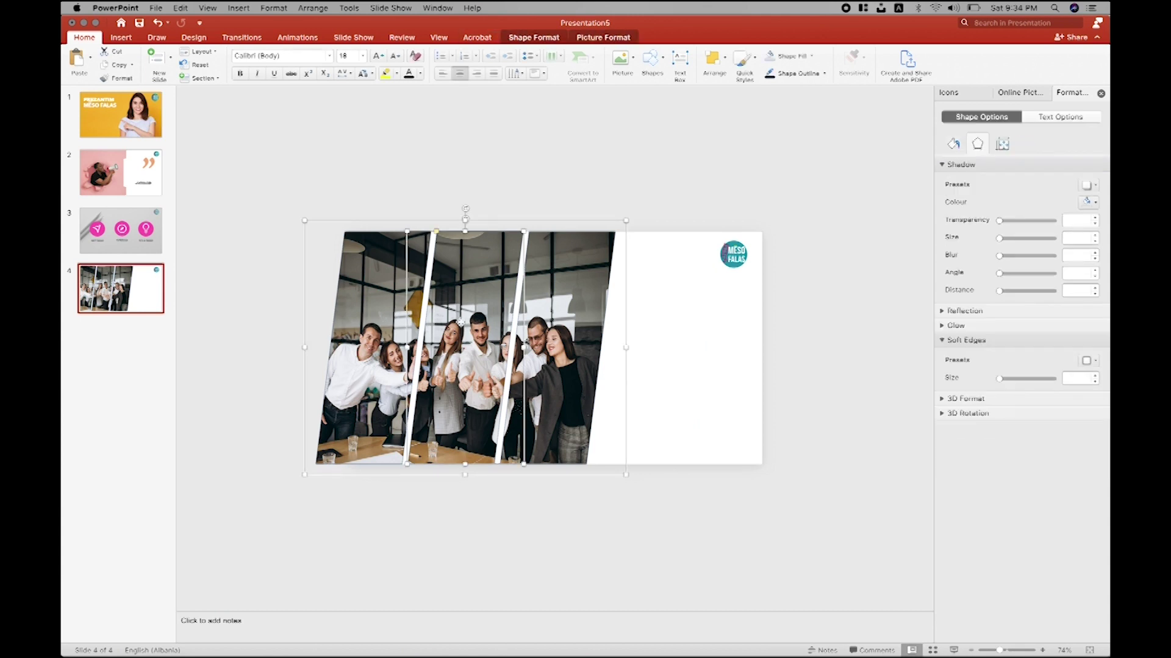
Step: Remove the outlines from all three photo pieces with No line
{"action": "left_click", "coordinate": [393, 312], "text": "shift"}
{"action": "left_click", "coordinate": [547, 328], "text": "shift"}
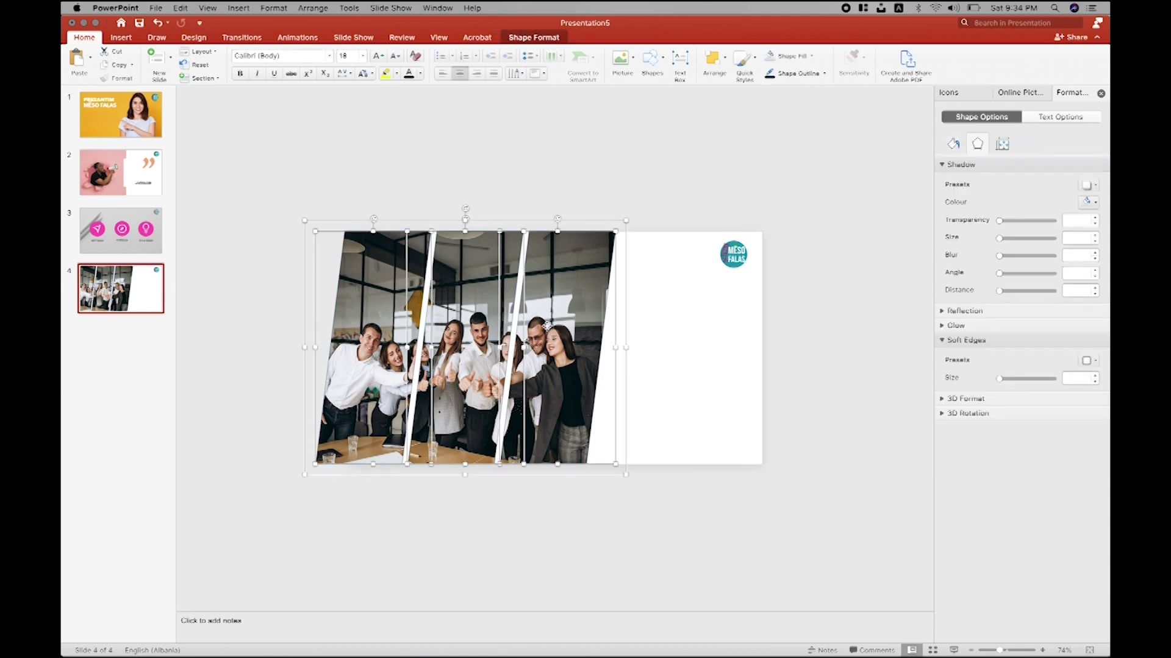
{"action": "left_click", "coordinate": [953, 145]}
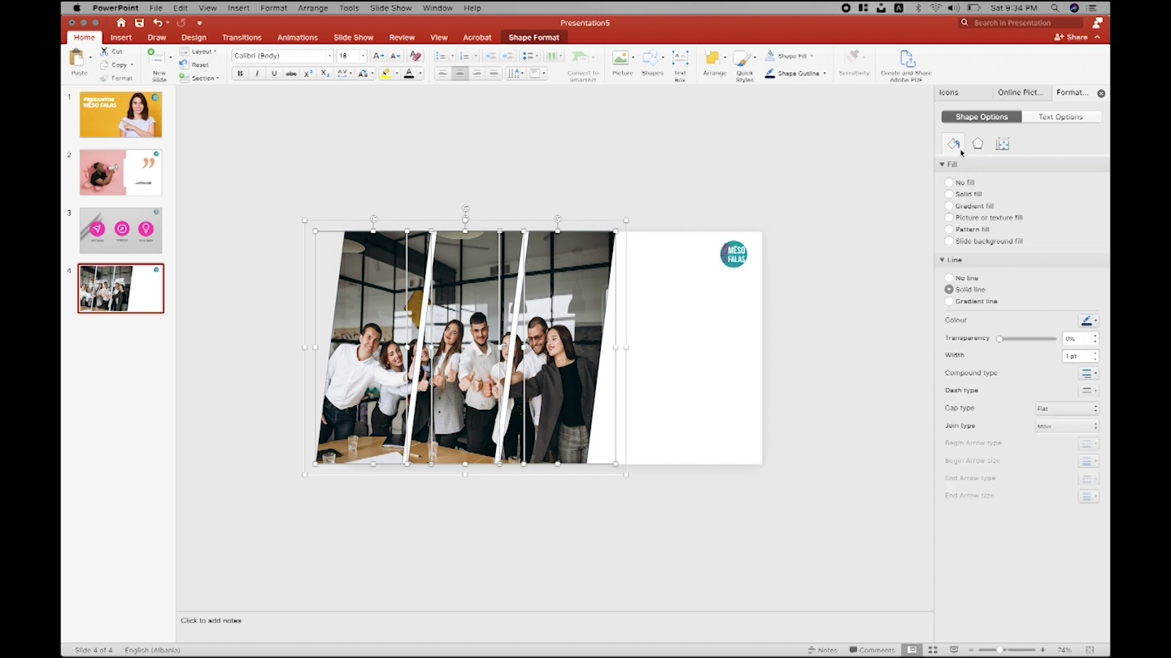
{"action": "left_click", "coordinate": [948, 278]}
{"action": "left_click", "coordinate": [570, 165]}
Step: Nudge the right and left photo slices to close the gaps, then preview the slide
{"action": "left_click", "coordinate": [562, 382]}
{"action": "left_click_drag", "start_coordinate": [562, 382], "coordinate": [559, 382]}
{"action": "left_click", "coordinate": [387, 360]}
{"action": "left_click_drag", "start_coordinate": [387, 360], "coordinate": [390, 360]}
{"action": "left_click", "coordinate": [551, 525]}
{"action": "left_click", "coordinate": [951, 650]}
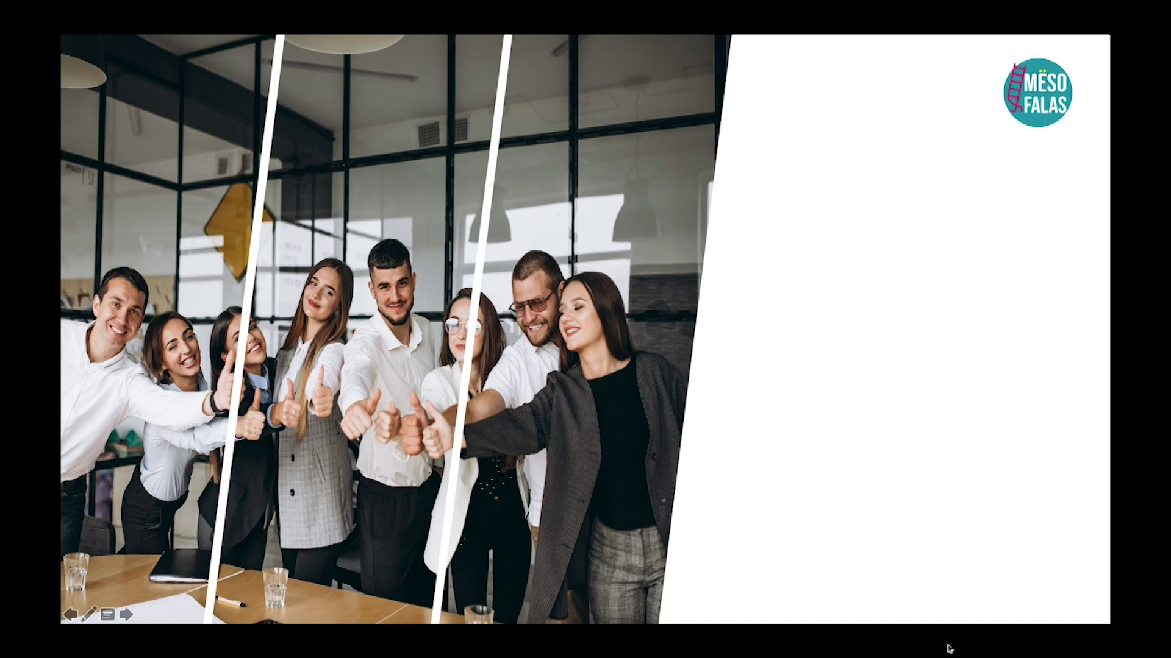
{"action": "key", "text": "Escape"}
Step: Lower the left photo slice so it sits below the others, then preview the slide
{"action": "left_click", "coordinate": [578, 366]}
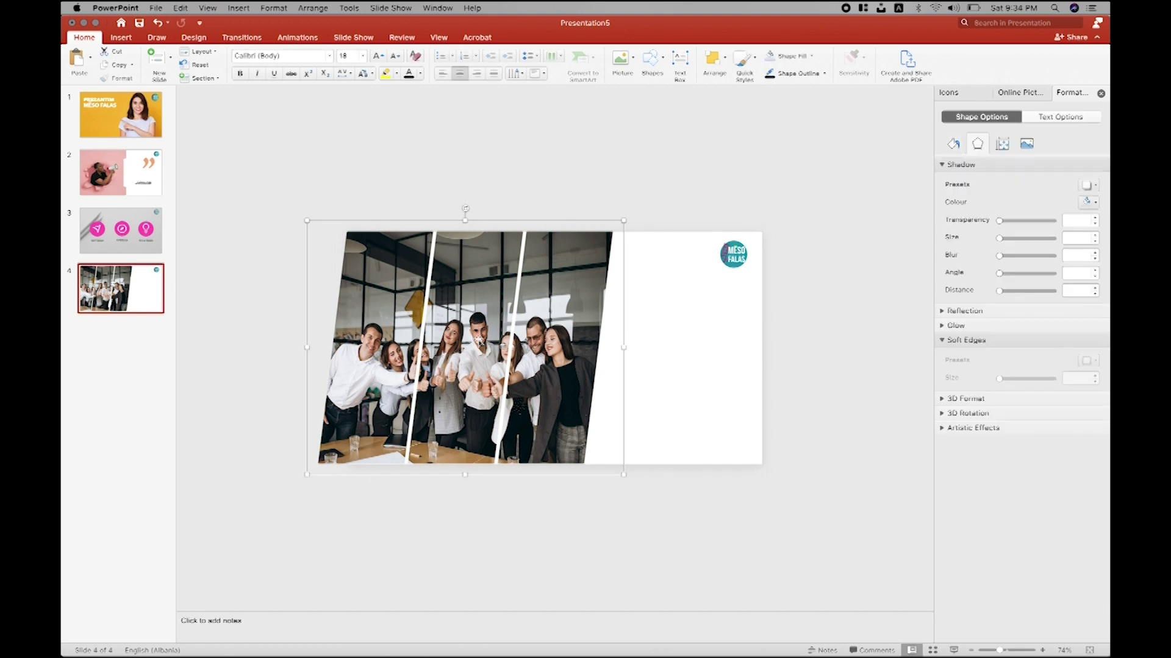
{"action": "right_click", "coordinate": [376, 317]}
{"action": "left_click", "coordinate": [368, 282]}
{"action": "left_click_drag", "start_coordinate": [368, 280], "coordinate": [366, 303]}
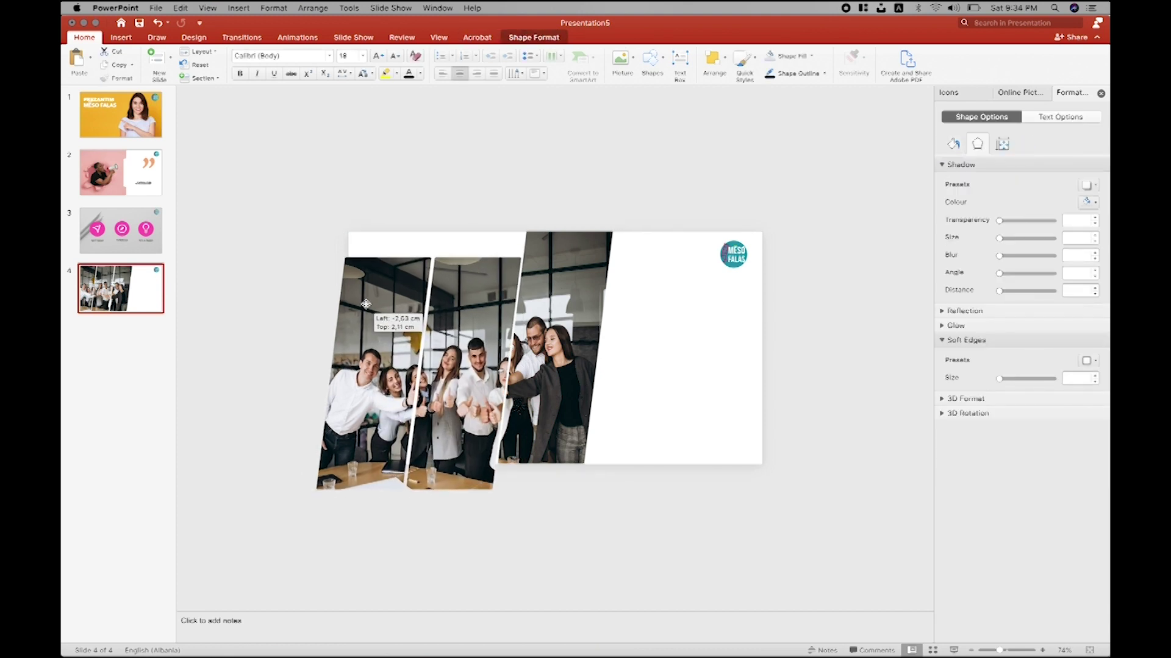
{"action": "left_click", "coordinate": [299, 260]}
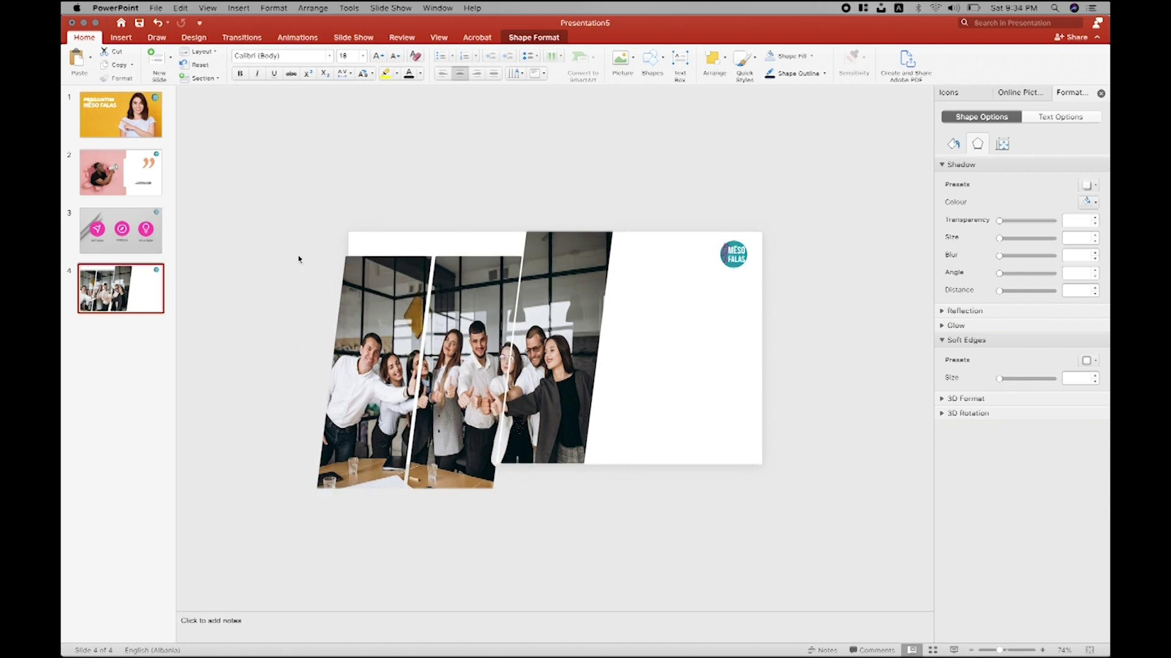
{"action": "right_click", "coordinate": [299, 259]}
{"action": "left_click", "coordinate": [377, 203]}
{"action": "left_click", "coordinate": [381, 296]}
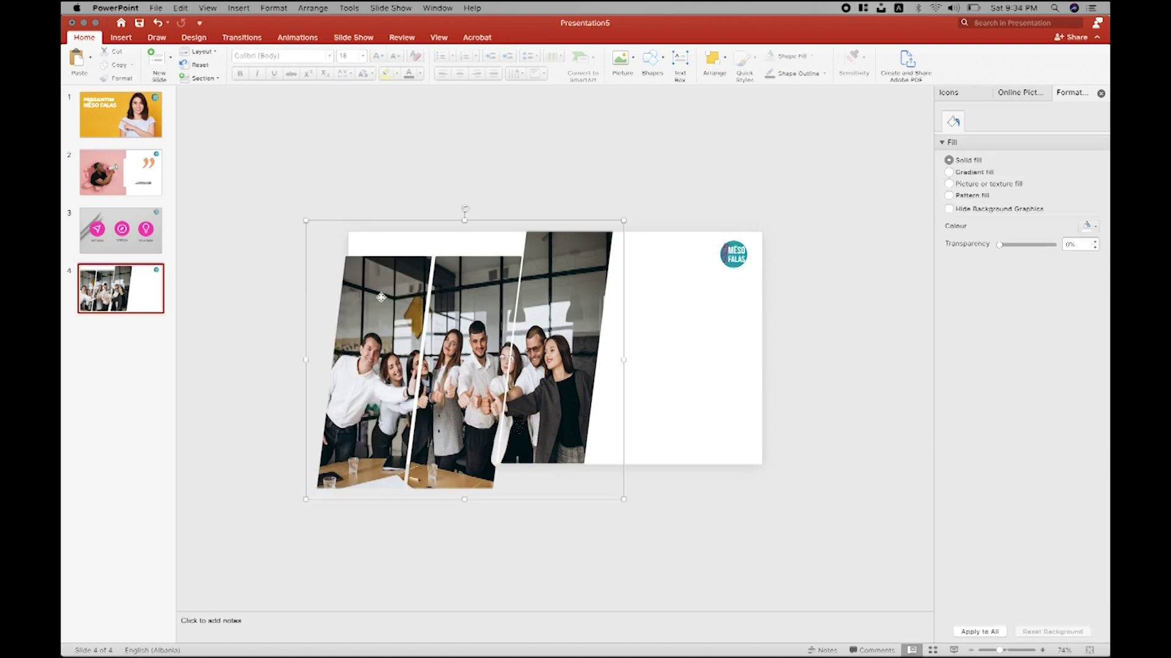
{"action": "left_click", "coordinate": [381, 297]}
{"action": "left_click_drag", "start_coordinate": [381, 297], "coordinate": [368, 315]}
{"action": "left_click", "coordinate": [312, 305]}
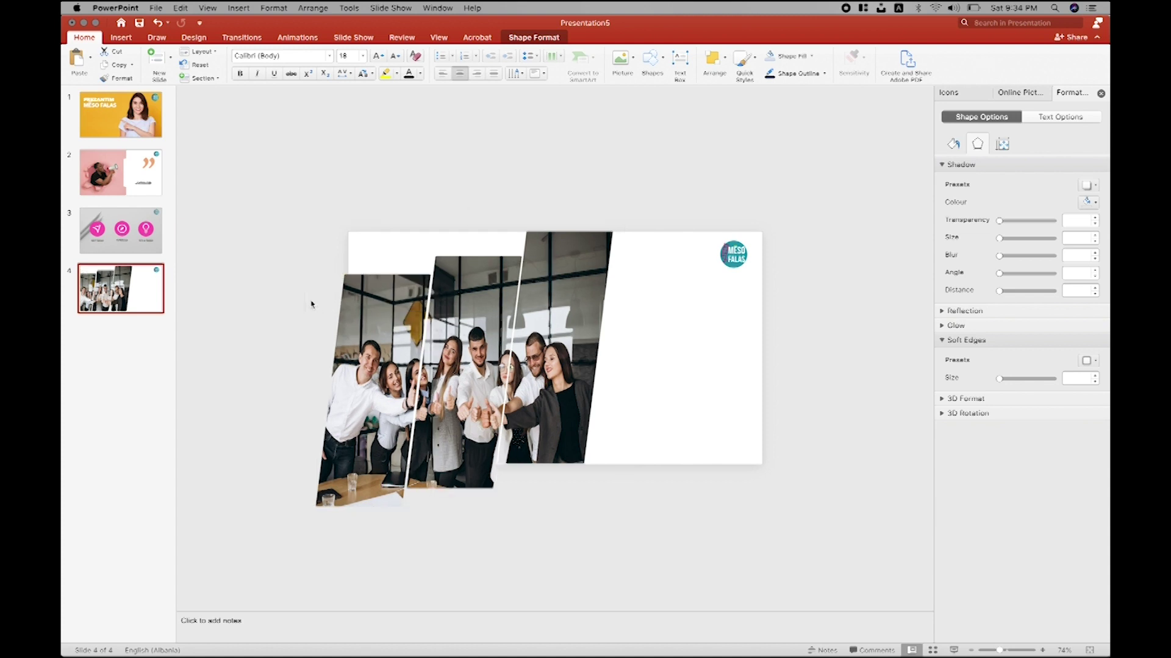
{"action": "left_click", "coordinate": [961, 653]}
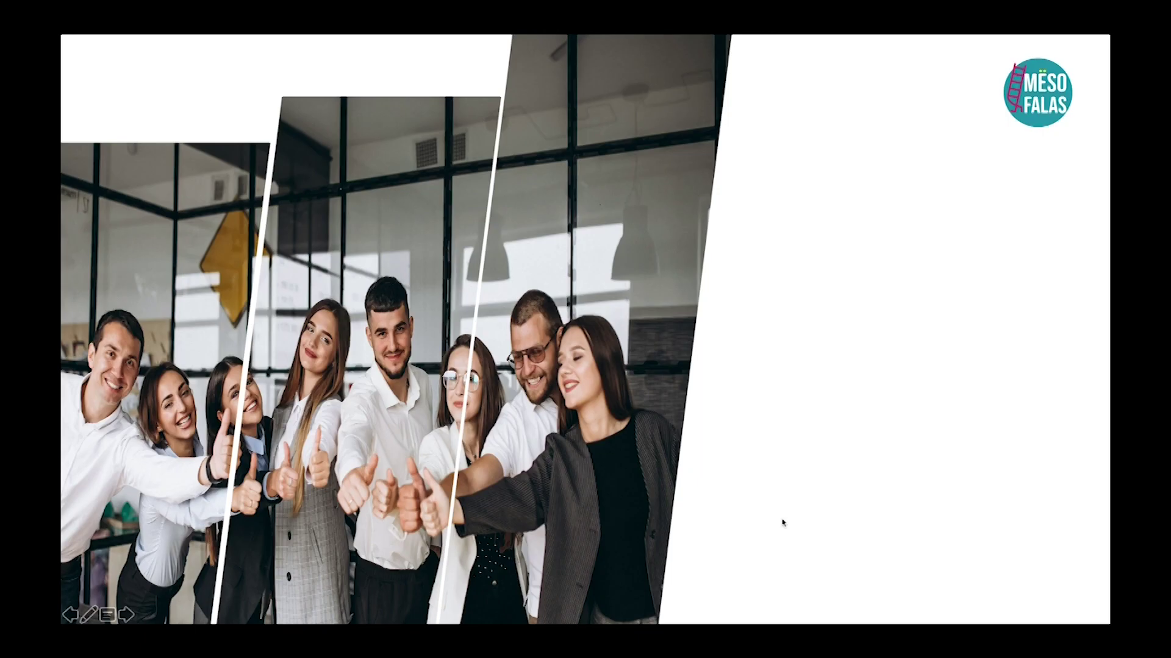
{"action": "key", "text": "Escape"}
Step: Move the photo group down to -2,63 cm left, 1,92 cm top, then preview it
{"action": "left_click", "coordinate": [538, 341]}
{"action": "left_click_drag", "start_coordinate": [538, 353], "coordinate": [539, 363]}
{"action": "left_click", "coordinate": [765, 434]}
{"action": "left_click", "coordinate": [955, 650]}
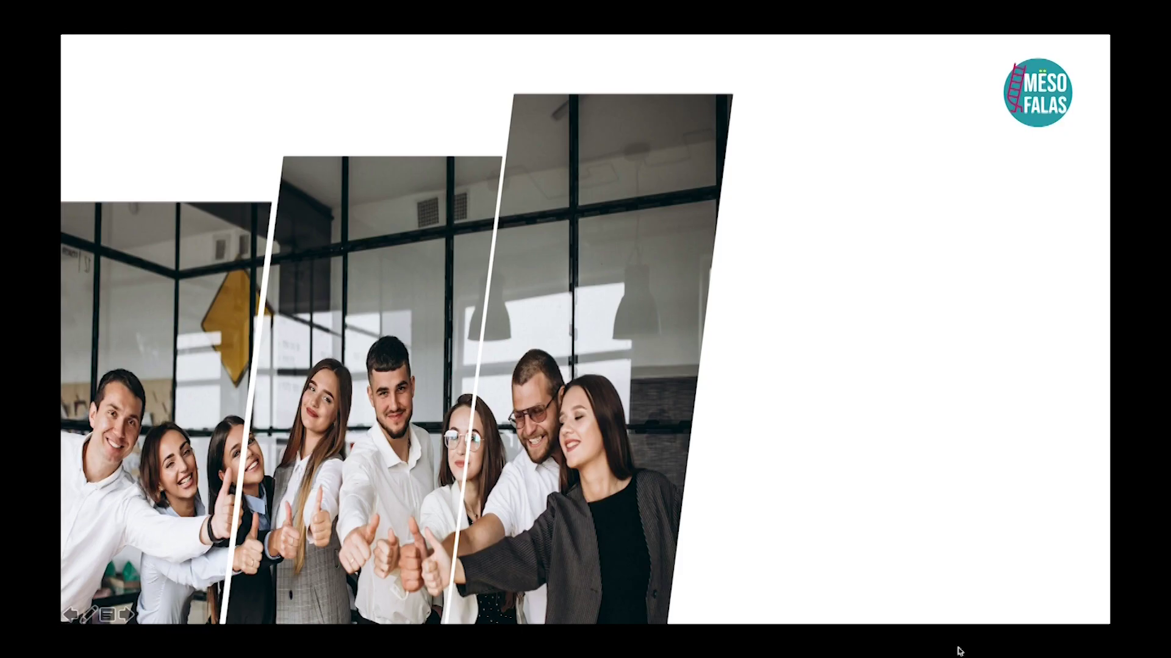
{"action": "key", "text": "Escape"}
{"action": "left_click", "coordinate": [537, 373]}
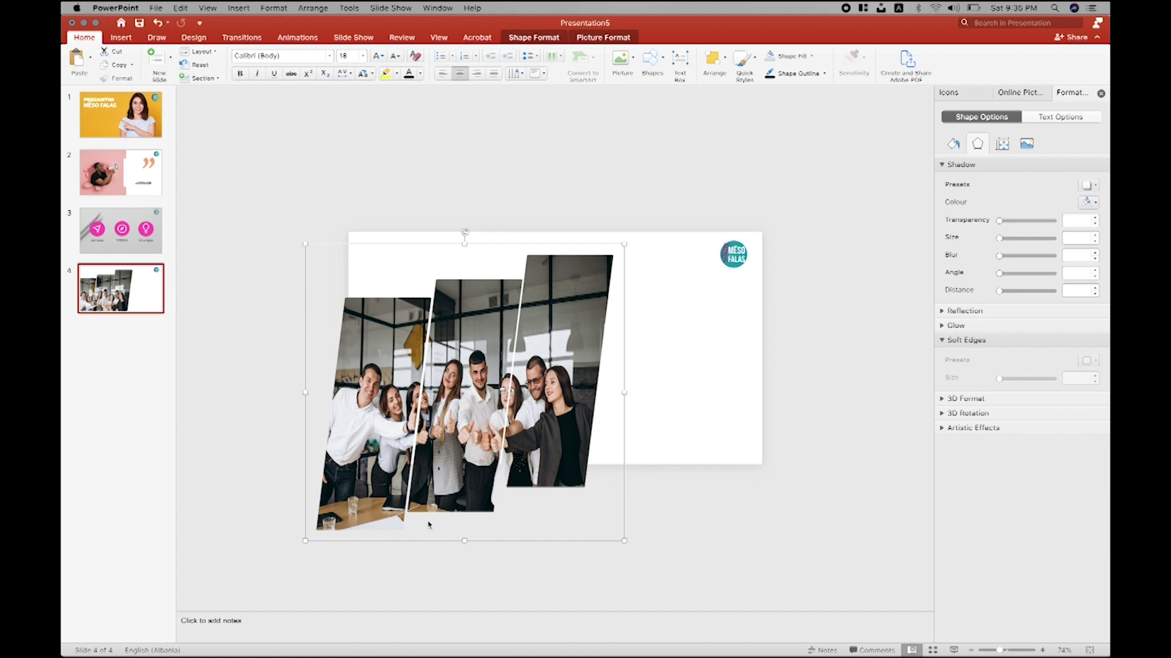
Step: Delete the staggered photo panels, then draw a trial pie shape and delete it
{"action": "key", "text": "Delete"}
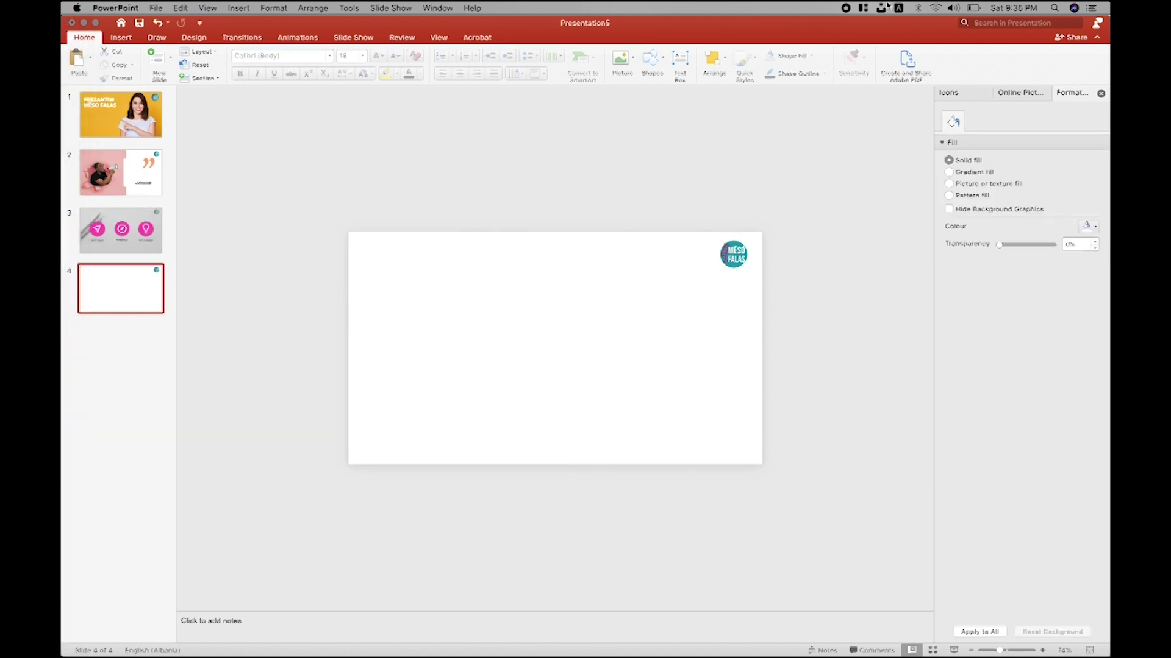
{"action": "left_click", "coordinate": [859, 7]}
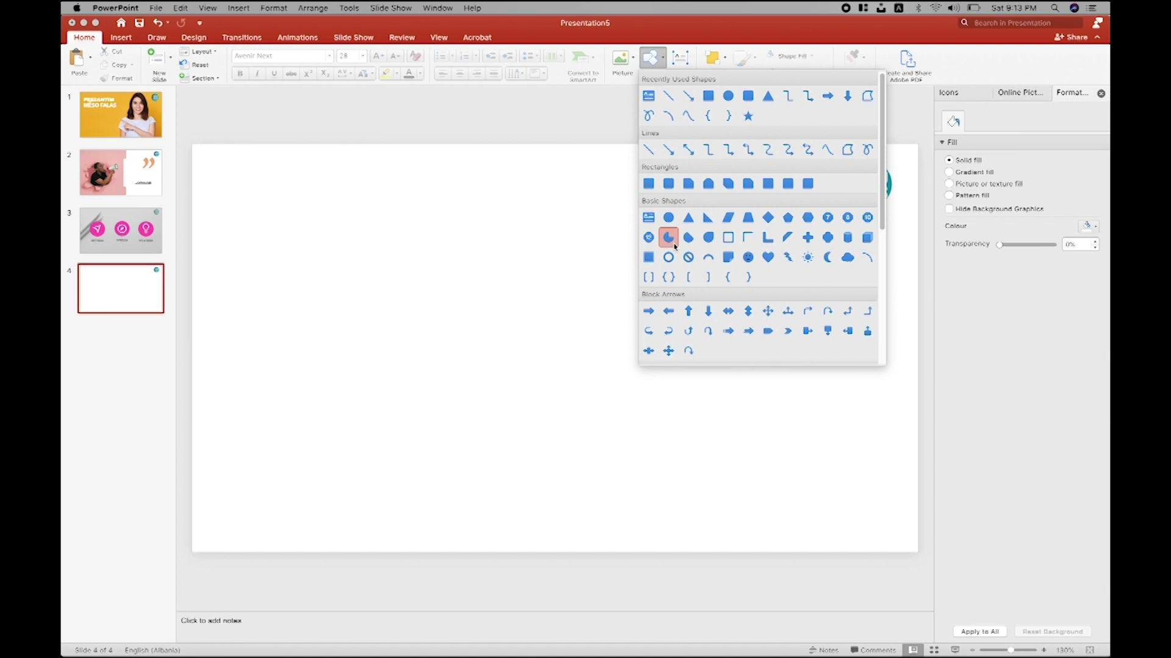
{"action": "left_click", "coordinate": [669, 237]}
{"action": "left_click_drag", "start_coordinate": [444, 253], "coordinate": [666, 517]}
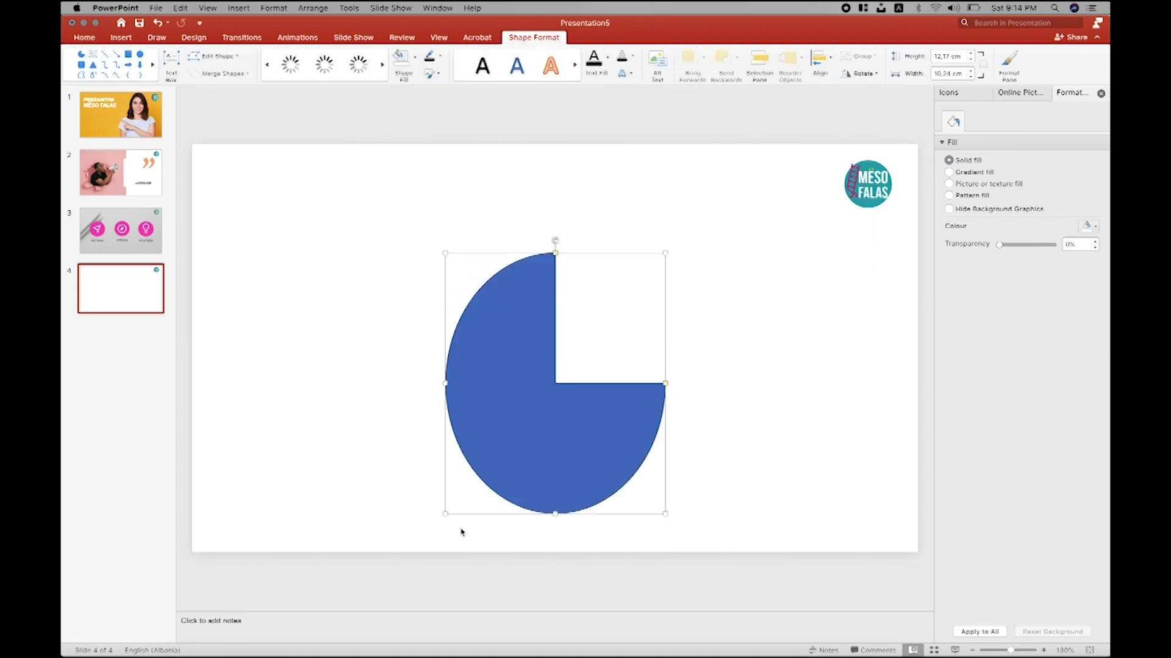
{"action": "key", "text": "Delete"}
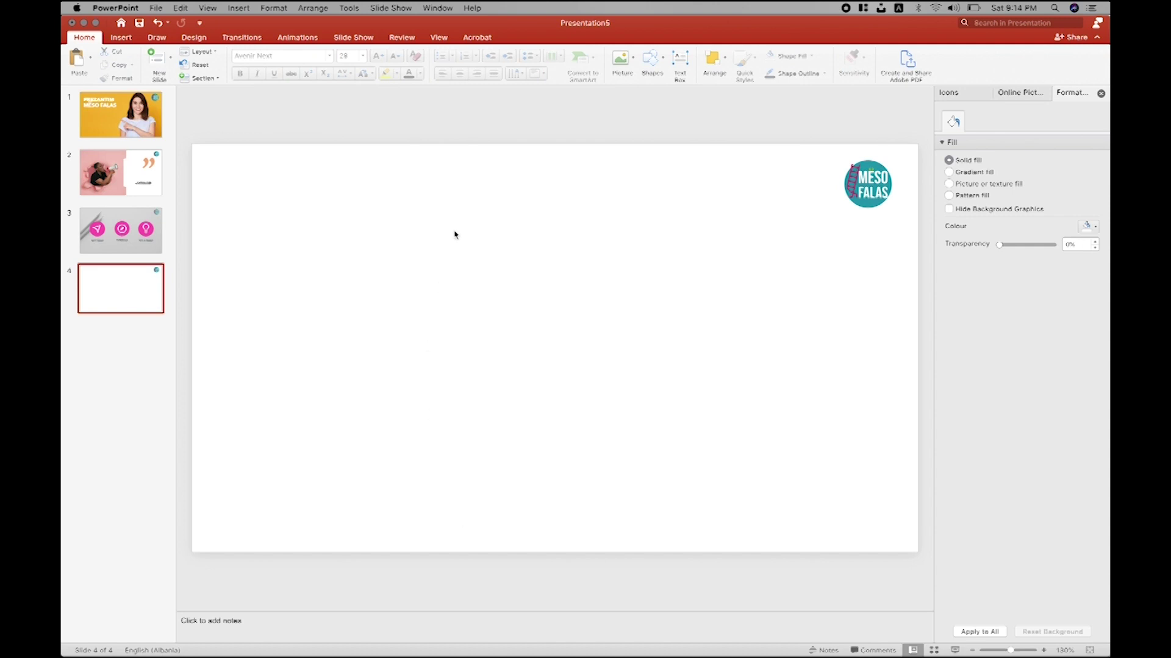
Step: Check the SOFT SKILLS circle on slide 3, then return to slide 4
{"action": "left_click", "coordinate": [157, 241]}
{"action": "left_click", "coordinate": [411, 335]}
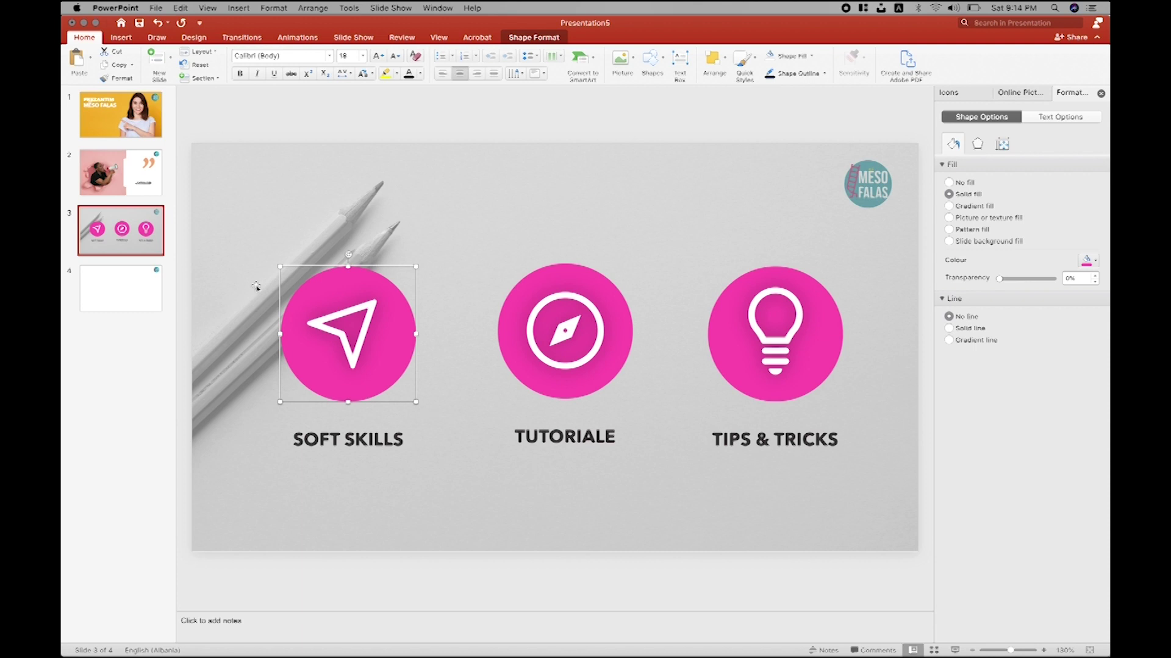
{"action": "left_click", "coordinate": [143, 295]}
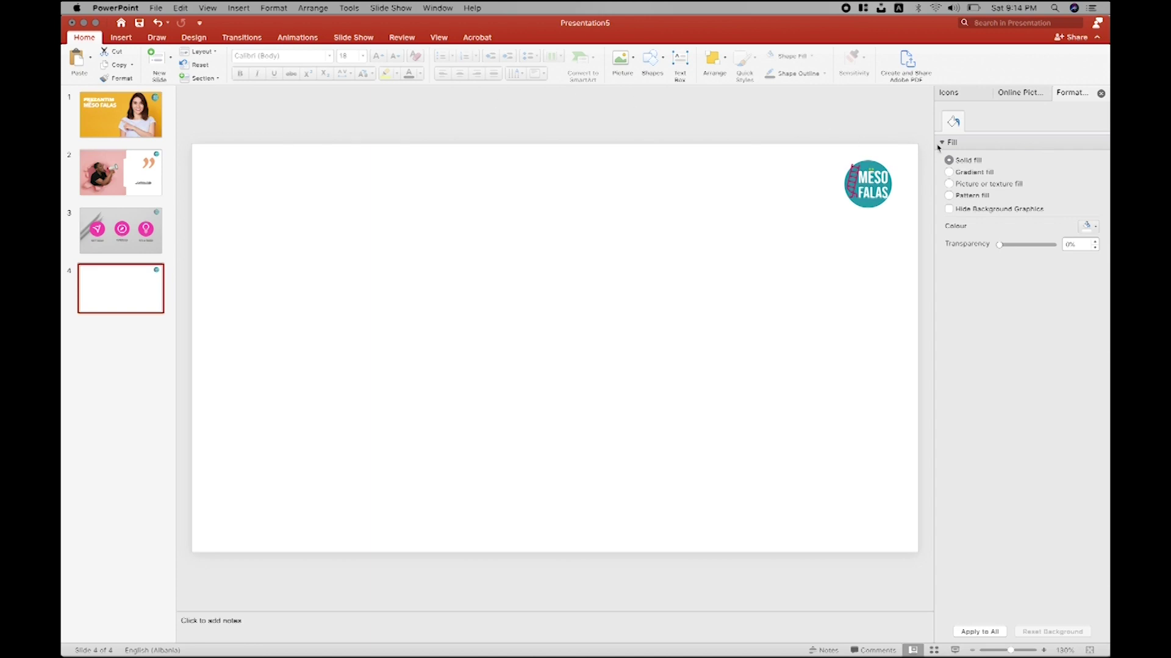
Step: Search online pictures for 'group' and browse the results
{"action": "left_click", "coordinate": [1016, 98]}
{"action": "left_click", "coordinate": [981, 116]}
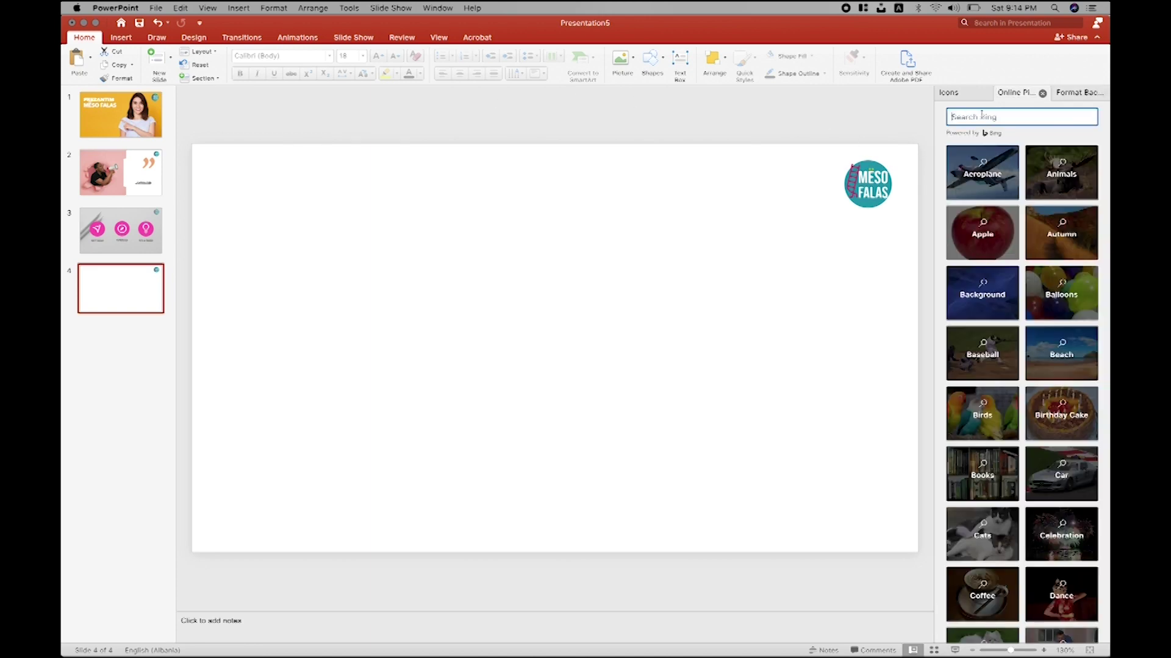
{"action": "type", "text": "gro"}
{"action": "key", "text": "Return"}
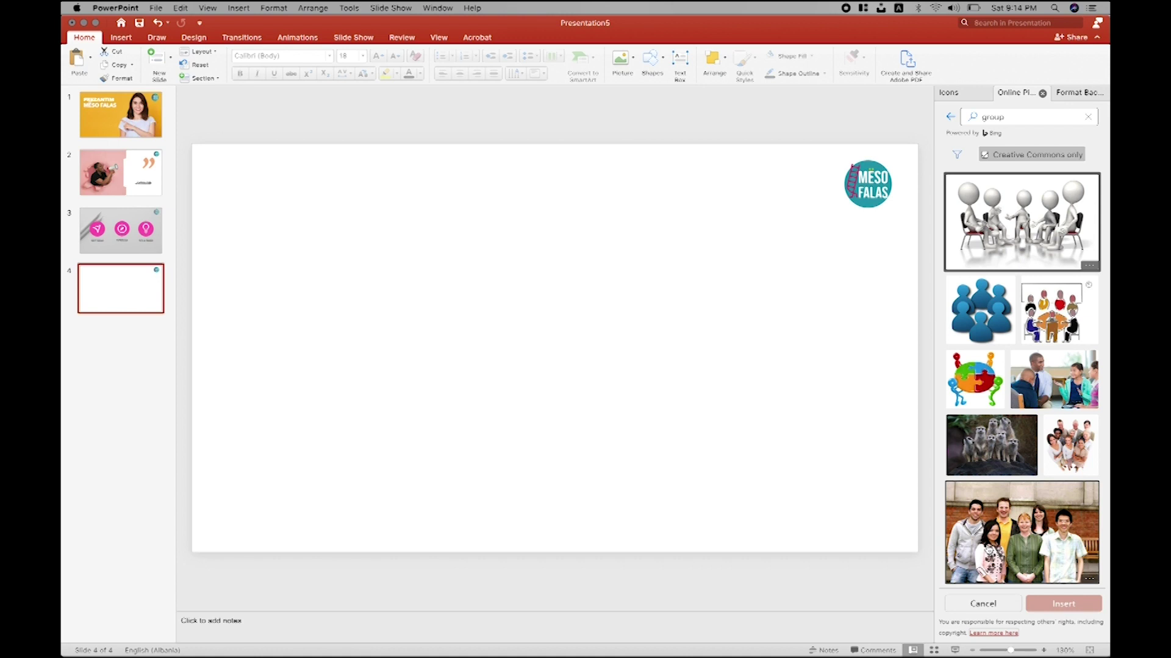
{"action": "scroll", "coordinate": [988, 549], "scroll_direction": "down", "scroll_amount": 1}
{"action": "scroll", "coordinate": [989, 548], "scroll_direction": "down", "scroll_amount": 3}
{"action": "scroll", "coordinate": [988, 549], "scroll_direction": "down", "scroll_amount": 5}
{"action": "scroll", "coordinate": [988, 549], "scroll_direction": "down", "scroll_amount": 5}
{"action": "scroll", "coordinate": [988, 549], "scroll_direction": "down", "scroll_amount": 3}
{"action": "scroll", "coordinate": [989, 549], "scroll_direction": "down", "scroll_amount": 5}
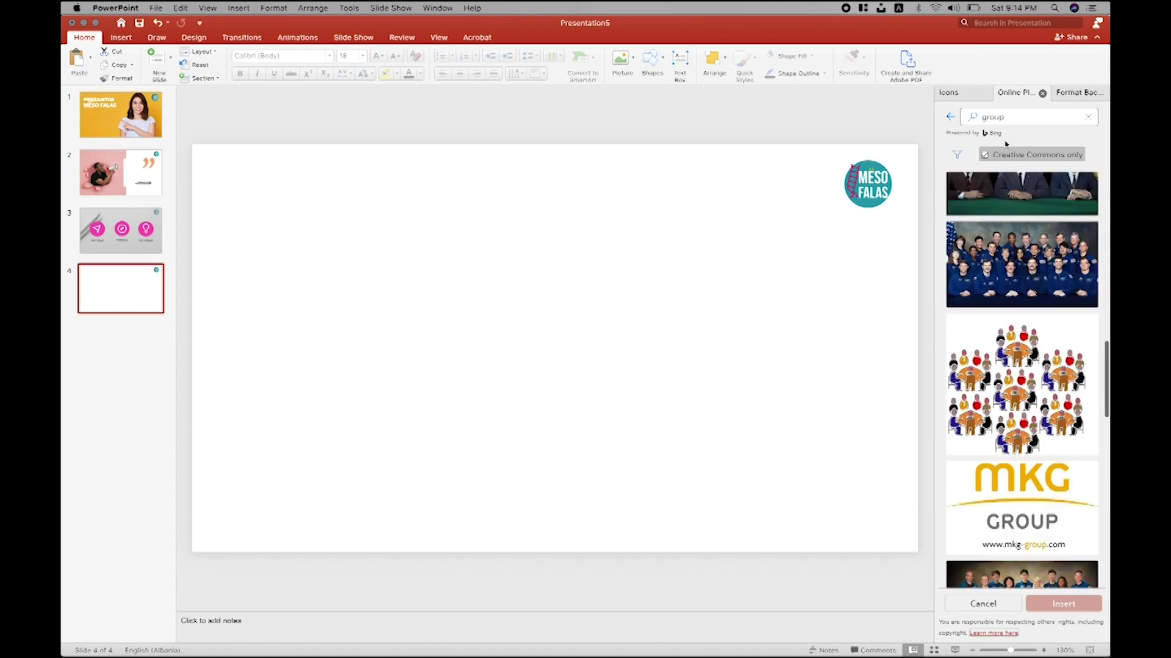
Step: Refine the search to 'group young' and insert the second photo
{"action": "left_click", "coordinate": [1015, 117]}
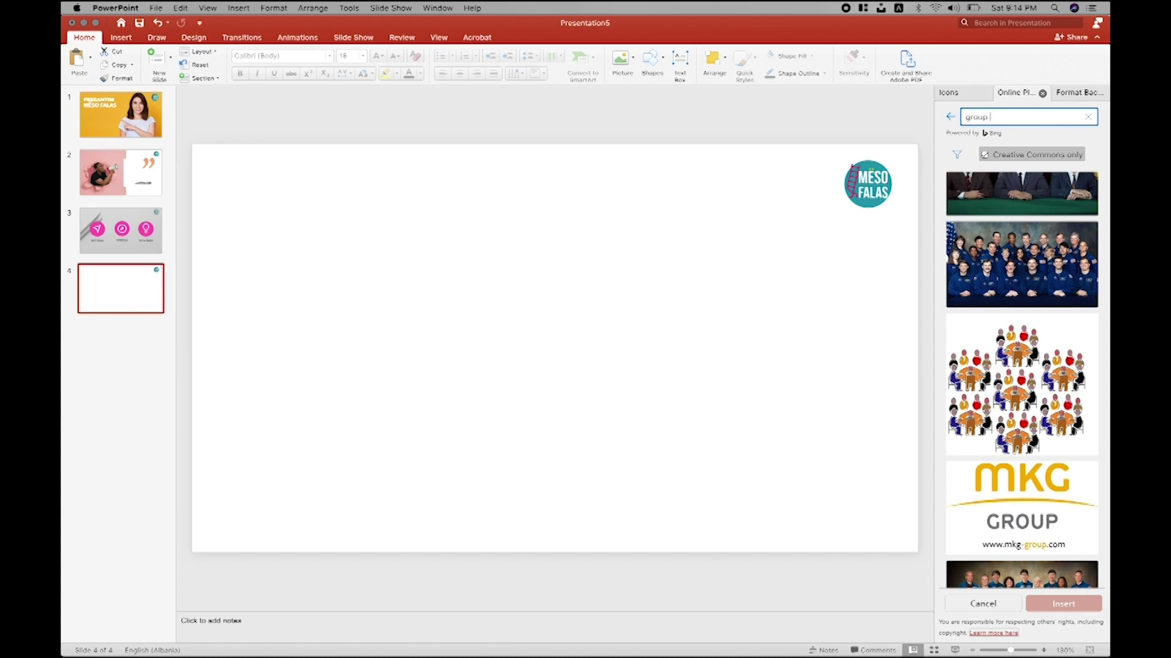
{"action": "type", "text": "young"}
{"action": "key", "text": "Return"}
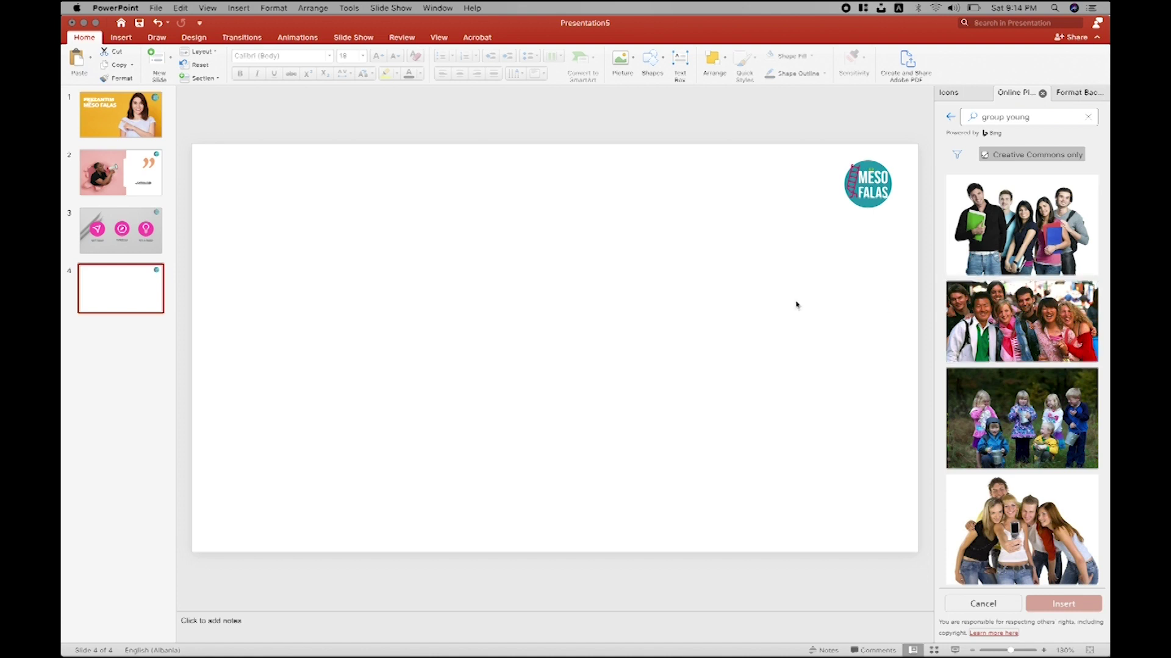
{"action": "left_click", "coordinate": [1017, 326]}
{"action": "left_click", "coordinate": [1017, 326]}
{"action": "left_click", "coordinate": [1017, 326]}
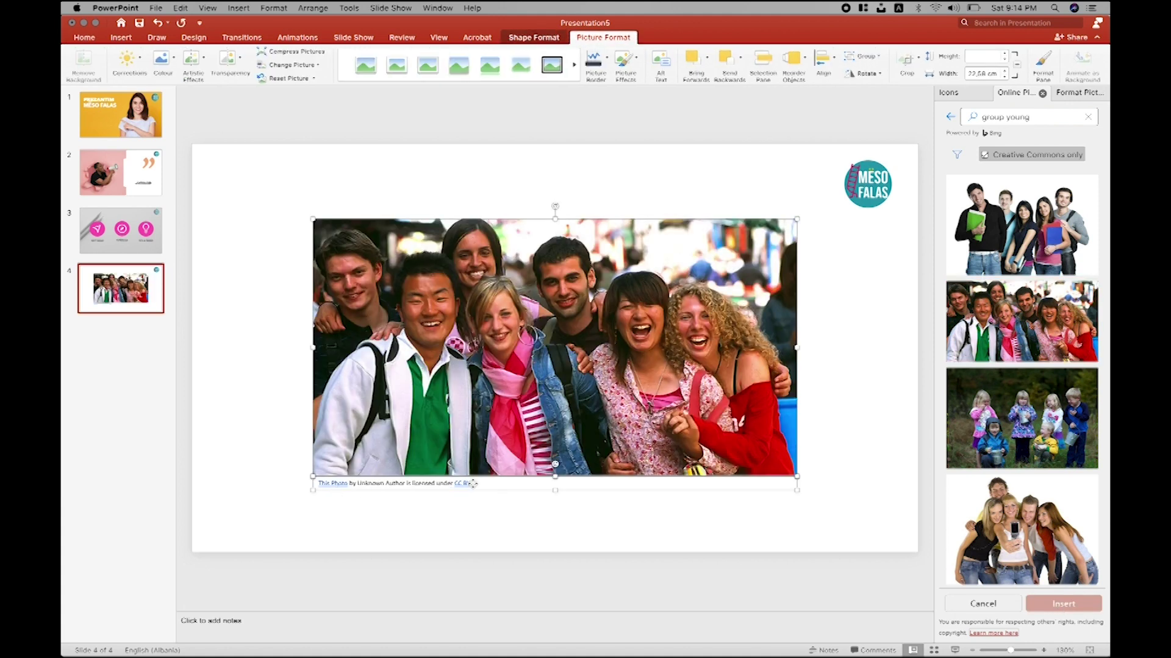
Step: Nudge the photo slightly lower and delete its attribution caption
{"action": "left_click_drag", "start_coordinate": [474, 483], "coordinate": [496, 486]}
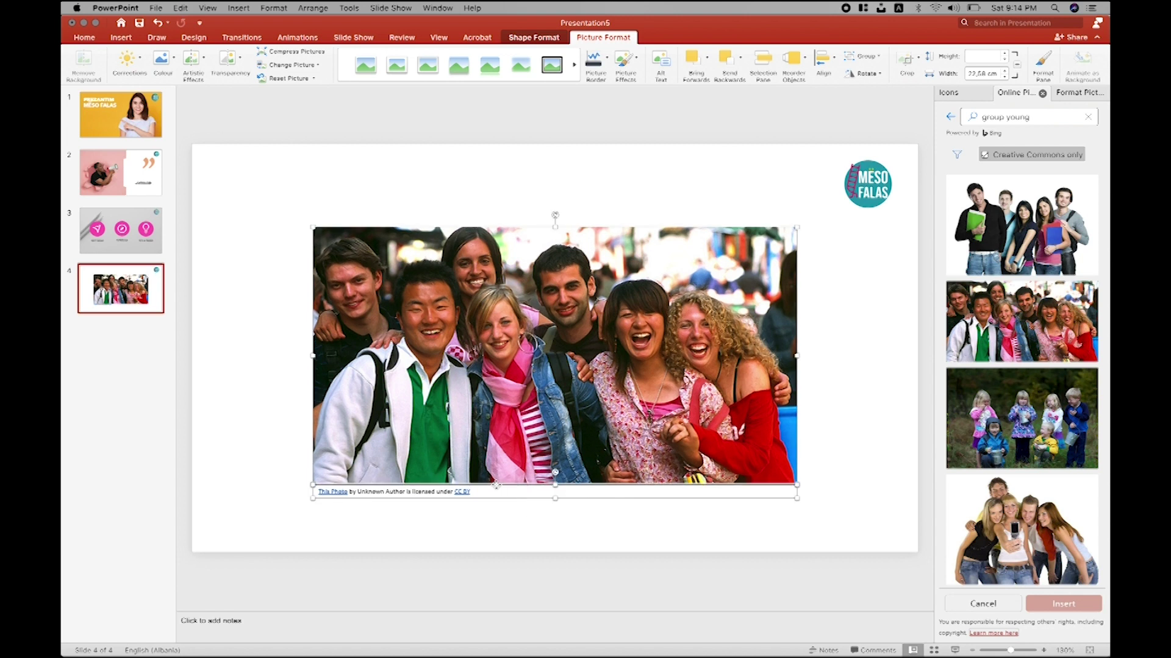
{"action": "left_click", "coordinate": [385, 496]}
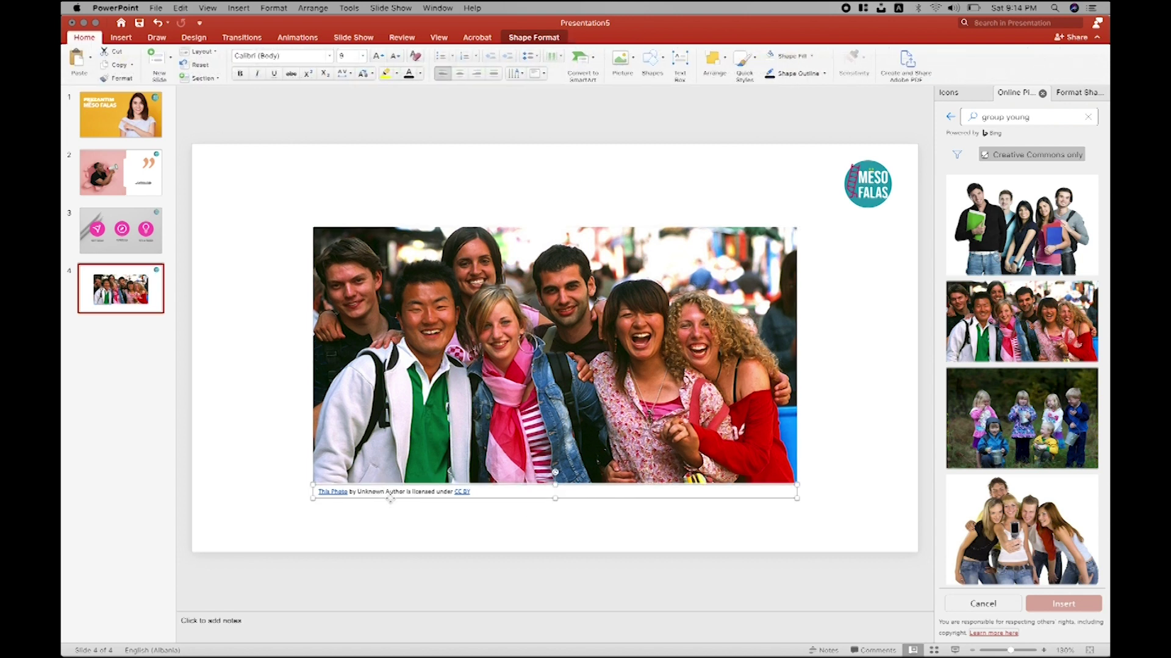
{"action": "mouse_move", "coordinate": [384, 495]}
{"action": "left_mouse_down"}
{"action": "mouse_move", "coordinate": [393, 554]}
{"action": "mouse_move", "coordinate": [393, 530]}
{"action": "left_mouse_up"}
{"action": "key", "text": "Delete"}
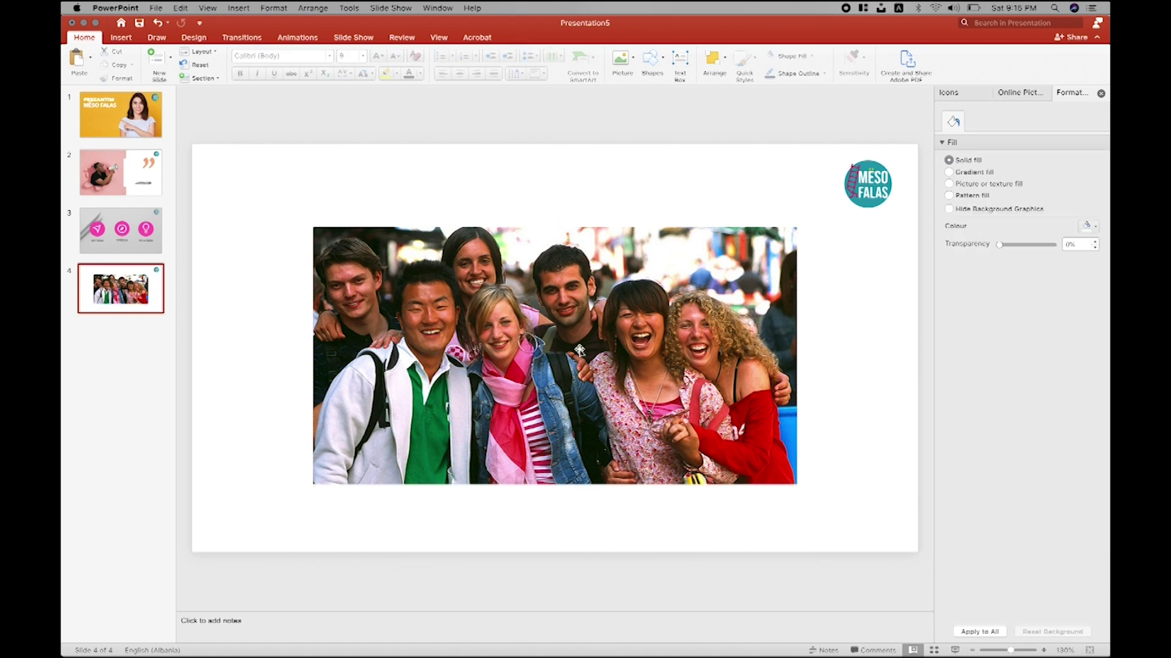
Step: Try cropping the group photo to a triangle shape, then undo it
{"action": "left_click", "coordinate": [579, 350]}
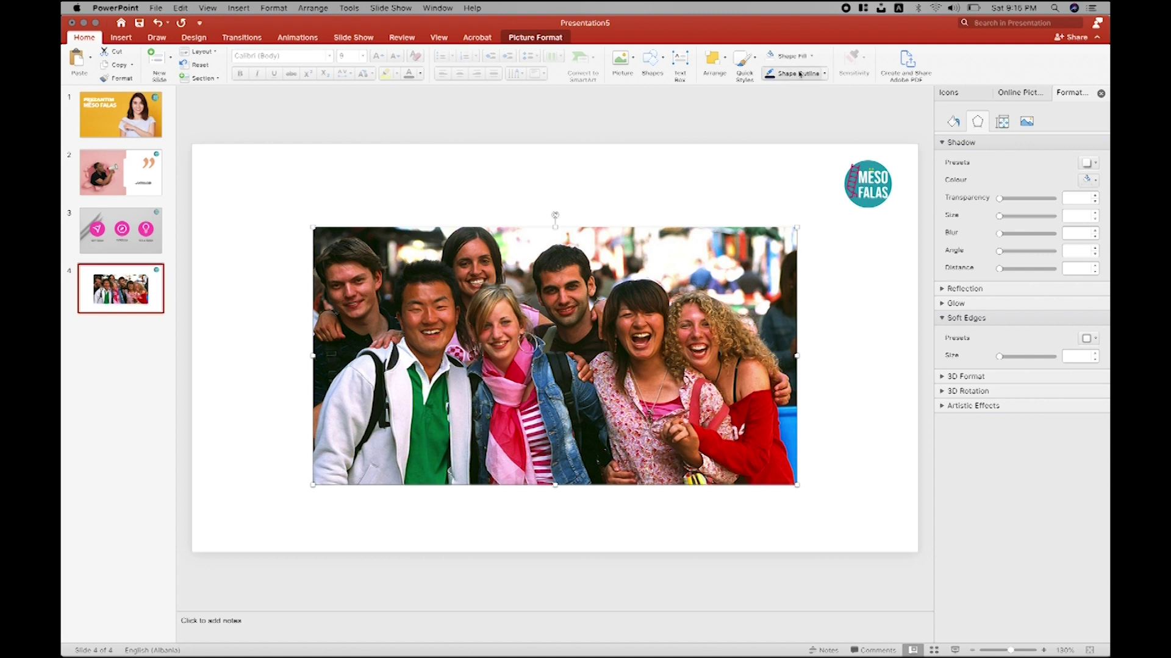
{"action": "left_click", "coordinate": [556, 38]}
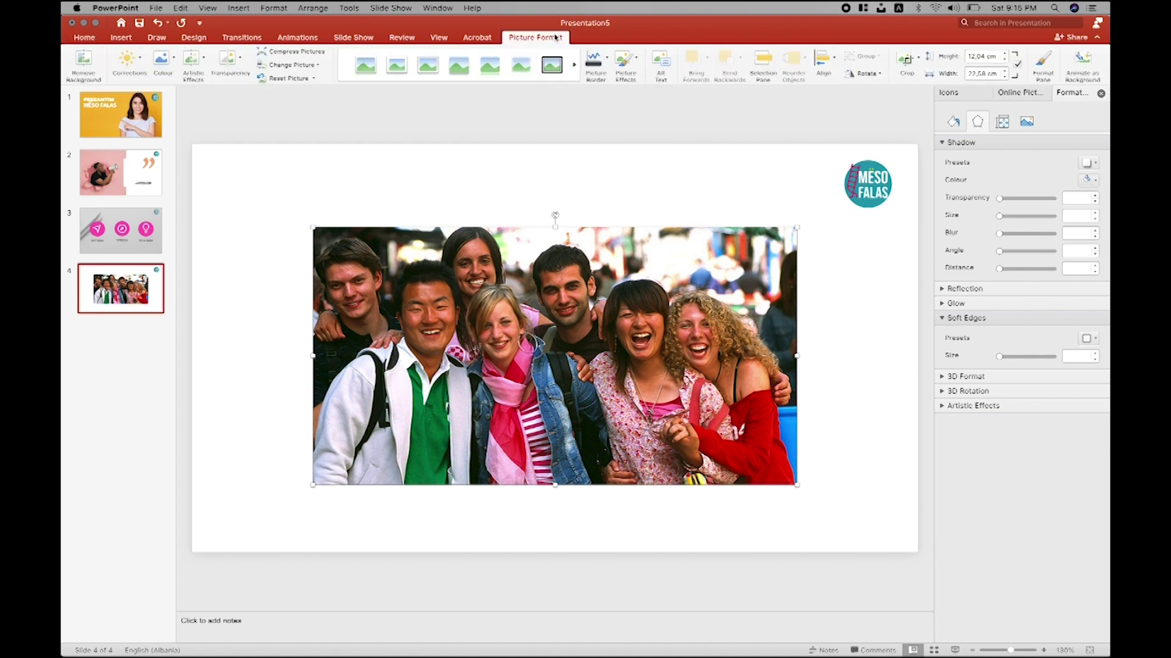
{"action": "left_click", "coordinate": [913, 66]}
{"action": "mouse_move", "coordinate": [945, 92]}
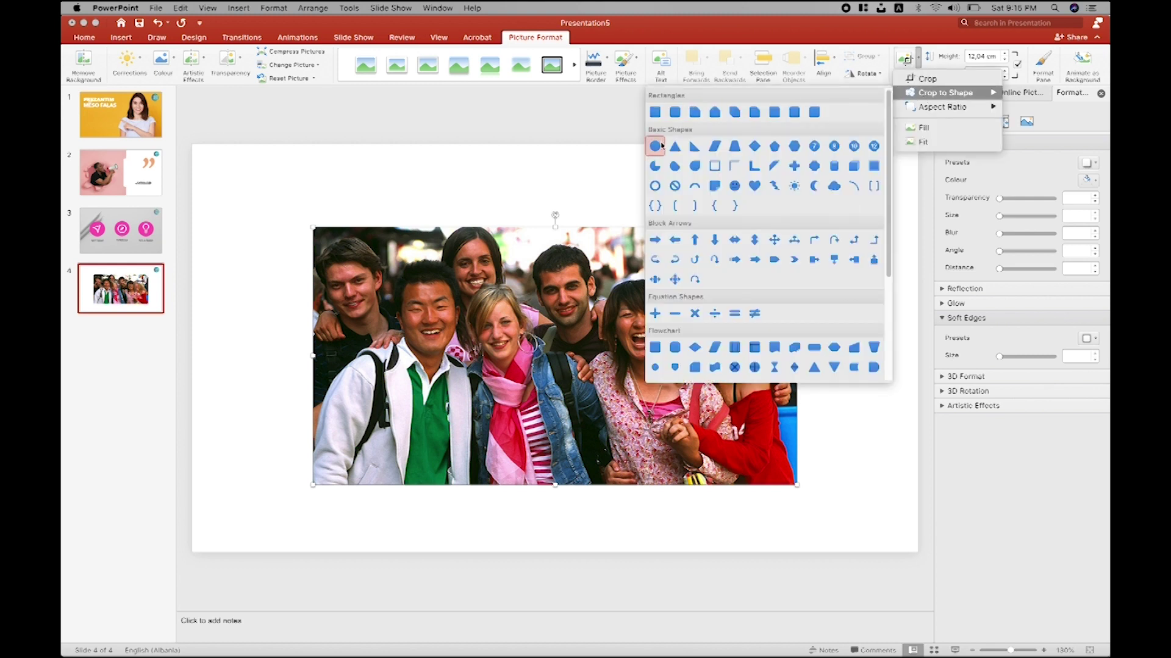
{"action": "left_click", "coordinate": [674, 146]}
{"action": "left_click", "coordinate": [667, 151]}
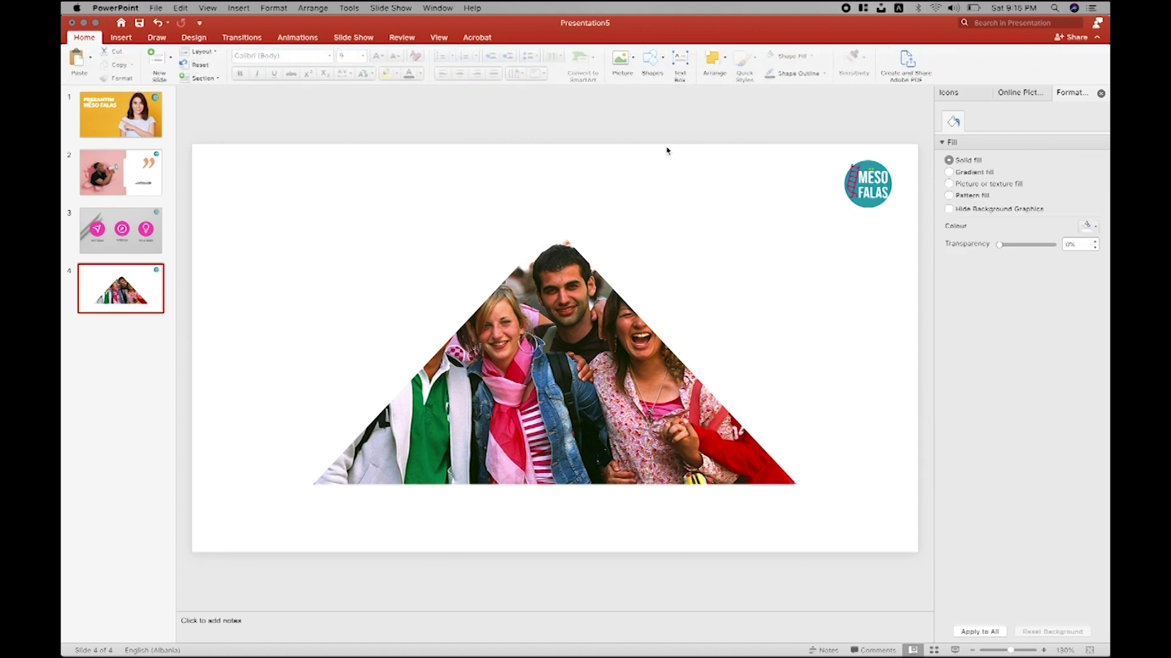
{"action": "key", "text": "ctrl+z"}
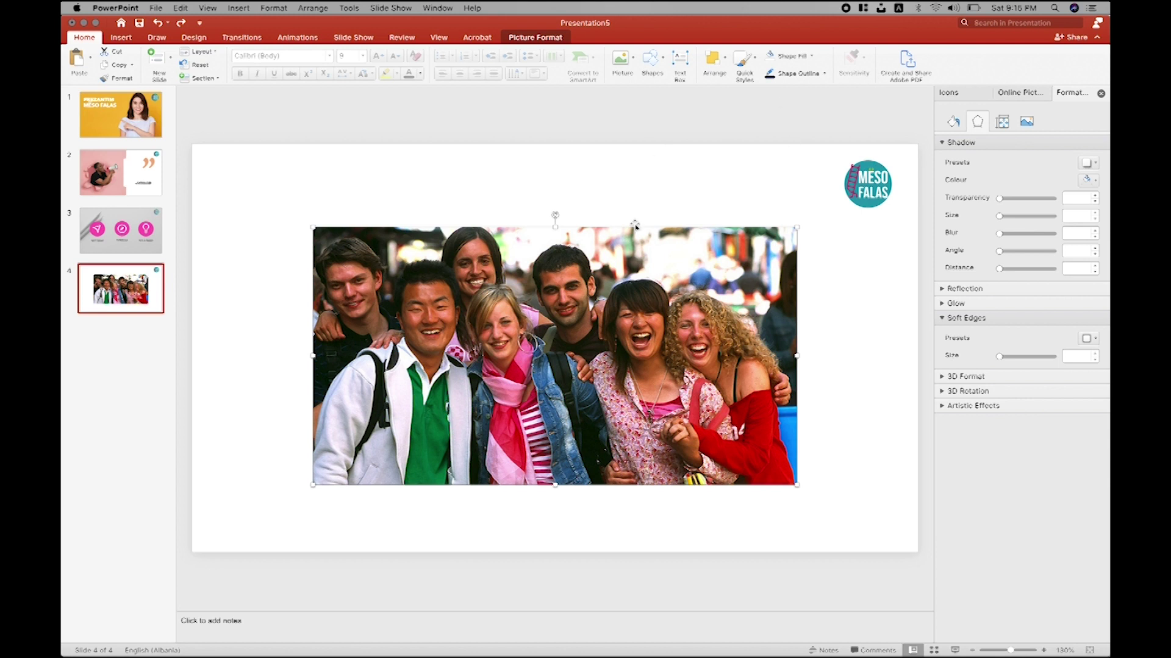
Step: Leave the crop unchanged and drag the photo up and to the right
{"action": "left_click", "coordinate": [560, 38]}
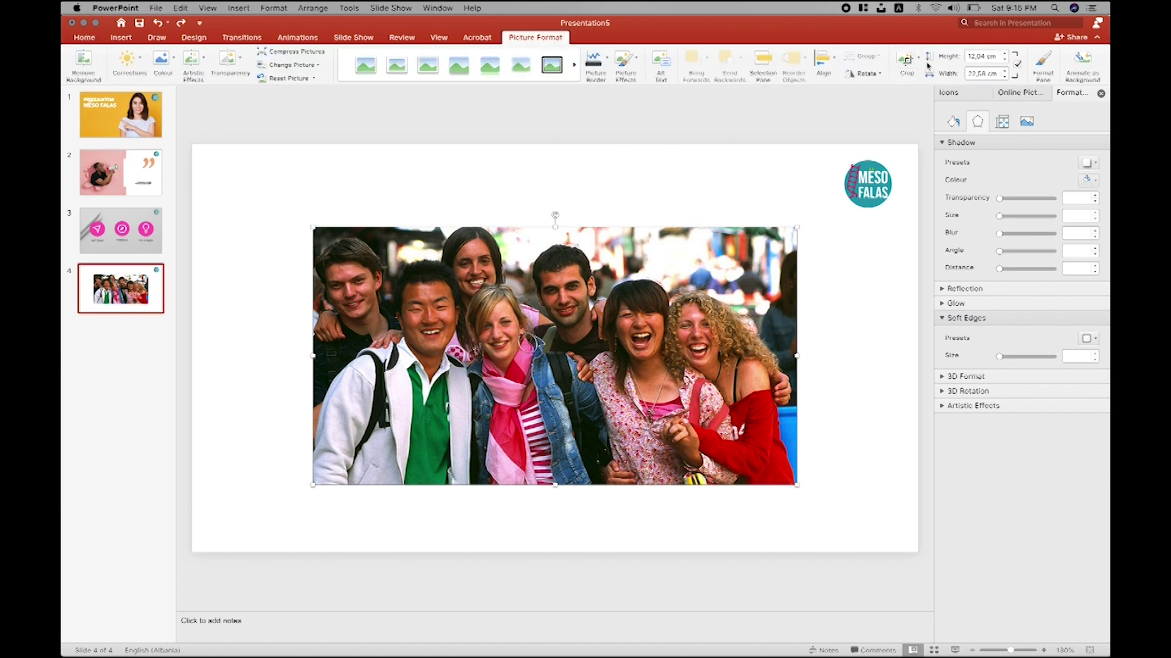
{"action": "left_click", "coordinate": [918, 59]}
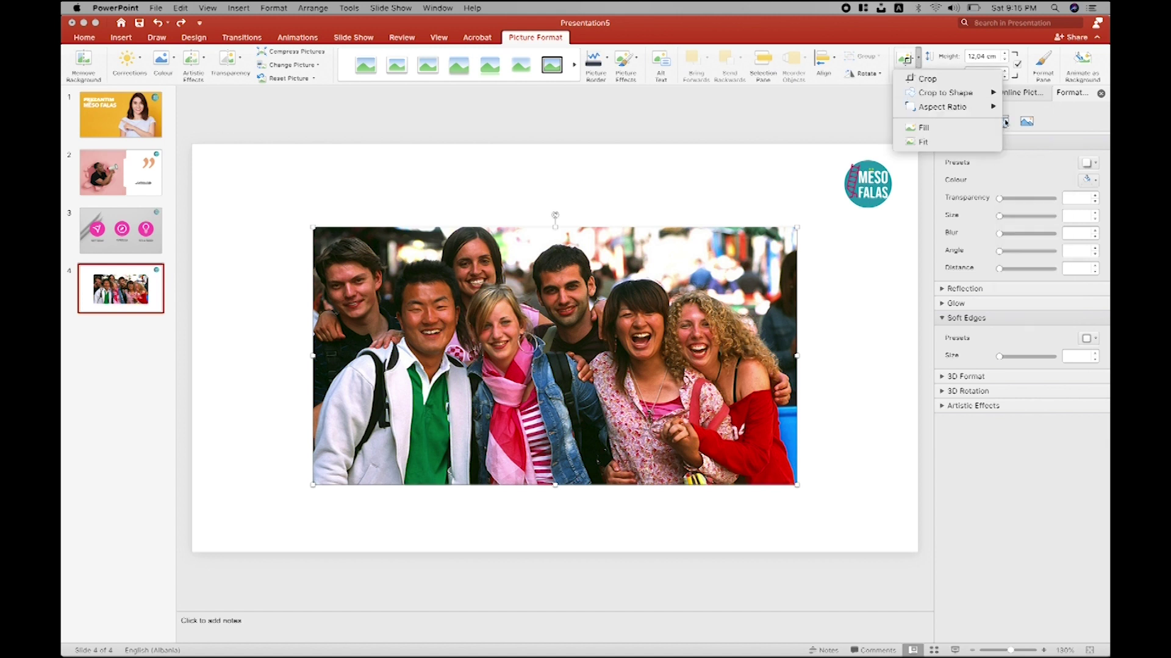
{"action": "mouse_move", "coordinate": [946, 92]}
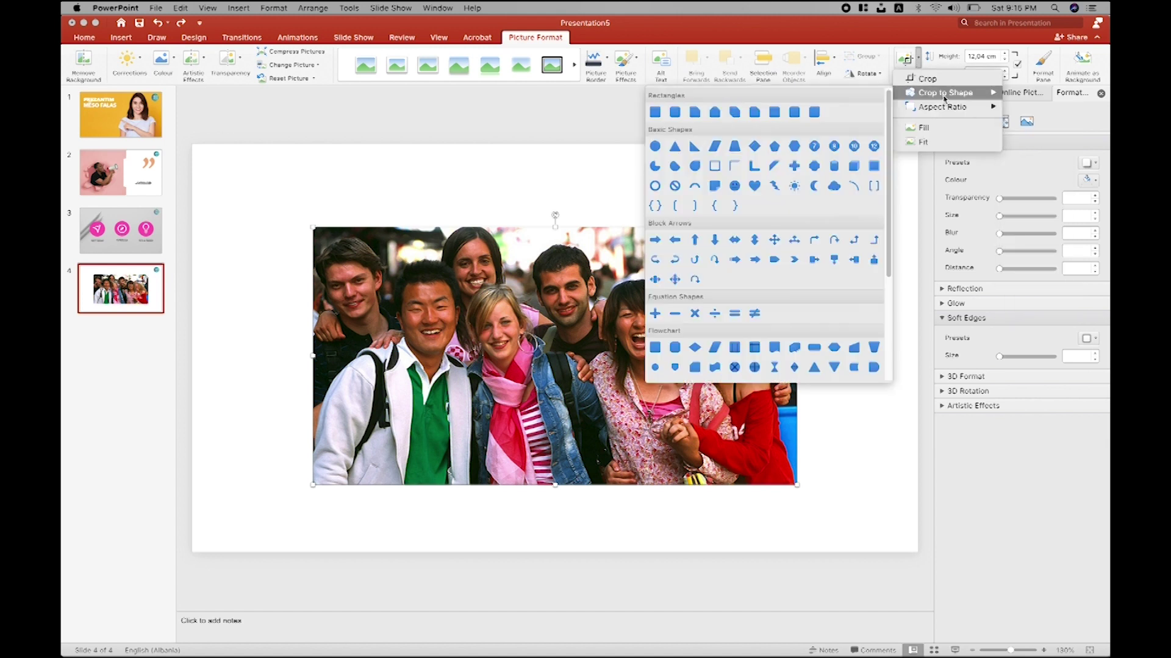
{"action": "left_click", "coordinate": [378, 234]}
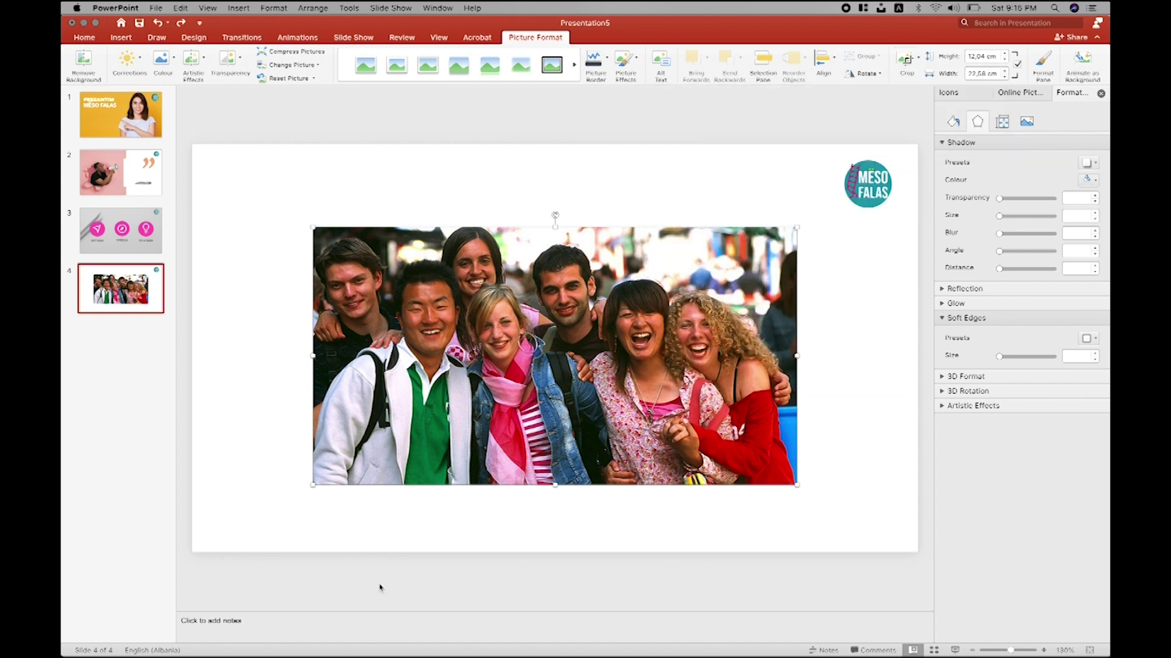
{"action": "mouse_move", "coordinate": [424, 345]}
{"action": "left_mouse_down"}
{"action": "mouse_move", "coordinate": [415, 357]}
{"action": "mouse_move", "coordinate": [489, 331]}
{"action": "left_mouse_up"}
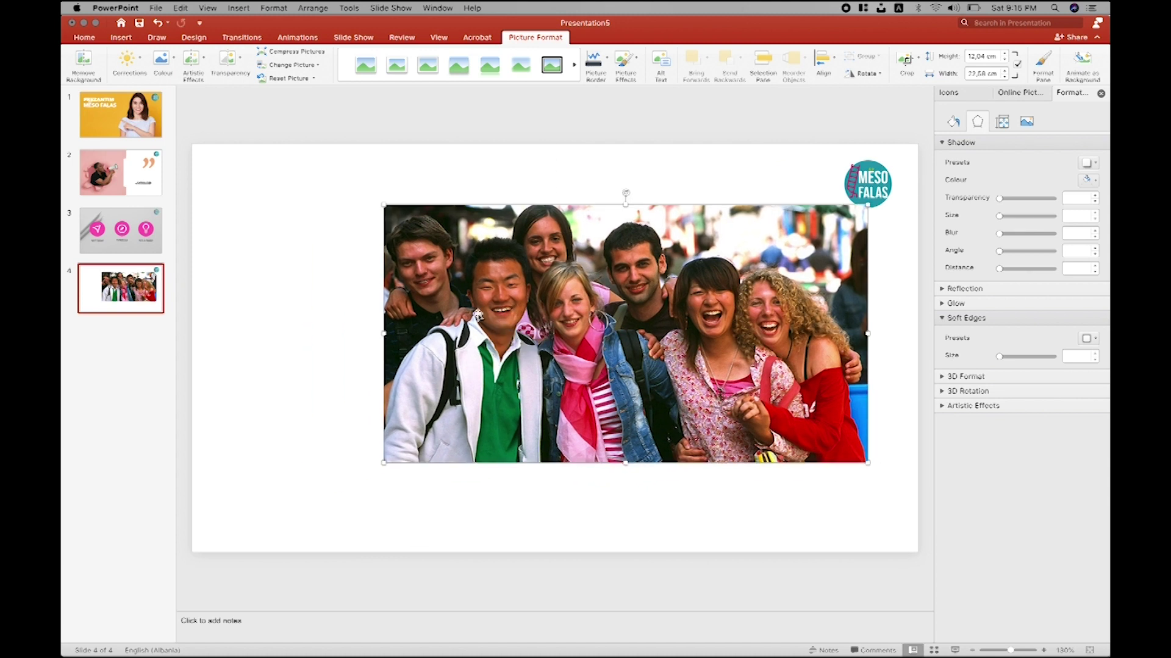
{"action": "left_click", "coordinate": [120, 38]}
Step: Draw a tall blue parallelogram on the slide's left and place a copy beside it
{"action": "left_click", "coordinate": [296, 58]}
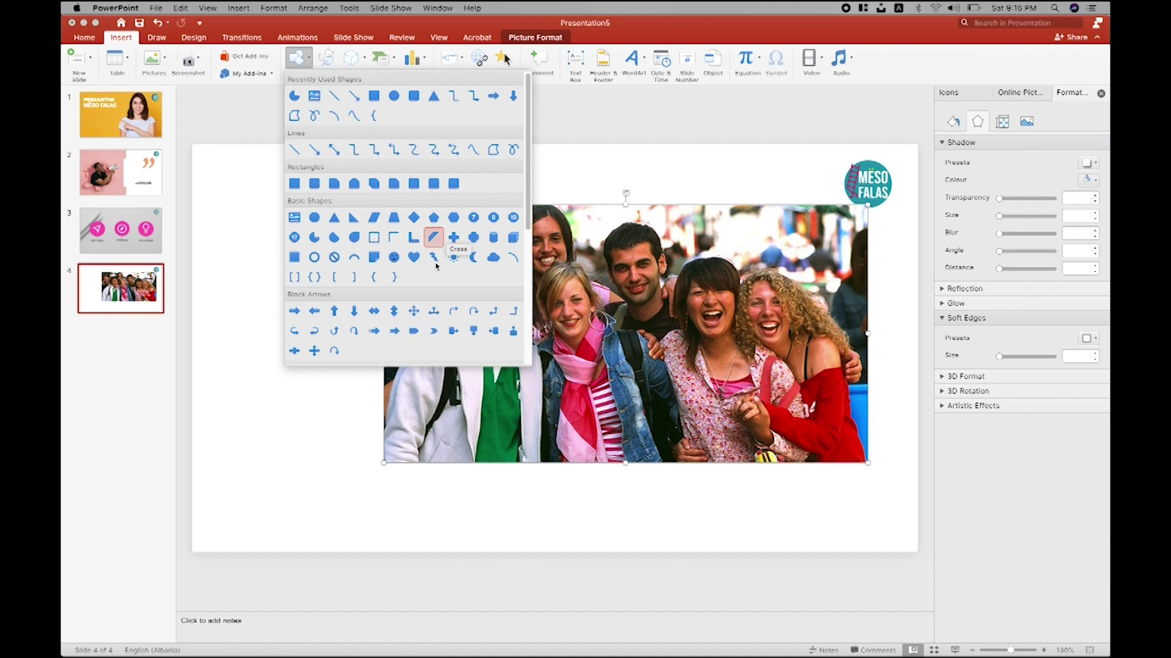
{"action": "scroll", "coordinate": [420, 311], "scroll_direction": "down", "scroll_amount": 3}
{"action": "scroll", "coordinate": [420, 312], "scroll_direction": "down", "scroll_amount": 3}
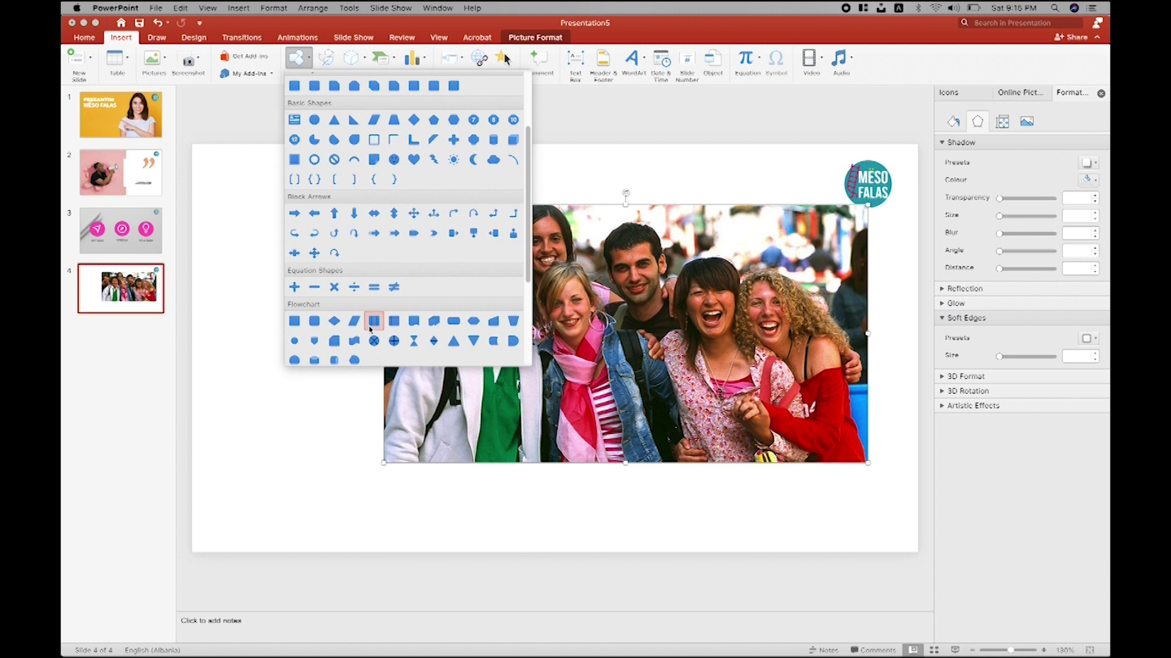
{"action": "left_click", "coordinate": [353, 321]}
{"action": "mouse_move", "coordinate": [219, 193]}
{"action": "left_mouse_down"}
{"action": "mouse_move", "coordinate": [377, 514]}
{"action": "mouse_move", "coordinate": [316, 508]}
{"action": "mouse_move", "coordinate": [413, 530]}
{"action": "left_mouse_up"}
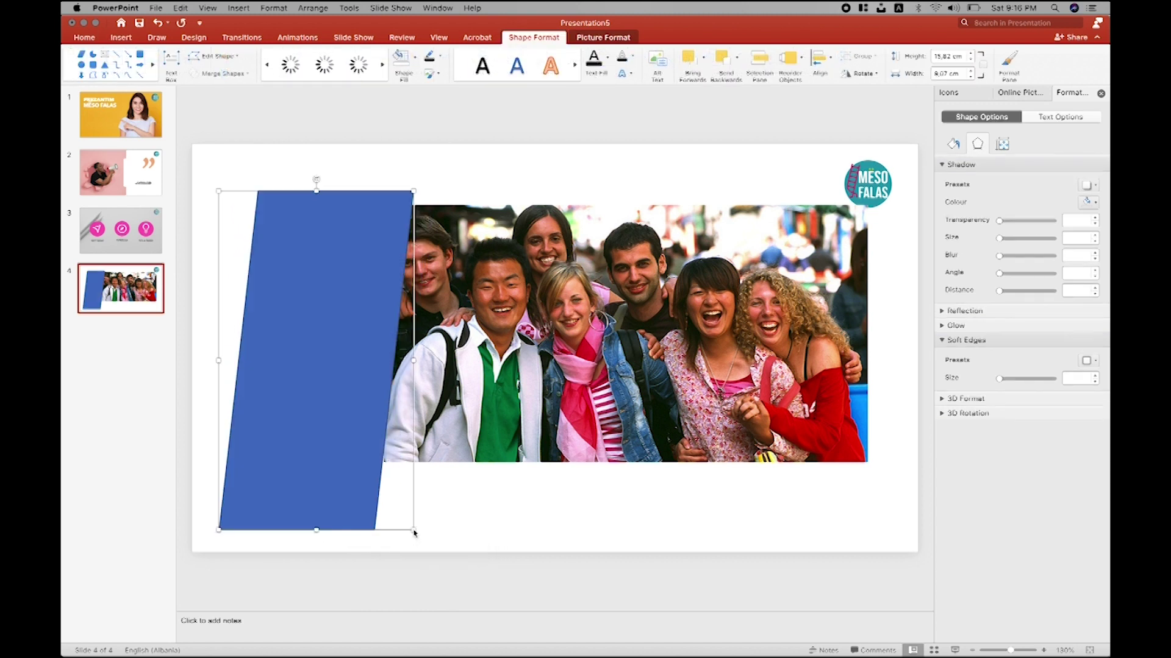
{"action": "left_click_drag", "start_coordinate": [337, 447], "coordinate": [486, 448]}
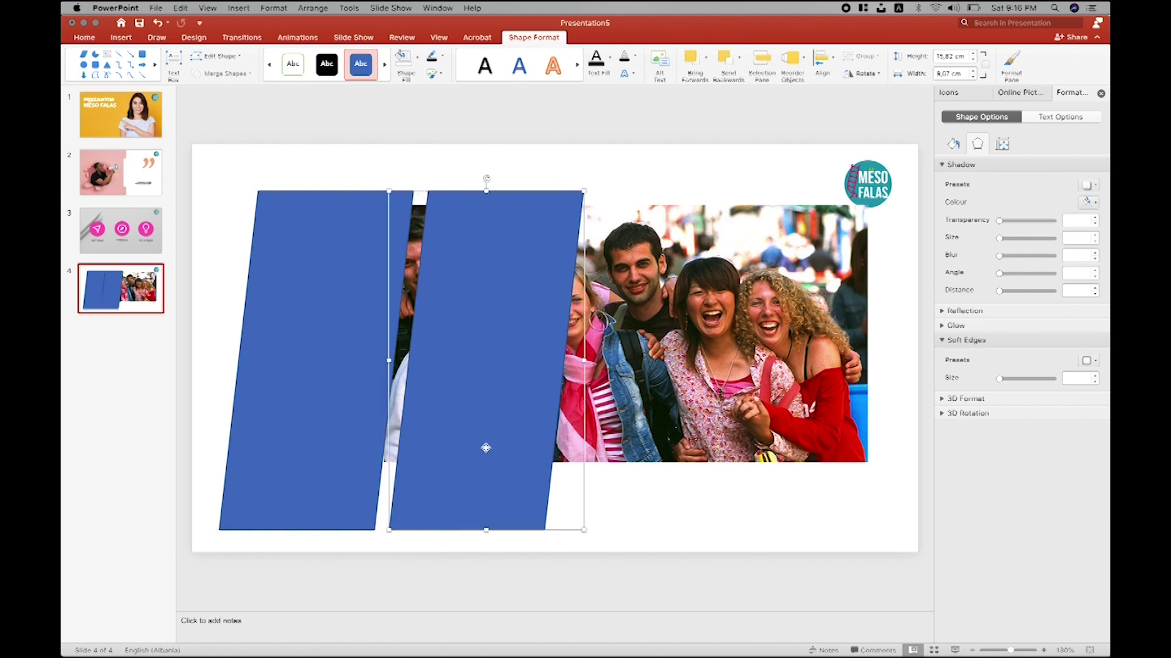
Step: Group the two parallelograms, then ungroup them again
{"action": "left_click", "coordinate": [366, 435]}
{"action": "left_click", "coordinate": [506, 436], "text": "shift"}
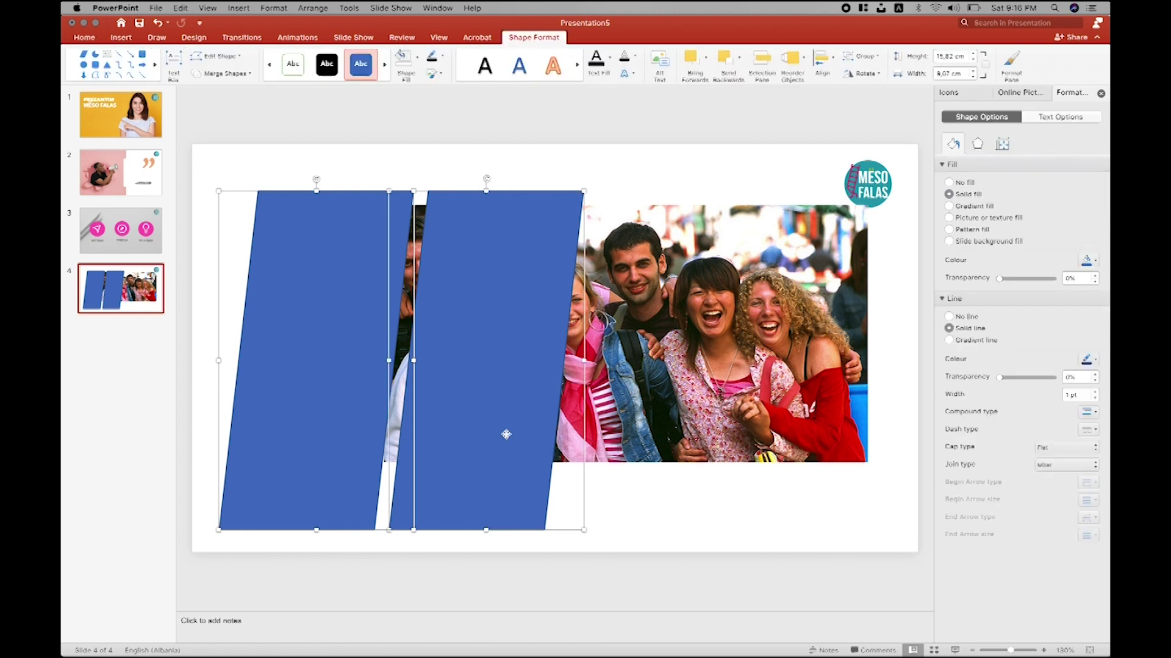
{"action": "left_click", "coordinate": [856, 56]}
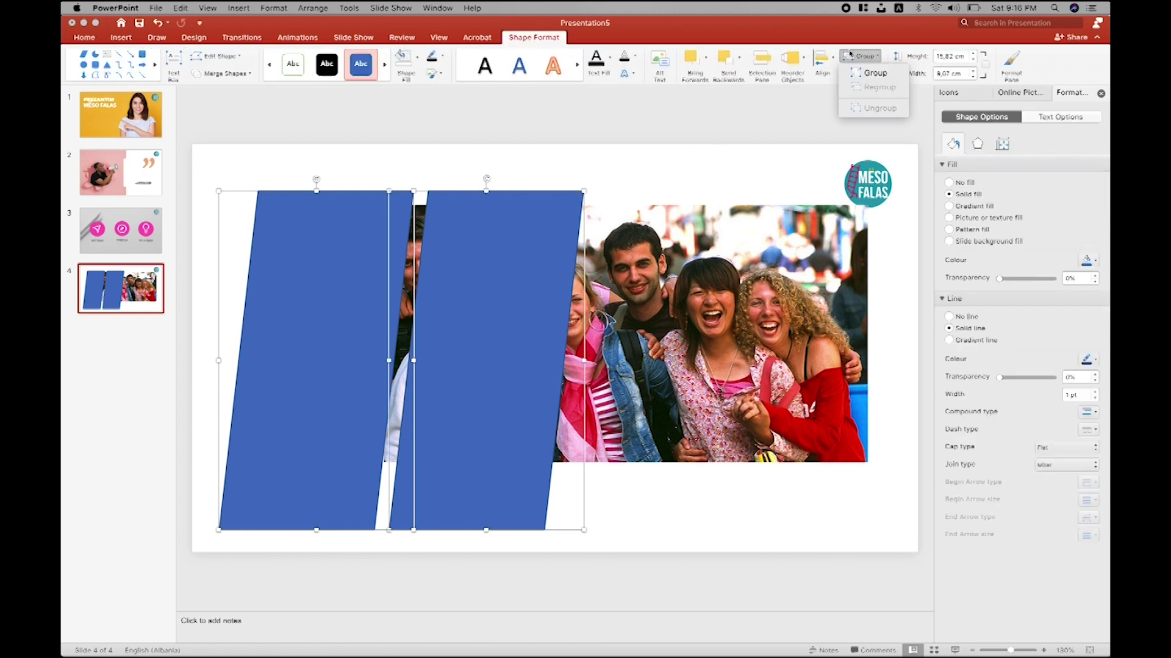
{"action": "left_click", "coordinate": [855, 74]}
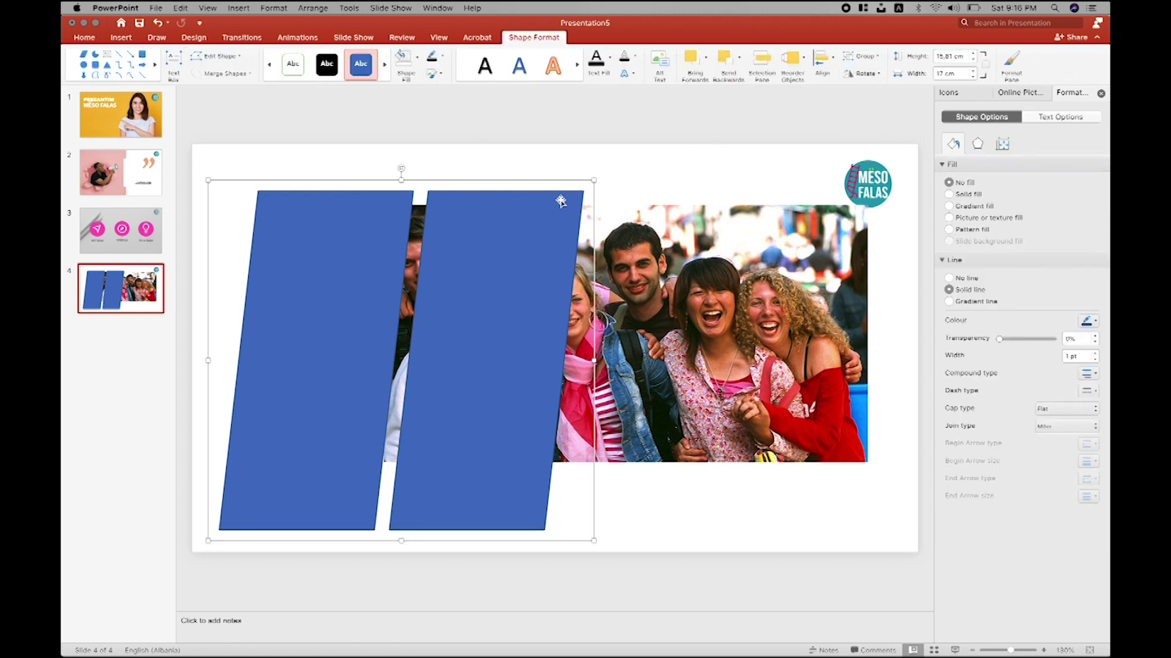
{"action": "right_click", "coordinate": [497, 245]}
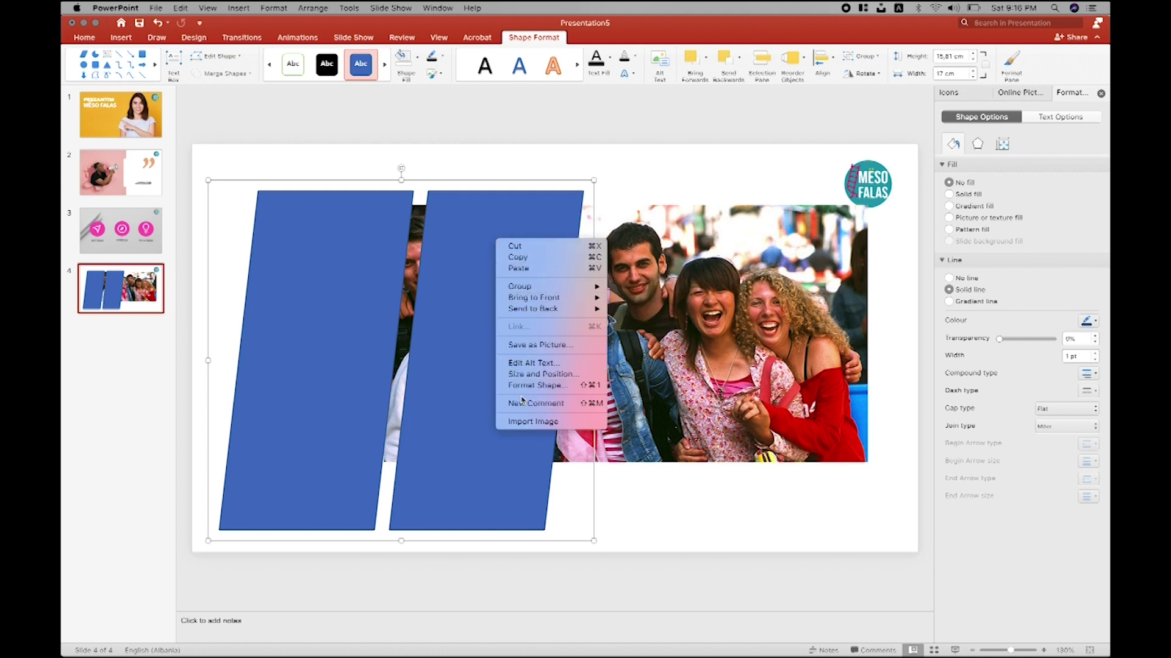
{"action": "left_click", "coordinate": [871, 57]}
{"action": "left_click", "coordinate": [871, 58]}
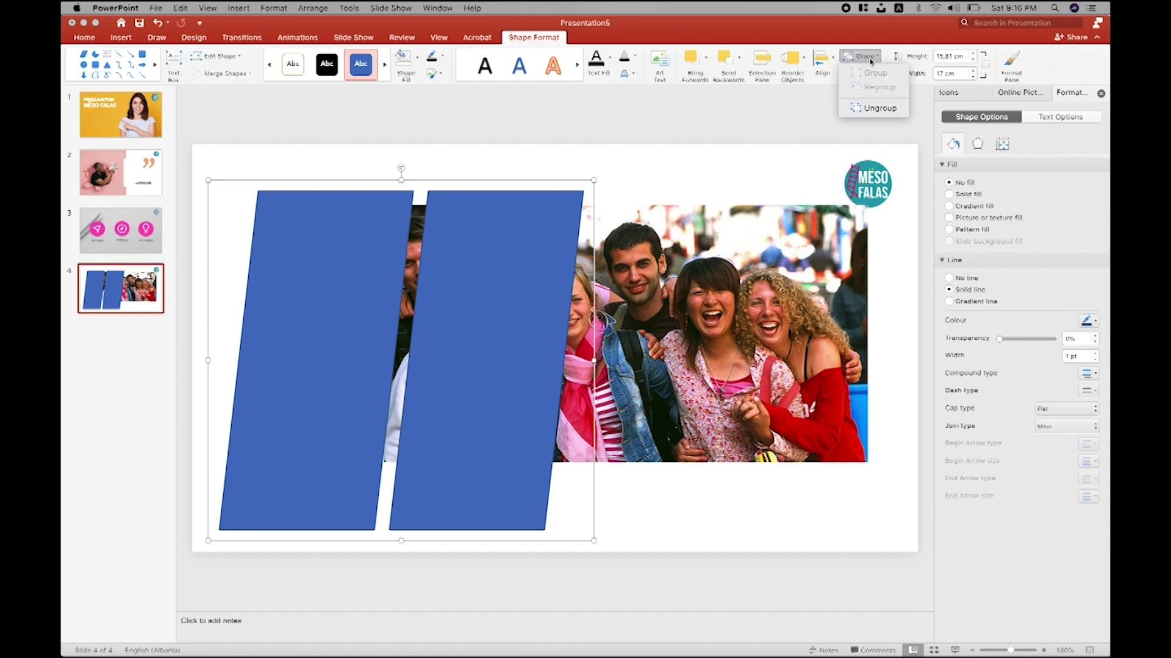
{"action": "left_click", "coordinate": [868, 108]}
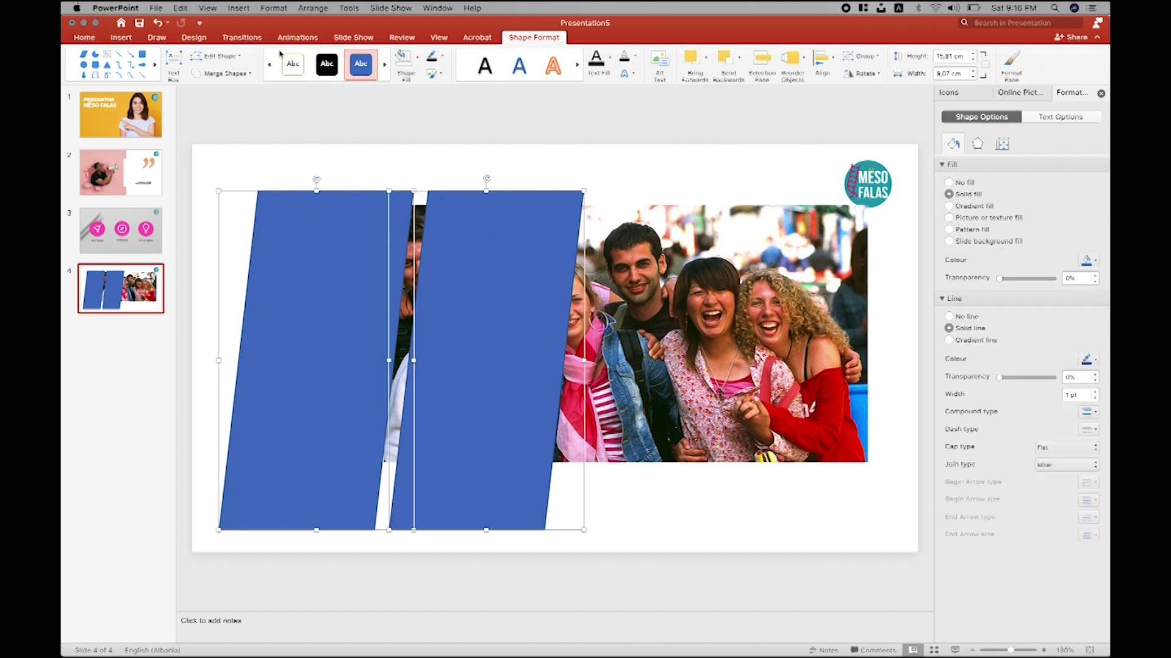
{"action": "left_click", "coordinate": [422, 154]}
{"action": "left_click", "coordinate": [500, 244]}
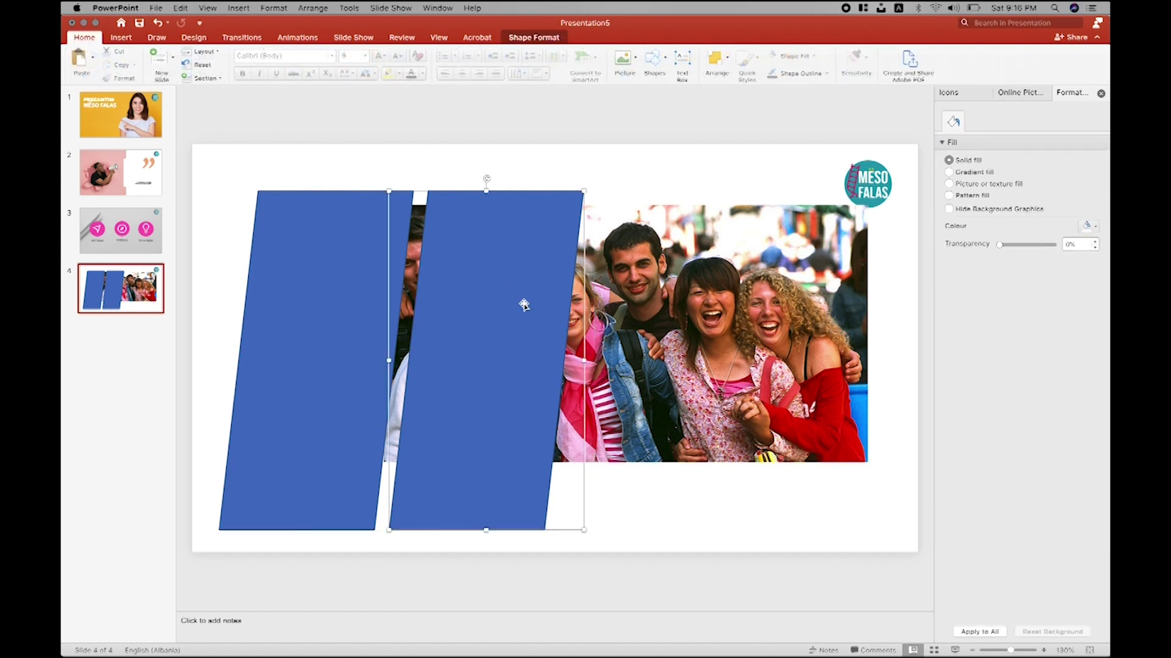
Step: Overlap the two parallelograms and merge them into a single Union shape
{"action": "left_click_drag", "start_coordinate": [505, 305], "coordinate": [491, 277]}
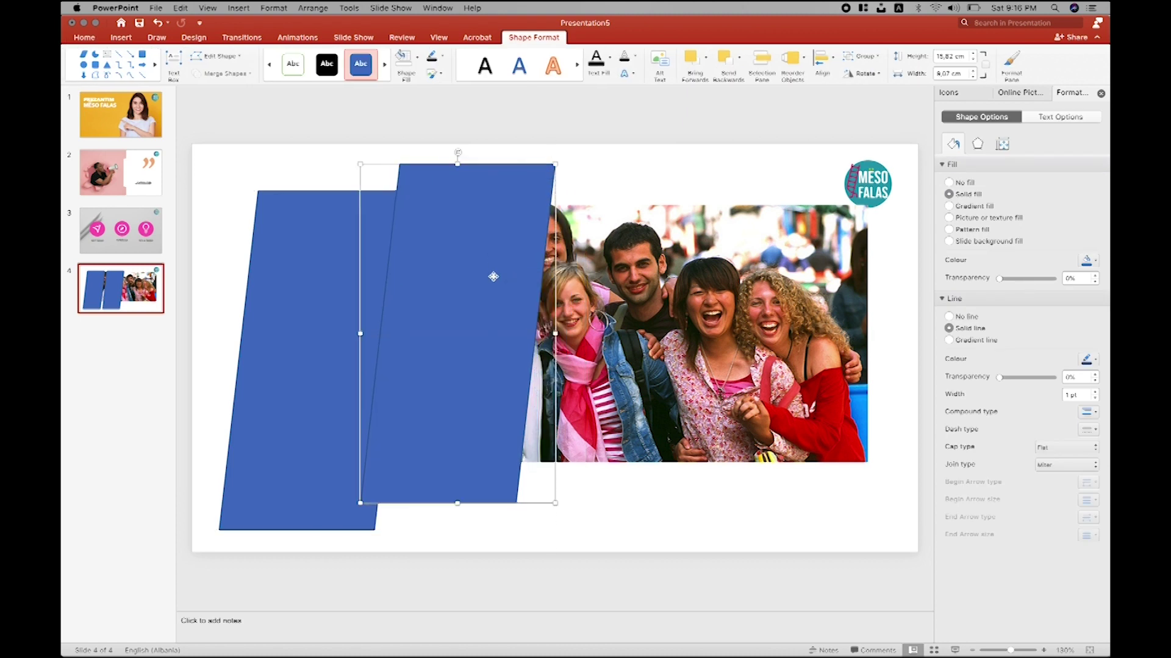
{"action": "left_click", "coordinate": [346, 305], "text": "shift"}
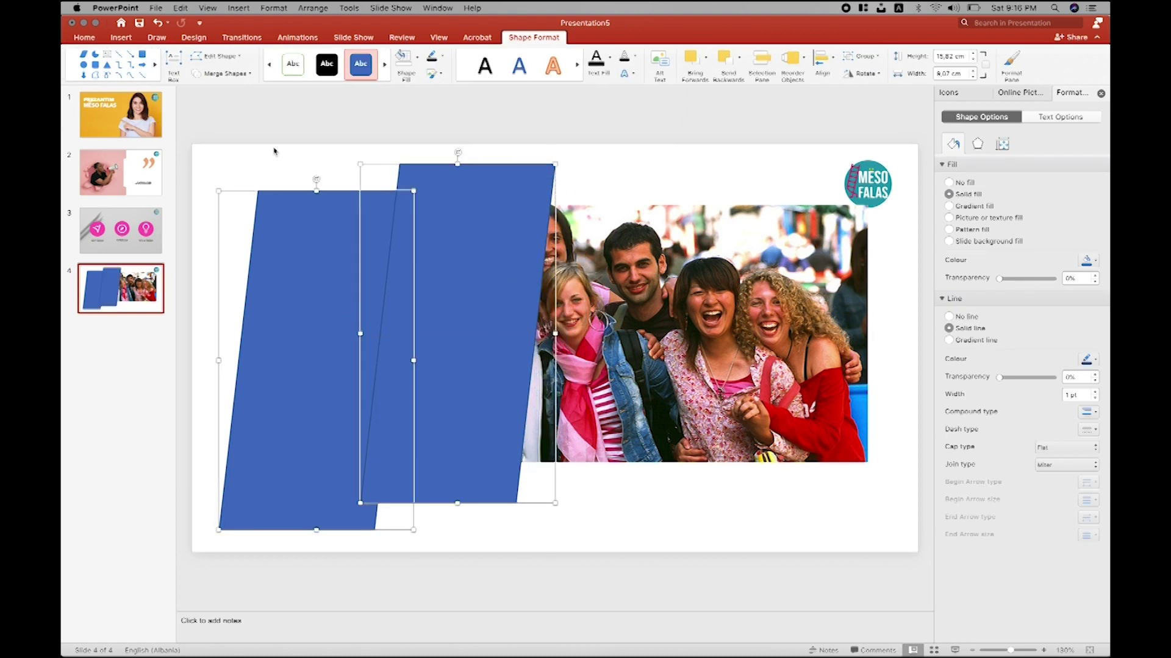
{"action": "left_click", "coordinate": [239, 74]}
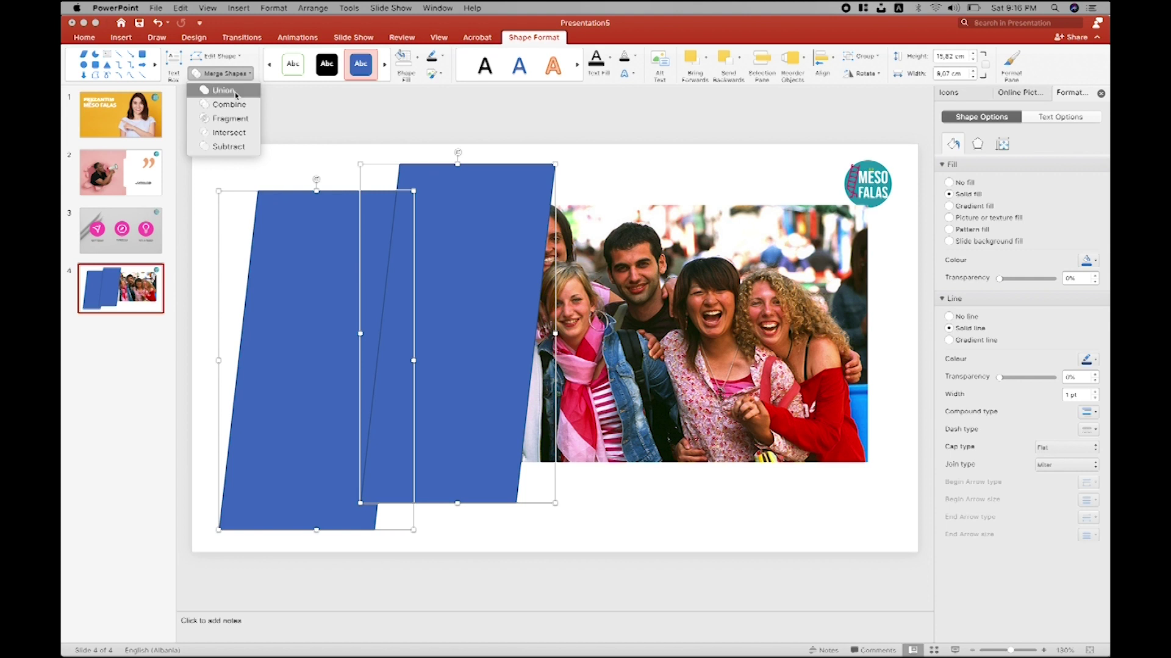
{"action": "left_click", "coordinate": [235, 90]}
{"action": "mouse_move", "coordinate": [358, 253]}
{"action": "left_mouse_down"}
{"action": "mouse_move", "coordinate": [546, 253]}
{"action": "mouse_move", "coordinate": [355, 262]}
{"action": "left_mouse_up"}
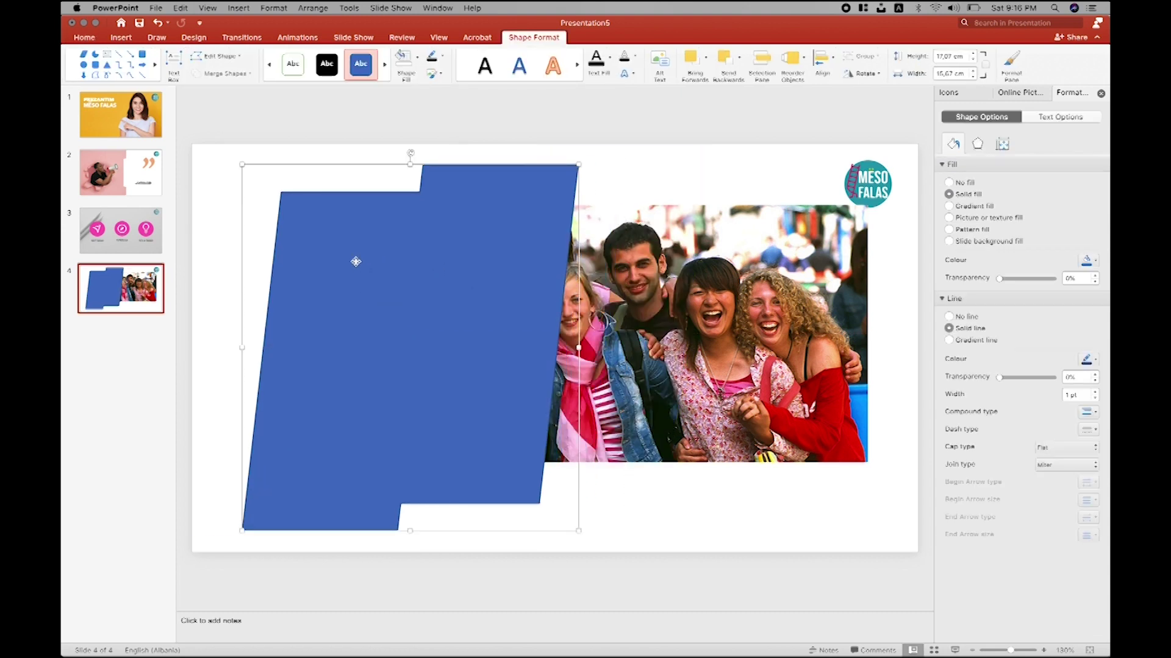
Step: Undo the merge, delete both parallelograms, and move the photo toward the lower right
{"action": "key", "text": "super+z"}
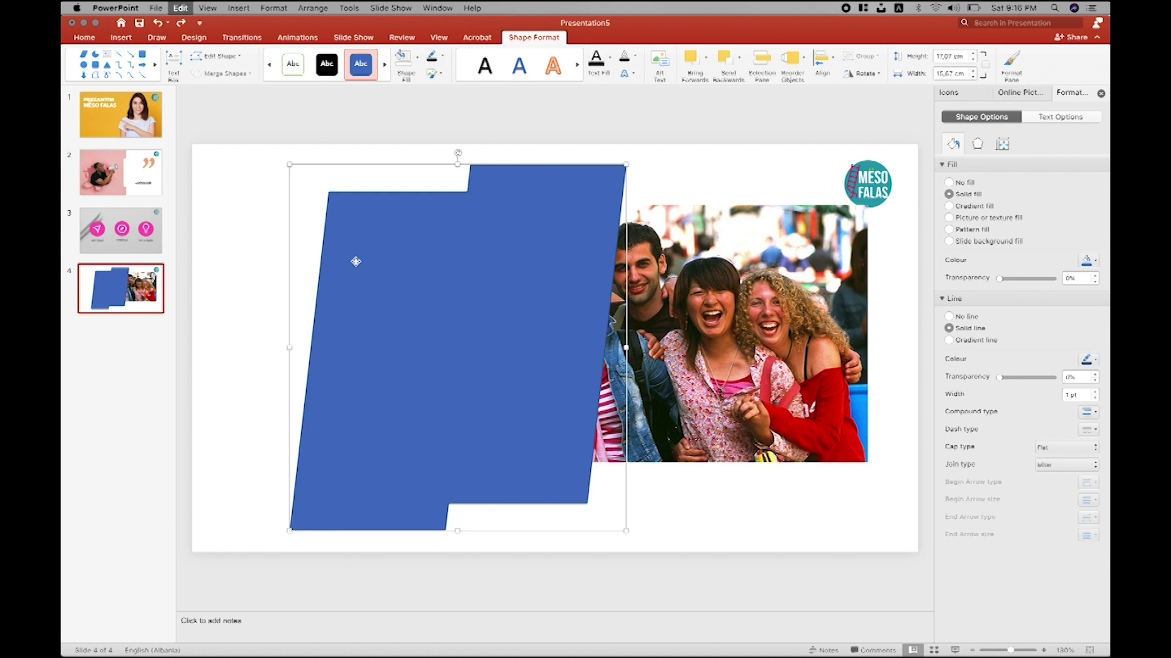
{"action": "key", "text": "super+z"}
{"action": "key", "text": "Delete"}
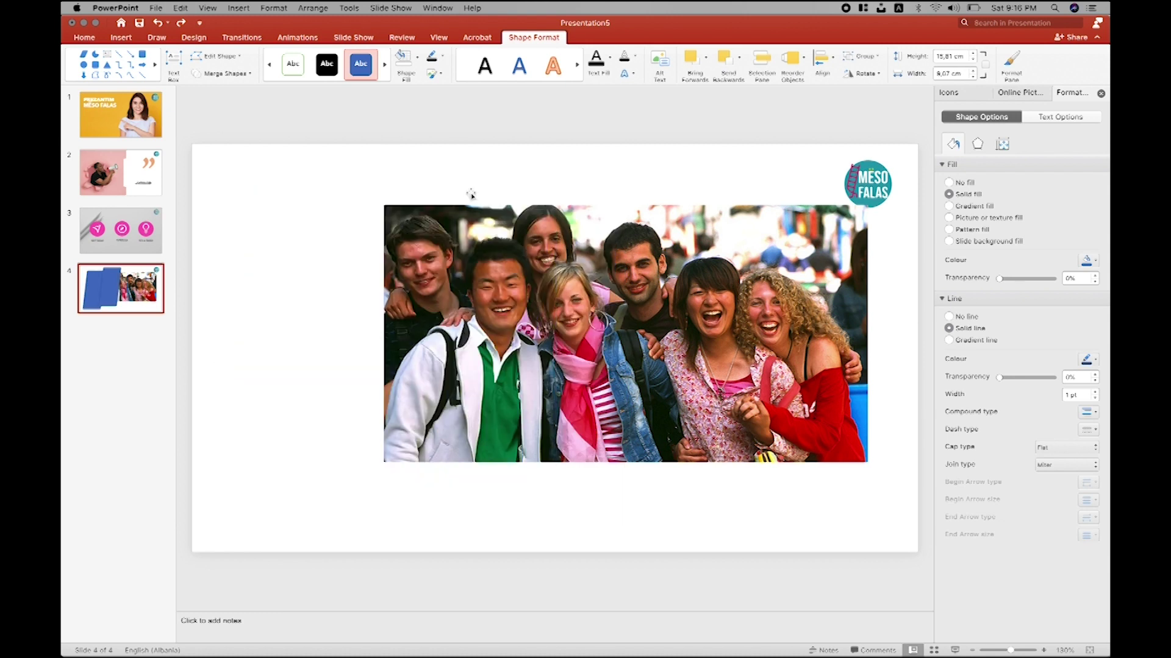
{"action": "left_click_drag", "start_coordinate": [529, 317], "coordinate": [576, 353]}
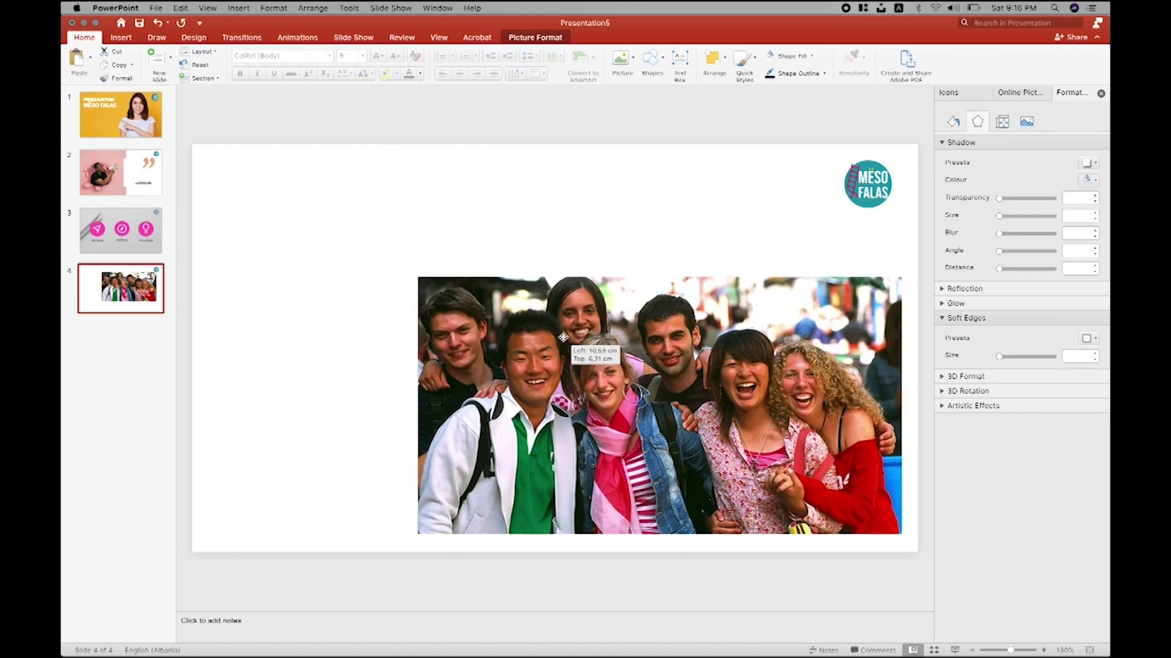
Step: Draw a circle above the photo on the left with a pale light blue fill
{"action": "left_click", "coordinate": [357, 205]}
{"action": "left_click", "coordinate": [122, 37]}
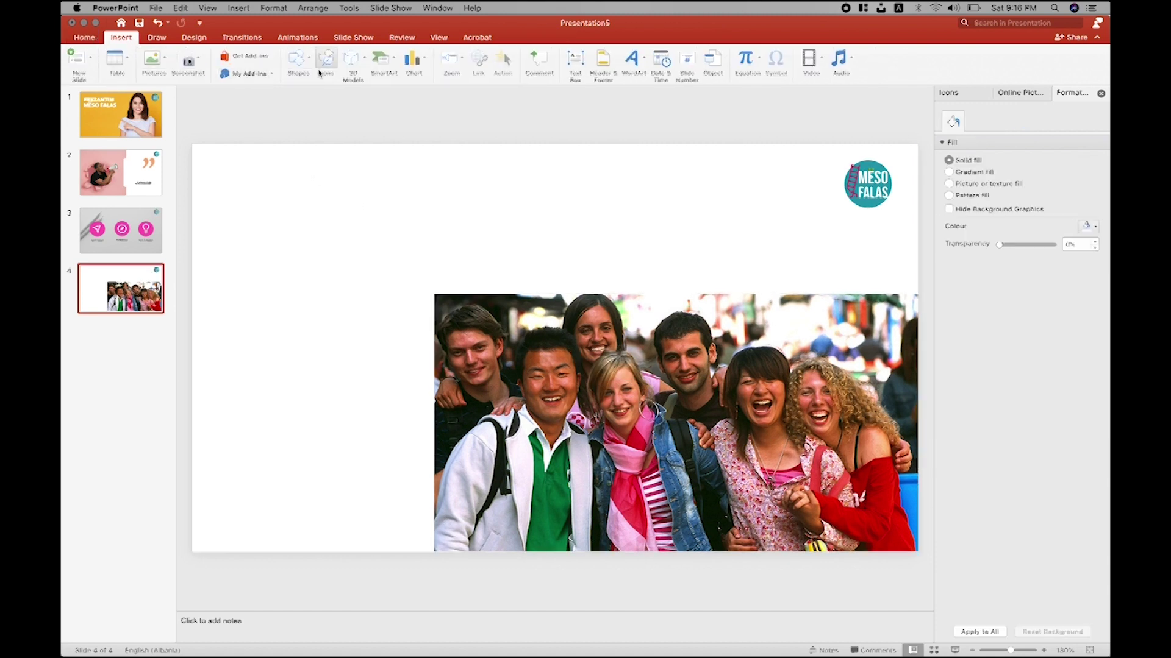
{"action": "left_click", "coordinate": [299, 59]}
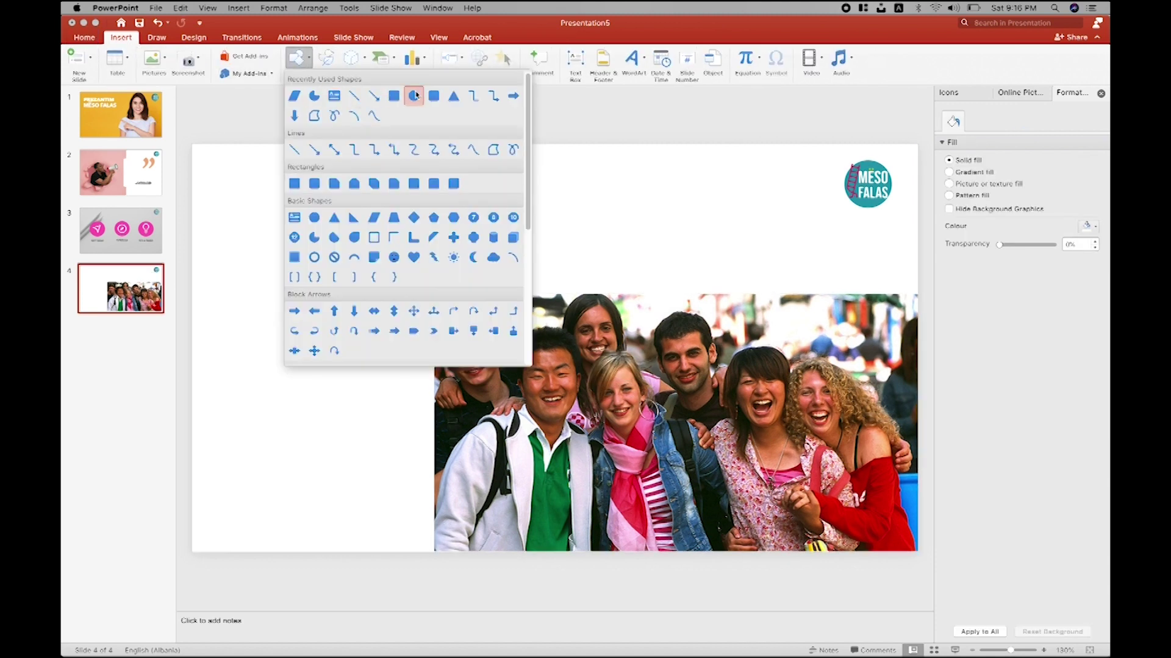
{"action": "left_click", "coordinate": [416, 95]}
{"action": "left_click_drag", "start_coordinate": [303, 188], "coordinate": [415, 261]}
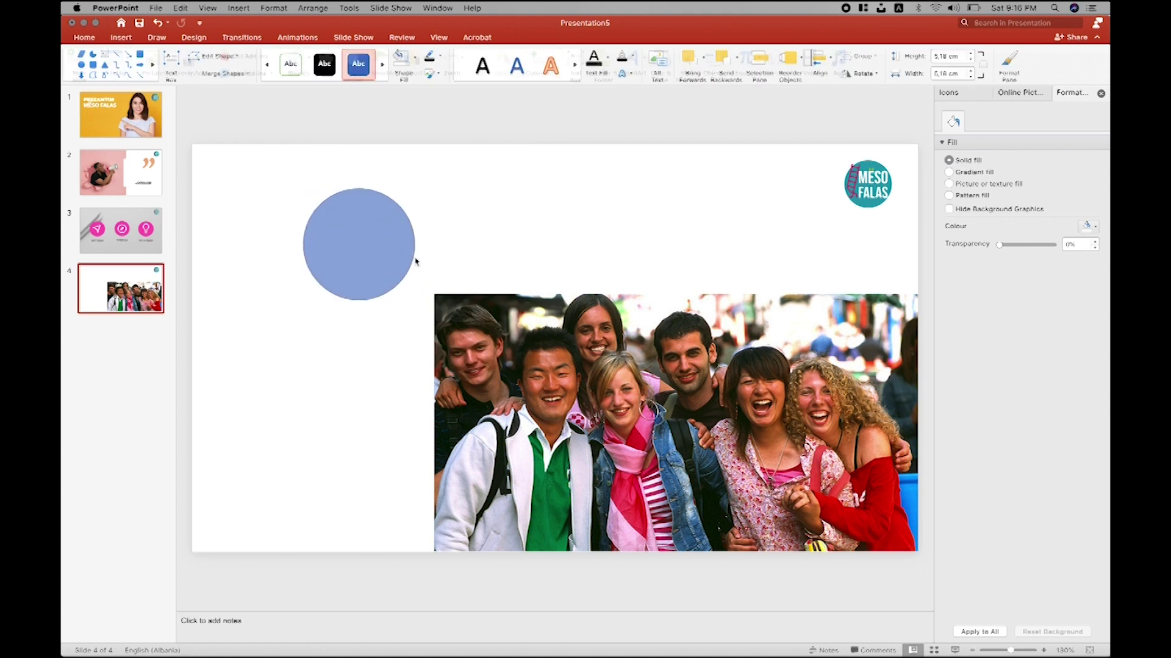
{"action": "left_click", "coordinate": [443, 60]}
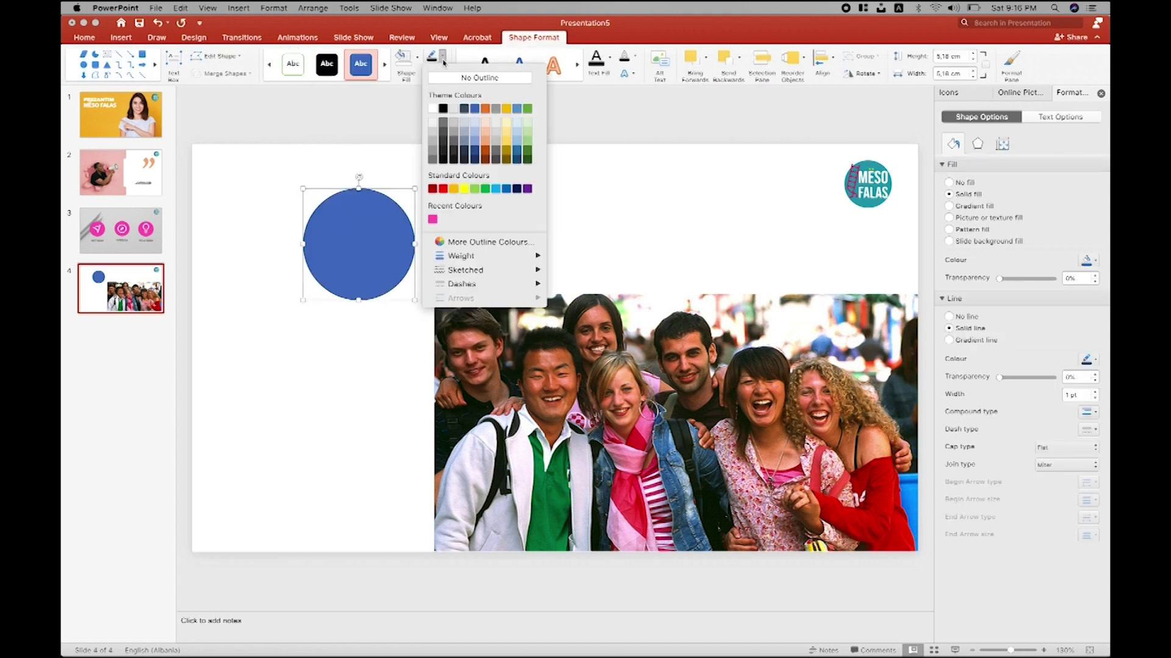
{"action": "left_click", "coordinate": [418, 60]}
{"action": "left_click", "coordinate": [418, 60]}
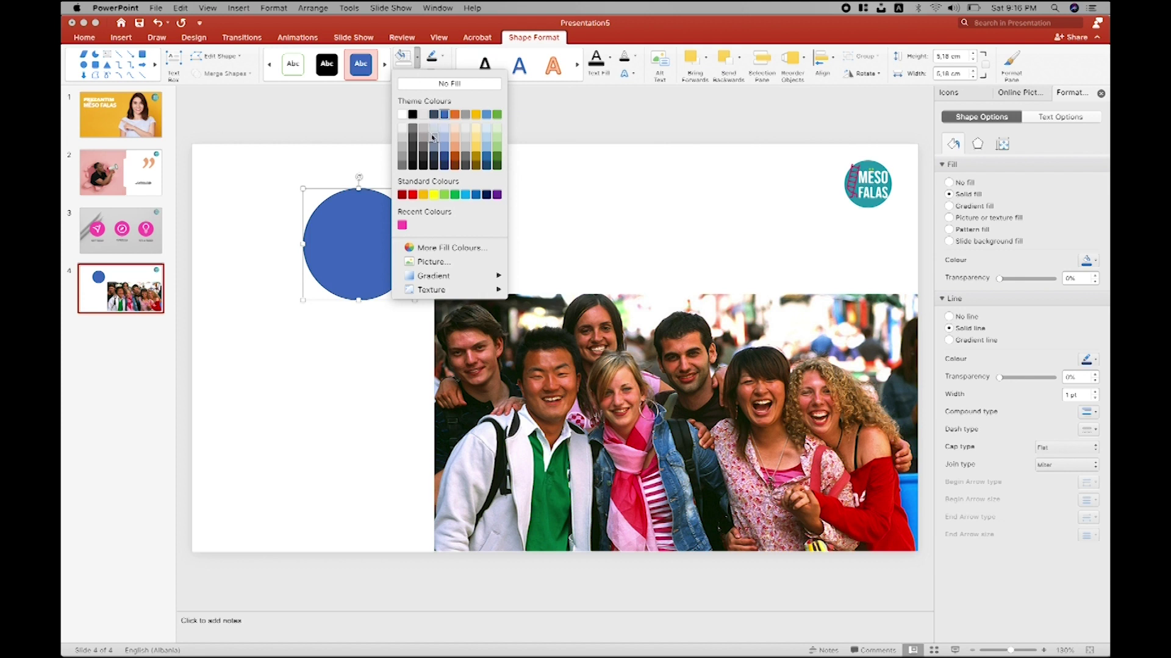
{"action": "left_click", "coordinate": [439, 128]}
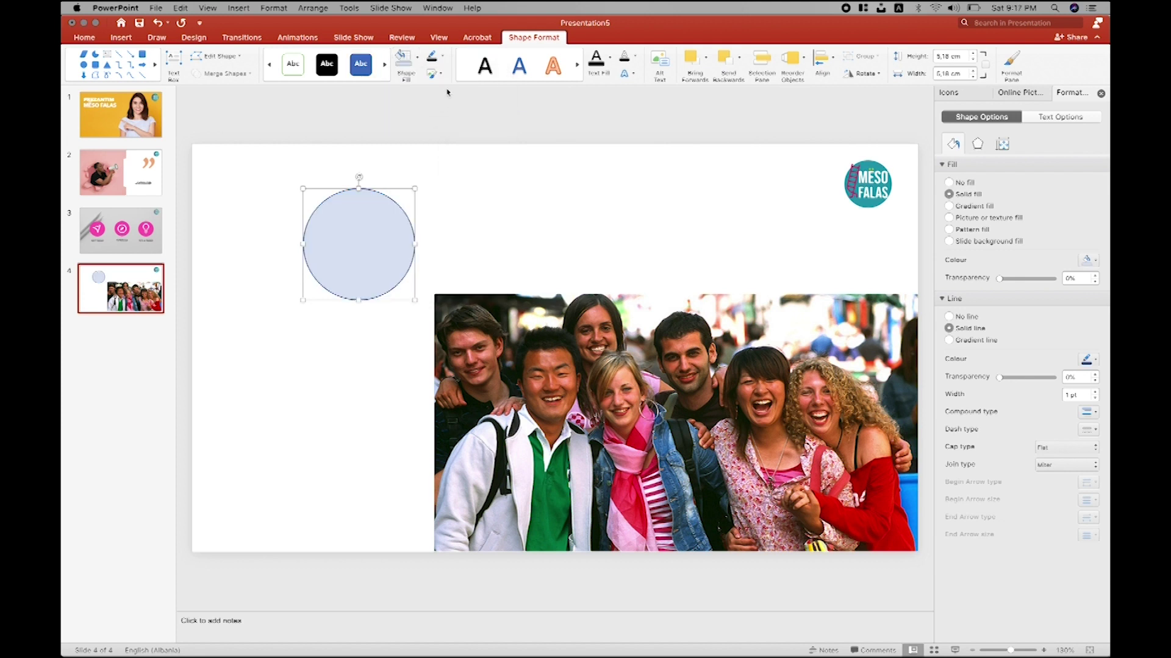
Step: Draw a blue plus shape over the circle
{"action": "left_click", "coordinate": [126, 39]}
{"action": "left_click", "coordinate": [325, 59]}
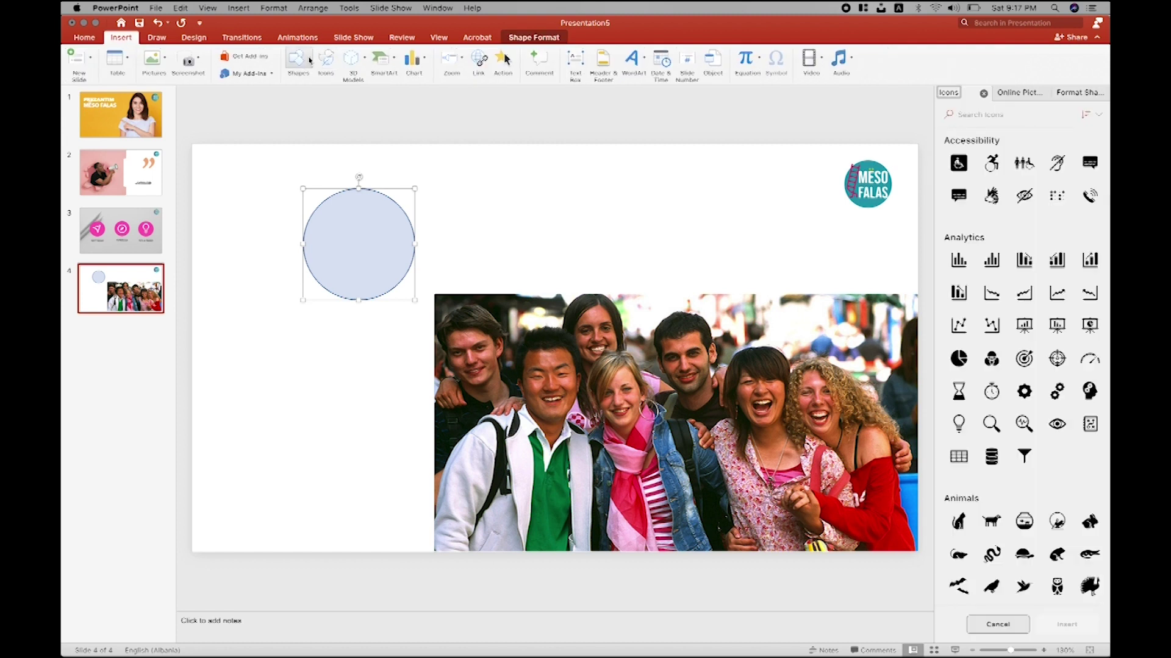
{"action": "left_click", "coordinate": [310, 61]}
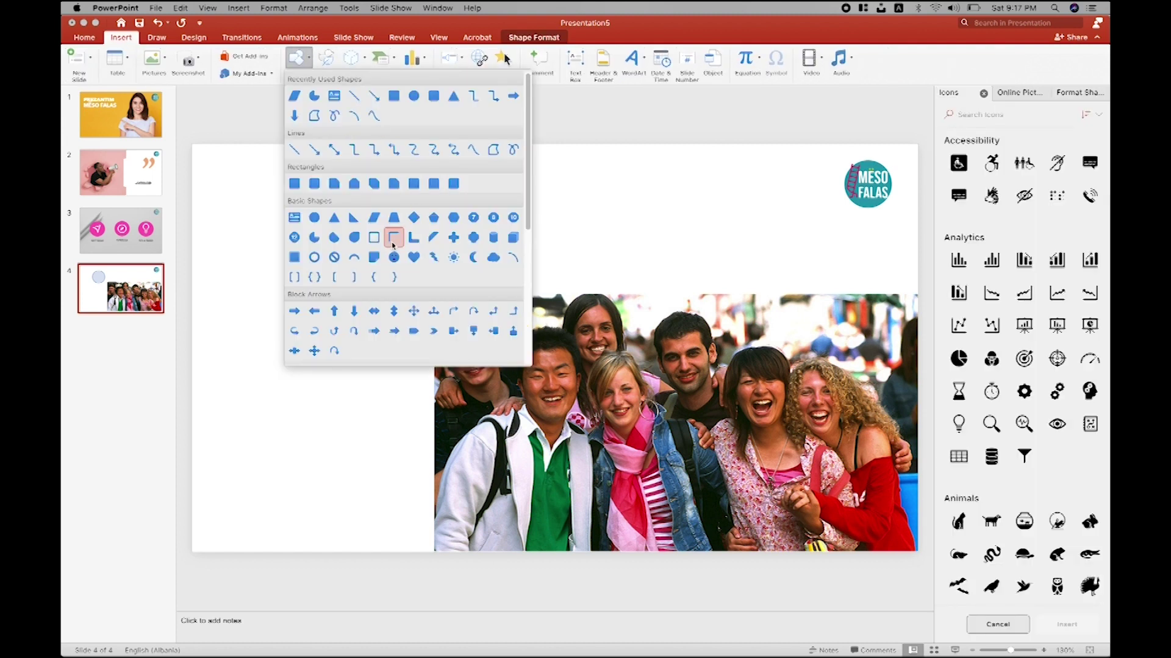
{"action": "left_click", "coordinate": [453, 237]}
{"action": "mouse_move", "coordinate": [329, 213]}
{"action": "left_mouse_down"}
{"action": "mouse_move", "coordinate": [394, 277]}
{"action": "mouse_move", "coordinate": [380, 269]}
{"action": "left_mouse_up"}
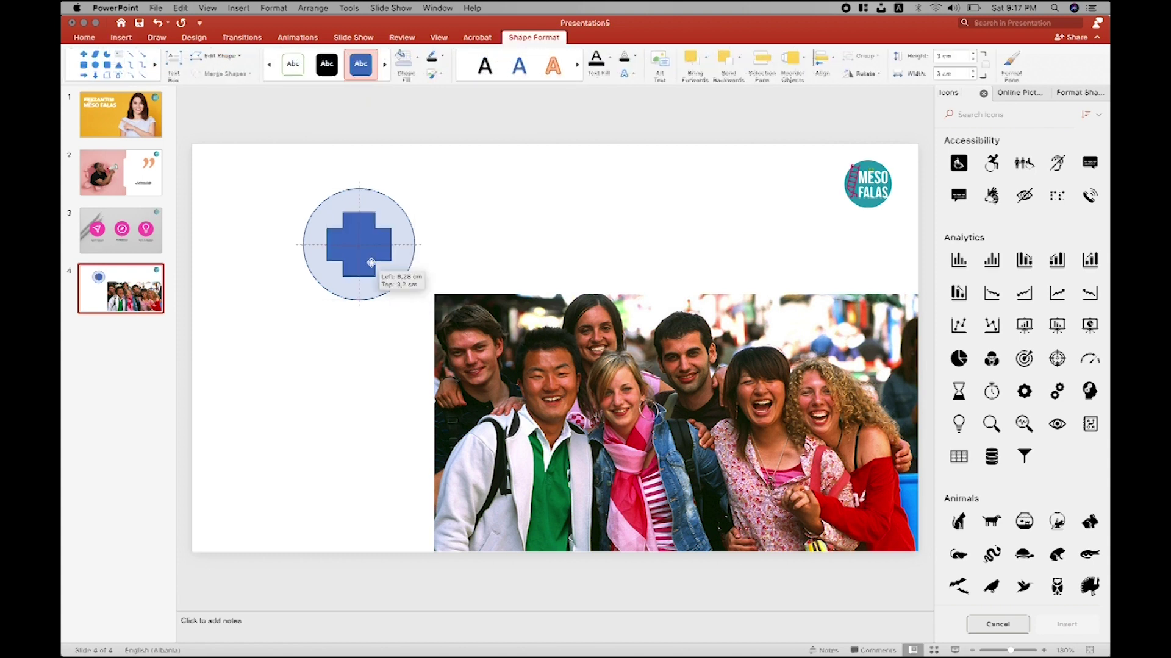
Step: Combine the circle and plus to cut out a cross, then undo it
{"action": "left_click", "coordinate": [343, 203], "text": "shift"}
{"action": "left_click", "coordinate": [244, 74]}
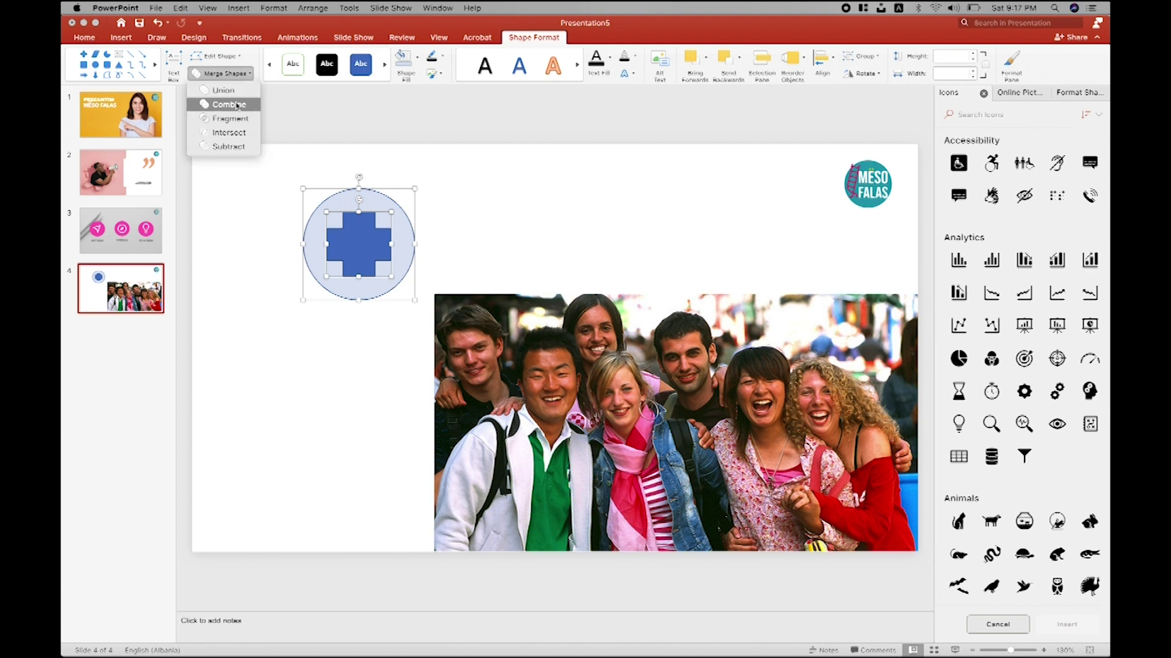
{"action": "left_click", "coordinate": [237, 105]}
{"action": "left_click", "coordinate": [266, 263]}
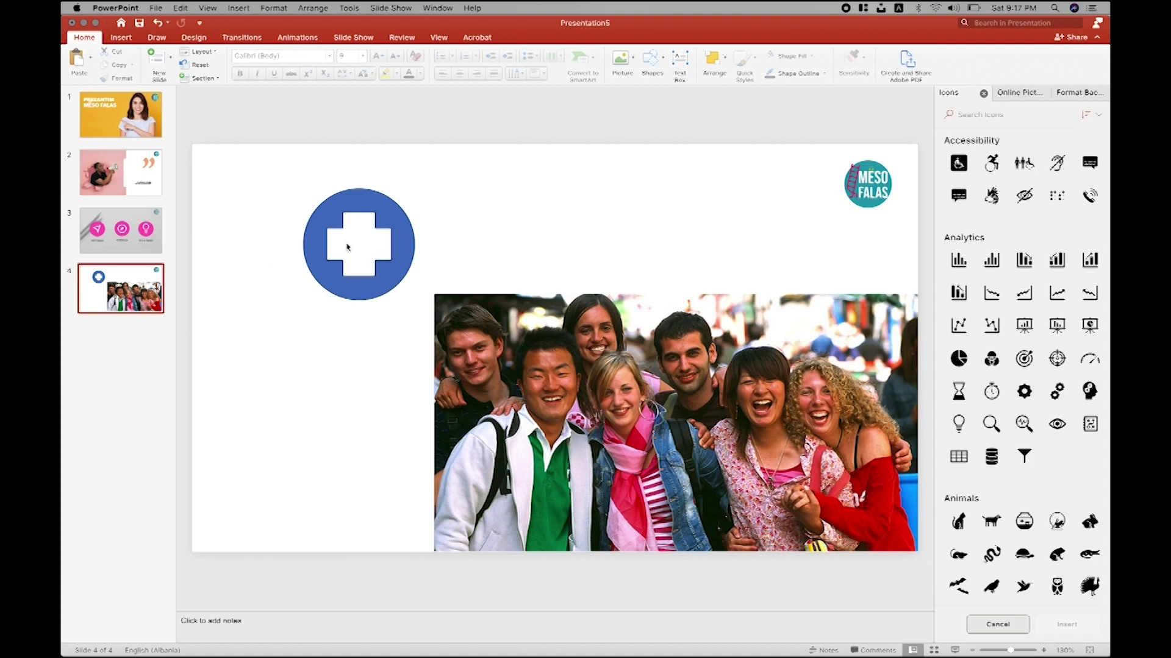
{"action": "key", "text": "ctrl+z"}
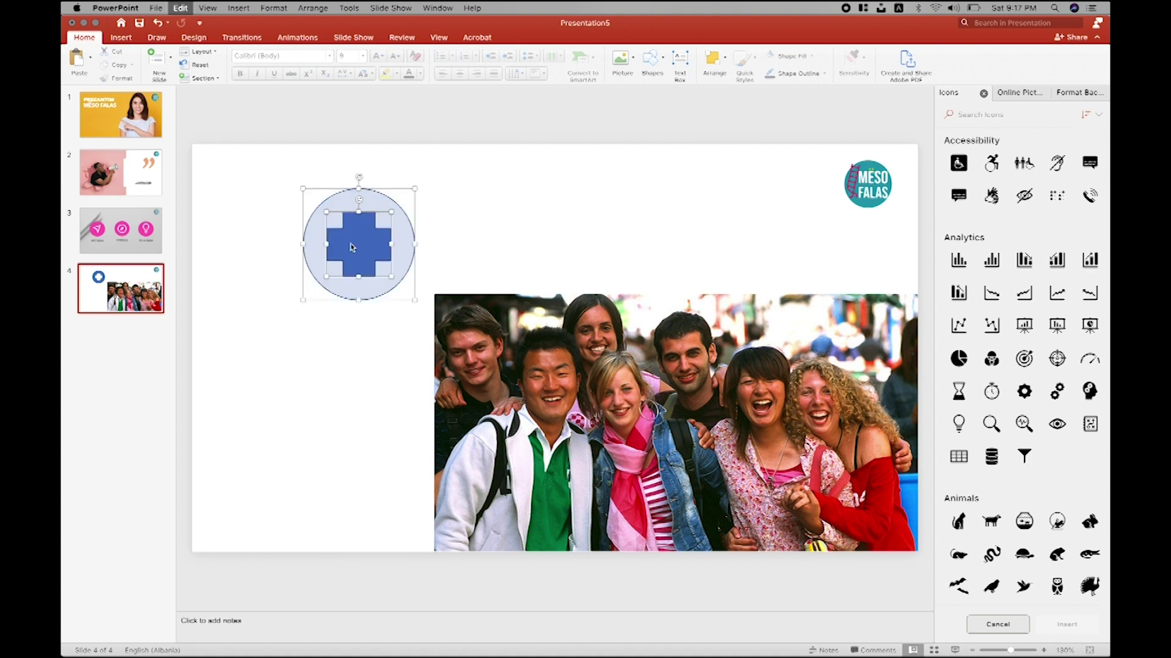
{"action": "left_click", "coordinate": [156, 38]}
{"action": "left_click", "coordinate": [128, 39]}
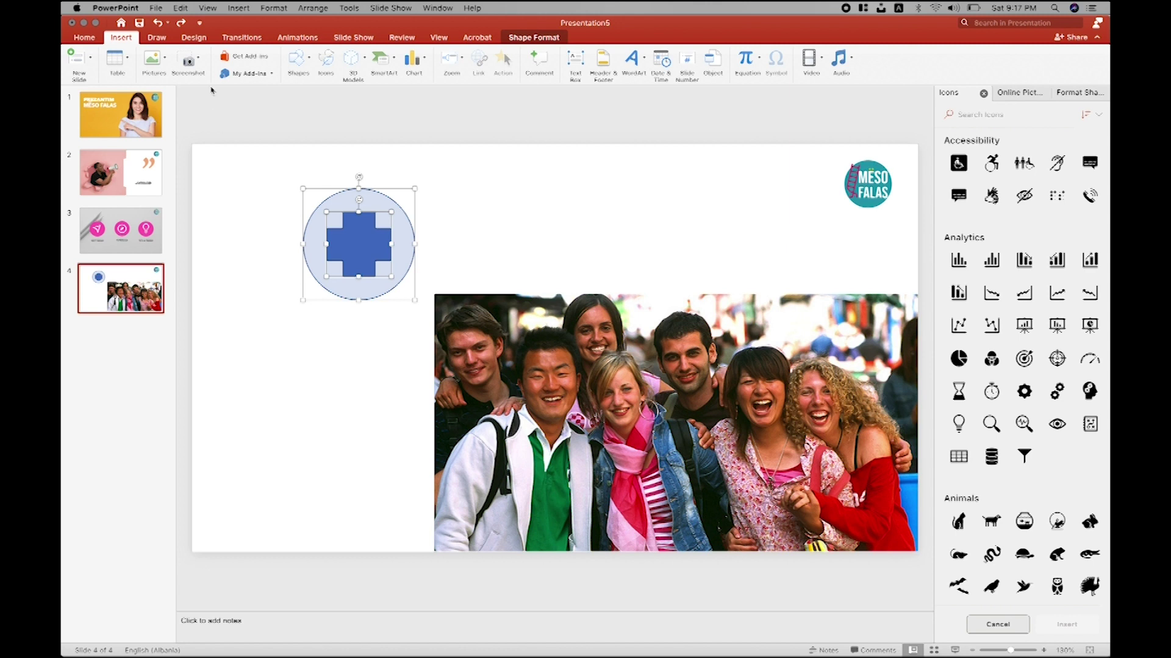
Step: Union the cross and circle into one solid circle, then undo it
{"action": "left_click", "coordinate": [378, 233]}
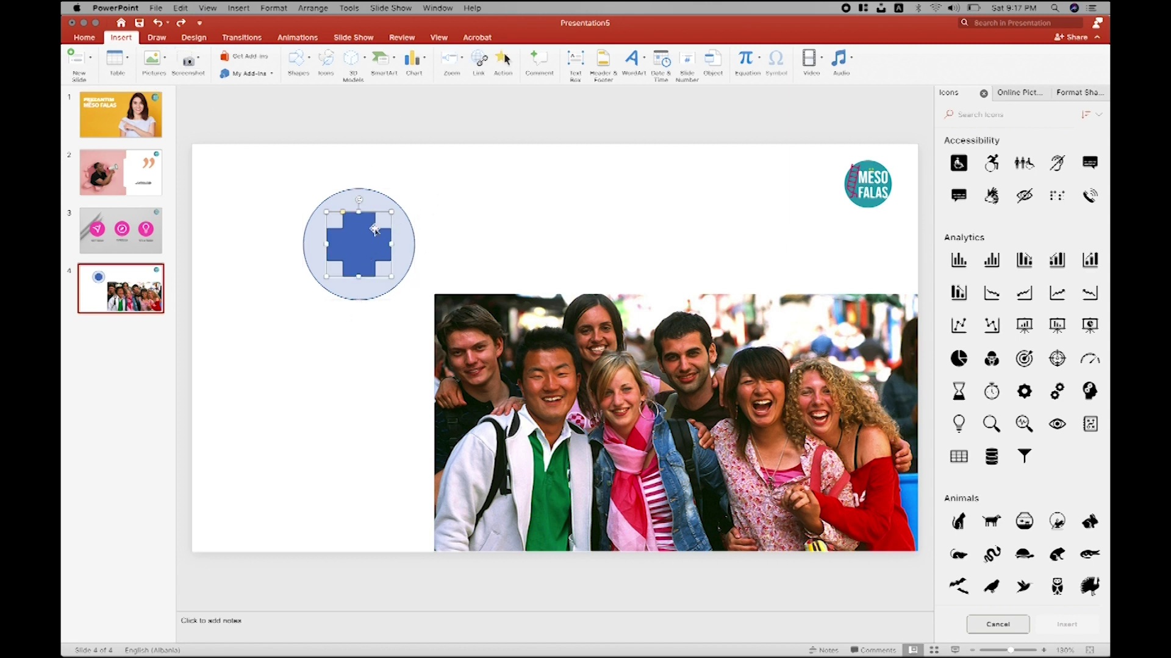
{"action": "left_click", "coordinate": [398, 217], "text": "shift"}
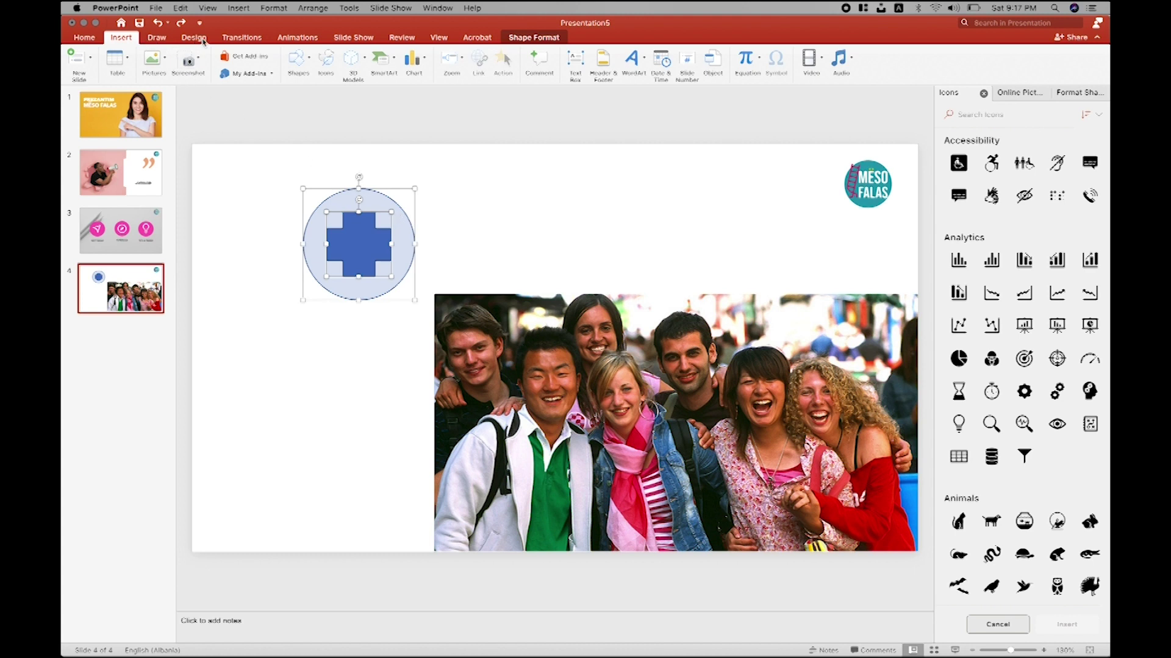
{"action": "left_click", "coordinate": [543, 40]}
{"action": "left_click", "coordinate": [224, 73]}
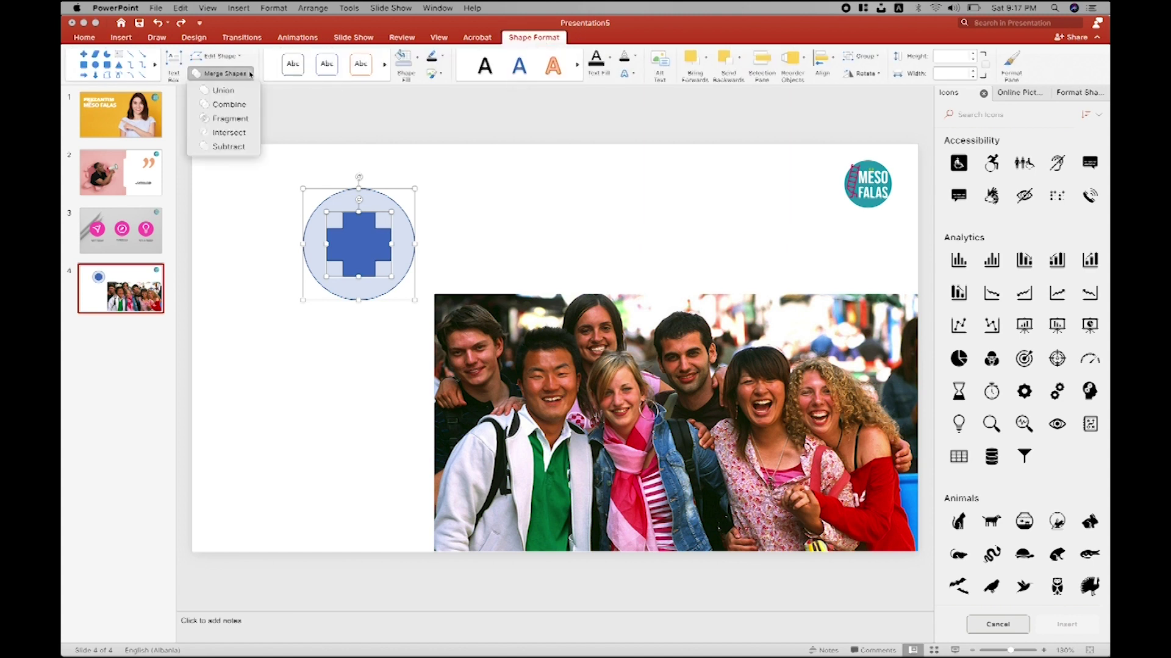
{"action": "left_click", "coordinate": [220, 90]}
{"action": "left_click", "coordinate": [261, 186]}
{"action": "left_click", "coordinate": [361, 274]}
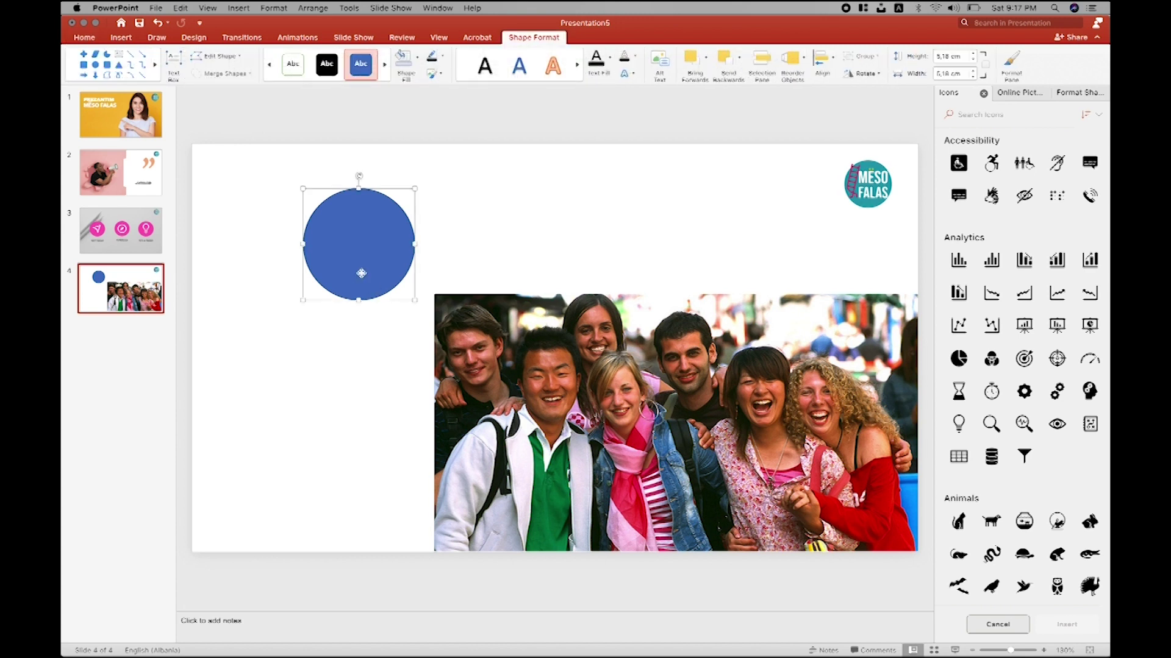
{"action": "key", "text": "super+z"}
Step: Try Subtract and then Intersect on the circle and plus, undoing each
{"action": "left_click", "coordinate": [225, 73]}
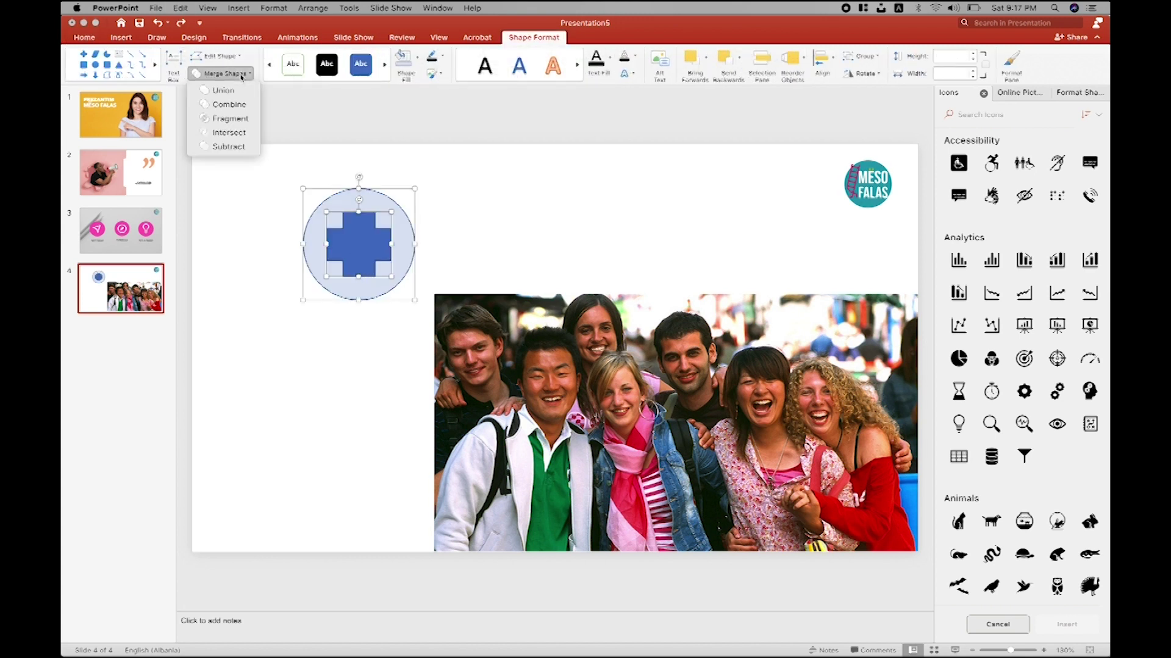
{"action": "left_click", "coordinate": [243, 148]}
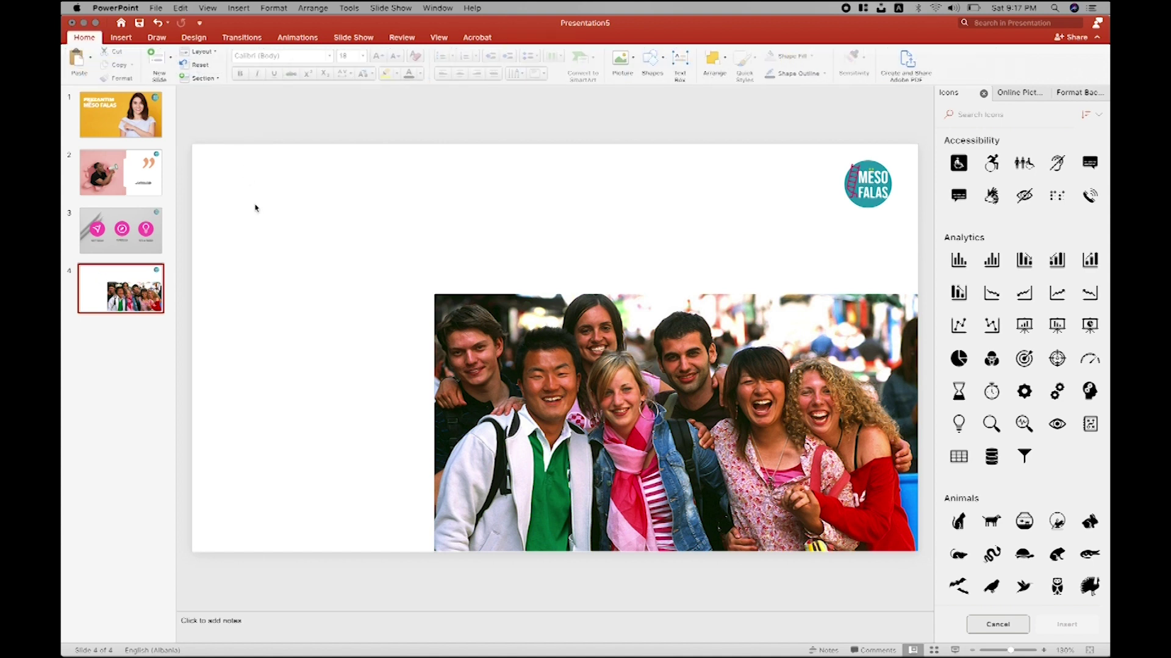
{"action": "key", "text": "super+z"}
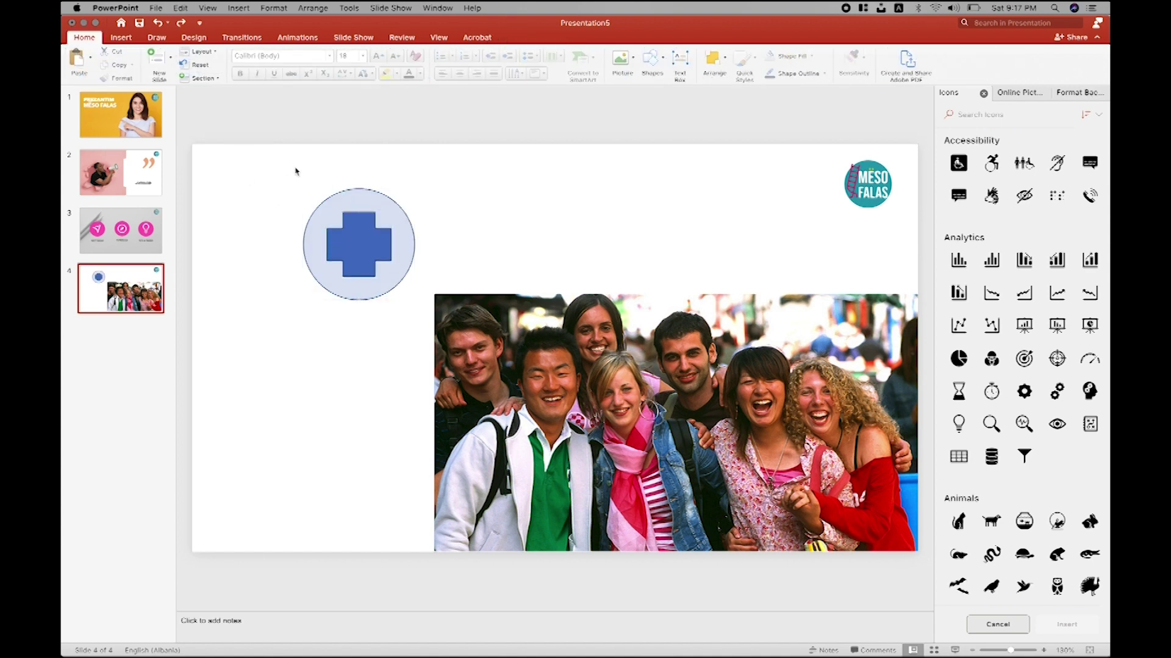
{"action": "left_click", "coordinate": [378, 257]}
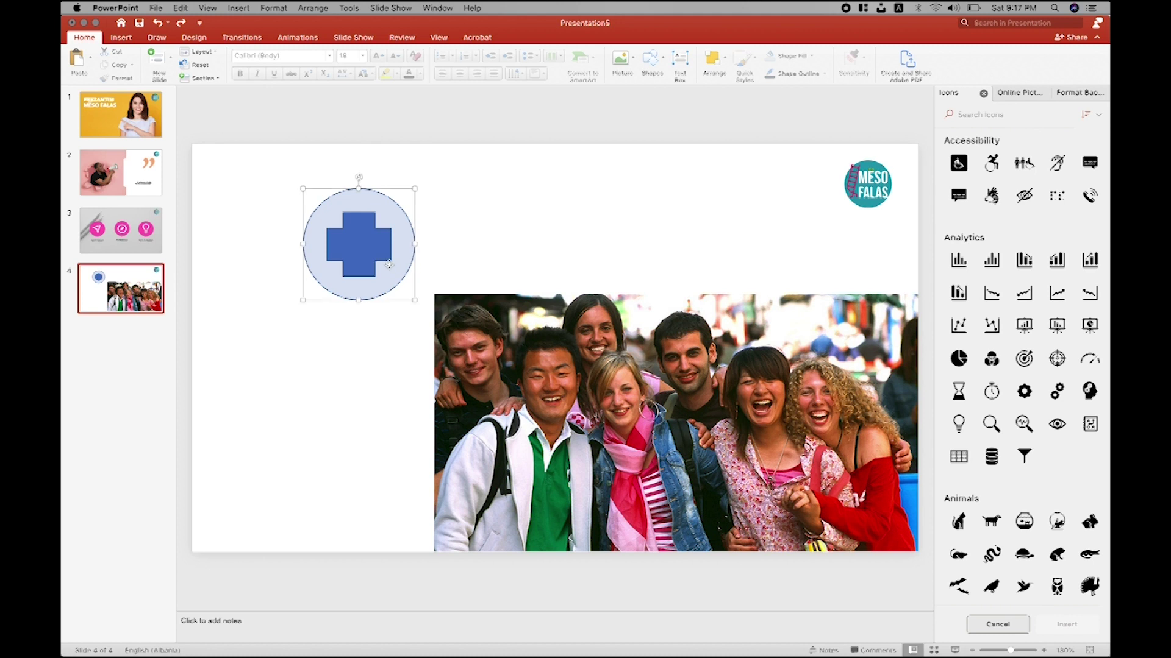
{"action": "right_click", "coordinate": [379, 258]}
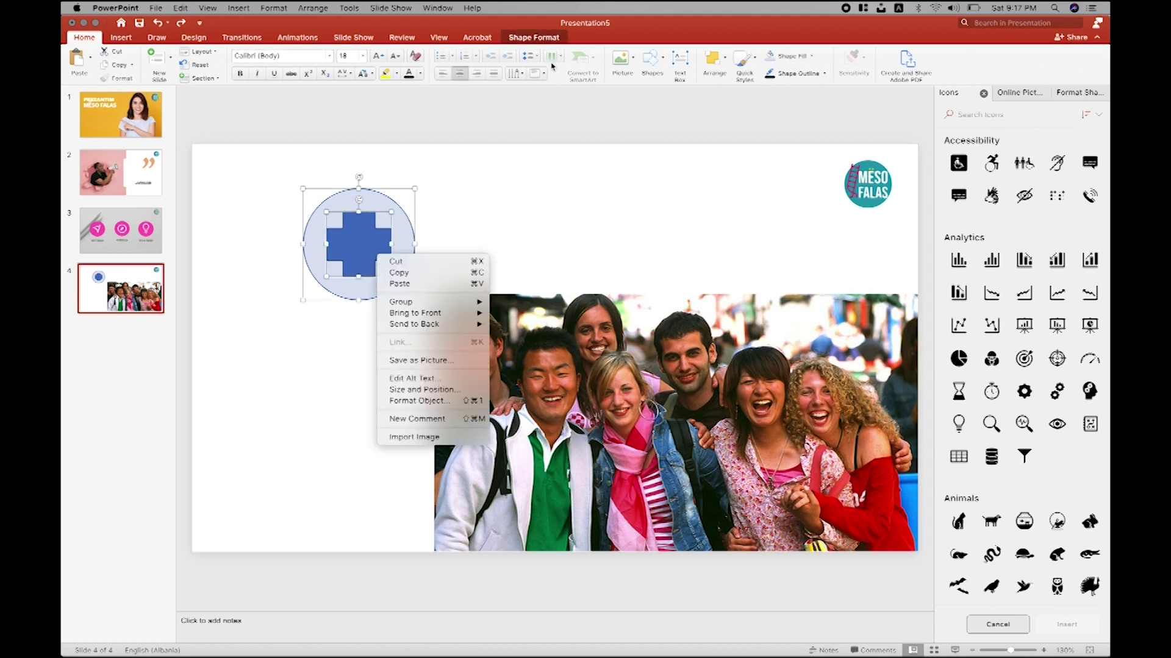
{"action": "left_click", "coordinate": [524, 39]}
{"action": "left_click", "coordinate": [524, 40]}
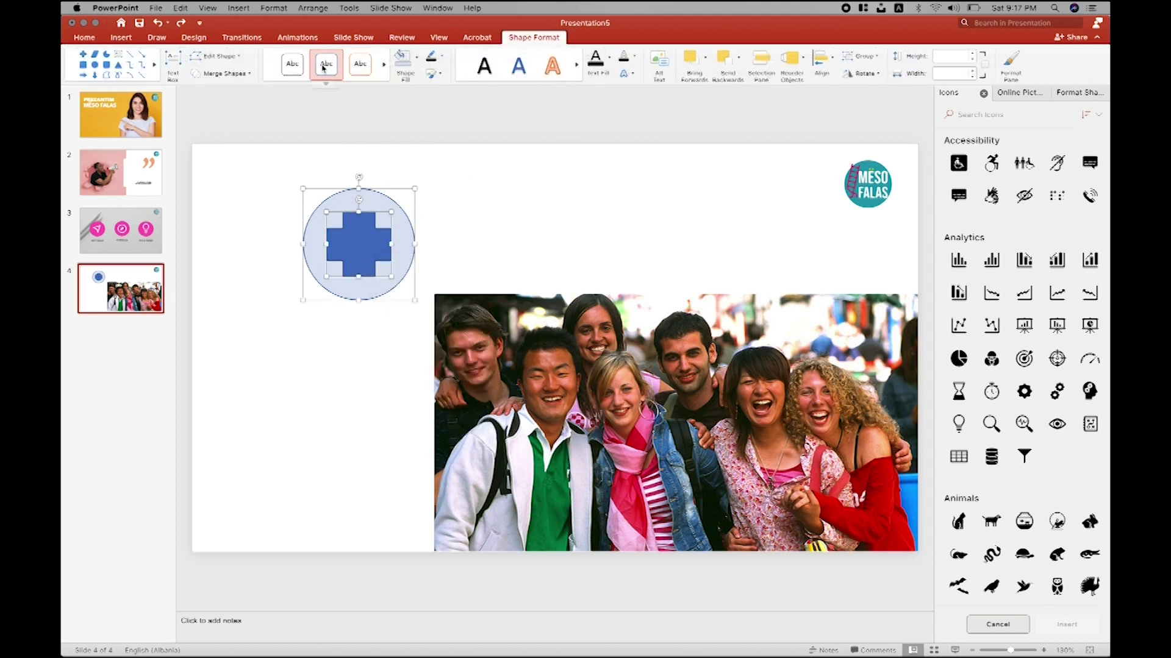
{"action": "left_click", "coordinate": [251, 73]}
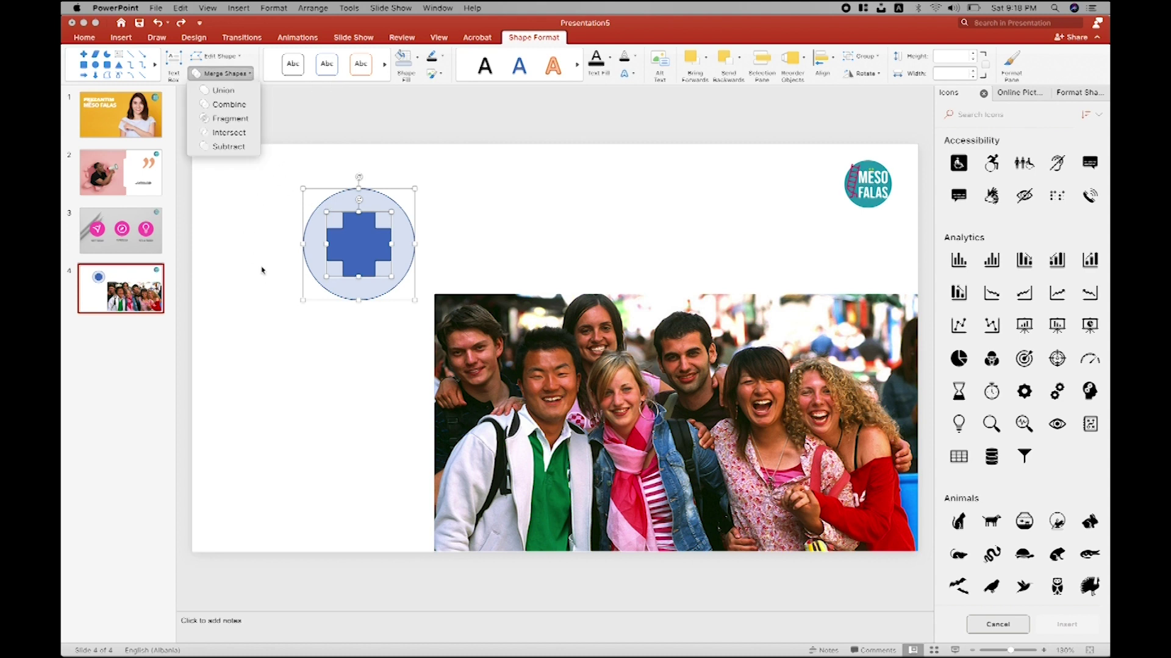
{"action": "left_click", "coordinate": [217, 136]}
{"action": "left_click", "coordinate": [278, 250]}
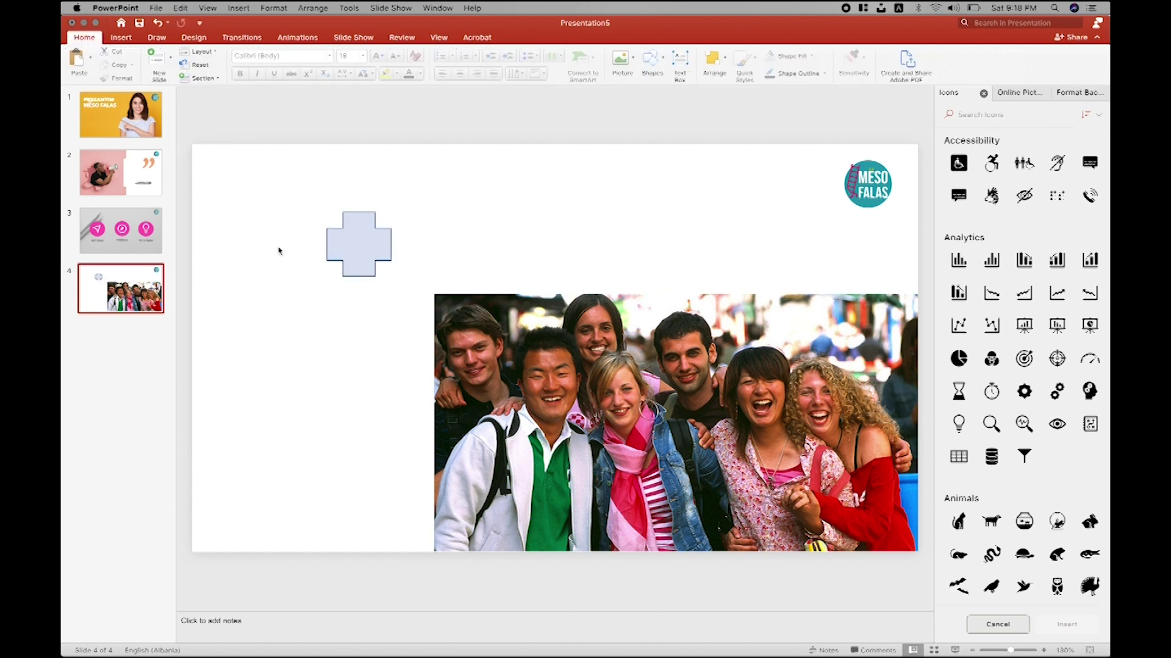
{"action": "key", "text": "super+z"}
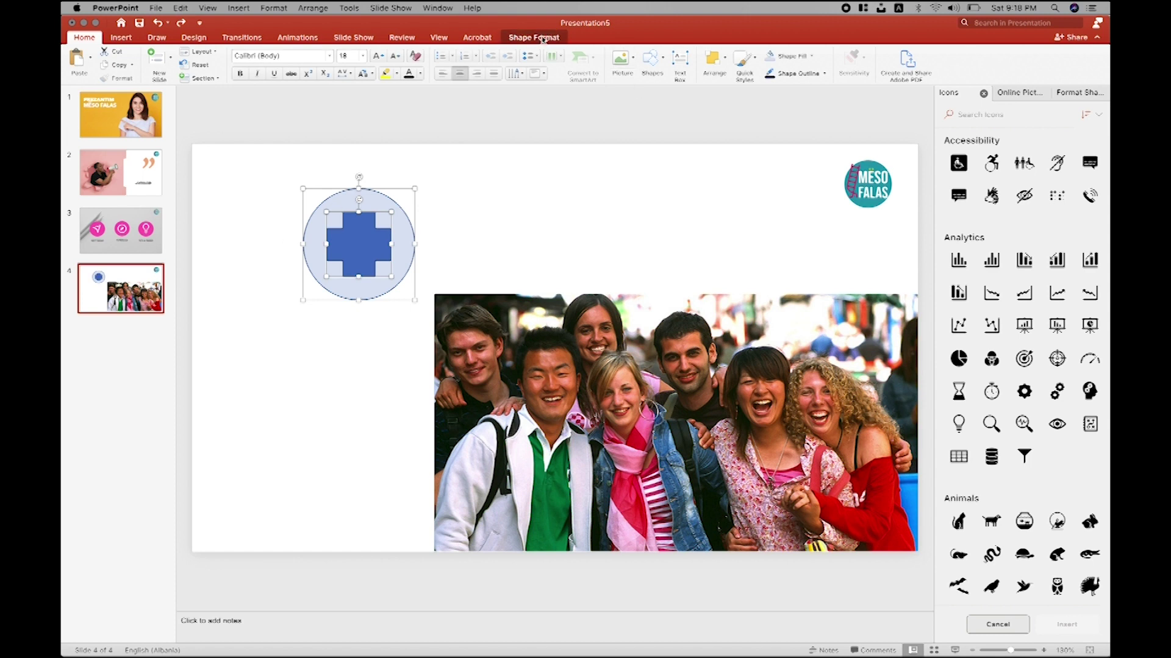
Step: Combine to cut the plus from the circle, move it lower left, then delete it
{"action": "left_click", "coordinate": [542, 37]}
{"action": "left_click", "coordinate": [223, 73]}
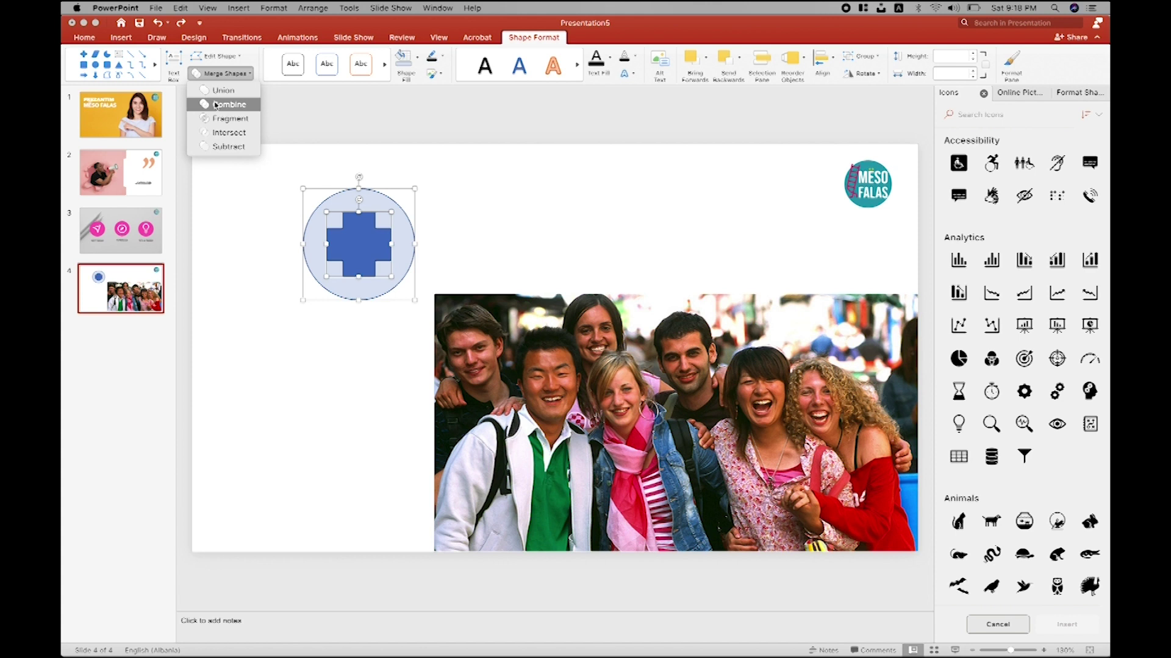
{"action": "left_click", "coordinate": [215, 105]}
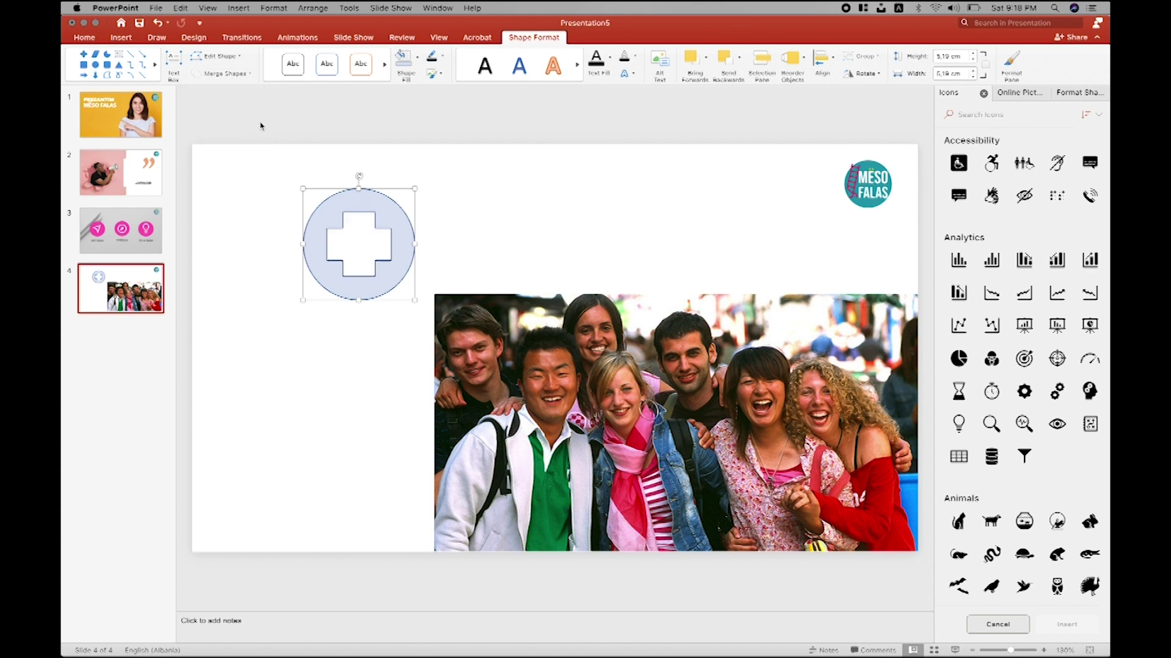
{"action": "left_click_drag", "start_coordinate": [410, 257], "coordinate": [377, 411]}
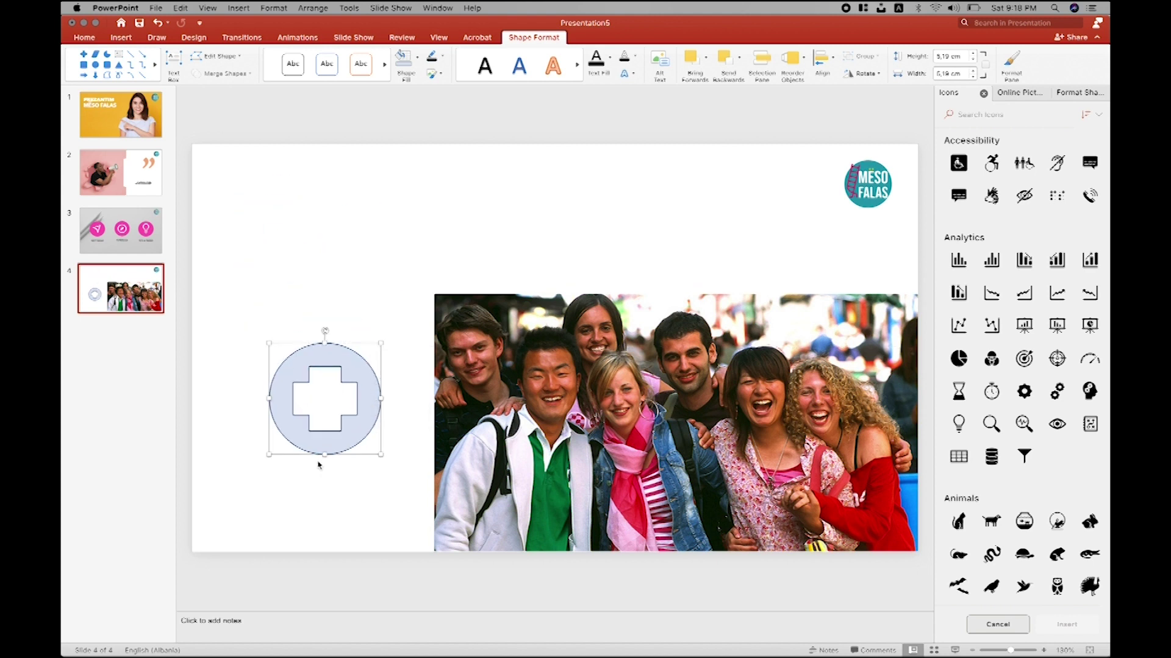
{"action": "key", "text": "Delete"}
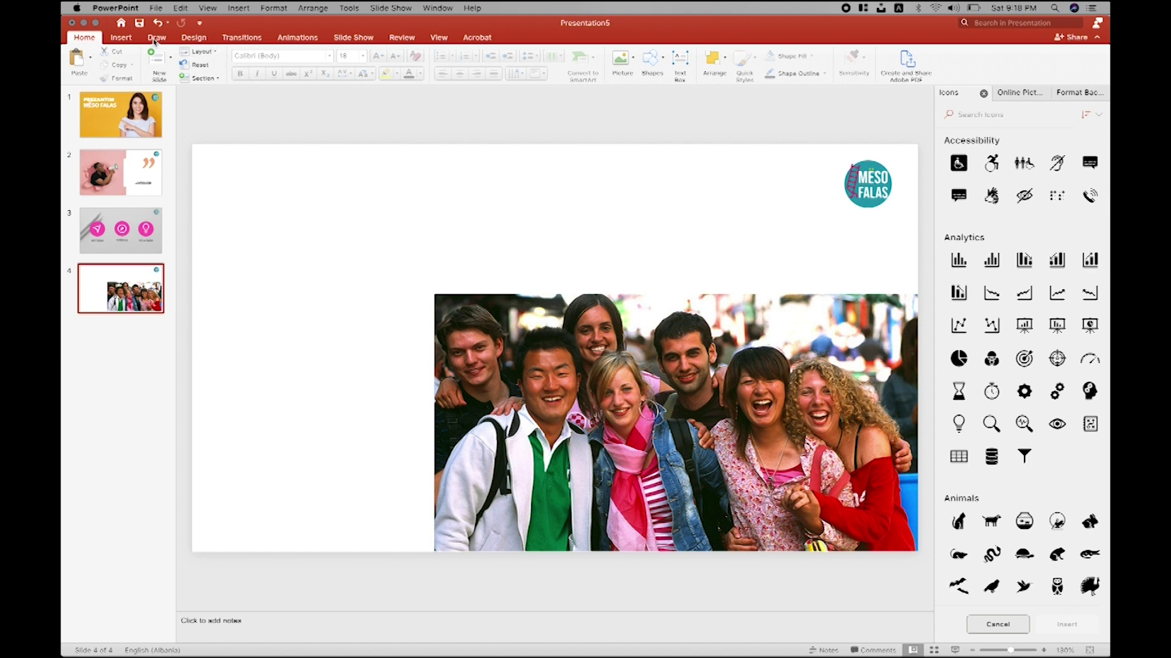
Step: Draw a wide blue one-rounded-corner rectangle above the photo
{"action": "left_click", "coordinate": [122, 38]}
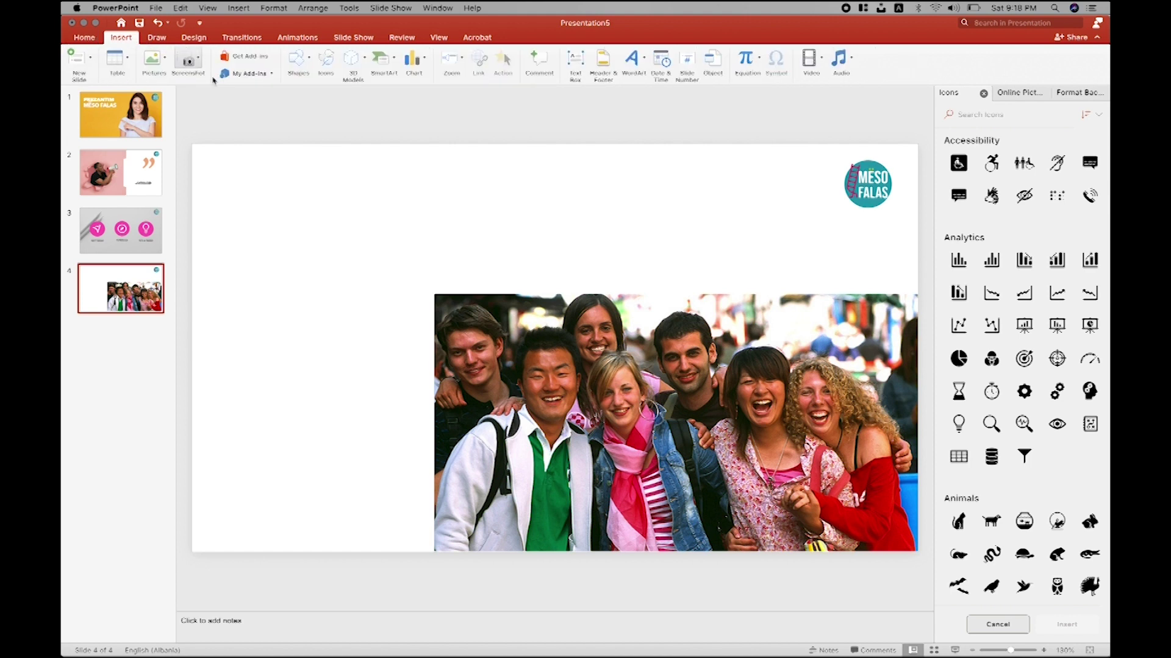
{"action": "left_click", "coordinate": [298, 59]}
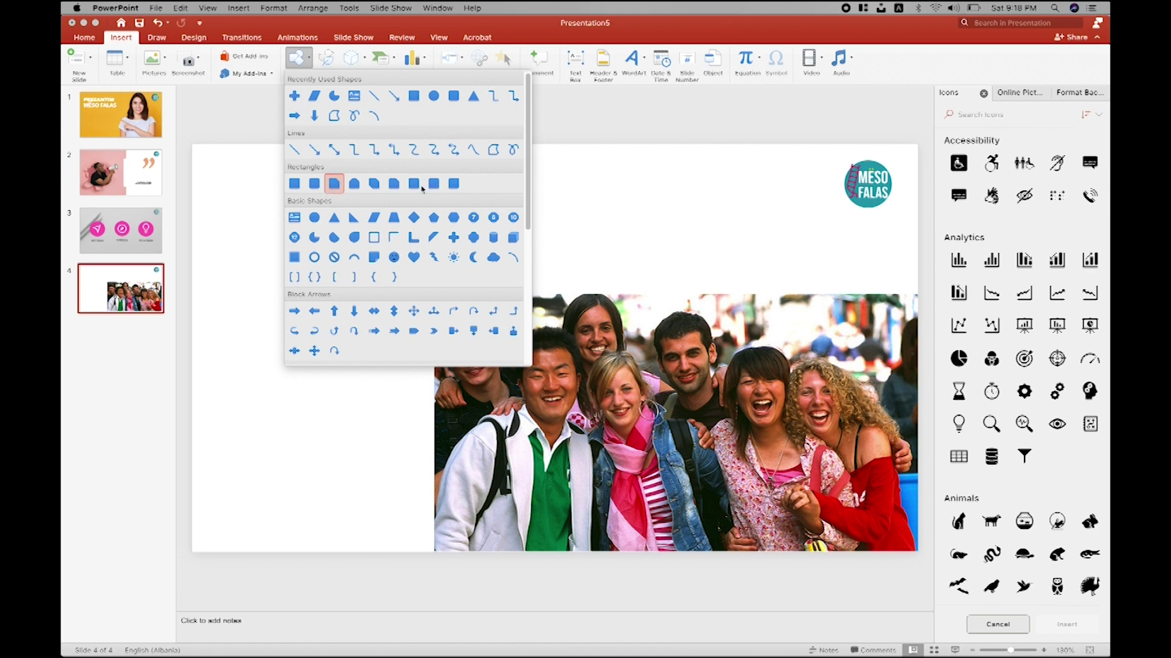
{"action": "left_click", "coordinate": [417, 185]}
{"action": "mouse_move", "coordinate": [299, 186]}
{"action": "left_mouse_down"}
{"action": "mouse_move", "coordinate": [808, 263]}
{"action": "mouse_move", "coordinate": [842, 256]}
{"action": "left_mouse_up"}
{"action": "left_click", "coordinate": [645, 148]}
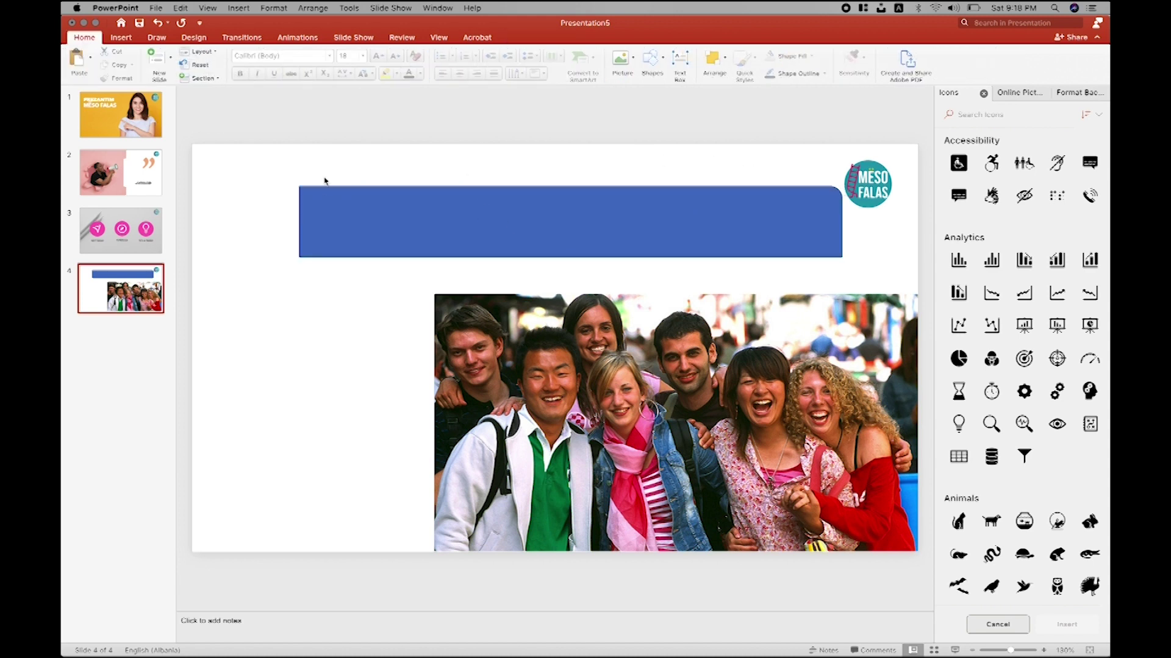
Step: Stretch the rectangle to the full slide height and move it to the left edge
{"action": "left_click", "coordinate": [157, 37]}
{"action": "left_click", "coordinate": [120, 39]}
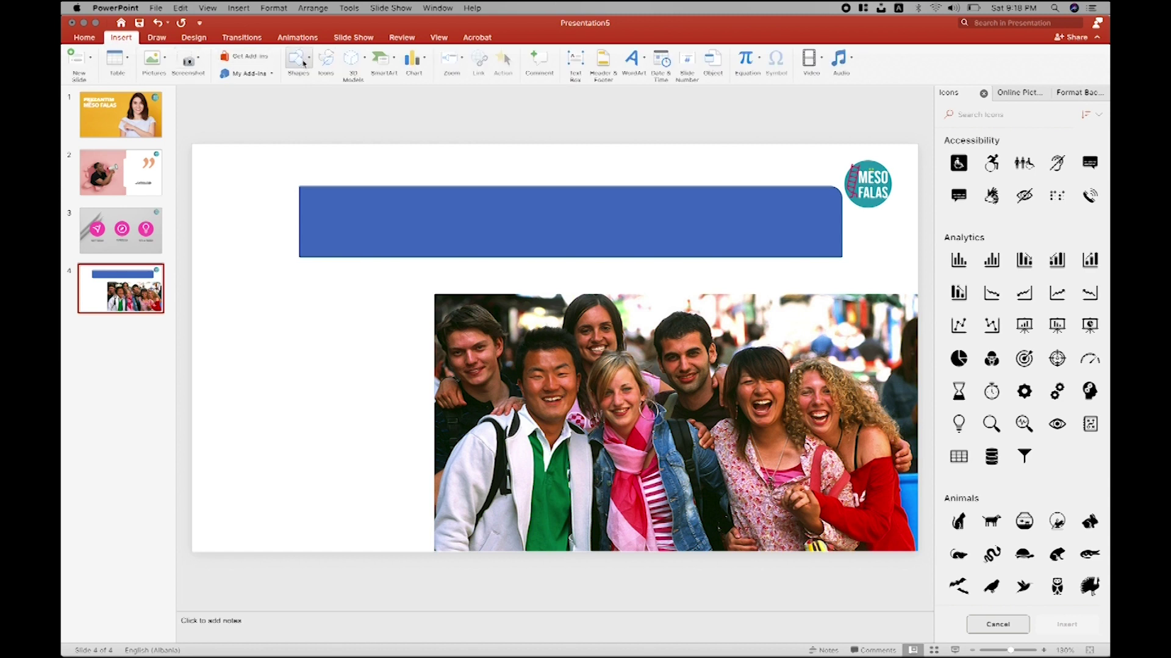
{"action": "left_click", "coordinate": [356, 209]}
{"action": "left_click_drag", "start_coordinate": [570, 258], "coordinate": [543, 551]}
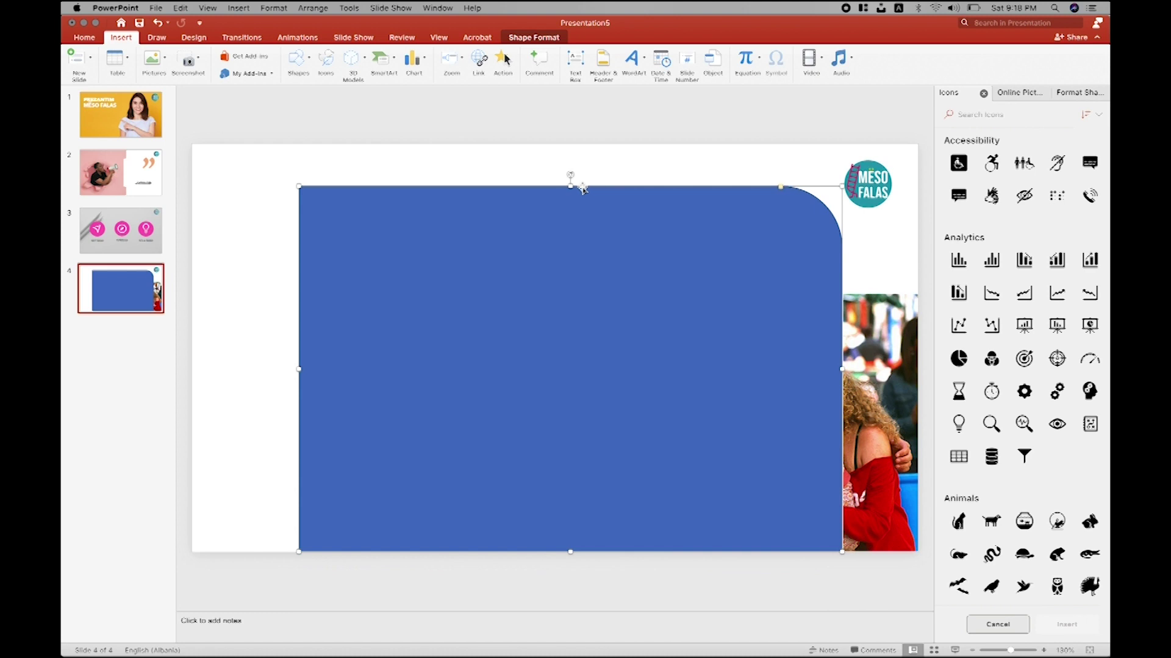
{"action": "left_click_drag", "start_coordinate": [570, 186], "coordinate": [570, 145]}
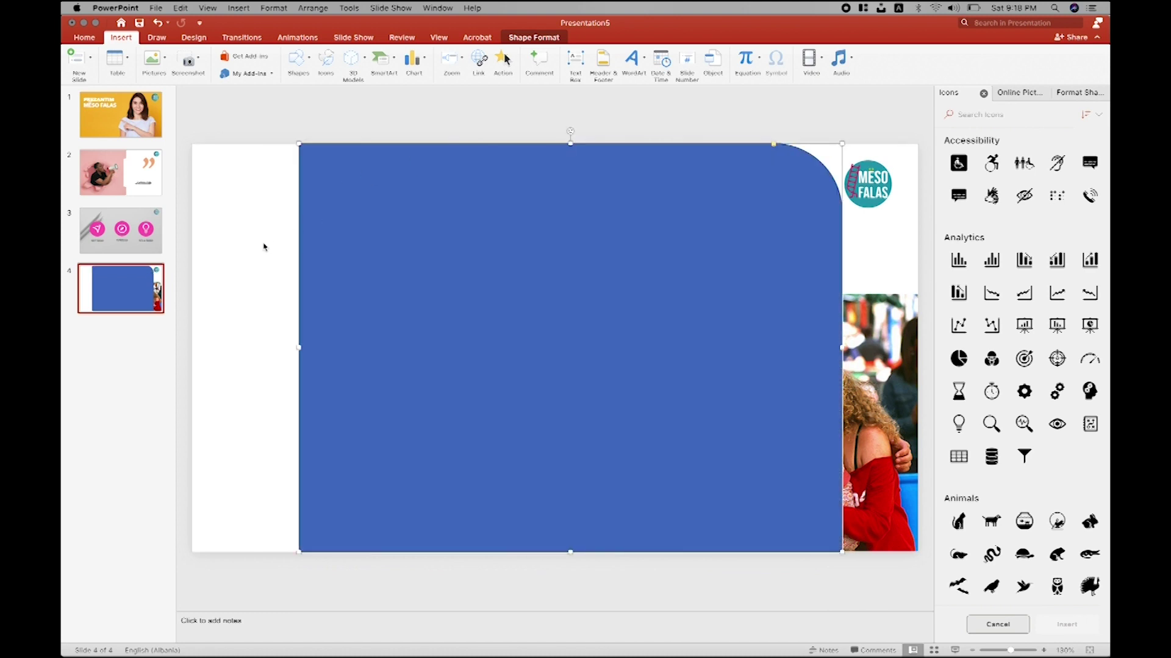
{"action": "mouse_move", "coordinate": [492, 245]}
{"action": "left_mouse_down"}
{"action": "mouse_move", "coordinate": [410, 234]}
{"action": "mouse_move", "coordinate": [380, 246]}
{"action": "left_mouse_up"}
Step: Draw a lightning bolt over the shape's right side, widen it and rotate it clockwise
{"action": "left_click", "coordinate": [309, 65]}
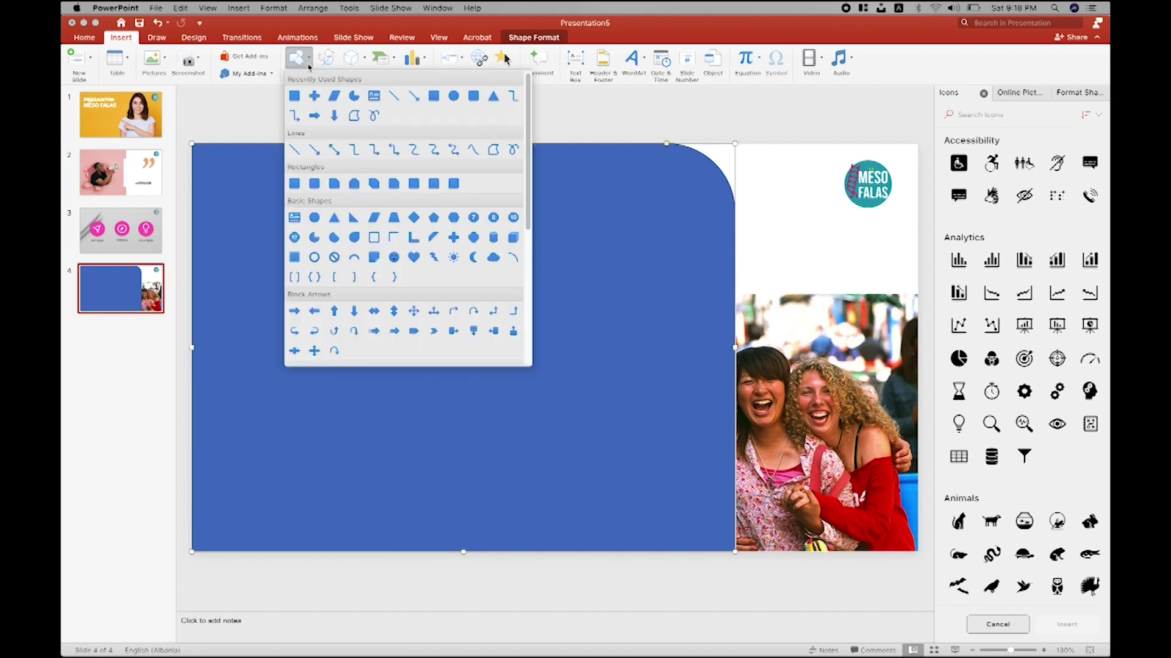
{"action": "left_click", "coordinate": [433, 256]}
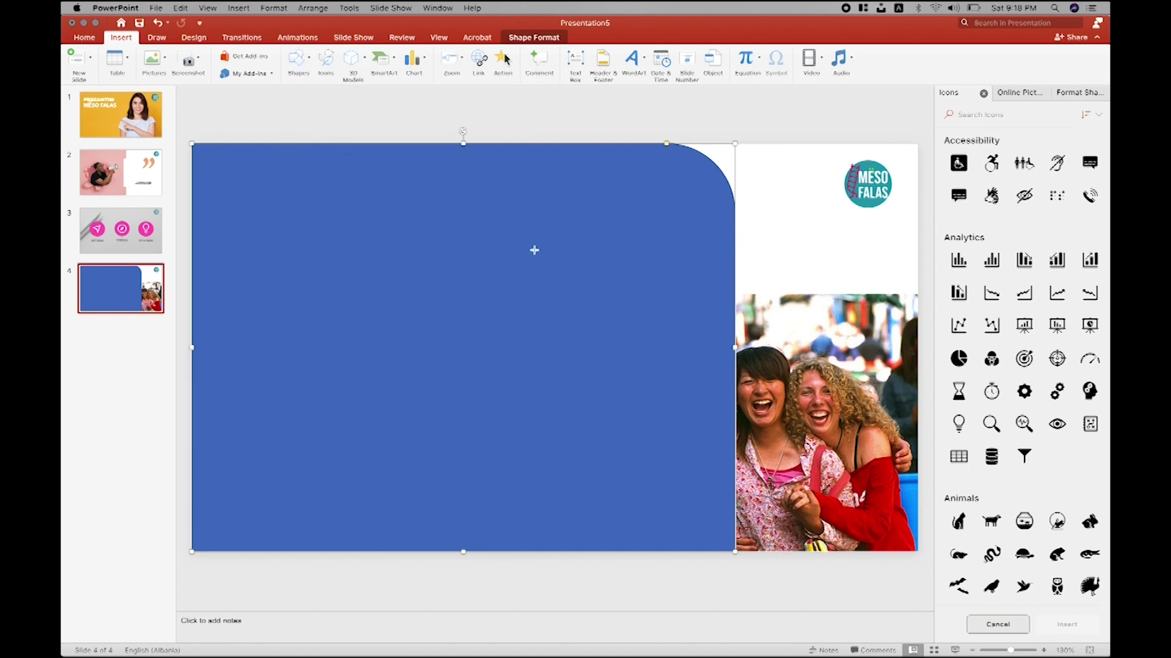
{"action": "left_click_drag", "start_coordinate": [598, 145], "coordinate": [739, 556]}
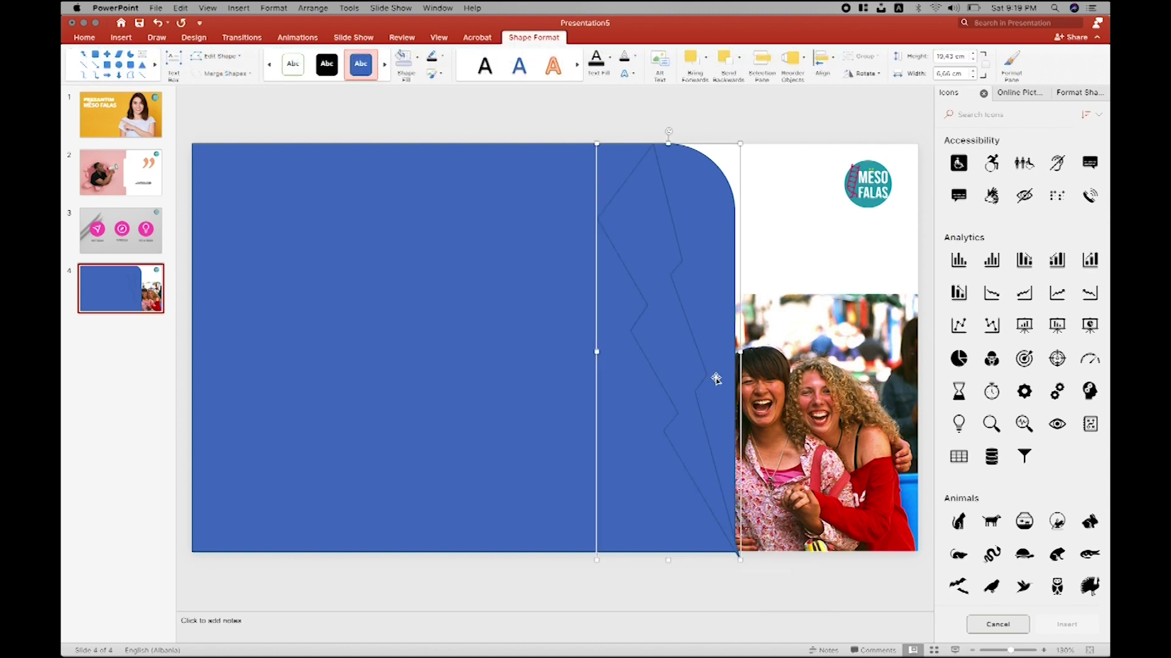
{"action": "left_click_drag", "start_coordinate": [739, 349], "coordinate": [841, 334]}
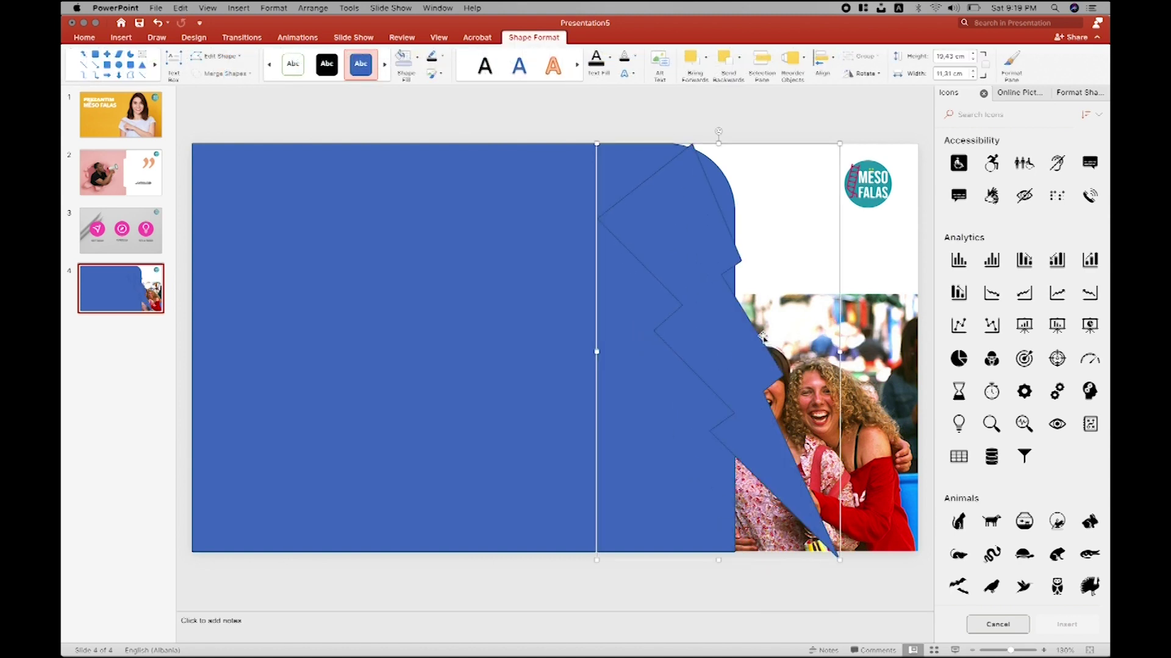
{"action": "left_click_drag", "start_coordinate": [748, 338], "coordinate": [756, 297]}
{"action": "left_click_drag", "start_coordinate": [728, 93], "coordinate": [834, 118]}
{"action": "left_click_drag", "start_coordinate": [772, 157], "coordinate": [775, 164]}
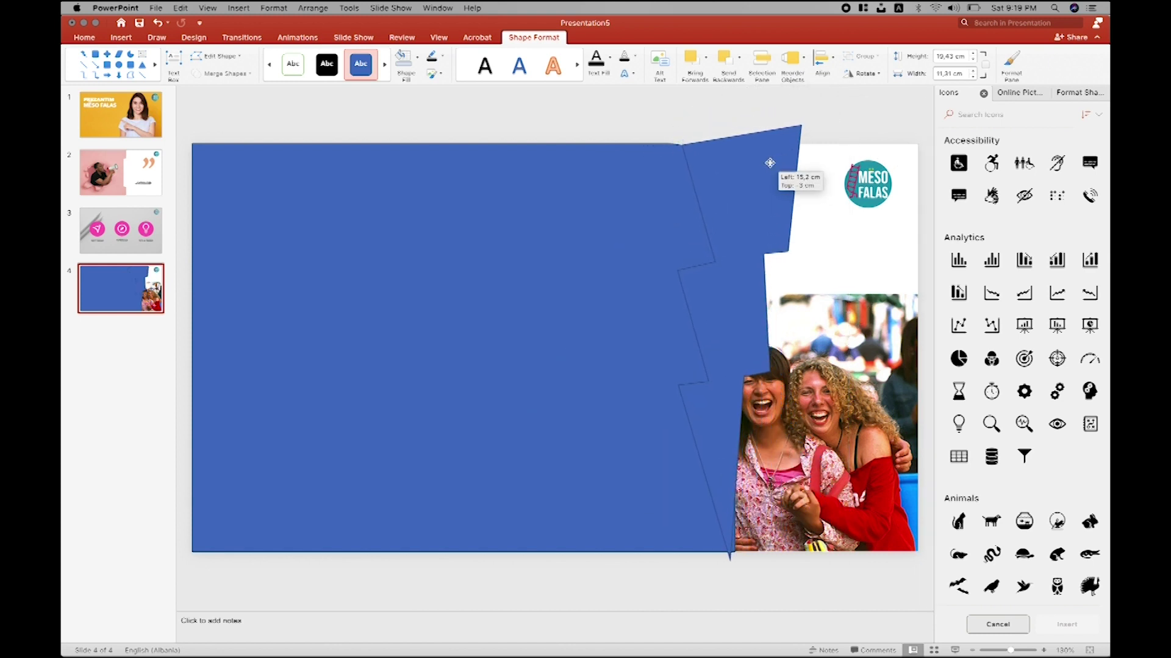
Step: Combine the lightning bolt with the blue rectangle, then delete the result
{"action": "left_click", "coordinate": [540, 240], "text": "shift"}
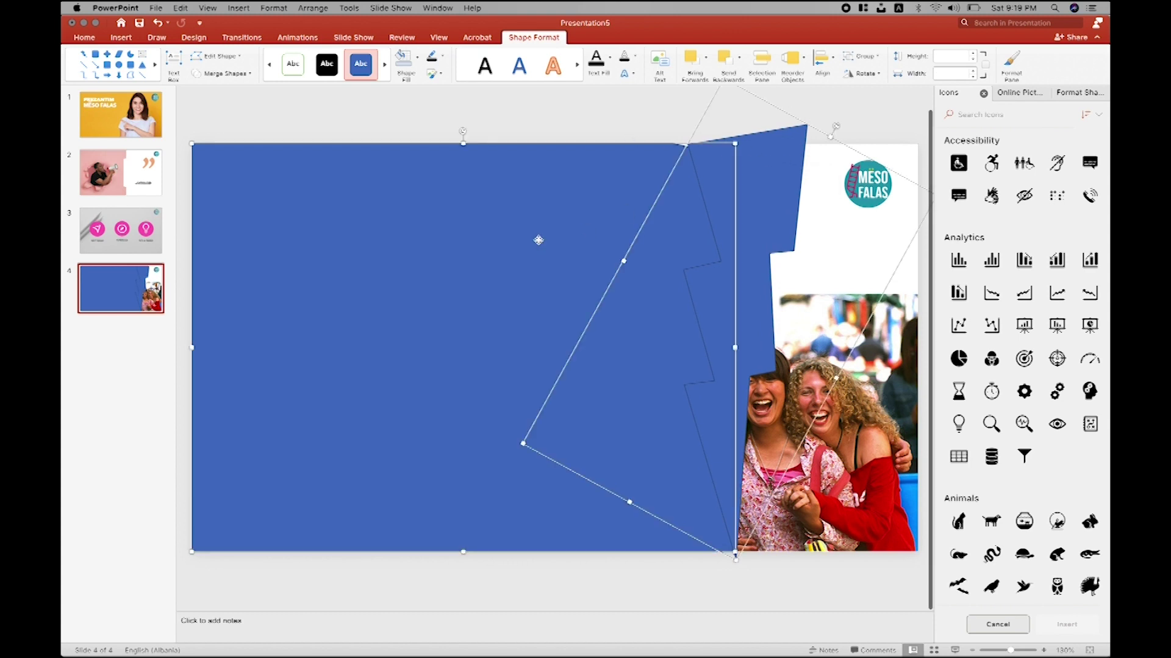
{"action": "left_click", "coordinate": [223, 73]}
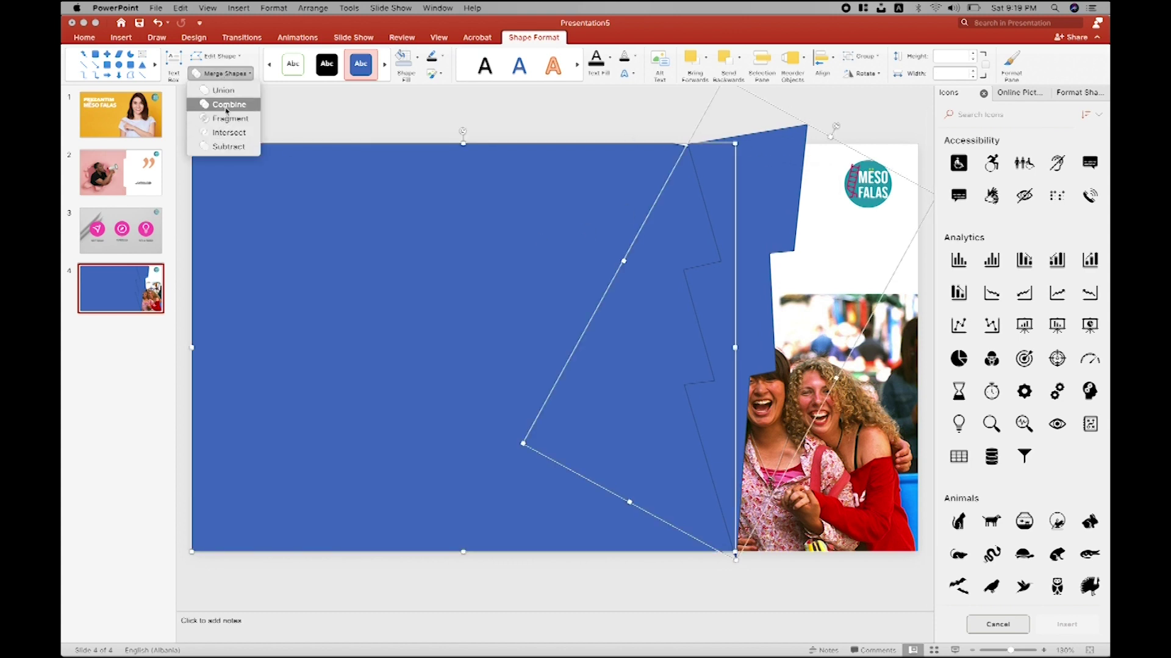
{"action": "left_click", "coordinate": [226, 106]}
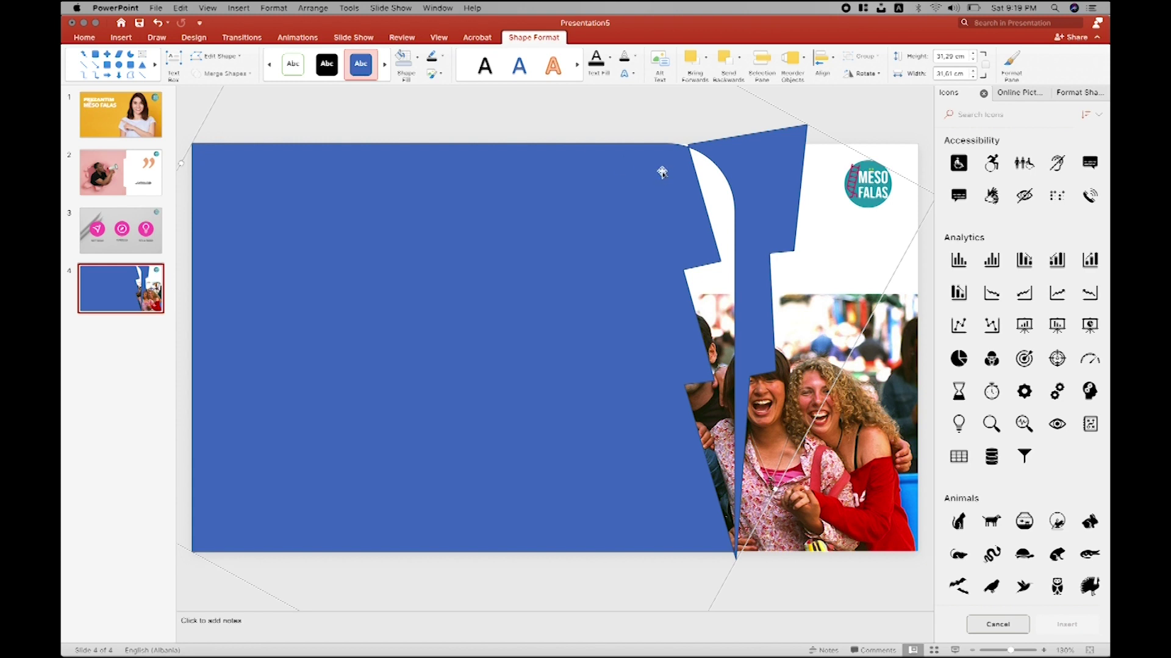
{"action": "key", "text": "Delete"}
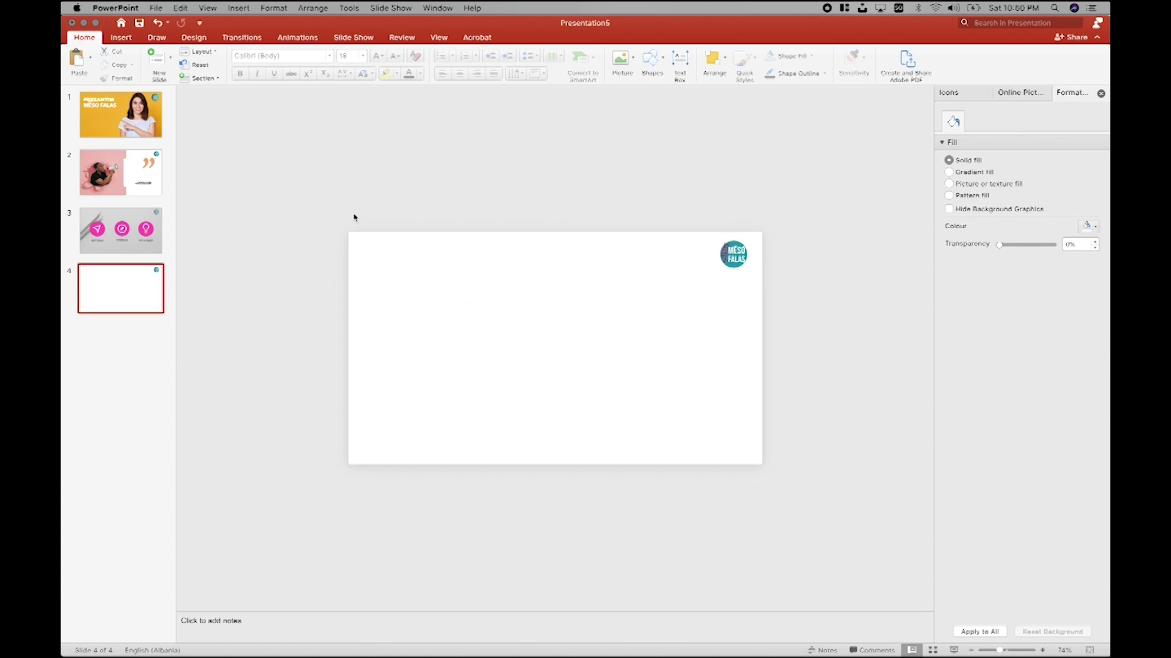
{"action": "left_click", "coordinate": [121, 38]}
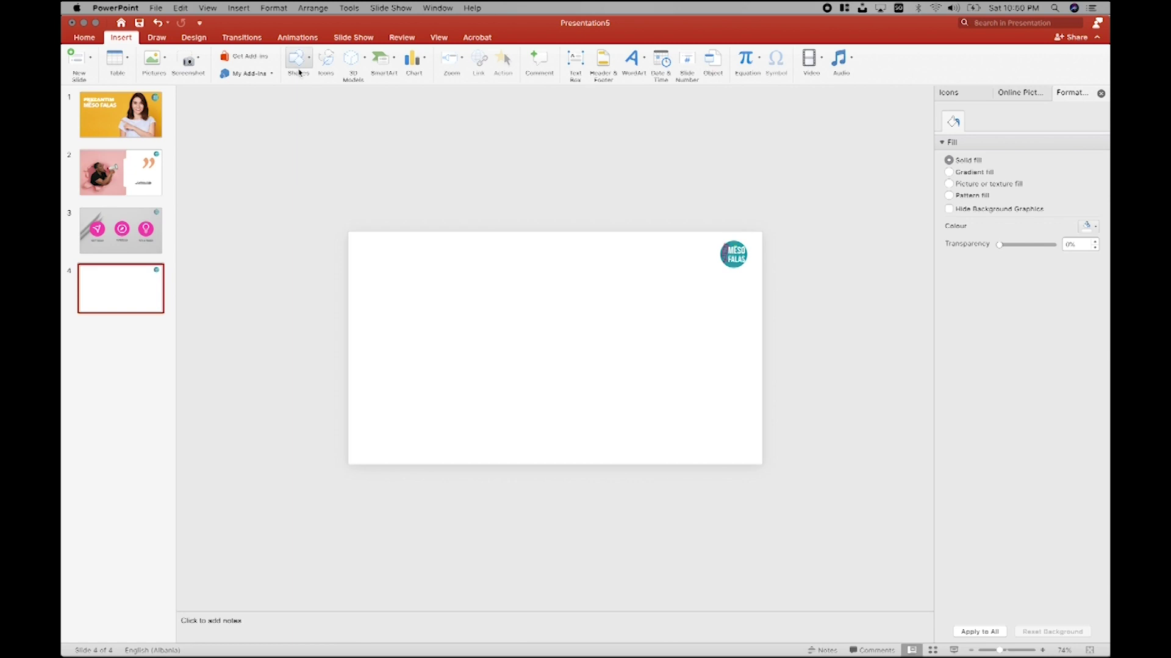
{"action": "left_click", "coordinate": [365, 60]}
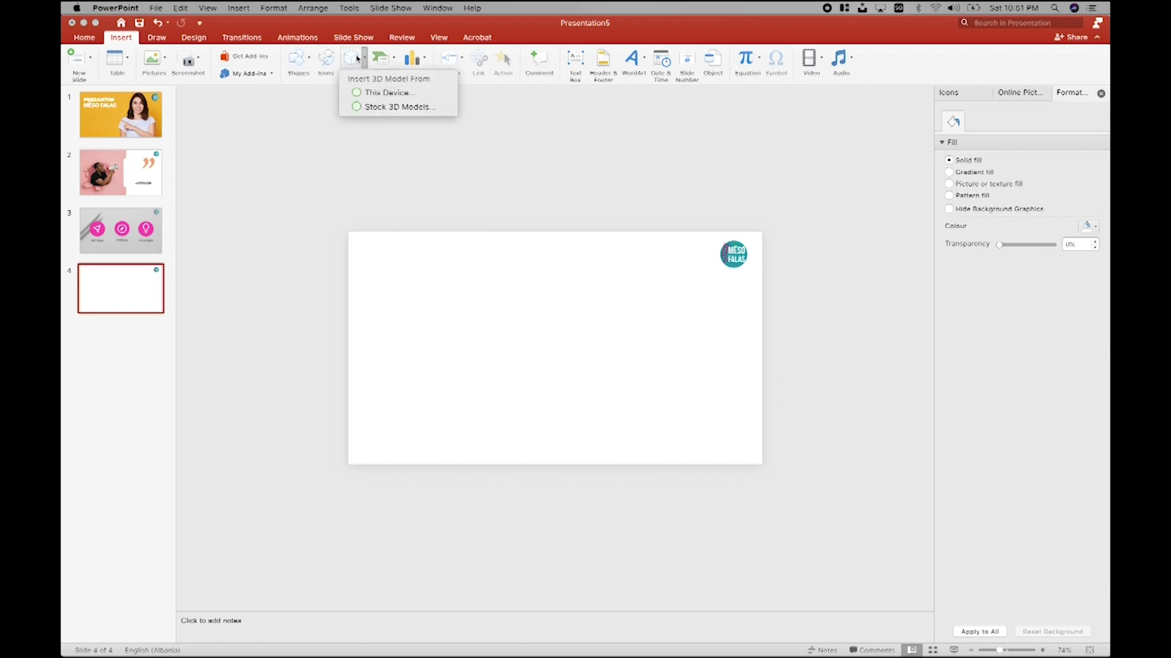
{"action": "left_click", "coordinate": [364, 61]}
{"action": "left_click", "coordinate": [365, 63]}
{"action": "left_click", "coordinate": [502, 306]}
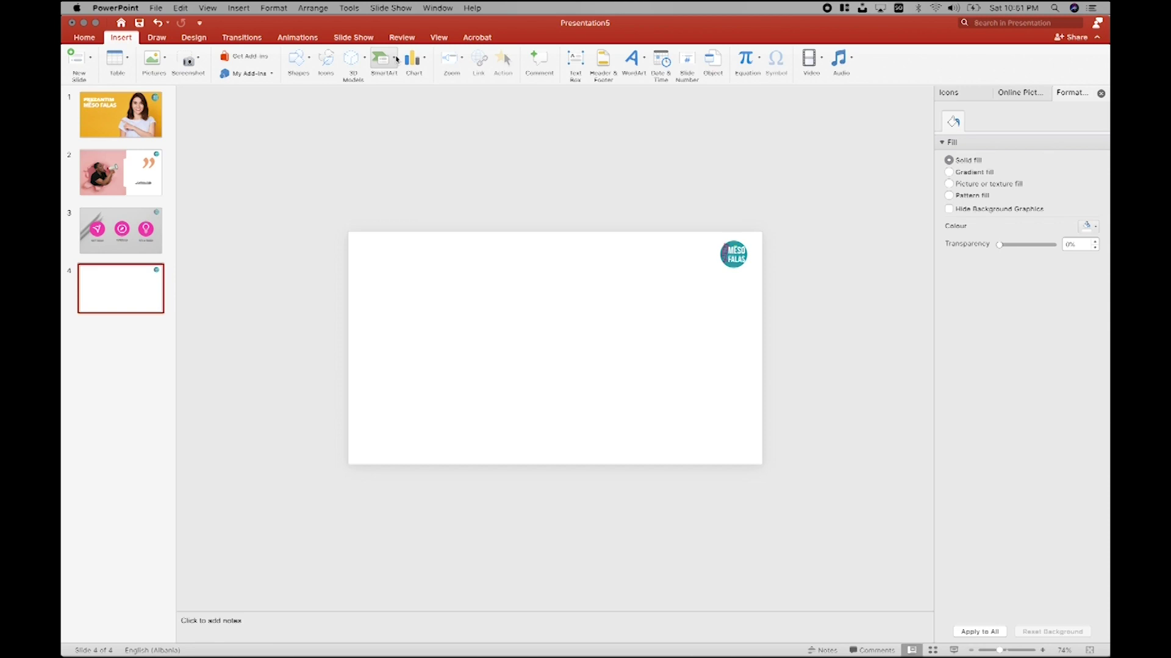
{"action": "left_click", "coordinate": [458, 61]}
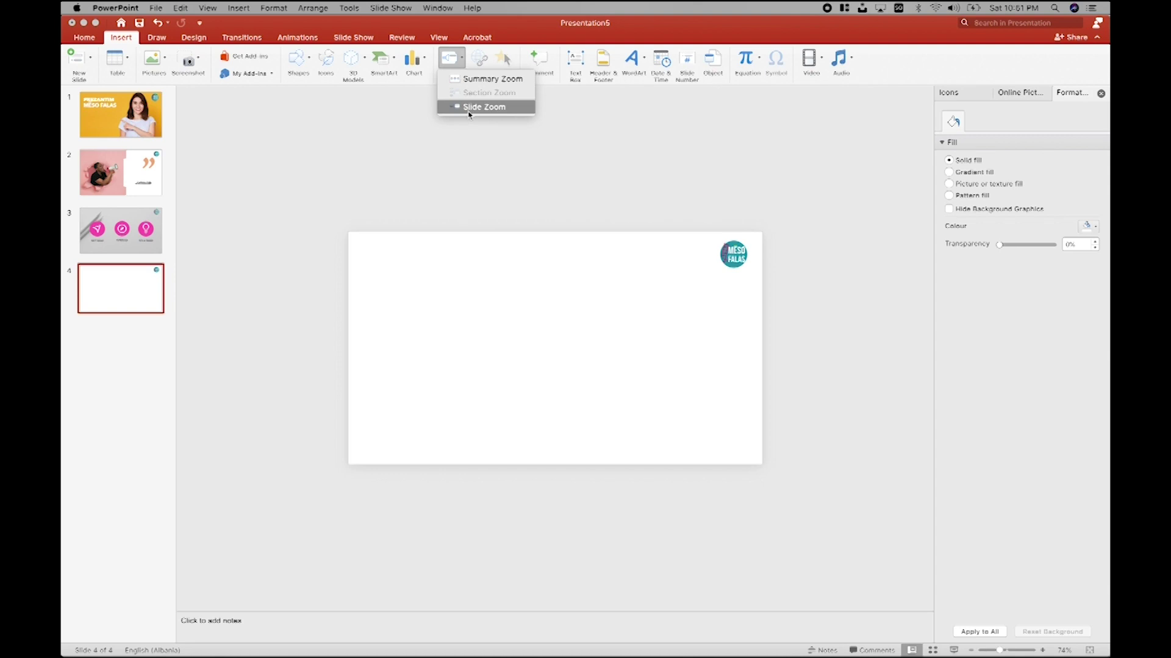
{"action": "left_click", "coordinate": [471, 107]}
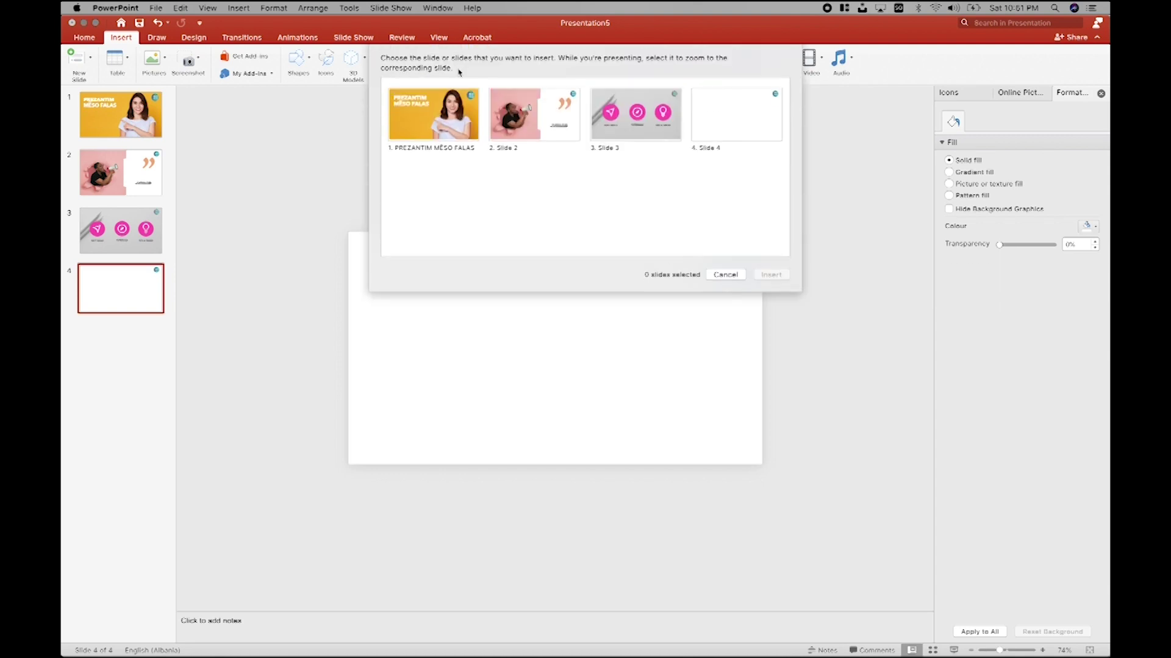
{"action": "left_click", "coordinate": [734, 278]}
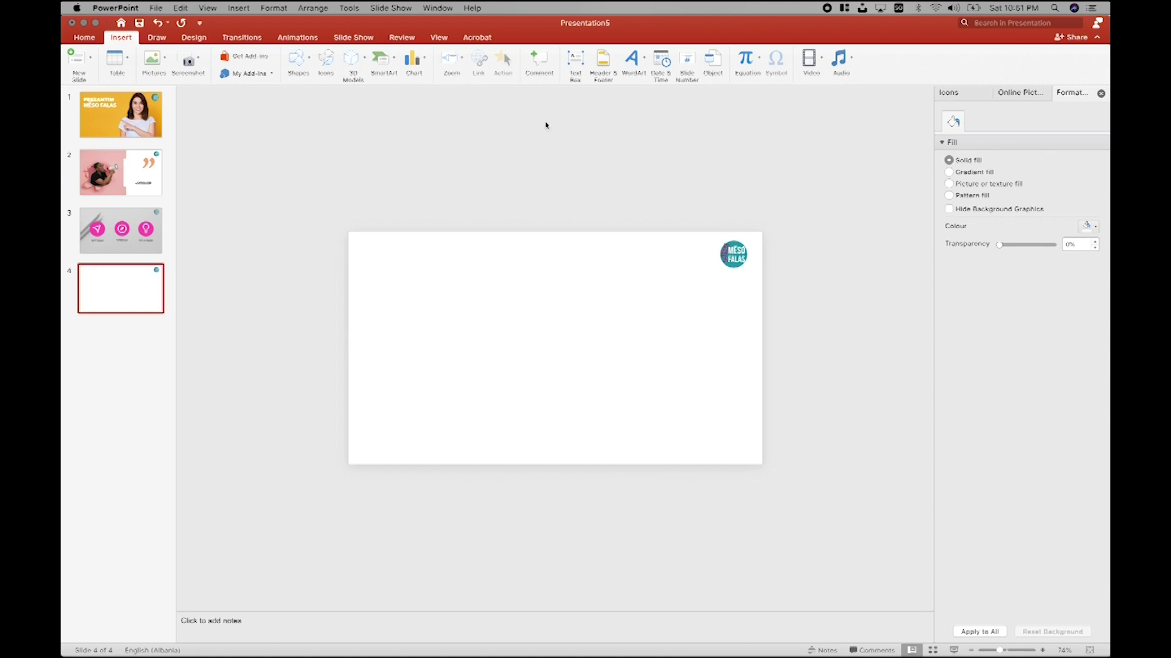
Step: Draw a text box near the top left and link it to the first slide
{"action": "left_click", "coordinate": [575, 61]}
{"action": "left_click_drag", "start_coordinate": [365, 270], "coordinate": [481, 313]}
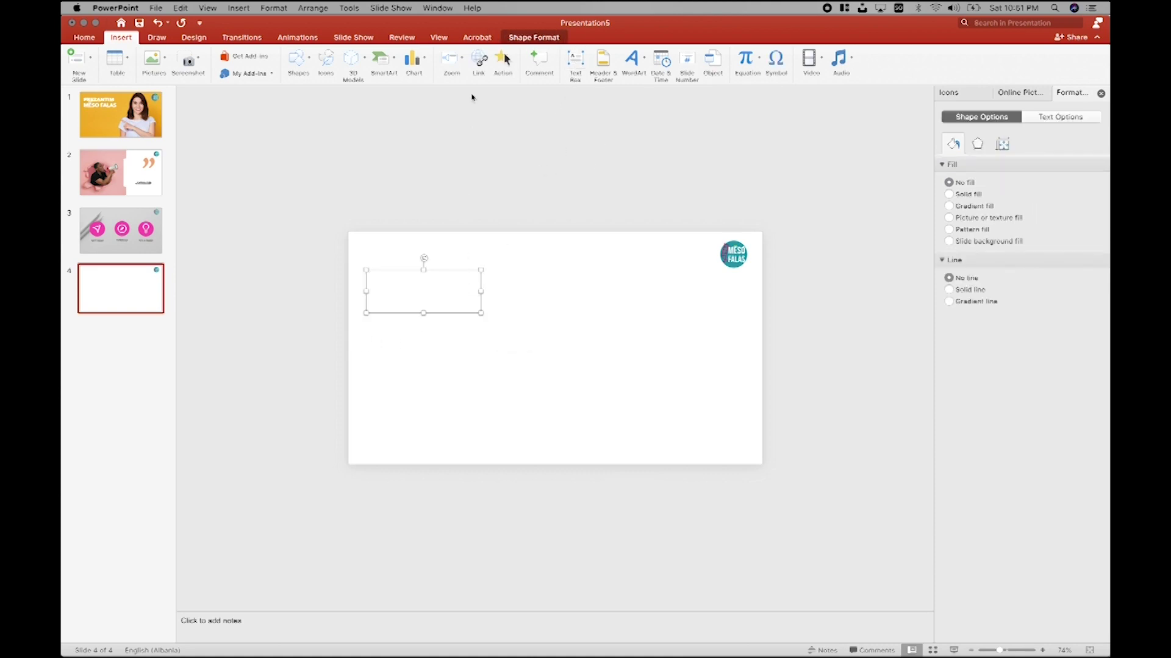
{"action": "left_click", "coordinate": [480, 69]}
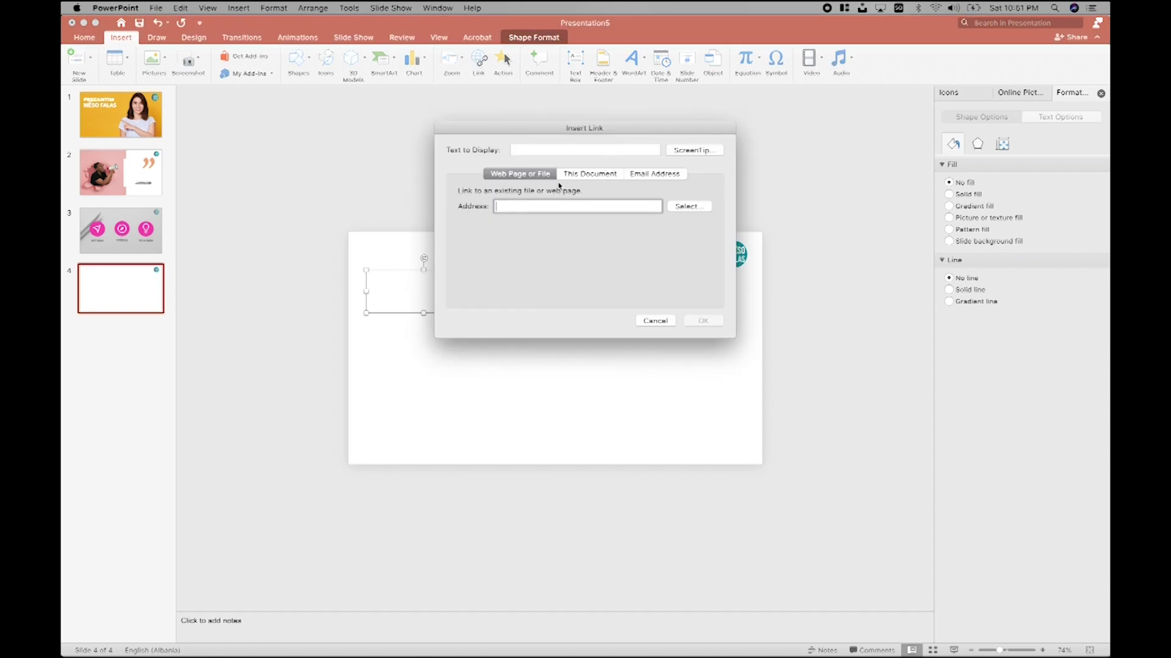
{"action": "left_click", "coordinate": [596, 175]}
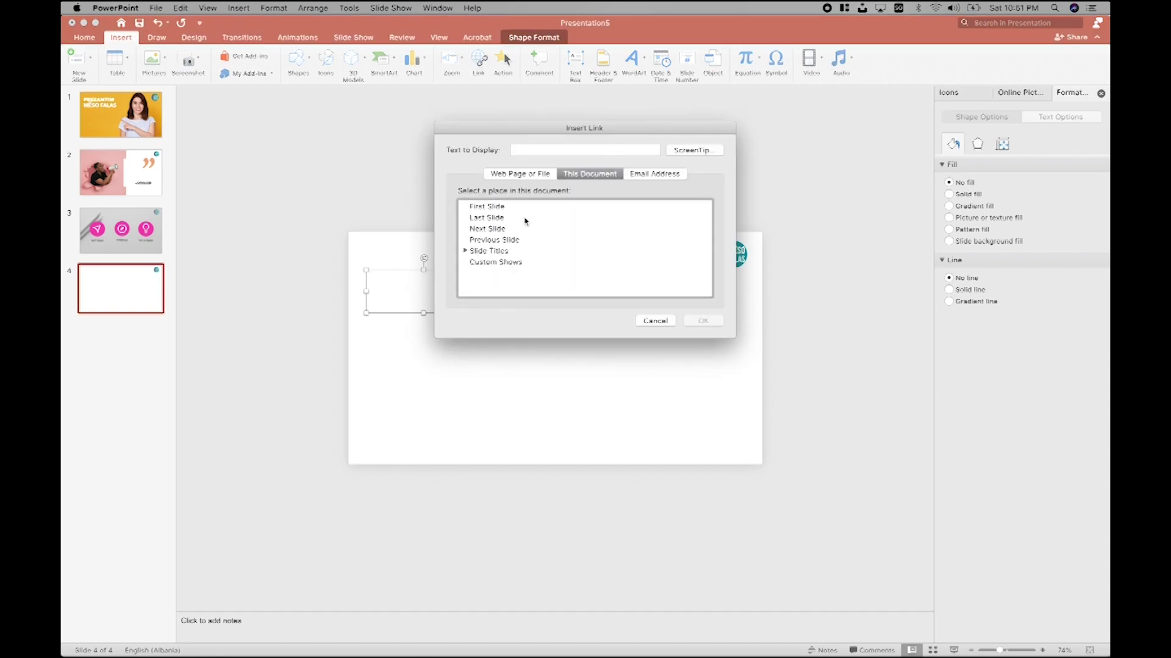
{"action": "left_click", "coordinate": [494, 207]}
{"action": "left_click", "coordinate": [703, 321]}
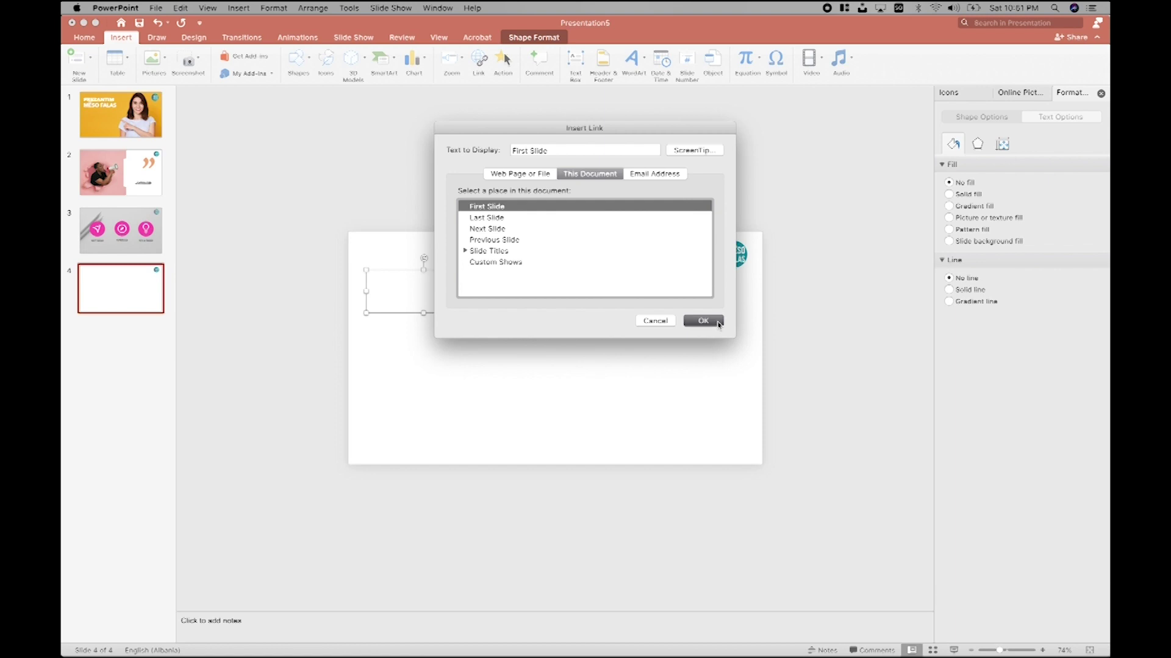
Step: Run the slide show from slide 4 and follow the FIRST link to slide 1
{"action": "left_click", "coordinate": [402, 305]}
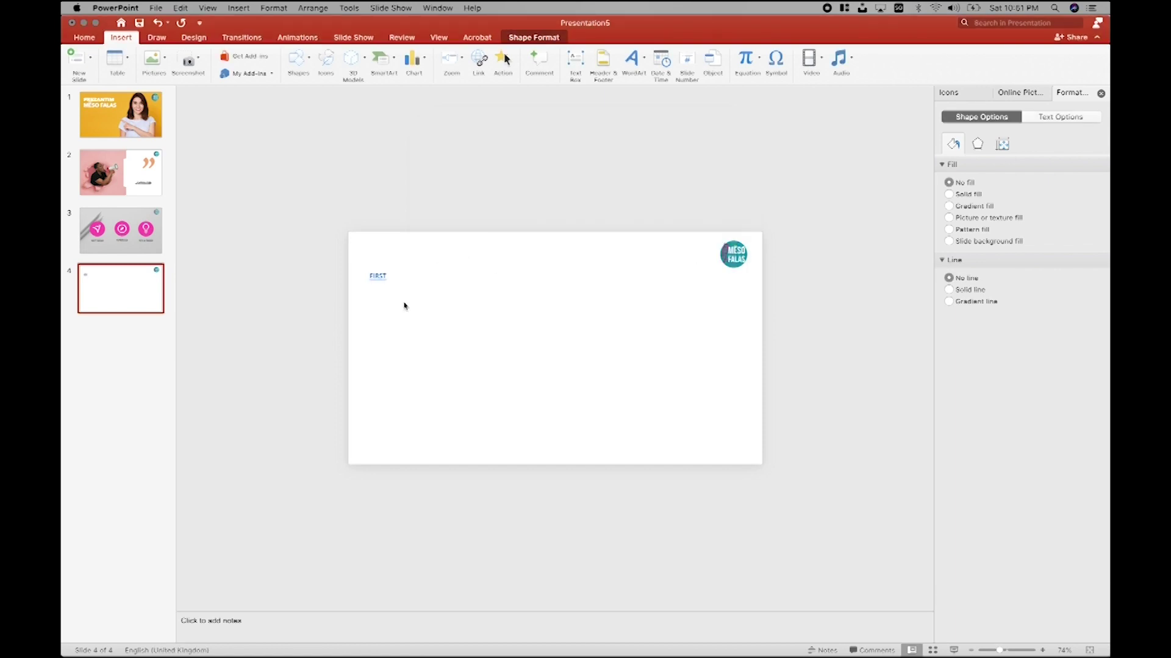
{"action": "left_click", "coordinate": [954, 651]}
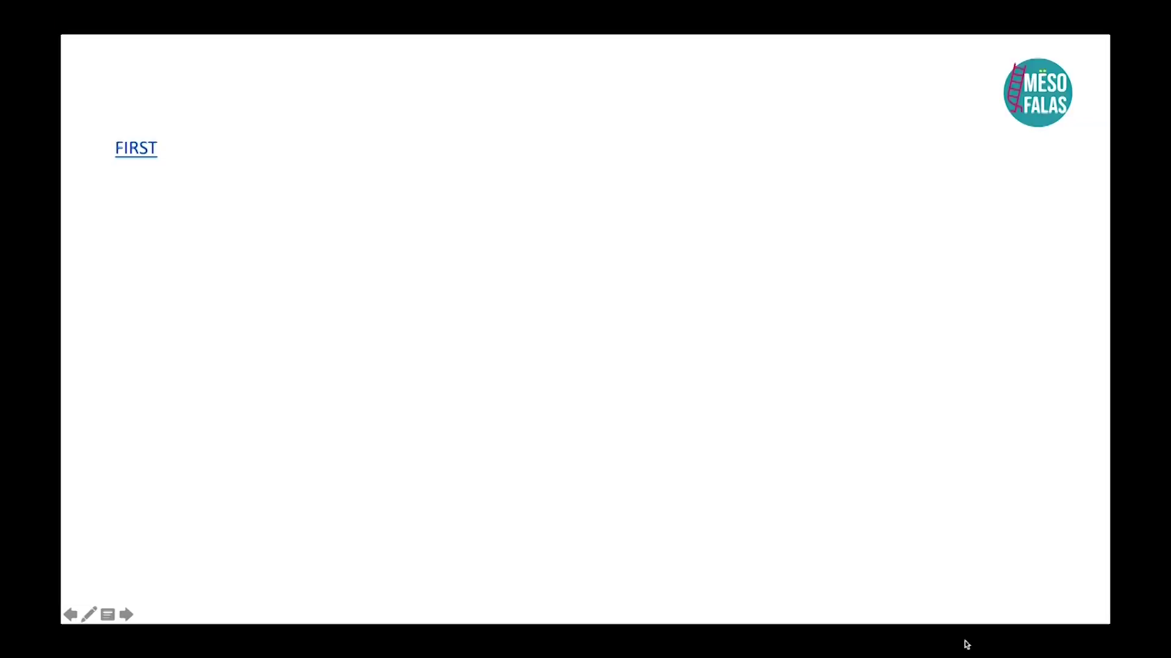
{"action": "left_click", "coordinate": [148, 154]}
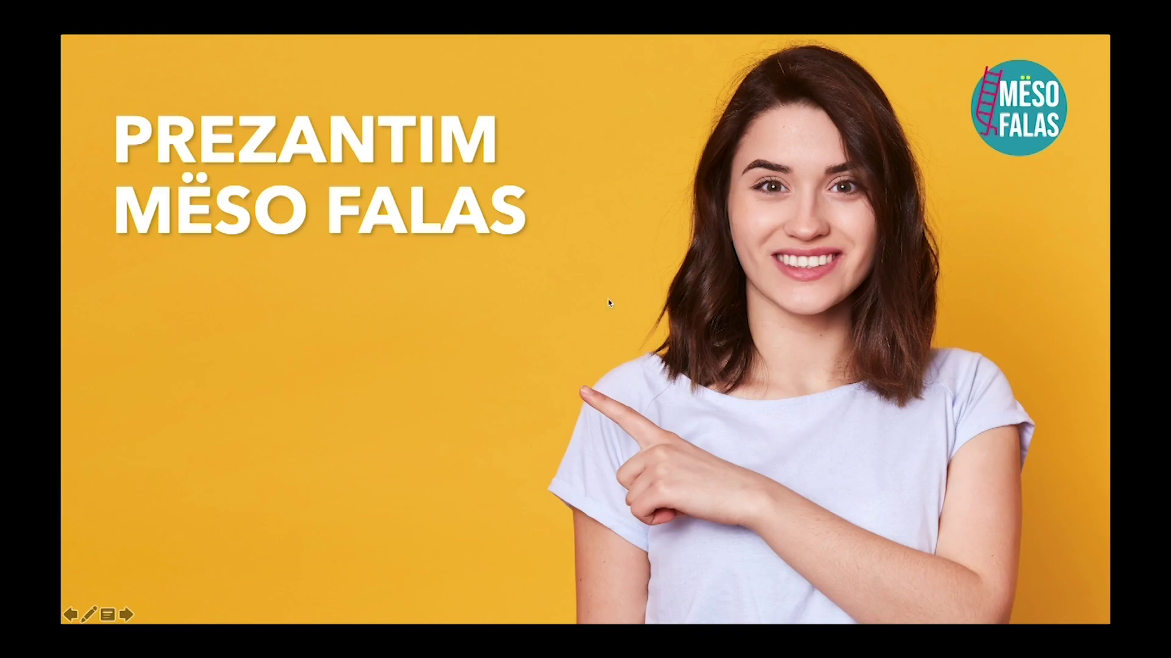
Step: End the slide show and give slide 1 the Push transition
{"action": "key", "text": "Escape"}
{"action": "left_click", "coordinate": [126, 113]}
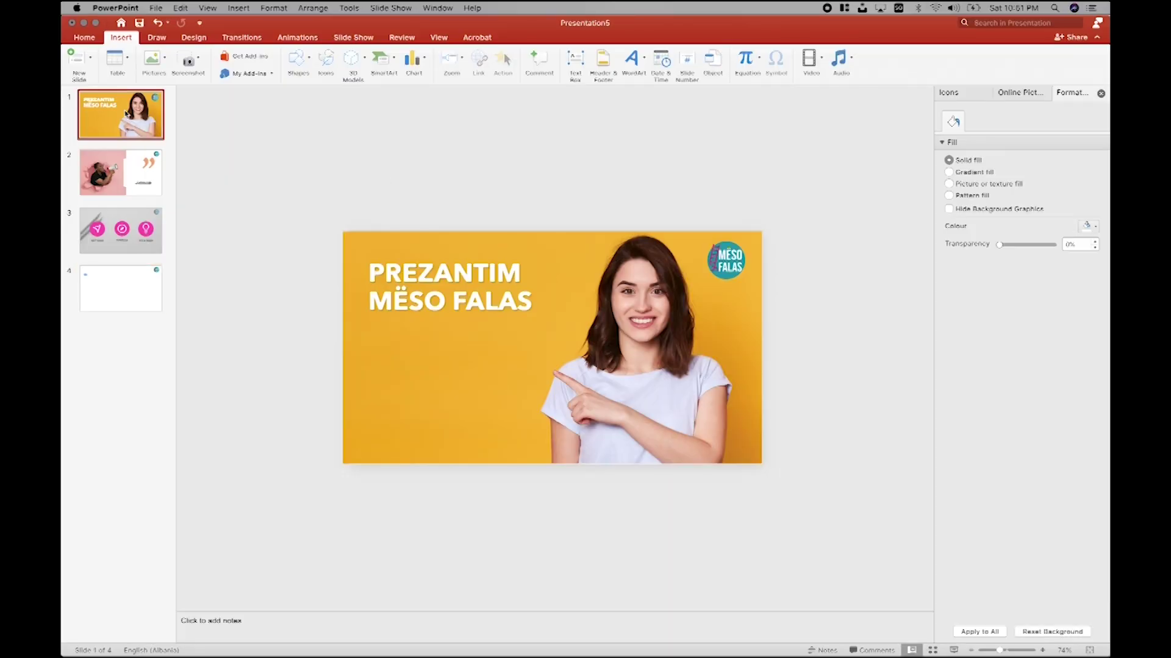
{"action": "left_click", "coordinate": [308, 40]}
{"action": "left_click", "coordinate": [252, 40]}
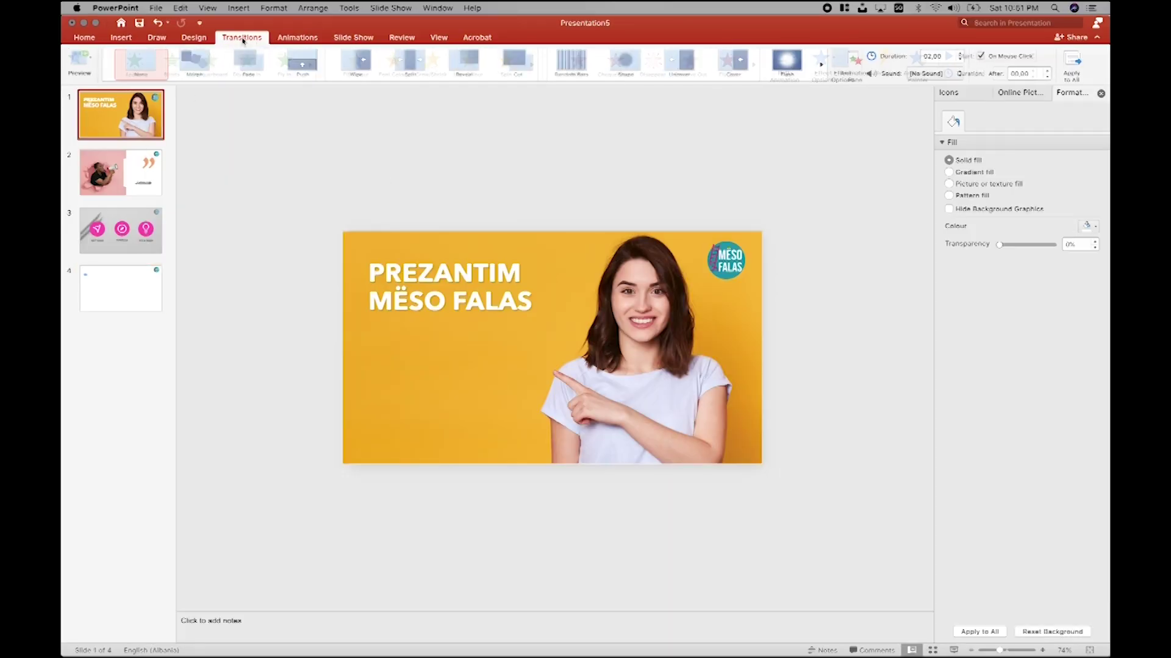
{"action": "left_click", "coordinate": [290, 68]}
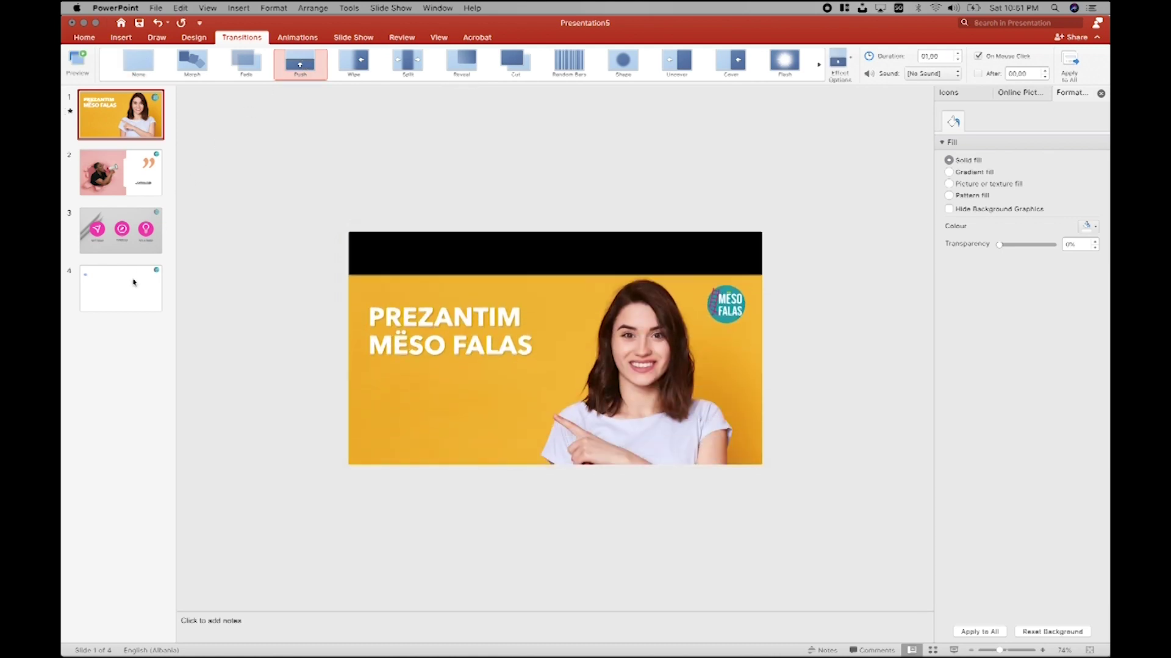
Step: Test the FIRST link on slide 4 in the slide show, then return to slide 4
{"action": "left_click", "coordinate": [131, 281]}
{"action": "left_click", "coordinate": [954, 650]}
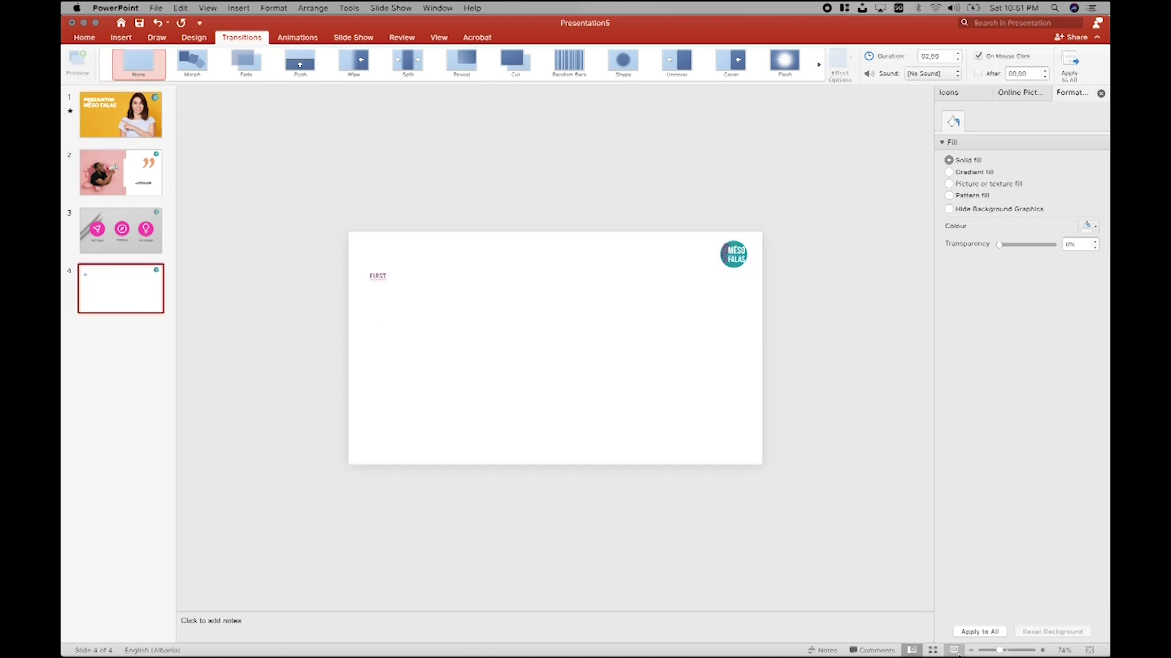
{"action": "left_click", "coordinate": [137, 156]}
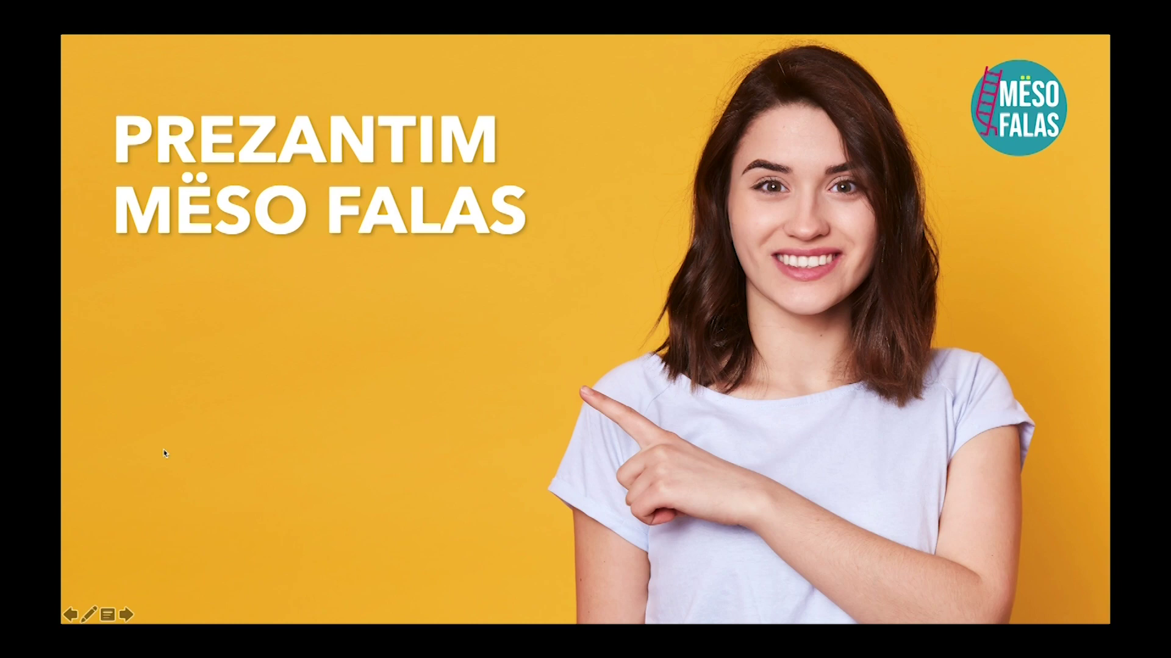
{"action": "key", "text": "Escape"}
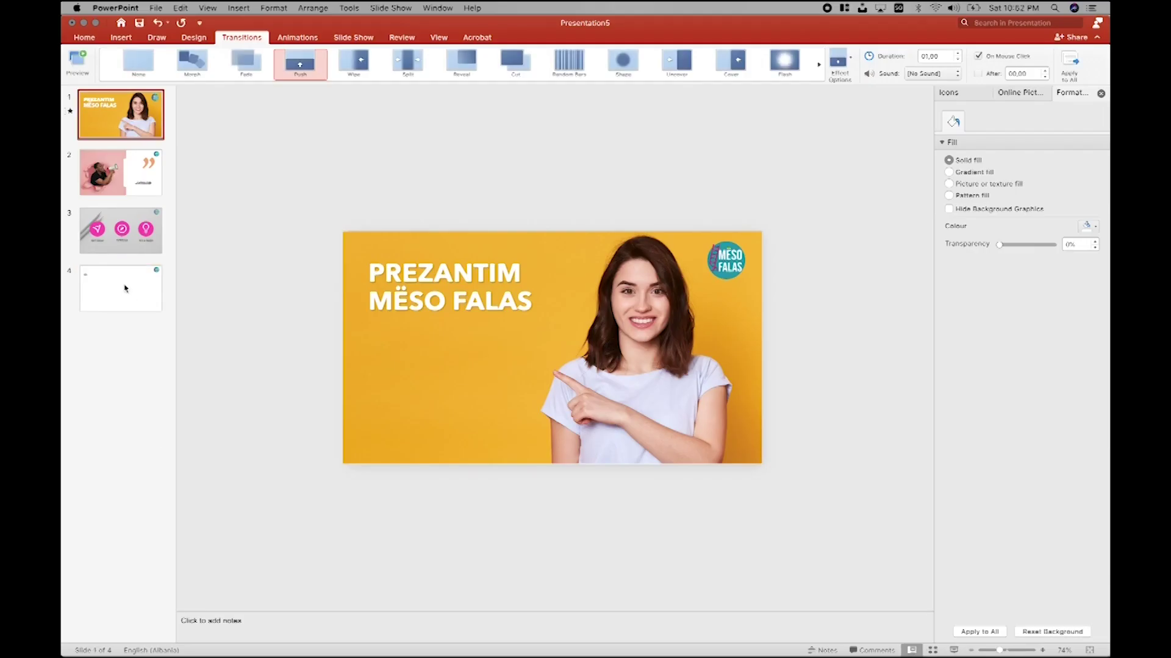
{"action": "left_click", "coordinate": [125, 286]}
Step: Cut the FIRST link text box from slide 4
{"action": "left_click", "coordinate": [394, 279]}
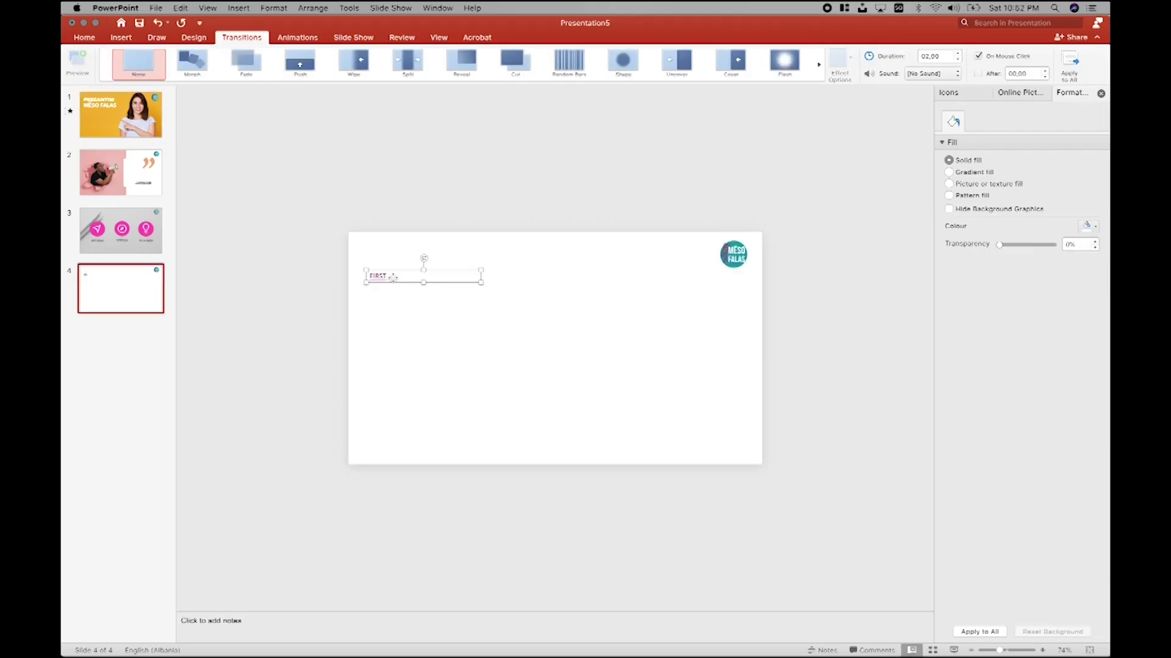
{"action": "right_click", "coordinate": [412, 270]}
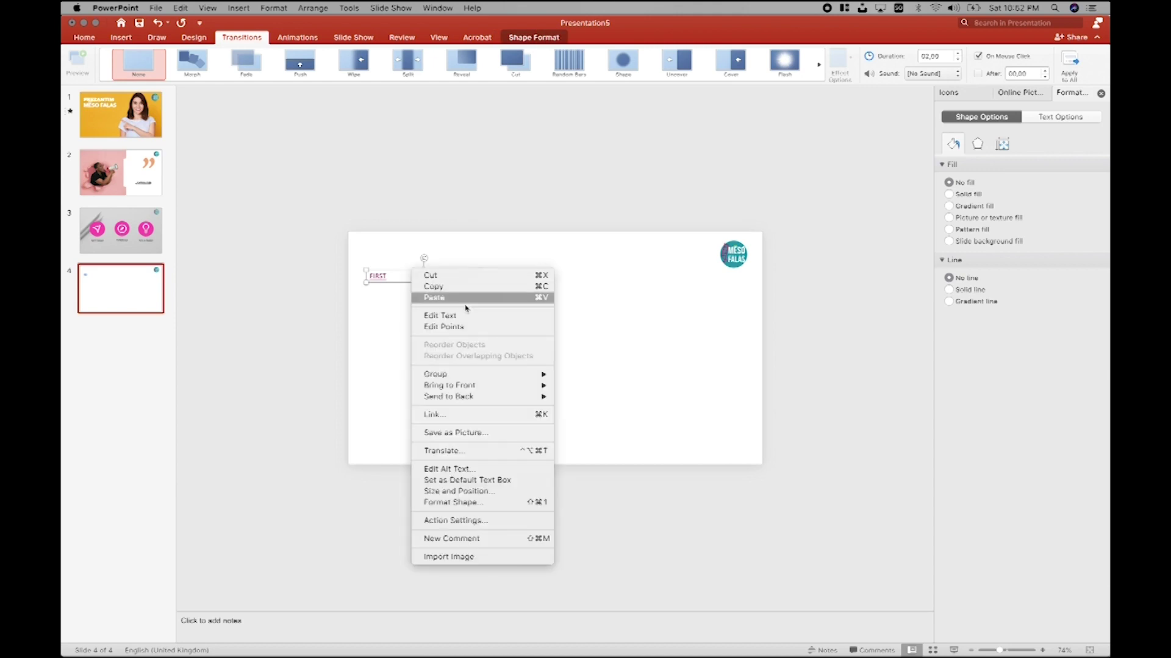
{"action": "left_click", "coordinate": [428, 277]}
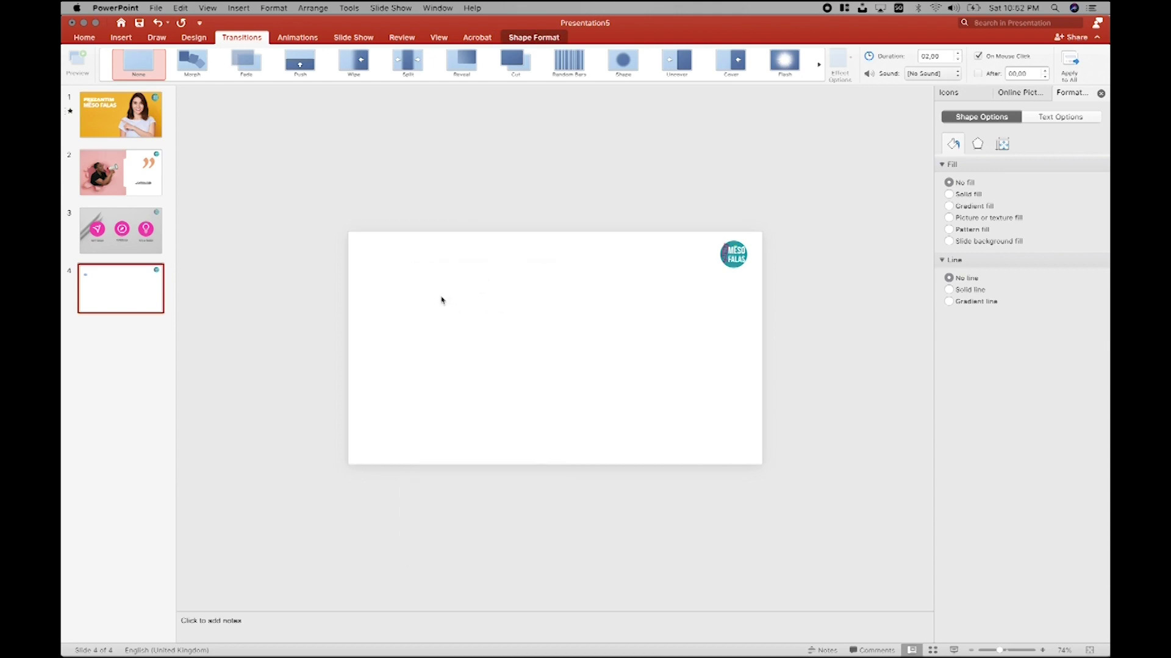
Step: Draw a trial text box holding '1 Skill', then delete it
{"action": "left_click", "coordinate": [131, 37]}
{"action": "left_click", "coordinate": [573, 61]}
{"action": "left_click_drag", "start_coordinate": [395, 275], "coordinate": [614, 382]}
{"action": "type", "text": "One Sk"}
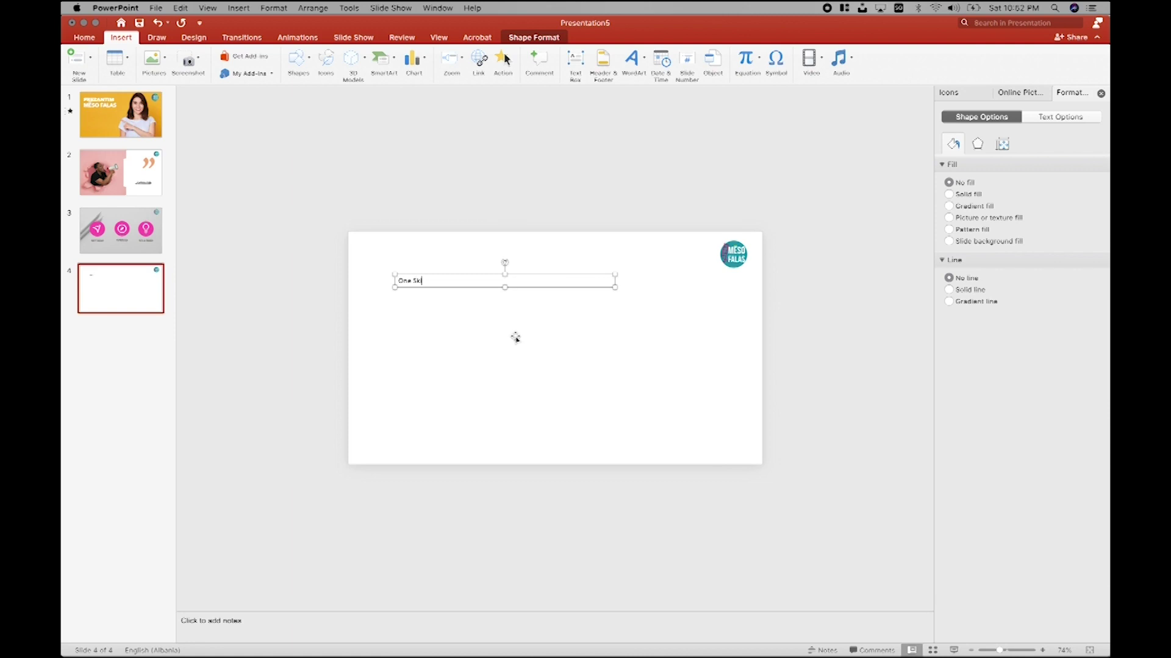
{"action": "type", "text": "1"}
{"action": "left_click", "coordinate": [475, 289]}
{"action": "key", "text": "Delete"}
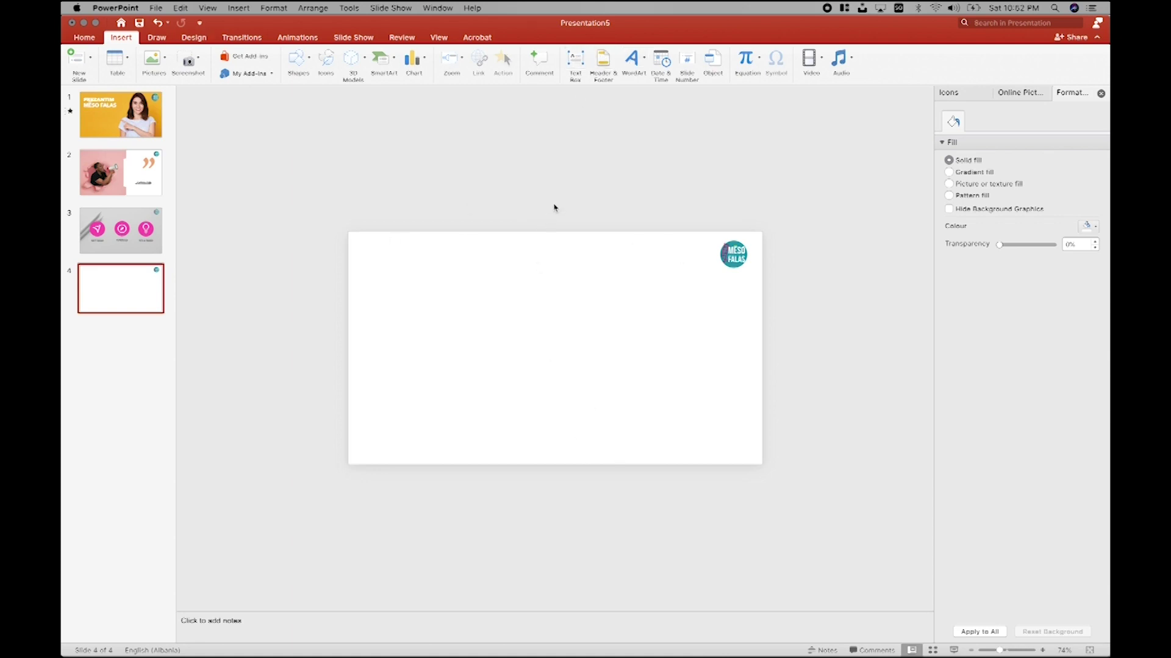
{"action": "left_click", "coordinate": [645, 63]}
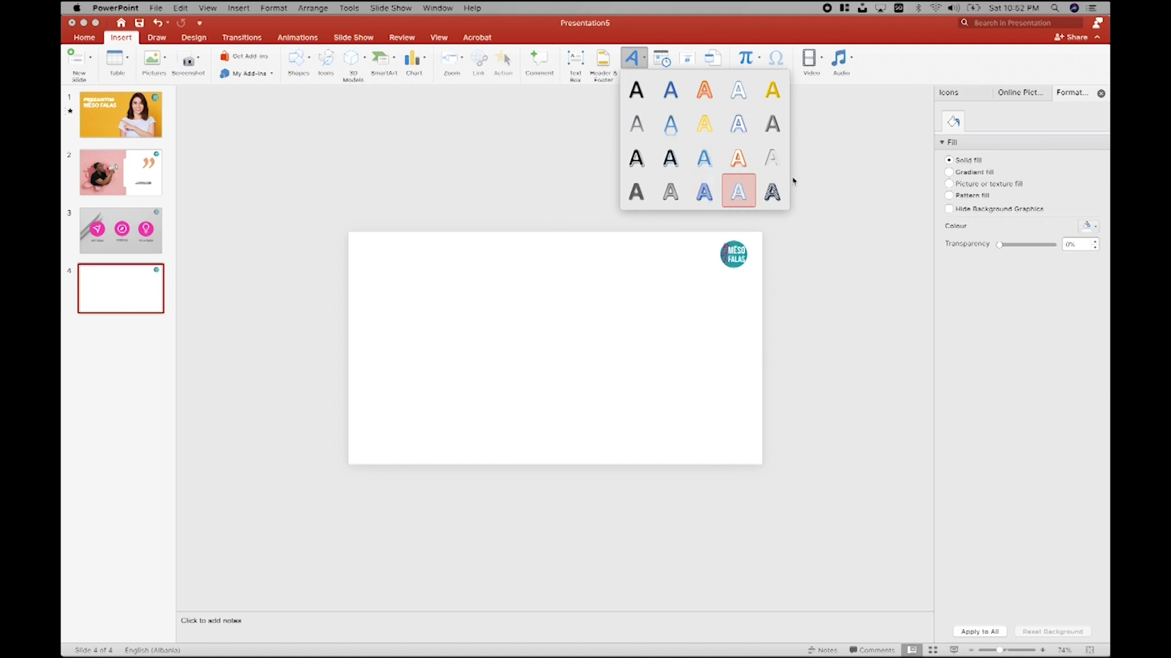
{"action": "left_click", "coordinate": [947, 64]}
{"action": "left_click", "coordinate": [684, 62]}
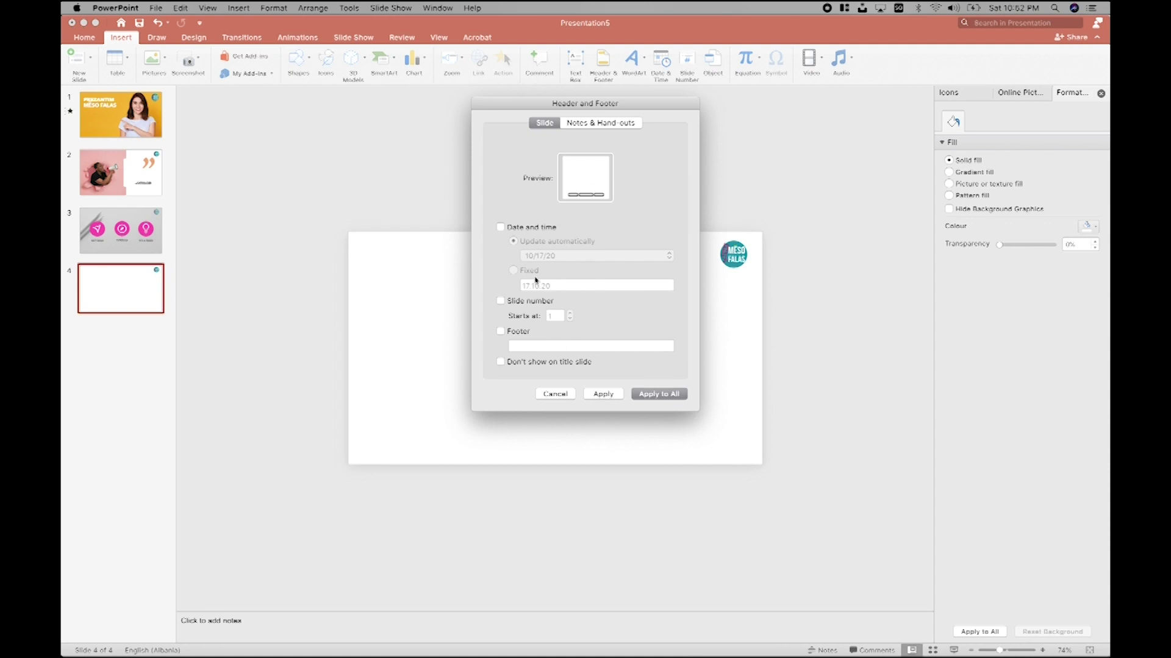
{"action": "left_click", "coordinate": [641, 398]}
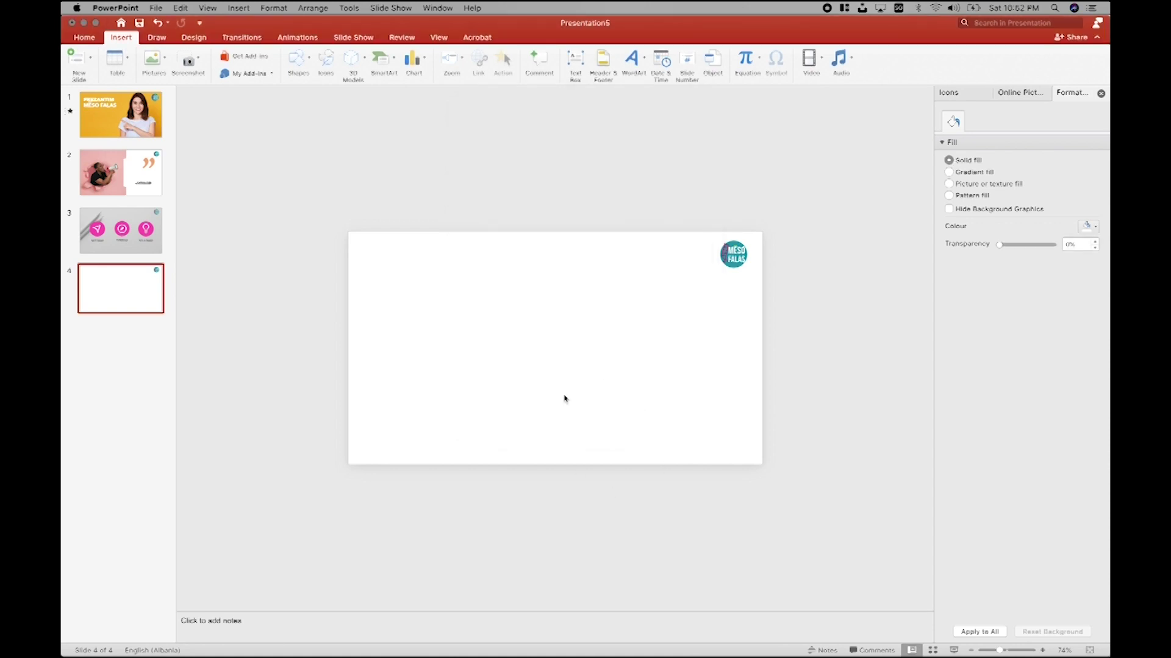
{"action": "left_click", "coordinate": [954, 651]}
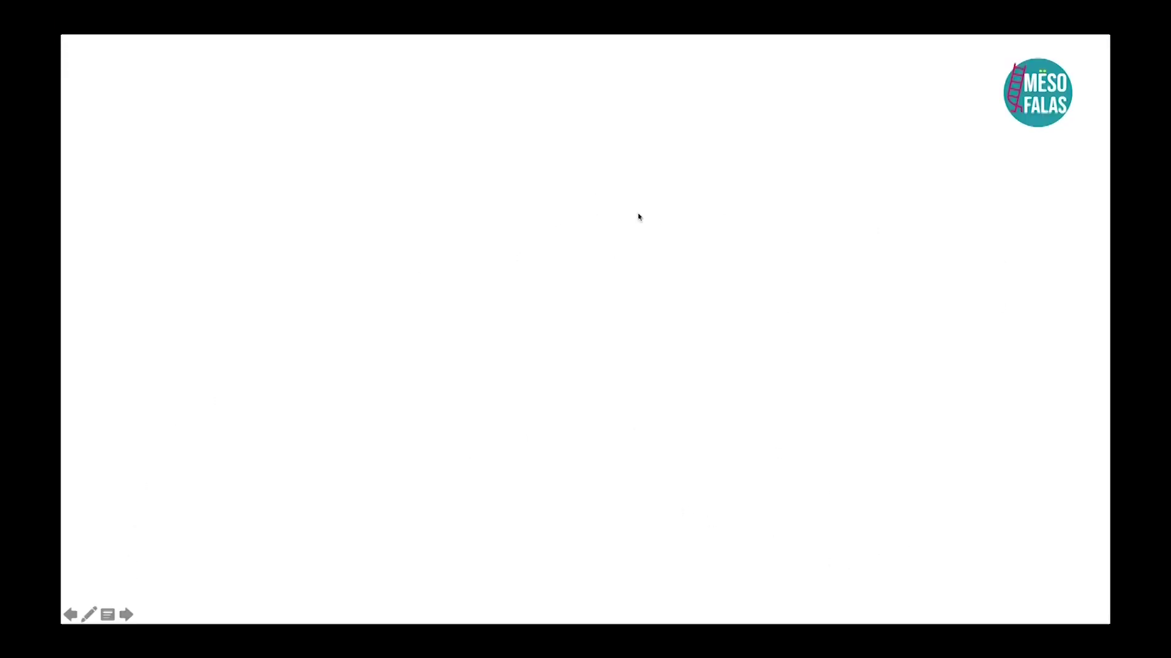
{"action": "key", "text": "Escape"}
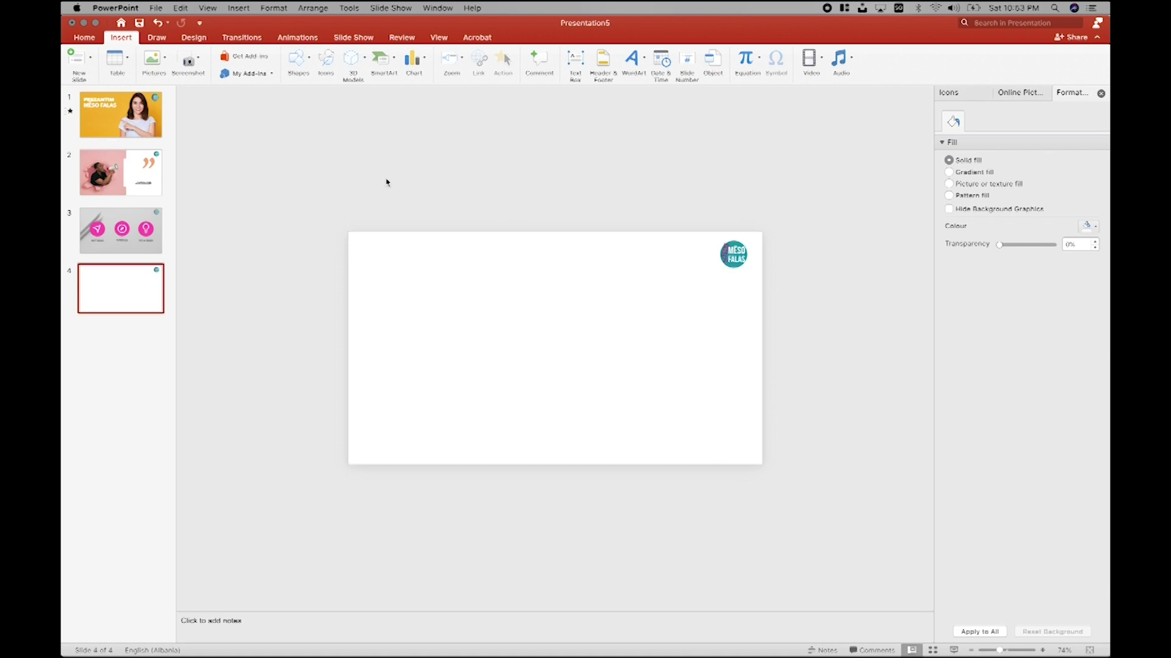
Step: Browse the Insert Object types, such as Microsoft Excel Chart, then cancel
{"action": "left_click", "coordinate": [718, 66]}
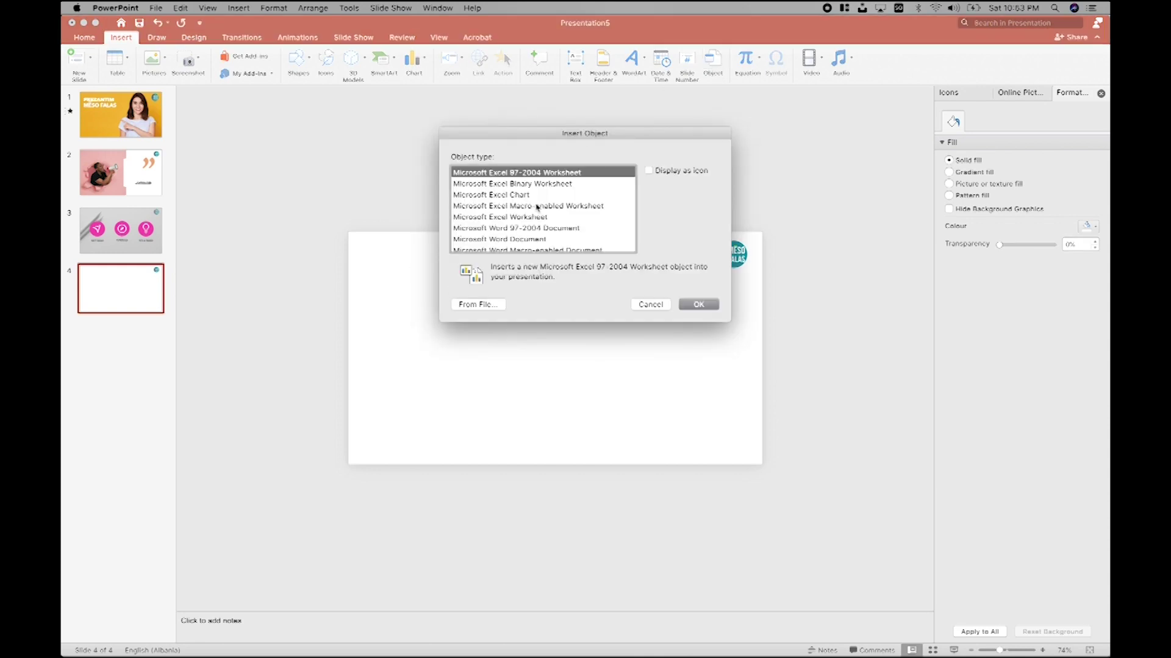
{"action": "left_click", "coordinate": [536, 207]}
{"action": "left_click", "coordinate": [535, 228]}
{"action": "left_click", "coordinate": [528, 195]}
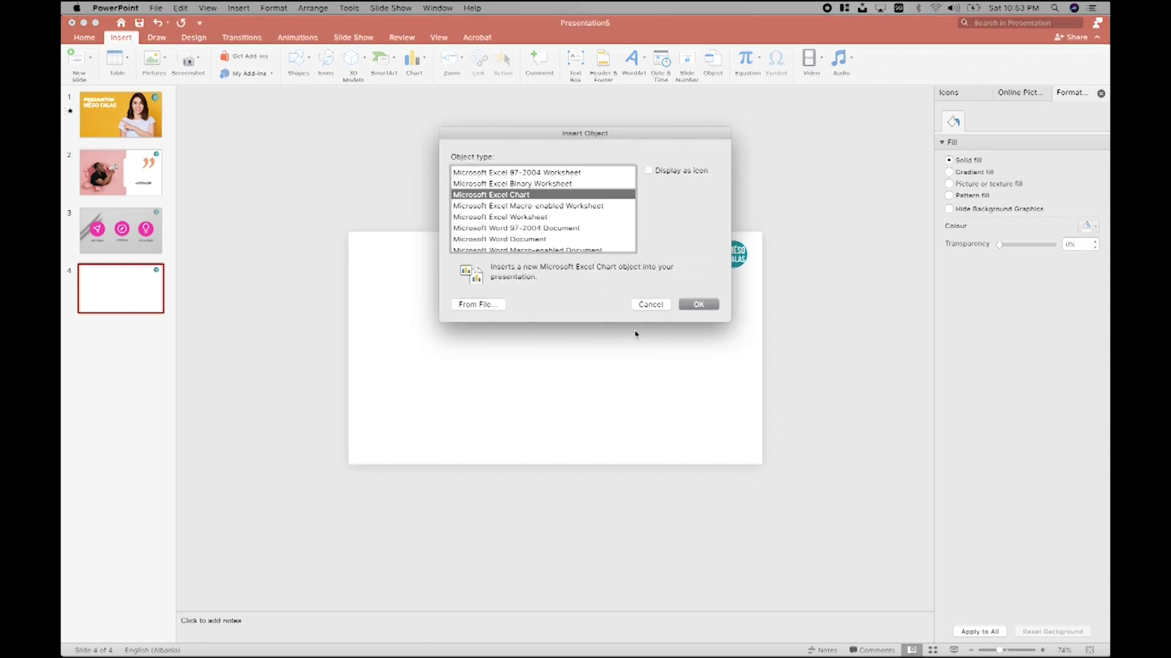
{"action": "left_click", "coordinate": [660, 305]}
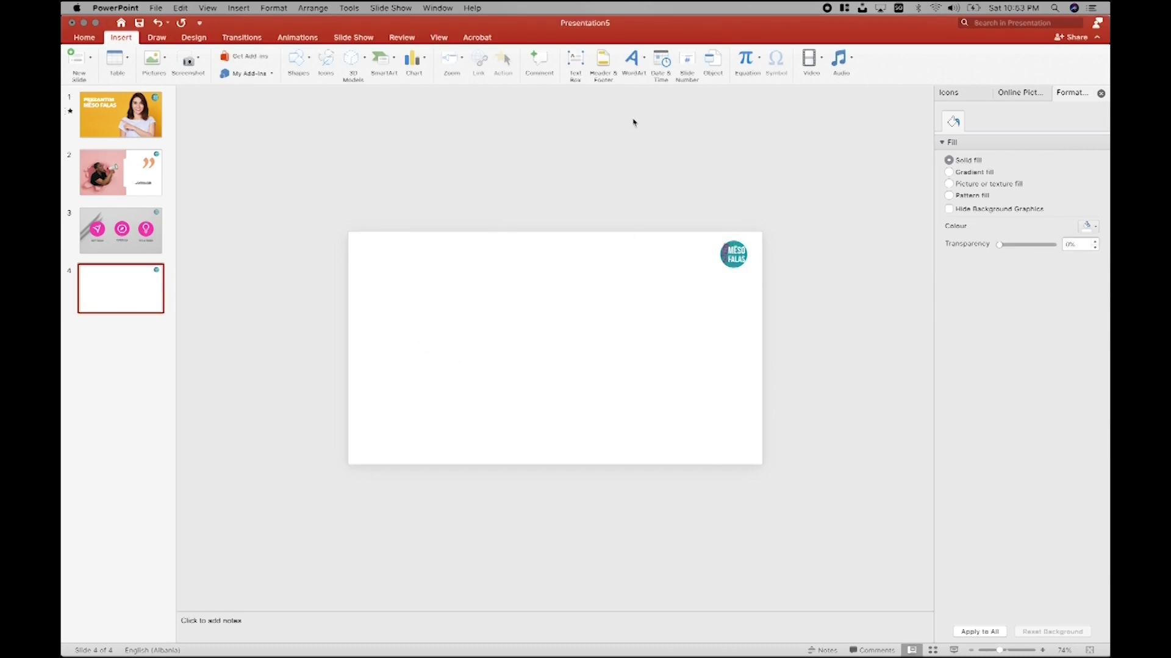
Step: Glance through the Equation gallery and Audio menu, then select slide 3's SOFT SKILLS icon
{"action": "left_click", "coordinate": [759, 58]}
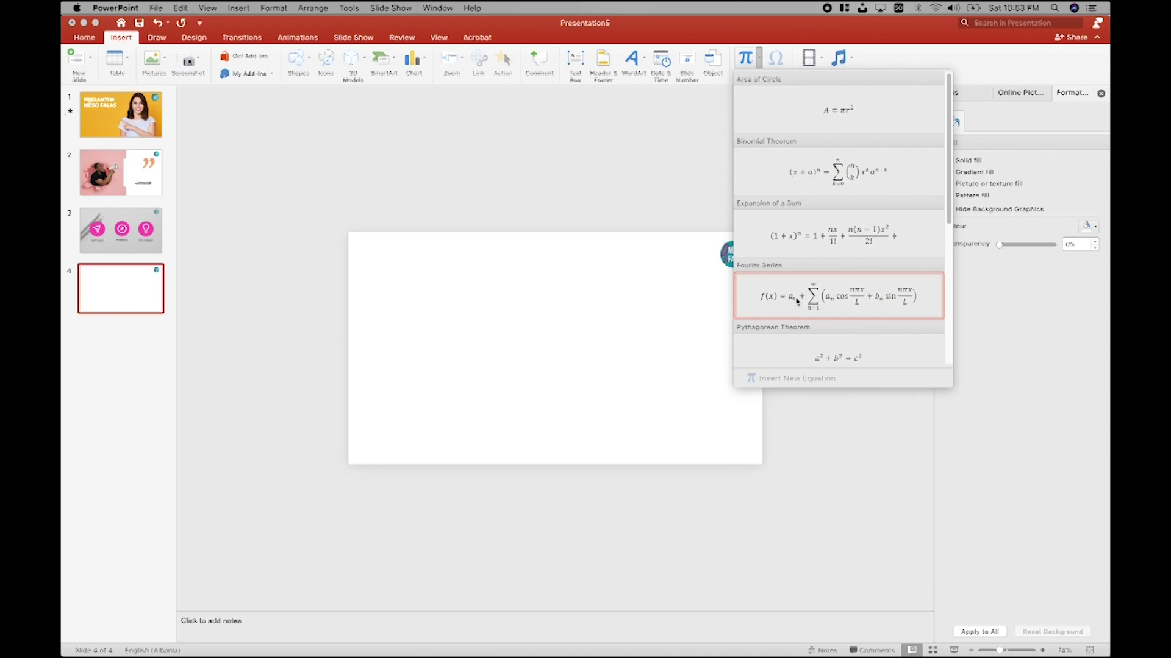
{"action": "scroll", "coordinate": [781, 220], "scroll_direction": "down", "scroll_amount": 3}
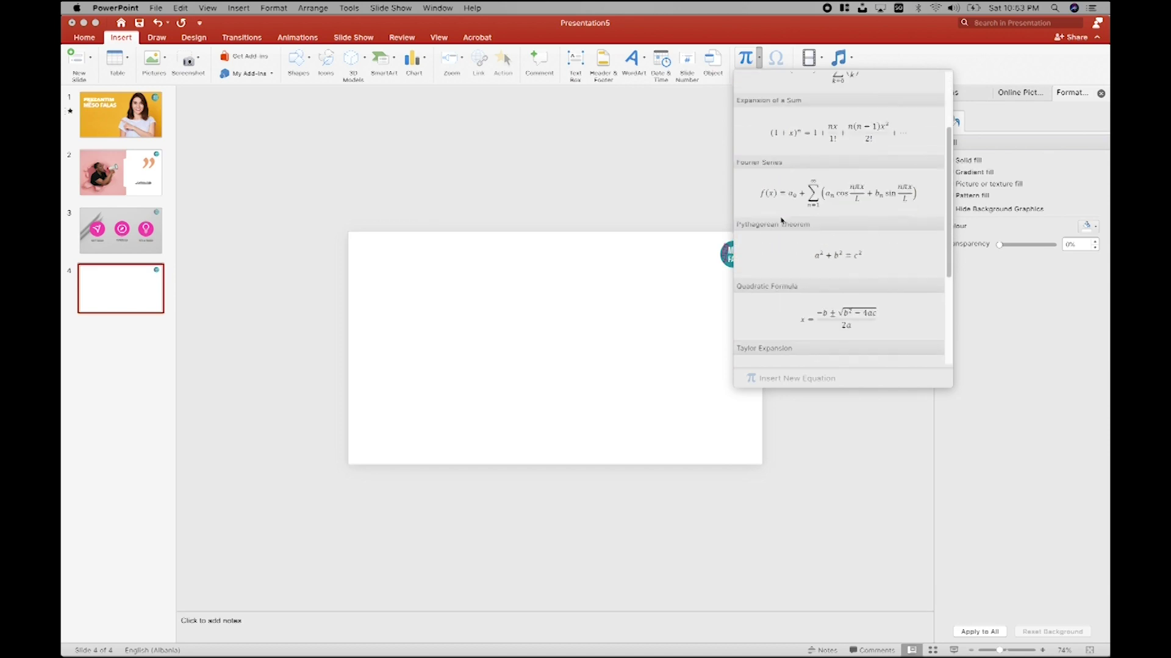
{"action": "left_click", "coordinate": [645, 187]}
{"action": "left_click", "coordinate": [855, 58]}
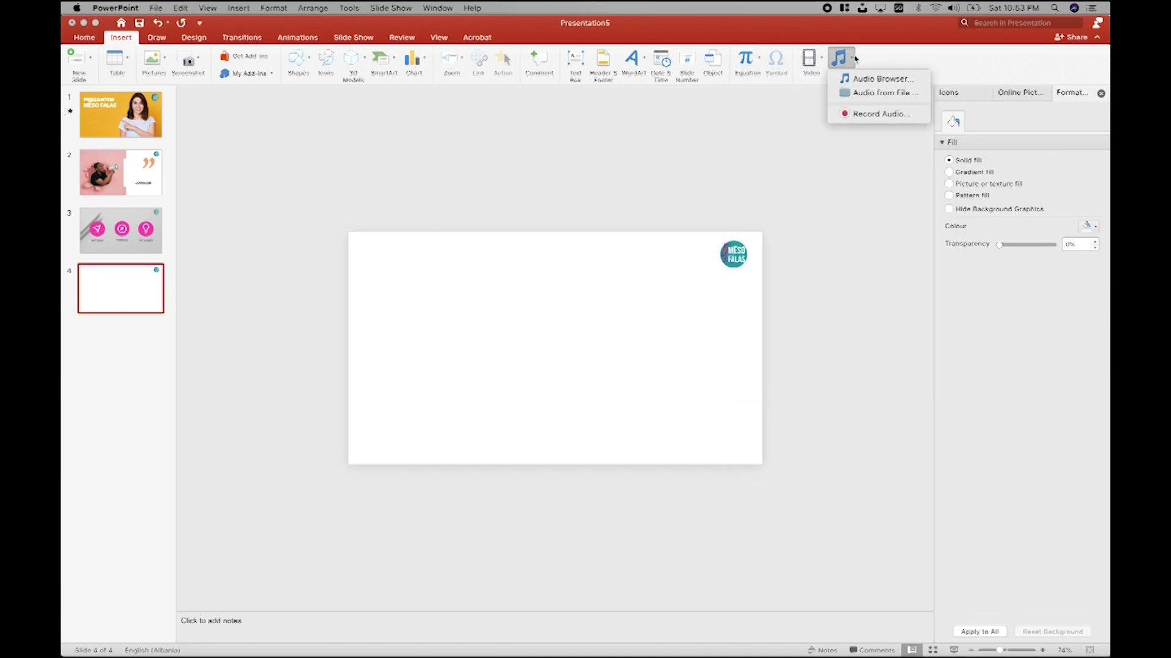
{"action": "left_click", "coordinate": [572, 371]}
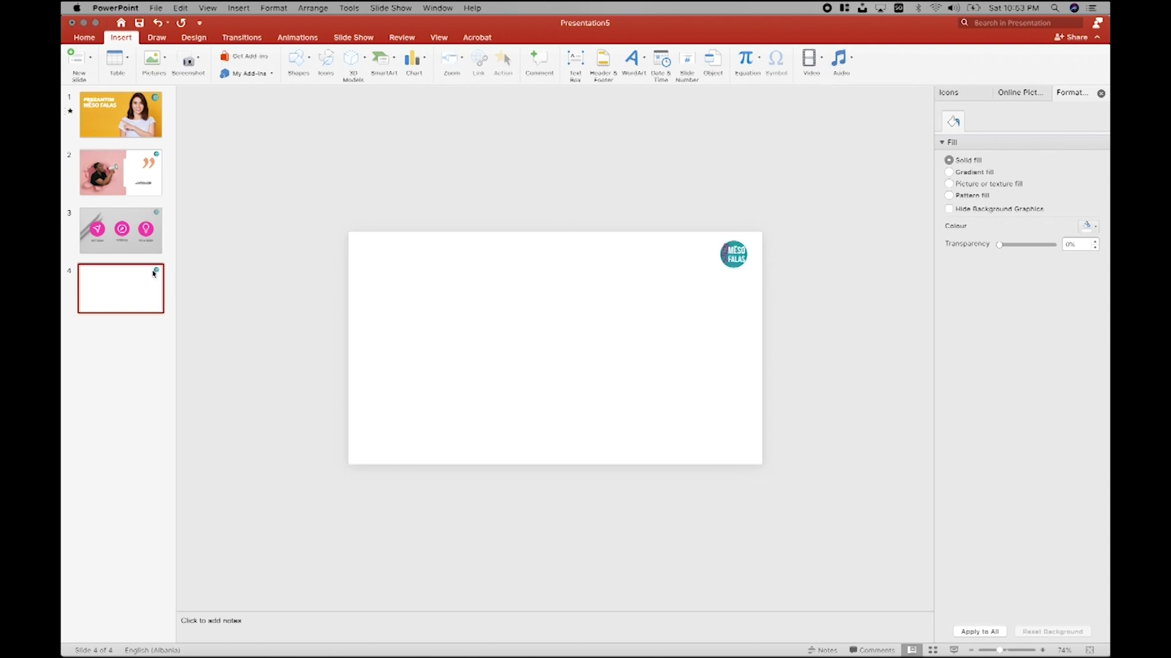
{"action": "left_click", "coordinate": [153, 247]}
{"action": "left_click", "coordinate": [400, 350]}
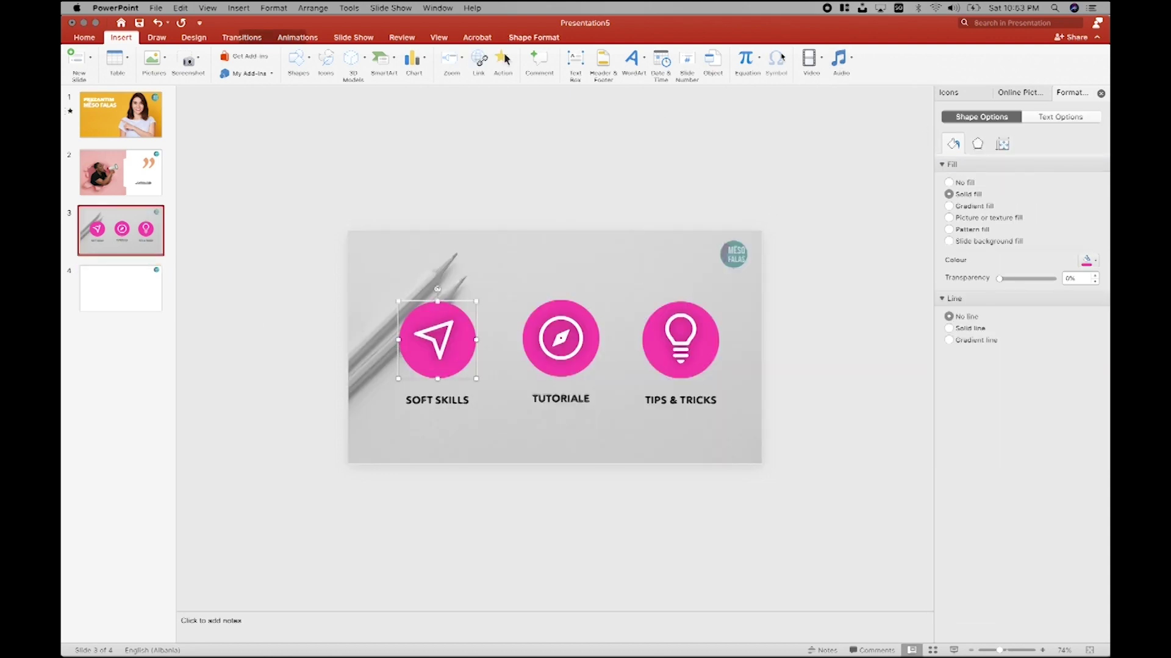
Step: Browse the TV & Films, Music Videos and Music media collections, then close the browser
{"action": "left_click", "coordinate": [839, 58]}
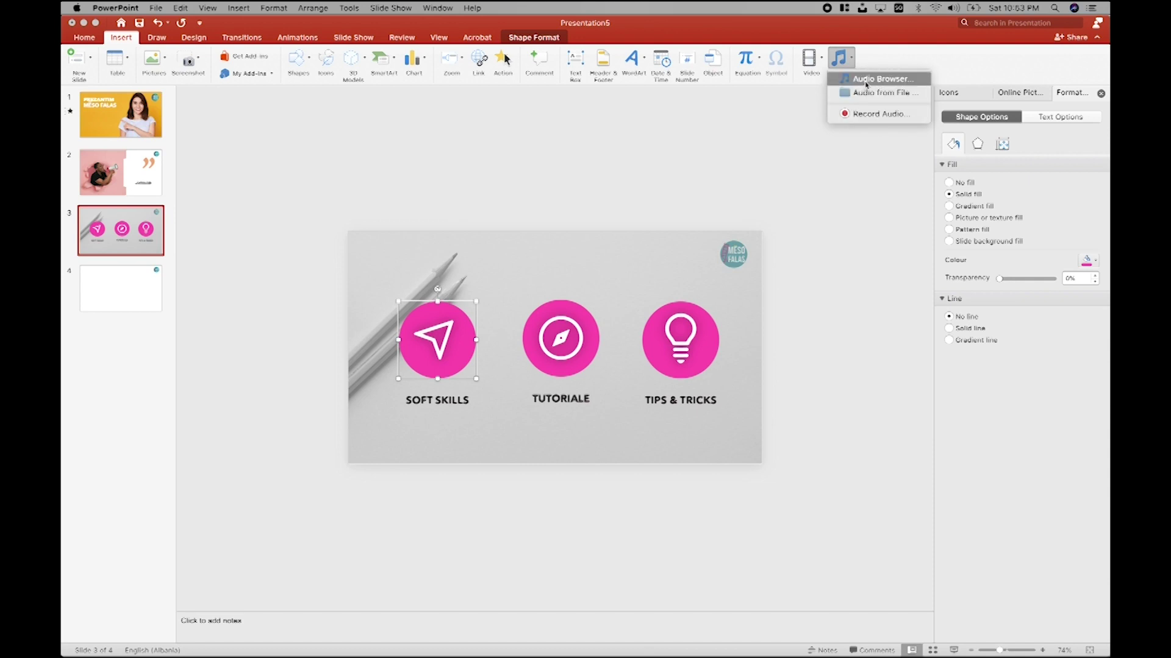
{"action": "left_click", "coordinate": [866, 79]}
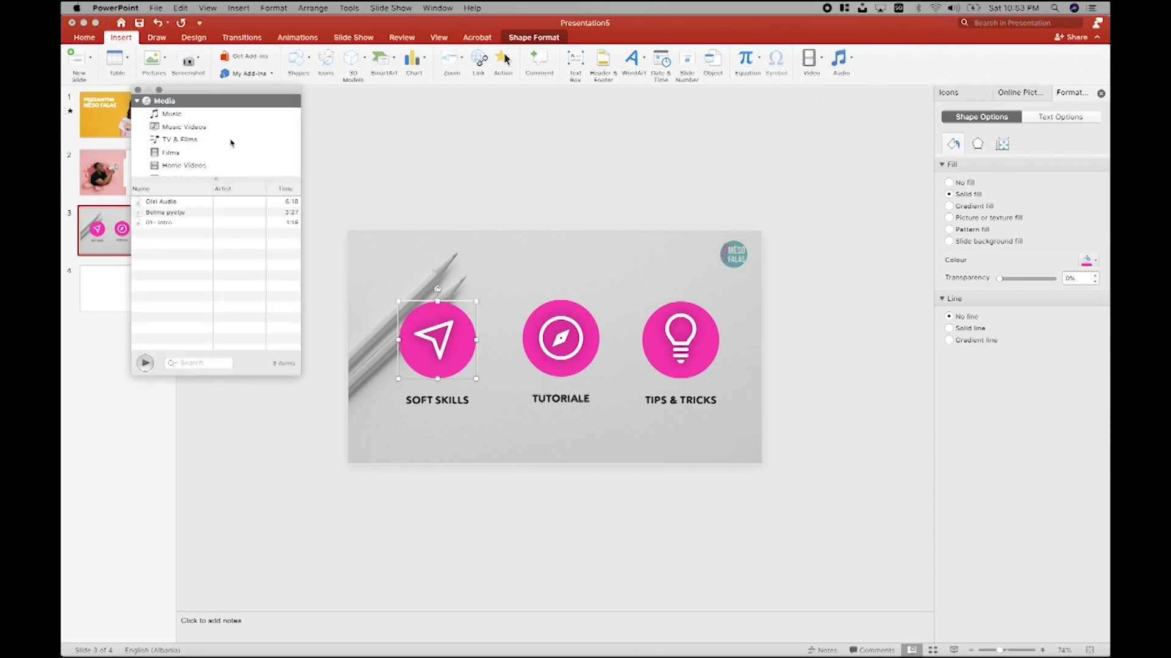
{"action": "left_click", "coordinate": [176, 138]}
{"action": "left_click", "coordinate": [165, 114]}
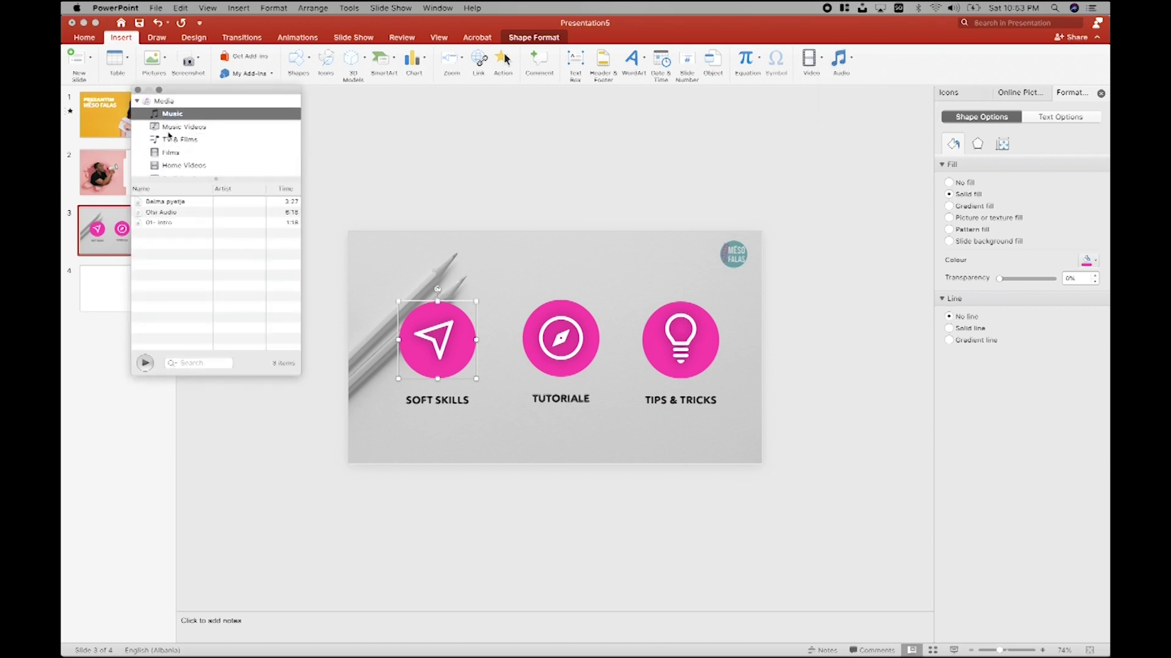
{"action": "left_click", "coordinate": [165, 126]}
{"action": "left_click", "coordinate": [165, 118]}
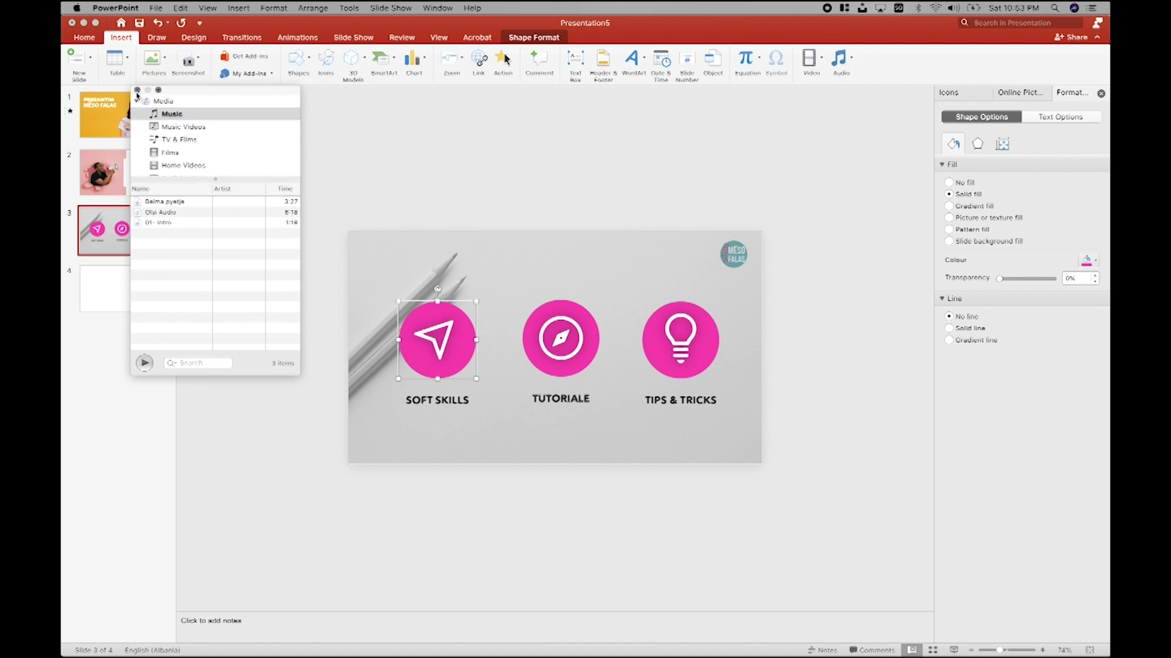
{"action": "left_click", "coordinate": [138, 90]}
Step: Dismiss the Video insert options and go to the blank slide 4
{"action": "left_click", "coordinate": [821, 59]}
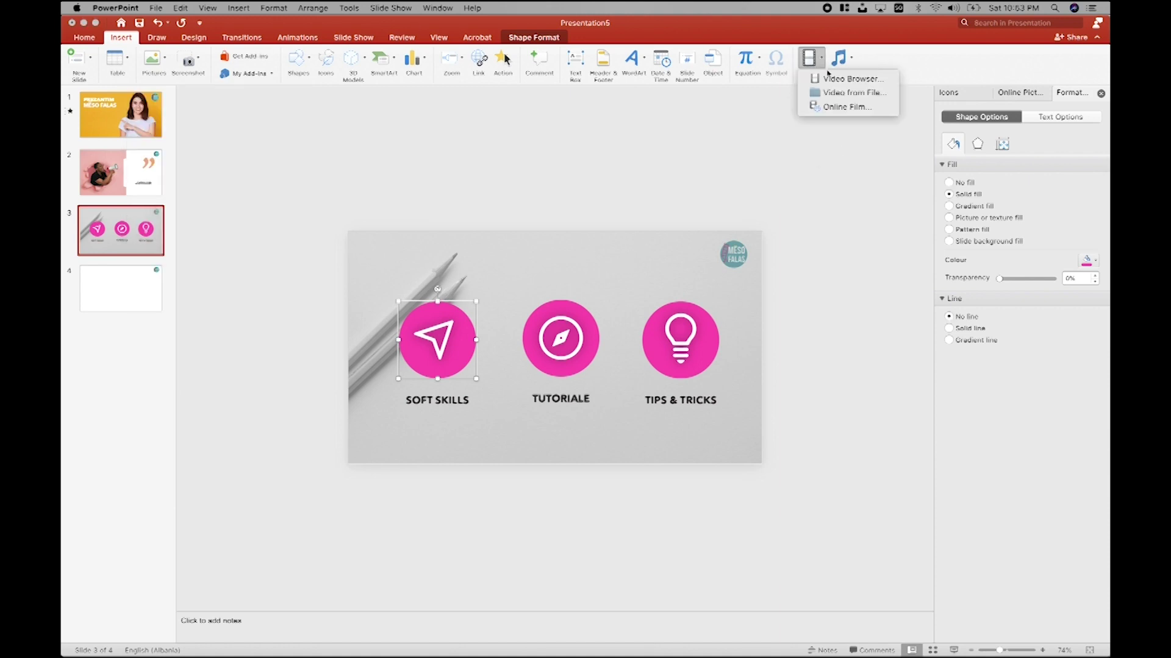
{"action": "left_click", "coordinate": [653, 265]}
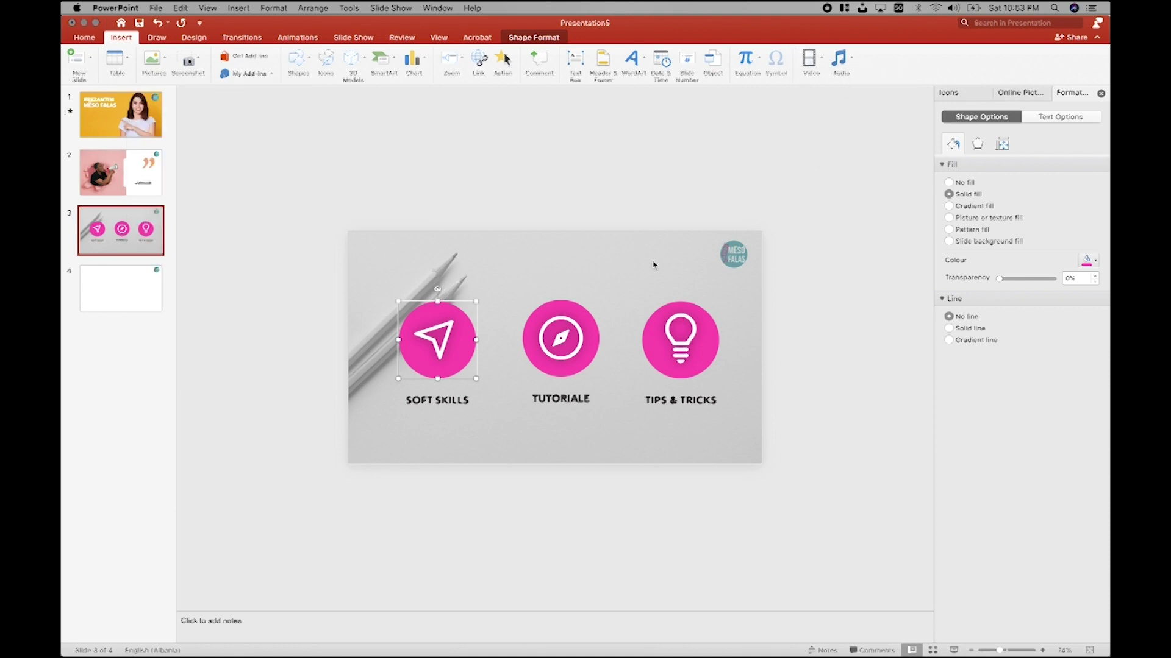
{"action": "left_click", "coordinate": [135, 300]}
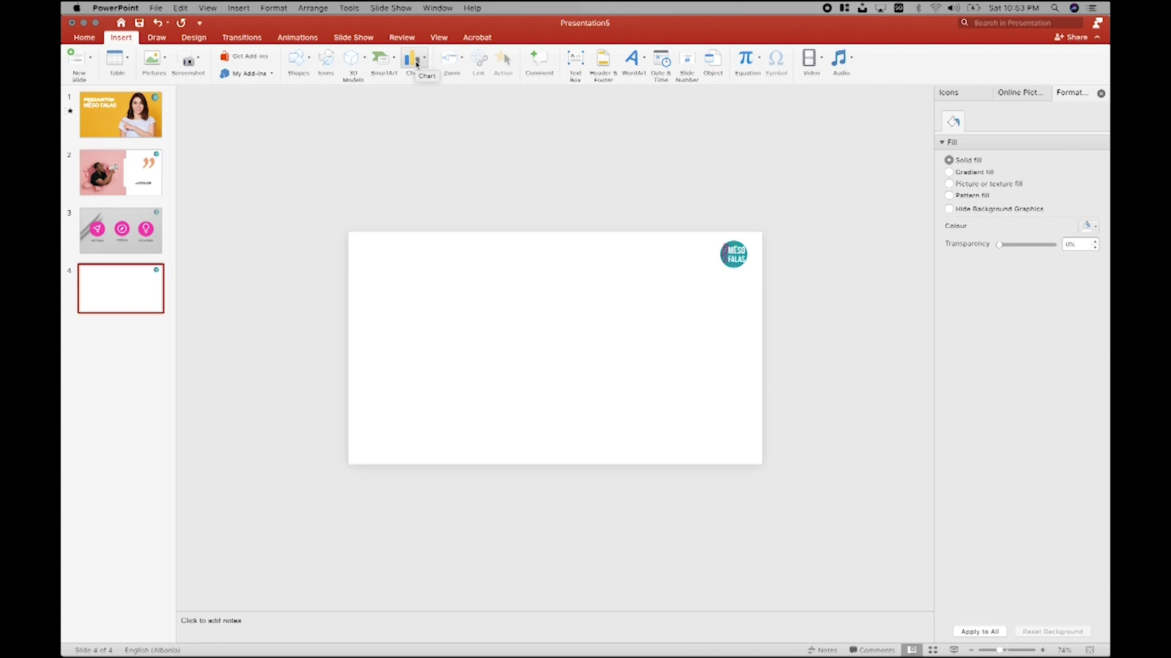
Step: Insert a Clustered Column chart and dismiss the Excel rating prompt
{"action": "left_click", "coordinate": [424, 66]}
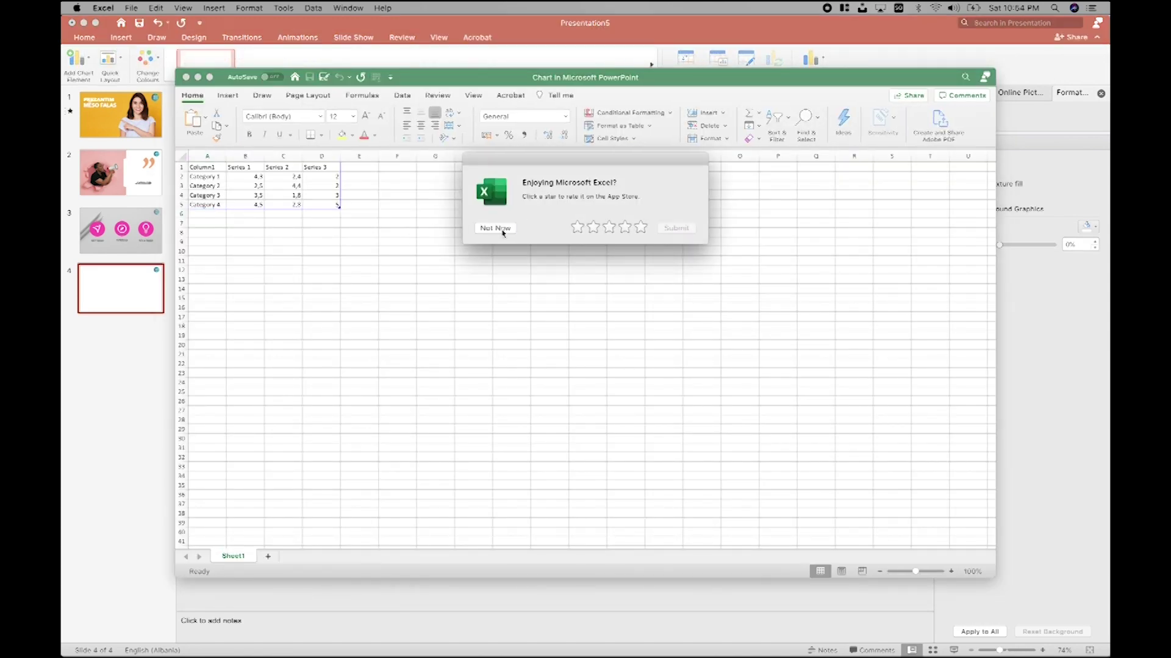
{"action": "left_click", "coordinate": [502, 233]}
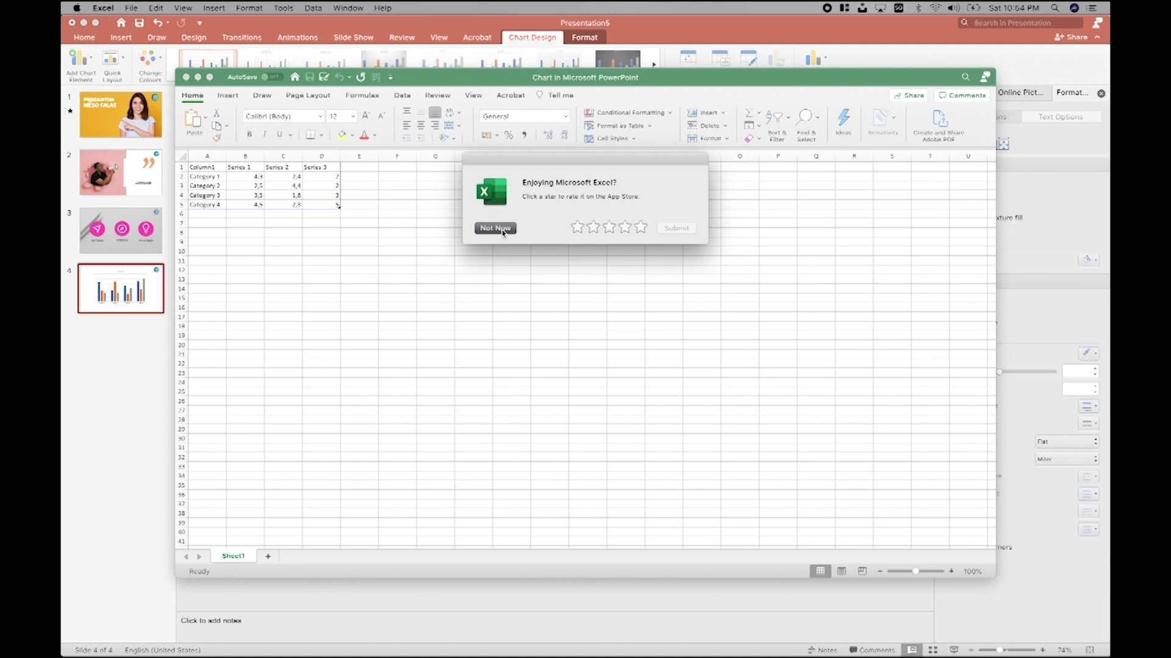
{"action": "left_click", "coordinate": [502, 232]}
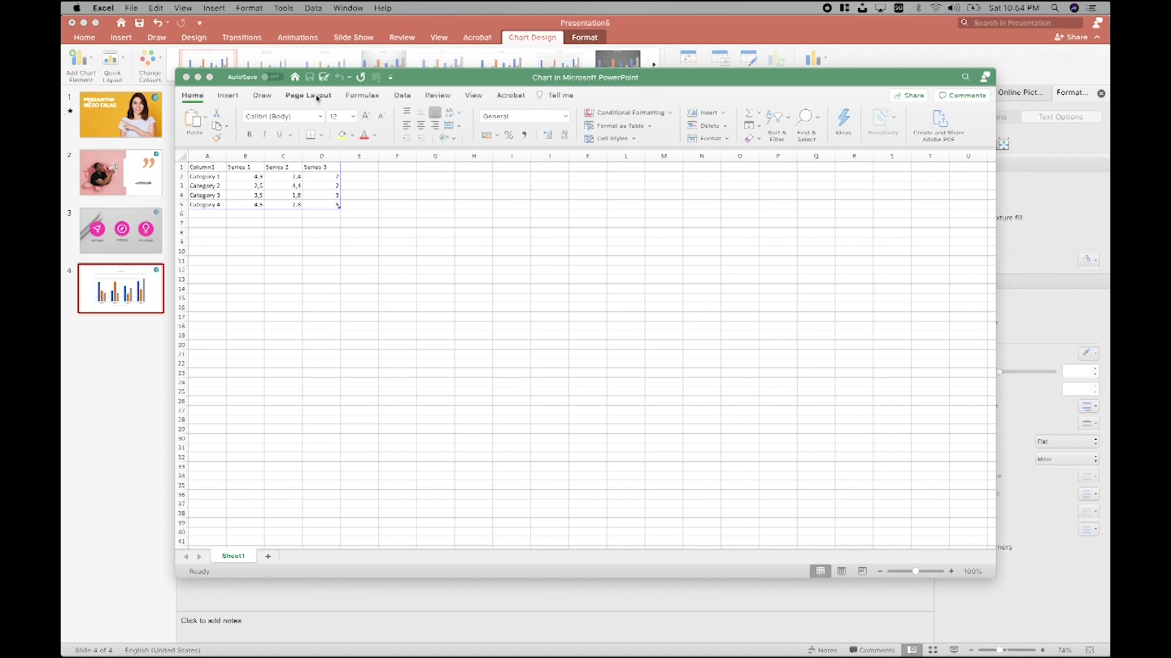
Step: Move the data sheet aside and retype the category name in cell A2
{"action": "left_click_drag", "start_coordinate": [428, 77], "coordinate": [940, 54]}
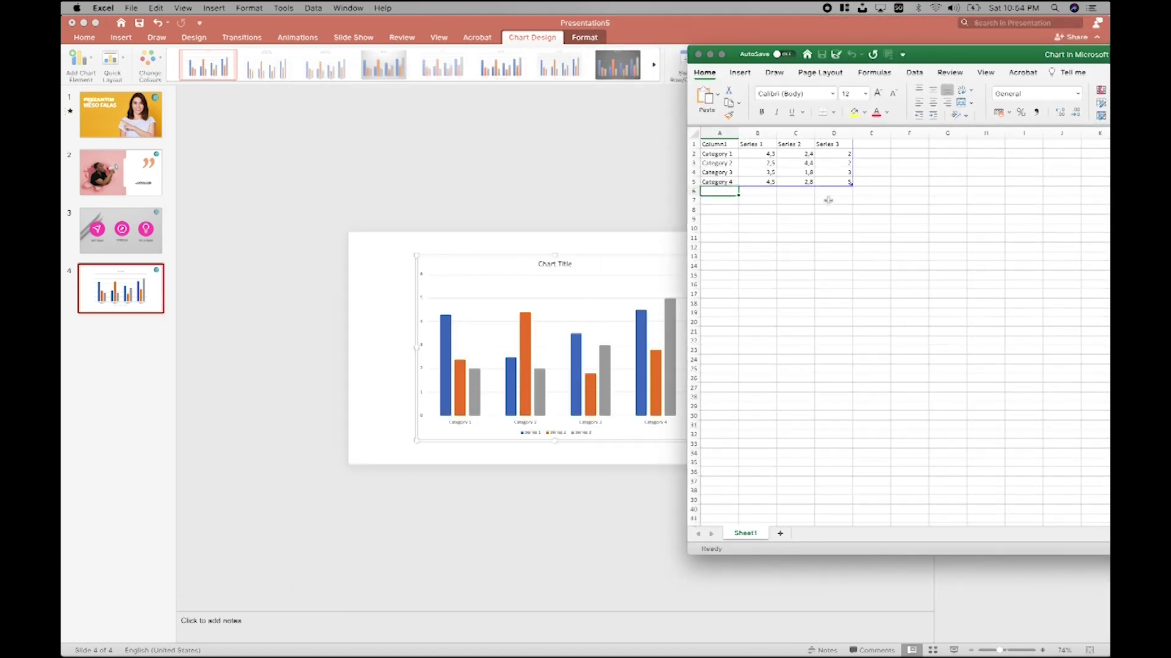
{"action": "double_click", "coordinate": [734, 154]}
{"action": "key", "text": "Escape"}
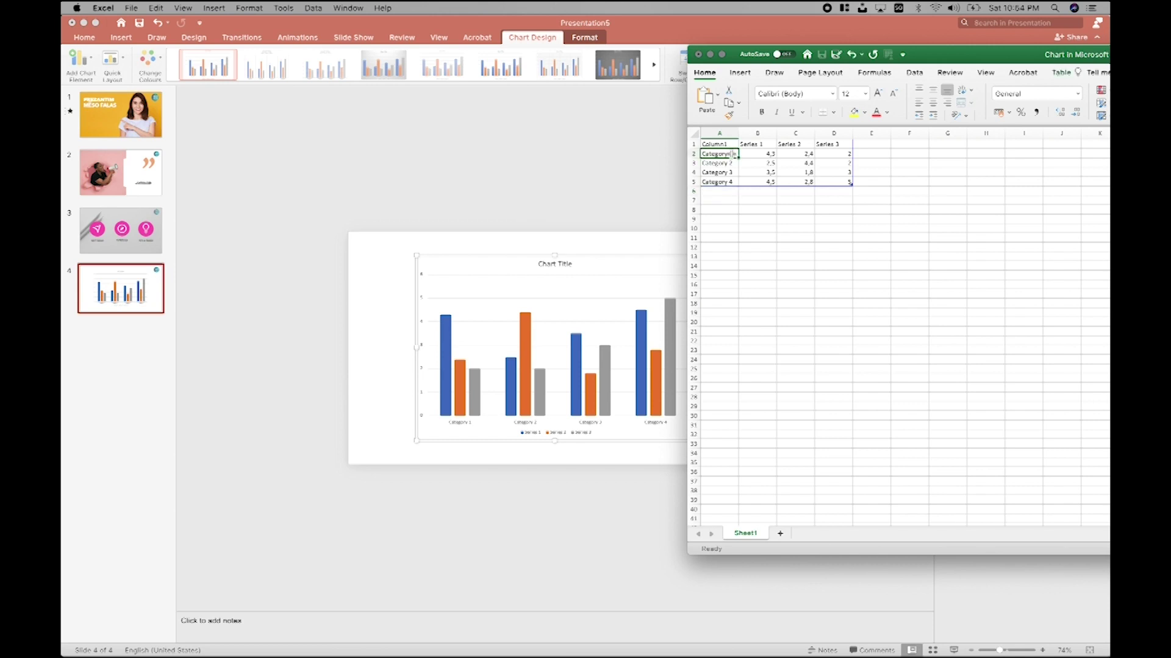
{"action": "type", "text": "Md"}
{"action": "left_click", "coordinate": [599, 191]}
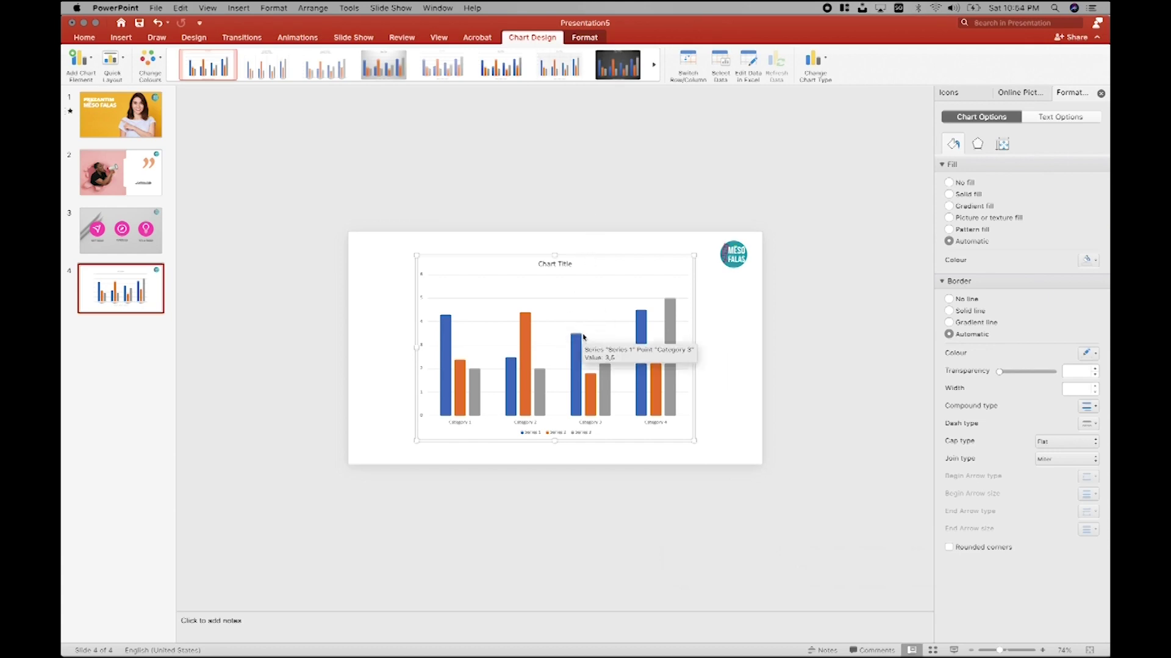
{"action": "mouse_move", "coordinate": [64, 577]}
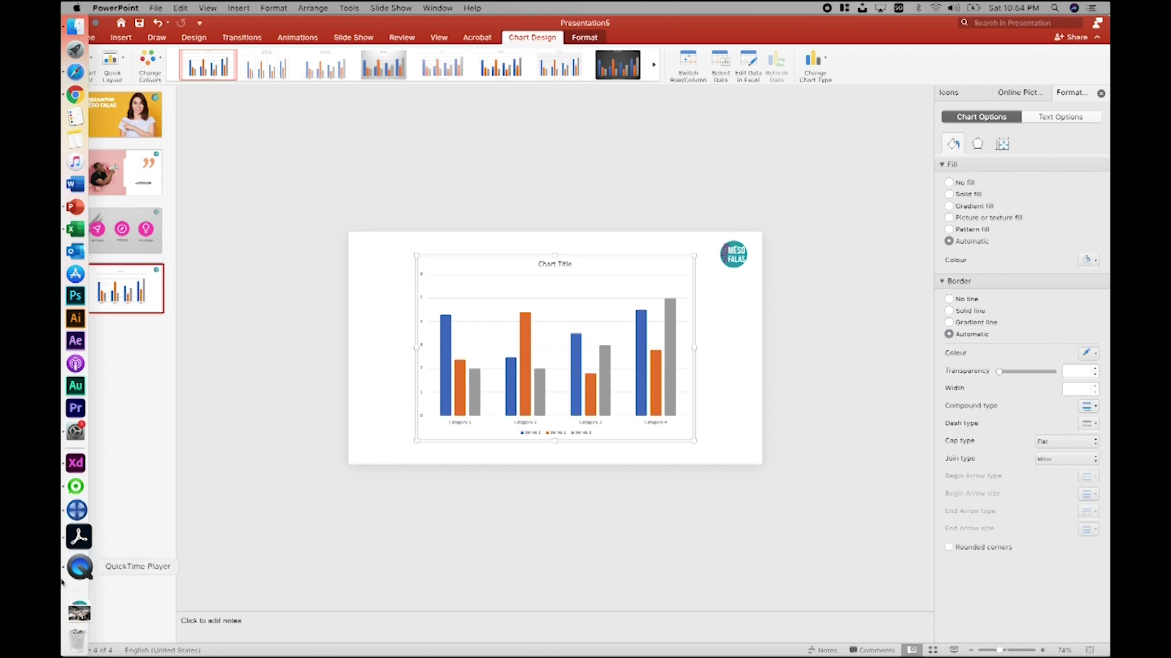
Step: Close the chart's data sheet and restore the presentation window to full screen
{"action": "left_click_drag", "start_coordinate": [714, 27], "coordinate": [689, 34]}
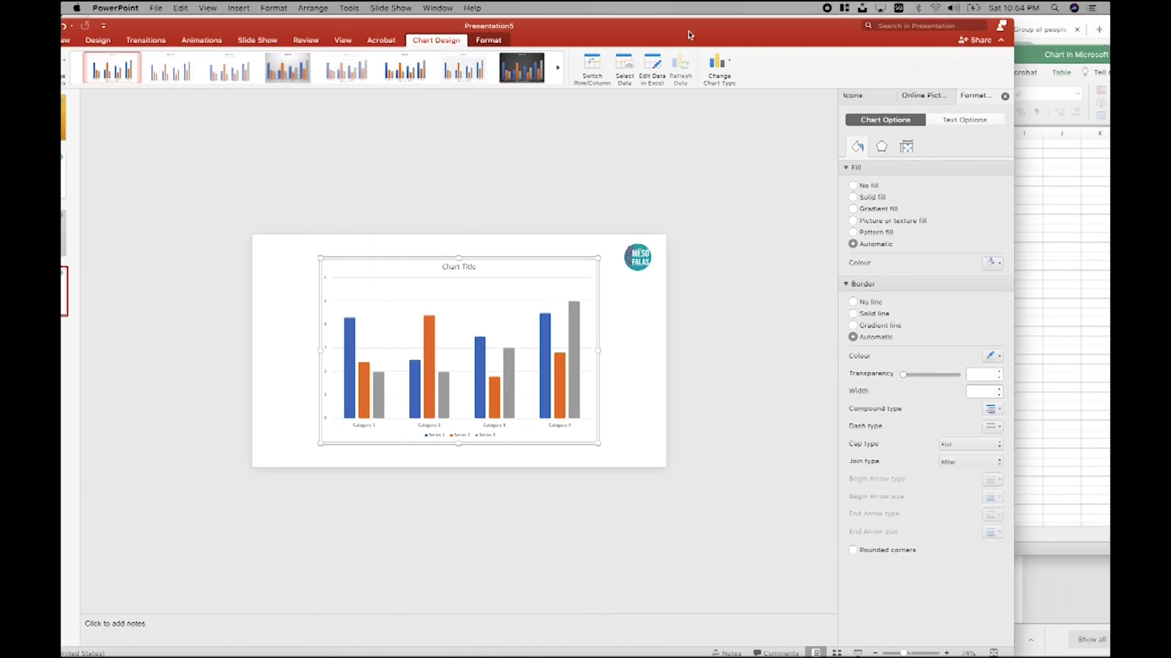
{"action": "left_click", "coordinate": [1061, 54]}
{"action": "mouse_move", "coordinate": [939, 54]}
{"action": "left_mouse_down"}
{"action": "mouse_move", "coordinate": [541, 165]}
{"action": "mouse_move", "coordinate": [479, 139]}
{"action": "left_mouse_up"}
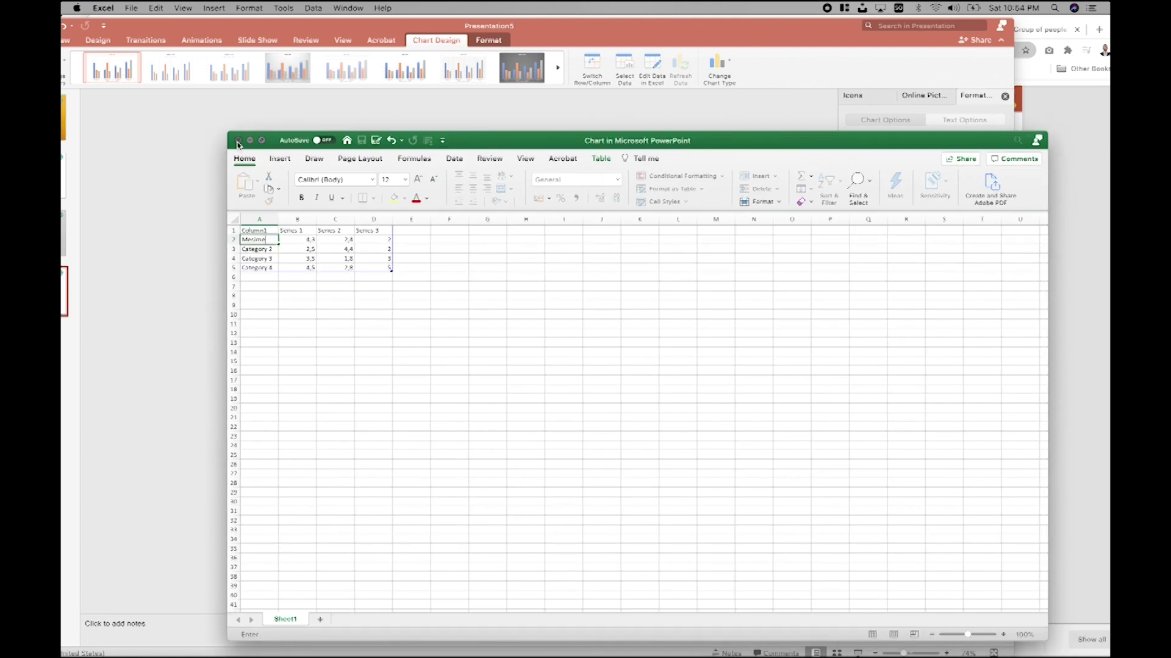
{"action": "left_click", "coordinate": [239, 141]}
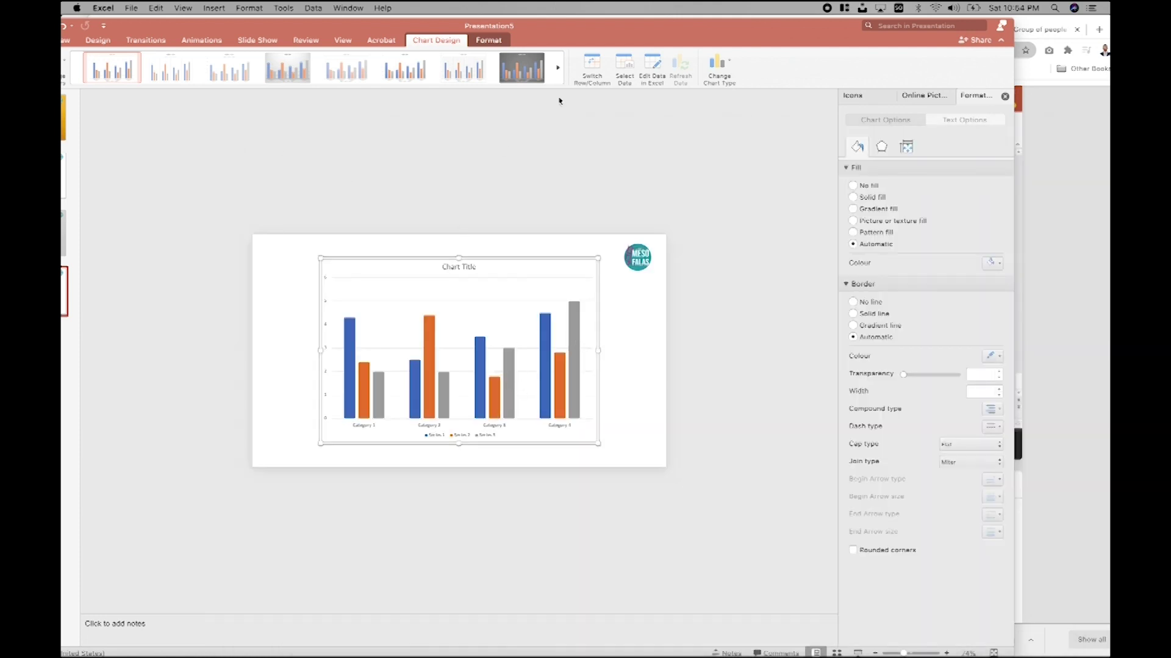
{"action": "double_click", "coordinate": [617, 38]}
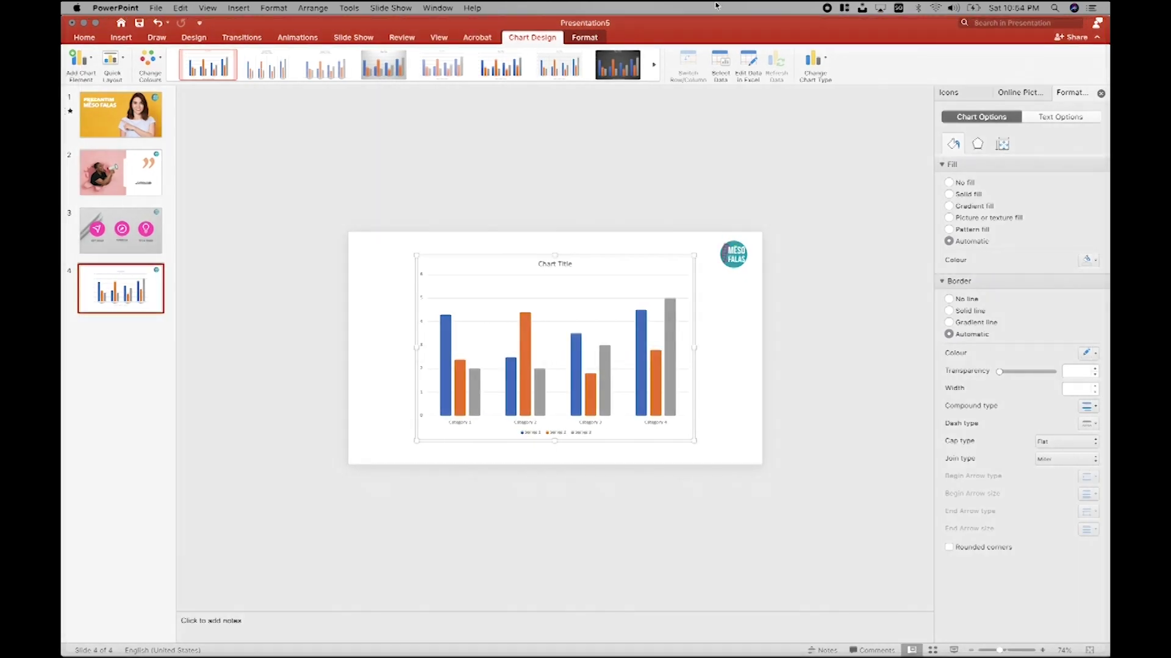
Step: Select the chart's category axis, legend and column bars to inspect them
{"action": "mouse_move", "coordinate": [474, 393]}
{"action": "left_click", "coordinate": [463, 424]}
{"action": "left_click", "coordinate": [462, 425]}
{"action": "left_click", "coordinate": [464, 425]}
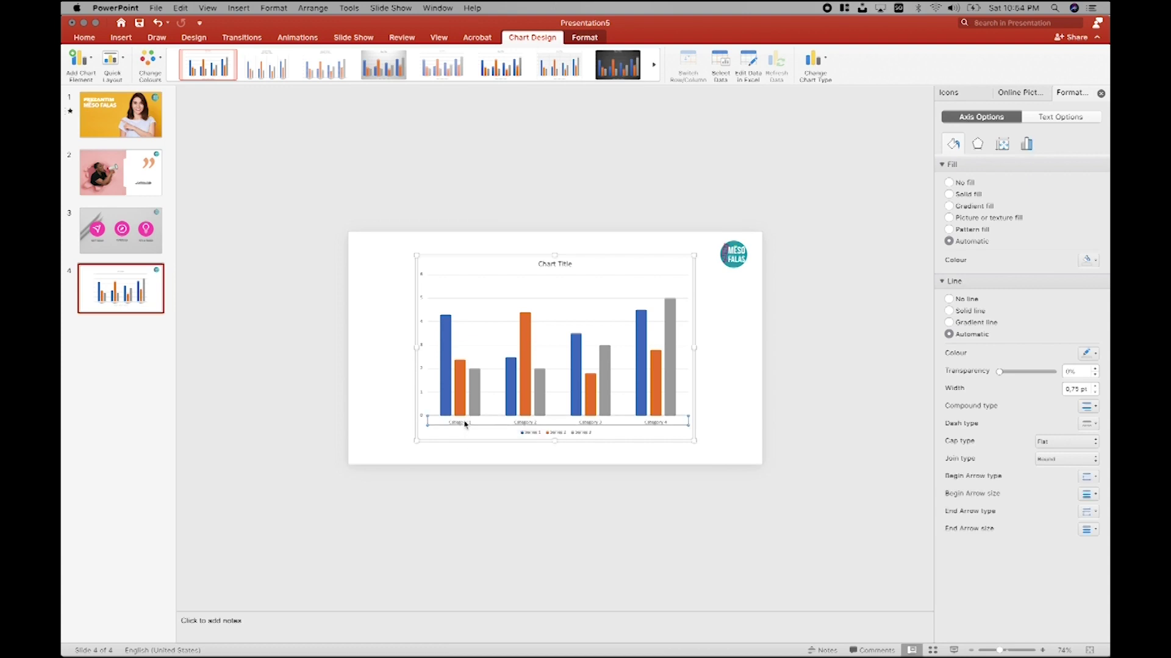
{"action": "left_click", "coordinate": [564, 431]}
{"action": "left_click", "coordinate": [524, 396]}
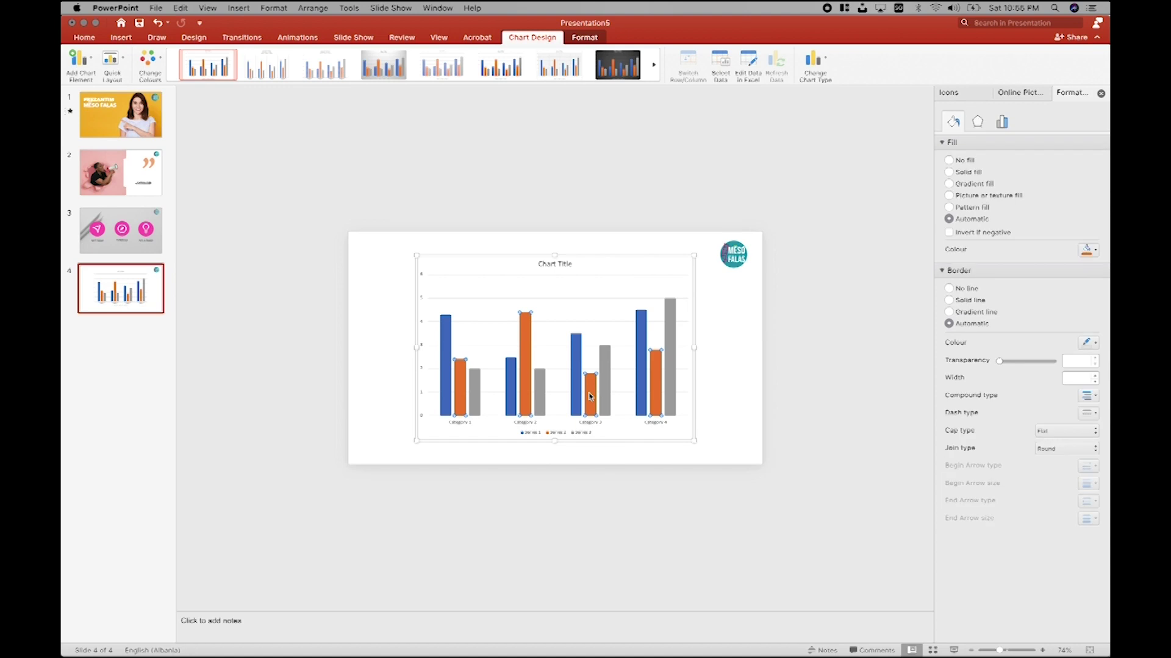
{"action": "left_click", "coordinate": [444, 333]}
{"action": "left_click", "coordinate": [449, 327]}
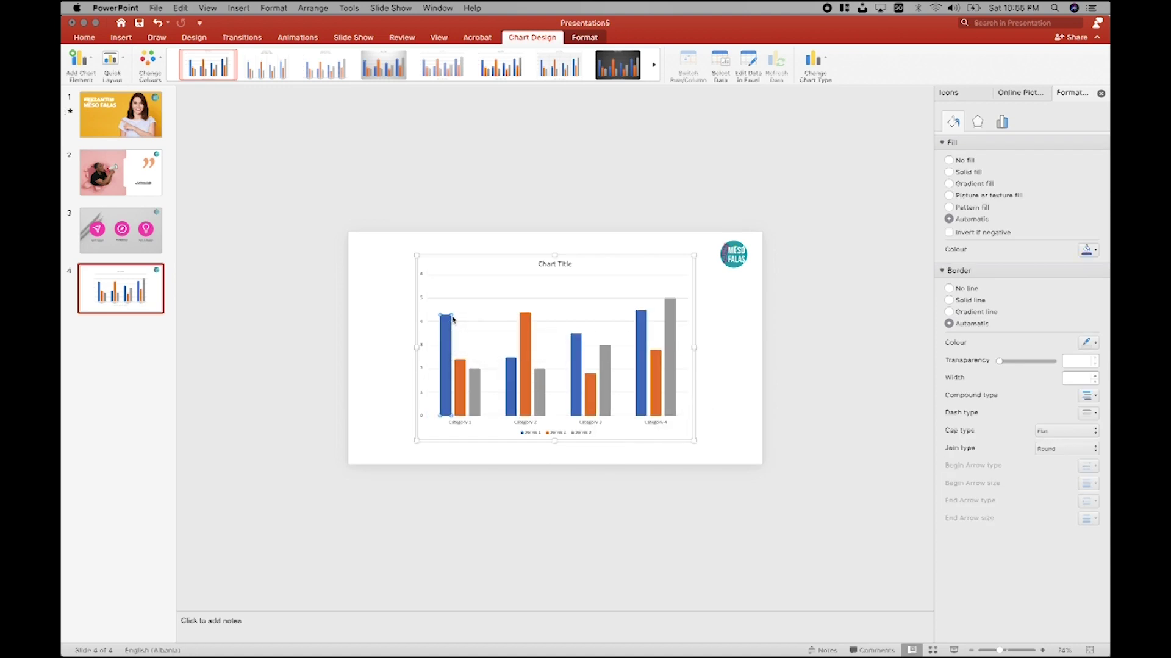
Step: Switch from the chart formatting tools to Chart Design and show Change Colours
{"action": "left_click", "coordinate": [572, 39]}
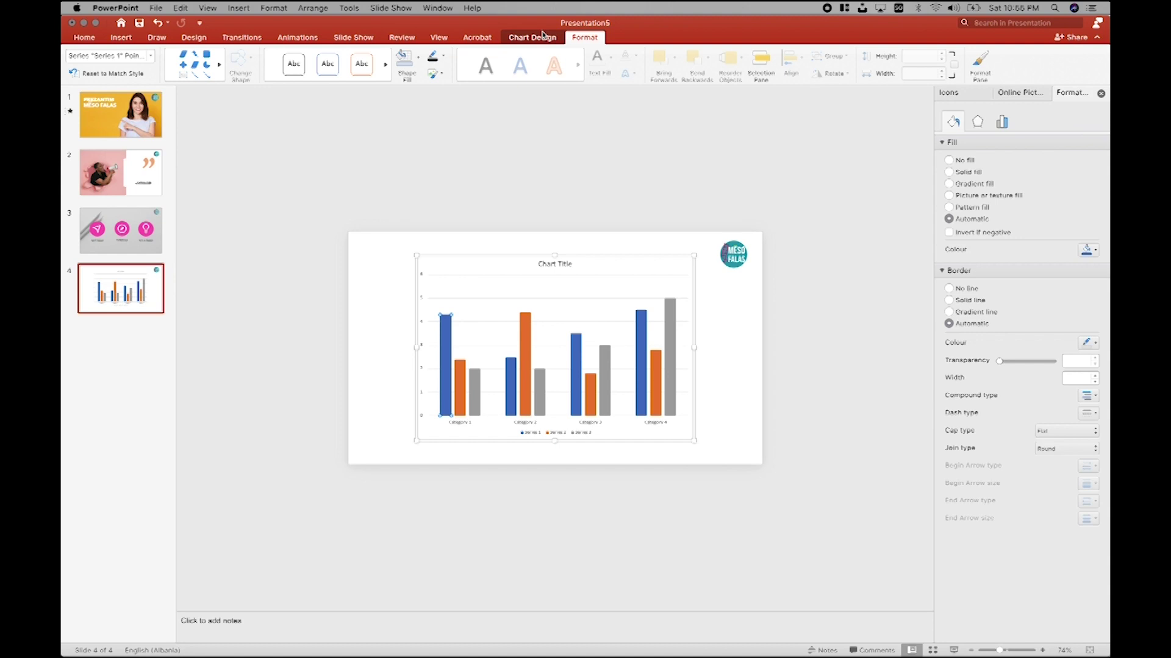
{"action": "left_click", "coordinate": [542, 35]}
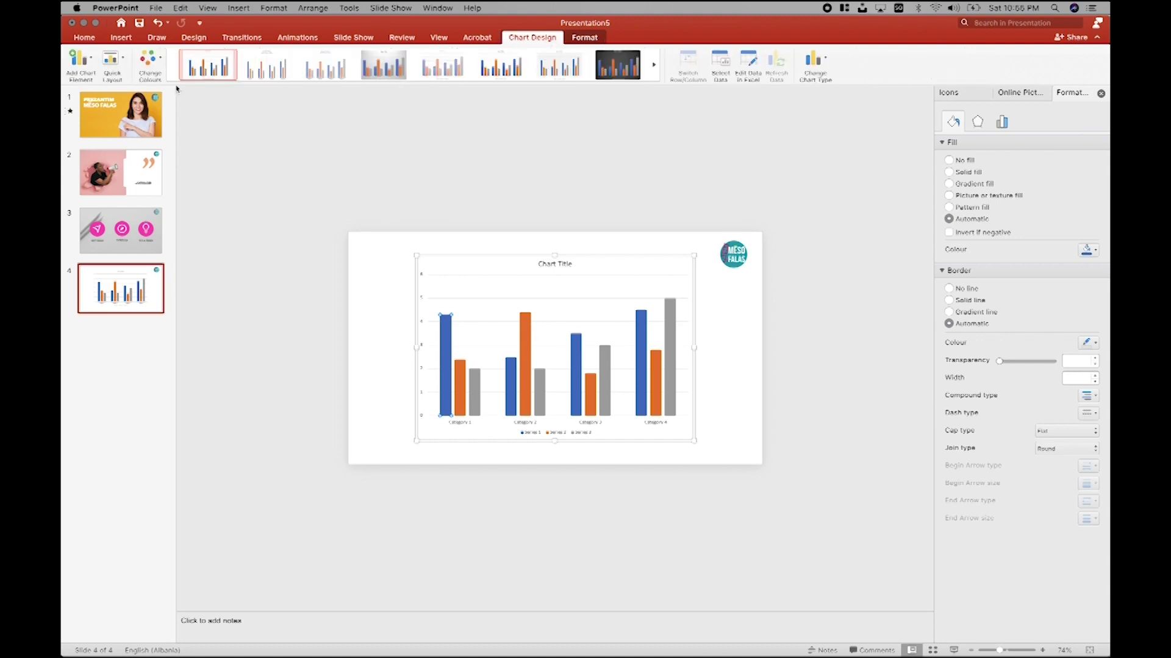
{"action": "left_click", "coordinate": [157, 69]}
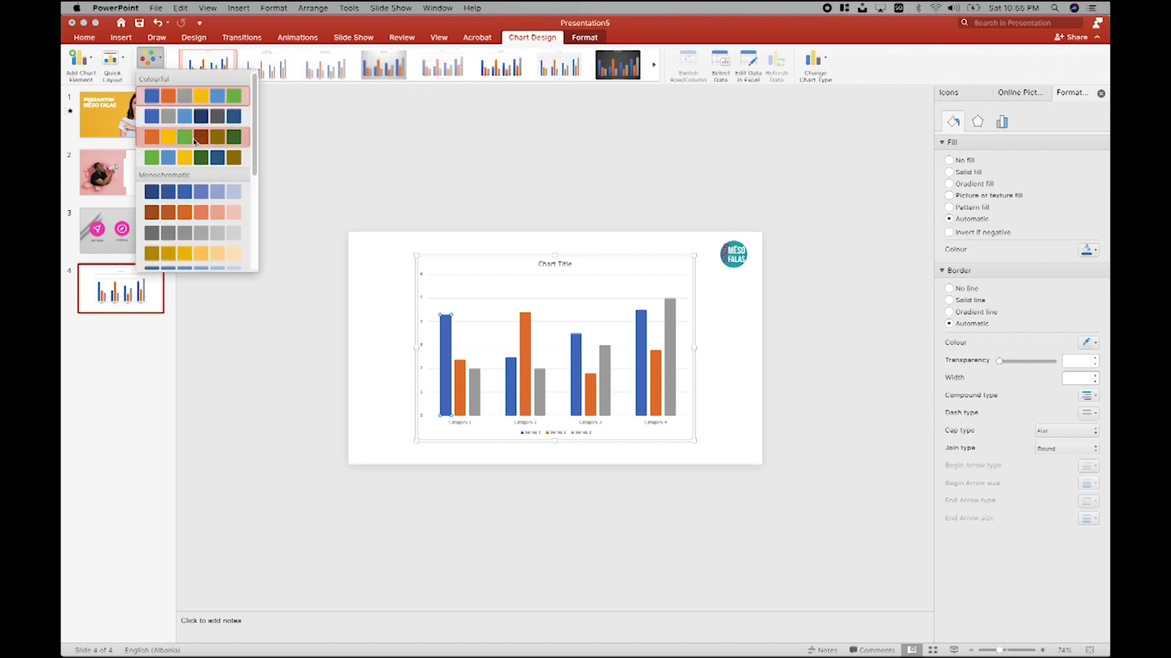
Step: Recolour the chart in the monochromatic green palette
{"action": "left_click", "coordinate": [160, 136]}
{"action": "left_click", "coordinate": [157, 66]}
{"action": "scroll", "coordinate": [171, 230], "scroll_direction": "down", "scroll_amount": 3}
{"action": "scroll", "coordinate": [171, 230], "scroll_direction": "down", "scroll_amount": 2}
{"action": "left_click", "coordinate": [172, 260]}
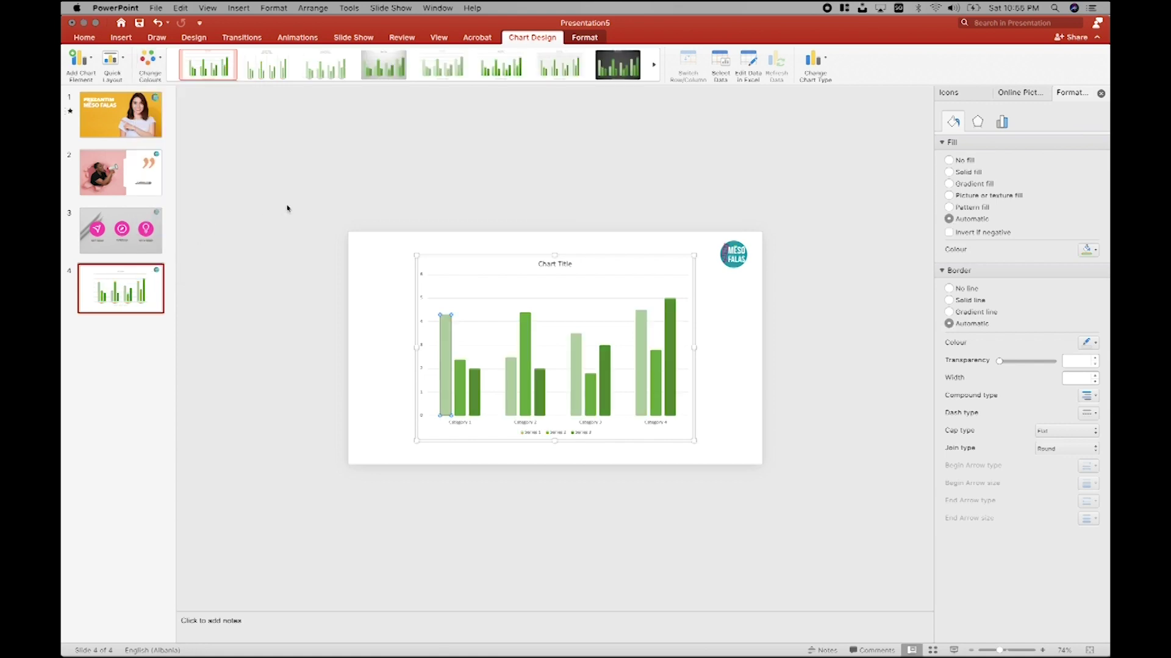
Step: Apply a chart style with data labels and a bold title
{"action": "left_click", "coordinate": [383, 64]}
{"action": "left_click", "coordinate": [451, 64]}
{"action": "left_click", "coordinate": [499, 64]}
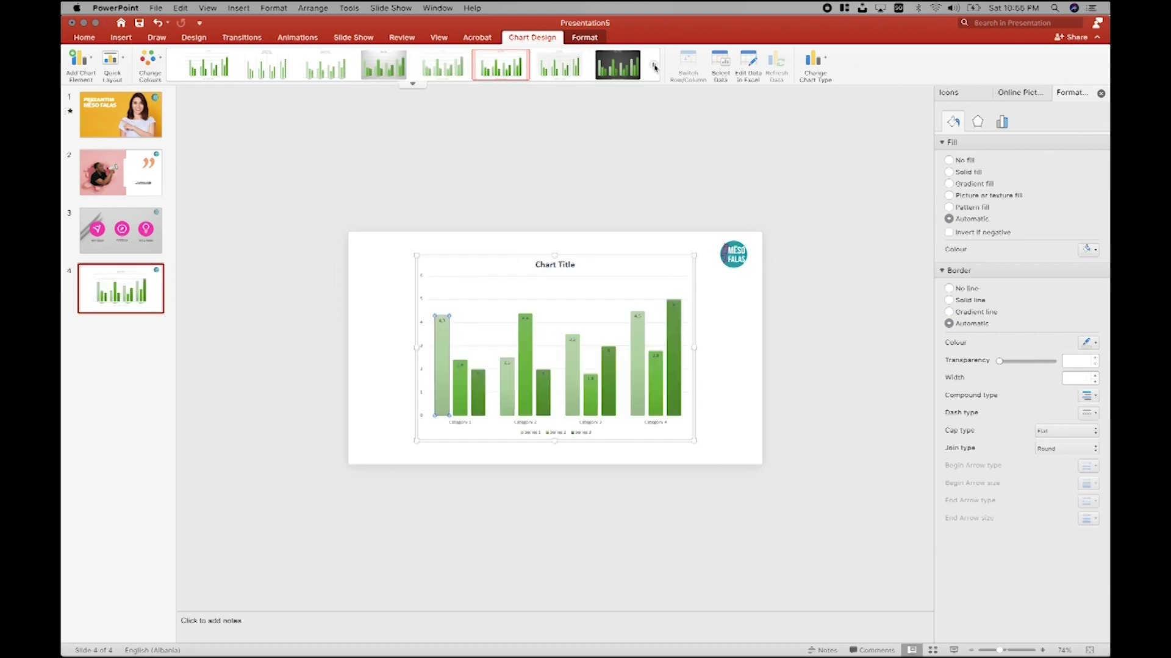
{"action": "left_click", "coordinate": [653, 64]}
{"action": "left_click", "coordinate": [617, 64]}
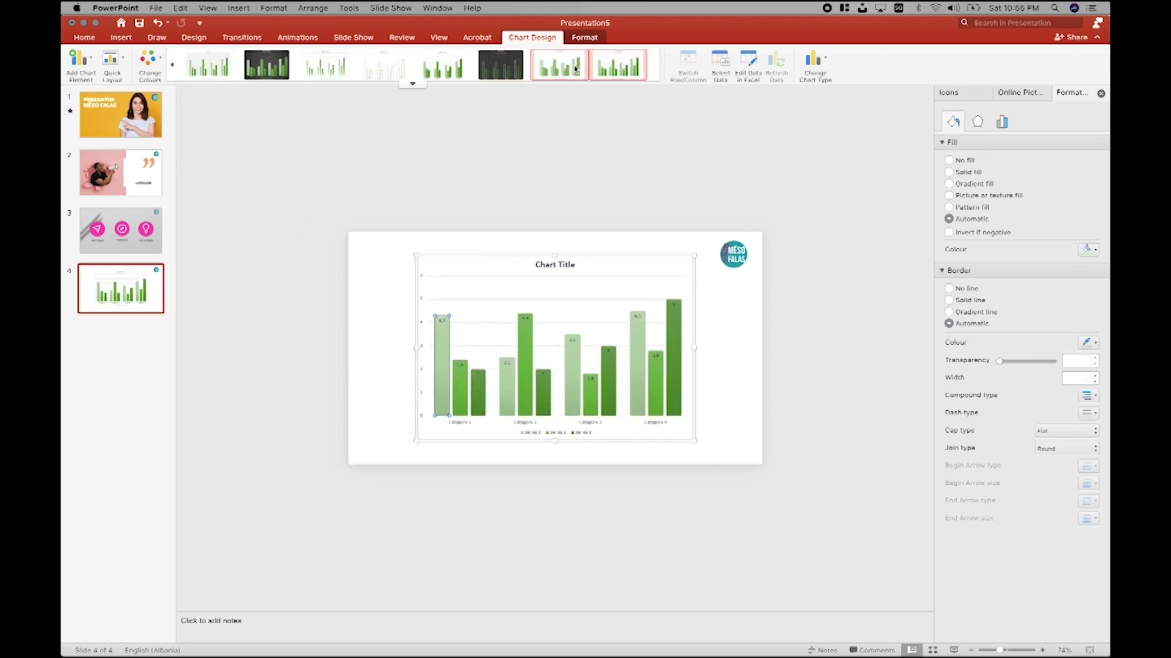
Step: Deselect the chart, dismiss its context menu and return to Chart Design
{"action": "left_click", "coordinate": [505, 255]}
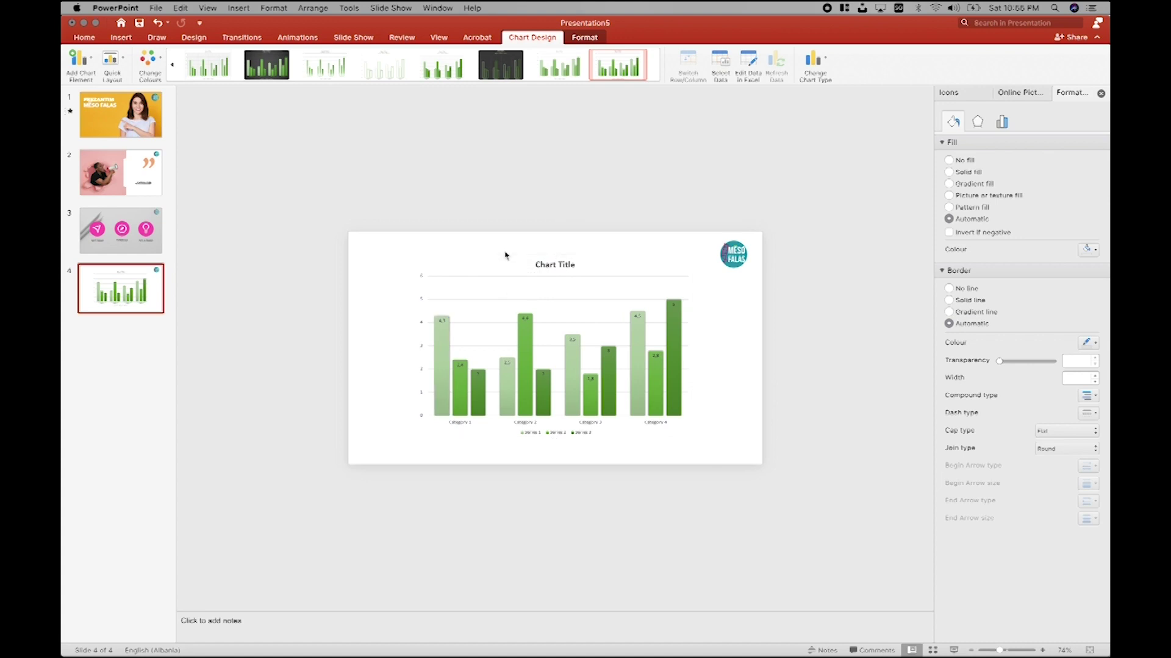
{"action": "right_click", "coordinate": [503, 281]}
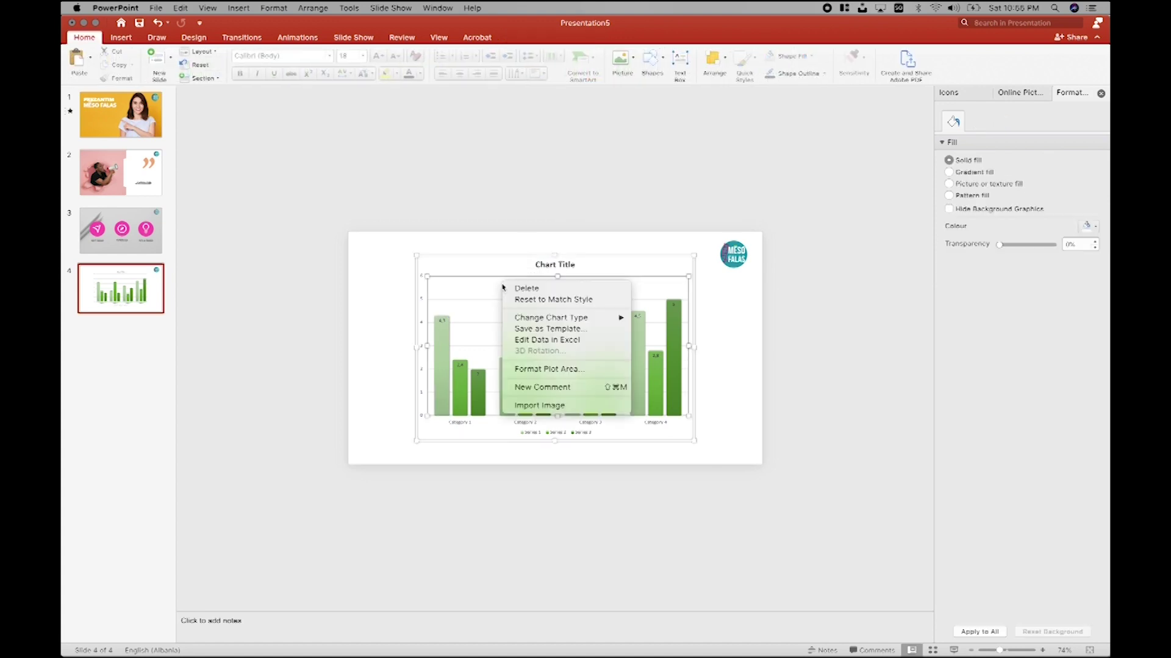
{"action": "left_click", "coordinate": [587, 260]}
{"action": "left_click", "coordinate": [537, 37]}
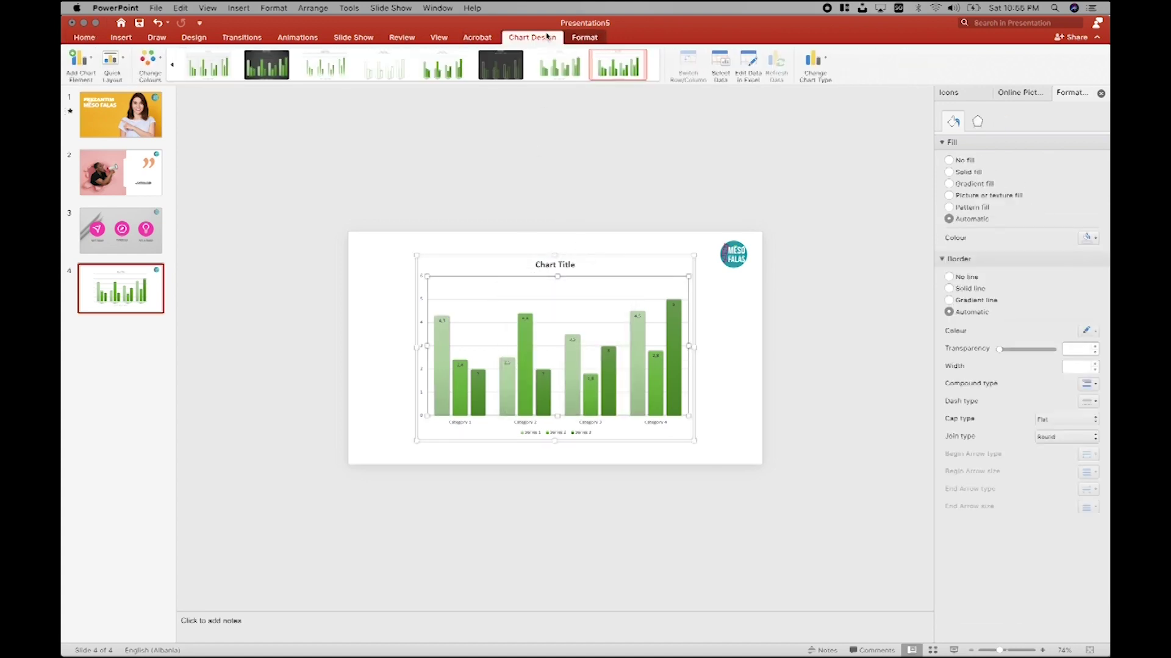
{"action": "left_click", "coordinate": [721, 62]}
{"action": "left_click", "coordinate": [721, 63]}
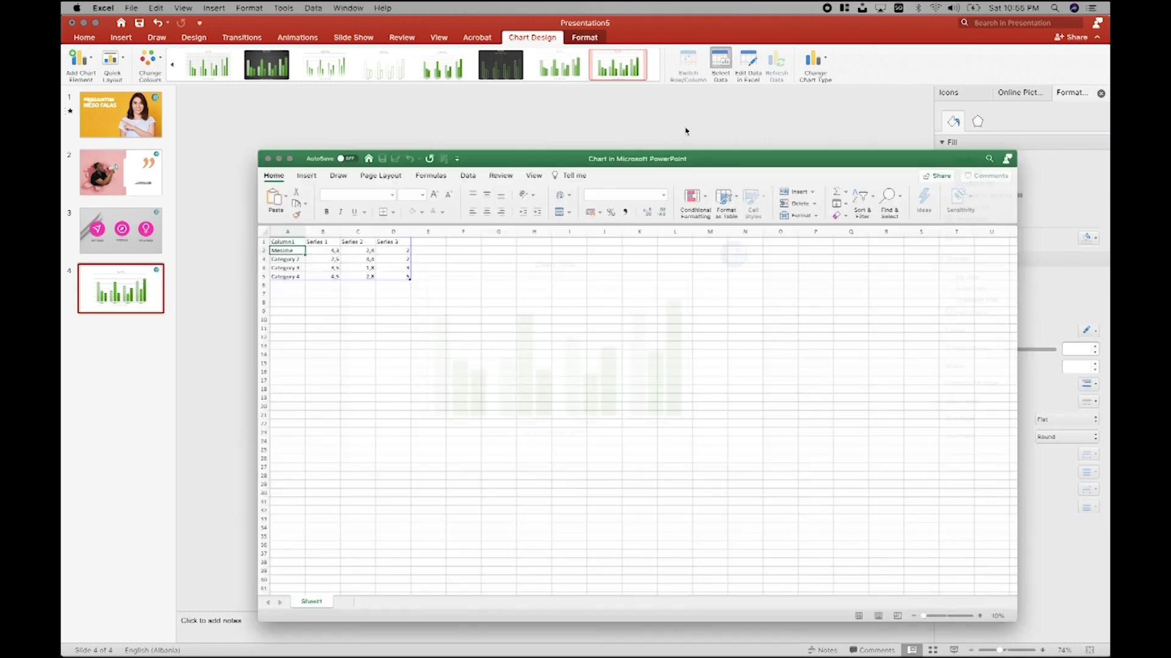
{"action": "left_click", "coordinate": [655, 392]}
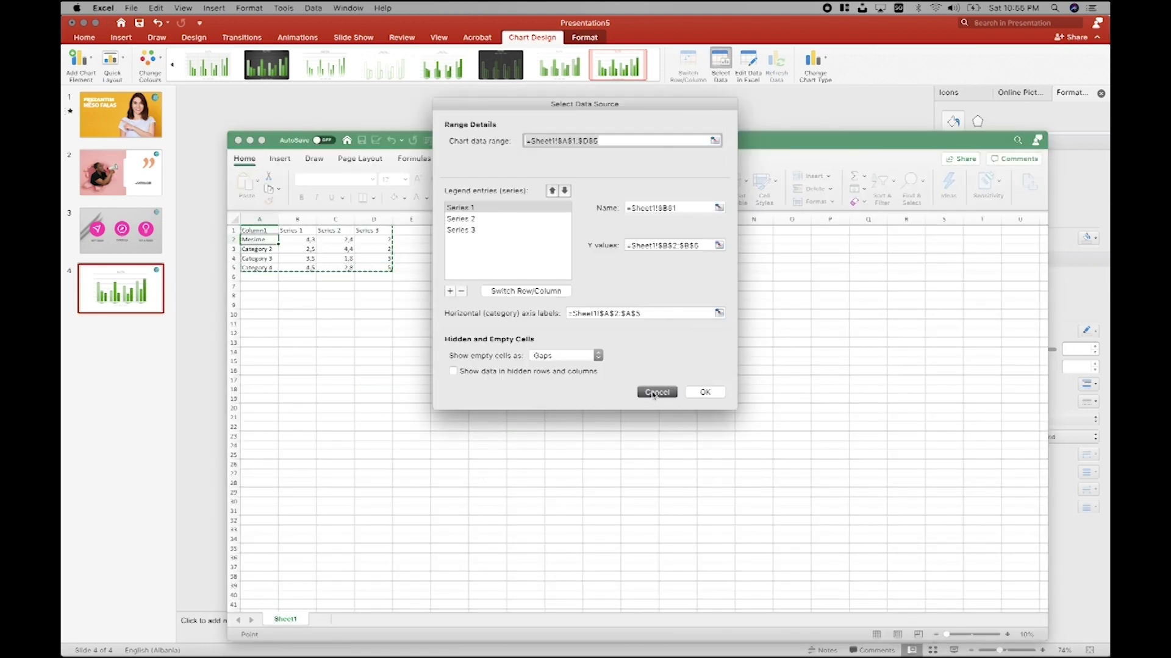
{"action": "left_click", "coordinate": [238, 141]}
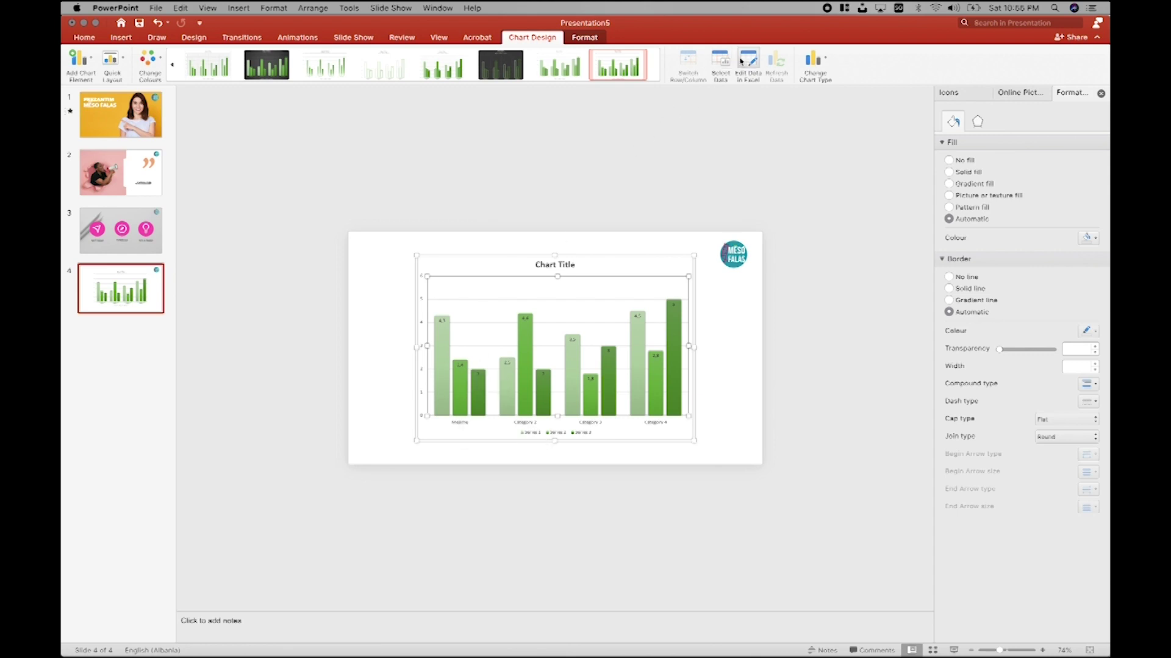
{"action": "left_click", "coordinate": [813, 59]}
{"action": "left_click", "coordinate": [530, 214]}
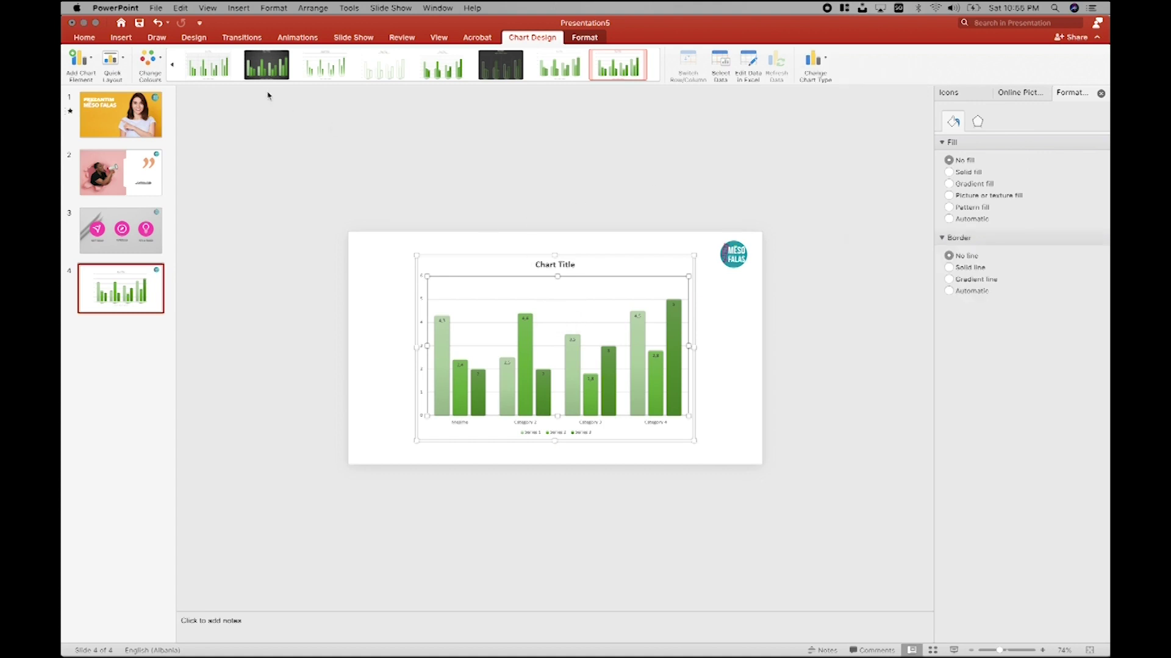
{"action": "left_click", "coordinate": [474, 226]}
{"action": "left_click", "coordinate": [473, 273]}
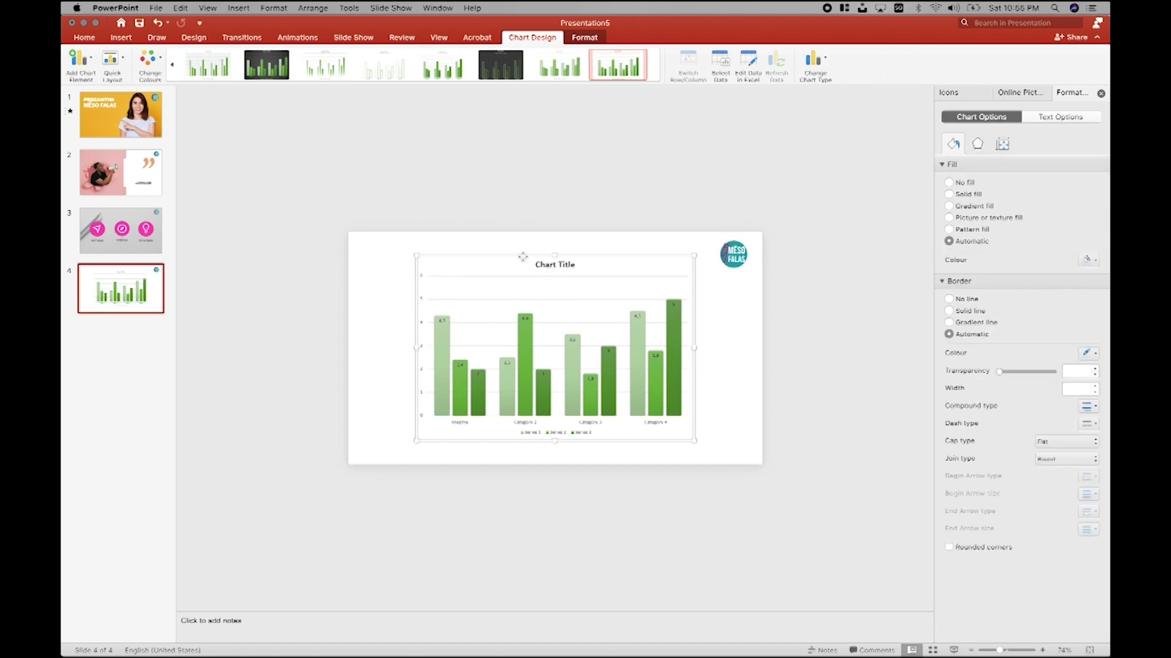
Step: Delete the column chart and insert a three-column picture list SmartArt from the List layouts
{"action": "key", "text": "Delete"}
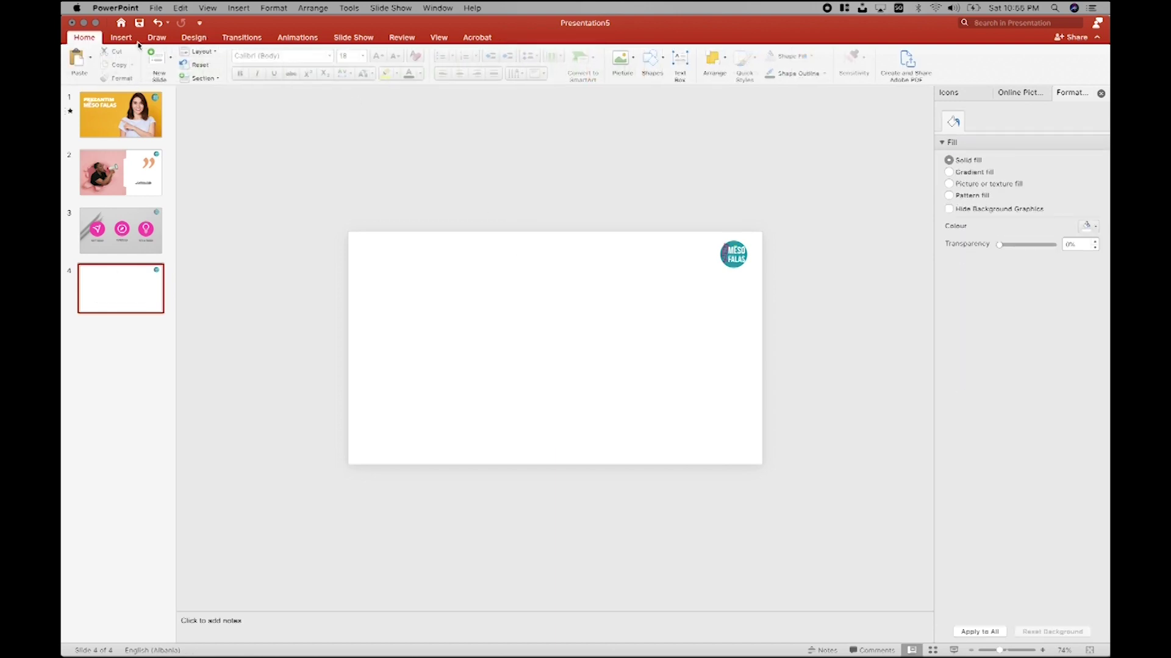
{"action": "left_click", "coordinate": [121, 37]}
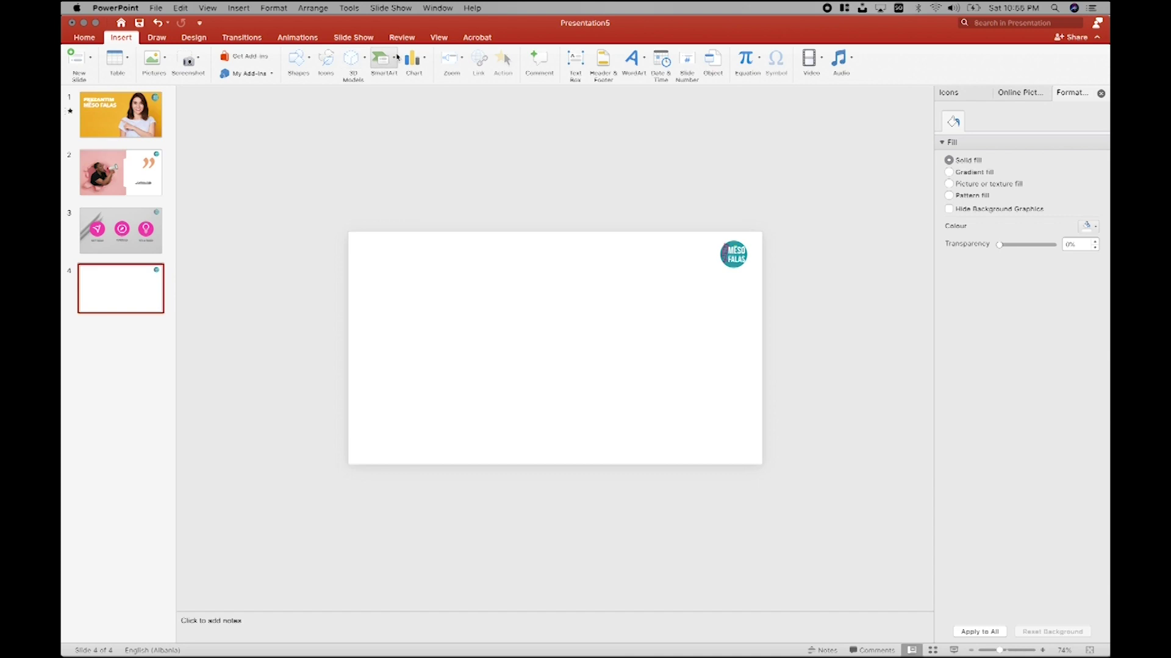
{"action": "left_click", "coordinate": [396, 57]}
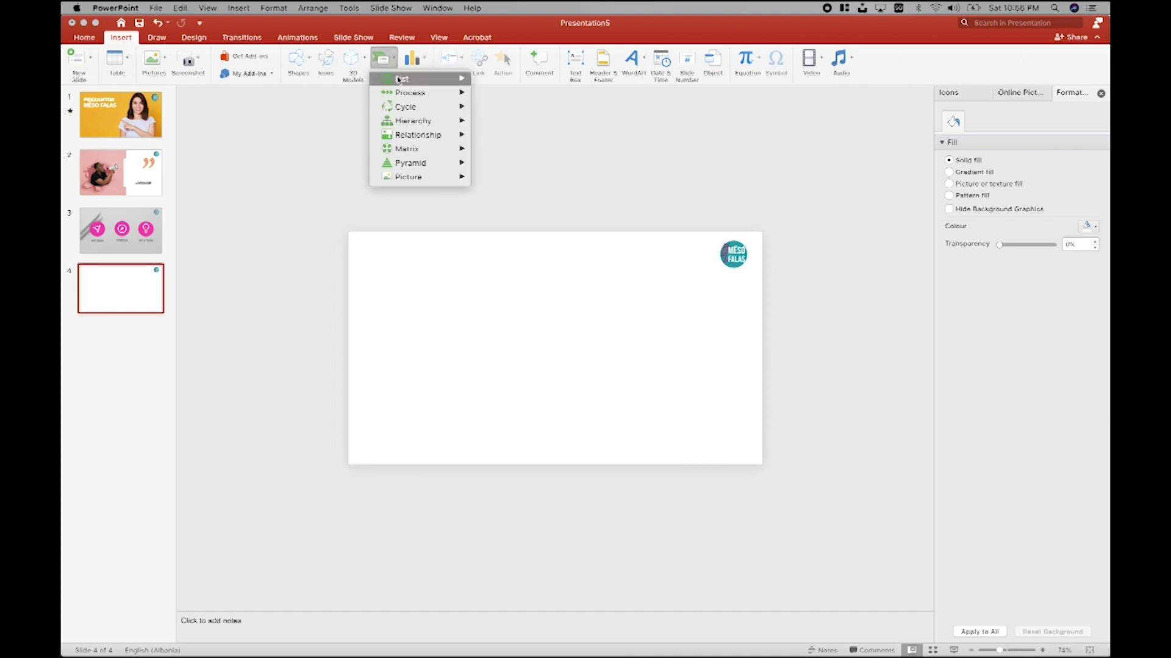
{"action": "mouse_move", "coordinate": [413, 79]}
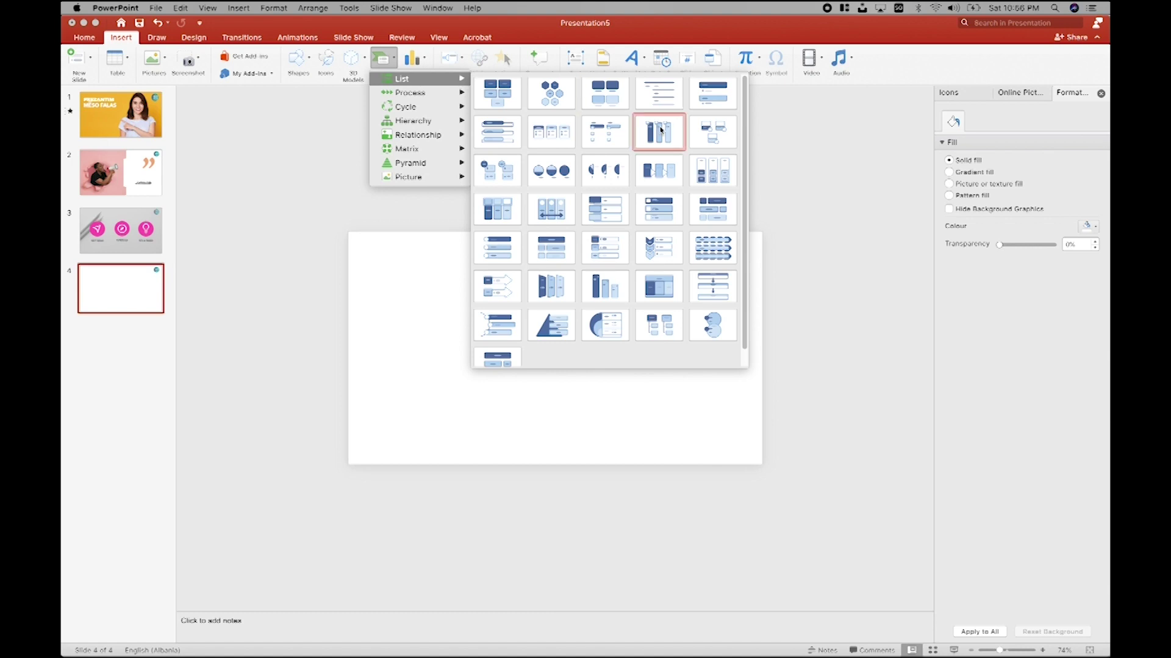
{"action": "left_click", "coordinate": [706, 136]}
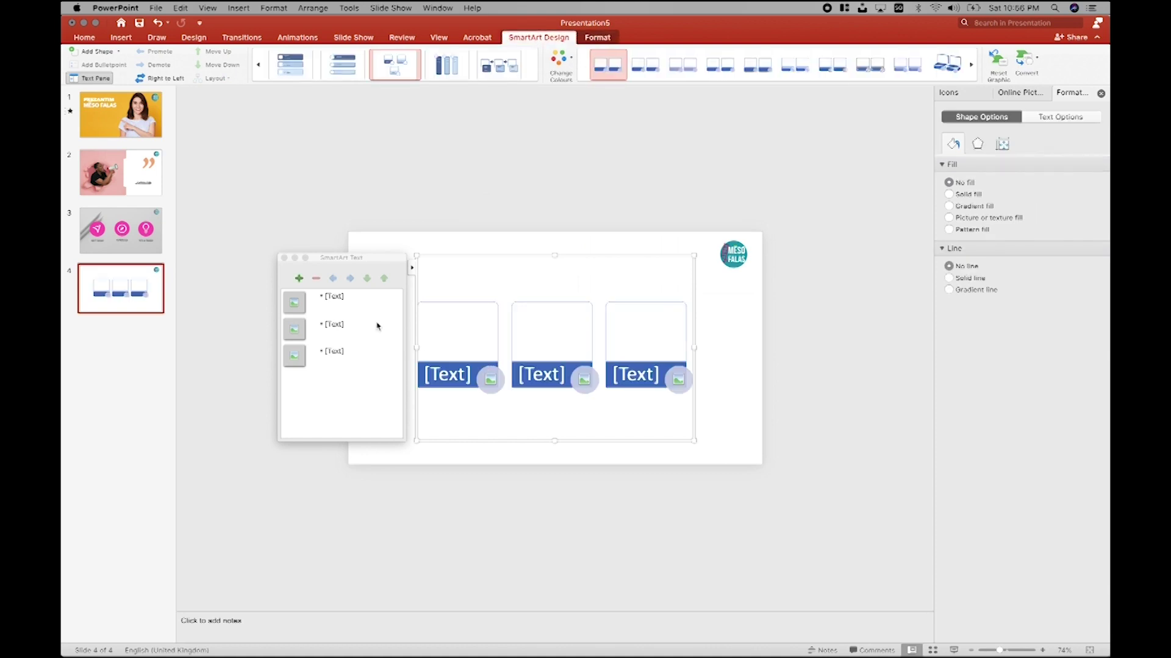
Step: Close the SmartArt text pane and switch to the picture process layout with arrows
{"action": "left_click", "coordinate": [343, 302]}
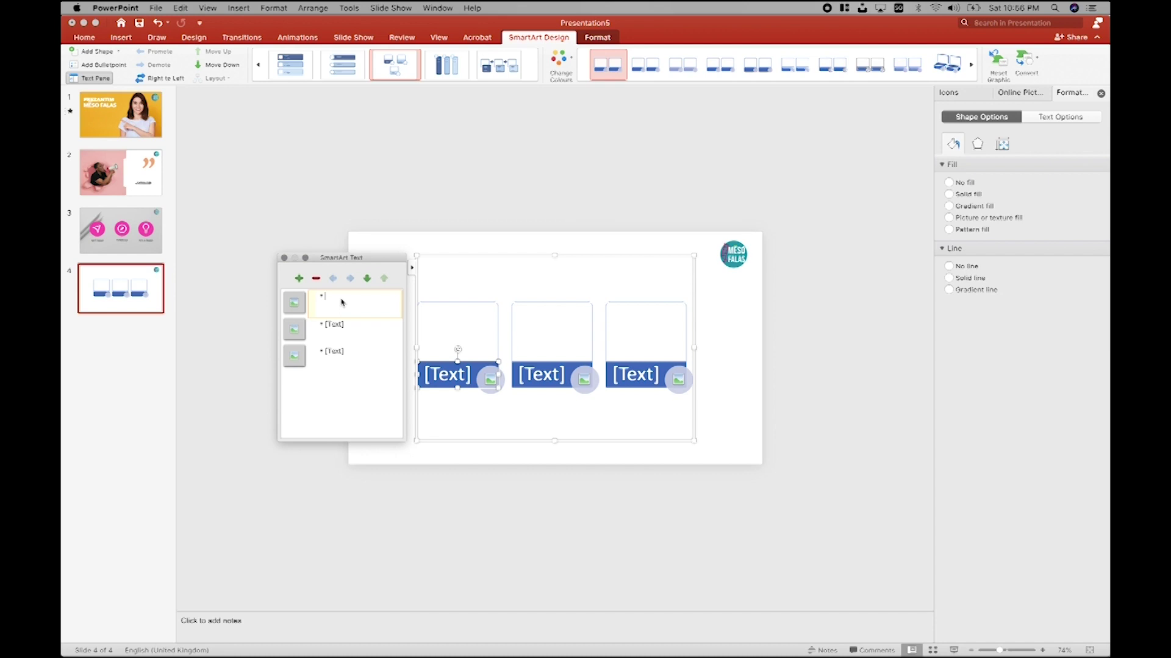
{"action": "left_click", "coordinate": [284, 258]}
{"action": "left_click", "coordinate": [499, 68]}
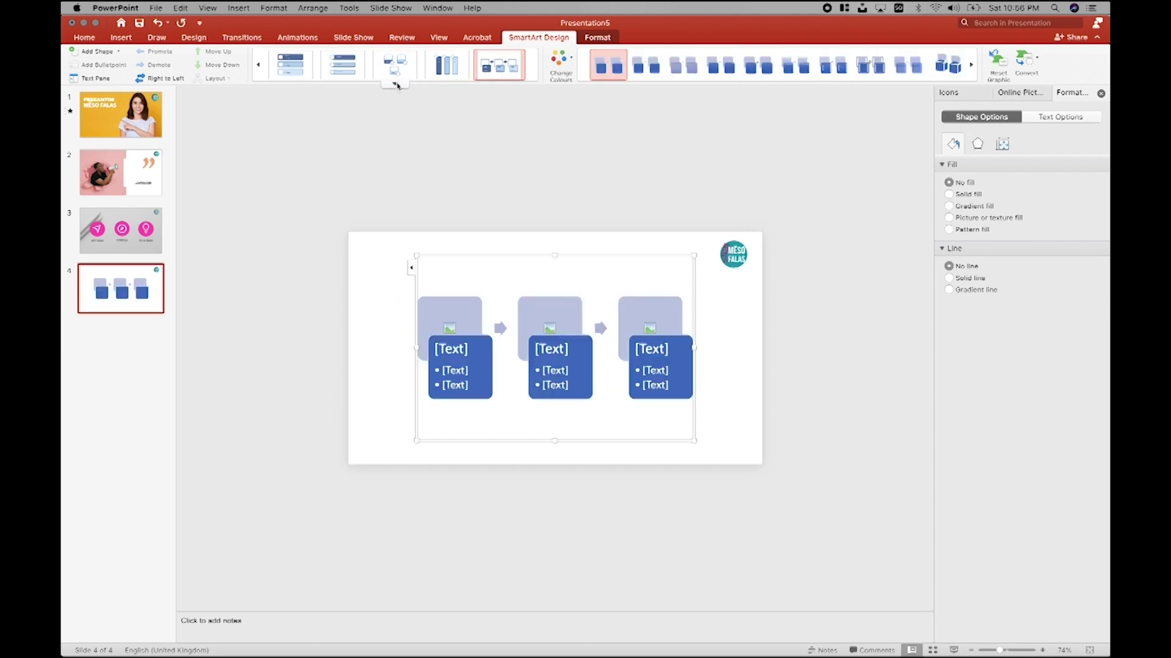
Step: Scroll the full SmartArt layouts gallery up to the Process layouts
{"action": "left_click", "coordinate": [396, 85]}
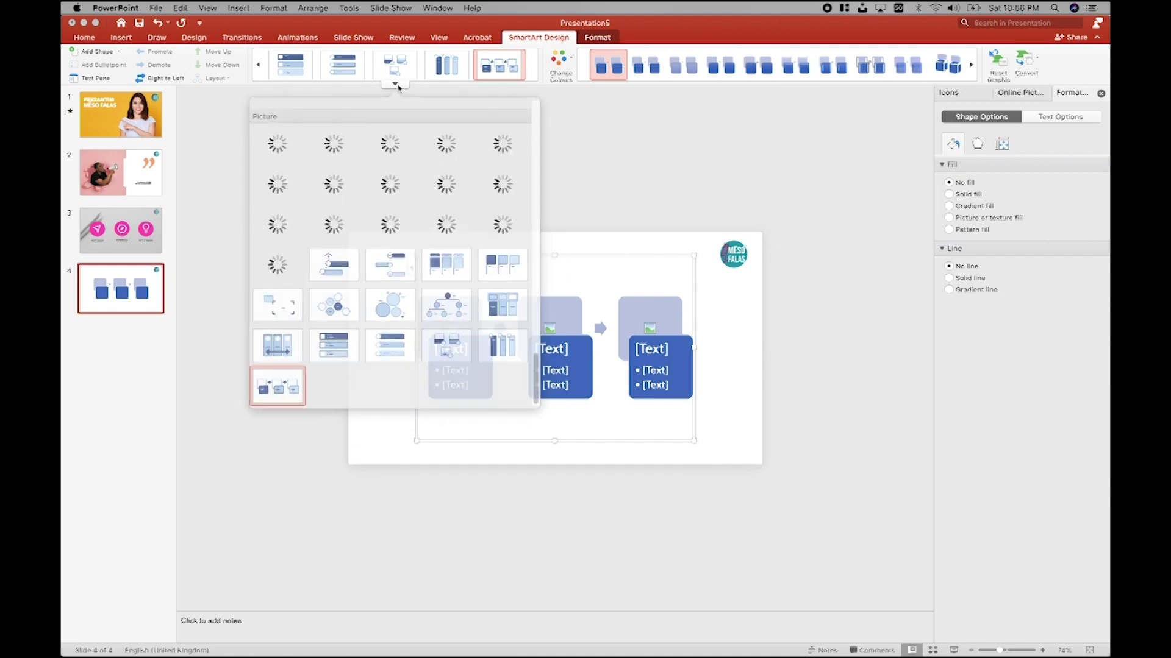
{"action": "scroll", "coordinate": [388, 298], "scroll_direction": "up", "scroll_amount": 3}
{"action": "scroll", "coordinate": [387, 298], "scroll_direction": "up", "scroll_amount": 3}
{"action": "scroll", "coordinate": [387, 298], "scroll_direction": "up", "scroll_amount": 3}
{"action": "scroll", "coordinate": [387, 297], "scroll_direction": "up", "scroll_amount": 3}
{"action": "scroll", "coordinate": [388, 297], "scroll_direction": "up", "scroll_amount": 2}
{"action": "scroll", "coordinate": [387, 297], "scroll_direction": "up", "scroll_amount": 2}
{"action": "scroll", "coordinate": [387, 298], "scroll_direction": "up", "scroll_amount": 2}
{"action": "scroll", "coordinate": [387, 297], "scroll_direction": "up", "scroll_amount": 2}
{"action": "scroll", "coordinate": [388, 298], "scroll_direction": "up", "scroll_amount": 2}
{"action": "scroll", "coordinate": [387, 298], "scroll_direction": "up", "scroll_amount": 2}
{"action": "scroll", "coordinate": [387, 297], "scroll_direction": "up", "scroll_amount": 2}
{"action": "scroll", "coordinate": [387, 297], "scroll_direction": "up", "scroll_amount": 2}
{"action": "scroll", "coordinate": [387, 298], "scroll_direction": "up", "scroll_amount": 2}
{"action": "scroll", "coordinate": [388, 297], "scroll_direction": "up", "scroll_amount": 2}
{"action": "scroll", "coordinate": [387, 297], "scroll_direction": "up", "scroll_amount": 2}
{"action": "scroll", "coordinate": [387, 298], "scroll_direction": "up", "scroll_amount": 2}
{"action": "scroll", "coordinate": [387, 297], "scroll_direction": "up", "scroll_amount": 1}
{"action": "scroll", "coordinate": [387, 298], "scroll_direction": "up", "scroll_amount": 1}
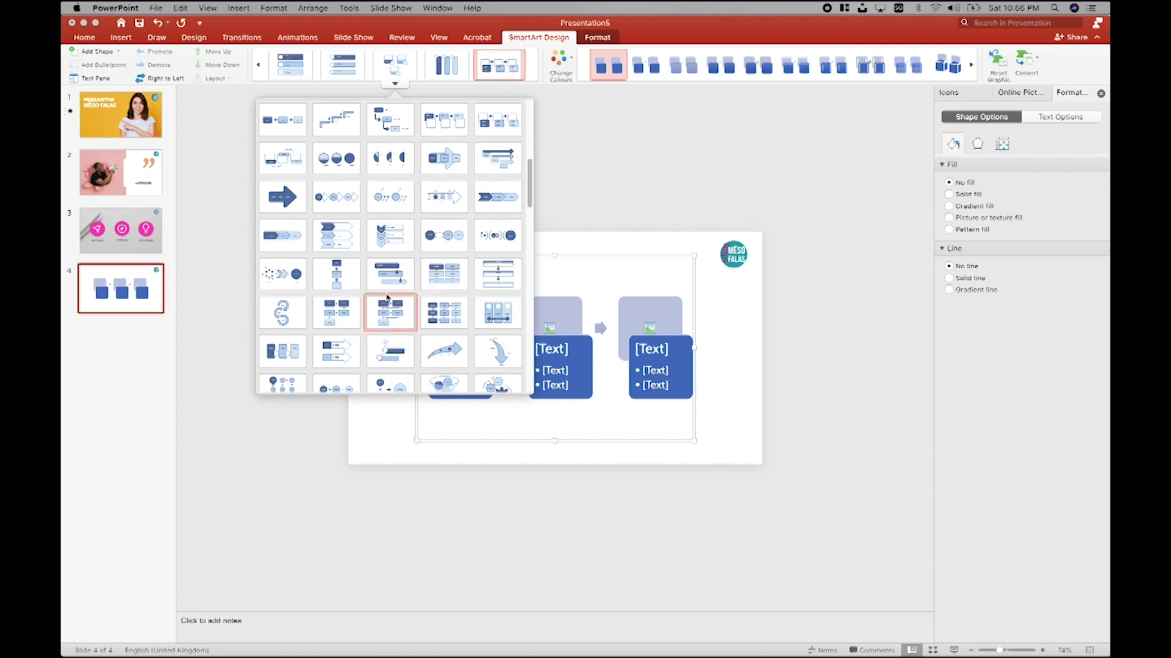
{"action": "scroll", "coordinate": [387, 297], "scroll_direction": "up", "scroll_amount": 1}
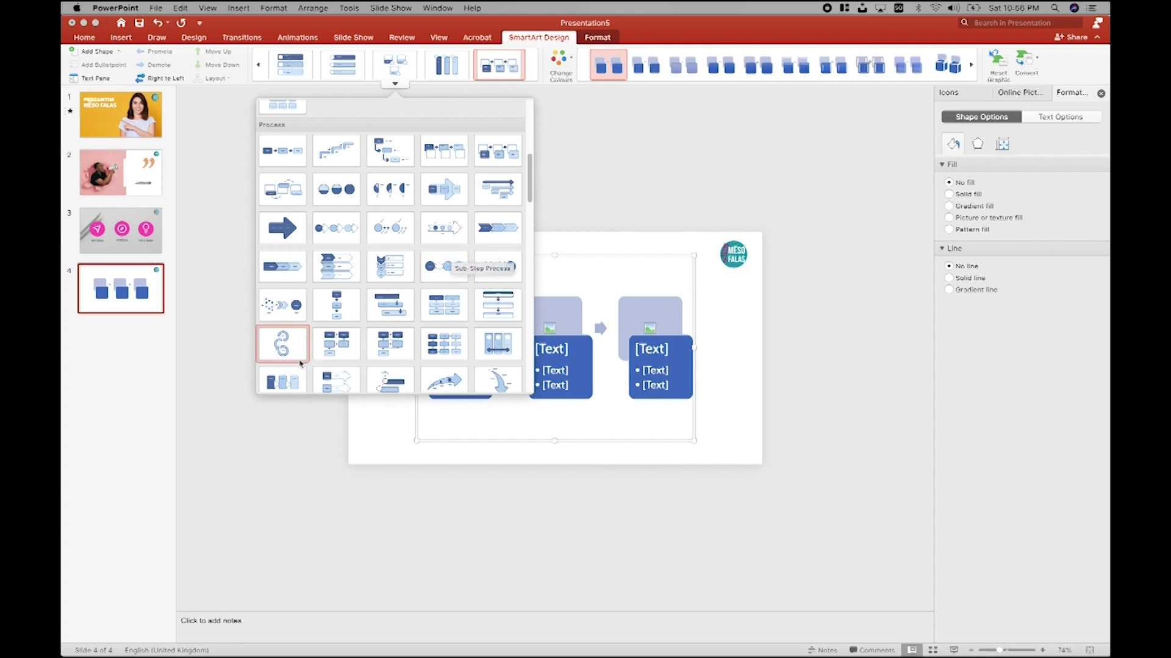
Step: Apply the Sub-Step Process layout to the SmartArt
{"action": "left_click", "coordinate": [436, 269]}
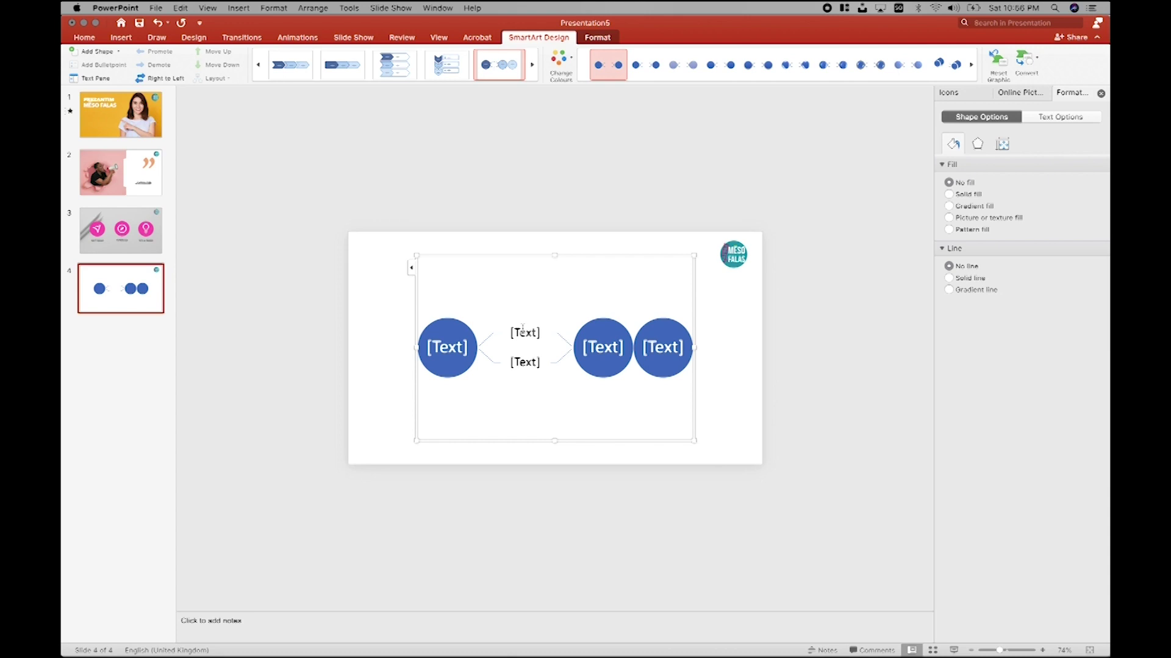
{"action": "left_click", "coordinate": [449, 344]}
{"action": "left_click", "coordinate": [485, 255]}
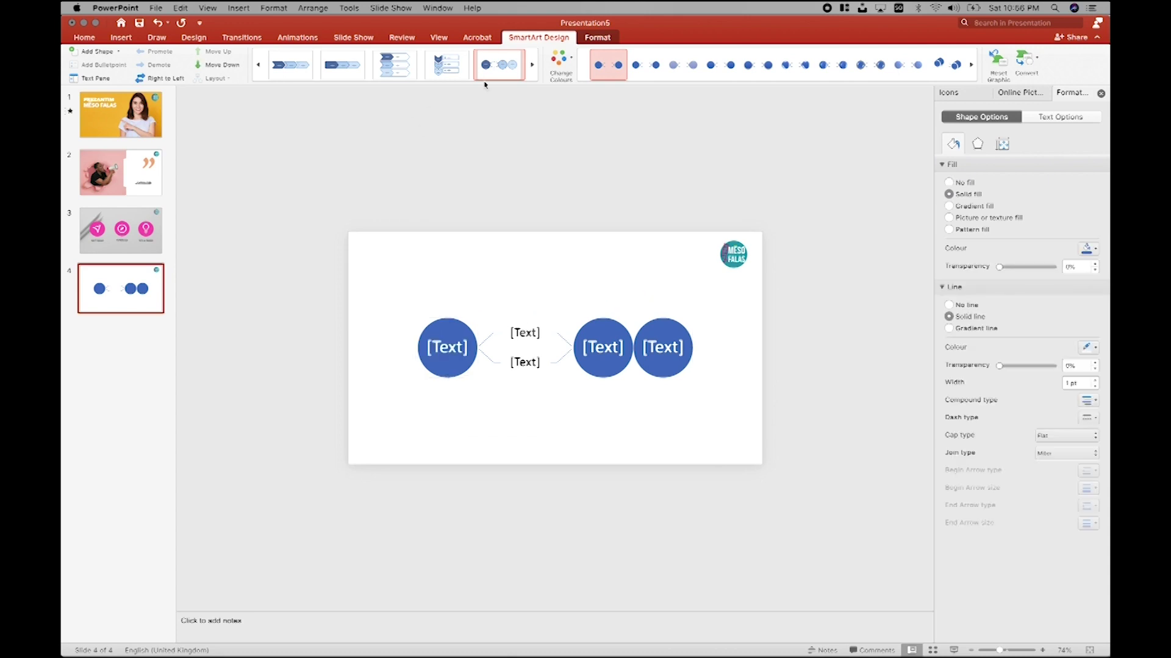
{"action": "left_click", "coordinate": [436, 152]}
Step: Fill all three circles with the recent pink, then select both middle text labels
{"action": "left_click", "coordinate": [449, 336]}
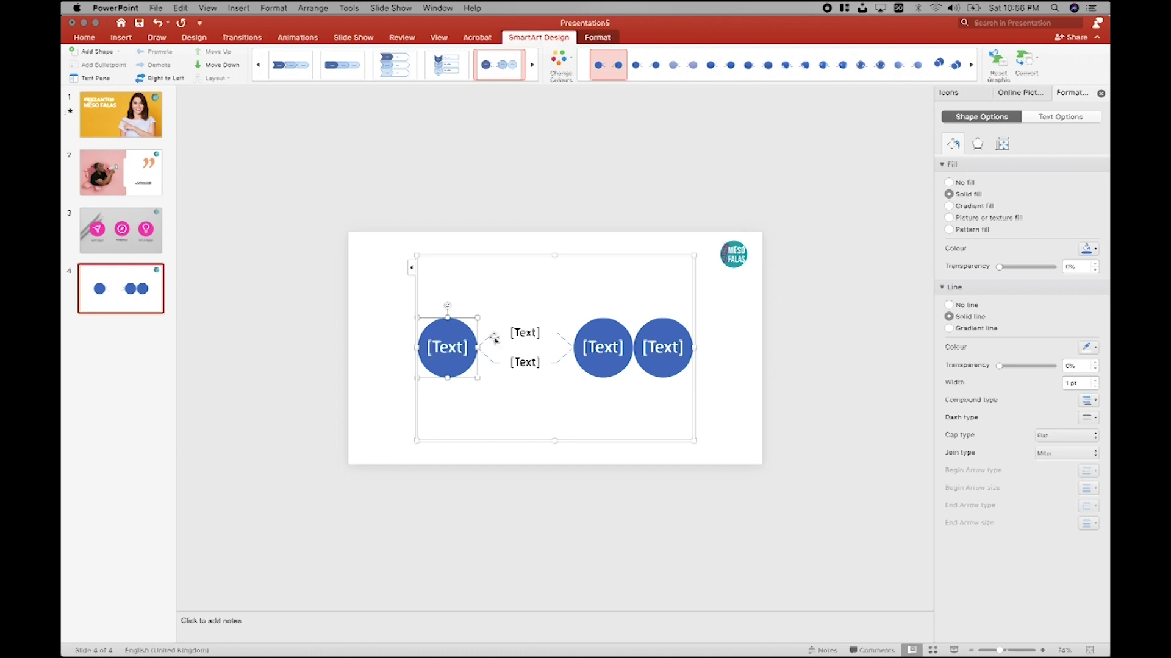
{"action": "left_click", "coordinate": [519, 336]}
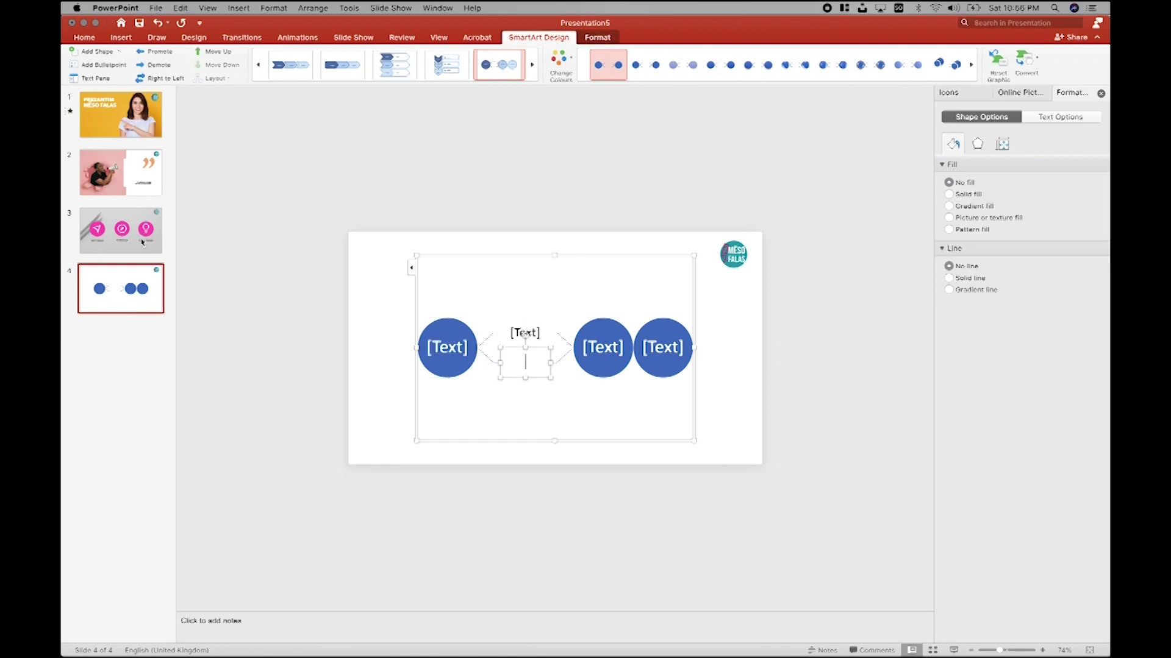
{"action": "left_click", "coordinate": [466, 328]}
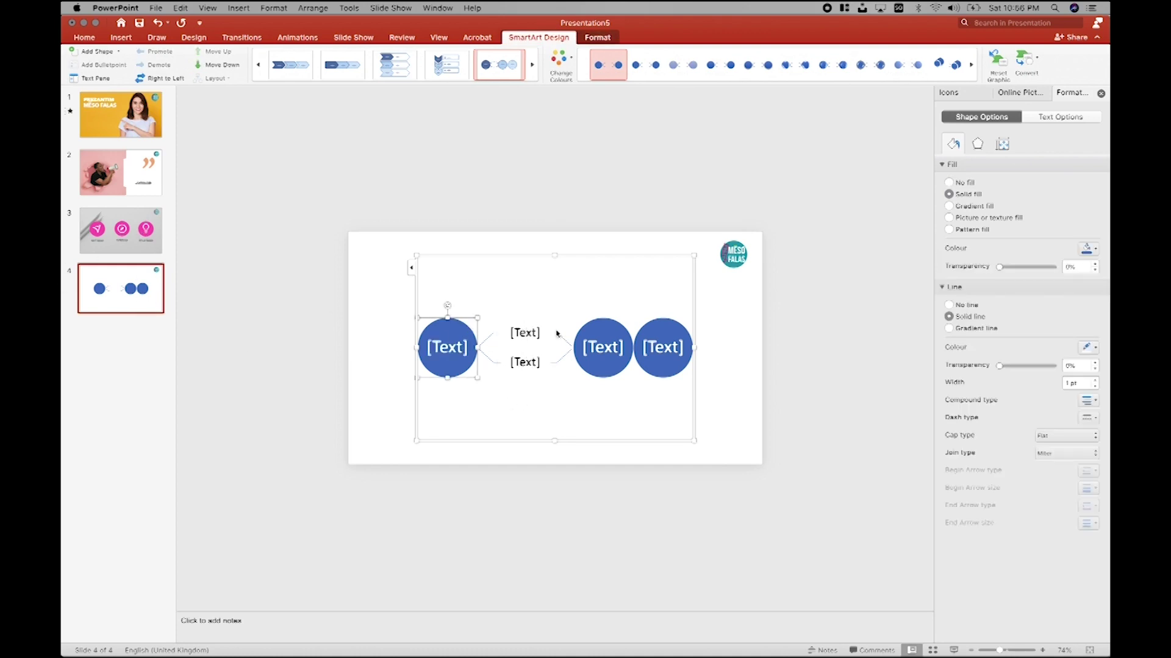
{"action": "left_click", "coordinate": [602, 323], "text": "shift"}
{"action": "left_click", "coordinate": [655, 328], "text": "shift"}
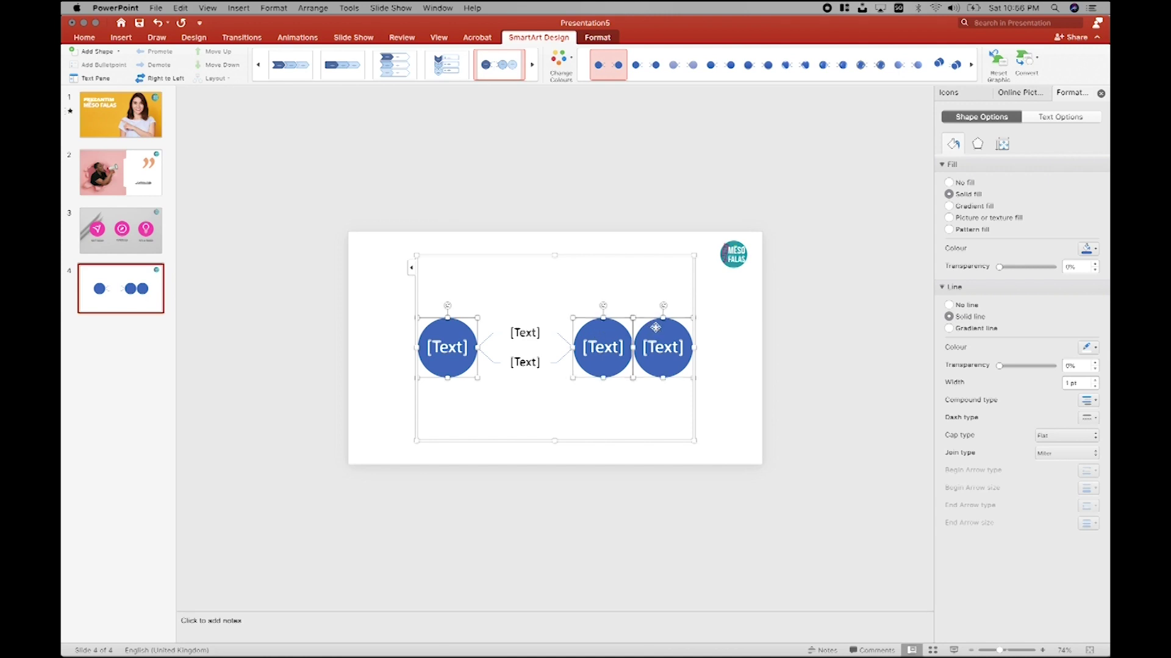
{"action": "left_click", "coordinate": [1086, 246]}
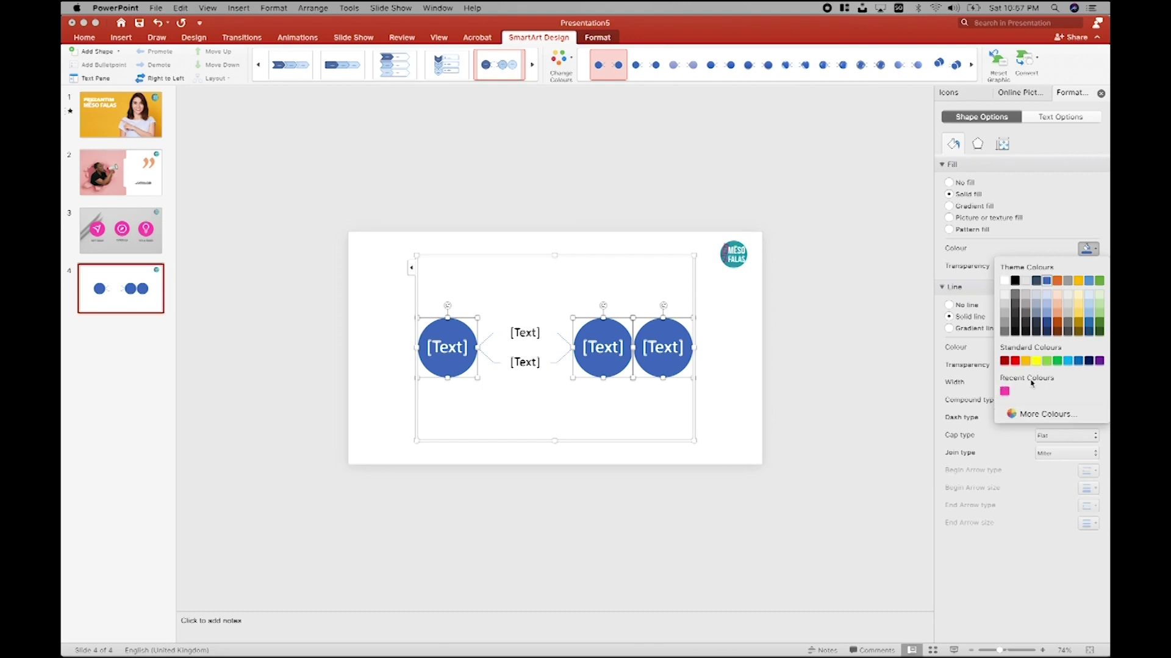
{"action": "left_click", "coordinate": [1004, 391]}
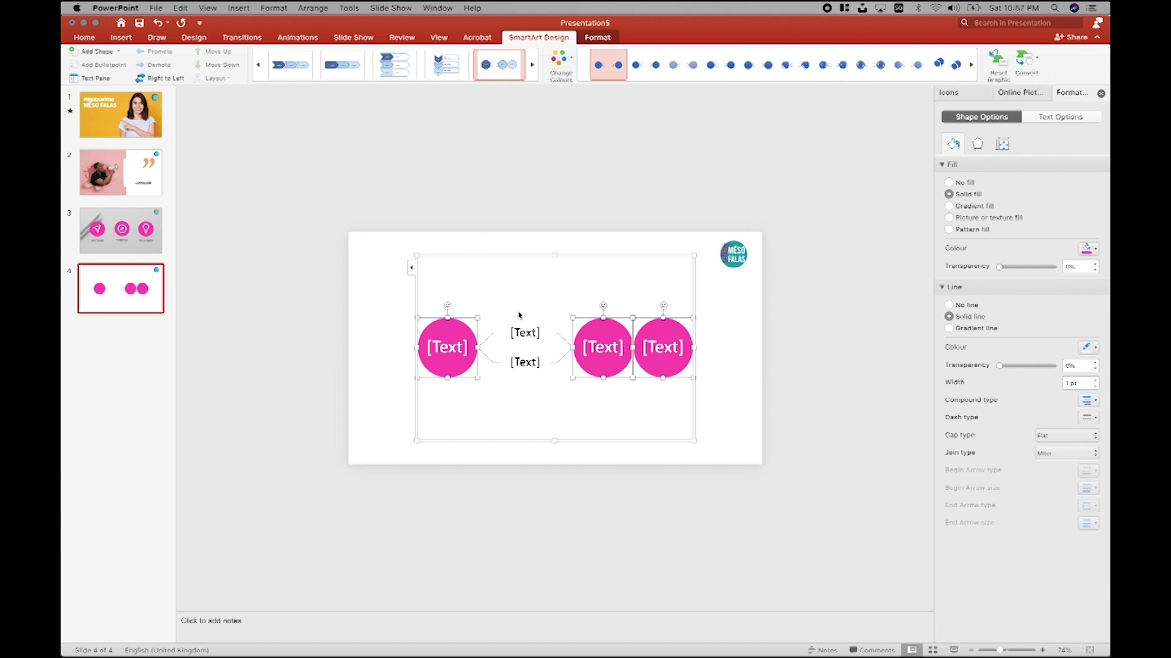
{"action": "left_click", "coordinate": [520, 334]}
{"action": "left_click", "coordinate": [520, 362], "text": "shift"}
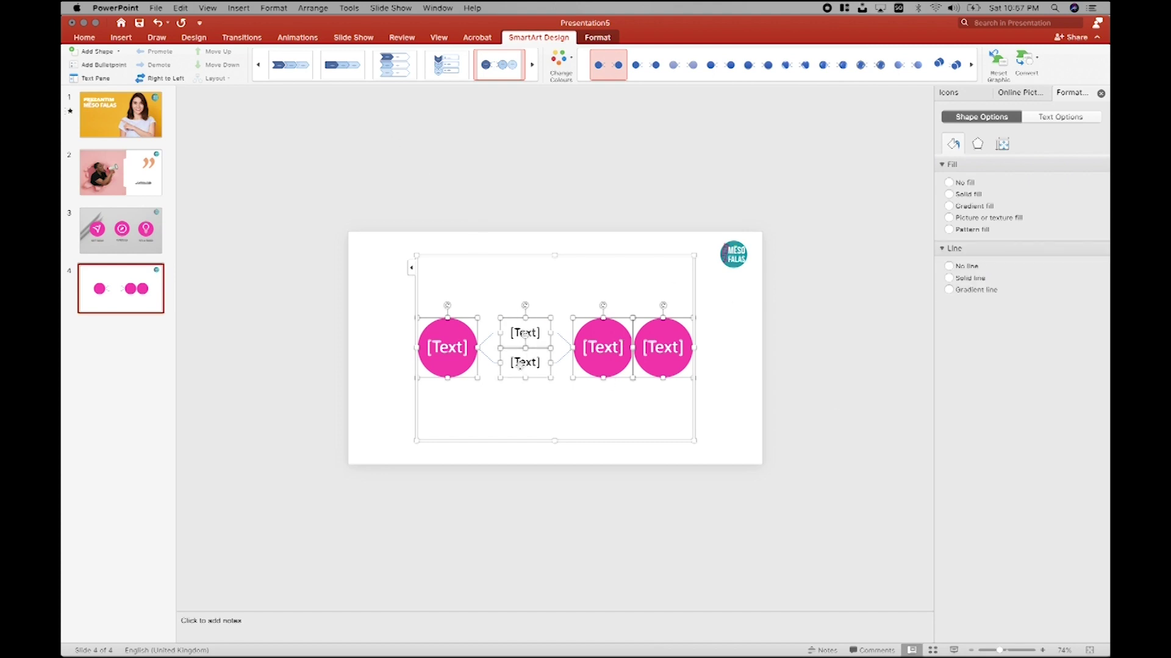
Step: Apply the Avenir Next Bold font to the SmartArt text
{"action": "left_click", "coordinate": [86, 38]}
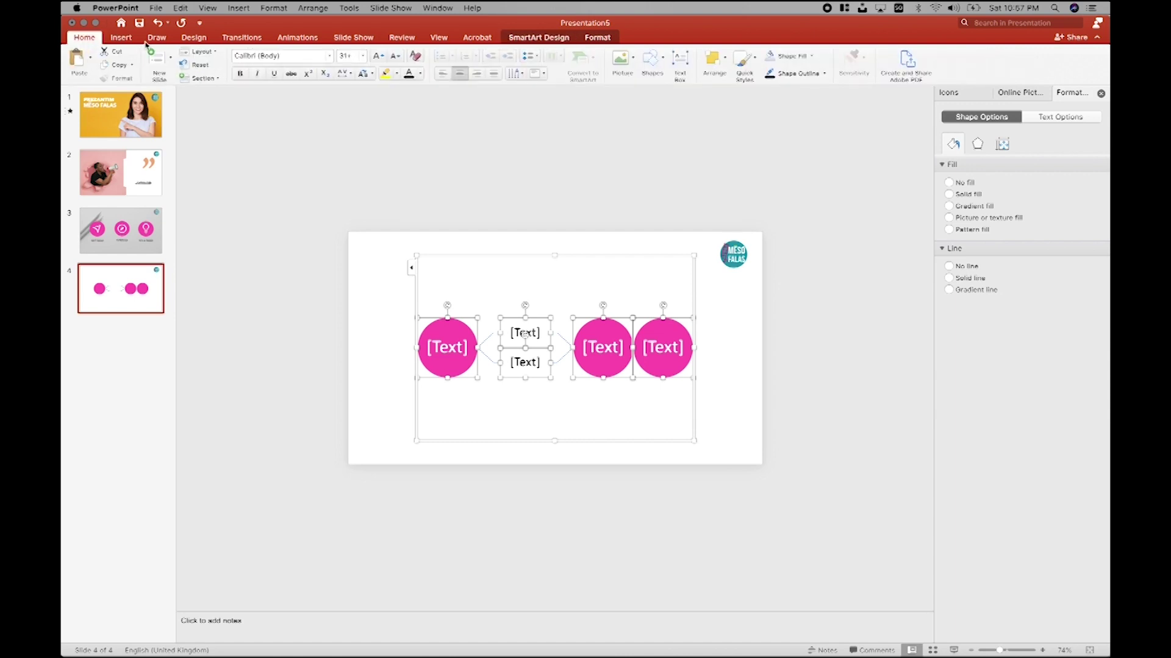
{"action": "left_click", "coordinate": [329, 56]}
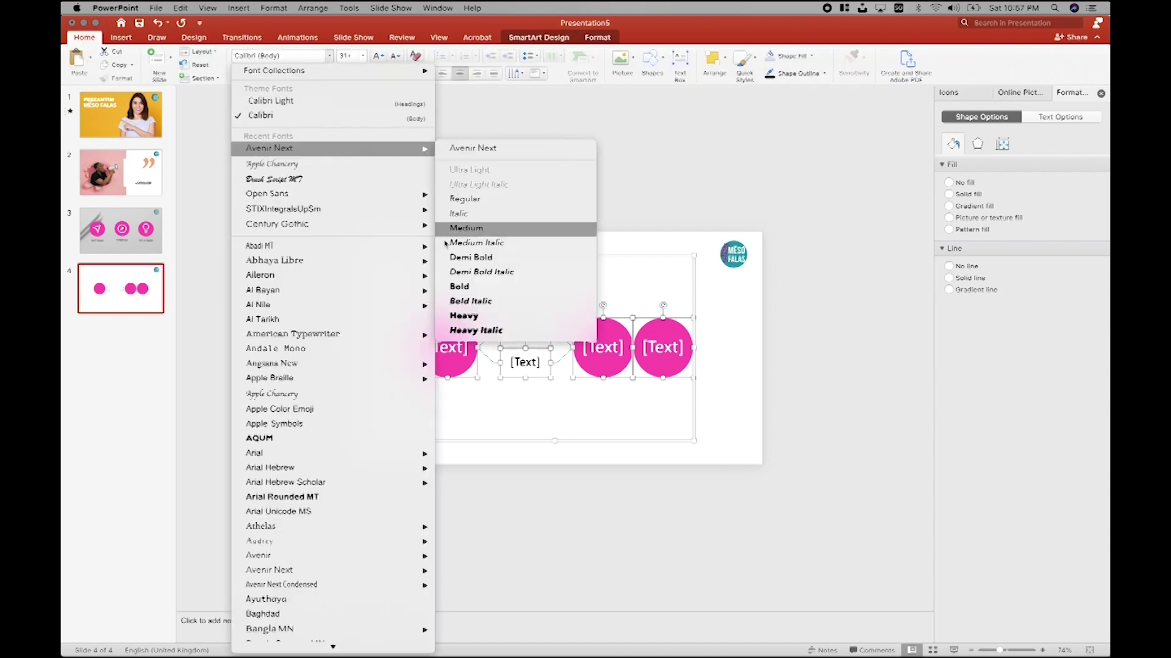
{"action": "left_click", "coordinate": [458, 286]}
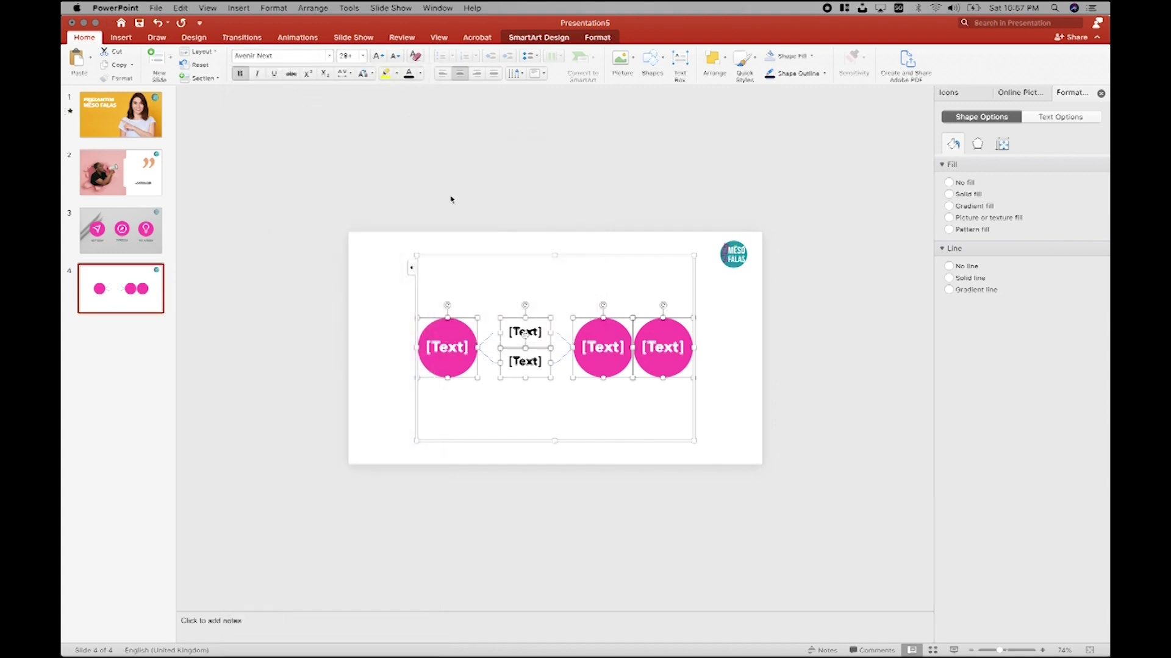
Step: Reduce the SmartArt text to 18 pt and drag its corners outward to enlarge the graphic
{"action": "left_click", "coordinate": [397, 56]}
{"action": "left_click", "coordinate": [396, 56]}
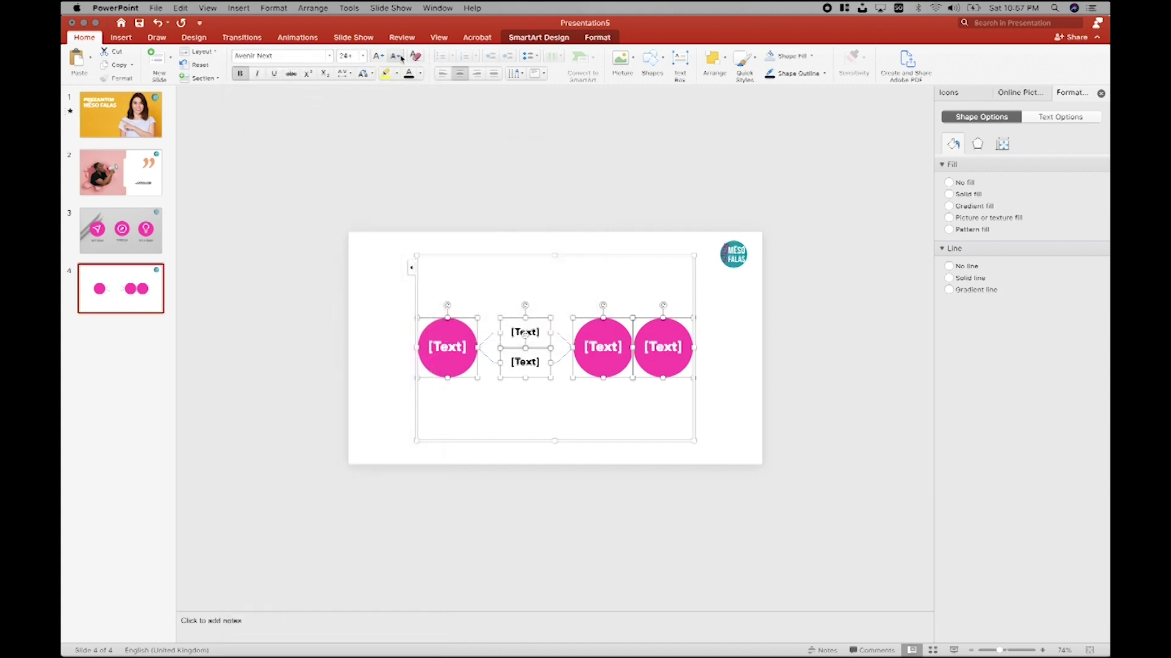
{"action": "left_click", "coordinate": [397, 56]}
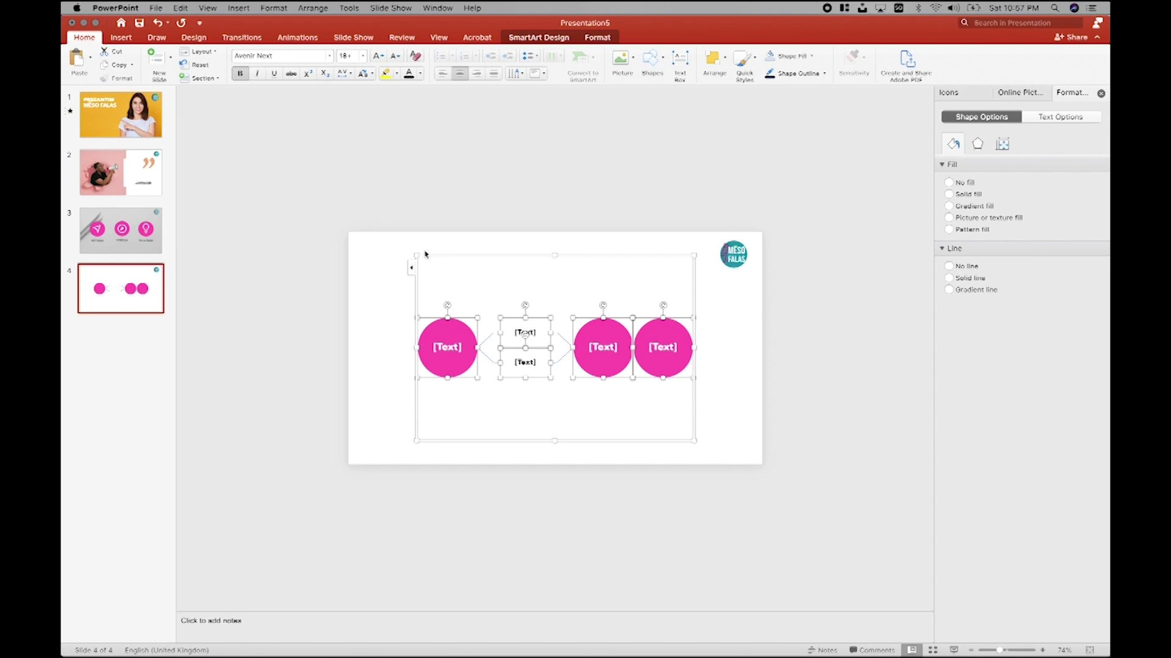
{"action": "left_click_drag", "start_coordinate": [413, 253], "coordinate": [393, 244]}
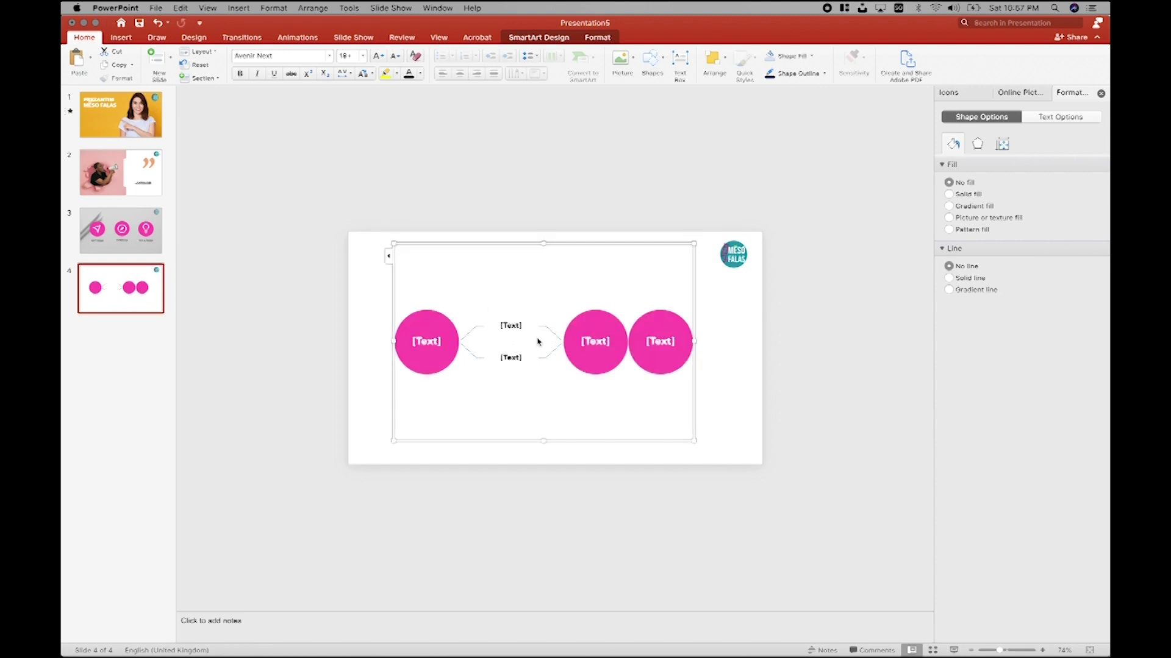
{"action": "left_click_drag", "start_coordinate": [696, 441], "coordinate": [719, 449]}
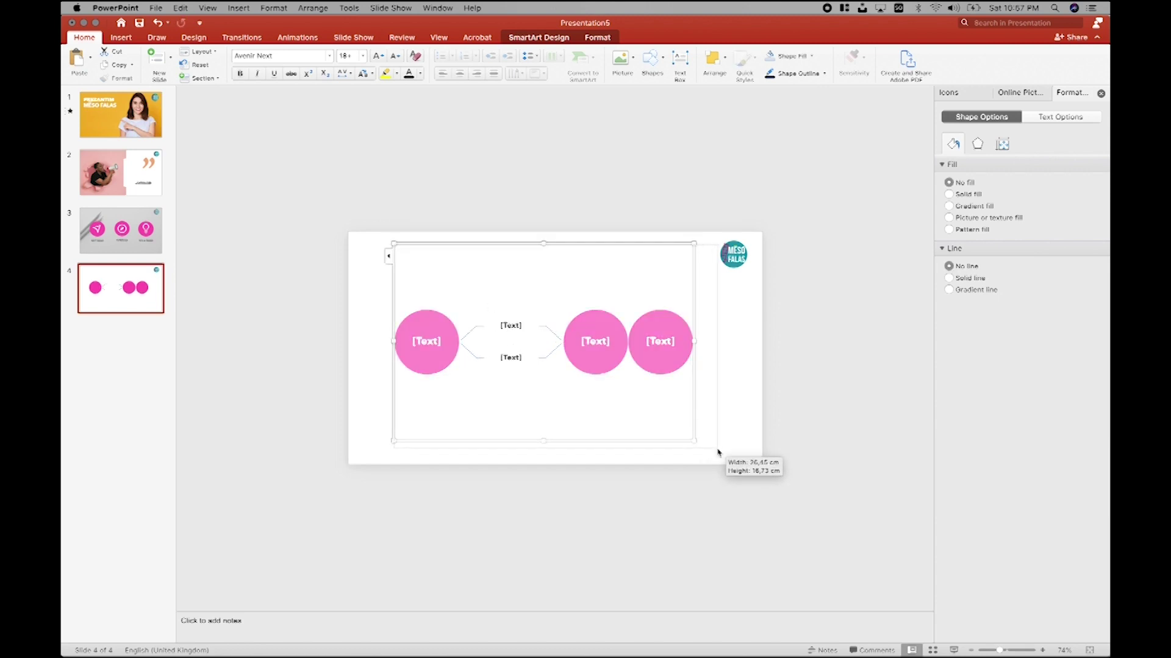
Step: Complete the 'Video', 'Kreativitet' and 'Skript' labels in the left circle and middle boxes
{"action": "left_click", "coordinate": [442, 343]}
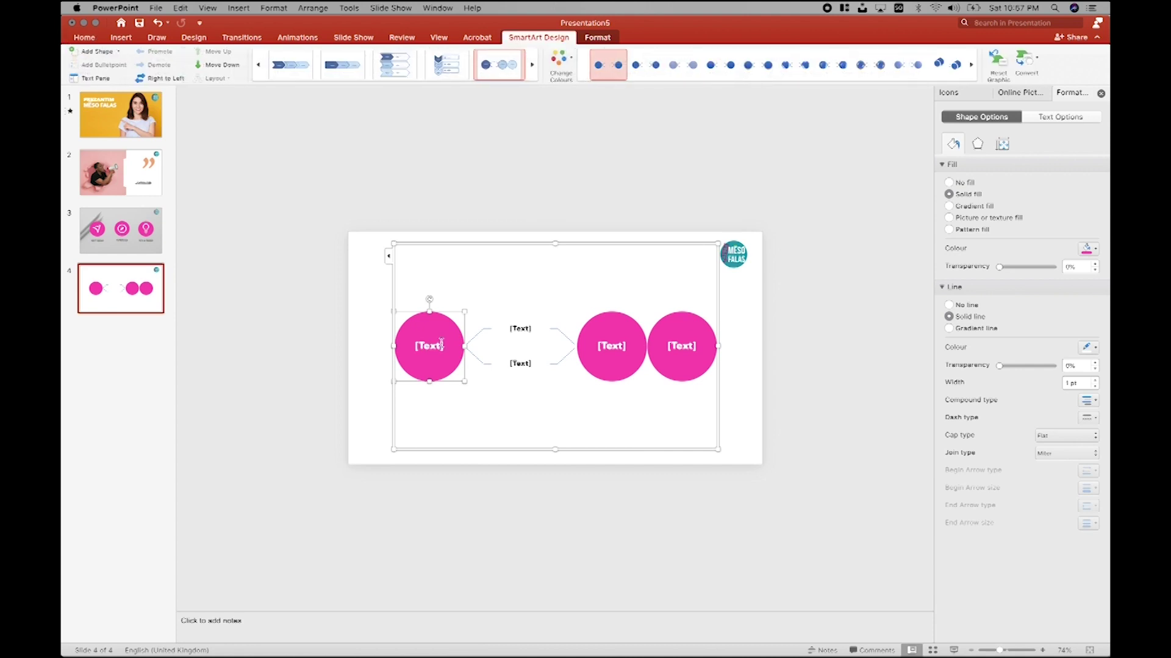
{"action": "type", "text": "m"}
{"action": "type", "text": "deo"}
{"action": "left_click", "coordinate": [513, 330]}
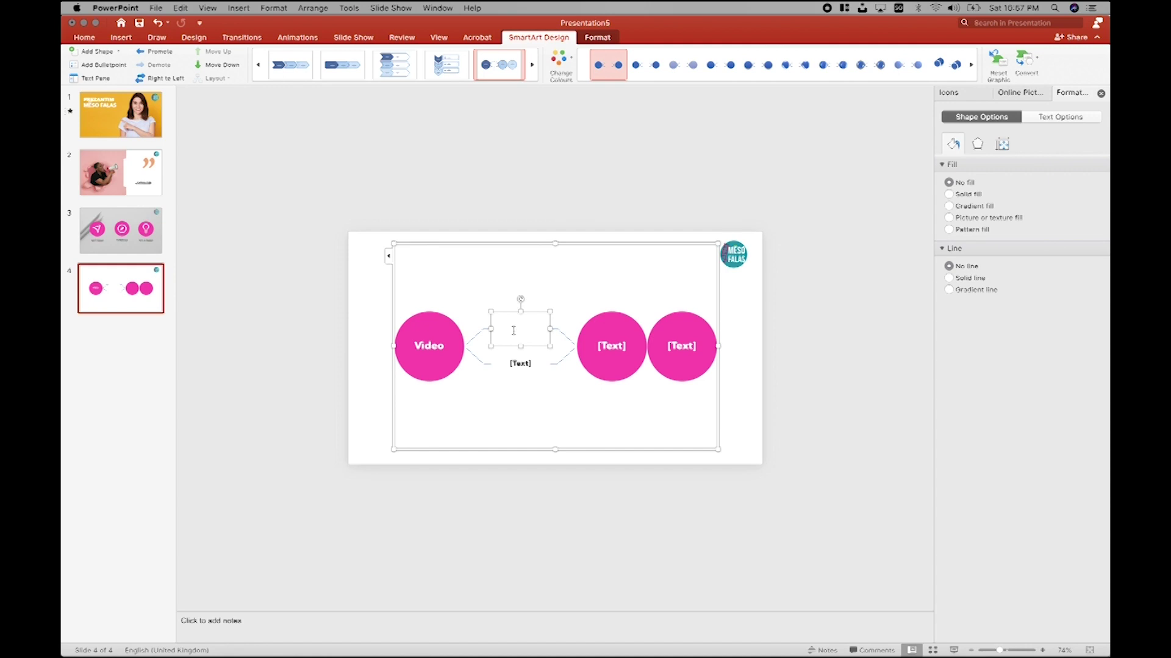
{"action": "type", "text": "Kreativitet"}
{"action": "left_click", "coordinate": [526, 366]}
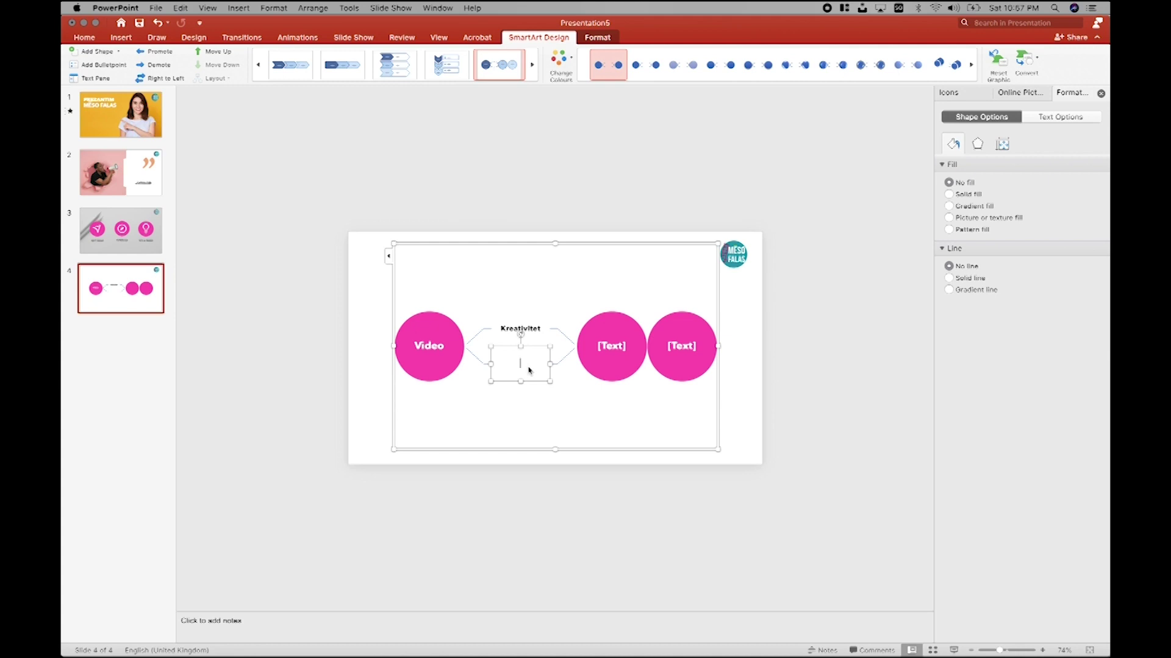
{"action": "type", "text": "s"}
{"action": "type", "text": "pt"}
Step: Label the two empty circles 'Gjeja 1' and 'Gjeja 2', then deselect the diagram
{"action": "left_click", "coordinate": [600, 347]}
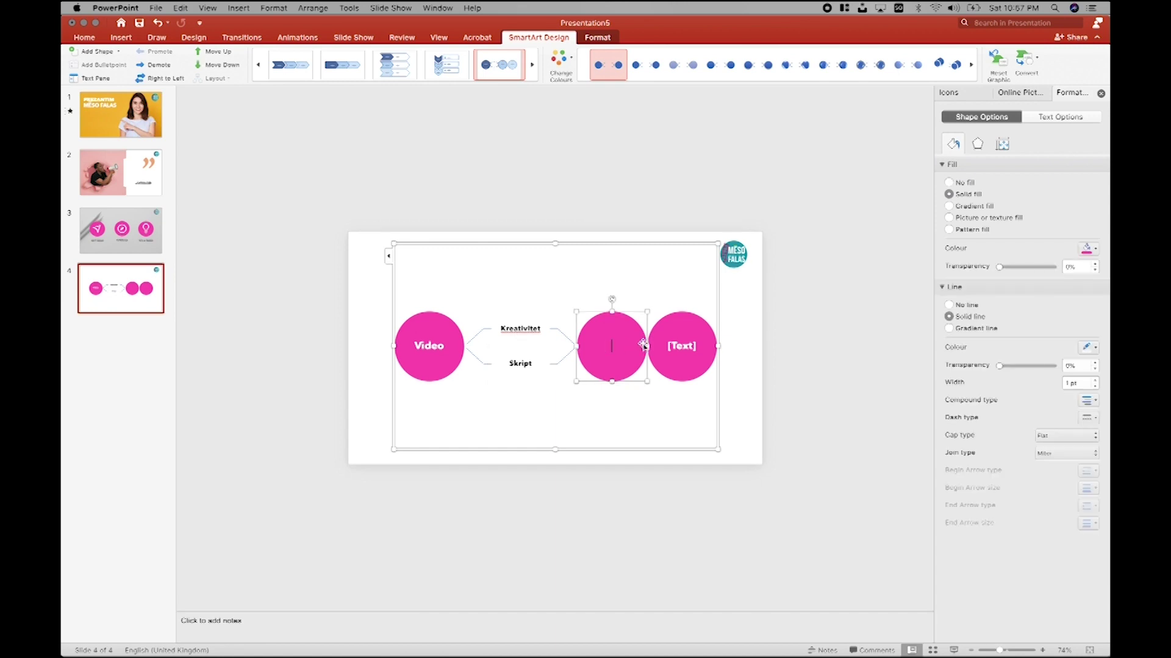
{"action": "type", "text": "GJe"}
{"action": "key", "text": "BackSpace"}
{"action": "key", "text": "BackSpace"}
{"action": "type", "text": "jea"}
{"action": "key", "text": "BackSpace"}
{"action": "type", "text": "ja 1"}
{"action": "left_click", "coordinate": [683, 345]}
{"action": "type", "text": "Gjej"}
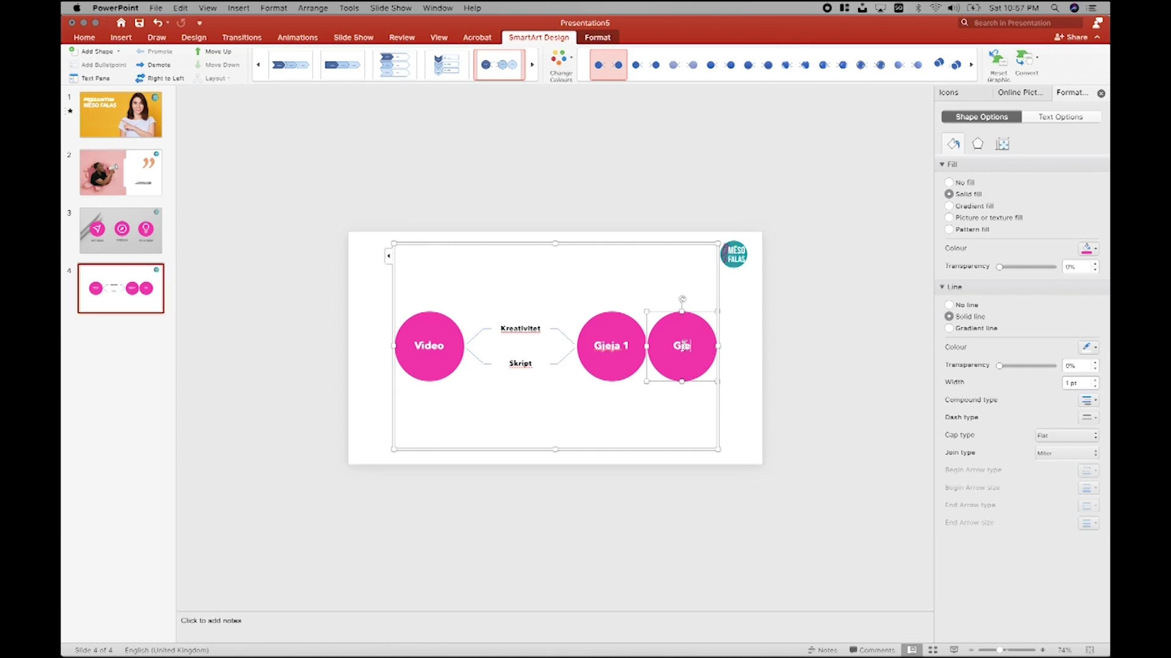
{"action": "type", "text": "a 2"}
{"action": "left_click", "coordinate": [817, 352]}
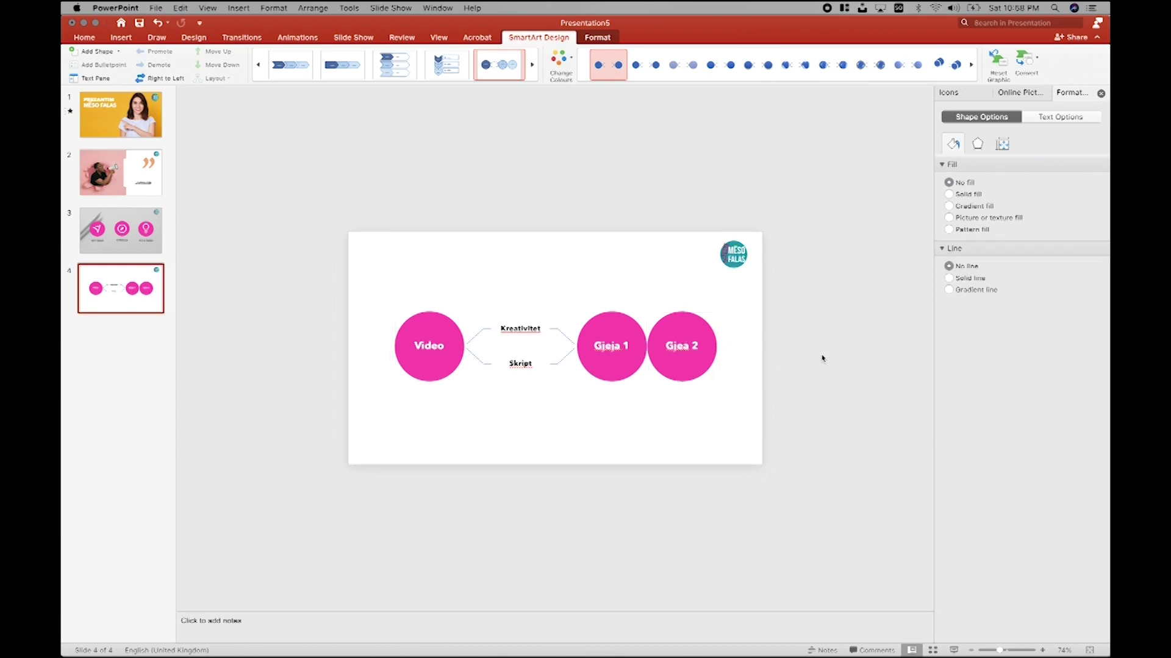
{"action": "left_click", "coordinate": [108, 245]}
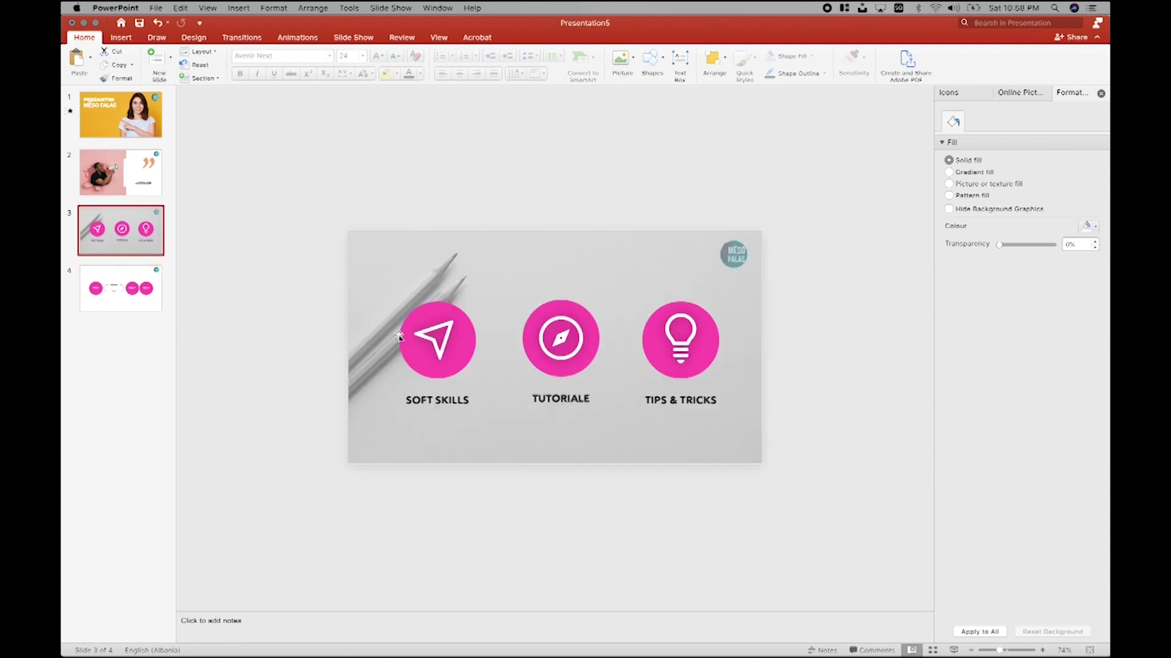
{"action": "left_click", "coordinate": [949, 651]}
{"action": "left_click", "coordinate": [906, 490]}
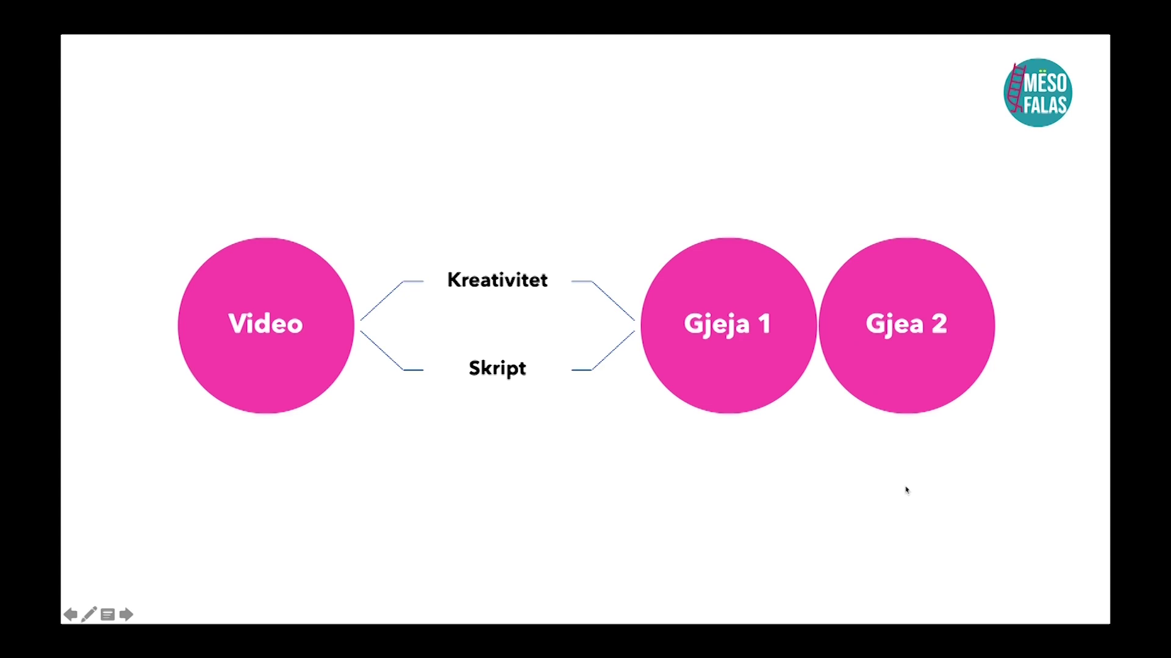
{"action": "key", "text": "Escape"}
{"action": "left_click", "coordinate": [707, 366]}
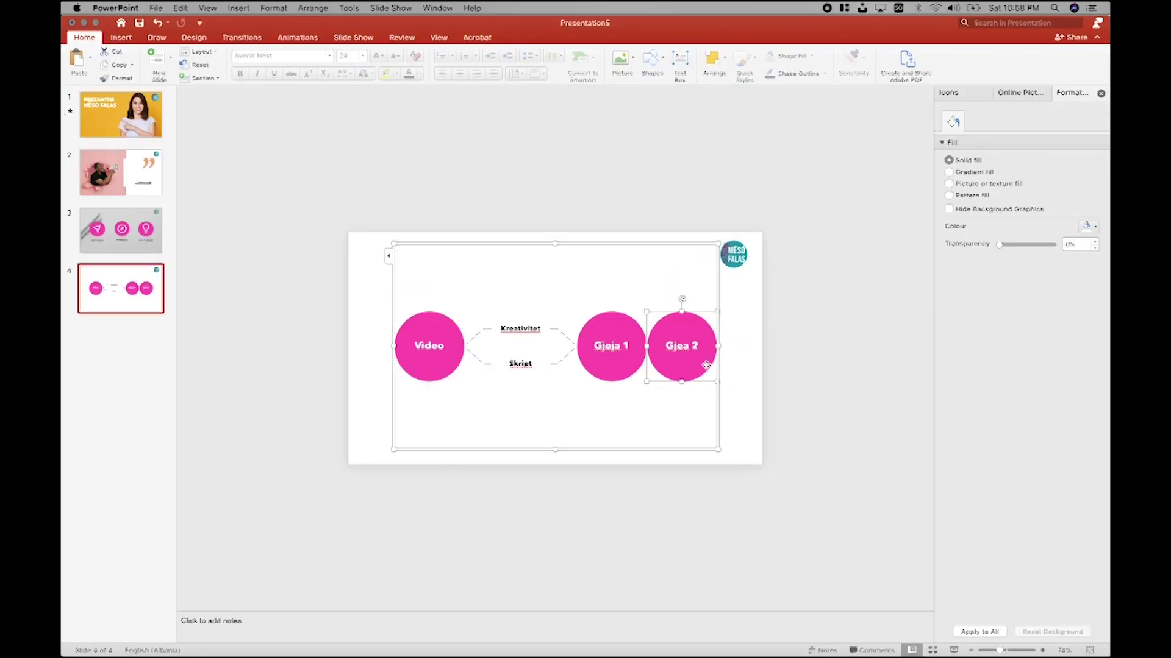
{"action": "mouse_move", "coordinate": [702, 365]}
{"action": "left_mouse_down"}
{"action": "mouse_move", "coordinate": [697, 394]}
{"action": "mouse_move", "coordinate": [758, 353]}
{"action": "left_mouse_up"}
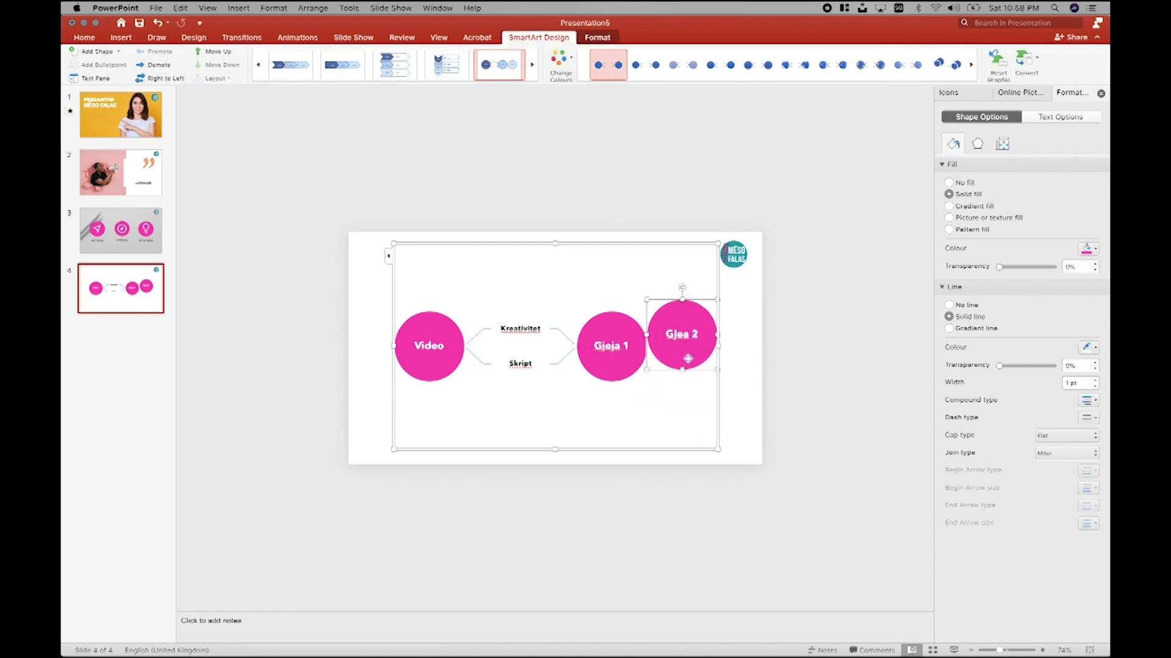
{"action": "mouse_move", "coordinate": [695, 366]}
{"action": "left_mouse_down"}
{"action": "mouse_move", "coordinate": [562, 436]}
{"action": "mouse_move", "coordinate": [434, 298]}
{"action": "mouse_move", "coordinate": [510, 405]}
{"action": "mouse_move", "coordinate": [752, 397]}
{"action": "mouse_move", "coordinate": [695, 360]}
{"action": "left_mouse_up"}
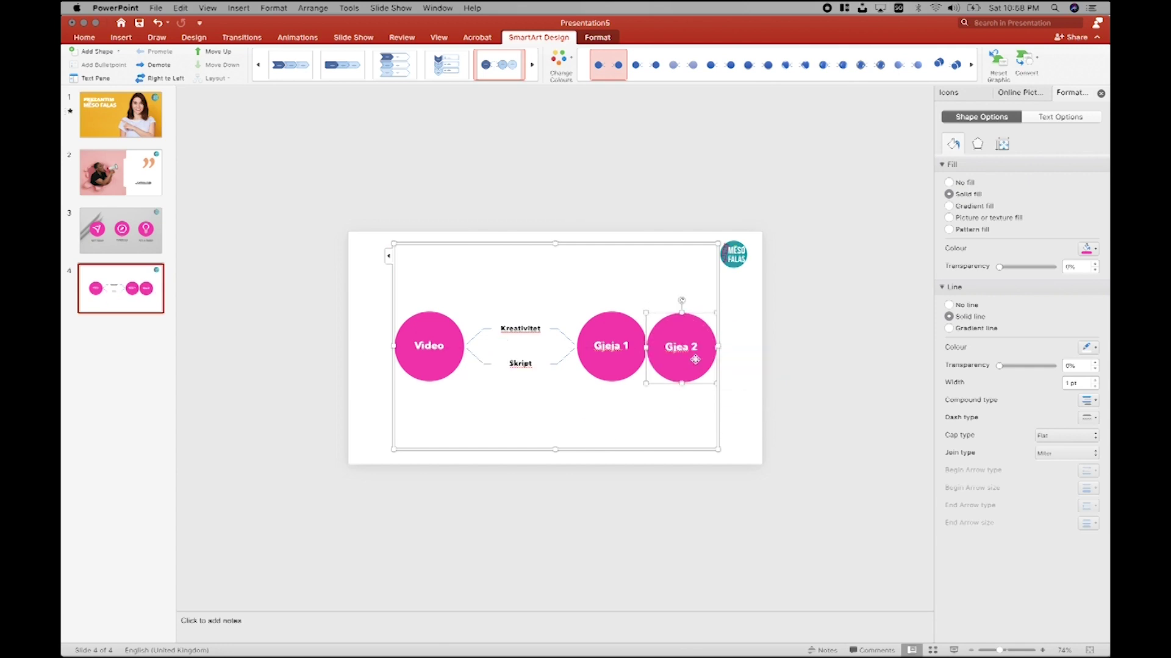
{"action": "left_click", "coordinate": [1024, 92]}
{"action": "left_click", "coordinate": [949, 92]}
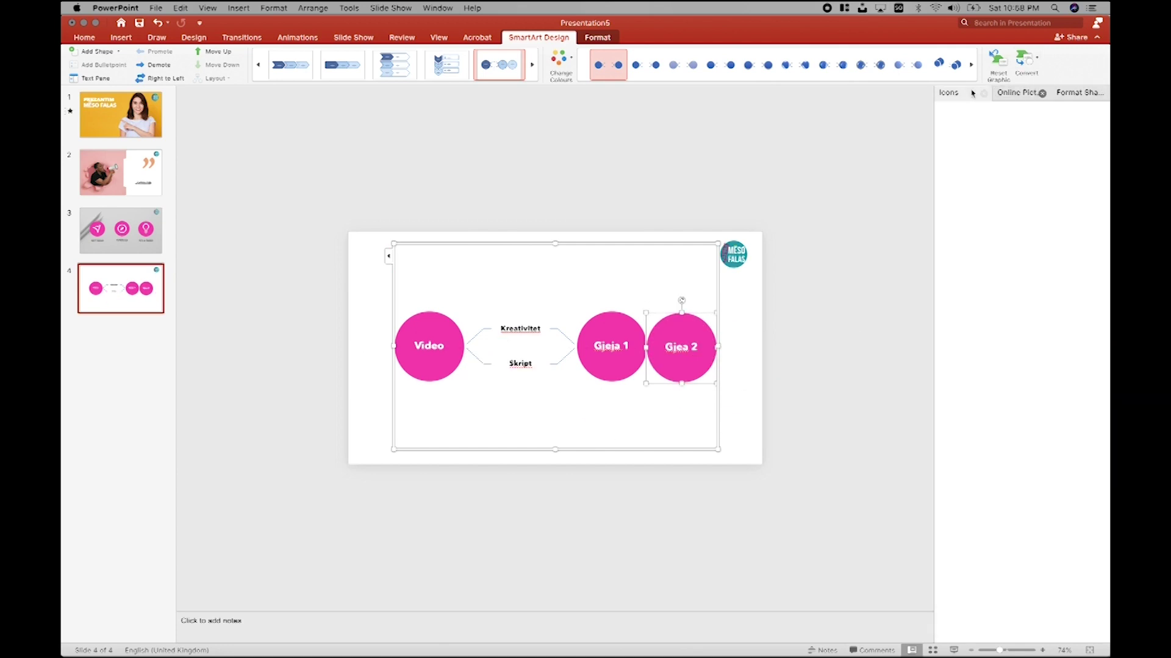
{"action": "left_click", "coordinate": [1075, 92]}
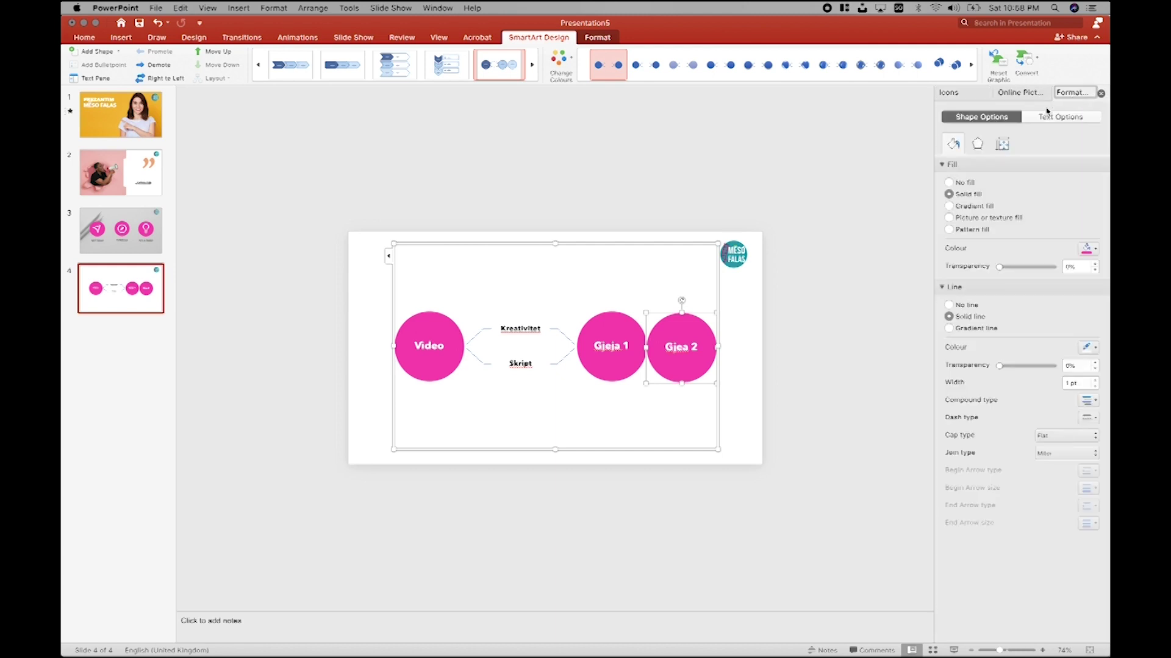
{"action": "left_click", "coordinate": [979, 144]}
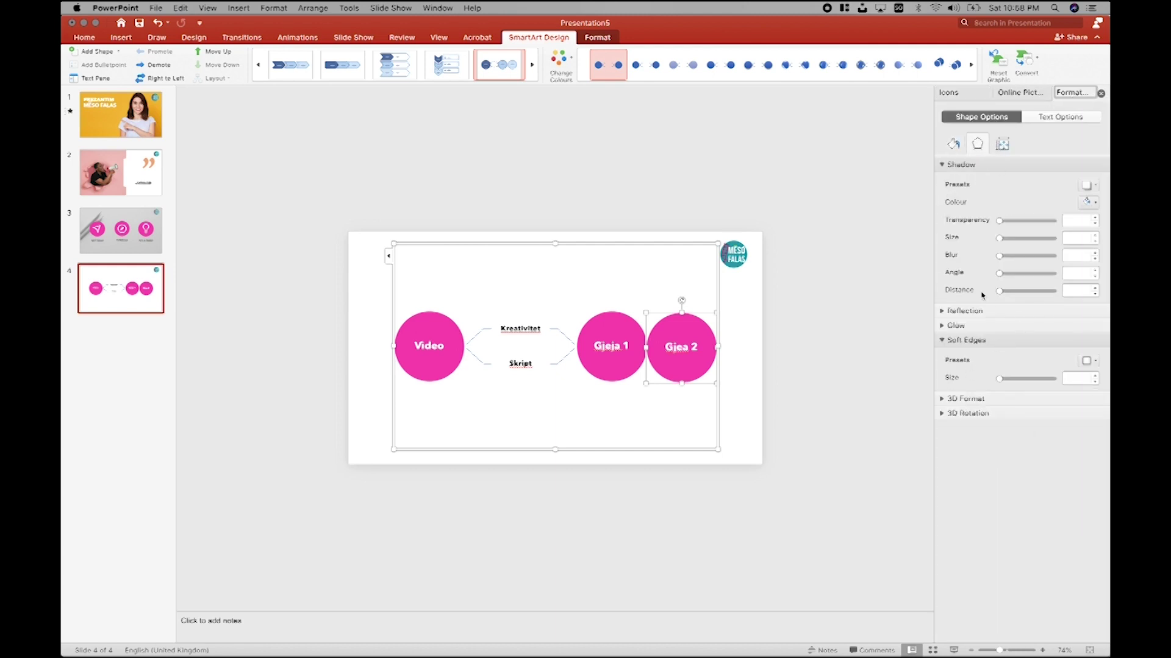
{"action": "left_click", "coordinate": [955, 326]}
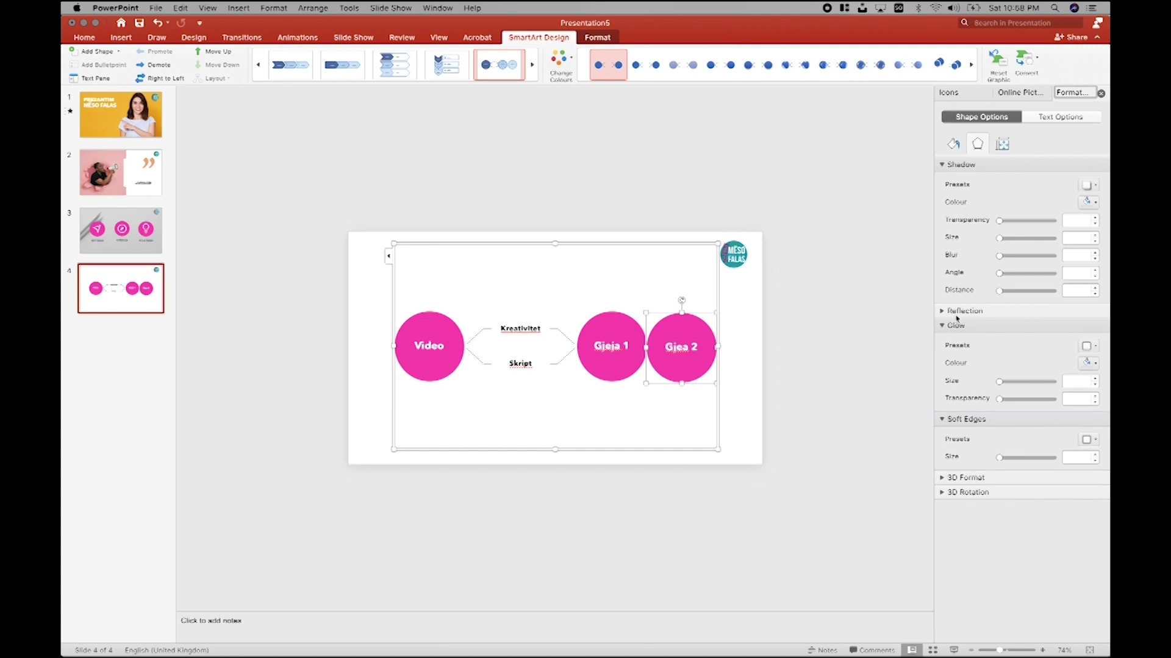
{"action": "left_click", "coordinate": [956, 312]}
{"action": "left_click", "coordinate": [1092, 331]}
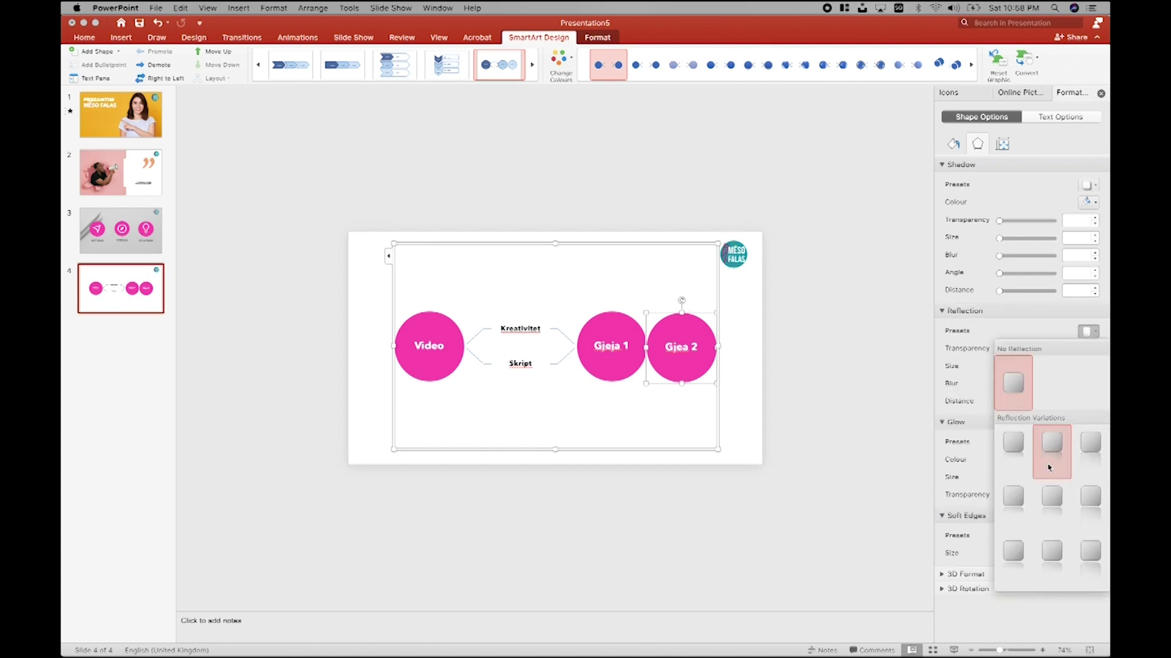
{"action": "left_click", "coordinate": [1046, 454]}
{"action": "left_click_drag", "start_coordinate": [707, 356], "coordinate": [708, 419]}
{"action": "left_click", "coordinate": [713, 526]}
{"action": "key", "text": "super+z"}
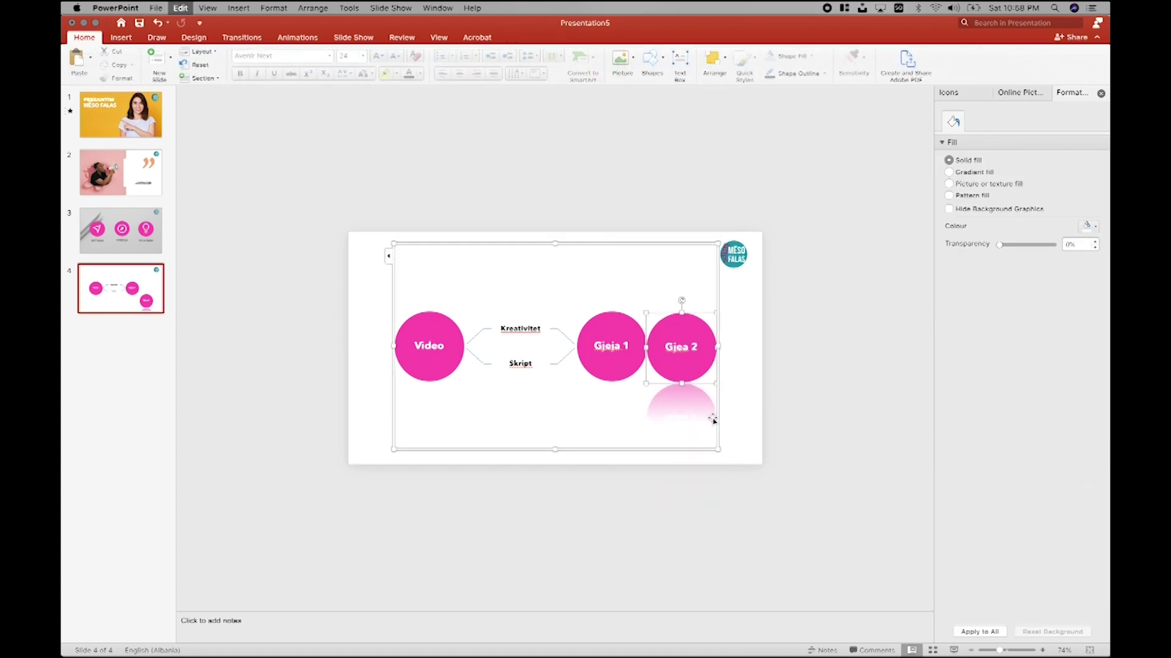
{"action": "left_click", "coordinate": [758, 412]}
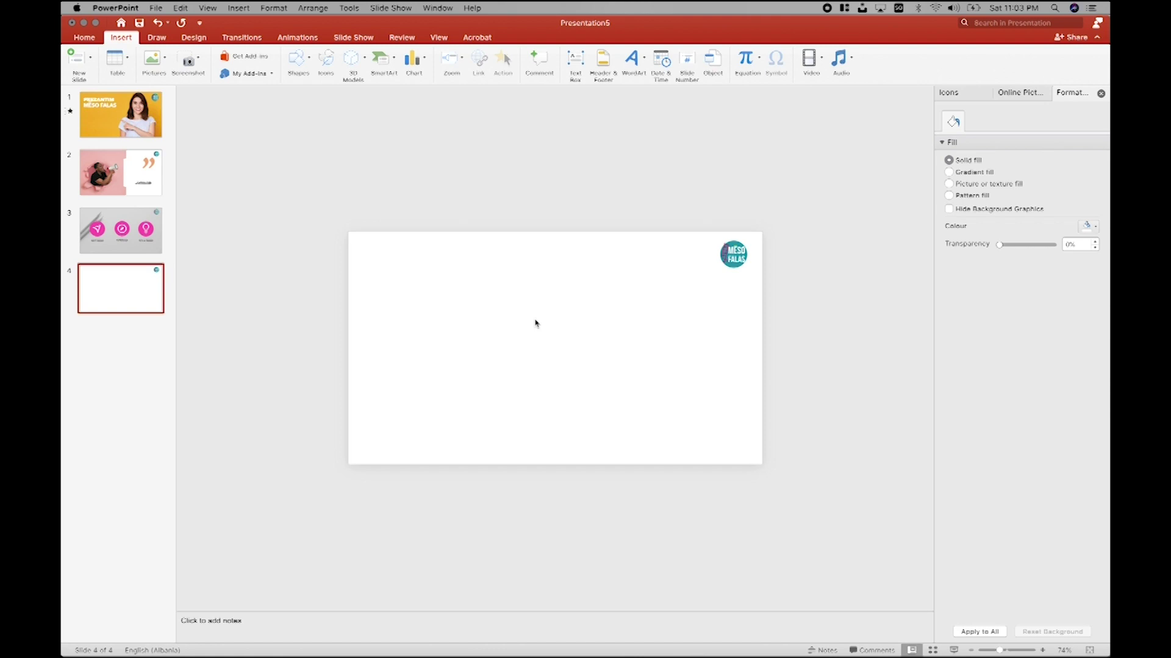
Step: Start inserting an online video from the Video menu
{"action": "left_click", "coordinate": [817, 58]}
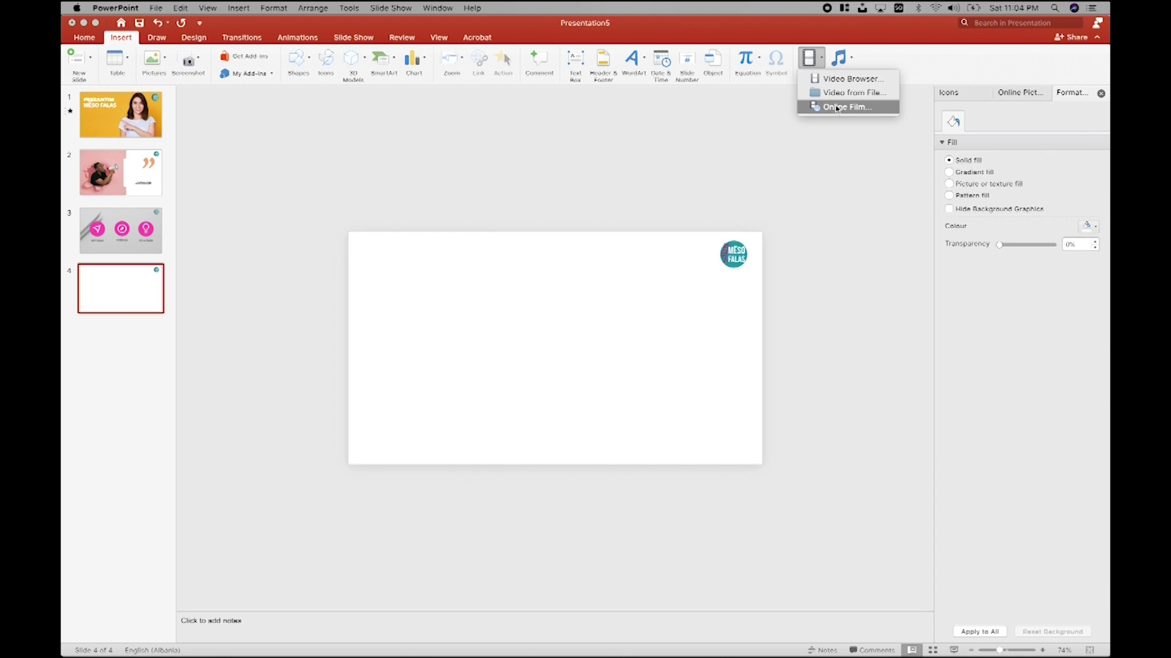
{"action": "left_click", "coordinate": [837, 108]}
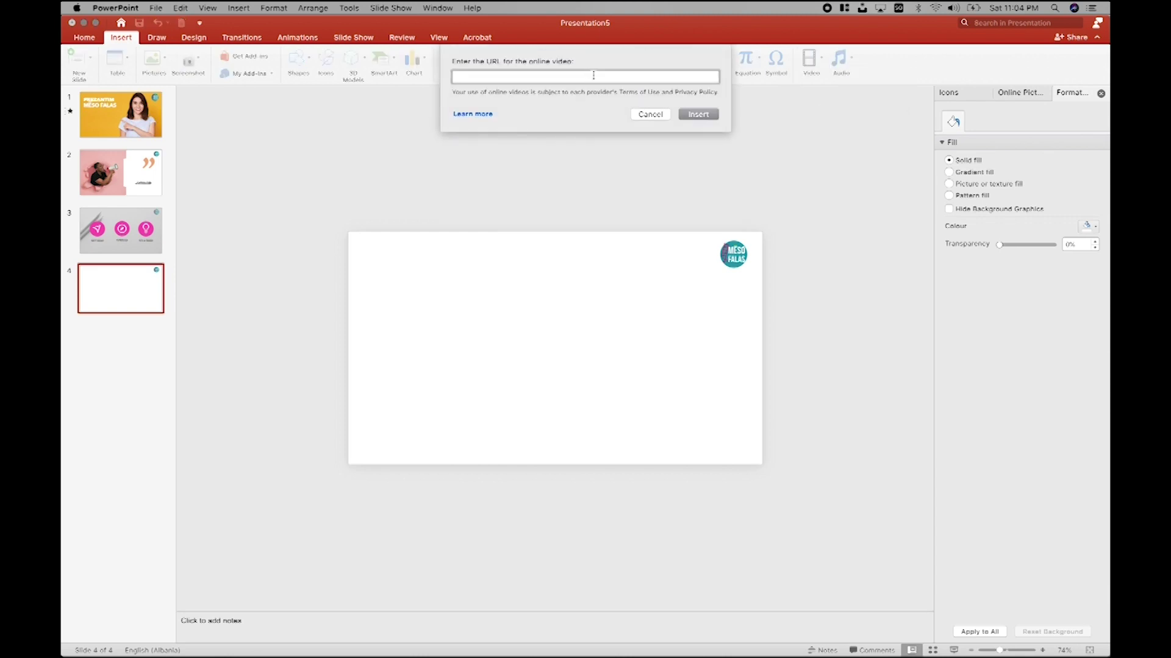
Step: Search YouTube for 'meso falas trailer' and open the Mëso Falas introduction video
{"action": "mouse_move", "coordinate": [64, 73]}
{"action": "left_click", "coordinate": [65, 113]}
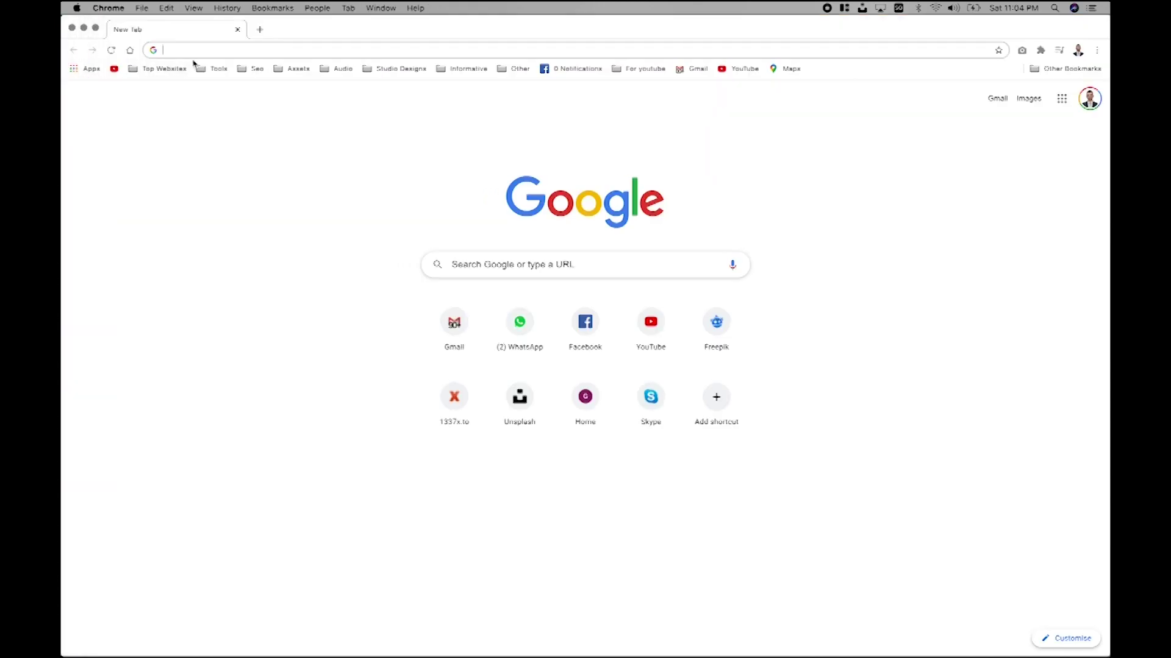
{"action": "type", "text": "youtube.com"}
{"action": "key", "text": "Return"}
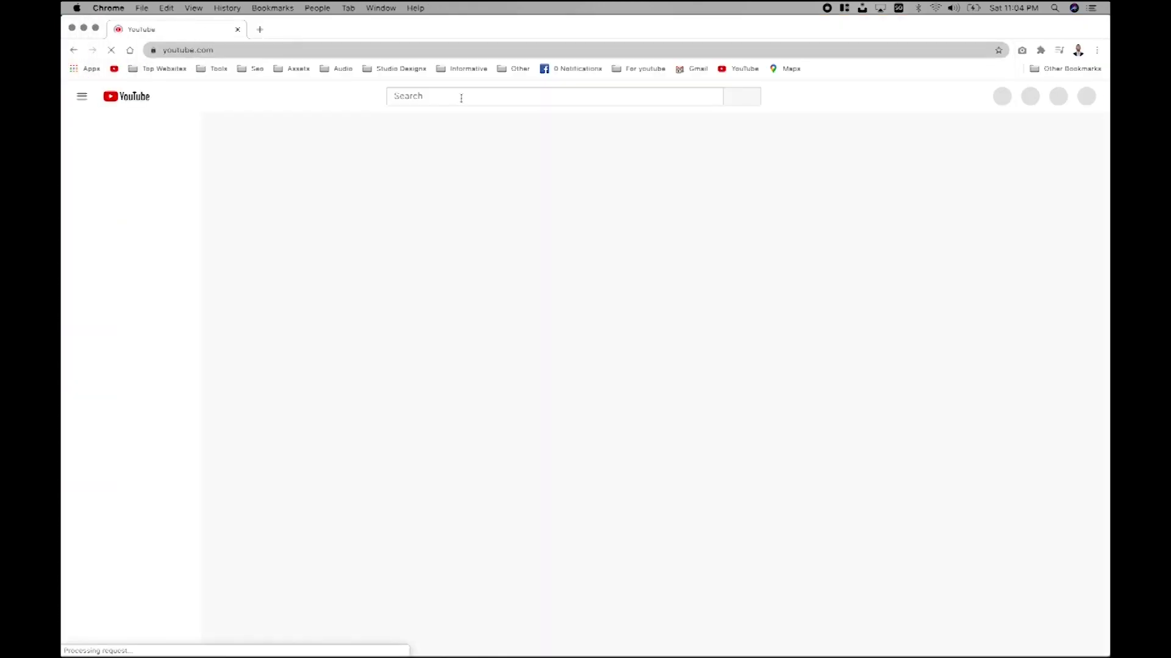
{"action": "left_click", "coordinate": [460, 96]}
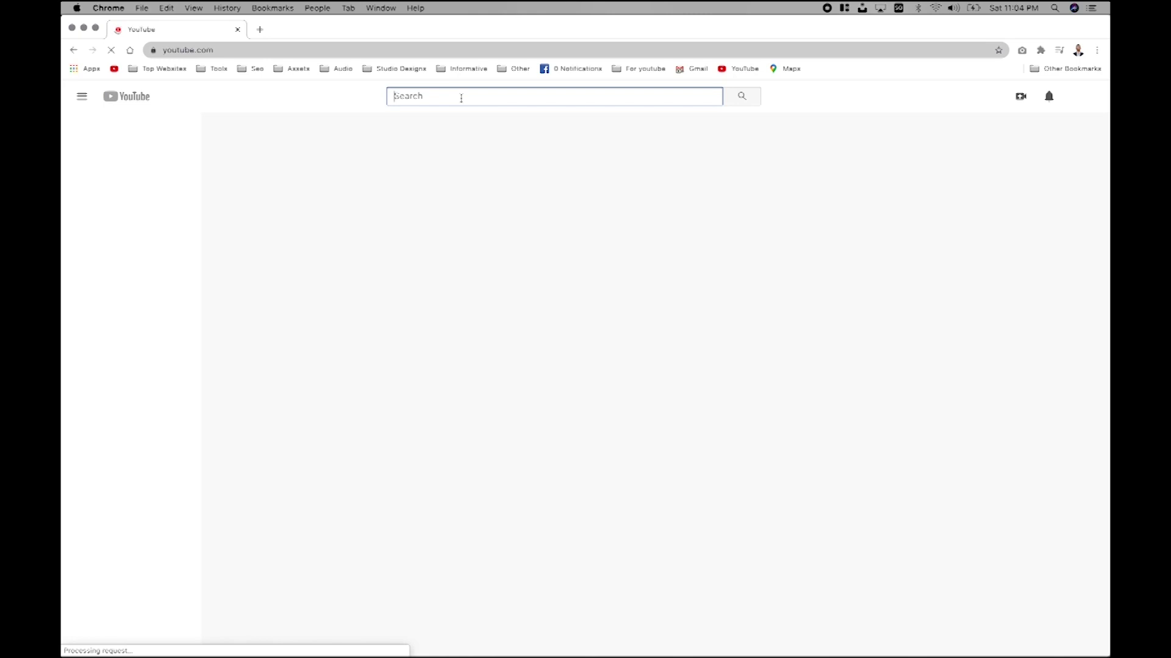
{"action": "type", "text": "meso falas trailer"}
{"action": "key", "text": "Return"}
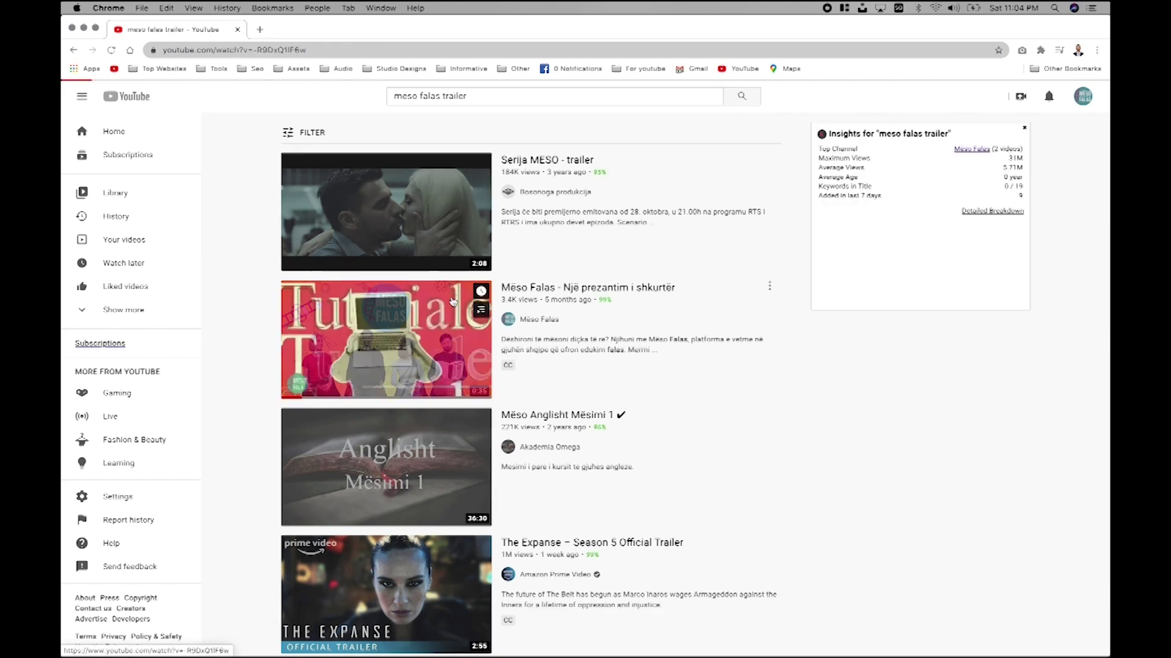
{"action": "left_click", "coordinate": [415, 329]}
Step: Copy the video's link, pause it, and paste the link into PowerPoint to embed it on slide 4
{"action": "left_click", "coordinate": [375, 54]}
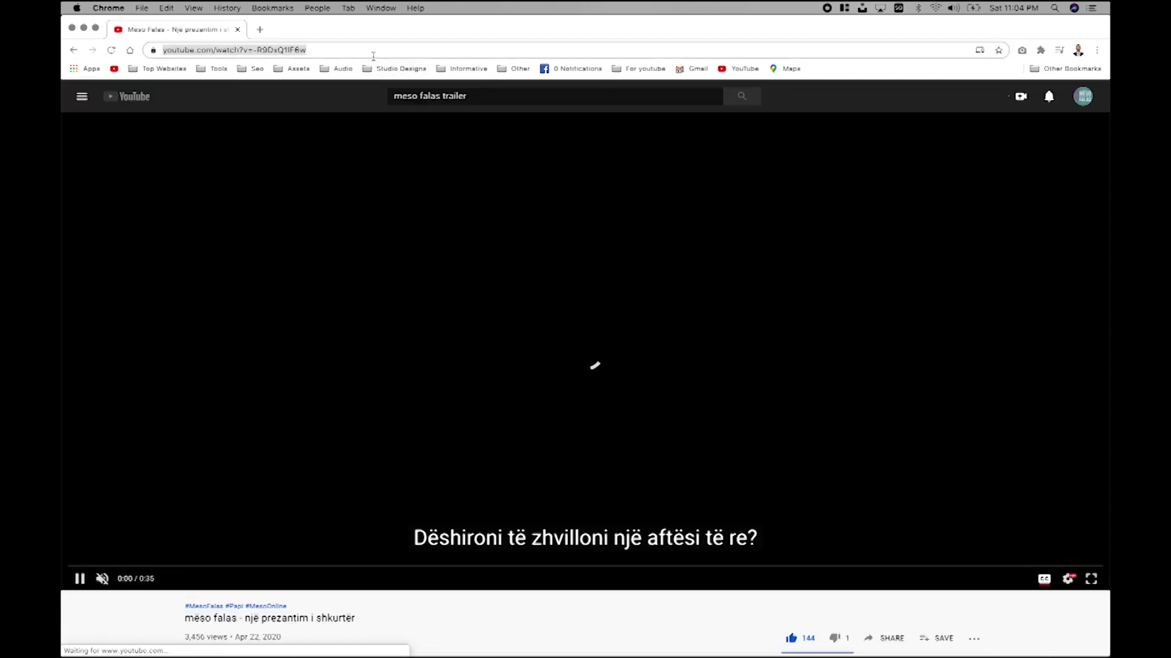
{"action": "left_click", "coordinate": [308, 193]}
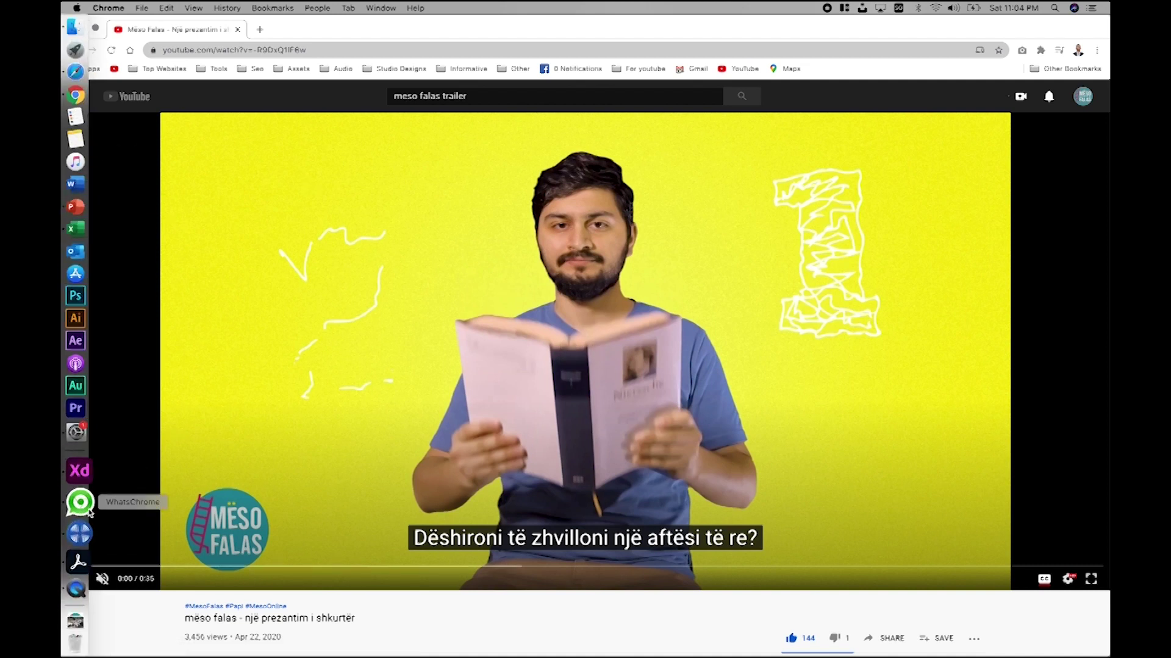
{"action": "left_click", "coordinate": [103, 580]}
{"action": "key", "text": "k"}
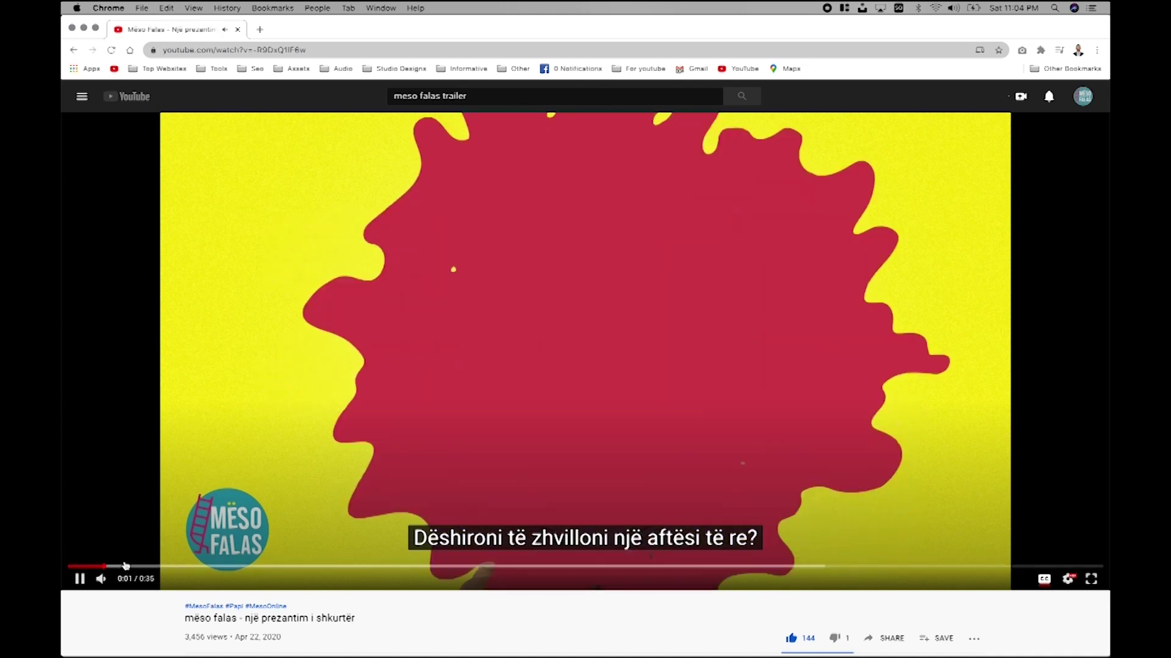
{"action": "left_click", "coordinate": [102, 579]}
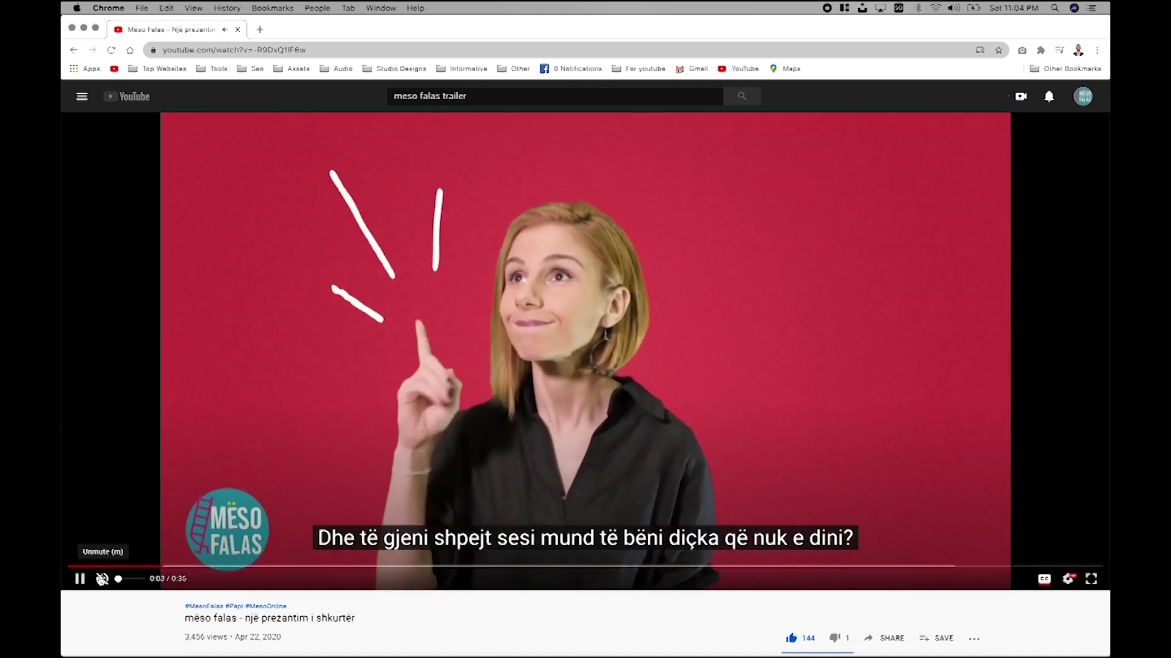
{"action": "key", "text": "k"}
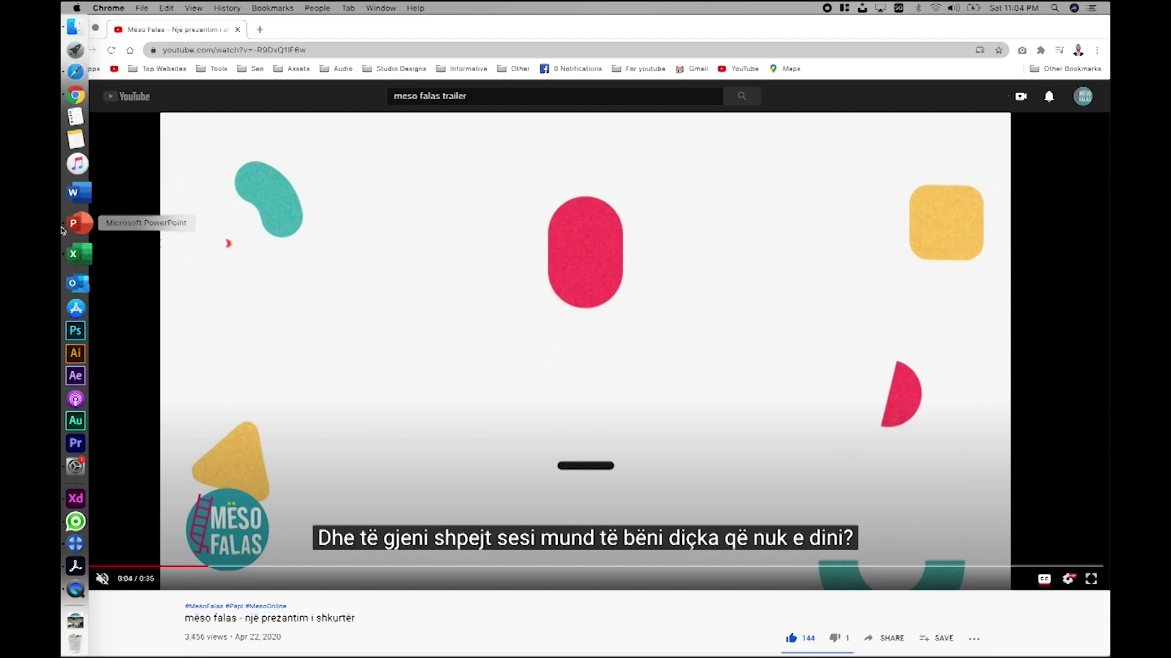
{"action": "left_click", "coordinate": [72, 224]}
{"action": "key", "text": "super+v"}
{"action": "left_click", "coordinate": [710, 115]}
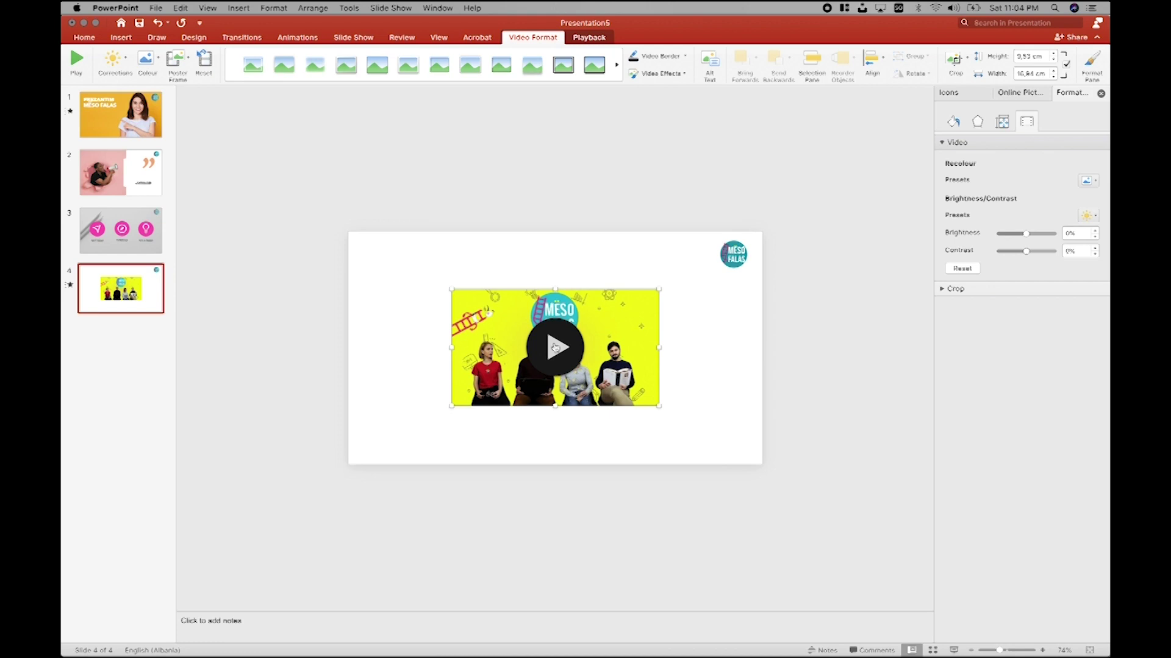
Step: Select the slide 4 video and open its Poster Frame dropdown in Video Format
{"action": "left_click", "coordinate": [548, 279]}
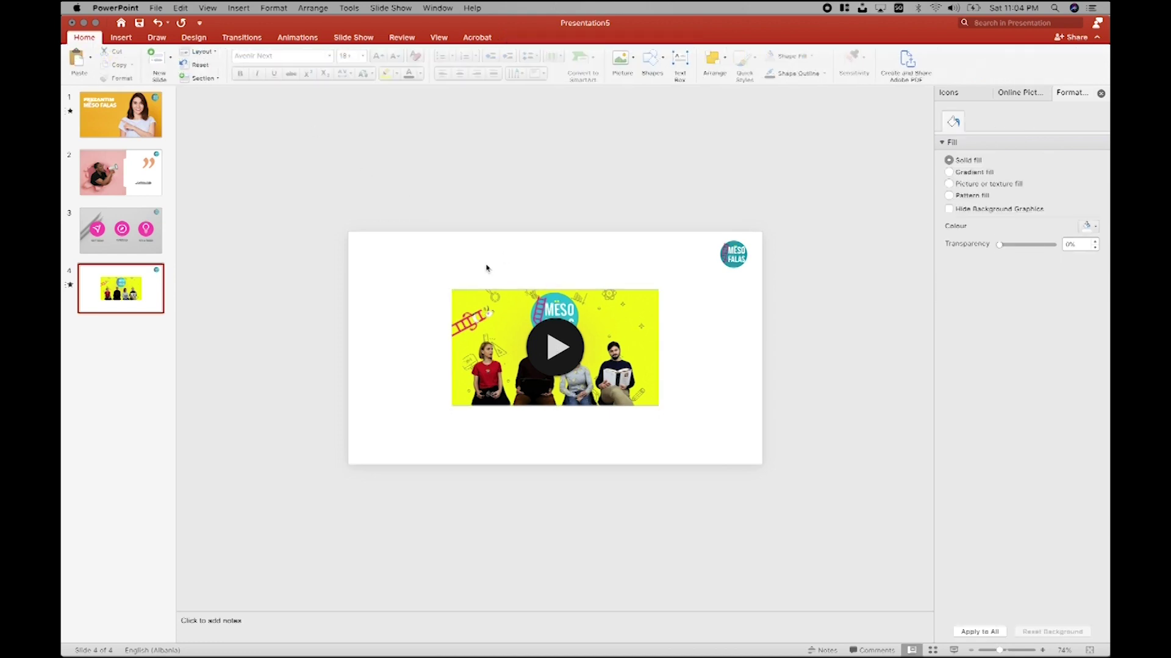
{"action": "left_click", "coordinate": [539, 313]}
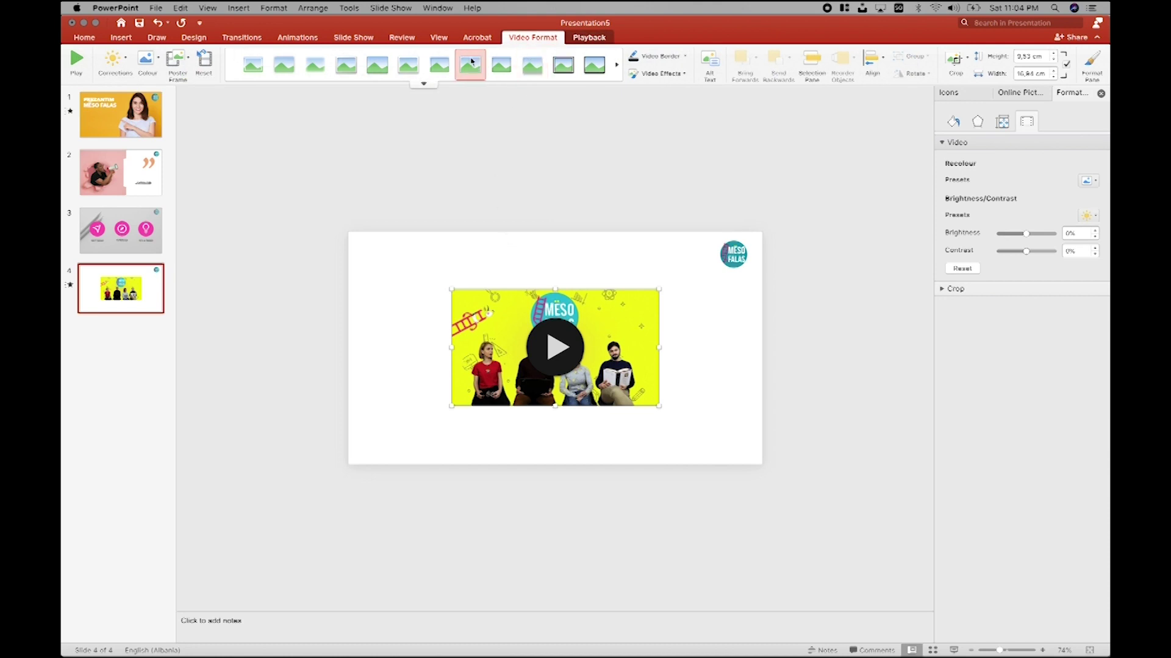
{"action": "left_click", "coordinate": [175, 58]}
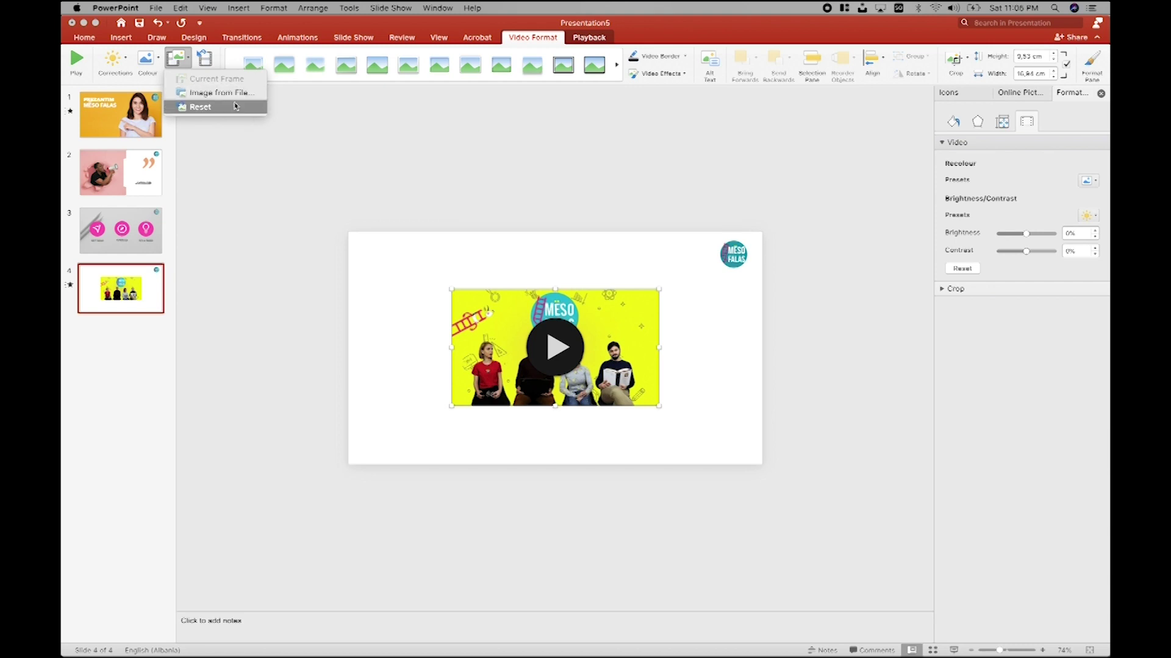
{"action": "left_click", "coordinate": [309, 107]}
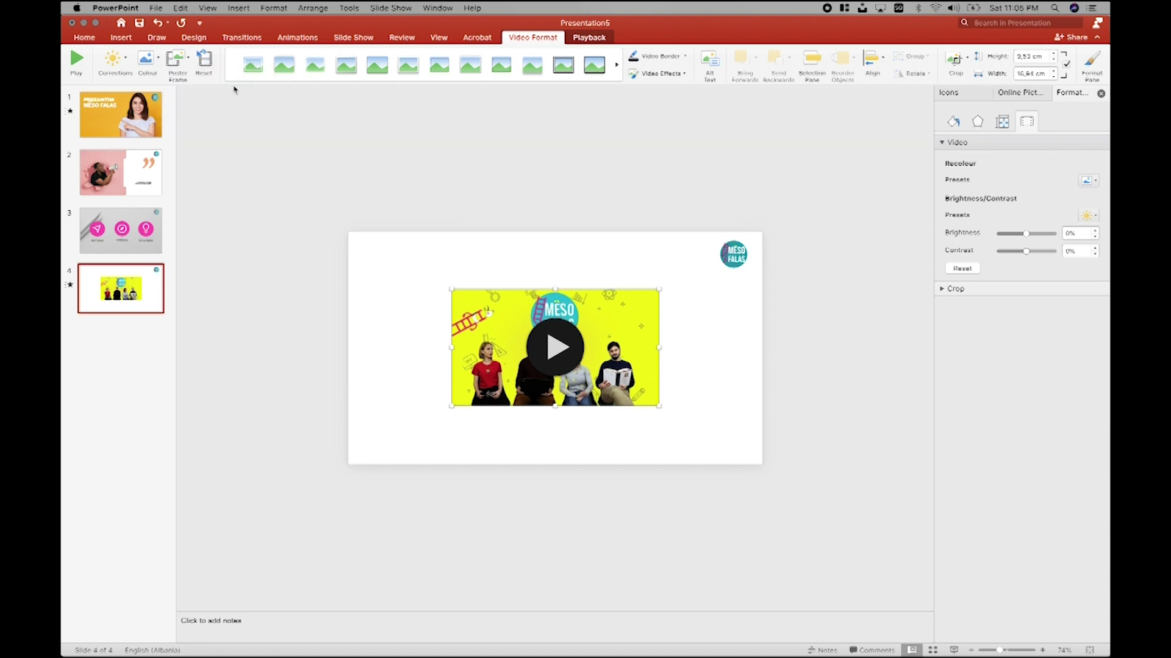
{"action": "left_click", "coordinate": [183, 65]}
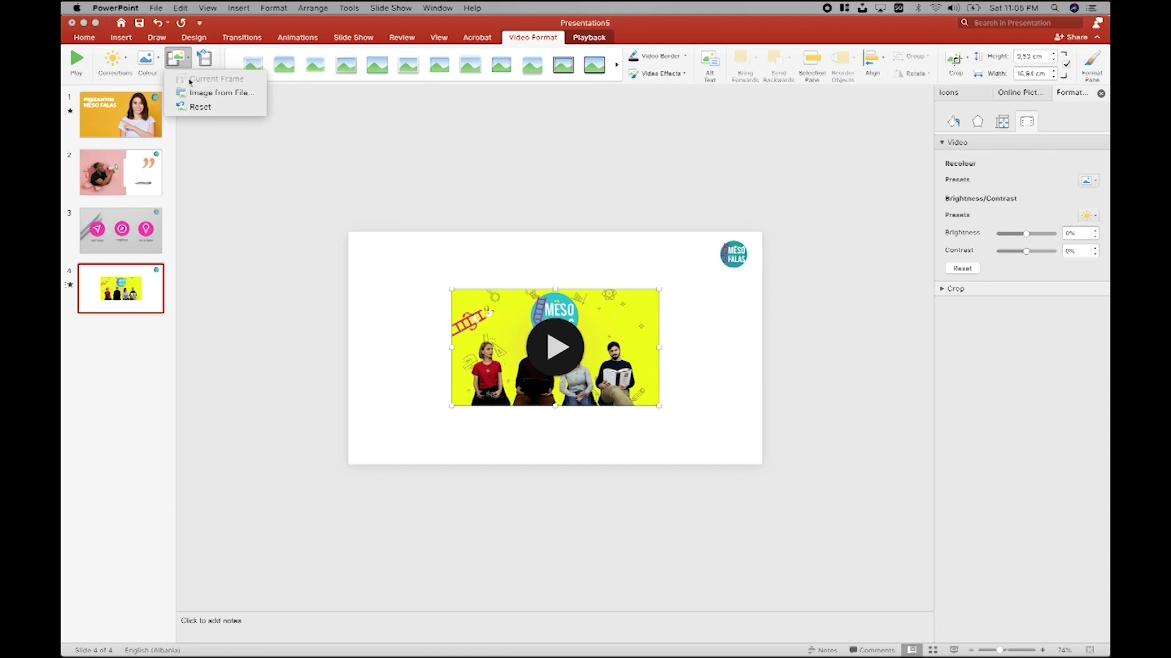
Step: Set 16487.jpg from Downloads as the video's poster frame and preview the playback
{"action": "left_click", "coordinate": [194, 94]}
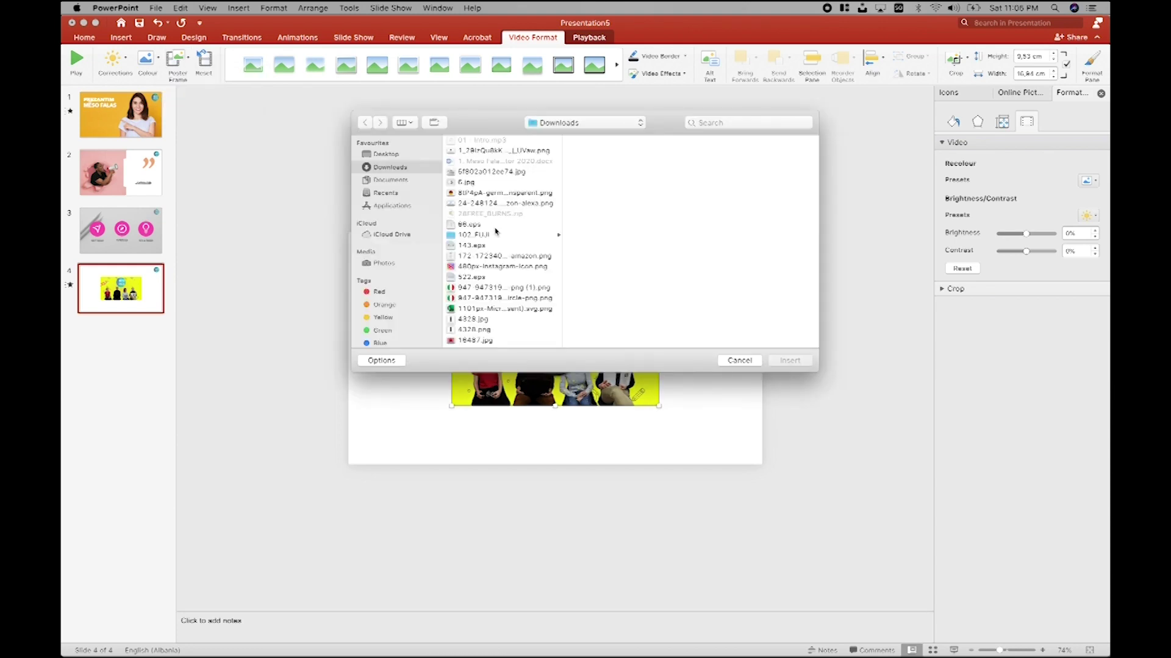
{"action": "scroll", "coordinate": [491, 295], "scroll_direction": "down", "scroll_amount": 3}
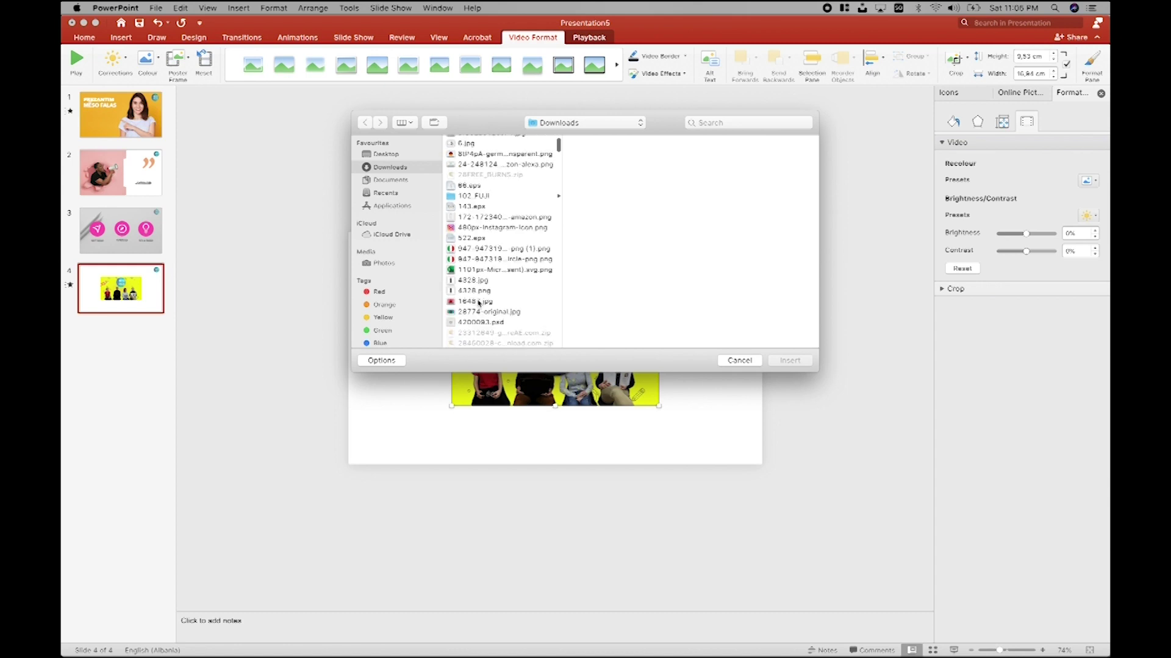
{"action": "left_click", "coordinate": [481, 301]}
{"action": "left_click", "coordinate": [789, 361]}
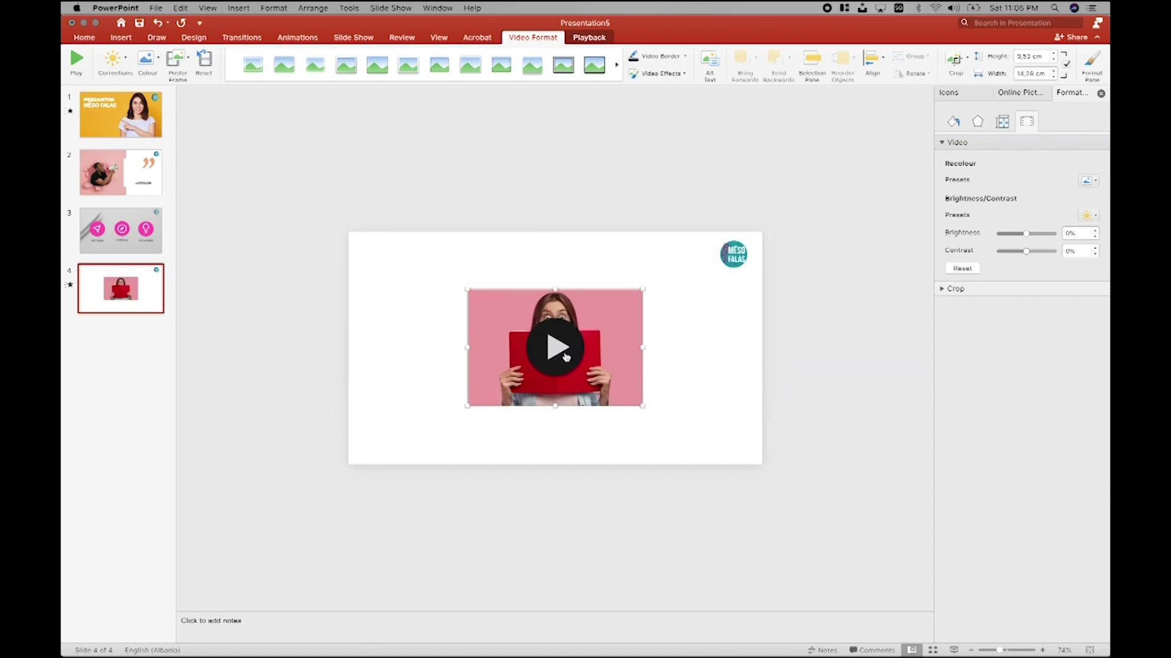
{"action": "left_click", "coordinate": [565, 356]}
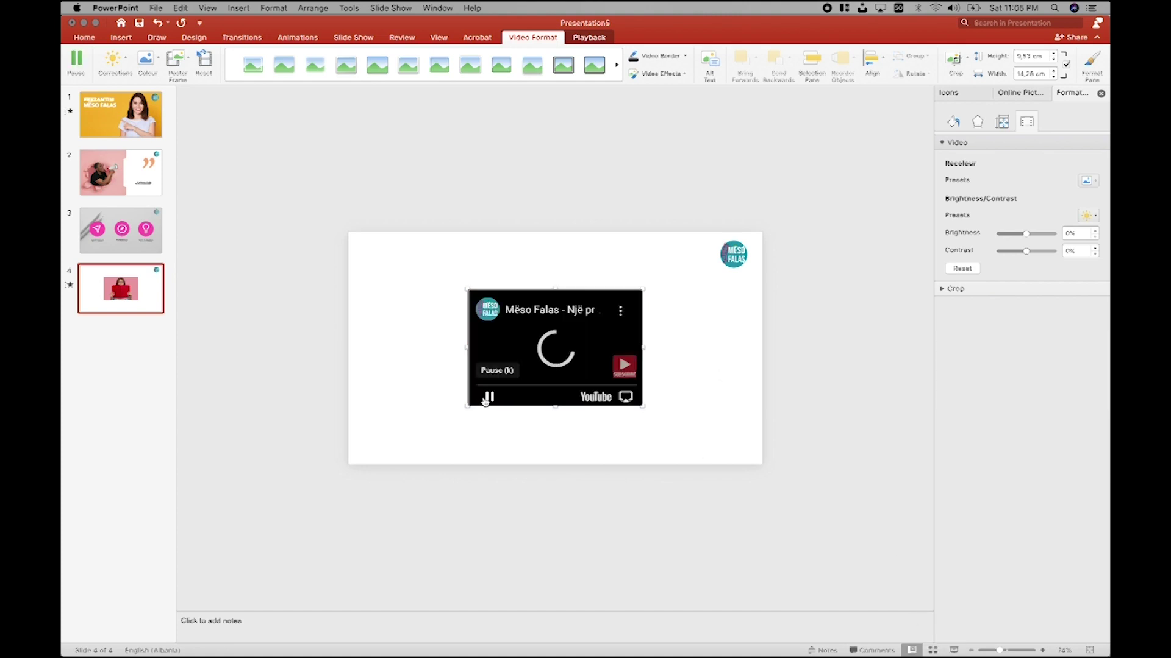
{"action": "left_click", "coordinate": [489, 397]}
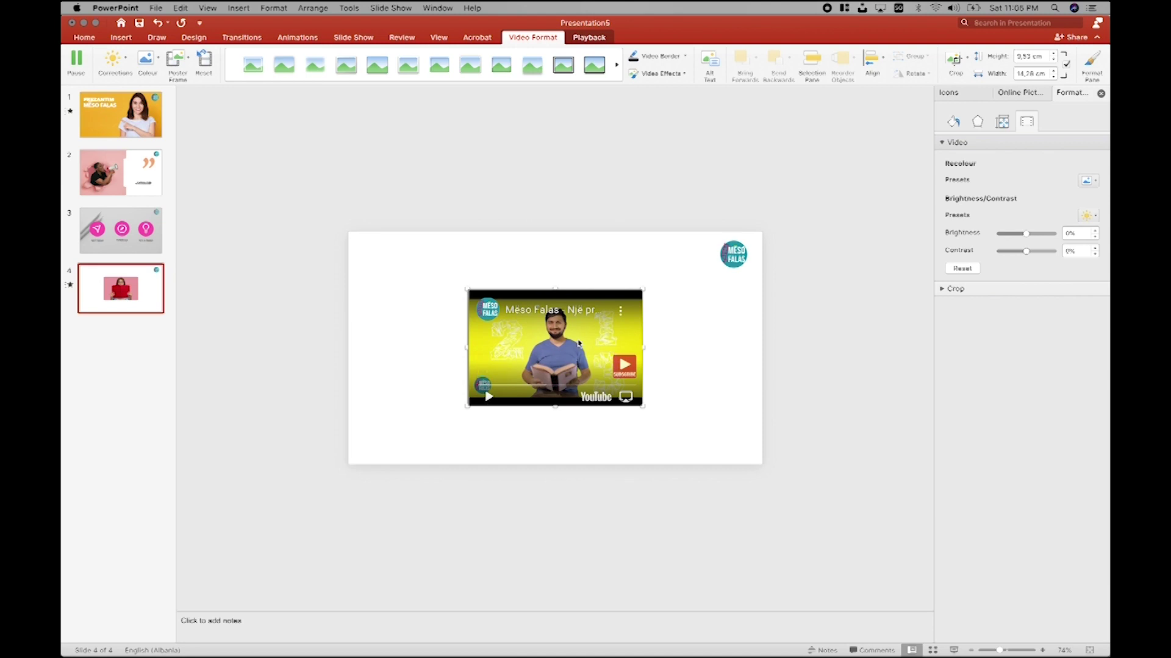
Step: Browse the brightness and recolour presets without applying any, then stop playback
{"action": "left_click", "coordinate": [122, 71]}
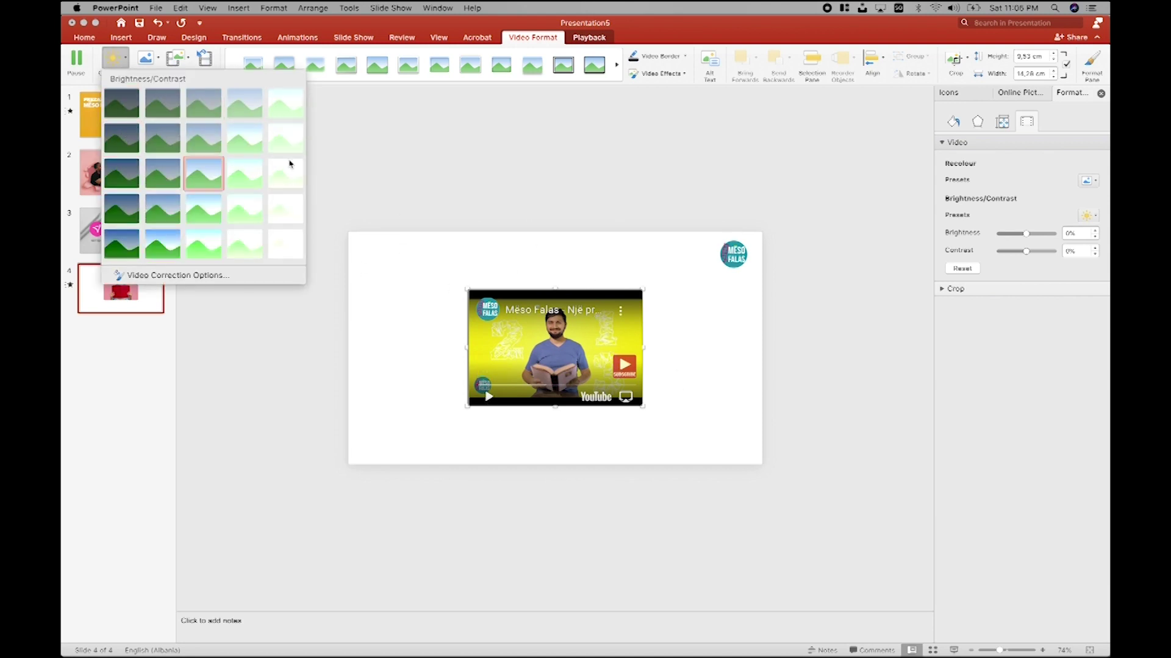
{"action": "left_click", "coordinate": [399, 153]}
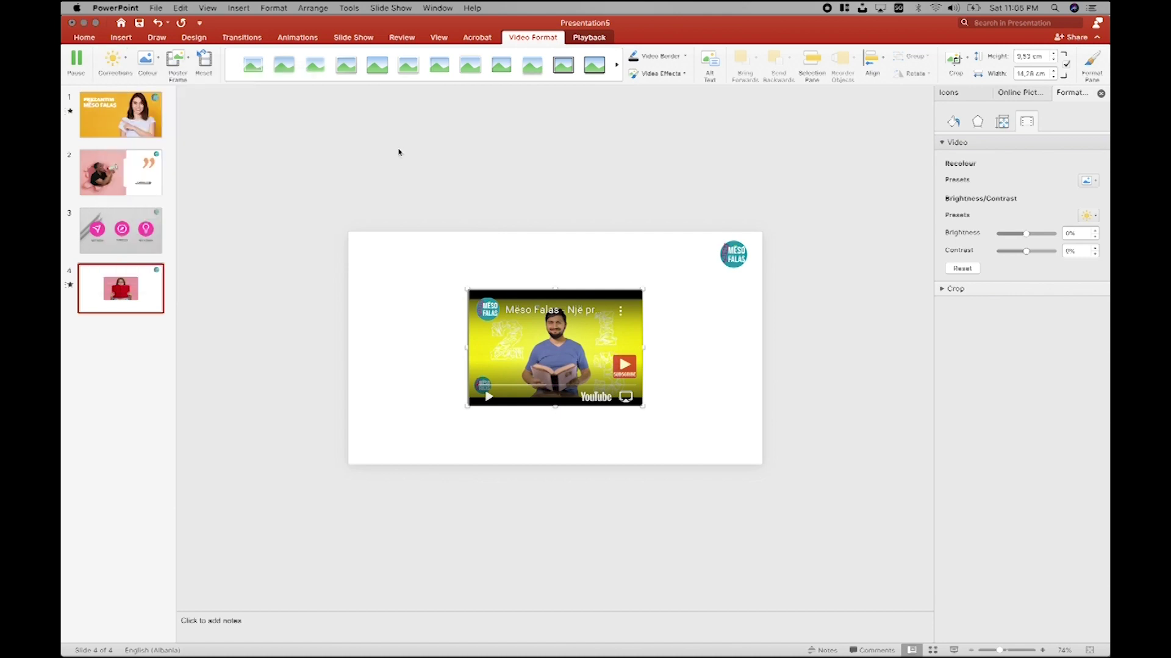
{"action": "left_click", "coordinate": [145, 59]}
{"action": "left_click", "coordinate": [436, 174]}
{"action": "left_click", "coordinate": [77, 59]}
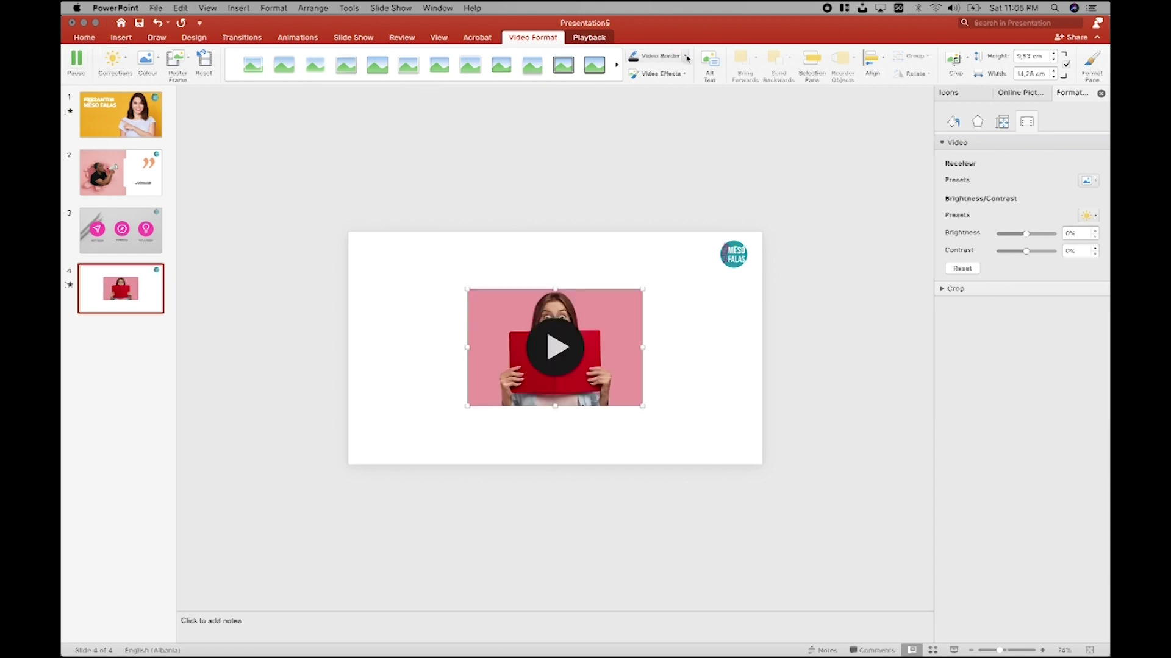
Step: Give the video a thicker border weight
{"action": "left_click", "coordinate": [685, 56]}
{"action": "mouse_move", "coordinate": [662, 256]}
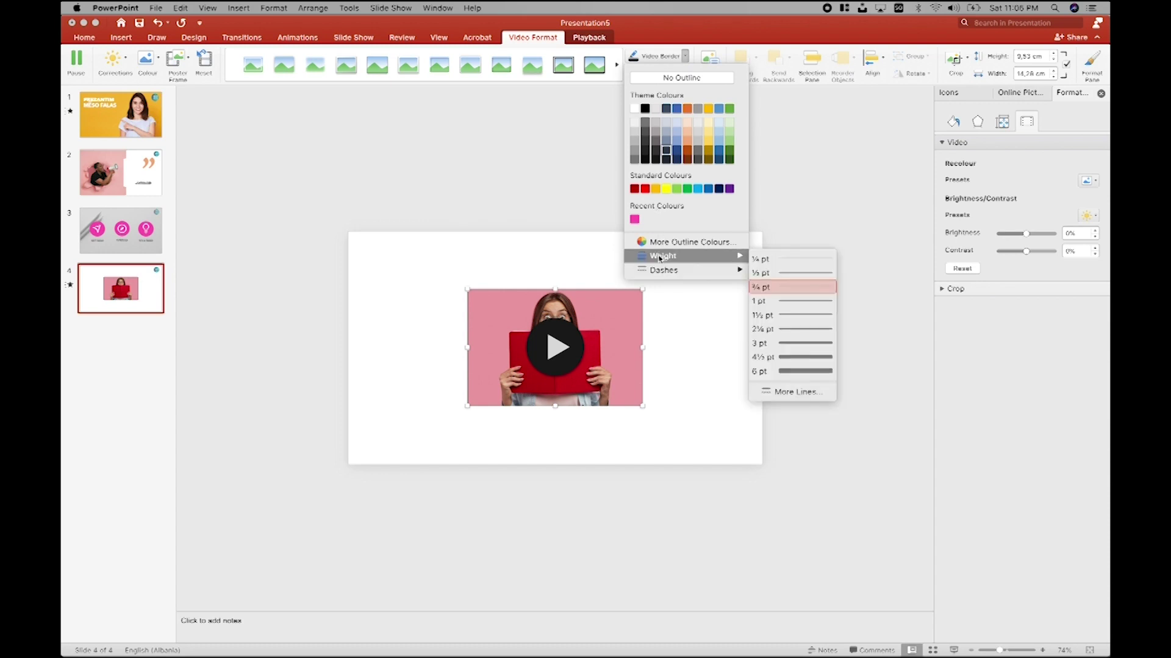
{"action": "left_click", "coordinate": [796, 369]}
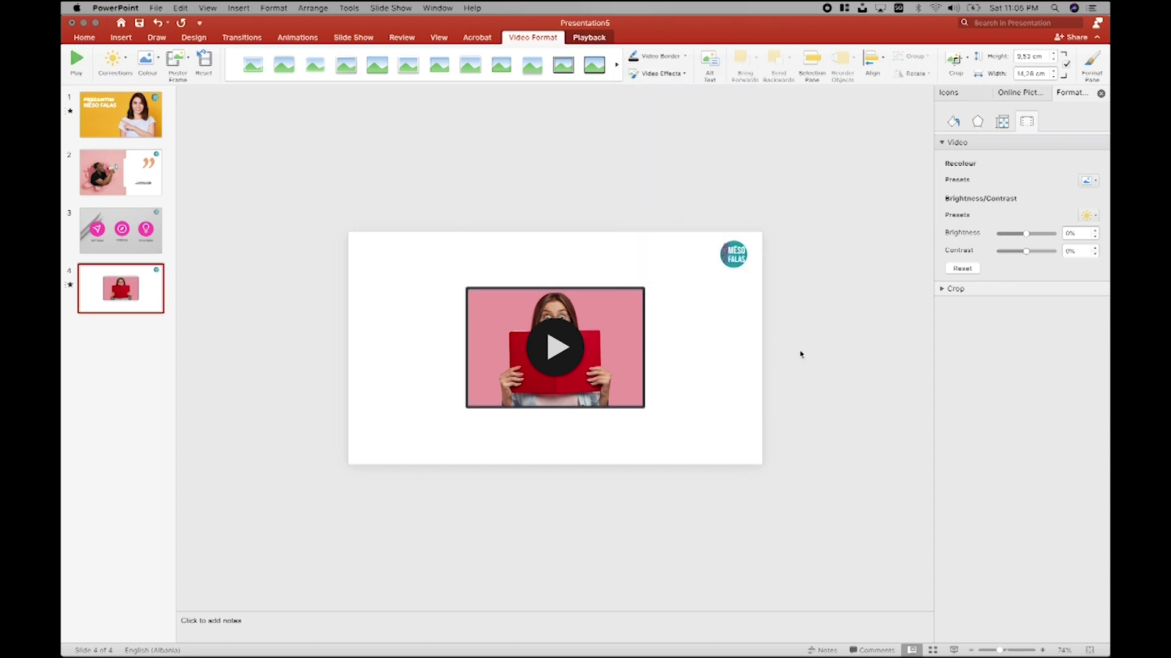
{"action": "left_click", "coordinate": [664, 272]}
{"action": "left_click", "coordinate": [633, 295]}
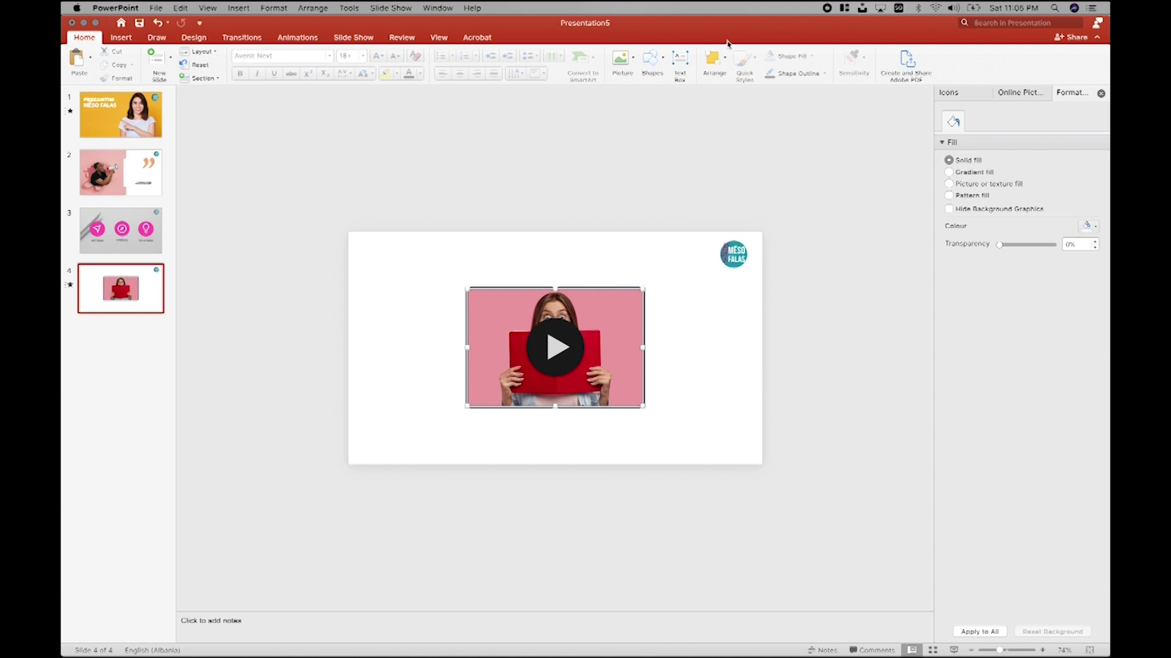
Step: Apply a 3D perspective effect and move the video up and to the left
{"action": "left_click", "coordinate": [667, 73]}
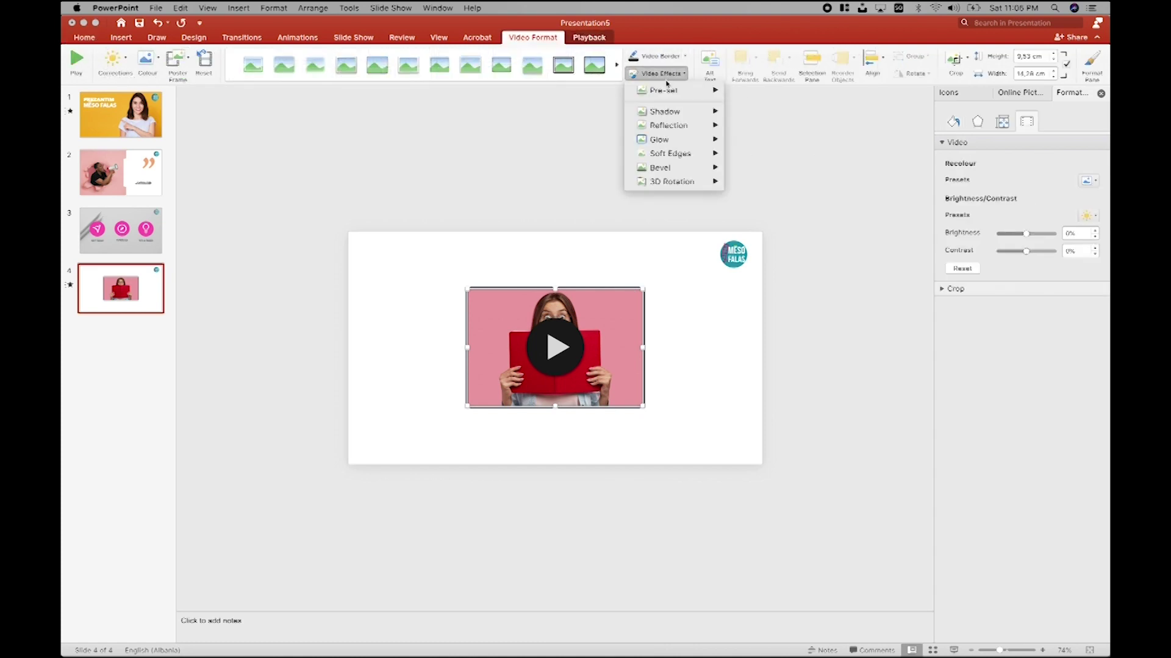
{"action": "left_click", "coordinate": [737, 217]}
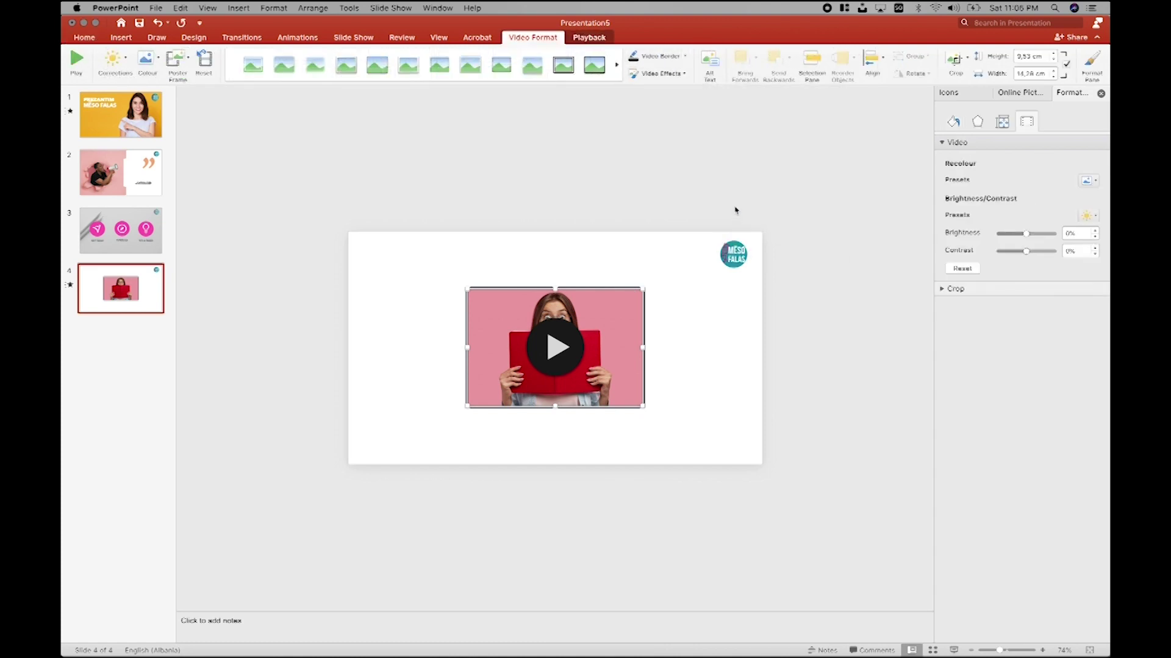
{"action": "left_click", "coordinate": [584, 346]}
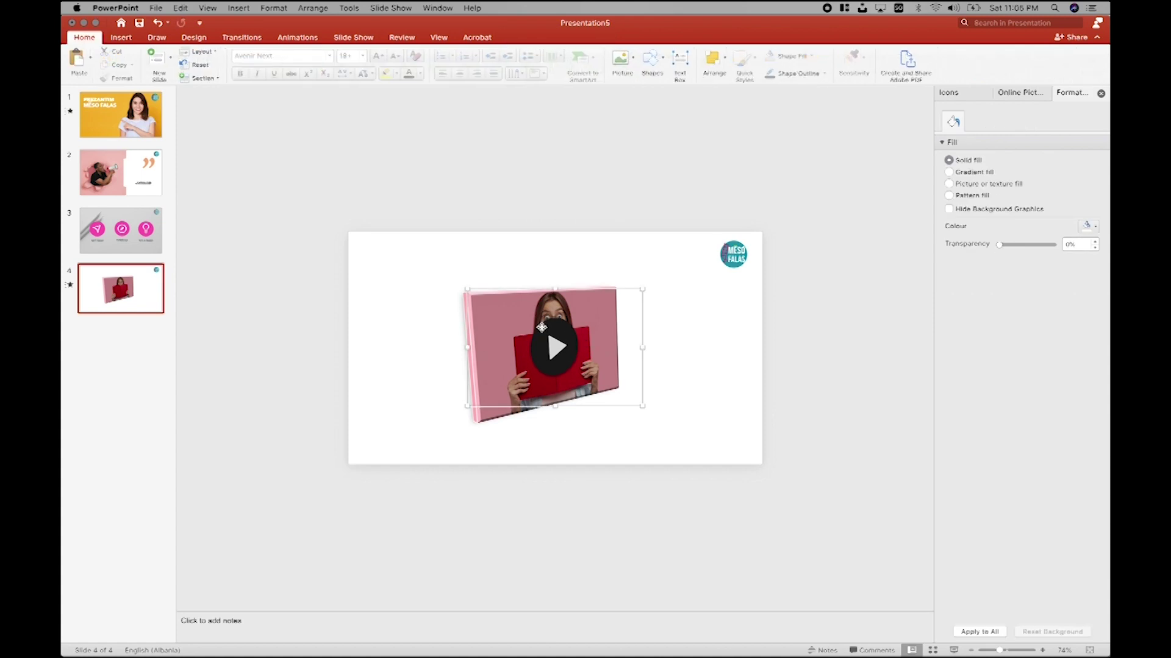
{"action": "left_click_drag", "start_coordinate": [606, 360], "coordinate": [547, 340]}
{"action": "left_click", "coordinate": [504, 329]}
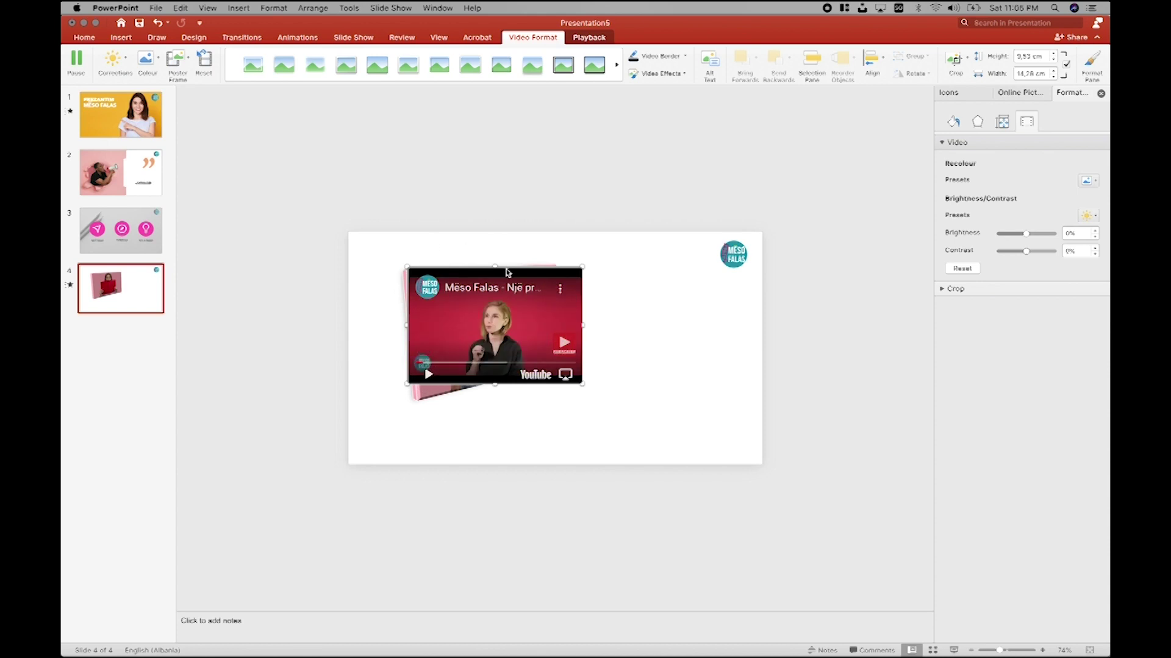
Step: Remove the 3D effect by setting Video Effects to No Presets
{"action": "left_click", "coordinate": [658, 73]}
{"action": "mouse_move", "coordinate": [664, 89]}
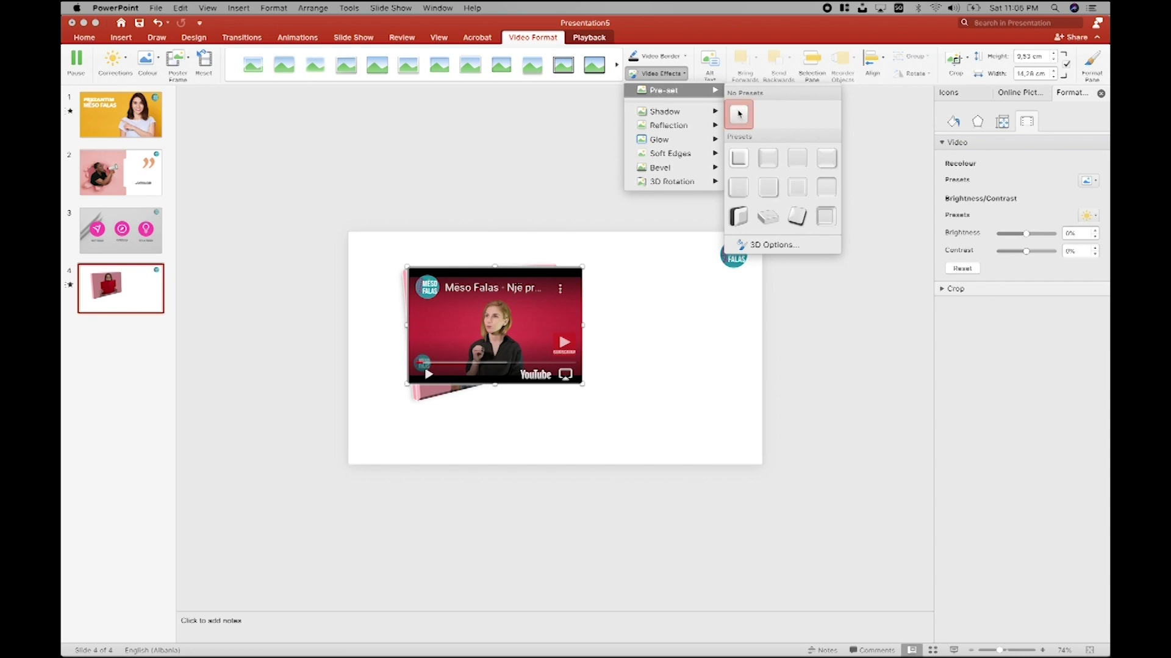
{"action": "left_click", "coordinate": [739, 114]}
{"action": "left_click", "coordinate": [598, 316]}
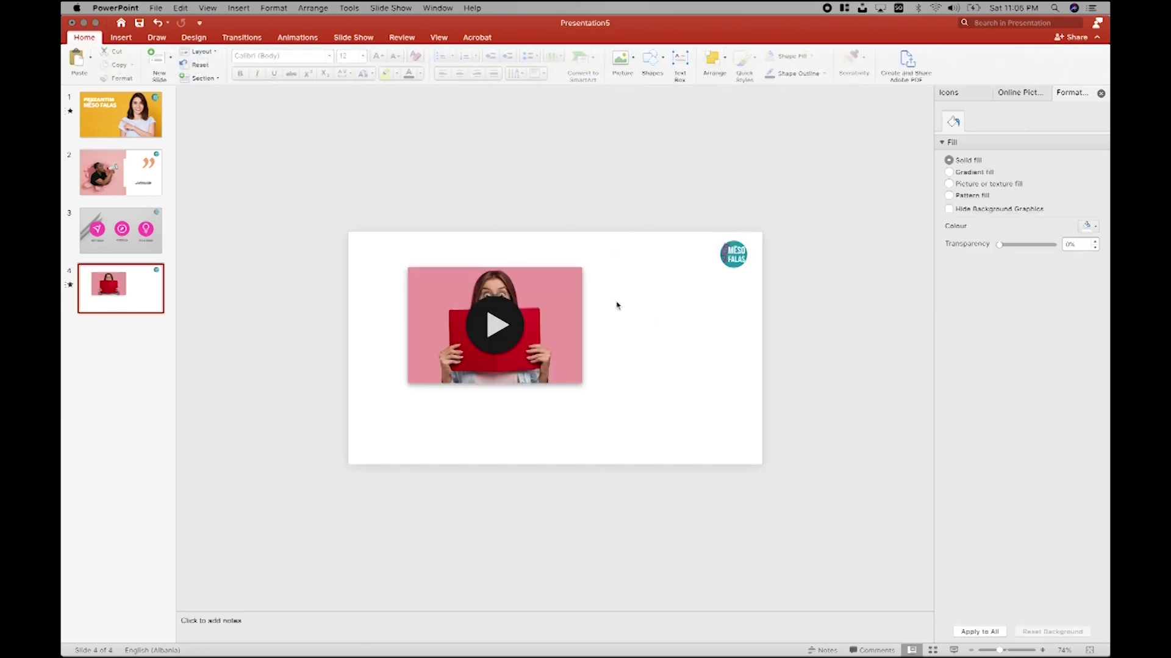
{"action": "left_click", "coordinate": [578, 291]}
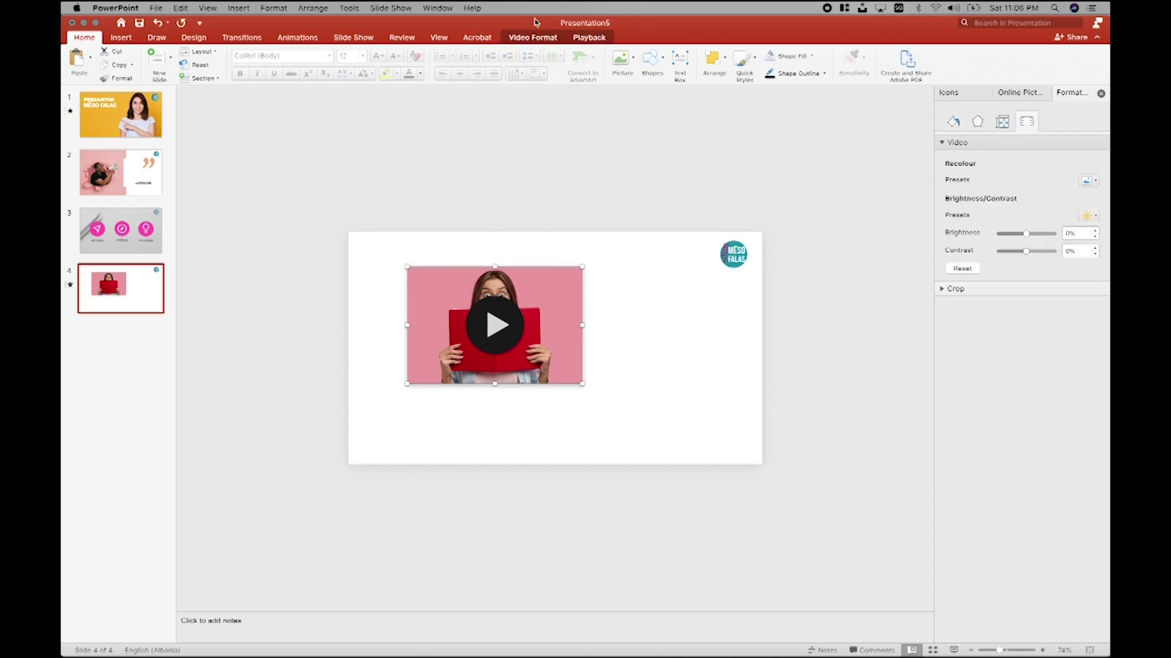
{"action": "left_click", "coordinate": [532, 38]}
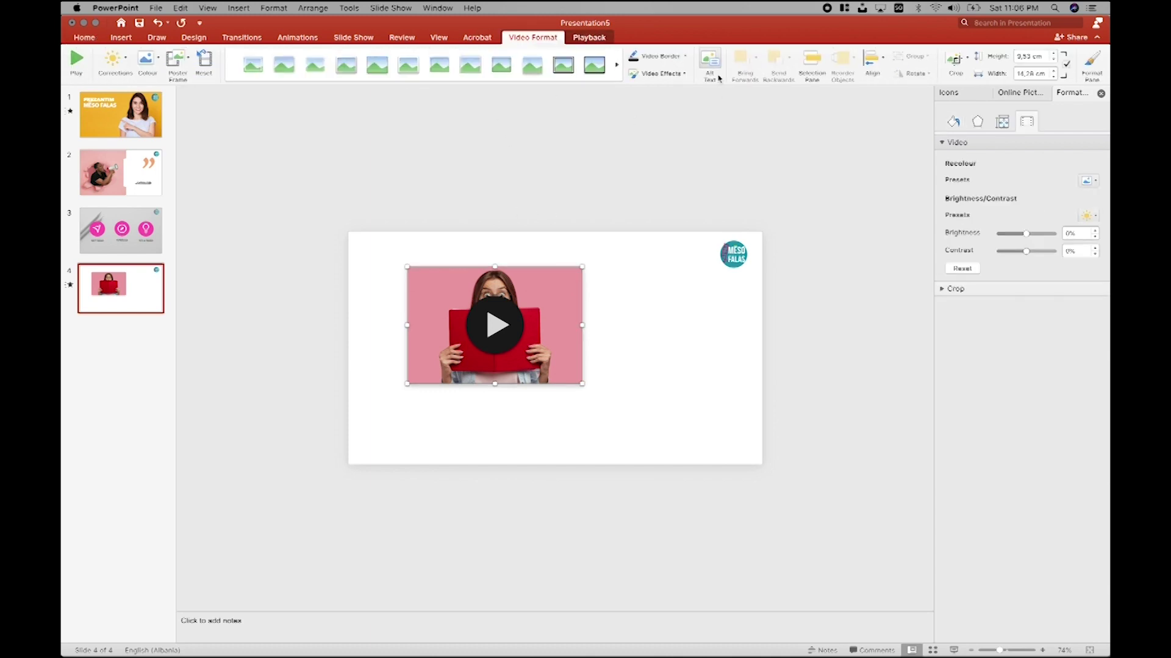
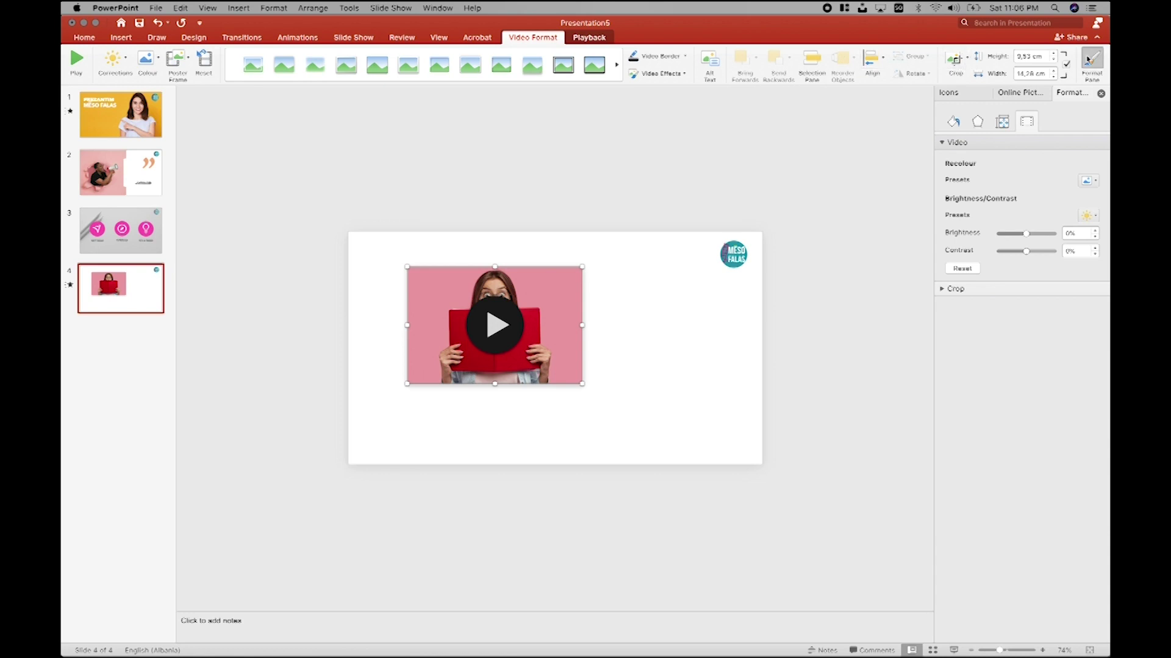
Step: Drag the slide 4 video further right, trying an oval frame and undoing it back to rectangular
{"action": "left_click", "coordinate": [969, 287]}
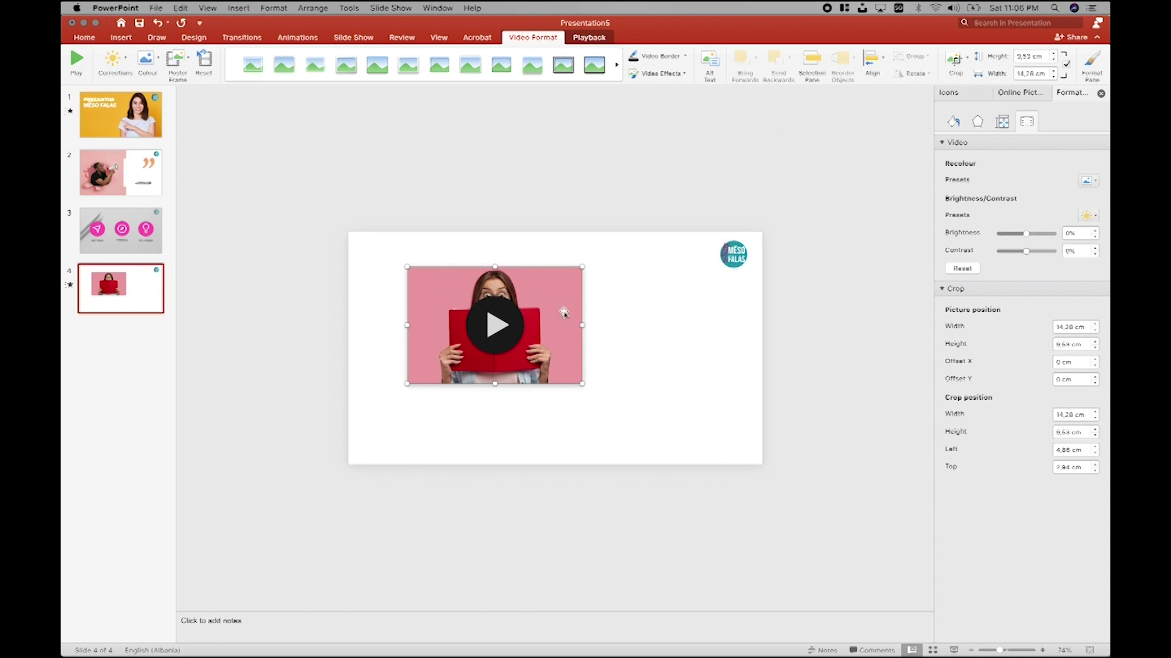
{"action": "left_click_drag", "start_coordinate": [546, 280], "coordinate": [642, 284]}
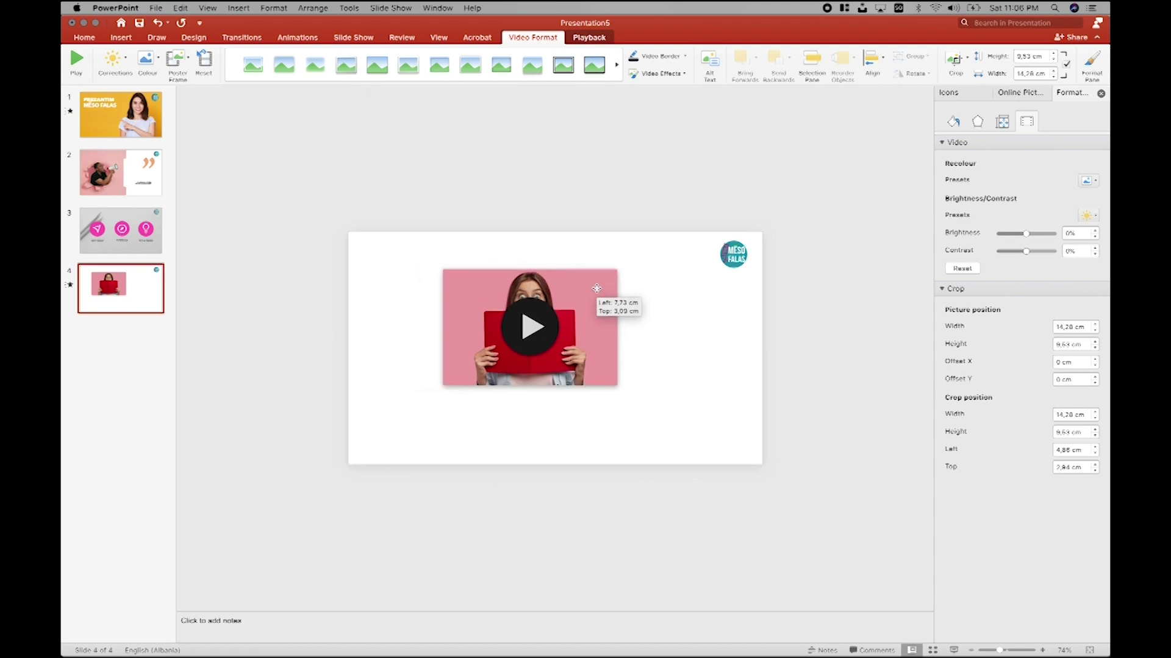
{"action": "left_click", "coordinate": [967, 58]}
{"action": "mouse_move", "coordinate": [990, 93]}
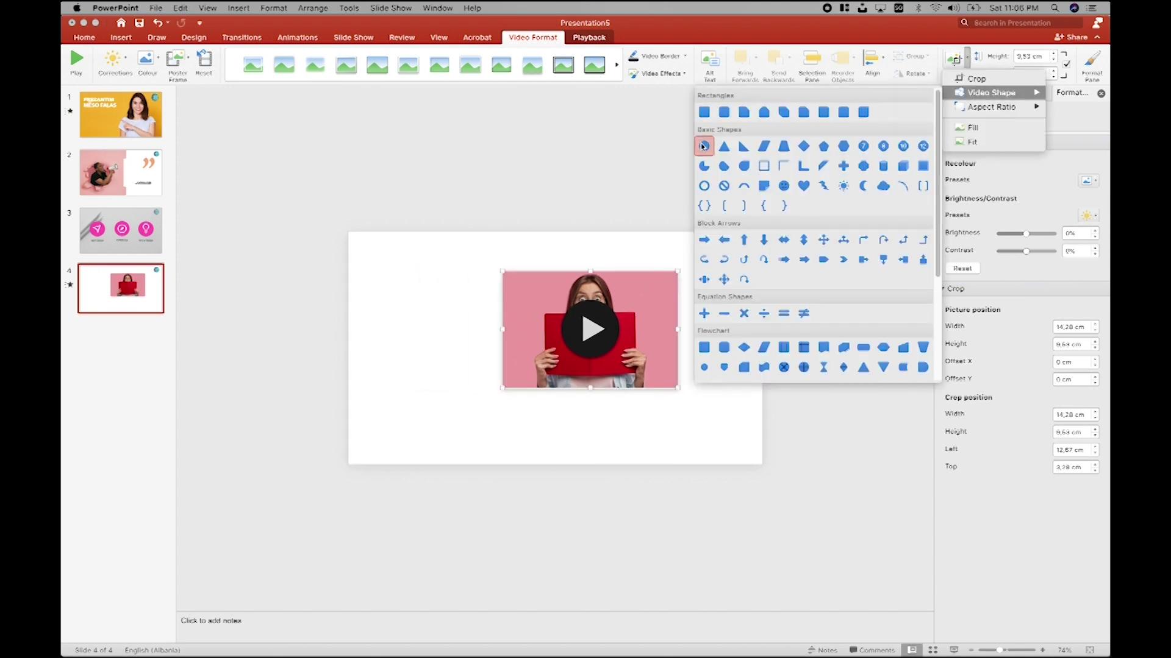
{"action": "left_click", "coordinate": [704, 146]}
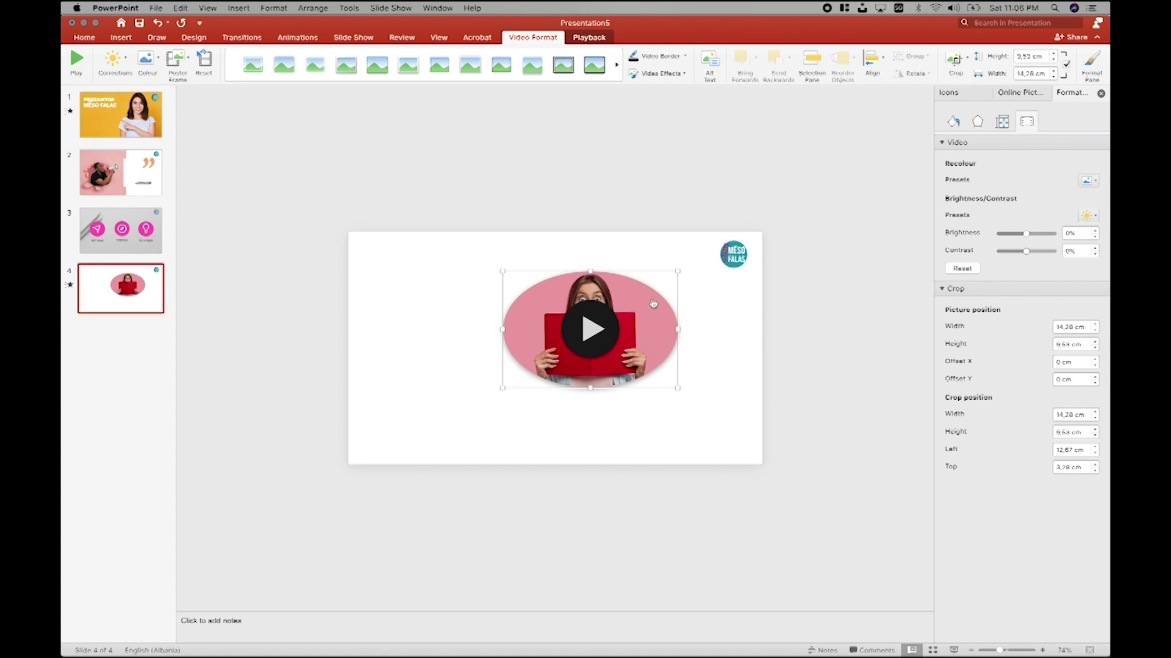
{"action": "key", "text": "ctrl+z"}
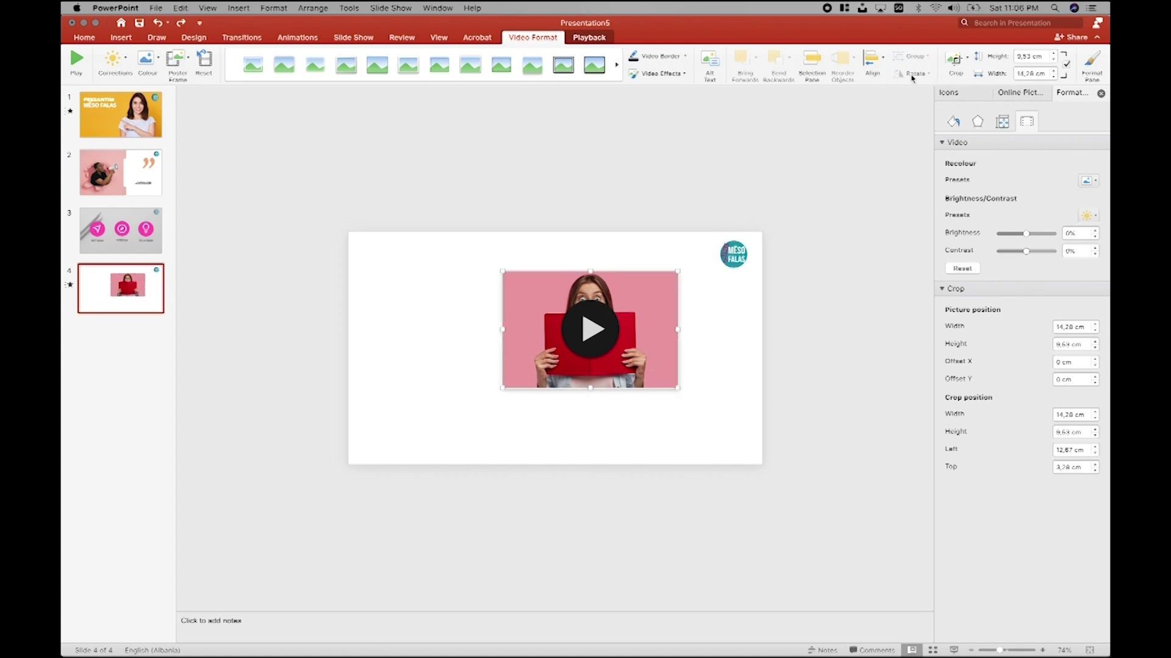
{"action": "left_click", "coordinate": [967, 58]}
{"action": "mouse_move", "coordinate": [991, 107]}
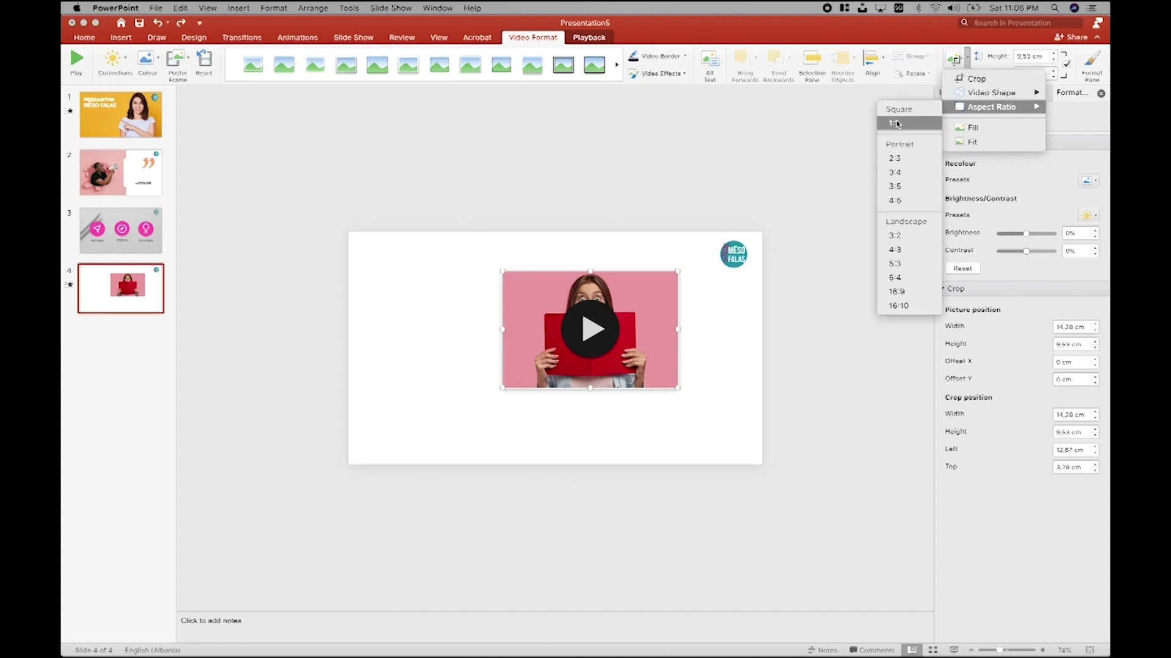
Step: Crop the slide 4 video to a 1:1 square aspect ratio
{"action": "left_click", "coordinate": [894, 123]}
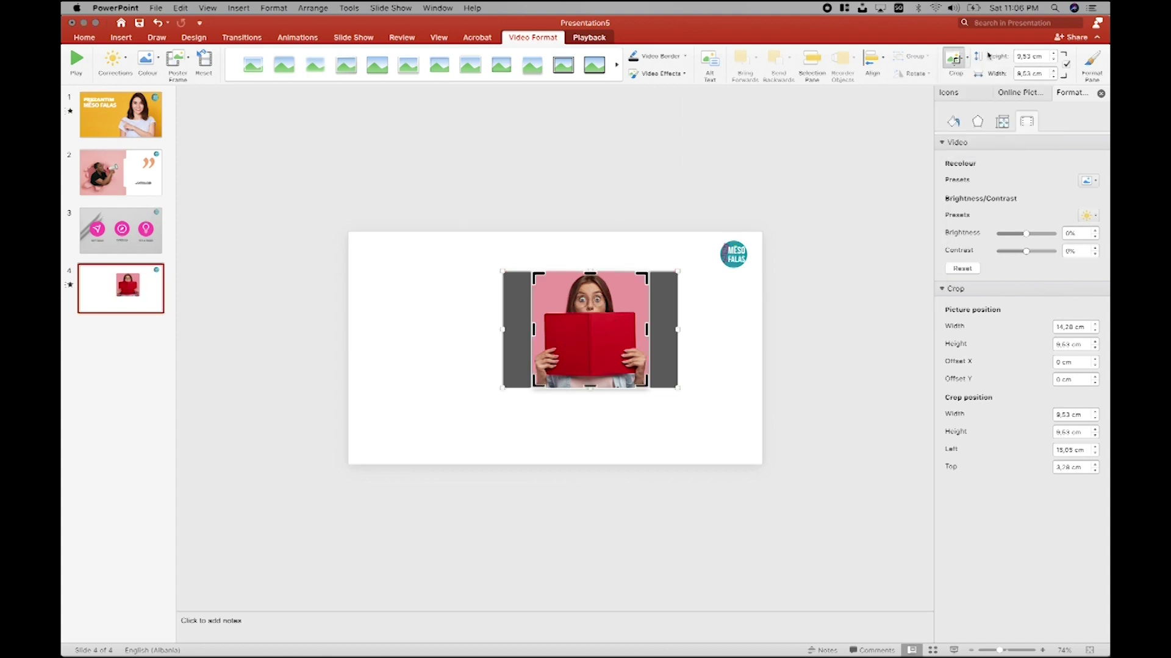
{"action": "left_click", "coordinate": [686, 249]}
{"action": "left_click", "coordinate": [758, 111]}
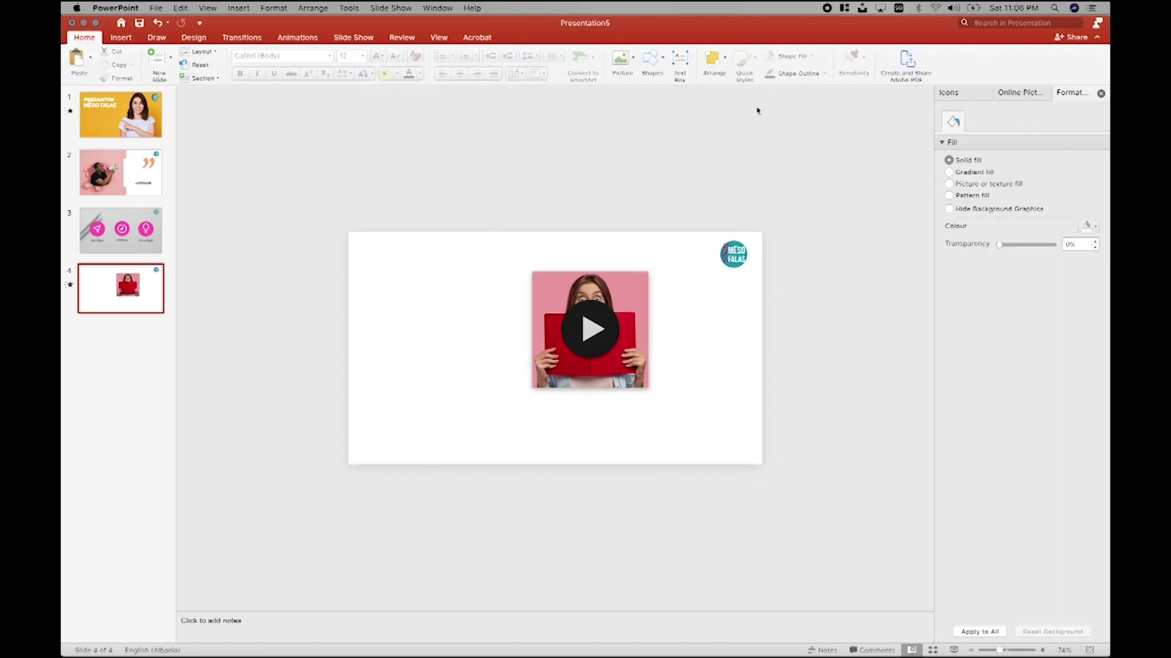
{"action": "left_click", "coordinate": [632, 289]}
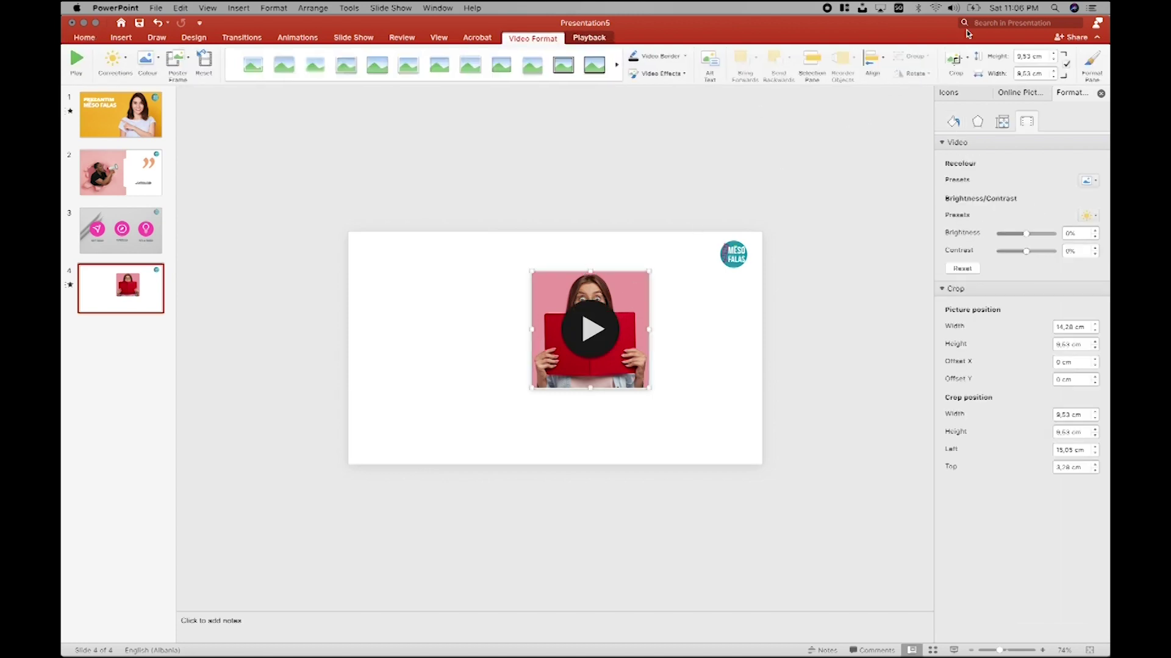
Step: Give the square video an oval (circular) frame and move it toward the slide's right half
{"action": "left_click", "coordinate": [968, 59]}
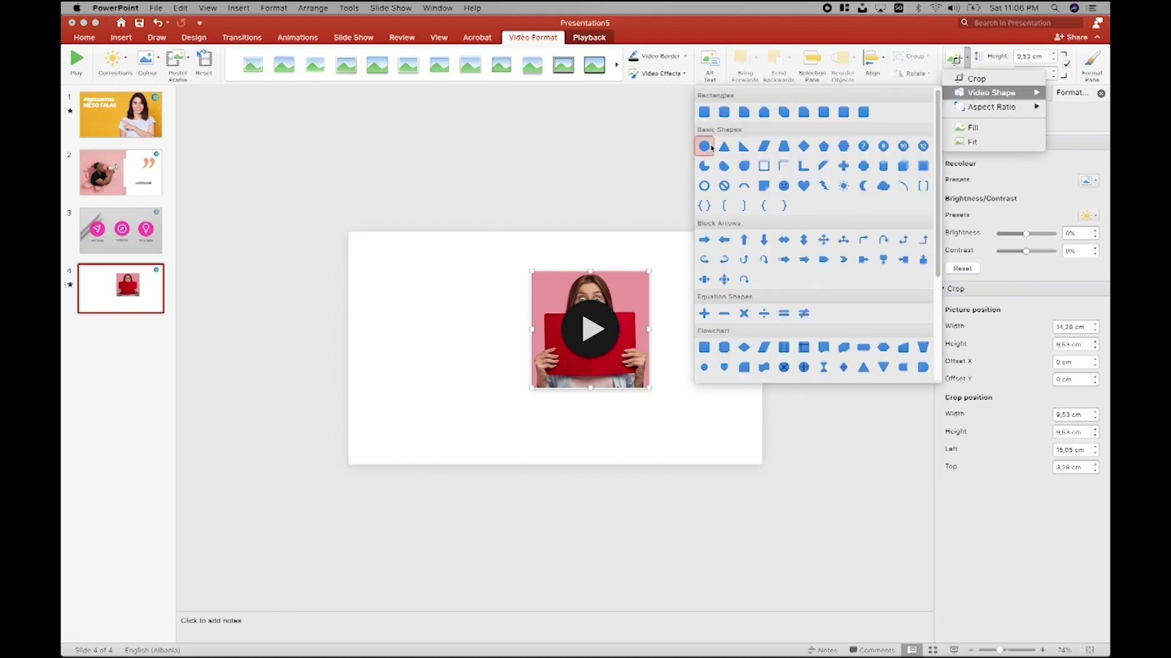
{"action": "left_click", "coordinate": [705, 146]}
{"action": "left_click_drag", "start_coordinate": [620, 284], "coordinate": [645, 306]}
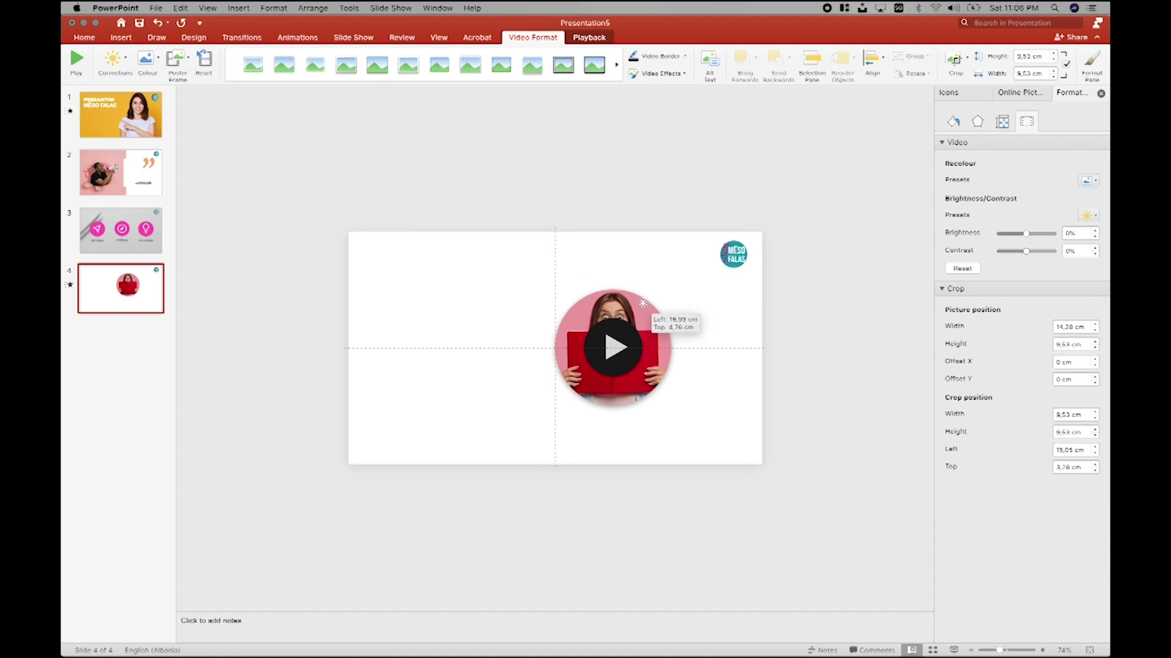
{"action": "left_click_drag", "start_coordinate": [645, 306], "coordinate": [645, 306]}
{"action": "left_click", "coordinate": [251, 112]}
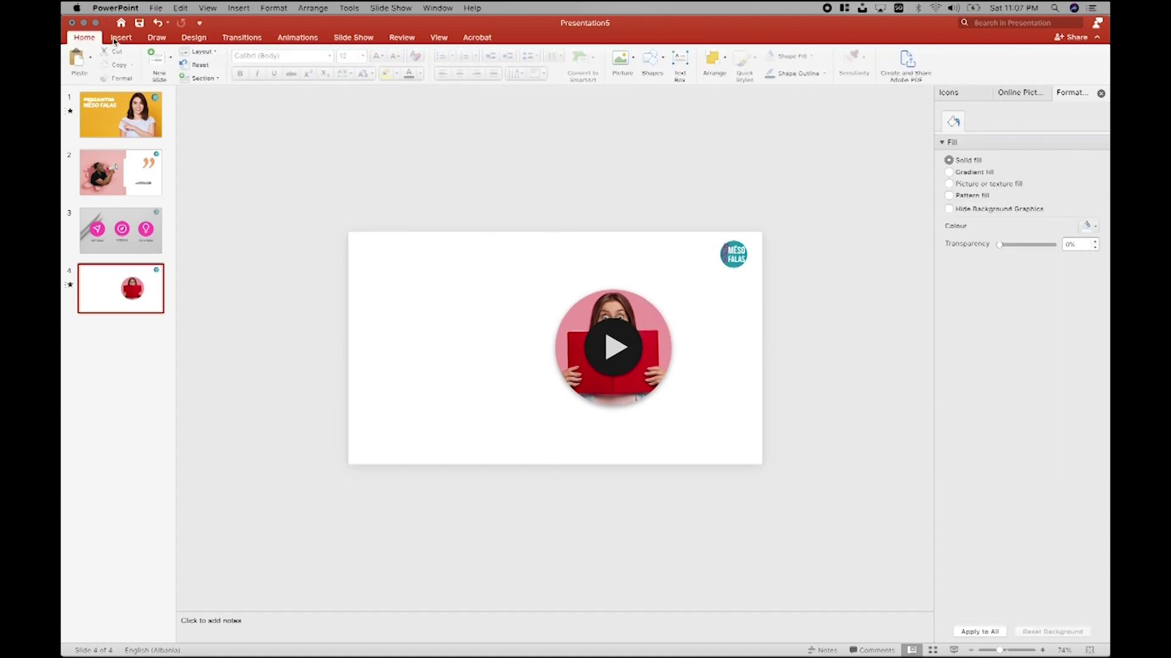
{"action": "left_click", "coordinate": [121, 37]}
Step: Draw a full-height rectangle over the left half of slide 4
{"action": "left_click", "coordinate": [310, 61]}
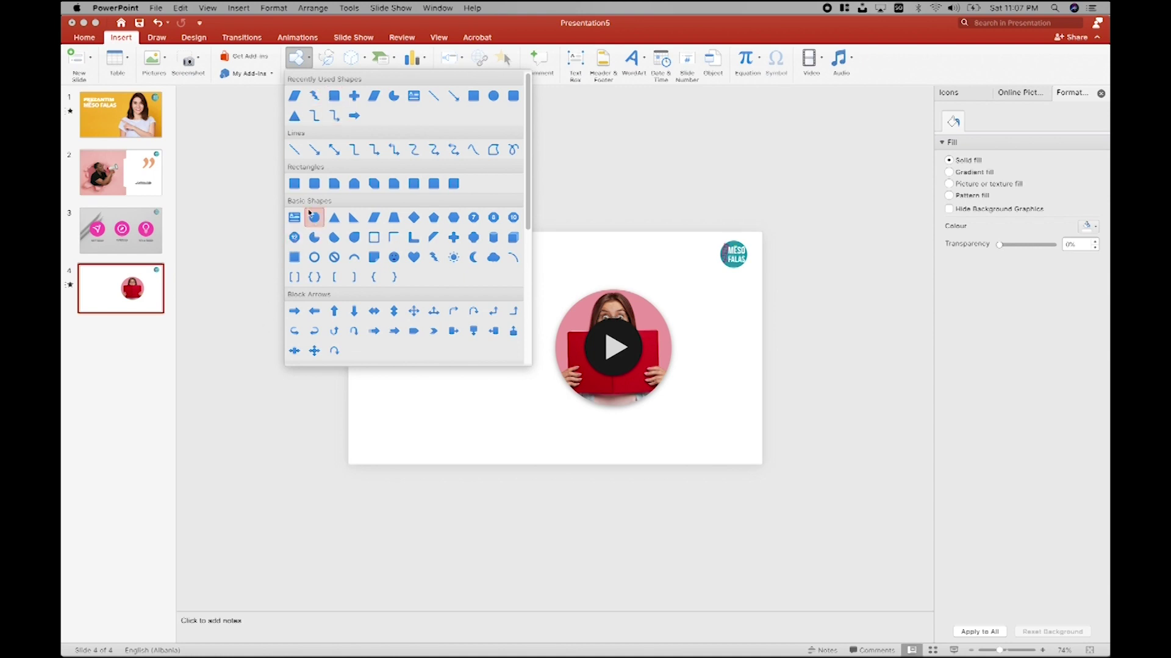
{"action": "left_click", "coordinate": [294, 183]}
{"action": "left_click_drag", "start_coordinate": [347, 232], "coordinate": [630, 461]}
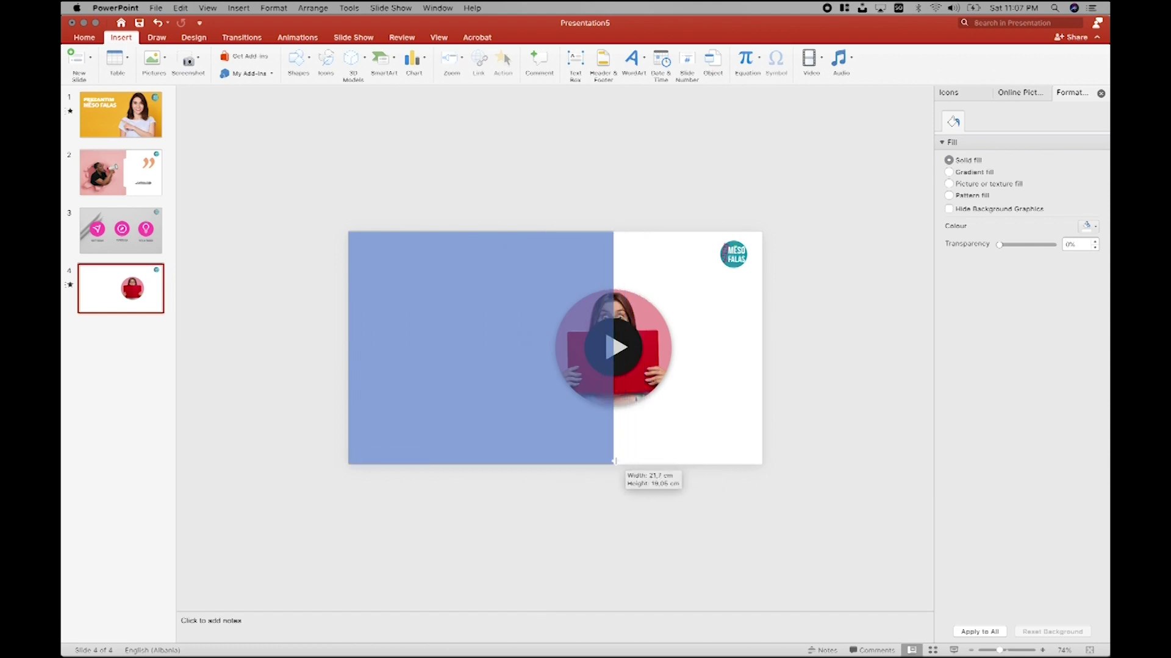
{"action": "mouse_move", "coordinate": [630, 462]}
{"action": "left_mouse_down"}
{"action": "mouse_move", "coordinate": [729, 469]}
{"action": "mouse_move", "coordinate": [614, 467]}
{"action": "left_mouse_up"}
Step: Send the rectangle to back, fill it orange-yellow, and remove its outline
{"action": "right_click", "coordinate": [567, 352]}
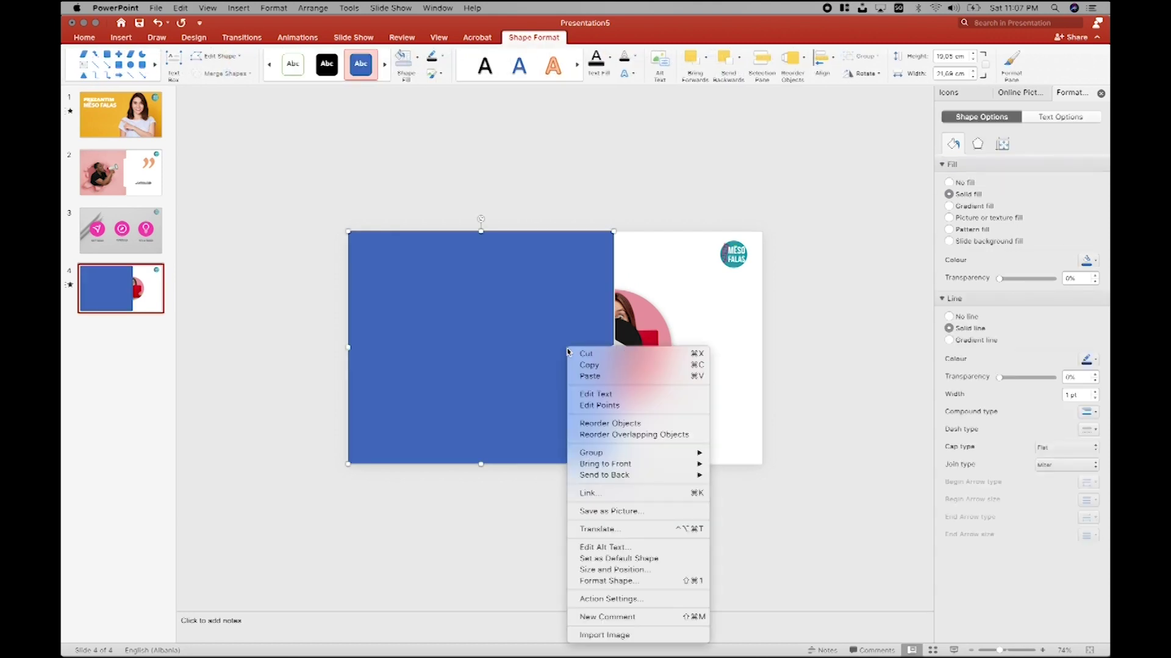
{"action": "mouse_move", "coordinate": [604, 474]}
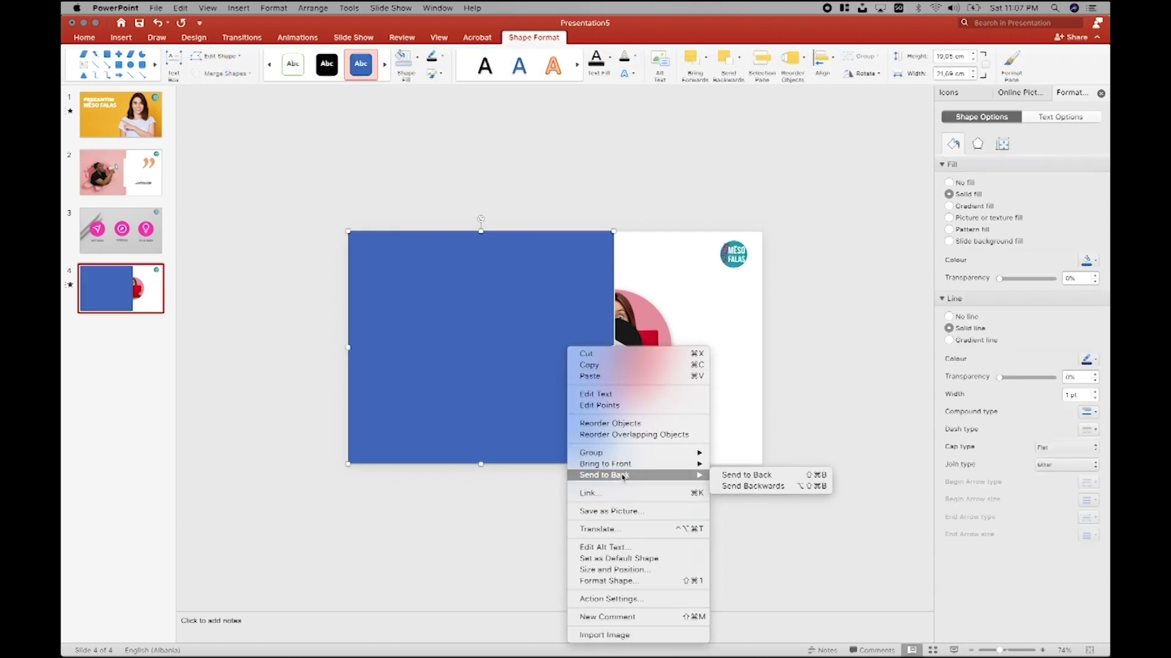
{"action": "left_click", "coordinate": [727, 477]}
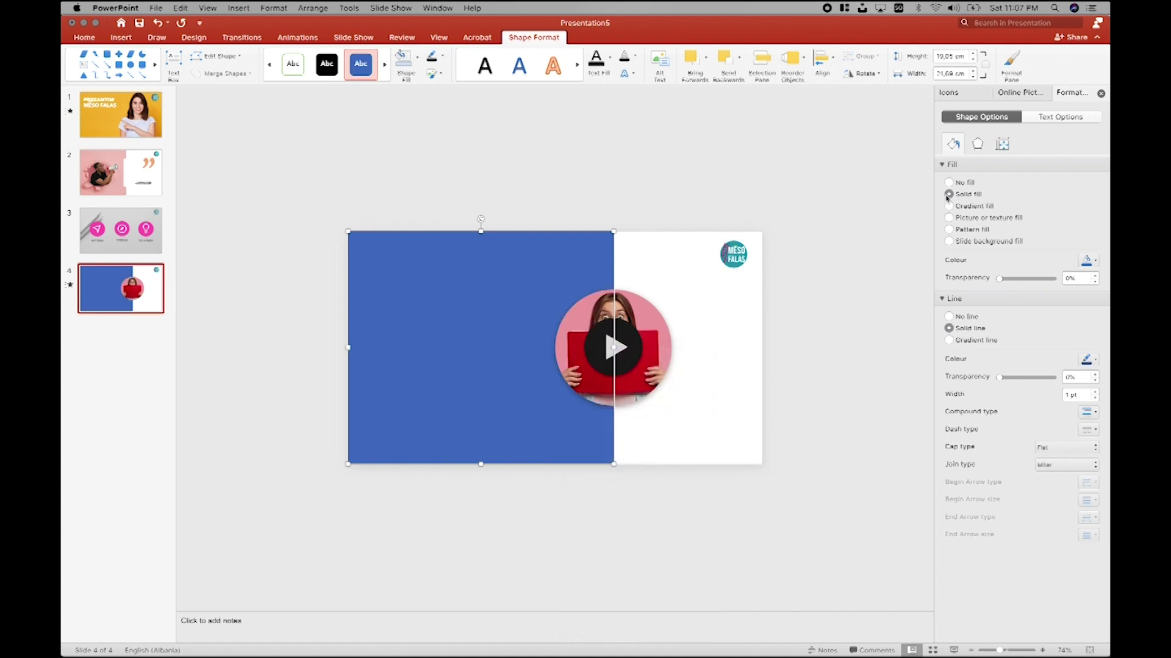
{"action": "left_click", "coordinate": [1089, 261]}
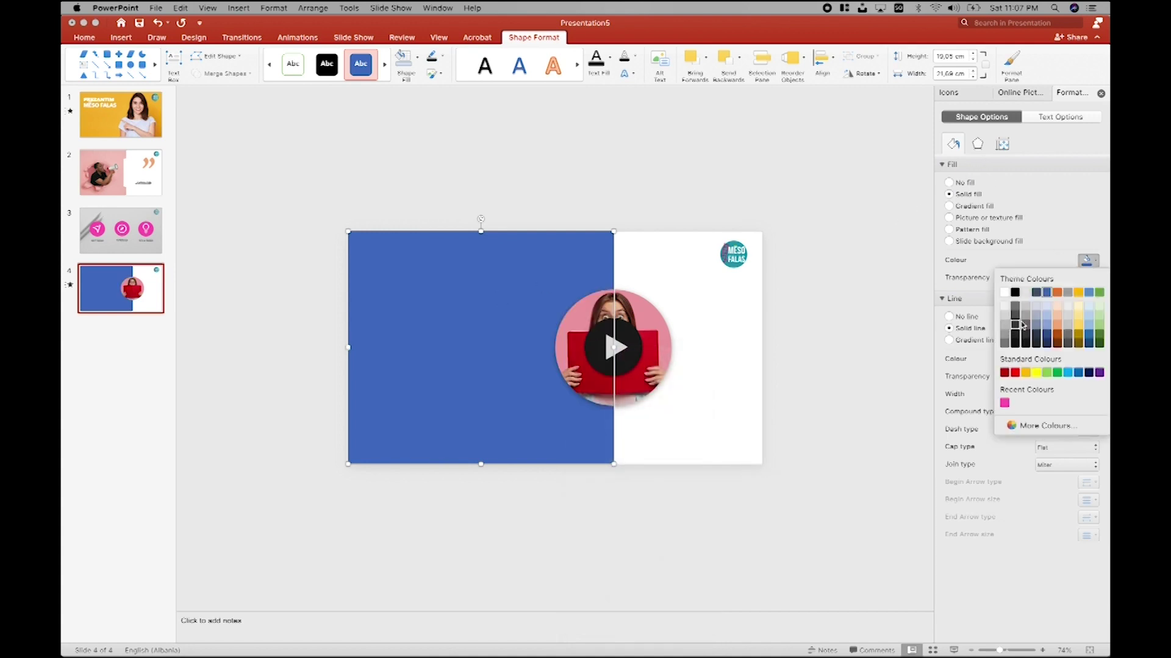
{"action": "left_click", "coordinate": [1025, 372]}
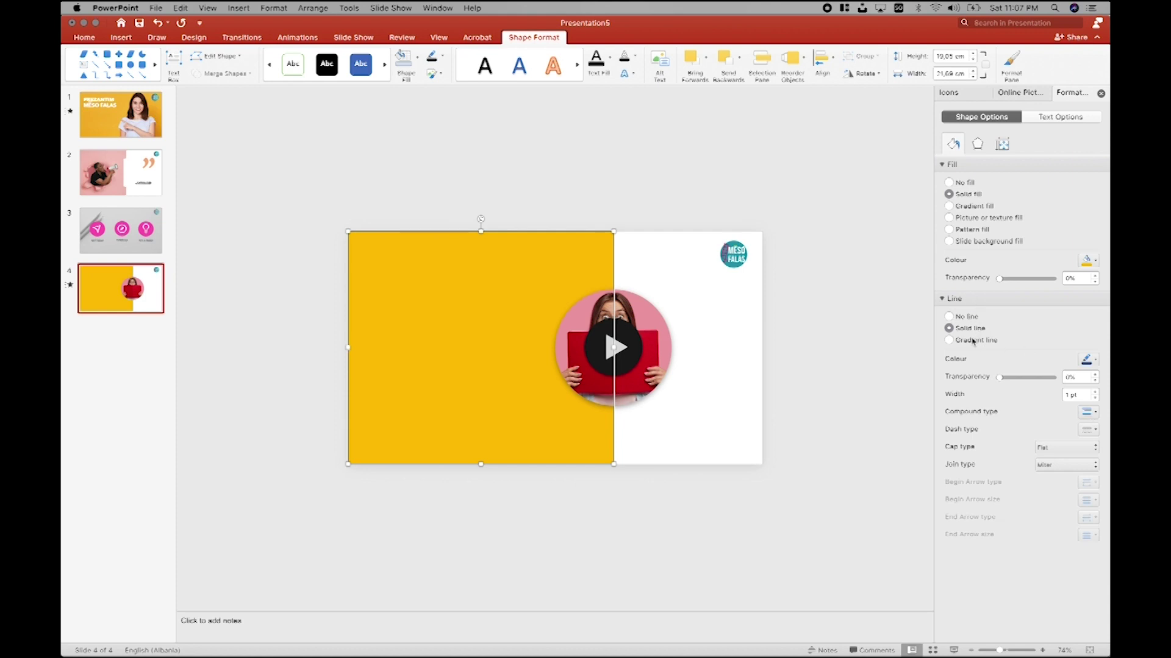
{"action": "left_click", "coordinate": [966, 317]}
{"action": "left_click", "coordinate": [713, 372]}
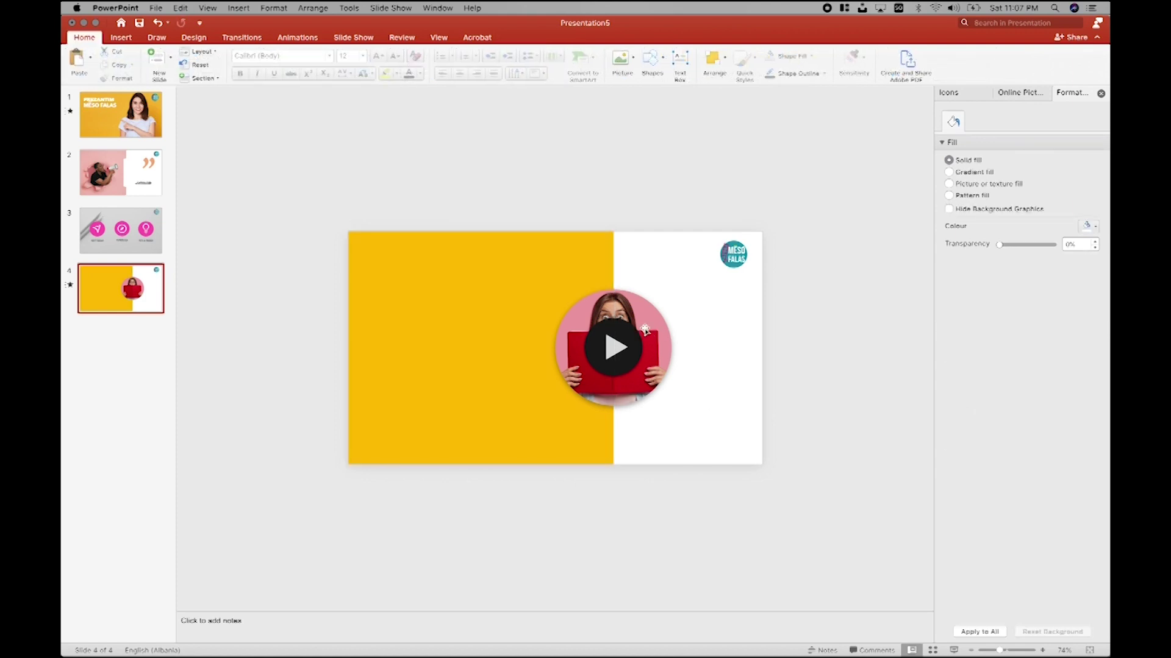
Step: On slide 1, eyedropper-sample the background orange via the title's font colour, then undo the text change
{"action": "left_click", "coordinate": [136, 136]}
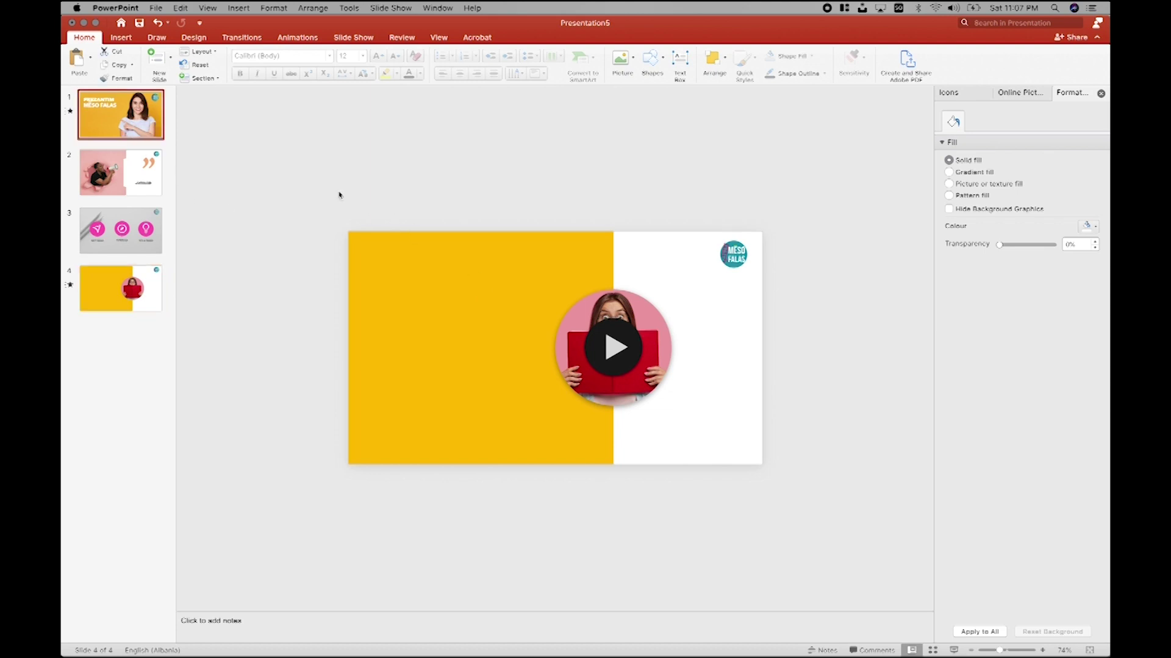
{"action": "left_click", "coordinate": [472, 271]}
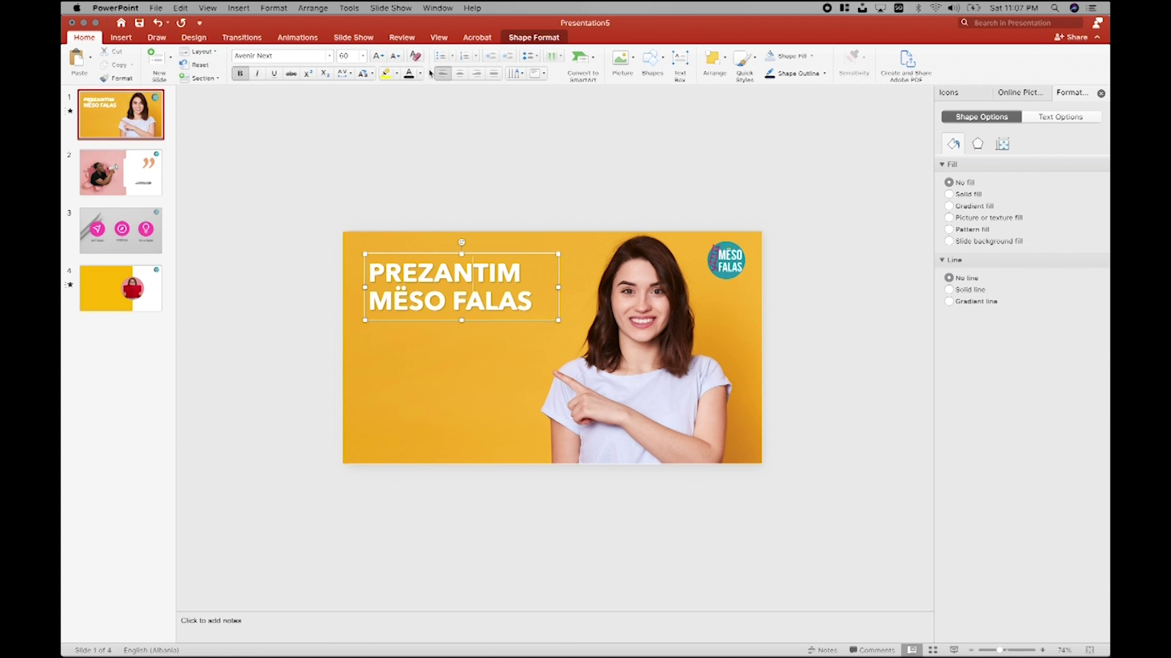
{"action": "left_click", "coordinate": [420, 73]}
{"action": "left_click", "coordinate": [436, 239]}
{"action": "left_click", "coordinate": [480, 329]}
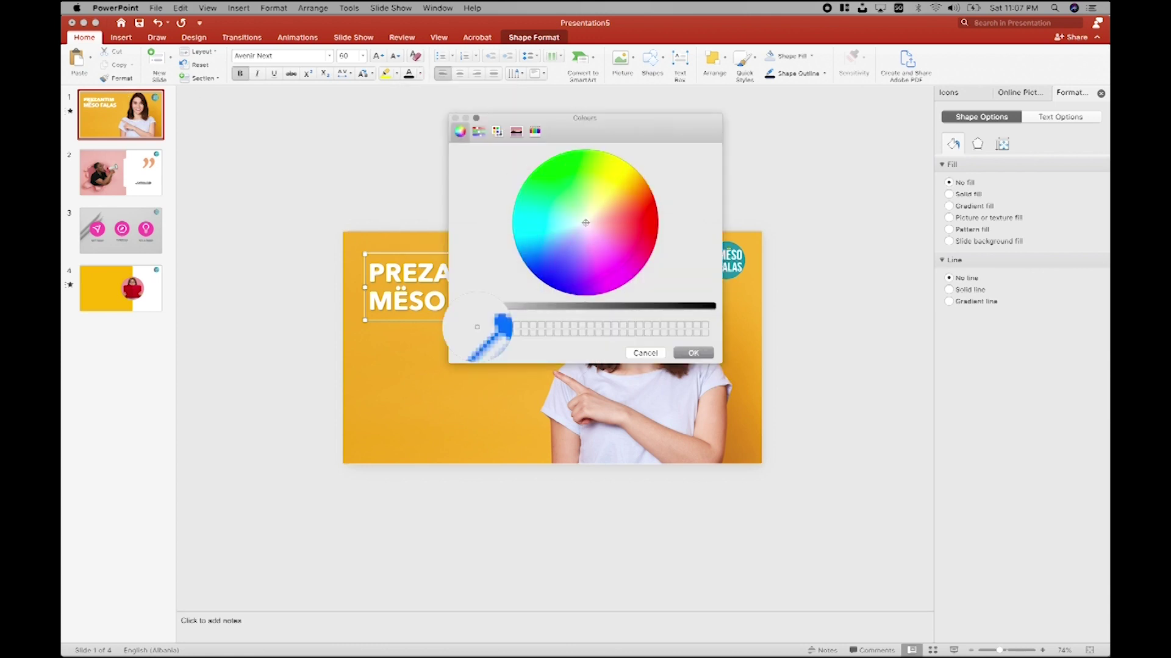
{"action": "left_click", "coordinate": [416, 399]}
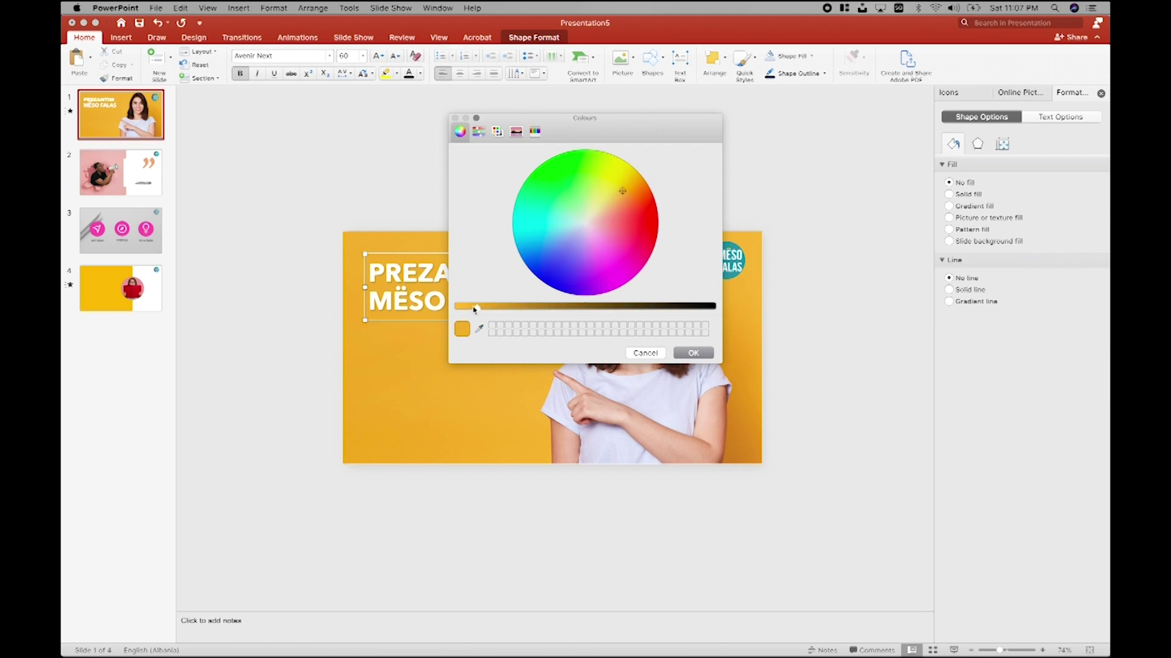
{"action": "left_click", "coordinate": [691, 355]}
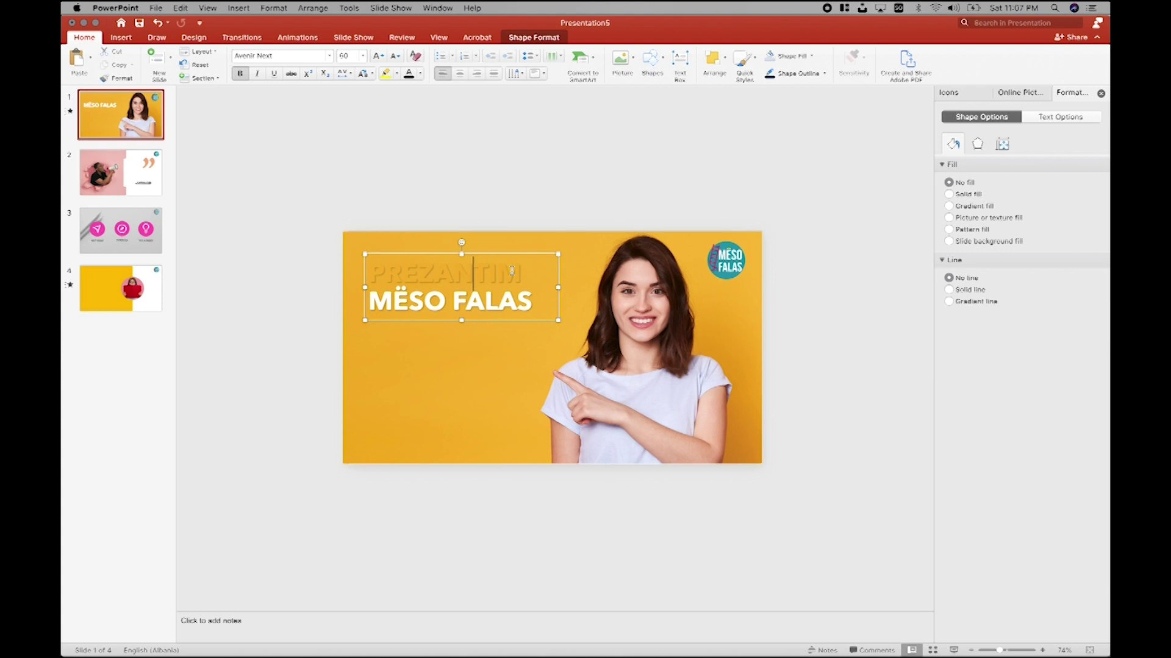
{"action": "left_click", "coordinate": [157, 22]}
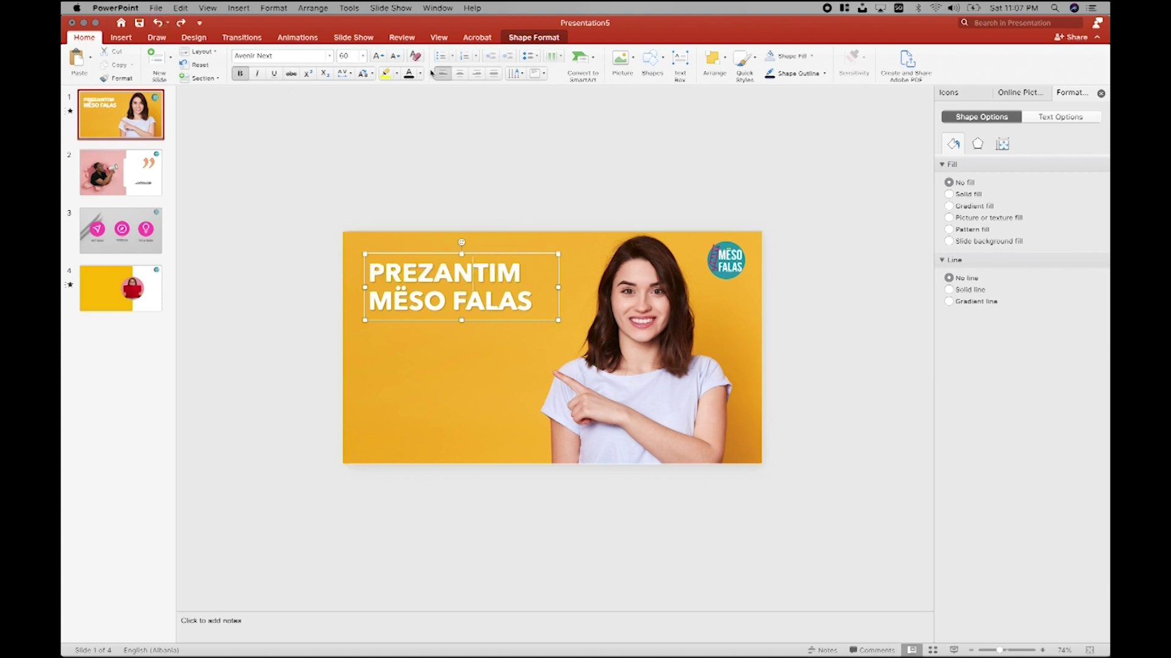
{"action": "left_click", "coordinate": [422, 74]}
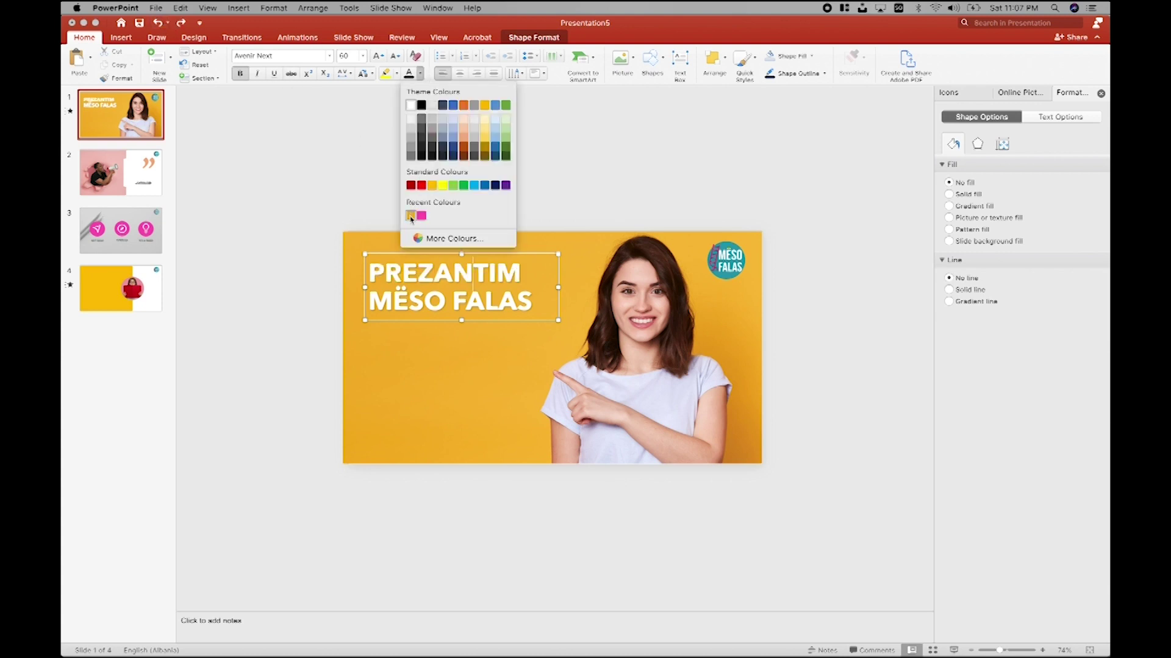
{"action": "key", "text": "Escape"}
Step: Fill the slide 4 rectangle with the sampled orange, then select slide 1's title box
{"action": "right_click", "coordinate": [86, 286]}
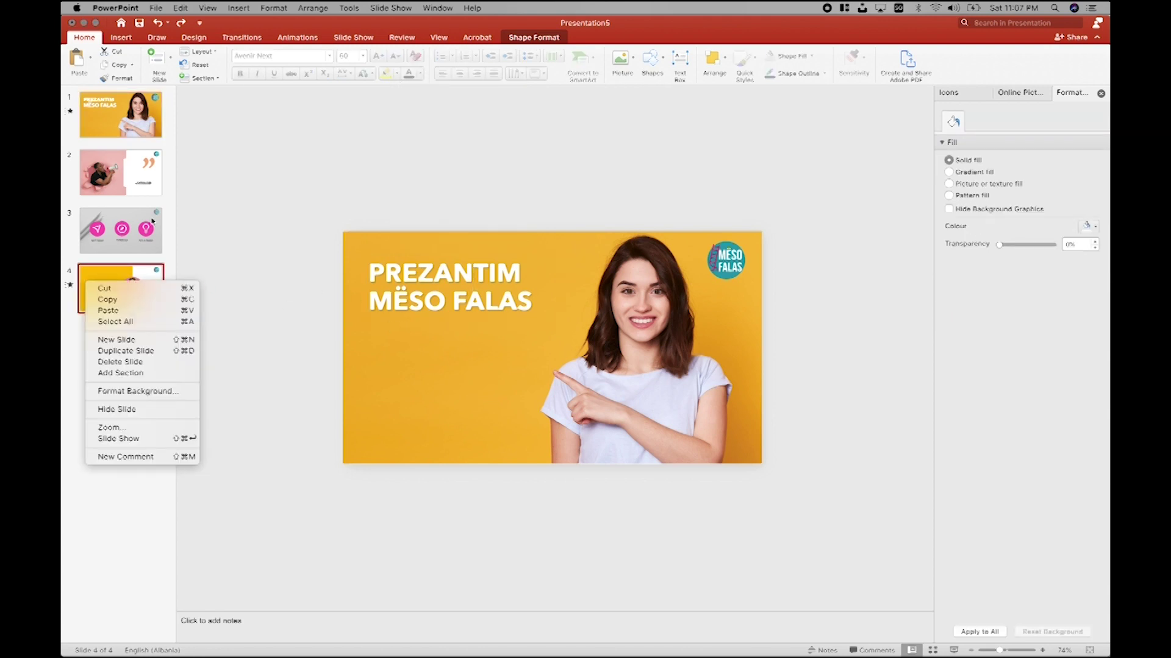
{"action": "key", "text": "Escape"}
{"action": "left_click", "coordinate": [461, 324]}
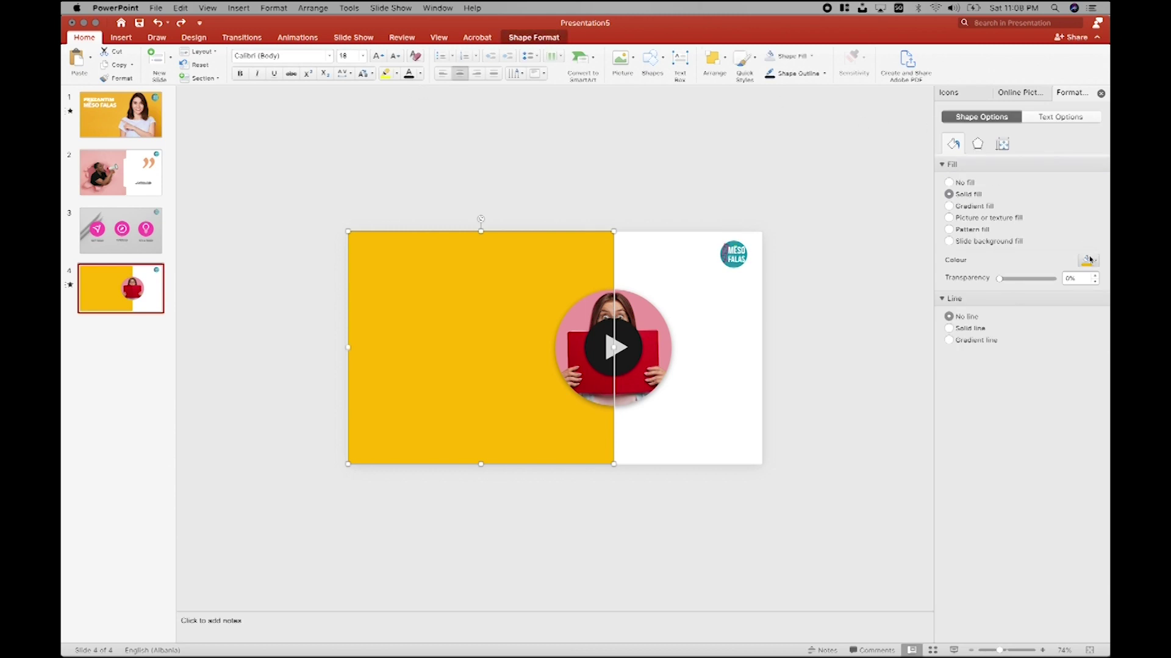
{"action": "left_click", "coordinate": [1090, 260]}
{"action": "left_click", "coordinate": [1004, 404]}
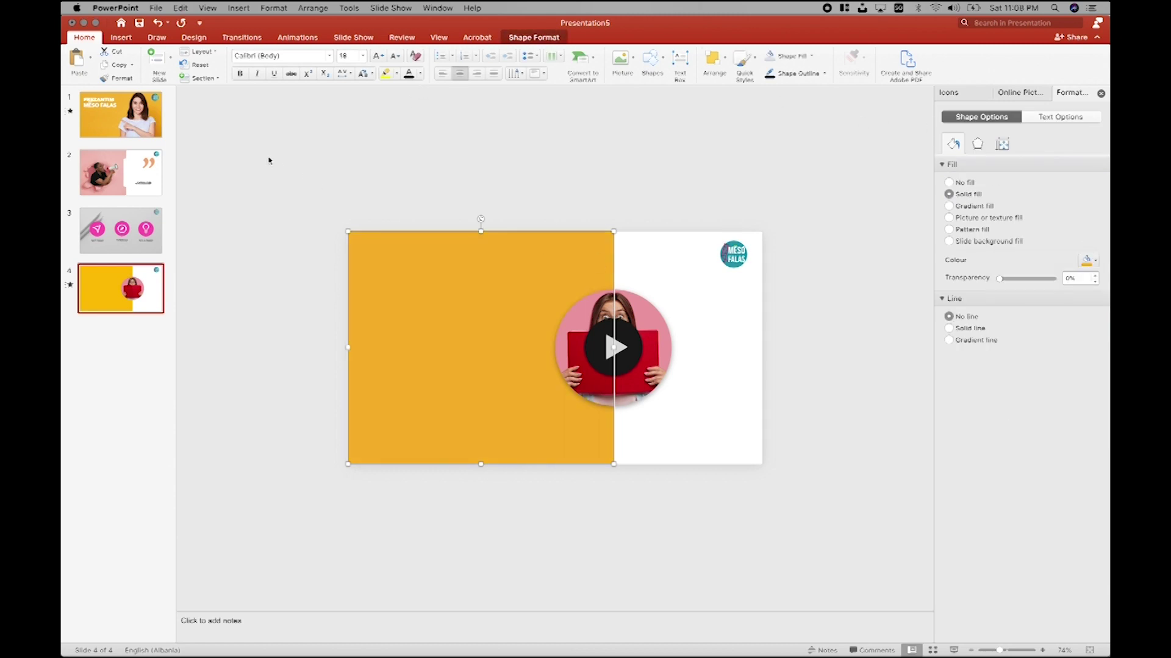
{"action": "left_click", "coordinate": [159, 121]}
{"action": "left_click", "coordinate": [387, 262]}
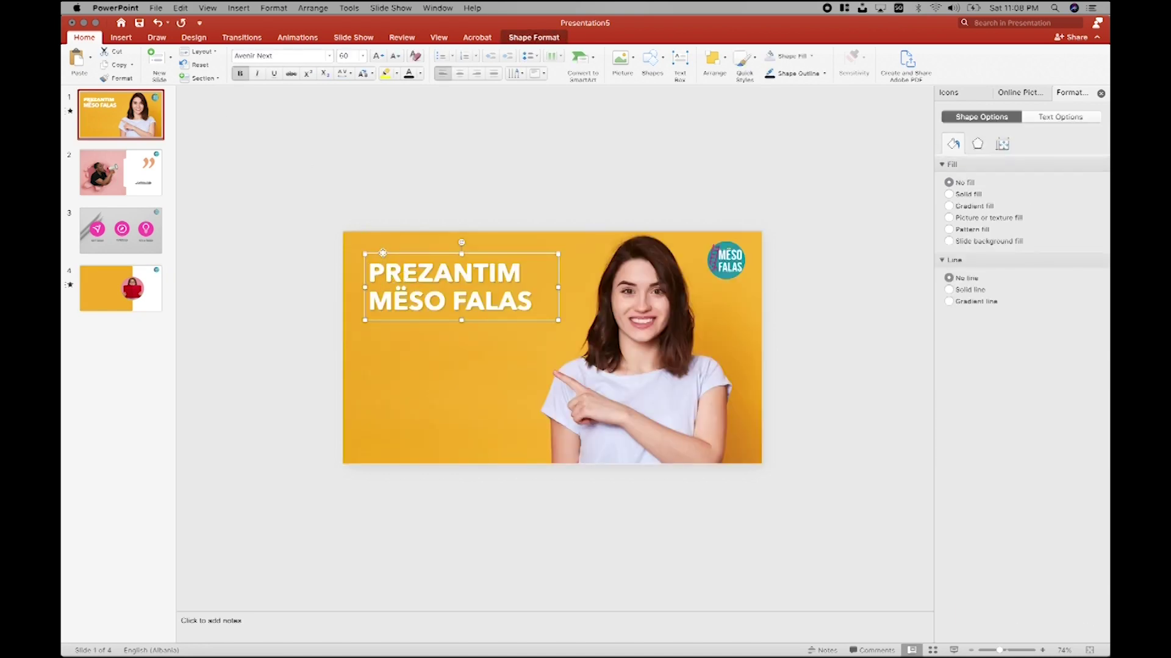
Step: Paste slide 1's title box onto slide 4 and retype it as 'WATCH OUR VIDEO'
{"action": "left_click", "coordinate": [89, 308]}
{"action": "key", "text": "cmd+v"}
{"action": "left_click", "coordinate": [482, 296]}
{"action": "left_click_drag", "start_coordinate": [491, 297], "coordinate": [385, 242]}
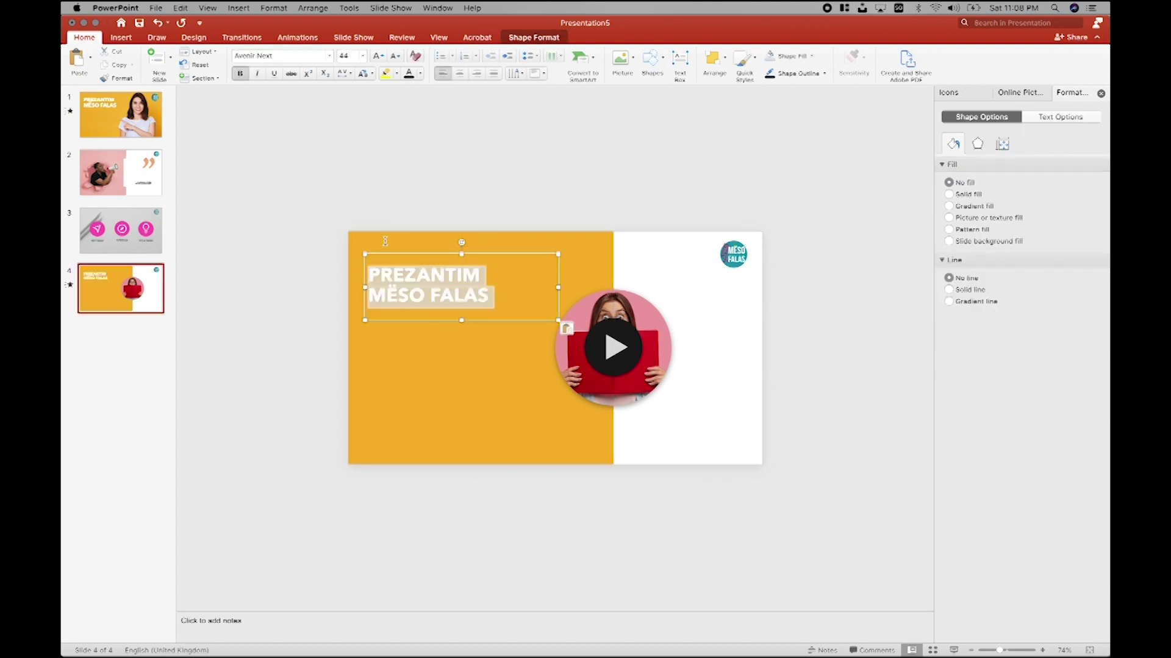
{"action": "type", "text": "WATCH OUR VIDEO"}
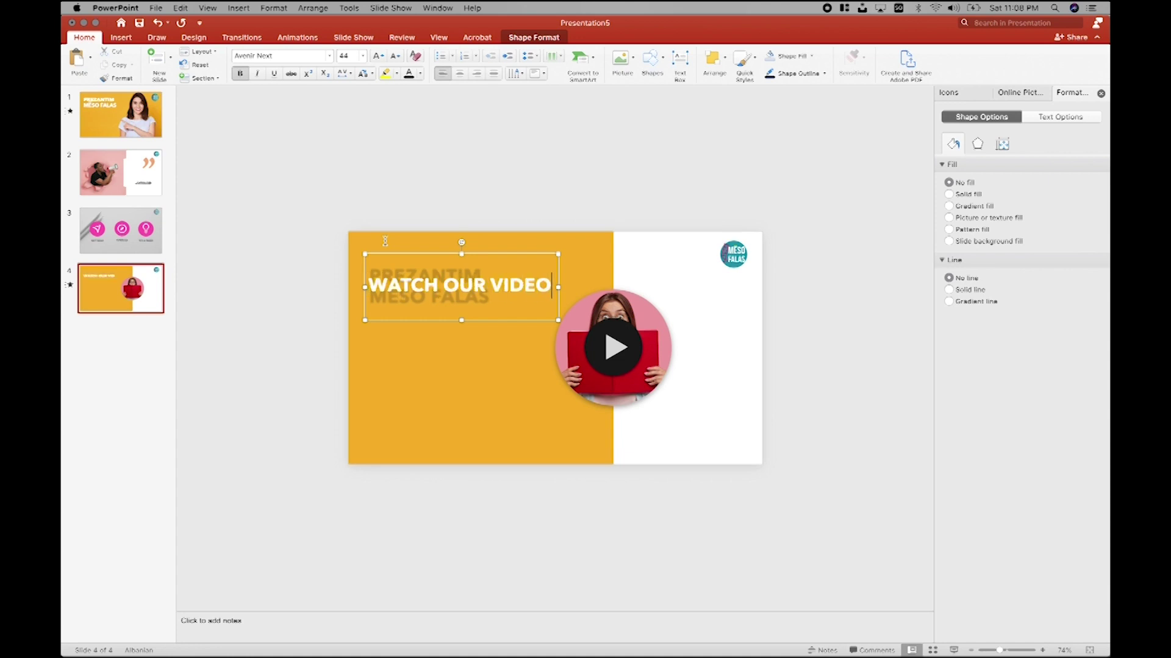
Step: Move the title down level with the video circle, trying line breaks then undoing them
{"action": "left_click_drag", "start_coordinate": [413, 256], "coordinate": [410, 325]}
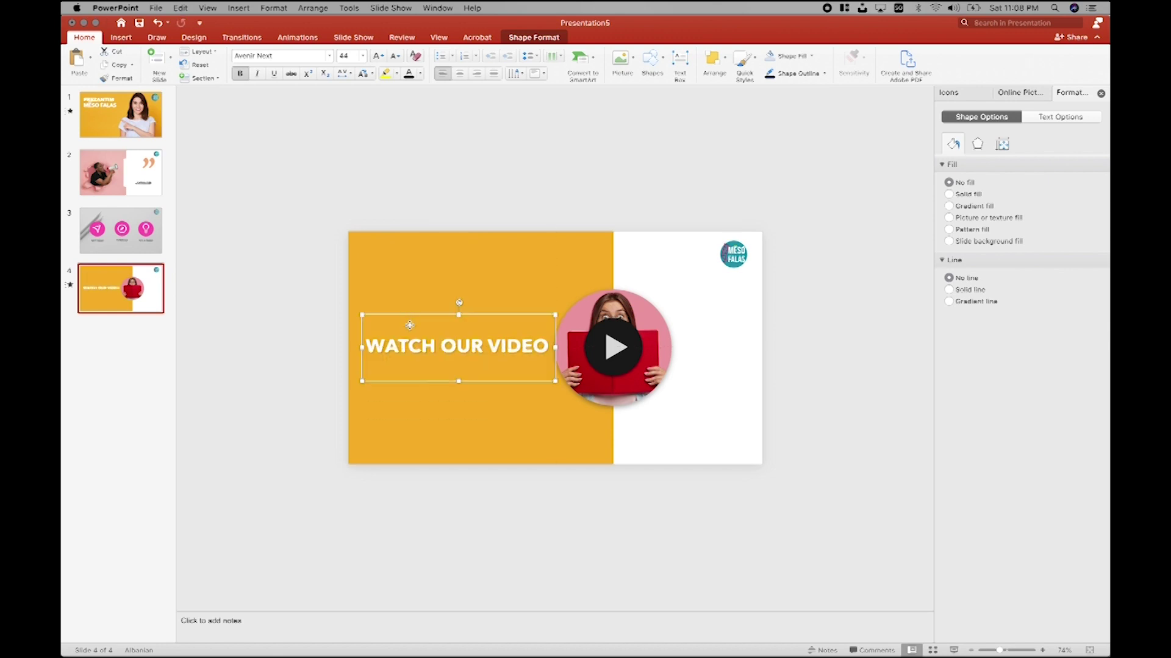
{"action": "left_click", "coordinate": [410, 325]}
{"action": "right_click", "coordinate": [411, 327]}
{"action": "left_click", "coordinate": [383, 346]}
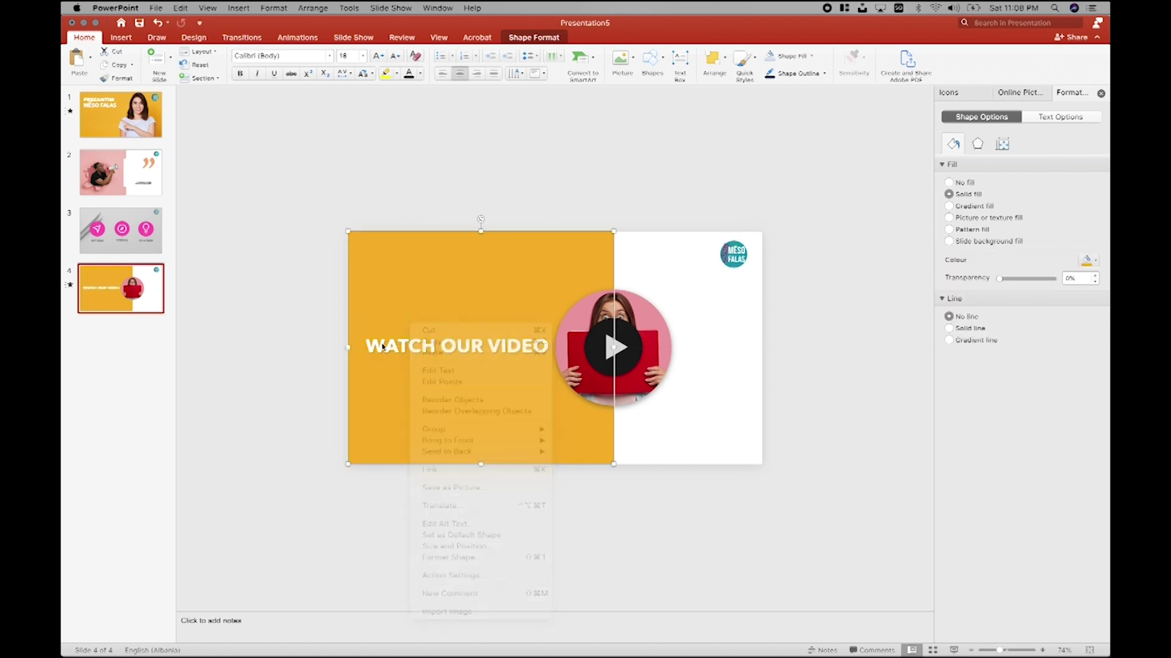
{"action": "right_click", "coordinate": [383, 347]}
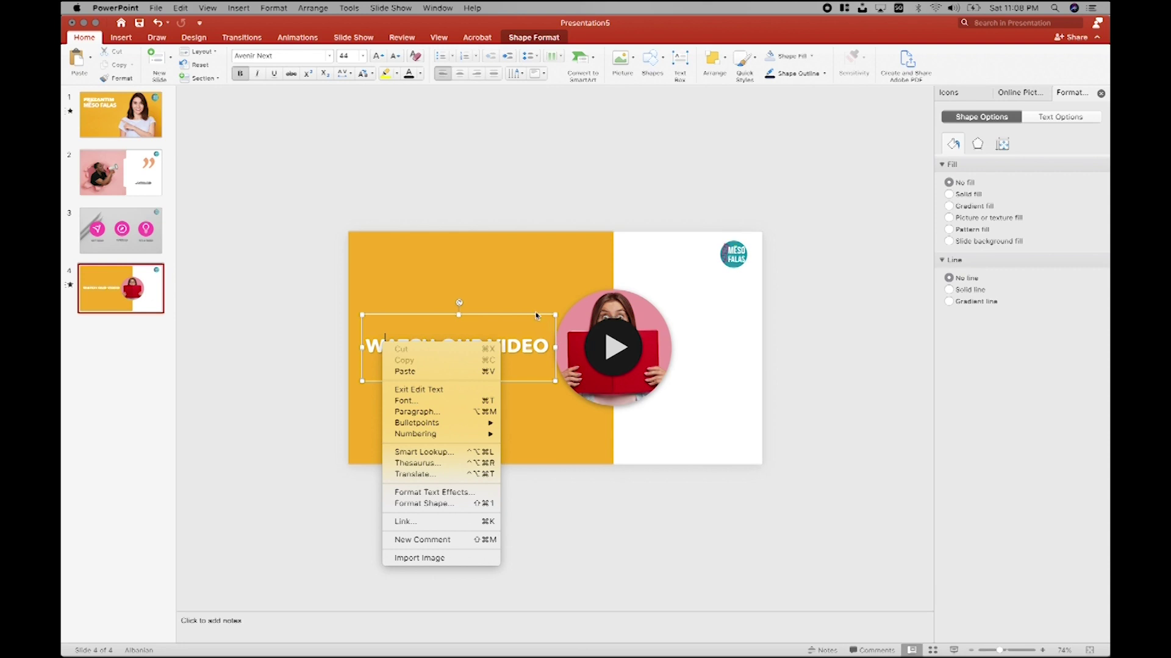
{"action": "left_click", "coordinate": [444, 314]}
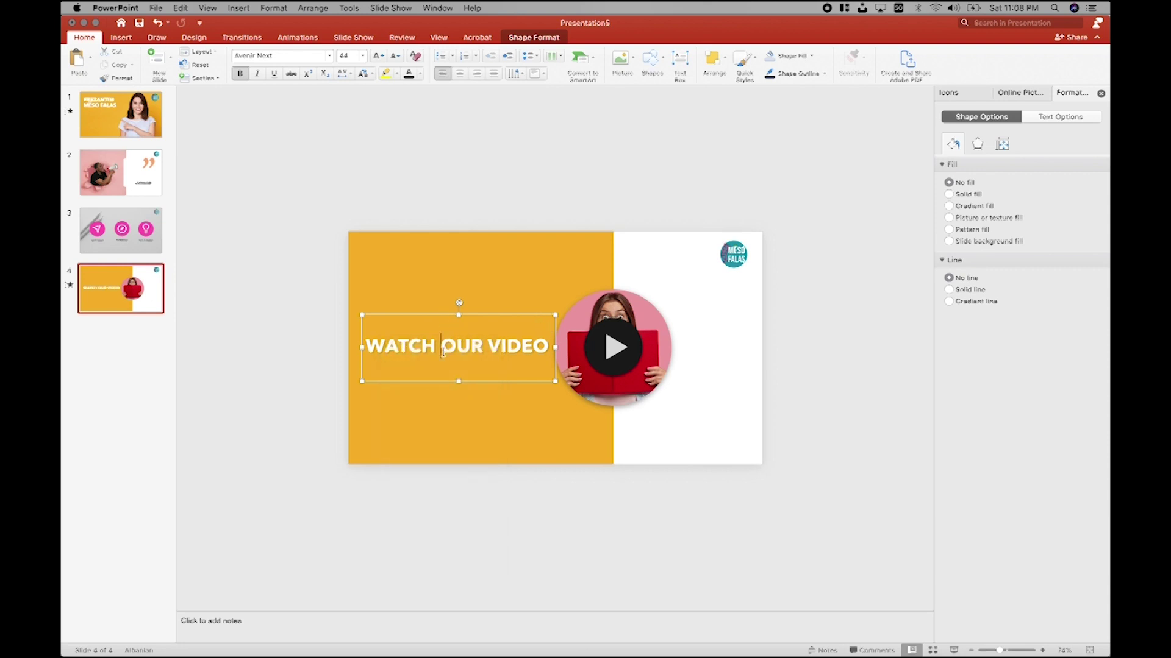
{"action": "key", "text": "Return"}
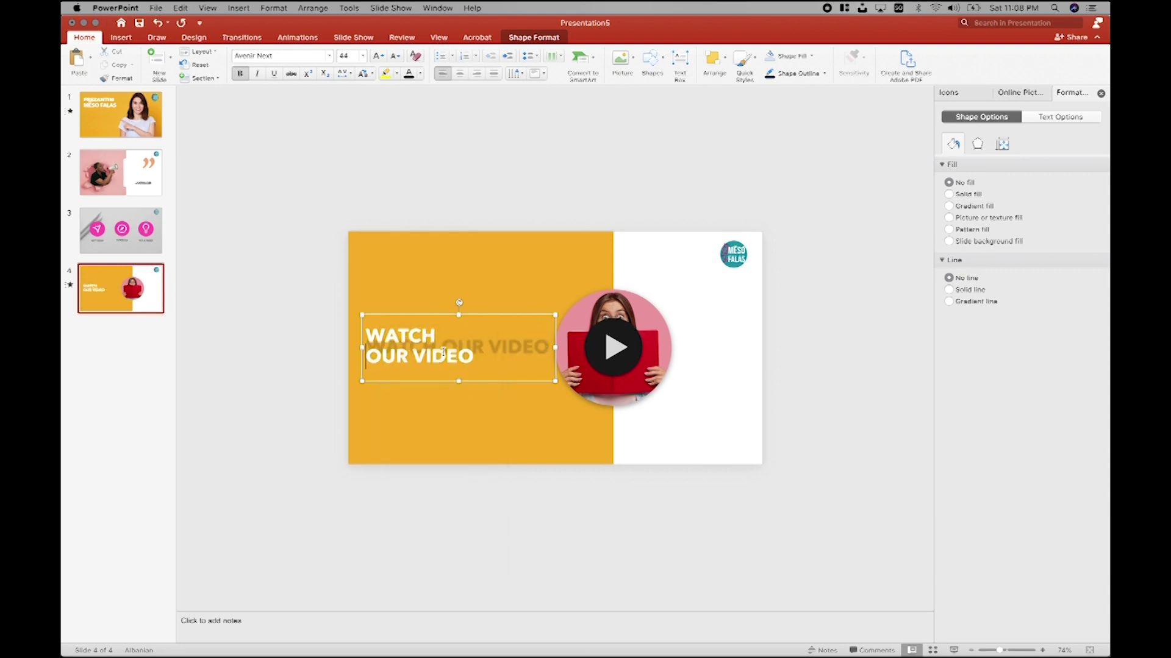
{"action": "key", "text": "Return"}
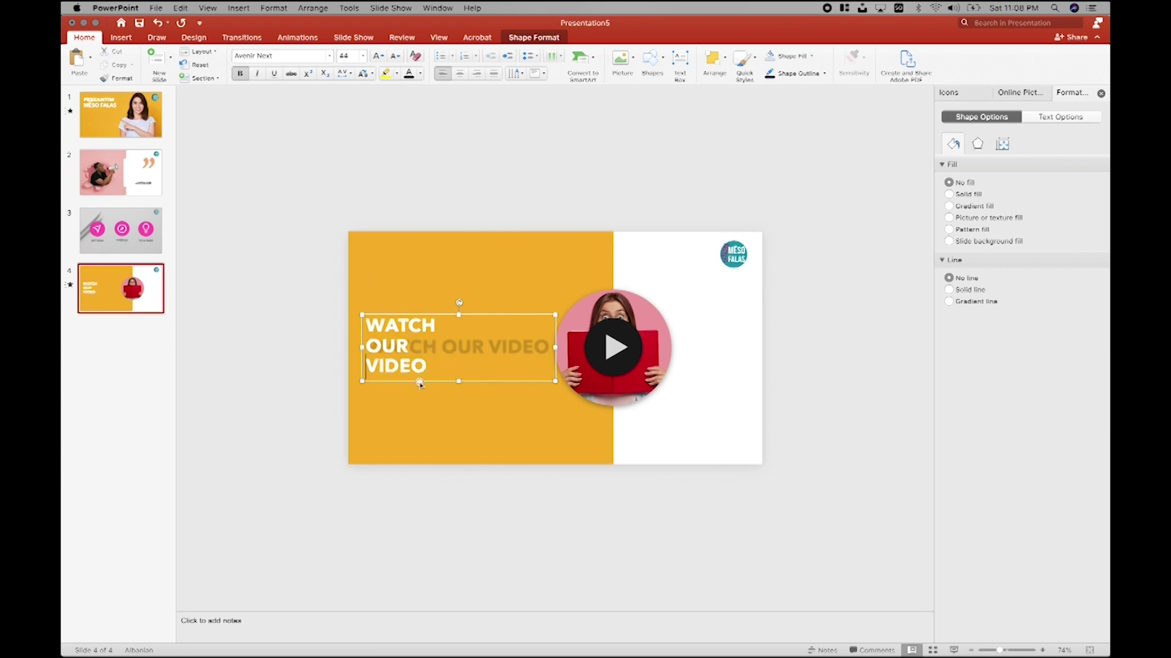
{"action": "key", "text": "super+z"}
{"action": "key", "text": "super+z"}
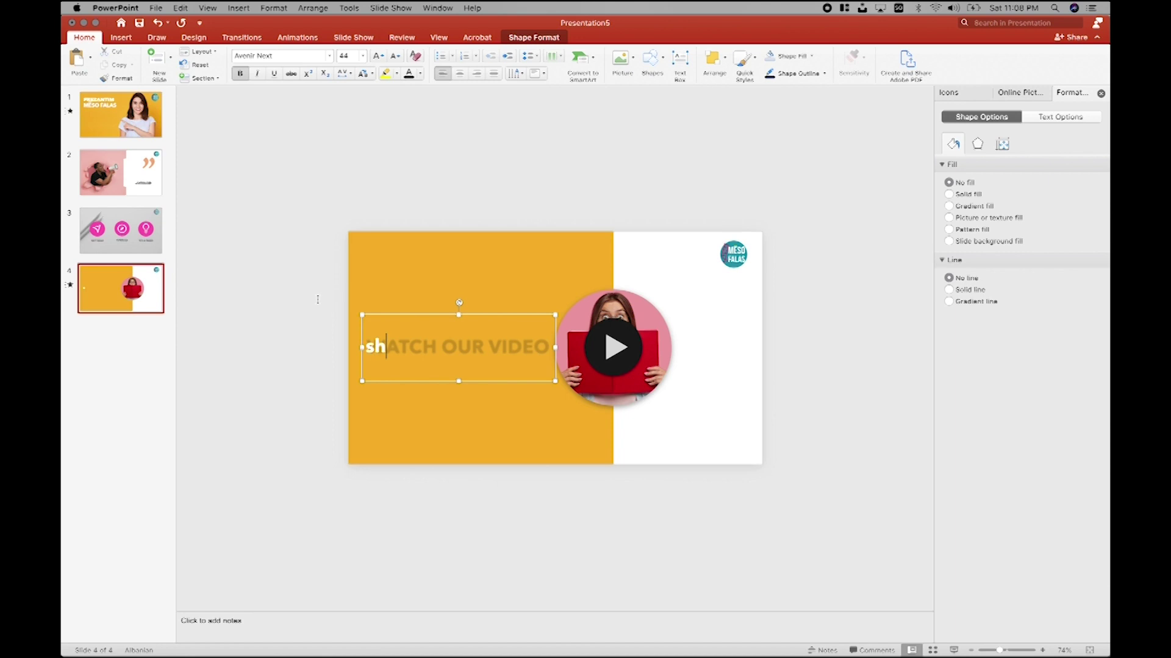
Step: Retype the title as 'SHIKO VIDEON TONË', break after SHIKO, and enlarge its box upward
{"action": "type", "text": "SHIKO VIDEON TON;Ë"}
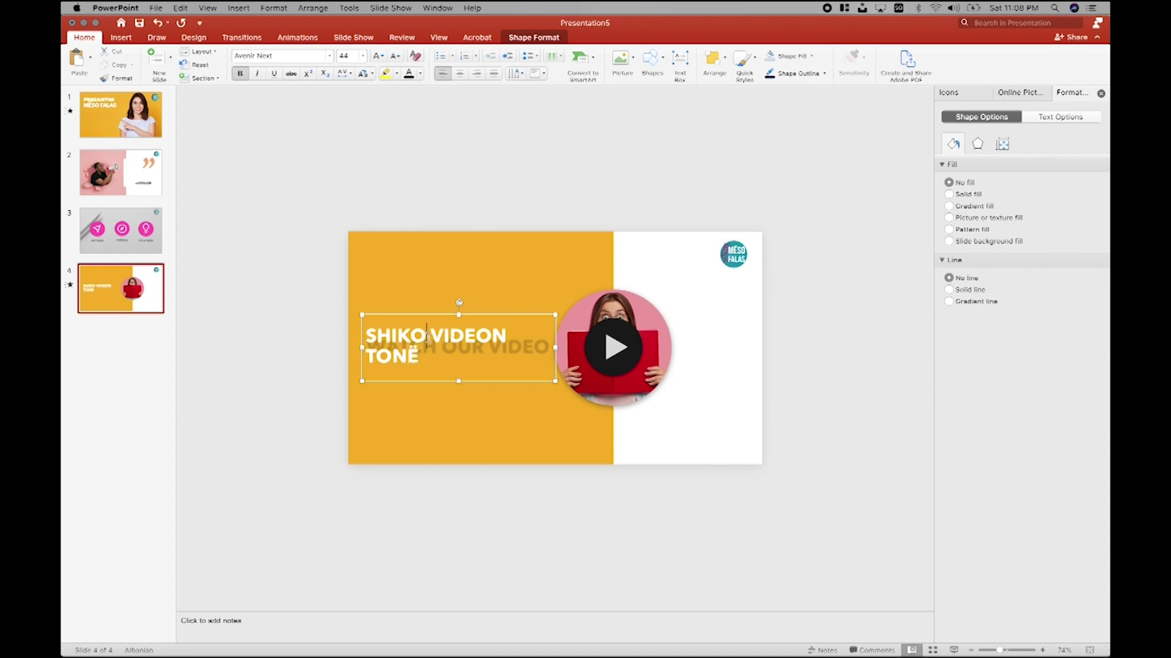
{"action": "key", "text": "Return"}
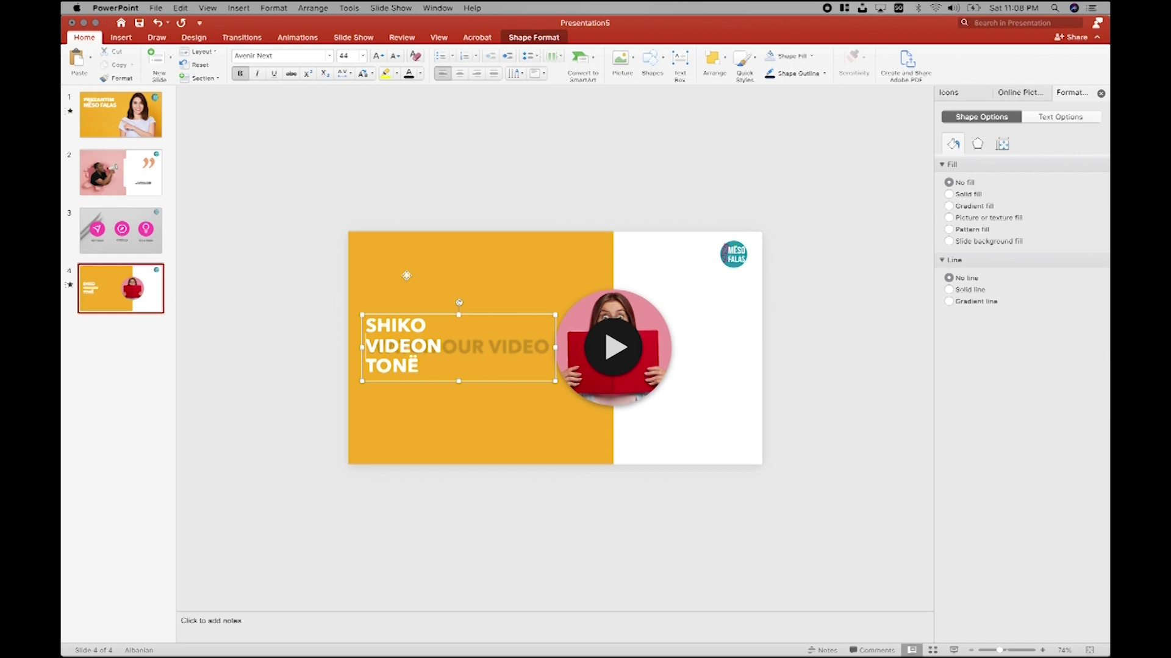
{"action": "left_click", "coordinate": [257, 286]}
{"action": "left_click", "coordinate": [434, 372]}
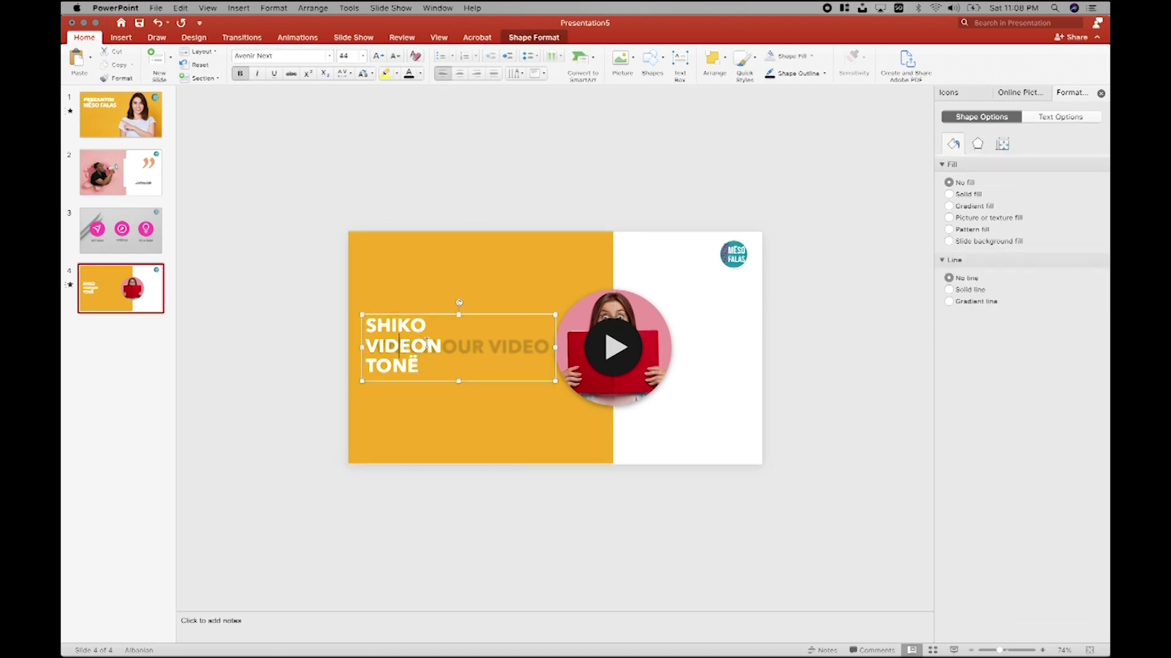
{"action": "left_click", "coordinate": [418, 317]}
{"action": "mouse_move", "coordinate": [457, 316]}
{"action": "left_mouse_down"}
{"action": "mouse_move", "coordinate": [461, 287]}
{"action": "mouse_move", "coordinate": [459, 302]}
{"action": "mouse_move", "coordinate": [395, 314]}
{"action": "left_mouse_up"}
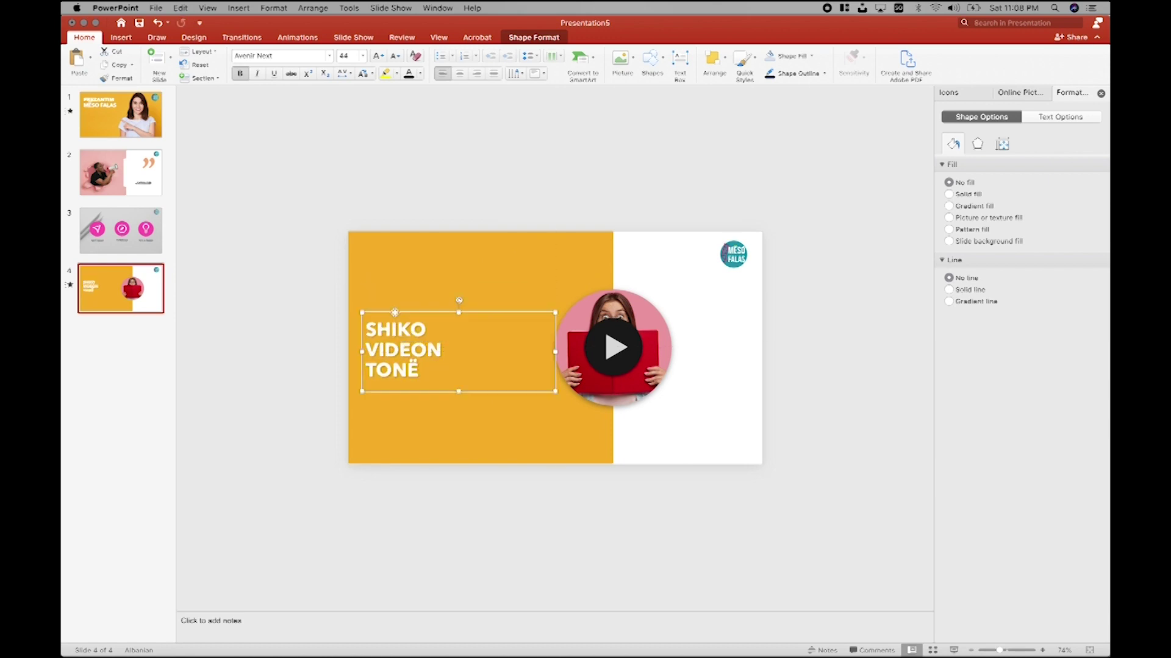
{"action": "left_click", "coordinate": [491, 190]}
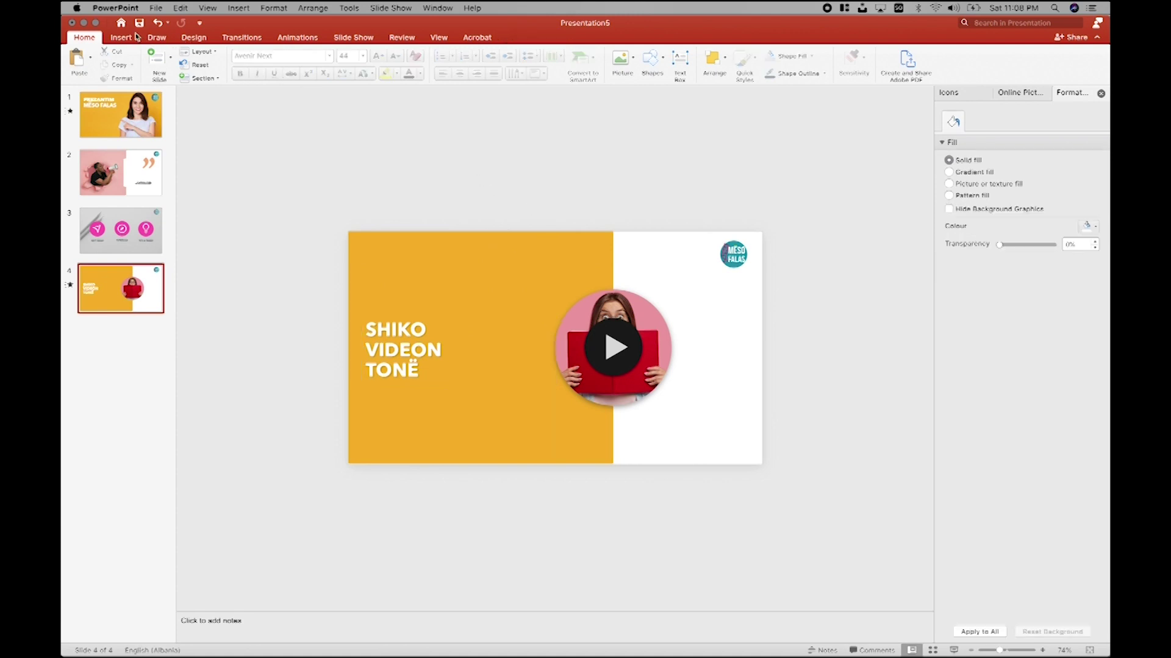
Step: Insert a right-pointing icon from an 'arrow' search, rotate it level, and place it beside the title
{"action": "left_click", "coordinate": [960, 93]}
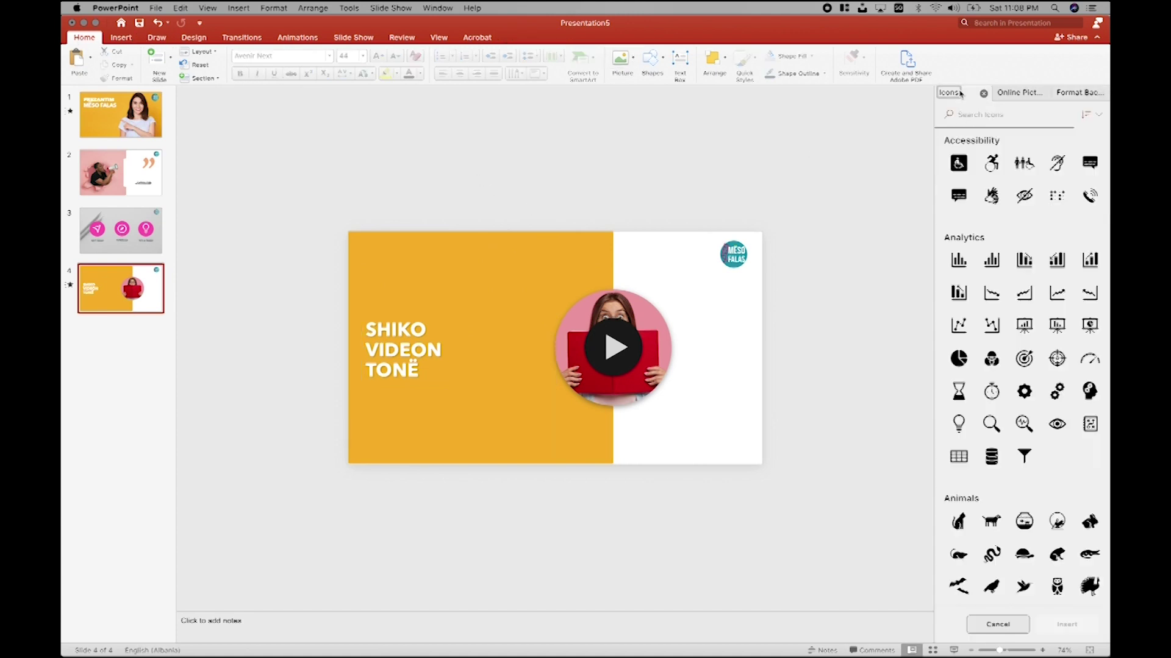
{"action": "type", "text": "arrow"}
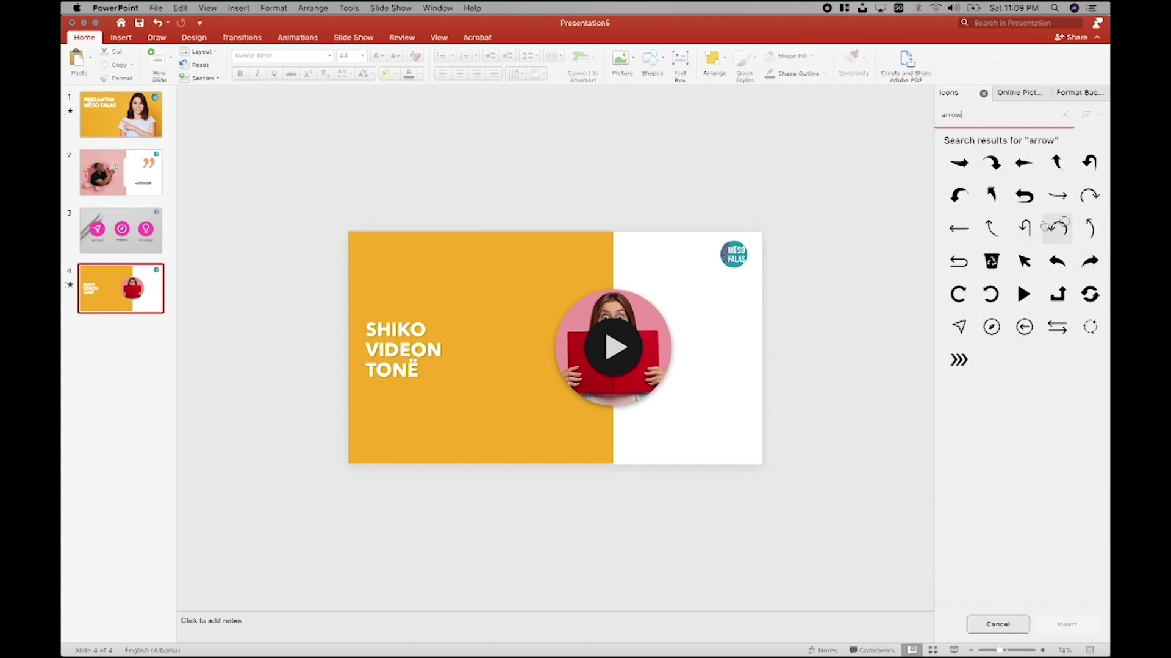
{"action": "left_click", "coordinate": [958, 228]}
{"action": "left_click", "coordinate": [1077, 626]}
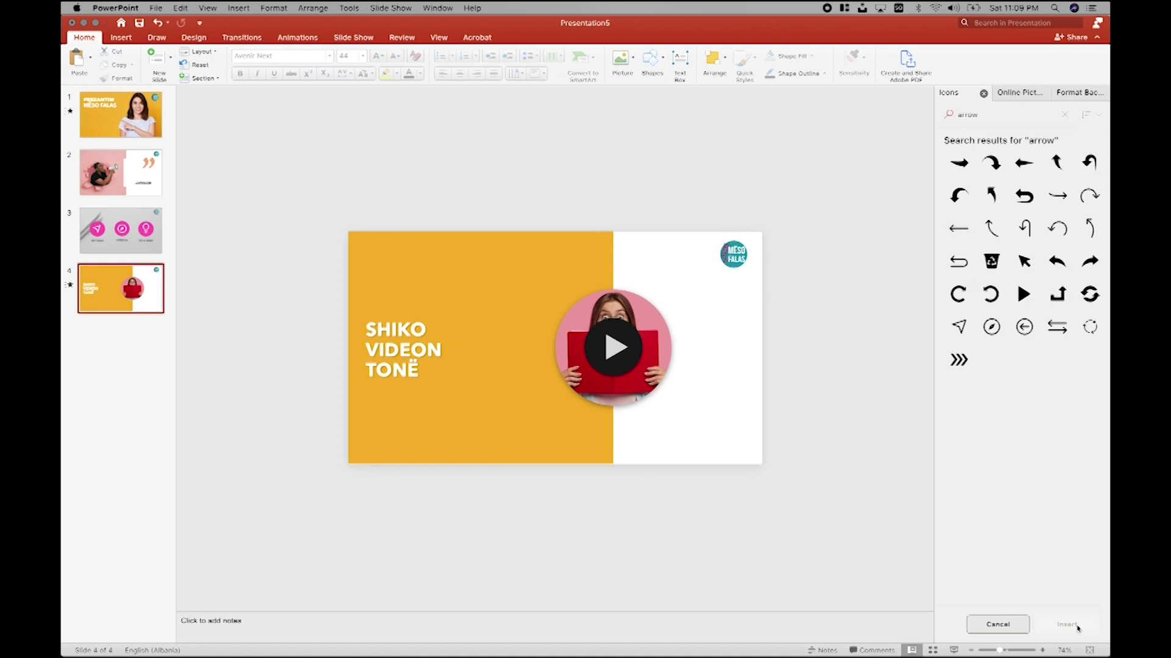
{"action": "left_click_drag", "start_coordinate": [538, 364], "coordinate": [494, 378]}
{"action": "mouse_move", "coordinate": [553, 312]}
{"action": "left_mouse_down"}
{"action": "mouse_move", "coordinate": [523, 319]}
{"action": "mouse_move", "coordinate": [520, 450]}
{"action": "left_mouse_up"}
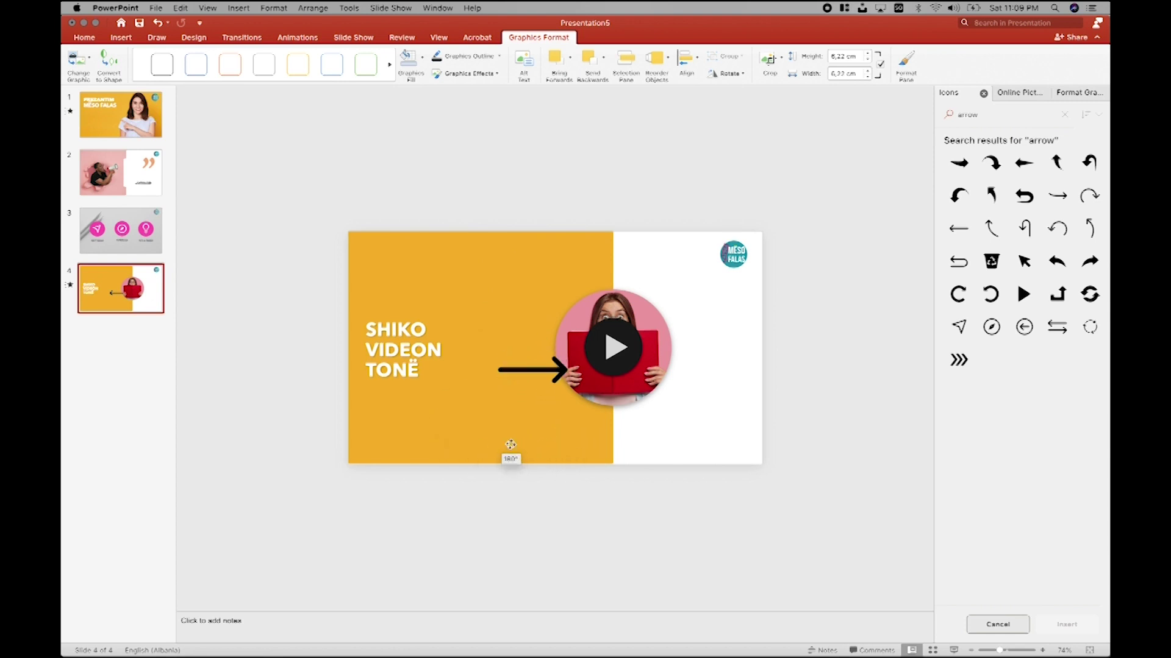
{"action": "left_click_drag", "start_coordinate": [557, 368], "coordinate": [532, 351]}
Step: Make the arrow white and shrink it between the title and the video circle
{"action": "left_click", "coordinate": [977, 108]}
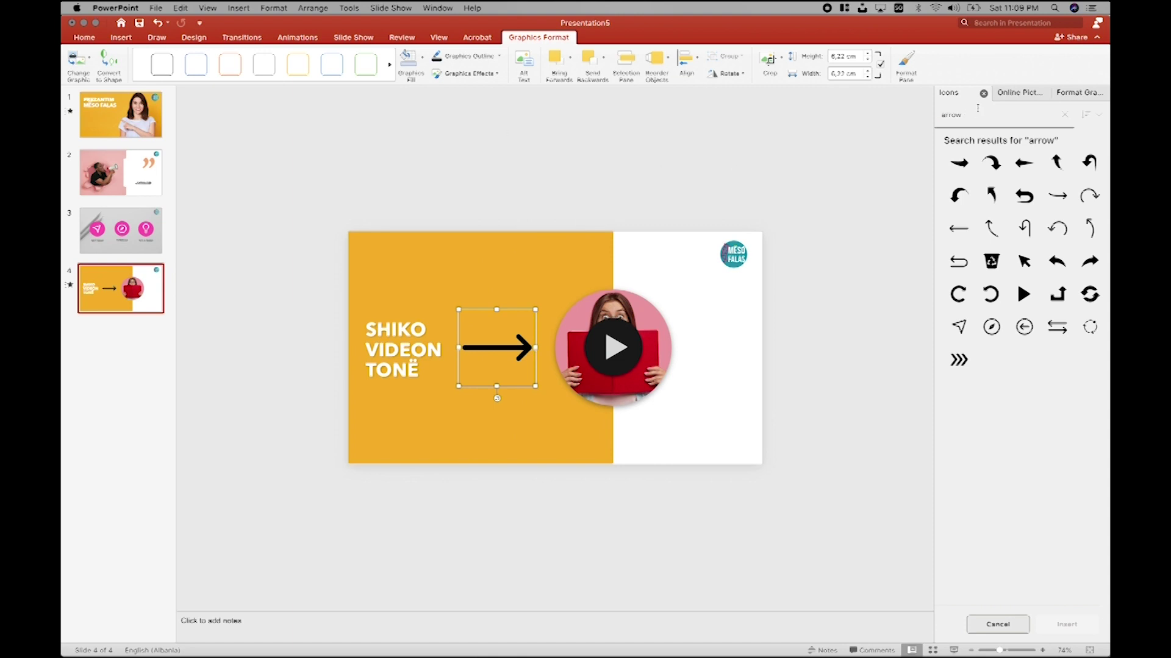
{"action": "left_click", "coordinate": [804, 499]}
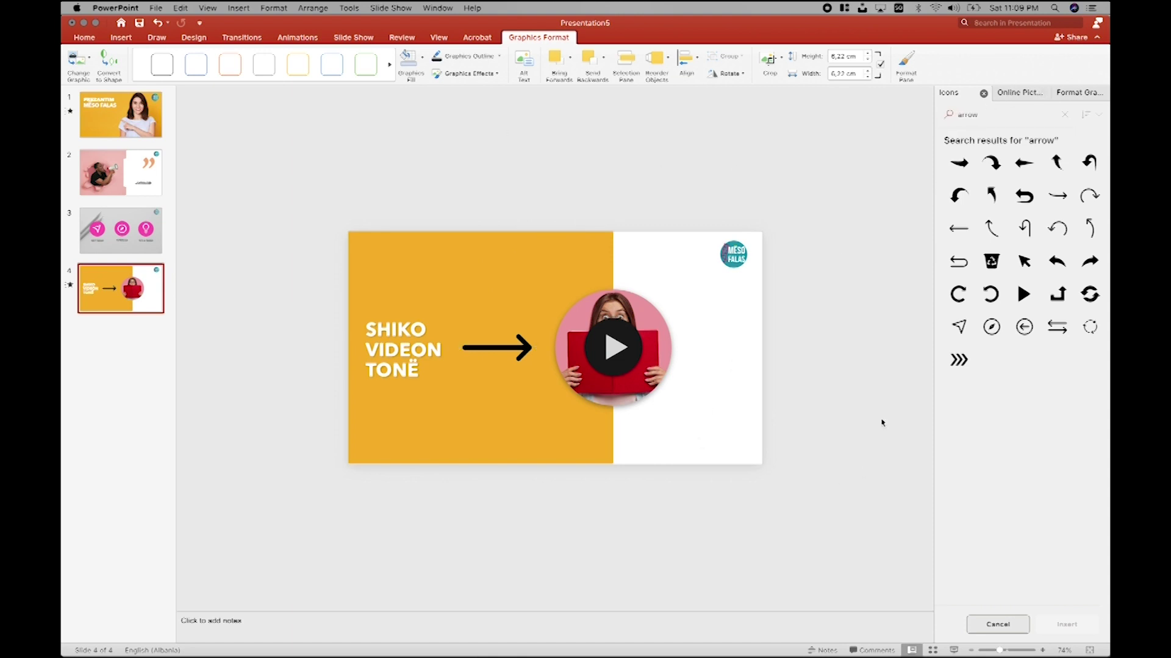
{"action": "left_click", "coordinate": [1076, 92]}
{"action": "left_click", "coordinate": [504, 348]}
{"action": "left_click", "coordinate": [1090, 239]}
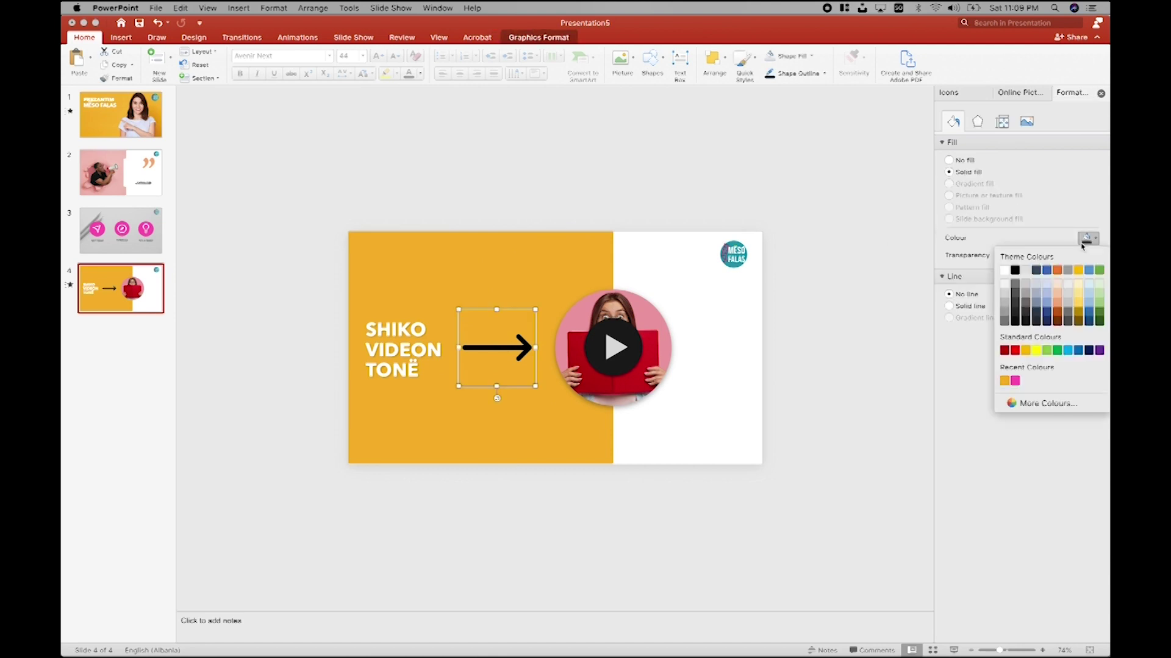
{"action": "left_click", "coordinate": [1003, 270]}
{"action": "left_click_drag", "start_coordinate": [535, 385], "coordinate": [514, 350]}
{"action": "left_click", "coordinate": [732, 380]}
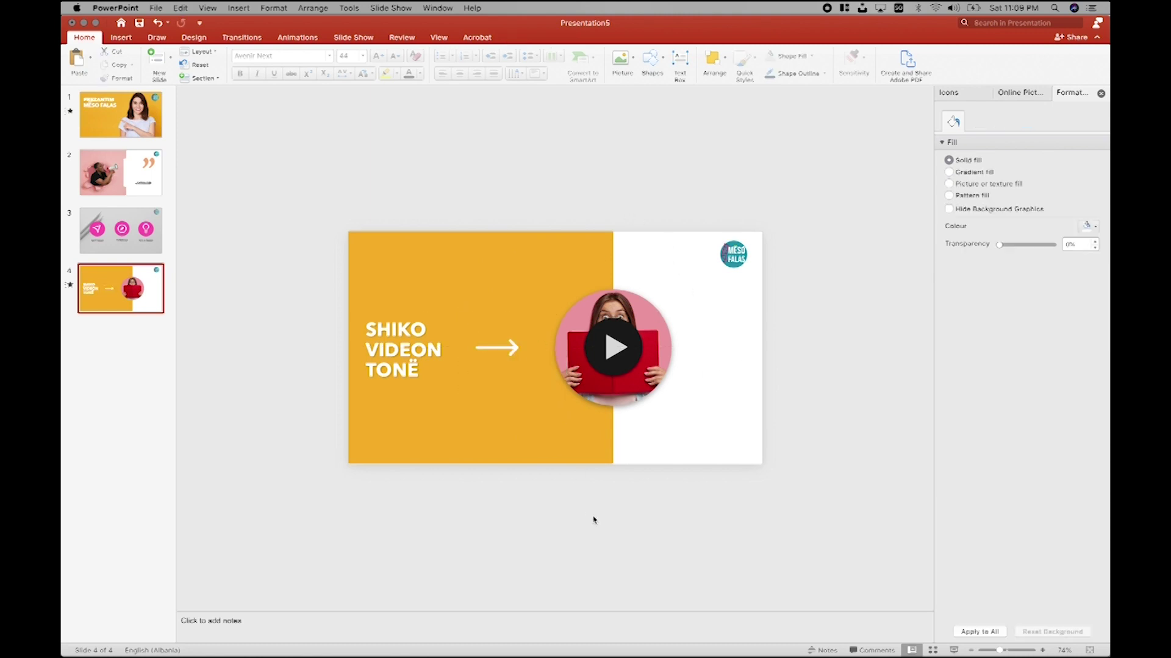
Step: Search online pictures for colors images and browse the results
{"action": "left_click", "coordinate": [1019, 92]}
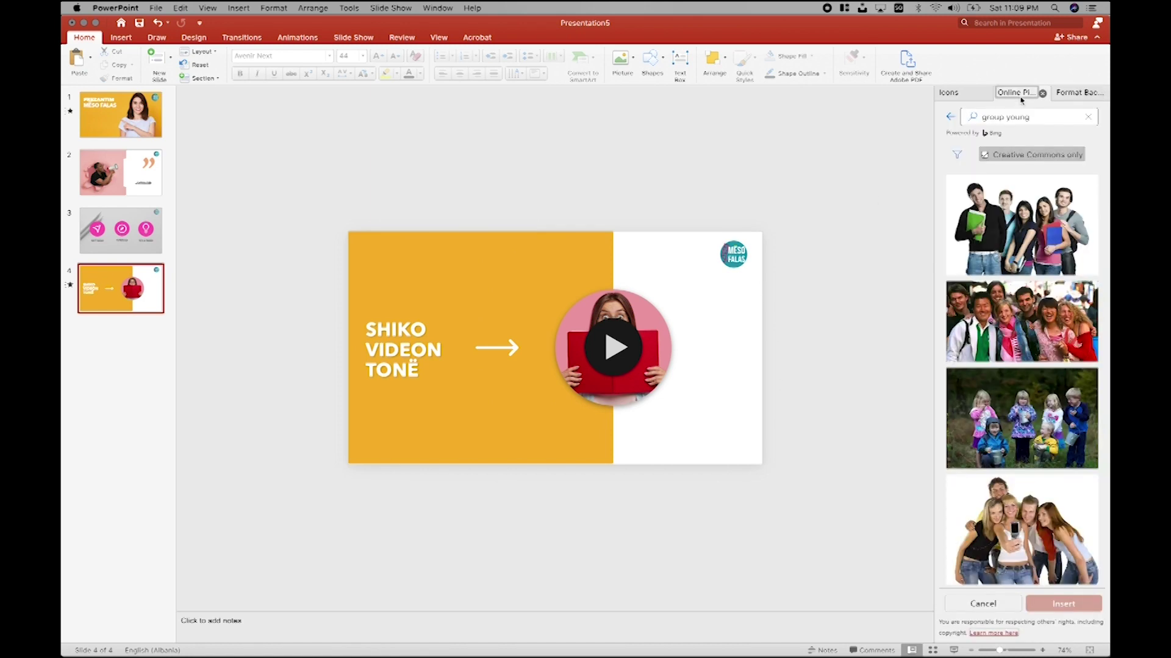
{"action": "double_click", "coordinate": [1005, 118]}
{"action": "triple_click", "coordinate": [1007, 118]}
{"action": "type", "text": "colors"}
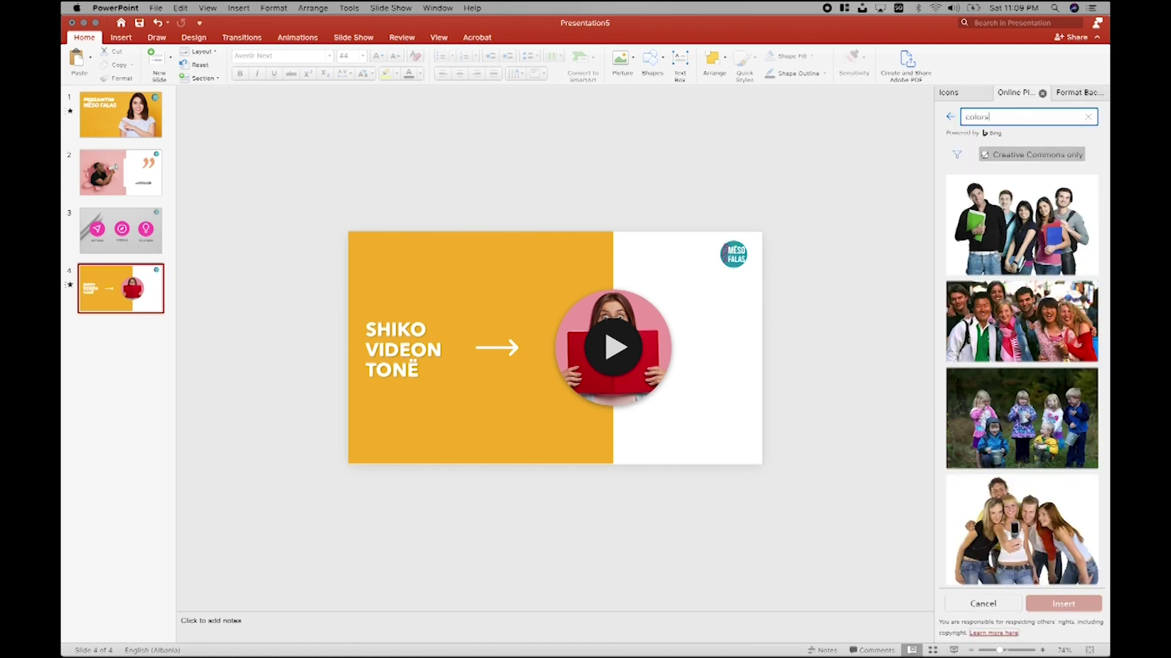
{"action": "key", "text": "Return"}
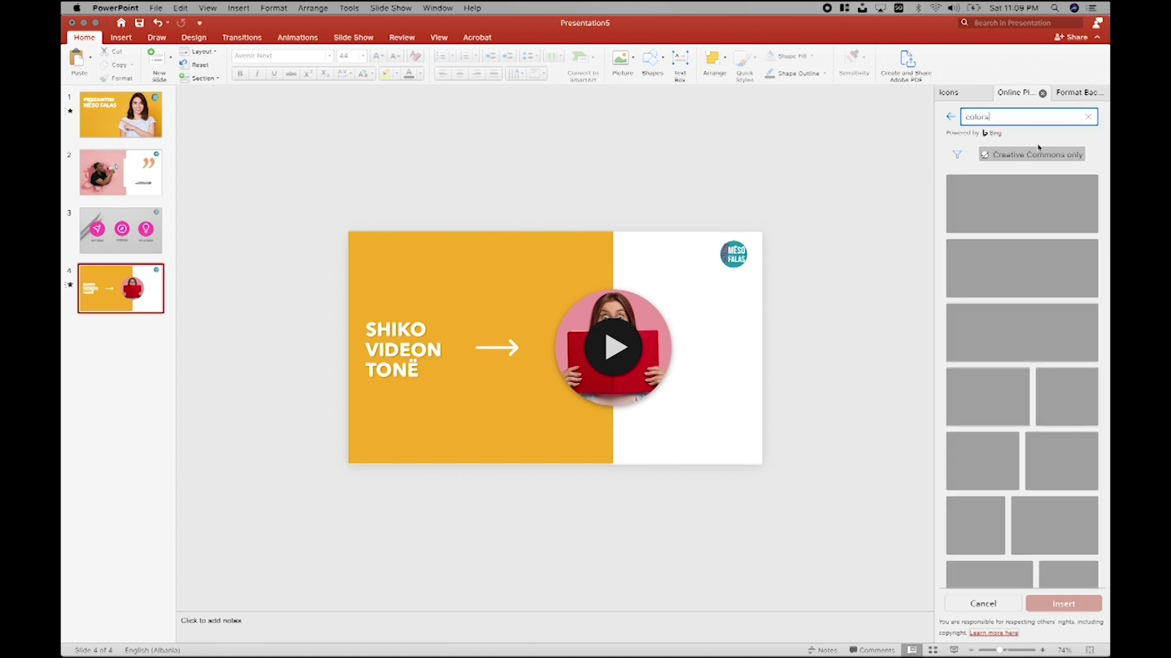
{"action": "scroll", "coordinate": [1026, 375], "scroll_direction": "down", "scroll_amount": 3}
{"action": "scroll", "coordinate": [1027, 375], "scroll_direction": "down", "scroll_amount": 3}
{"action": "scroll", "coordinate": [1027, 375], "scroll_direction": "down", "scroll_amount": 3}
{"action": "scroll", "coordinate": [1027, 375], "scroll_direction": "down", "scroll_amount": 3}
{"action": "scroll", "coordinate": [1026, 375], "scroll_direction": "down", "scroll_amount": 2}
{"action": "scroll", "coordinate": [1027, 375], "scroll_direction": "down", "scroll_amount": 3}
{"action": "scroll", "coordinate": [1026, 375], "scroll_direction": "up", "scroll_amount": 2}
{"action": "scroll", "coordinate": [1026, 375], "scroll_direction": "up", "scroll_amount": 1}
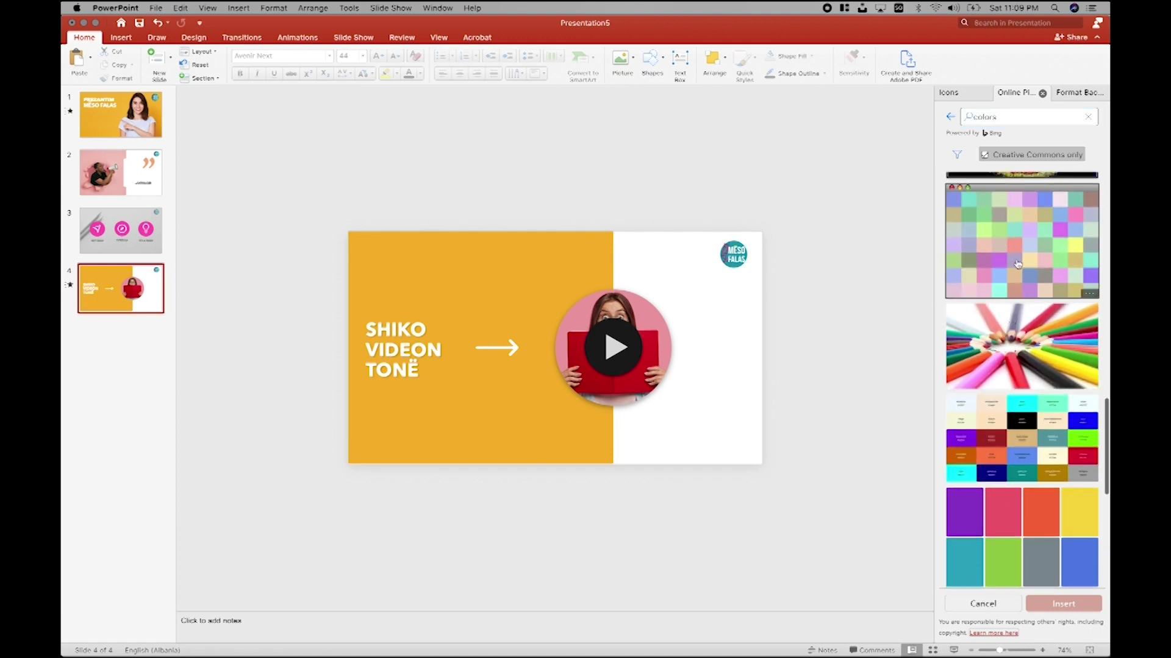
{"action": "left_click", "coordinate": [963, 515]}
{"action": "scroll", "coordinate": [966, 515], "scroll_direction": "down", "scroll_amount": 3}
{"action": "scroll", "coordinate": [966, 515], "scroll_direction": "down", "scroll_amount": 3}
{"action": "scroll", "coordinate": [975, 427], "scroll_direction": "down", "scroll_amount": 2}
Step: Refine the search to 'colorful pattern' and insert the colourful circles picture
{"action": "left_click", "coordinate": [1017, 118]}
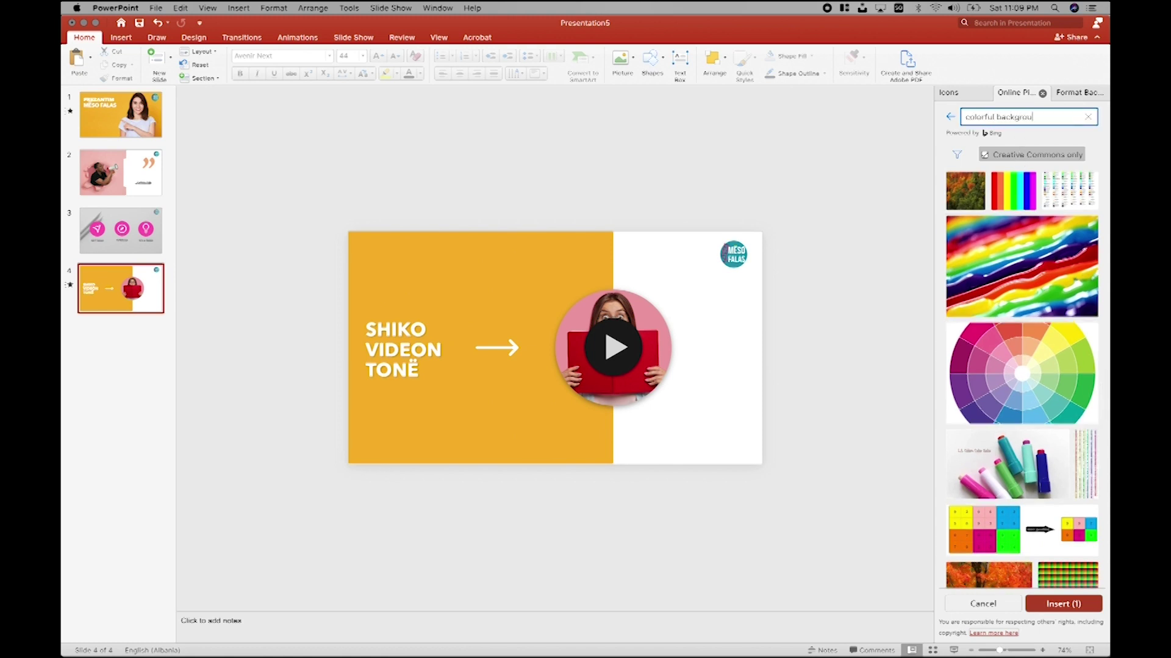
{"action": "type", "text": "nd"}
{"action": "key", "text": "Return"}
{"action": "double_click", "coordinate": [1033, 118]}
{"action": "type", "text": "pattern"}
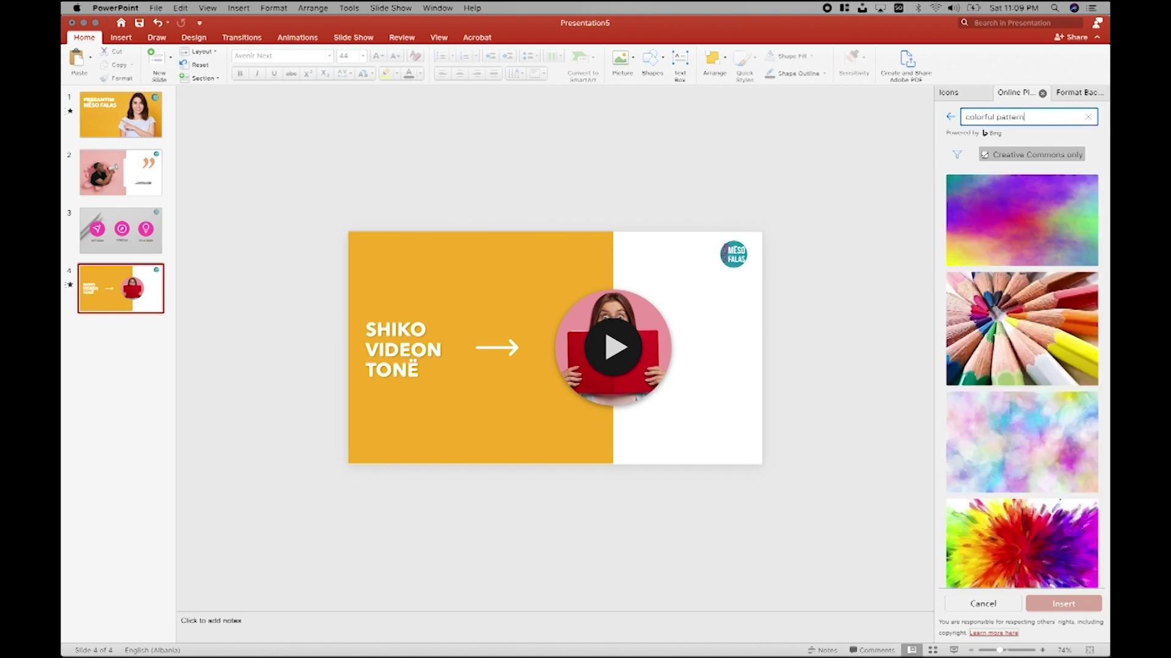
{"action": "key", "text": "Return"}
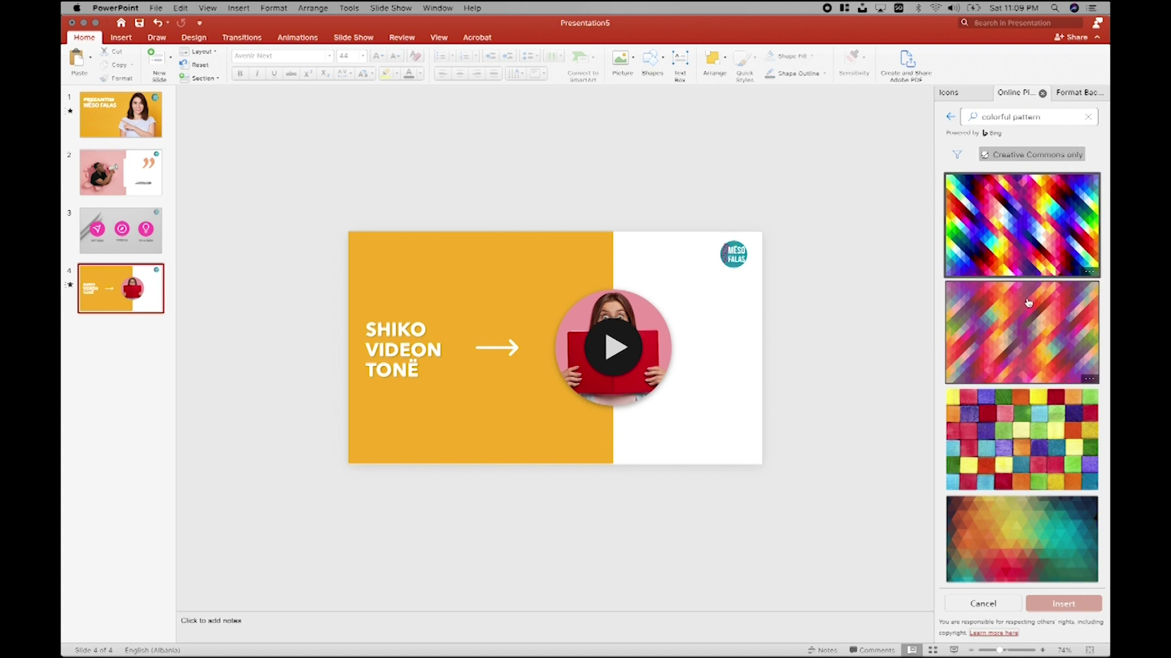
{"action": "scroll", "coordinate": [1029, 303], "scroll_direction": "down", "scroll_amount": 5}
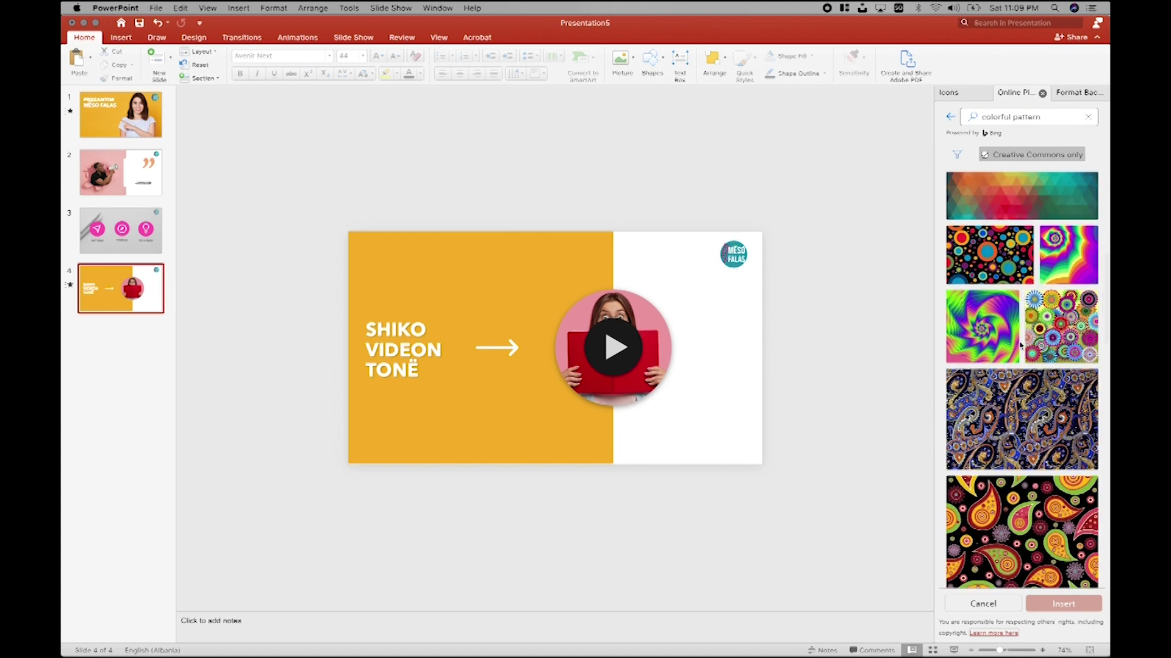
{"action": "left_click", "coordinate": [1004, 274]}
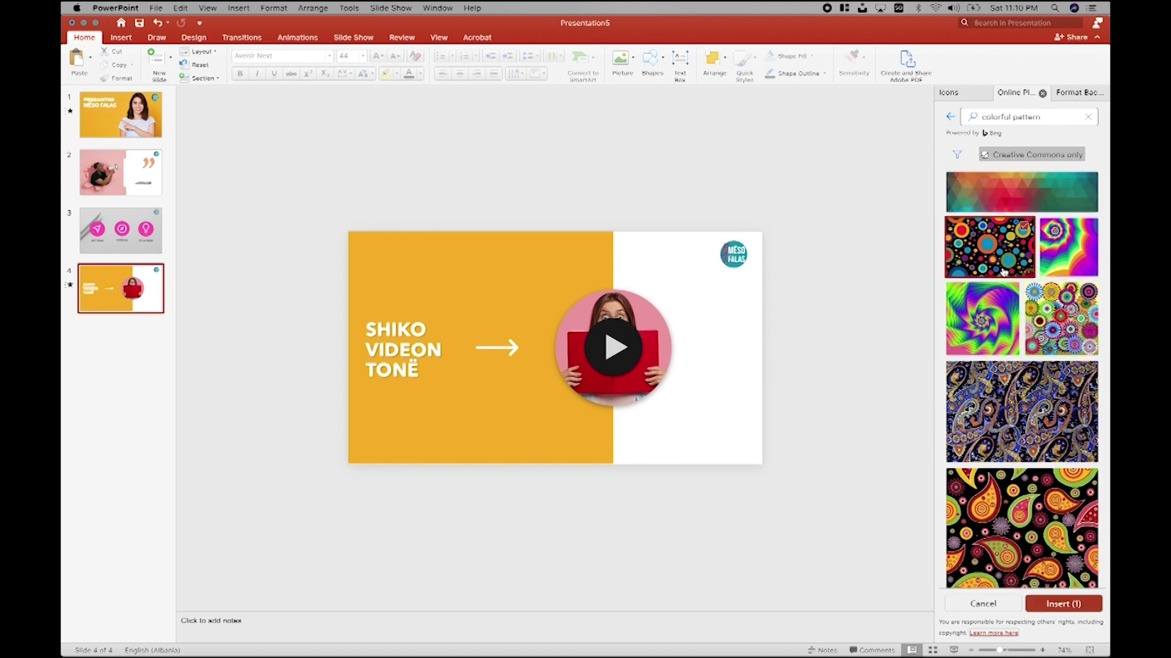
{"action": "left_click", "coordinate": [1056, 602]}
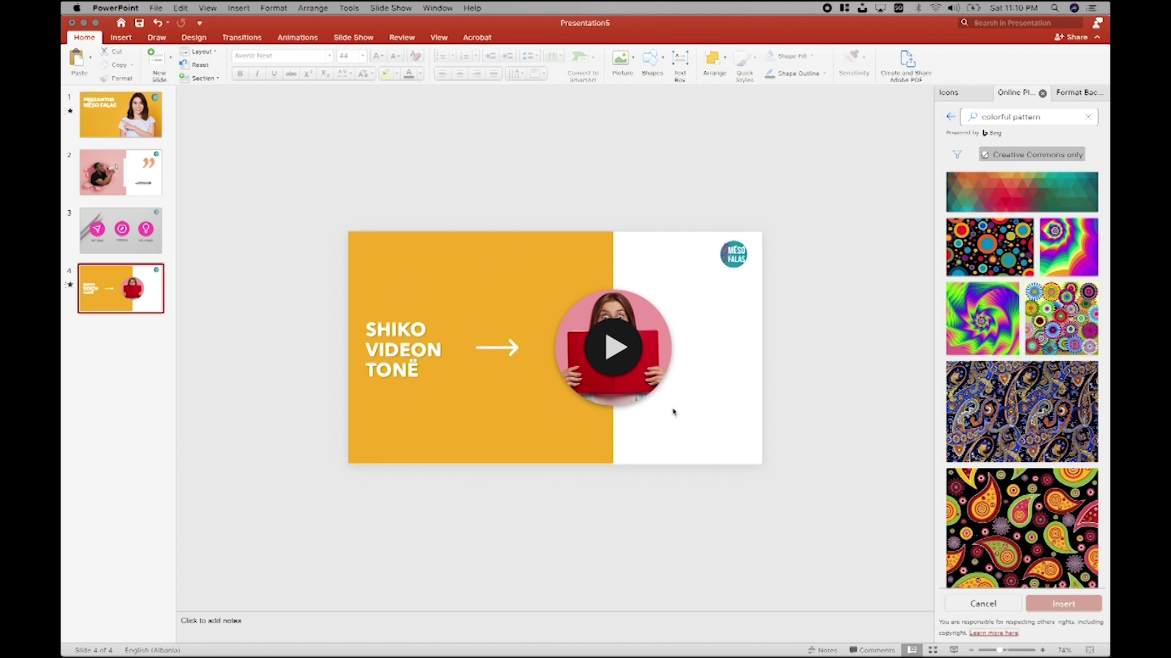
Step: Enlarge the circles picture over slide 4's right side and send it behind the orange panel
{"action": "left_click_drag", "start_coordinate": [607, 383], "coordinate": [762, 485]}
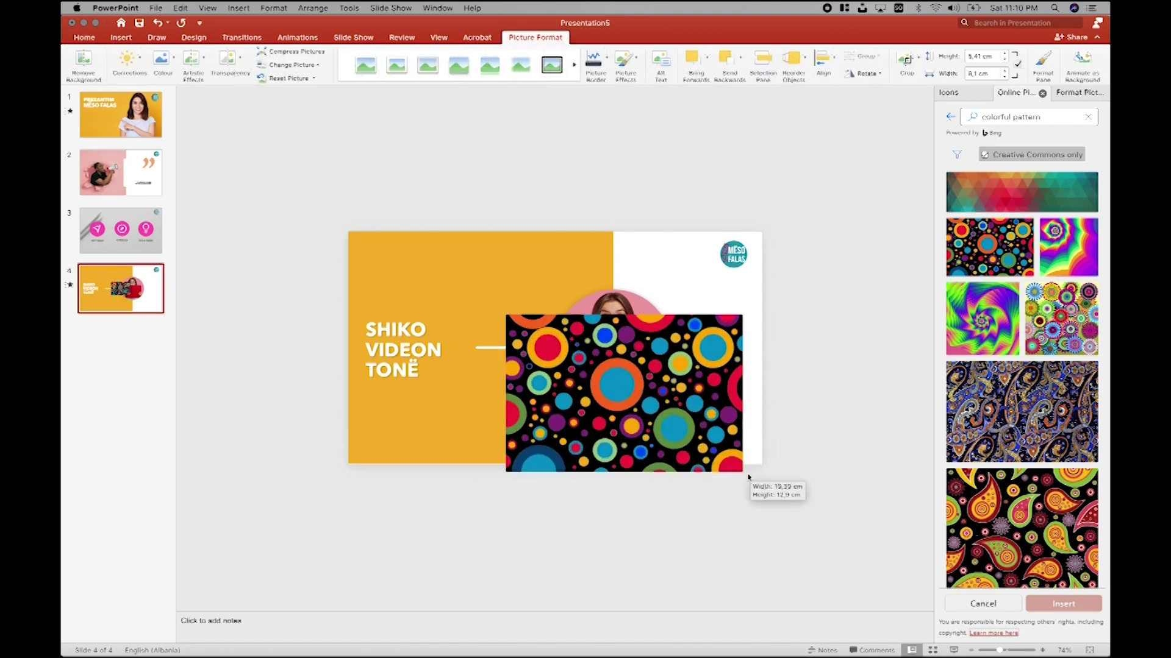
{"action": "left_click", "coordinate": [503, 315]}
{"action": "left_click_drag", "start_coordinate": [503, 315], "coordinate": [500, 318]}
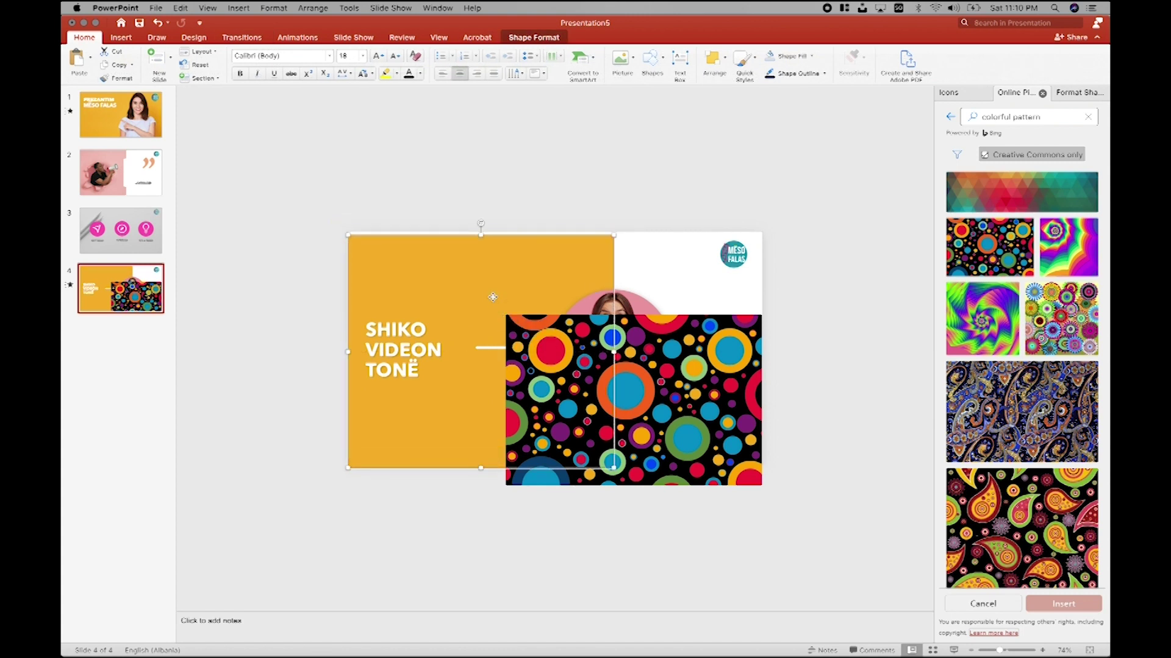
{"action": "left_click", "coordinate": [505, 316]}
{"action": "left_click_drag", "start_coordinate": [505, 316], "coordinate": [410, 253]}
{"action": "left_click_drag", "start_coordinate": [553, 330], "coordinate": [553, 309]}
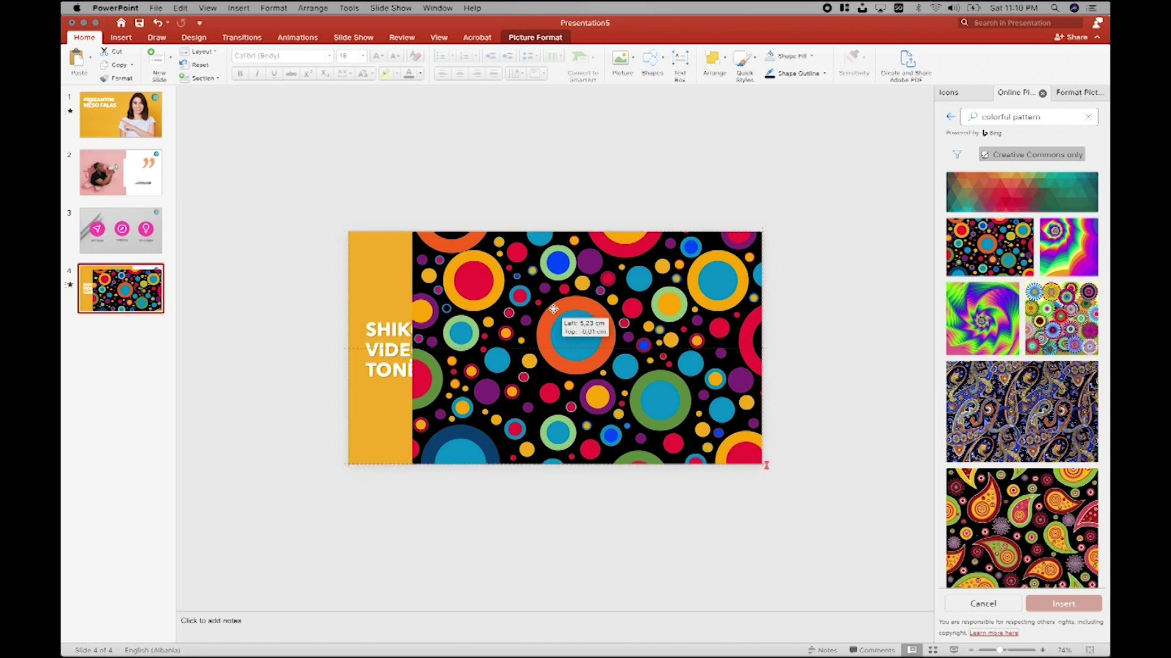
{"action": "right_click", "coordinate": [553, 310]}
{"action": "left_click", "coordinate": [739, 435]}
Step: Set the circles picture's transparency to about 23% in Format Picture
{"action": "left_click", "coordinate": [754, 346]}
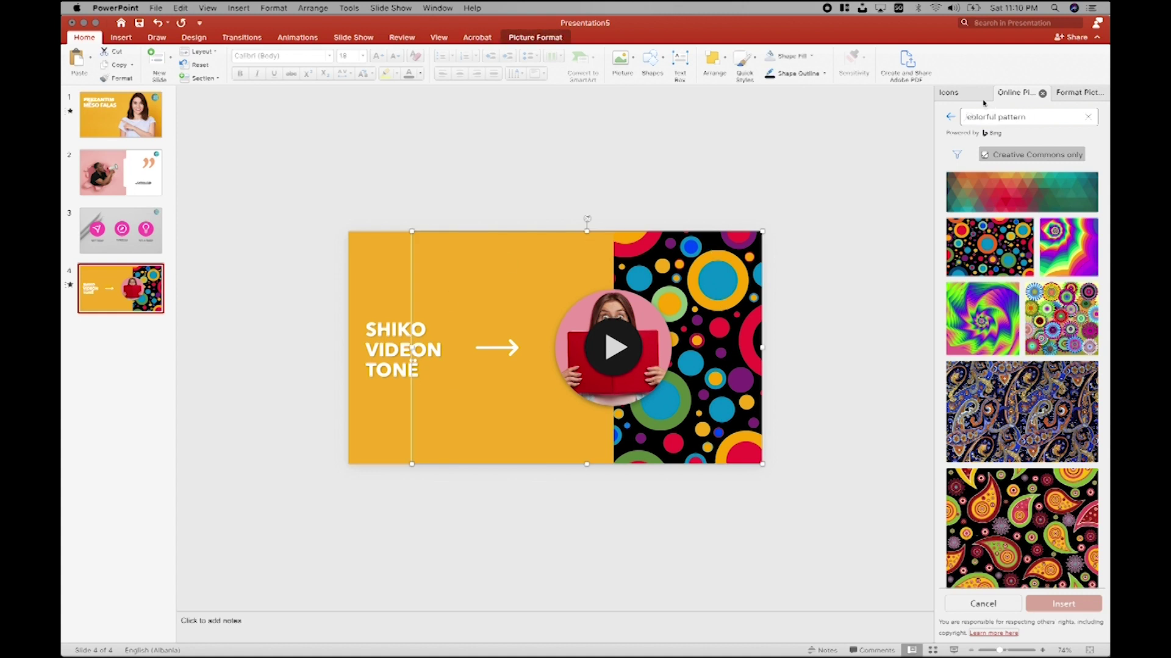
{"action": "left_click", "coordinate": [1073, 93]}
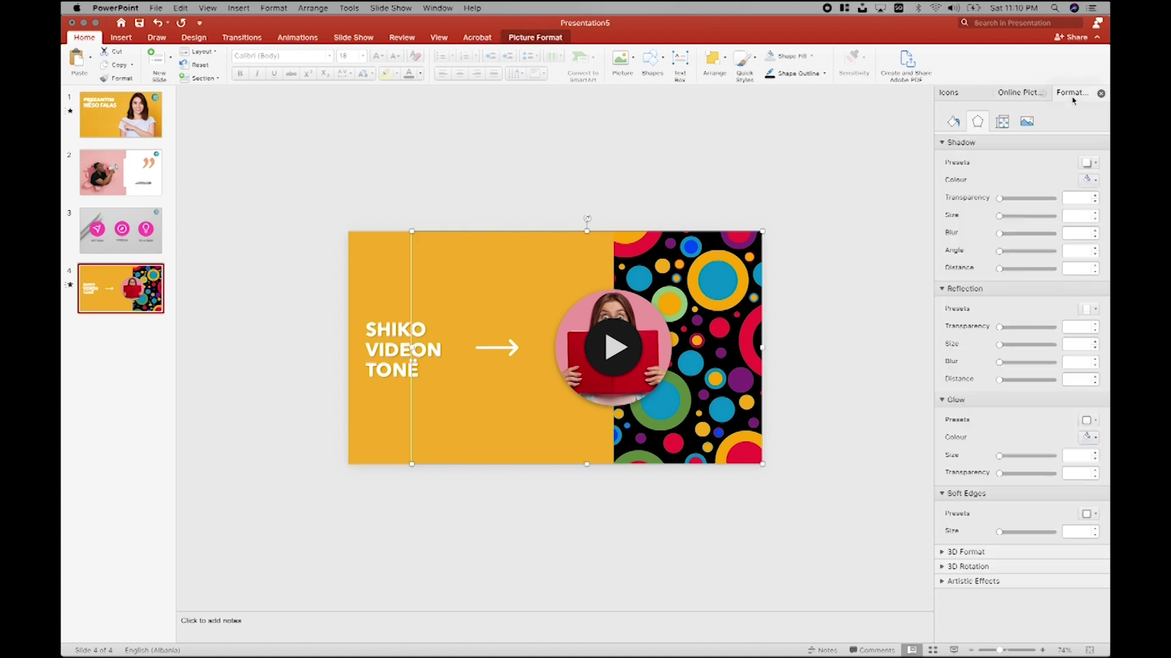
{"action": "left_click", "coordinate": [951, 122]}
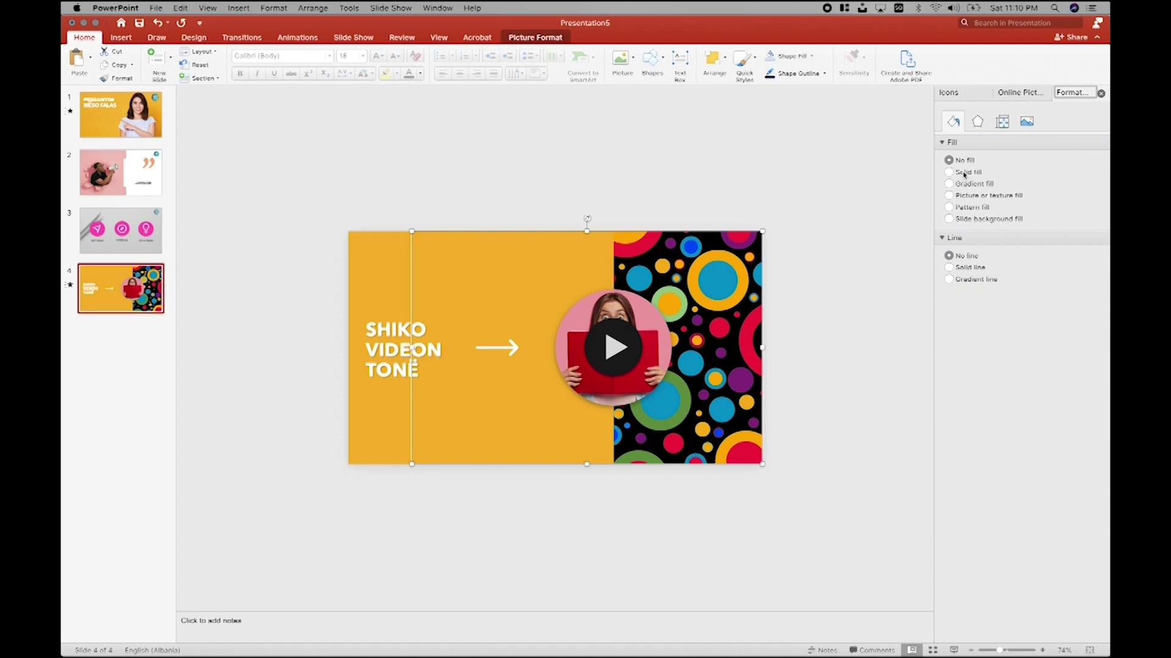
{"action": "left_click", "coordinate": [1027, 122]}
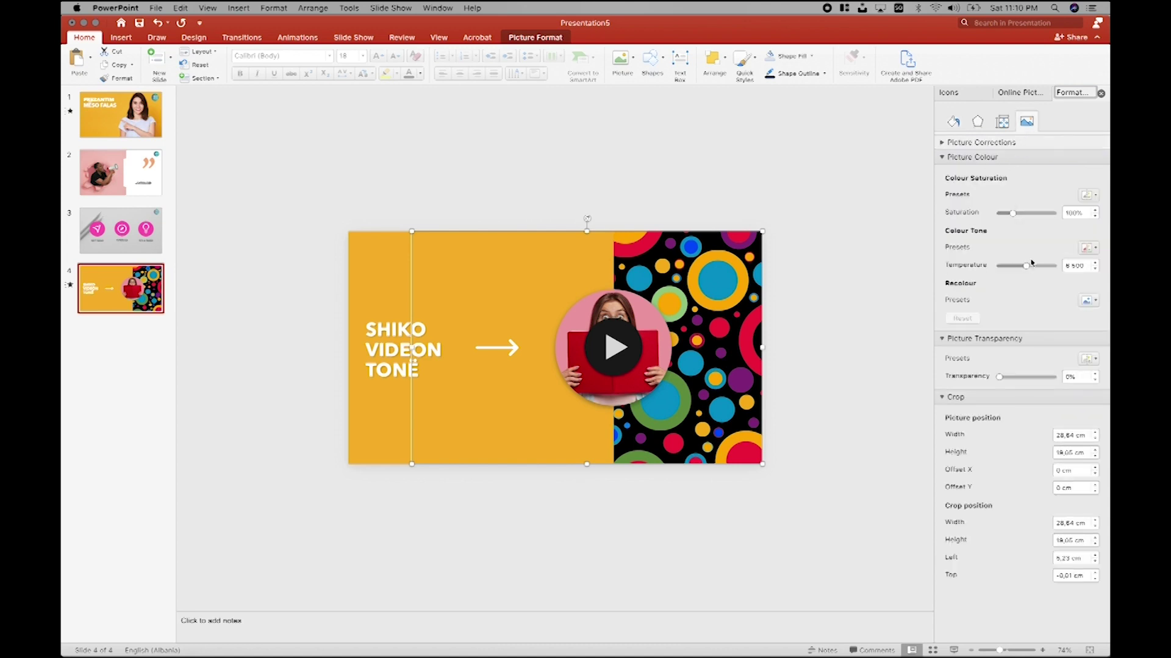
{"action": "left_click_drag", "start_coordinate": [1003, 380], "coordinate": [1012, 379]}
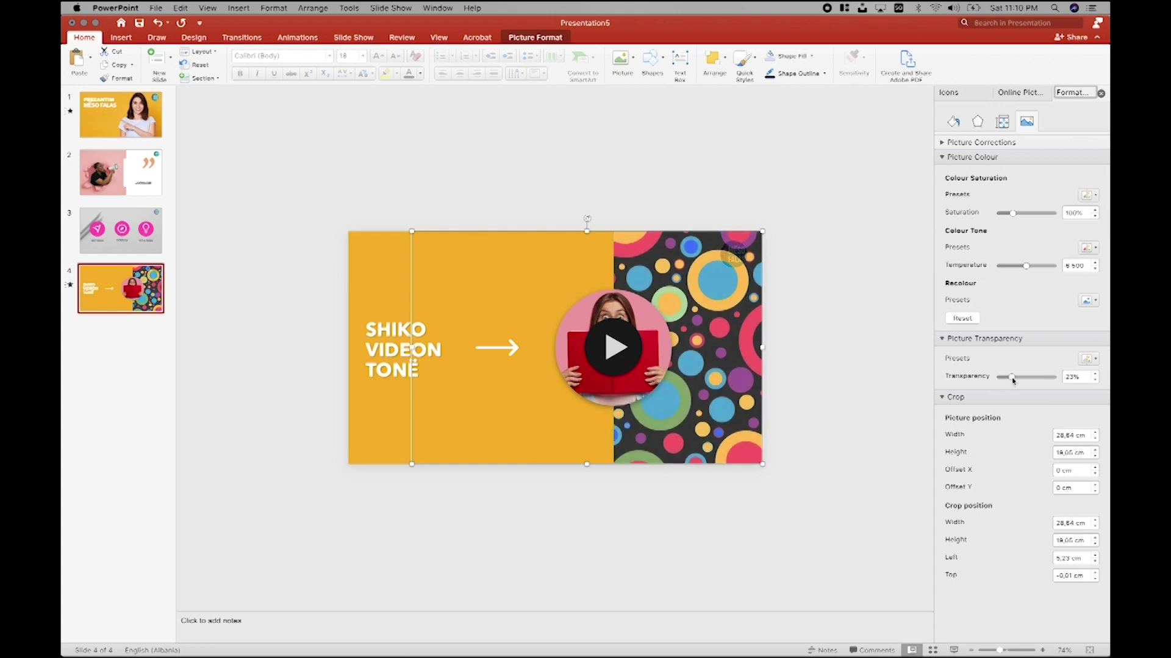
{"action": "left_click", "coordinate": [577, 180]}
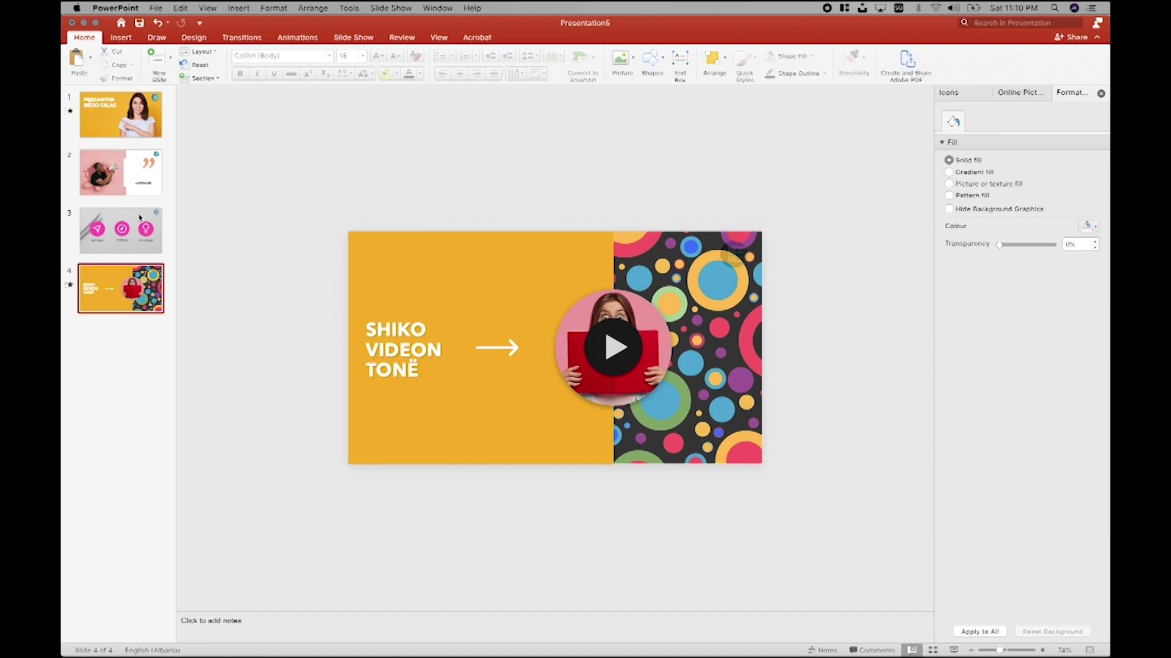
Step: Delete the round logo from the main slide master, close Master view, and return to slide 4
{"action": "left_click", "coordinate": [144, 184]}
{"action": "left_click", "coordinate": [139, 132]}
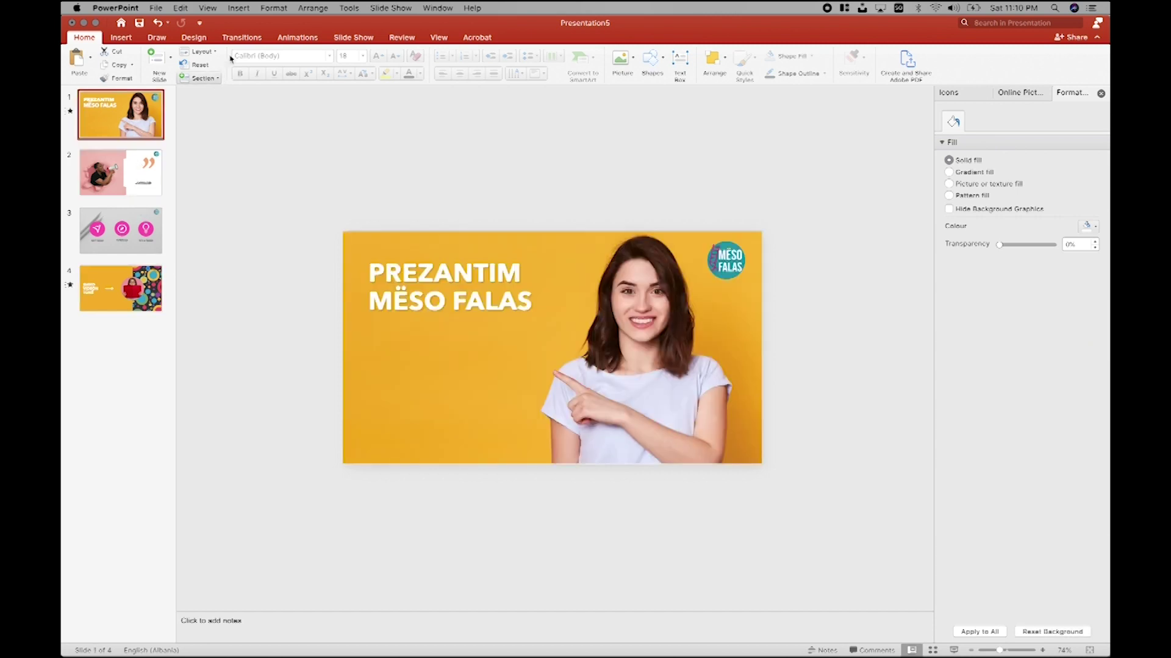
{"action": "left_click", "coordinate": [439, 38]}
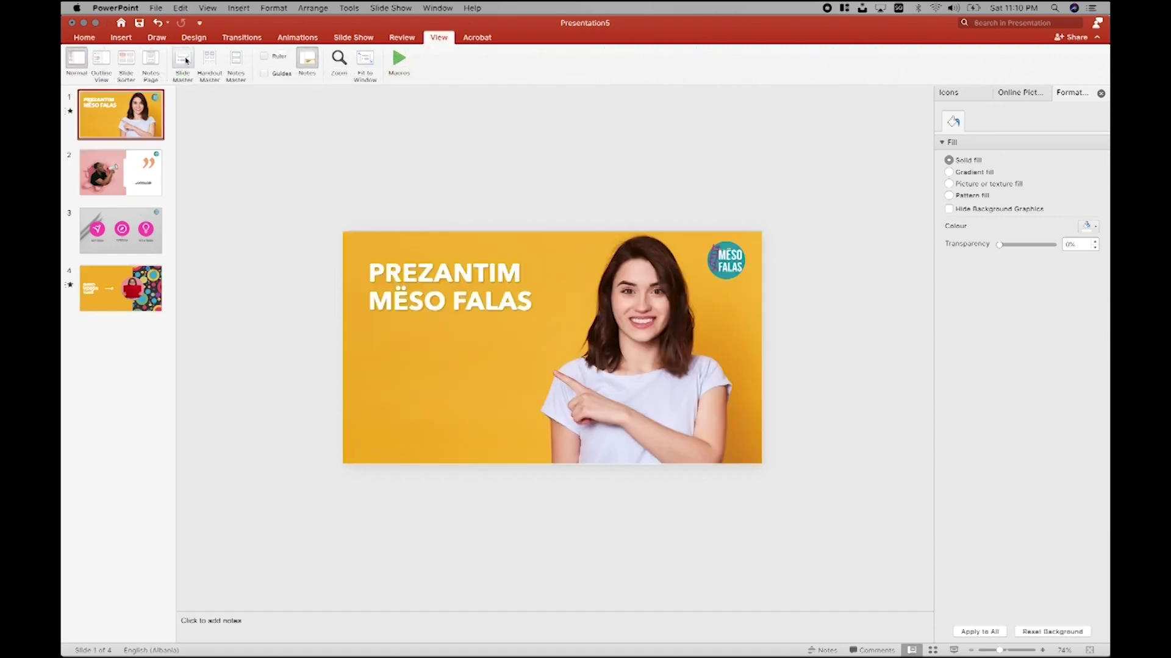
{"action": "left_click", "coordinate": [182, 61]}
{"action": "left_click", "coordinate": [151, 119]}
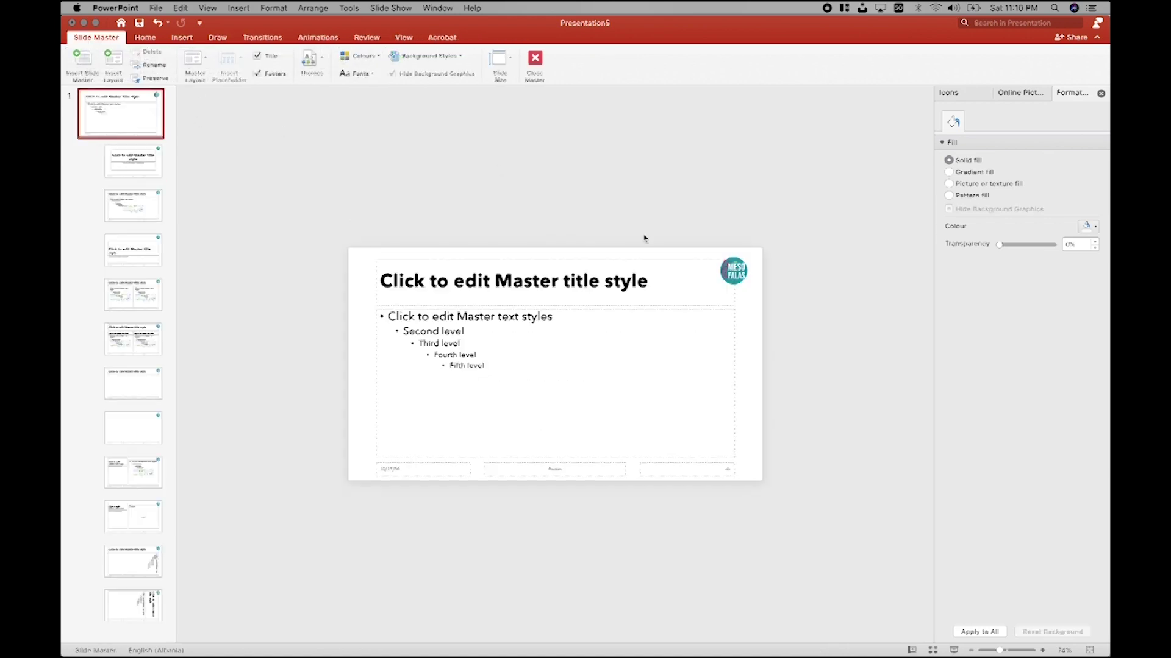
{"action": "left_click", "coordinate": [727, 273]}
{"action": "key", "text": "Delete"}
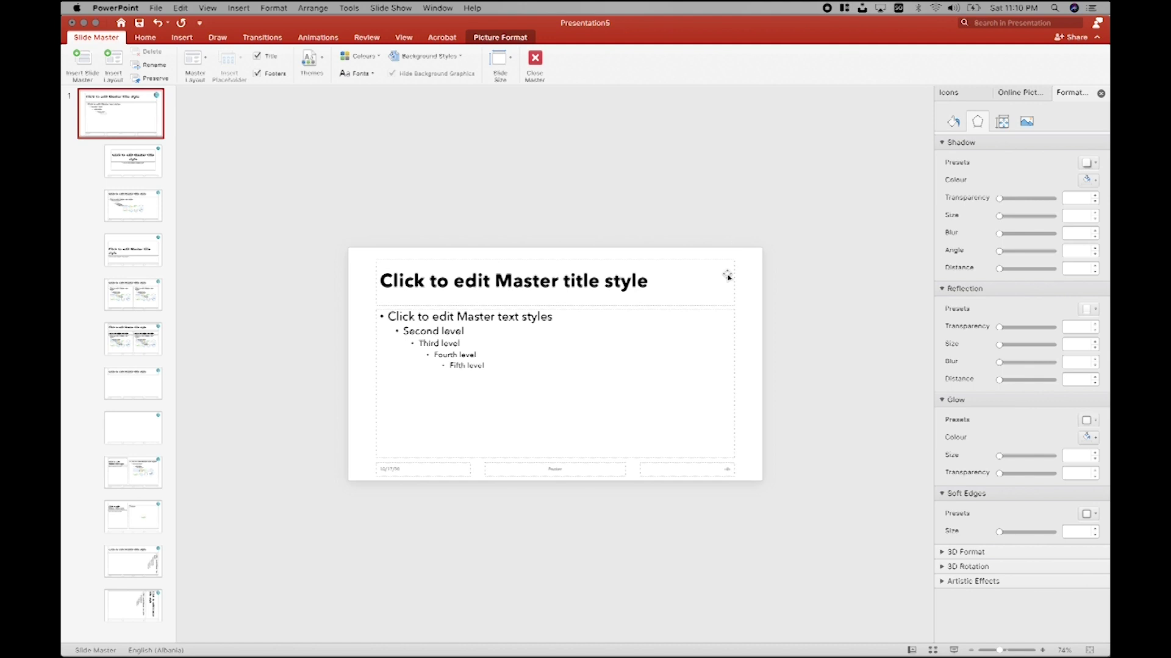
{"action": "left_click", "coordinate": [534, 61]}
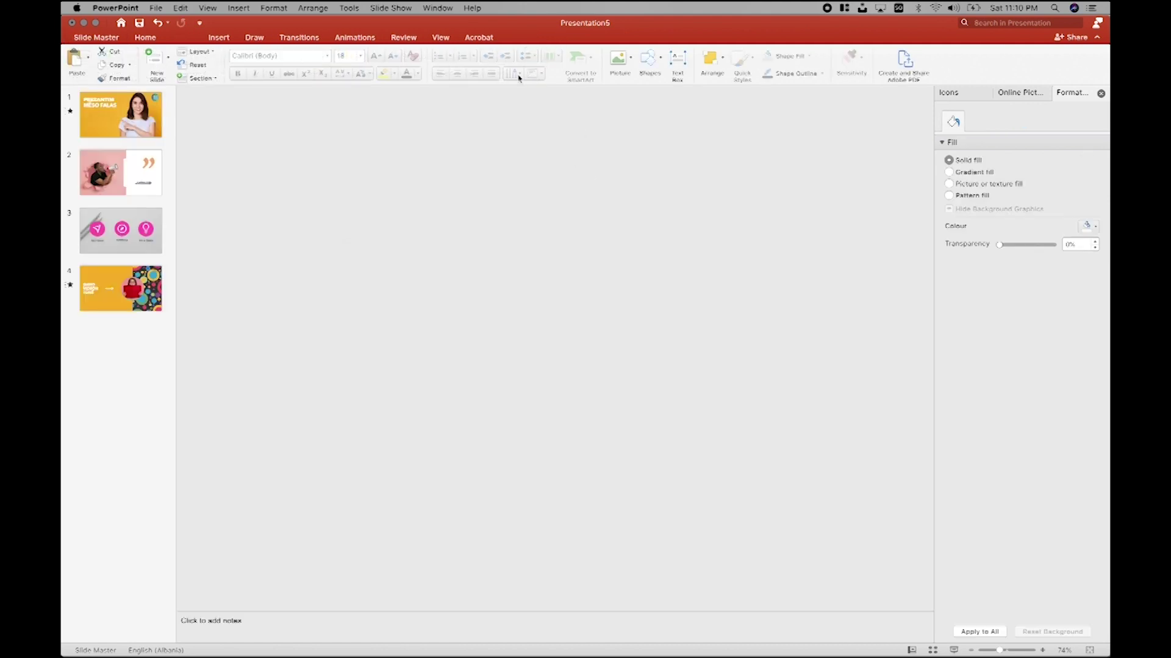
{"action": "left_click", "coordinate": [146, 273]}
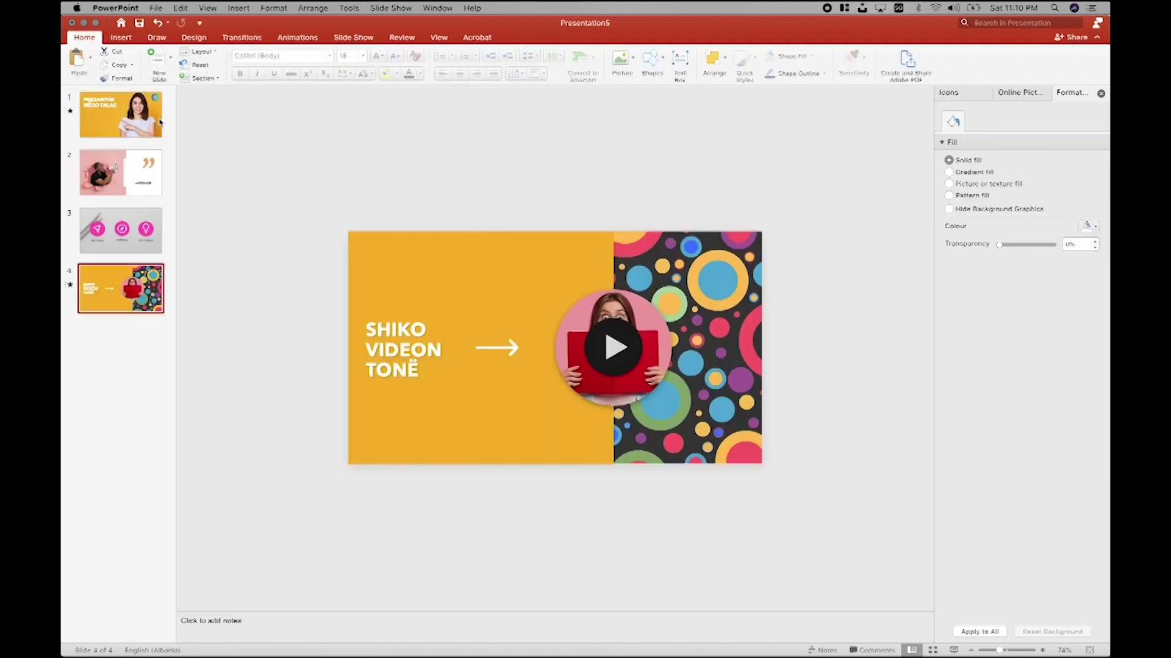
{"action": "left_click", "coordinate": [952, 650]}
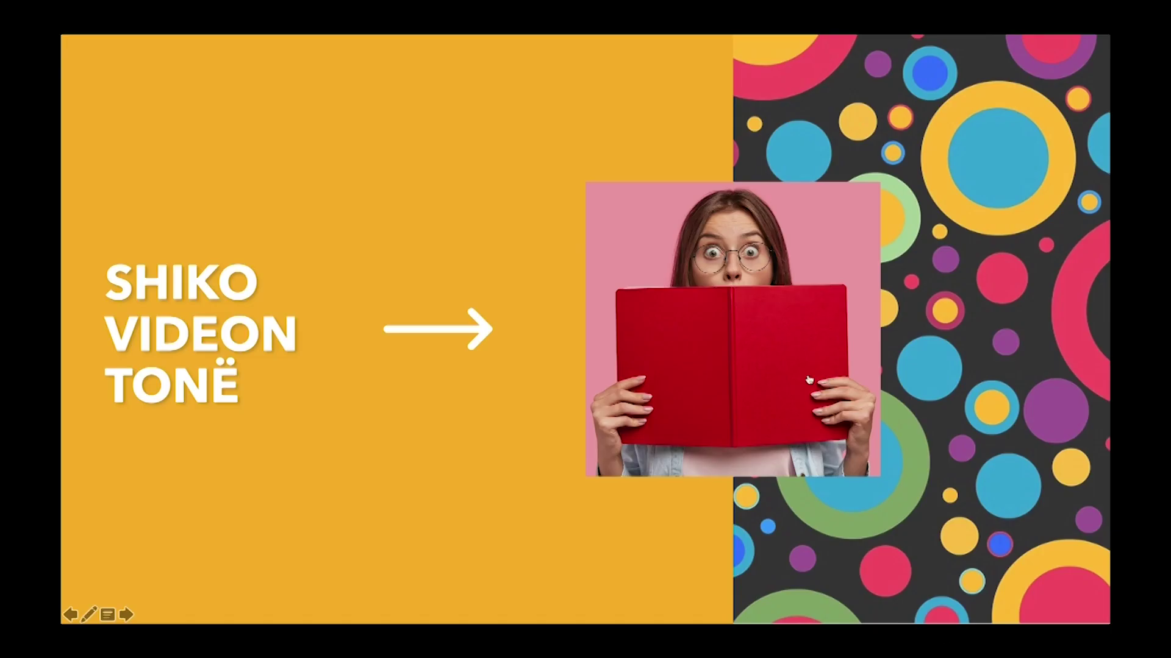
{"action": "left_click", "coordinate": [732, 311]}
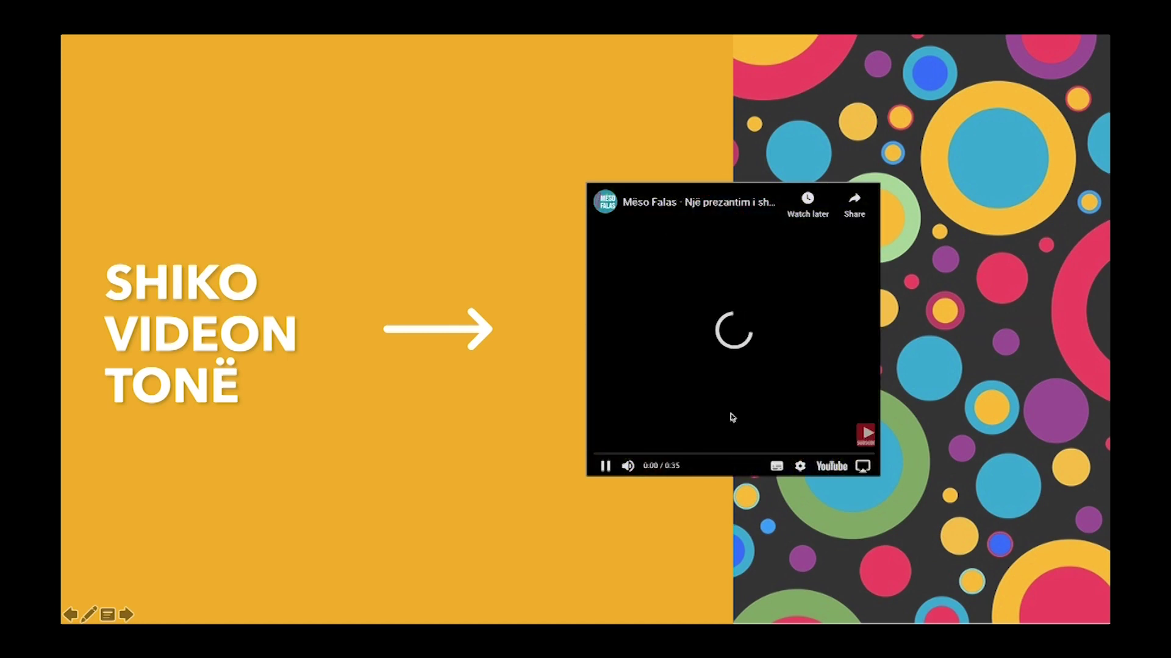
{"action": "left_click", "coordinate": [615, 467]}
{"action": "left_click", "coordinate": [649, 296]}
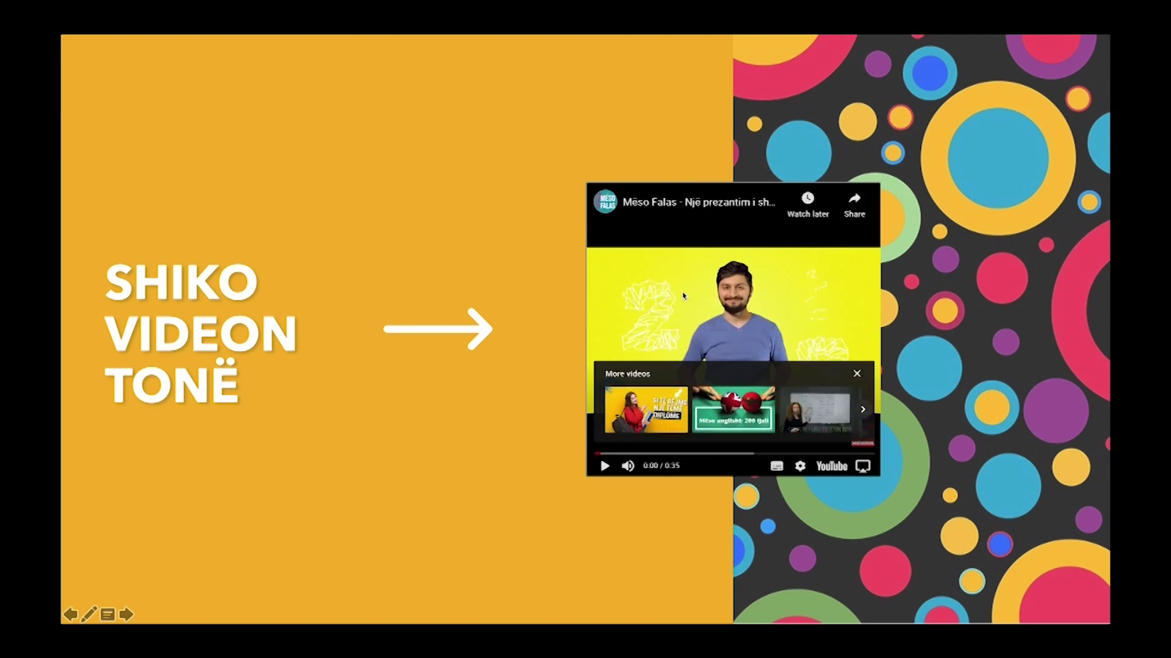
{"action": "left_click", "coordinate": [856, 373]}
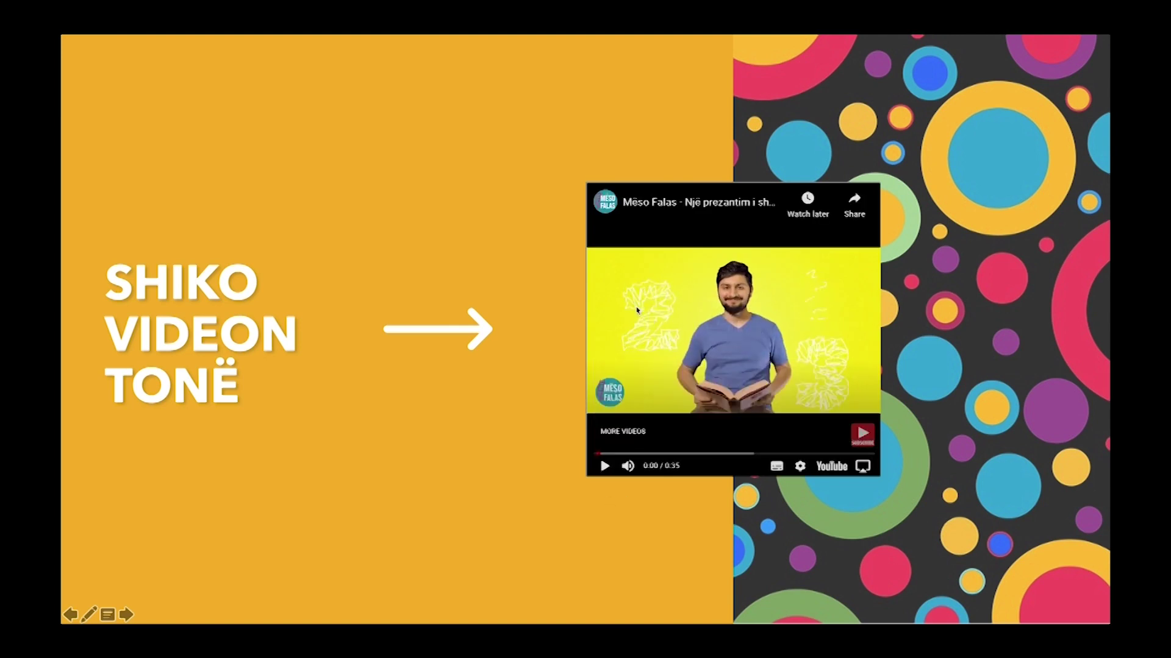
{"action": "left_click", "coordinate": [946, 402]}
{"action": "left_click", "coordinate": [910, 364]}
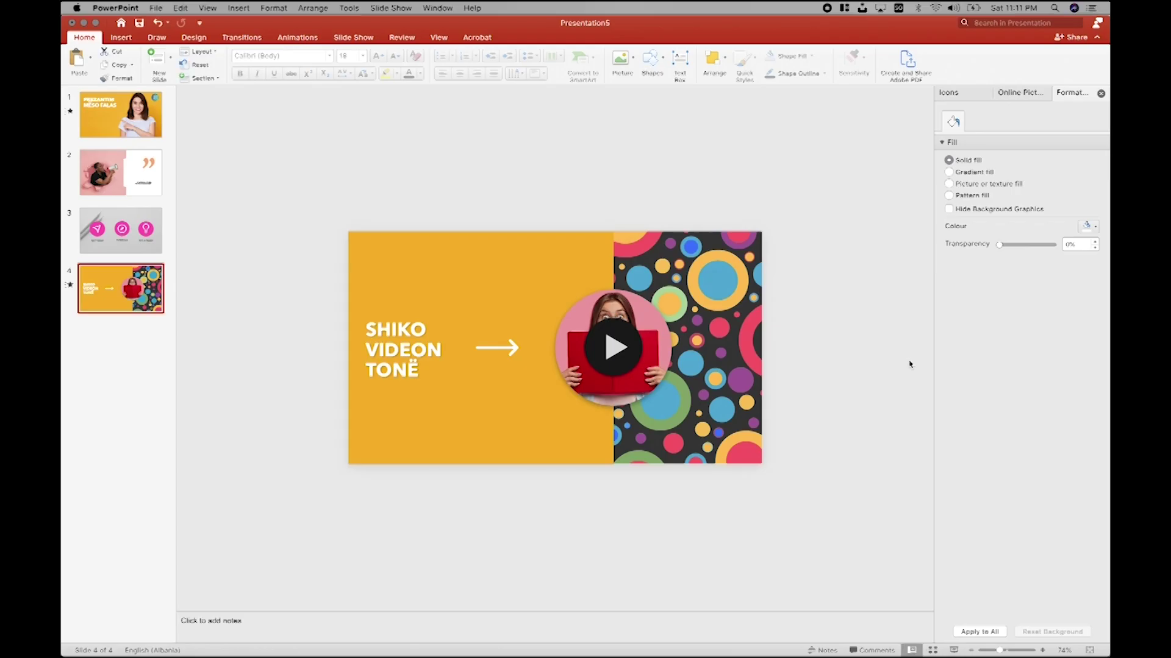
{"action": "left_click", "coordinate": [659, 317]}
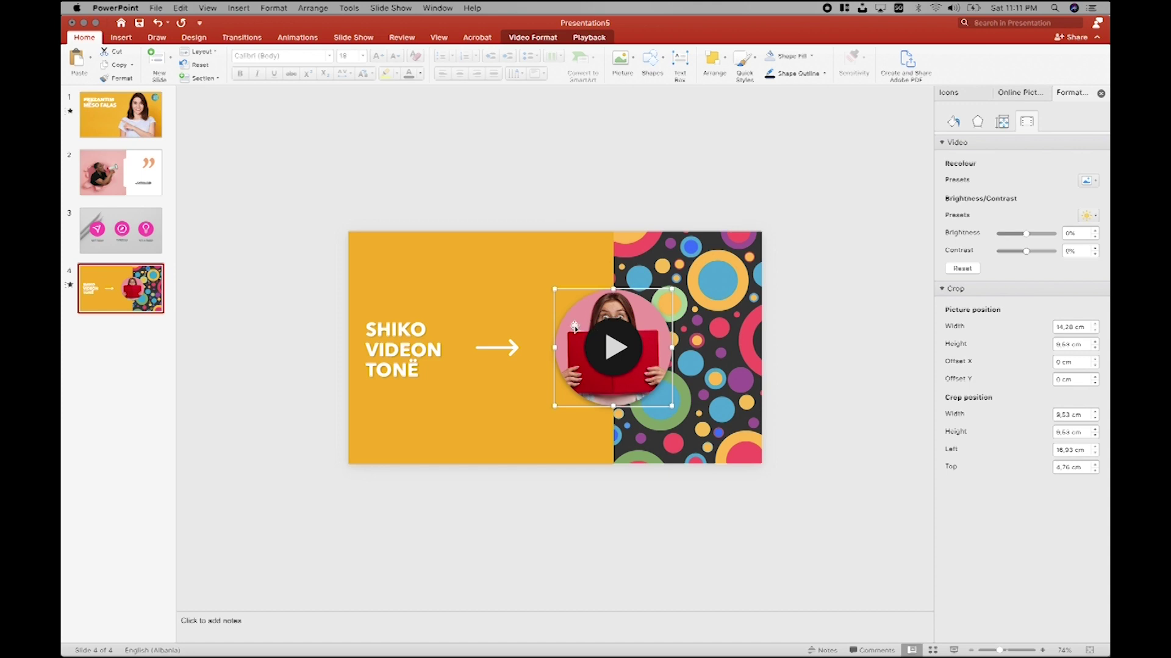
Step: Try Brush Script MT and Aqum on the three-line title, then settle on Arial Rounded MT
{"action": "left_click", "coordinate": [398, 333]}
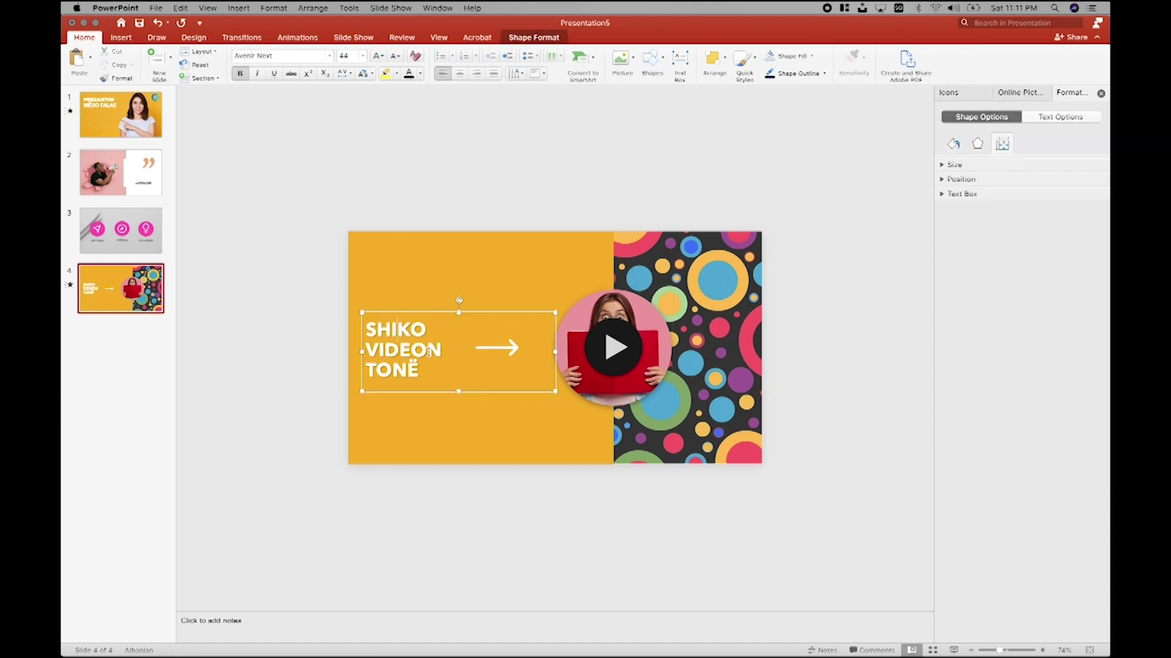
{"action": "left_click_drag", "start_coordinate": [422, 373], "coordinate": [353, 279]}
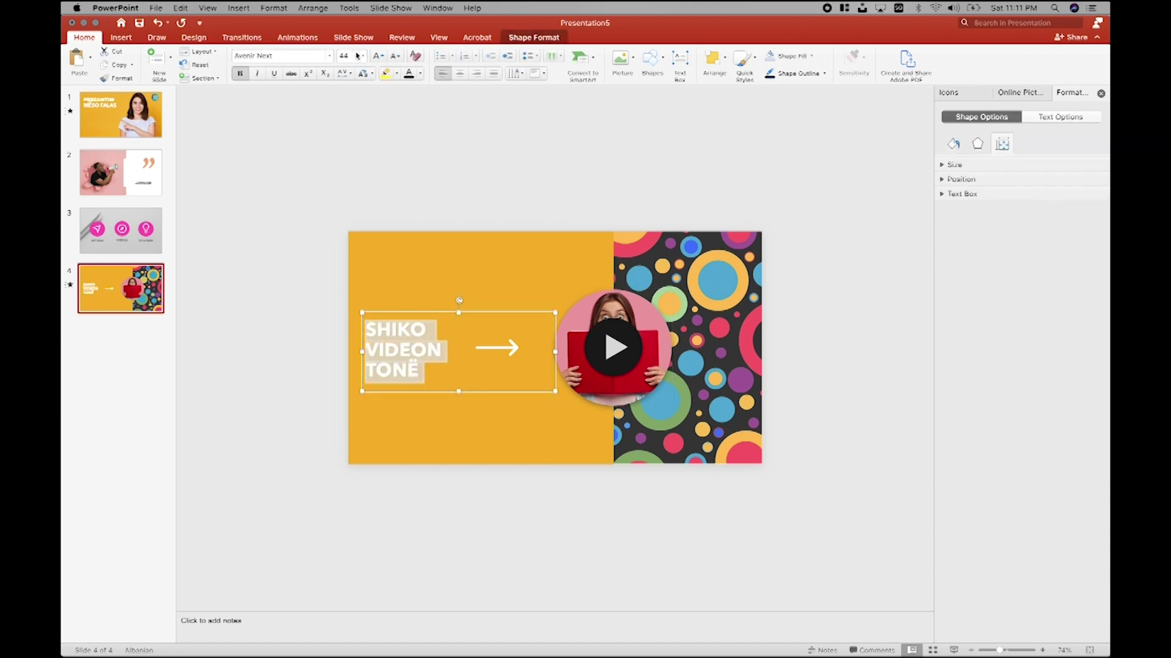
{"action": "left_click", "coordinate": [329, 56]}
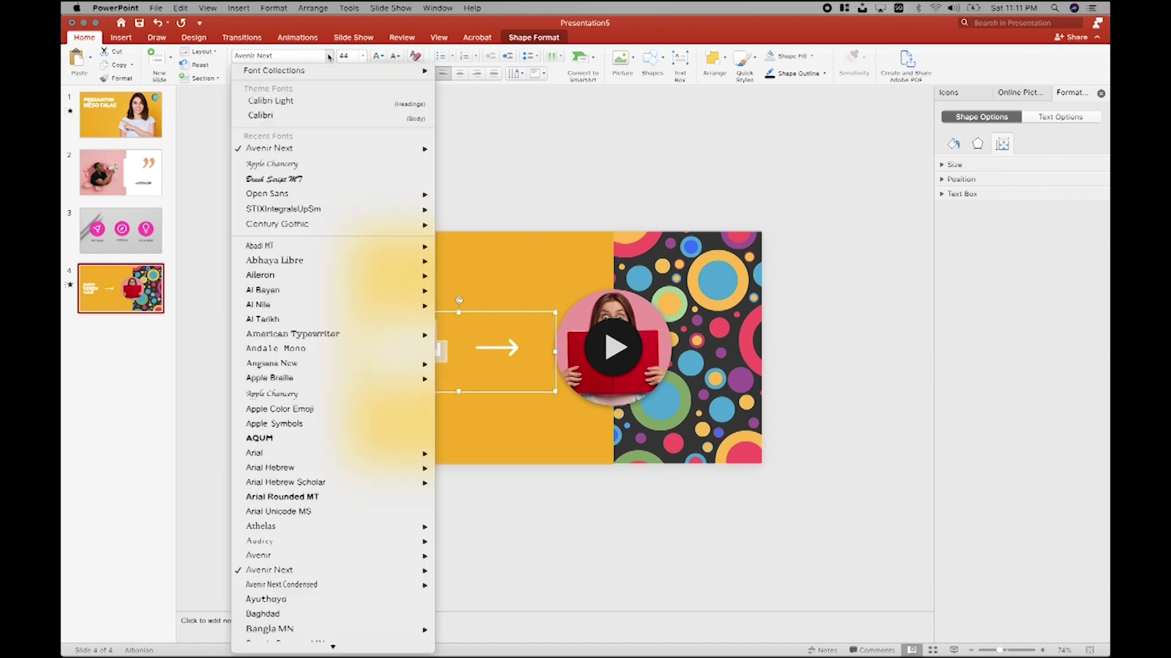
{"action": "left_click", "coordinate": [326, 178]}
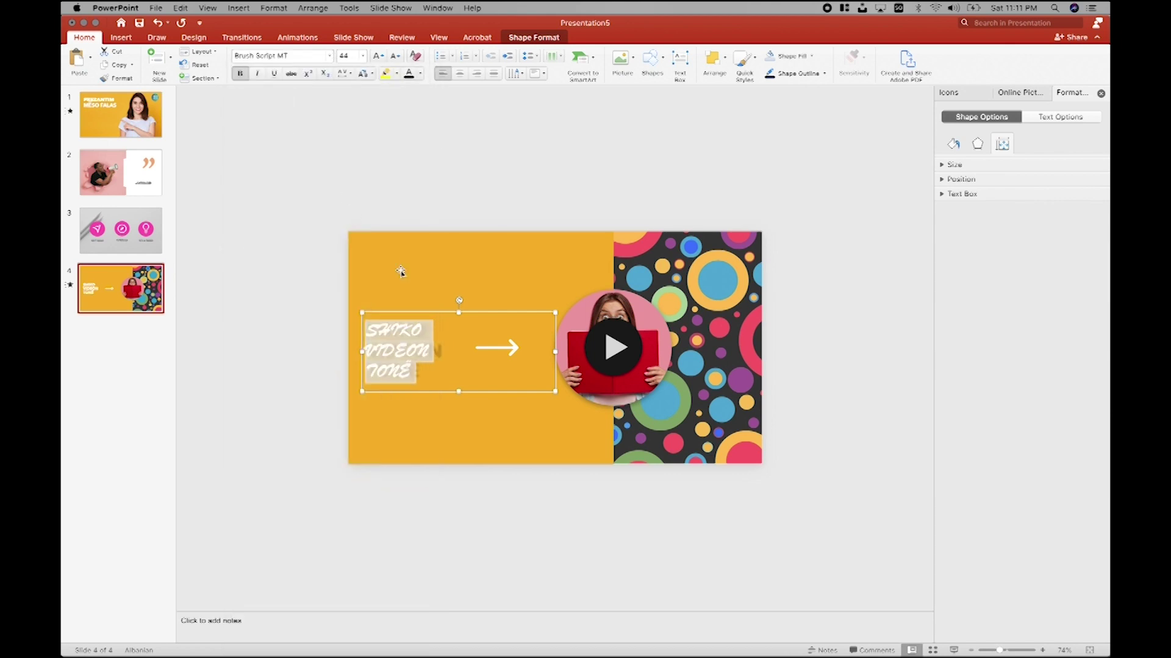
{"action": "left_click", "coordinate": [329, 55]}
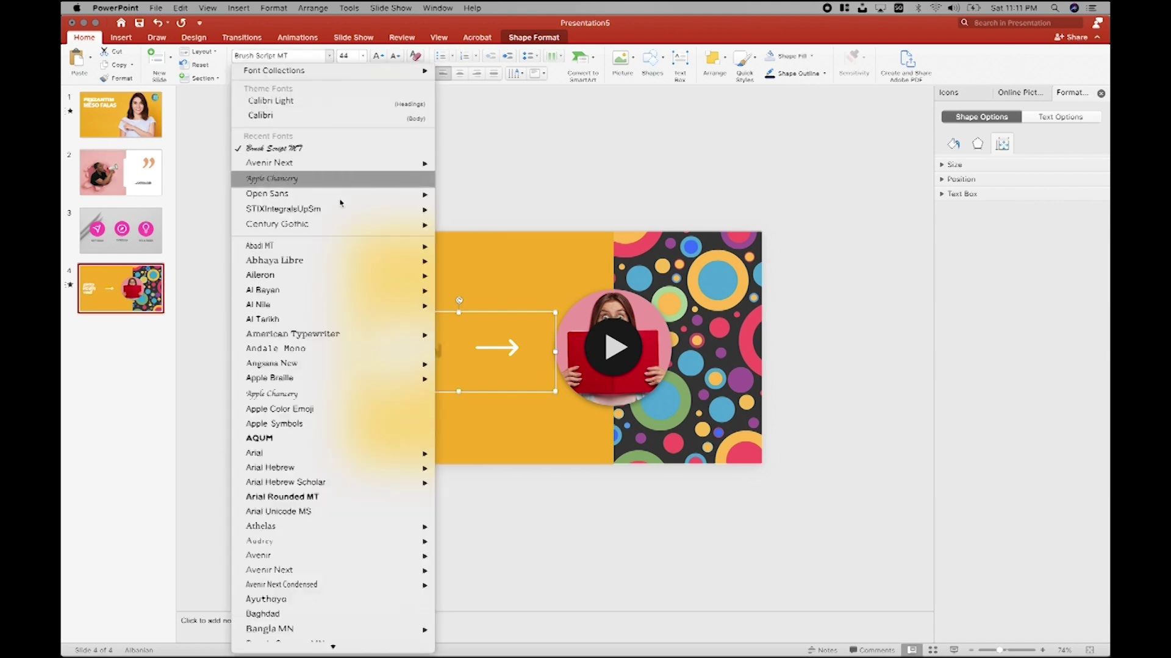
{"action": "left_click", "coordinate": [308, 443]}
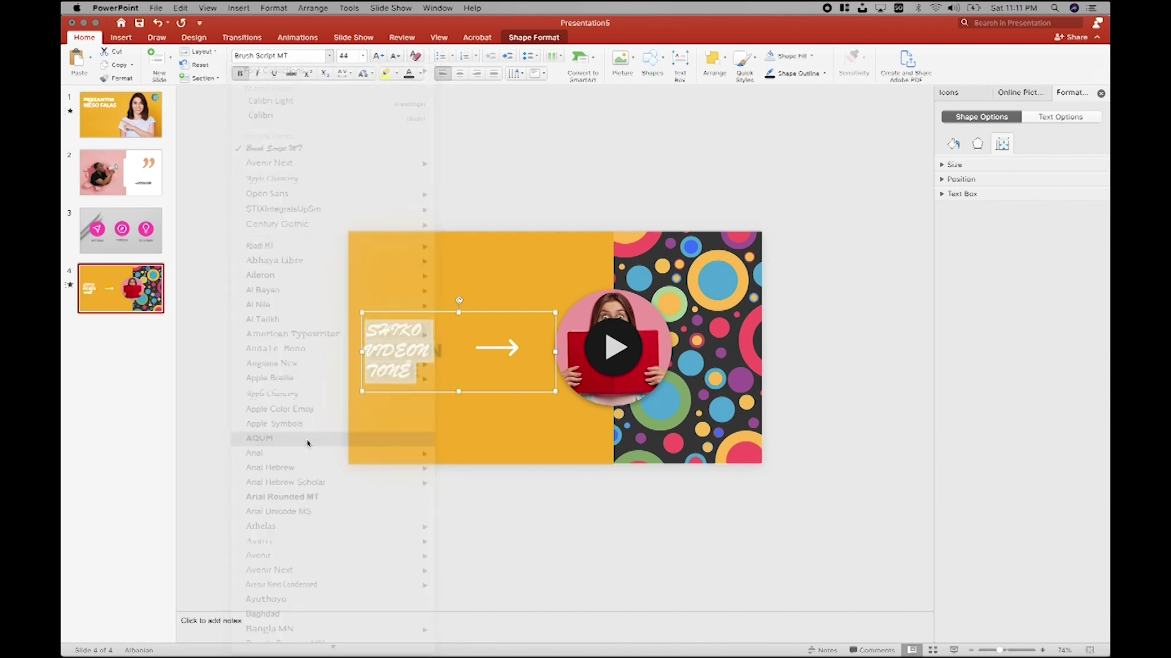
{"action": "left_click", "coordinate": [417, 369]}
{"action": "left_click_drag", "start_coordinate": [414, 371], "coordinate": [354, 307]}
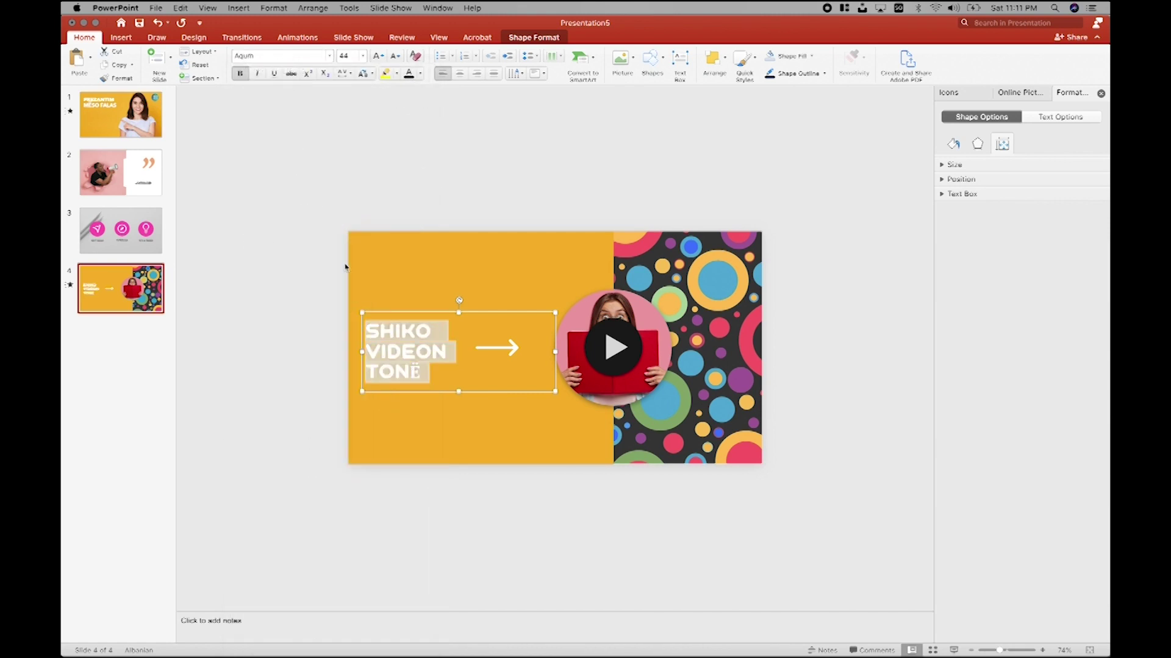
{"action": "left_click", "coordinate": [329, 55]}
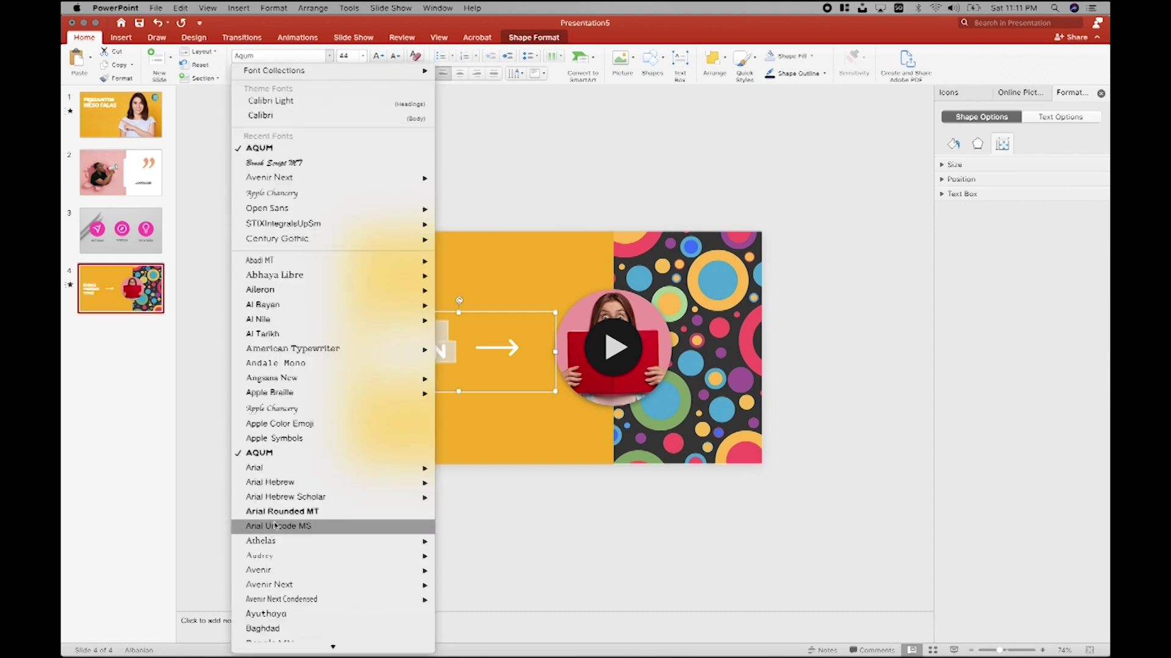
{"action": "left_click", "coordinate": [415, 259]}
Step: Enlarge the SHIKO VIDEON TONË title text to size 60
{"action": "left_click", "coordinate": [435, 174]}
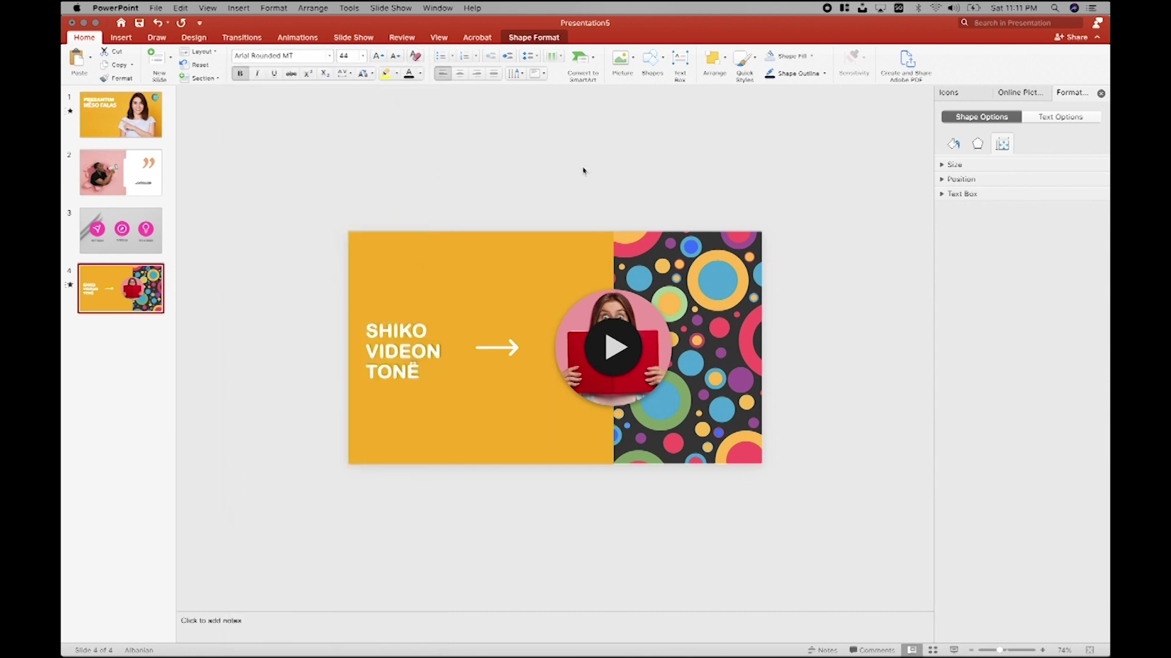
{"action": "left_click", "coordinate": [412, 330]}
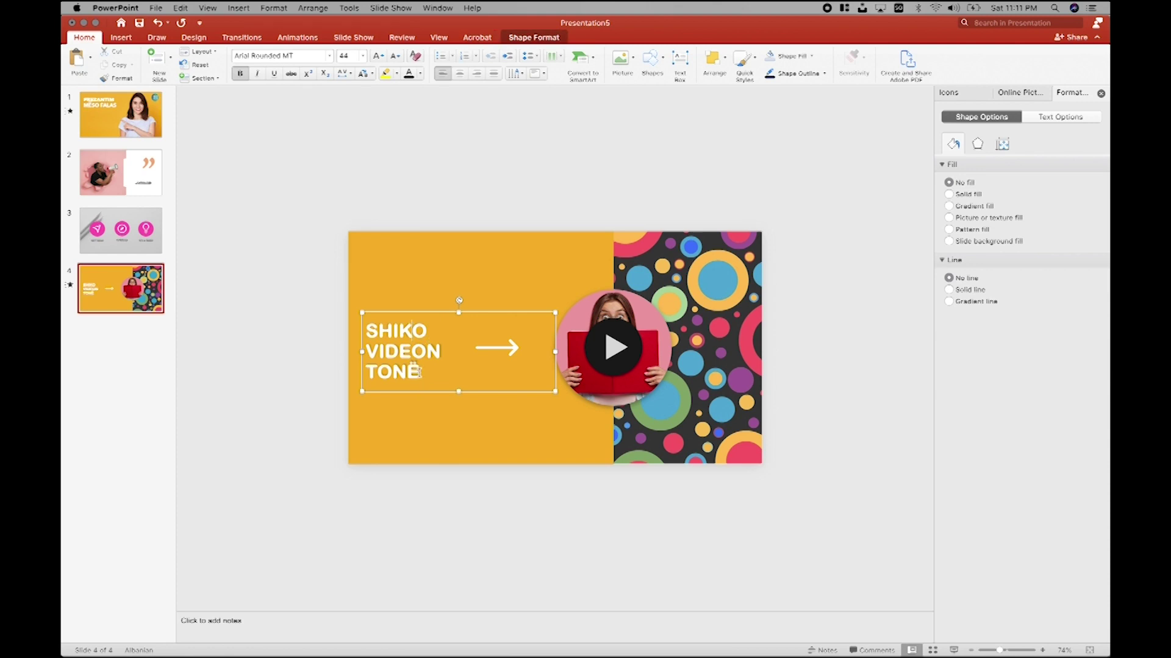
{"action": "left_click_drag", "start_coordinate": [427, 375], "coordinate": [361, 314]}
{"action": "left_click", "coordinate": [378, 55]}
{"action": "left_click", "coordinate": [378, 56]}
{"action": "left_click", "coordinate": [378, 55]}
{"action": "left_click", "coordinate": [395, 164]}
Step: Nudge the title text box into place and shift the white arrow slightly right
{"action": "left_click", "coordinate": [451, 312]}
{"action": "left_click_drag", "start_coordinate": [445, 316], "coordinate": [437, 312]}
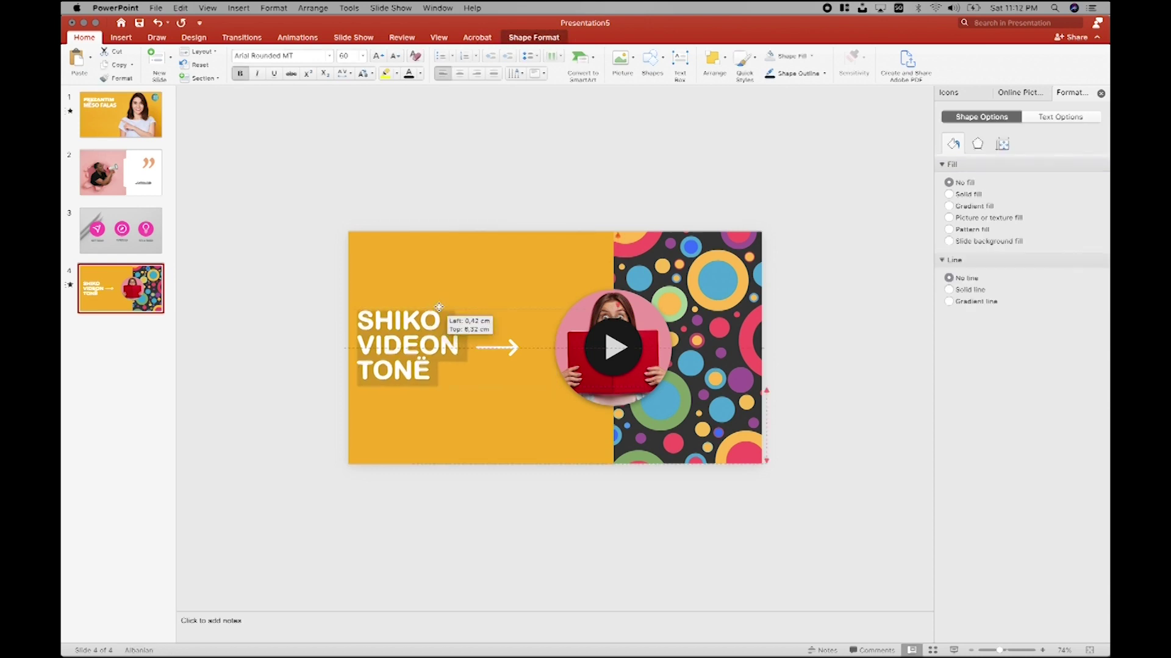
{"action": "left_click", "coordinate": [557, 149]}
{"action": "left_click", "coordinate": [410, 309]}
{"action": "left_click_drag", "start_coordinate": [407, 312], "coordinate": [414, 309]}
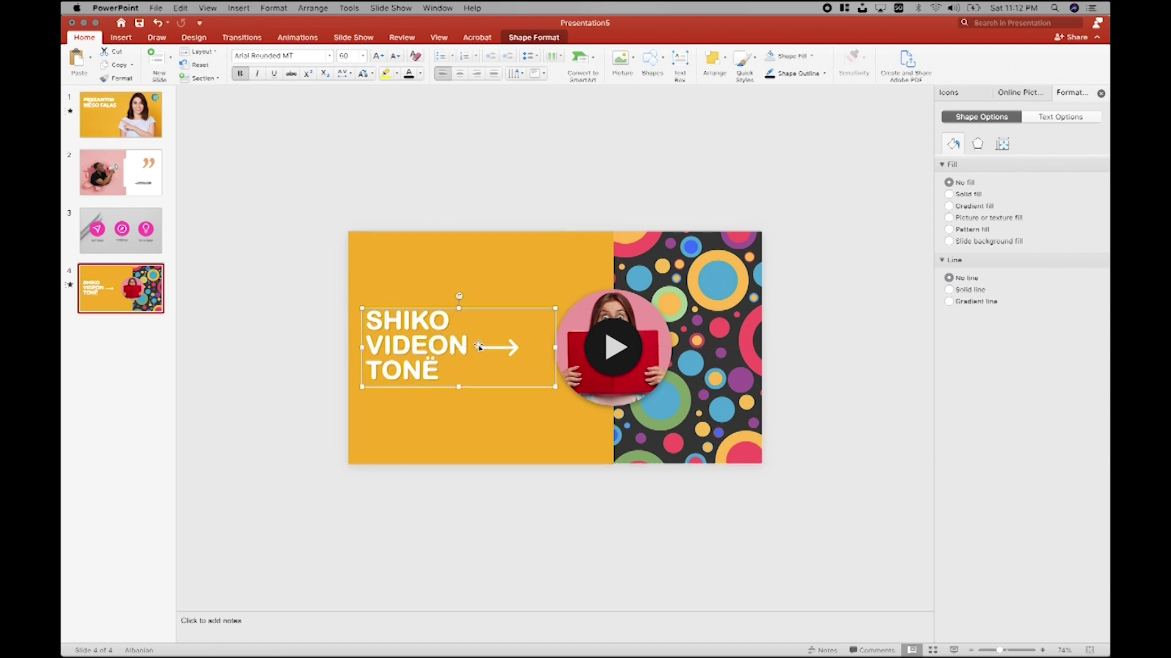
{"action": "left_click", "coordinate": [502, 348]}
{"action": "left_click_drag", "start_coordinate": [501, 347], "coordinate": [516, 348]}
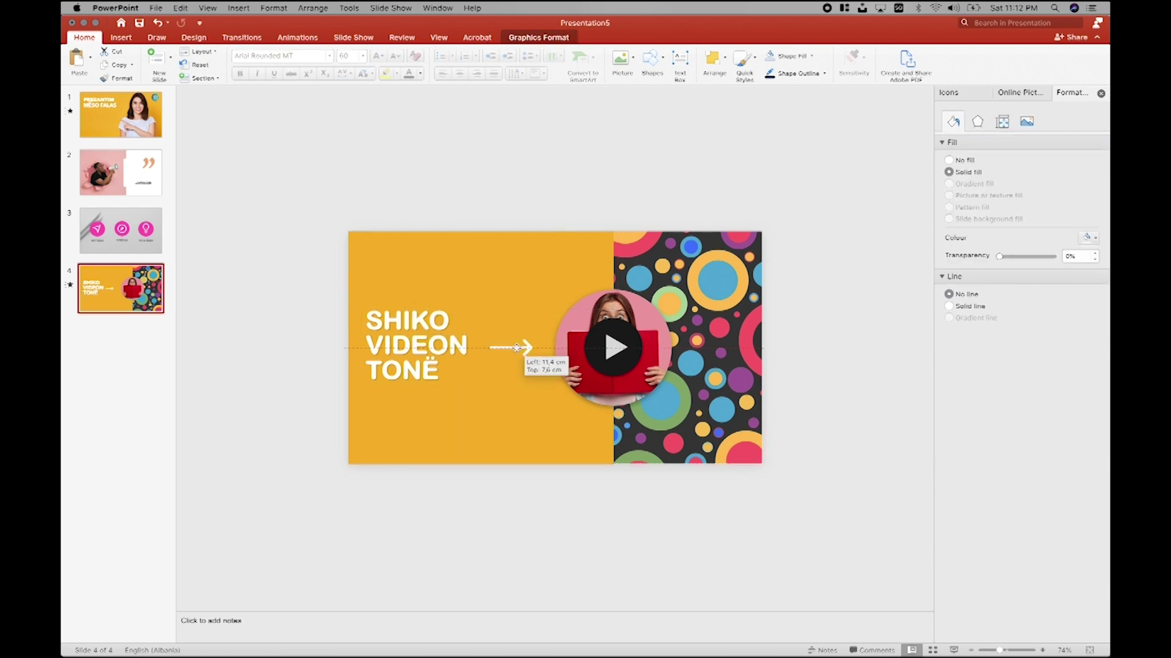
Step: Adjust the position of the slide 4 title text box
{"action": "left_click", "coordinate": [378, 364]}
{"action": "mouse_move", "coordinate": [376, 309]}
{"action": "left_mouse_down"}
{"action": "mouse_move", "coordinate": [362, 308]}
{"action": "mouse_move", "coordinate": [376, 308]}
{"action": "left_mouse_up"}
{"action": "left_click", "coordinate": [438, 214]}
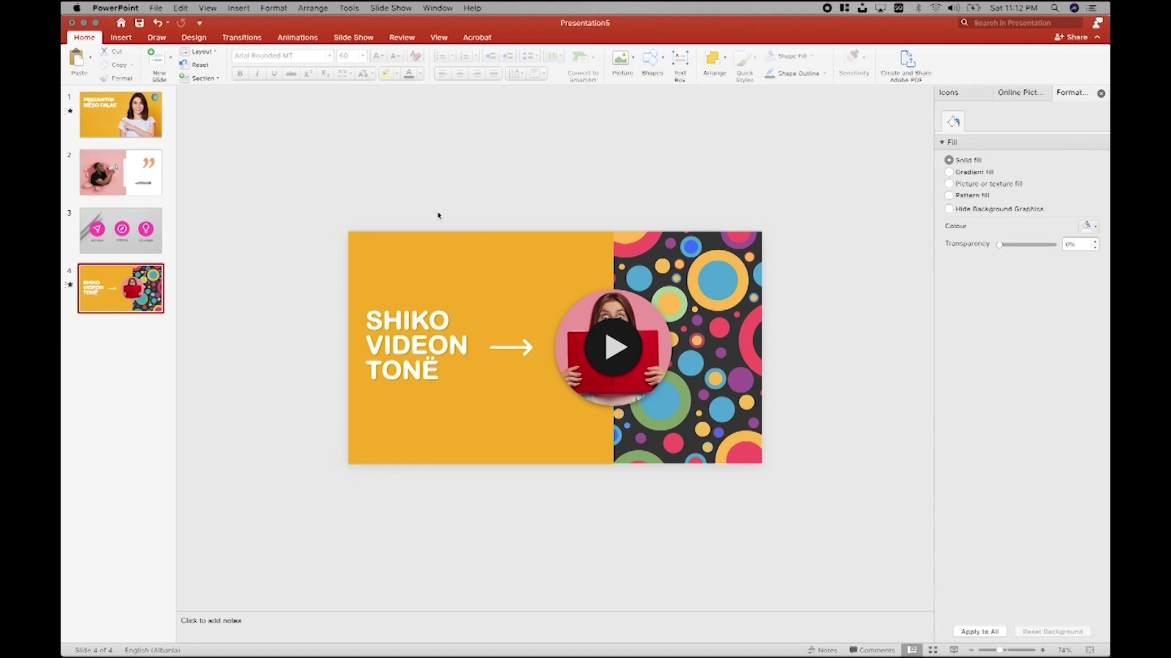
Step: Show the slide 4 video's Playback options, keep Start as In Click Sequence, and preview it
{"action": "left_click", "coordinate": [470, 261]}
{"action": "left_click", "coordinate": [634, 320]}
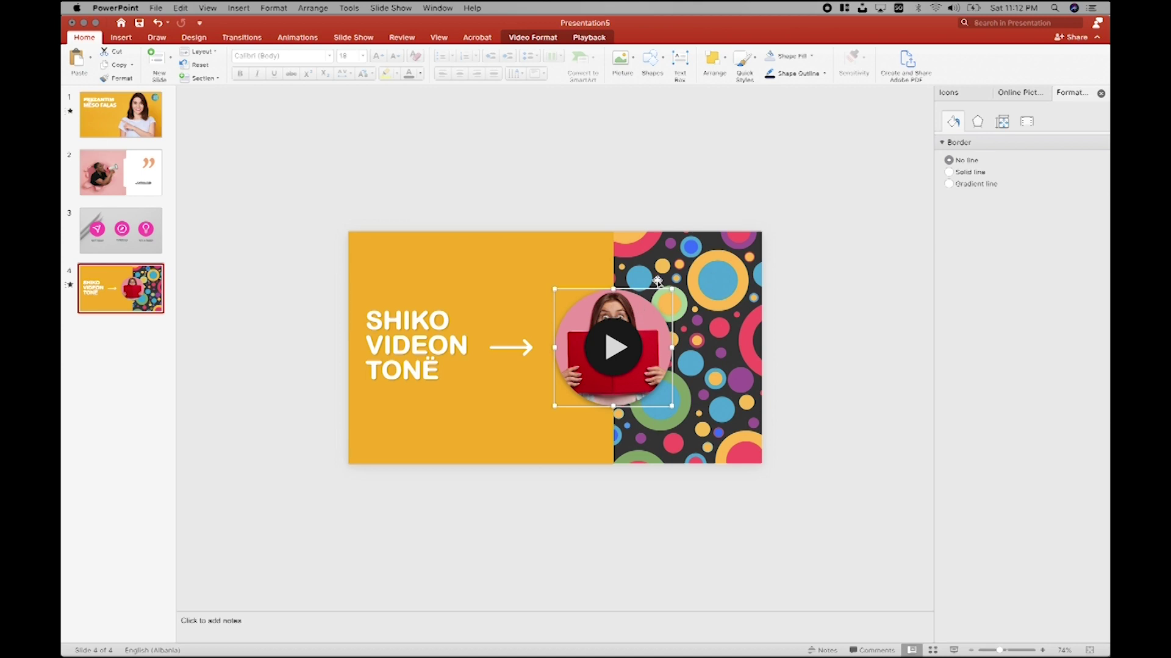
{"action": "left_click", "coordinate": [596, 40]}
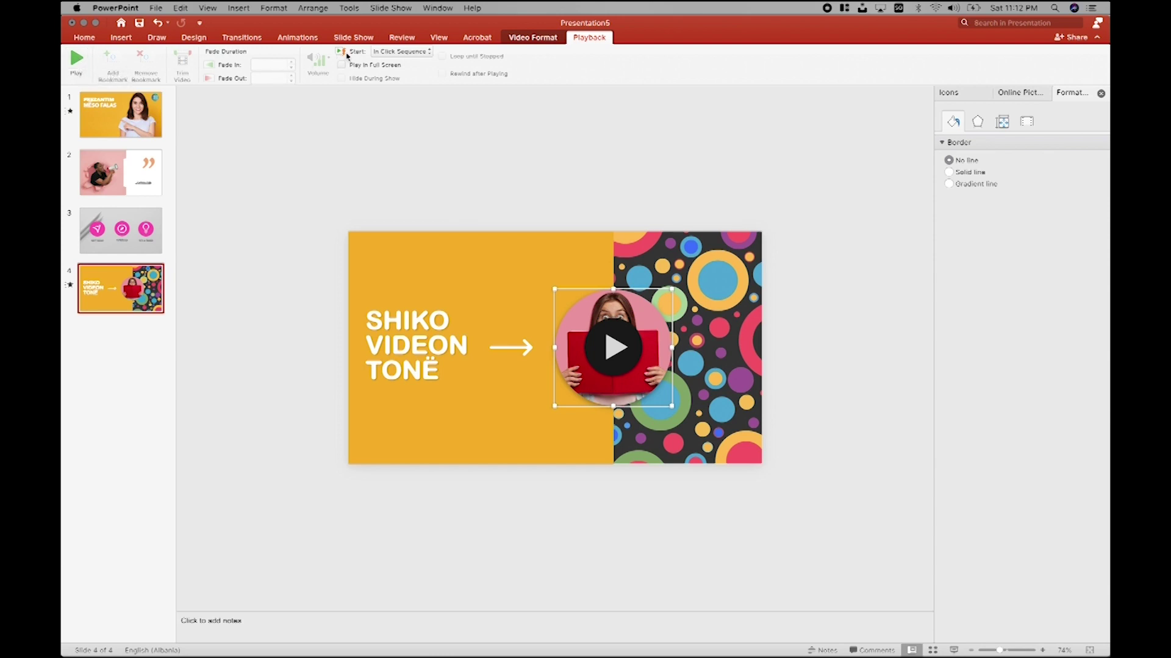
{"action": "left_click", "coordinate": [401, 52]}
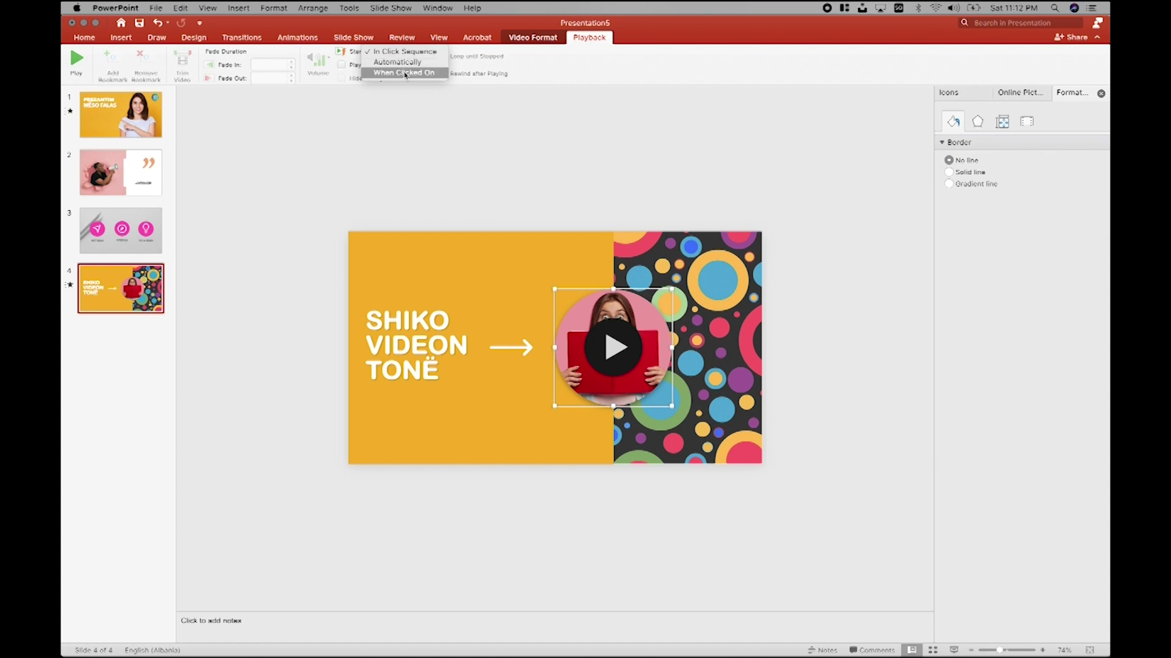
{"action": "left_click", "coordinate": [382, 128]}
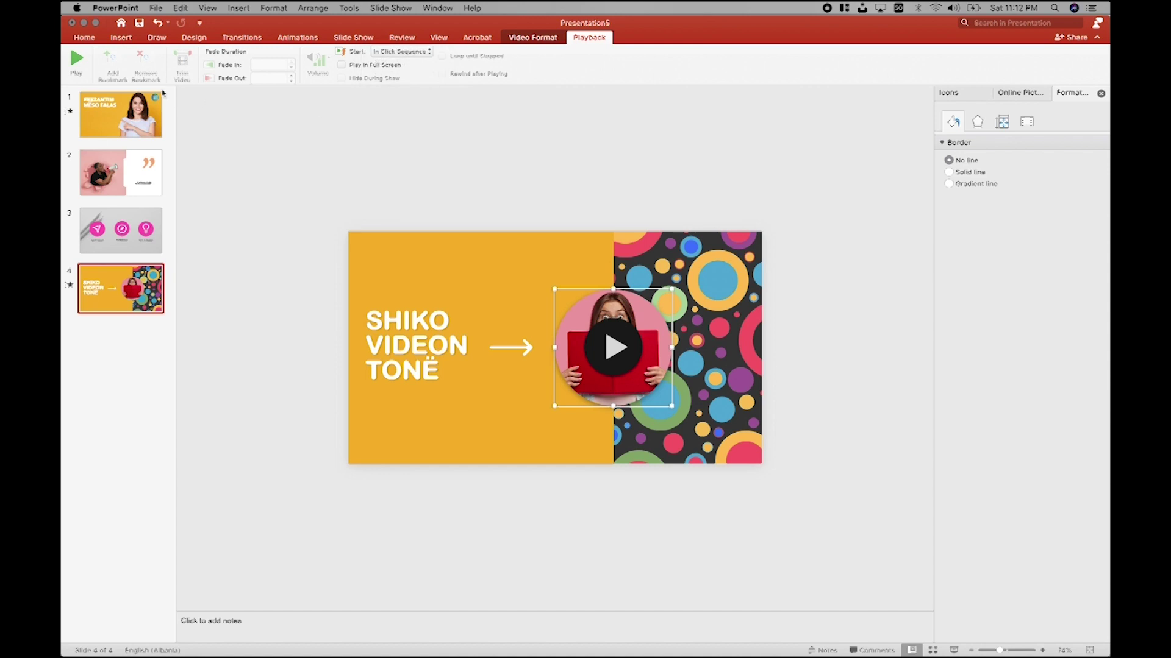
{"action": "left_click", "coordinate": [617, 334]}
Step: Play and pause the embedded YouTube video on slide 4, then launch the slide show
{"action": "left_click", "coordinate": [622, 344]}
{"action": "left_click", "coordinate": [622, 345]}
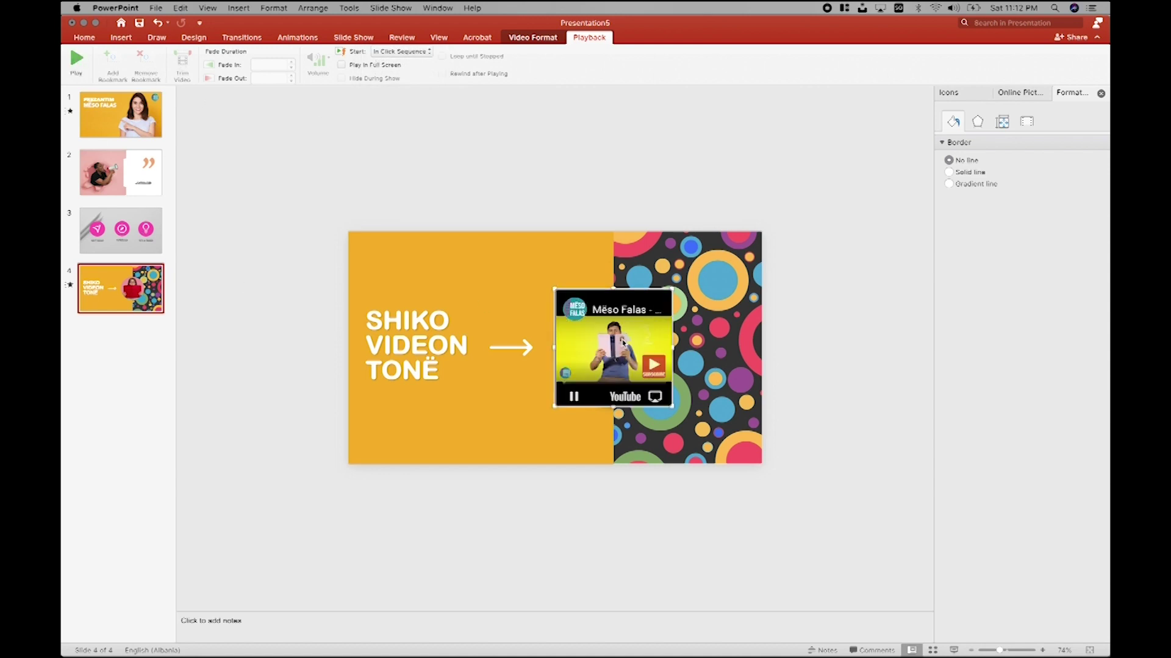
{"action": "left_click", "coordinate": [579, 393]}
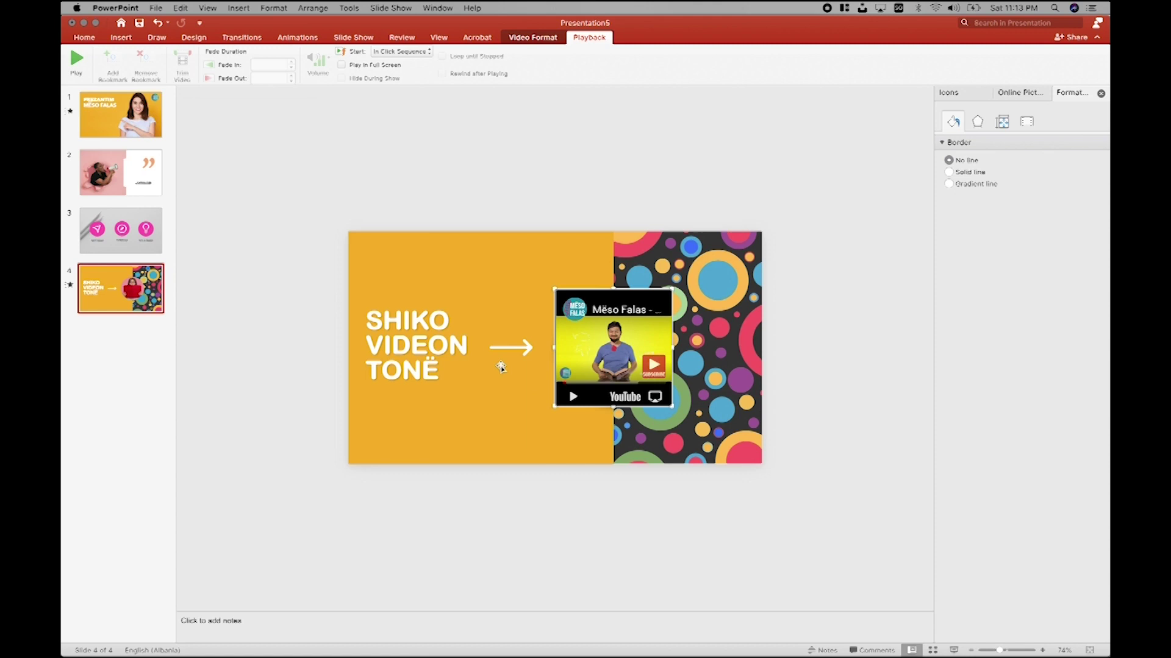
{"action": "left_click", "coordinate": [952, 652]}
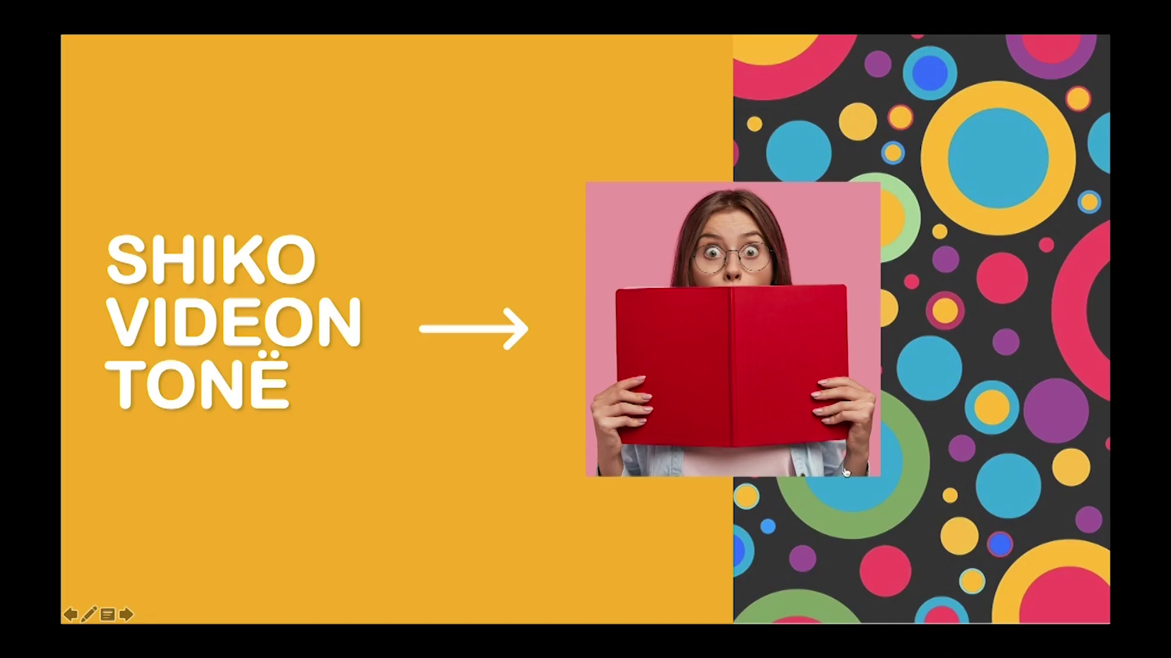
Step: Step back a slide in the show, exit with Esc, and deselect the slide 4 video
{"action": "key", "text": "Left"}
{"action": "key", "text": "Escape"}
{"action": "left_click", "coordinate": [391, 524]}
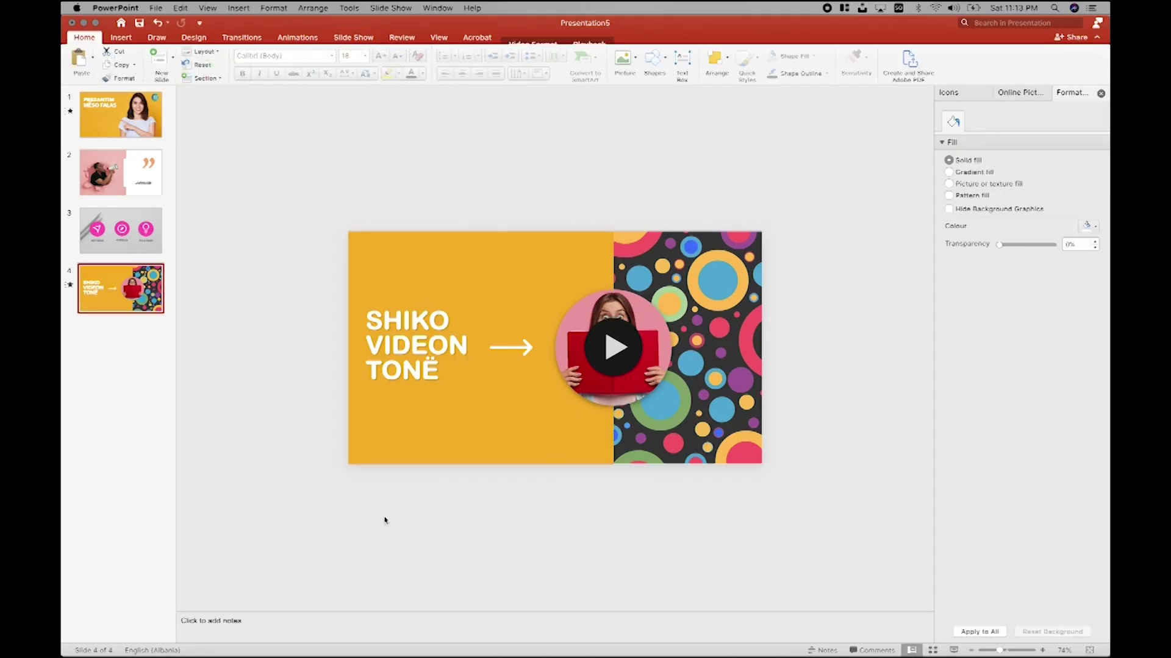
Step: Record a short narration with Insert > Audio > Record Audio and insert it on slide 3
{"action": "left_click", "coordinate": [131, 234]}
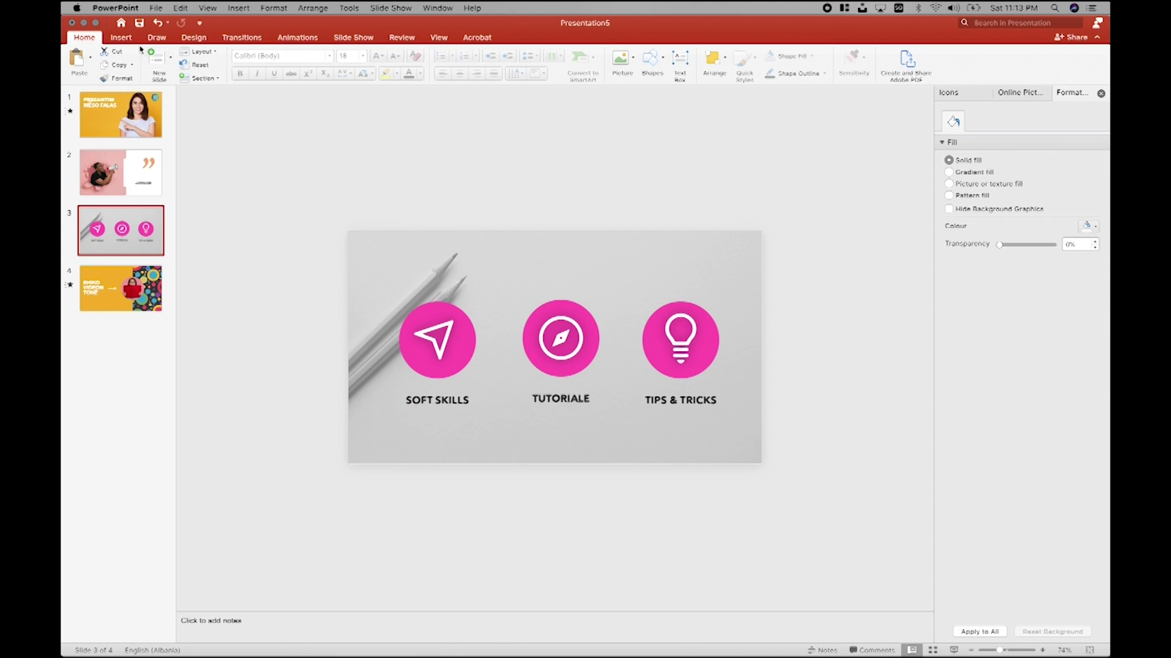
{"action": "left_click", "coordinate": [121, 37]}
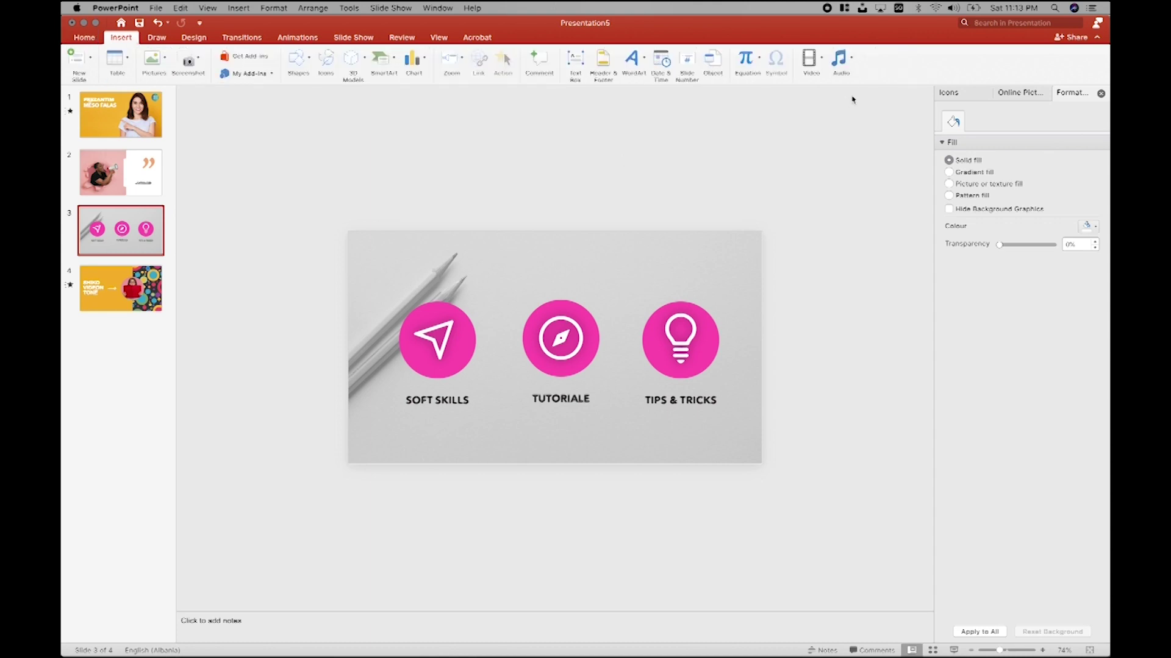
{"action": "left_click", "coordinate": [844, 60]}
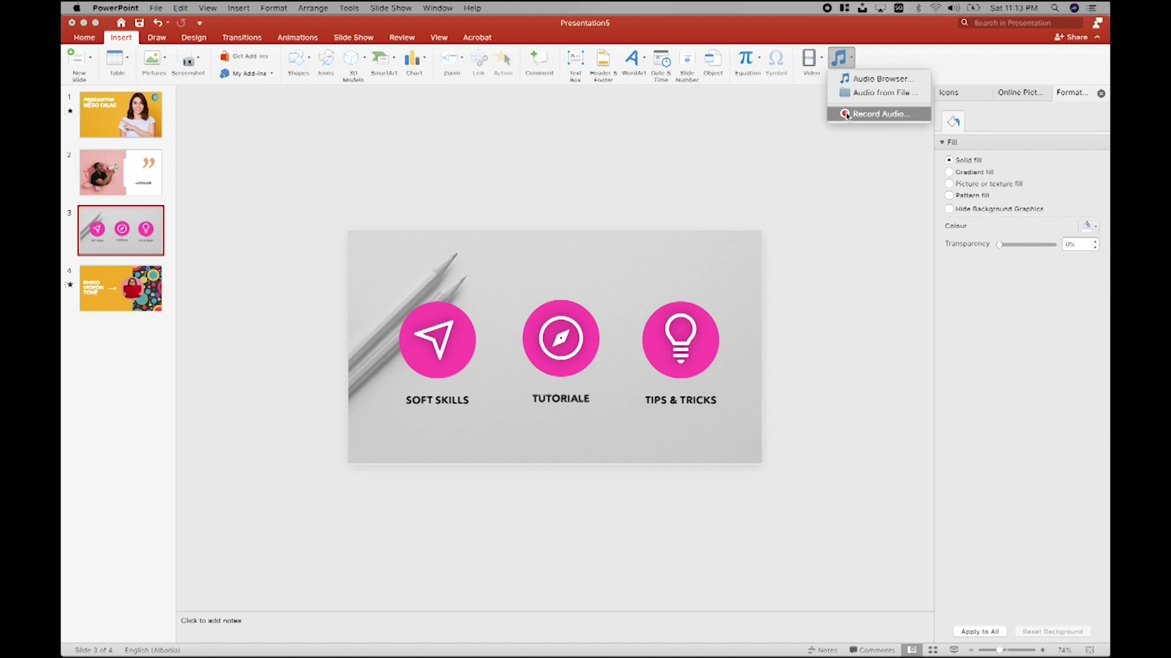
{"action": "left_click", "coordinate": [846, 114]}
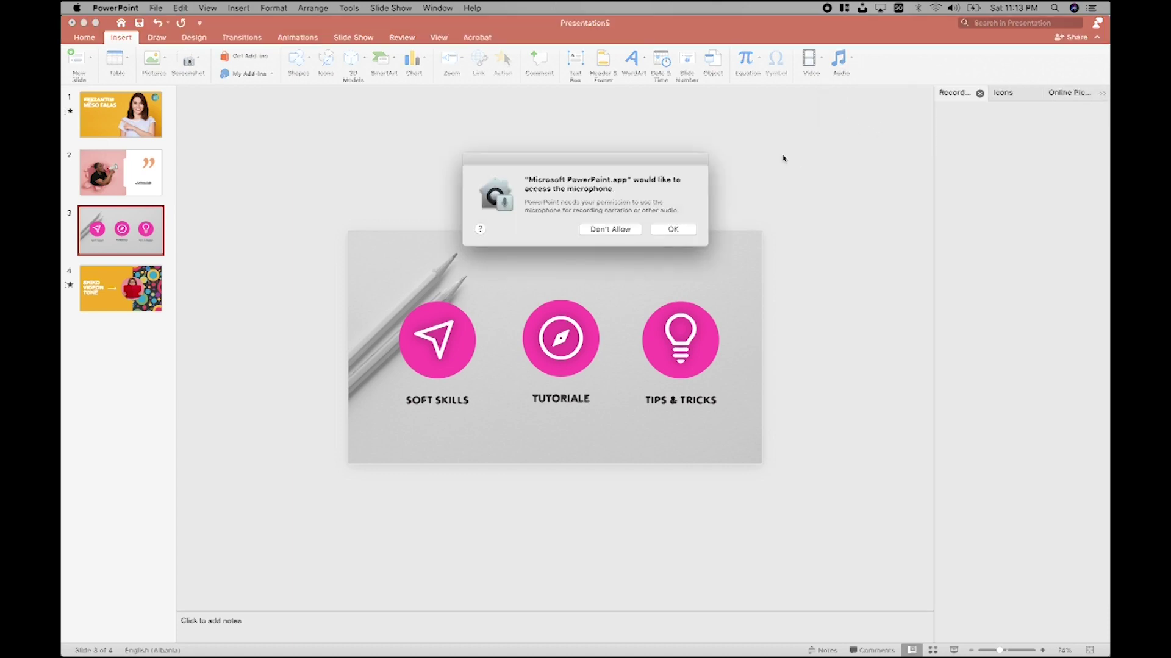
{"action": "left_click", "coordinate": [670, 229]}
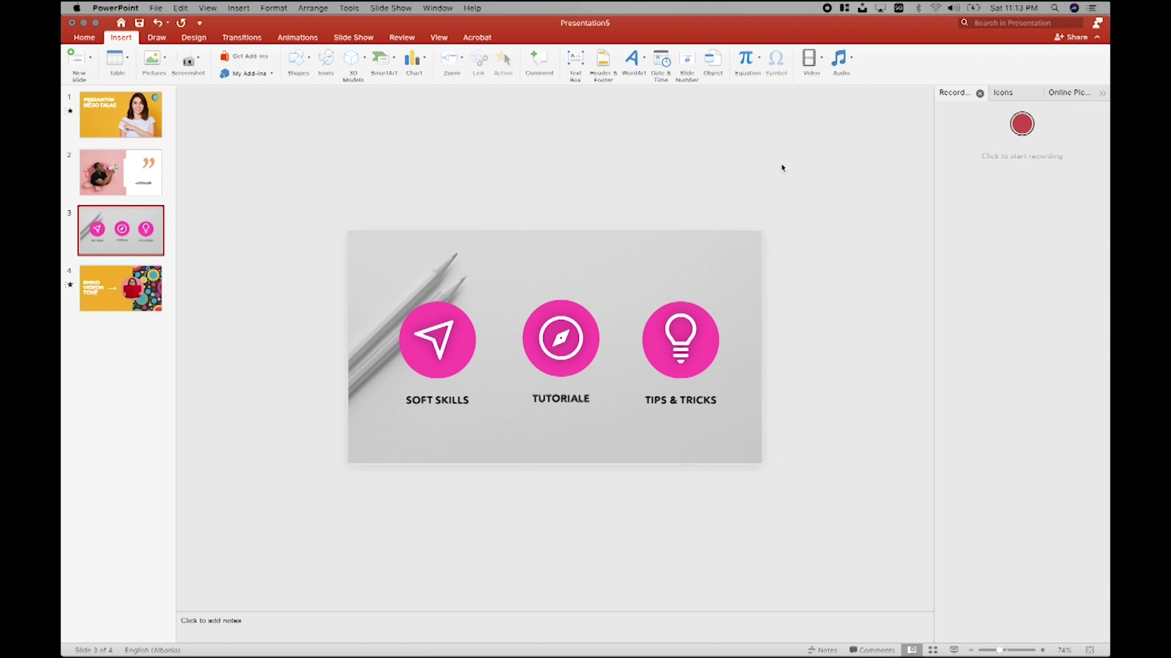
{"action": "left_click", "coordinate": [1021, 125]}
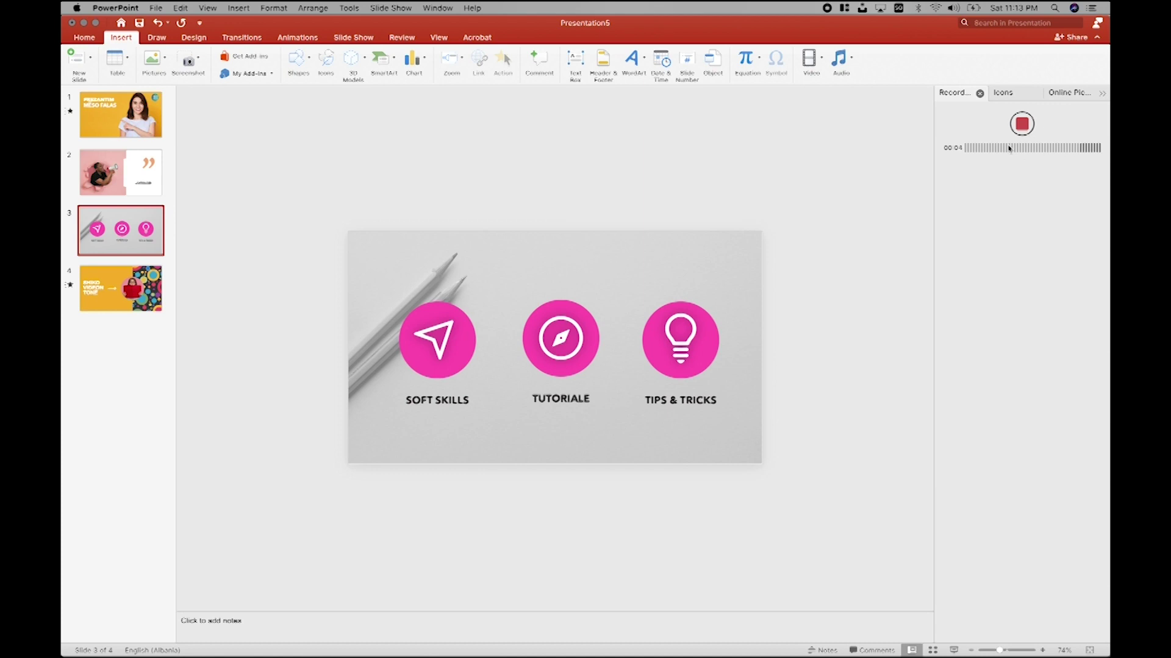
{"action": "left_click", "coordinate": [1021, 125]}
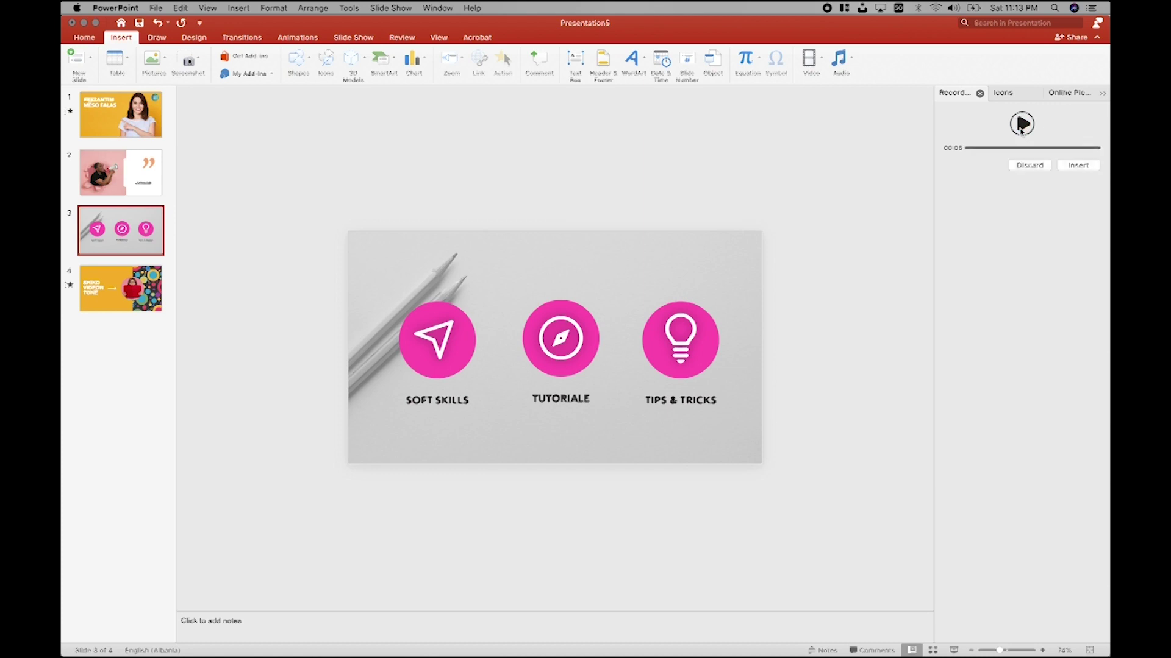
{"action": "left_click", "coordinate": [1080, 166]}
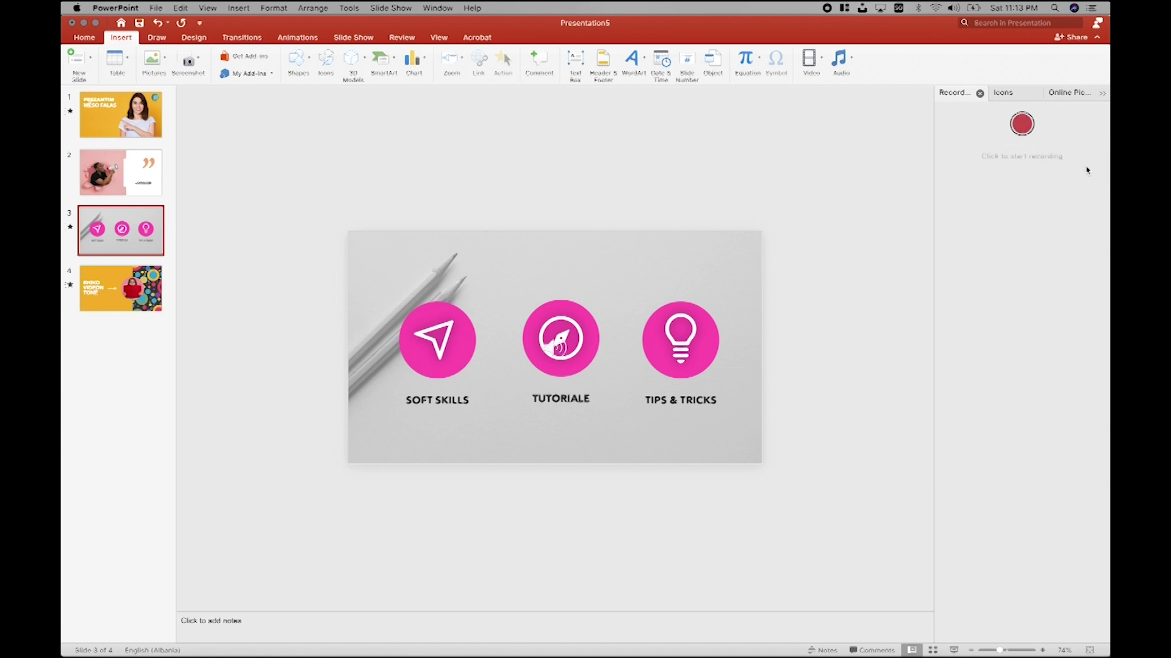
{"action": "left_click", "coordinate": [712, 273]}
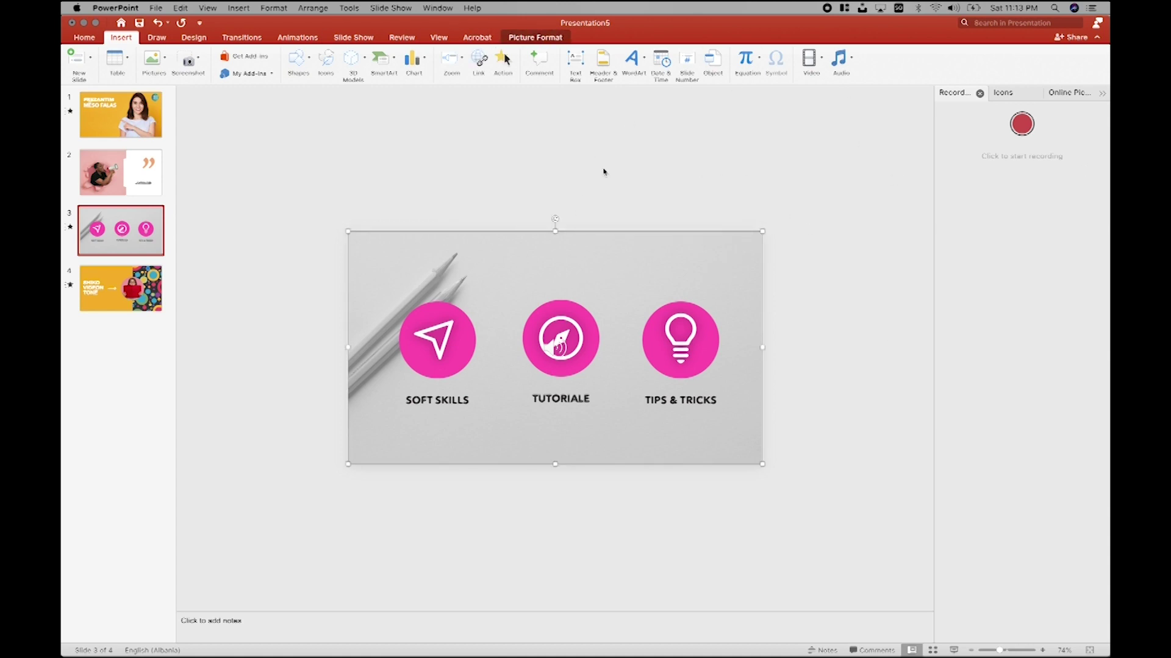
Step: Play and pause the narration in the slide show, then drag its icon below TIPS & TRICKS, bottom-right
{"action": "left_click", "coordinate": [853, 58]}
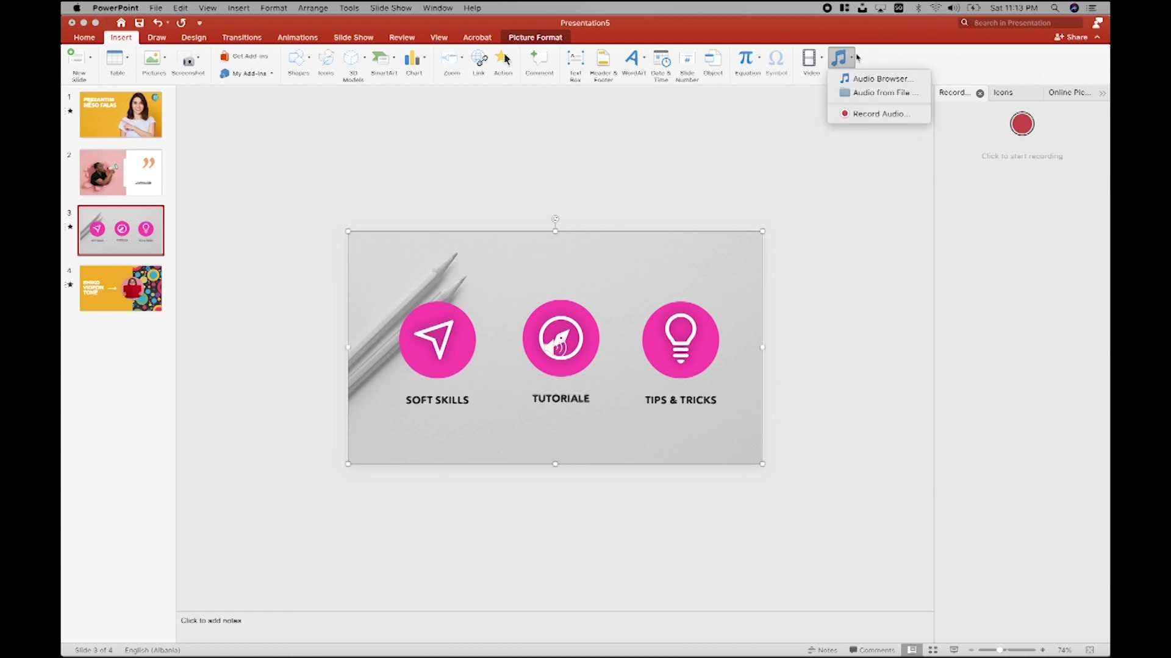
{"action": "left_click", "coordinate": [679, 269]}
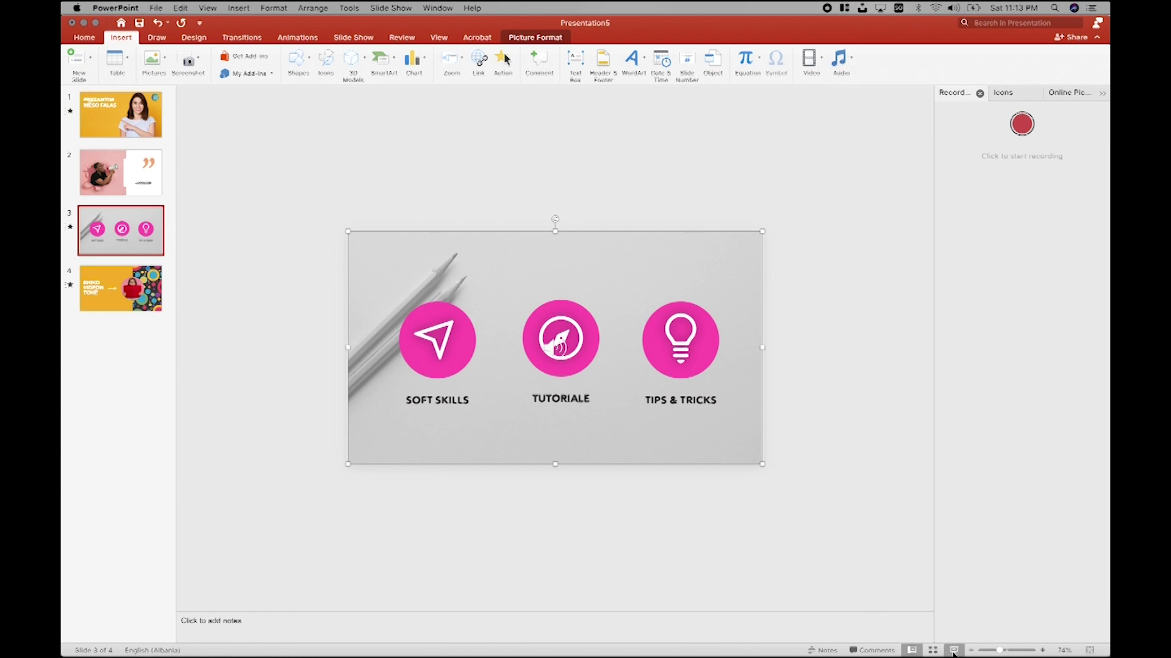
{"action": "left_click", "coordinate": [954, 650]}
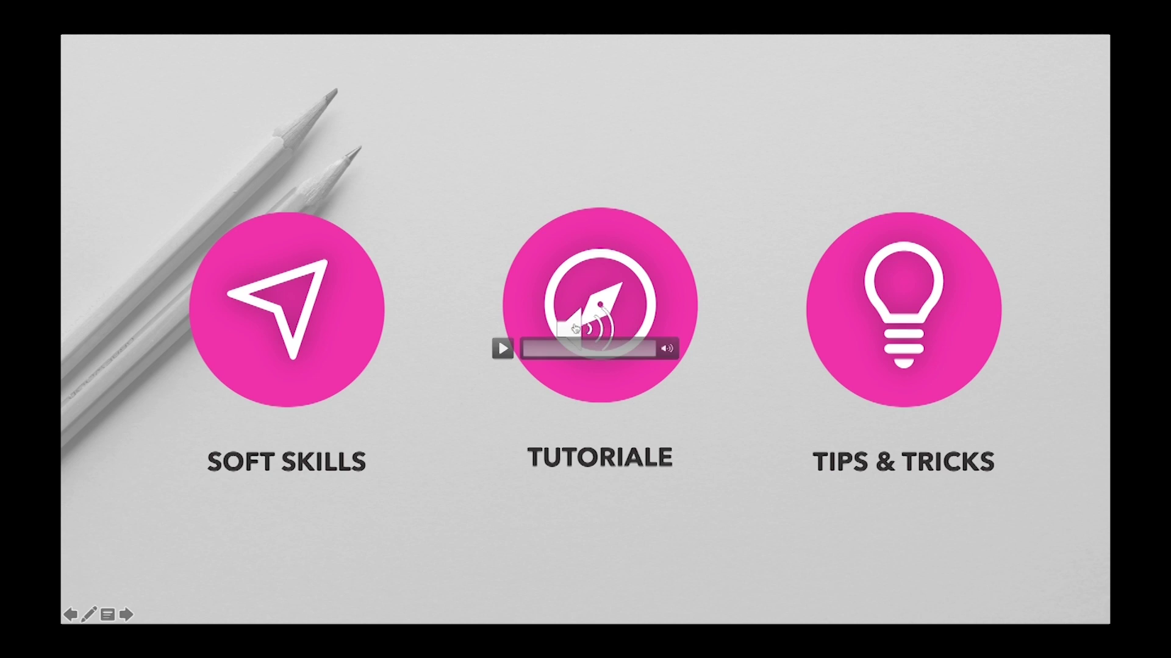
{"action": "left_click", "coordinate": [504, 348]}
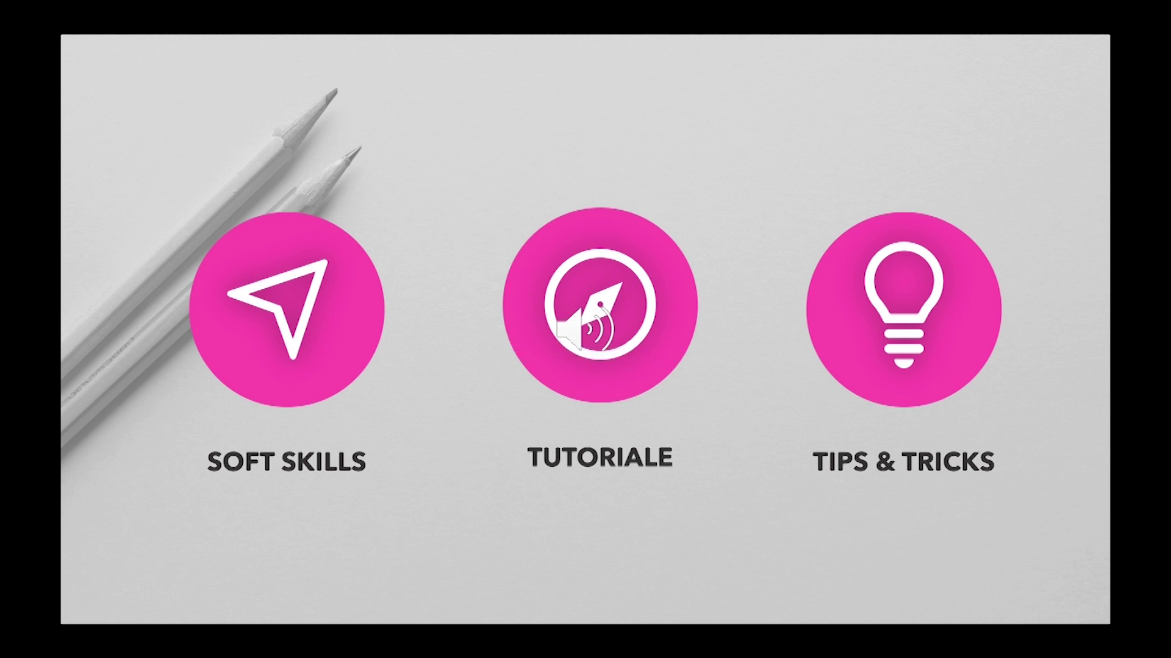
{"action": "left_click", "coordinate": [505, 349]}
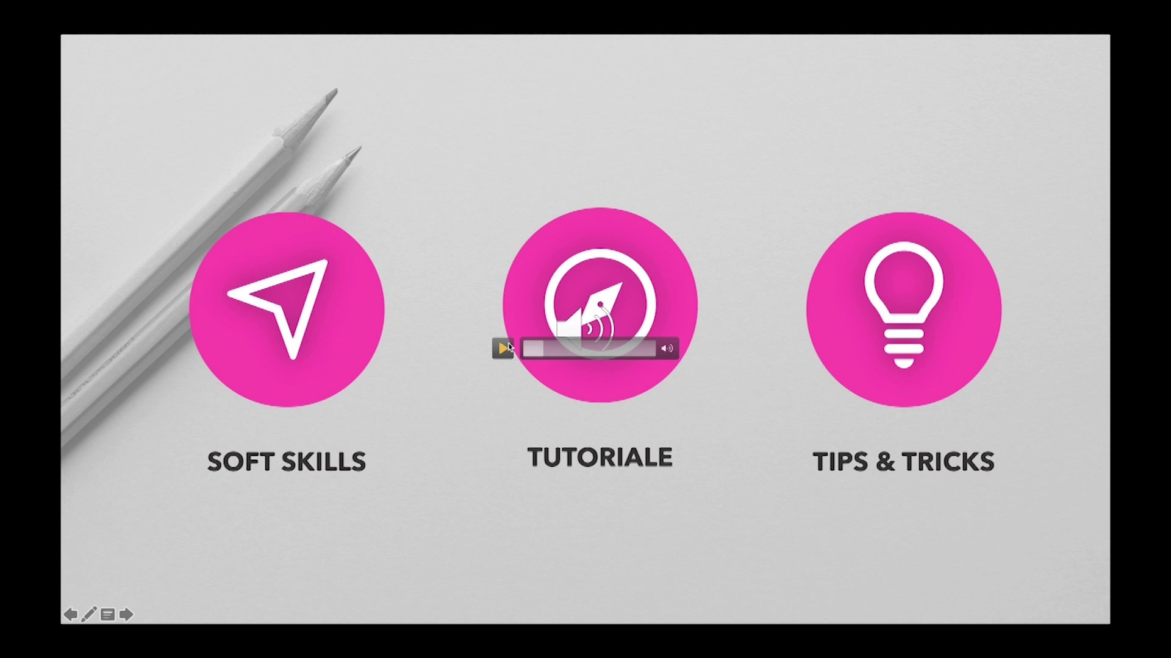
{"action": "key", "text": "Escape"}
{"action": "mouse_move", "coordinate": [589, 306]}
{"action": "left_mouse_down"}
{"action": "mouse_move", "coordinate": [665, 416]}
{"action": "mouse_move", "coordinate": [733, 440]}
{"action": "left_mouse_up"}
{"action": "left_click", "coordinate": [852, 392]}
Step: Select the bottom-right audio icon on slide 3 and show its Playback options
{"action": "left_click", "coordinate": [853, 63]}
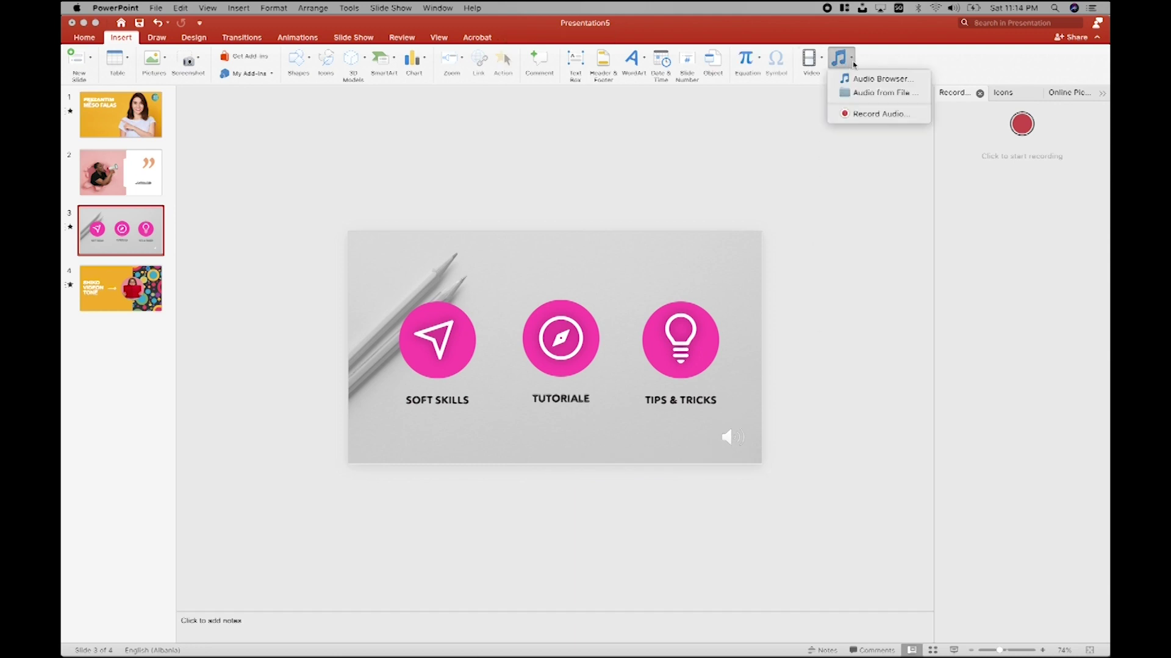
{"action": "left_click", "coordinate": [737, 439]}
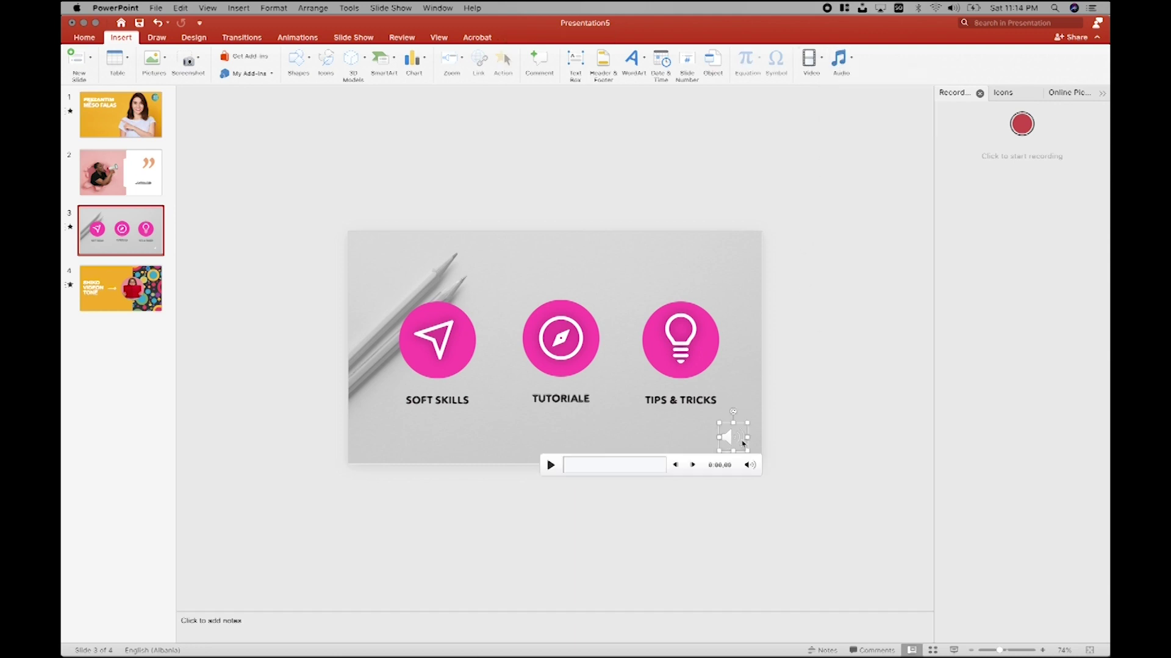
{"action": "left_click", "coordinate": [592, 37]}
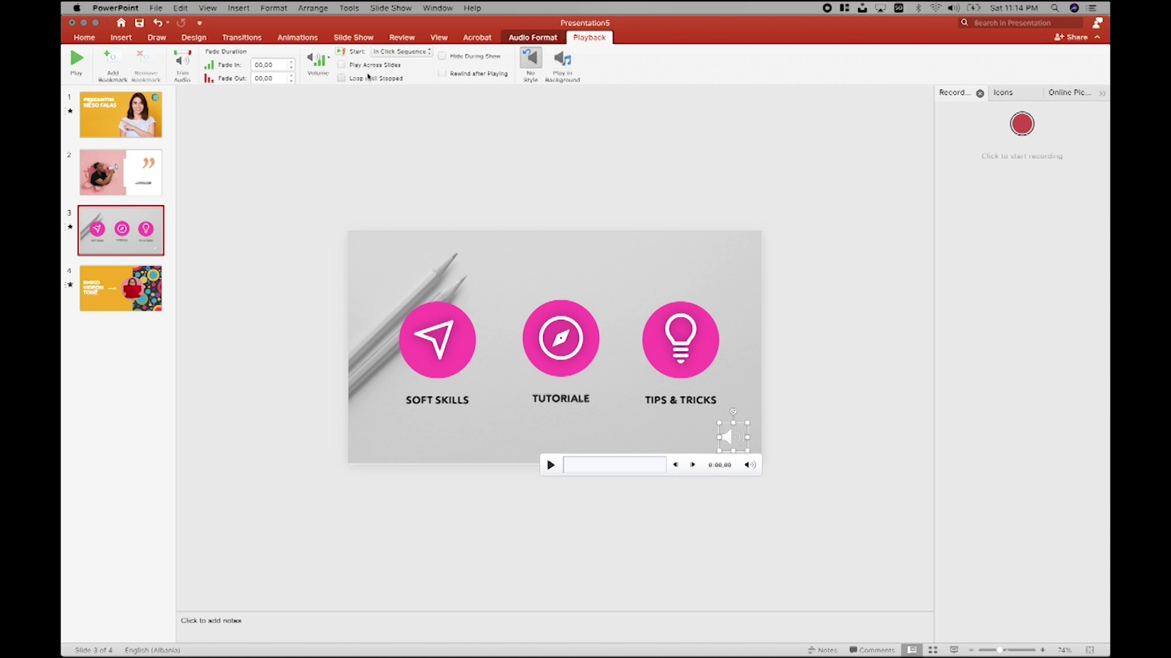
Step: Open and close the narration's Volume menu without changing the level
{"action": "left_click", "coordinate": [318, 59]}
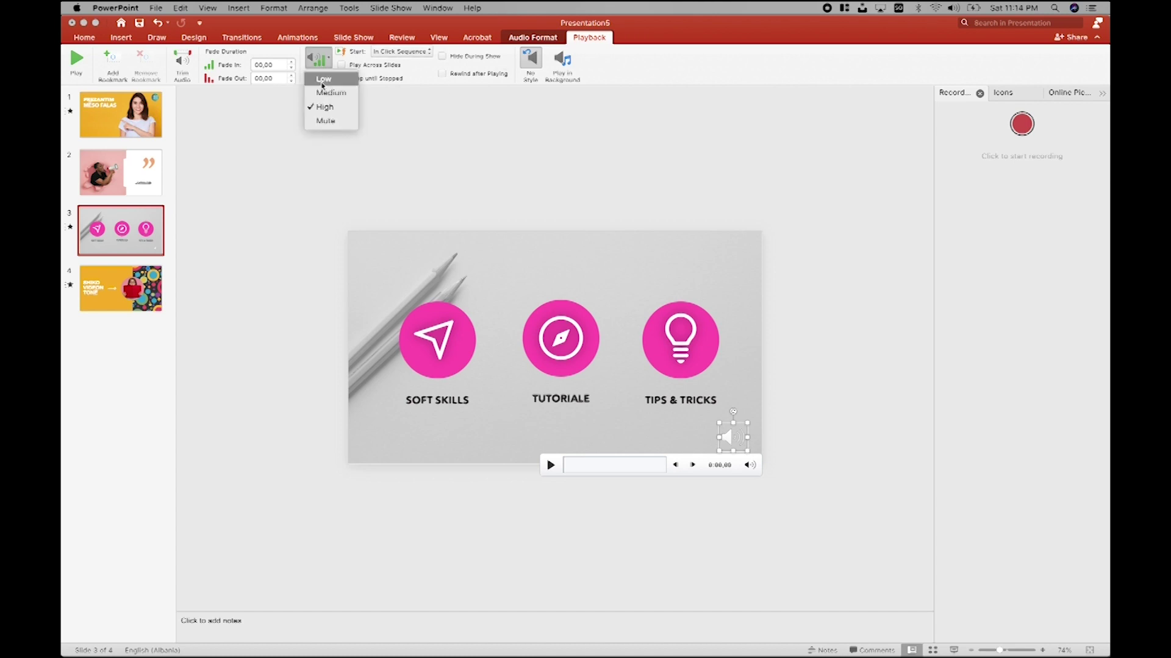
{"action": "left_click", "coordinate": [537, 151]}
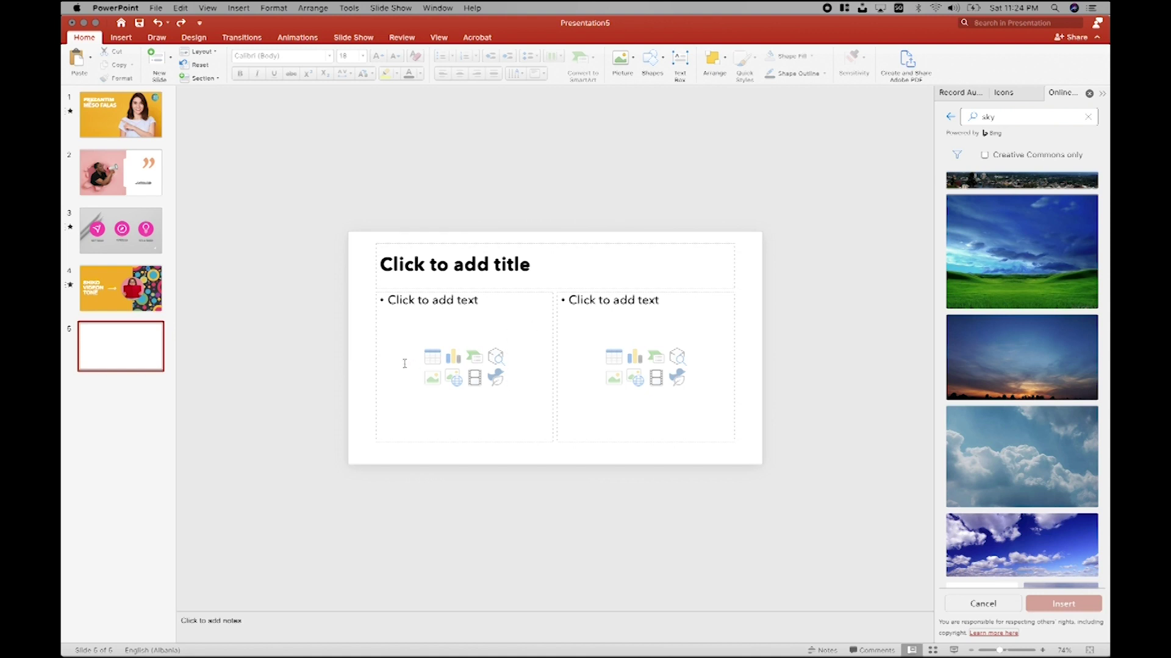
{"action": "left_click", "coordinate": [121, 38]}
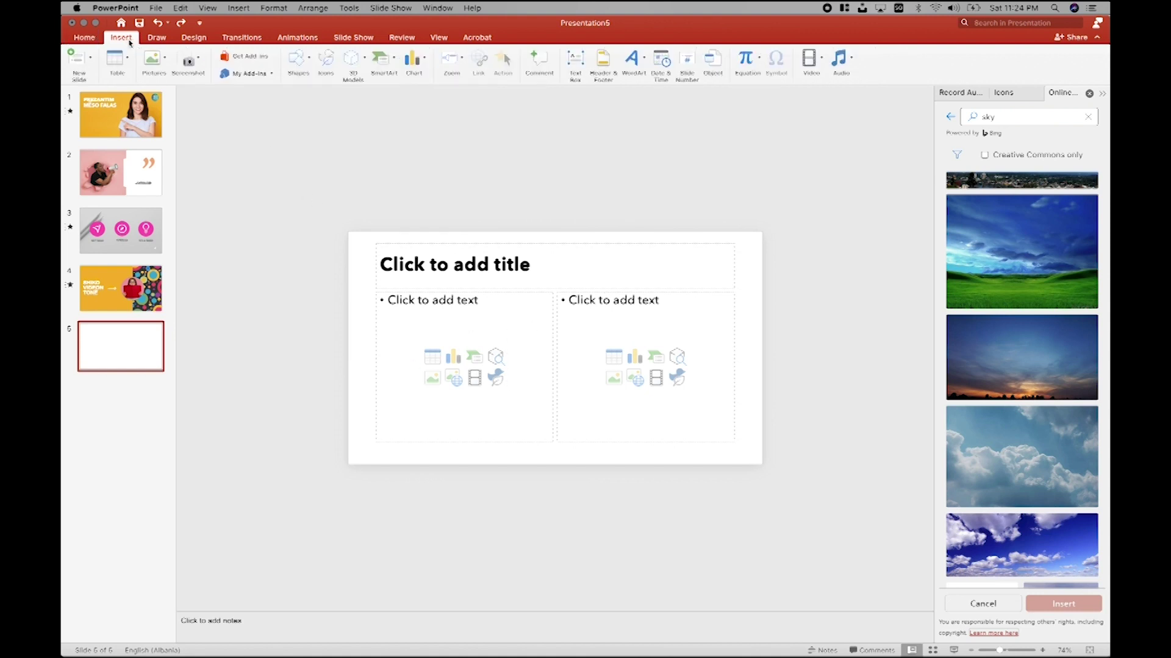
{"action": "left_click", "coordinate": [152, 59]}
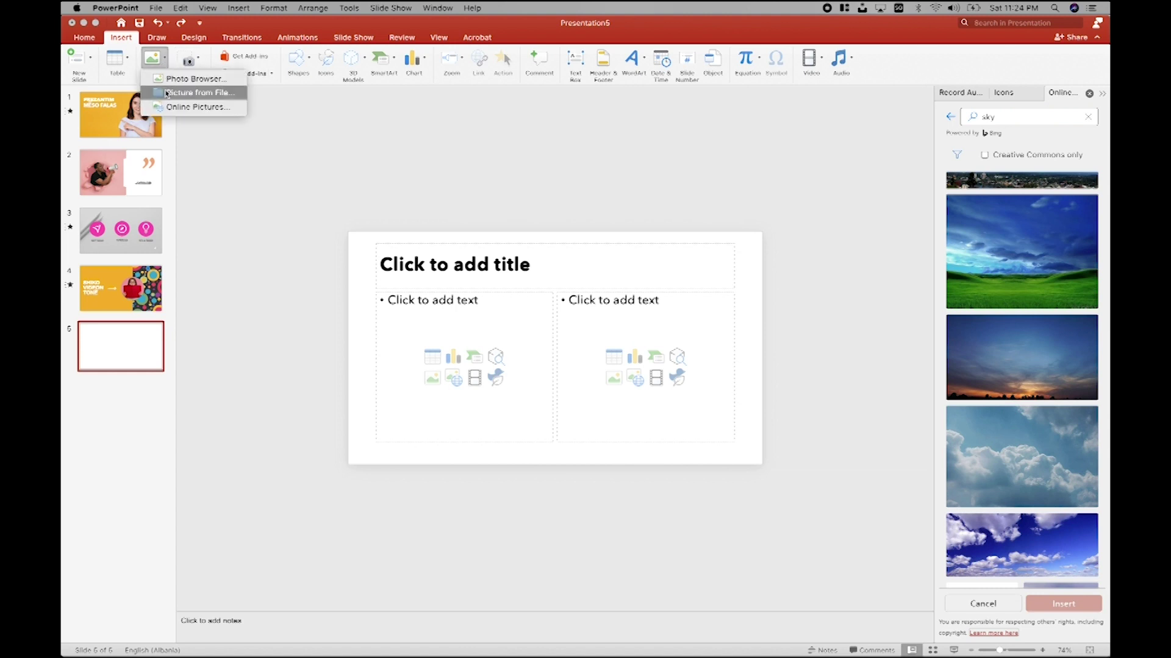
{"action": "left_click", "coordinate": [1034, 362]}
{"action": "left_click", "coordinate": [1073, 606]}
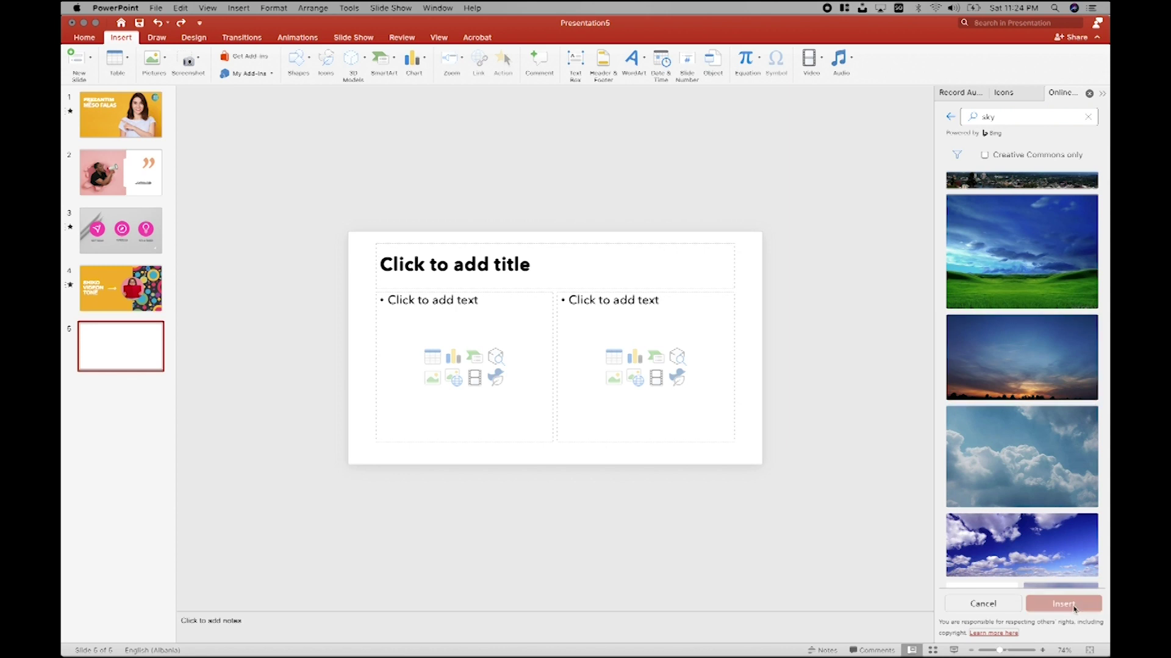
{"action": "left_click", "coordinate": [609, 543]}
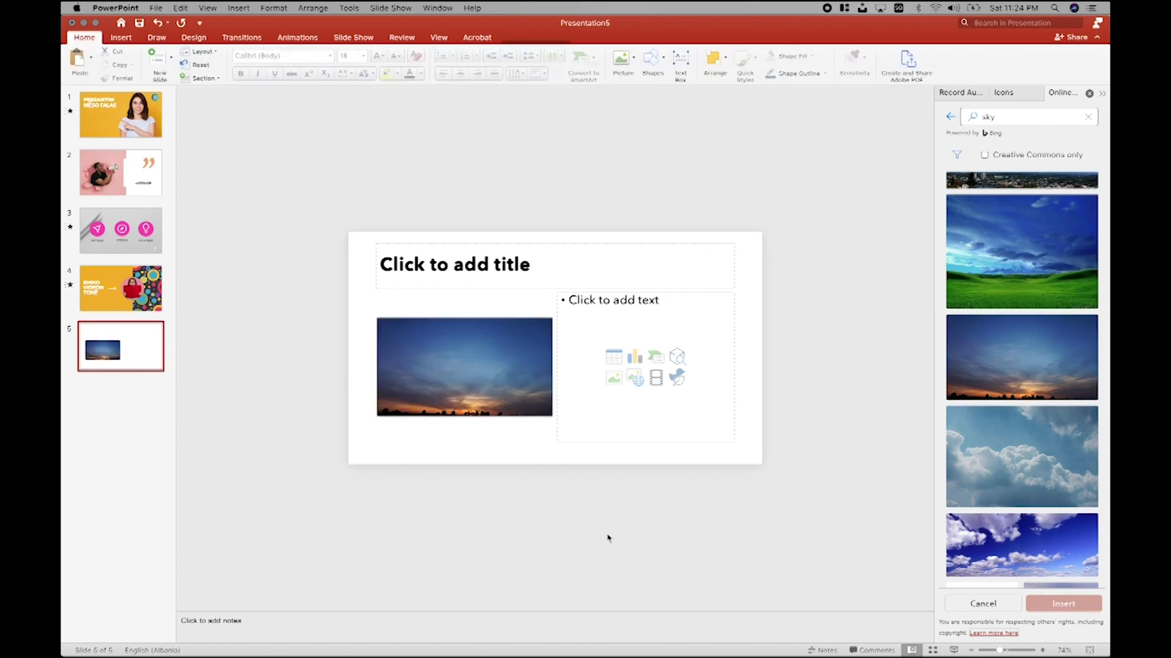
{"action": "left_click", "coordinate": [433, 346]}
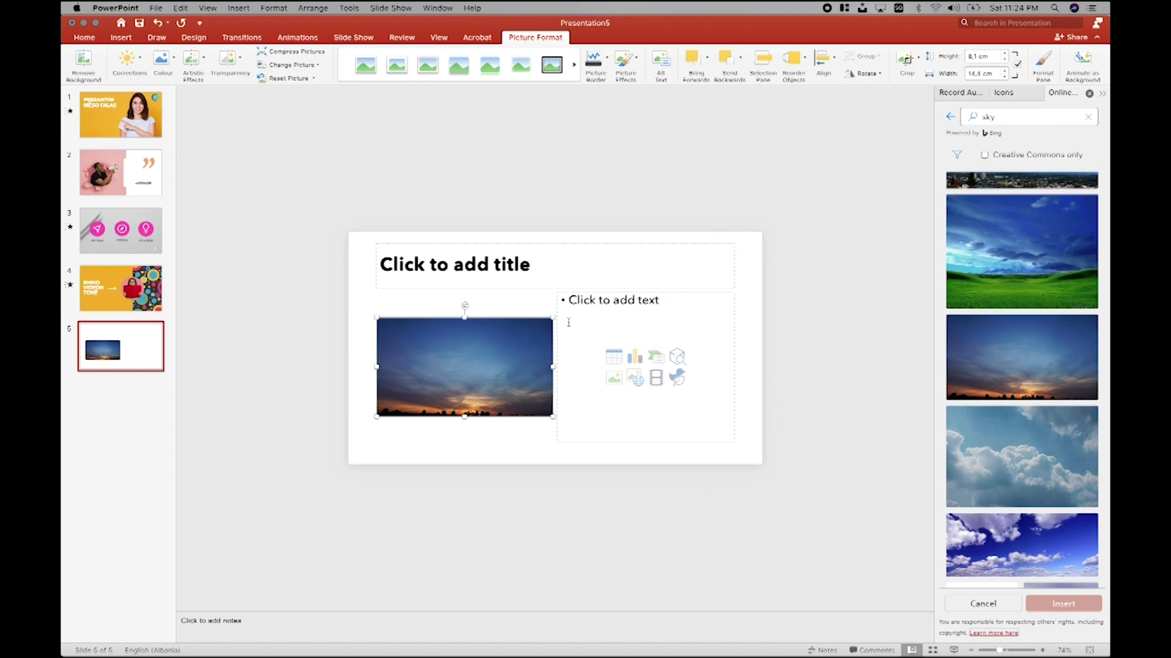
{"action": "left_click", "coordinate": [602, 295]}
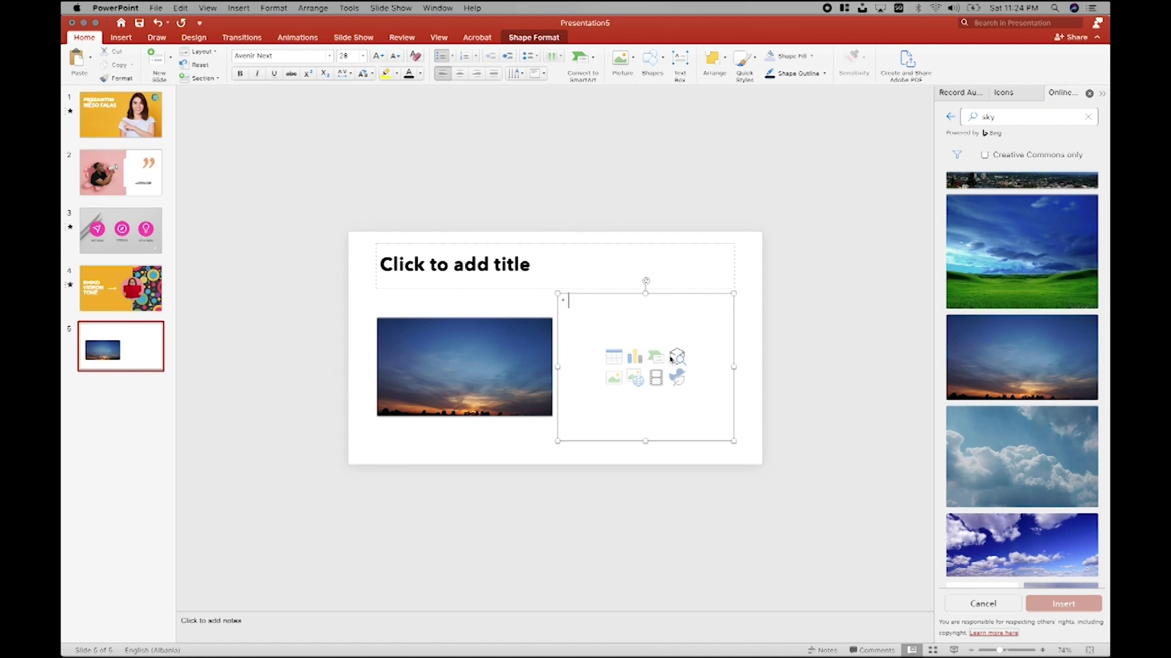
{"action": "left_click", "coordinate": [620, 379]}
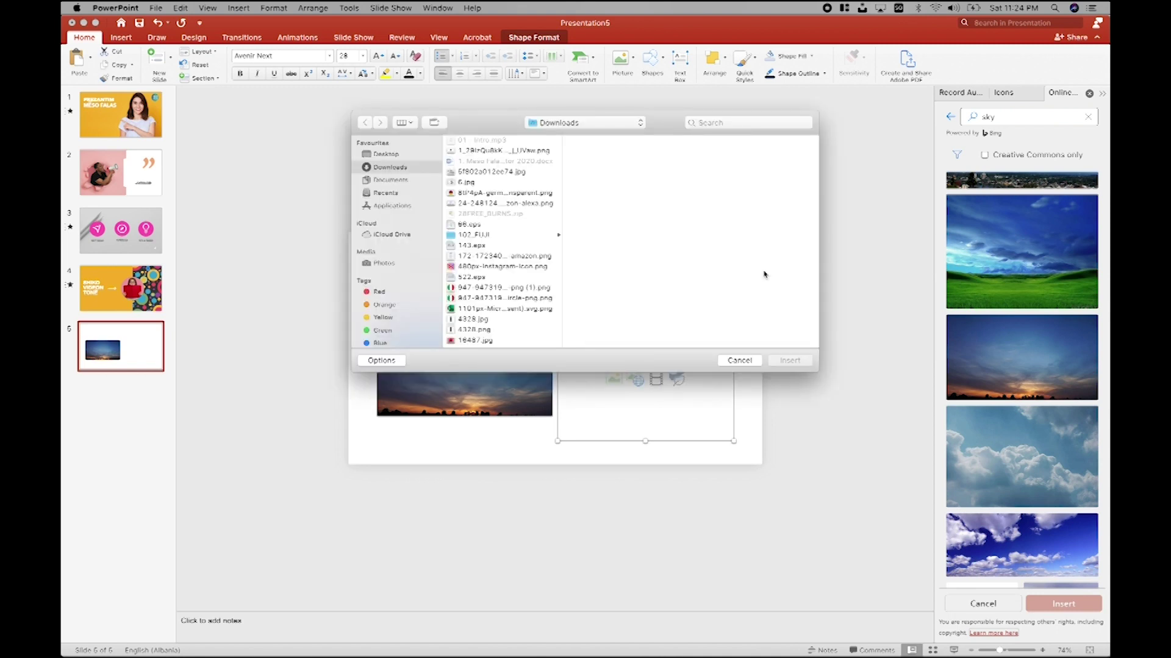
{"action": "left_click", "coordinate": [738, 360]}
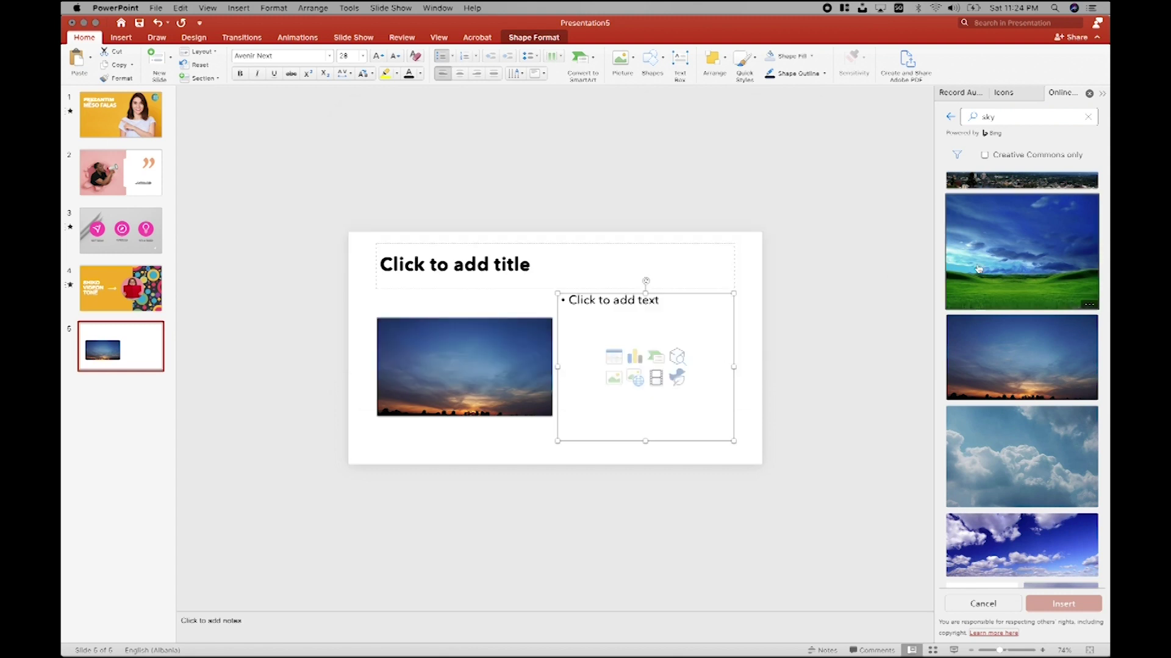
Step: Delete the text placeholder, sunset sky photo, title and content placeholders from slide 5
{"action": "left_click", "coordinate": [453, 288]}
{"action": "left_click", "coordinate": [750, 478]}
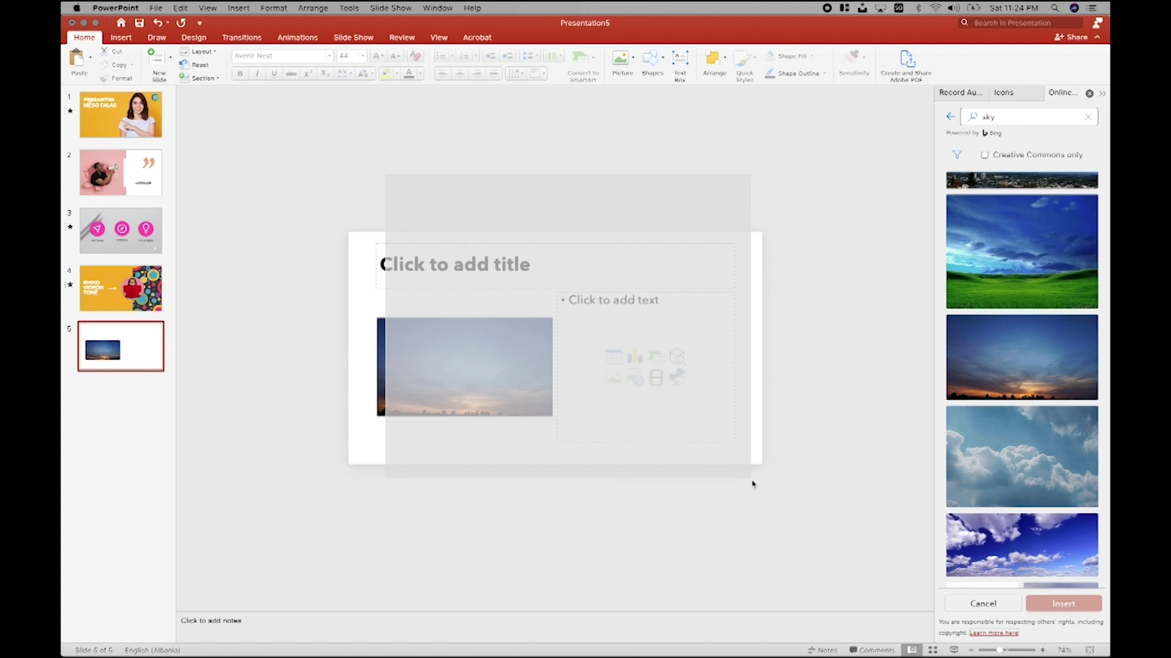
{"action": "key", "text": "Delete"}
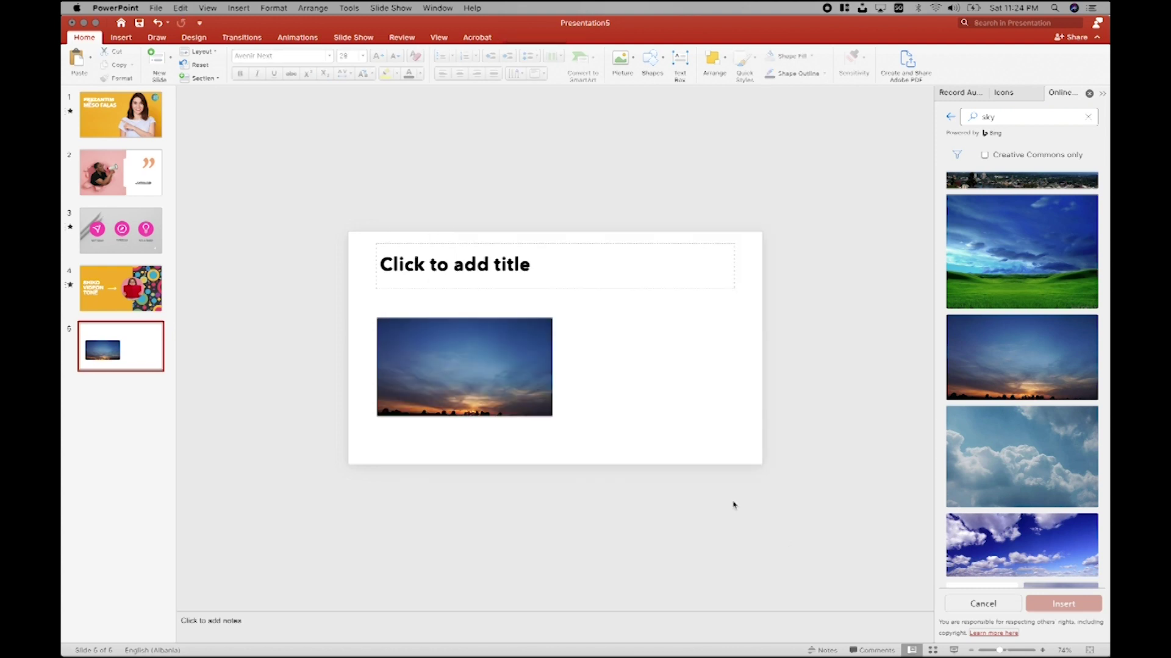
{"action": "left_click_drag", "start_coordinate": [601, 454], "coordinate": [549, 375]}
{"action": "left_click", "coordinate": [523, 345]}
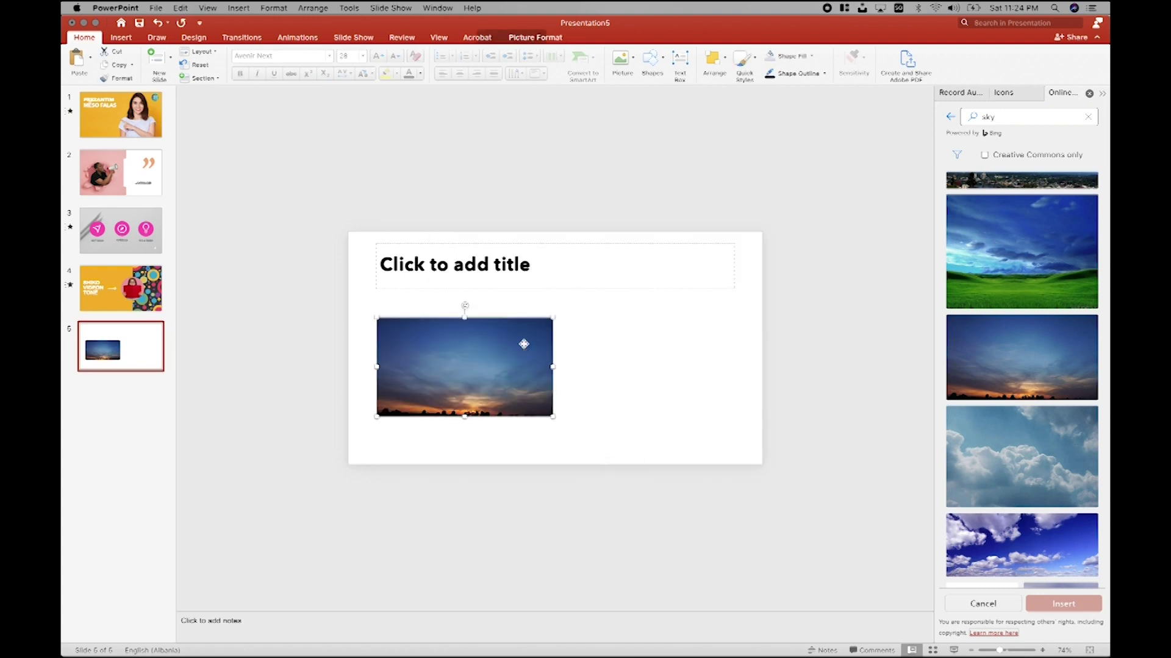
{"action": "key", "text": "Delete"}
{"action": "left_click", "coordinate": [592, 289]}
{"action": "key", "text": "Delete"}
{"action": "left_click", "coordinate": [551, 312]}
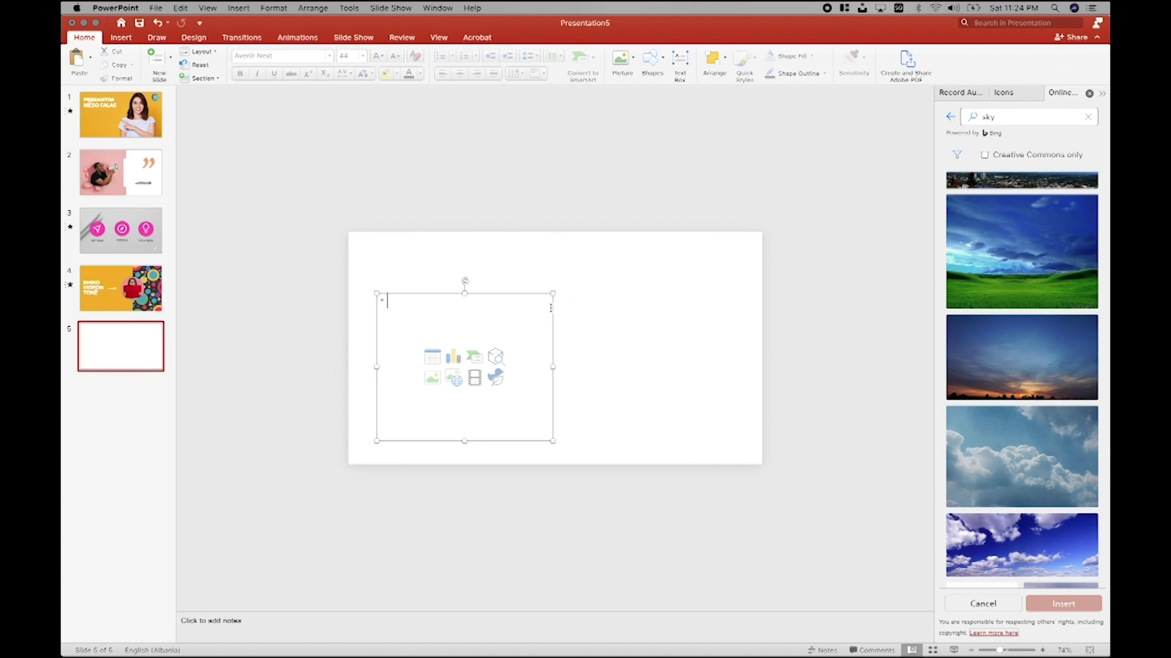
{"action": "key", "text": "Delete"}
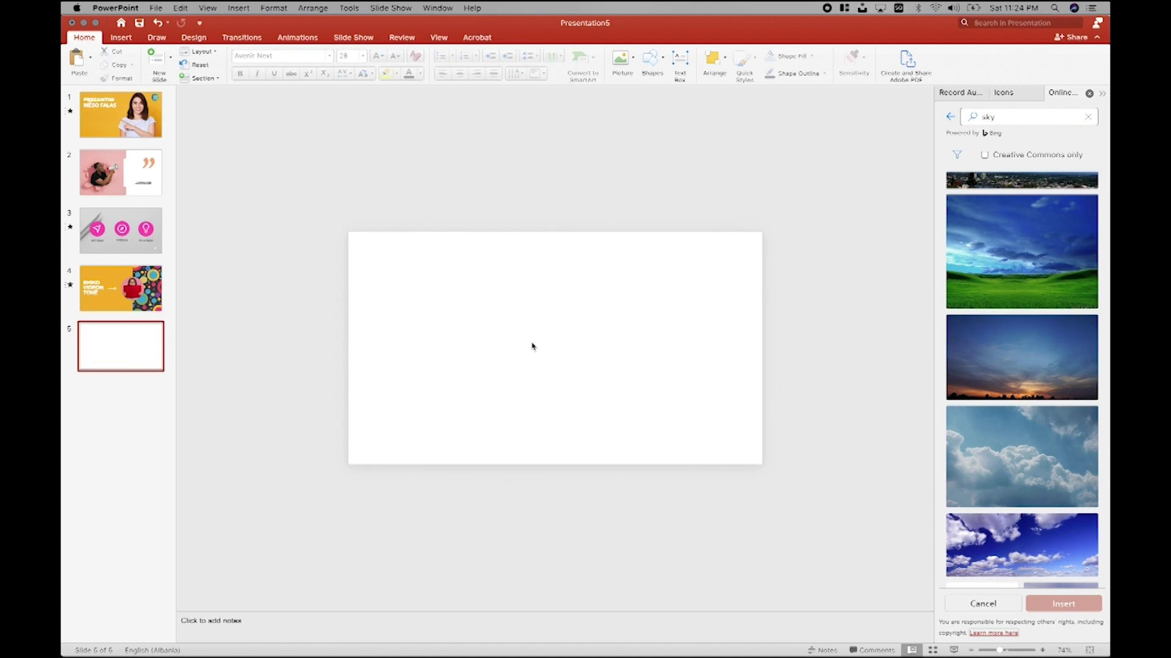
{"action": "scroll", "coordinate": [1037, 404], "scroll_direction": "down", "scroll_amount": 10}
{"action": "scroll", "coordinate": [1038, 404], "scroll_direction": "down", "scroll_amount": 5}
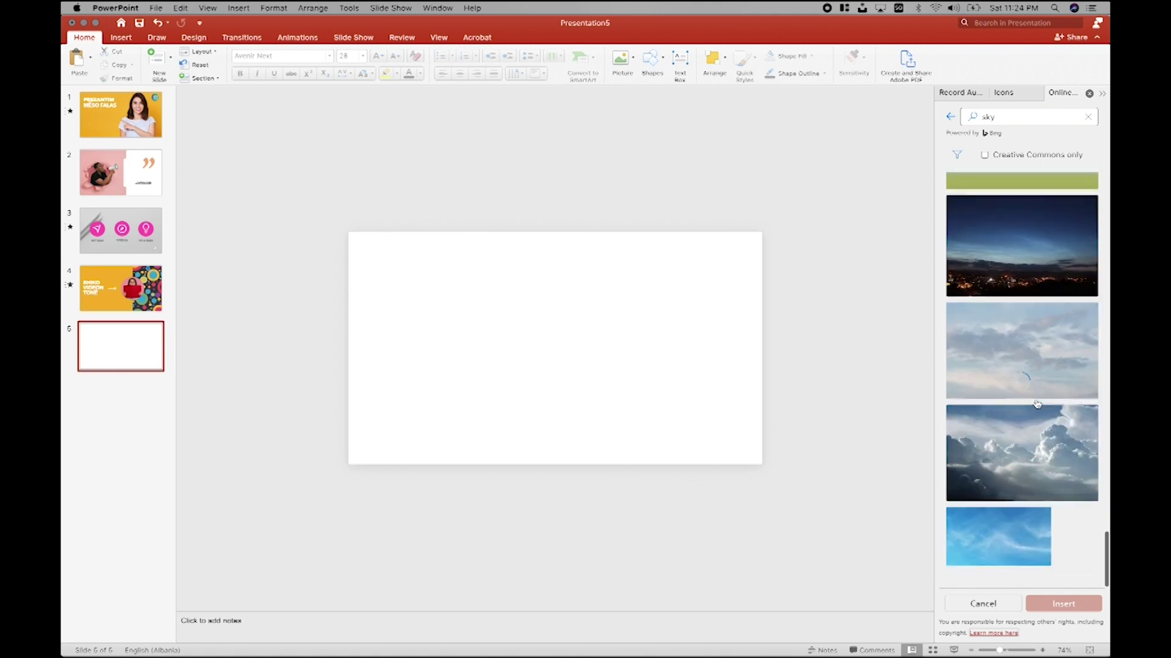
Step: Search online pictures for 'school' and browse the results
{"action": "left_click", "coordinate": [1018, 119]}
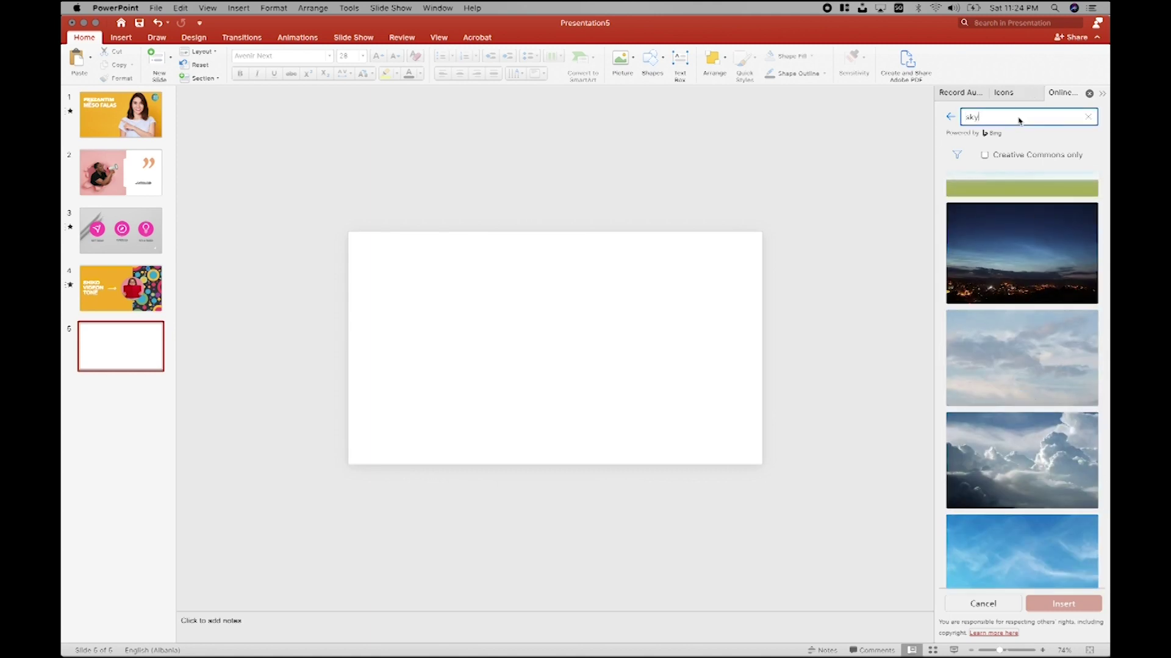
{"action": "type", "text": "shcoo"}
{"action": "key", "text": "BackSpace"}
{"action": "key", "text": "BackSpace"}
{"action": "key", "text": "BackSpace"}
{"action": "type", "text": "ool"}
{"action": "key", "text": "Return"}
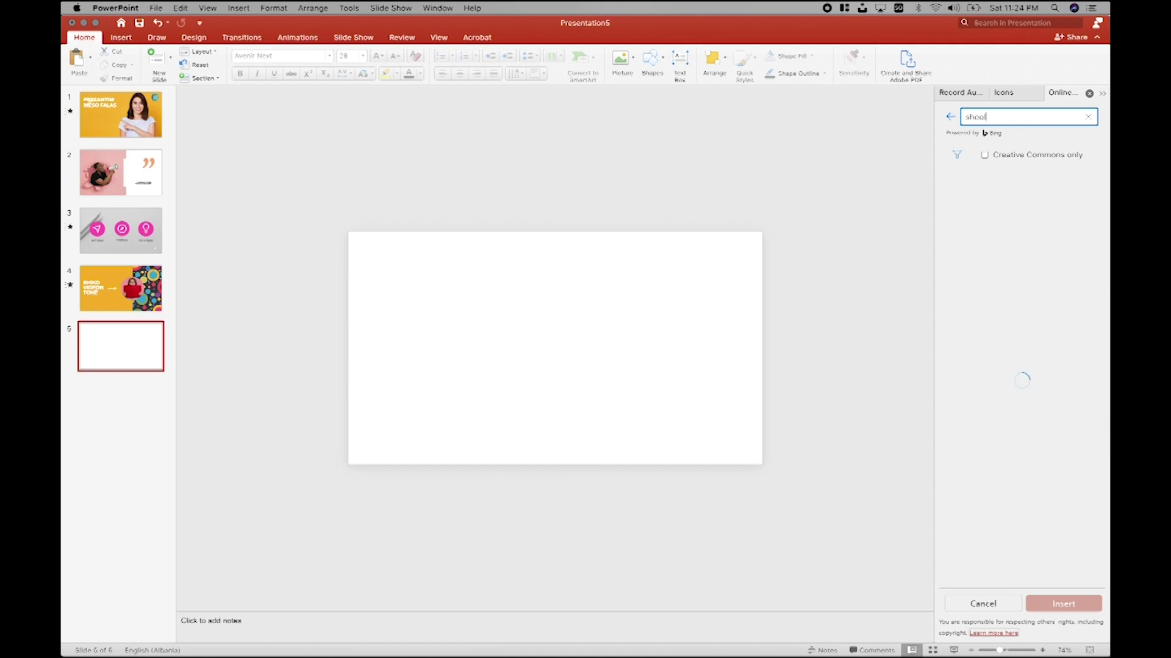
{"action": "left_click", "coordinate": [970, 116]}
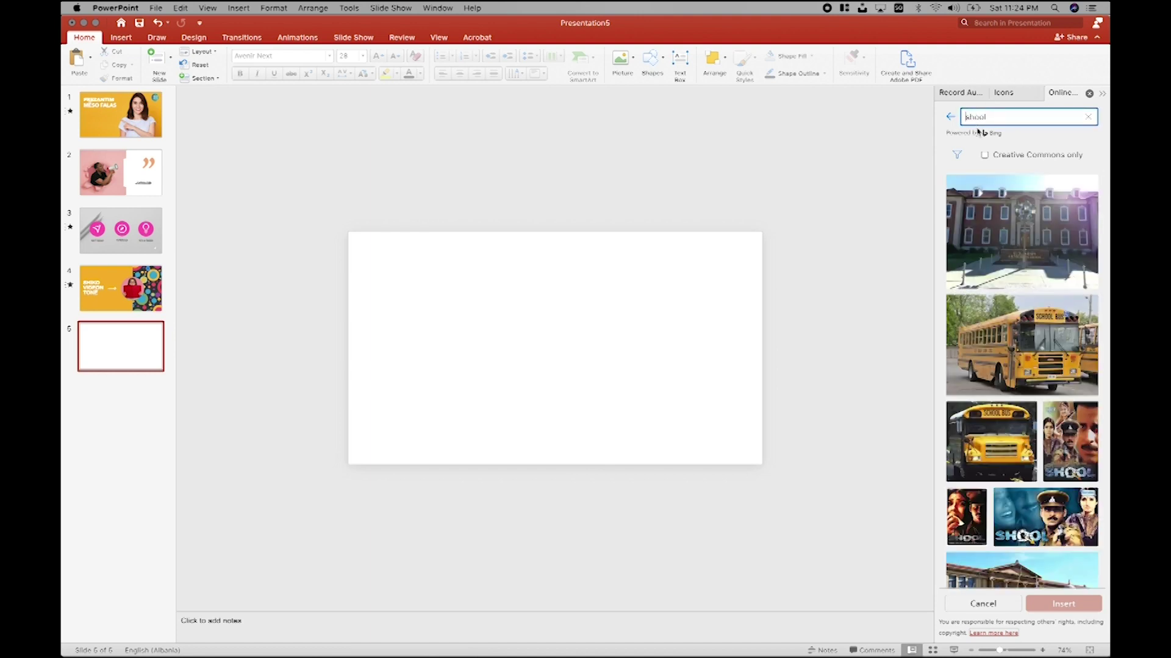
{"action": "type", "text": "c"}
{"action": "key", "text": "Return"}
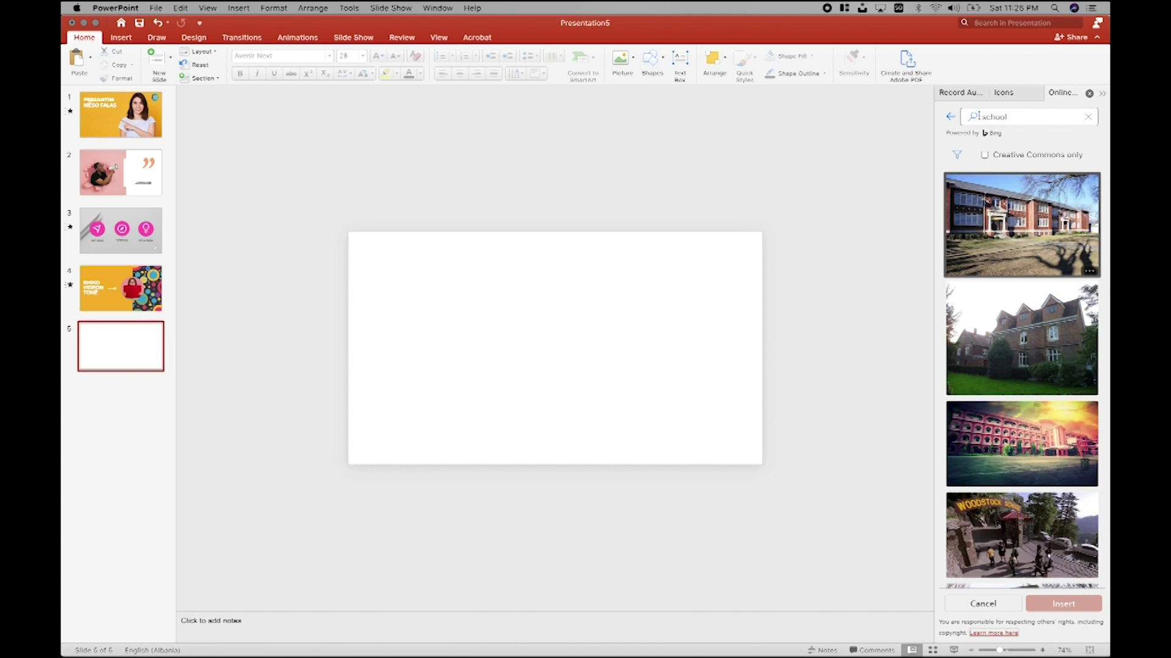
{"action": "scroll", "coordinate": [1016, 300], "scroll_direction": "down", "scroll_amount": 3}
{"action": "scroll", "coordinate": [1015, 317], "scroll_direction": "down", "scroll_amount": 2}
{"action": "scroll", "coordinate": [1015, 341], "scroll_direction": "down", "scroll_amount": 3}
{"action": "scroll", "coordinate": [1016, 362], "scroll_direction": "down", "scroll_amount": 3}
{"action": "scroll", "coordinate": [1016, 362], "scroll_direction": "down", "scroll_amount": 3}
{"action": "scroll", "coordinate": [1017, 361], "scroll_direction": "down", "scroll_amount": 3}
{"action": "scroll", "coordinate": [1017, 361], "scroll_direction": "down", "scroll_amount": 2}
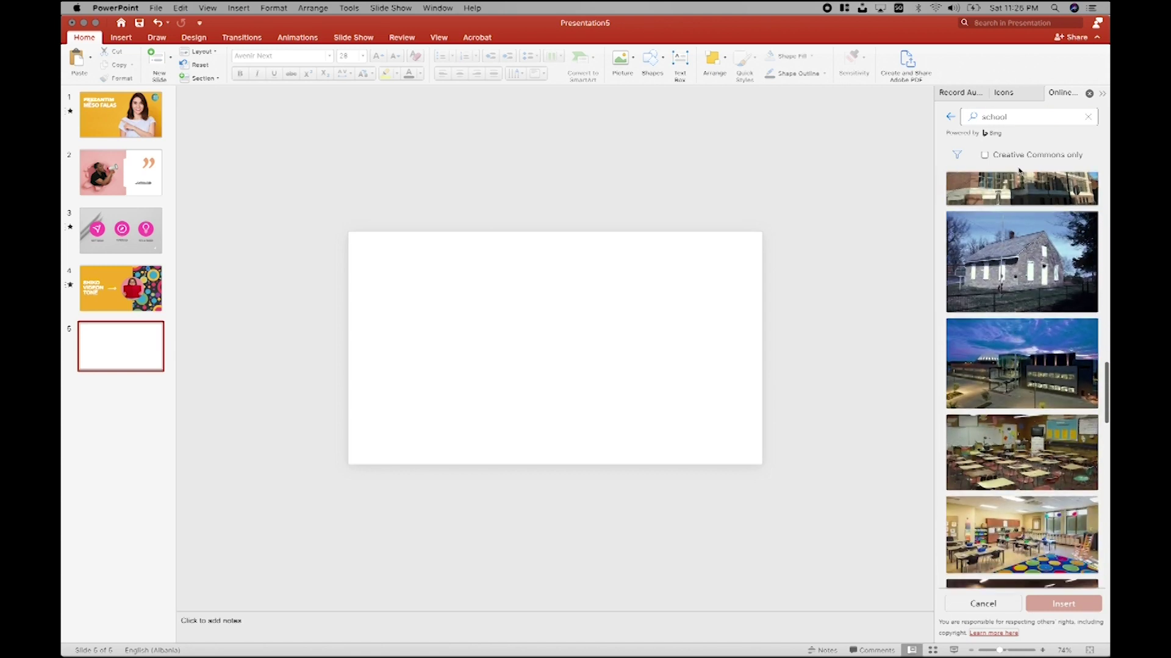
Step: Search online pictures for 'student' and scroll through the results
{"action": "left_click", "coordinate": [994, 117]}
{"action": "type", "text": "student"}
{"action": "key", "text": "Return"}
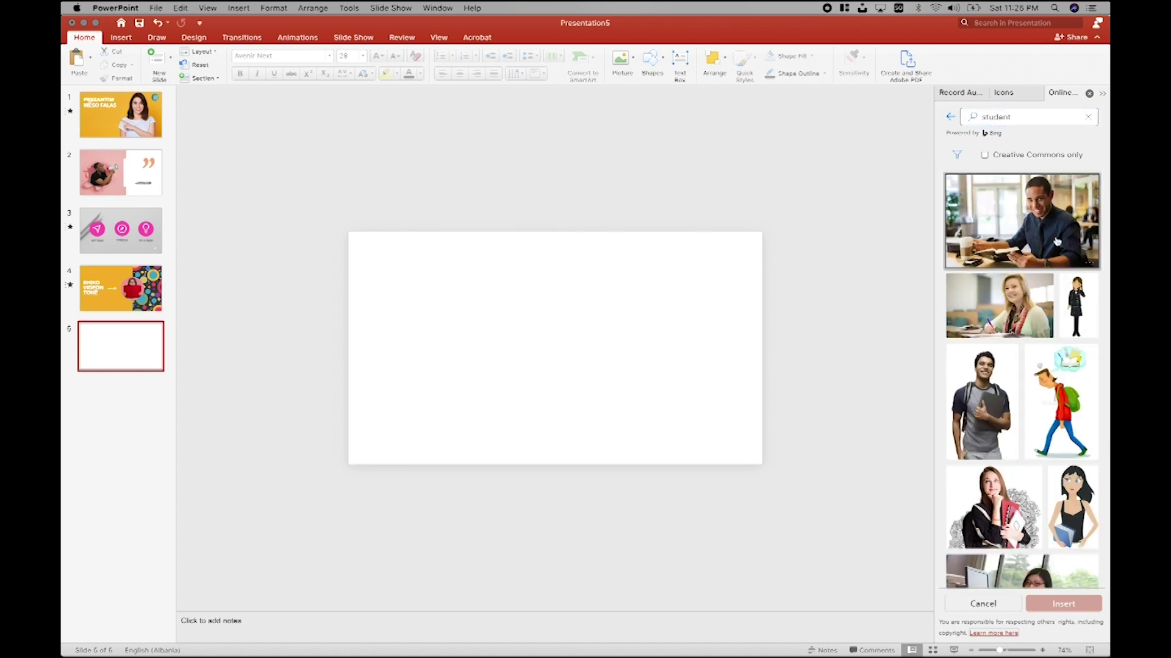
{"action": "scroll", "coordinate": [1000, 433], "scroll_direction": "down", "scroll_amount": 5}
{"action": "scroll", "coordinate": [1000, 433], "scroll_direction": "down", "scroll_amount": 5}
{"action": "scroll", "coordinate": [1000, 433], "scroll_direction": "down", "scroll_amount": 5}
{"action": "scroll", "coordinate": [1000, 433], "scroll_direction": "down", "scroll_amount": 5}
{"action": "scroll", "coordinate": [1000, 433], "scroll_direction": "down", "scroll_amount": 5}
{"action": "scroll", "coordinate": [1000, 432], "scroll_direction": "down", "scroll_amount": 5}
{"action": "scroll", "coordinate": [1000, 433], "scroll_direction": "down", "scroll_amount": 5}
{"action": "scroll", "coordinate": [1000, 433], "scroll_direction": "down", "scroll_amount": 5}
{"action": "scroll", "coordinate": [1000, 433], "scroll_direction": "down", "scroll_amount": 1}
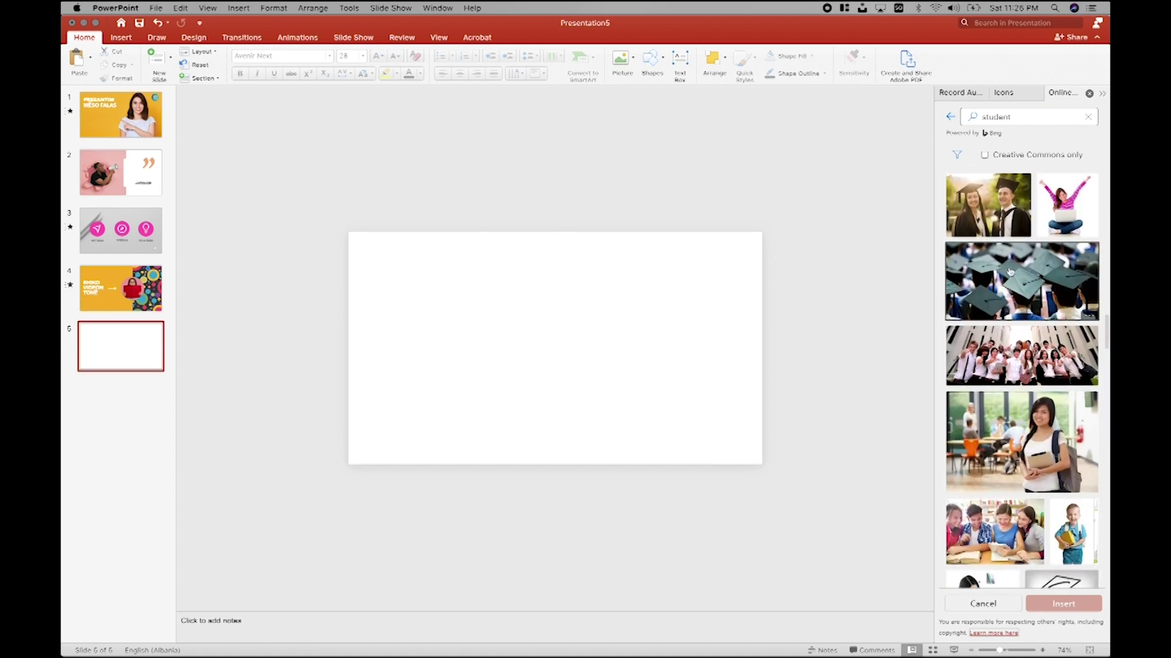
{"action": "scroll", "coordinate": [999, 406], "scroll_direction": "down", "scroll_amount": 5}
{"action": "scroll", "coordinate": [1000, 439], "scroll_direction": "down", "scroll_amount": 5}
{"action": "scroll", "coordinate": [1001, 469], "scroll_direction": "down", "scroll_amount": 5}
{"action": "scroll", "coordinate": [1003, 502], "scroll_direction": "down", "scroll_amount": 5}
{"action": "scroll", "coordinate": [1002, 501], "scroll_direction": "down", "scroll_amount": 2}
{"action": "scroll", "coordinate": [1002, 502], "scroll_direction": "down", "scroll_amount": 5}
{"action": "scroll", "coordinate": [1003, 501], "scroll_direction": "down", "scroll_amount": 3}
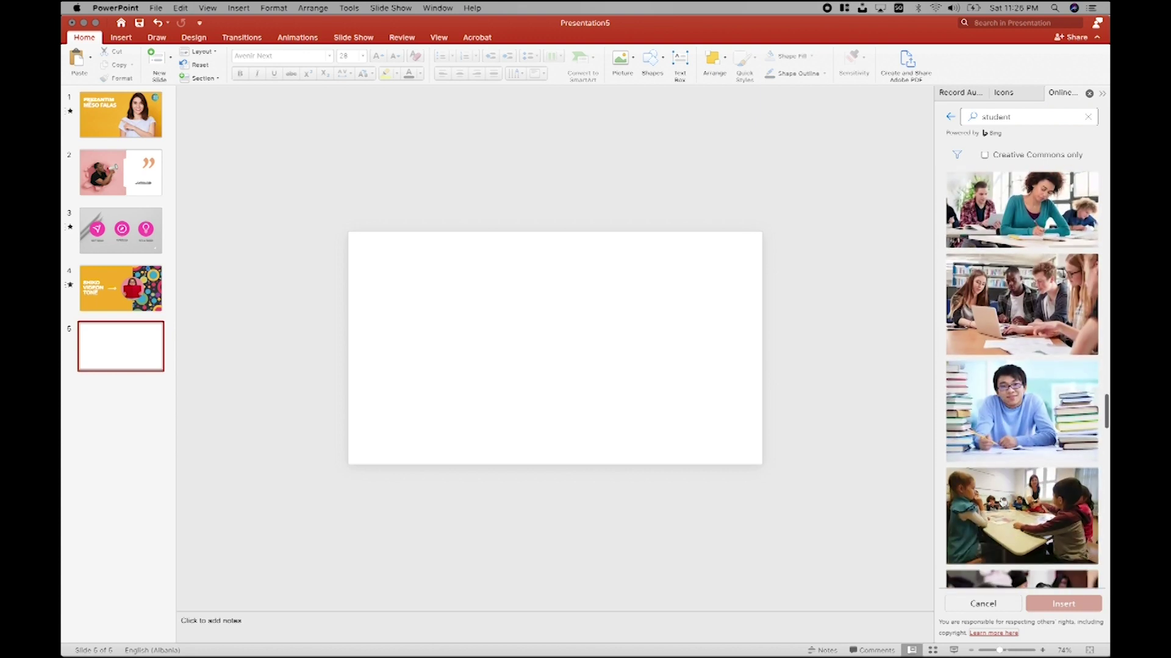
{"action": "scroll", "coordinate": [1003, 501], "scroll_direction": "down", "scroll_amount": 3}
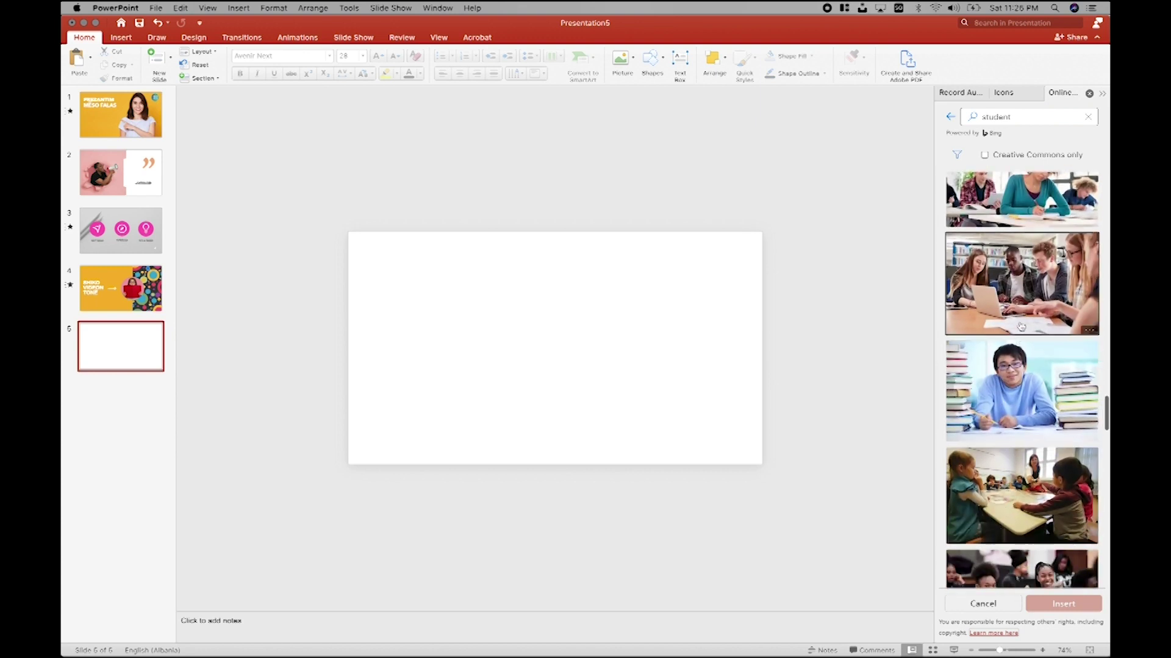
Step: Cancel the first student photo download and select the smiling-students-at-laptops photo instead
{"action": "left_click", "coordinate": [1022, 297]}
{"action": "left_click", "coordinate": [1060, 605]}
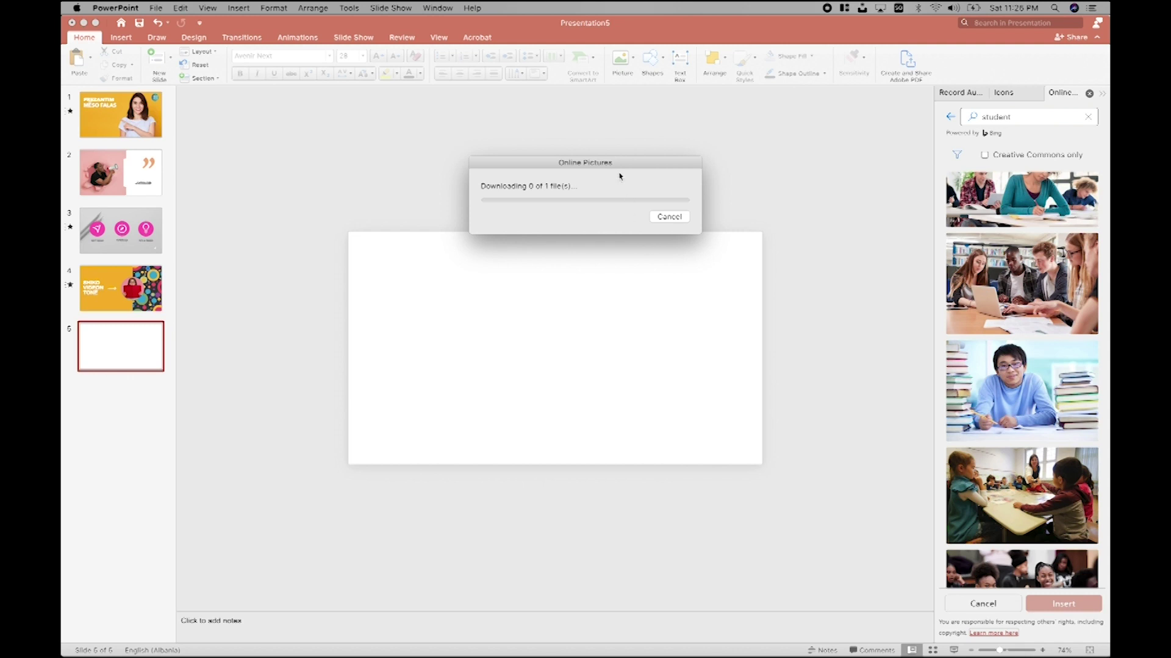
{"action": "left_click_drag", "start_coordinate": [630, 172], "coordinate": [597, 259]}
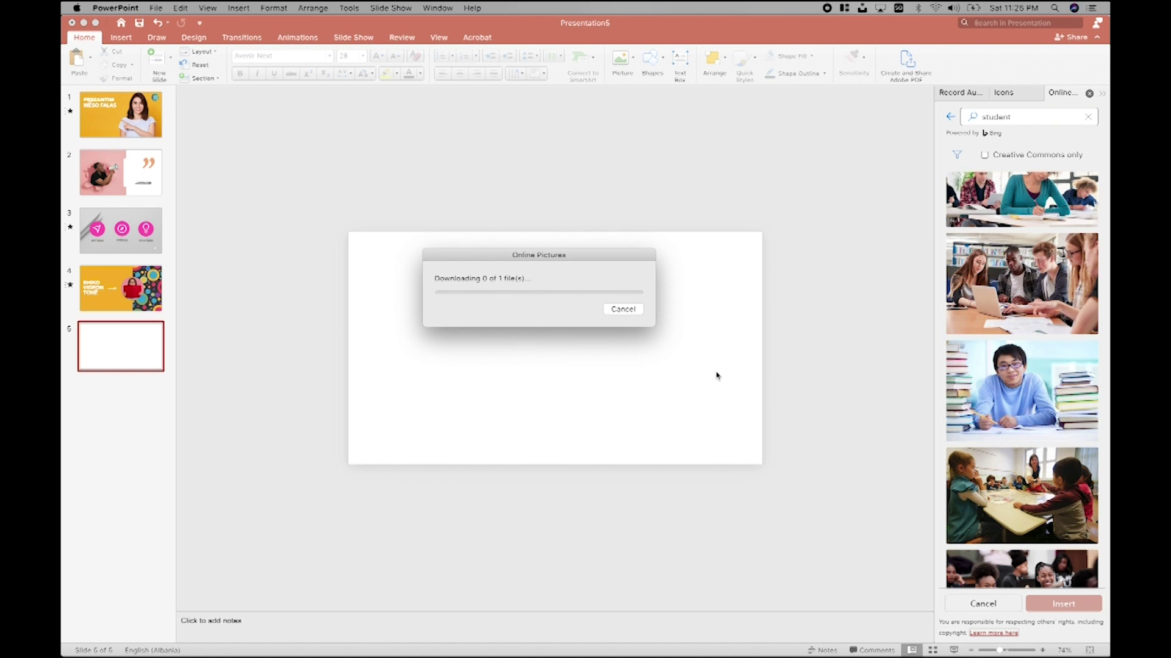
{"action": "left_click", "coordinate": [630, 310]}
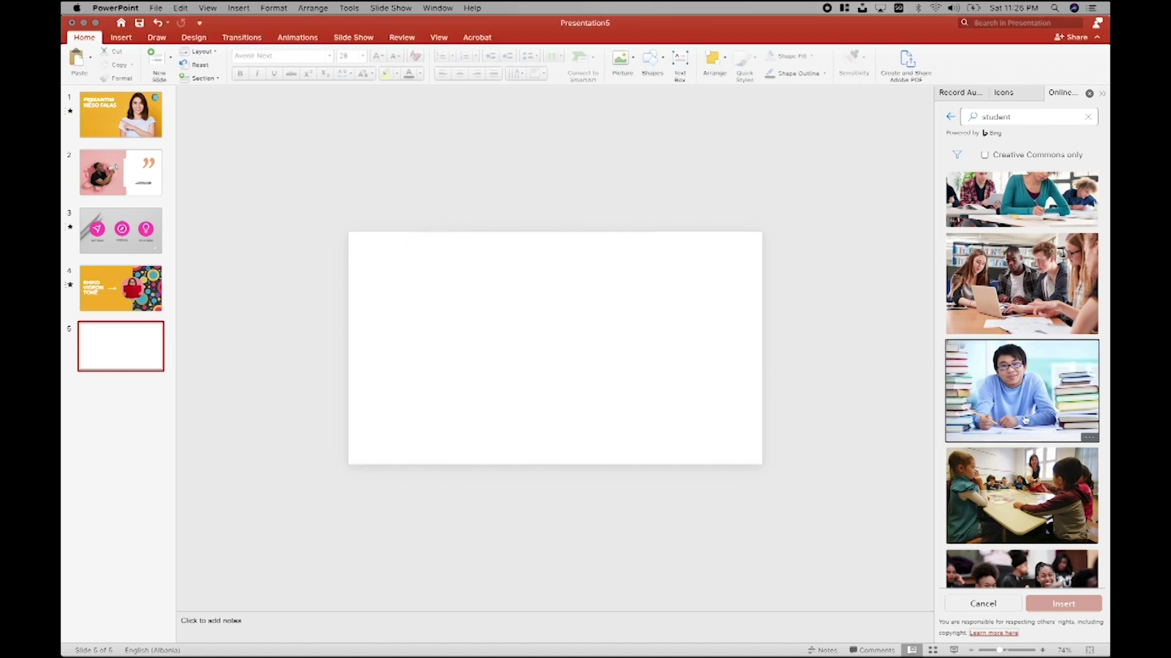
{"action": "scroll", "coordinate": [1025, 420], "scroll_direction": "down", "scroll_amount": 3}
{"action": "left_click", "coordinate": [1025, 419]}
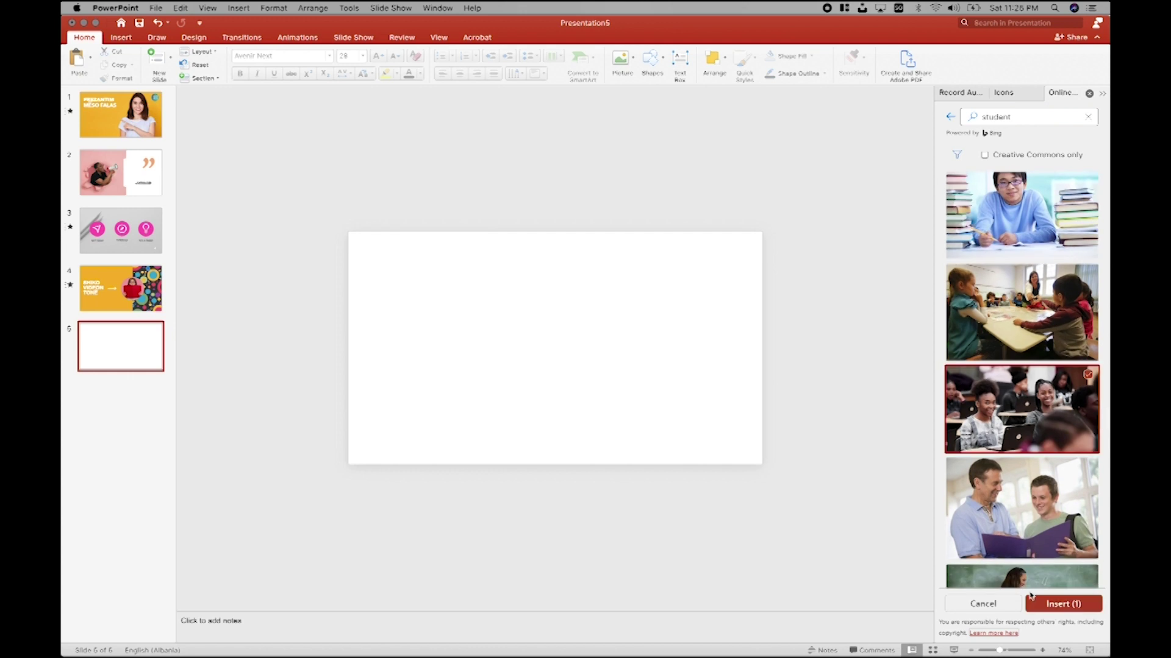
Step: Insert the students-at-laptops photo on slide 5 and close the Record Audio, Icons and Online Pictures panes
{"action": "left_click", "coordinate": [1054, 604]}
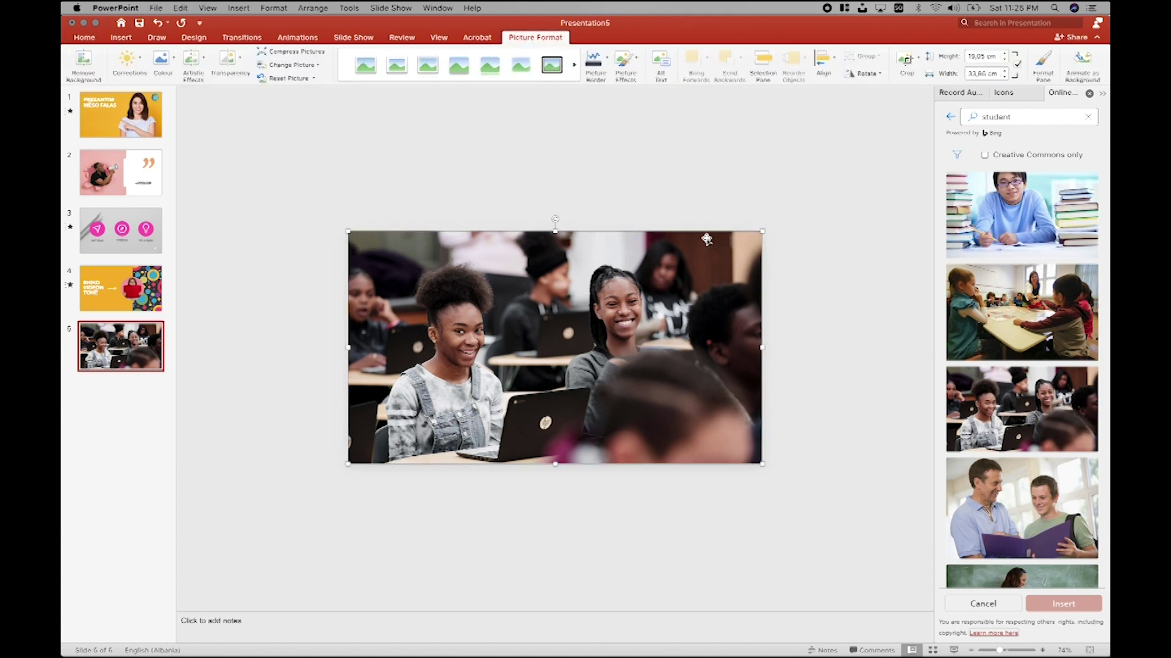
{"action": "left_click", "coordinate": [954, 93]}
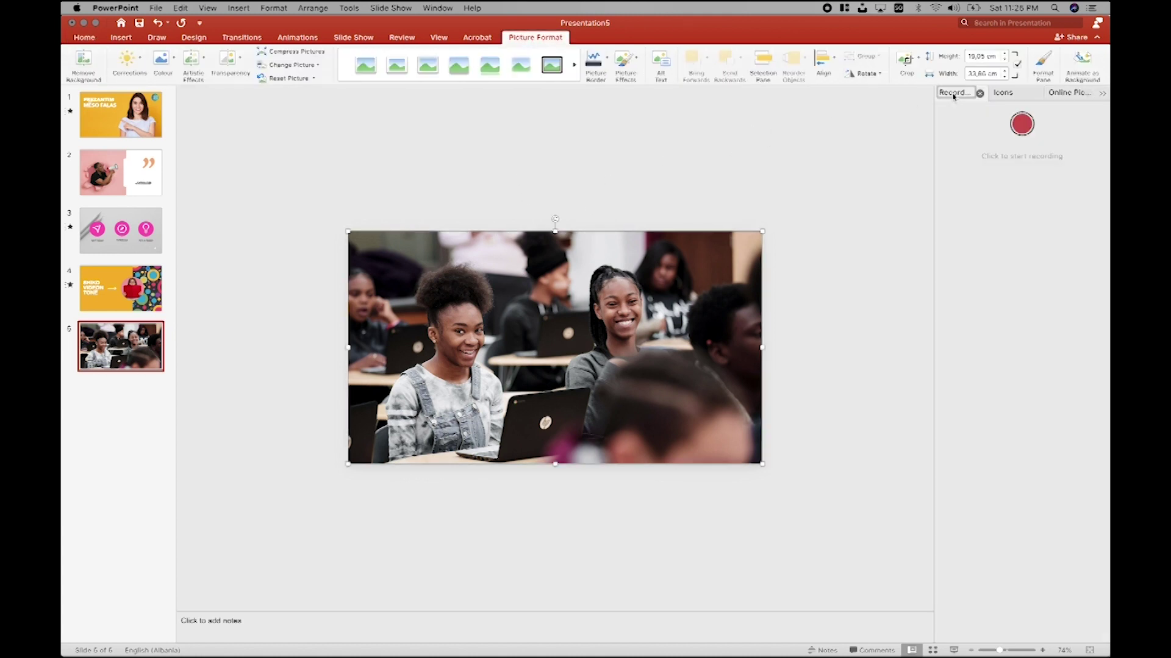
{"action": "left_click", "coordinate": [979, 94]}
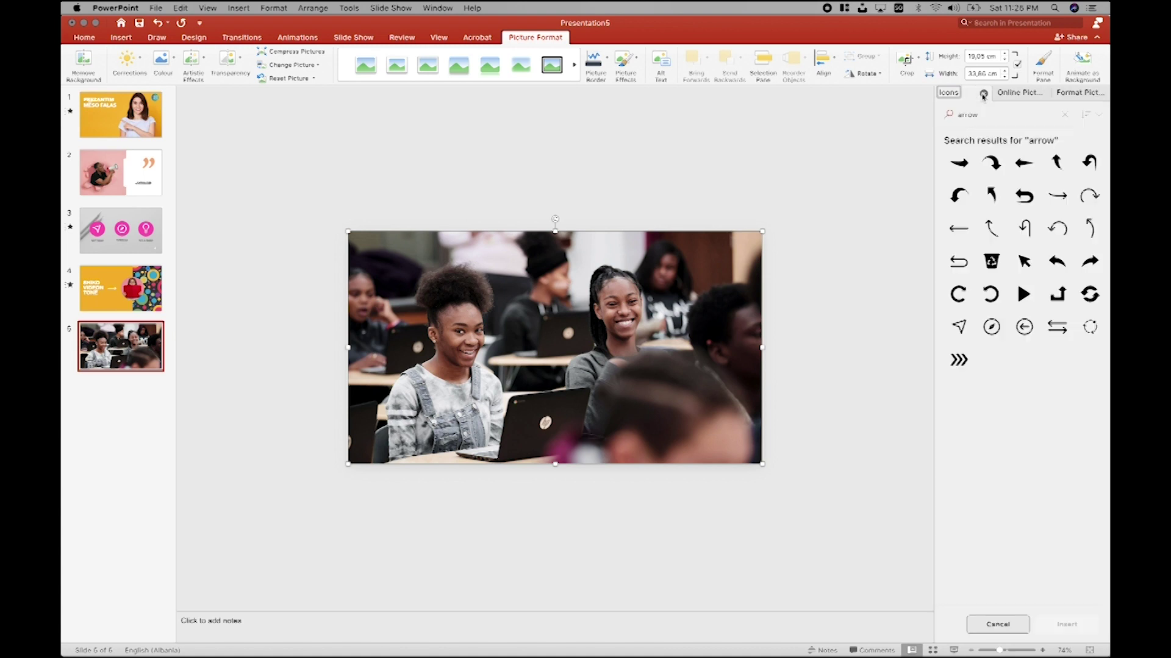
{"action": "left_click", "coordinate": [980, 94]}
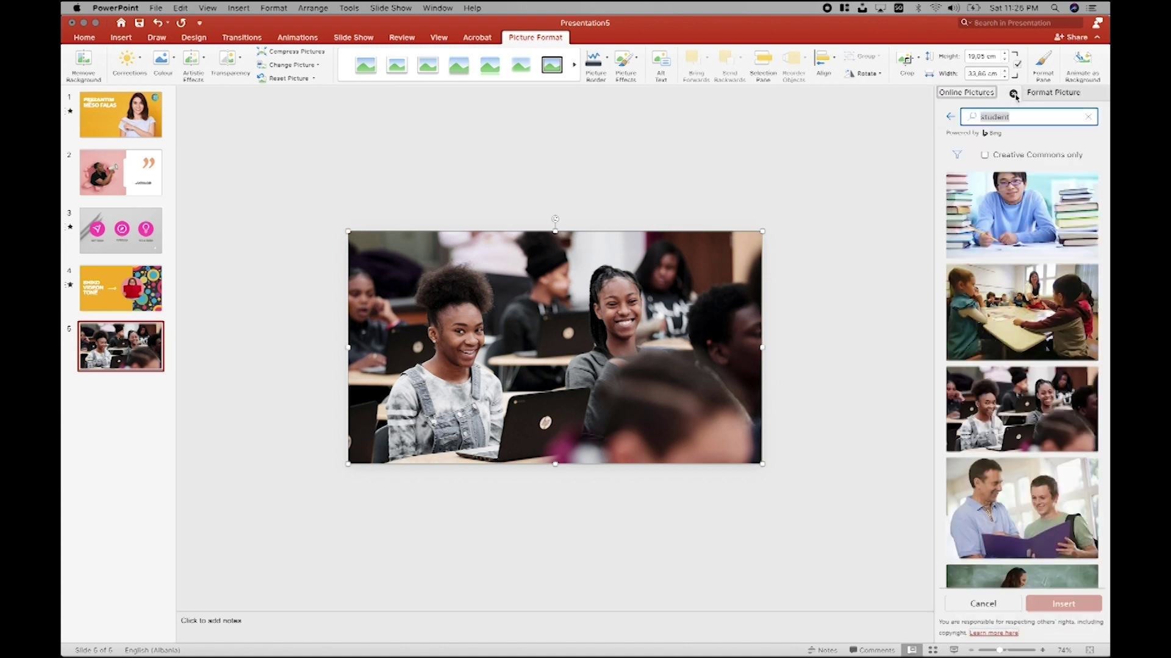
{"action": "left_click", "coordinate": [1013, 93]}
Step: Set the photo's saturation to 0% so it turns black and white
{"action": "left_click_drag", "start_coordinate": [1012, 213], "coordinate": [980, 213]}
{"action": "left_click", "coordinate": [377, 201]}
{"action": "left_click", "coordinate": [121, 38]}
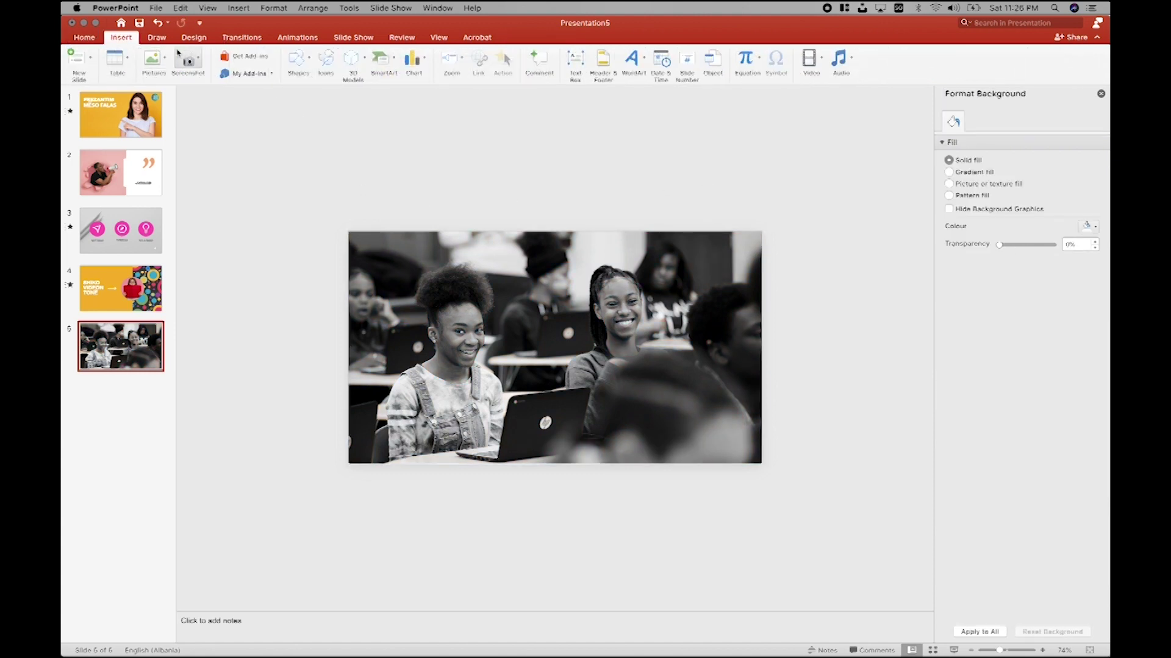
Step: Draw a rectangle over the photo covering the whole slide
{"action": "left_click", "coordinate": [293, 70]}
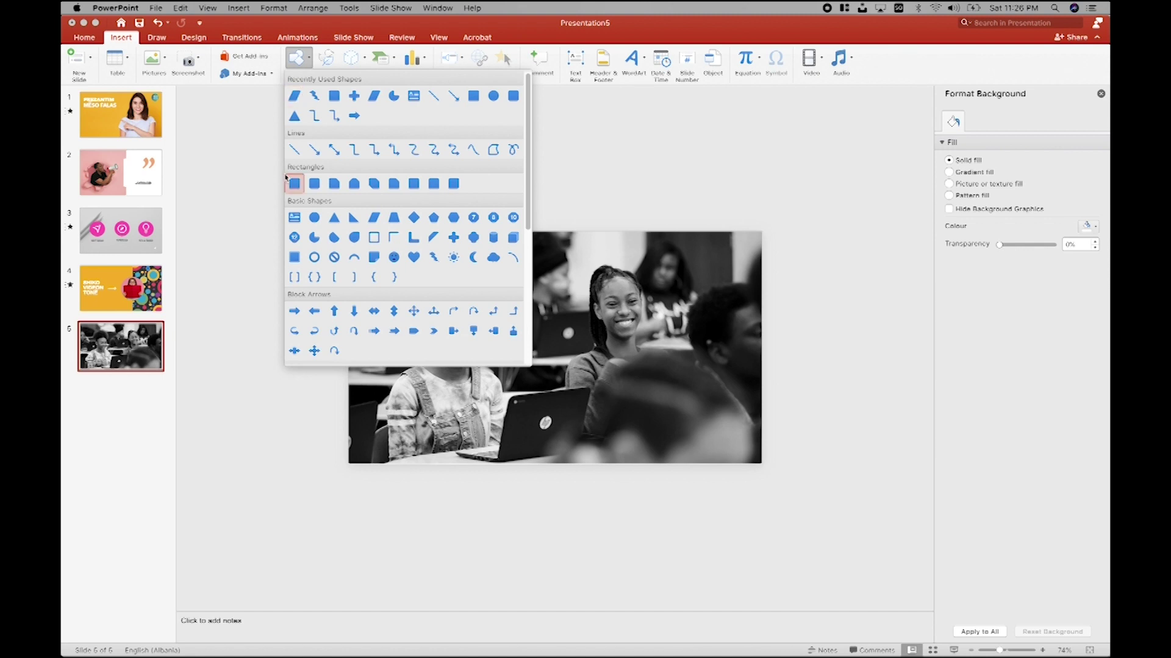
{"action": "left_click", "coordinate": [295, 183]}
{"action": "left_click_drag", "start_coordinate": [338, 223], "coordinate": [762, 464]}
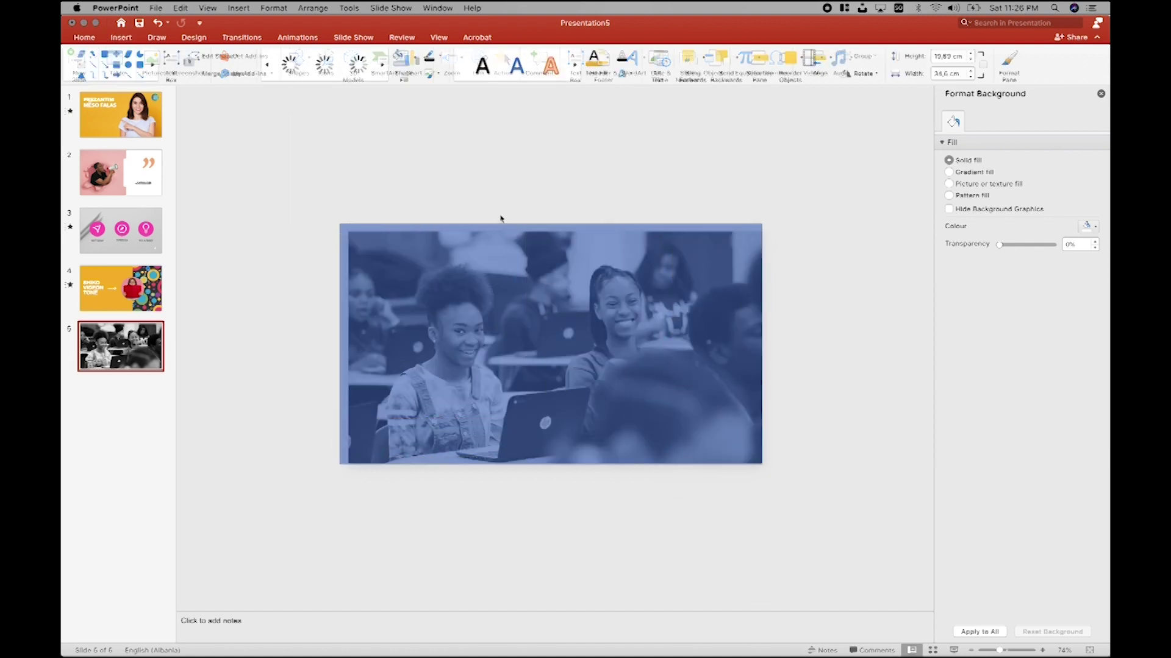
{"action": "left_click_drag", "start_coordinate": [341, 225], "coordinate": [348, 232]}
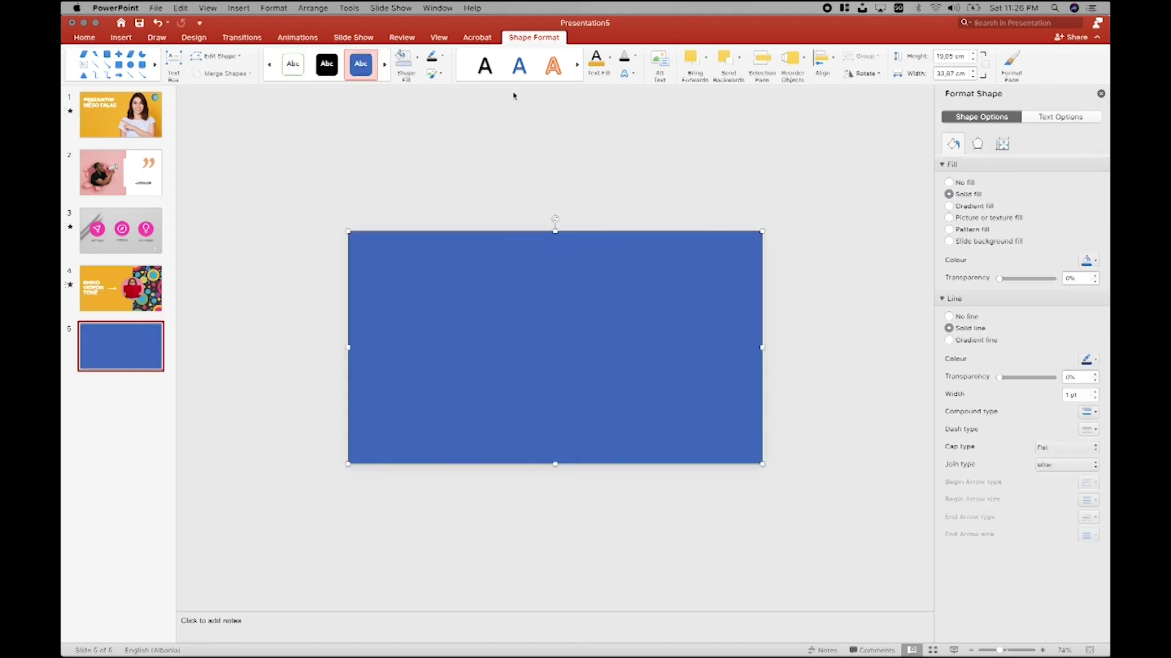
Step: Fill the rectangle pink at 64% transparency, then recent gold at about 45%, then gradient fill
{"action": "left_click", "coordinate": [420, 57]}
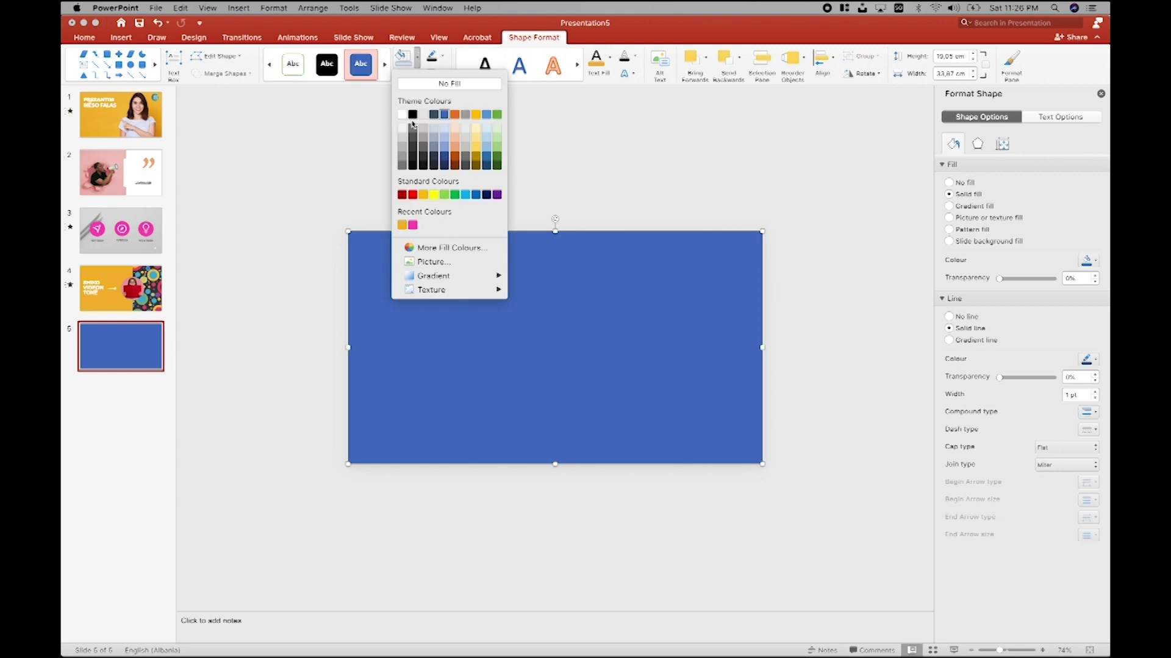
{"action": "left_click", "coordinate": [413, 225]}
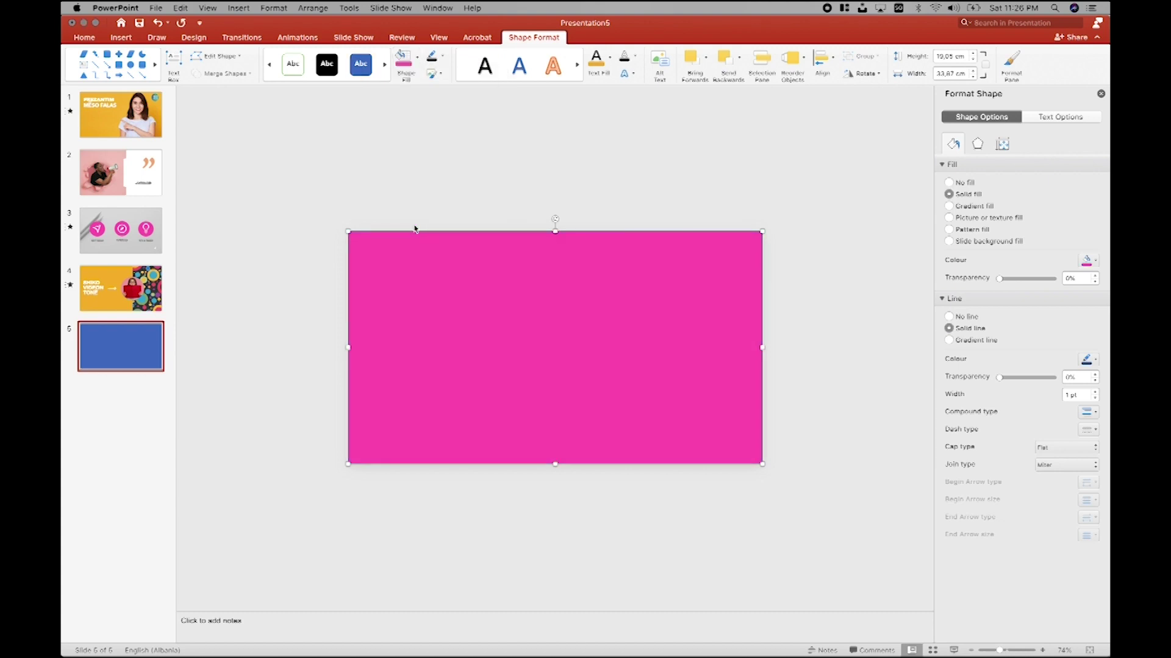
{"action": "left_click_drag", "start_coordinate": [1007, 278], "coordinate": [1038, 278]}
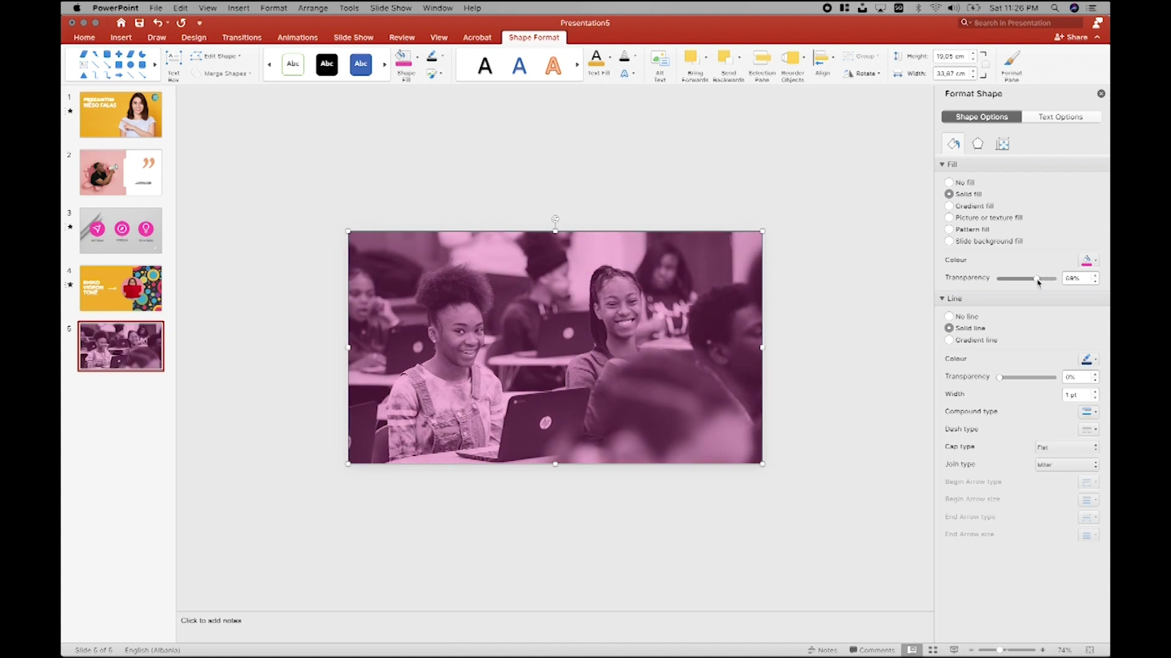
{"action": "left_click", "coordinate": [1095, 261]}
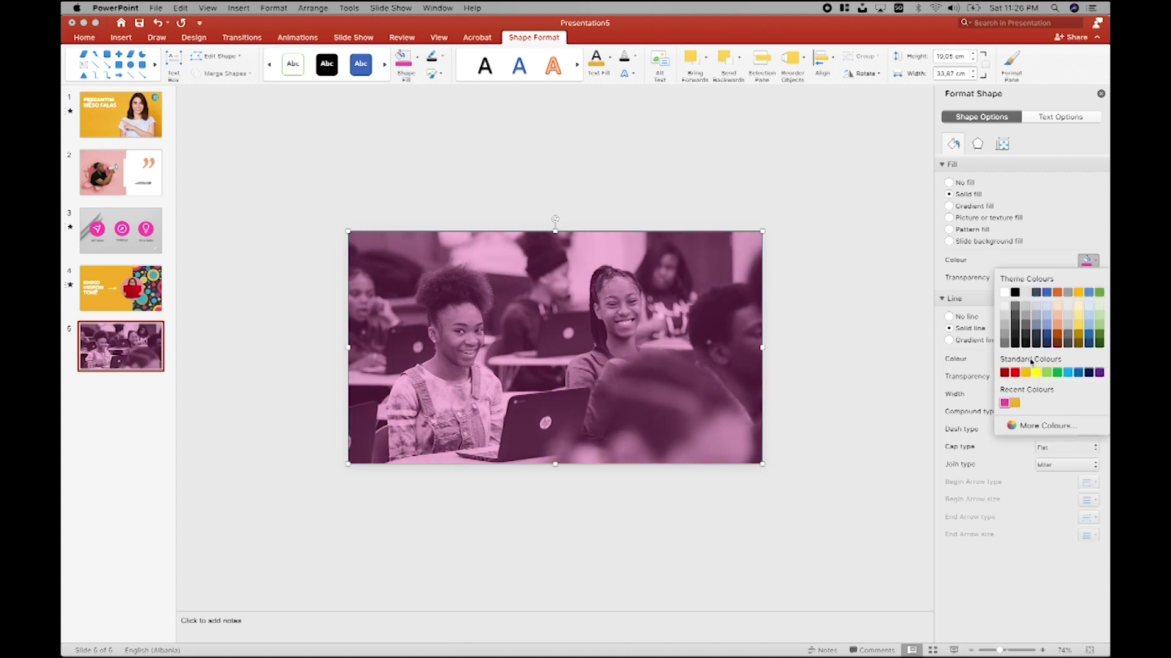
{"action": "left_click", "coordinate": [1015, 403]}
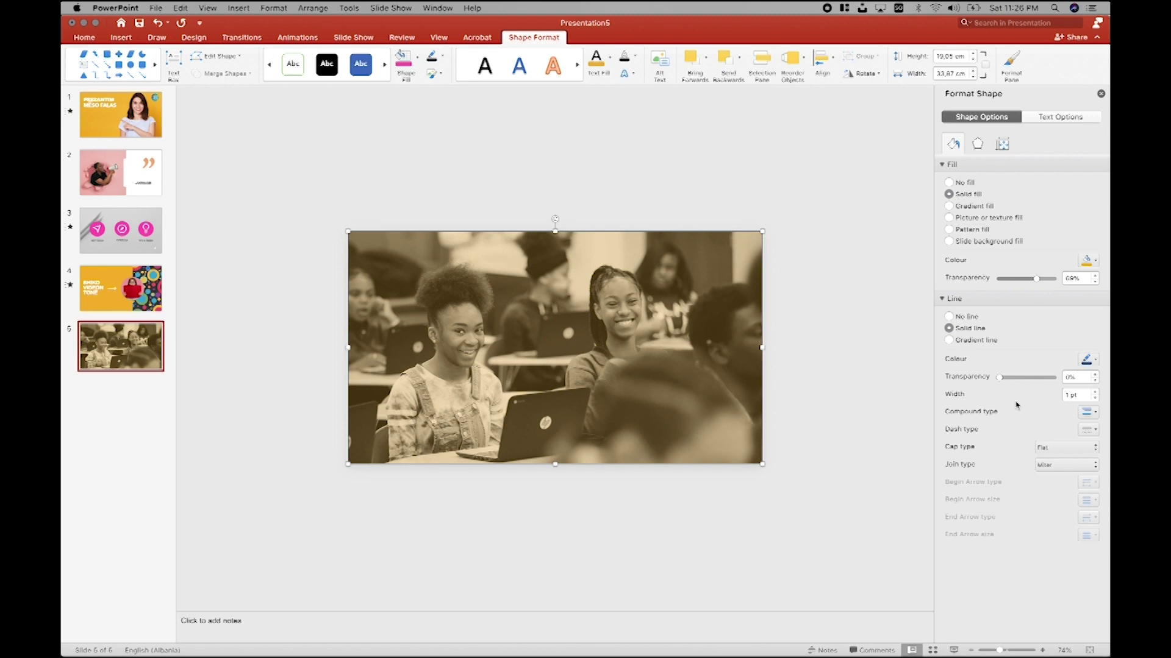
{"action": "left_click_drag", "start_coordinate": [1040, 281], "coordinate": [1028, 286]}
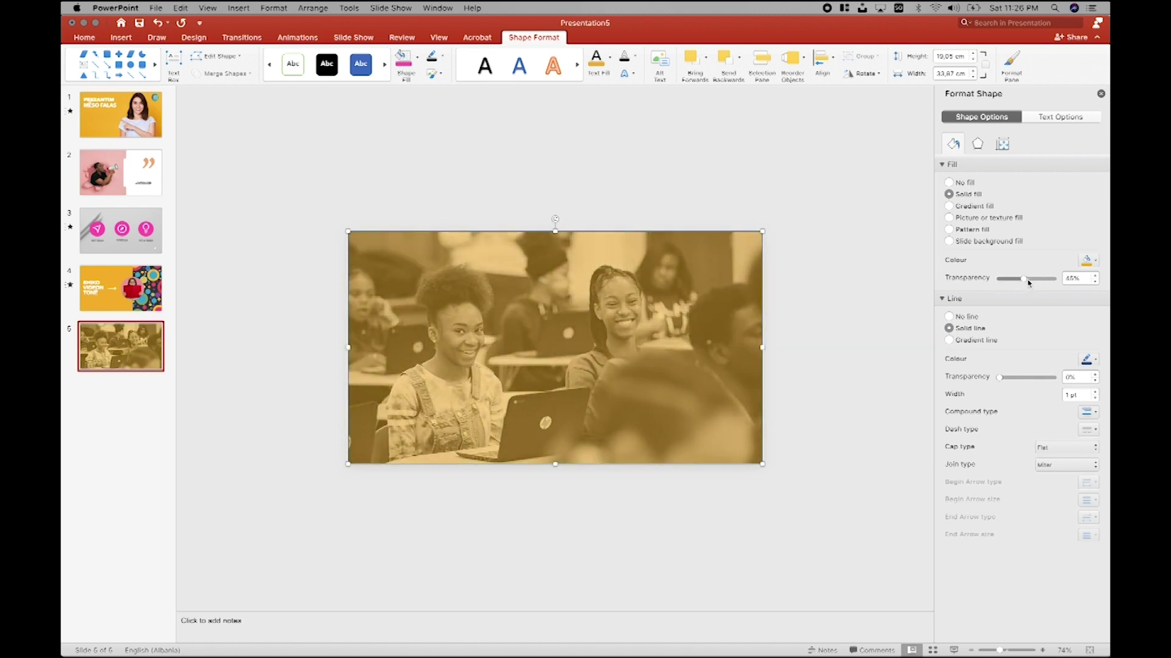
{"action": "left_click", "coordinate": [1088, 261]}
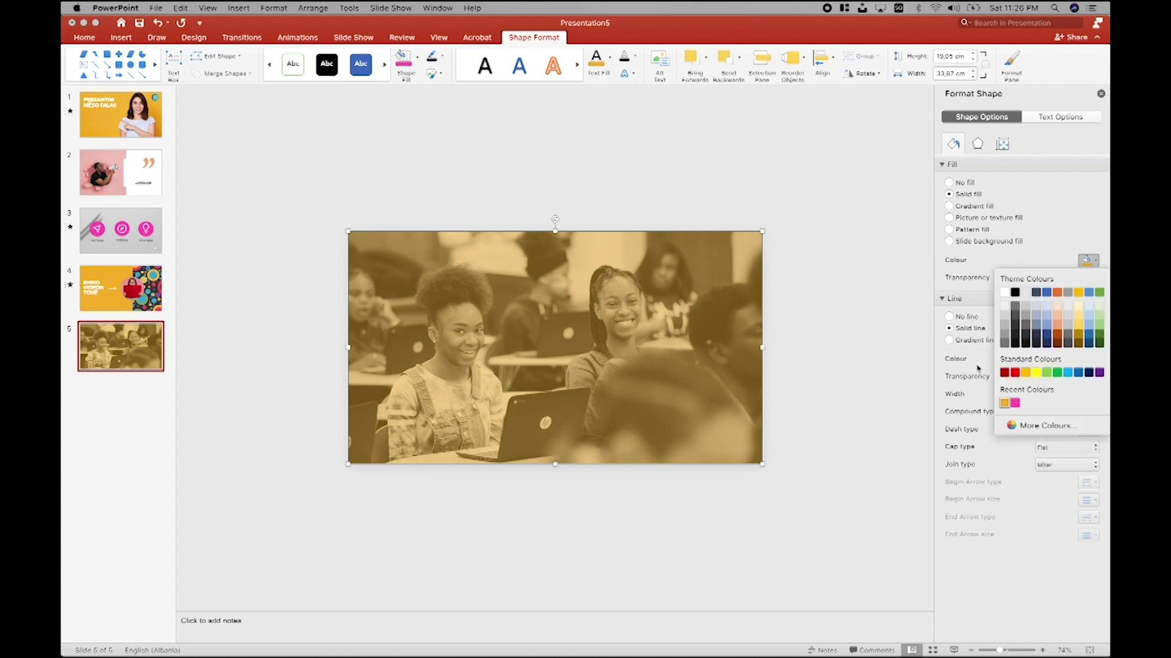
{"action": "left_click", "coordinate": [1058, 219]}
Step: Give the overlay a gradient fill with a semi-transparent pink stop and the right stop at 72% transparency
{"action": "left_click", "coordinate": [976, 206]}
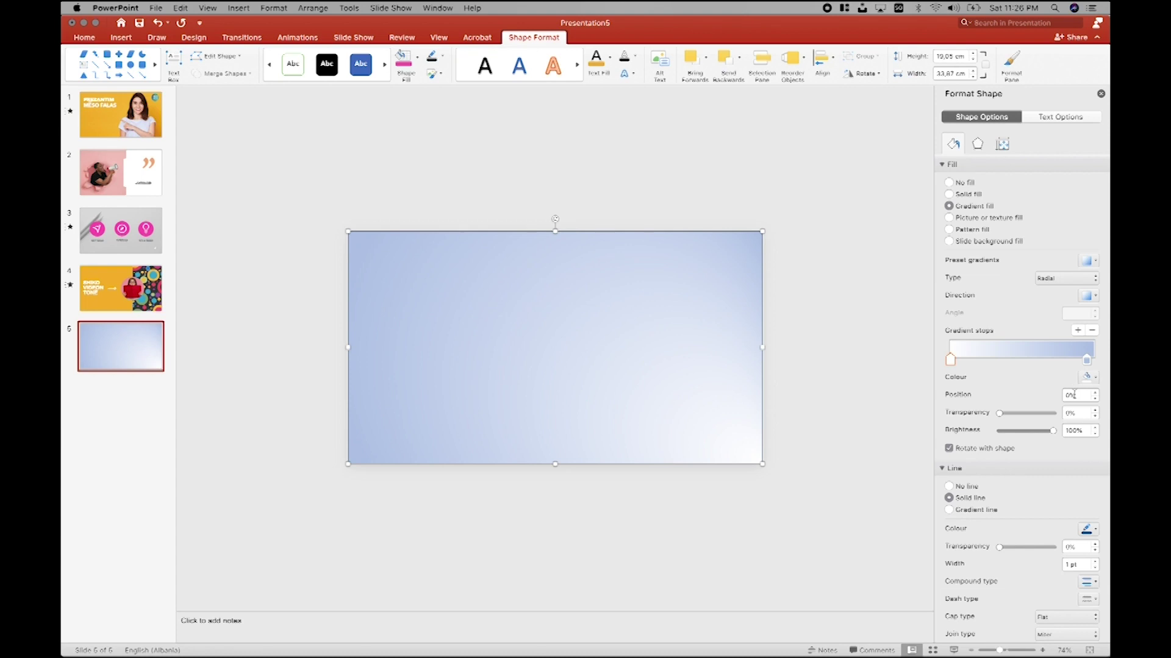
{"action": "left_click_drag", "start_coordinate": [1018, 416], "coordinate": [1038, 419]}
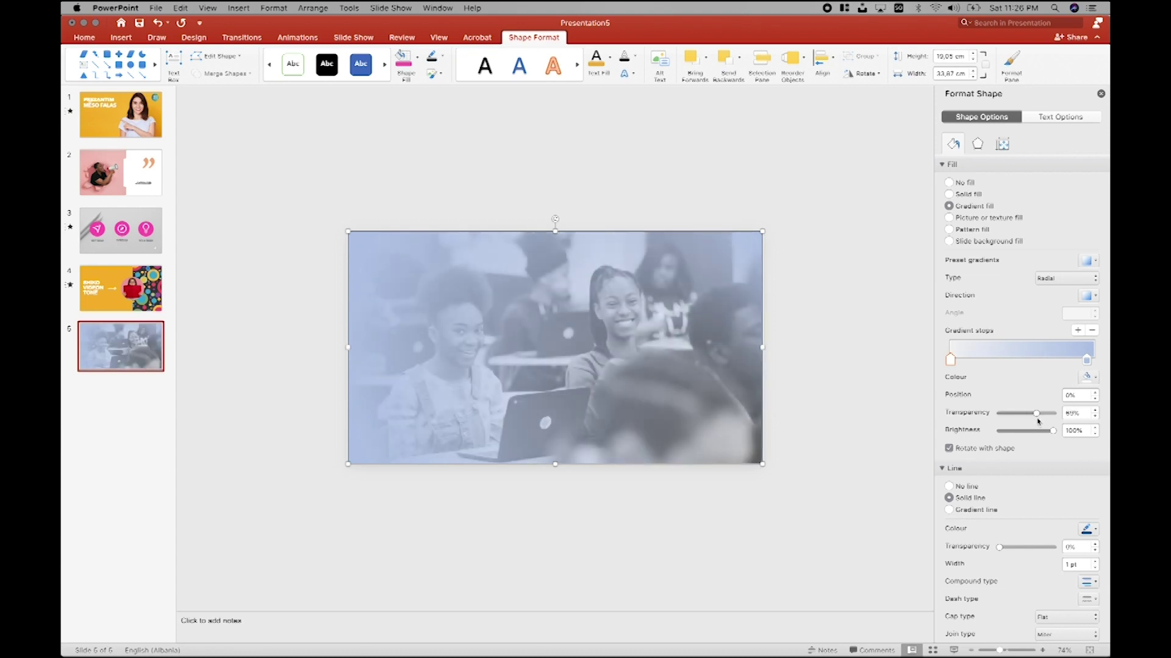
{"action": "left_click", "coordinate": [1087, 375]}
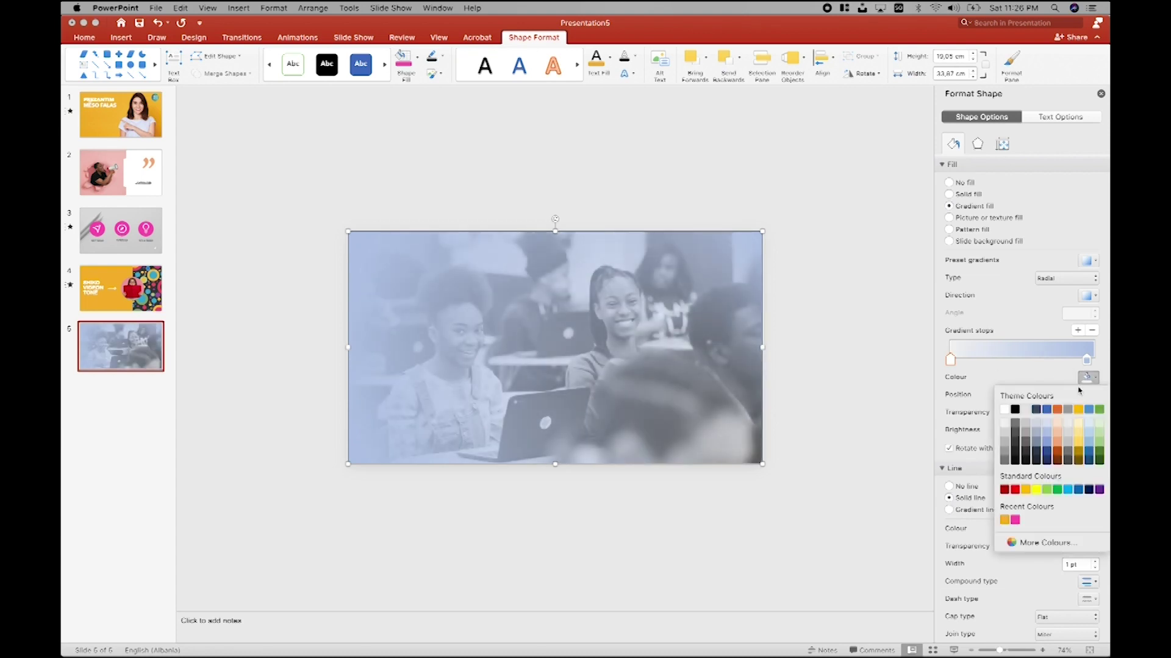
{"action": "left_click", "coordinate": [1011, 523]}
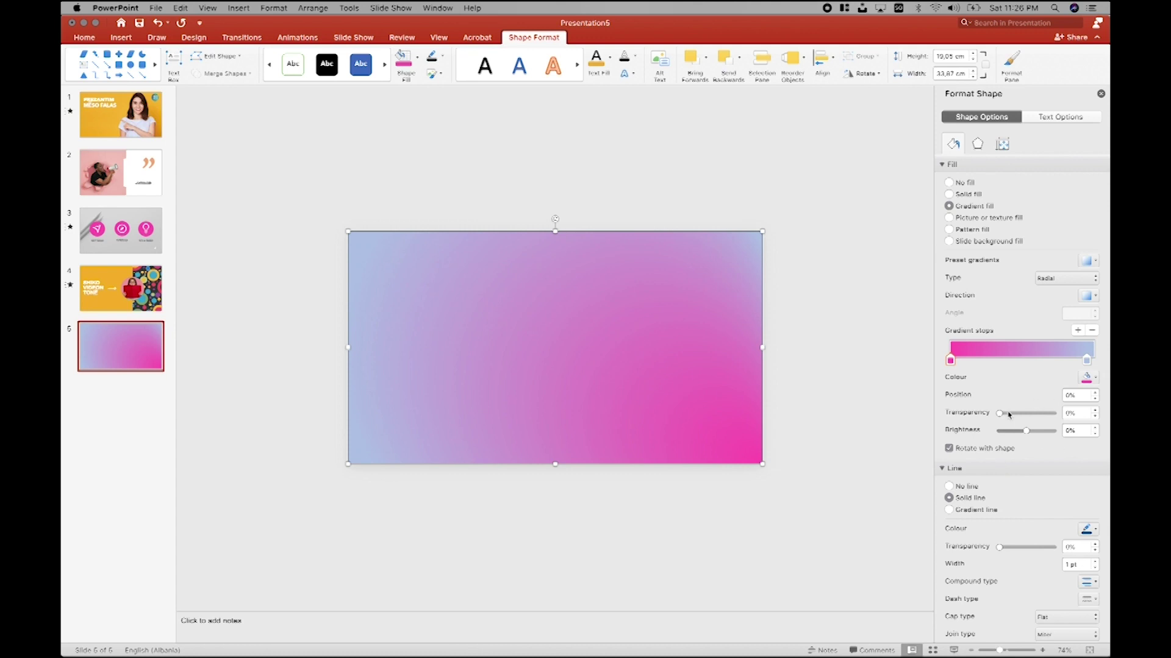
{"action": "left_click_drag", "start_coordinate": [1009, 416], "coordinate": [1031, 414]}
{"action": "left_click", "coordinate": [1087, 362]}
{"action": "left_click", "coordinate": [1041, 414]}
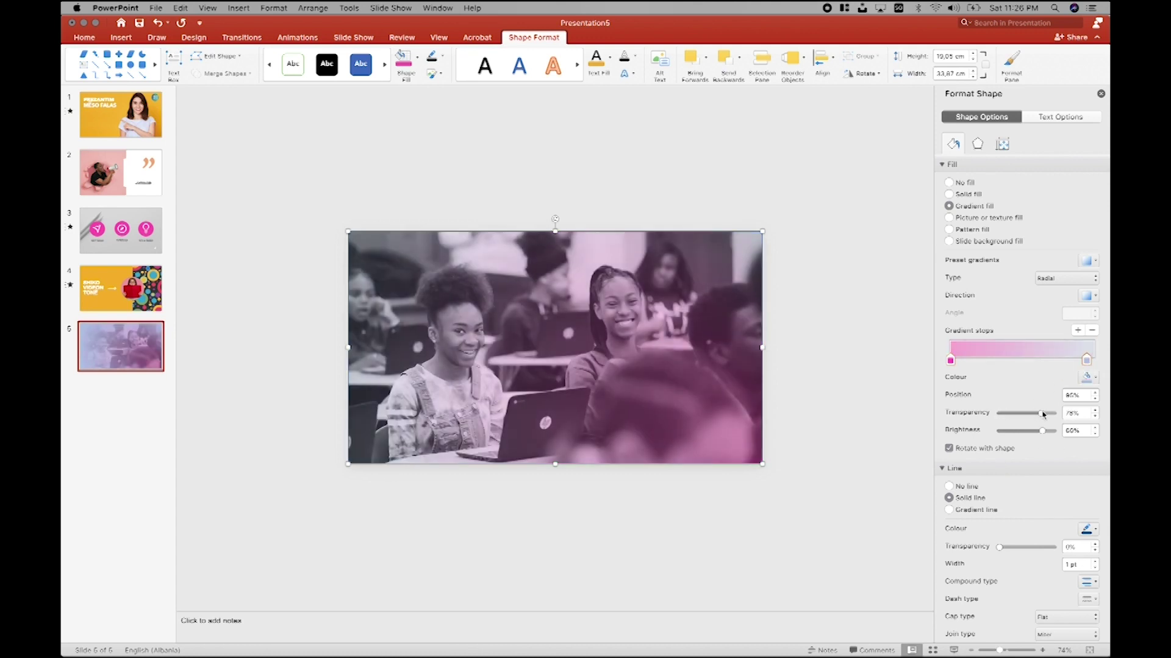
{"action": "left_click_drag", "start_coordinate": [1042, 414], "coordinate": [1039, 413]}
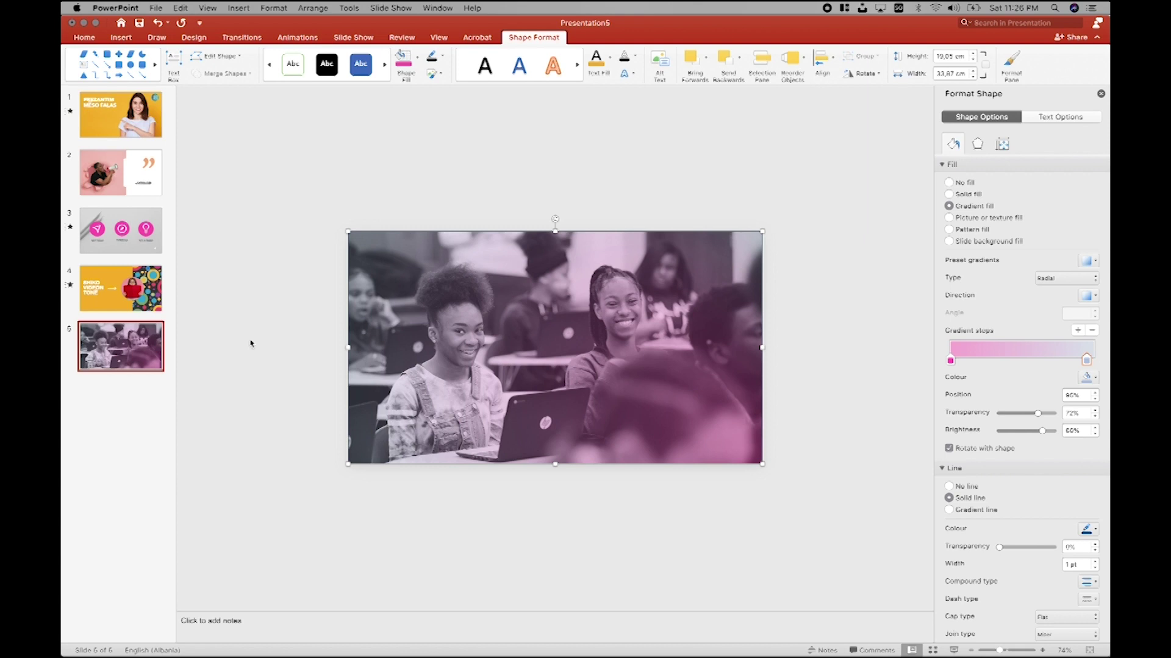
Step: Set the left gradient stop to a light beige custom colour from More Colours
{"action": "left_click", "coordinate": [950, 360]}
{"action": "left_click", "coordinate": [1088, 378]}
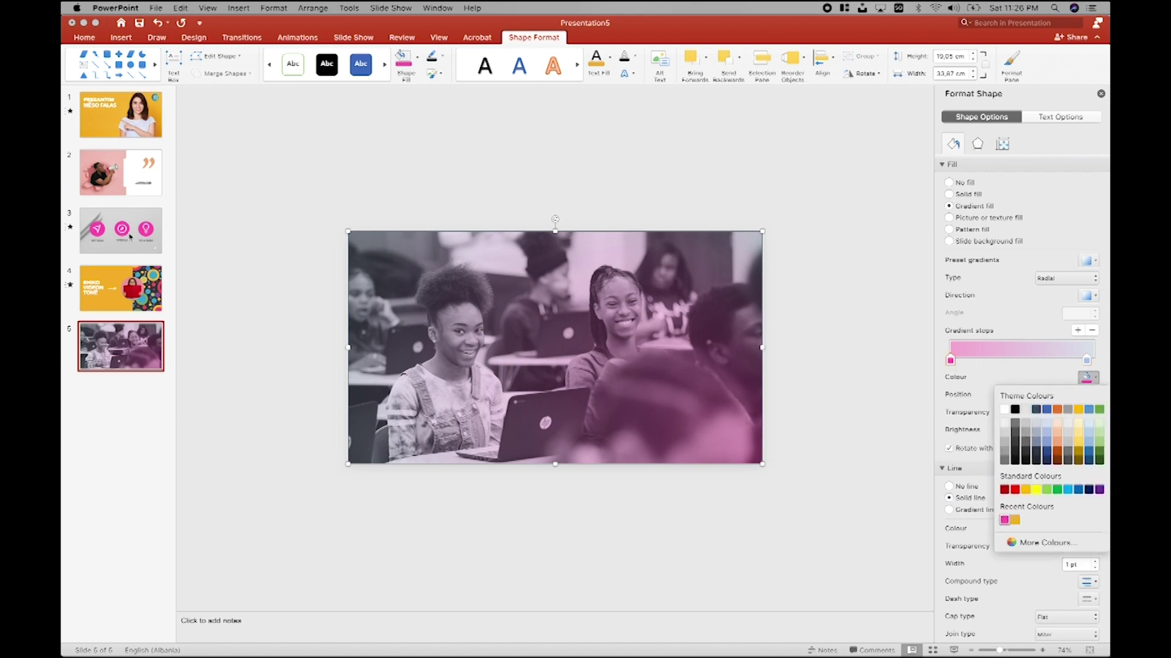
{"action": "left_click", "coordinate": [1043, 542]}
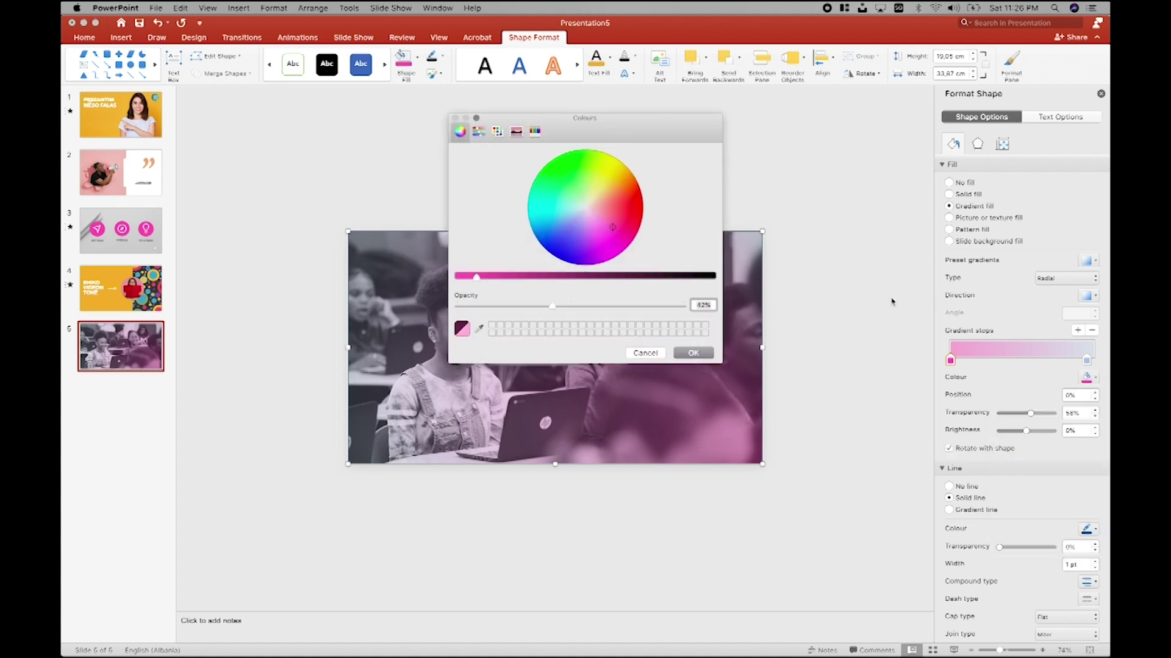
{"action": "left_click", "coordinate": [605, 195]}
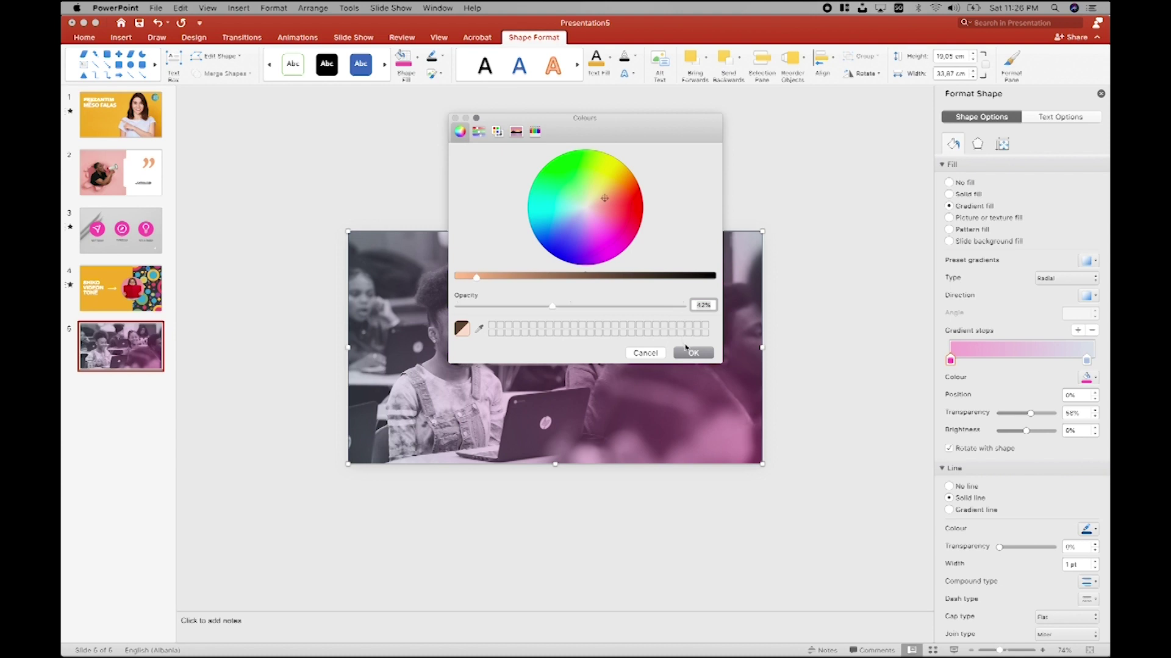
{"action": "left_click_drag", "start_coordinate": [476, 277], "coordinate": [467, 277]}
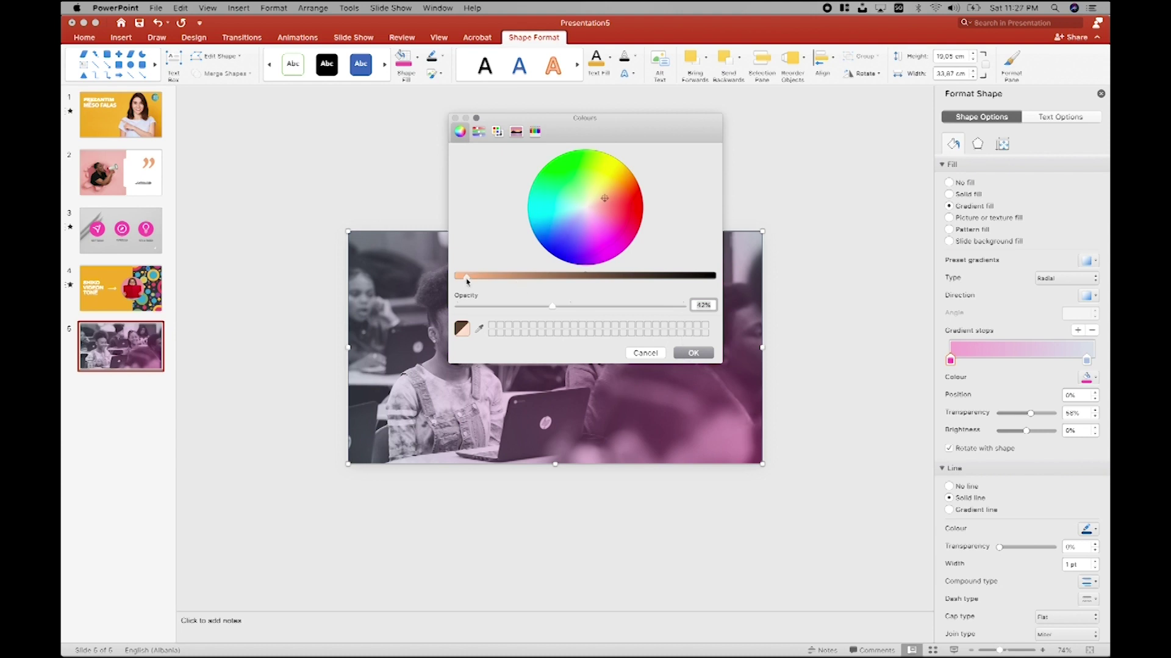
{"action": "left_click", "coordinate": [693, 353]}
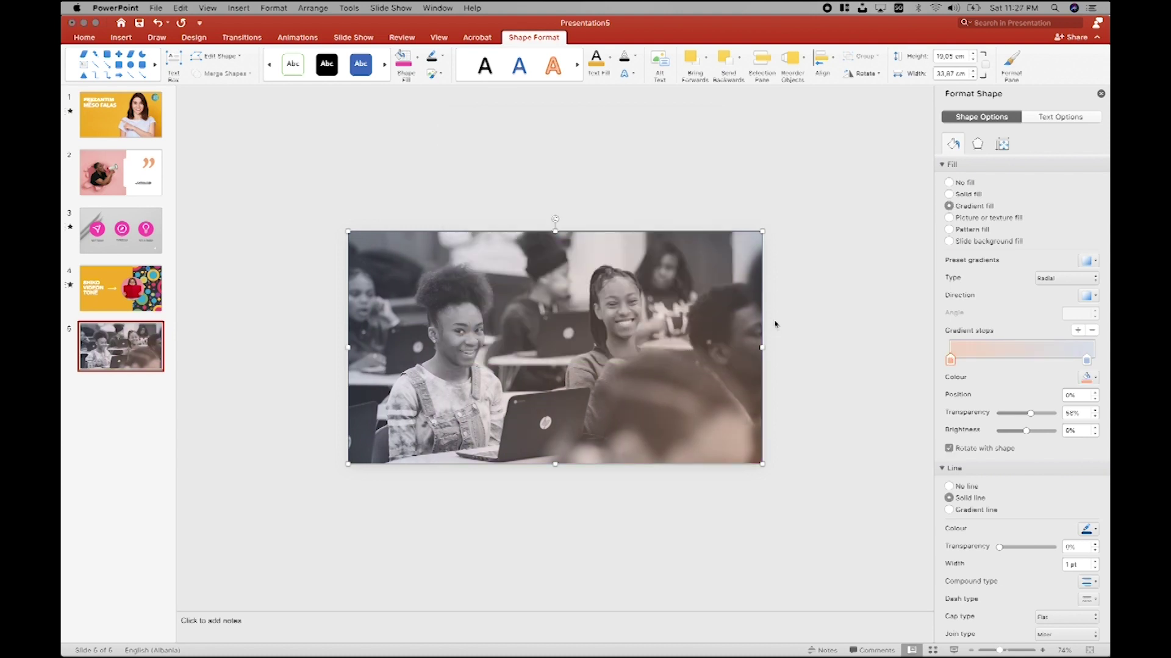
{"action": "left_click", "coordinate": [290, 274]}
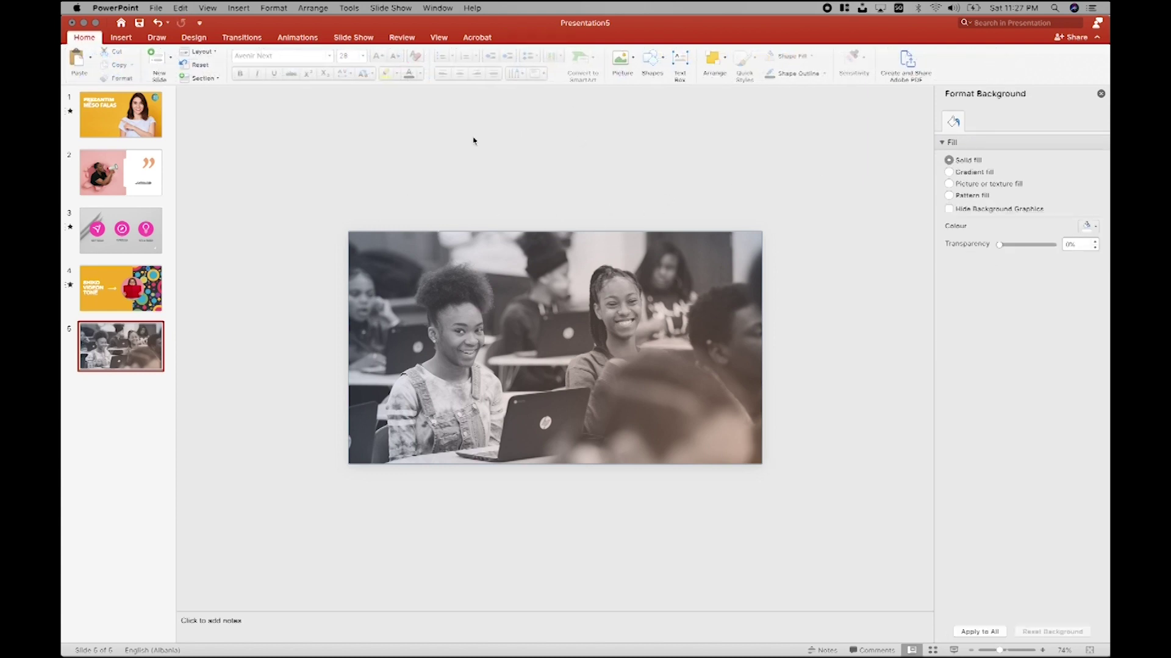
{"action": "left_click", "coordinate": [121, 37]}
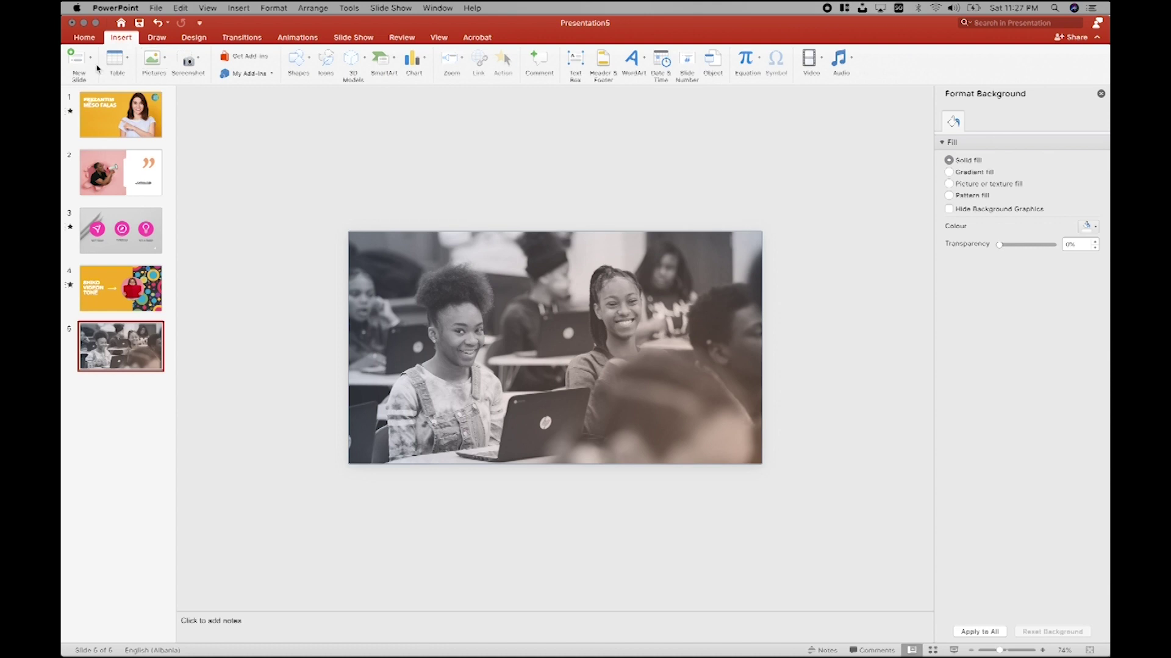
Step: Add a text box reading 'Gur gur bëhet mur' across the lower photo and enlarge it to 72 pt
{"action": "left_click", "coordinate": [575, 59]}
{"action": "left_click_drag", "start_coordinate": [420, 371], "coordinate": [717, 446]}
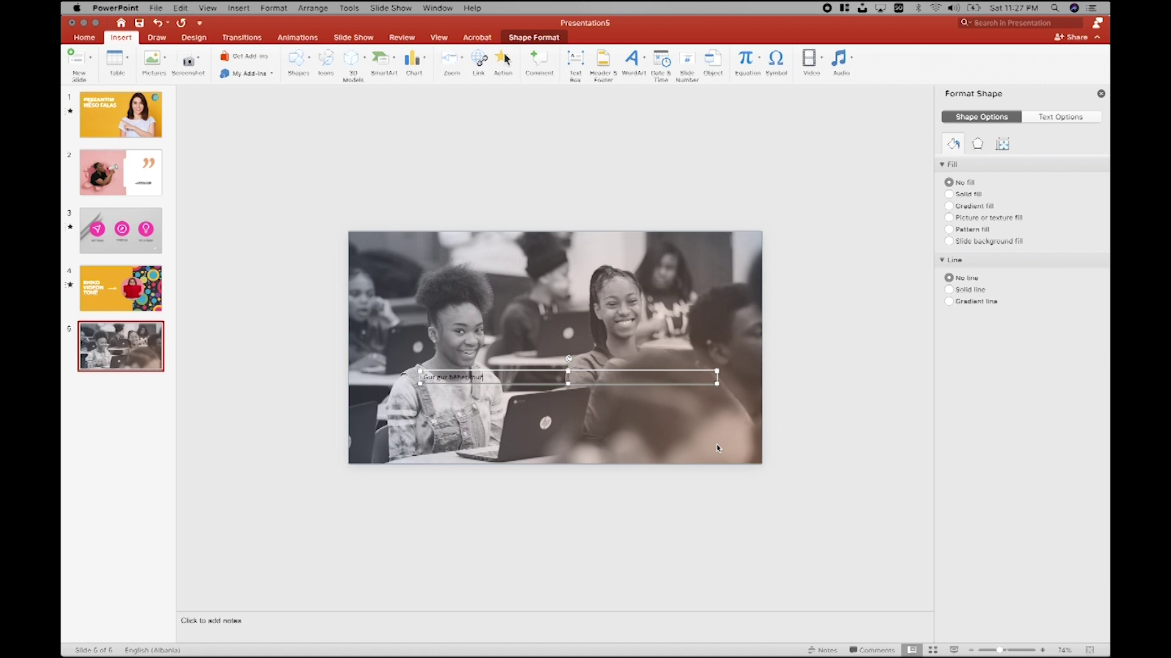
{"action": "key", "text": "Escape"}
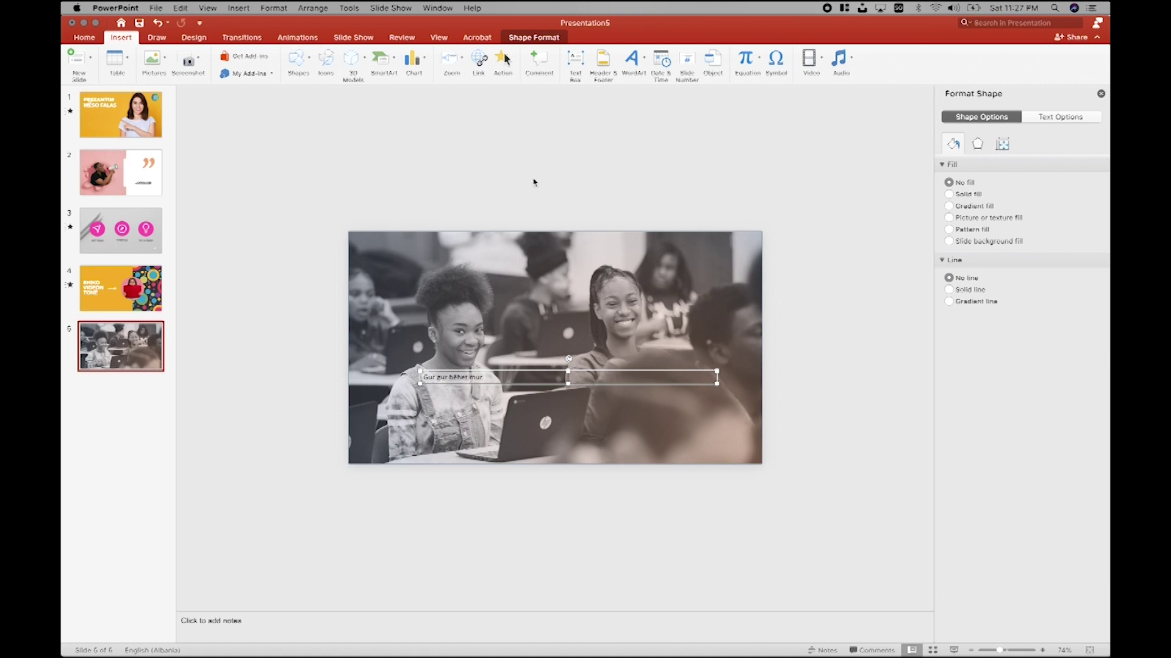
{"action": "left_click", "coordinate": [85, 37]}
{"action": "left_click", "coordinate": [378, 56]}
{"action": "left_click", "coordinate": [378, 56]}
{"action": "left_click", "coordinate": [378, 56]}
{"action": "left_click", "coordinate": [378, 56]}
{"action": "left_click", "coordinate": [378, 56]}
{"action": "left_click", "coordinate": [378, 56]}
{"action": "left_click", "coordinate": [378, 56]}
{"action": "left_click", "coordinate": [378, 56]}
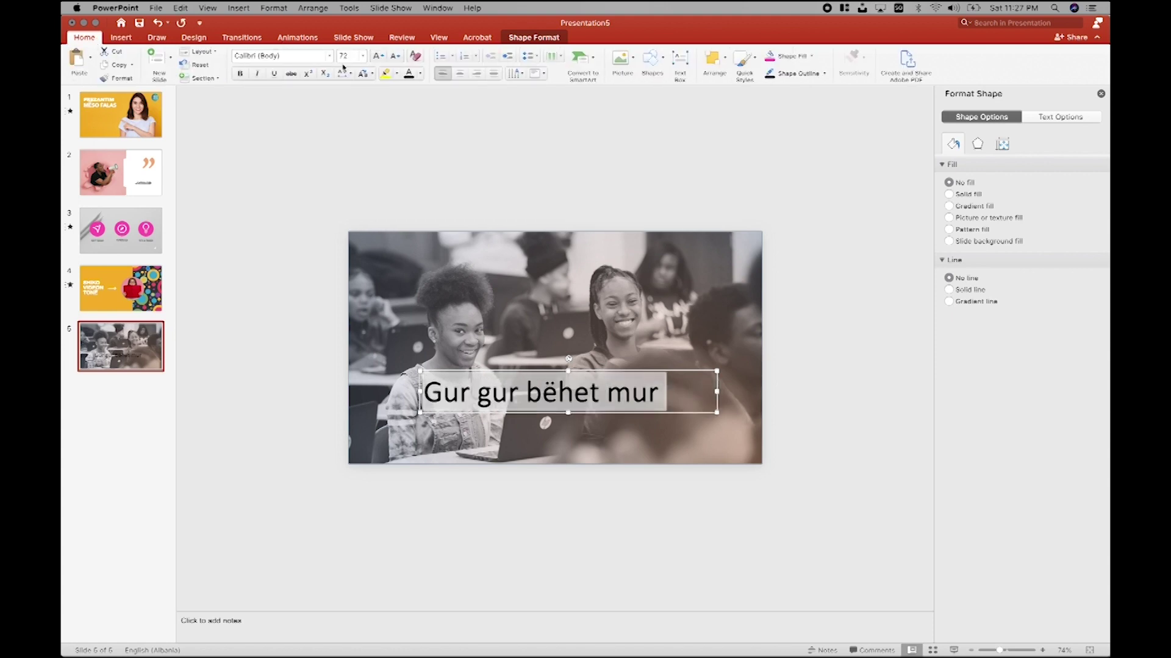
Step: Make the caption white in Avenir Next Bold Italic on one line, slightly lower on the photo
{"action": "left_click", "coordinate": [421, 73]}
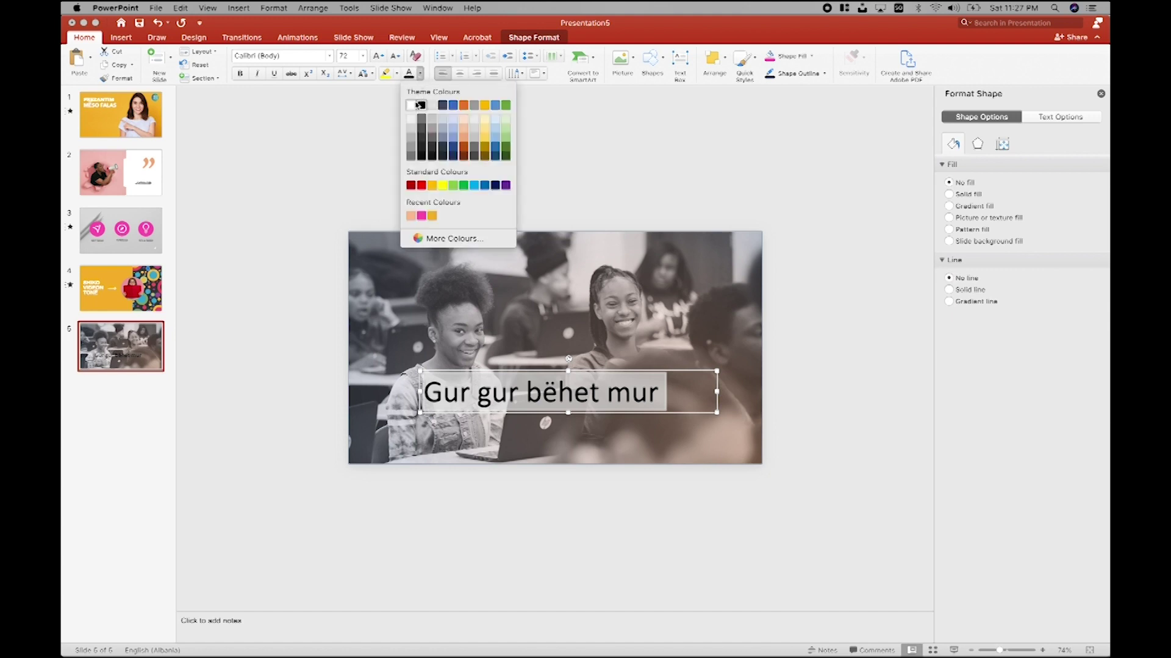
{"action": "left_click", "coordinate": [418, 105]}
{"action": "left_click_drag", "start_coordinate": [716, 391], "coordinate": [666, 394]}
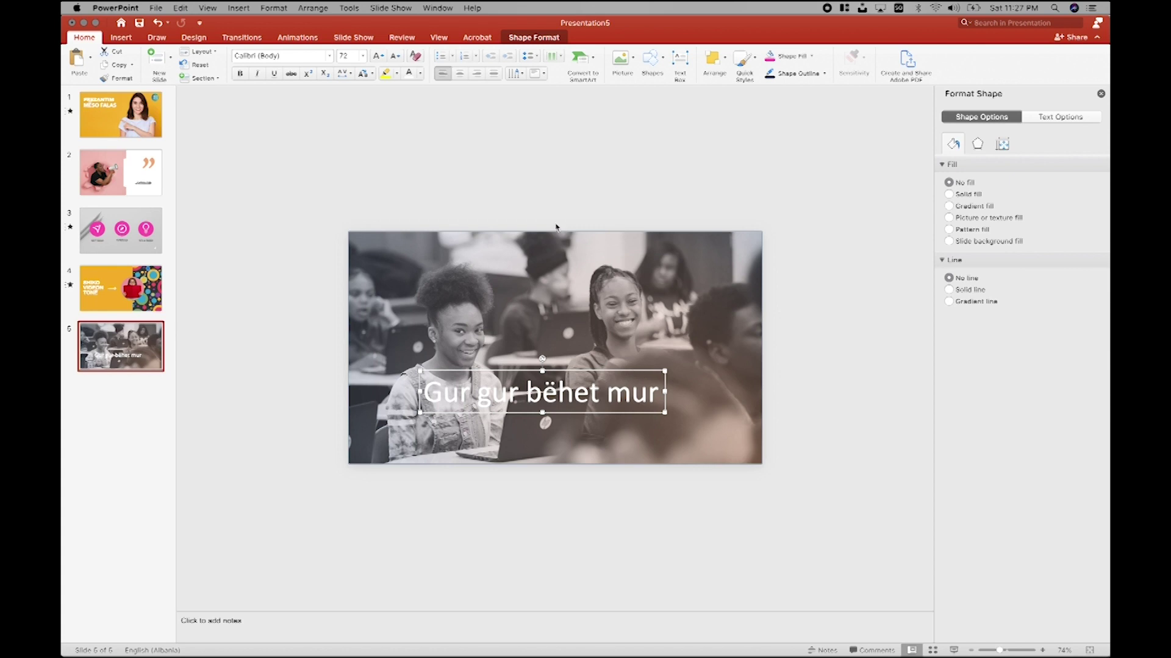
{"action": "left_click", "coordinate": [329, 56]}
{"action": "mouse_move", "coordinate": [269, 192]}
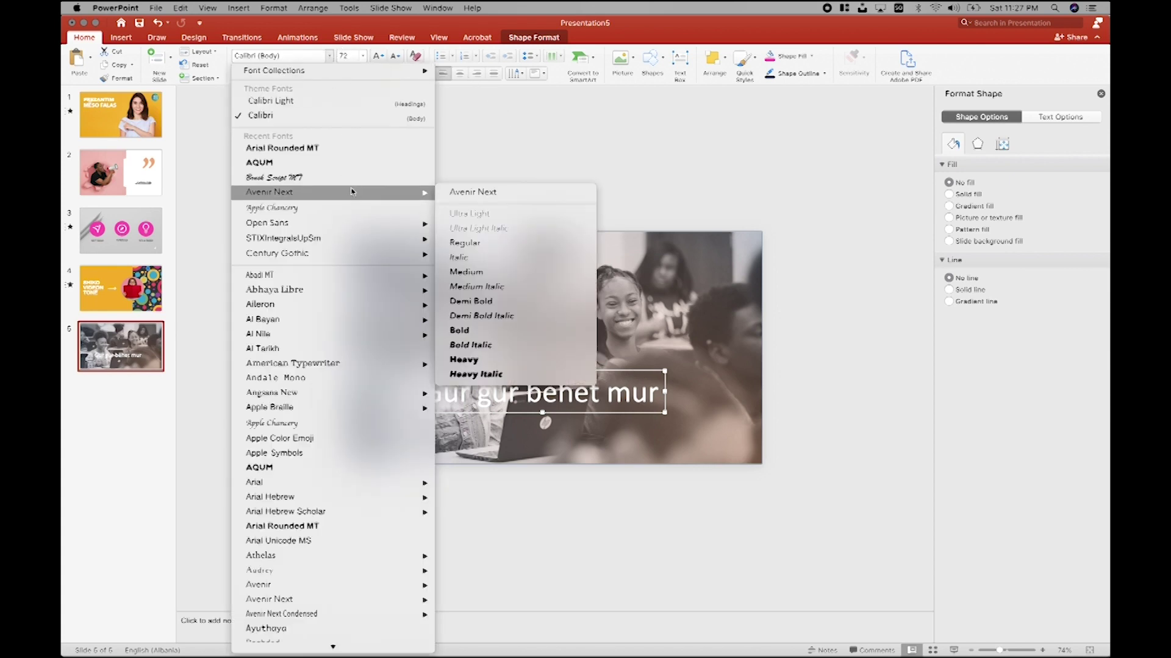
{"action": "left_click", "coordinate": [499, 346]}
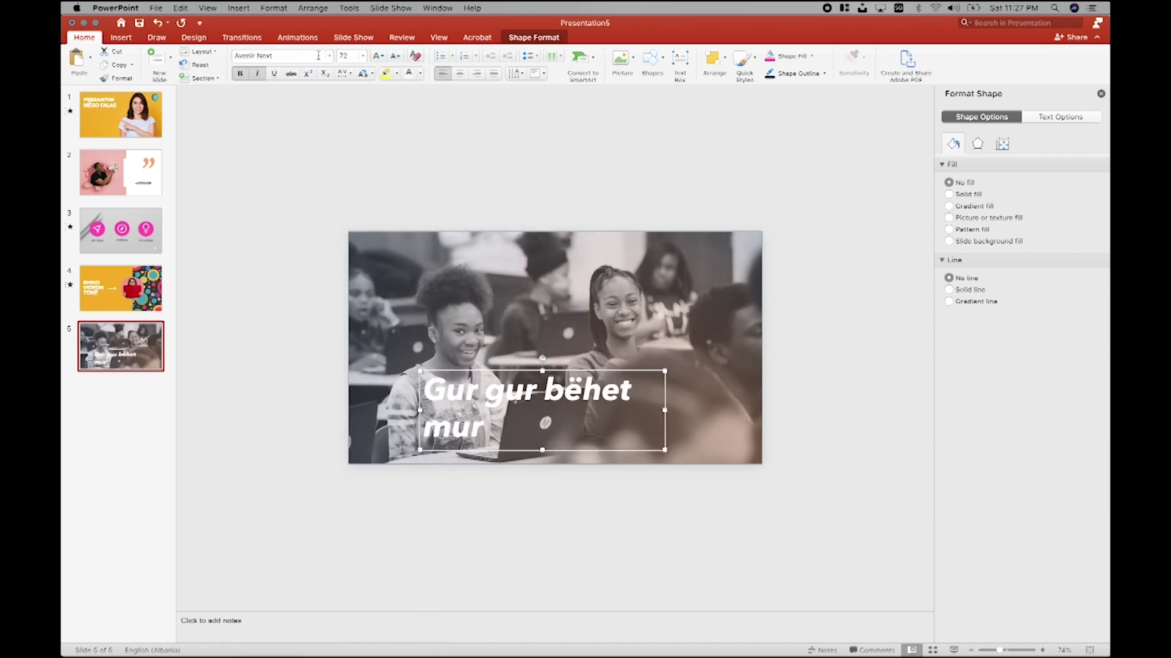
{"action": "left_click", "coordinate": [278, 74]}
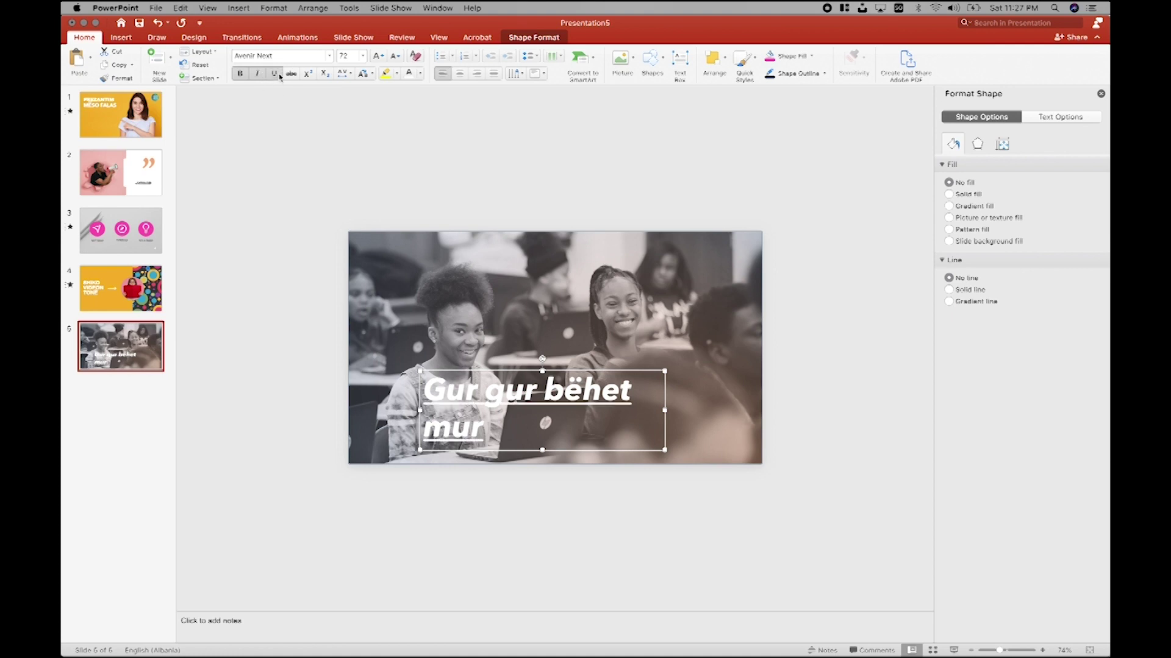
{"action": "left_click", "coordinate": [278, 74]}
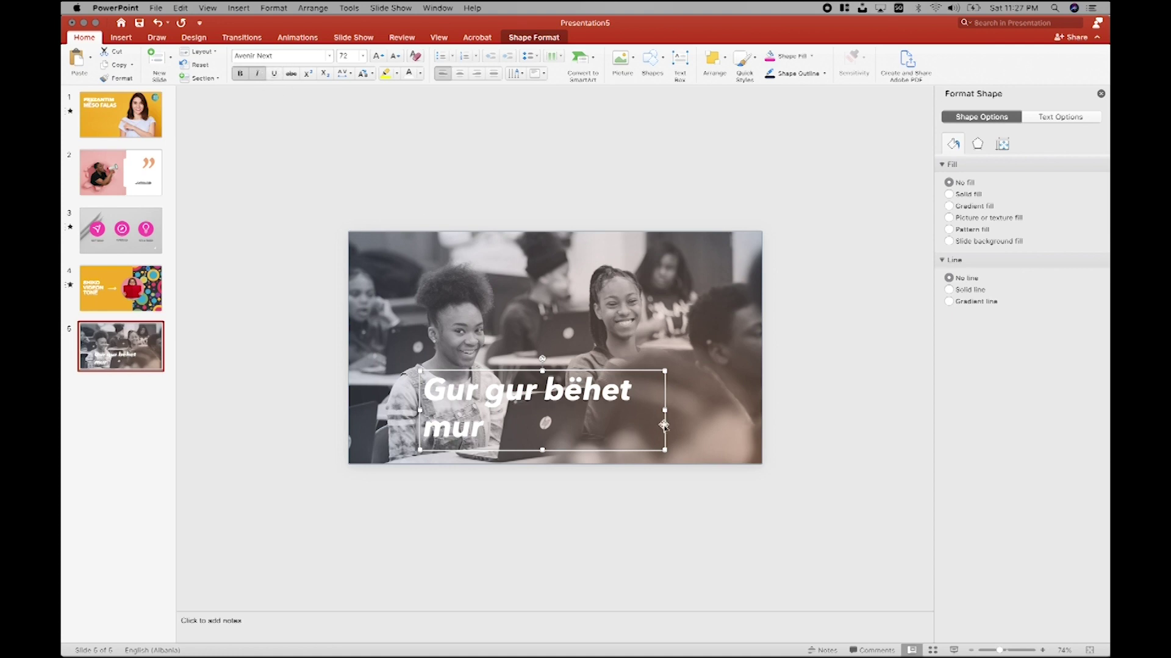
{"action": "left_click_drag", "start_coordinate": [664, 415], "coordinate": [721, 416]}
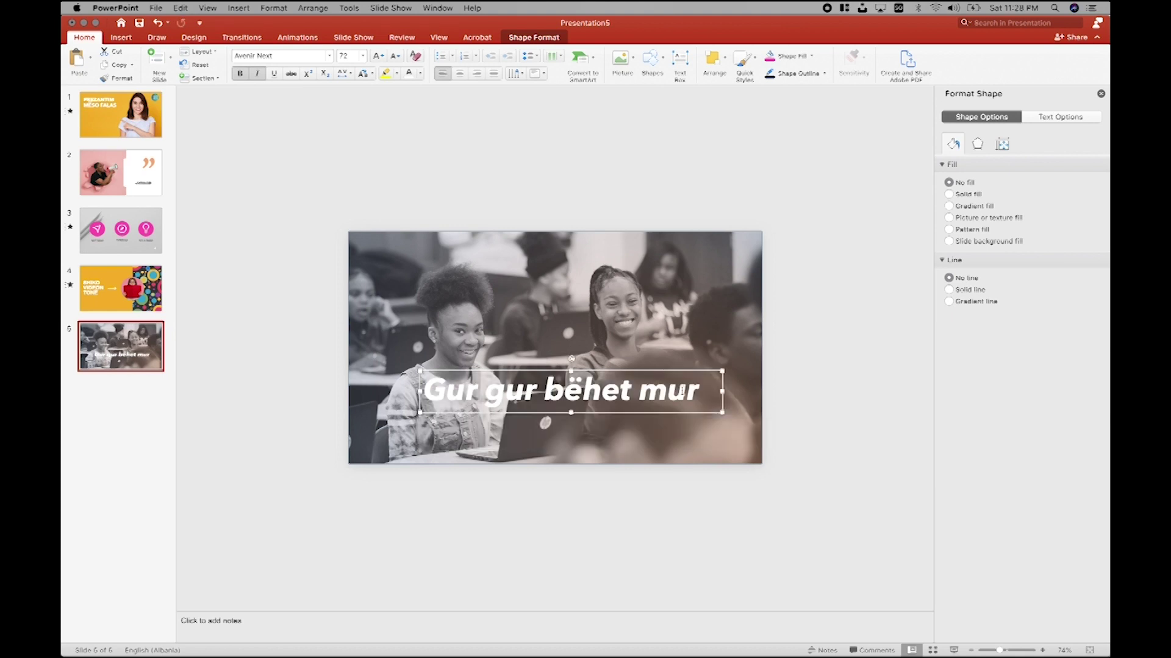
{"action": "left_click_drag", "start_coordinate": [633, 365], "coordinate": [634, 386]}
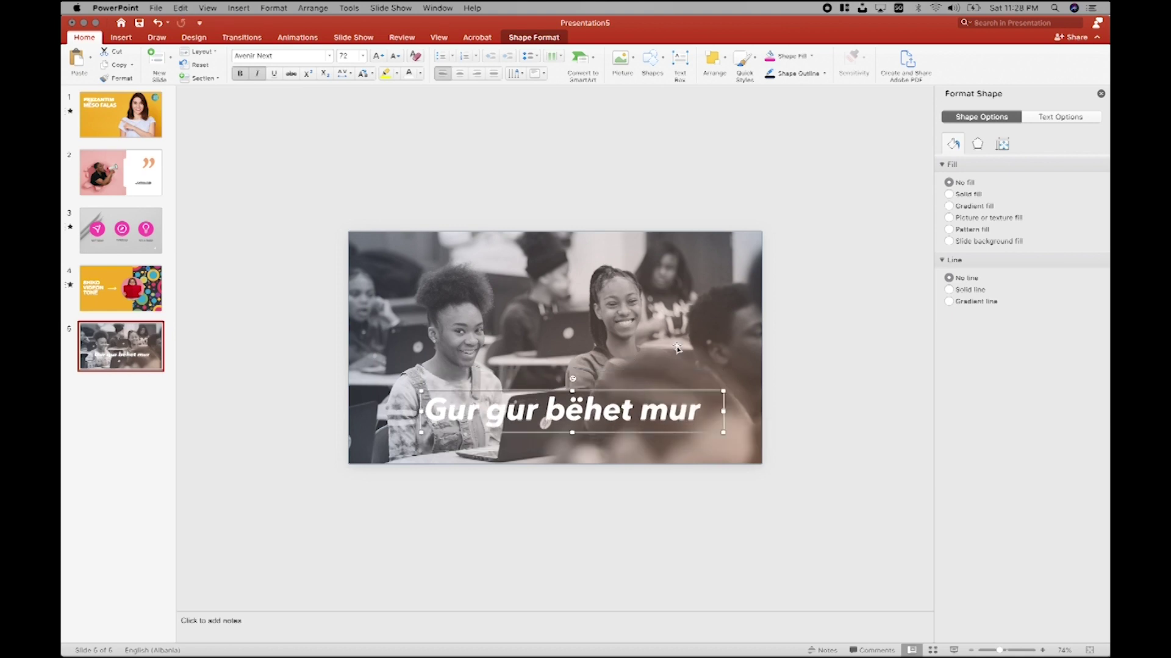
Step: Add an outer shadow text effect to the caption
{"action": "left_click", "coordinate": [1084, 117]}
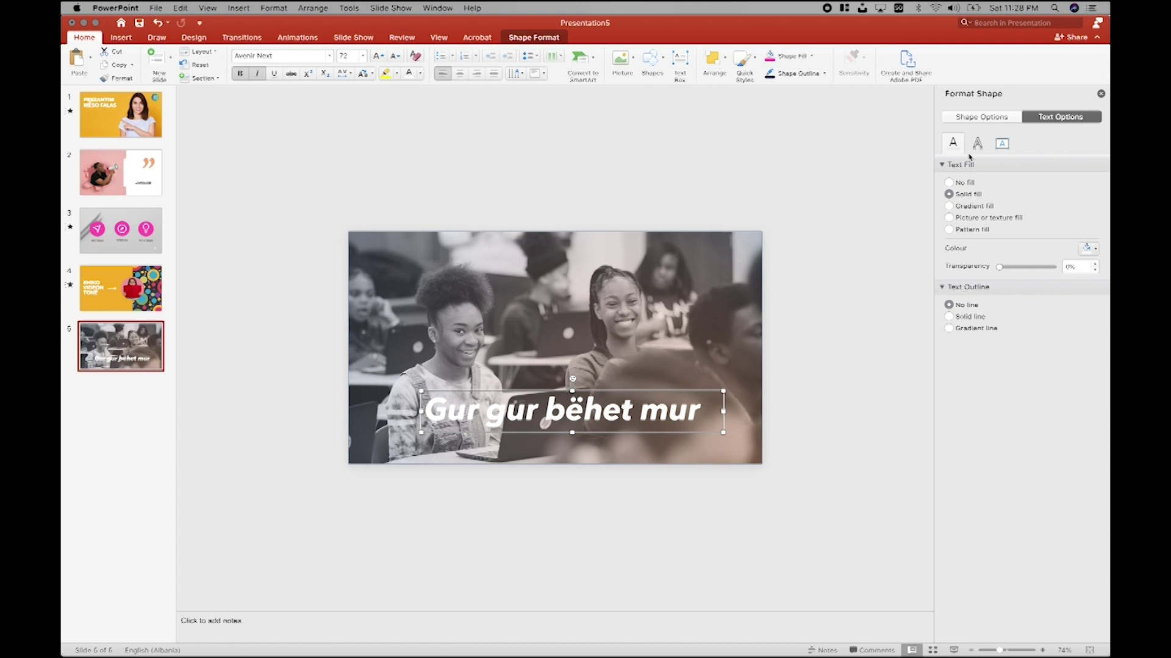
{"action": "left_click", "coordinate": [977, 143]}
{"action": "left_click", "coordinate": [1088, 185]}
{"action": "left_click", "coordinate": [1006, 281]}
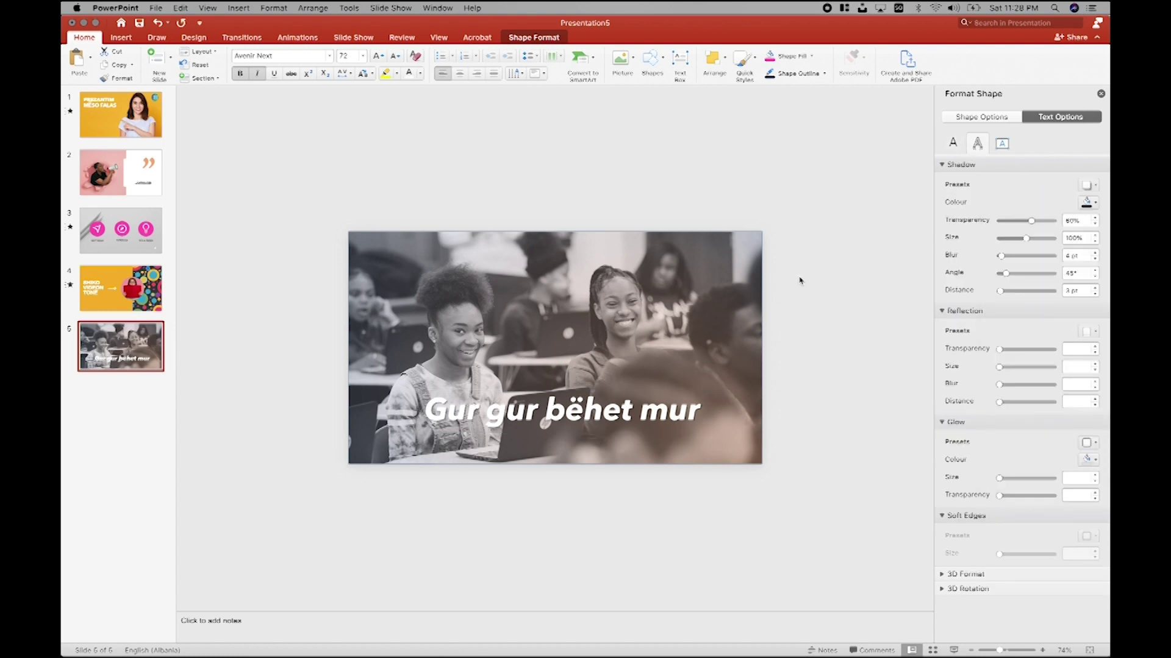
Step: Move the caption box down and right toward the photo's lower right corner
{"action": "left_click", "coordinate": [606, 426]}
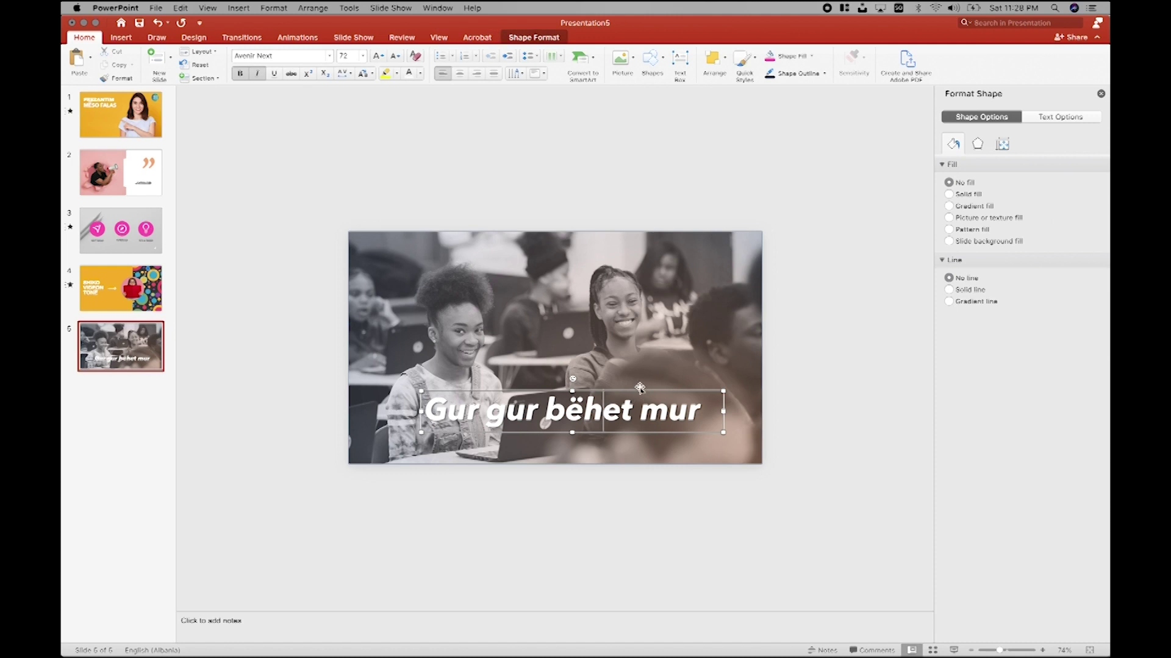
{"action": "left_click_drag", "start_coordinate": [640, 388], "coordinate": [501, 636]}
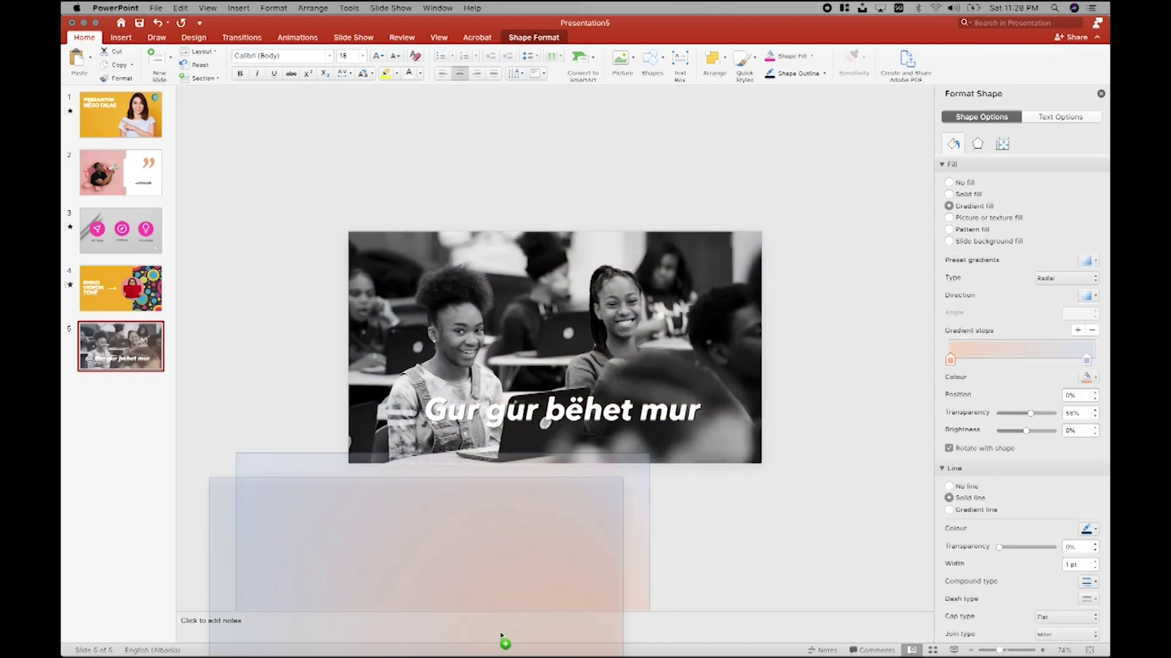
{"action": "left_click_drag", "start_coordinate": [501, 636], "coordinate": [653, 328]}
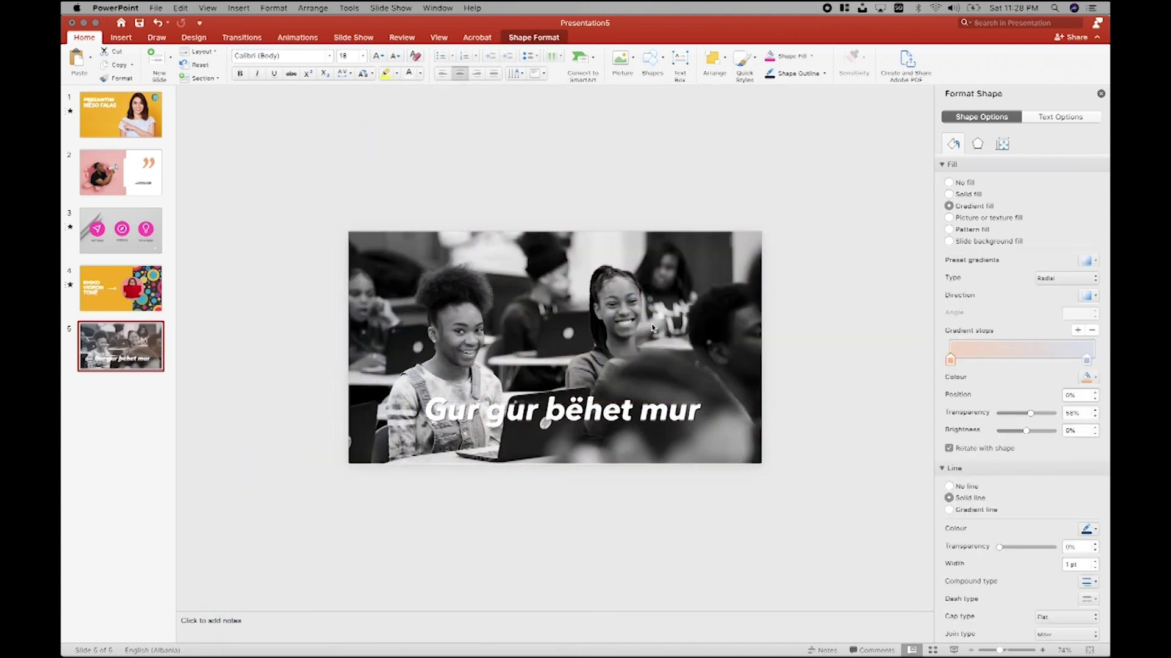
{"action": "left_click", "coordinate": [653, 328]}
{"action": "left_click", "coordinate": [628, 409]}
{"action": "mouse_move", "coordinate": [628, 380]}
{"action": "left_mouse_down"}
{"action": "mouse_move", "coordinate": [610, 304]}
{"action": "mouse_move", "coordinate": [675, 419]}
{"action": "mouse_move", "coordinate": [676, 400]}
{"action": "left_mouse_up"}
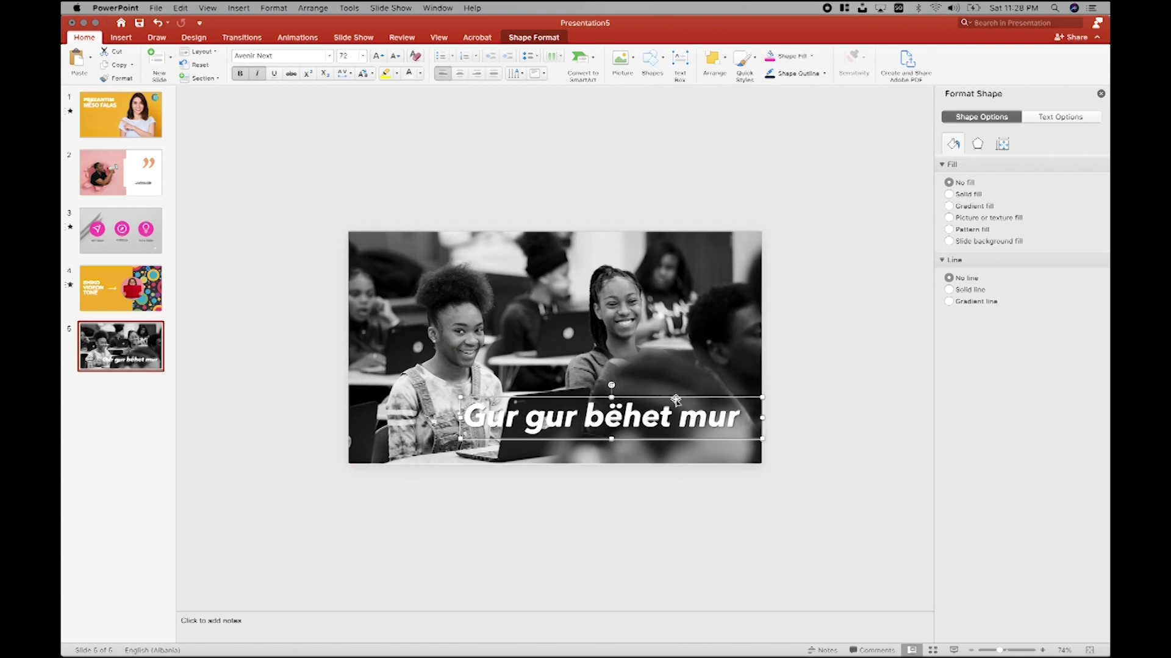
Step: Give the caption a Chequerboard entrance animation
{"action": "left_click", "coordinate": [307, 39]}
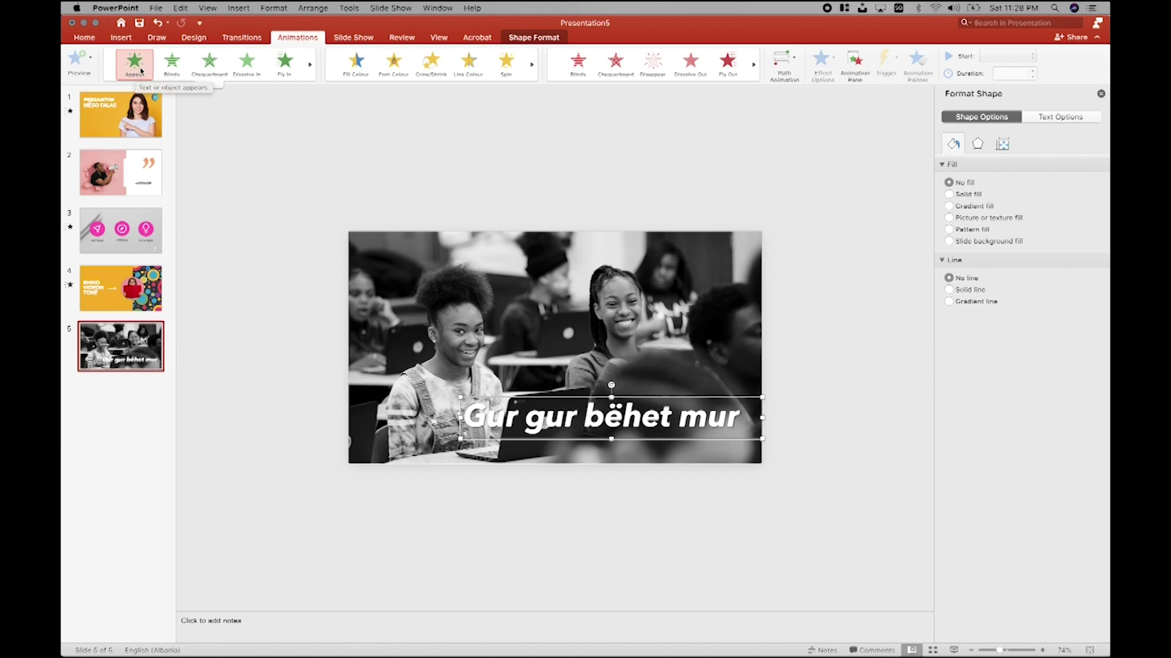
{"action": "left_click", "coordinate": [180, 64]}
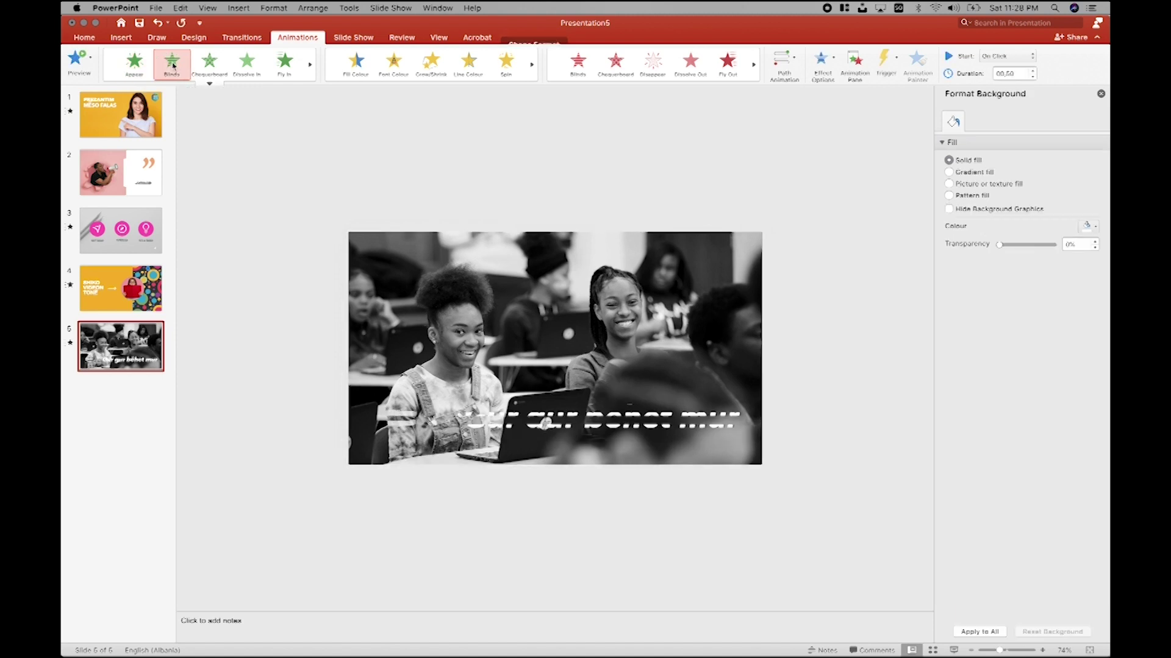
{"action": "left_click", "coordinate": [209, 63]}
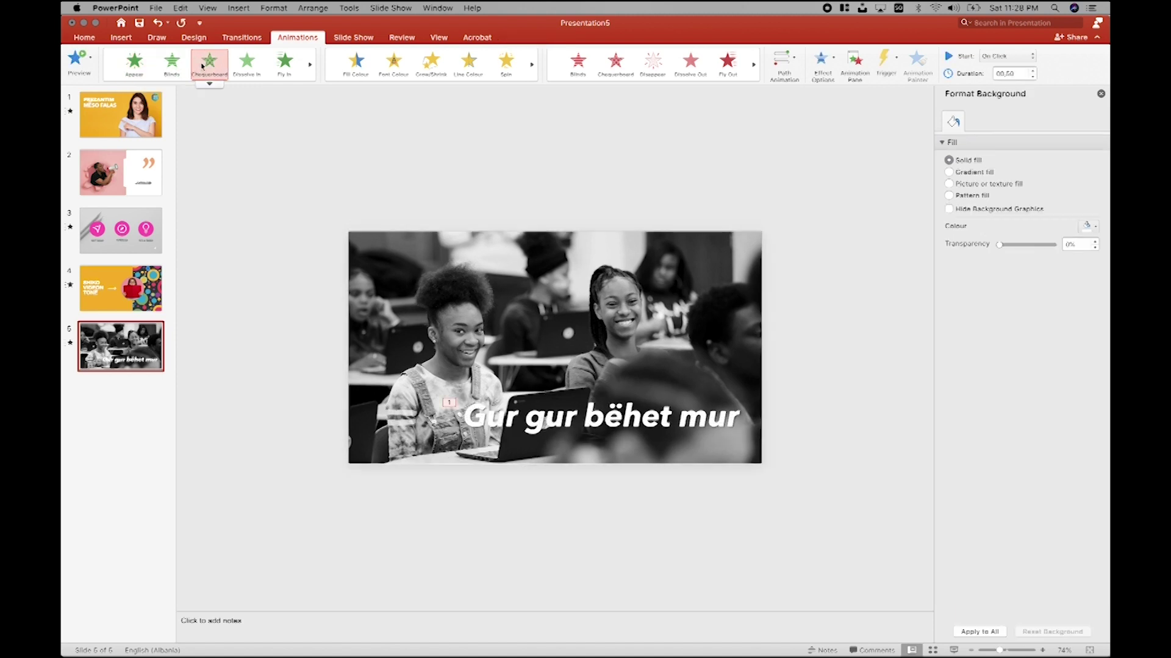
Step: Give the student photo a Strips entrance animation, then go to slide 3
{"action": "left_click", "coordinate": [422, 287]}
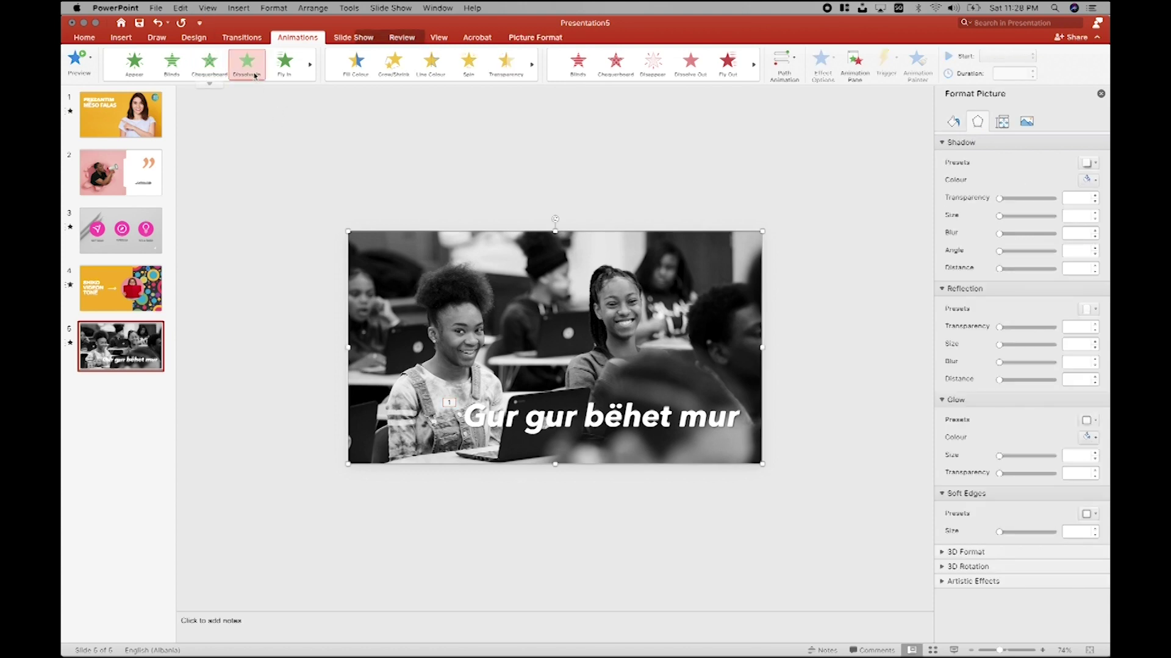
{"action": "left_click", "coordinate": [278, 68]}
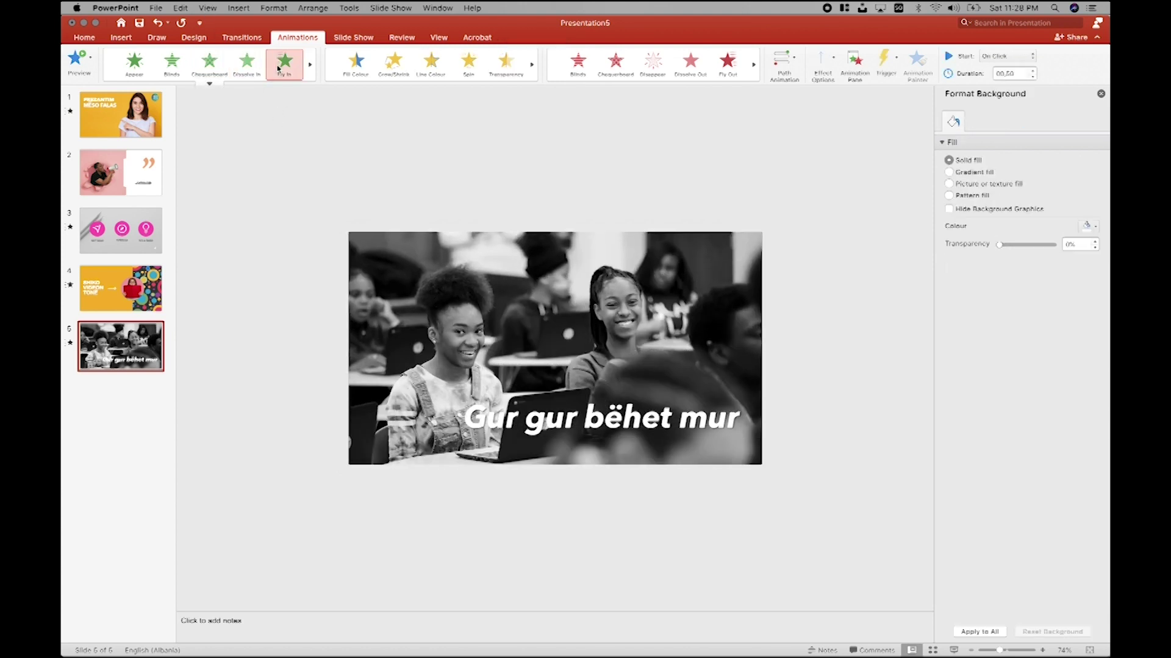
{"action": "left_click", "coordinate": [310, 64]}
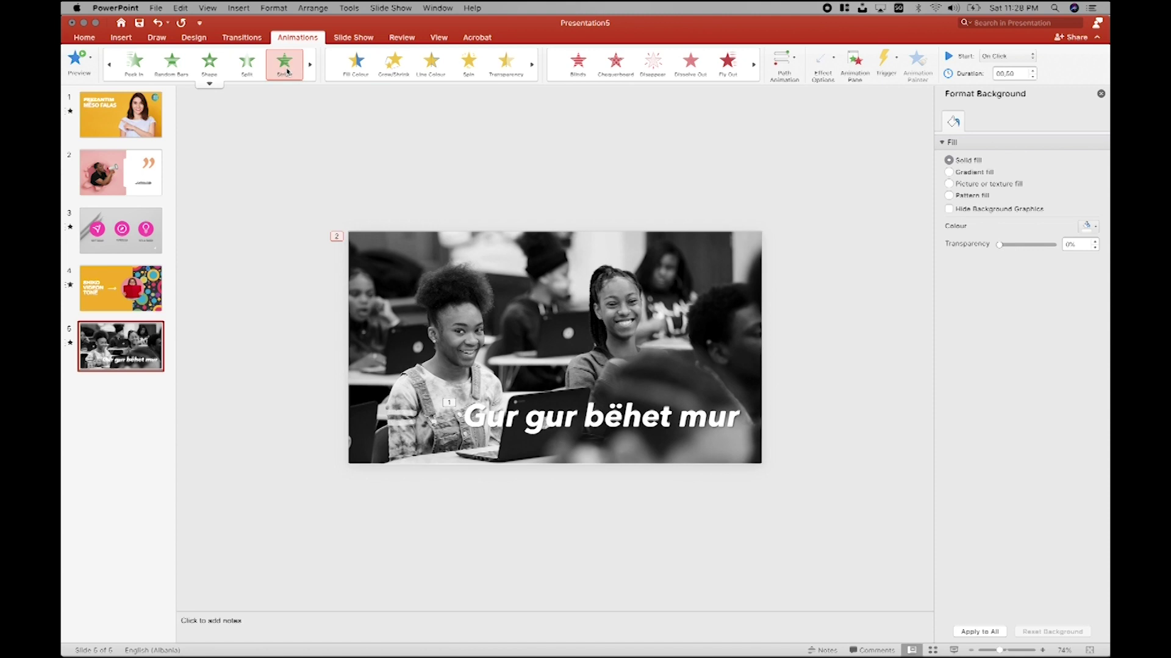
{"action": "left_click", "coordinate": [285, 68]}
{"action": "left_click", "coordinate": [128, 237]}
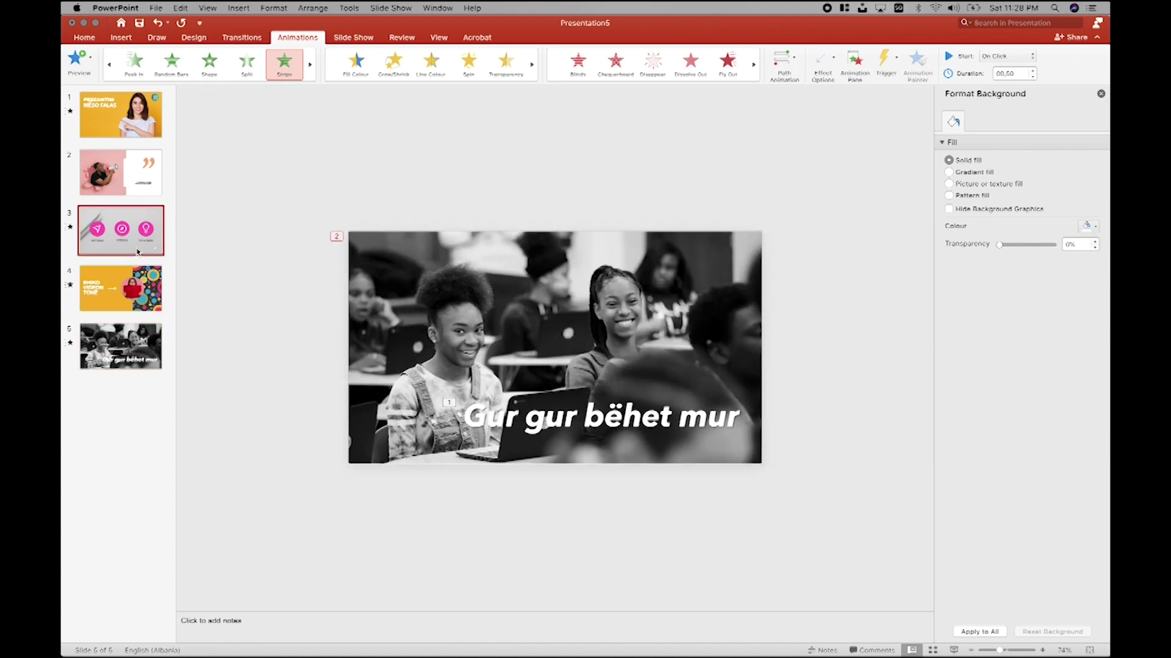
Step: Try Fade, Fill Colour, Grow/Shrink, Line Colour, Spin and Fly Out effects on the Soft Skills icon
{"action": "left_click", "coordinate": [433, 340]}
{"action": "left_click", "coordinate": [287, 66]}
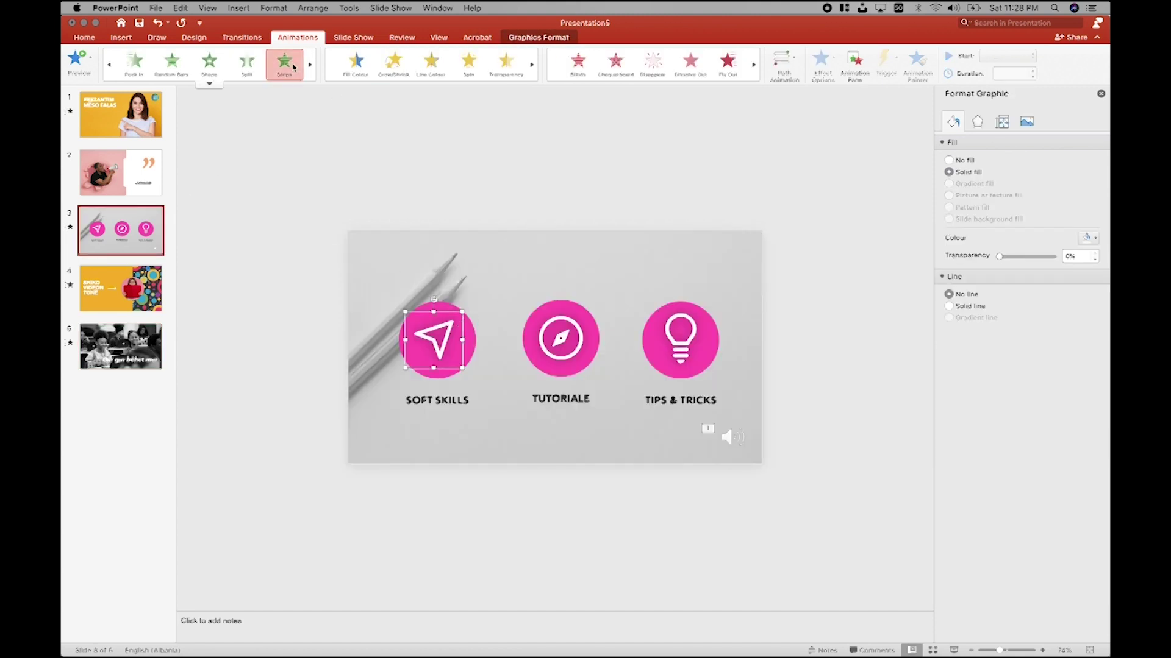
{"action": "left_click", "coordinate": [309, 64]}
{"action": "left_click", "coordinate": [287, 67]}
{"action": "left_click", "coordinate": [355, 72]}
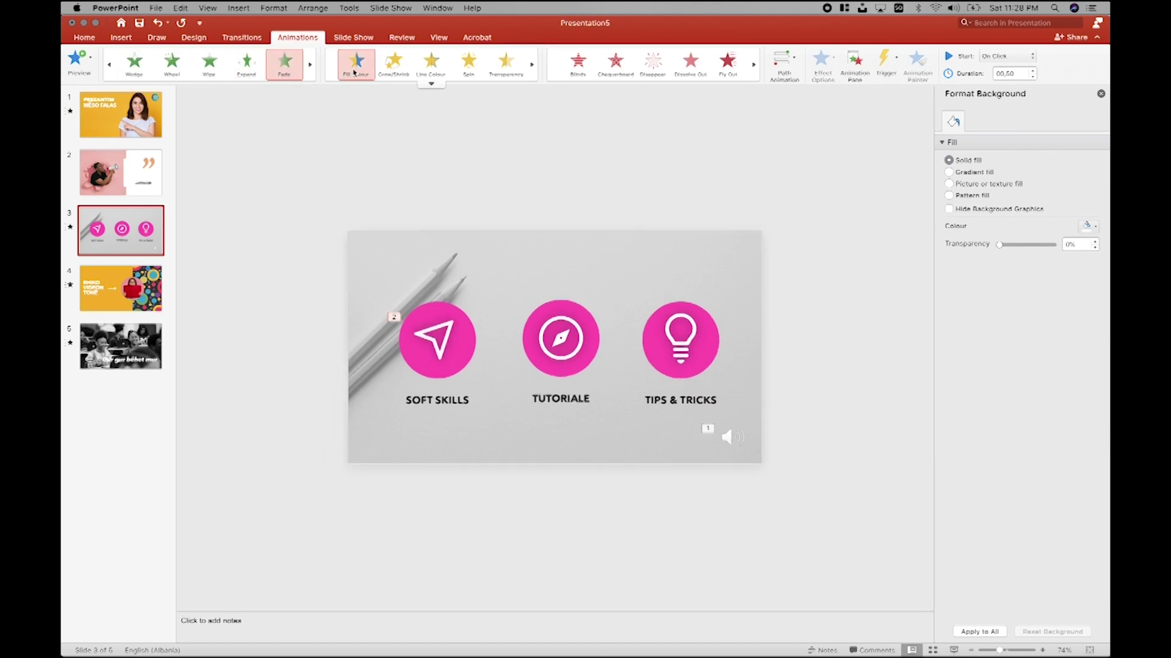
{"action": "left_click", "coordinate": [397, 65]}
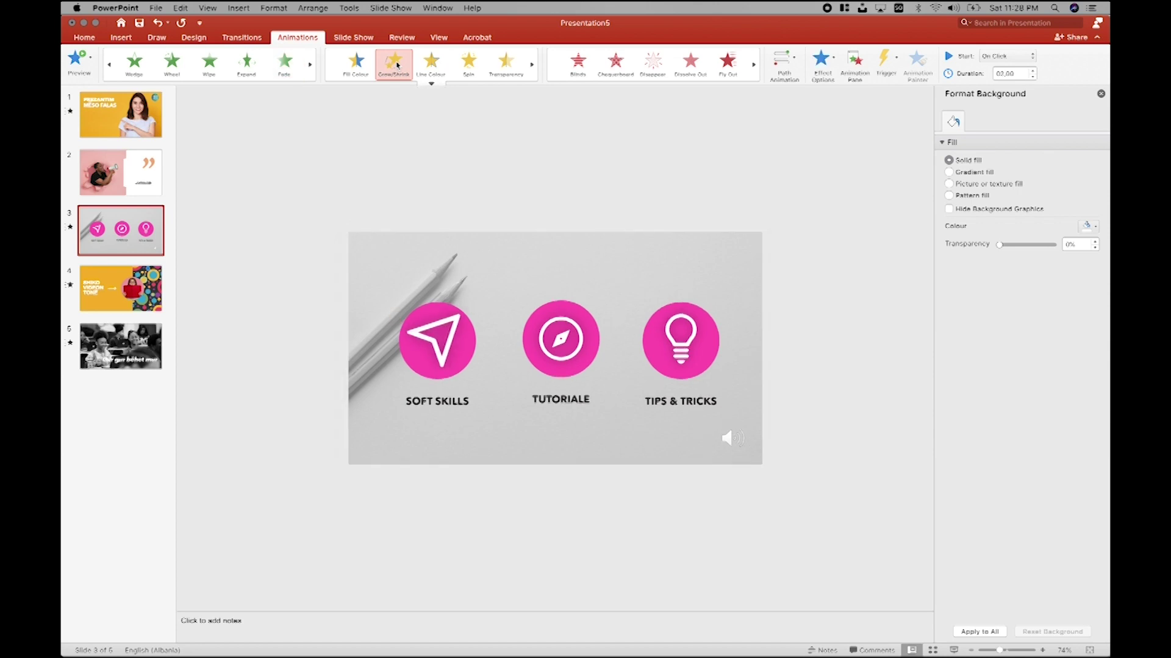
{"action": "left_click", "coordinate": [431, 65]}
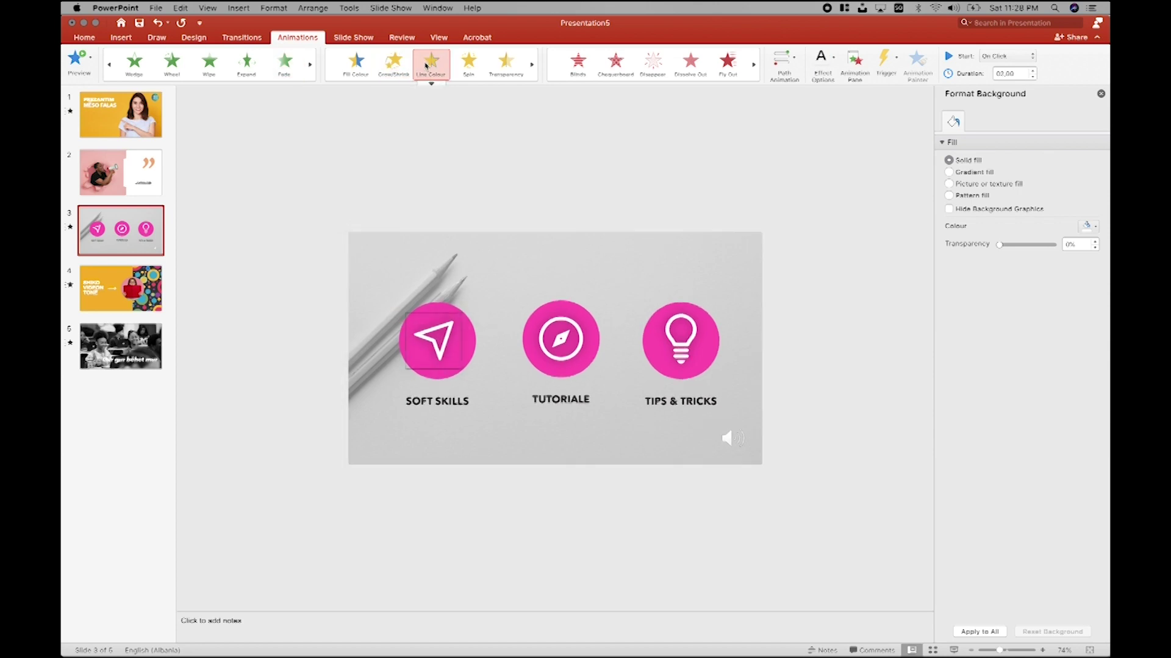
{"action": "left_click", "coordinate": [467, 68]}
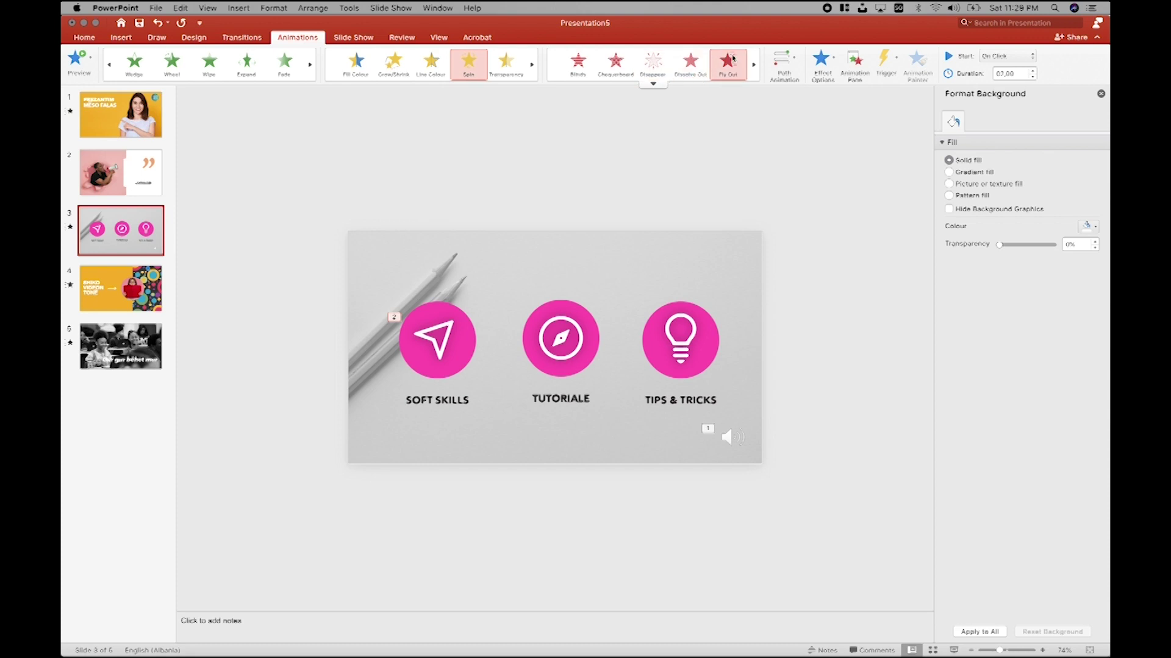
{"action": "left_click", "coordinate": [732, 59]}
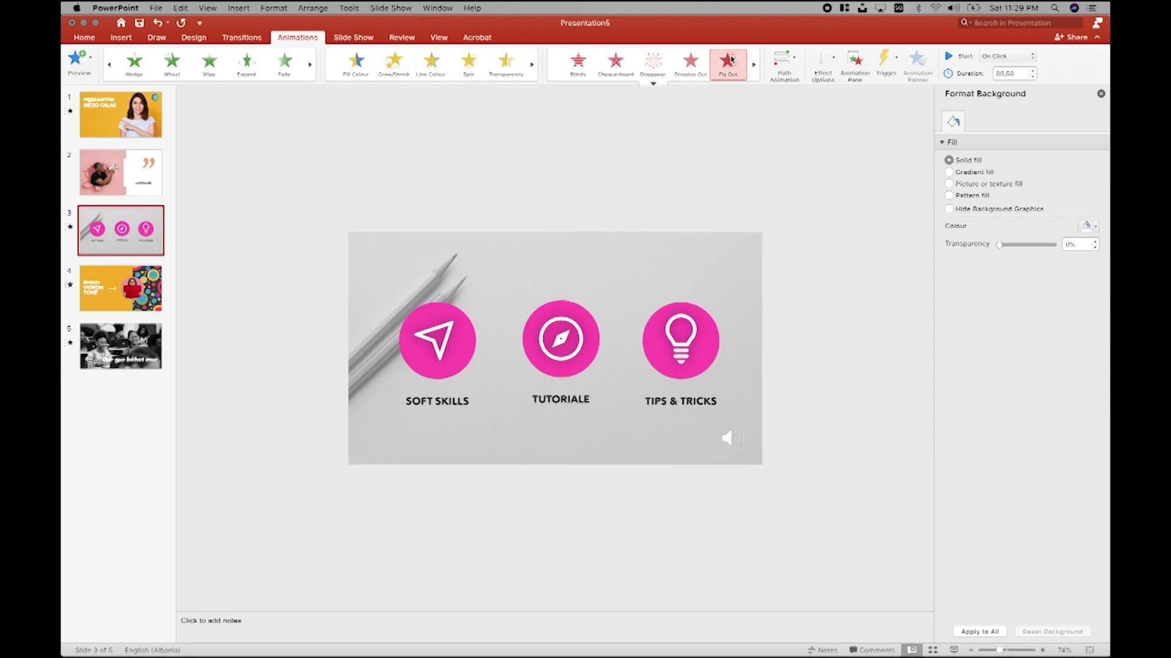
Step: Apply an Arcs motion path to the Soft Skills icon and review its Effect Options and Trigger
{"action": "left_click", "coordinate": [783, 61]}
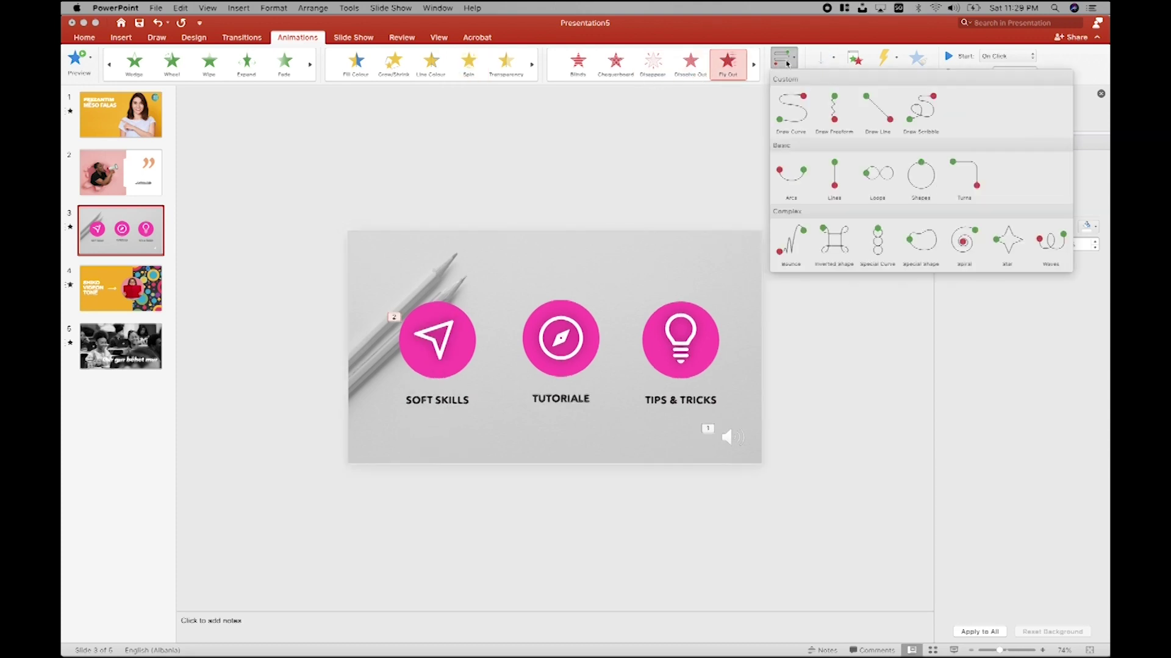
{"action": "left_click", "coordinate": [779, 163]}
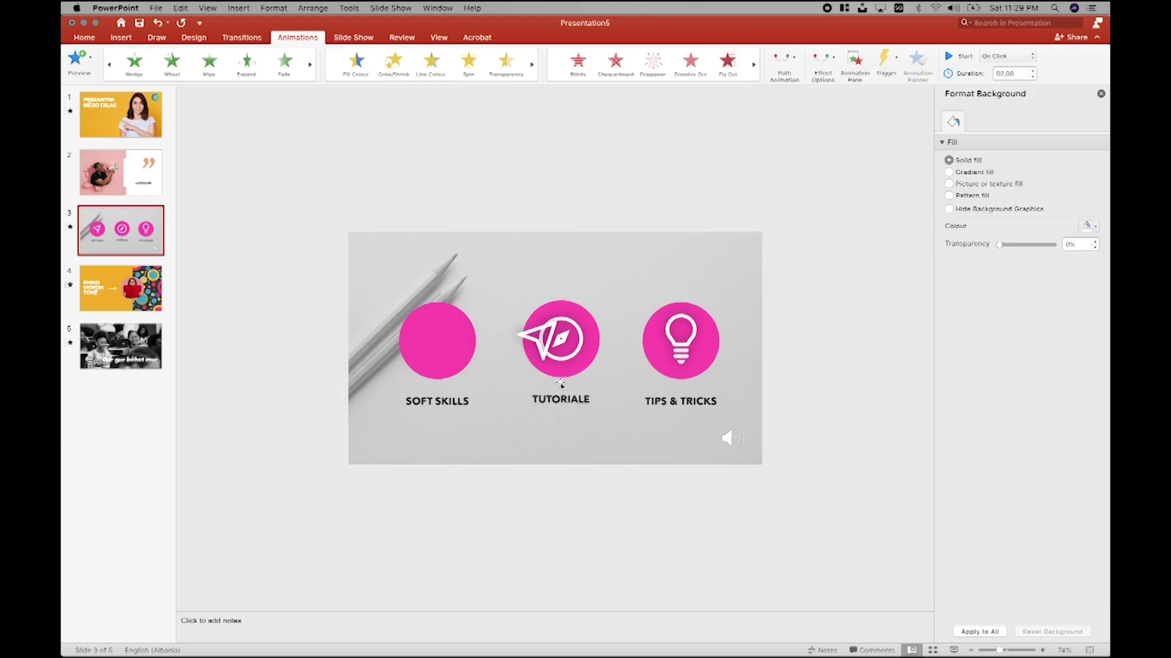
{"action": "left_click", "coordinate": [817, 66]}
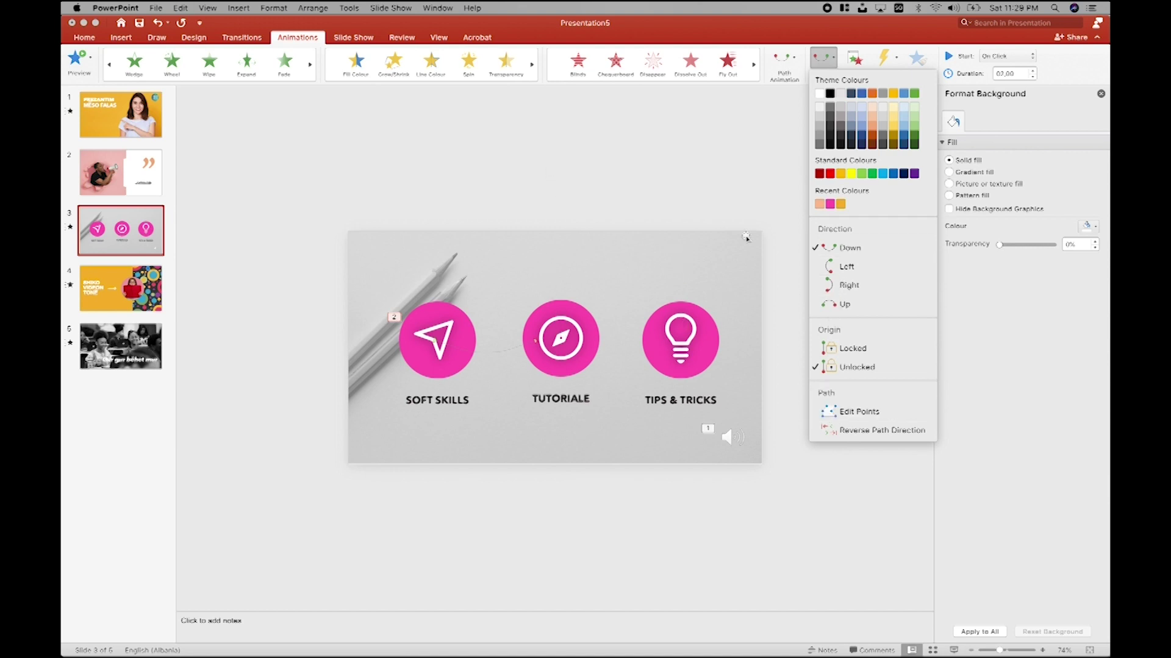
{"action": "left_click", "coordinate": [668, 164]}
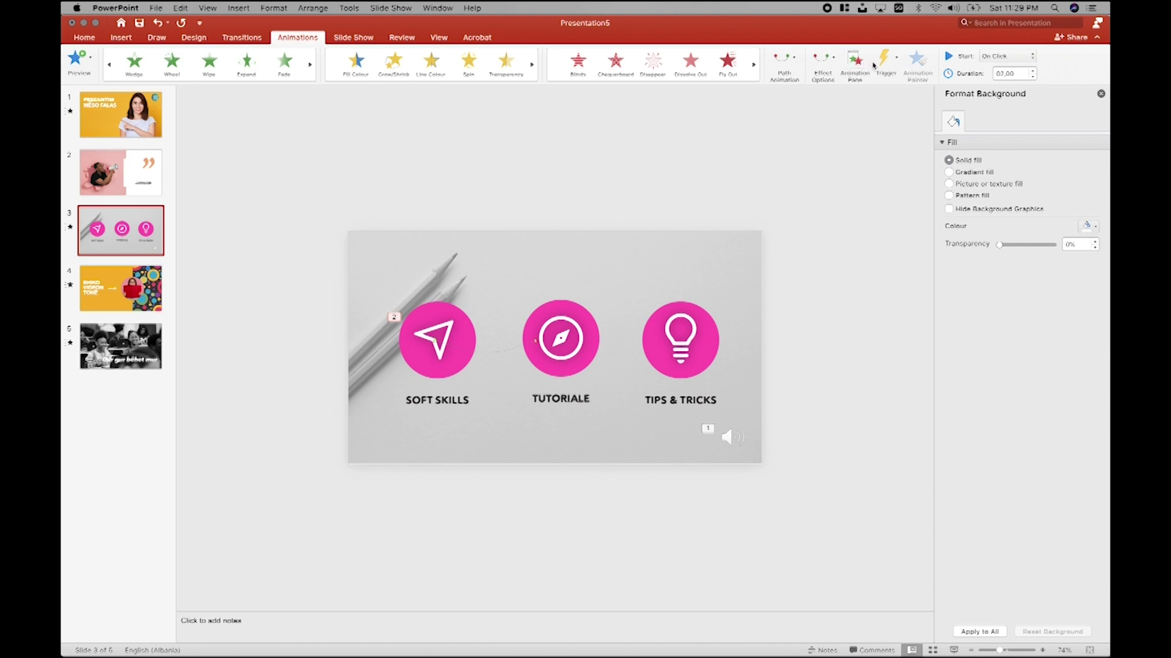
{"action": "left_click", "coordinate": [897, 59]}
Step: In the Animation Pane, expand the audio recording's Effect, Timing, Triggers and Media settings, keeping On Click and no dimming
{"action": "left_click", "coordinate": [862, 57]}
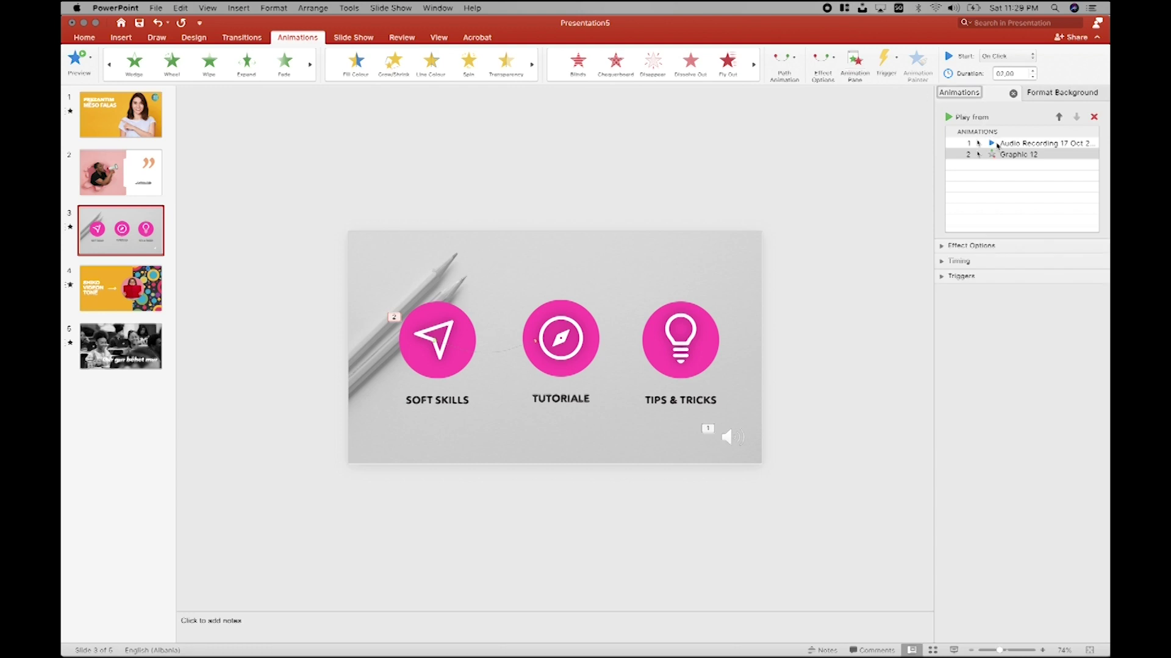
{"action": "left_click", "coordinate": [994, 146]}
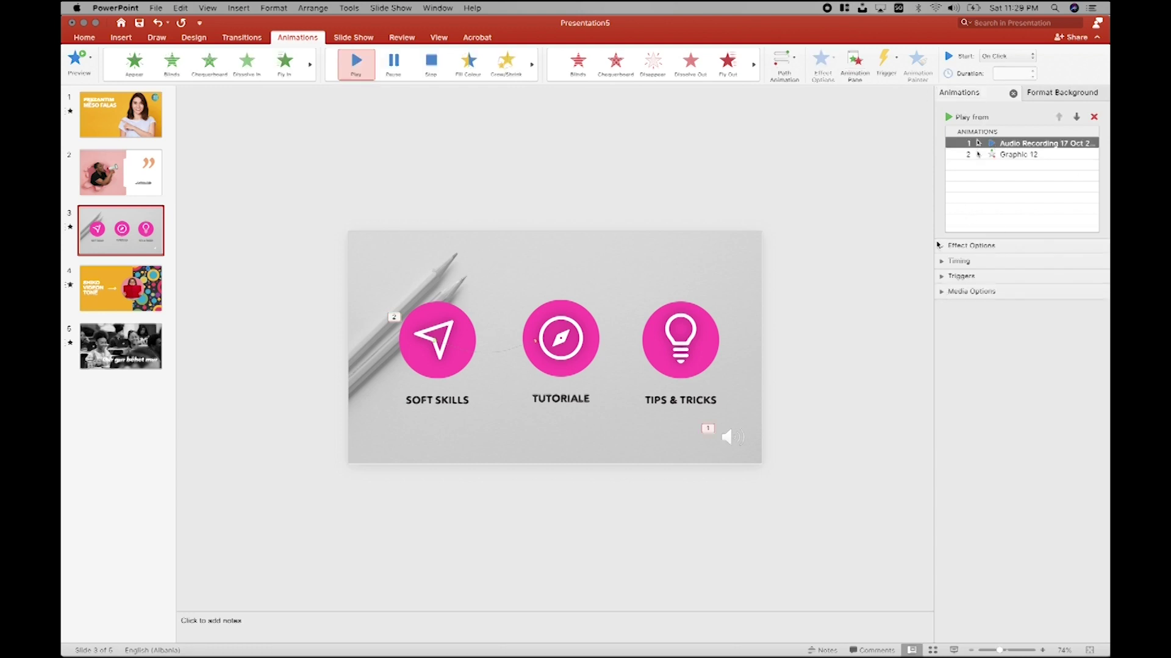
{"action": "left_click", "coordinate": [939, 245]}
{"action": "left_click", "coordinate": [1013, 285]}
{"action": "left_click", "coordinate": [1014, 285]}
{"action": "left_click", "coordinate": [961, 370]}
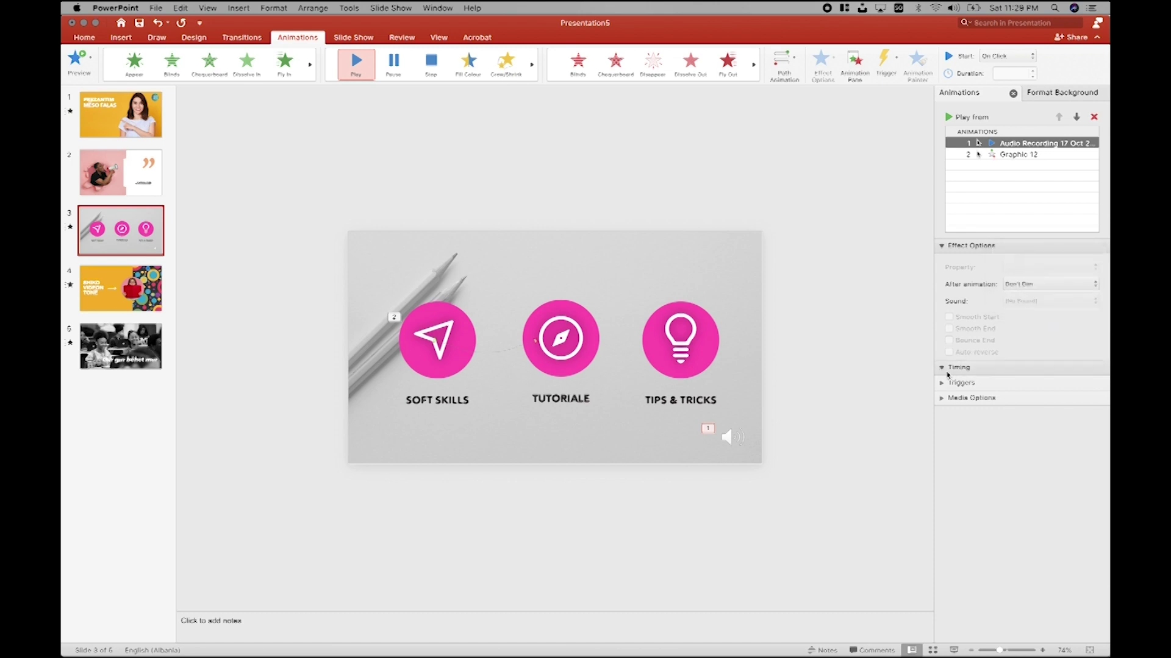
{"action": "left_click", "coordinate": [1024, 388]}
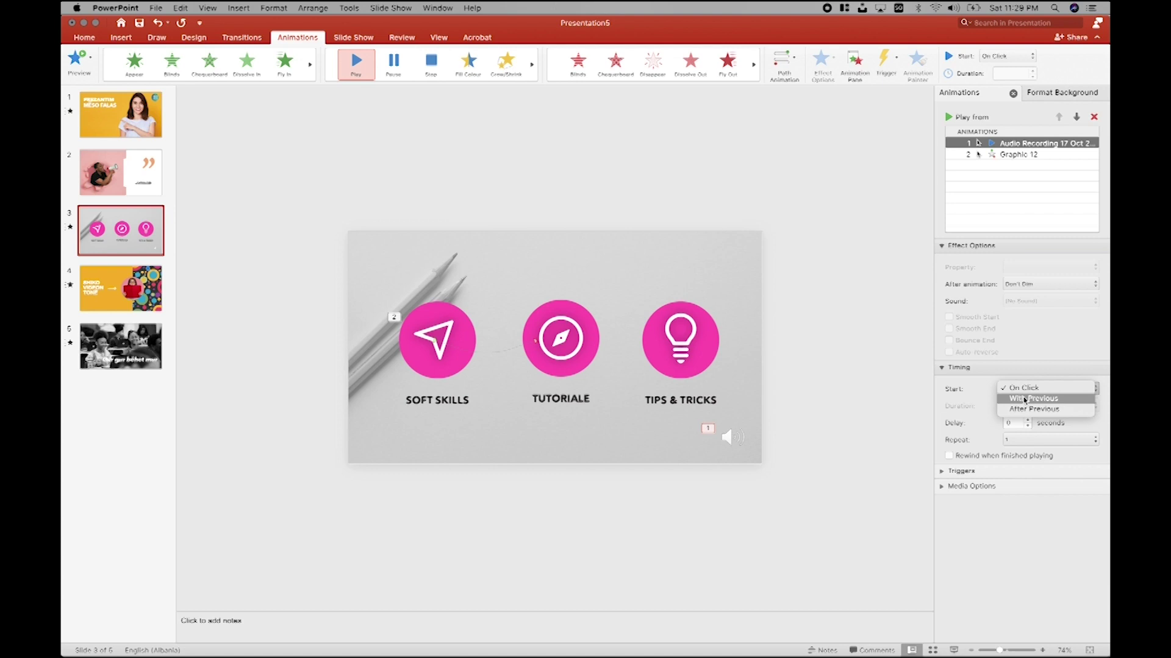
{"action": "left_click", "coordinate": [984, 428]}
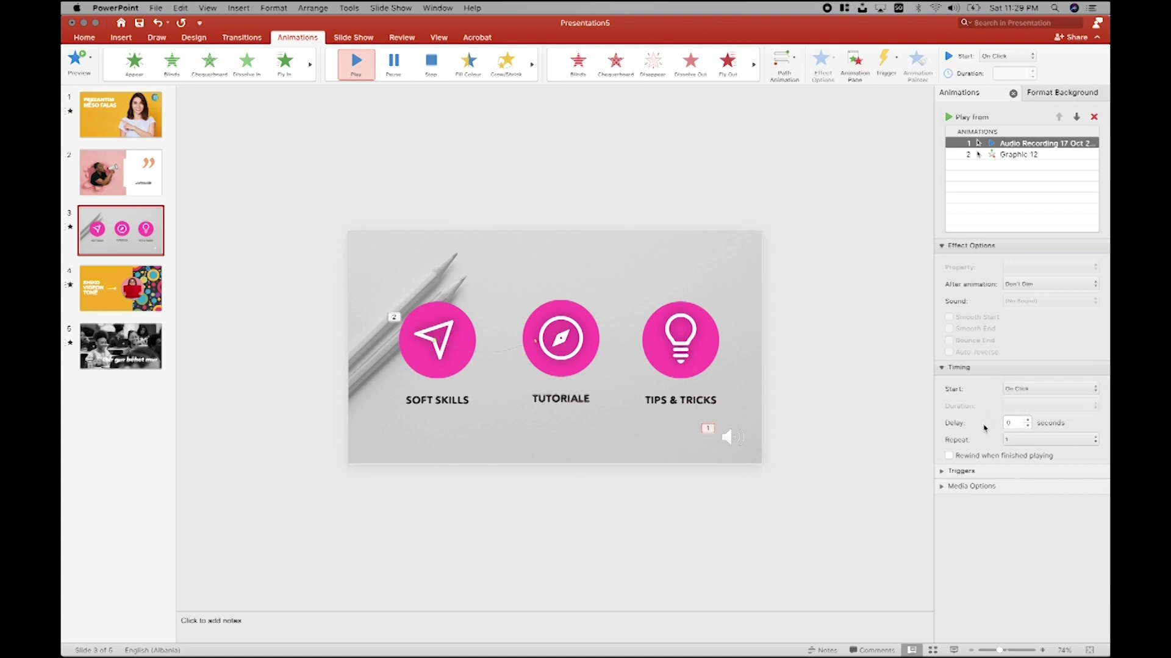
{"action": "left_click", "coordinate": [974, 472]}
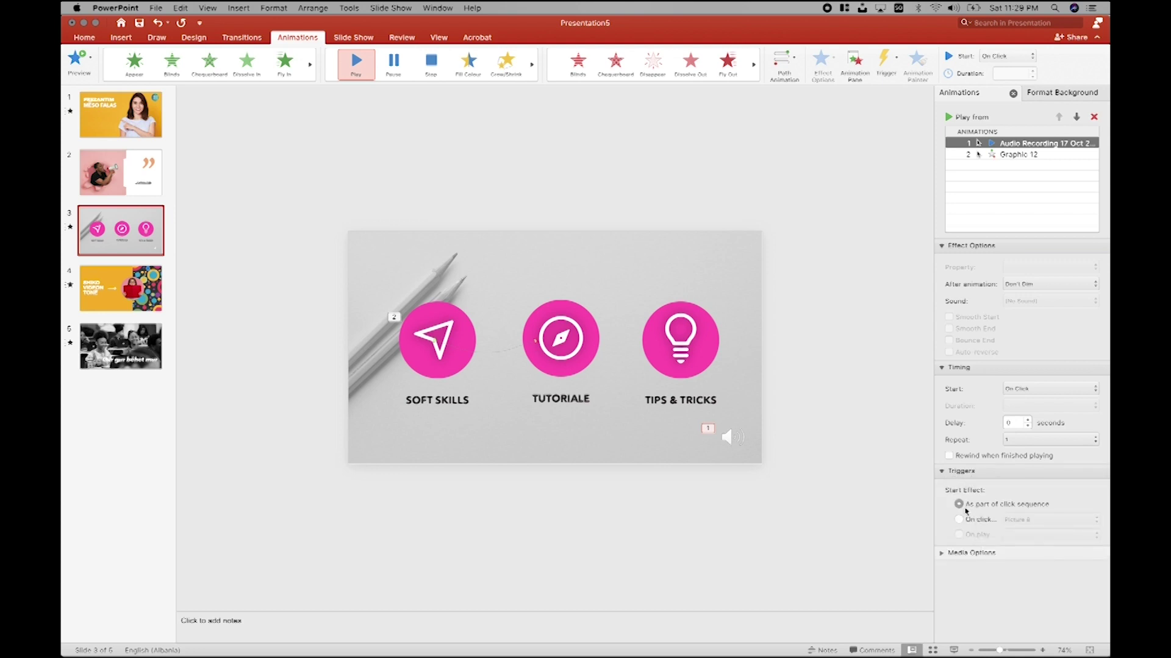
{"action": "left_click", "coordinate": [976, 552]}
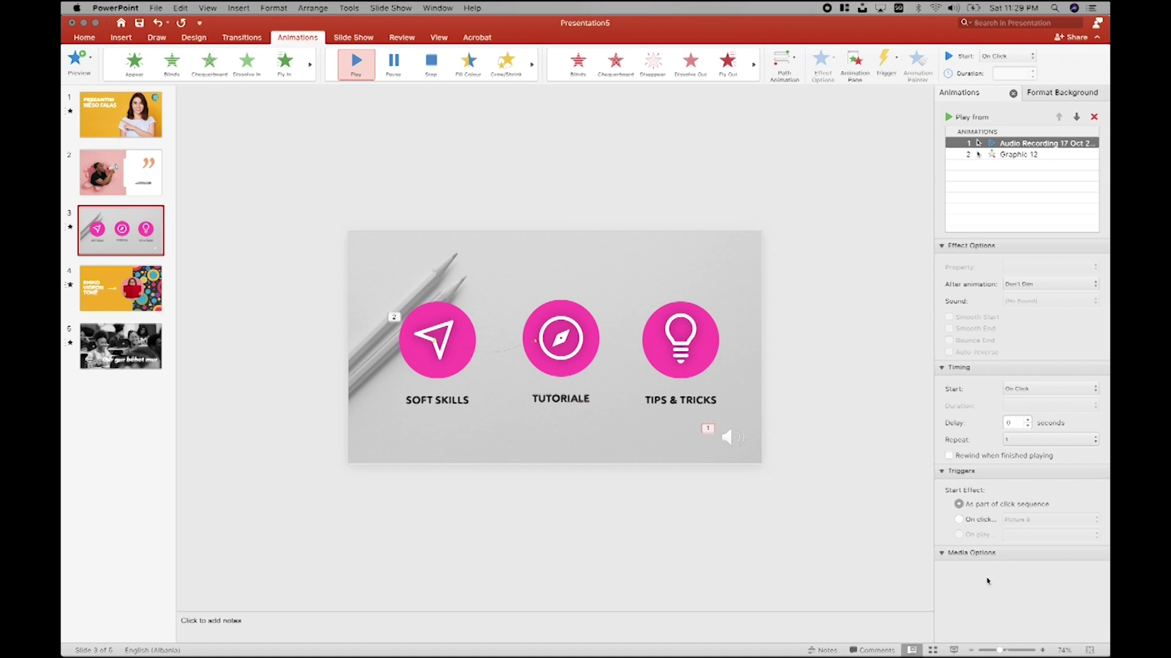
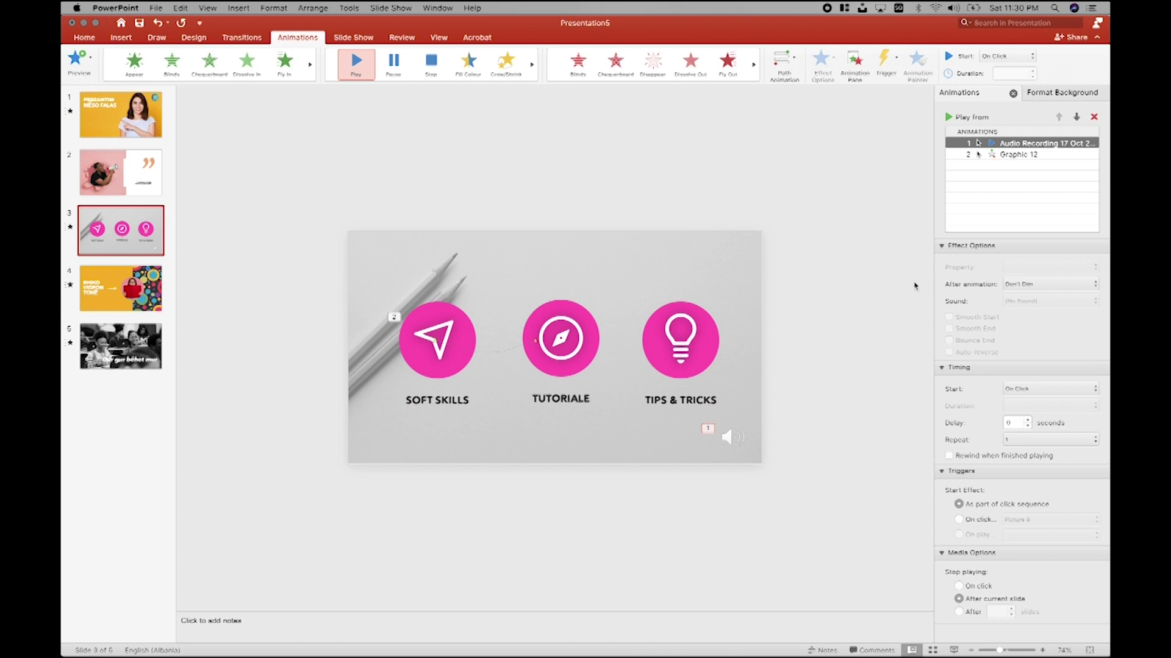
Step: Preview slide 3 as a show, then delete its Audio Recording animation
{"action": "left_click", "coordinate": [951, 651]}
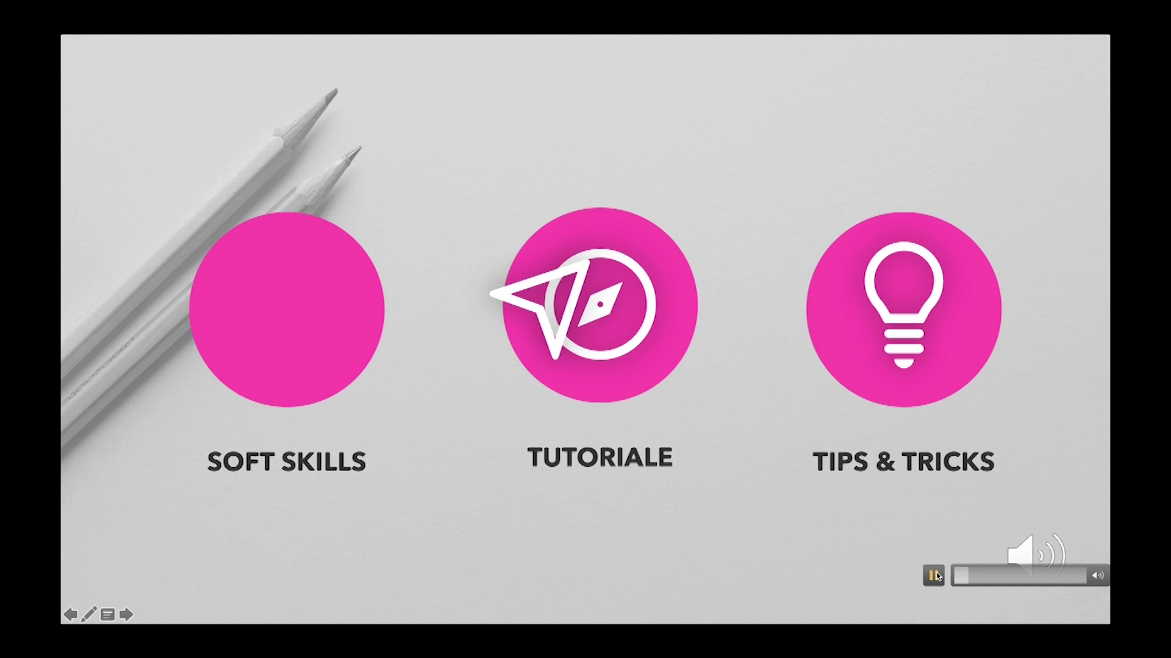
{"action": "key", "text": "Escape"}
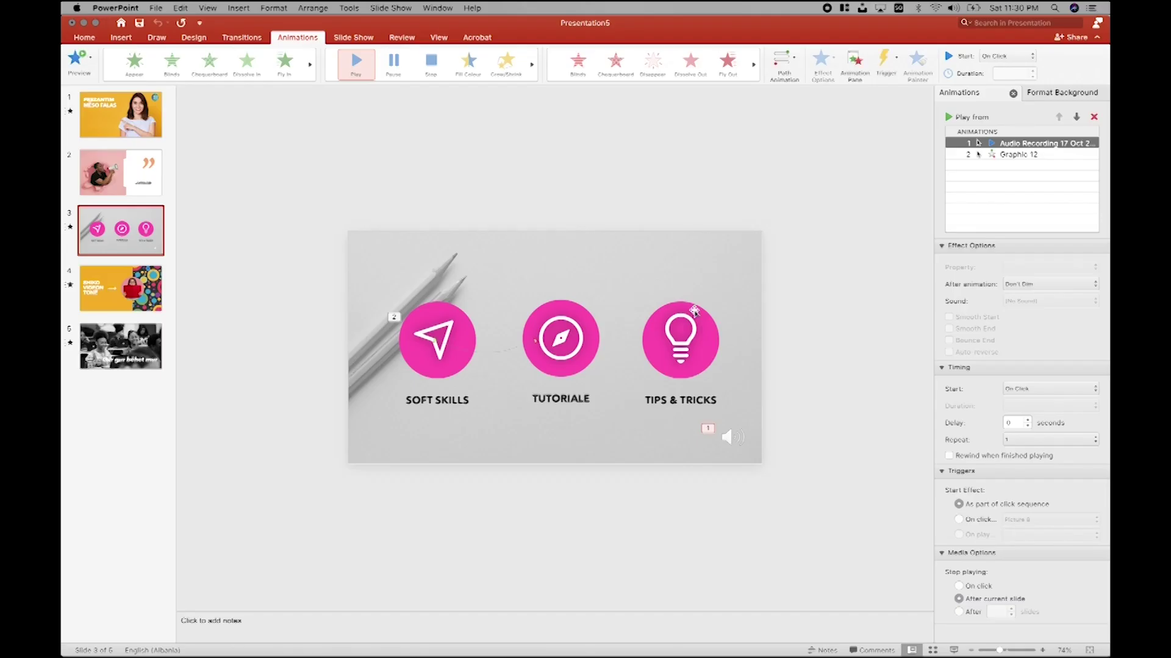
{"action": "key", "text": "Delete"}
{"action": "key", "text": "Delete"}
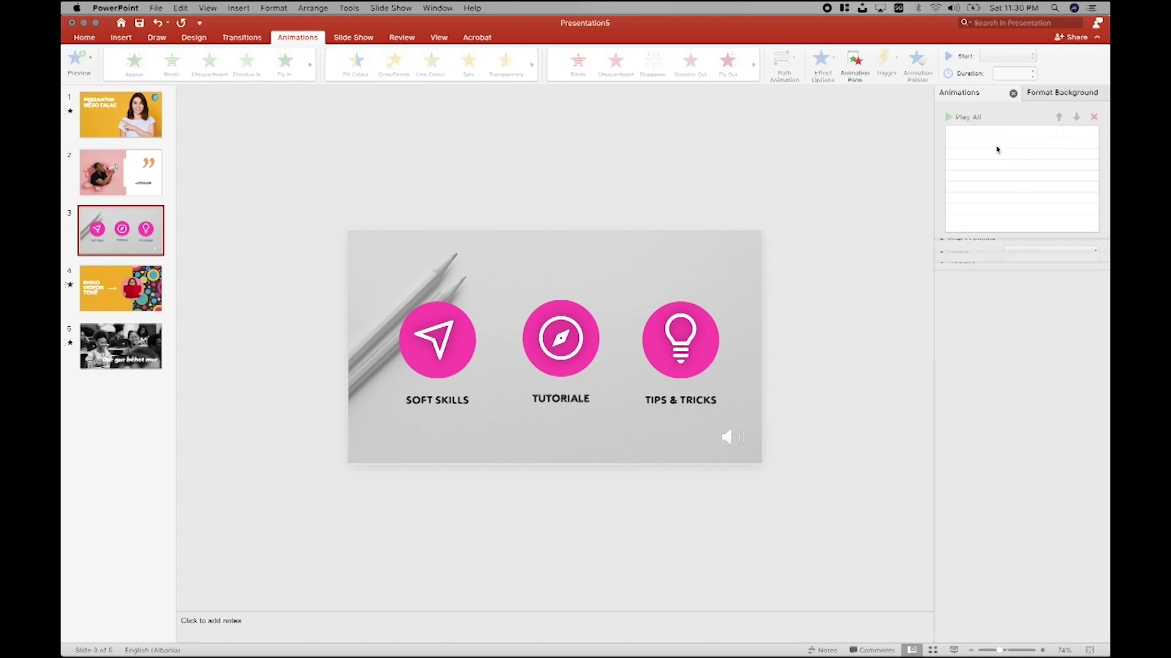
Step: Delete both animations on slide 5, Gur gur bëhet mur and Picture 11
{"action": "left_click", "coordinate": [144, 366]}
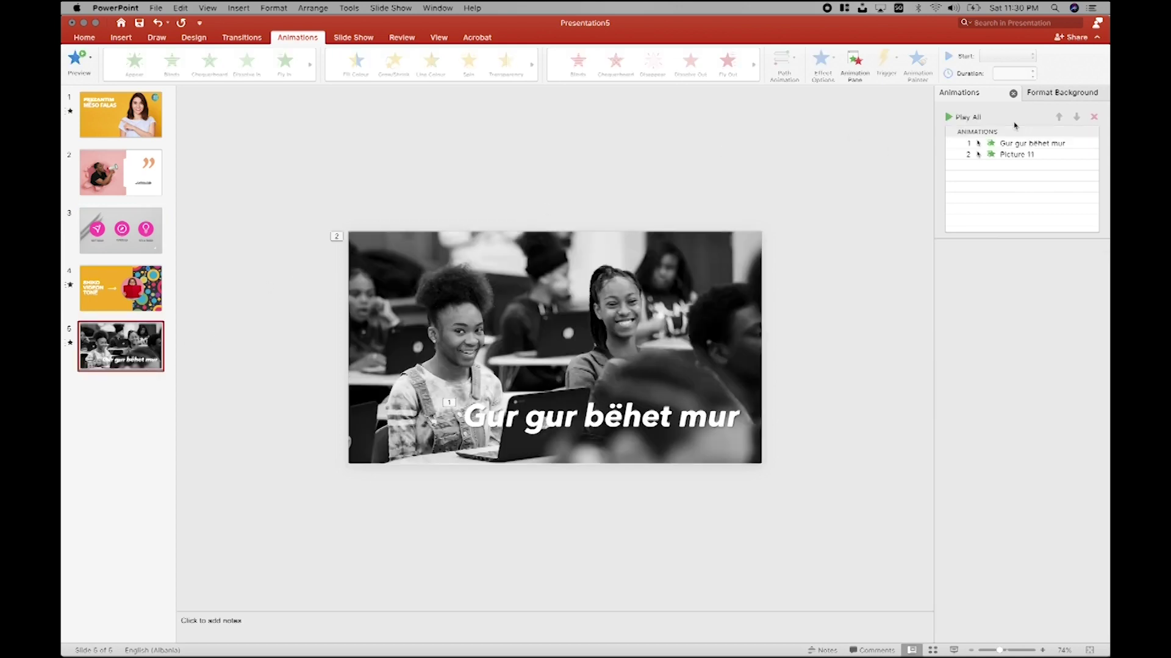
{"action": "left_click", "coordinate": [1015, 143]}
{"action": "key", "text": "Delete"}
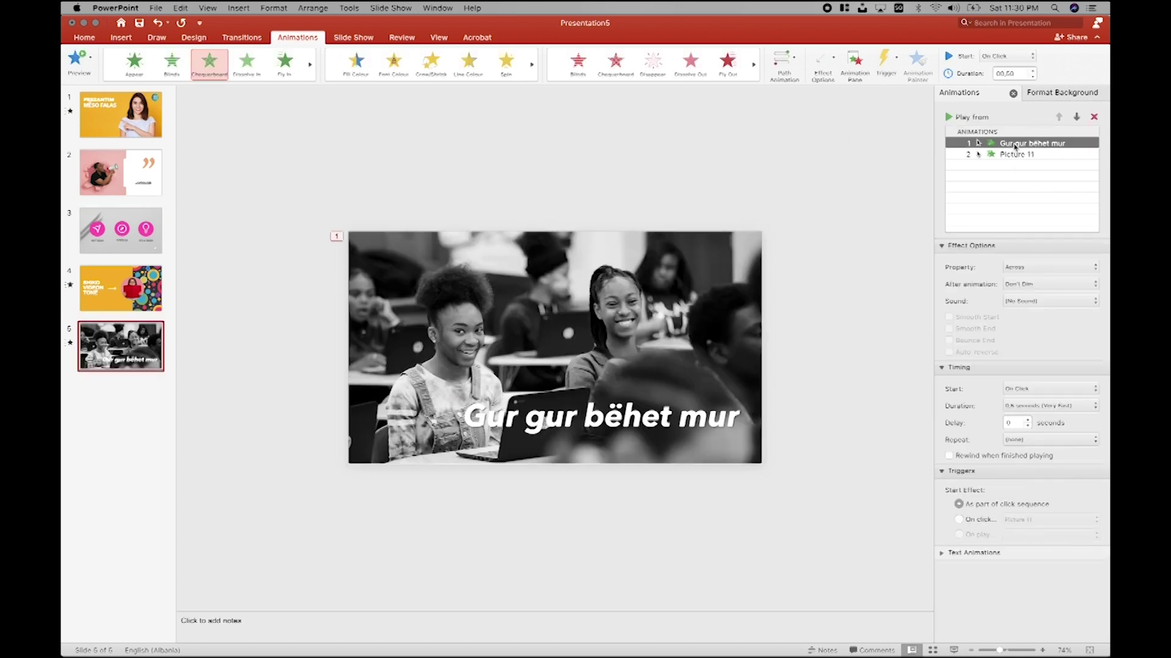
{"action": "key", "text": "Delete"}
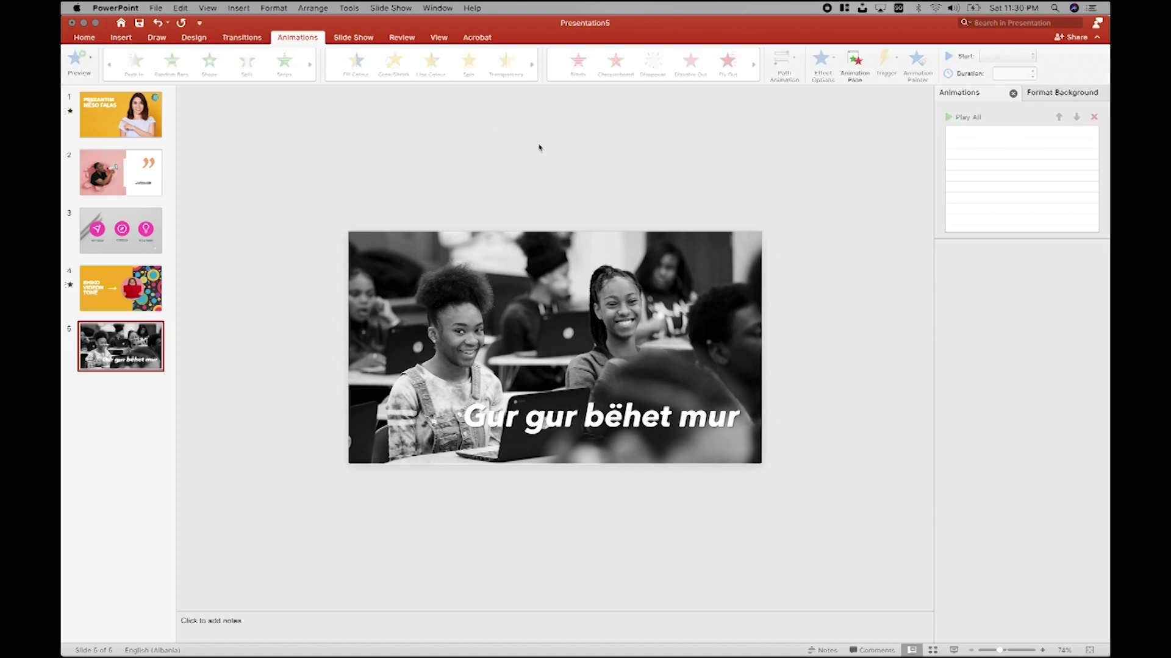
Step: Try Push, Wipe, Reveal, Cut, Shape, Origami and Page Curl, then apply Doors to slide 1
{"action": "left_click", "coordinate": [247, 39]}
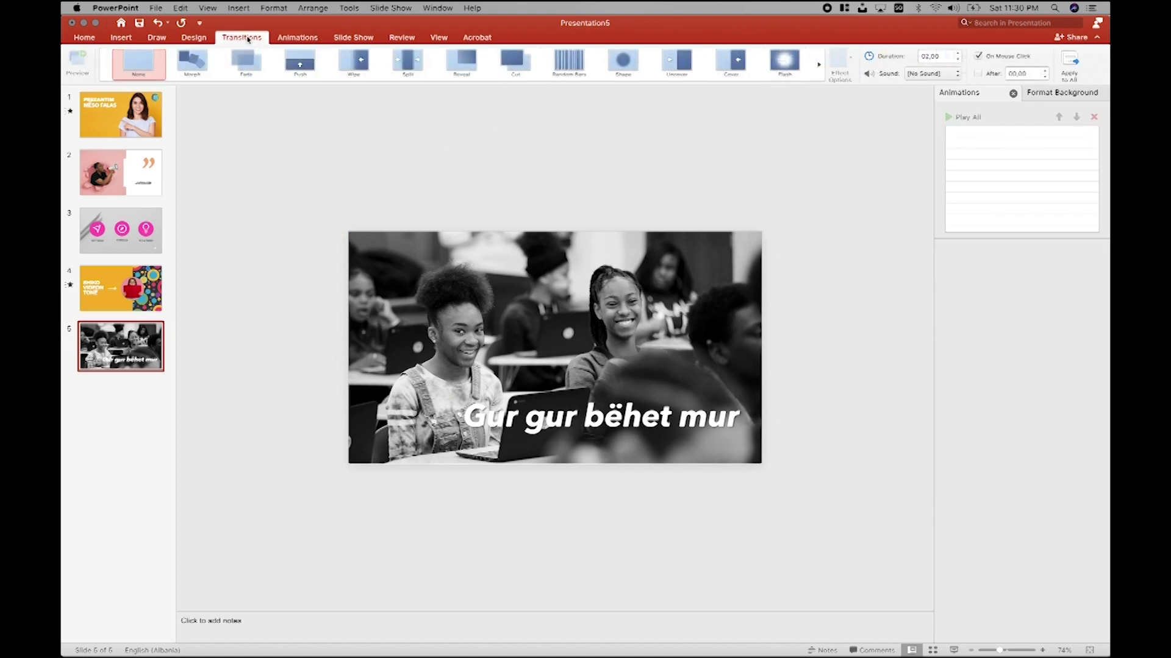
{"action": "left_click", "coordinate": [153, 119]}
{"action": "left_click", "coordinate": [300, 64]}
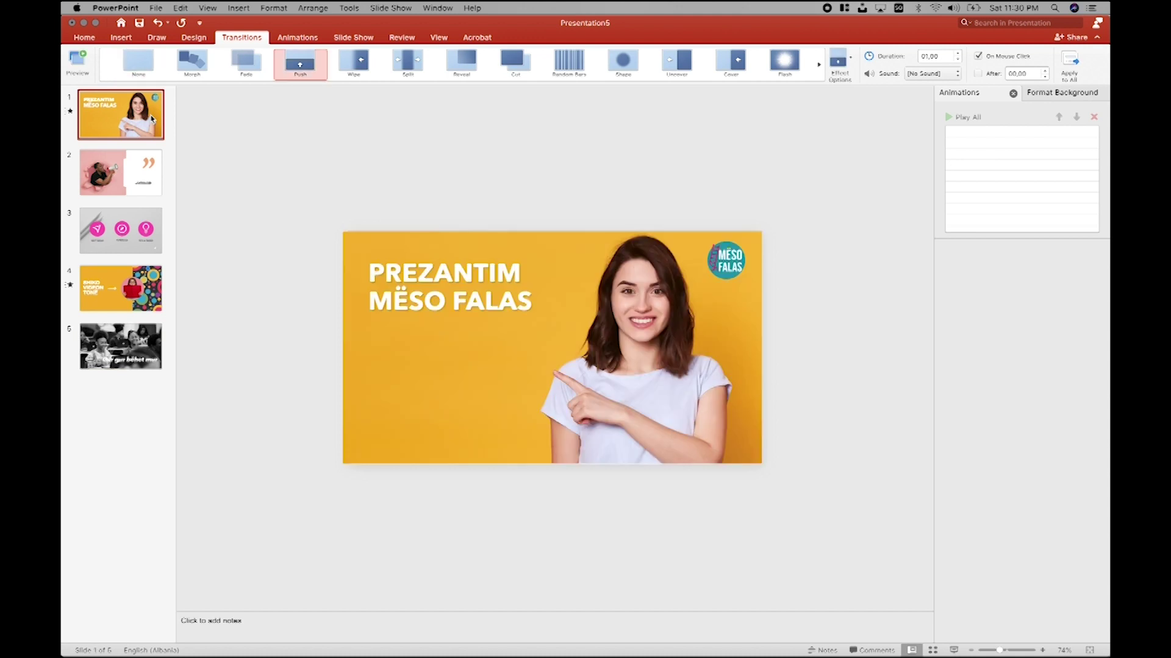
{"action": "left_click", "coordinate": [356, 67]}
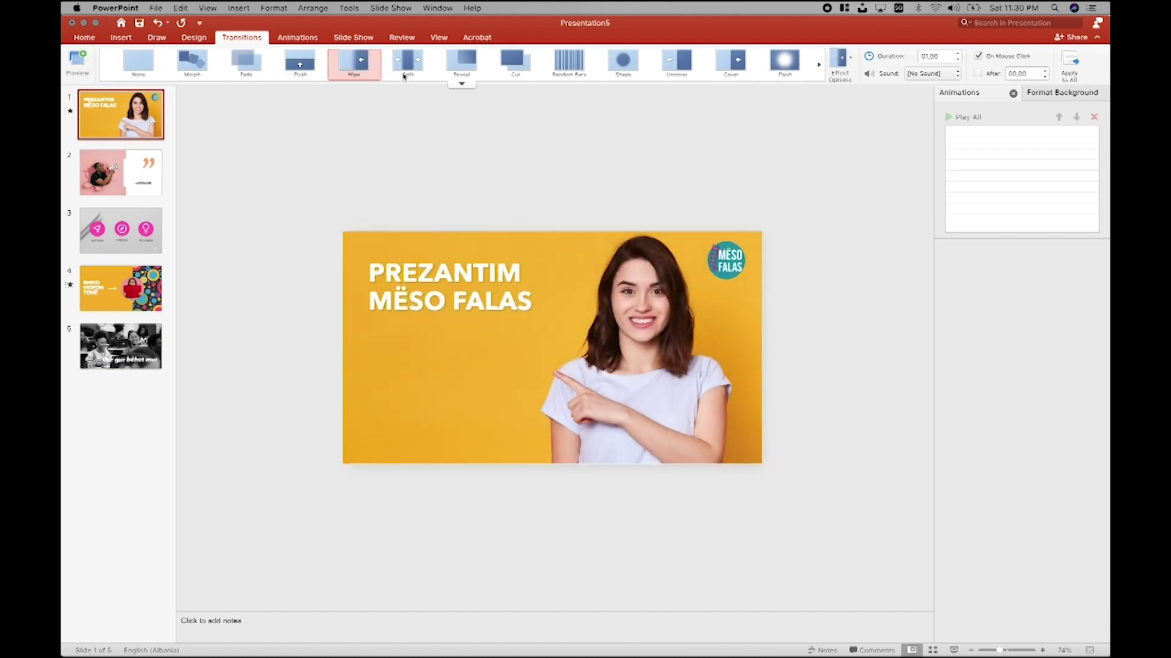
{"action": "left_click", "coordinate": [448, 72]}
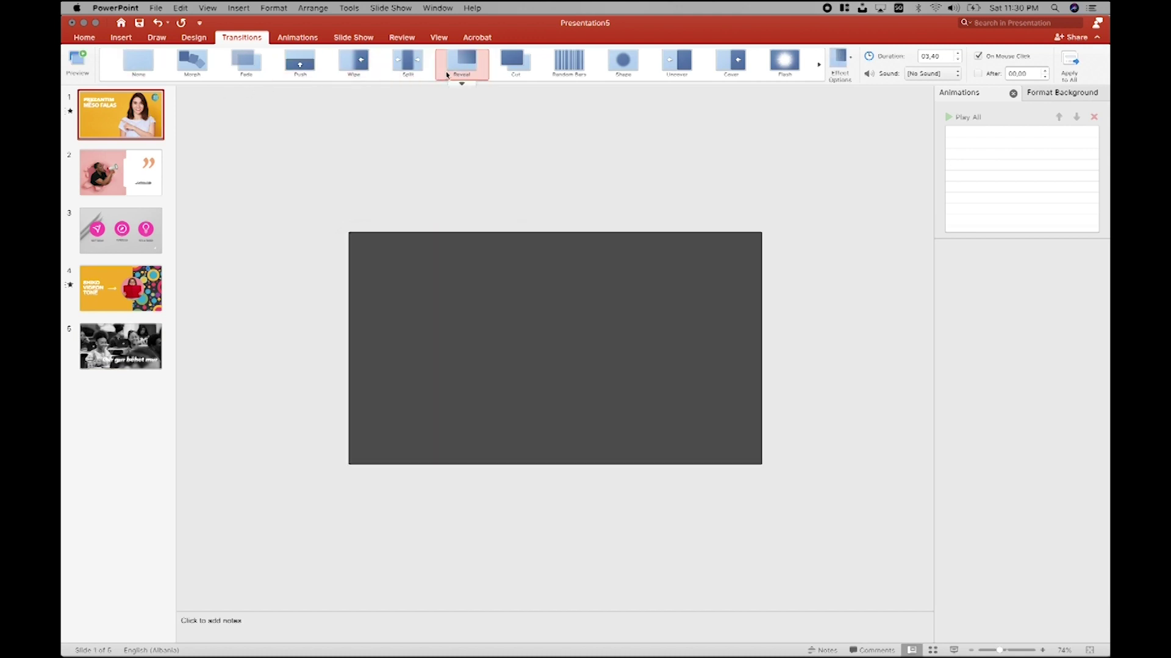
{"action": "left_click", "coordinate": [524, 69]}
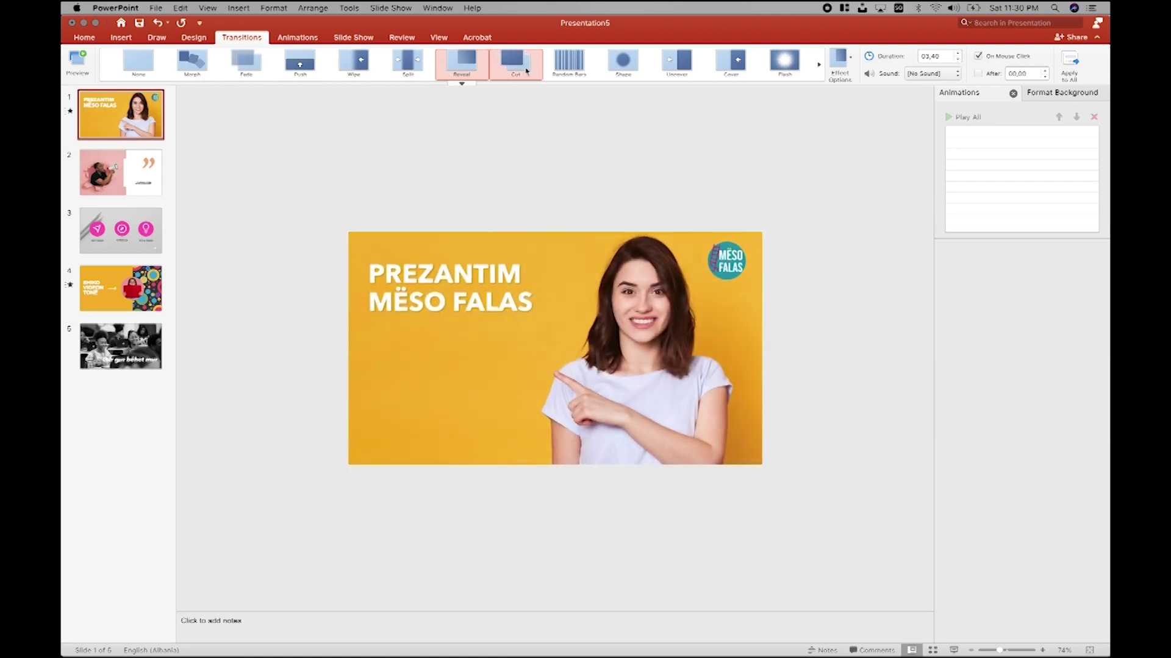
{"action": "left_click", "coordinate": [623, 64]}
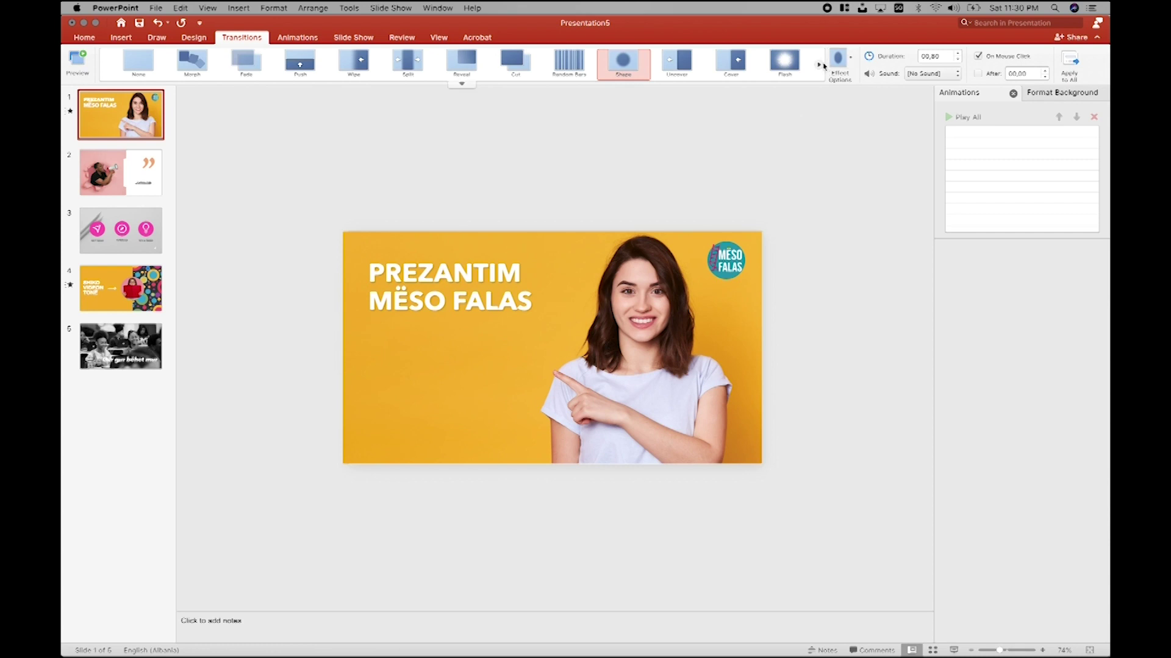
{"action": "left_click", "coordinate": [818, 64]}
{"action": "left_click", "coordinate": [675, 60]}
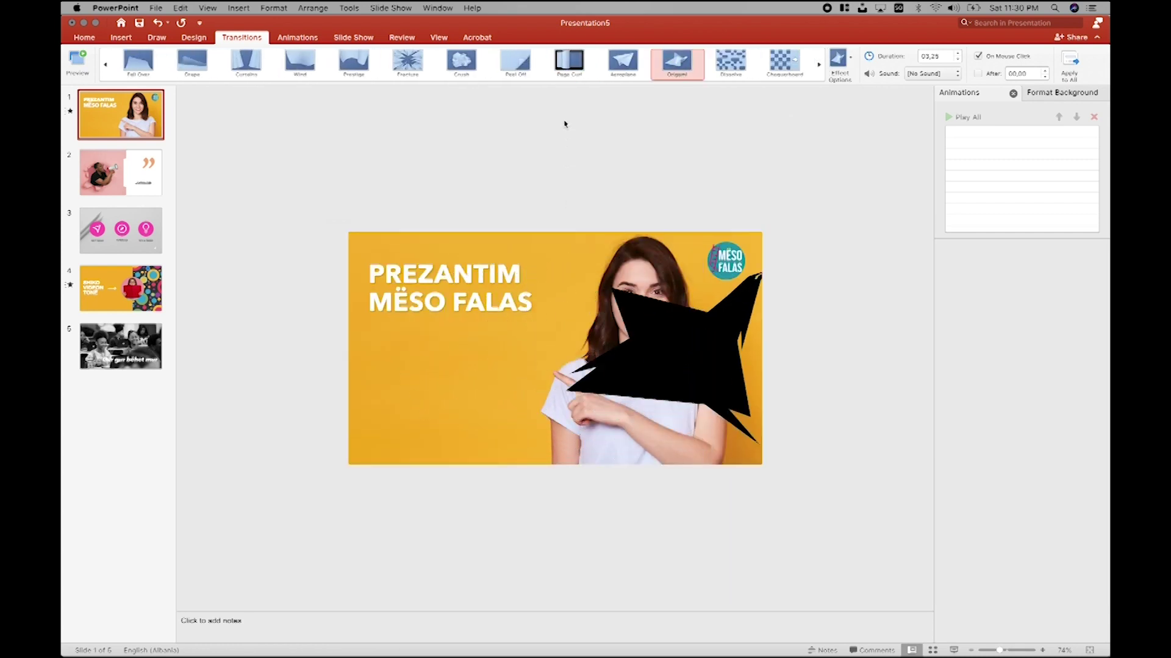
{"action": "left_click", "coordinate": [567, 72]}
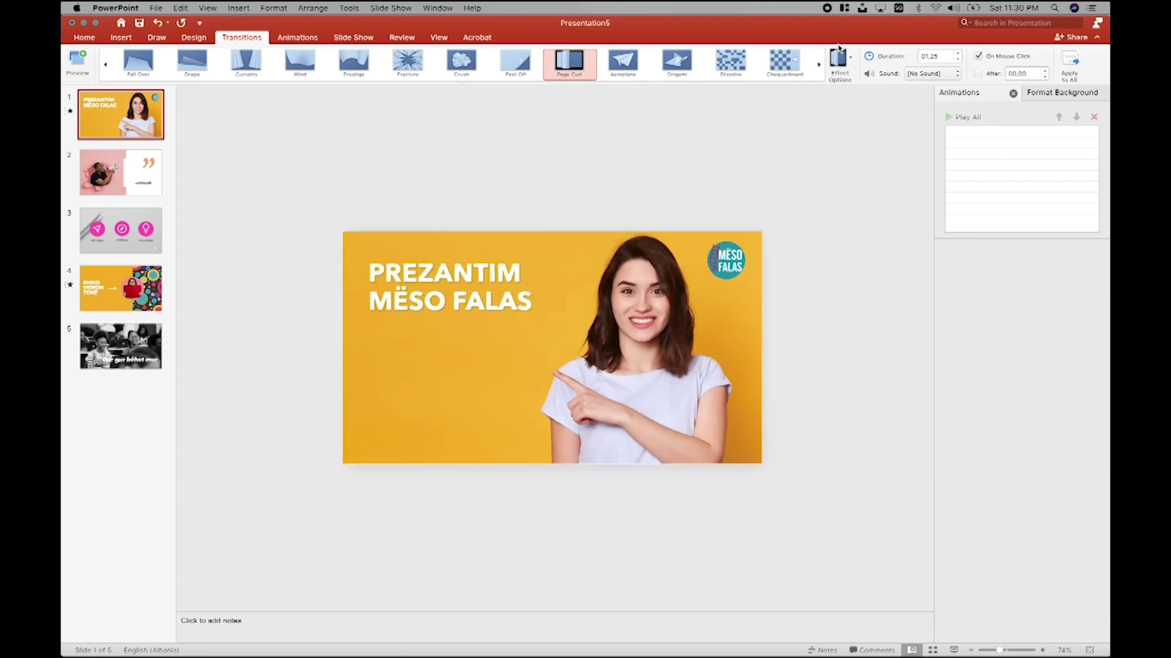
{"action": "left_click", "coordinate": [818, 64]}
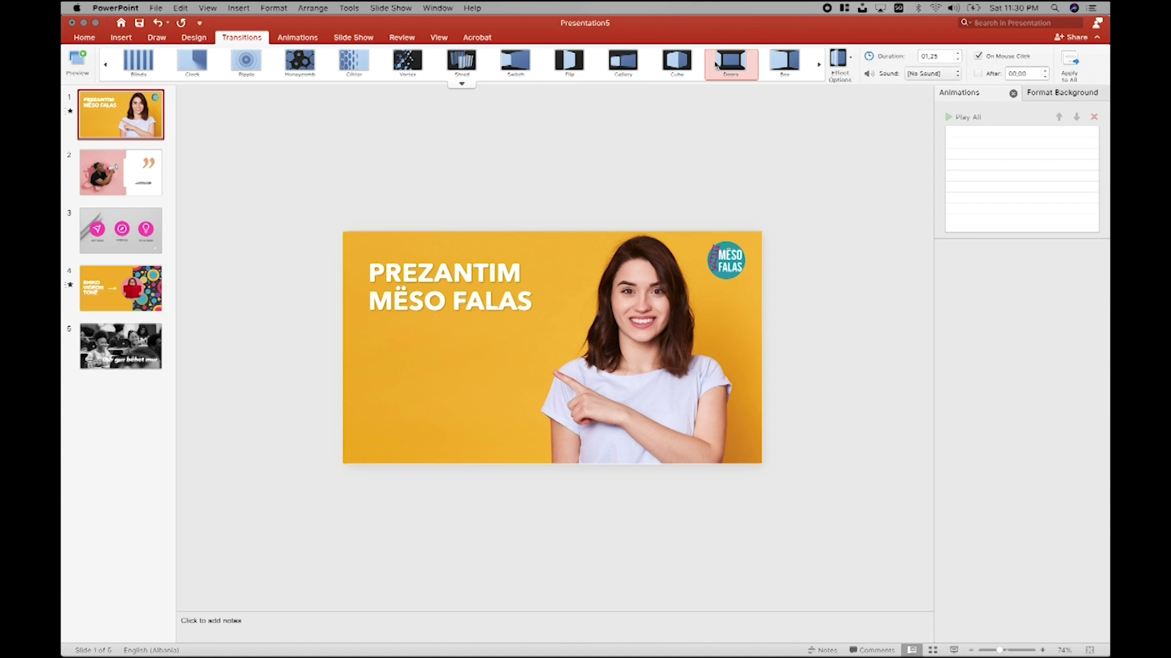
{"action": "left_click", "coordinate": [716, 65]}
Step: Shorten the Doors transition to 00,25 seconds and preview the title slide
{"action": "left_click", "coordinate": [957, 64]}
{"action": "left_click", "coordinate": [957, 63]}
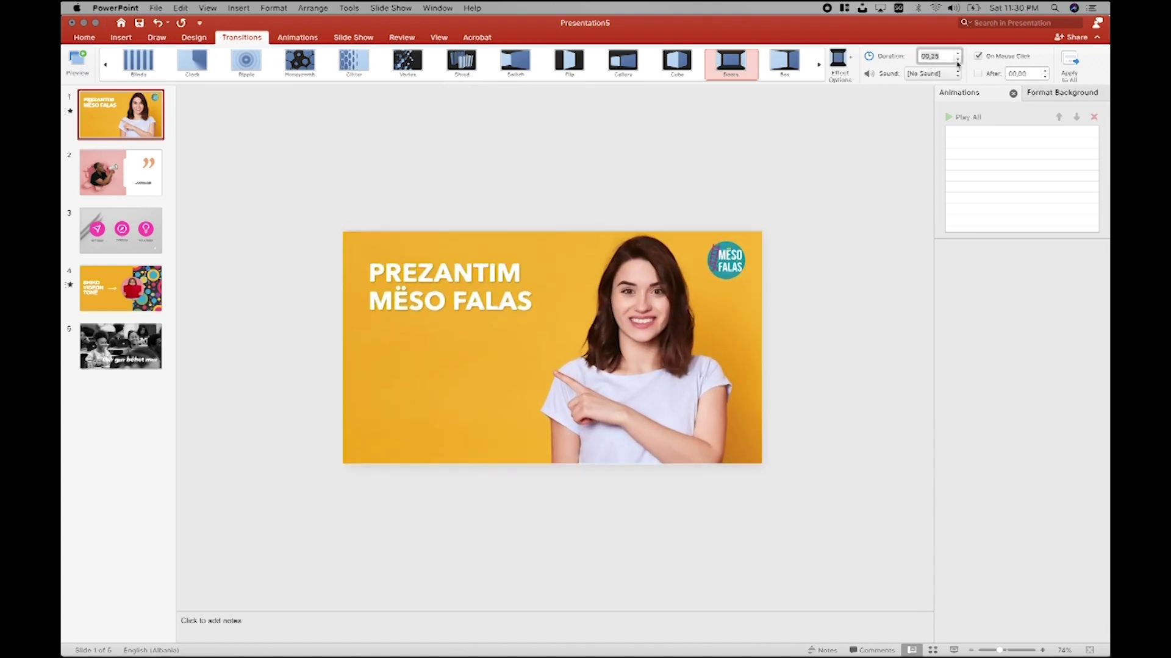
{"action": "left_click", "coordinate": [953, 650]}
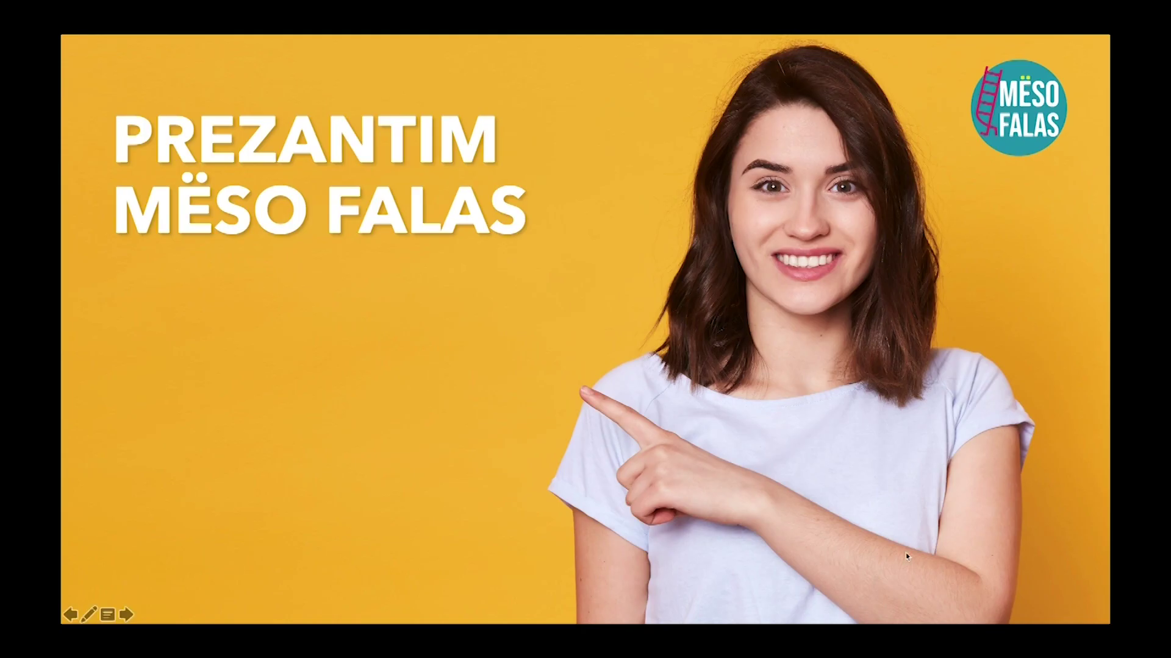
{"action": "key", "text": "Escape"}
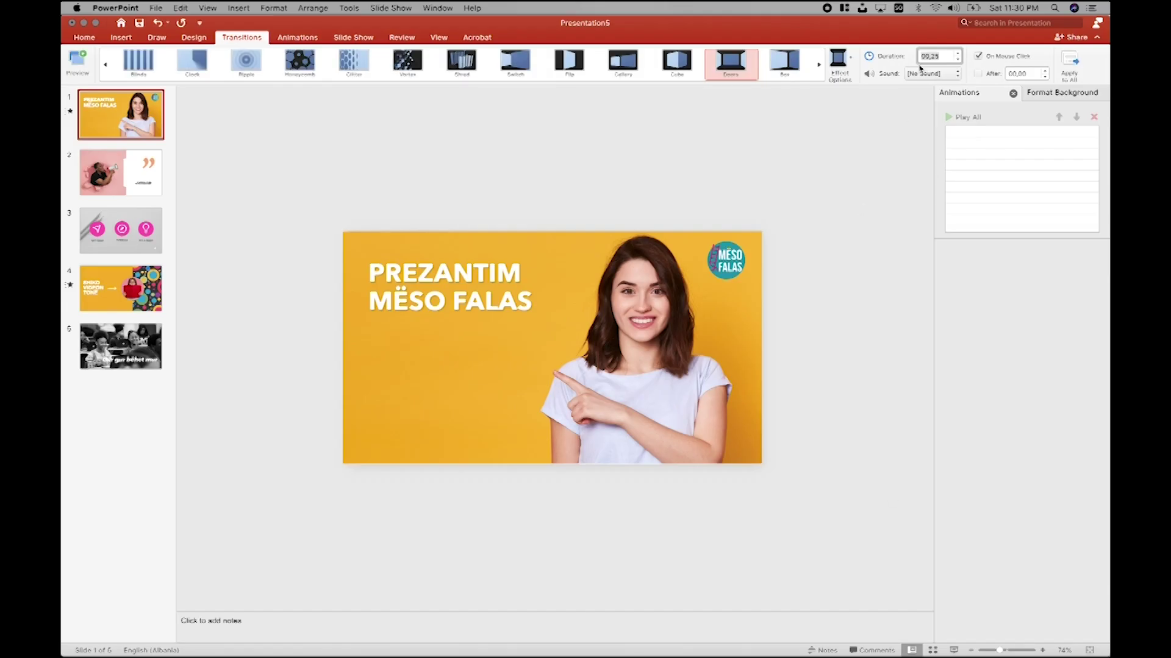
Step: Test the Arrow and Bomb transition sounds in the show, then set the sound to [No Sound]
{"action": "left_click", "coordinate": [931, 73]}
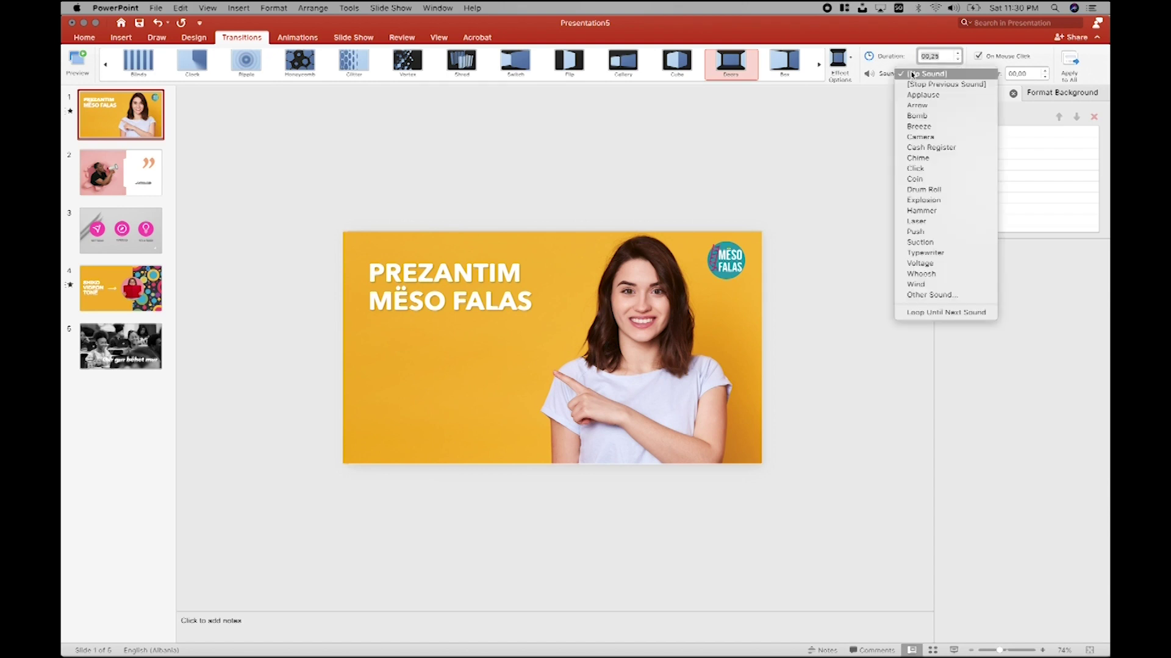
{"action": "left_click", "coordinate": [914, 108]}
{"action": "left_click", "coordinate": [954, 650]}
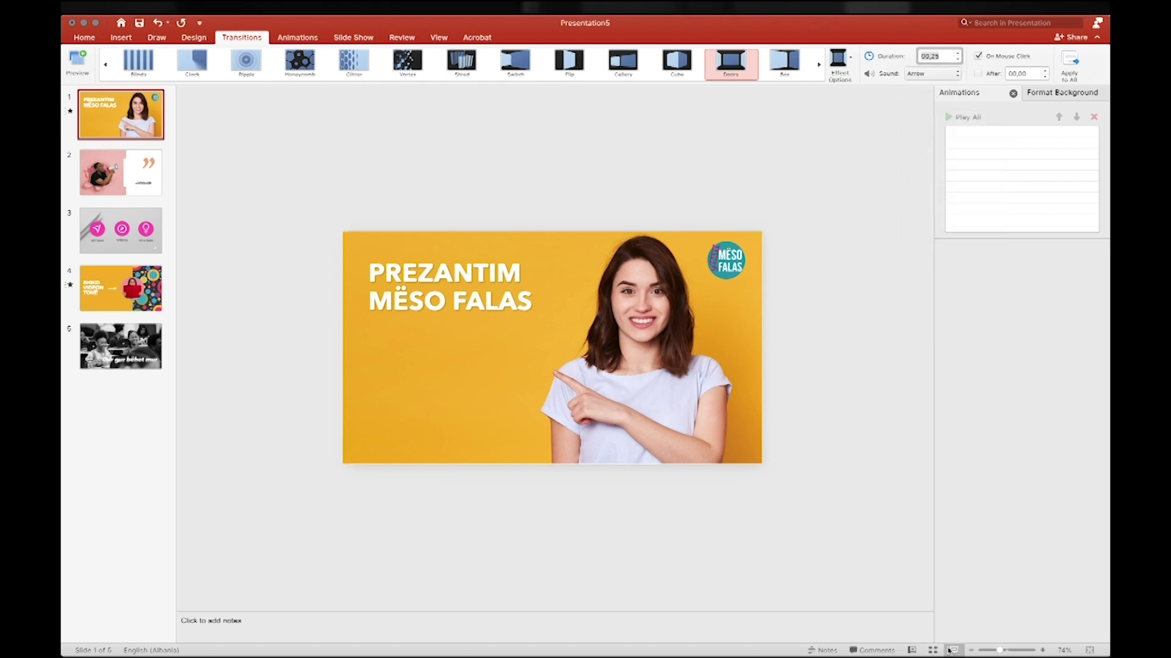
{"action": "key", "text": "Escape"}
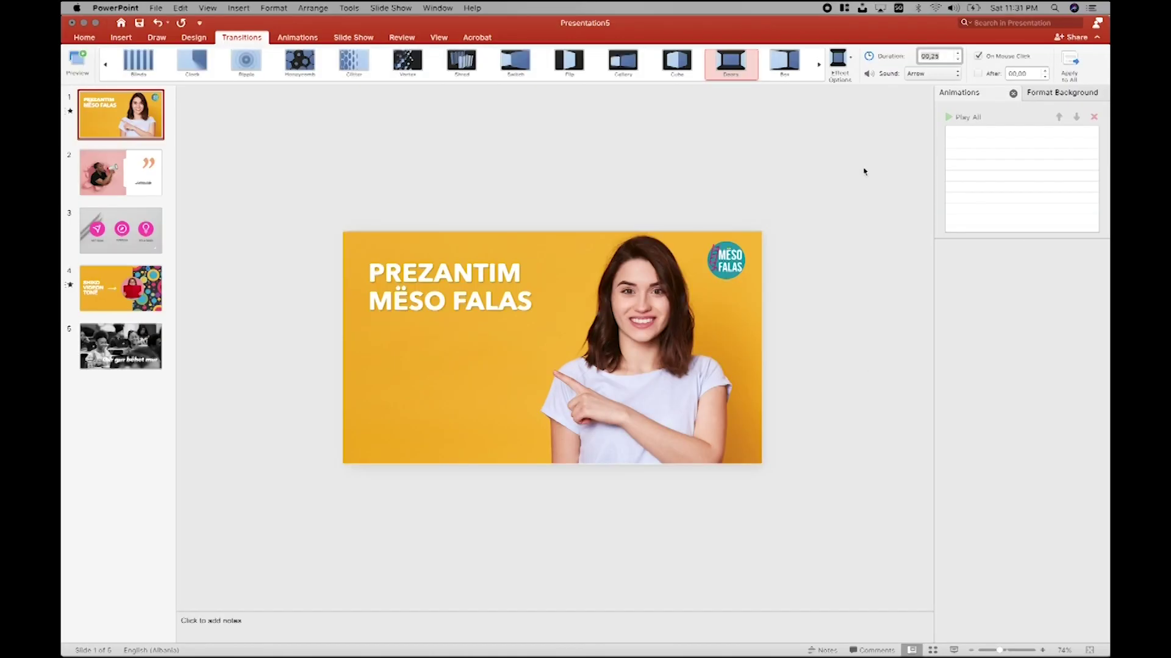
{"action": "left_click", "coordinate": [911, 74]}
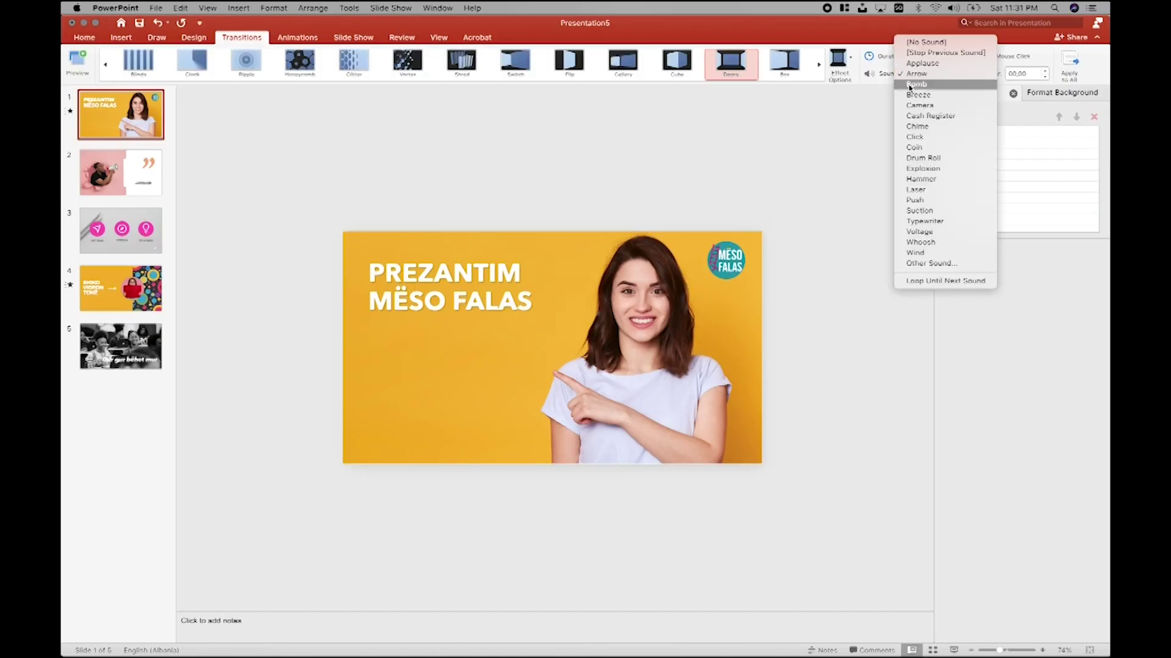
{"action": "left_click", "coordinate": [909, 86]}
{"action": "left_click", "coordinate": [953, 650]}
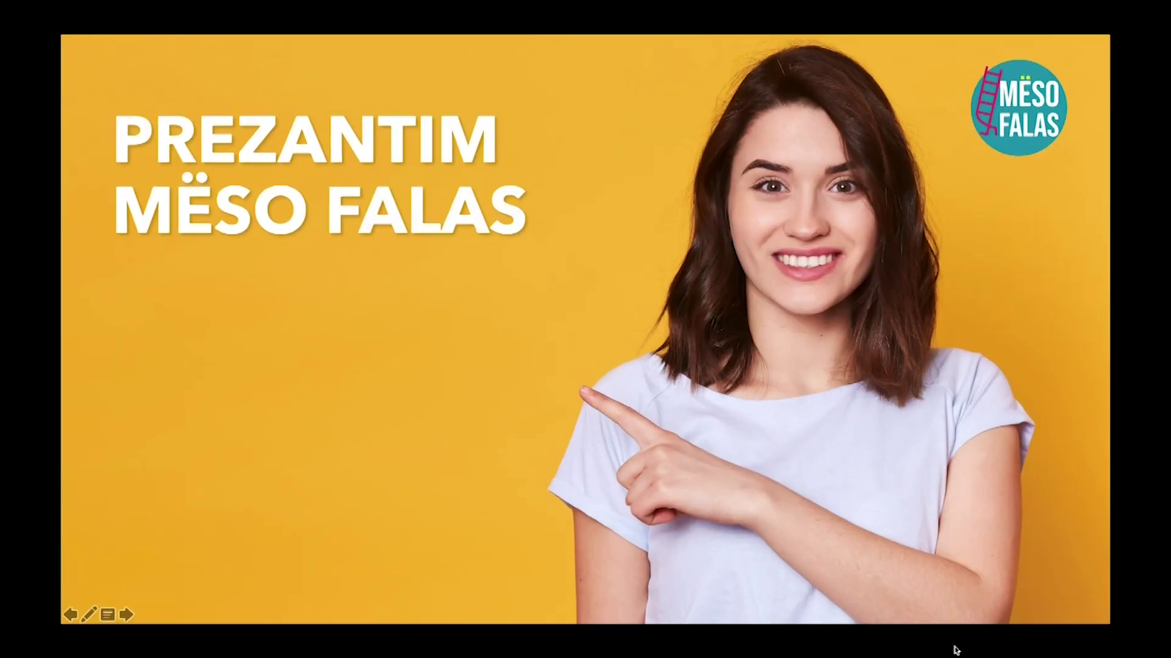
{"action": "key", "text": "Escape"}
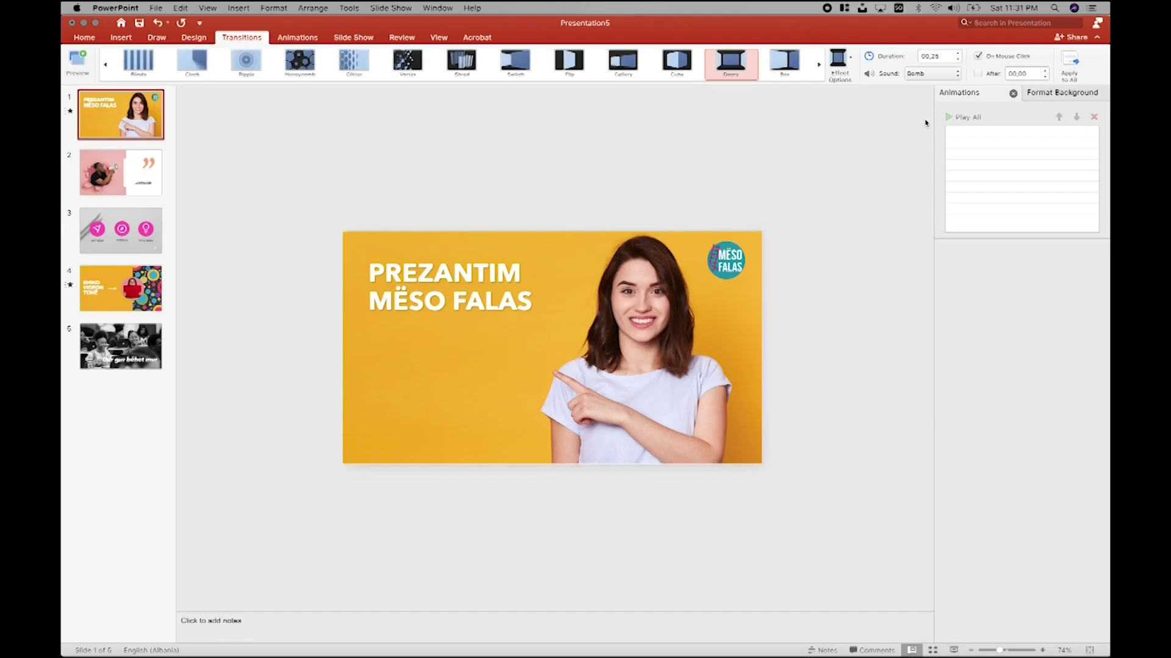
{"action": "left_click", "coordinate": [932, 74]}
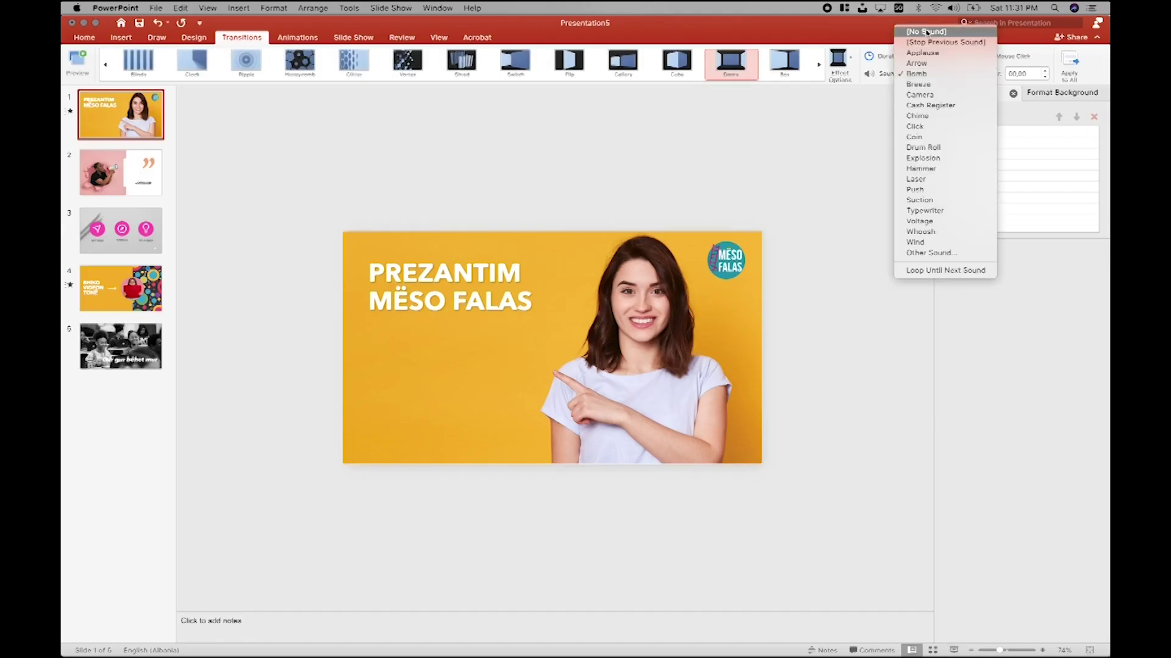
{"action": "left_click", "coordinate": [925, 31]}
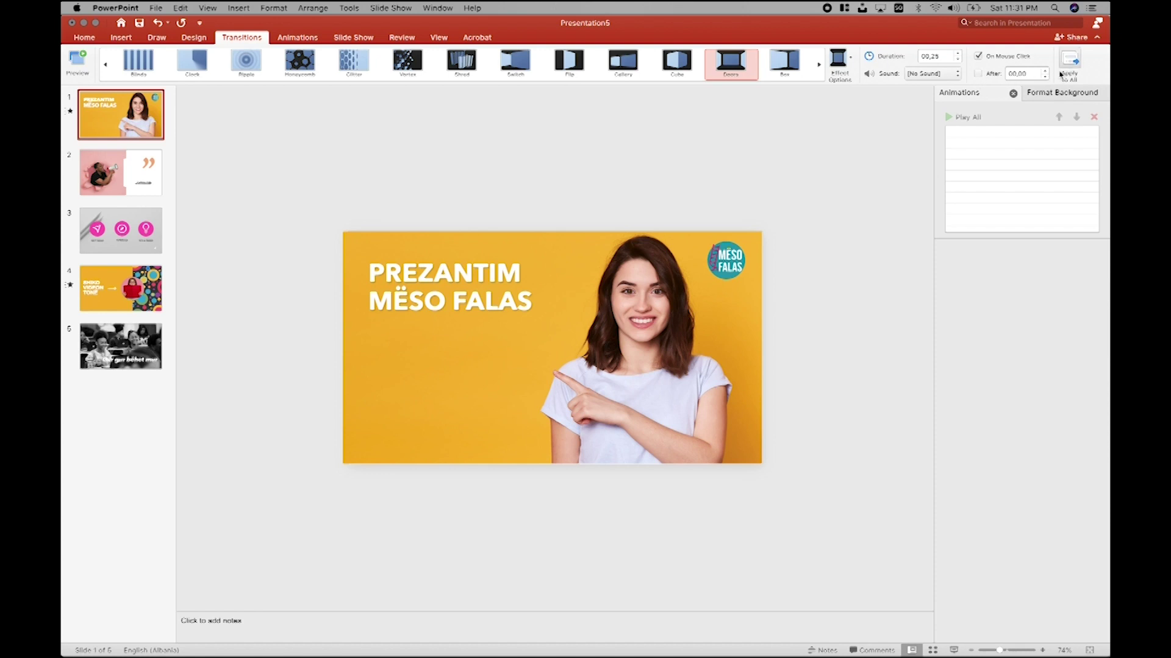
Step: After trying Ripple and Fade, apply a Push transition from the left to all slides
{"action": "left_click", "coordinate": [264, 69]}
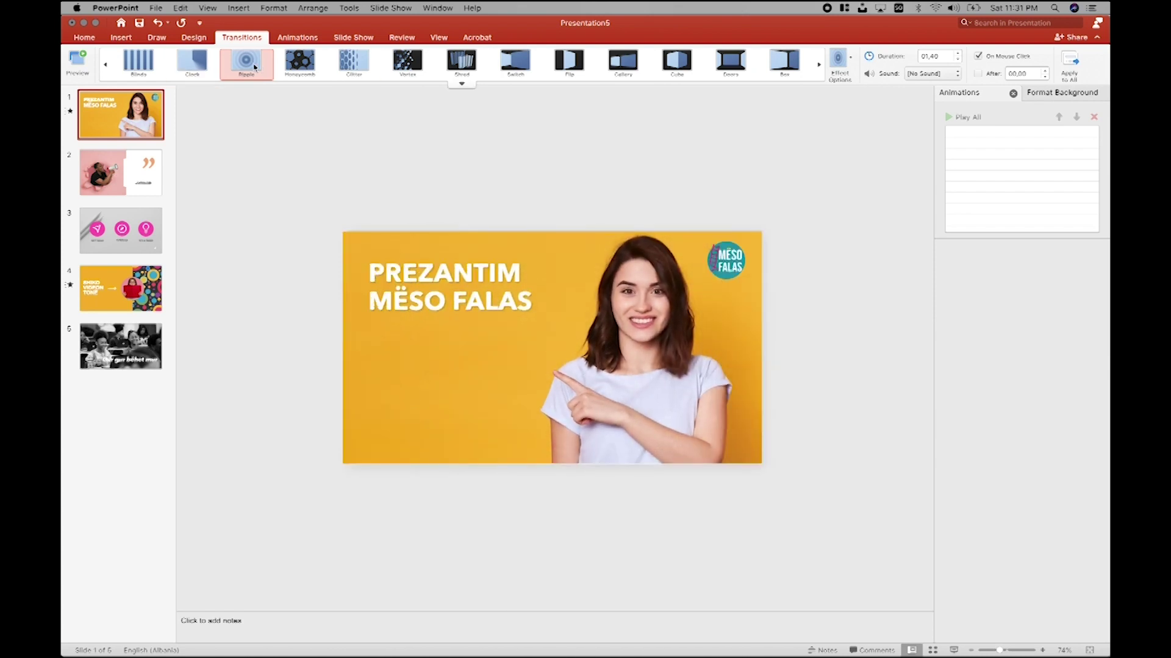
{"action": "left_click", "coordinate": [107, 66]}
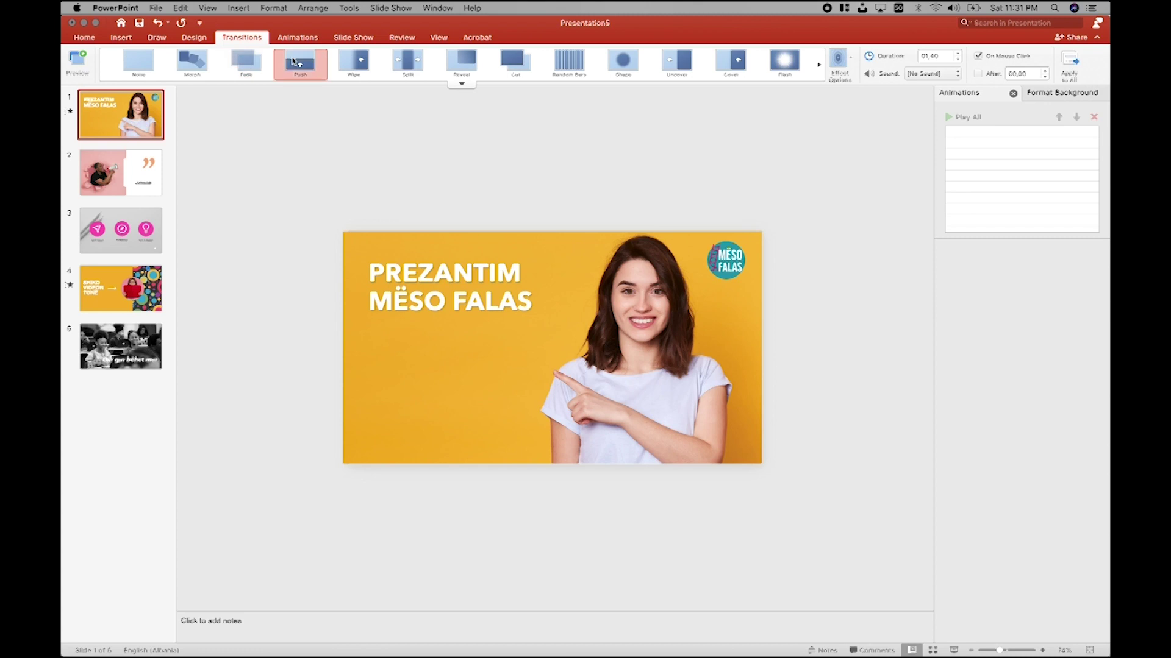
{"action": "left_click", "coordinate": [295, 64]}
{"action": "left_click", "coordinate": [264, 64]}
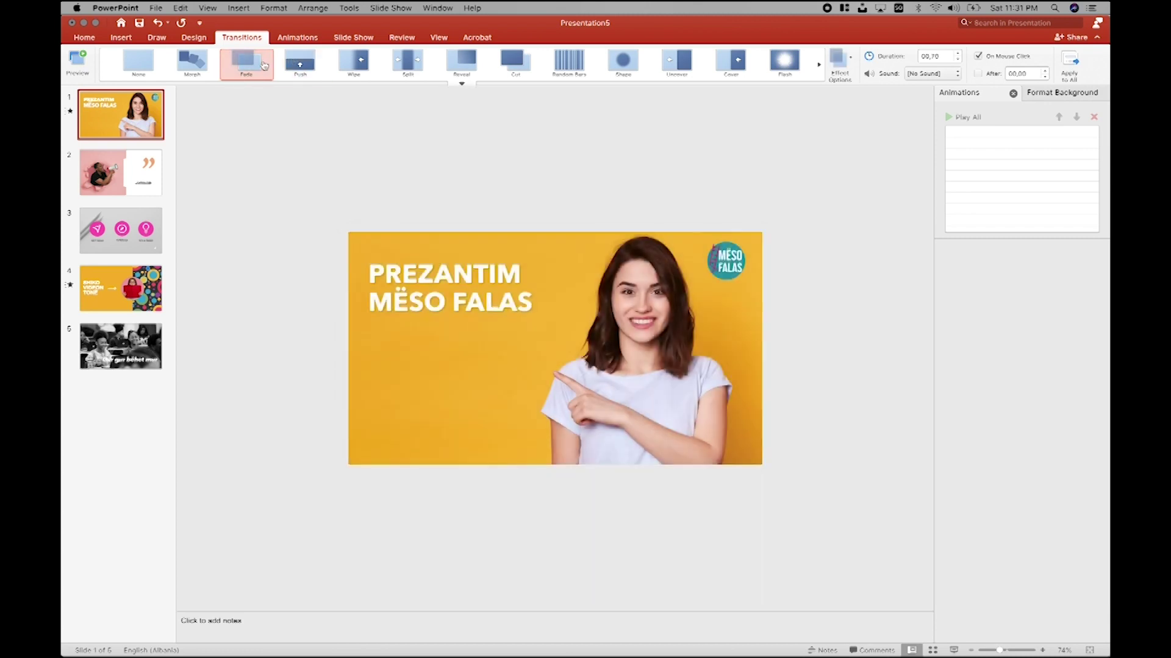
{"action": "left_click", "coordinate": [300, 63]}
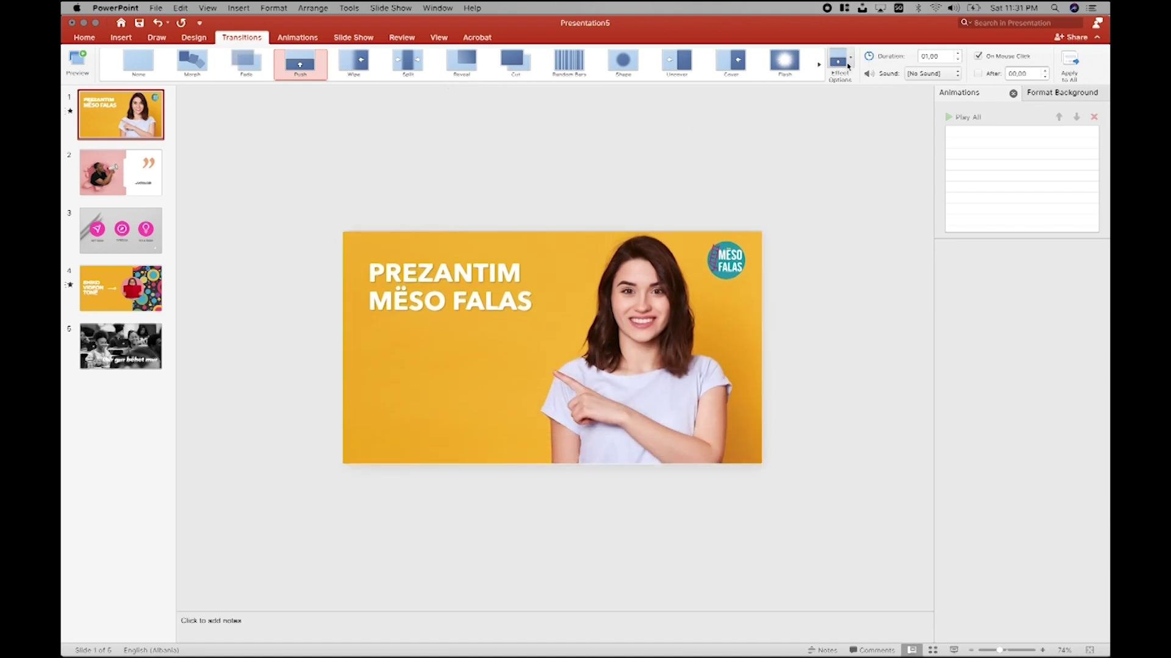
{"action": "left_click", "coordinate": [839, 61]}
{"action": "left_click", "coordinate": [864, 123]}
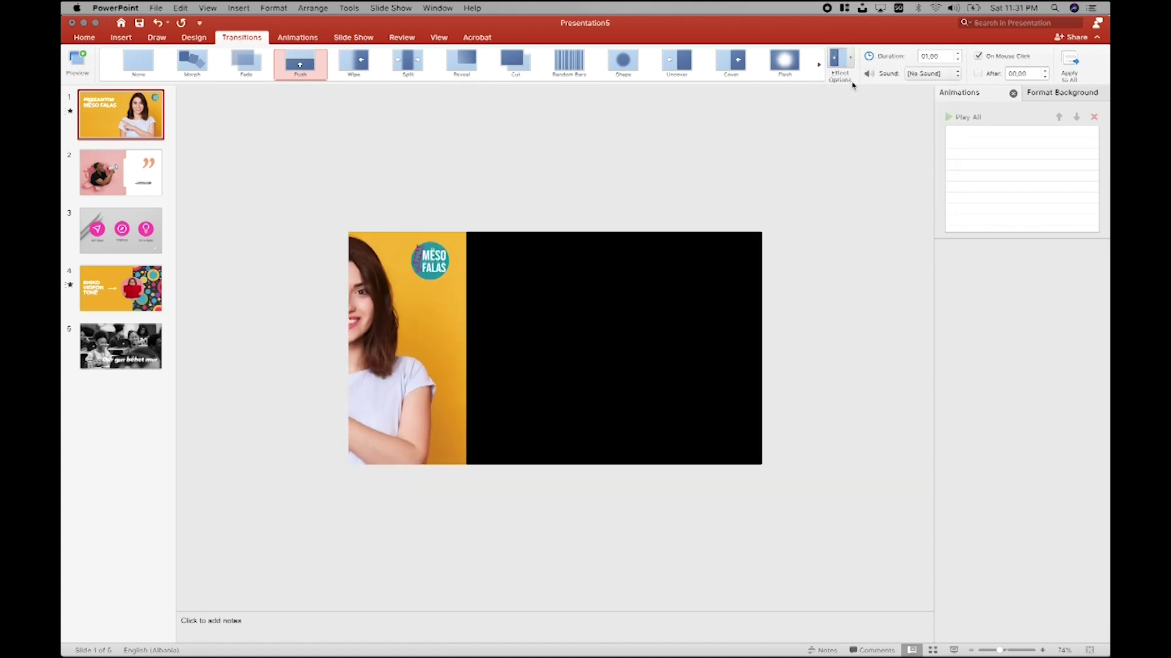
{"action": "left_click", "coordinate": [1073, 60]}
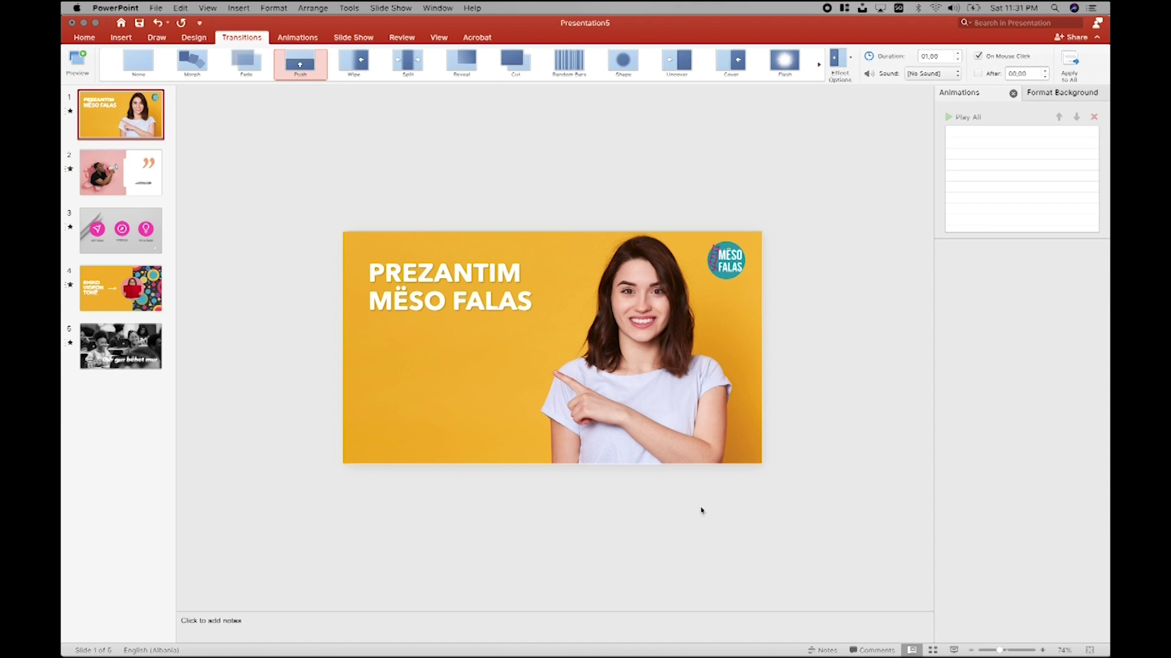
Step: Play the slide show through all five slides, then return to editing
{"action": "left_click", "coordinate": [954, 650]}
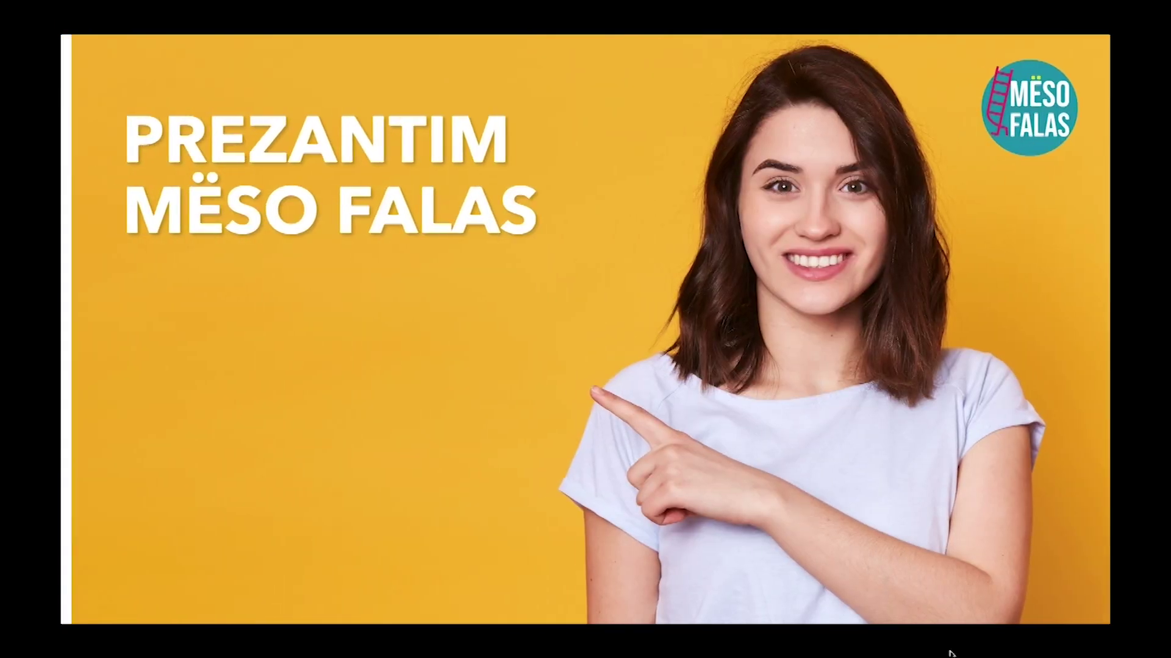
{"action": "left_click", "coordinate": [950, 653]}
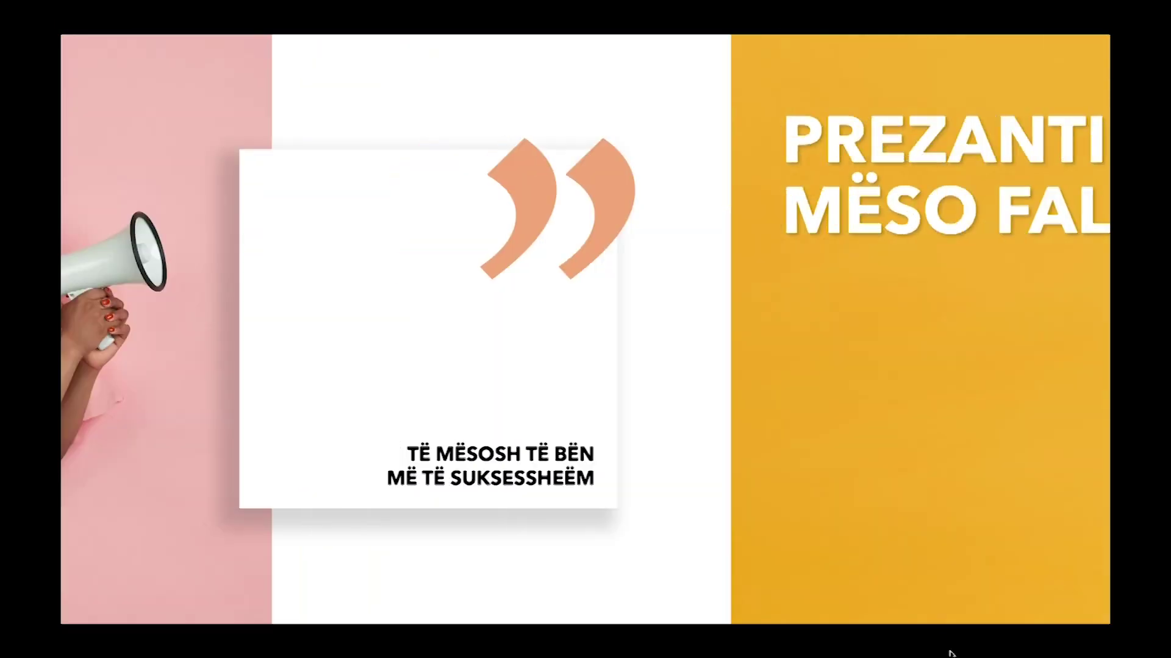
{"action": "left_click", "coordinate": [949, 653]}
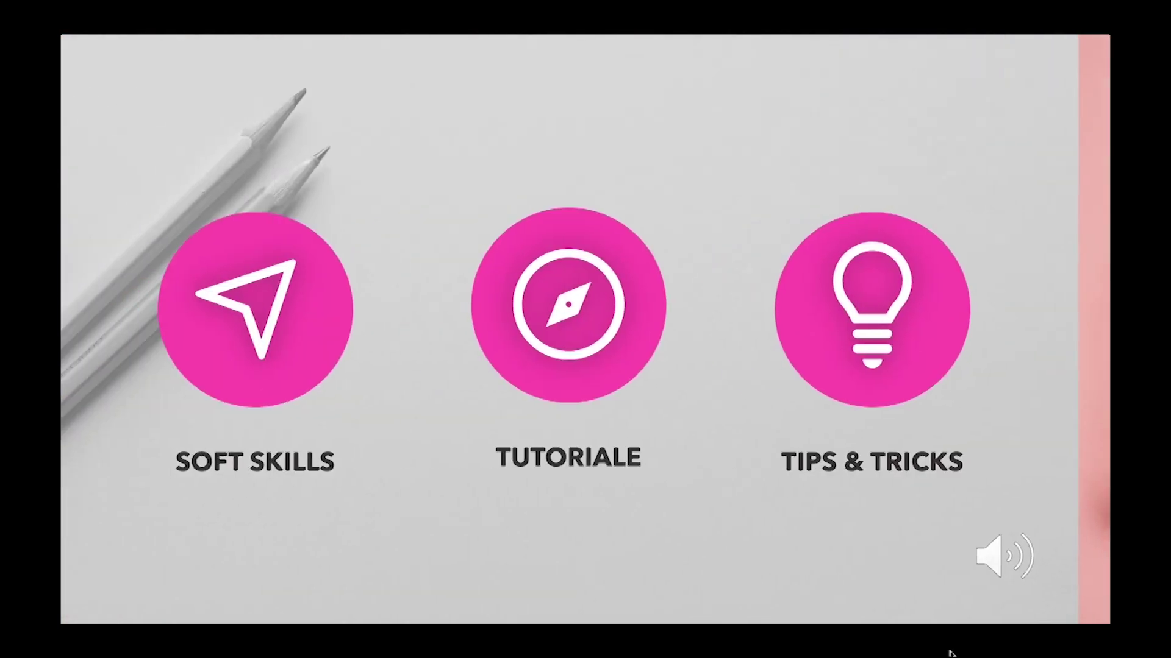
{"action": "left_click", "coordinate": [949, 653]}
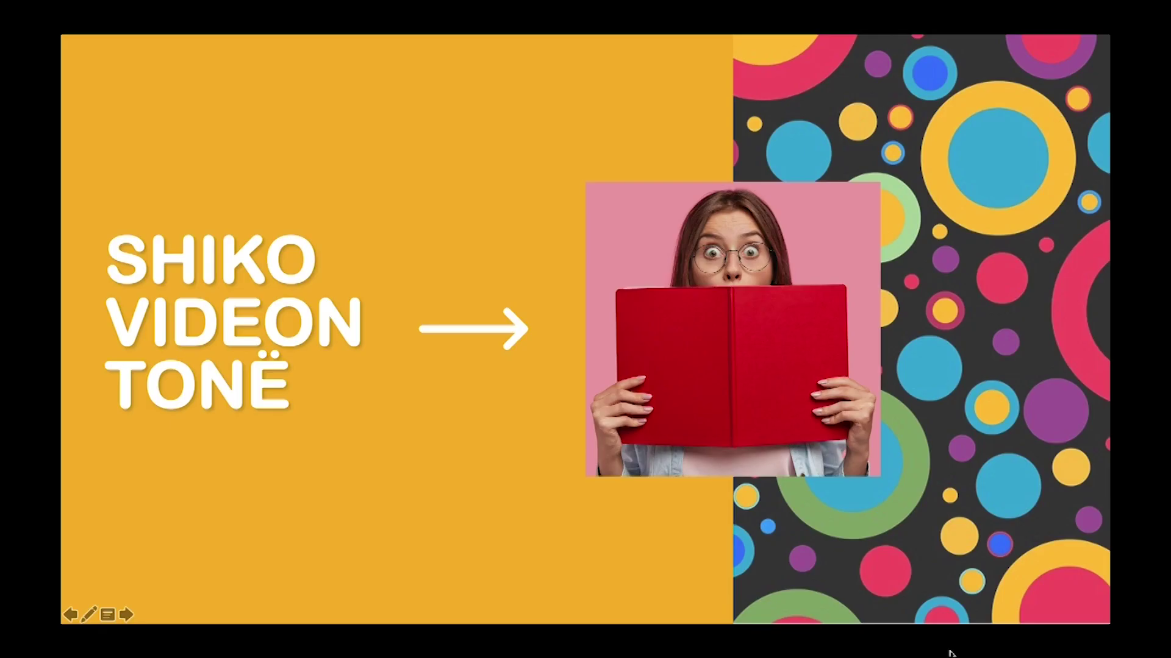
{"action": "left_click", "coordinate": [949, 653]}
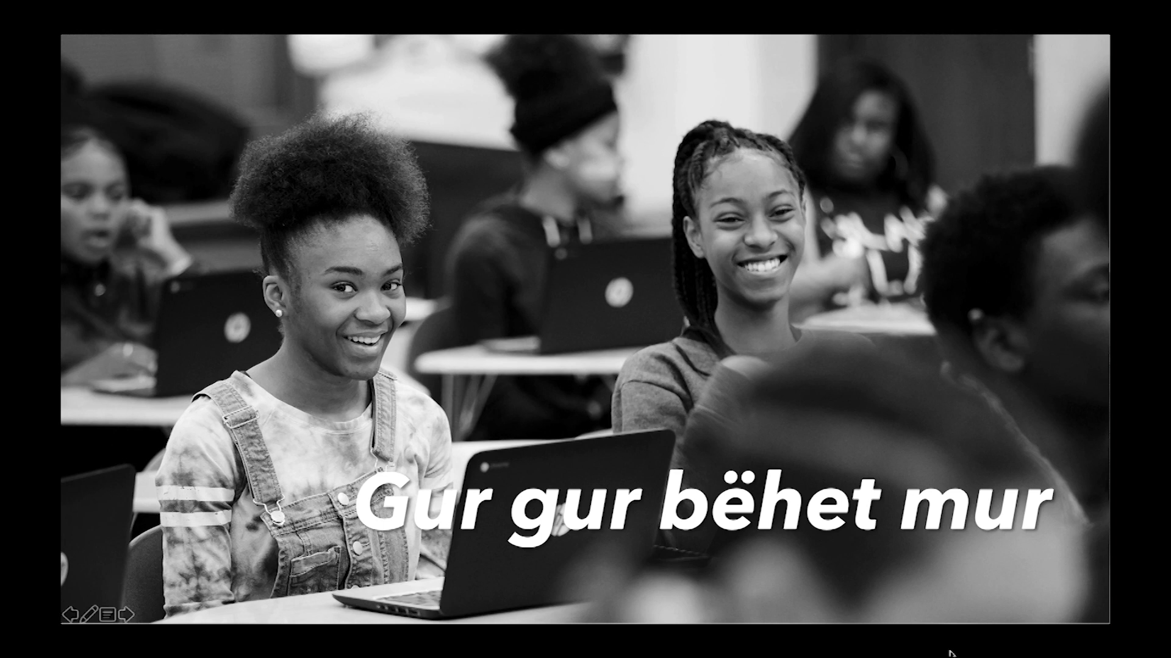
{"action": "key", "text": "Escape"}
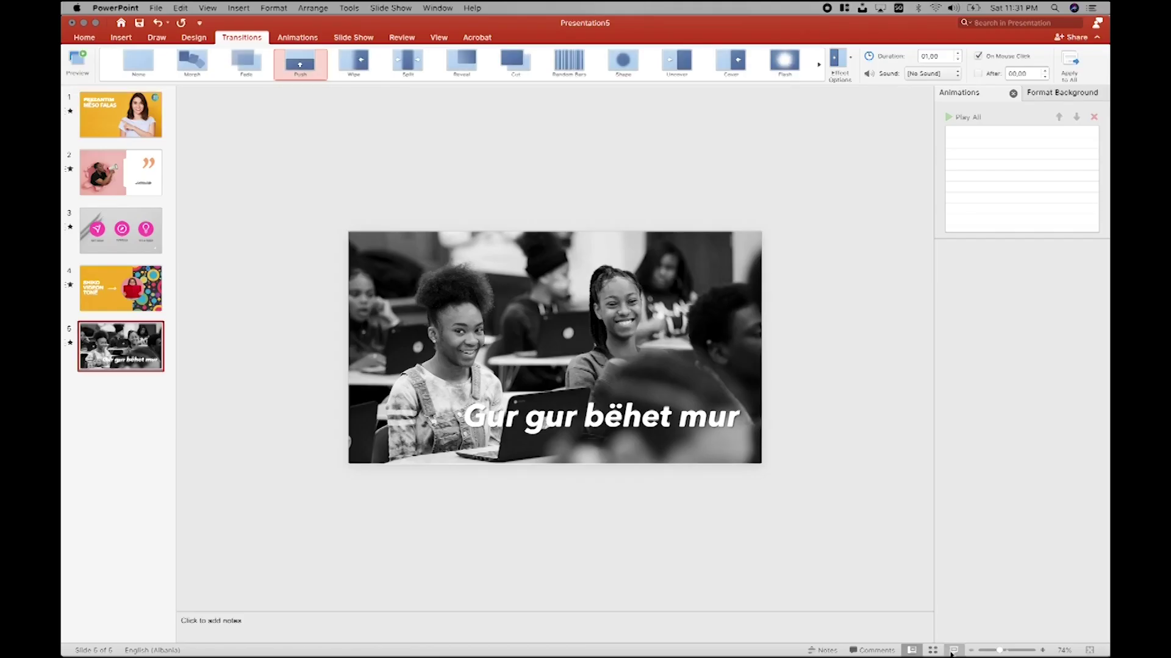
Step: Crop the left part off the slide 5 photo and place it against the right edge
{"action": "left_click", "coordinate": [626, 350]}
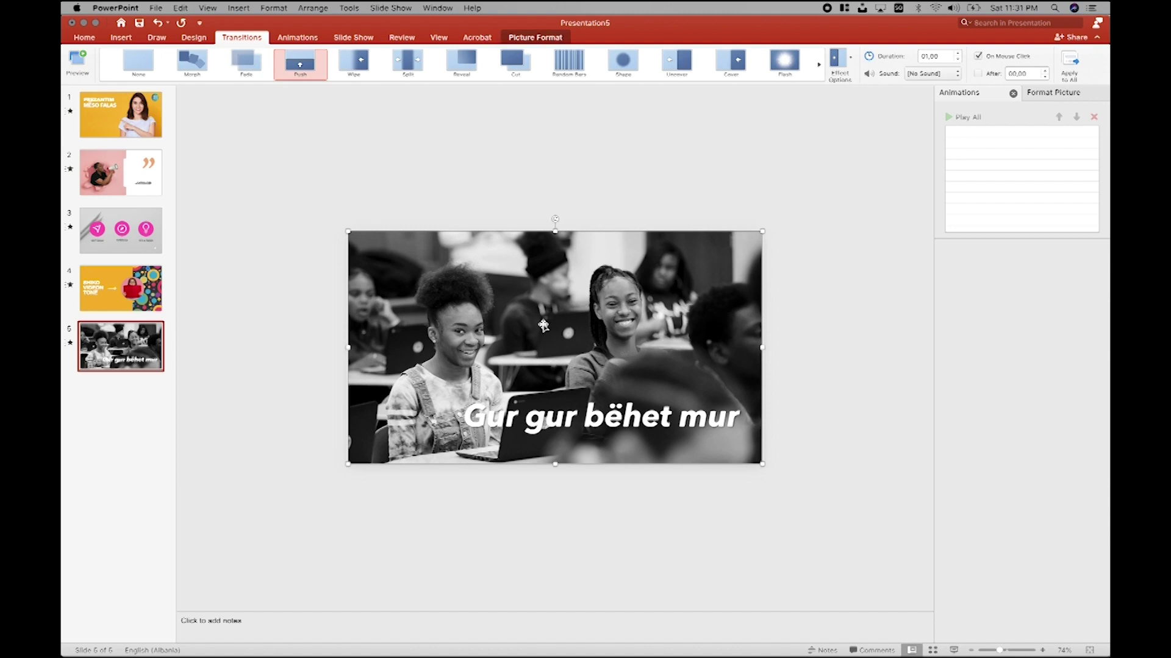
{"action": "mouse_move", "coordinate": [694, 254]}
{"action": "left_mouse_down"}
{"action": "mouse_move", "coordinate": [542, 259]}
{"action": "mouse_move", "coordinate": [521, 245]}
{"action": "left_mouse_up"}
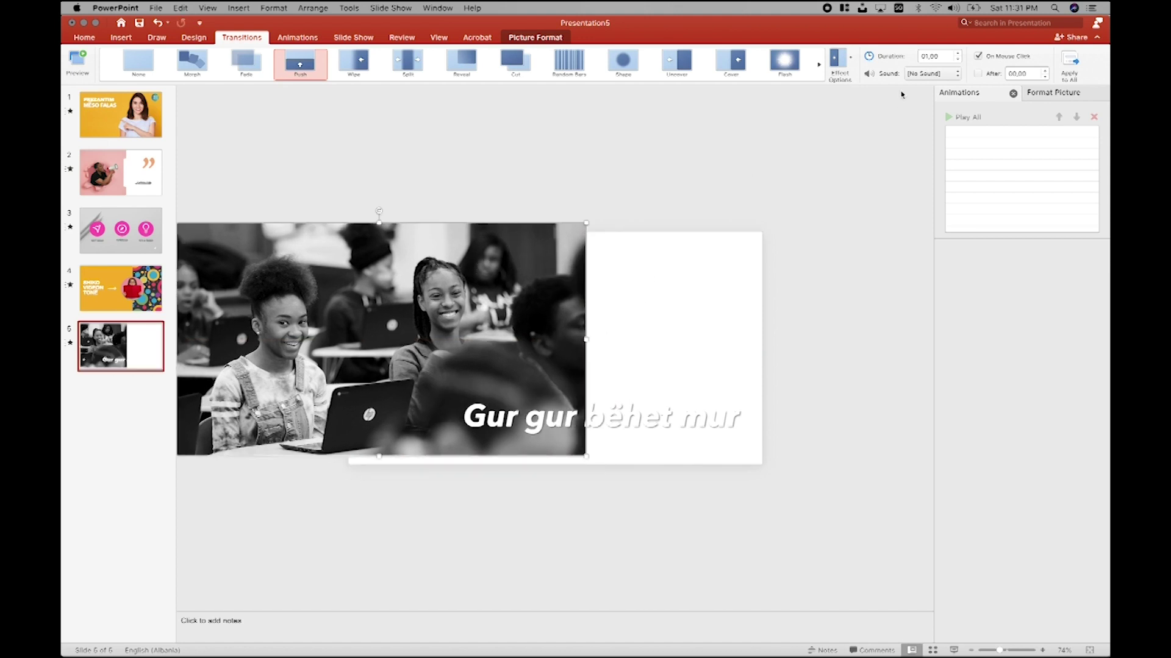
{"action": "left_click", "coordinate": [530, 37]}
{"action": "left_click", "coordinate": [906, 59]}
{"action": "mouse_move", "coordinate": [345, 303]}
{"action": "left_mouse_down"}
{"action": "mouse_move", "coordinate": [328, 329]}
{"action": "mouse_move", "coordinate": [294, 330]}
{"action": "left_mouse_up"}
{"action": "left_click", "coordinate": [483, 199]}
{"action": "left_click", "coordinate": [439, 293]}
{"action": "left_click", "coordinate": [907, 58]}
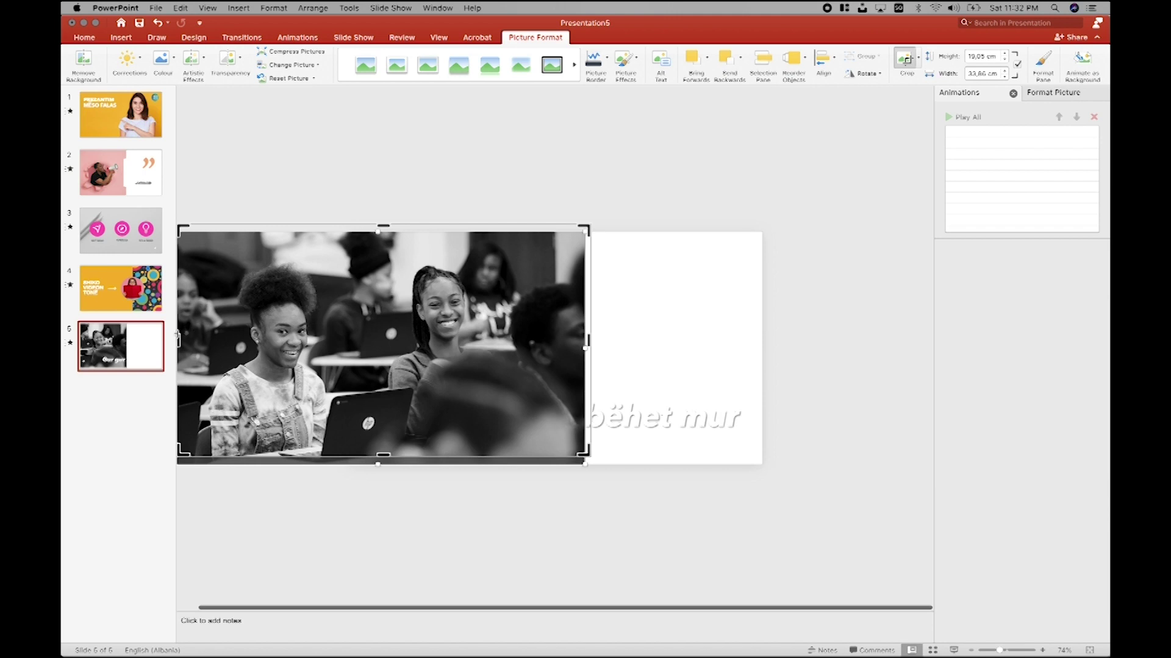
{"action": "mouse_move", "coordinate": [177, 336]}
{"action": "left_mouse_down"}
{"action": "mouse_move", "coordinate": [315, 355]}
{"action": "mouse_move", "coordinate": [327, 342]}
{"action": "left_mouse_up"}
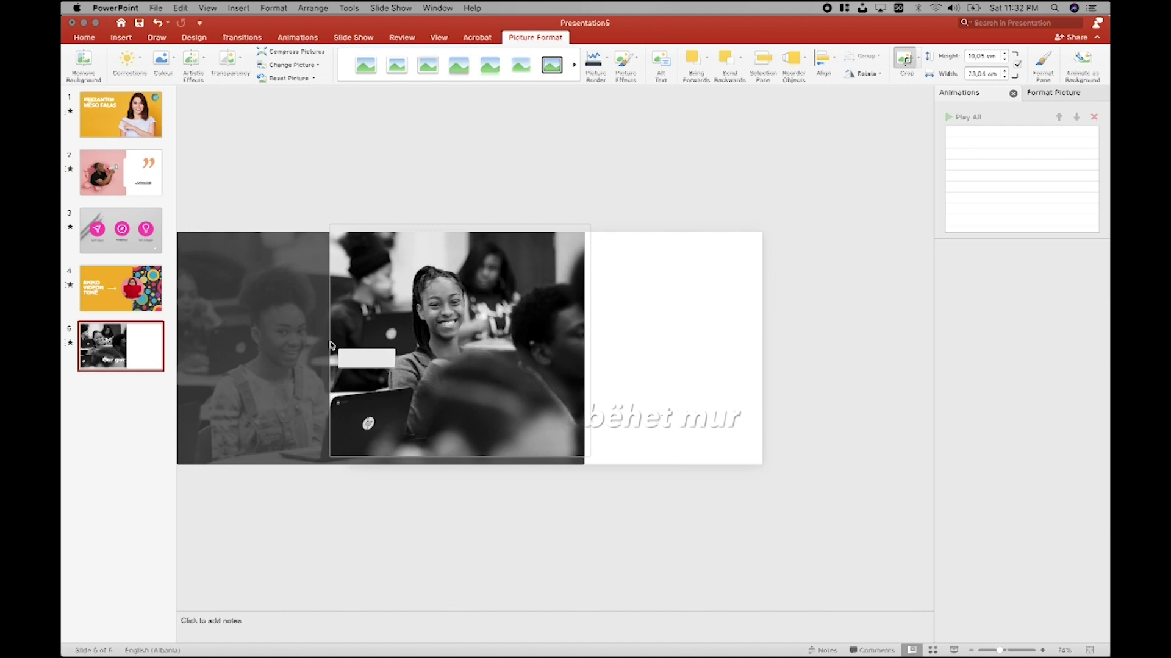
{"action": "left_click", "coordinate": [387, 175]}
{"action": "mouse_move", "coordinate": [431, 271]}
{"action": "left_mouse_down"}
{"action": "mouse_move", "coordinate": [455, 293]}
{"action": "mouse_move", "coordinate": [616, 300]}
{"action": "left_mouse_up"}
{"action": "left_click_drag", "start_coordinate": [506, 231], "coordinate": [499, 234]}
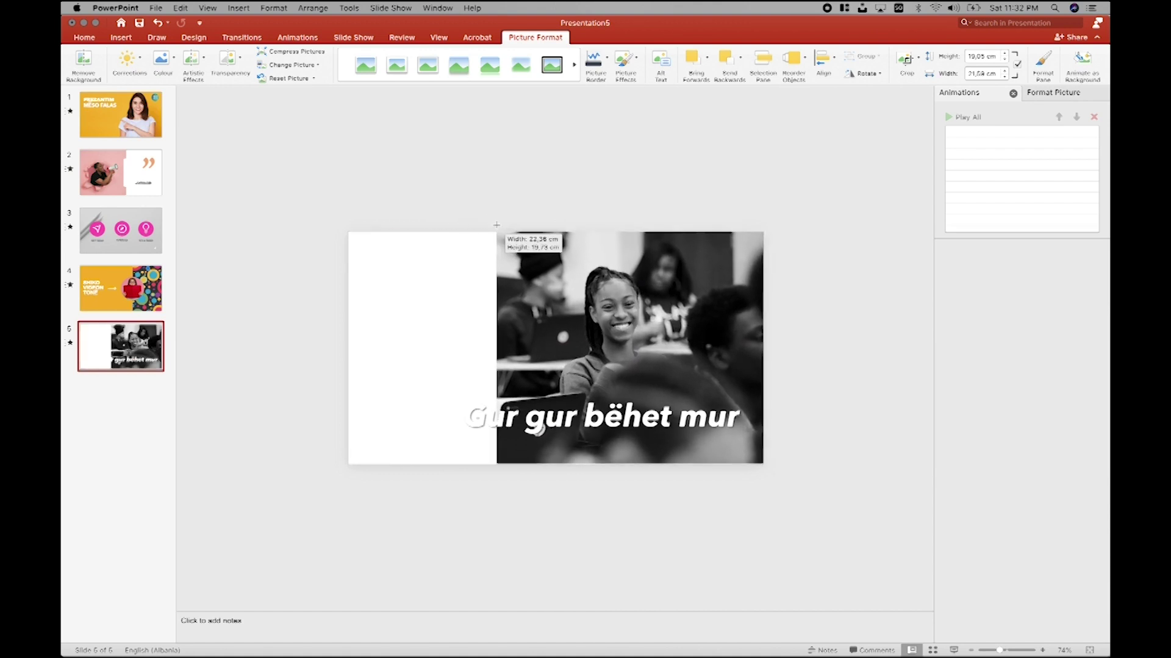
Step: Move the 'Gur gur bëhet mur' title left, break it before 'bëhet', and set it to 48 pt
{"action": "left_click", "coordinate": [564, 407]}
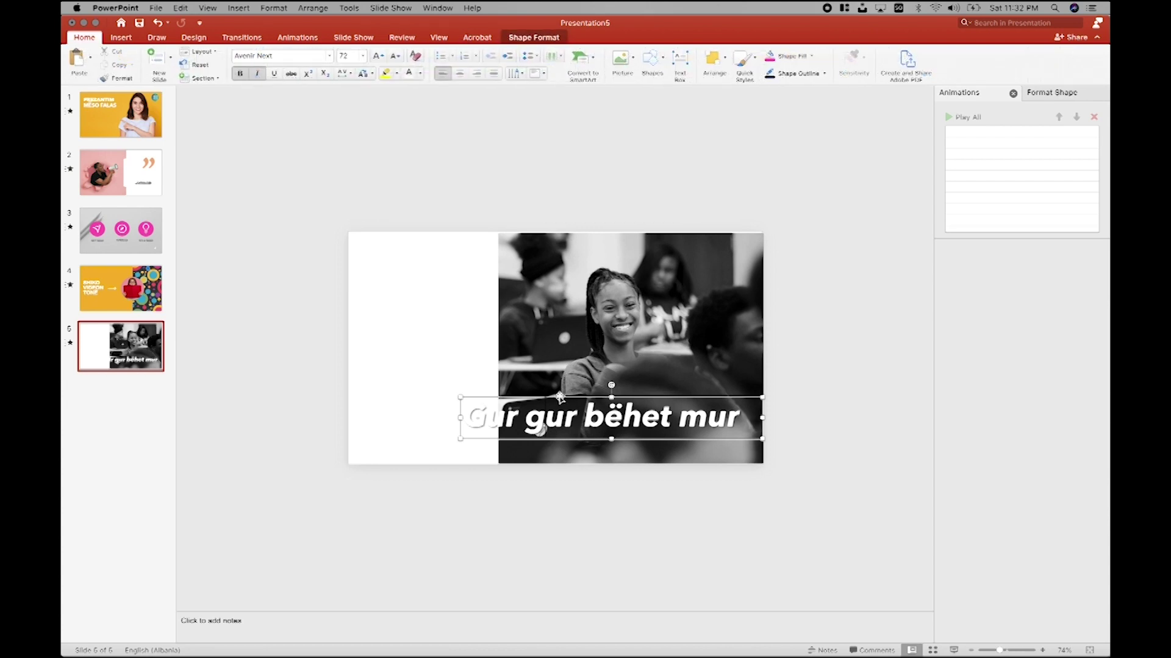
{"action": "left_click_drag", "start_coordinate": [564, 408], "coordinate": [463, 323]}
{"action": "left_click", "coordinate": [462, 324]}
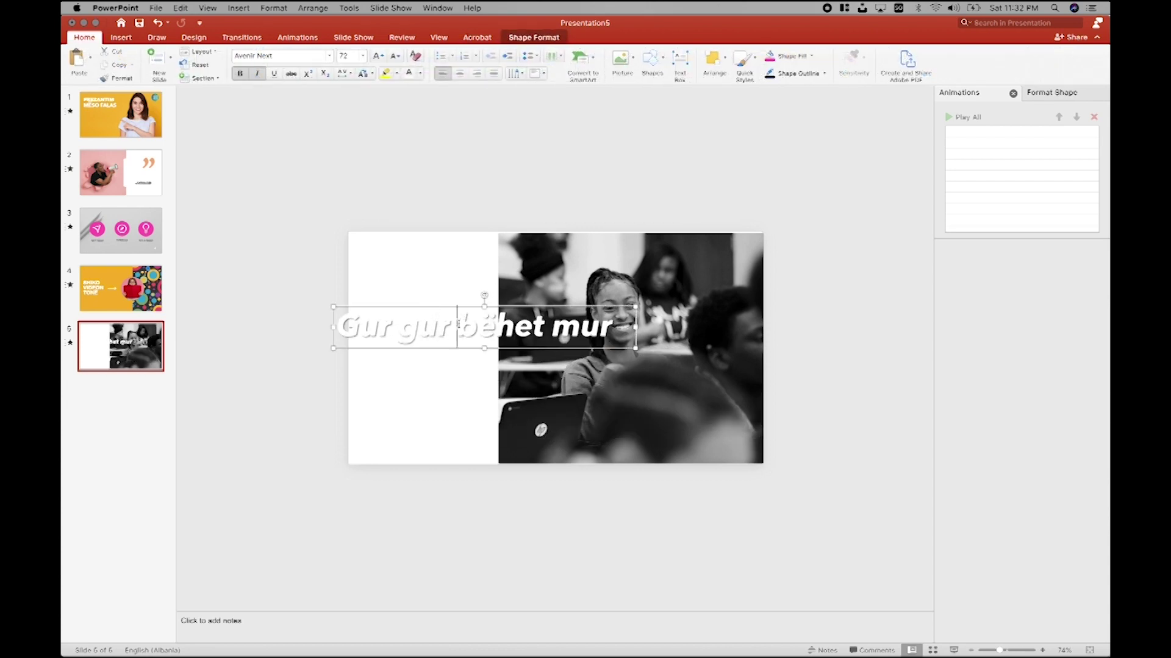
{"action": "key", "text": "Return"}
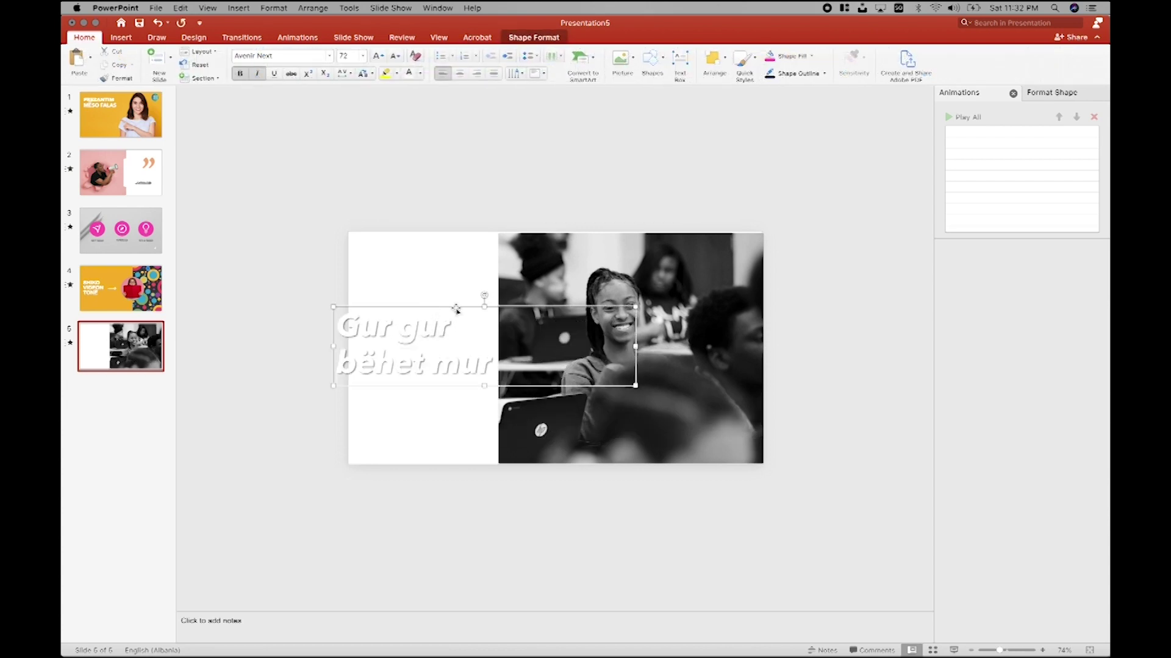
{"action": "mouse_move", "coordinate": [457, 308]}
{"action": "left_mouse_down"}
{"action": "mouse_move", "coordinate": [480, 288]}
{"action": "mouse_move", "coordinate": [359, 308]}
{"action": "left_mouse_up"}
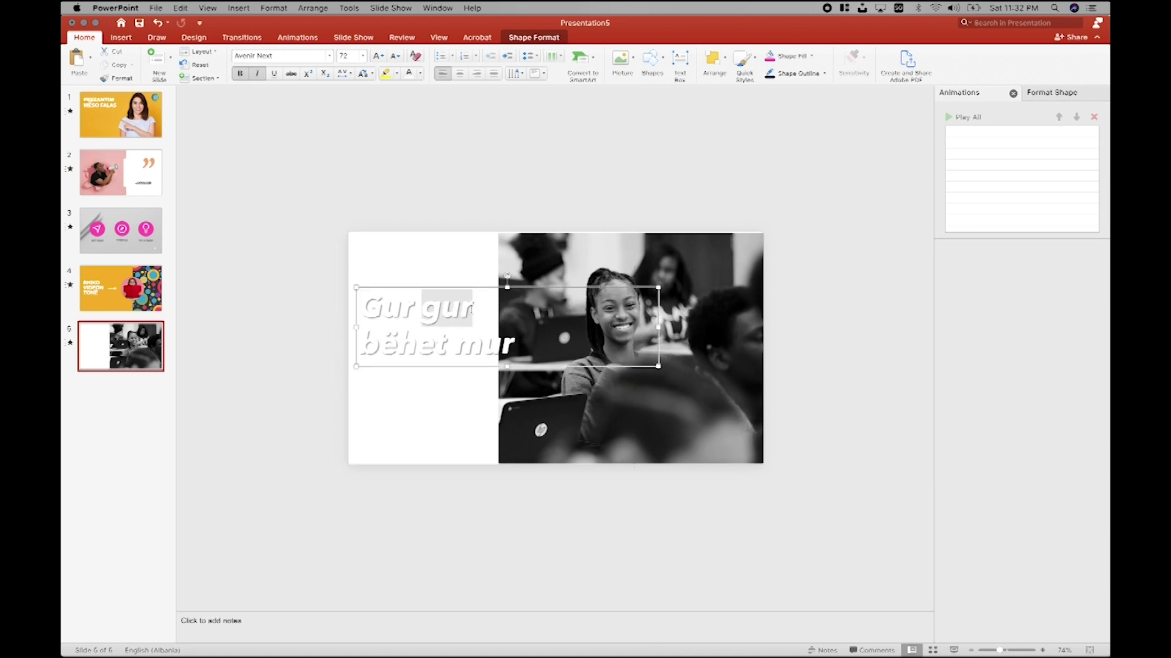
{"action": "key", "text": "super+a"}
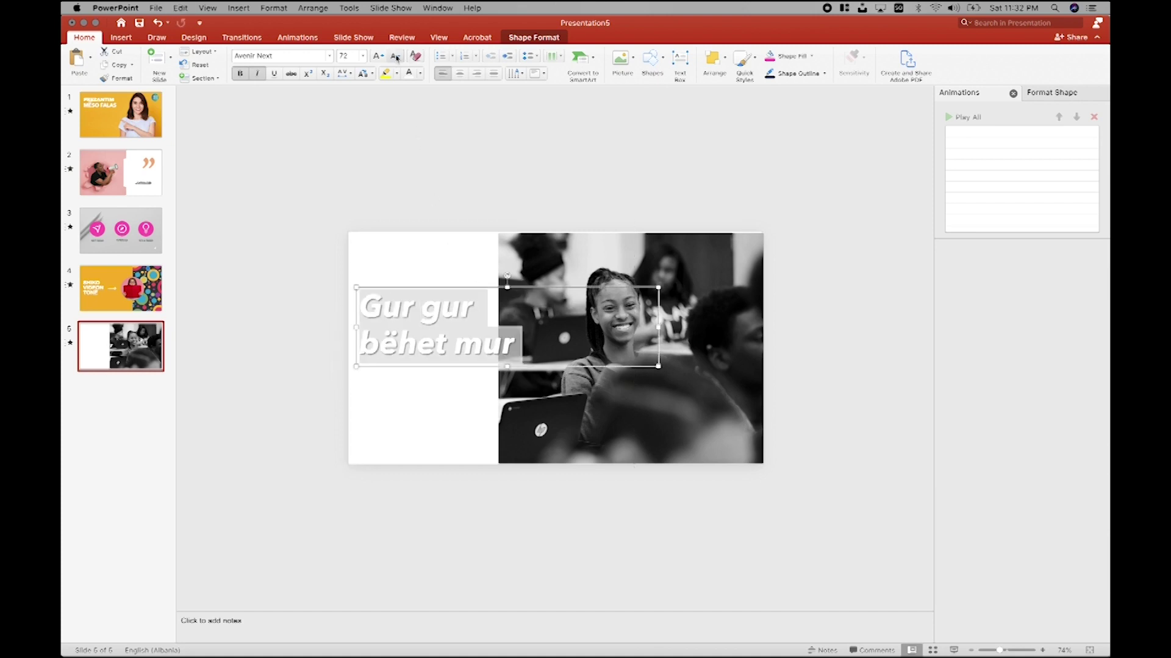
{"action": "left_click", "coordinate": [395, 56]}
{"action": "left_click", "coordinate": [395, 56]}
{"action": "left_click", "coordinate": [395, 56]}
{"action": "left_click", "coordinate": [395, 55]}
{"action": "left_click", "coordinate": [389, 136]}
Step: Move the title to the lower left and colour its text black
{"action": "left_click", "coordinate": [443, 287]}
{"action": "left_click_drag", "start_coordinate": [443, 287], "coordinate": [450, 405]}
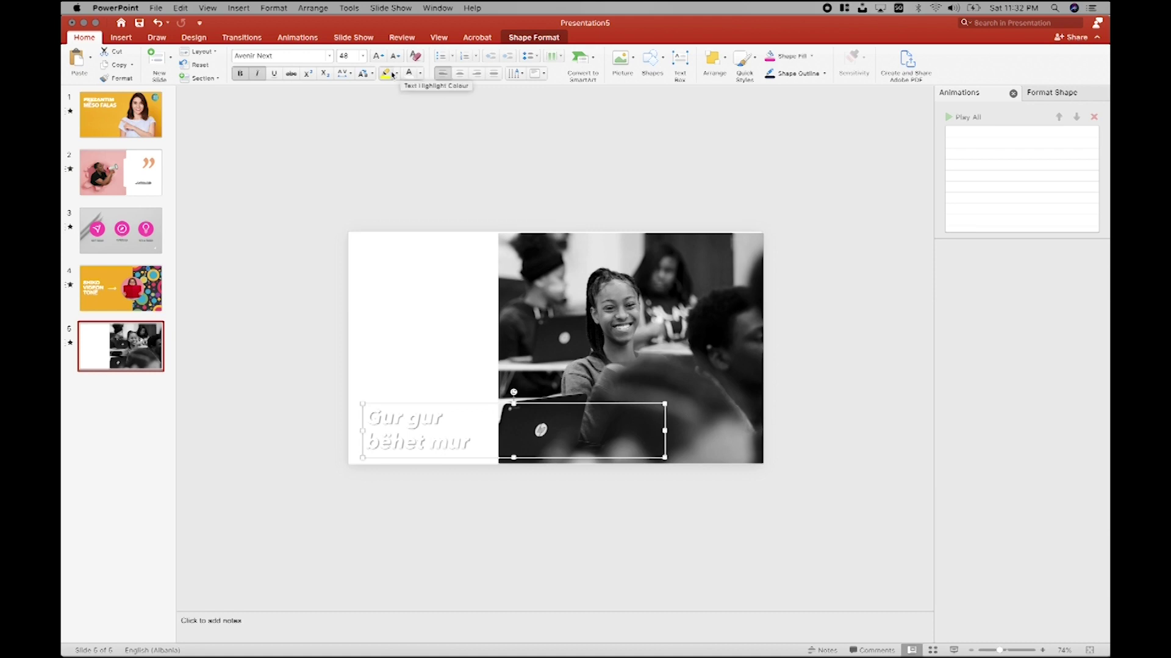
{"action": "left_click", "coordinate": [422, 73]}
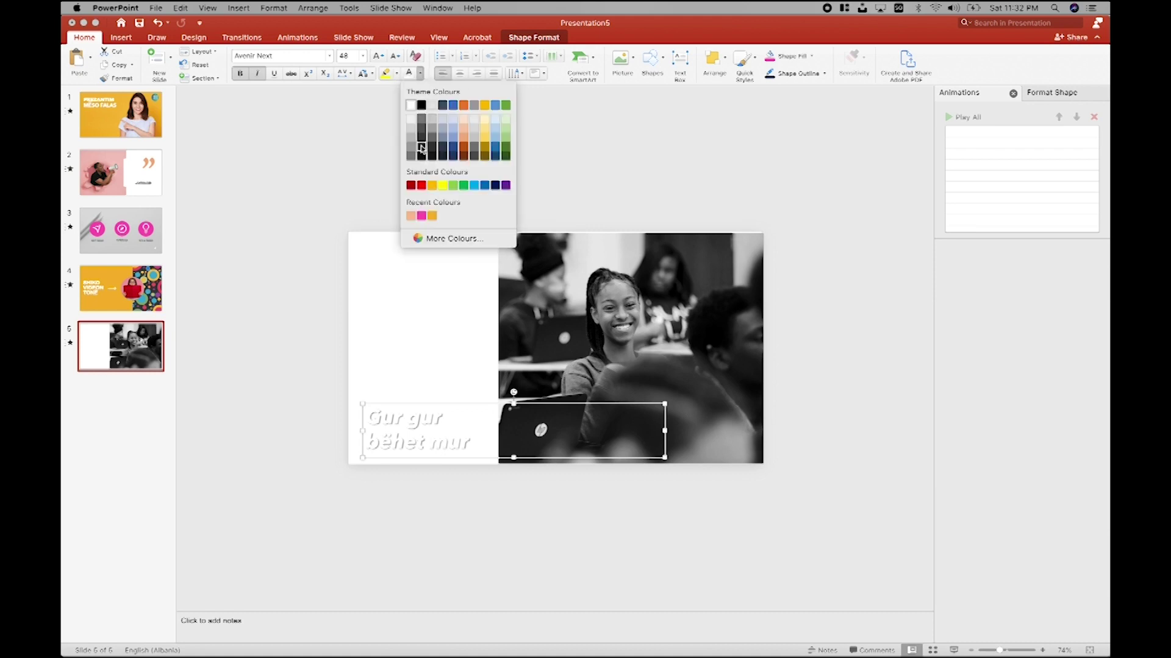
{"action": "left_click", "coordinate": [422, 147]}
{"action": "left_click", "coordinate": [444, 149]}
{"action": "left_click", "coordinate": [574, 386]}
{"action": "left_click", "coordinate": [521, 184]}
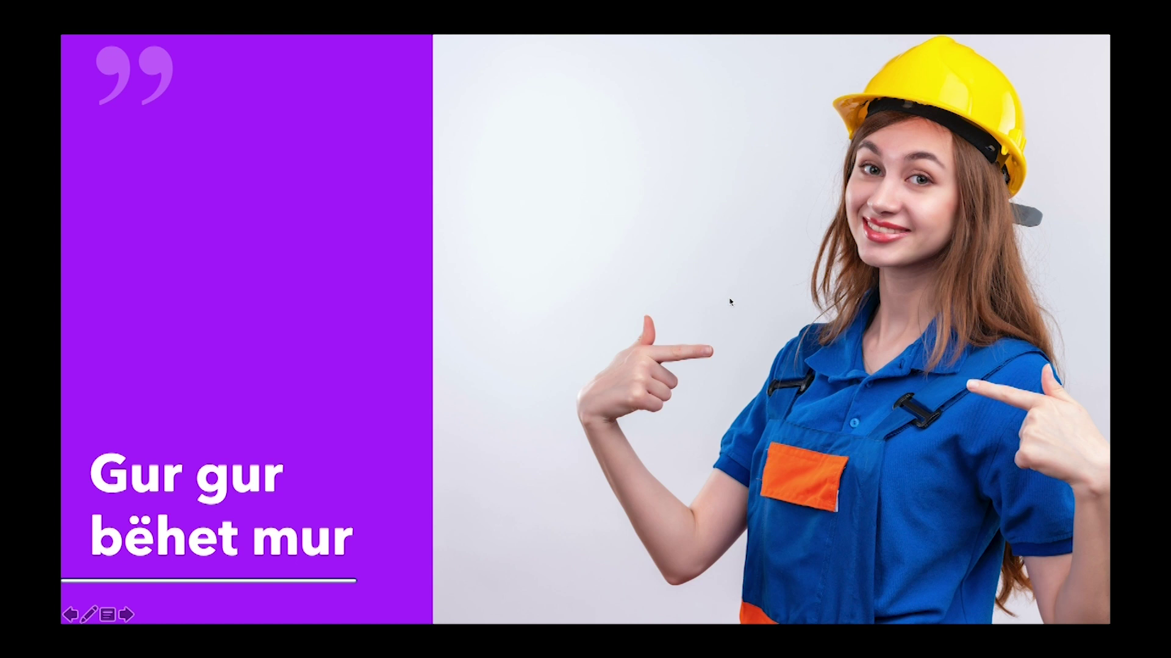
Step: End the slide show, select slide 6 with the laptop photo, and show its transition options
{"action": "key", "text": "Escape"}
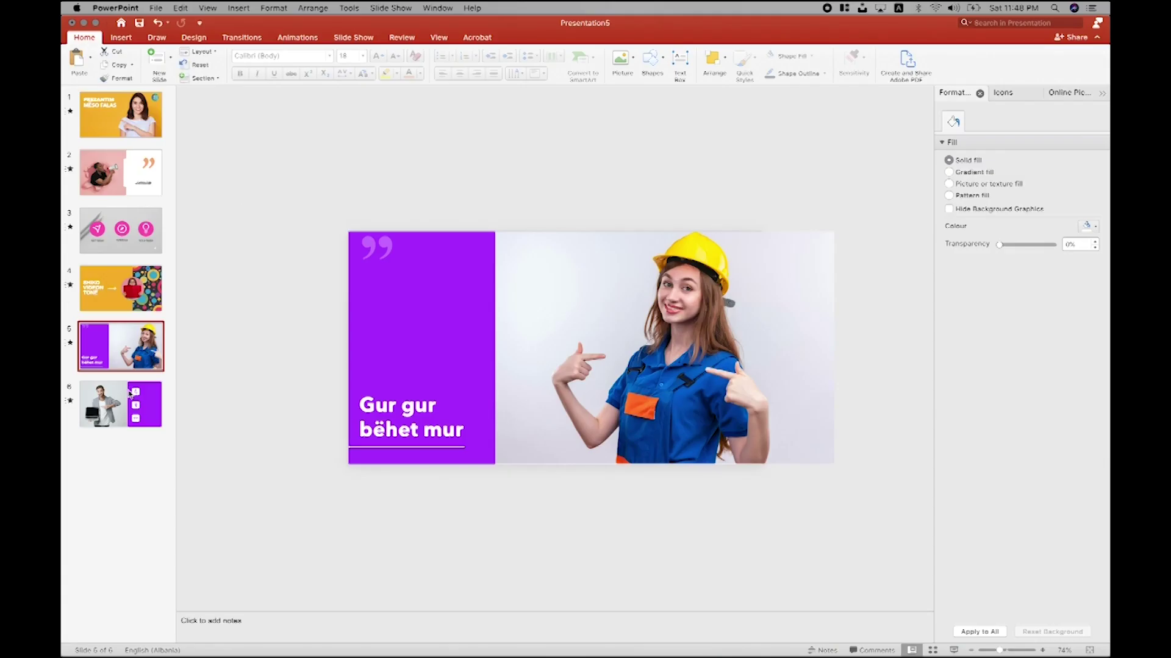
{"action": "left_click", "coordinate": [135, 401]}
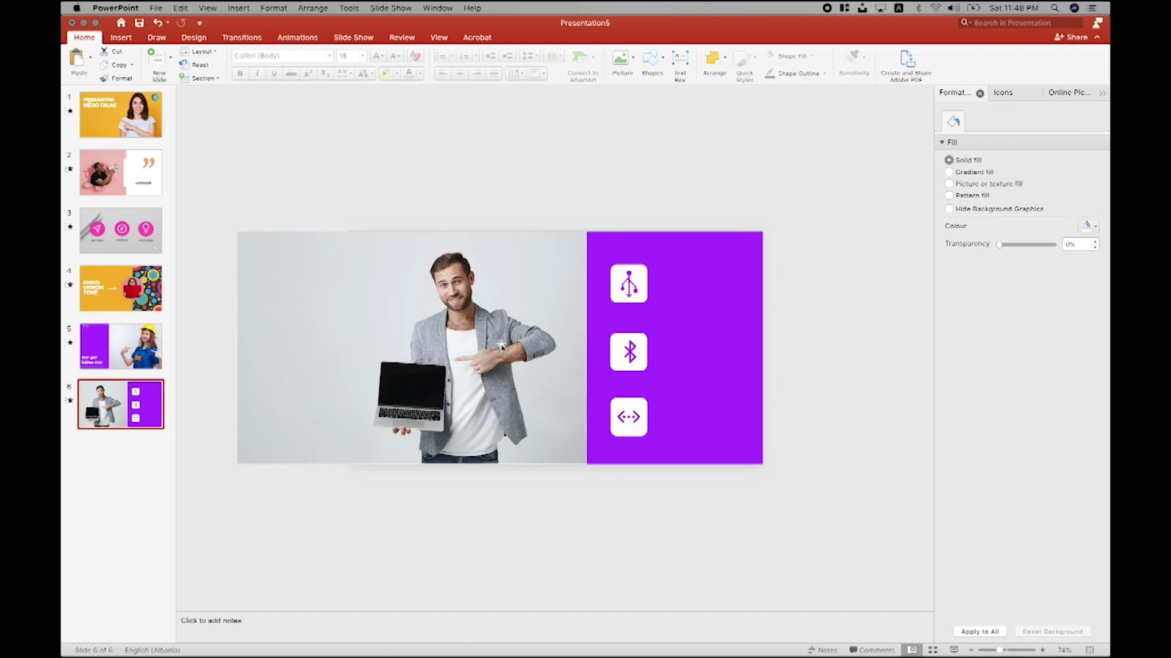
{"action": "left_click", "coordinate": [232, 39]}
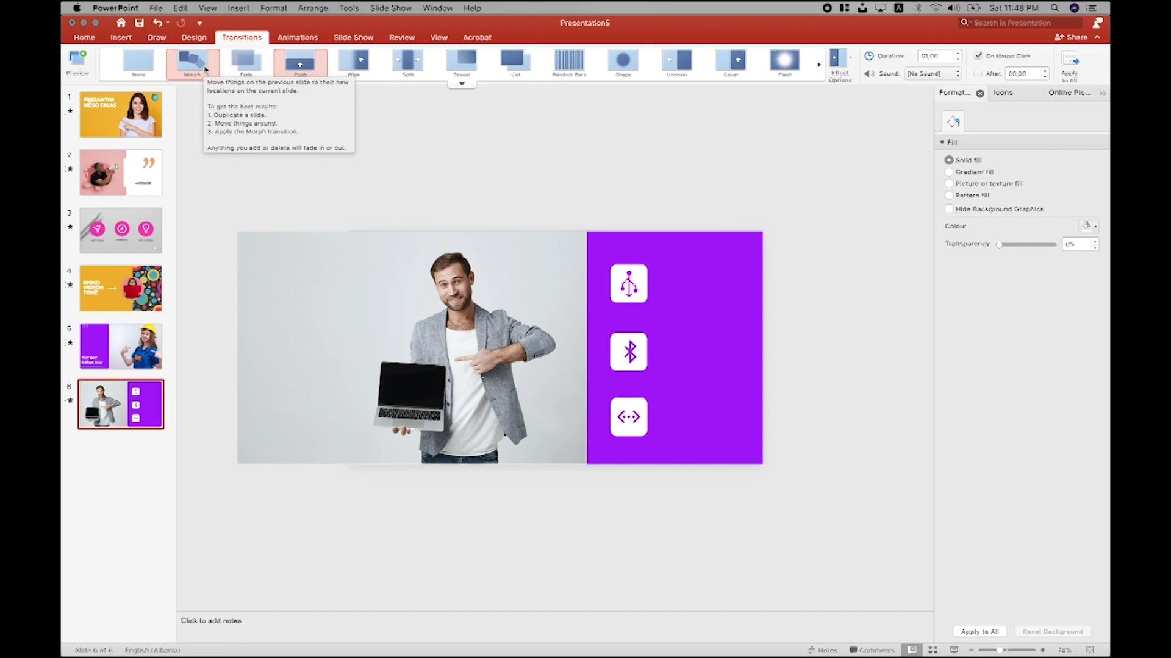
Step: Duplicate slide 6, then delete the unwanted duplicate slide 7
{"action": "right_click", "coordinate": [150, 407]}
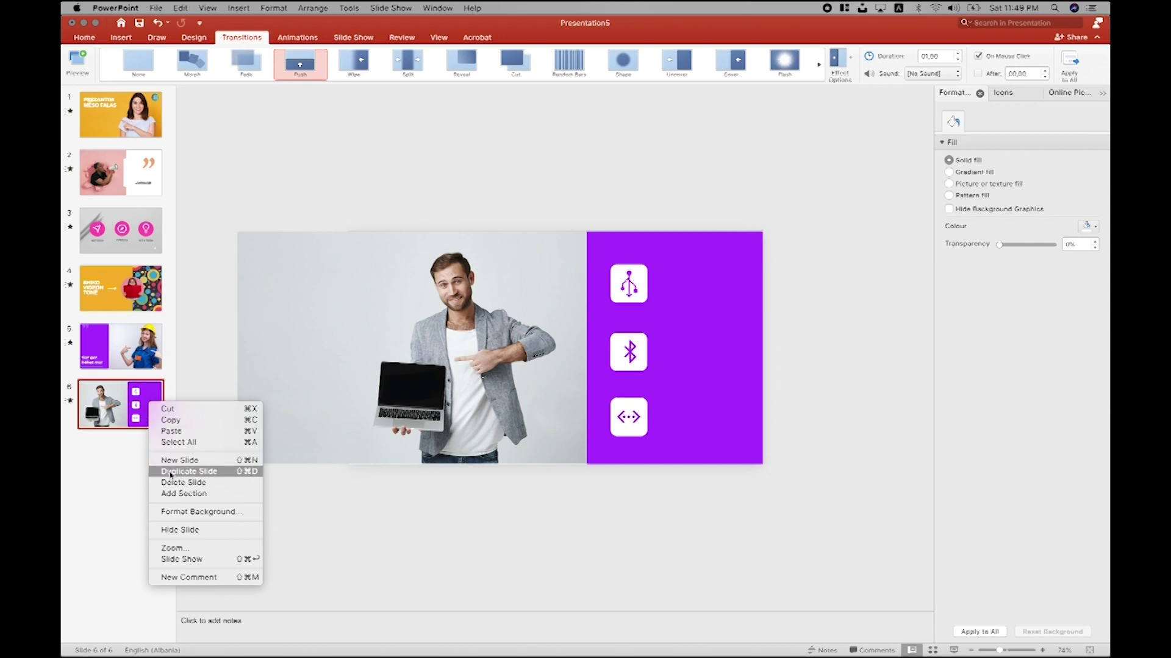
{"action": "left_click", "coordinate": [171, 472]}
{"action": "left_click", "coordinate": [132, 428]}
{"action": "left_click", "coordinate": [631, 268]}
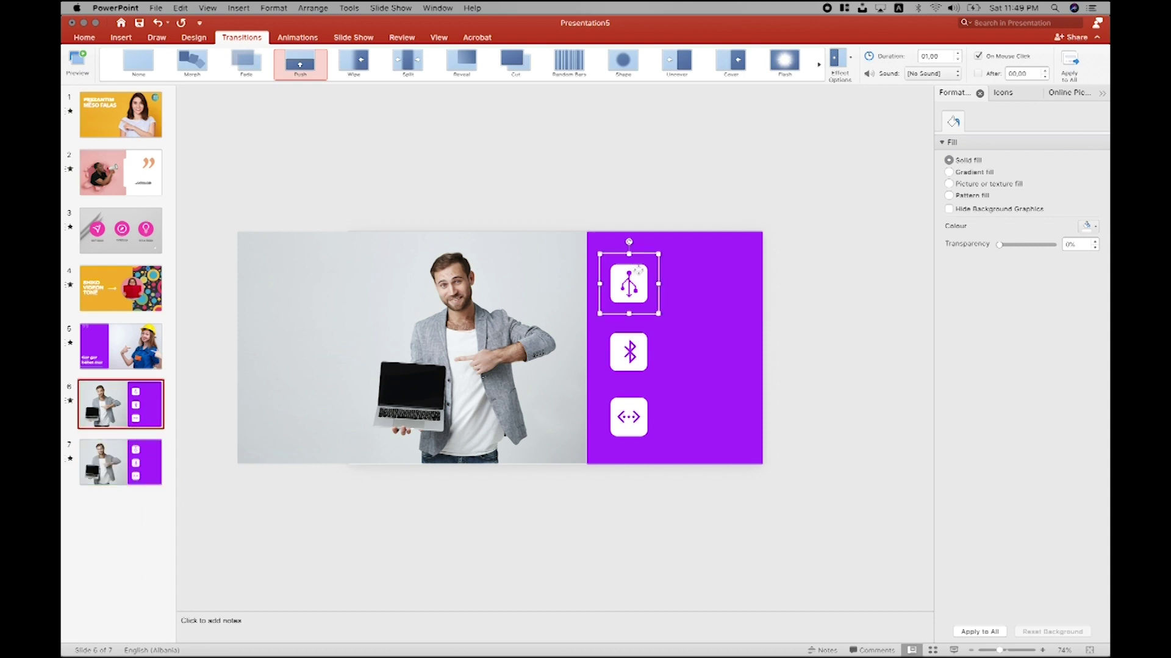
{"action": "left_click", "coordinate": [138, 466]}
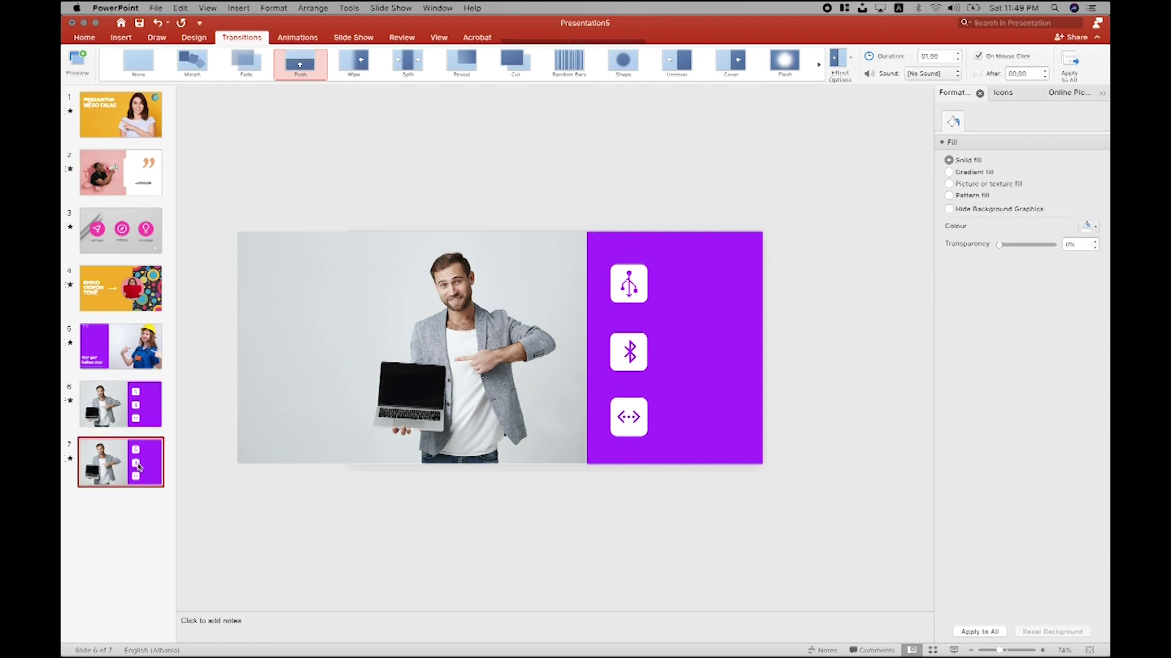
{"action": "key", "text": "Delete"}
Step: Give the USB, Bluetooth and arrows icons an outer shadow blurred to 62 pt
{"action": "left_click", "coordinate": [642, 273]}
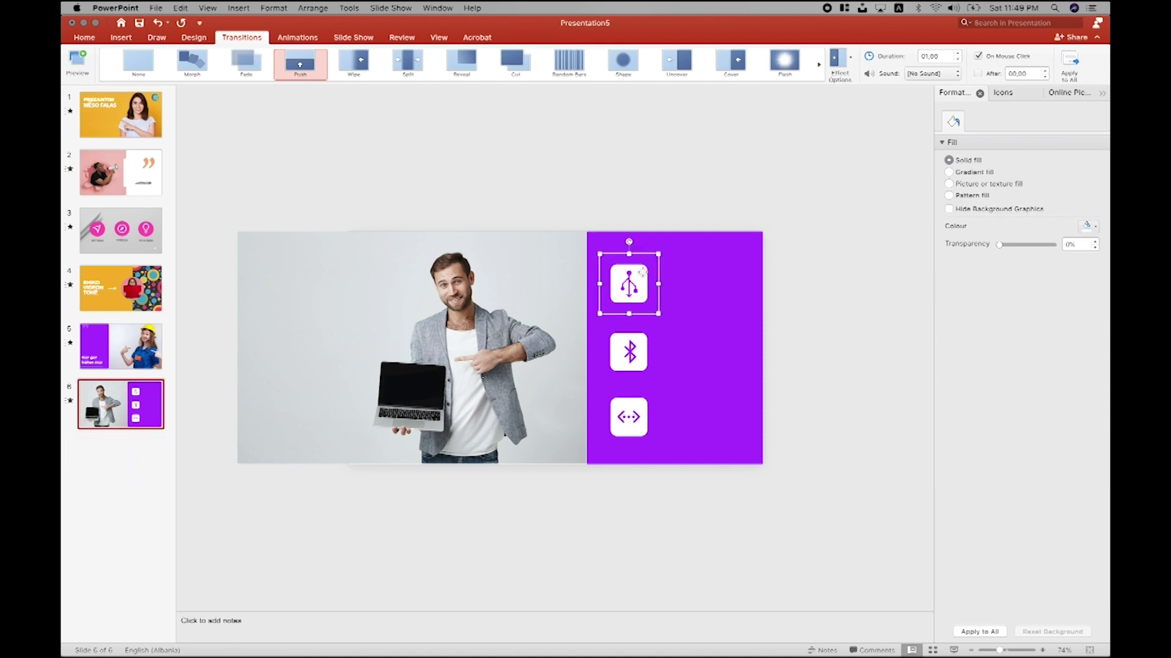
{"action": "left_click", "coordinate": [639, 344], "text": "shift"}
{"action": "left_click", "coordinate": [635, 412], "text": "shift"}
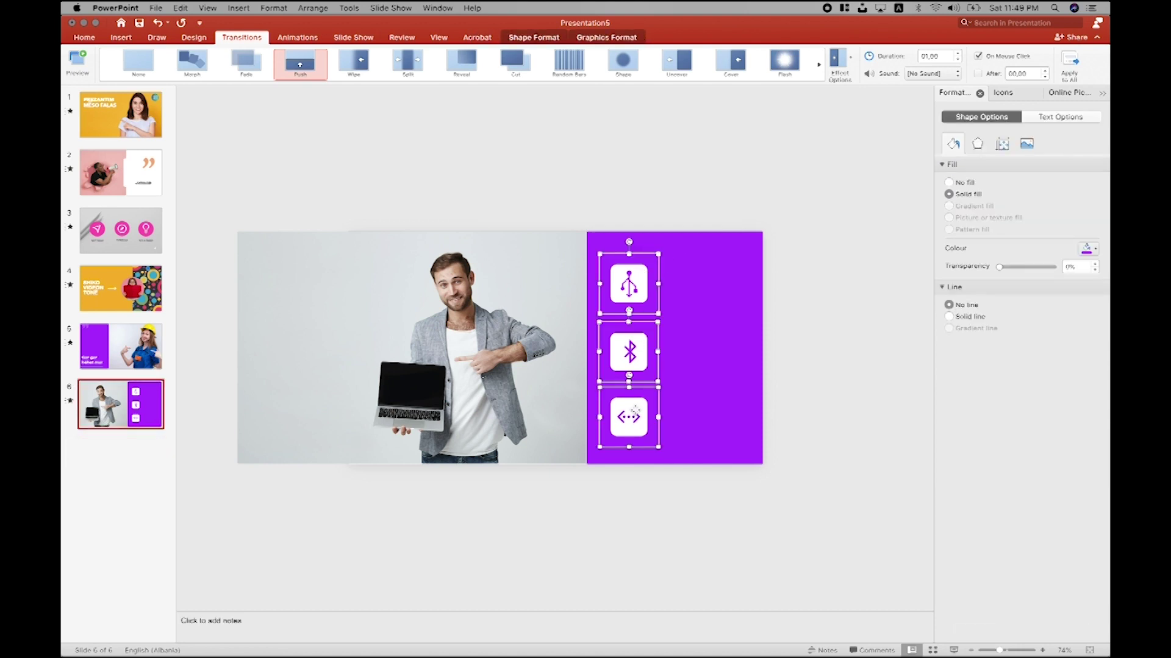
{"action": "left_click", "coordinate": [978, 144]}
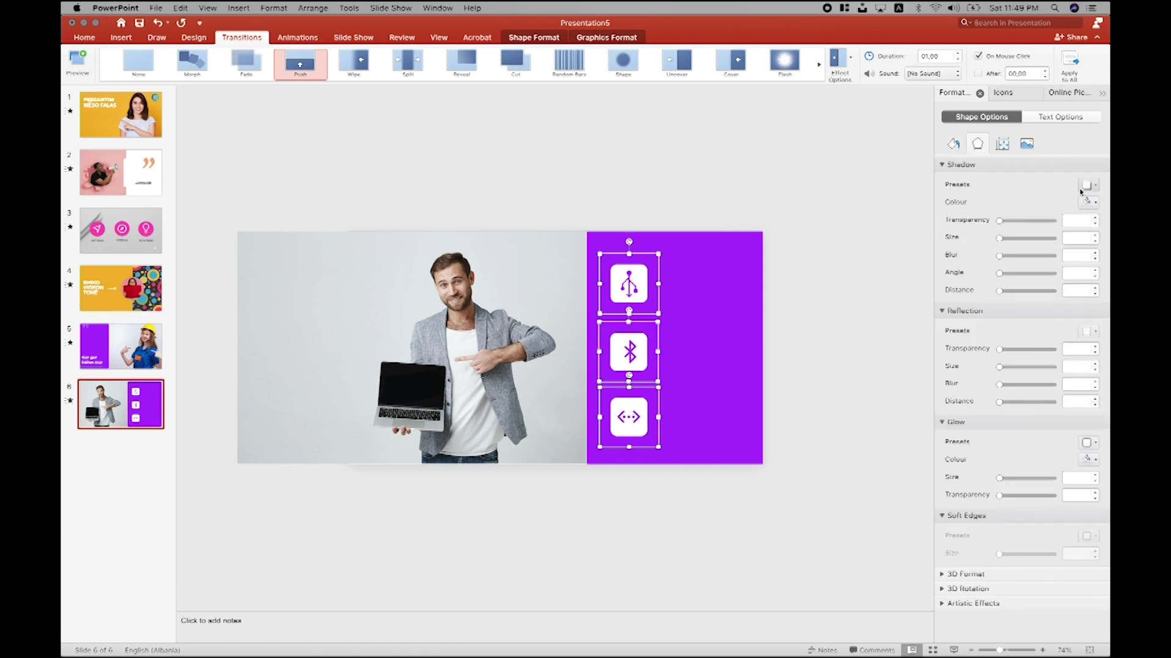
{"action": "left_click", "coordinate": [1087, 184]}
{"action": "left_click", "coordinate": [1043, 281]}
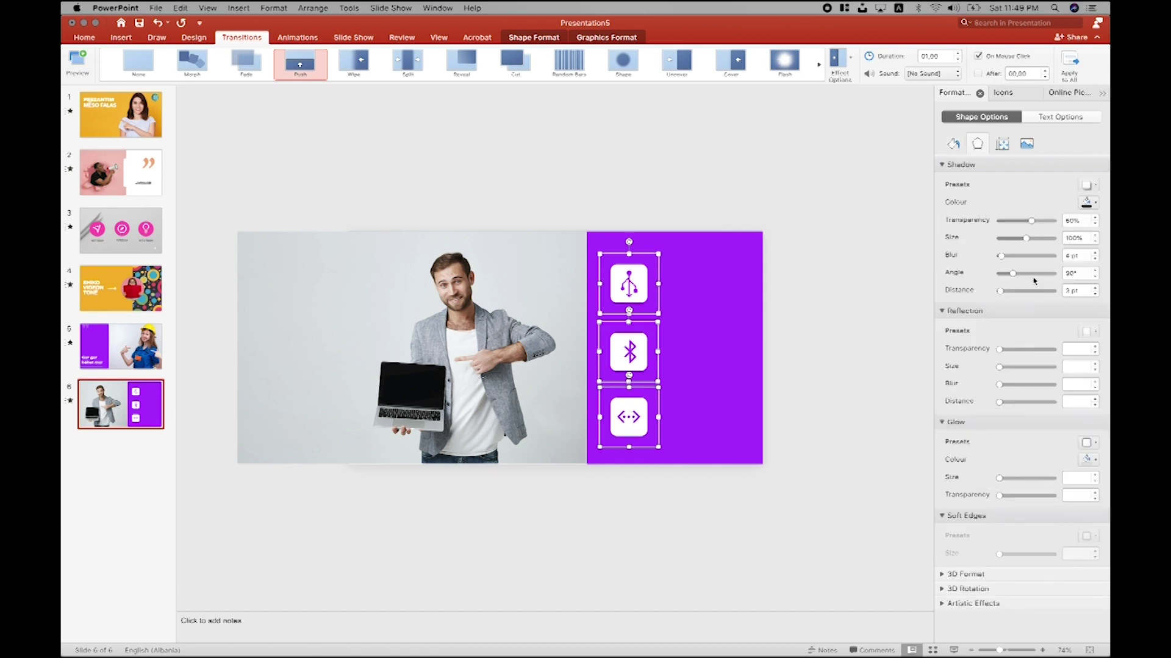
{"action": "left_click_drag", "start_coordinate": [1018, 257], "coordinate": [1034, 258]}
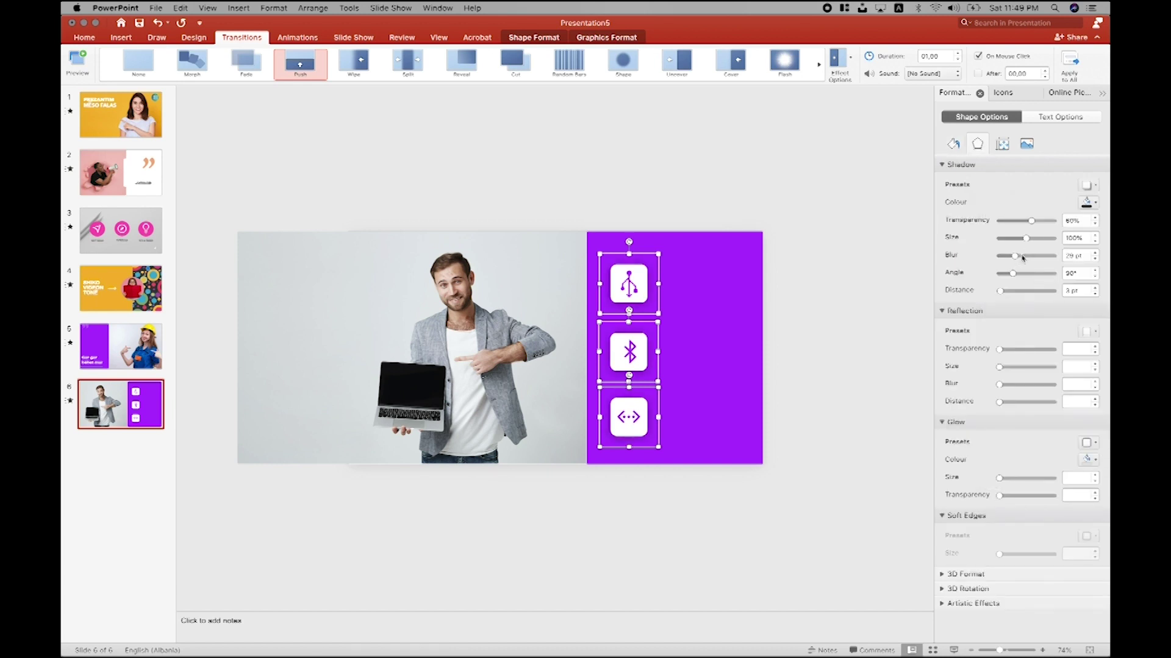
{"action": "left_click", "coordinate": [721, 218]}
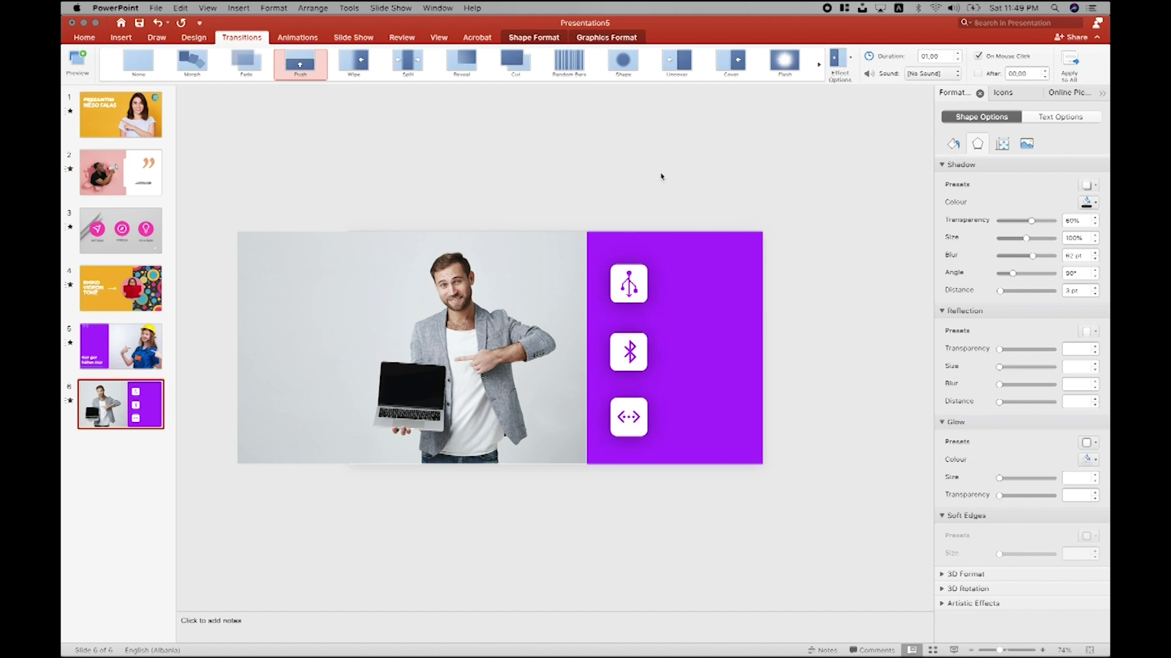
Step: Duplicate slide 6 and shrink the USB and bottom icons on the new slide 7
{"action": "right_click", "coordinate": [137, 398]}
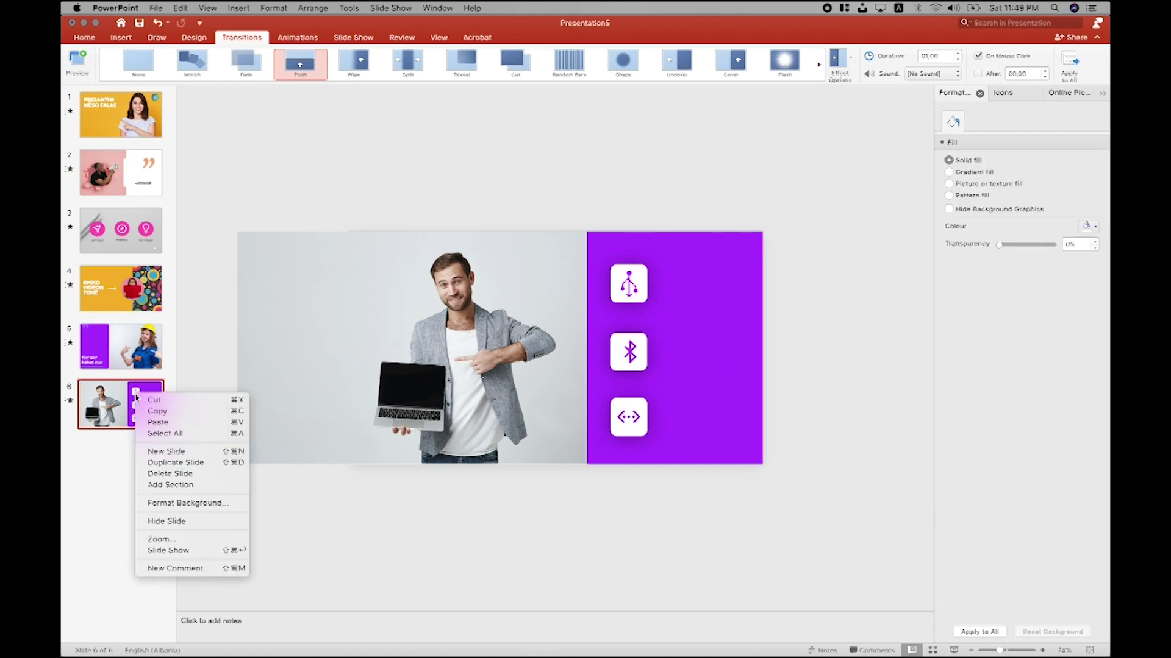
{"action": "left_click", "coordinate": [179, 463]}
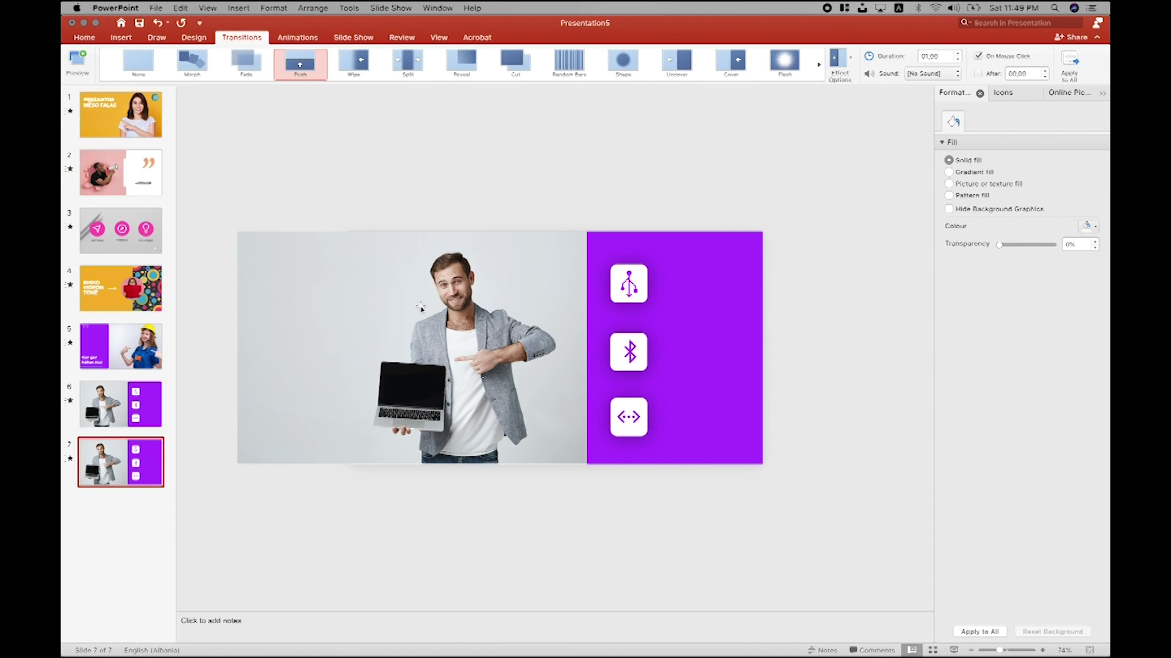
{"action": "left_click", "coordinate": [347, 321]}
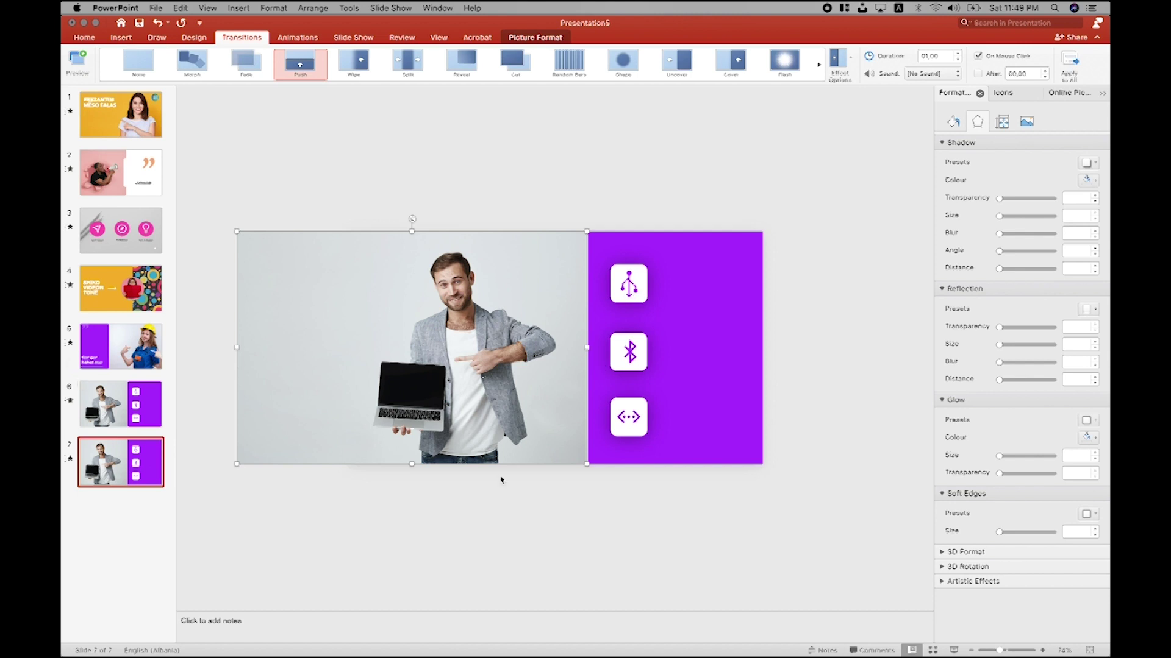
{"action": "left_click", "coordinate": [618, 352]}
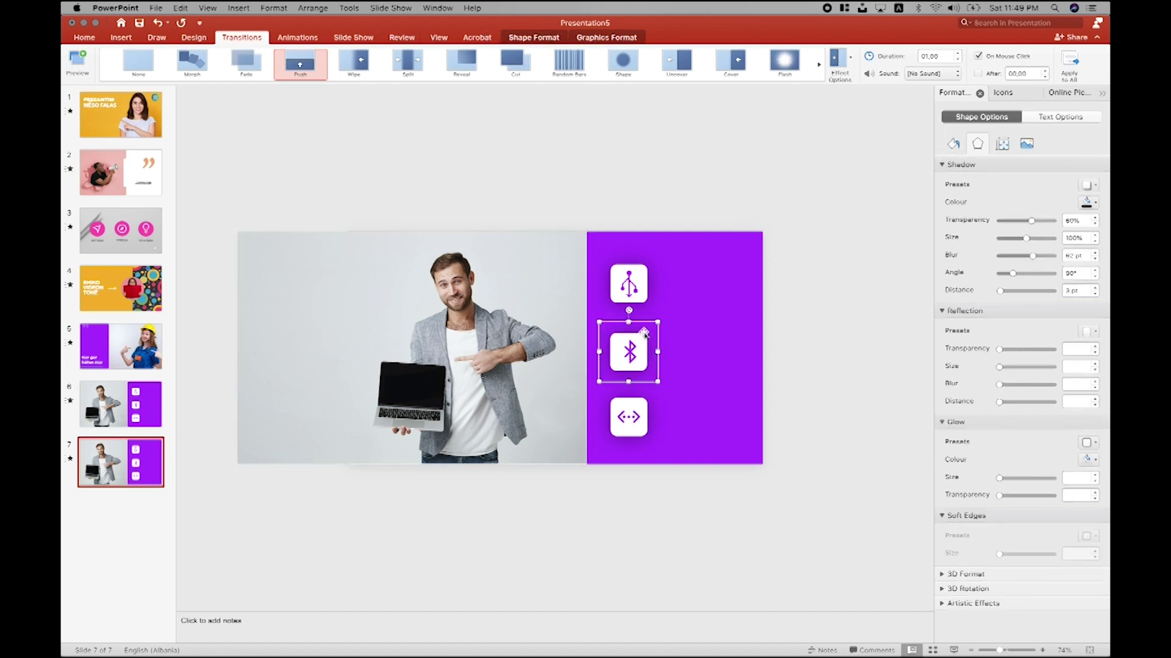
{"action": "left_click", "coordinate": [637, 291]}
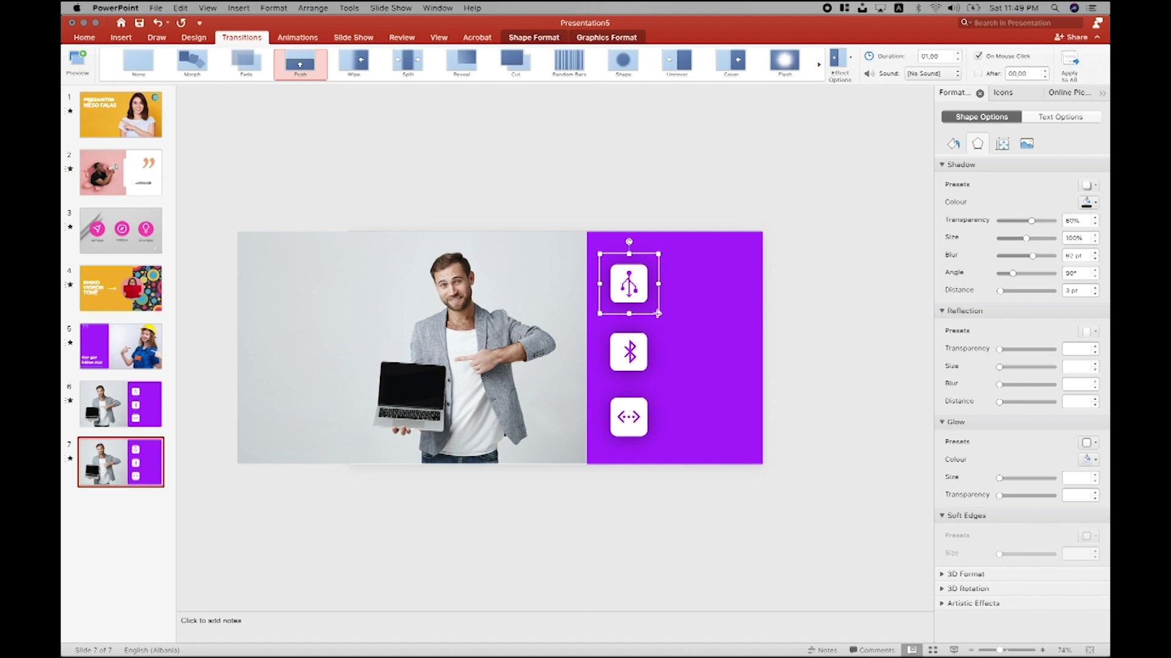
{"action": "left_click_drag", "start_coordinate": [654, 305], "coordinate": [643, 293]}
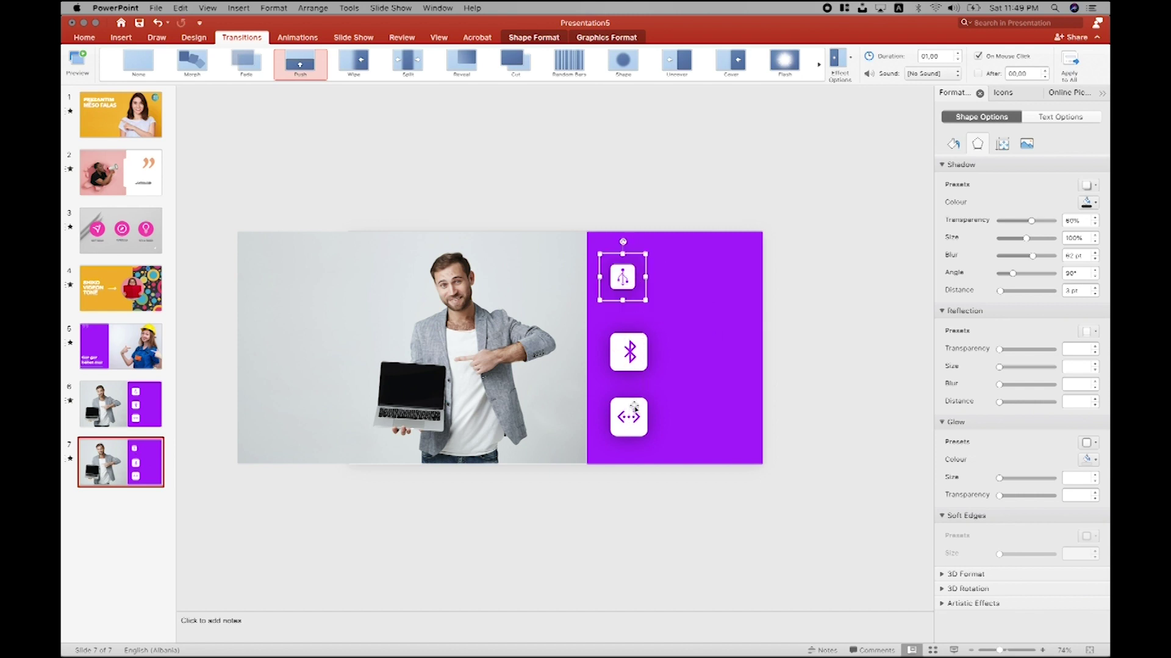
{"action": "key", "text": "super+z"}
{"action": "left_click", "coordinate": [635, 423], "text": "shift"}
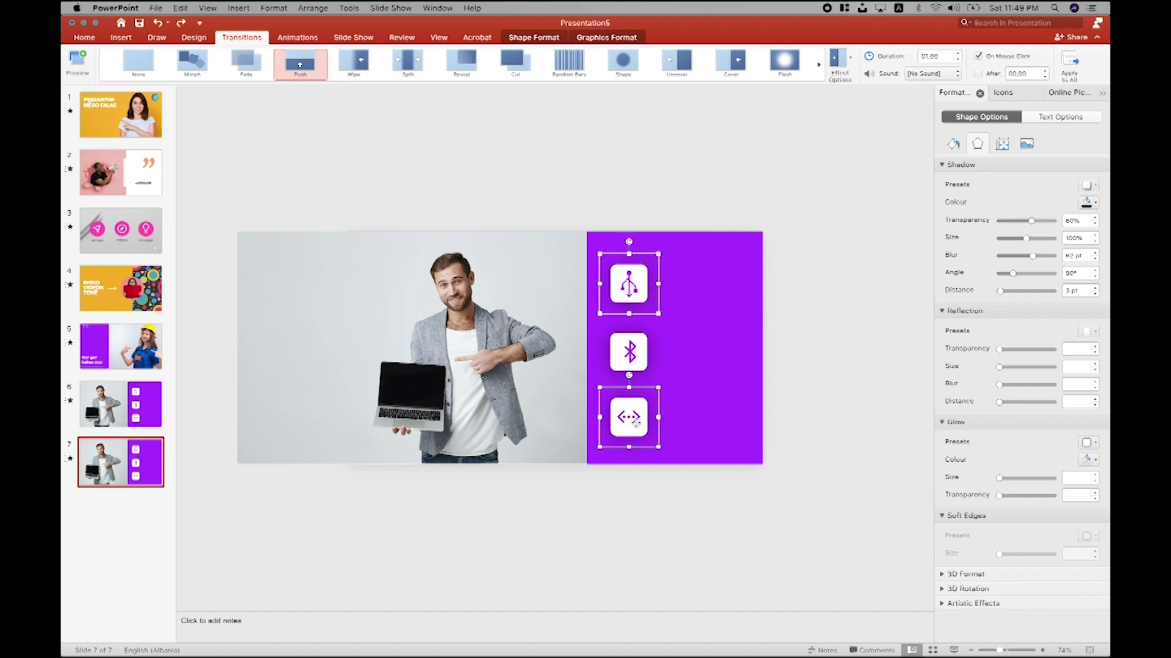
{"action": "mouse_move", "coordinate": [658, 447]}
{"action": "left_mouse_down"}
{"action": "mouse_move", "coordinate": [626, 415]}
{"action": "mouse_move", "coordinate": [623, 432]}
{"action": "left_mouse_up"}
{"action": "left_click", "coordinate": [625, 411], "text": "shift"}
Step: Enlarge and reposition the Bluetooth icon on slide 7
{"action": "left_click", "coordinate": [628, 351]}
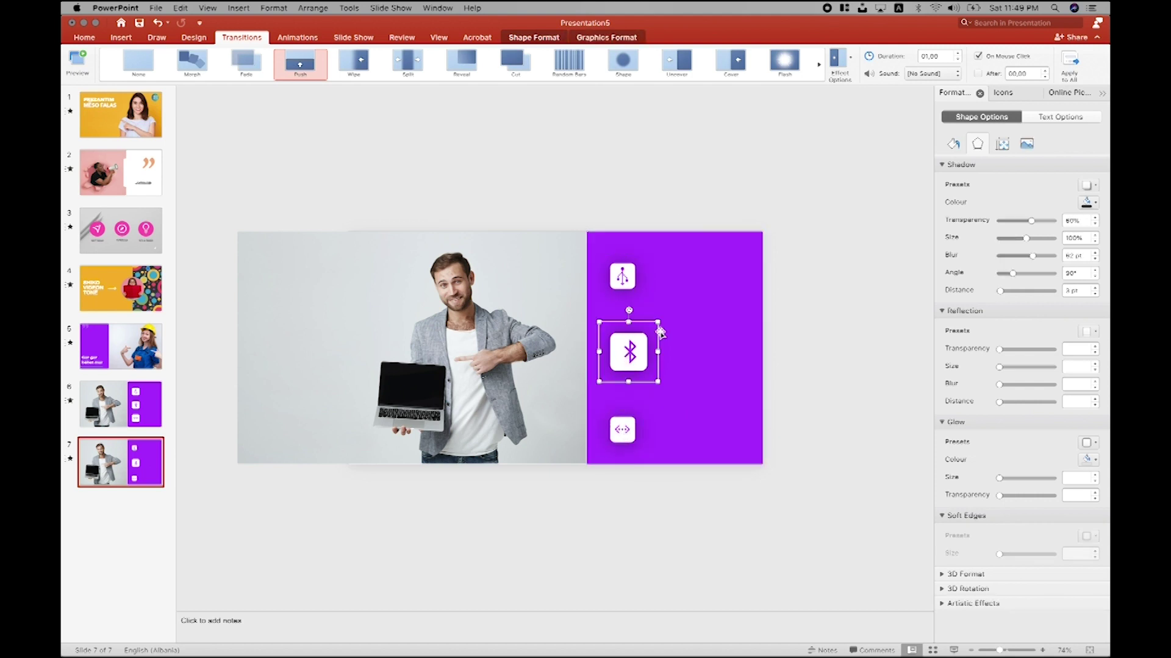
{"action": "left_click_drag", "start_coordinate": [658, 322], "coordinate": [681, 297]}
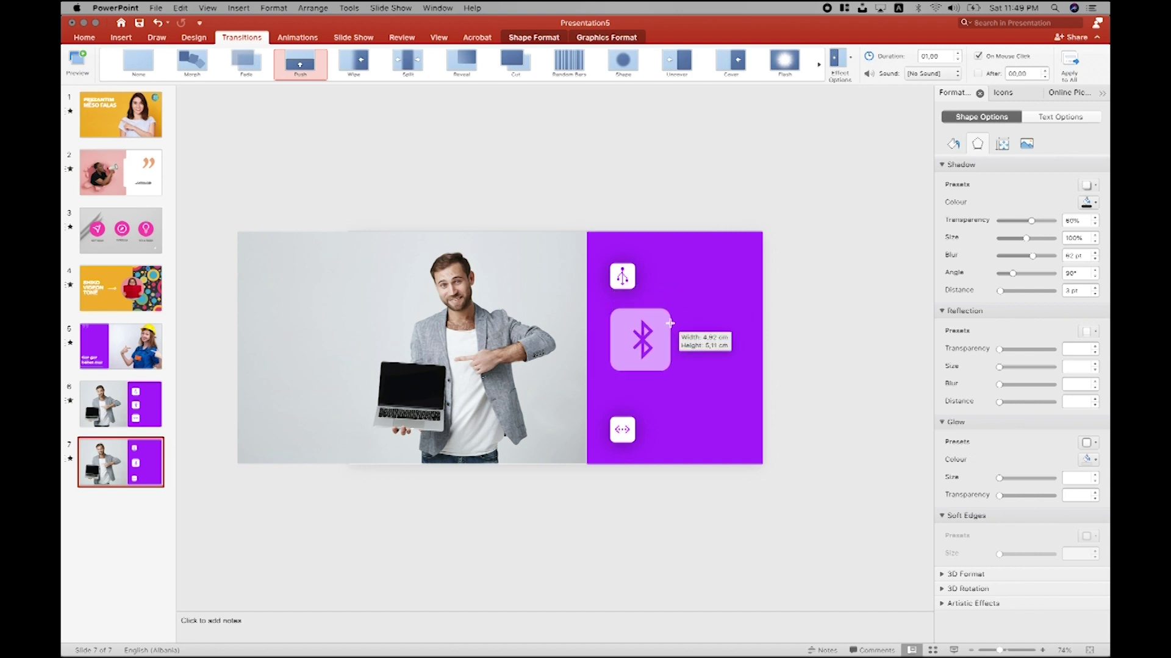
{"action": "left_click_drag", "start_coordinate": [647, 332], "coordinate": [638, 345]}
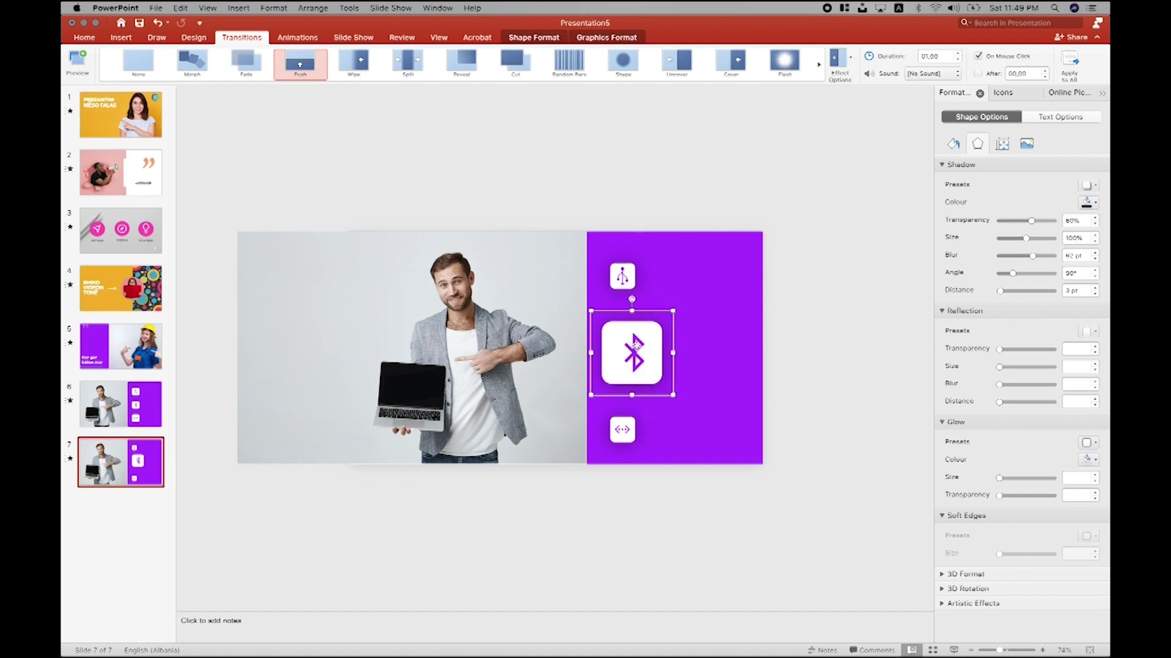
{"action": "left_click_drag", "start_coordinate": [673, 395], "coordinate": [656, 373]}
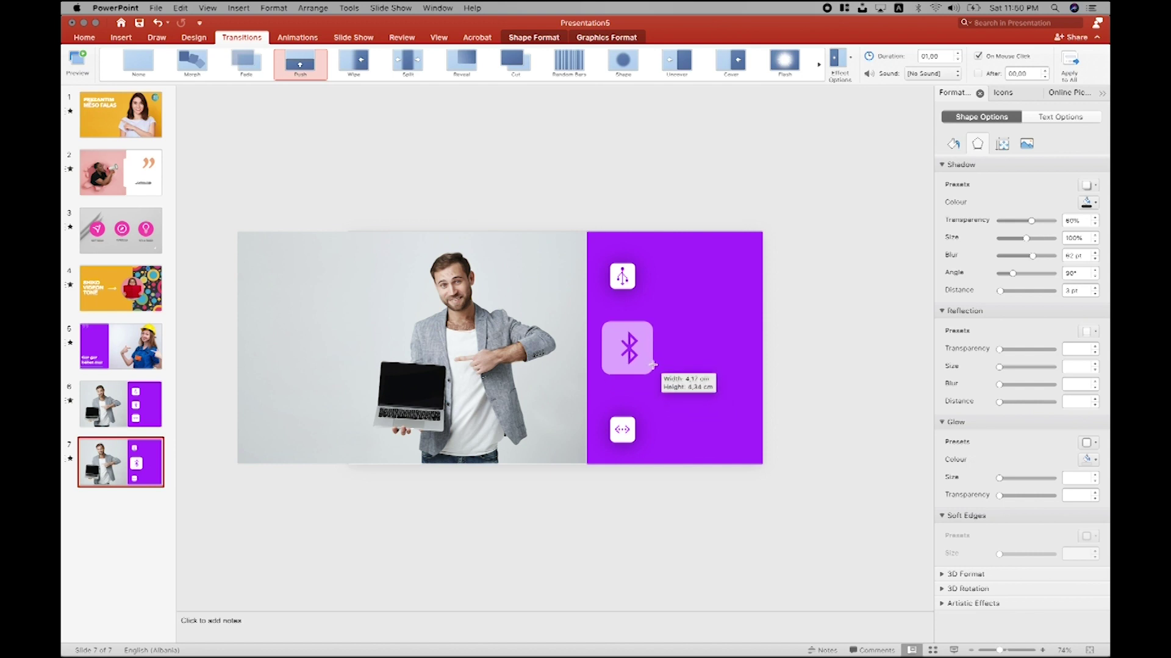
{"action": "left_click_drag", "start_coordinate": [656, 374], "coordinate": [653, 365]}
{"action": "left_click", "coordinate": [771, 325]}
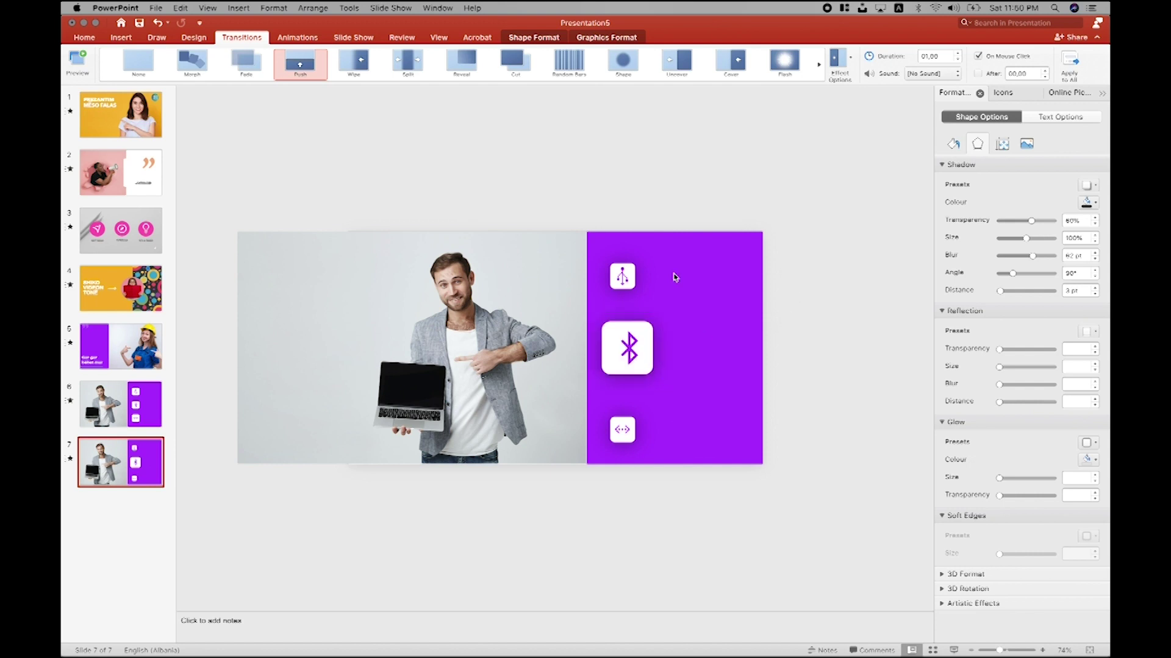
{"action": "left_click", "coordinate": [121, 37]}
Step: Add a 'Komunikim' text box beside the Bluetooth icon in white Avenir Next Bold, 36 pt
{"action": "left_click", "coordinate": [575, 59]}
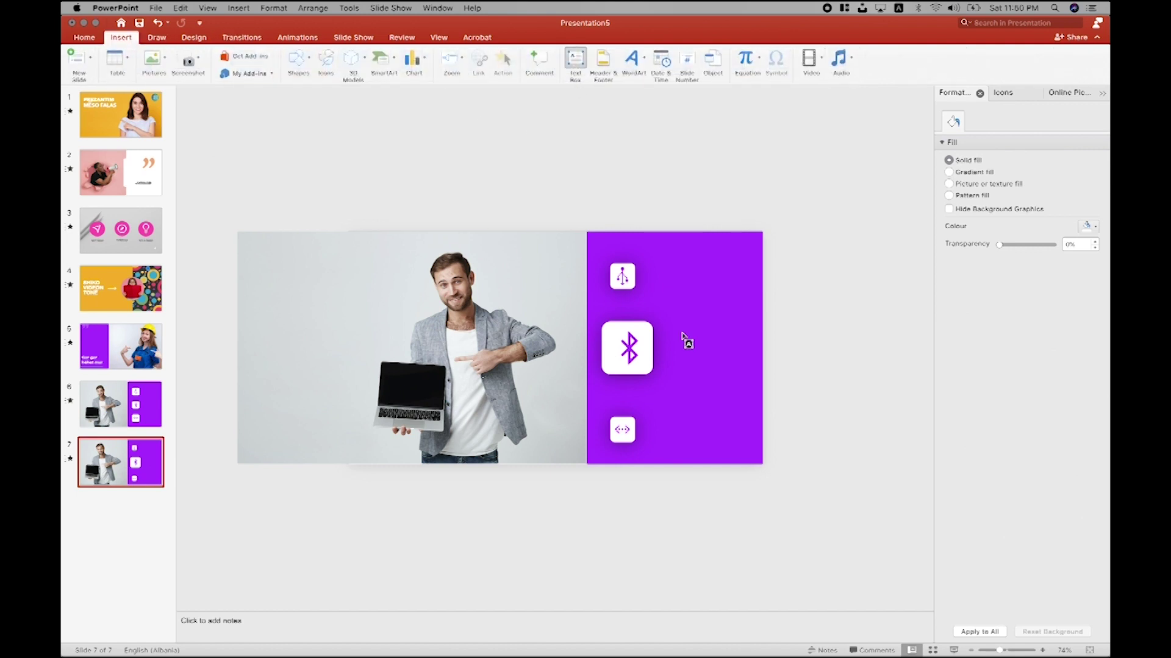
{"action": "left_click_drag", "start_coordinate": [662, 322], "coordinate": [752, 376]}
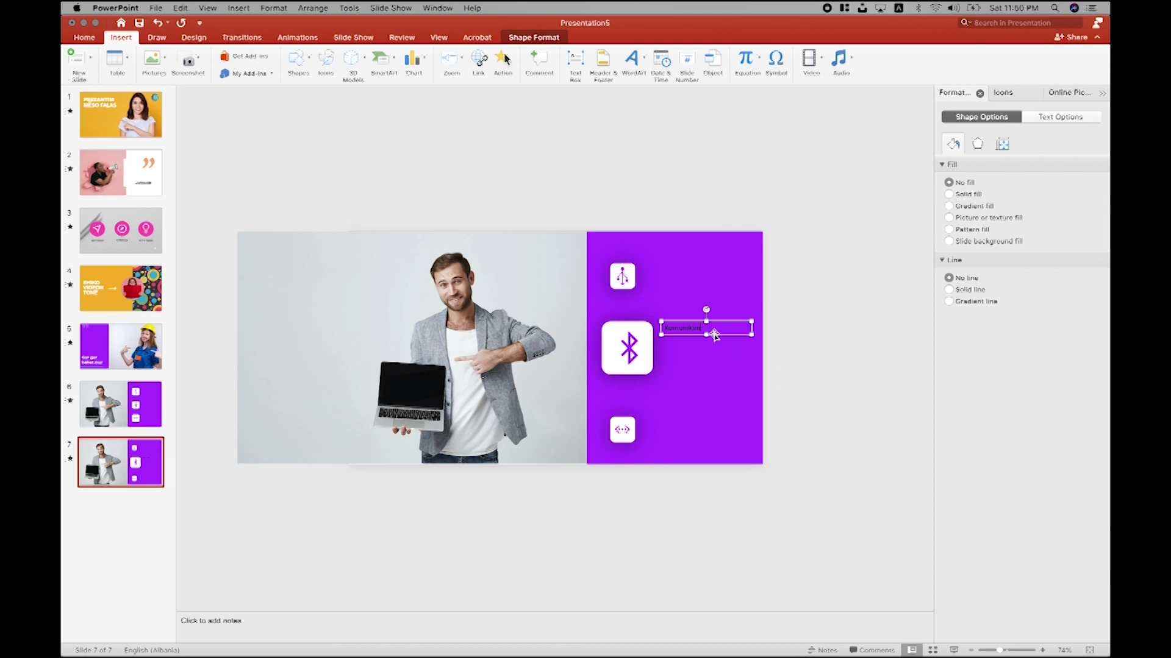
{"action": "double_click", "coordinate": [692, 329]}
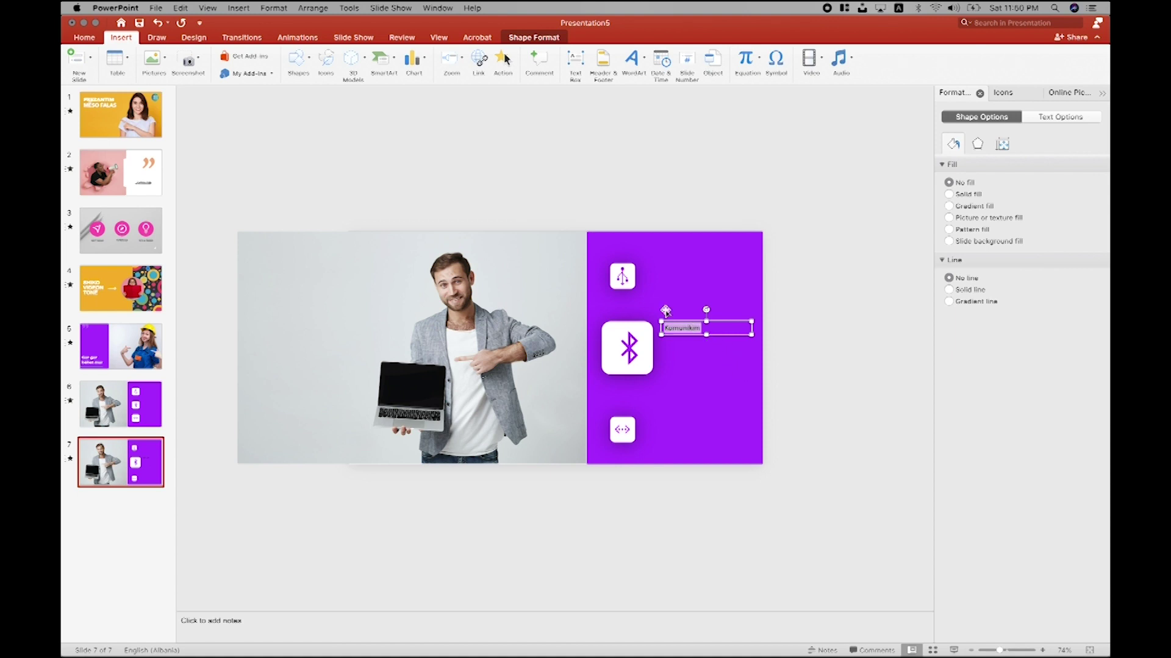
{"action": "left_click", "coordinate": [97, 39]}
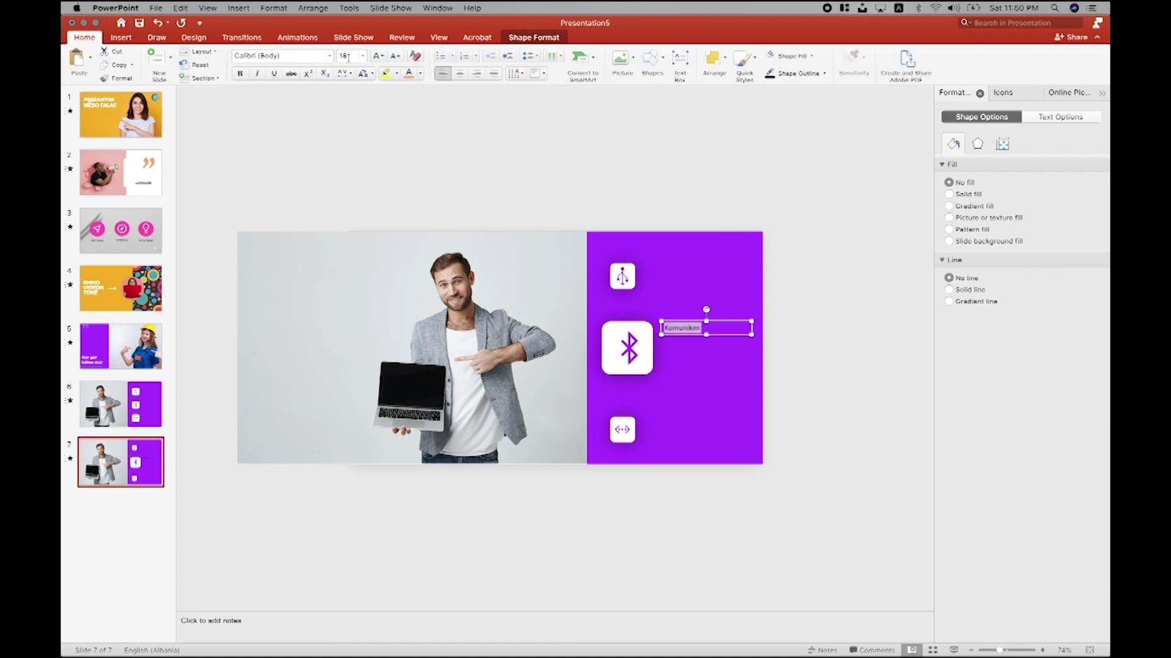
{"action": "left_click", "coordinate": [419, 73]}
{"action": "left_click", "coordinate": [410, 105]}
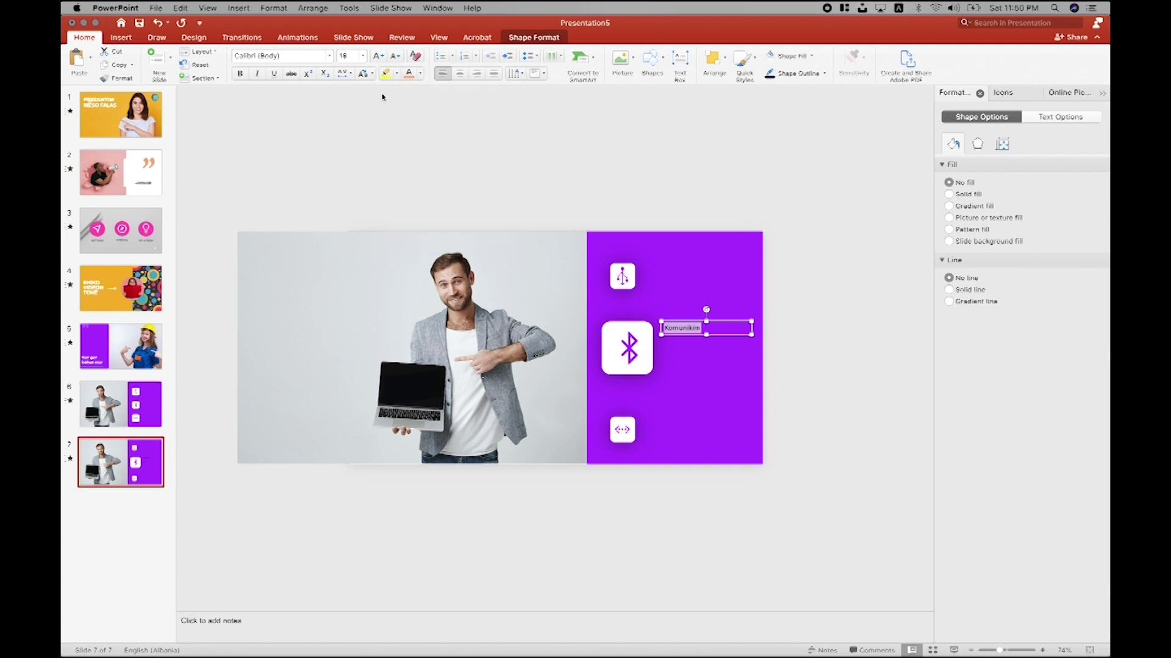
{"action": "left_click", "coordinate": [329, 56]}
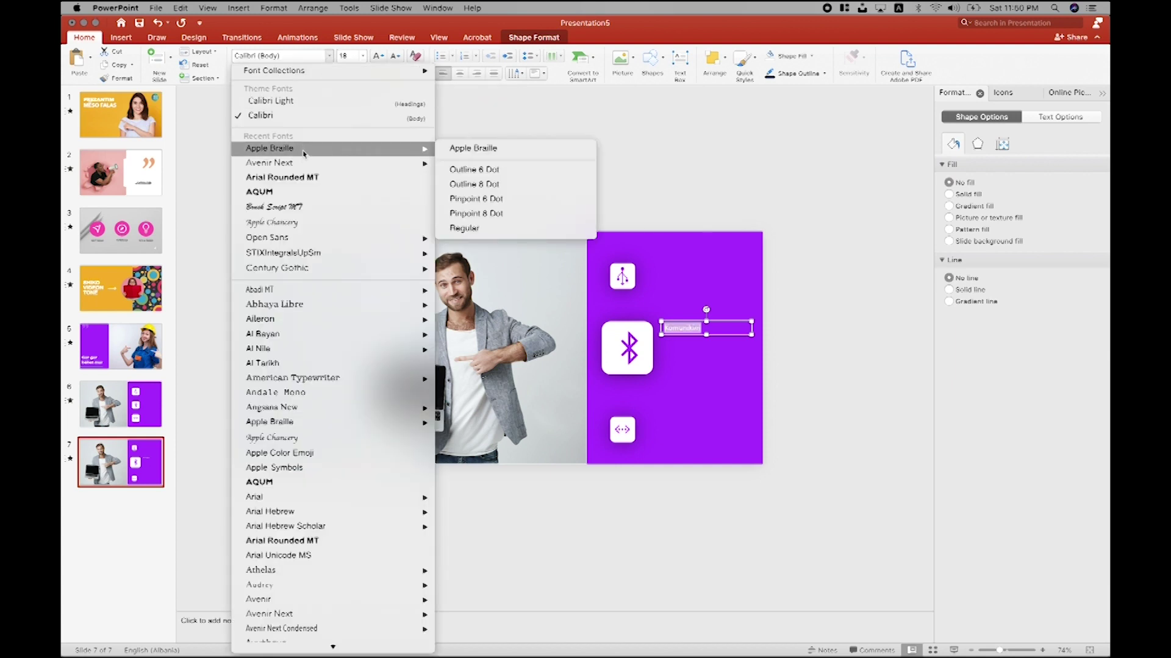
{"action": "mouse_move", "coordinate": [269, 163]}
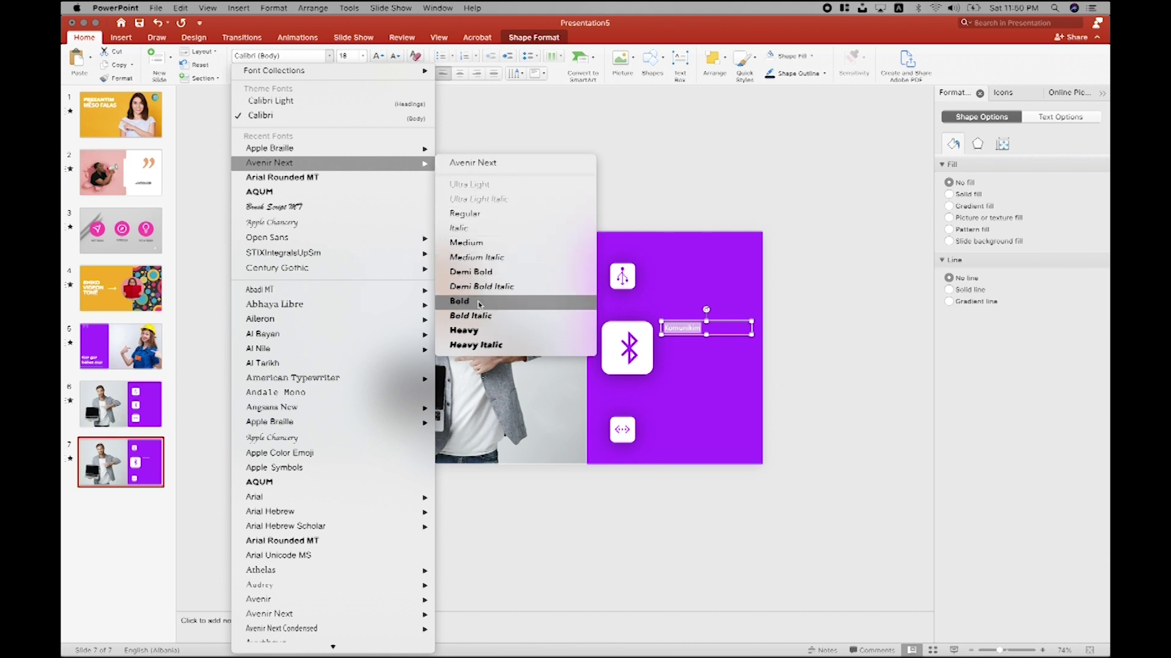
{"action": "left_click", "coordinate": [479, 302]}
{"action": "left_click", "coordinate": [381, 57]}
{"action": "left_click", "coordinate": [381, 56]}
{"action": "left_click", "coordinate": [380, 57]}
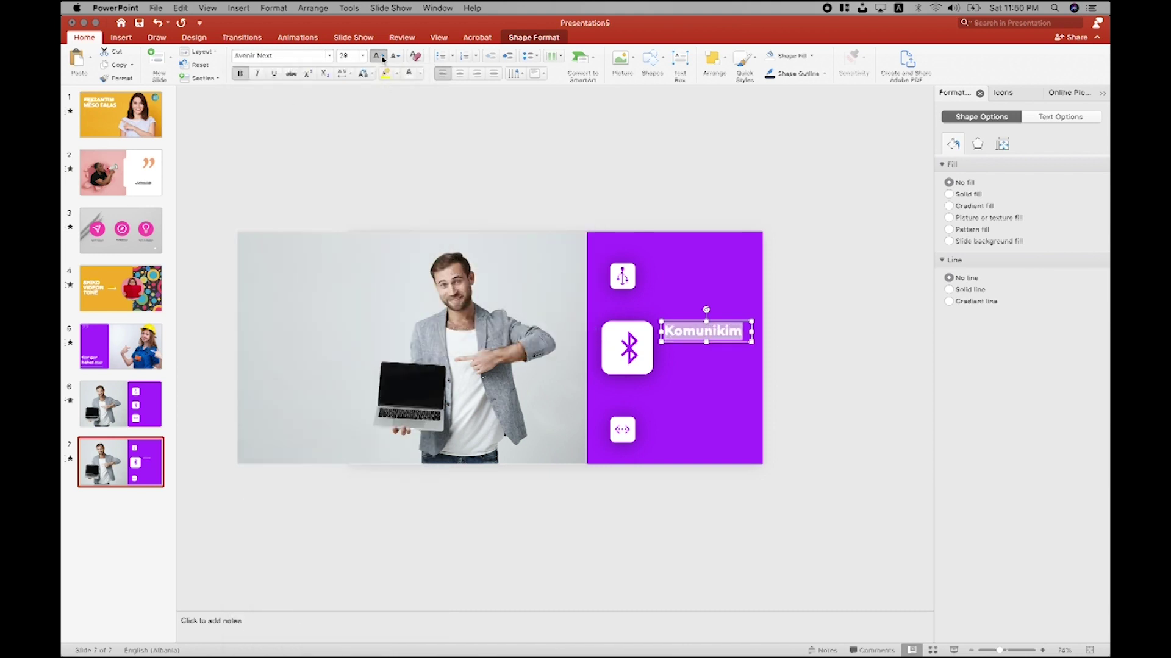
{"action": "left_click", "coordinate": [380, 57]}
{"action": "left_click", "coordinate": [380, 56]}
Step: Extend the purple panel left to the photo, shift icon and label left, and set Komunikim to 48 pt
{"action": "left_click_drag", "start_coordinate": [753, 342], "coordinate": [727, 343]}
{"action": "mouse_move", "coordinate": [552, 312]}
{"action": "left_mouse_down"}
{"action": "mouse_move", "coordinate": [507, 311]}
{"action": "mouse_move", "coordinate": [551, 313]}
{"action": "left_mouse_up"}
{"action": "left_click", "coordinate": [599, 312]}
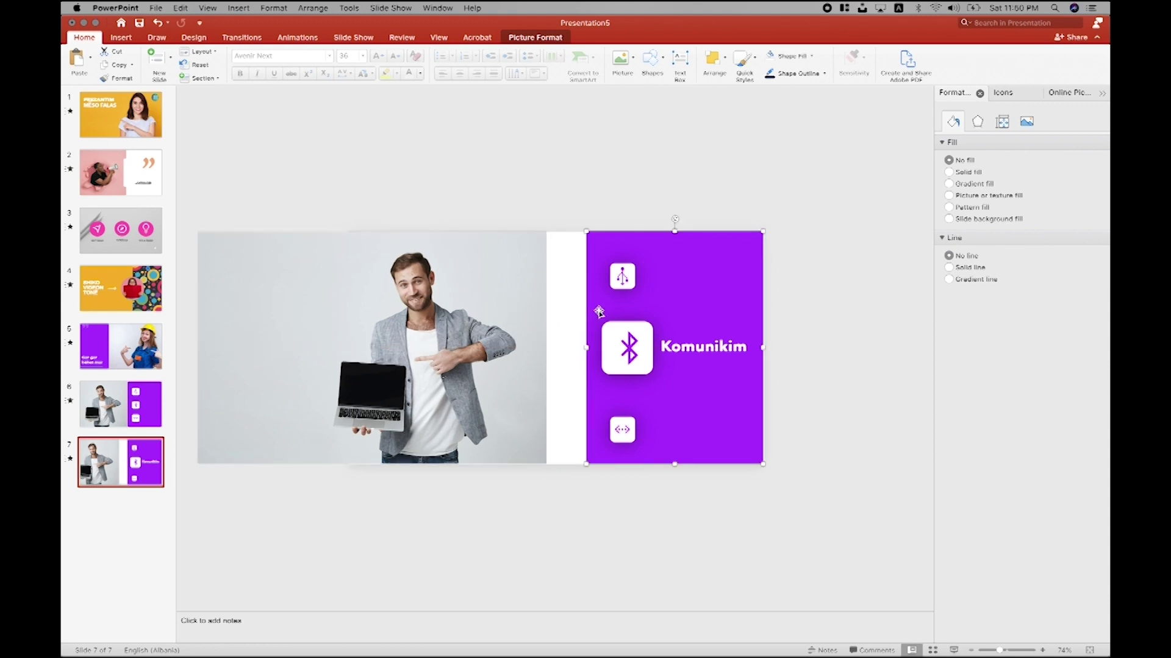
{"action": "left_click_drag", "start_coordinate": [586, 347], "coordinate": [546, 345]}
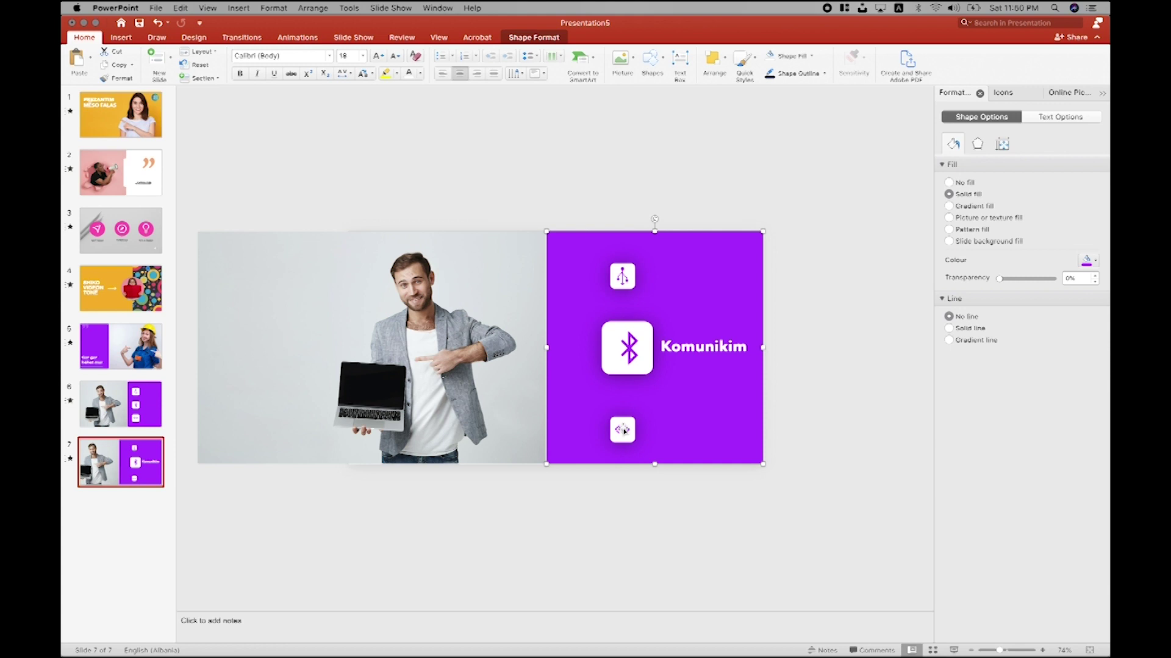
{"action": "left_click_drag", "start_coordinate": [619, 372], "coordinate": [585, 372]}
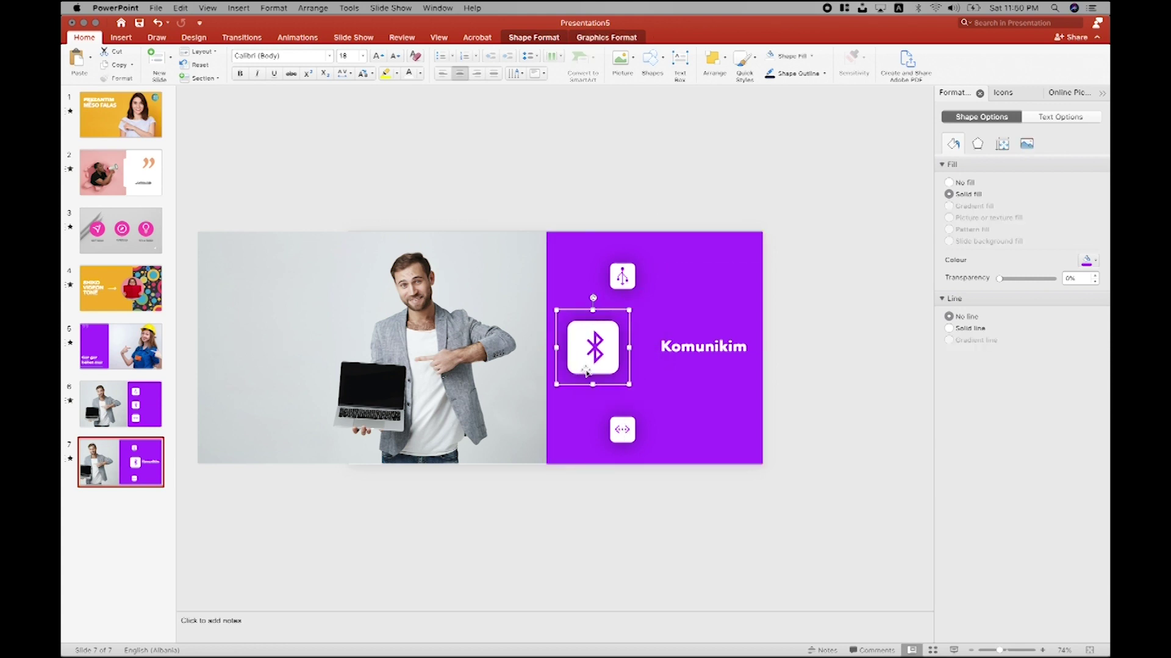
{"action": "left_click", "coordinate": [692, 337]}
{"action": "left_click_drag", "start_coordinate": [691, 336], "coordinate": [669, 335]}
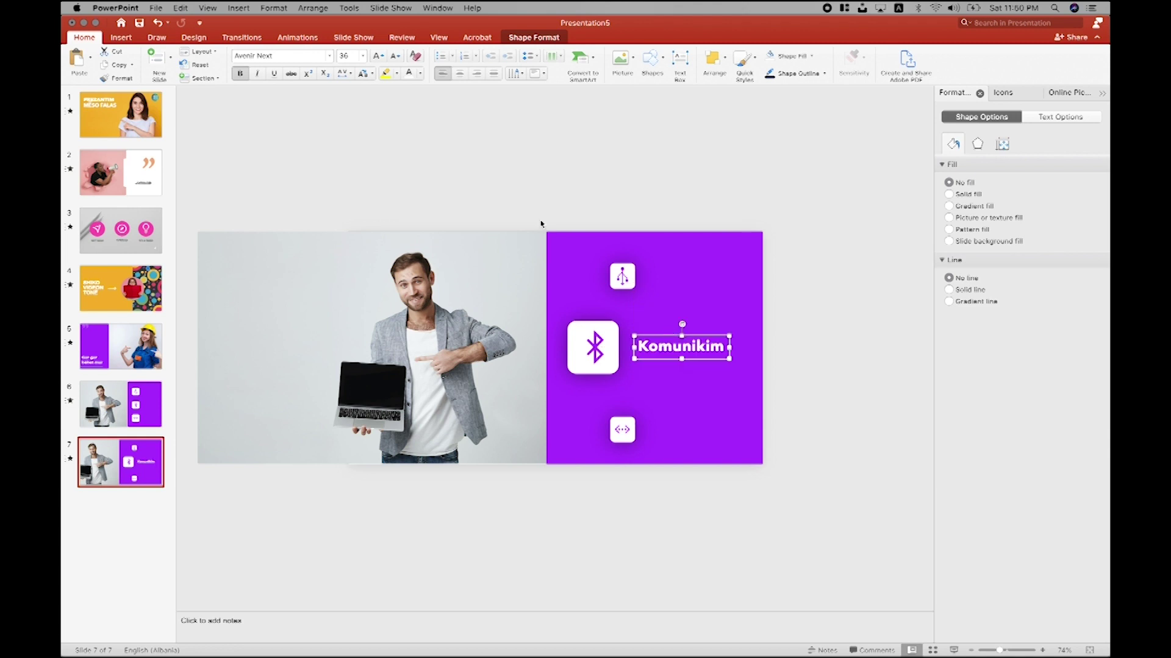
{"action": "left_click", "coordinate": [378, 56]}
{"action": "left_click", "coordinate": [378, 56]}
{"action": "left_click", "coordinate": [379, 56]}
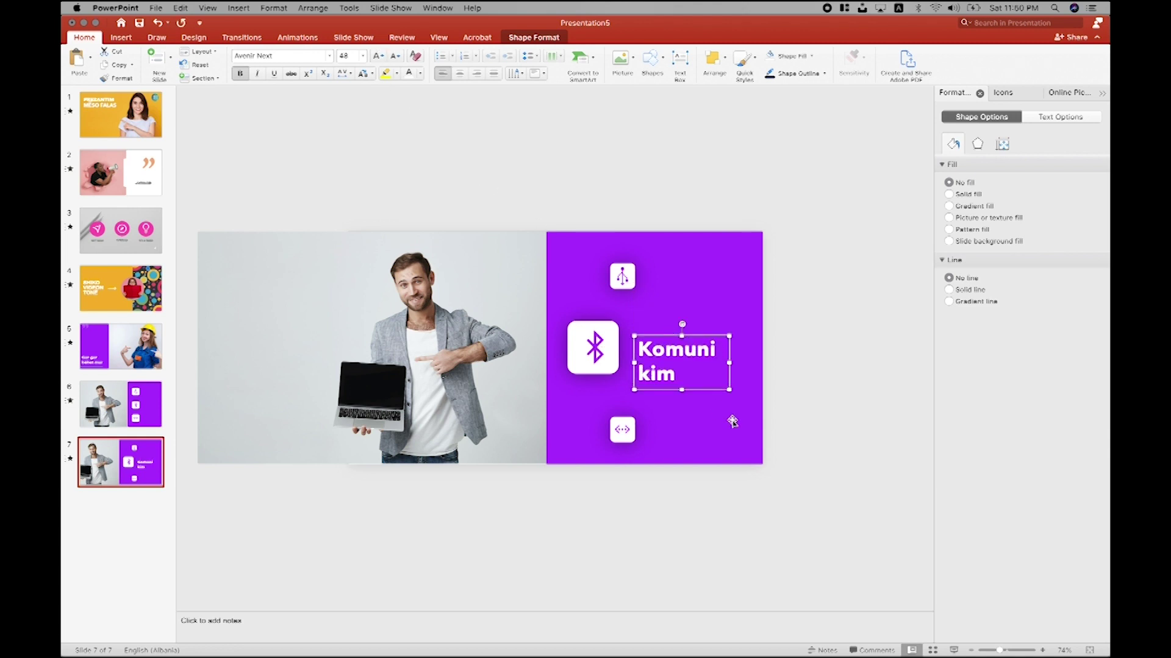
{"action": "mouse_move", "coordinate": [727, 364]}
{"action": "left_mouse_down"}
{"action": "mouse_move", "coordinate": [762, 365]}
{"action": "mouse_move", "coordinate": [736, 337]}
{"action": "left_mouse_up"}
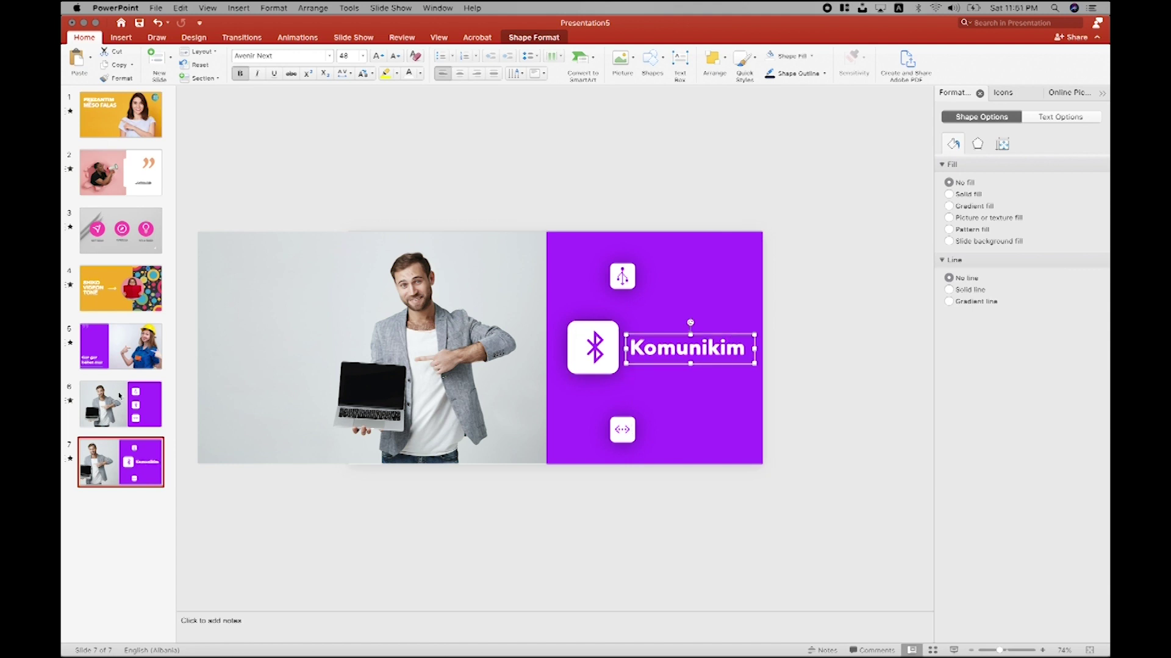
Step: Apply a Morph transition to slide 7 and preview it in the slide show from slide 6
{"action": "left_click", "coordinate": [242, 37]}
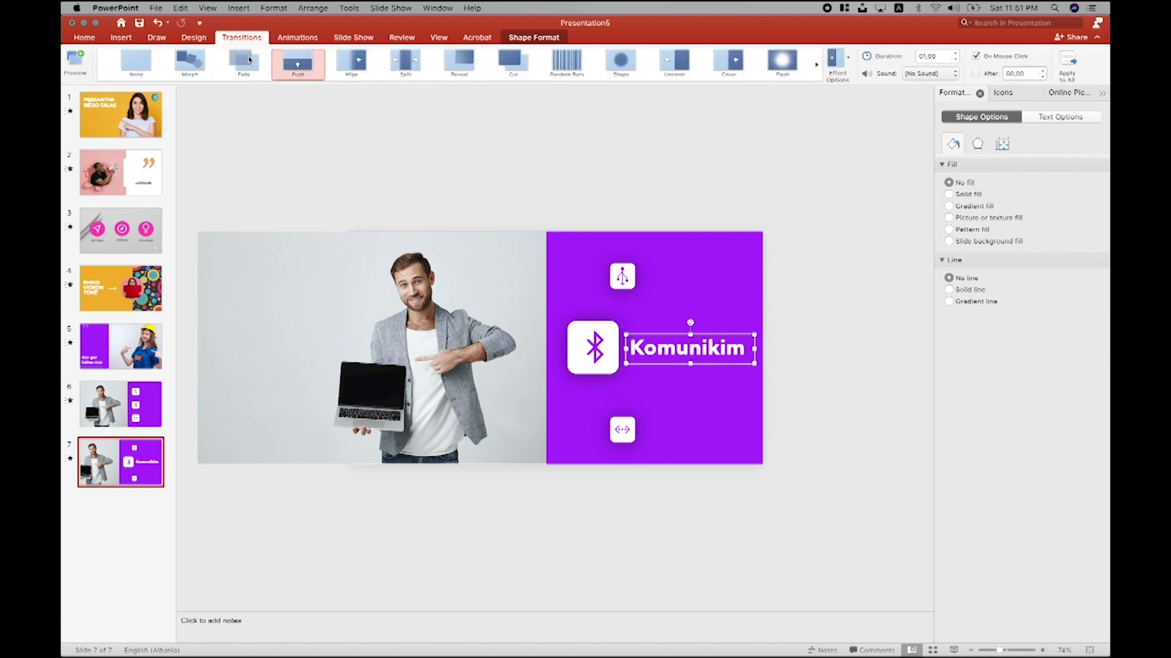
{"action": "left_click", "coordinate": [183, 61]}
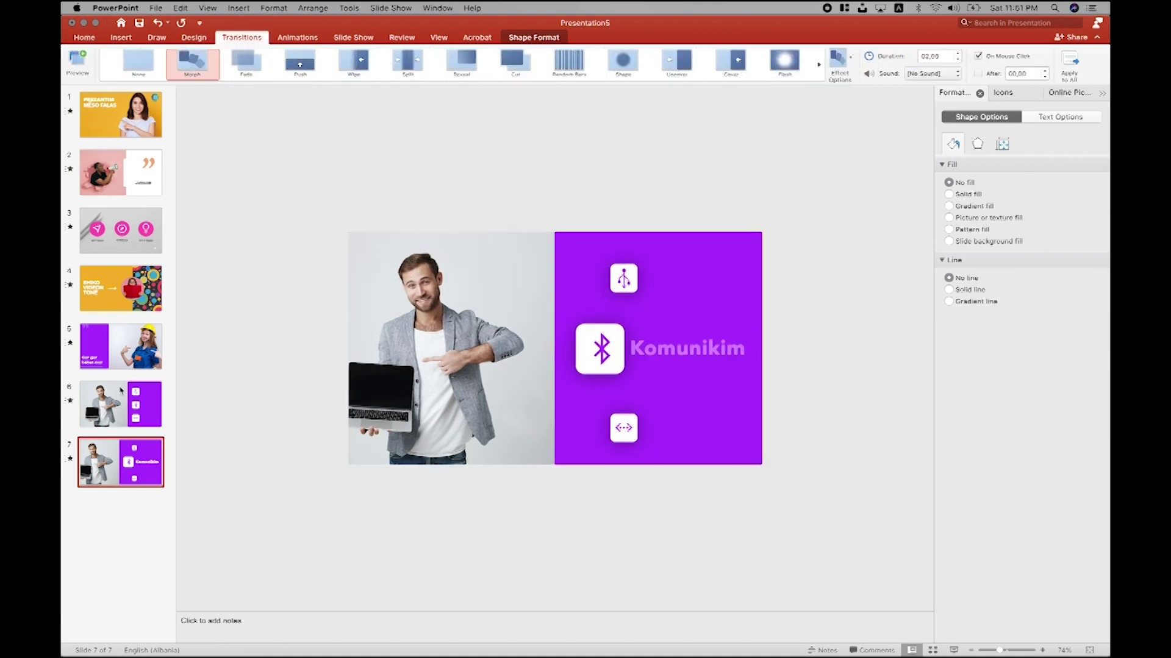
{"action": "left_click", "coordinate": [123, 405]}
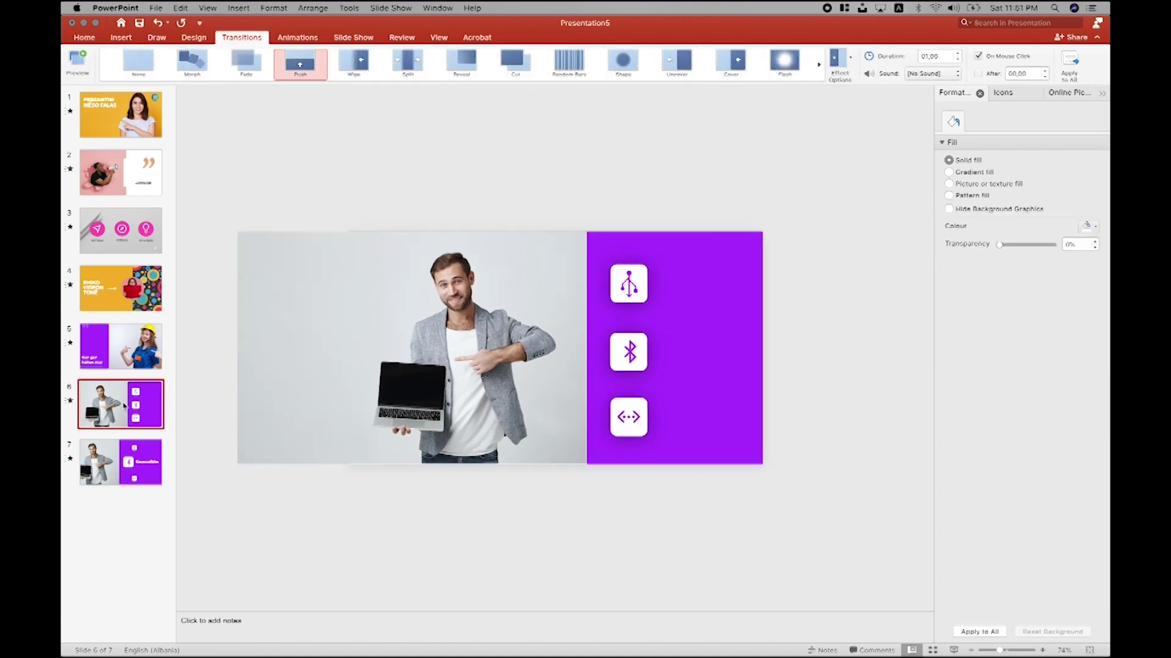
{"action": "left_click", "coordinate": [955, 650]}
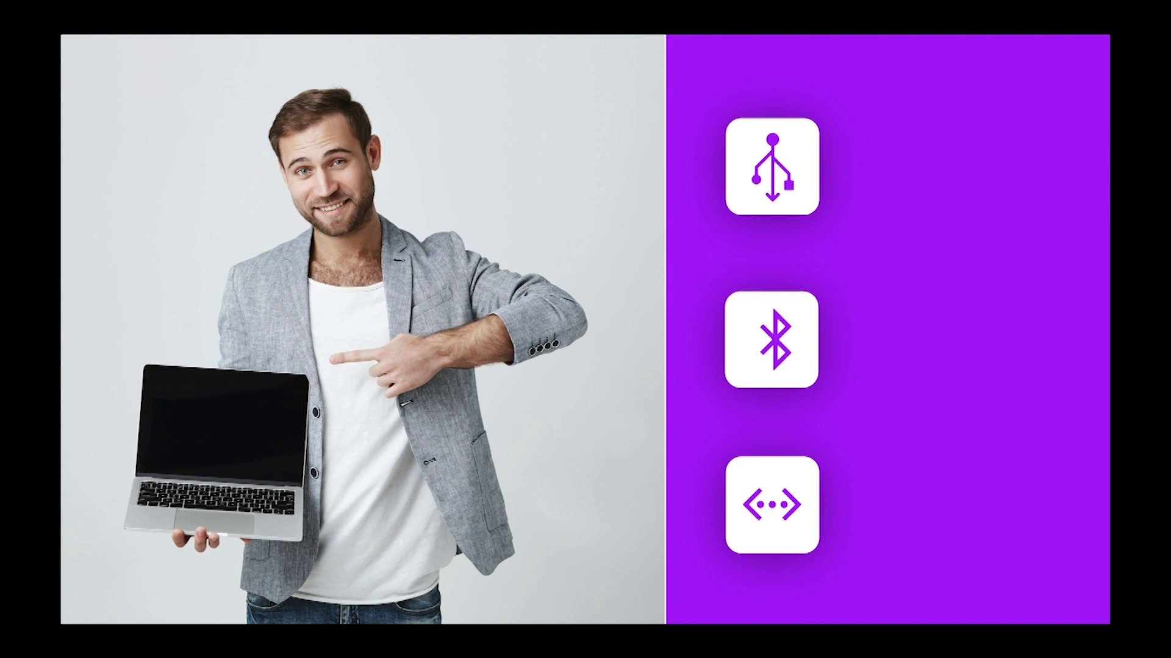
{"action": "key", "text": "Right"}
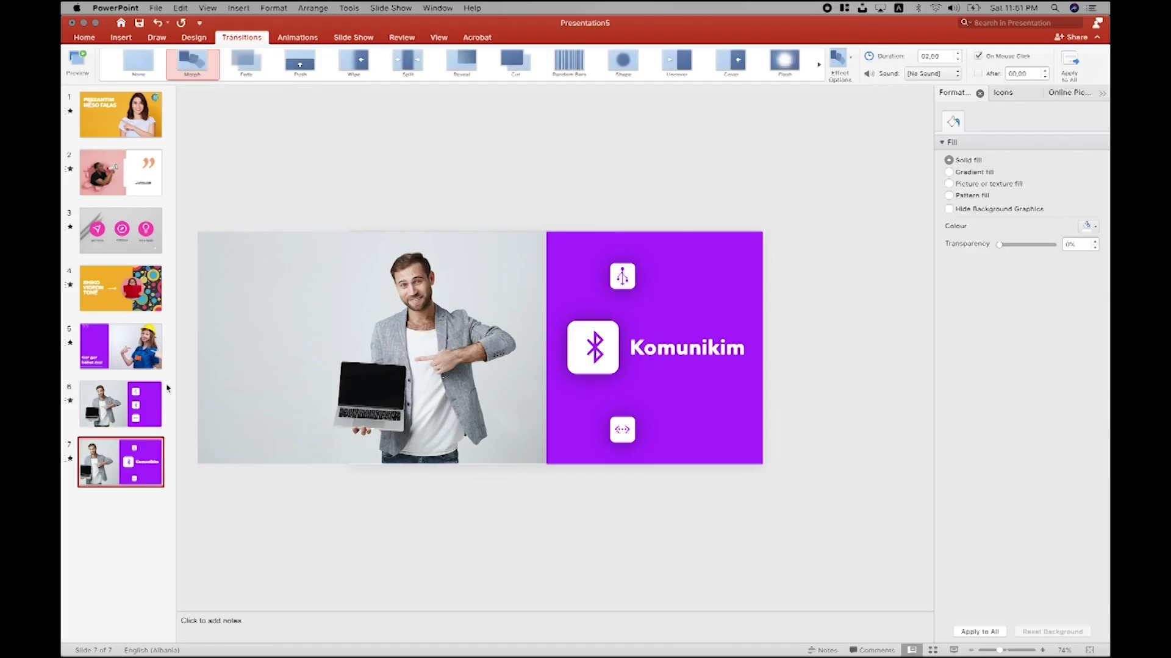
Step: Duplicate slide 7, then duplicate the new slide 8 so the deck has nine slides
{"action": "left_click", "coordinate": [142, 434]}
{"action": "right_click", "coordinate": [142, 434]}
{"action": "left_click", "coordinate": [120, 474]}
{"action": "left_click", "coordinate": [120, 474]}
{"action": "right_click", "coordinate": [138, 449]}
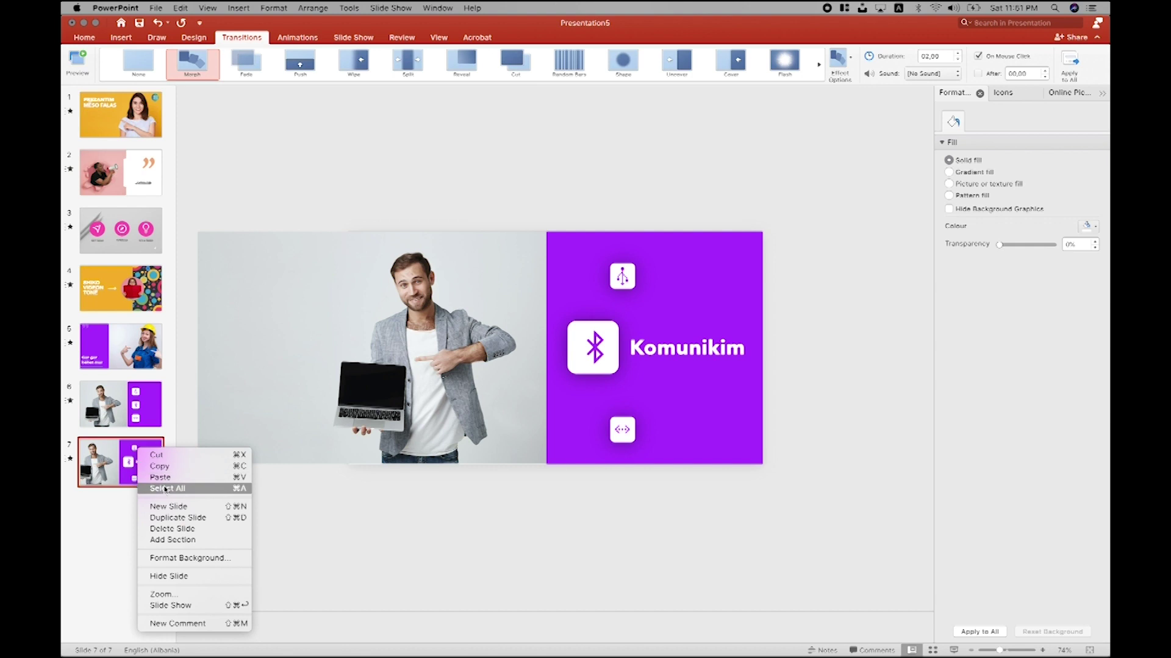
{"action": "left_click", "coordinate": [178, 518]}
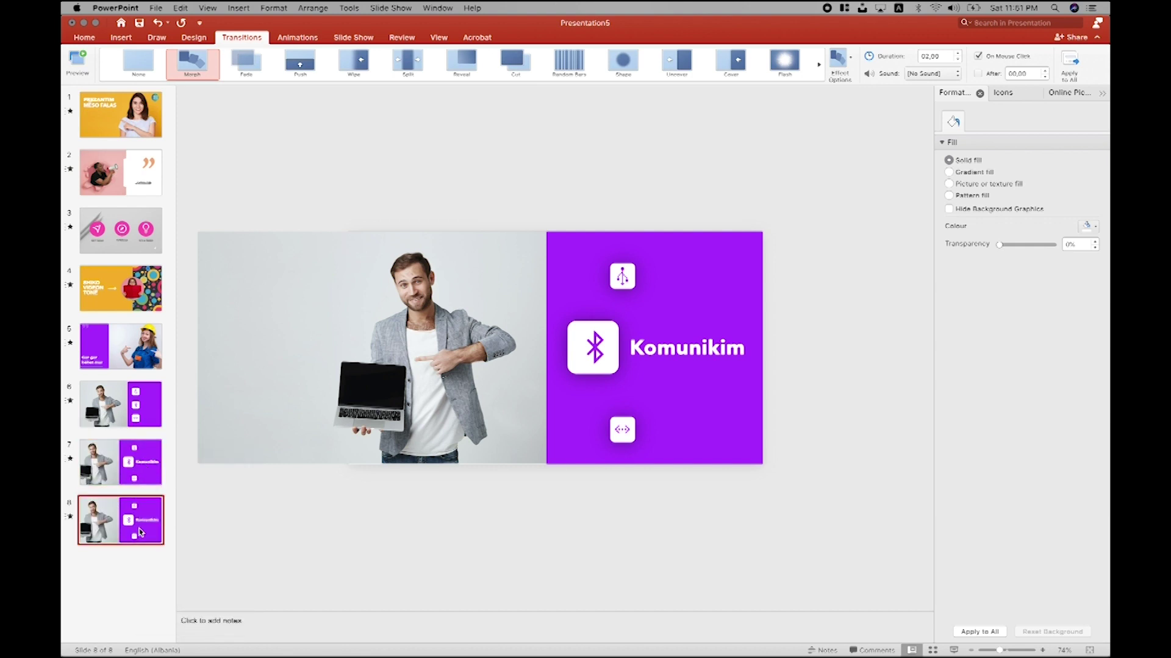
{"action": "right_click", "coordinate": [143, 526]}
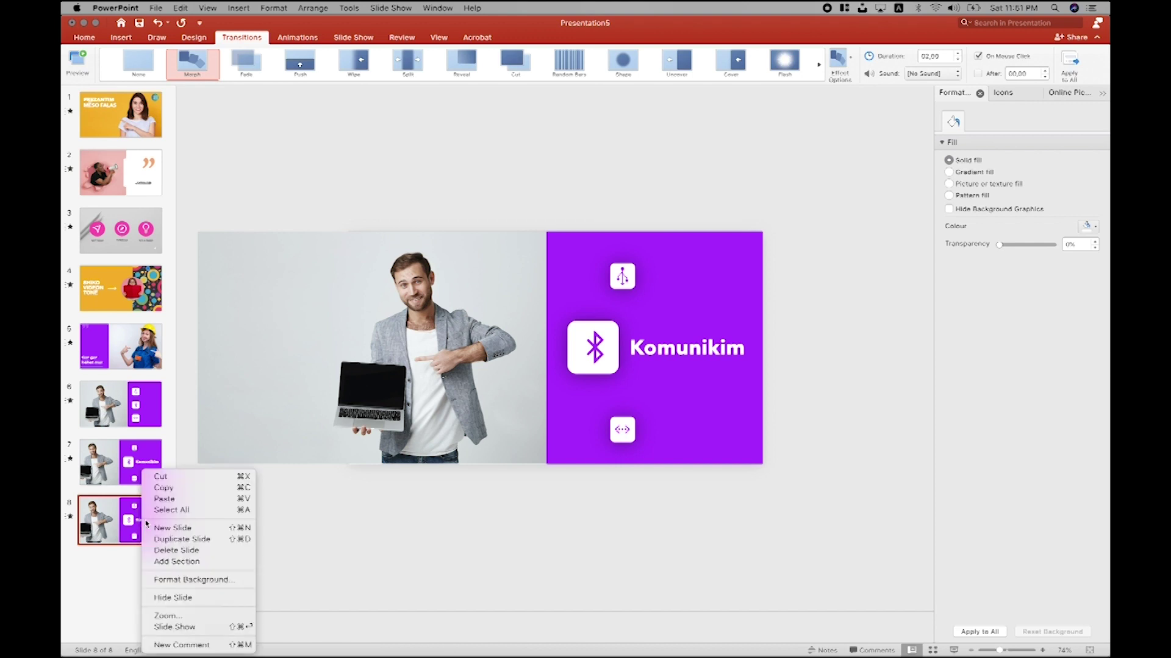
{"action": "left_click", "coordinate": [175, 540]}
Step: On slide 7, review the Animations and Transitions settings and select the Bluetooth icon
{"action": "left_click", "coordinate": [164, 462]}
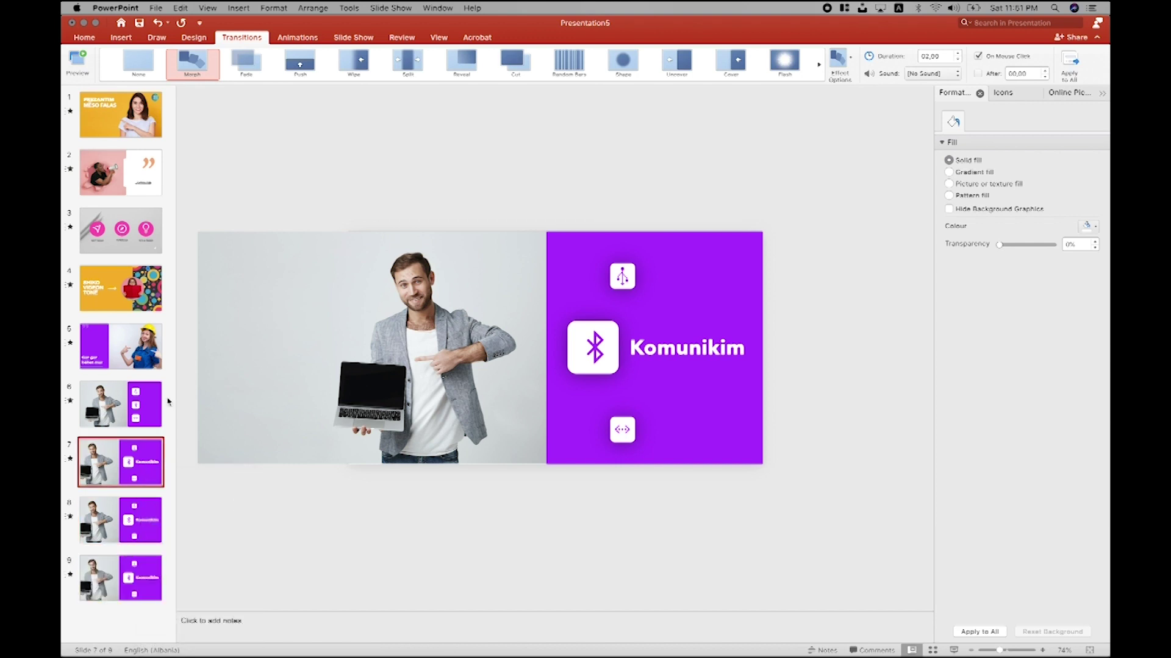
{"action": "left_click", "coordinate": [294, 38]}
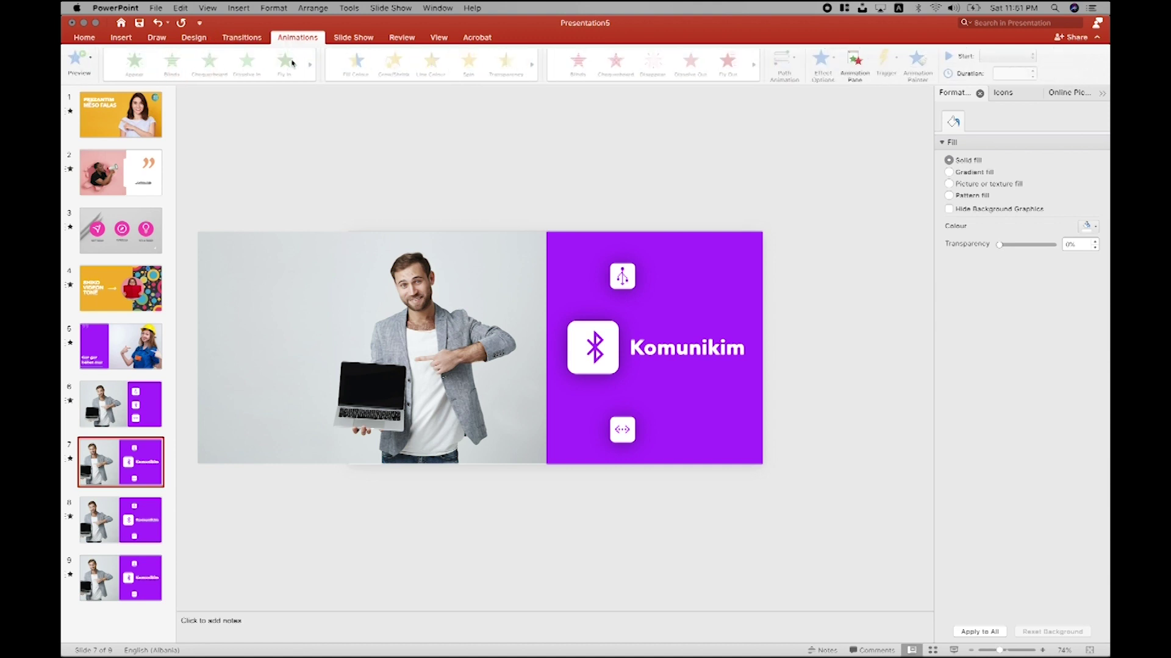
{"action": "left_click", "coordinate": [244, 38]}
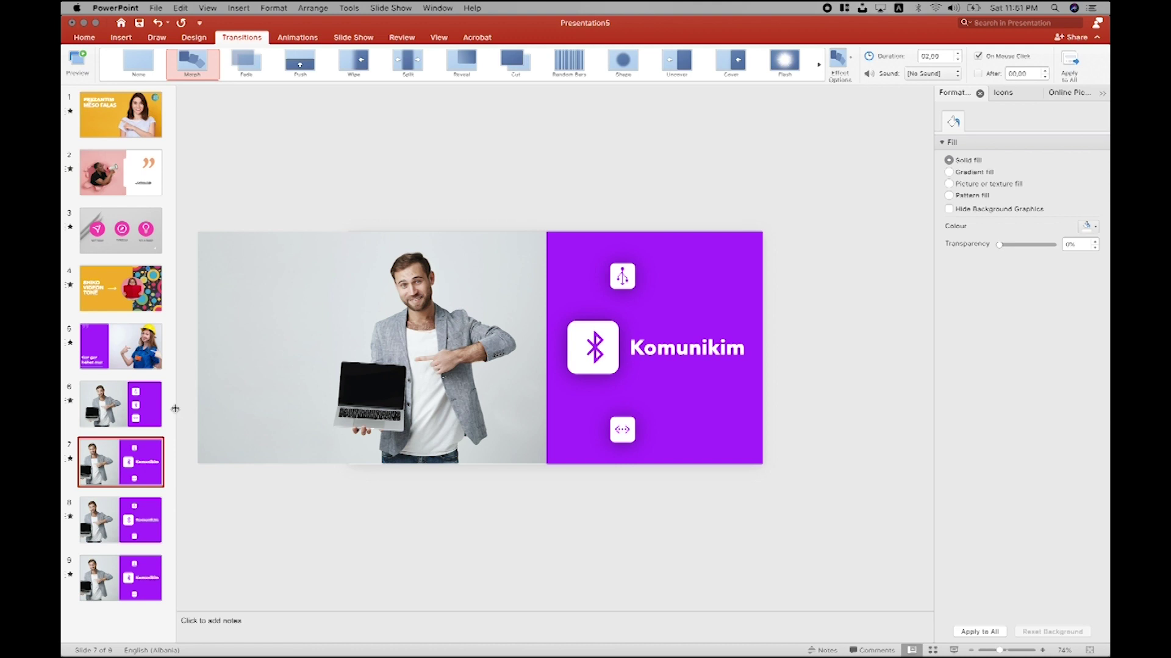
{"action": "left_click", "coordinate": [150, 409]}
{"action": "left_click", "coordinate": [139, 450]}
{"action": "left_click", "coordinate": [607, 356]}
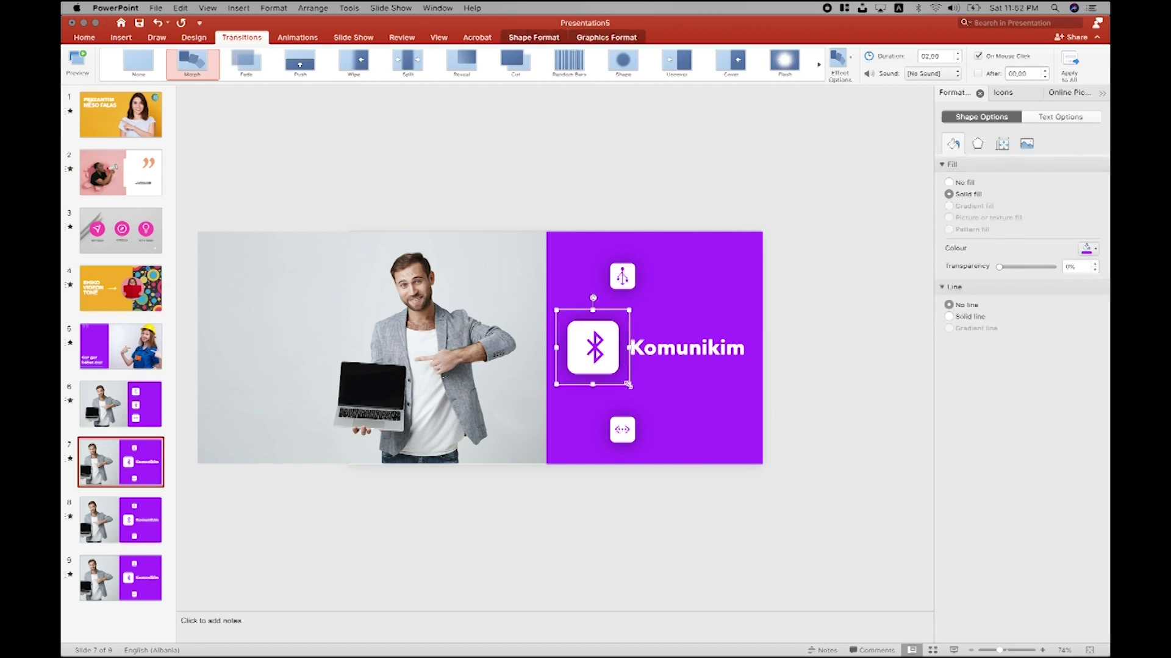
Step: Shrink the Bluetooth icon below Komunikim and enlarge the USB icon beside the title
{"action": "left_click_drag", "start_coordinate": [630, 386], "coordinate": [596, 339]}
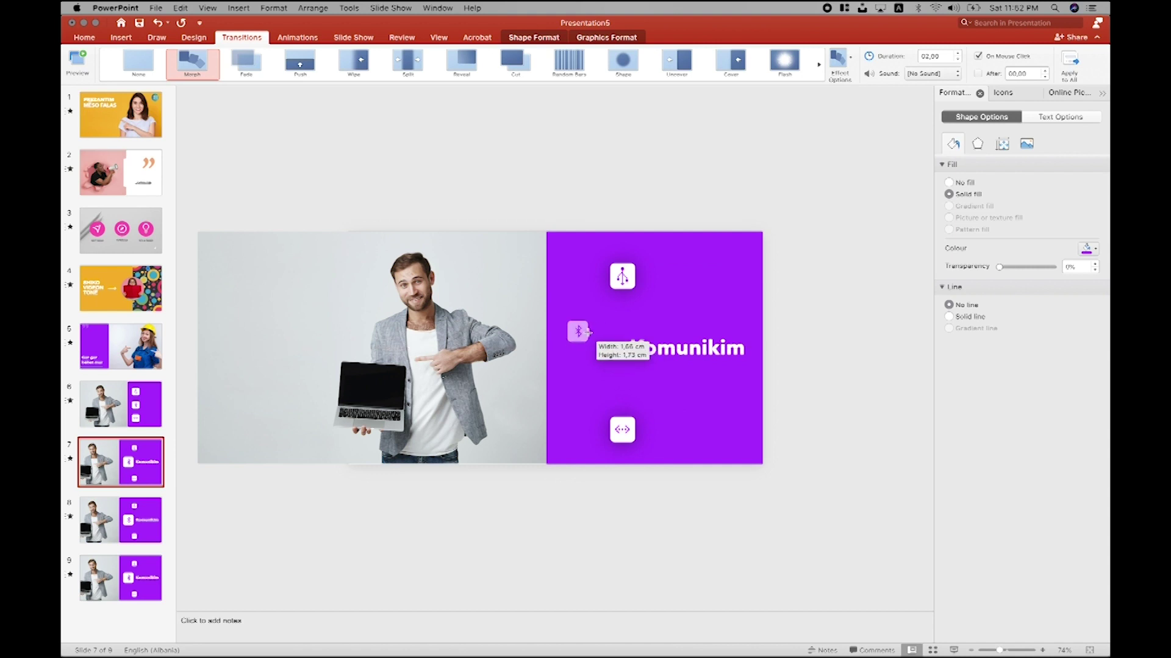
{"action": "mouse_move", "coordinate": [596, 340]}
{"action": "left_mouse_down"}
{"action": "mouse_move", "coordinate": [623, 383]}
{"action": "mouse_move", "coordinate": [629, 366]}
{"action": "left_mouse_up"}
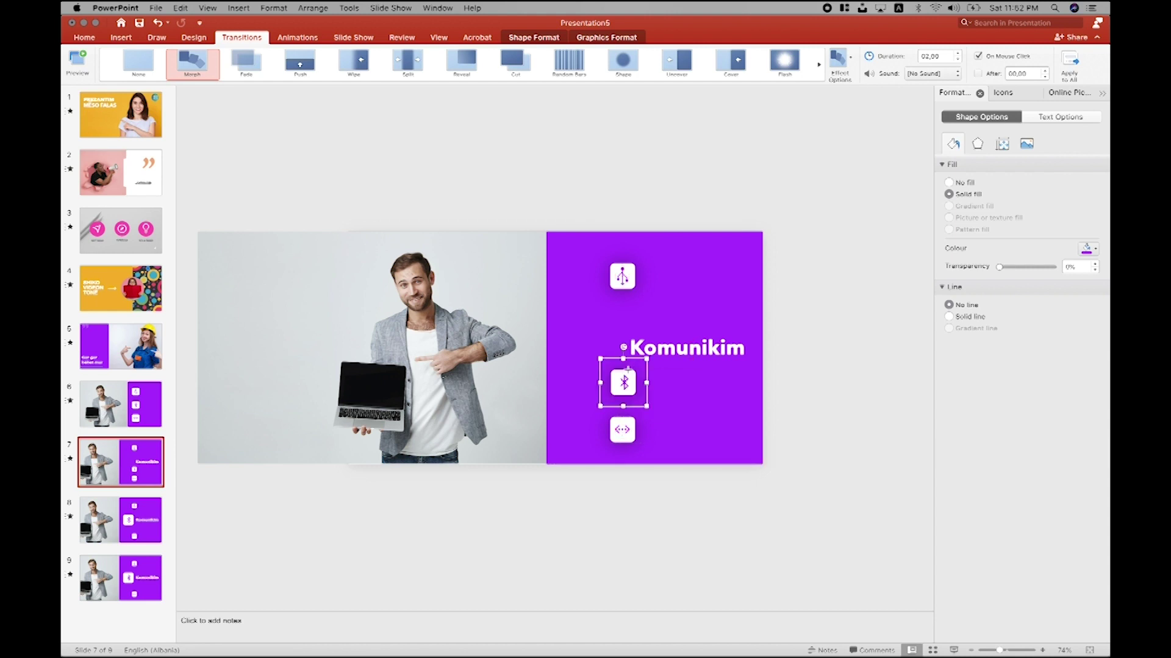
{"action": "mouse_move", "coordinate": [622, 279]}
{"action": "left_mouse_down"}
{"action": "mouse_move", "coordinate": [602, 347]}
{"action": "mouse_move", "coordinate": [663, 270]}
{"action": "left_mouse_up"}
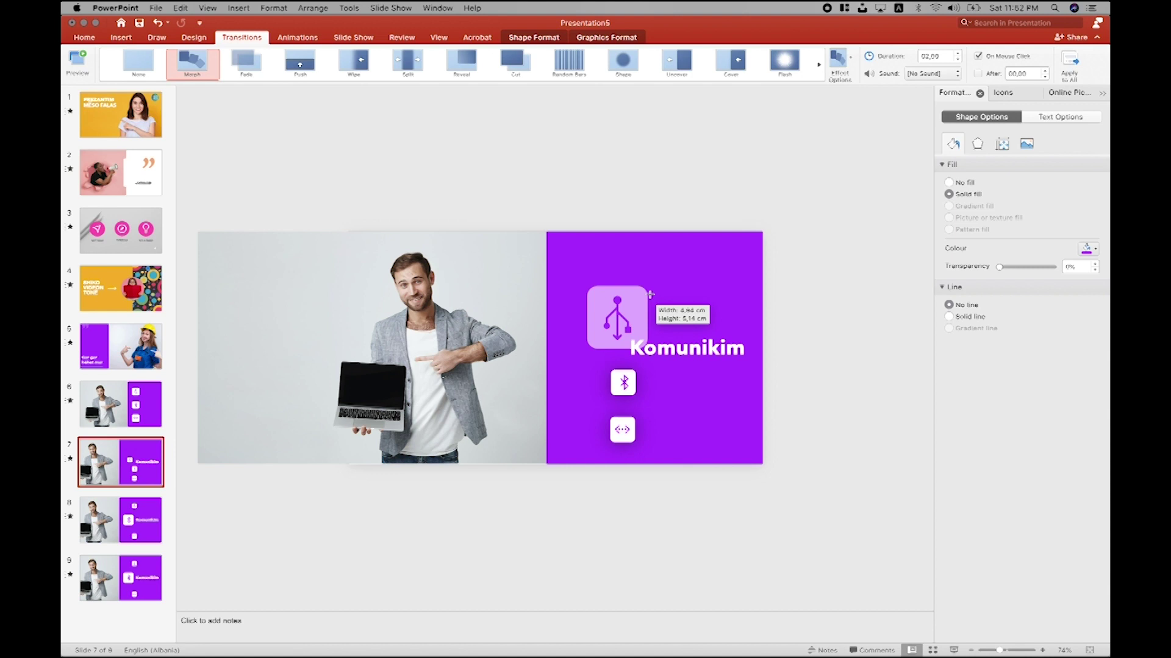
{"action": "left_click_drag", "start_coordinate": [623, 311], "coordinate": [623, 300]}
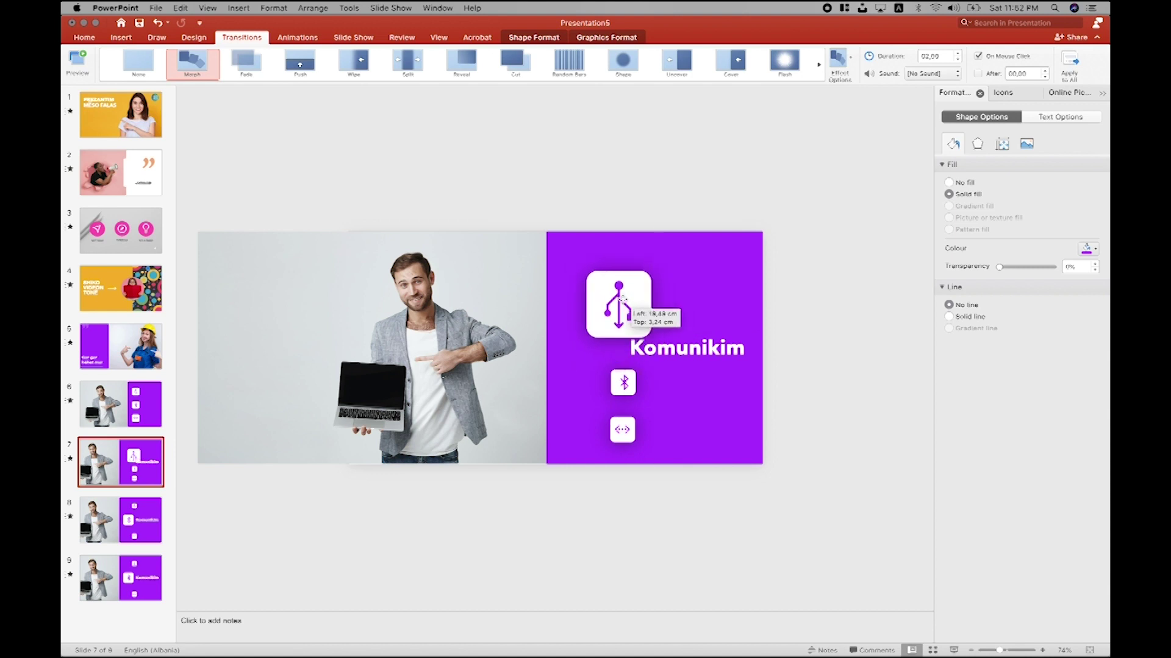
{"action": "left_click_drag", "start_coordinate": [623, 300], "coordinate": [612, 299]}
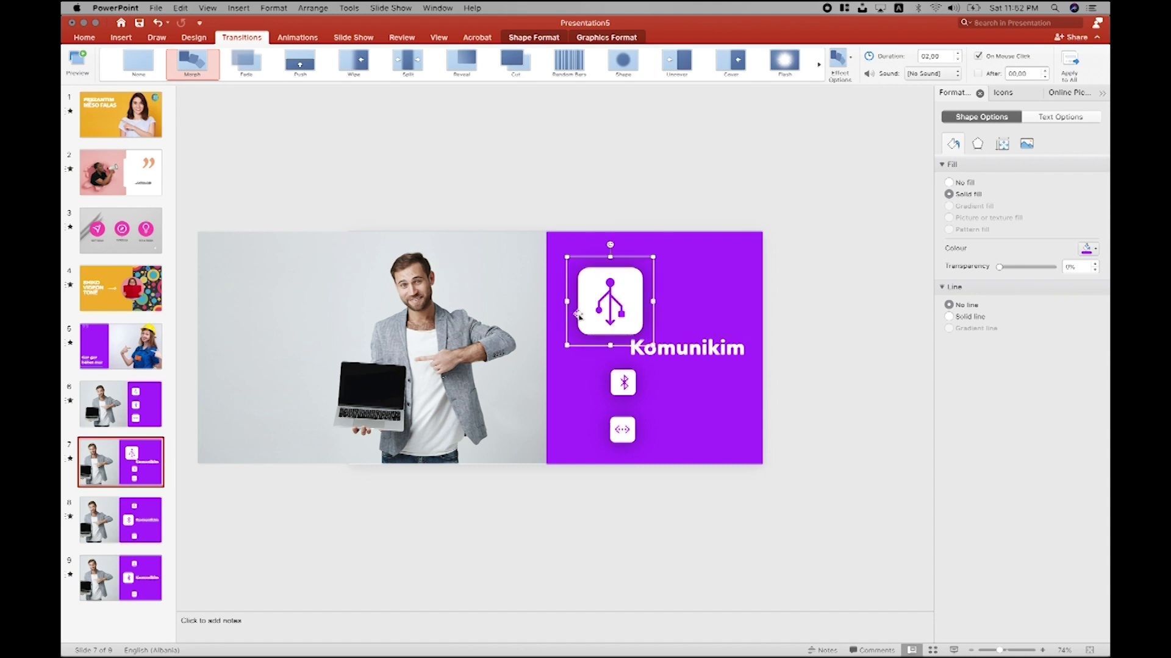
Step: Paste slide 8's Bluetooth icon onto slide 7 as a trial, then delete it
{"action": "left_click", "coordinate": [142, 514]}
{"action": "left_click", "coordinate": [576, 355]}
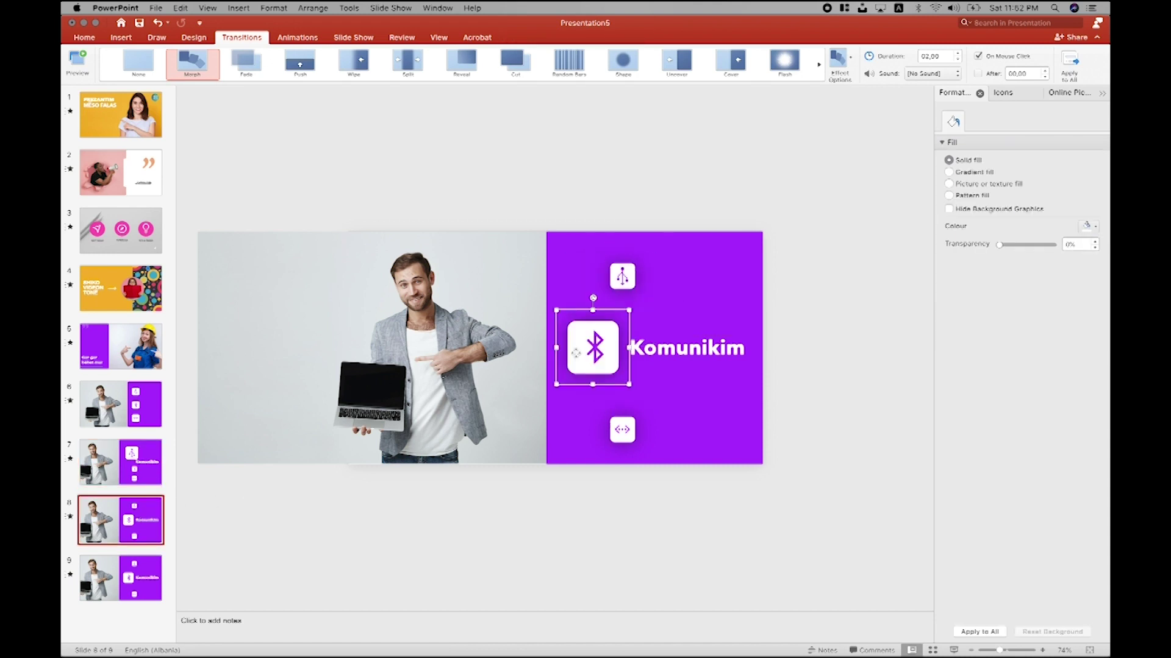
{"action": "left_click", "coordinate": [147, 462]}
{"action": "key", "text": "super+v"}
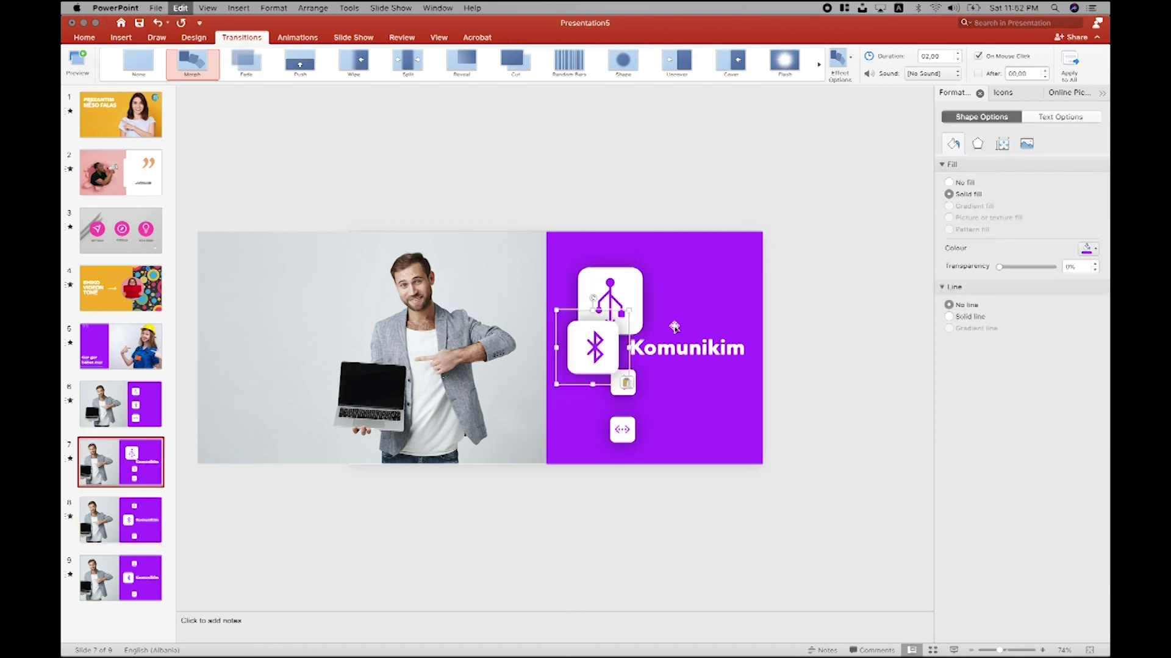
{"action": "mouse_move", "coordinate": [631, 284]}
{"action": "left_mouse_down"}
{"action": "mouse_move", "coordinate": [622, 325]}
{"action": "mouse_move", "coordinate": [629, 311]}
{"action": "mouse_move", "coordinate": [605, 294]}
{"action": "left_mouse_up"}
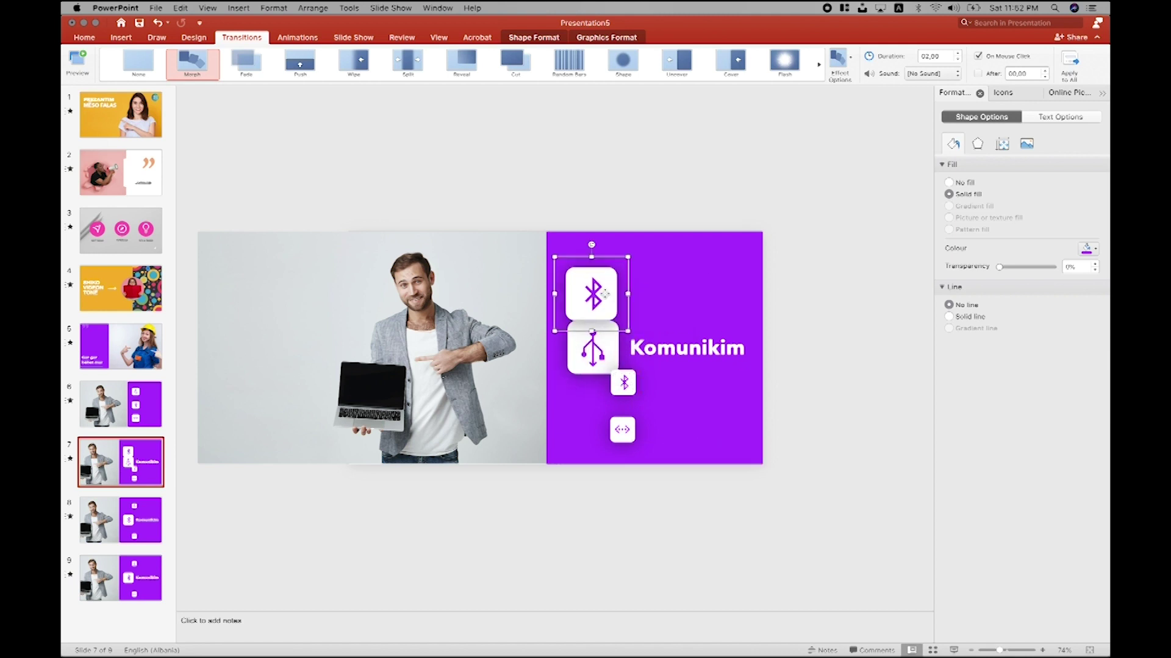
{"action": "key", "text": "Delete"}
Step: Fine-tune the USB icon's position beside Komunikim and select slide 8's Bluetooth icon
{"action": "left_click_drag", "start_coordinate": [587, 288], "coordinate": [590, 295]}
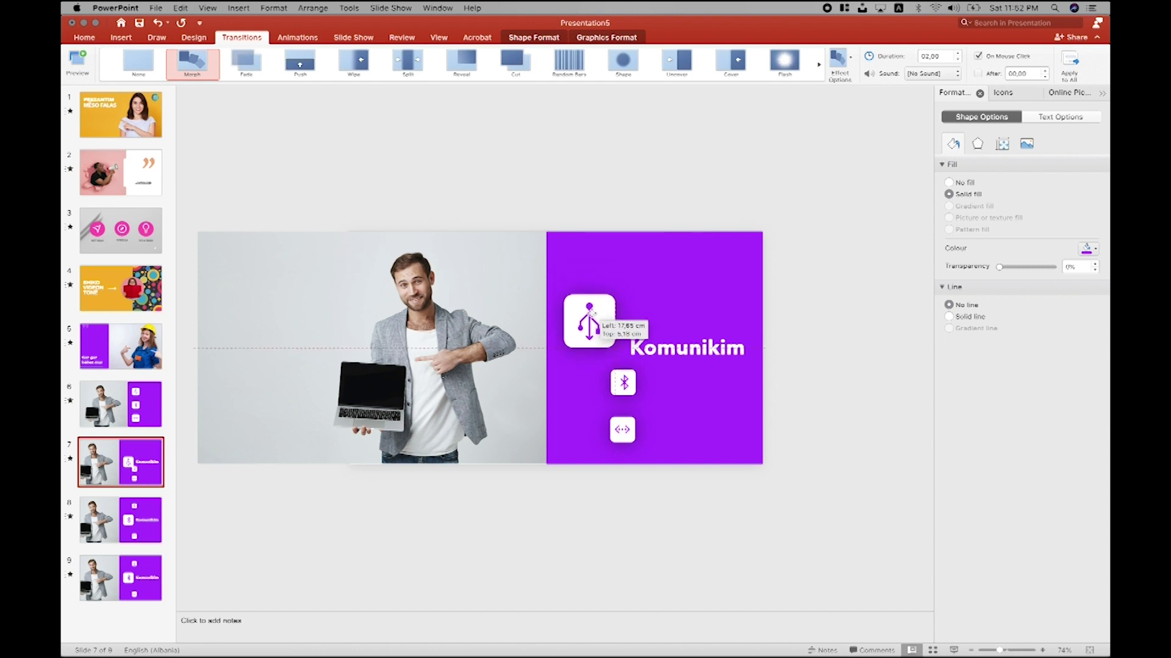
{"action": "left_click_drag", "start_coordinate": [590, 294], "coordinate": [589, 306]}
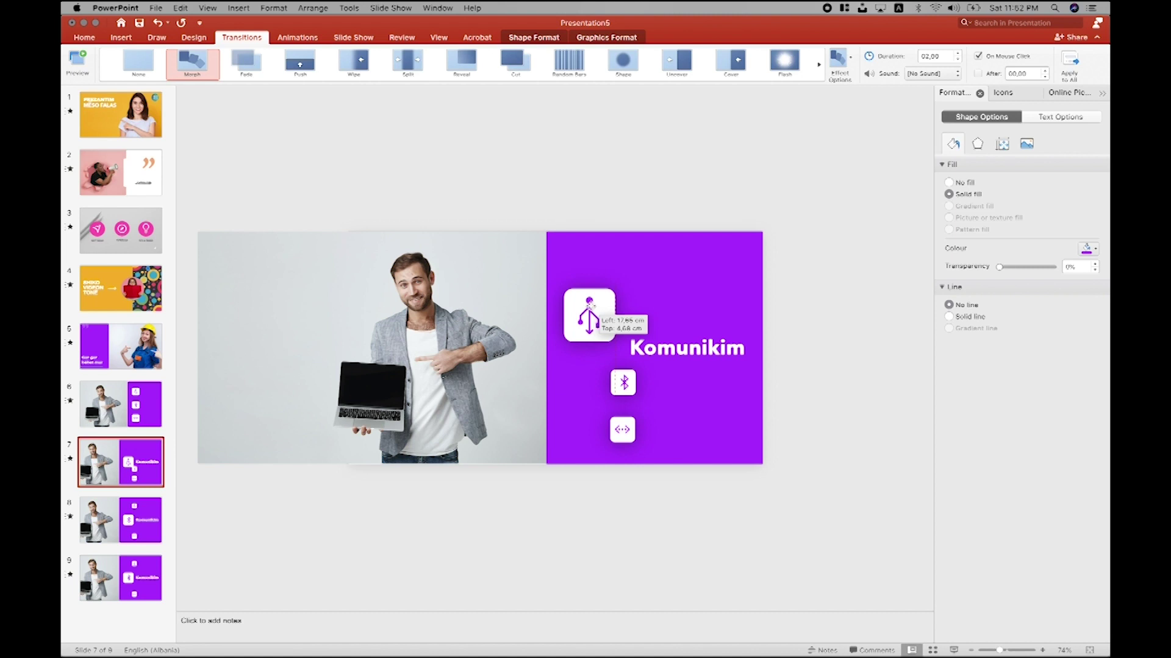
{"action": "left_click_drag", "start_coordinate": [589, 304], "coordinate": [598, 308]}
{"action": "left_click", "coordinate": [141, 516]}
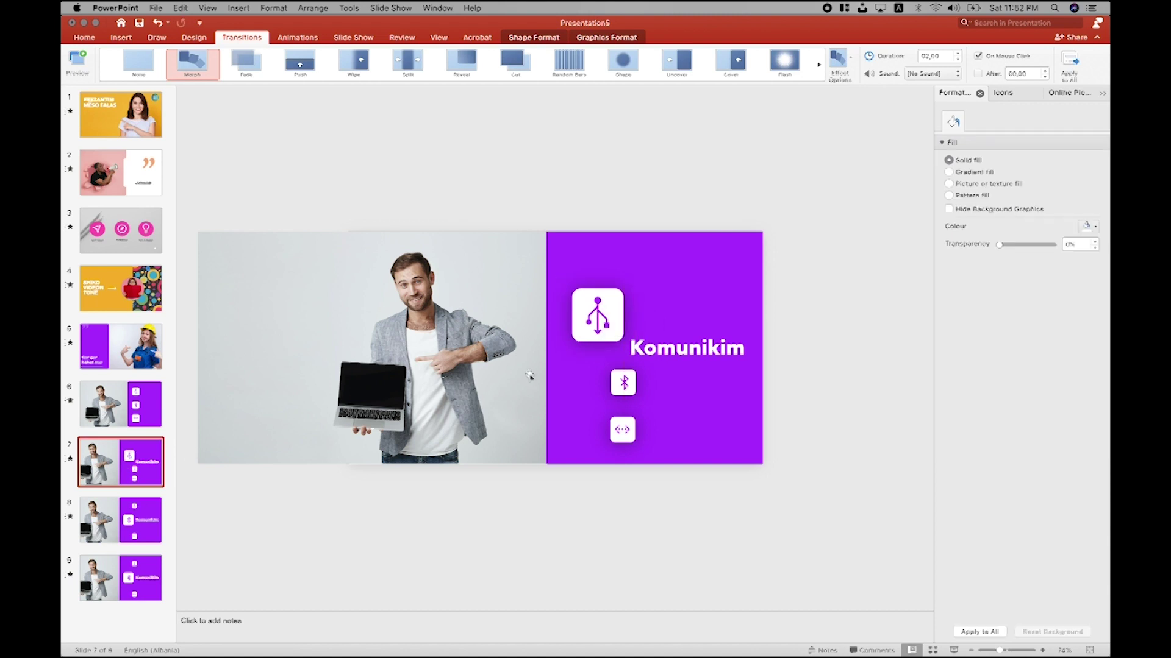
{"action": "left_click", "coordinate": [613, 349]}
Step: Nudge slide 8's Bluetooth icon and Komunikim title slightly to the right
{"action": "left_click_drag", "start_coordinate": [614, 348], "coordinate": [627, 348]}
{"action": "left_click", "coordinate": [692, 349]}
{"action": "left_click_drag", "start_coordinate": [716, 330], "coordinate": [717, 336]}
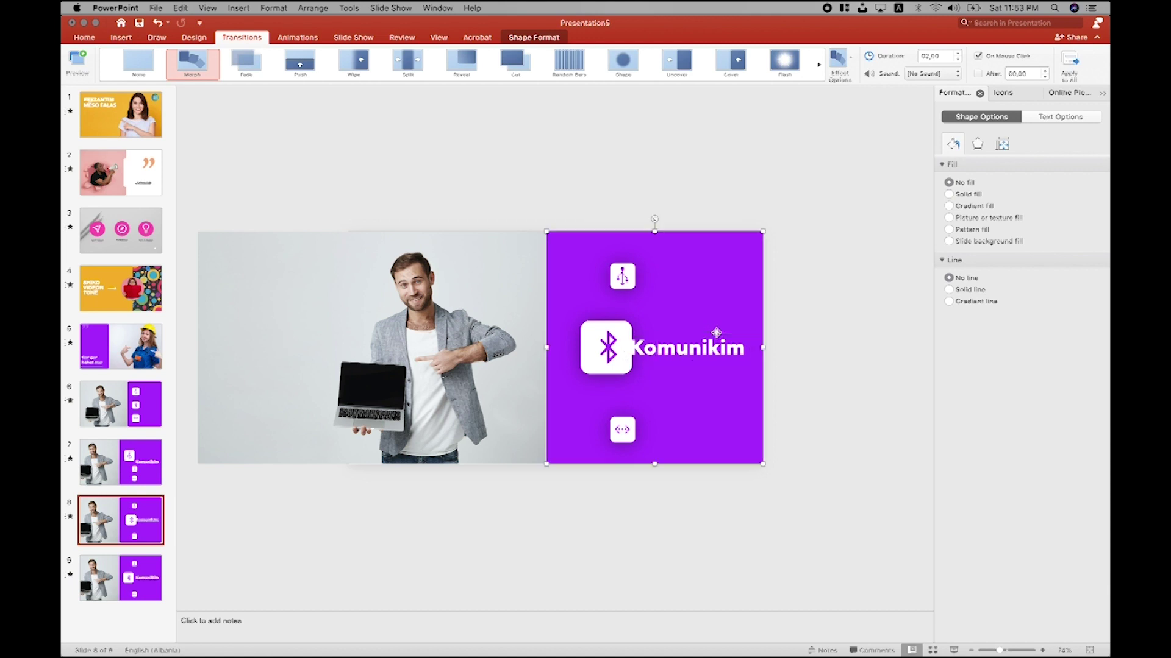
{"action": "left_click", "coordinate": [720, 346]}
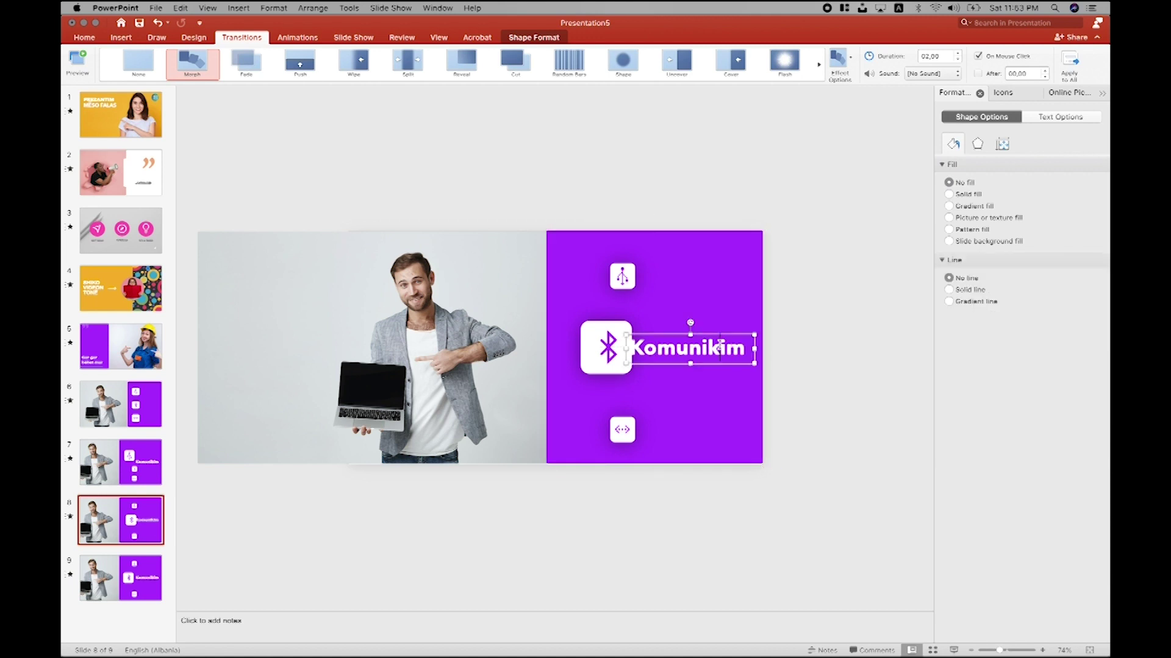
{"action": "left_click_drag", "start_coordinate": [726, 337], "coordinate": [735, 334]}
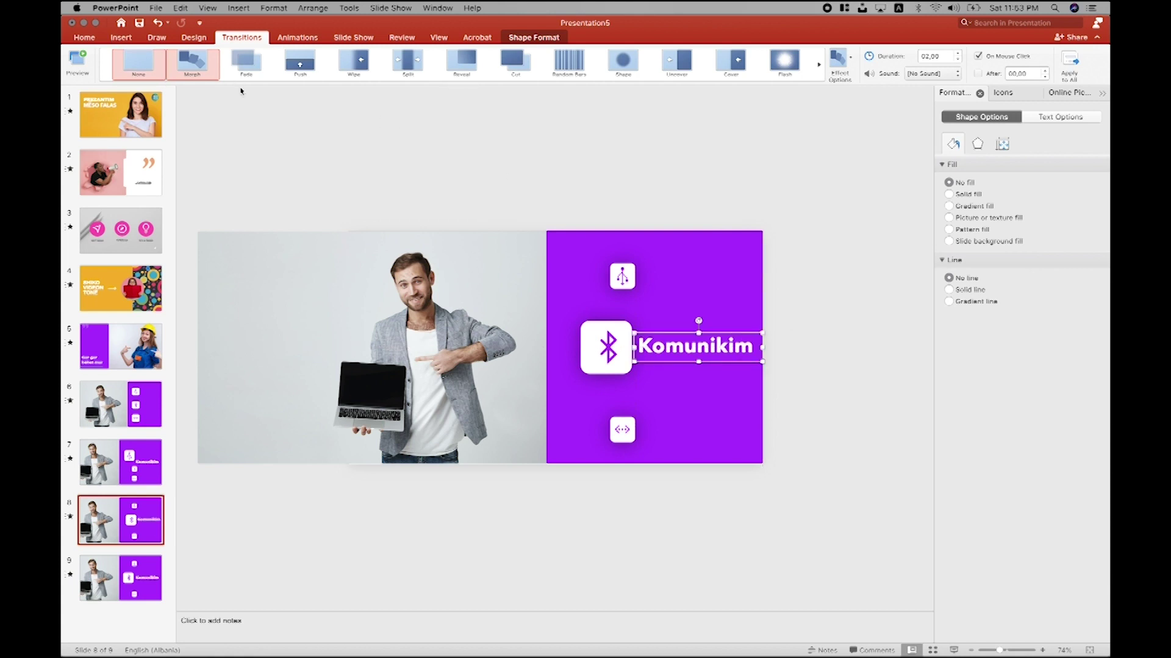
Step: Draw a tall rectangle strip along the purple panel's left edge
{"action": "left_click", "coordinate": [121, 38]}
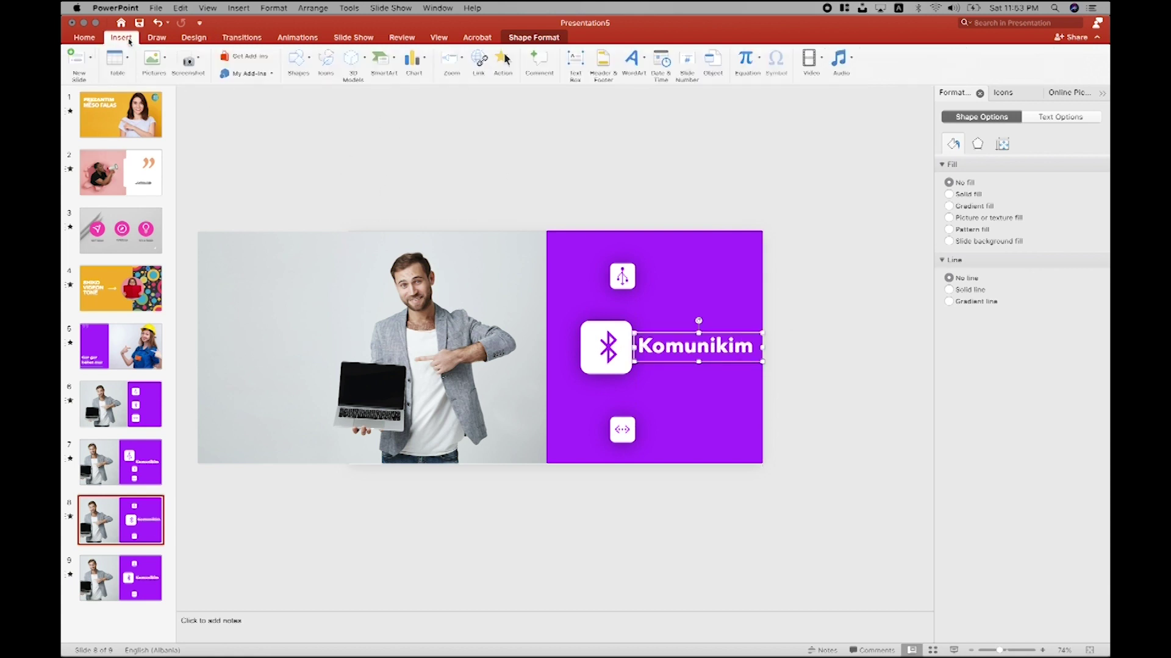
{"action": "left_click", "coordinate": [309, 64]}
{"action": "left_click", "coordinate": [294, 184]}
{"action": "left_click_drag", "start_coordinate": [545, 229], "coordinate": [579, 462]}
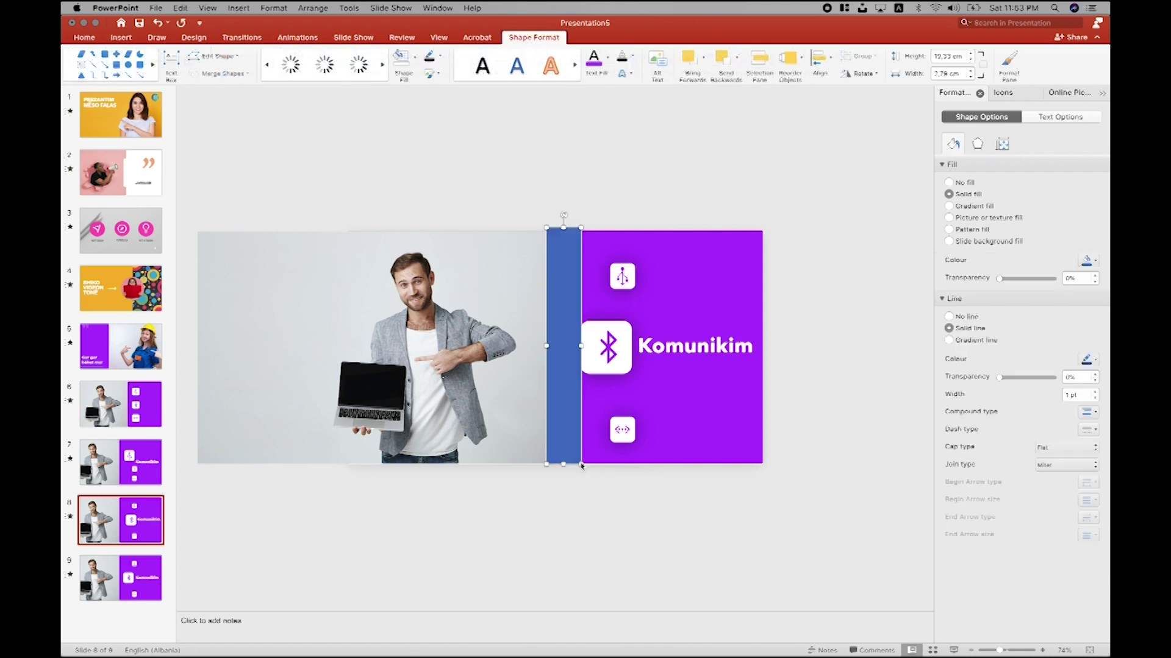
Step: Paste the blue strip onto slide 7 and move the USB icon and title beside each other
{"action": "left_click", "coordinate": [137, 482]}
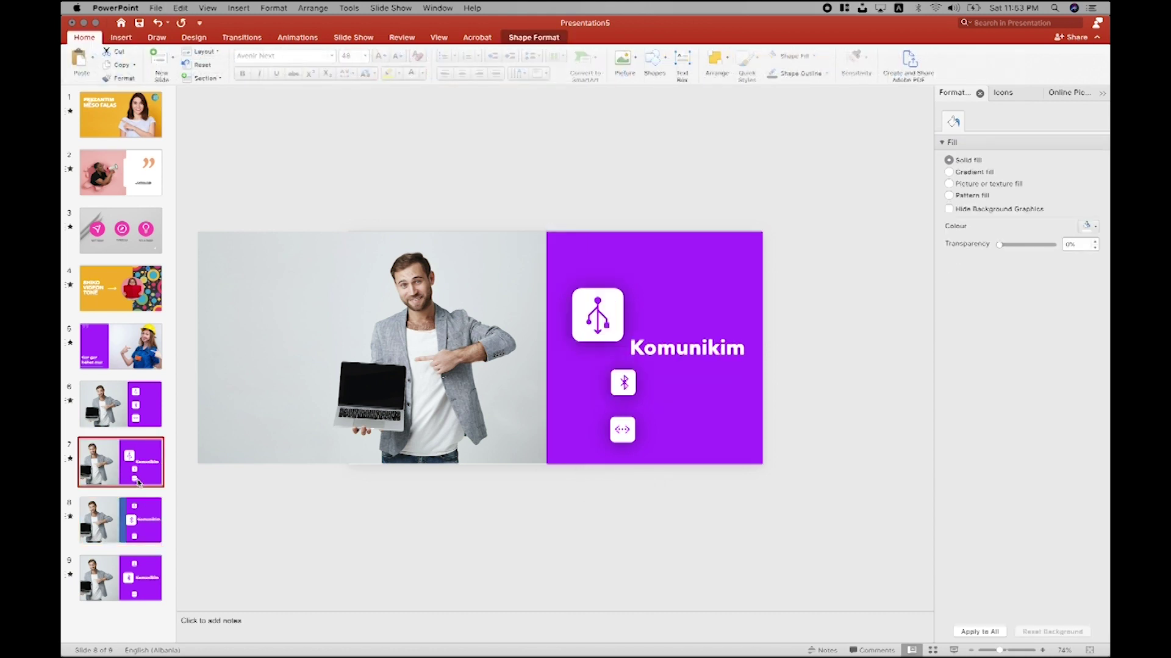
{"action": "key", "text": "super+v"}
{"action": "left_click_drag", "start_coordinate": [592, 328], "coordinate": [601, 330]}
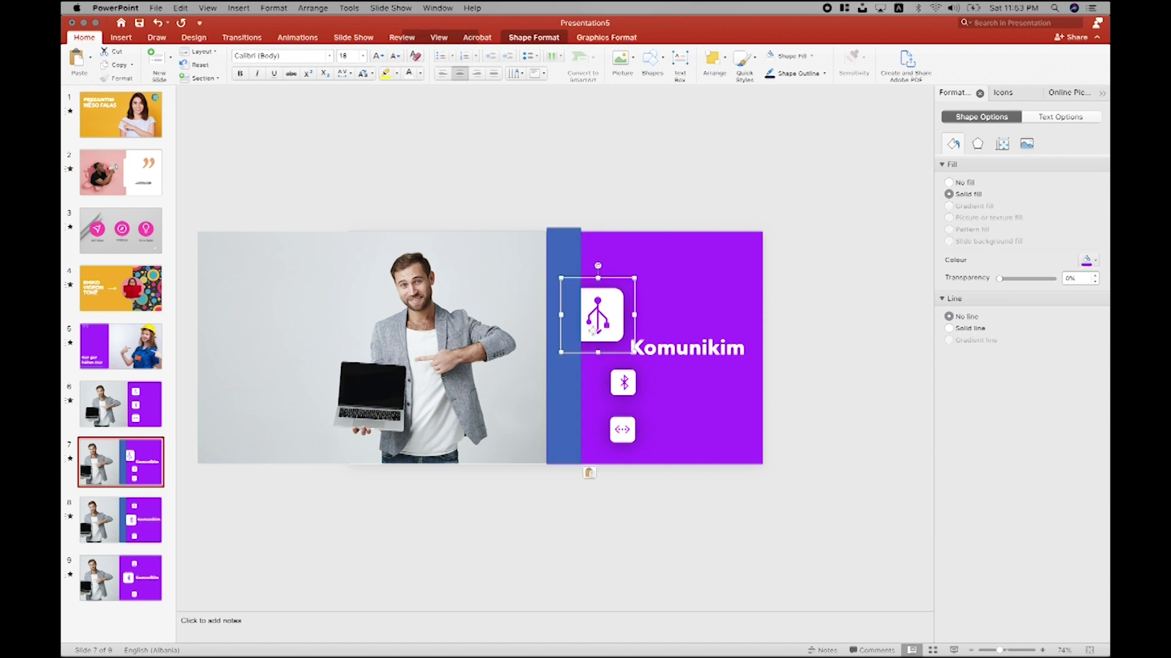
{"action": "left_click", "coordinate": [675, 345]}
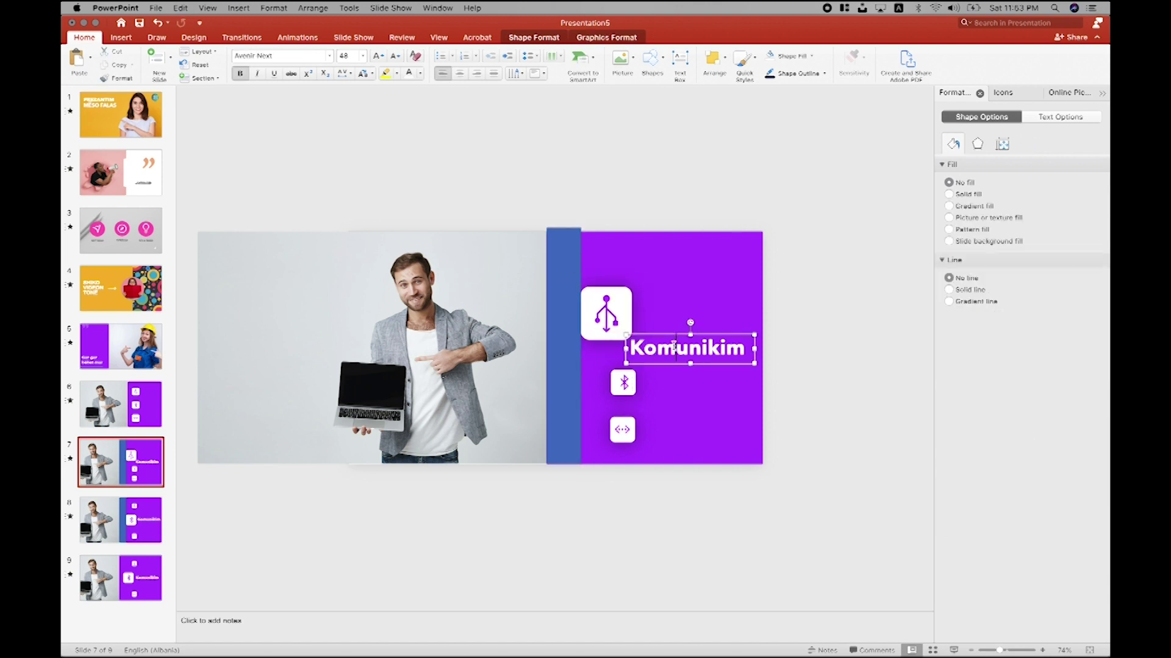
{"action": "left_click_drag", "start_coordinate": [674, 337], "coordinate": [680, 309]}
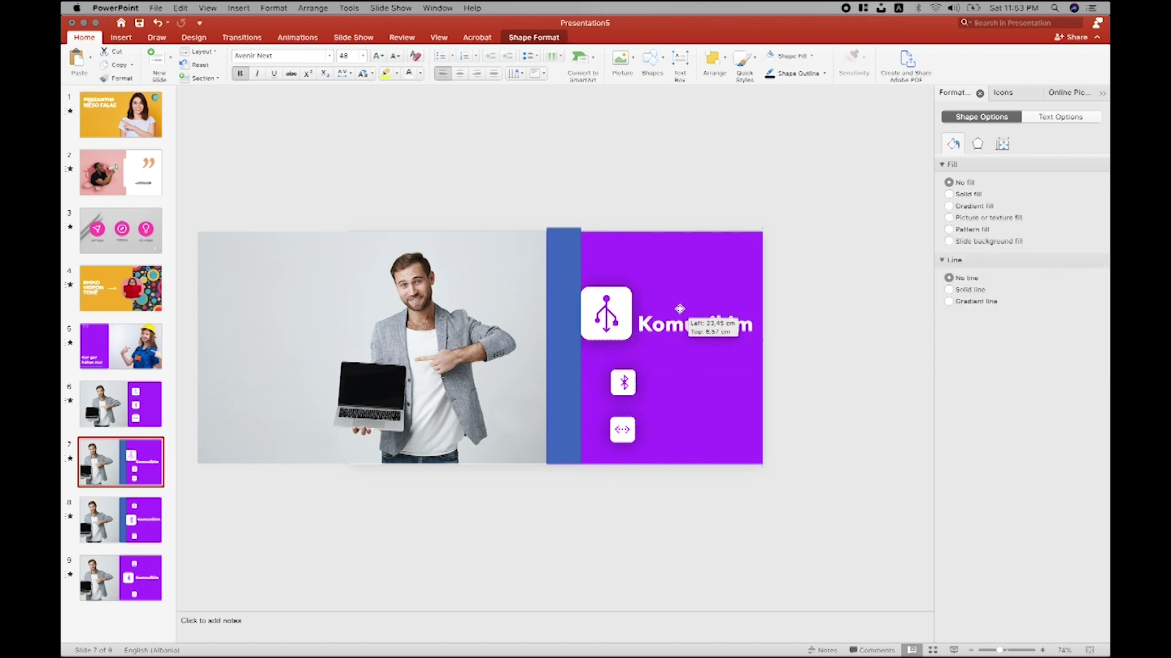
Step: Retype the title as 'Aftësi' using the Albanian keyboard, then start the slide show
{"action": "double_click", "coordinate": [680, 310]}
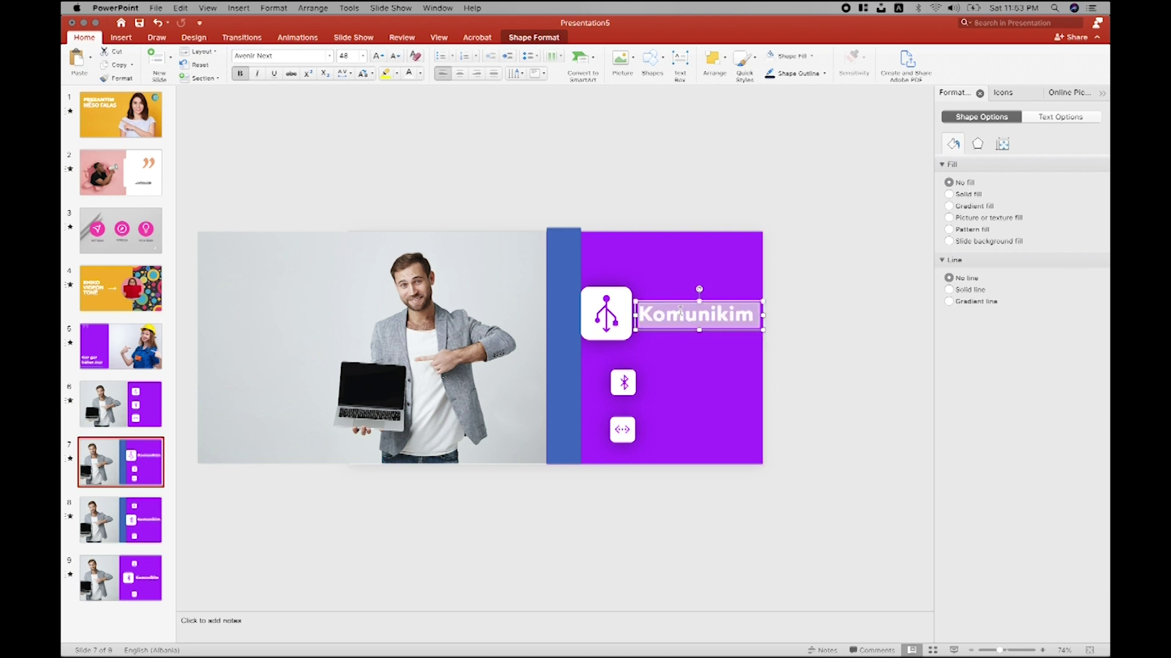
{"action": "type", "text": "A"}
{"action": "key", "text": "BackSpace"}
{"action": "type", "text": "ft;"}
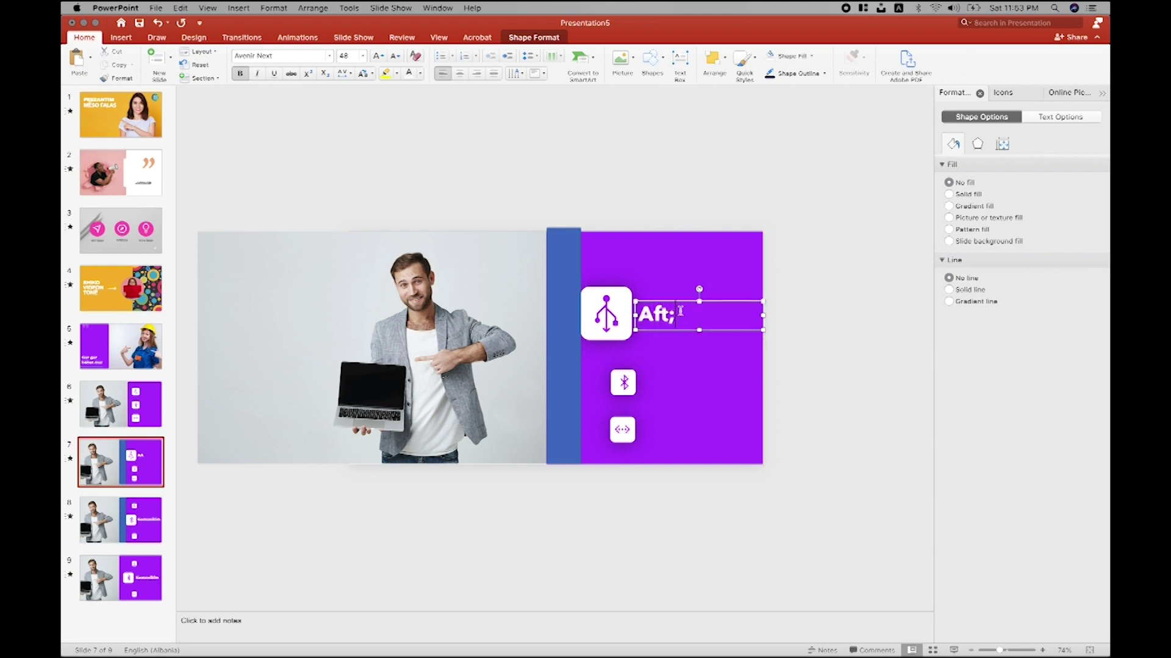
{"action": "key", "text": "BackSpace"}
{"action": "left_click", "coordinate": [881, 7]}
{"action": "left_click", "coordinate": [898, 8]}
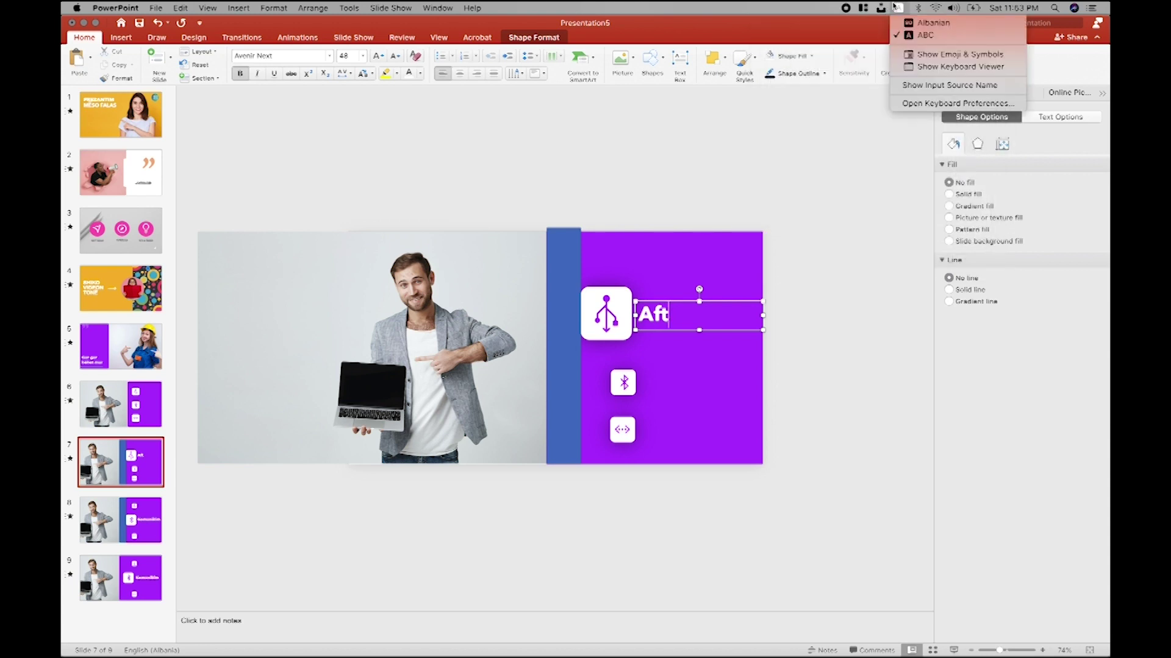
{"action": "left_click", "coordinate": [908, 23]}
{"action": "type", "text": "ësi"}
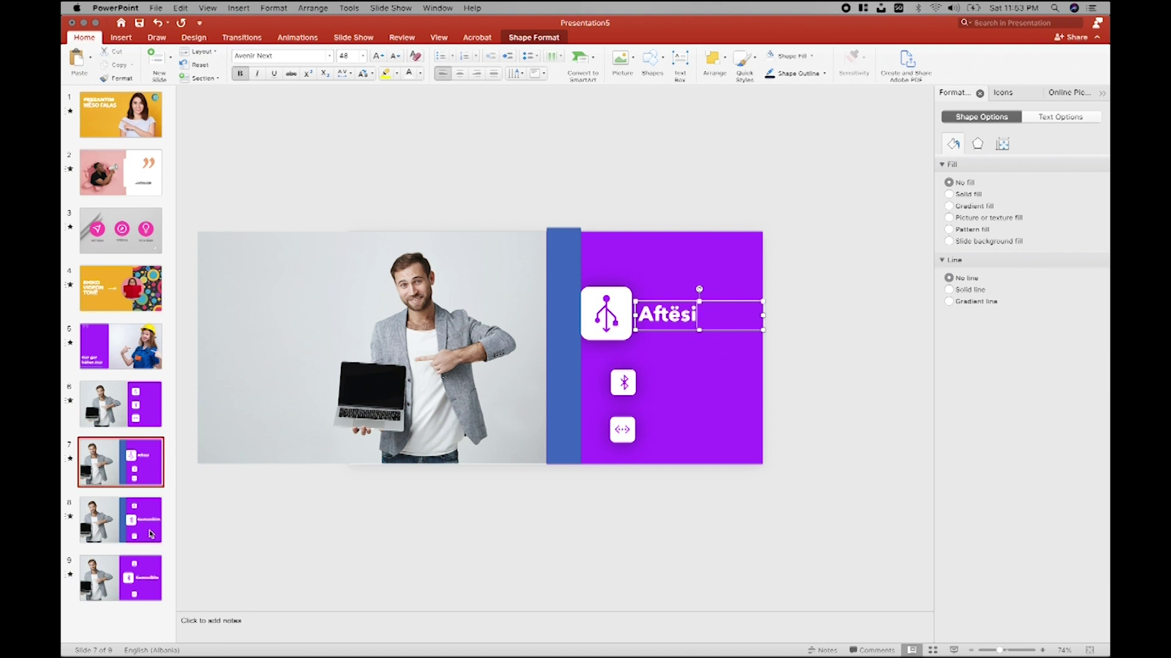
{"action": "left_click", "coordinate": [151, 451]}
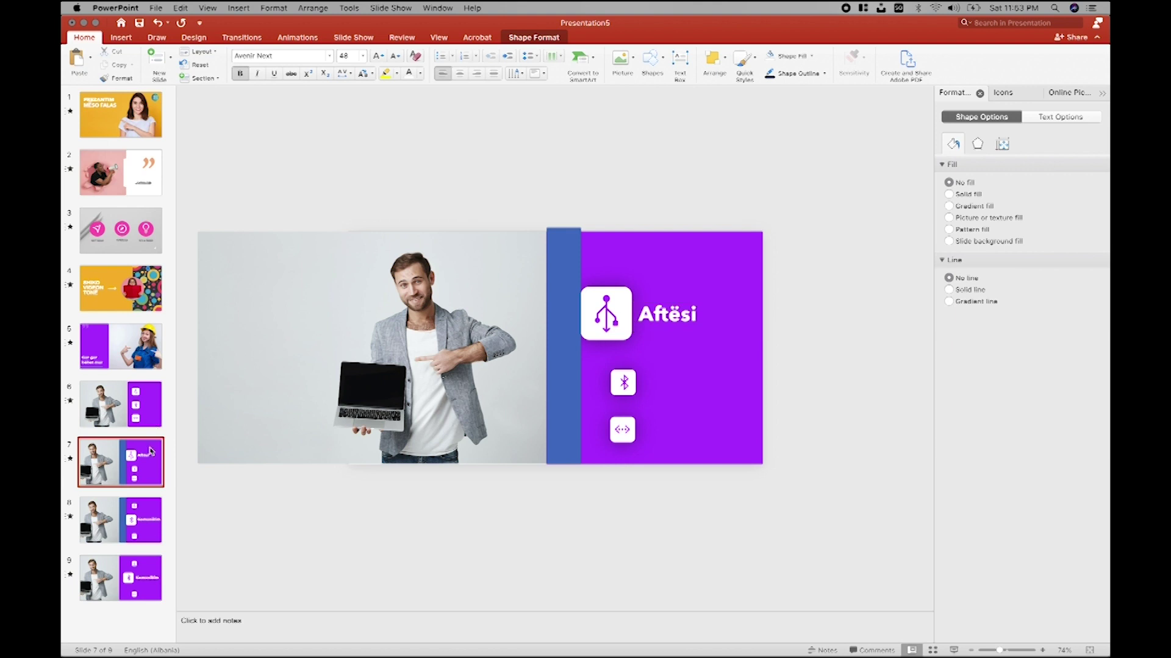
{"action": "left_click", "coordinate": [954, 650]}
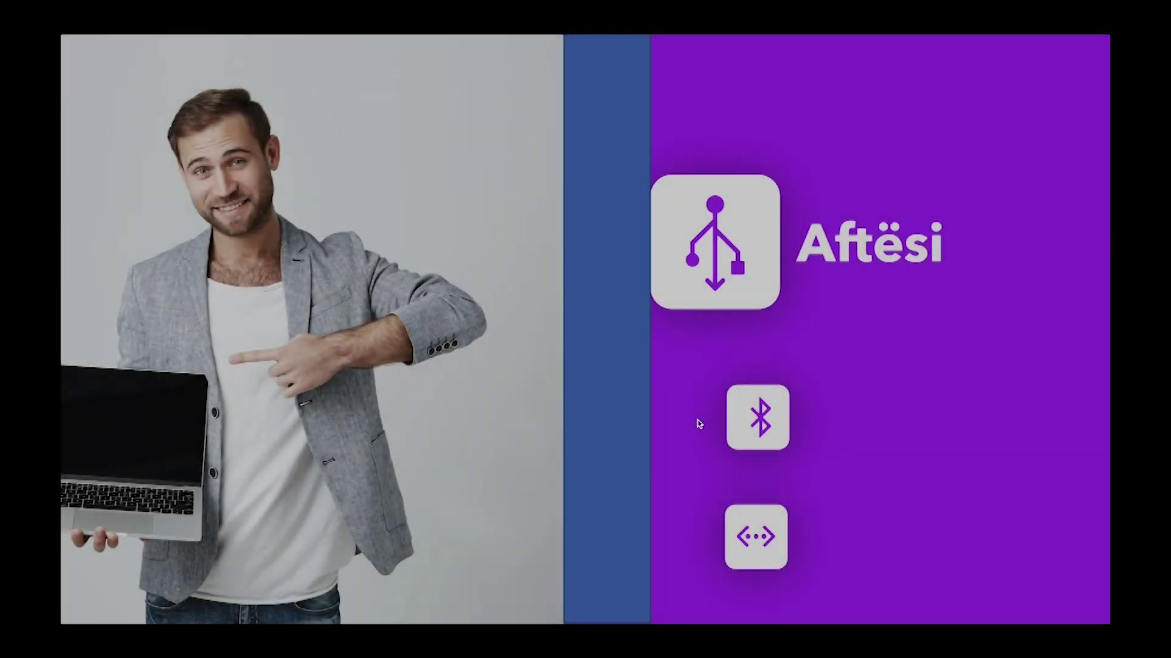
Step: Advance and exit the slide show, then delete the Aftësi text box on slide 7
{"action": "left_click", "coordinate": [699, 424]}
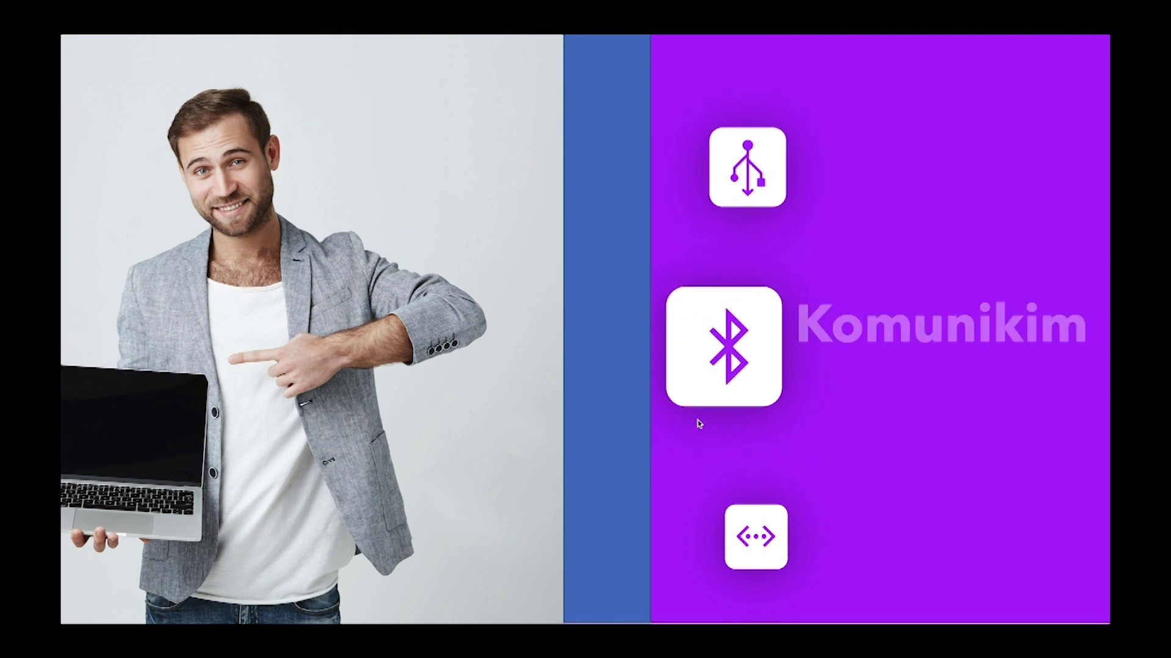
{"action": "key", "text": "Escape"}
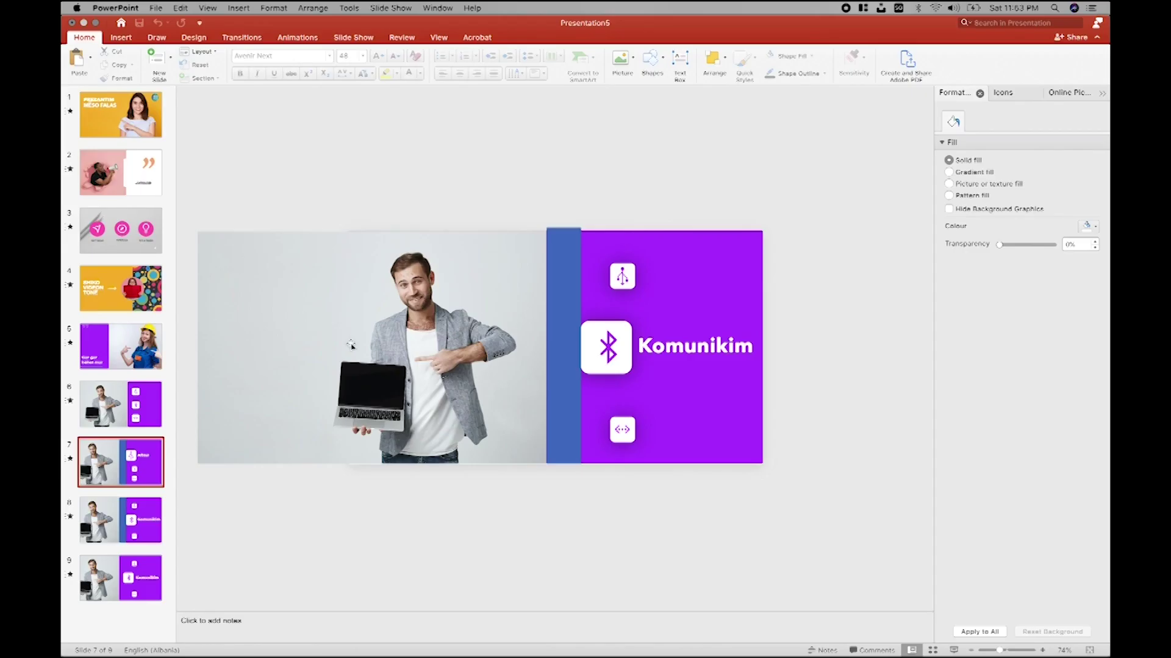
{"action": "left_click", "coordinate": [149, 475]}
{"action": "left_click", "coordinate": [662, 323]}
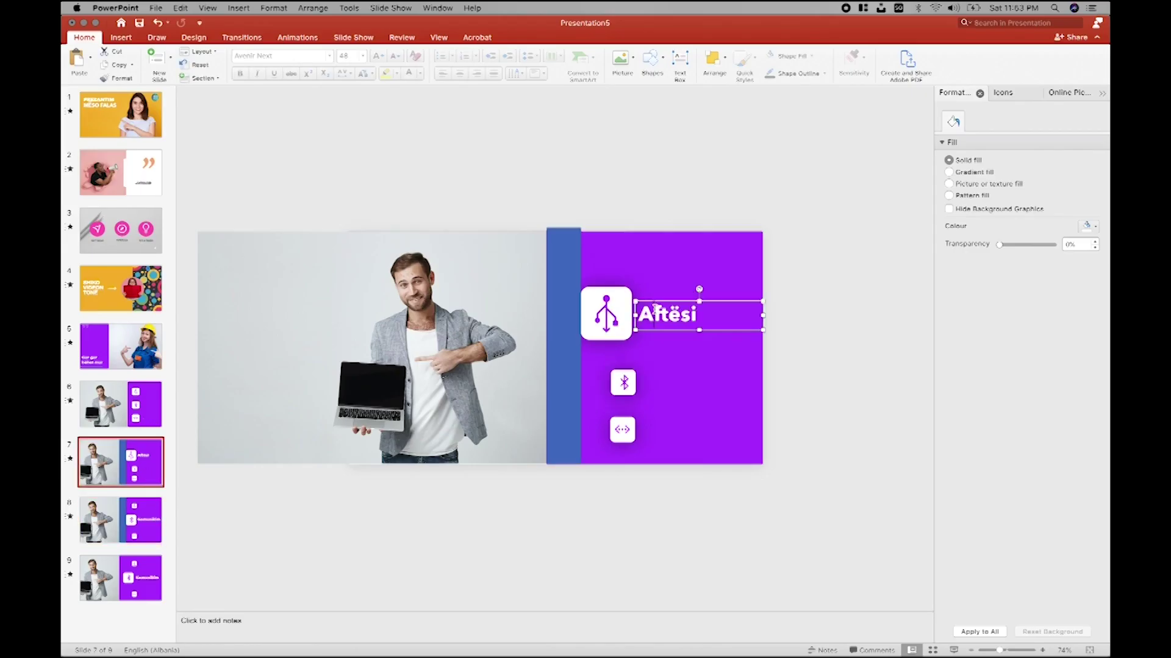
{"action": "key", "text": "Delete"}
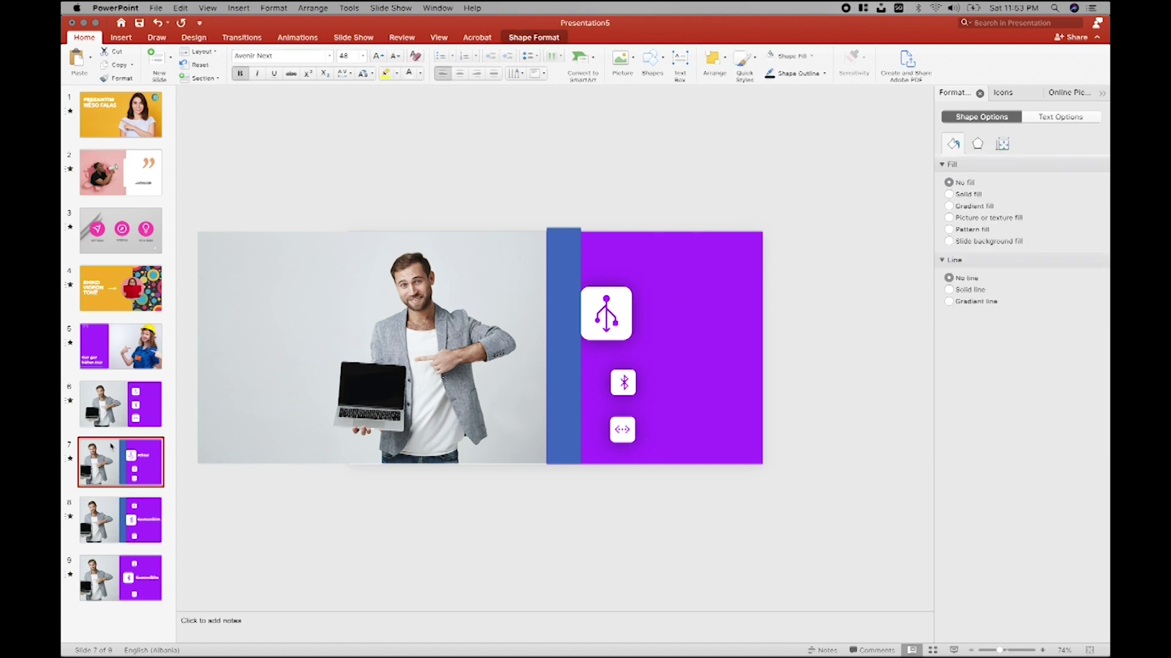
Step: Copy slide 8's Komunikim text box to slide 7, place it beside the USB icon, retype as 'Afësi'
{"action": "left_click", "coordinate": [122, 510]}
{"action": "left_click", "coordinate": [663, 354]}
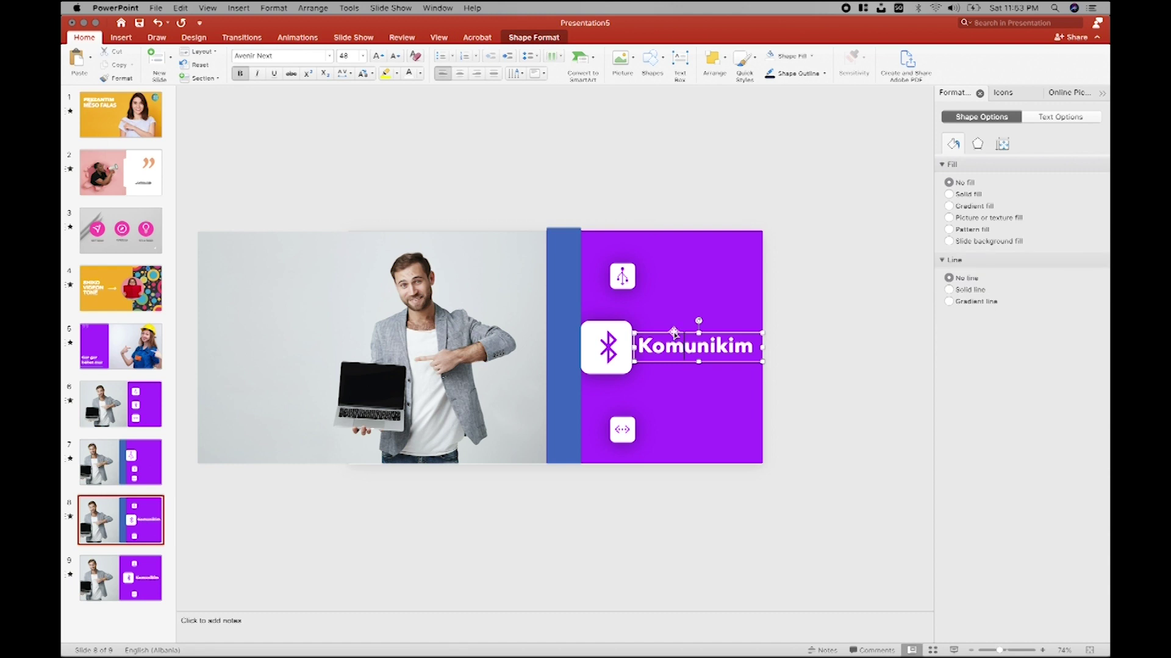
{"action": "left_click", "coordinate": [160, 475]}
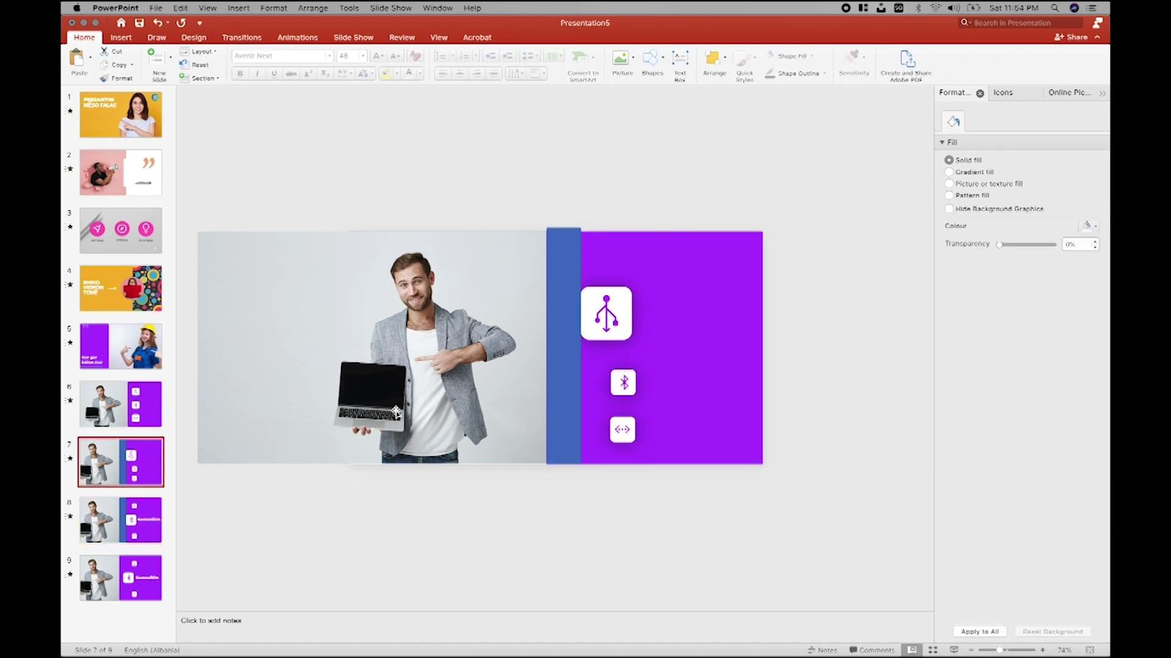
{"action": "key", "text": "super+v"}
{"action": "left_click_drag", "start_coordinate": [664, 356], "coordinate": [663, 299]}
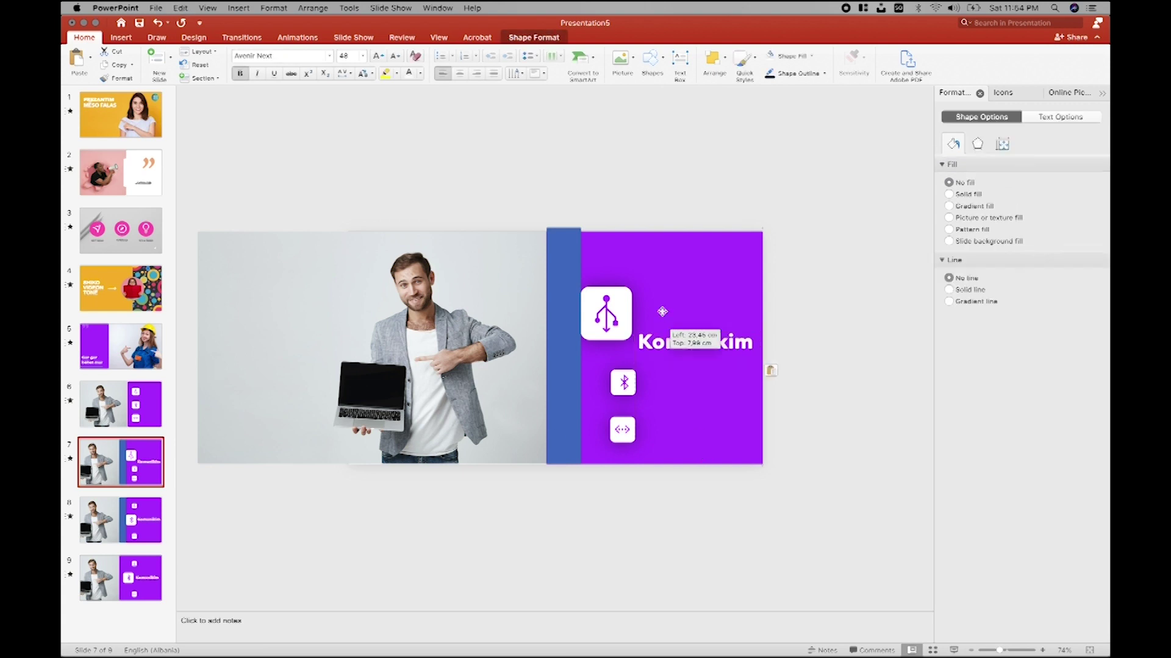
{"action": "double_click", "coordinate": [663, 309]}
{"action": "type", "text": "Afësi"}
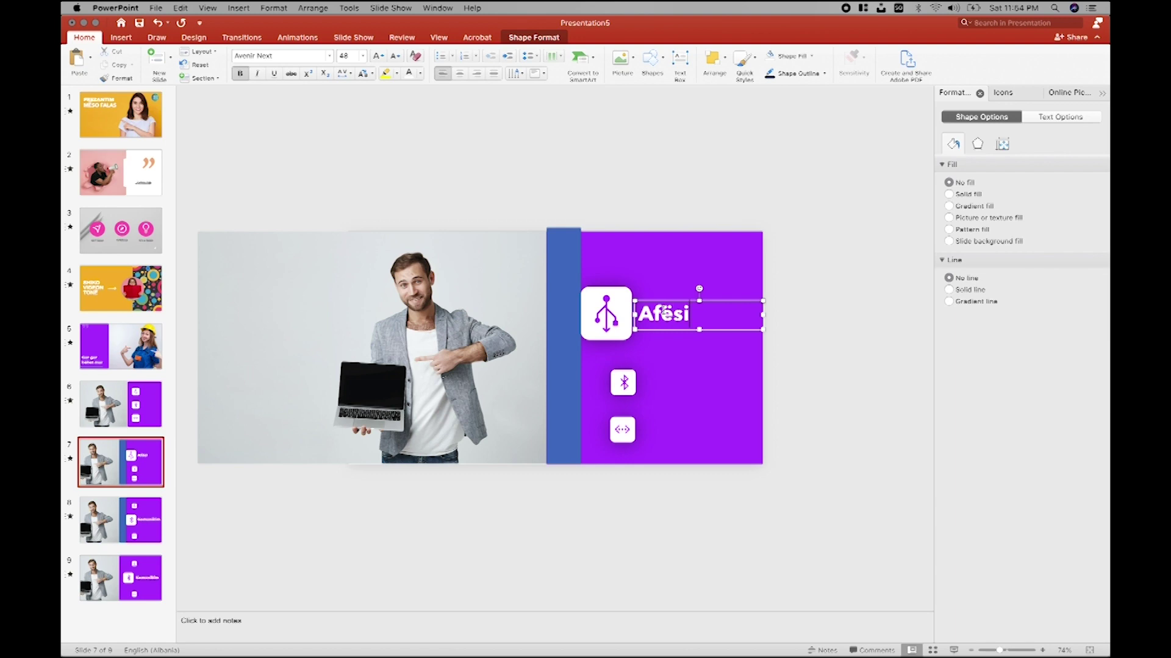
Step: Preview the Morph from slide 7 to slide 8 in the slide show
{"action": "left_click", "coordinate": [954, 650]}
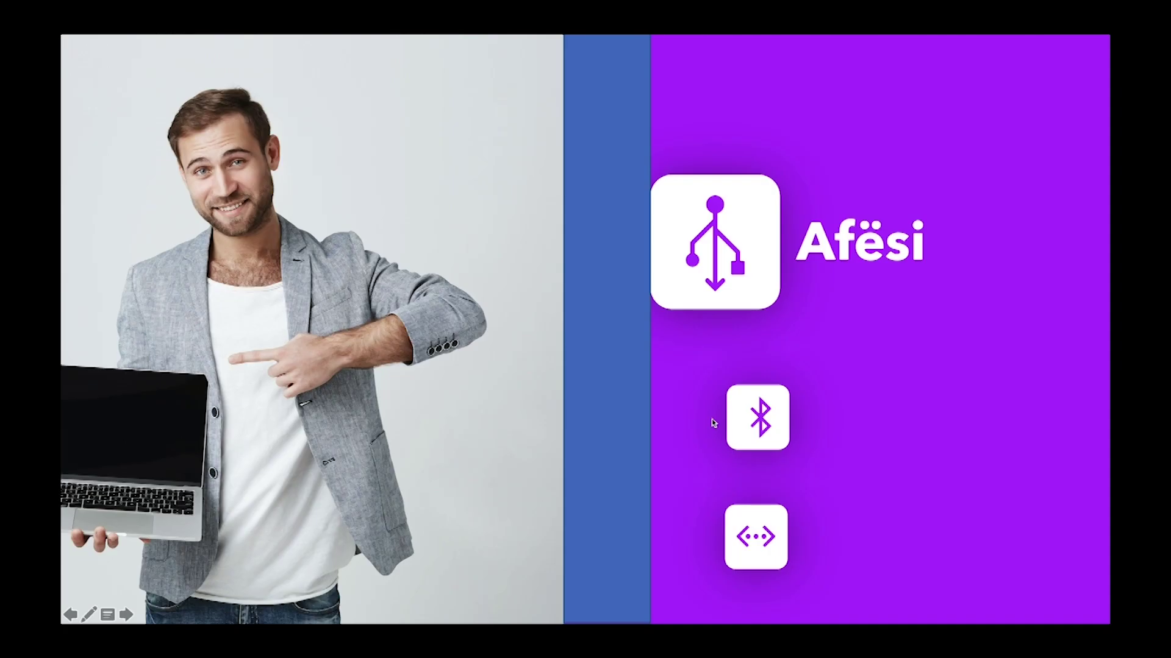
{"action": "left_click", "coordinate": [712, 419]}
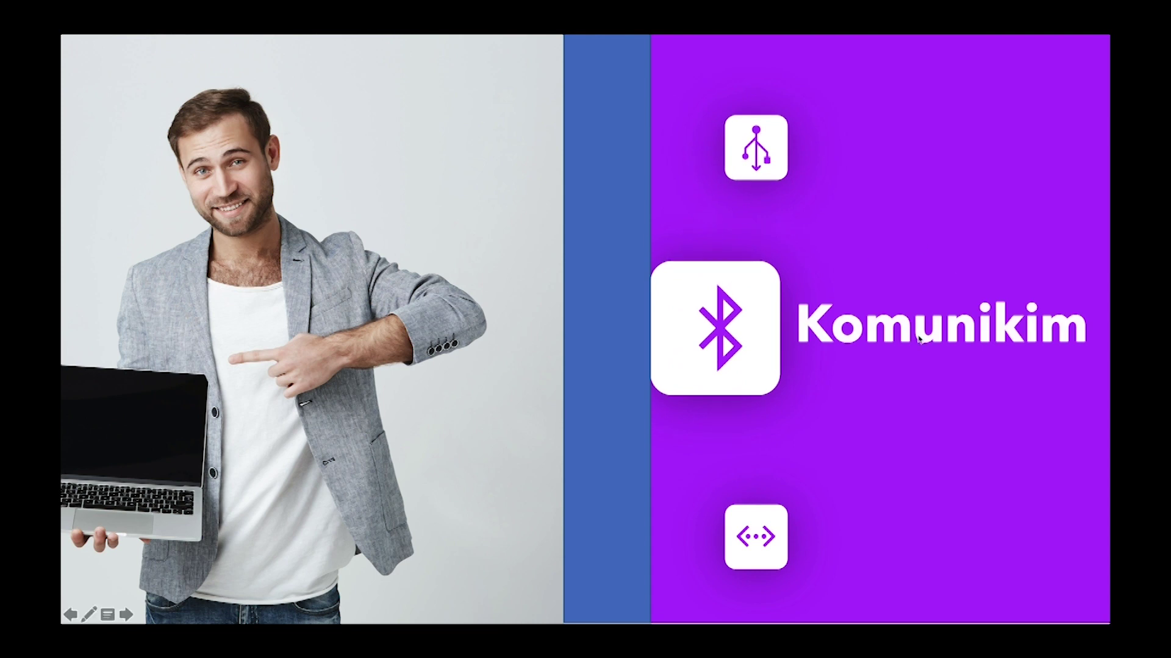
{"action": "key", "text": "Escape"}
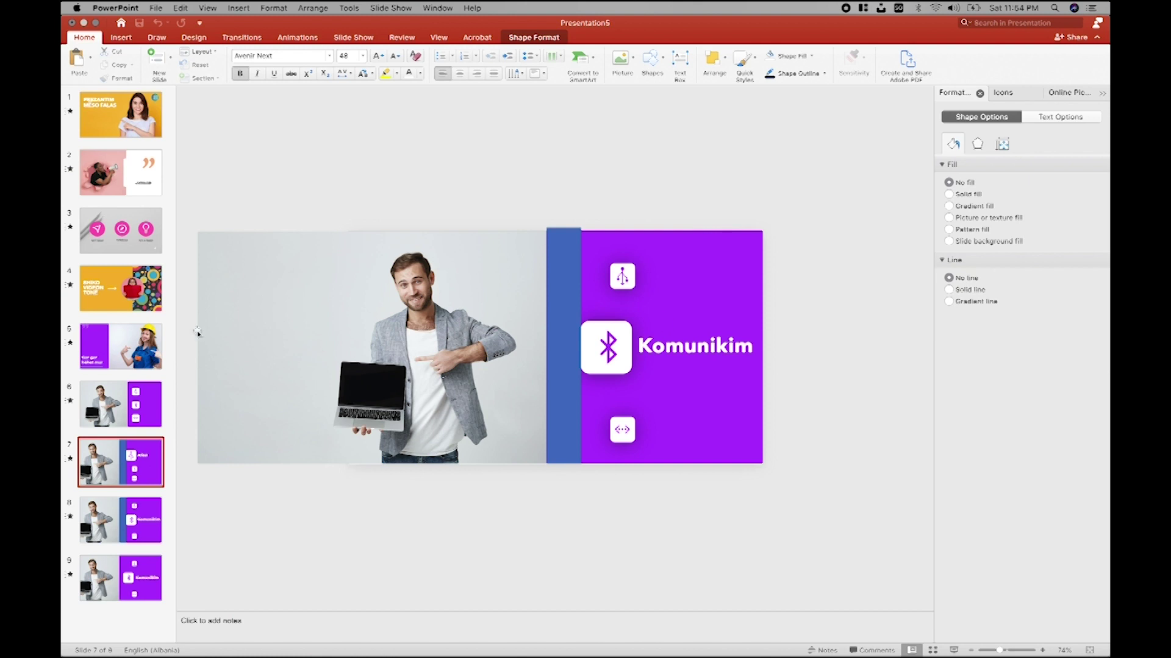
Step: Paste the blue strip onto slide 9 and shrink its Bluetooth icon
{"action": "left_click", "coordinate": [122, 574]}
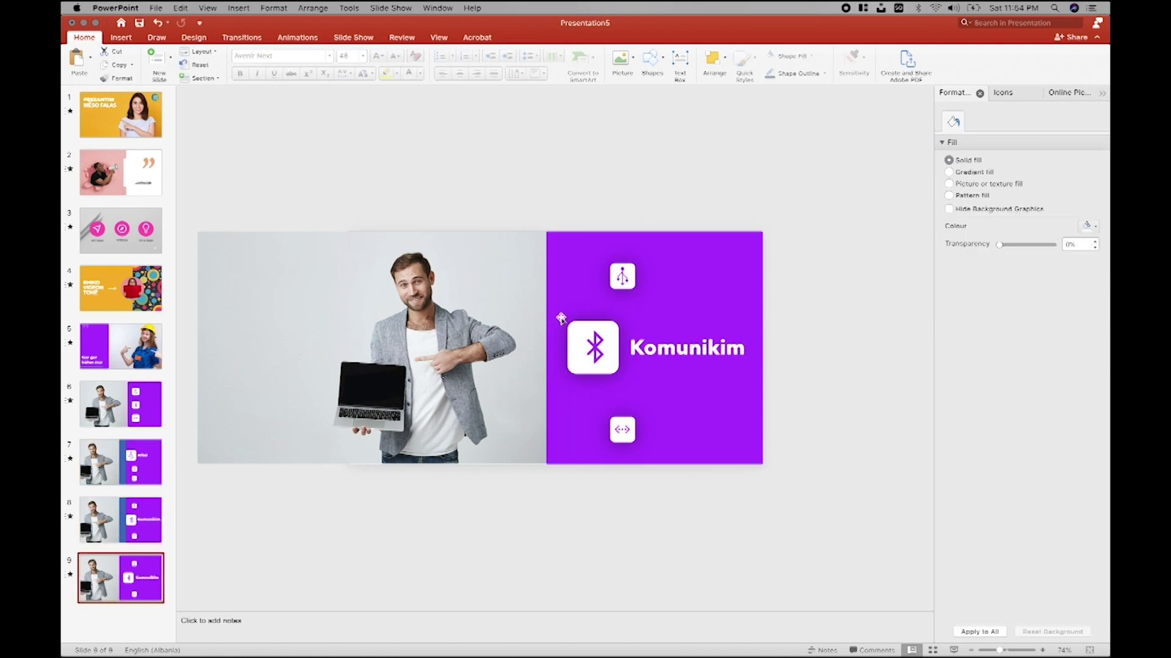
{"action": "key", "text": "super+z"}
{"action": "left_click", "coordinate": [570, 351]}
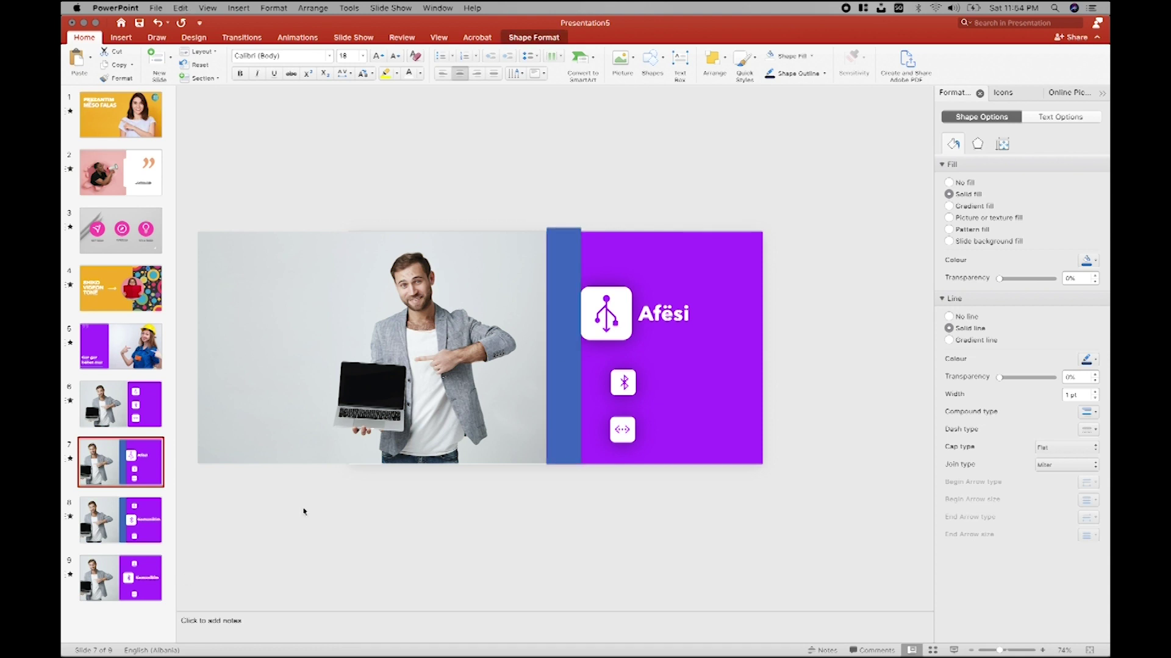
{"action": "key", "text": "super+z"}
{"action": "key", "text": "super+v"}
{"action": "left_click", "coordinate": [620, 379]}
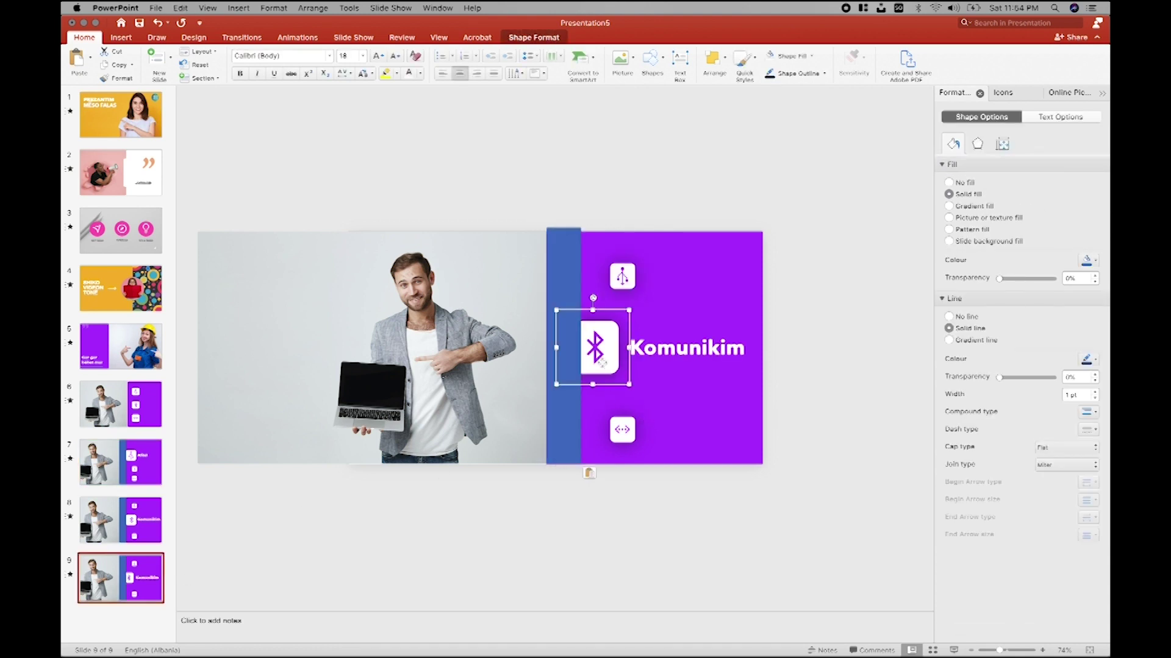
{"action": "mouse_move", "coordinate": [629, 385]}
{"action": "left_mouse_down"}
{"action": "mouse_move", "coordinate": [593, 333]}
{"action": "mouse_move", "coordinate": [631, 320]}
{"action": "left_mouse_up"}
Step: Try slide 8's large Bluetooth icon over slide 9's code icon, then remove it
{"action": "left_click", "coordinate": [182, 499]}
{"action": "key", "text": "Up"}
{"action": "left_click", "coordinate": [613, 345]}
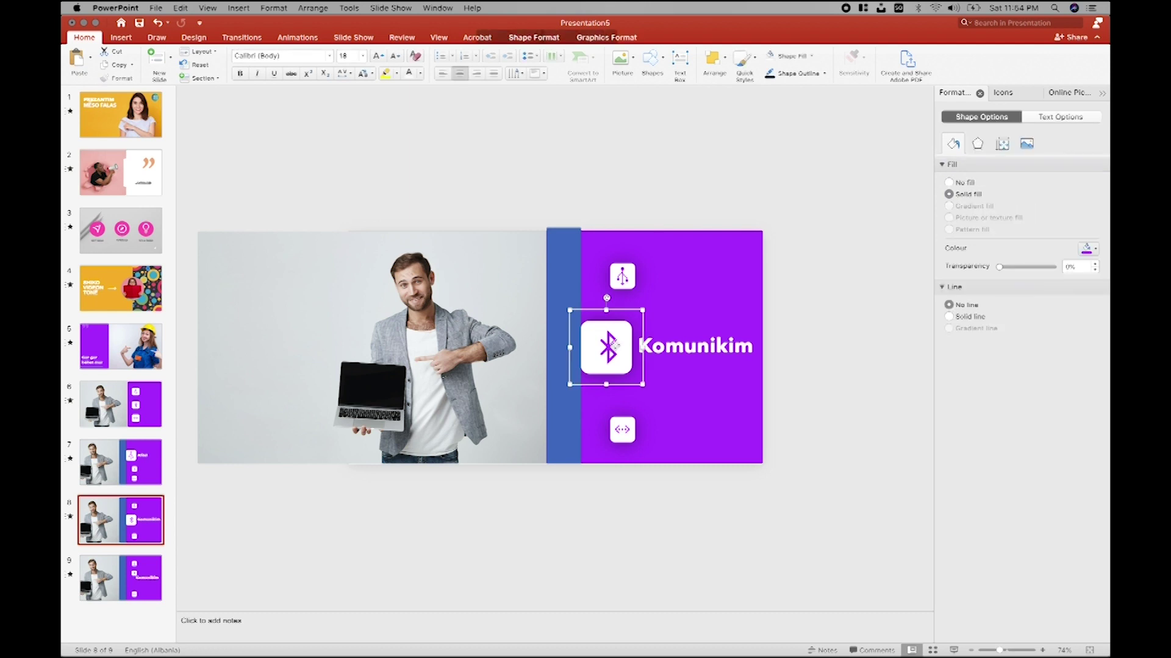
{"action": "left_click", "coordinate": [125, 578]}
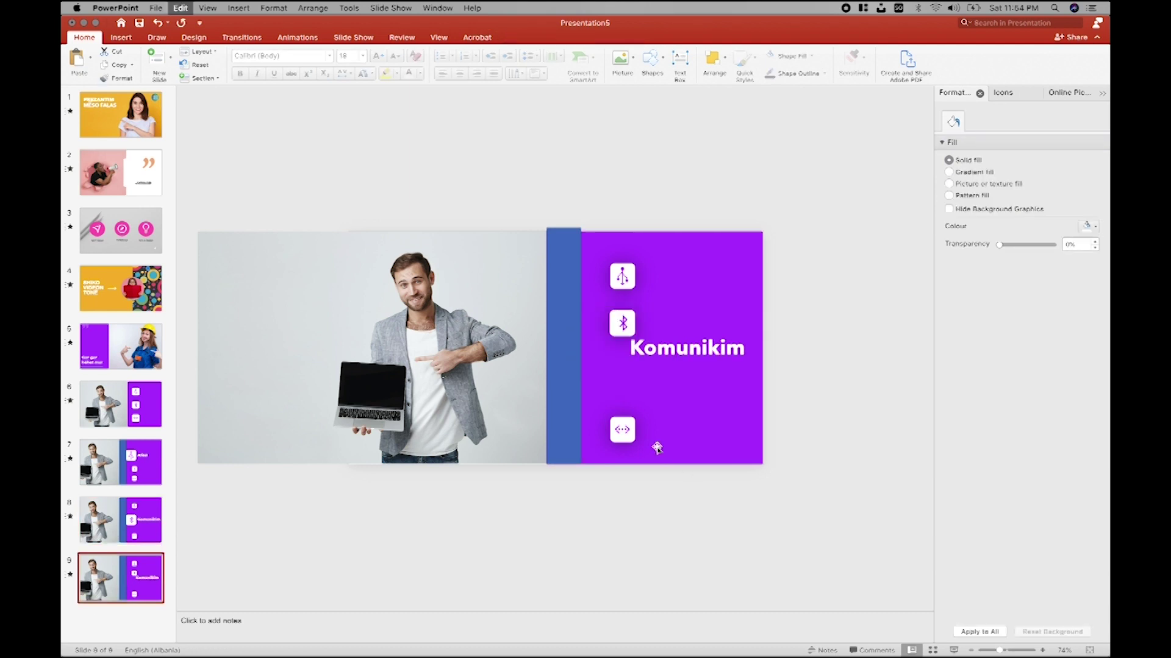
{"action": "key", "text": "super+v"}
{"action": "mouse_move", "coordinate": [637, 425]}
{"action": "left_mouse_down"}
{"action": "mouse_move", "coordinate": [628, 437]}
{"action": "mouse_move", "coordinate": [619, 394]}
{"action": "mouse_move", "coordinate": [582, 393]}
{"action": "mouse_move", "coordinate": [625, 418]}
{"action": "mouse_move", "coordinate": [614, 390]}
{"action": "left_mouse_up"}
{"action": "left_click", "coordinate": [625, 433]}
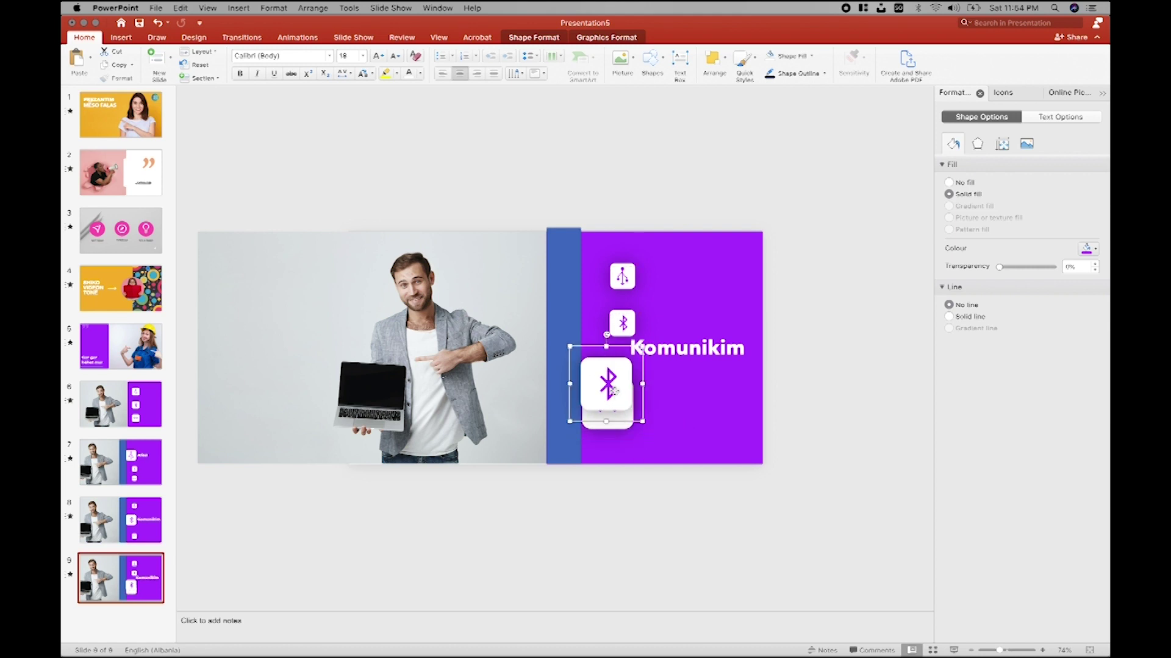
{"action": "key", "text": "Delete"}
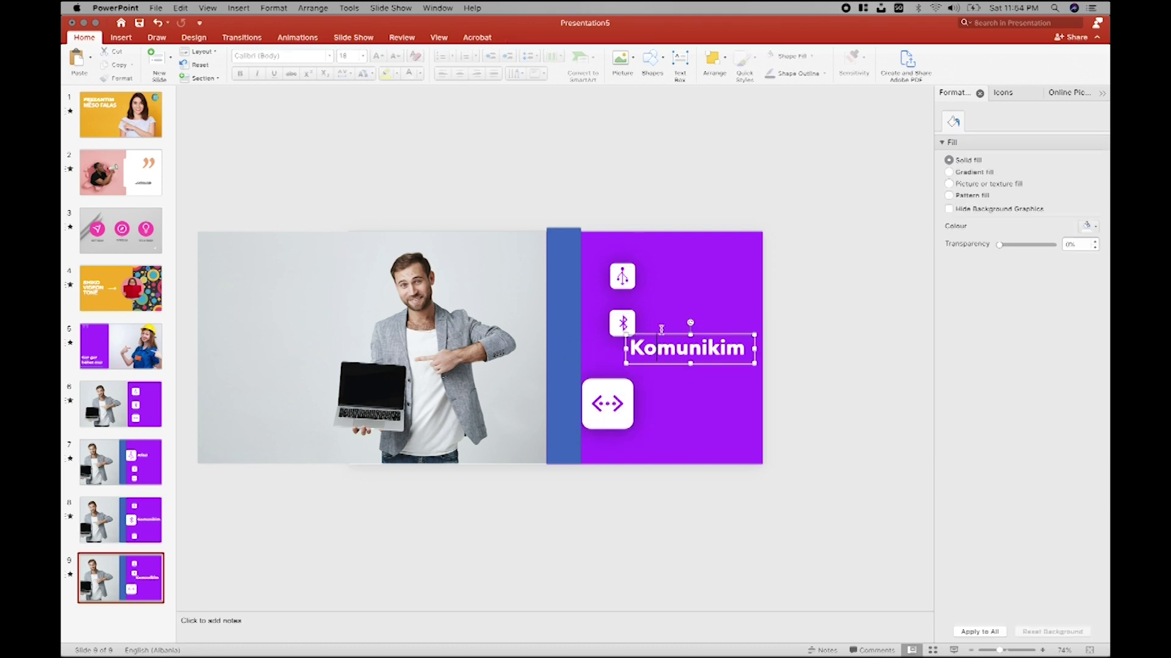
Step: Move the Komunikim text box beside the code icon and retype it as 'Transmetim'
{"action": "left_click_drag", "start_coordinate": [661, 329], "coordinate": [673, 395]}
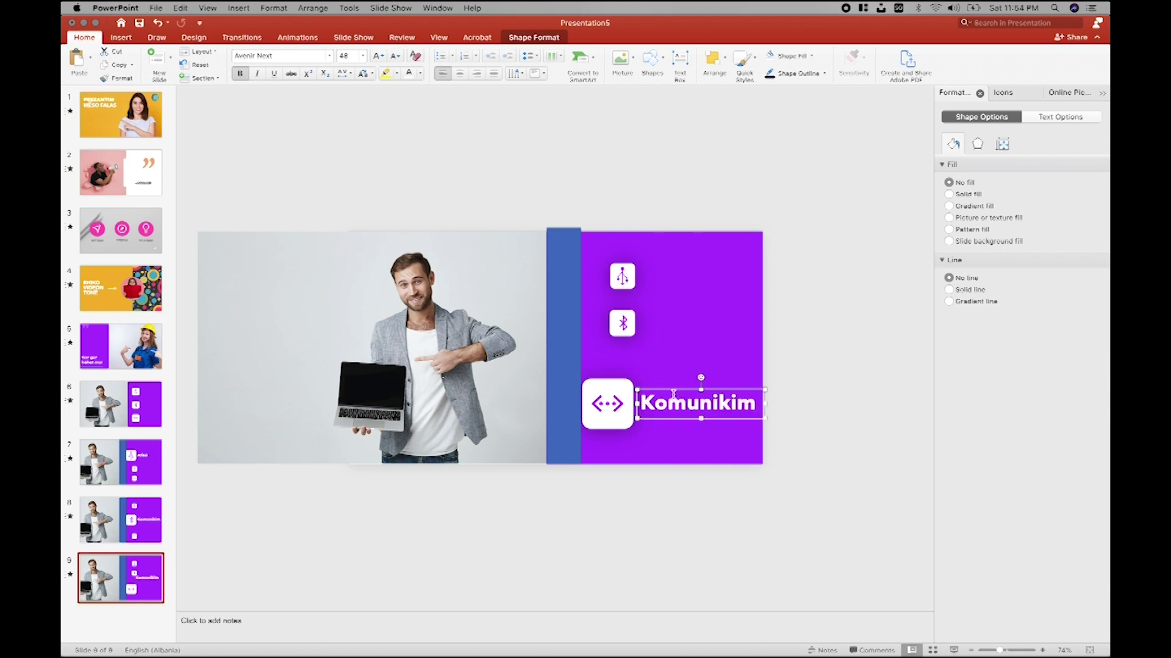
{"action": "double_click", "coordinate": [675, 405]}
{"action": "key", "text": "BackSpace"}
{"action": "type", "text": "TR"}
{"action": "key", "text": "BackSpace"}
{"action": "type", "text": "ransmetim"}
{"action": "left_click", "coordinate": [655, 353]}
{"action": "key", "text": "Escape"}
Step: Delete the blue strip from slides 7, 8 and 9
{"action": "key", "text": "Page_Up"}
{"action": "key", "text": "Page_Up"}
{"action": "left_click", "coordinate": [555, 281]}
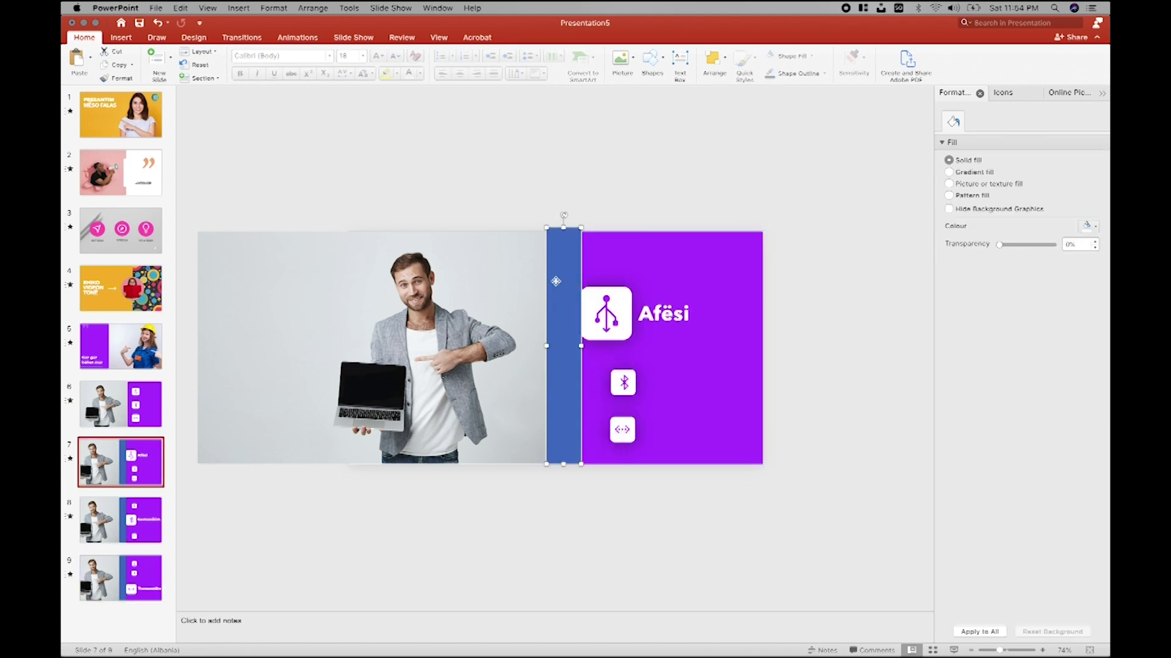
{"action": "key", "text": "Escape"}
{"action": "key", "text": "Page_Down"}
{"action": "left_click", "coordinate": [557, 326]}
{"action": "key", "text": "Escape"}
{"action": "key", "text": "Page_Down"}
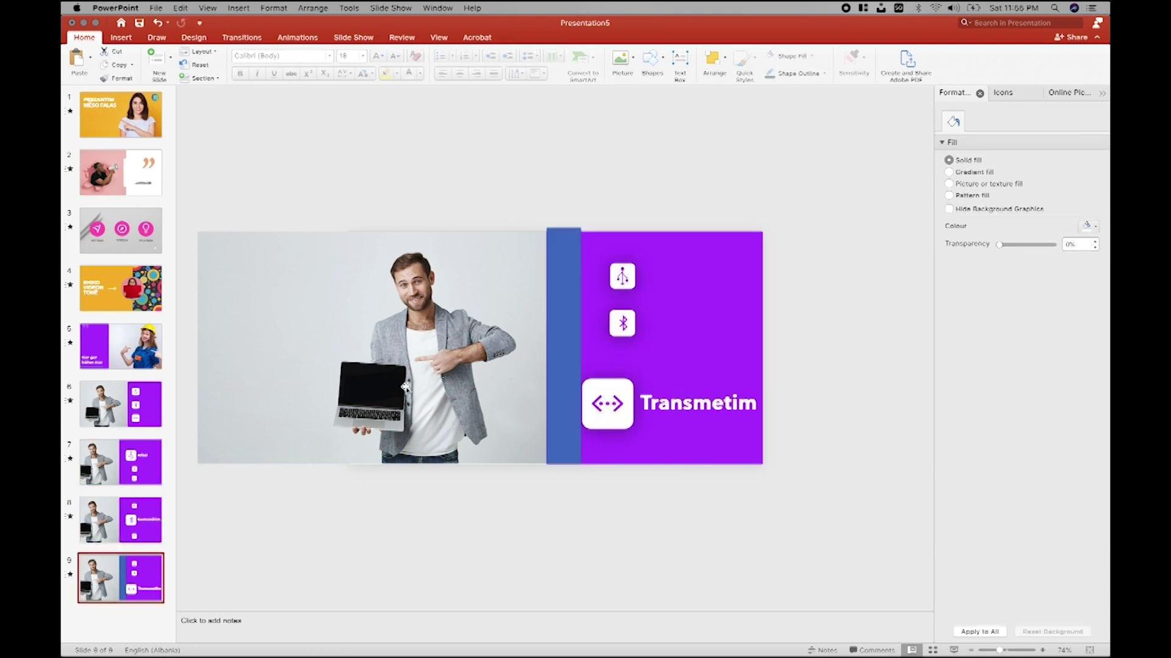
{"action": "left_click", "coordinate": [564, 339]}
{"action": "key", "text": "Delete"}
{"action": "left_click", "coordinate": [146, 414]}
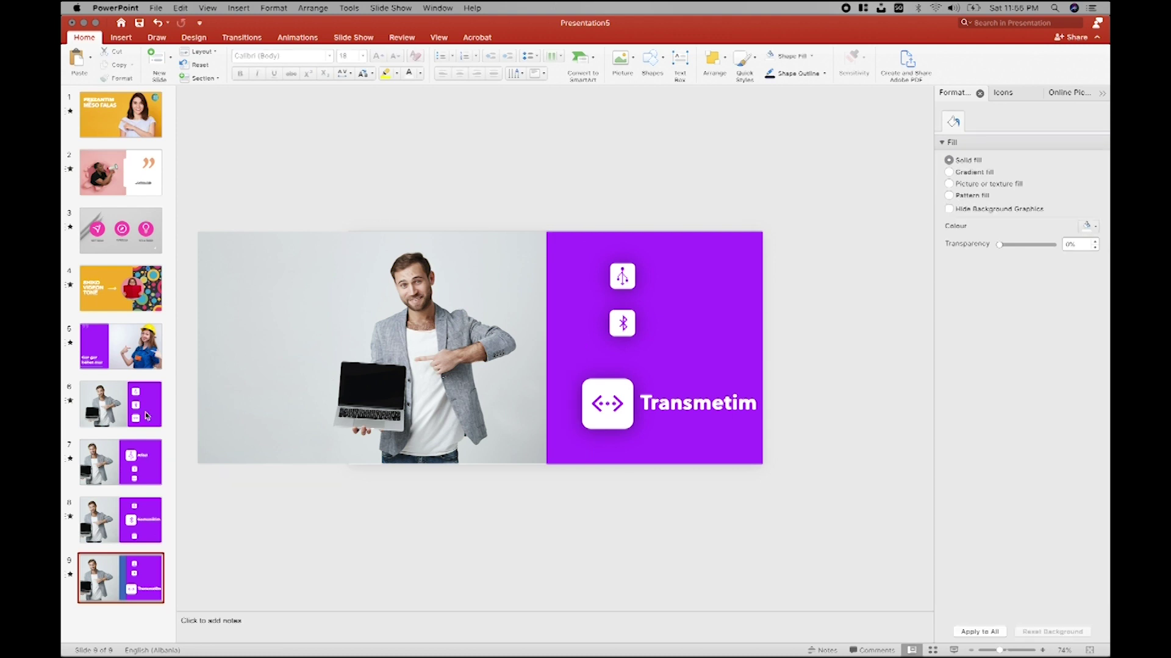
Step: Preview the show, then shorten the transition duration on slides 7–9
{"action": "left_click", "coordinate": [954, 650]}
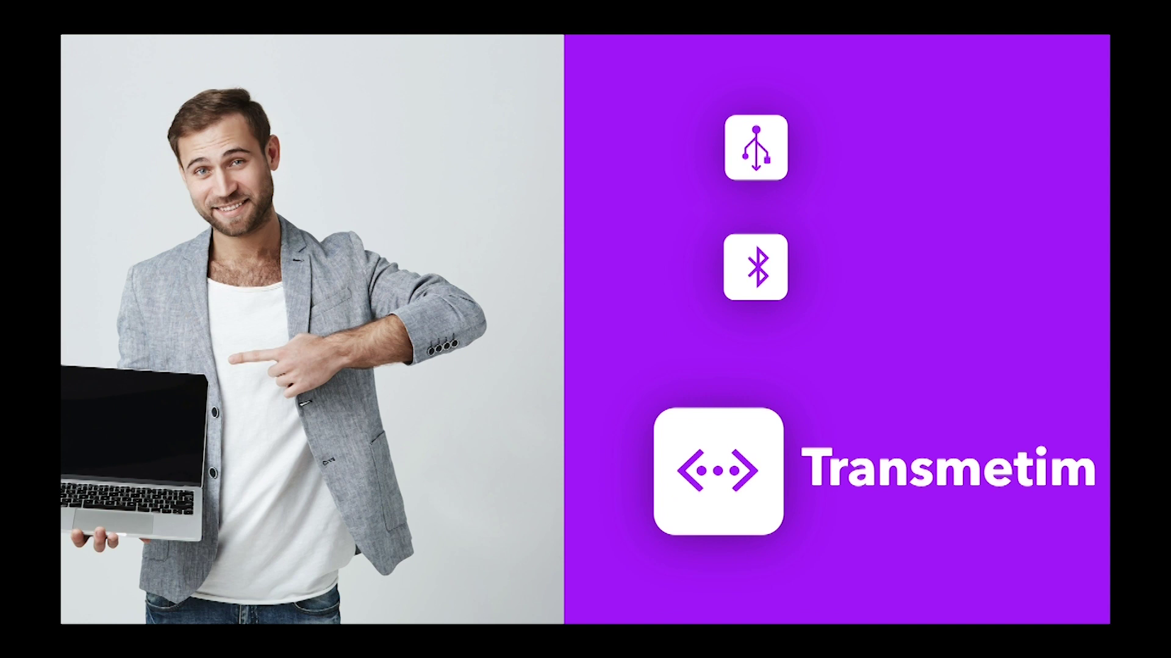
{"action": "key", "text": "Escape"}
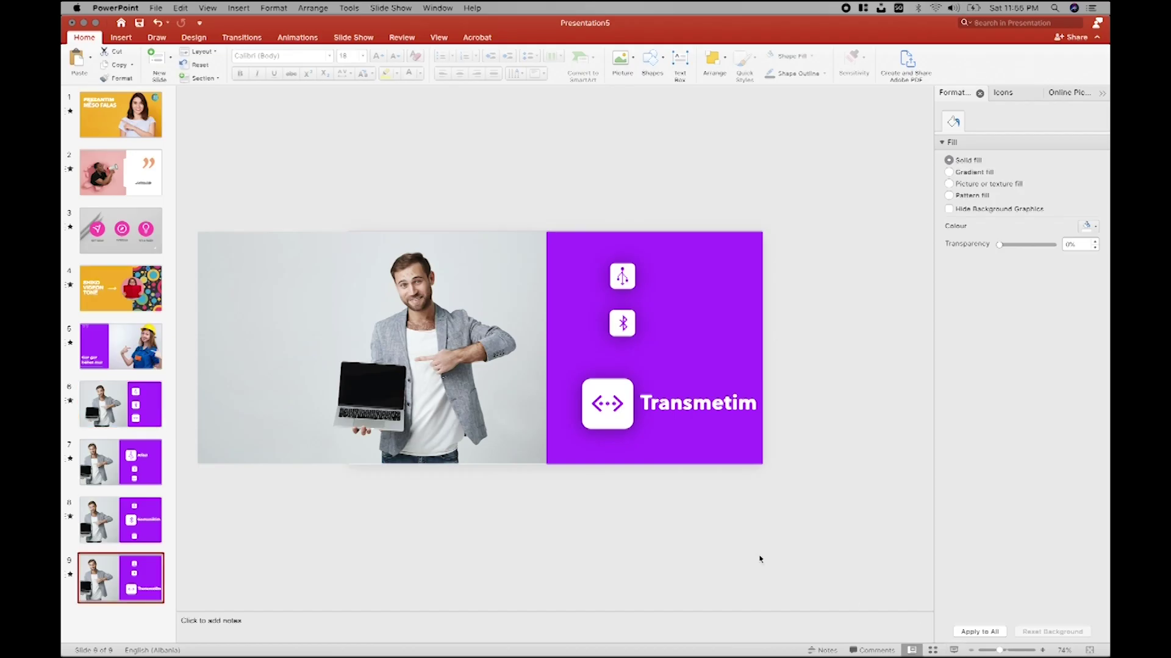
{"action": "left_click", "coordinate": [131, 478]}
{"action": "left_click", "coordinate": [118, 532]}
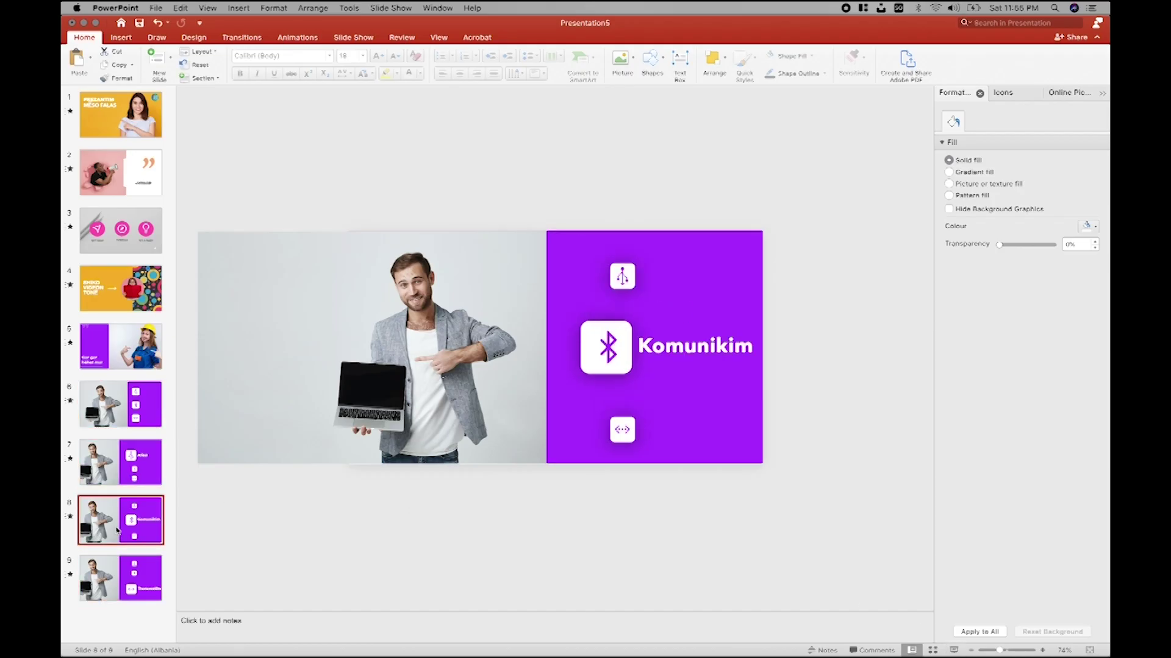
{"action": "left_click", "coordinate": [120, 562], "text": "super"}
{"action": "left_click", "coordinate": [122, 463], "text": "super"}
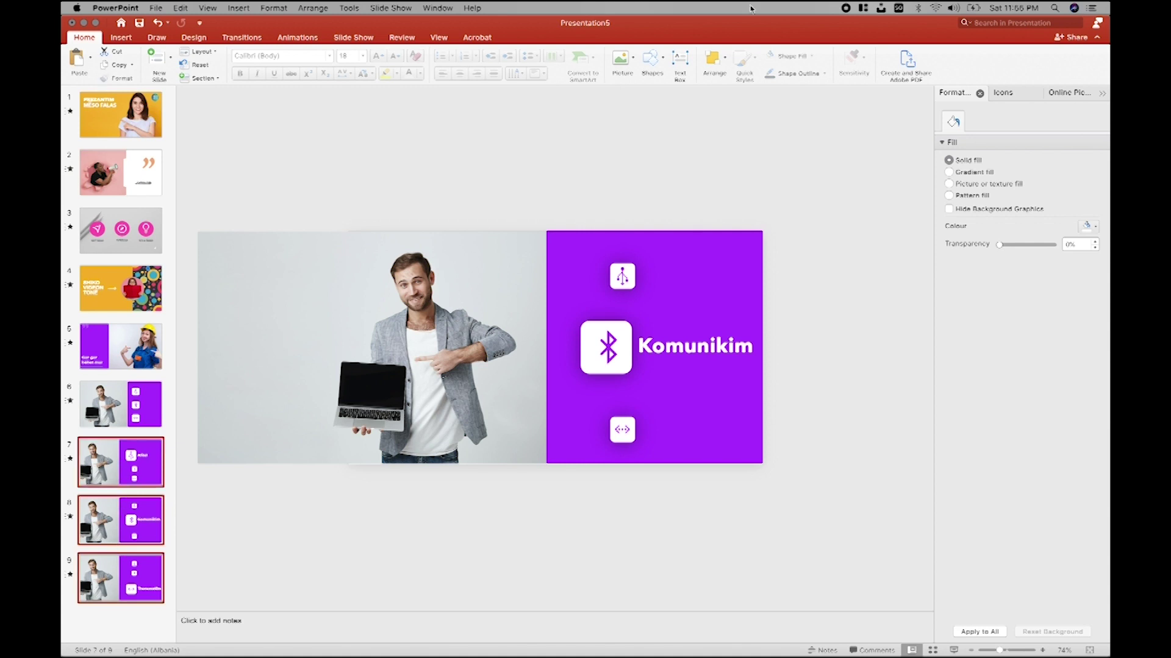
{"action": "left_click", "coordinate": [242, 37]}
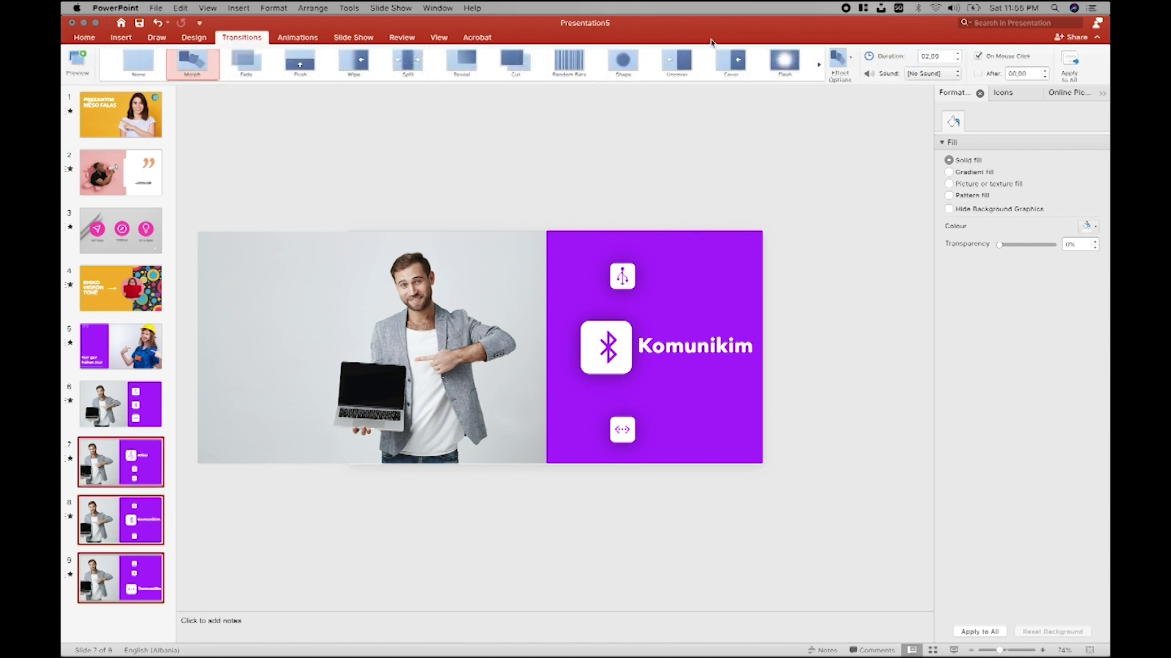
{"action": "left_click", "coordinate": [957, 59]}
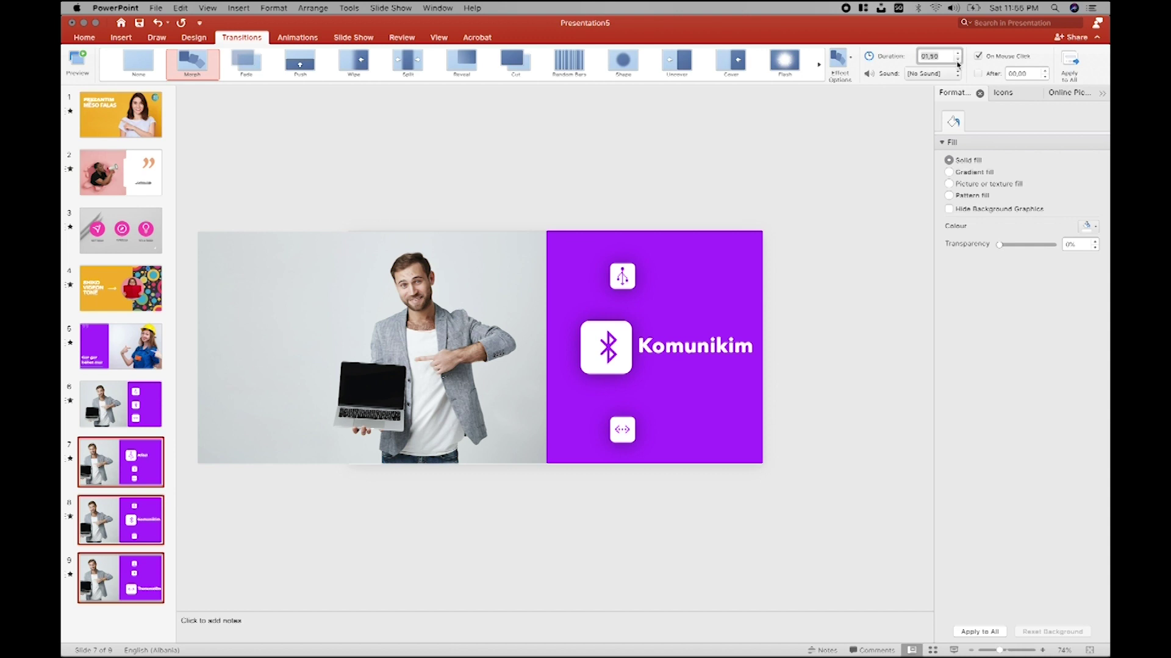
Step: Play from slide 6 through the Afësi, Komunikim and Transmetim slides
{"action": "left_click", "coordinate": [139, 406]}
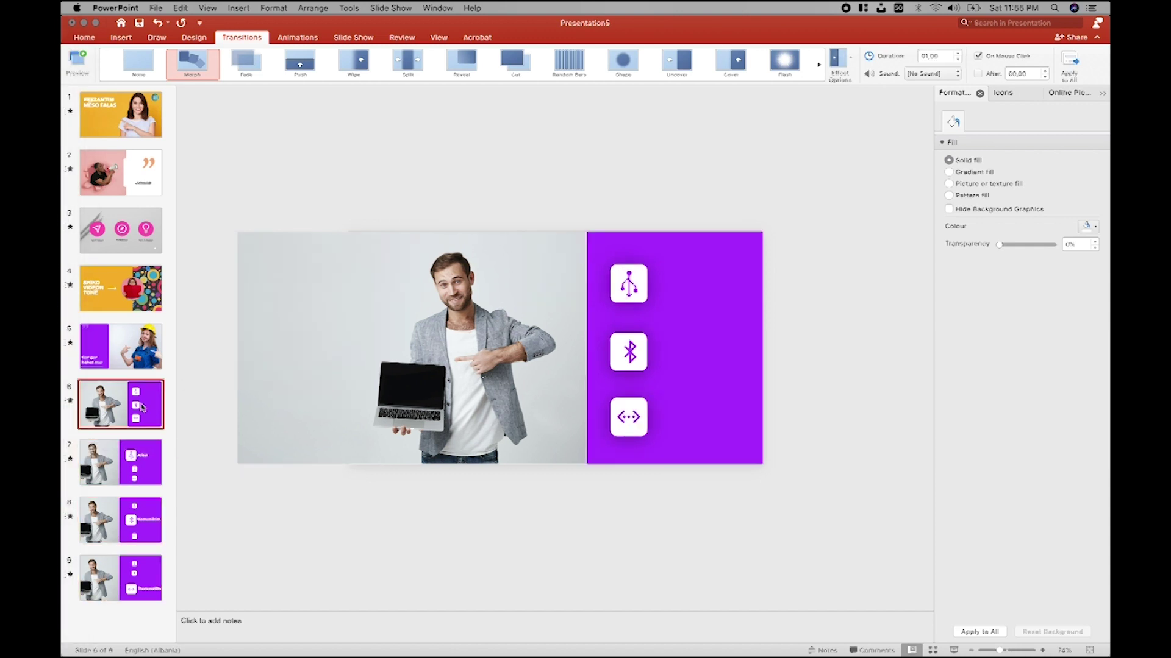
{"action": "left_click", "coordinate": [954, 650]}
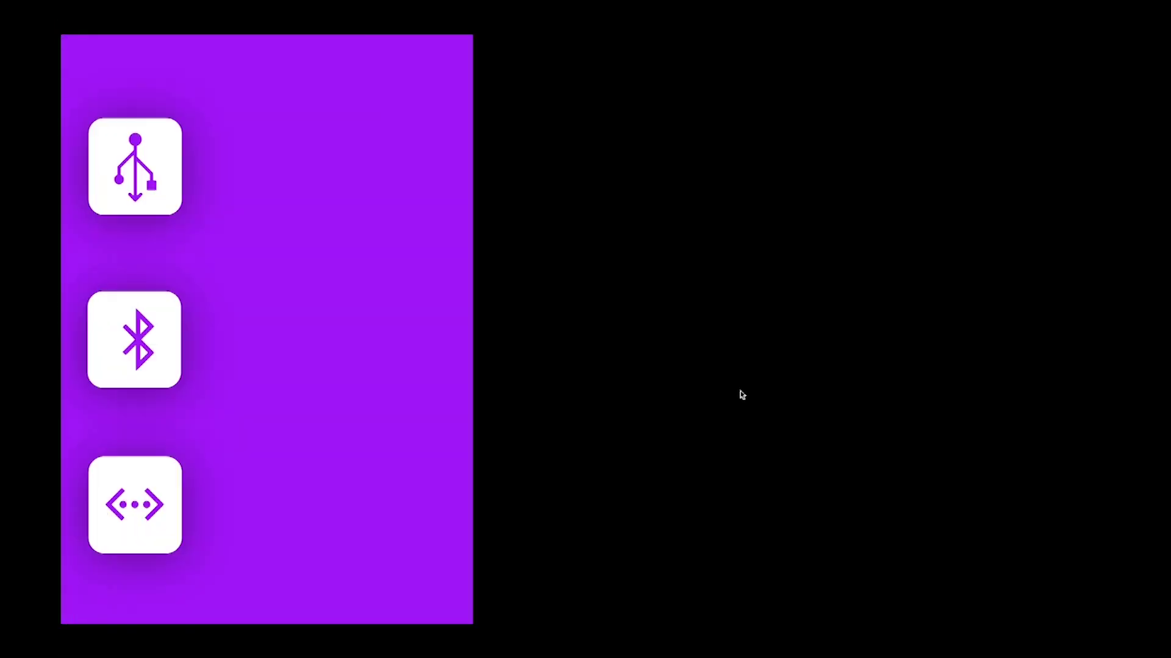
{"action": "left_click", "coordinate": [740, 395]}
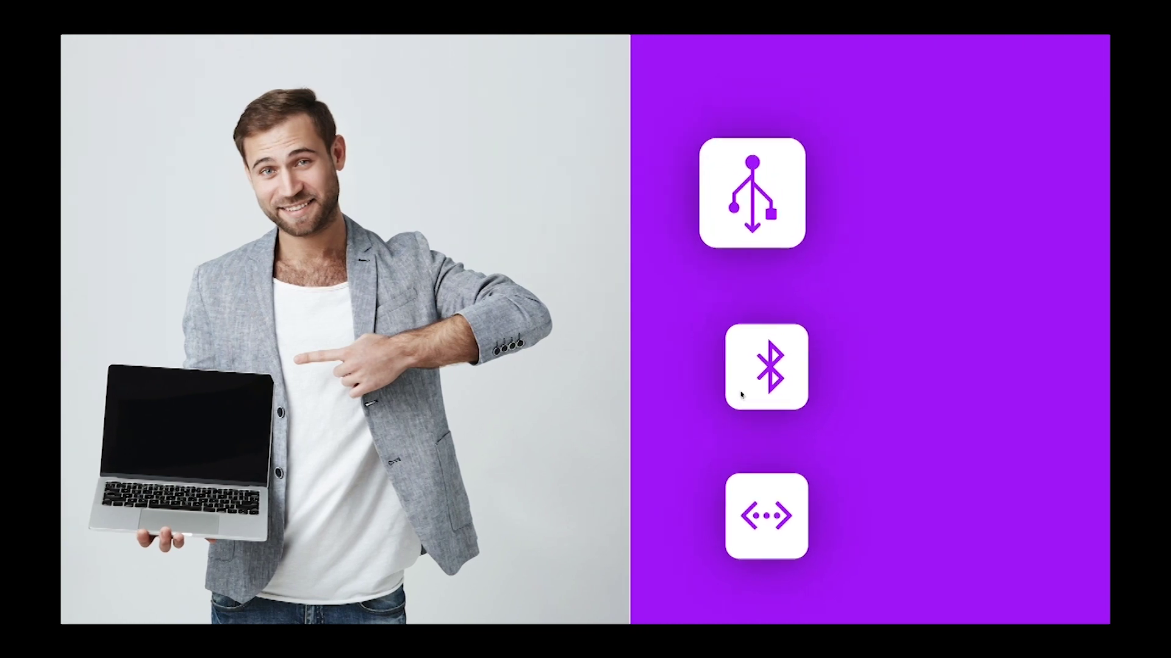
{"action": "left_click", "coordinate": [741, 395]}
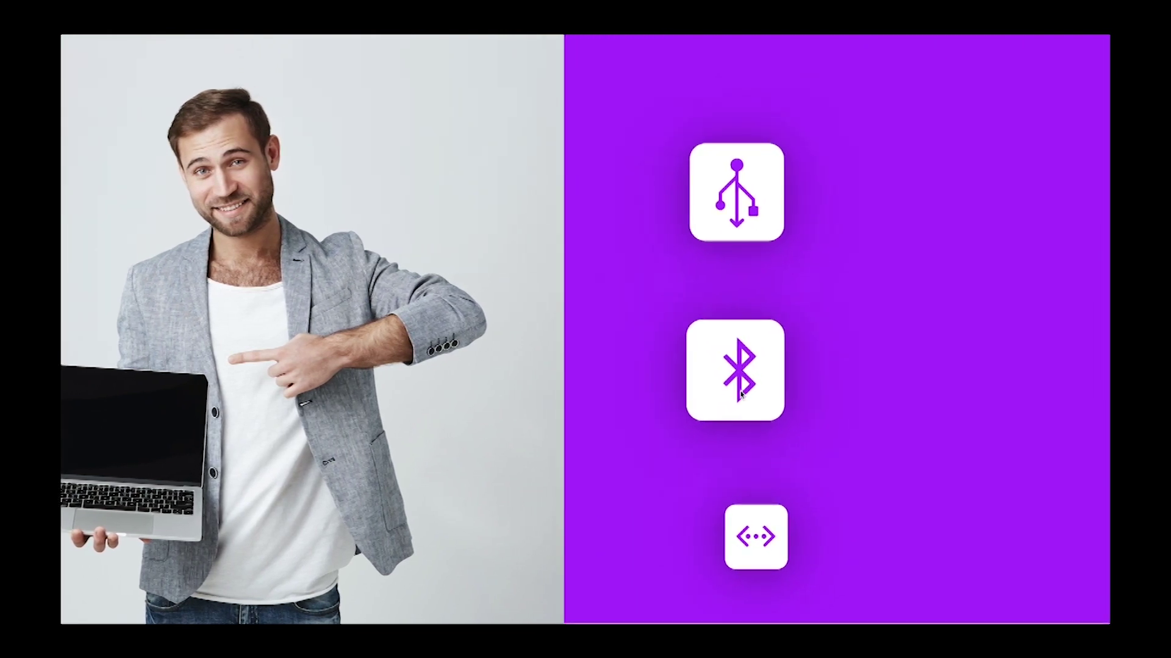
{"action": "left_click", "coordinate": [741, 394]}
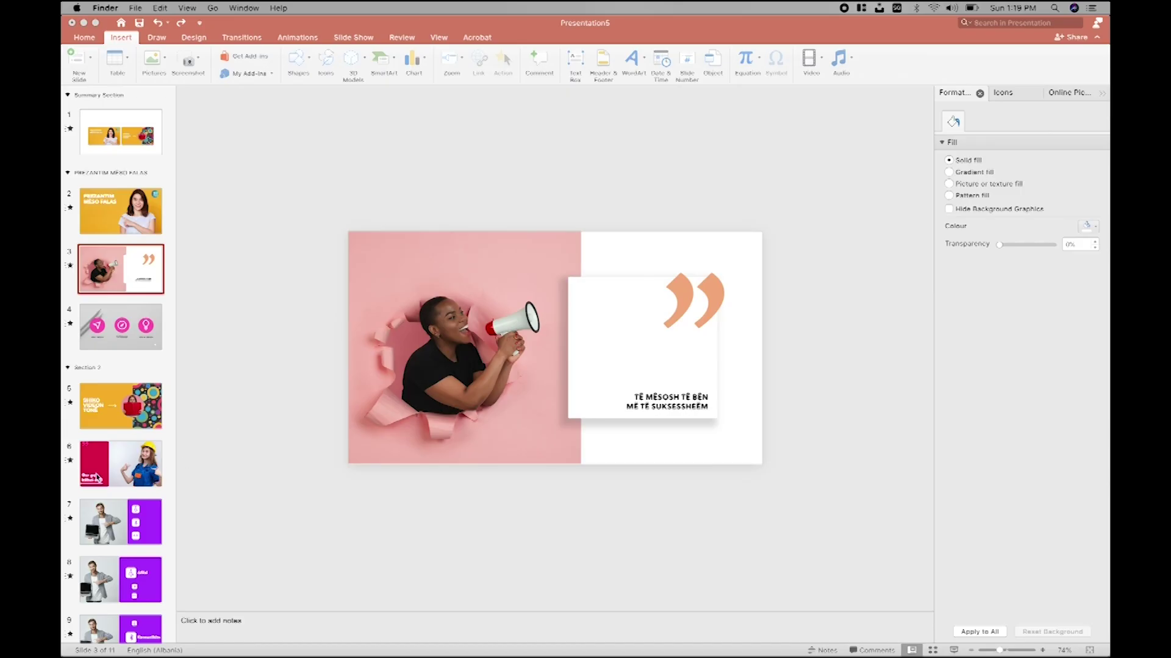
Step: Go to slide 5, 'SHIKO VIDEON TONË', and bring up the Zoom type list
{"action": "scroll", "coordinate": [97, 477], "scroll_direction": "down", "scroll_amount": 5}
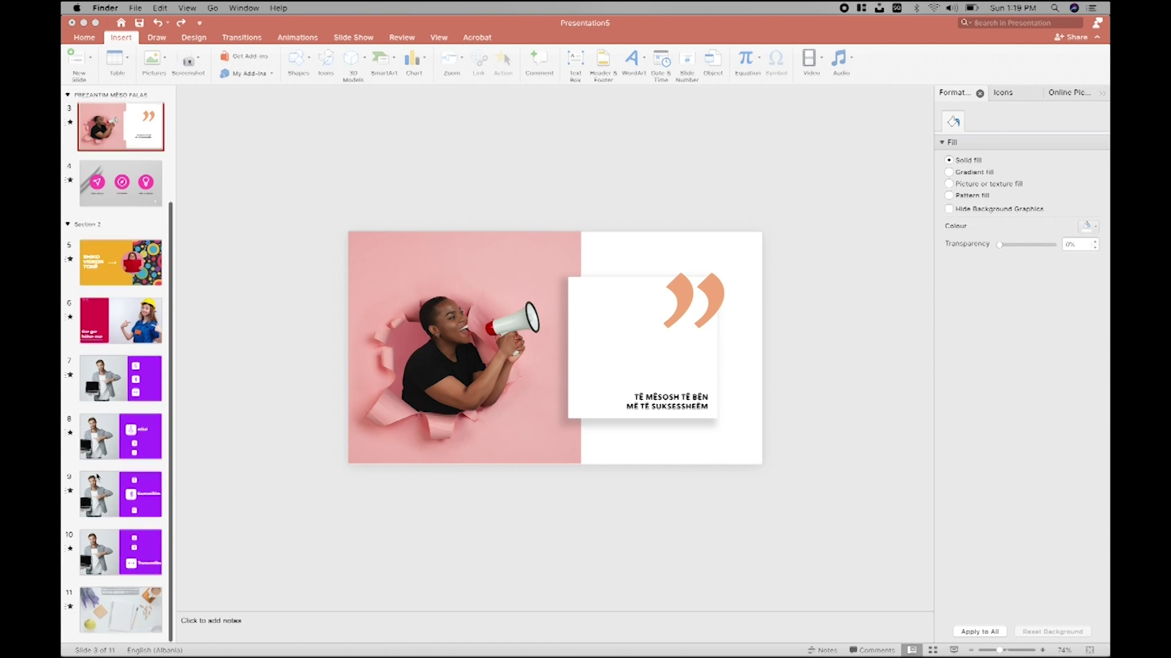
{"action": "left_click", "coordinate": [127, 537]}
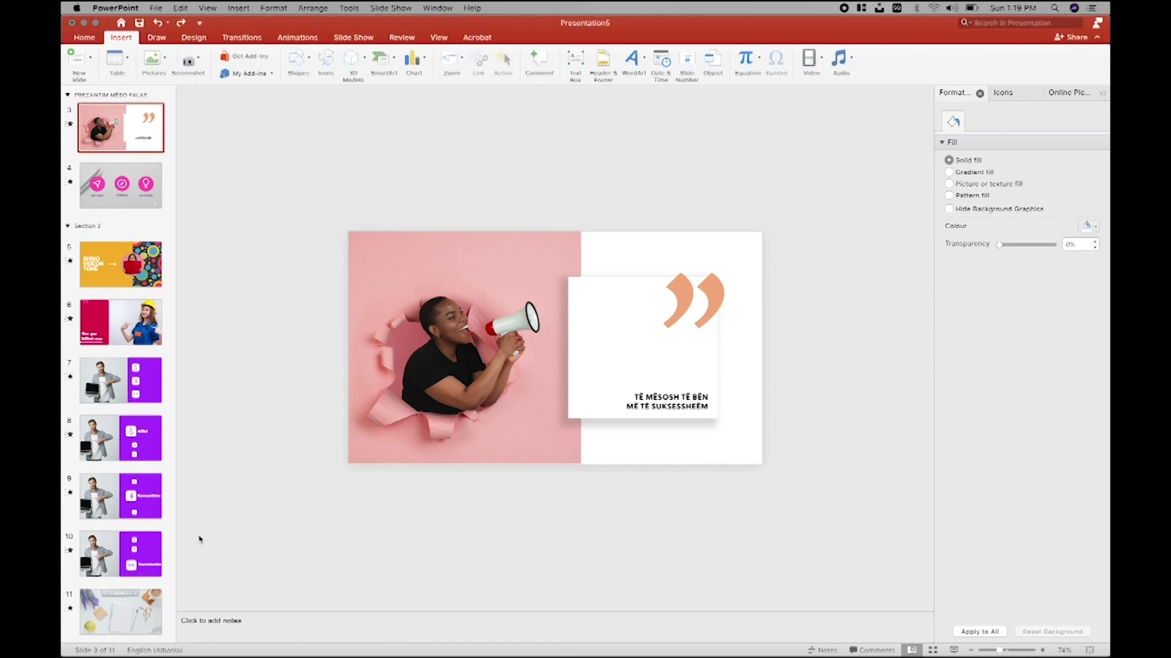
{"action": "left_click", "coordinate": [127, 302]}
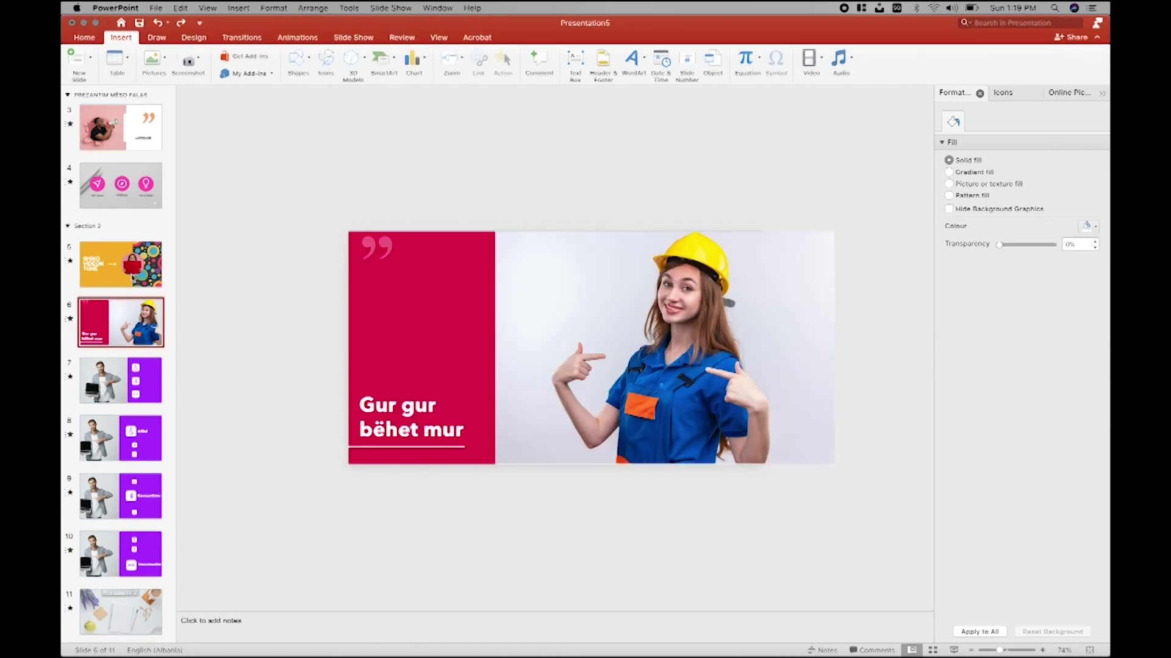
{"action": "left_click", "coordinate": [138, 267]}
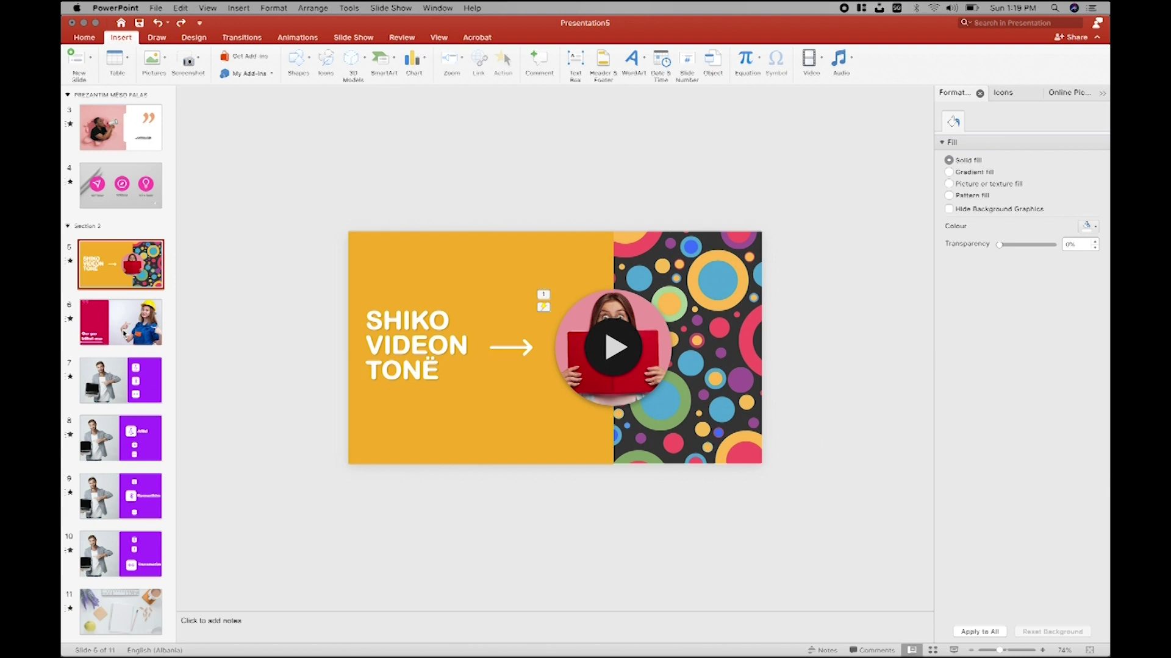
{"action": "left_click", "coordinate": [451, 58]}
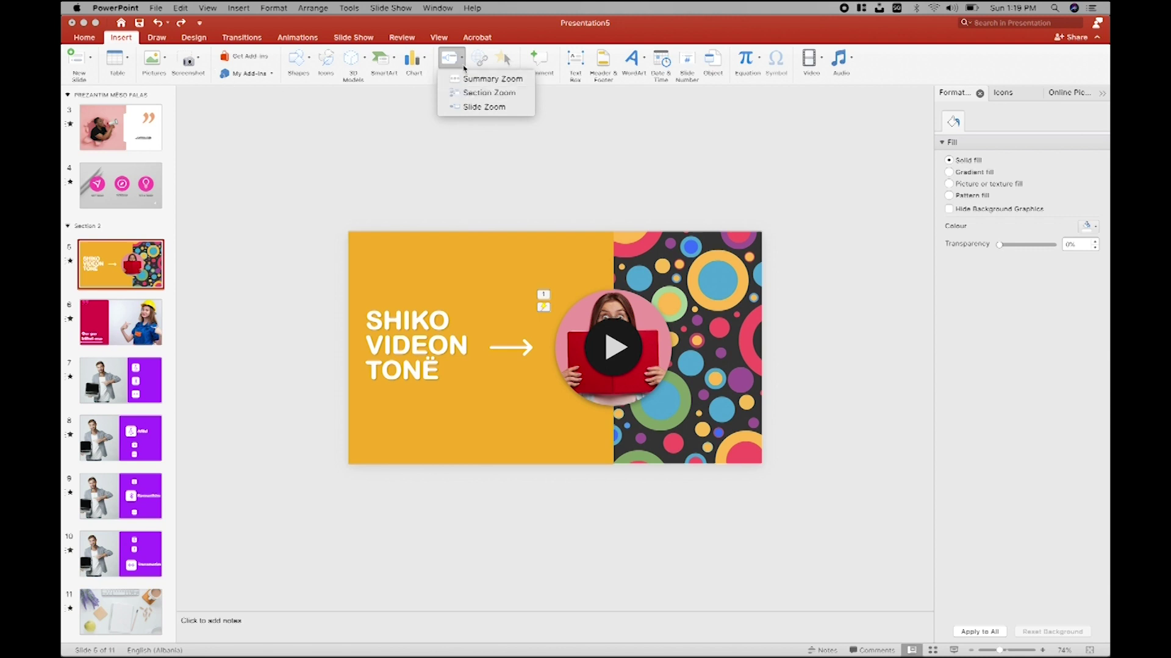
Step: Insert a Summary Zoom slide built from slides 1, 2, 3, 4 and 7
{"action": "left_click", "coordinate": [467, 84]}
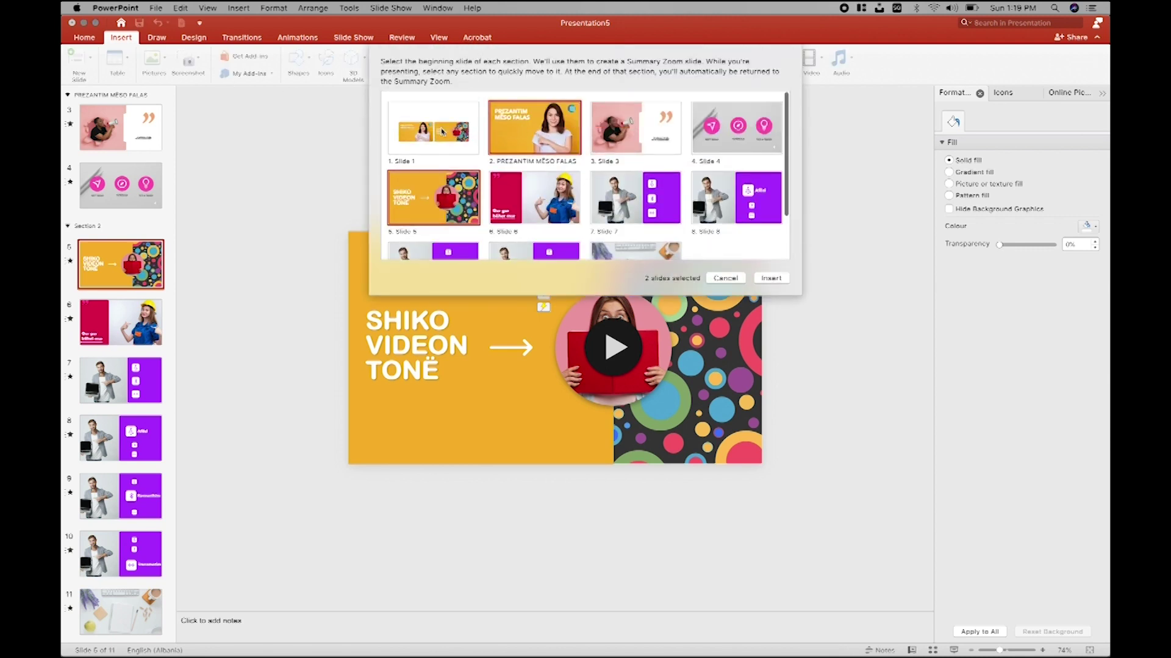
{"action": "left_click", "coordinate": [421, 134]}
{"action": "left_click", "coordinate": [539, 116]}
{"action": "left_click", "coordinate": [638, 126]}
{"action": "left_click", "coordinate": [717, 125]}
{"action": "left_click", "coordinate": [555, 139]}
{"action": "left_click", "coordinate": [649, 134], "text": "super"}
{"action": "left_click", "coordinate": [717, 136], "text": "super"}
{"action": "left_click", "coordinate": [654, 196], "text": "super"}
{"action": "left_click", "coordinate": [771, 278]}
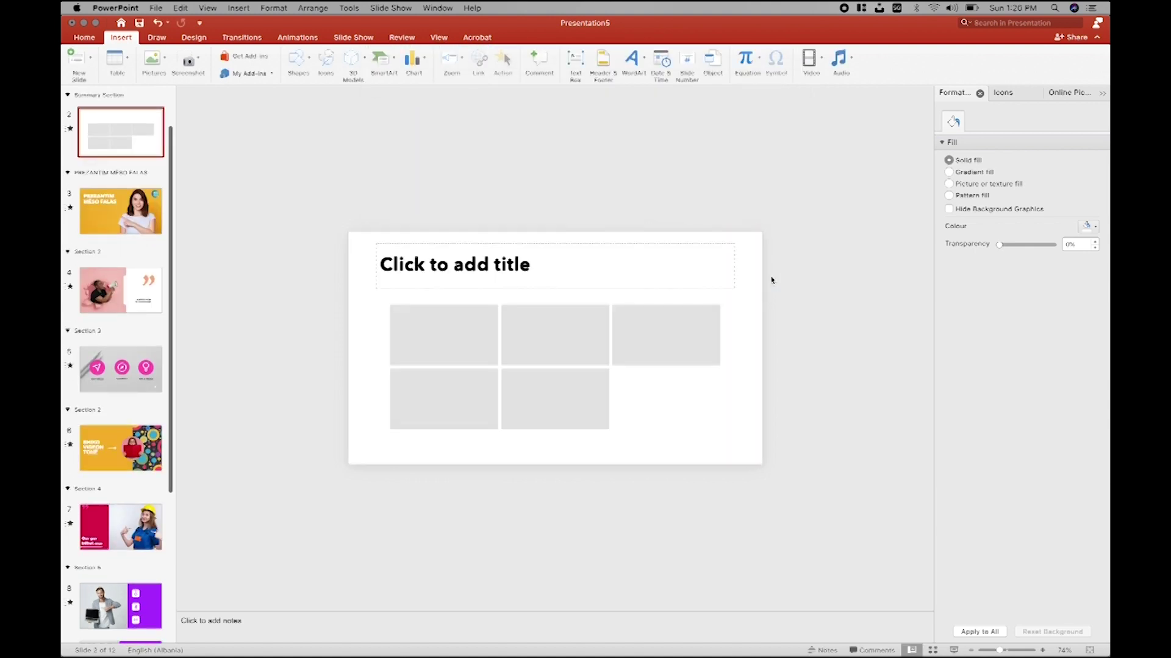
Step: Start the slide show from the summary zoom slide
{"action": "left_click", "coordinate": [455, 342]}
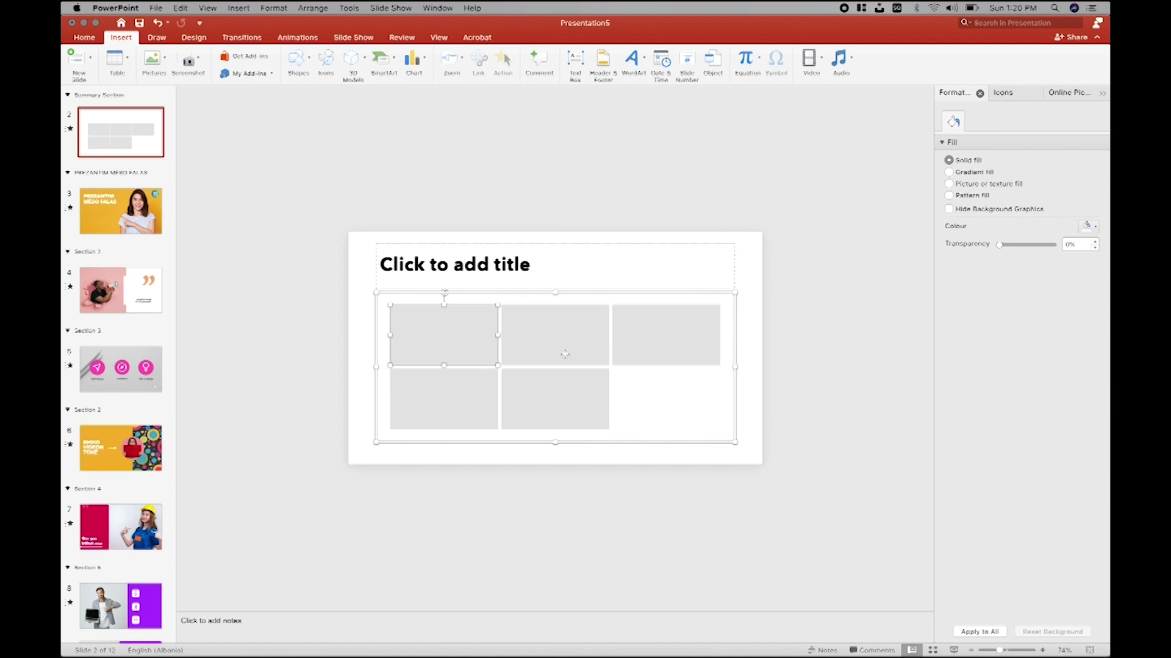
{"action": "left_click", "coordinate": [872, 580]}
{"action": "left_click", "coordinate": [954, 650]}
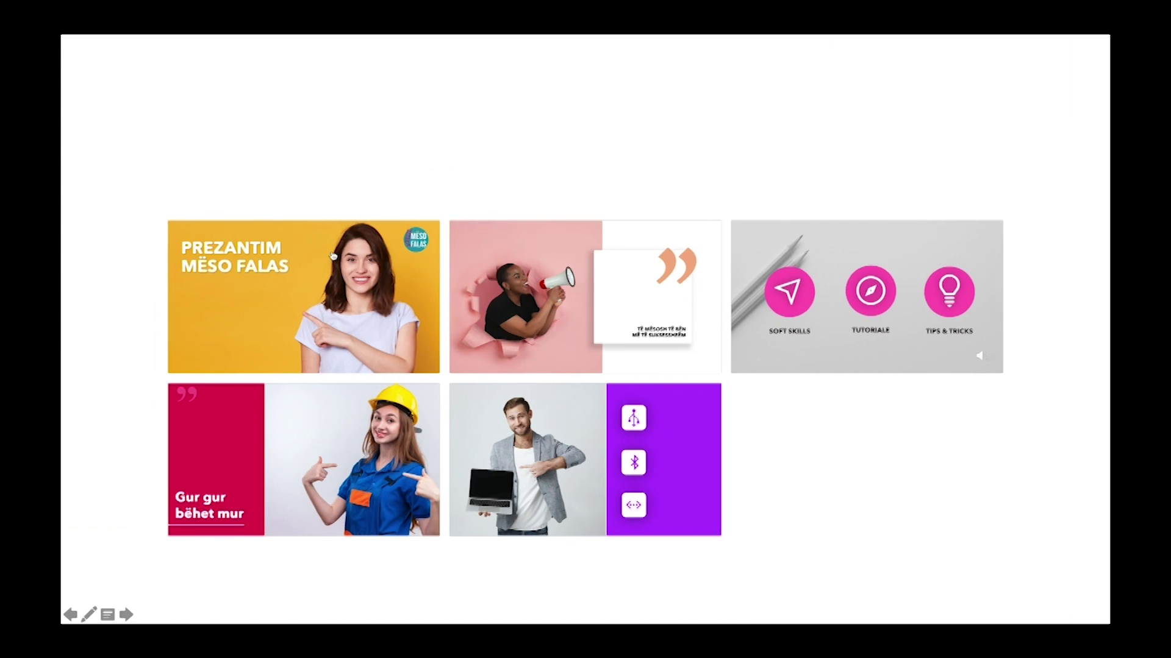
Step: Zoom into the TIPS & TRICKS, megaphone, PREZANTIM MËSO FALAS and Gur gur bëhet mur slides, return each time, then end the show
{"action": "left_click", "coordinate": [822, 290]}
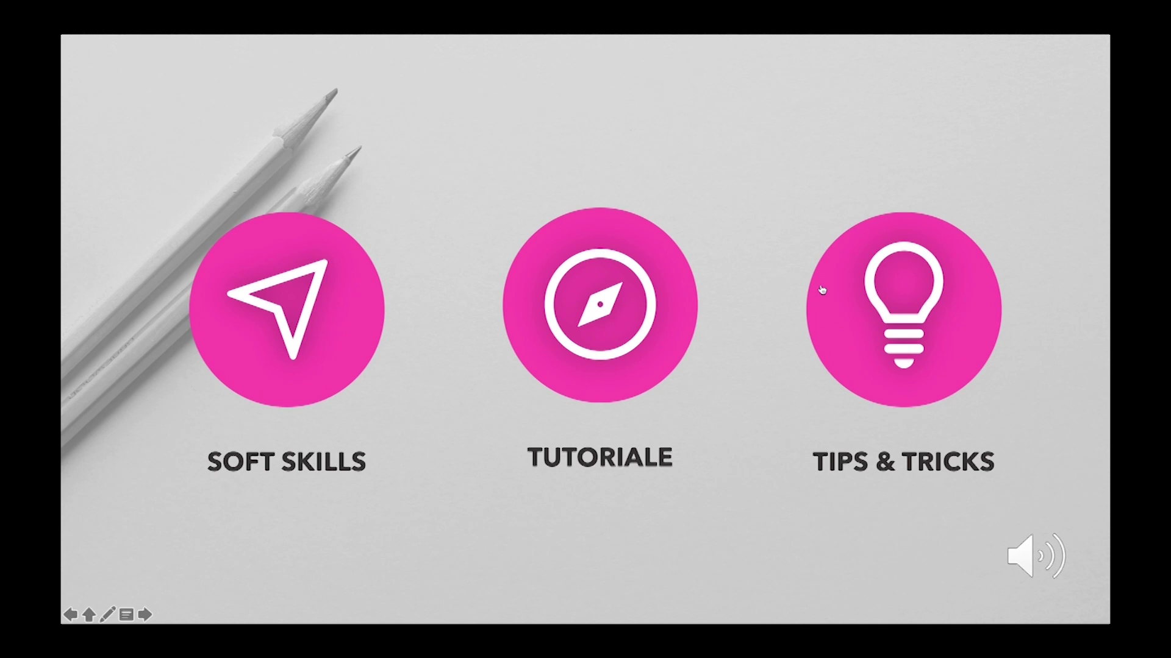
{"action": "left_click", "coordinate": [822, 290]}
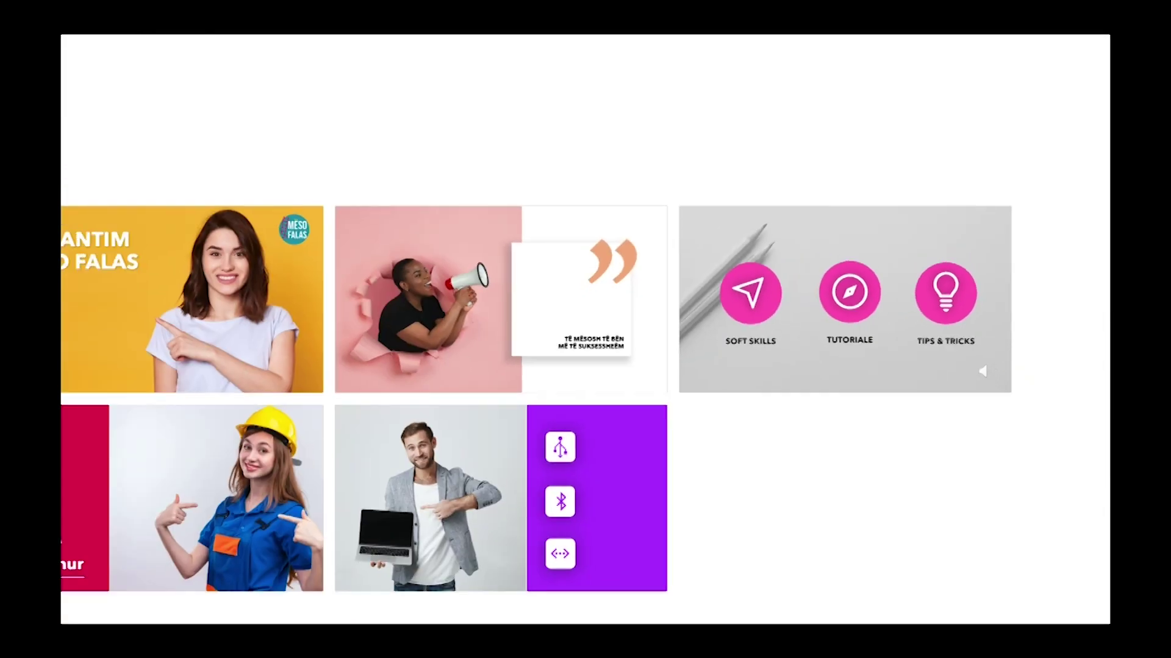
{"action": "left_click", "coordinate": [595, 299]}
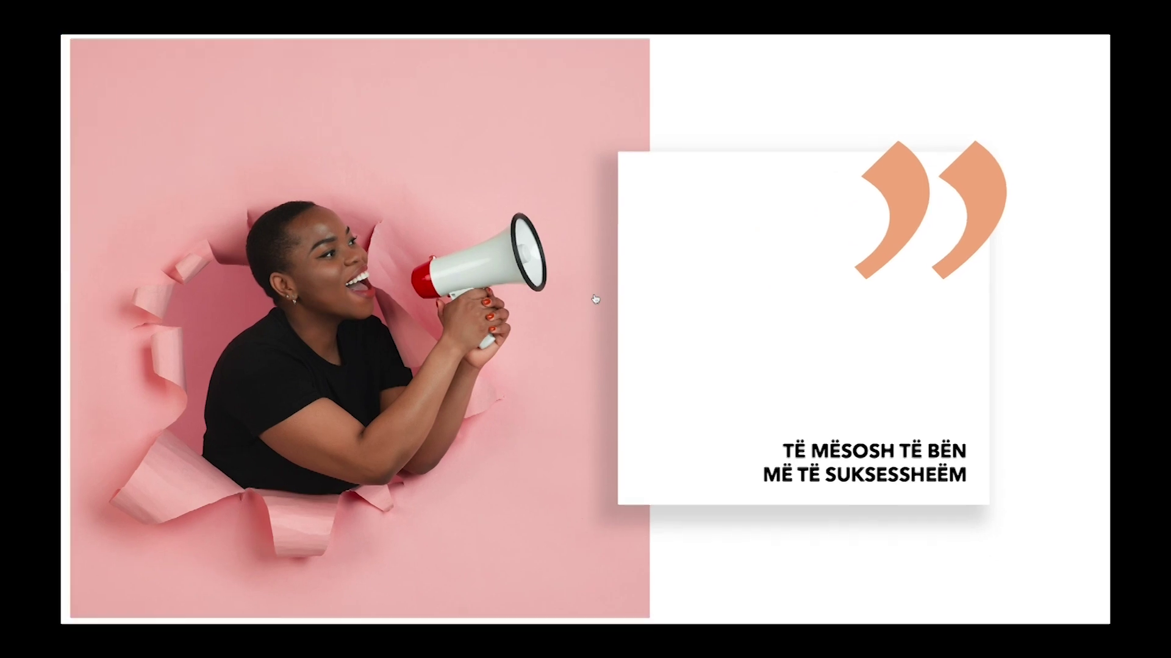
{"action": "left_click", "coordinate": [595, 299]}
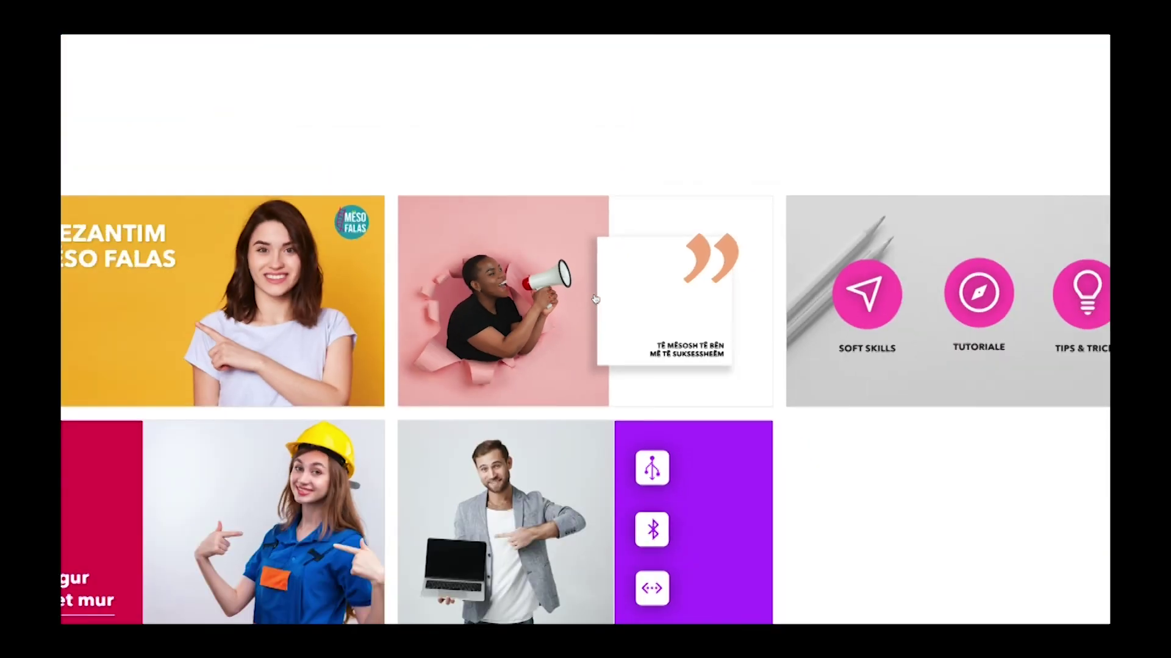
{"action": "left_click", "coordinate": [348, 282]}
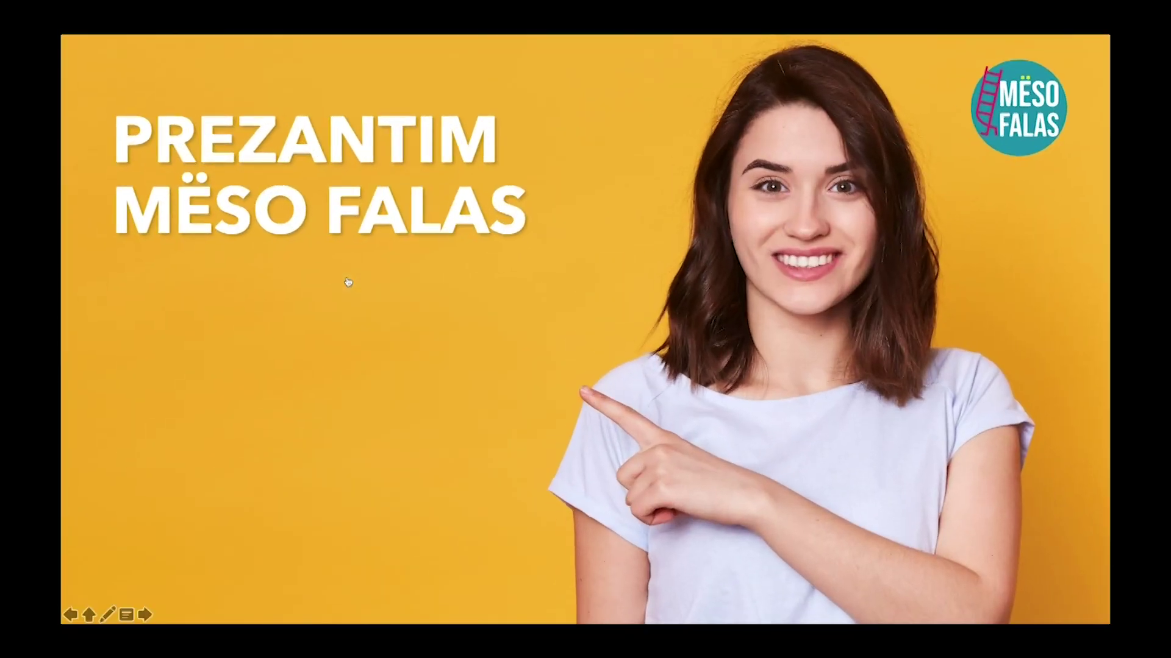
{"action": "left_click", "coordinate": [348, 282]}
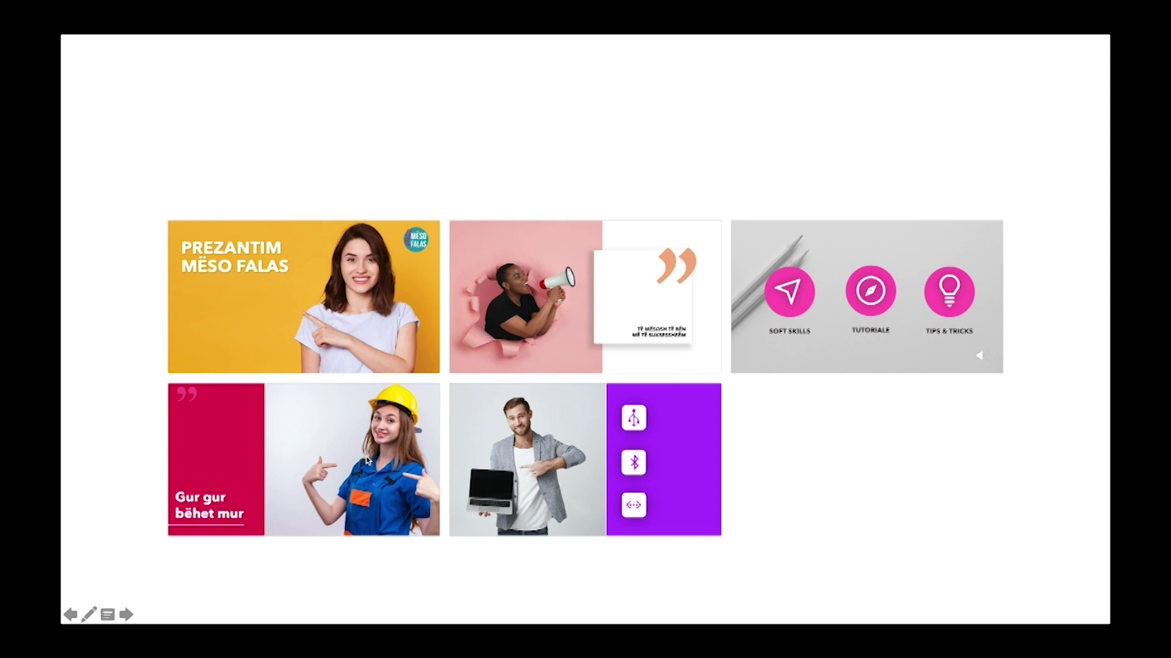
{"action": "left_click", "coordinate": [367, 460]}
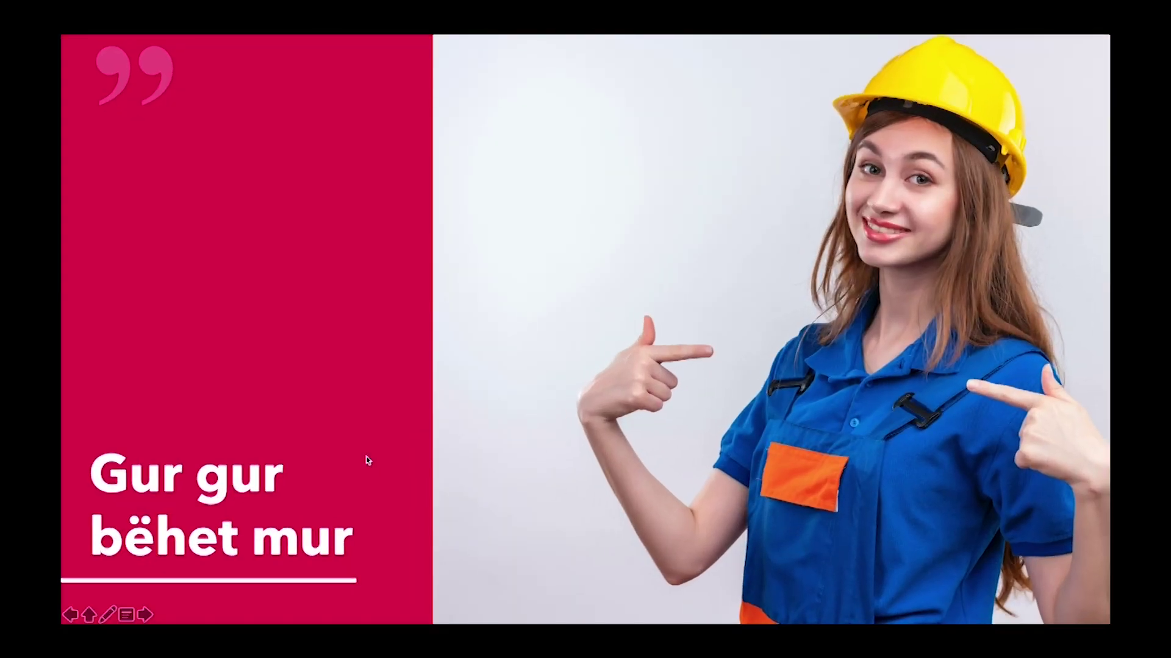
{"action": "left_click", "coordinate": [368, 461]}
{"action": "key", "text": "Escape"}
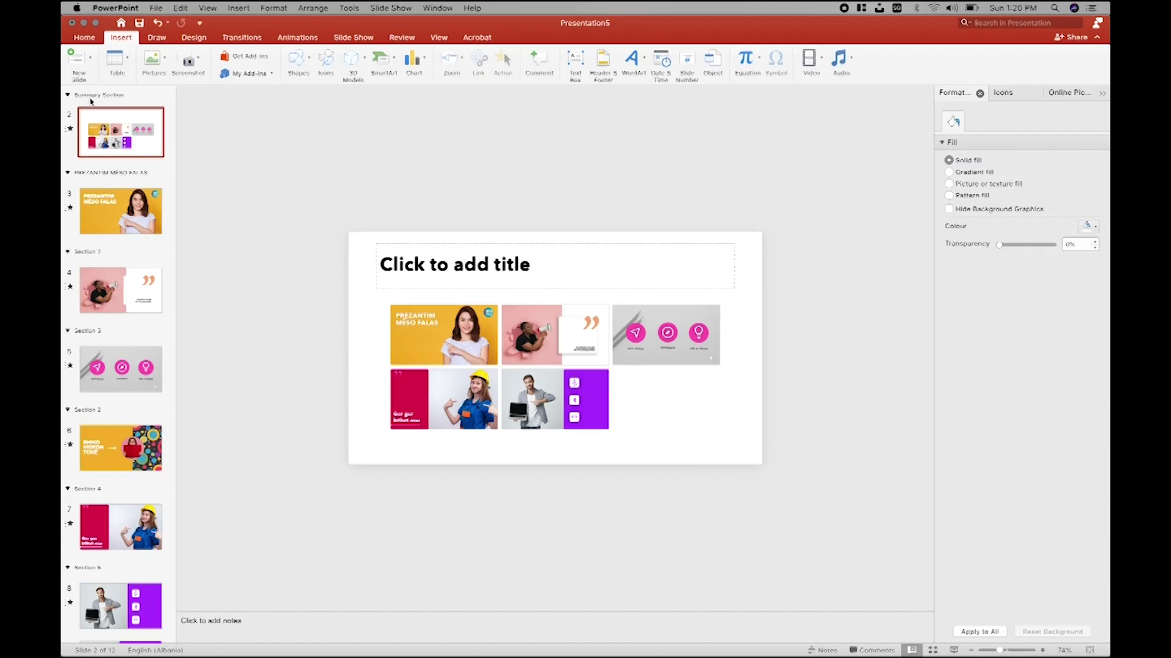
Step: Look over slide 2's context options and the Transitions and Animations settings without changing anything
{"action": "right_click", "coordinate": [99, 118]}
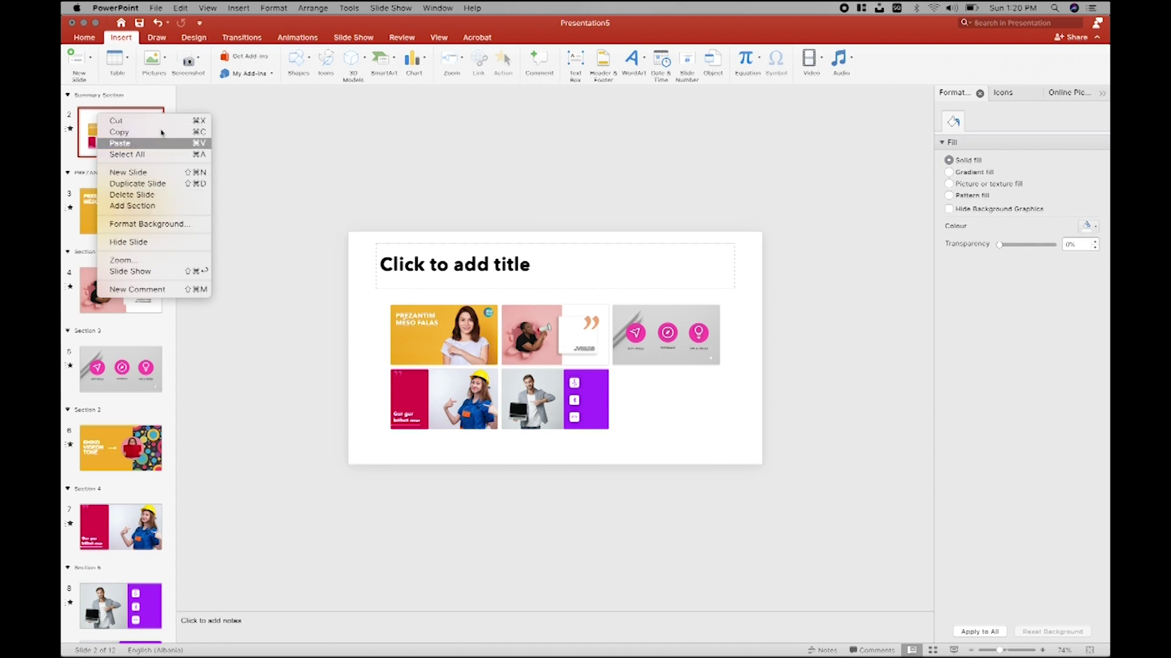
{"action": "left_click", "coordinate": [230, 40]}
{"action": "left_click", "coordinate": [230, 40]}
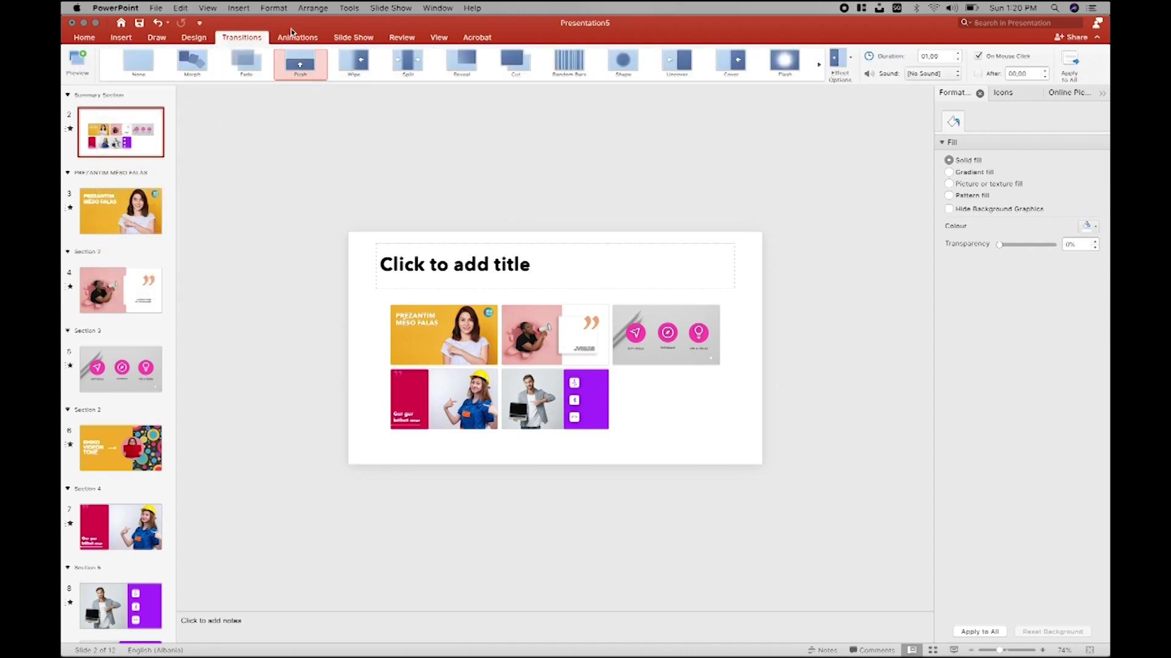
{"action": "left_click", "coordinate": [292, 34]}
Step: Apply a rounded soft-shadow zoom style to the first thumbnail and check the Zoom Effects options
{"action": "left_click", "coordinate": [407, 334]}
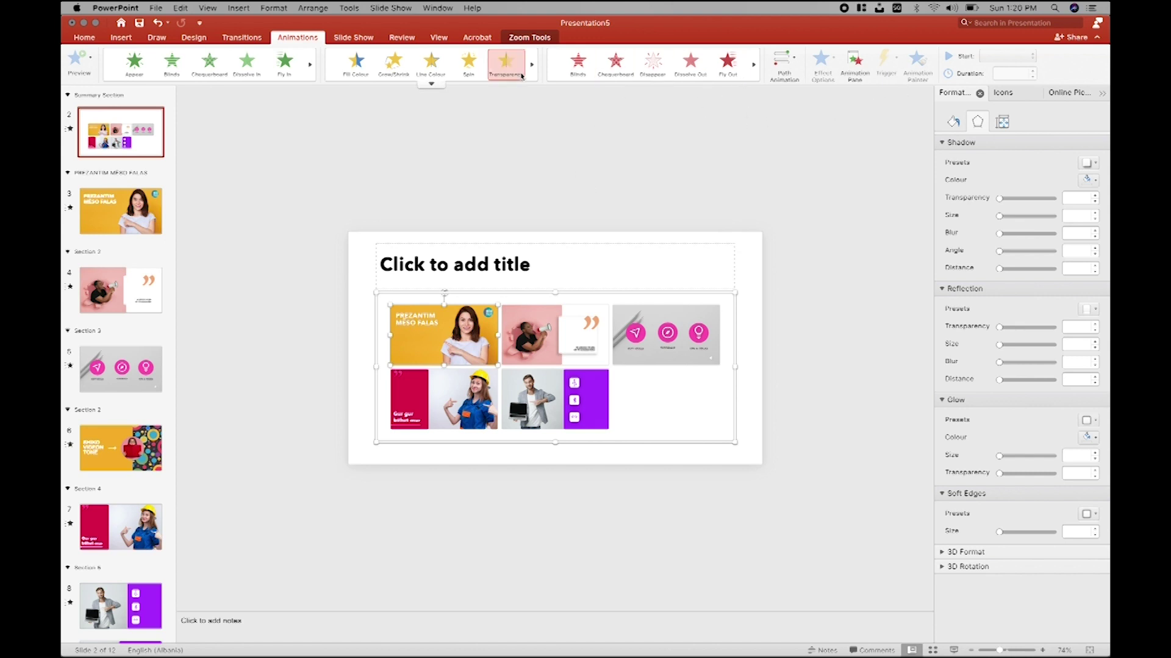
{"action": "left_click", "coordinate": [545, 35]}
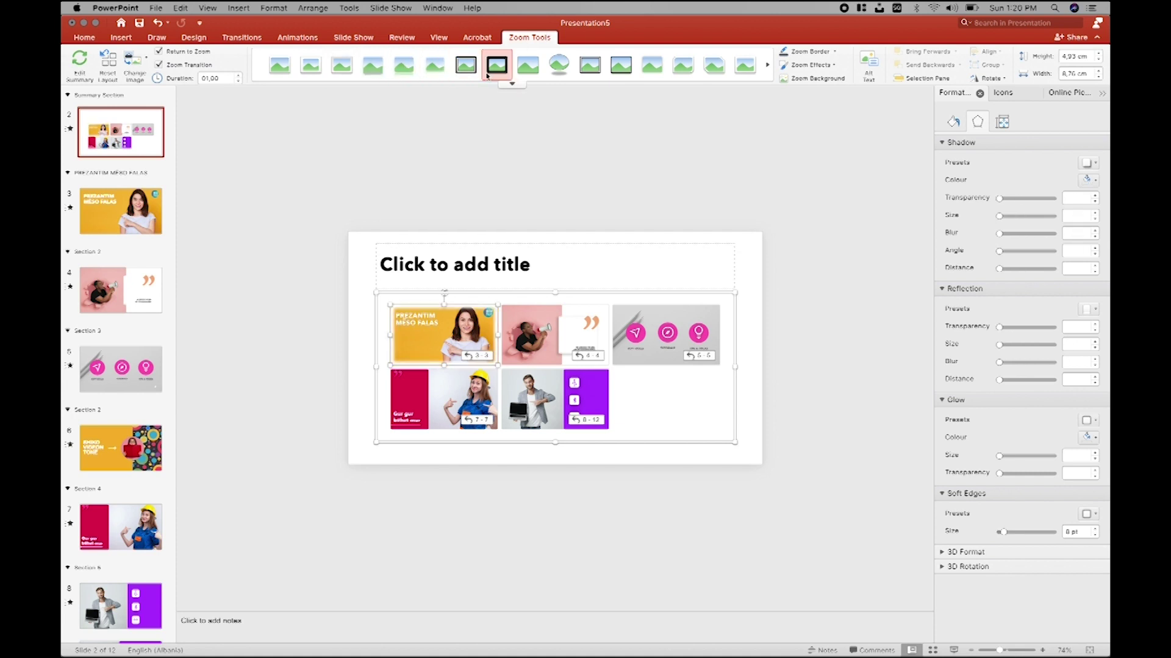
{"action": "left_click", "coordinate": [683, 64]}
{"action": "left_click", "coordinate": [816, 66]}
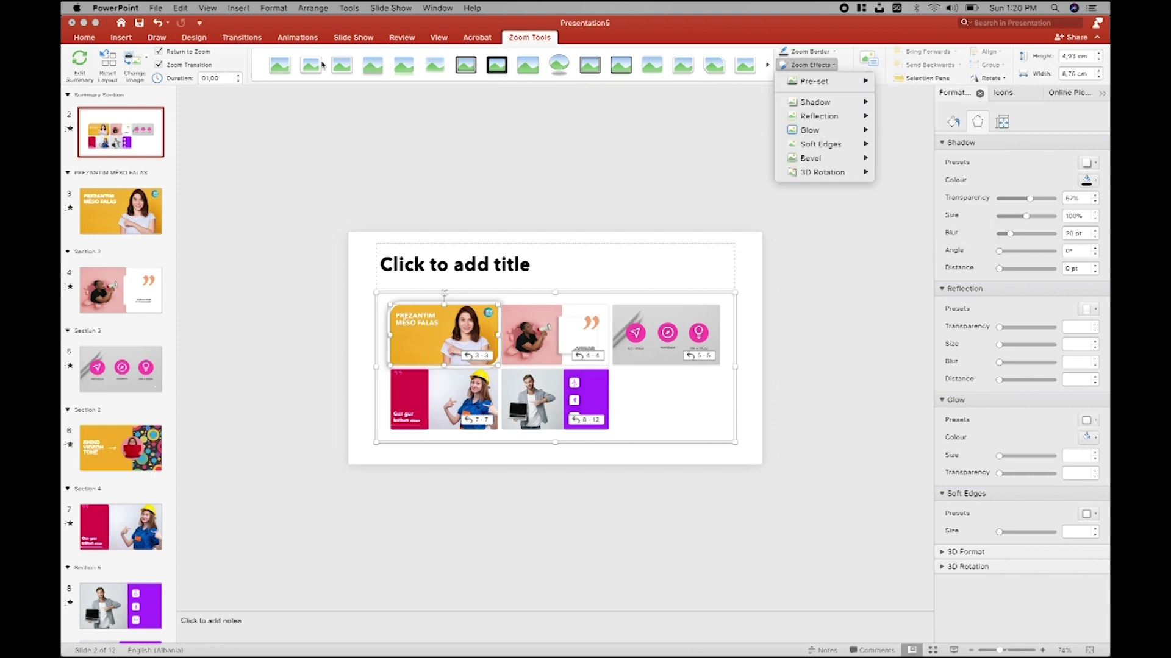
{"action": "left_click", "coordinate": [300, 69]}
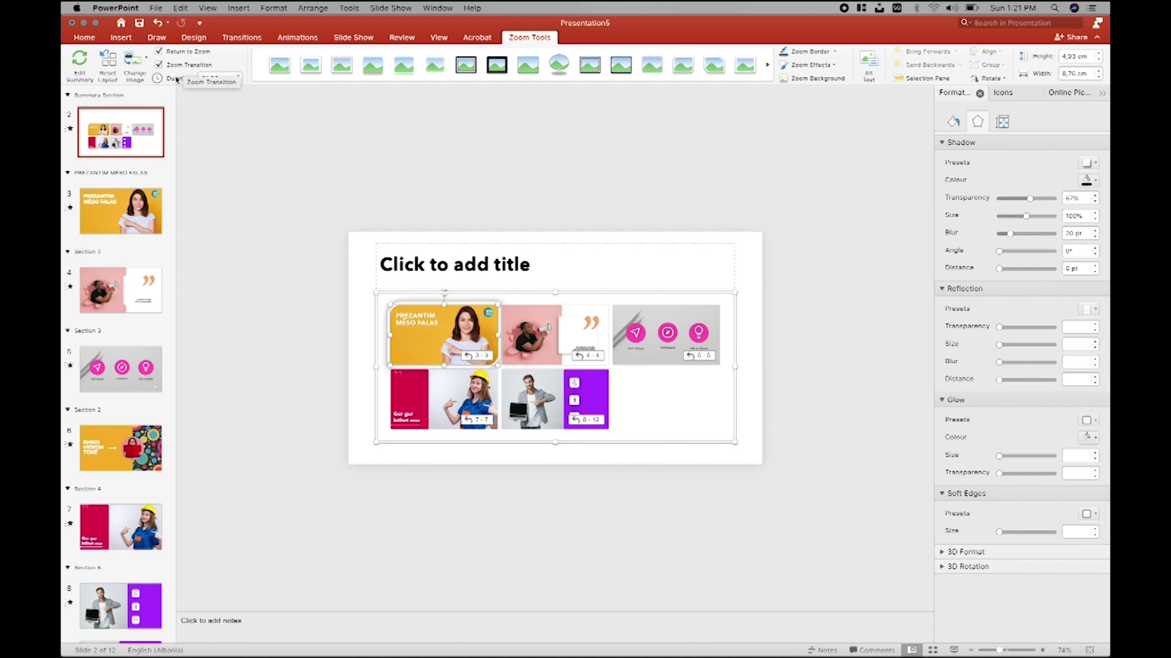
{"action": "right_click", "coordinate": [136, 128]}
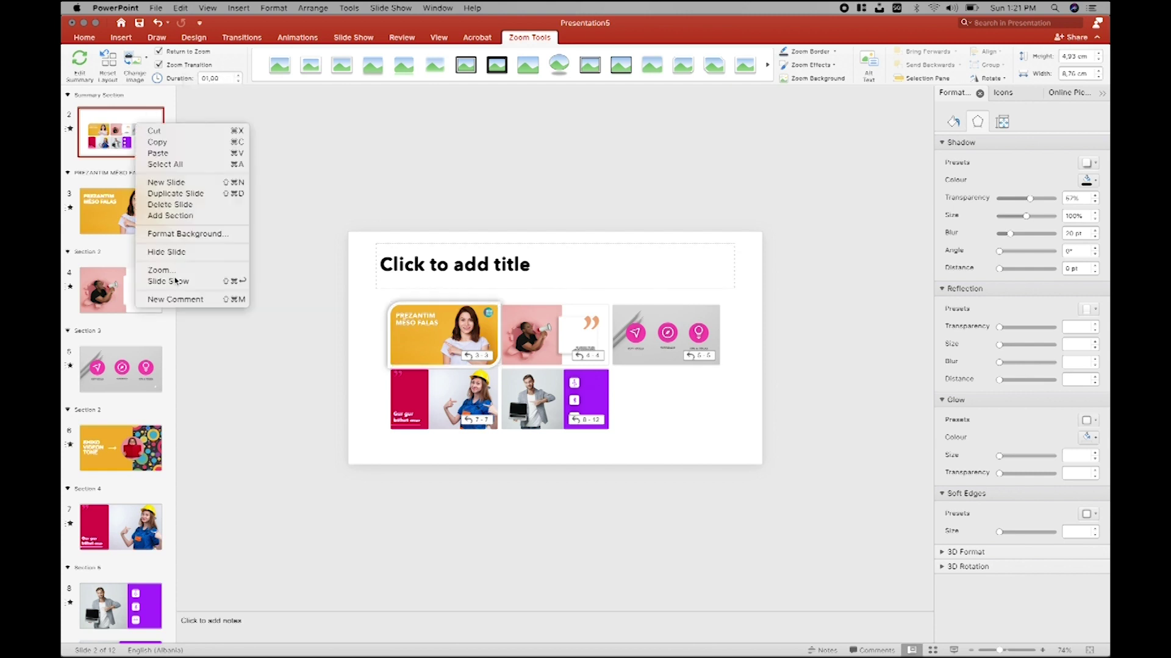
{"action": "key", "text": "Escape"}
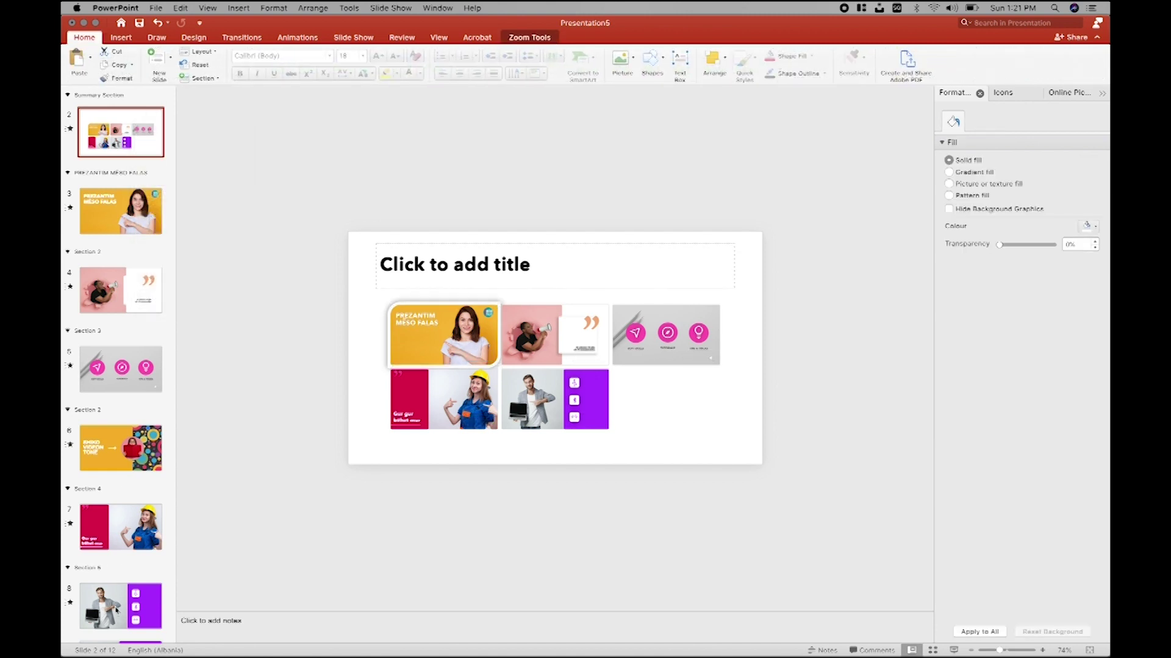
Step: Delete the summary zoom slide and go to slide 11, the desk photo
{"action": "key", "text": "Delete"}
{"action": "scroll", "coordinate": [116, 609], "scroll_direction": "down", "scroll_amount": 3}
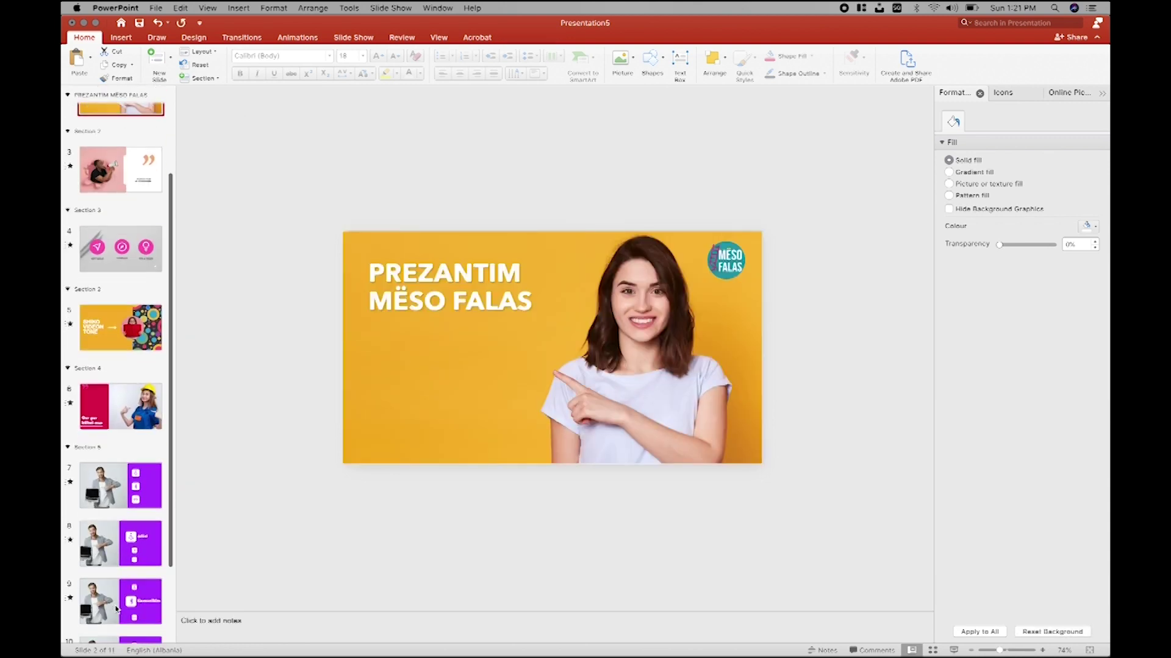
{"action": "left_click", "coordinate": [116, 609]}
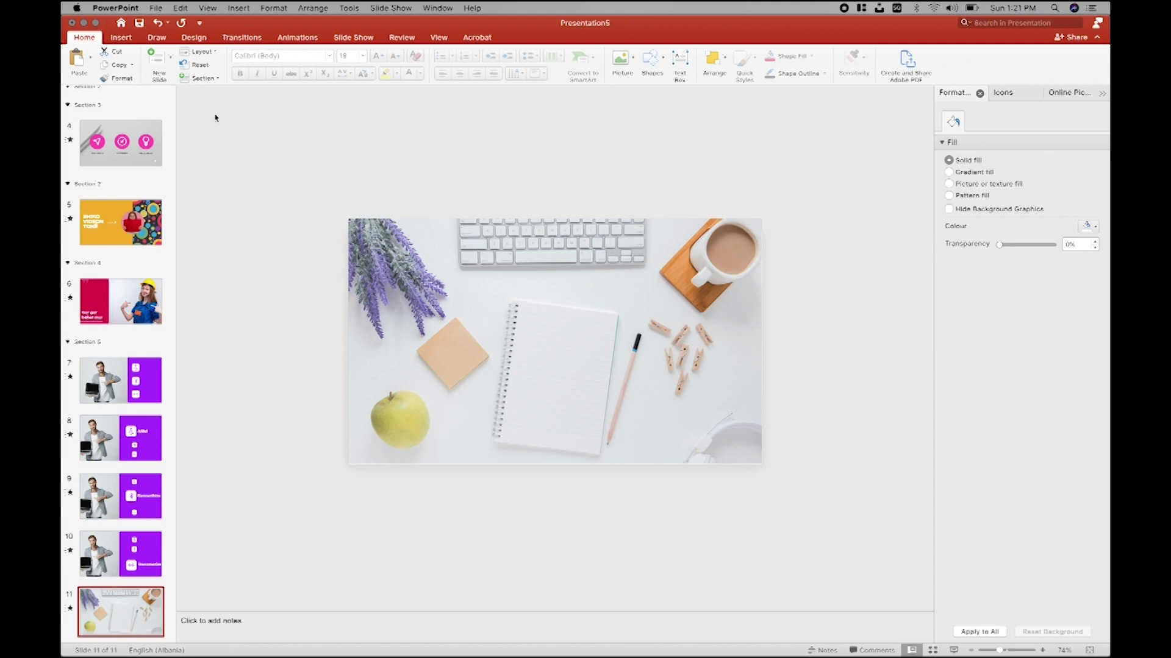
Step: Insert Slide Zooms for slides 2, 6 and 4
{"action": "left_click", "coordinate": [121, 38]}
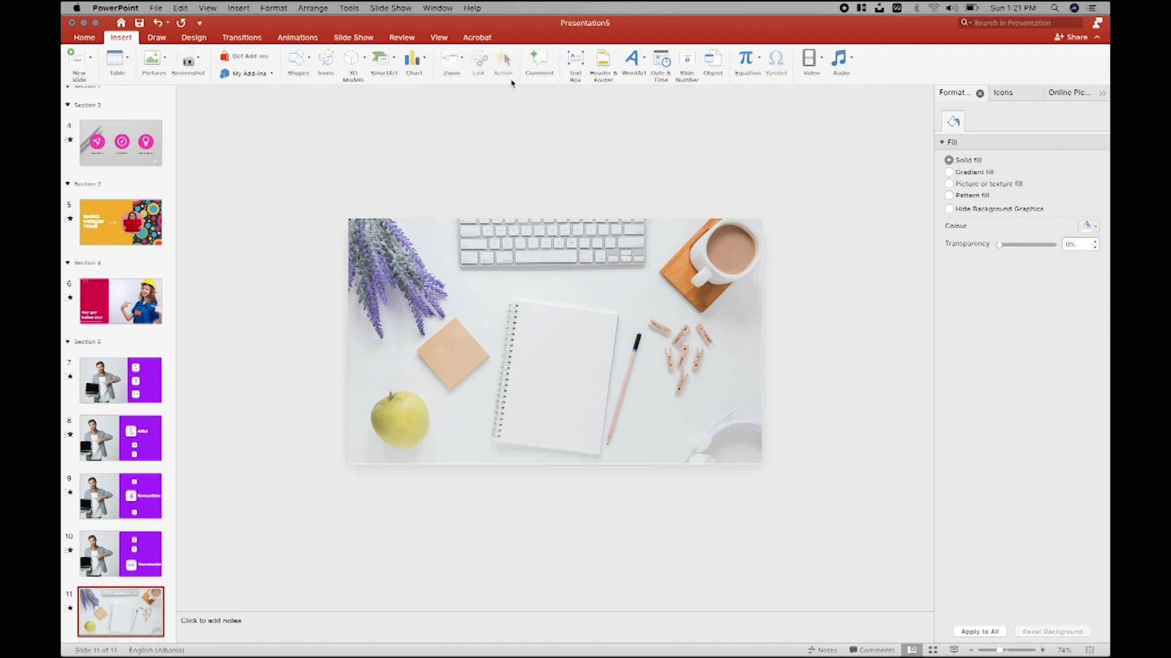
{"action": "left_click", "coordinate": [452, 58]}
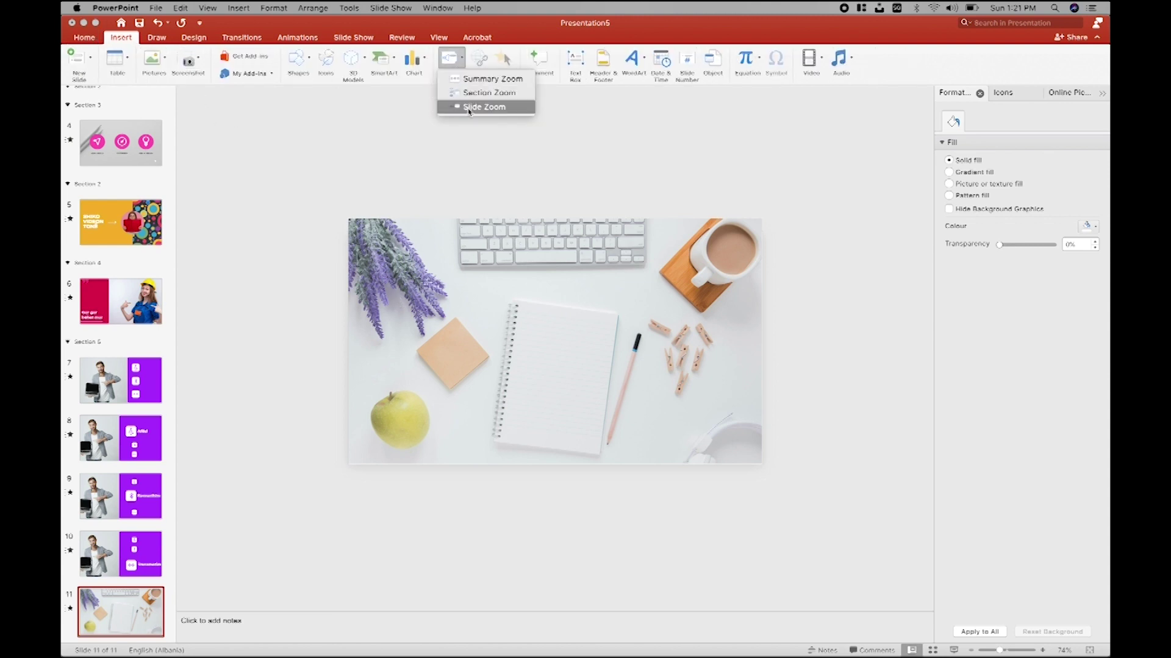
{"action": "left_click", "coordinate": [470, 108]}
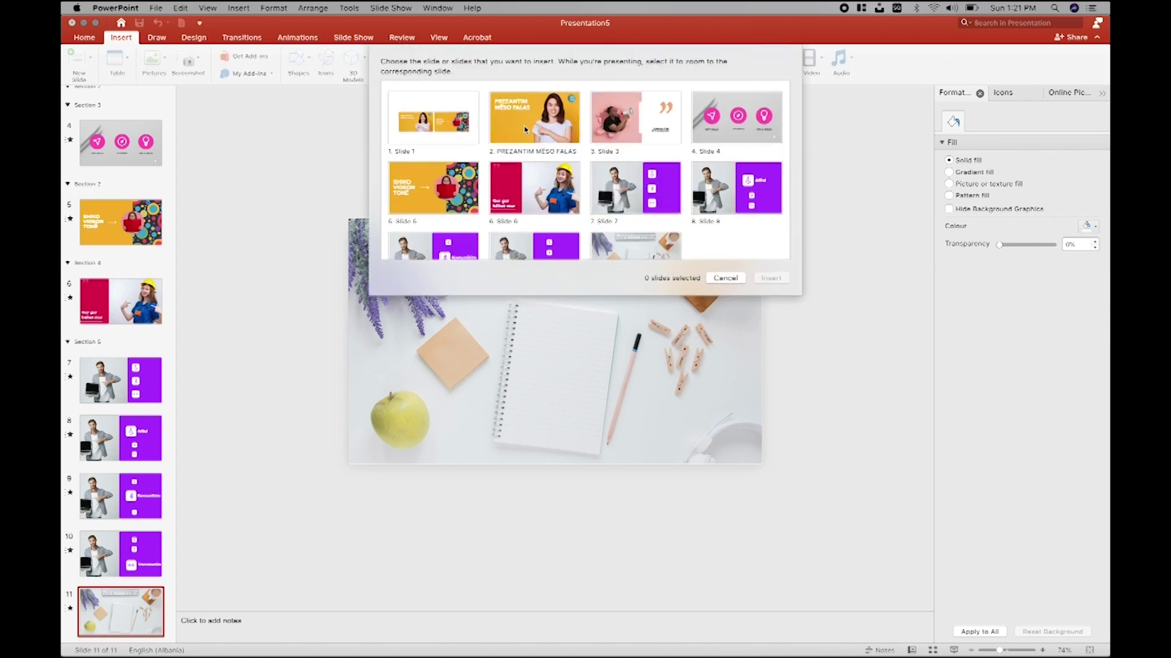
{"action": "left_click", "coordinate": [535, 128]}
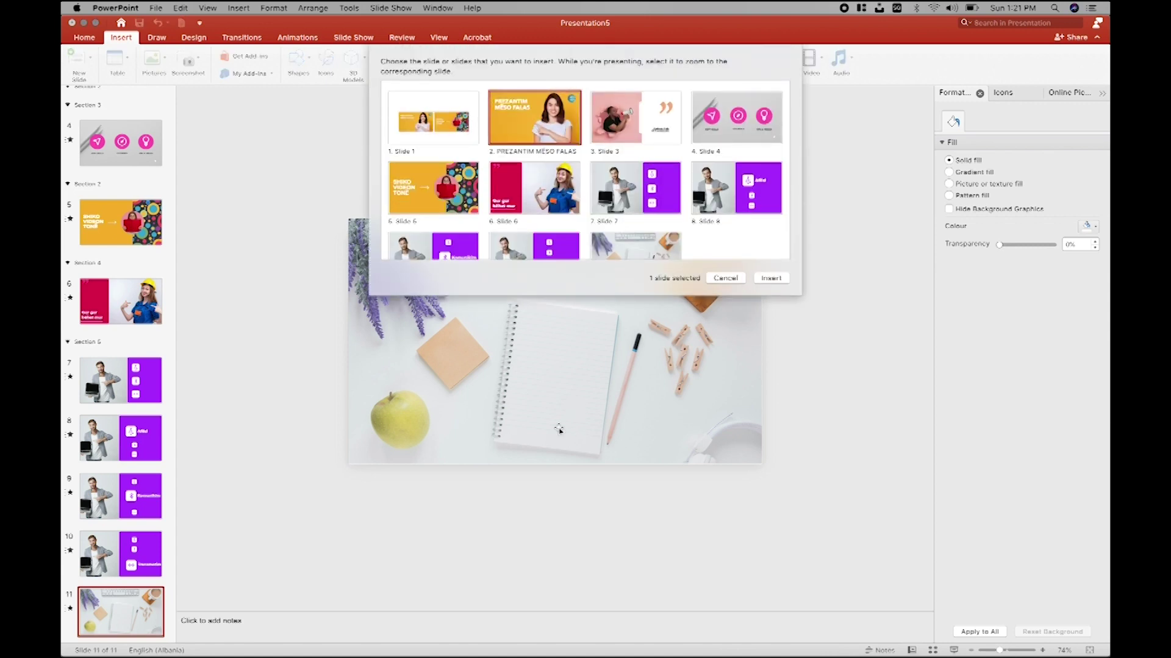
{"action": "left_click", "coordinate": [544, 202]}
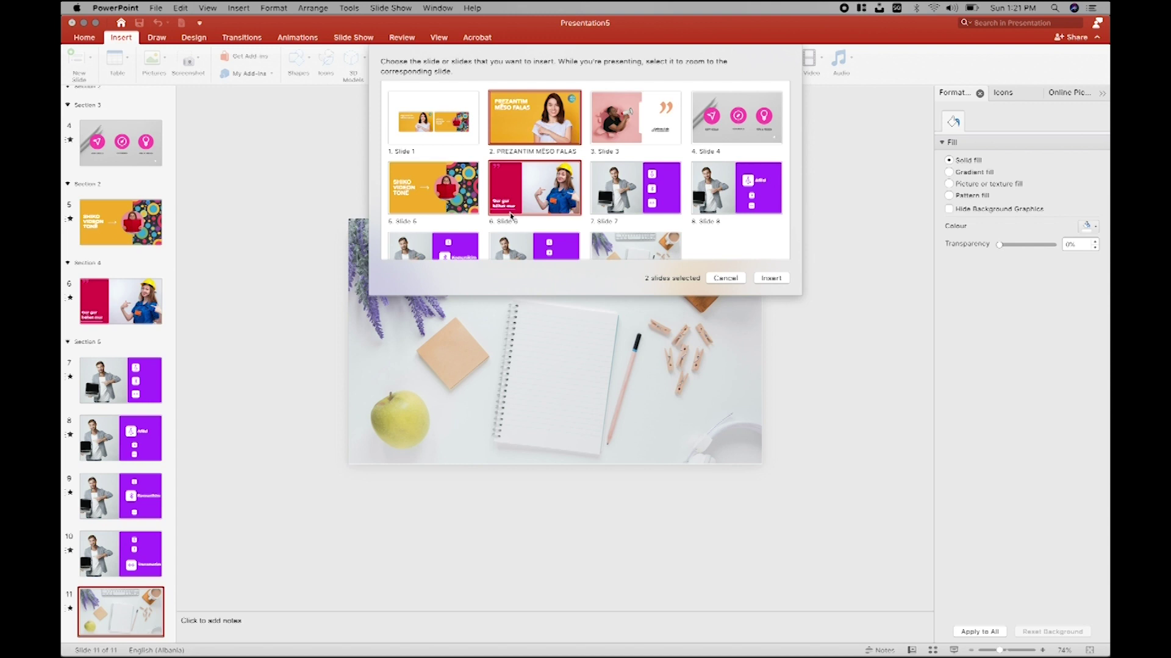
{"action": "left_click", "coordinate": [730, 123]}
{"action": "left_click", "coordinate": [770, 278]}
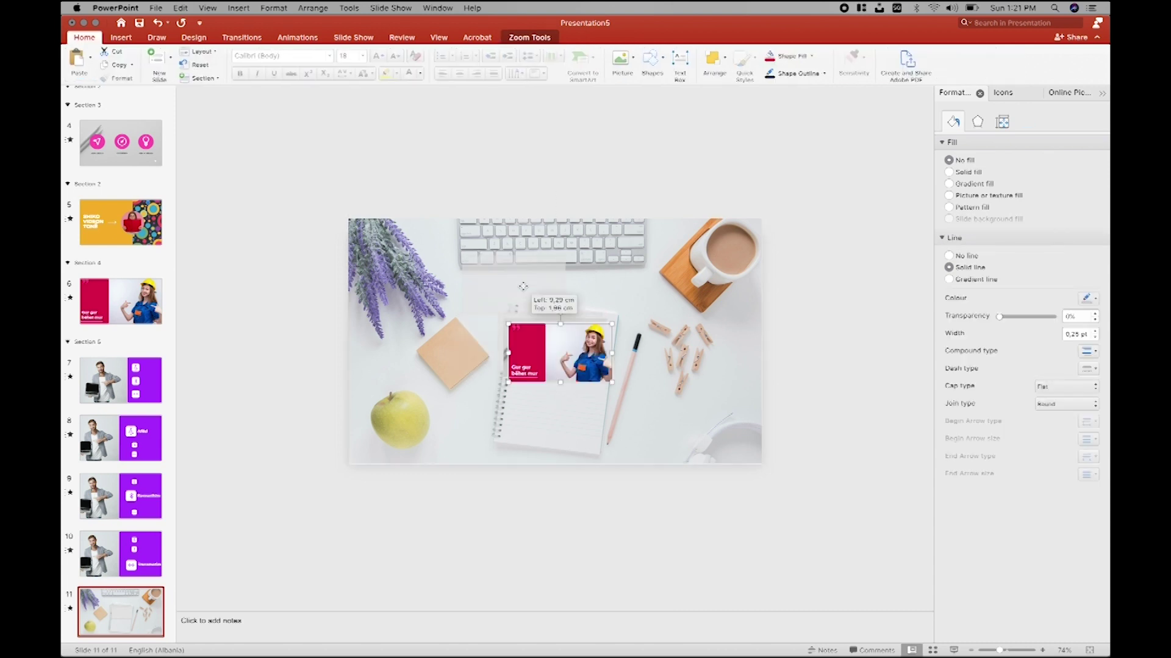
Step: Move the slide 4 zoom onto the notebook and the slide 6 zoom onto the sticky note, then shrink and tilt the slide 2 zoom
{"action": "left_click_drag", "start_coordinate": [556, 347], "coordinate": [556, 417]}
{"action": "mouse_move", "coordinate": [522, 280]}
{"action": "left_mouse_down"}
{"action": "mouse_move", "coordinate": [468, 345]}
{"action": "mouse_move", "coordinate": [471, 325]}
{"action": "mouse_move", "coordinate": [436, 319]}
{"action": "mouse_move", "coordinate": [457, 345]}
{"action": "left_mouse_up"}
{"action": "left_click", "coordinate": [514, 342]}
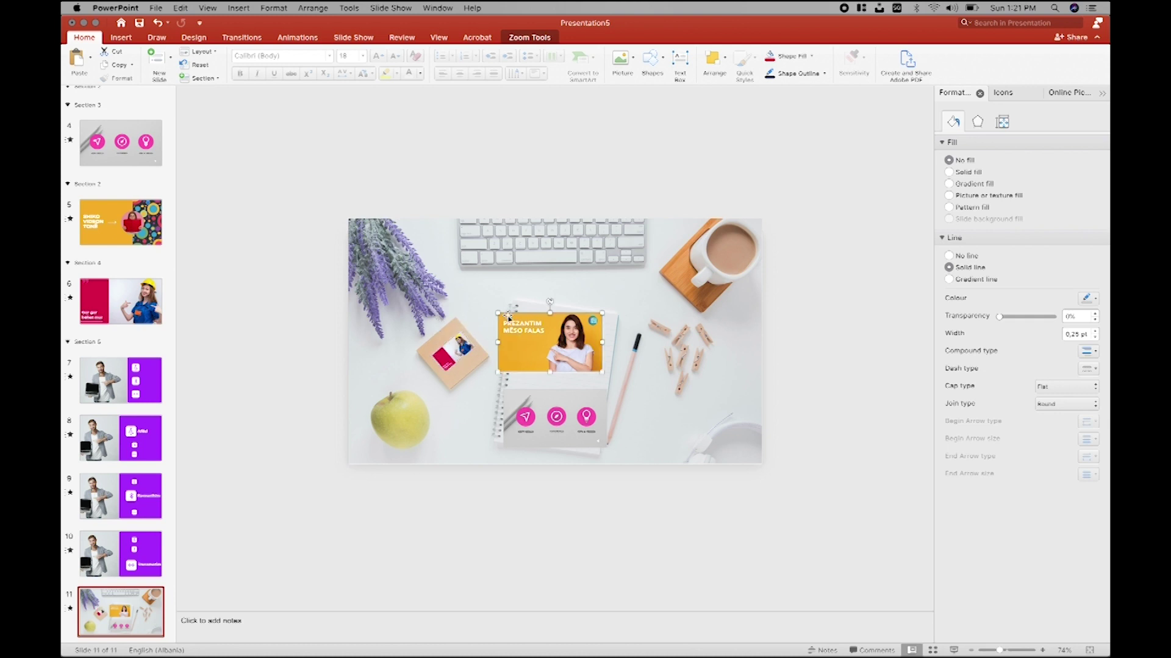
{"action": "left_click_drag", "start_coordinate": [498, 312], "coordinate": [518, 324]}
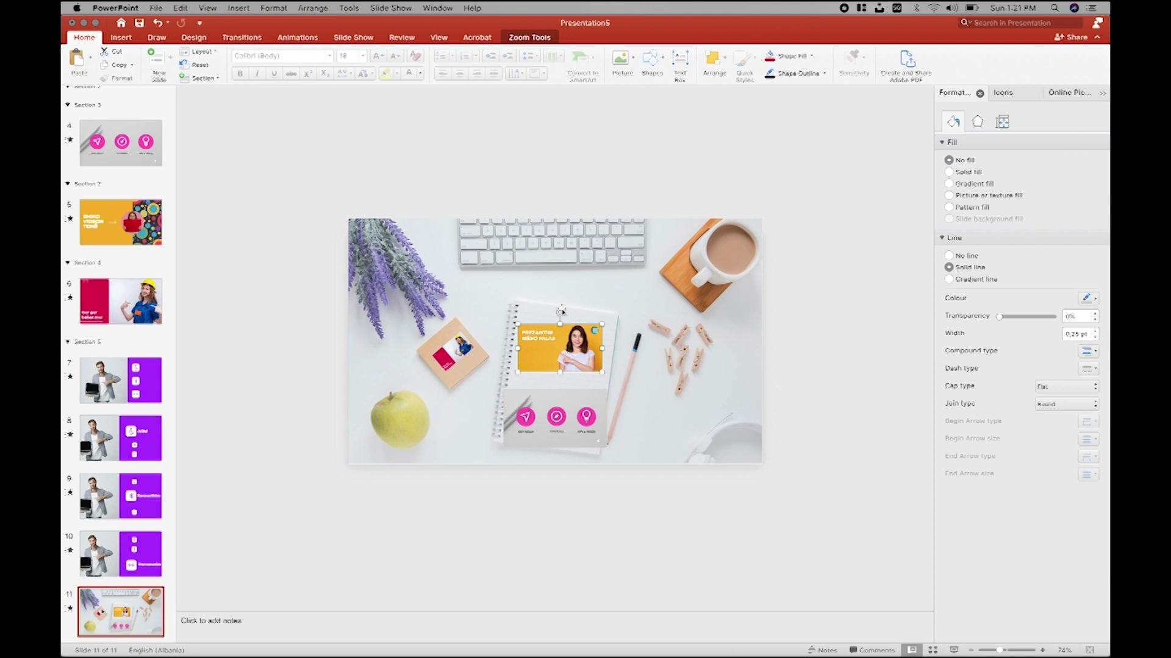
{"action": "left_click_drag", "start_coordinate": [561, 310], "coordinate": [581, 331]}
Step: Shrink the slide 4 zoom onto the notebook's lower half with a slight clockwise tilt
{"action": "left_click", "coordinate": [575, 405]}
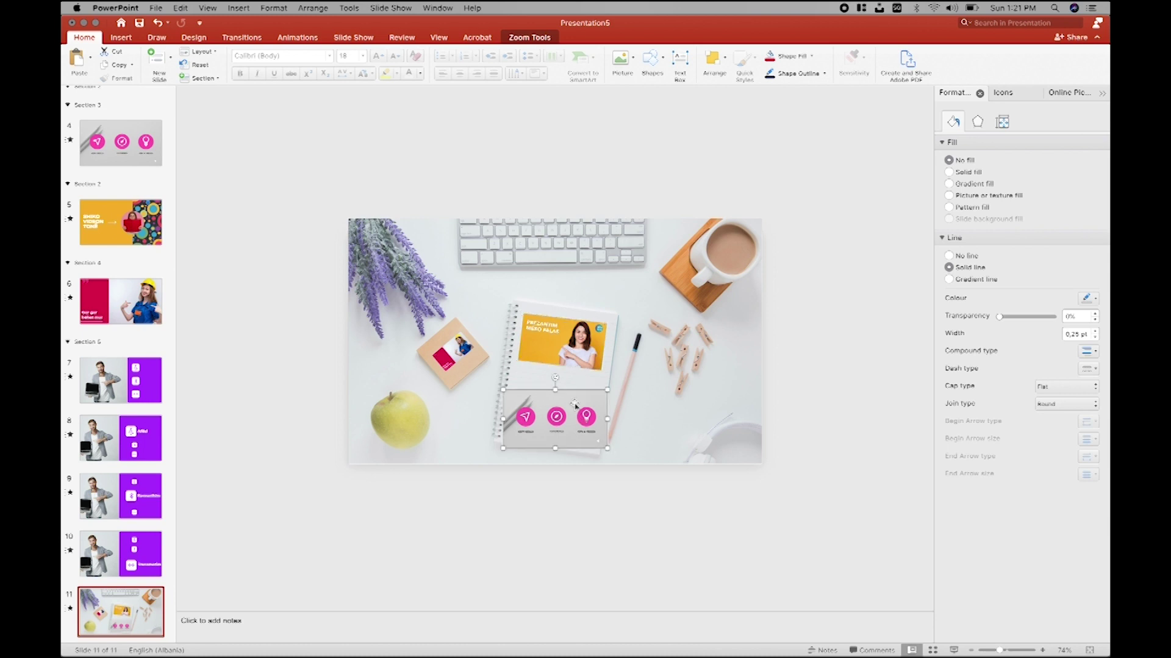
{"action": "left_click_drag", "start_coordinate": [555, 378], "coordinate": [569, 376]}
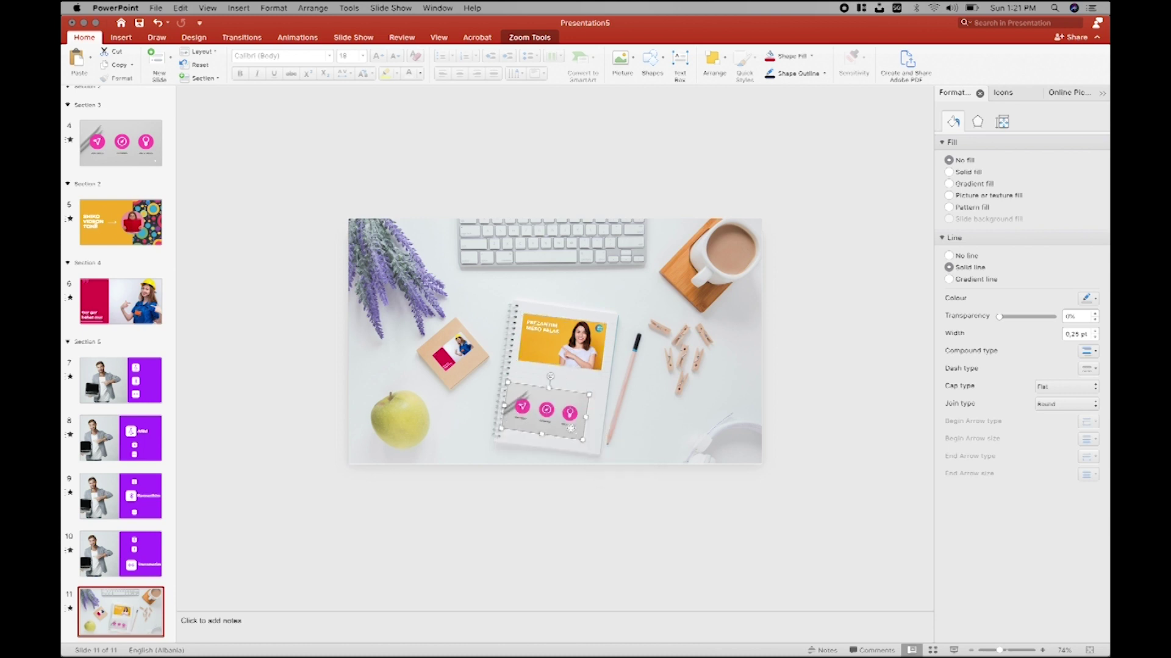
{"action": "left_click_drag", "start_coordinate": [580, 437], "coordinate": [559, 363]}
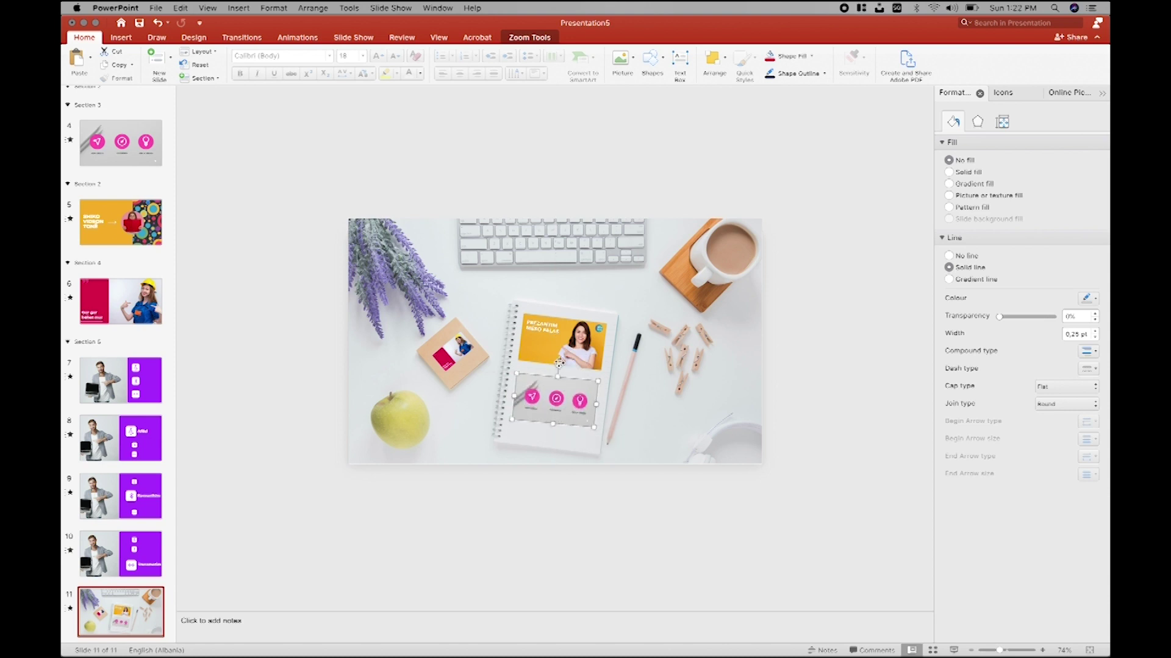
{"action": "left_click", "coordinate": [639, 355]}
{"action": "left_click", "coordinate": [565, 367]}
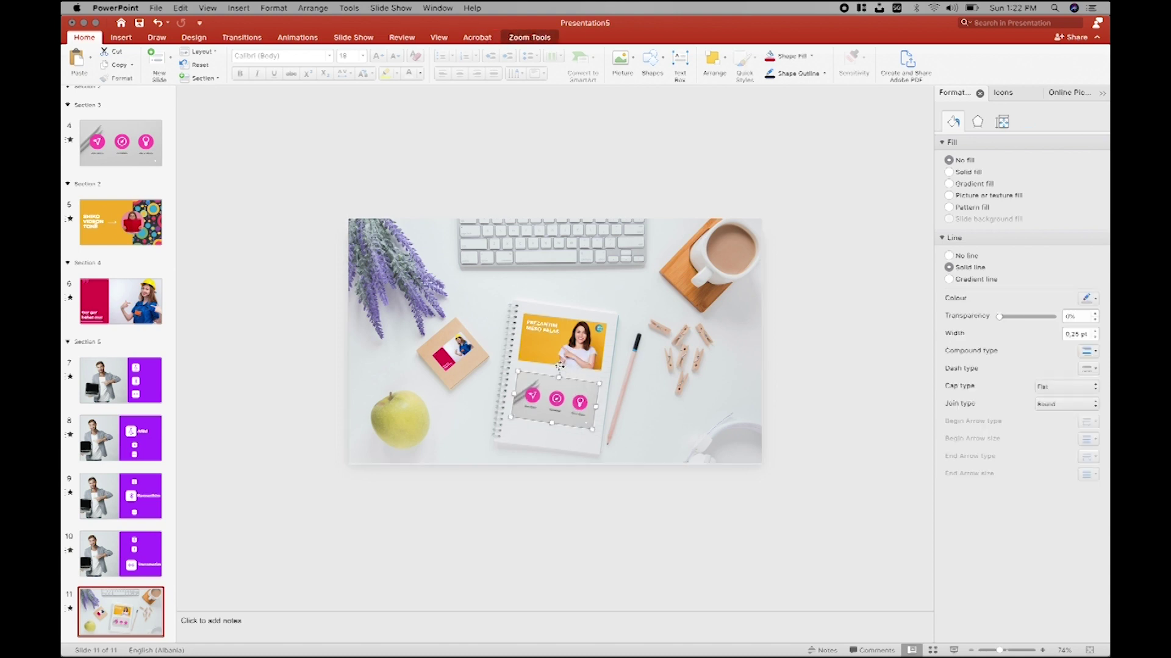
{"action": "left_click_drag", "start_coordinate": [559, 365], "coordinate": [558, 365]}
{"action": "left_click", "coordinate": [616, 379]}
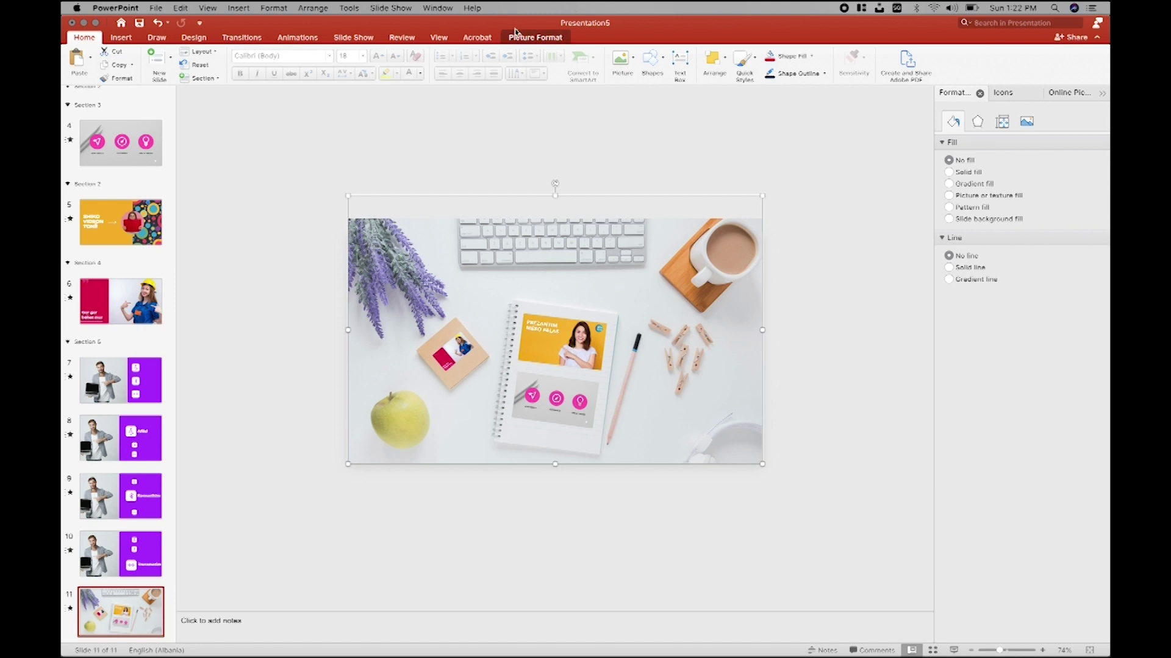
{"action": "left_click", "coordinate": [547, 320]}
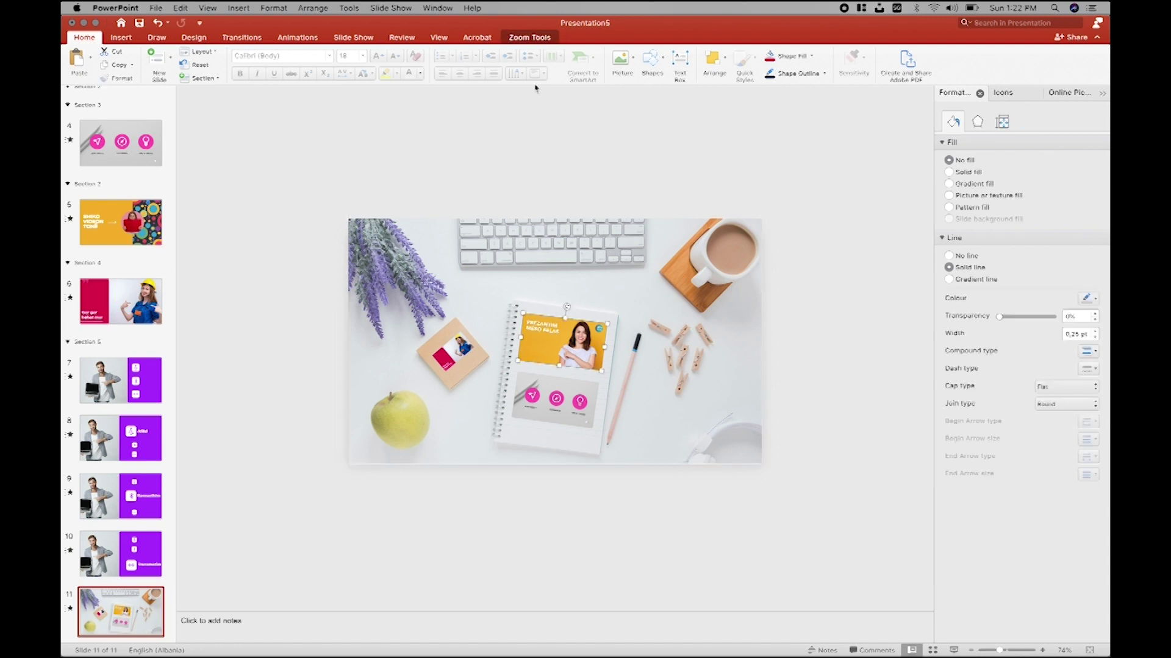
Step: Turn on Return to Zoom for the slide 2 and slide 4 zooms
{"action": "left_click", "coordinate": [527, 38]}
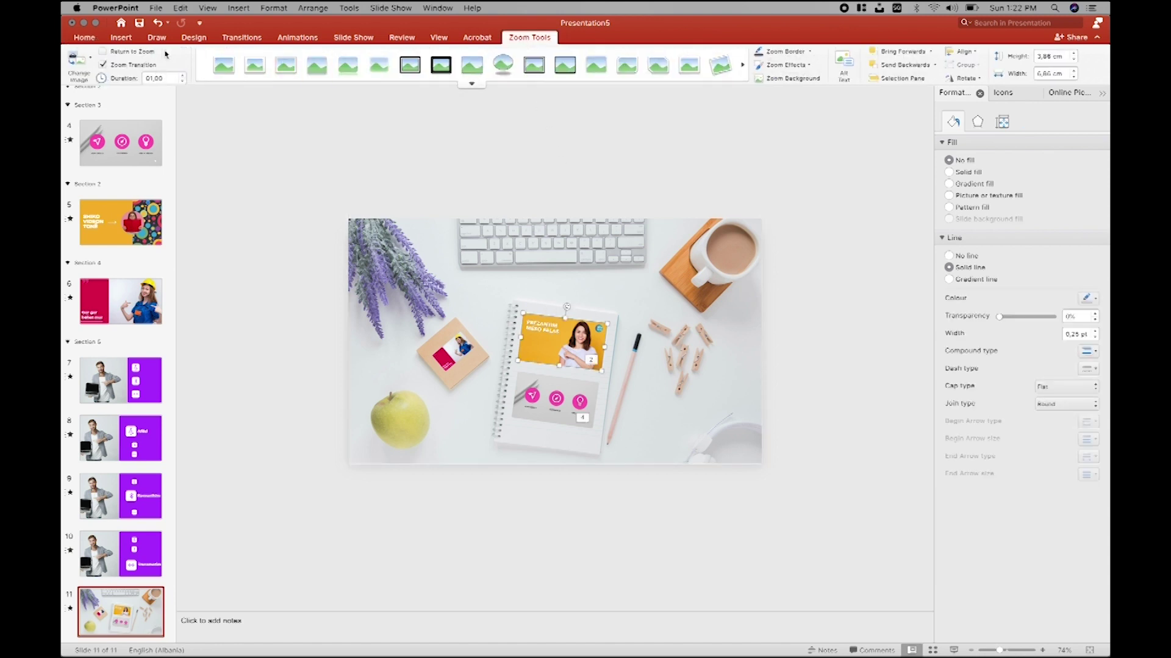
{"action": "left_click", "coordinate": [137, 53]}
{"action": "left_click", "coordinate": [573, 421]}
{"action": "left_click", "coordinate": [143, 53]}
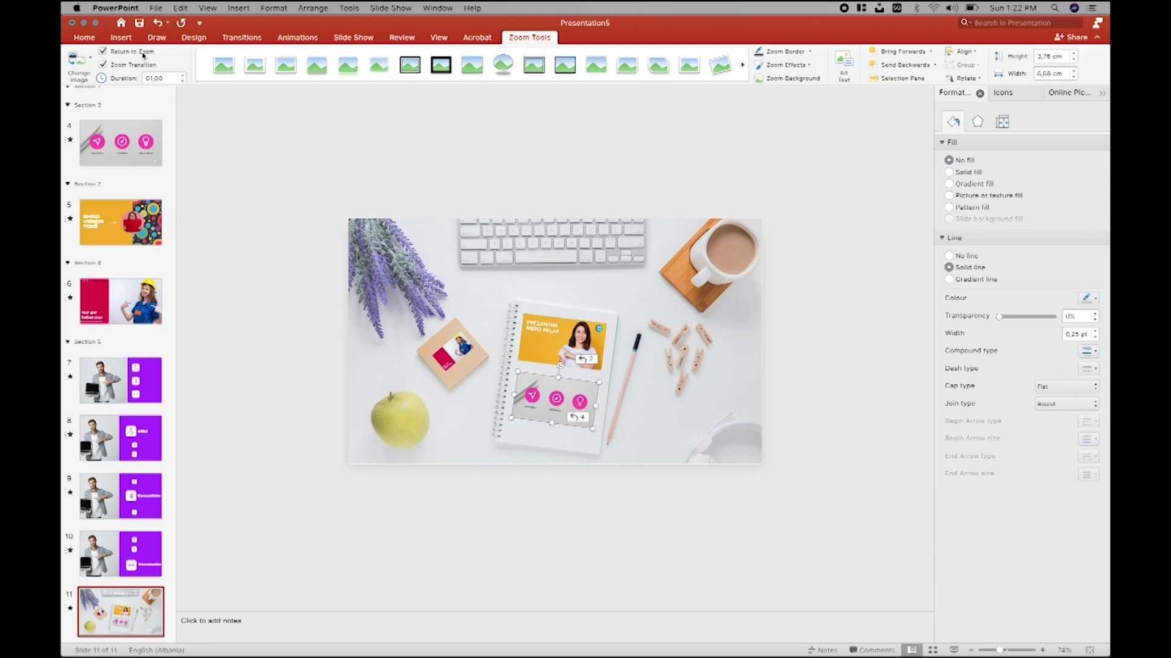
Step: Give the sticky-note slide 6 zoom a rounded white frame style
{"action": "left_click", "coordinate": [457, 366]}
{"action": "left_click", "coordinate": [494, 72]}
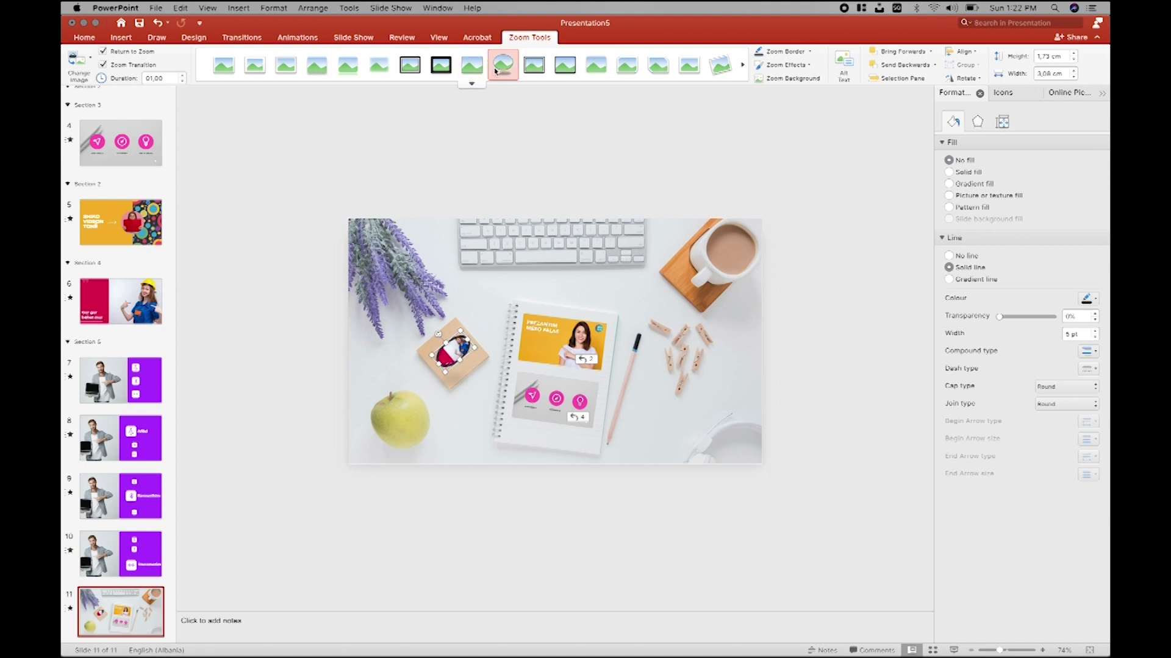
{"action": "left_click", "coordinate": [475, 69]}
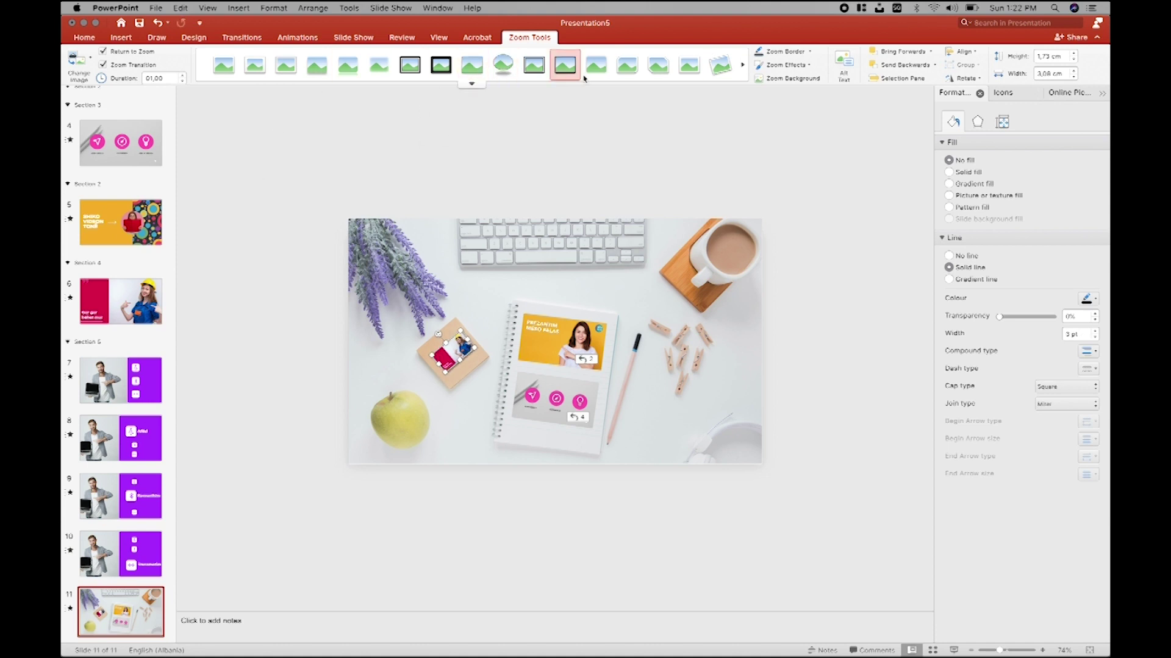
{"action": "left_click", "coordinate": [657, 76]}
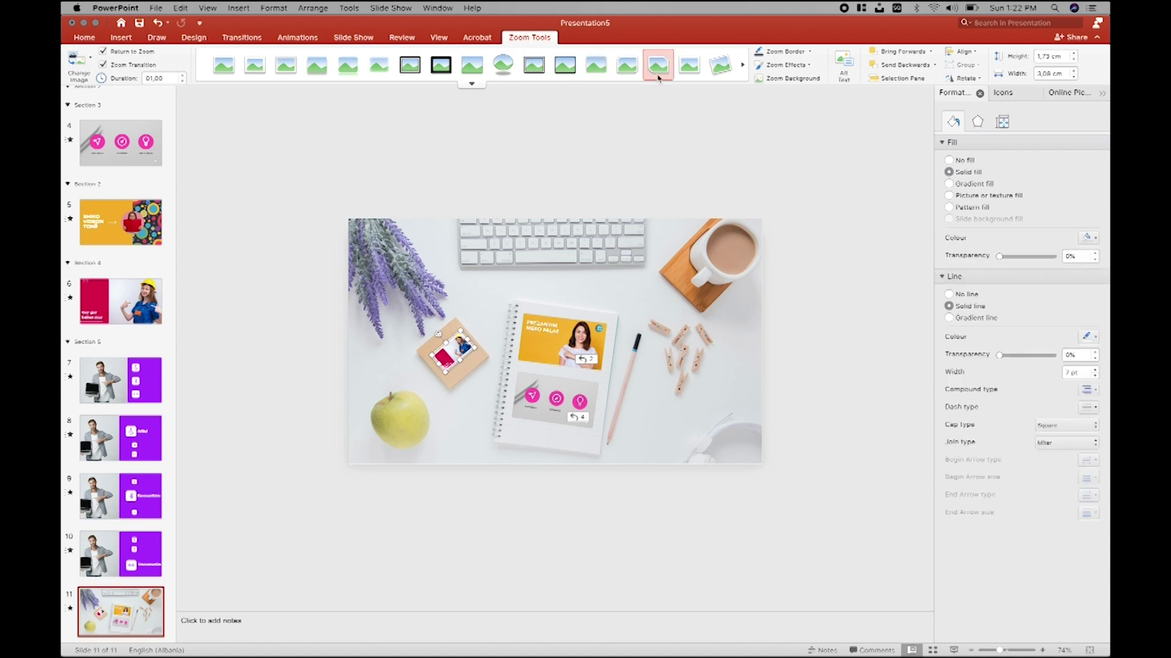
Step: Apply a white frame style to both notebook zooms, slides 2 and 4
{"action": "left_click", "coordinate": [568, 354]}
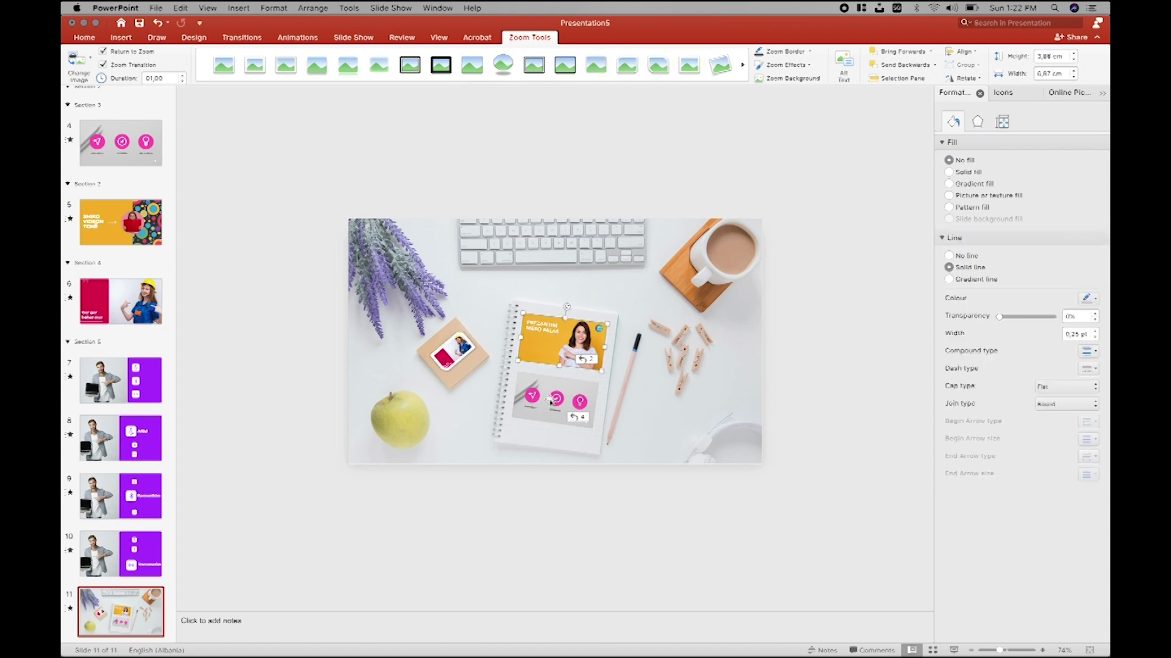
{"action": "left_click", "coordinate": [548, 407], "text": "shift"}
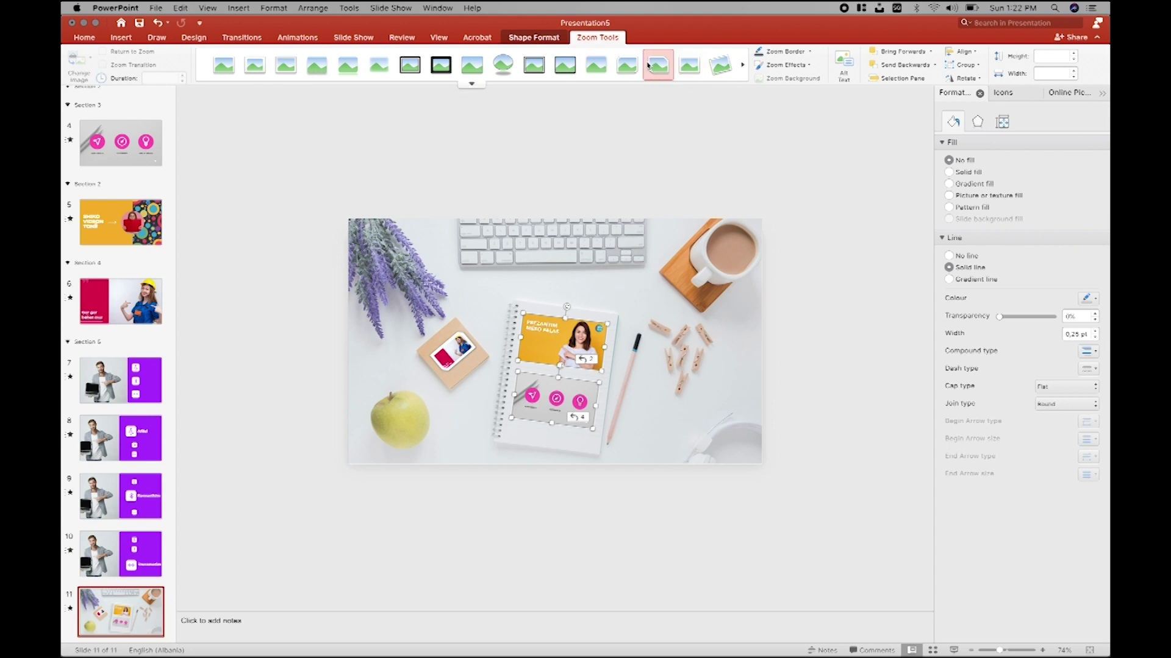
{"action": "left_click", "coordinate": [688, 75]}
{"action": "left_click", "coordinate": [628, 227]}
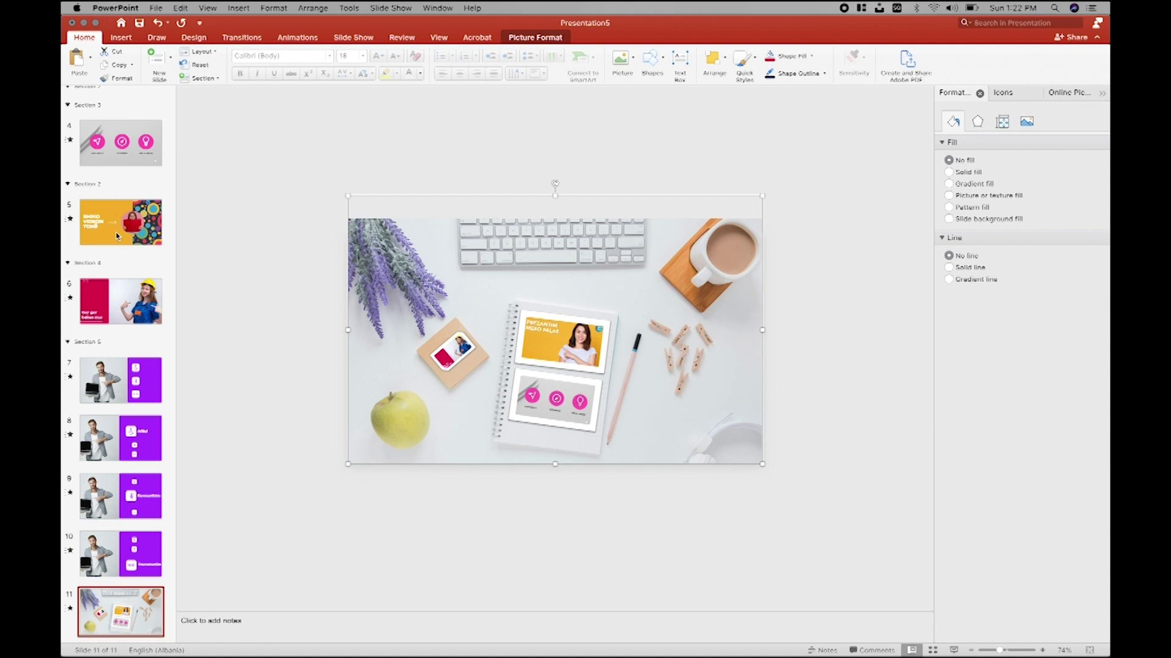
Step: On slide 6, apply then undo Pencil Sketch on the worker photo, and start Remove Background
{"action": "left_click", "coordinate": [111, 316]}
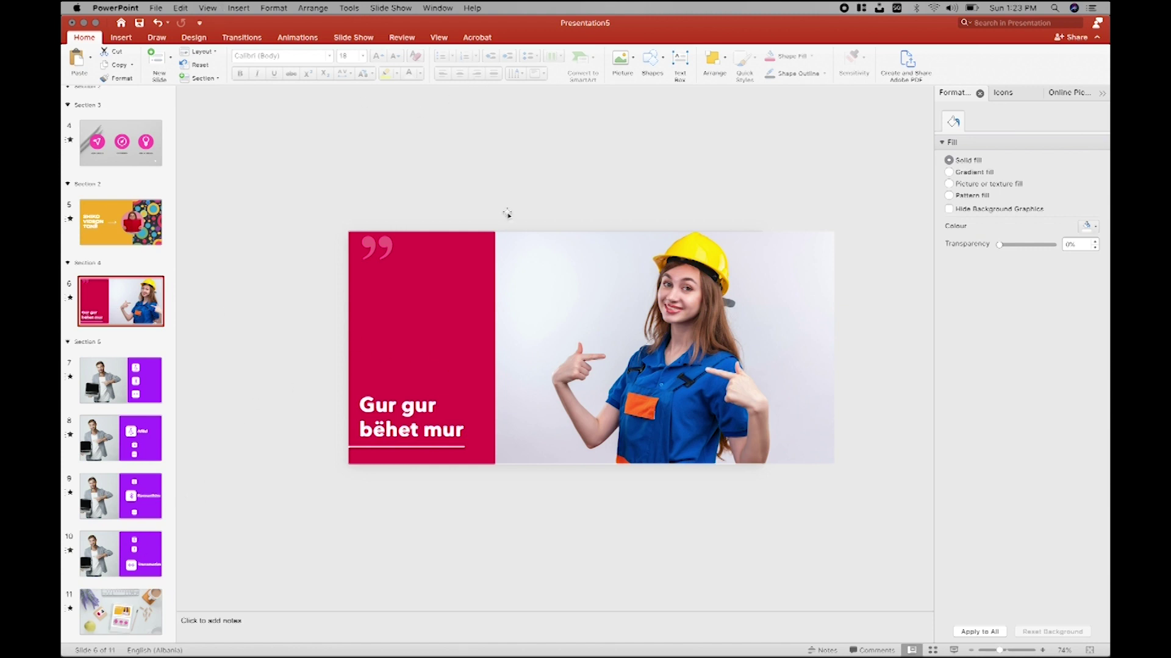
{"action": "left_click", "coordinate": [549, 272]}
{"action": "left_click", "coordinate": [808, 258]}
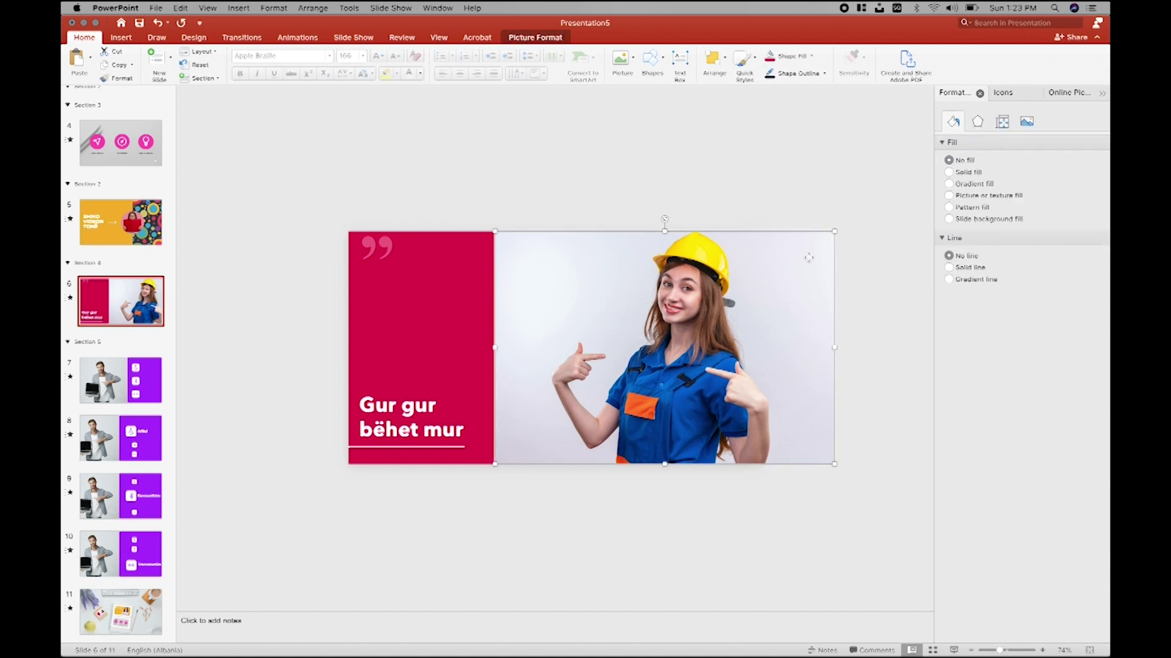
{"action": "left_click", "coordinate": [533, 35]}
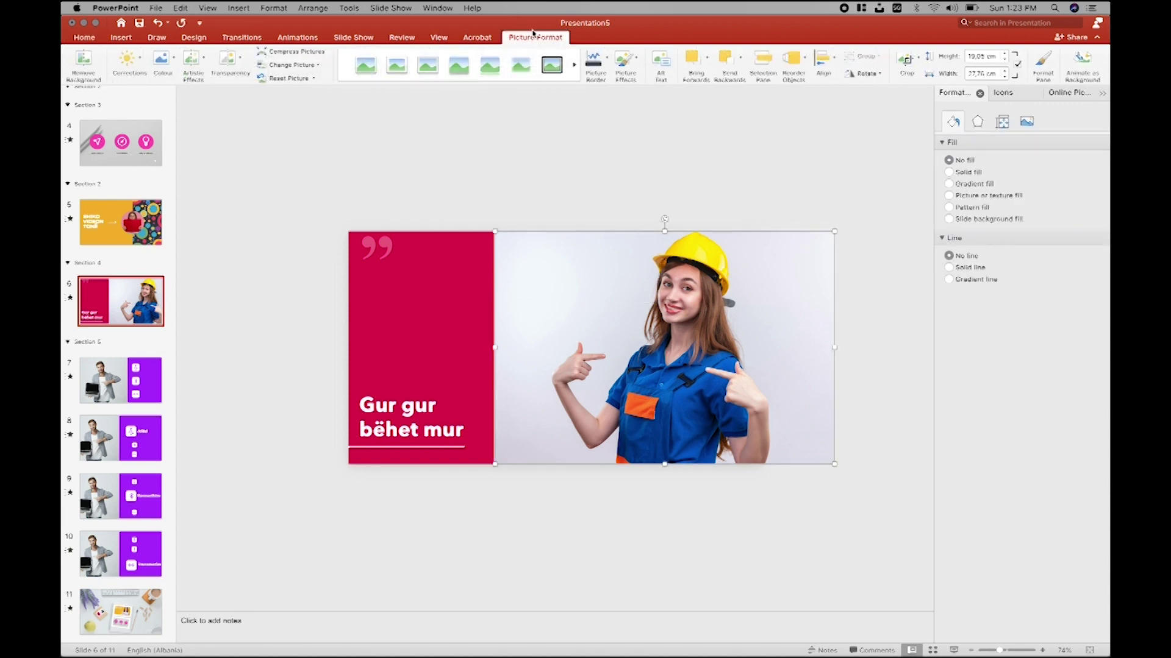
{"action": "left_click", "coordinate": [203, 61]}
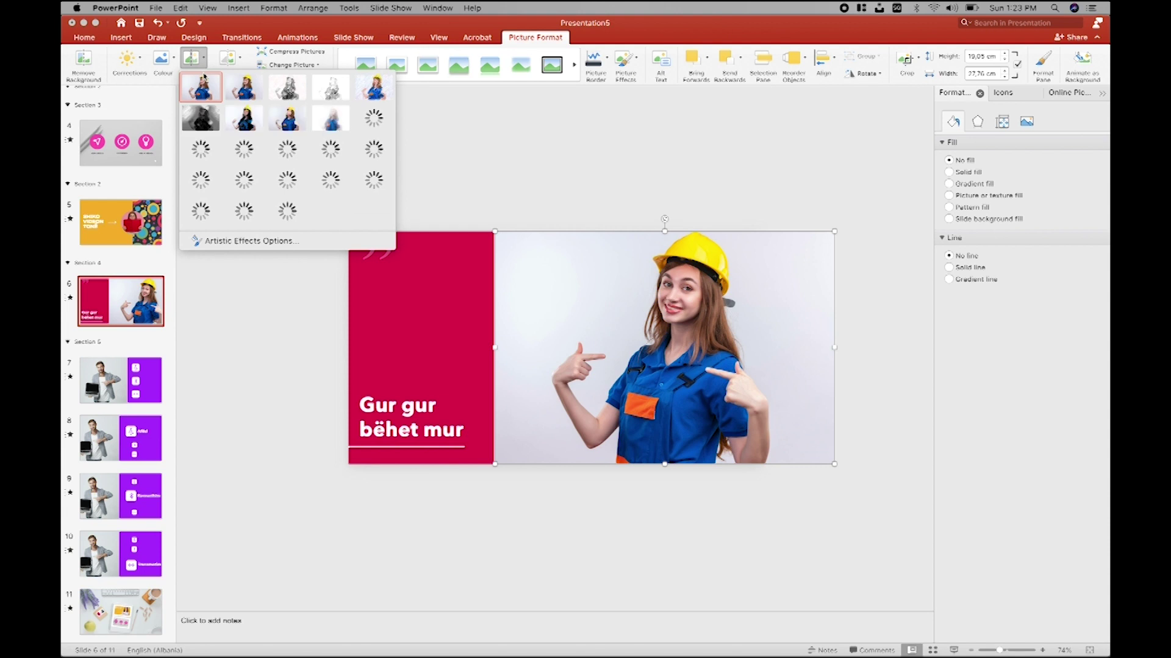
{"action": "left_click", "coordinate": [295, 84]}
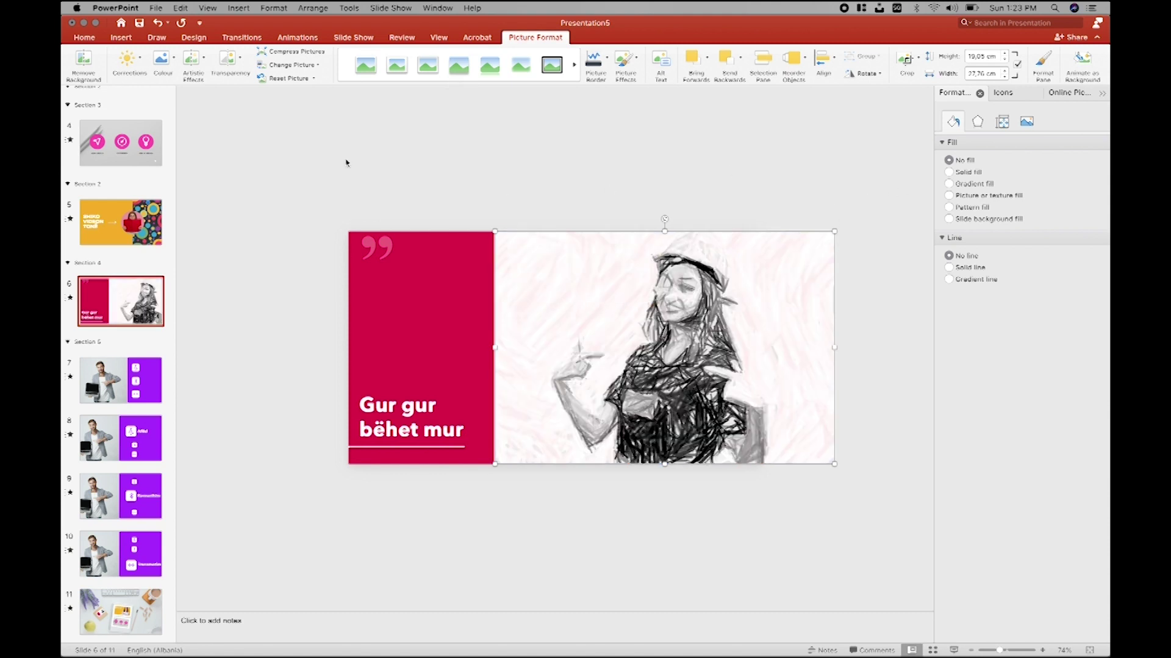
{"action": "left_click", "coordinate": [158, 23]}
{"action": "left_click", "coordinate": [84, 65]}
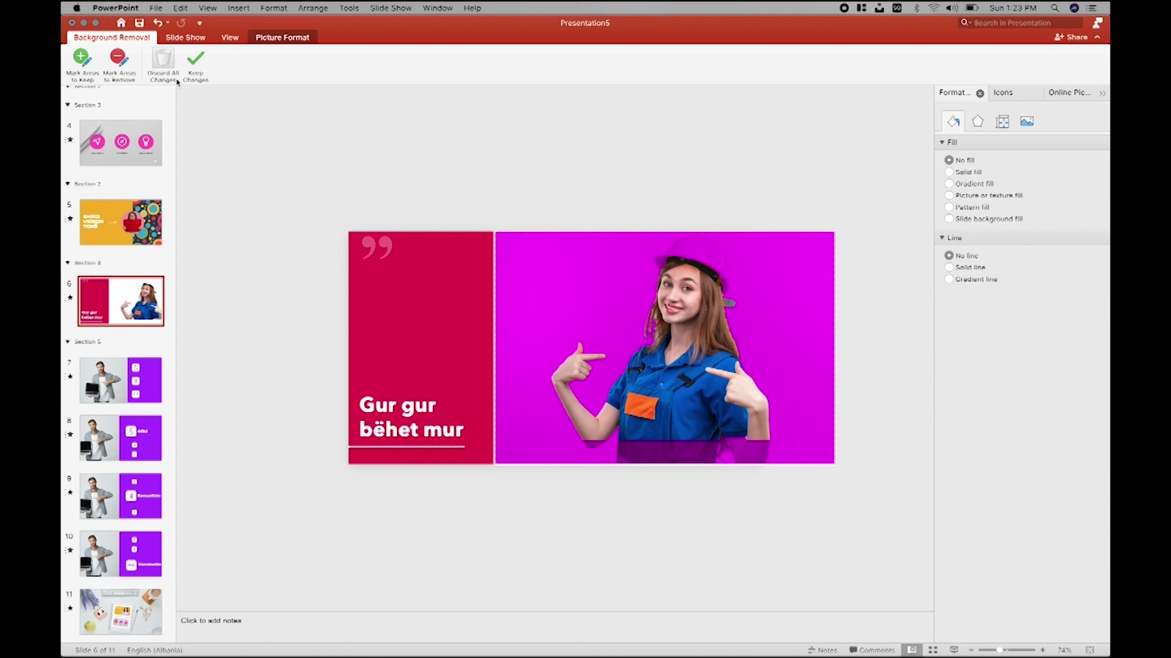
Step: Mark the woman's head to keep, then discard all background removal changes and go to slide 11
{"action": "left_click", "coordinate": [90, 65]}
{"action": "mouse_move", "coordinate": [564, 264]}
{"action": "left_mouse_down"}
{"action": "mouse_move", "coordinate": [681, 308]}
{"action": "mouse_move", "coordinate": [725, 269]}
{"action": "left_mouse_up"}
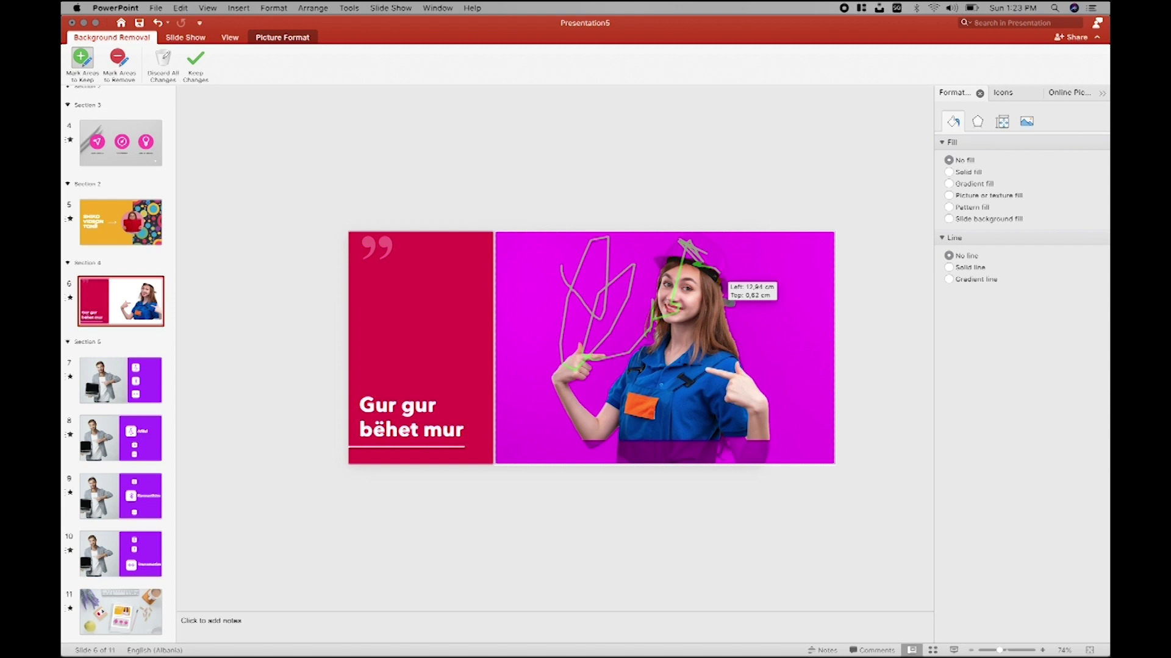
{"action": "left_click", "coordinate": [161, 63]}
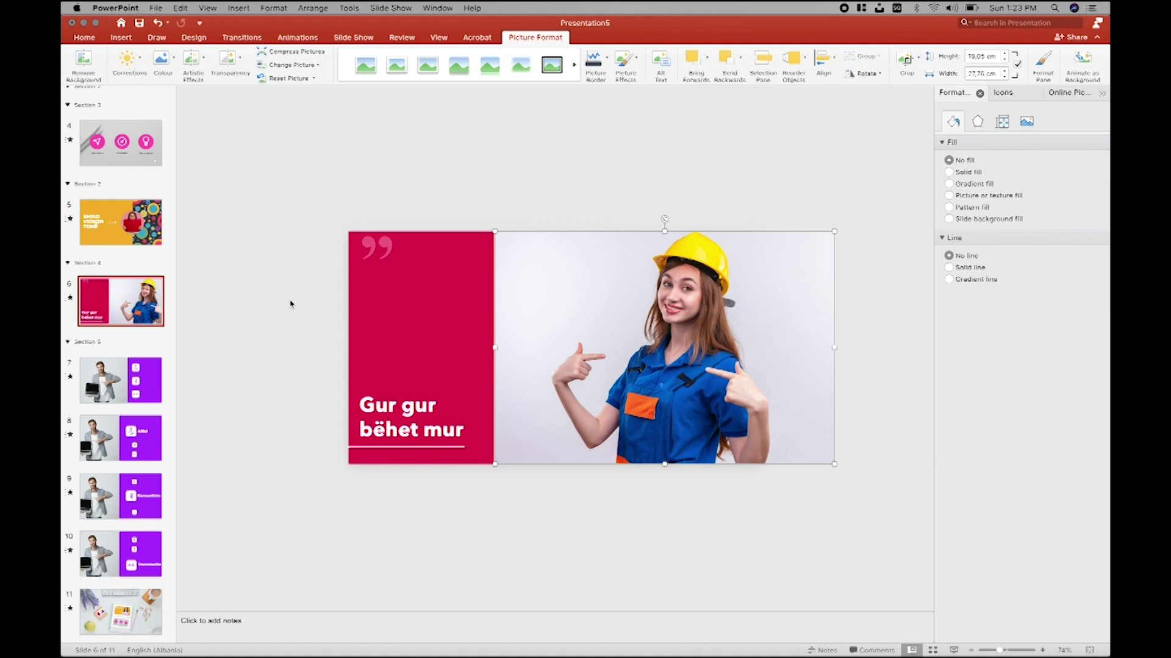
{"action": "left_click", "coordinate": [153, 591]}
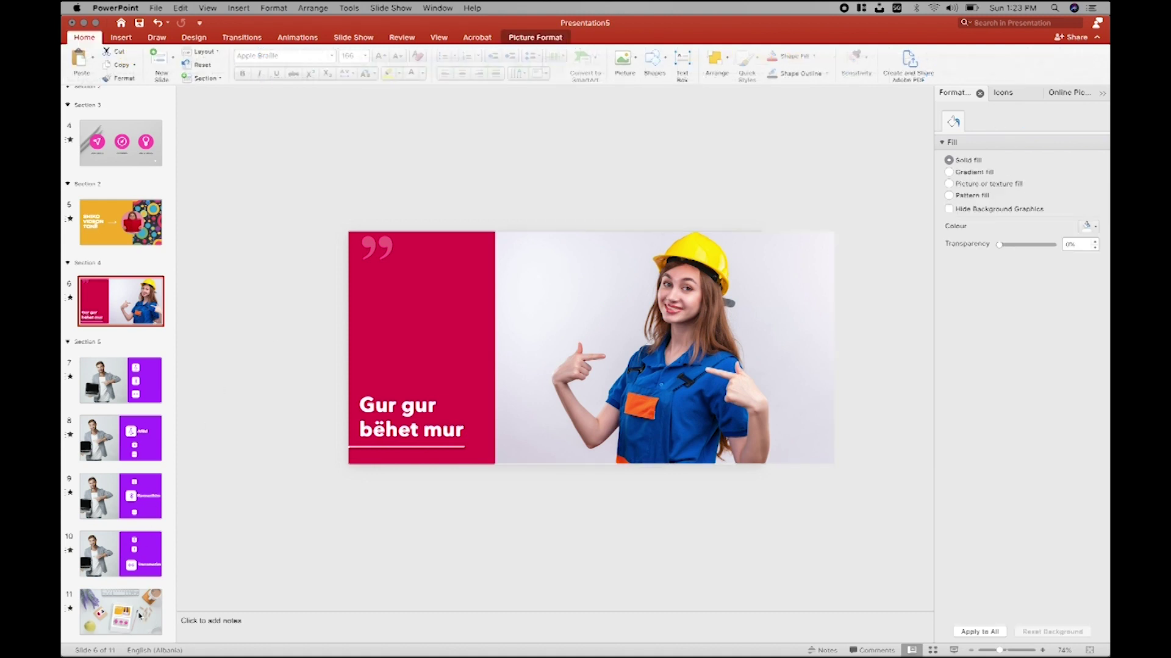
Step: Run the show from slide 11, zooming into the slide 2 and three-icon previews and back
{"action": "left_click", "coordinate": [953, 650]}
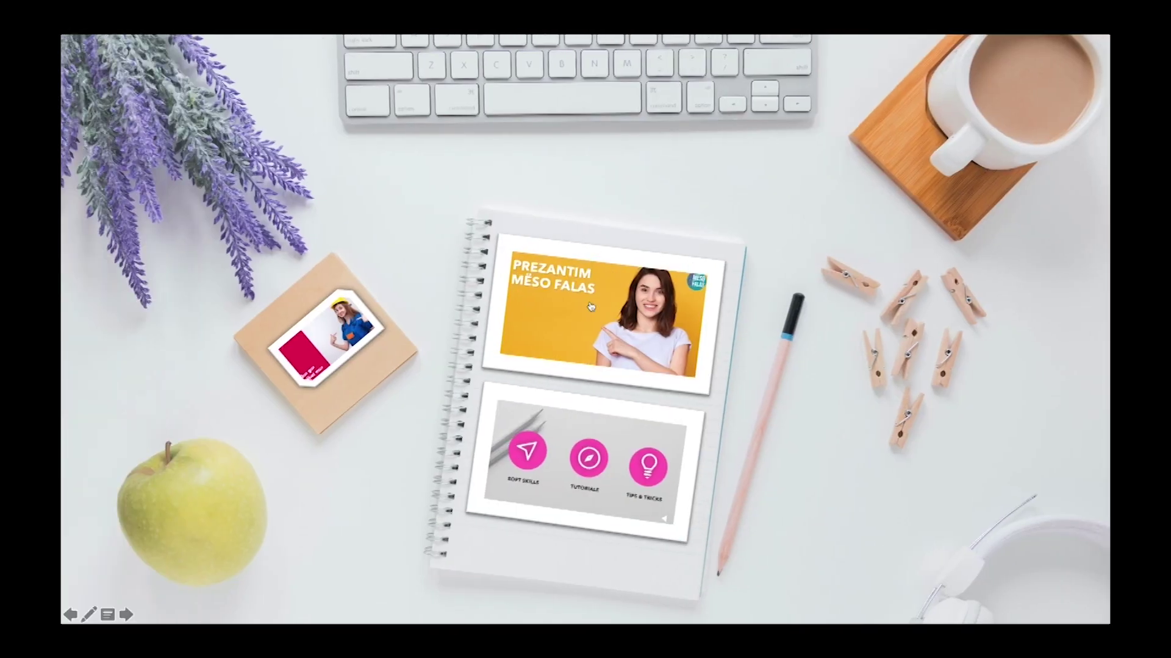
{"action": "left_click", "coordinate": [590, 307]}
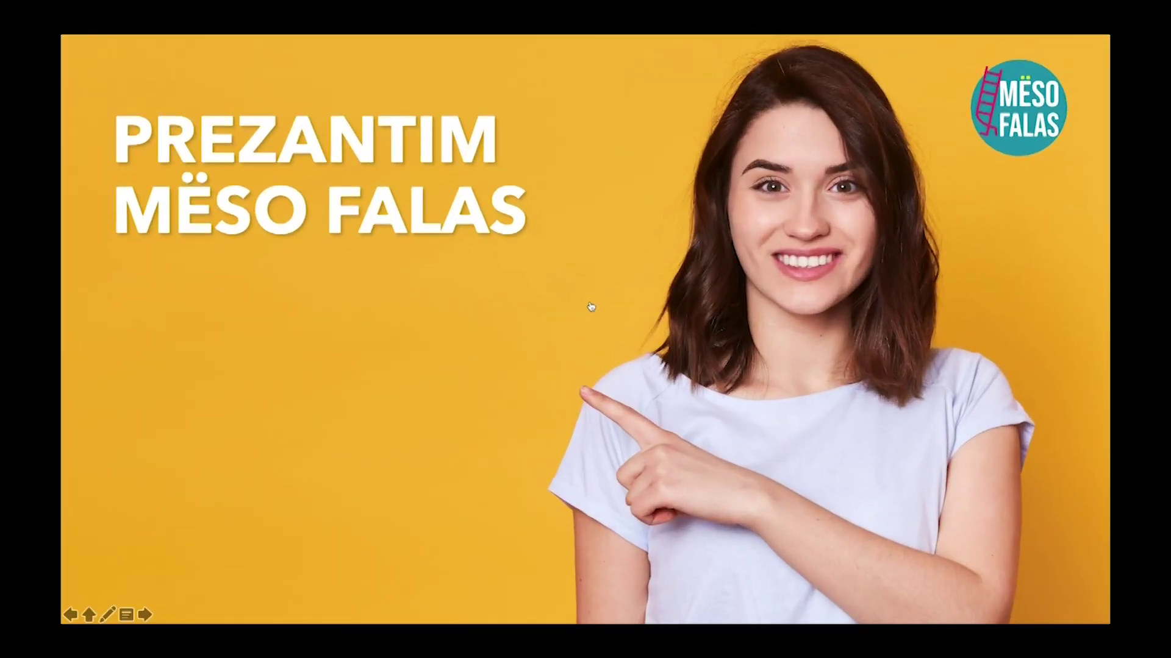
{"action": "left_click", "coordinate": [590, 307]}
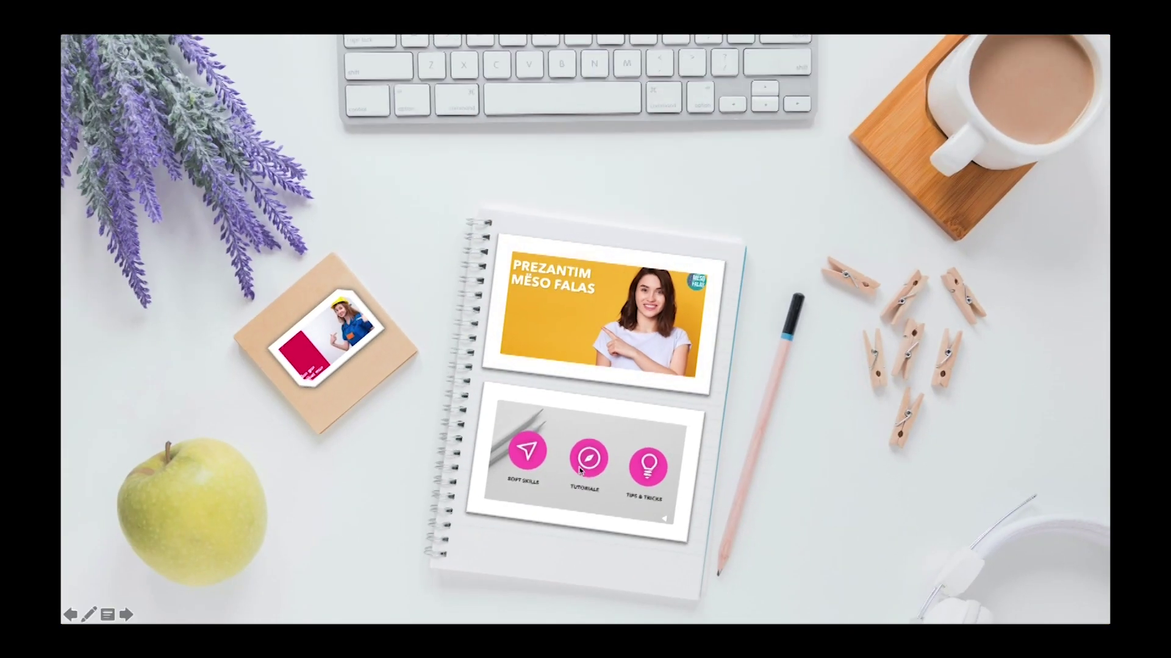
{"action": "left_click", "coordinate": [580, 470]}
{"action": "left_click", "coordinate": [573, 455]}
{"action": "left_click", "coordinate": [564, 449]}
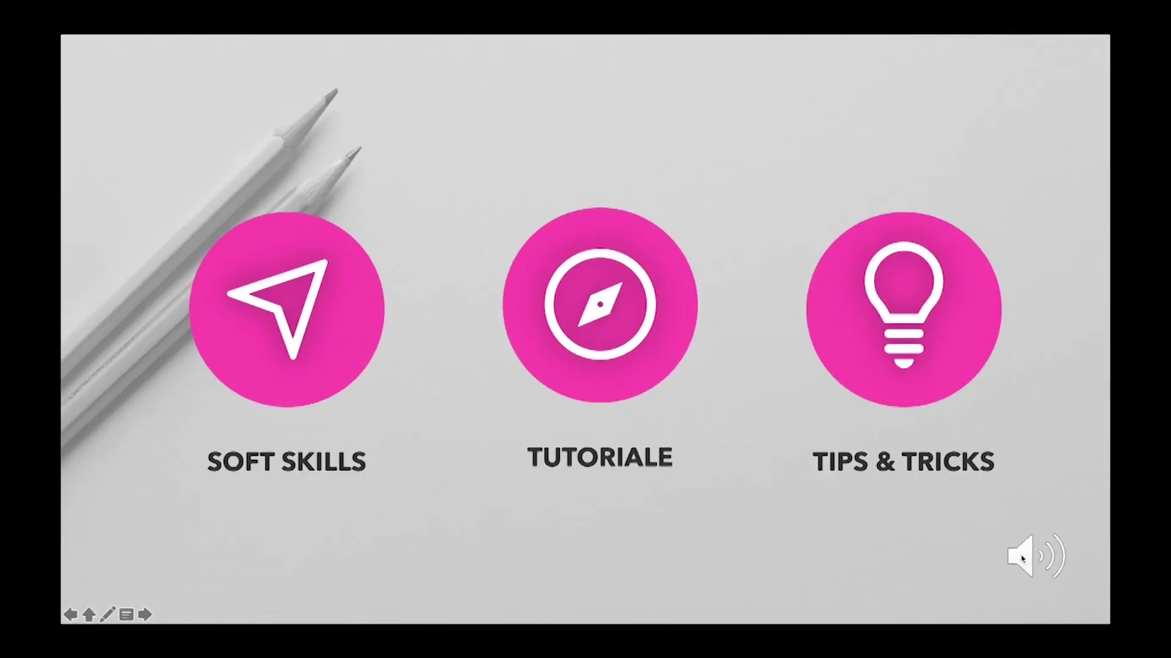
Step: Play the three-icon slide's audio, advance through Gur gur bëhet mur back to the overview, and end the show
{"action": "left_click", "coordinate": [1022, 560]}
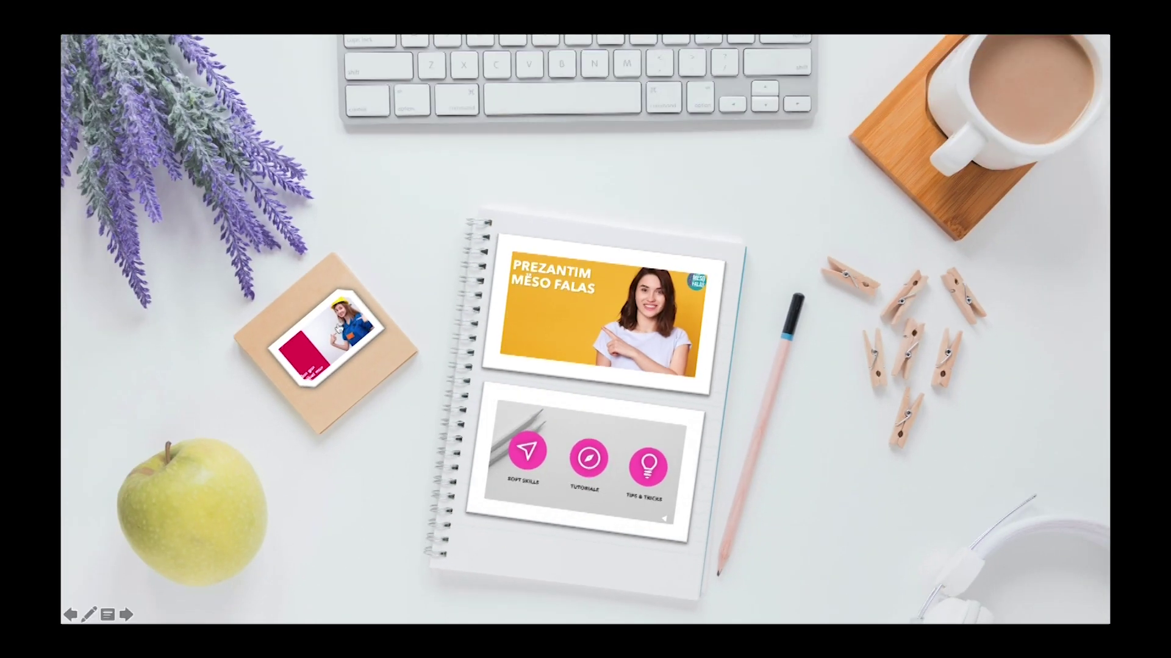
{"action": "key", "text": "Right"}
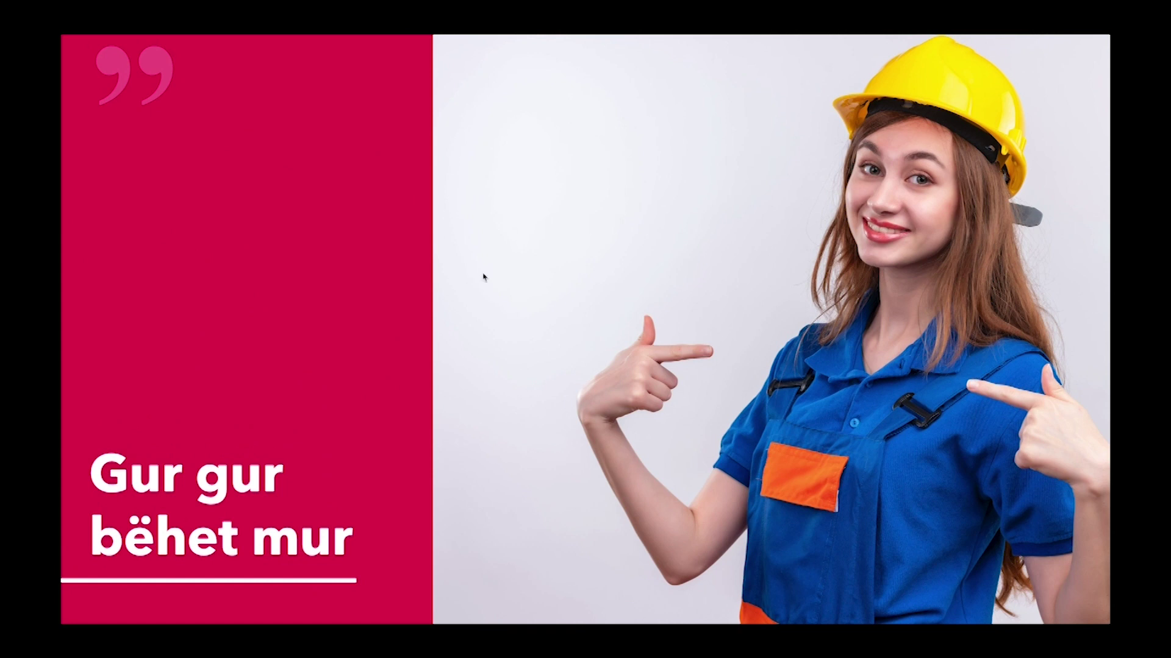
{"action": "key", "text": "Right"}
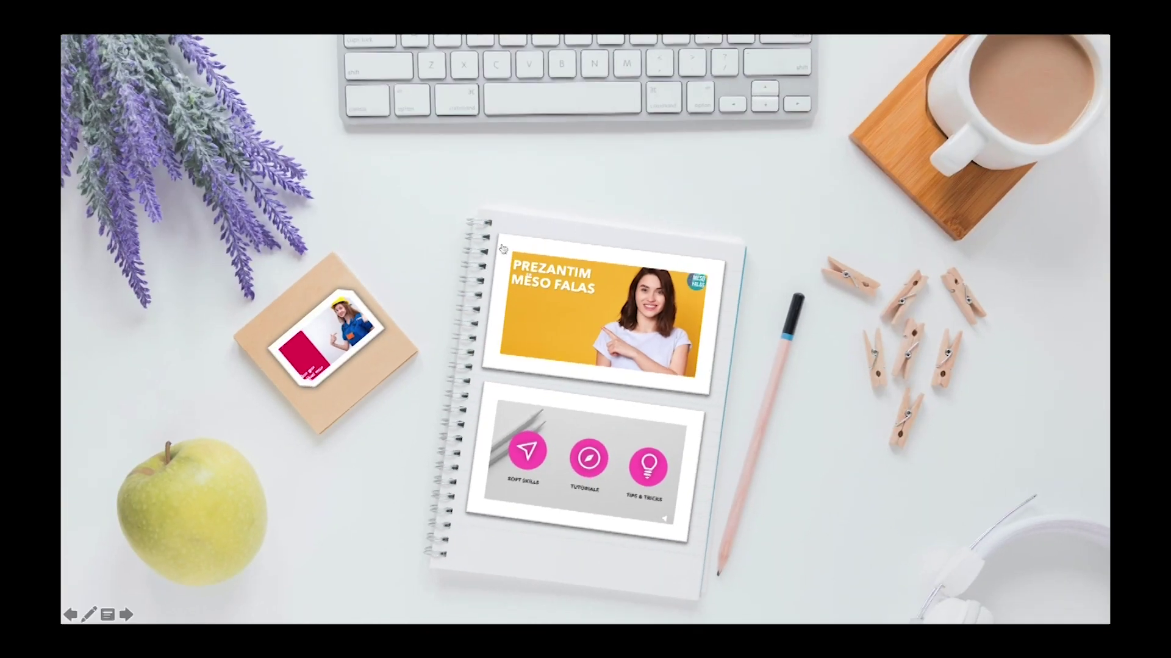
{"action": "key", "text": "Escape"}
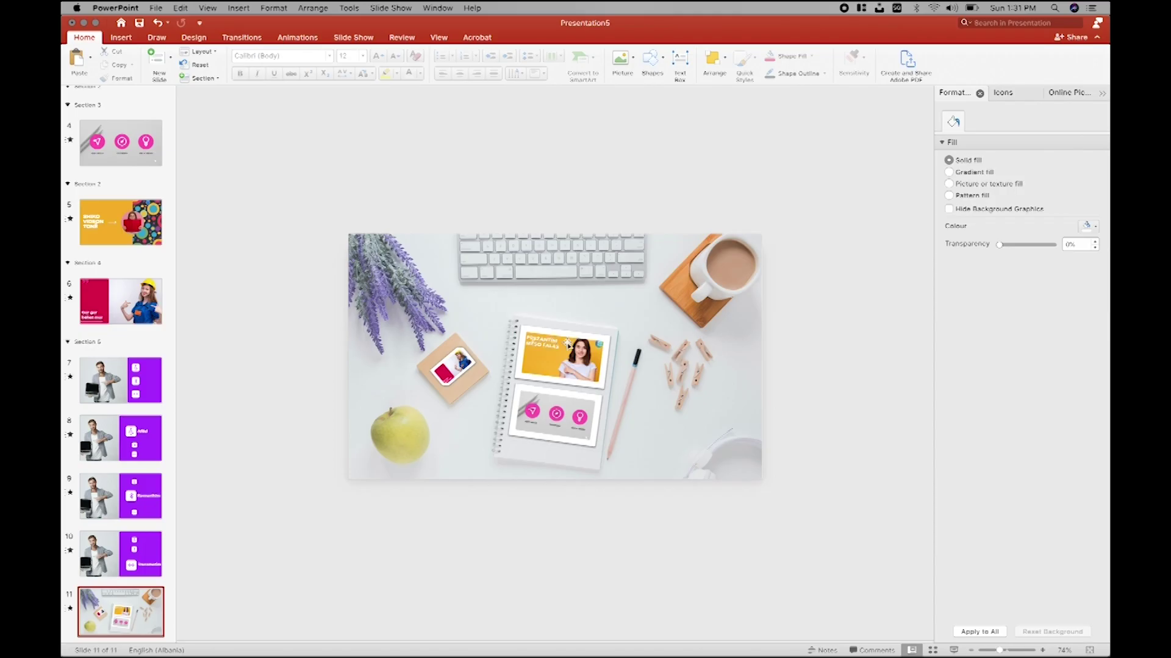
{"action": "left_click", "coordinate": [823, 651]}
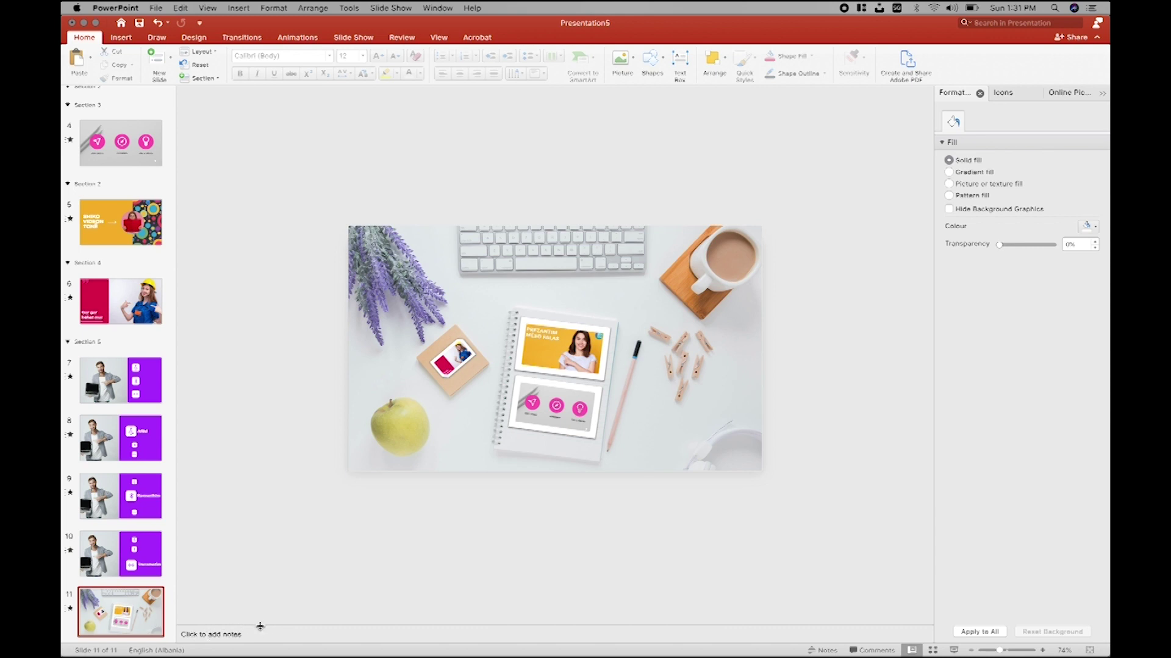
{"action": "left_click_drag", "start_coordinate": [260, 627], "coordinate": [293, 459]}
{"action": "left_click", "coordinate": [298, 485]}
{"action": "type", "text": "- Shprehje"}
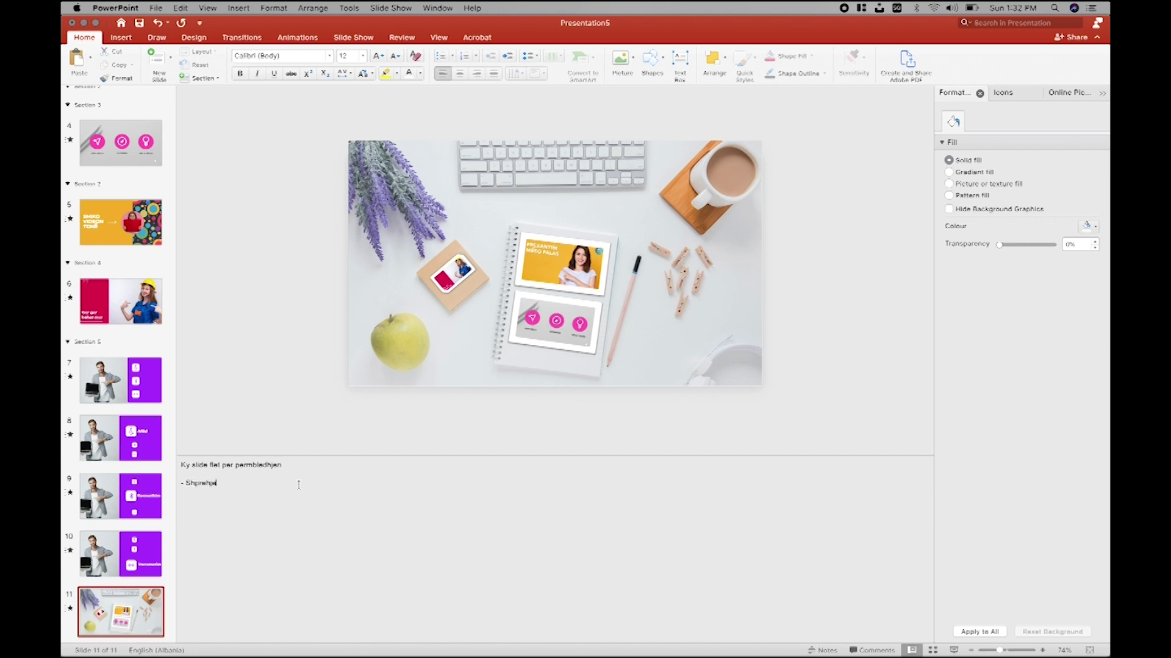
{"action": "key", "text": "Return"}
{"action": "type", "text": "te thuash"}
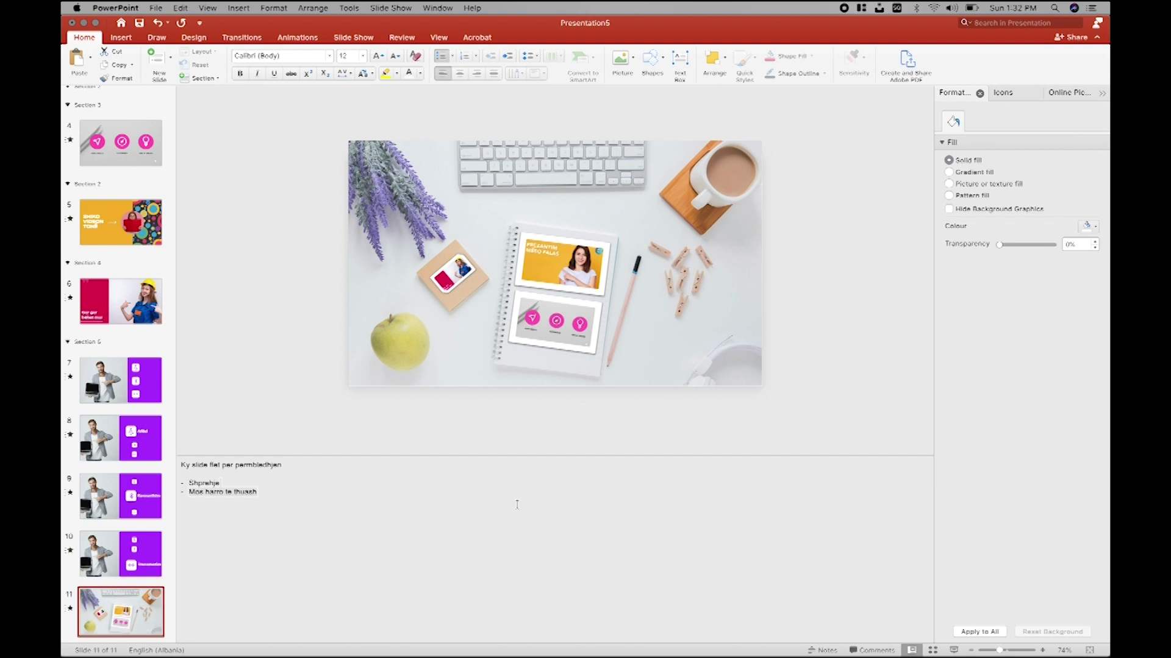
{"action": "left_click", "coordinate": [279, 465]}
{"action": "key", "text": "BackSpace"}
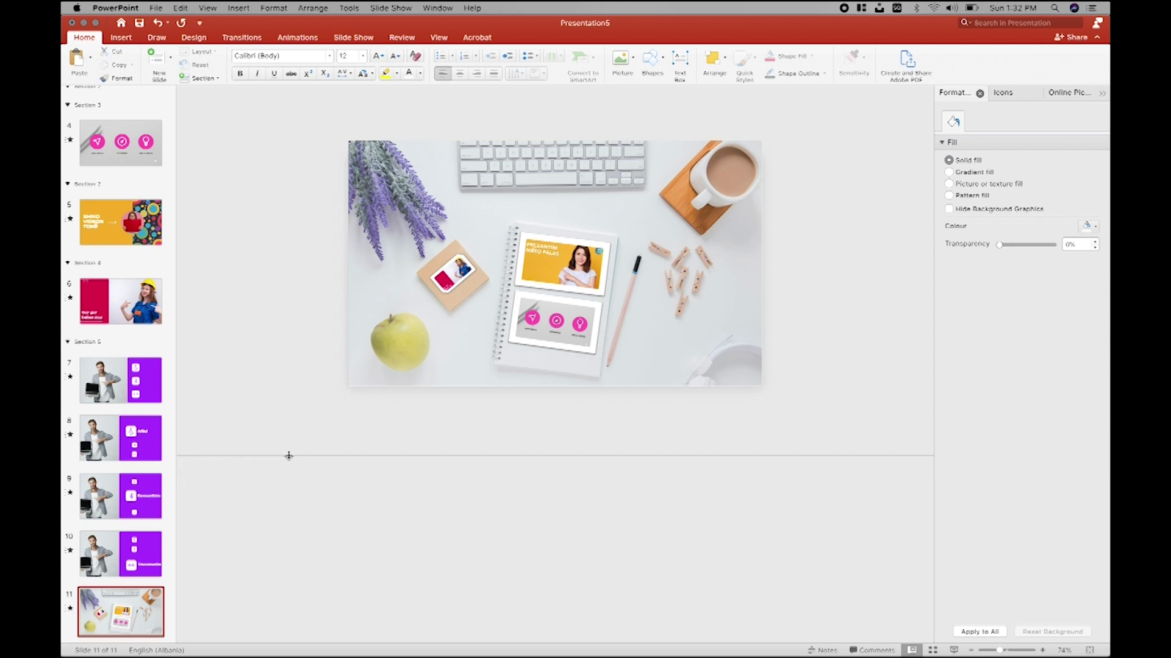
{"action": "left_click_drag", "start_coordinate": [288, 456], "coordinate": [283, 628]}
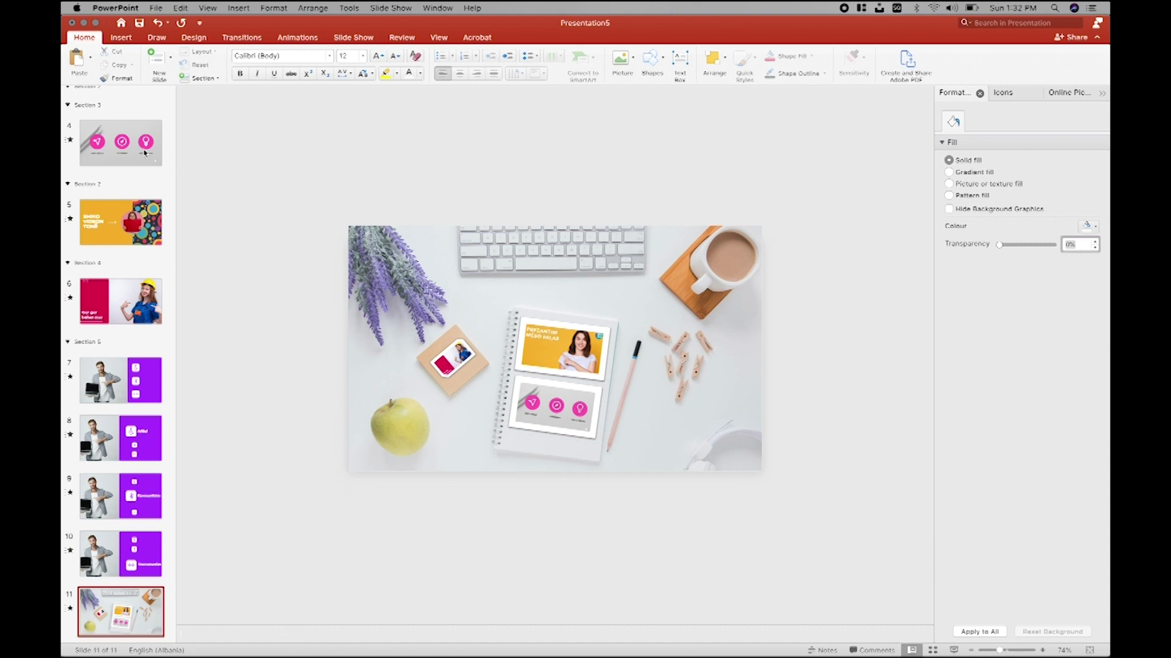
Step: Delete the summary zoom slide at the top of the thumbnail pane
{"action": "scroll", "coordinate": [145, 152], "scroll_direction": "up", "scroll_amount": 2}
{"action": "scroll", "coordinate": [145, 152], "scroll_direction": "up", "scroll_amount": 3}
{"action": "scroll", "coordinate": [146, 149], "scroll_direction": "up", "scroll_amount": 1}
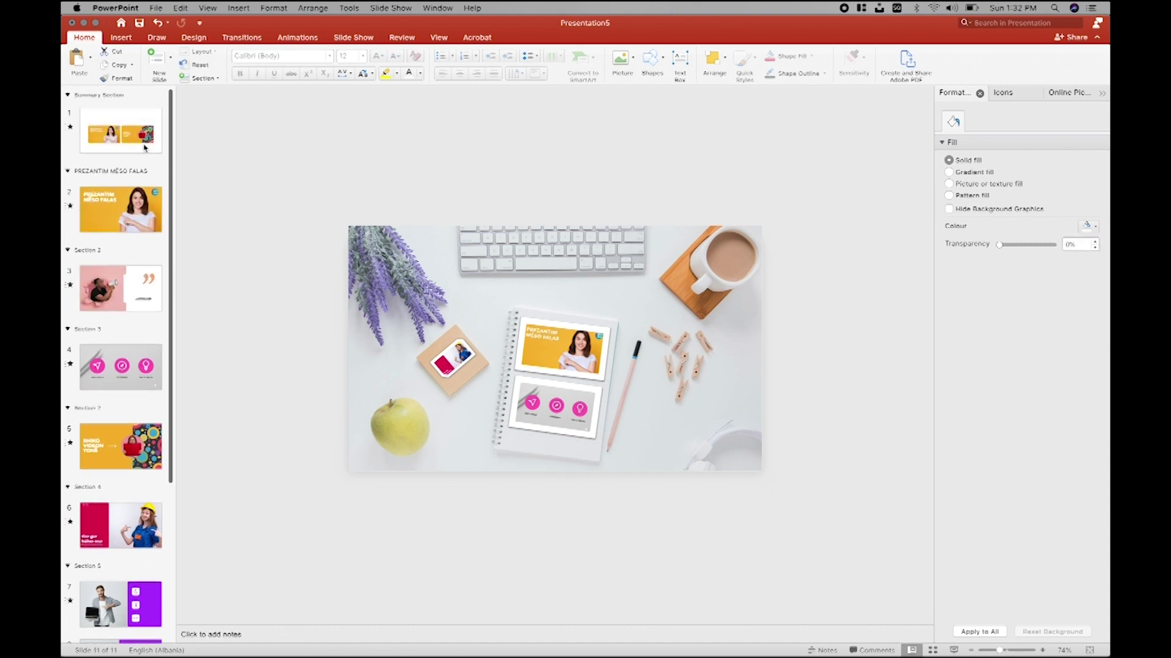
{"action": "left_click", "coordinate": [145, 148]}
{"action": "right_click", "coordinate": [145, 147]}
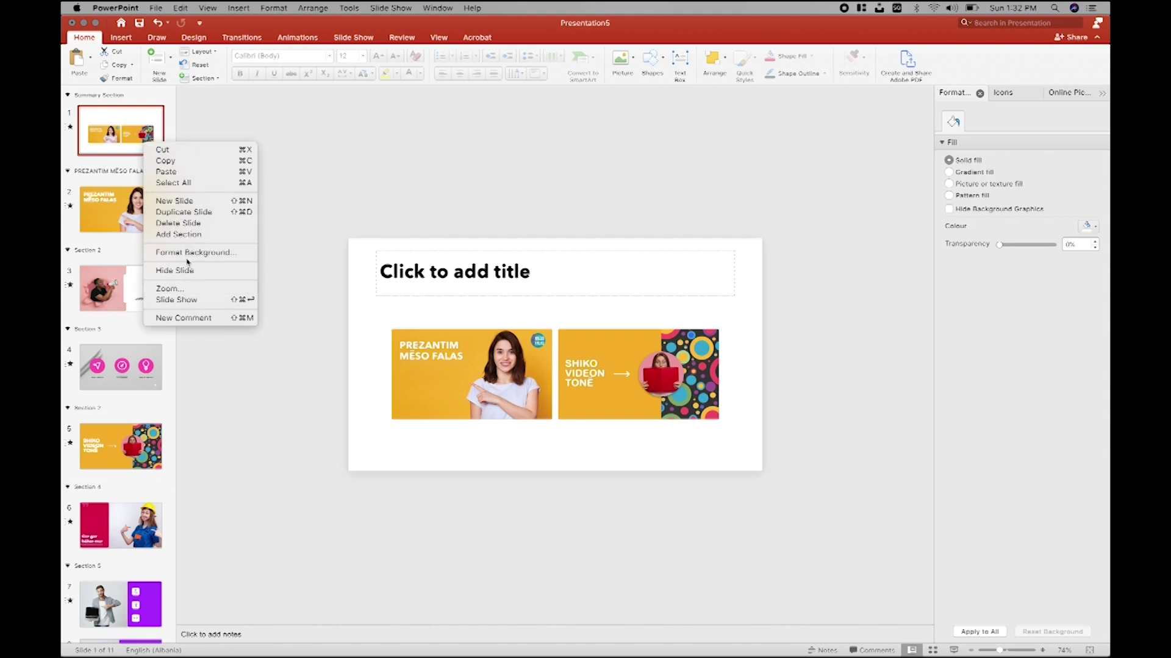
{"action": "left_click", "coordinate": [179, 223]}
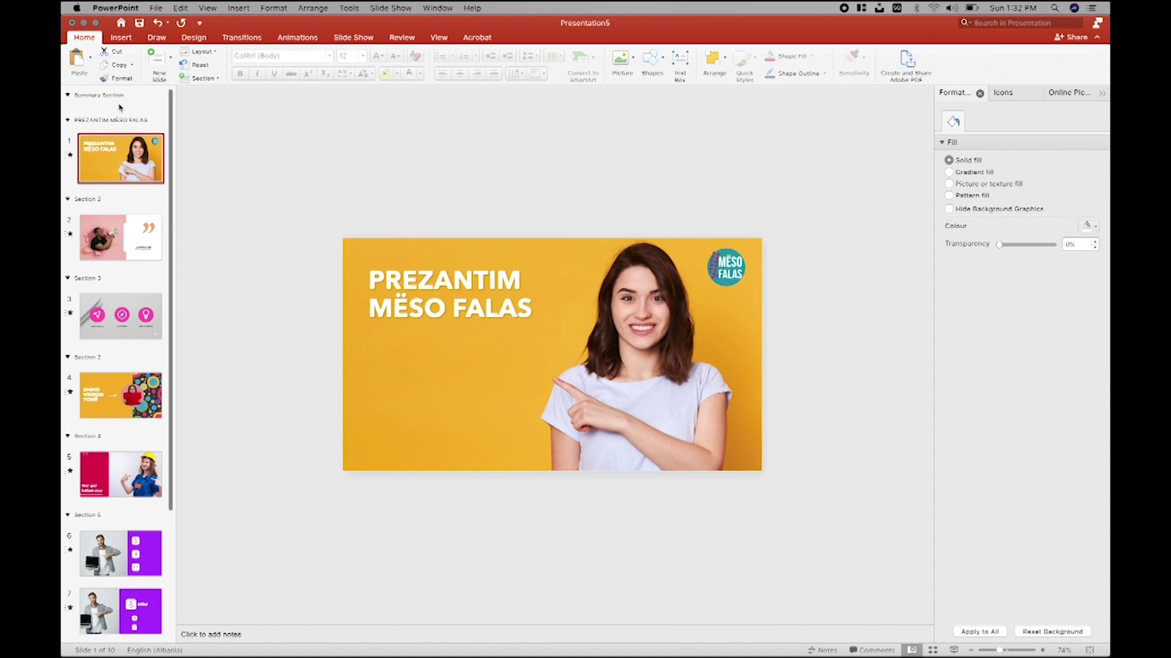
Step: Bring up the Slide Show settings and select the PREZANTIM MËSO FALAS title slide
{"action": "left_click", "coordinate": [117, 97]}
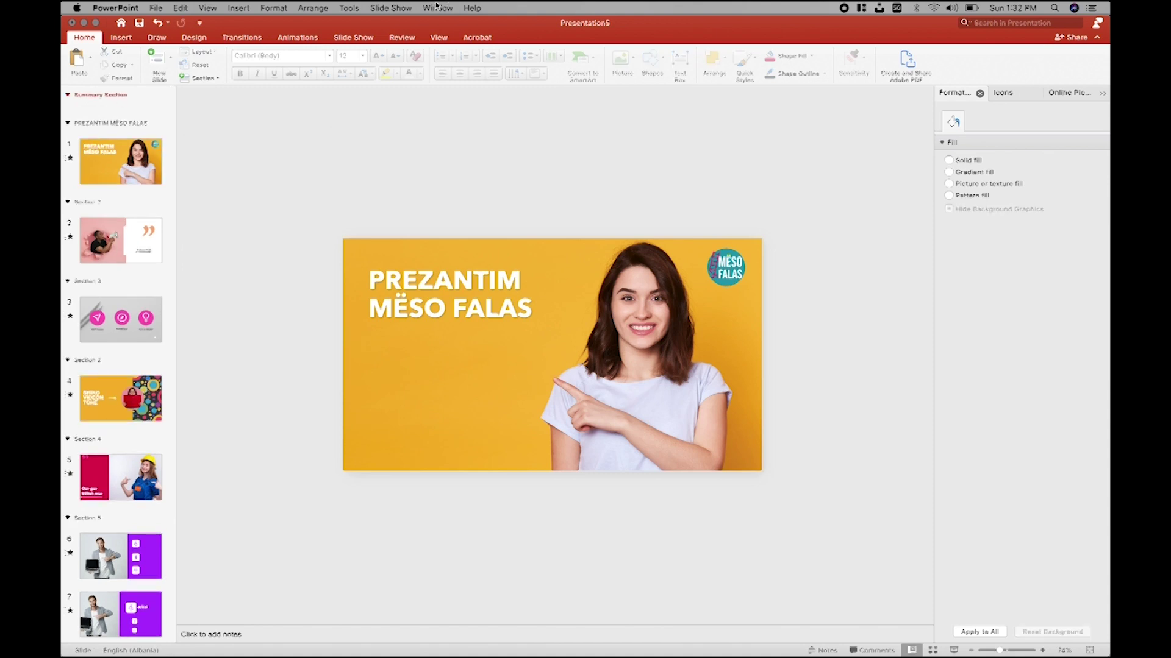
{"action": "left_click", "coordinate": [266, 36]}
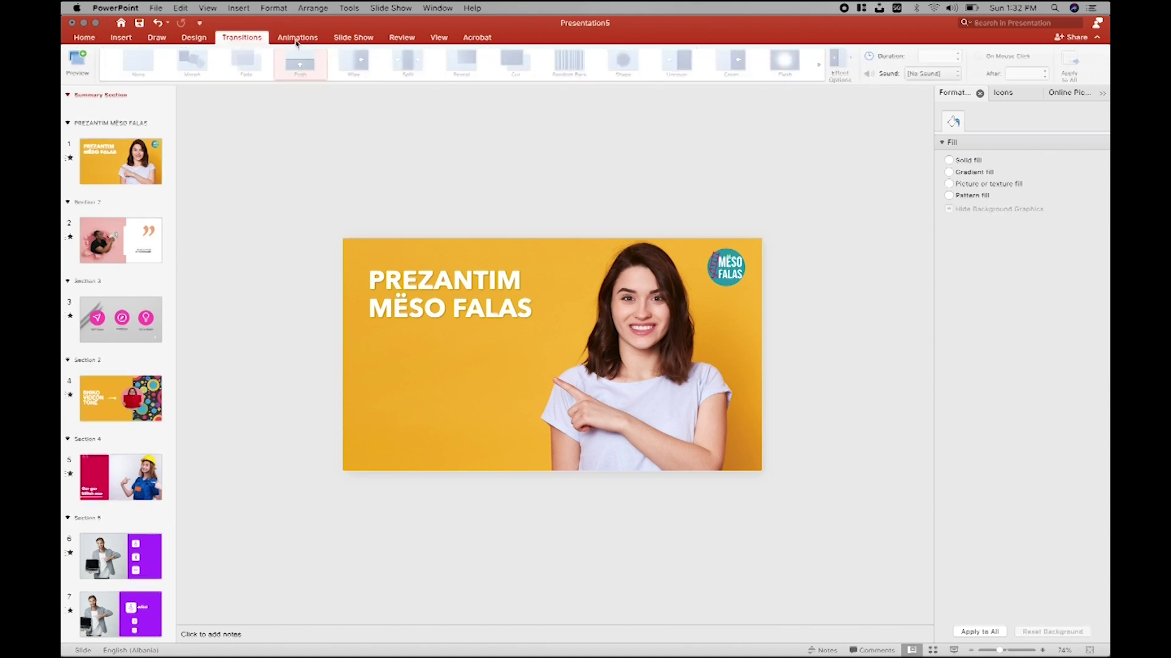
{"action": "left_click", "coordinate": [297, 38]}
{"action": "left_click", "coordinate": [353, 38]}
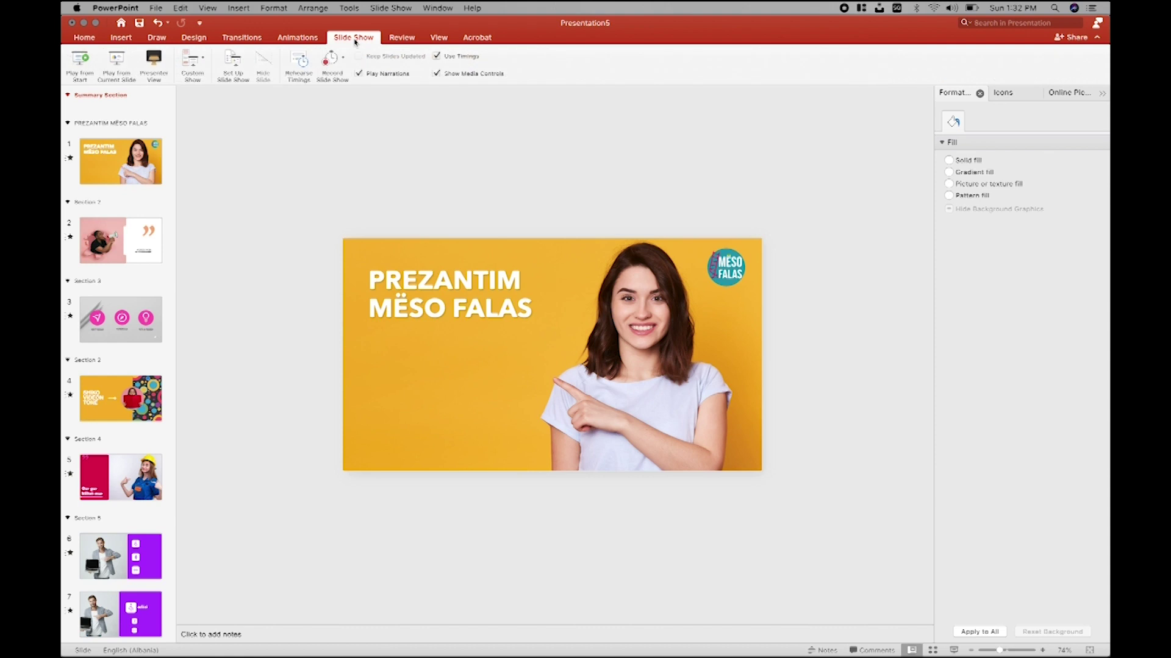
{"action": "left_click", "coordinate": [130, 157]}
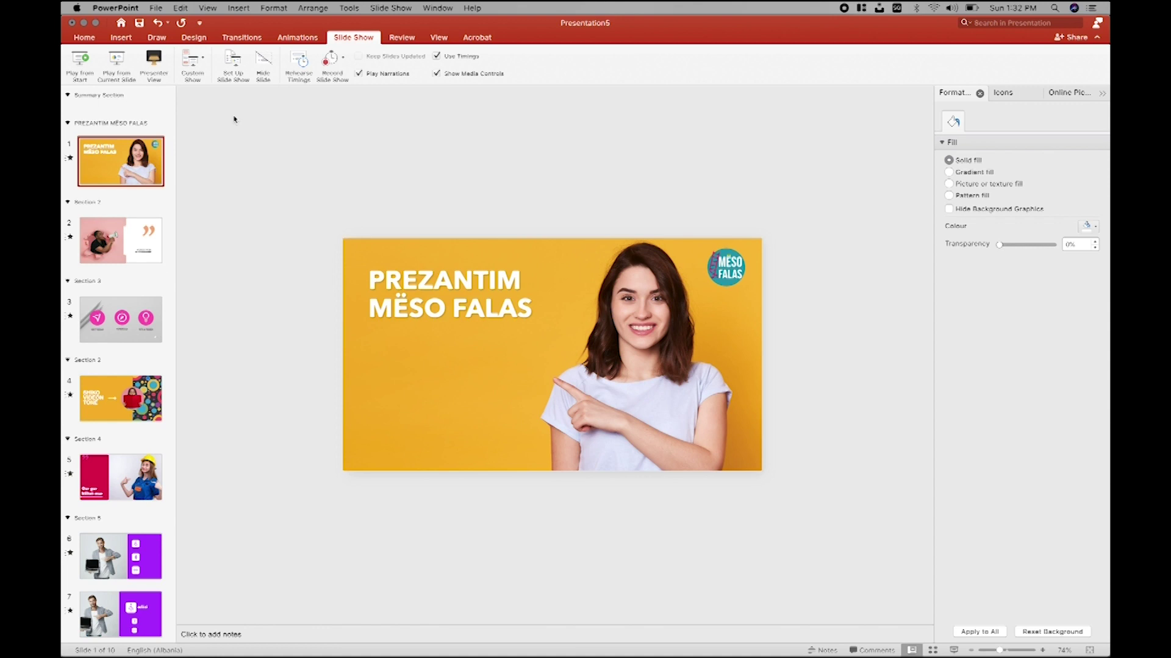
Step: Rehearse timings for slides 1–3 (00:11, 00:05, 00:07) and keep the new timings
{"action": "left_click", "coordinate": [343, 57]}
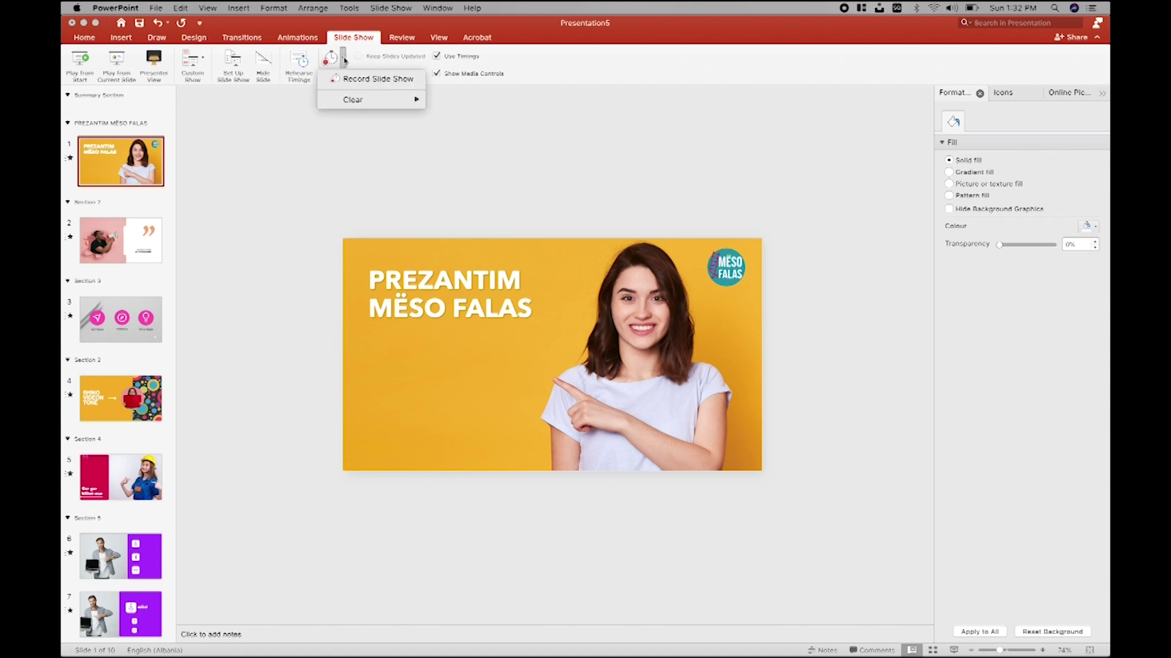
{"action": "left_click", "coordinate": [332, 150]}
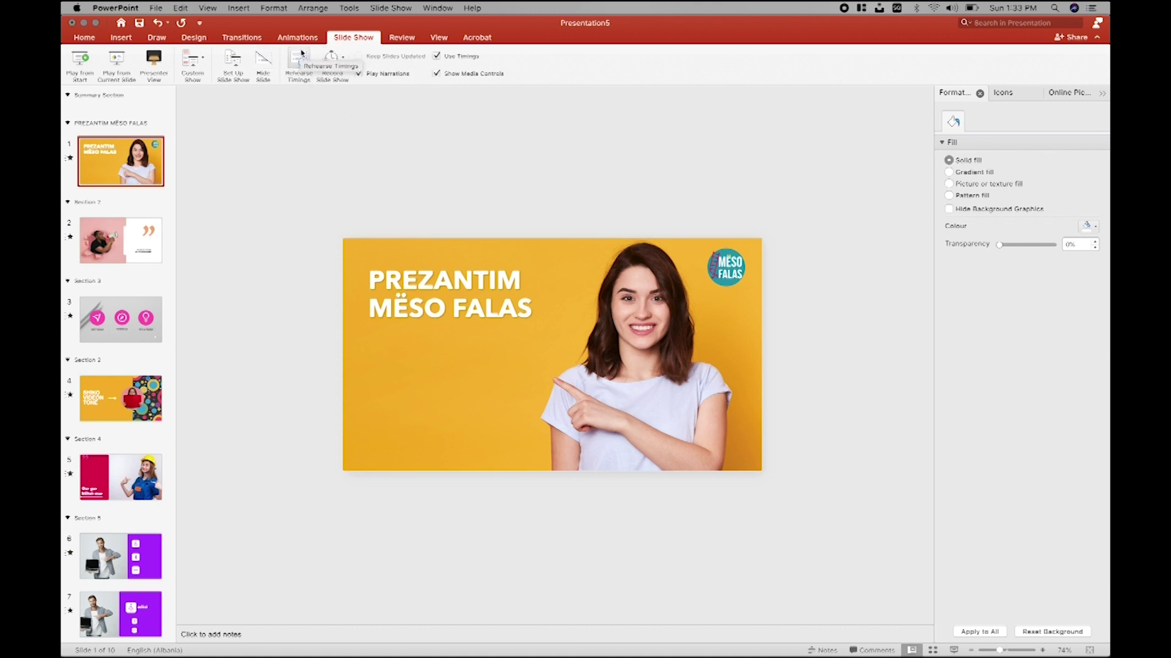
{"action": "left_click", "coordinate": [301, 53]}
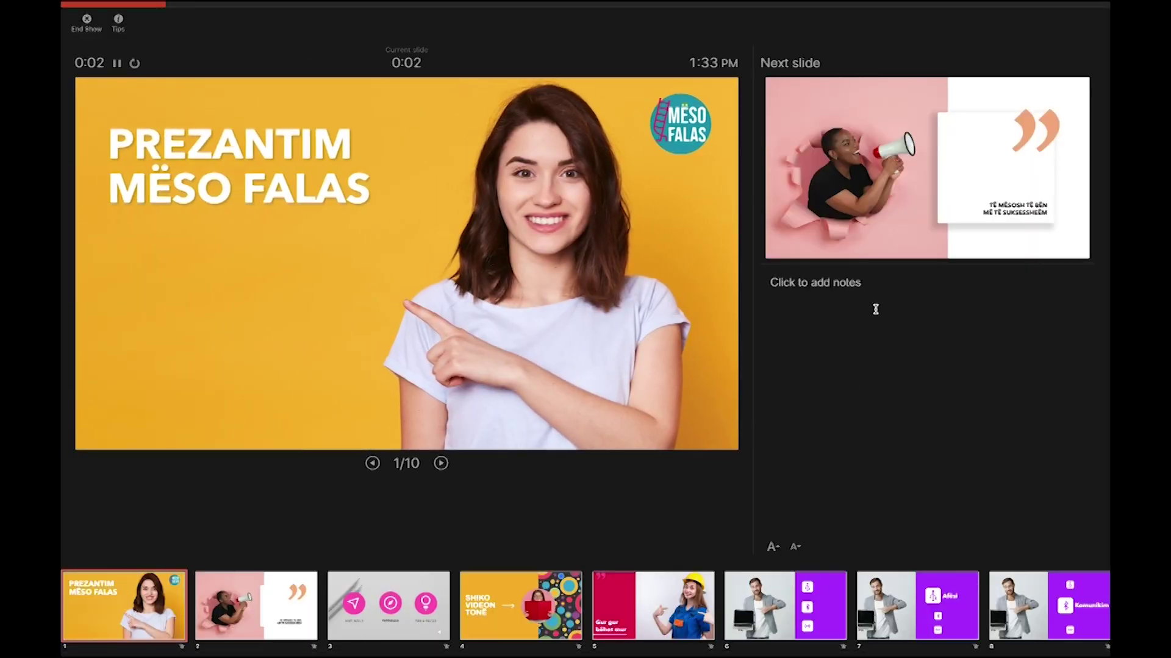
{"action": "mouse_move", "coordinate": [588, 218]}
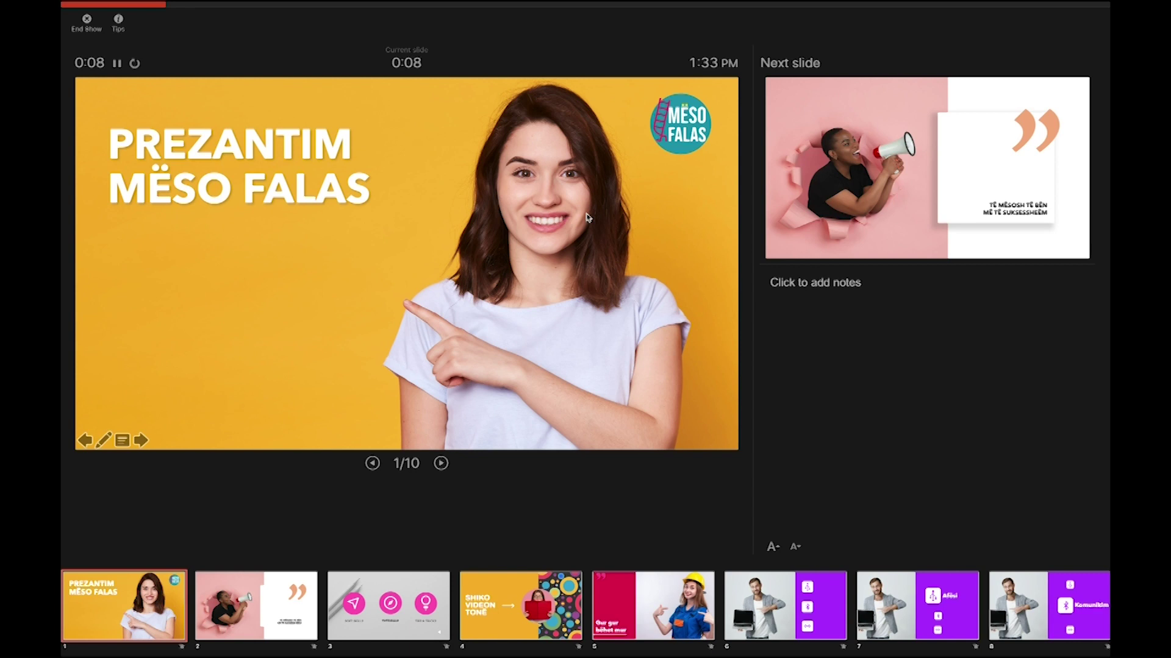
{"action": "left_click", "coordinate": [440, 464]}
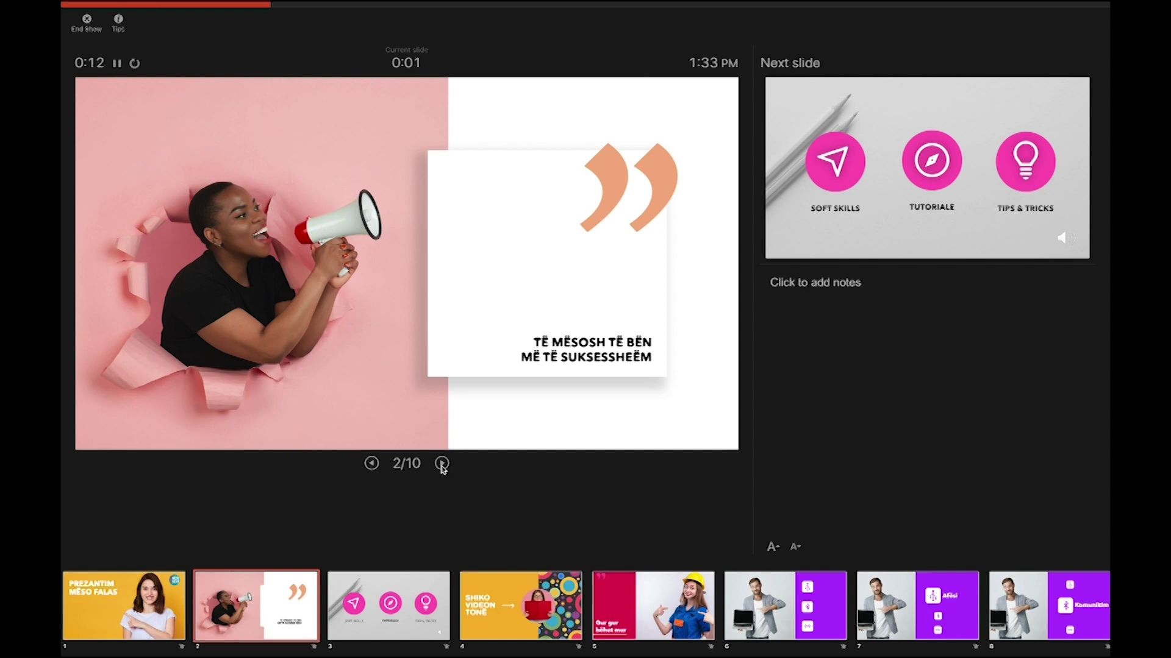
{"action": "left_click", "coordinate": [442, 464]}
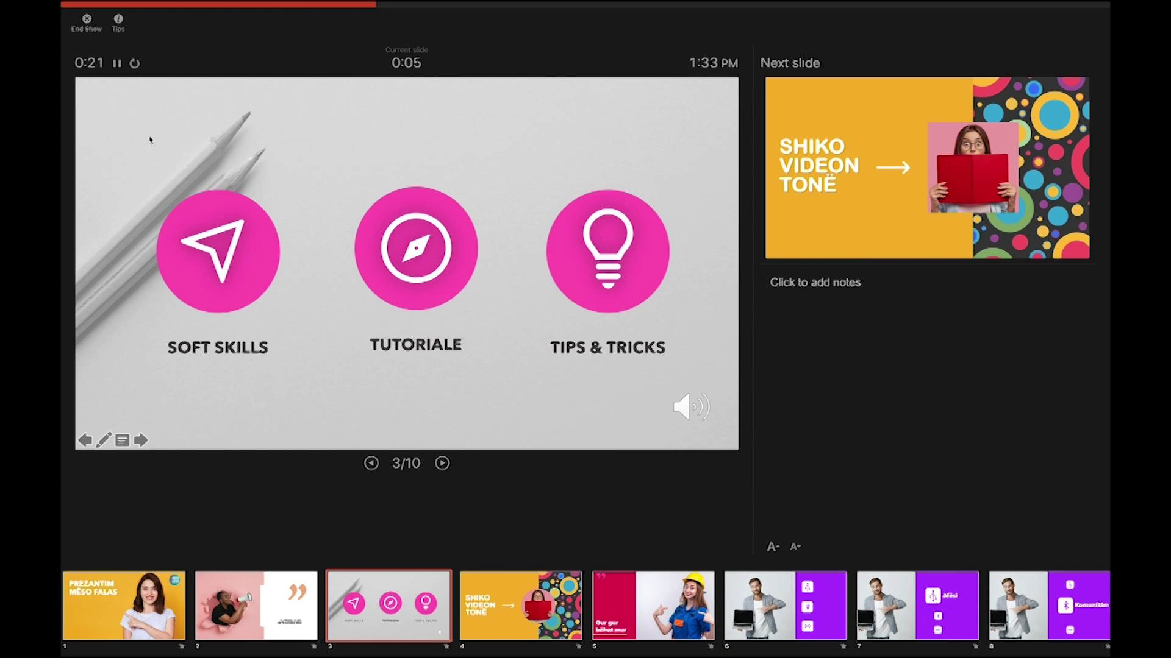
{"action": "left_click", "coordinate": [86, 20]}
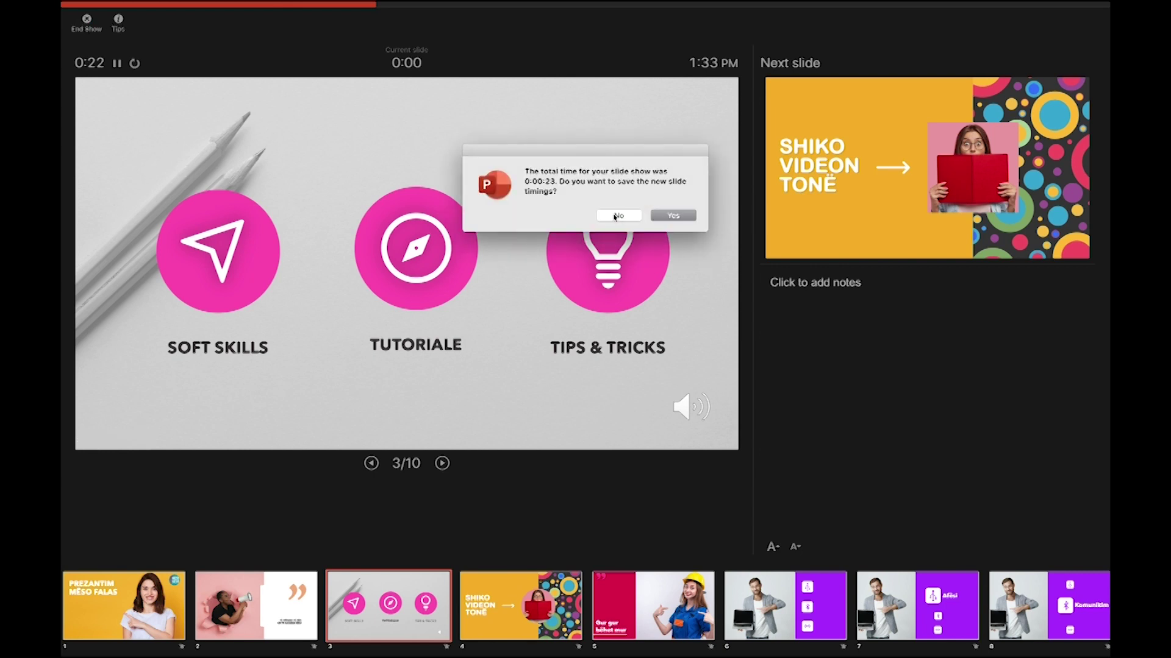
{"action": "left_click", "coordinate": [674, 212]}
Step: In Slide Sorter, select slide 2 and then the title slide
{"action": "left_click", "coordinate": [162, 298]}
{"action": "left_click", "coordinate": [175, 167]}
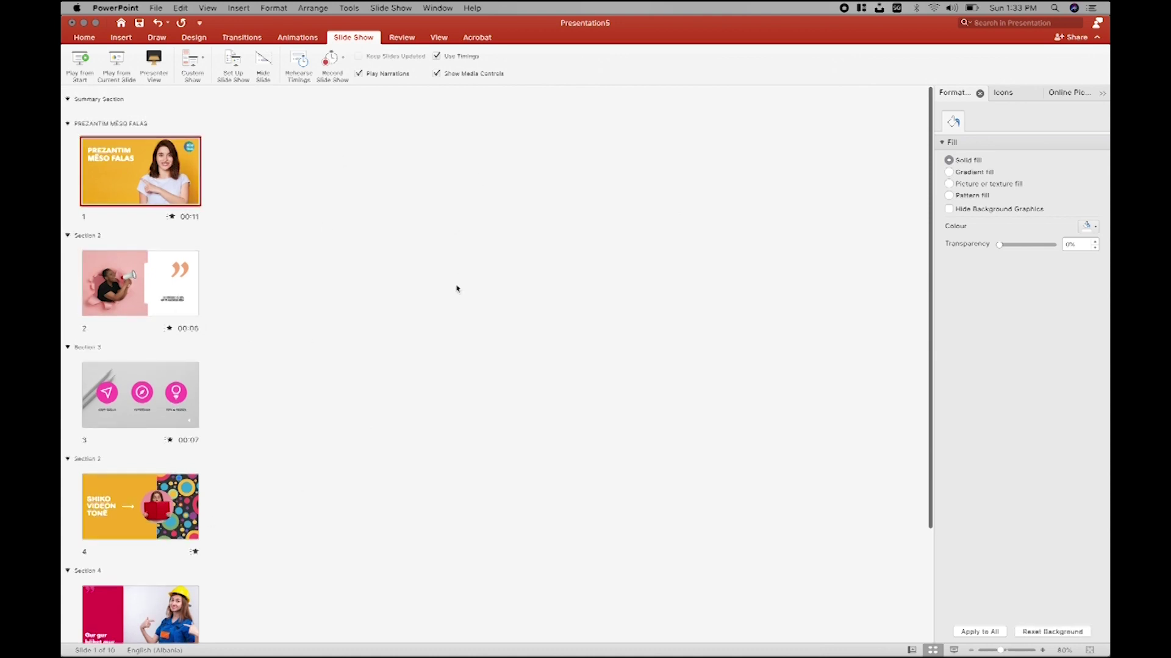
{"action": "scroll", "coordinate": [457, 288], "scroll_direction": "down", "scroll_amount": 5}
{"action": "scroll", "coordinate": [458, 288], "scroll_direction": "up", "scroll_amount": 4}
{"action": "scroll", "coordinate": [458, 288], "scroll_direction": "up", "scroll_amount": 2}
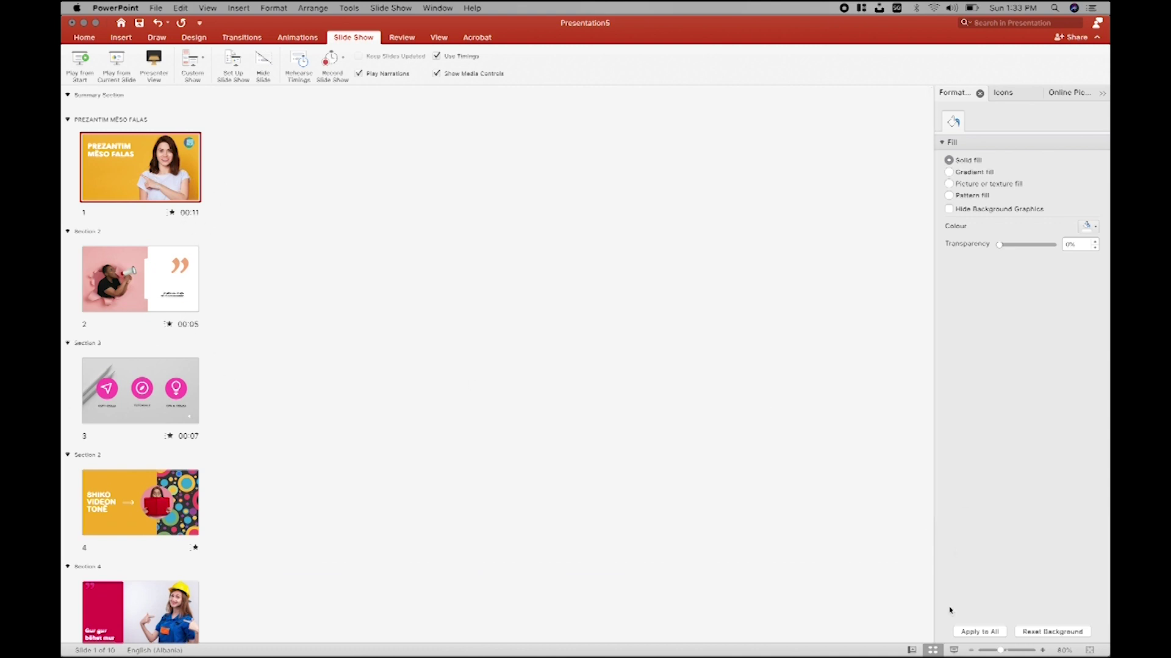
Step: Return to Slide Sorter and select the Summary Section and PREZANTIM MËSO FALAS section headers
{"action": "left_click", "coordinate": [917, 650]}
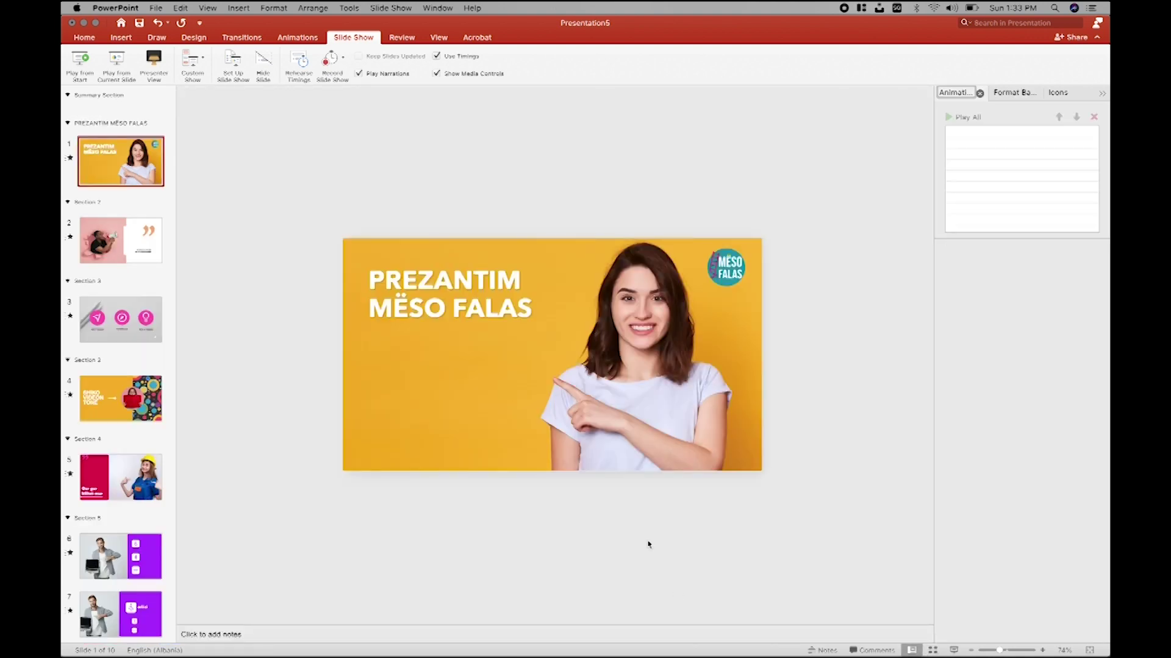
{"action": "left_click", "coordinate": [932, 650]}
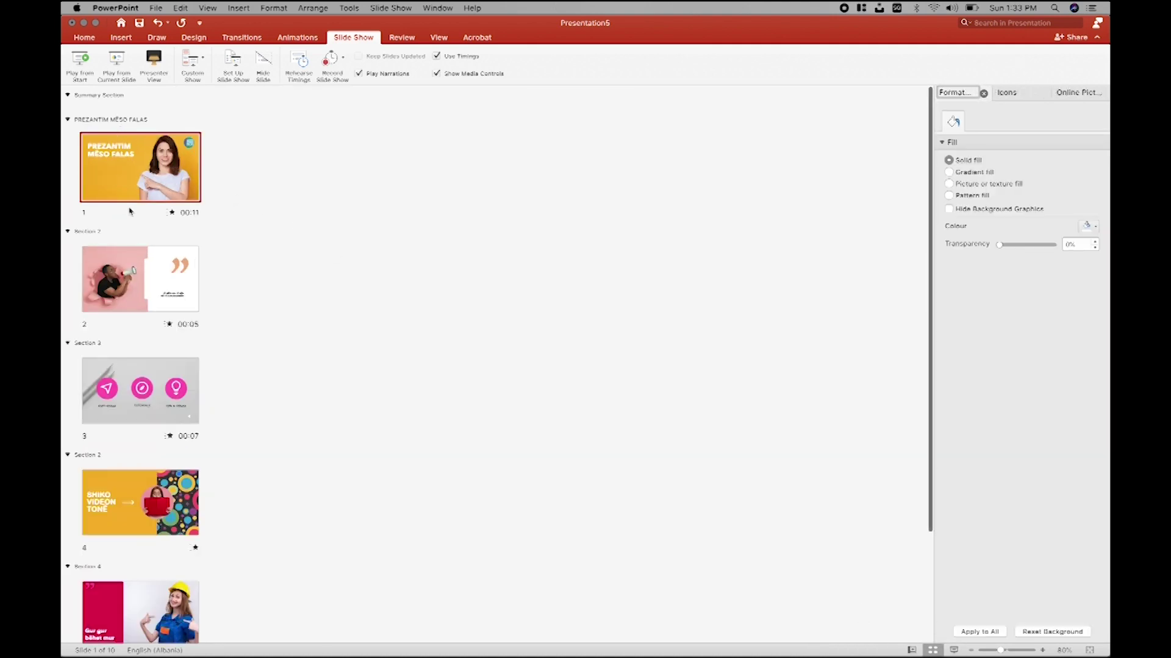
{"action": "left_click", "coordinate": [209, 417]}
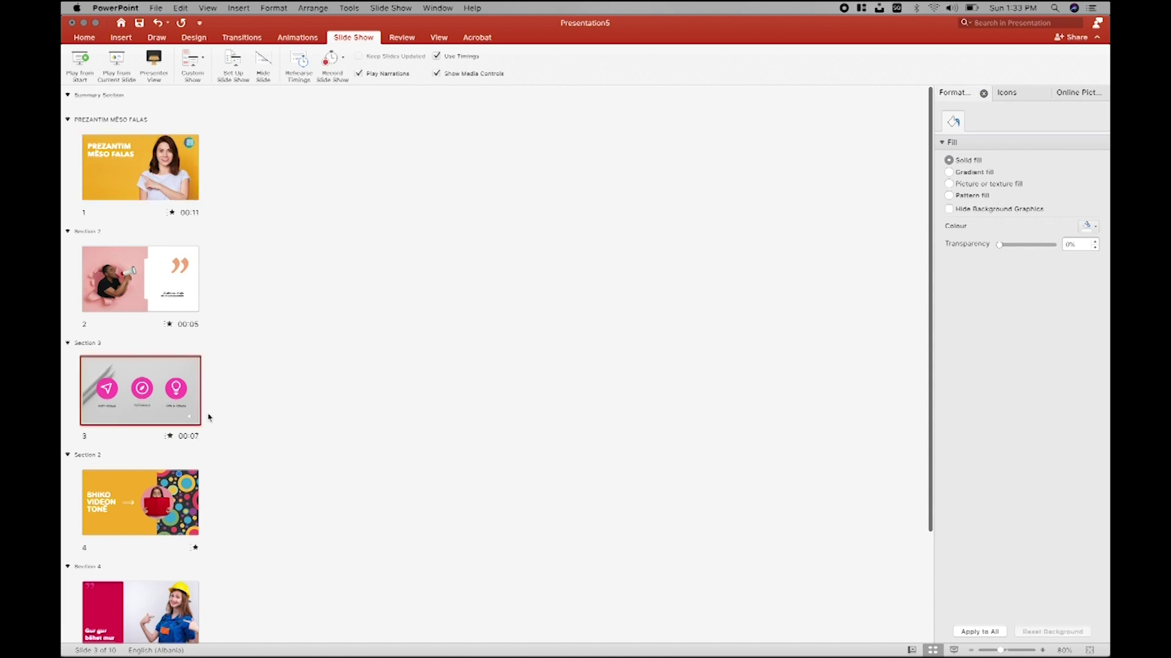
{"action": "left_click", "coordinate": [194, 330]}
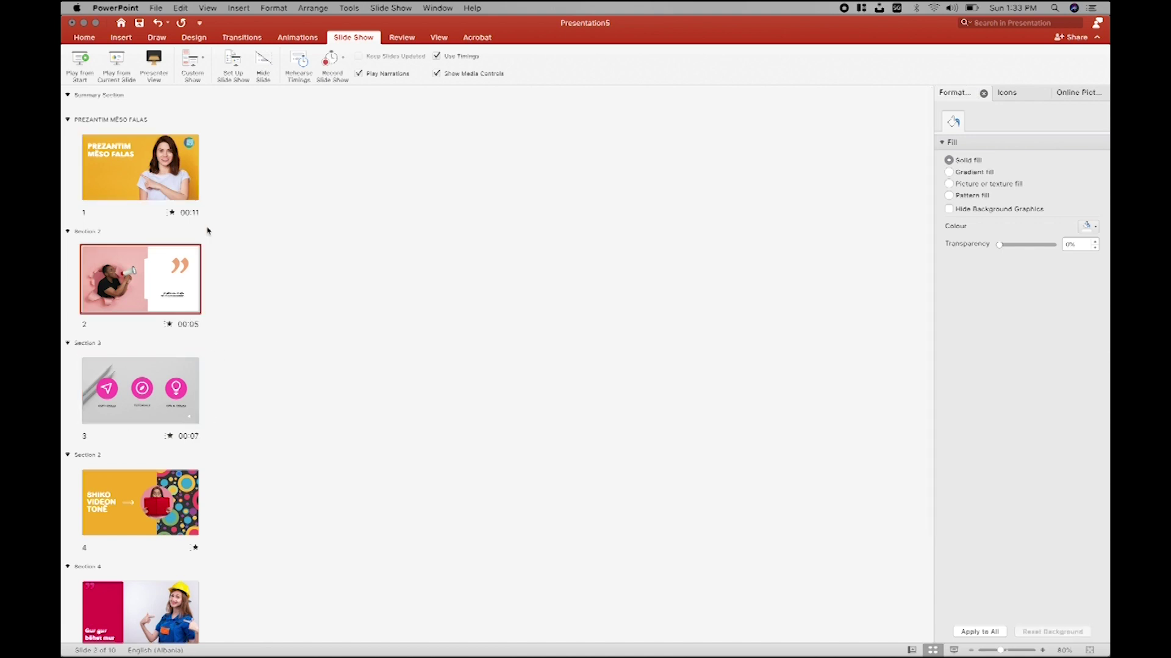
{"action": "left_click", "coordinate": [84, 106]}
{"action": "left_click", "coordinate": [91, 121]}
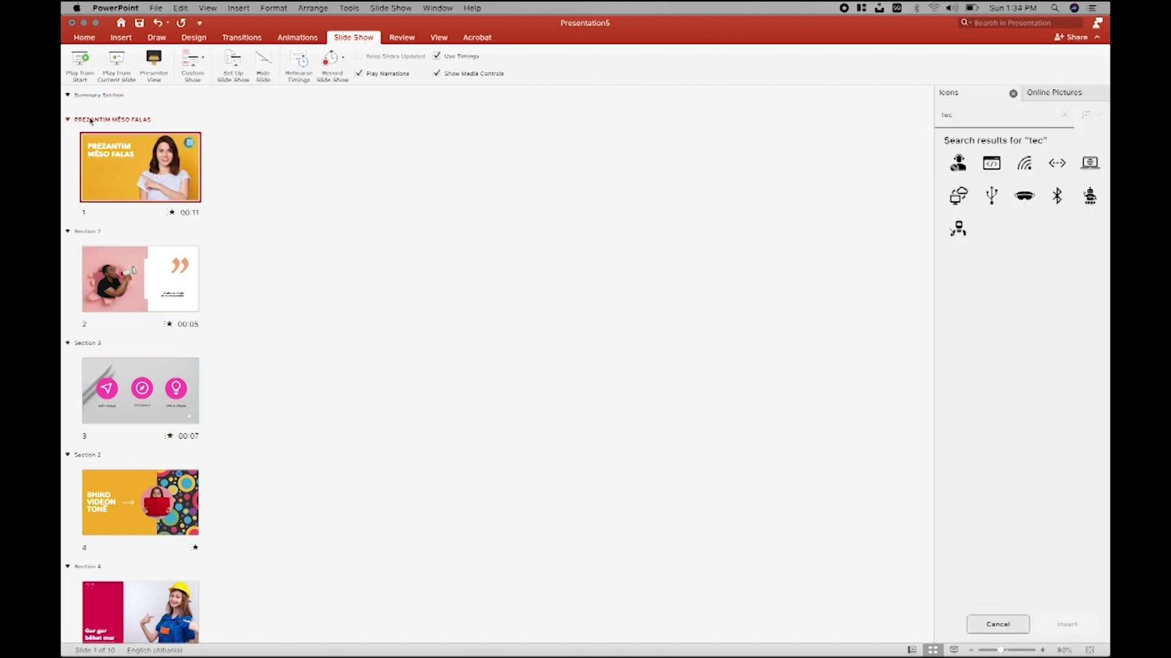
{"action": "left_click", "coordinate": [97, 109]}
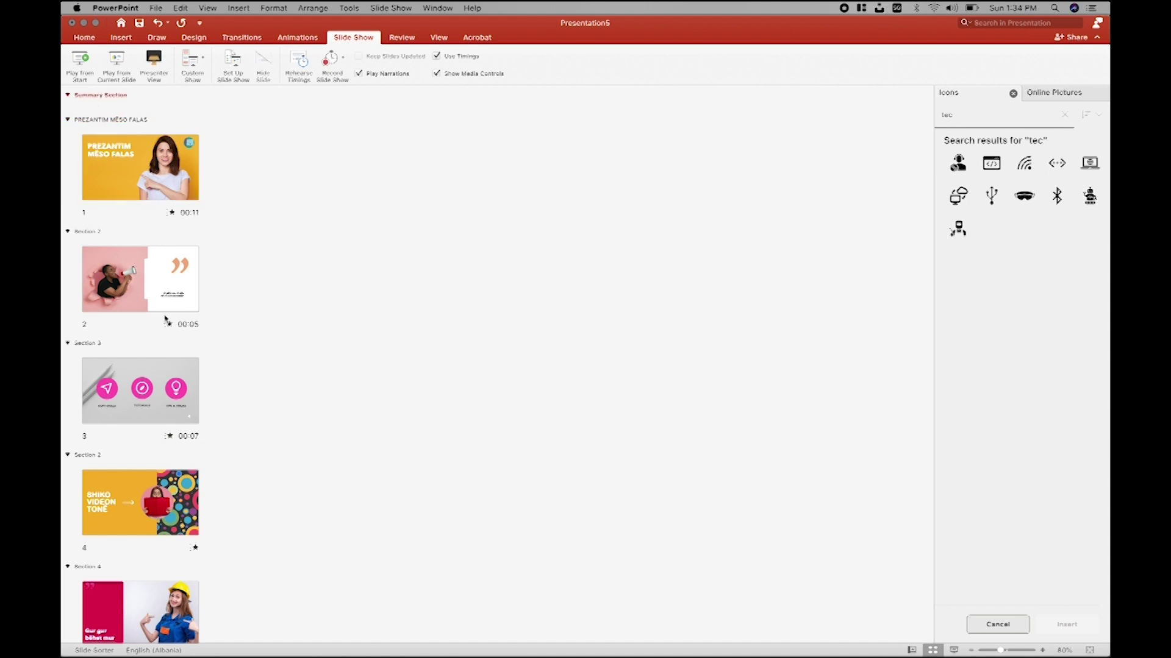
{"action": "scroll", "coordinate": [165, 319], "scroll_direction": "down", "scroll_amount": 2}
{"action": "scroll", "coordinate": [166, 318], "scroll_direction": "down", "scroll_amount": 3}
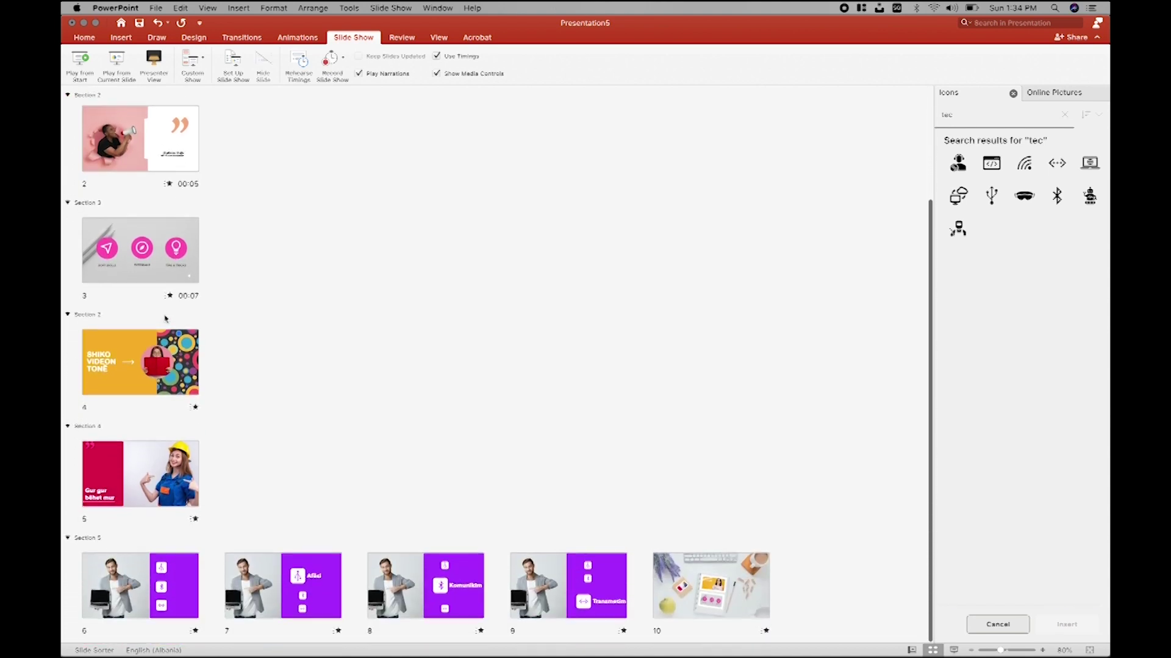
{"action": "scroll", "coordinate": [311, 280], "scroll_direction": "up", "scroll_amount": 1}
{"action": "scroll", "coordinate": [254, 237], "scroll_direction": "up", "scroll_amount": 4}
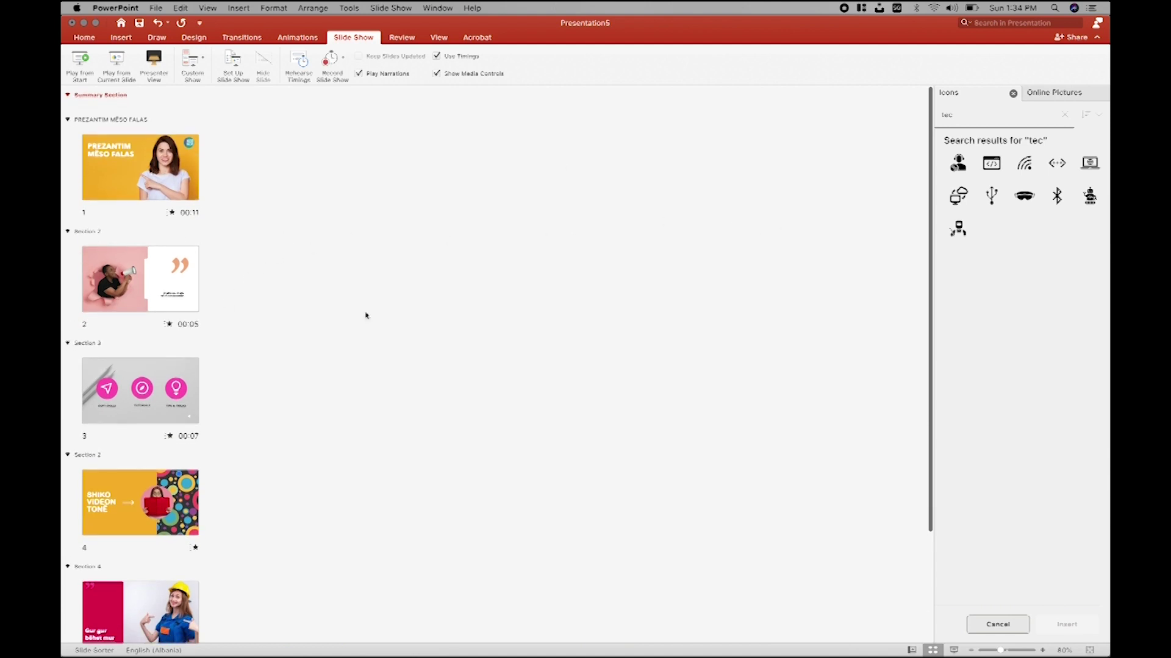
Step: Open slide 3 in Normal view, then bring up the title slide for editing
{"action": "left_click", "coordinate": [911, 651]}
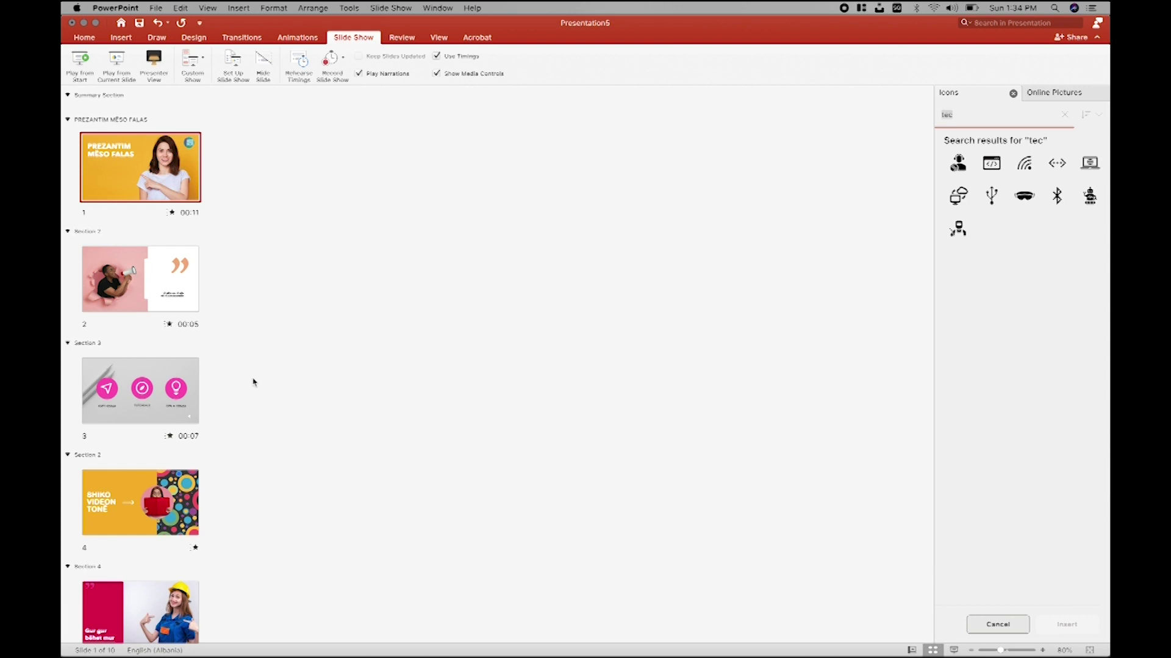
{"action": "left_click", "coordinate": [169, 293]}
{"action": "left_click", "coordinate": [183, 402]}
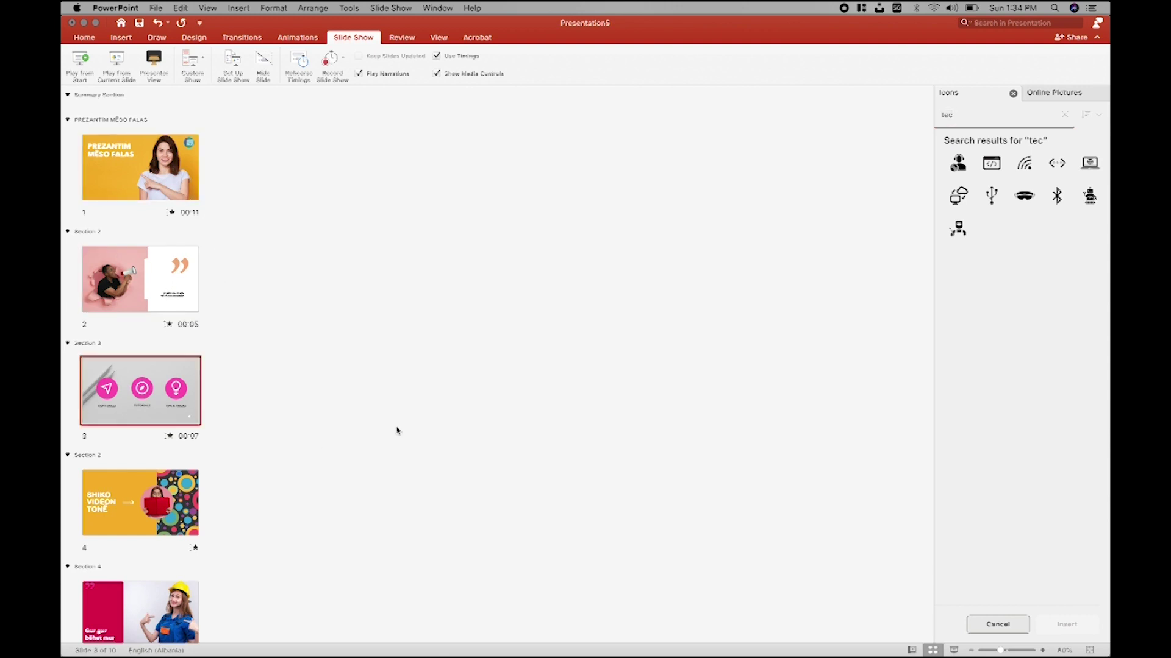
{"action": "left_click", "coordinate": [911, 650]}
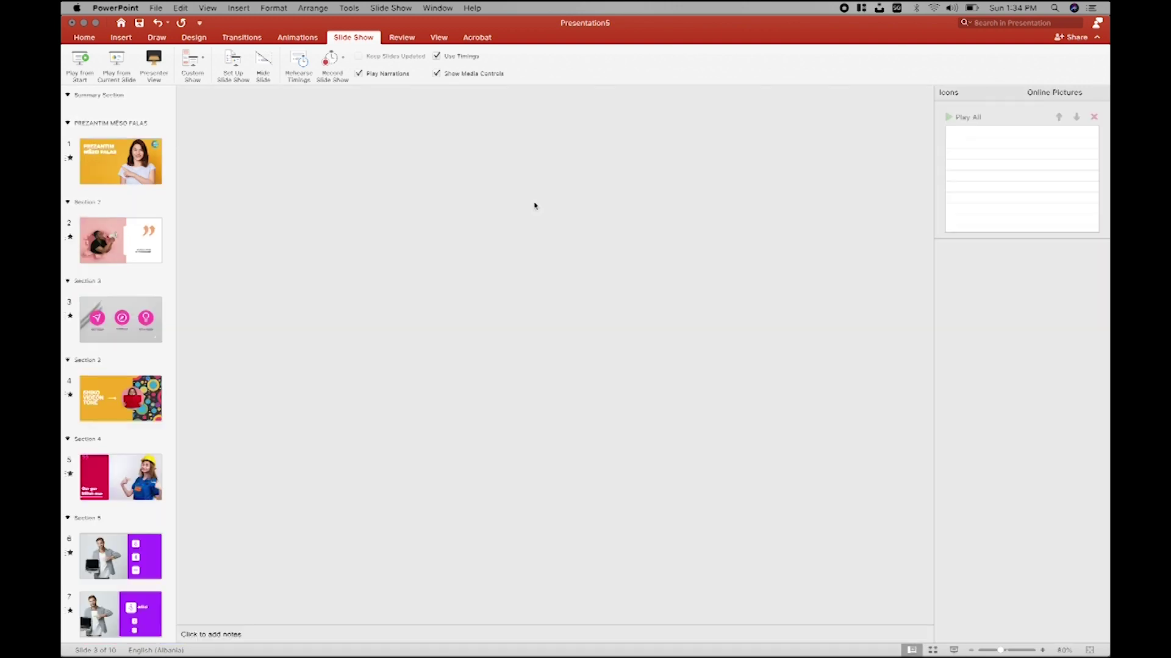
{"action": "left_click", "coordinate": [112, 158]}
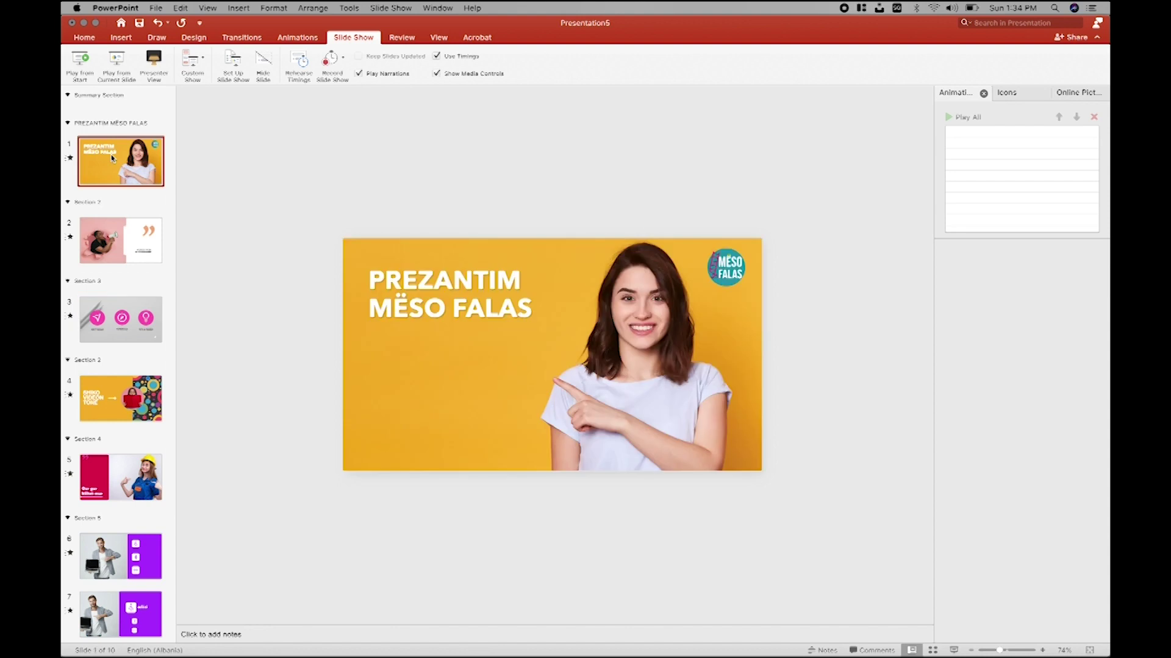
Step: Close the Animation, Icons and Online Pictures side panes
{"action": "left_click", "coordinate": [983, 93]}
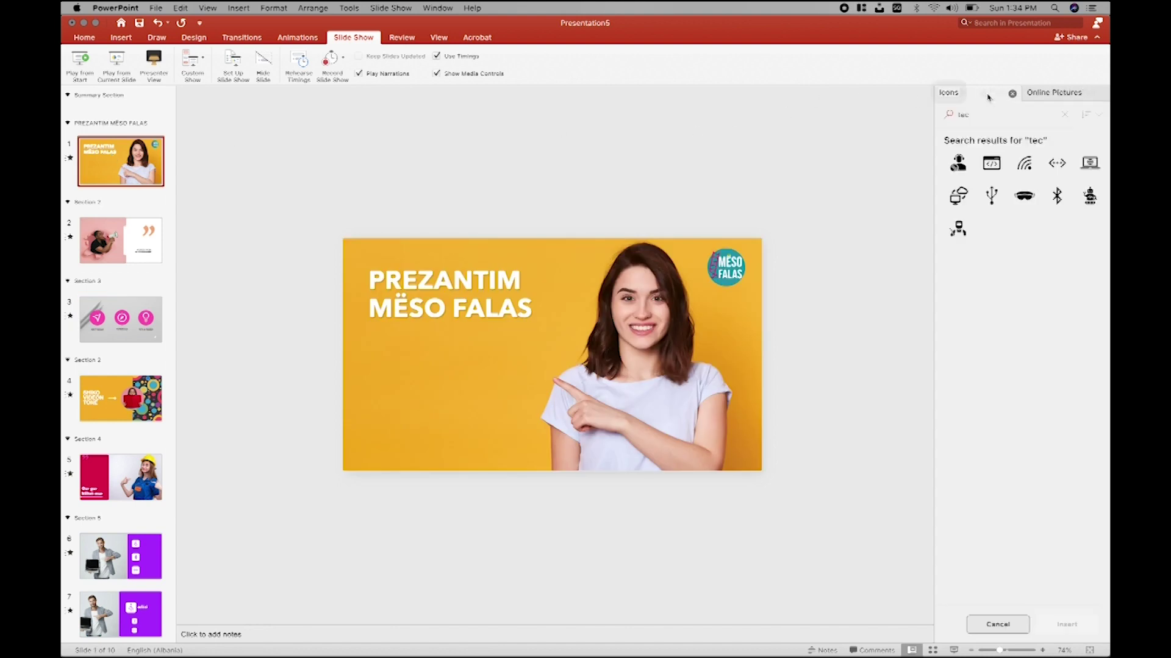
{"action": "left_click", "coordinate": [1013, 94]}
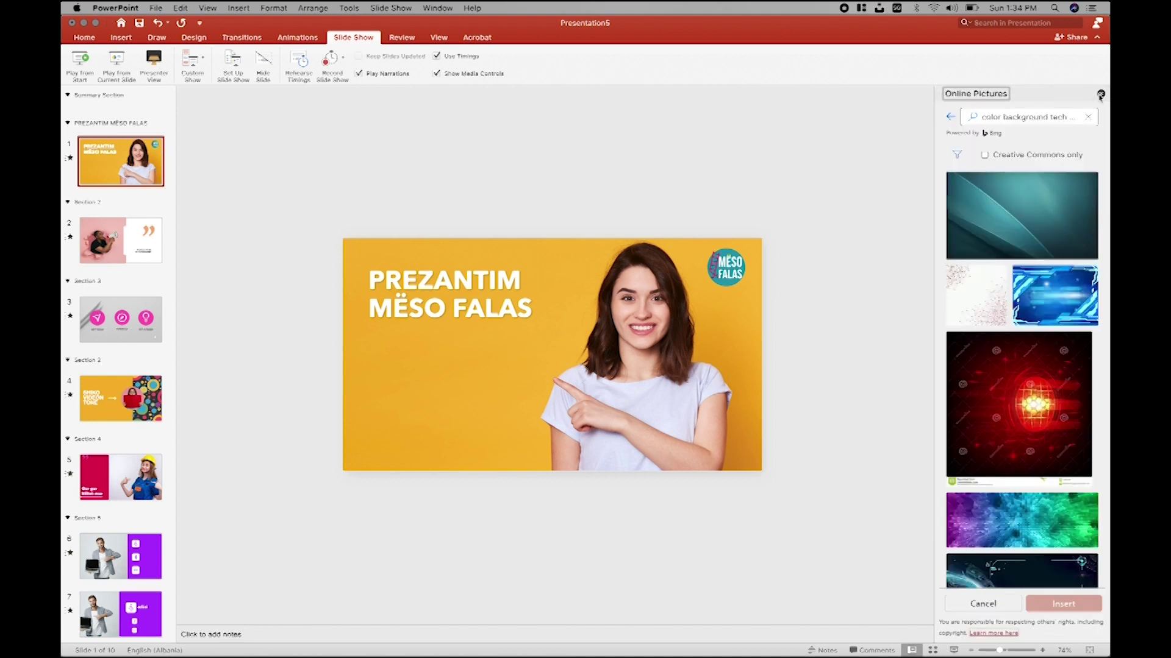
{"action": "left_click", "coordinate": [1094, 96]}
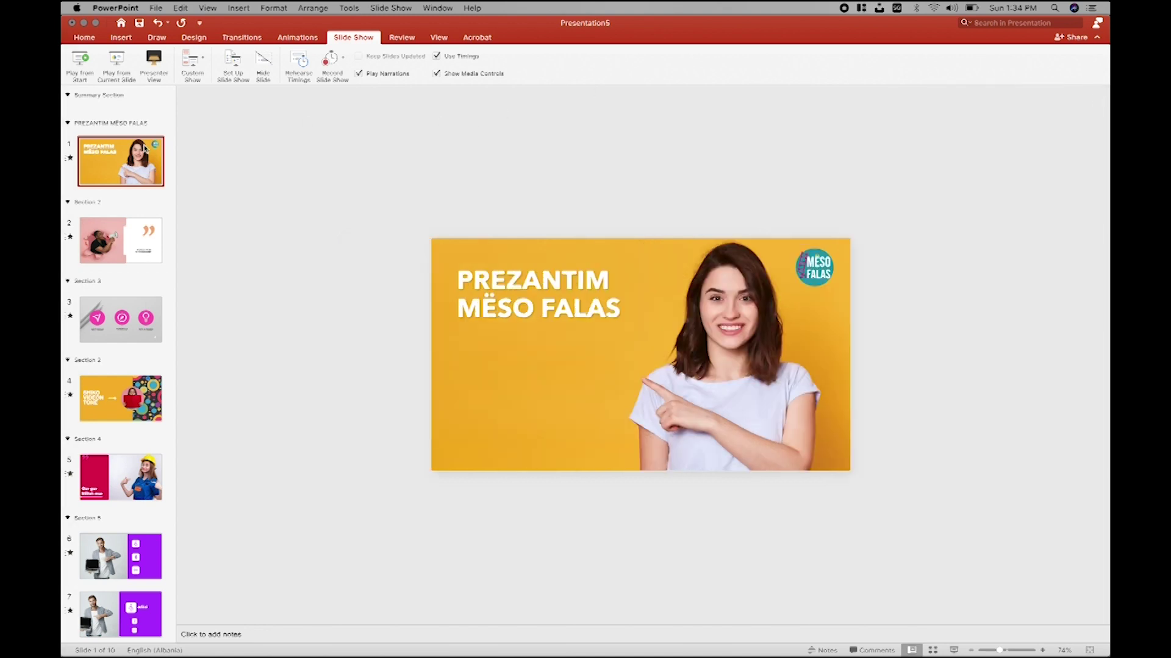
{"action": "left_click", "coordinate": [132, 39]}
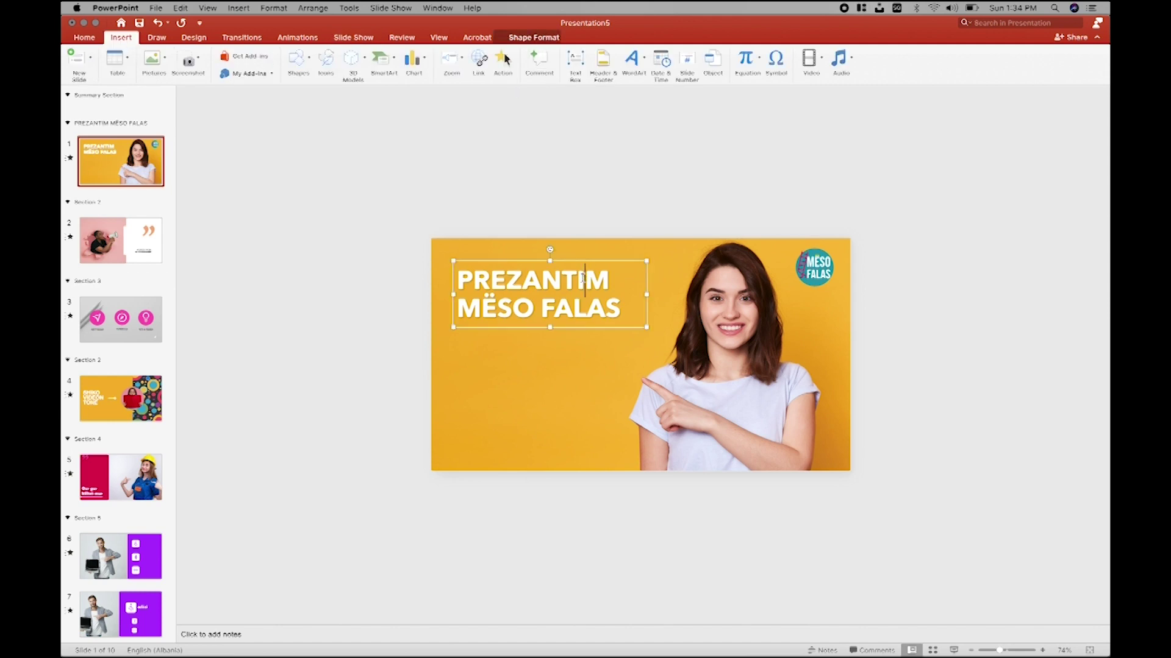
Step: Add the comment 'Ketu behet fjale per dicka' to the title slide
{"action": "left_click", "coordinate": [537, 58]}
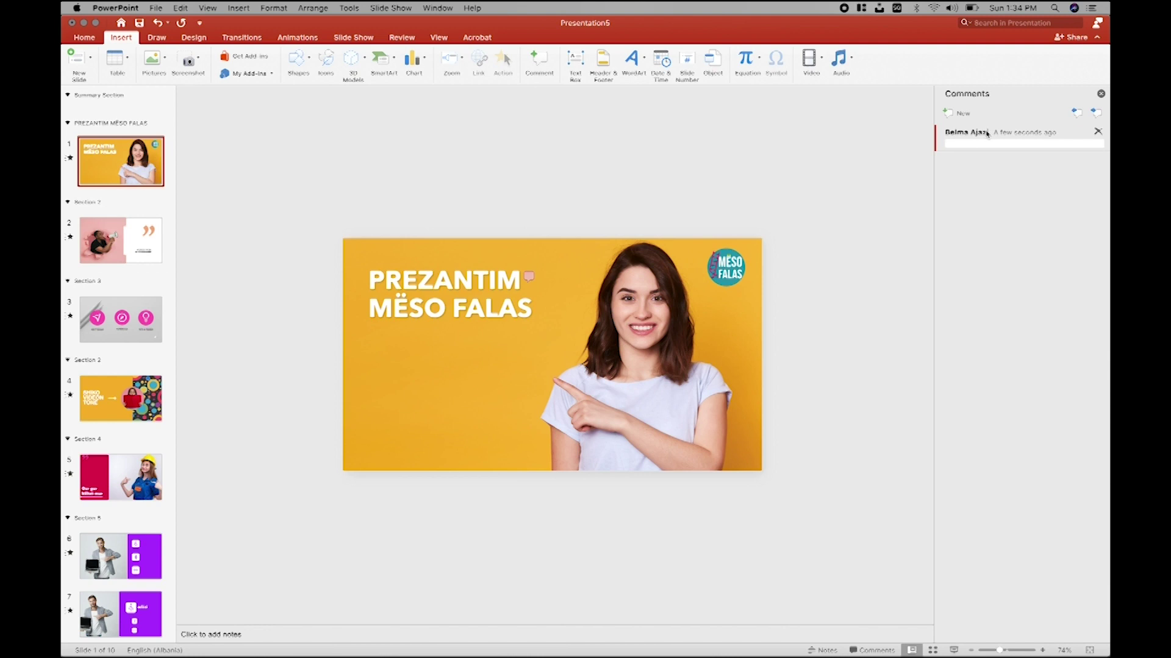
{"action": "type", "text": "Ketu behet fjale per dicka"}
{"action": "left_click", "coordinate": [1050, 156]}
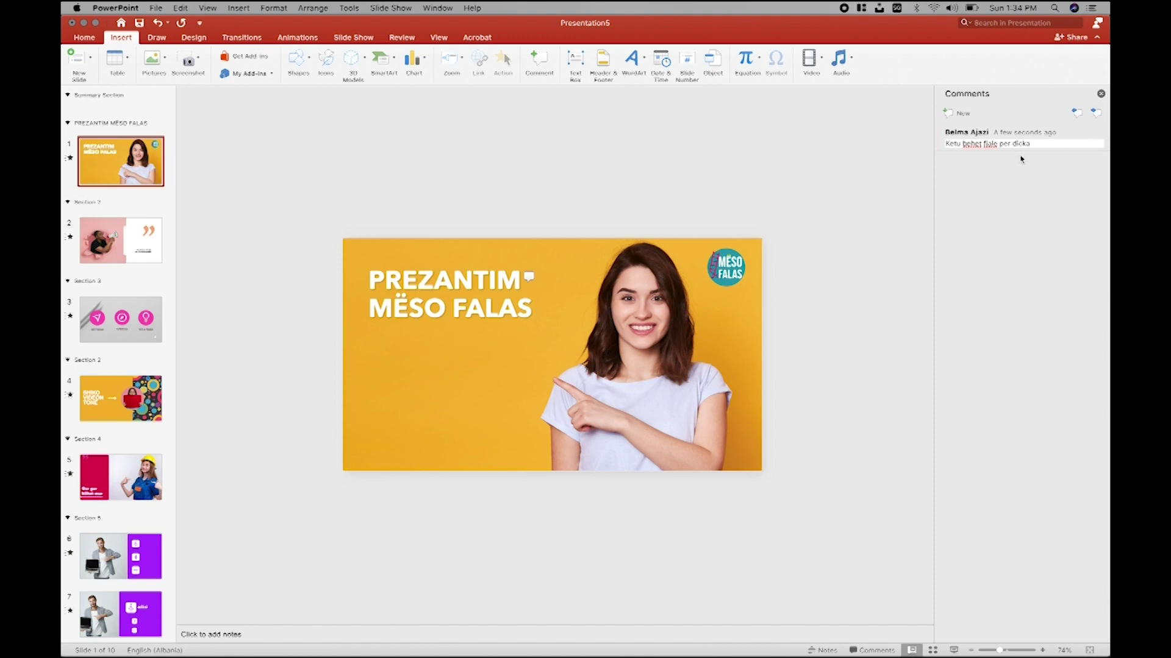
Step: Reply 'Po e kupto' to the comment and close the Comments pane
{"action": "left_click", "coordinate": [1031, 137]}
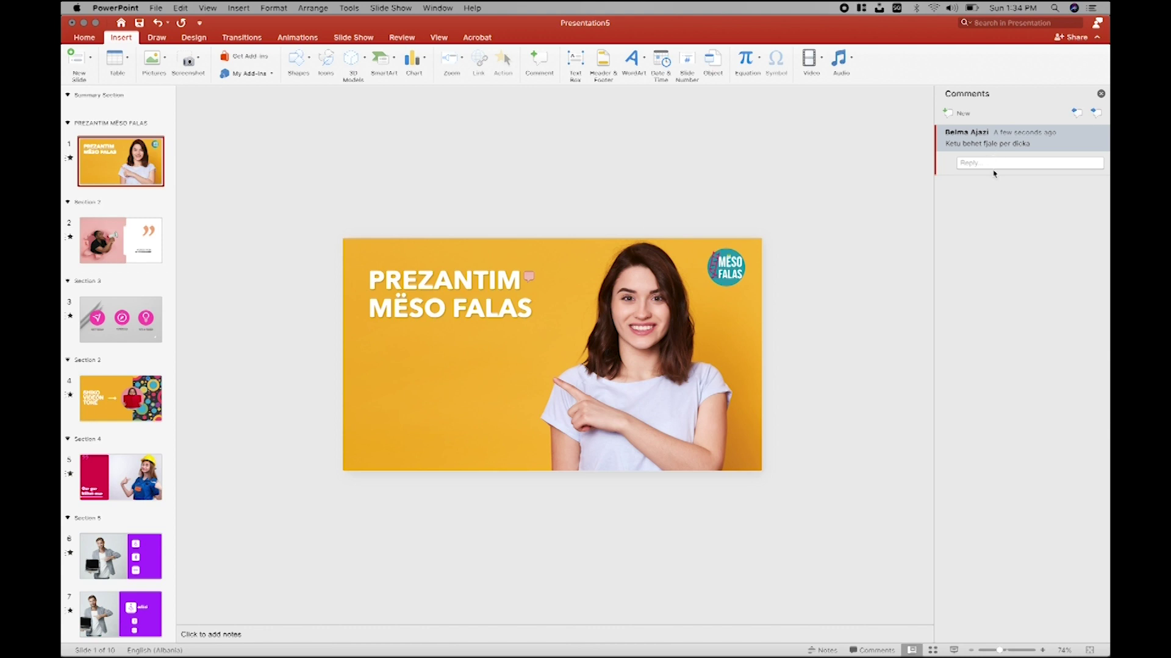
{"action": "left_click", "coordinate": [996, 162]}
{"action": "type", "text": "Po e kuptoj"}
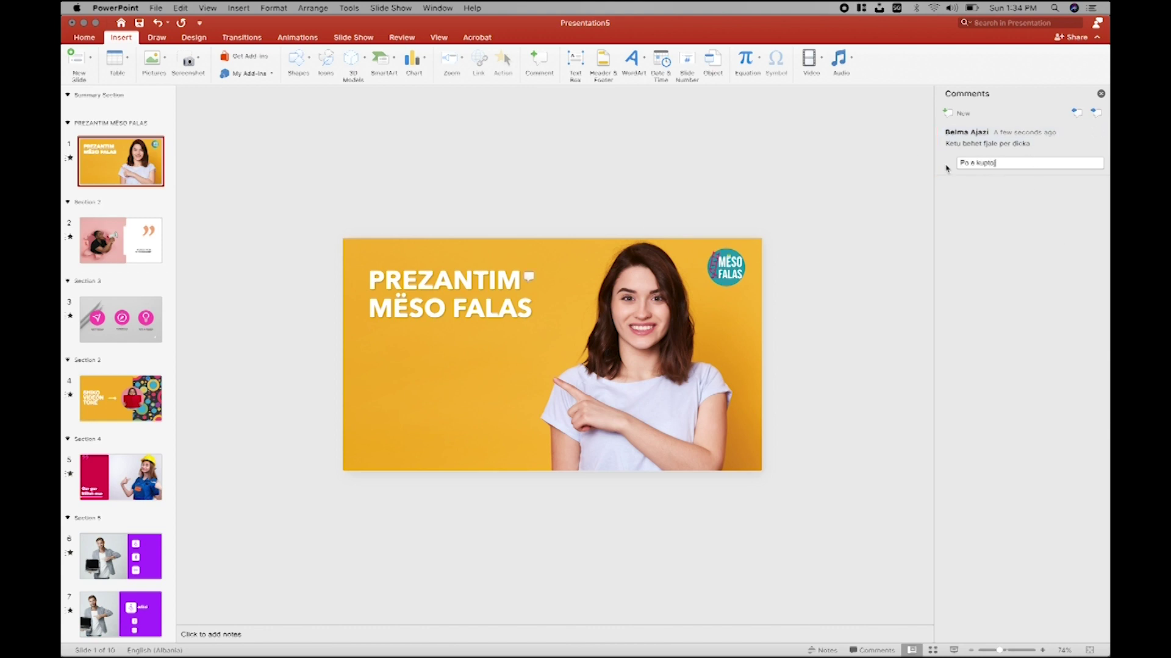
{"action": "left_click", "coordinate": [1096, 113]}
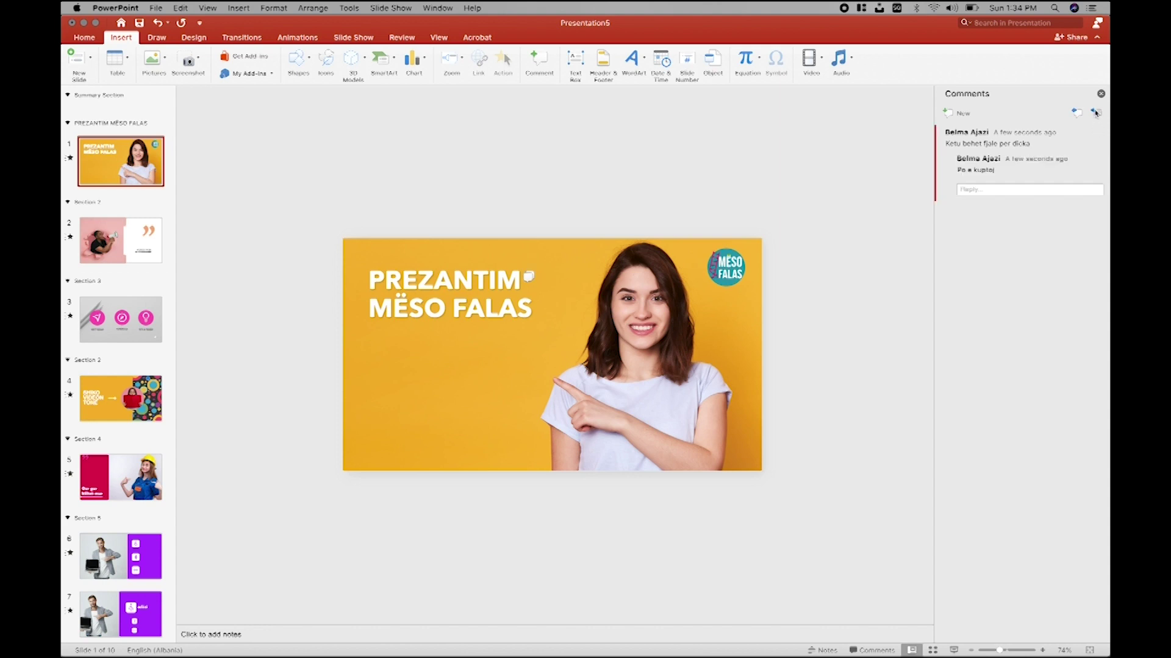
{"action": "left_click", "coordinate": [1096, 113]}
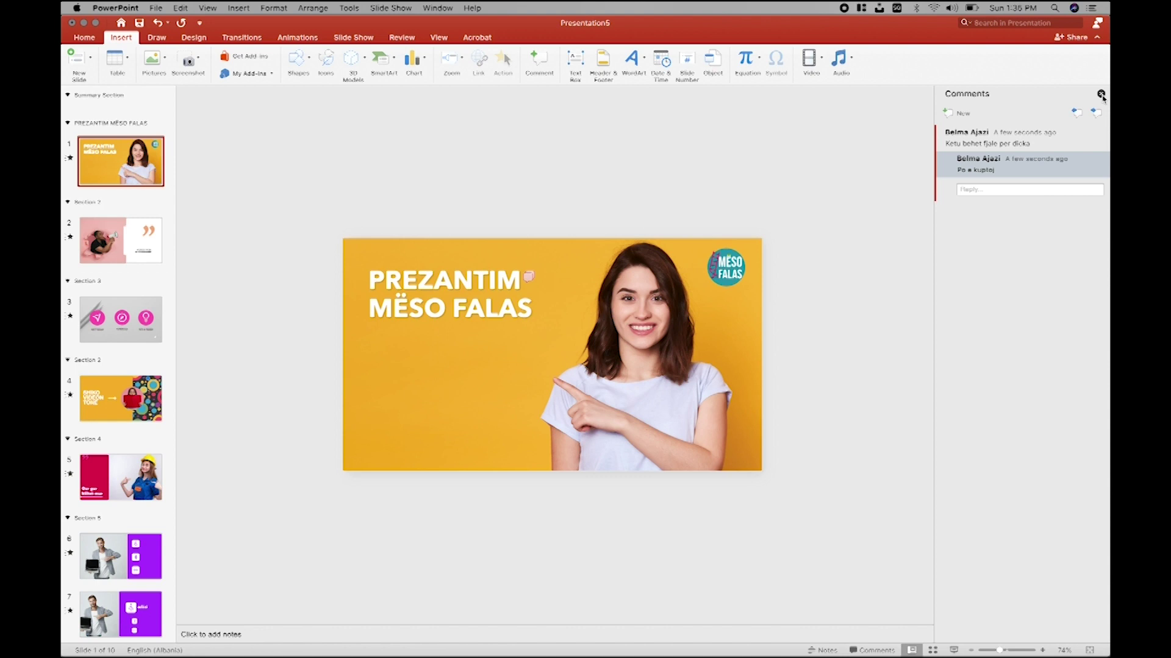
{"action": "left_click", "coordinate": [1101, 94]}
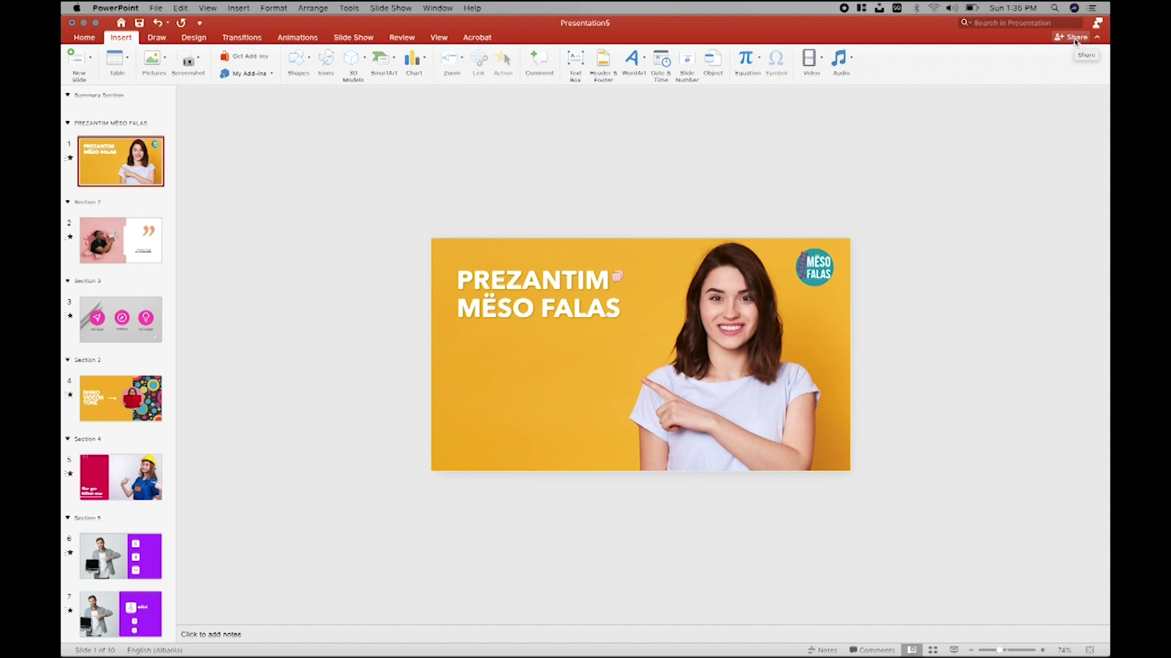
Step: Reopen the comment thread, delete it entirely, and close the empty Comments pane
{"action": "left_click", "coordinate": [616, 277]}
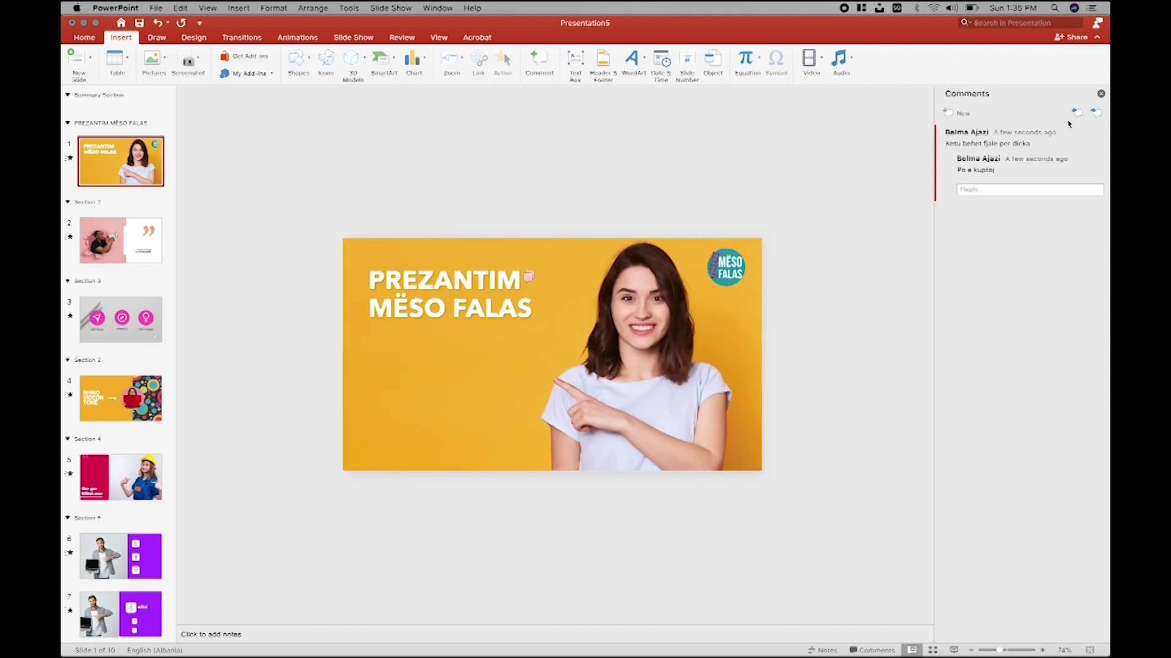
{"action": "left_click", "coordinate": [978, 166]}
{"action": "mouse_move", "coordinate": [987, 142]}
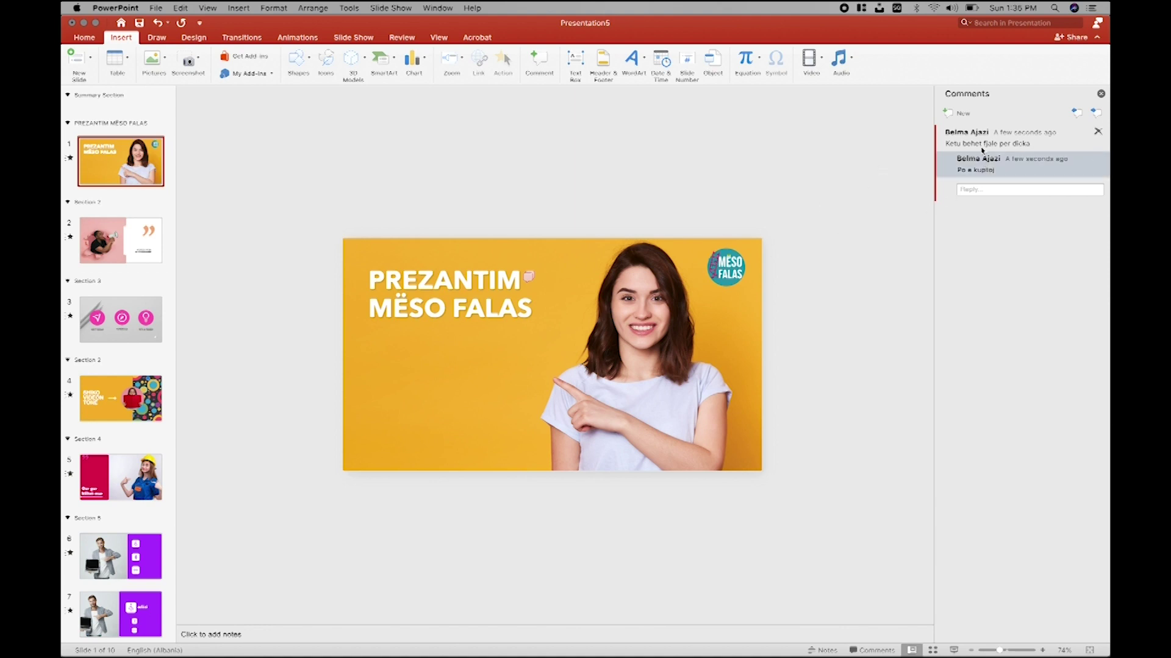
{"action": "left_click", "coordinate": [982, 147]}
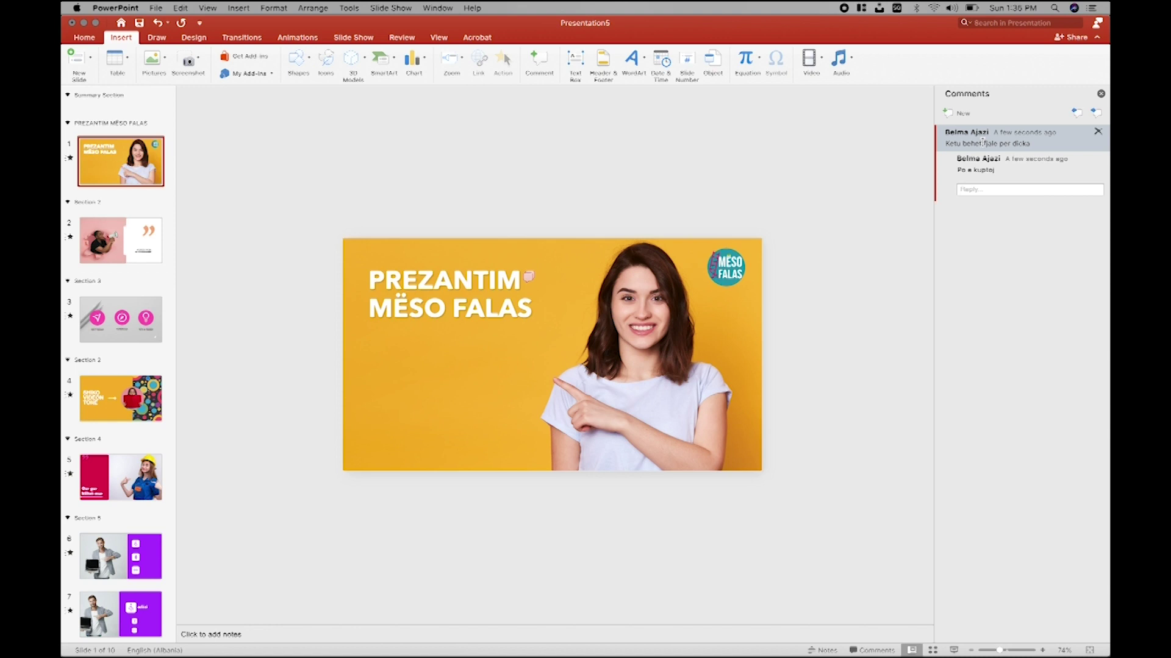
{"action": "left_click", "coordinate": [1097, 132]}
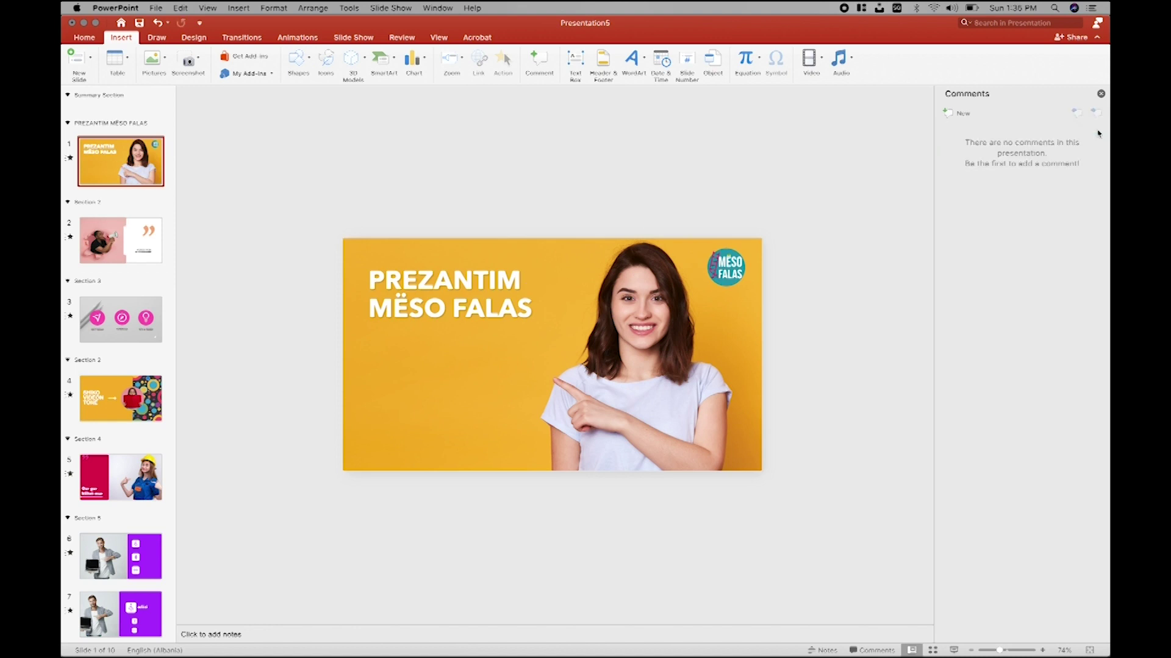
{"action": "left_click", "coordinate": [736, 252]}
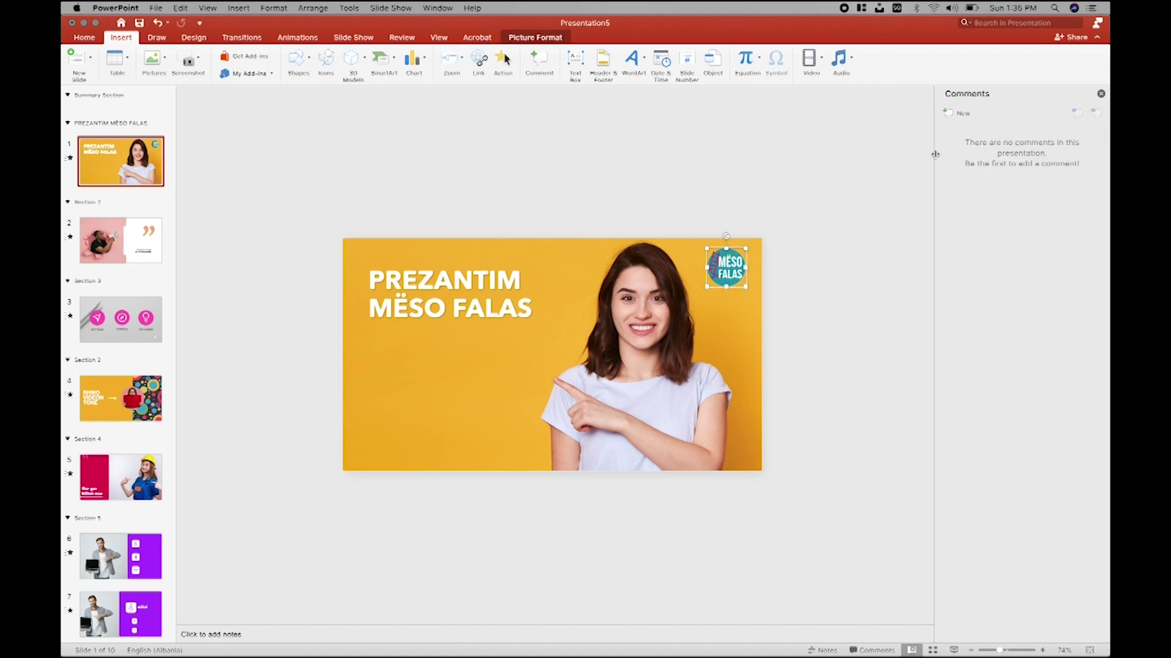
{"action": "left_click", "coordinate": [728, 175]}
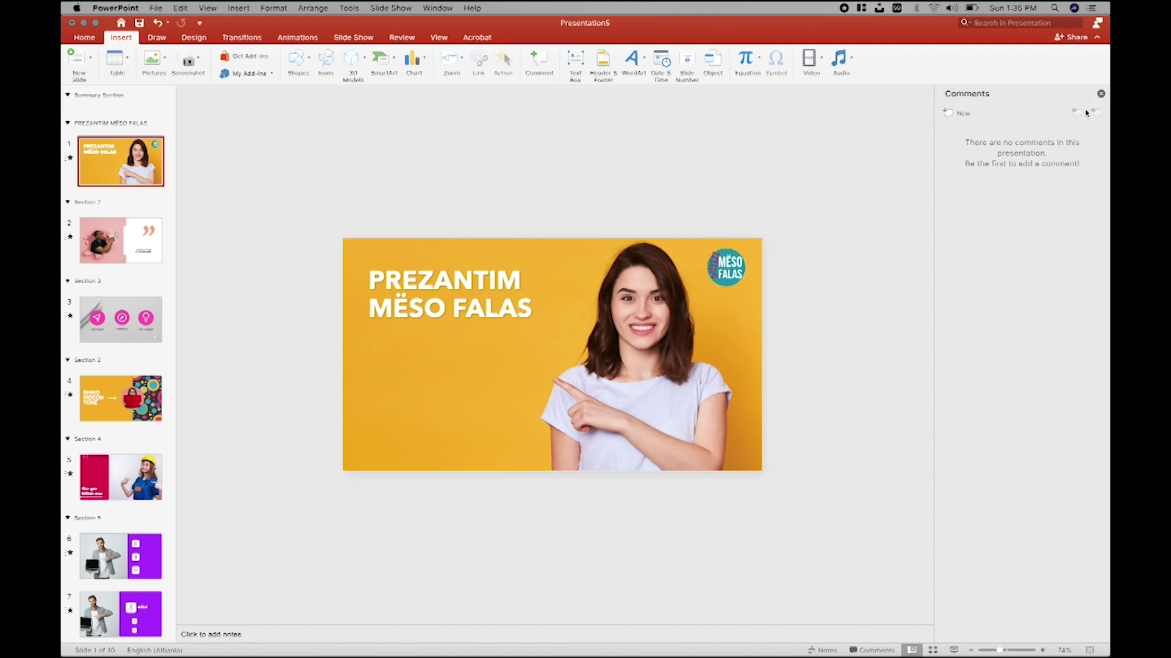
{"action": "left_click", "coordinate": [1101, 95]}
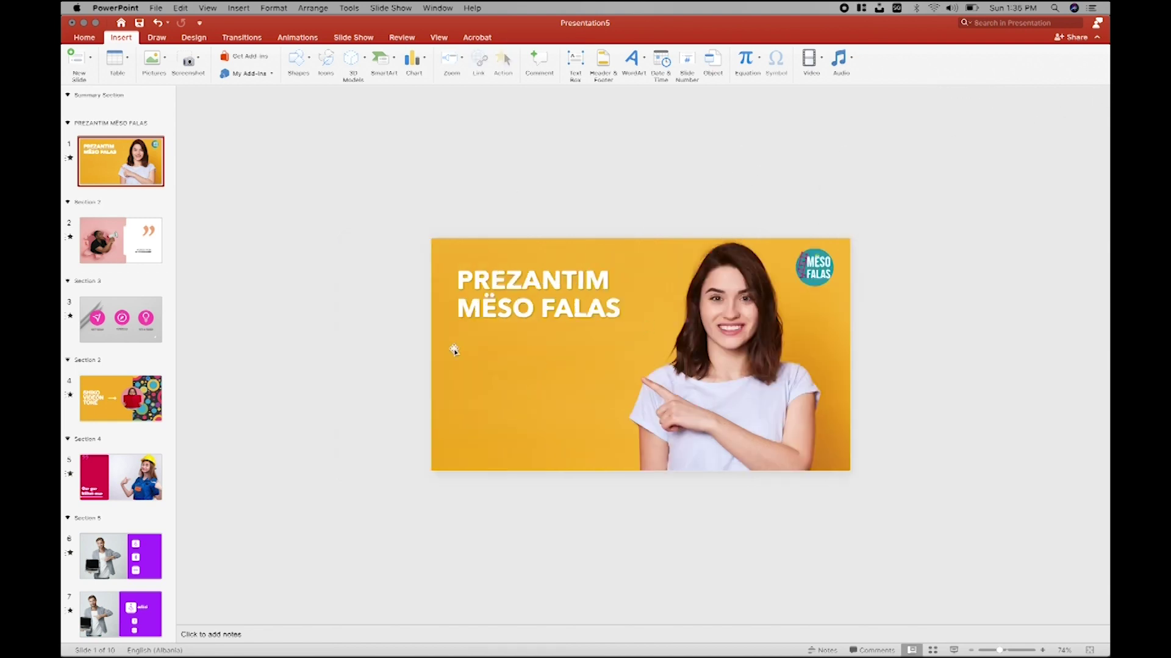
Step: Draw two red pen strokes across the woman's photo, then lasso-select the first stroke
{"action": "left_click", "coordinate": [166, 38]}
{"action": "left_click", "coordinate": [204, 60]}
{"action": "left_click_drag", "start_coordinate": [769, 257], "coordinate": [689, 532]}
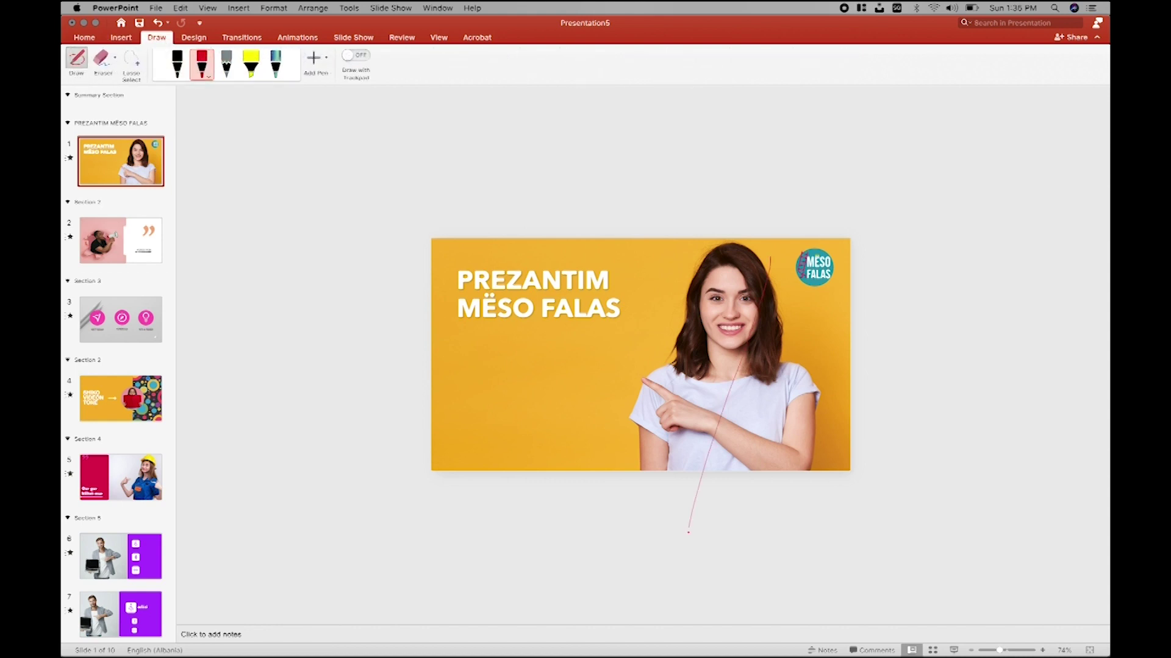
{"action": "left_click_drag", "start_coordinate": [666, 269], "coordinate": [840, 499]}
{"action": "left_click", "coordinate": [130, 59]}
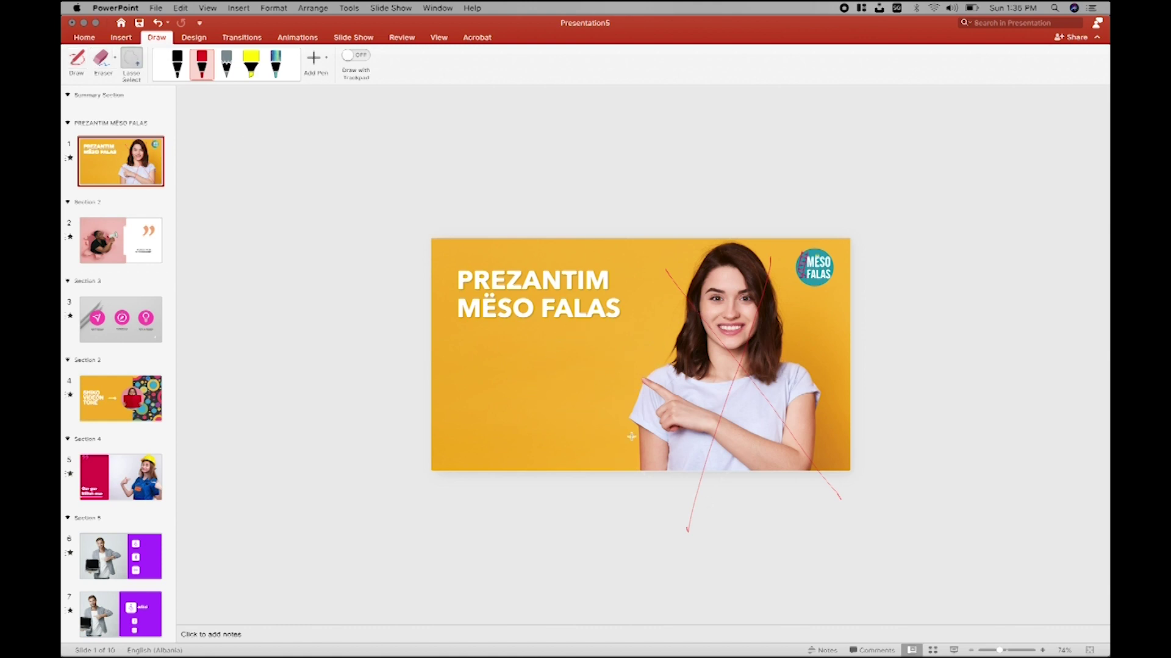
{"action": "left_click_drag", "start_coordinate": [769, 248], "coordinate": [759, 272]}
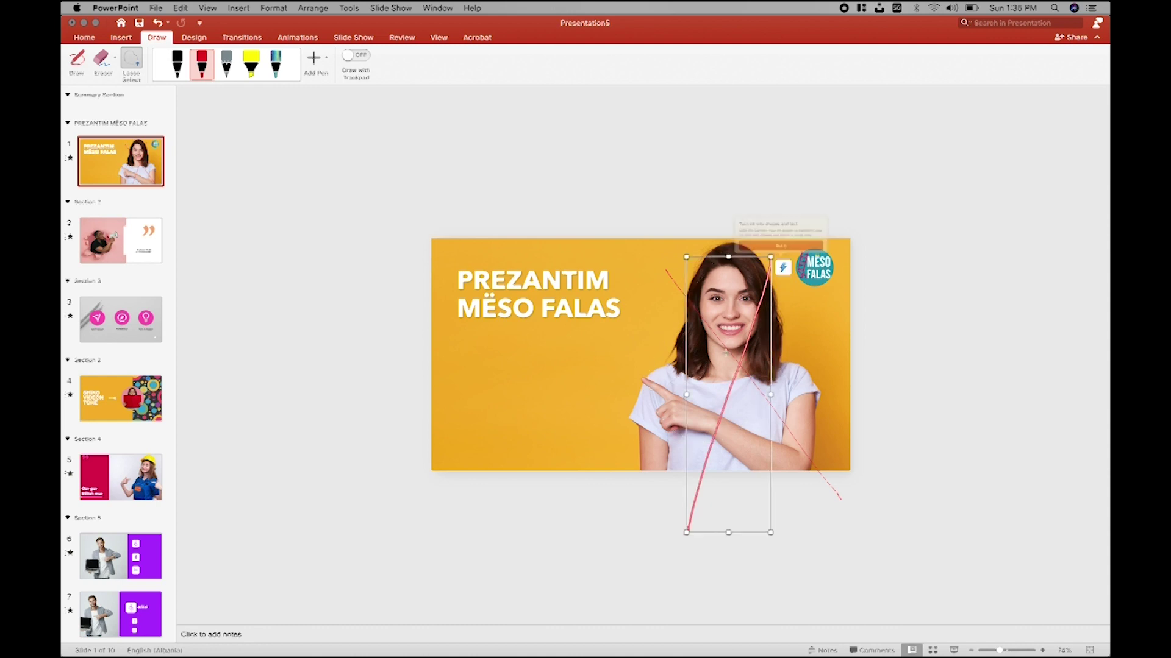
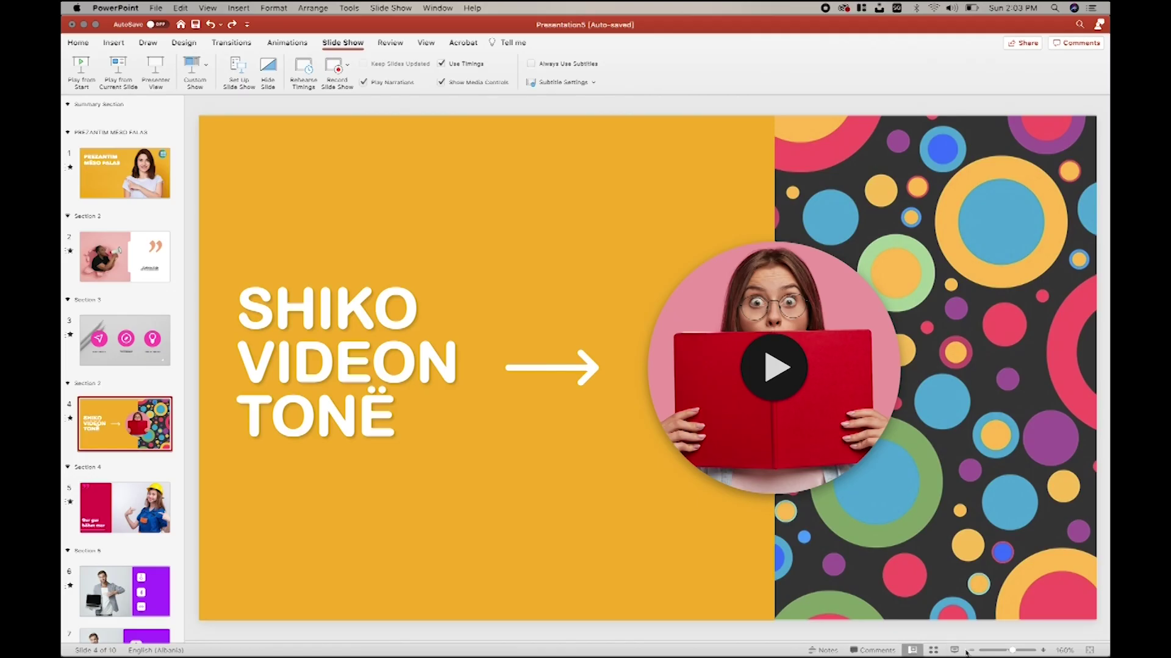
Step: Play the show from the SHIKO VIDEON TONË slide, advance to 'Gur gur bëhet mur', then exit
{"action": "left_click", "coordinate": [955, 650]}
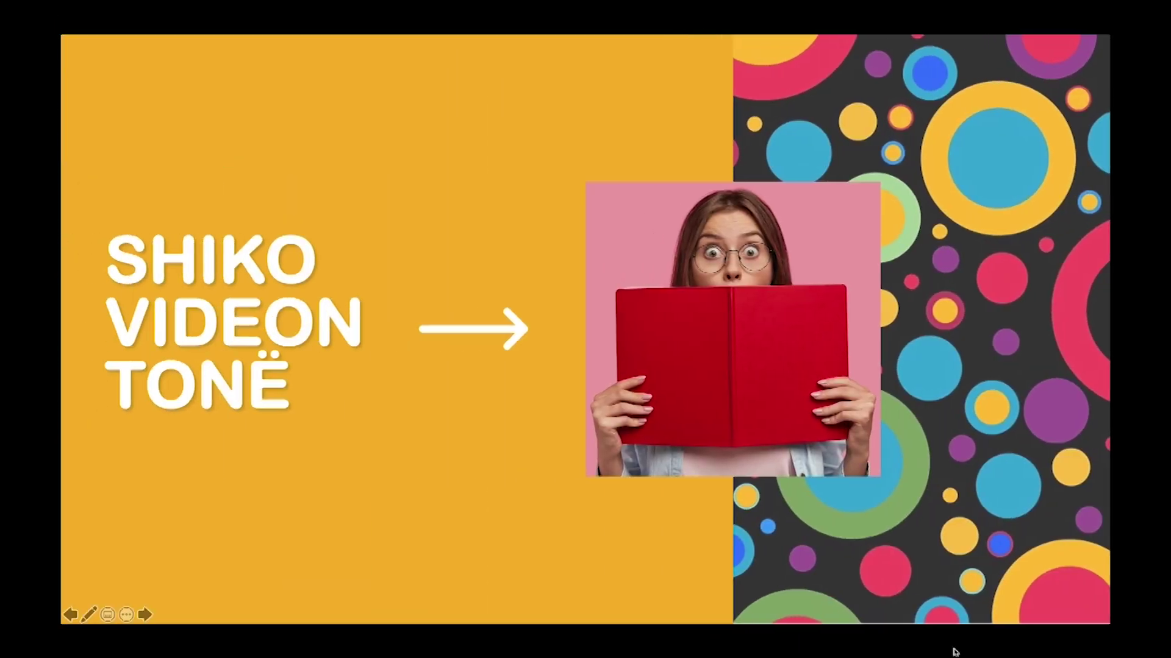
{"action": "left_click", "coordinate": [955, 650]}
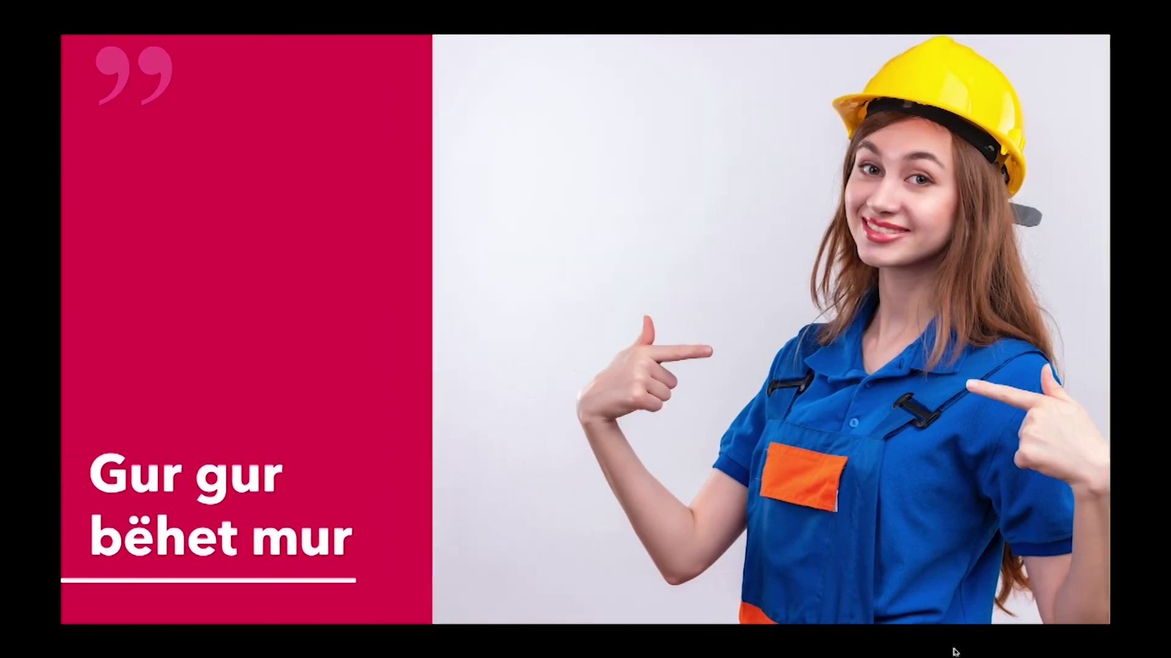
{"action": "key", "text": "Escape"}
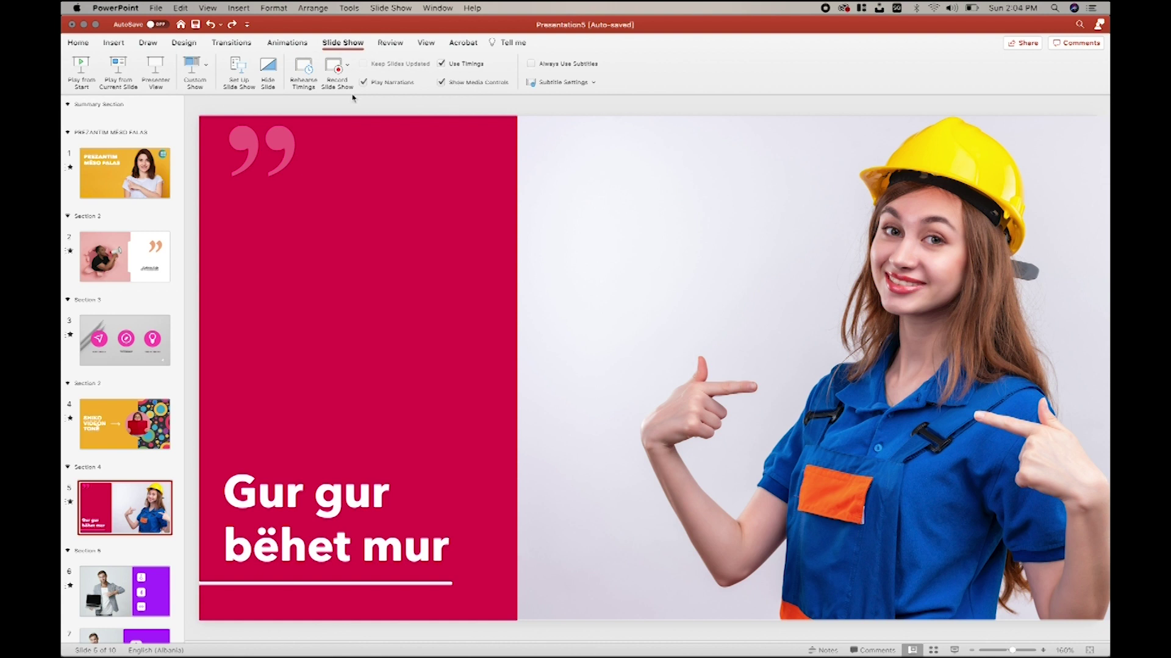
{"action": "left_click", "coordinate": [155, 66]}
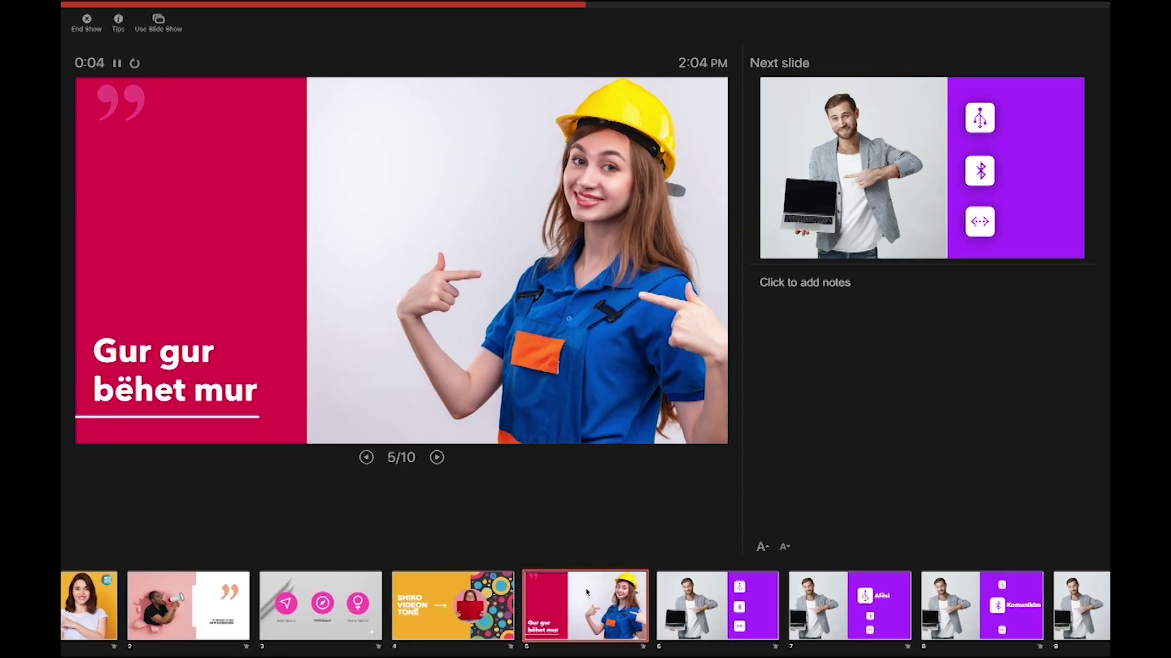
{"action": "scroll", "coordinate": [346, 607], "scroll_direction": "left", "scroll_amount": 3}
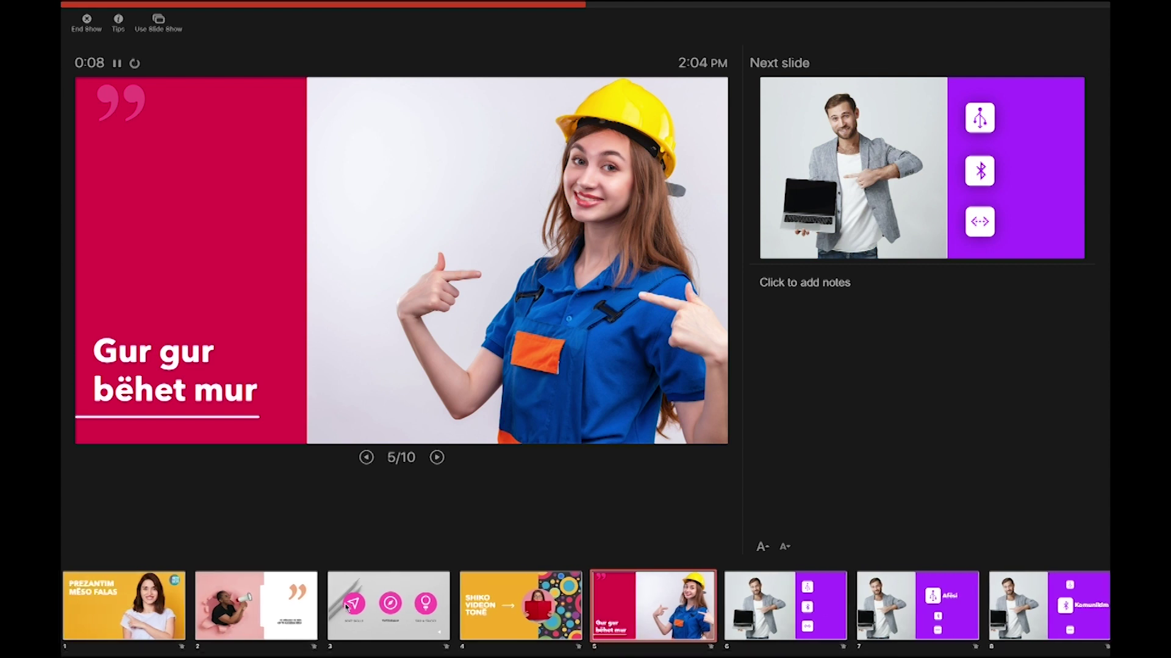
{"action": "mouse_move", "coordinate": [122, 434]}
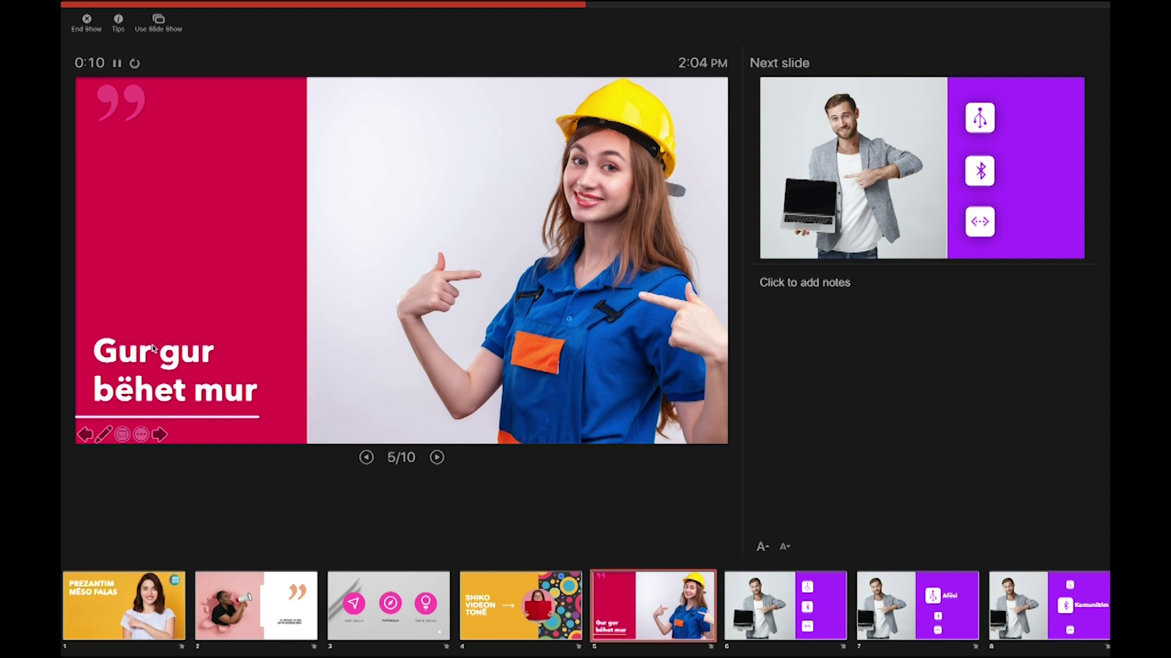
{"action": "left_click", "coordinate": [105, 434]}
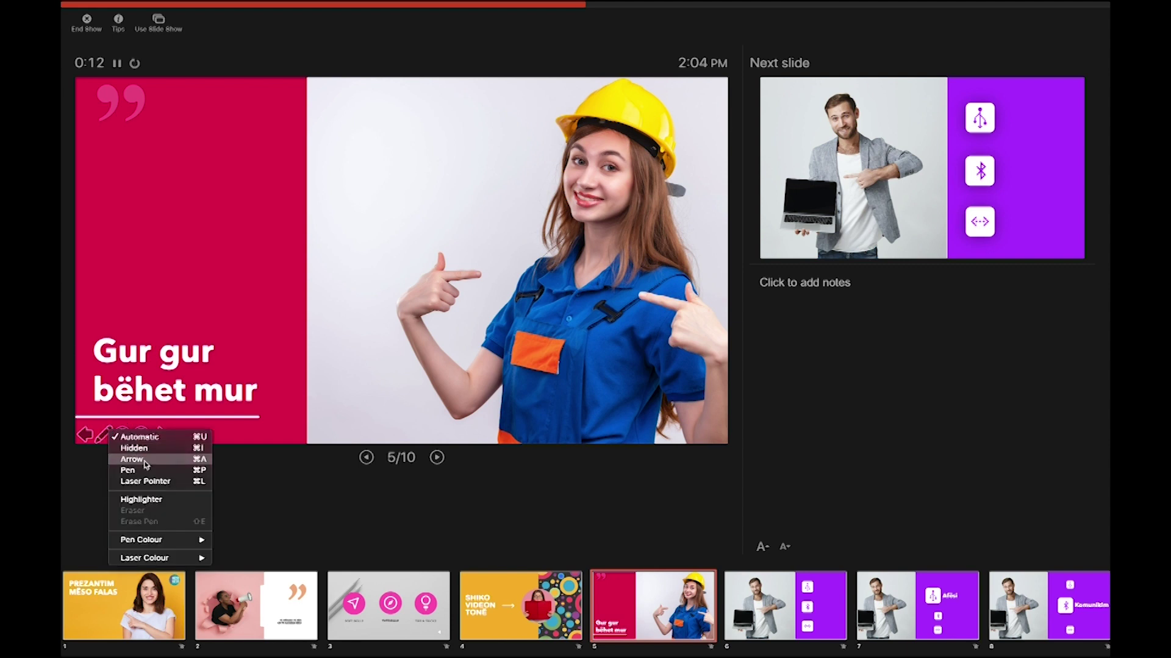
{"action": "left_click", "coordinate": [148, 482]}
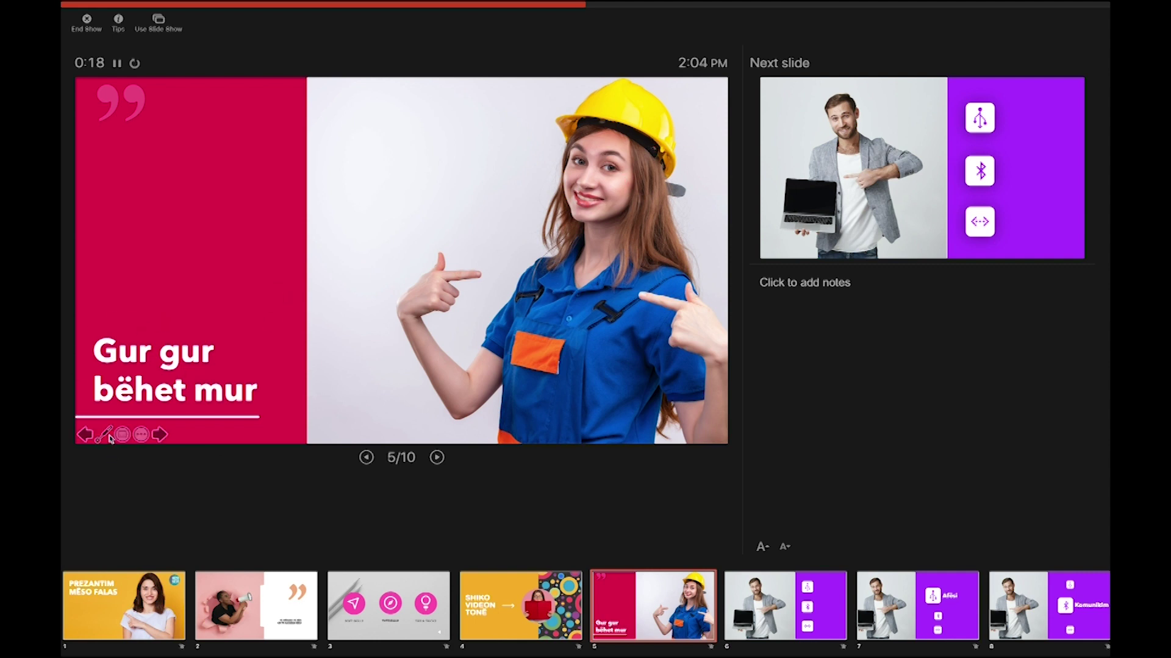
{"action": "left_click", "coordinate": [101, 436]}
{"action": "left_click", "coordinate": [107, 416]}
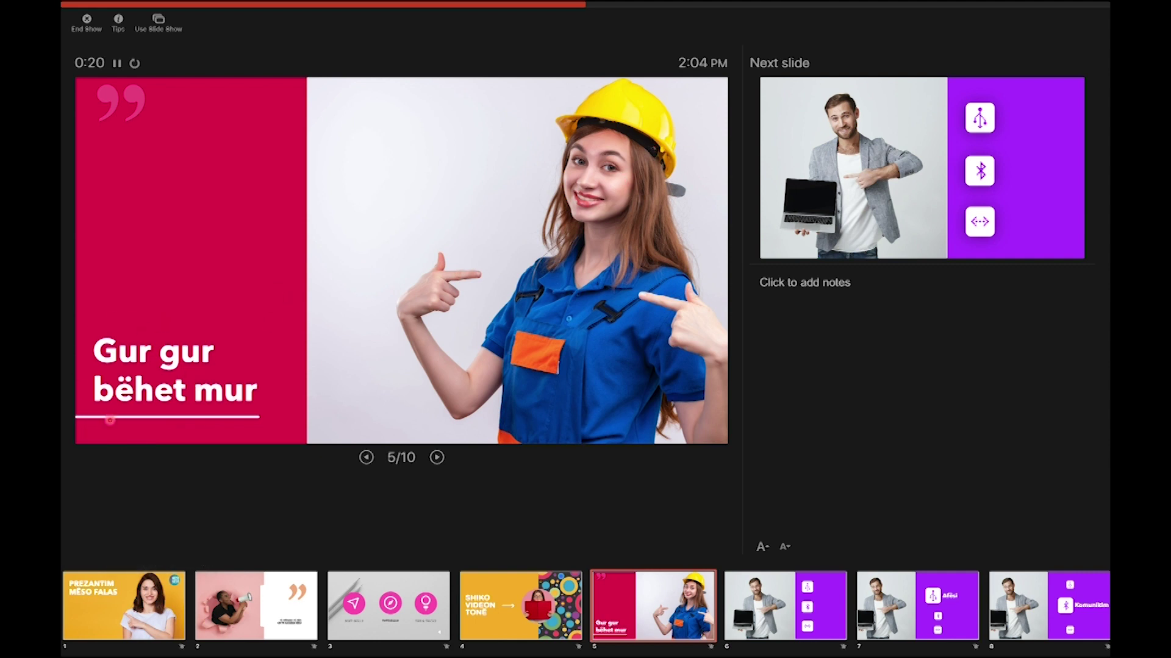
{"action": "left_click", "coordinate": [123, 434]}
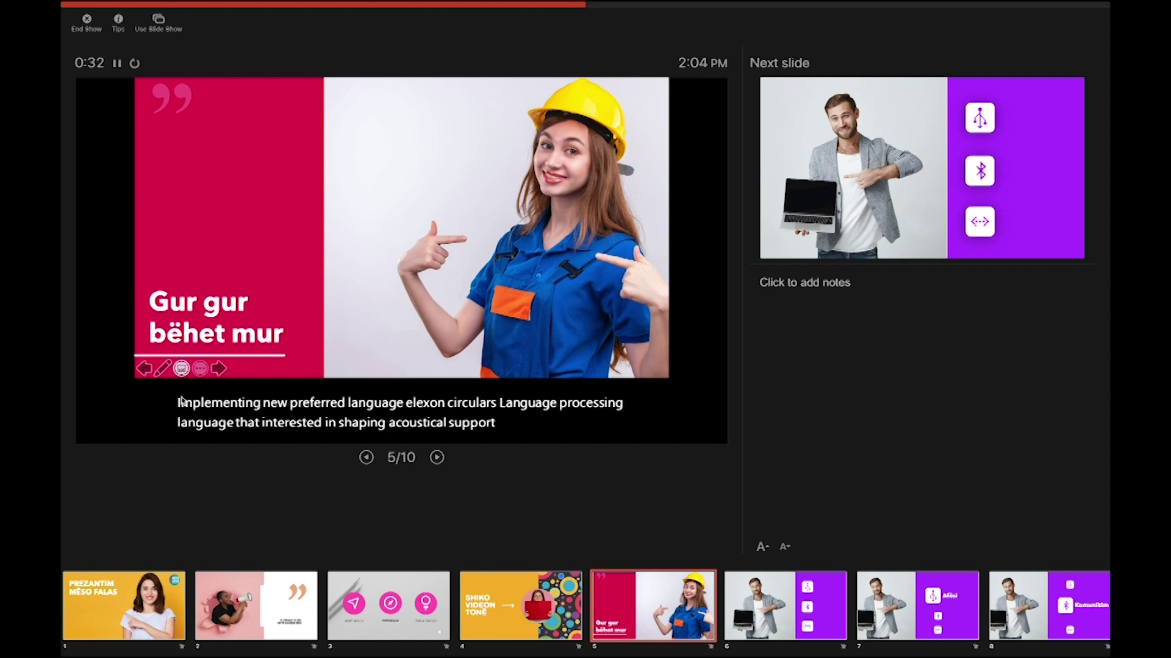
{"action": "key", "text": "Escape"}
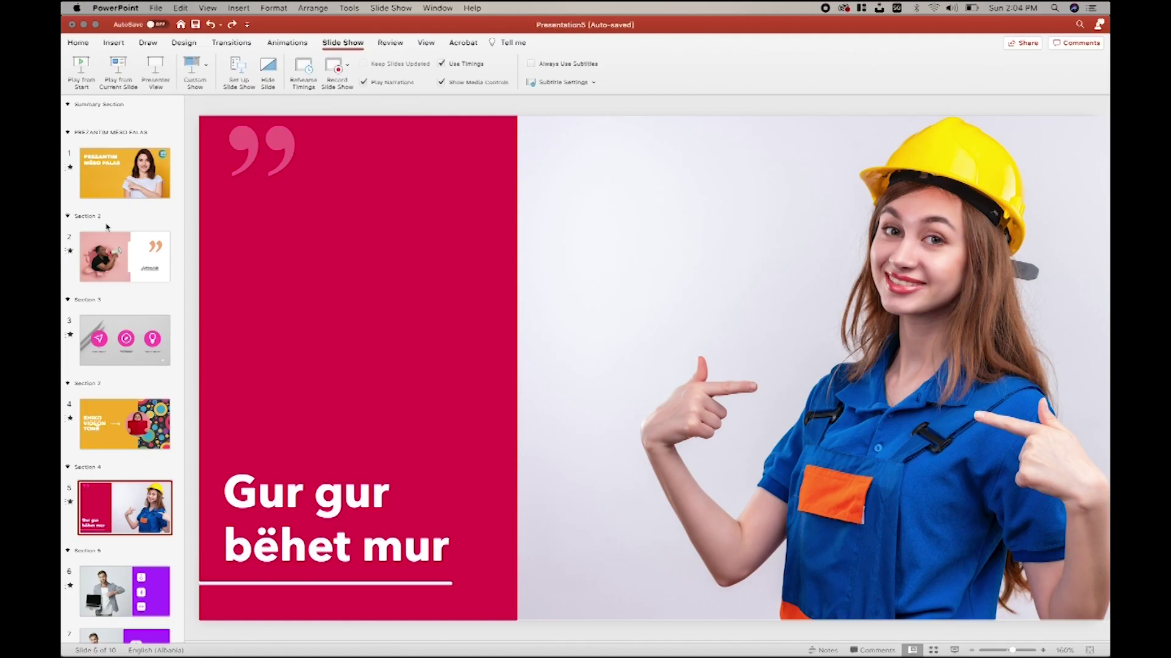
Step: Start Presenter View, jump to slide 1 PREZANTIM MËSO FALAS, and advance to slide 2
{"action": "left_click", "coordinate": [157, 70]}
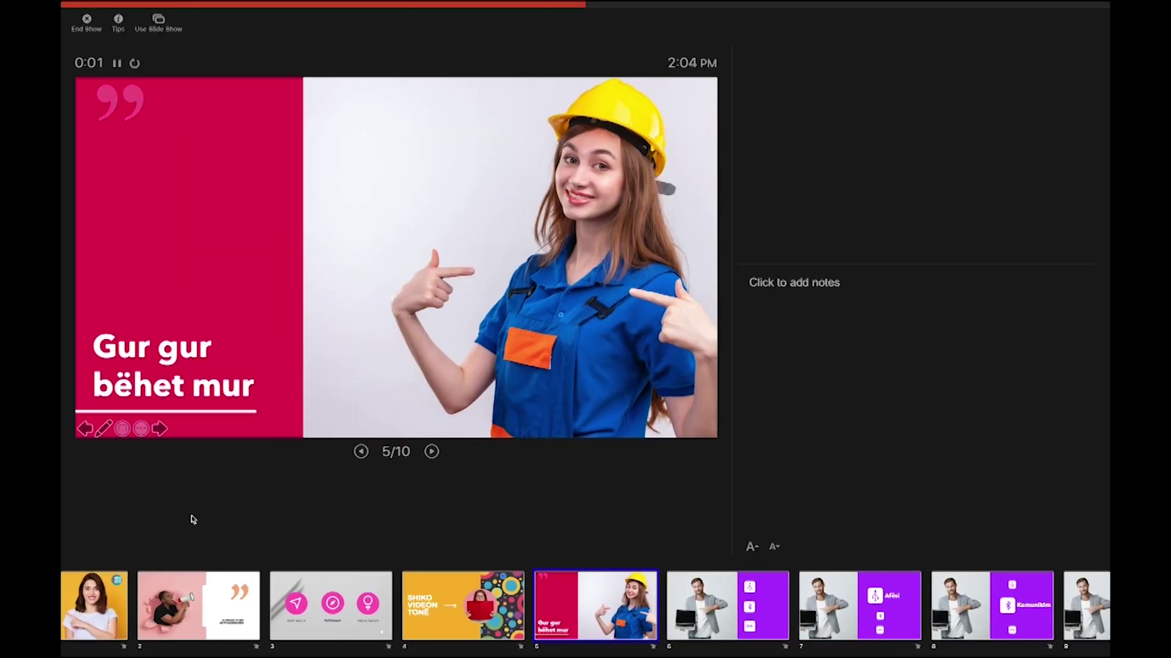
{"action": "left_click", "coordinate": [141, 428]}
{"action": "mouse_move", "coordinate": [169, 474]}
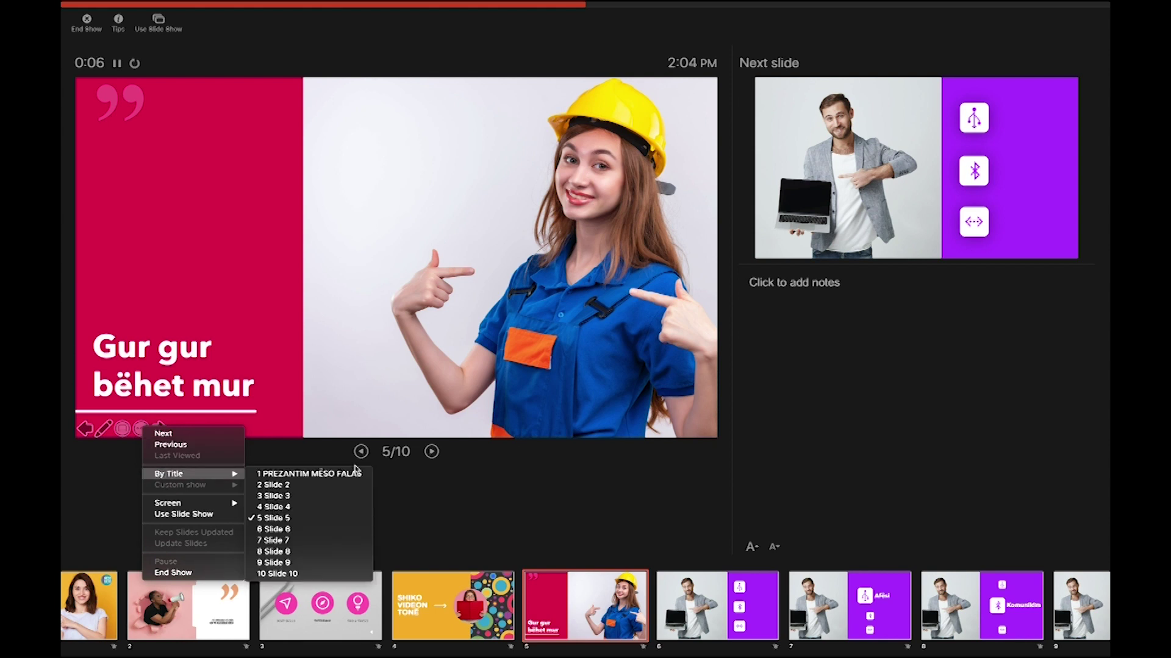
{"action": "left_click", "coordinate": [354, 475]}
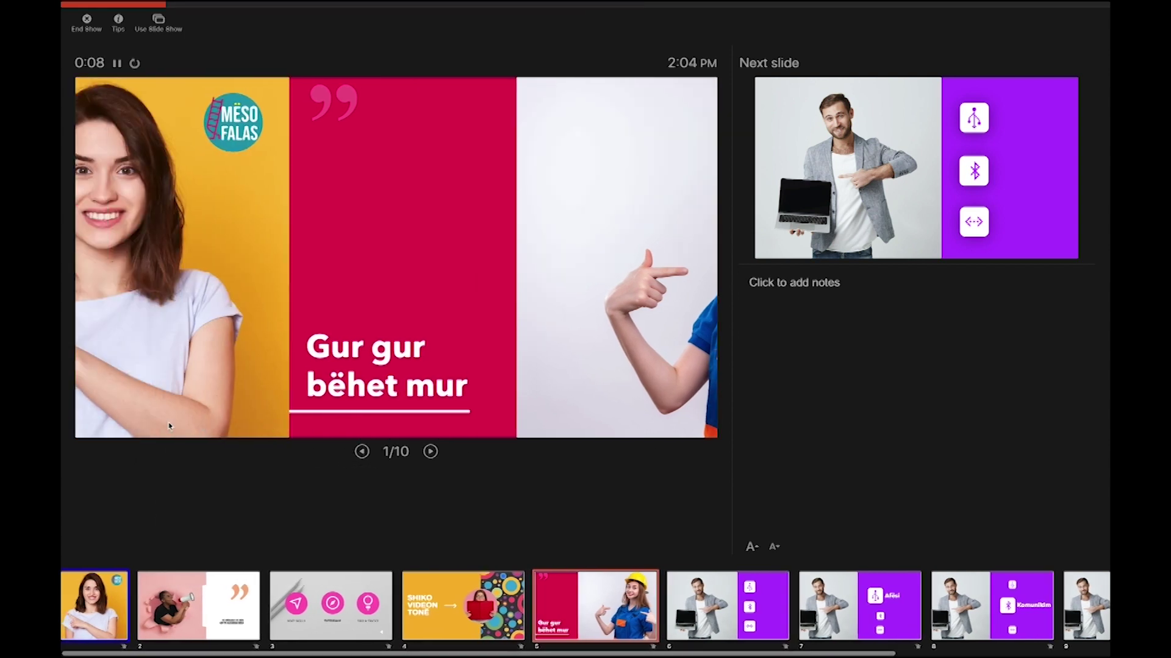
{"action": "left_click", "coordinate": [160, 429]}
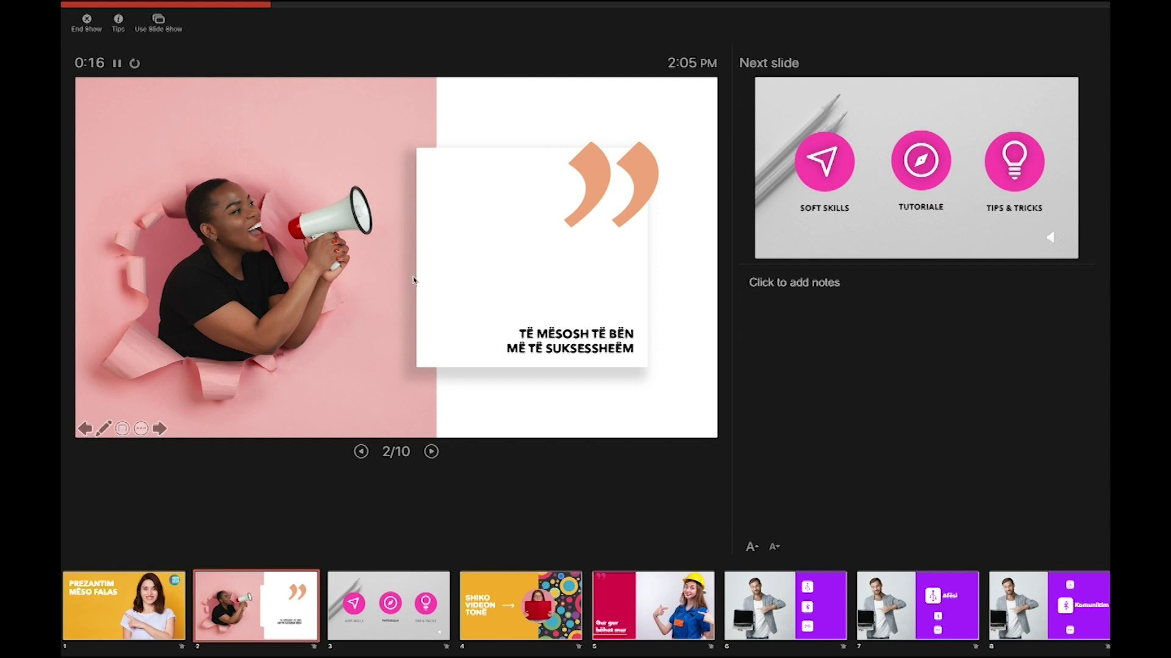
Step: Check the pointer options, then move through the slides forward to slide 6
{"action": "left_click", "coordinate": [104, 429]}
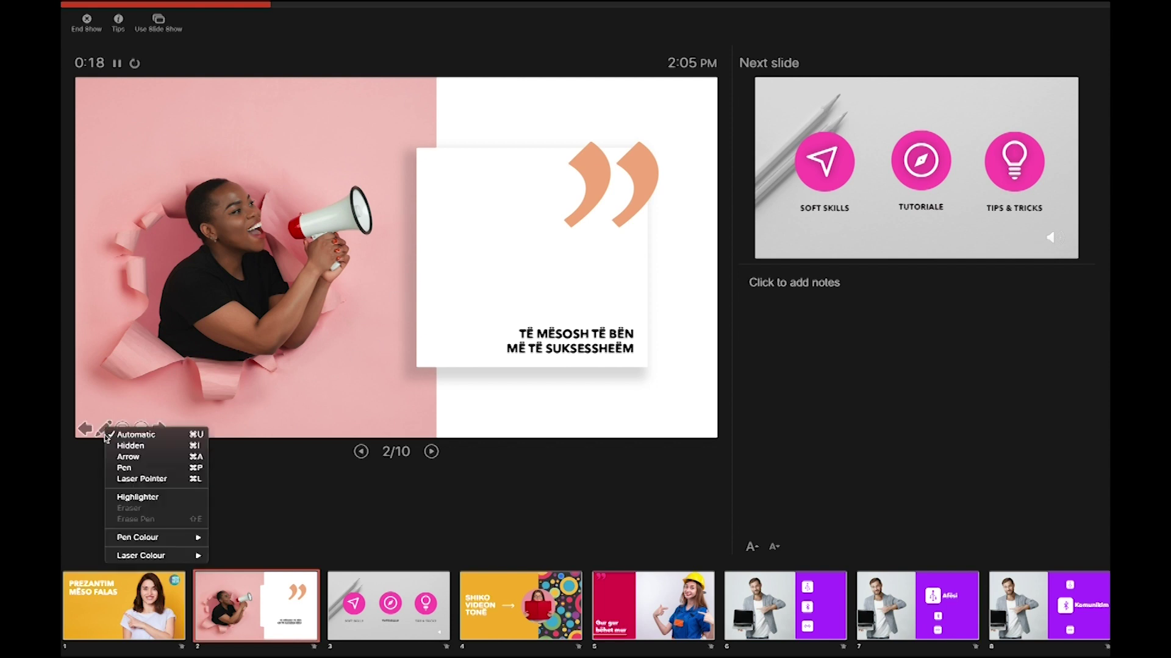
{"action": "left_click", "coordinate": [436, 346]}
{"action": "left_click", "coordinate": [508, 300]}
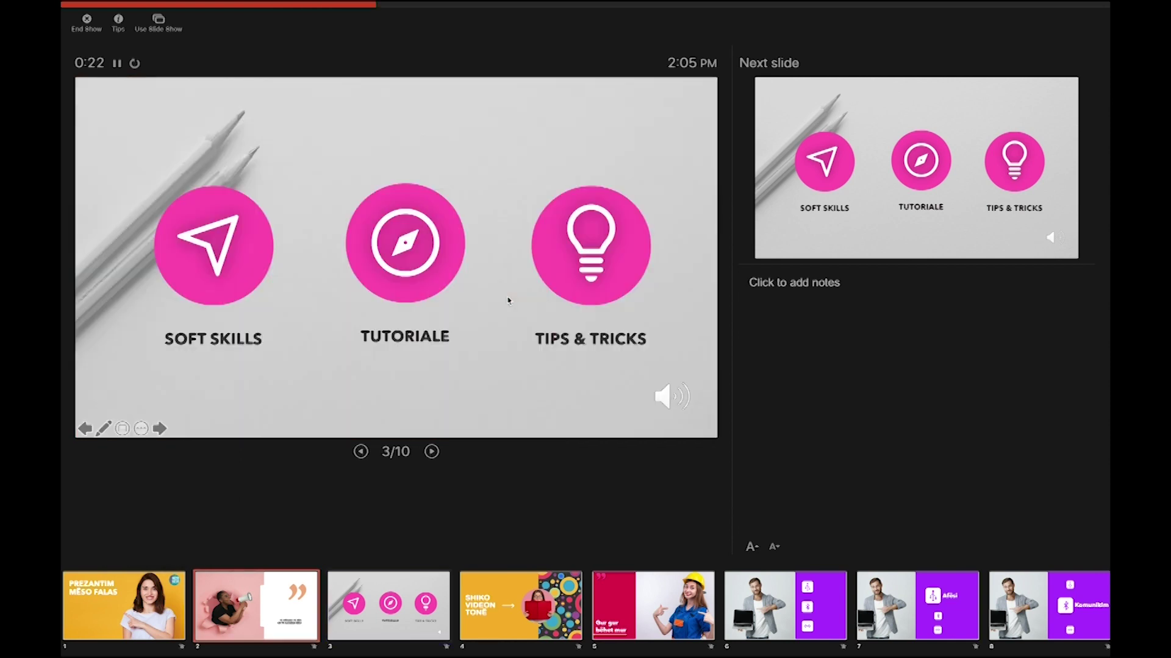
{"action": "left_click", "coordinate": [268, 559]}
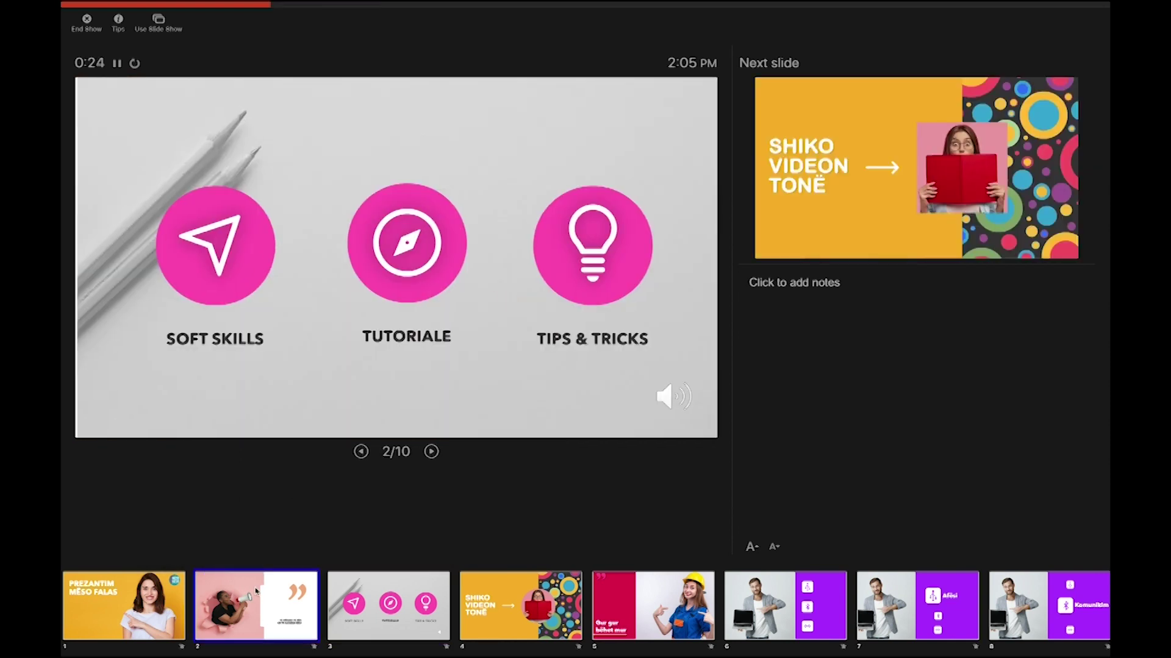
{"action": "left_click", "coordinate": [575, 625]}
{"action": "left_click", "coordinate": [732, 600]}
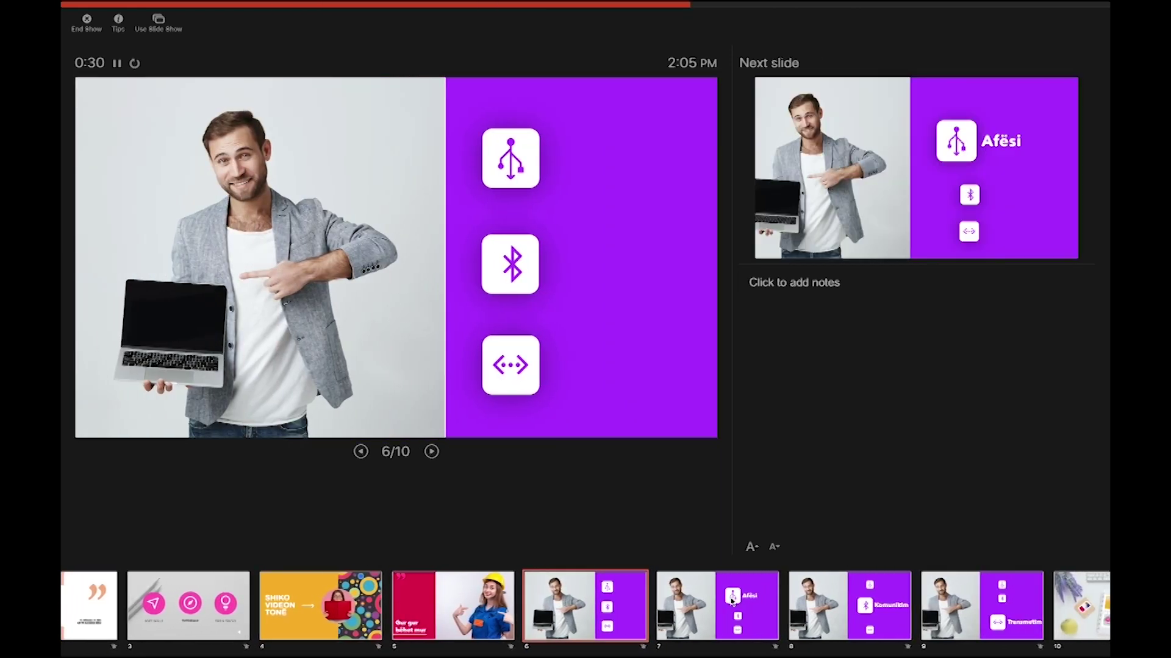
Step: Add a trial speaker note 'Ahënim' on slide 6, resize its text, delete it, and end the show
{"action": "left_click", "coordinate": [827, 285]}
{"action": "type", "text": "A"}
{"action": "type", "text": "hënim"}
{"action": "left_click", "coordinate": [752, 547]}
{"action": "left_click", "coordinate": [753, 547]}
{"action": "left_click", "coordinate": [773, 547]}
{"action": "left_click", "coordinate": [773, 547]}
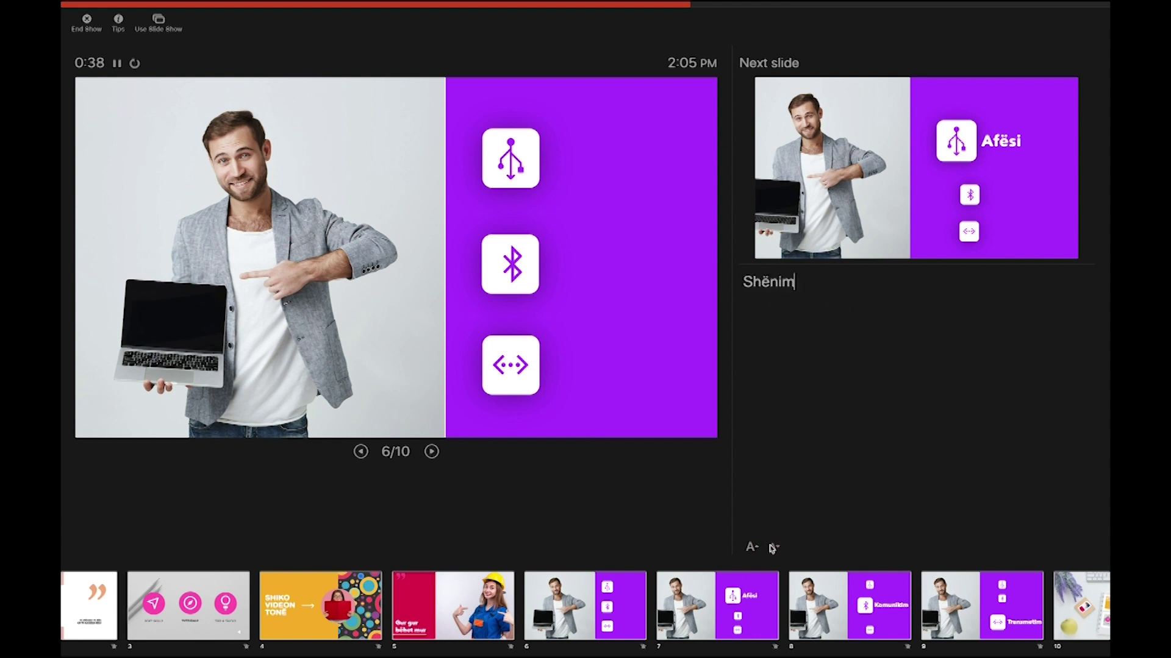
{"action": "left_click_drag", "start_coordinate": [811, 280], "coordinate": [733, 308]}
{"action": "key", "text": "BackSpace"}
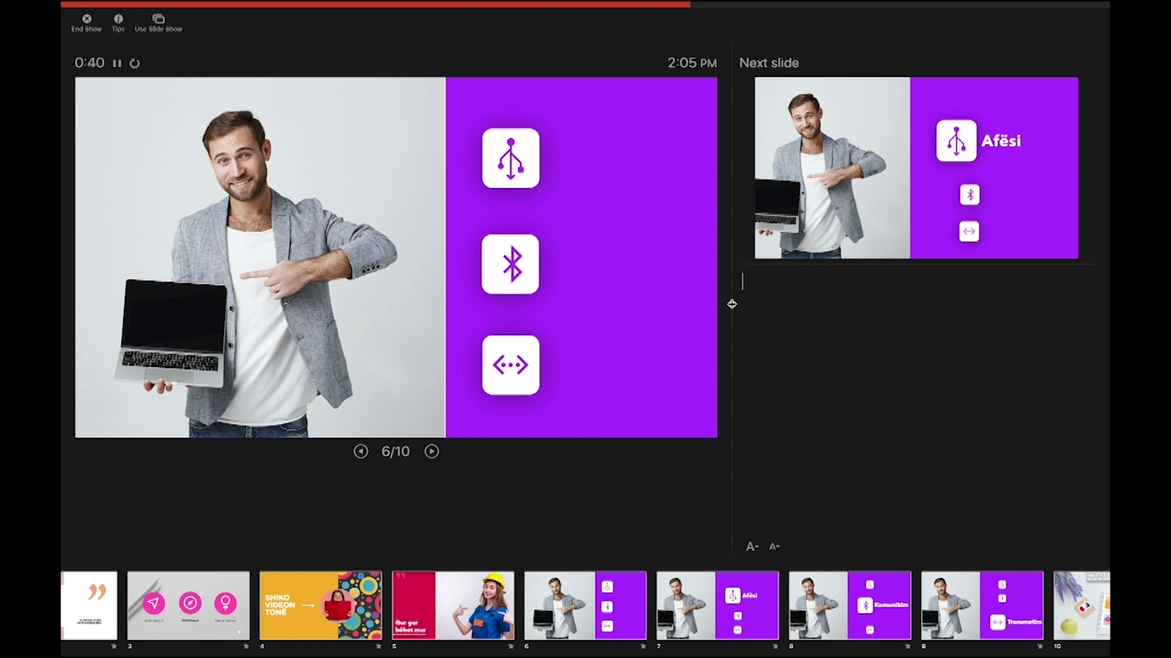
{"action": "left_click", "coordinate": [86, 23]}
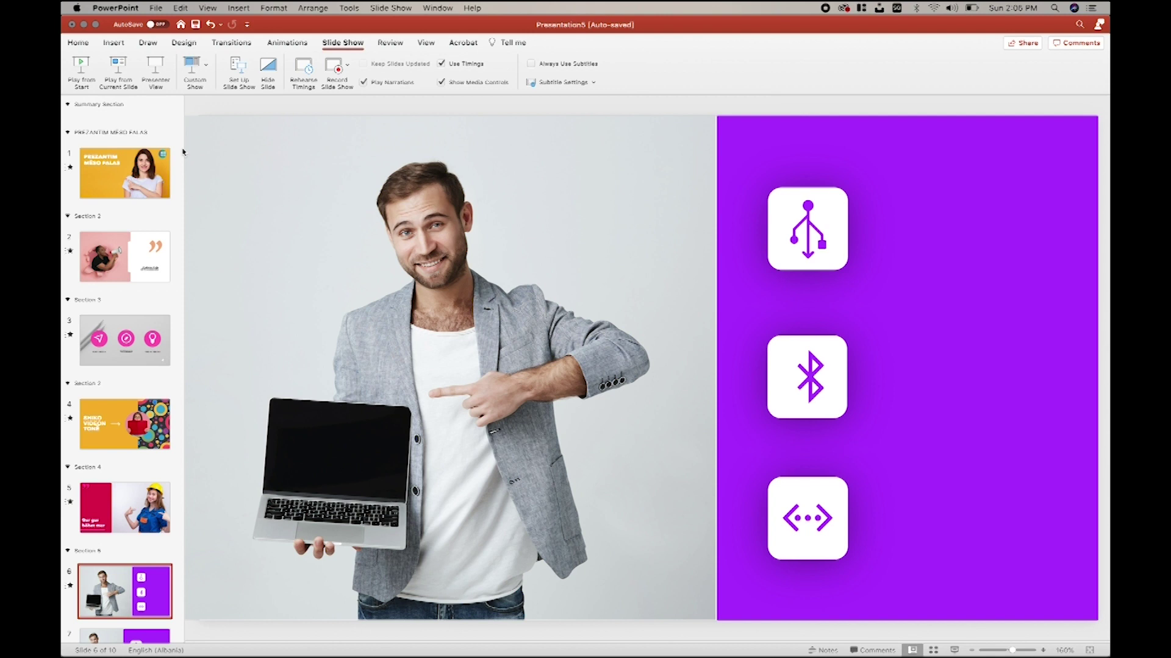
Step: Set slide 1 to advance automatically after a timing instead of on mouse click
{"action": "left_click", "coordinate": [153, 181]}
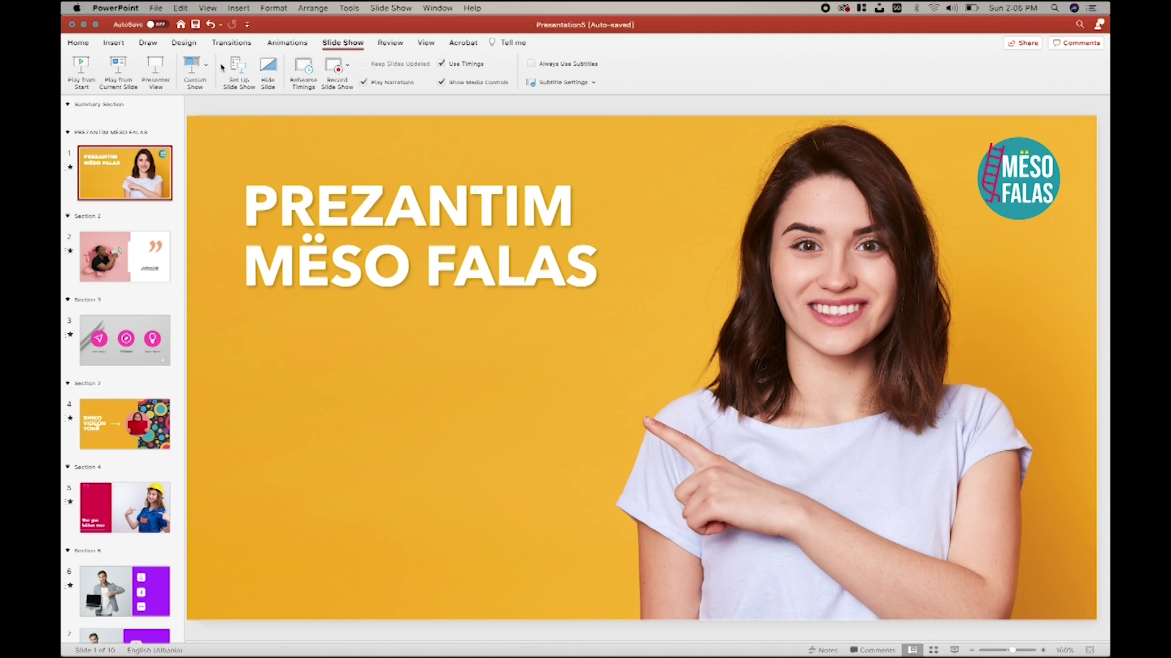
{"action": "left_click", "coordinate": [231, 42]}
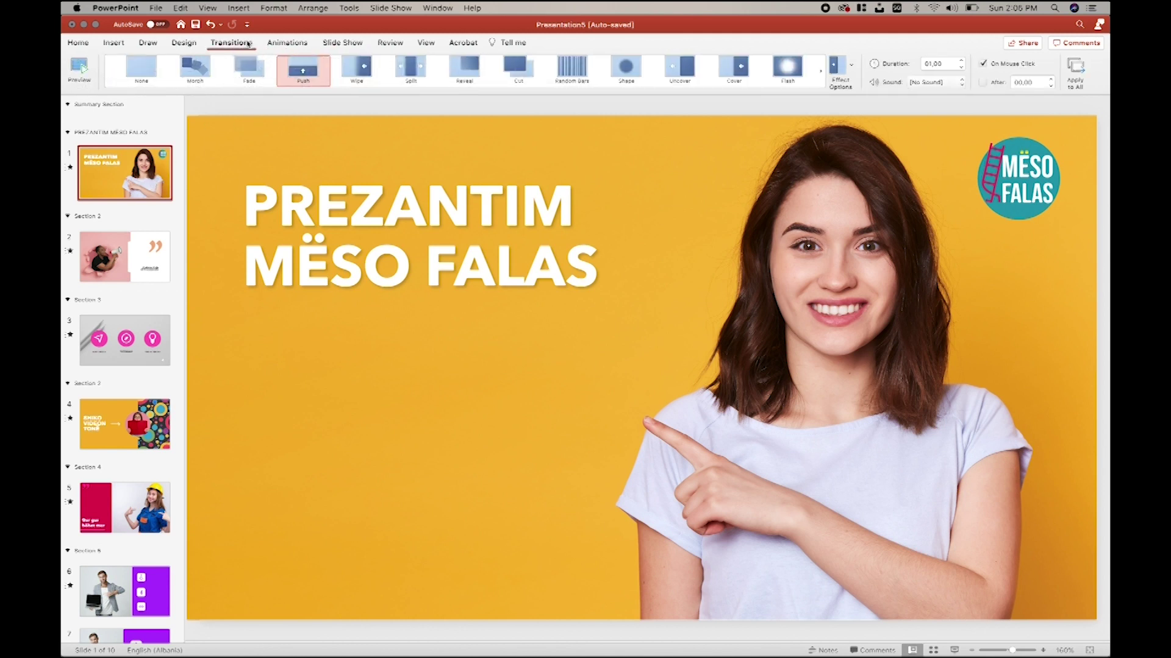
{"action": "left_click", "coordinate": [1011, 65]}
{"action": "left_click", "coordinate": [1050, 79]}
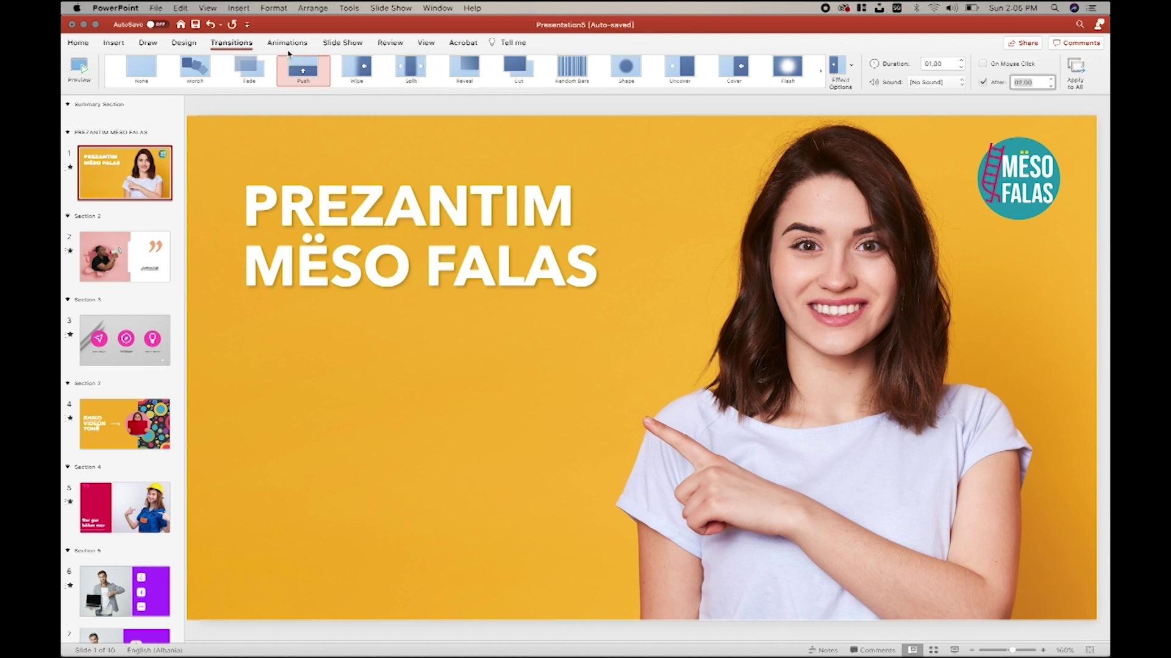
Step: In Set Up Slide Show, choose 'Browsed at a kiosk (full screen)'
{"action": "left_click", "coordinate": [343, 42]}
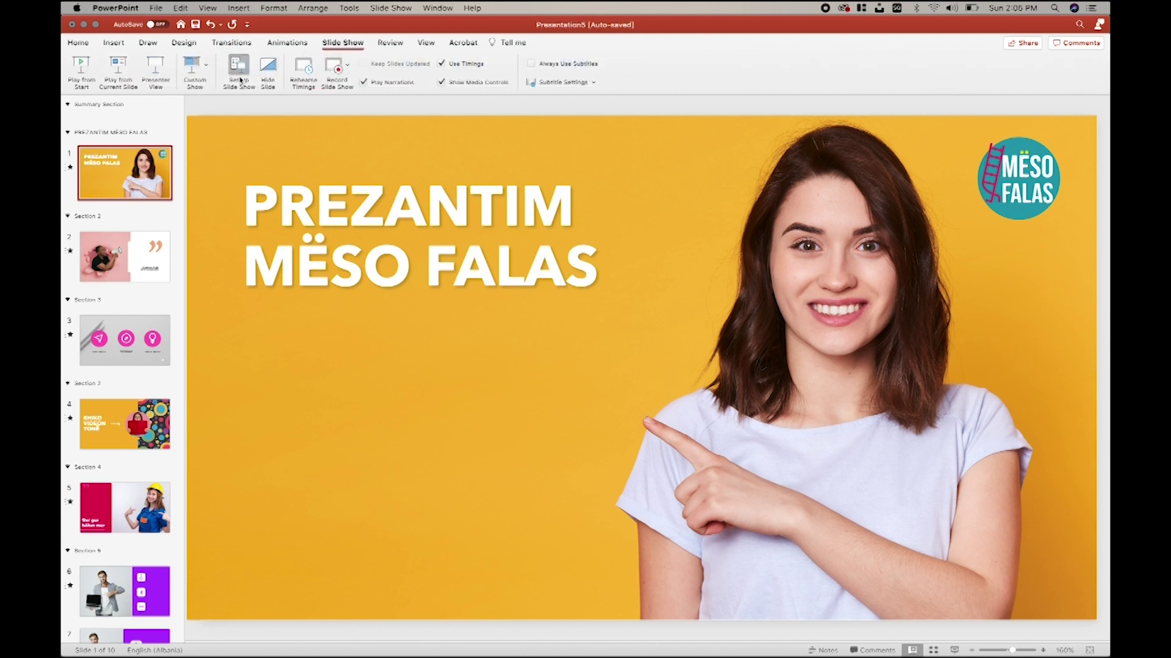
{"action": "left_click", "coordinate": [239, 72]}
{"action": "left_click", "coordinate": [544, 160]}
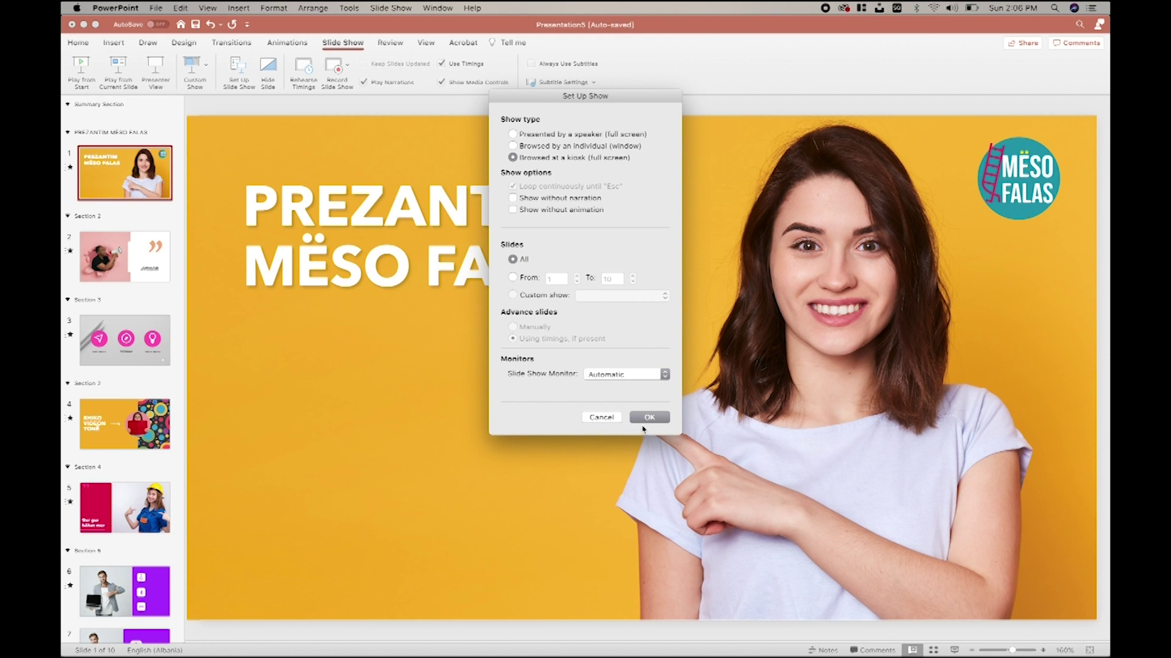
Step: Confirm the kiosk setup, play the show from the start, and exit on slide 2
{"action": "left_click", "coordinate": [644, 422]}
{"action": "left_click", "coordinate": [955, 650]}
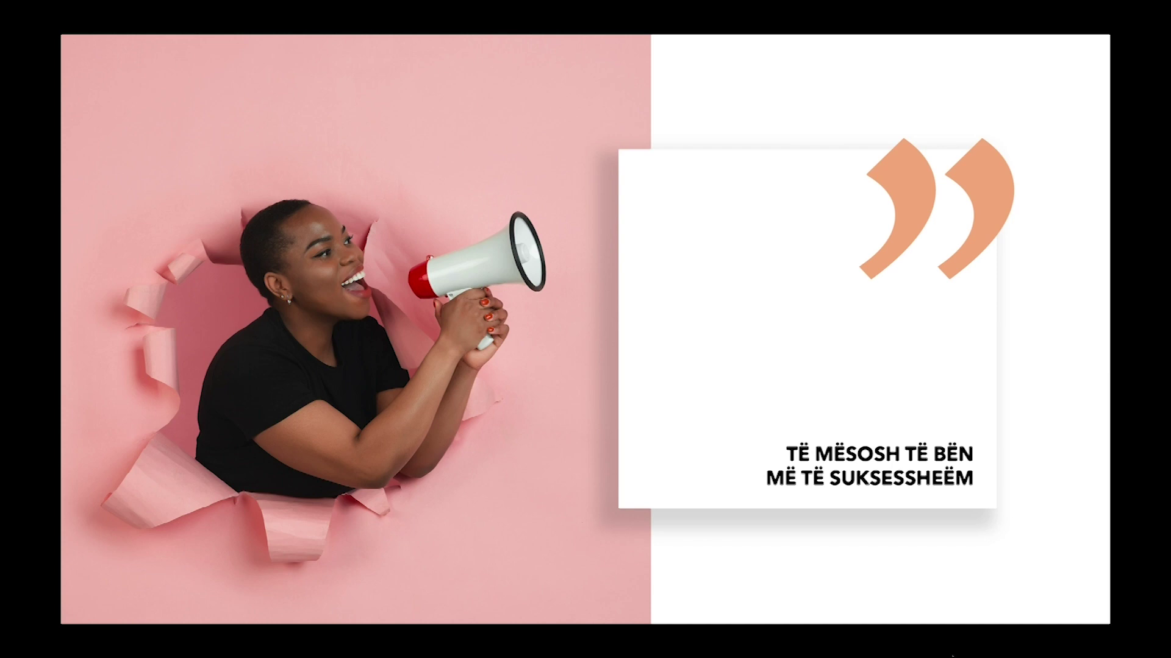
{"action": "key", "text": "Escape"}
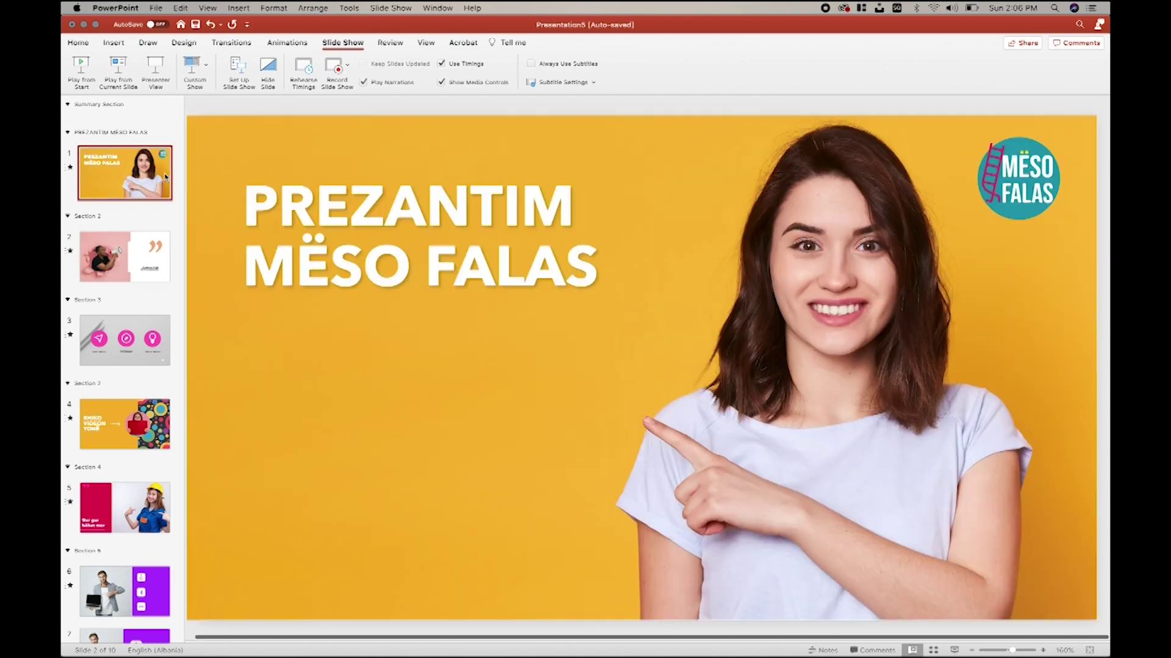
Step: Select slide 1 and show its Transitions settings
{"action": "left_click", "coordinate": [167, 176]}
{"action": "left_click", "coordinate": [230, 43]}
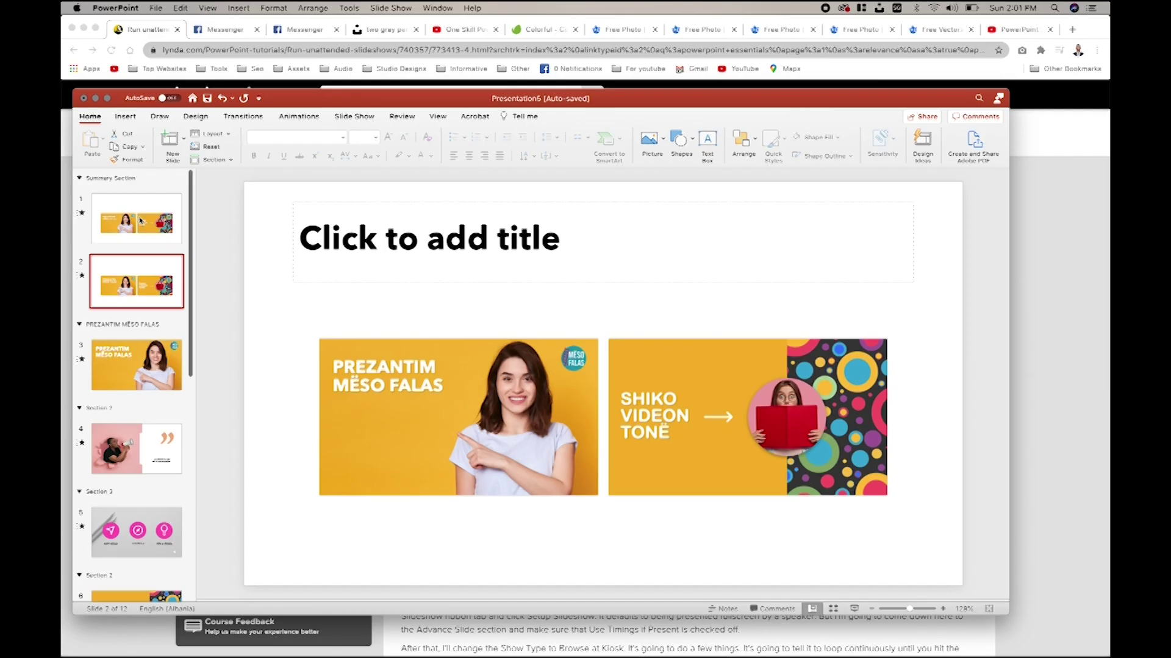
Step: Delete the two summary slides ahead of PREZANTIM MËSO FALAS
{"action": "right_click", "coordinate": [141, 221]}
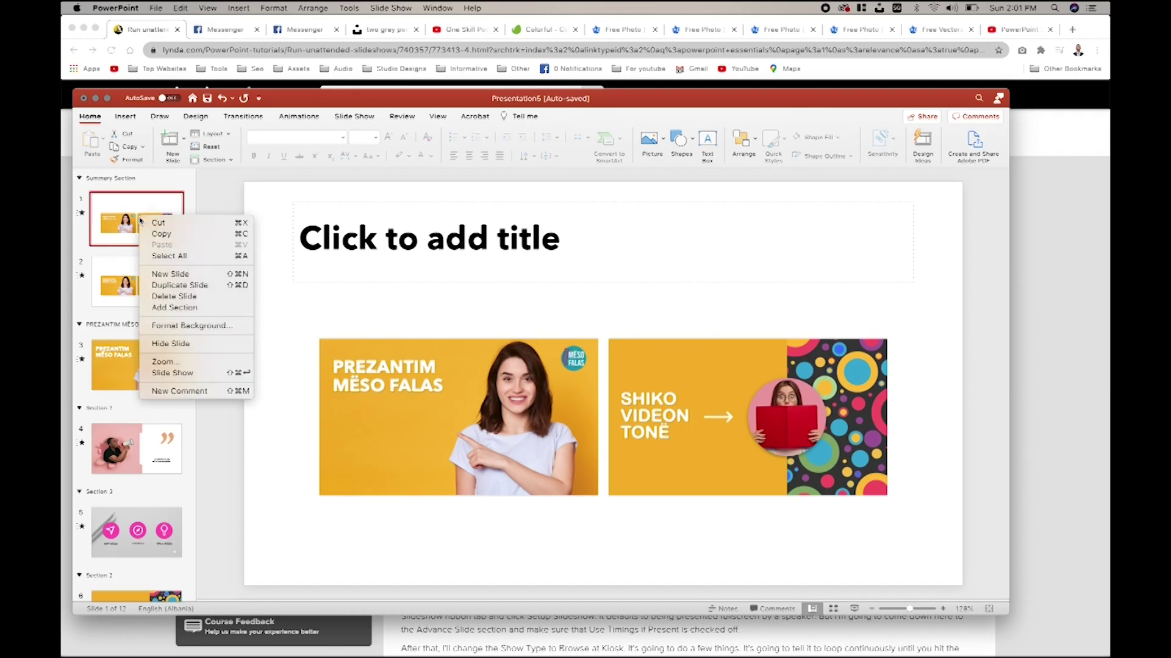
{"action": "left_click", "coordinate": [133, 231]}
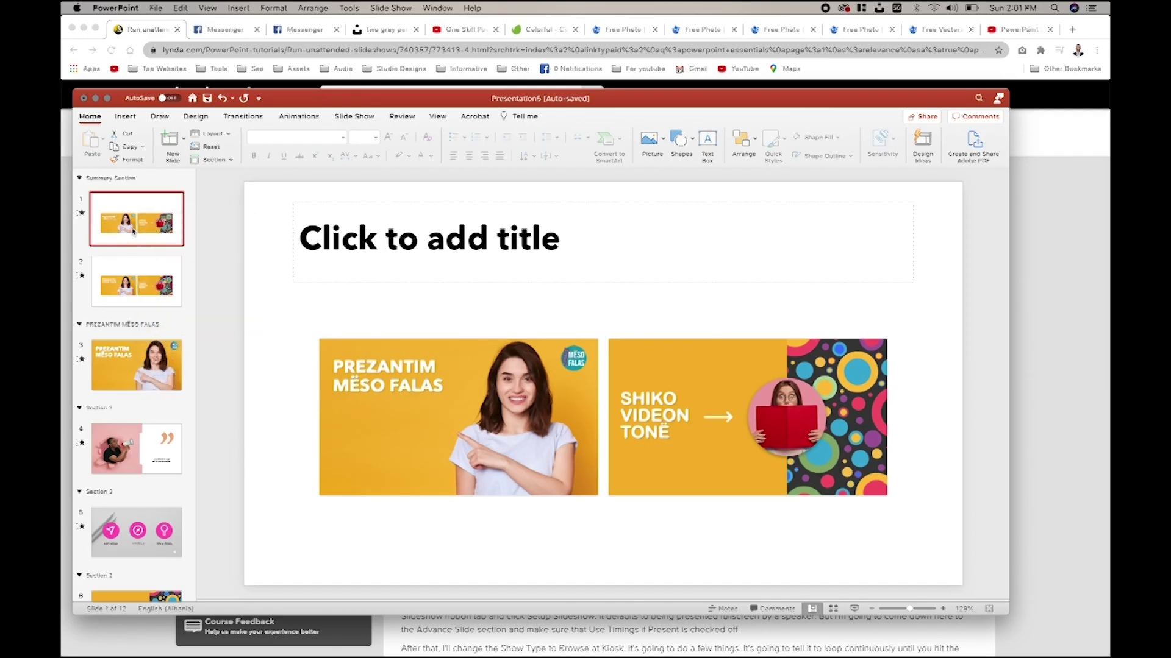
{"action": "key", "text": "Delete"}
{"action": "key", "text": "Delete"}
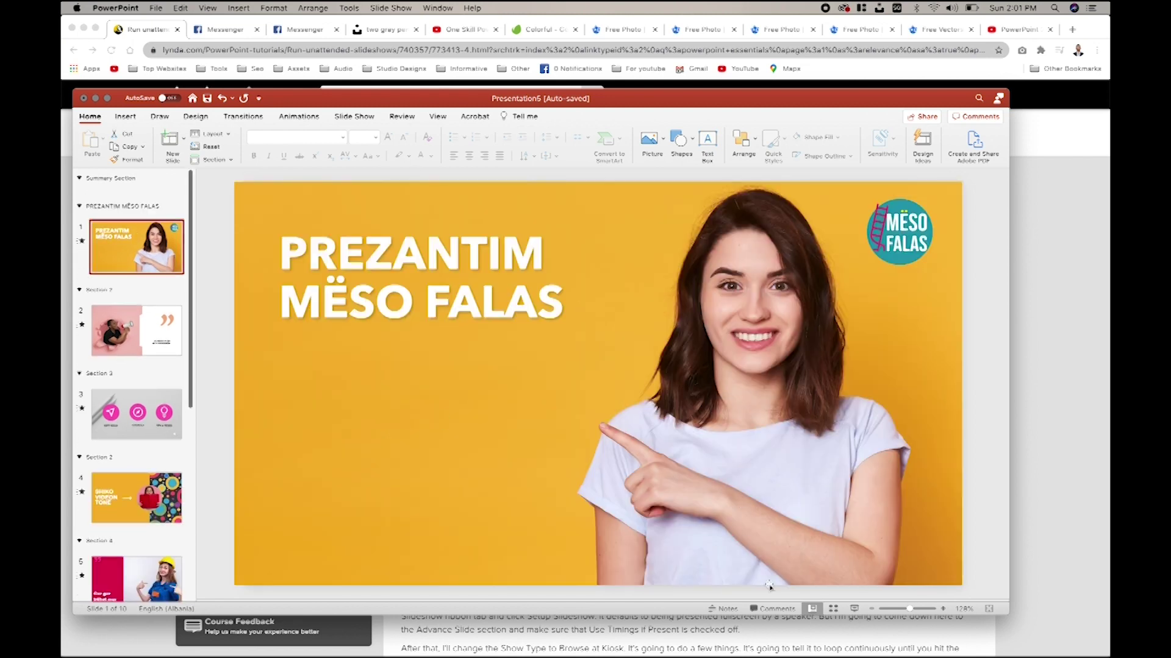
Step: Preview the first three slides from the start, then select slide 1 in the Slide Show tab
{"action": "left_click", "coordinate": [854, 609]}
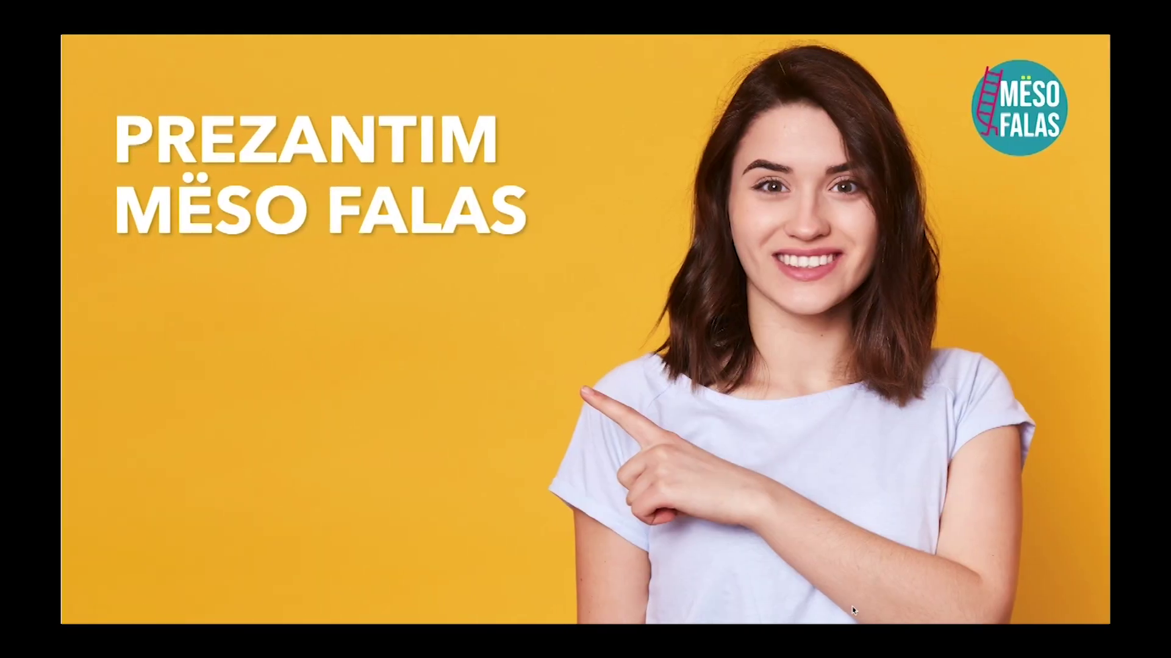
{"action": "left_click", "coordinate": [852, 610]}
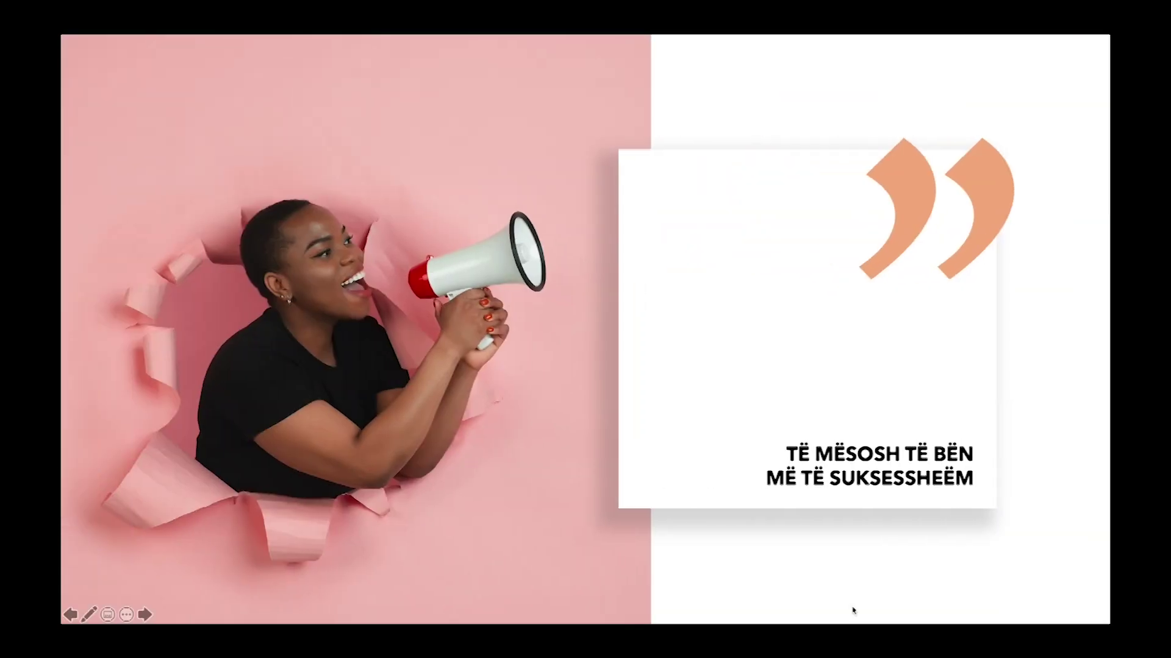
{"action": "left_click", "coordinate": [852, 610]}
{"action": "key", "text": "Escape"}
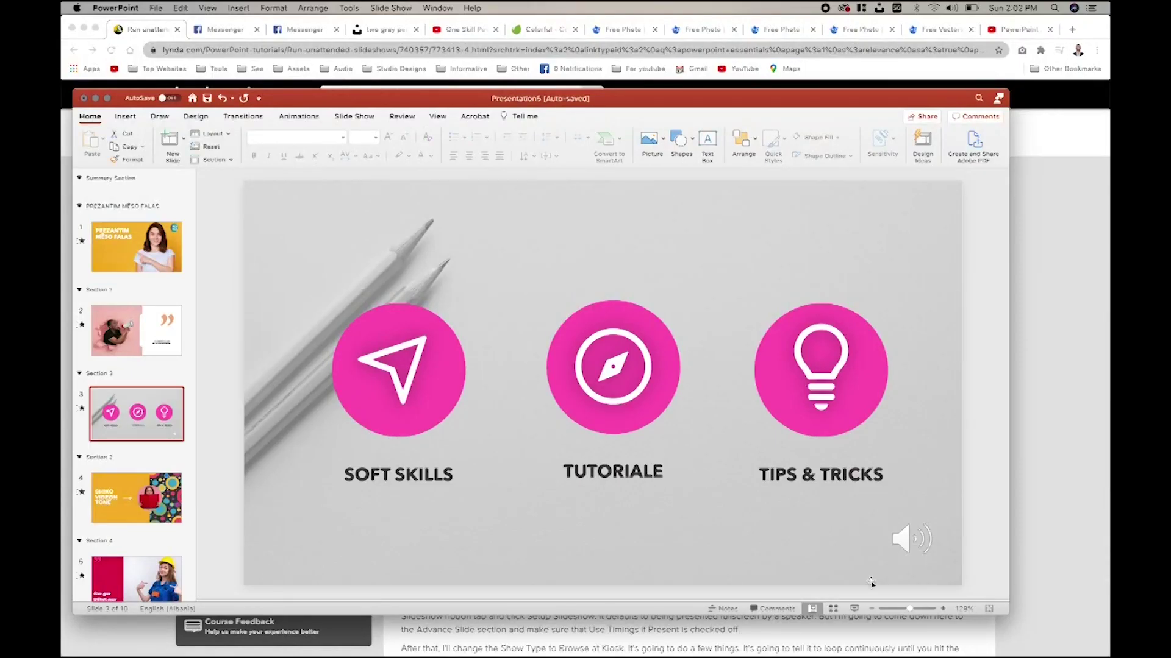
{"action": "left_click", "coordinate": [164, 250]}
{"action": "left_click", "coordinate": [361, 119]}
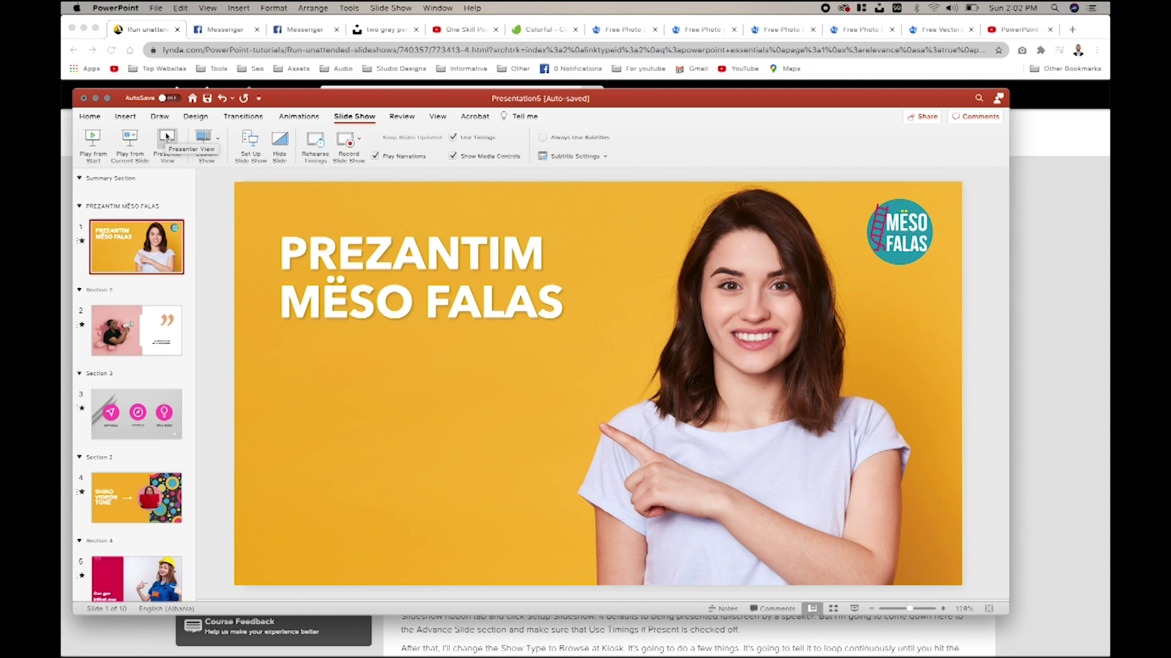
Step: Start Presenter View with live subtitles turned on, and advance to slide 2
{"action": "left_click", "coordinate": [166, 135]}
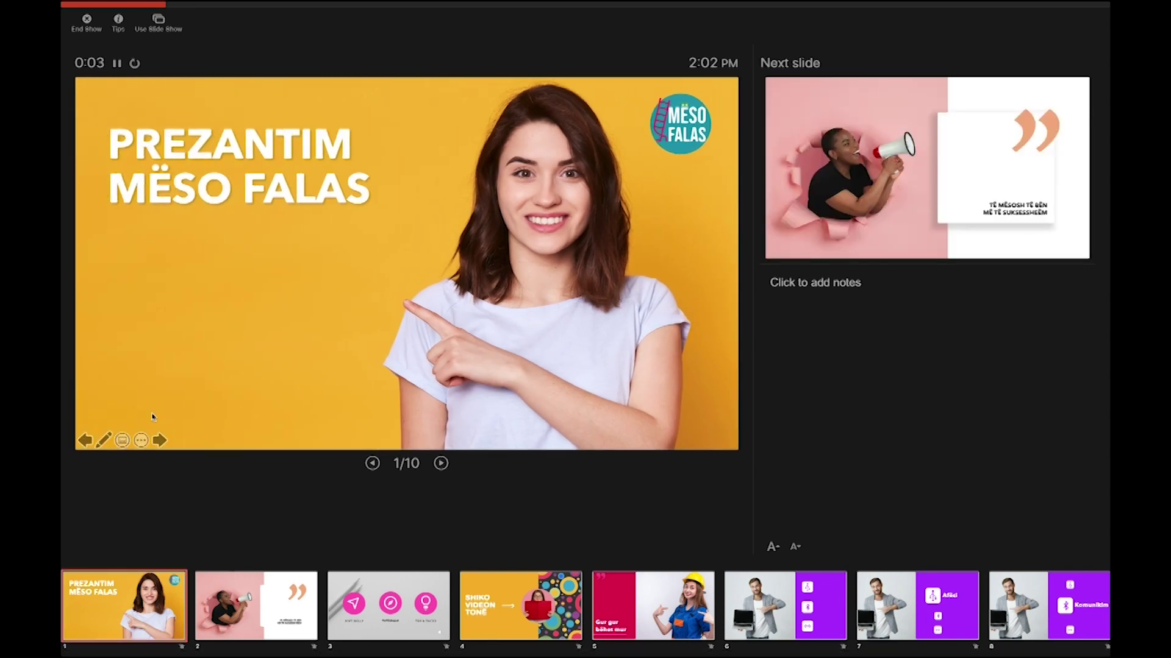
{"action": "left_click", "coordinate": [130, 439]}
{"action": "left_click", "coordinate": [787, 313]}
{"action": "mouse_move", "coordinate": [406, 275]}
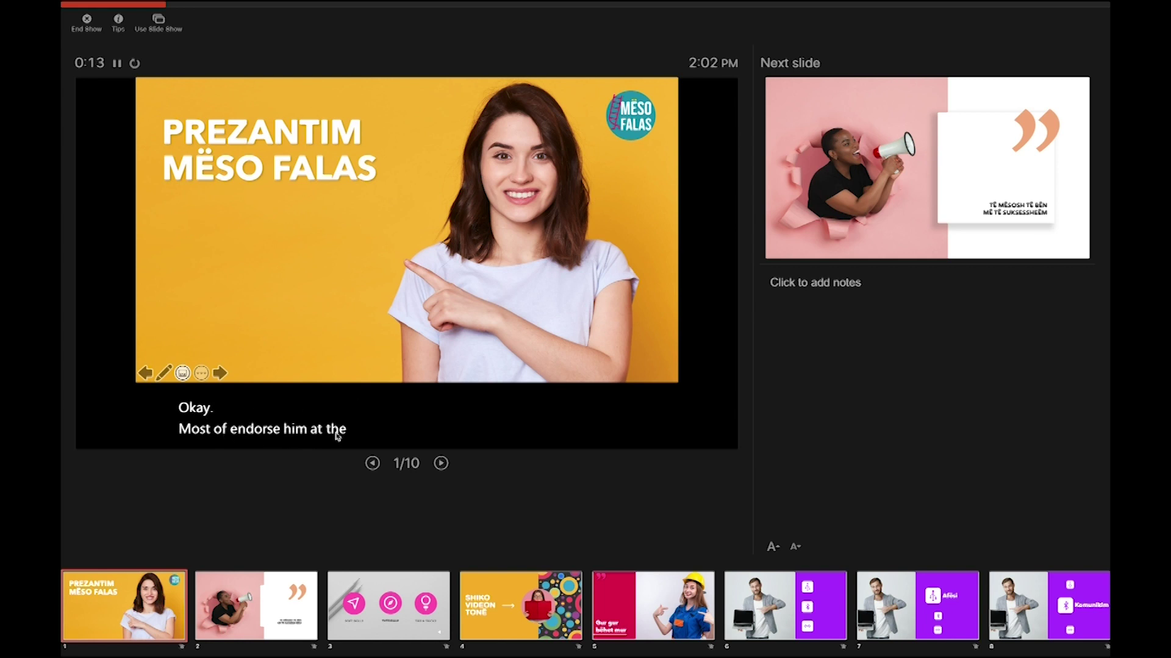
{"action": "key", "text": "Right"}
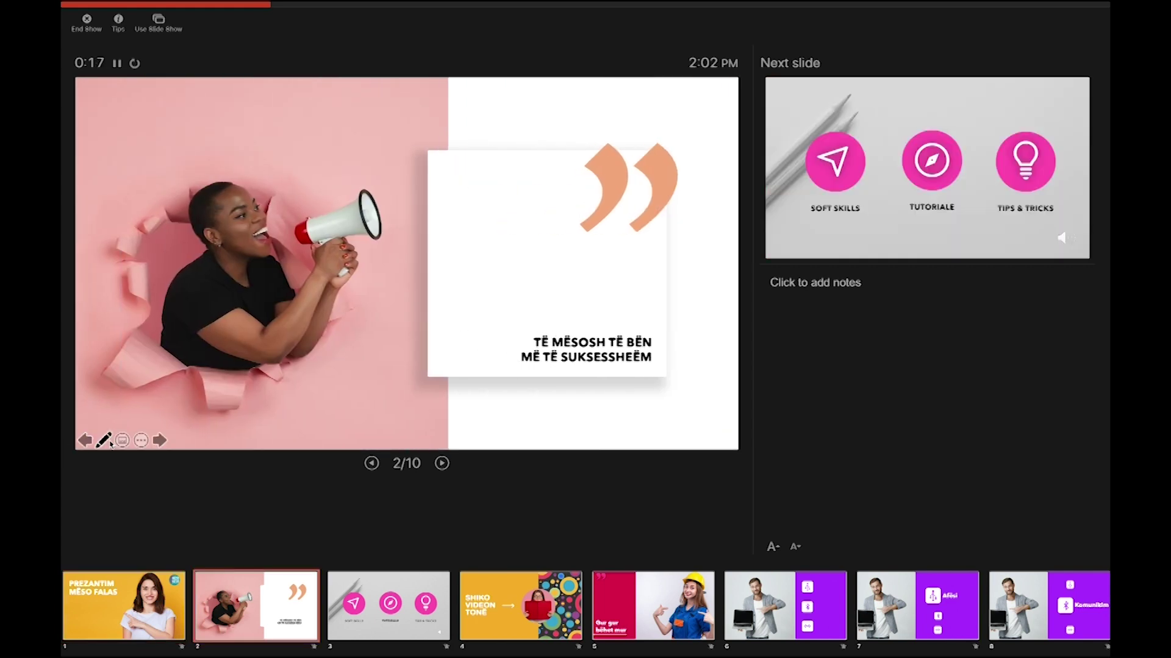
Step: Switch the on-slide pointer to Laser Pointer and advance to slide 3
{"action": "left_click", "coordinate": [104, 441]}
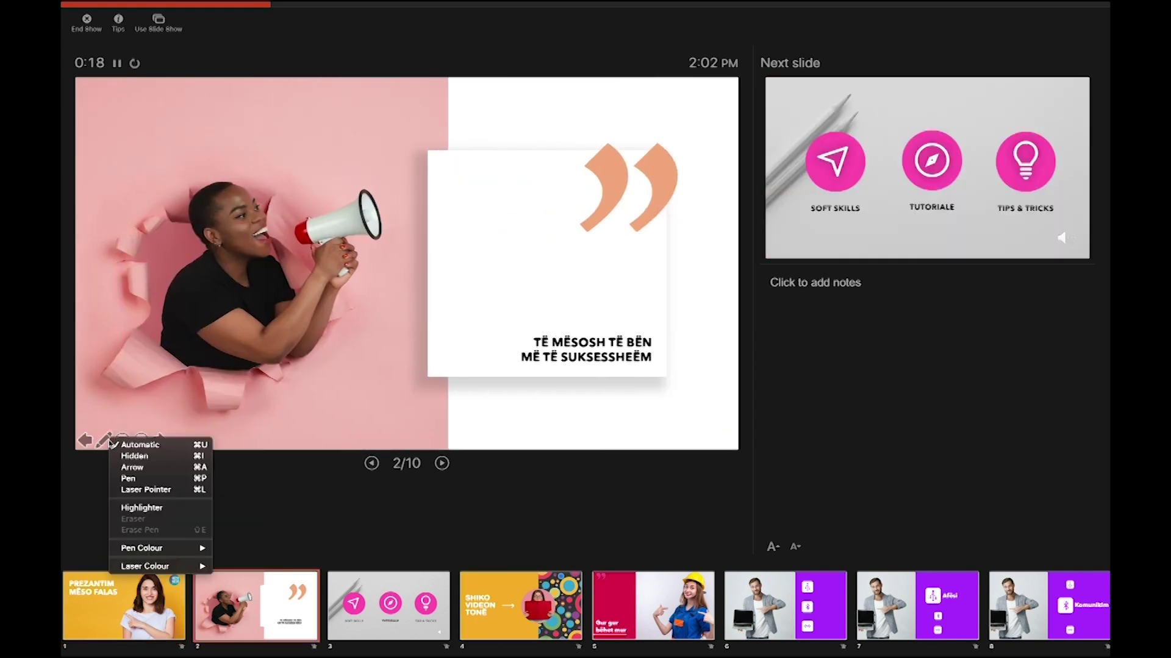
{"action": "left_click", "coordinate": [153, 471]}
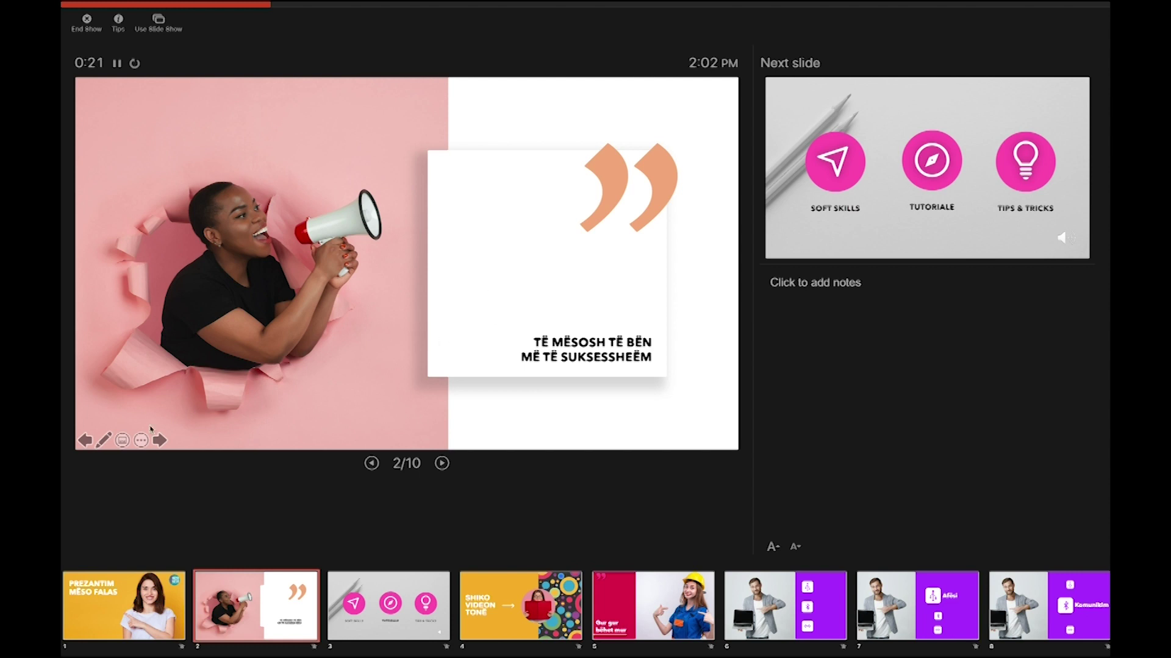
{"action": "left_click", "coordinate": [103, 440]}
{"action": "left_click", "coordinate": [140, 486]}
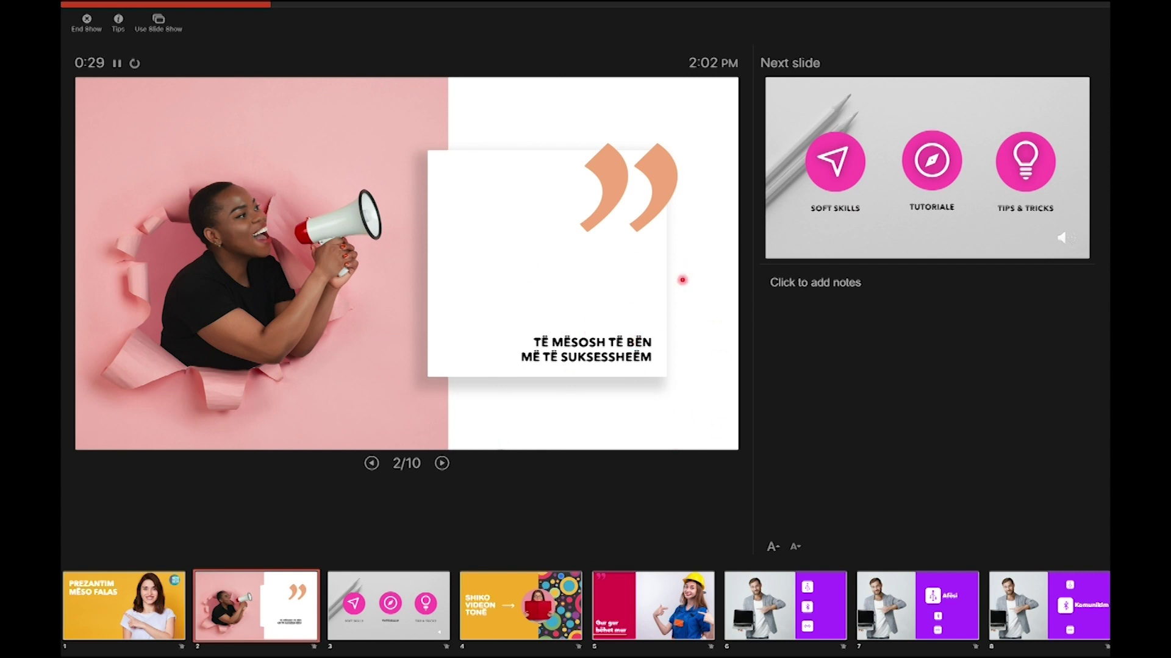
{"action": "left_click", "coordinate": [442, 464]}
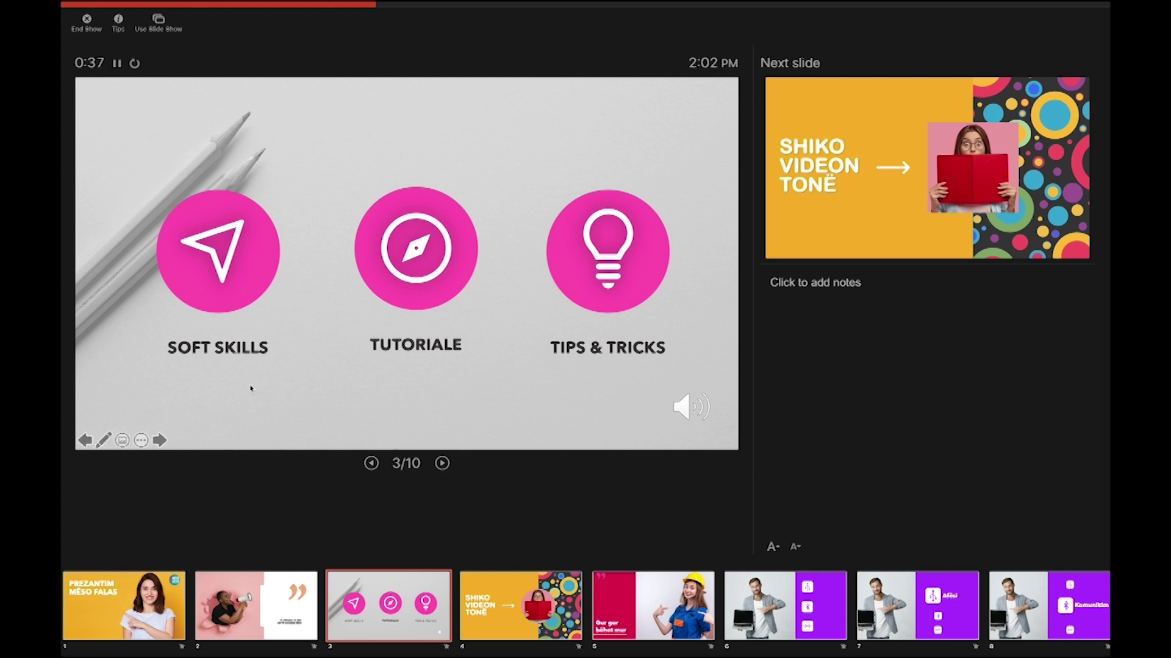
{"action": "left_click", "coordinate": [145, 441]}
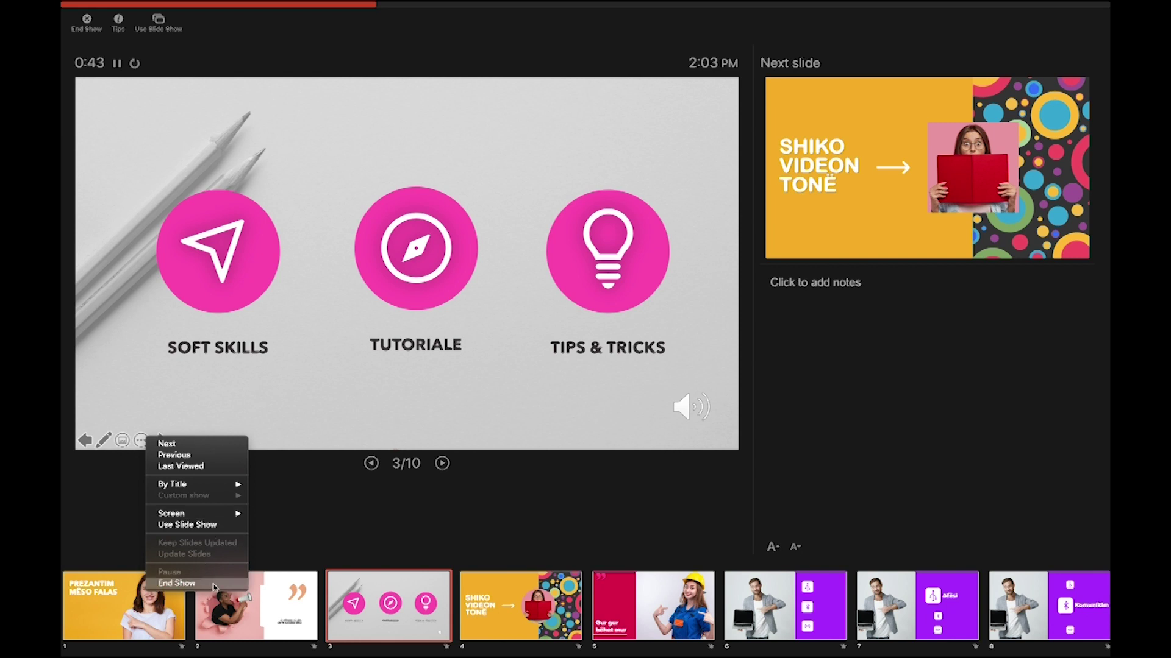
{"action": "left_click", "coordinate": [130, 484]}
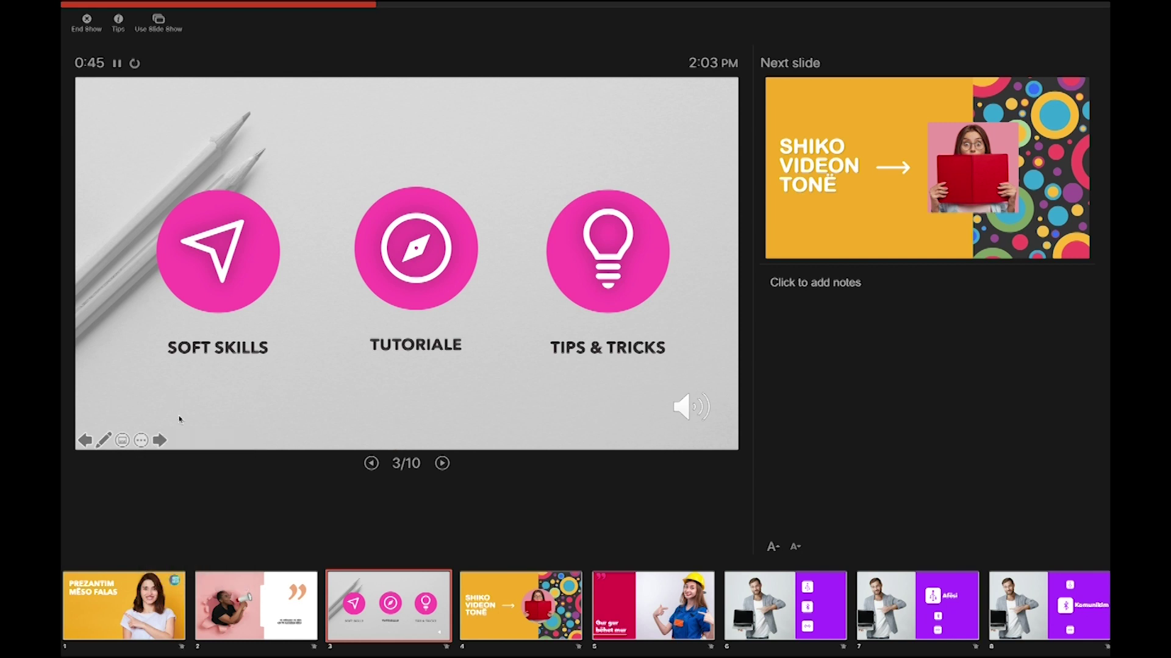
Step: Type test speaker notes 'ysdfasdf' on slide 3, resize and delete them, then advance to slide 4
{"action": "left_click", "coordinate": [882, 284]}
{"action": "type", "text": "ysdfasdf"}
{"action": "left_click", "coordinate": [774, 547]}
{"action": "left_click", "coordinate": [773, 547]}
{"action": "left_click", "coordinate": [794, 549]}
{"action": "left_click", "coordinate": [794, 549]}
{"action": "left_click", "coordinate": [794, 549]}
{"action": "left_click", "coordinate": [794, 549]}
{"action": "left_click_drag", "start_coordinate": [832, 273], "coordinate": [743, 271]}
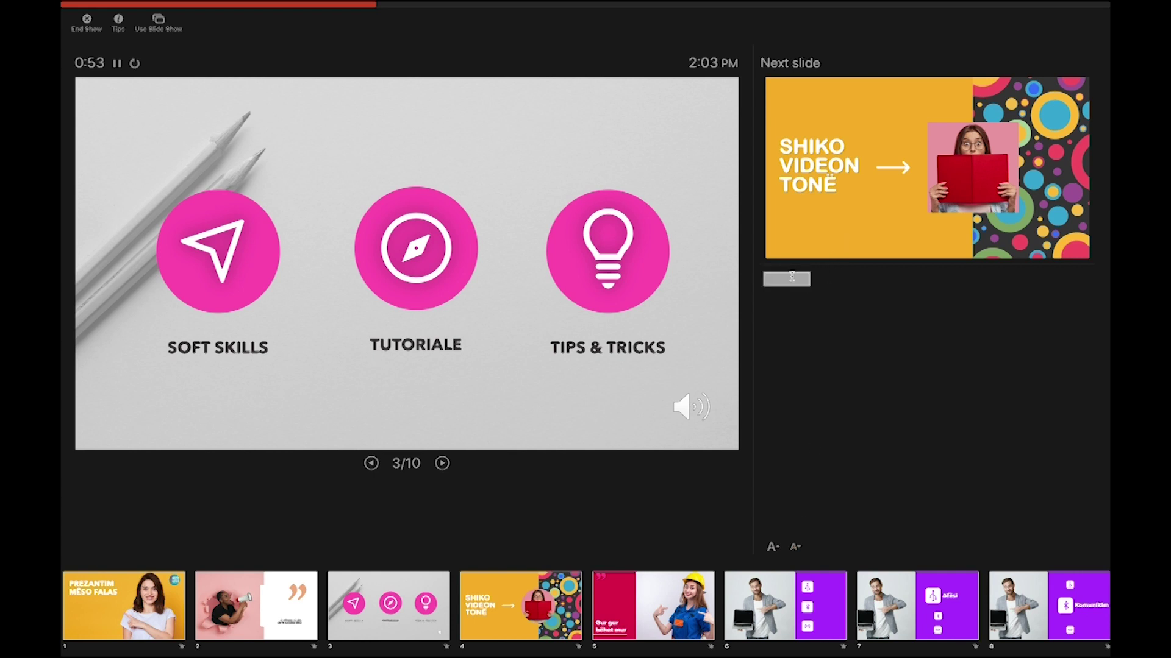
{"action": "key", "text": "BackSpace"}
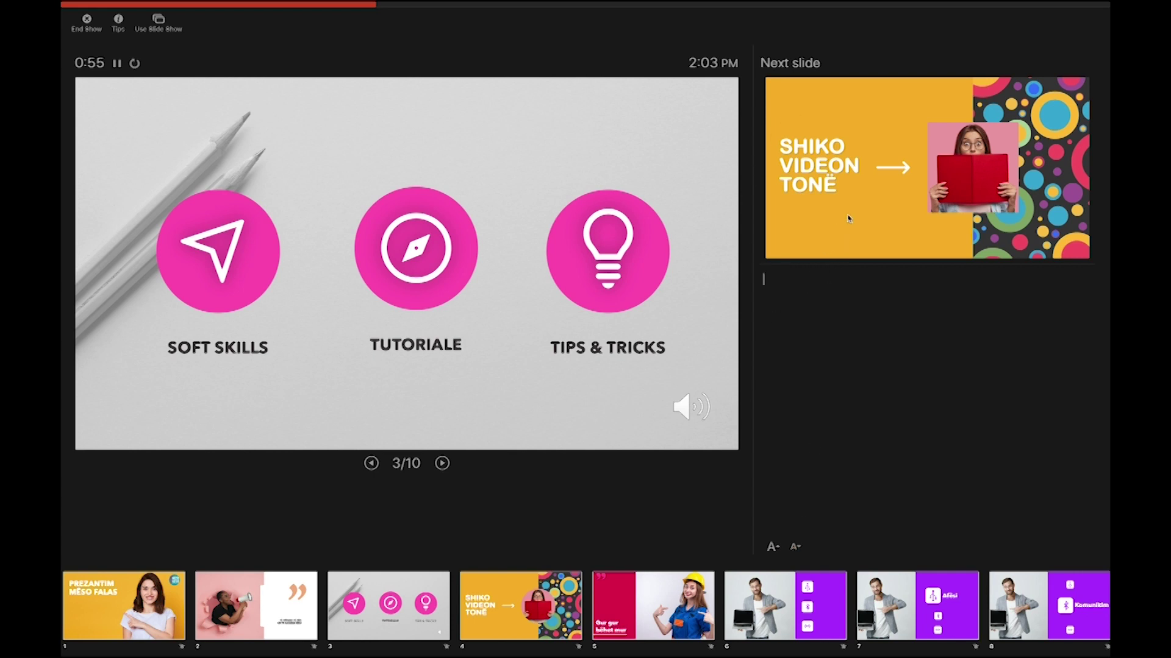
{"action": "left_click", "coordinate": [597, 345]}
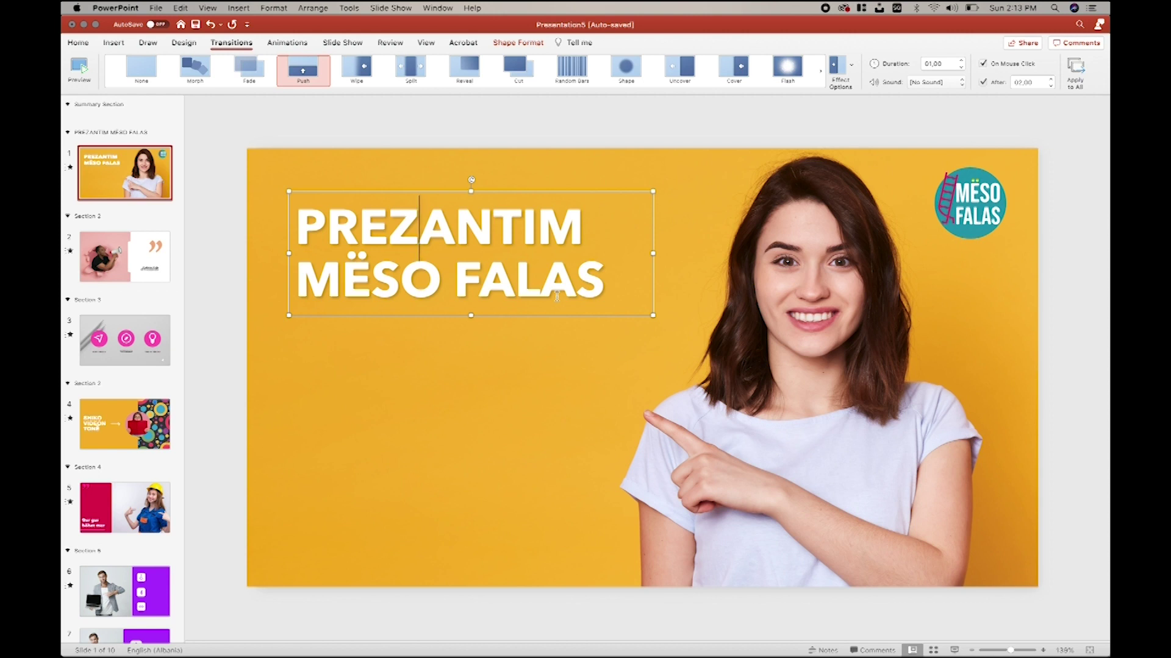
Step: Replace slide 1's title with 'Vendosni tekstnin tuaj' as a trial rewrite
{"action": "left_click", "coordinate": [435, 395]}
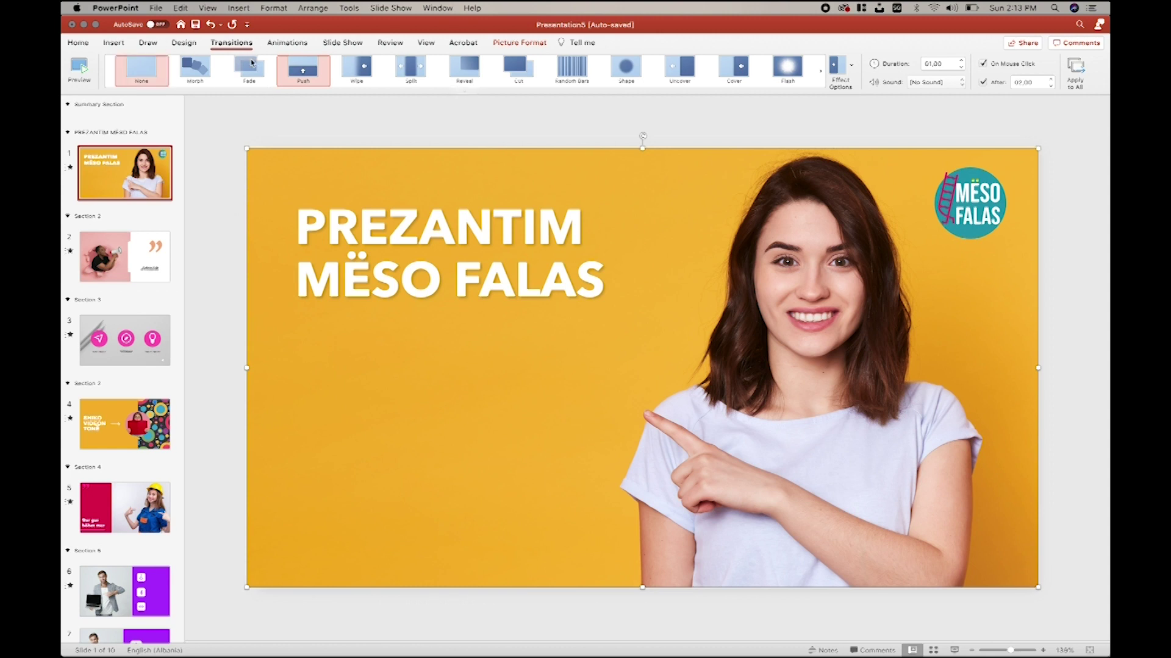
{"action": "left_click", "coordinate": [309, 236]}
{"action": "left_click_drag", "start_coordinate": [308, 235], "coordinate": [597, 290]}
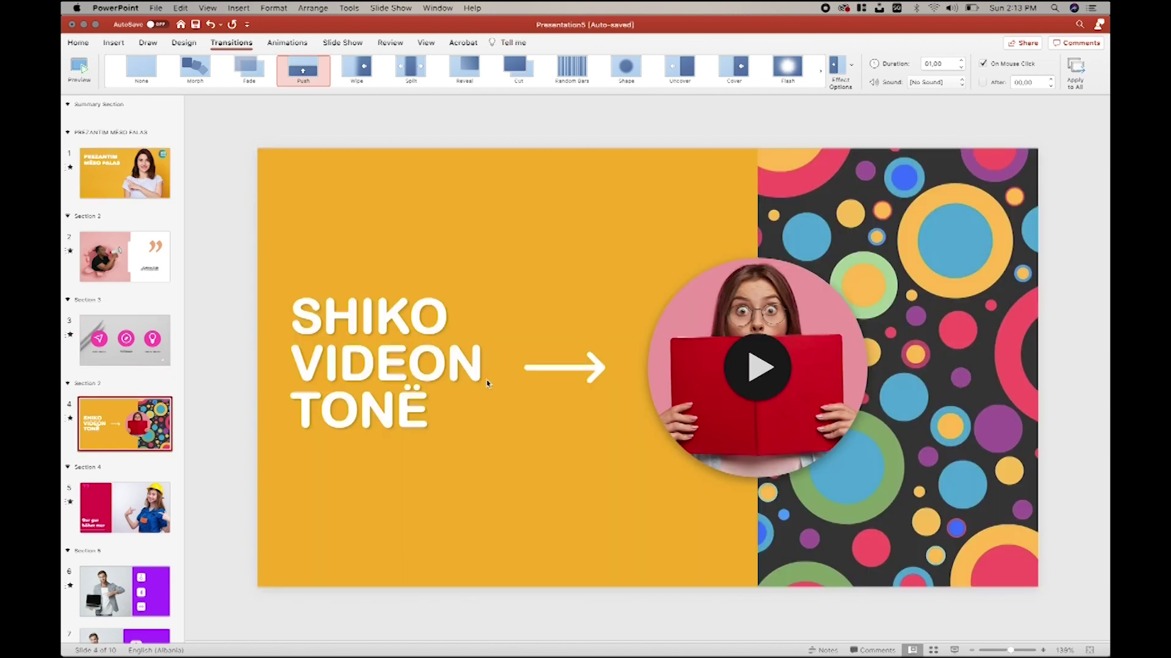
{"action": "left_click", "coordinate": [139, 188]}
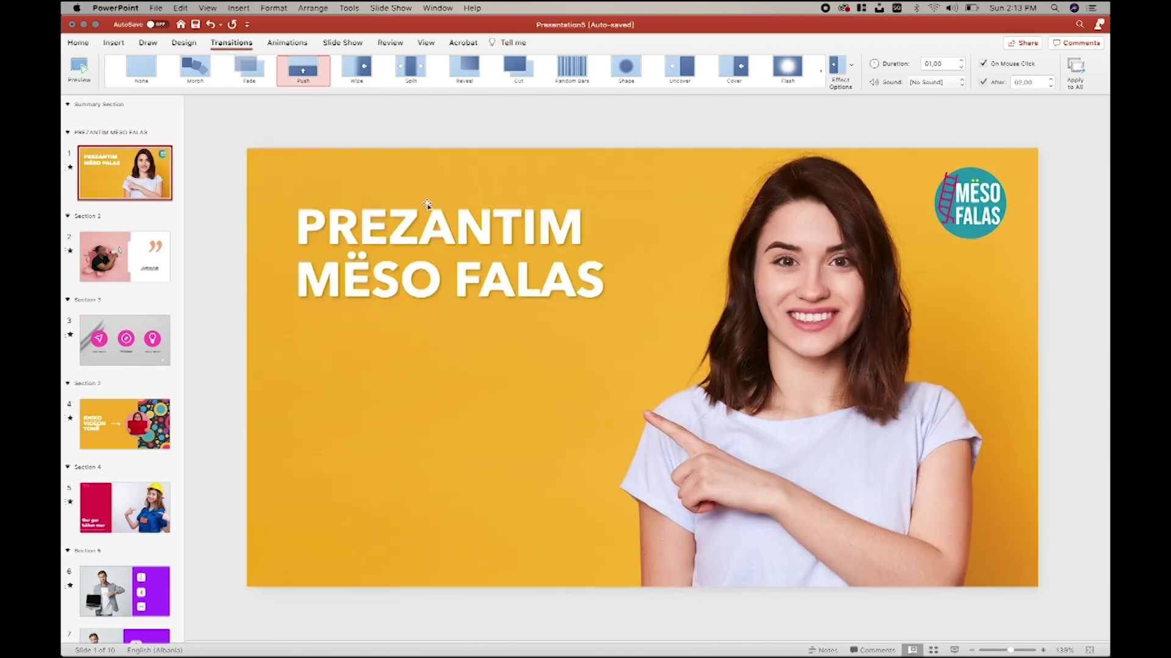
{"action": "left_click_drag", "start_coordinate": [607, 284], "coordinate": [318, 233]}
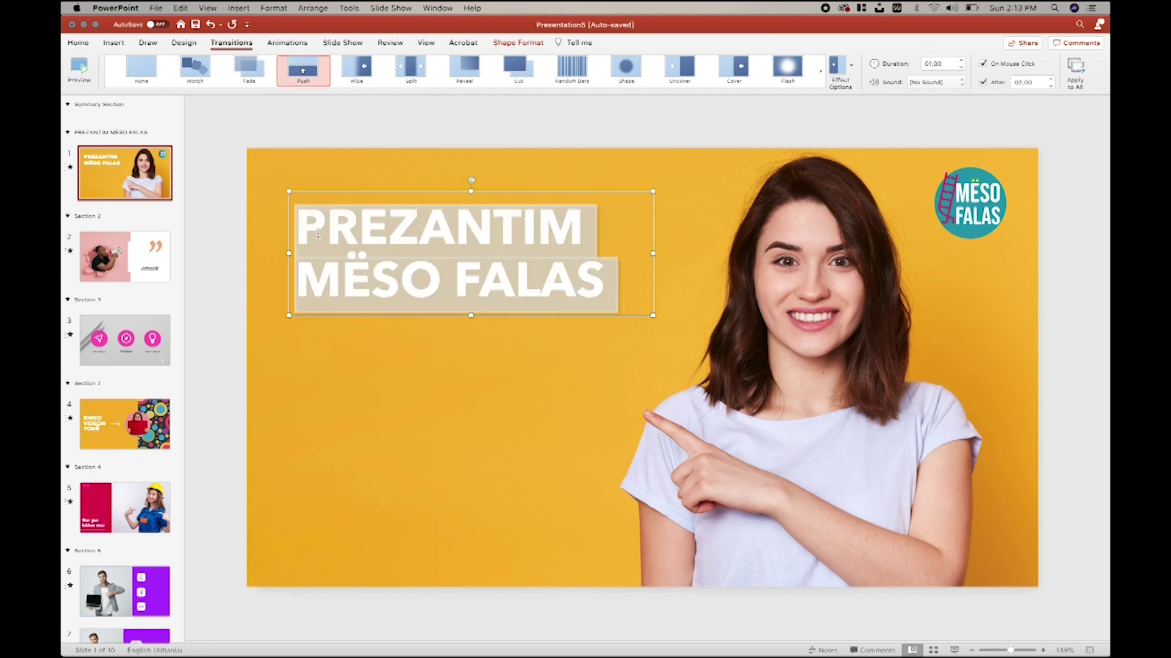
{"action": "type", "text": "S"}
{"action": "key", "text": "BackSpace"}
{"action": "type", "text": "Vendo"}
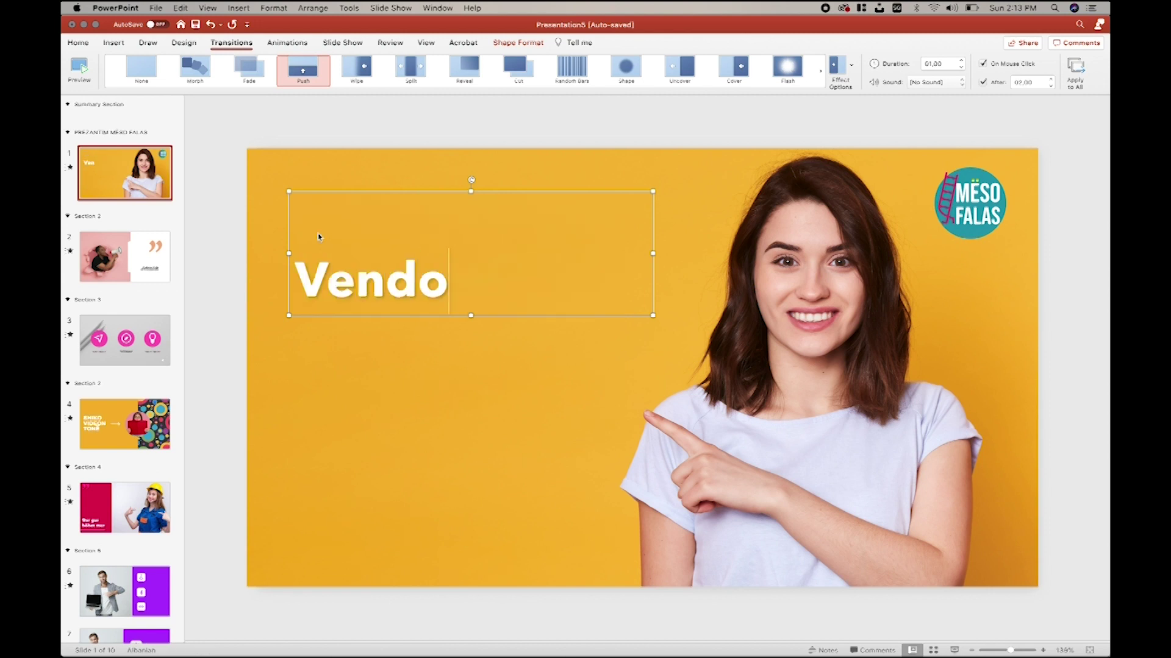
{"action": "type", "text": "sni tekstnin tu"}
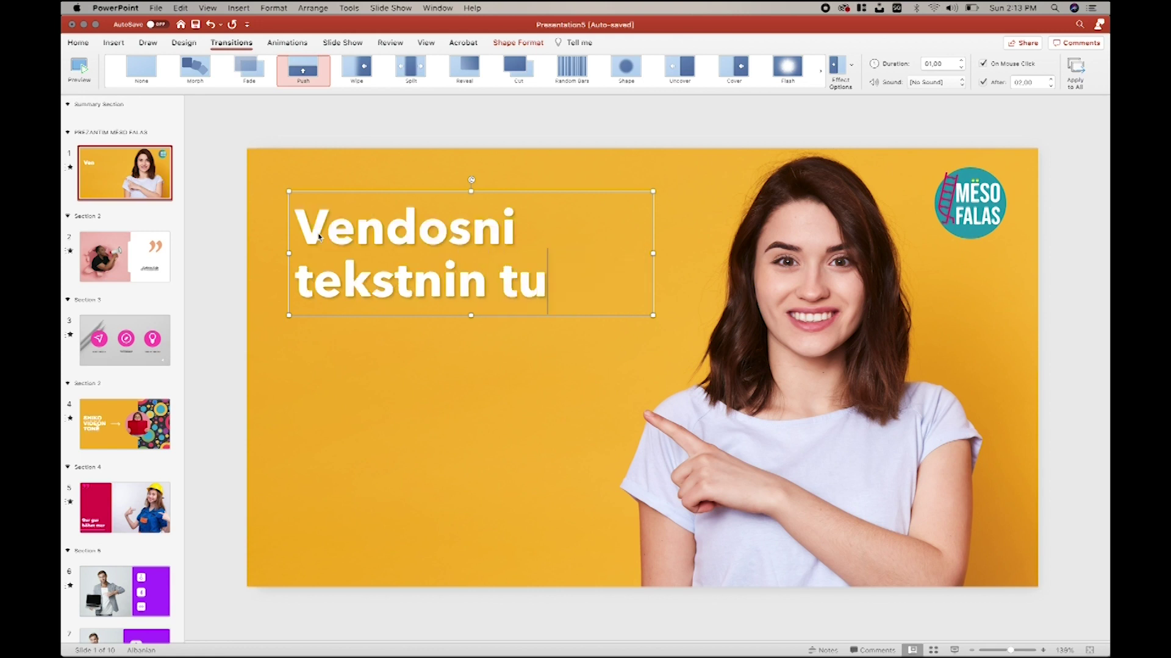
{"action": "type", "text": "aj"}
Step: Browse slides 2 through 6 in the thumbnail pane, then return to slide 1
{"action": "left_click", "coordinate": [115, 264]}
{"action": "left_click", "coordinate": [130, 341]}
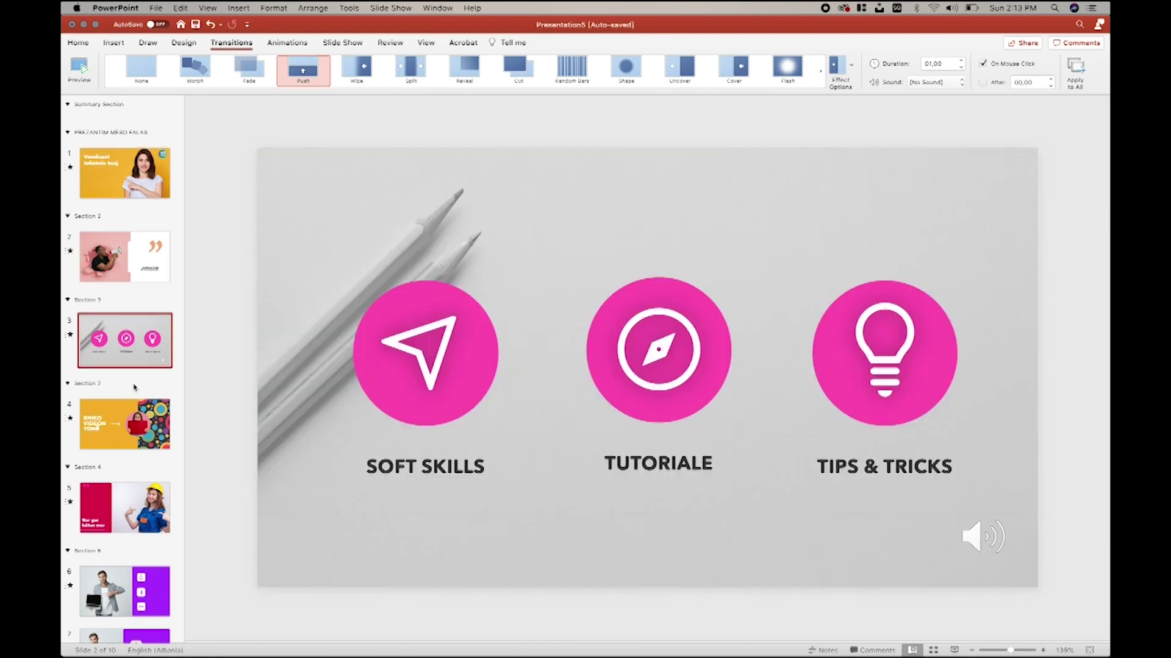
{"action": "left_click", "coordinate": [134, 422]}
{"action": "left_click", "coordinate": [126, 498]}
{"action": "left_click", "coordinate": [125, 588]}
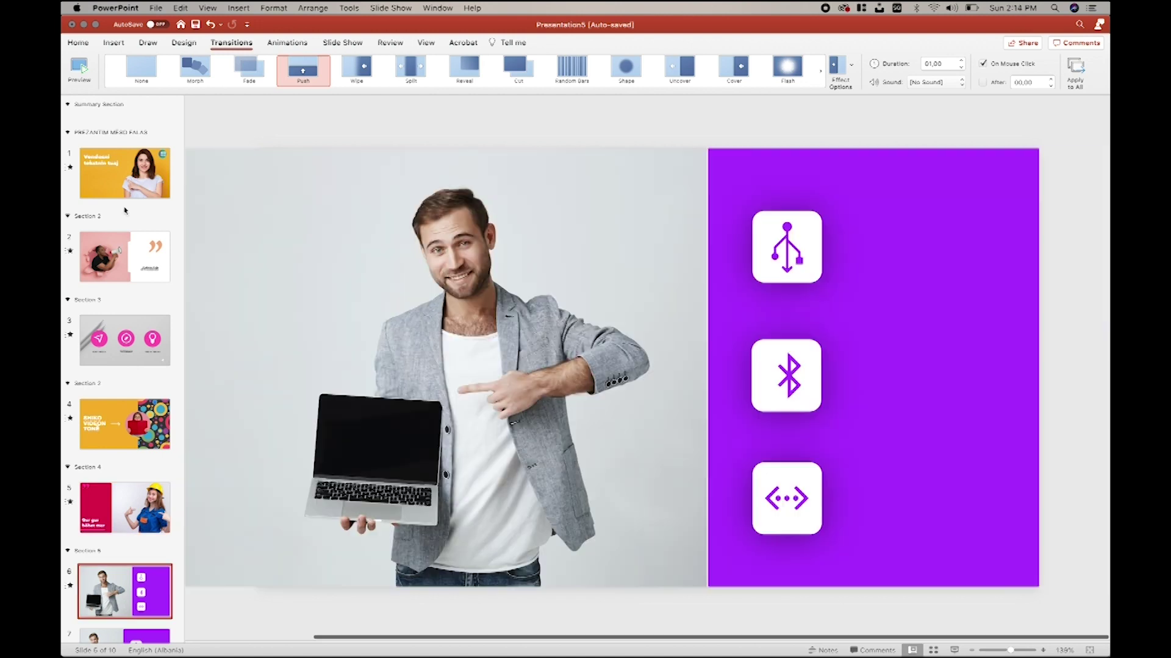
{"action": "left_click", "coordinate": [125, 192]}
Step: Undo the rewrite three times to restore the title PREZANTIM MËSO FALAS
{"action": "left_click", "coordinate": [488, 278]}
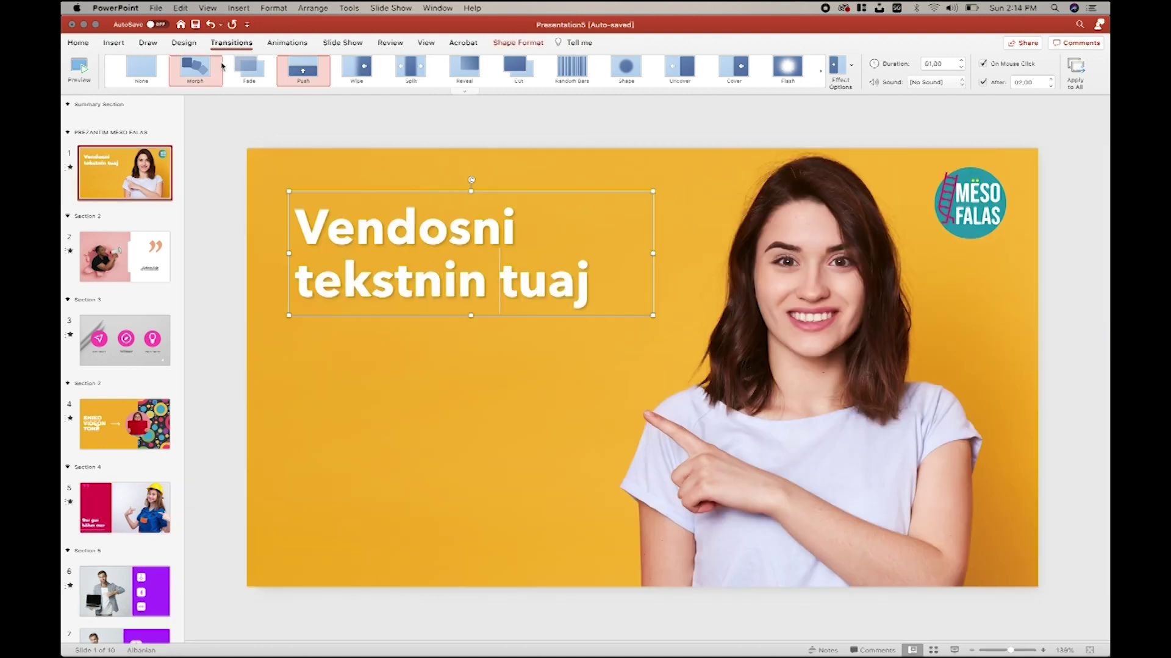
{"action": "left_click", "coordinate": [211, 25]}
{"action": "left_click", "coordinate": [211, 25]}
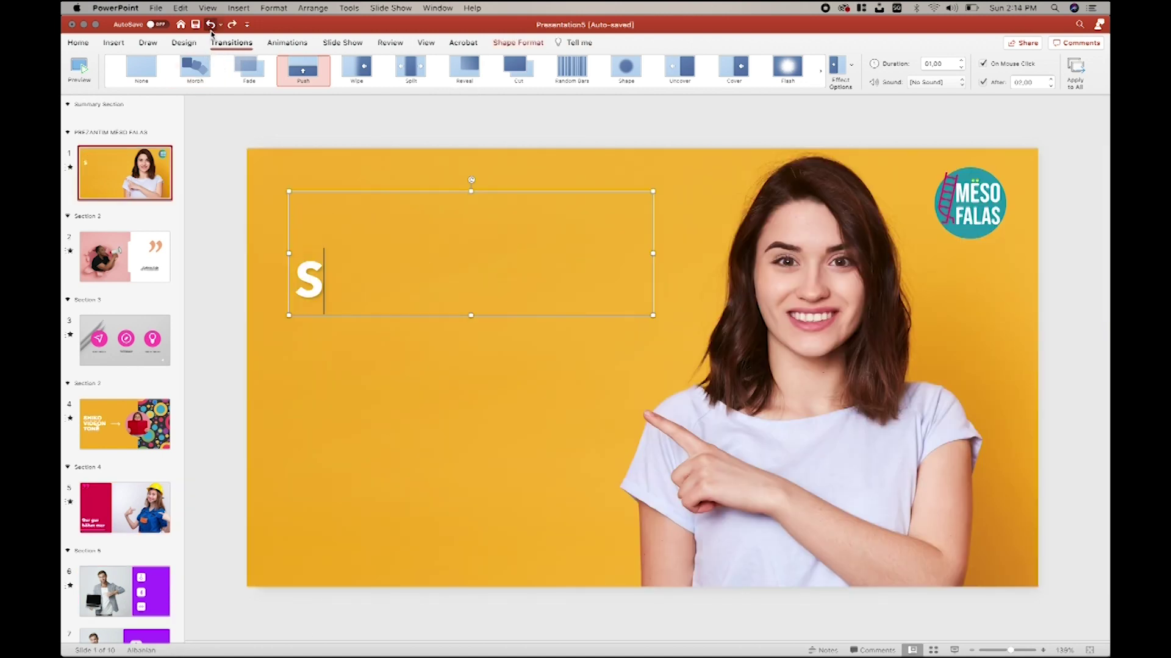
{"action": "left_click", "coordinate": [211, 26]}
{"action": "left_click", "coordinate": [494, 326]}
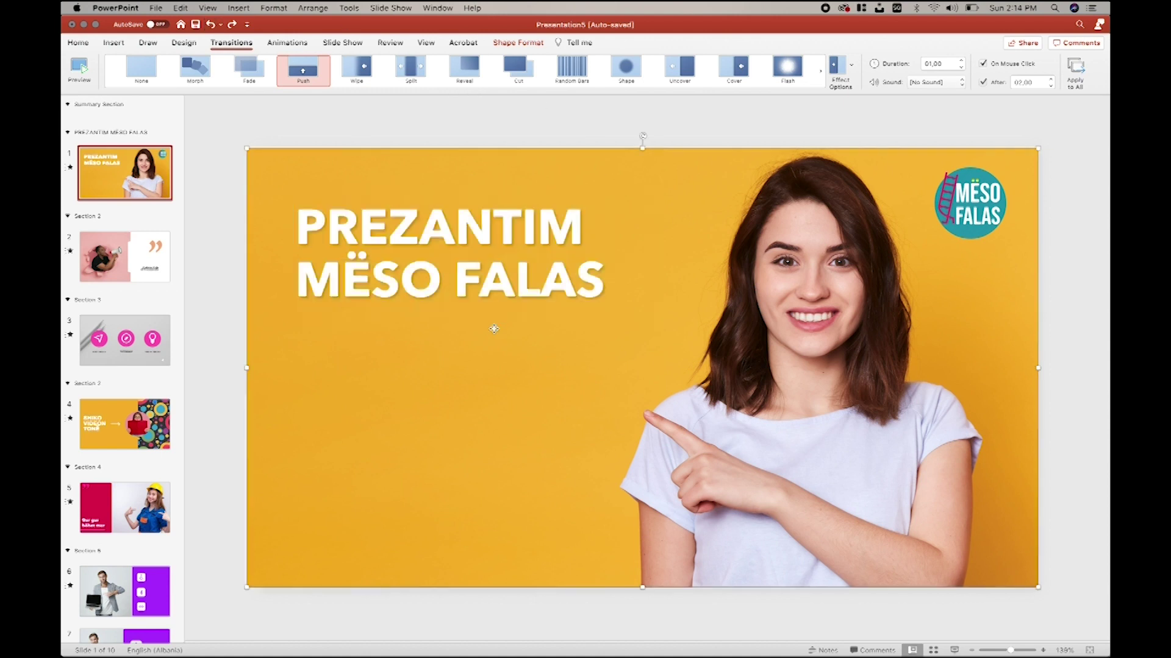
{"action": "left_click", "coordinate": [155, 8]}
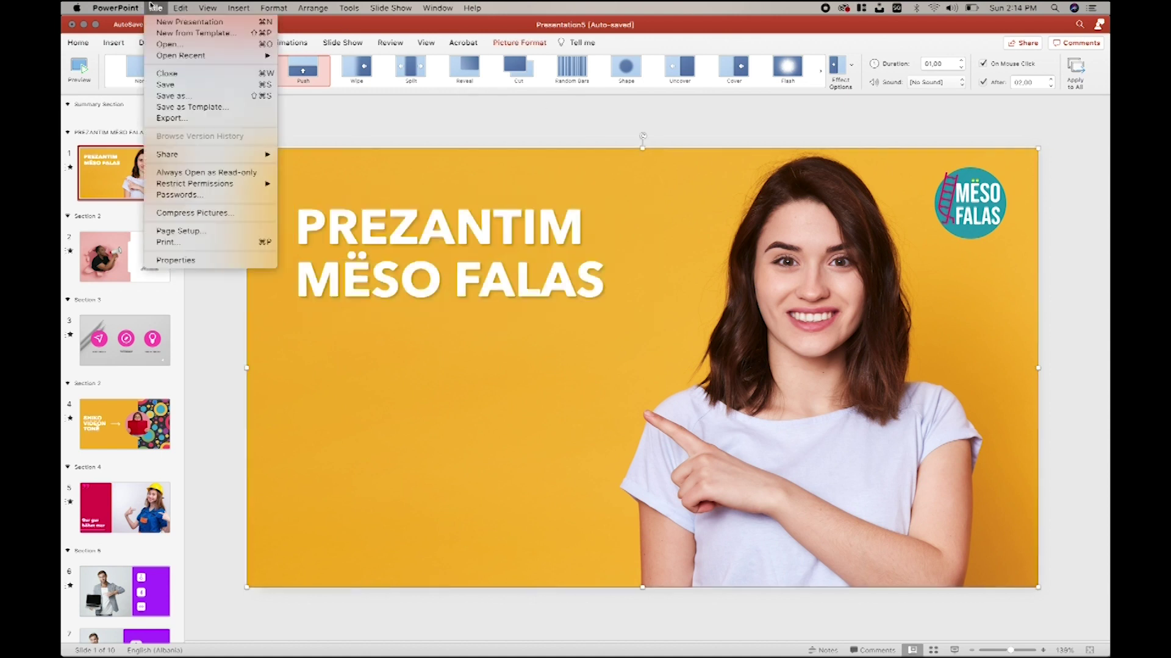
{"action": "left_click", "coordinate": [177, 107]}
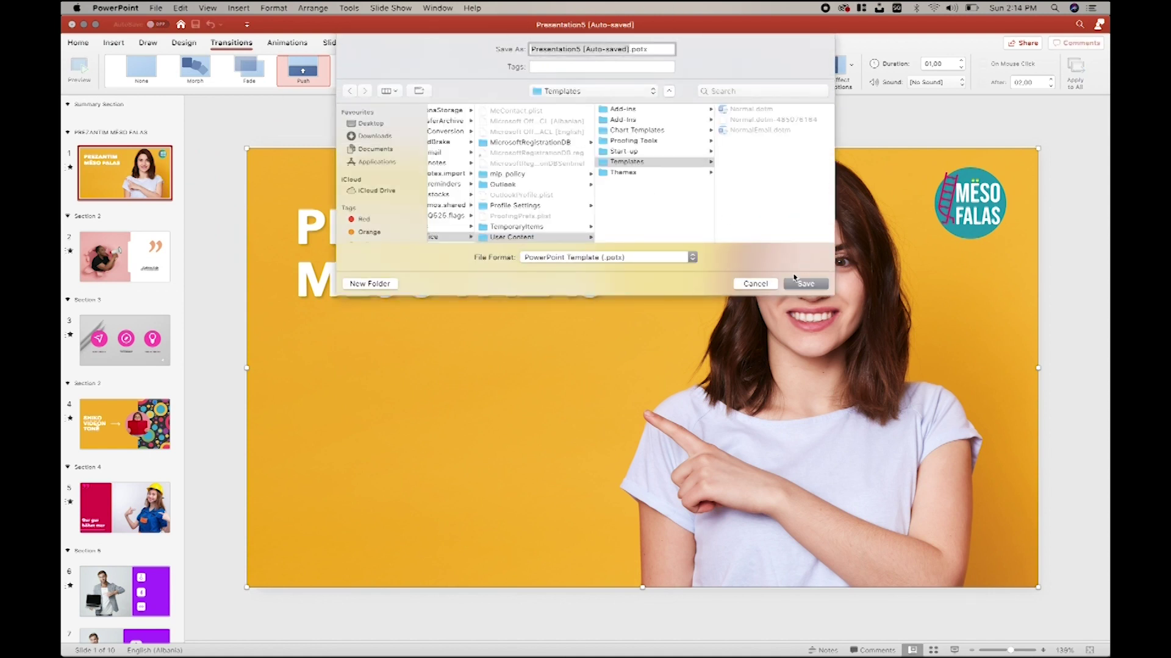
{"action": "left_click", "coordinate": [760, 284]}
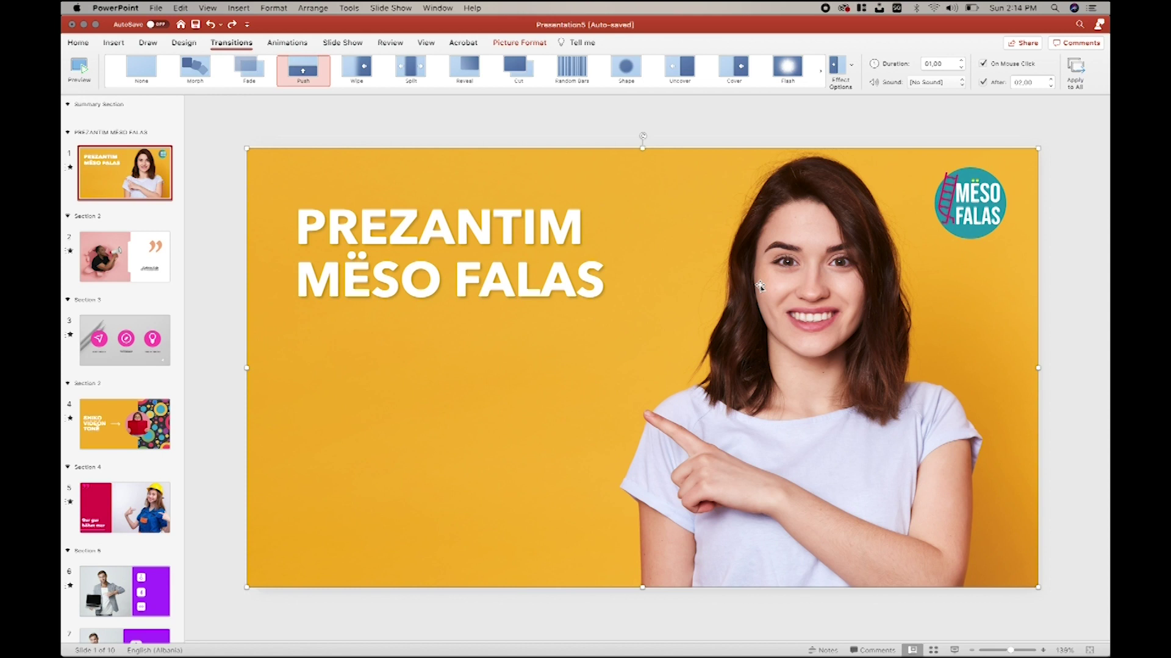
Step: Open Slide Master view and inspect the Title and Content and Title Slide layouts
{"action": "left_click", "coordinate": [422, 49]}
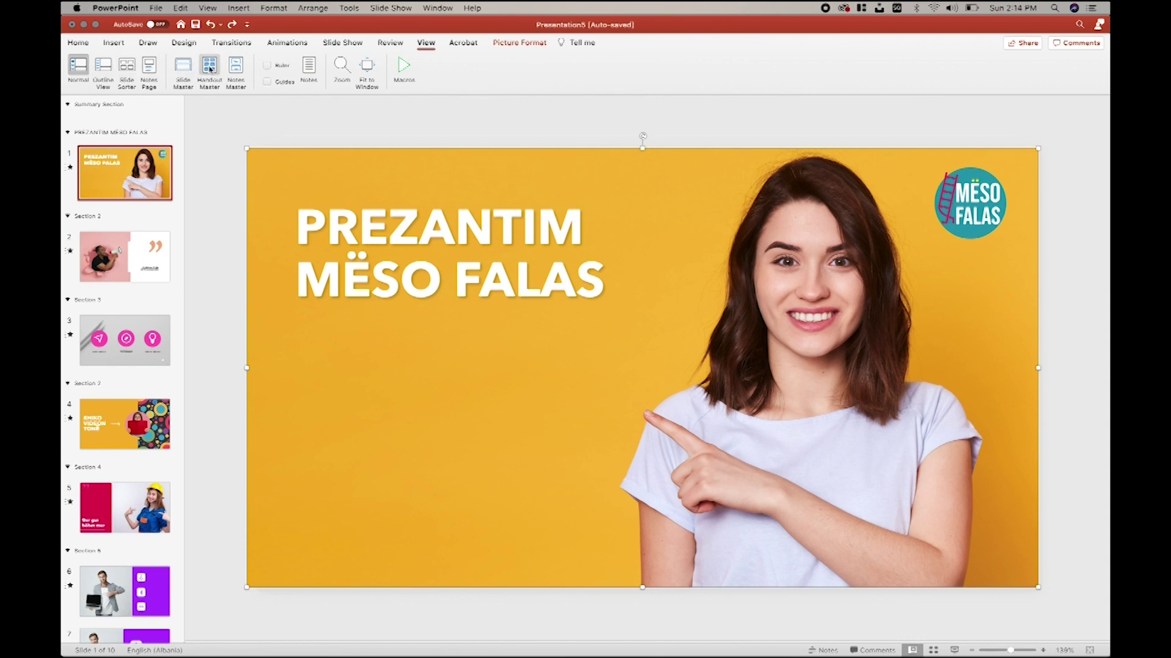
{"action": "left_click", "coordinate": [183, 67]}
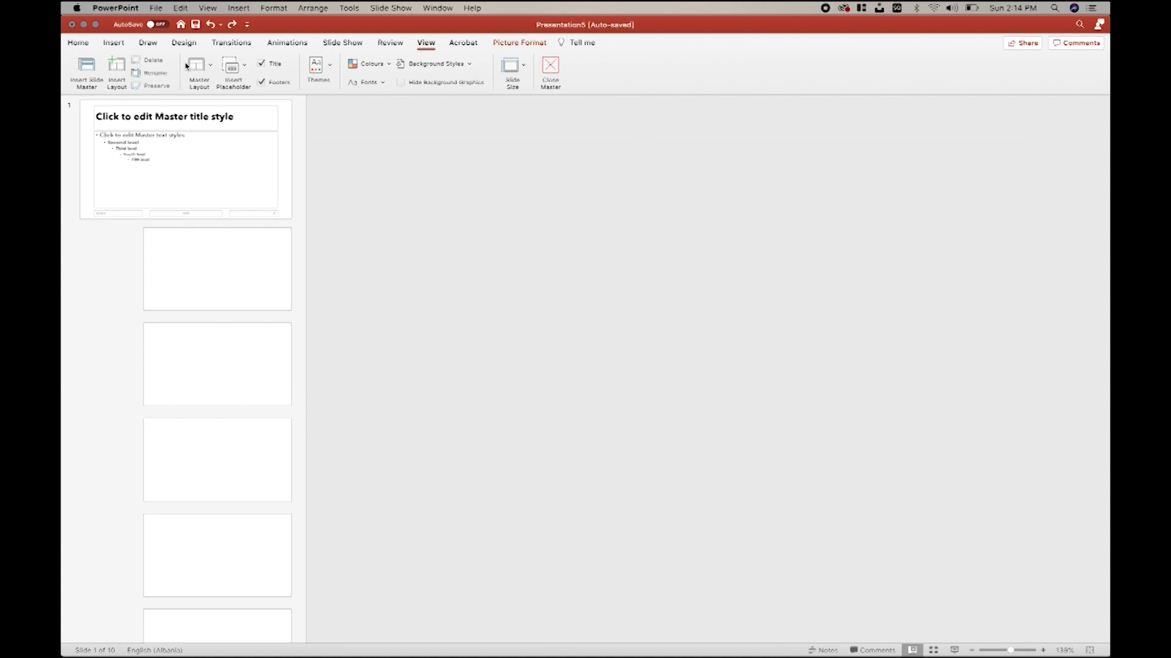
{"action": "left_click", "coordinate": [232, 402]}
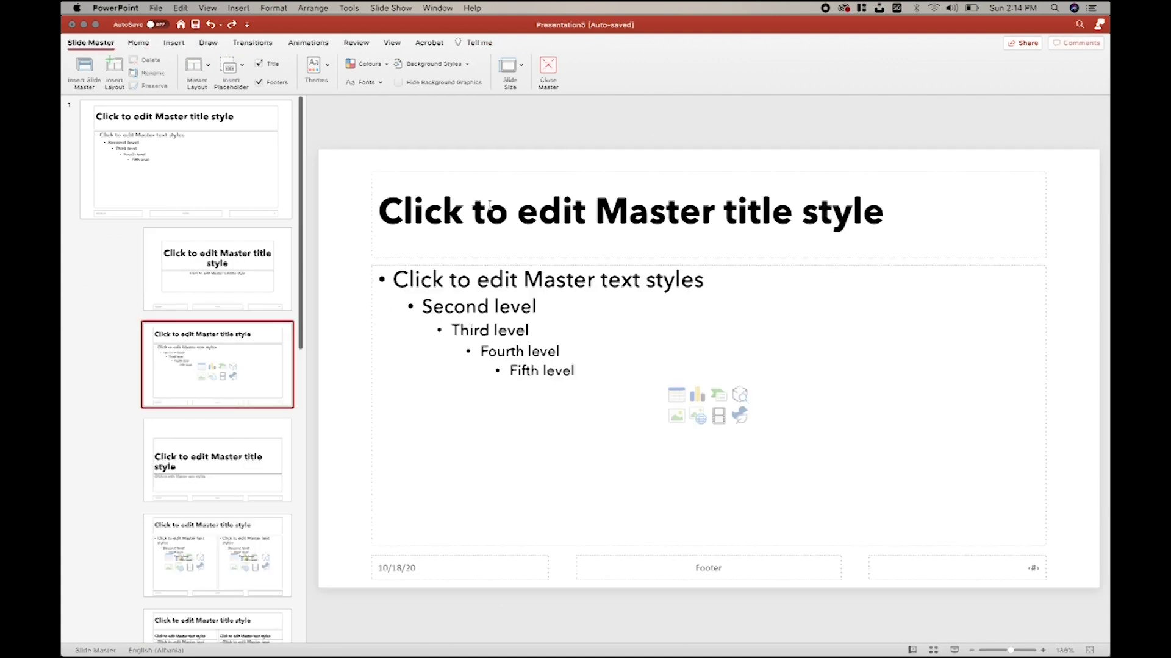
{"action": "left_click", "coordinate": [303, 305]}
{"action": "left_click", "coordinate": [542, 222]}
{"action": "left_click_drag", "start_coordinate": [542, 221], "coordinate": [544, 227]}
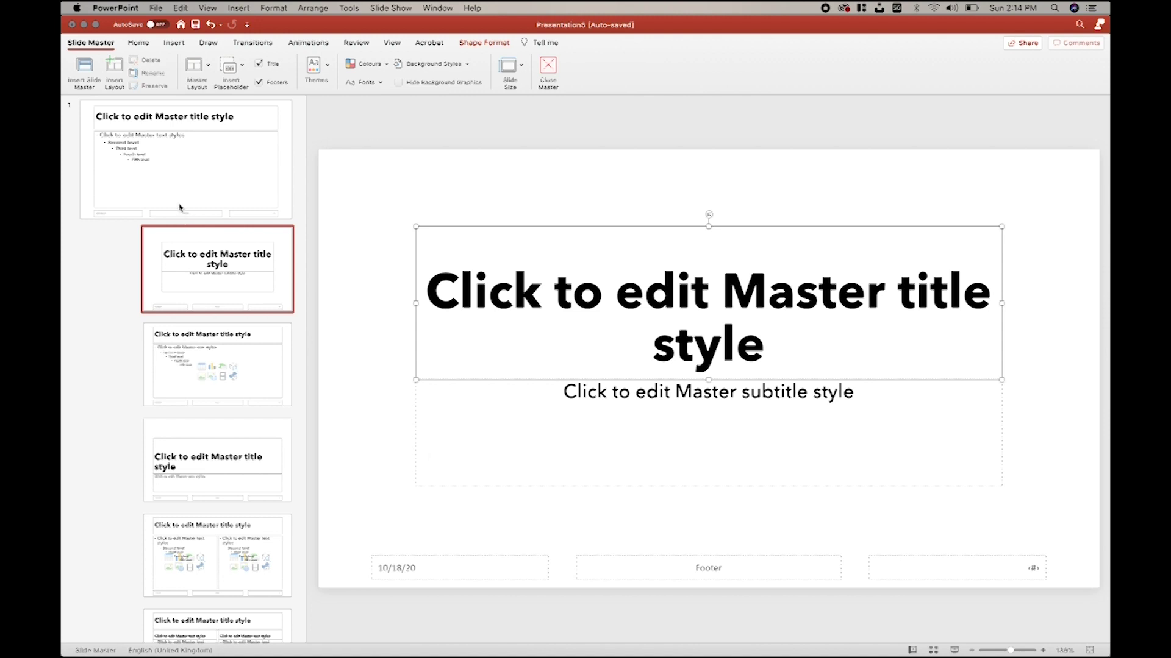
Step: Change the slide size to Standard (4:3), choosing Don't Scale
{"action": "left_click", "coordinate": [510, 67]}
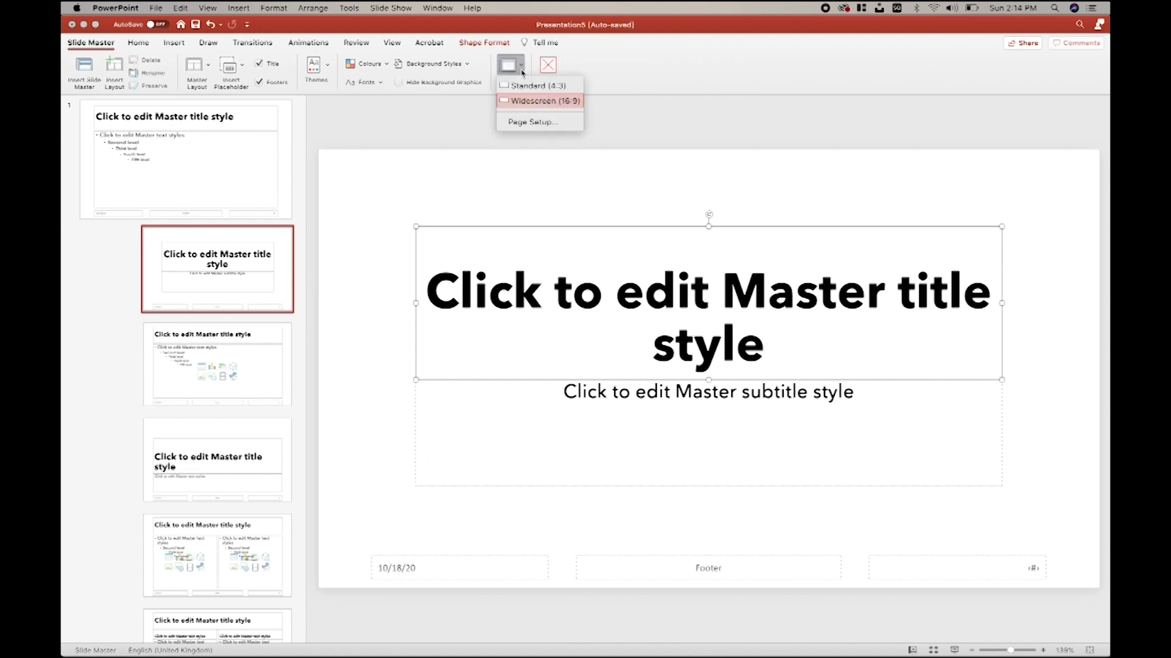
{"action": "left_click", "coordinate": [521, 88]}
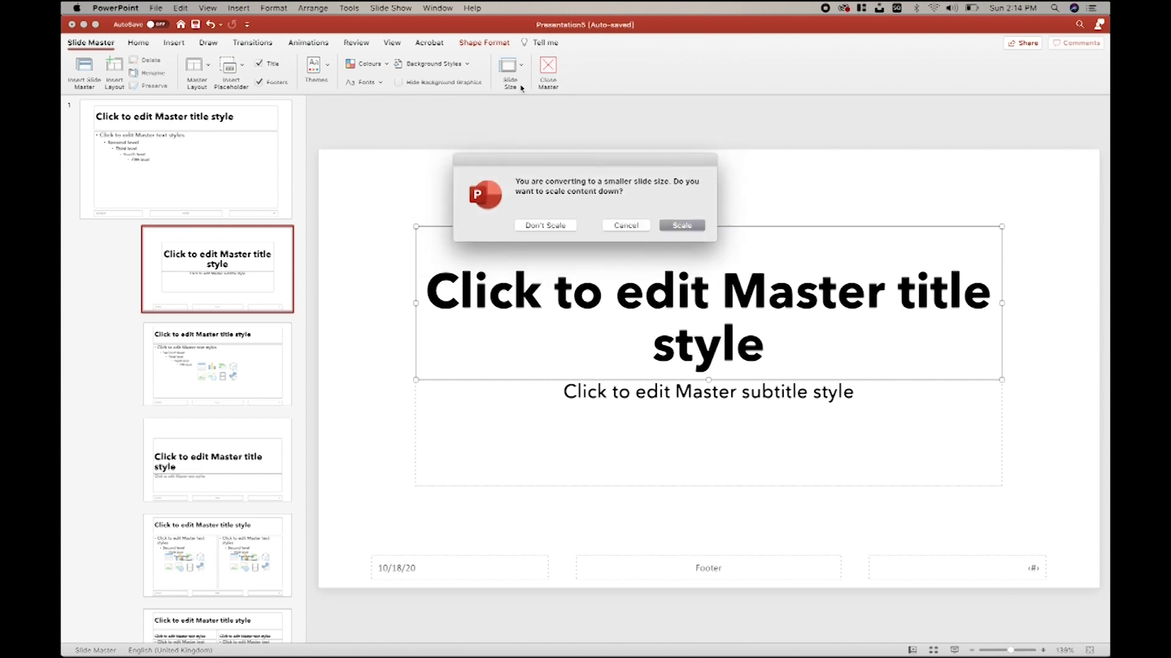
{"action": "left_click", "coordinate": [675, 227]}
{"action": "left_click", "coordinate": [573, 227]}
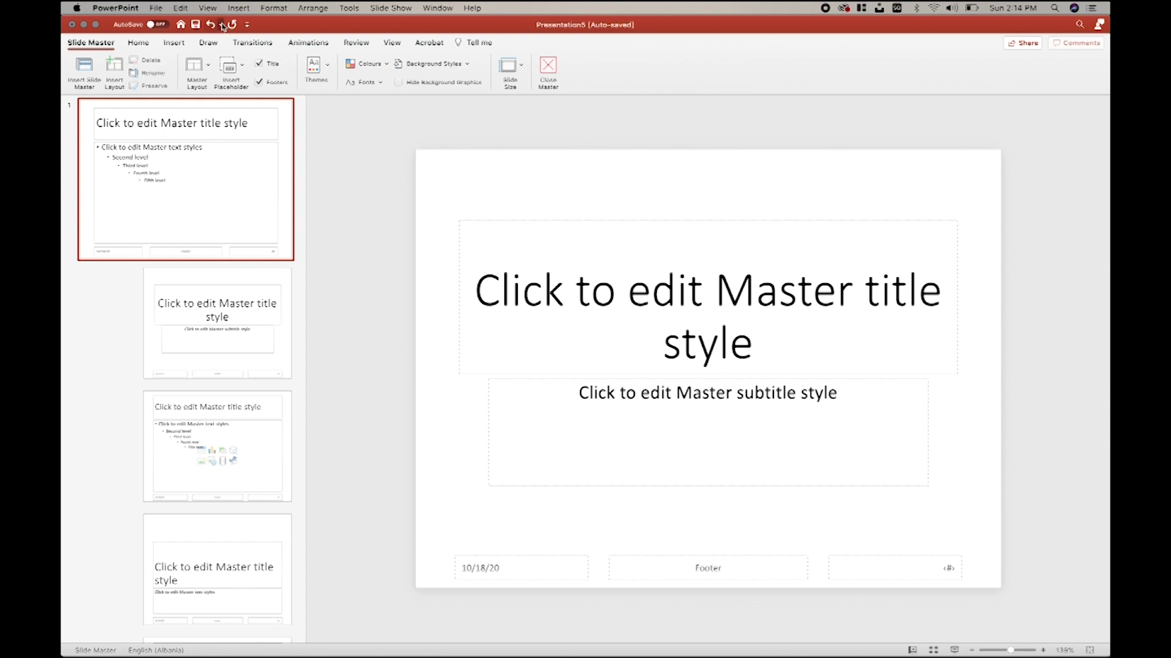
Step: Review the Slide Size options and revert the master to Widescreen (16:9)
{"action": "left_click", "coordinate": [526, 67]}
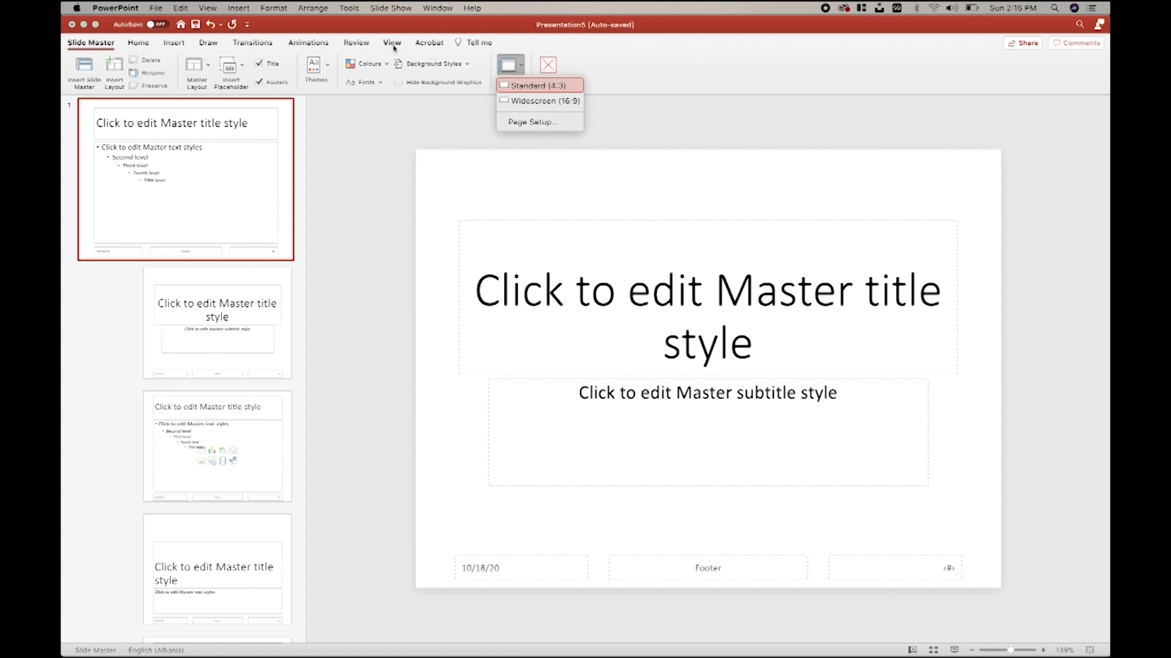
{"action": "left_click", "coordinate": [287, 6]}
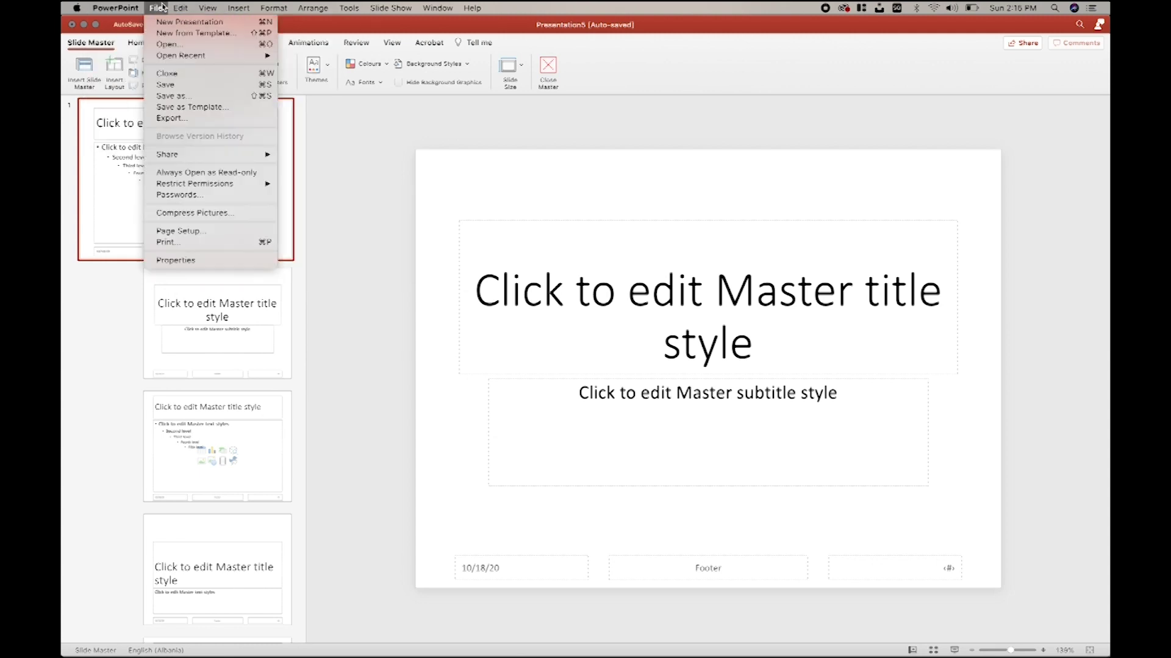
{"action": "left_click", "coordinate": [699, 269]}
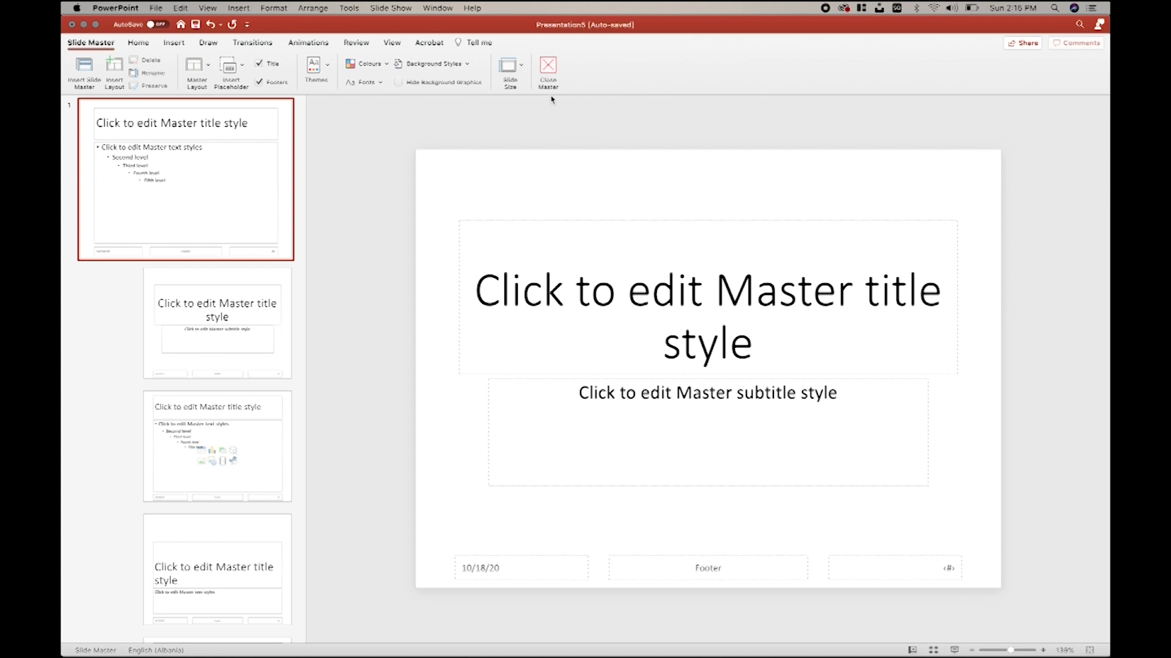
{"action": "left_click", "coordinate": [547, 64]}
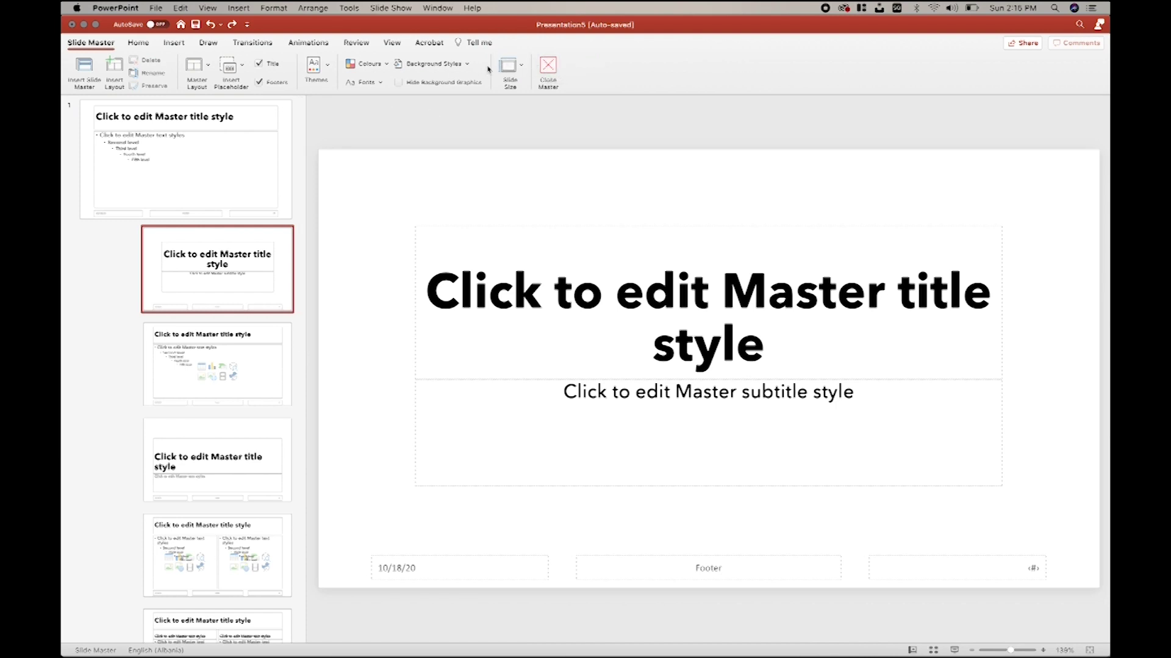
{"action": "left_click", "coordinate": [512, 67]}
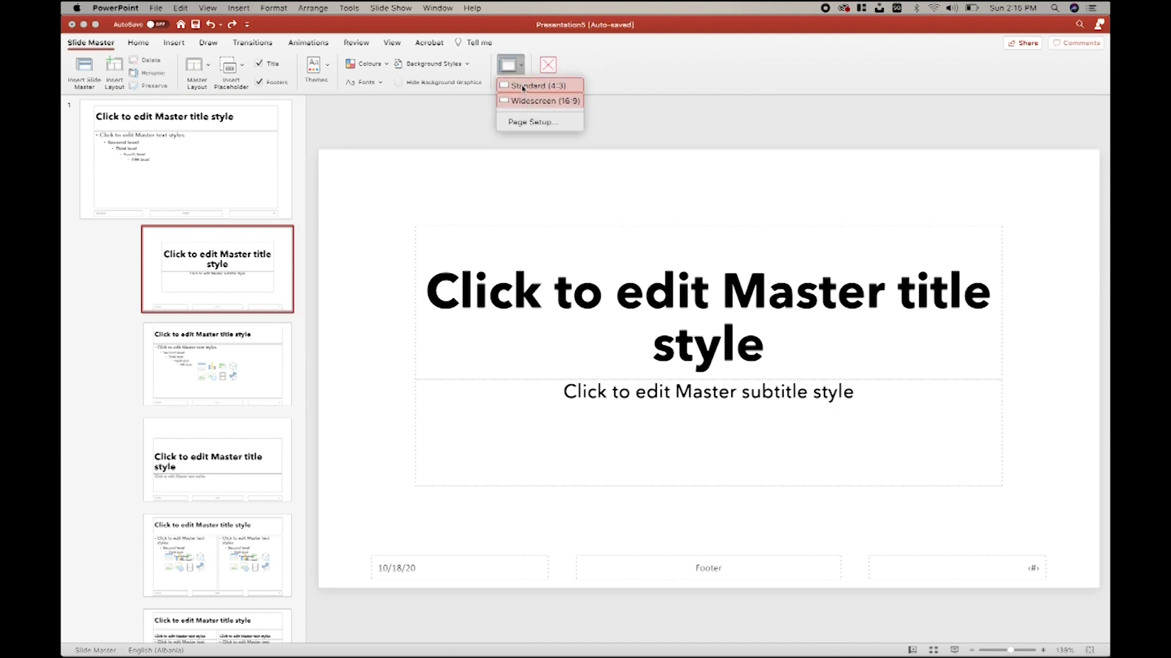
{"action": "left_click", "coordinate": [556, 64]}
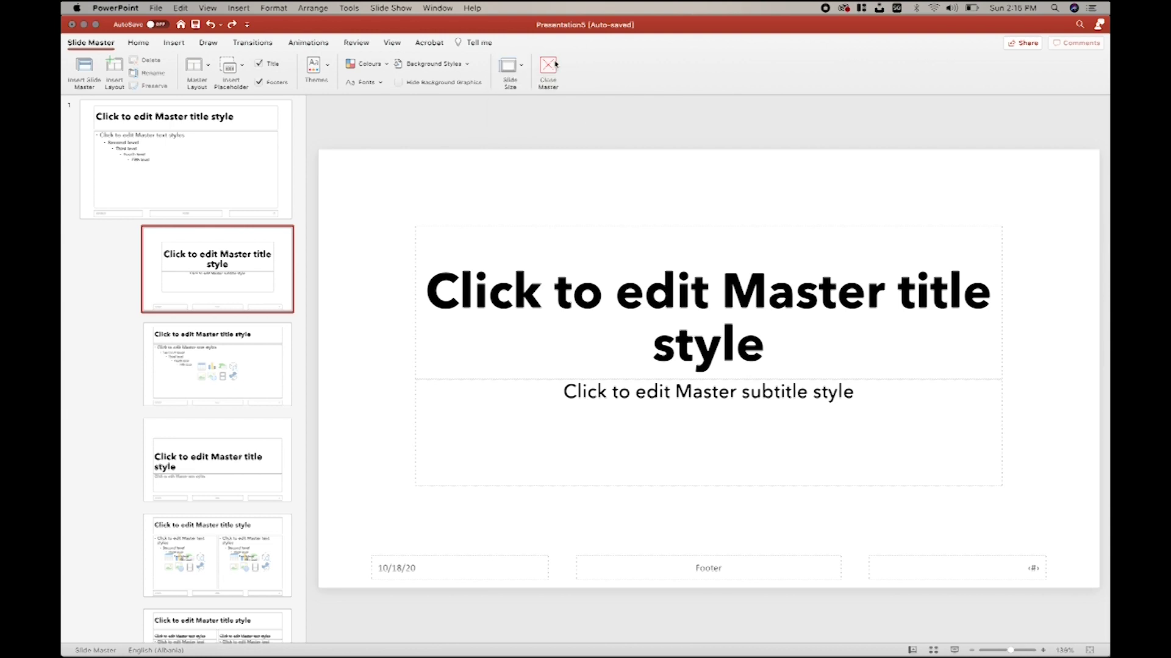
Step: Leave Slide Master view and bring up the Export settings, retrying after one cancelled attempt
{"action": "left_click", "coordinate": [549, 68]}
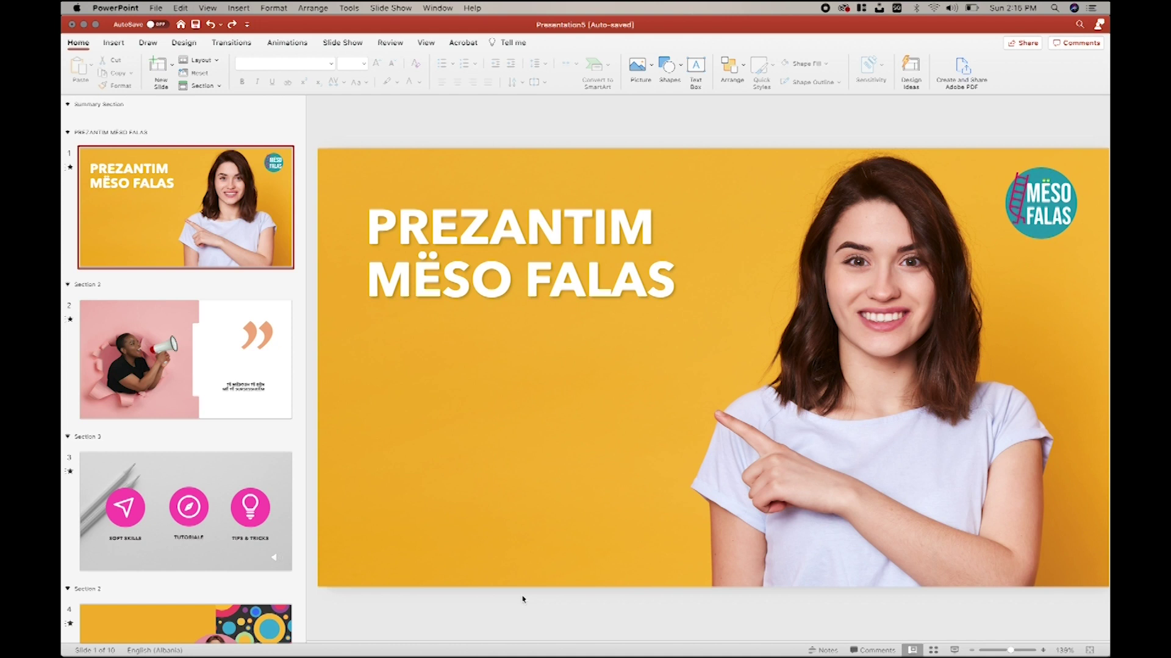
{"action": "left_click", "coordinate": [155, 7]}
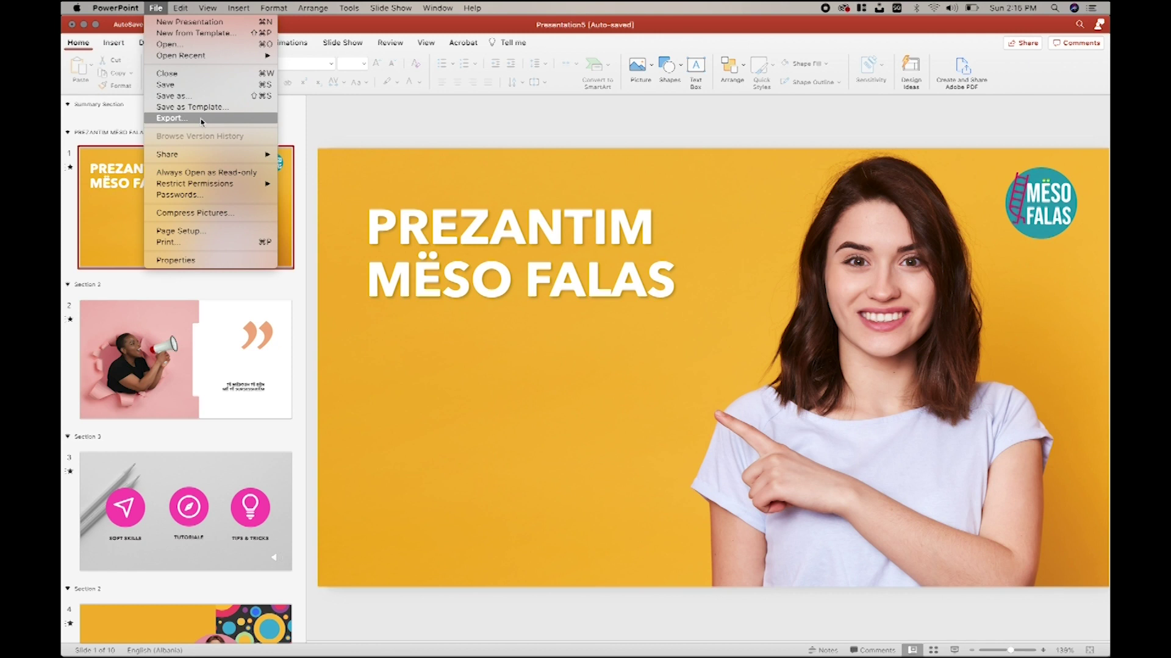
{"action": "left_click", "coordinate": [201, 119]}
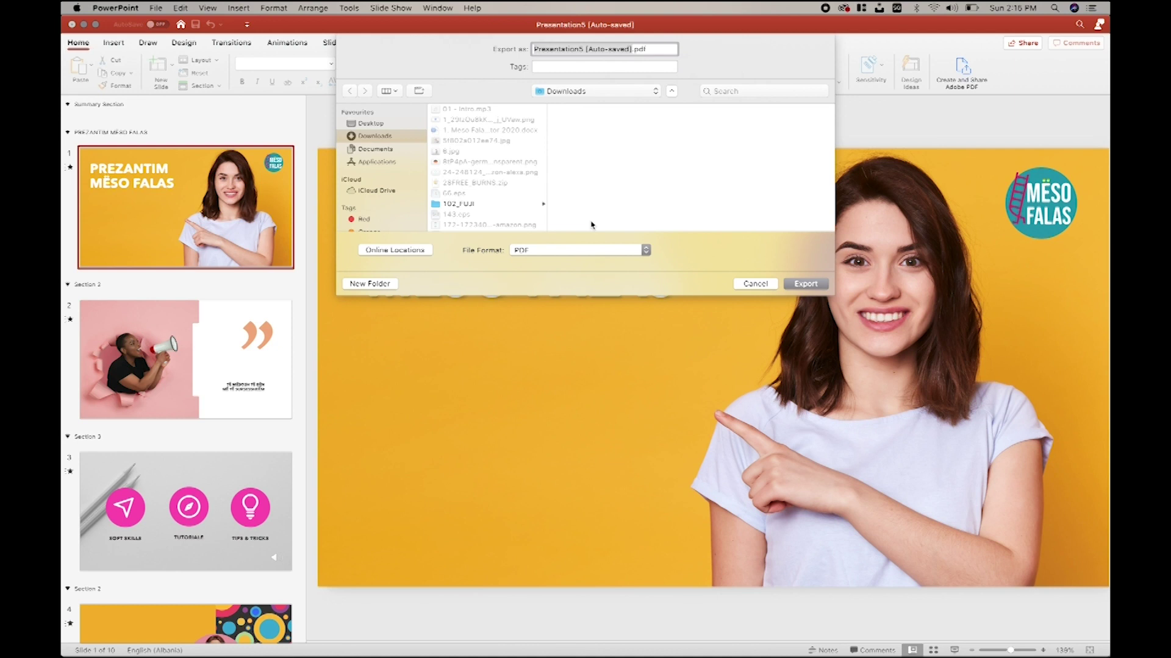
{"action": "left_click", "coordinate": [587, 91]}
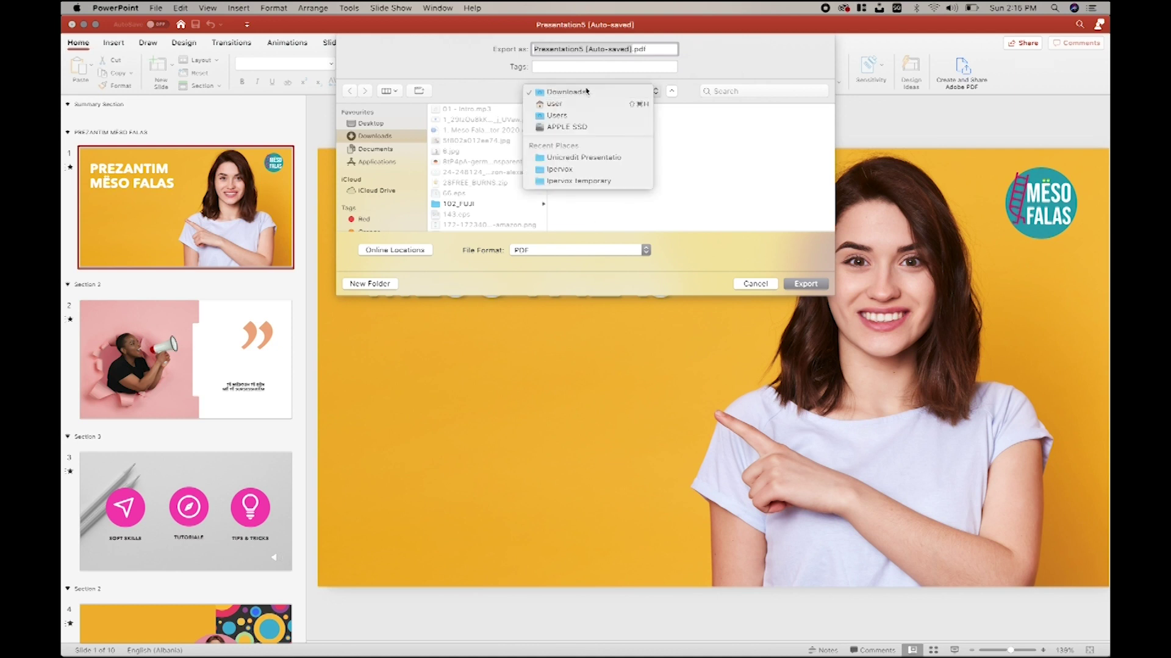
{"action": "left_click", "coordinate": [567, 78]}
{"action": "left_click", "coordinate": [755, 283]}
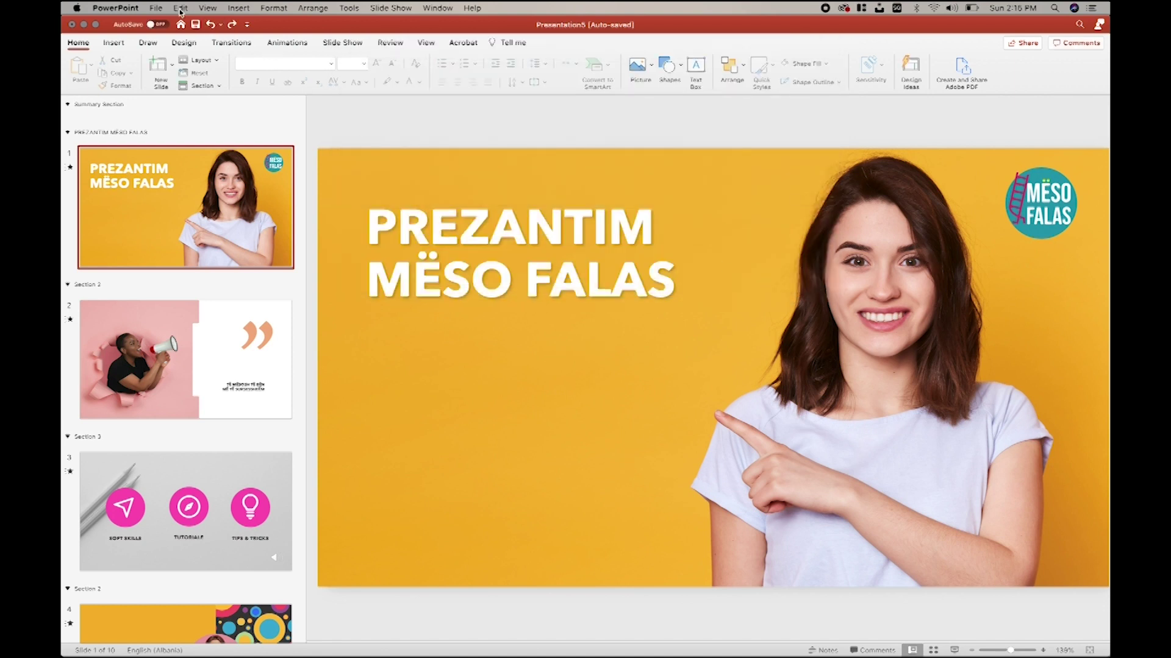
{"action": "left_click", "coordinate": [142, 7]}
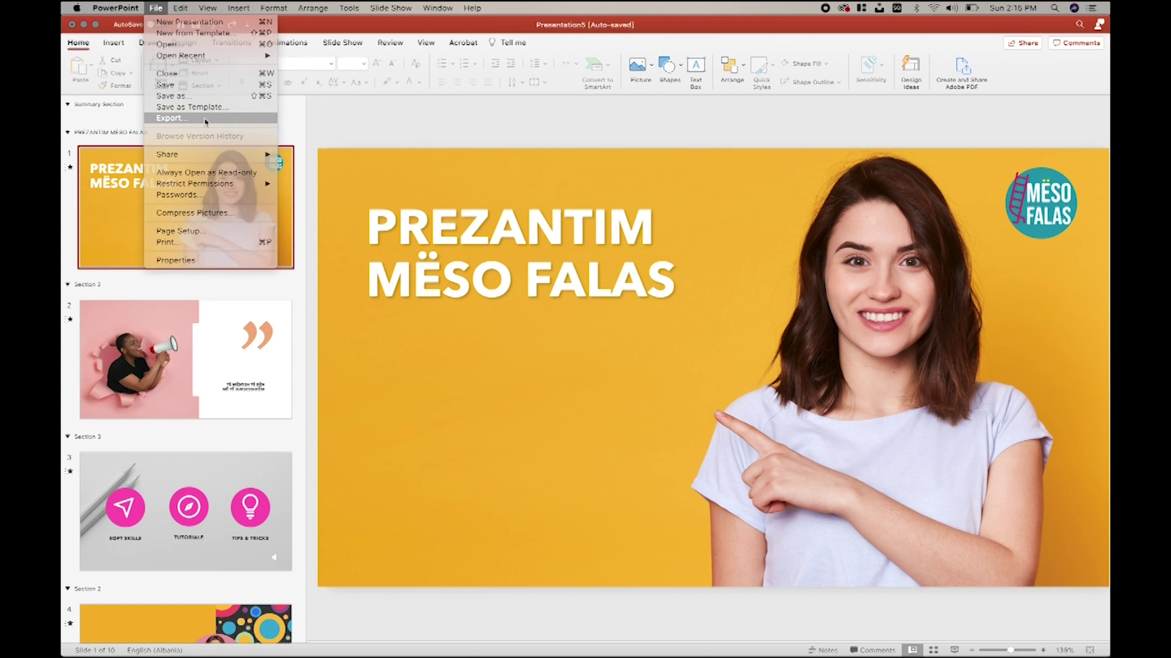
{"action": "left_click", "coordinate": [204, 119]}
Step: Set the export format to MP4 covering all slides, after briefly trying JPEG
{"action": "left_click", "coordinate": [528, 251]}
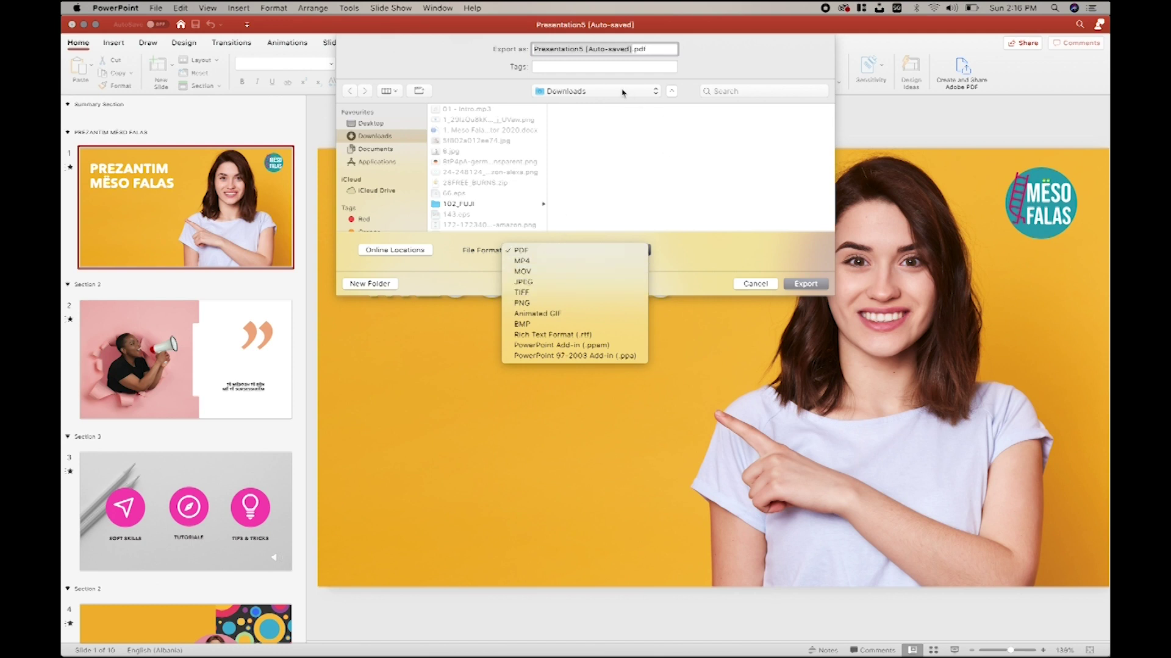
{"action": "left_click", "coordinate": [542, 283]}
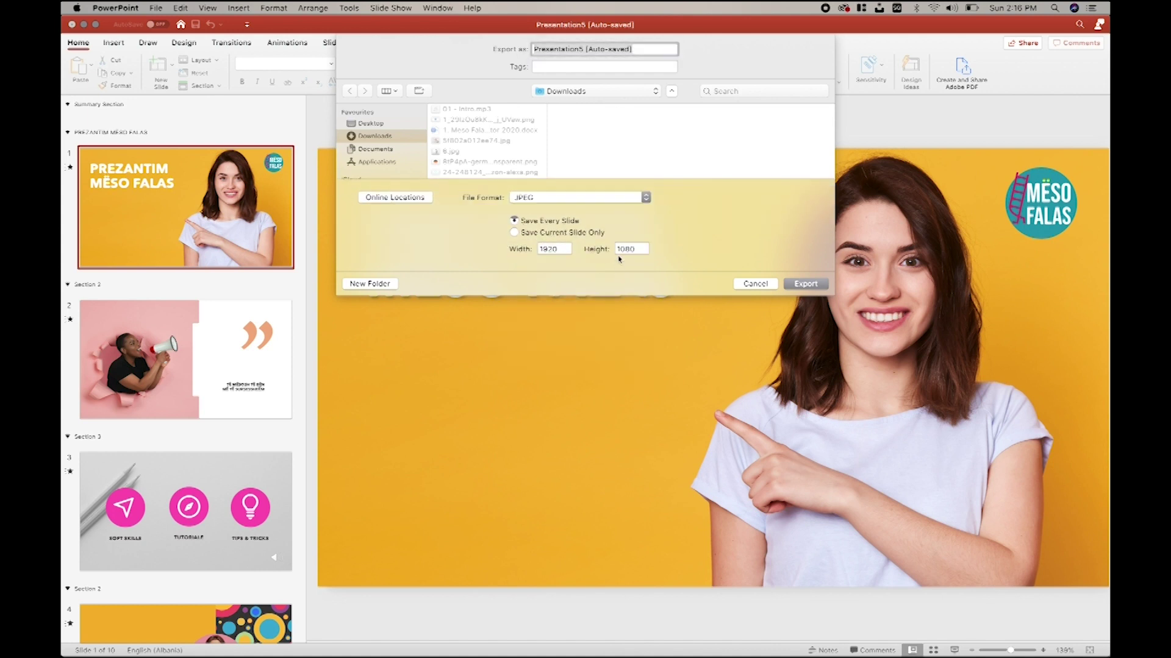
{"action": "left_click", "coordinate": [551, 237]}
{"action": "left_click", "coordinate": [554, 222]}
{"action": "left_click", "coordinate": [561, 238]}
{"action": "left_click", "coordinate": [560, 223]}
{"action": "left_click", "coordinate": [598, 198]}
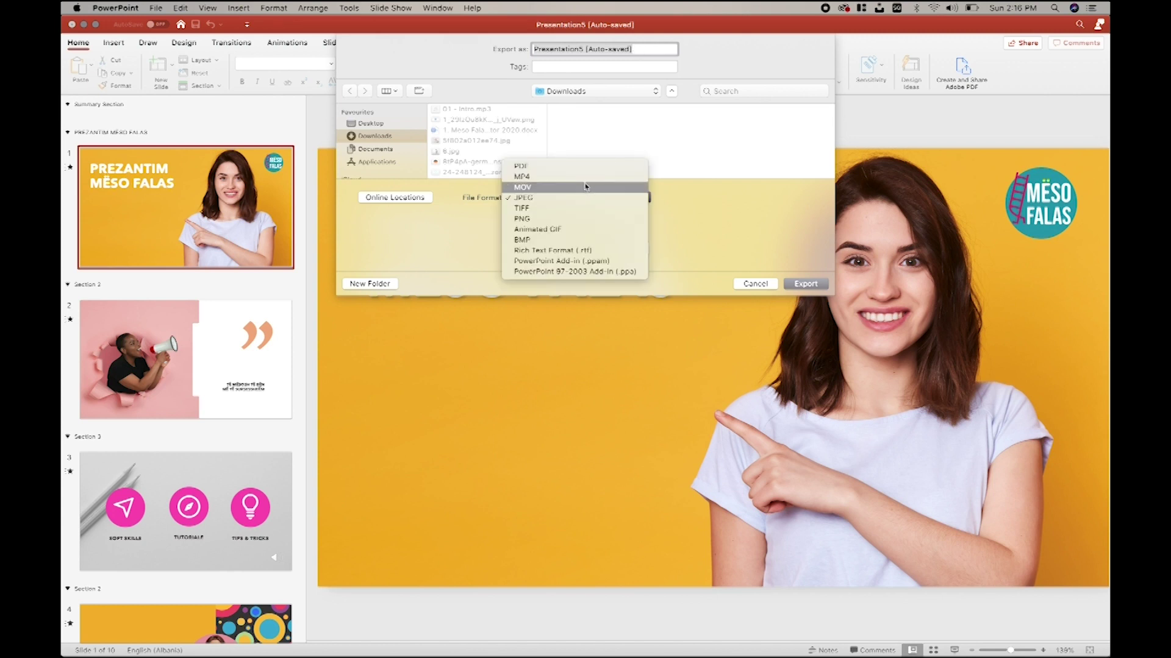
{"action": "left_click", "coordinate": [582, 176]}
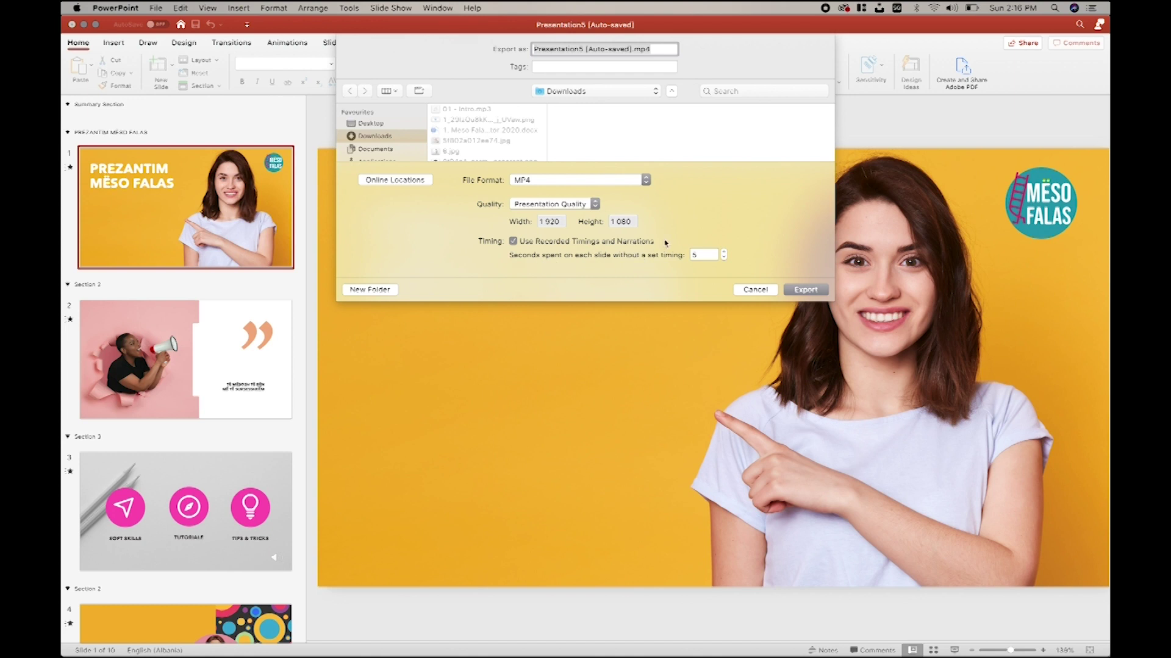
Step: Turn off recorded timings and export the 1920×1080 MP4 to Desktop > Trajnin në bazat e powerpoint
{"action": "left_click", "coordinate": [634, 243]}
{"action": "left_click", "coordinate": [386, 124]}
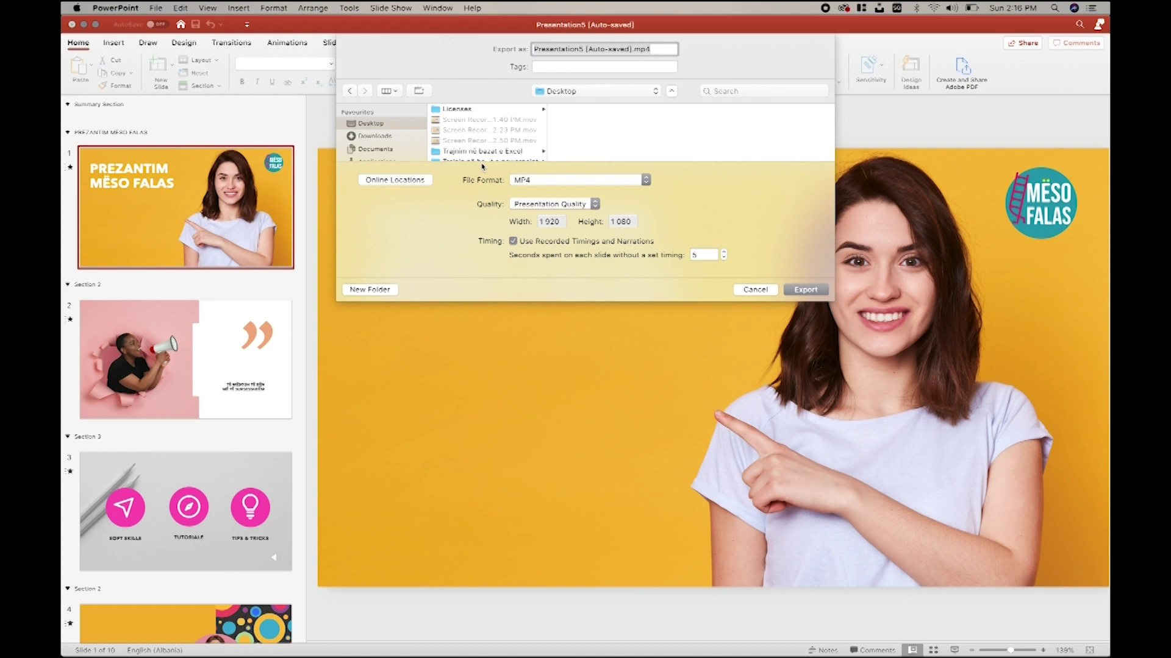
{"action": "scroll", "coordinate": [488, 146], "scroll_direction": "down", "scroll_amount": 1}
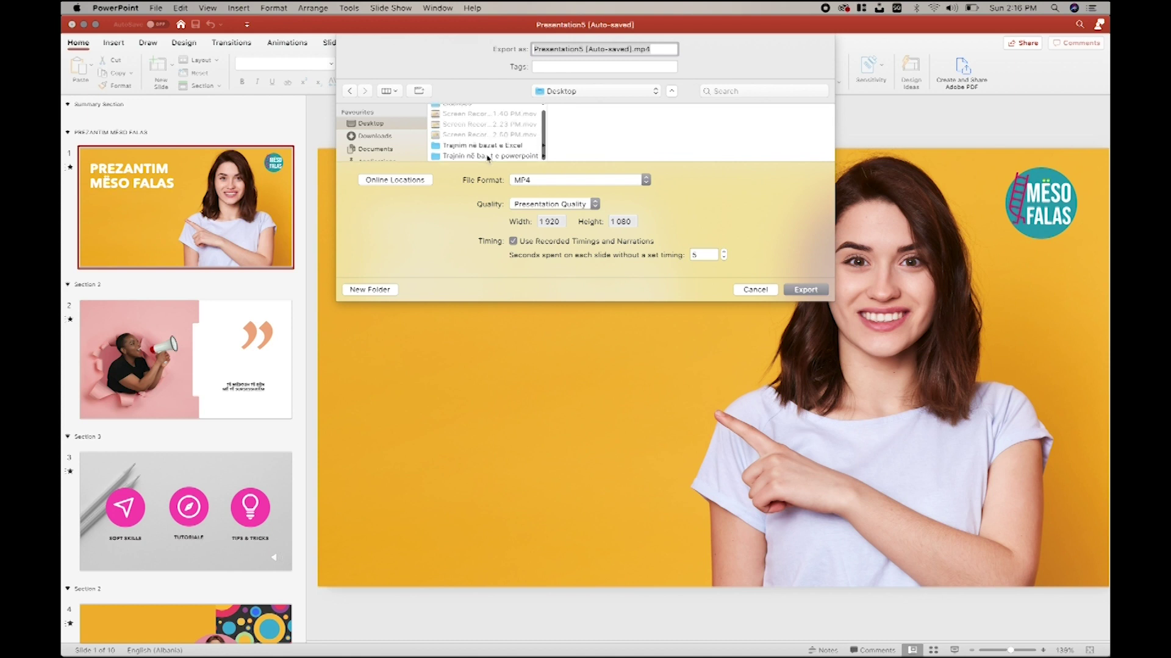
{"action": "left_click", "coordinate": [488, 156]}
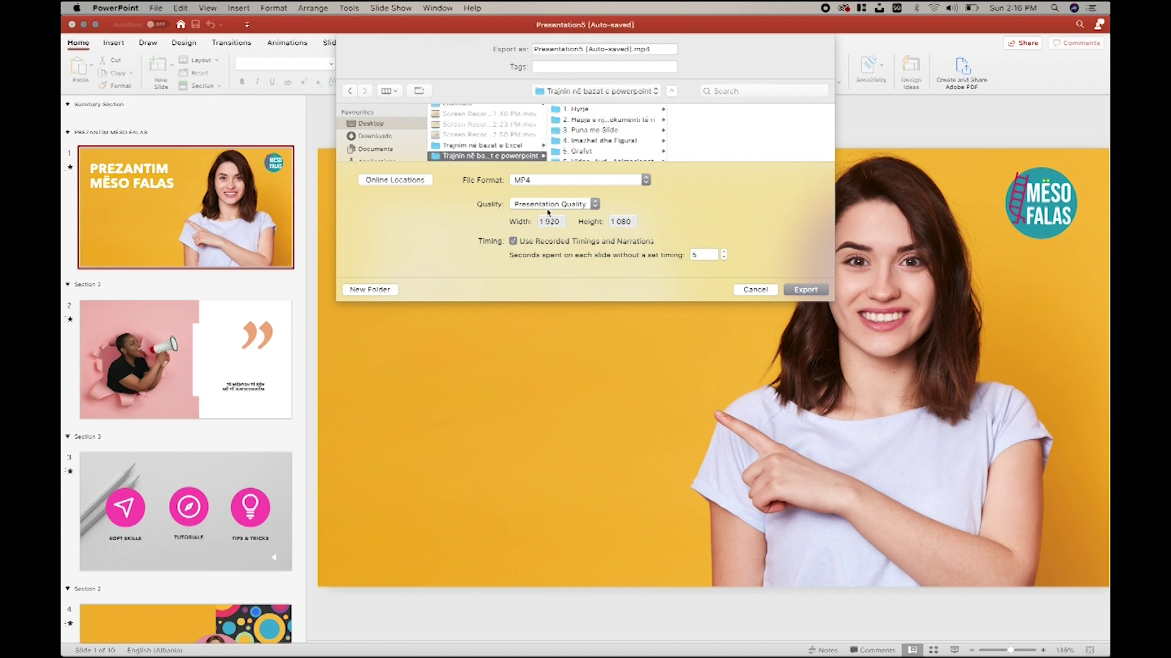
{"action": "left_click", "coordinate": [513, 242]}
{"action": "left_click", "coordinate": [811, 290]}
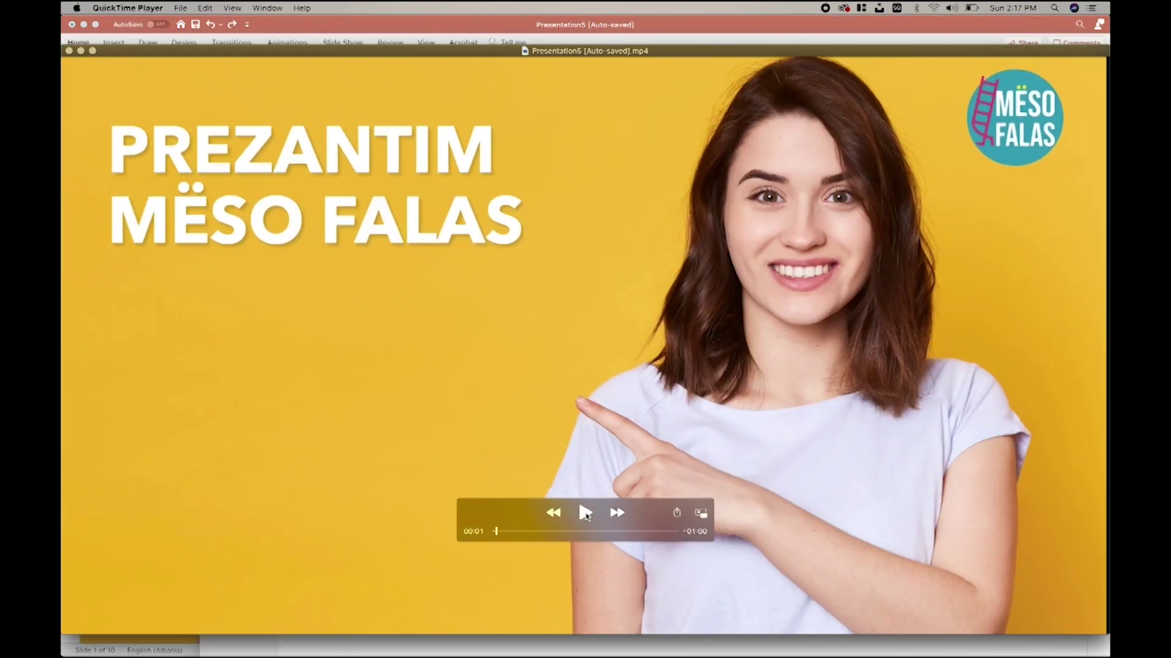
Step: Play the exported MP4 in QuickTime Player, then close it and return to the PowerPoint deck
{"action": "left_click", "coordinate": [585, 514]}
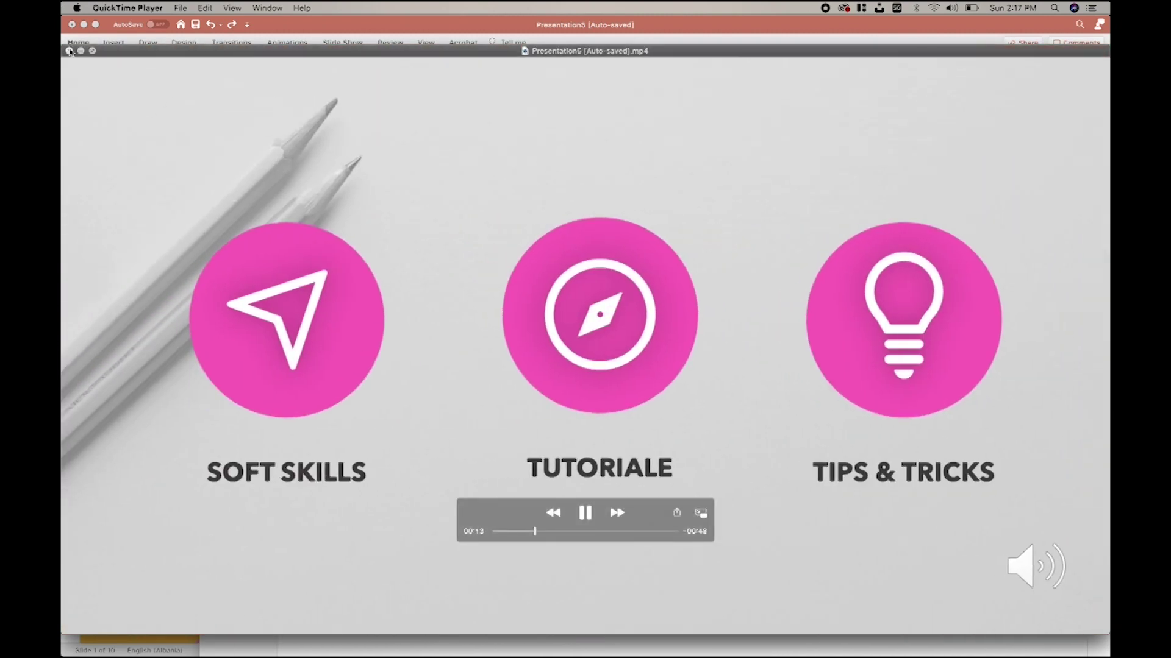
{"action": "left_click", "coordinate": [69, 52]}
{"action": "left_click", "coordinate": [160, 469]}
Step: Give slide 2's quote text a Stripes entrance, after trying Fly In and Split
{"action": "key", "text": "Down"}
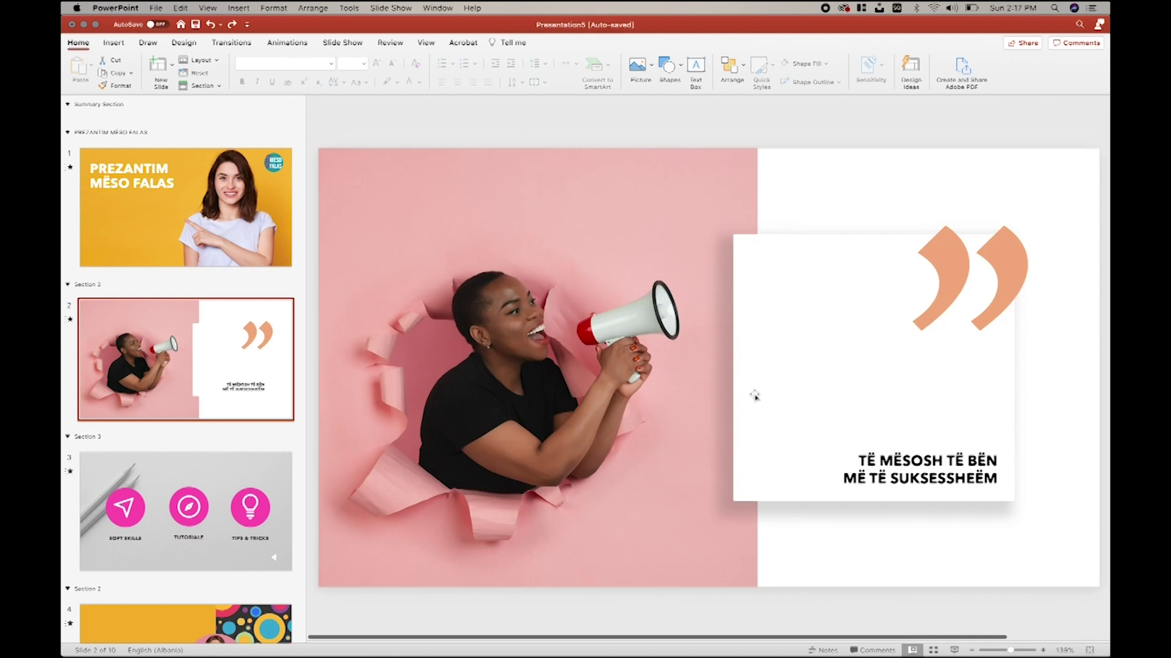
{"action": "left_click", "coordinate": [878, 479]}
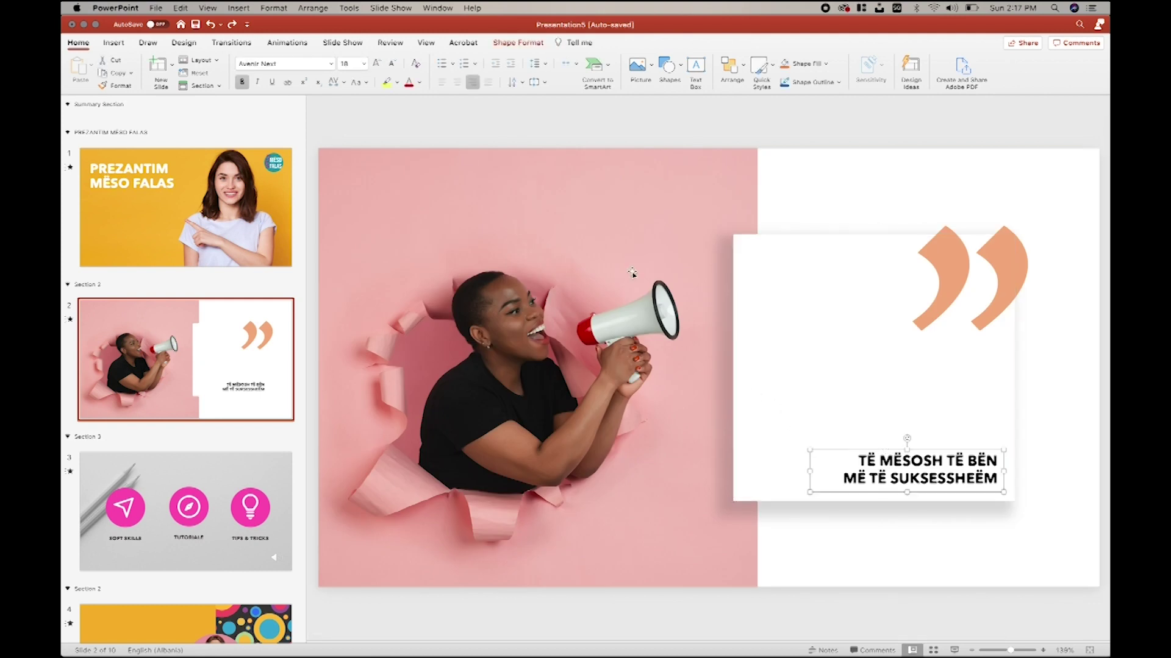
{"action": "left_click", "coordinate": [277, 44]}
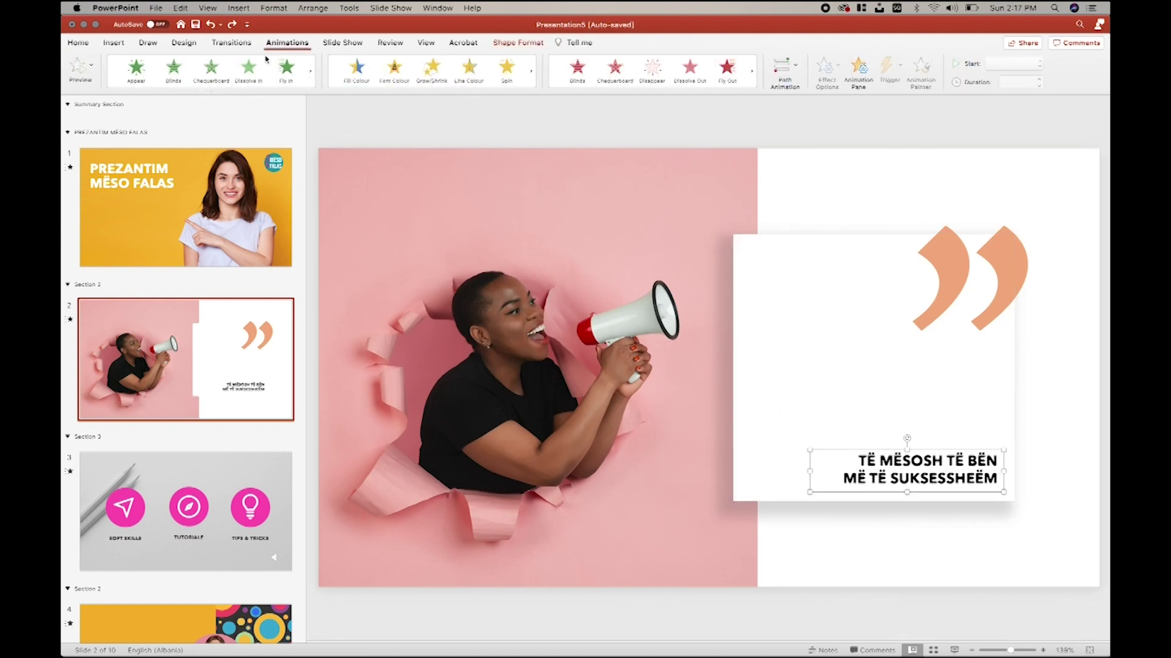
{"action": "left_click", "coordinate": [295, 73]}
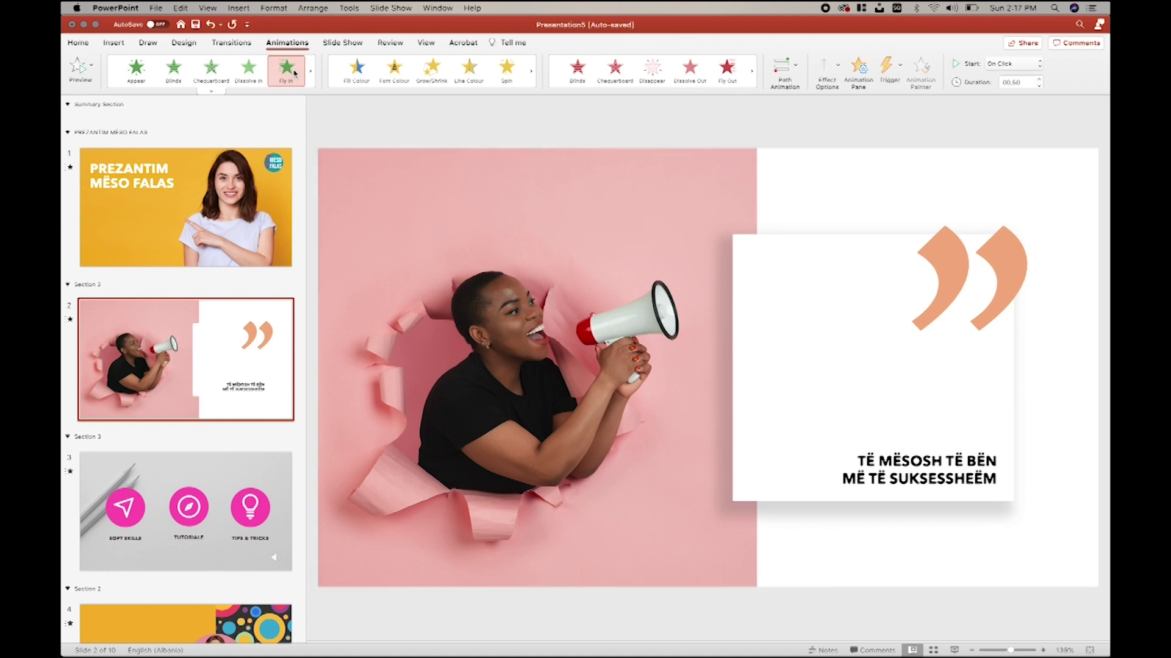
{"action": "scroll", "coordinate": [287, 70], "scroll_direction": "right", "scroll_amount": 3}
{"action": "left_click", "coordinate": [249, 69]}
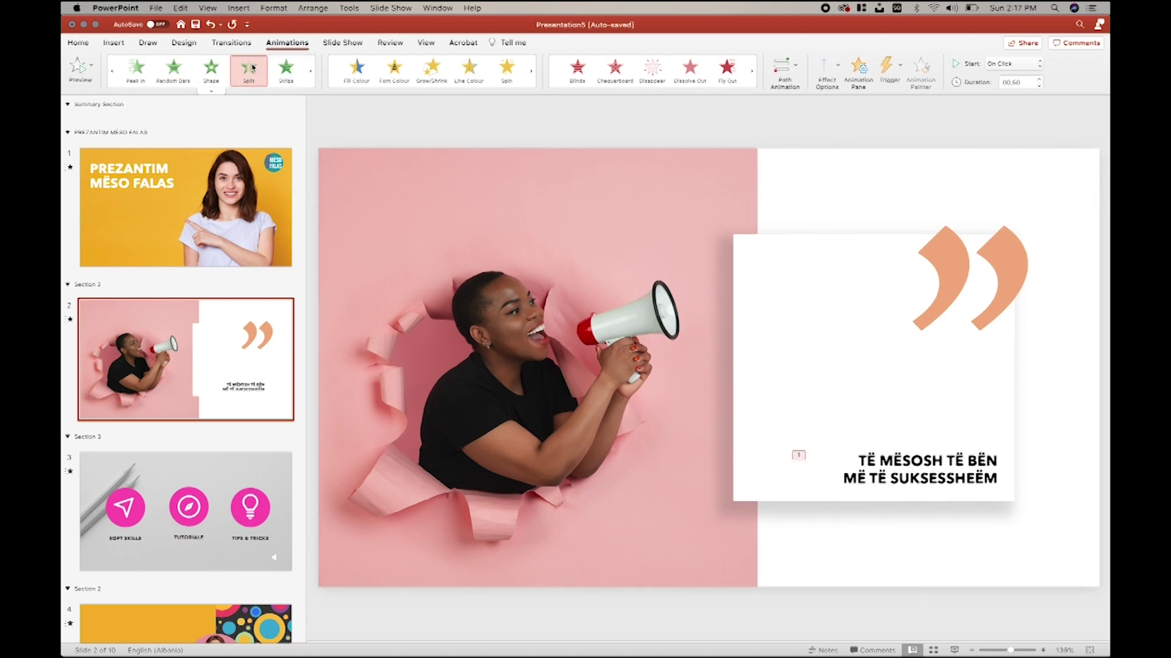
{"action": "left_click", "coordinate": [286, 70]}
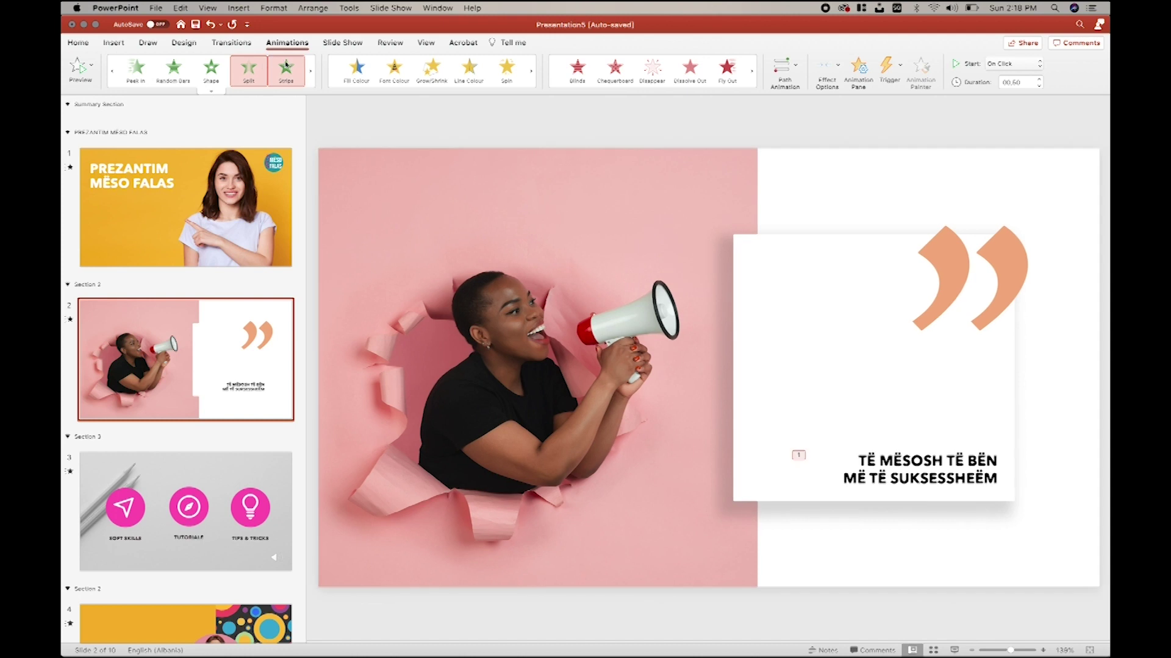
Step: Keep the Stripes animation starting on click and show the Animation Pane listing it
{"action": "left_click", "coordinate": [902, 65]}
{"action": "mouse_move", "coordinate": [922, 84]}
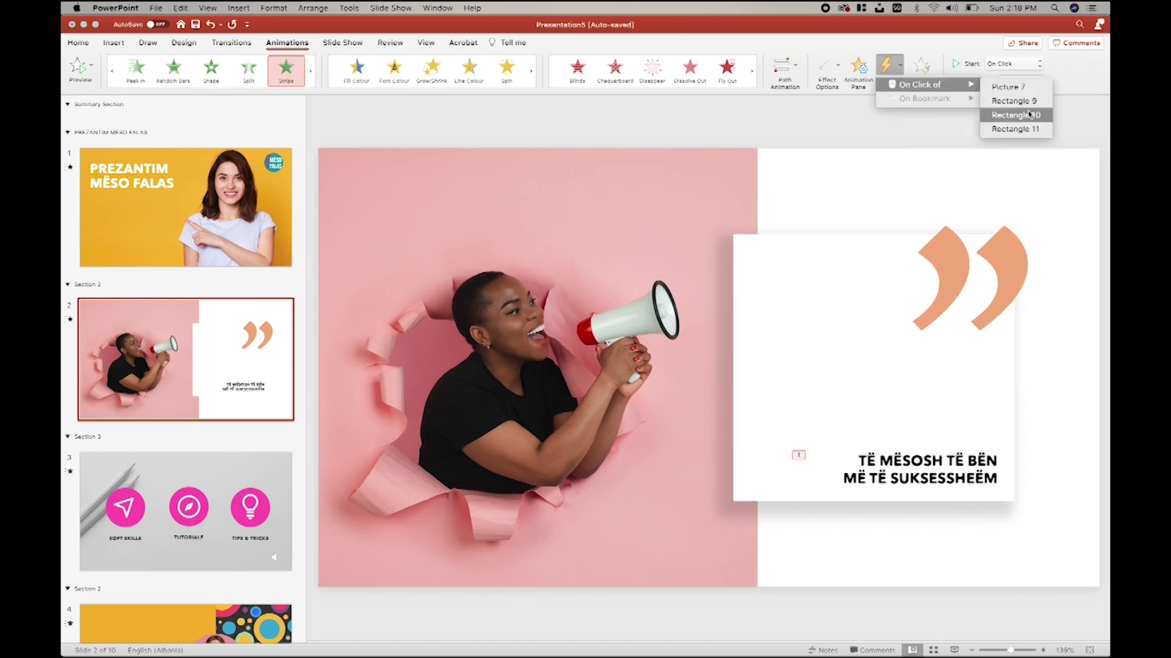
{"action": "left_click", "coordinate": [998, 65]}
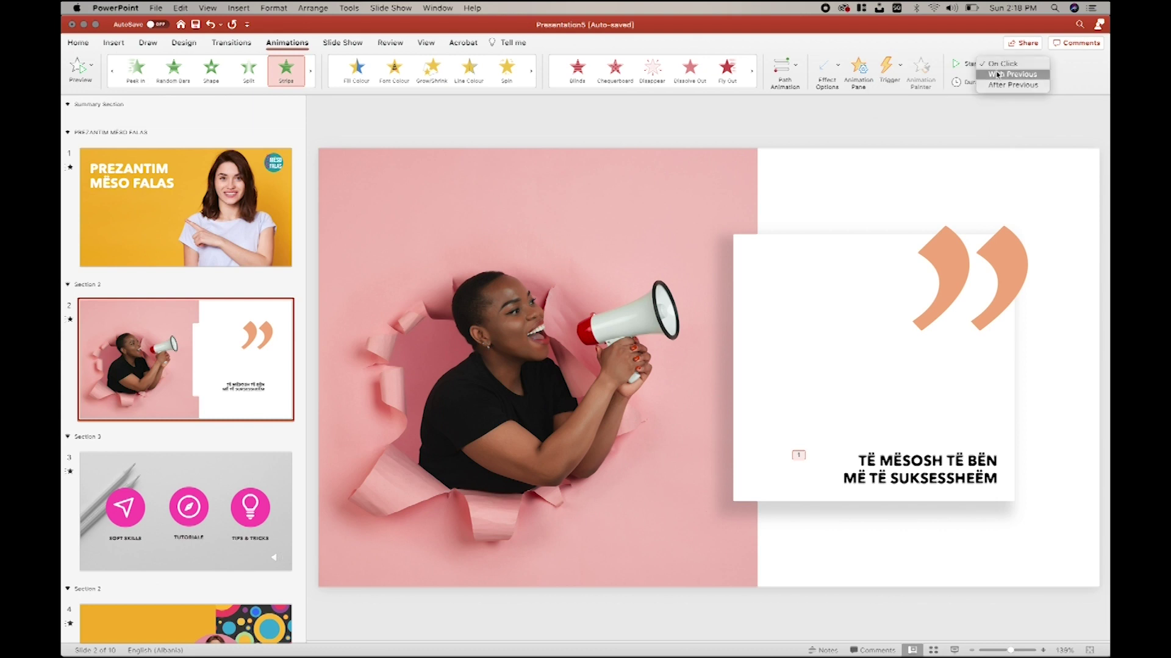
{"action": "left_click", "coordinate": [1090, 68]}
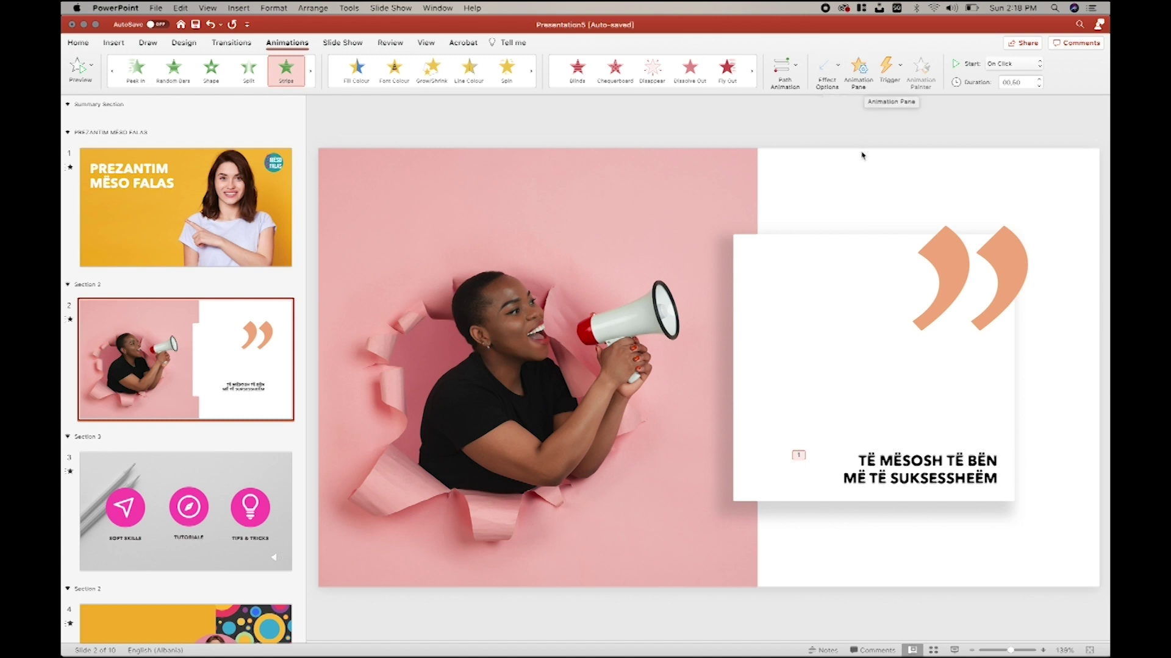
{"action": "left_click", "coordinate": [859, 68]}
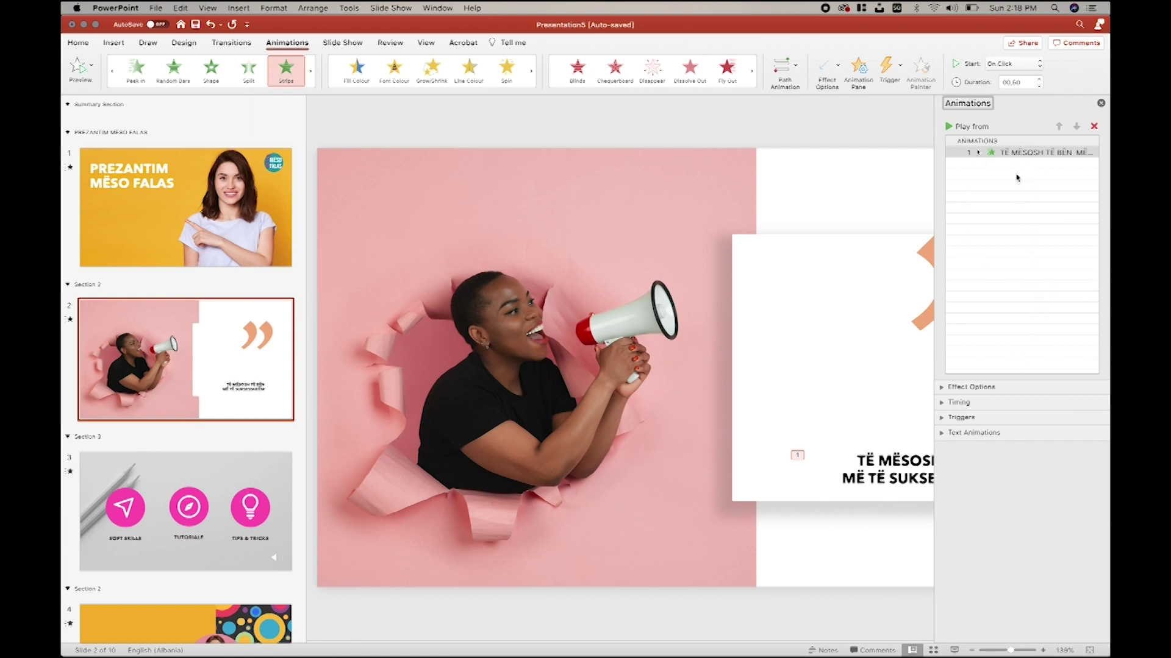
{"action": "left_click", "coordinate": [866, 197]}
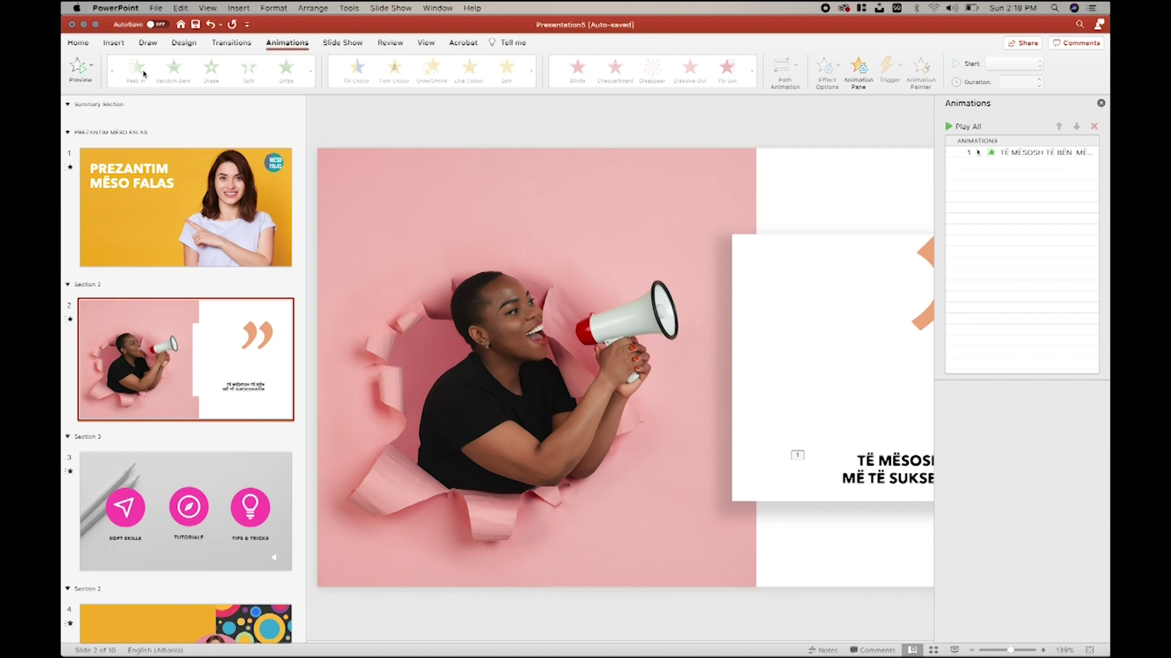
{"action": "left_click", "coordinate": [154, 8]}
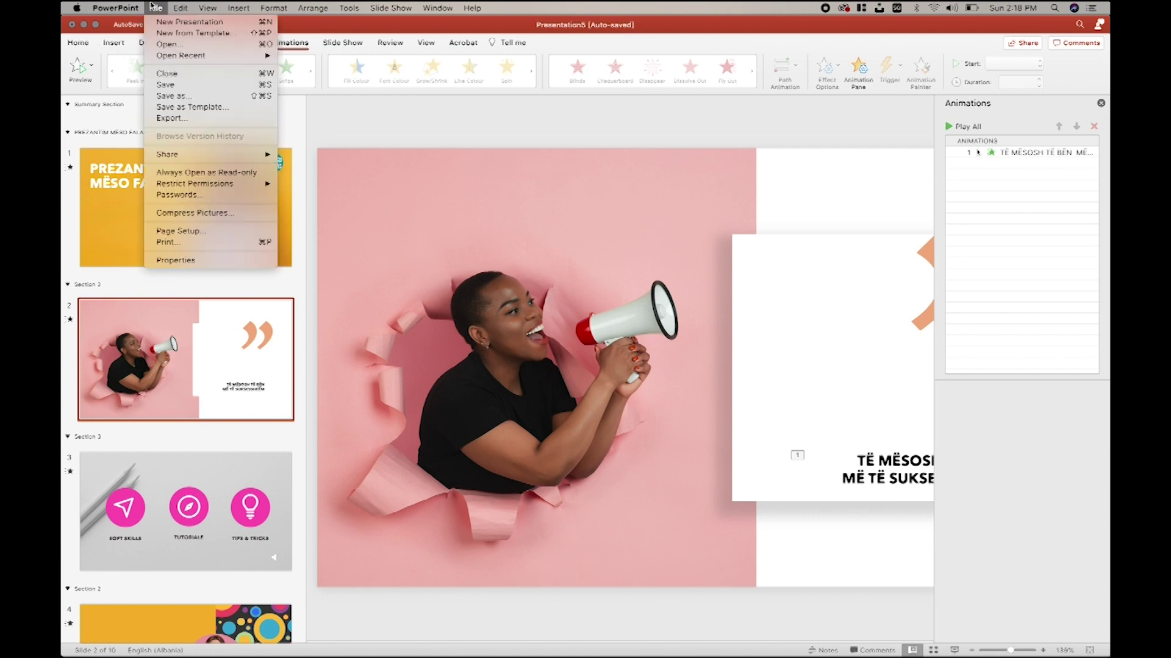
Step: Save the deck as a .pptx named 'Presentation Meso falas' and display slide 1
{"action": "left_click", "coordinate": [197, 89]}
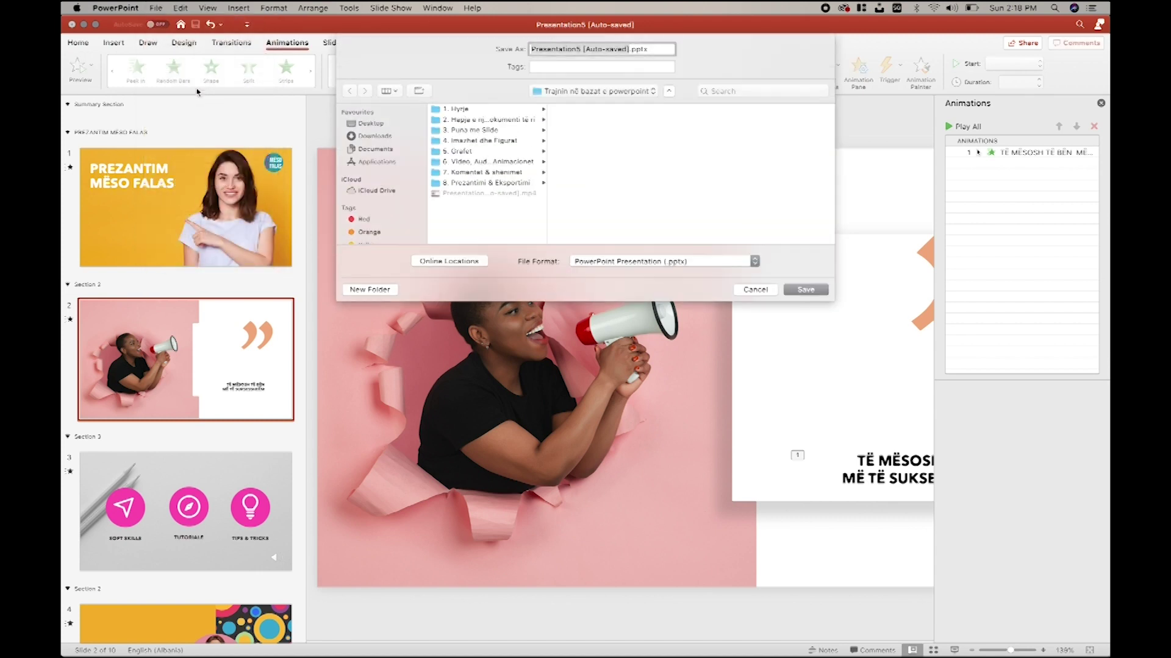
{"action": "left_click_drag", "start_coordinate": [628, 49], "coordinate": [584, 51]}
{"action": "key", "text": "BackSpace"}
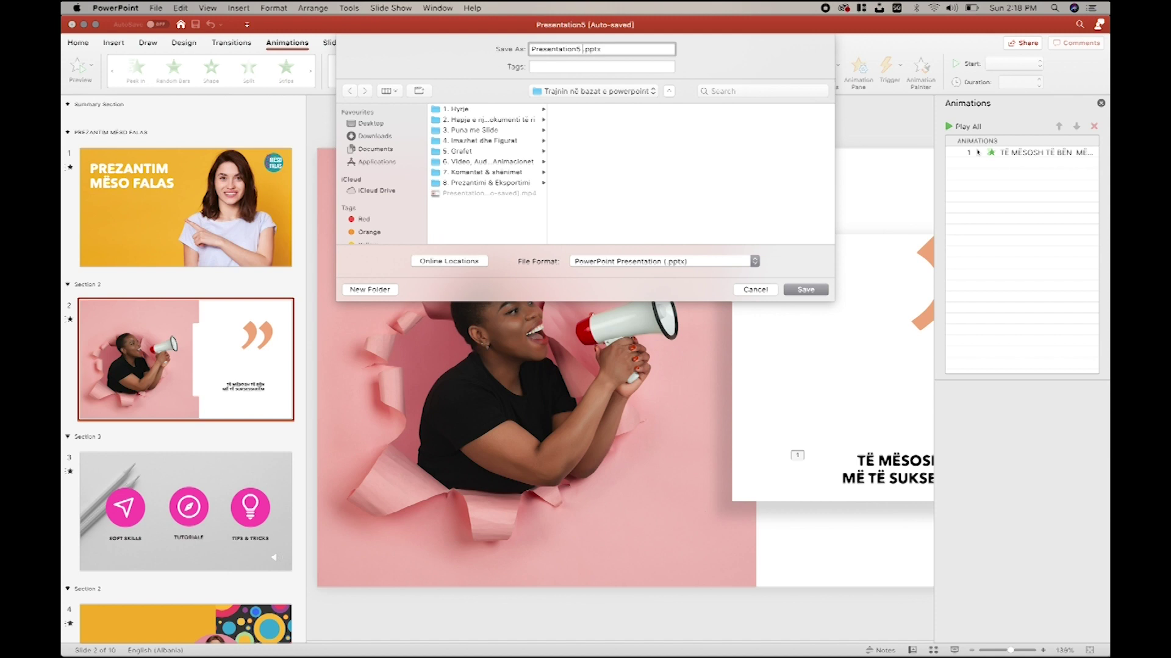
{"action": "left_click", "coordinate": [577, 49]}
{"action": "double_click", "coordinate": [580, 49]}
{"action": "type", "text": "Meso falas"}
{"action": "key", "text": "Return"}
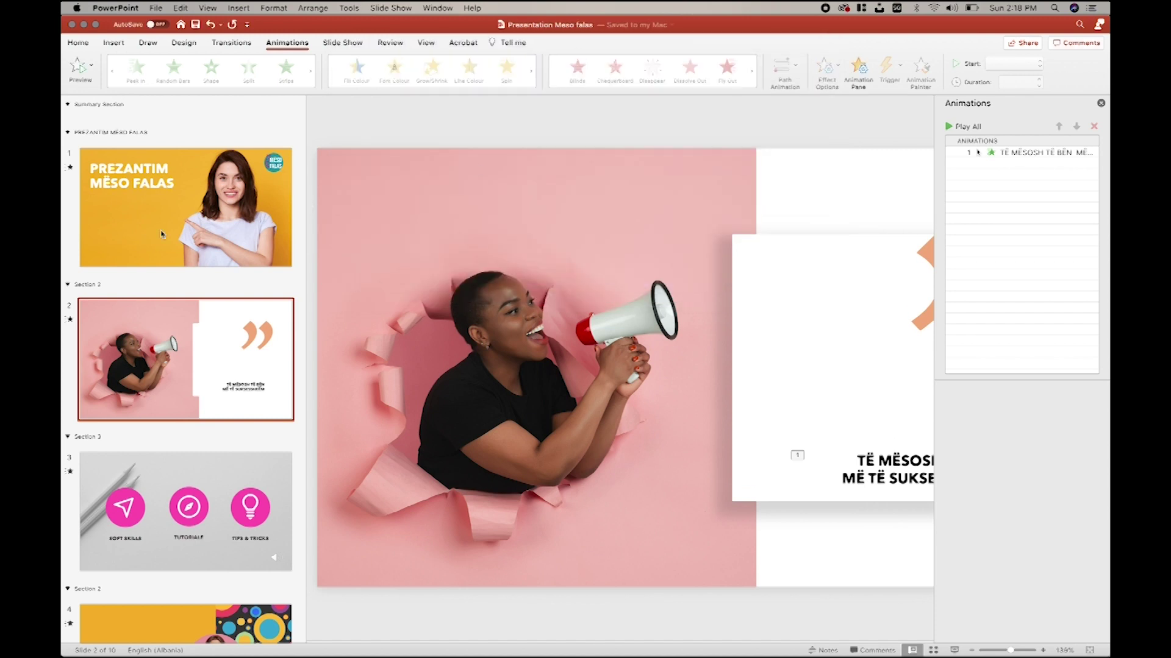
{"action": "left_click", "coordinate": [263, 237]}
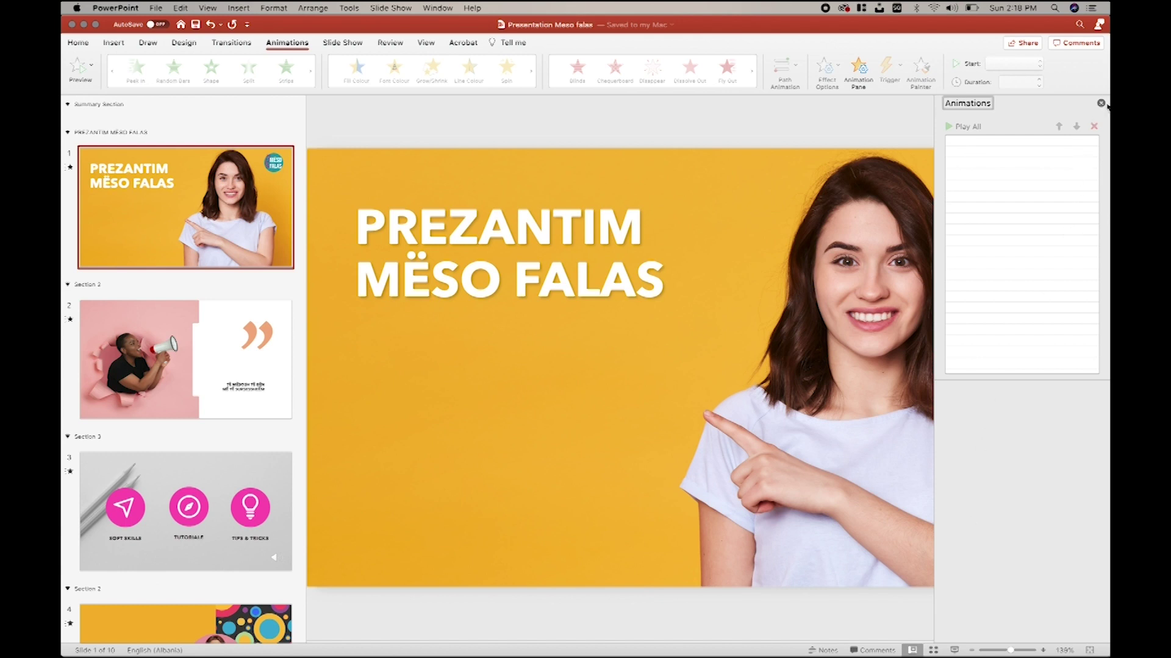
Step: Close the Animation Pane, play the slide show from the title slide to the megaphone slide, then end it
{"action": "left_click", "coordinate": [1101, 103]}
{"action": "left_click", "coordinate": [950, 651]}
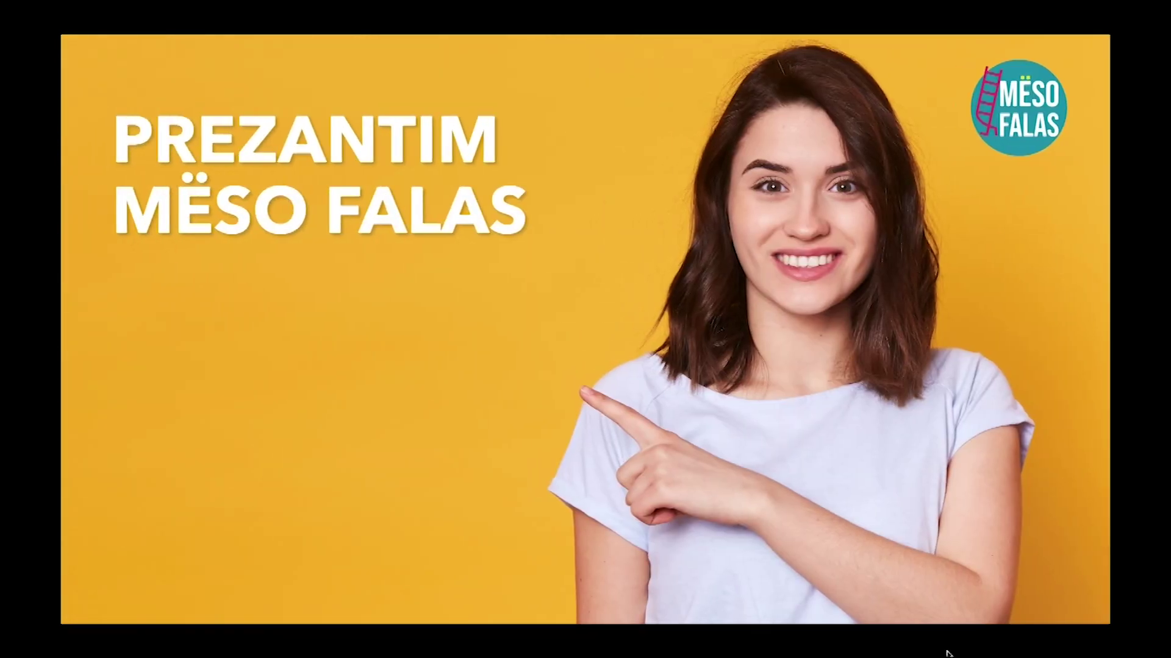
{"action": "left_click", "coordinate": [948, 653]}
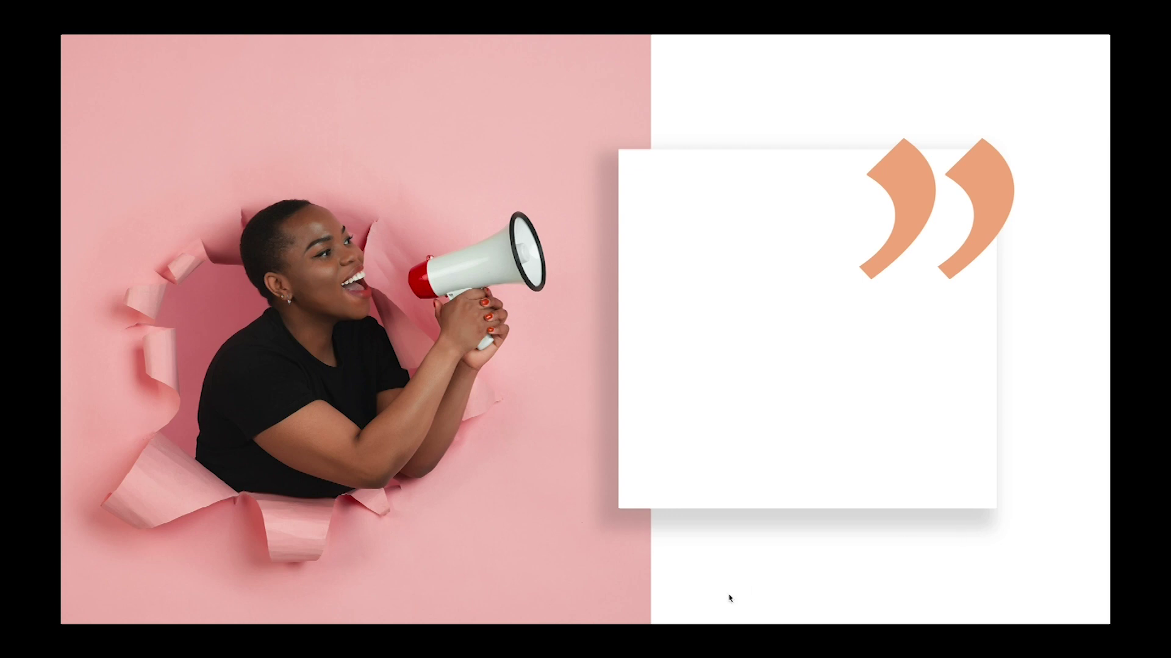
{"action": "key", "text": "Escape"}
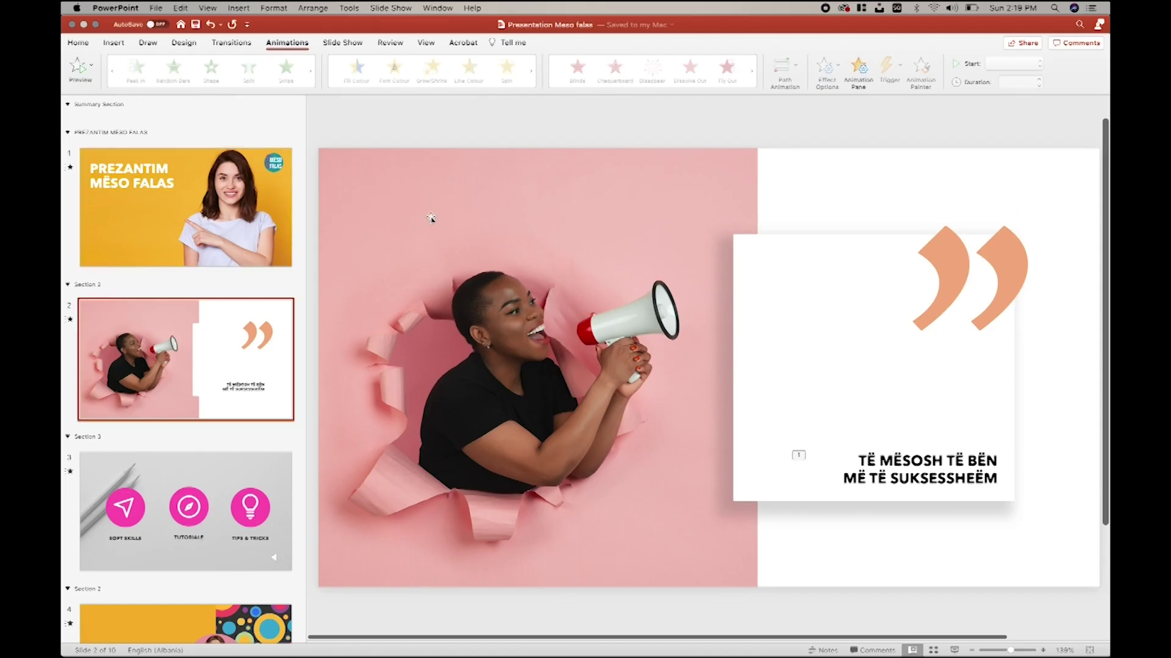
{"action": "left_click", "coordinate": [349, 44]}
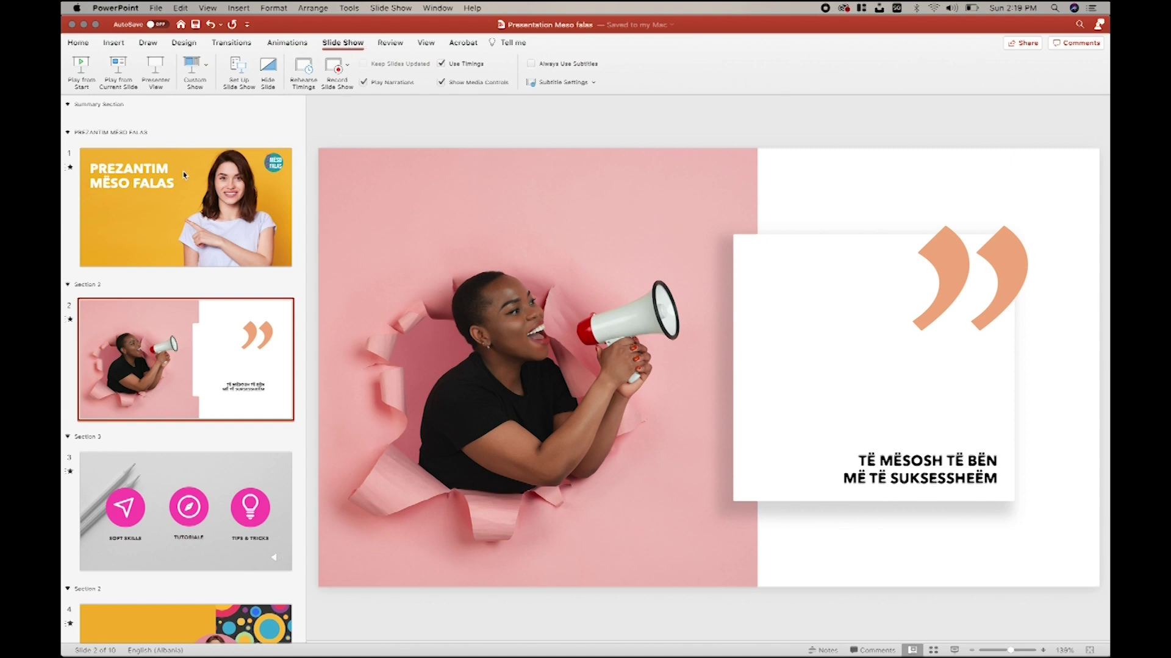
Step: In Set Up Slide Show, choose Presented by a speaker and confirm
{"action": "left_click", "coordinate": [232, 67]}
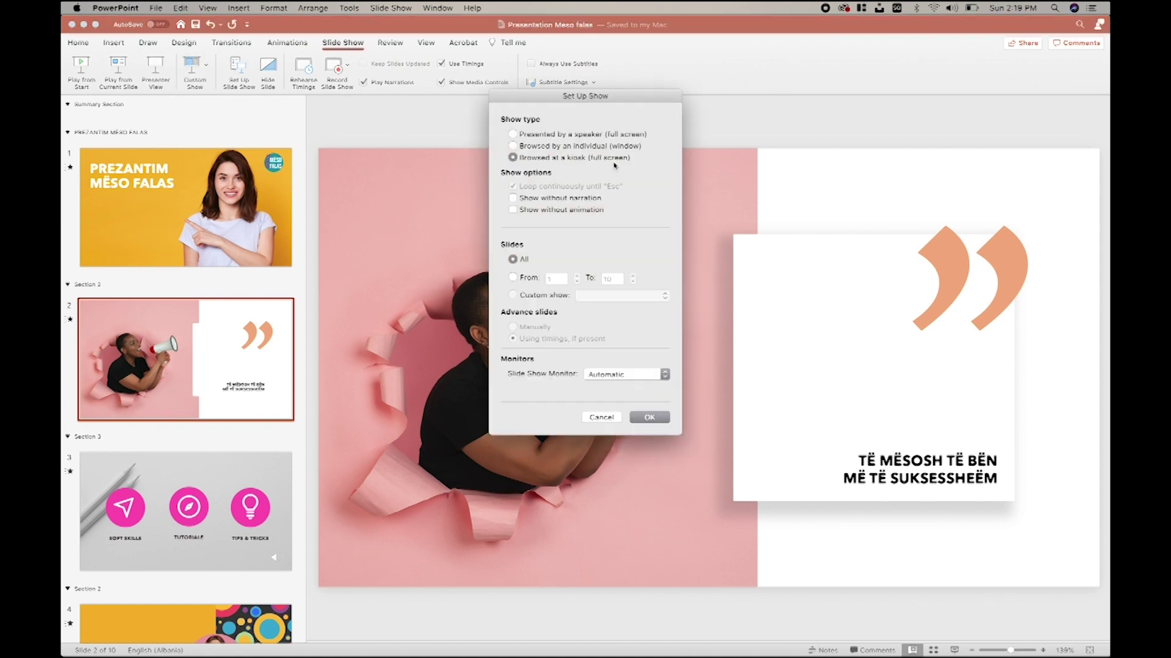
{"action": "left_click", "coordinate": [596, 138]}
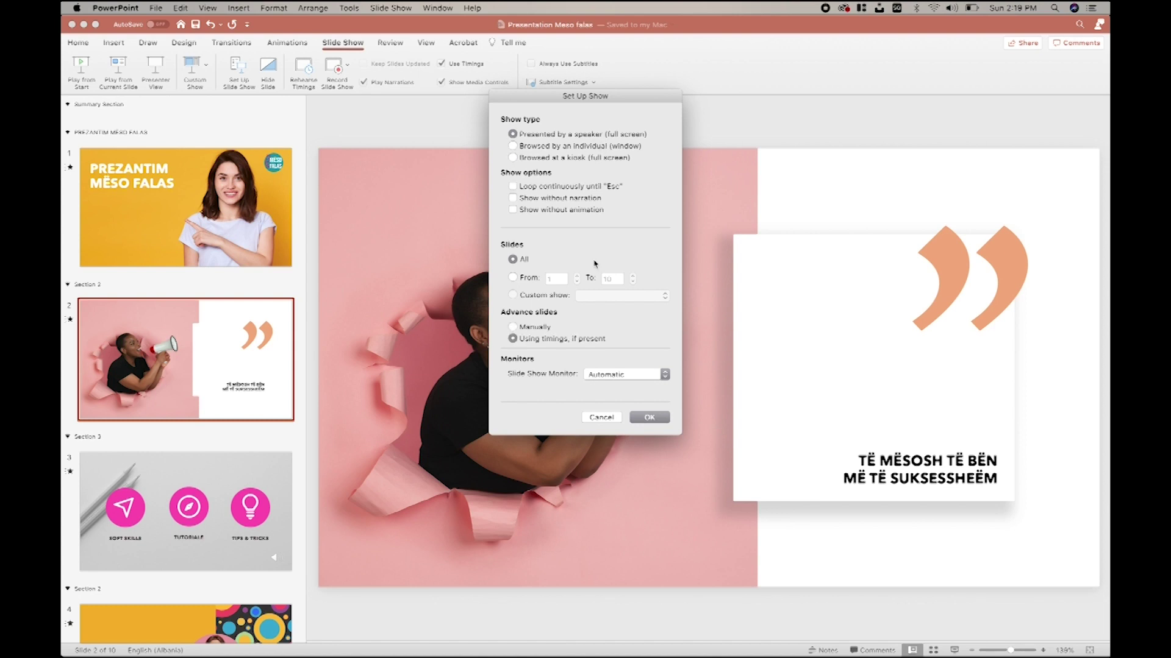
{"action": "left_click", "coordinate": [648, 418]}
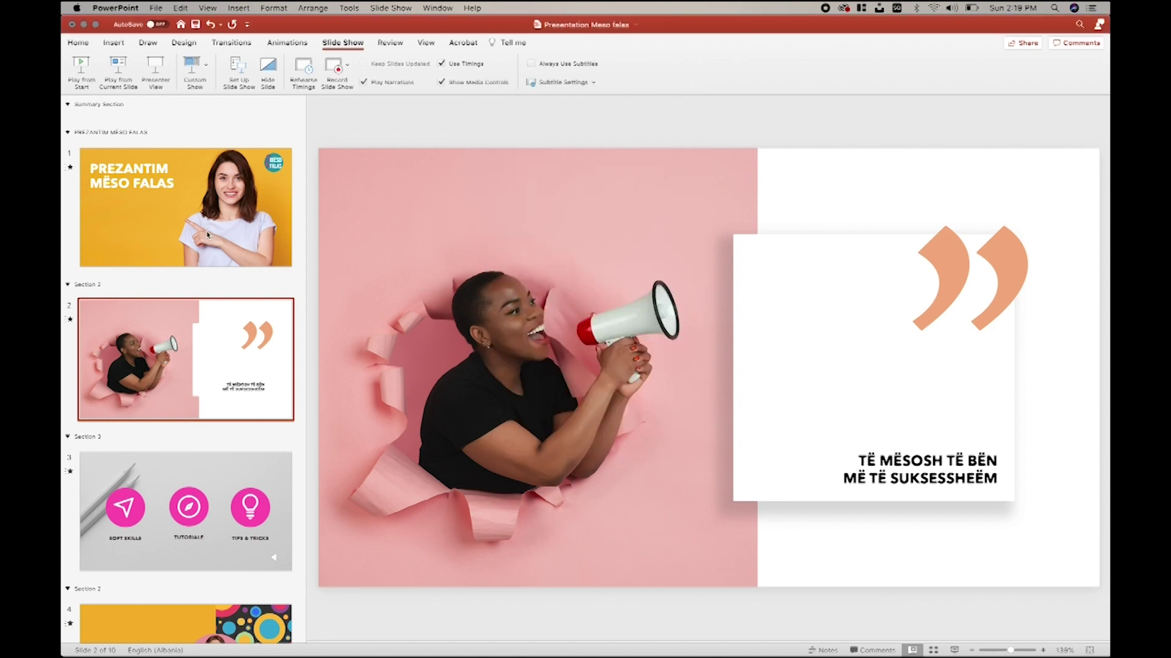
Step: Play the slide show from slide 1, advance through several slides, then end it
{"action": "left_click", "coordinate": [209, 235]}
{"action": "left_click", "coordinate": [953, 651]}
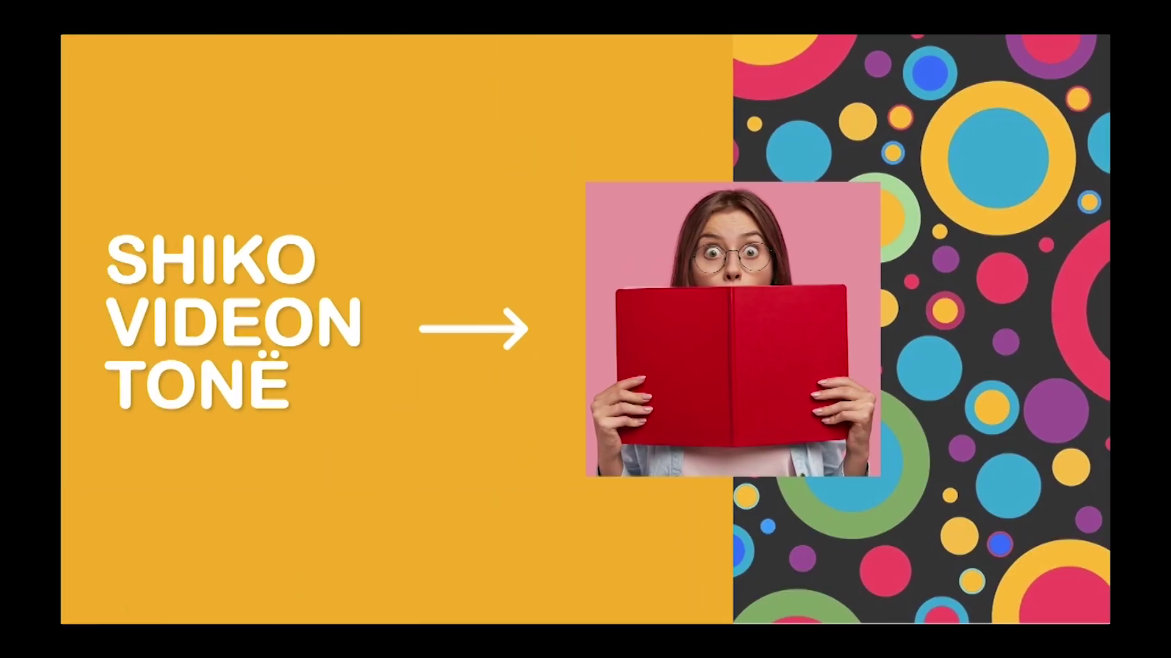
{"action": "left_click", "coordinate": [744, 324]}
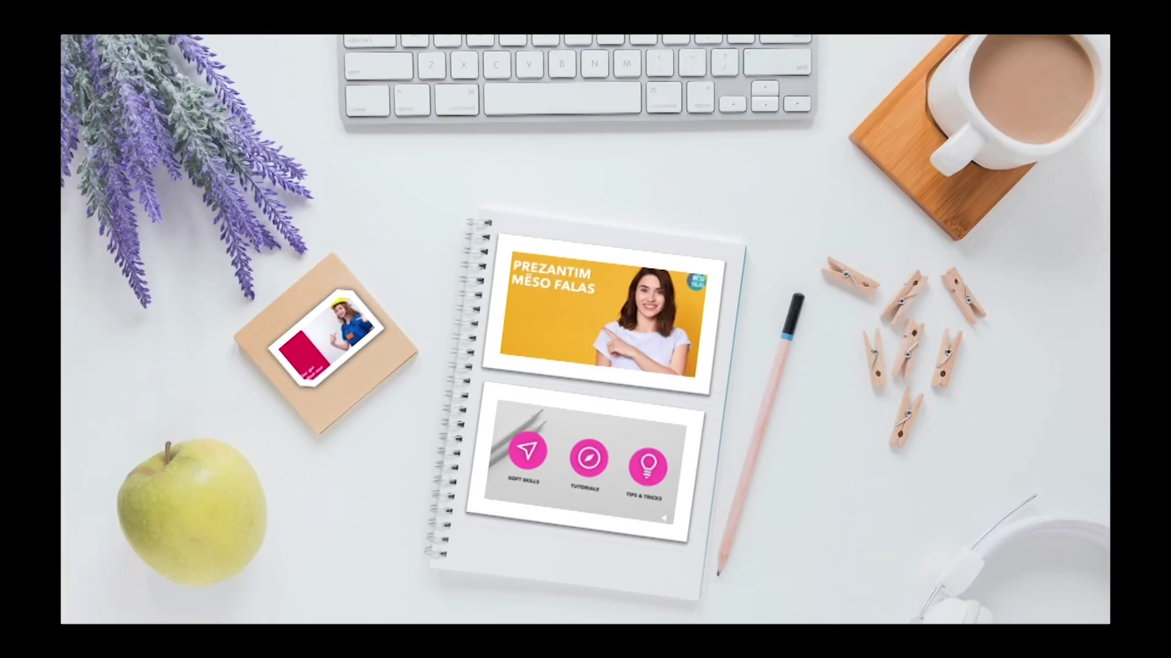
{"action": "left_click", "coordinate": [615, 353]}
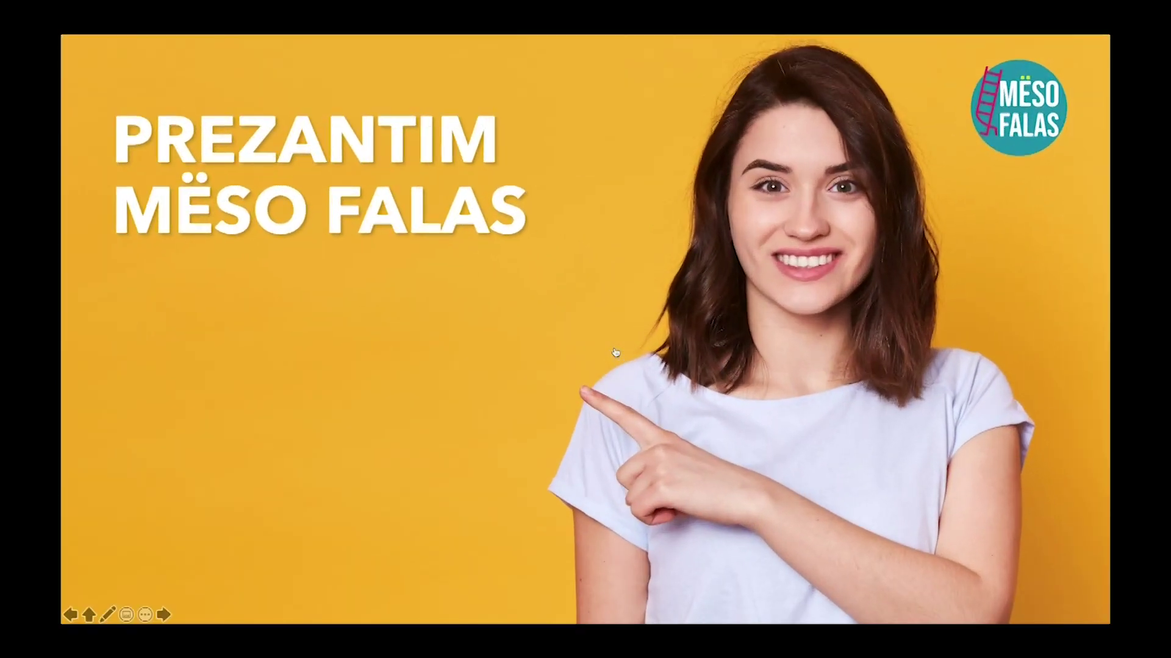
{"action": "key", "text": "Escape"}
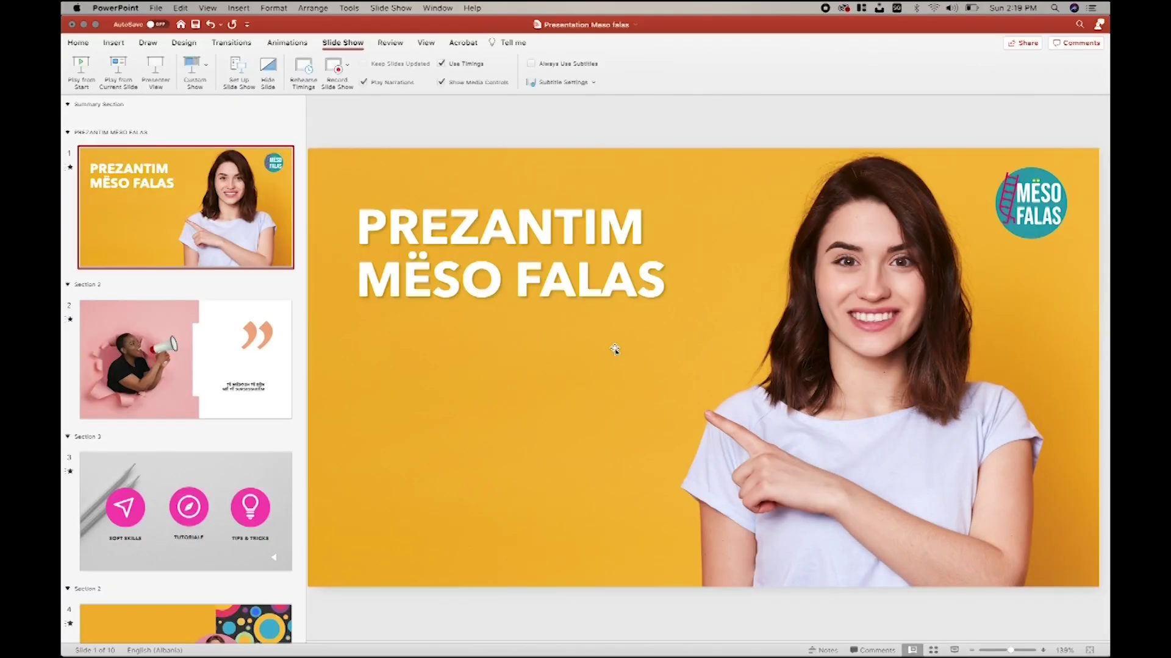